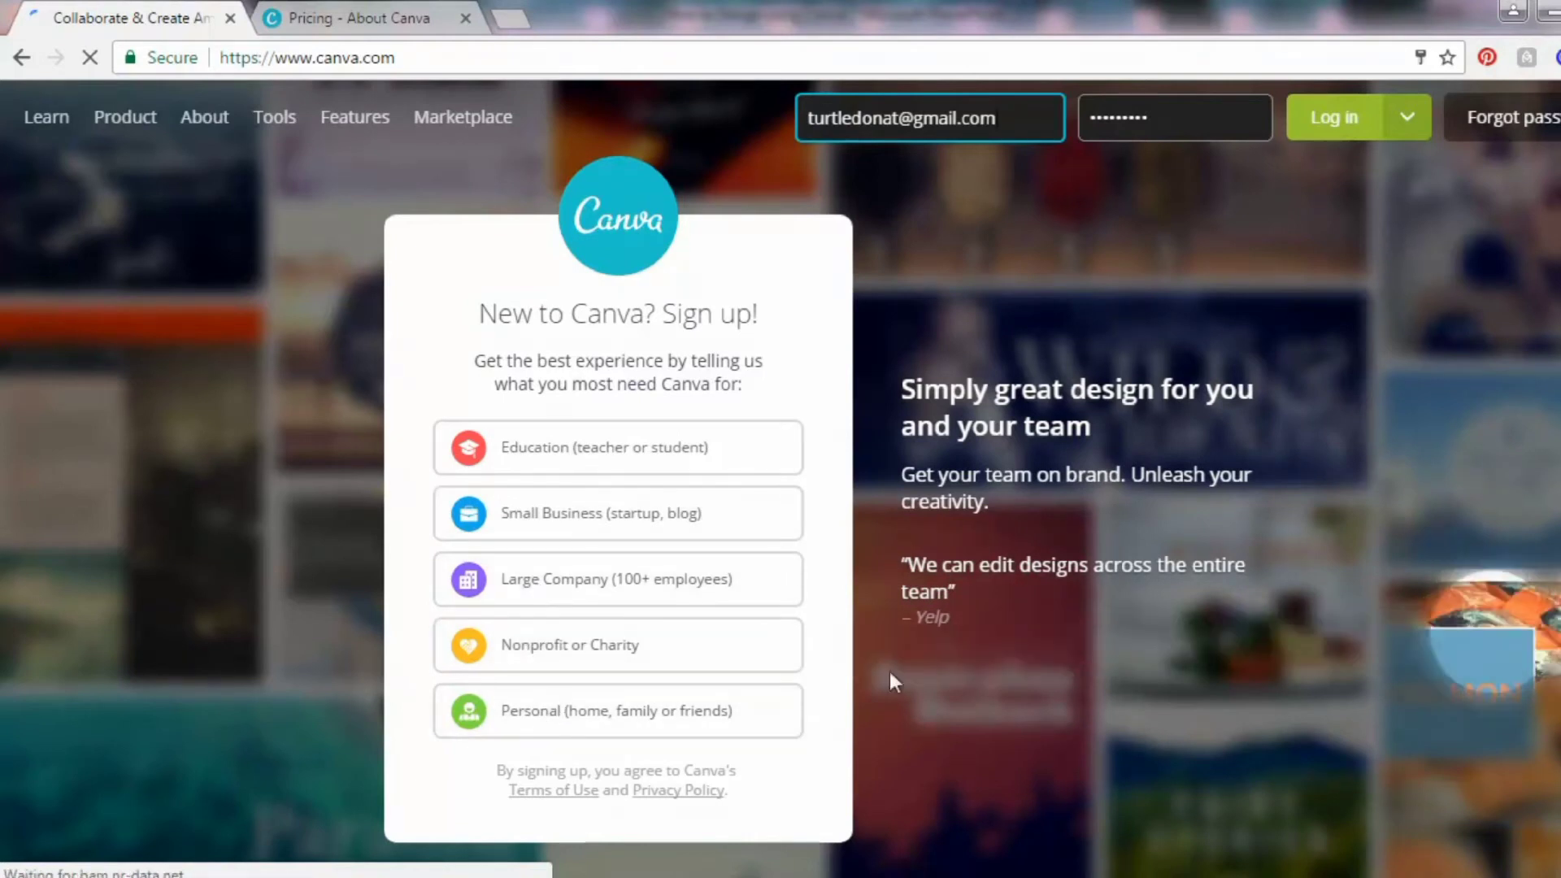
# Sign up for a personal Canva account with Facebook, sharing the public profile and e-mail
pyautogui.click(577, 710)
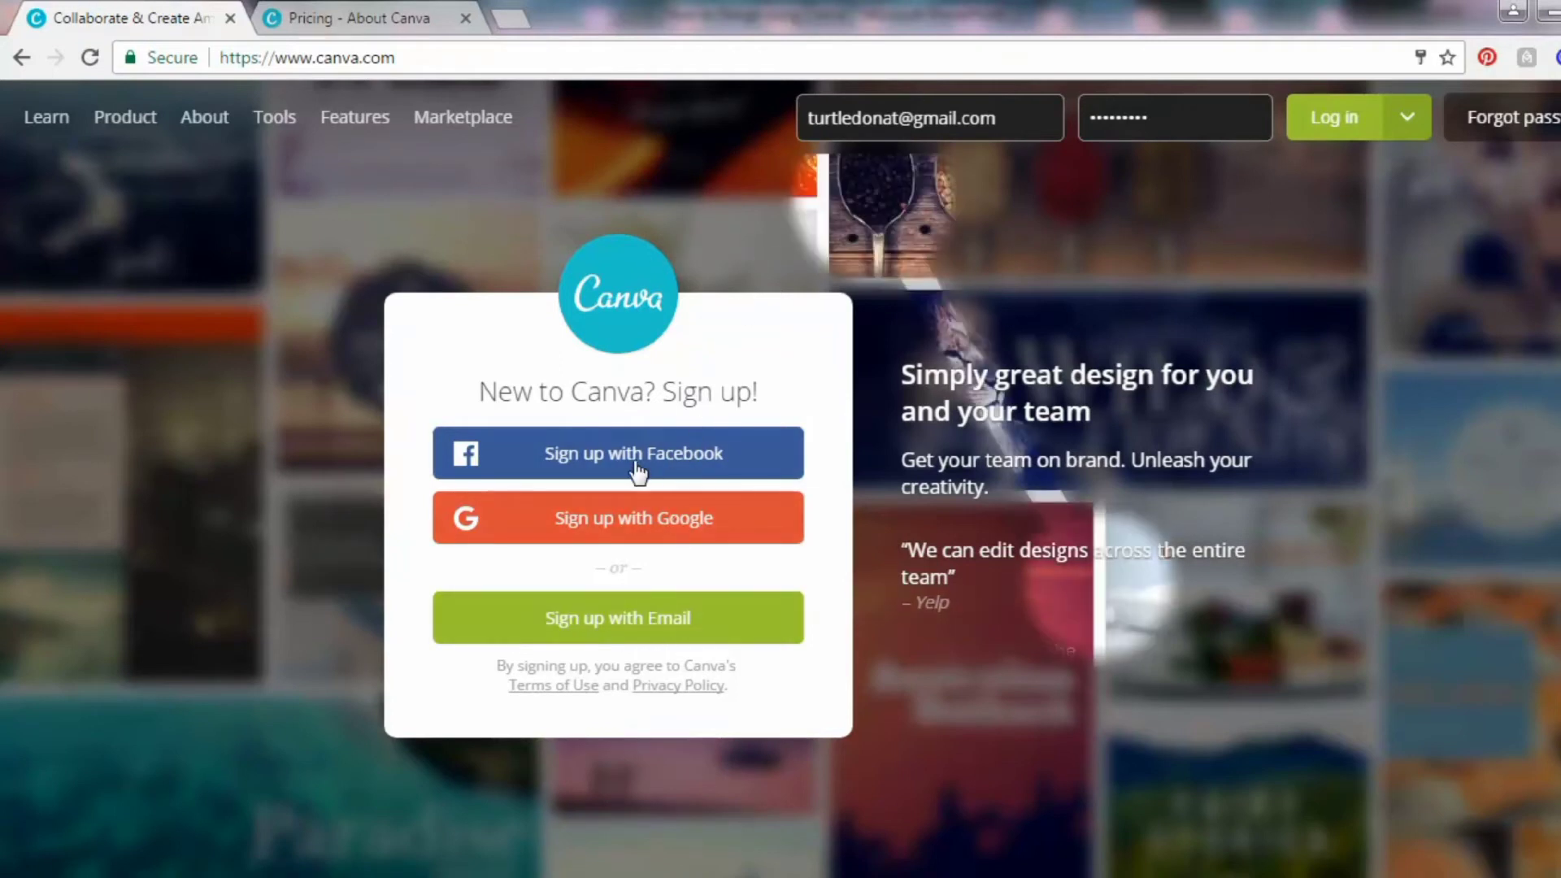
pyautogui.click(600, 457)
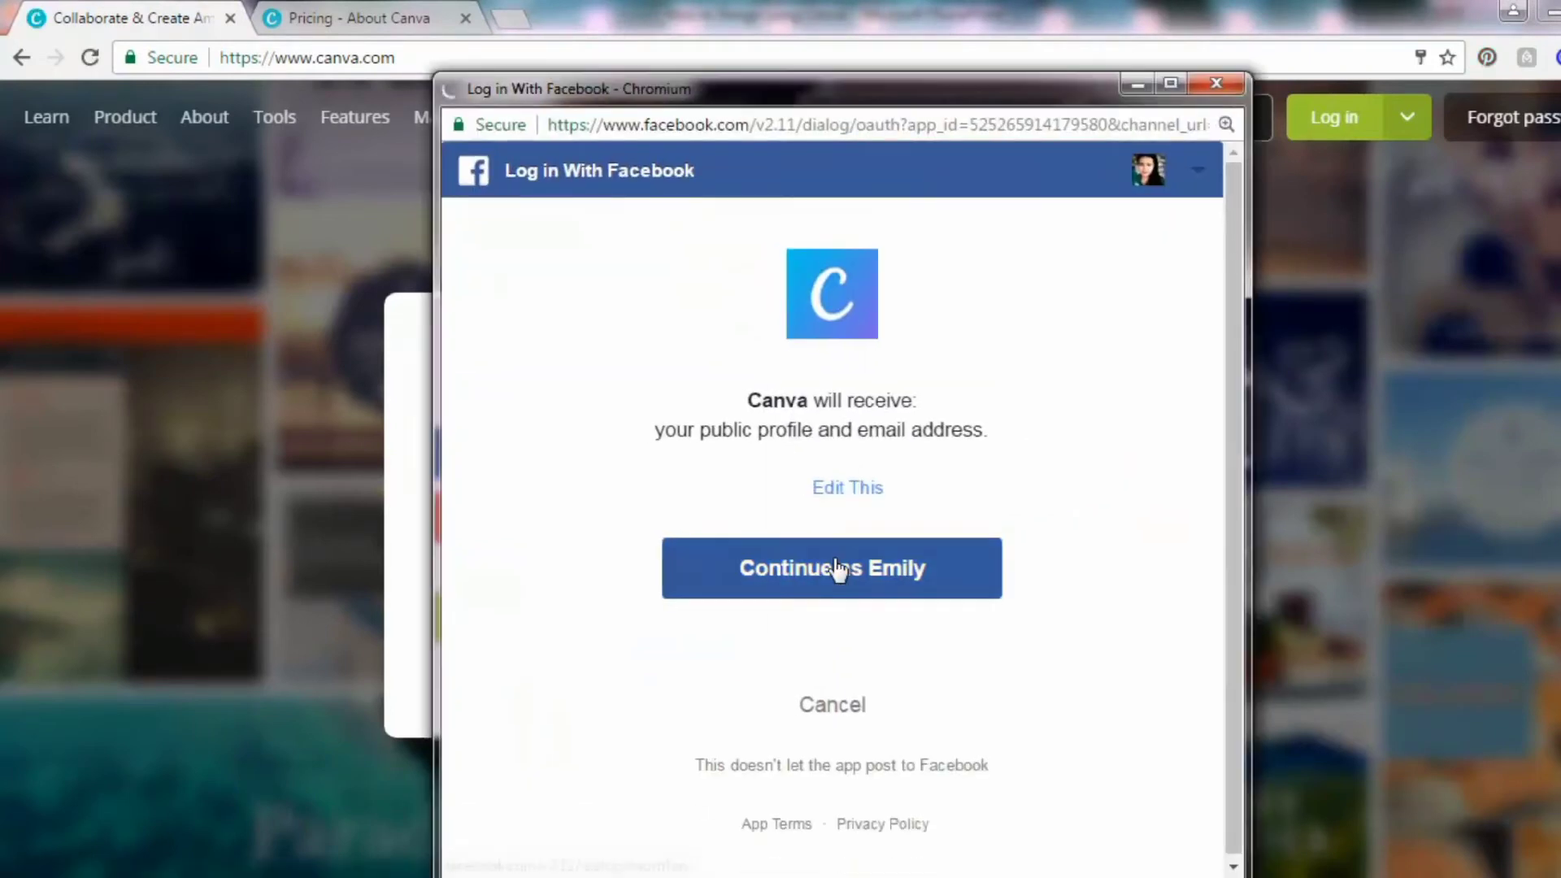
pyautogui.click(837, 569)
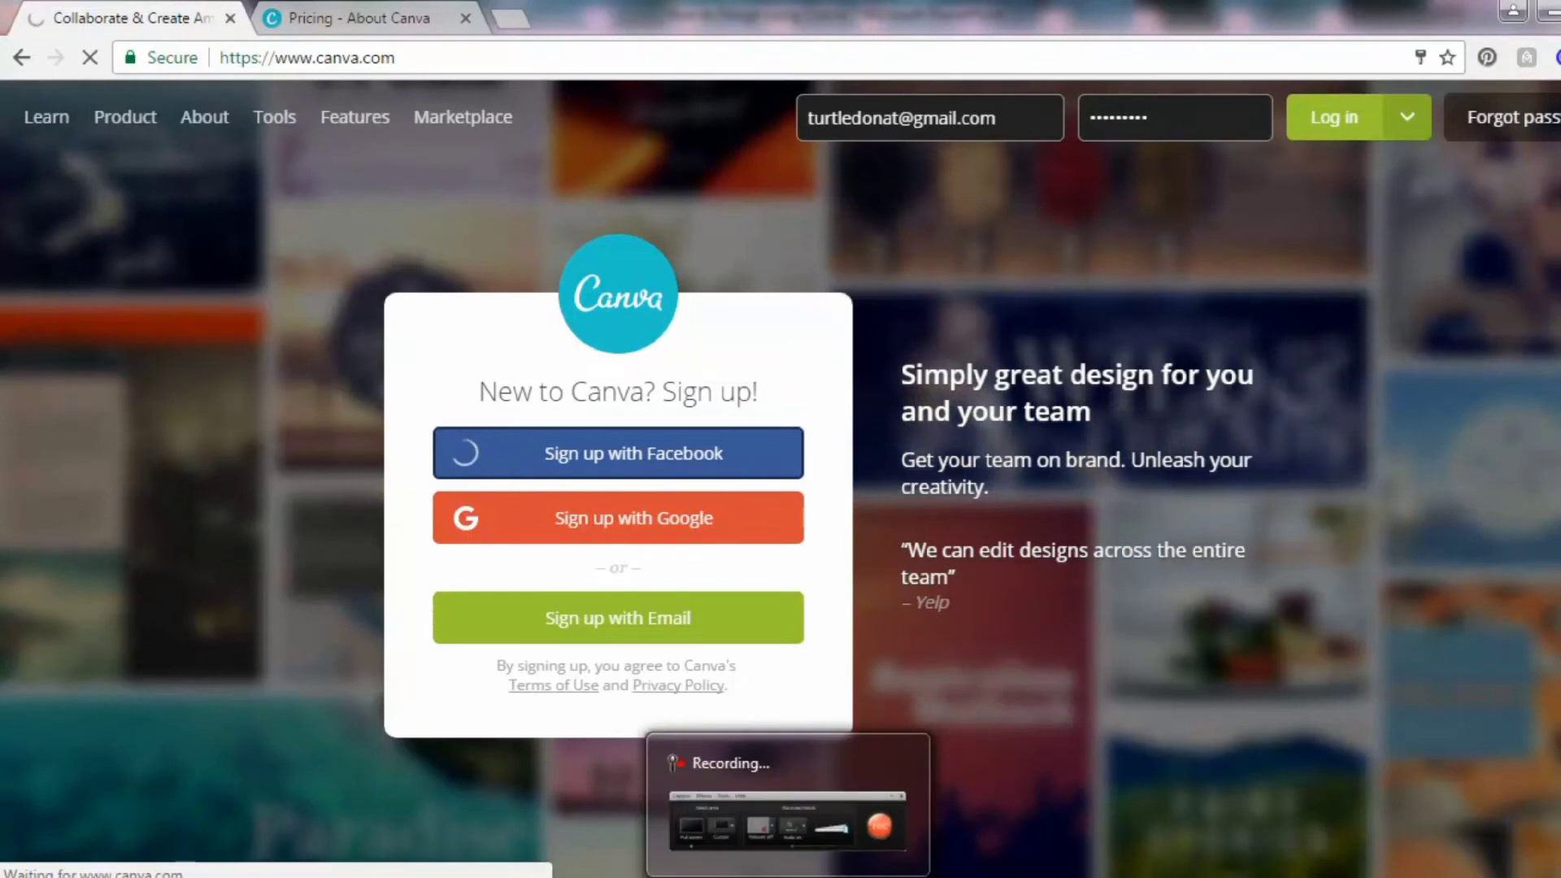
pyautogui.click(789, 874)
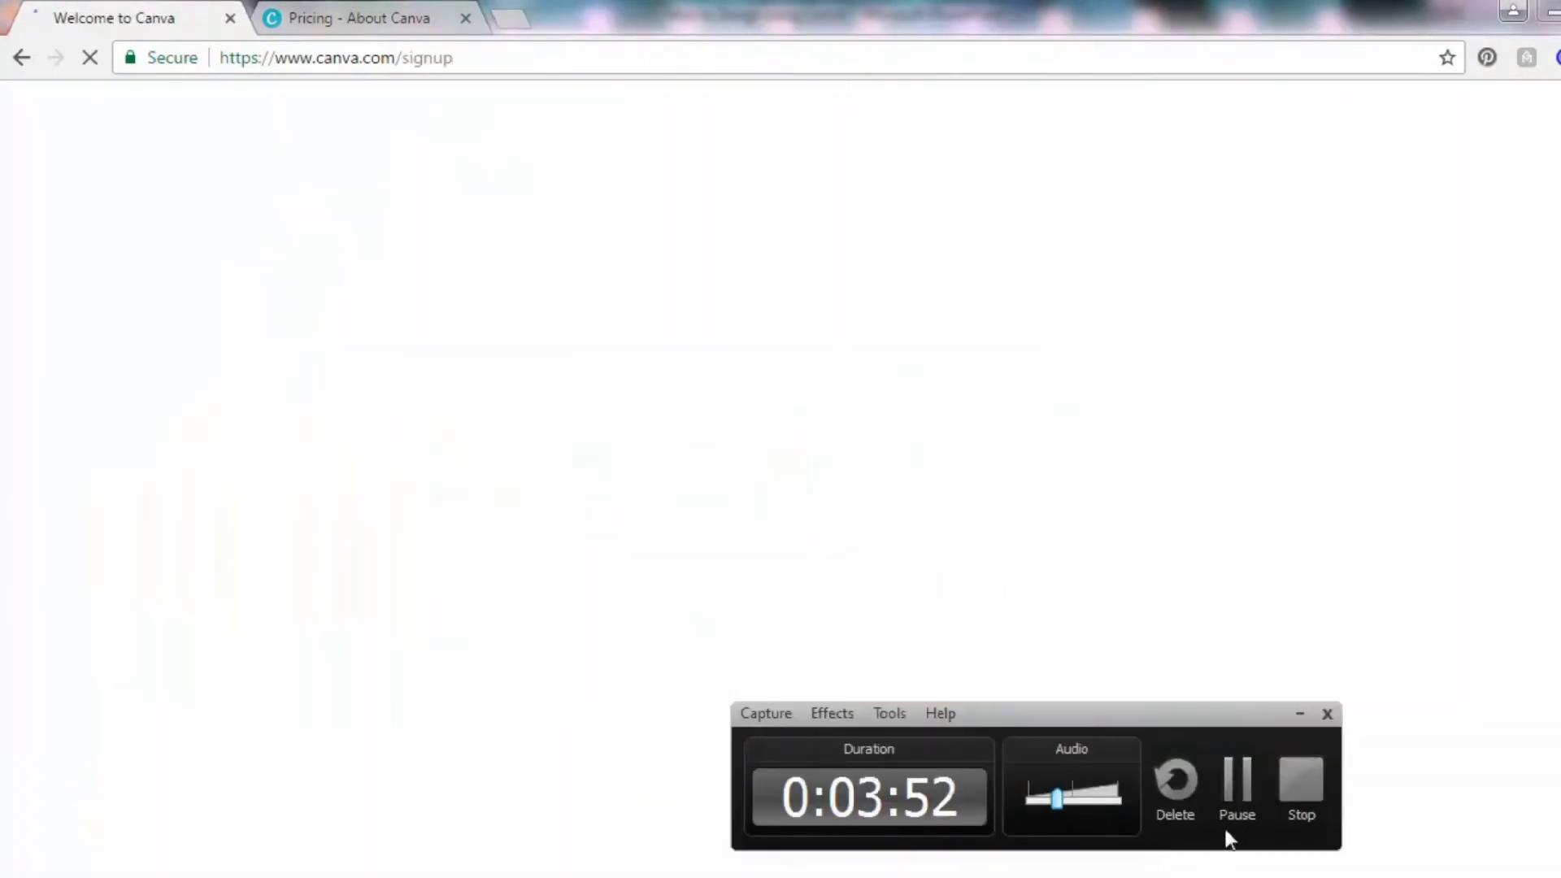
# Choose Blogger as the occupation, skip inviting team members, and open More design types
pyautogui.click(1249, 815)
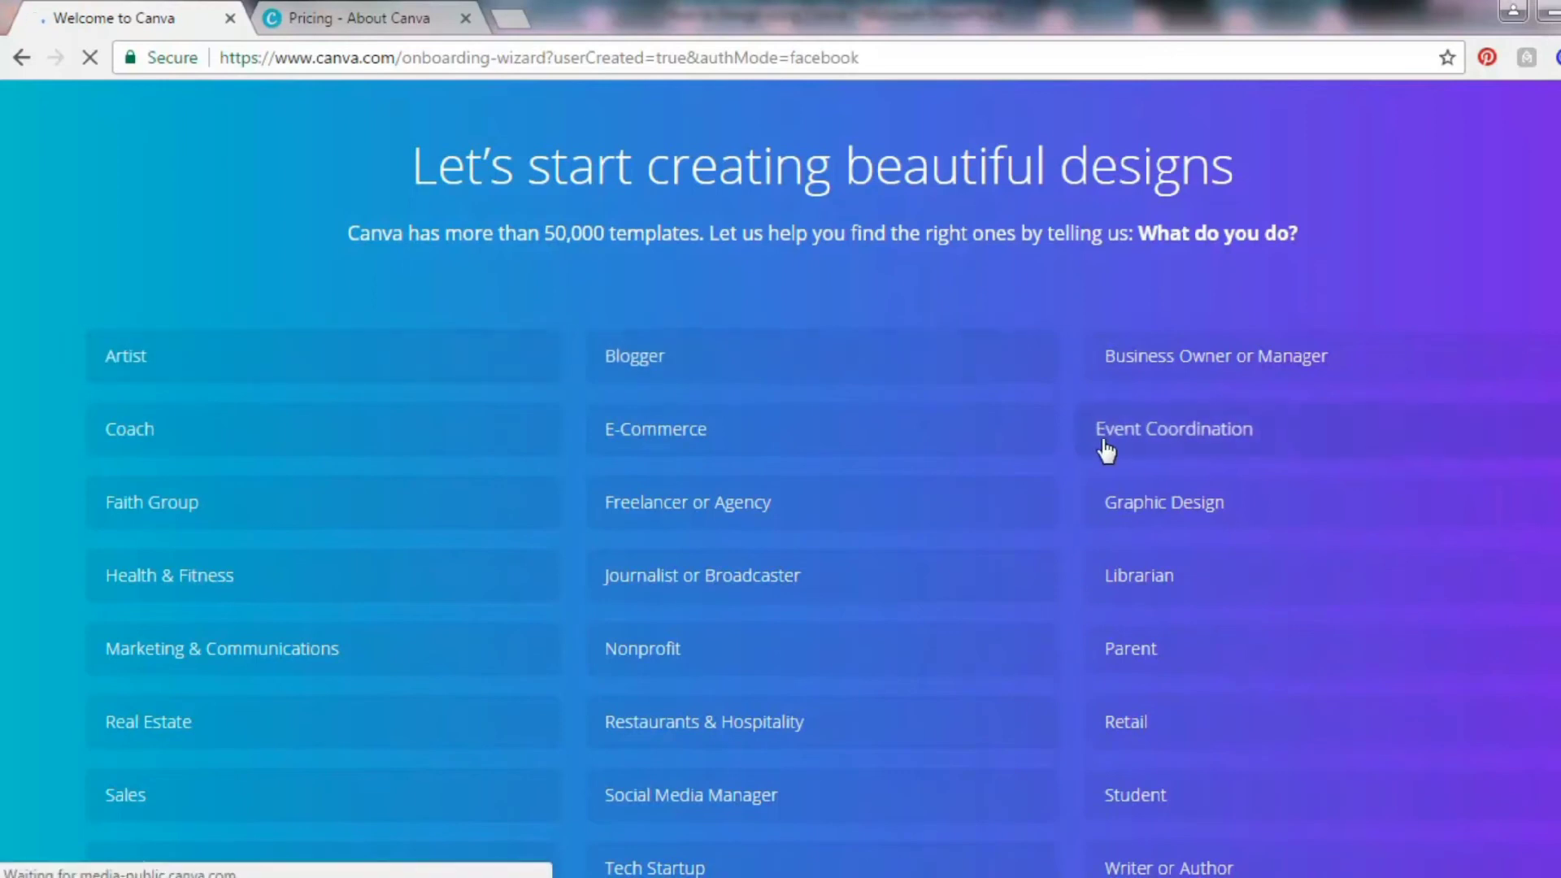
pyautogui.click(647, 358)
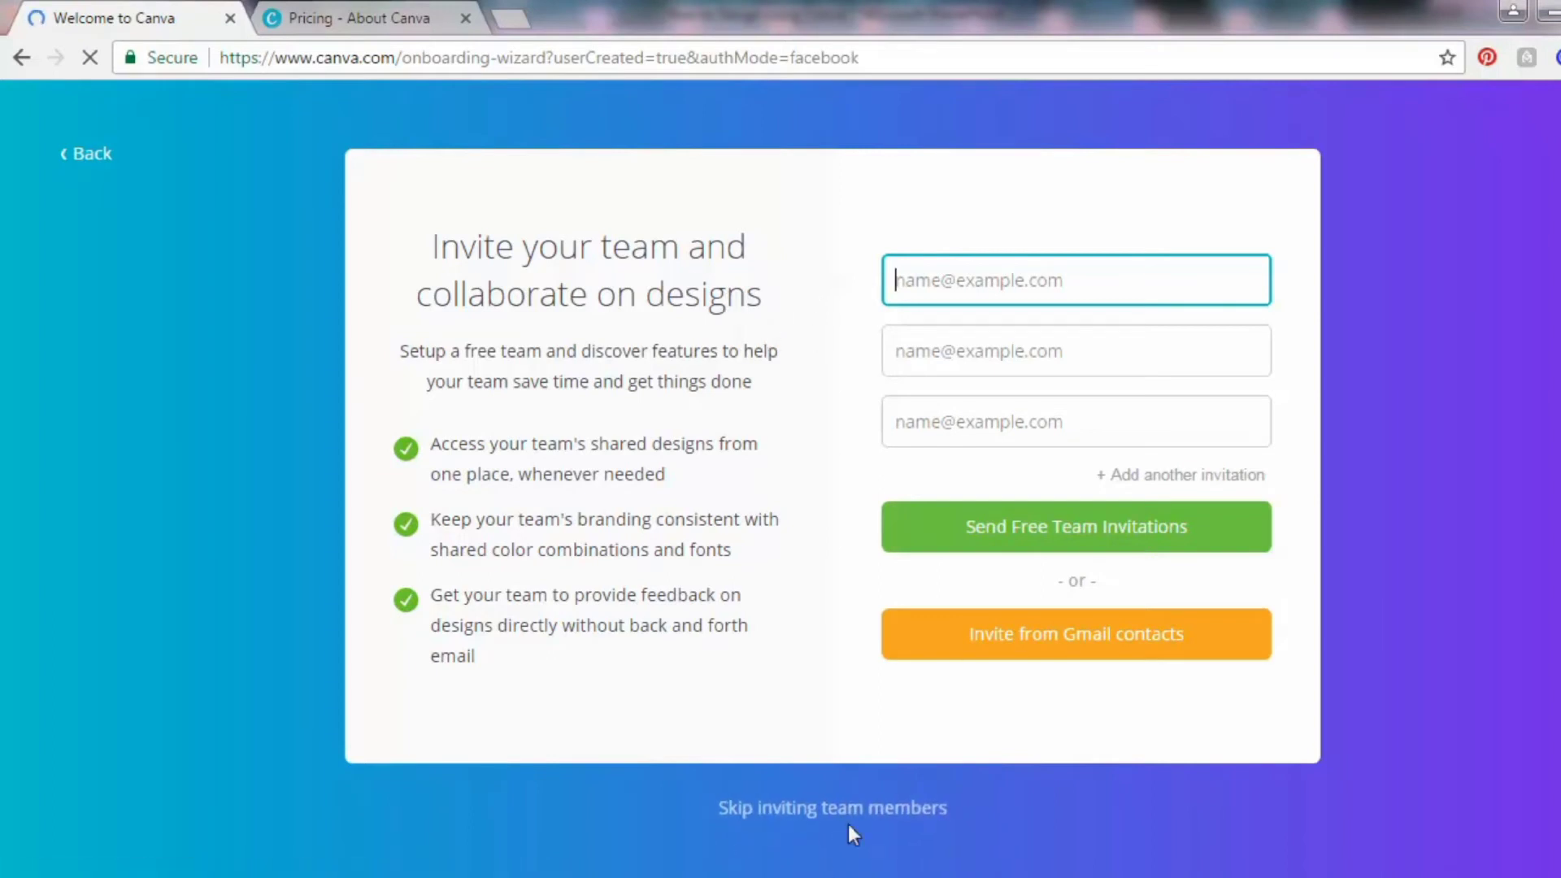
pyautogui.click(809, 808)
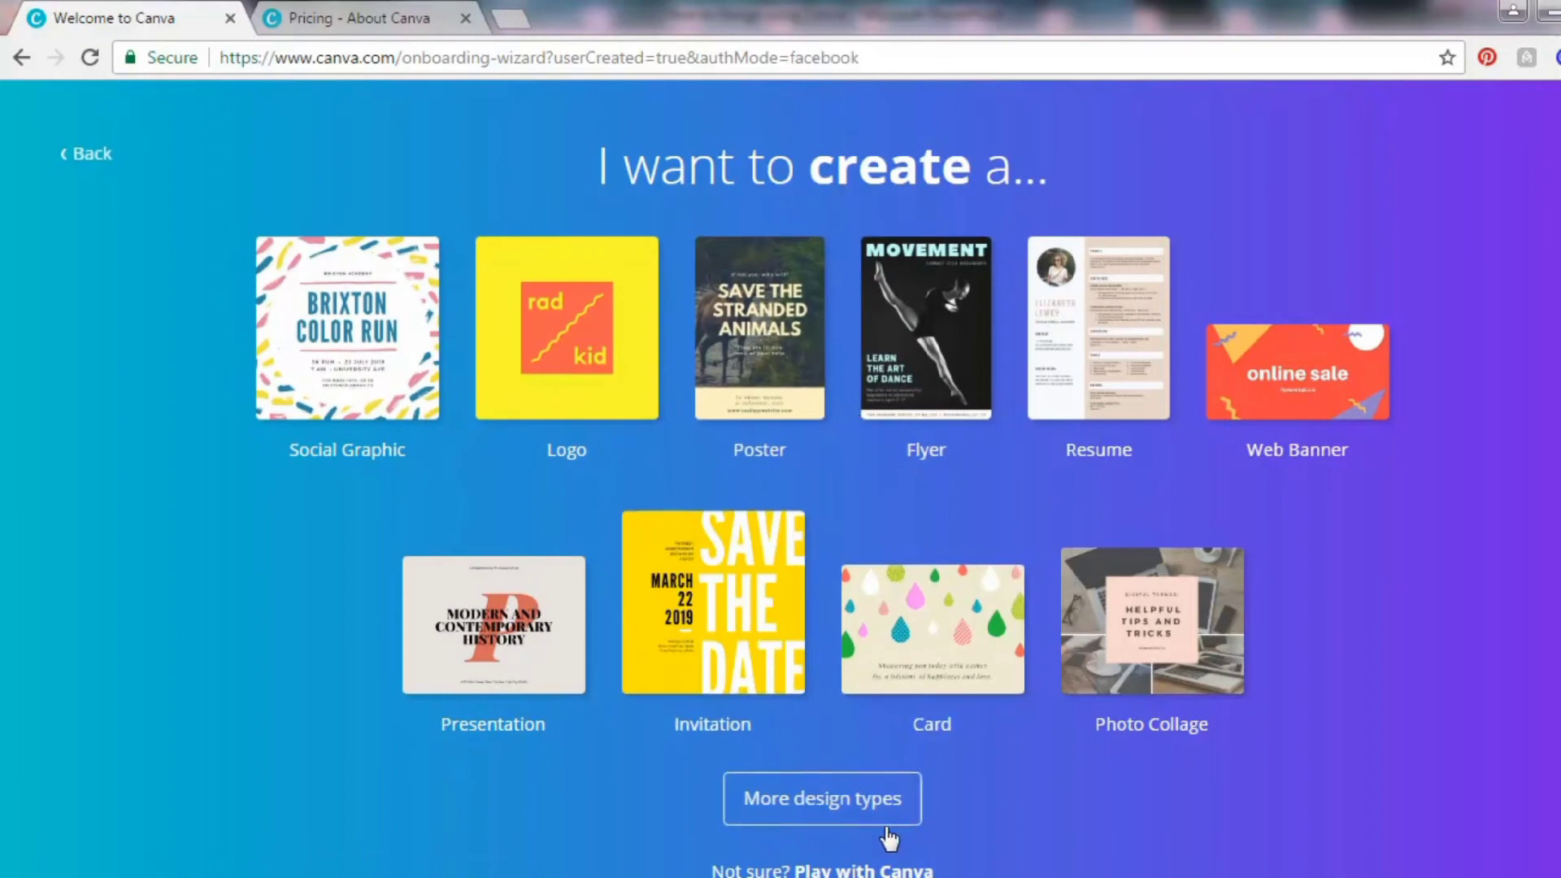
pyautogui.click(818, 801)
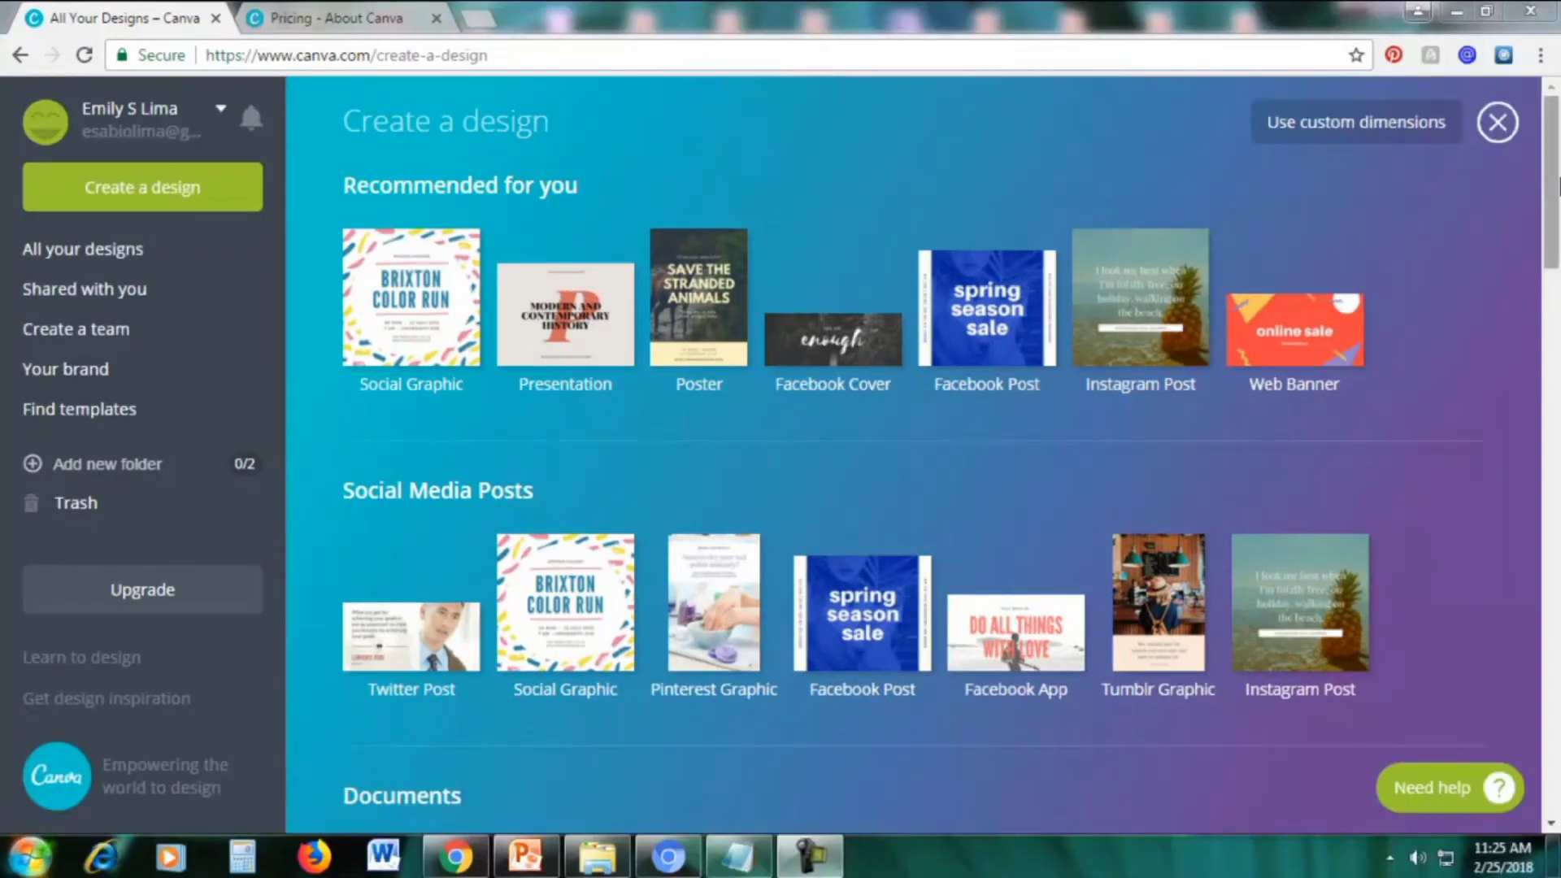
pyautogui.moveTo(1553, 185); pyautogui.dragTo(1558, 264)
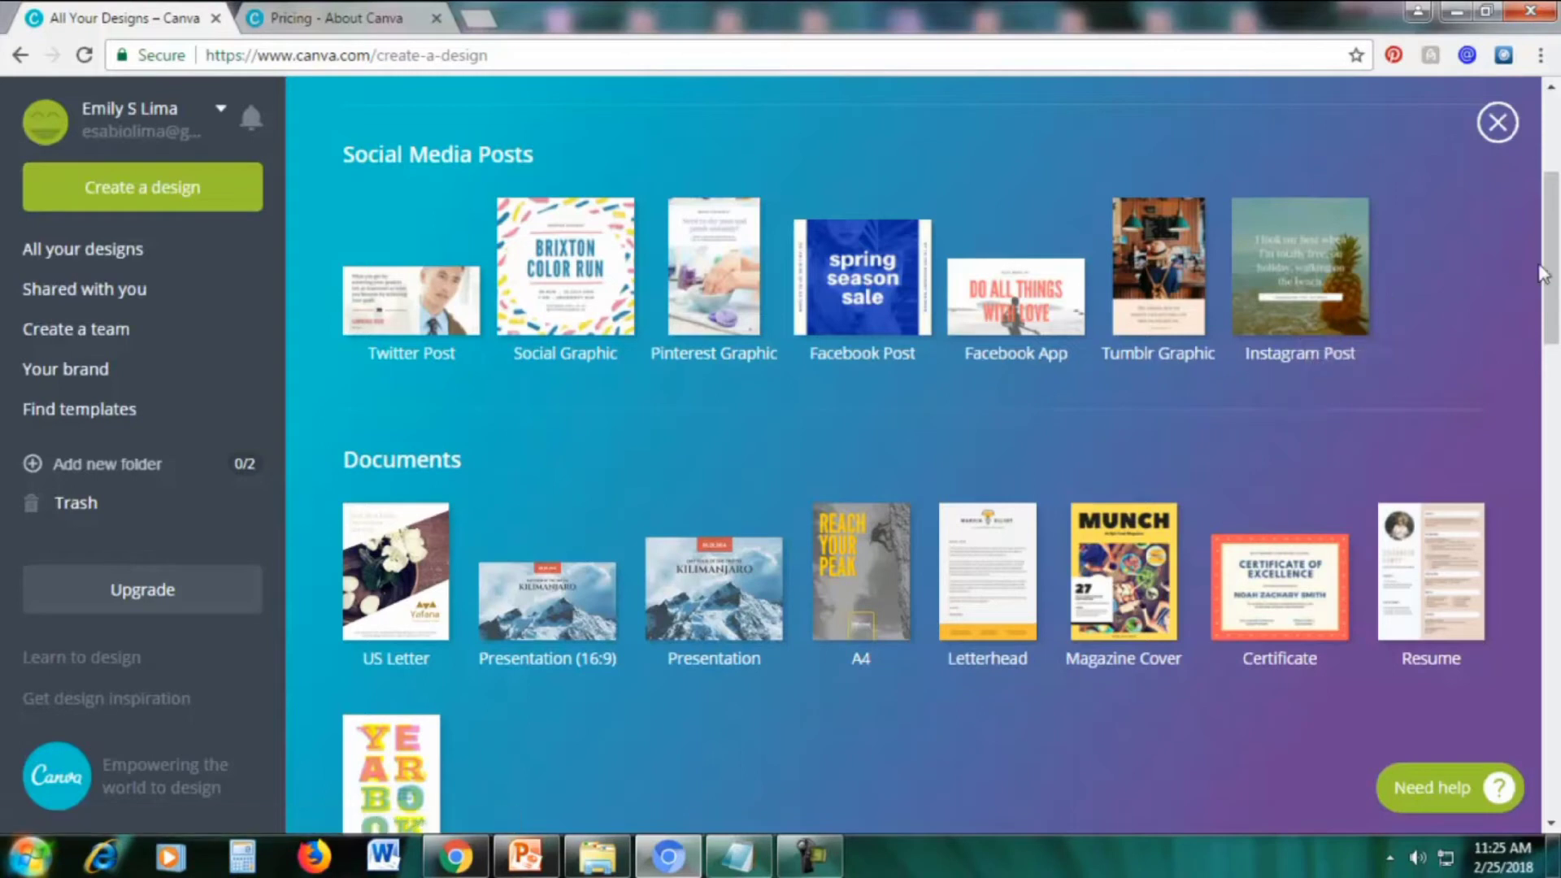
pyautogui.scroll(-2, 1555, 301)
pyautogui.scroll(-3, 1556, 301)
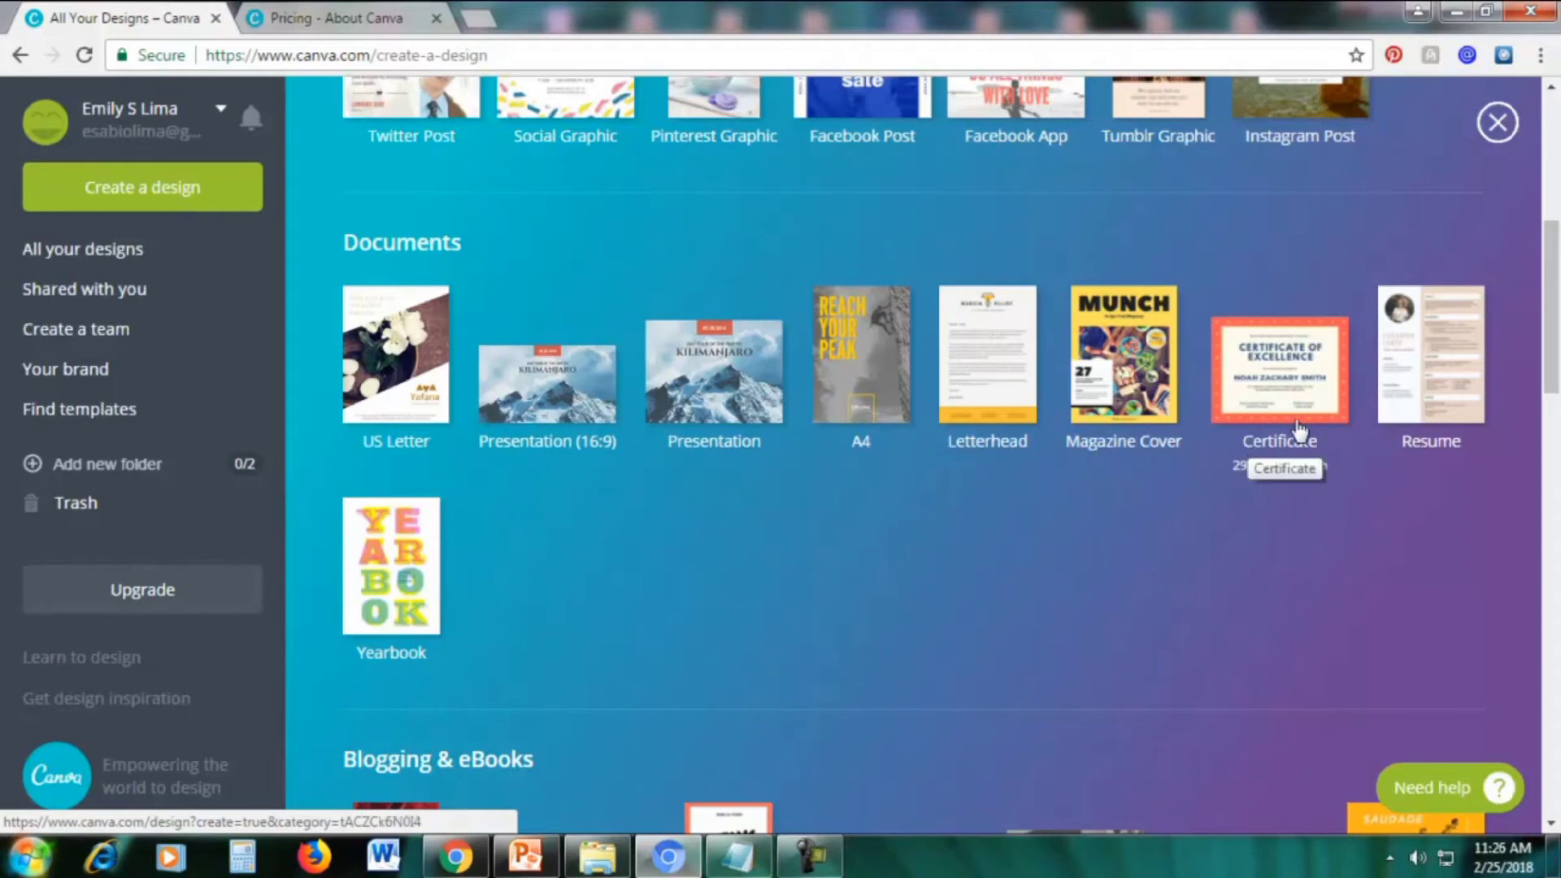
pyautogui.scroll(-5, 490, 625)
pyautogui.scroll(-2, 491, 626)
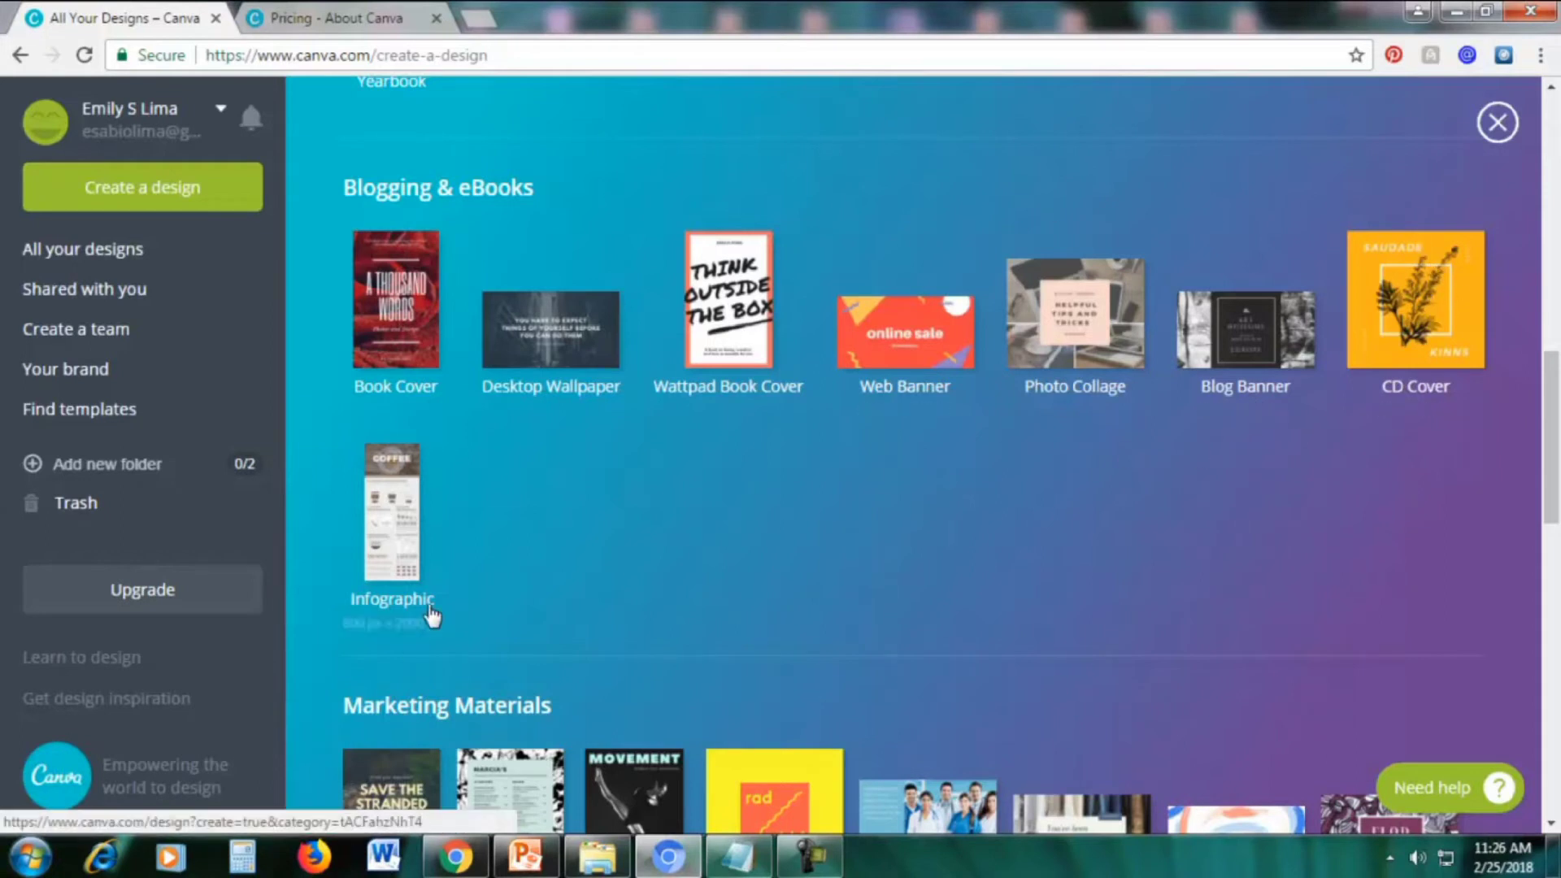
pyautogui.moveTo(1551, 415); pyautogui.dragTo(1552, 538)
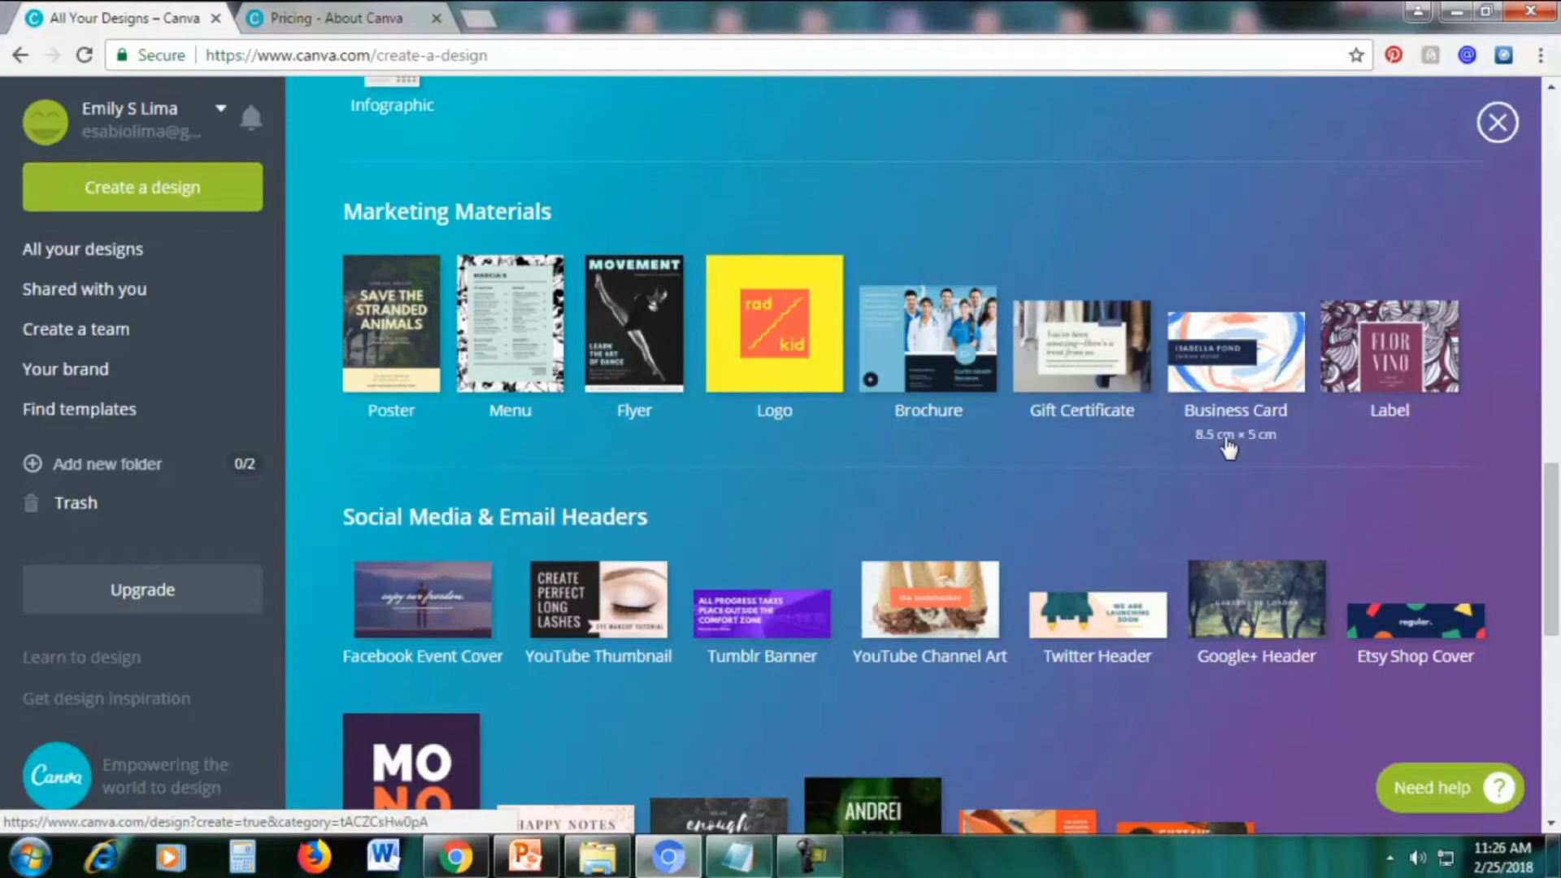
pyautogui.moveTo(1553, 569); pyautogui.dragTo(1555, 638)
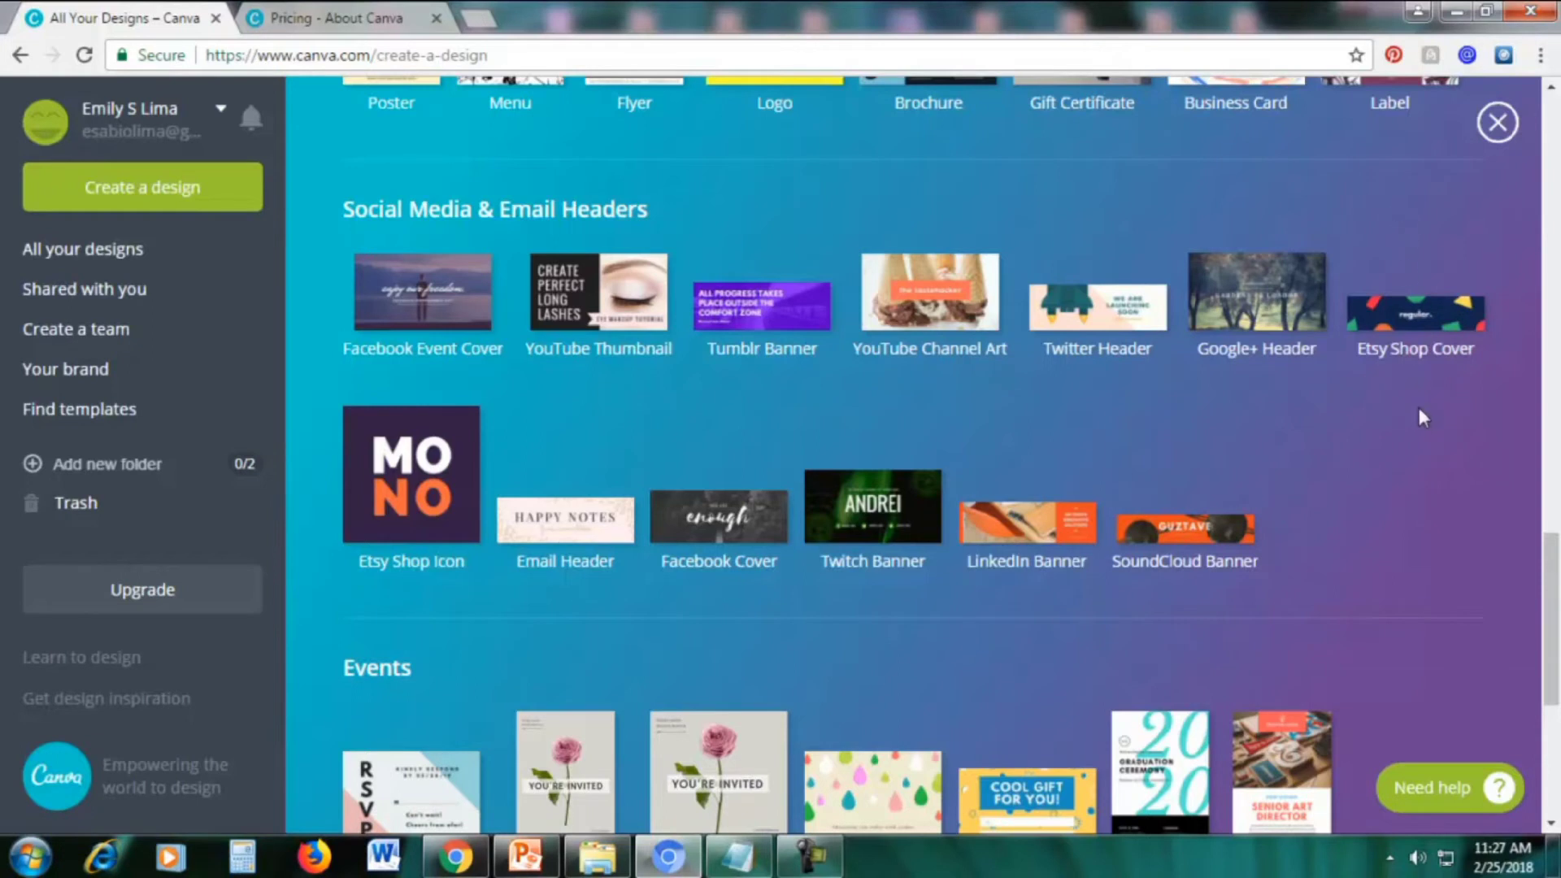
pyautogui.scroll(-4, 1421, 415)
pyautogui.scroll(-2, 1419, 419)
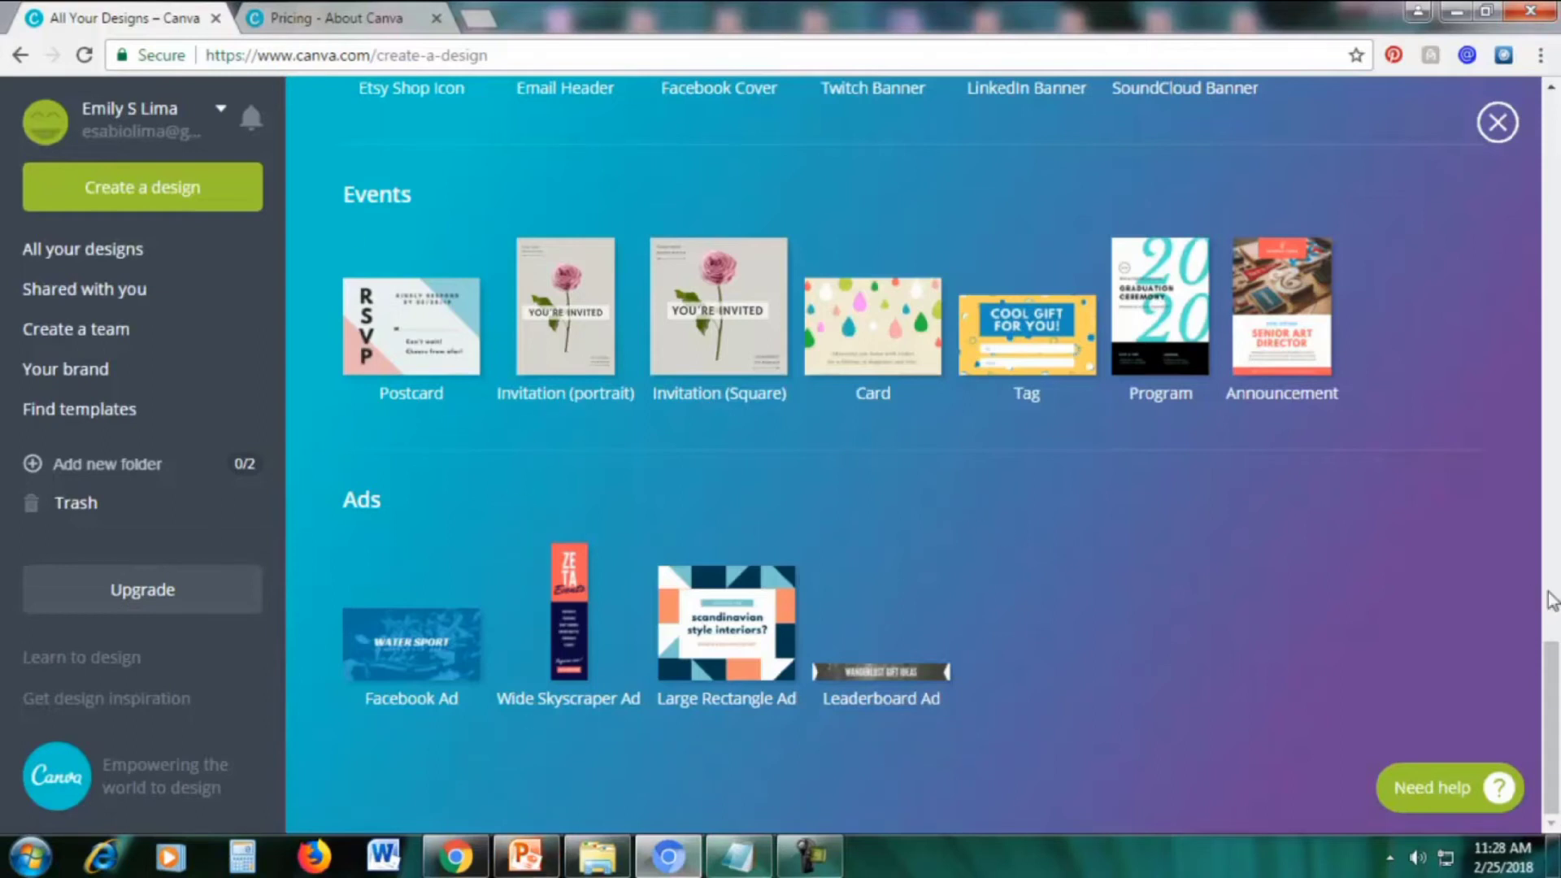
pyautogui.moveTo(1549, 646); pyautogui.dragTo(1544, 122)
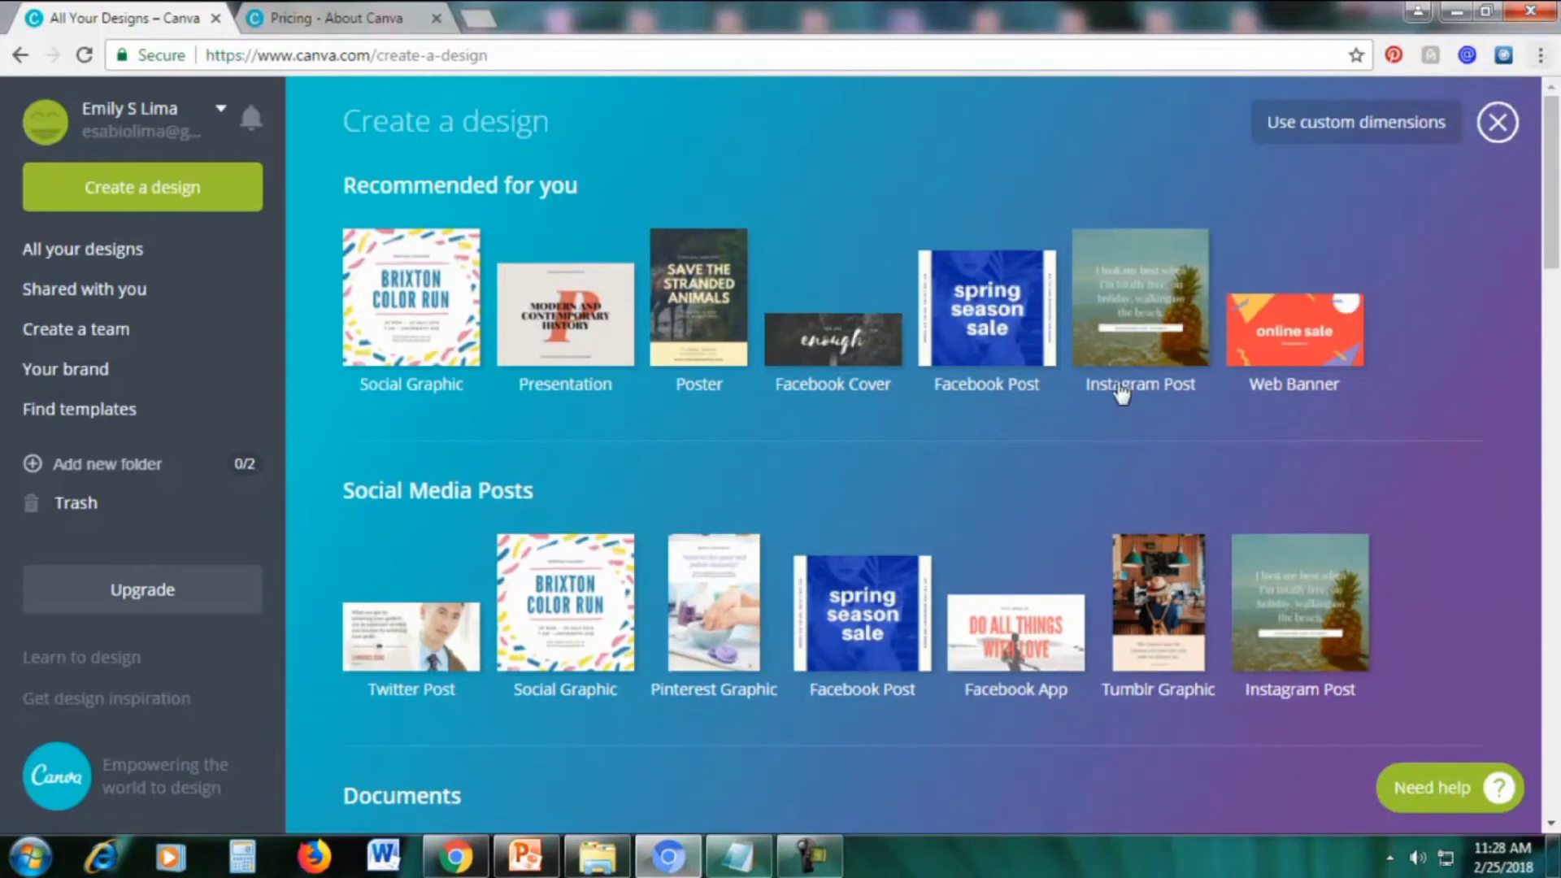
pyautogui.moveTo(1553, 239); pyautogui.dragTo(1557, 279)
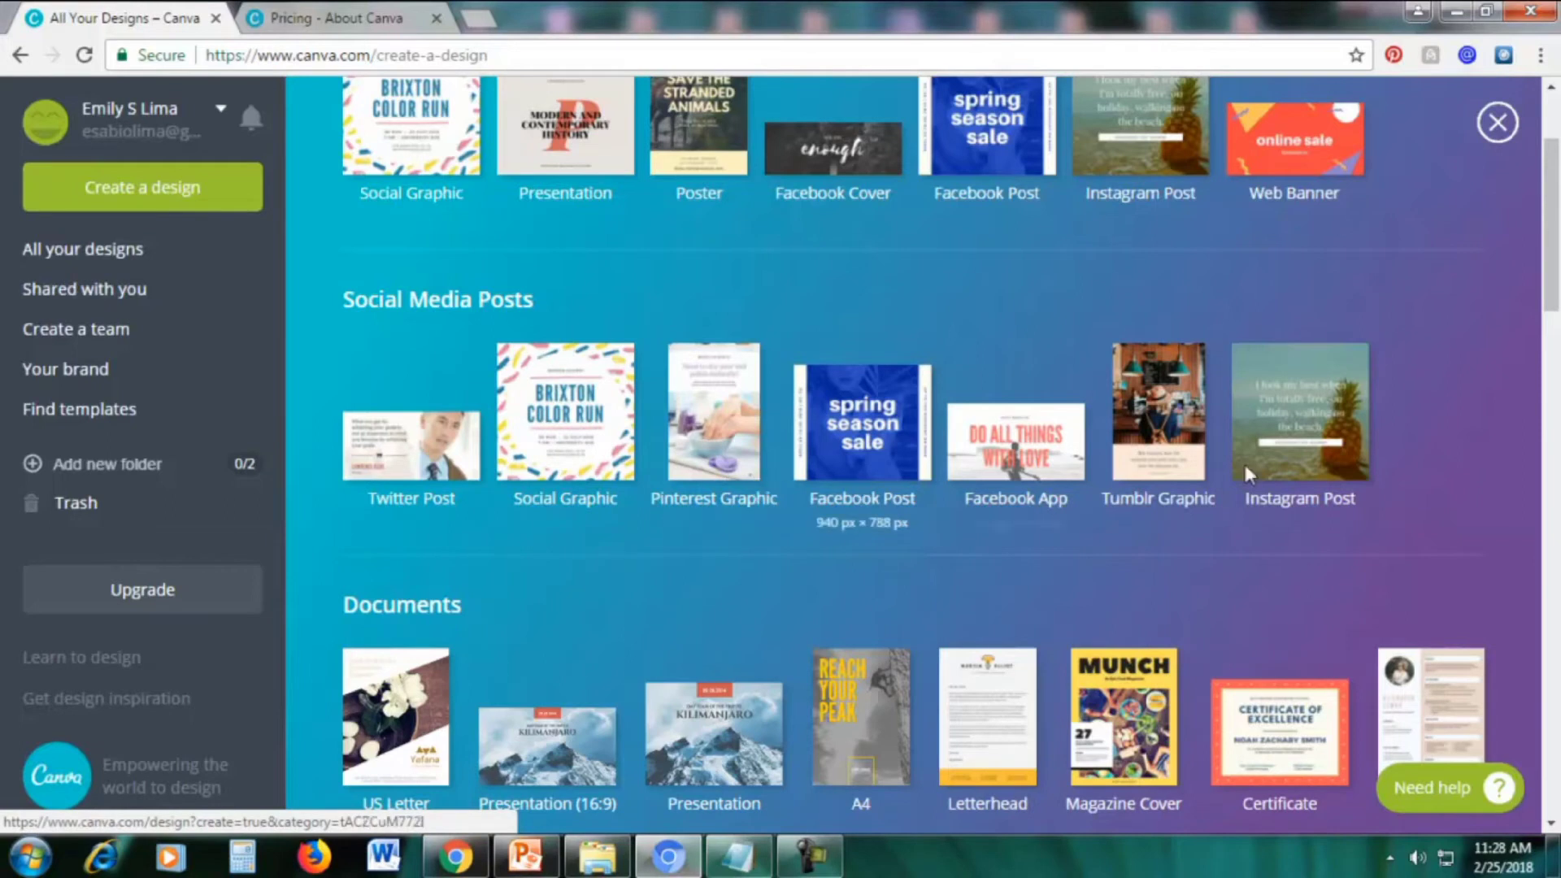
pyautogui.moveTo(1553, 284); pyautogui.dragTo(1553, 305)
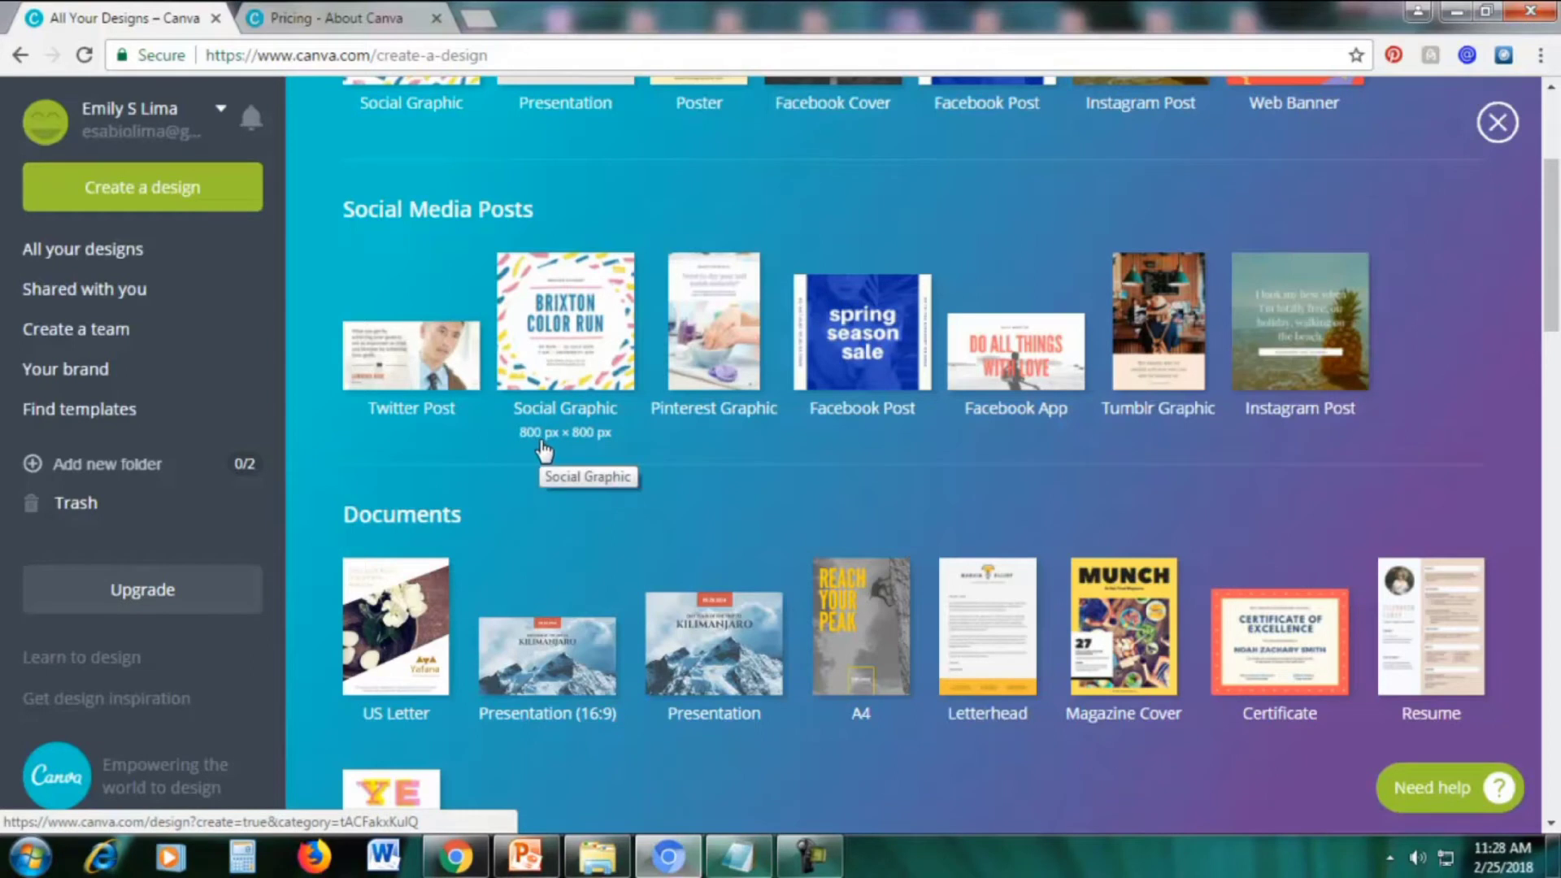
# Create an 800 × 800 px Social Graphic and apply the free 'TODAY I AM golden' layout
pyautogui.click(567, 342)
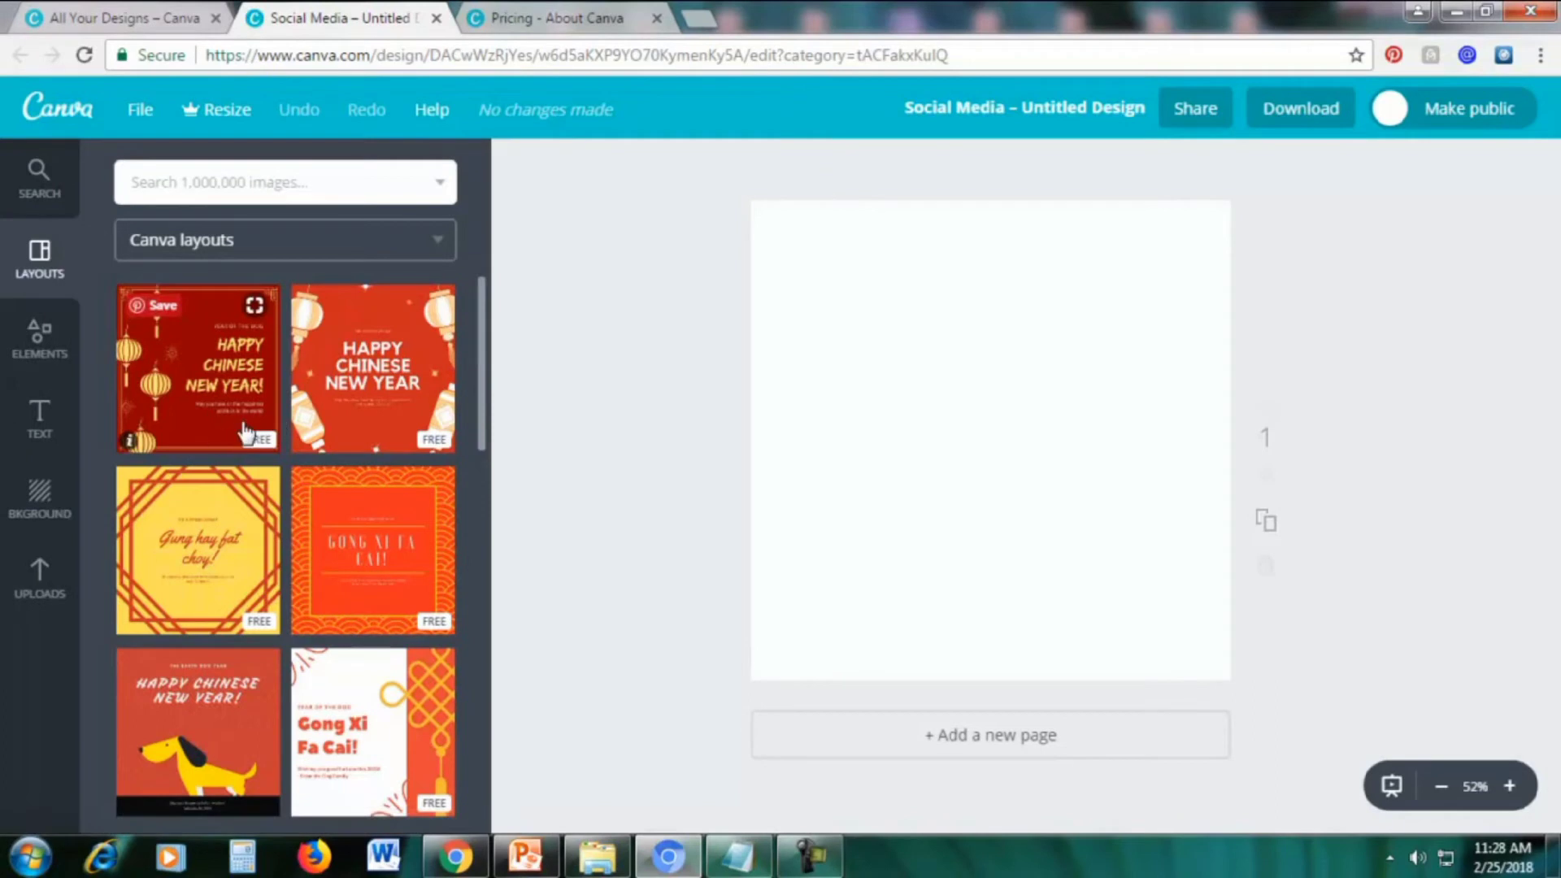
pyautogui.scroll(-5, 276, 423)
pyautogui.scroll(-6, 289, 423)
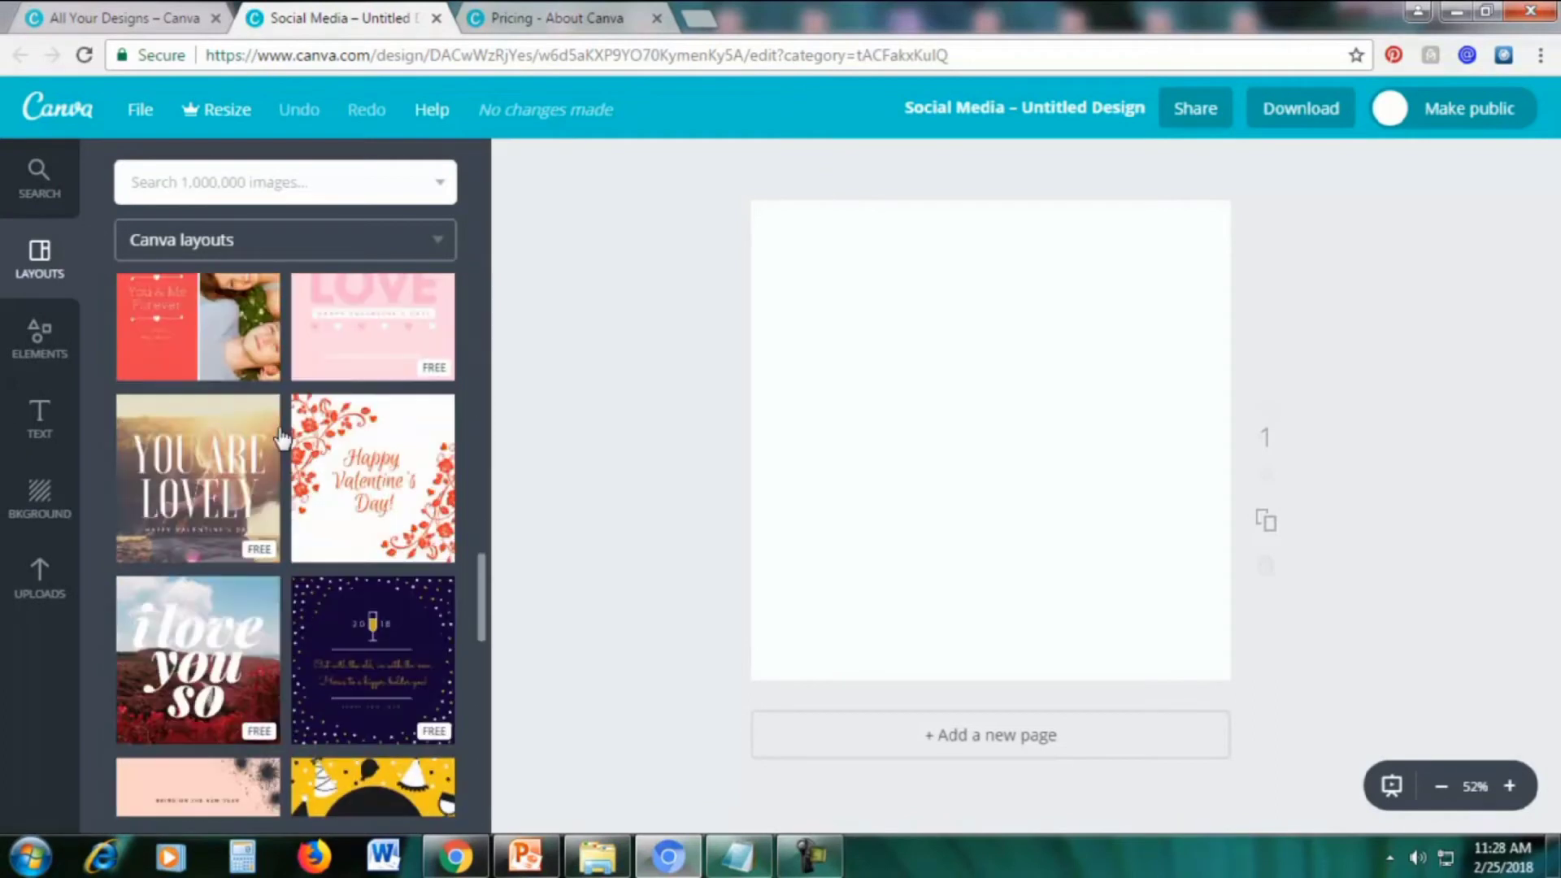
pyautogui.scroll(-6, 282, 439)
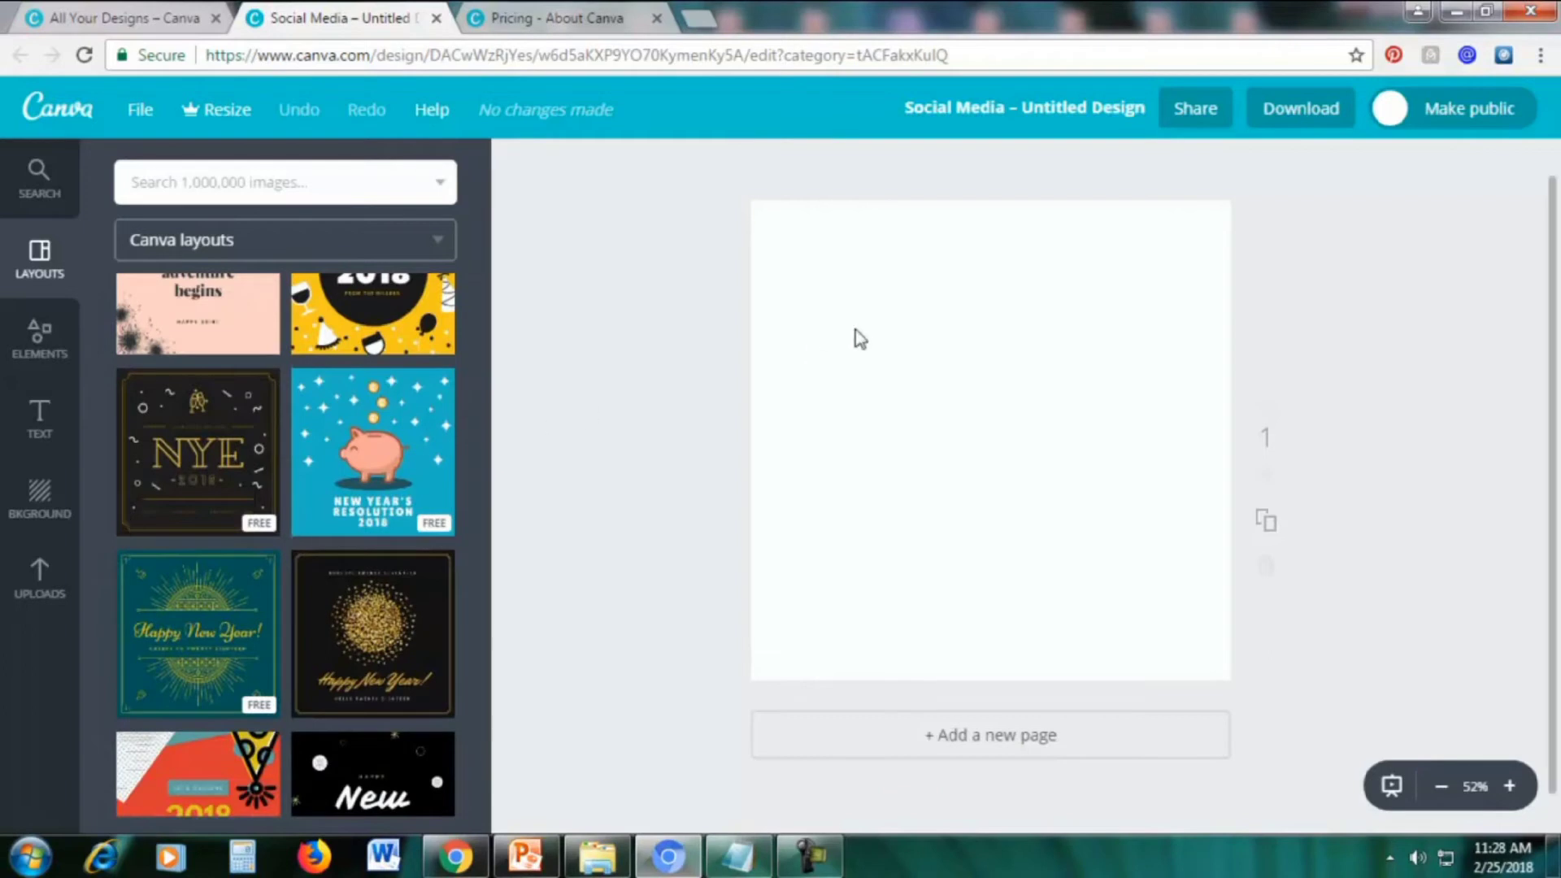
pyautogui.scroll(-5, 309, 471)
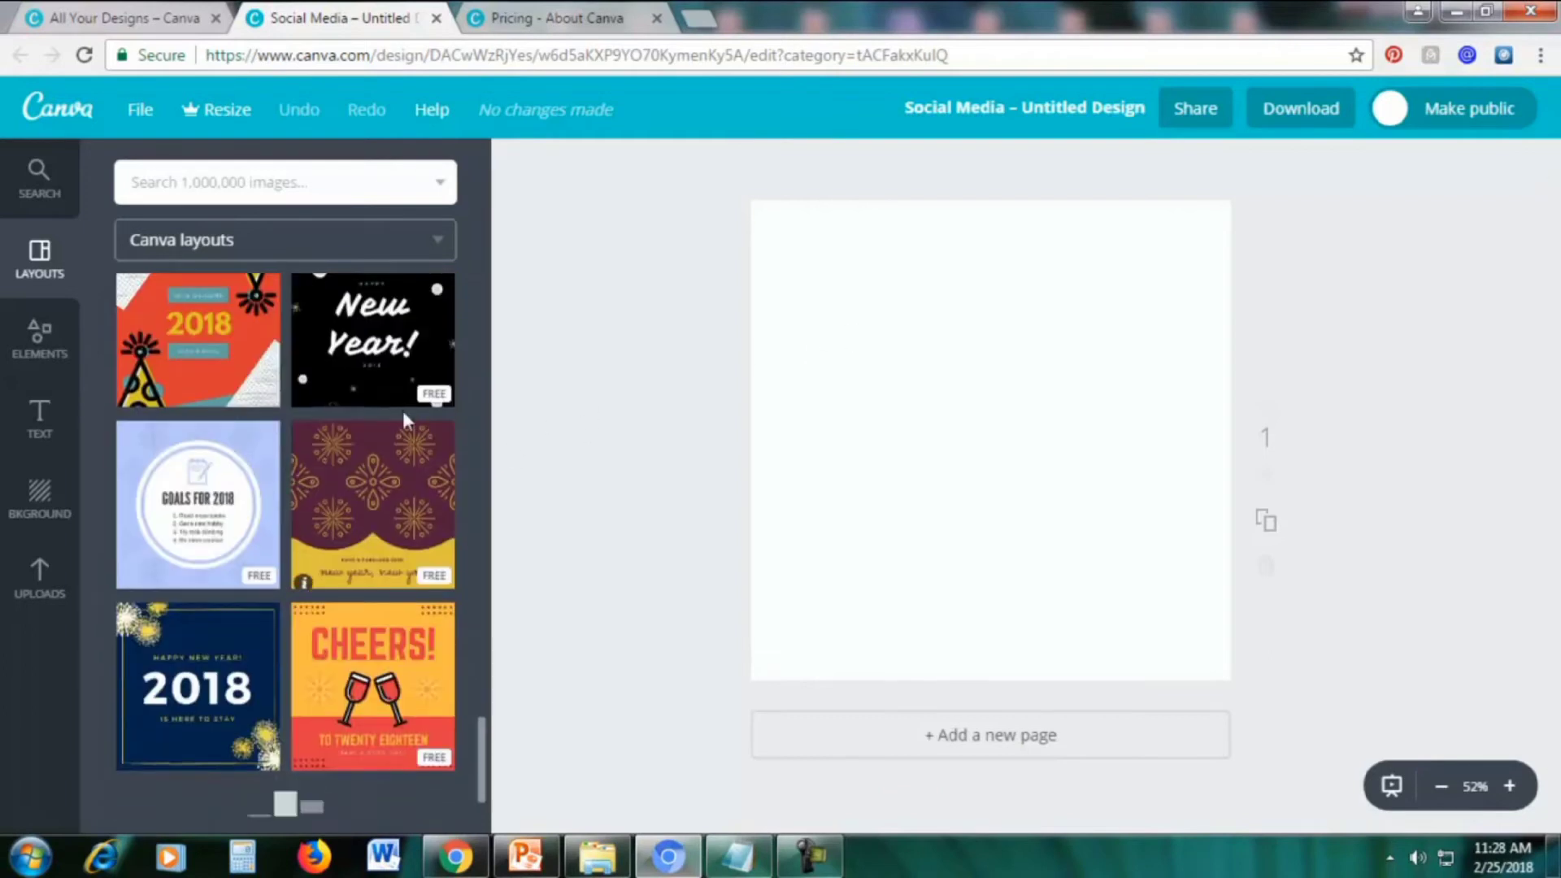
pyautogui.scroll(-1, 329, 441)
pyautogui.scroll(-8, 329, 441)
pyautogui.scroll(-6, 329, 440)
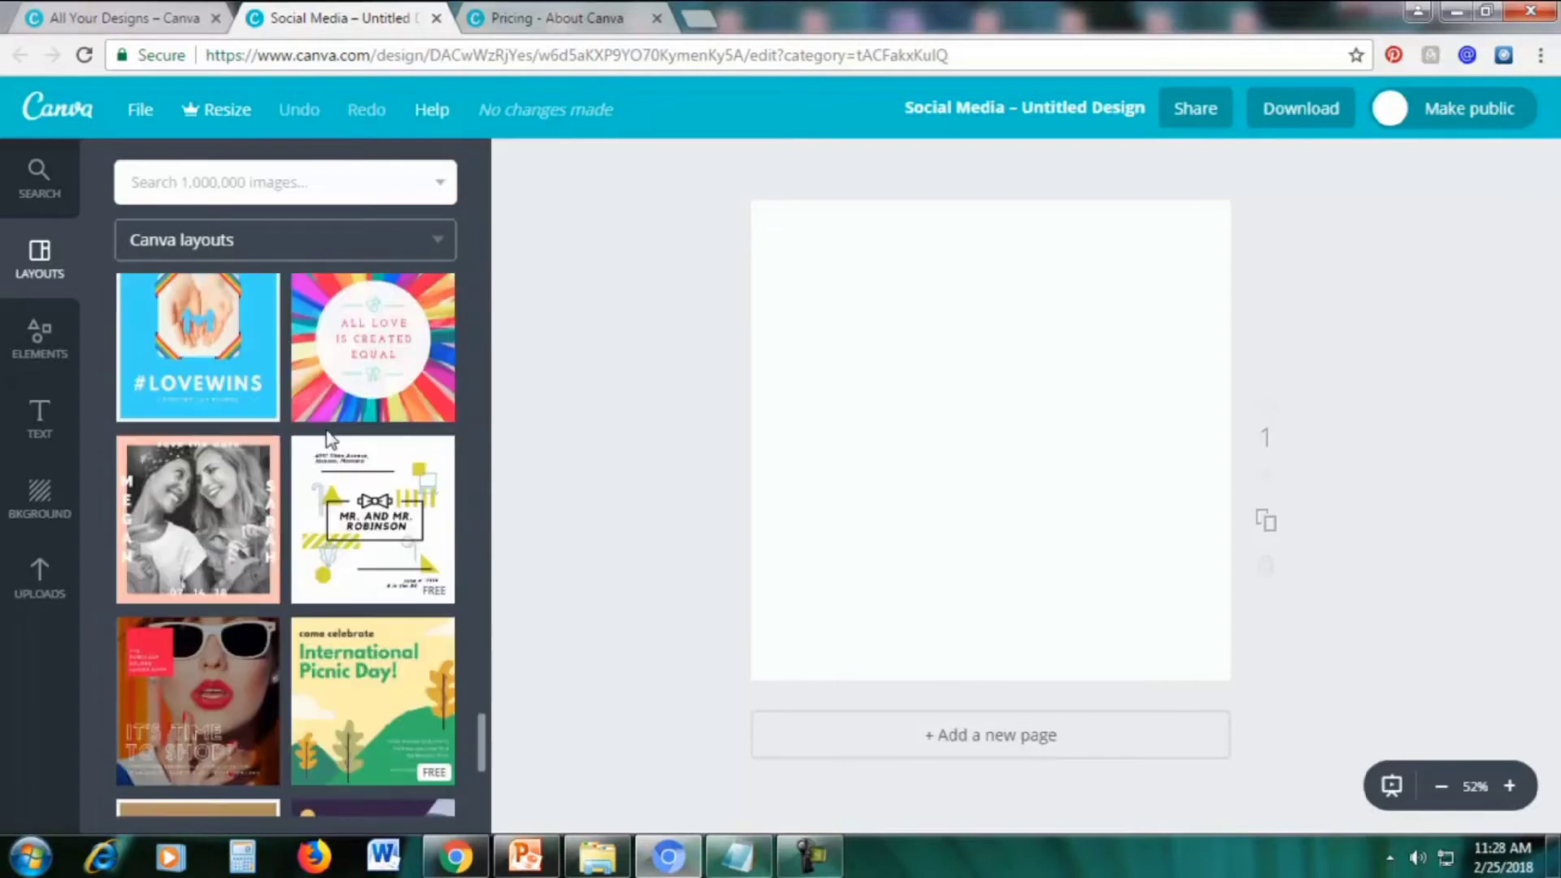
pyautogui.scroll(-10, 329, 440)
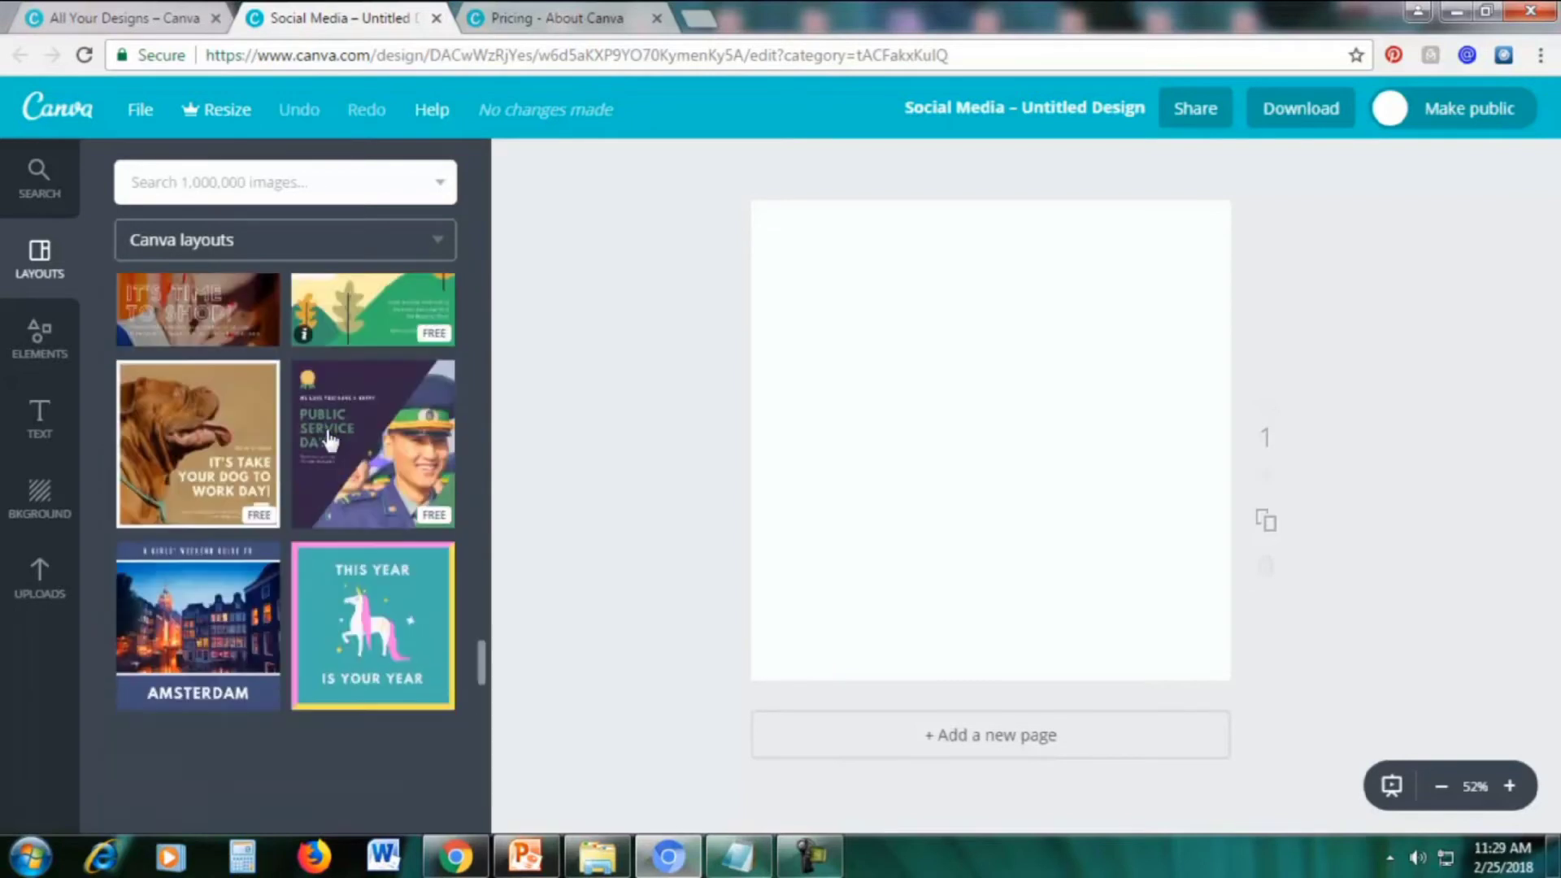
pyautogui.scroll(-3, 329, 441)
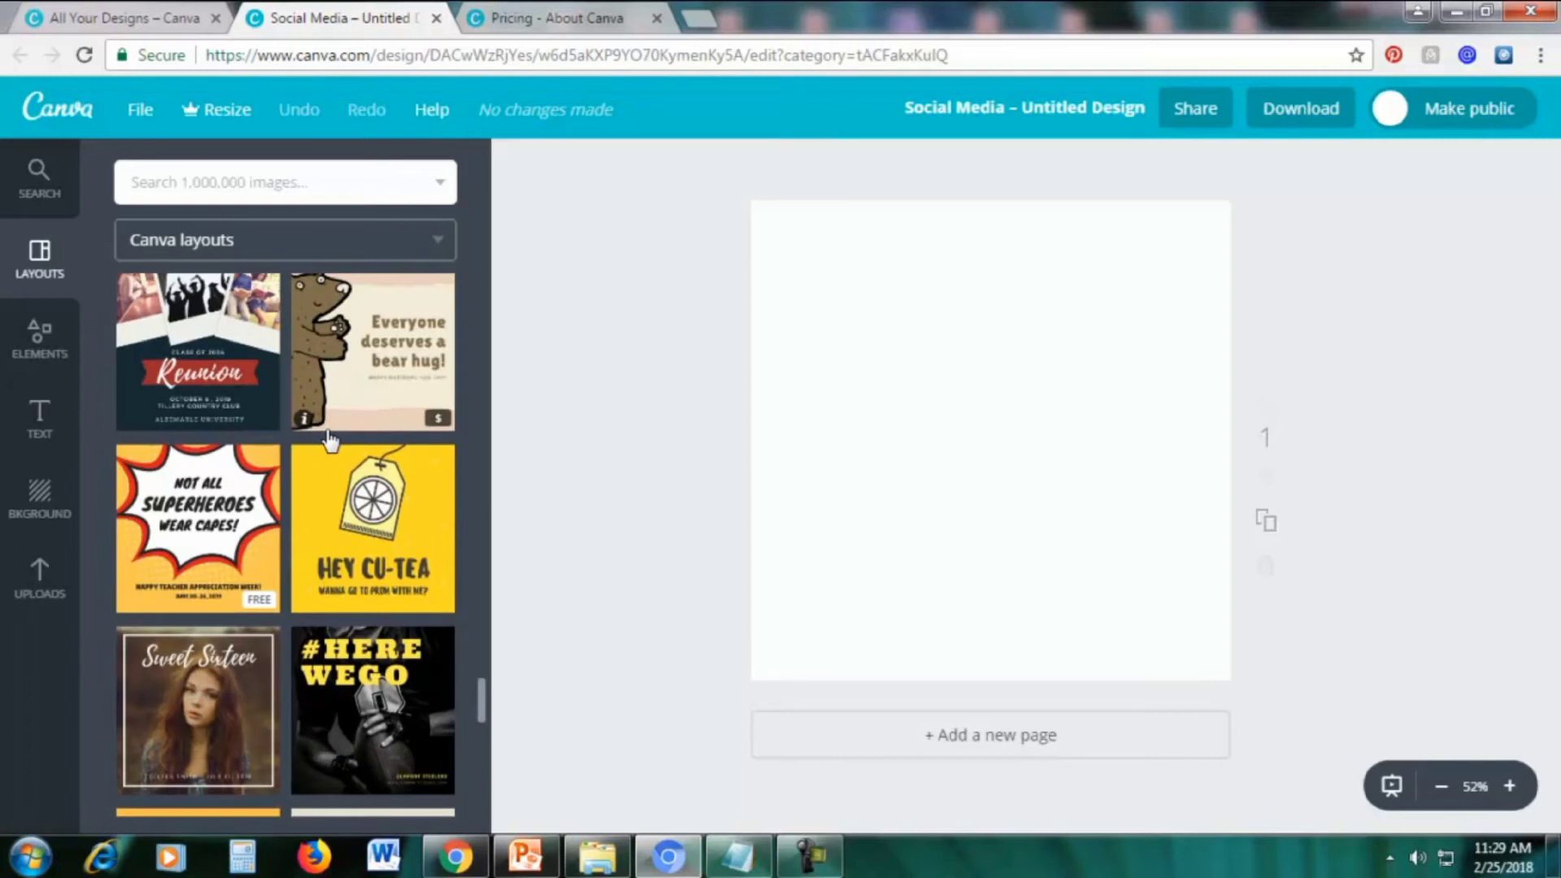
pyautogui.scroll(-11, 330, 441)
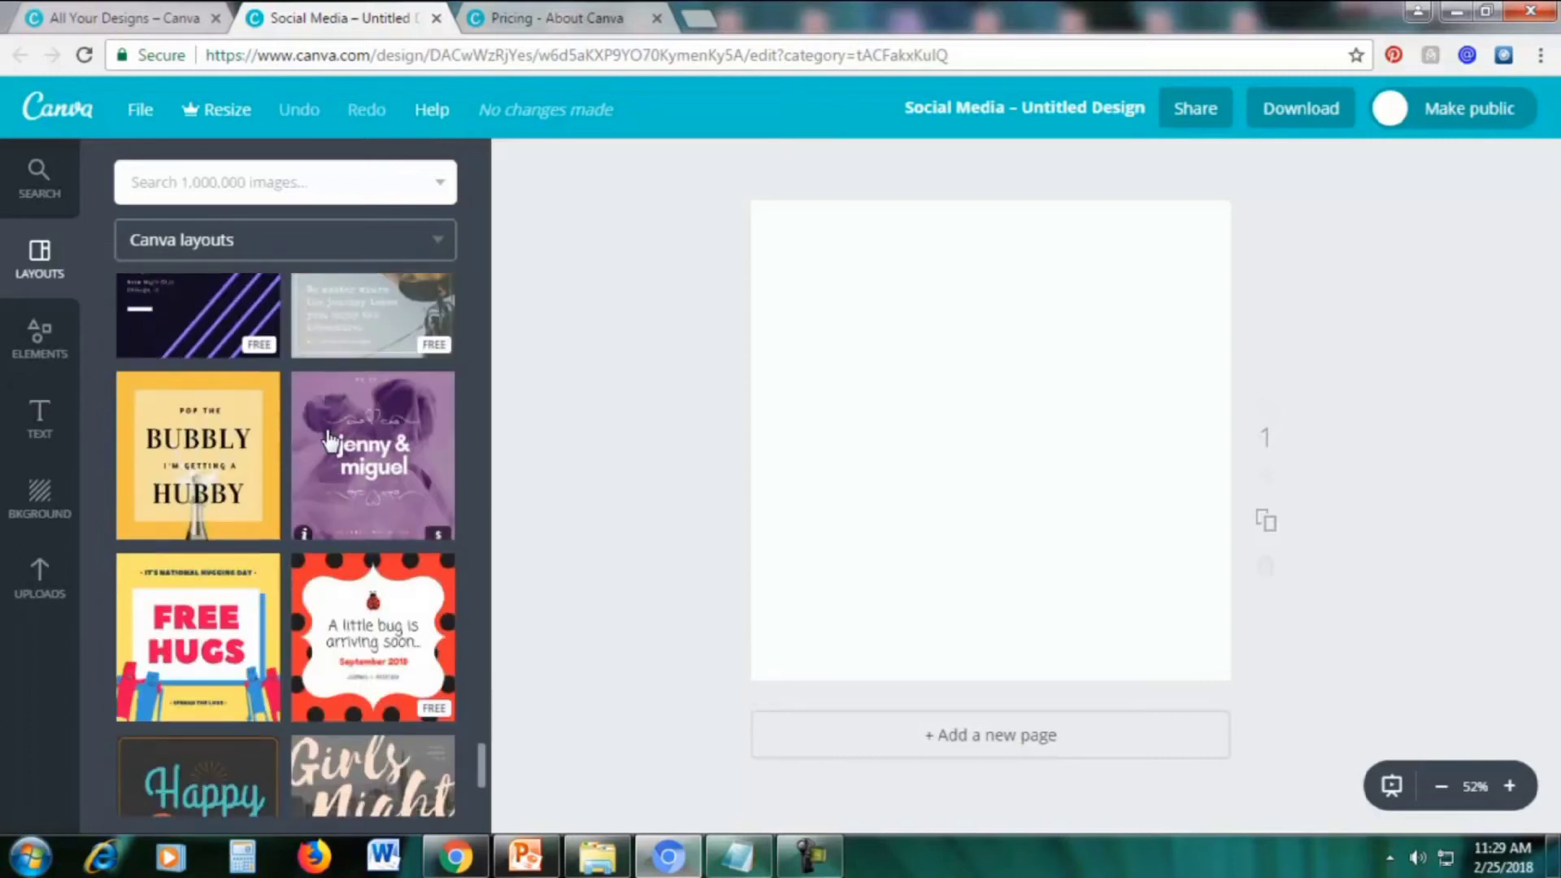
pyautogui.scroll(-4, 329, 440)
pyautogui.scroll(-6, 329, 441)
pyautogui.scroll(-5, 330, 441)
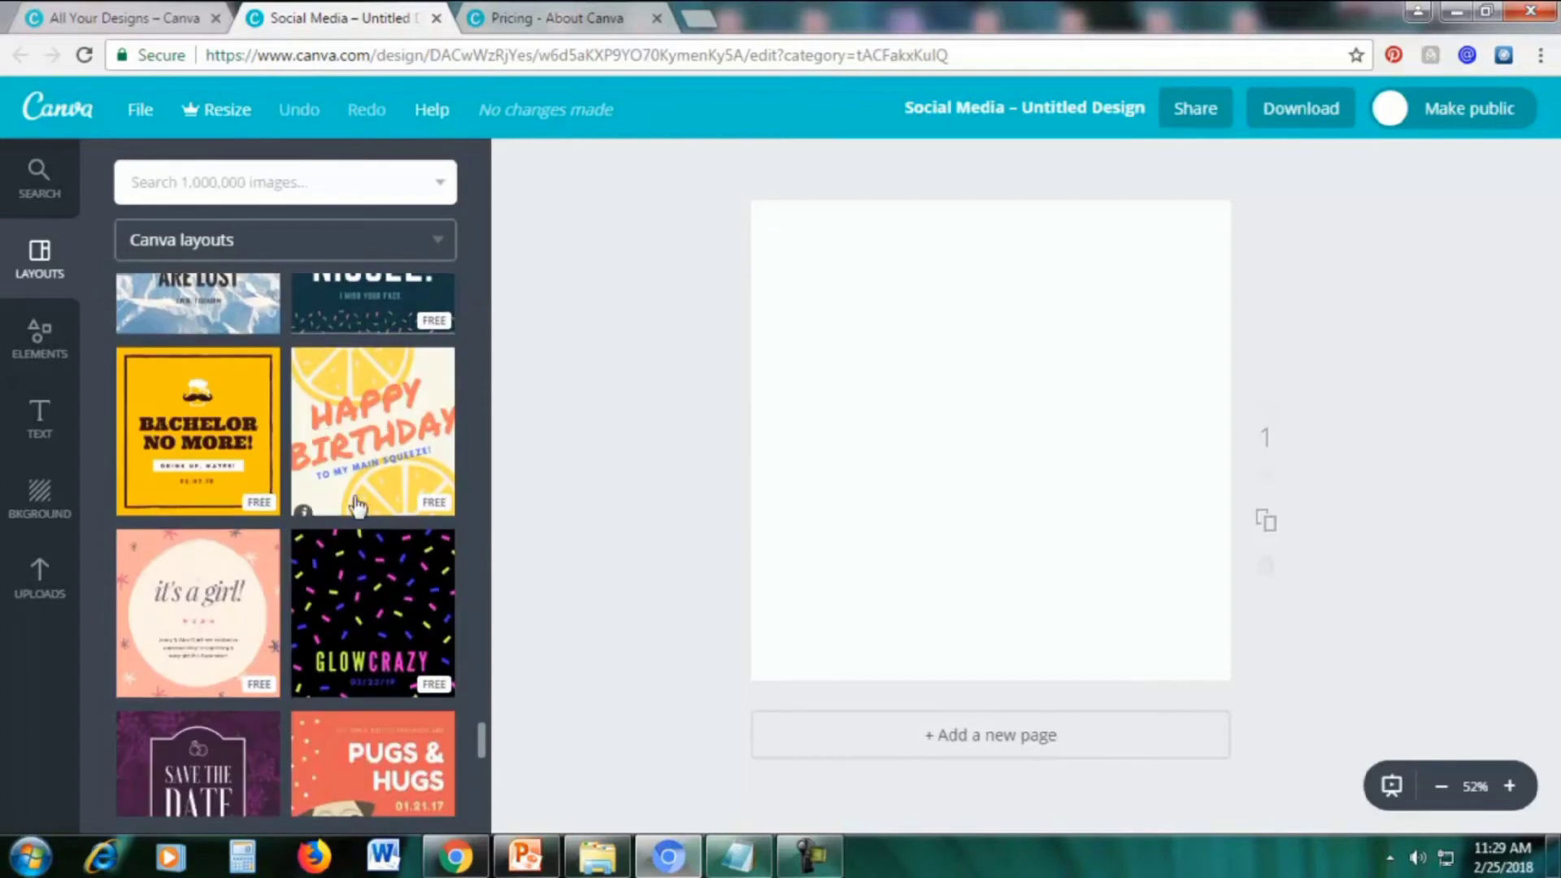
pyautogui.scroll(-6, 351, 510)
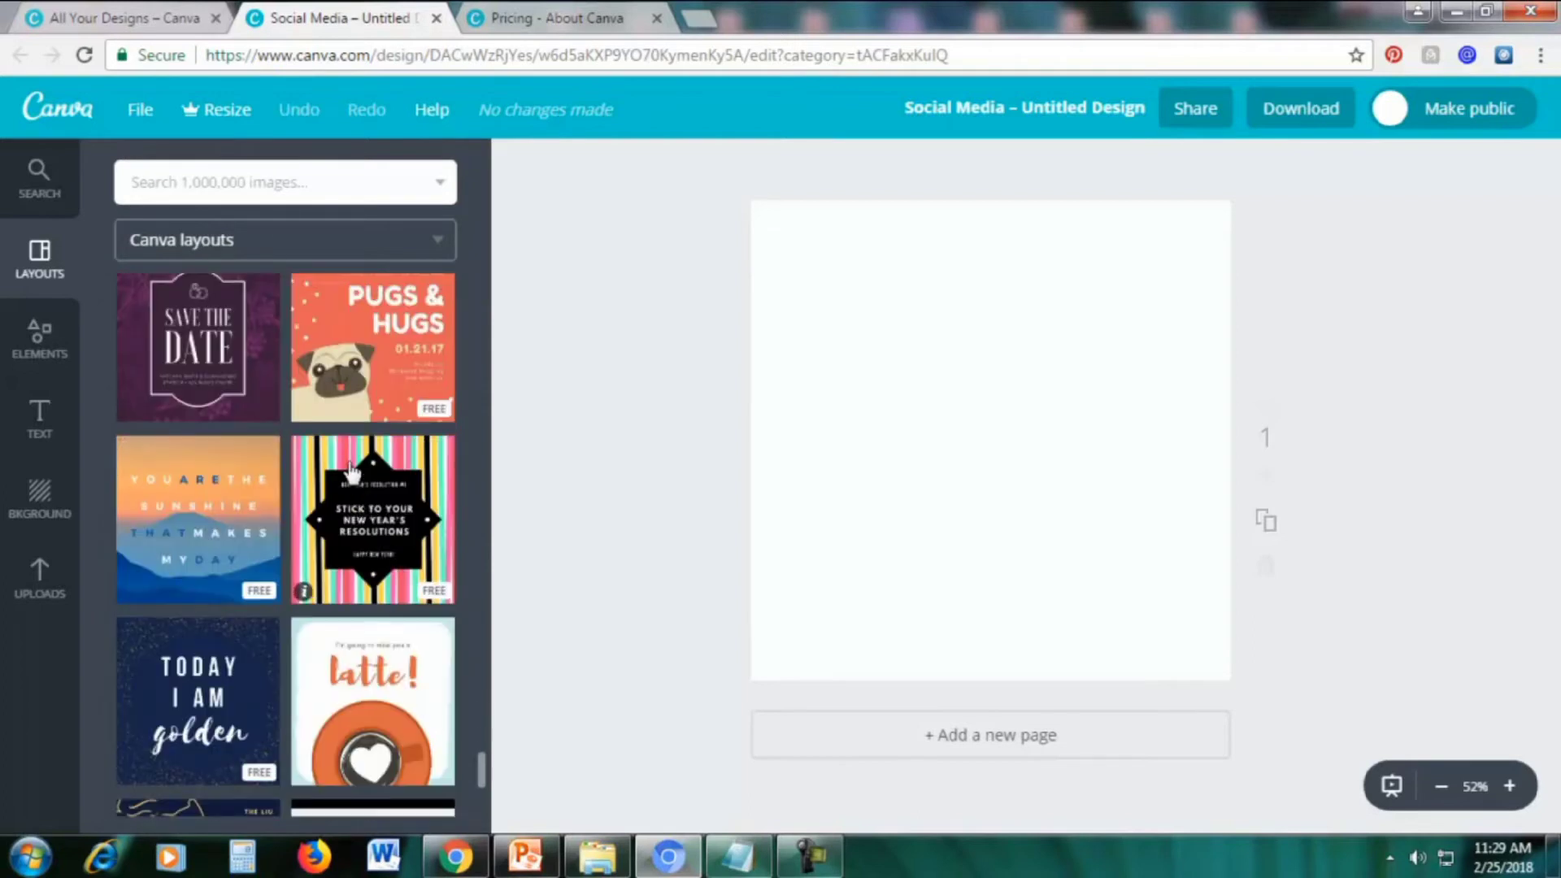
pyautogui.scroll(-5, 351, 472)
pyautogui.scroll(2, 334, 471)
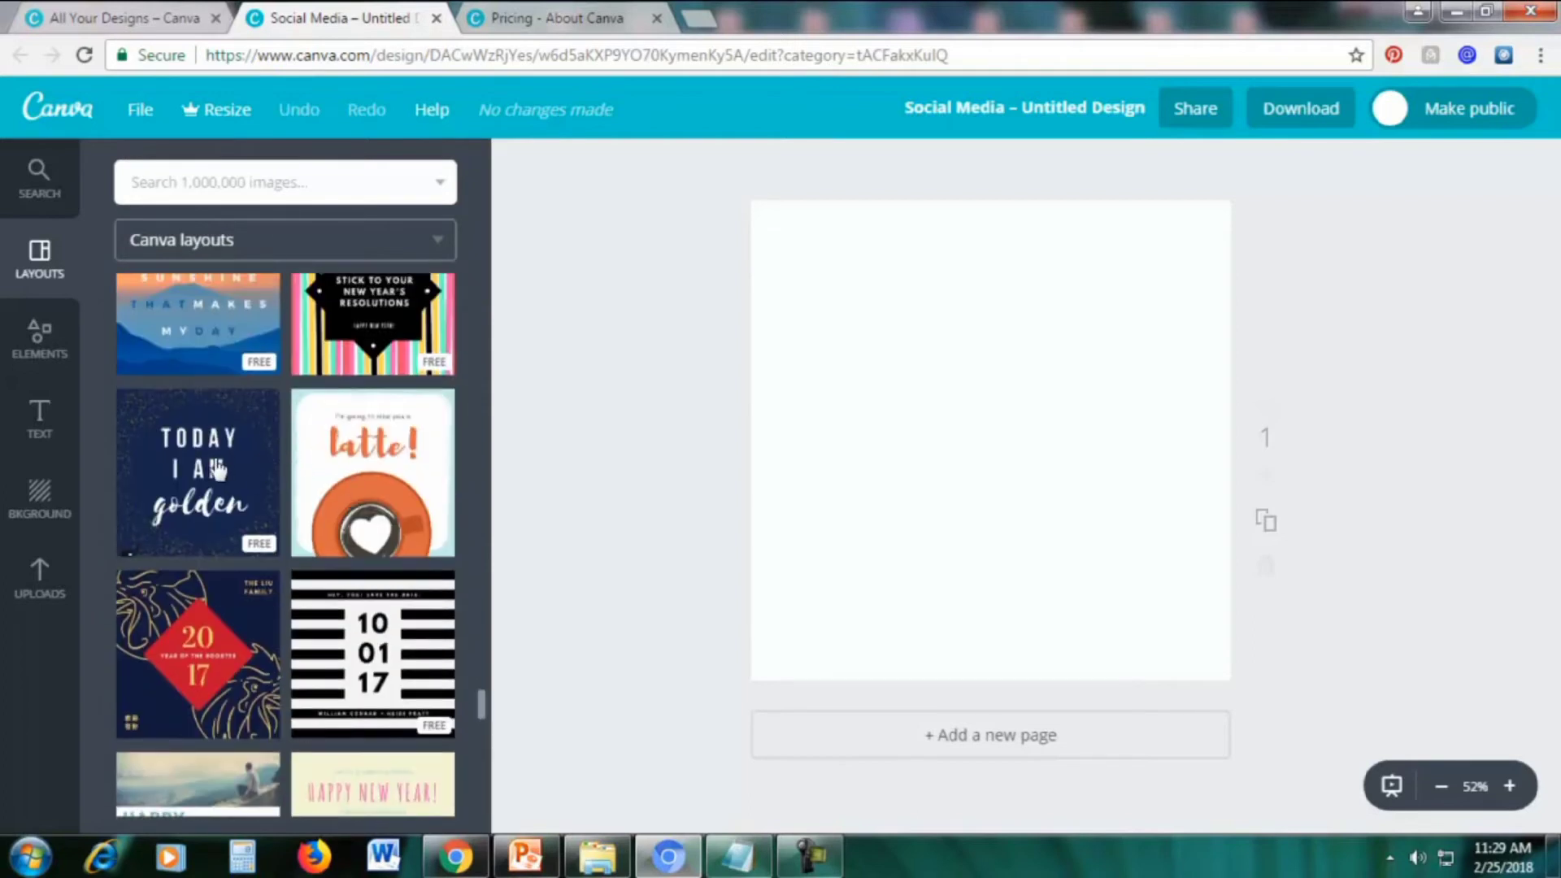
pyautogui.click(218, 470)
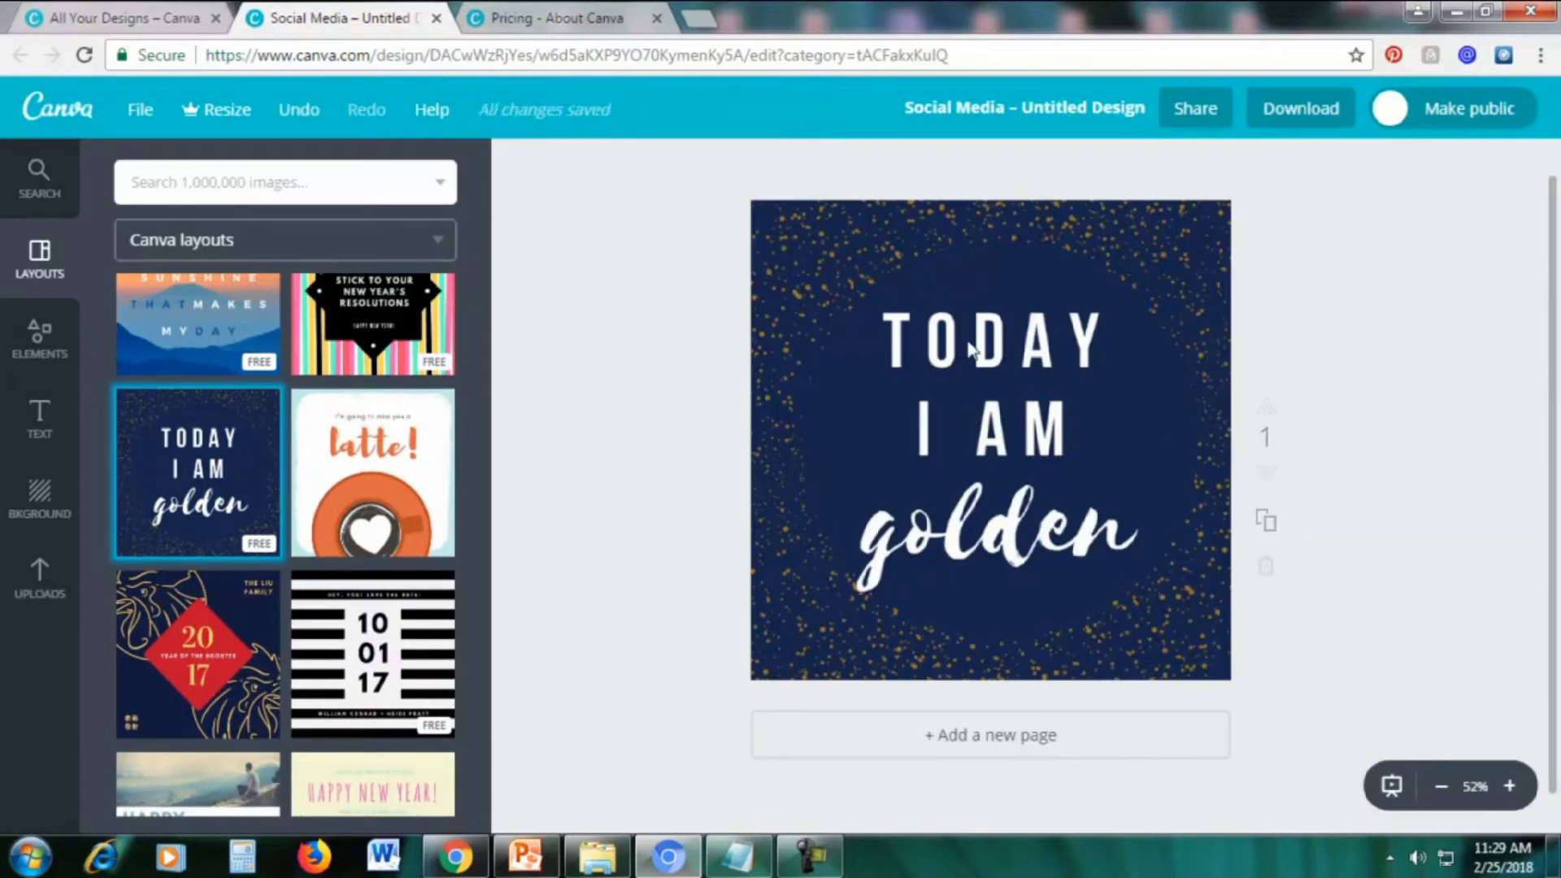
# Replace the 'TODAY I AM' headline with 'Life is a beautiful struggle' copied from Notepad
pyautogui.click(1072, 346)
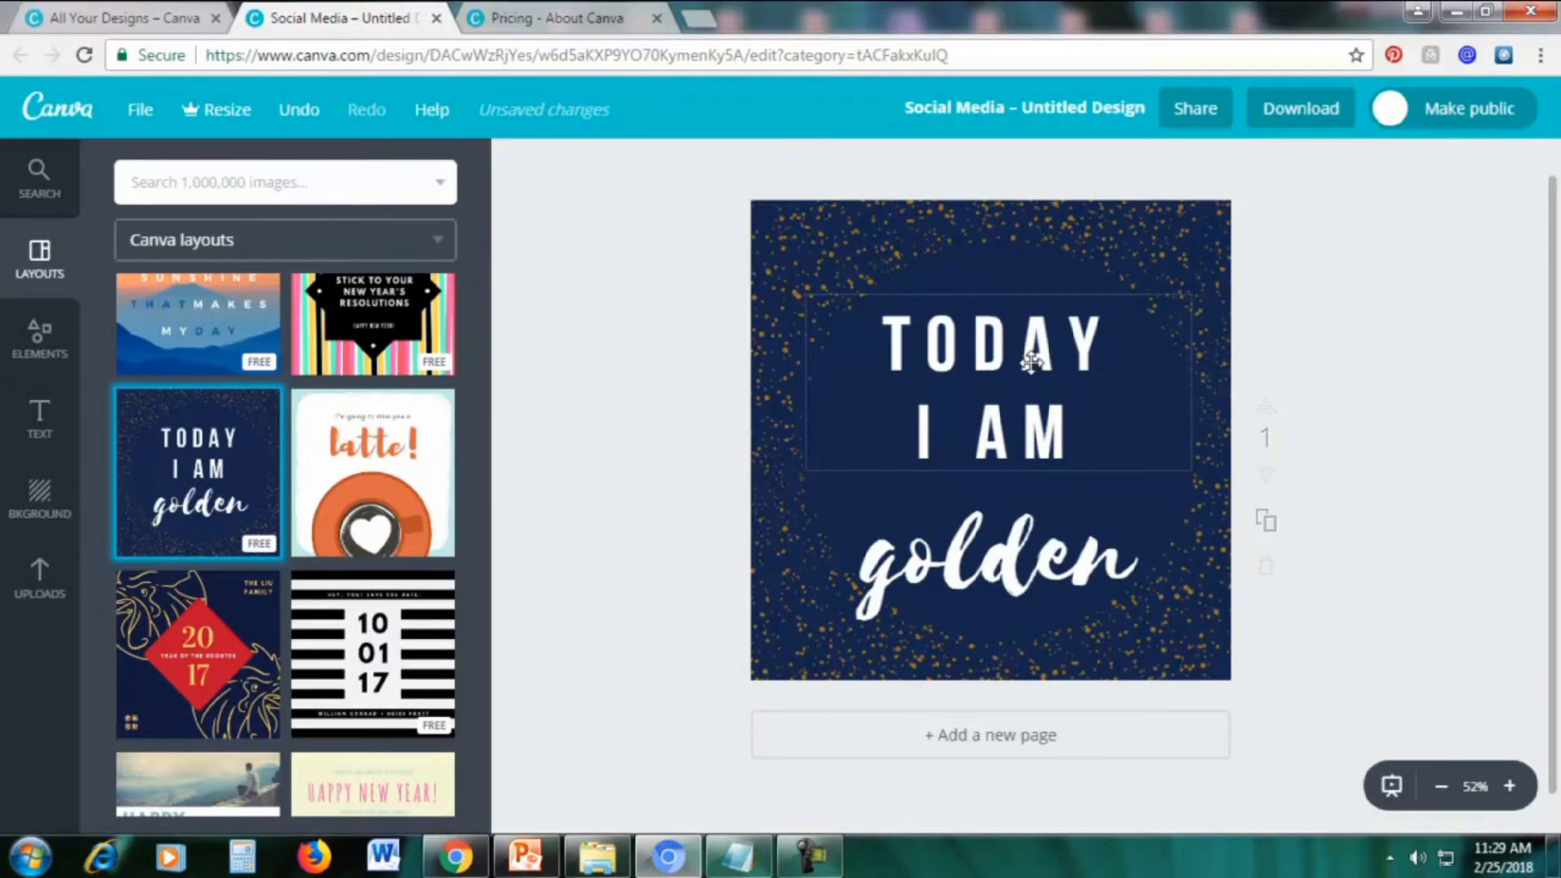
pyautogui.doubleClick(1031, 362)
pyautogui.click(927, 350)
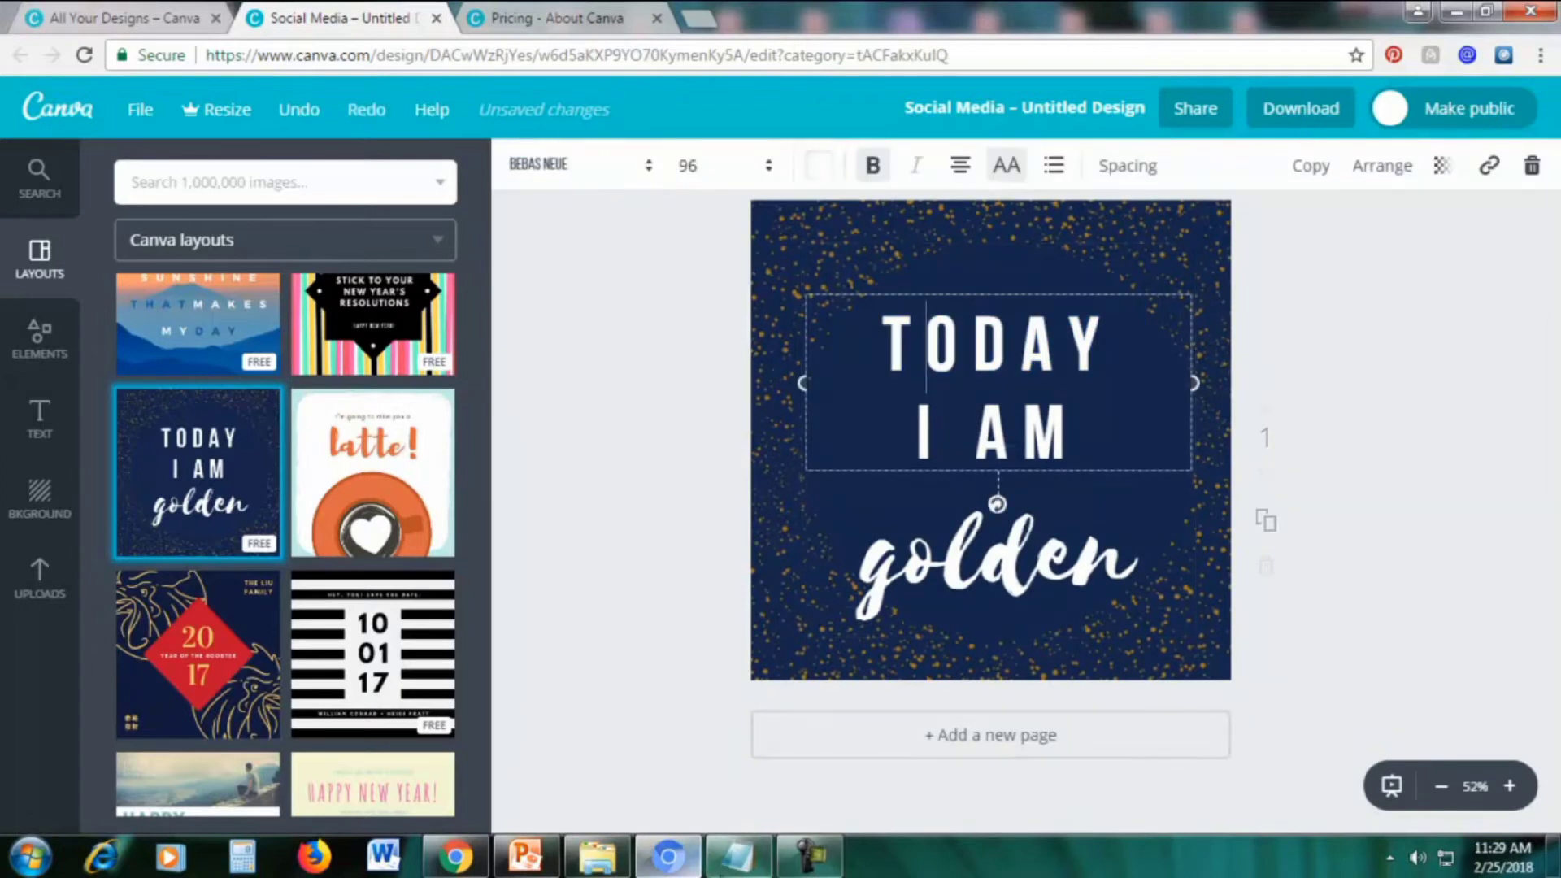
pyautogui.click(734, 860)
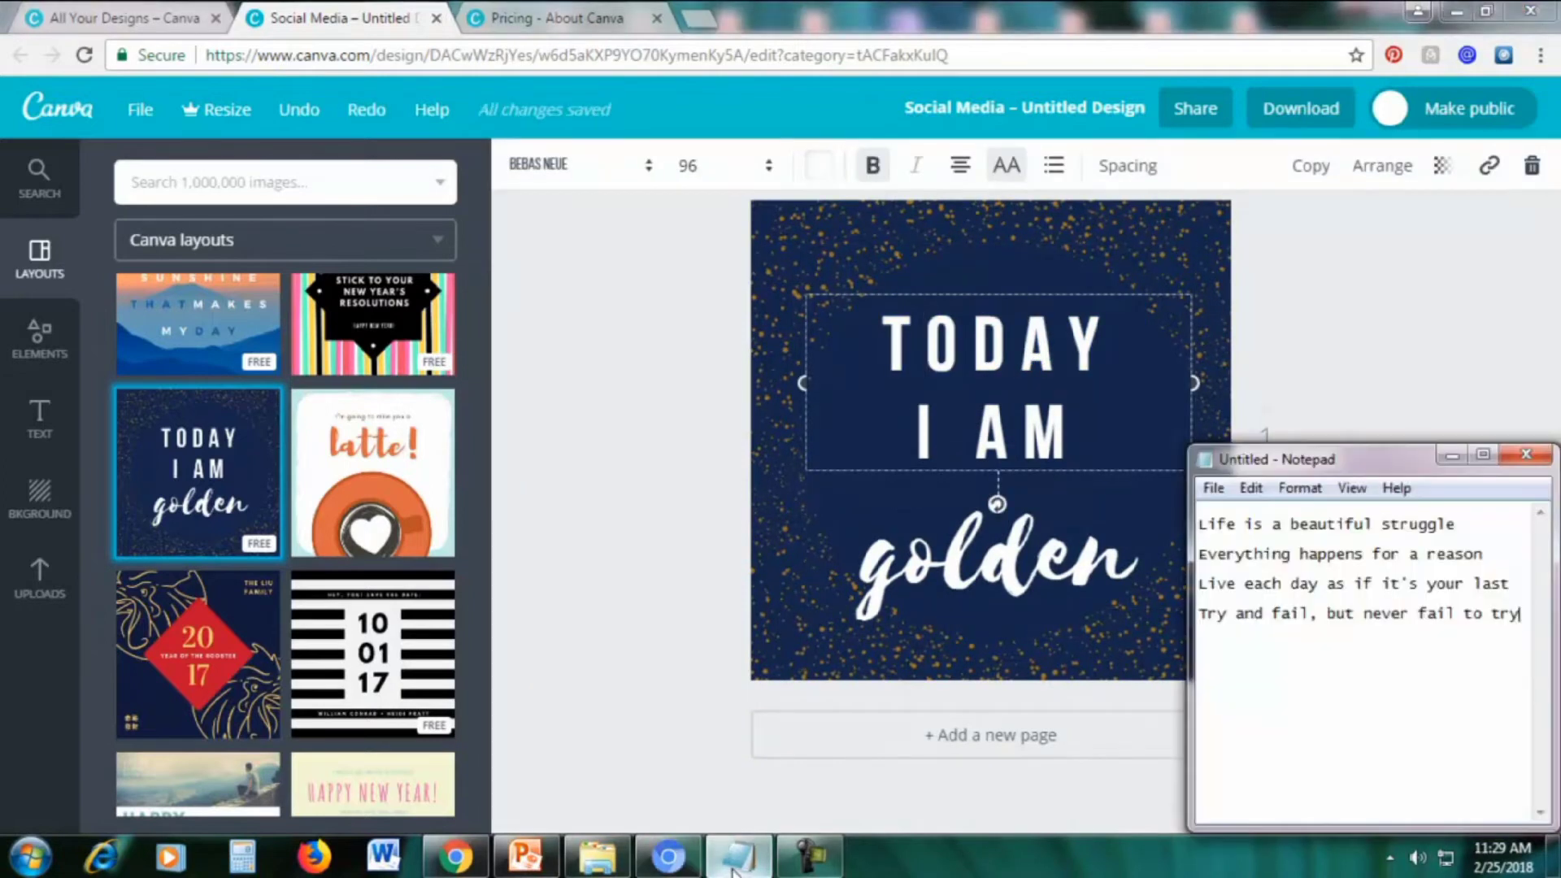
pyautogui.moveTo(1481, 527); pyautogui.dragTo(1154, 543)
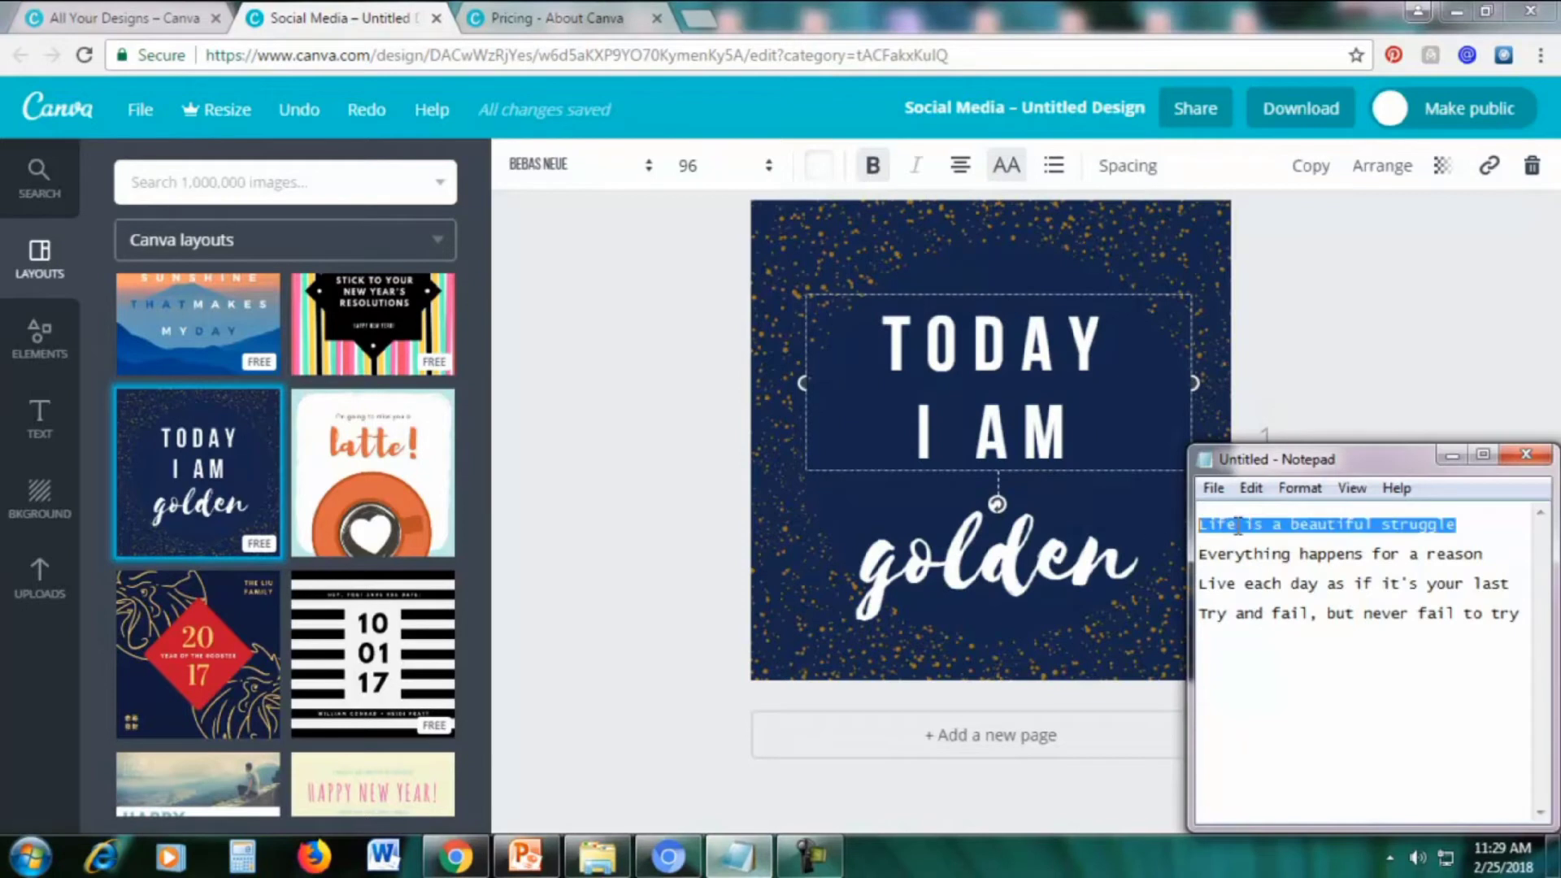
pyautogui.rightClick(1237, 526)
pyautogui.click(1293, 279)
pyautogui.click(1451, 460)
pyautogui.moveTo(1080, 443); pyautogui.dragTo(854, 338)
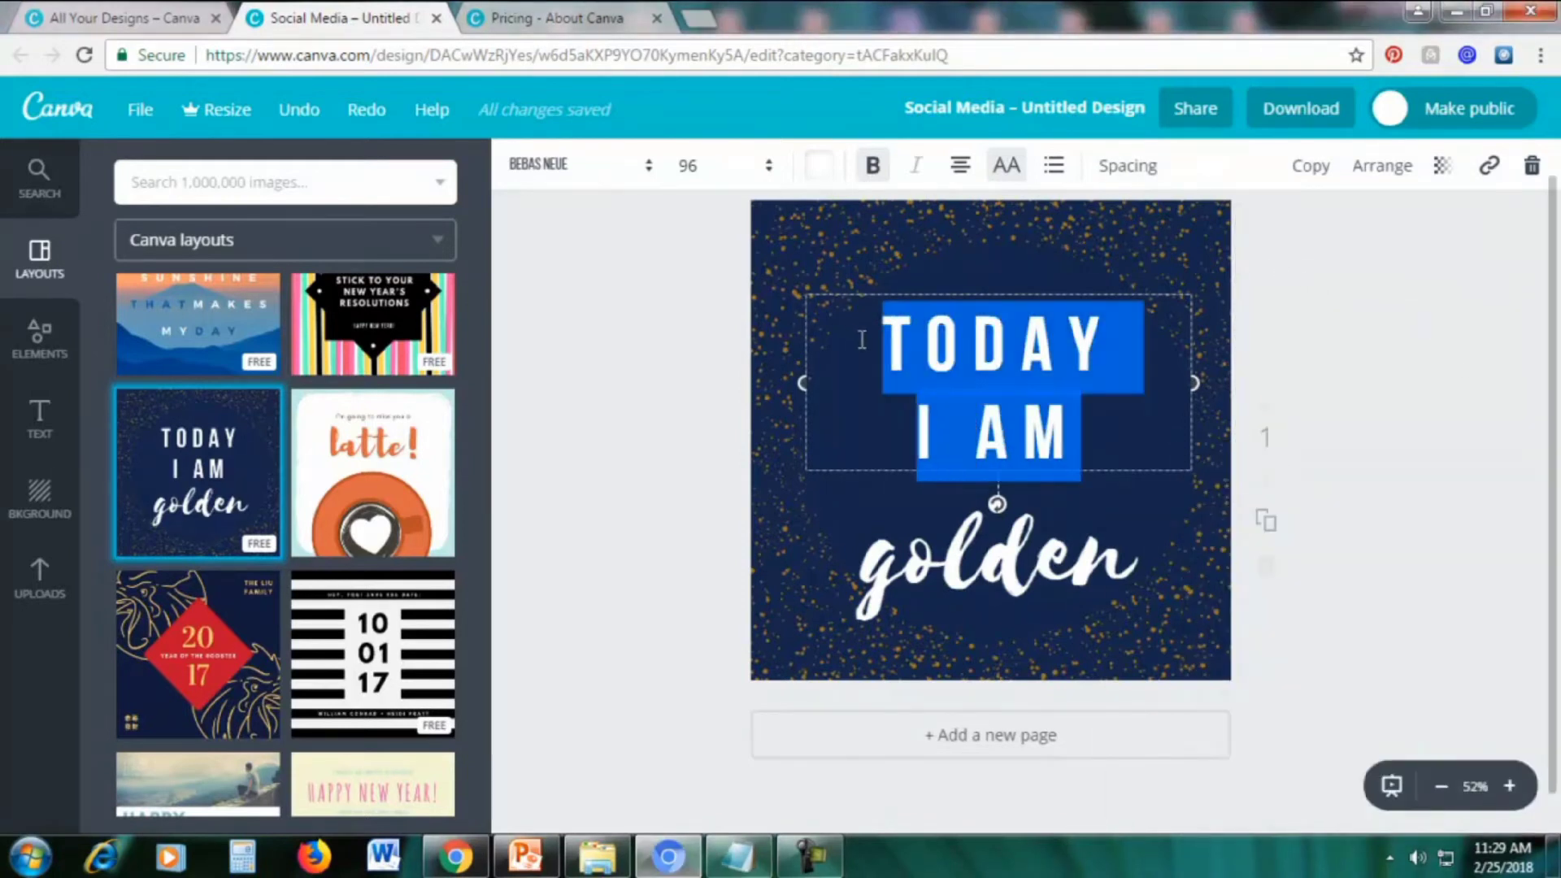
pyautogui.hotkey('ctrl', 'v')
# Delete the 'golden' text and move the quote to the page centre
pyautogui.moveTo(1120, 294); pyautogui.dragTo(1195, 206)
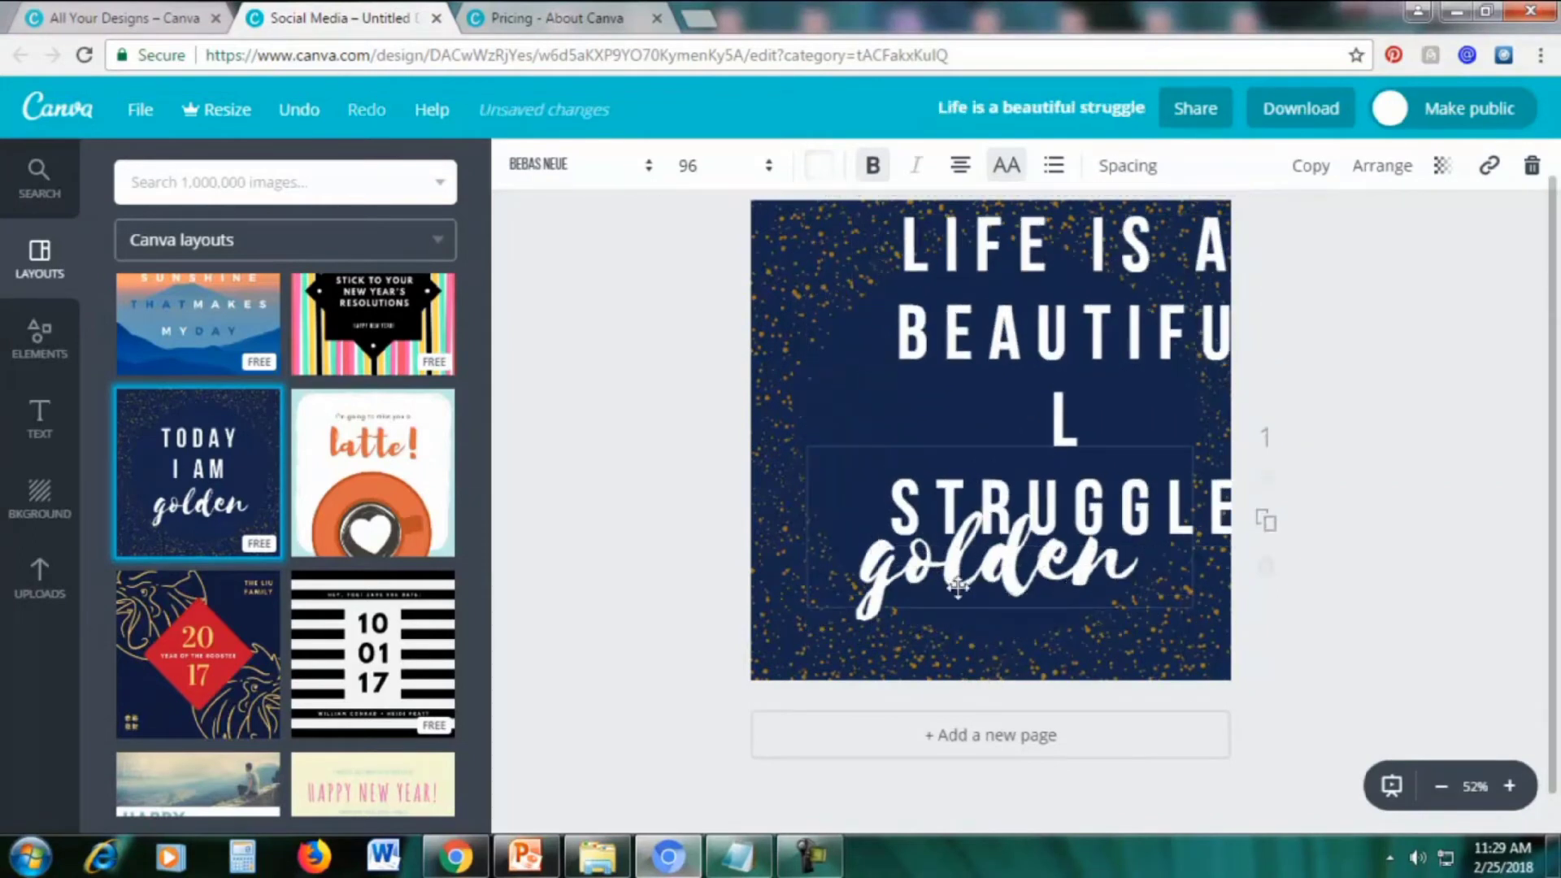
pyautogui.moveTo(962, 587); pyautogui.dragTo(909, 644)
pyautogui.doubleClick(977, 618)
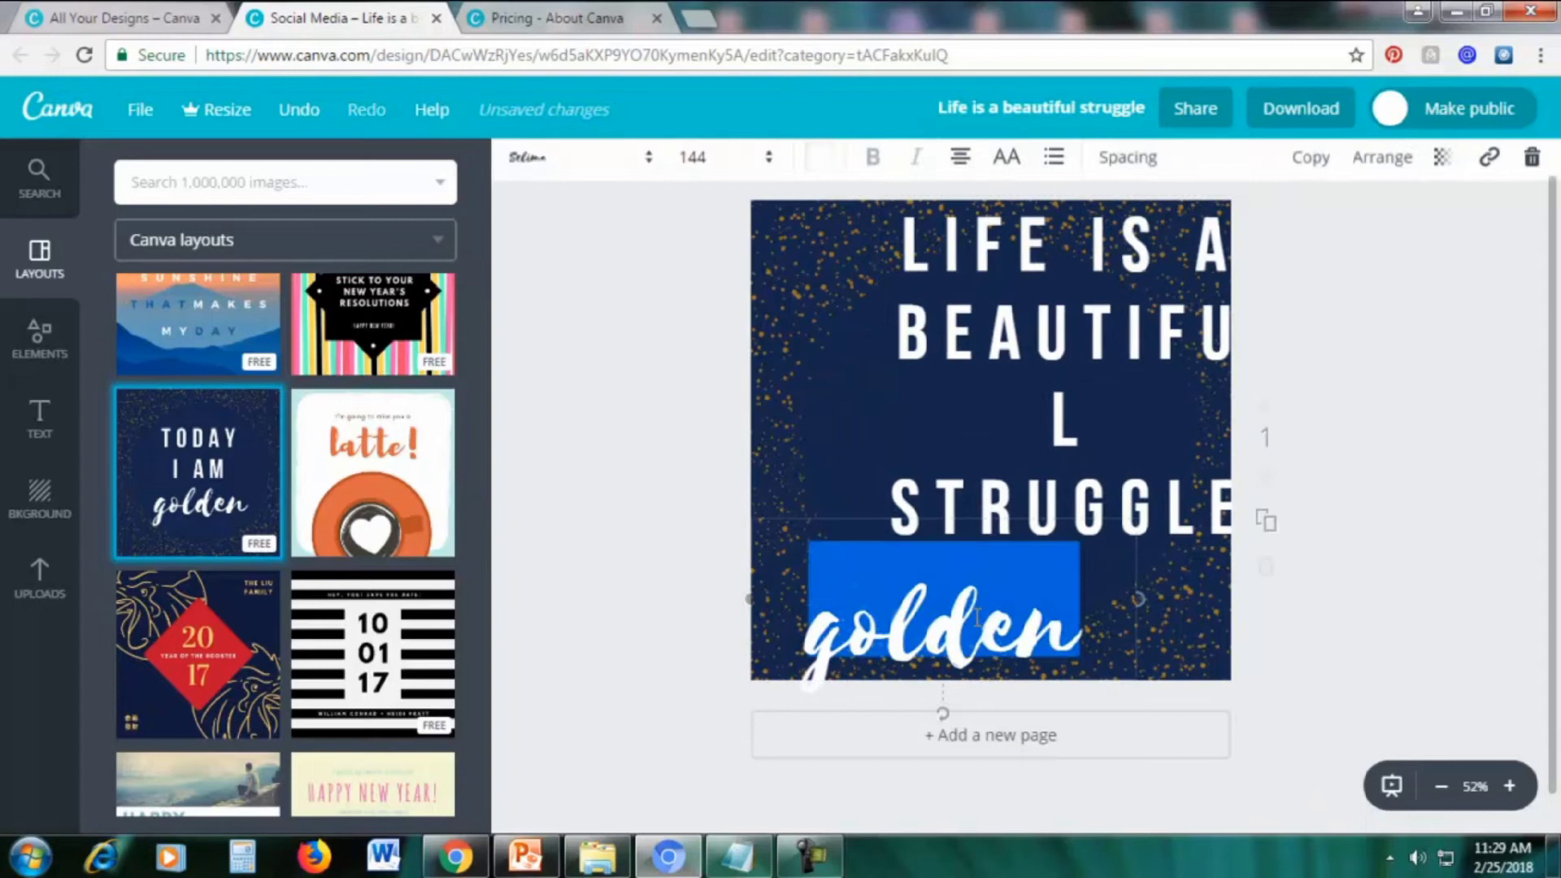
pyautogui.click(1532, 169)
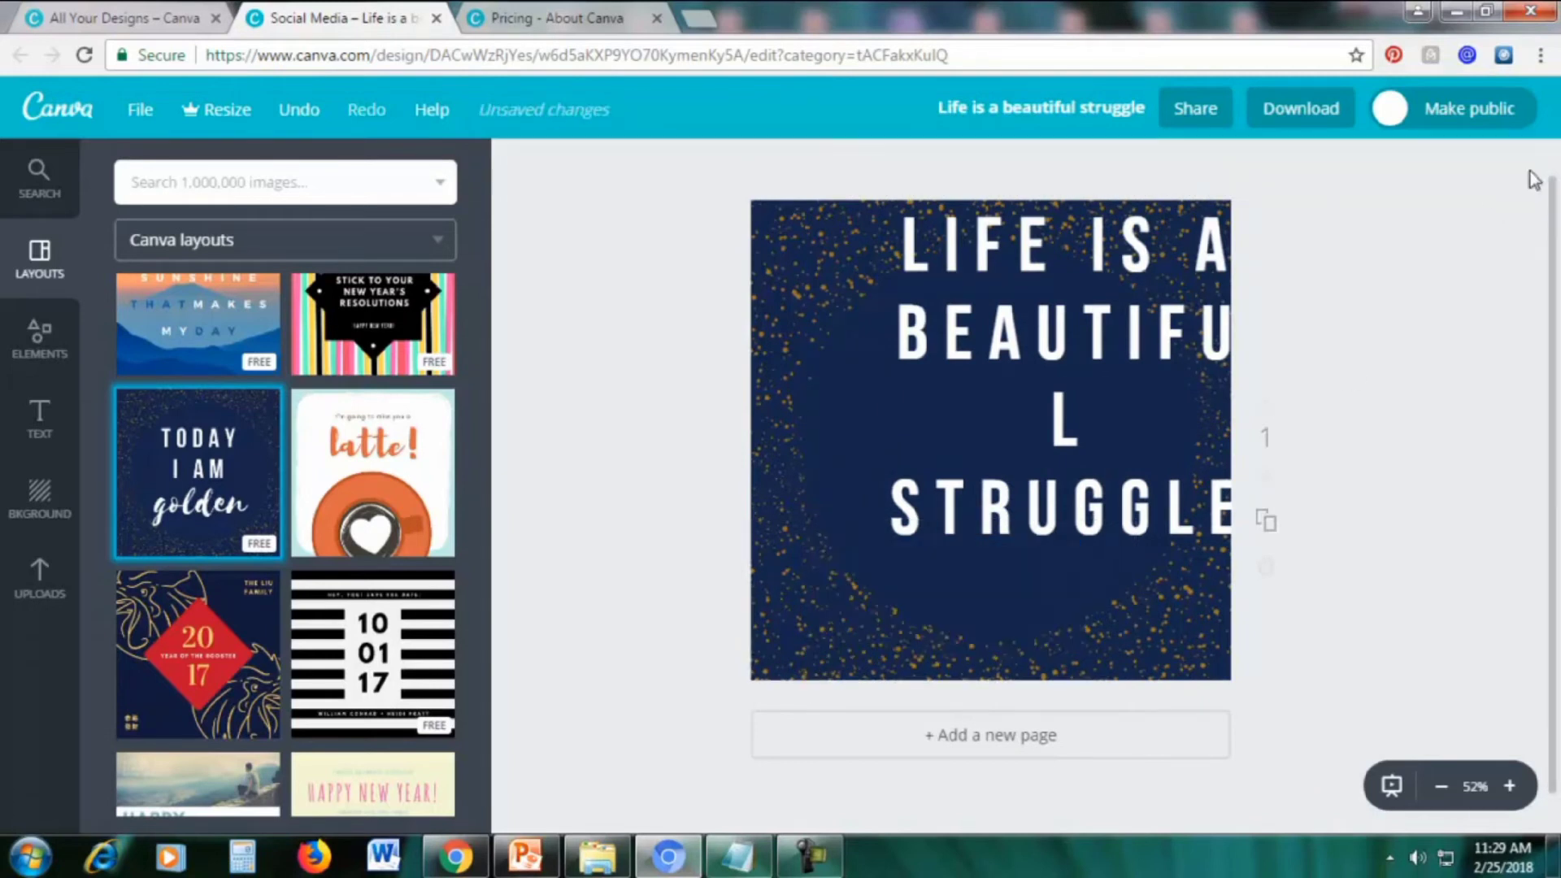
pyautogui.moveTo(1074, 339); pyautogui.dragTo(1011, 383)
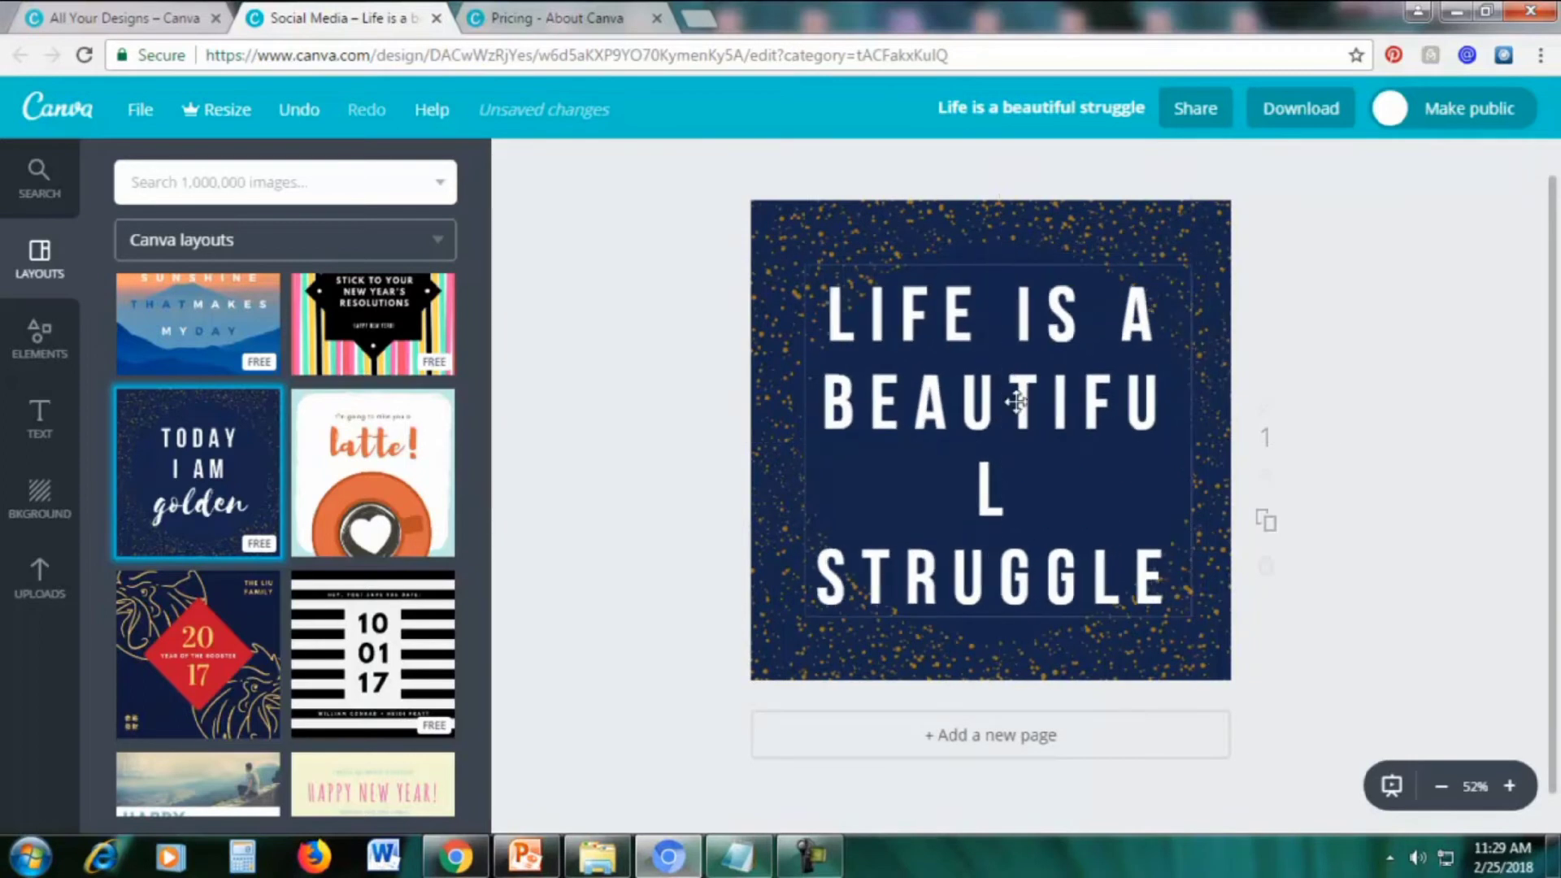
pyautogui.click(933, 413)
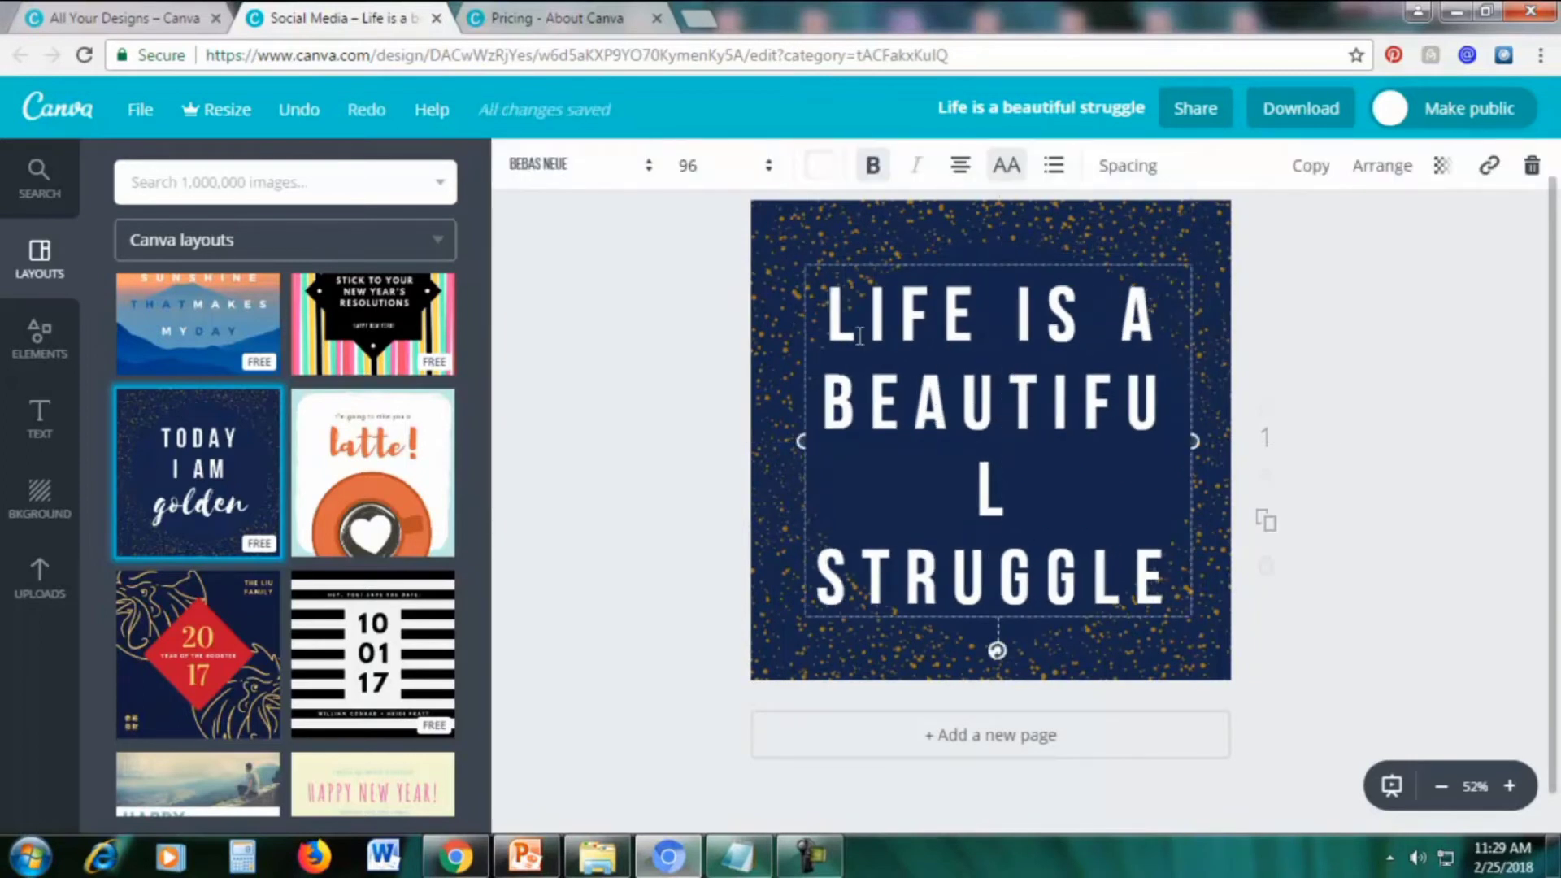
# Set the quote's font size to 72 and move it down to the centre of the page
pyautogui.moveTo(830, 307); pyautogui.dragTo(1175, 590)
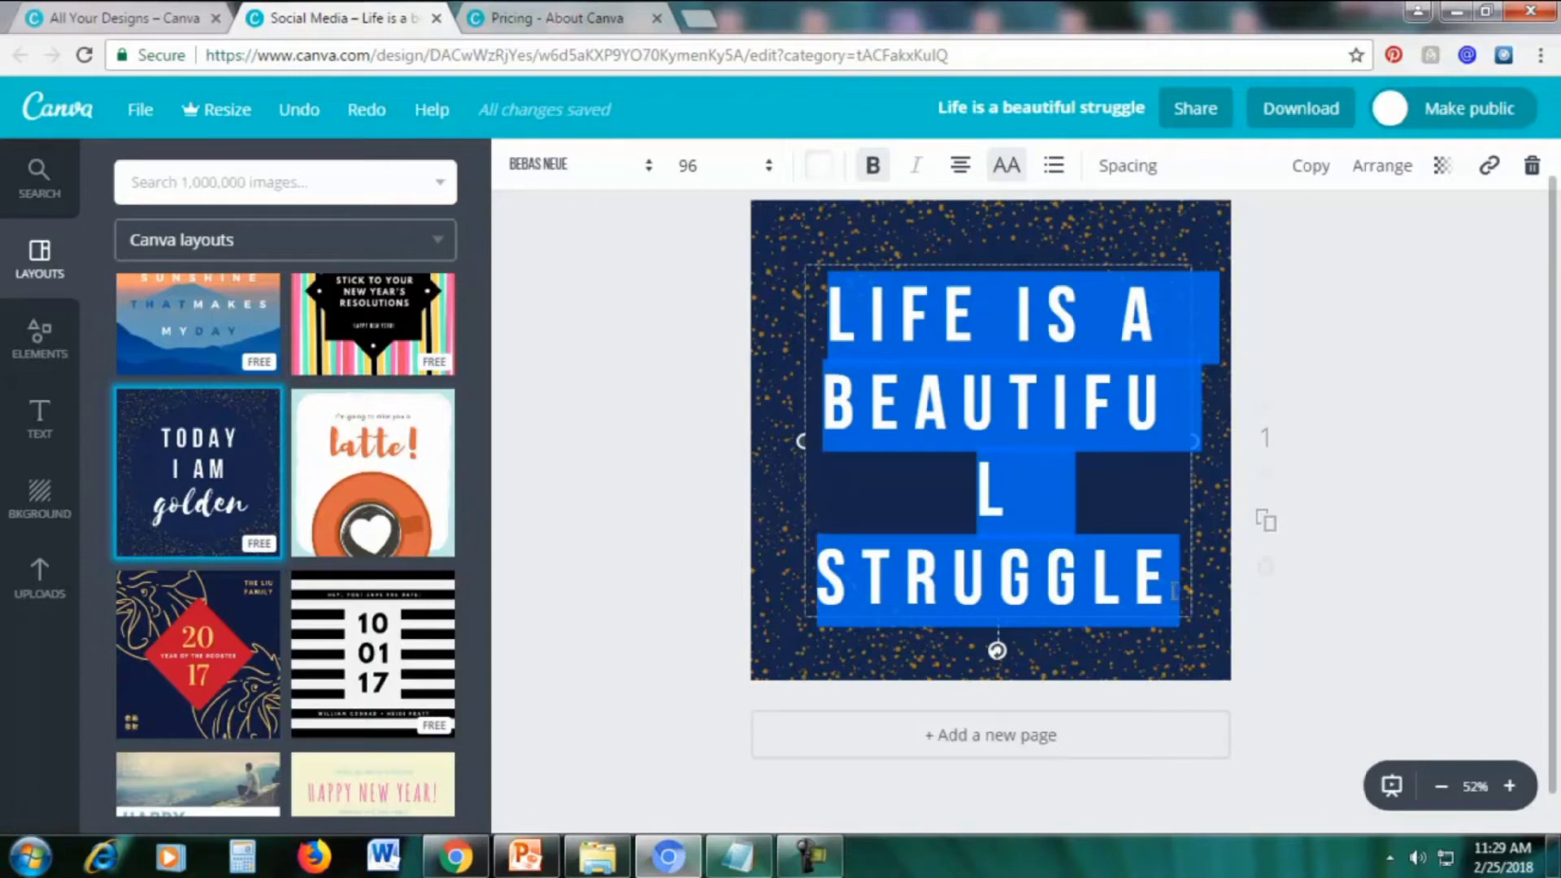
pyautogui.click(700, 169)
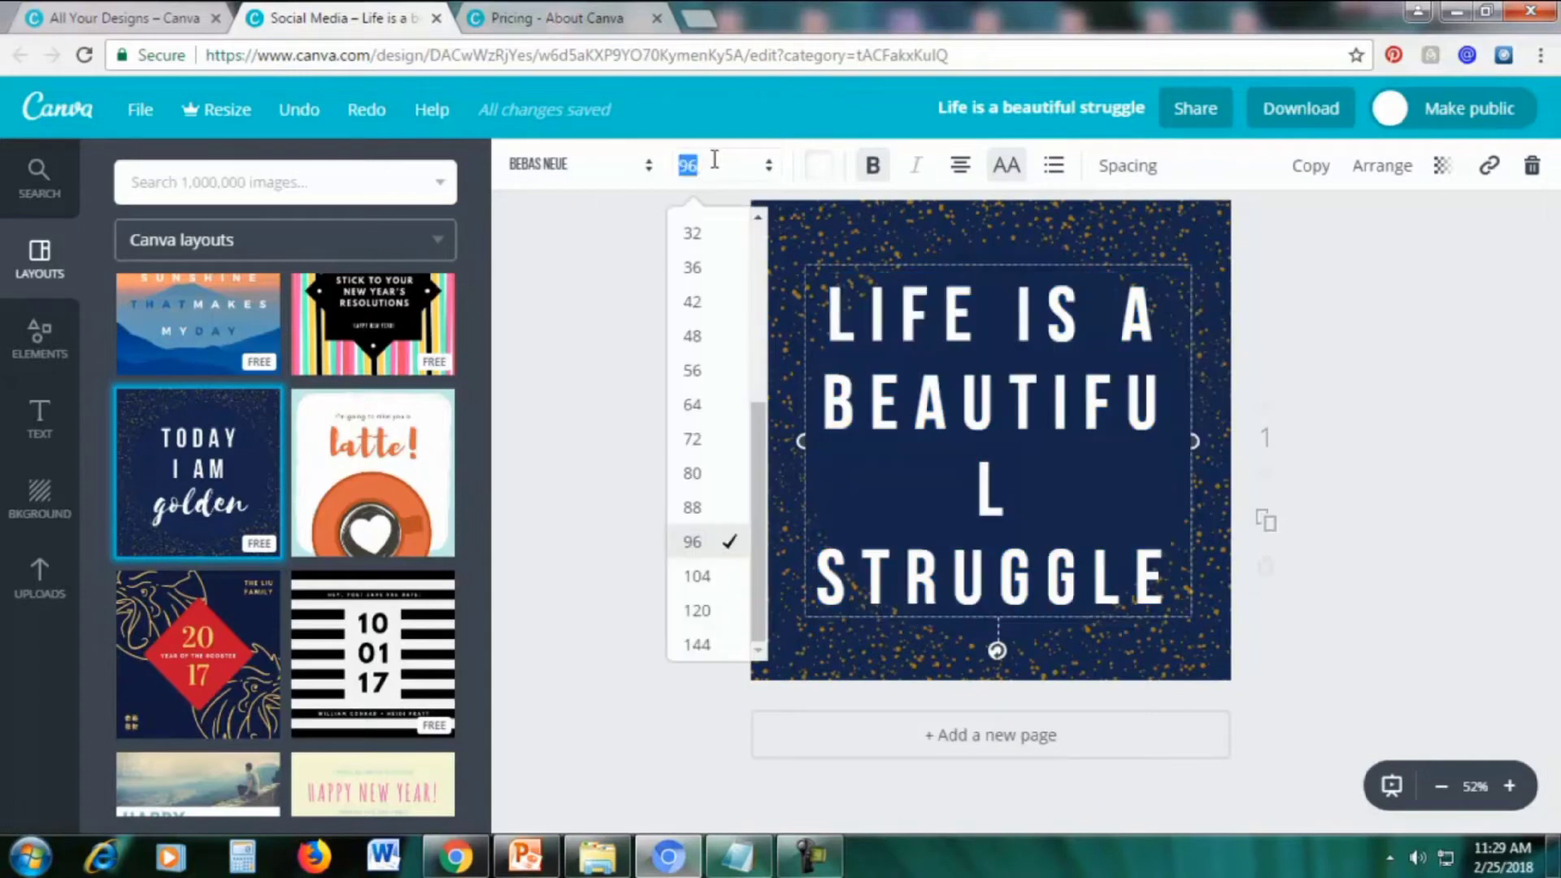
pyautogui.click(712, 443)
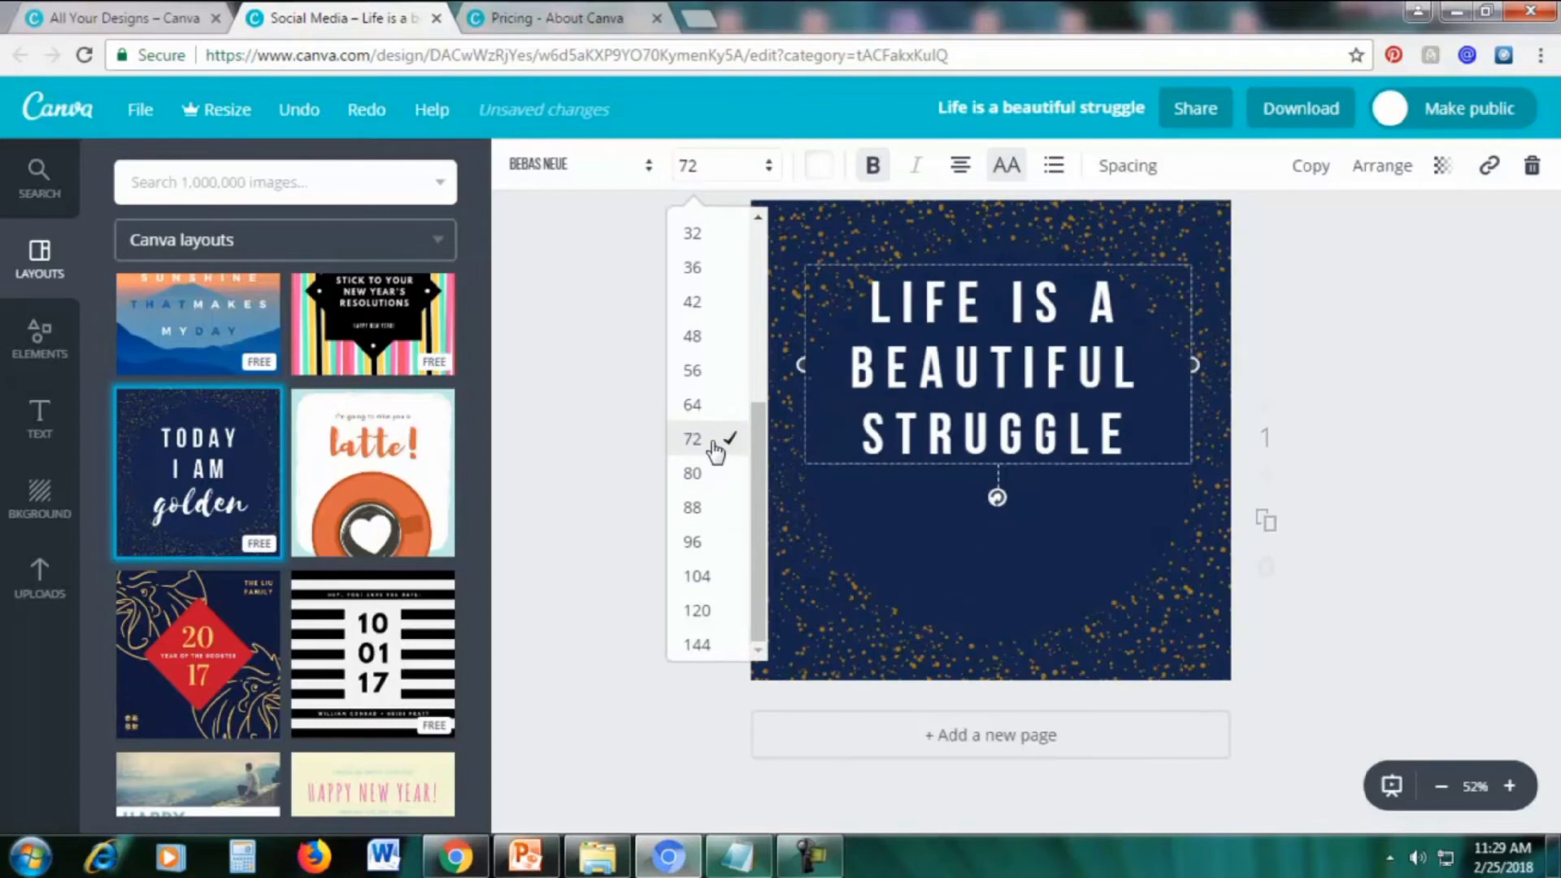
pyautogui.moveTo(962, 261); pyautogui.dragTo(971, 352)
pyautogui.click(1499, 342)
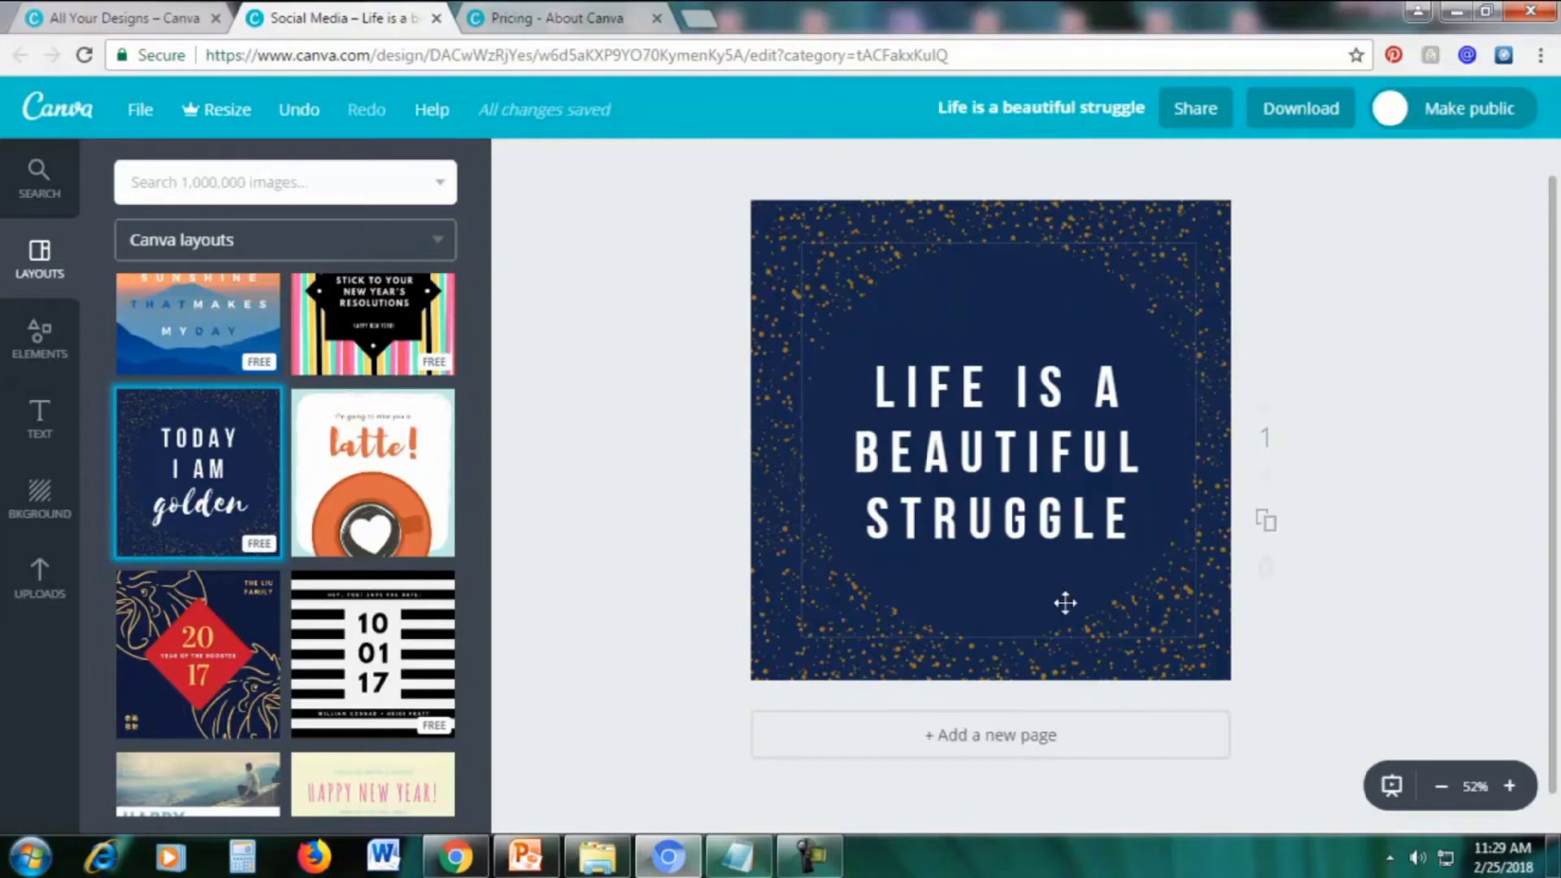
pyautogui.click(996, 606)
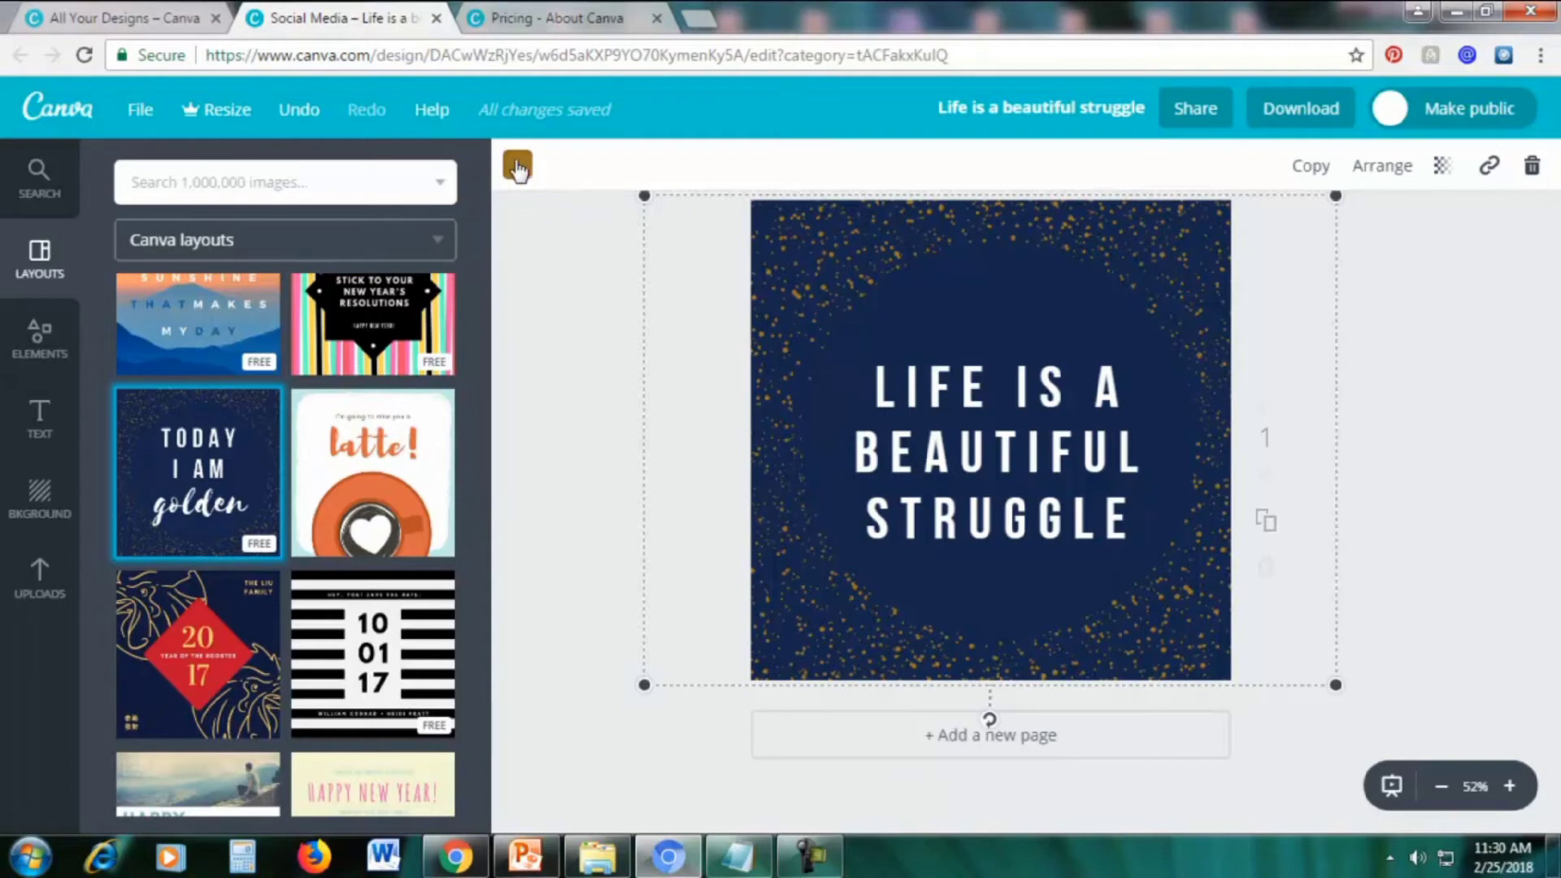
# Try yellow, pink and cyan on the speckles, then set a custom pale green, bee6af
pyautogui.click(517, 168)
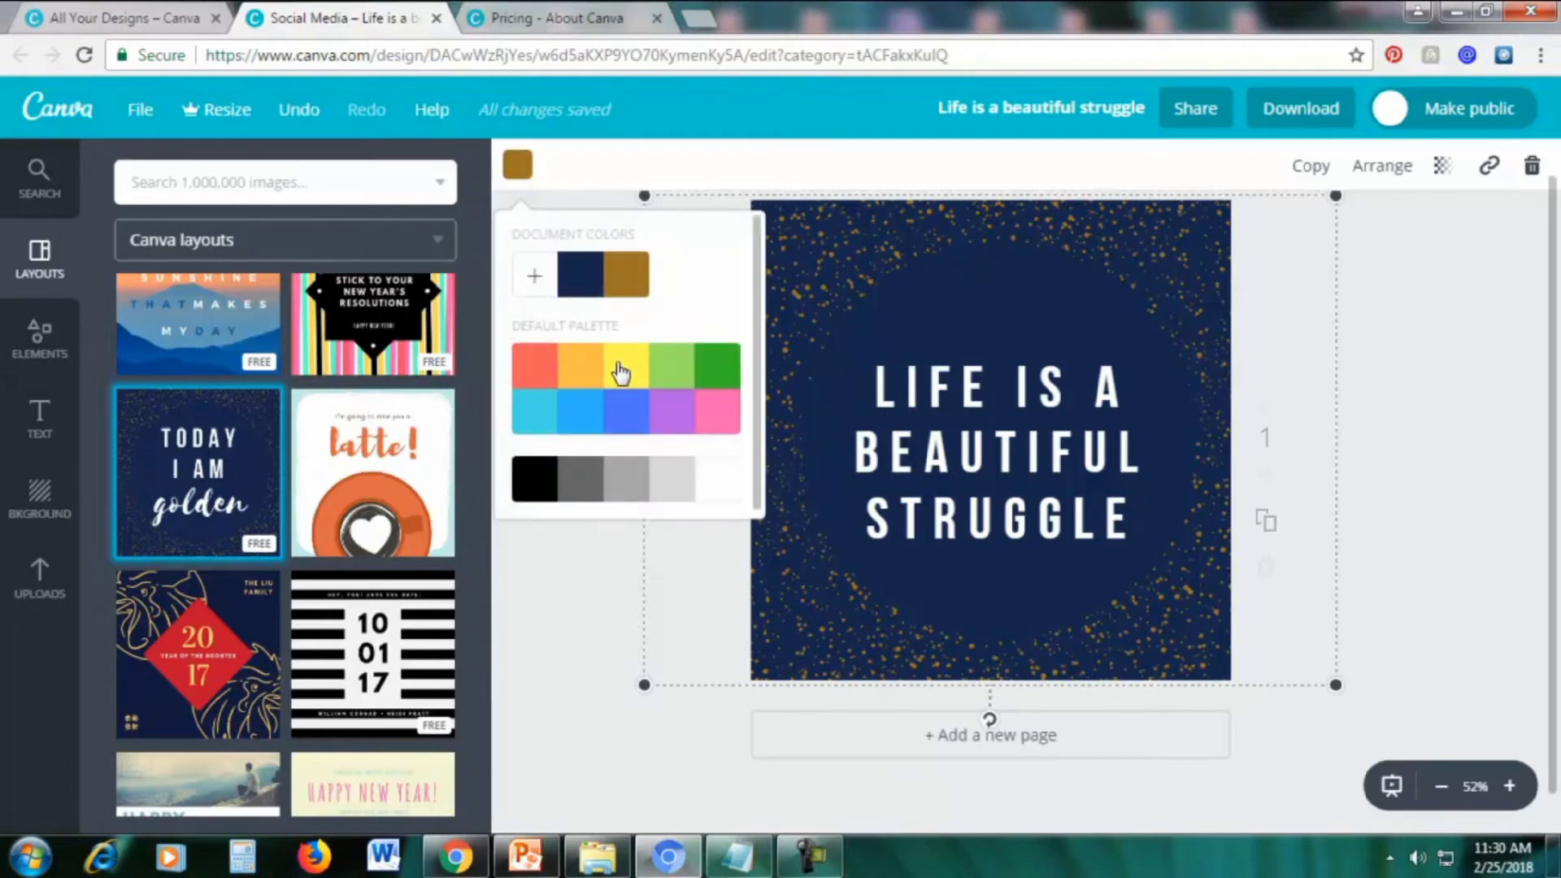
pyautogui.click(622, 373)
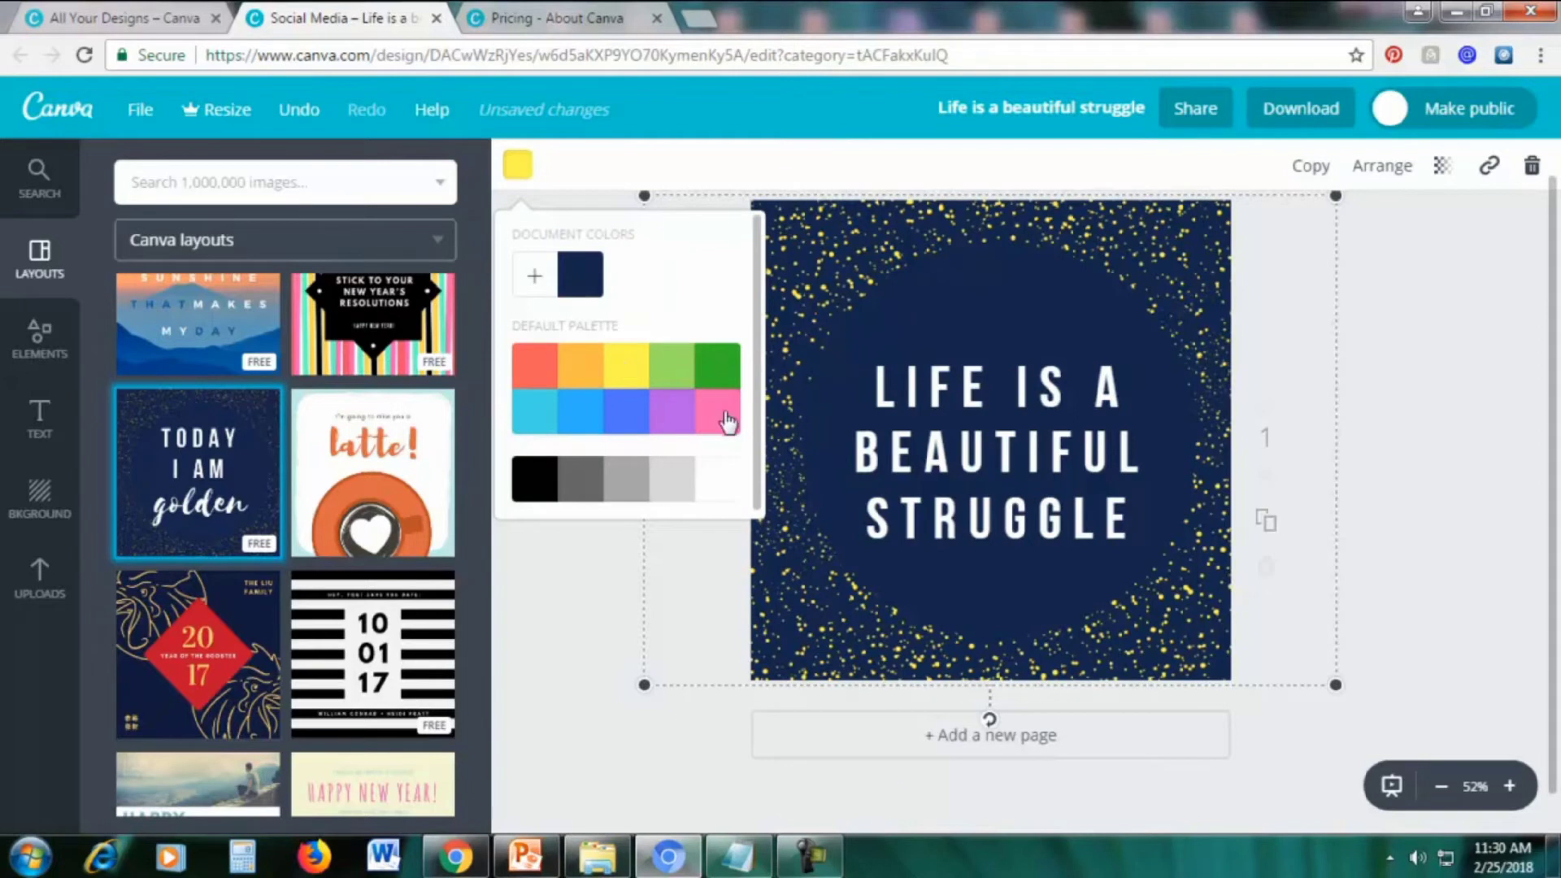
pyautogui.click(725, 417)
pyautogui.click(534, 421)
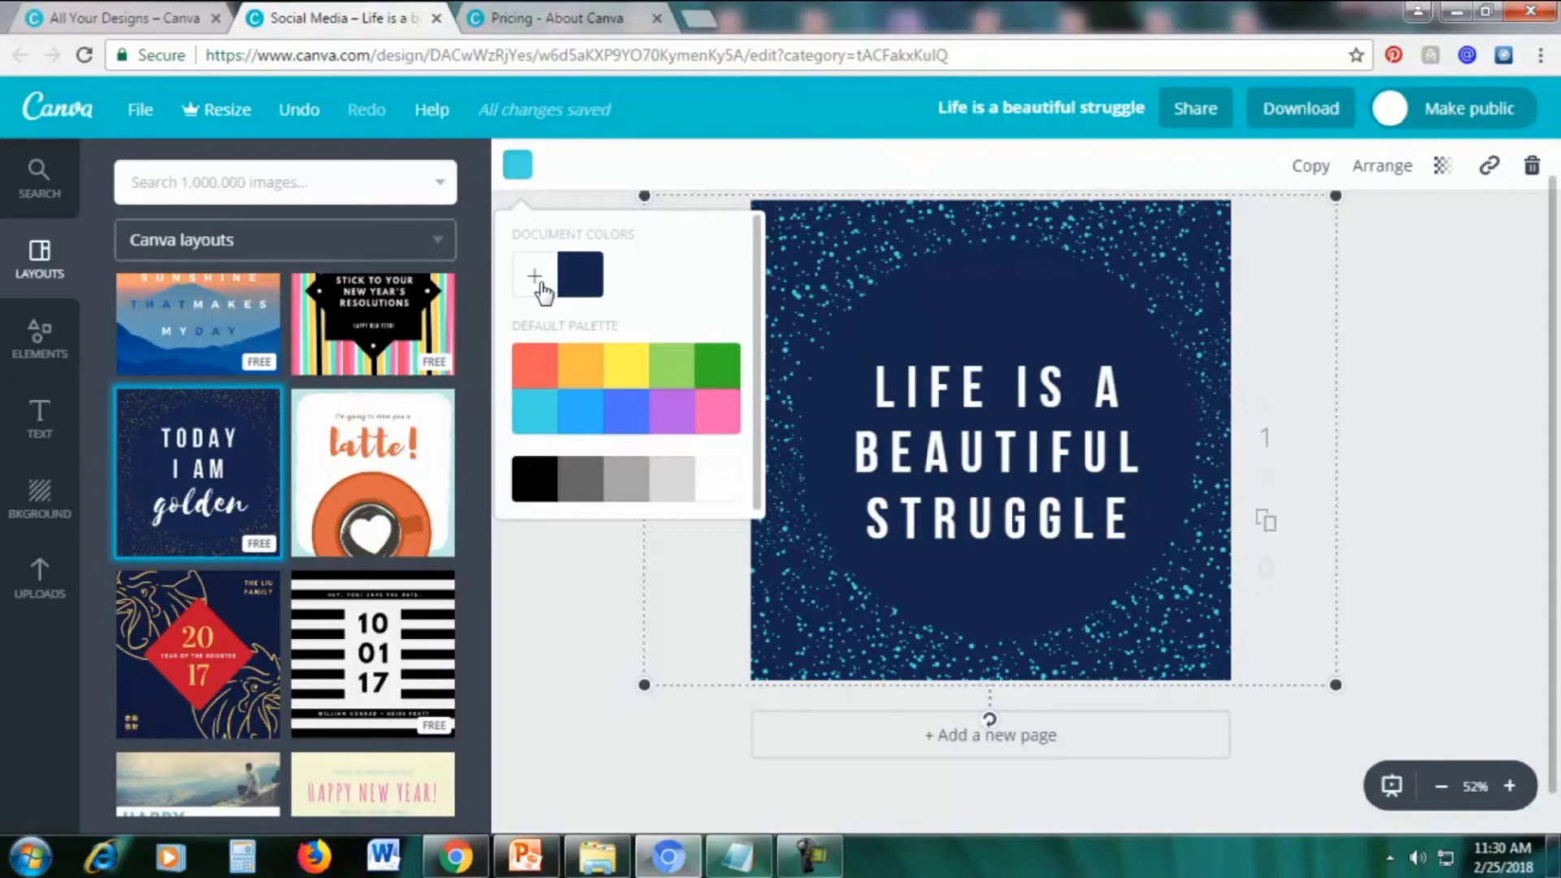
pyautogui.click(536, 279)
pyautogui.moveTo(602, 398); pyautogui.dragTo(659, 429)
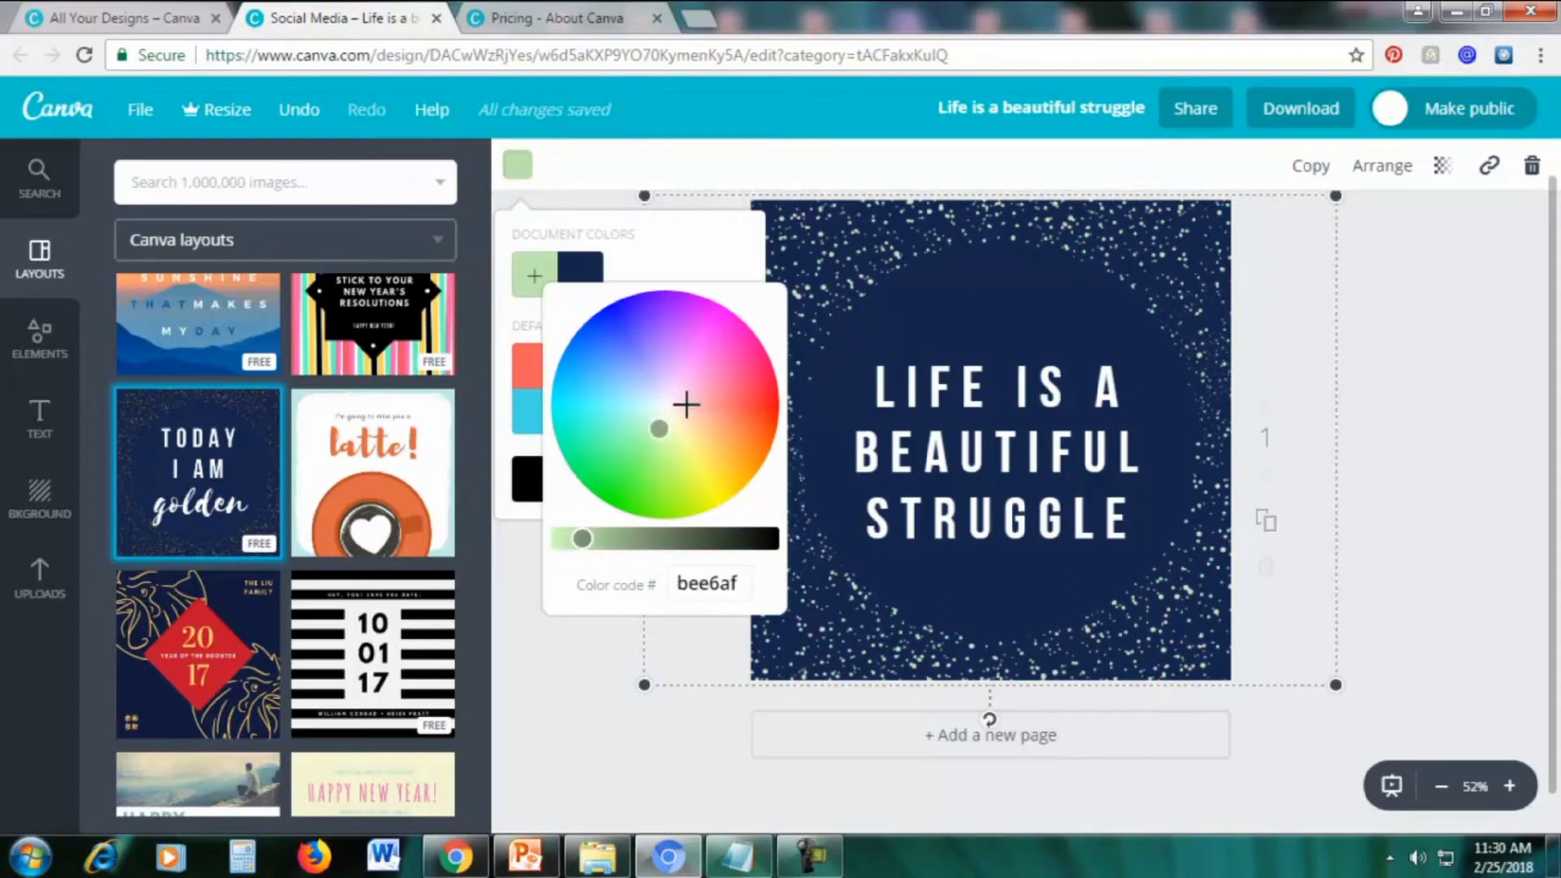
pyautogui.click(698, 583)
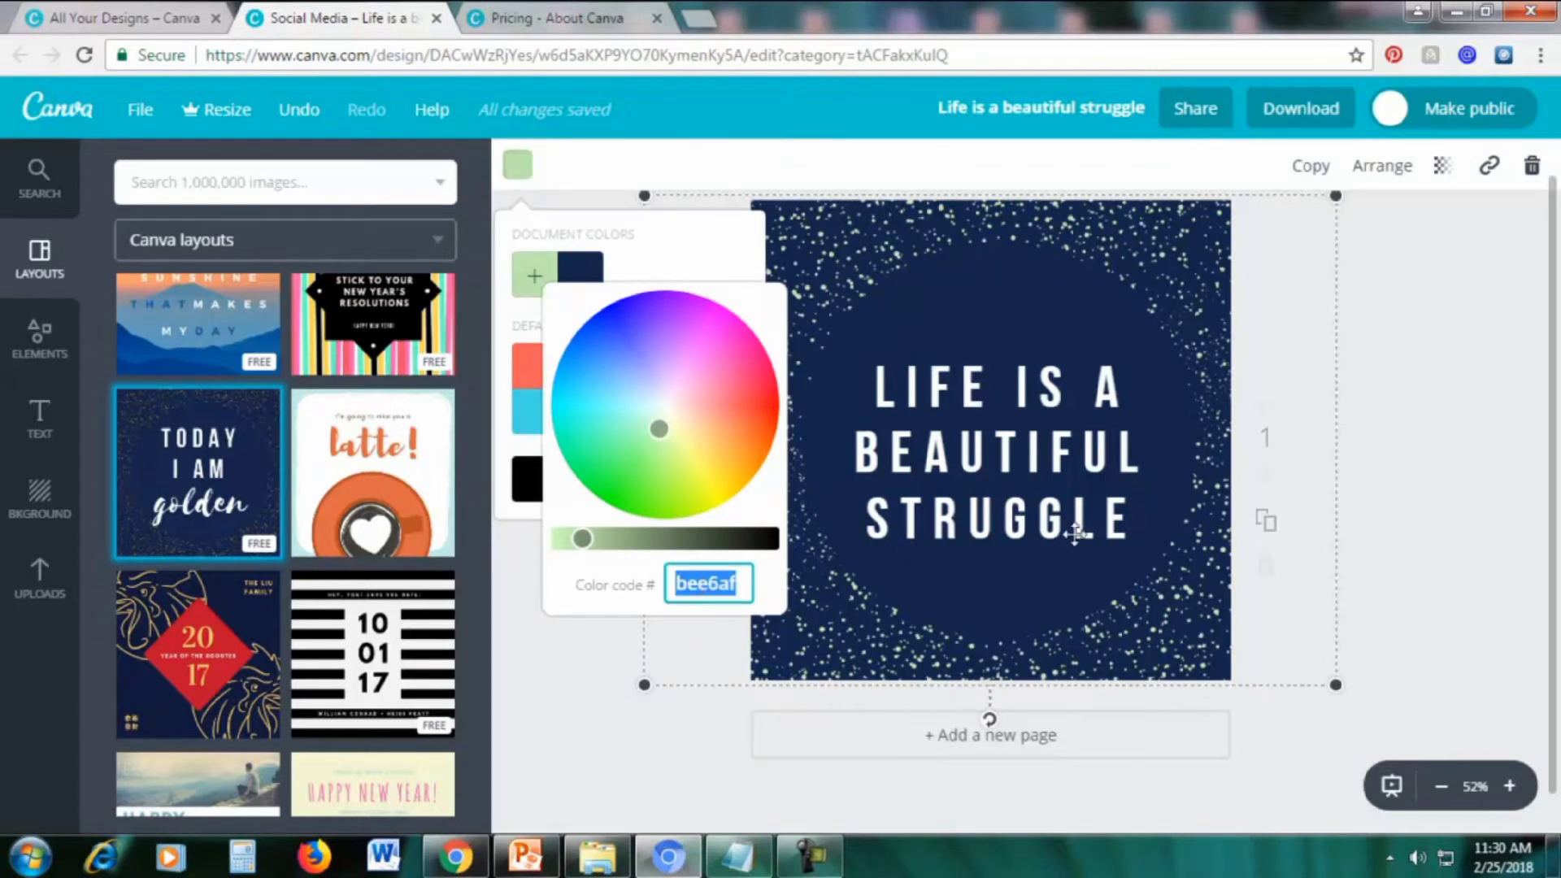
pyautogui.click(1418, 491)
pyautogui.click(700, 17)
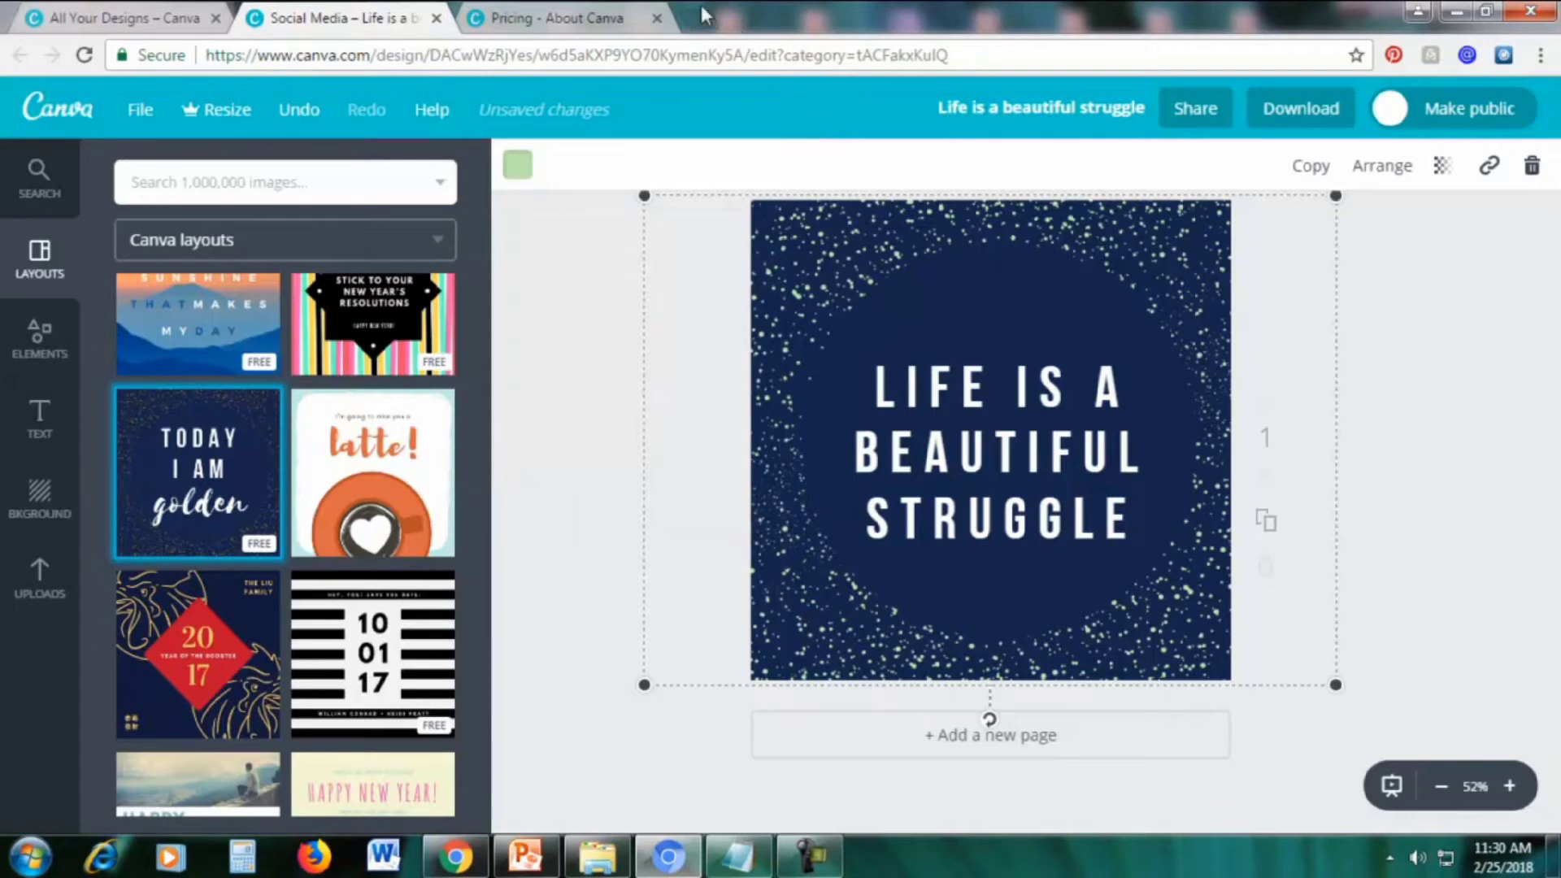
# Google 'color picker', open the W3Schools HTML Color Picker, then return to the Canva design
pyautogui.write('google.com')
pyautogui.press('Return')
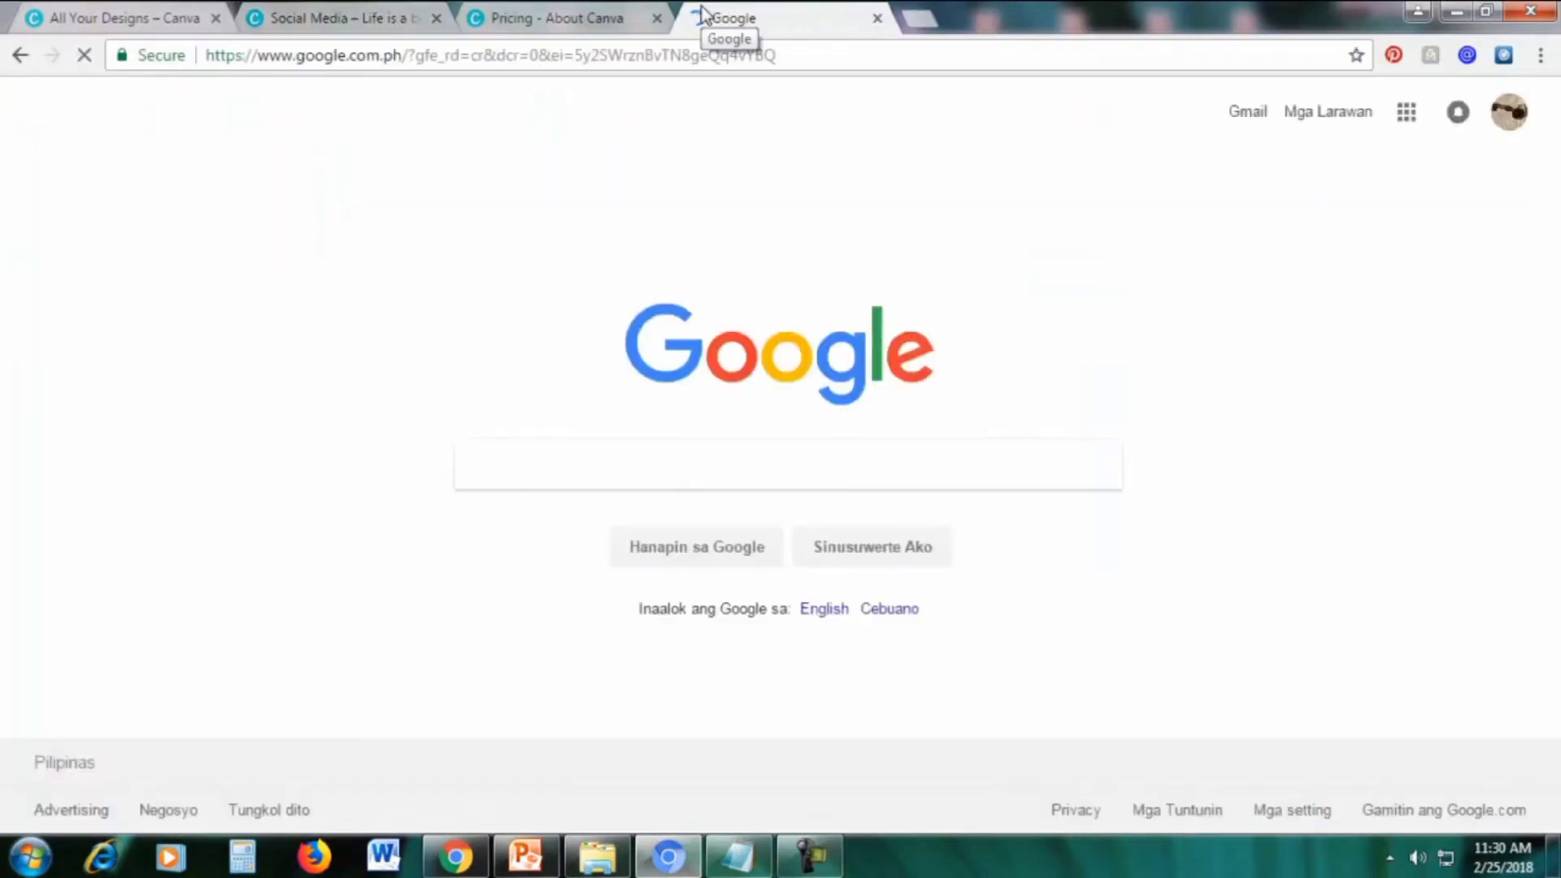
pyautogui.write('color picker')
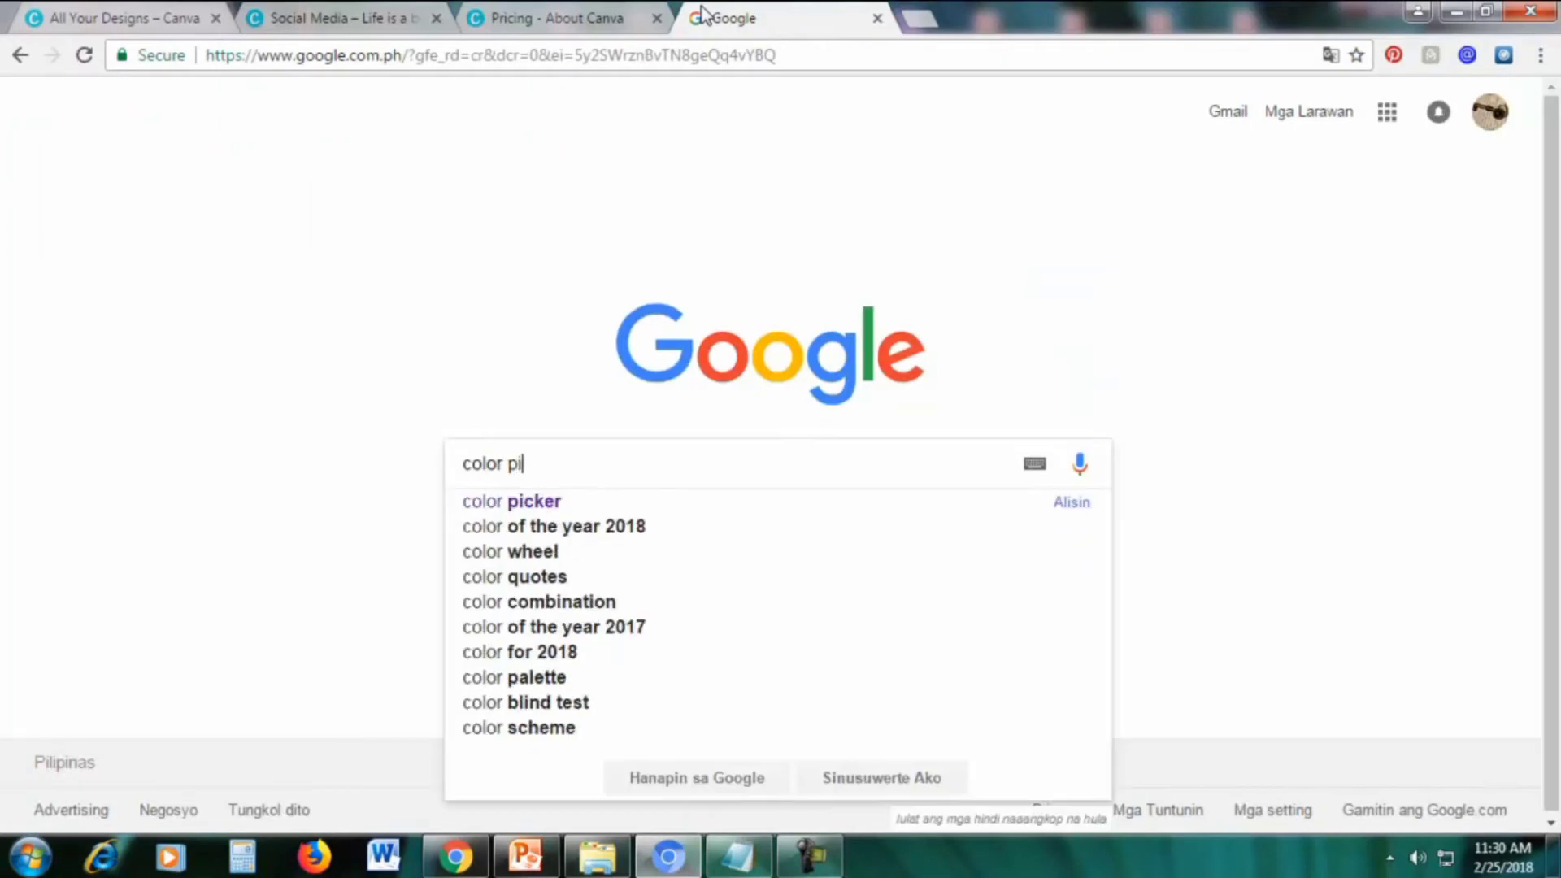
pyautogui.press('Return')
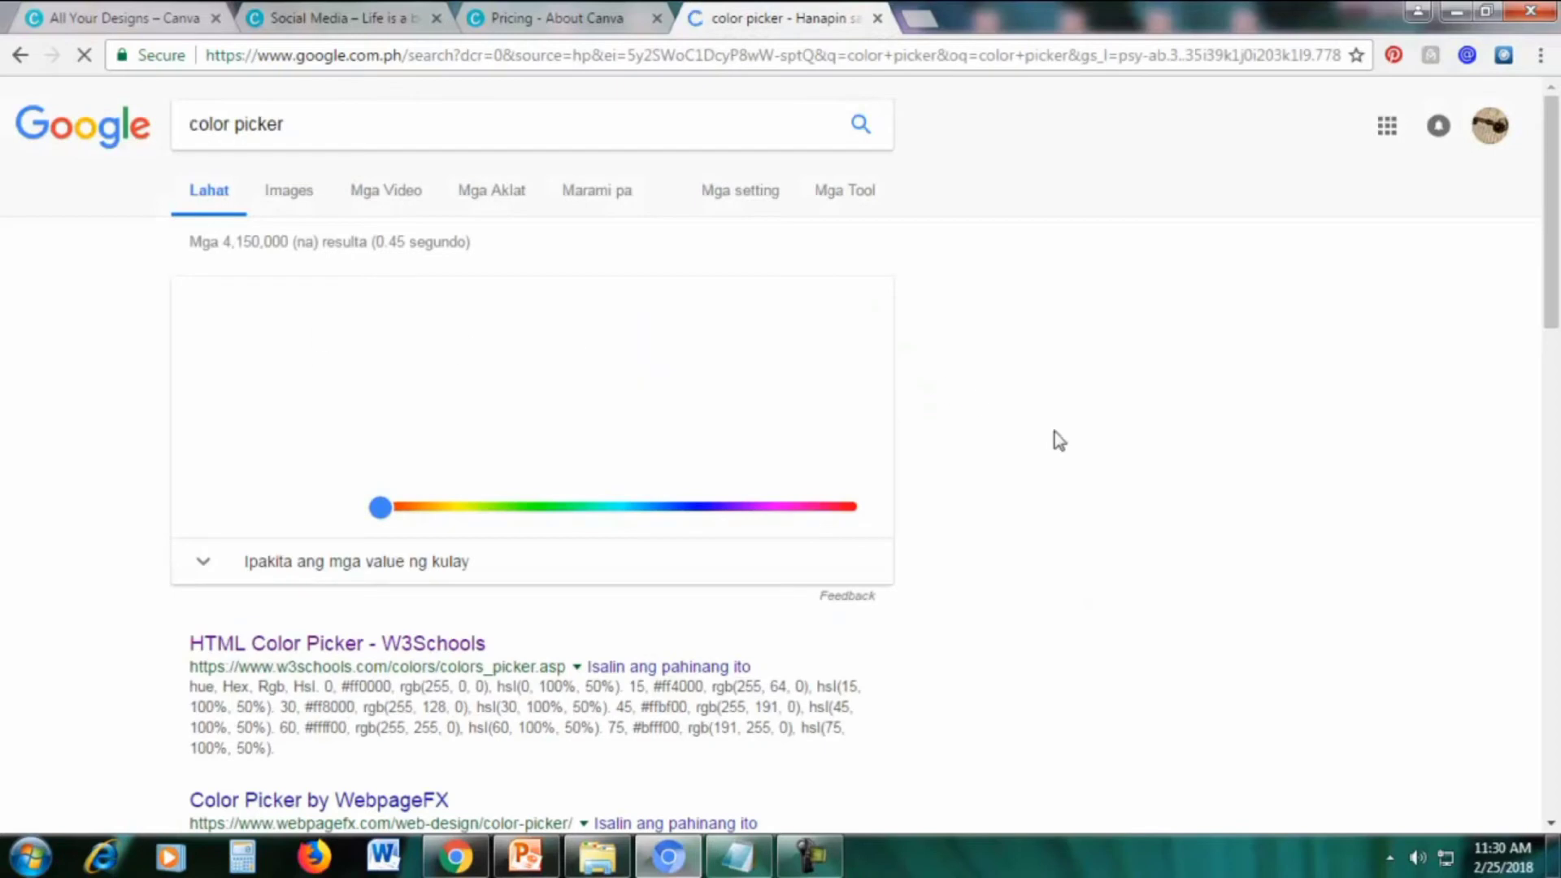
pyautogui.scroll(-4, 1065, 447)
pyautogui.scroll(3, 1025, 334)
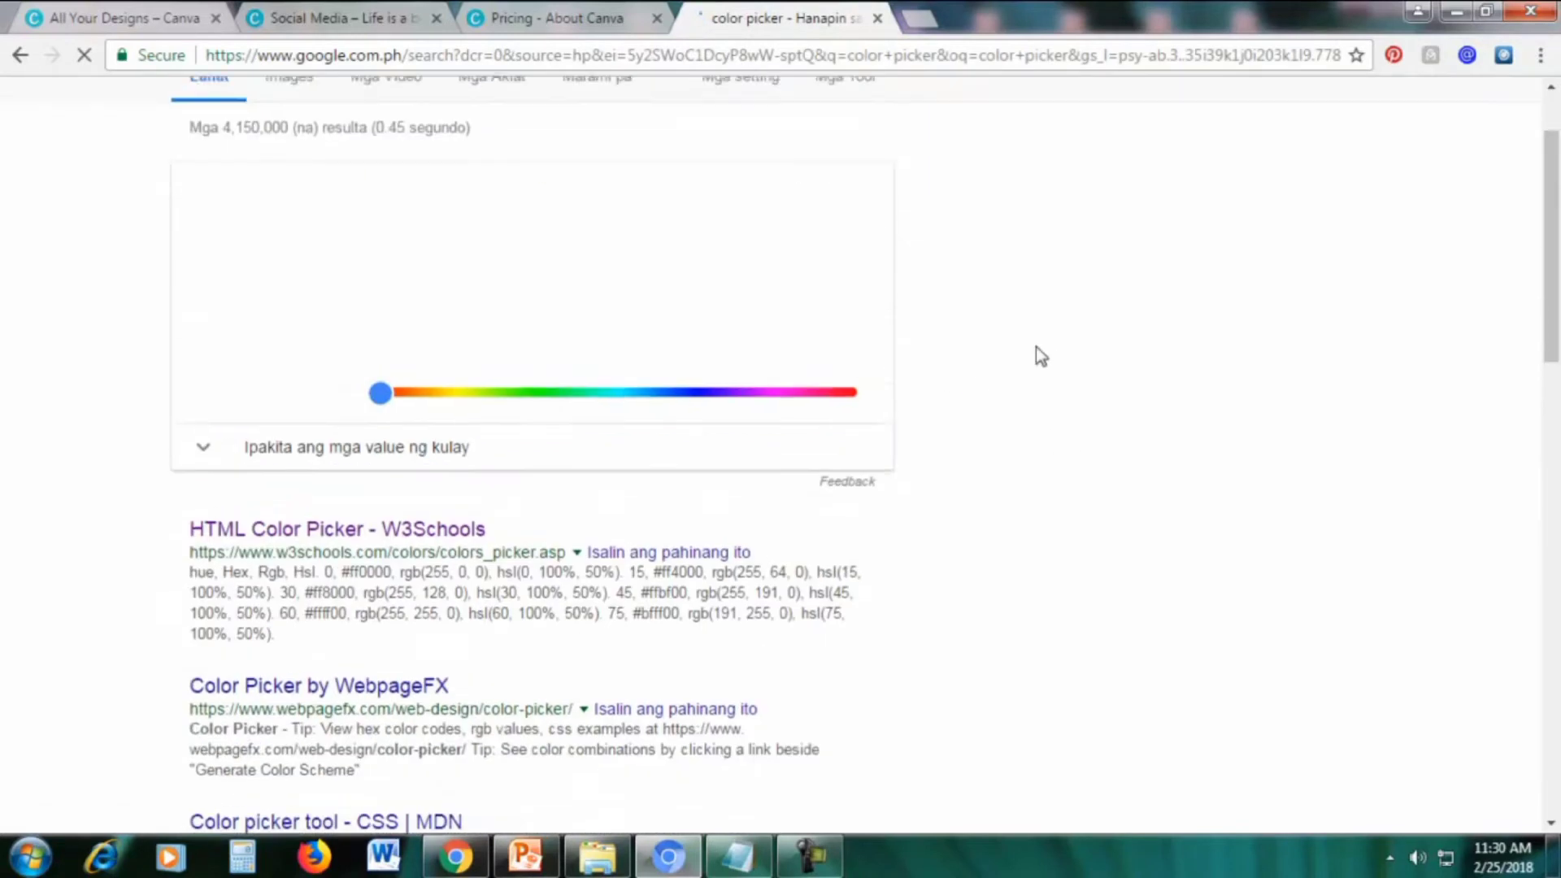
pyautogui.scroll(2, 1036, 346)
pyautogui.scroll(-3, 92, 482)
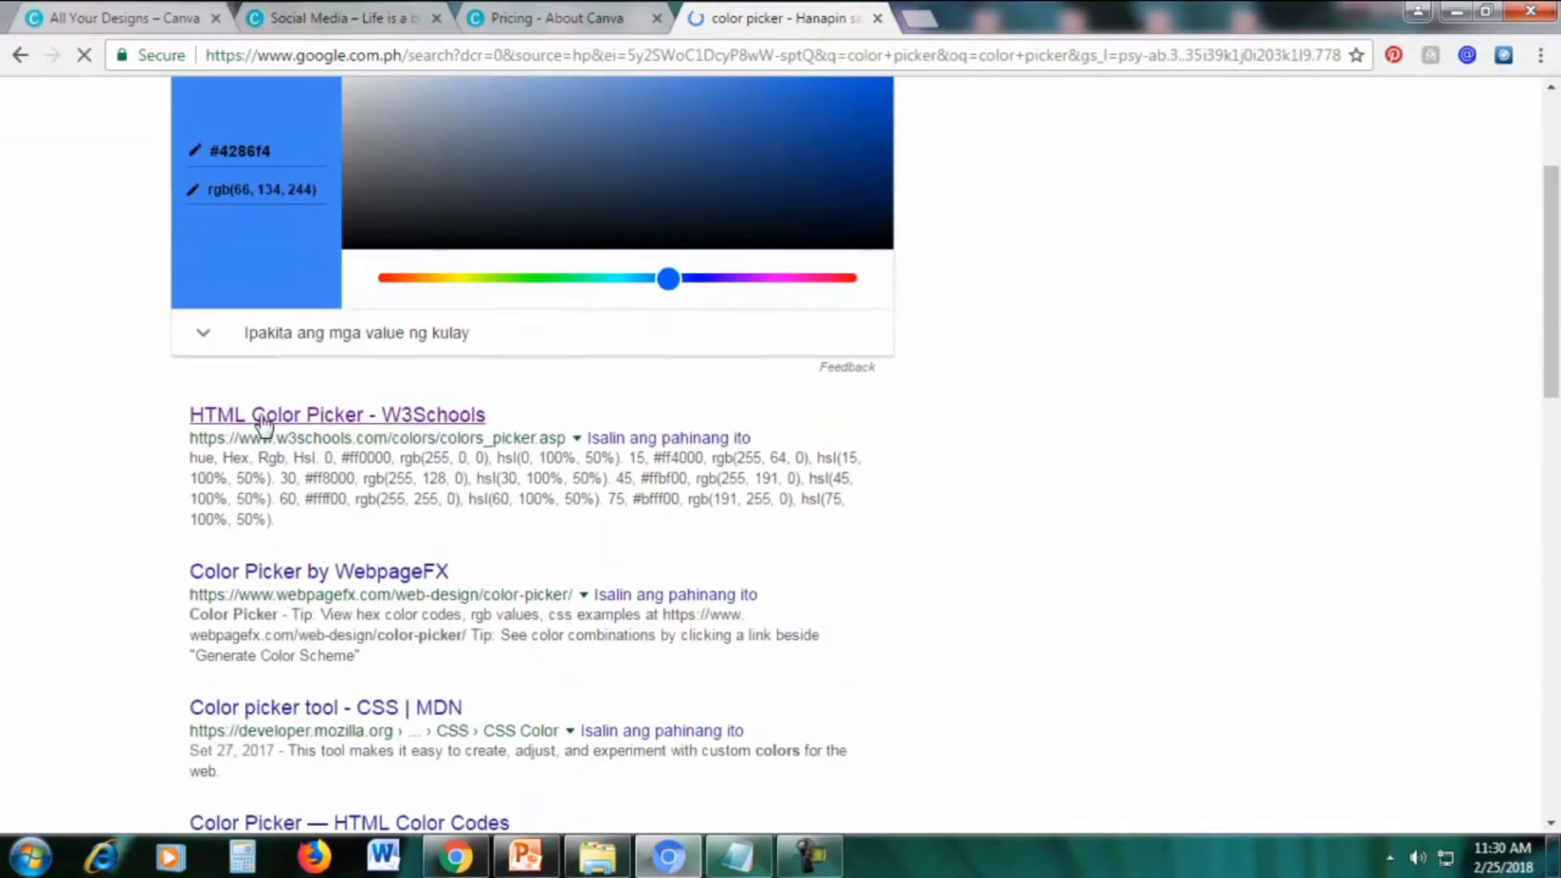
pyautogui.click(303, 418)
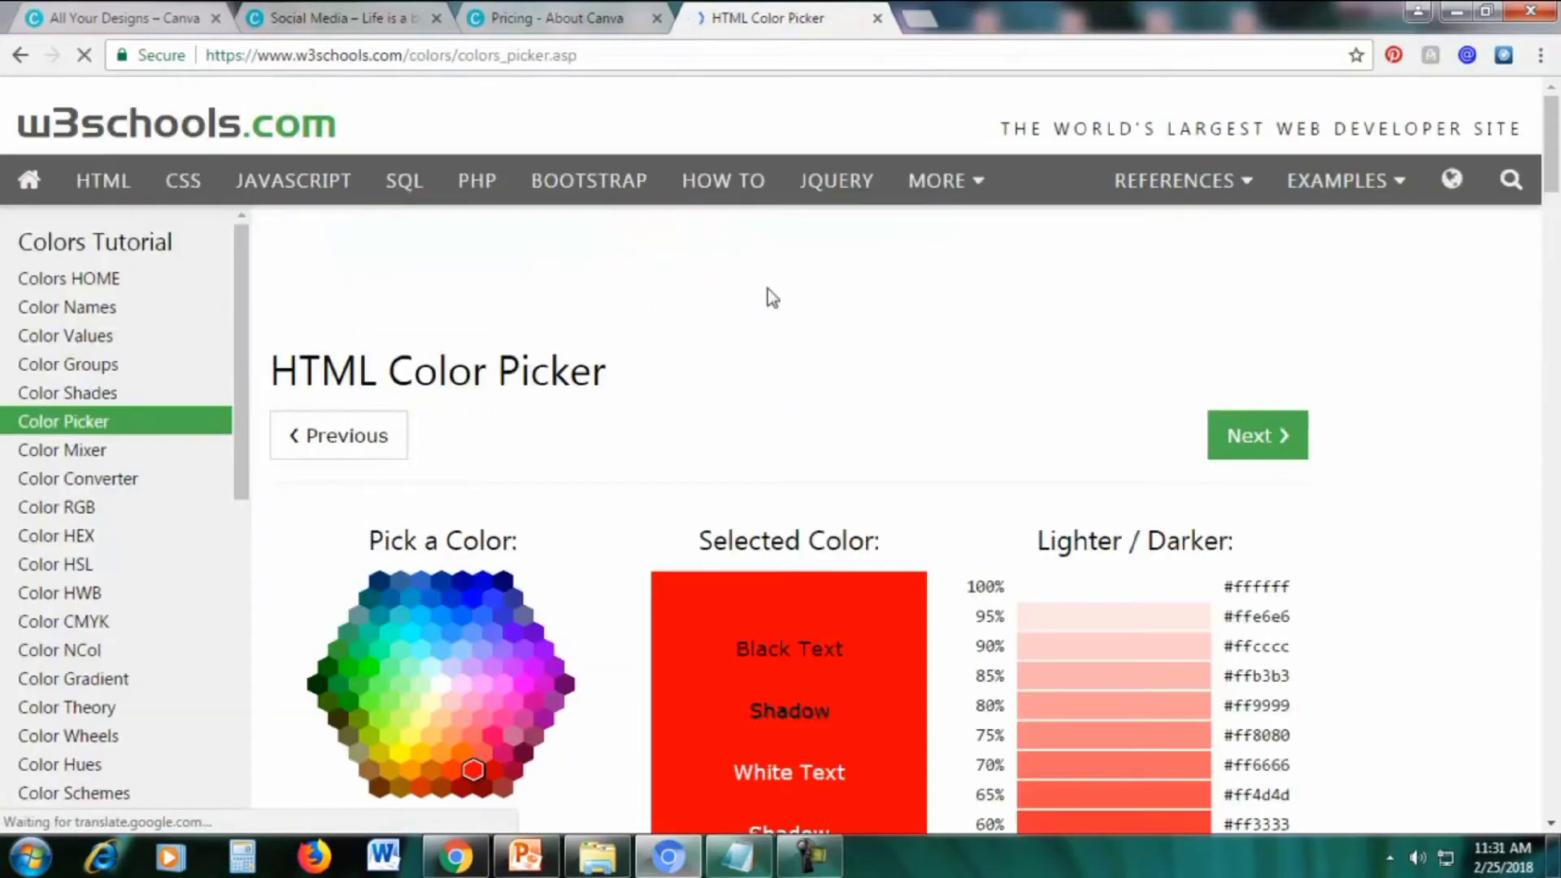
pyautogui.scroll(-3, 764, 335)
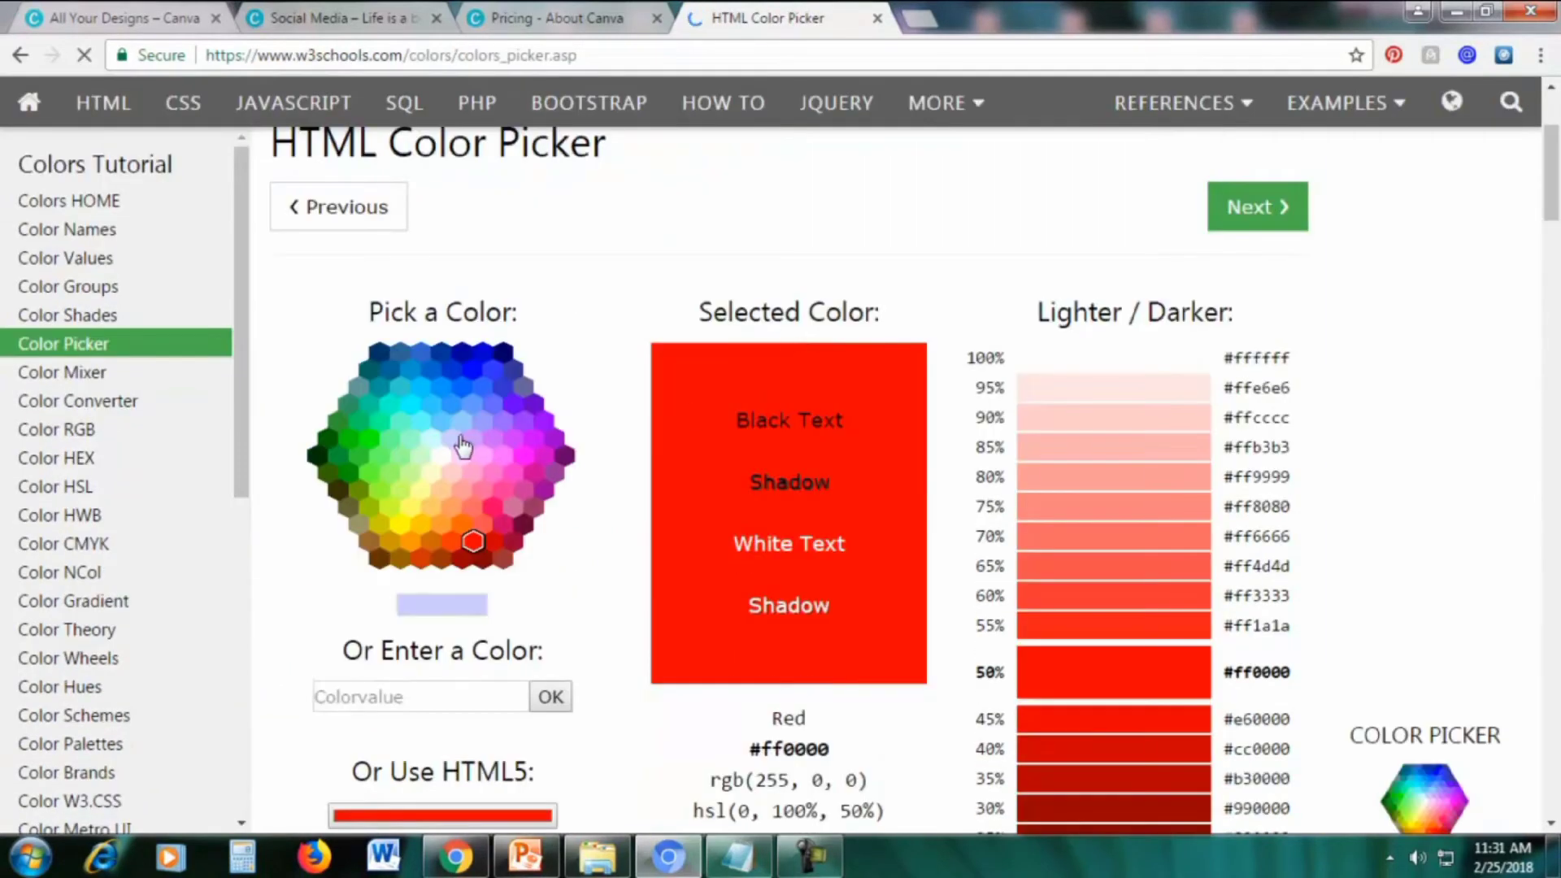
pyautogui.click(541, 13)
pyautogui.click(408, 23)
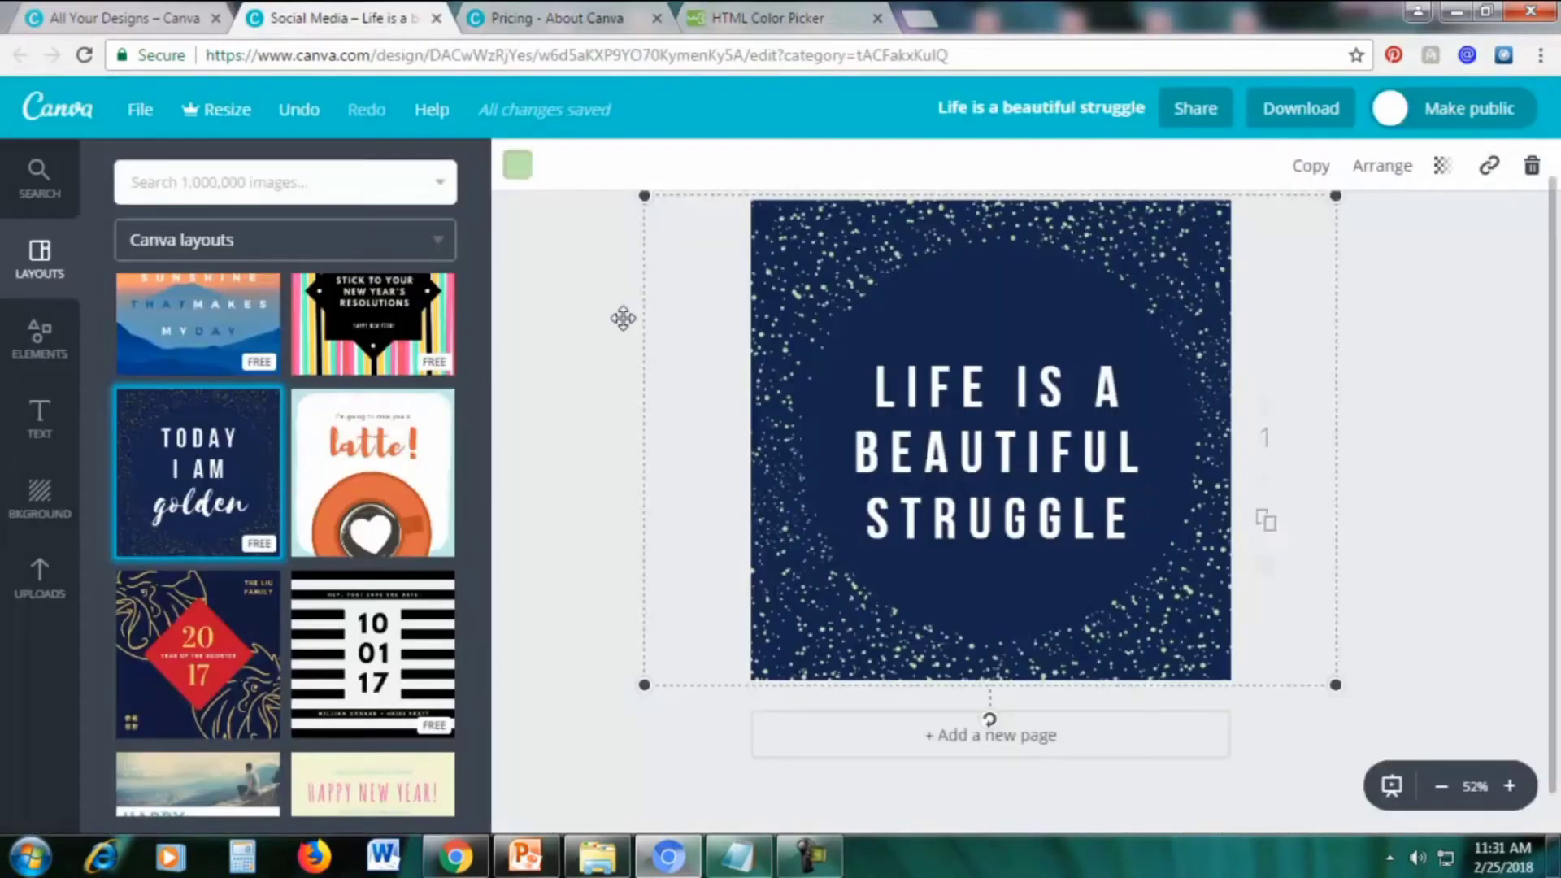
# Drag the custom colour wheel until the speckles turn gold, e6b326
pyautogui.click(517, 165)
pyautogui.click(534, 276)
pyautogui.moveTo(664, 441)
pyautogui.mouseDown()
pyautogui.moveTo(656, 407)
pyautogui.moveTo(623, 380)
pyautogui.moveTo(678, 417)
pyautogui.mouseUp()
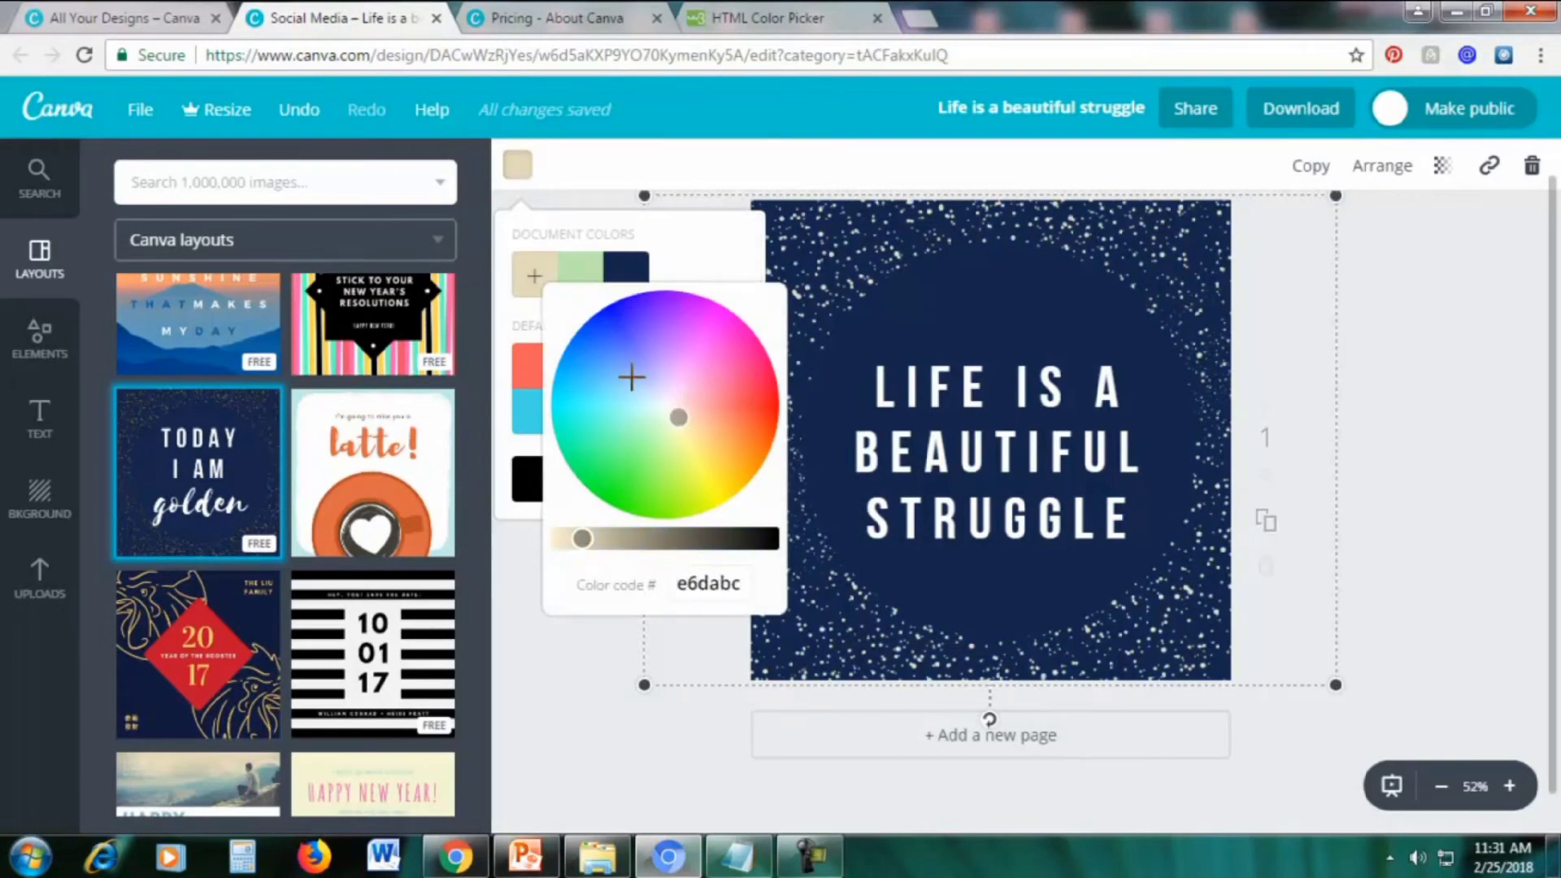
pyautogui.click(632, 385)
pyautogui.moveTo(632, 385); pyautogui.dragTo(727, 464)
pyautogui.click(764, 17)
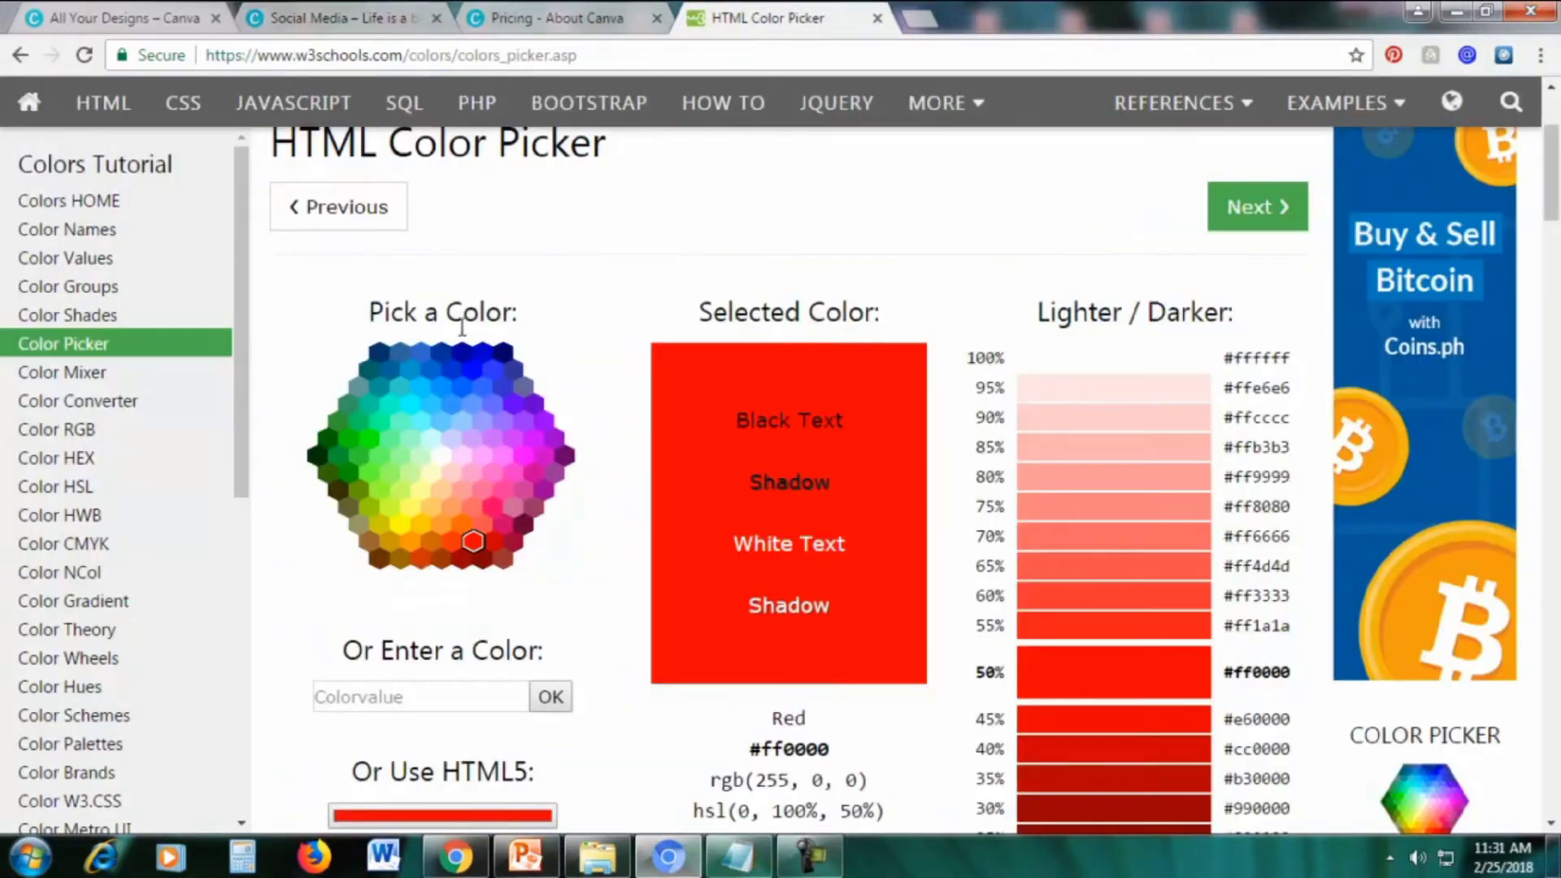
# Pick cyan #66ffff in the W3Schools colour map and copy its hex code
pyautogui.click(420, 421)
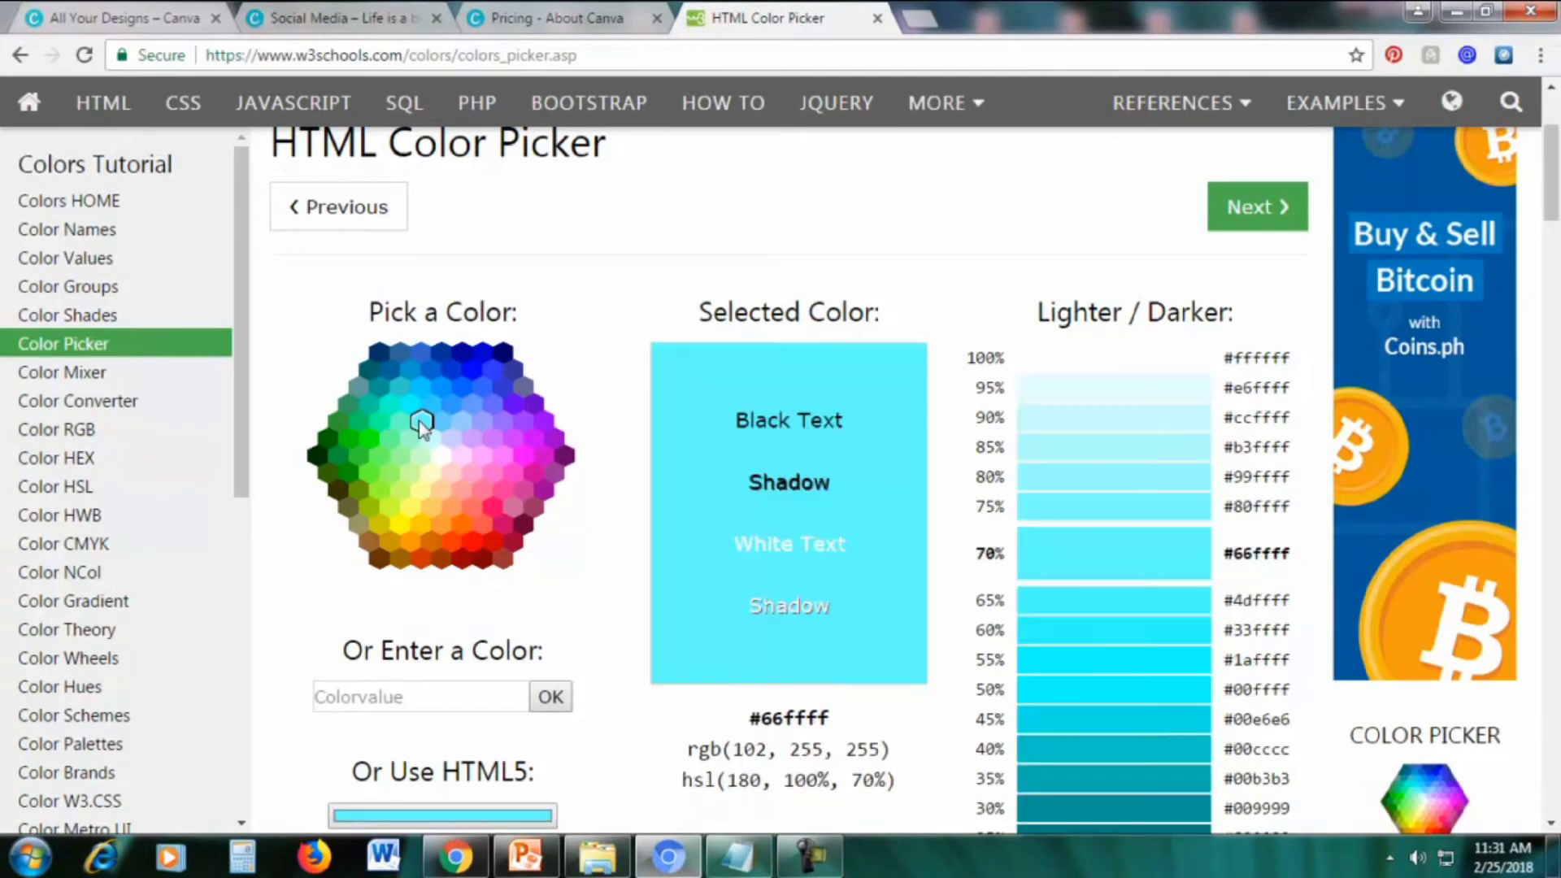
pyautogui.scroll(-1, 521, 457)
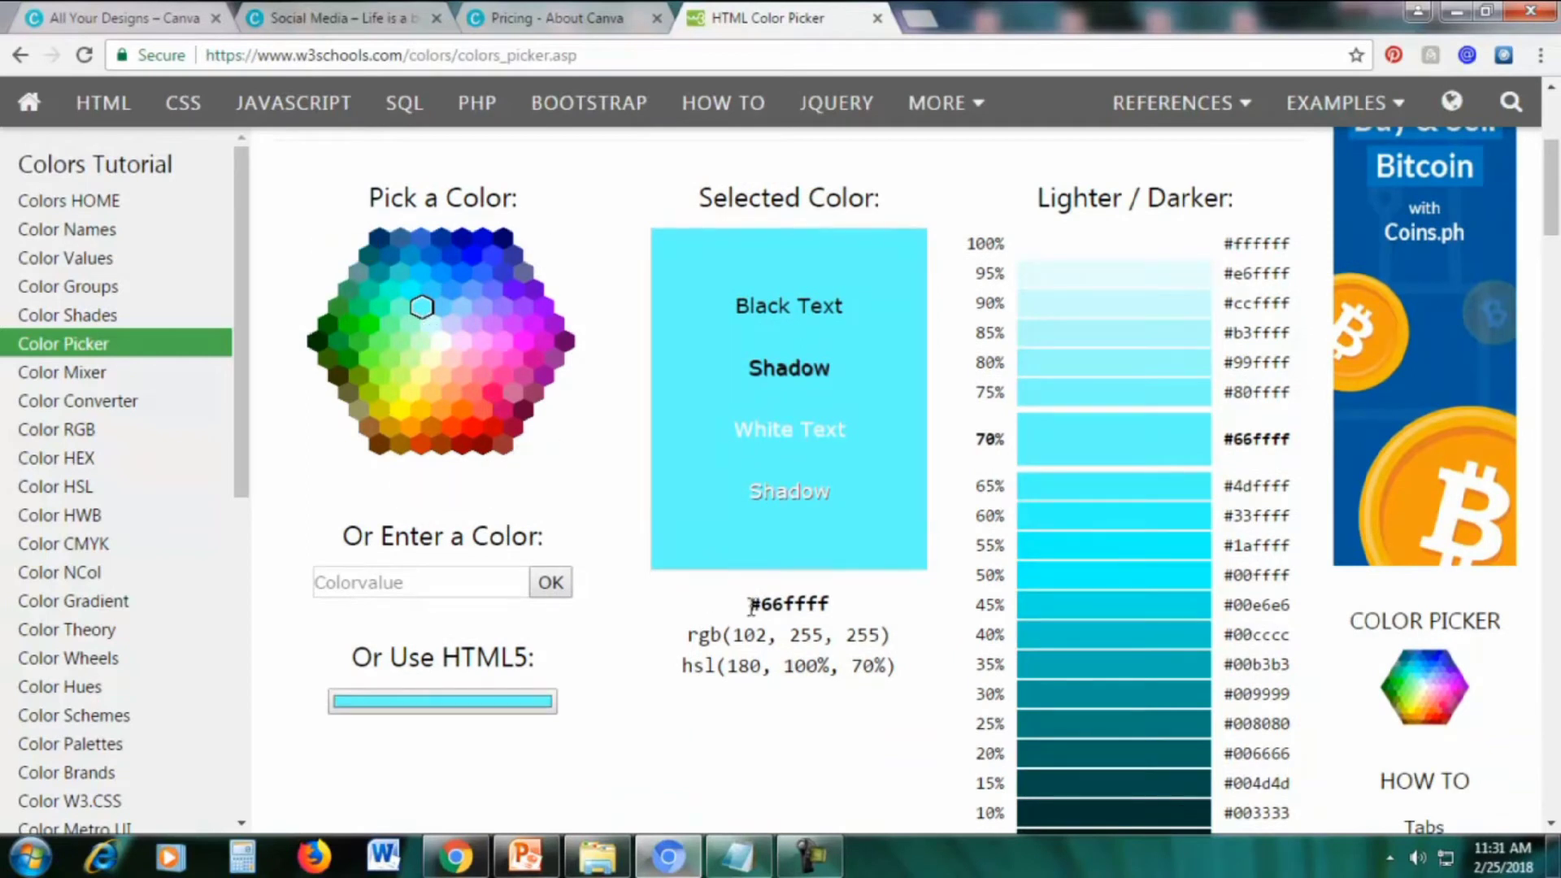
pyautogui.moveTo(793, 608); pyautogui.dragTo(837, 607)
pyautogui.hotkey('ctrl', 'c')
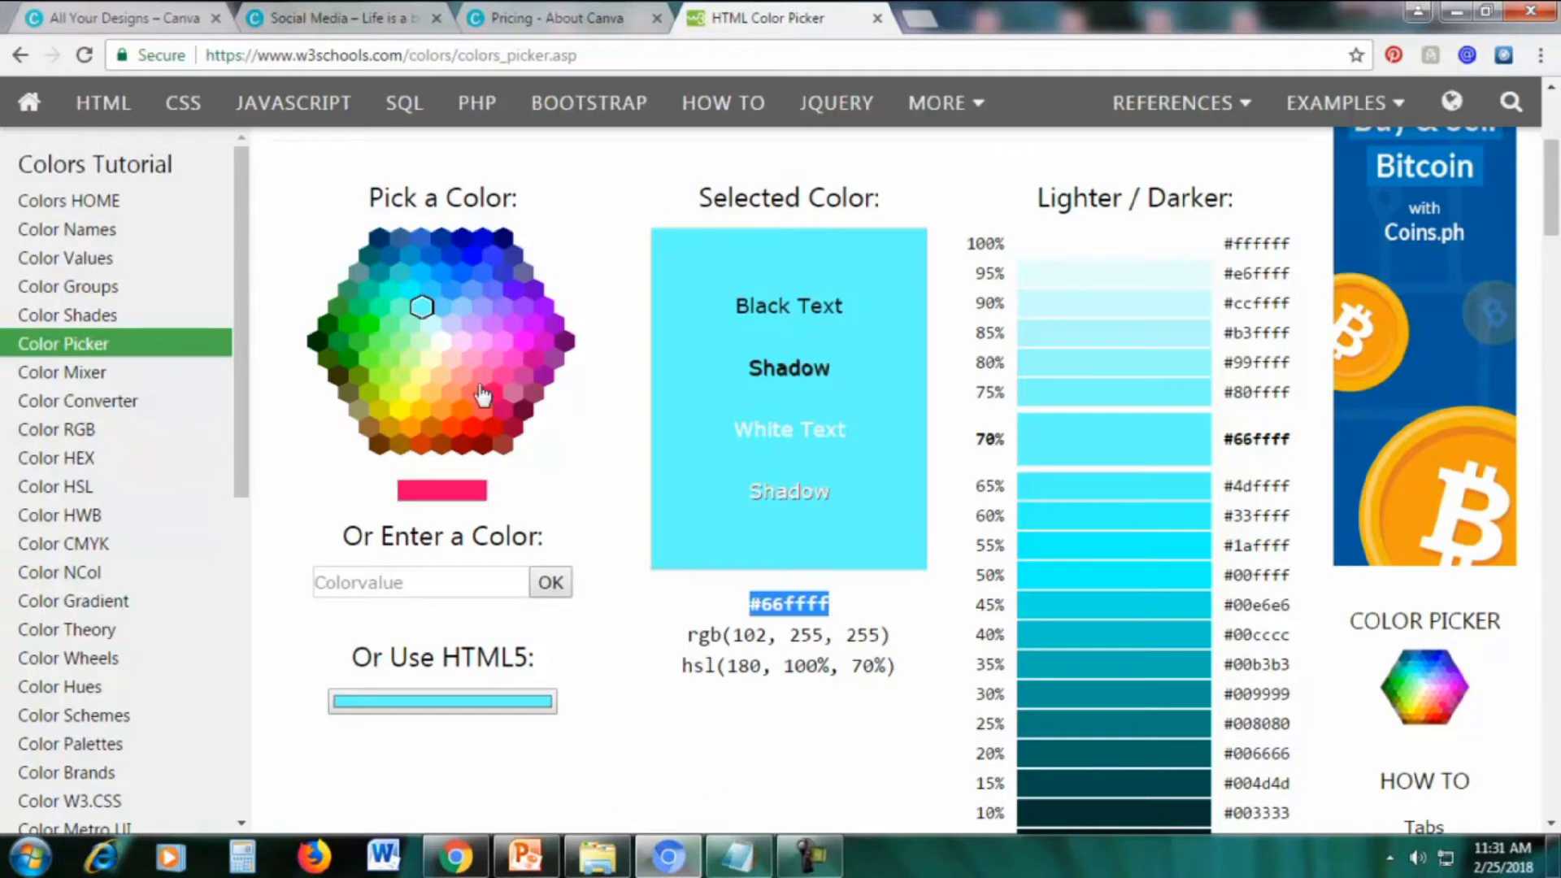
pyautogui.click(749, 609)
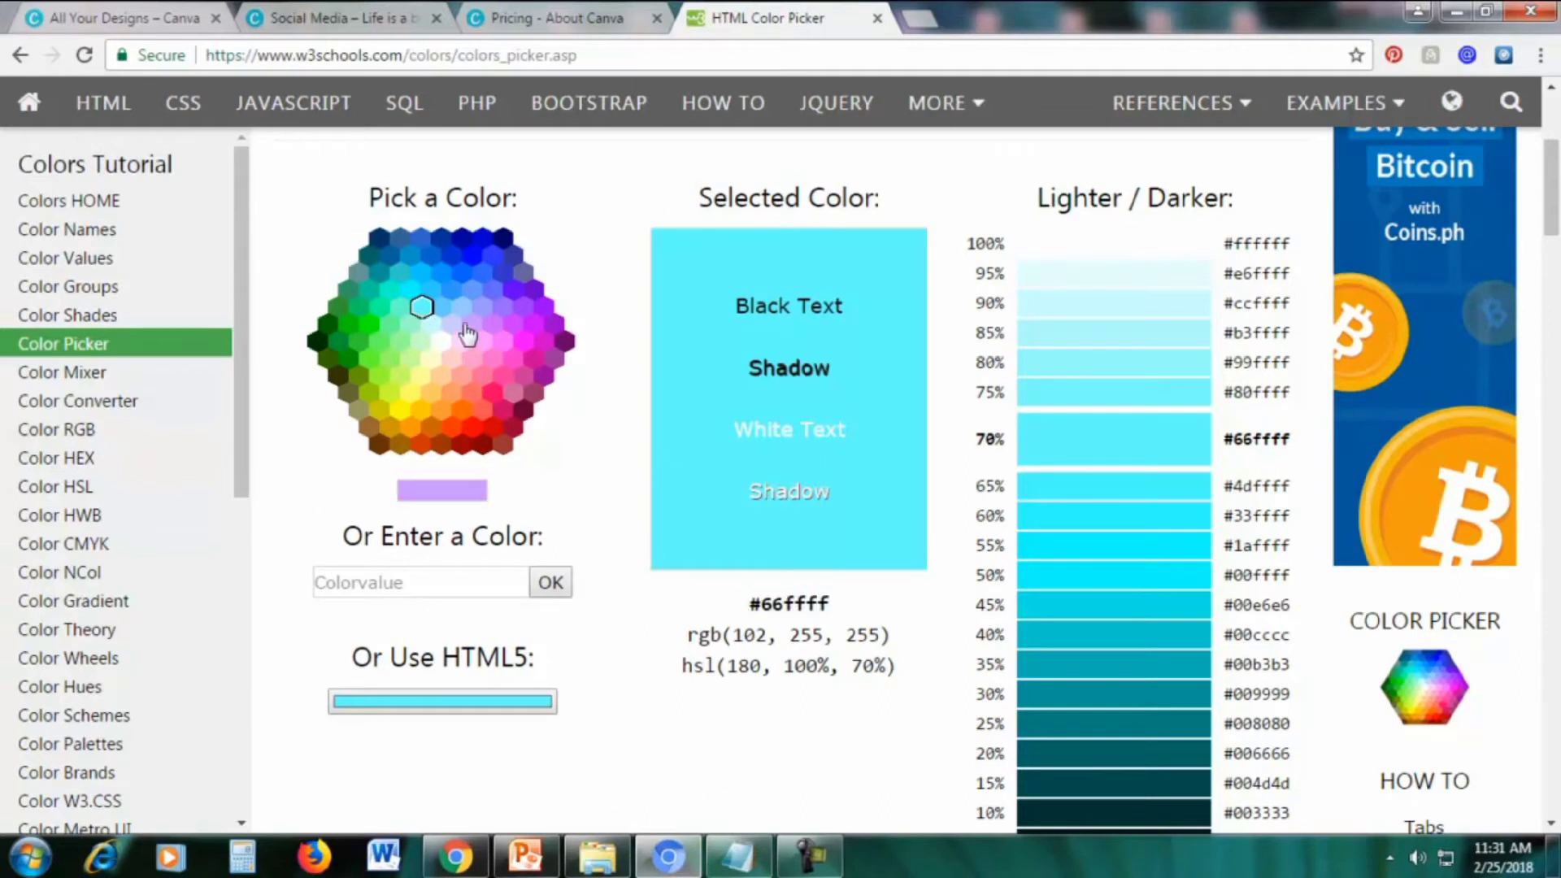
pyautogui.click(461, 312)
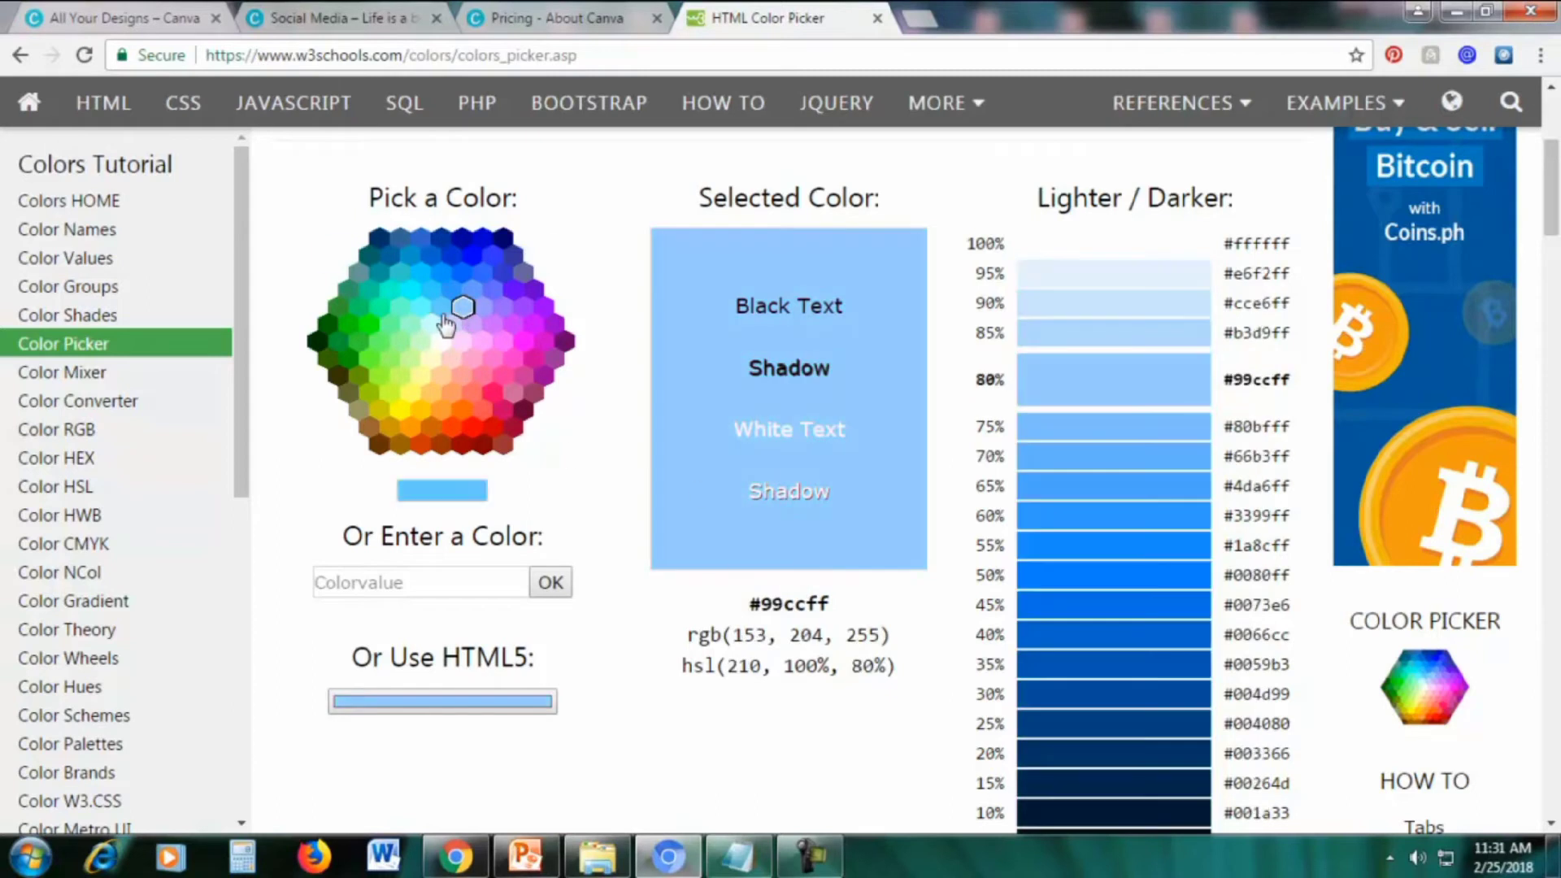
pyautogui.click(423, 308)
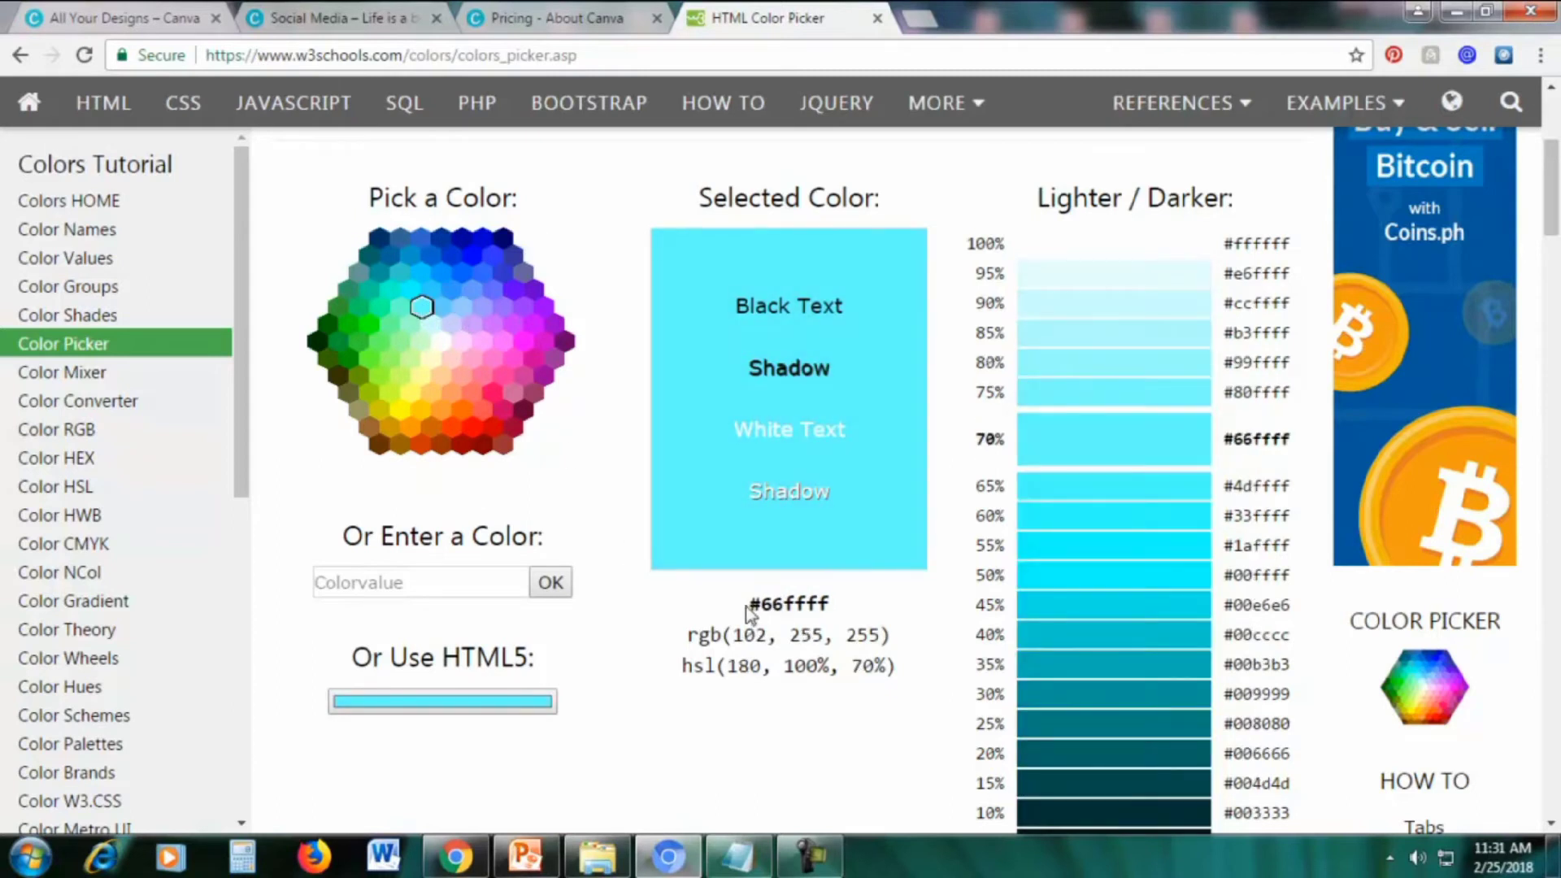
pyautogui.moveTo(749, 610); pyautogui.dragTo(823, 607)
pyautogui.rightClick(809, 616)
pyautogui.click(837, 627)
# Paste 66ffff into Canva's colour code field to make the speckles cyan
pyautogui.click(340, 17)
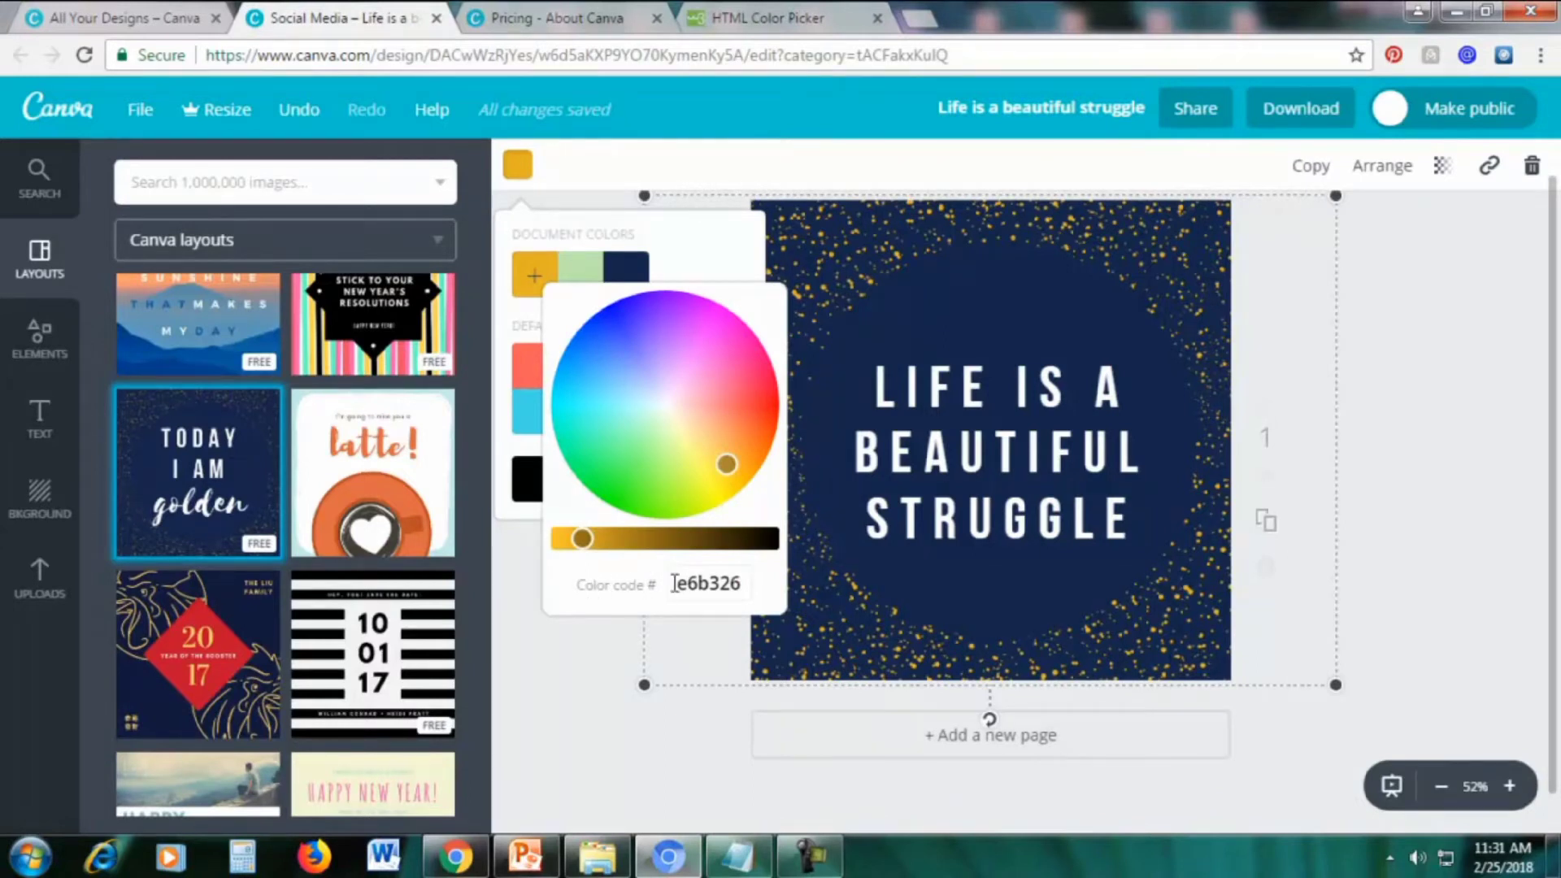
pyautogui.moveTo(674, 583); pyautogui.dragTo(761, 583)
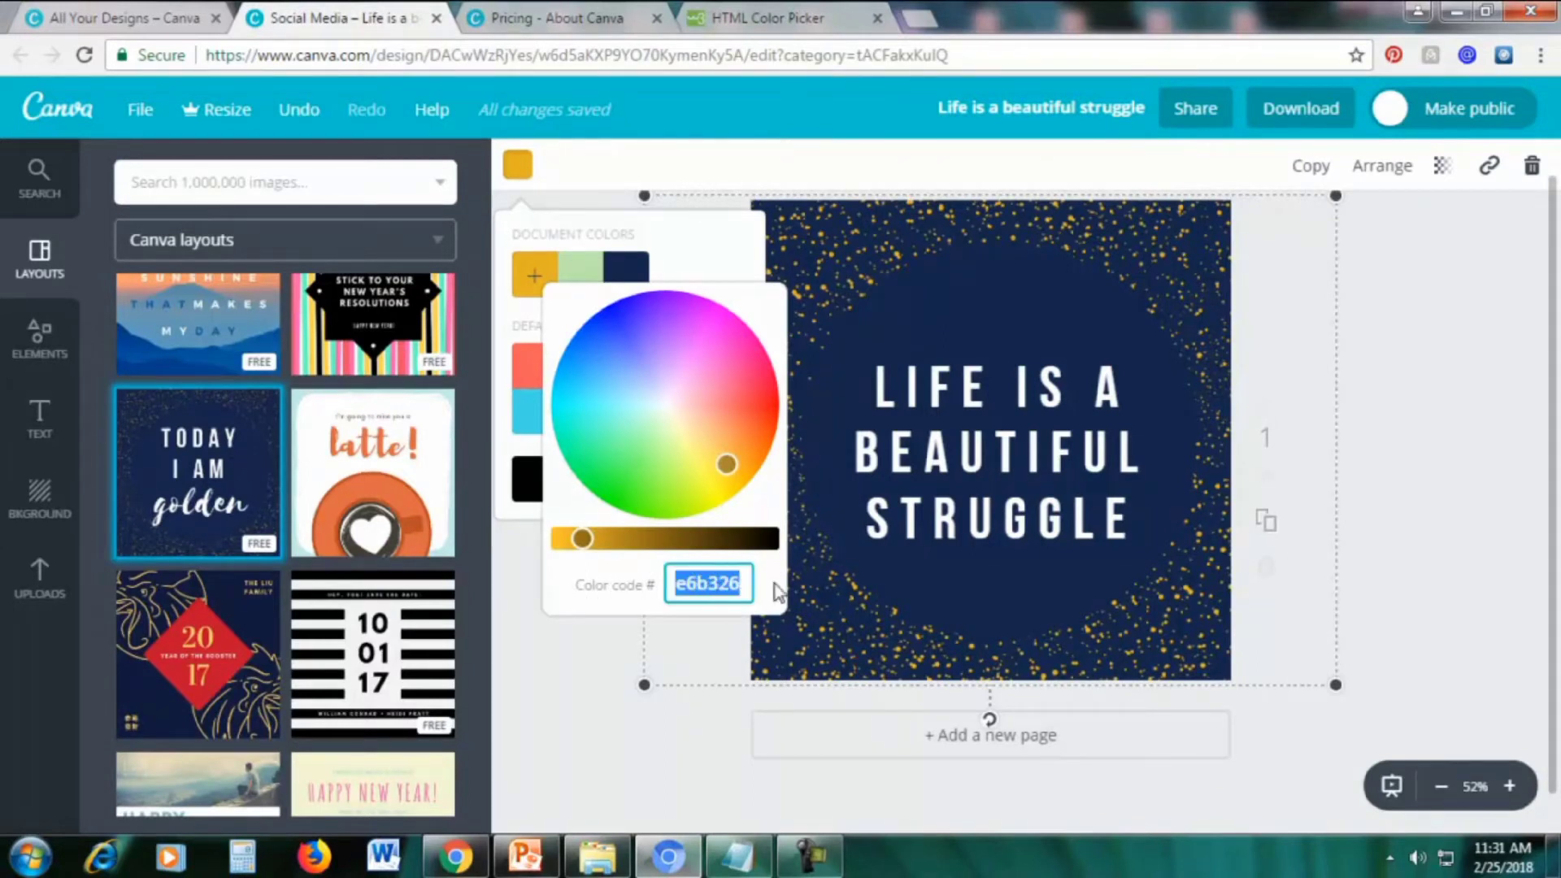
pyautogui.hotkey('ctrl', 'v')
pyautogui.press('Return')
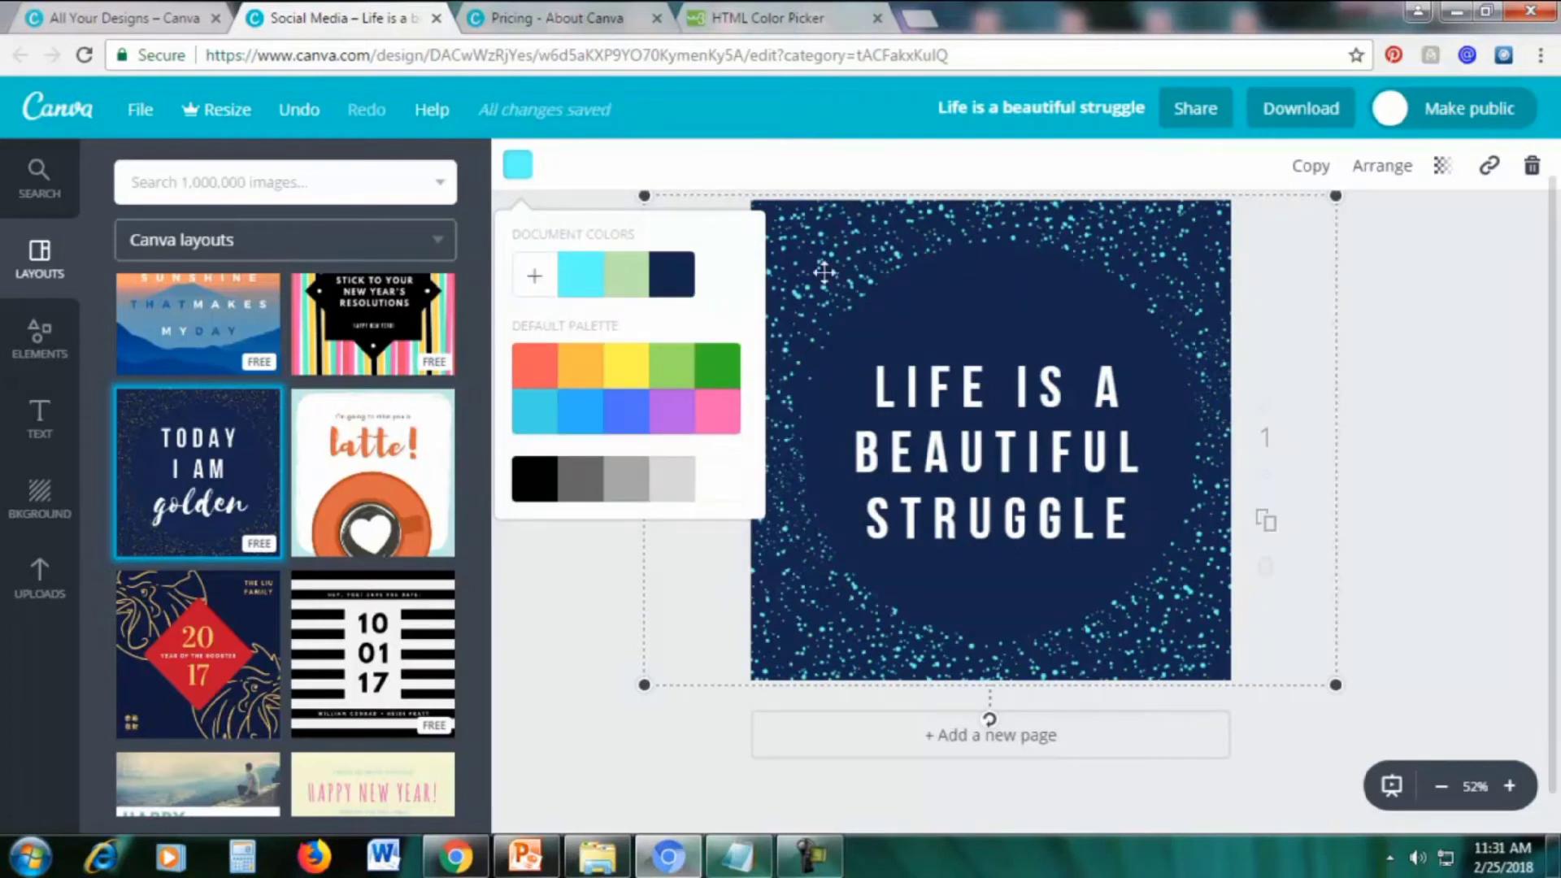
# Copy pink #ff0066 from W3Schools and apply it as the speckle colour code
pyautogui.click(785, 11)
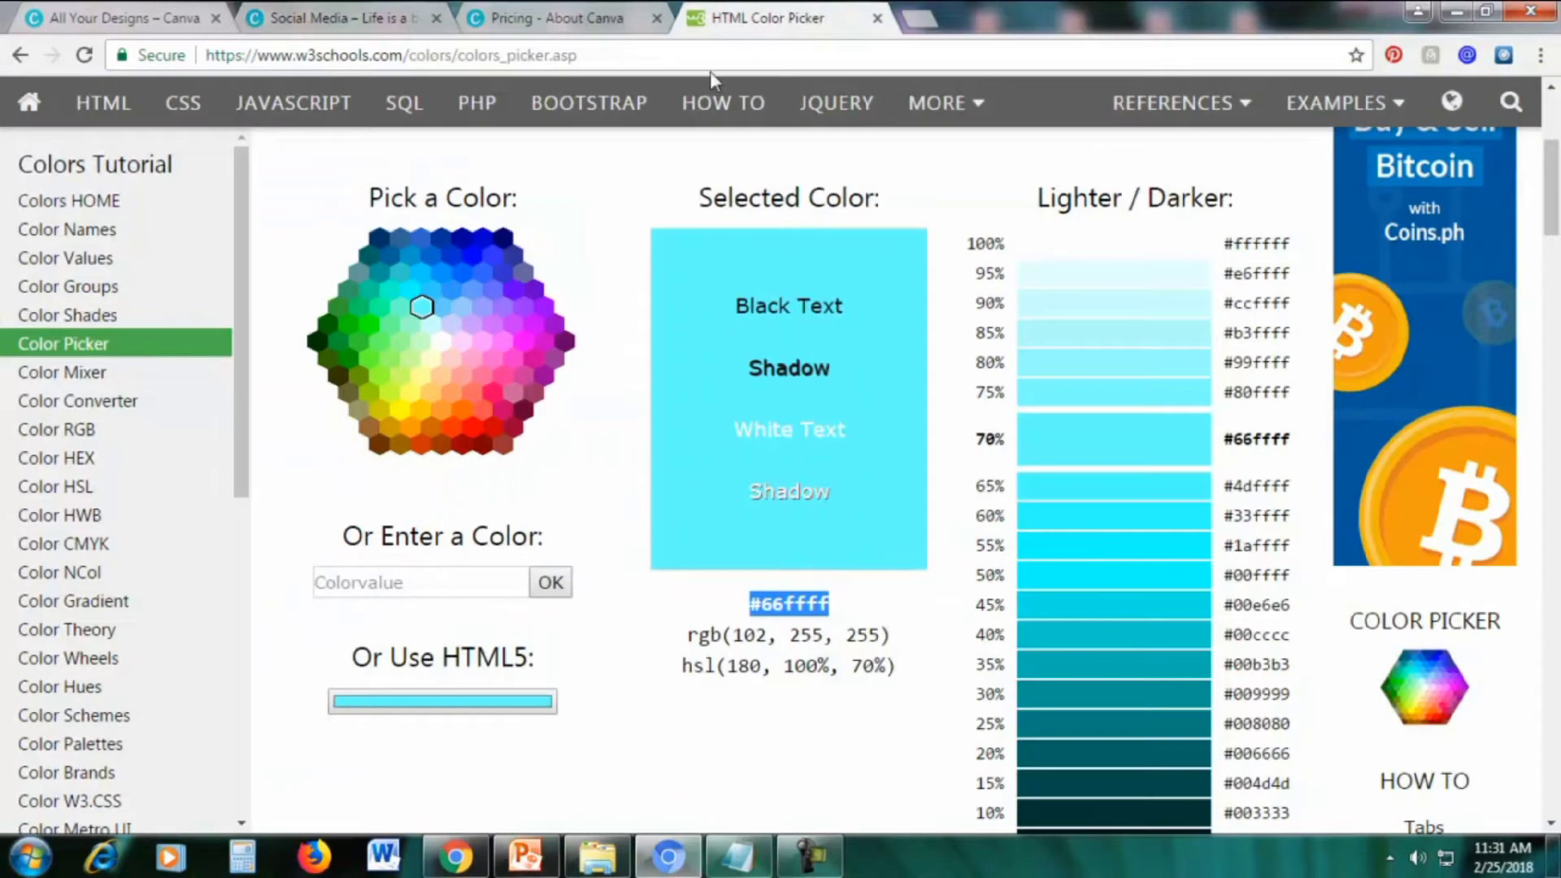
pyautogui.click(494, 393)
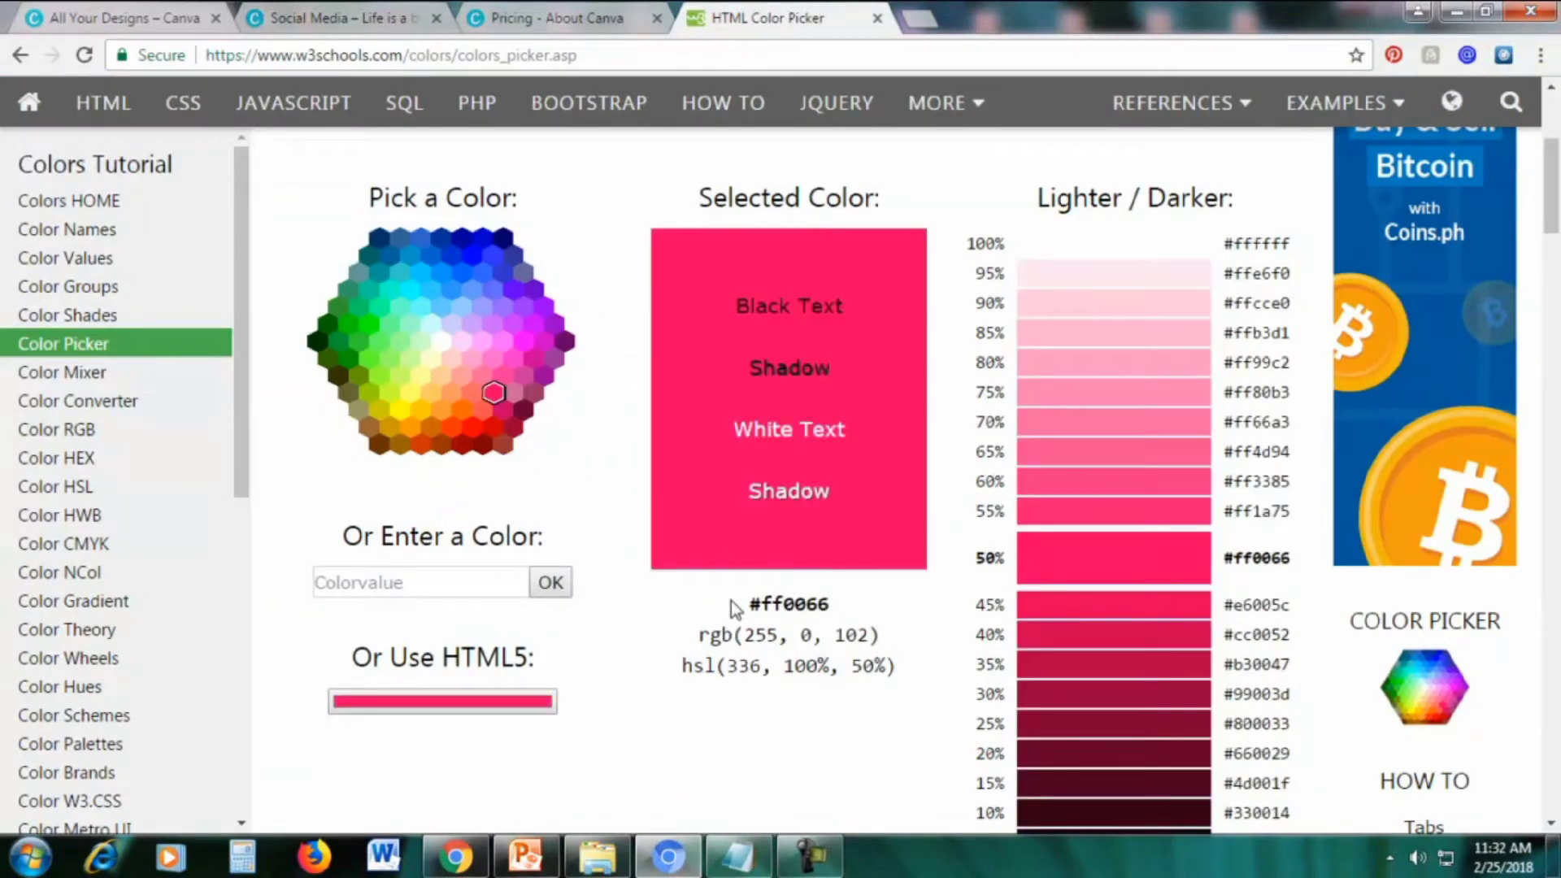
pyautogui.moveTo(750, 604); pyautogui.dragTo(861, 608)
pyautogui.rightClick(809, 605)
pyautogui.click(841, 625)
pyautogui.click(387, 31)
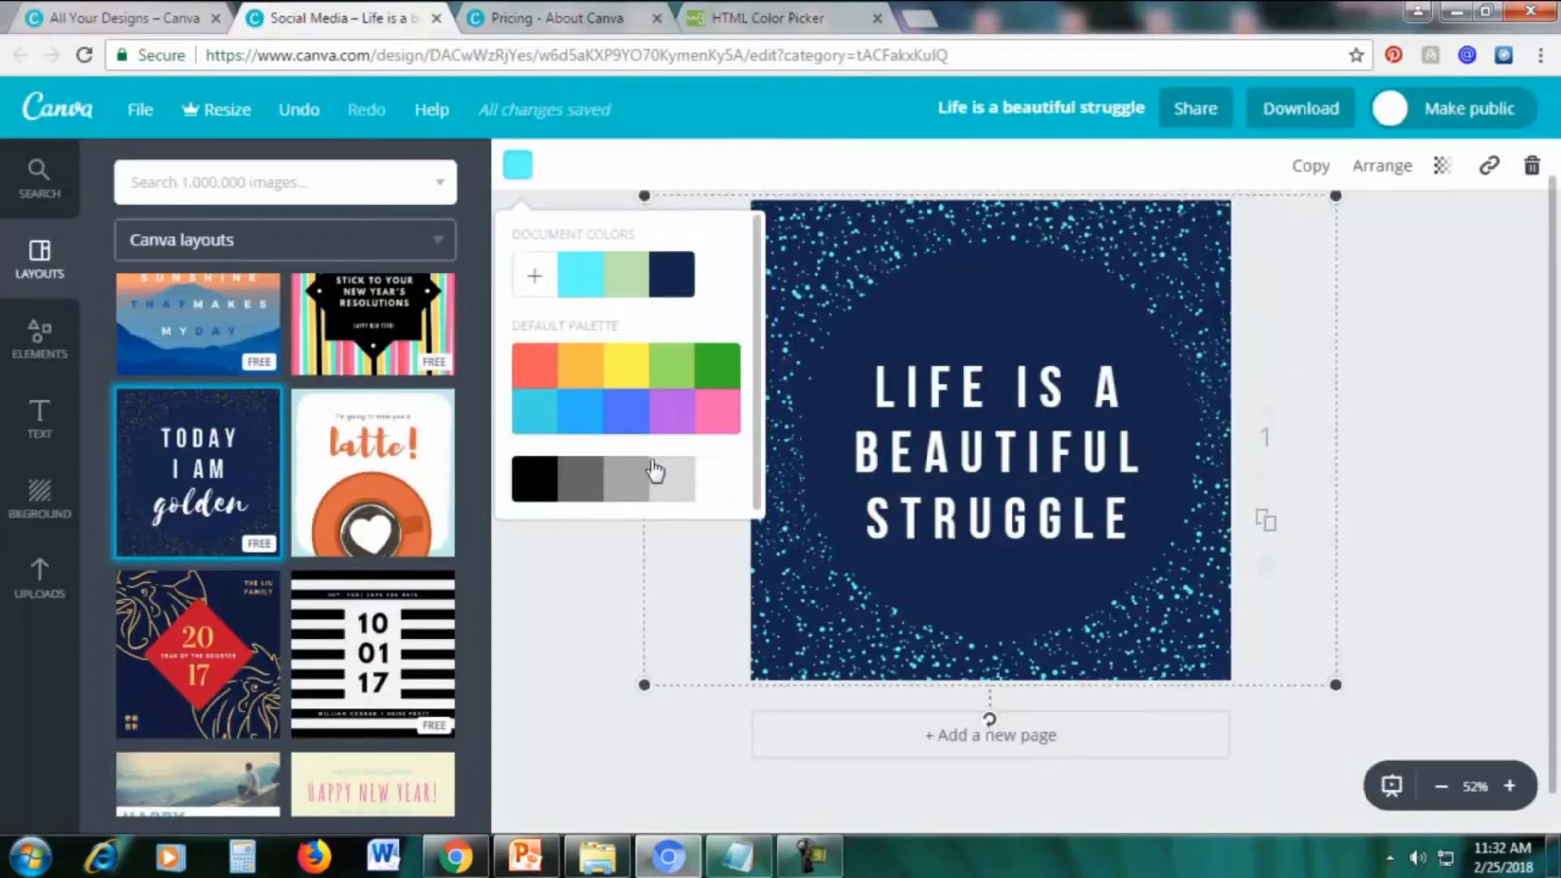
pyautogui.click(534, 281)
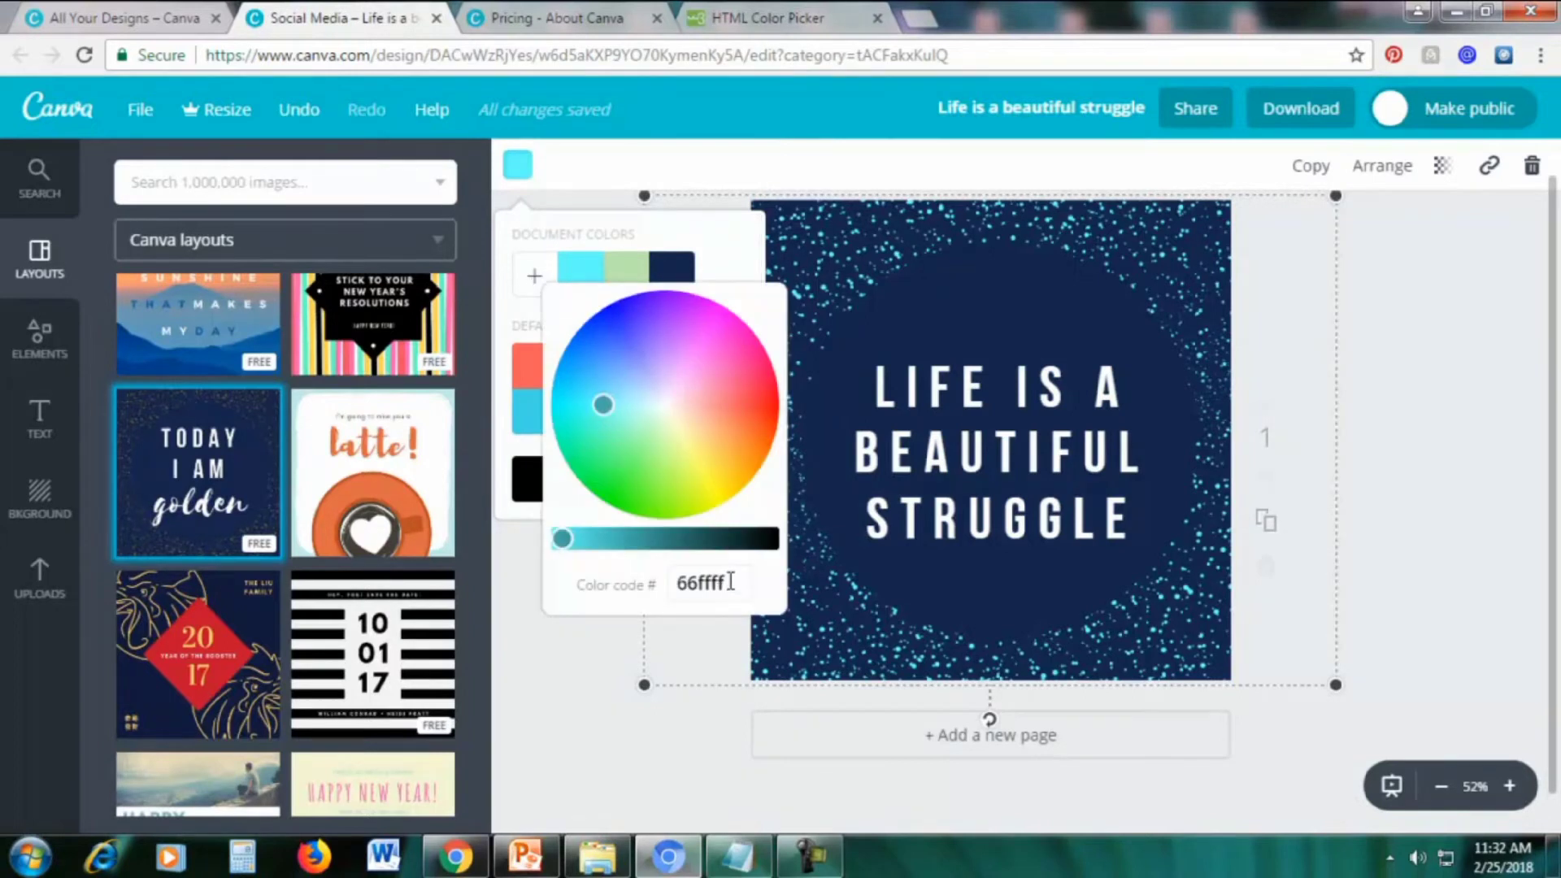
pyautogui.moveTo(731, 582); pyautogui.dragTo(675, 582)
pyautogui.hotkey('ctrl', 'v')
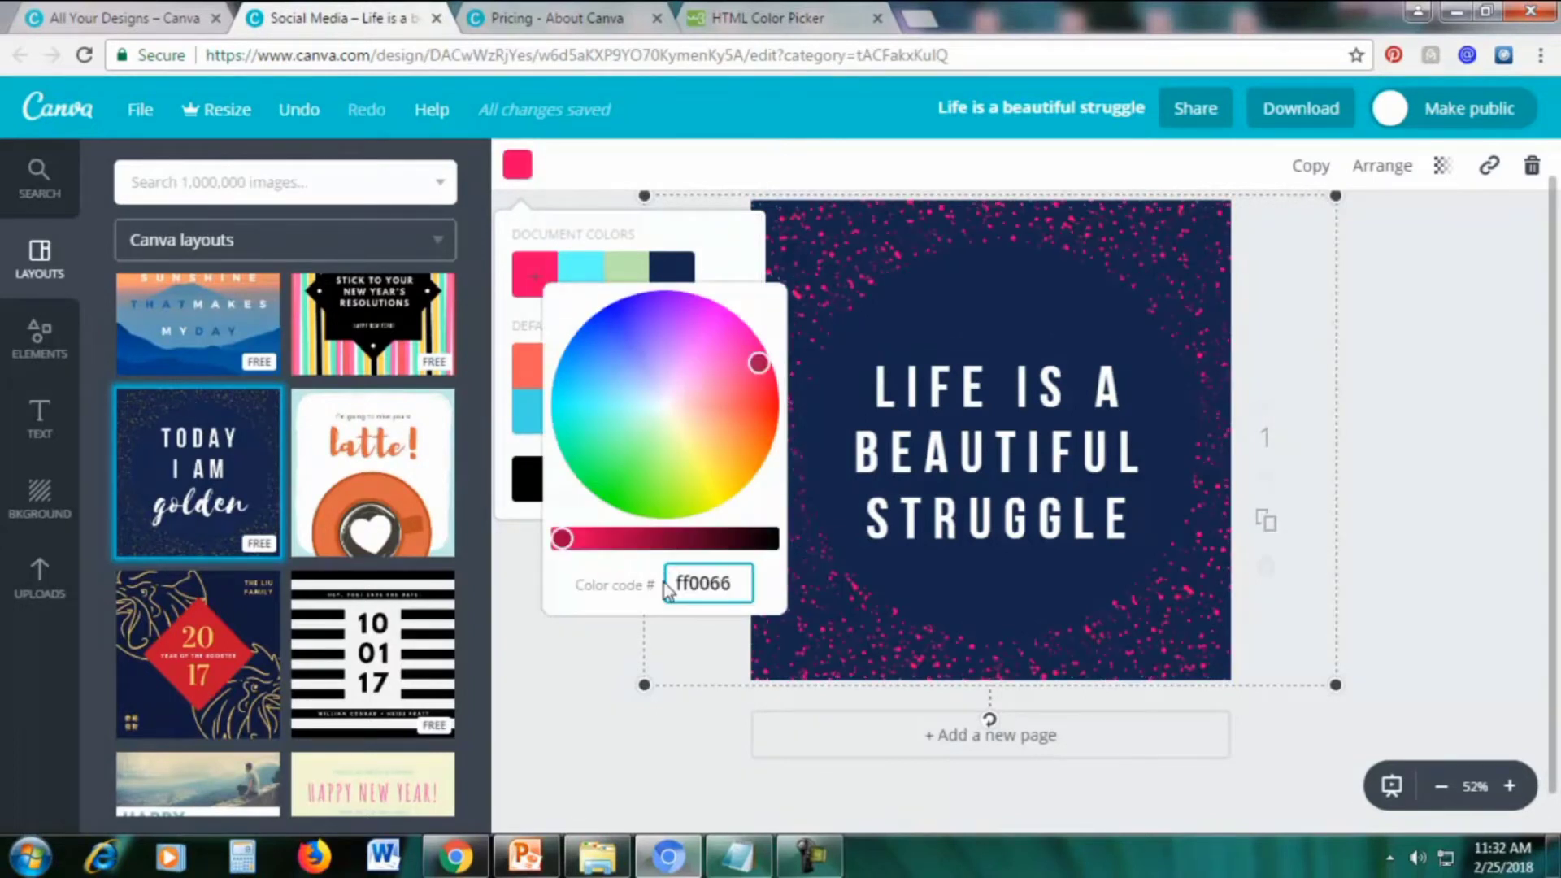
pyautogui.press('Return')
pyautogui.click(554, 655)
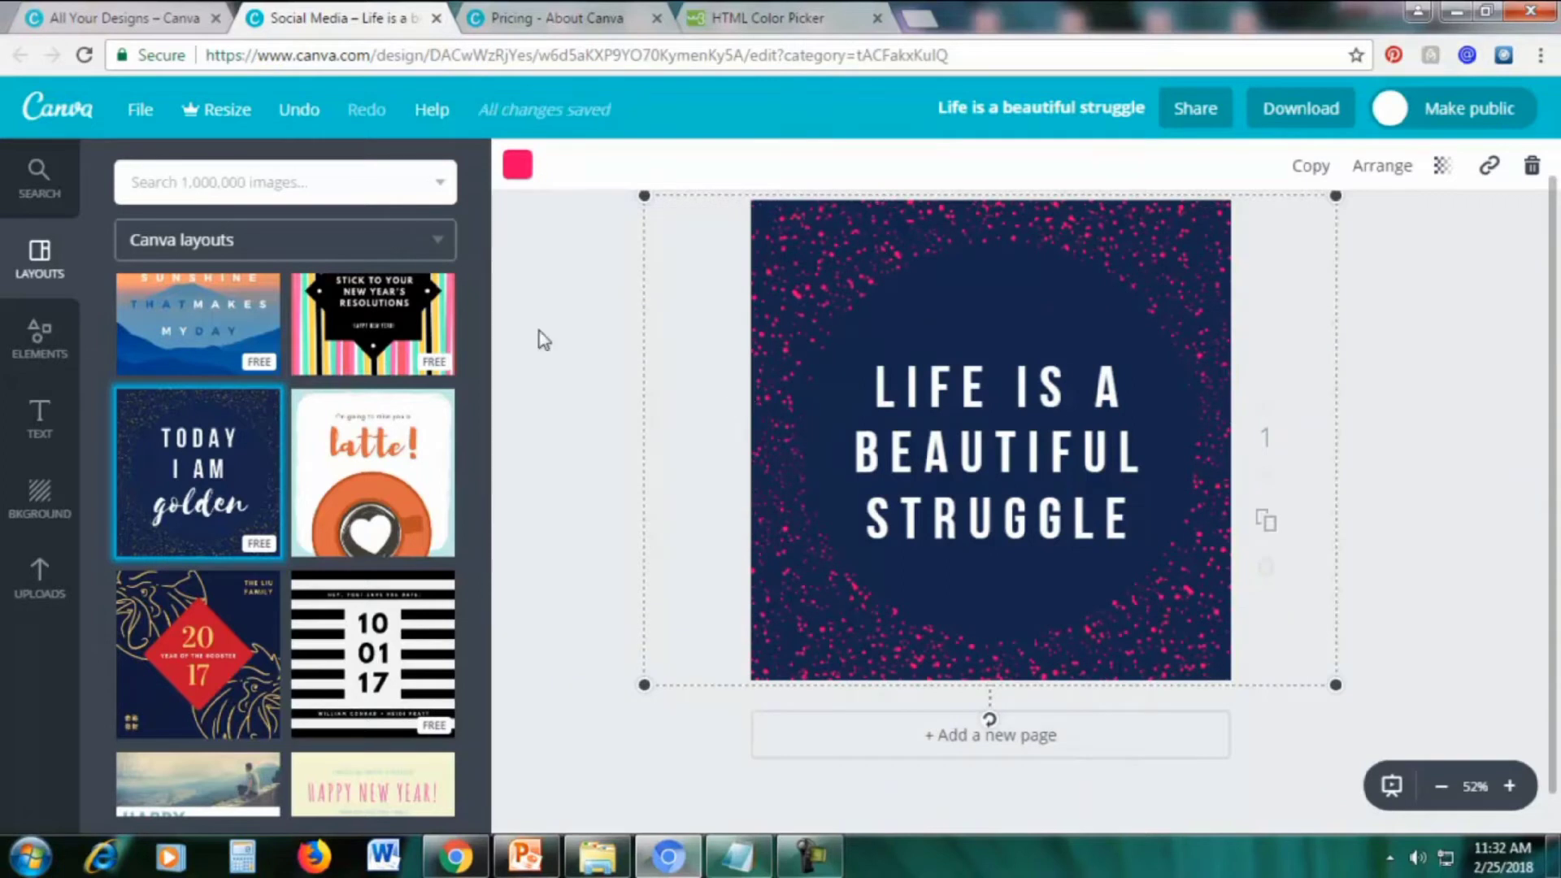
# Try green, blue and pink Default Palette backgrounds, then settle on purple
pyautogui.click(37, 510)
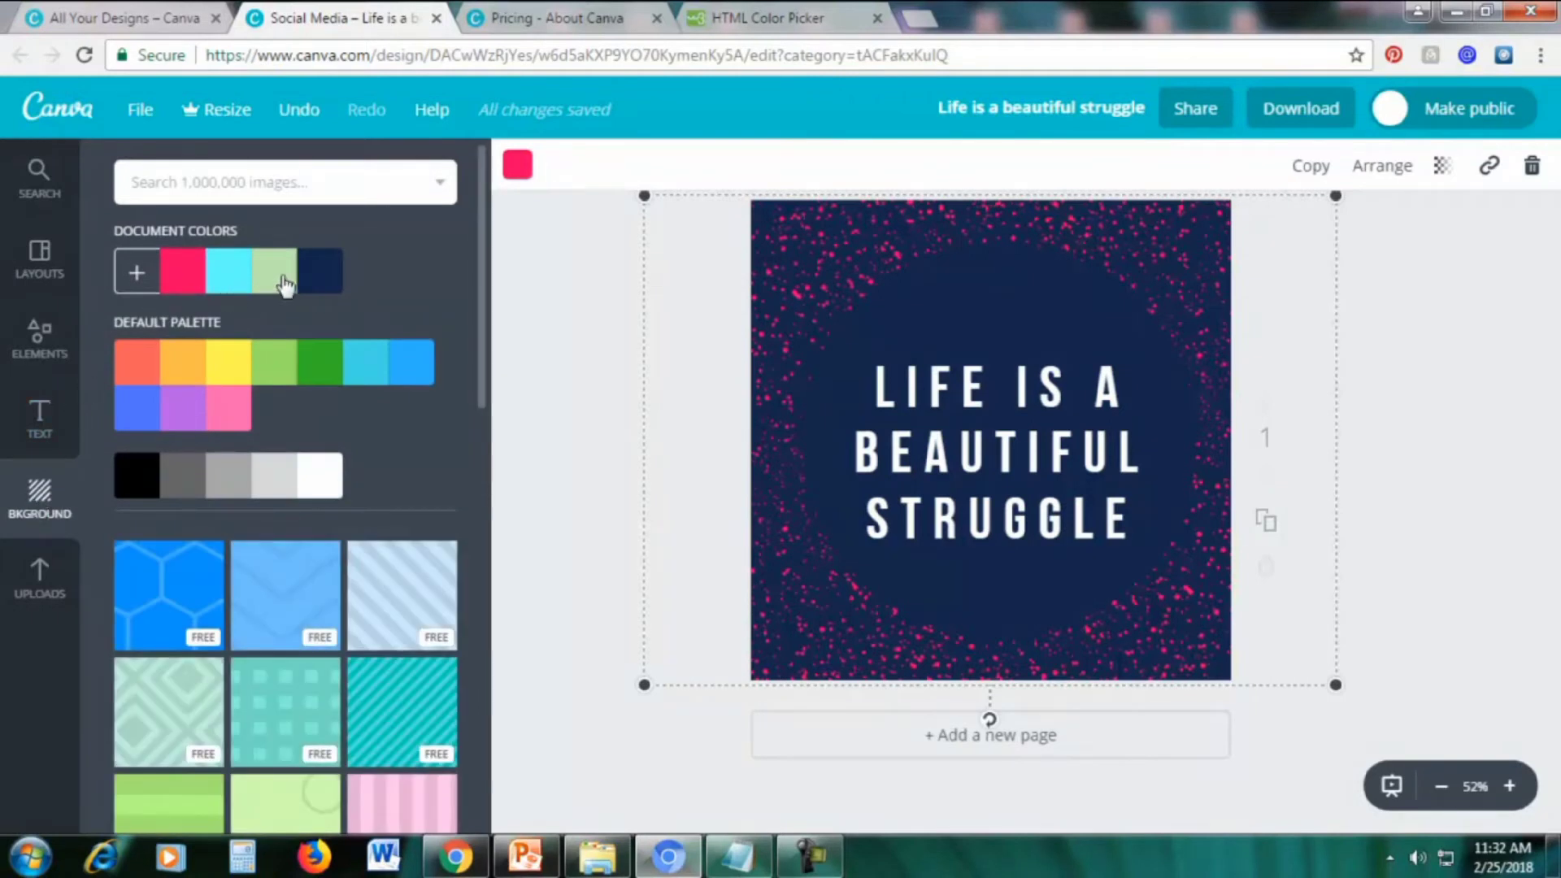
pyautogui.click(325, 365)
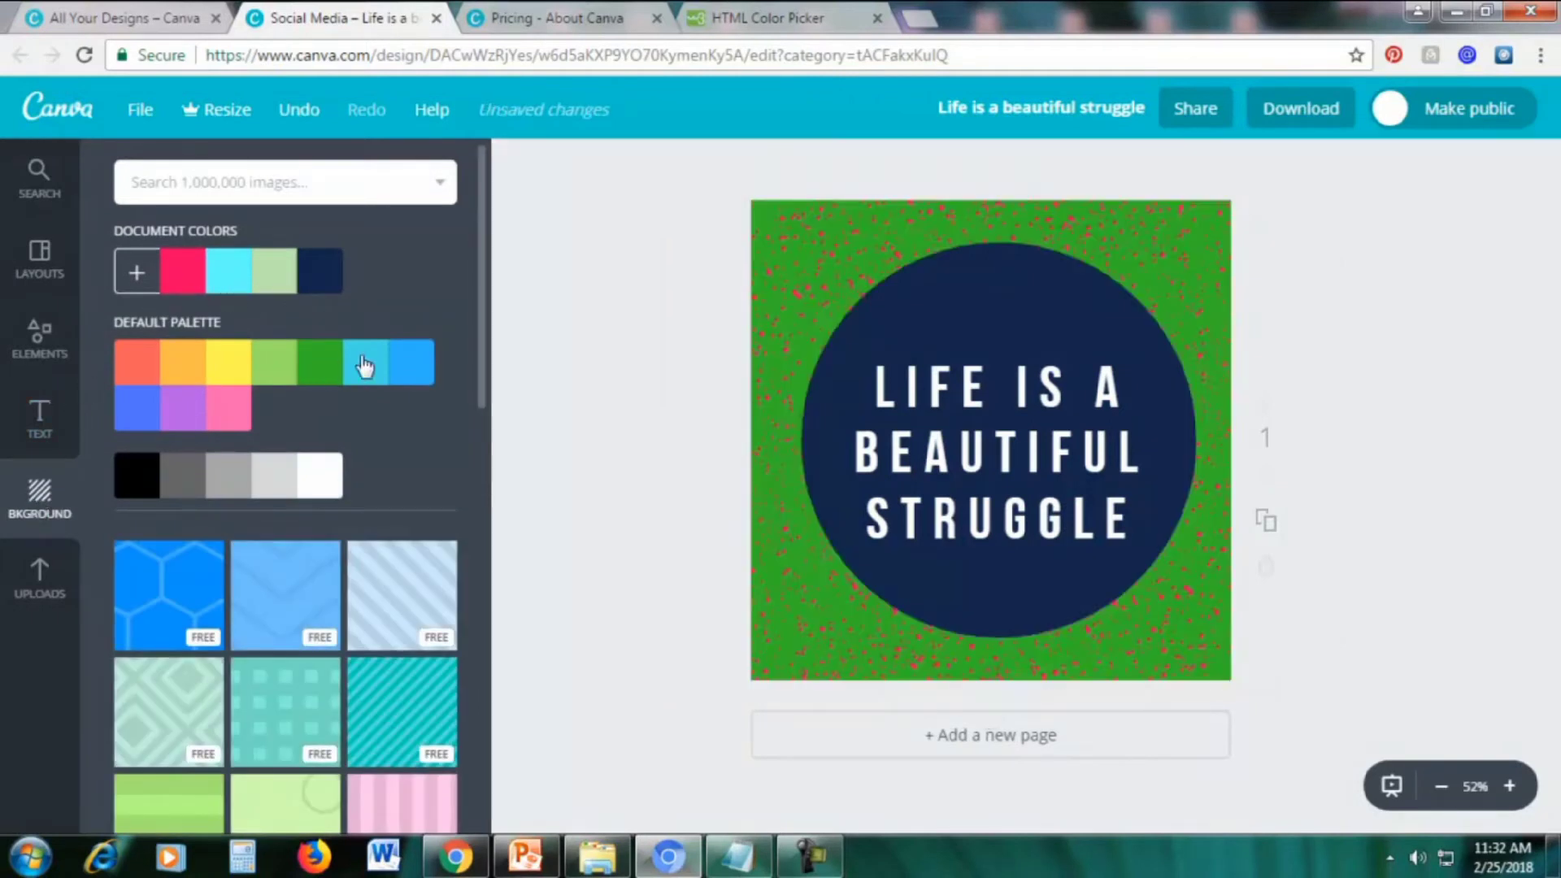
pyautogui.click(421, 366)
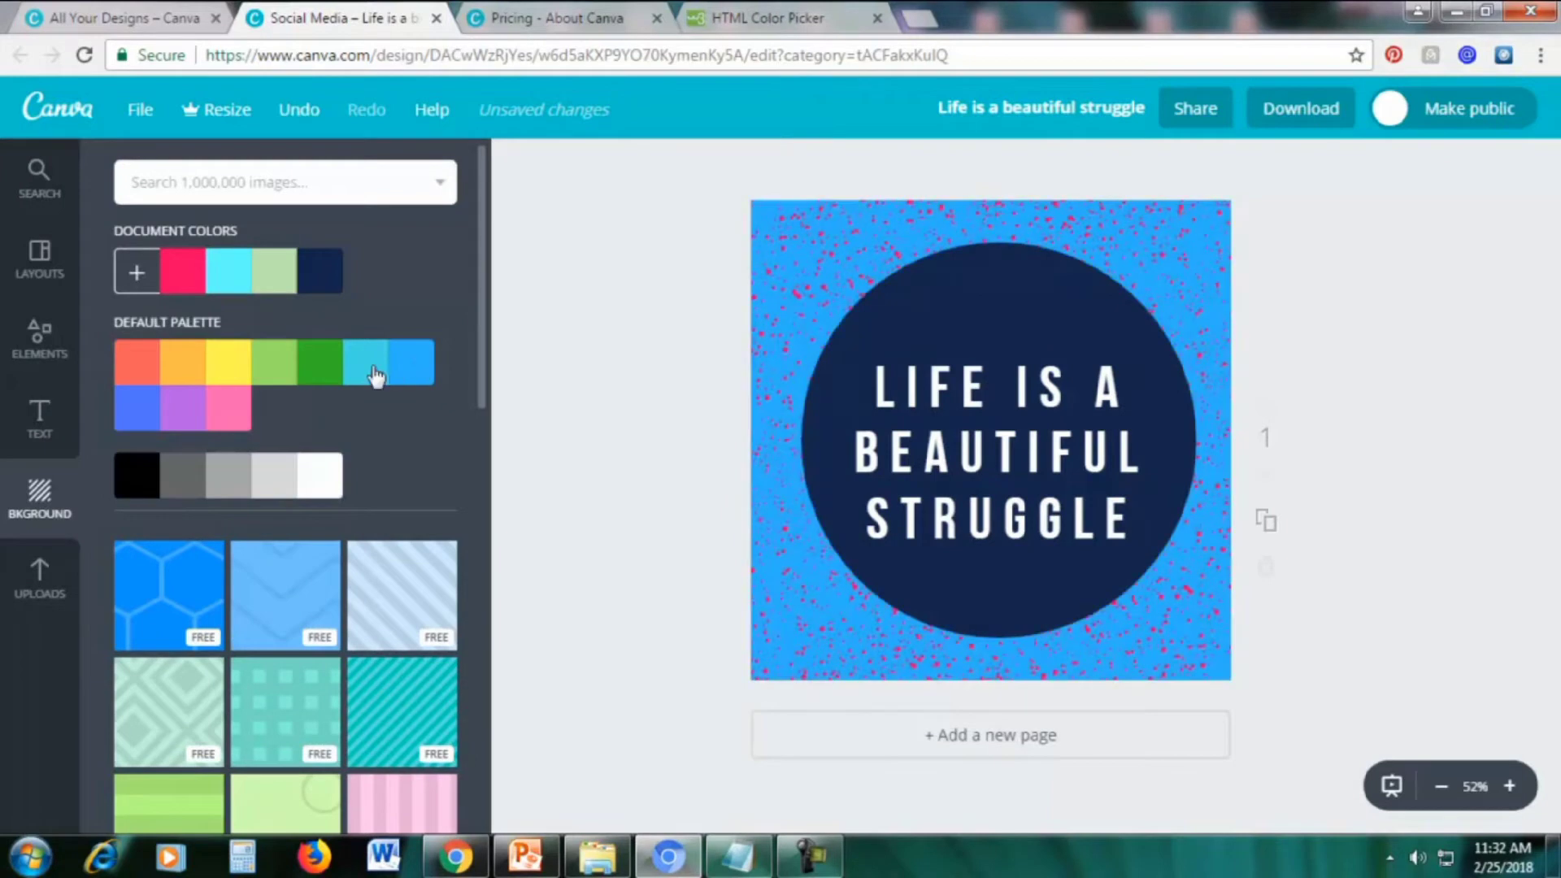
pyautogui.click(216, 416)
pyautogui.click(184, 418)
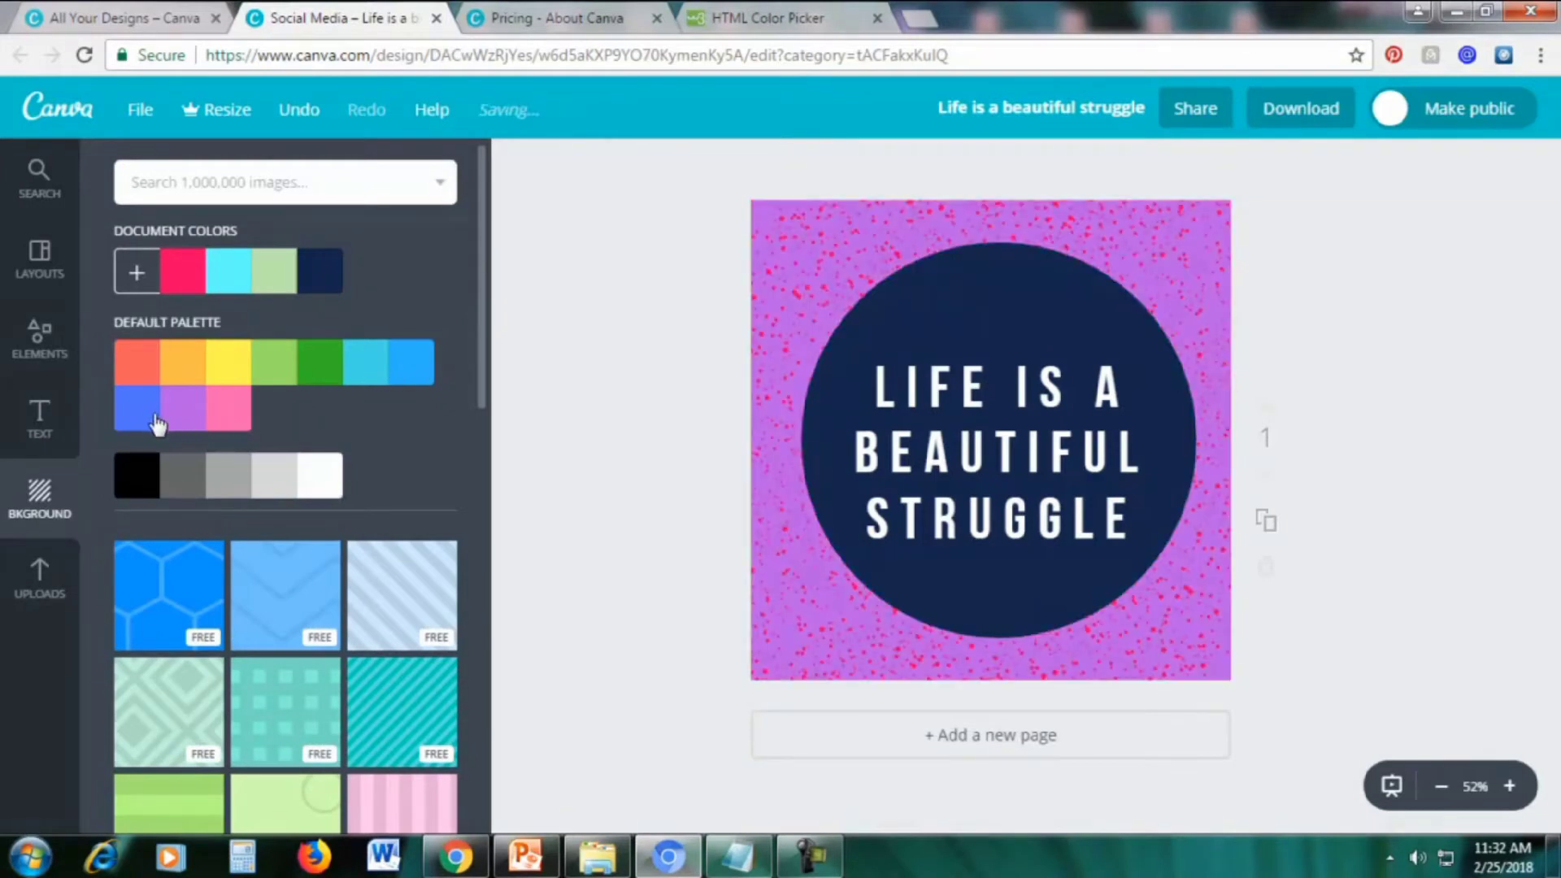
pyautogui.scroll(-4, 350, 480)
pyautogui.scroll(4, 346, 481)
pyautogui.scroll(-6, 345, 481)
pyautogui.scroll(2, 317, 490)
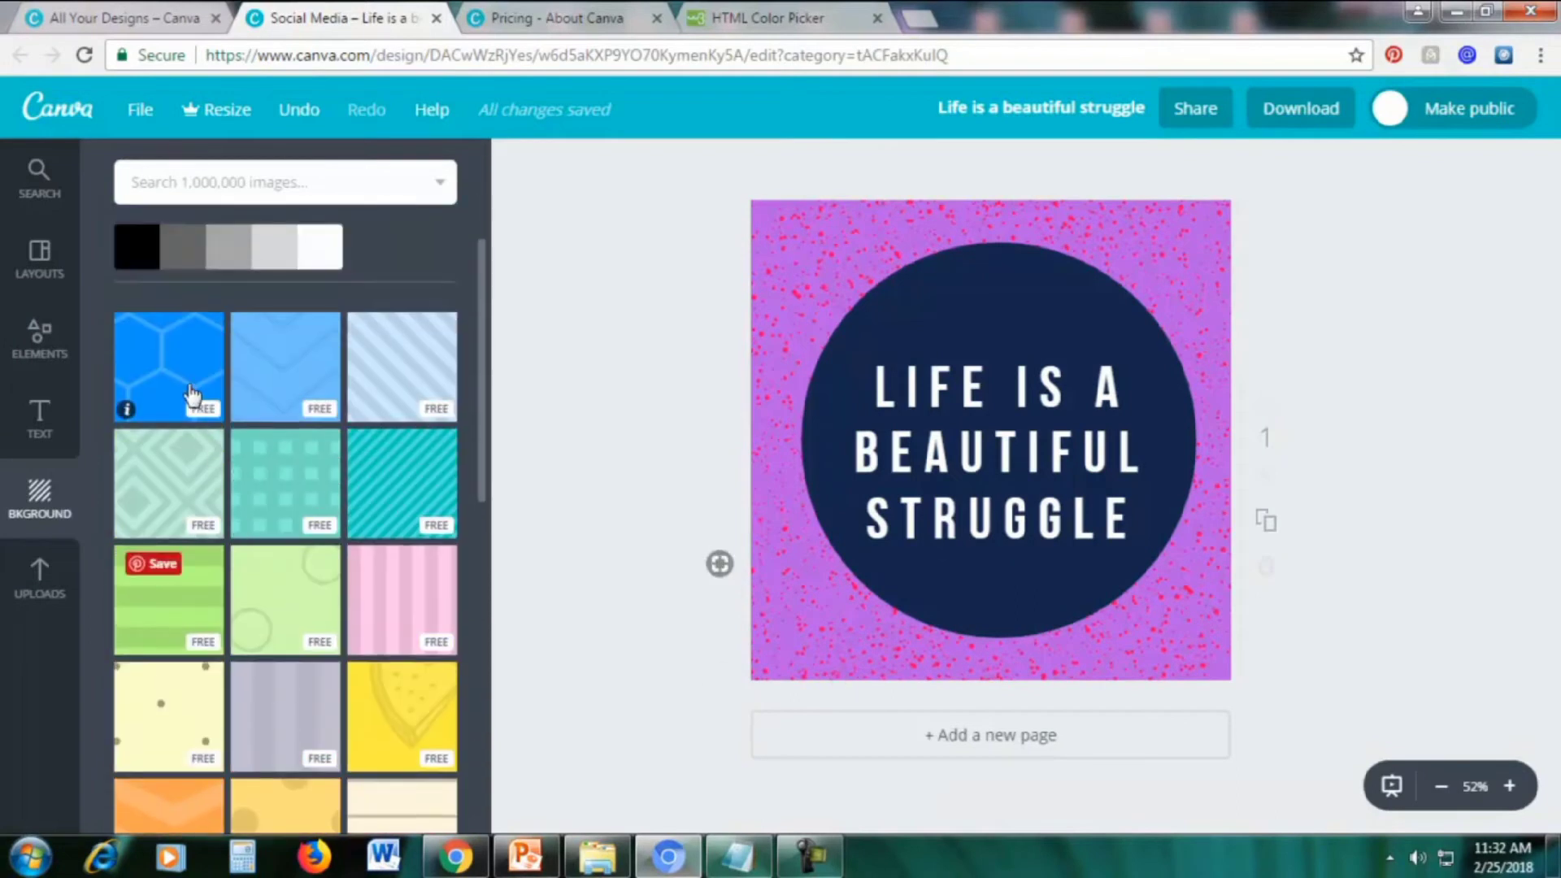
pyautogui.scroll(1, 257, 418)
pyautogui.scroll(3, 254, 414)
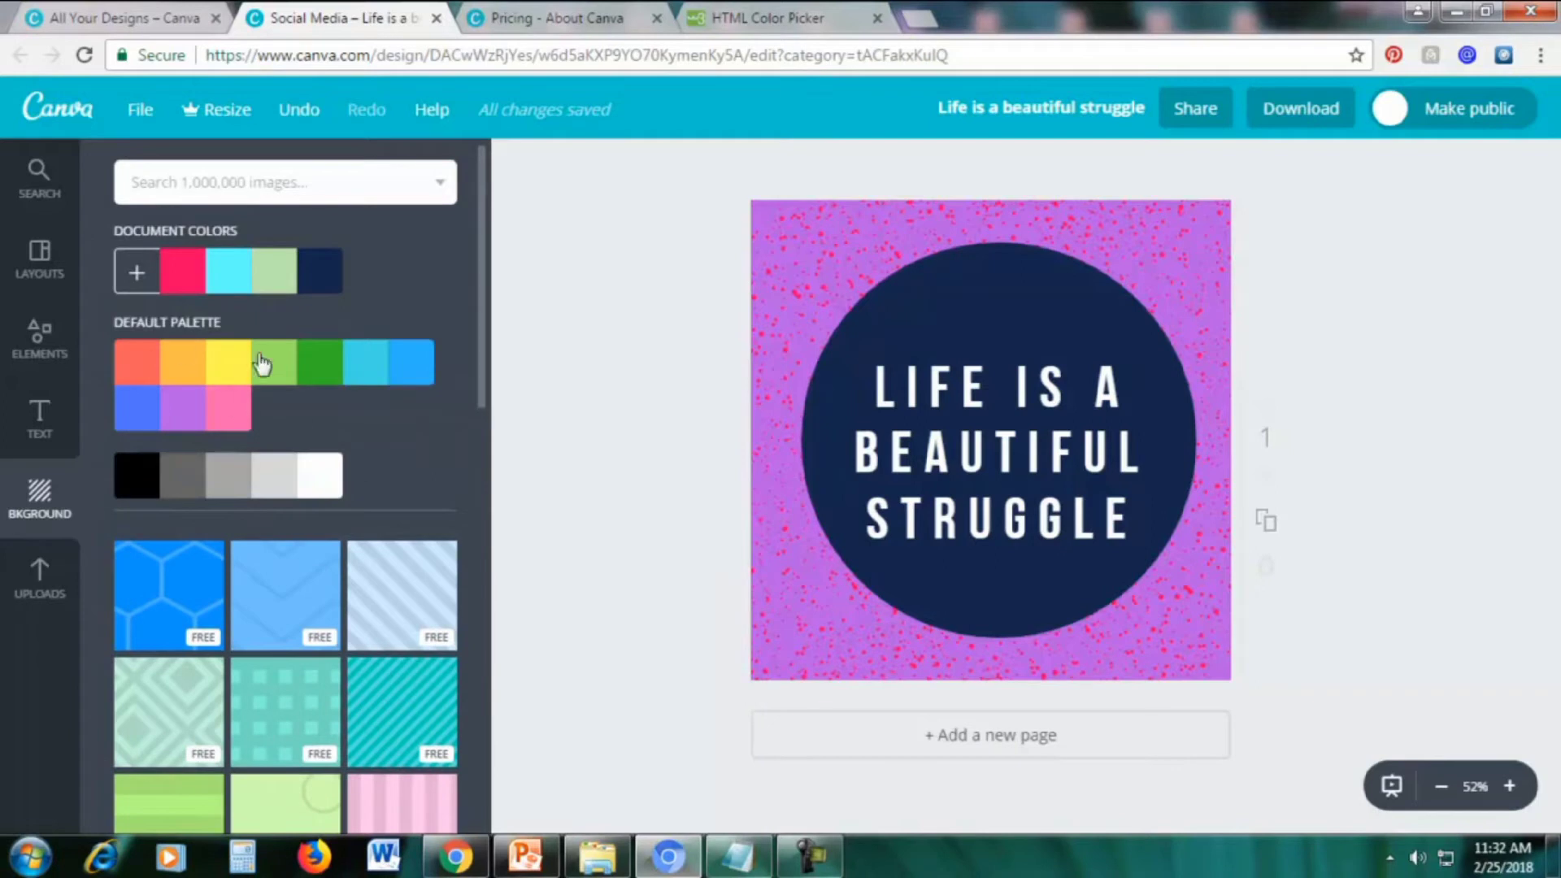
pyautogui.scroll(-3, 268, 402)
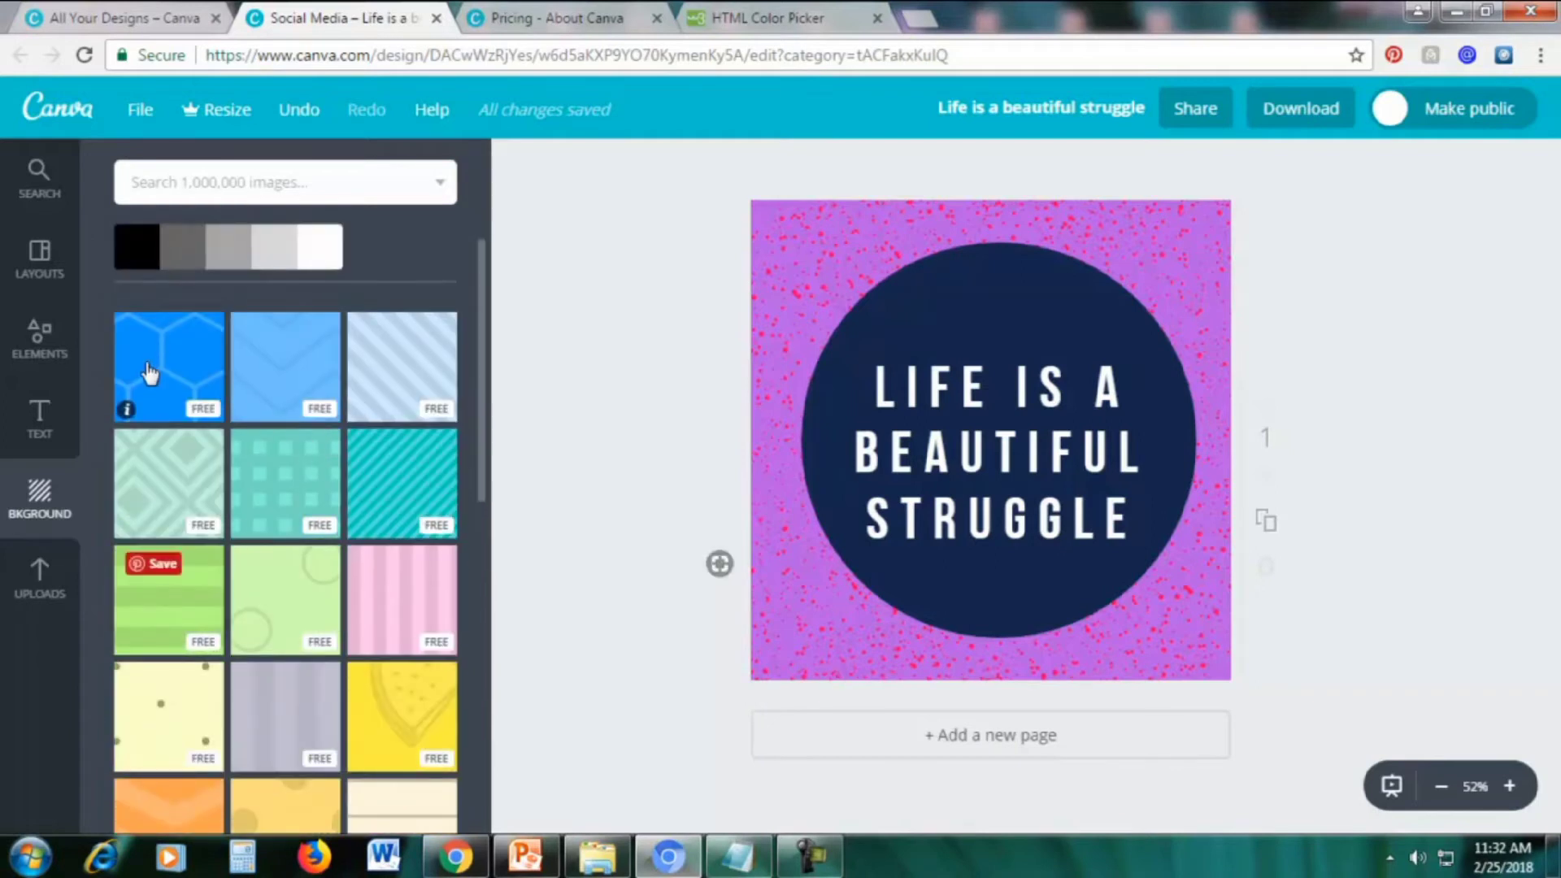
# Try the blue hexagon, light-blue chevron and diagonal-stripe backgrounds, then browse the pattern library
pyautogui.click(167, 372)
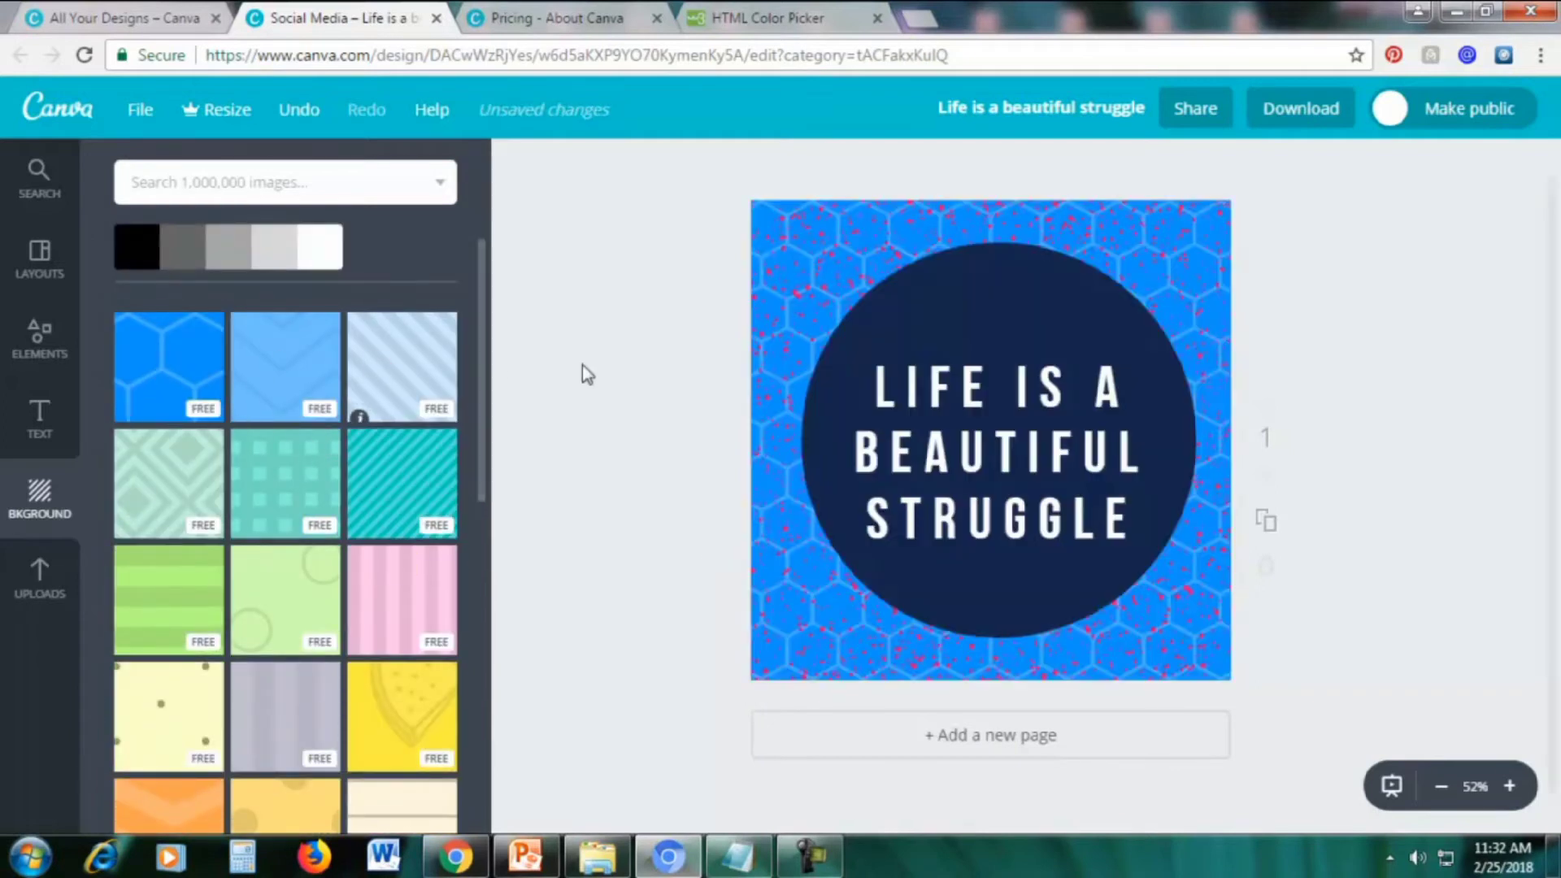
pyautogui.click(300, 377)
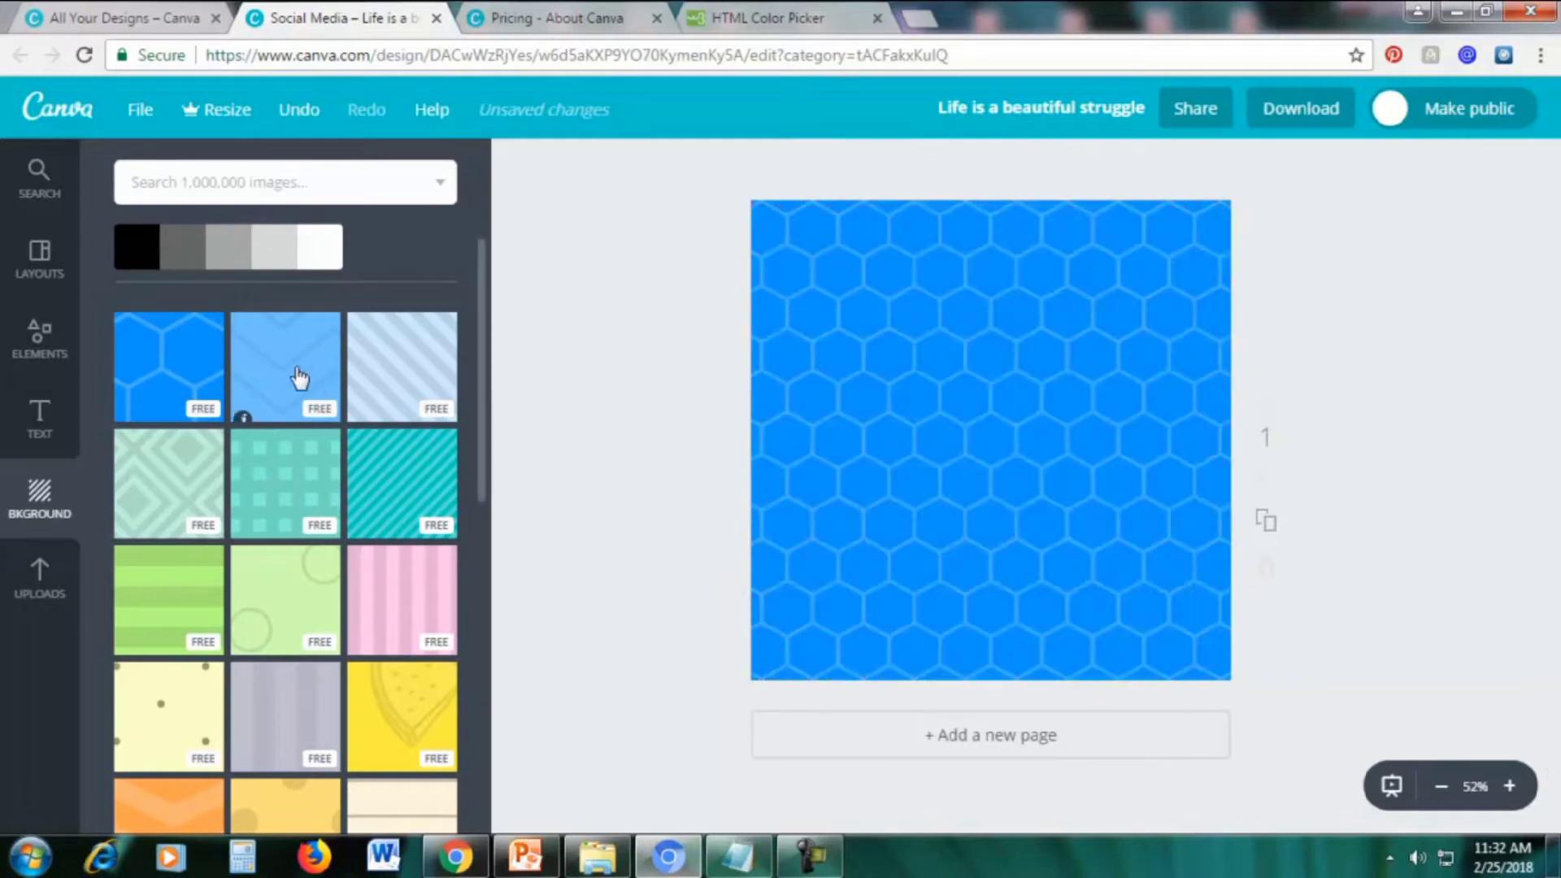
pyautogui.click(391, 376)
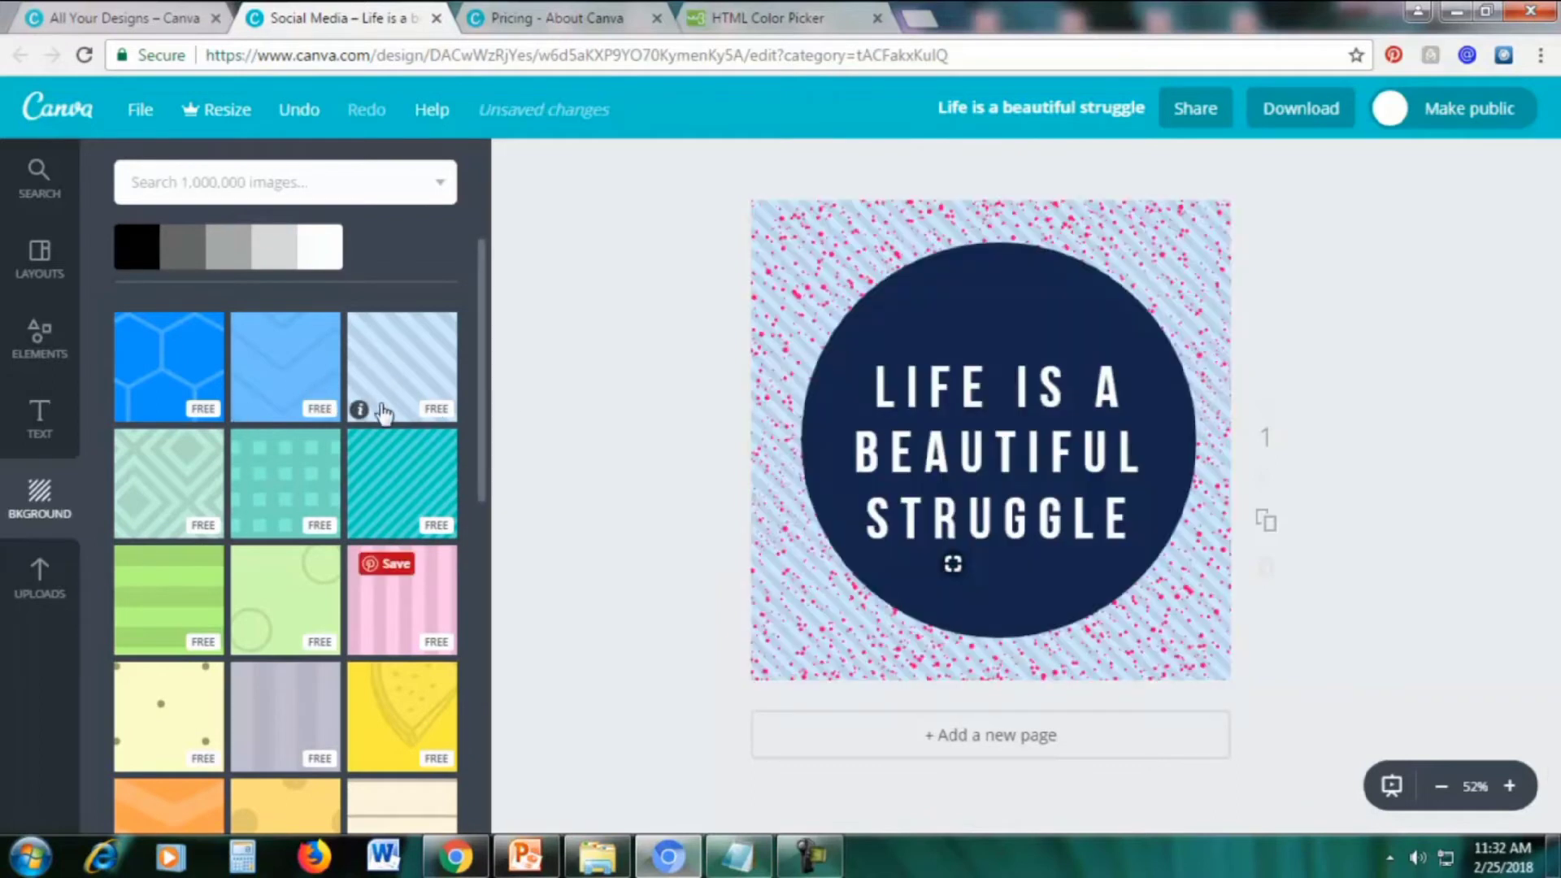
pyautogui.scroll(-3, 180, 554)
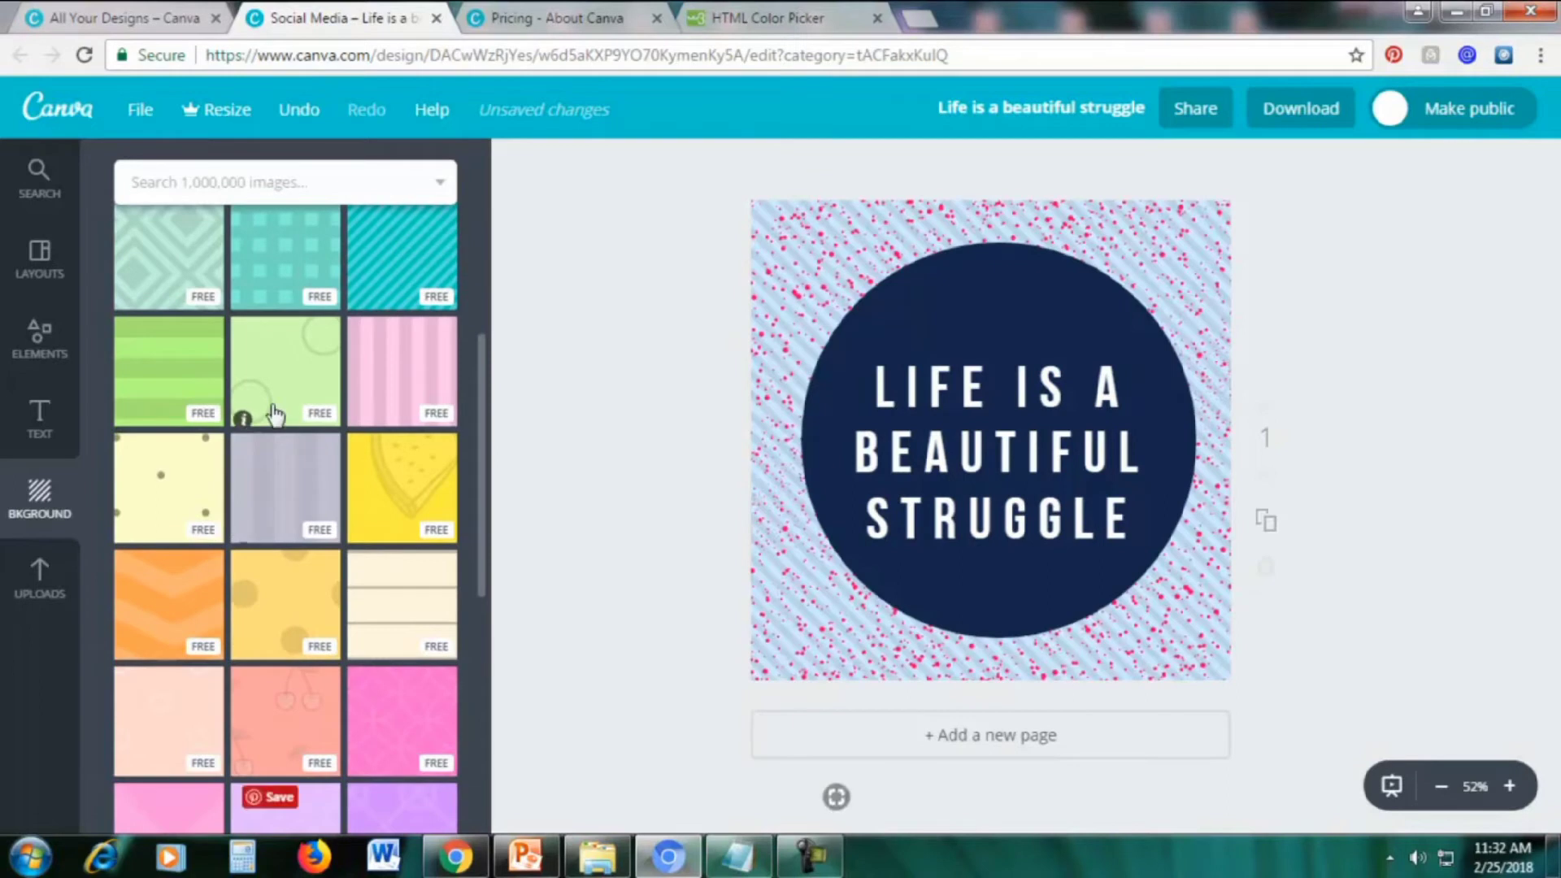
pyautogui.scroll(-10, 276, 622)
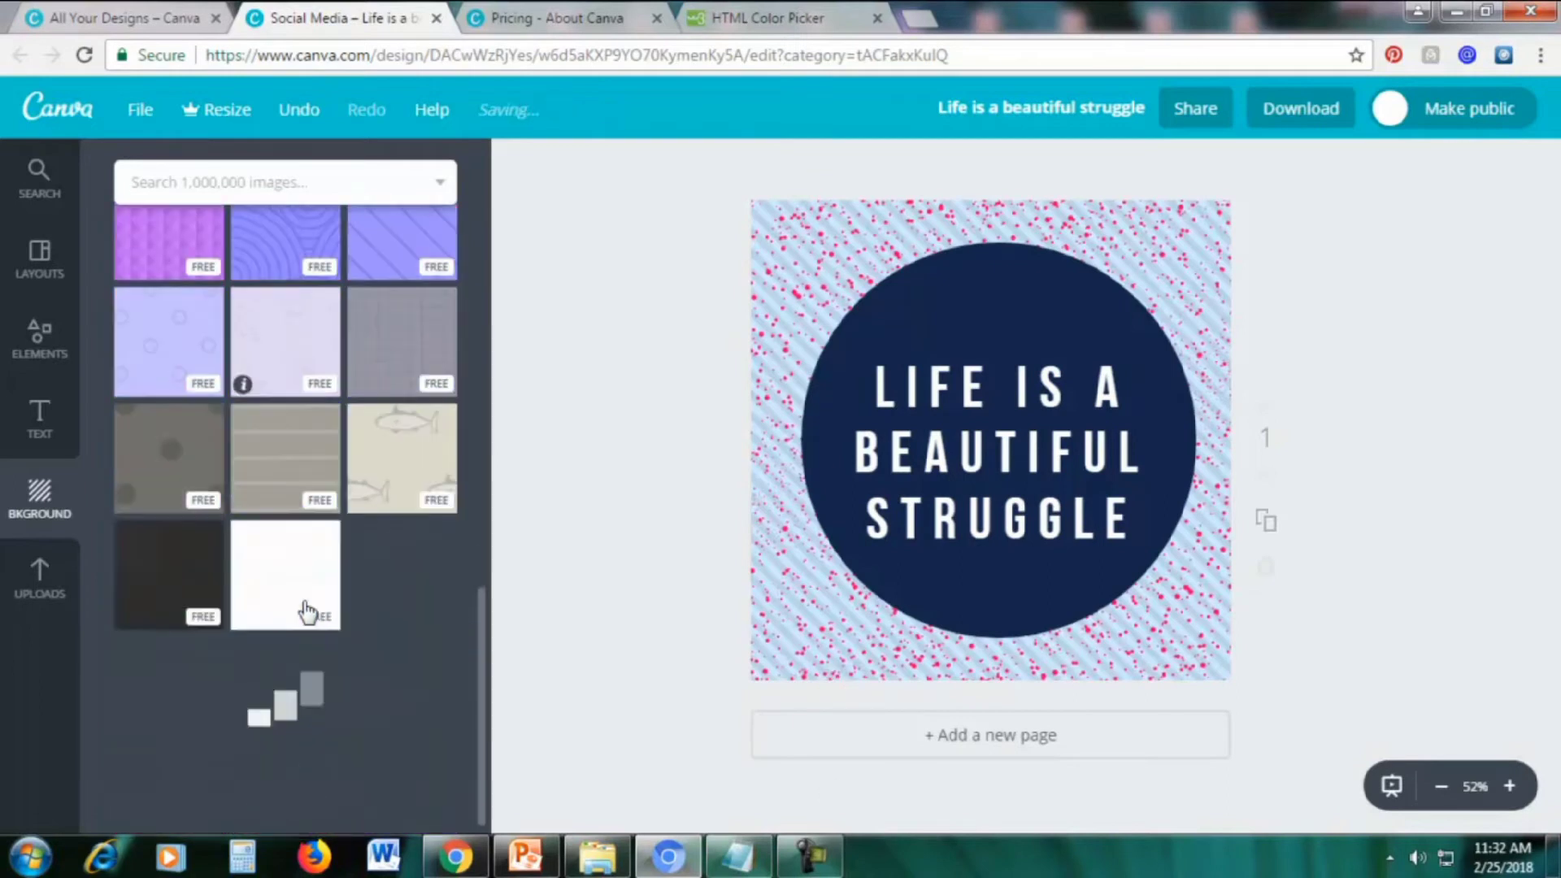
pyautogui.scroll(-5, 344, 604)
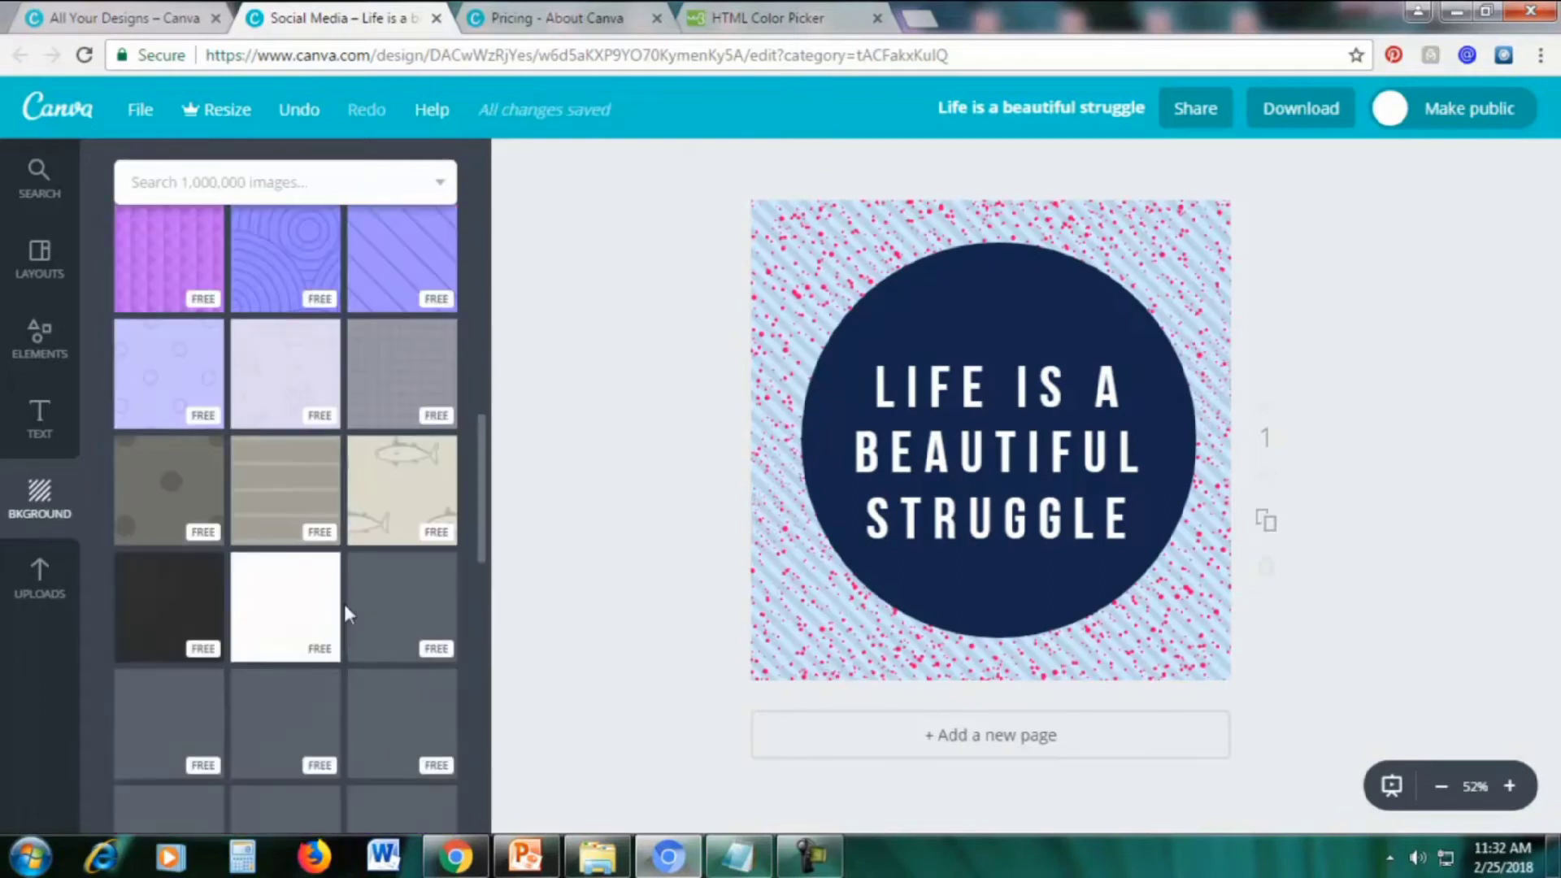
pyautogui.scroll(3, 294, 512)
pyautogui.scroll(-2, 290, 534)
pyautogui.scroll(-4, 286, 545)
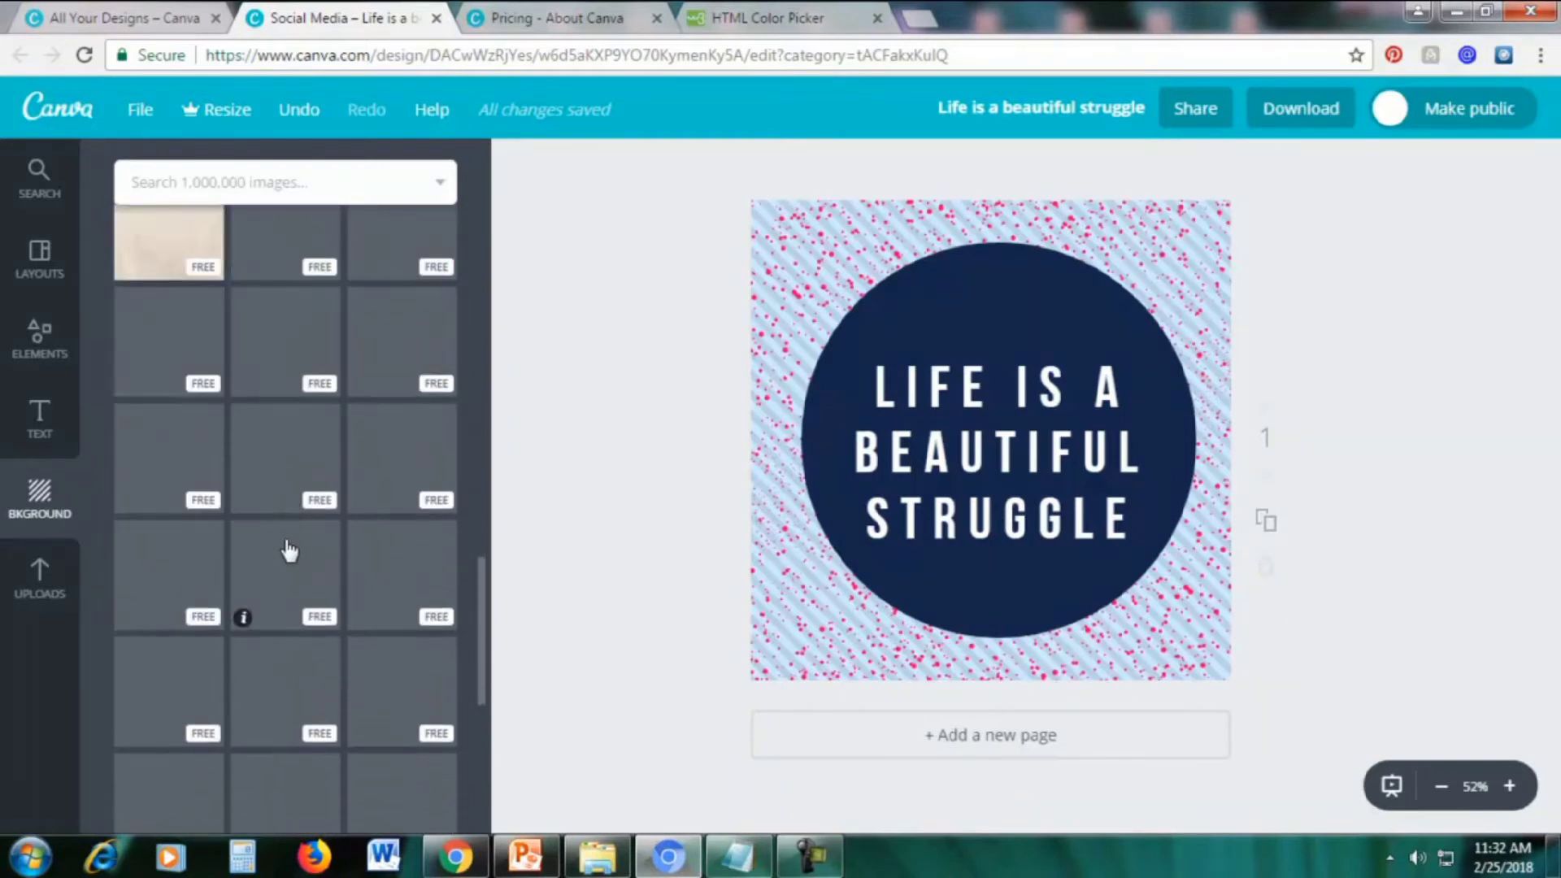
pyautogui.scroll(3, 286, 547)
pyautogui.scroll(-5, 284, 553)
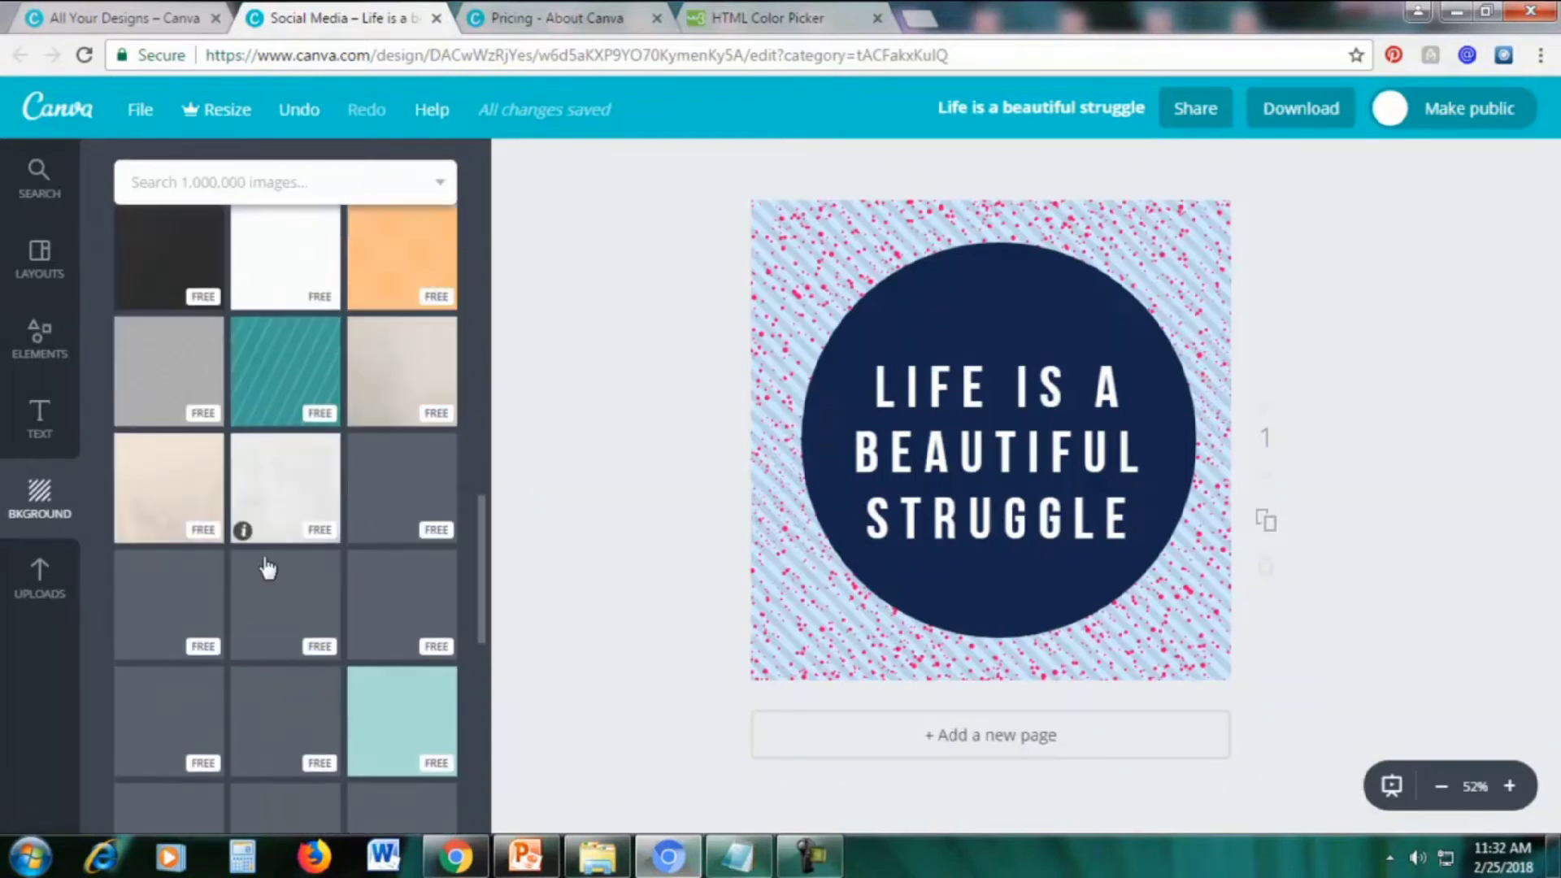
pyautogui.scroll(3, 266, 567)
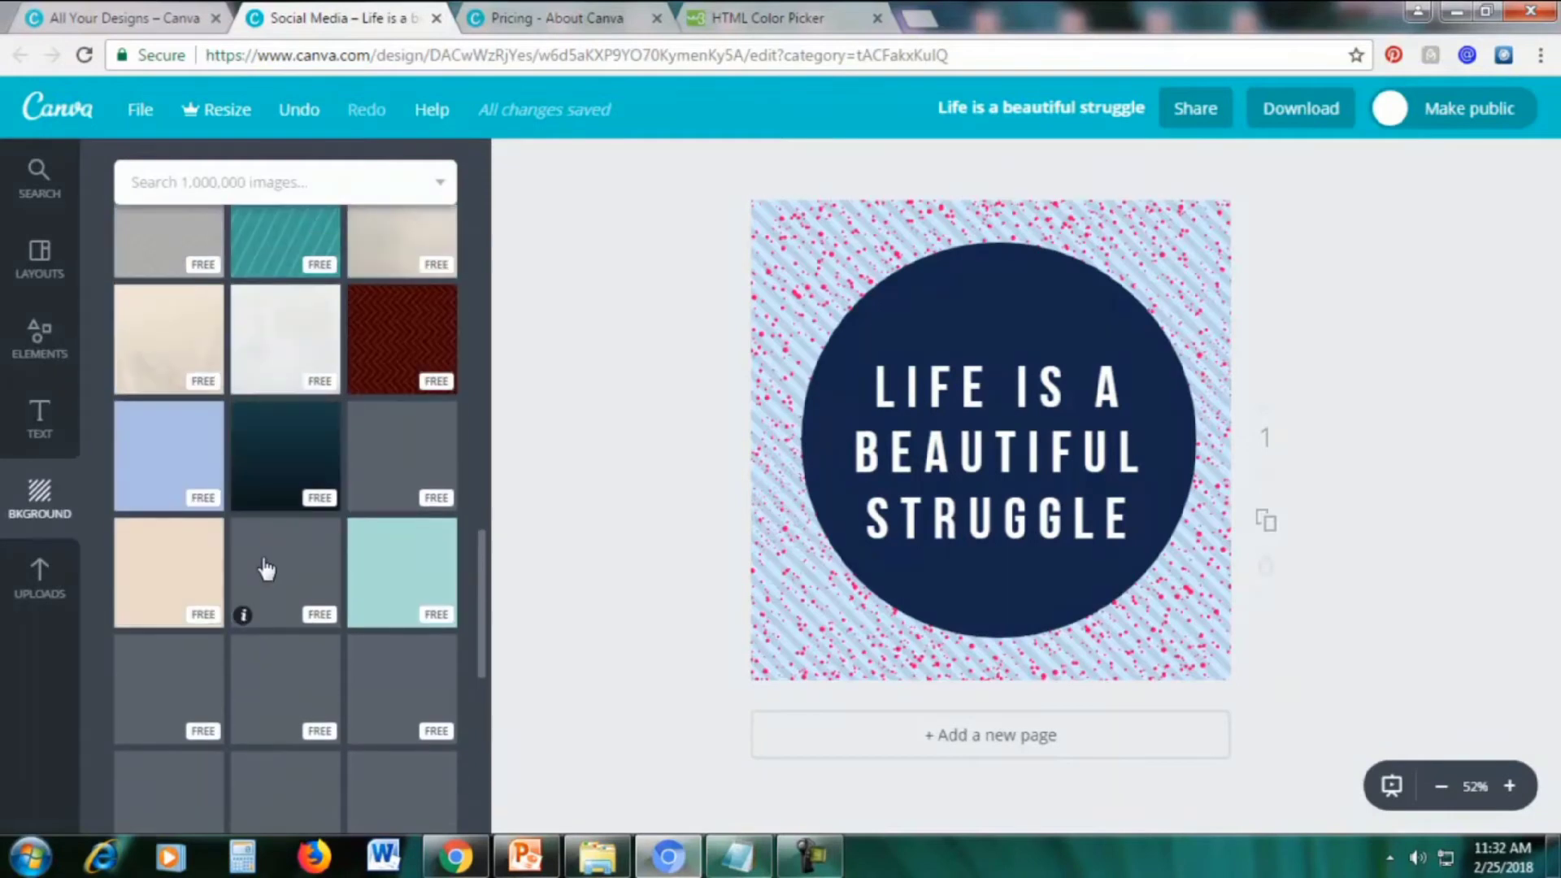
pyautogui.scroll(-2, 267, 569)
pyautogui.scroll(-5, 265, 569)
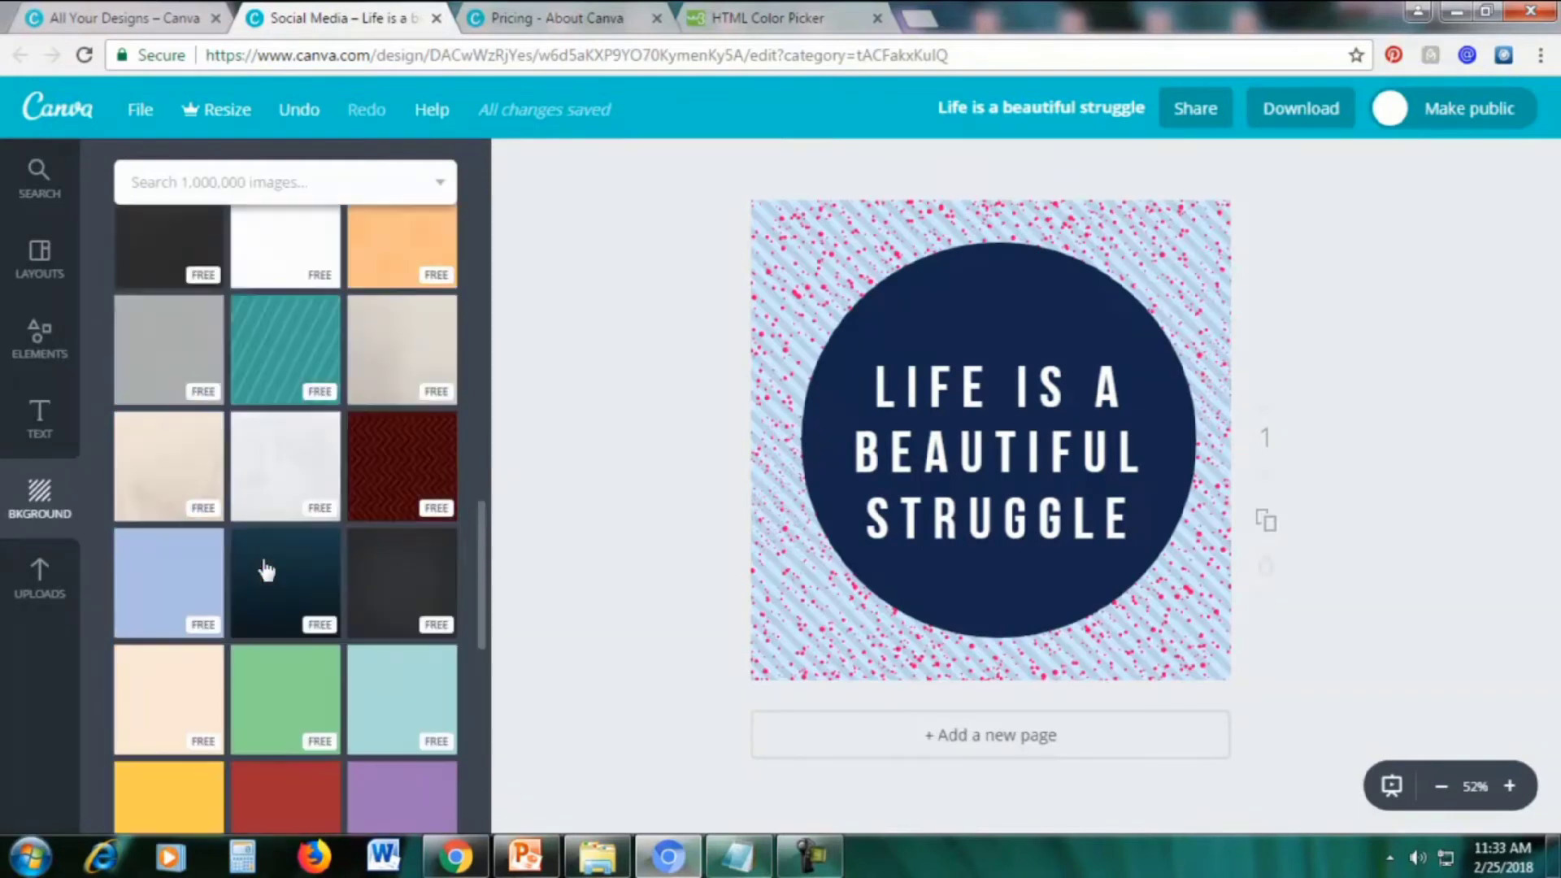
# Apply the bright pink speckled background, then switch to the paler pink speckled one
pyautogui.click(402, 449)
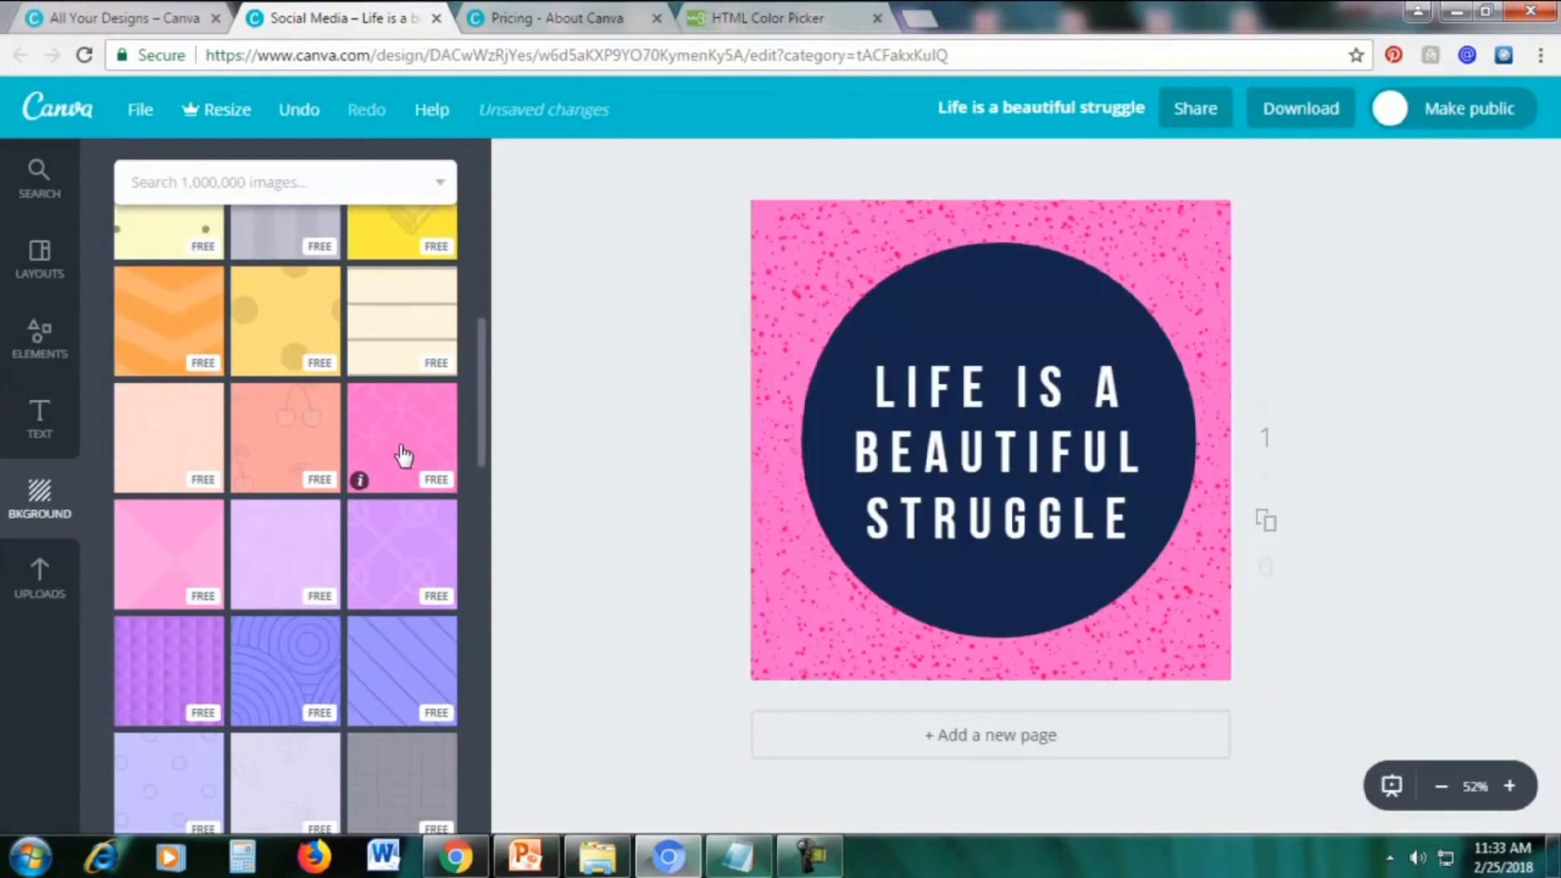
pyautogui.click(162, 549)
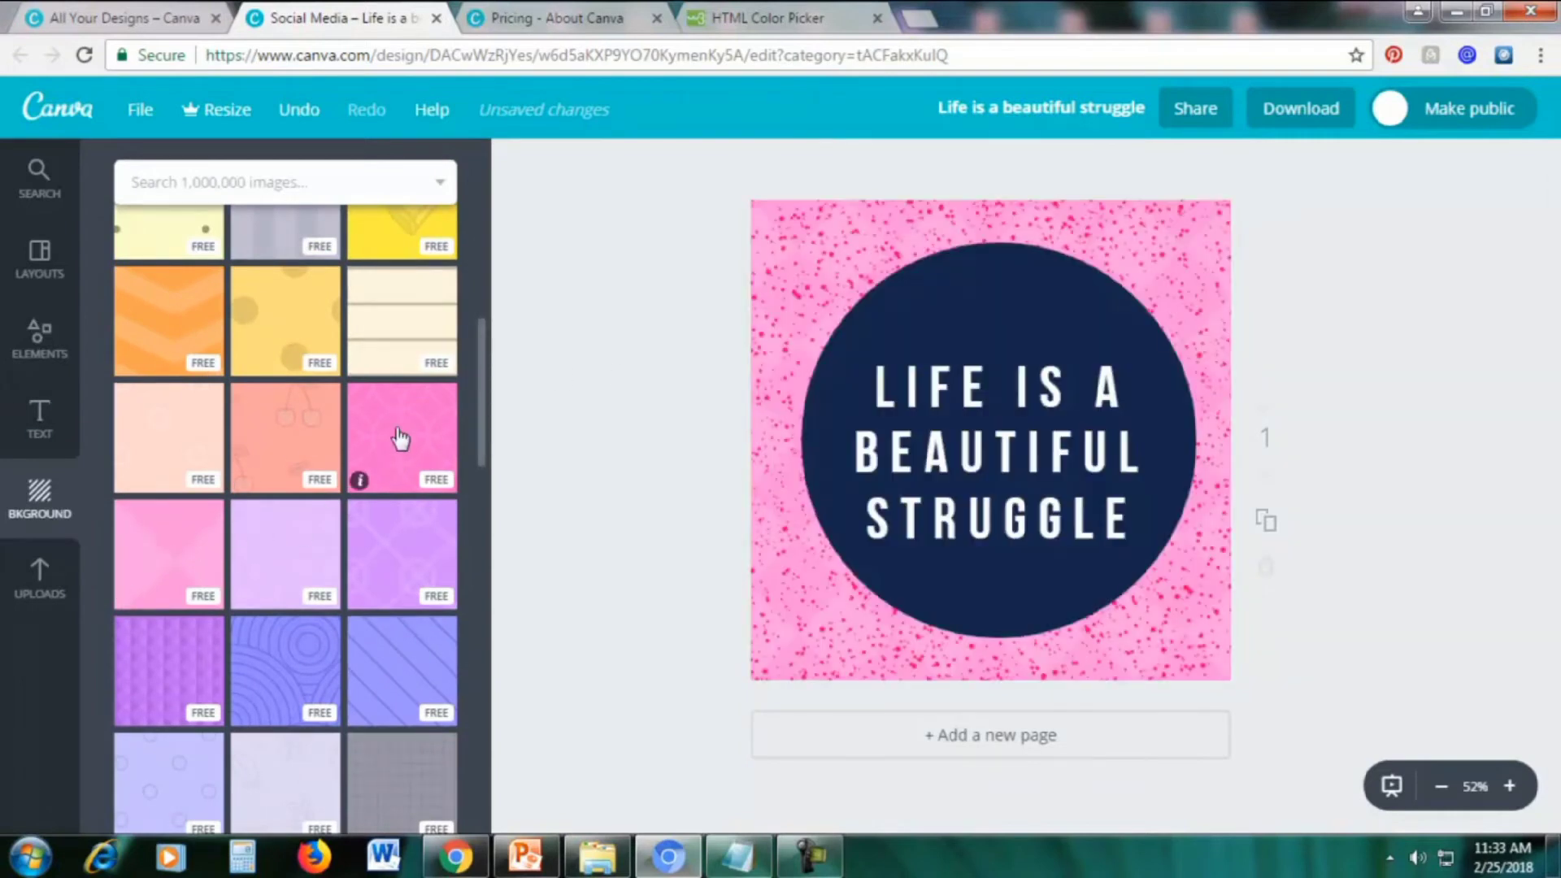
pyautogui.scroll(10, 398, 439)
pyautogui.moveTo(483, 279); pyautogui.dragTo(468, 794)
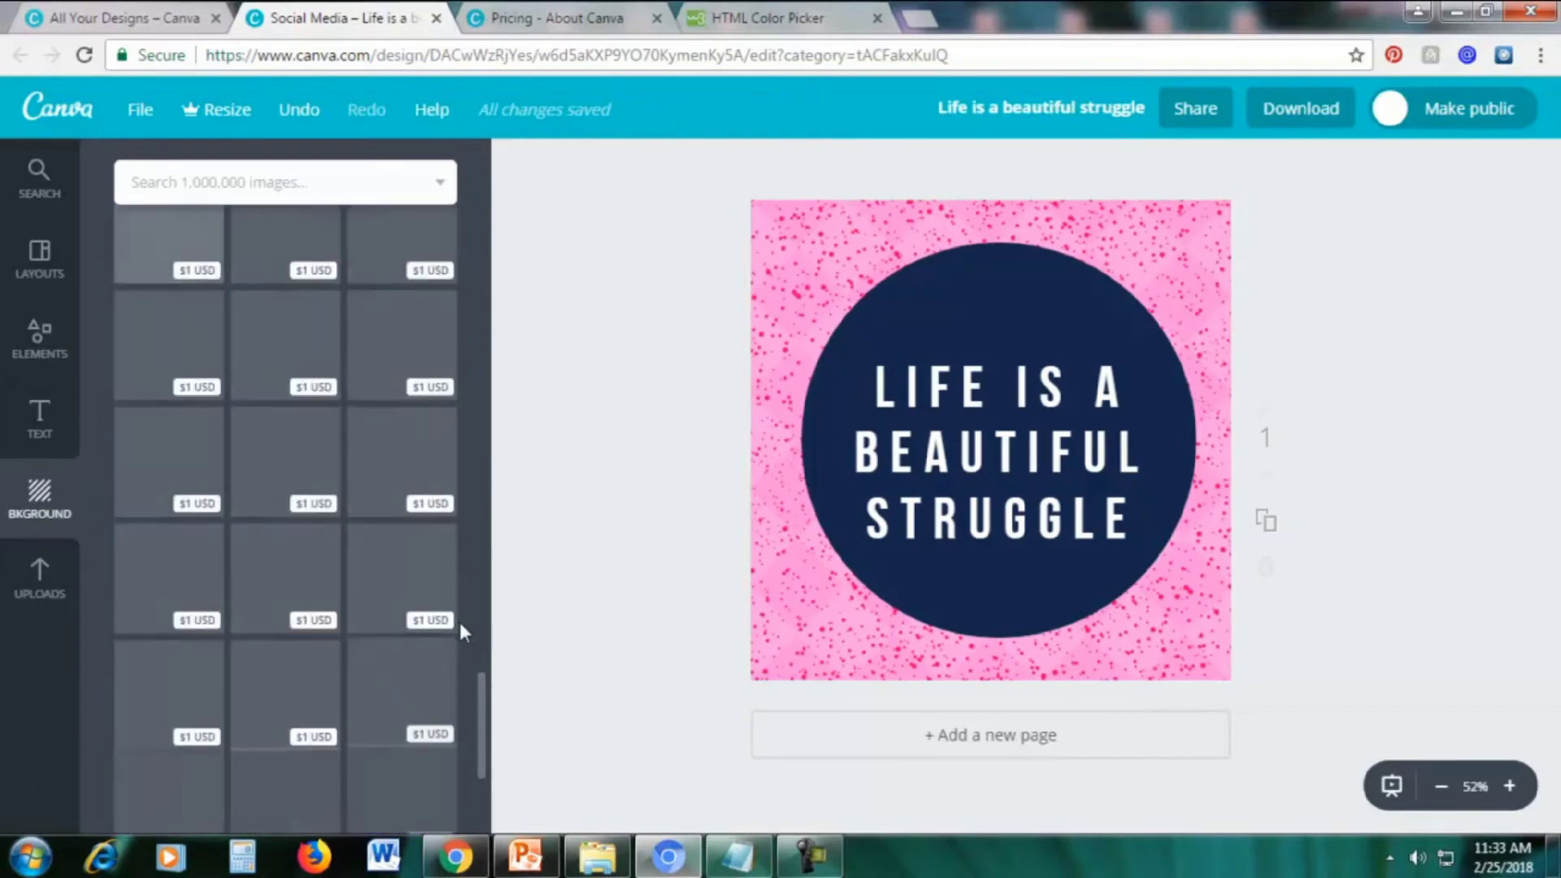
pyautogui.scroll(10, 456, 602)
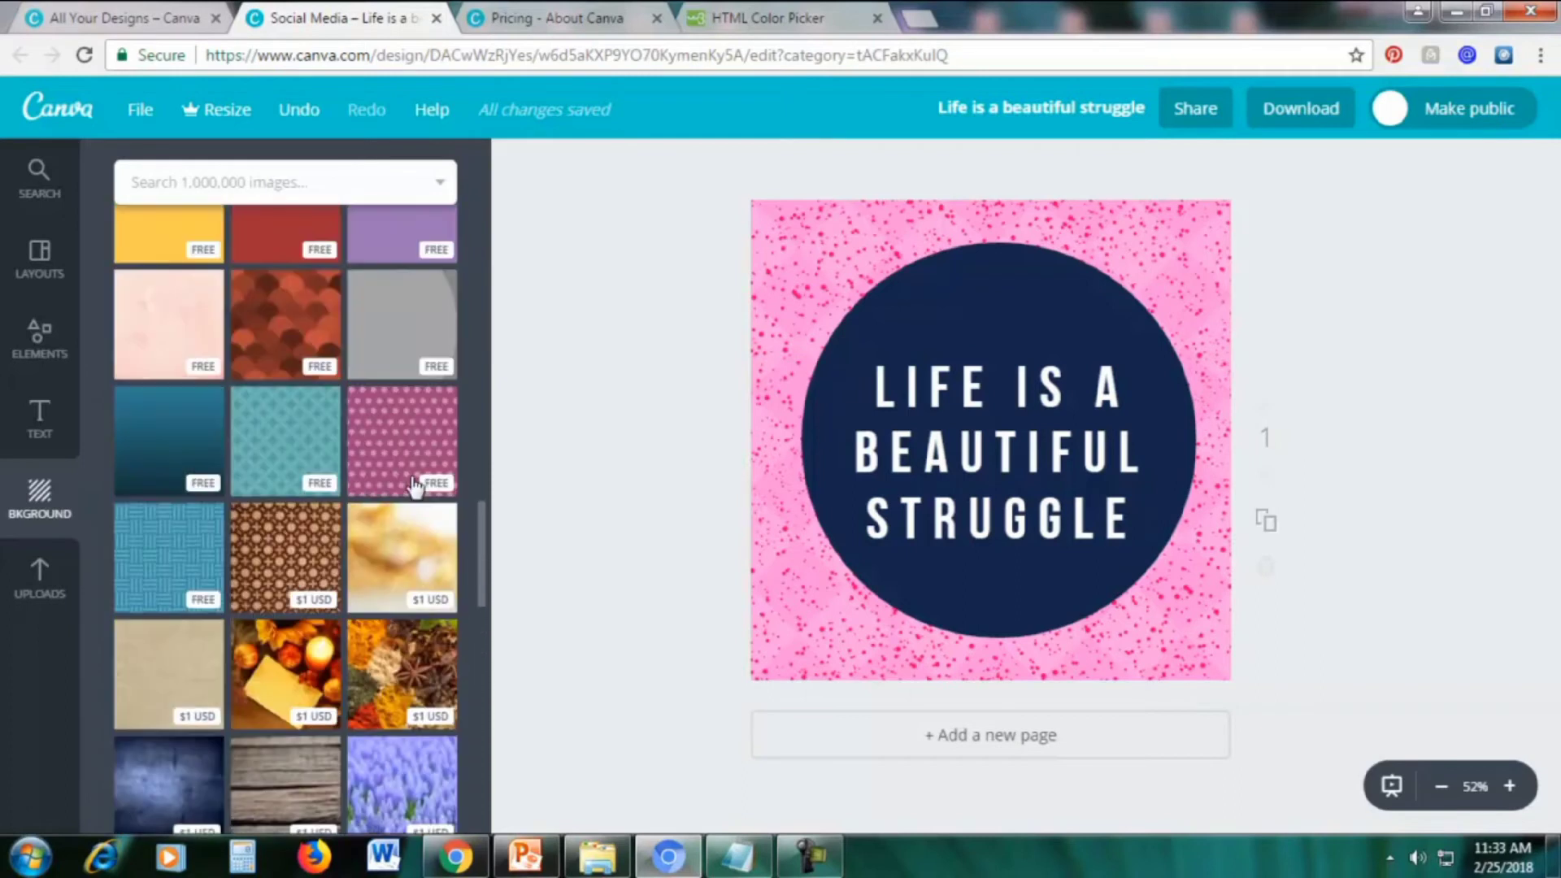
pyautogui.scroll(-3, 415, 485)
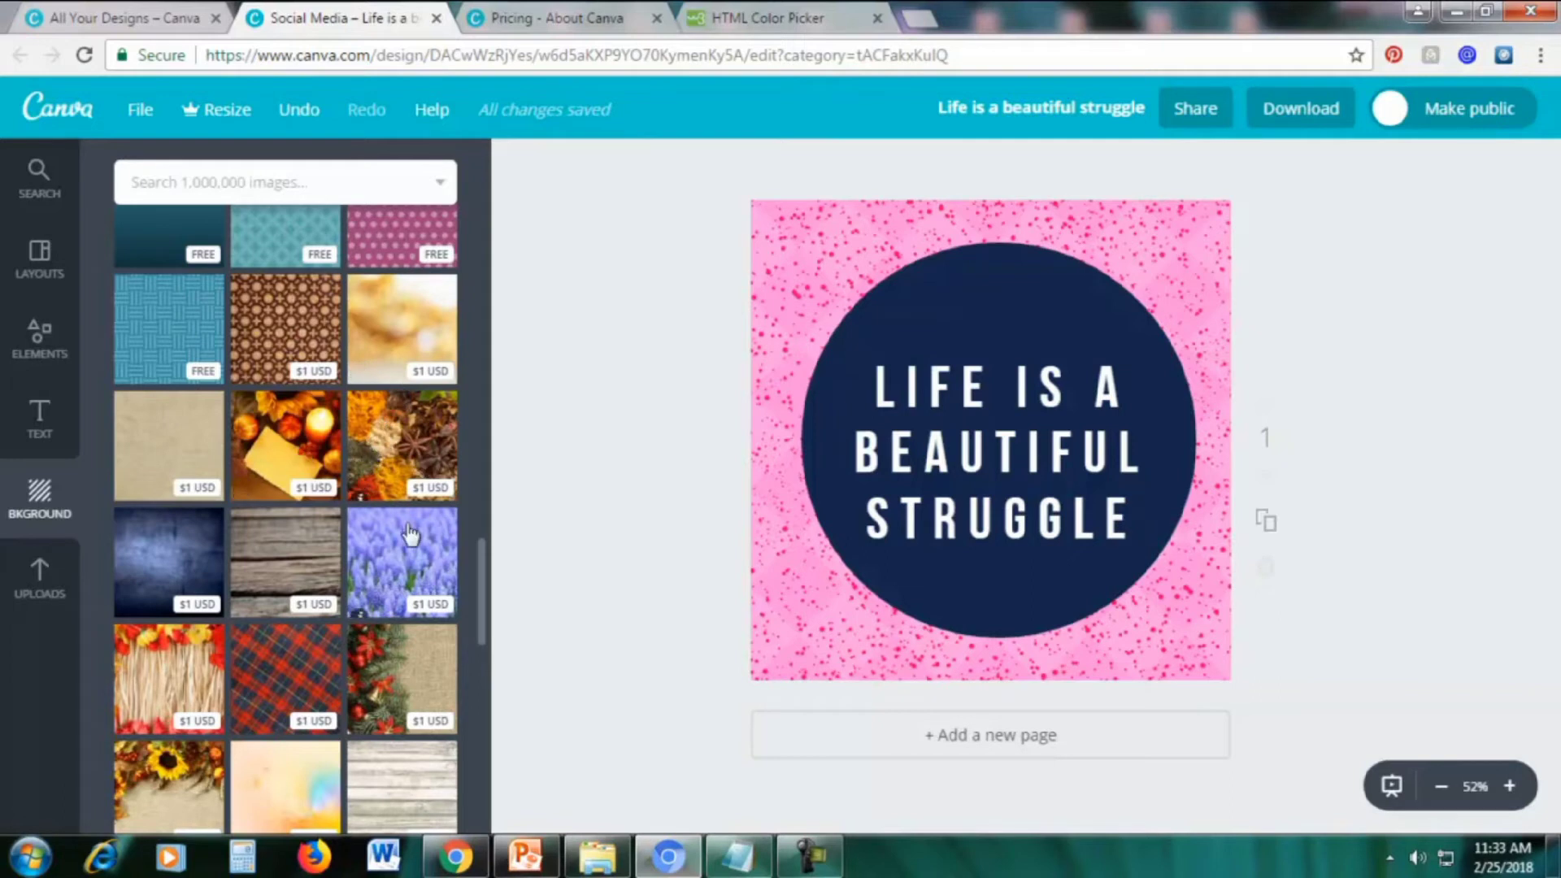
# Try the purple flower photo as the background and zoom in to inspect it
pyautogui.click(383, 544)
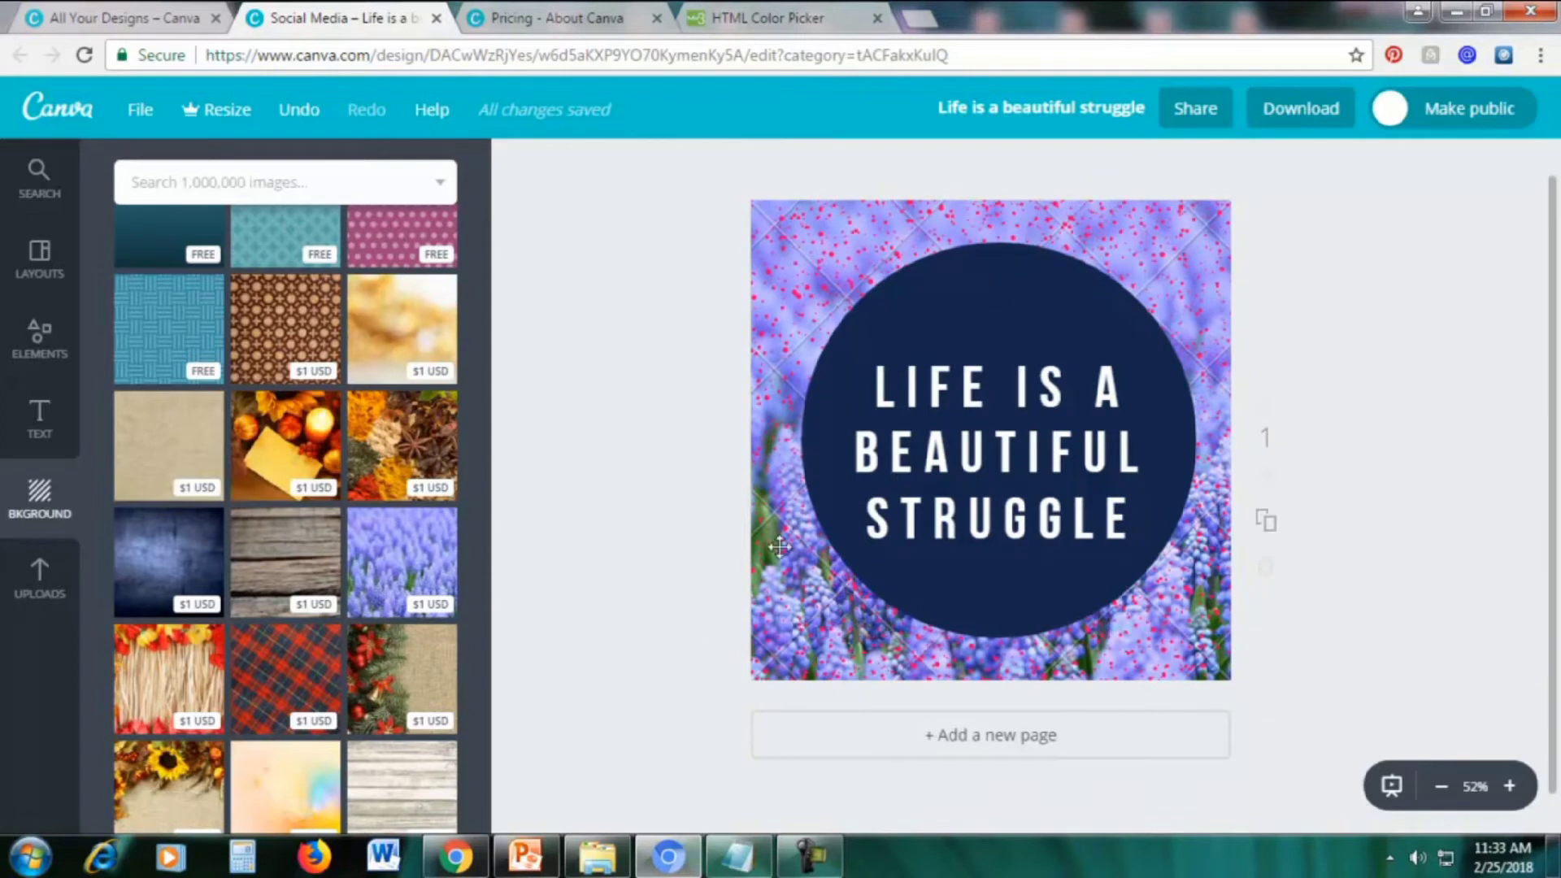
pyautogui.click(1510, 786)
pyautogui.click(1510, 787)
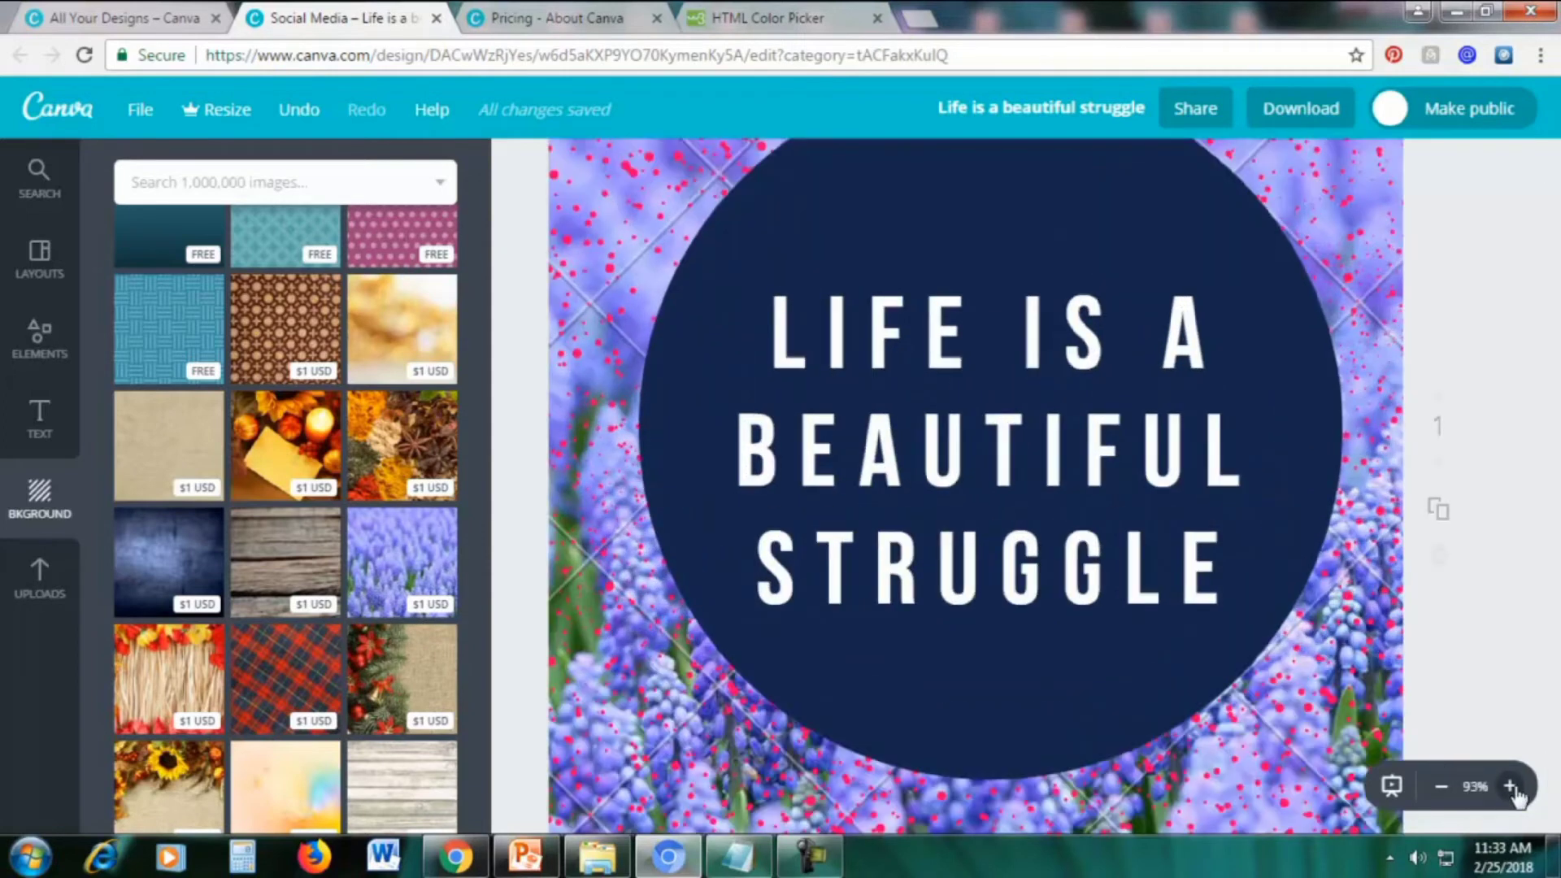
pyautogui.click(1441, 787)
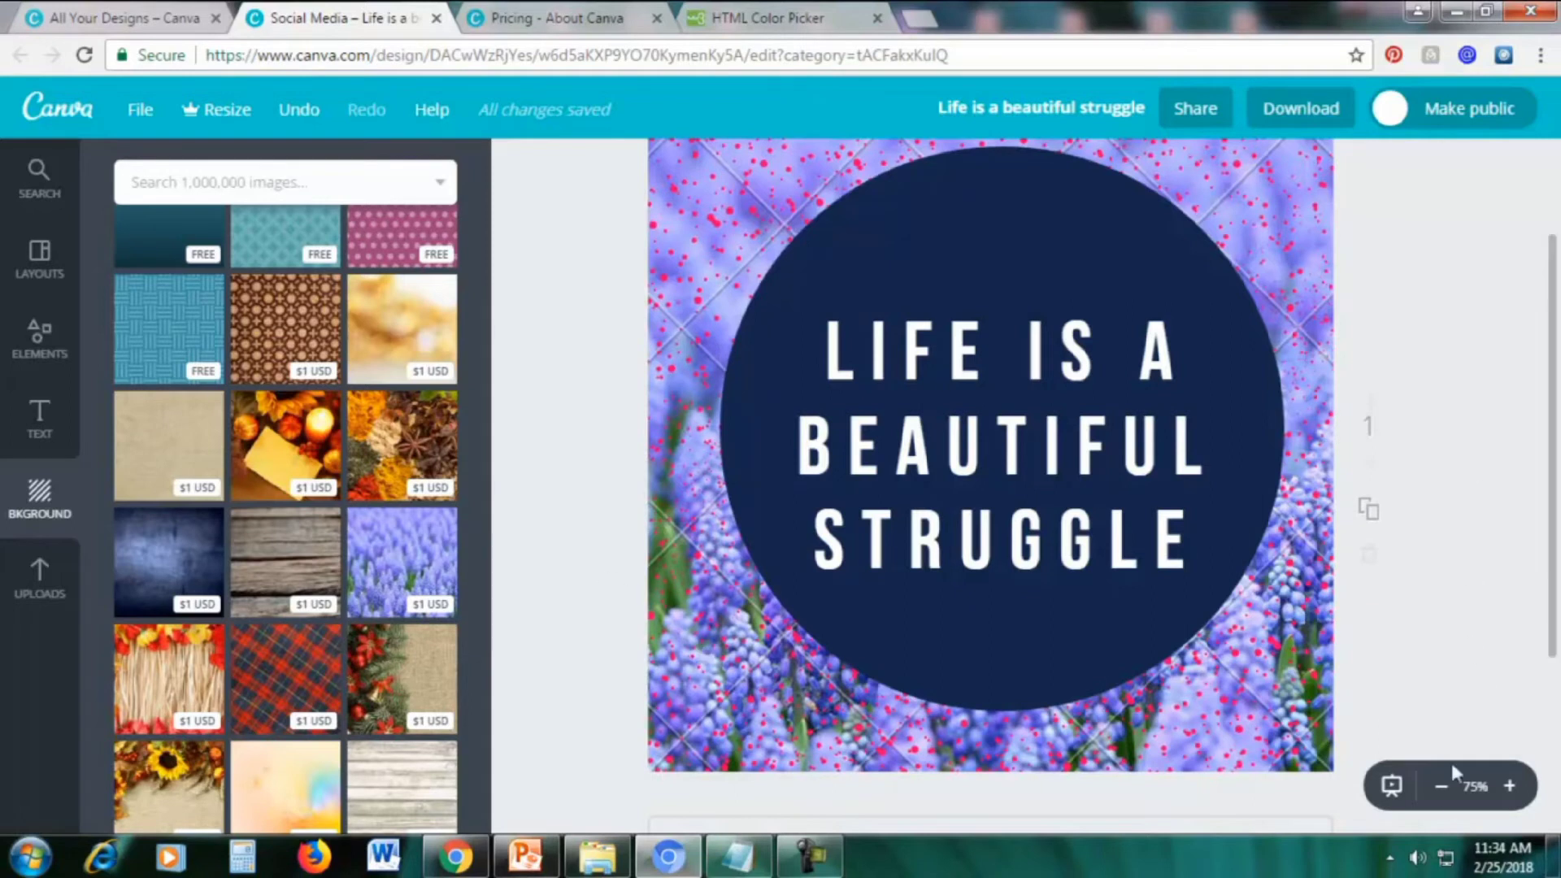
pyautogui.click(1441, 785)
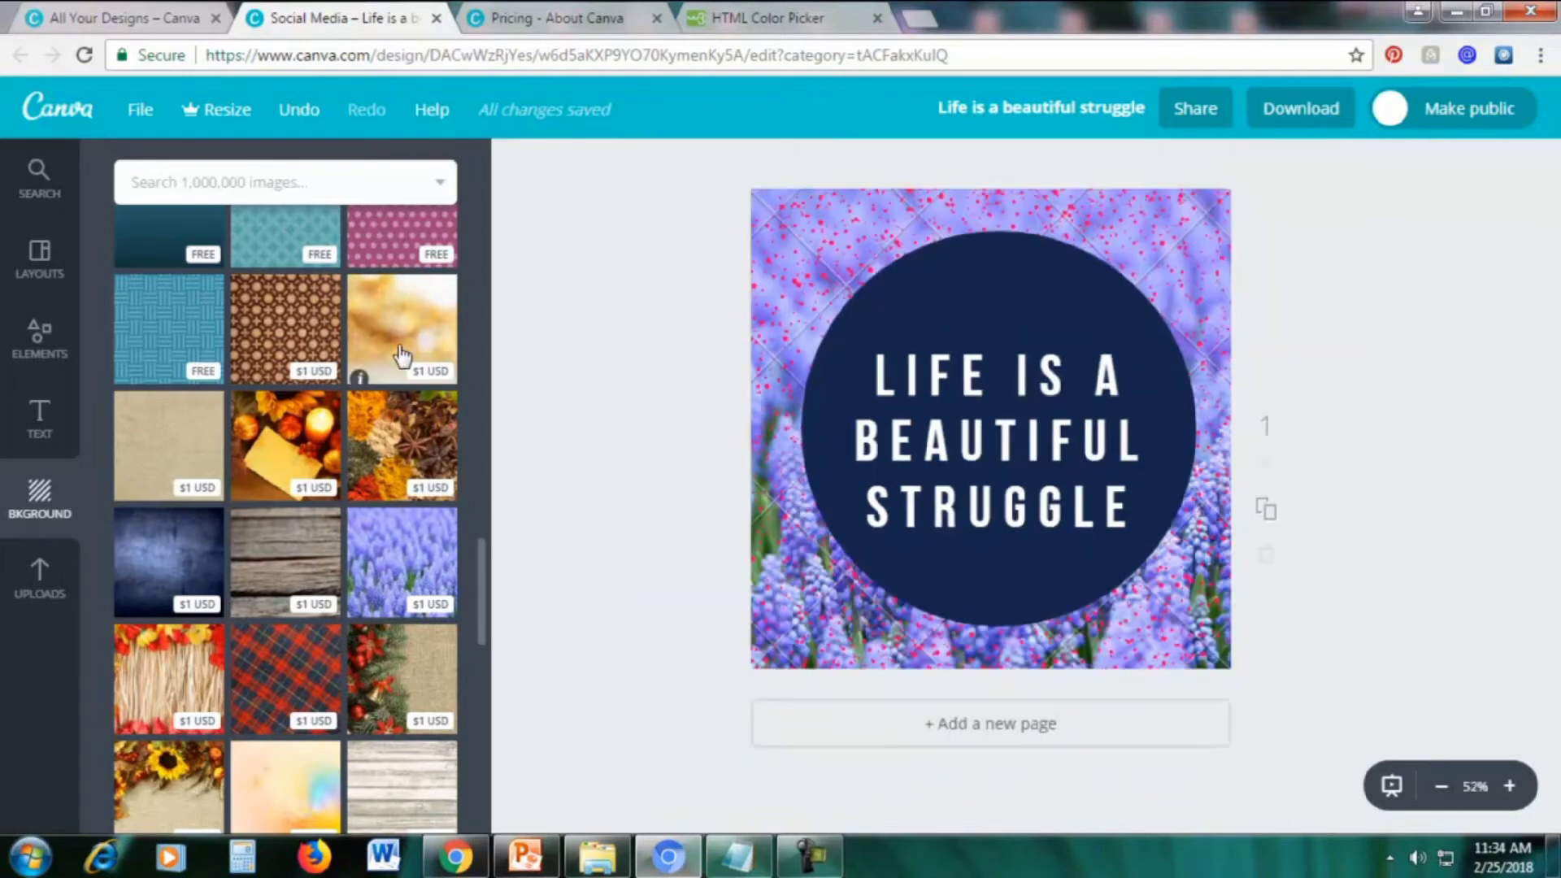
pyautogui.scroll(4, 402, 355)
# Apply the magenta polka-dot background and zoom in to check it
pyautogui.click(389, 669)
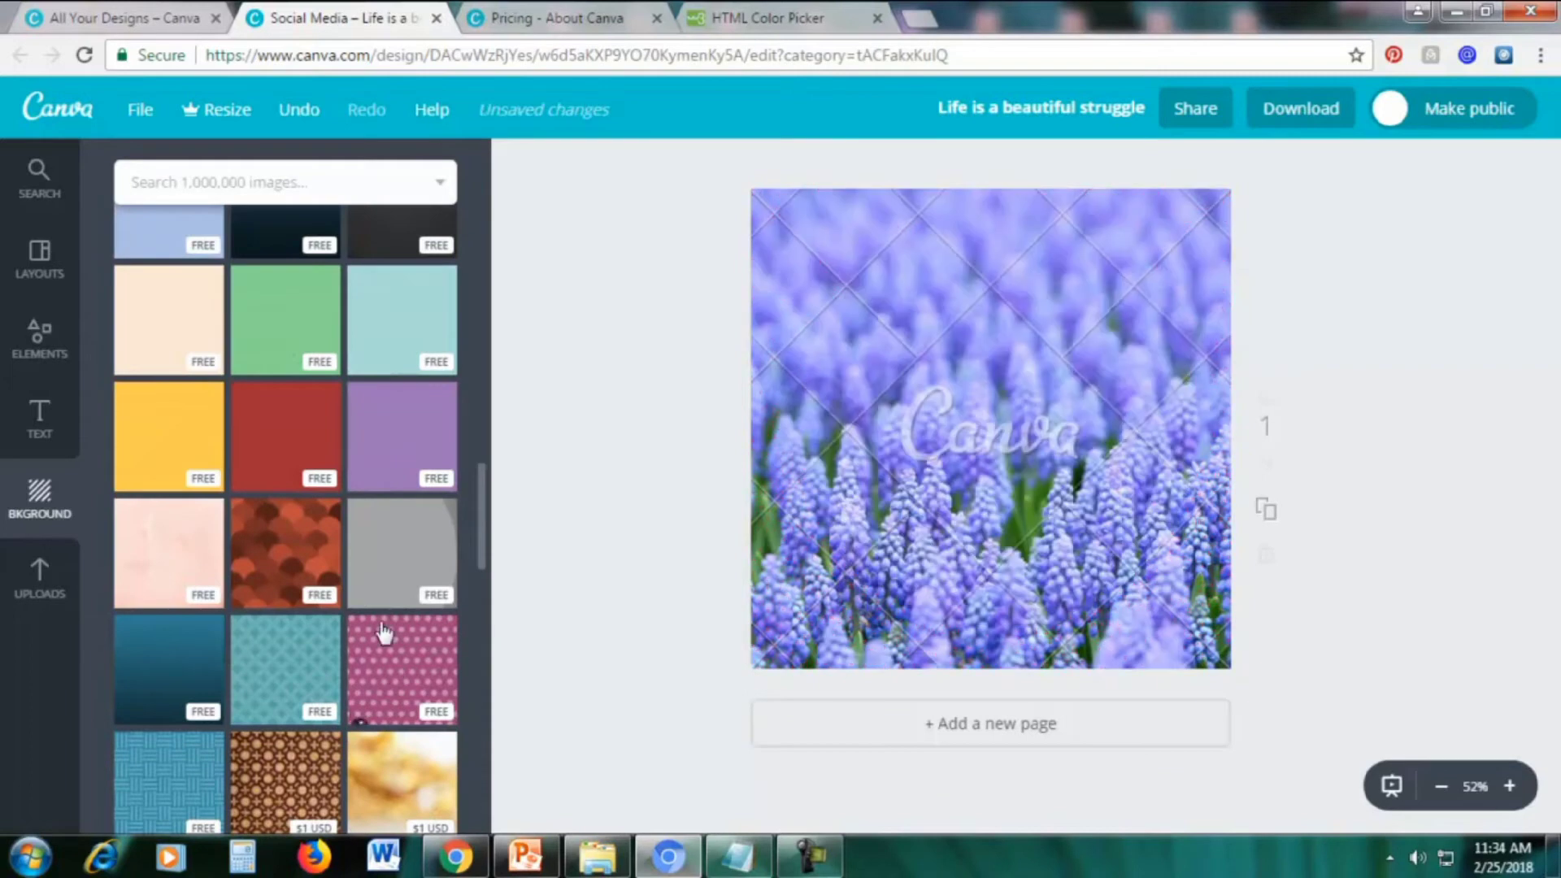
pyautogui.click(1508, 786)
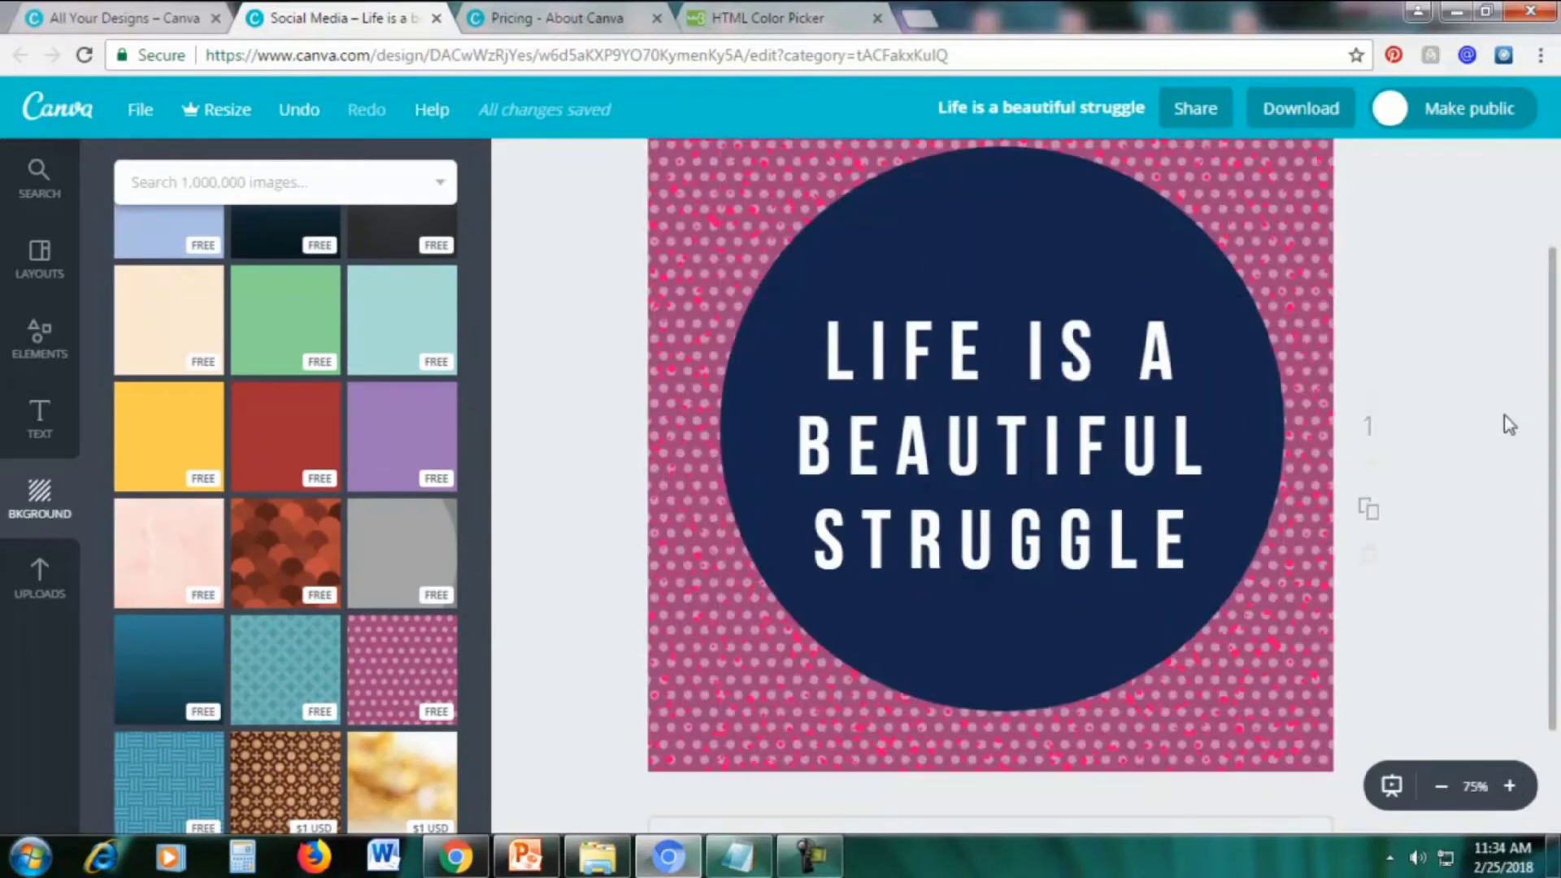
pyautogui.scroll(2, 1510, 424)
pyautogui.scroll(-3, 1511, 457)
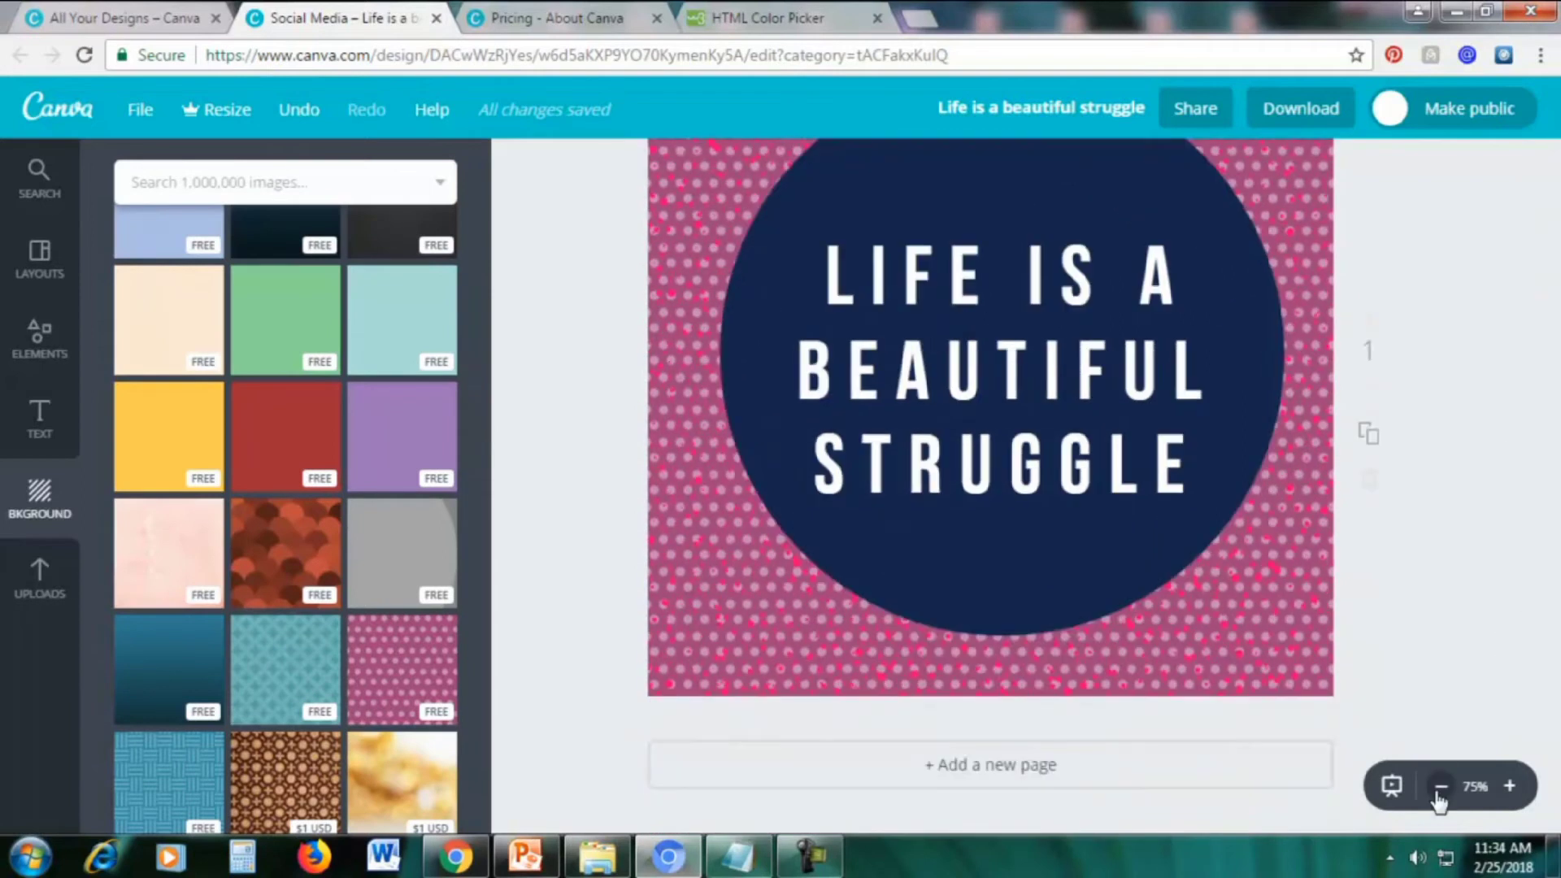
pyautogui.click(1441, 786)
pyautogui.scroll(1, 1436, 594)
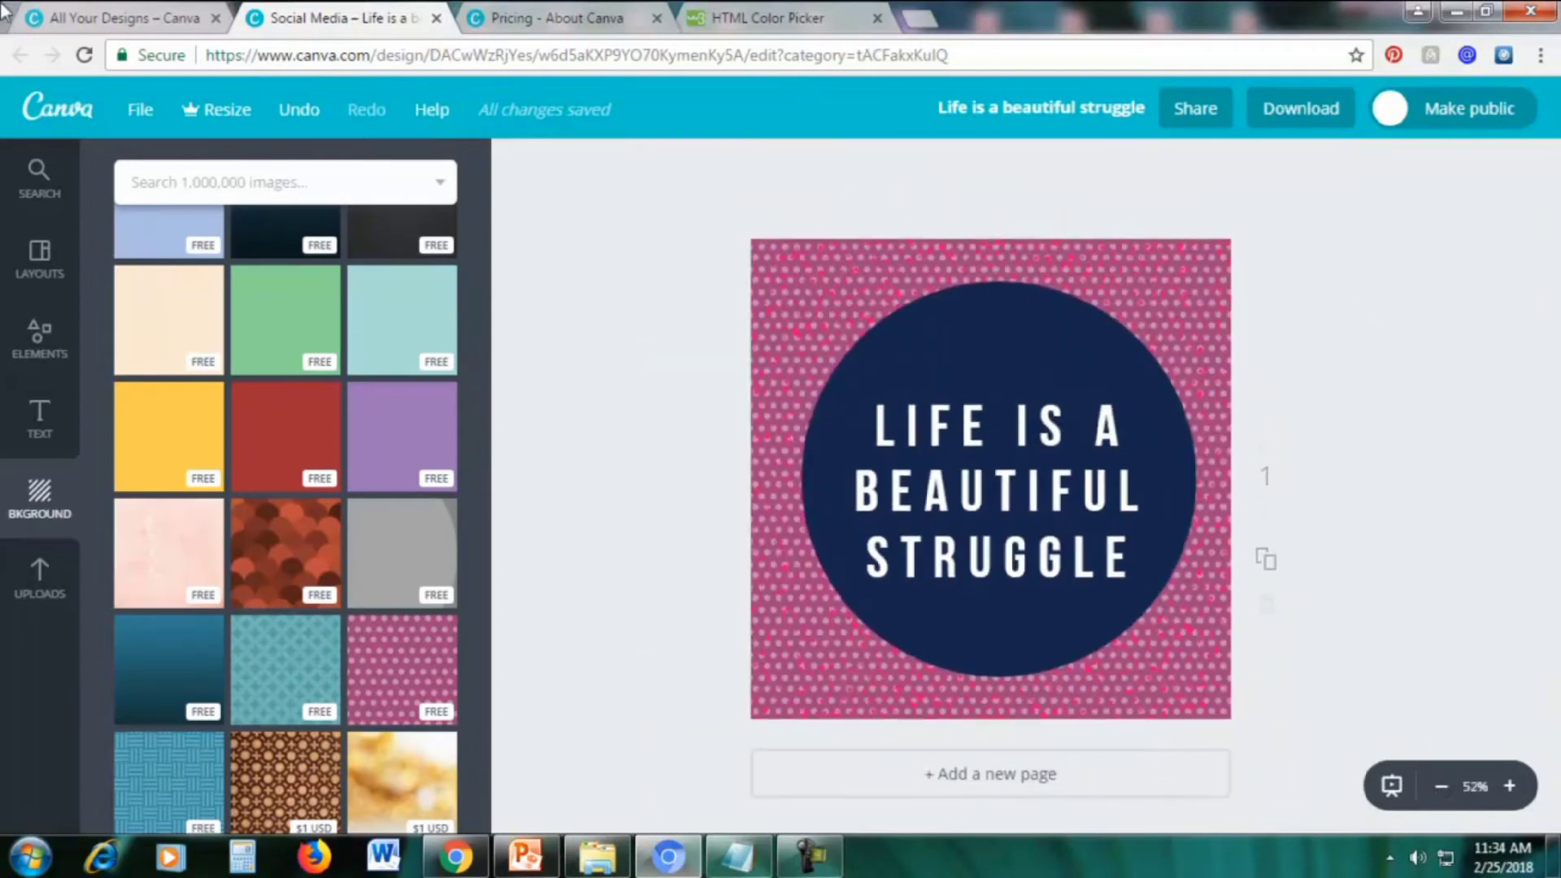
# Download the design with file type JPG instead of PNG, dismissing the mobile-app prompt
pyautogui.click(1281, 112)
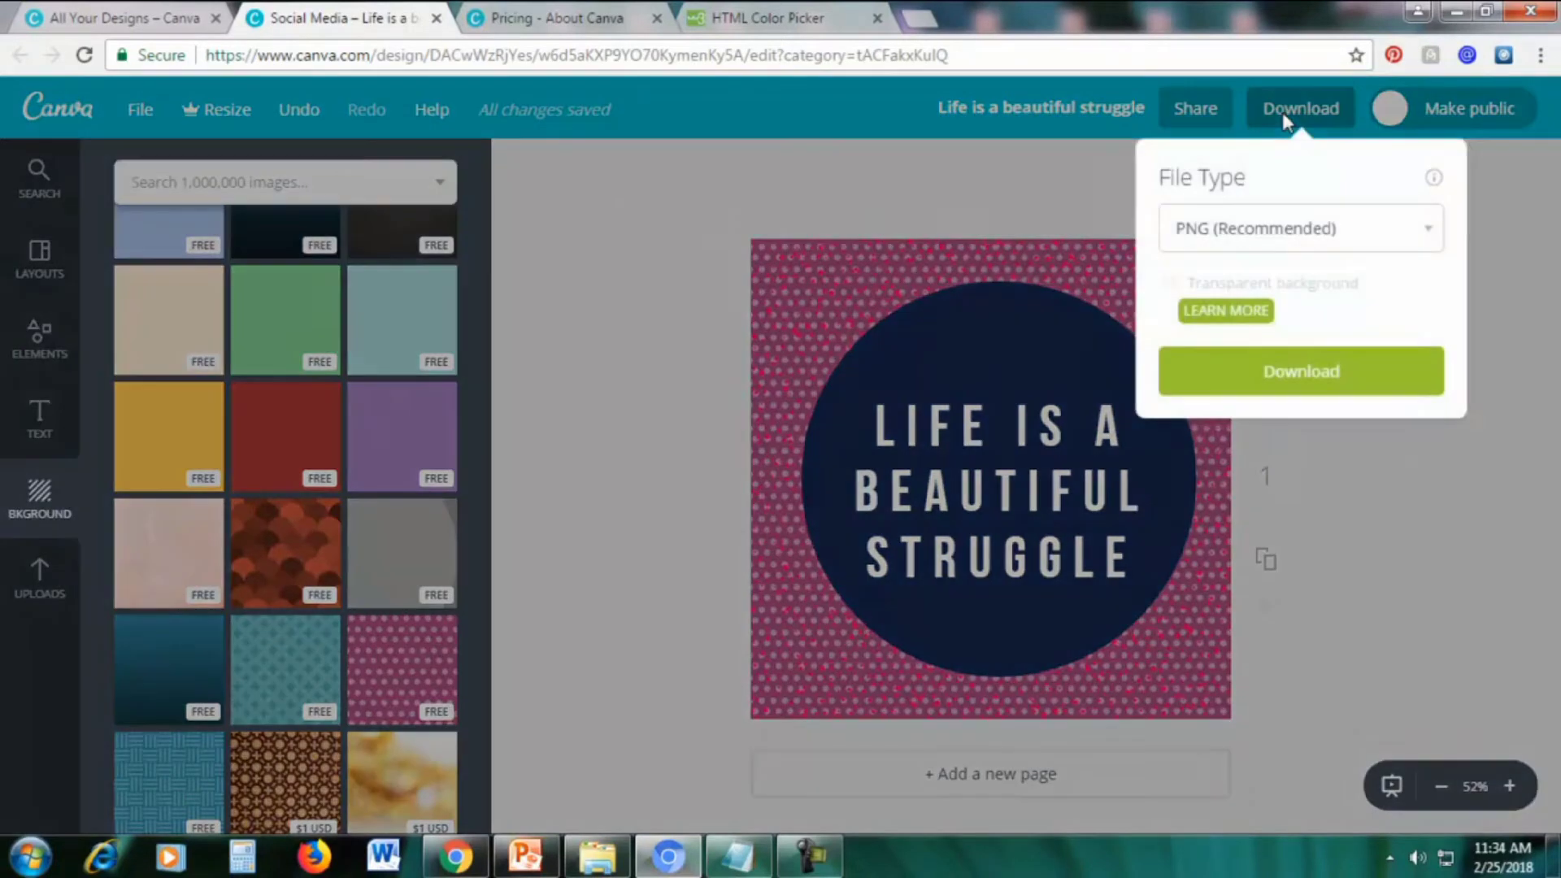
pyautogui.click(1250, 232)
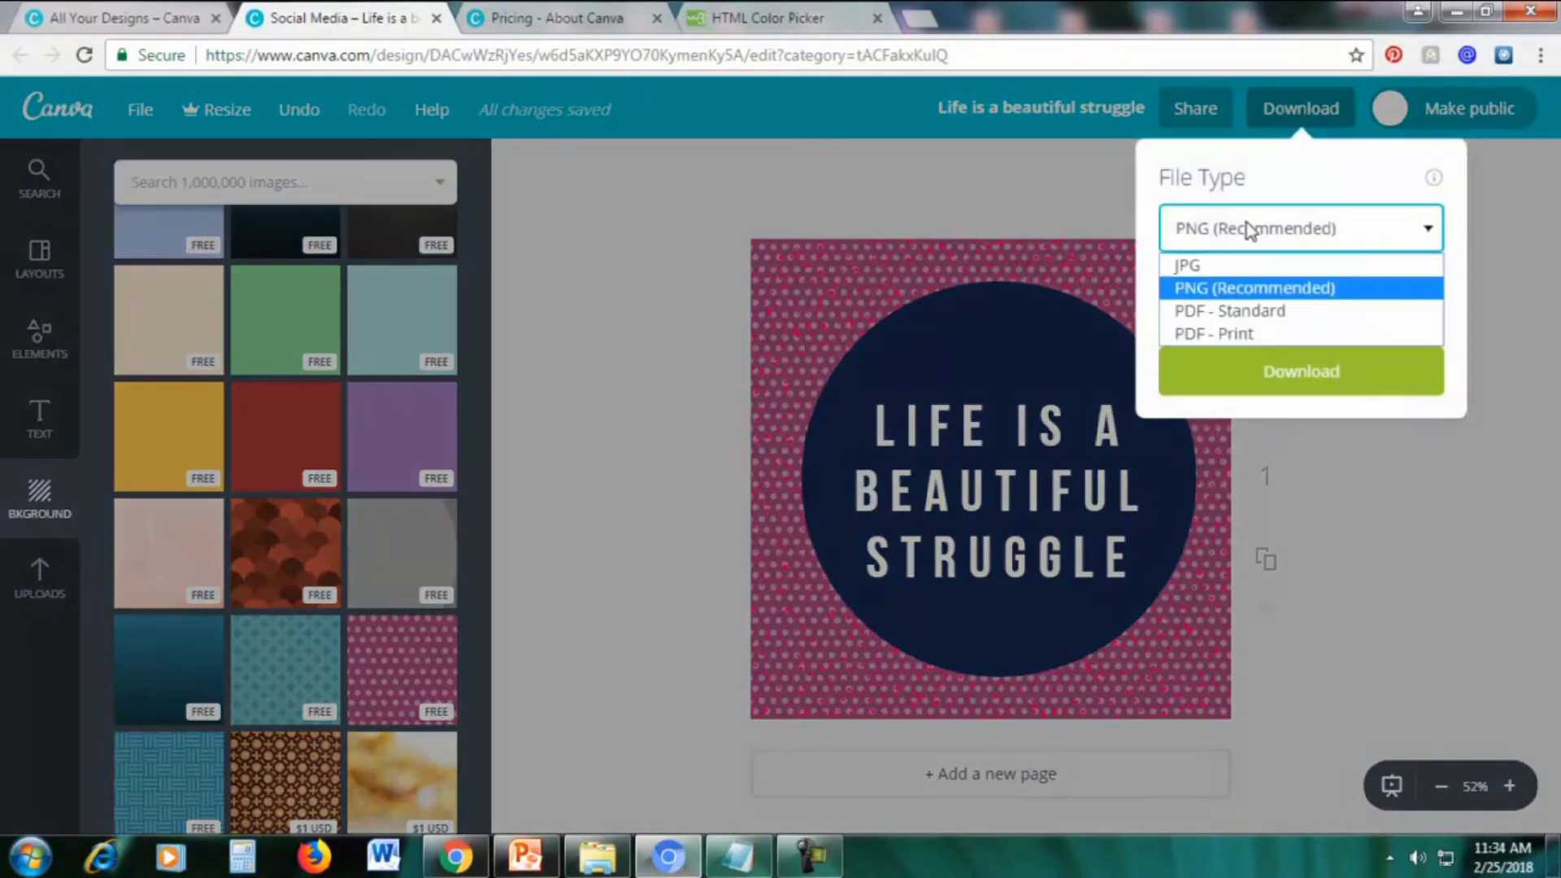
pyautogui.click(1207, 269)
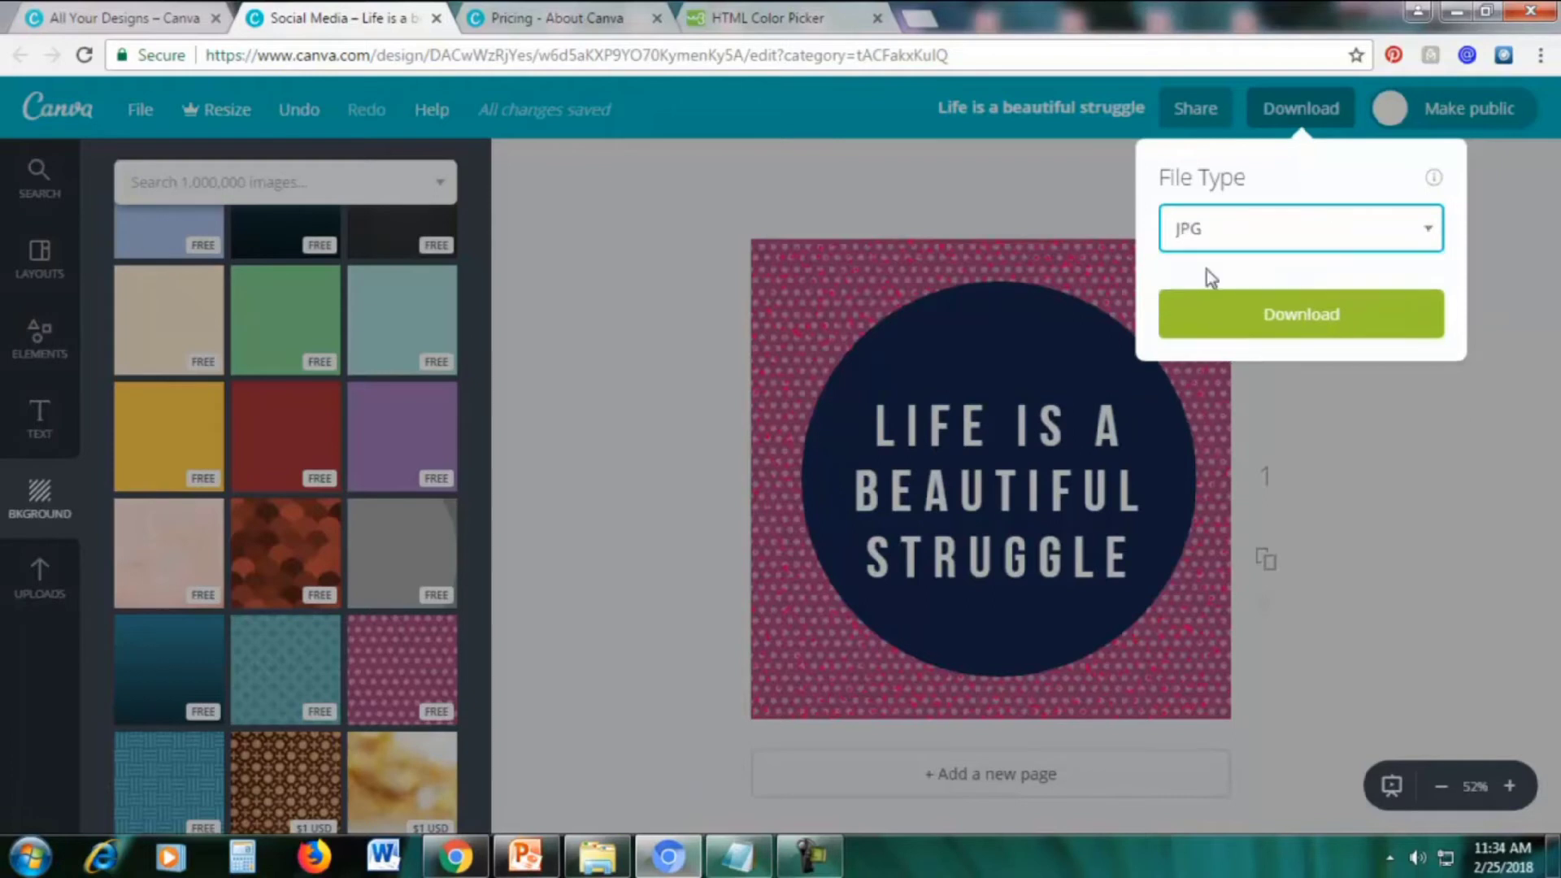
pyautogui.click(1251, 319)
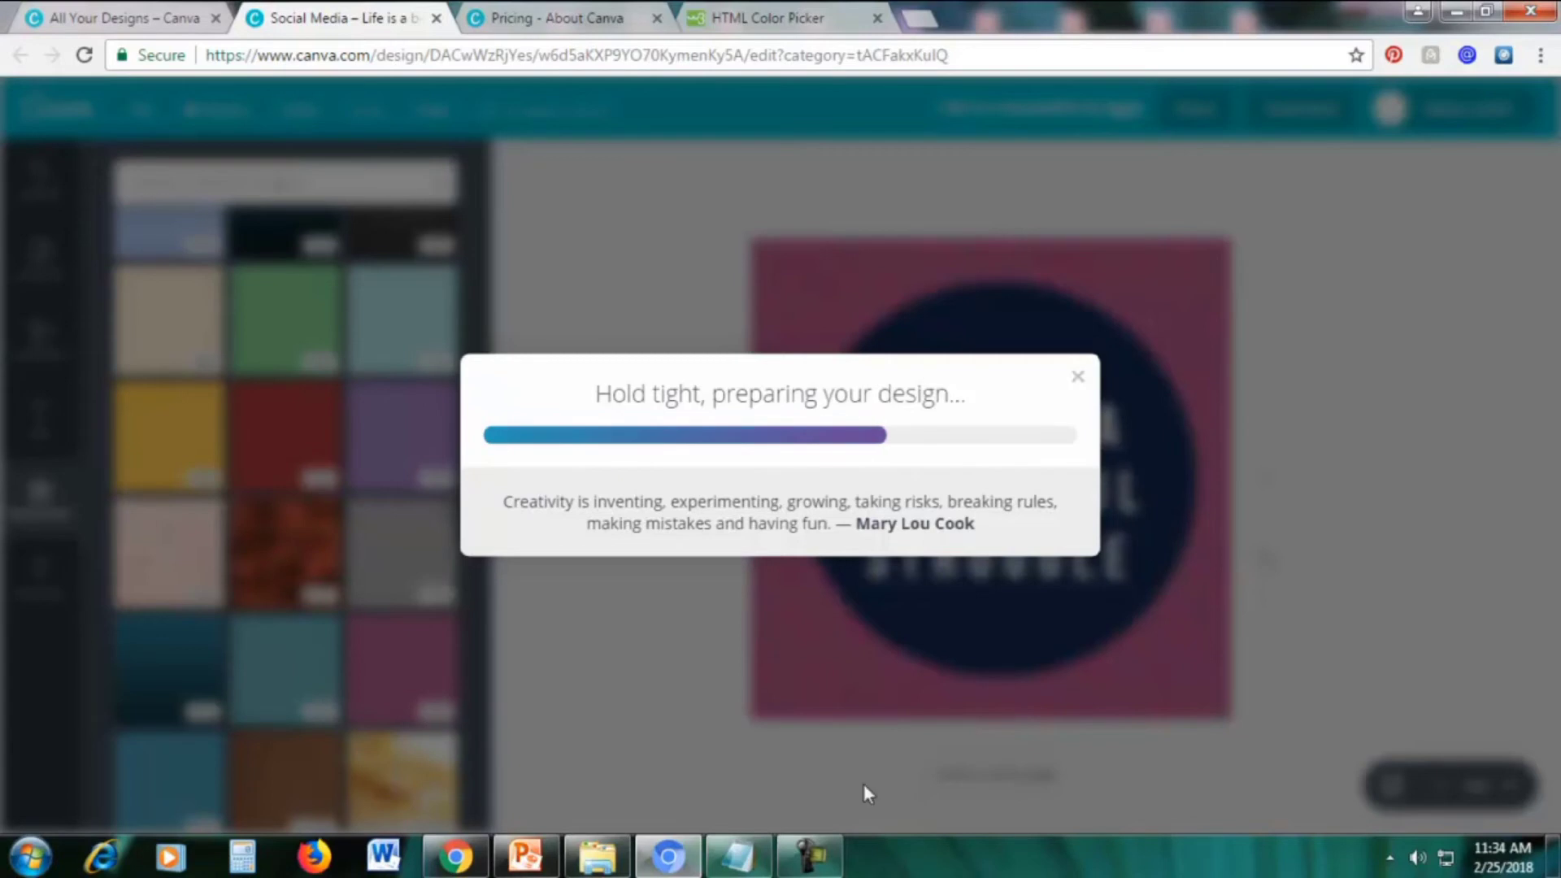
pyautogui.click(809, 855)
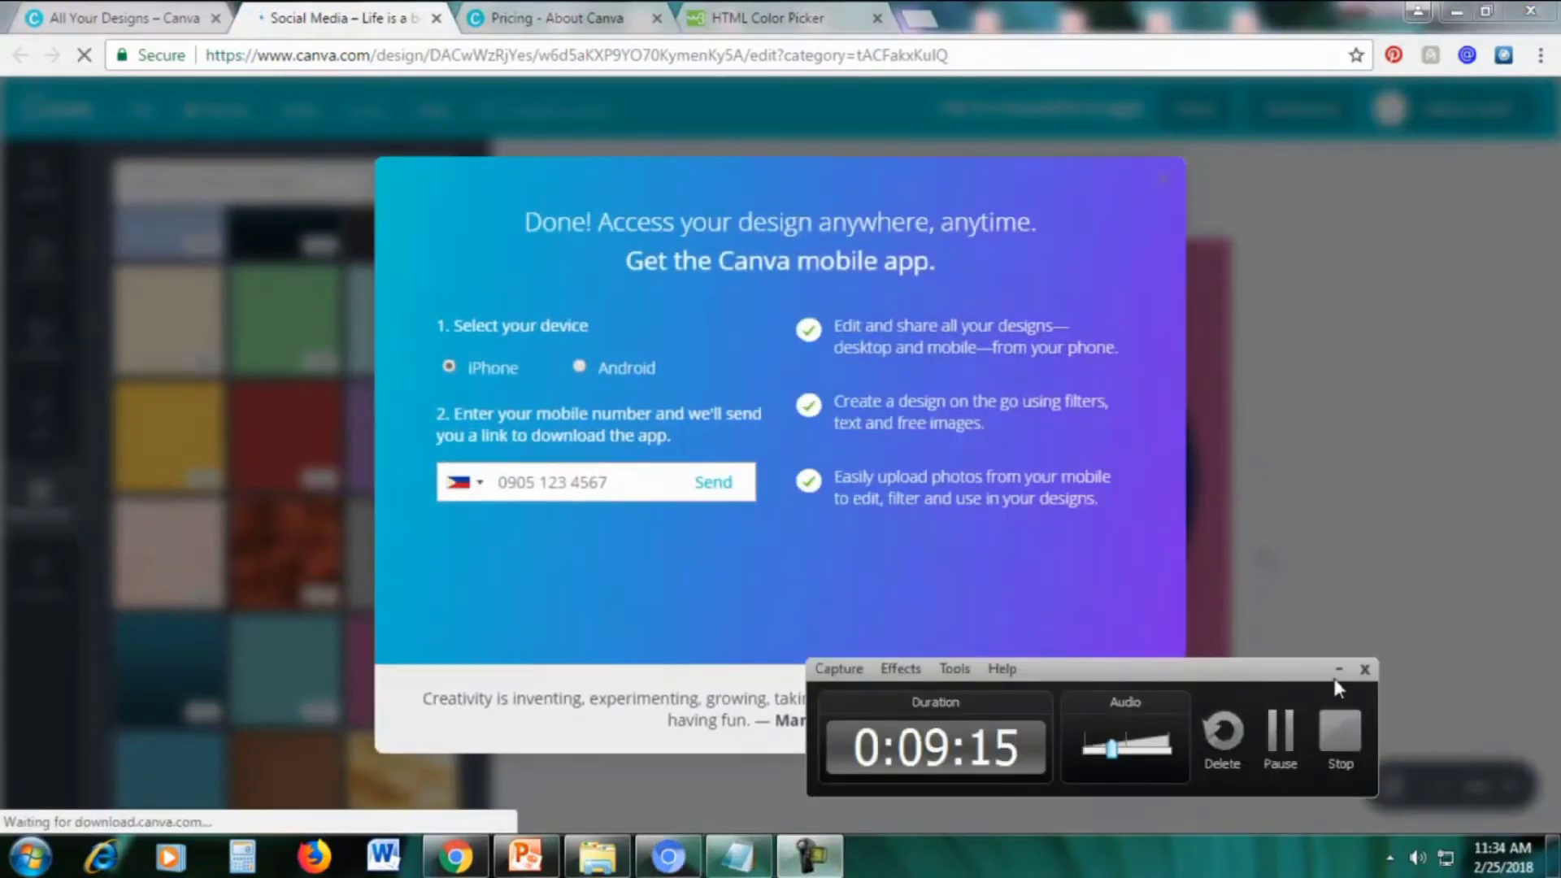
pyautogui.click(1338, 669)
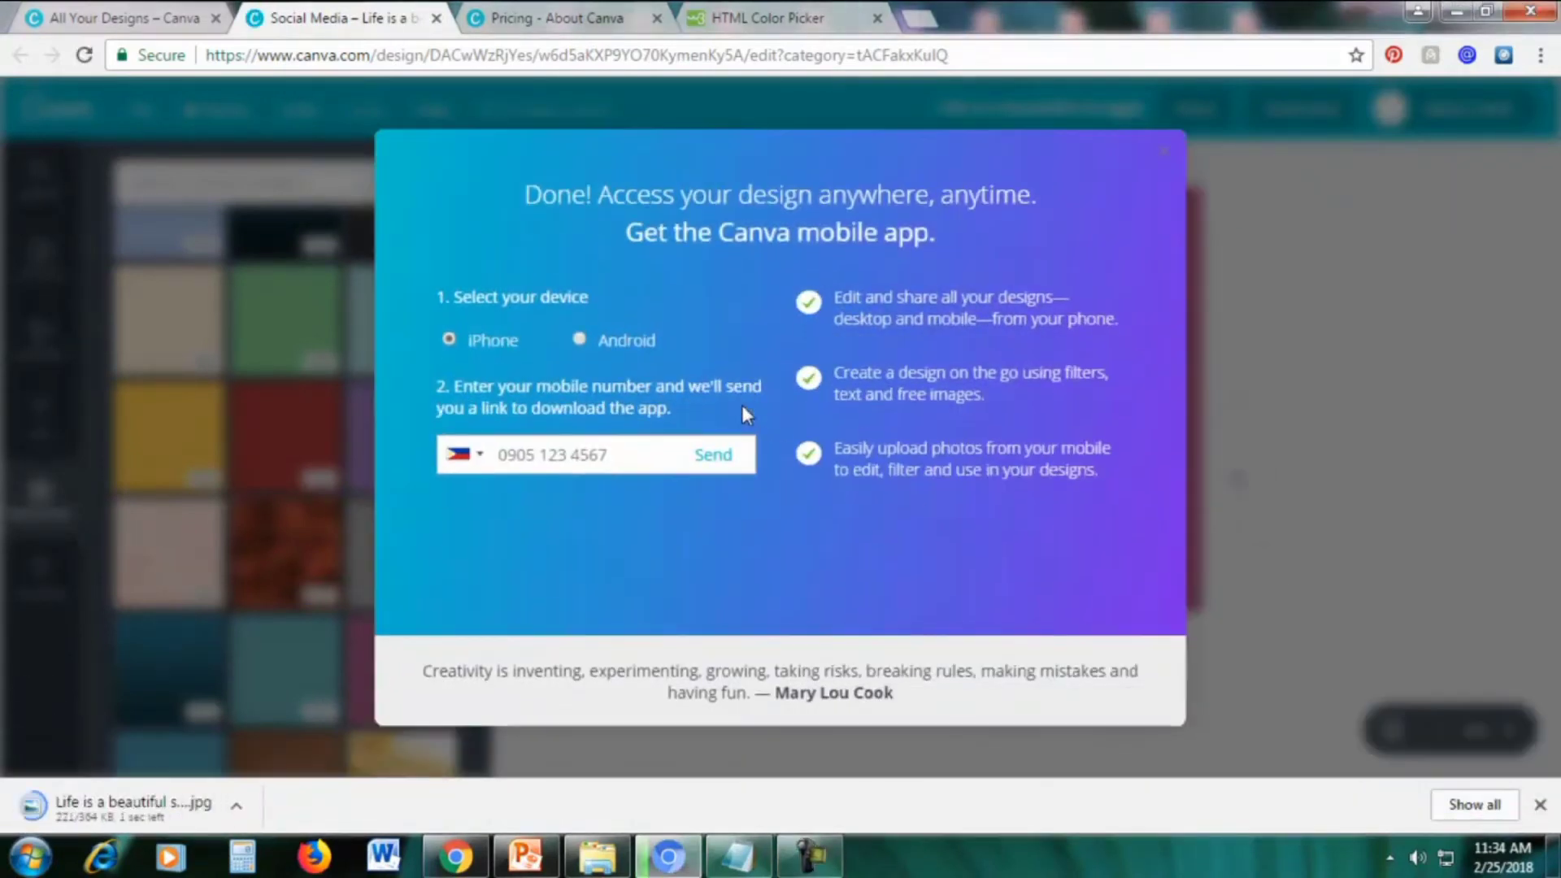
pyautogui.click(1171, 153)
# Move the Photo Viewer window aside and minimize it to return to the Canva design
pyautogui.click(110, 813)
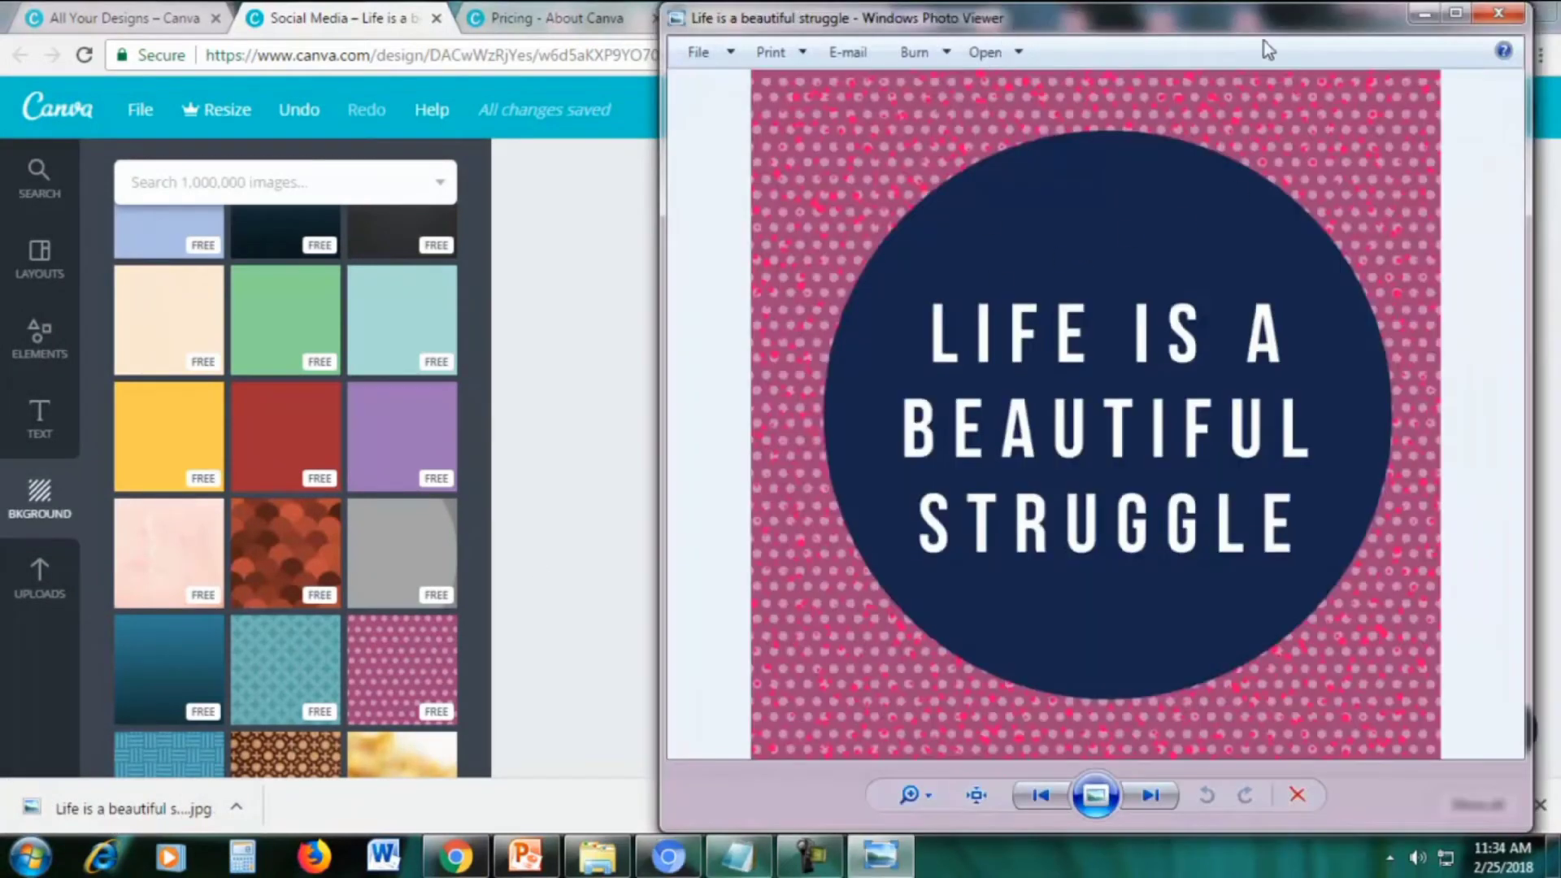
pyautogui.moveTo(1218, 42); pyautogui.dragTo(1022, 31)
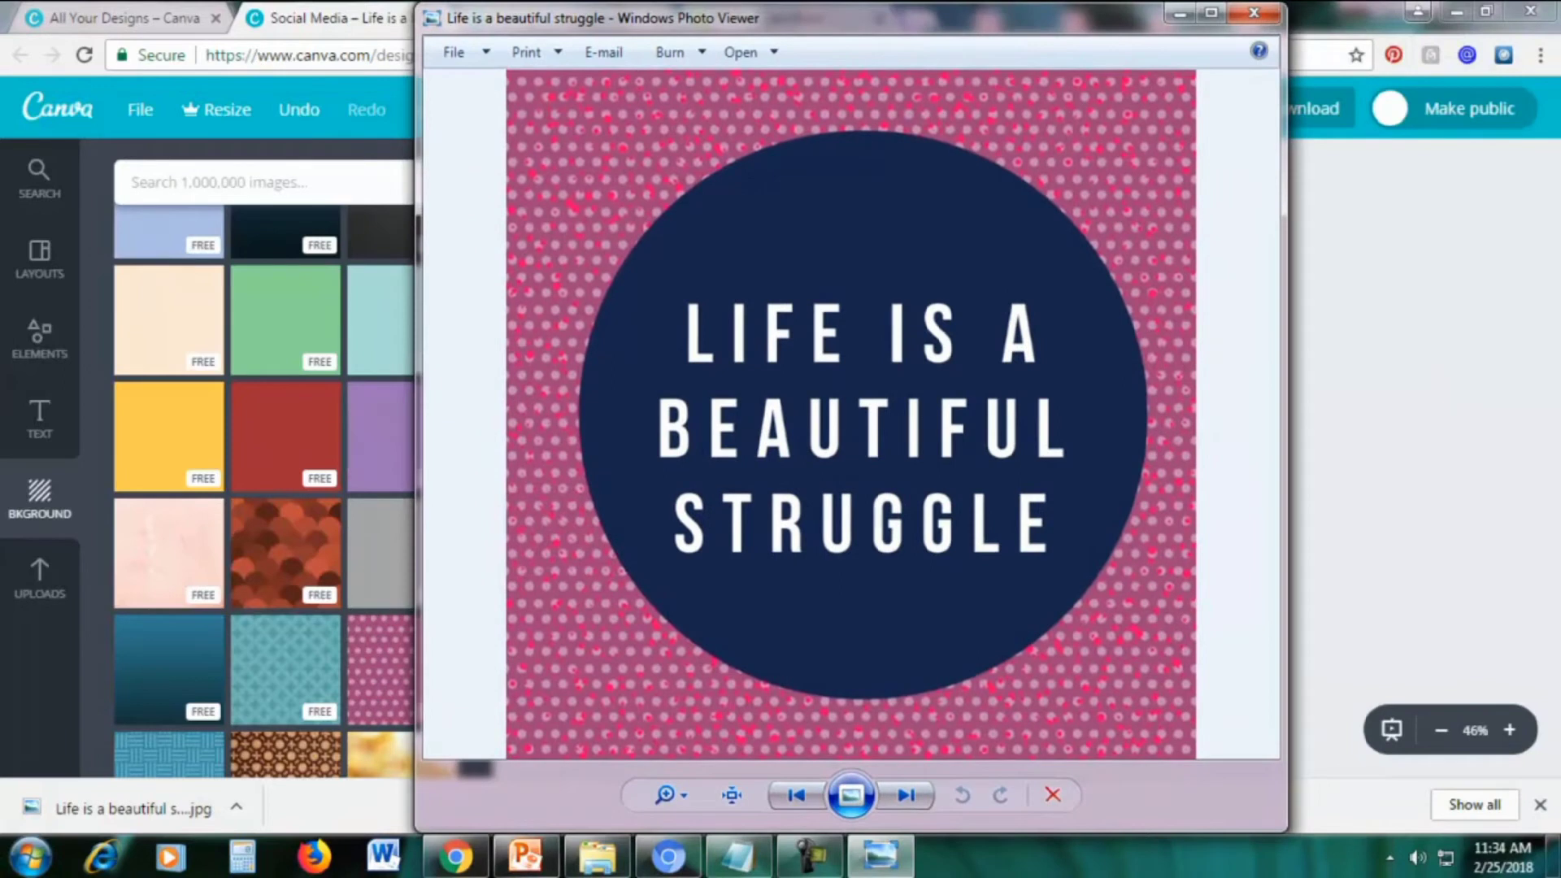
pyautogui.click(1179, 14)
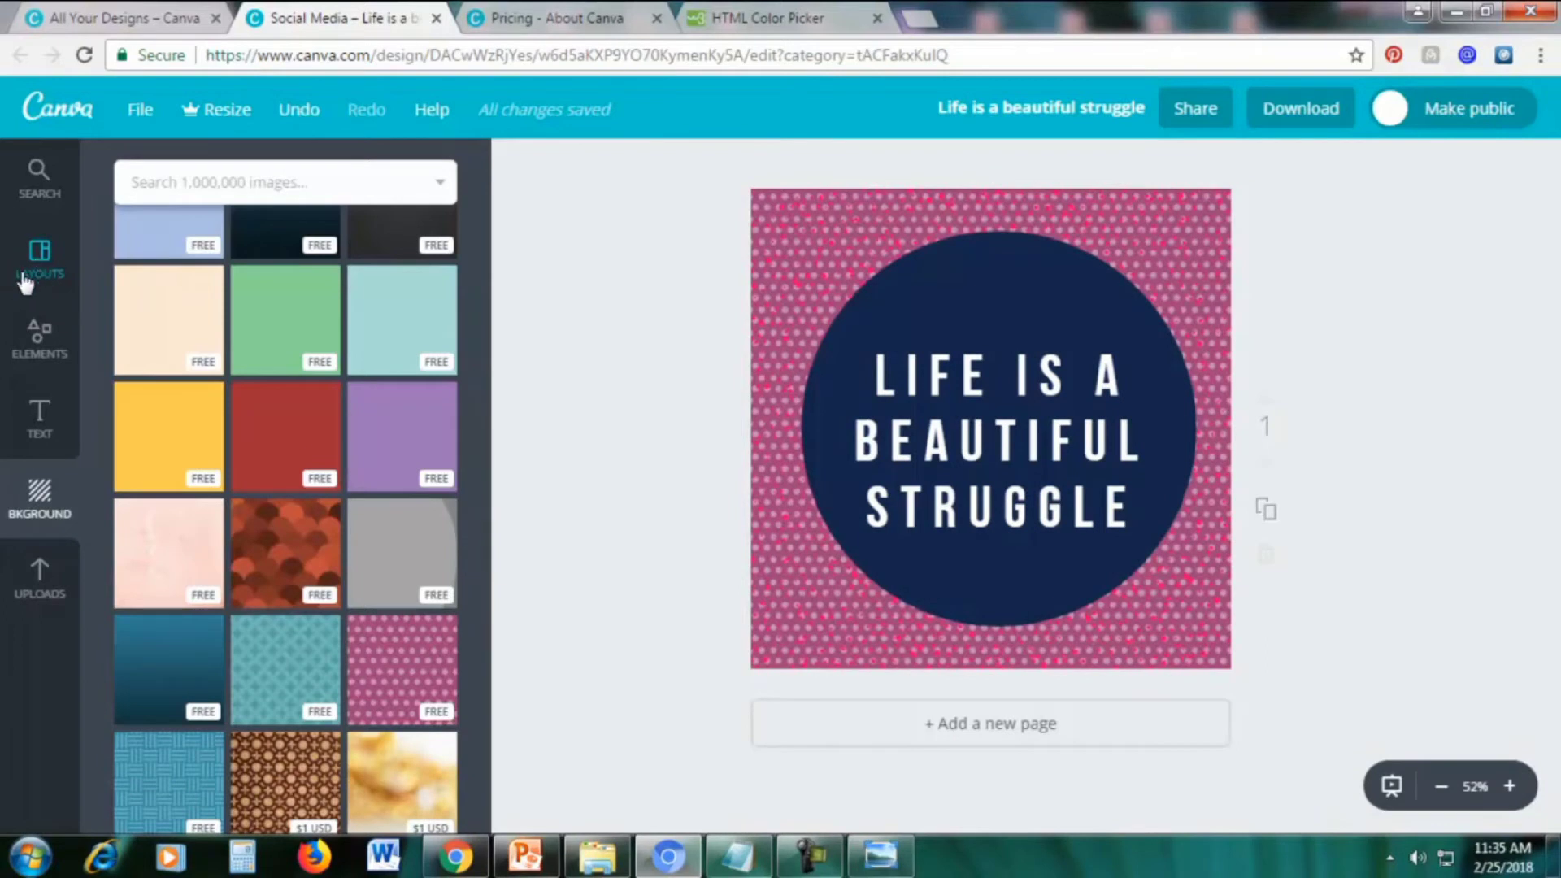
# Replace the current page content with the Bachelor No More layout from Layouts
pyautogui.click(41, 269)
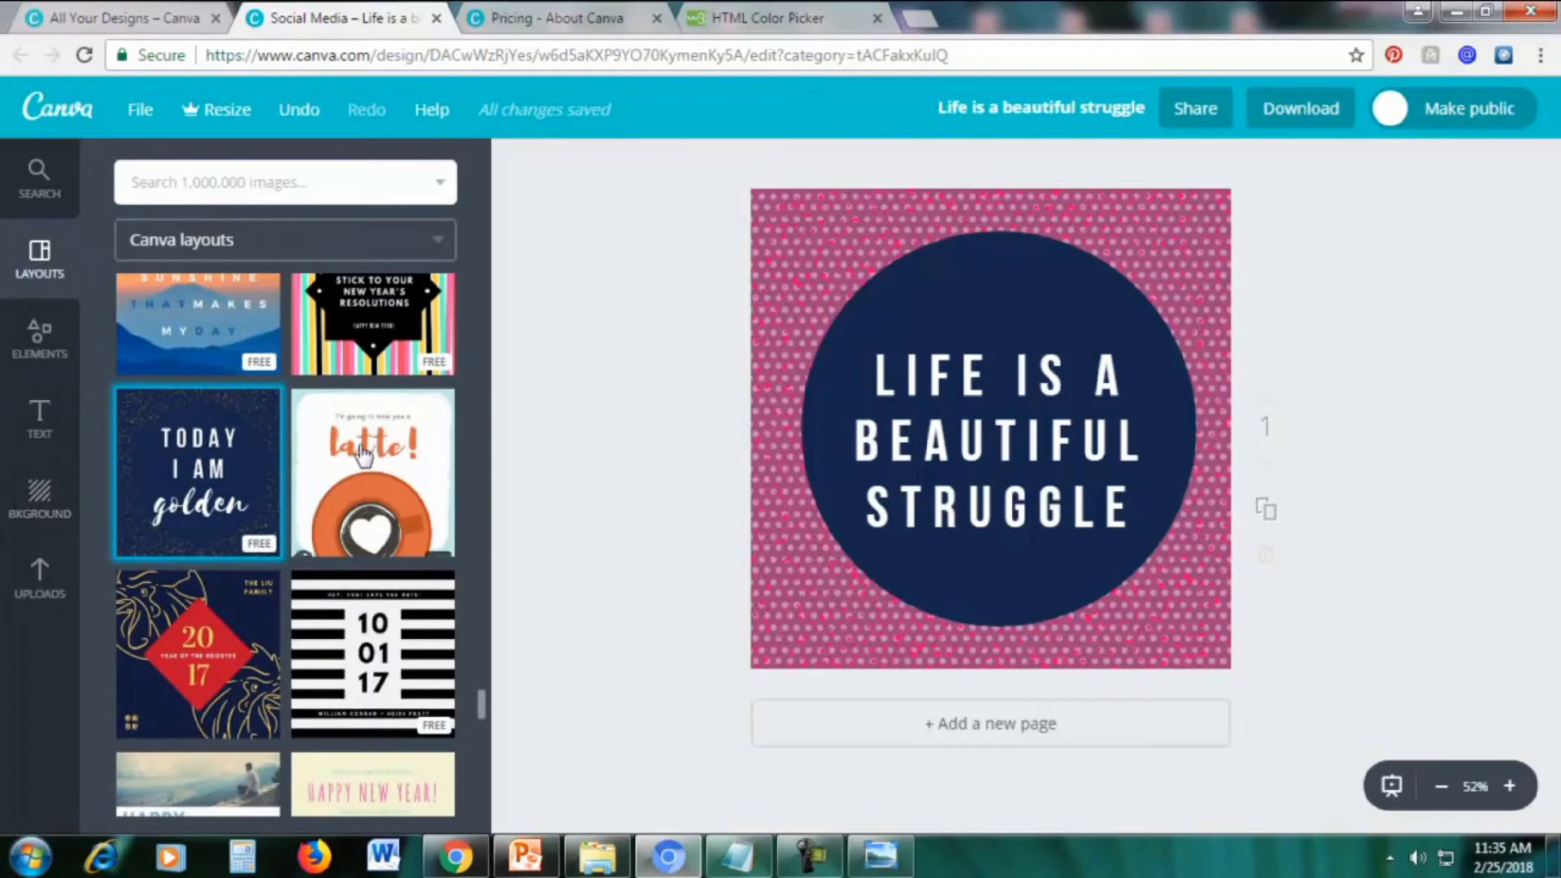
pyautogui.scroll(-5, 363, 497)
pyautogui.scroll(1, 364, 500)
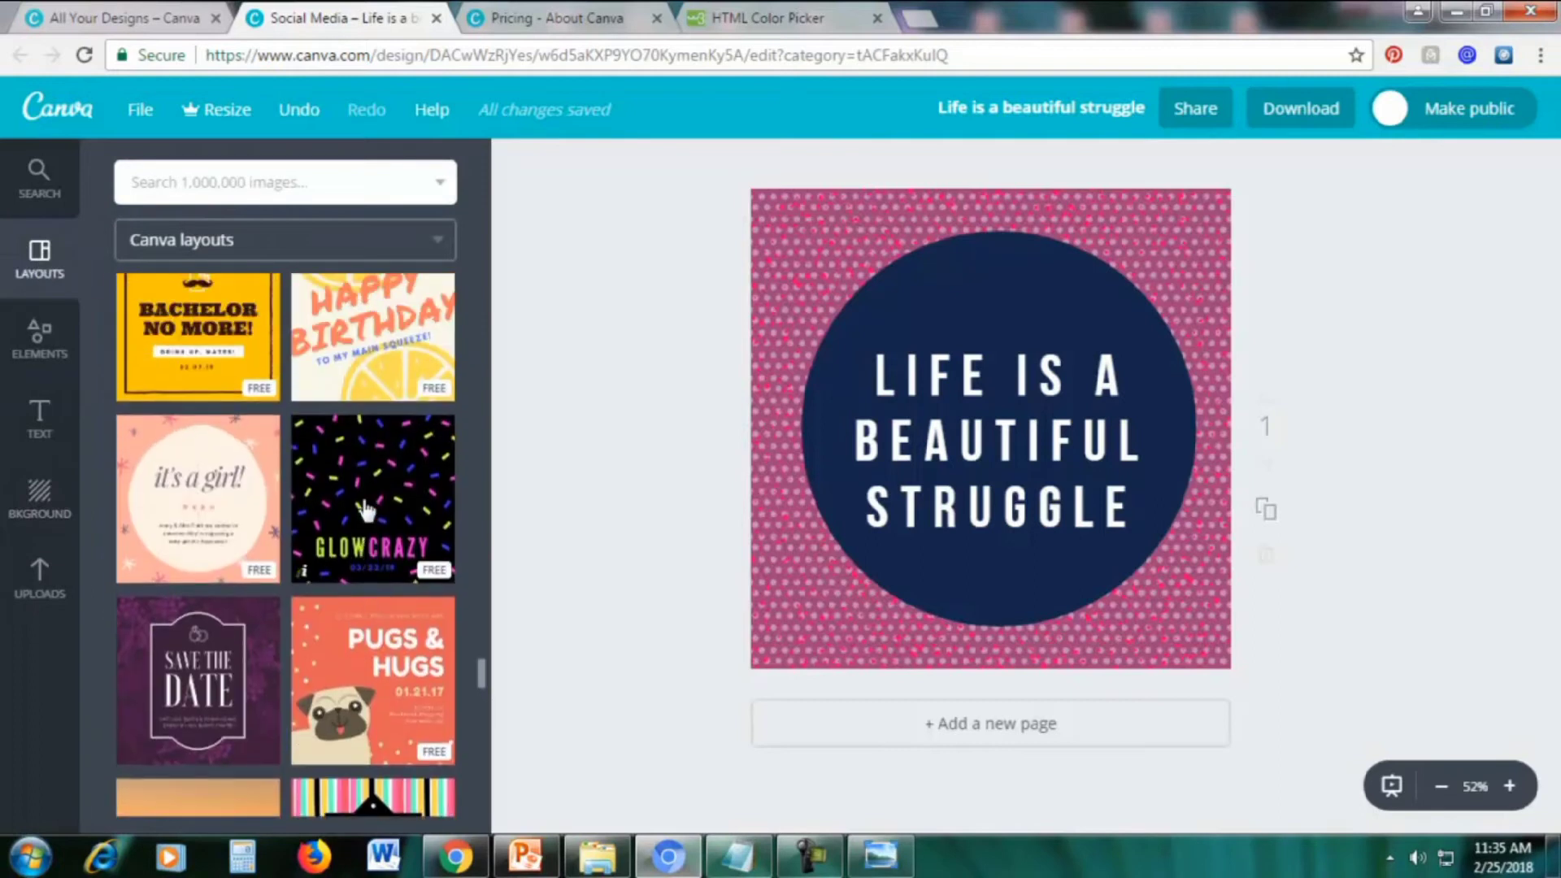
pyautogui.scroll(4, 364, 509)
pyautogui.scroll(-3, 363, 508)
pyautogui.scroll(2, 366, 511)
pyautogui.scroll(-8, 365, 508)
pyautogui.scroll(2, 366, 510)
pyautogui.scroll(6, 363, 508)
pyautogui.scroll(-2, 238, 618)
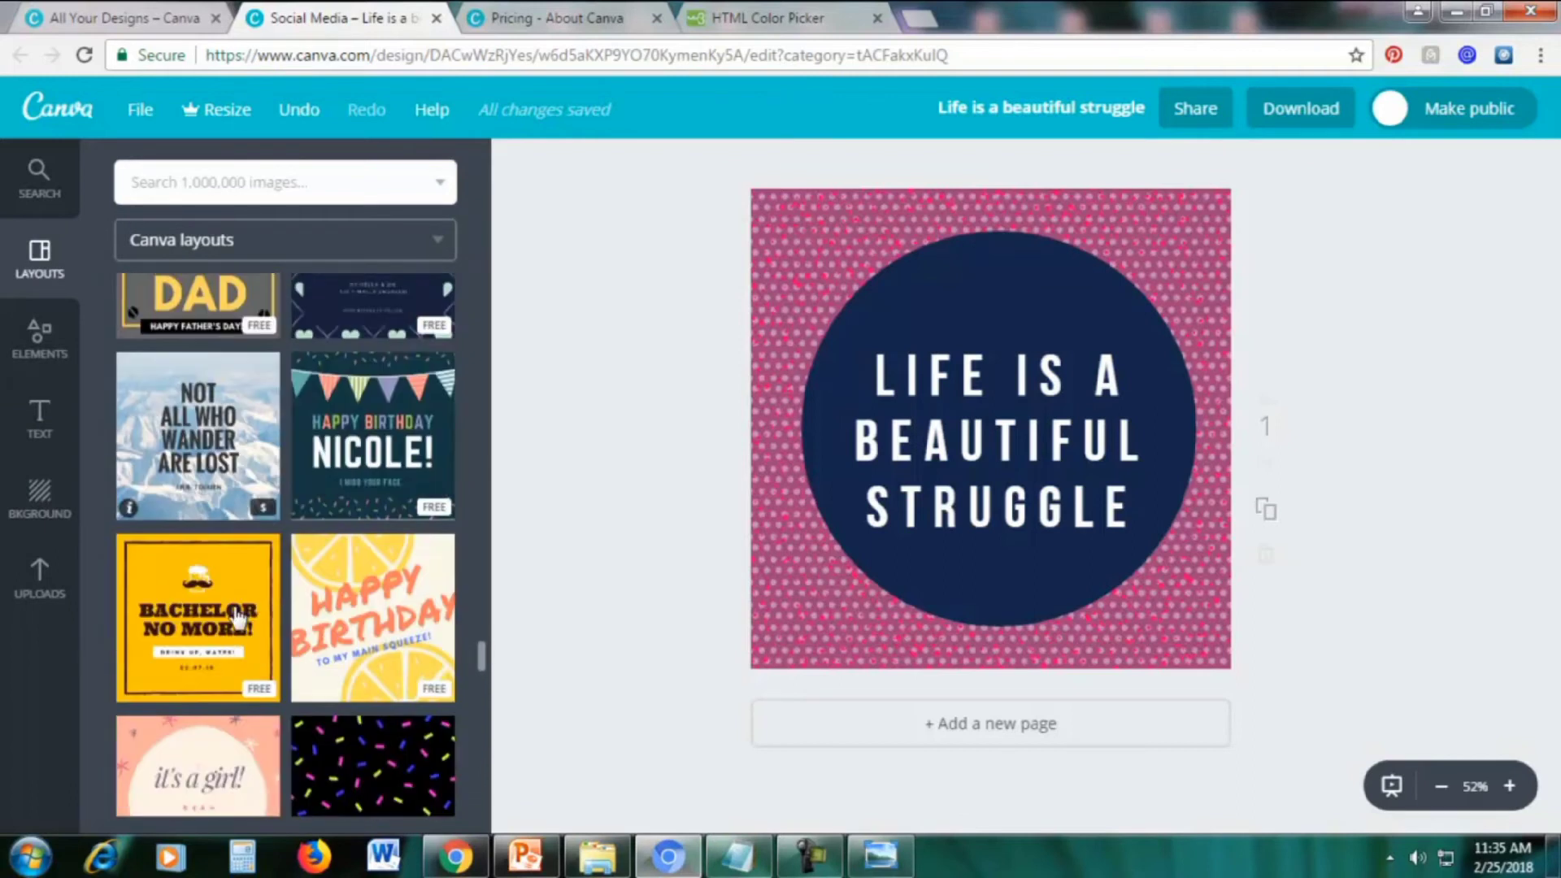
pyautogui.scroll(-1, 238, 618)
pyautogui.click(236, 561)
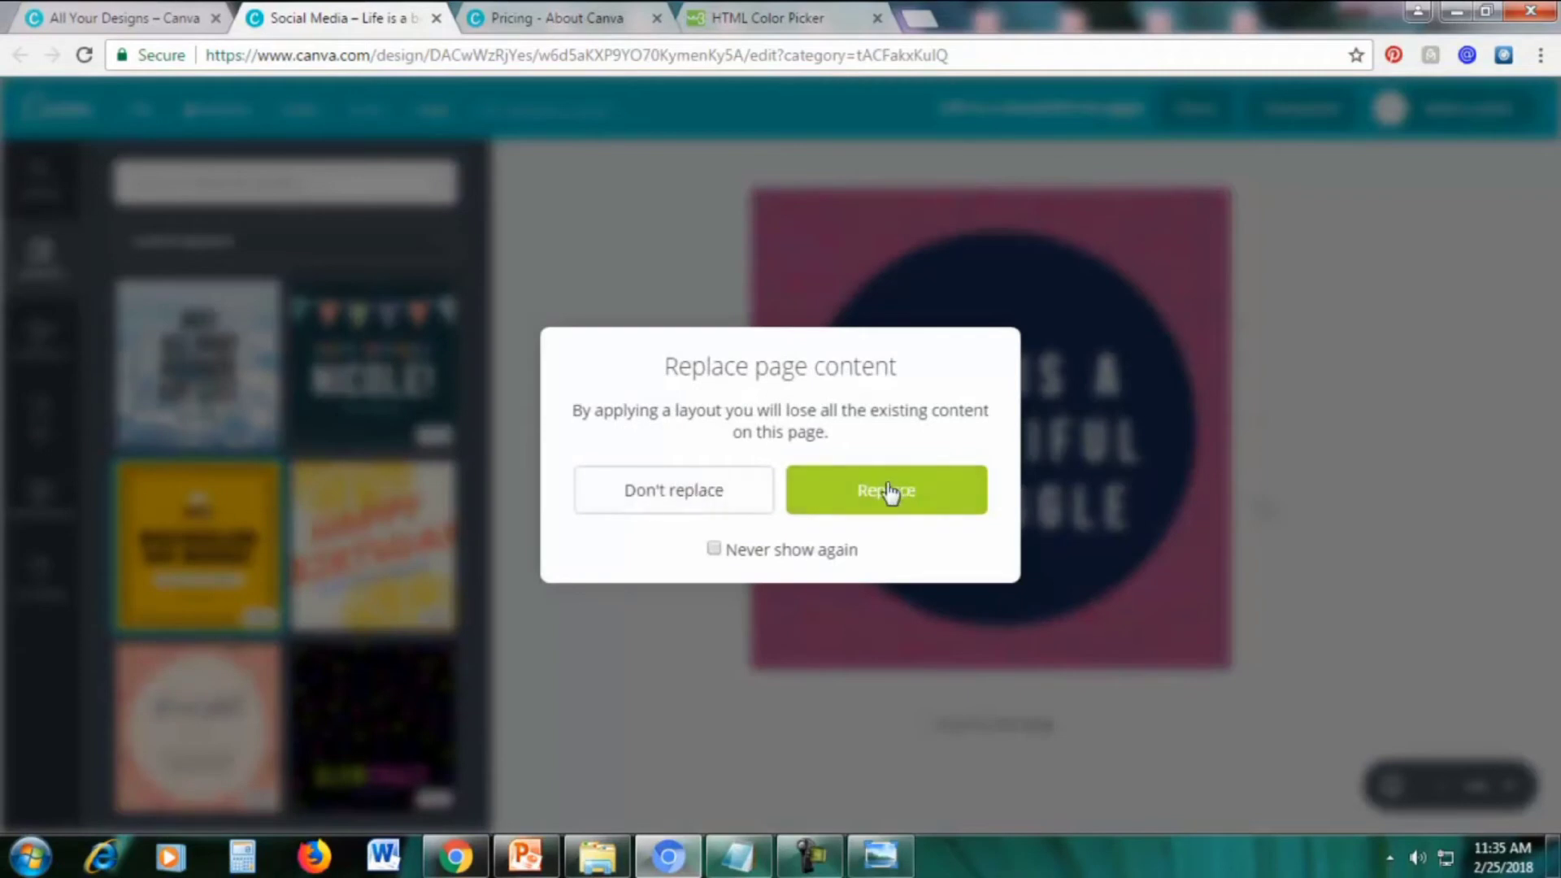
pyautogui.click(886, 492)
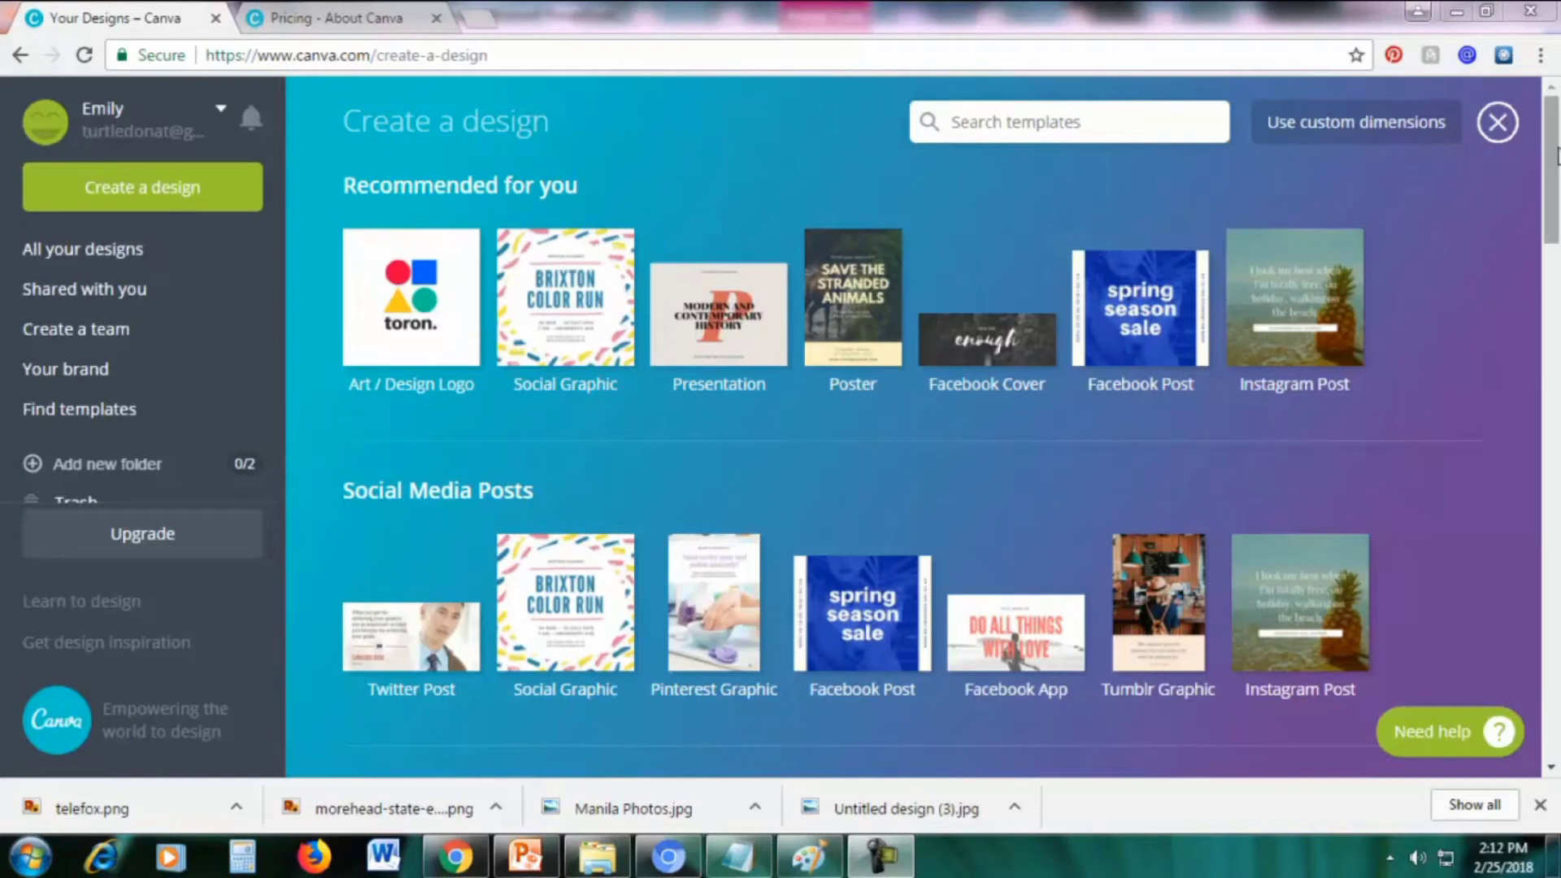
# Create a new Logo design from the Marketing Materials section
pyautogui.moveTo(1550, 158); pyautogui.dragTo(1556, 504)
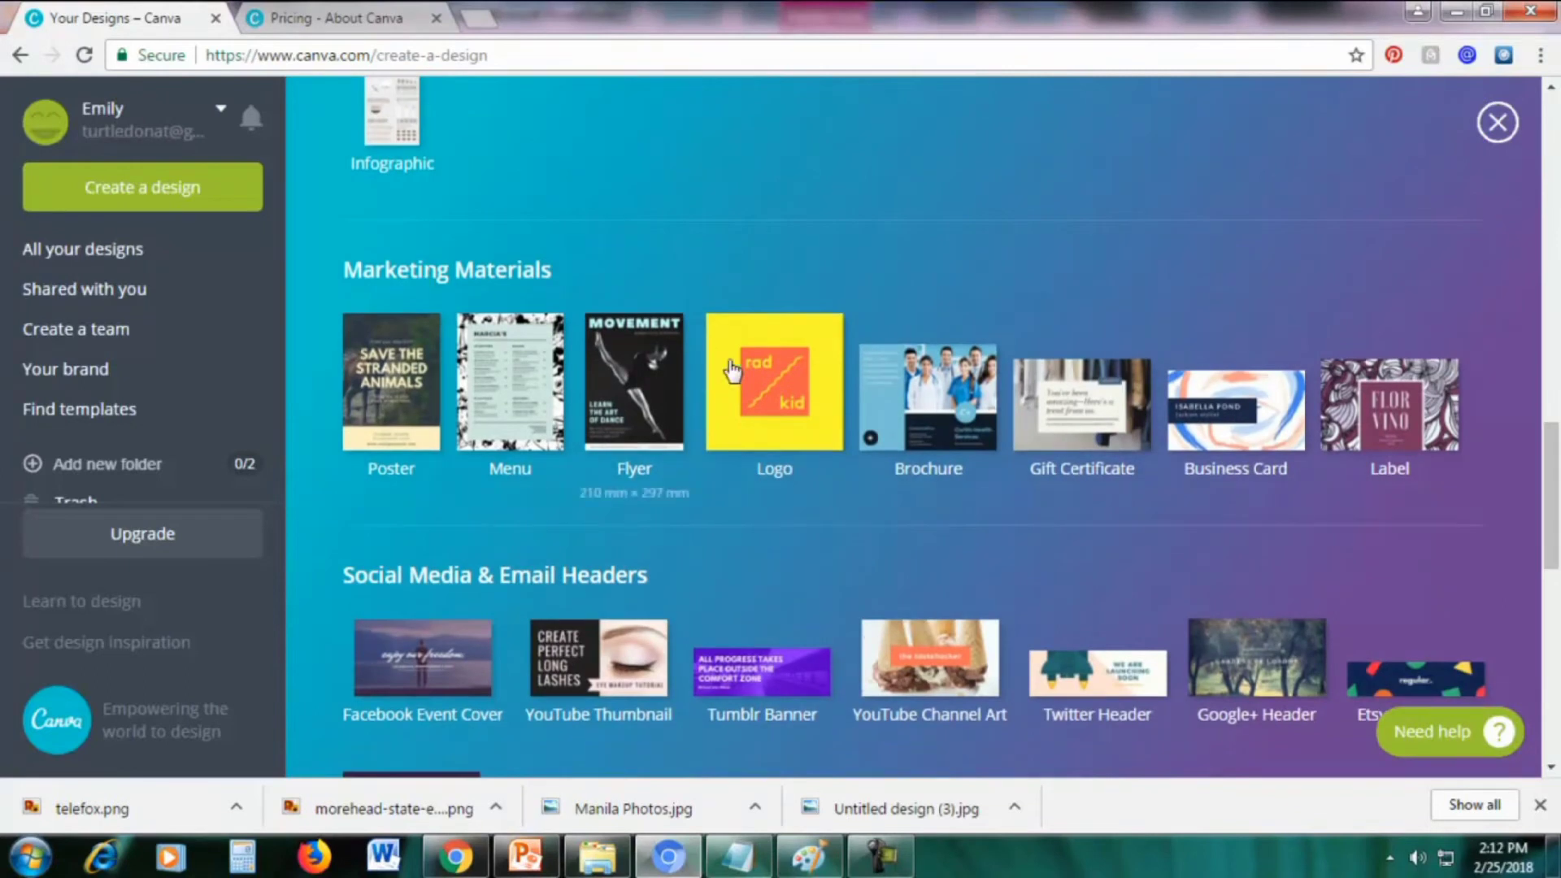
pyautogui.click(720, 406)
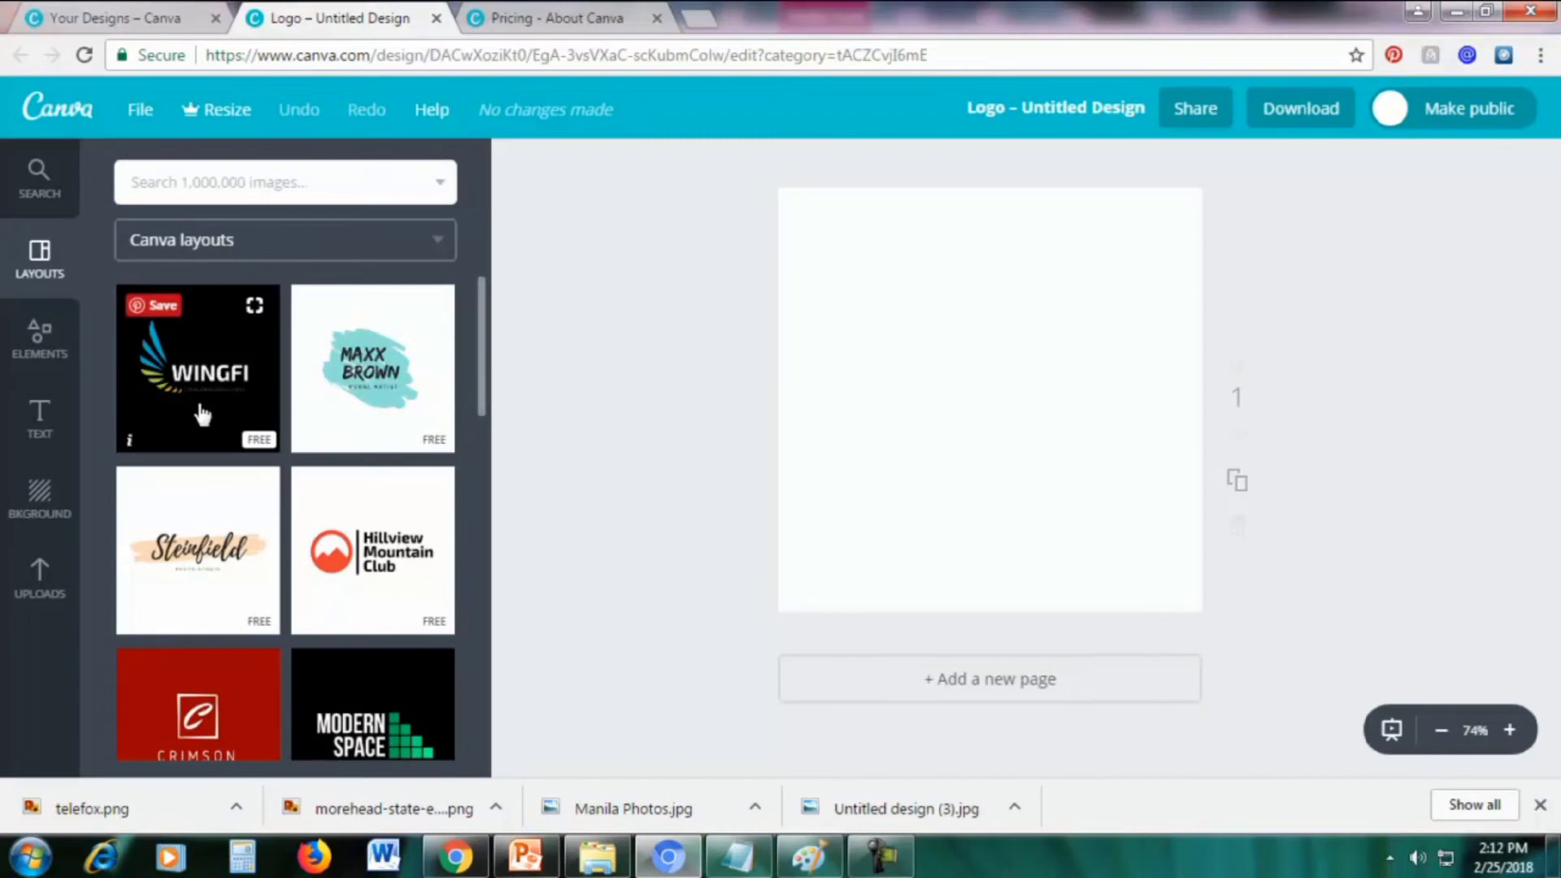
# Apply the WINGFI telecommunications layout from the Layouts panel to the blank logo page
pyautogui.scroll(-5, 234, 558)
pyautogui.scroll(-10, 233, 567)
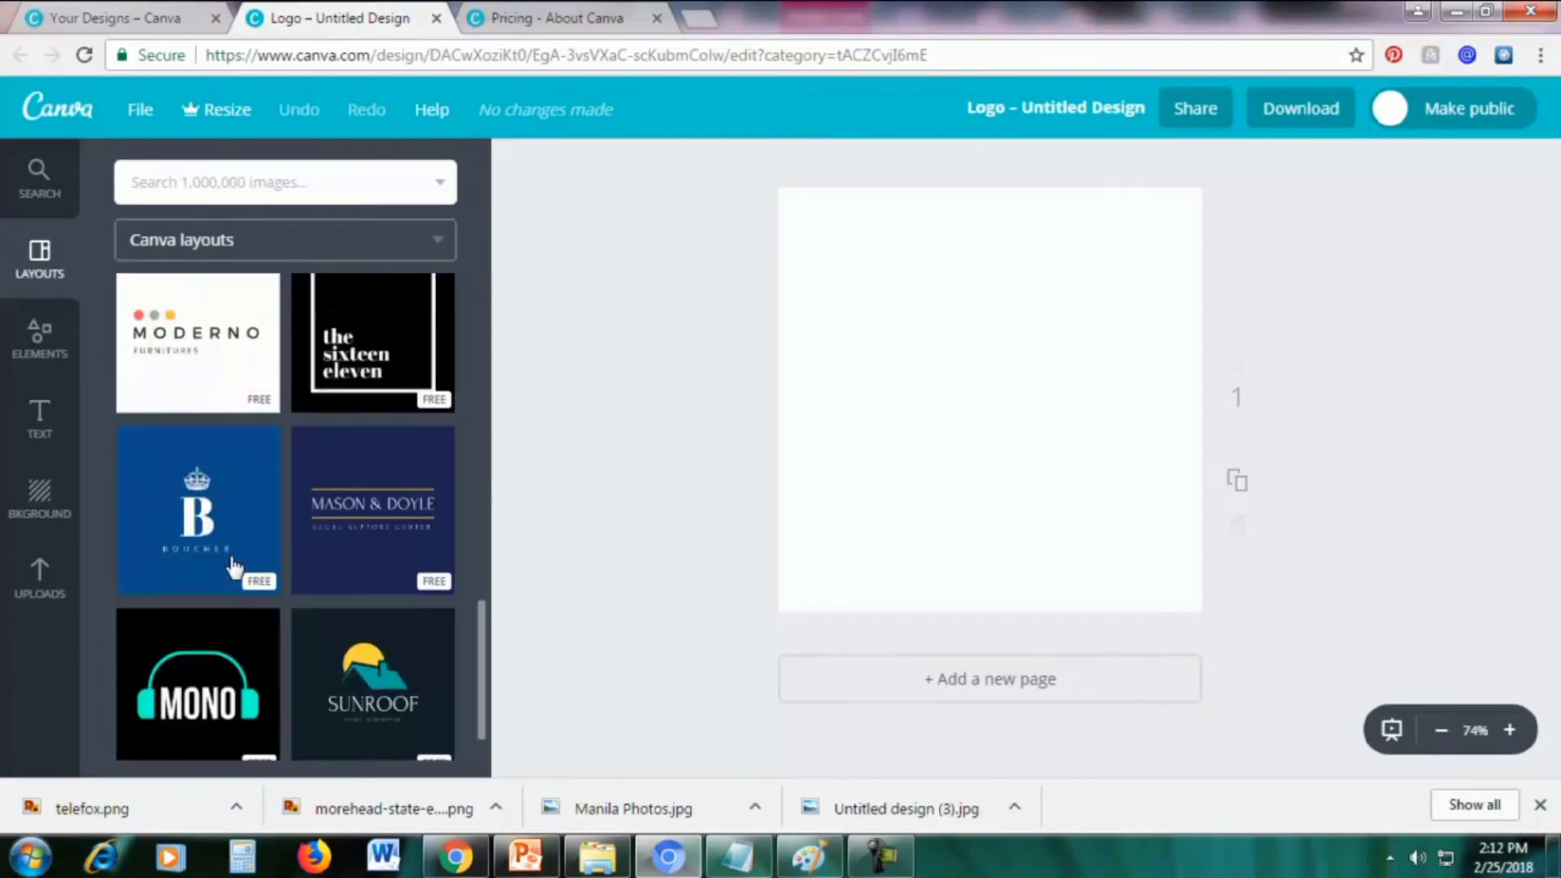
pyautogui.scroll(12, 233, 567)
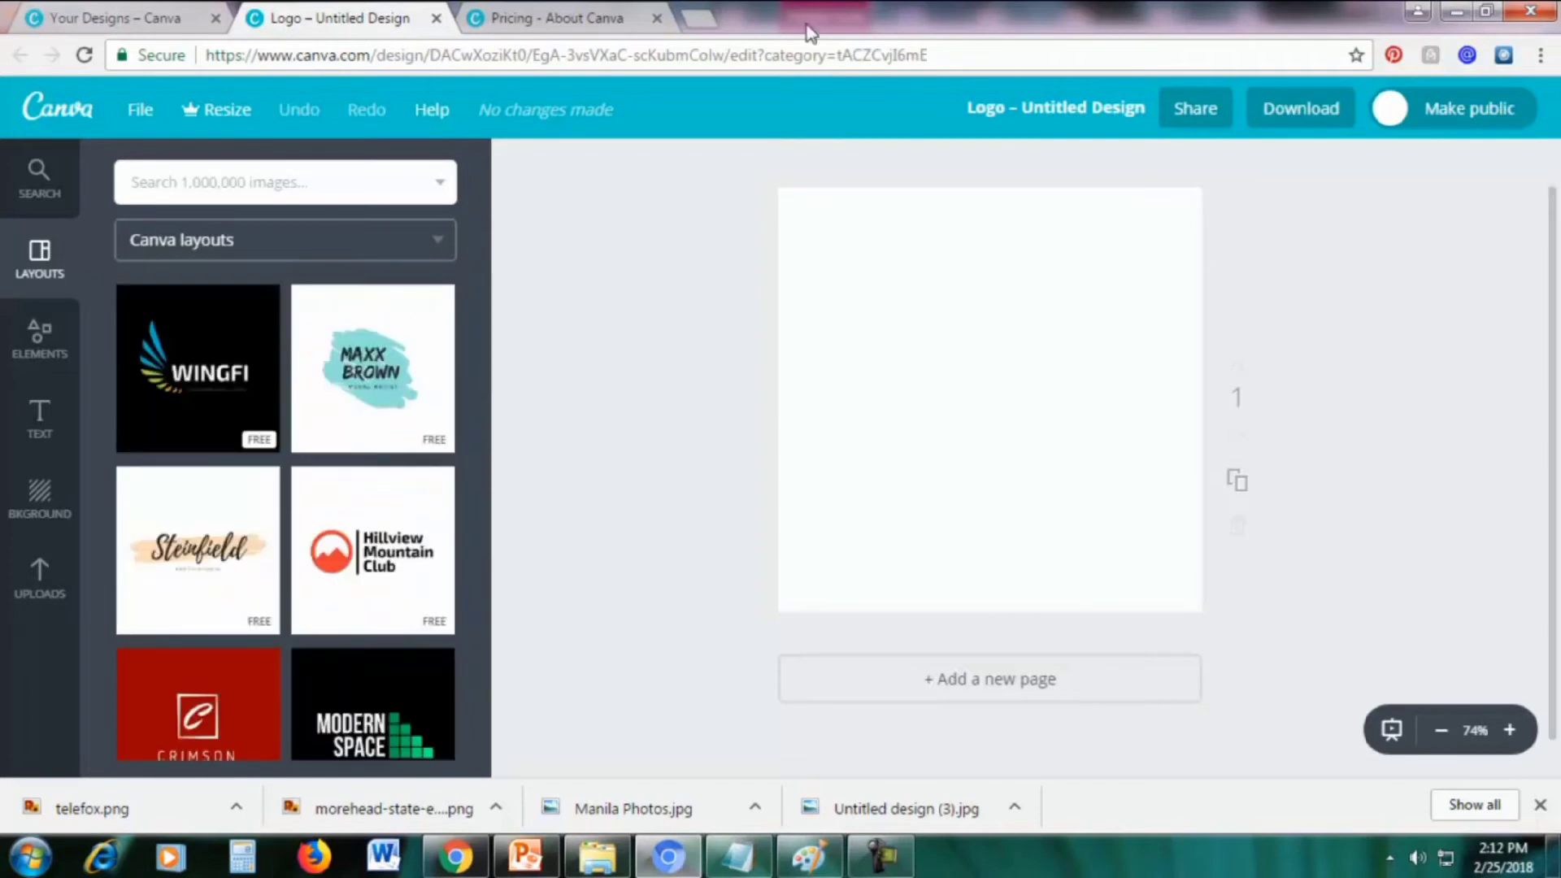
pyautogui.click(204, 399)
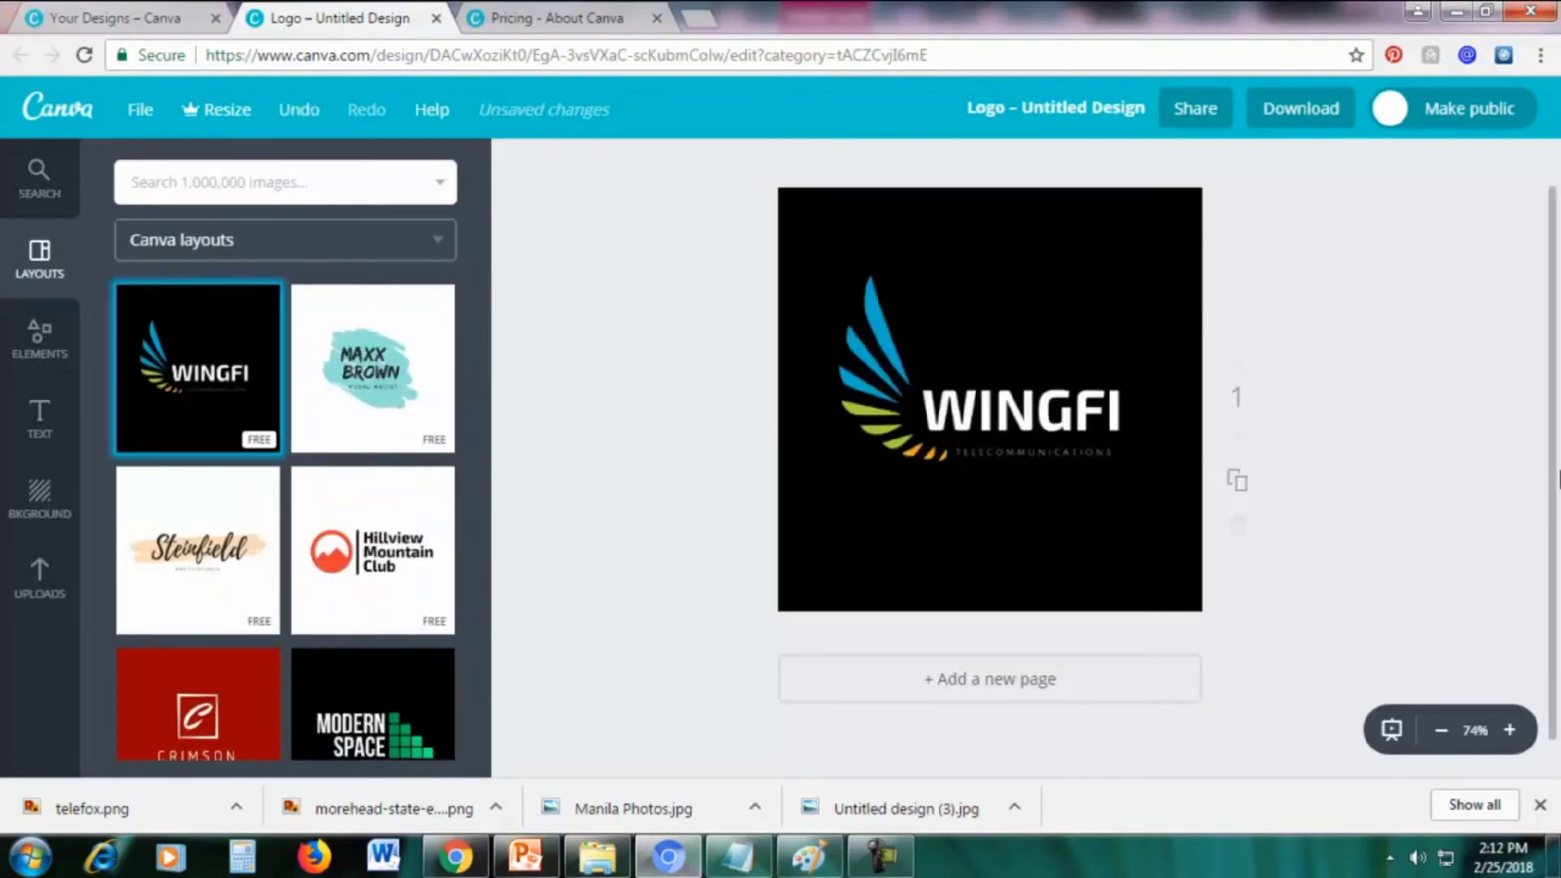
# Change the logo background from black to purple, then darken it on the colour wheel
pyautogui.click(1116, 231)
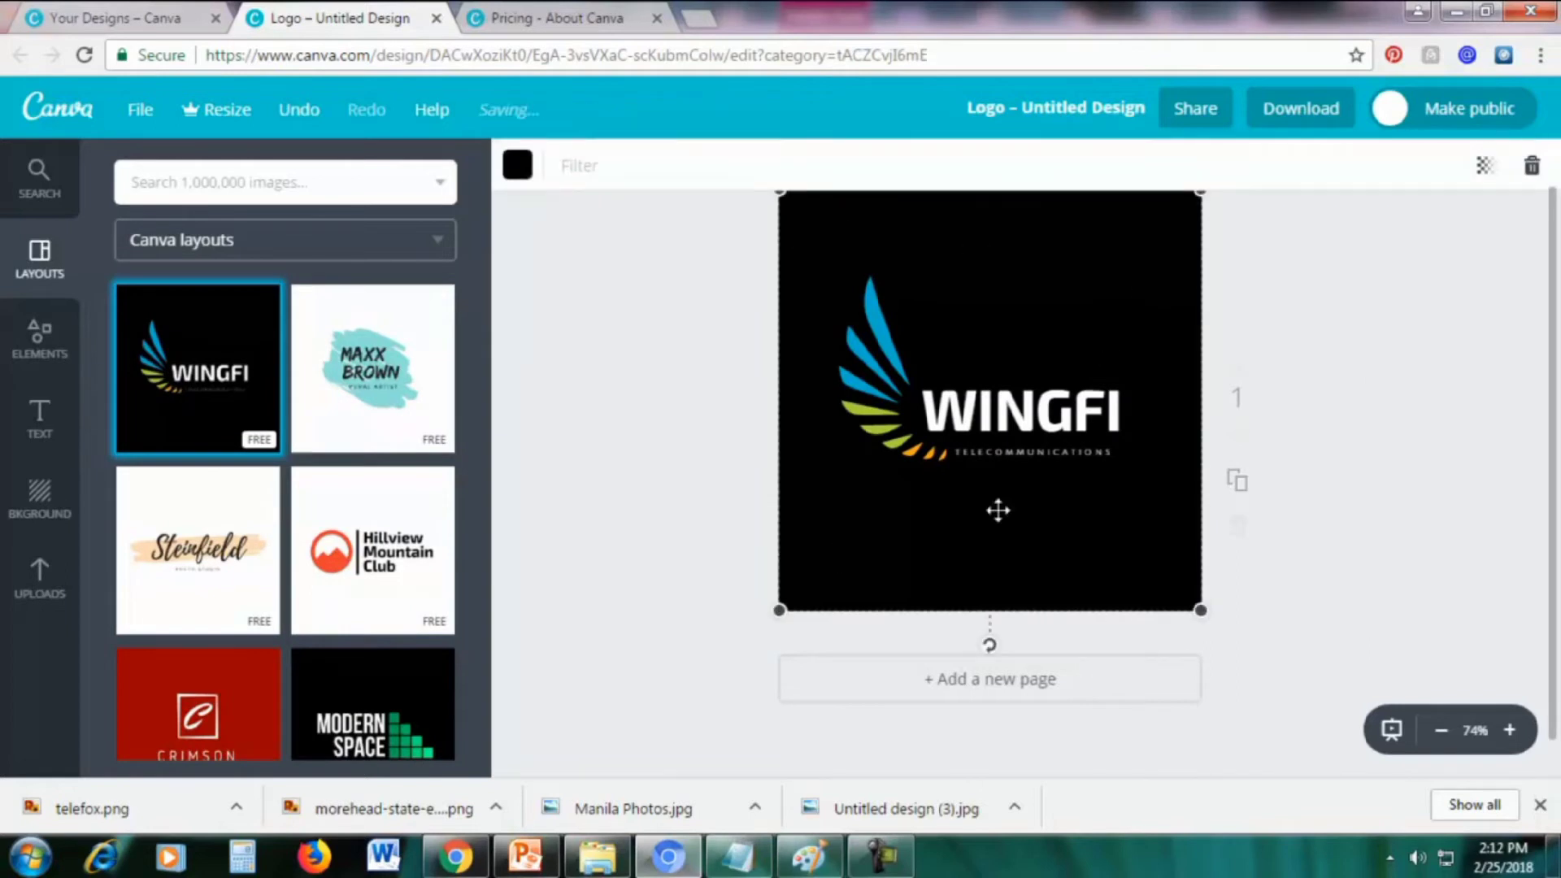
pyautogui.click(519, 167)
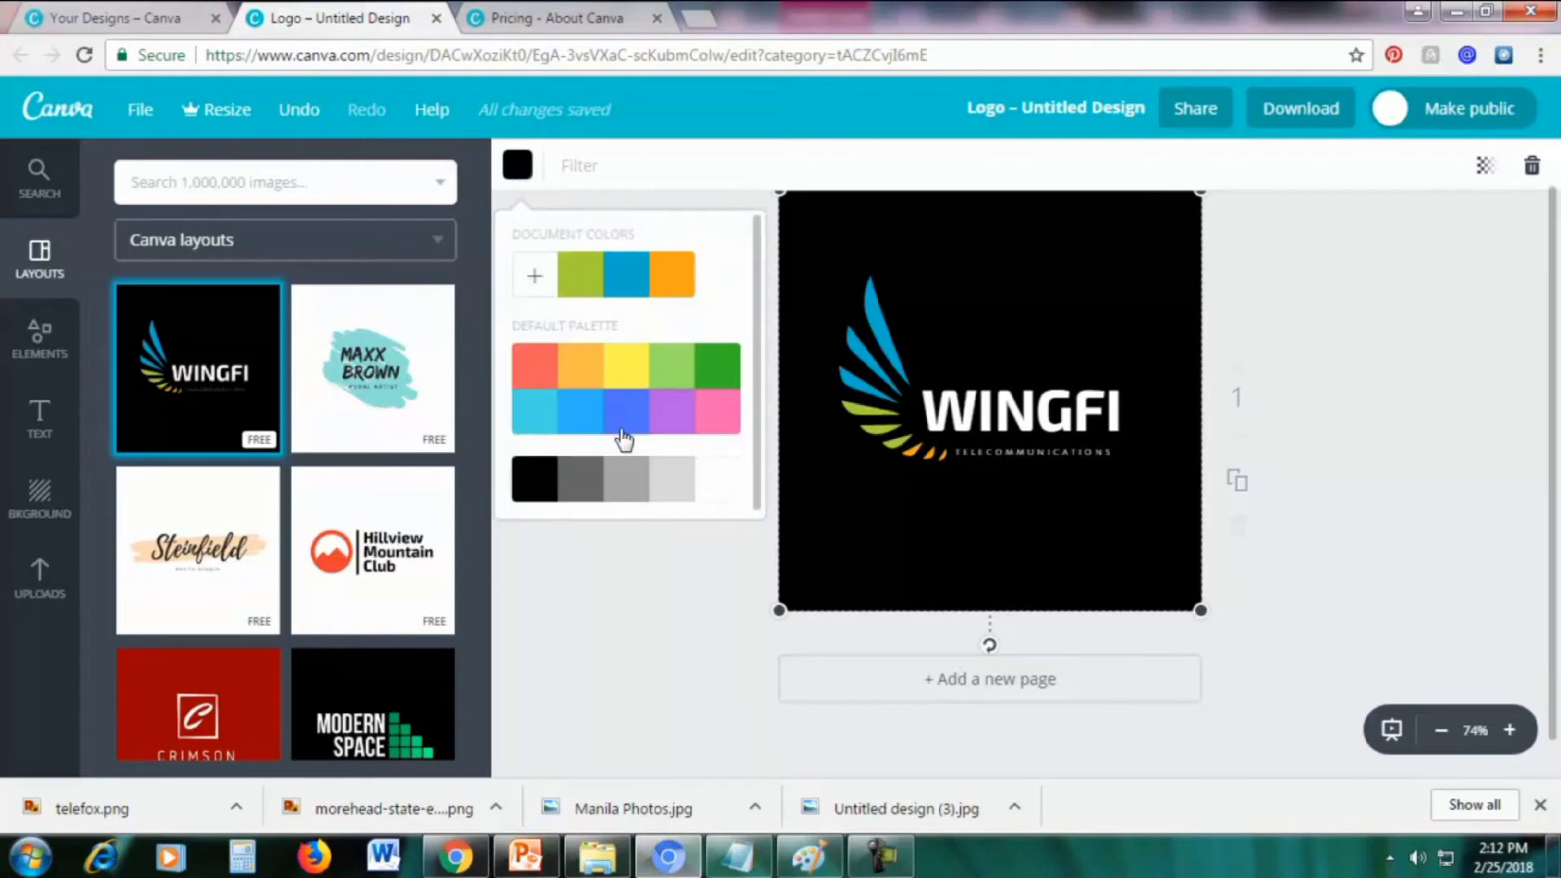
pyautogui.click(667, 419)
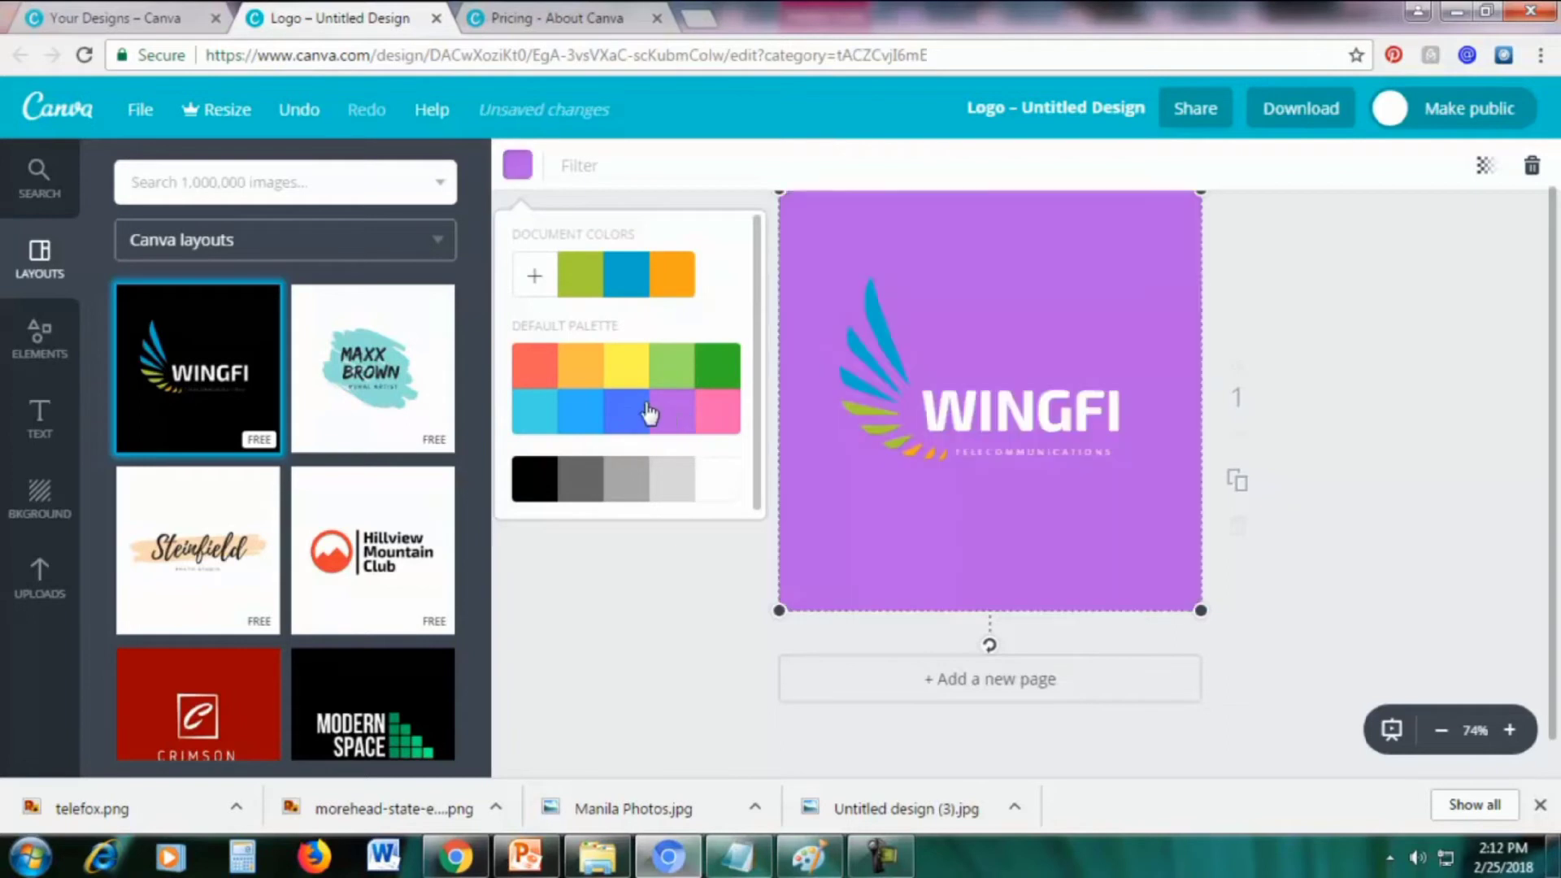
pyautogui.scroll(-1, 732, 314)
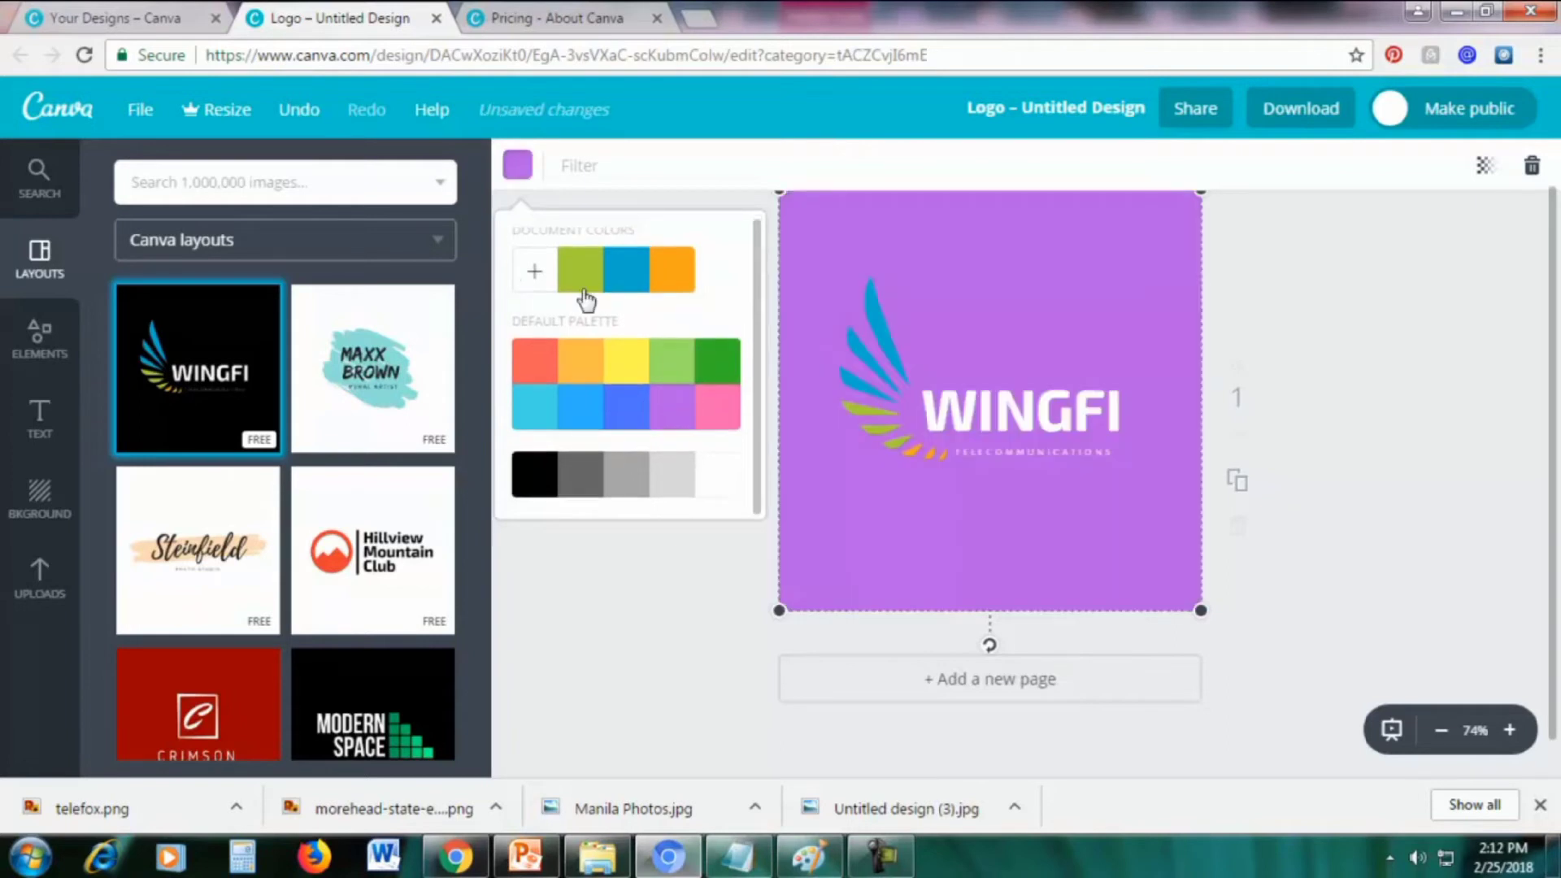
pyautogui.click(533, 273)
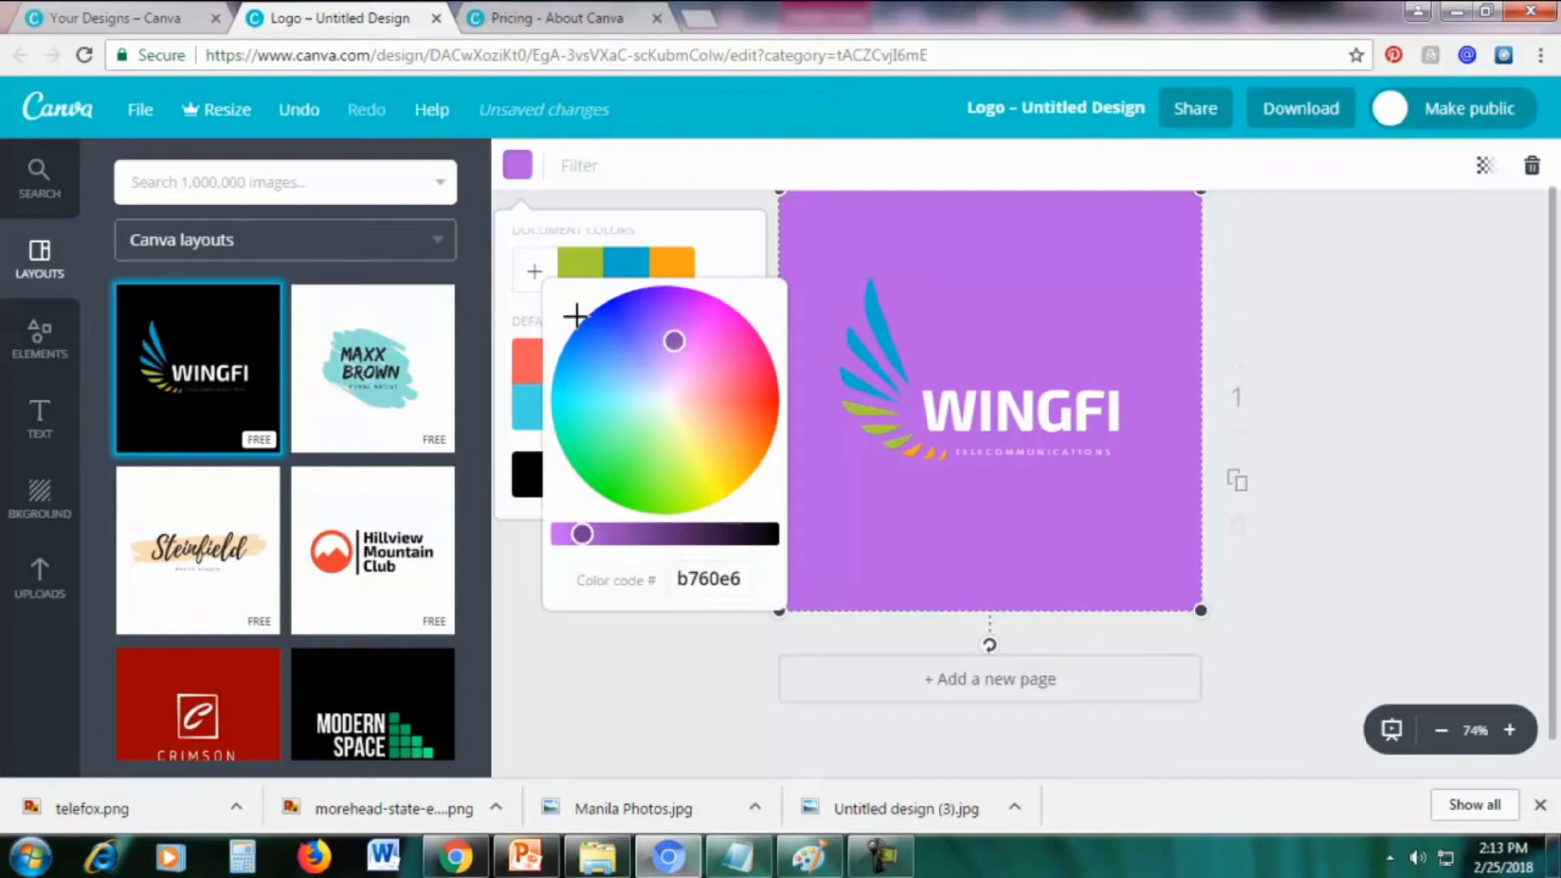
pyautogui.click(535, 286)
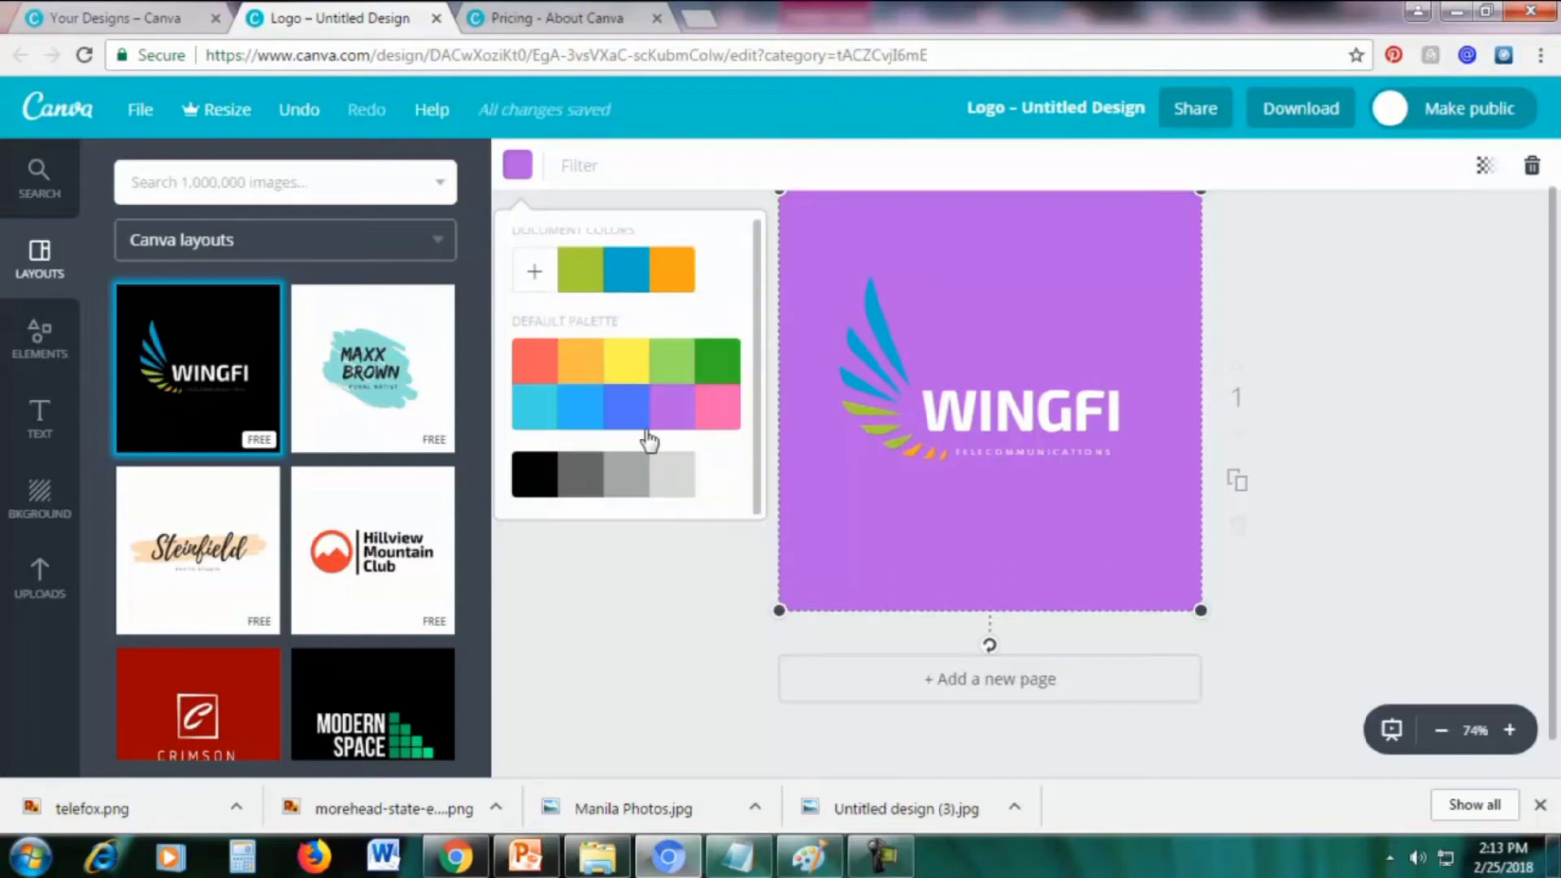
pyautogui.click(534, 275)
pyautogui.moveTo(561, 534); pyautogui.dragTo(697, 551)
pyautogui.click(863, 236)
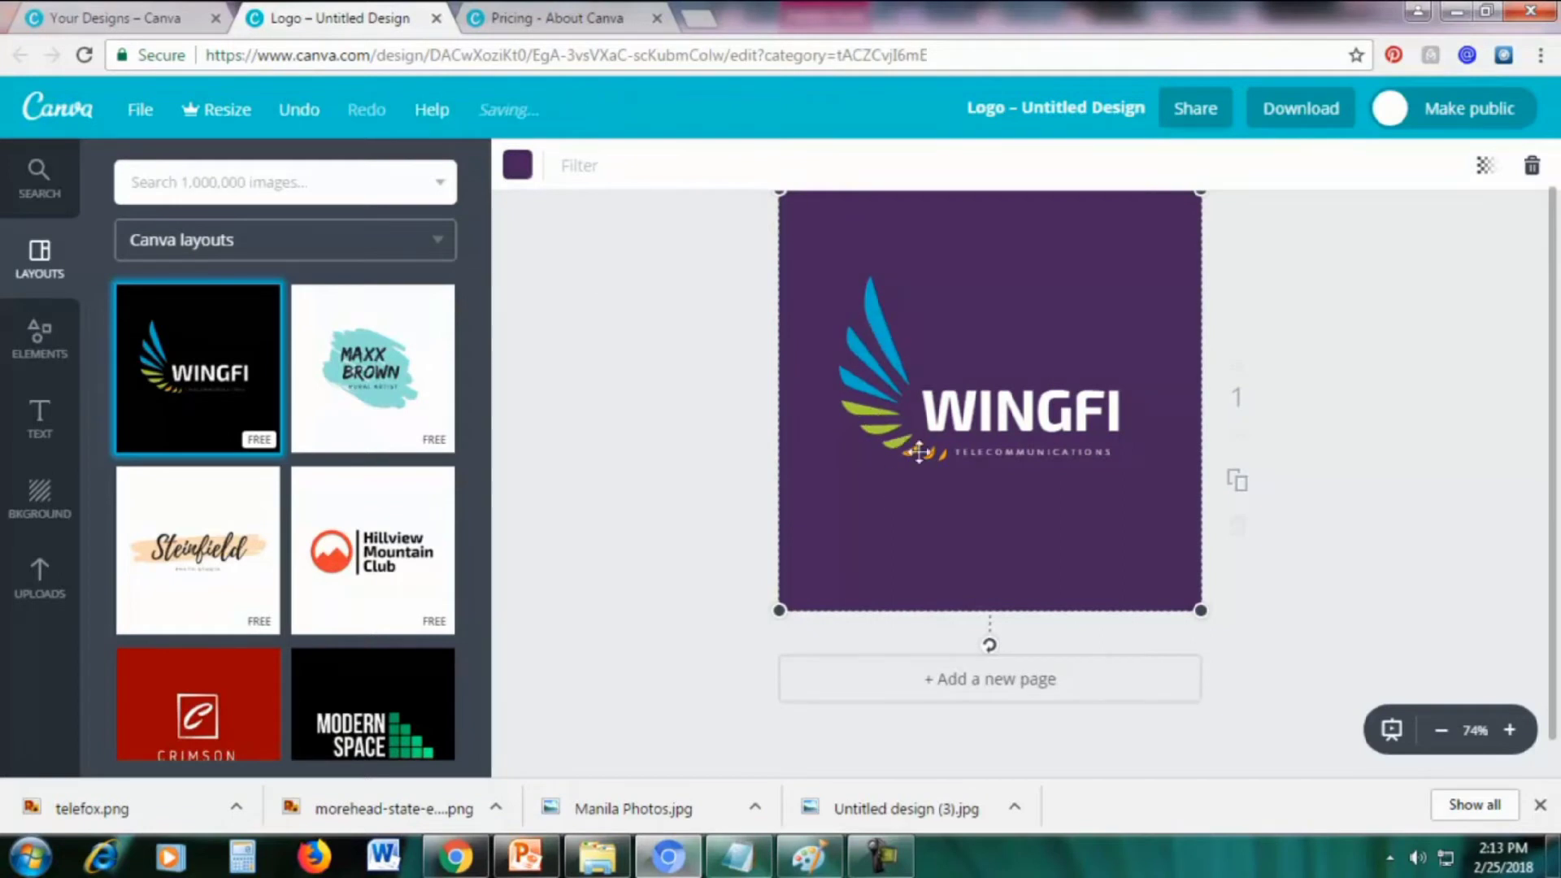
pyautogui.click(862, 355)
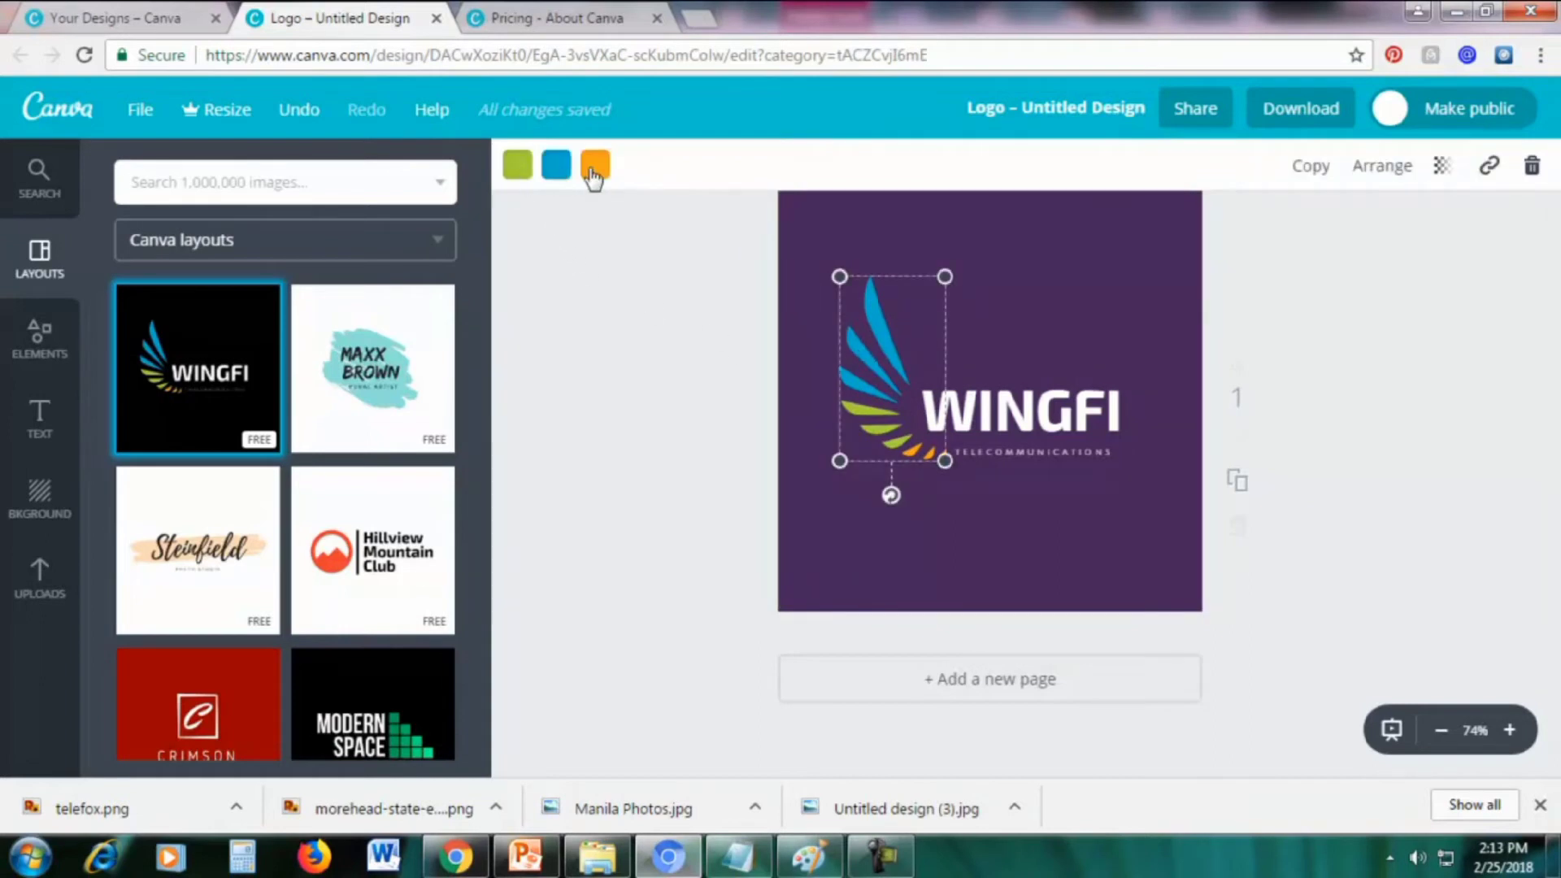
# Recolour the wing graphic: green parts to yellow, blue parts to red, orange parts to light blue
pyautogui.click(514, 171)
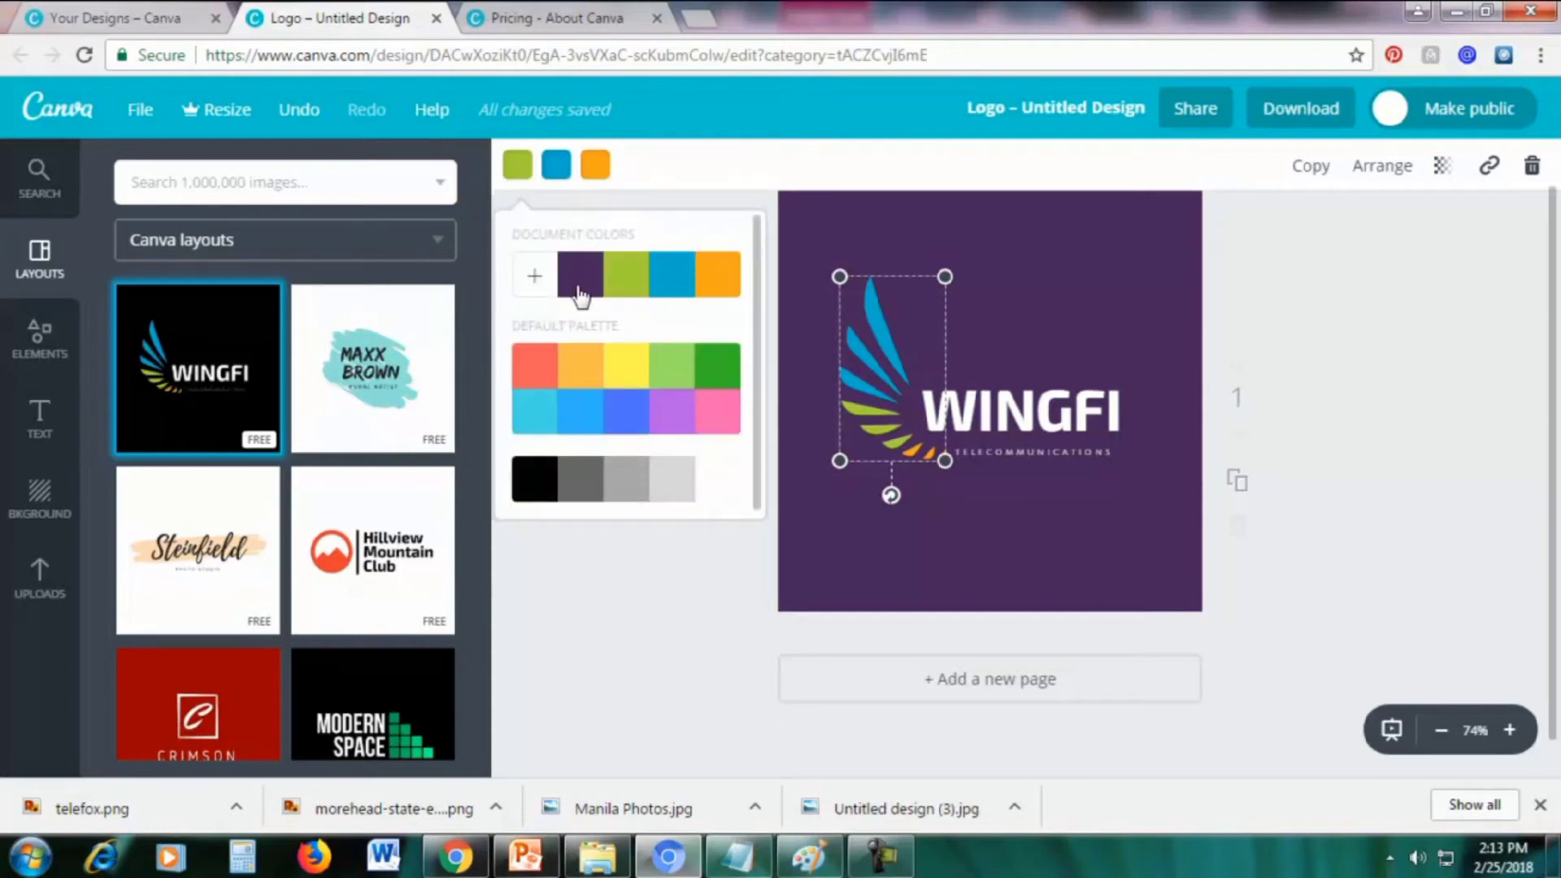
pyautogui.click(720, 413)
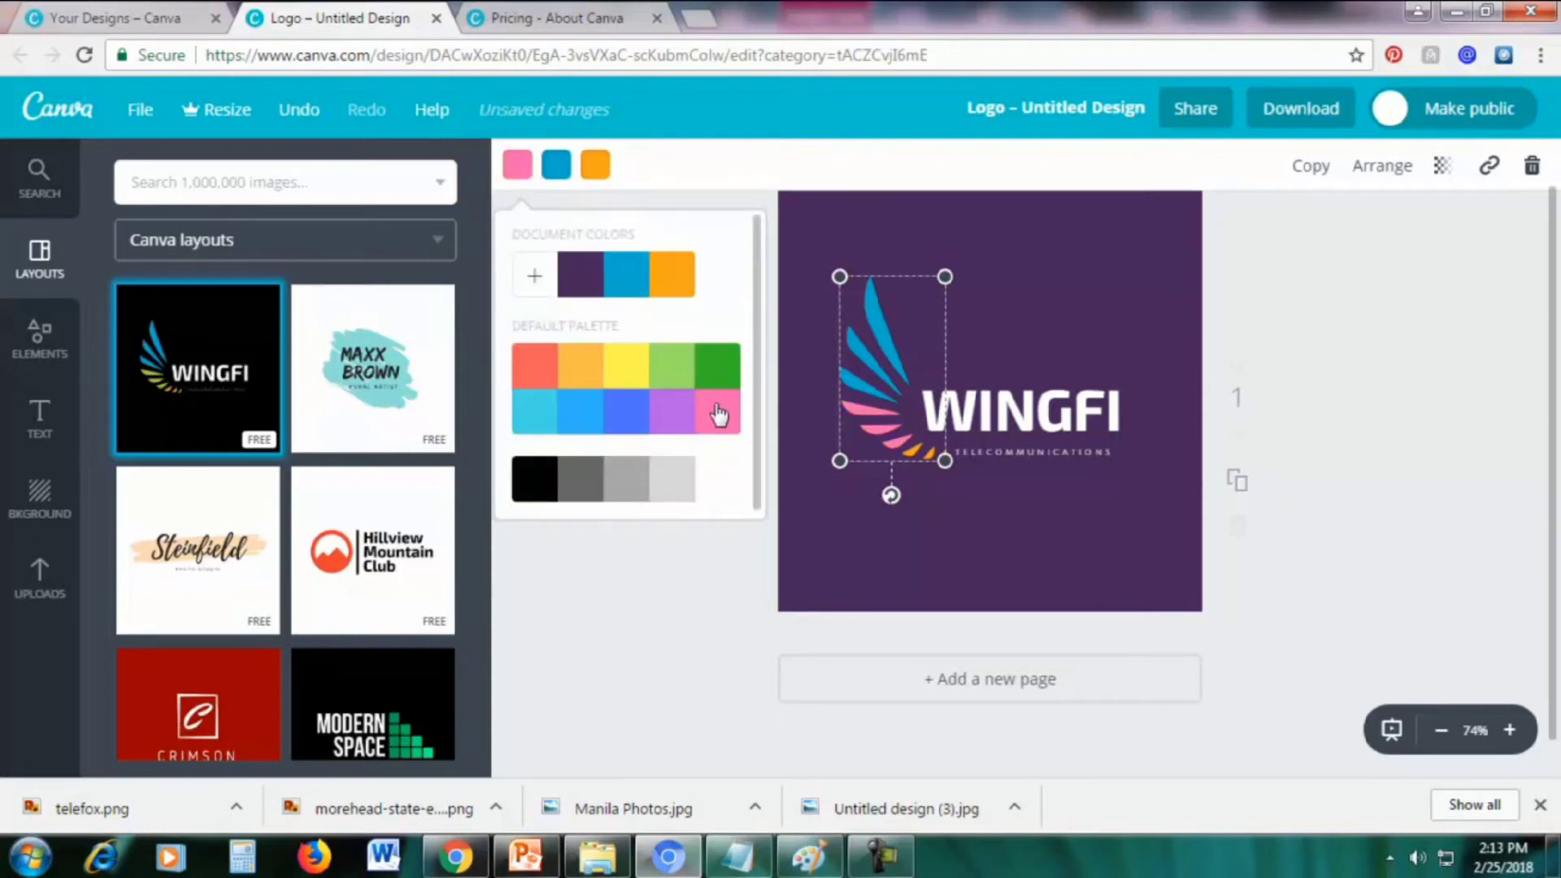
pyautogui.click(631, 364)
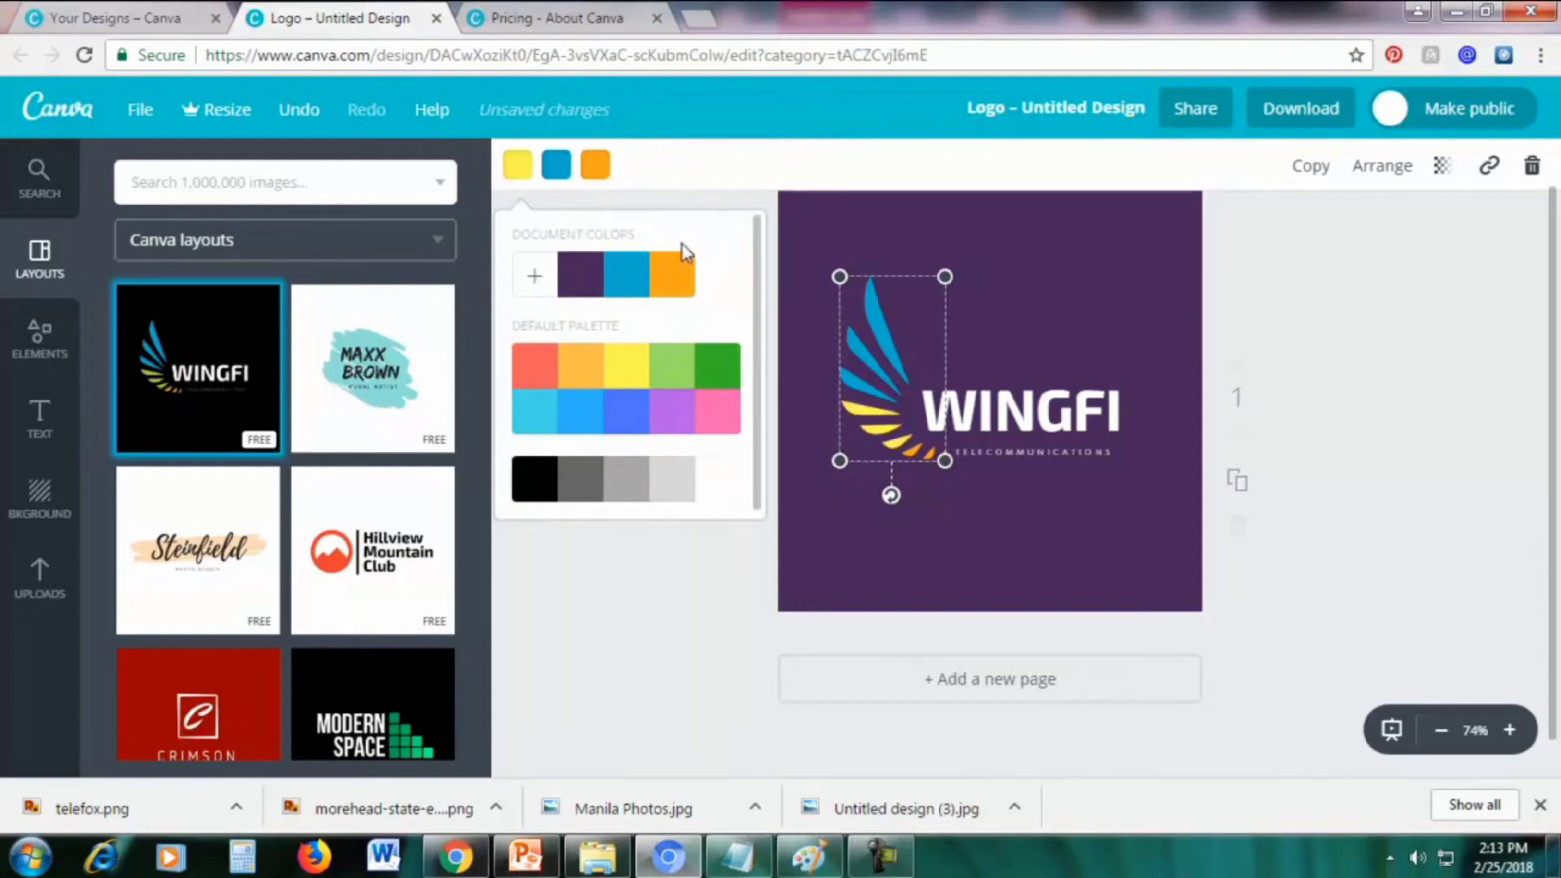
pyautogui.click(692, 168)
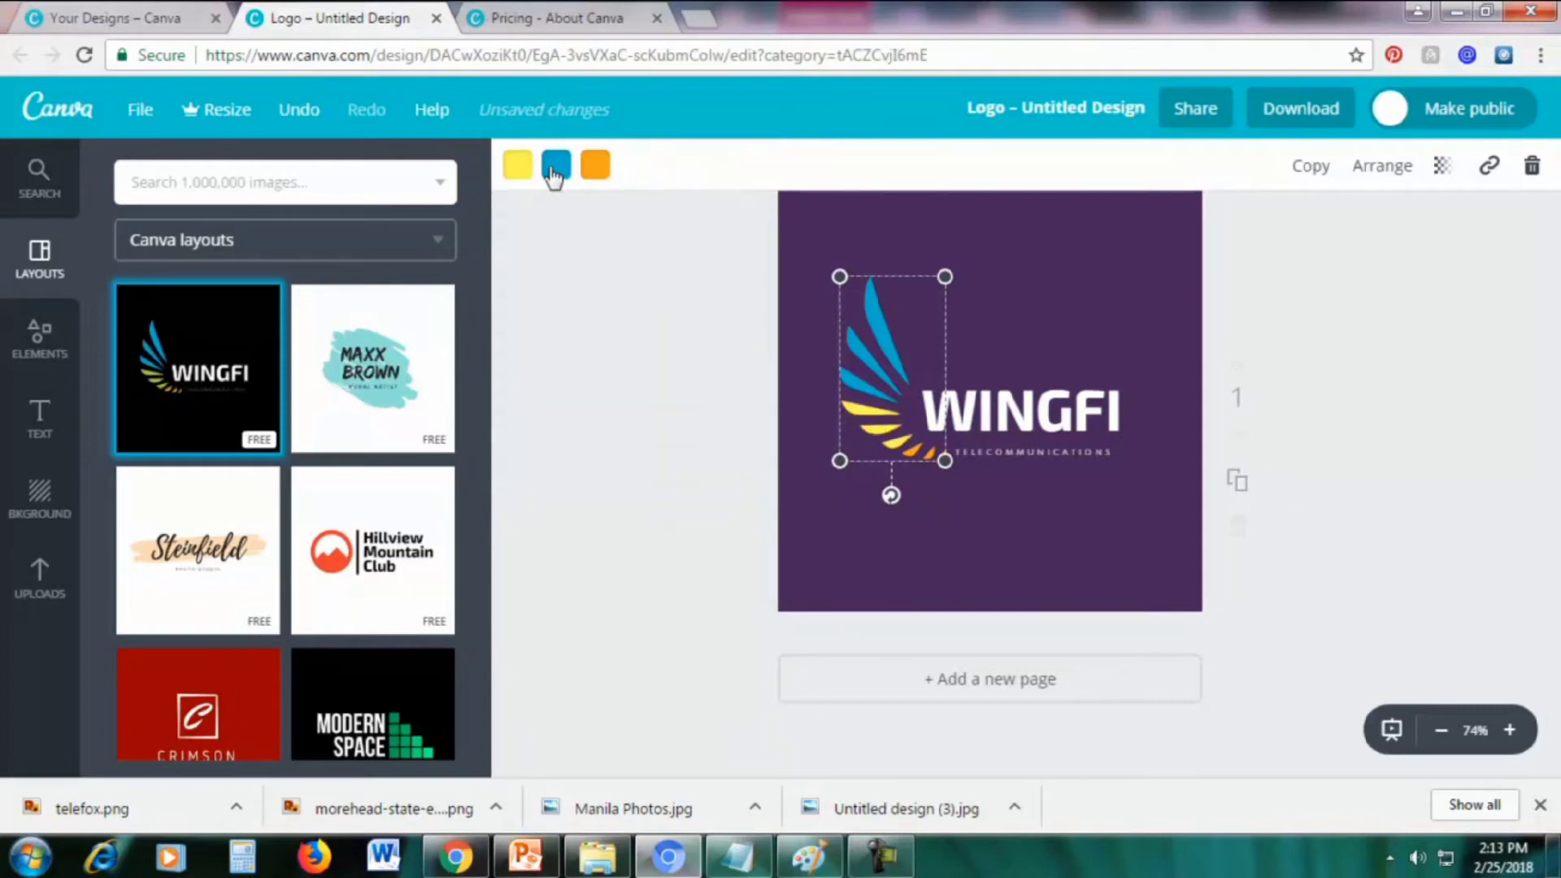
pyautogui.click(556, 170)
pyautogui.click(578, 374)
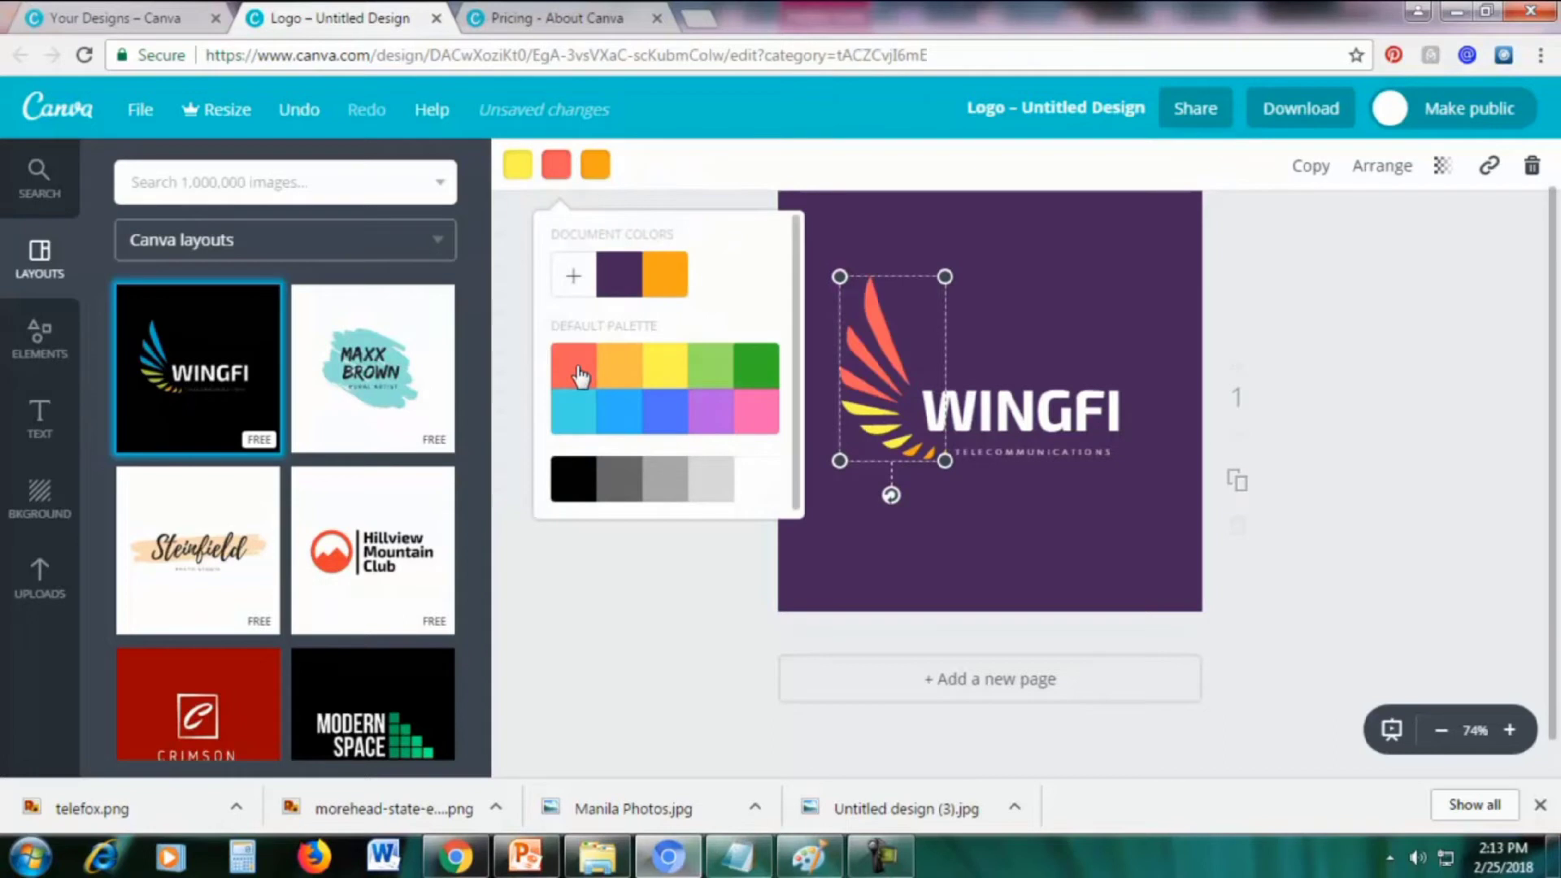
pyautogui.click(724, 188)
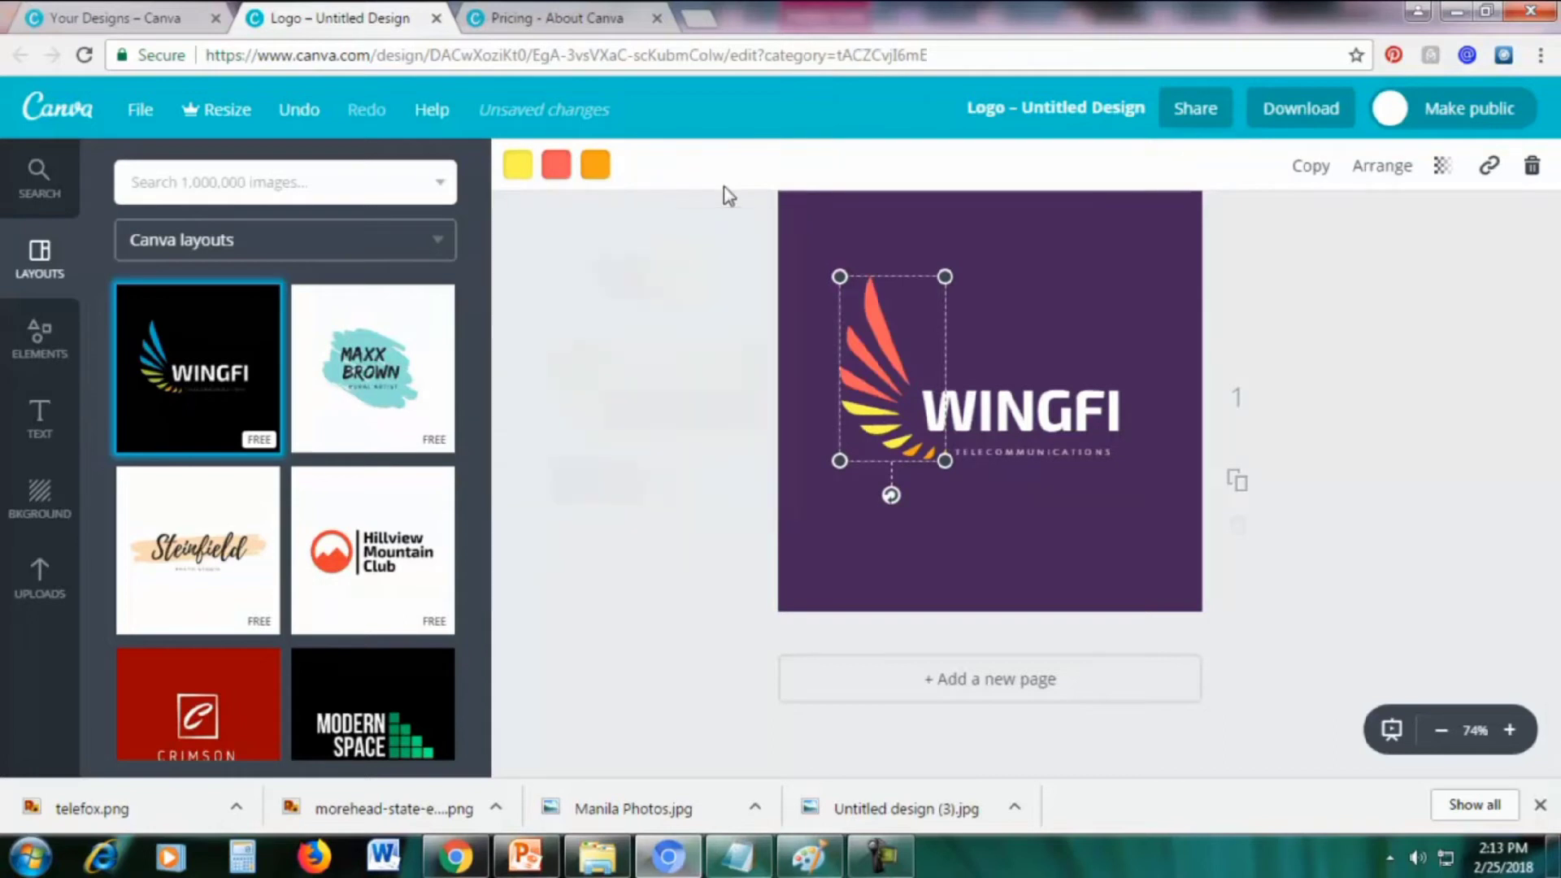
pyautogui.click(602, 166)
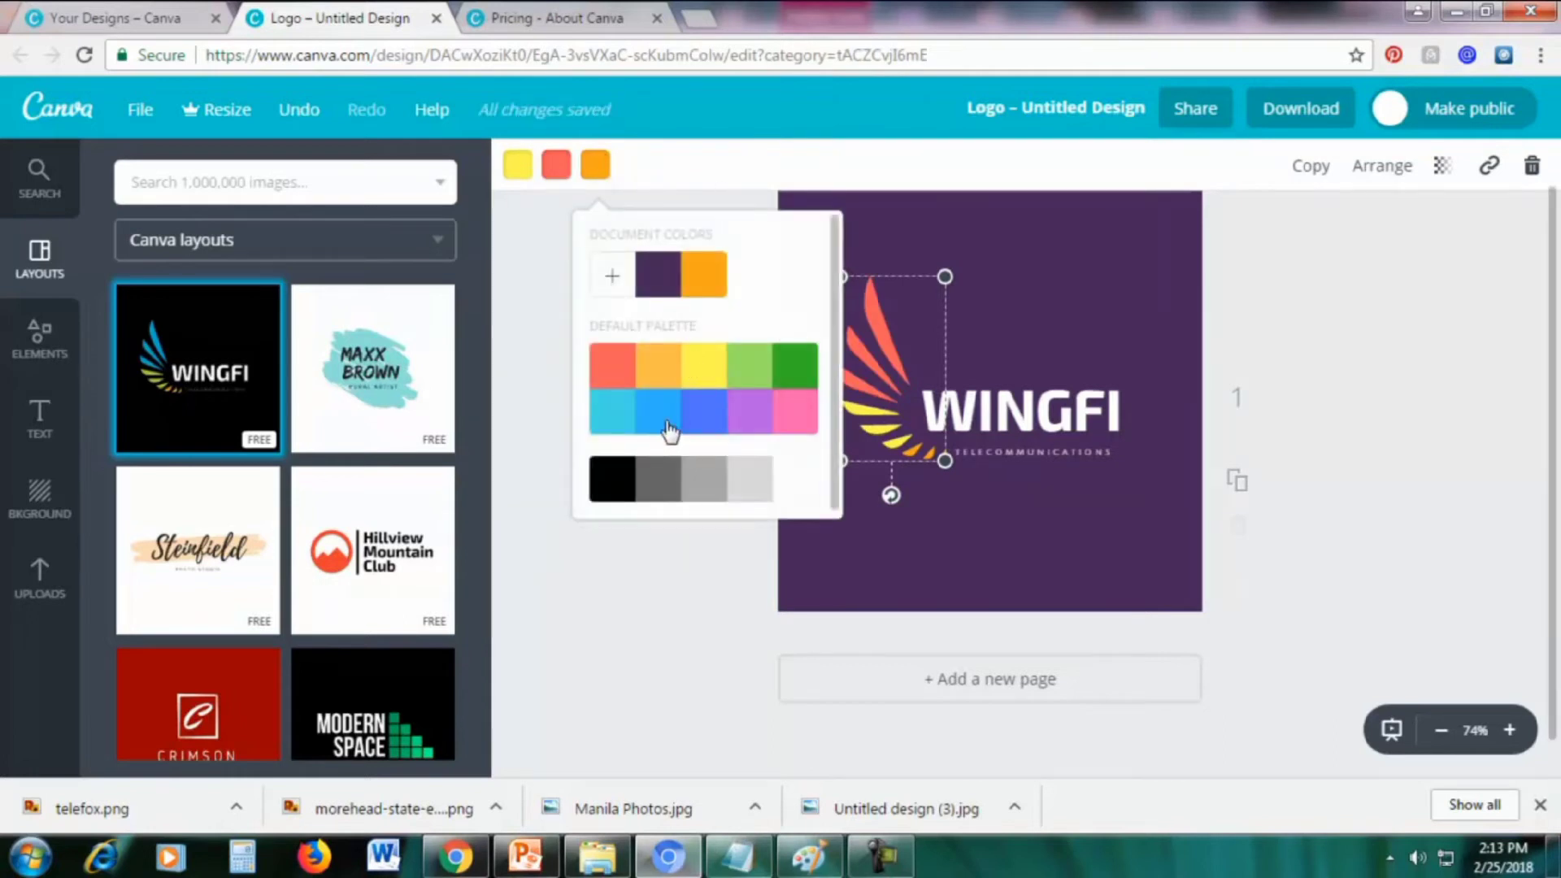
pyautogui.click(618, 426)
pyautogui.click(1087, 261)
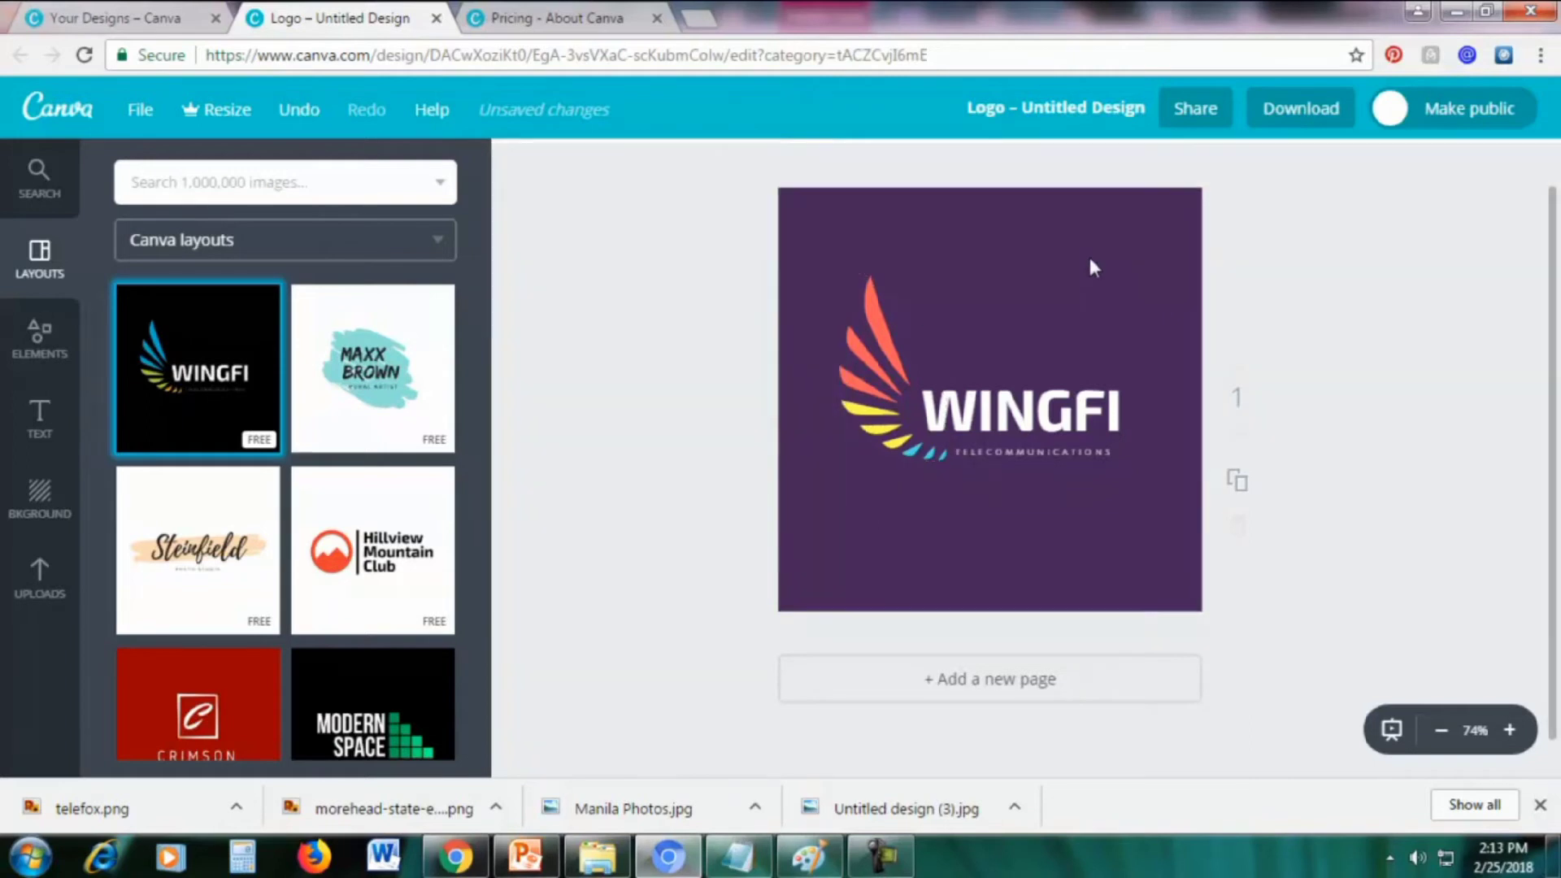
# Change the wordmark text from WINGFI to TELCO, then scroll down the Layouts panel
pyautogui.doubleClick(1087, 412)
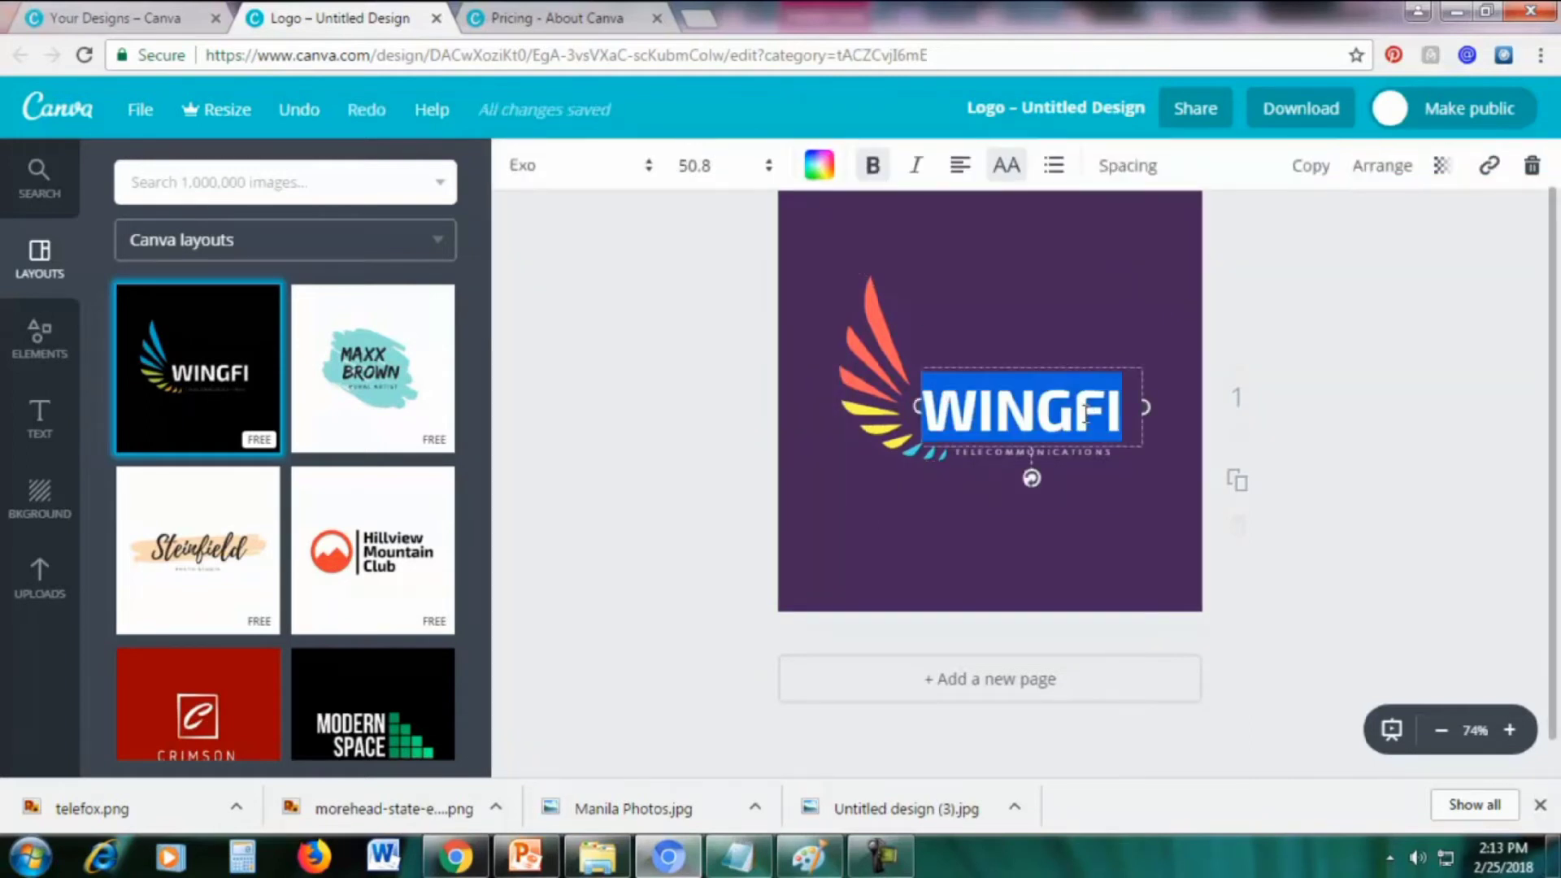
pyautogui.write('TELCO')
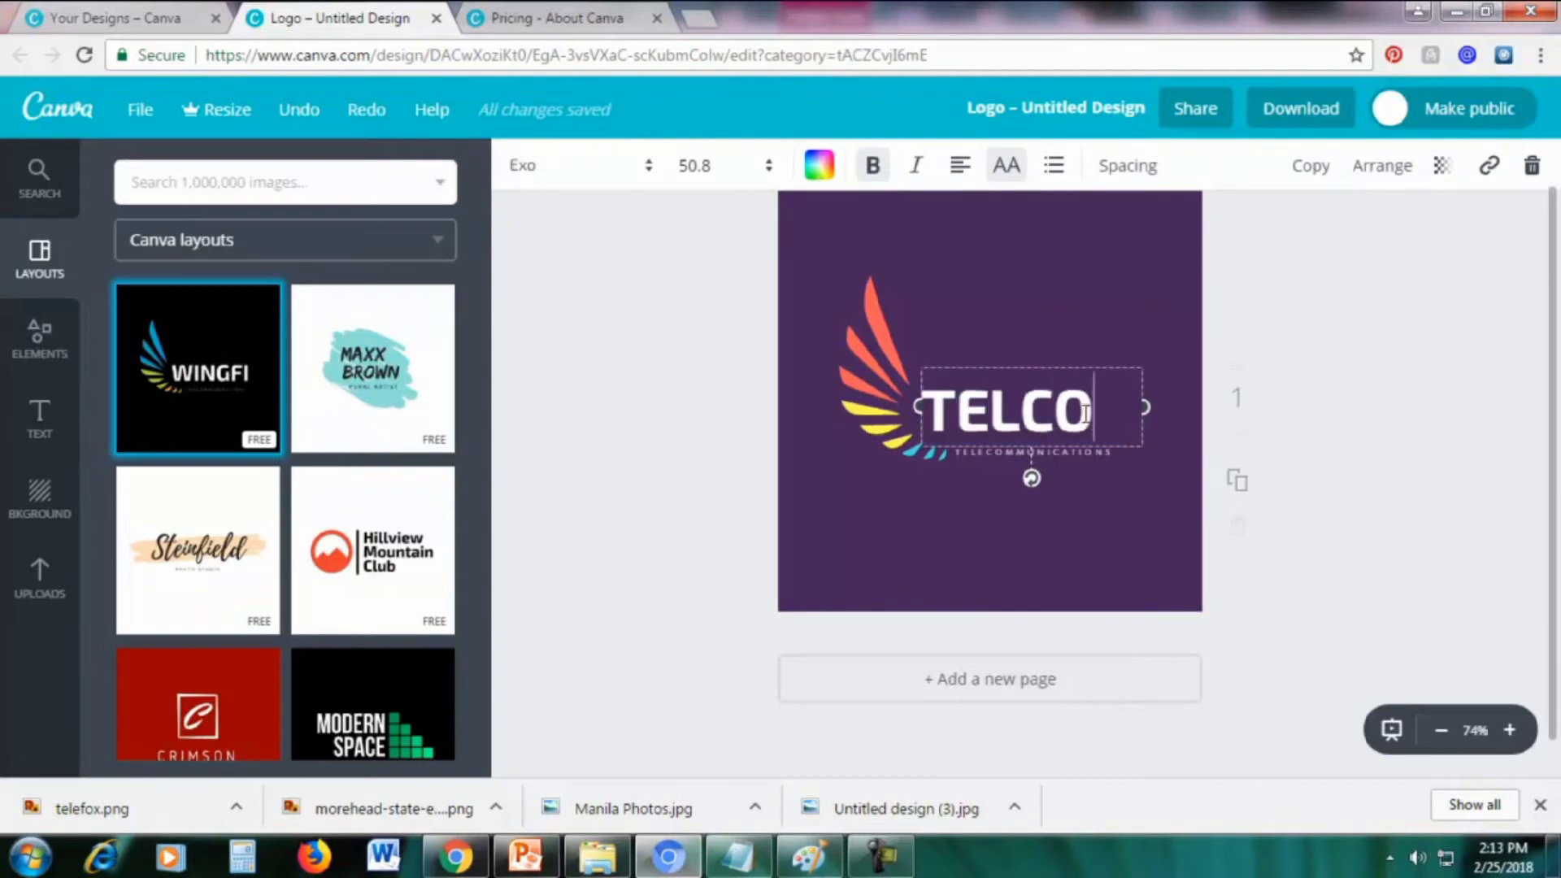
pyautogui.click(1065, 299)
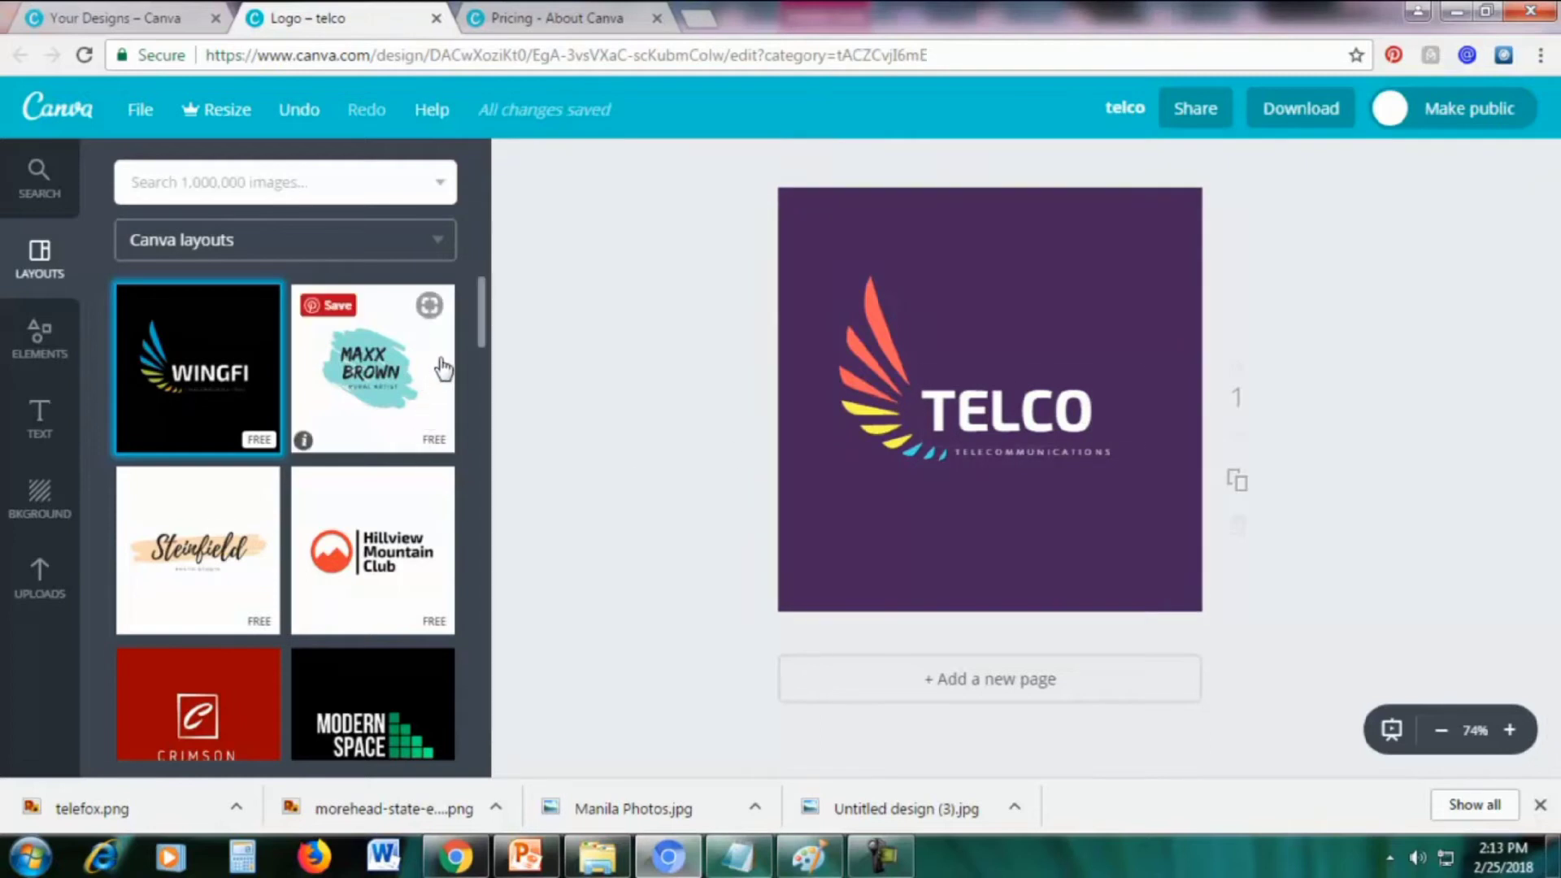
pyautogui.scroll(-15, 446, 421)
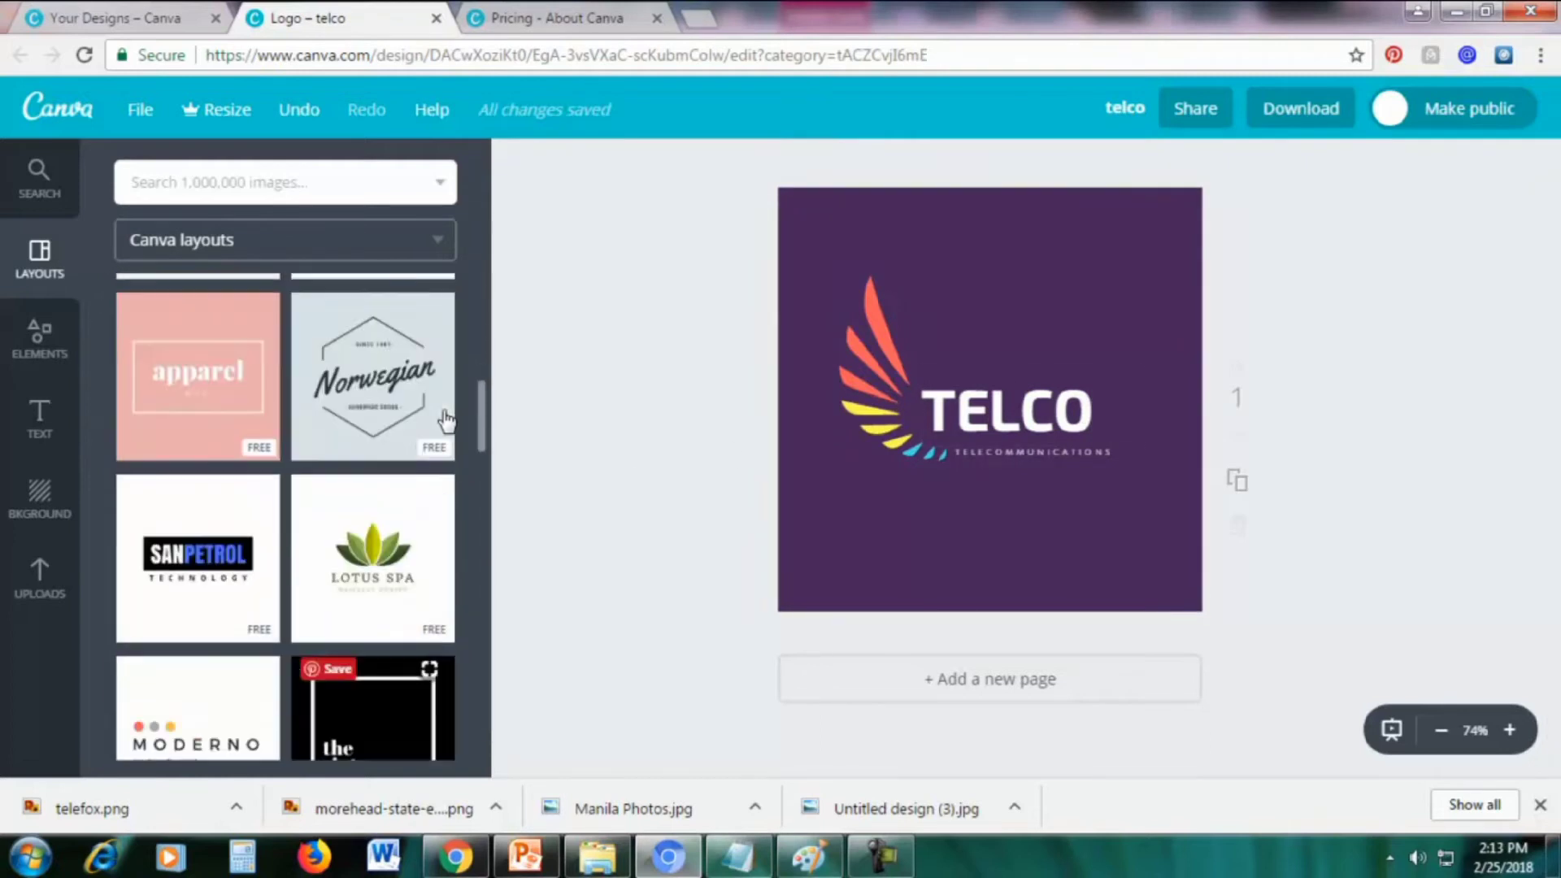
pyautogui.scroll(-10, 445, 420)
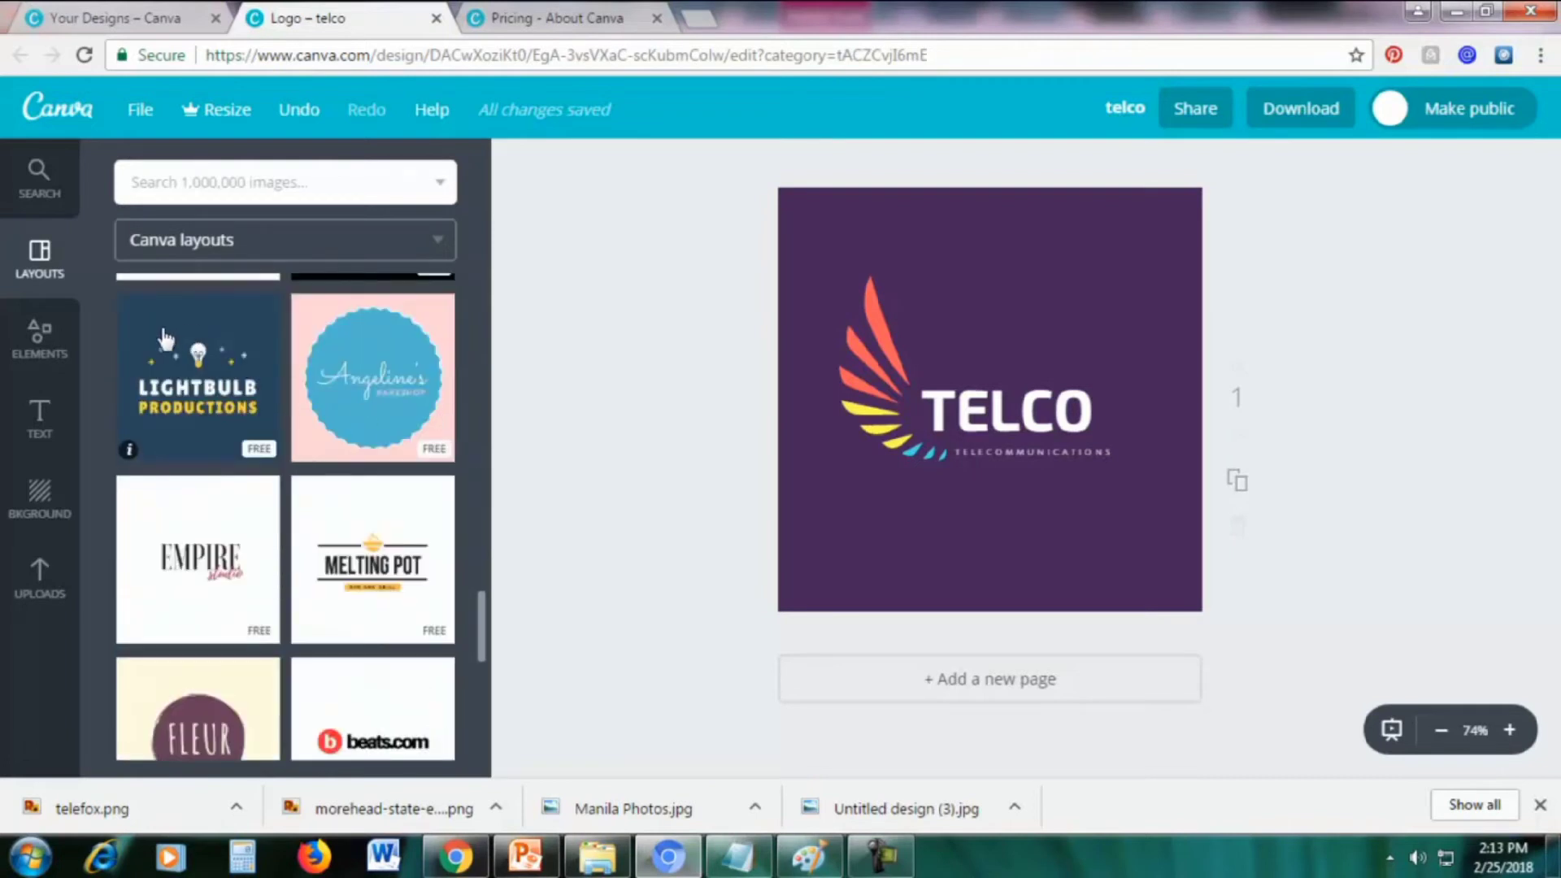
# Replace the TELCO page content with the LIGHTBULB PRODUCTIONS layout
pyautogui.click(211, 333)
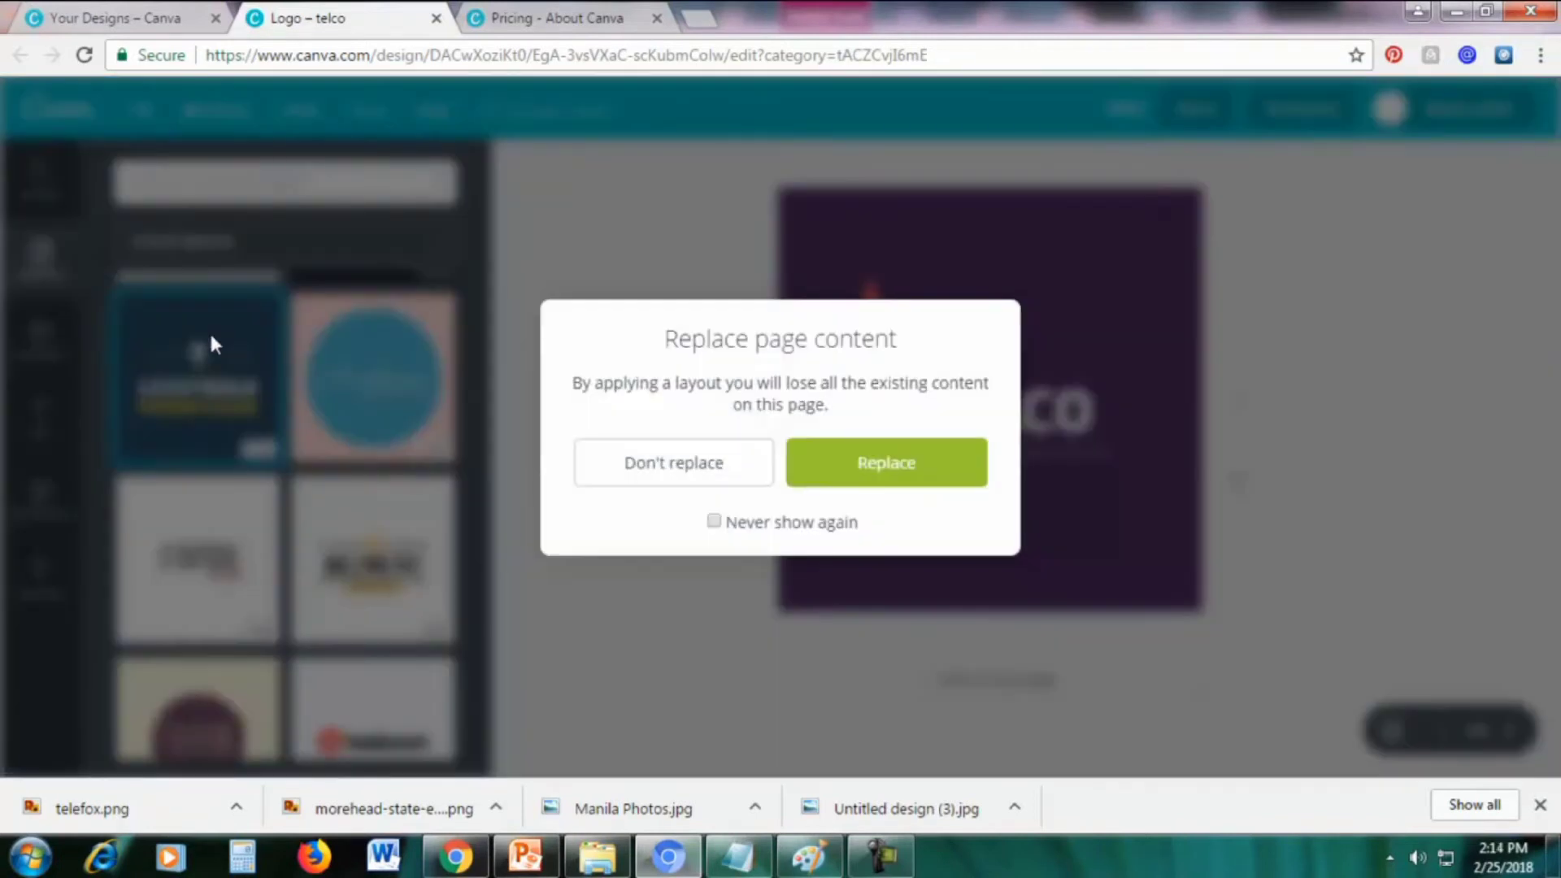
pyautogui.click(846, 461)
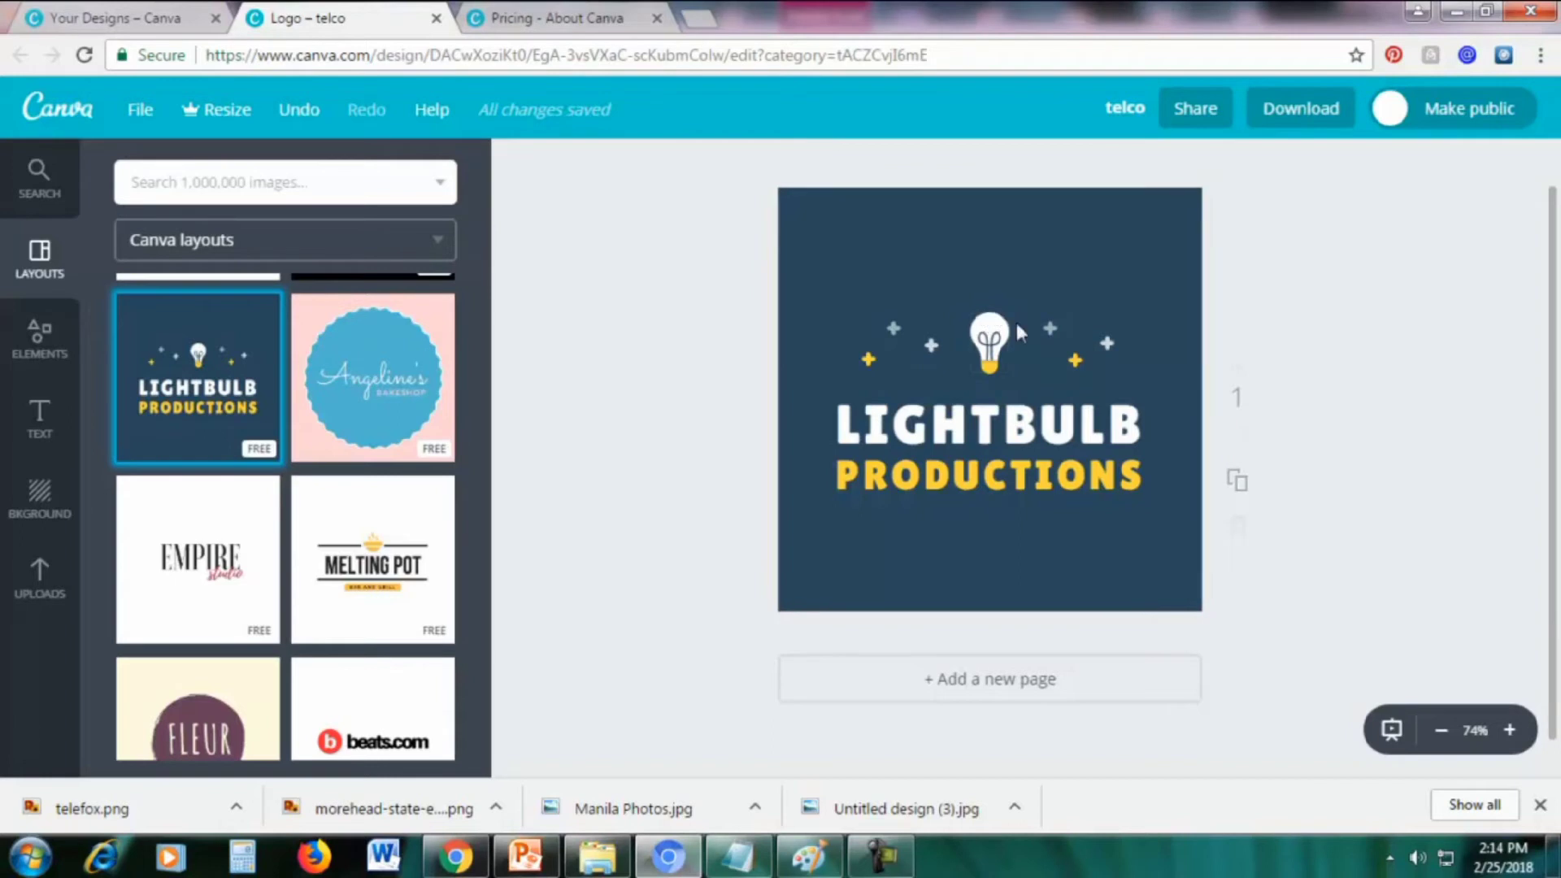
pyautogui.click(985, 323)
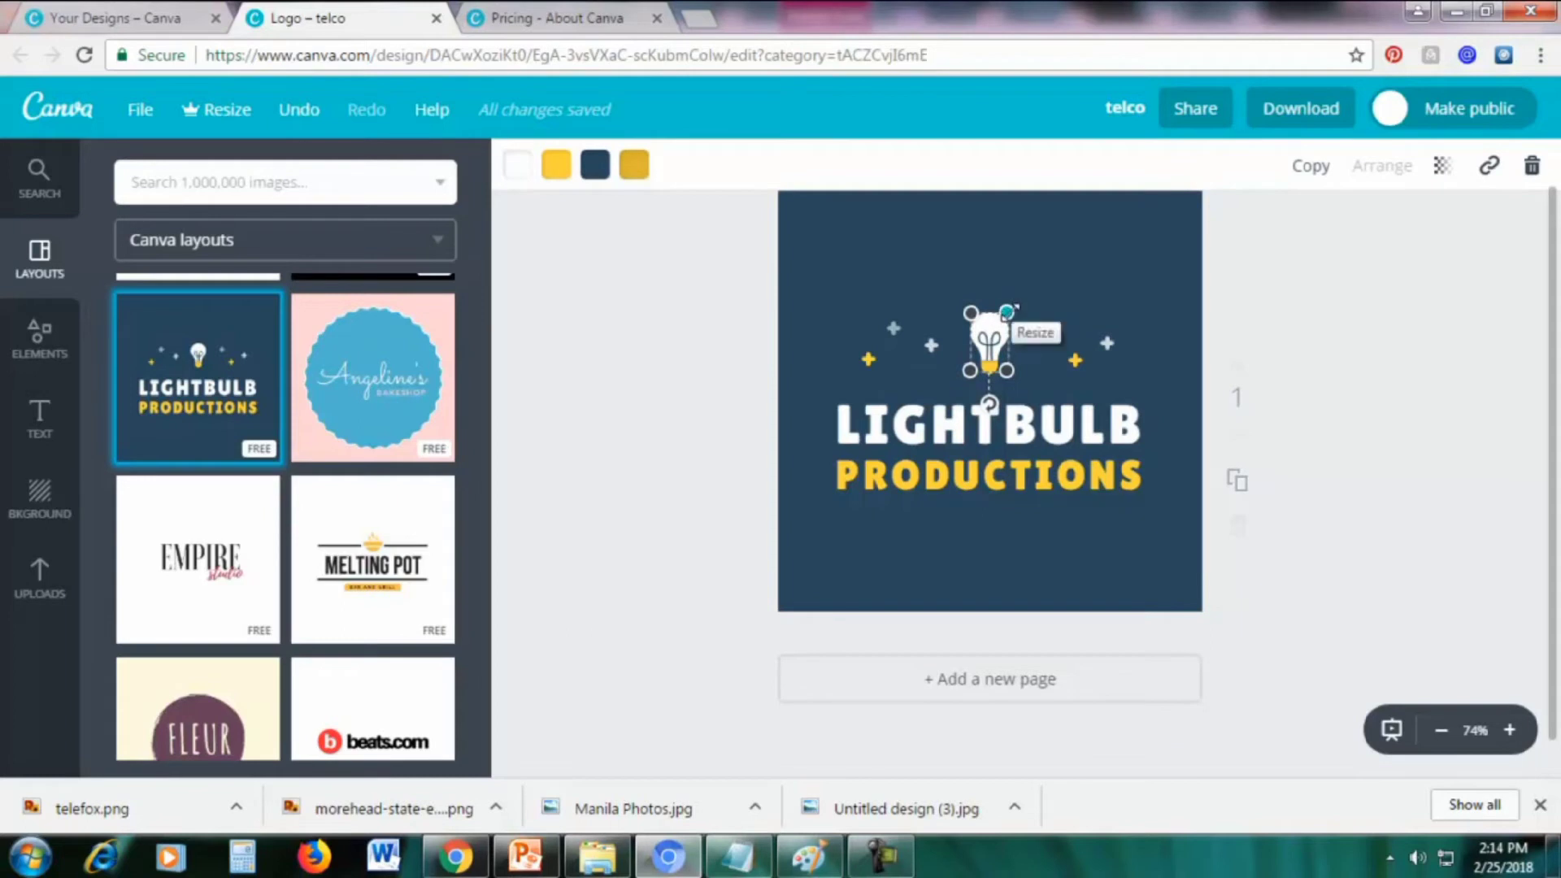
# Enlarge the lightbulb icon and the yellow plus to its left
pyautogui.moveTo(1008, 312); pyautogui.dragTo(1023, 270)
pyautogui.click(1114, 256)
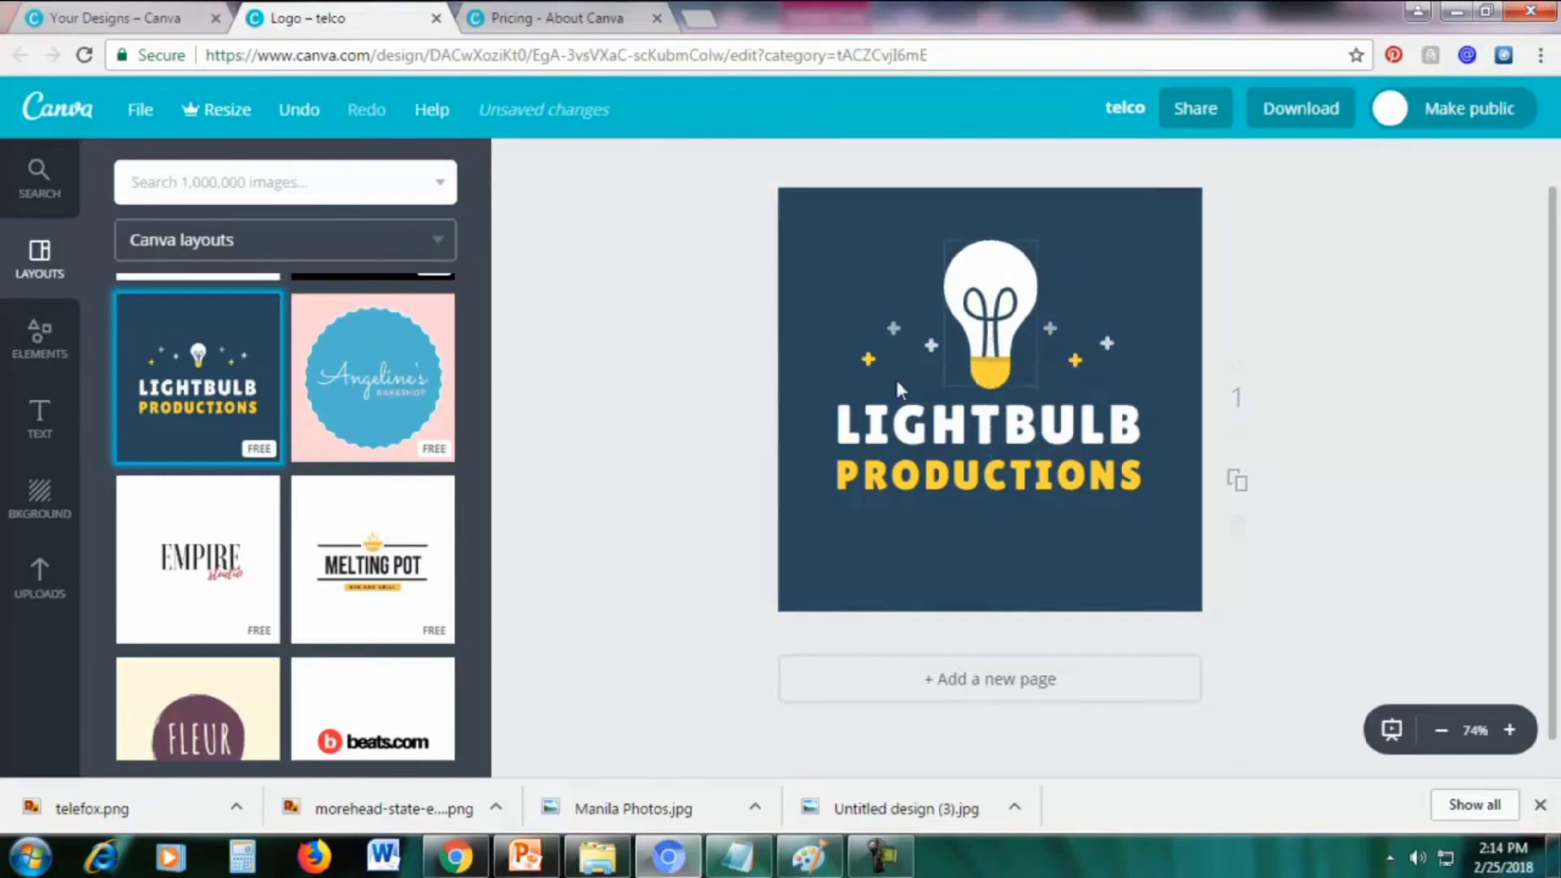
pyautogui.click(868, 358)
pyautogui.moveTo(865, 361); pyautogui.dragTo(842, 387)
pyautogui.click(887, 328)
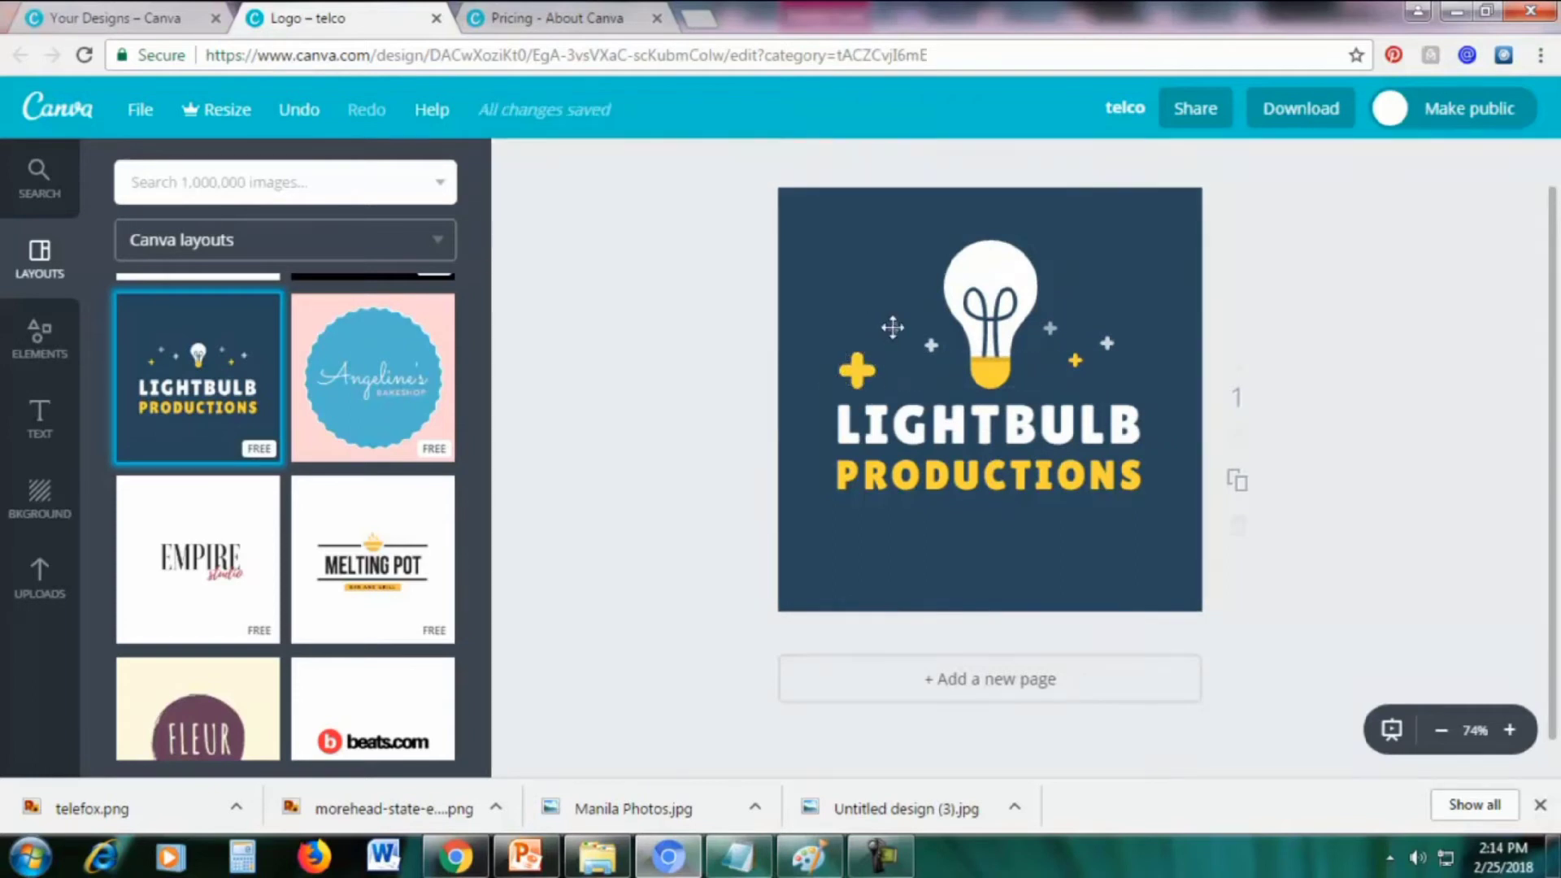
# Enlarge the pale plus signs on the left and right of the bulb
pyautogui.moveTo(901, 320); pyautogui.dragTo(917, 304)
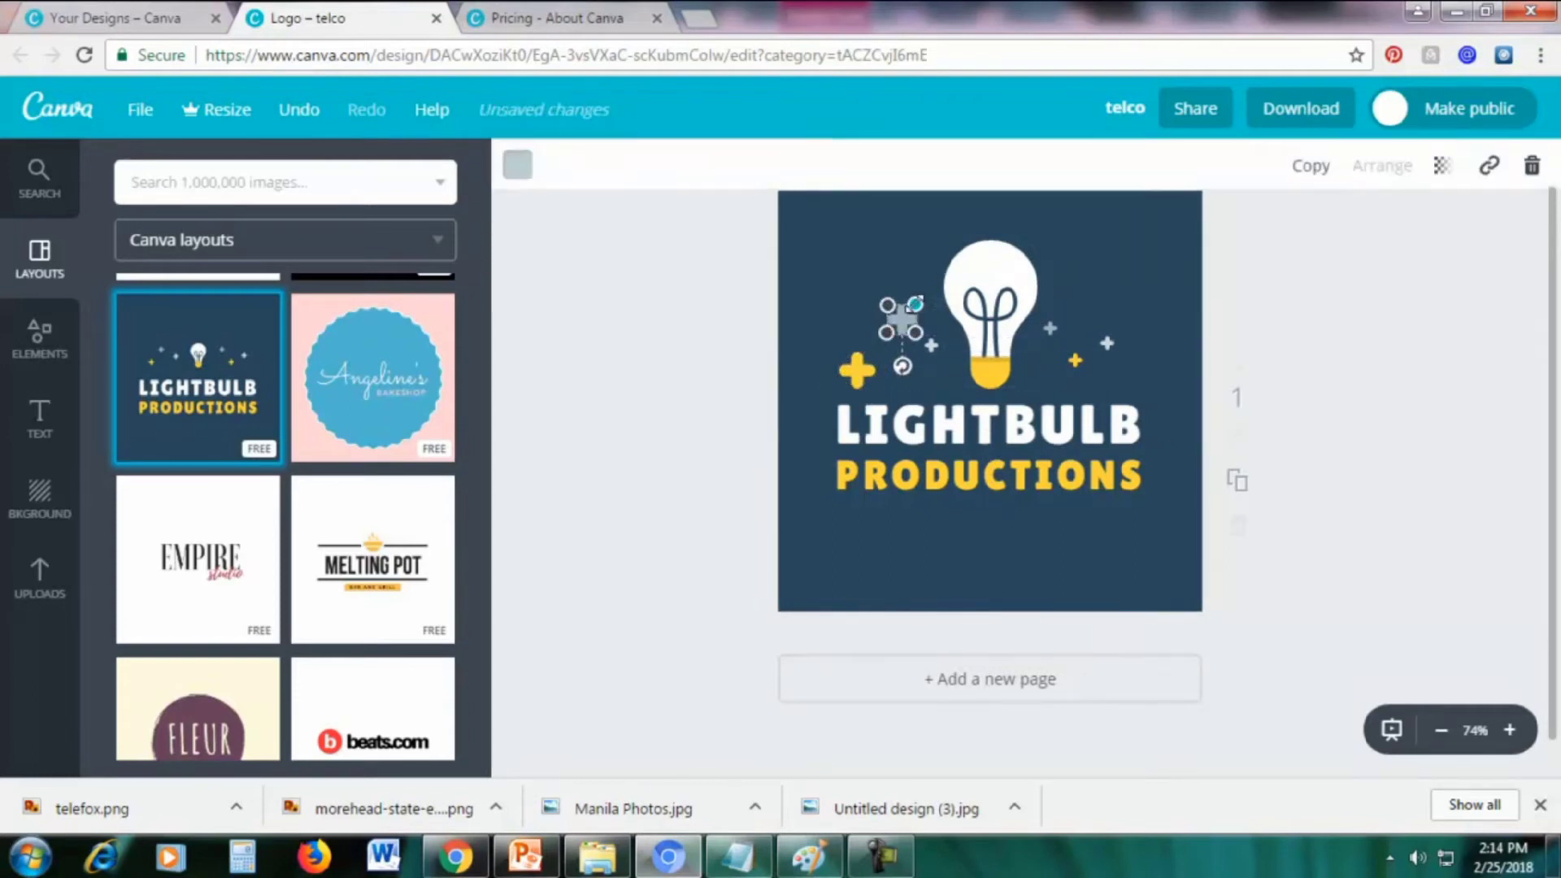
pyautogui.click(1182, 331)
pyautogui.click(1109, 343)
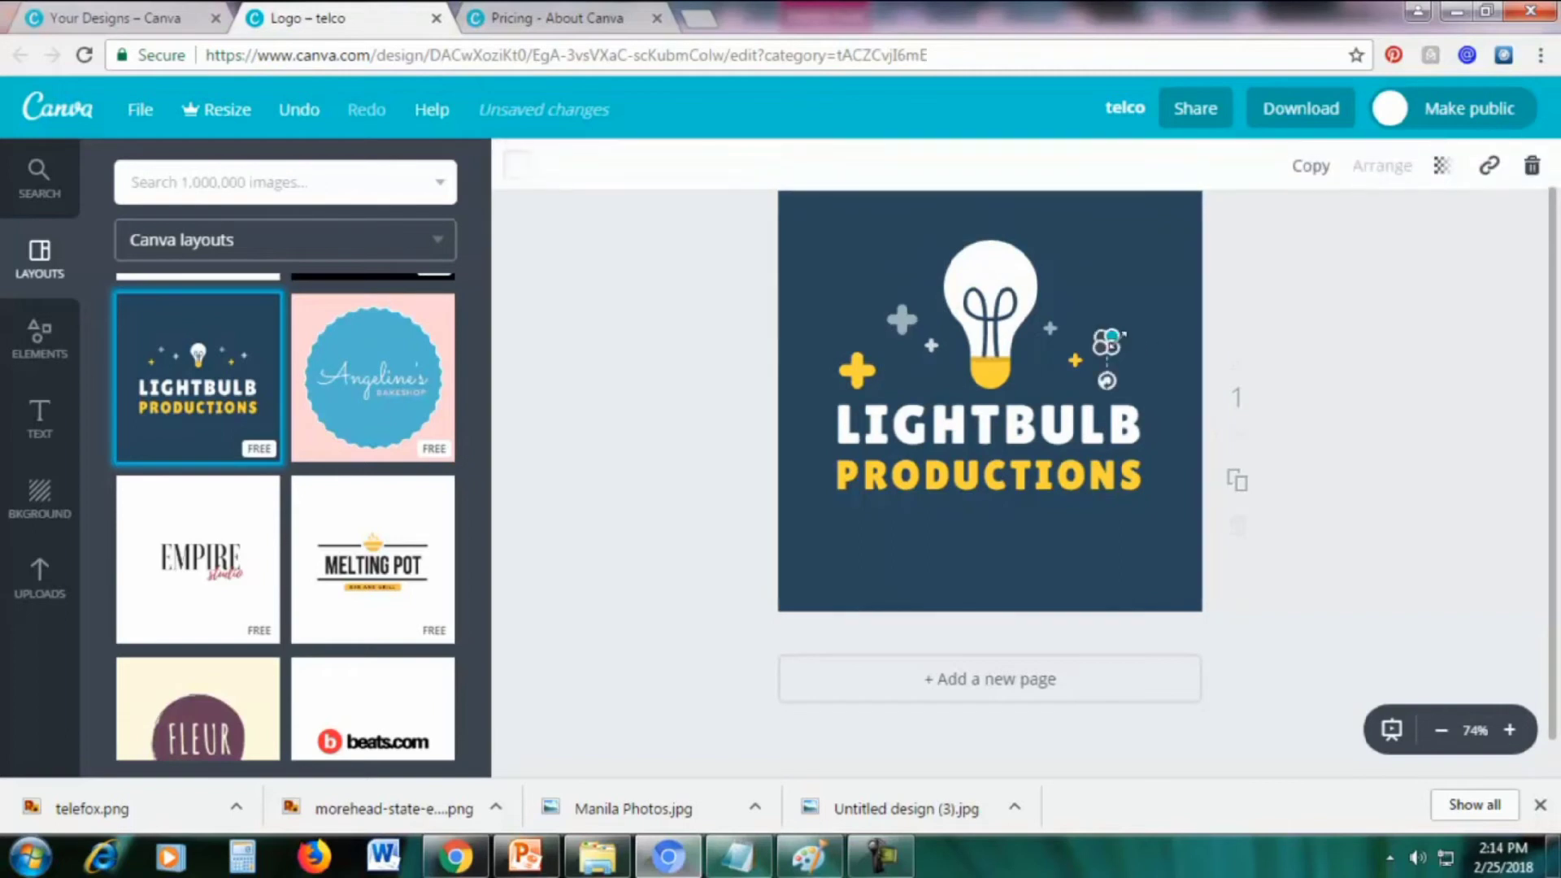
pyautogui.click(1153, 359)
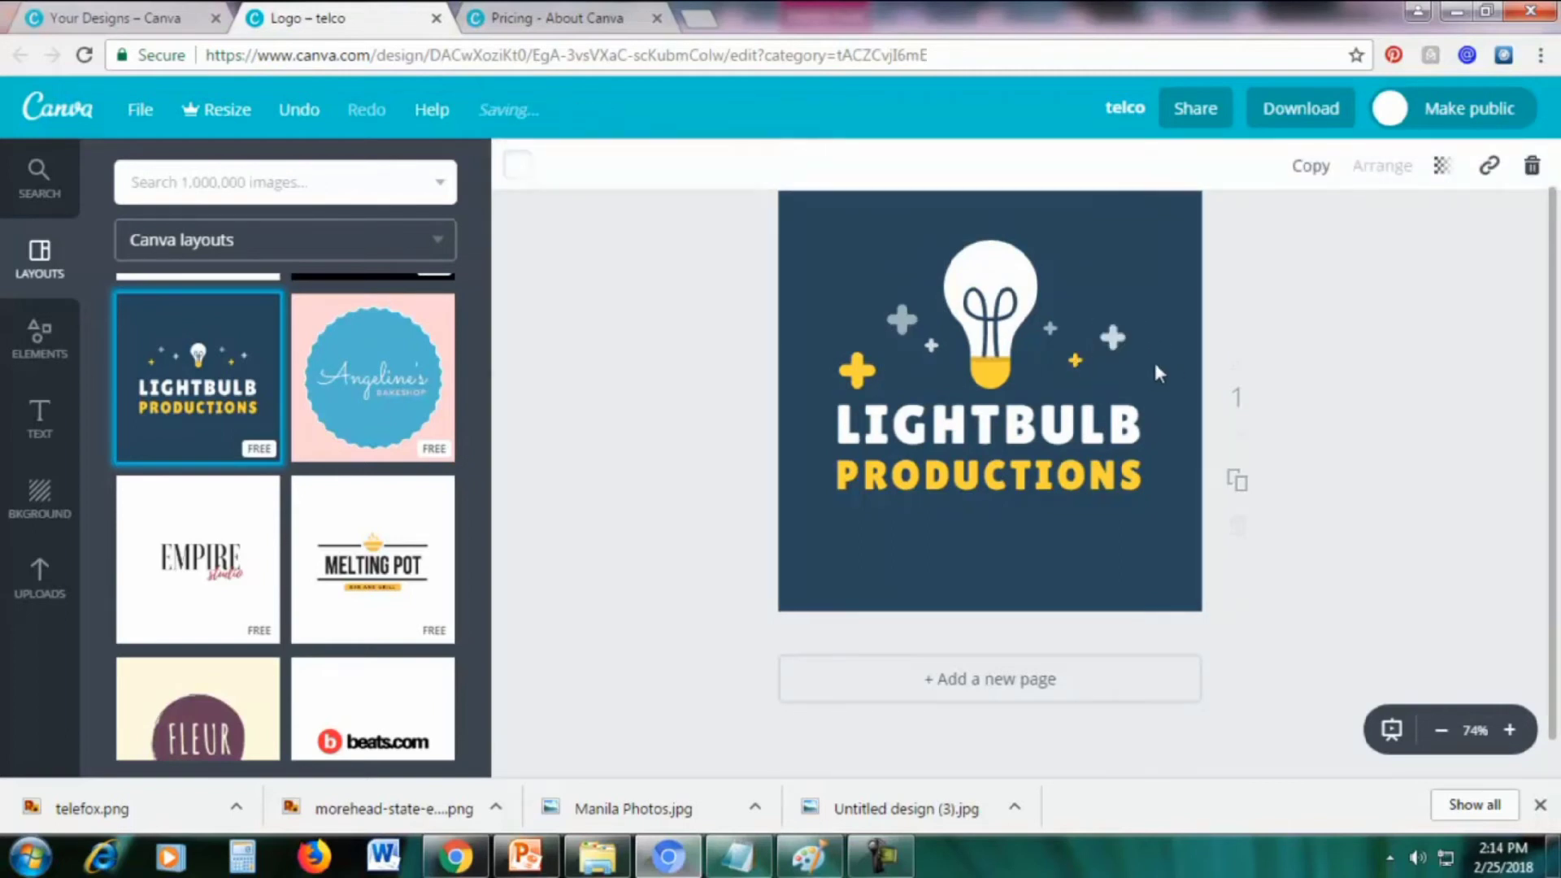
pyautogui.click(1073, 361)
pyautogui.click(1051, 327)
pyautogui.moveTo(1056, 322); pyautogui.dragTo(1070, 309)
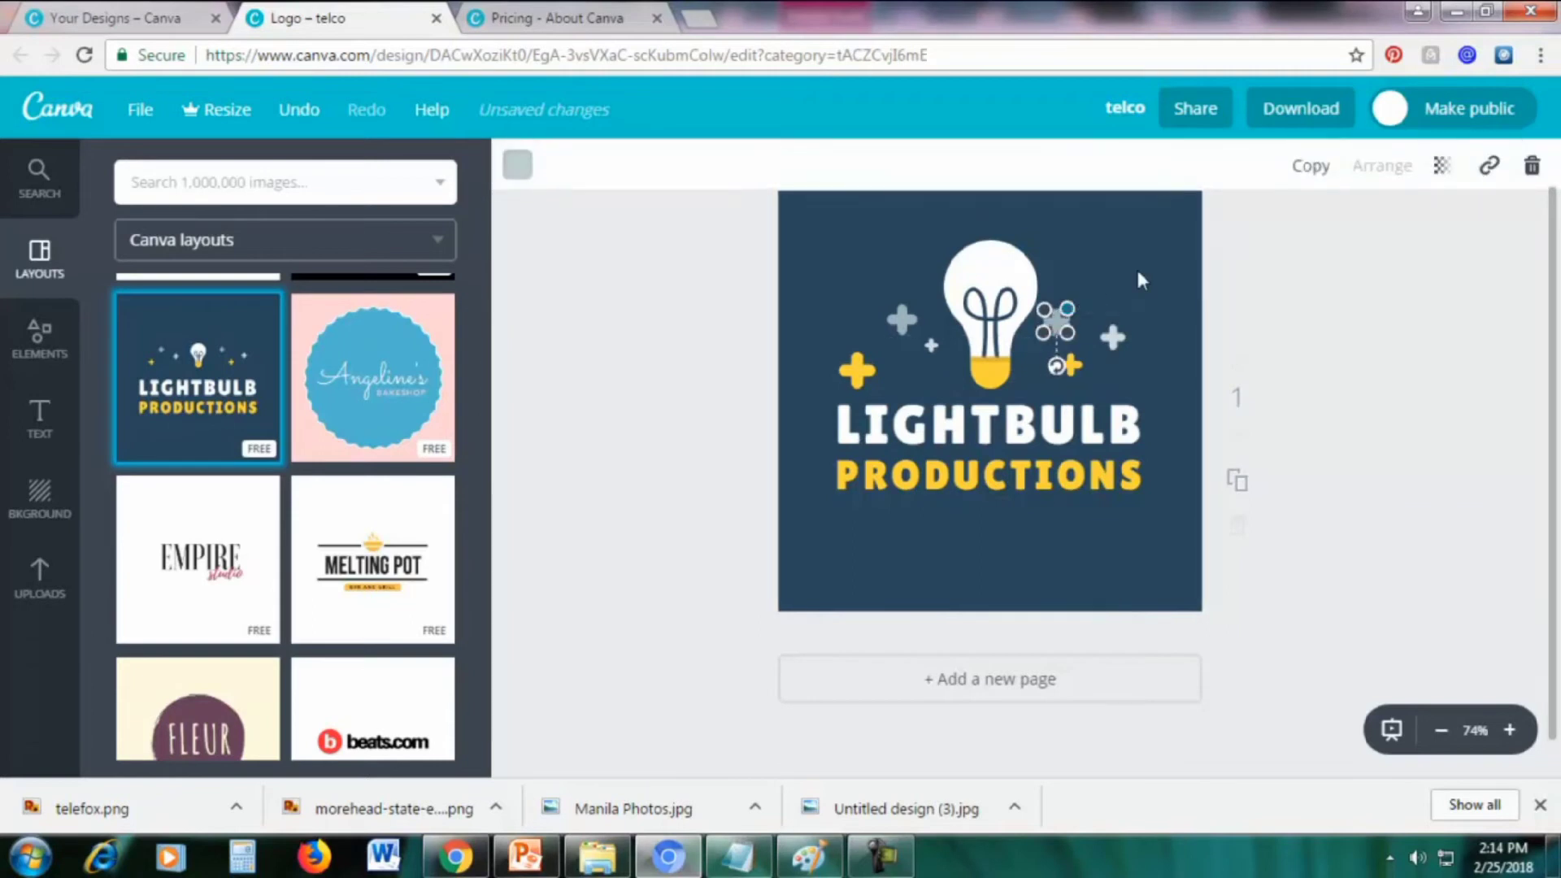
pyautogui.click(1139, 268)
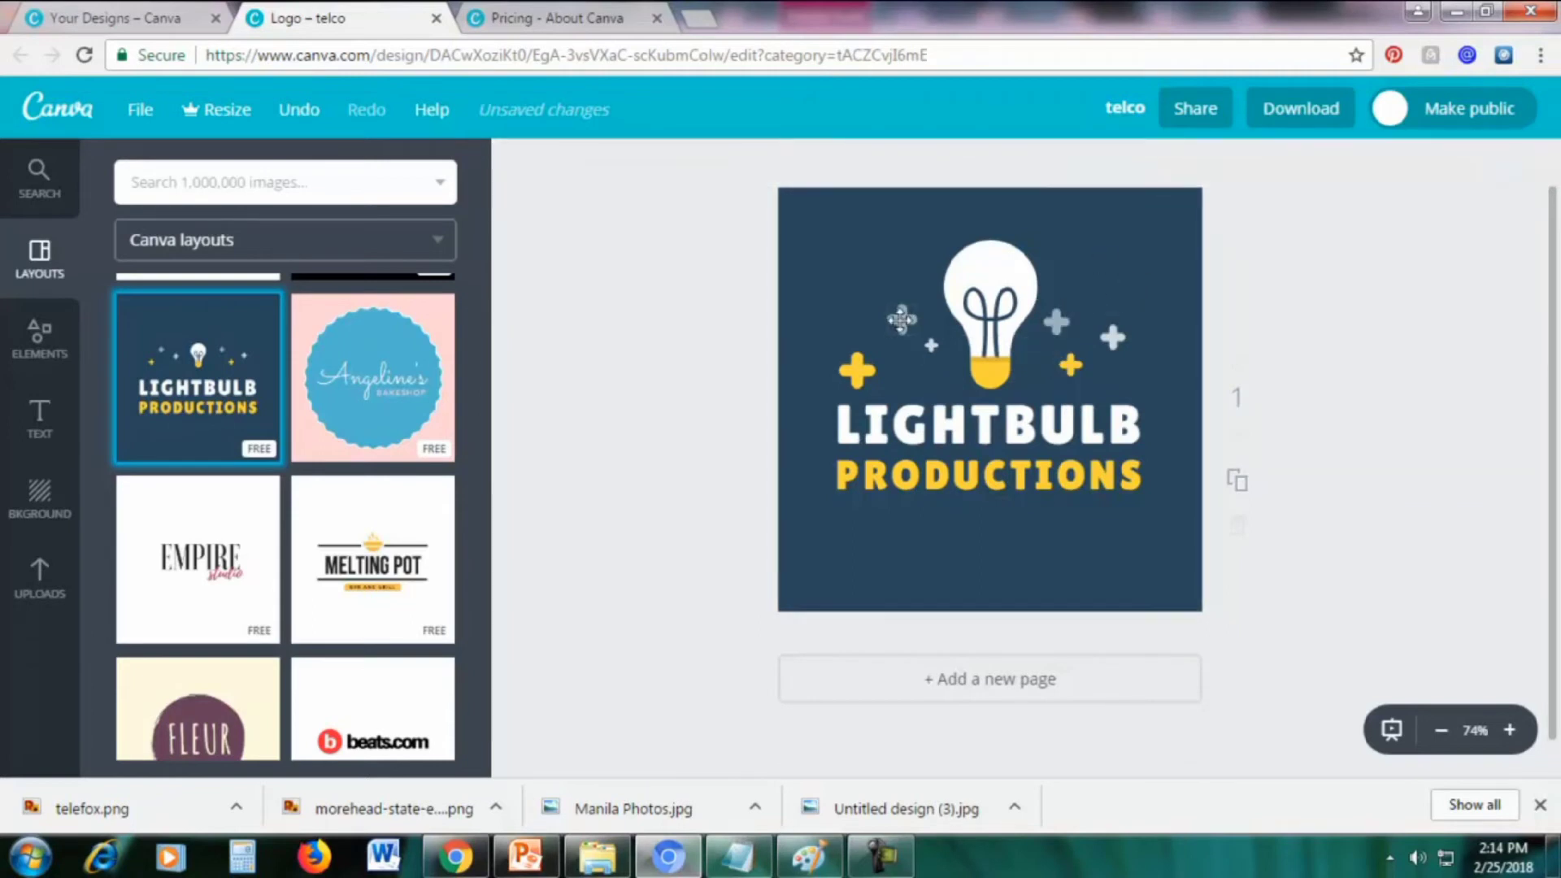
pyautogui.click(901, 319)
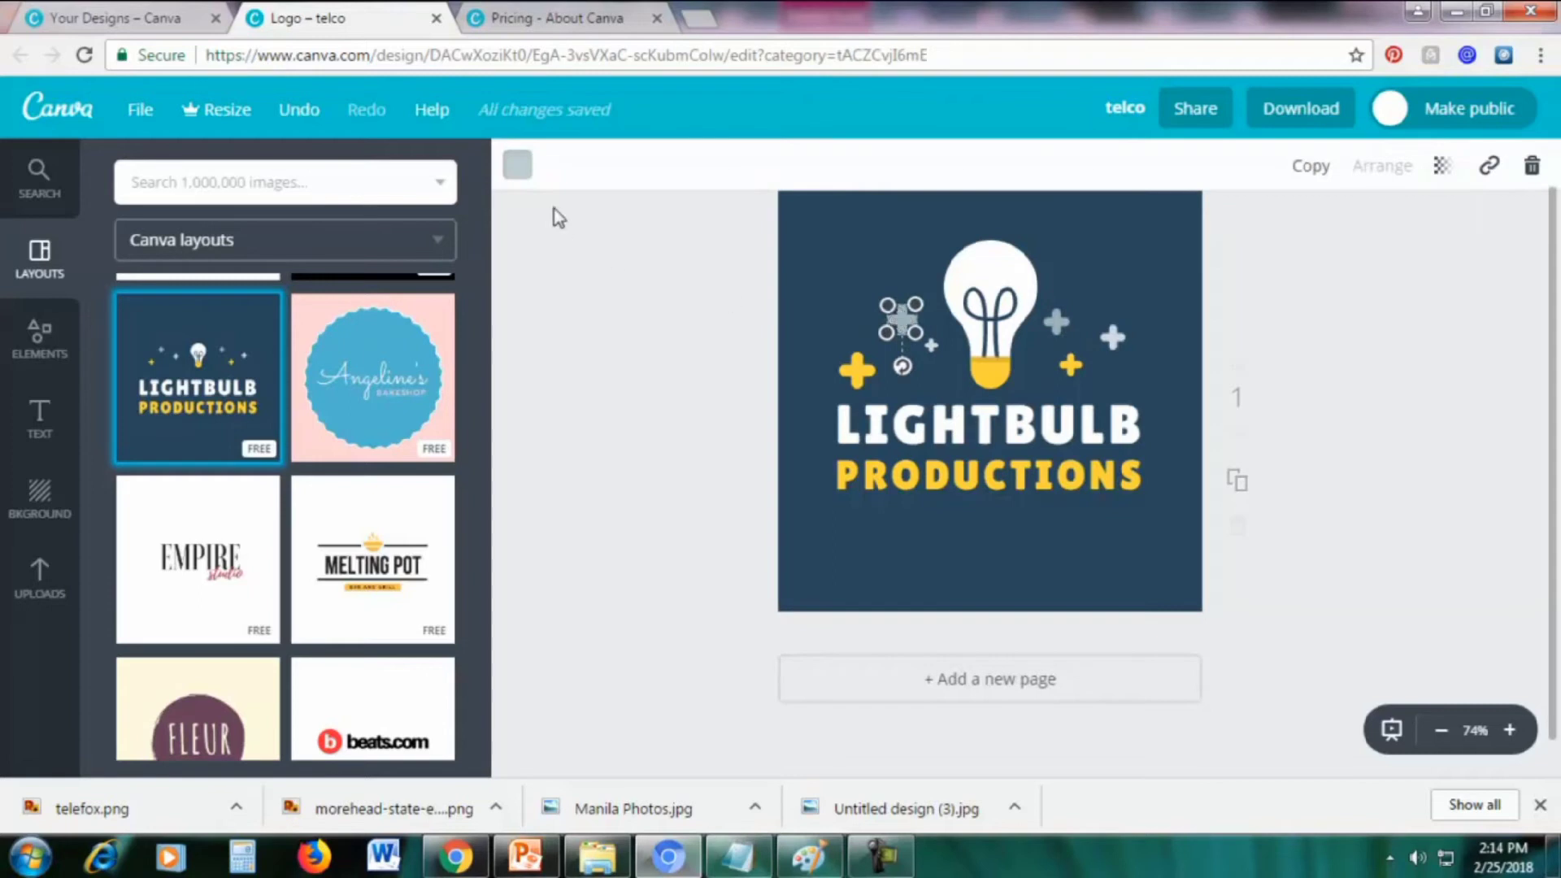
# Recolour the left plus pink and the grey plus right of the bulb light green
pyautogui.click(518, 167)
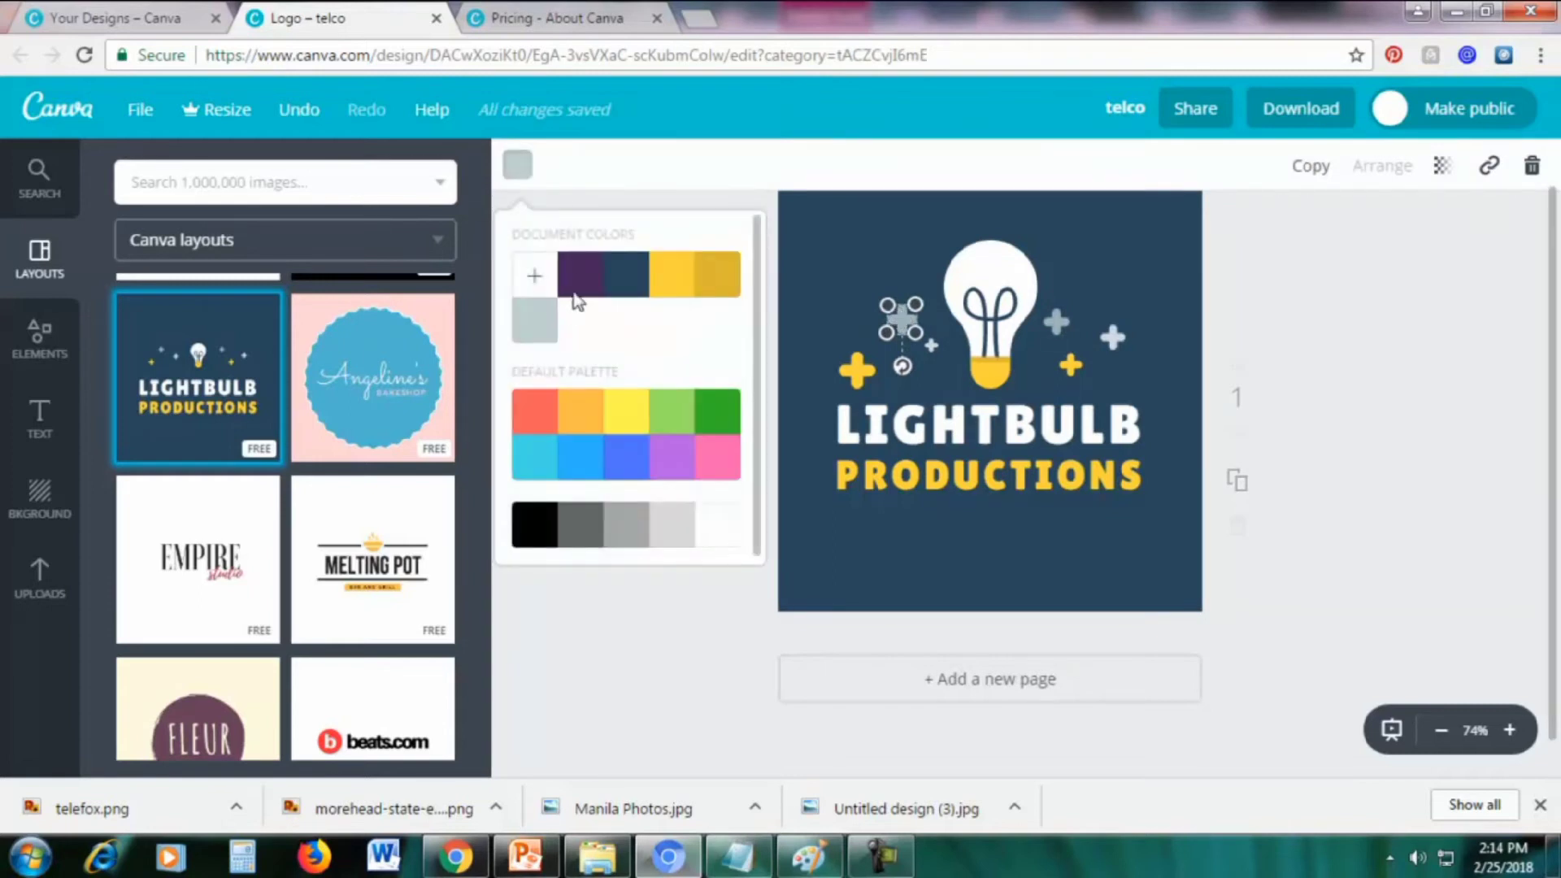
pyautogui.click(728, 457)
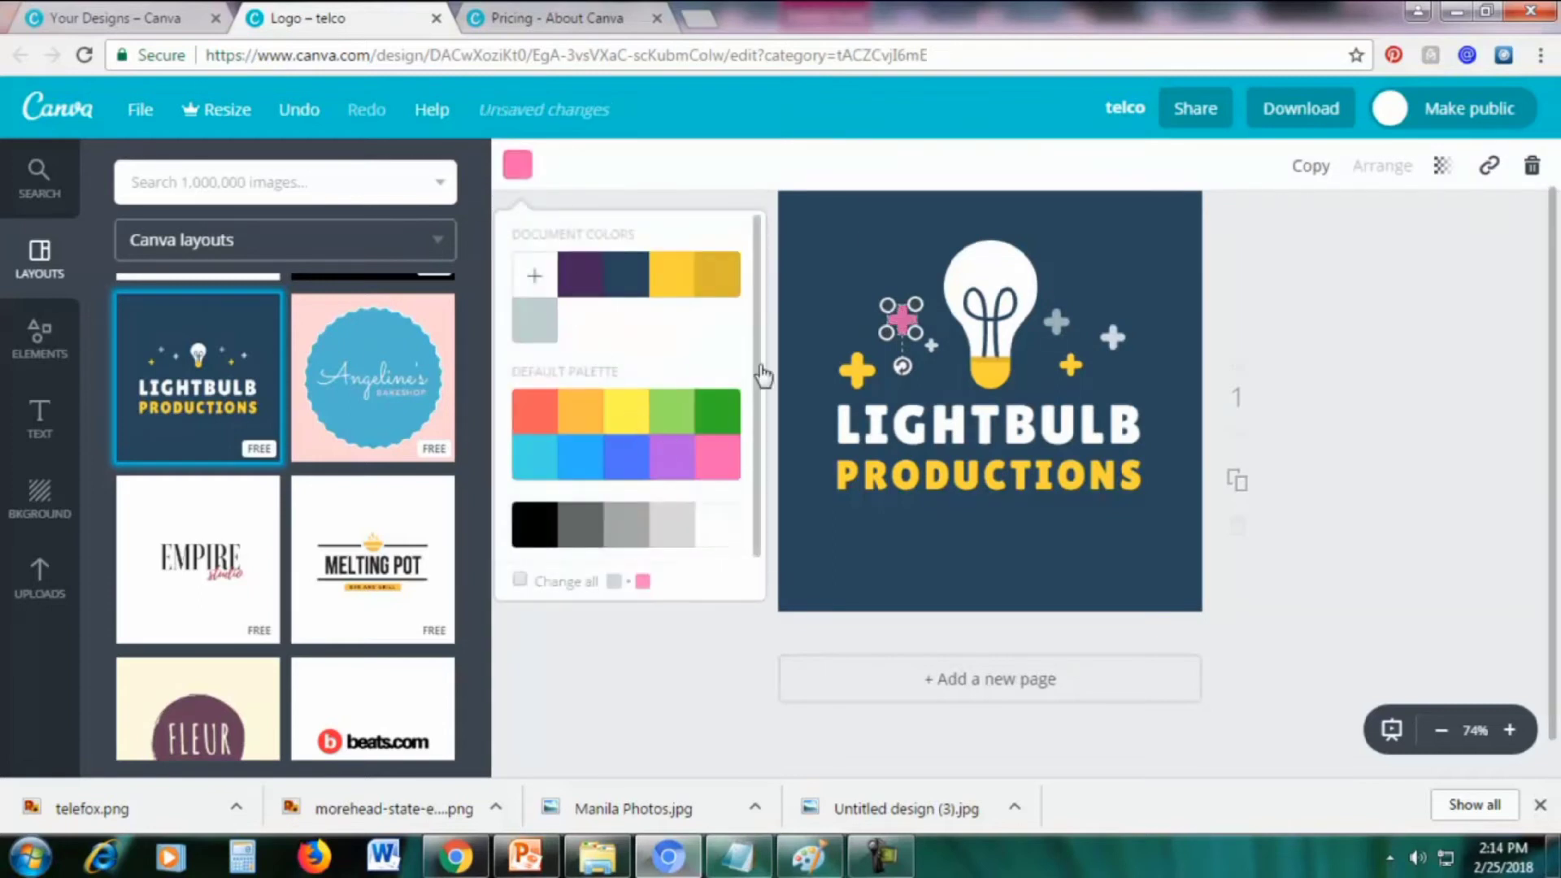
pyautogui.click(863, 248)
pyautogui.click(1055, 322)
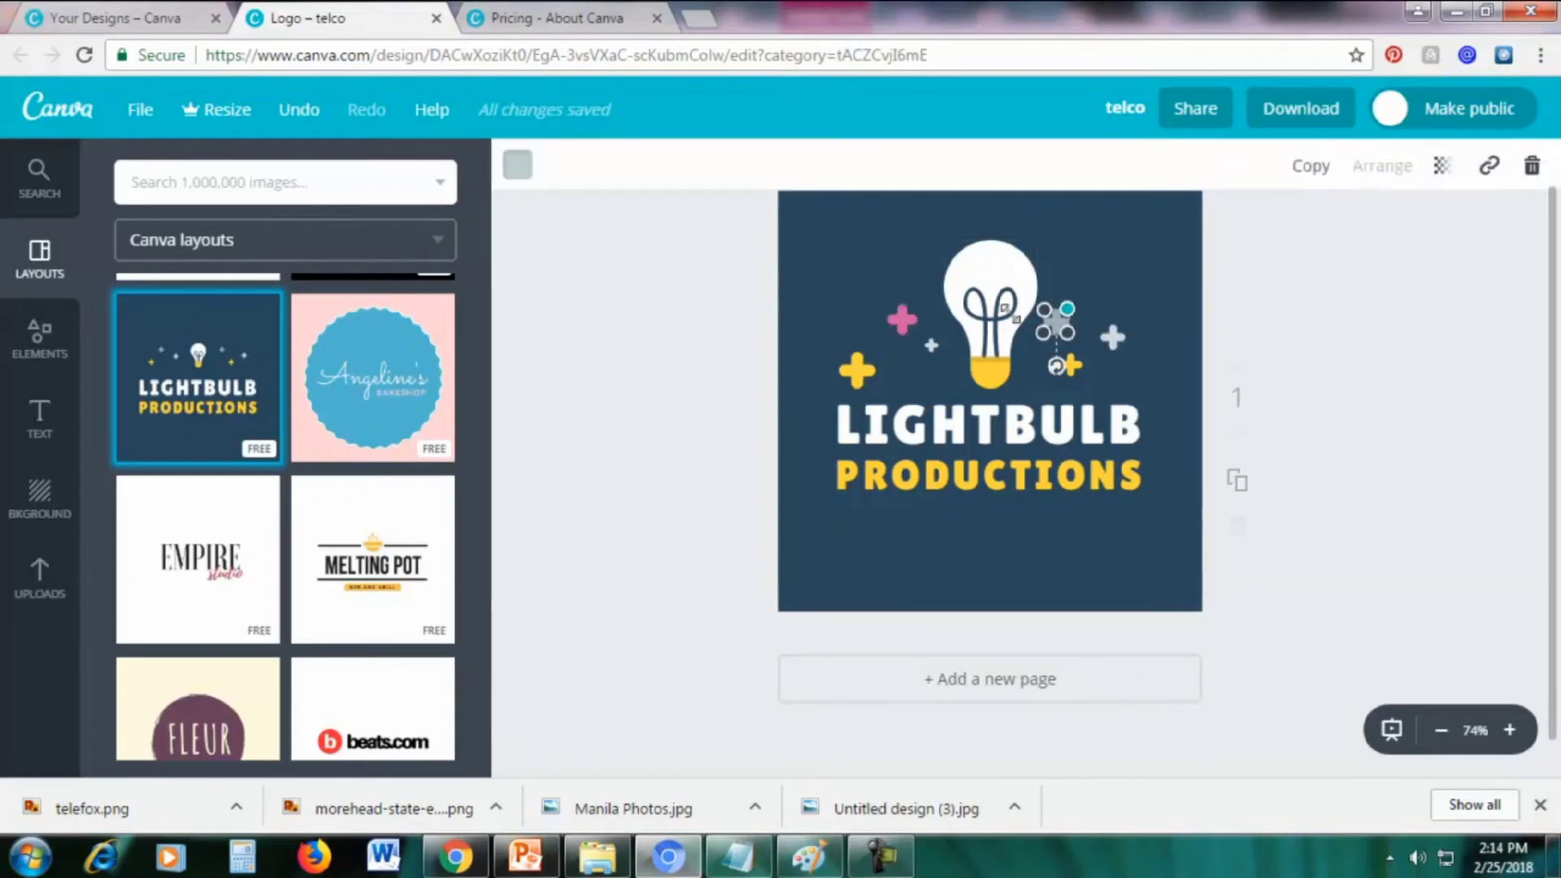
pyautogui.click(517, 166)
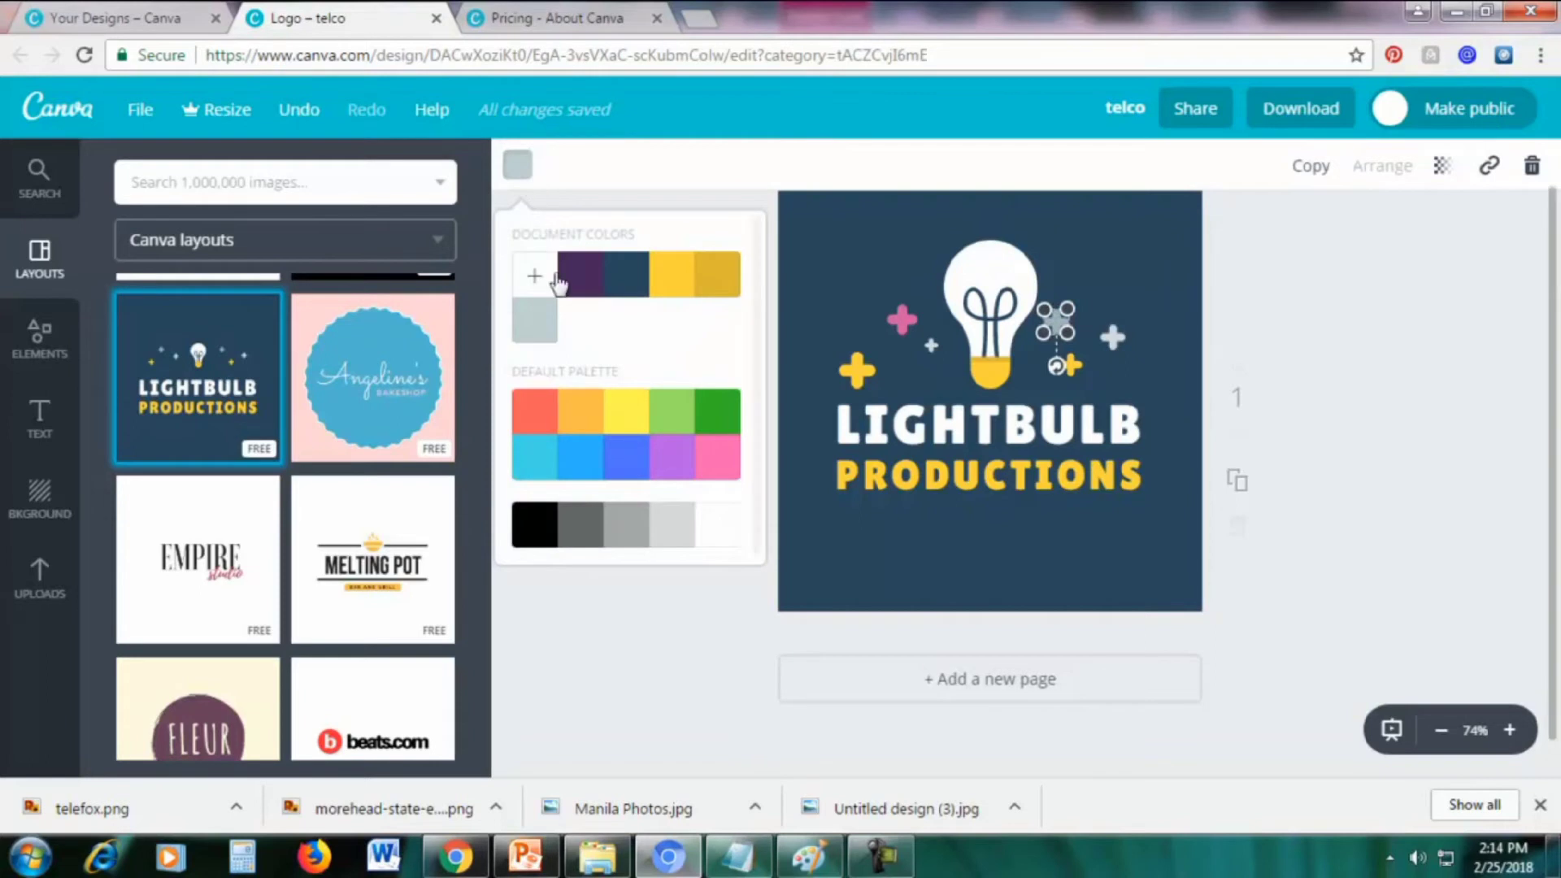
pyautogui.click(680, 414)
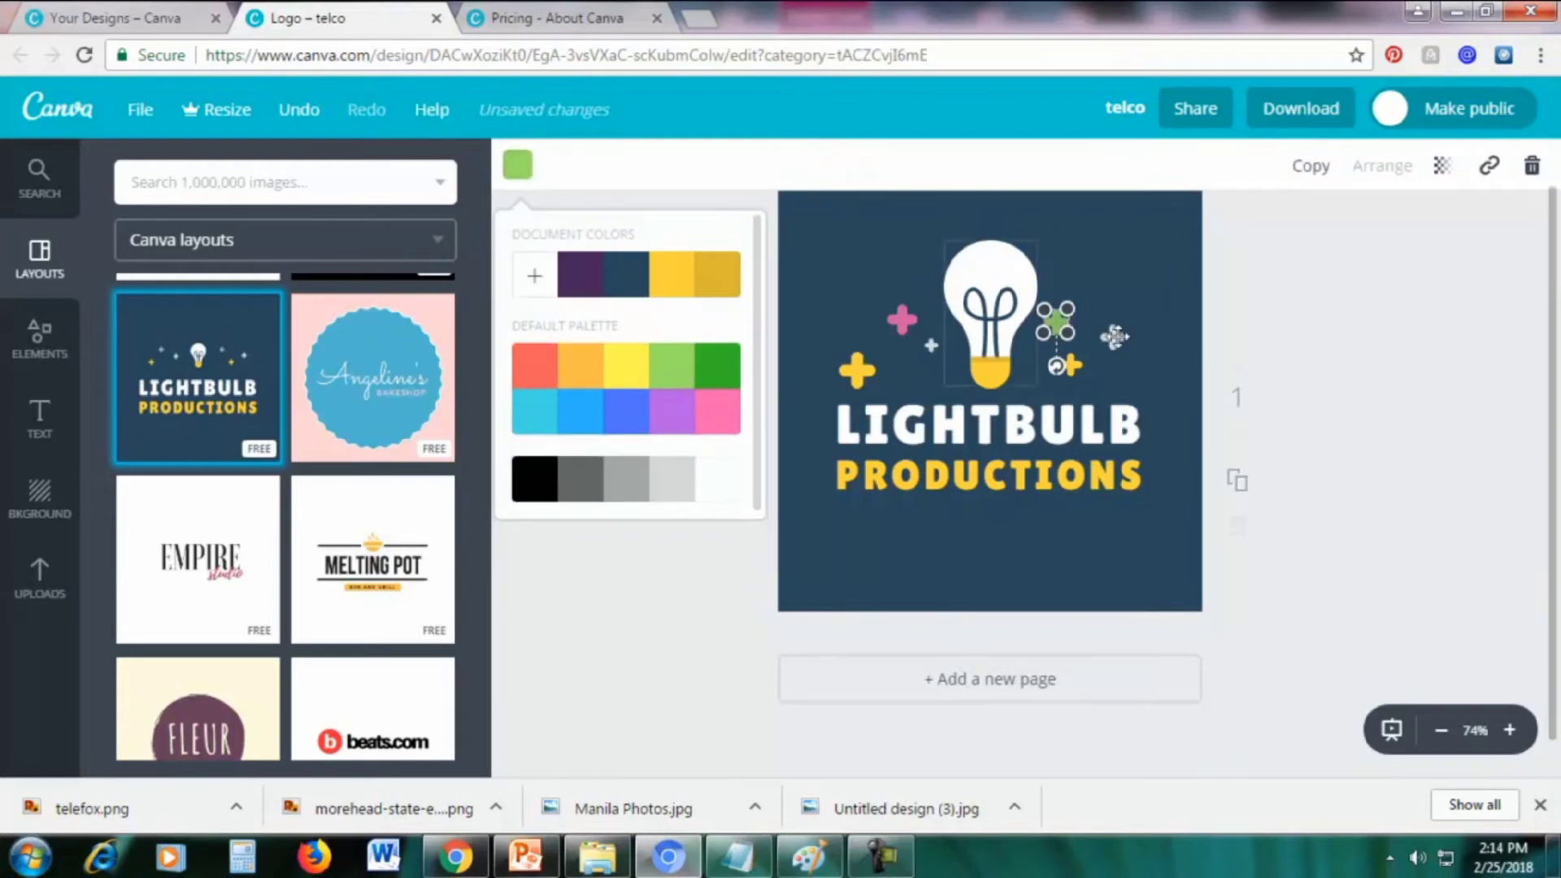
pyautogui.click(1310, 304)
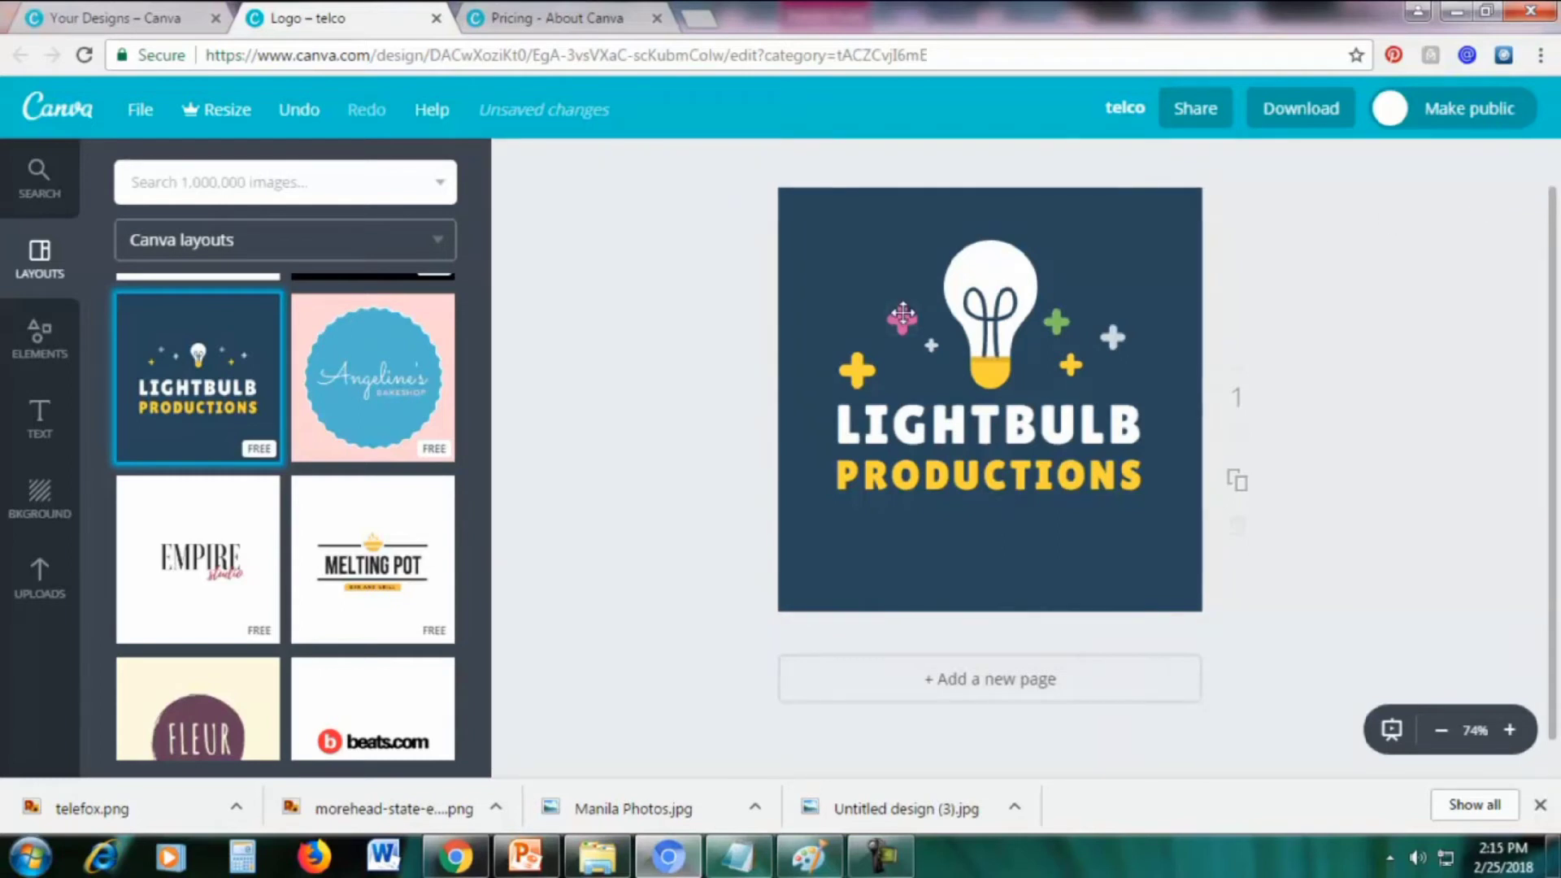
# Move the pink plus top-left, the yellow plus top-right, and the green plus left of the bulb
pyautogui.click(903, 317)
pyautogui.moveTo(902, 317); pyautogui.dragTo(841, 236)
pyautogui.click(878, 309)
pyautogui.moveTo(857, 370); pyautogui.dragTo(1135, 259)
pyautogui.click(1356, 352)
pyautogui.click(1056, 322)
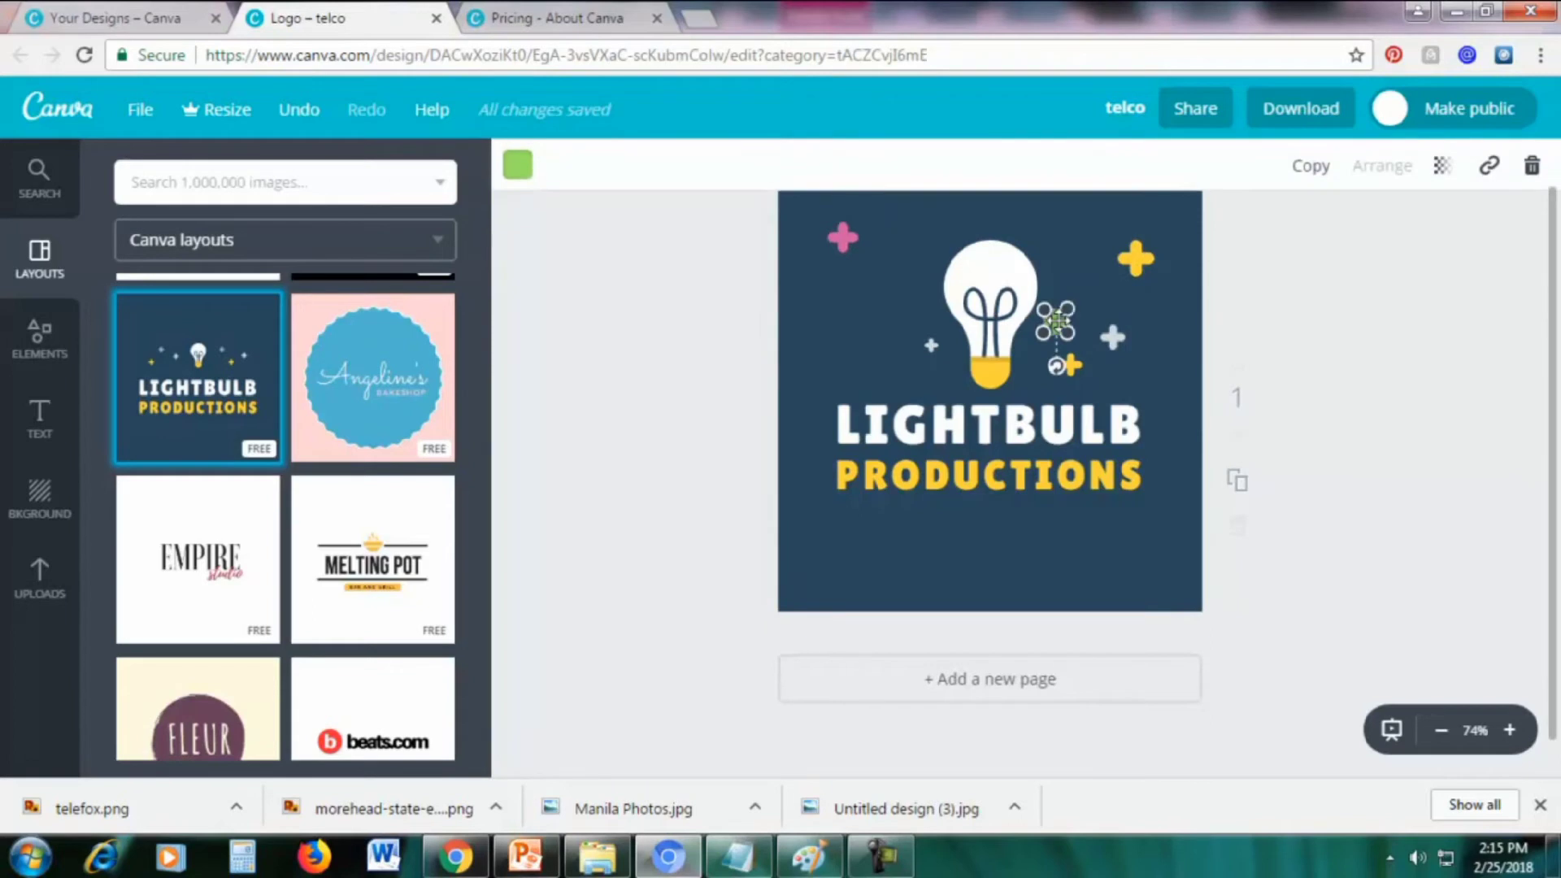
pyautogui.moveTo(1055, 322); pyautogui.dragTo(838, 304)
pyautogui.click(1350, 301)
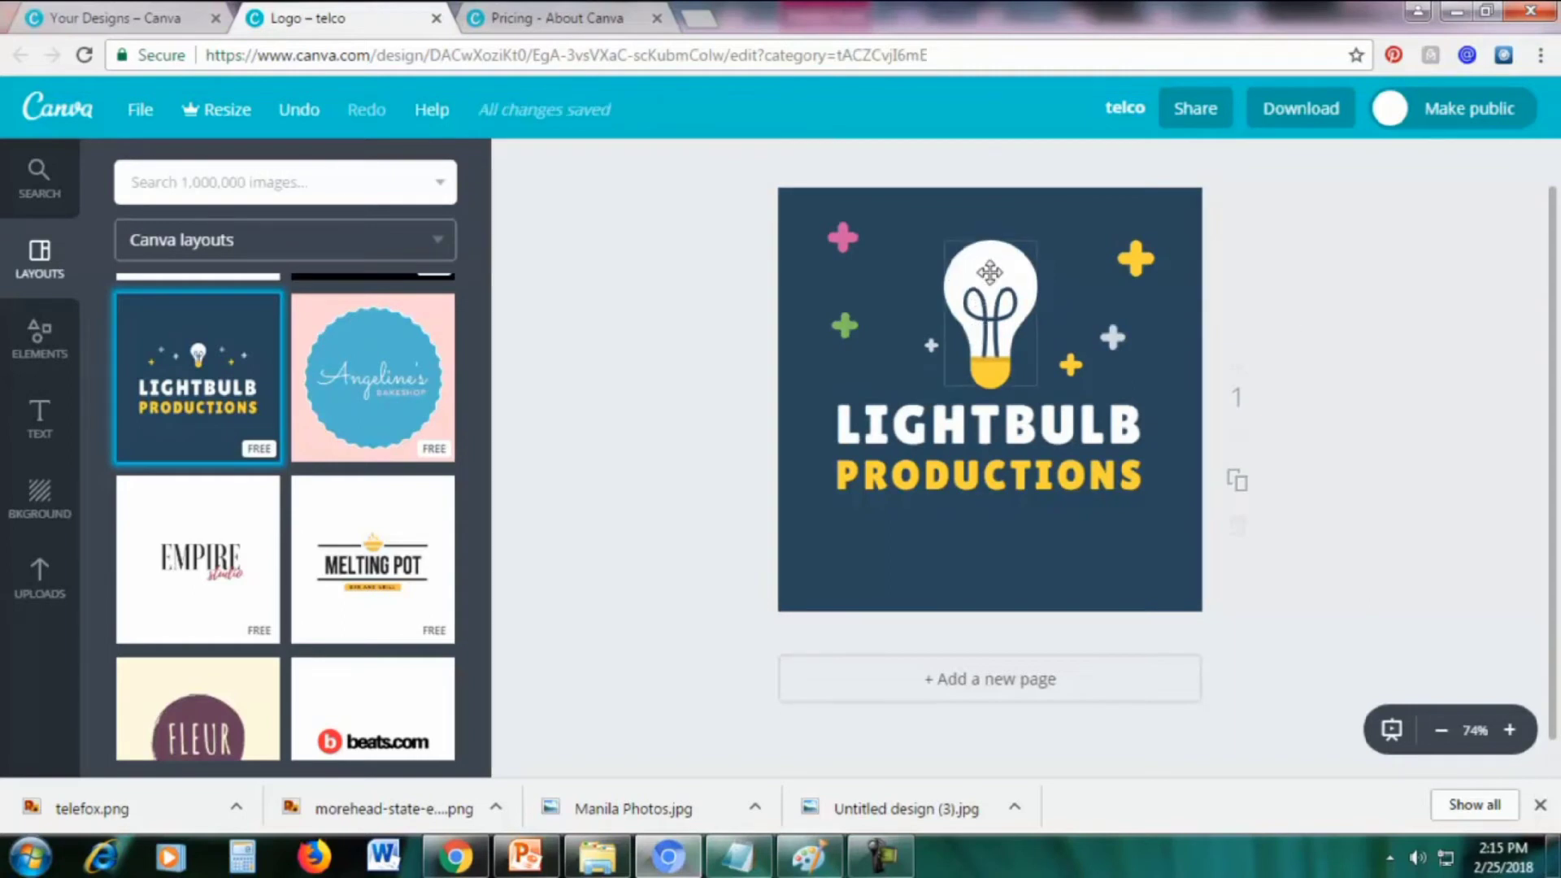
# Turn the lightbulb's yellow base pink, then scroll the Layouts panel back to the top
pyautogui.click(989, 273)
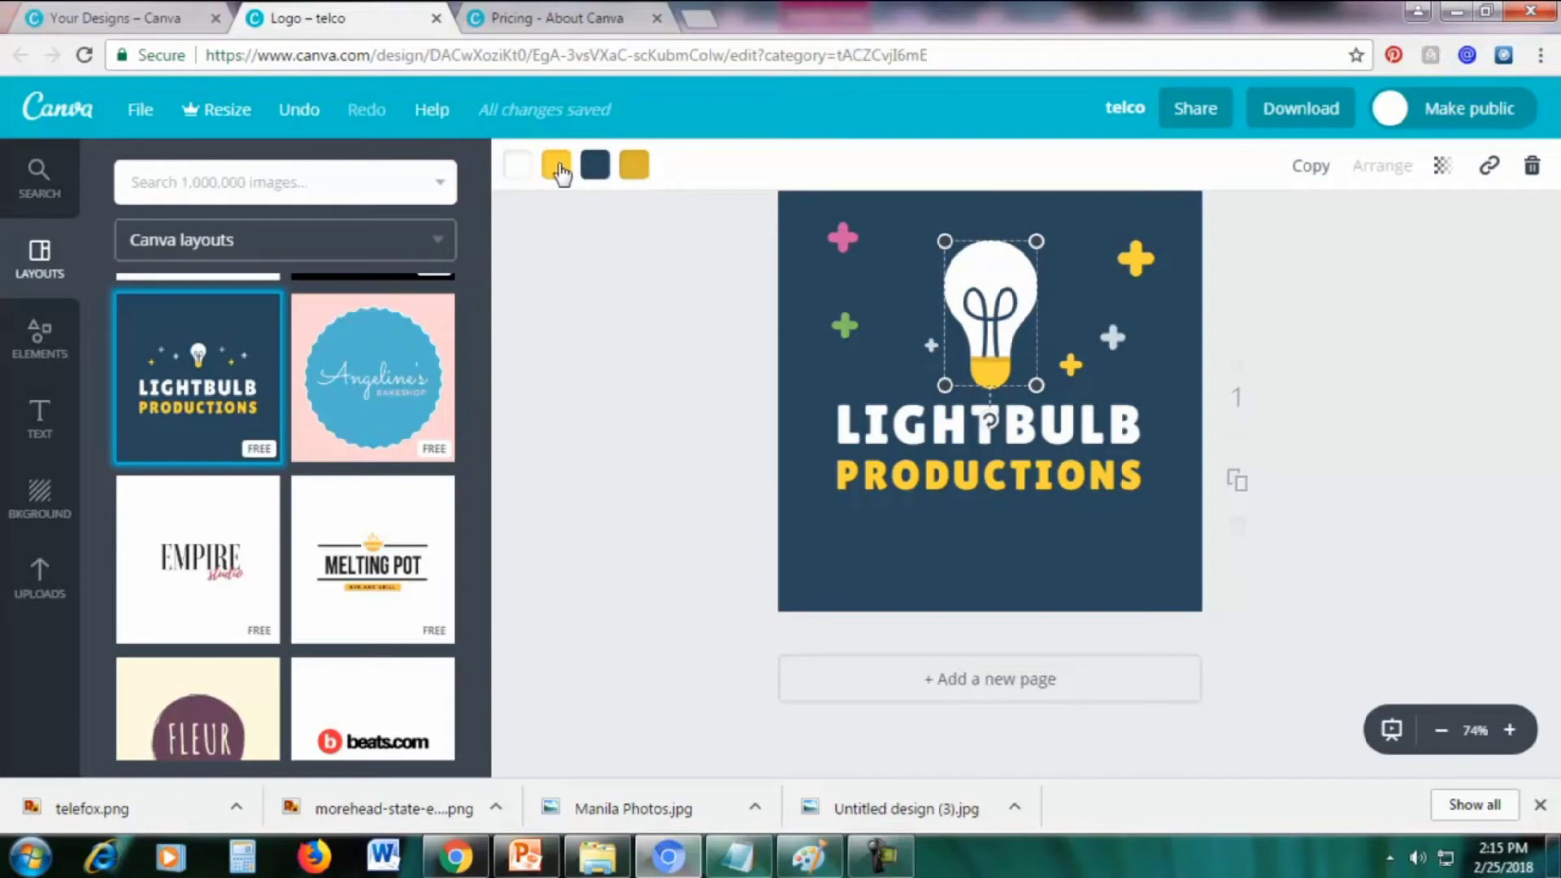
pyautogui.click(558, 168)
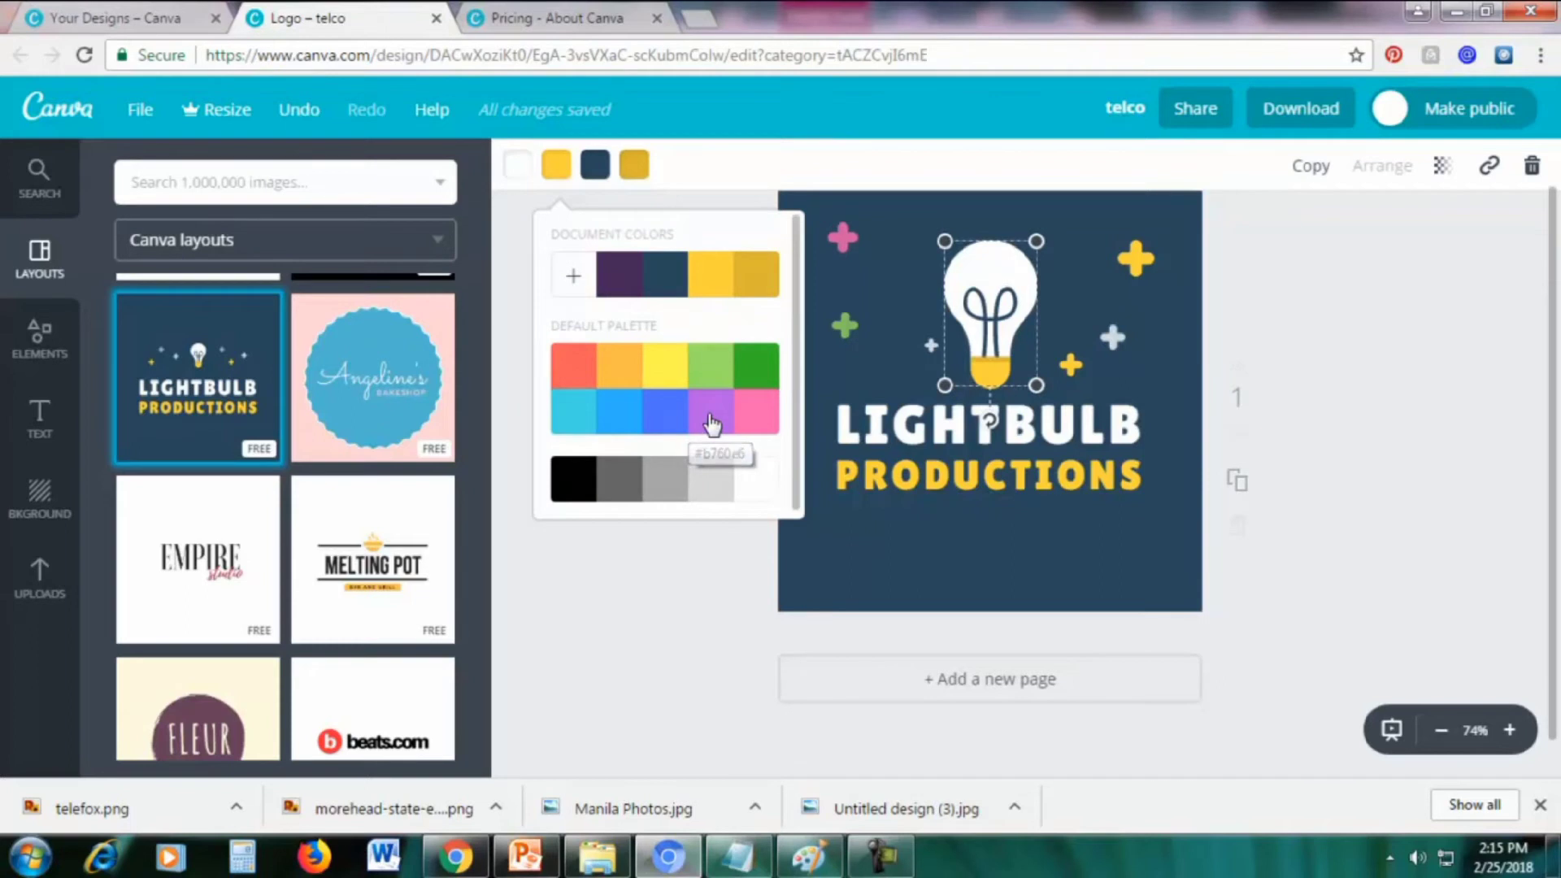
pyautogui.click(712, 423)
pyautogui.click(754, 421)
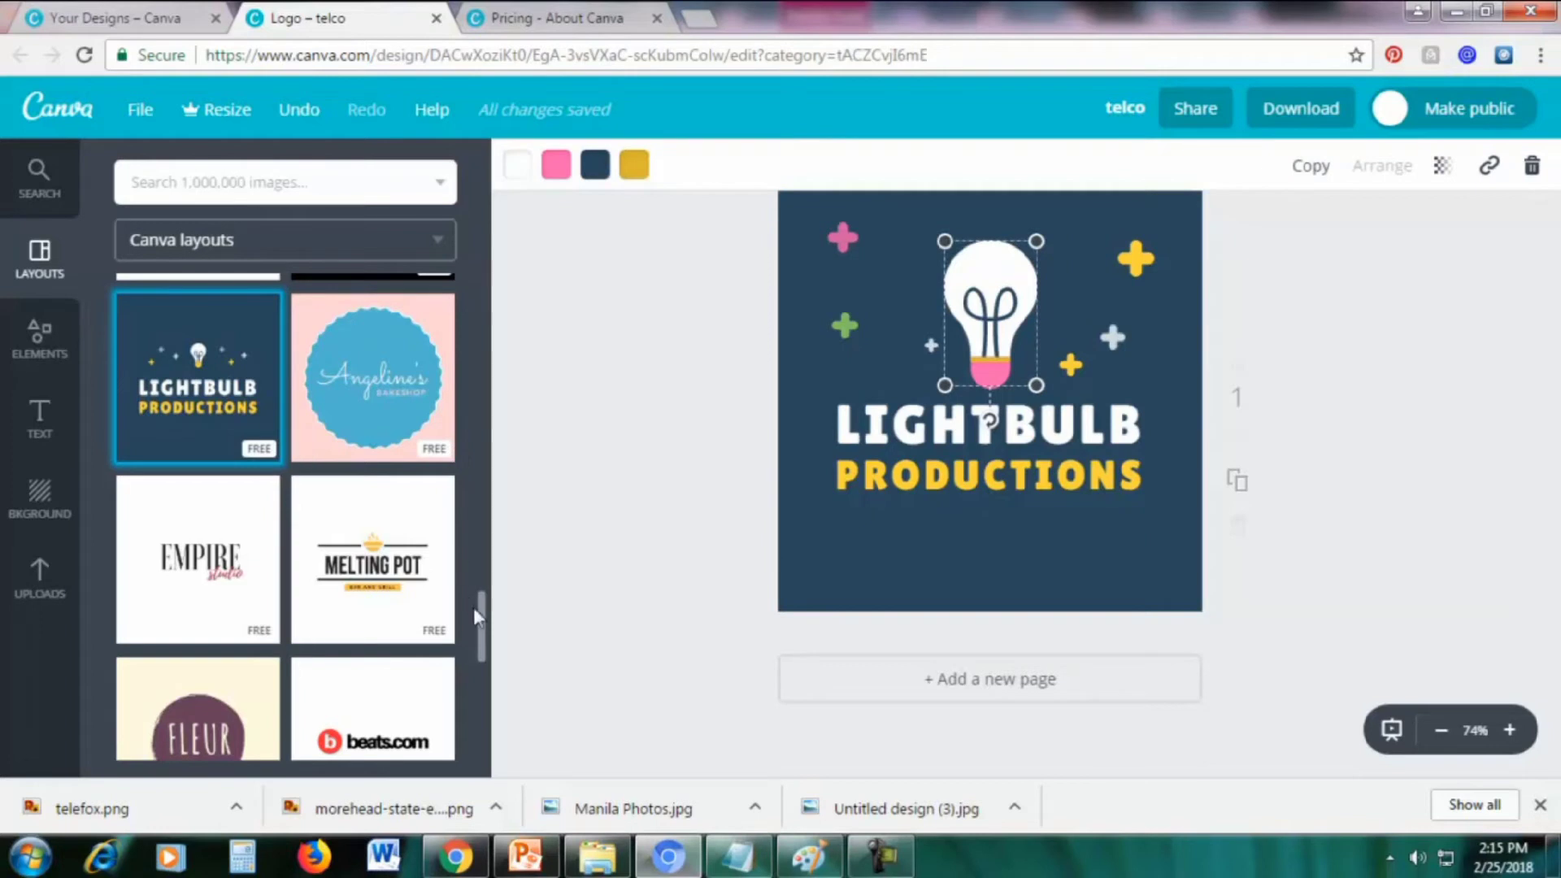
pyautogui.moveTo(483, 630); pyautogui.dragTo(483, 285)
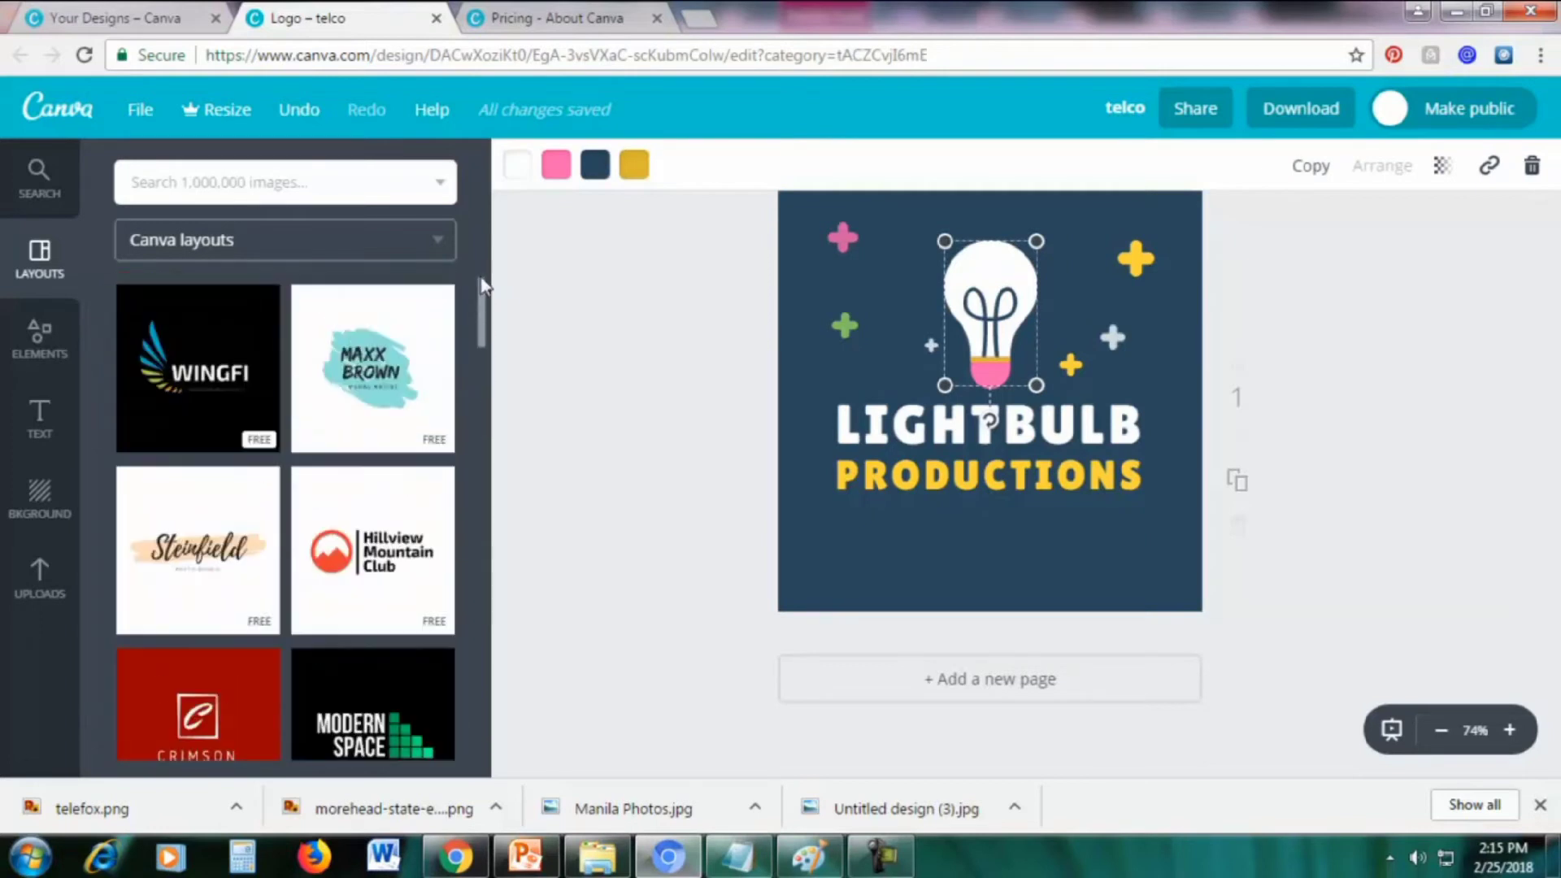
# Apply the Hillview Mountain Club layout and recolour its orange mountain icon purple
pyautogui.click(413, 498)
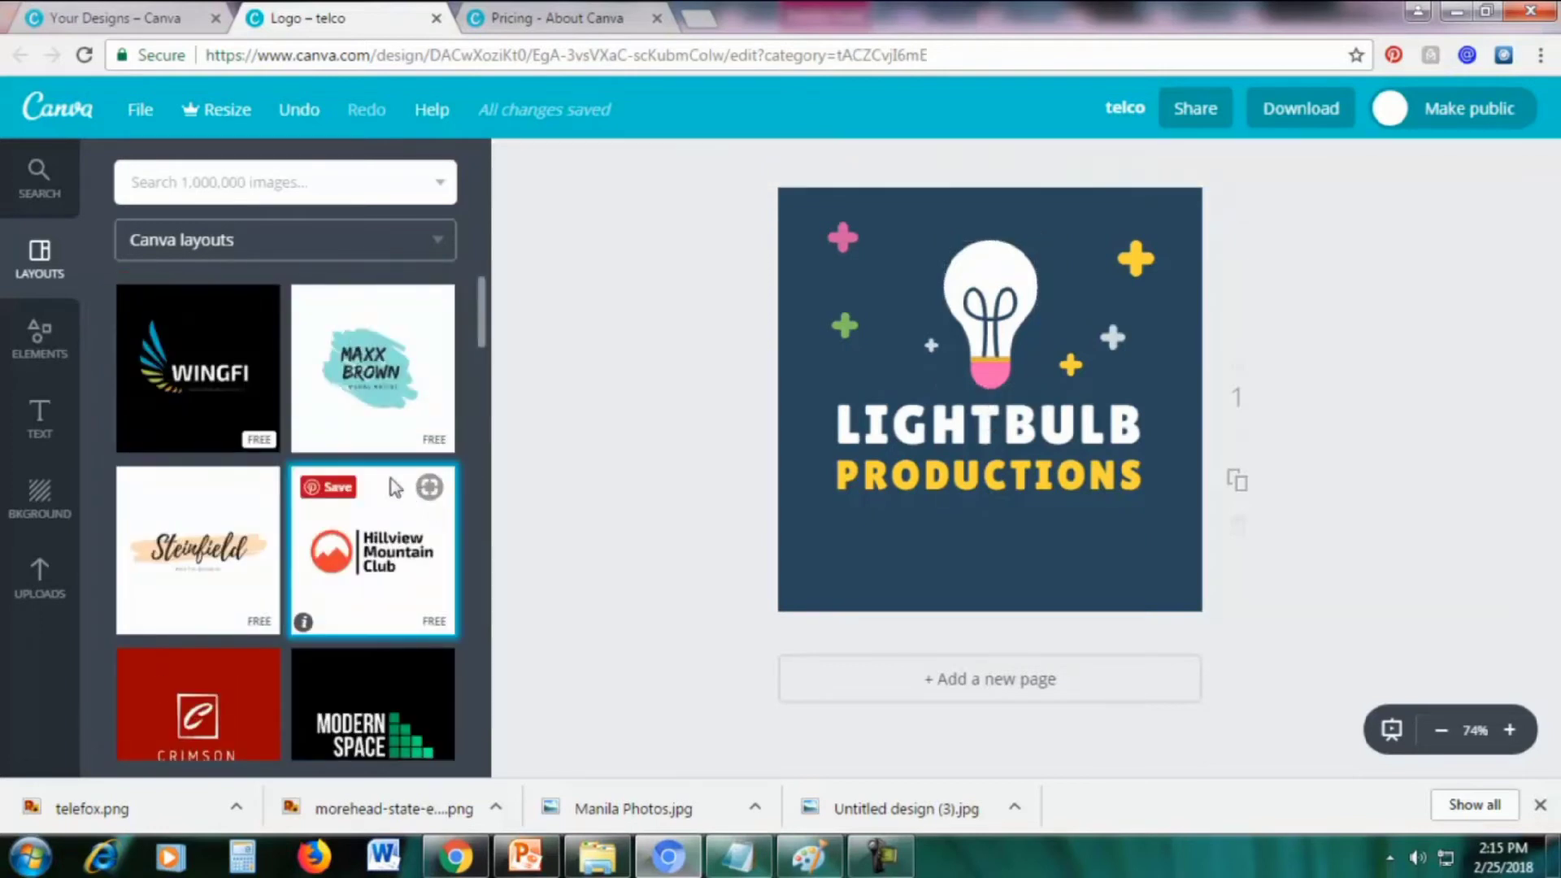
pyautogui.click(850, 461)
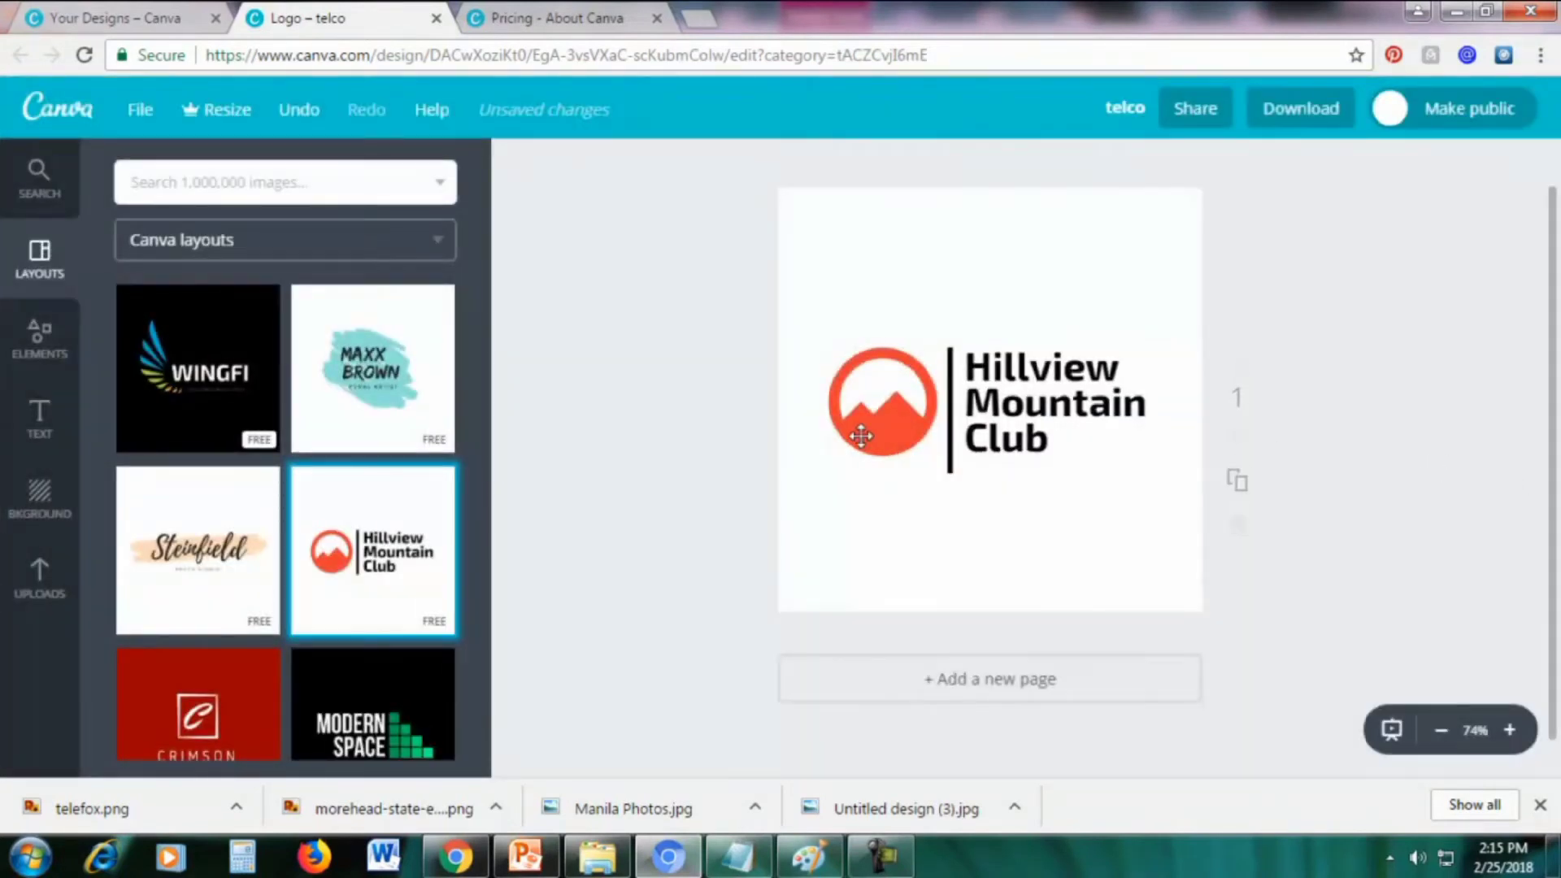
pyautogui.click(859, 437)
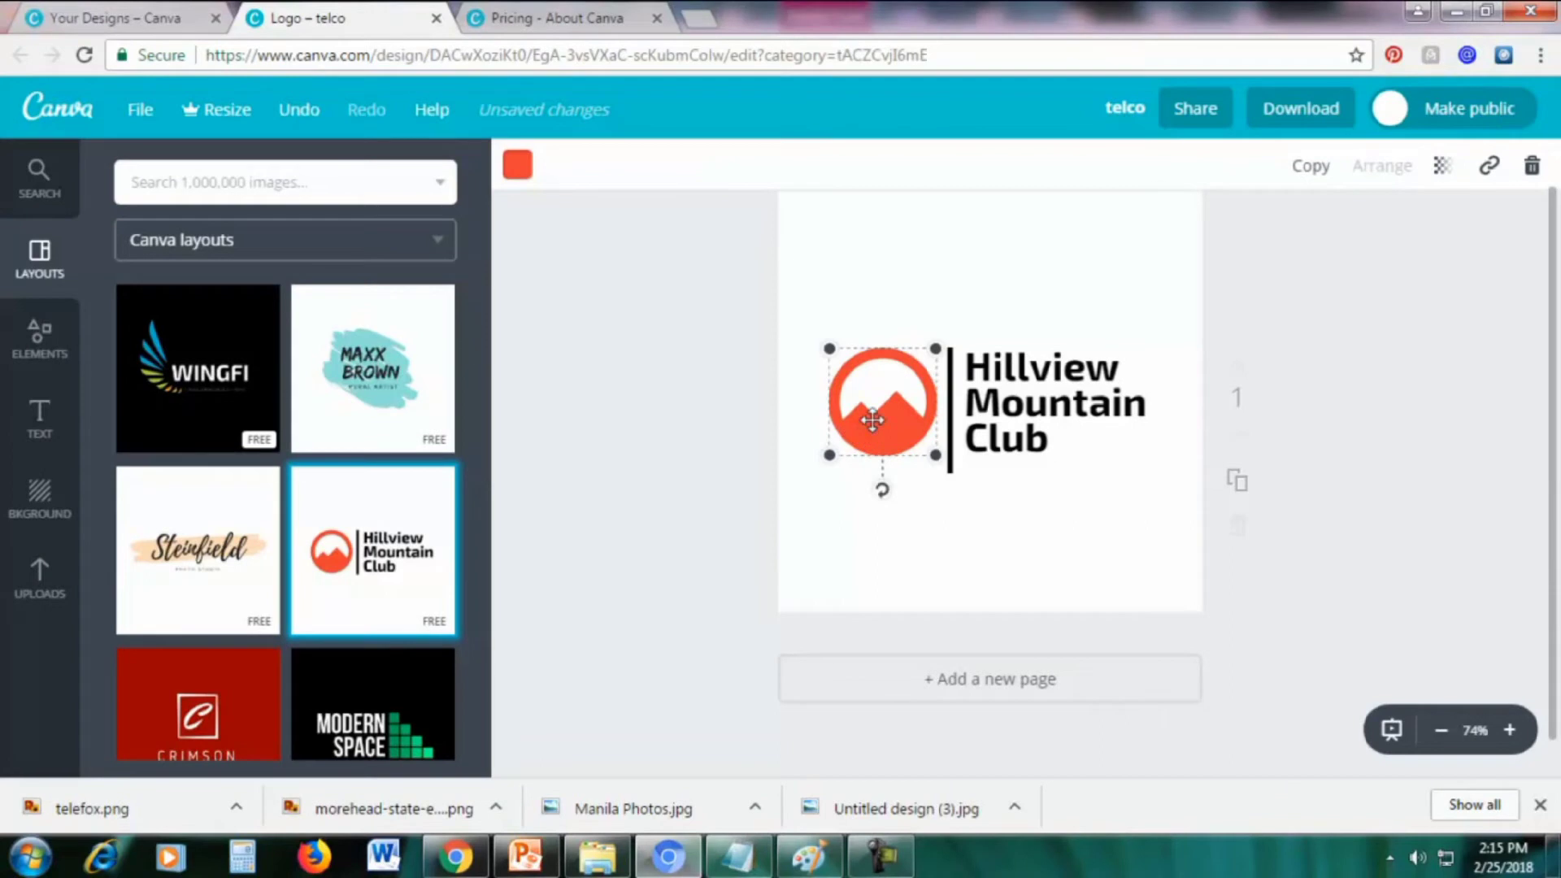
pyautogui.click(518, 167)
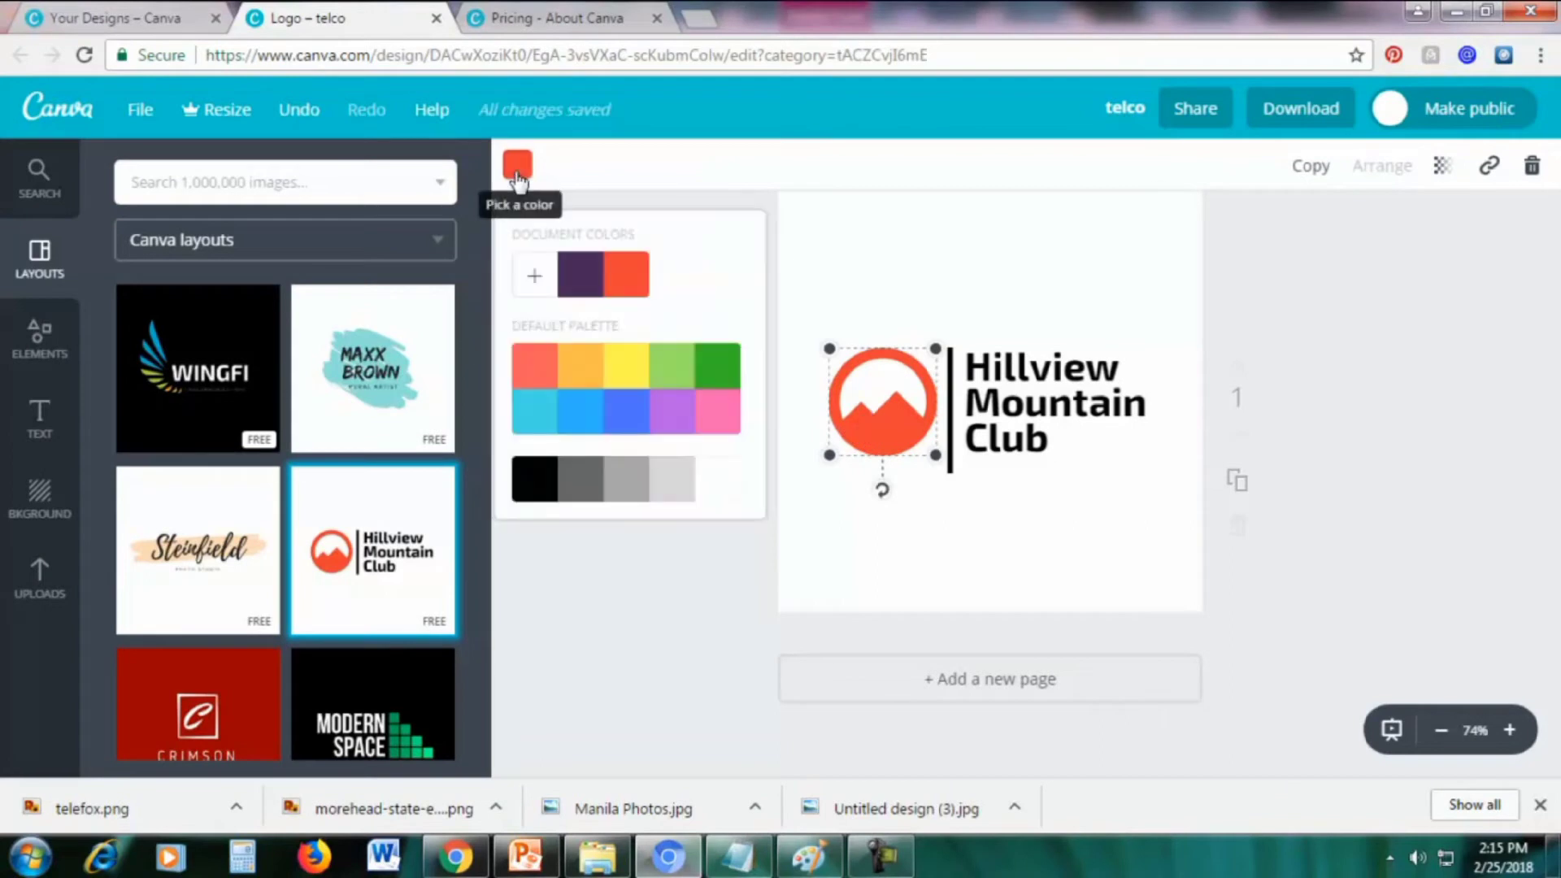
pyautogui.click(580, 274)
pyautogui.click(1022, 228)
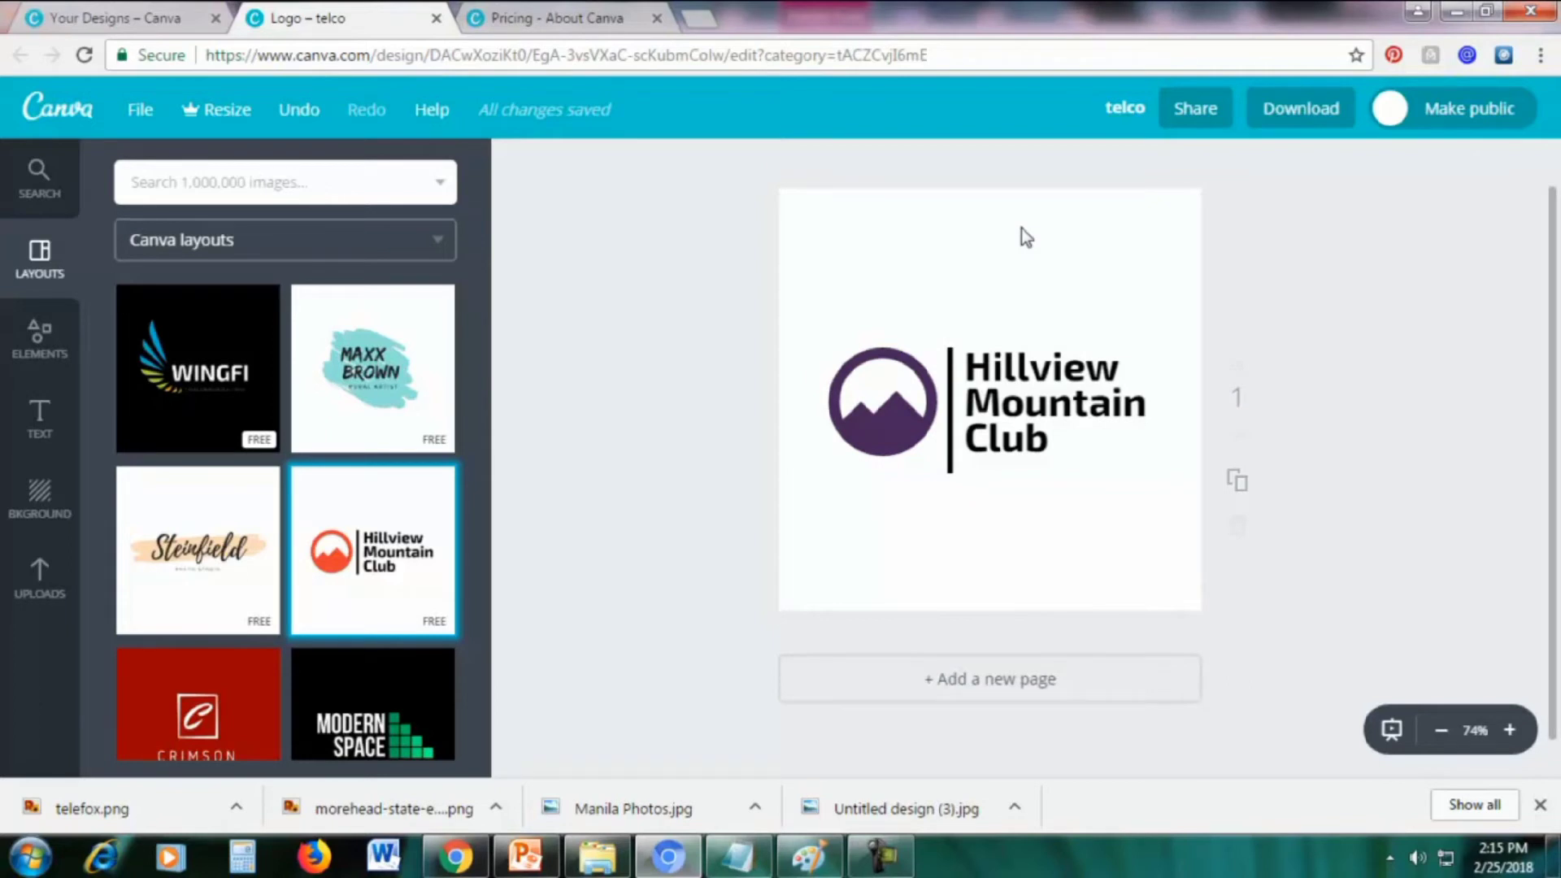
# Delete the purple mountain icon and show the Uploads panel
pyautogui.click(876, 418)
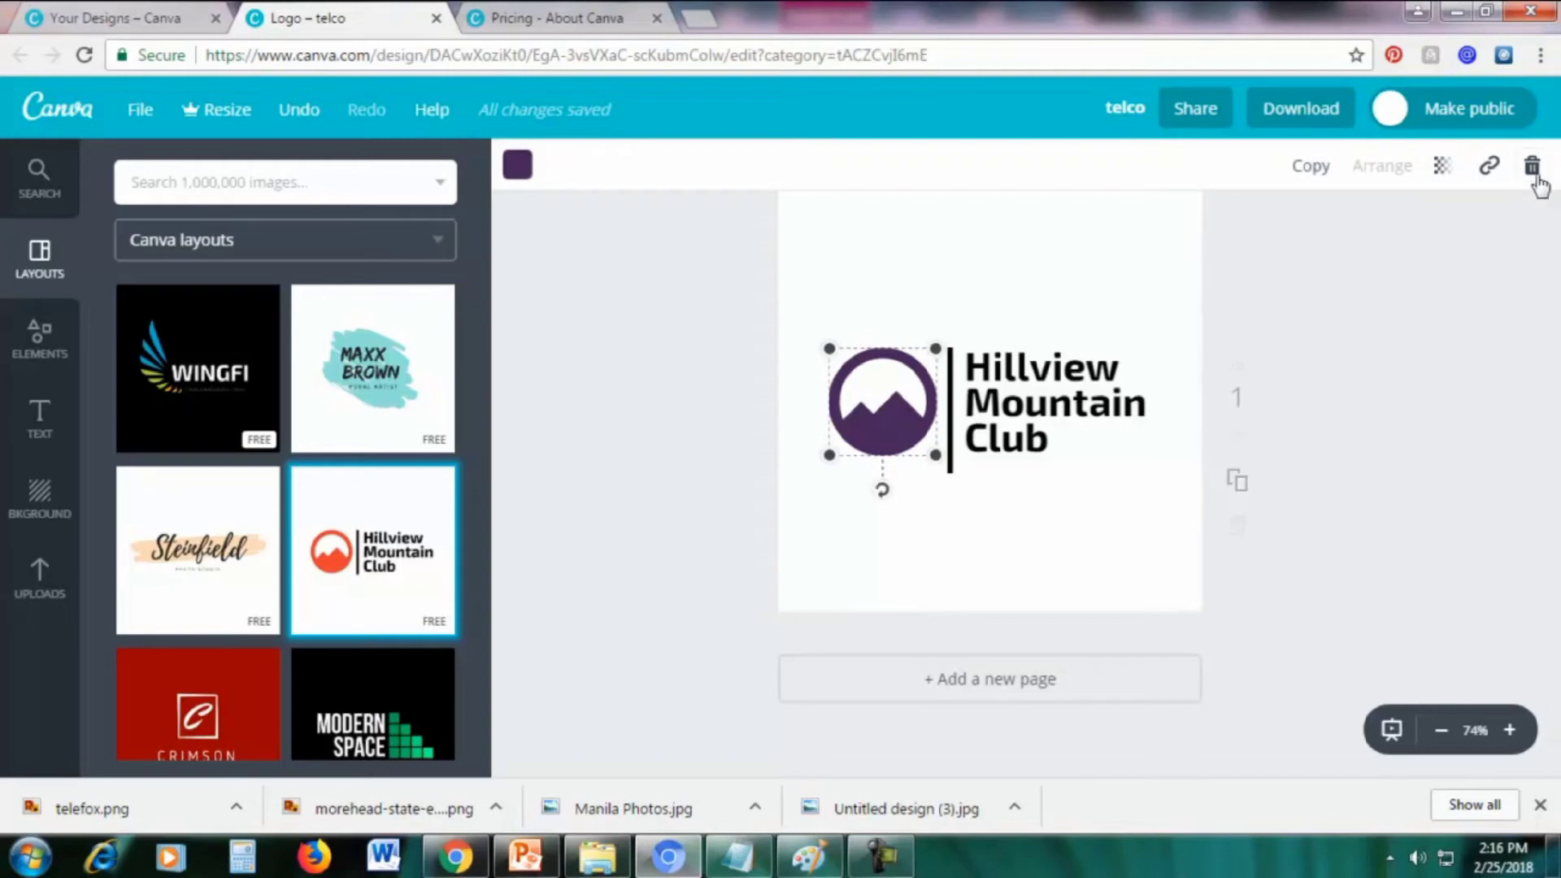
pyautogui.click(1530, 166)
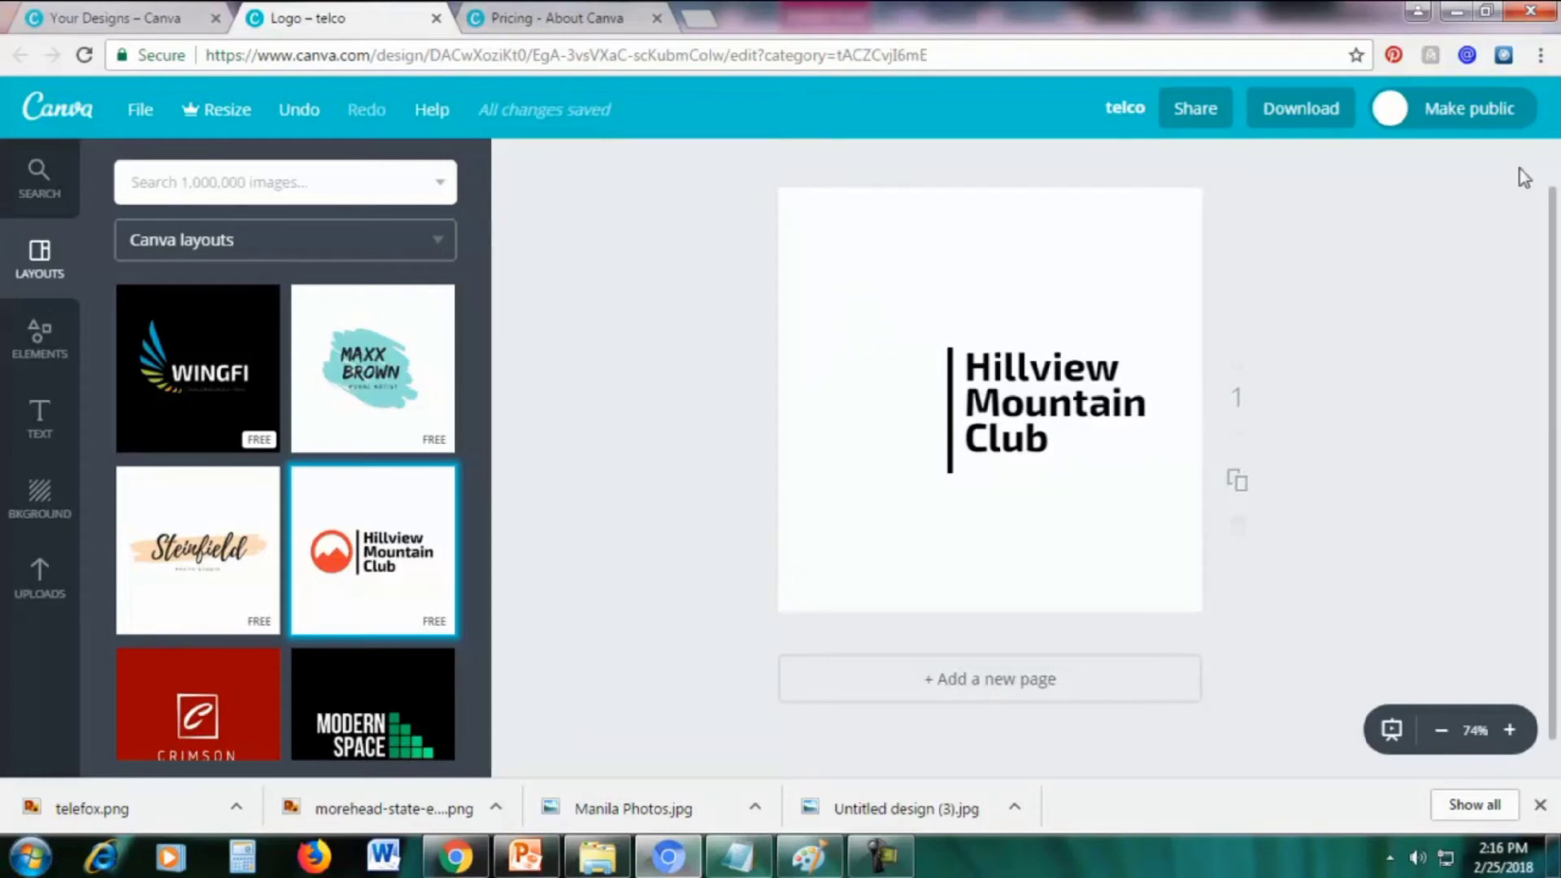
pyautogui.click(40, 604)
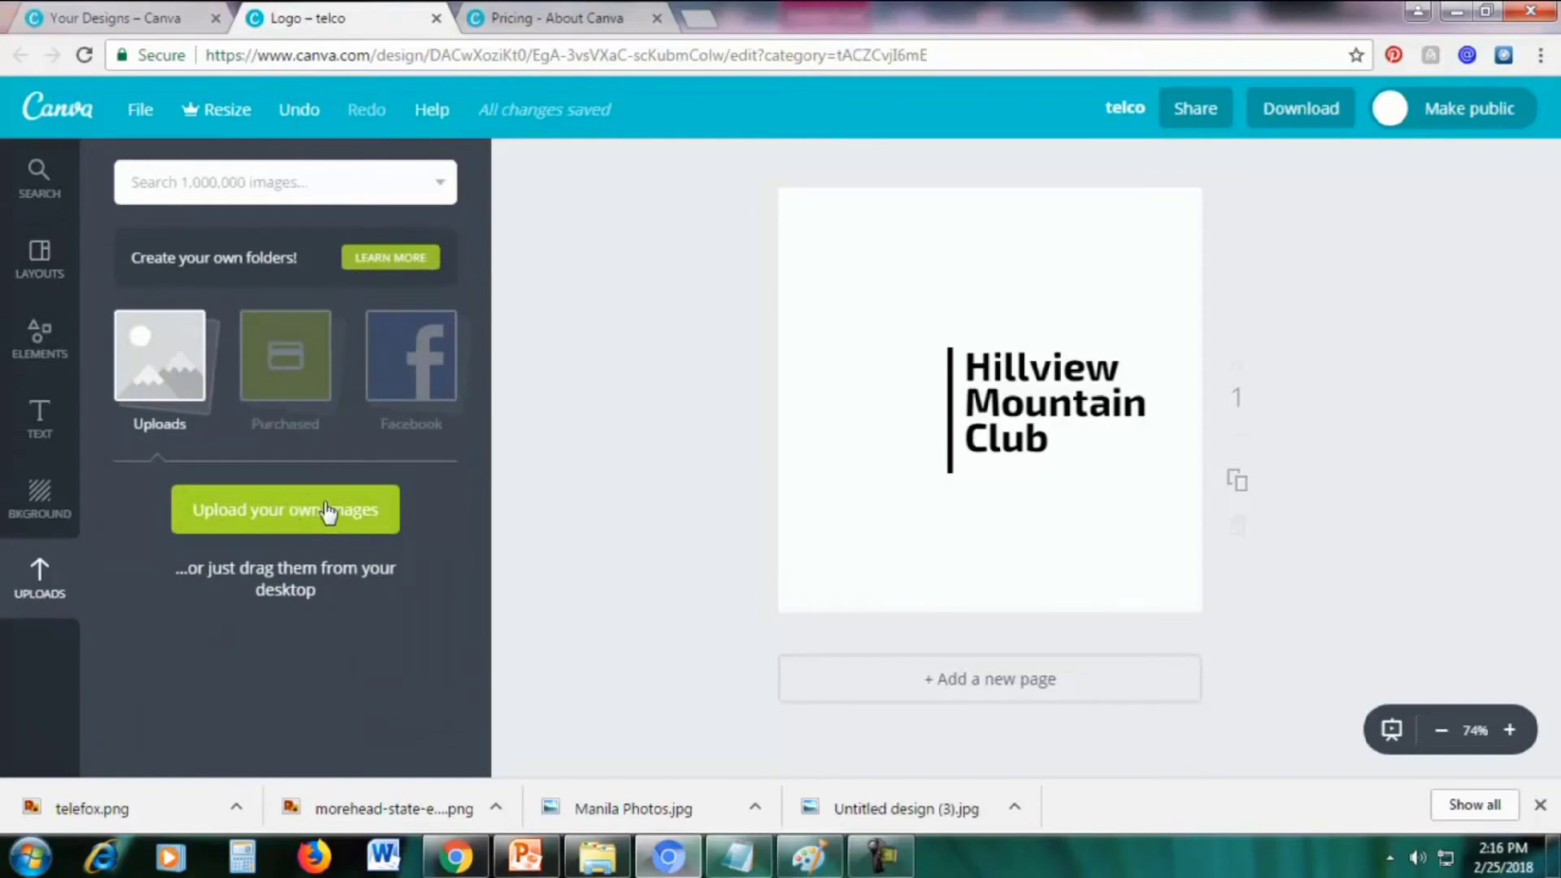
# Upload morehead-state-eagle-png-logo-8 from the computer
pyautogui.click(286, 520)
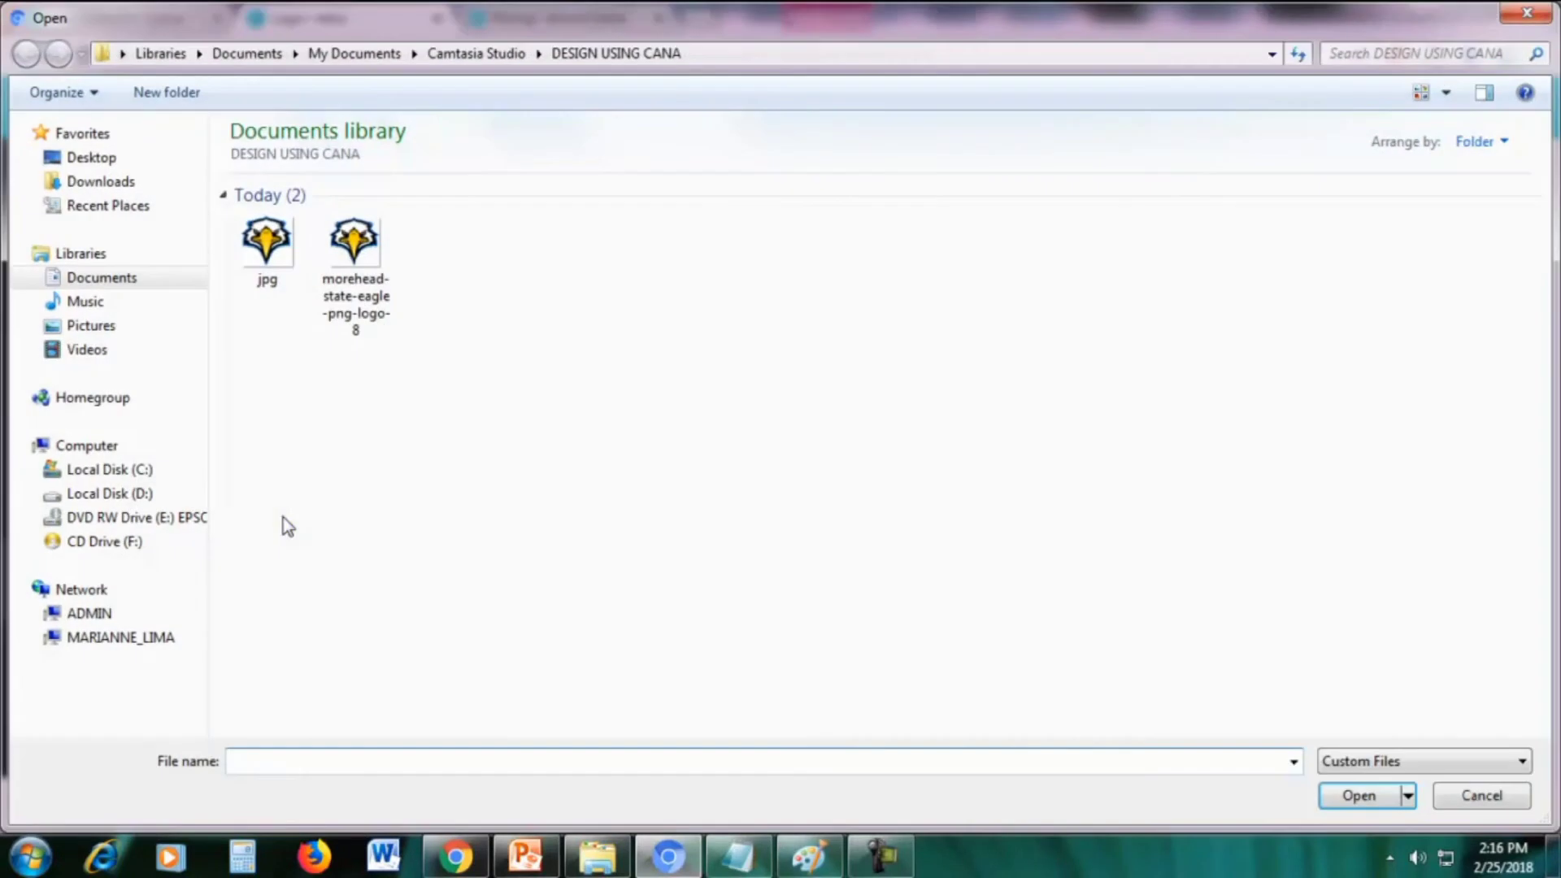
pyautogui.doubleClick(370, 294)
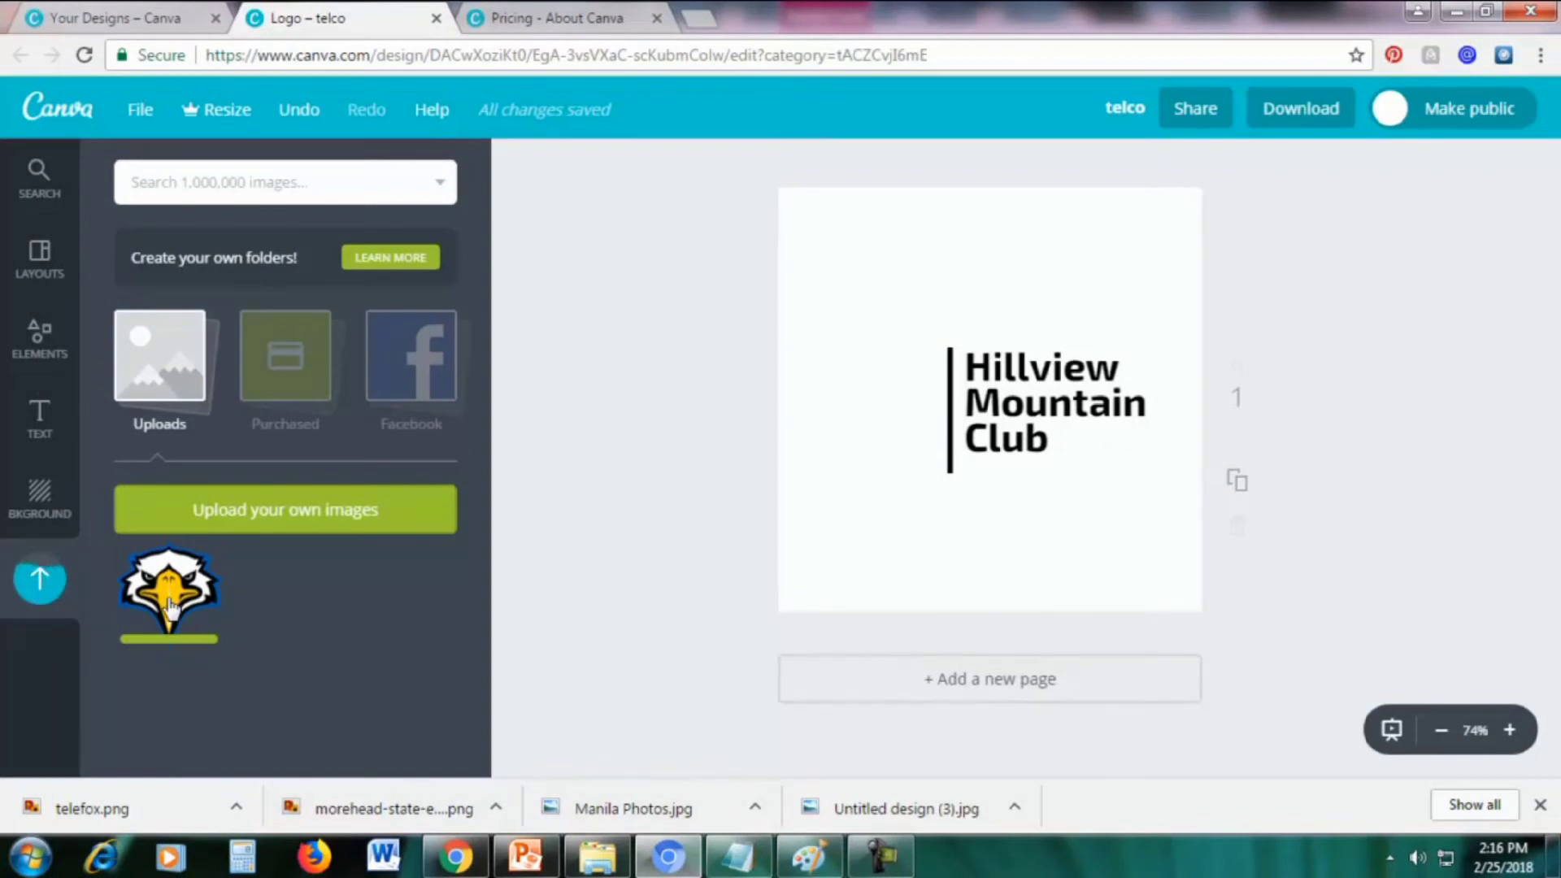
# Place the eagle on the page, shrink it, and position it left of the club name
pyautogui.moveTo(169, 606); pyautogui.dragTo(929, 409)
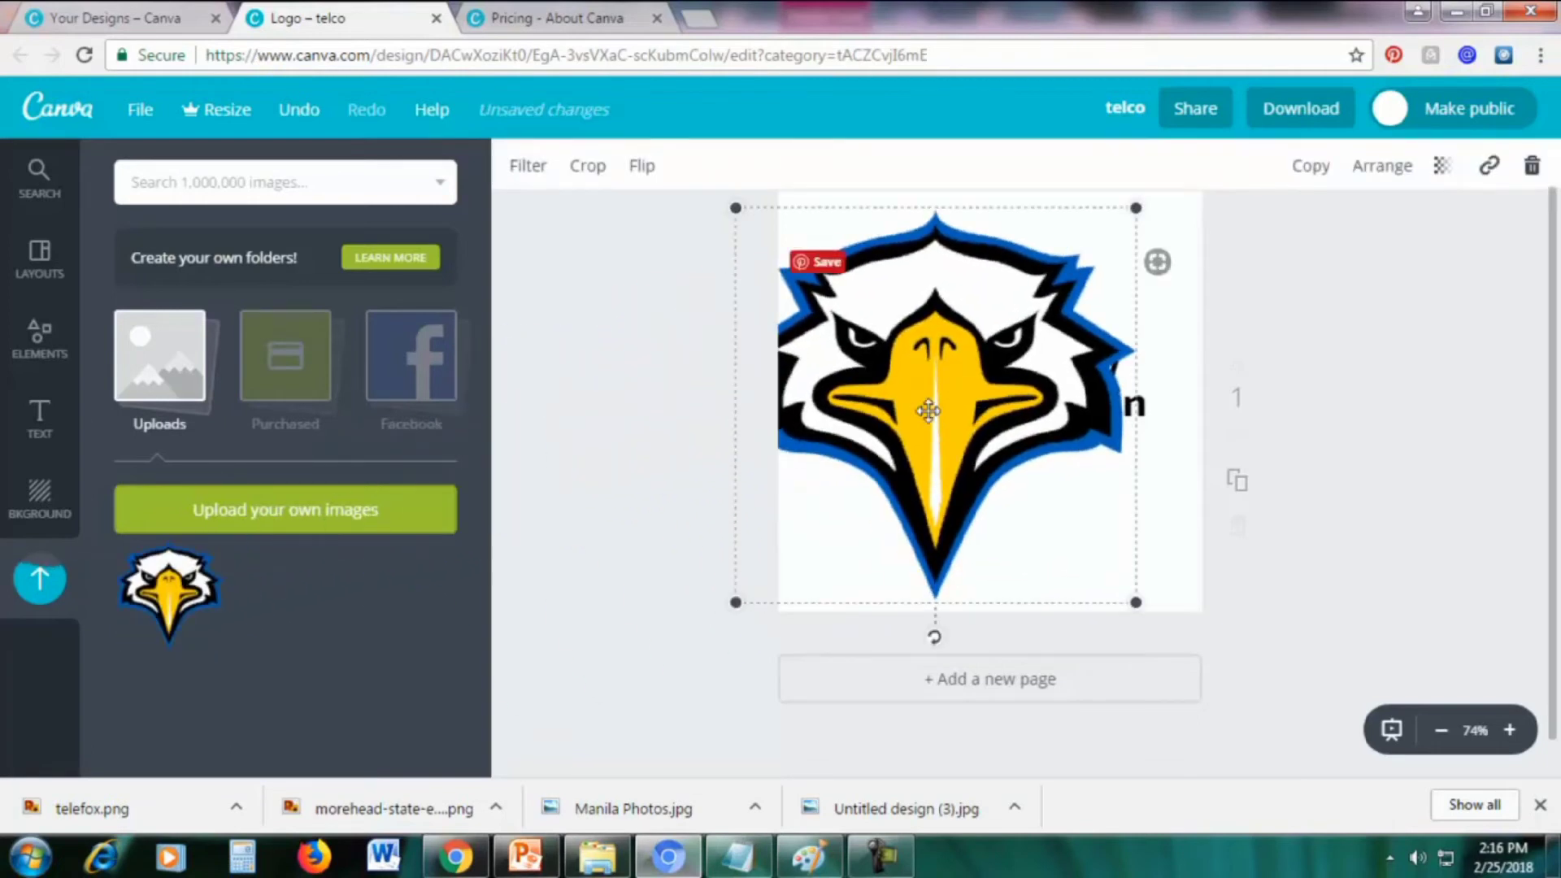
pyautogui.moveTo(934, 407); pyautogui.dragTo(959, 403)
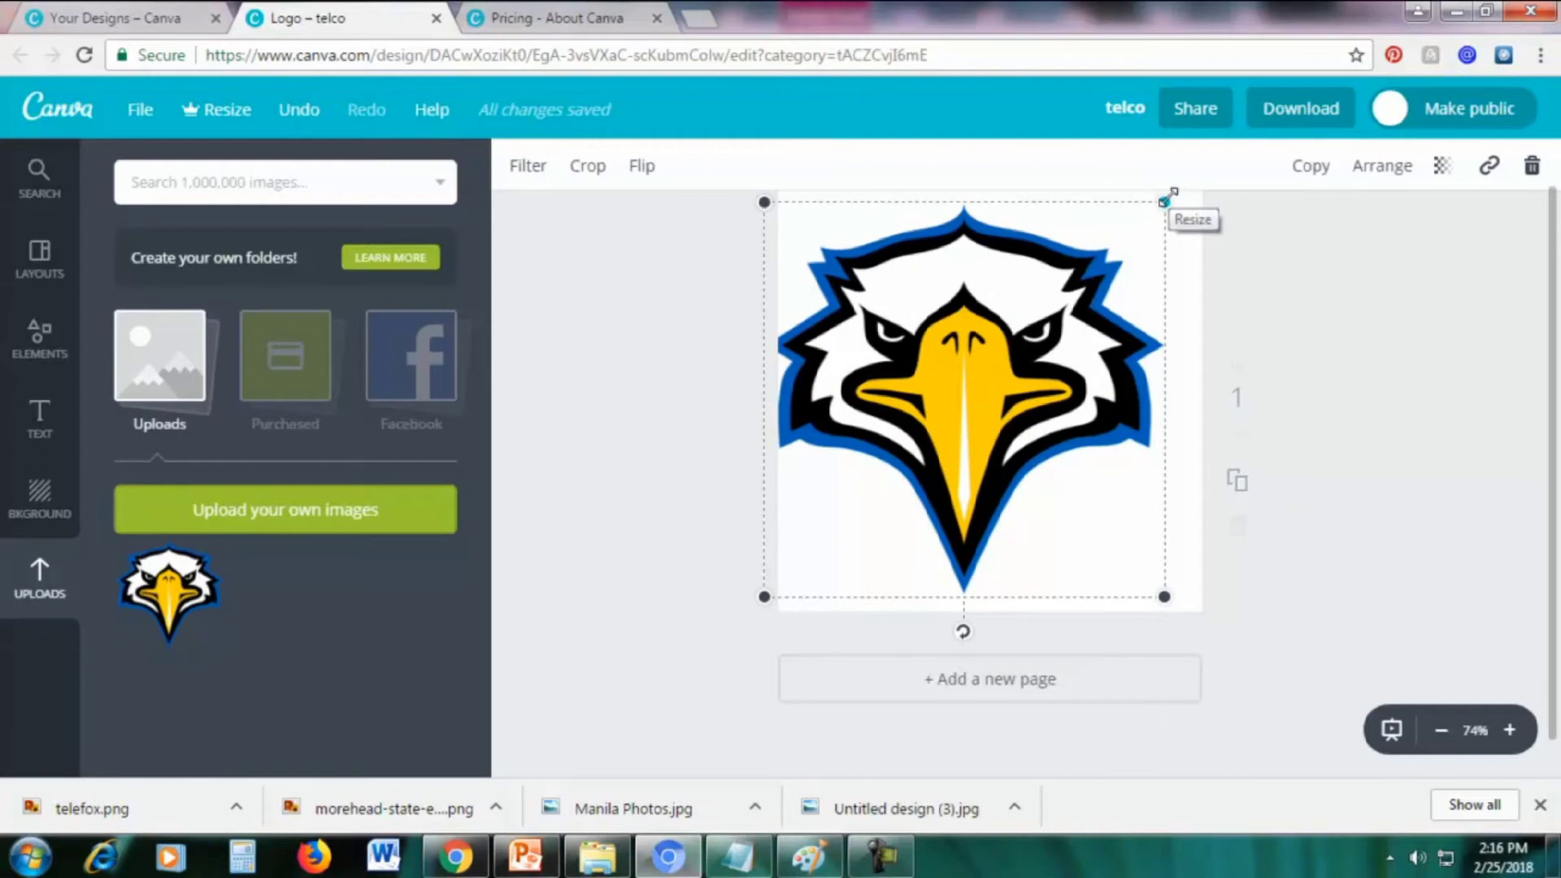
pyautogui.moveTo(1168, 197); pyautogui.dragTo(906, 436)
pyautogui.moveTo(854, 486); pyautogui.dragTo(877, 379)
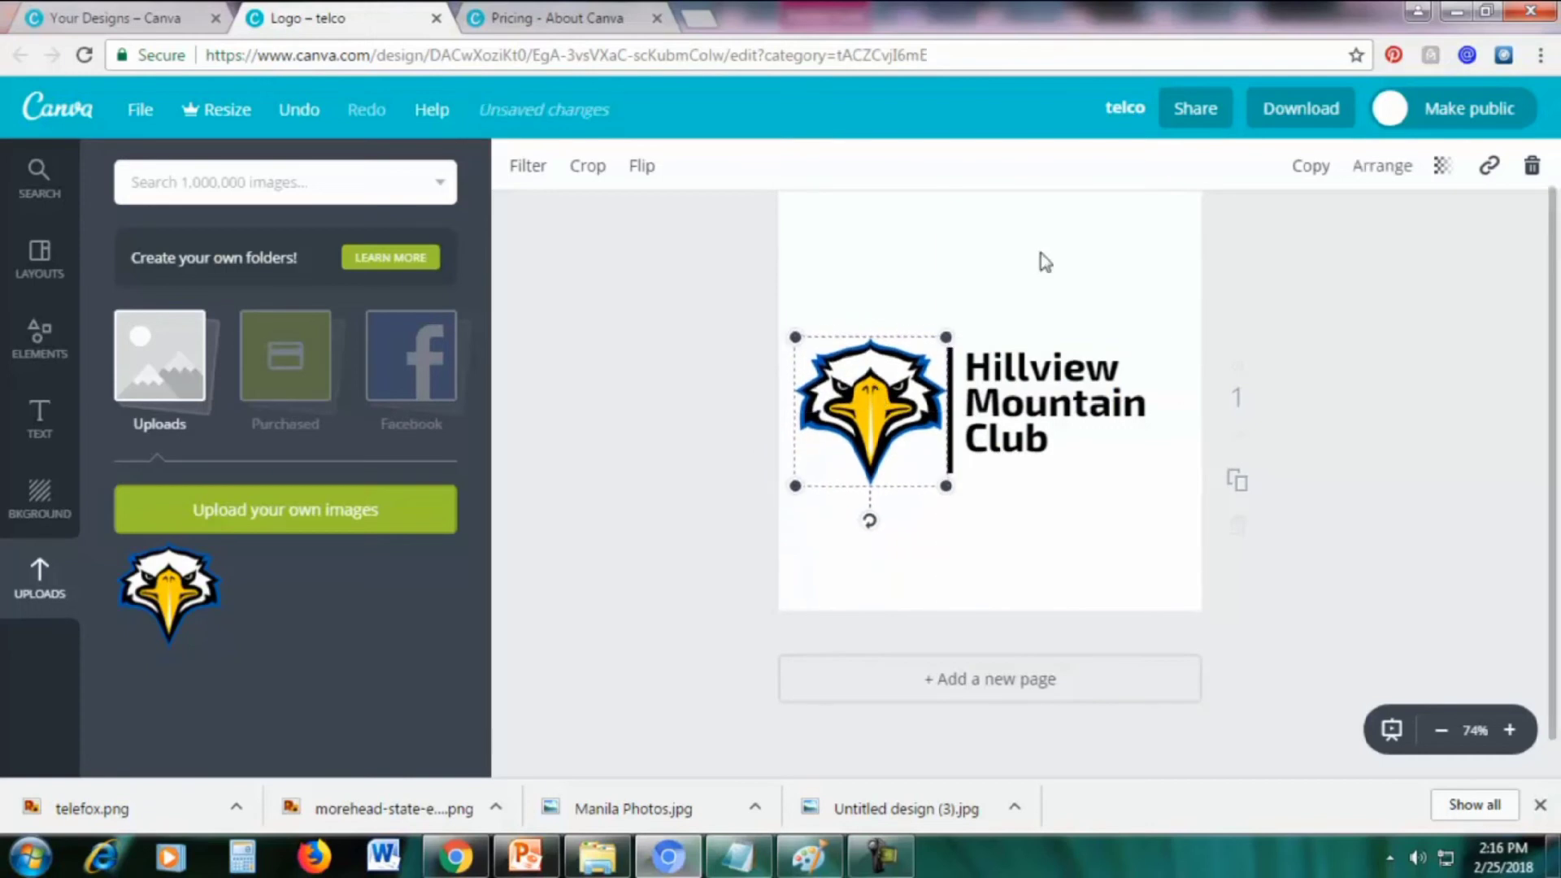
pyautogui.click(1045, 262)
pyautogui.click(1041, 253)
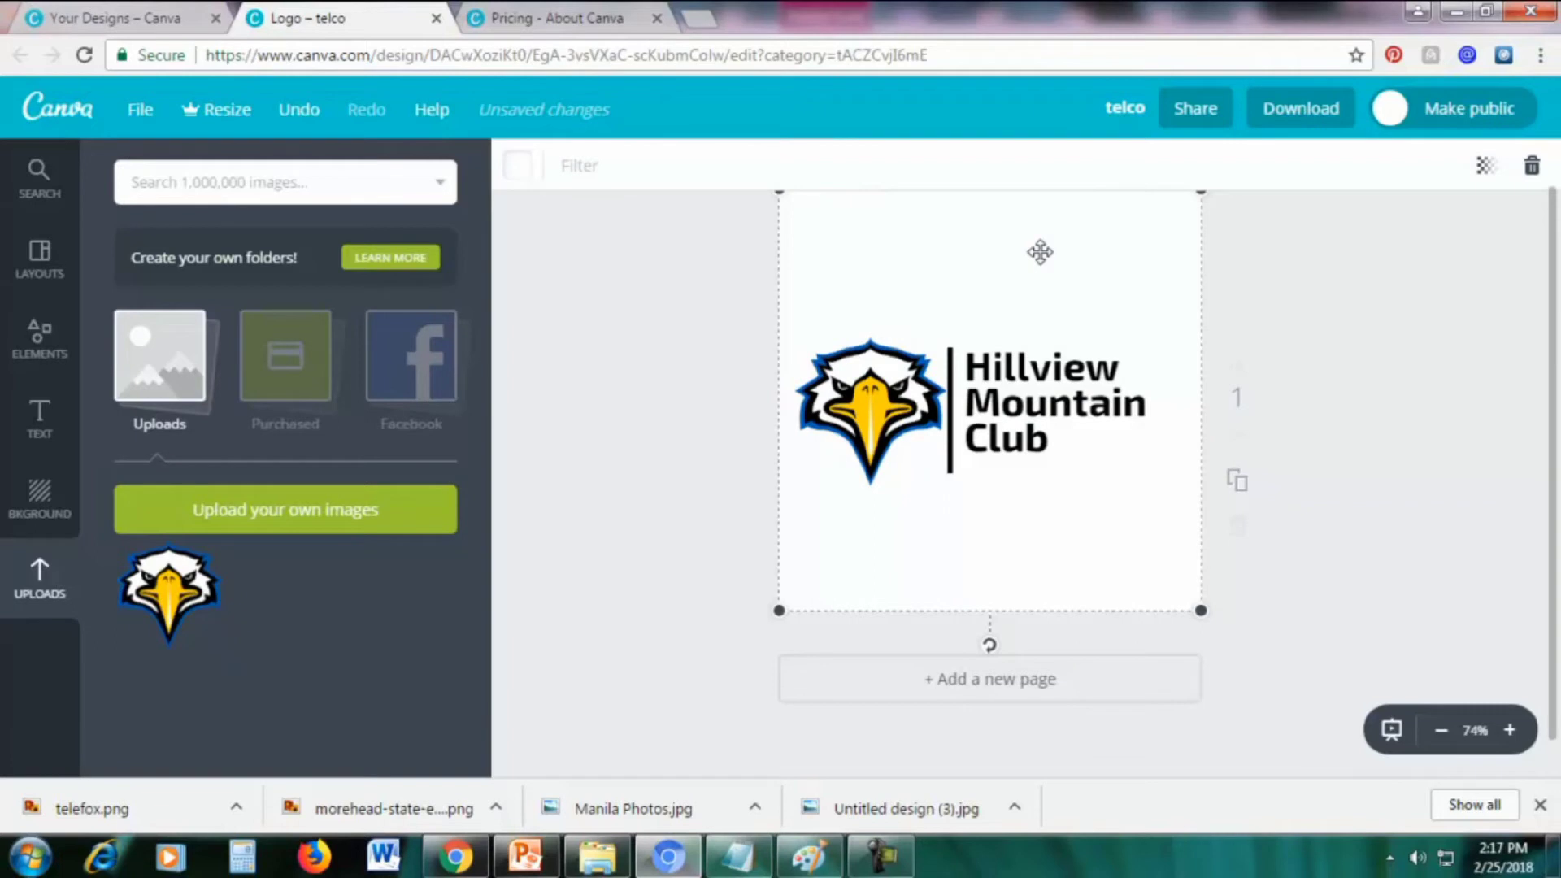
# Preview purple and pink backgrounds, keep it white, then open the Download options
pyautogui.click(521, 169)
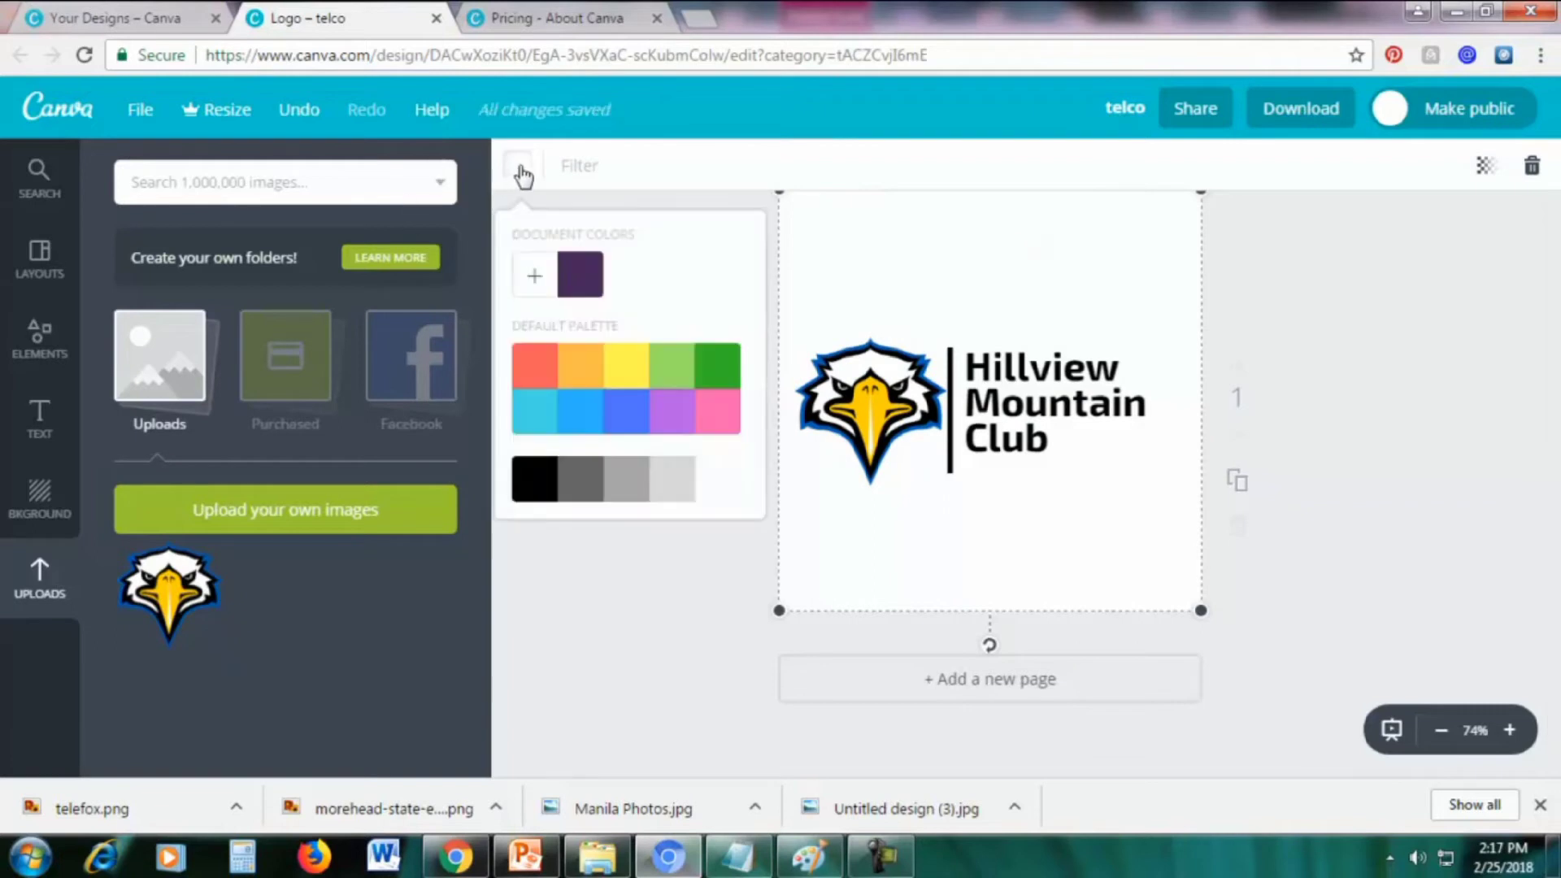
pyautogui.click(567, 283)
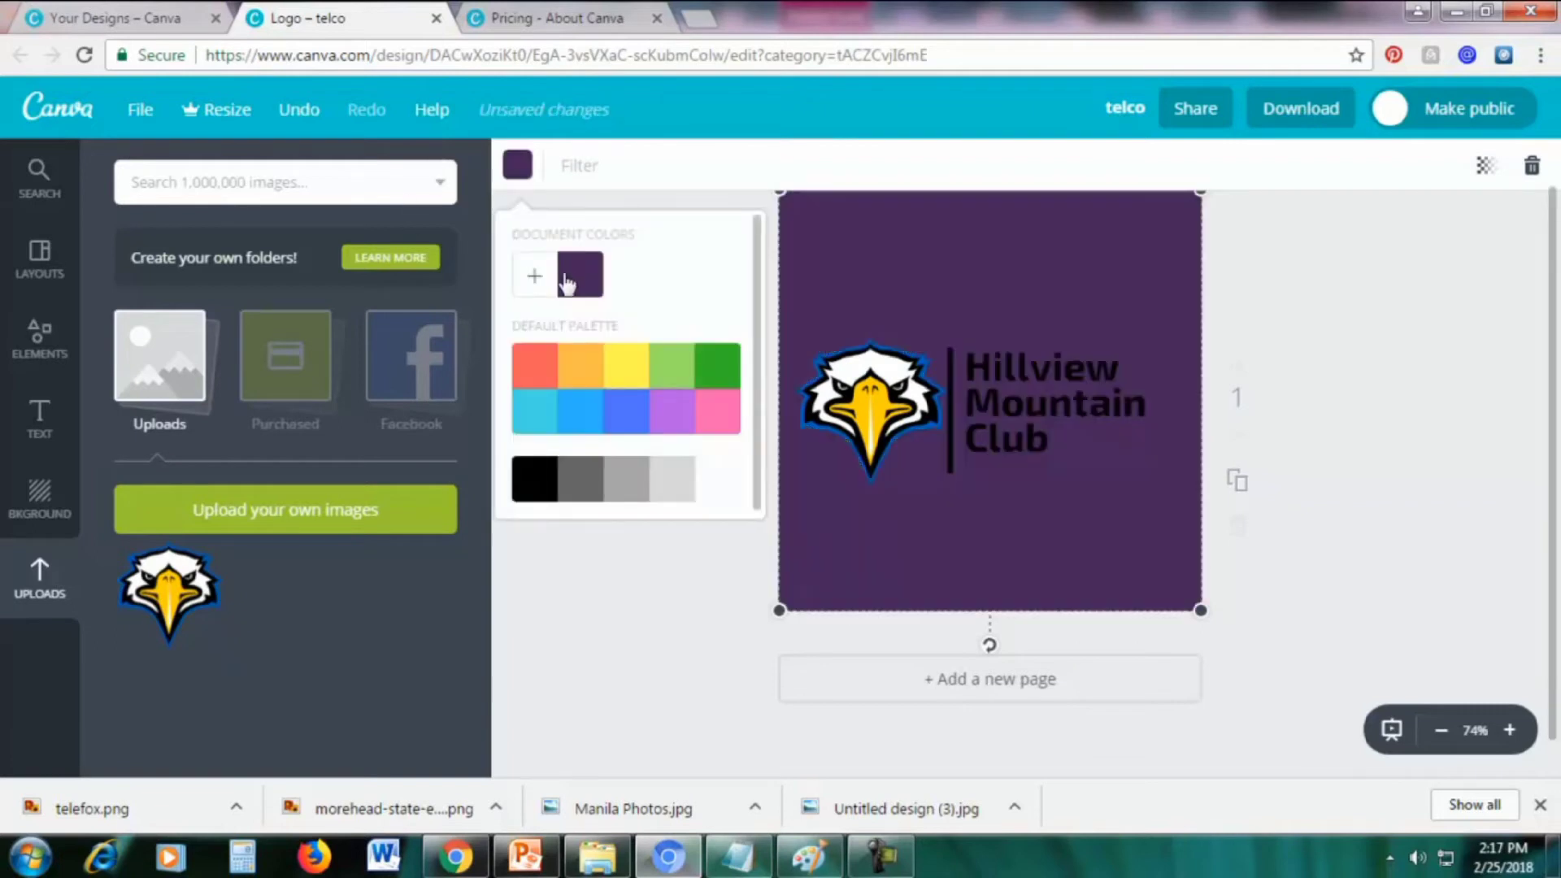
pyautogui.click(715, 419)
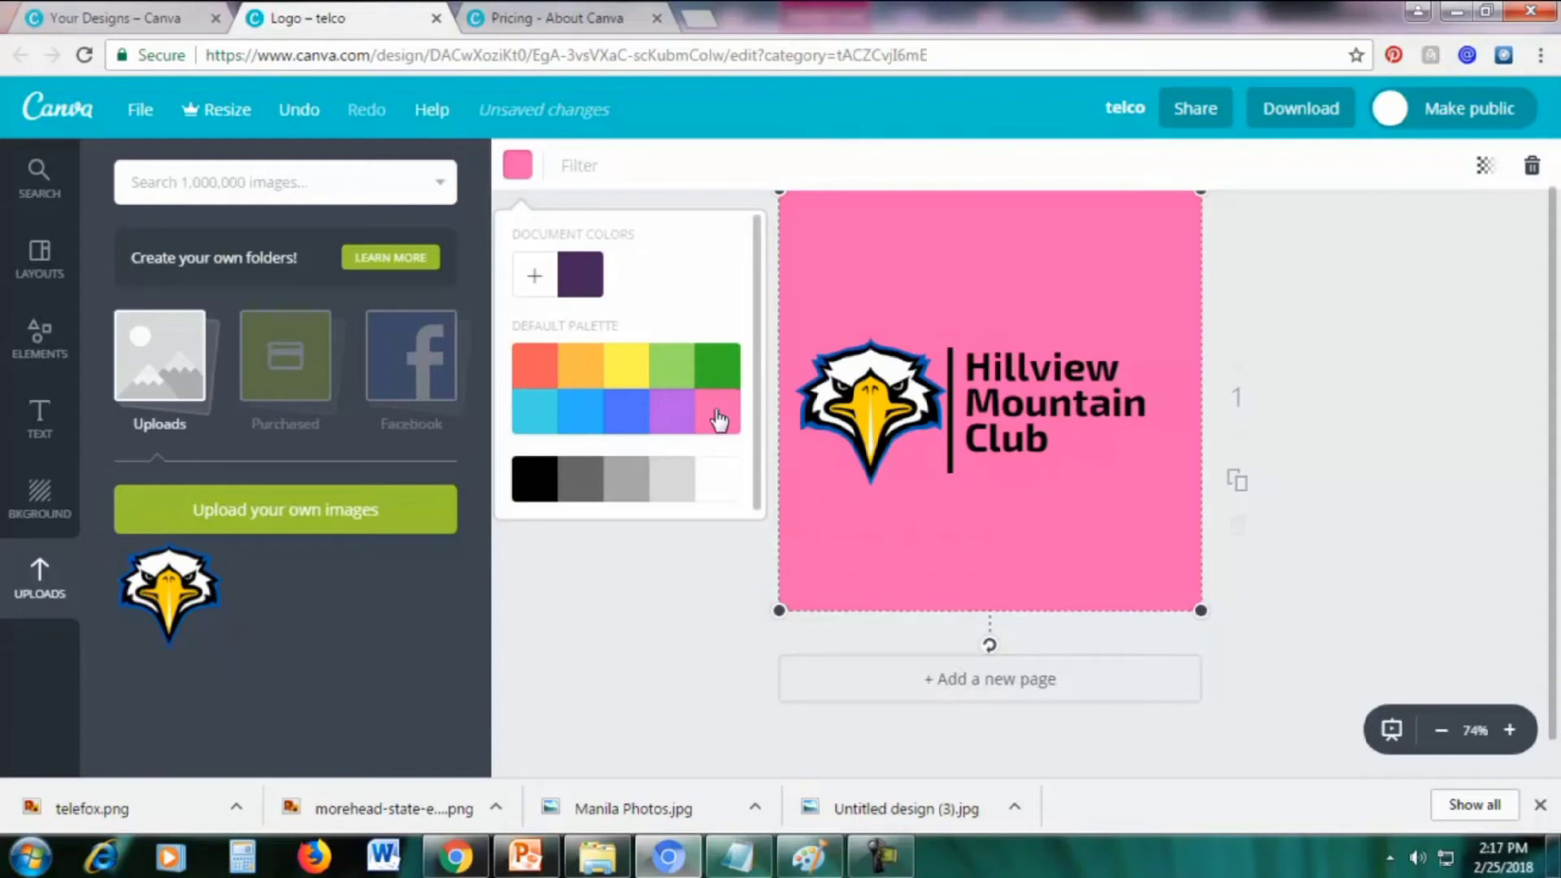
pyautogui.click(720, 485)
pyautogui.click(1336, 288)
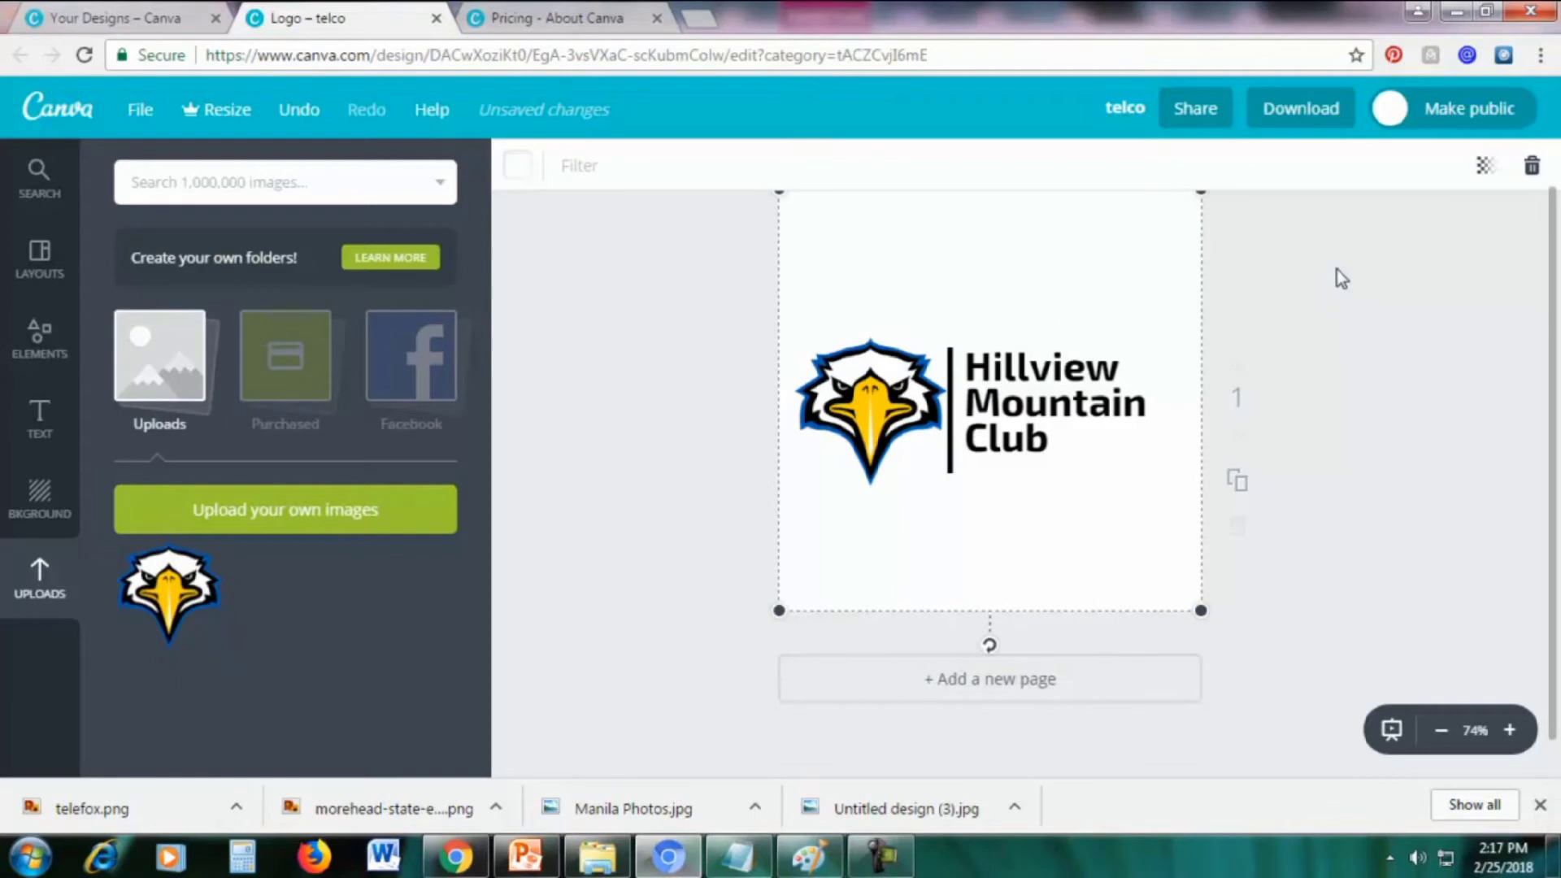
pyautogui.click(1283, 107)
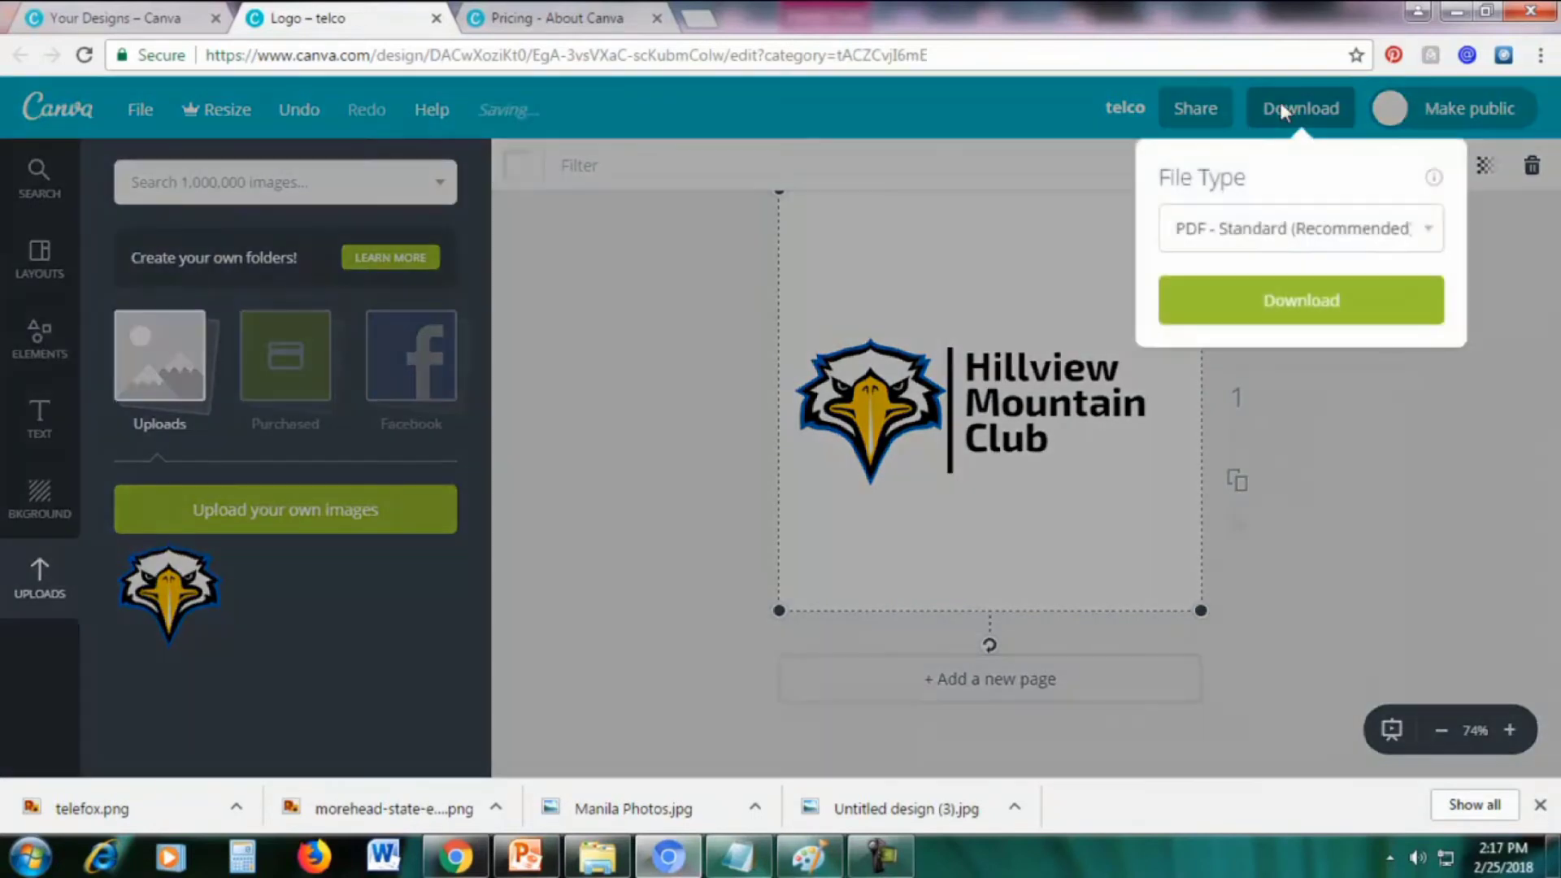
# Dismiss Canva's download options, then select the left eagle picture on the 'Transparent PNG vs. NOT' PowerPoint slide
pyautogui.click(1230, 230)
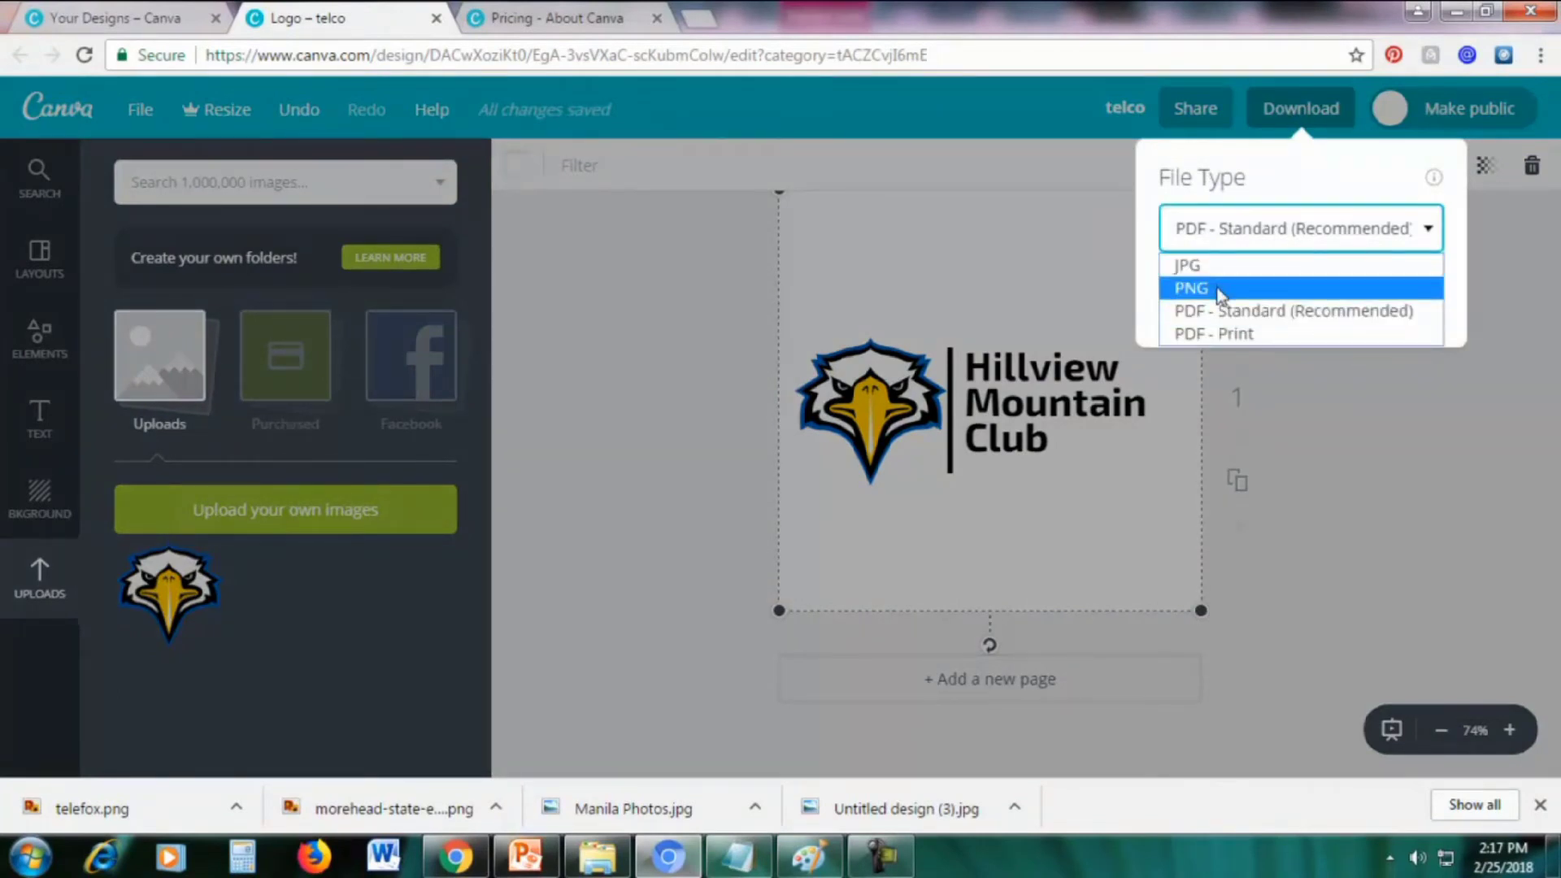
pyautogui.click(1376, 475)
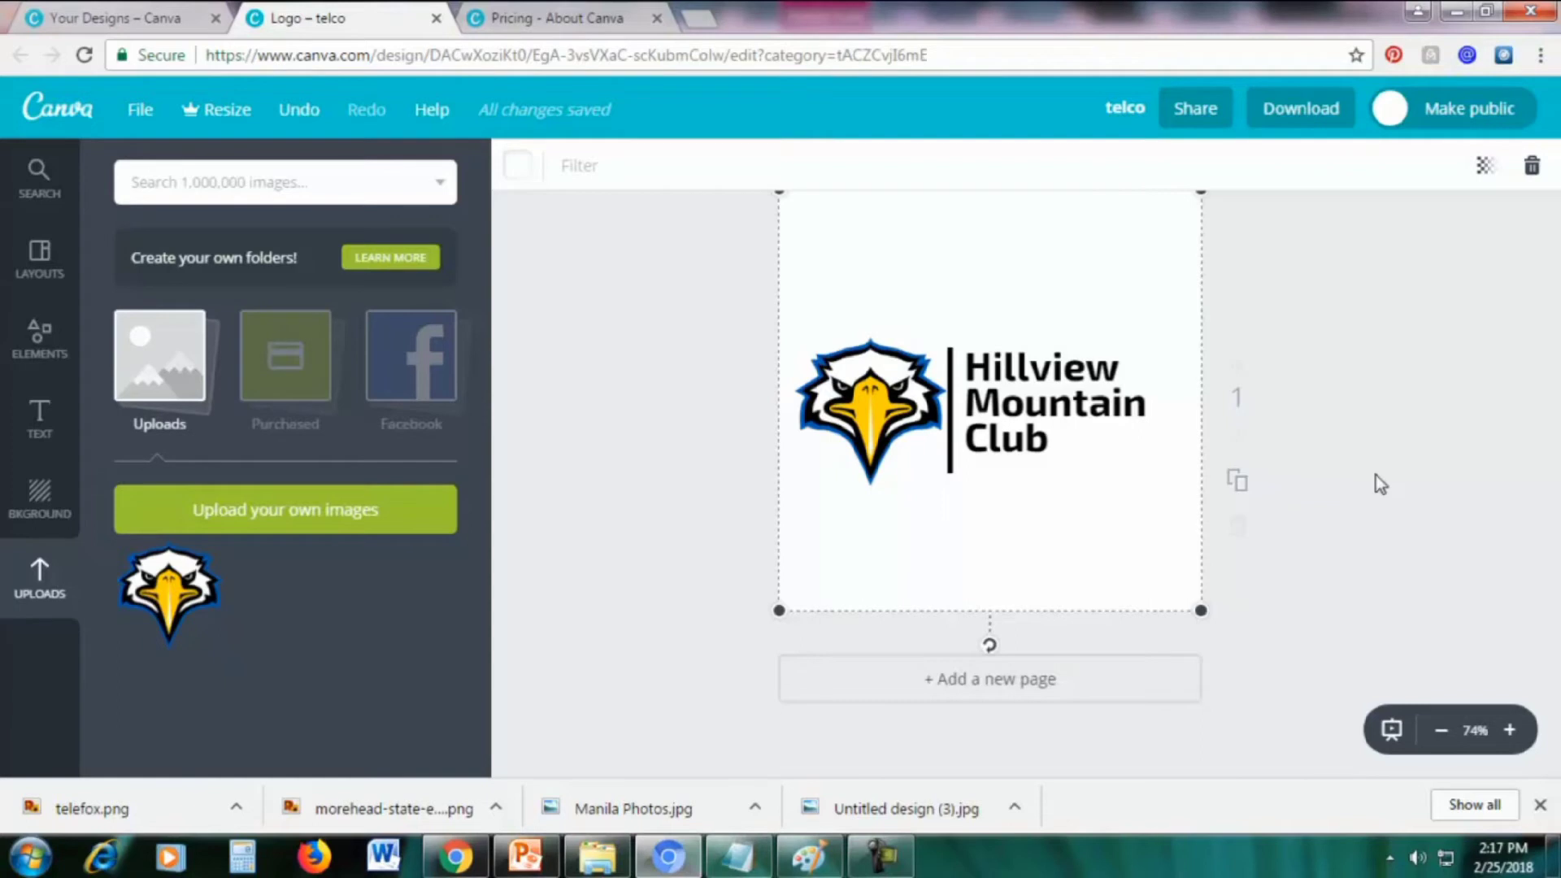
pyautogui.click(521, 865)
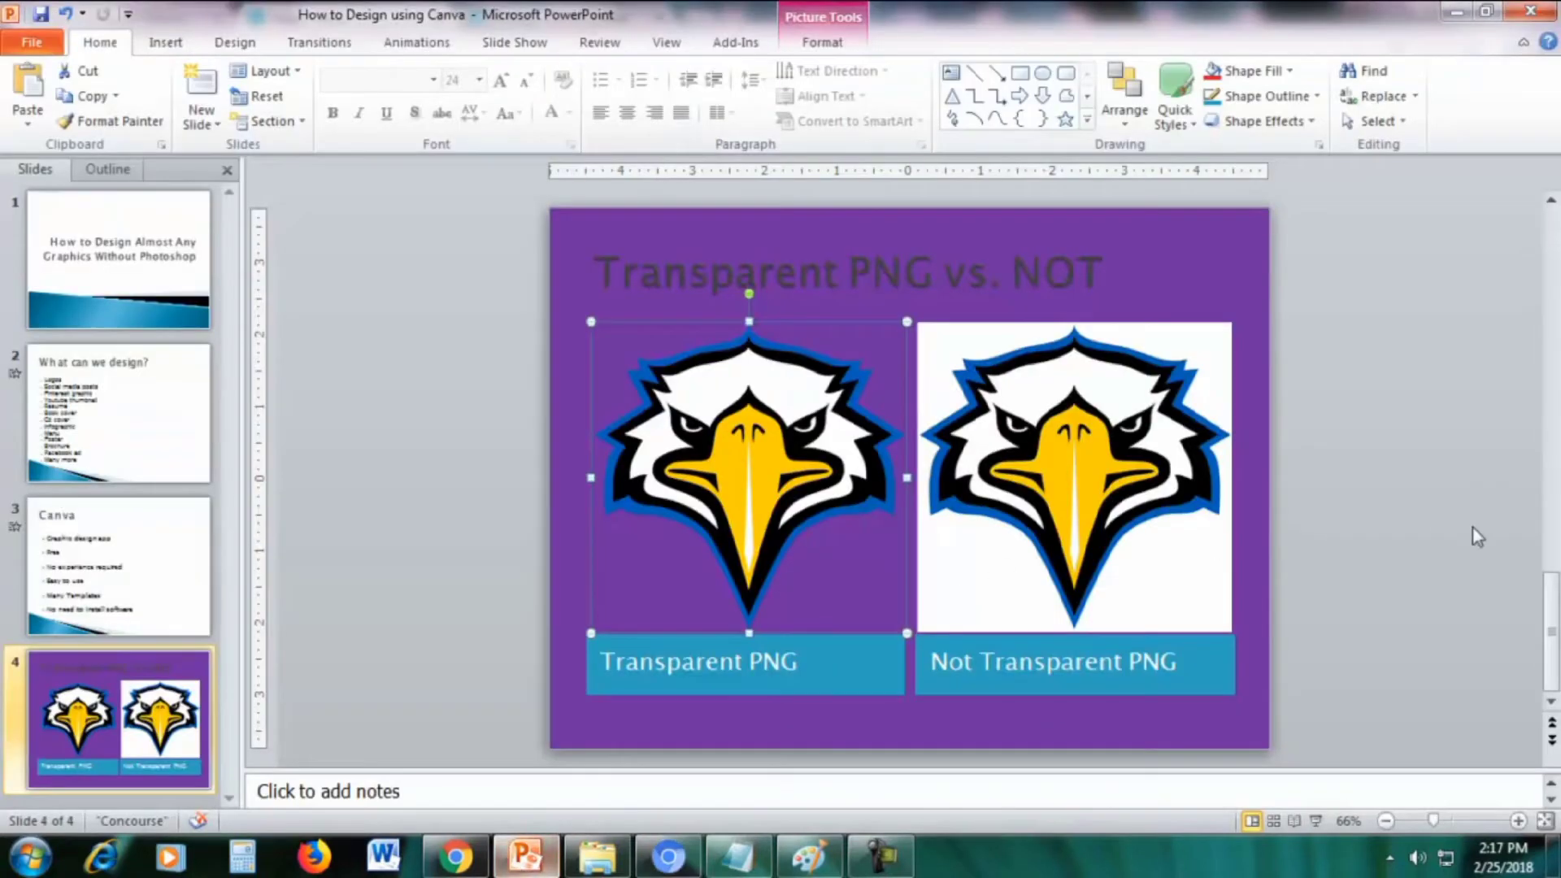
pyautogui.click(1491, 511)
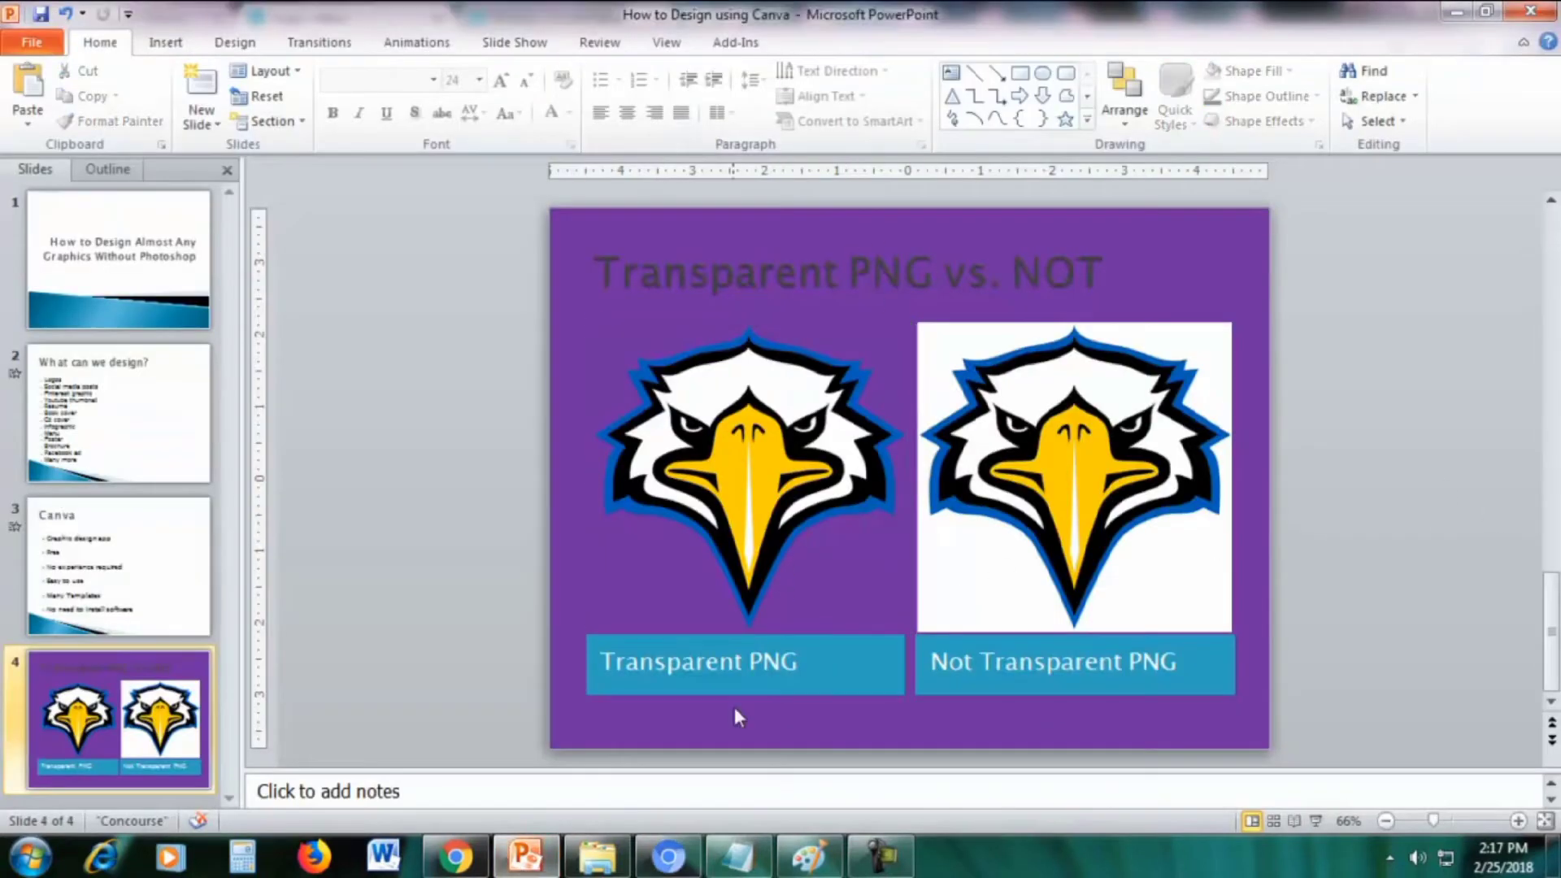
pyautogui.click(761, 461)
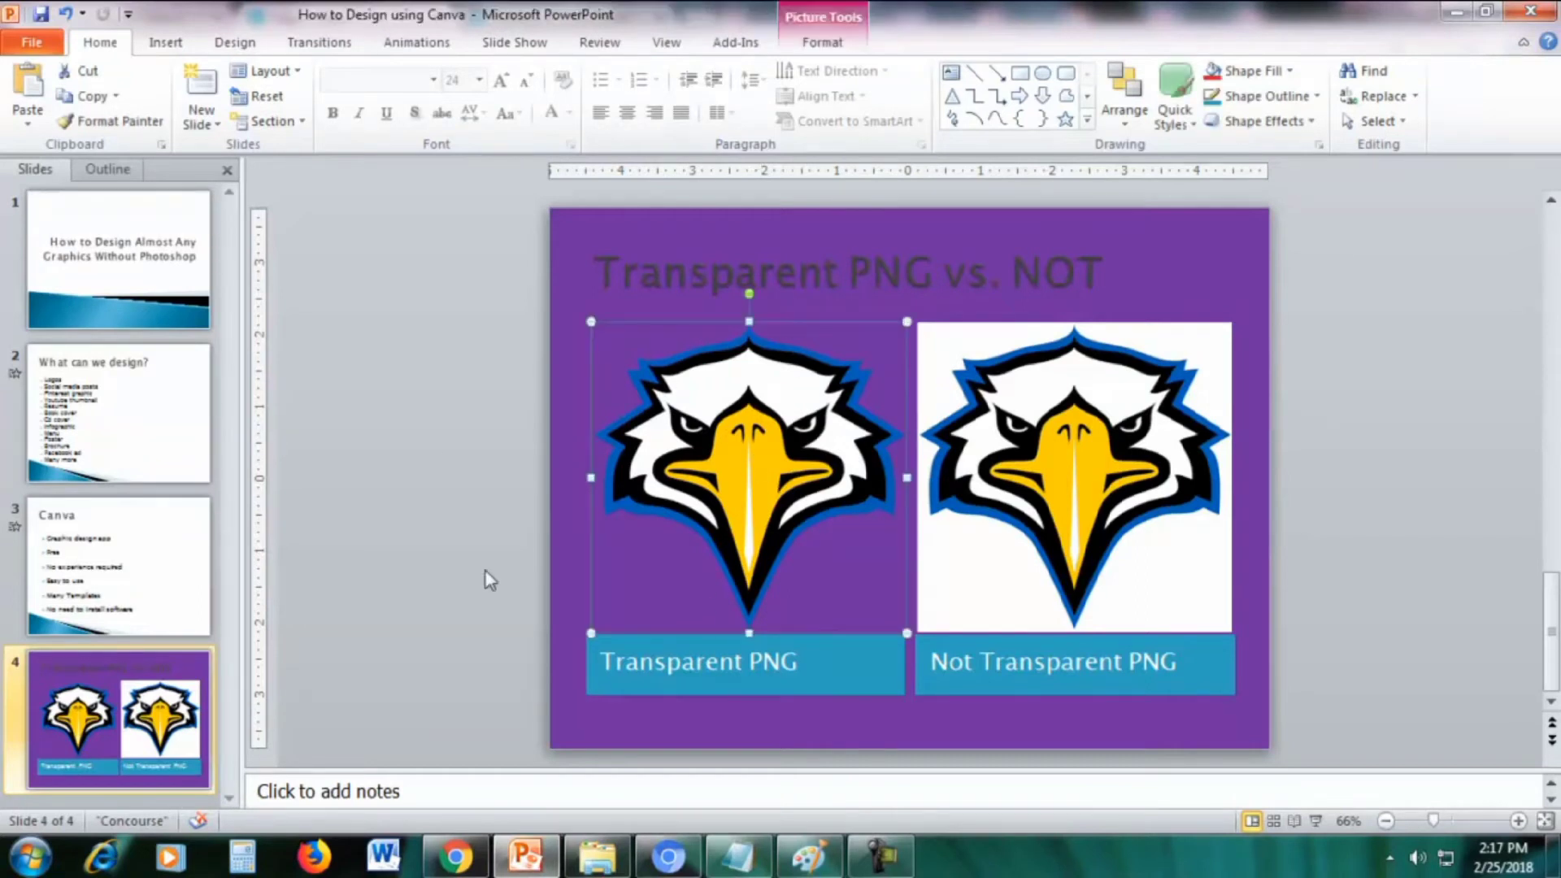
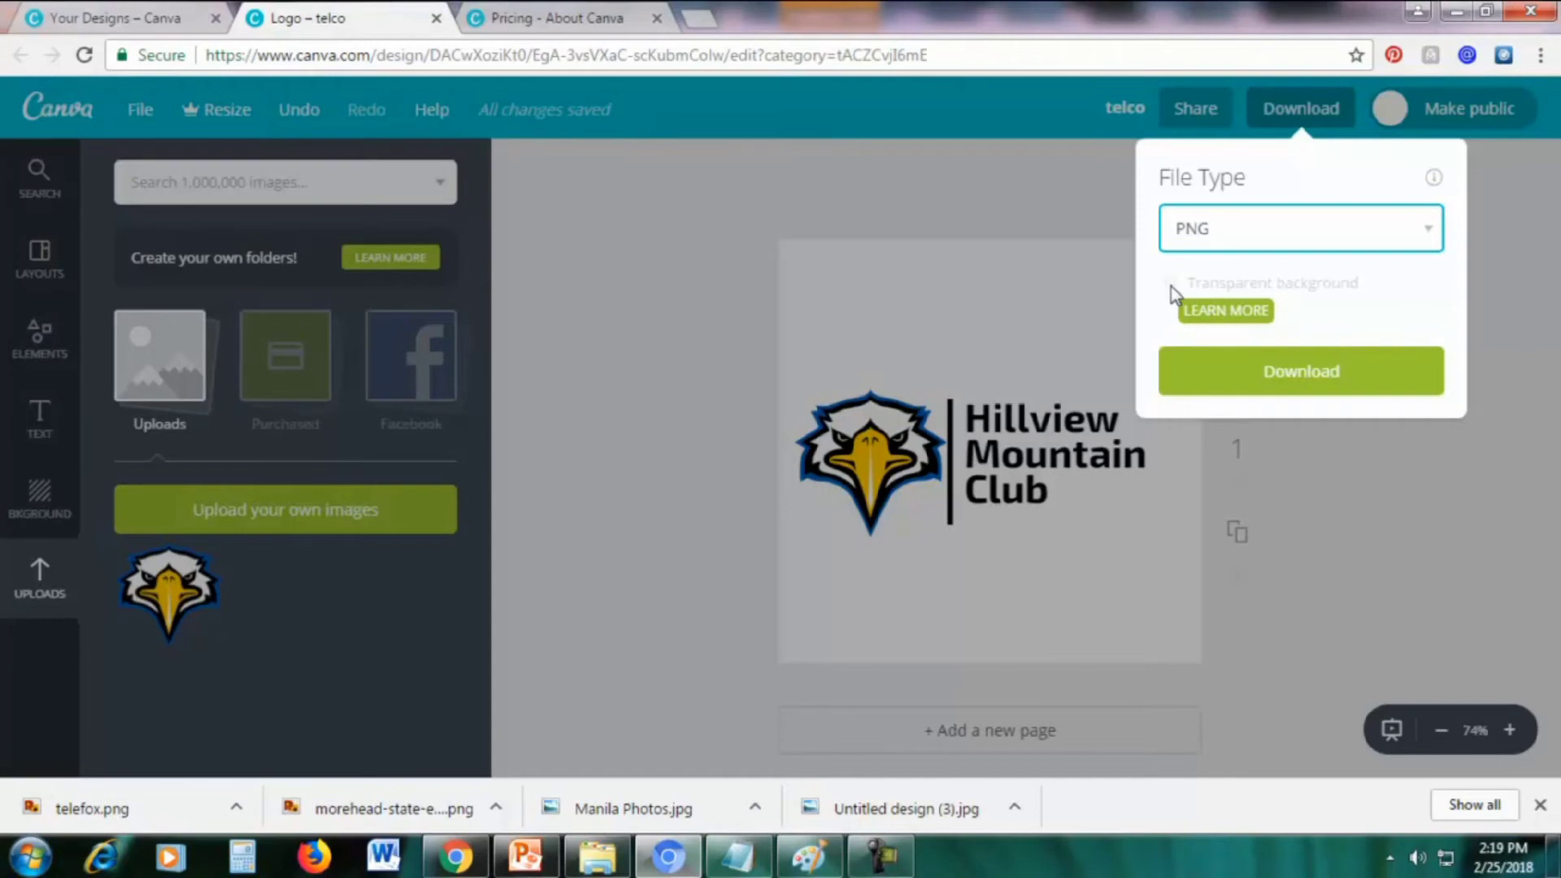
# With PNG chosen, open Learn More under Transparent background to see the Canva for Work offer
pyautogui.click(1211, 322)
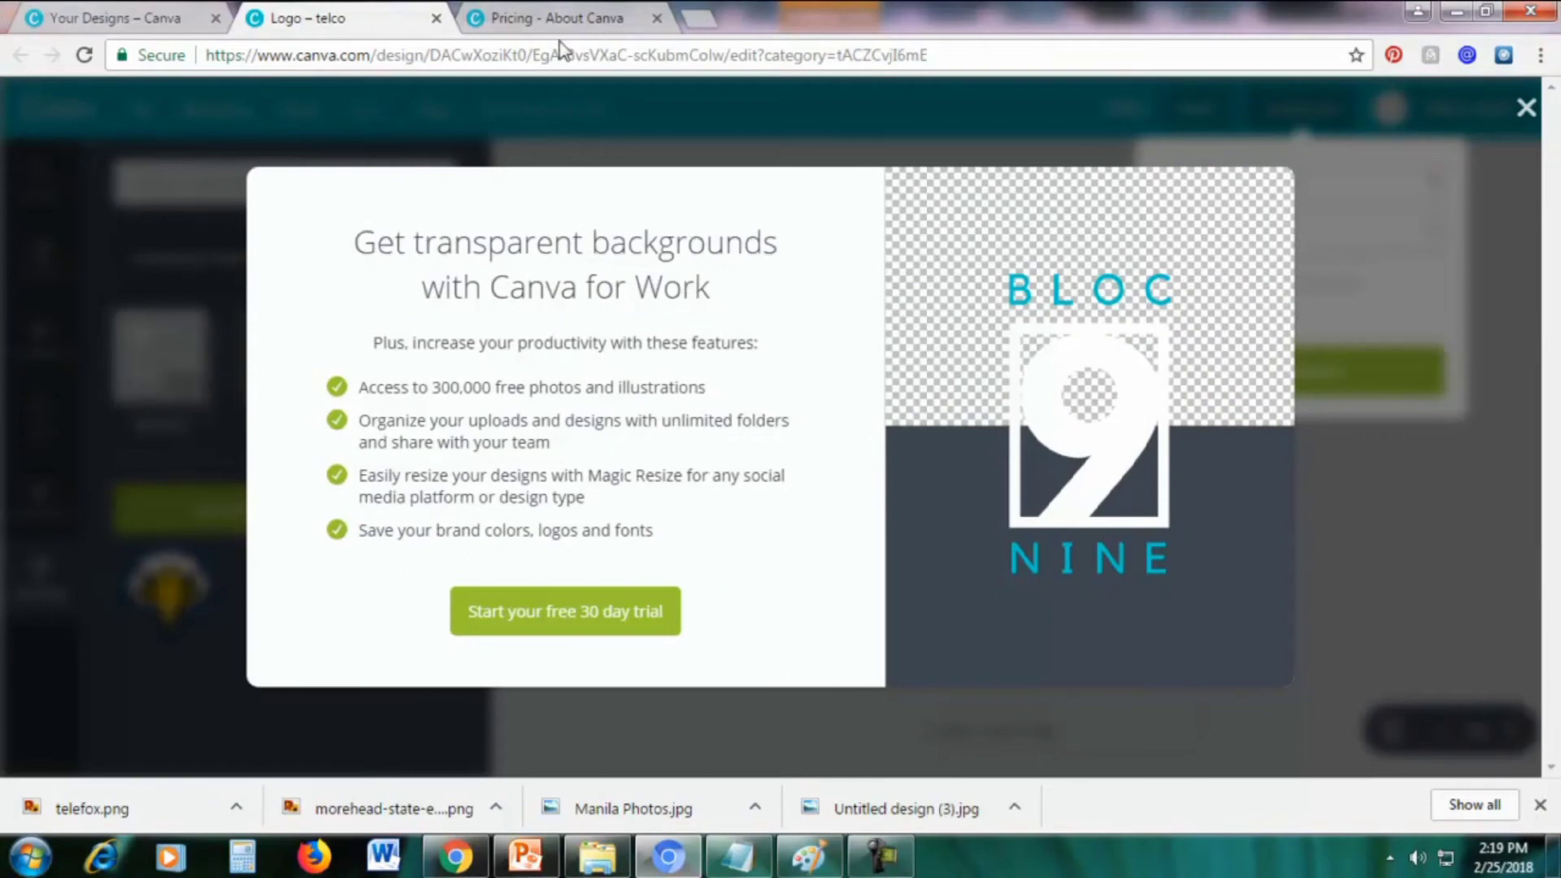
pyautogui.click(560, 19)
pyautogui.scroll(-3, 1244, 352)
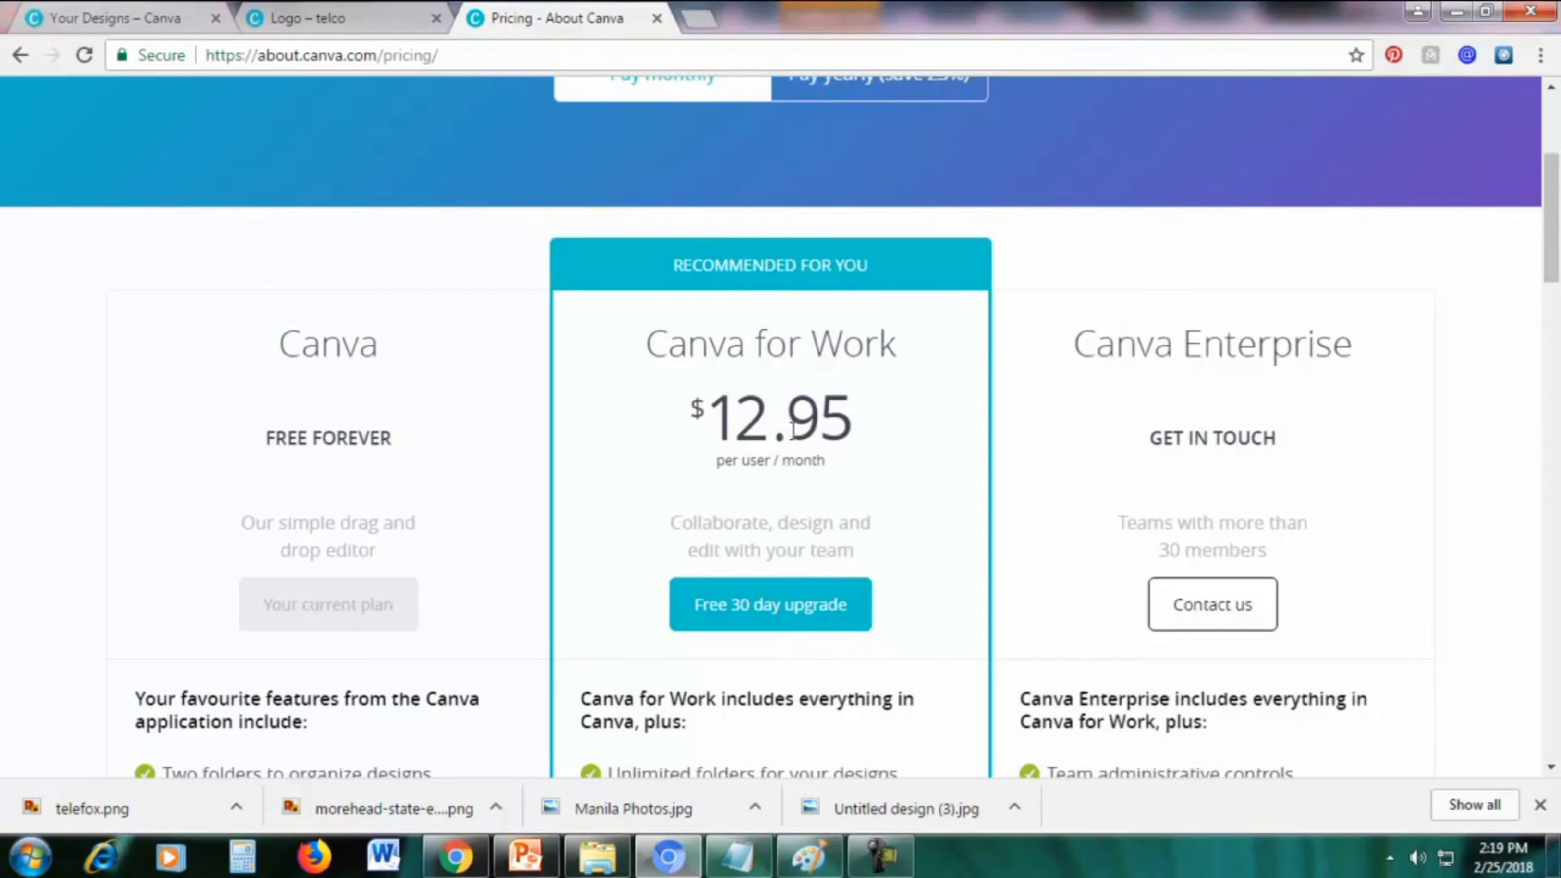
pyautogui.moveTo(284, 326); pyautogui.dragTo(373, 423)
pyautogui.click(374, 420)
pyautogui.moveTo(1553, 249); pyautogui.dragTo(1553, 264)
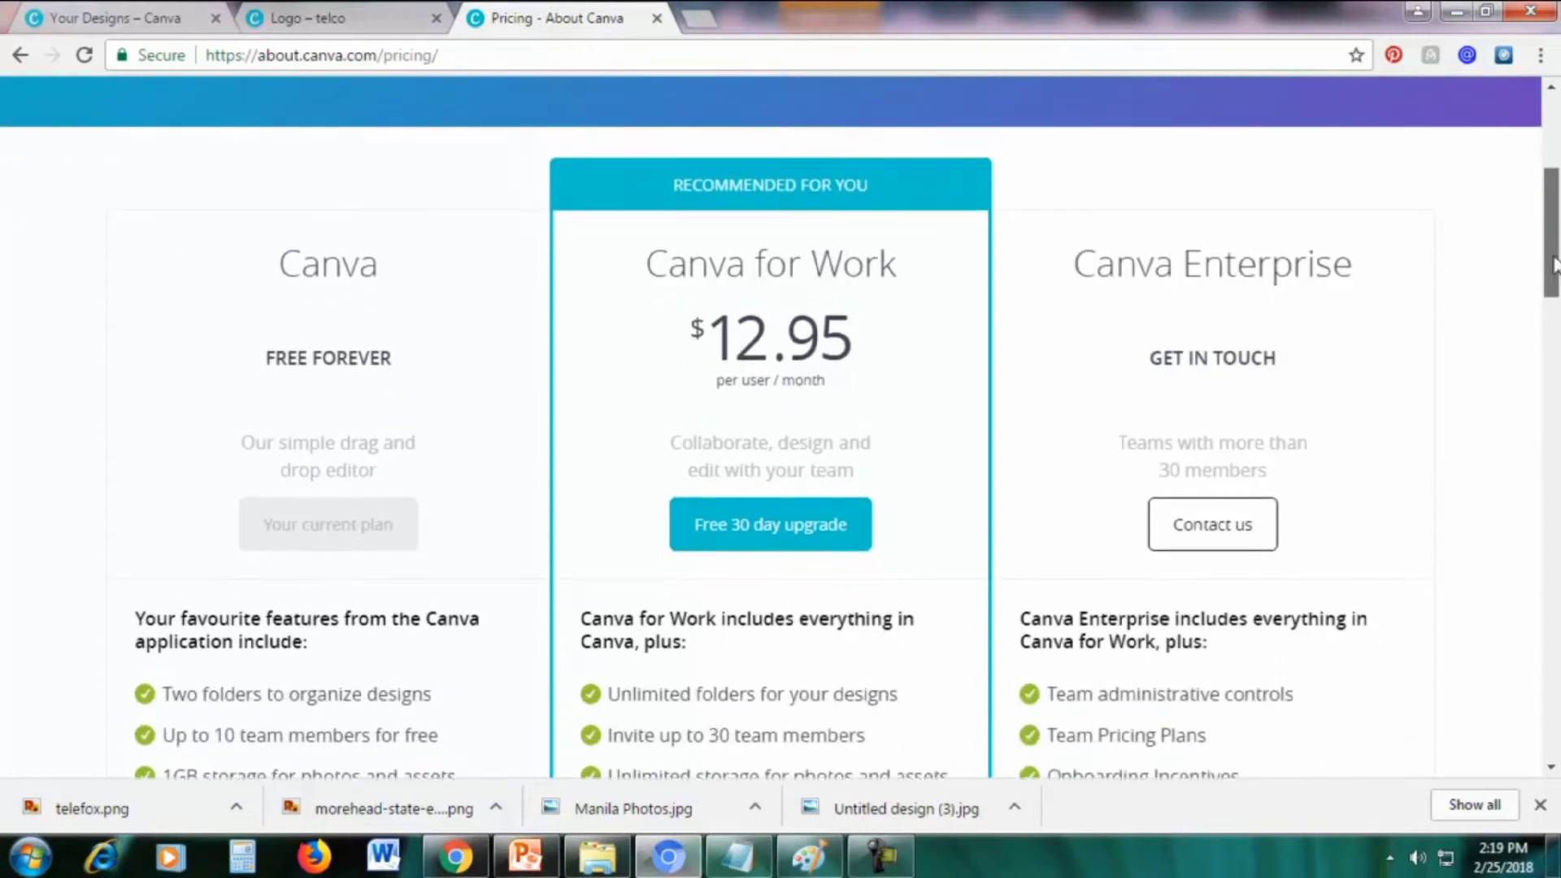
pyautogui.scroll(1, 1553, 264)
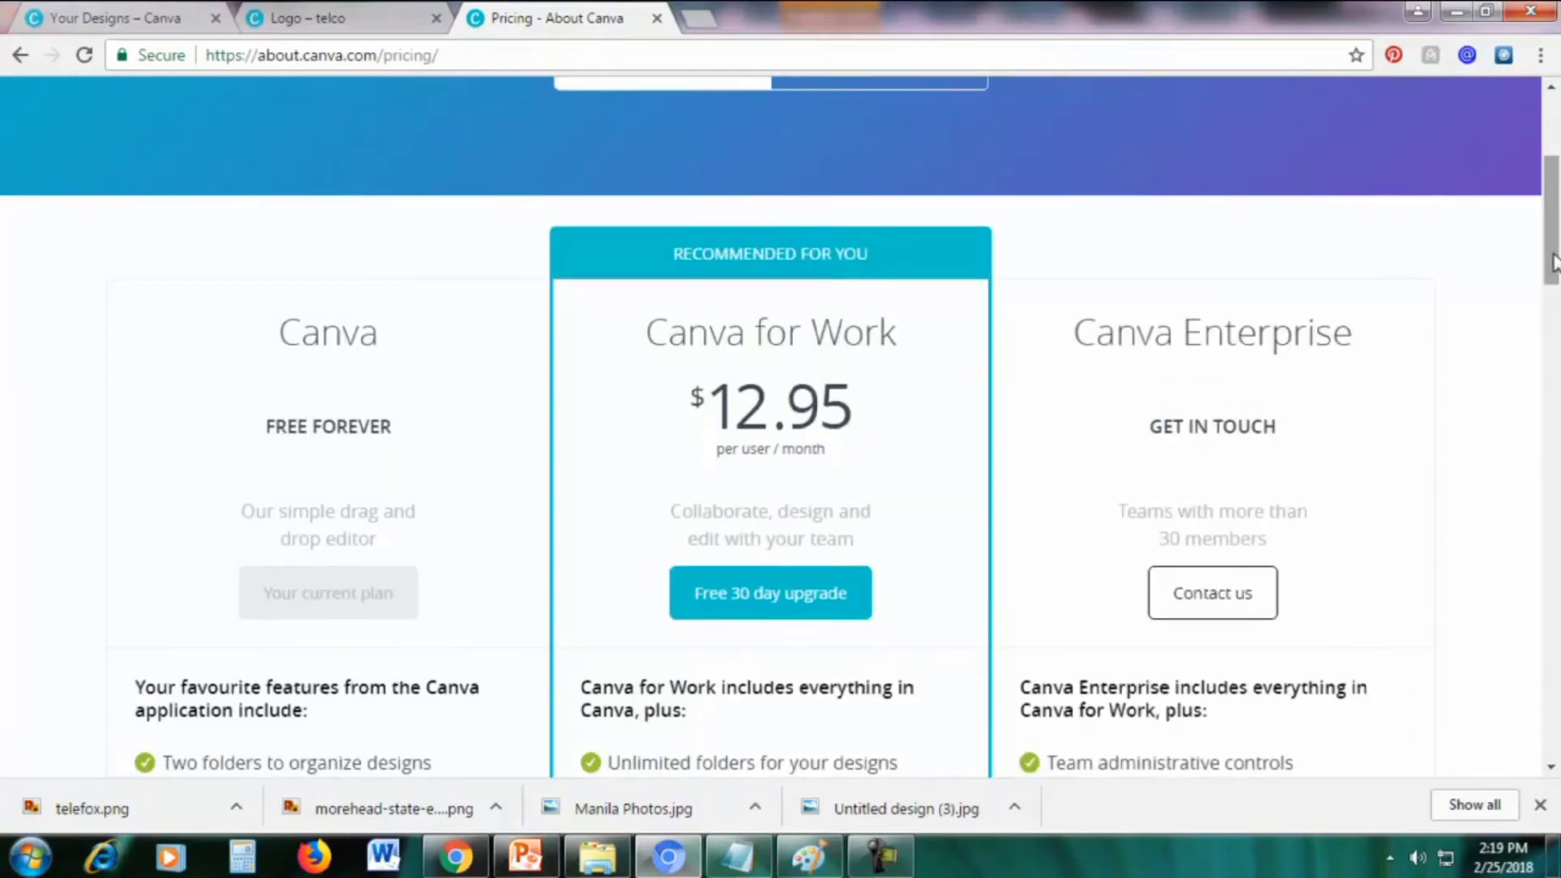
pyautogui.moveTo(1553, 262); pyautogui.dragTo(1555, 279)
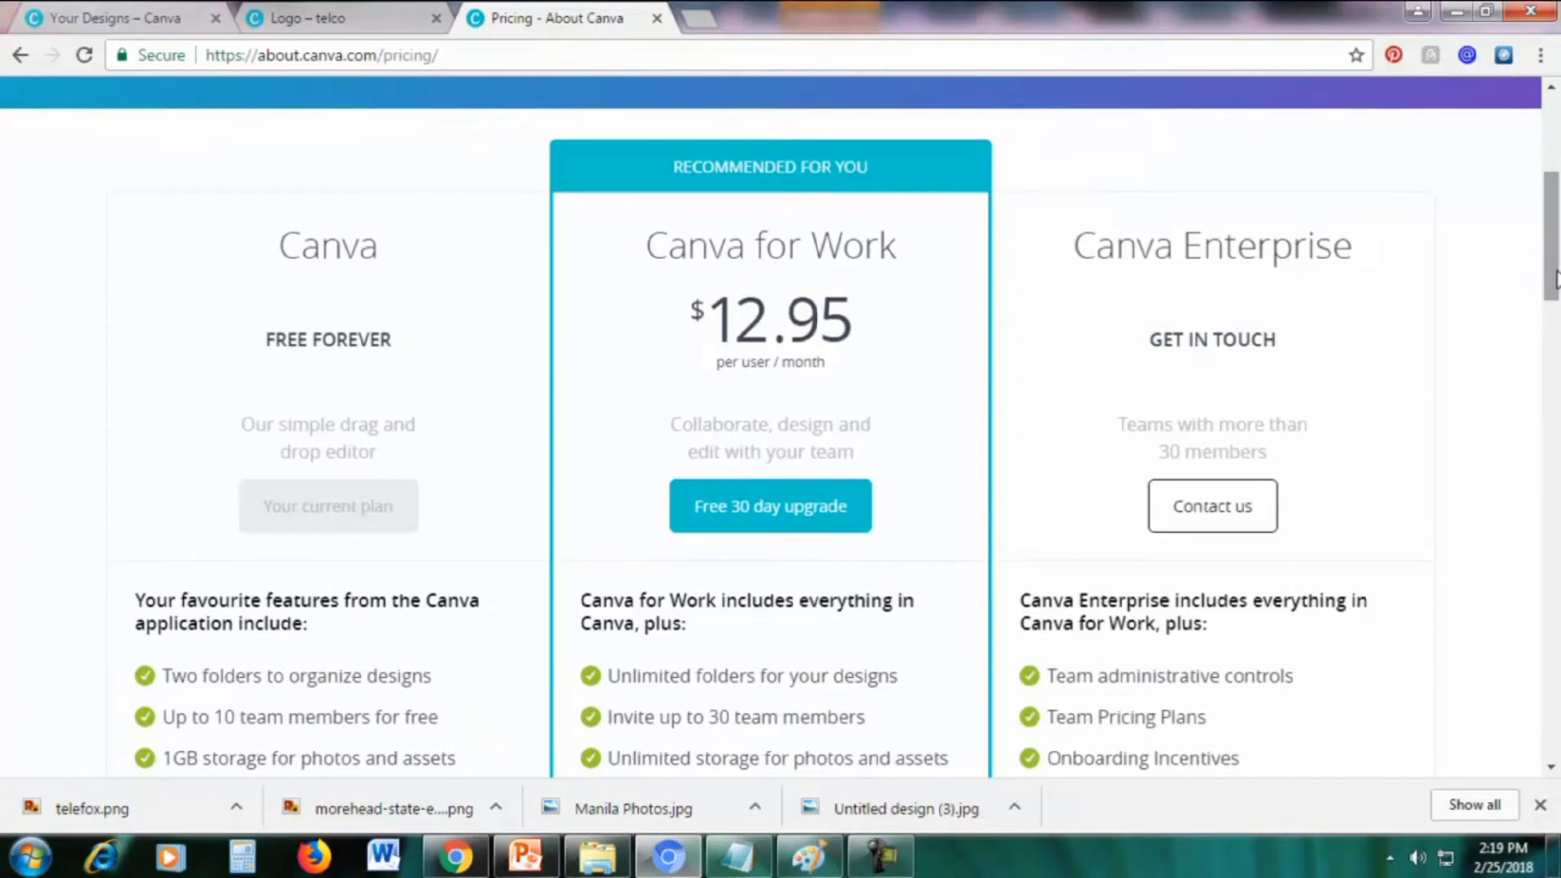
pyautogui.click(323, 22)
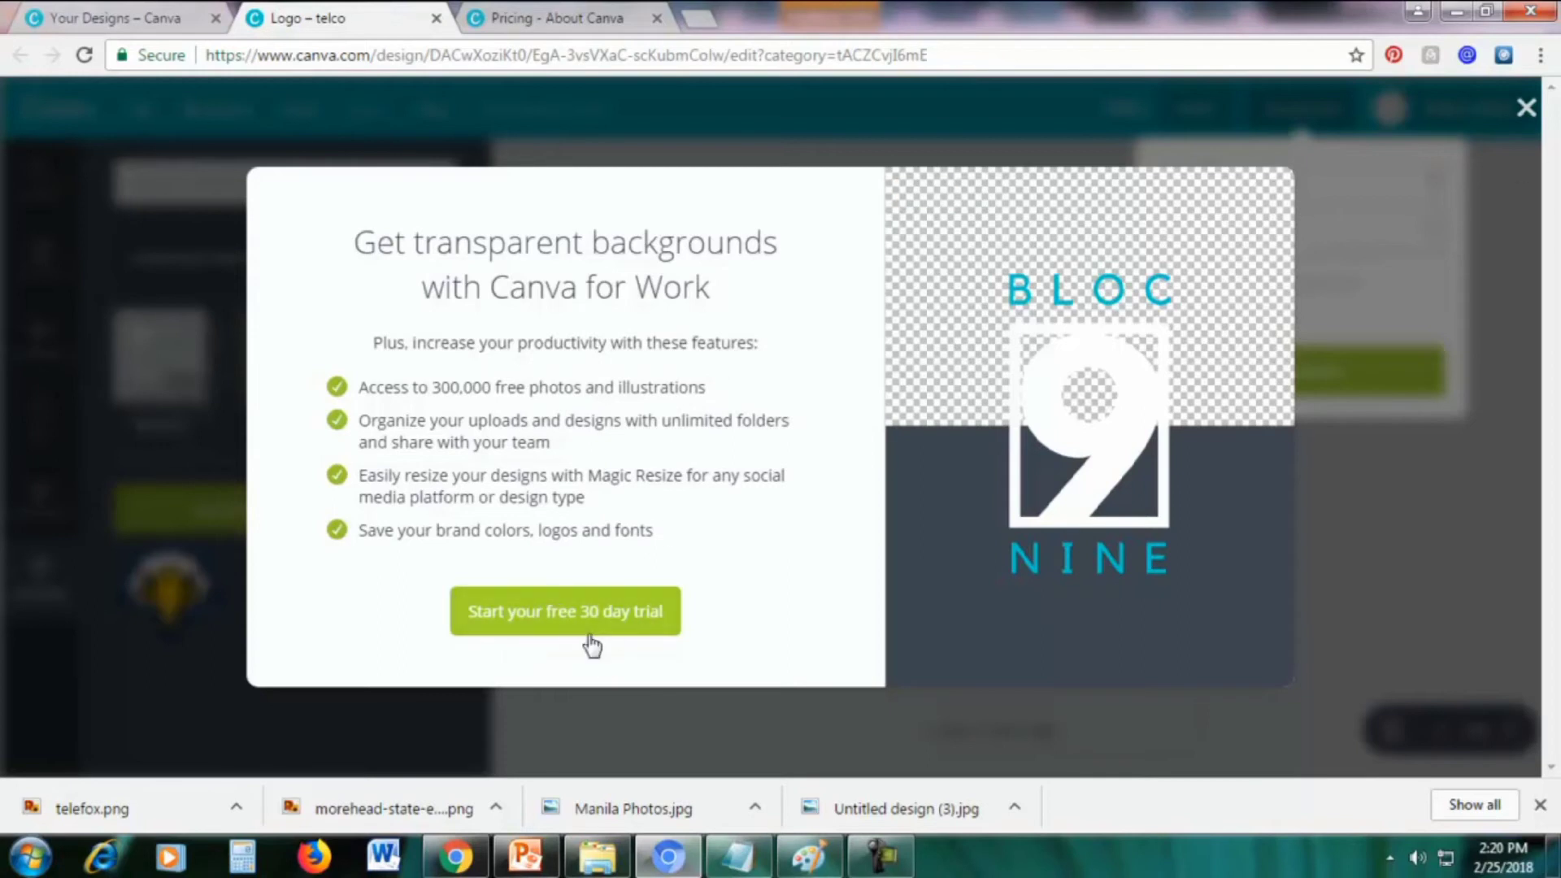
# Reselect PNG in Download, then start the free 30-day Canva for Work trial from the transparent-background offer
pyautogui.click(1526, 108)
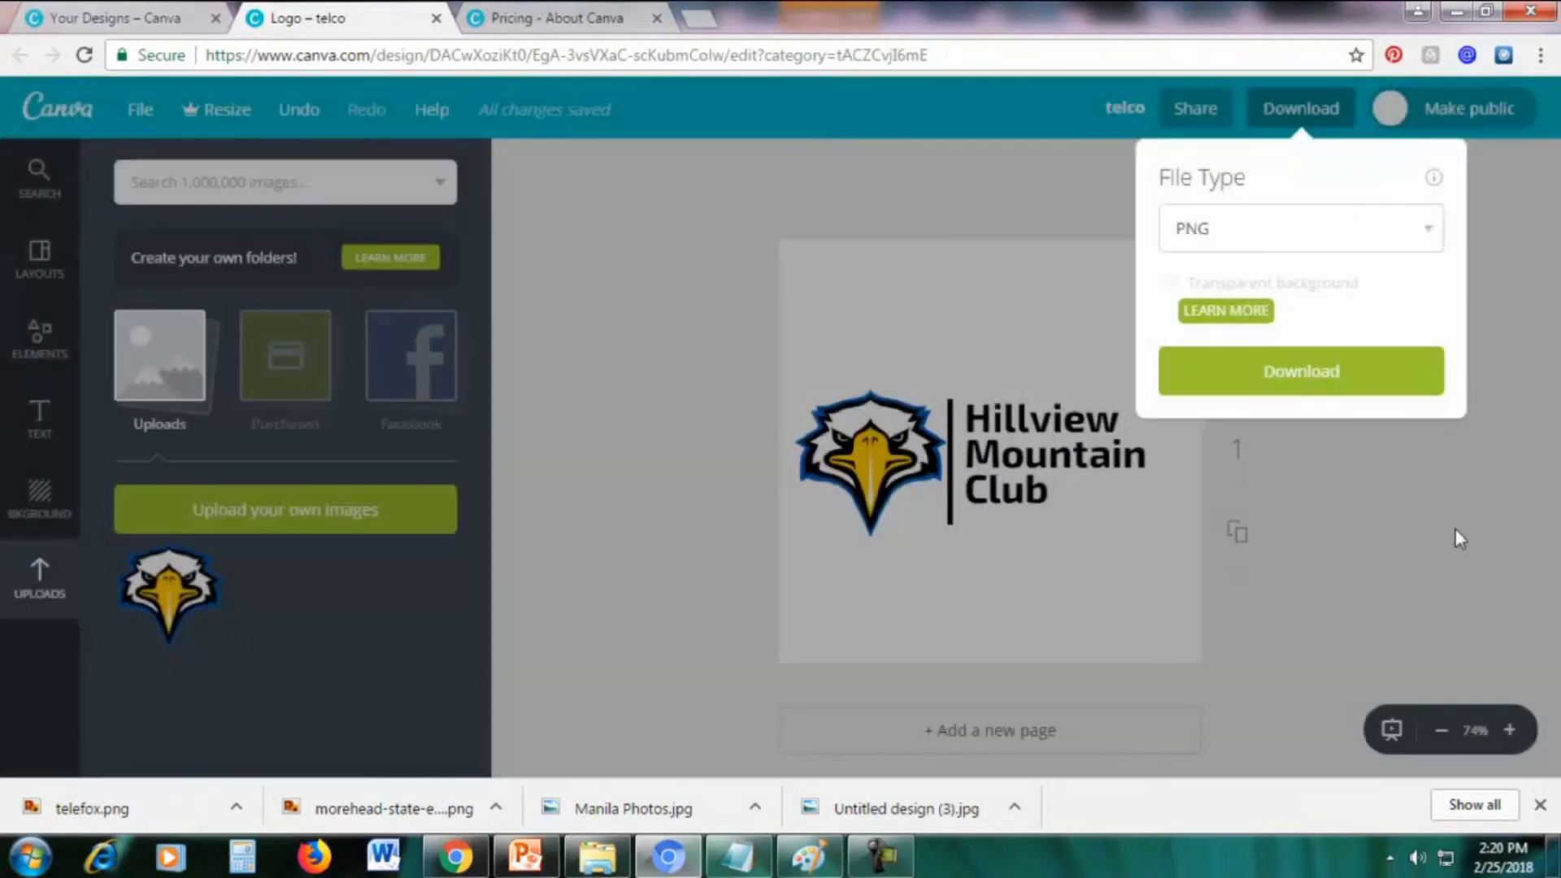
pyautogui.click(1523, 276)
pyautogui.click(1278, 118)
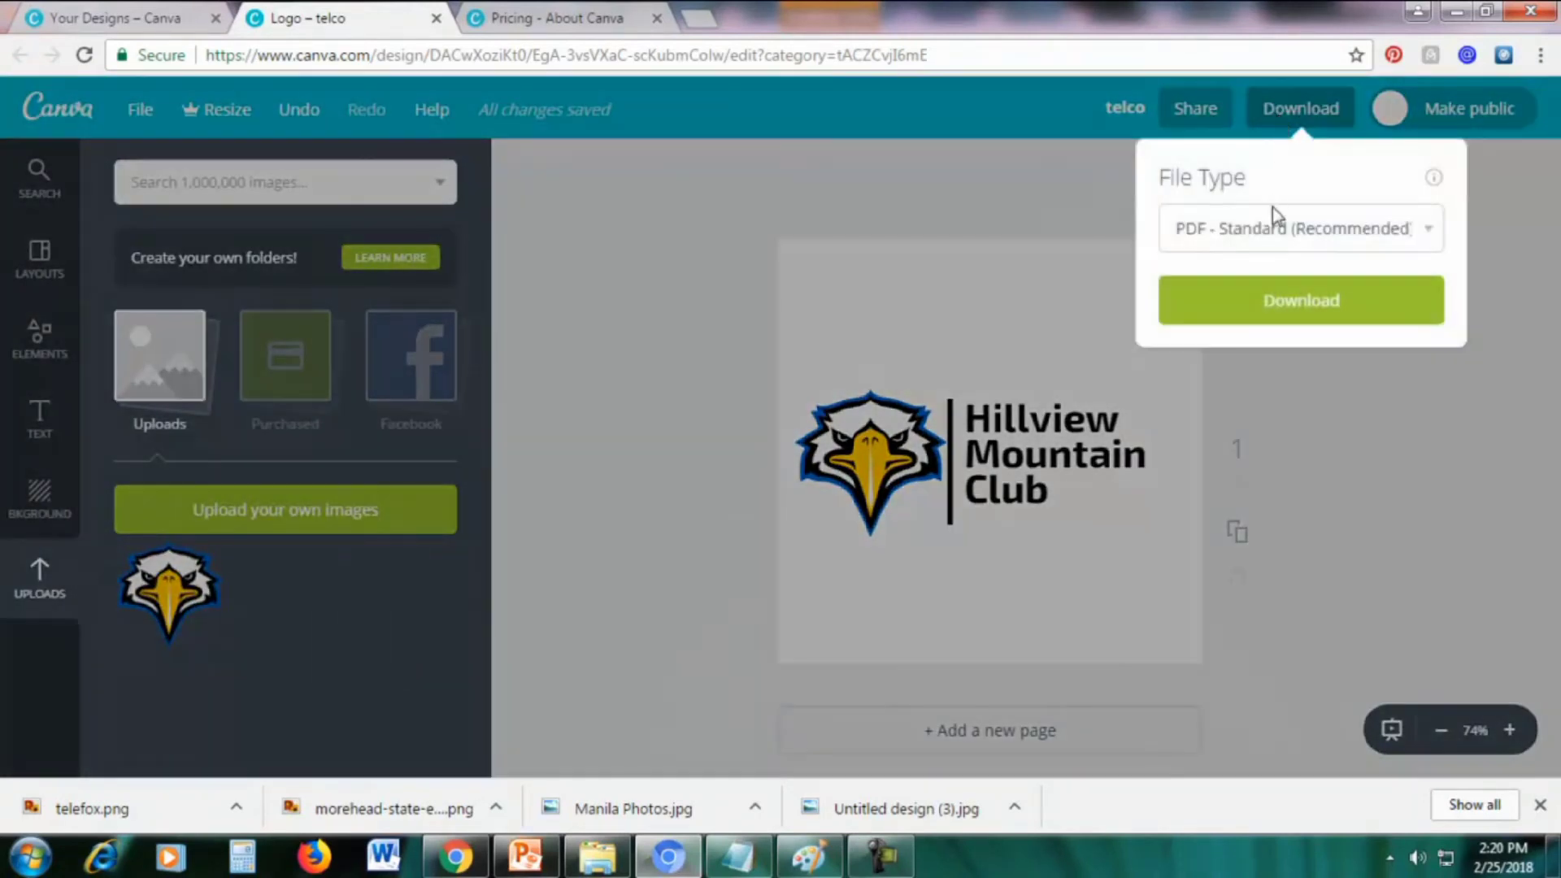
pyautogui.click(1273, 226)
pyautogui.click(1224, 290)
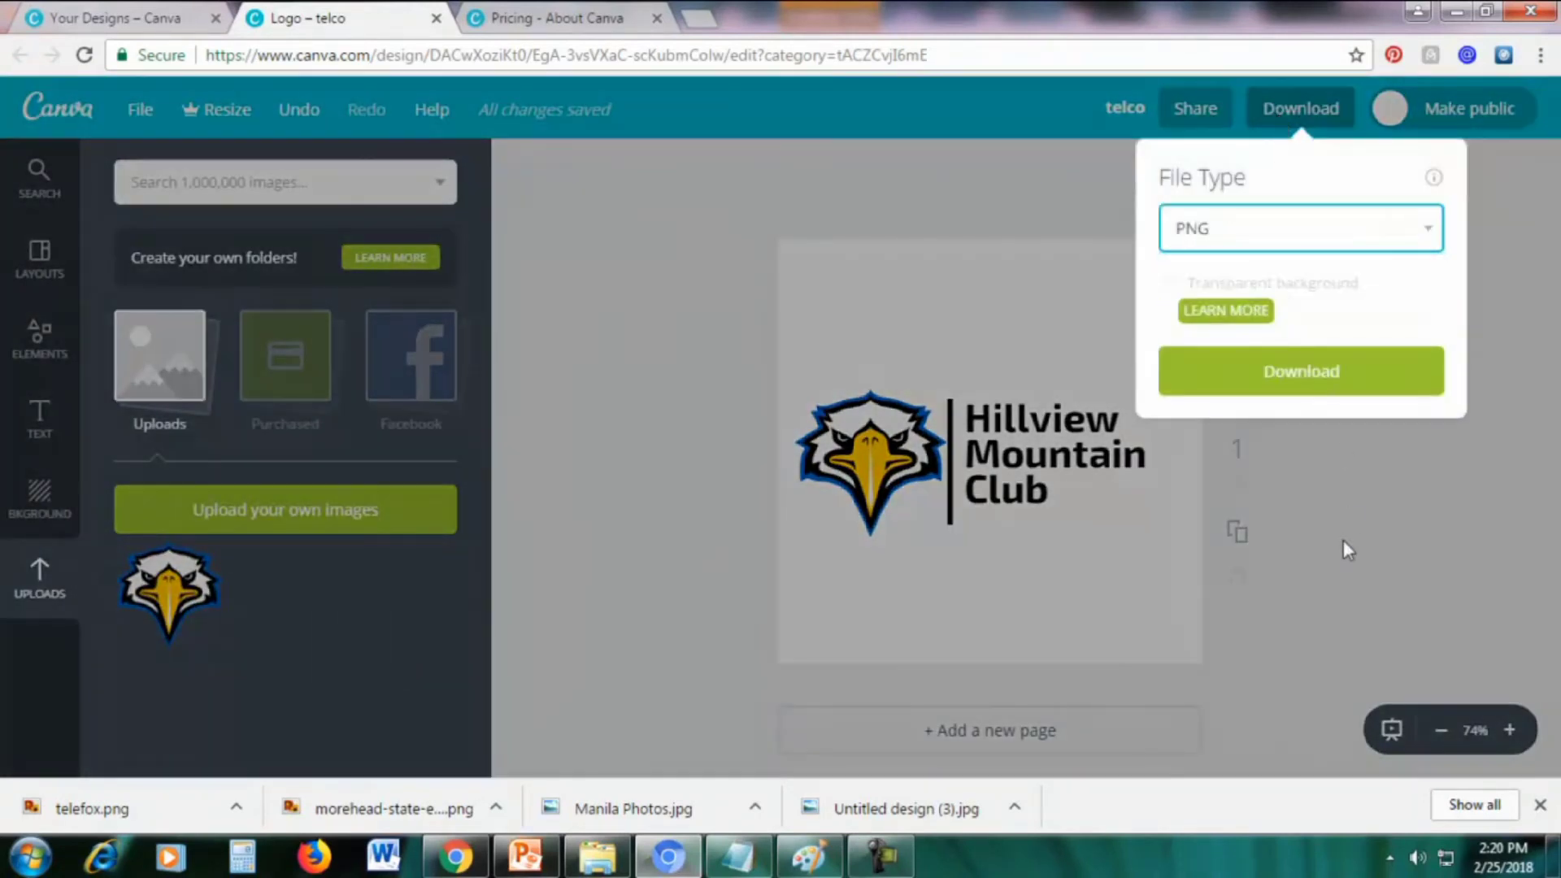
pyautogui.click(1231, 312)
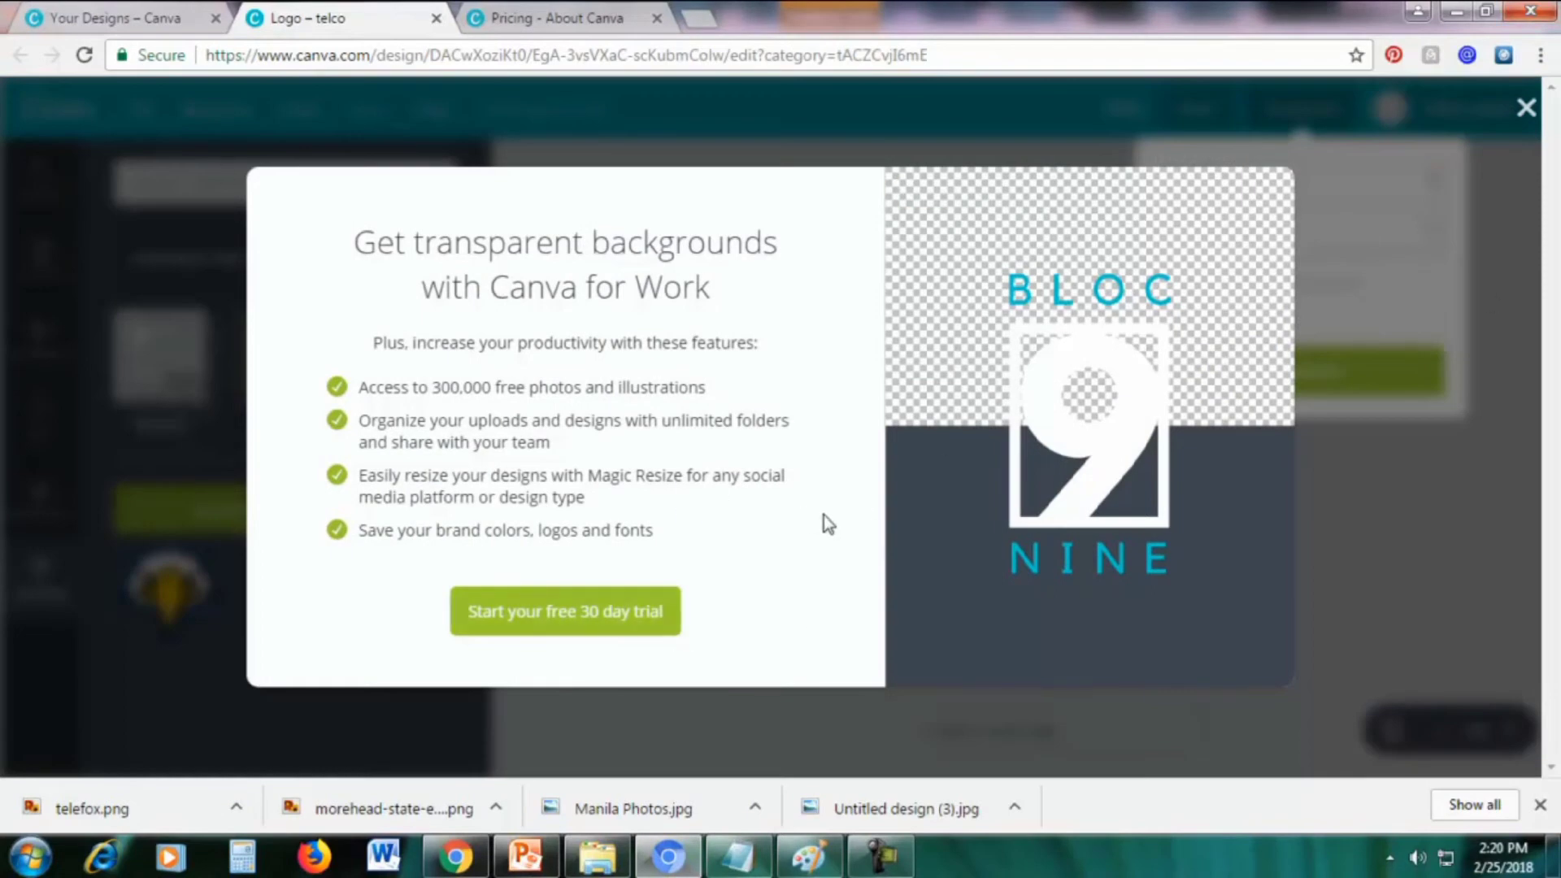
pyautogui.click(578, 622)
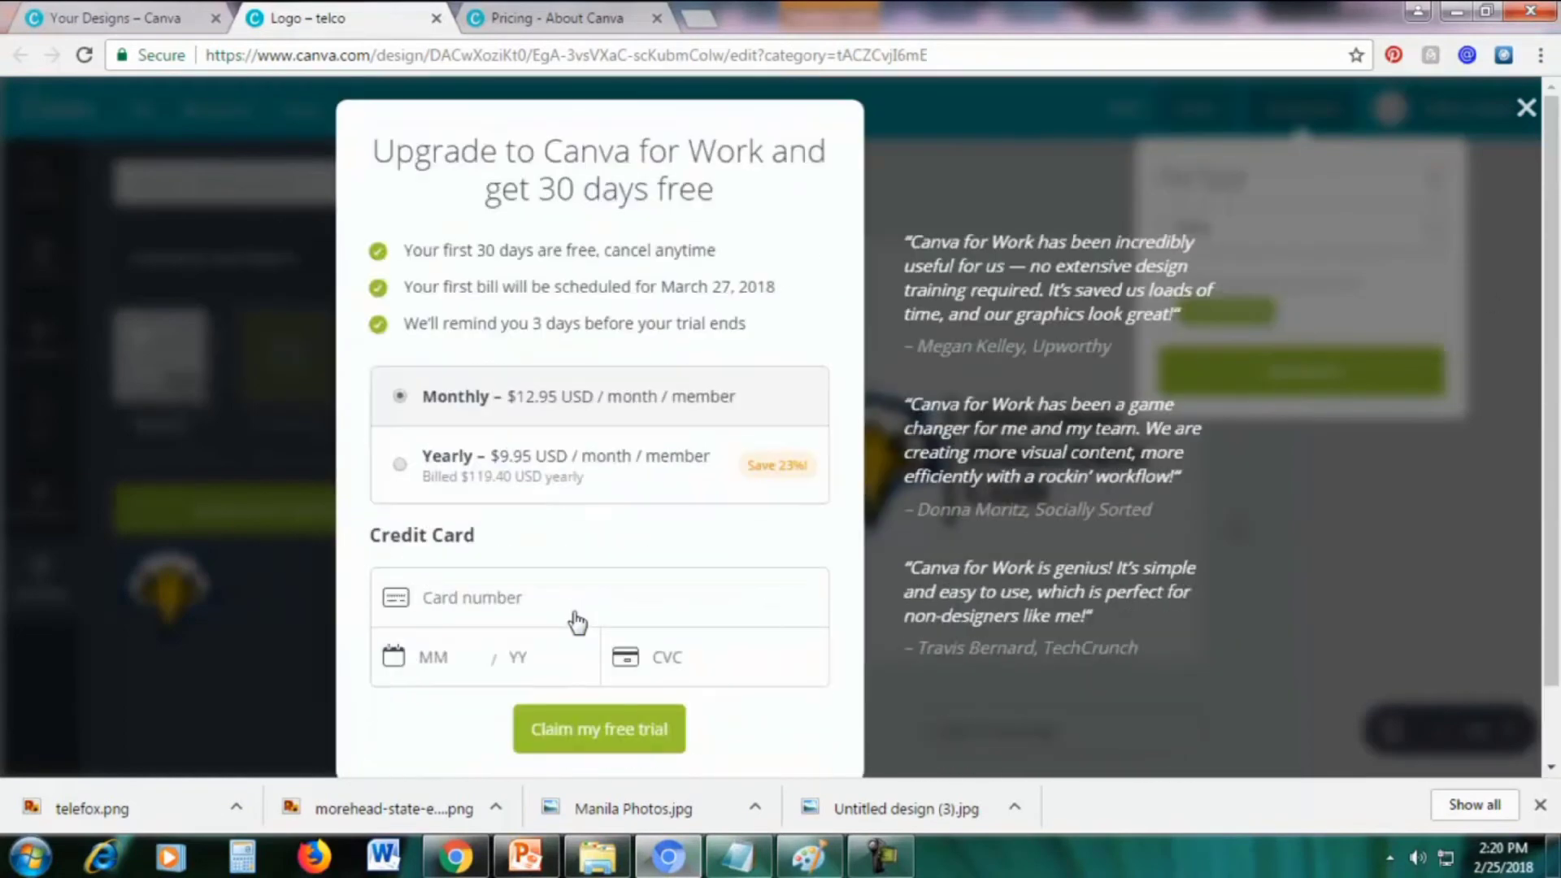
# Enter the card number, expiry and CVC, then claim the free Monthly-plan trial
pyautogui.scroll(-1, 932, 480)
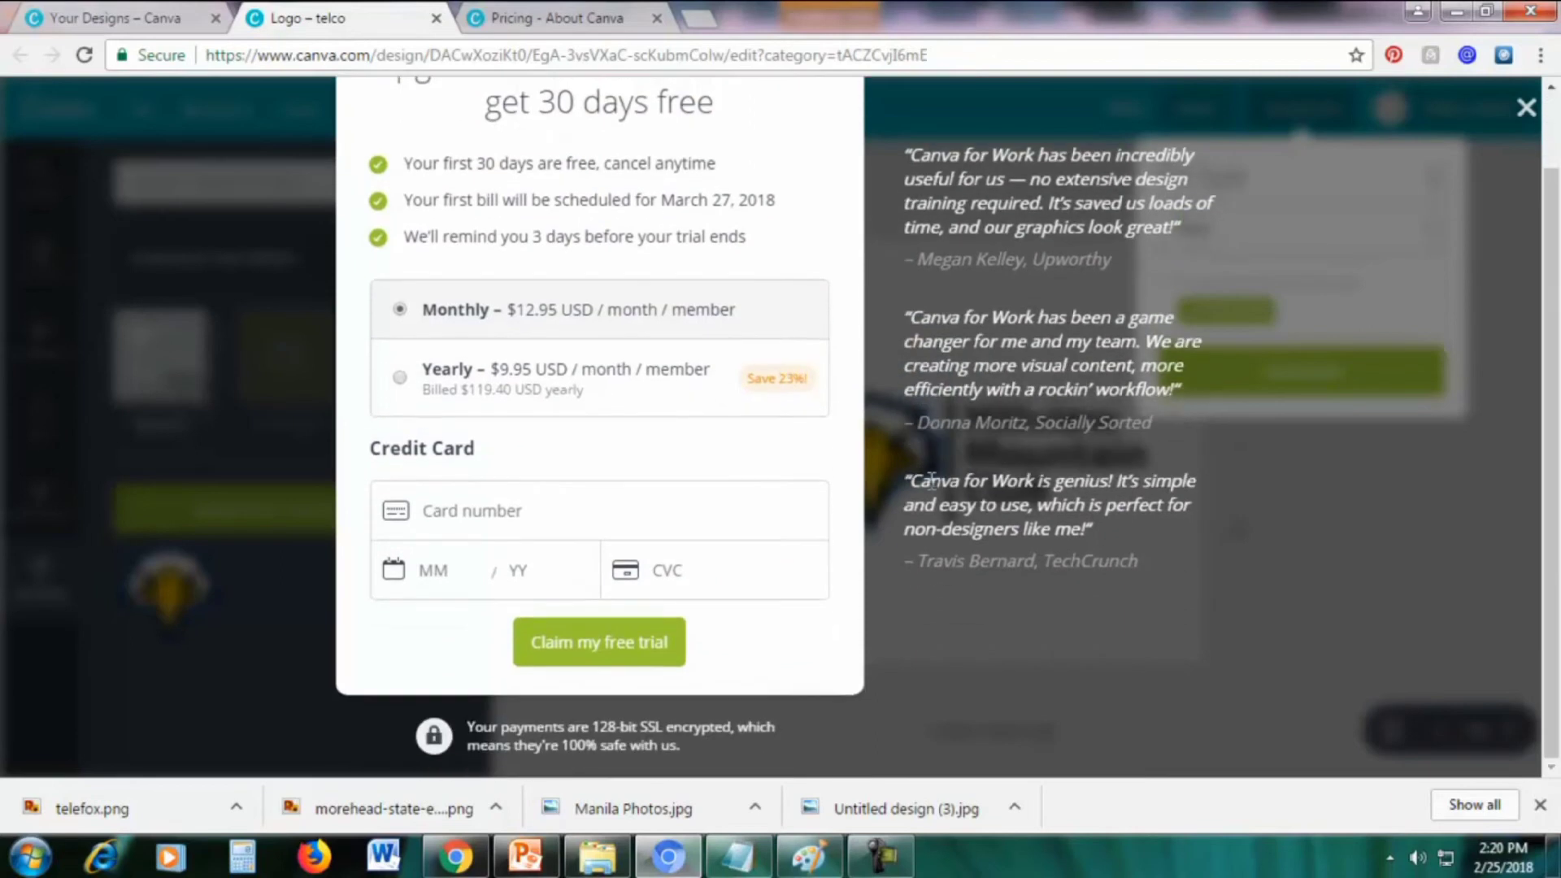
pyautogui.click(516, 512)
pyautogui.click(700, 562)
pyautogui.scroll(1, 1026, 476)
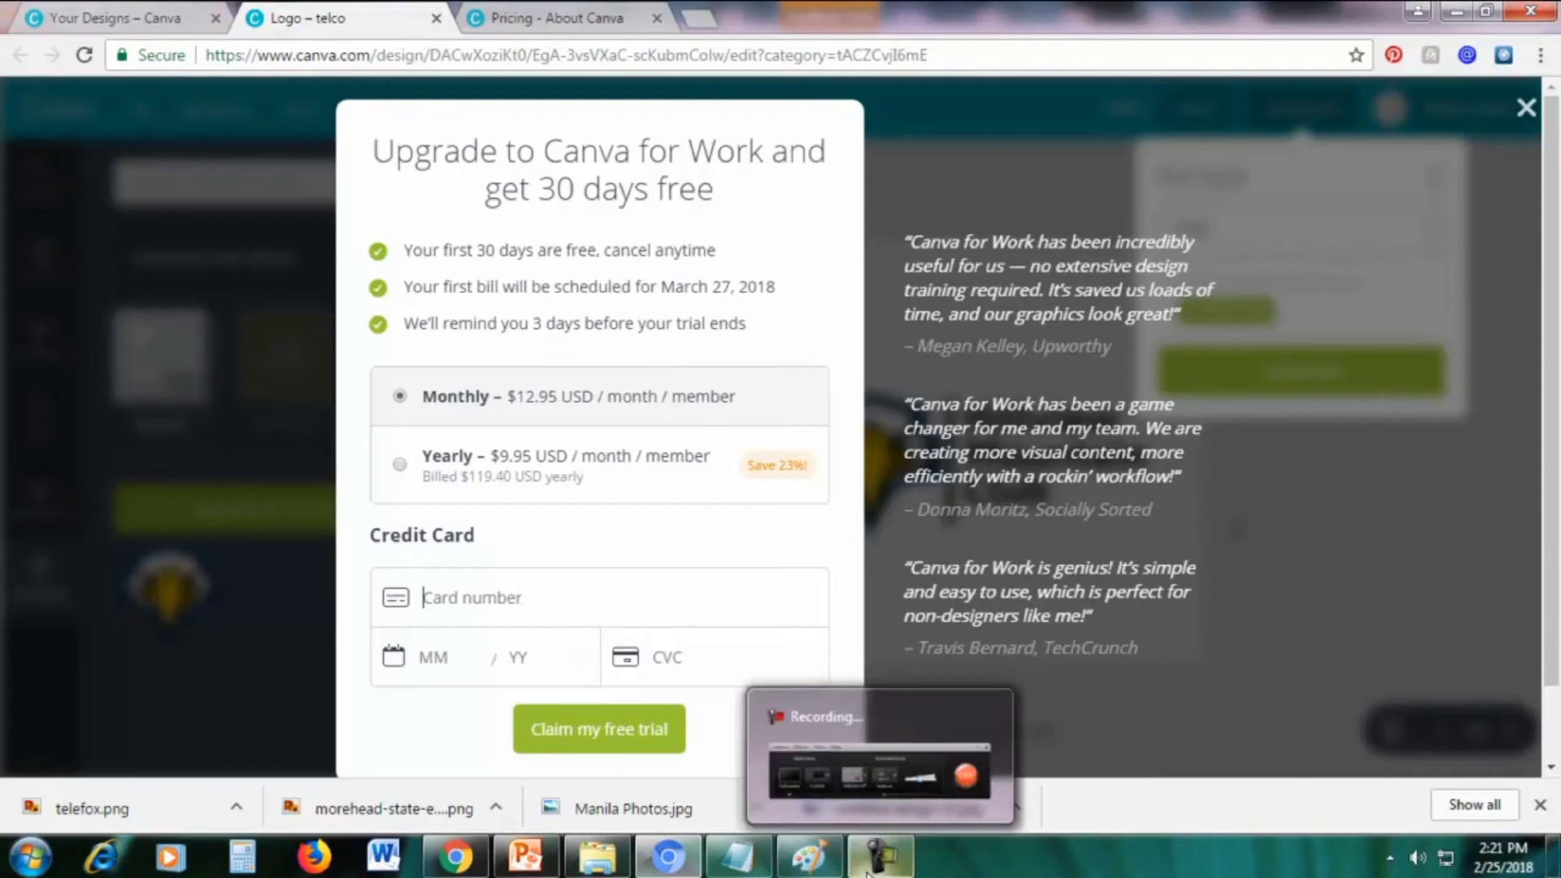
pyautogui.click(867, 872)
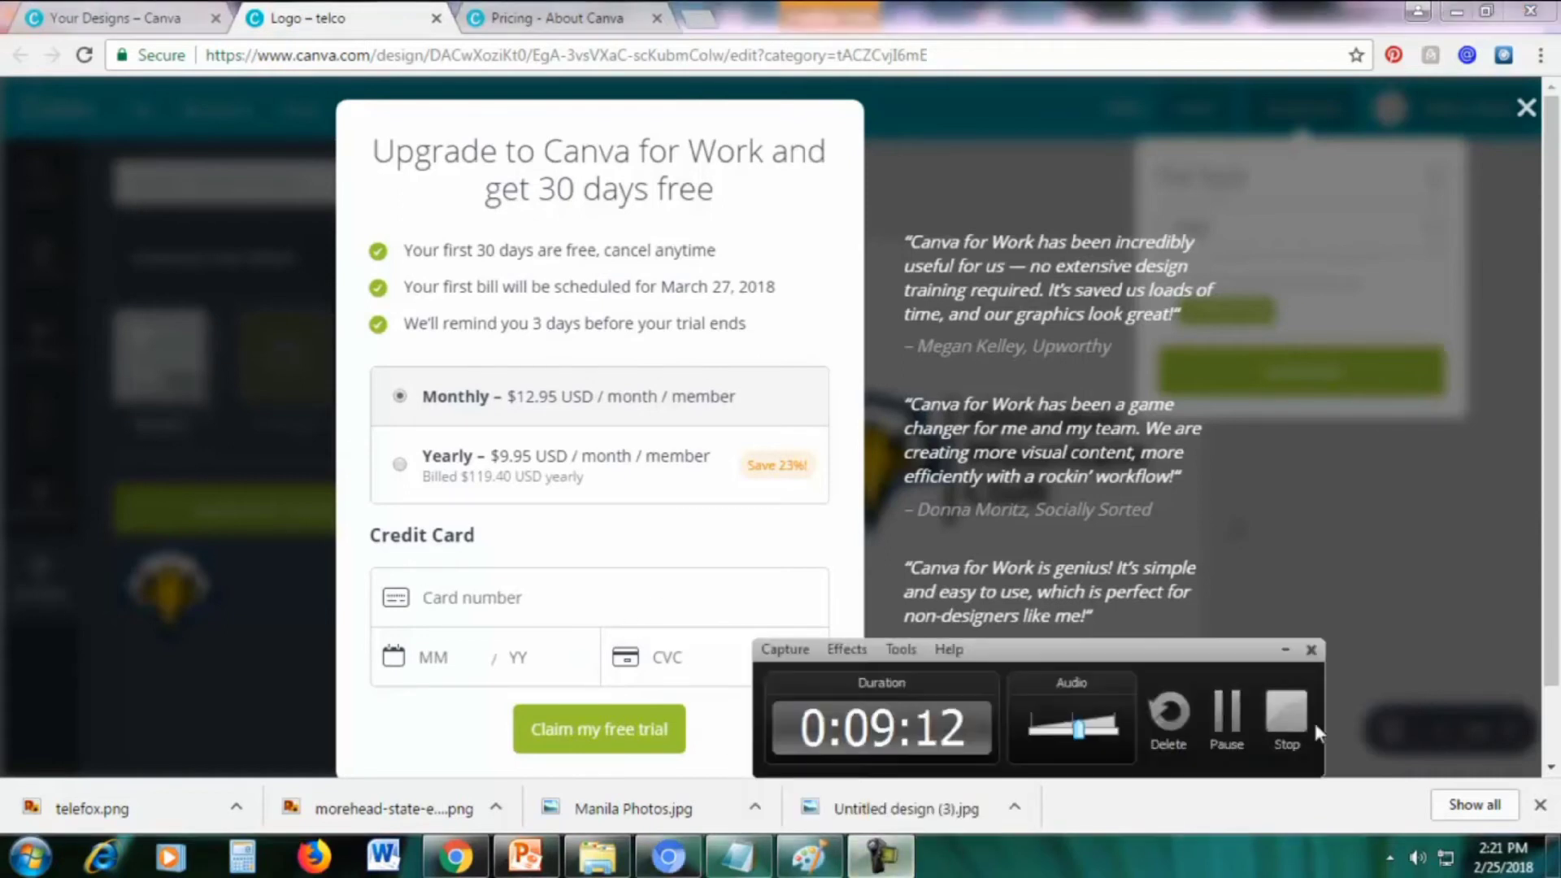
pyautogui.click(1223, 716)
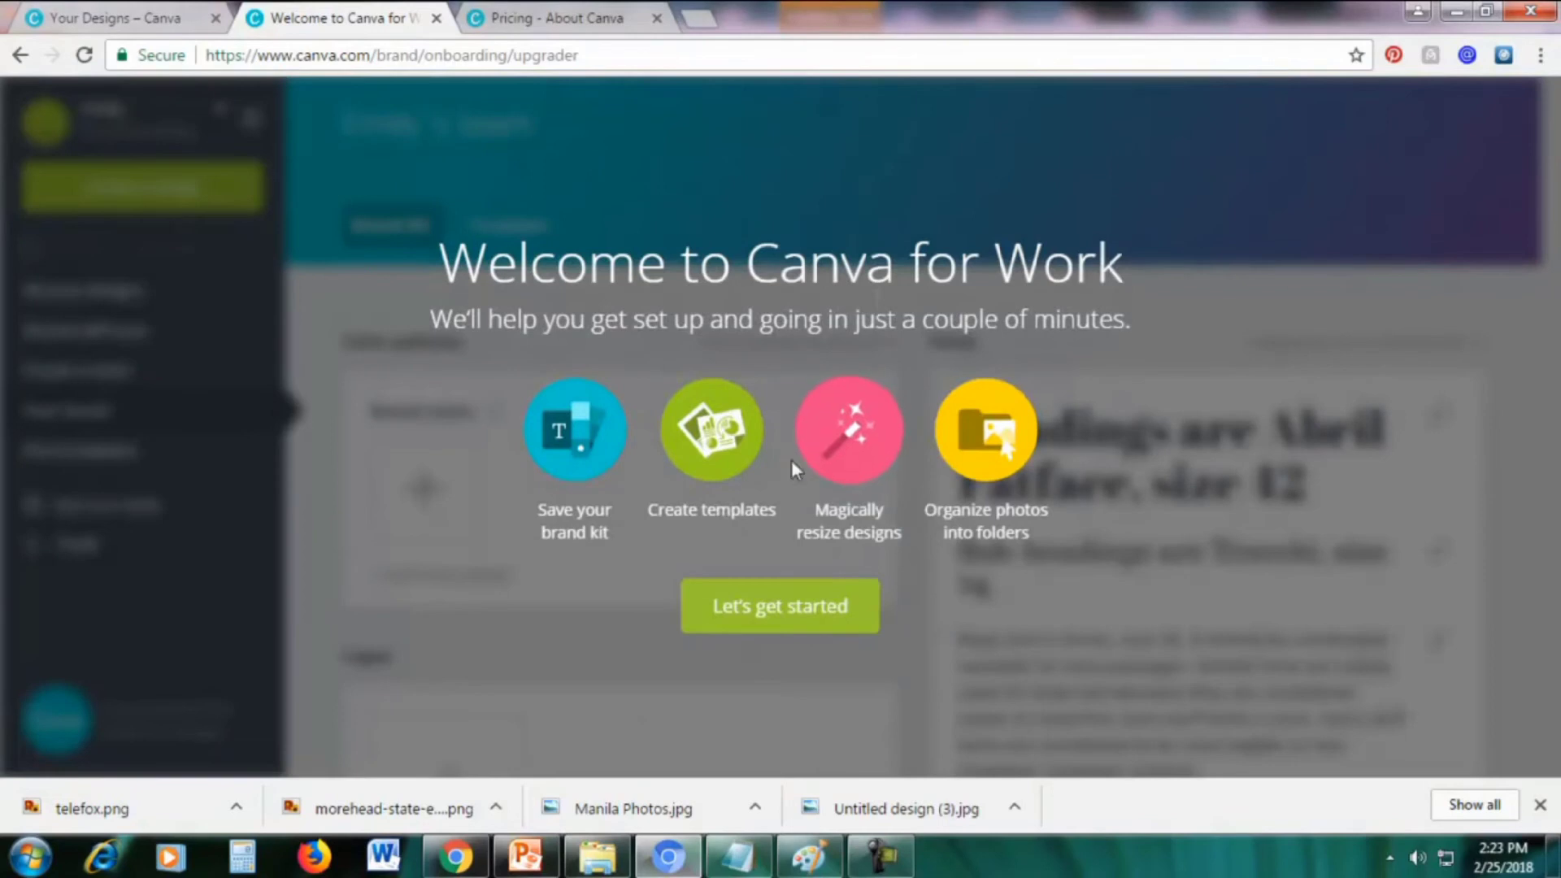
# Set up the Brand Kit with an orange brand colour, skipping logo and font uploads
pyautogui.click(739, 627)
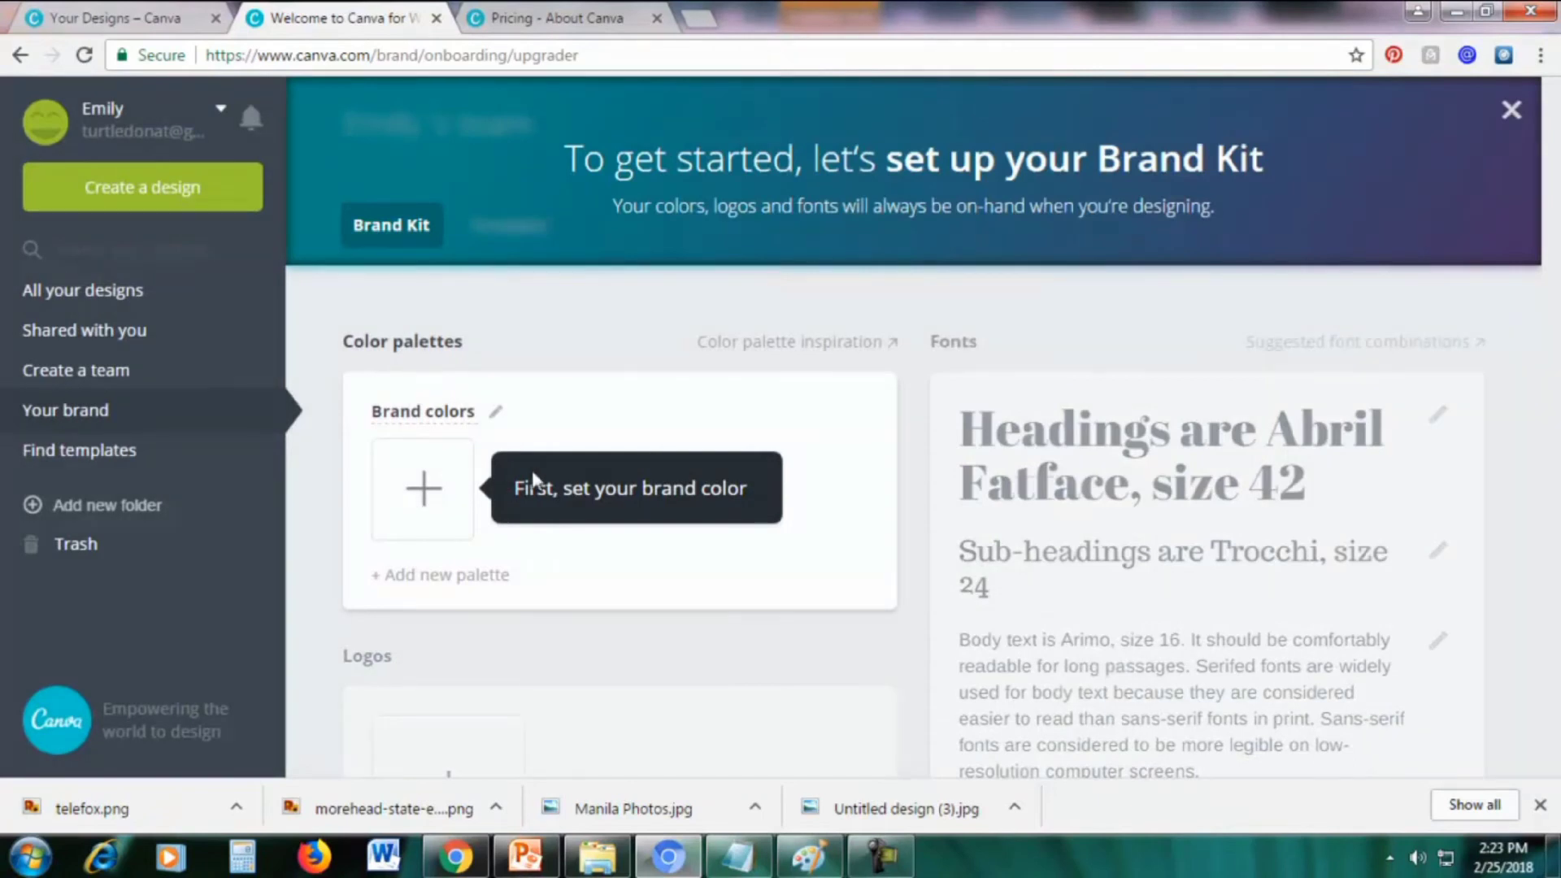
pyautogui.click(420, 504)
pyautogui.scroll(-5, 446, 497)
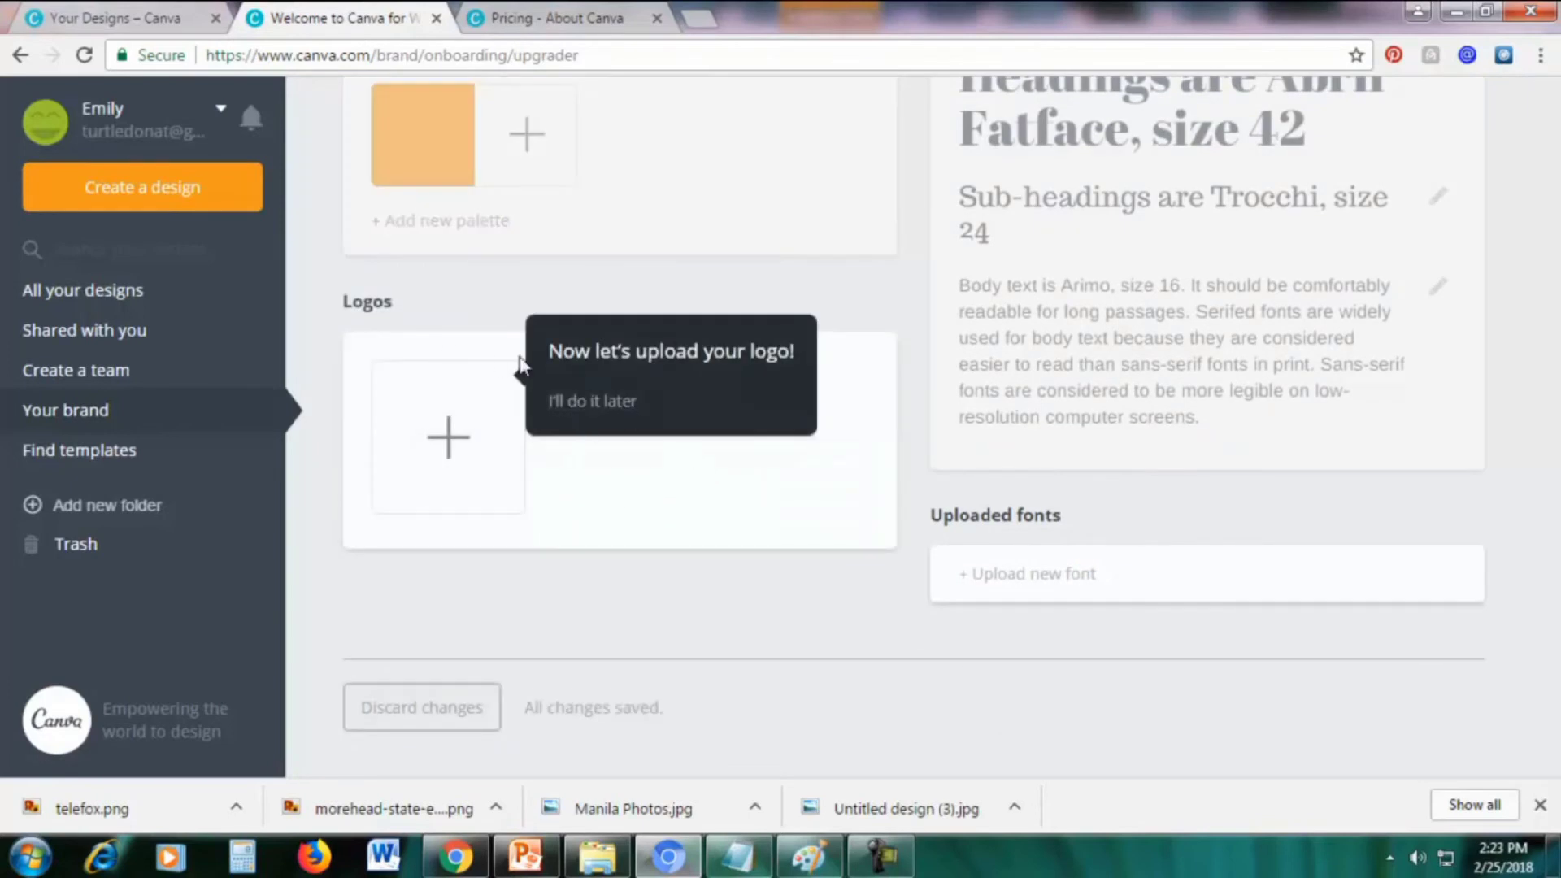
pyautogui.click(585, 406)
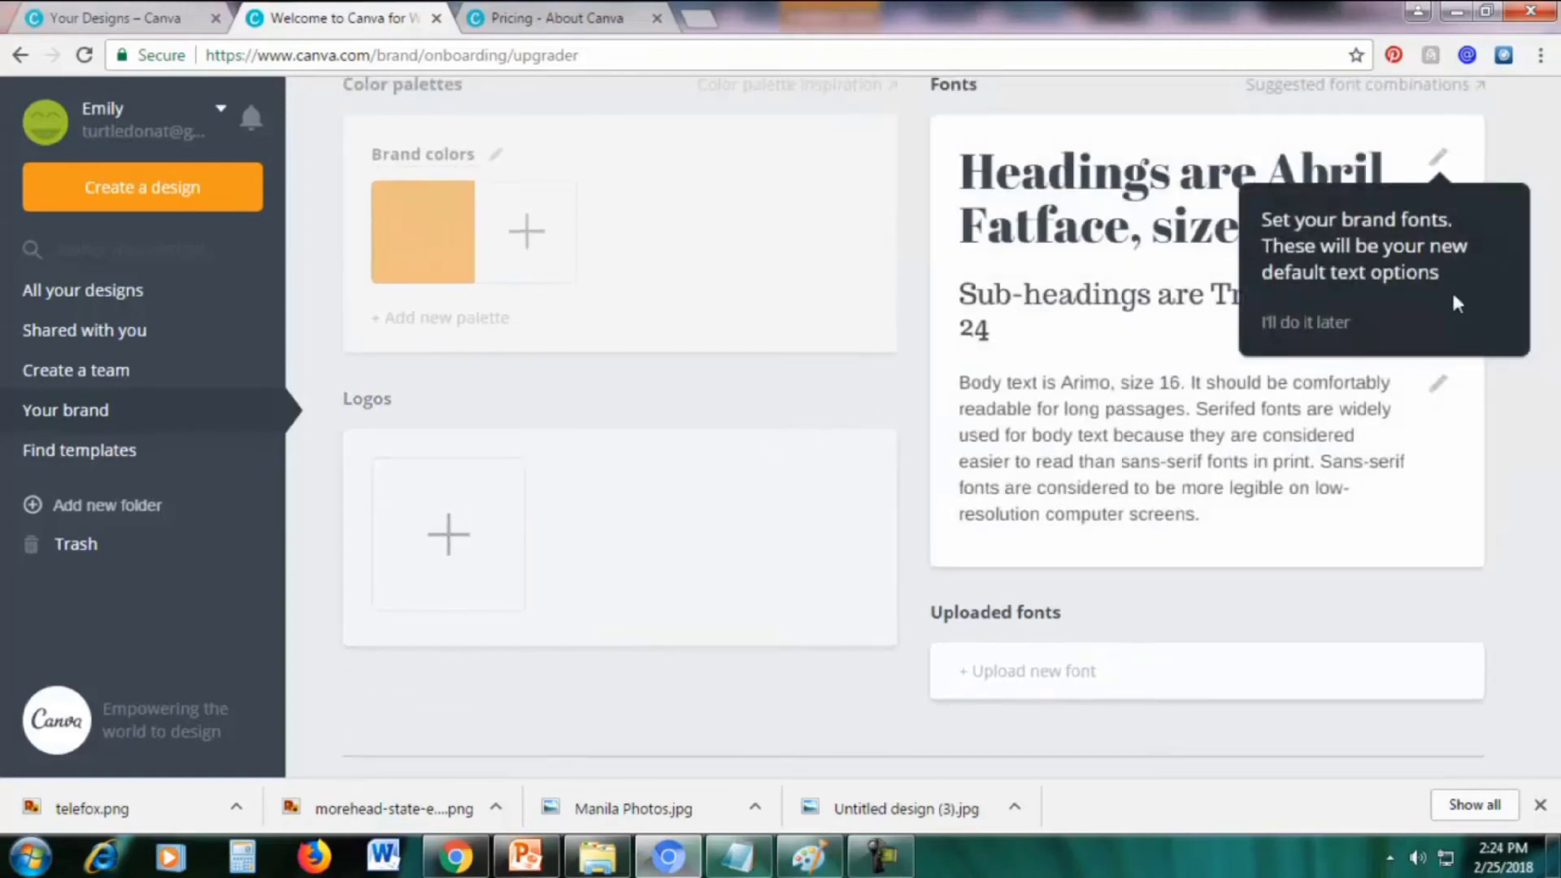
pyautogui.click(1276, 322)
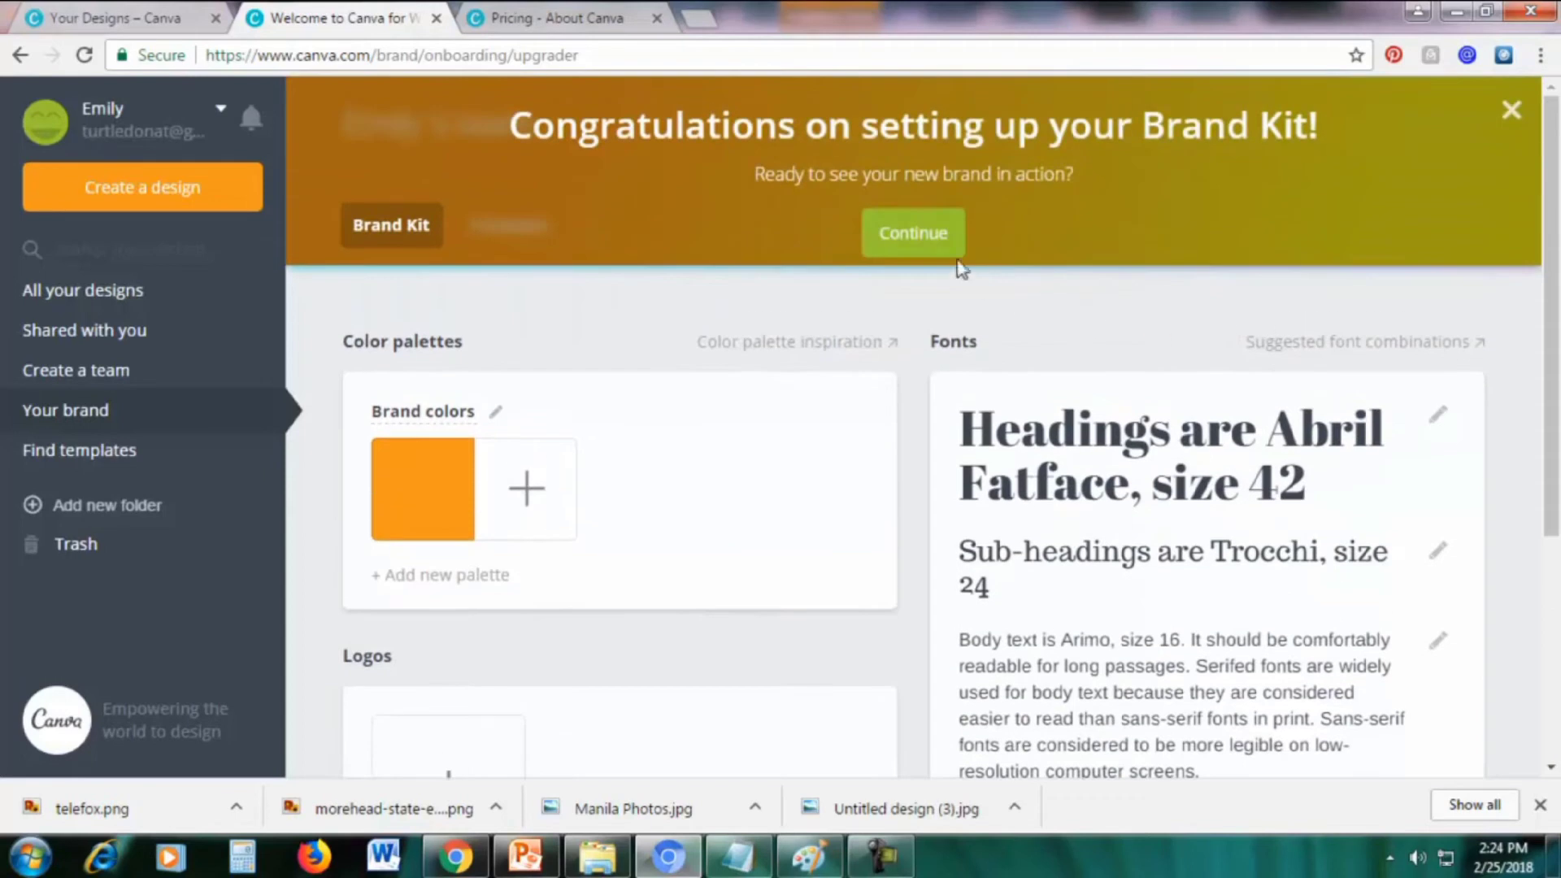
pyautogui.click(906, 237)
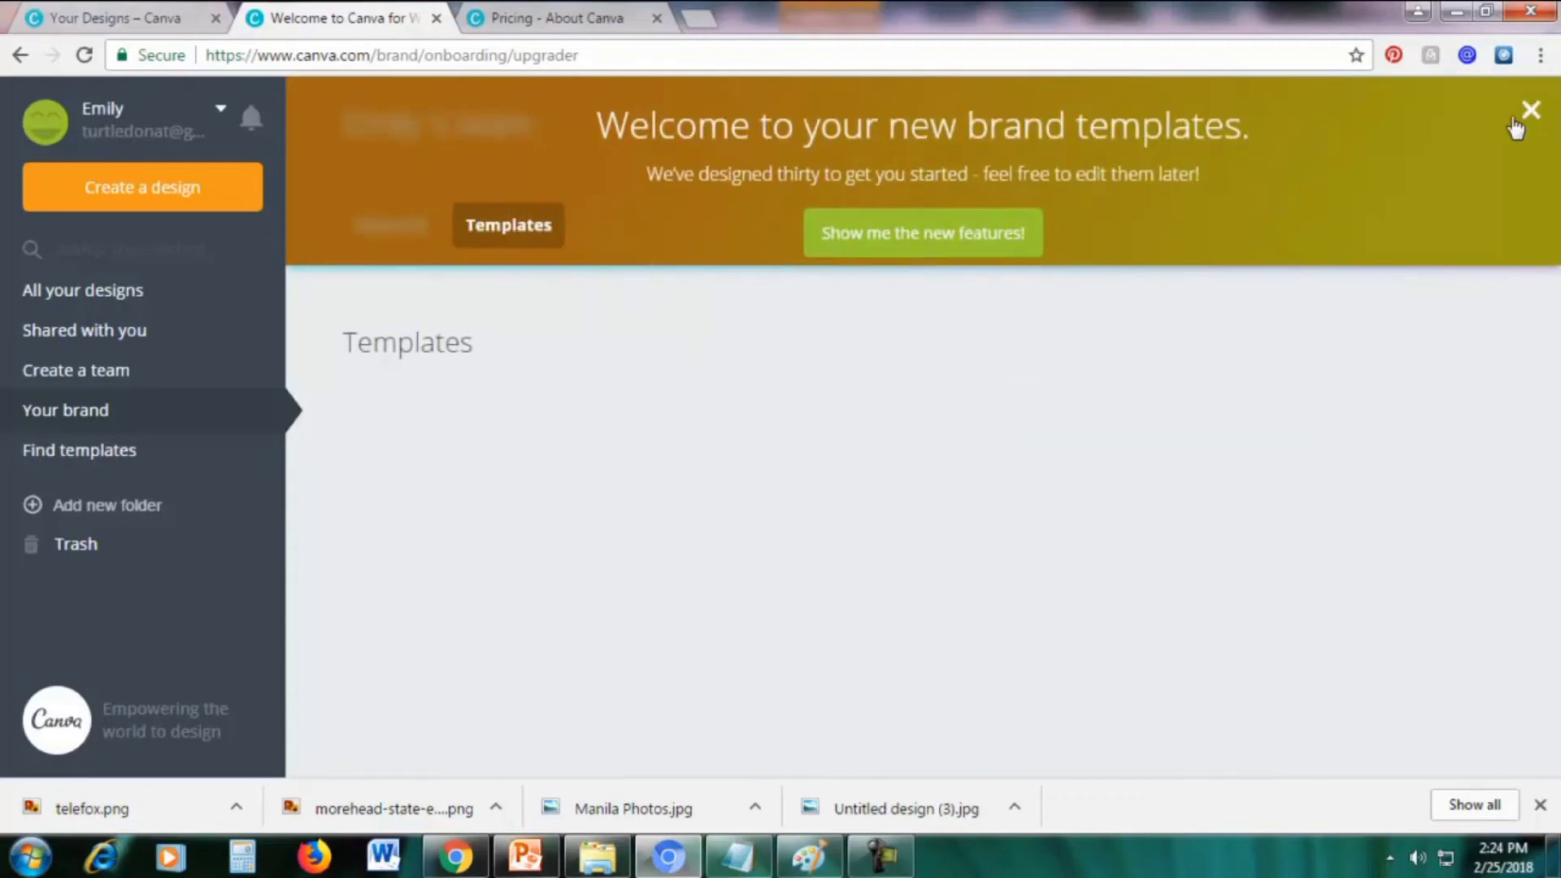
# Dismiss the brand templates welcome message and go to All your designs
pyautogui.click(1527, 119)
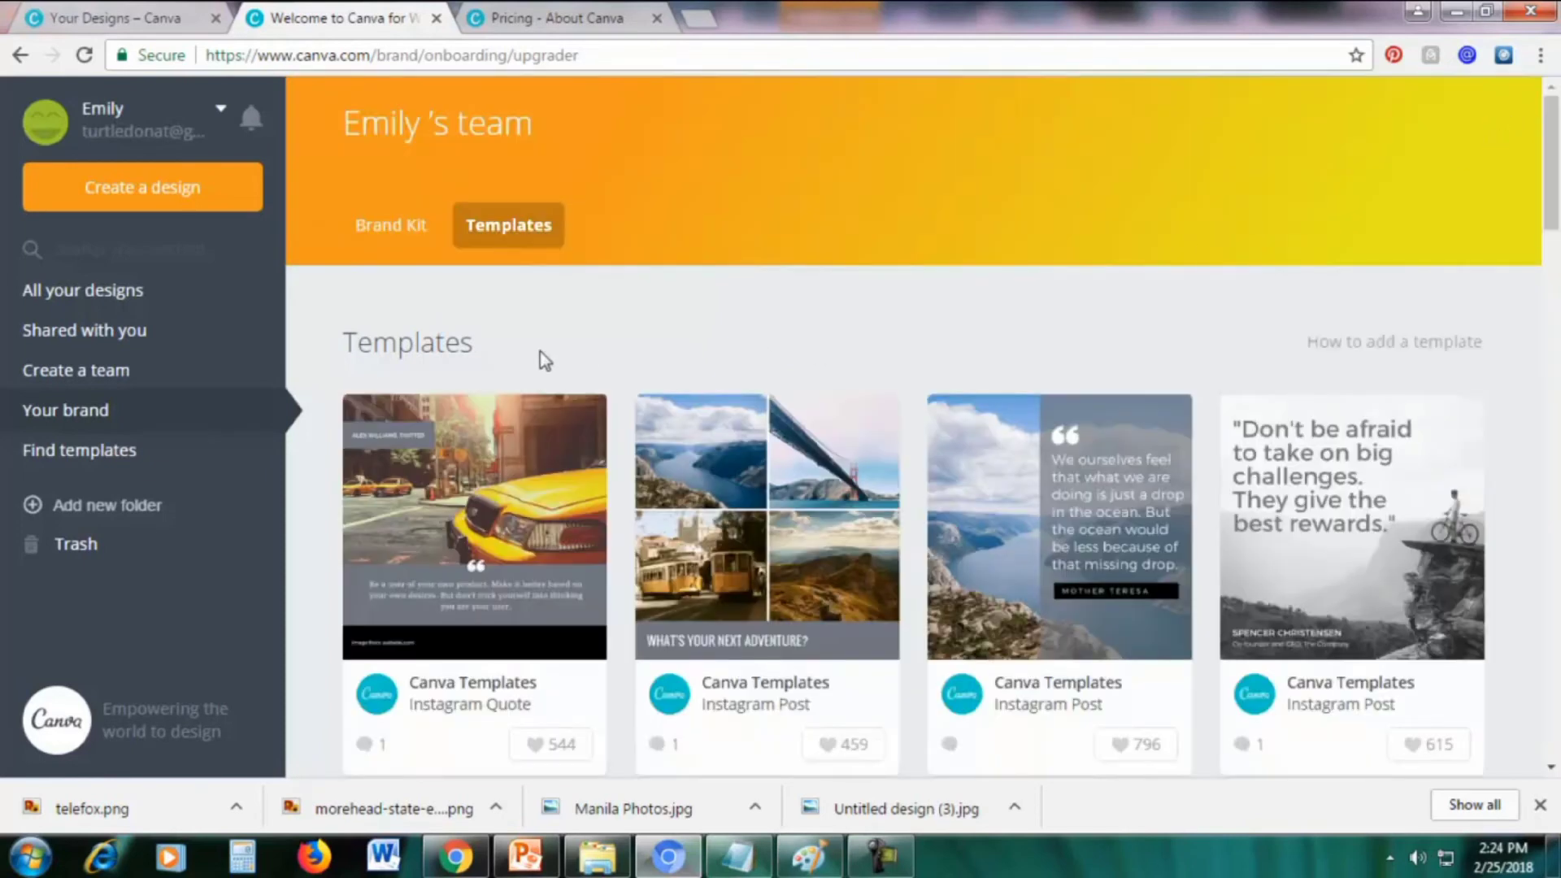
pyautogui.scroll(-4, 785, 381)
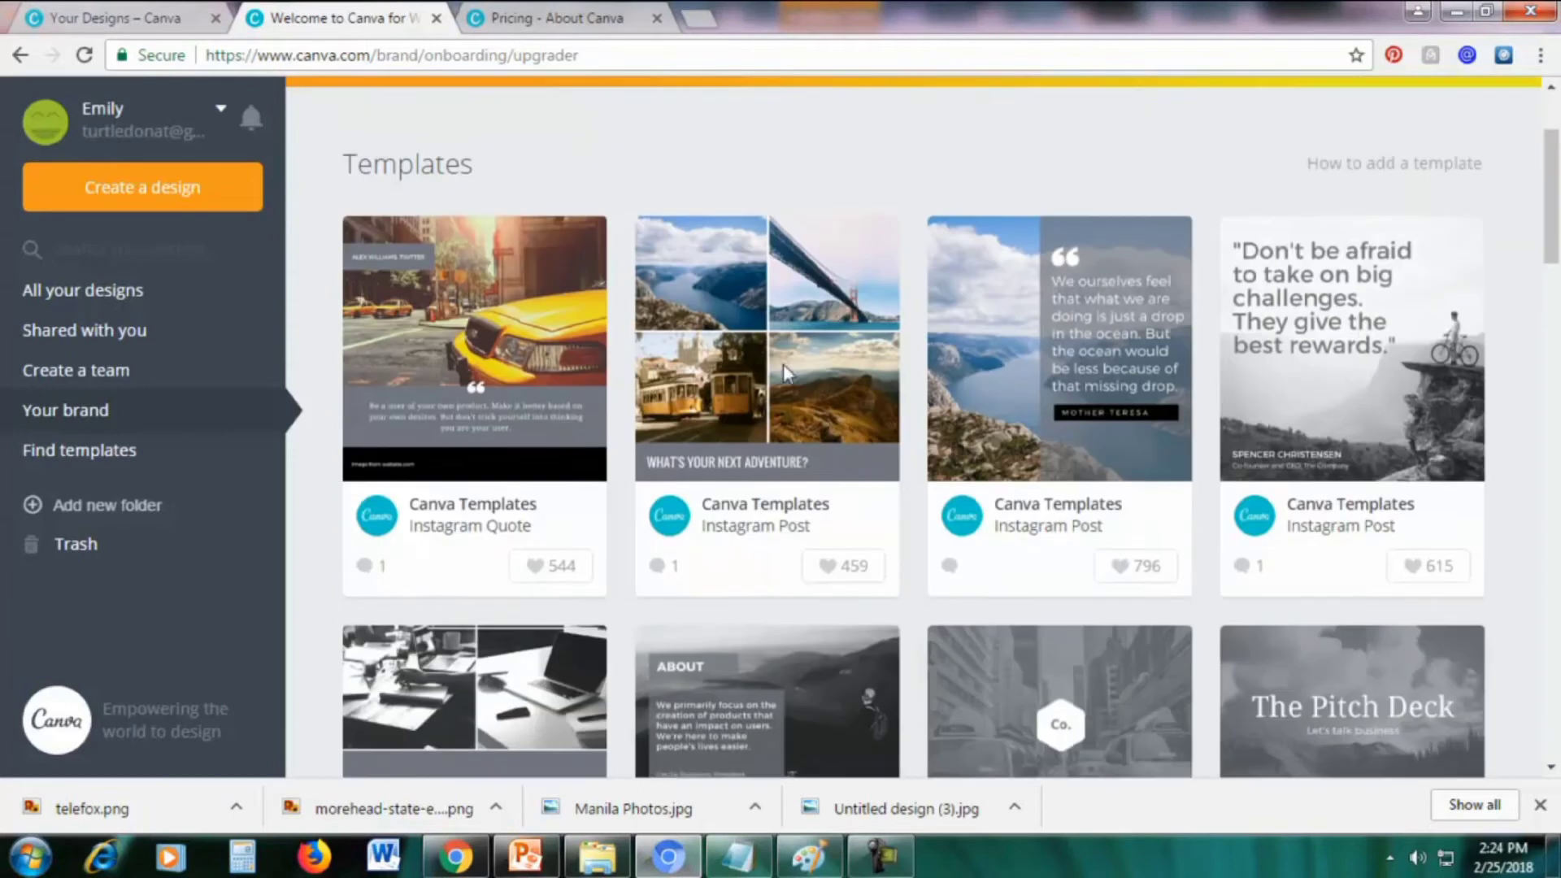
pyautogui.scroll(-4, 784, 380)
pyautogui.scroll(8, 783, 406)
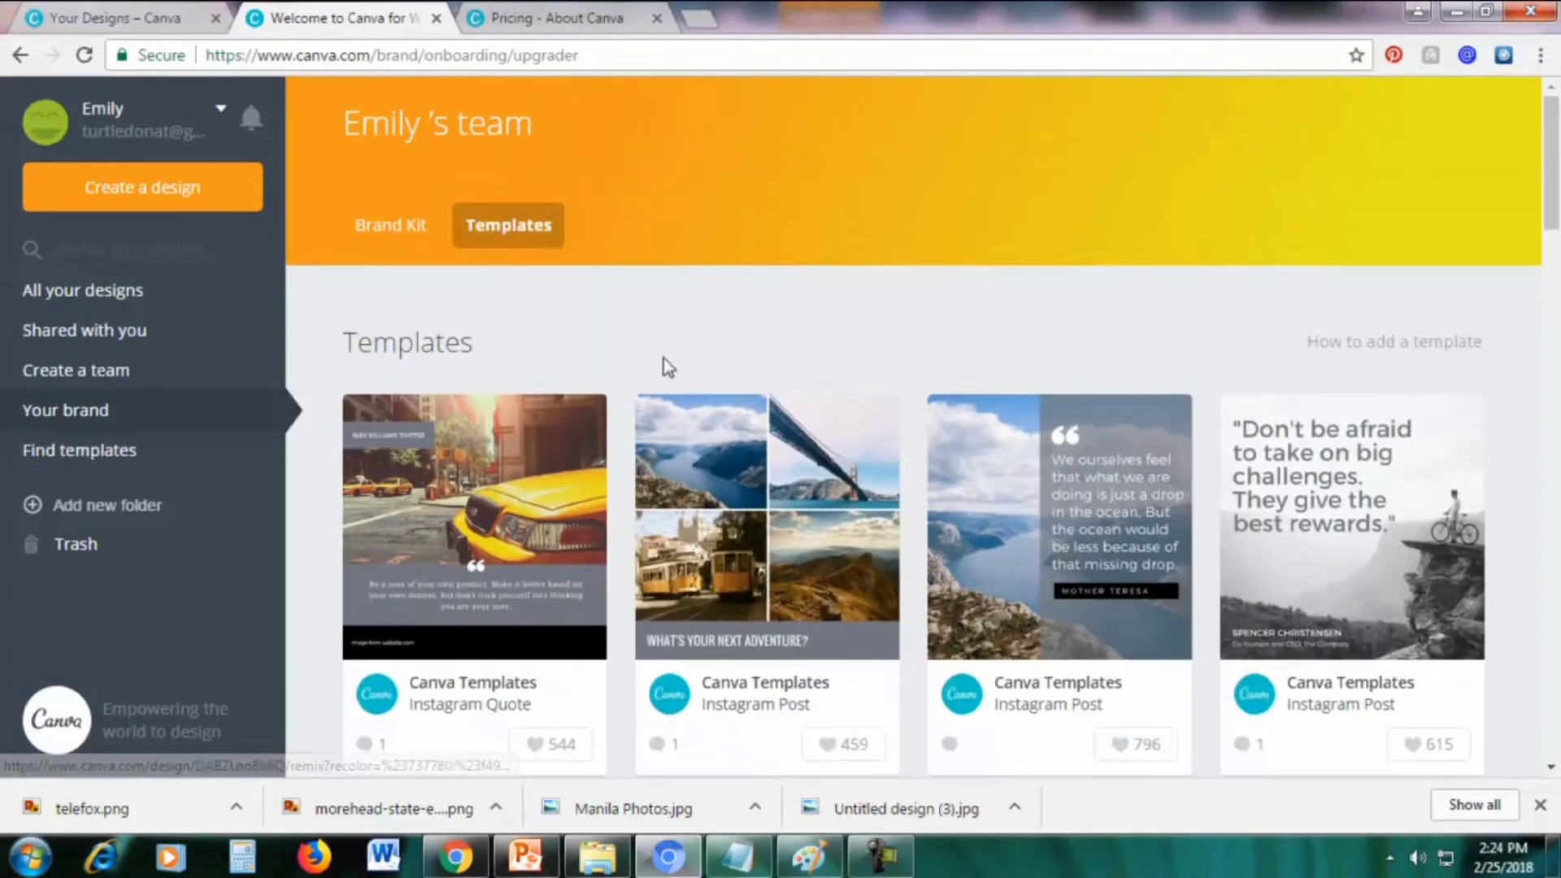
pyautogui.click(93, 288)
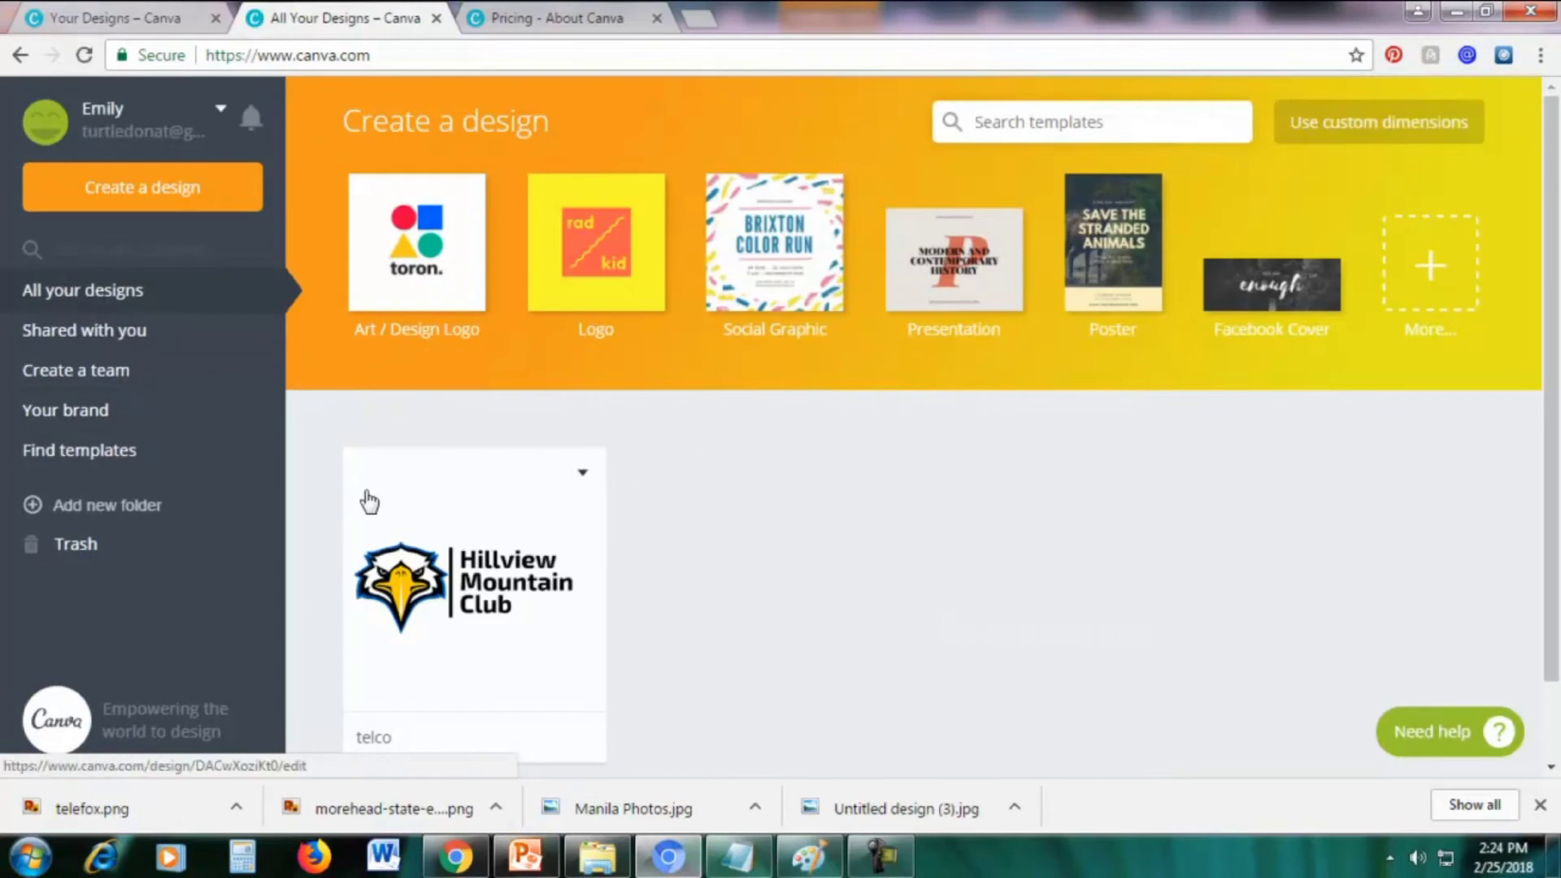
# Open the telco design, download it as a transparent-background PNG, and close the mobile-app pop-up
pyautogui.click(437, 477)
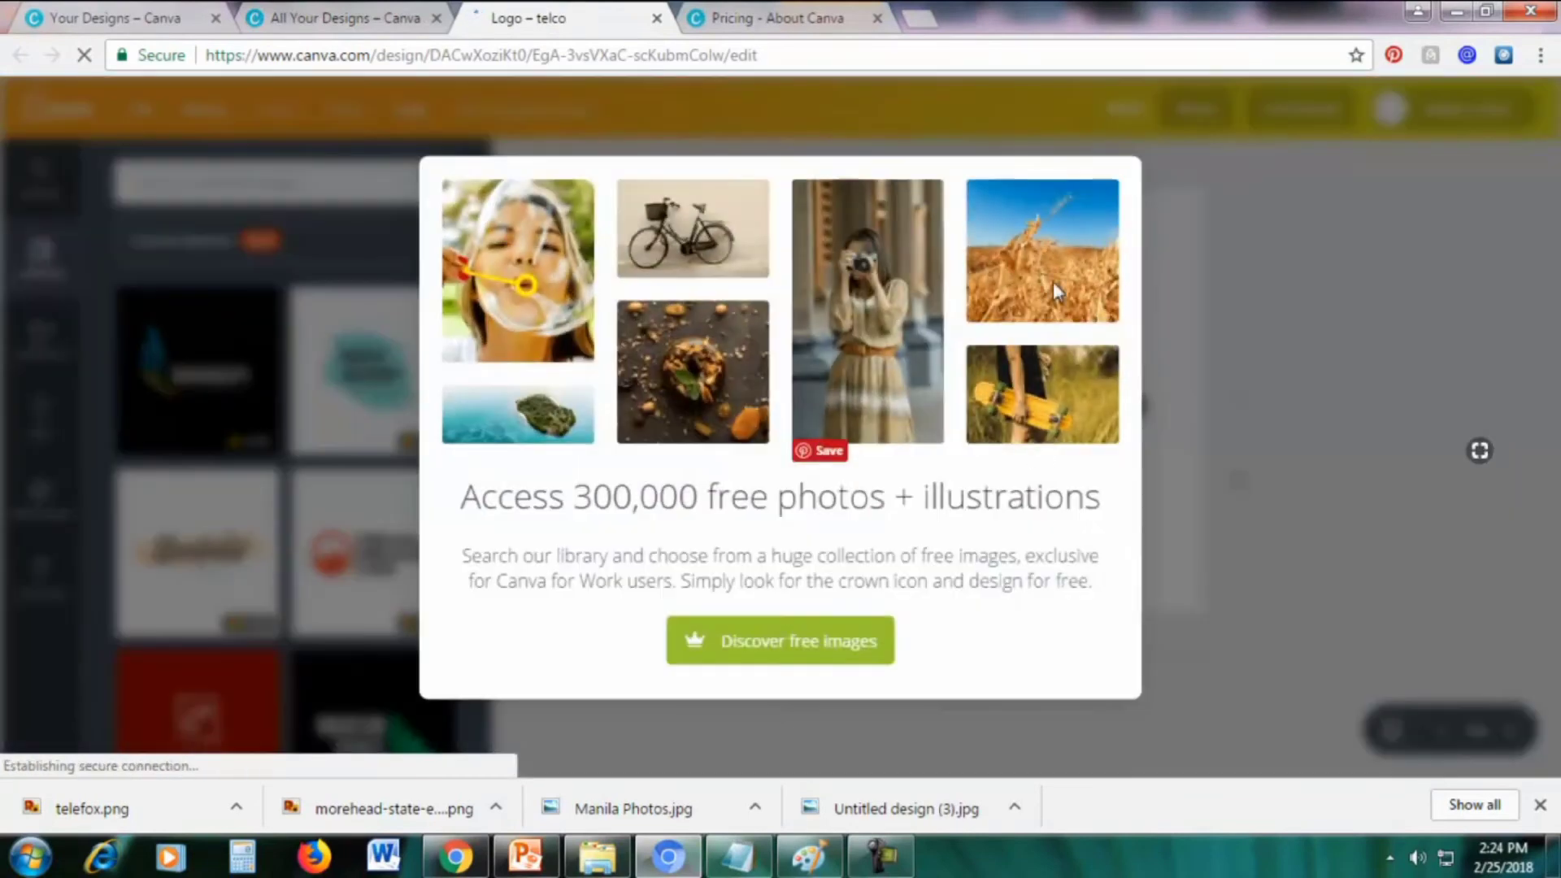
pyautogui.click(1241, 174)
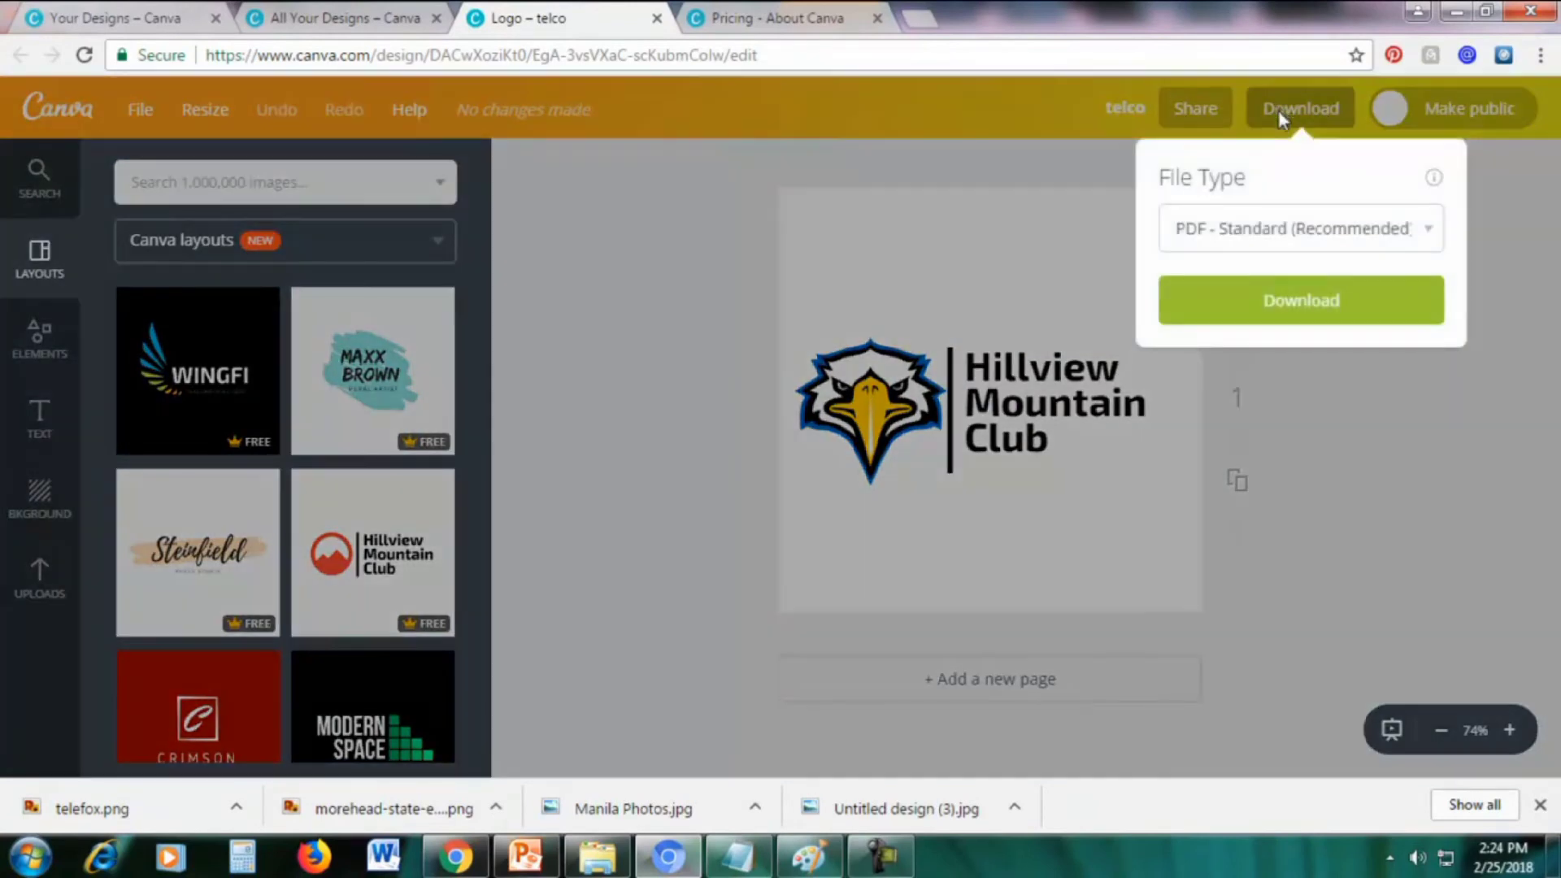
pyautogui.click(1246, 228)
pyautogui.click(1217, 286)
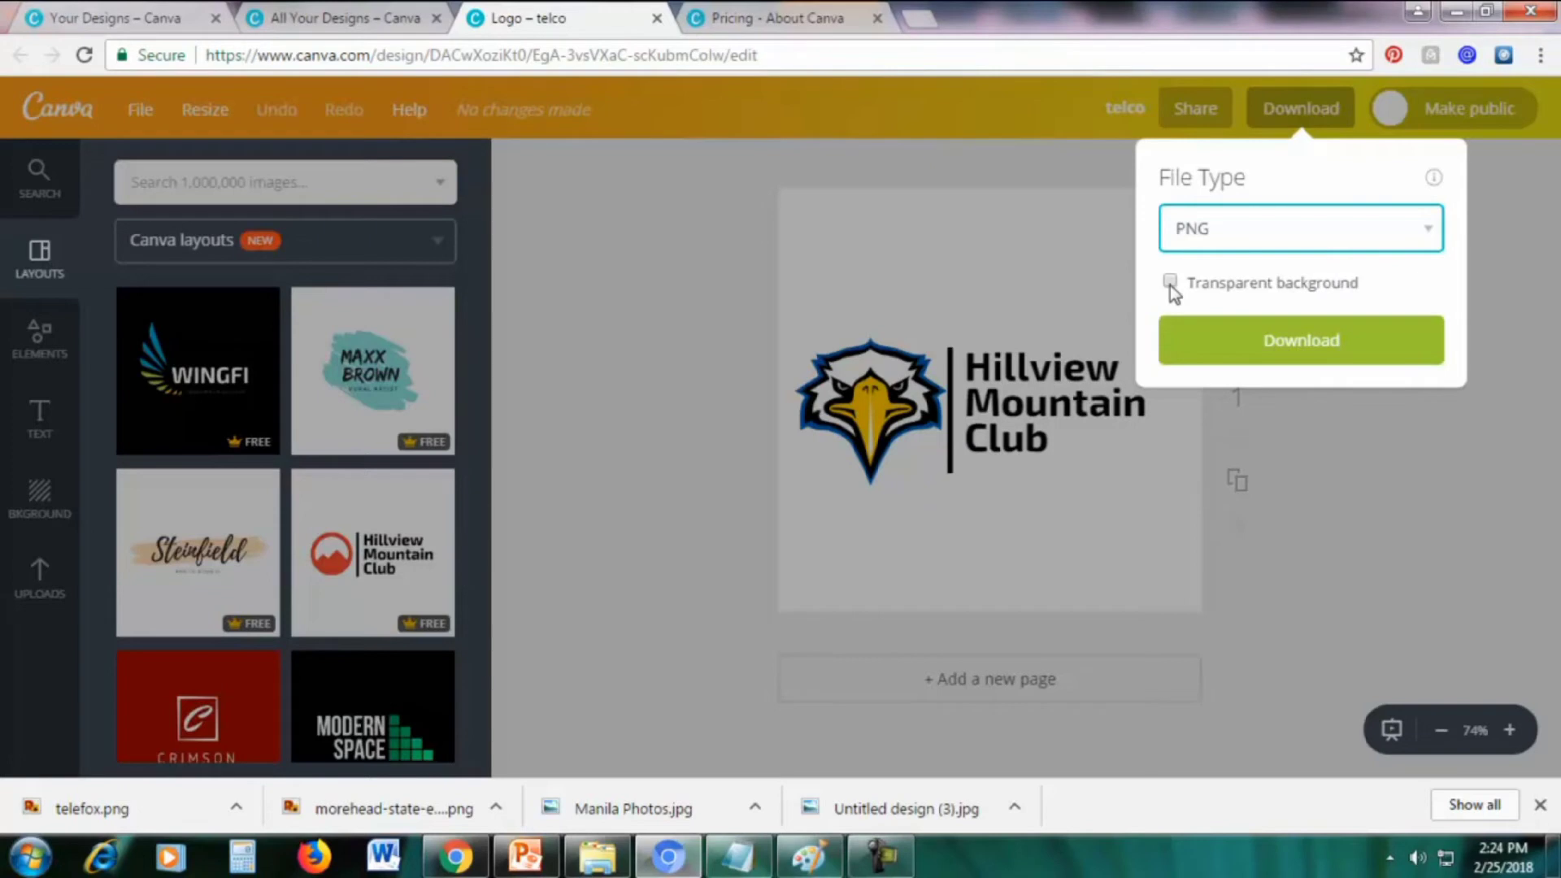
pyautogui.click(1170, 284)
pyautogui.click(1309, 340)
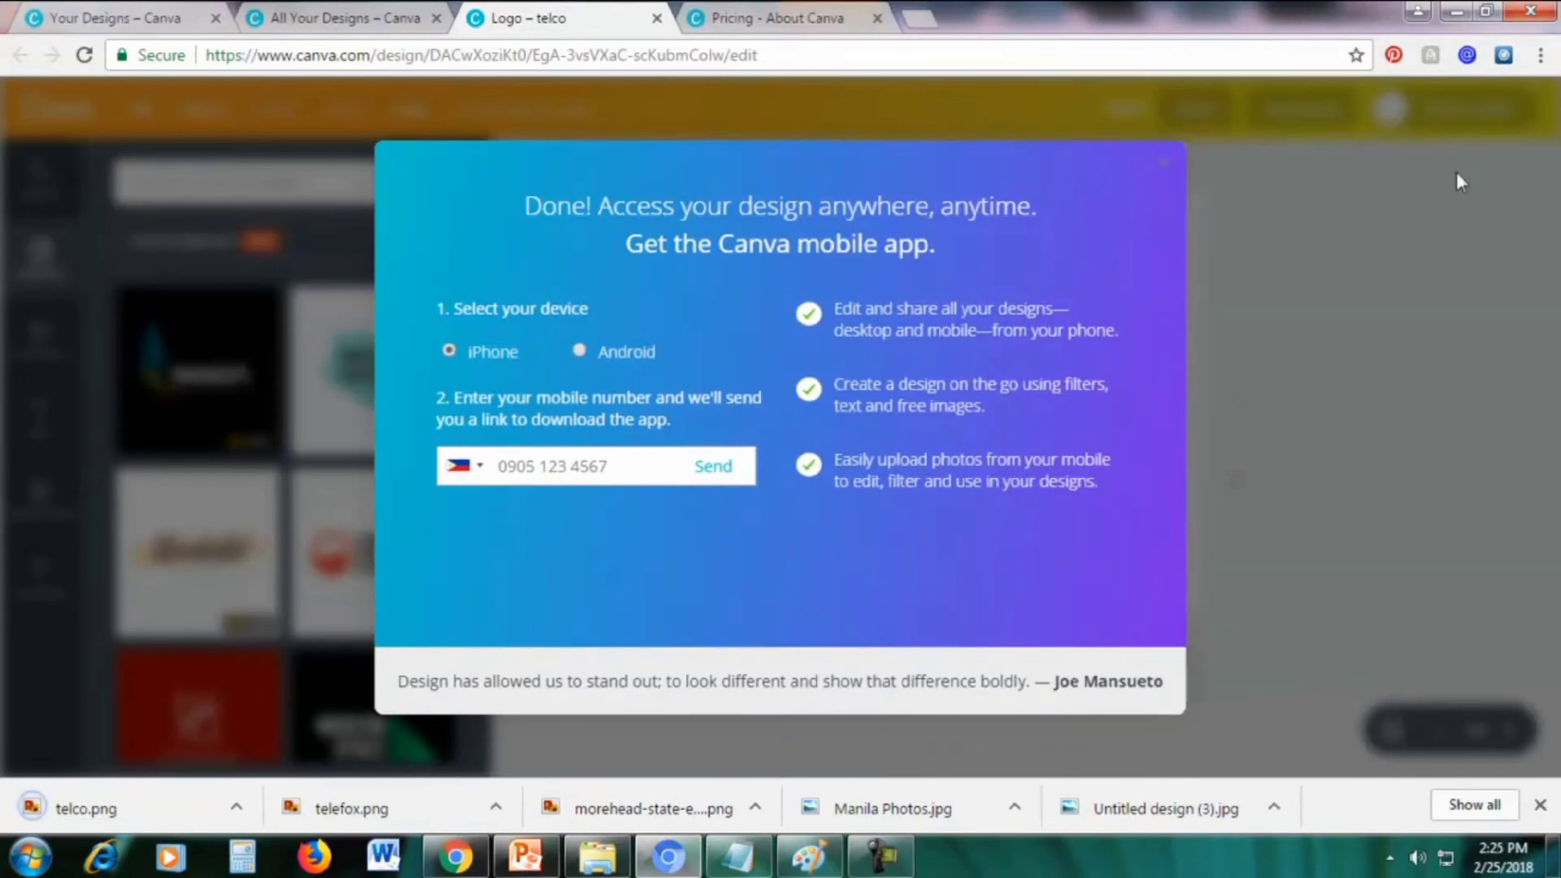
pyautogui.click(1163, 164)
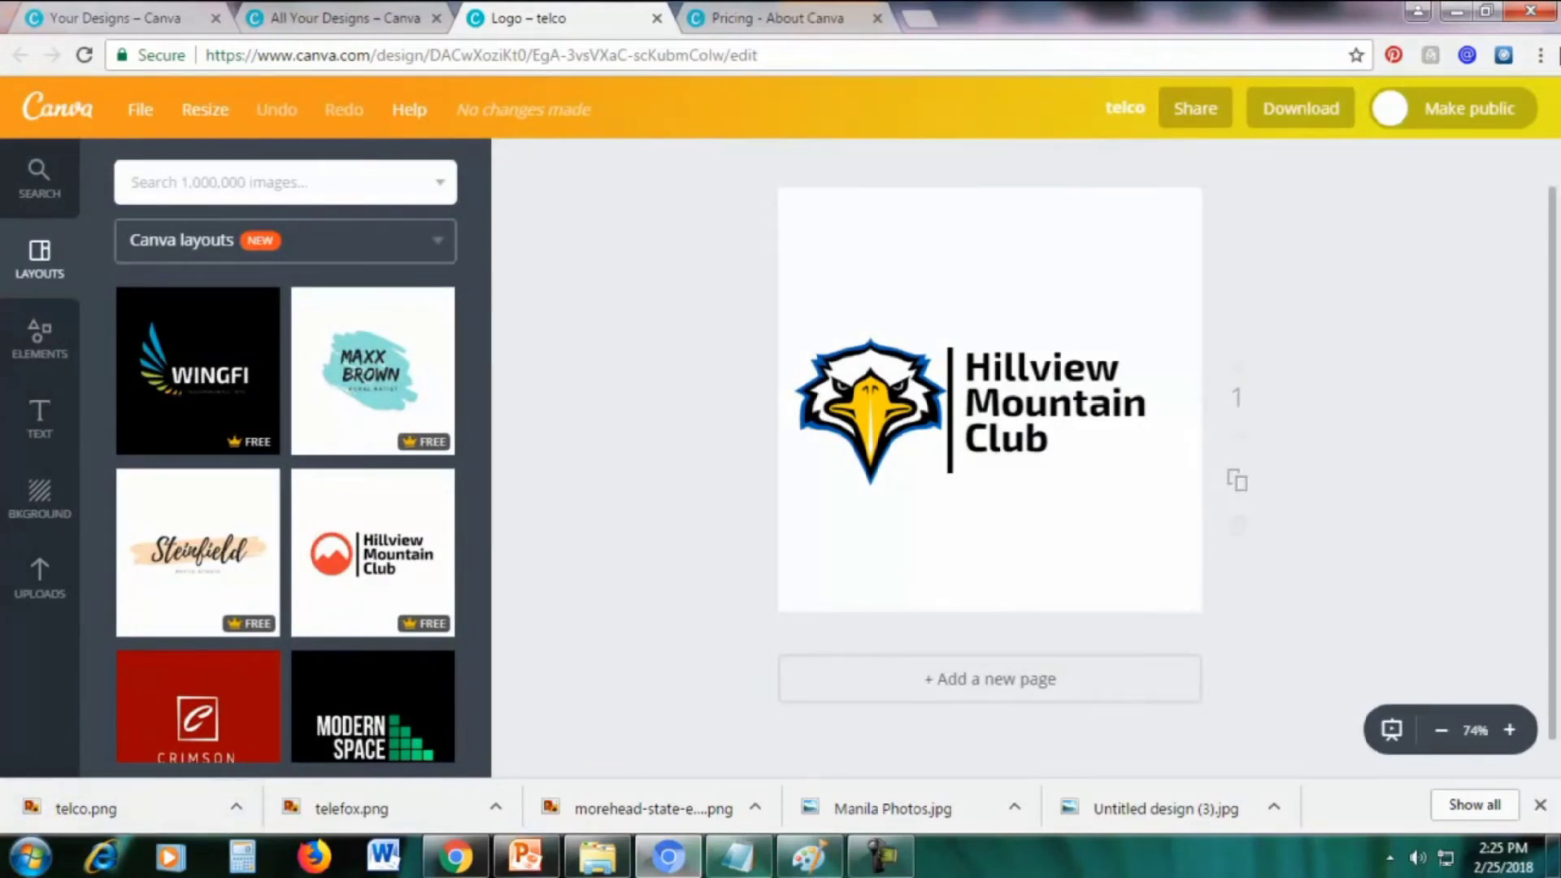
# Open telco.png from Chrome's Downloads list to check the exported logo
pyautogui.click(1541, 55)
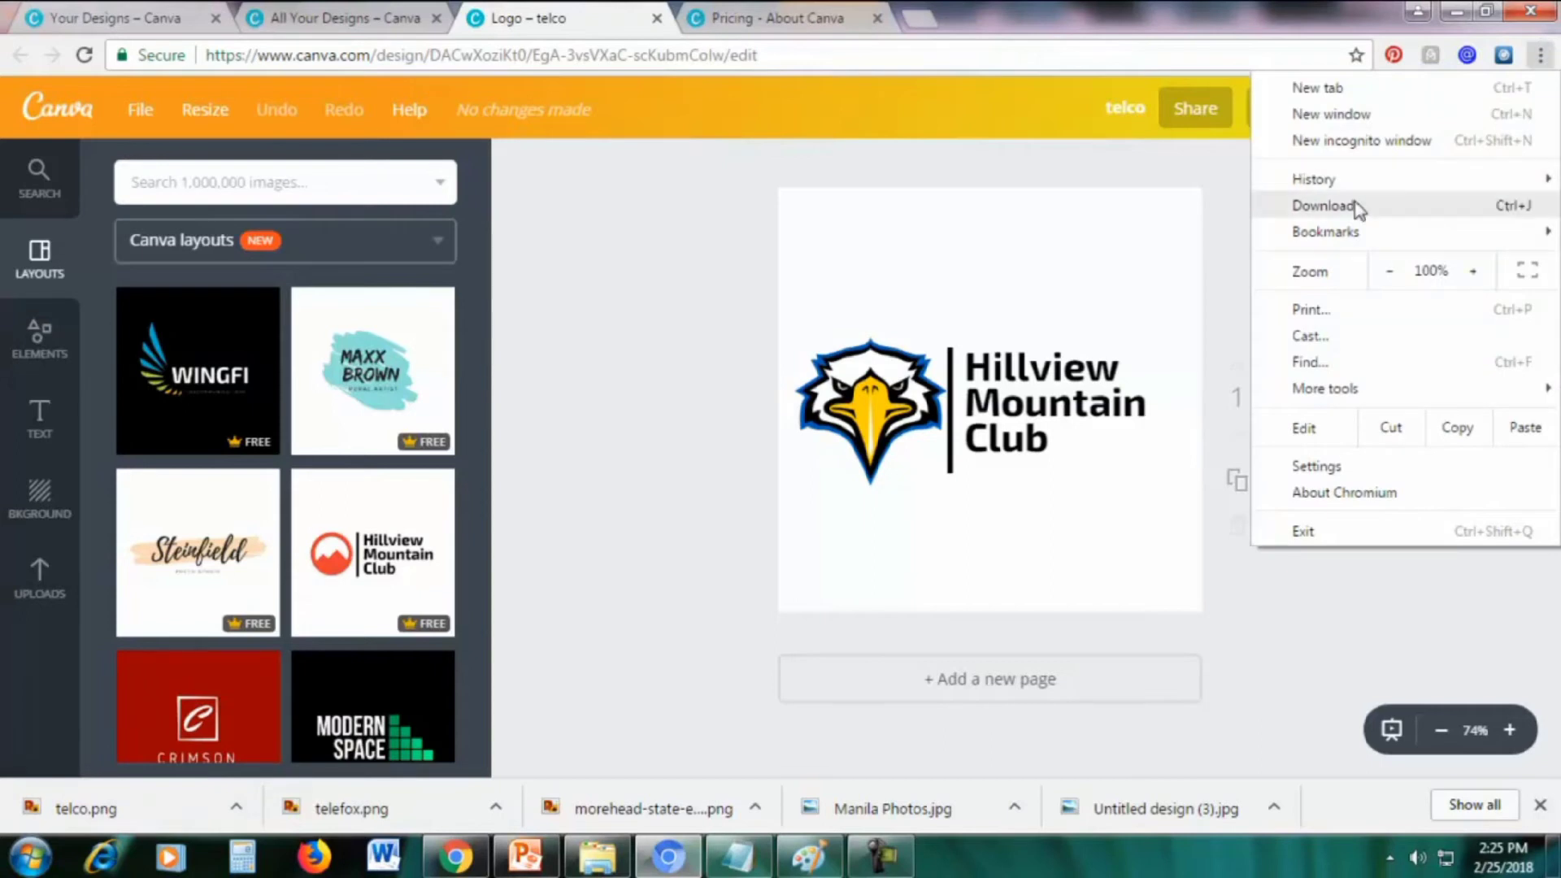
pyautogui.click(1325, 206)
pyautogui.click(569, 238)
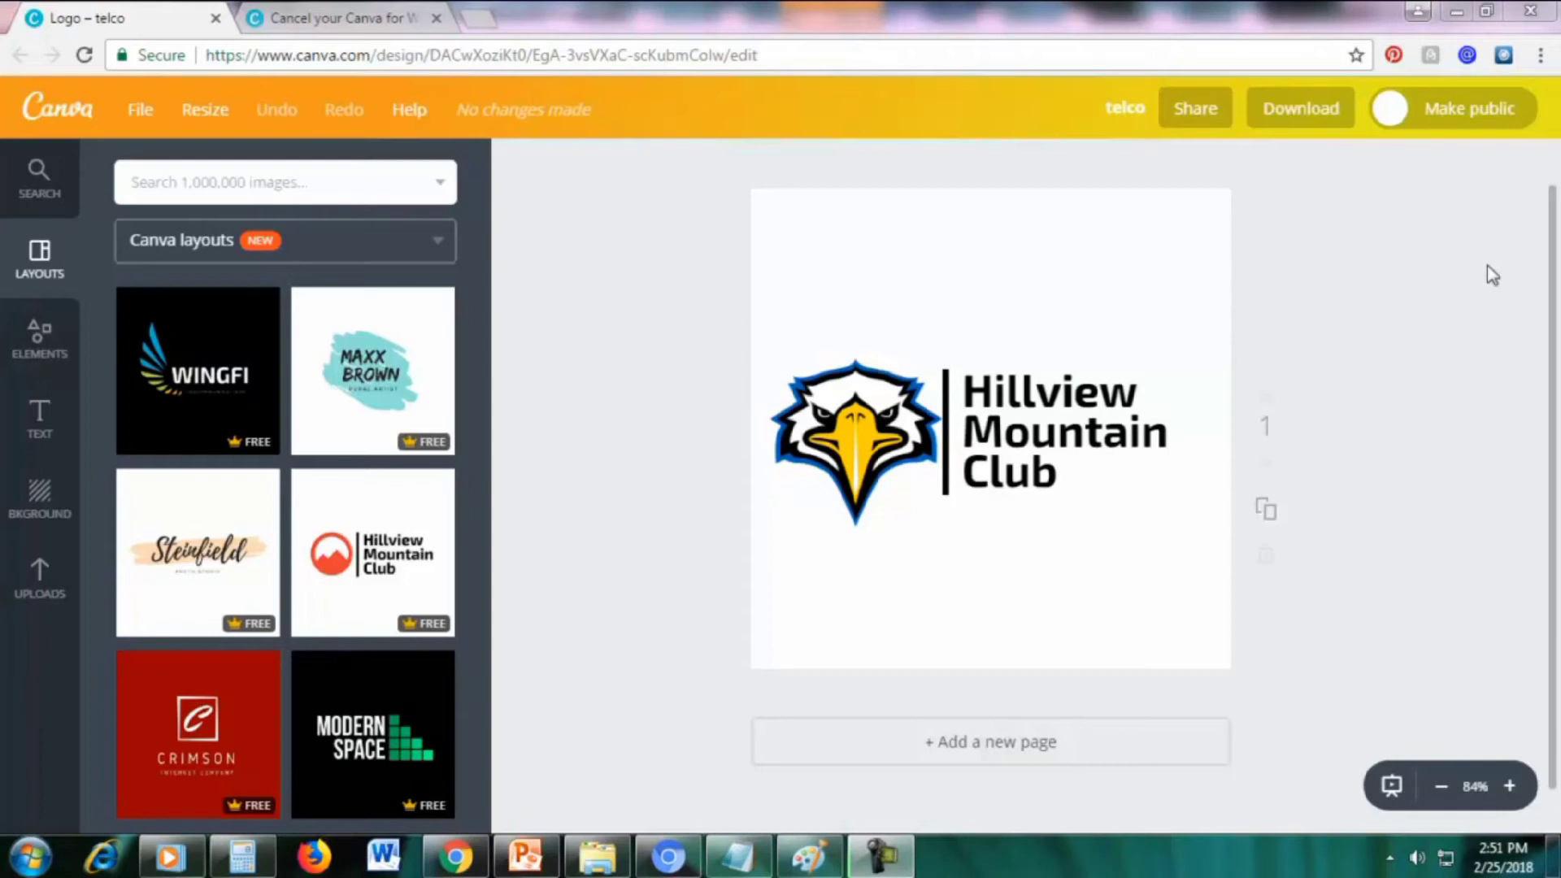
# Replace the address bar URL with 'canva' to load the Canva home page
pyautogui.click(423, 54)
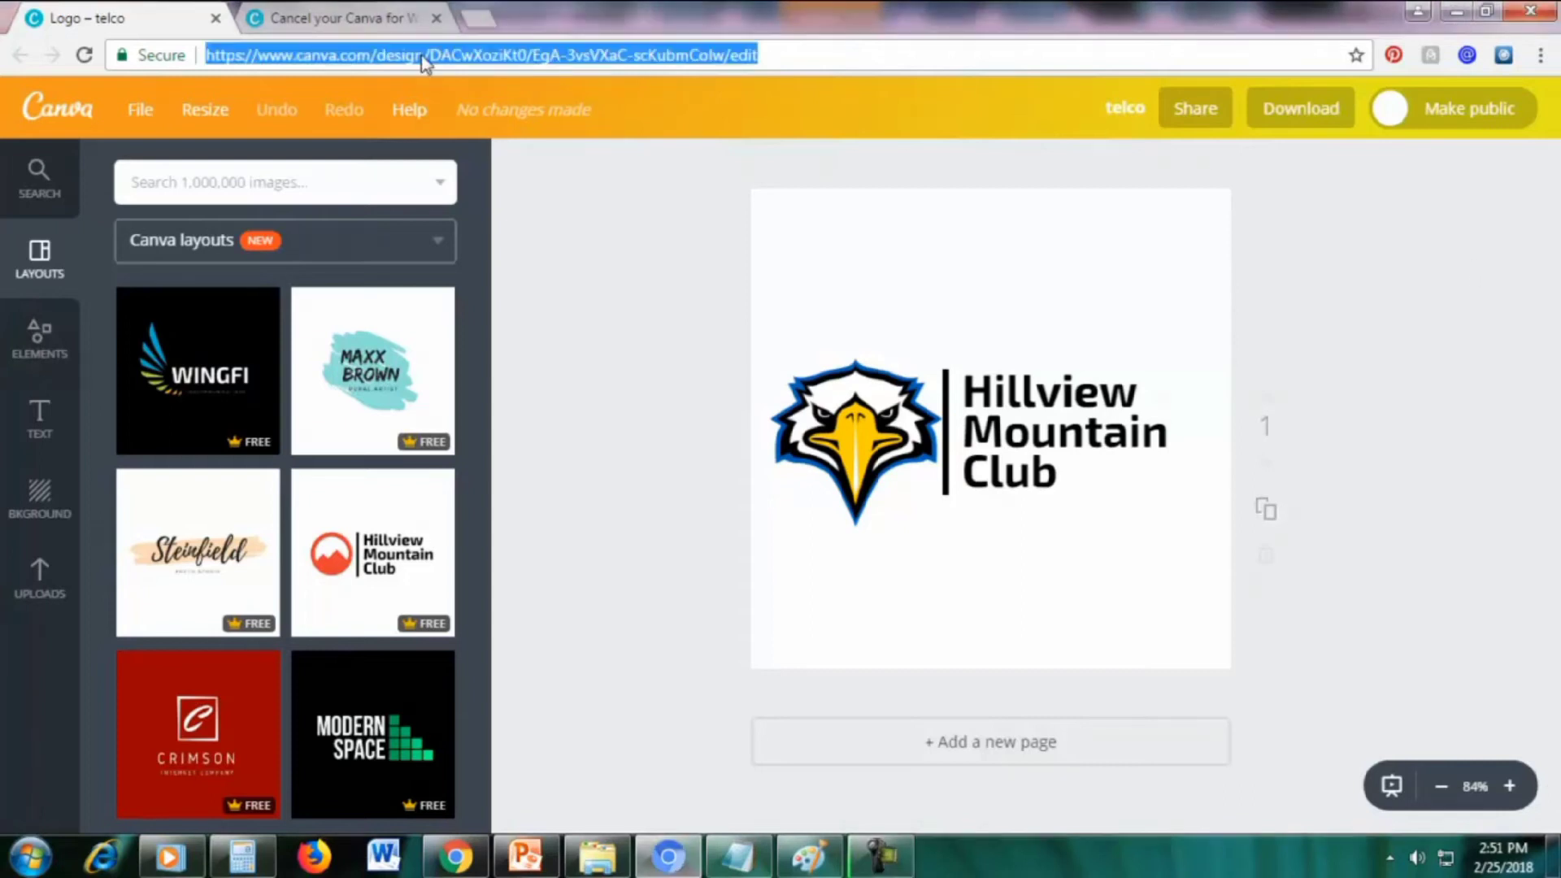
pyautogui.click(394, 64)
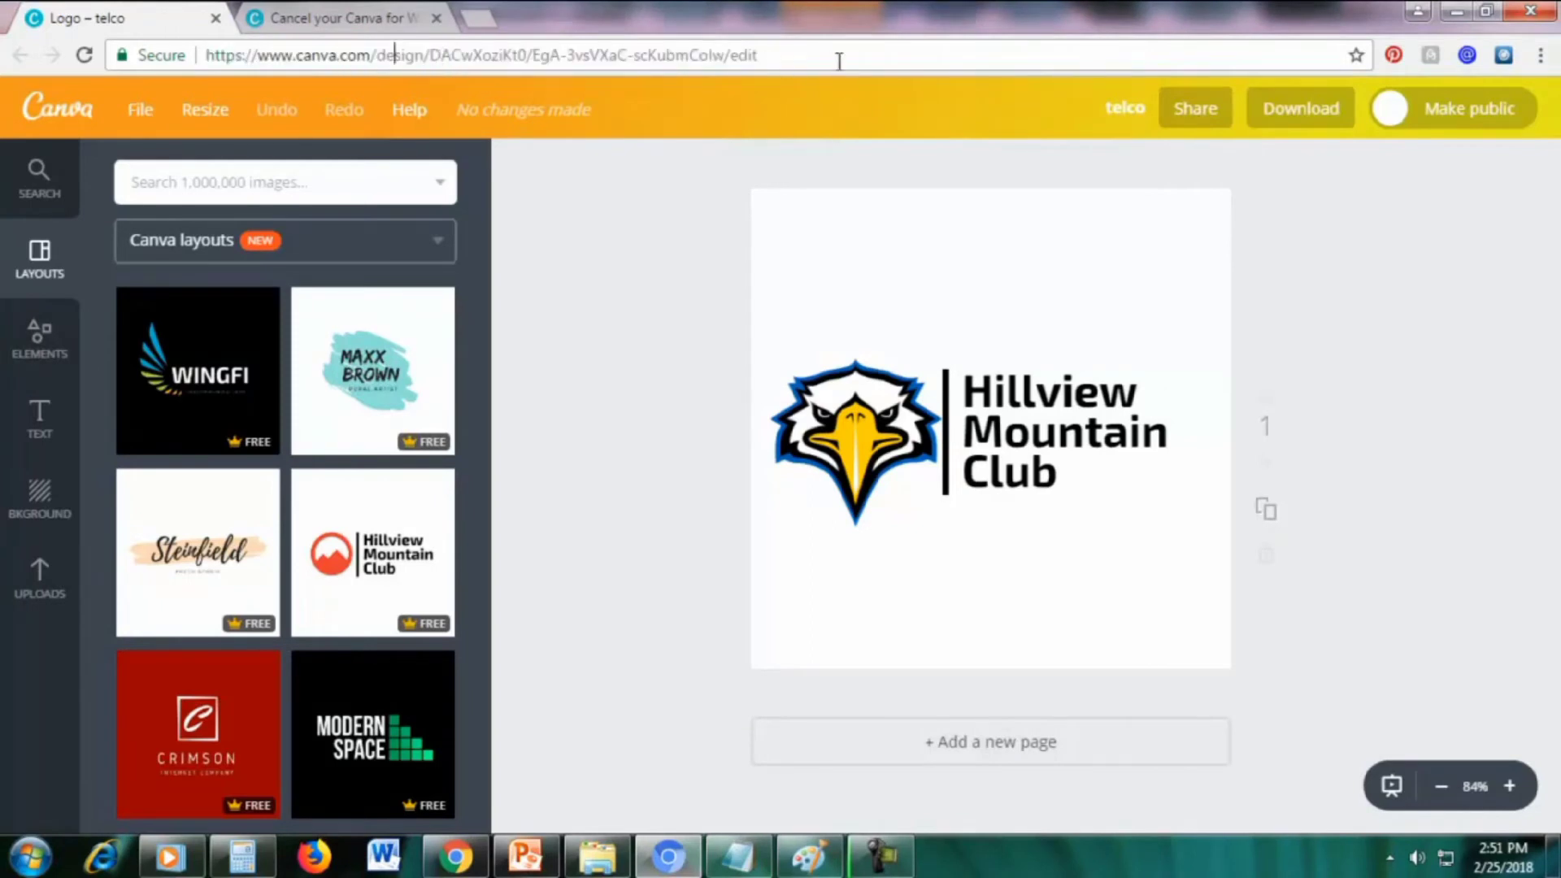
pyautogui.click(865, 54)
pyautogui.moveTo(791, 56); pyautogui.dragTo(193, 69)
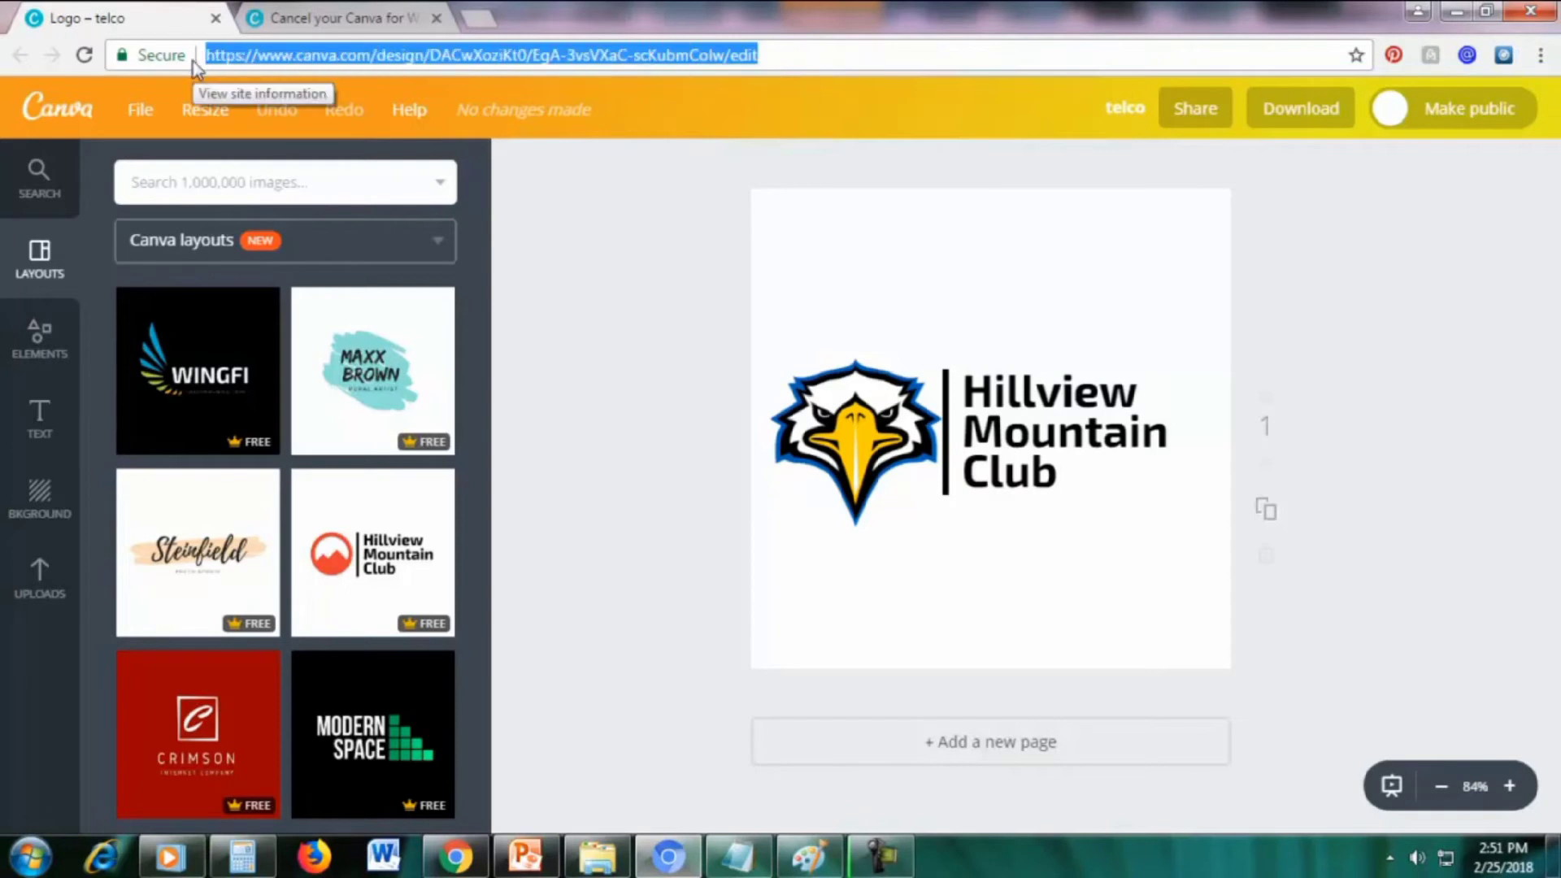
pyautogui.press('BackSpace')
pyautogui.write('canva')
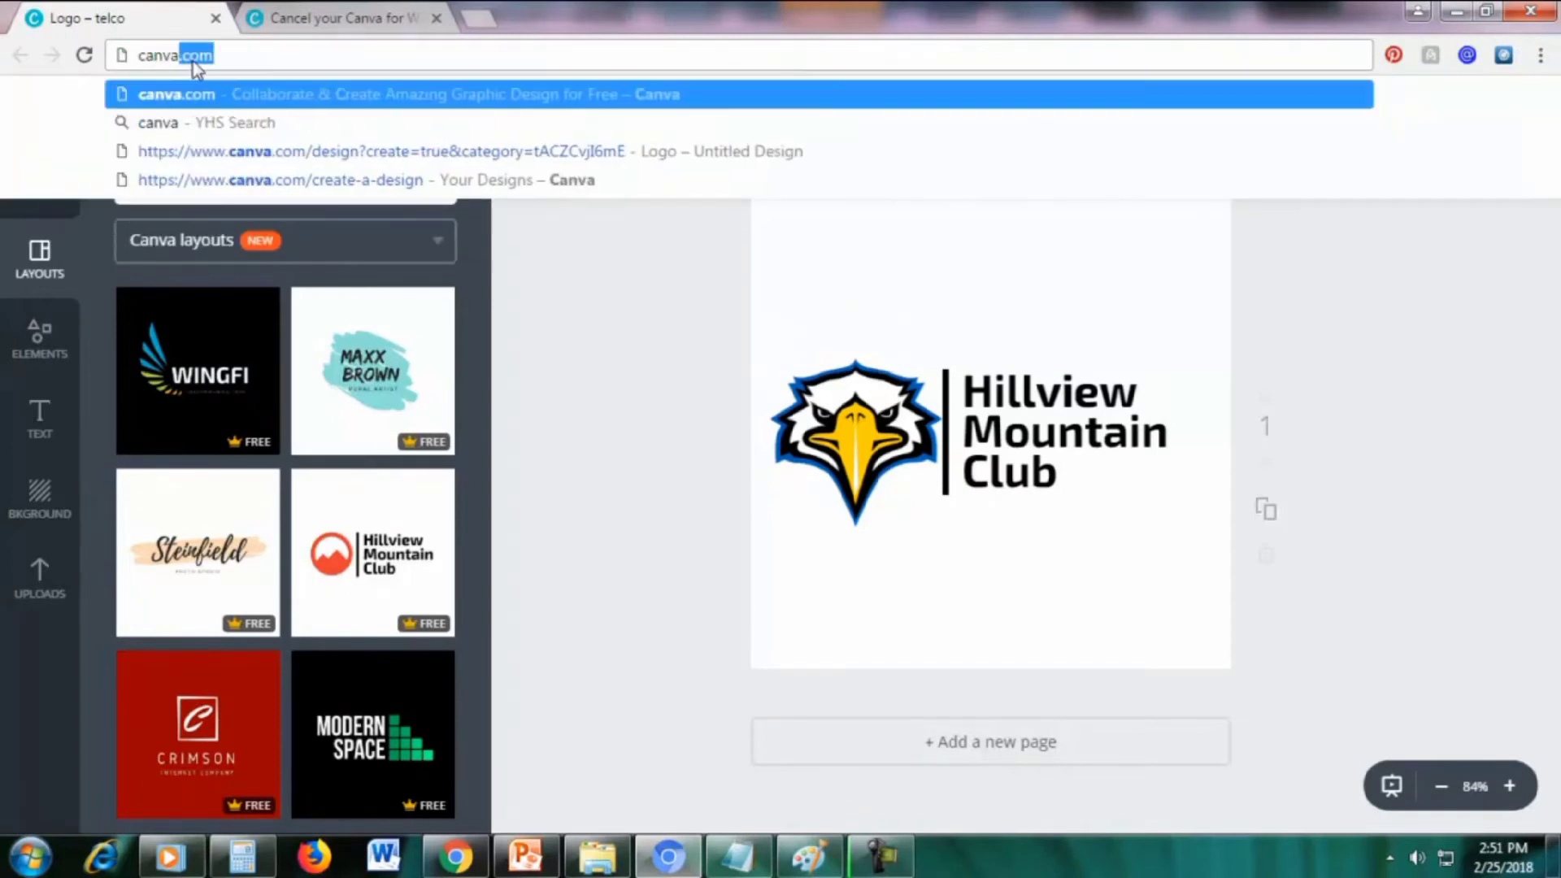
pyautogui.press('Return')
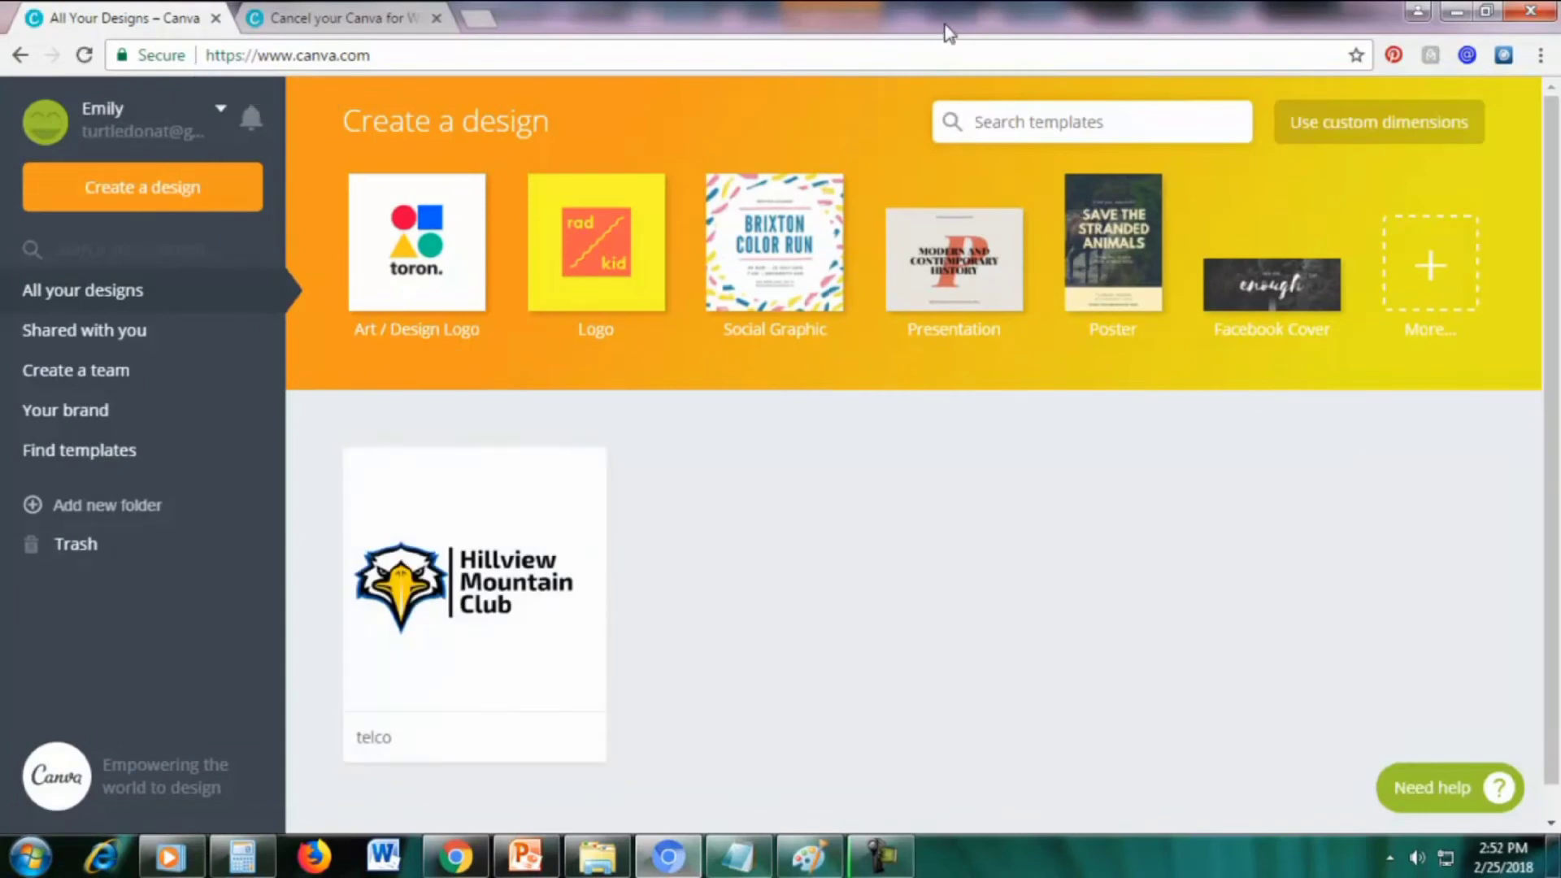
# Open Account settings and view the Billing & Teams details
pyautogui.click(100, 113)
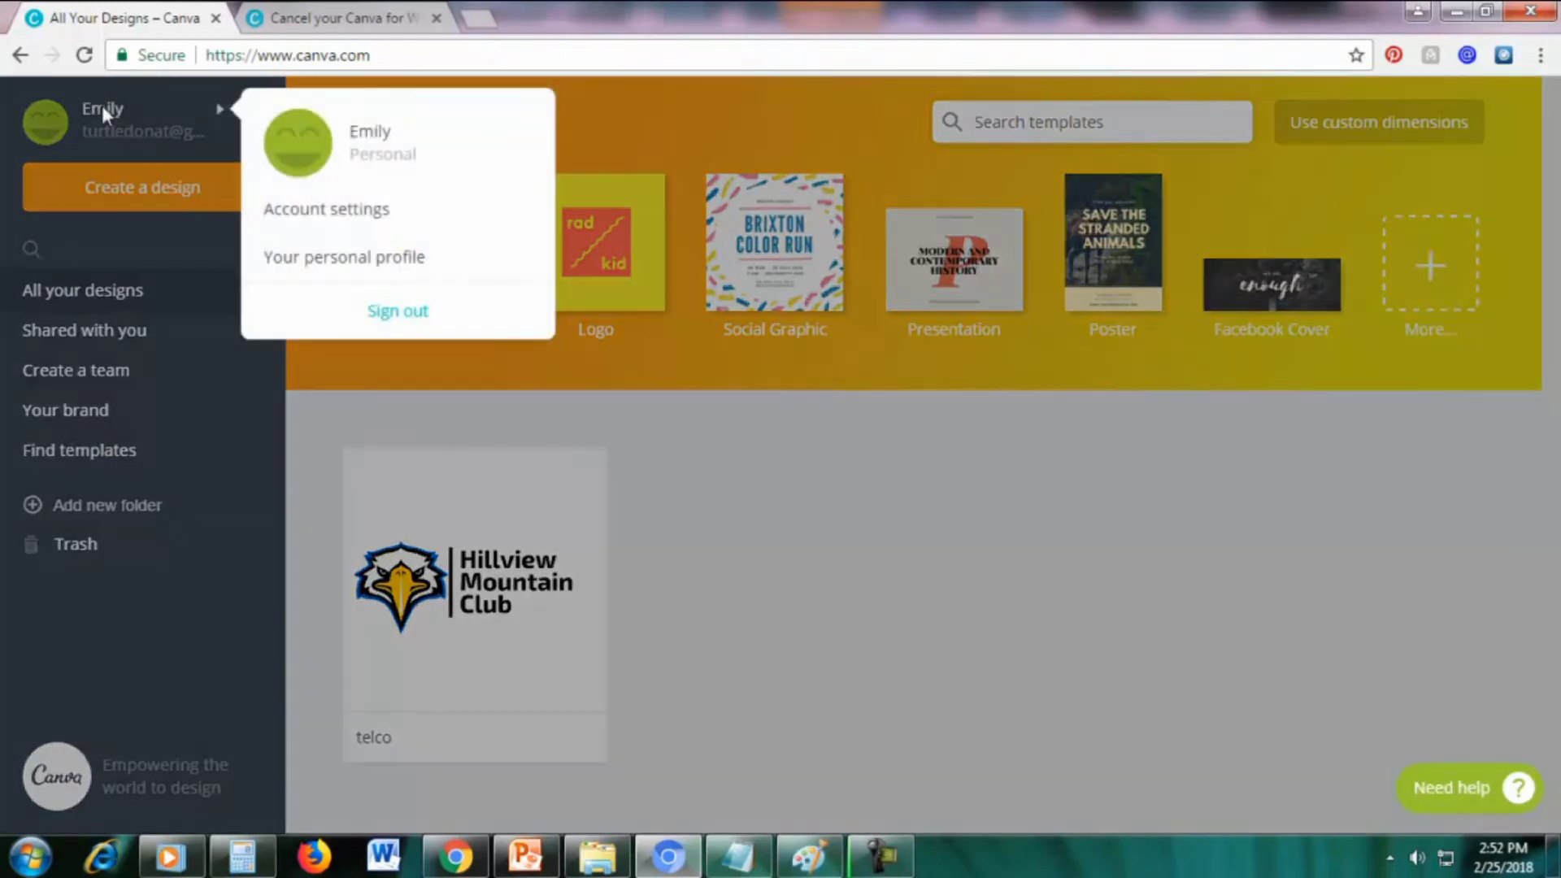
pyautogui.click(370, 209)
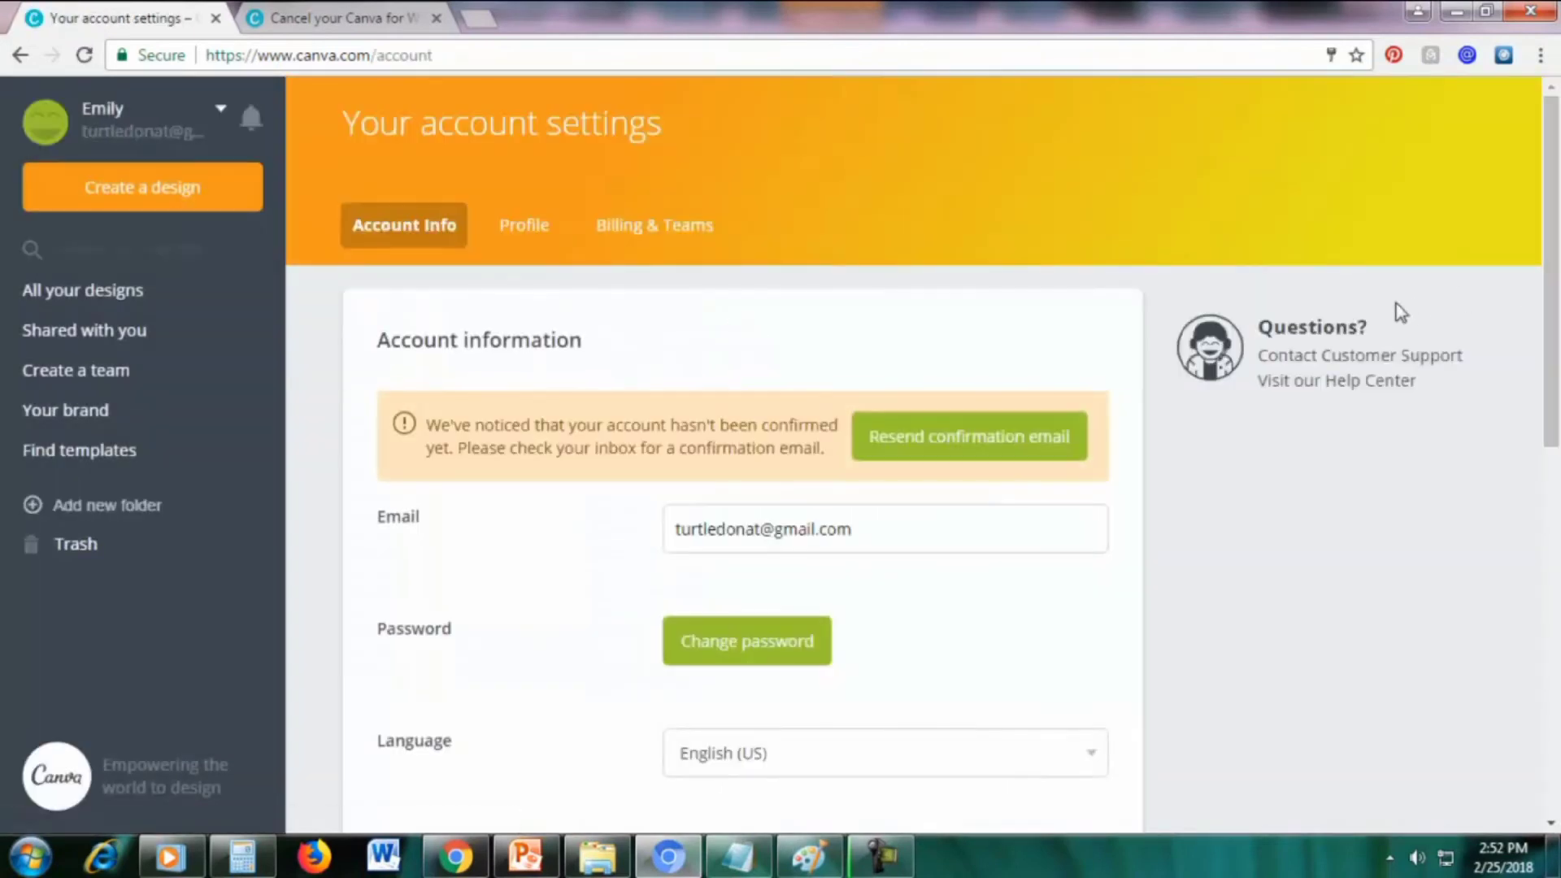
pyautogui.click(648, 234)
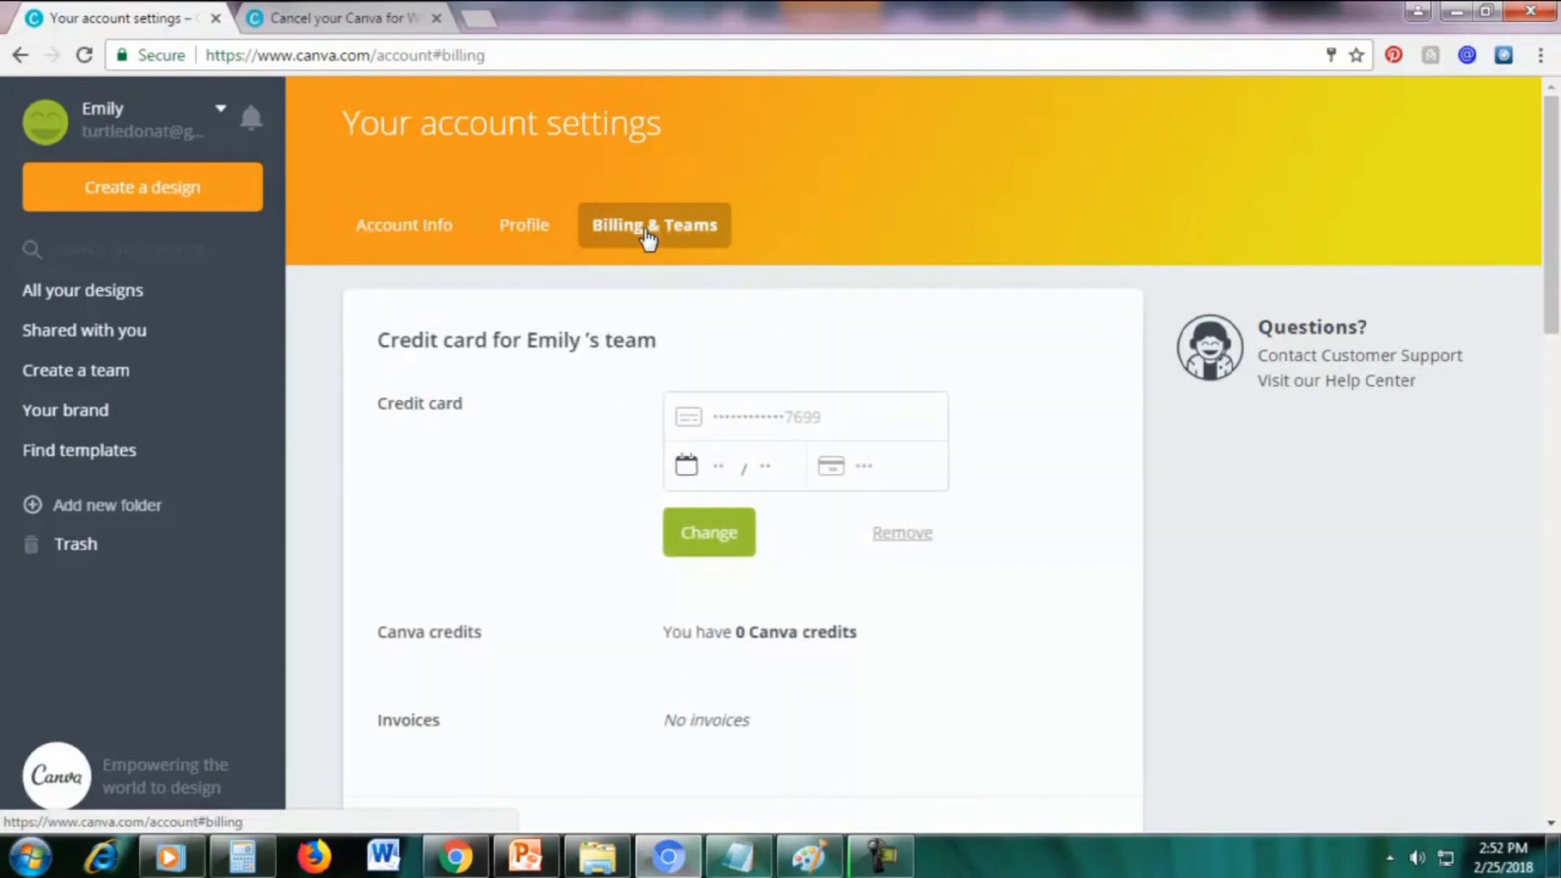
pyautogui.scroll(-7, 1528, 343)
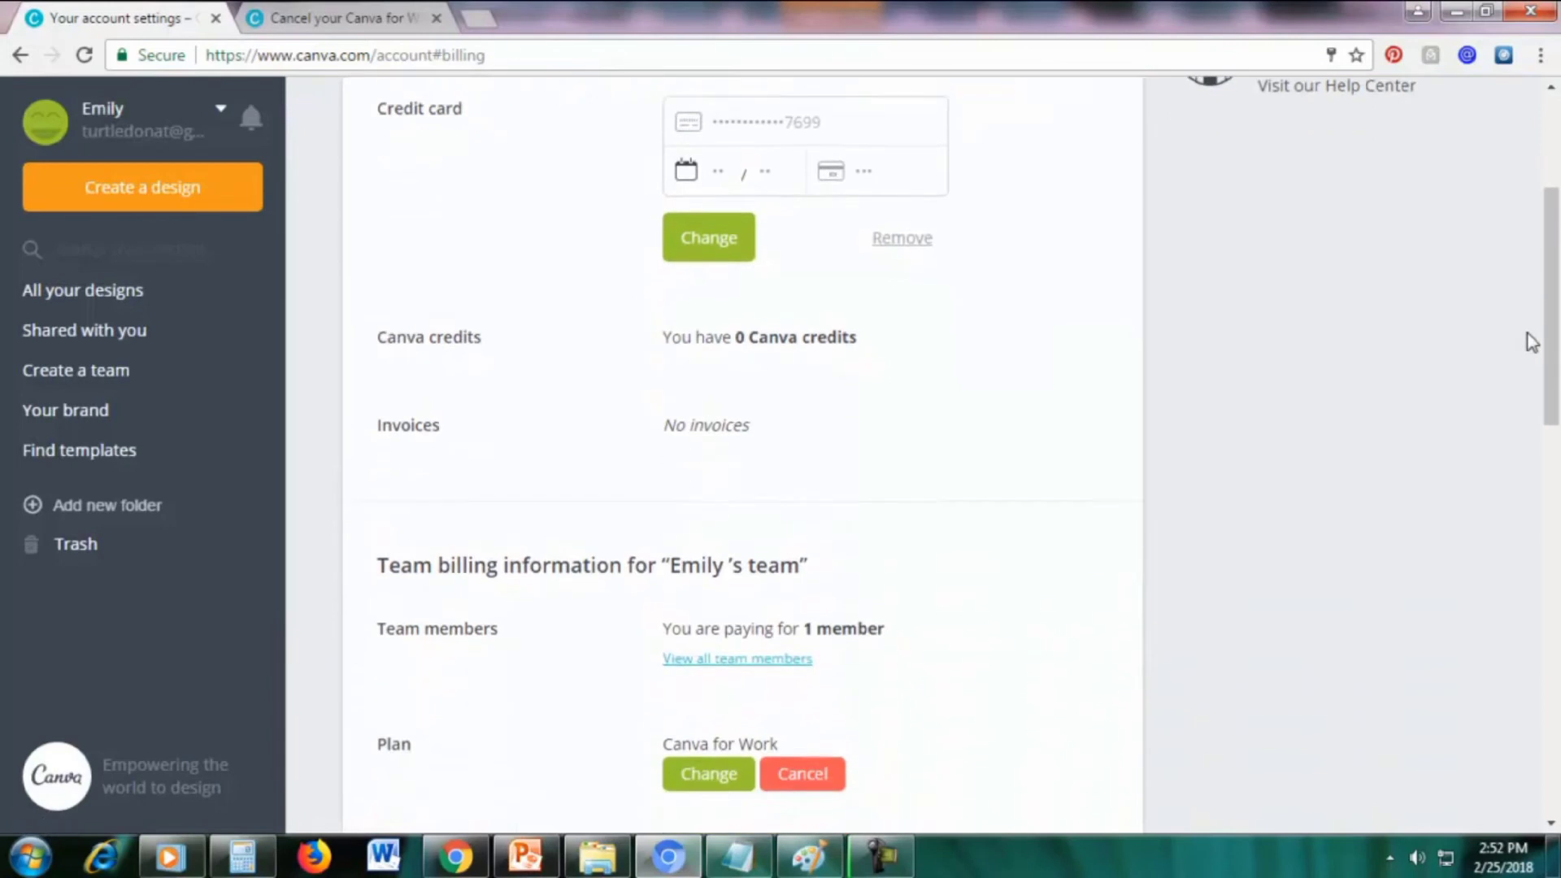
pyautogui.scroll(-1, 1532, 343)
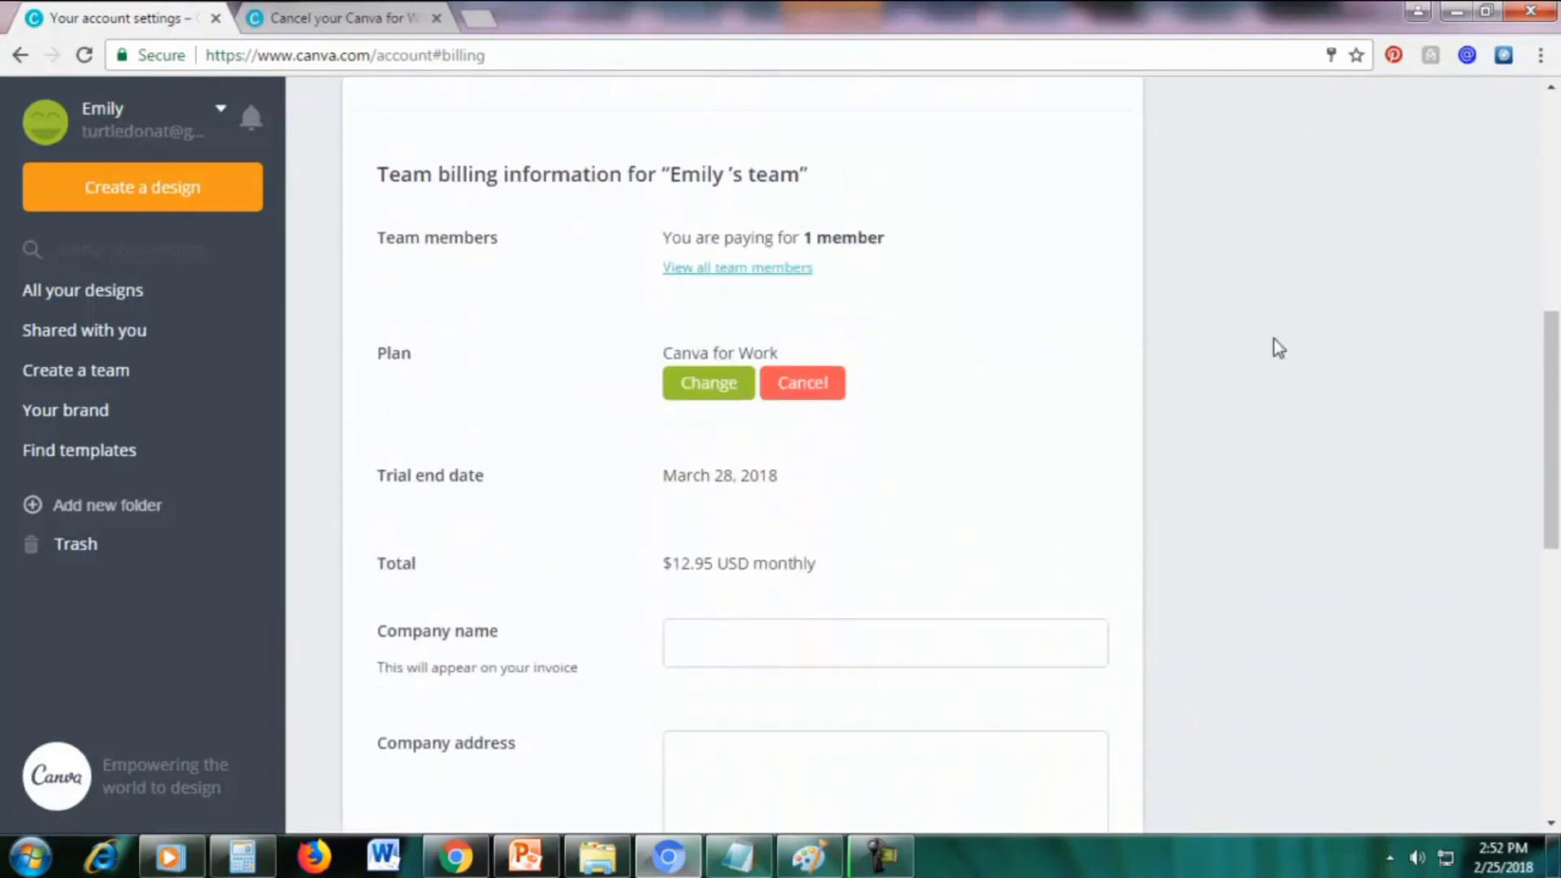
pyautogui.doubleClick(388, 358)
pyautogui.click(530, 349)
# Compare Yearly $9.95 and Monthly $12.95 plans in Change plan, keeping Monthly unchanged
pyautogui.click(699, 398)
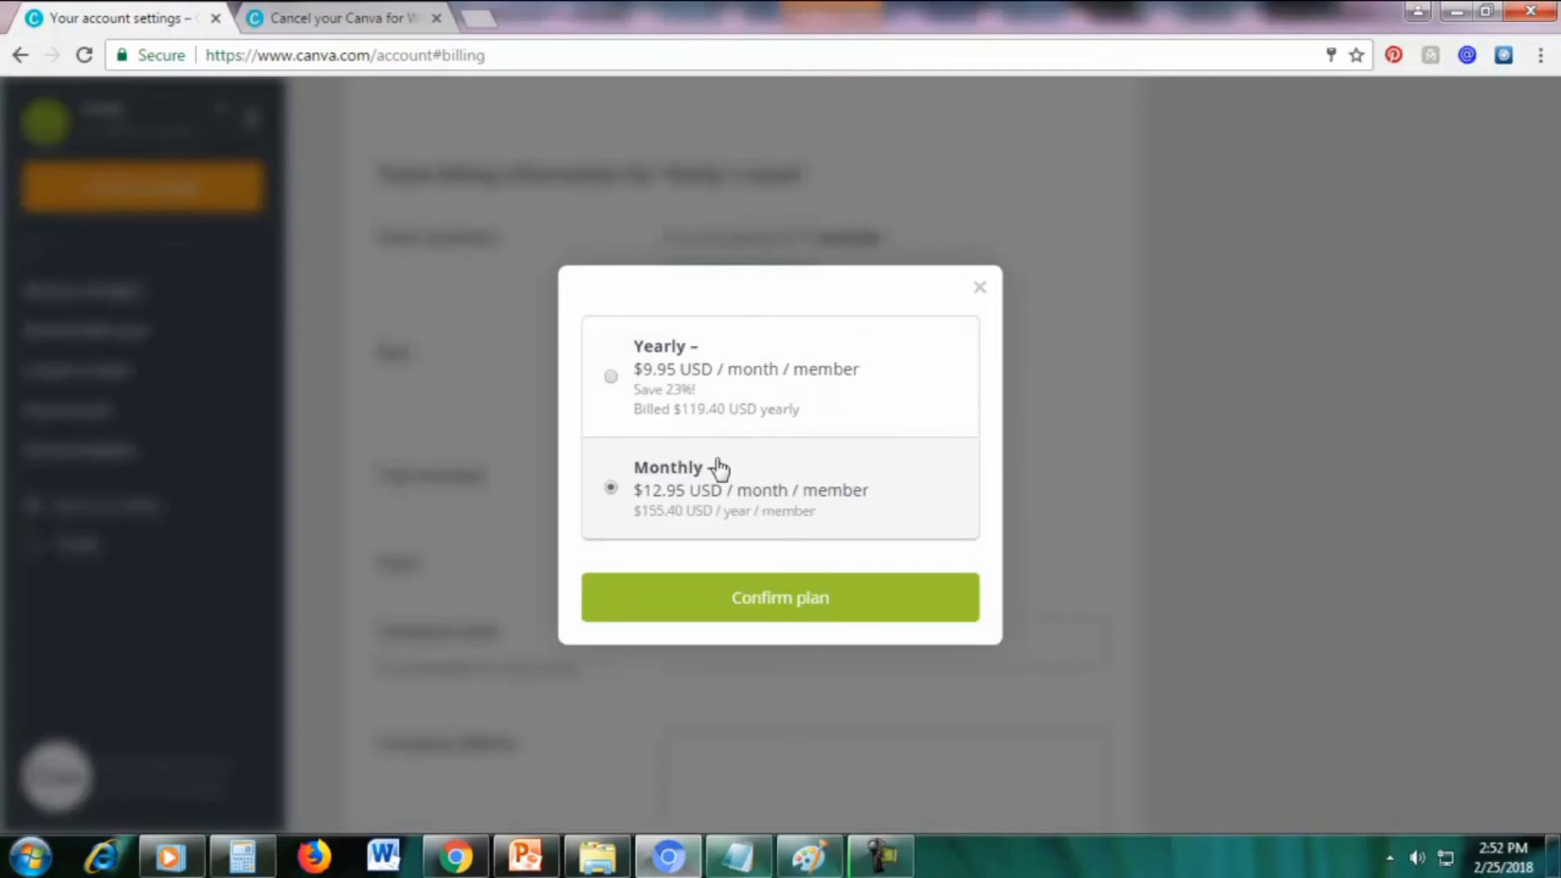
pyautogui.click(614, 386)
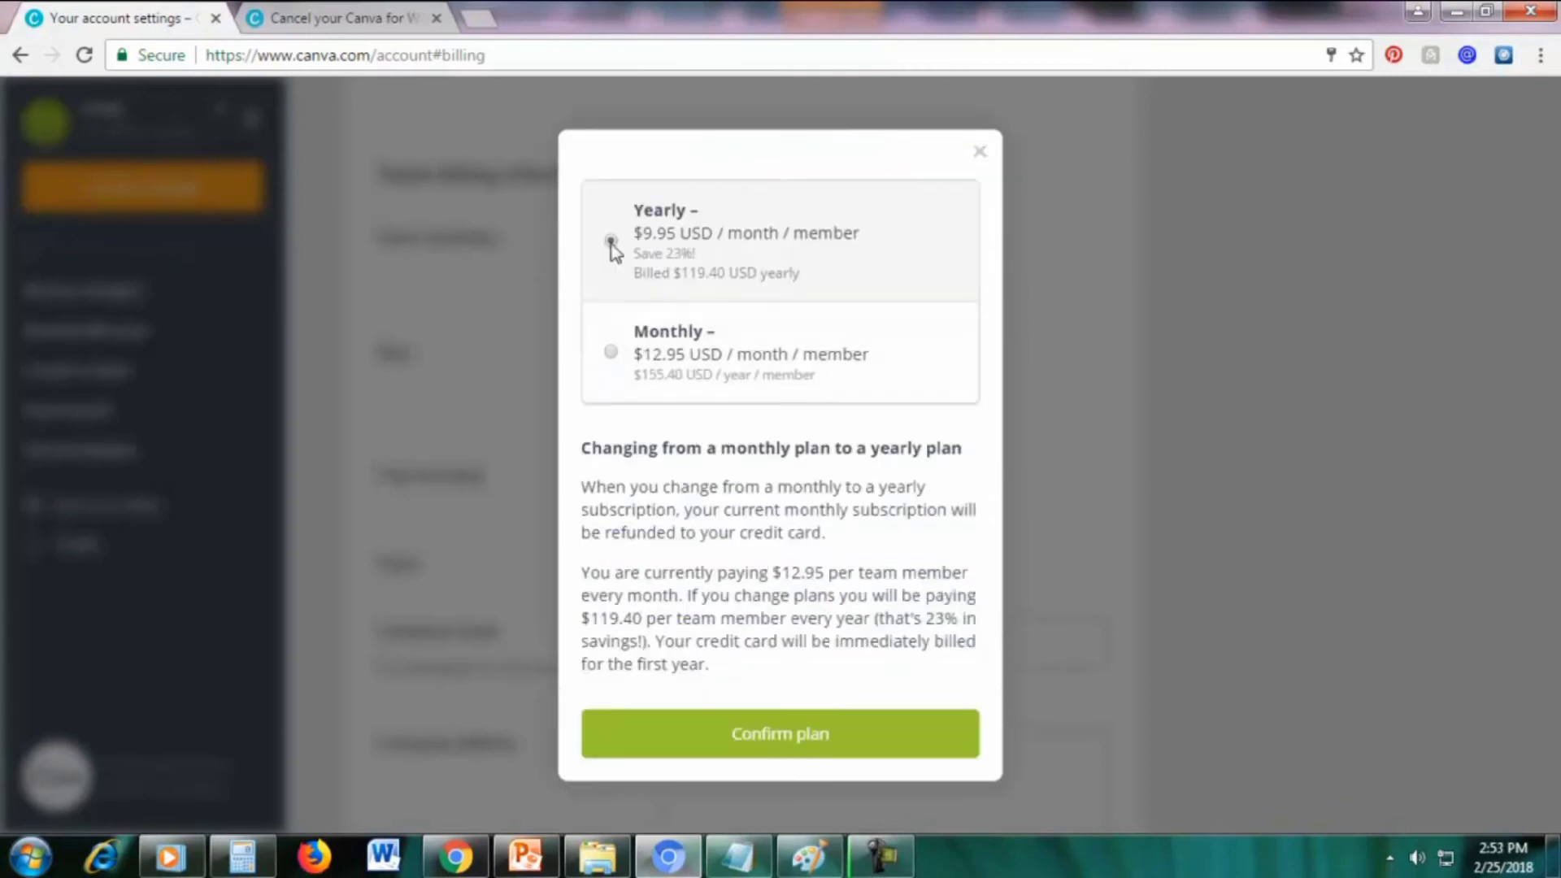
pyautogui.click(611, 353)
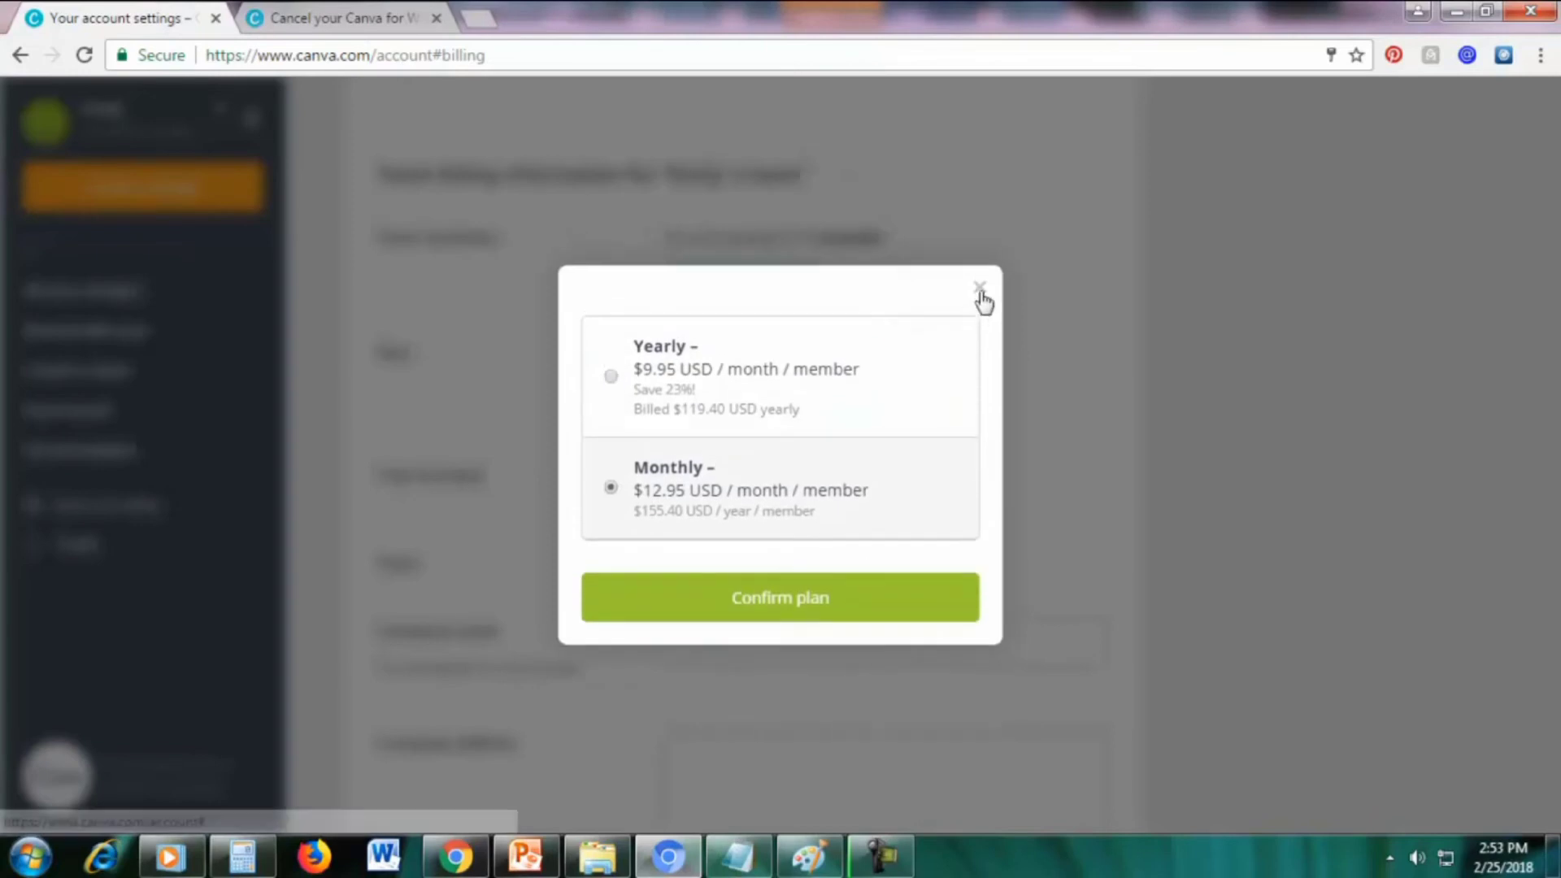
pyautogui.click(979, 288)
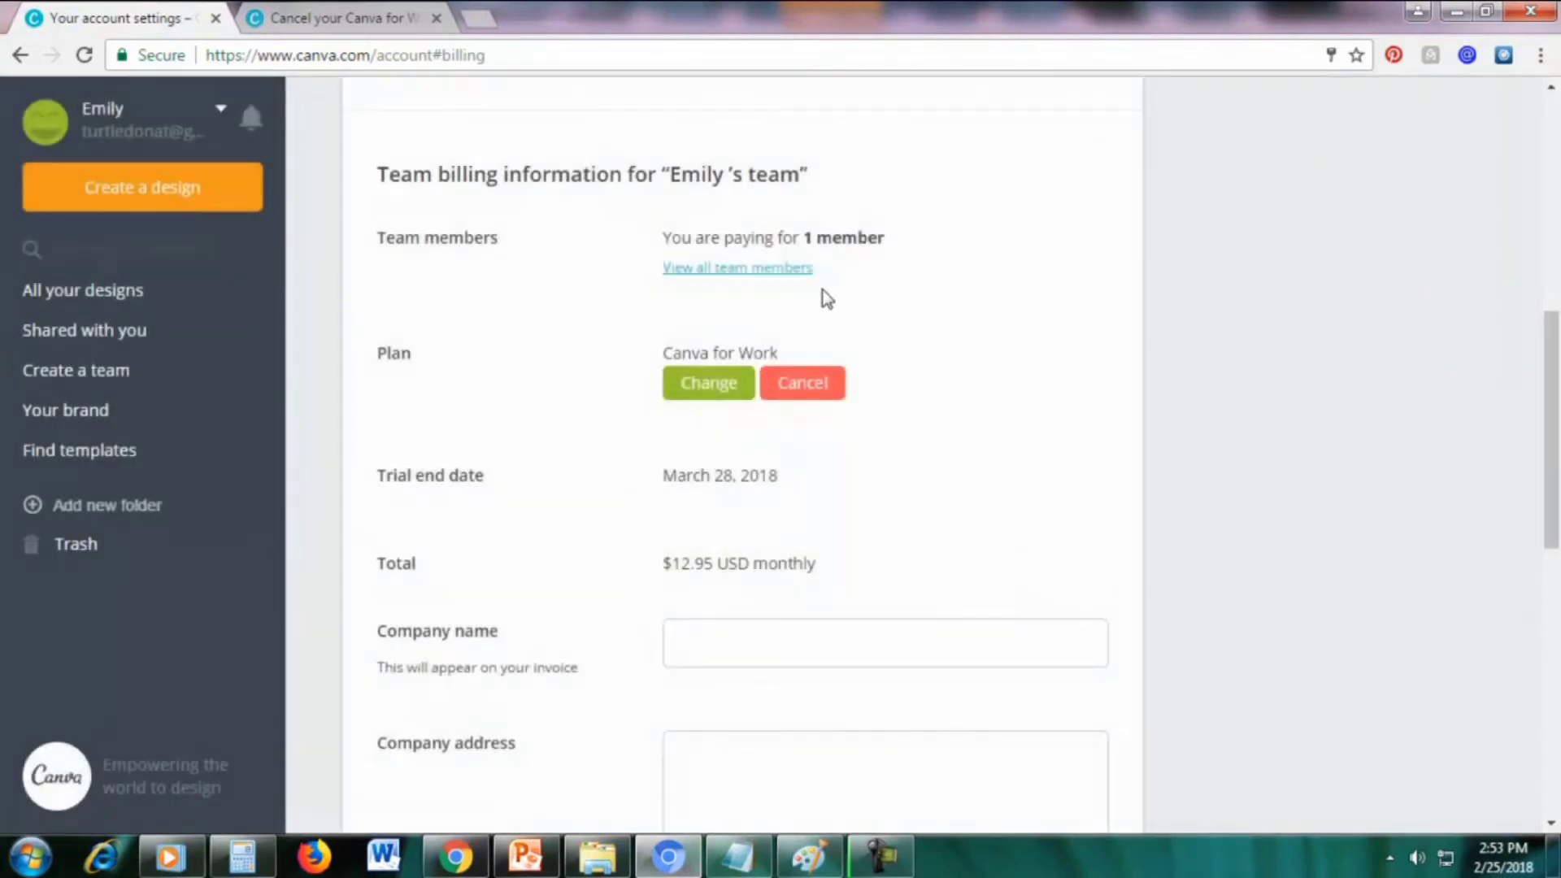
# Confirm 'Cancel my subscription' for the Canva for Work plan and answer 'No thanks' to the survey
pyautogui.click(797, 392)
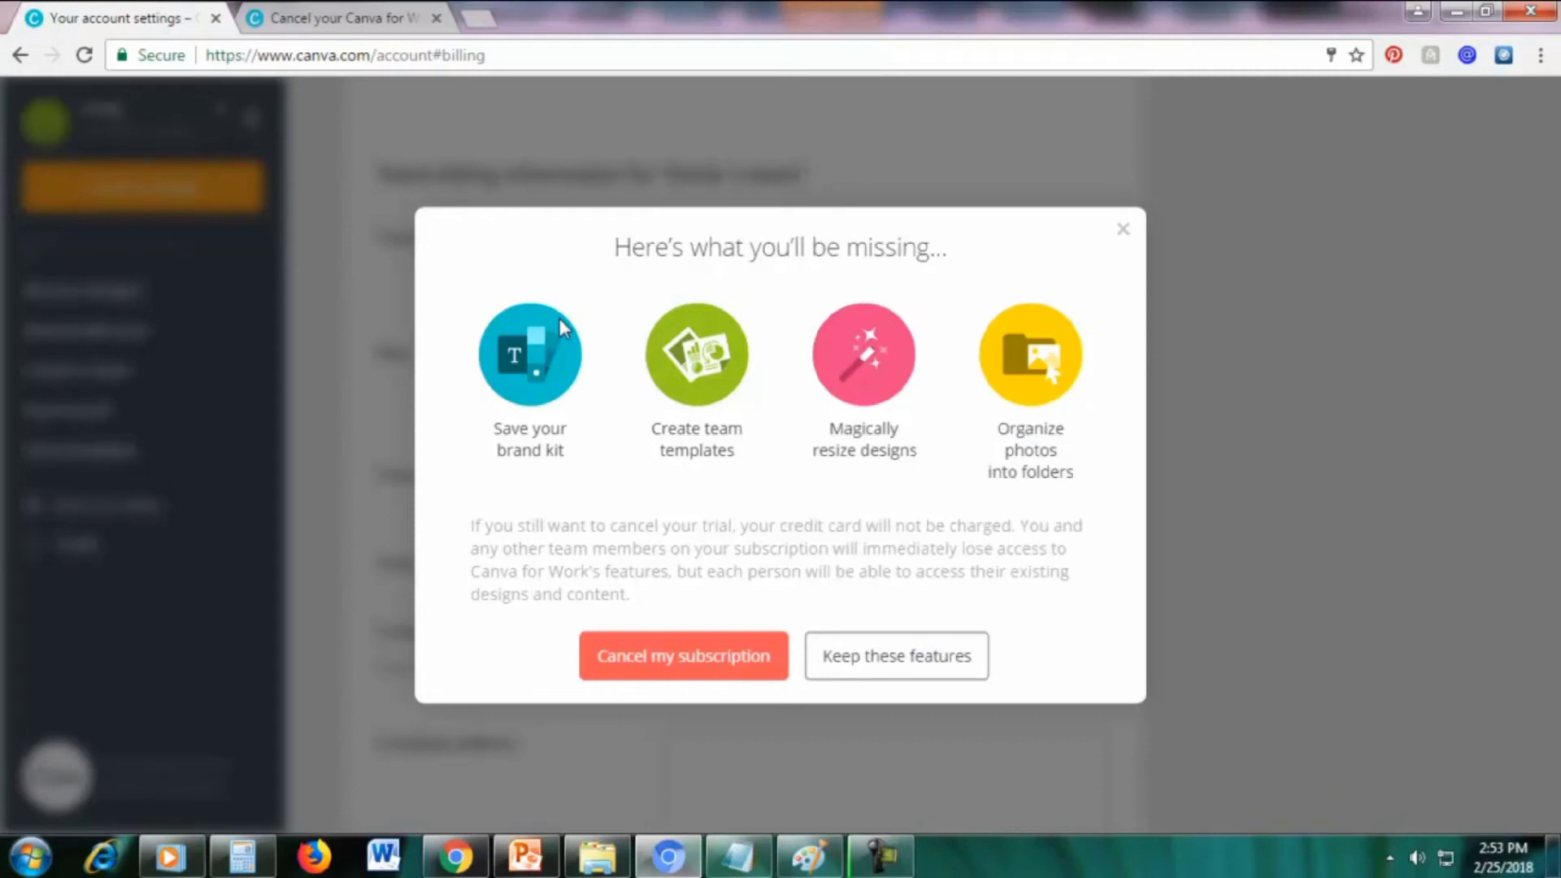
pyautogui.click(652, 667)
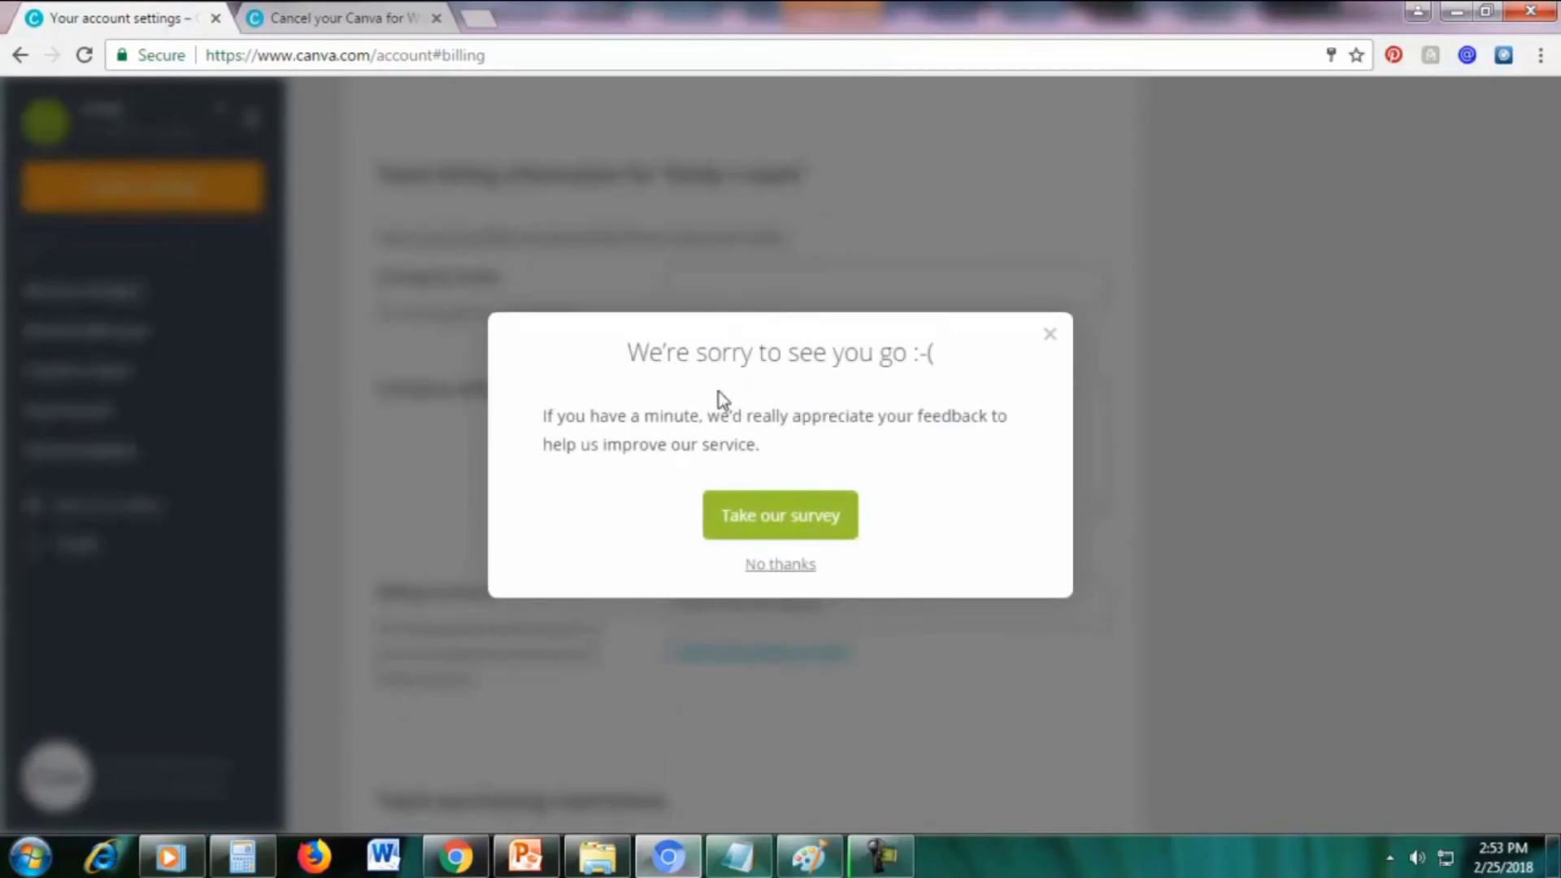
pyautogui.click(770, 566)
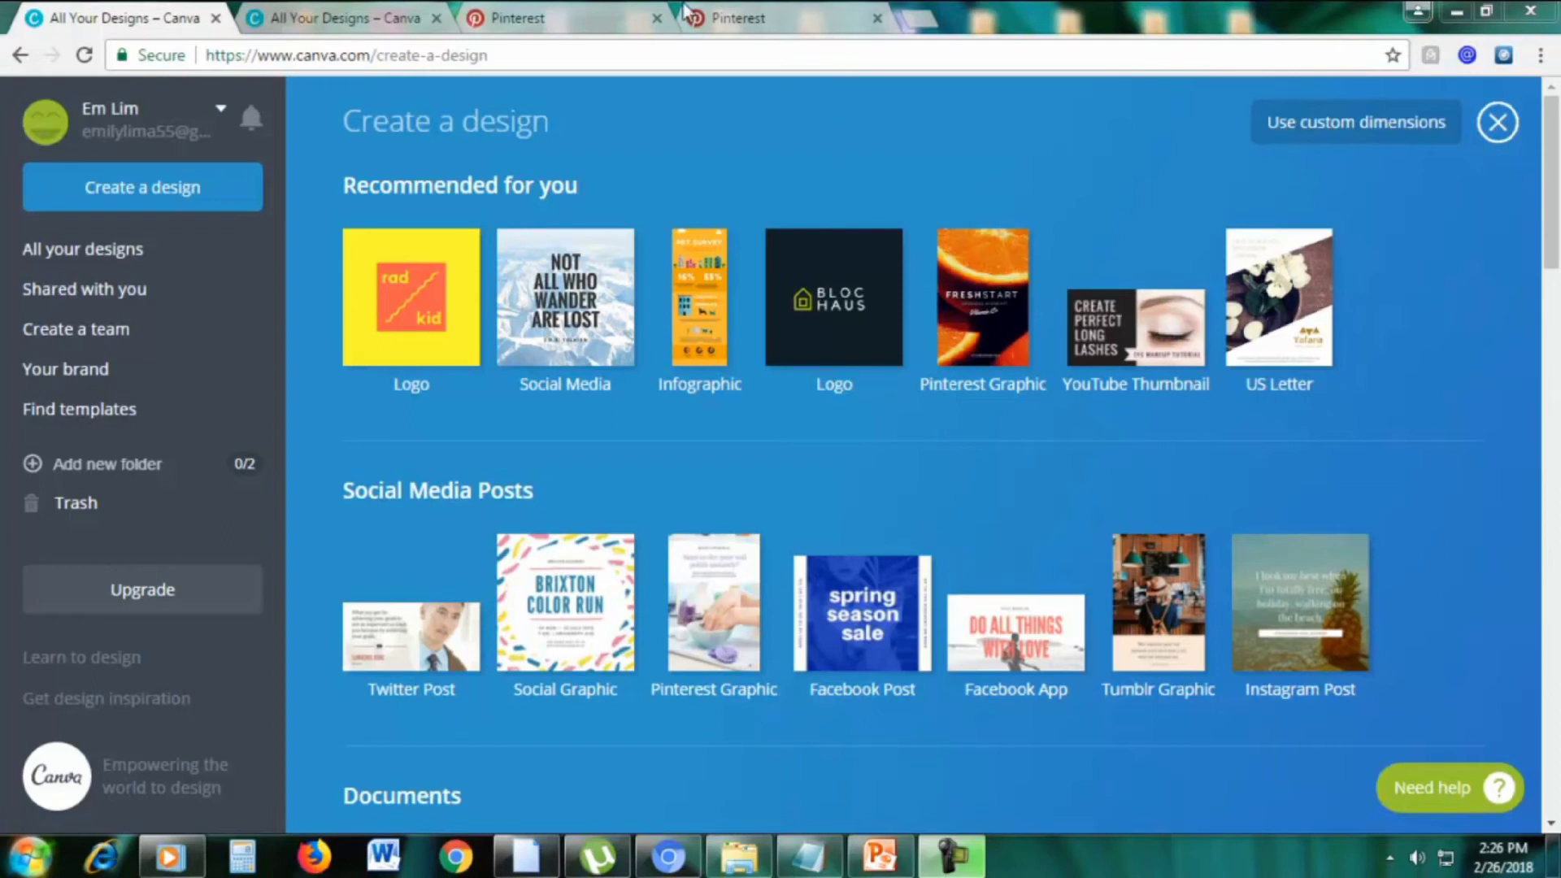
pyautogui.click(739, 17)
pyautogui.scroll(-1, 1553, 411)
pyautogui.moveTo(1553, 411); pyautogui.dragTo(1553, 109)
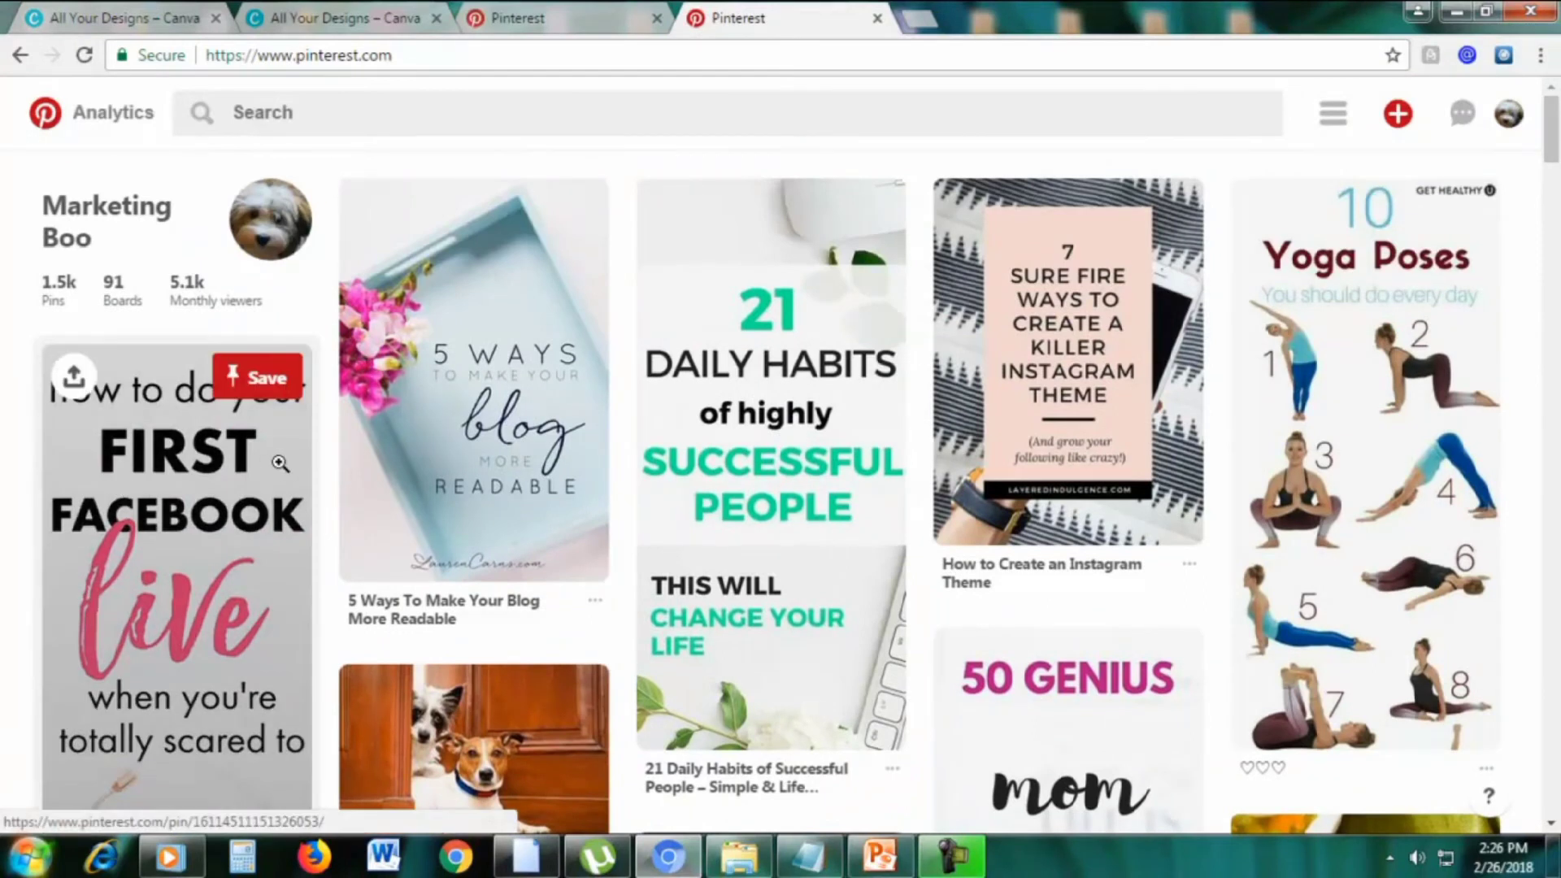
pyautogui.scroll(-4, 1184, 370)
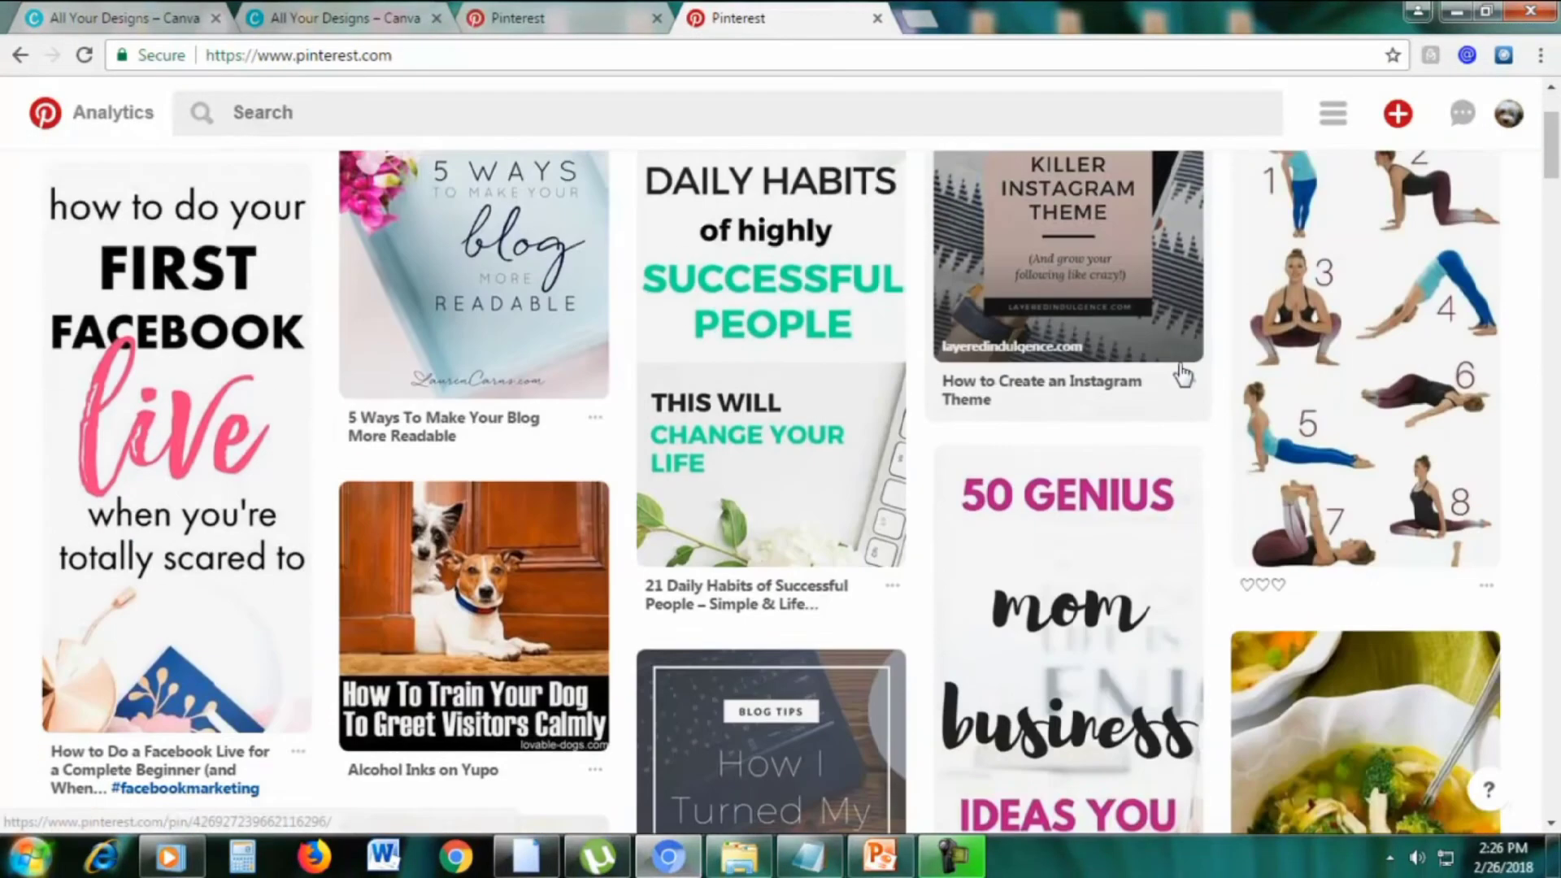
pyautogui.scroll(-10, 1179, 366)
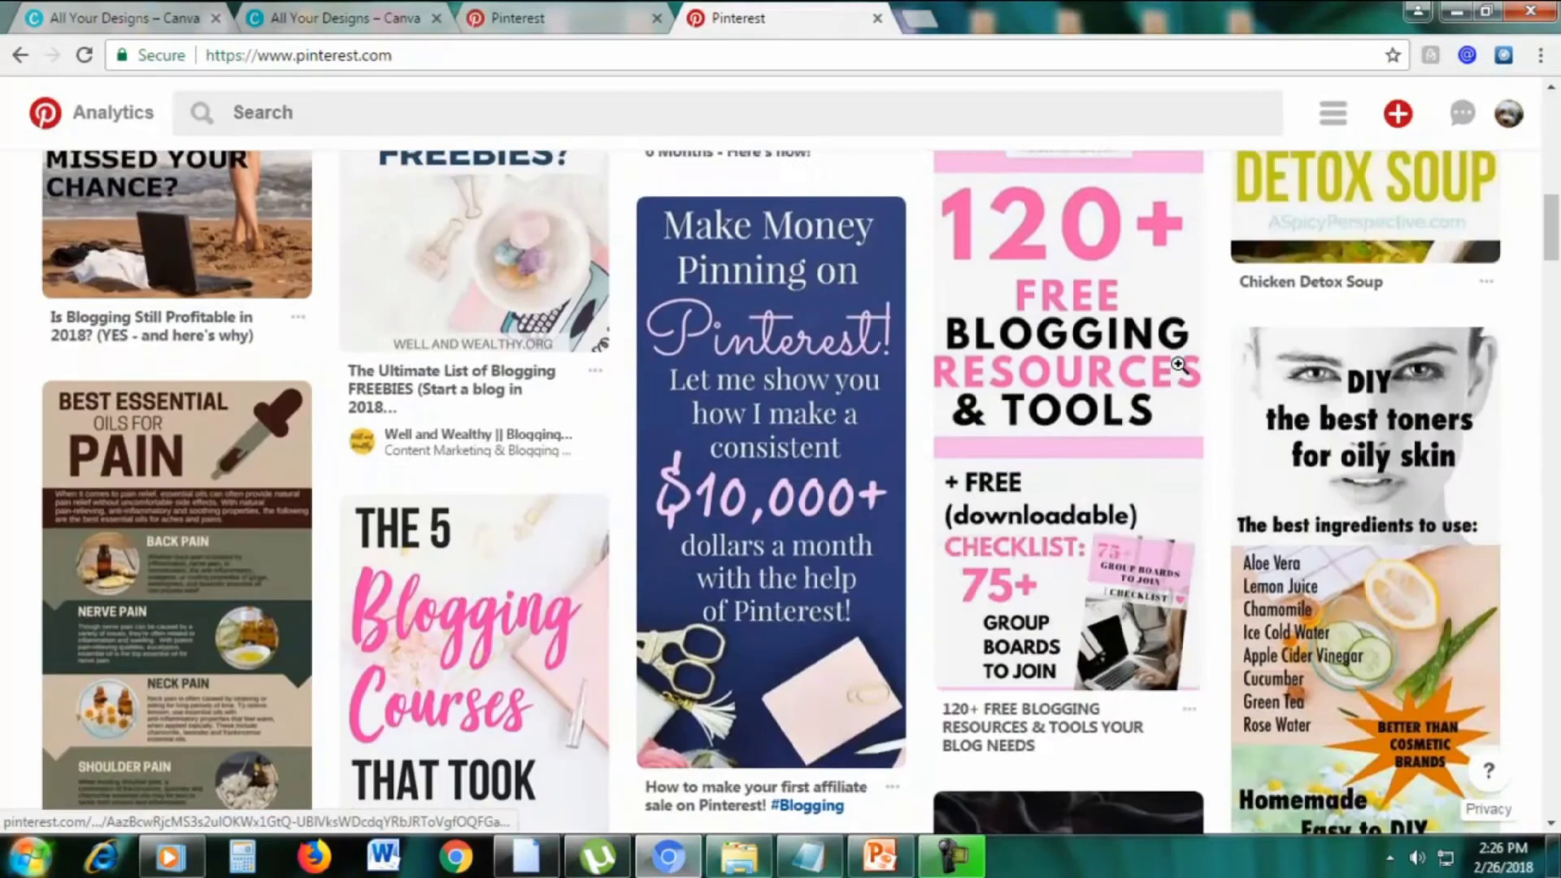
pyautogui.scroll(1, 1057, 423)
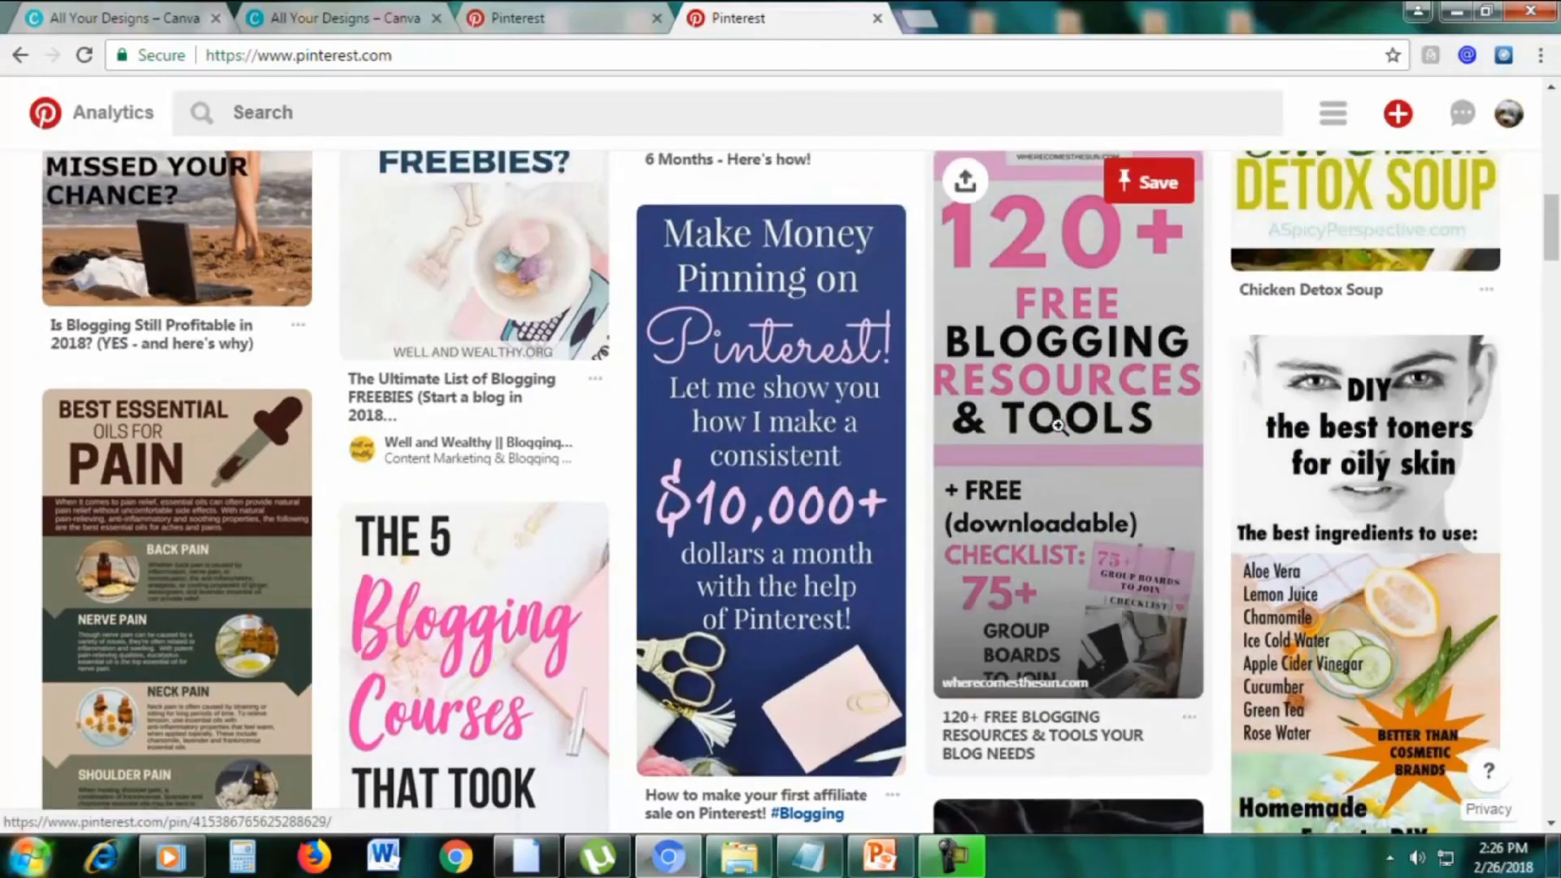
pyautogui.scroll(-1, 1058, 425)
pyautogui.scroll(1, 1045, 382)
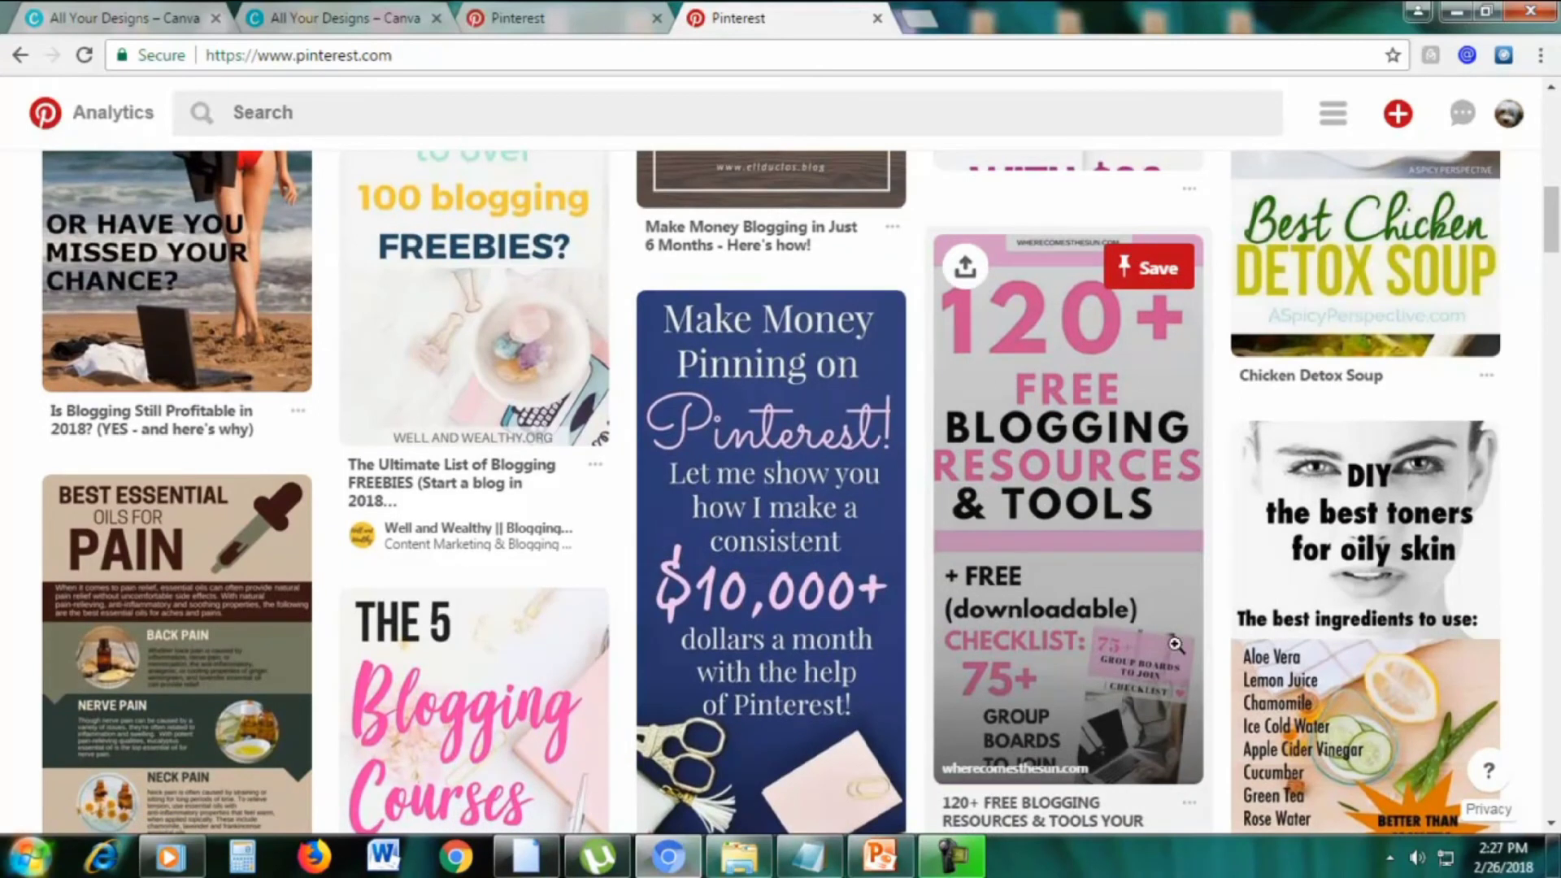
pyautogui.scroll(-4, 813, 407)
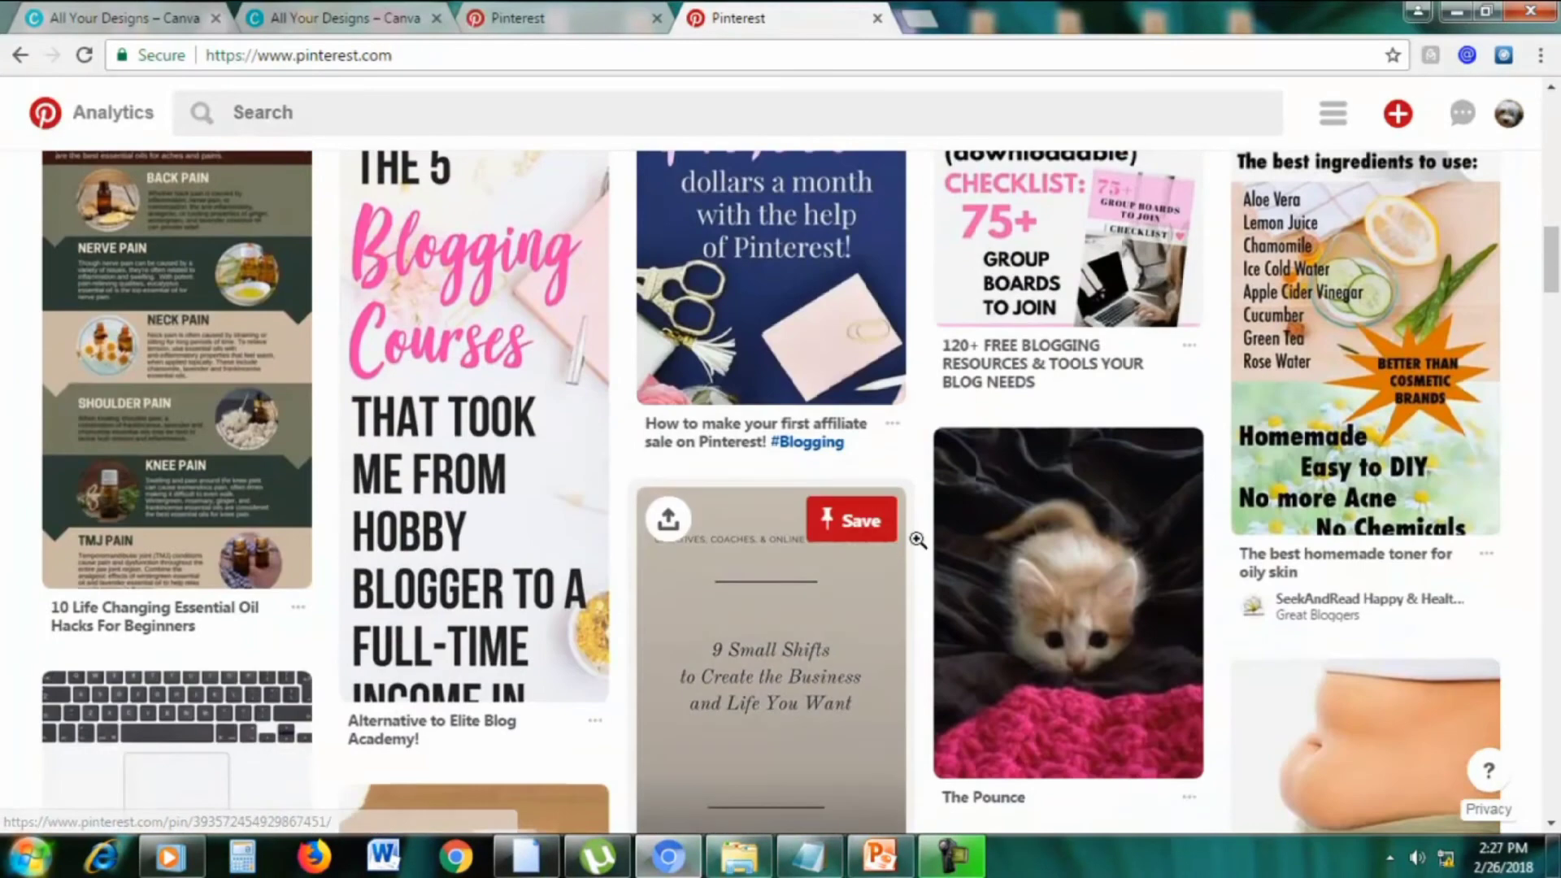
pyautogui.scroll(2, 989, 487)
pyautogui.scroll(-8, 990, 488)
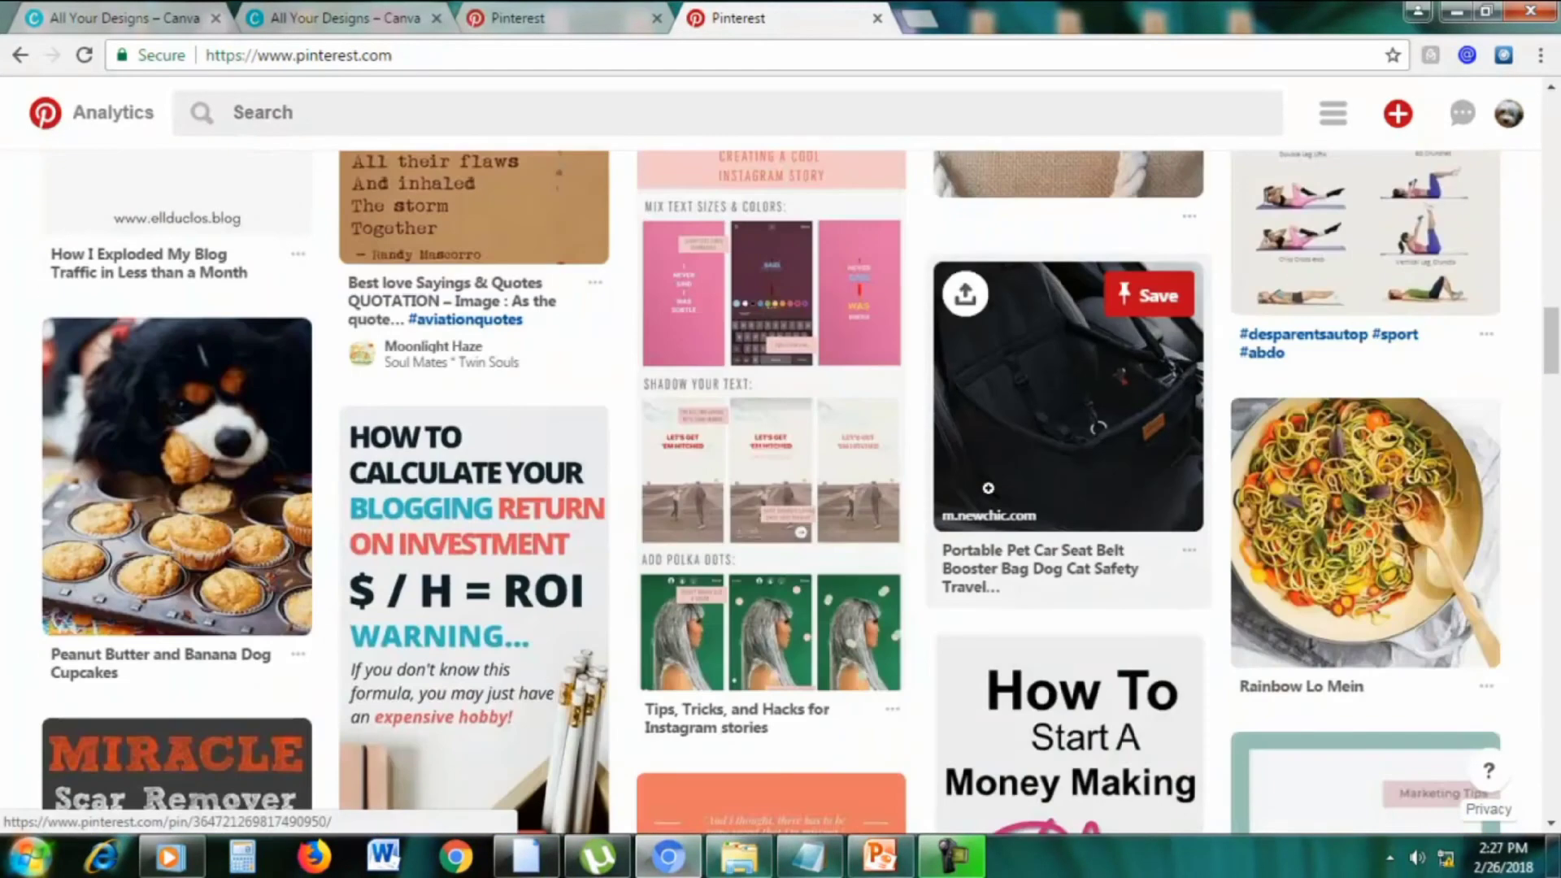
pyautogui.scroll(4, 991, 489)
pyautogui.scroll(-3, 991, 489)
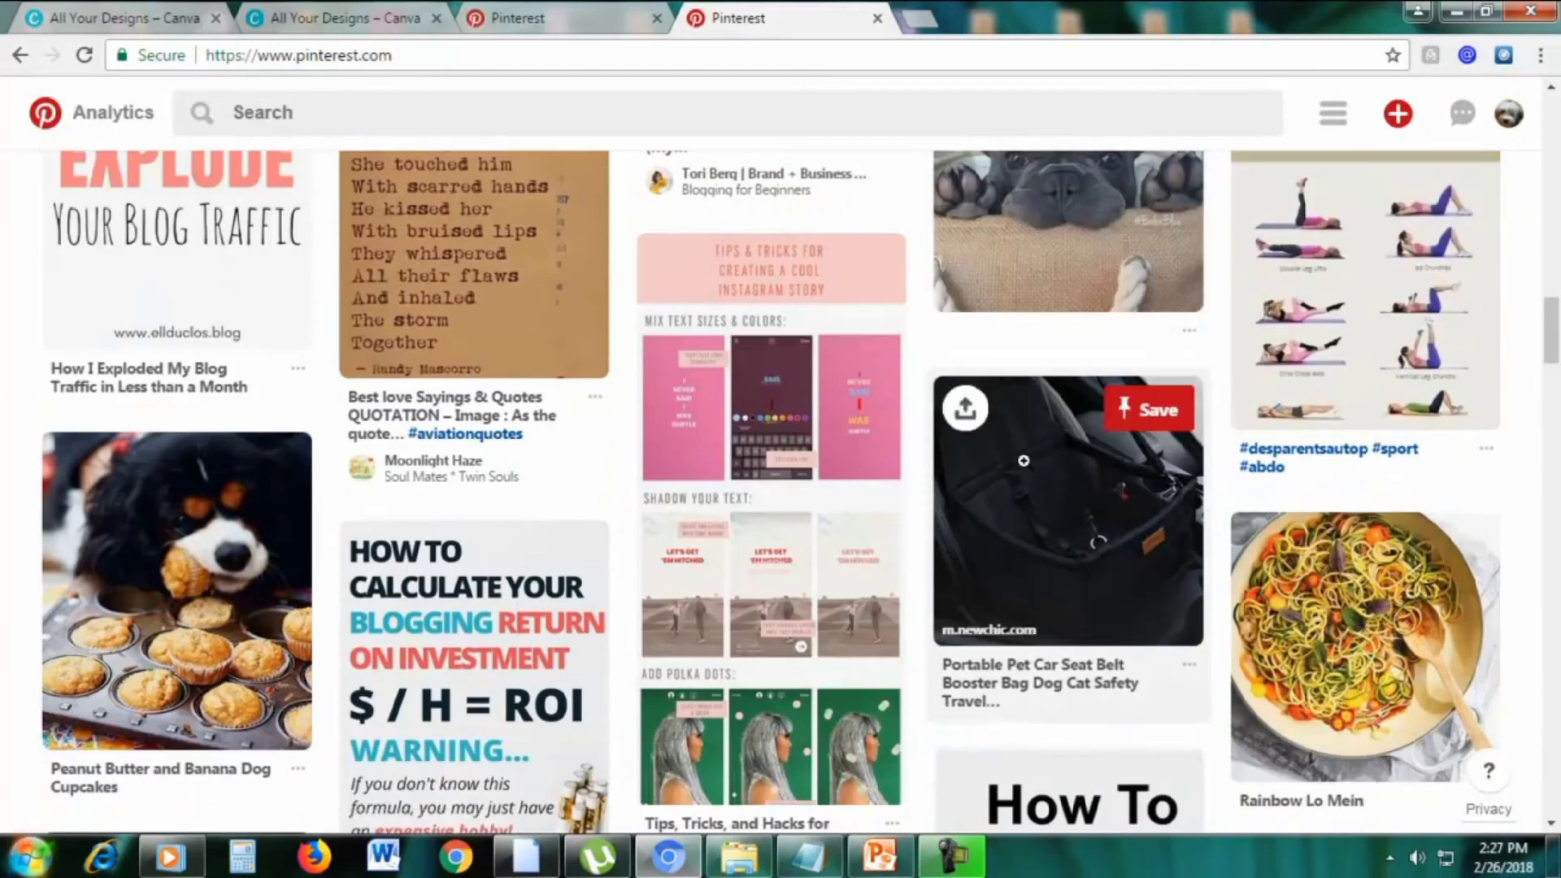
pyautogui.scroll(-1, 1130, 513)
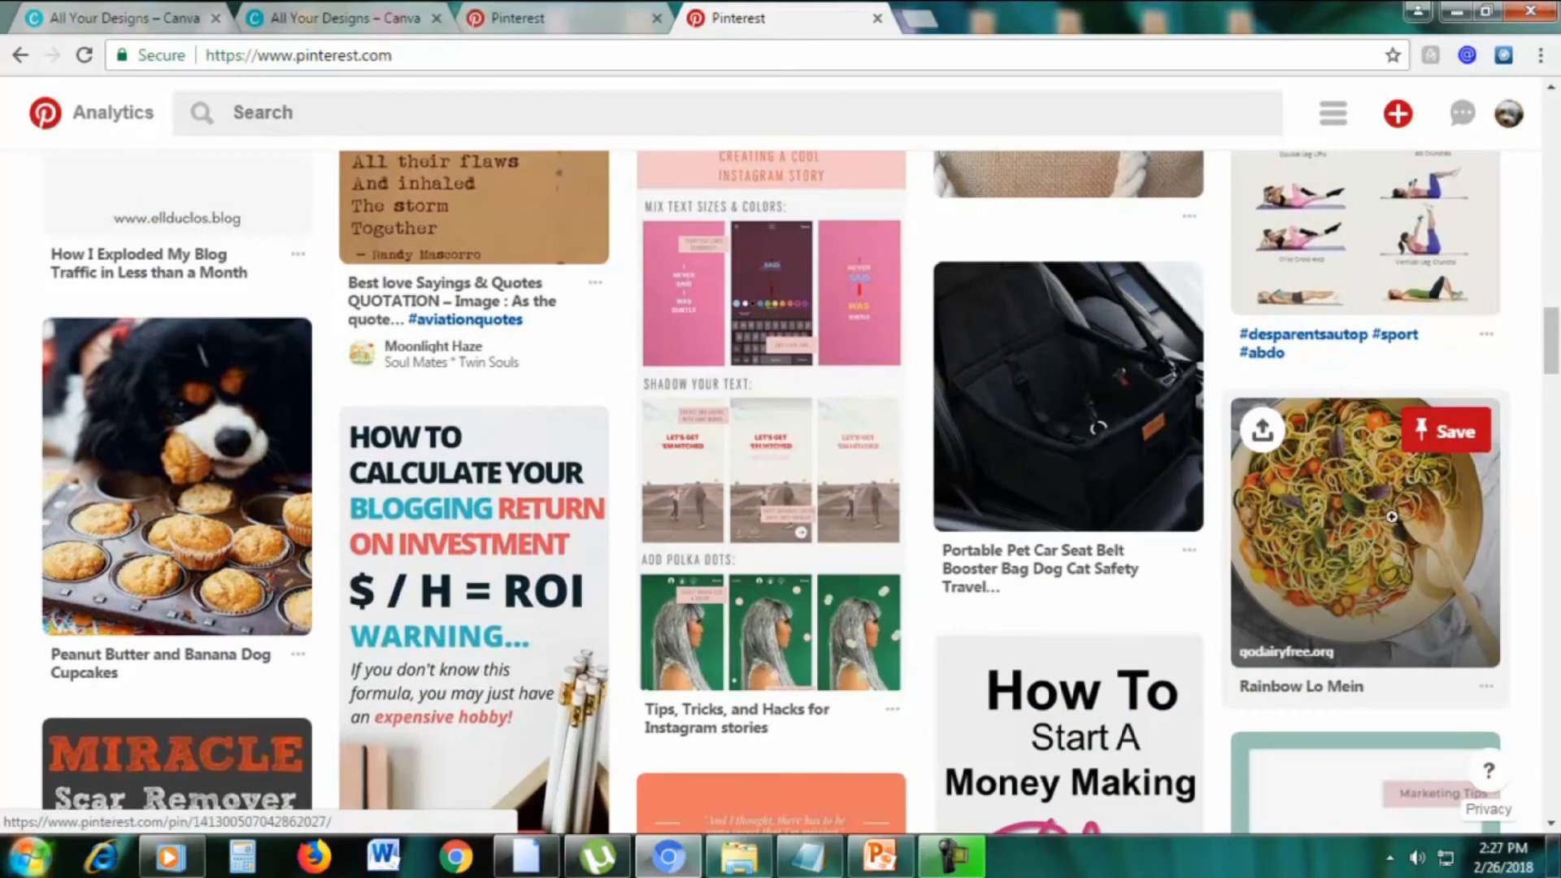
pyautogui.scroll(-7, 1392, 516)
pyautogui.scroll(15, 1422, 567)
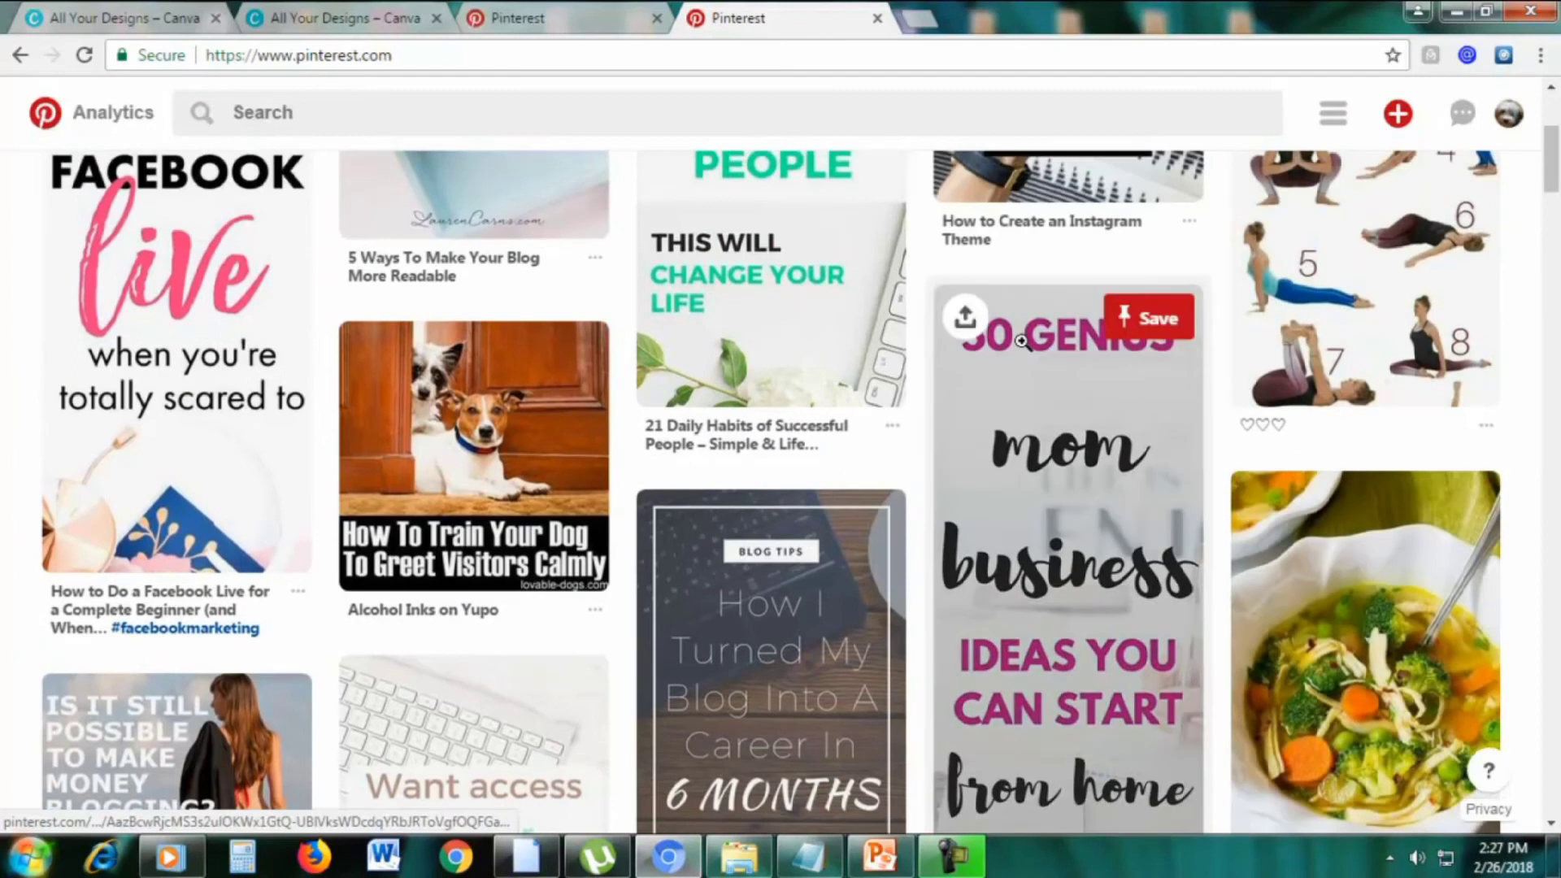
pyautogui.scroll(-1, 1023, 342)
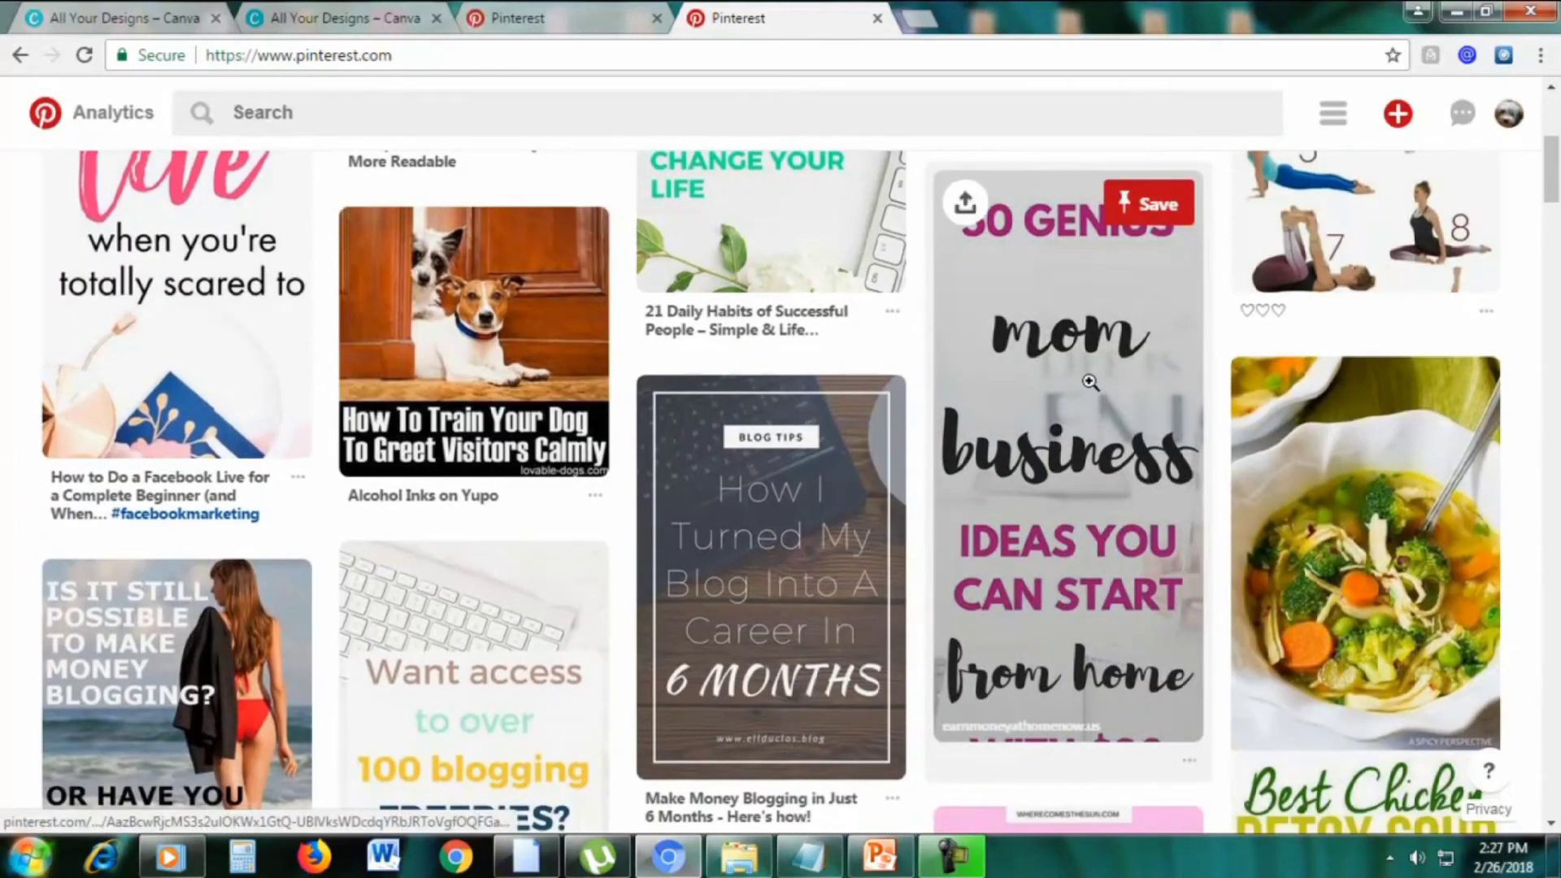
pyautogui.scroll(-5, 1057, 351)
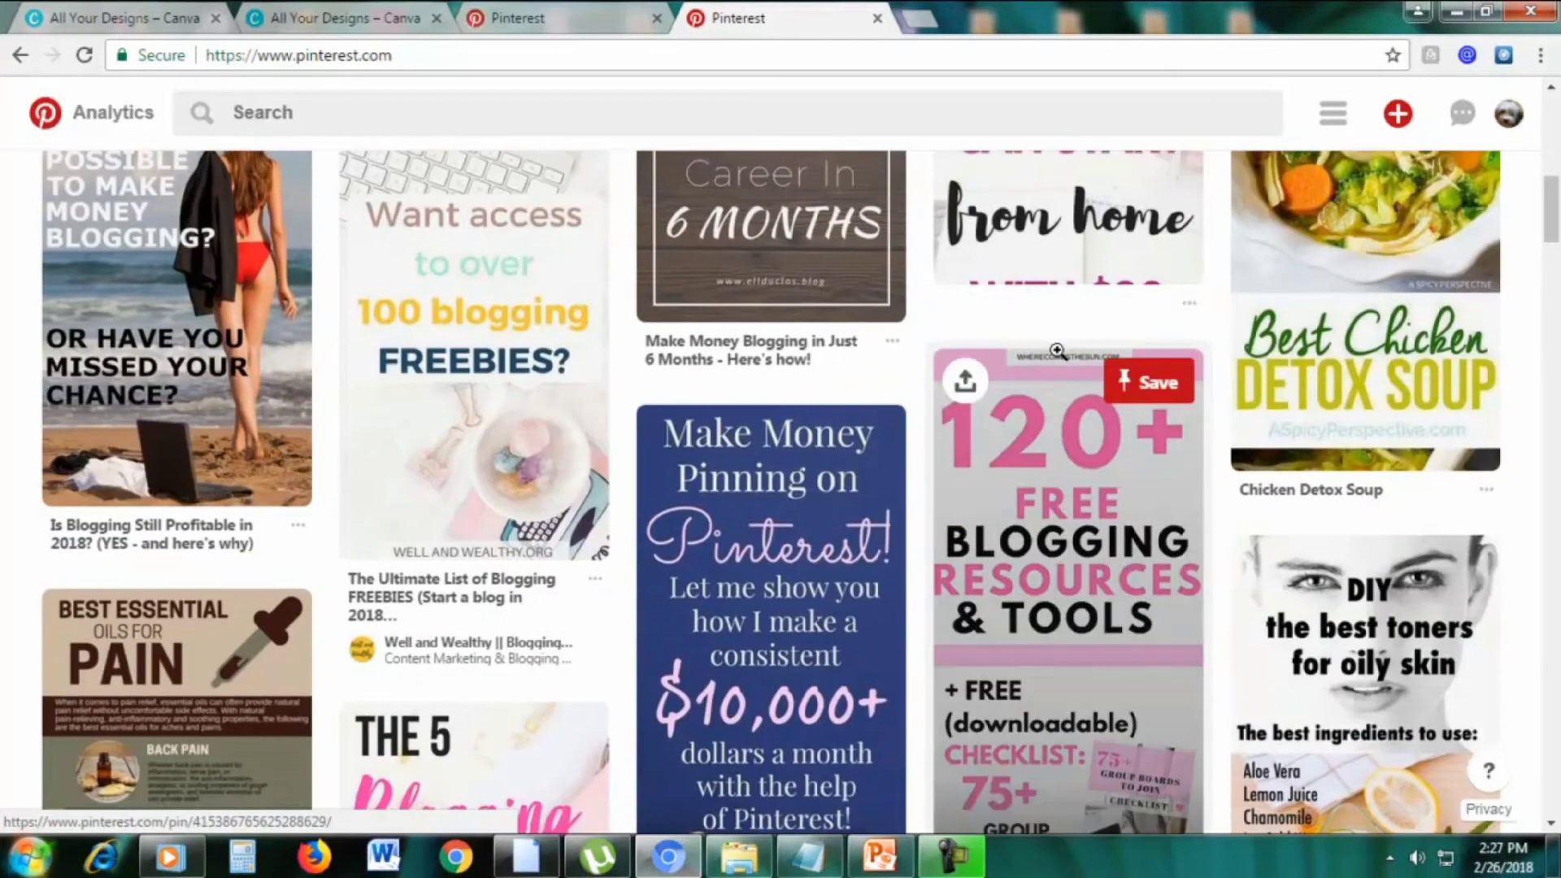
pyautogui.scroll(-1, 1057, 352)
pyautogui.scroll(-1, 1057, 352)
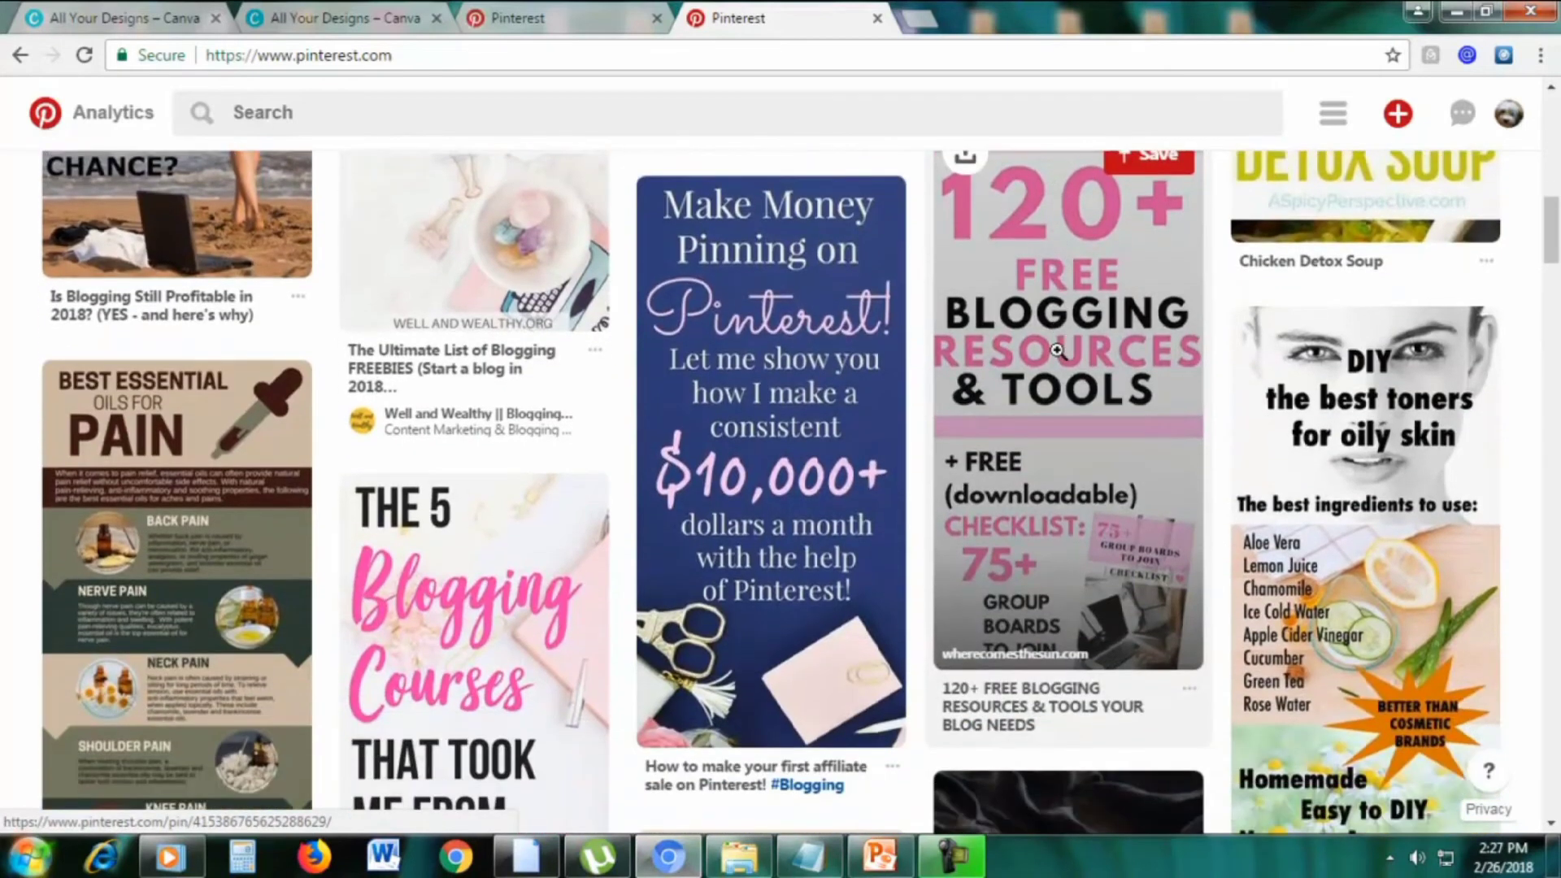
pyautogui.scroll(-1, 1057, 351)
pyautogui.scroll(6, 1057, 351)
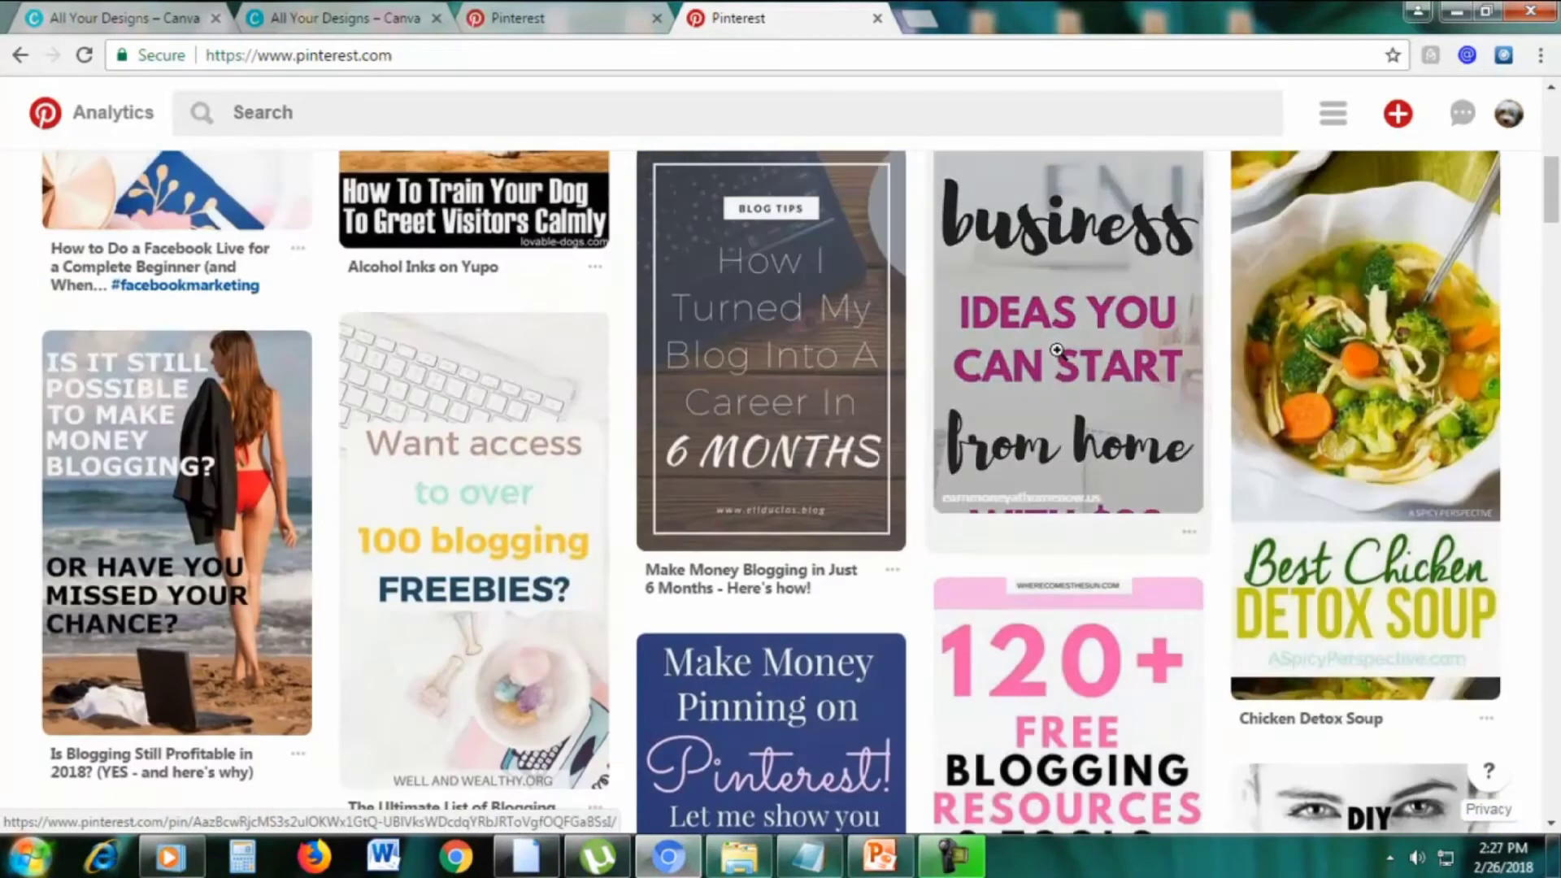
pyautogui.scroll(-4, 1057, 352)
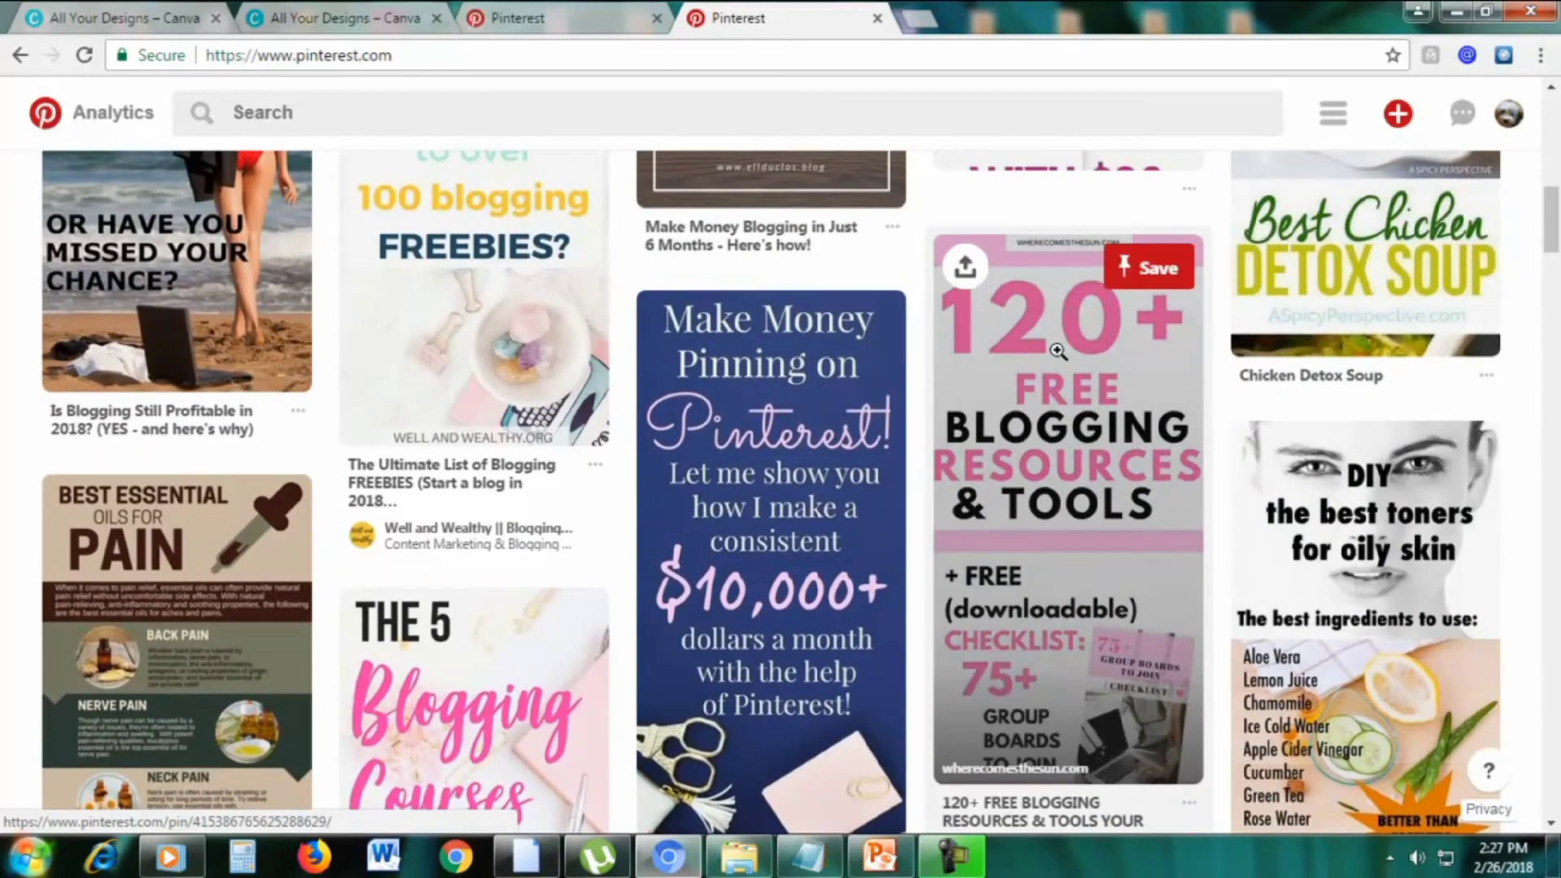
pyautogui.scroll(-1, 1057, 351)
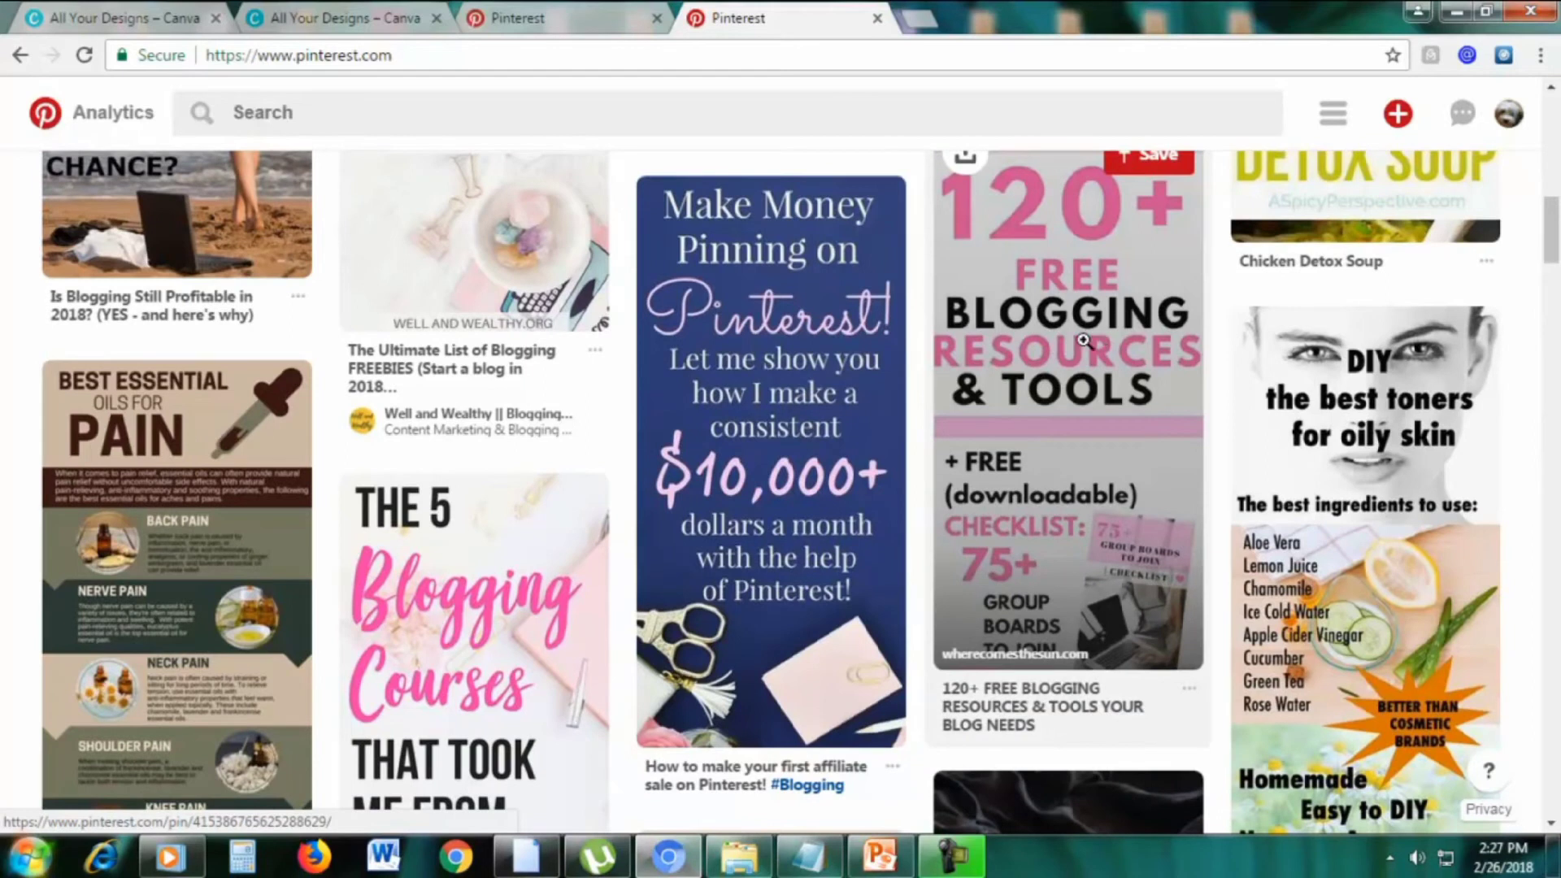
pyautogui.scroll(-9, 1089, 341)
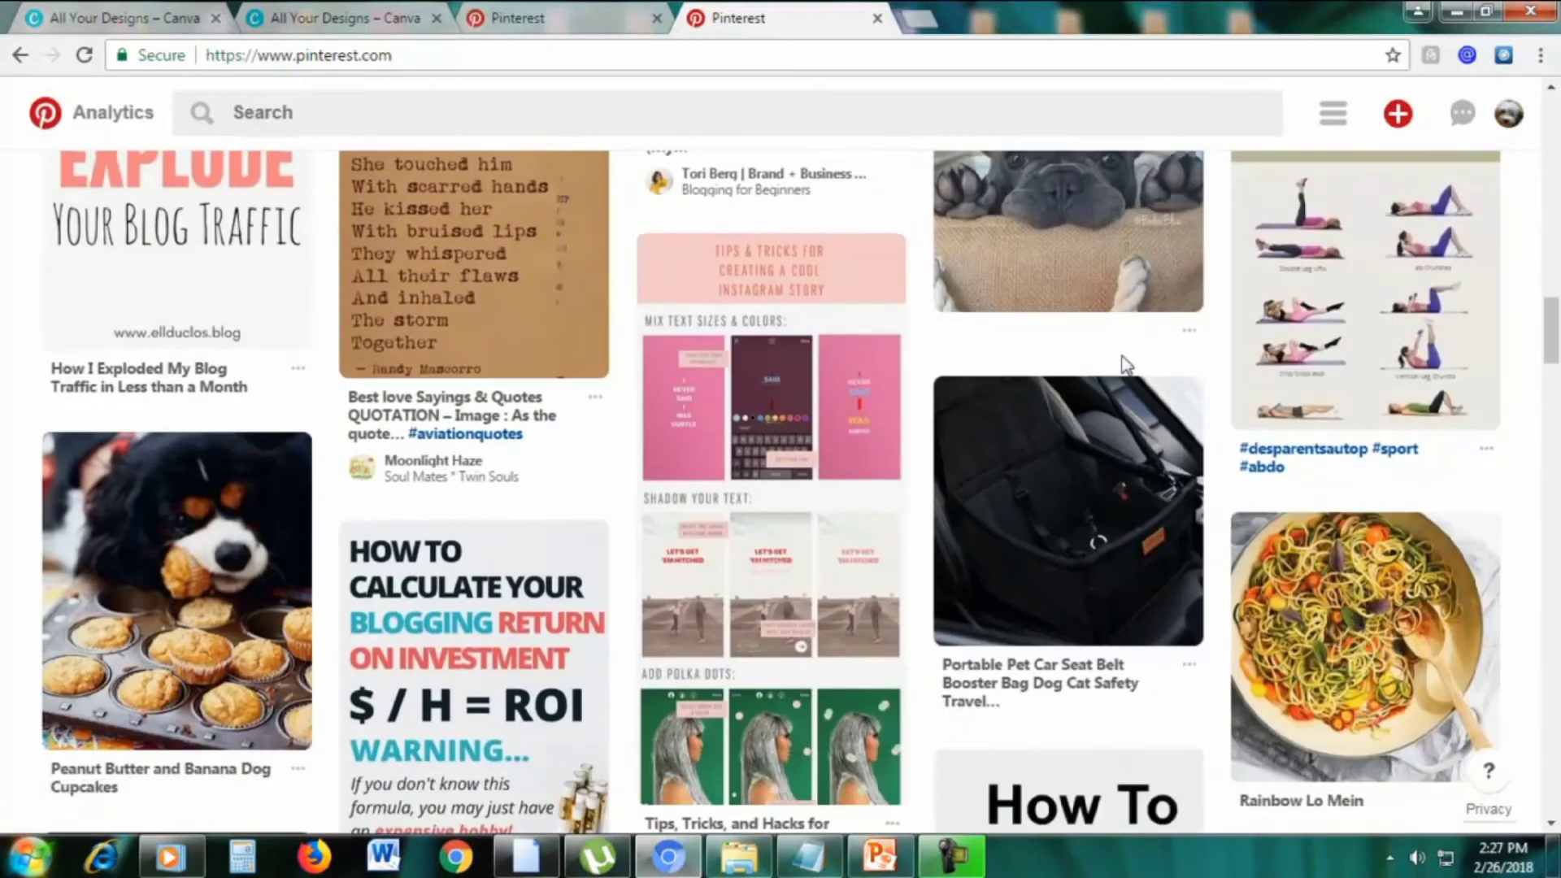
pyautogui.scroll(-8, 1124, 364)
pyautogui.scroll(-9, 1052, 393)
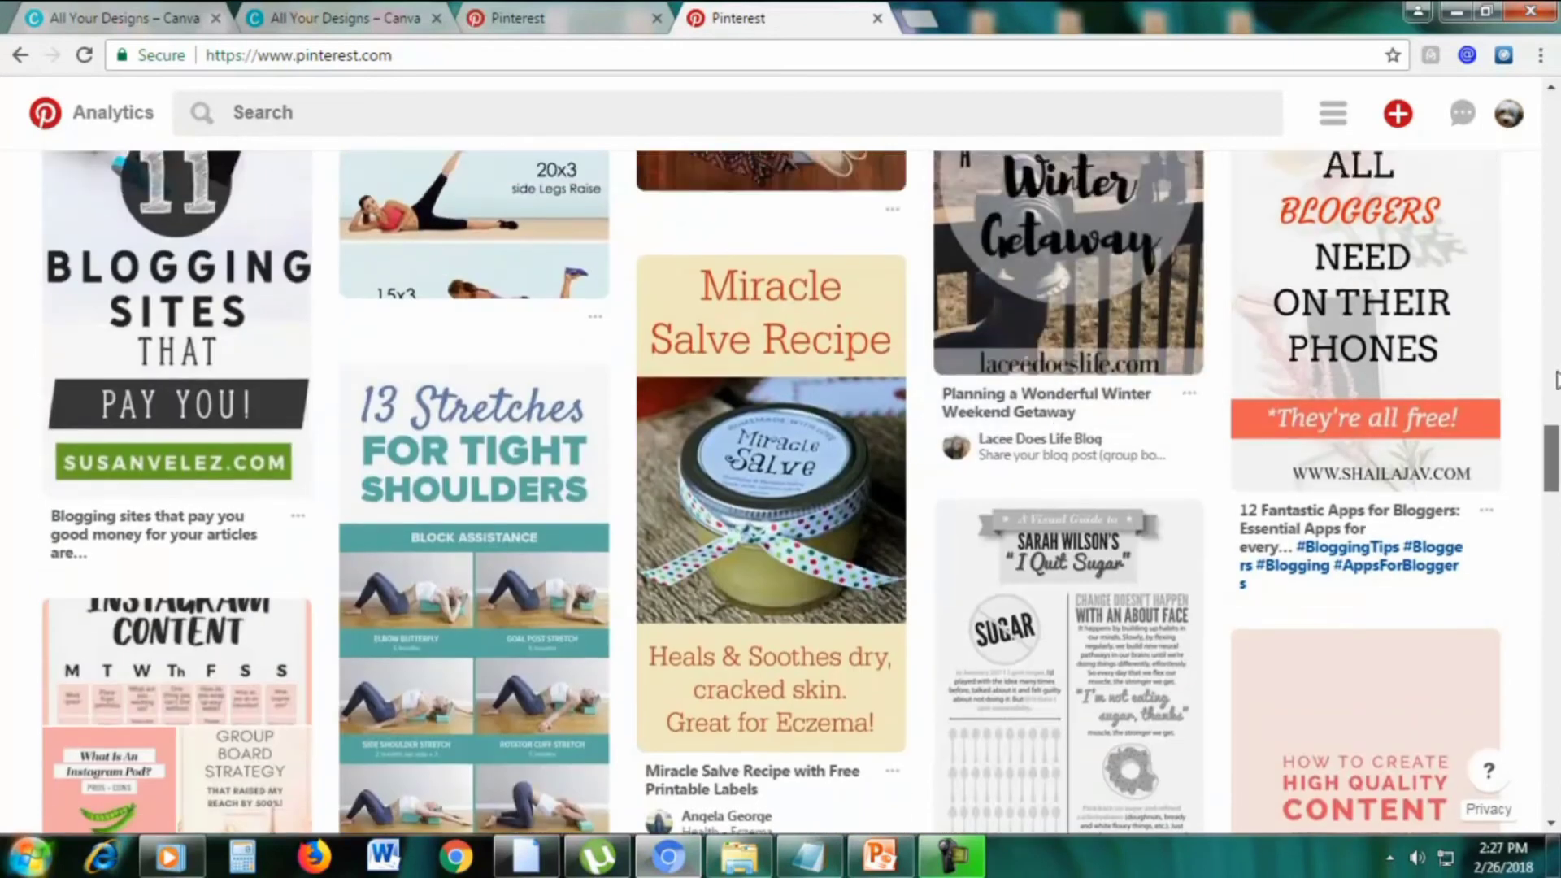
pyautogui.moveTo(1552, 456); pyautogui.dragTo(1554, 179)
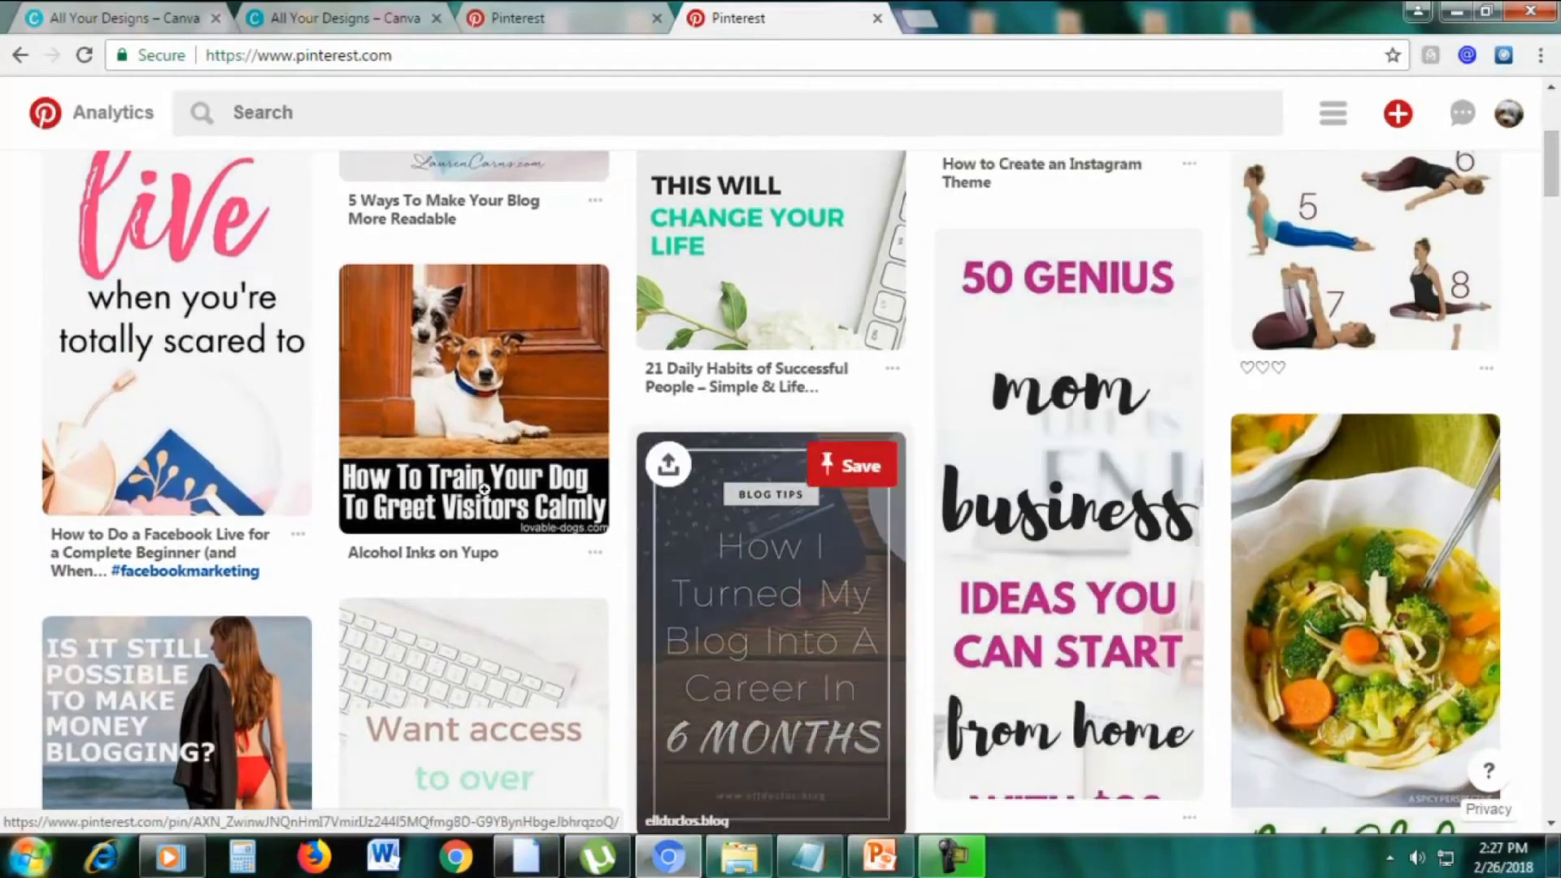
pyautogui.scroll(3, 225, 382)
pyautogui.scroll(-15, 225, 382)
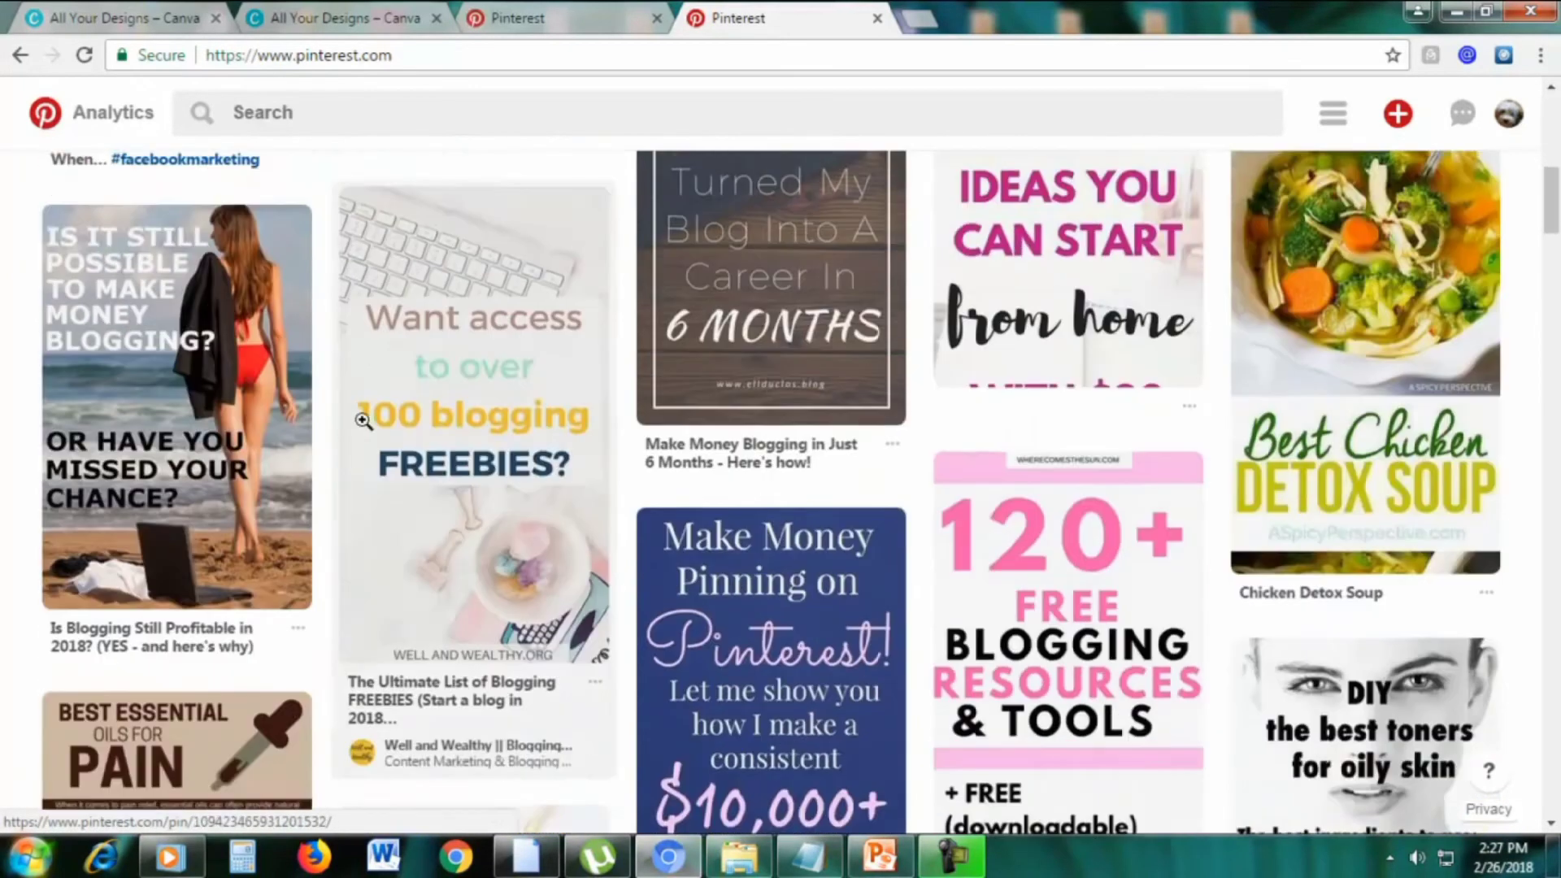
pyautogui.scroll(5, 1046, 407)
pyautogui.scroll(-3, 887, 458)
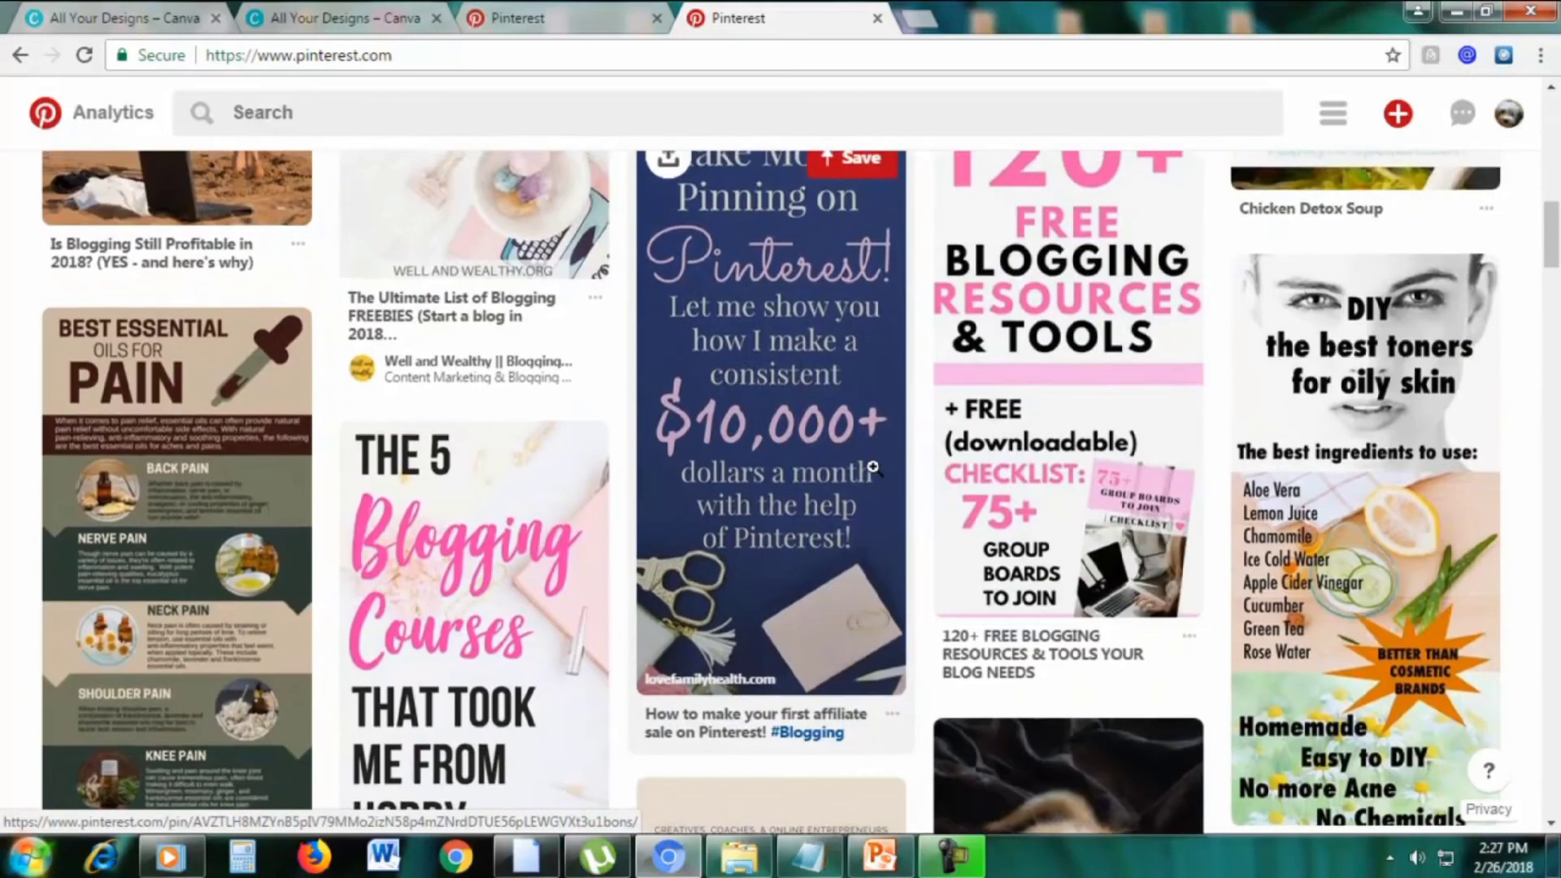
pyautogui.scroll(-3, 449, 638)
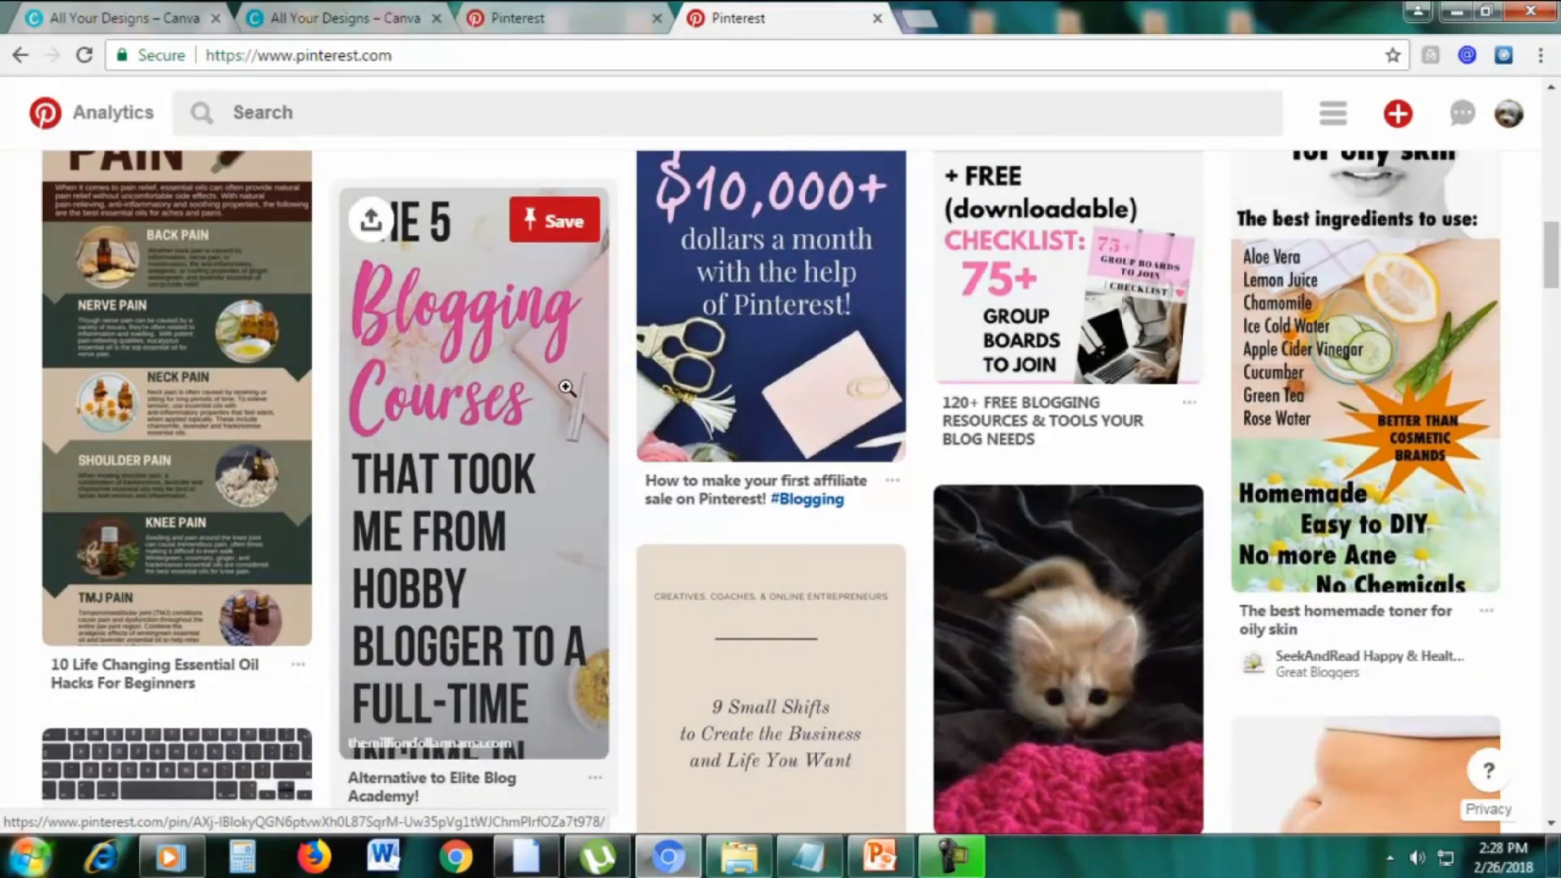
pyautogui.scroll(4, 567, 388)
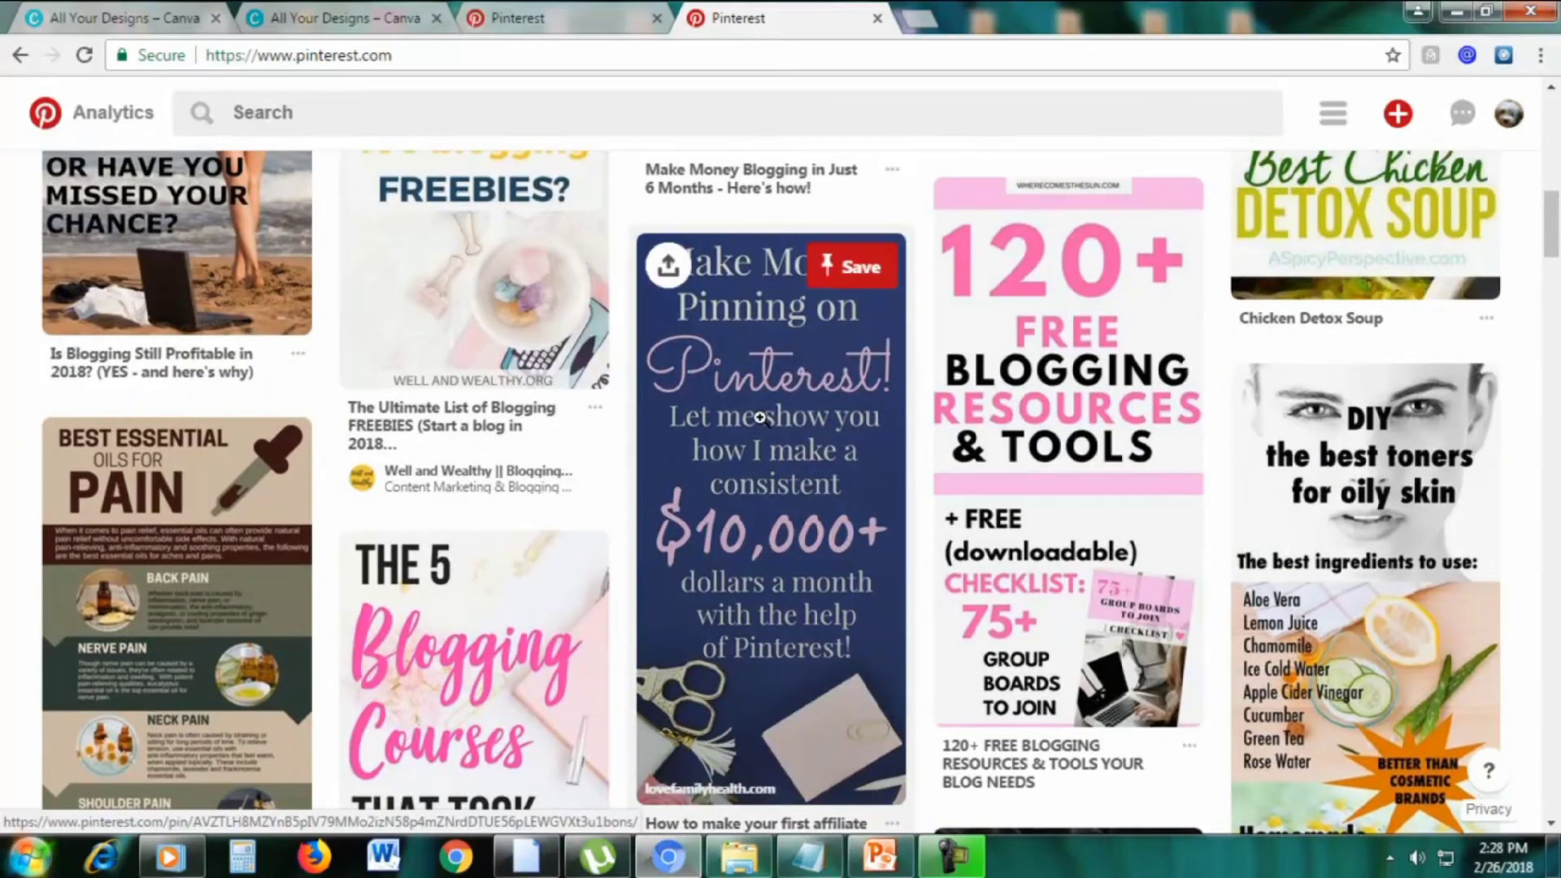
# Create a new Pinterest Graphic and apply the purple quote layout with red quotation marks
pyautogui.click(178, 26)
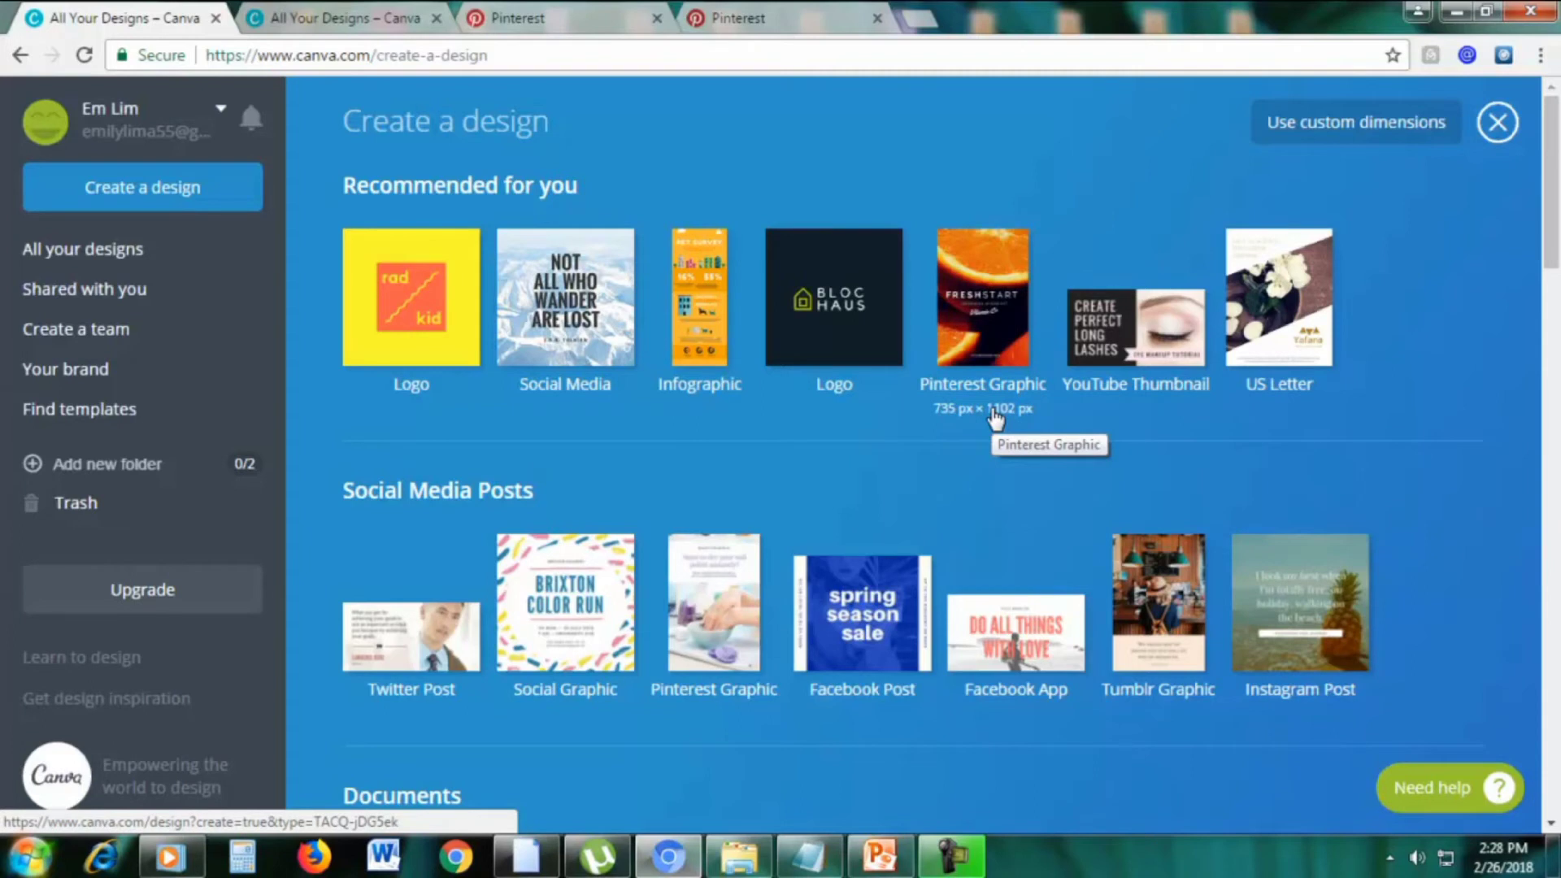
pyautogui.click(960, 340)
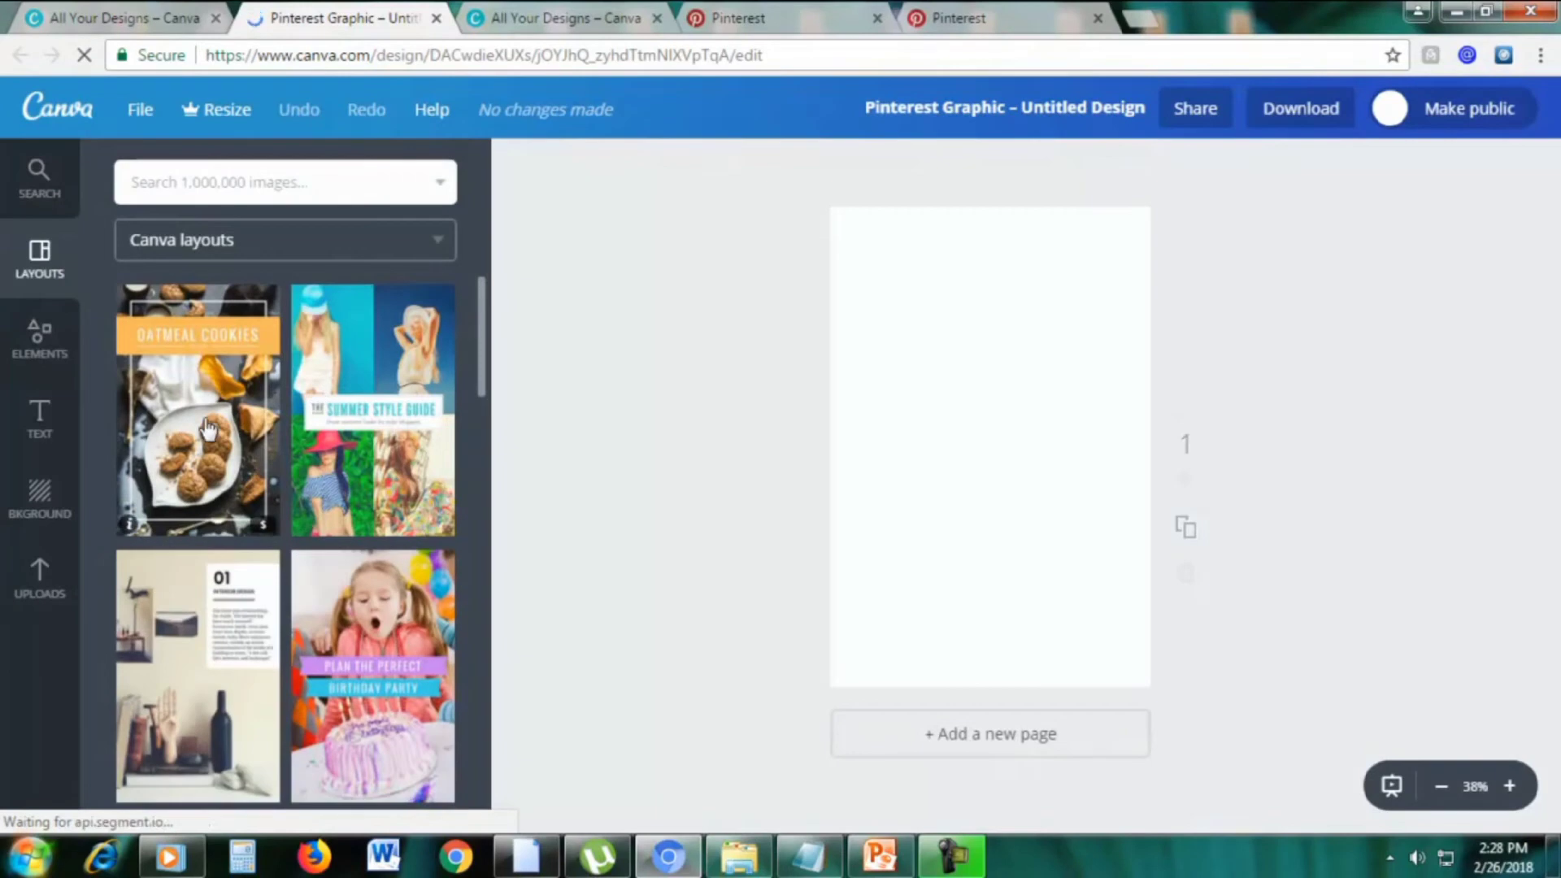
pyautogui.scroll(-7, 358, 456)
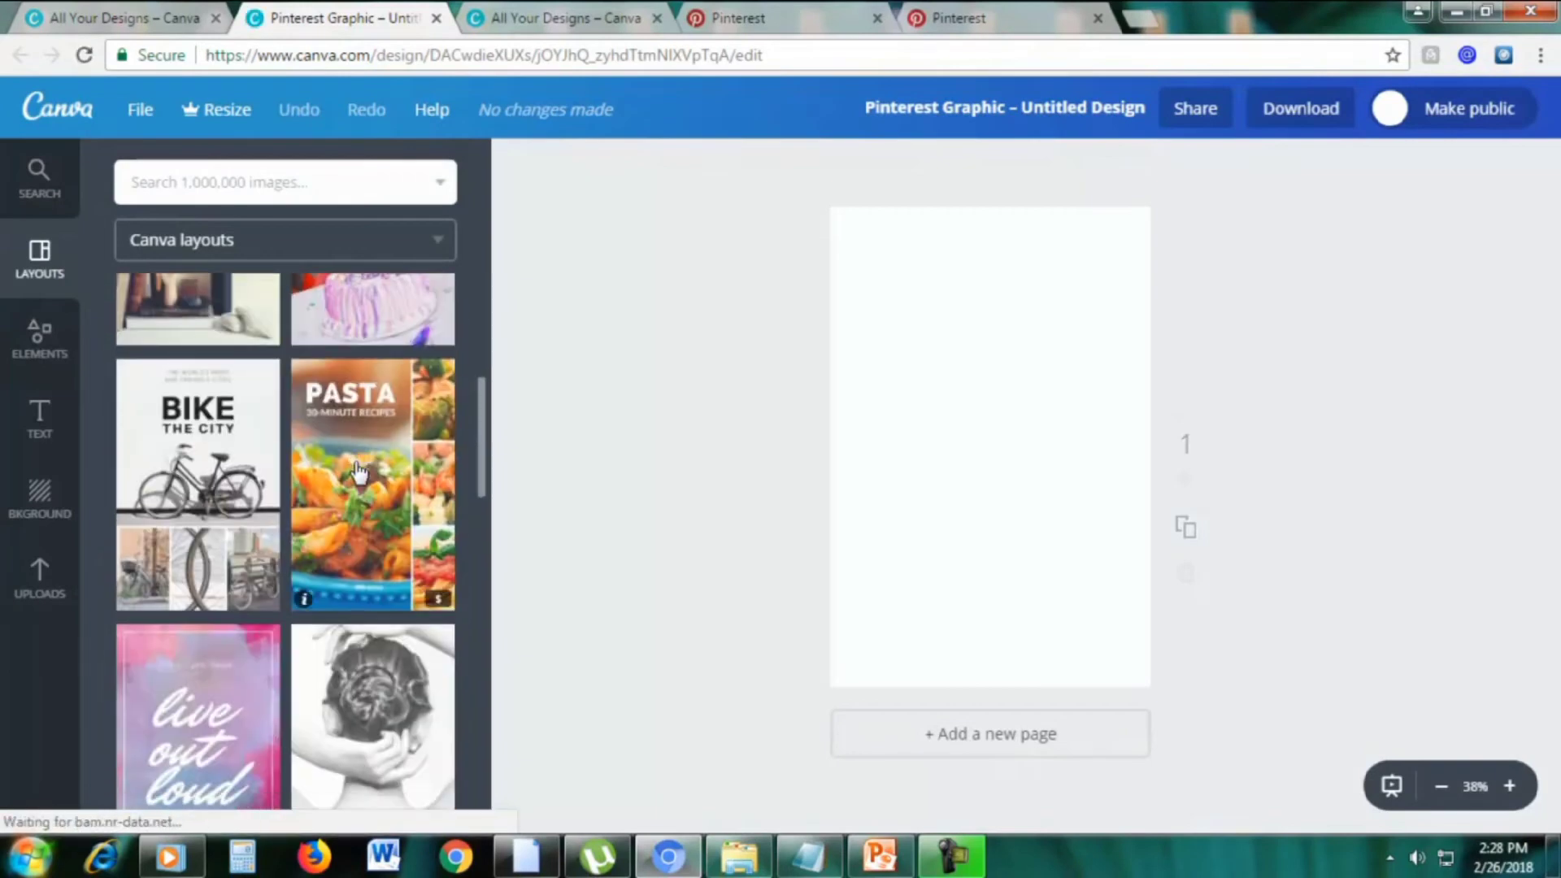
pyautogui.scroll(-10, 358, 472)
pyautogui.click(209, 471)
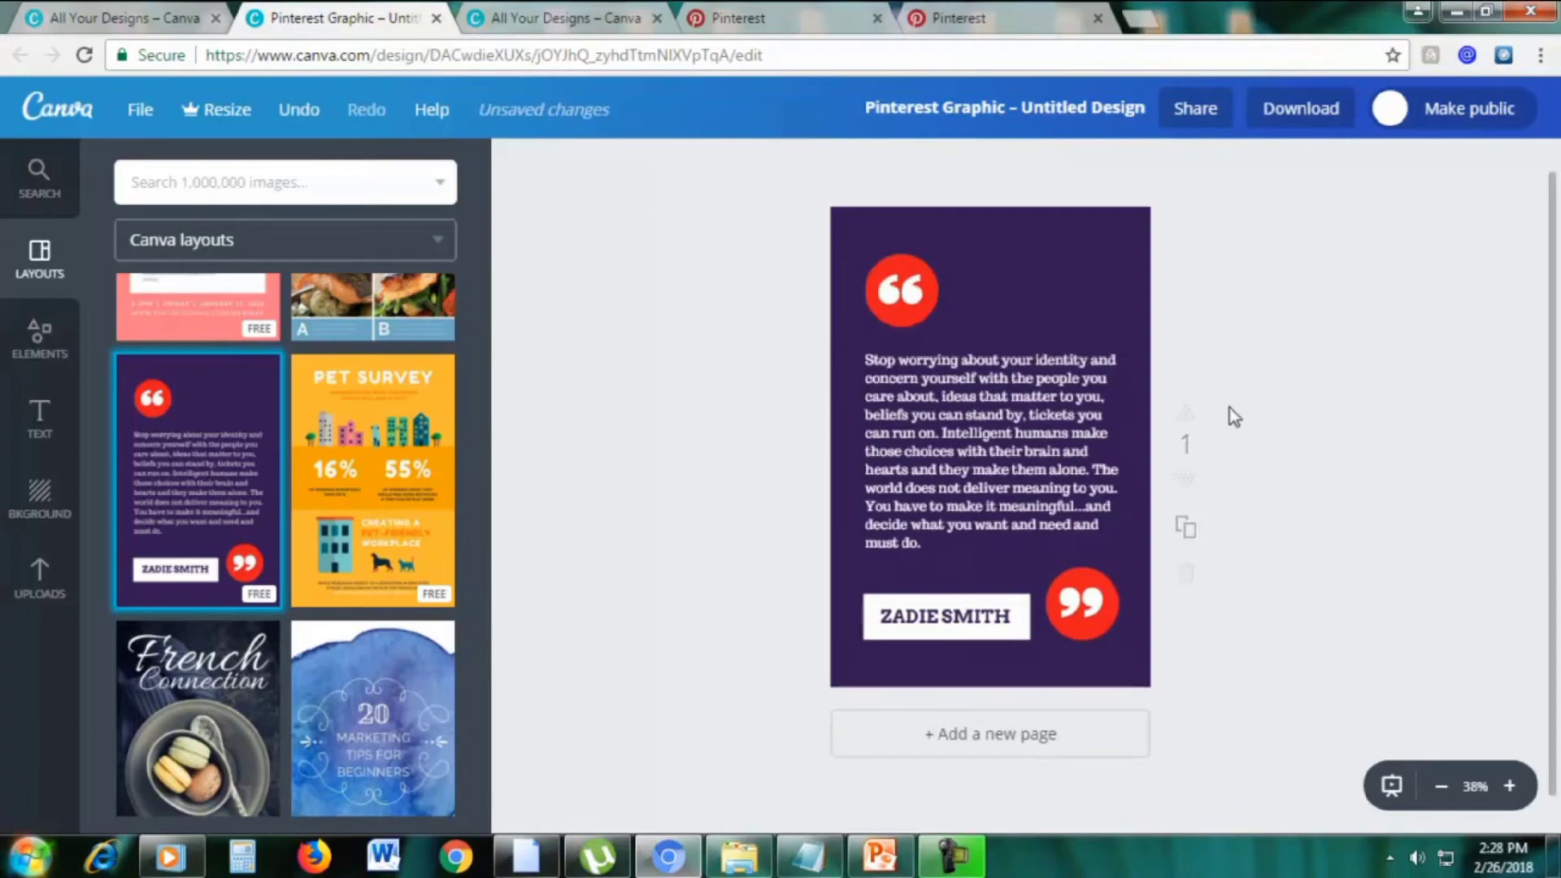
pyautogui.scroll(1, 1296, 563)
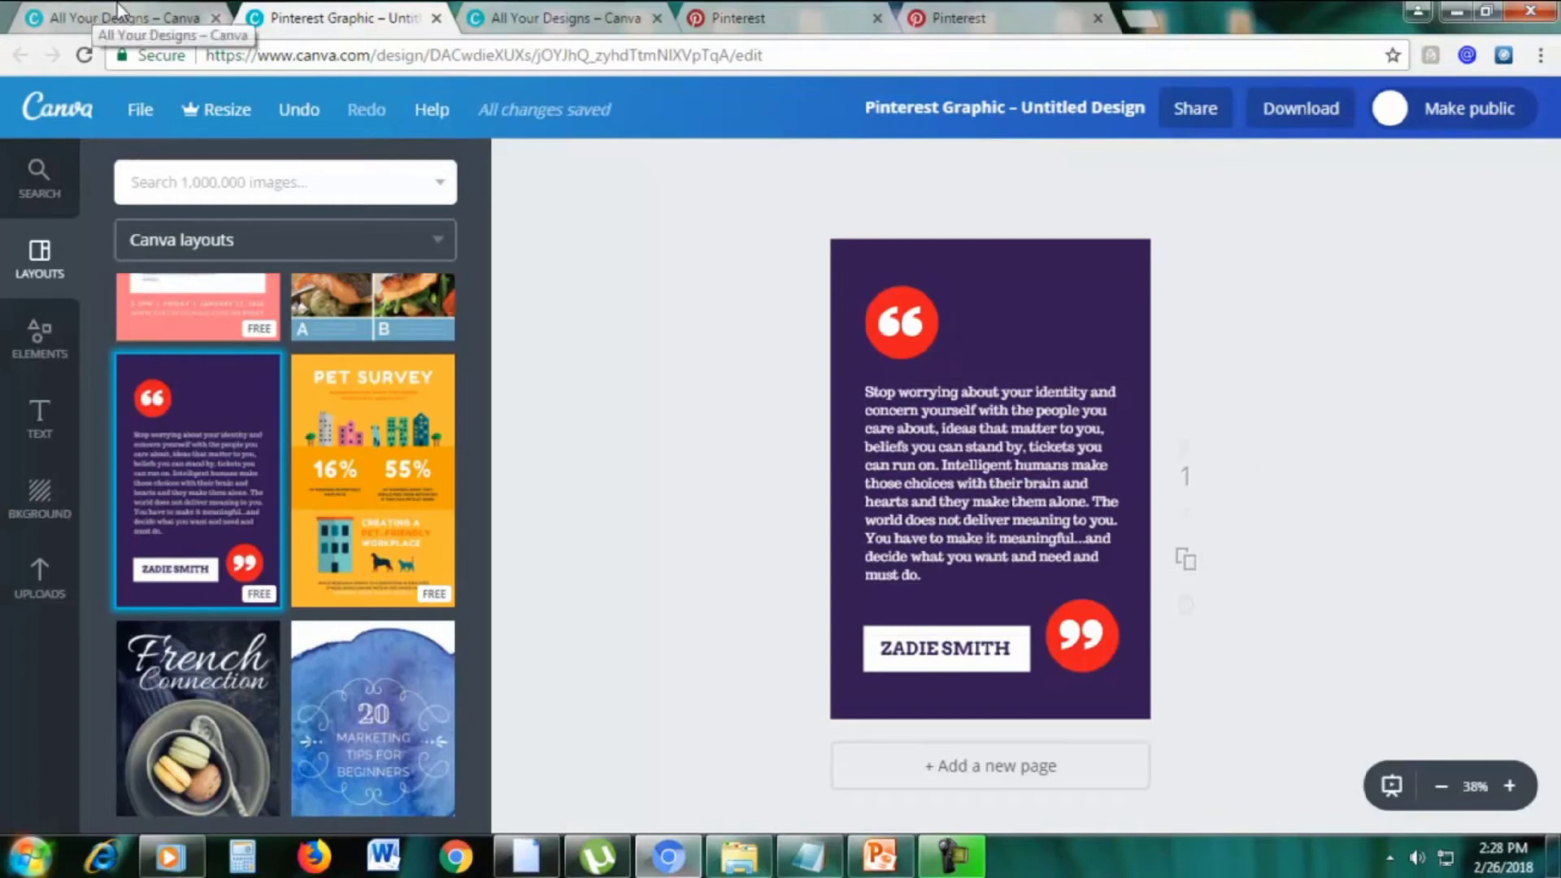
# Compare the purple quote design in Canva against the squeeze-pages pin on Pinterest's COMPARISON board
pyautogui.click(734, 18)
pyautogui.scroll(-1, 1557, 302)
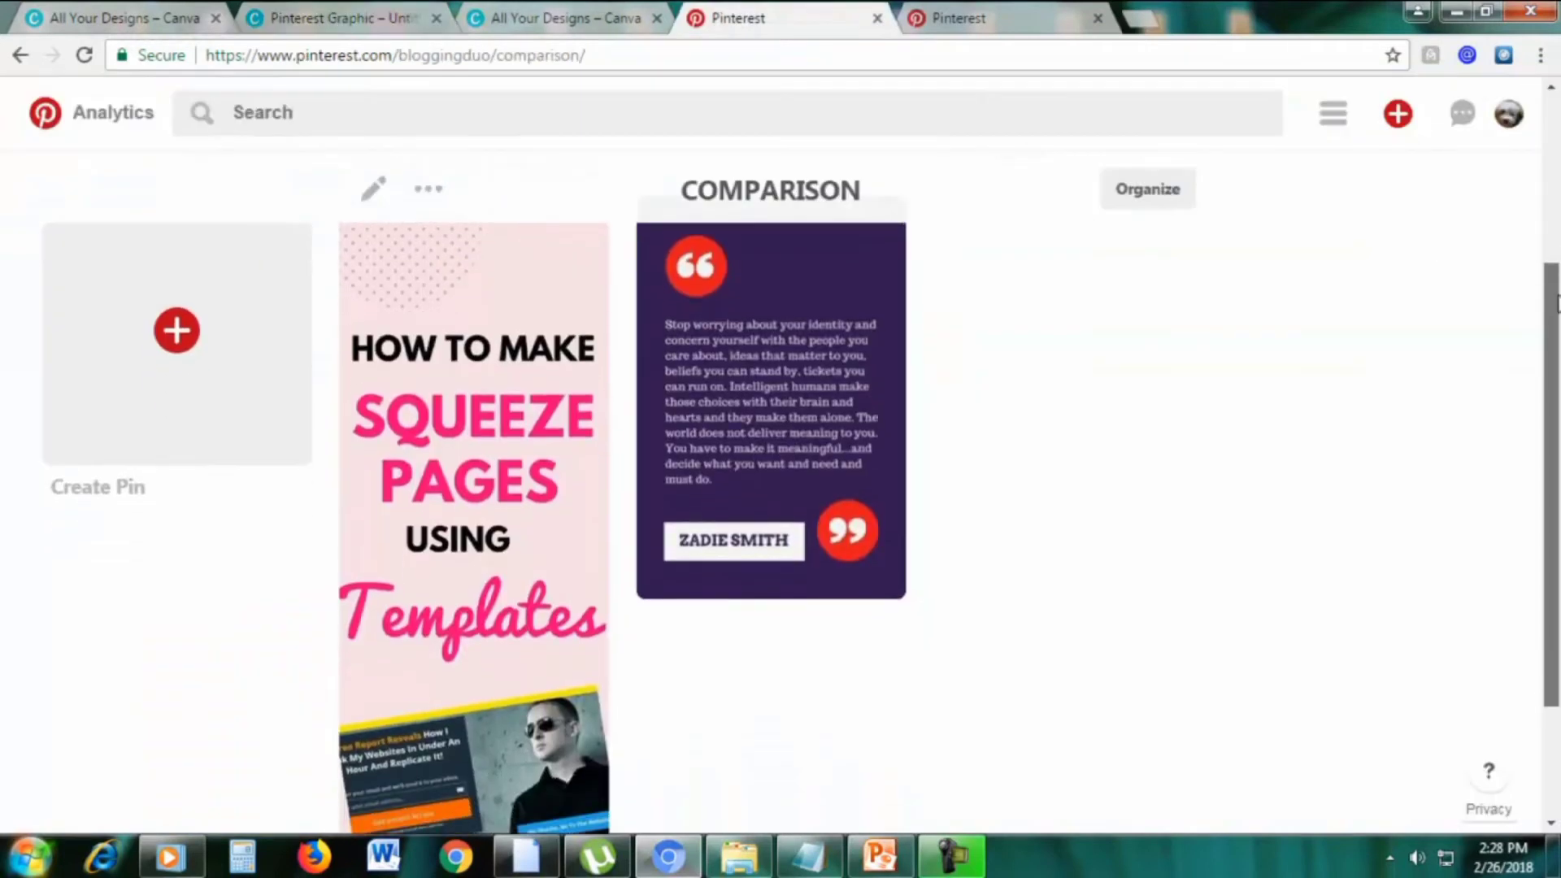
pyautogui.moveTo(1557, 303); pyautogui.dragTo(1557, 293)
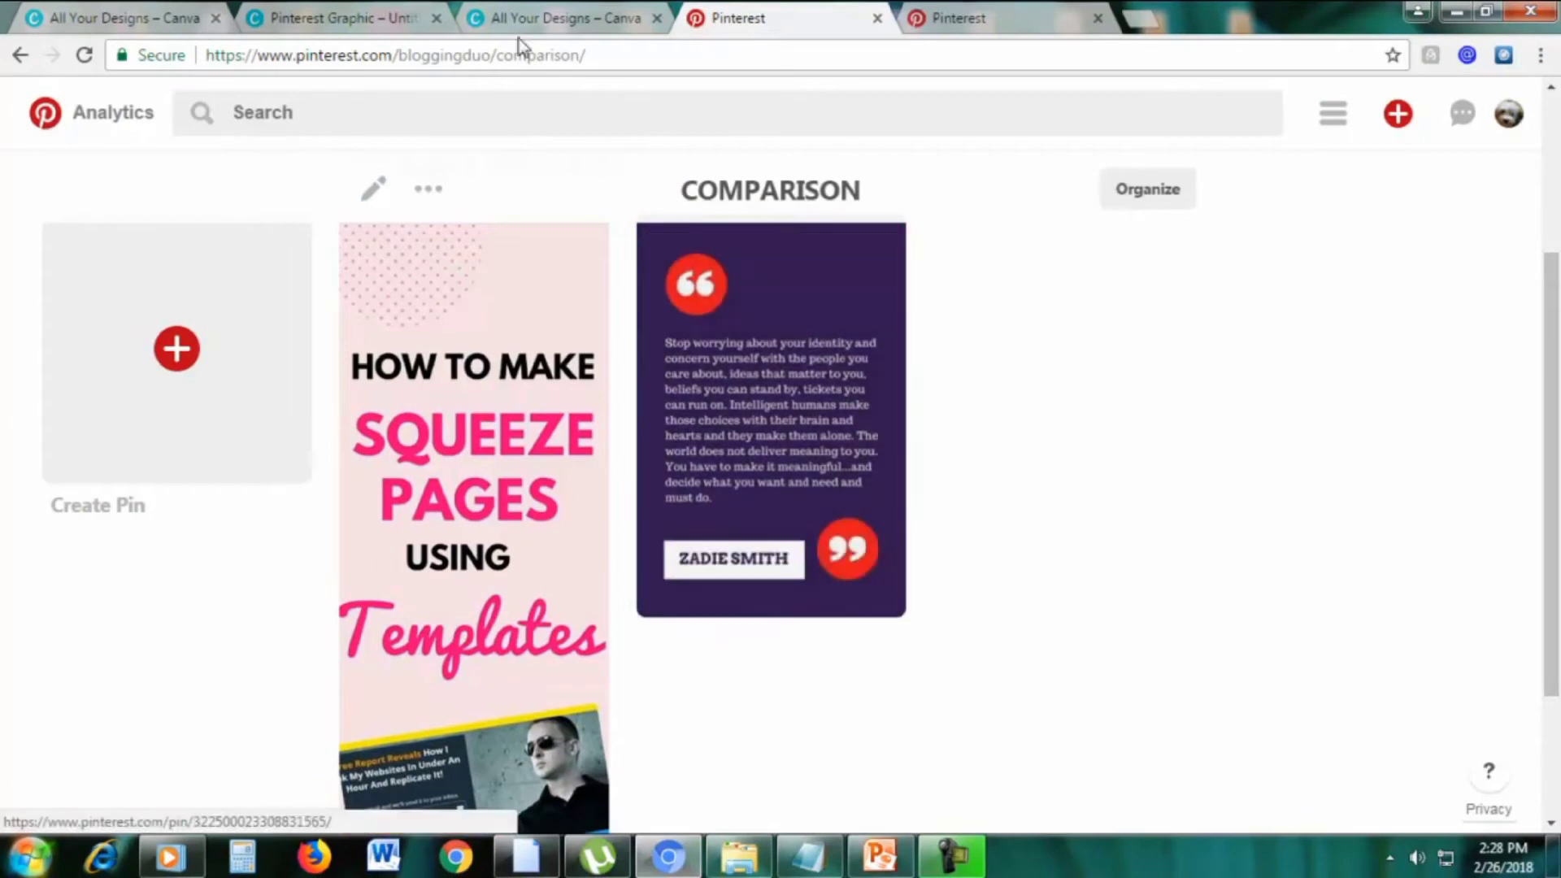
pyautogui.click(381, 11)
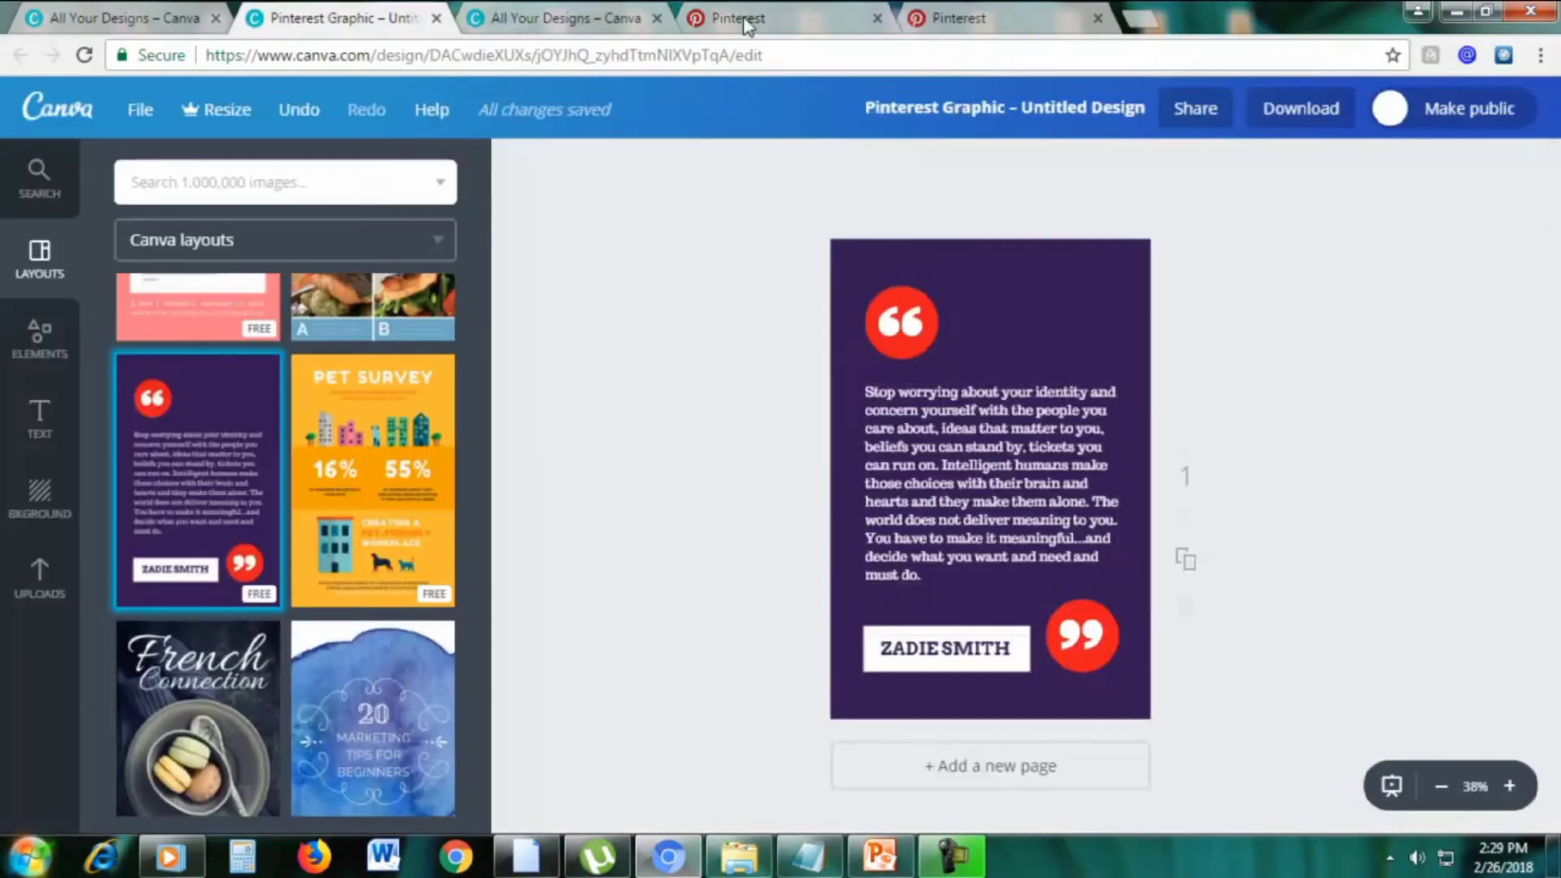
pyautogui.click(822, 12)
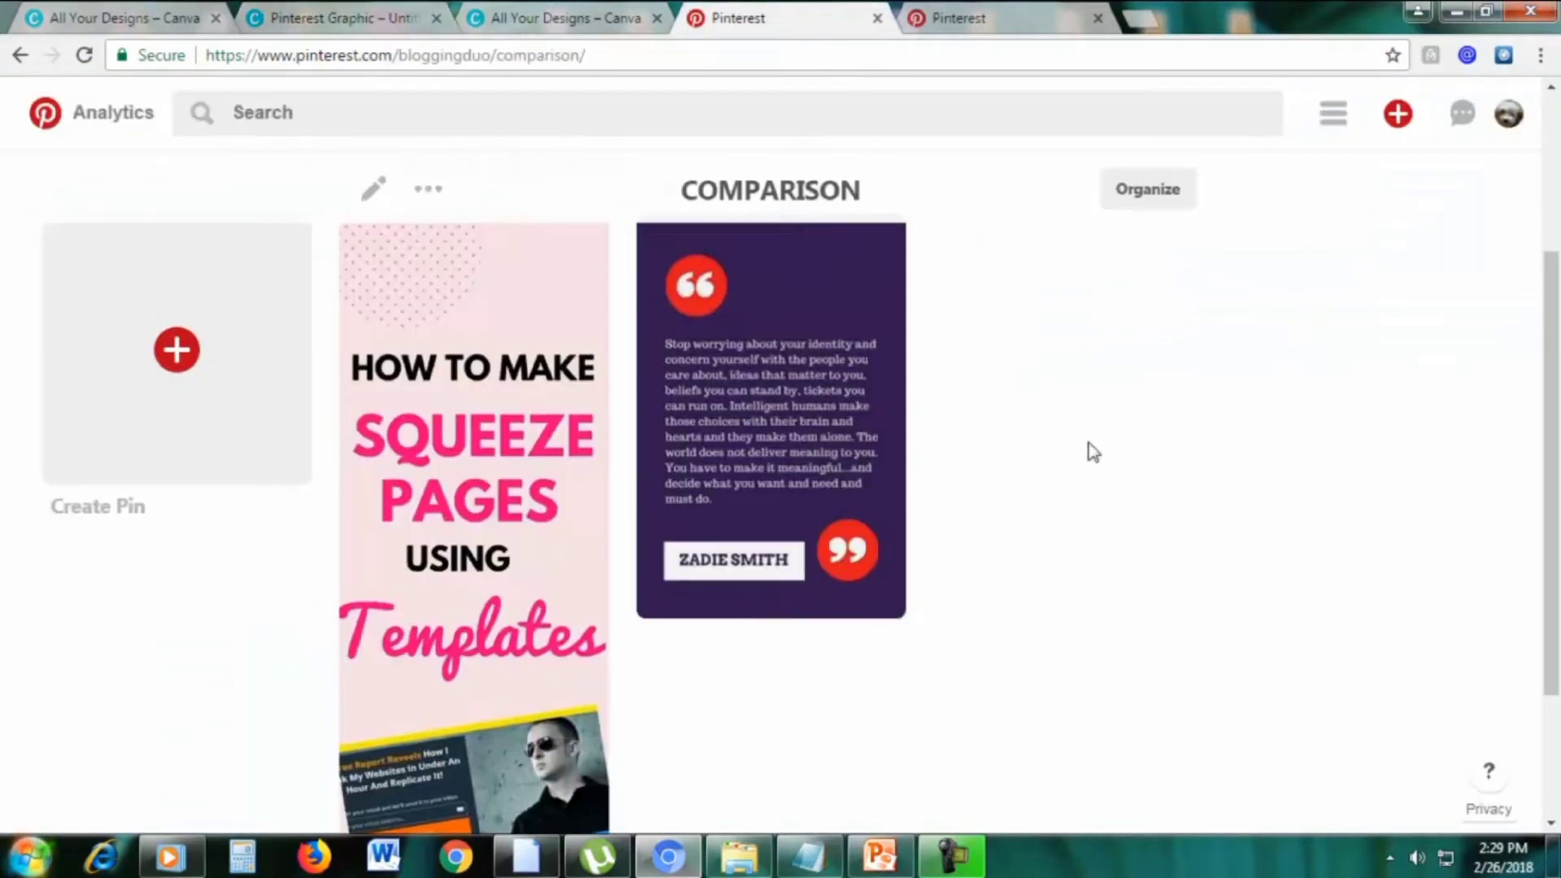
pyautogui.scroll(3, 895, 425)
pyautogui.scroll(-3, 1183, 496)
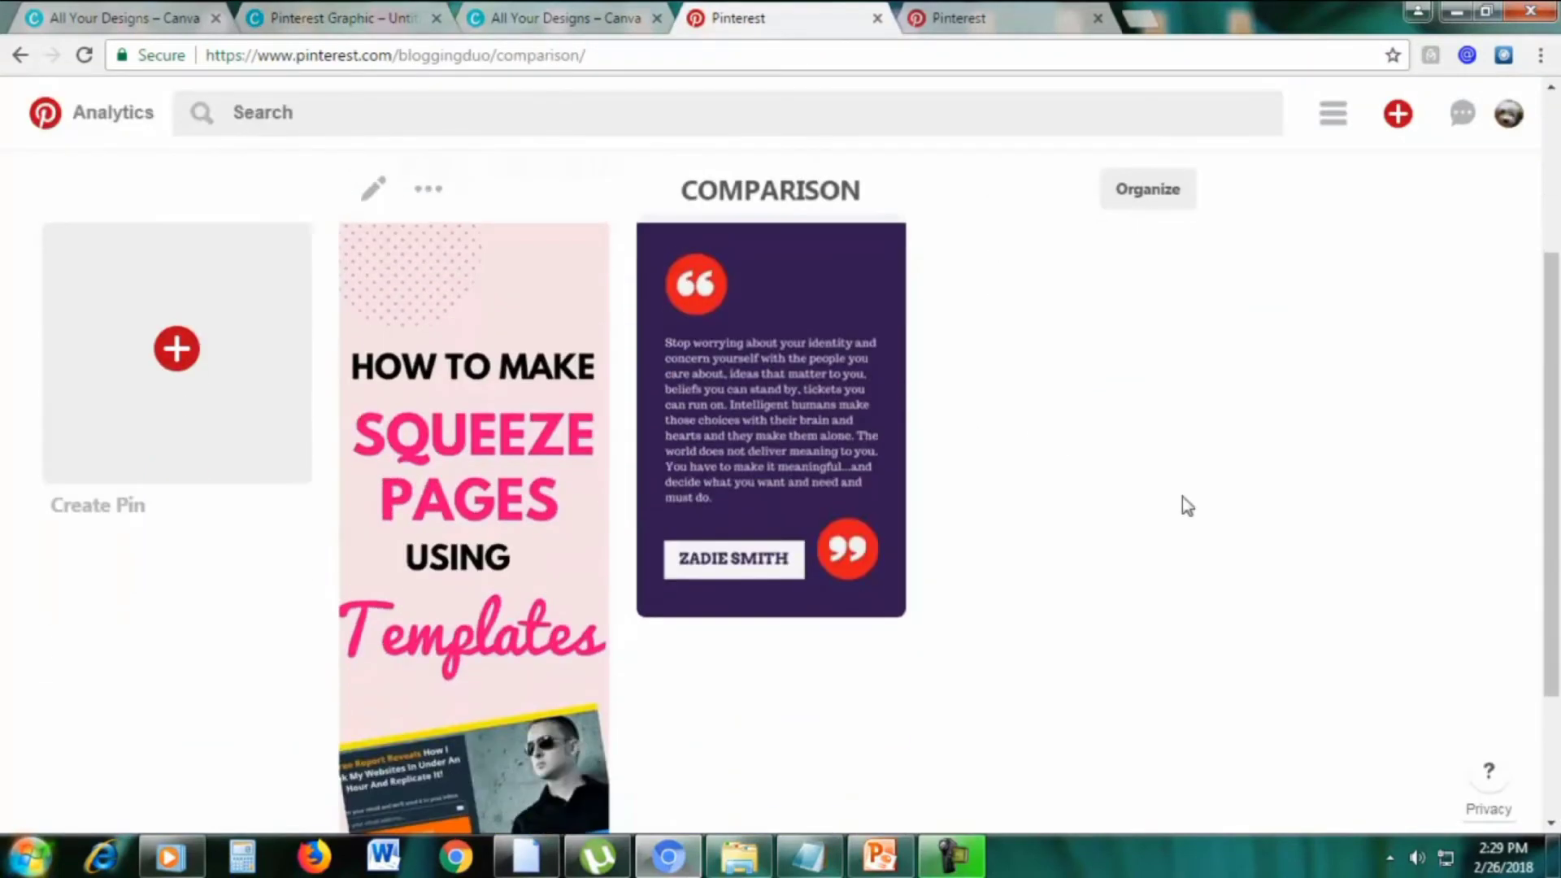
pyautogui.scroll(1, 577, 330)
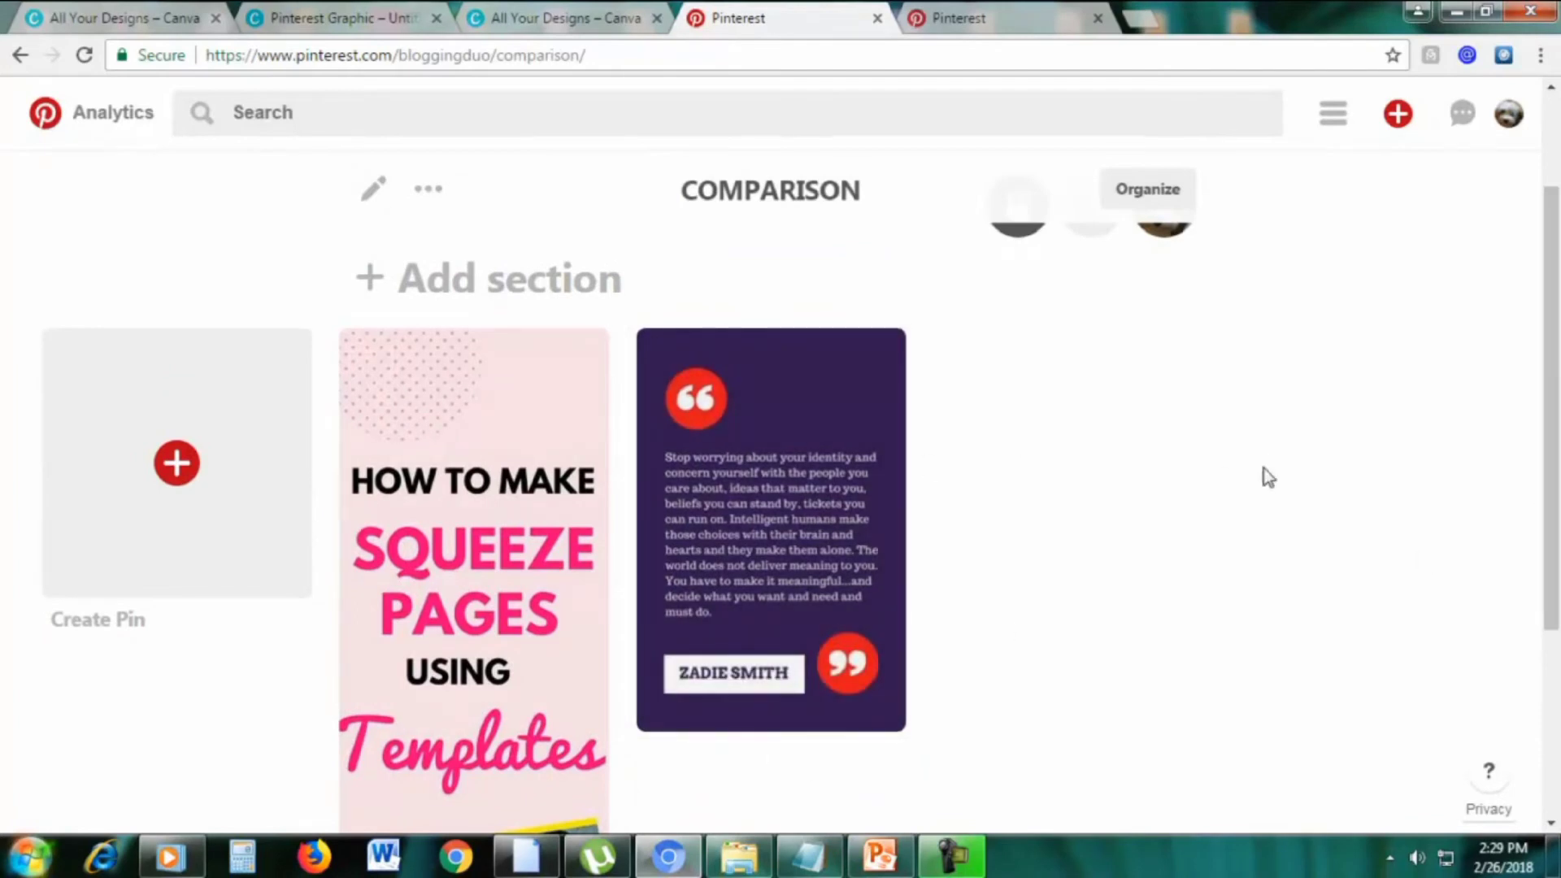
pyautogui.scroll(-1, 1139, 488)
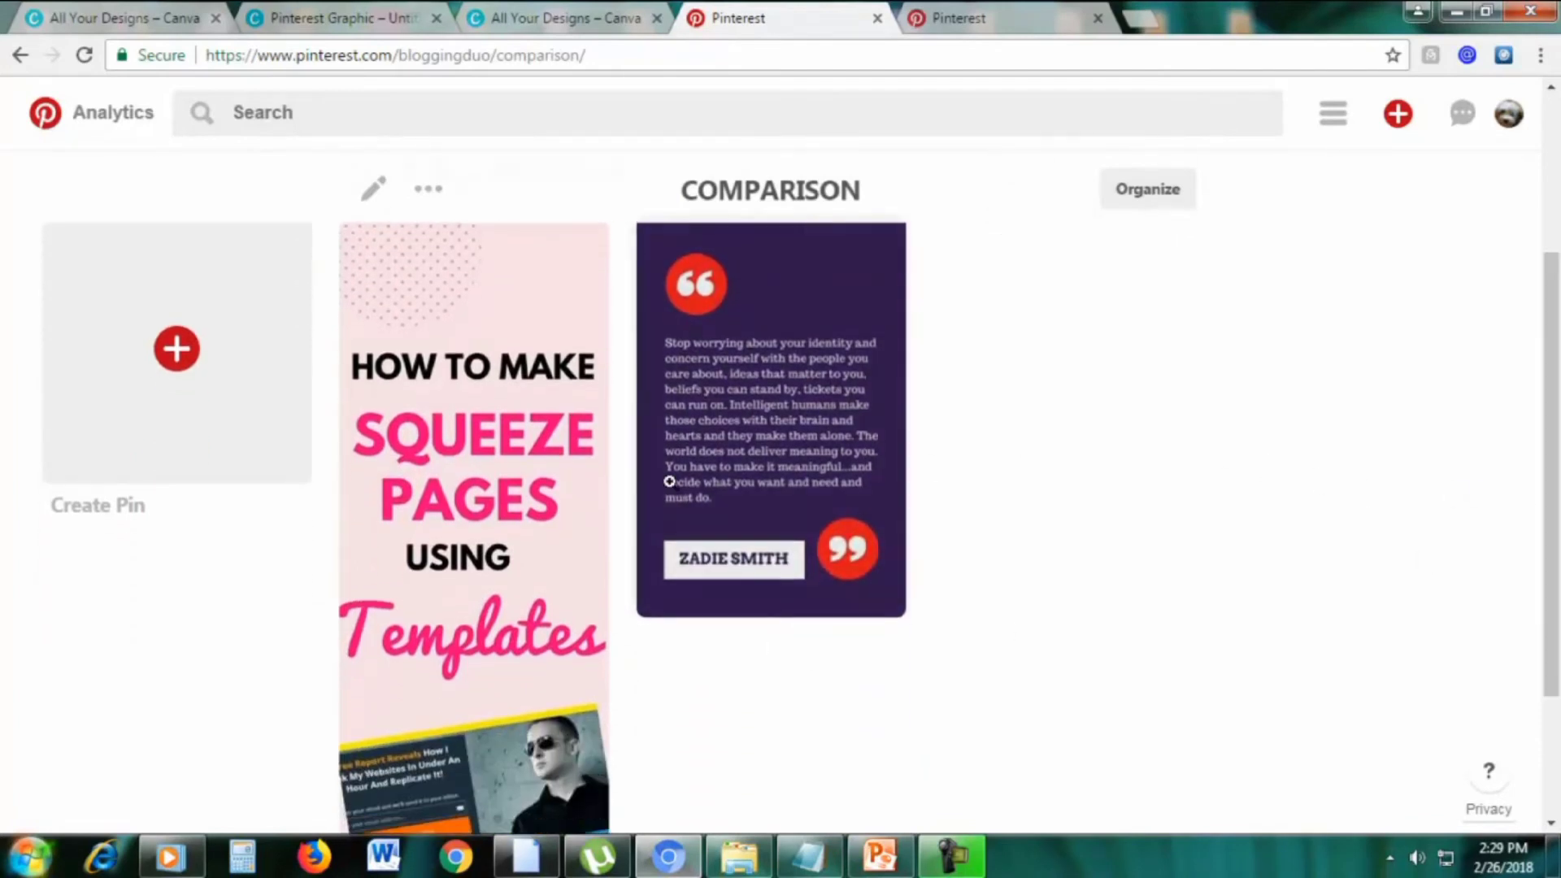
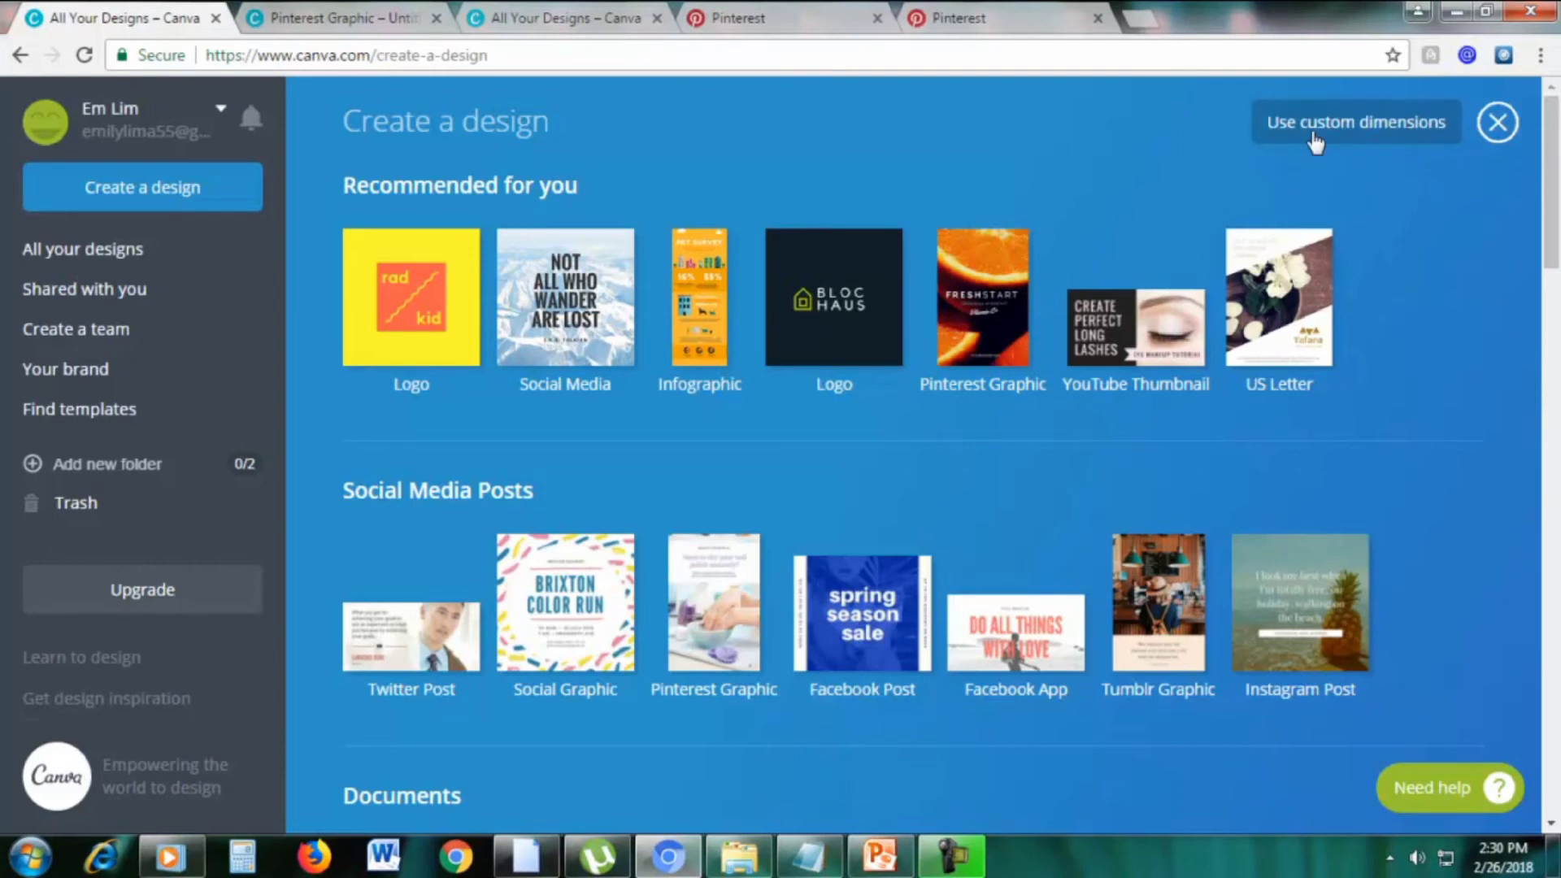
# Create a blank custom 441 × 1199 px design, checking the pin size in PowerPoint first
pyautogui.click(1299, 143)
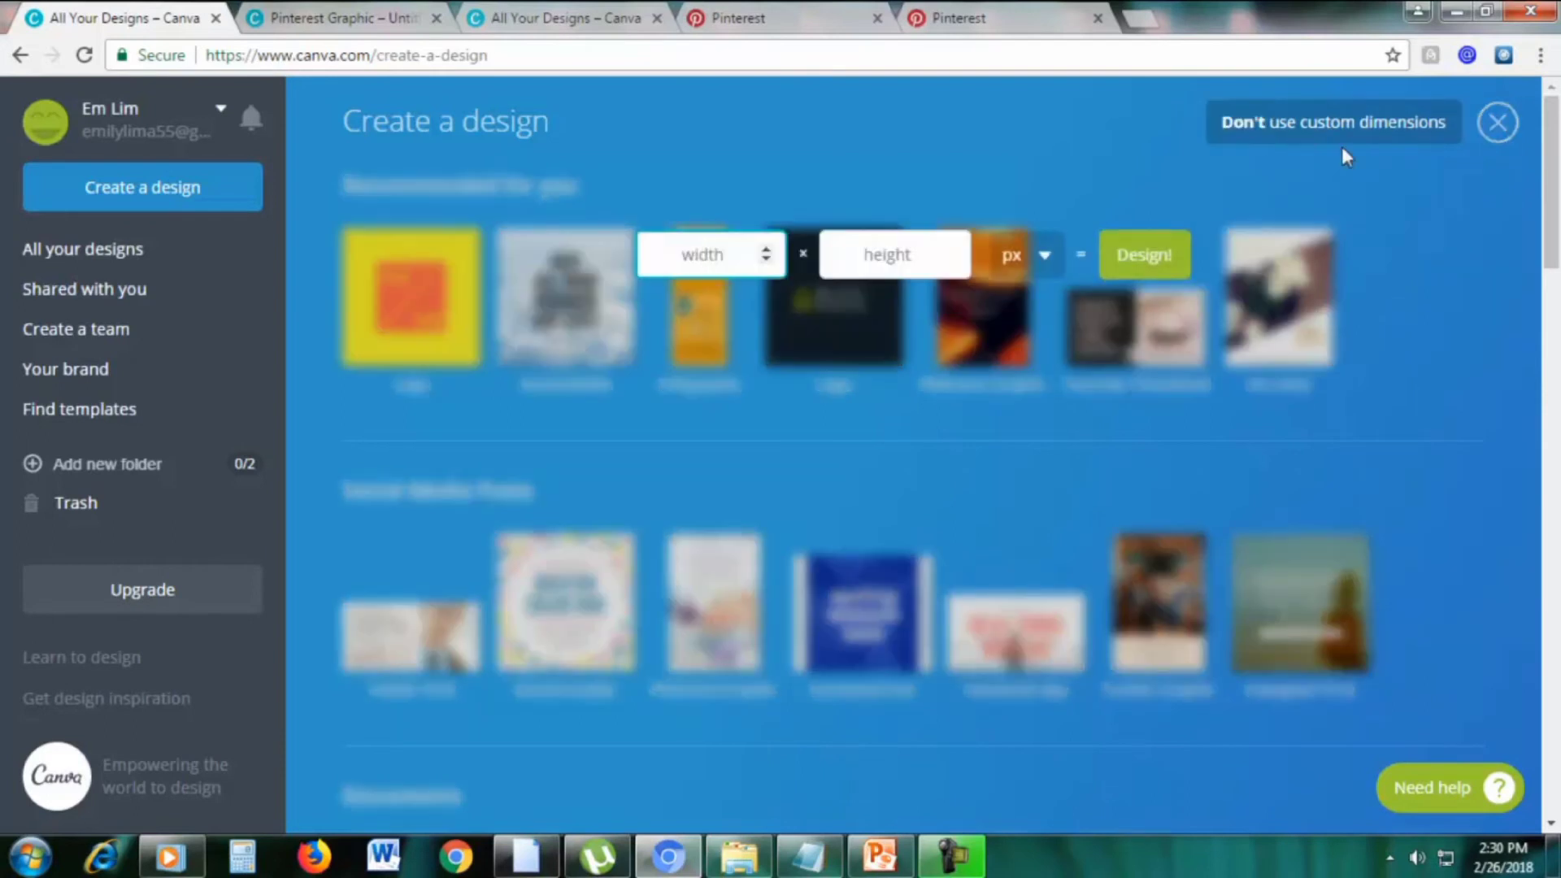
pyautogui.click(899, 856)
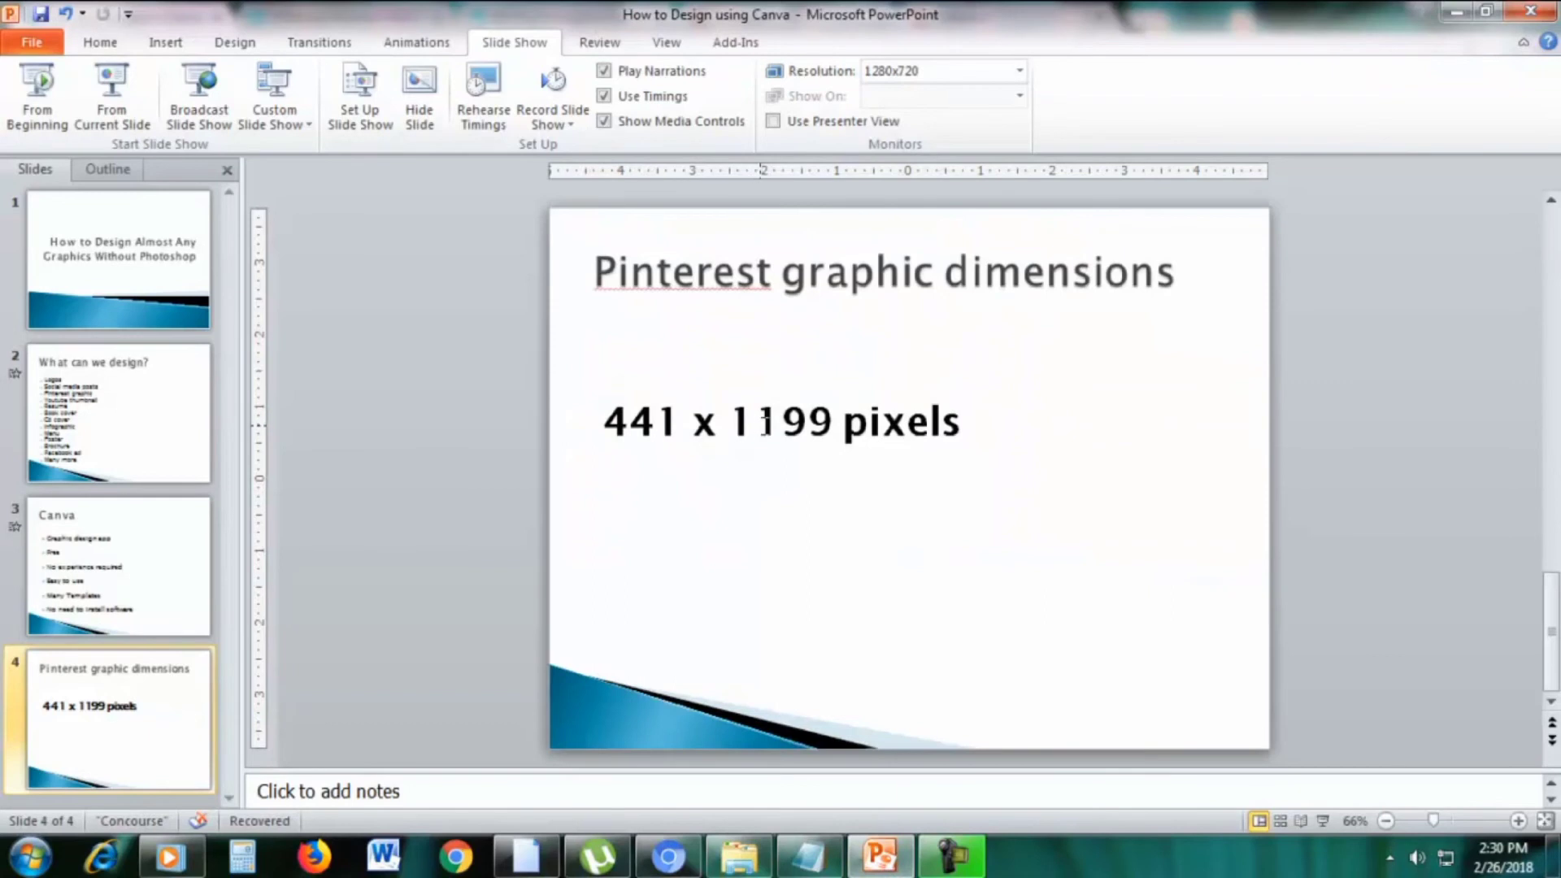
pyautogui.click(1457, 11)
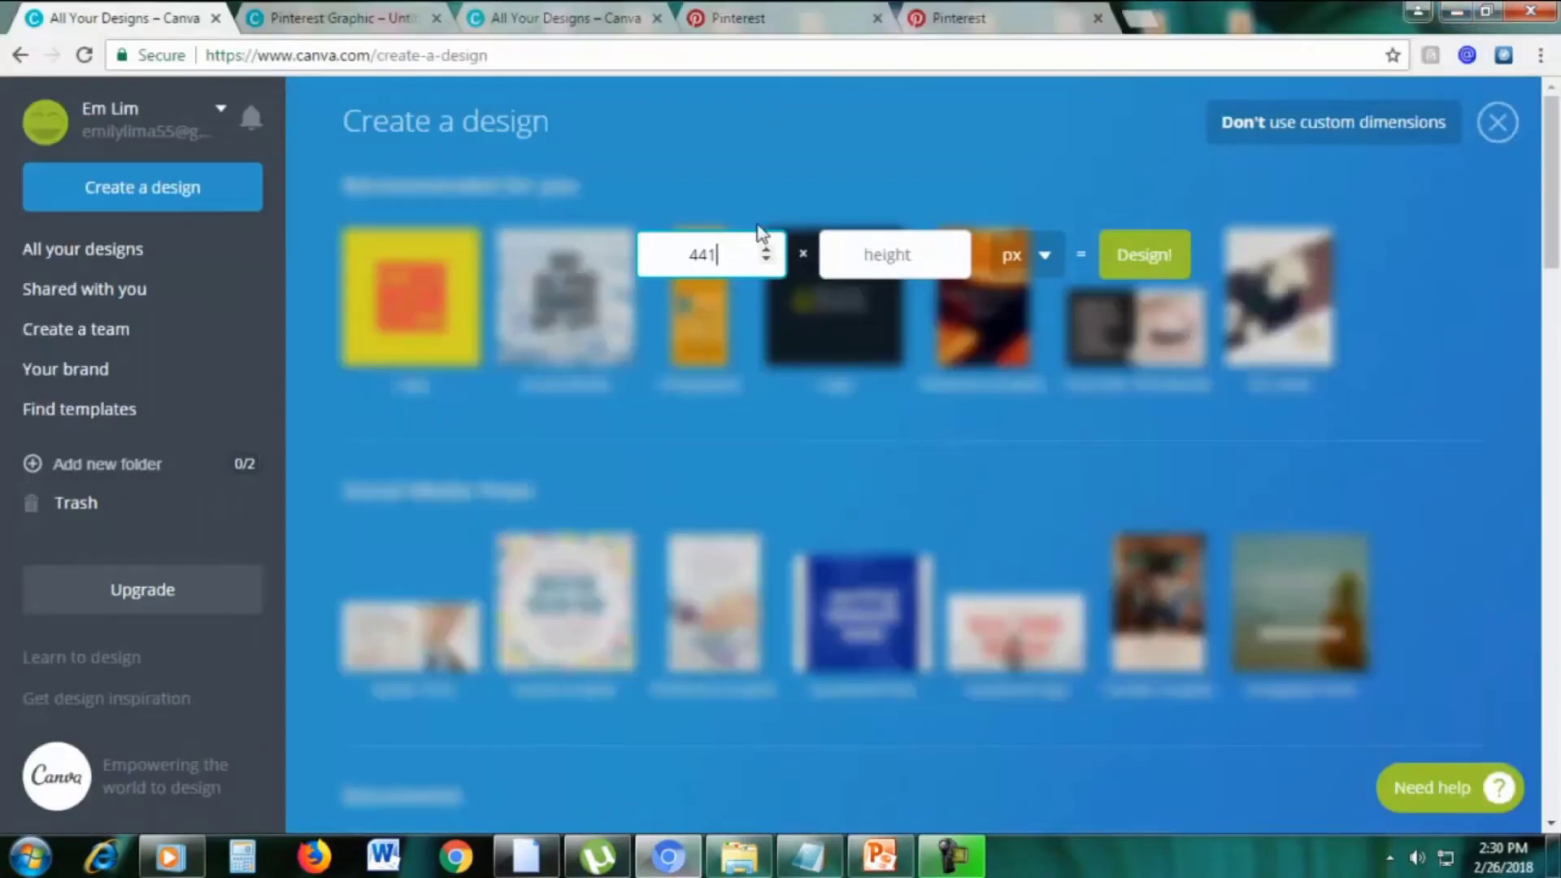
pyautogui.click(872, 251)
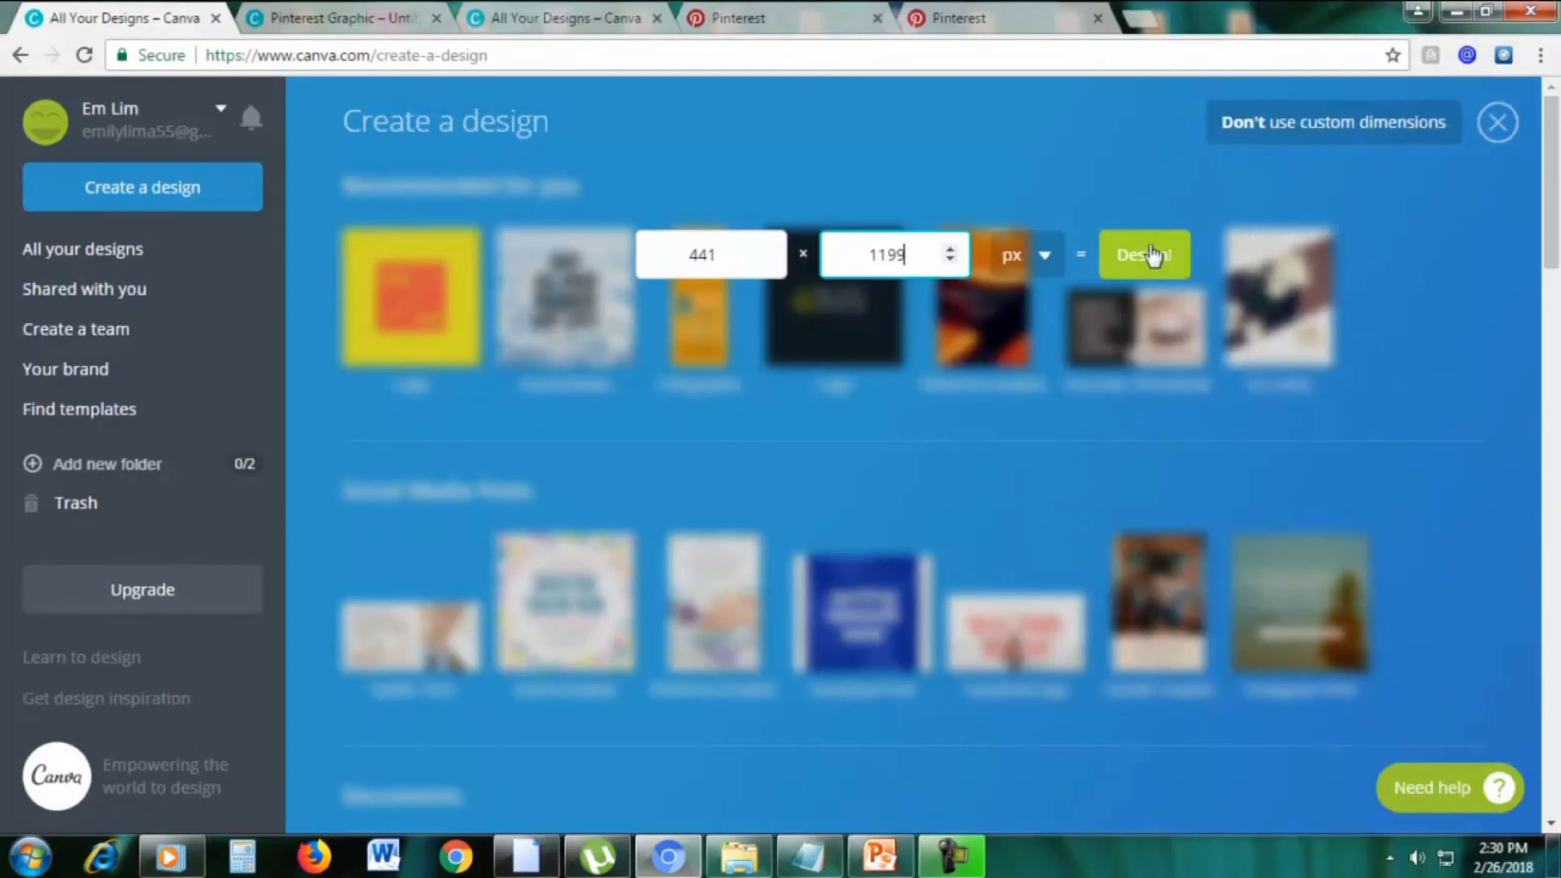
pyautogui.click(1126, 256)
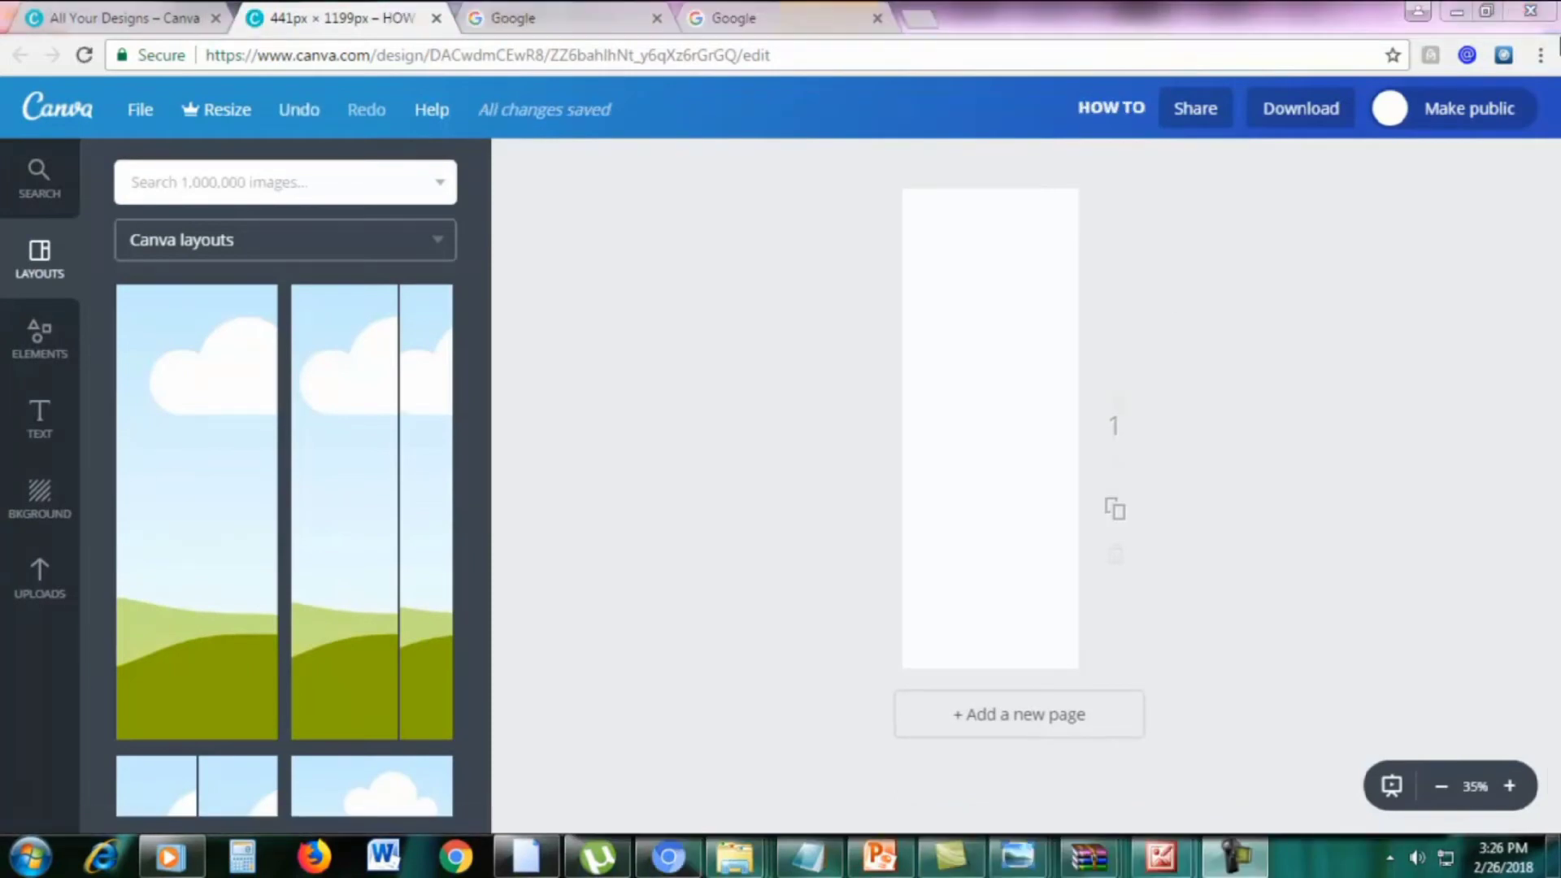
# Review slide 5's 'Free Feminine Styled Stock Photos' title in PowerPoint, then go back to Chrome
pyautogui.click(881, 856)
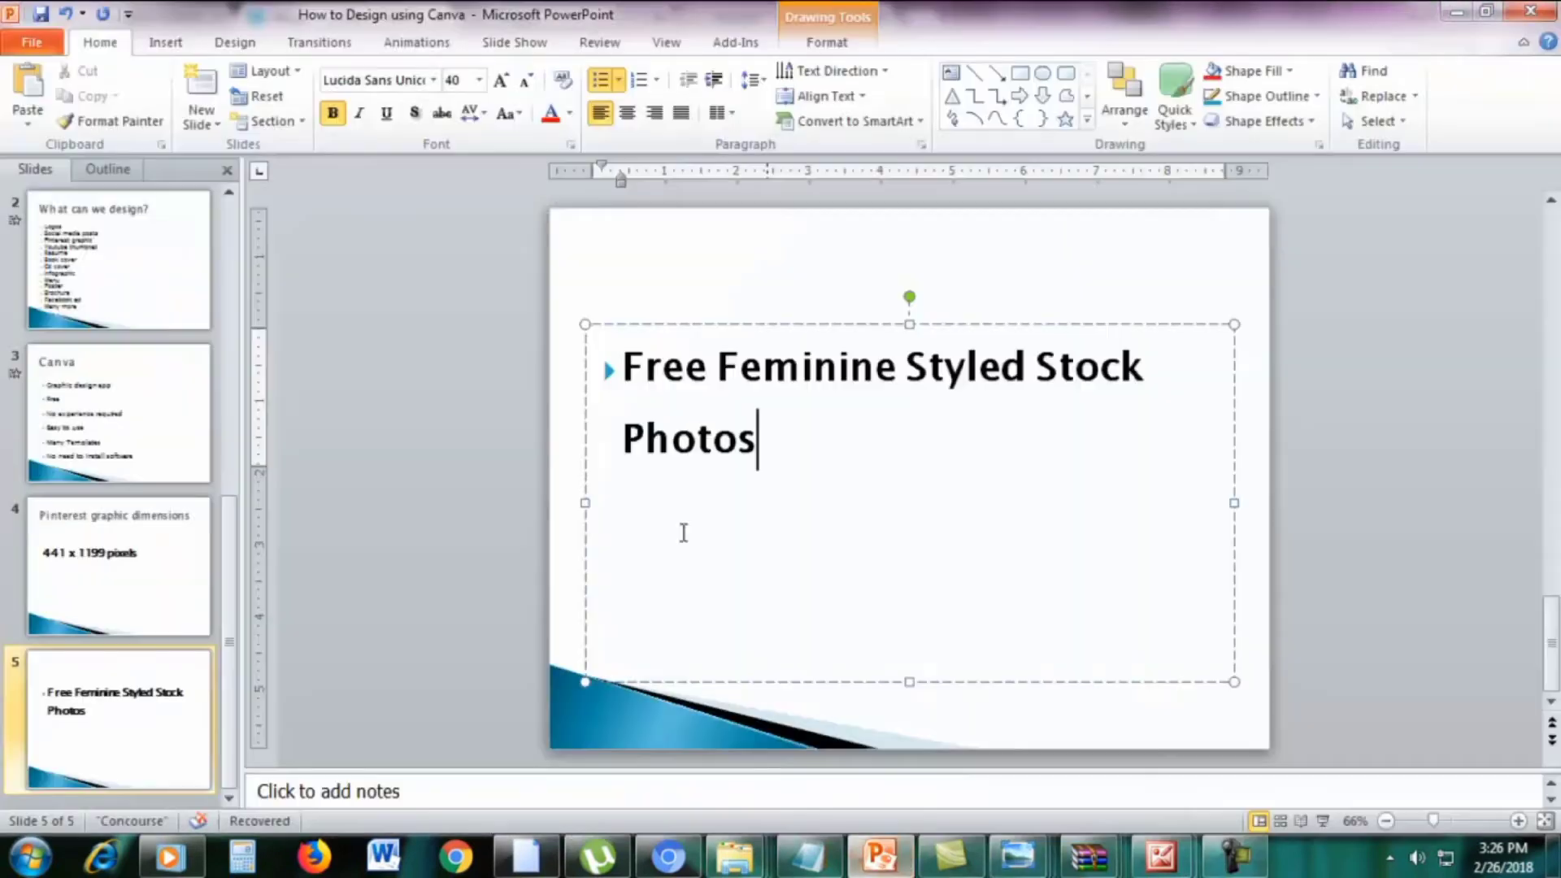
pyautogui.tripleClick(851, 423)
pyautogui.click(1028, 476)
pyautogui.click(669, 856)
# Search Google for 'free feminine styled stock photos'
pyautogui.click(550, 24)
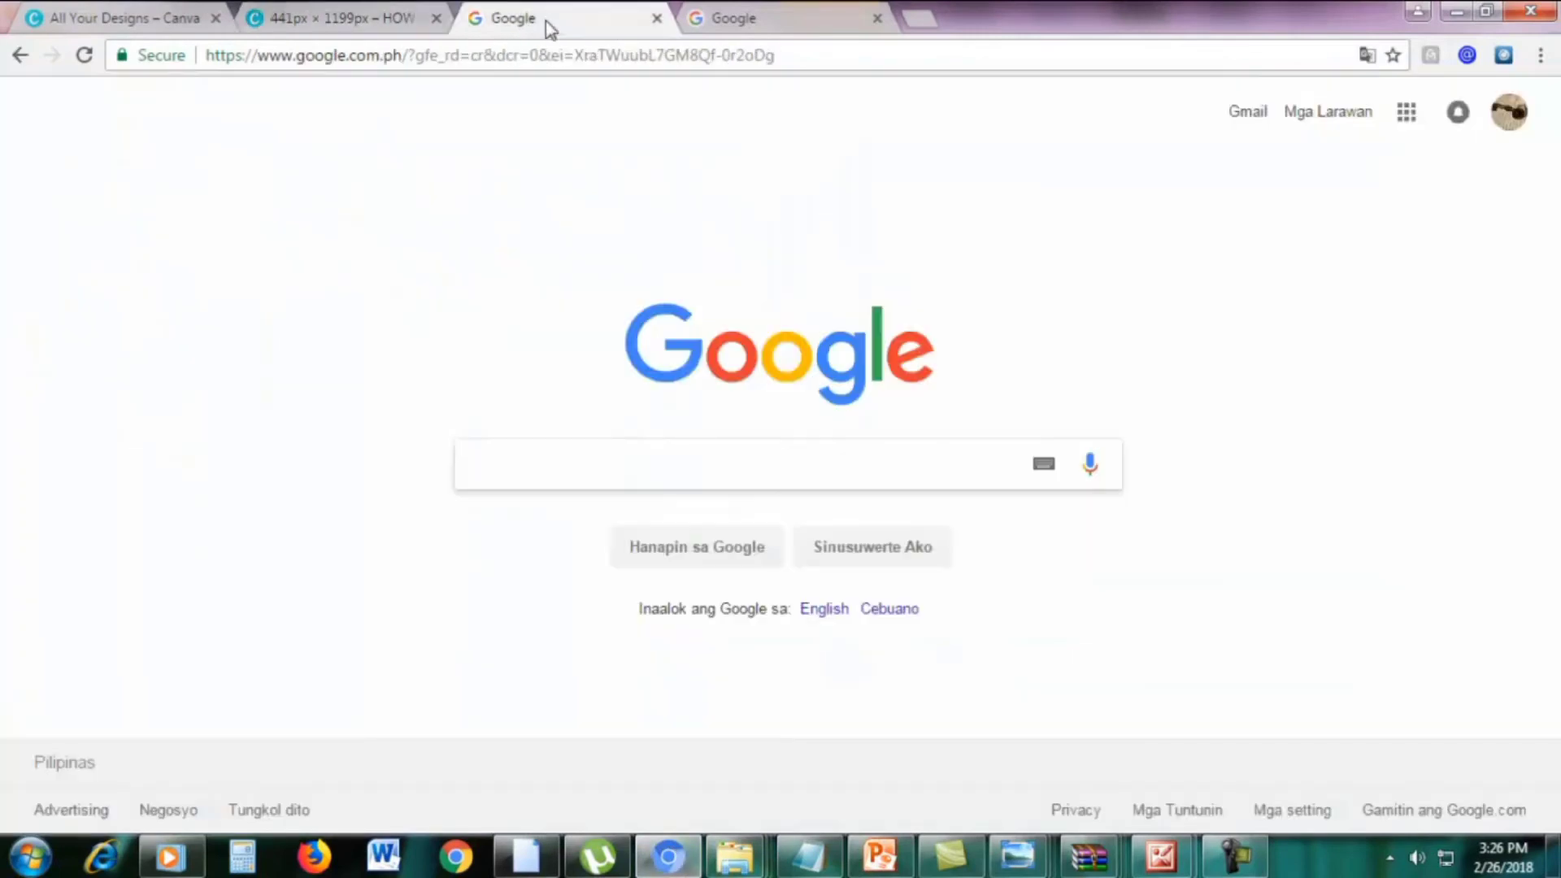
pyautogui.write('free')
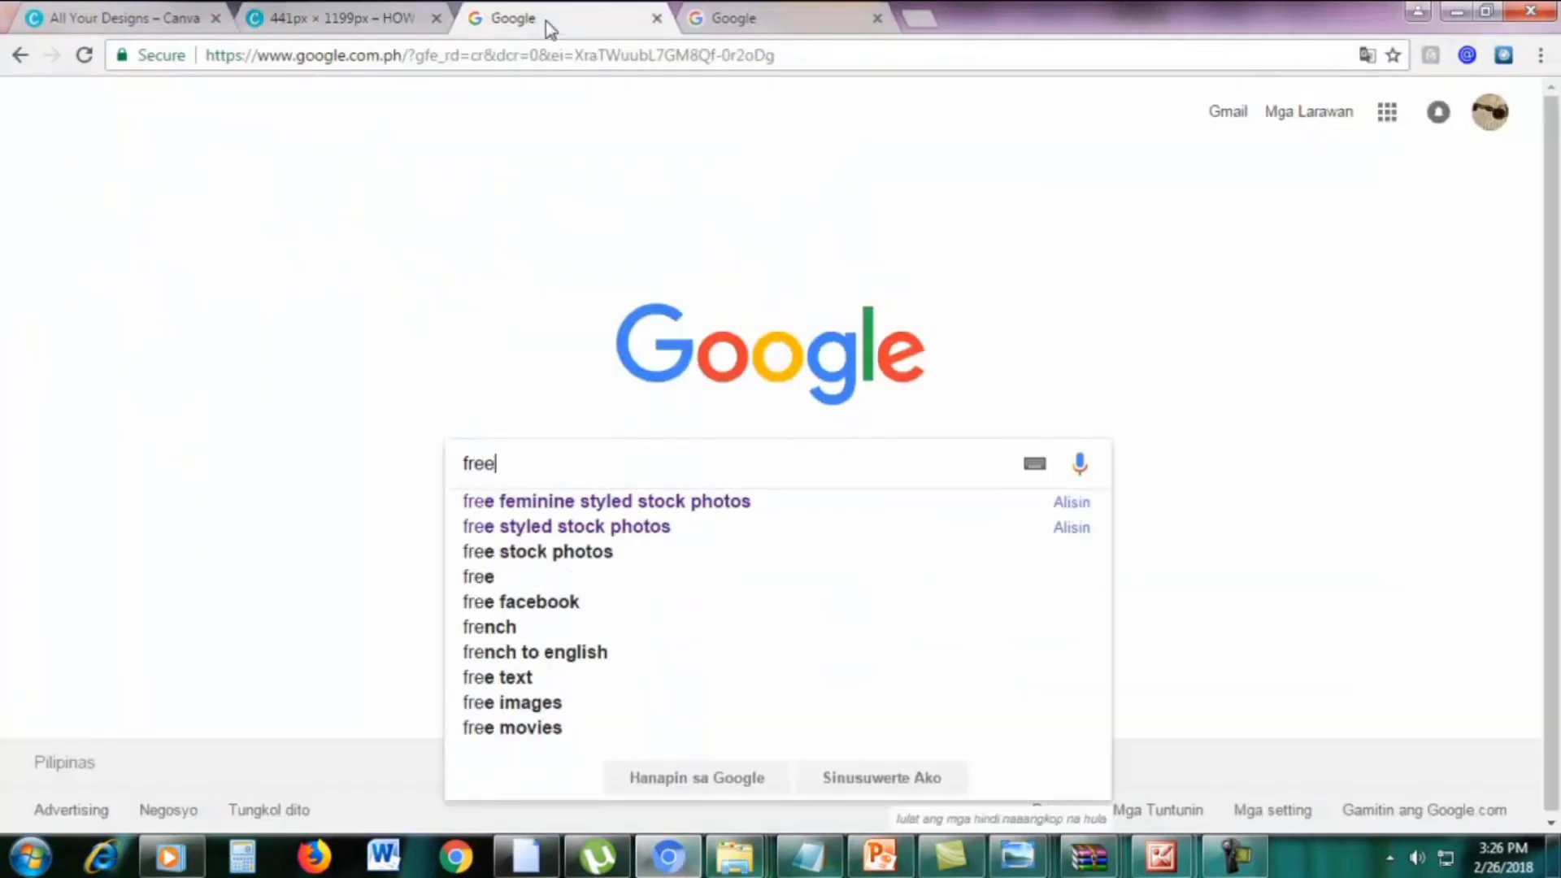
pyautogui.write(' feminine s')
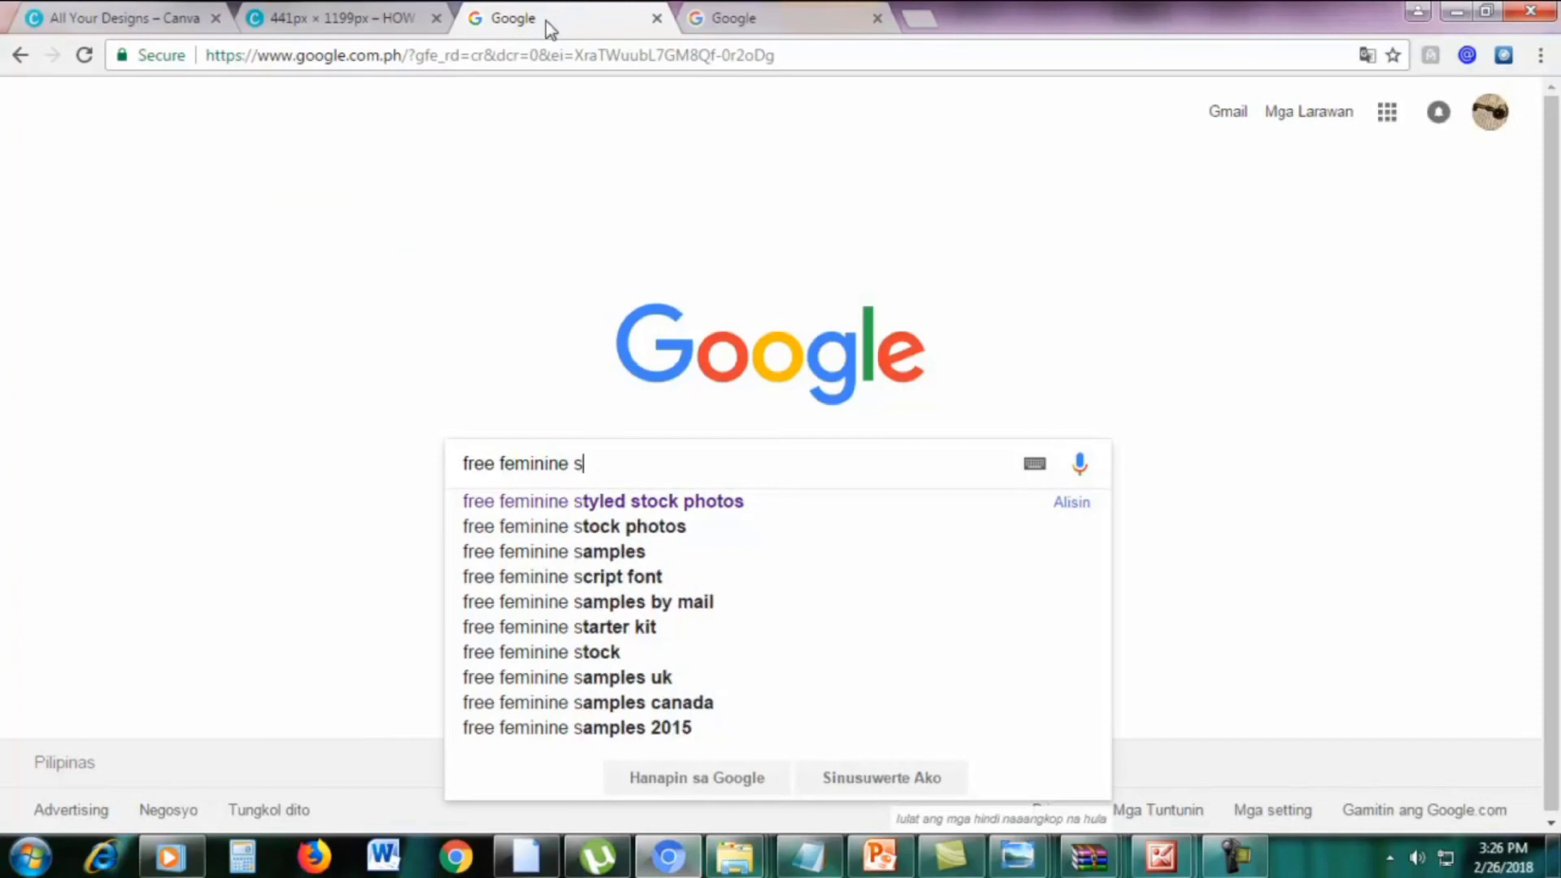
pyautogui.write('tyled stock photos')
pyautogui.press('Return')
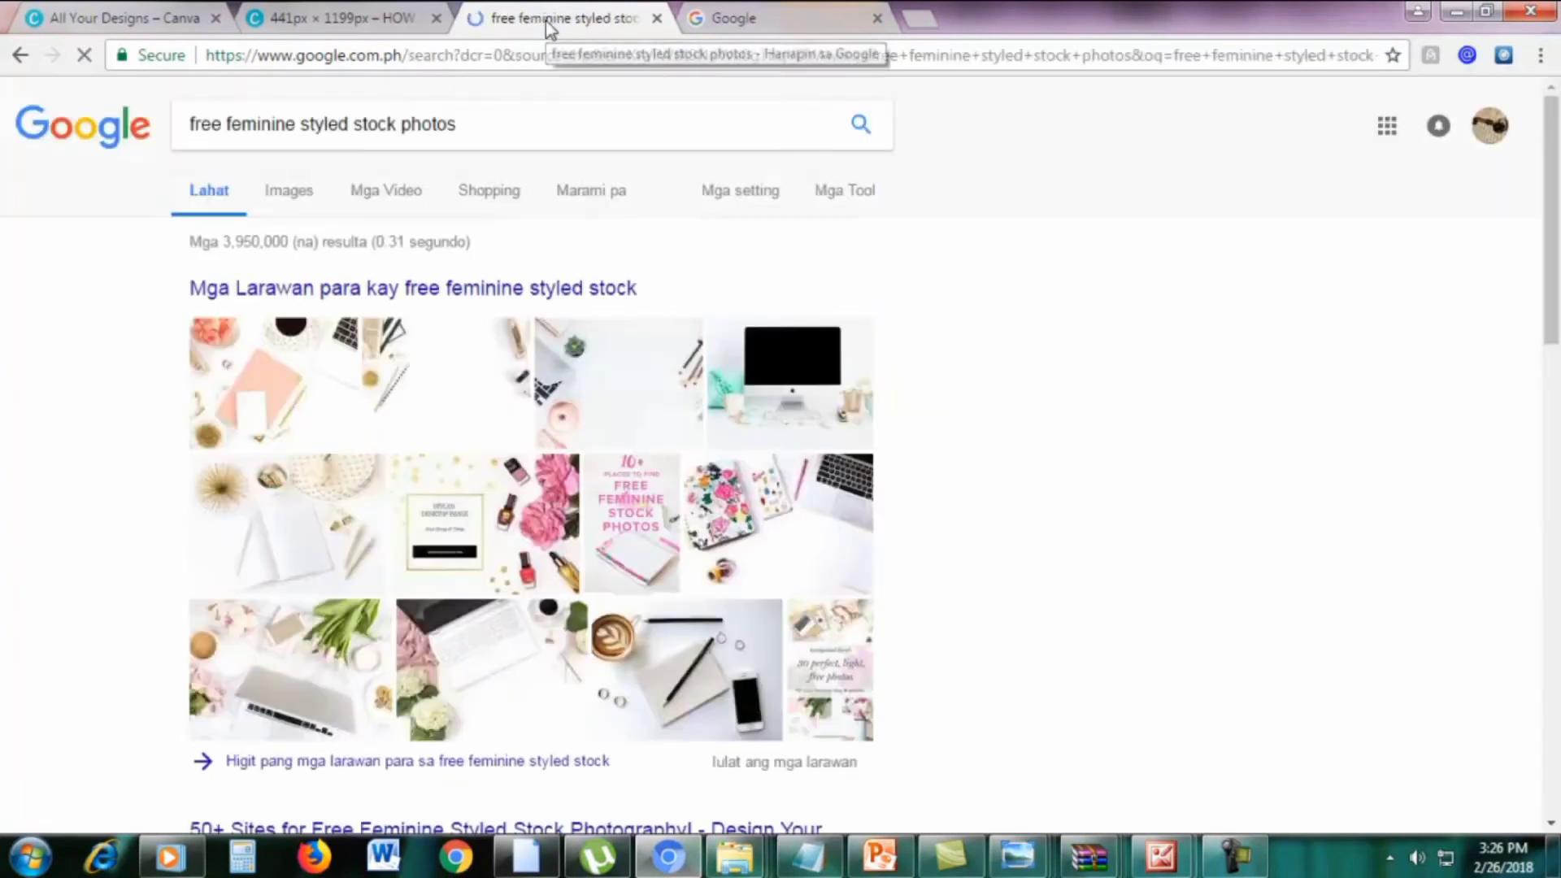
# Open the Twins Mommy '18 Places for FREE Girly and Styled Stock Photos' result in a new tab
pyautogui.scroll(-5, 1017, 349)
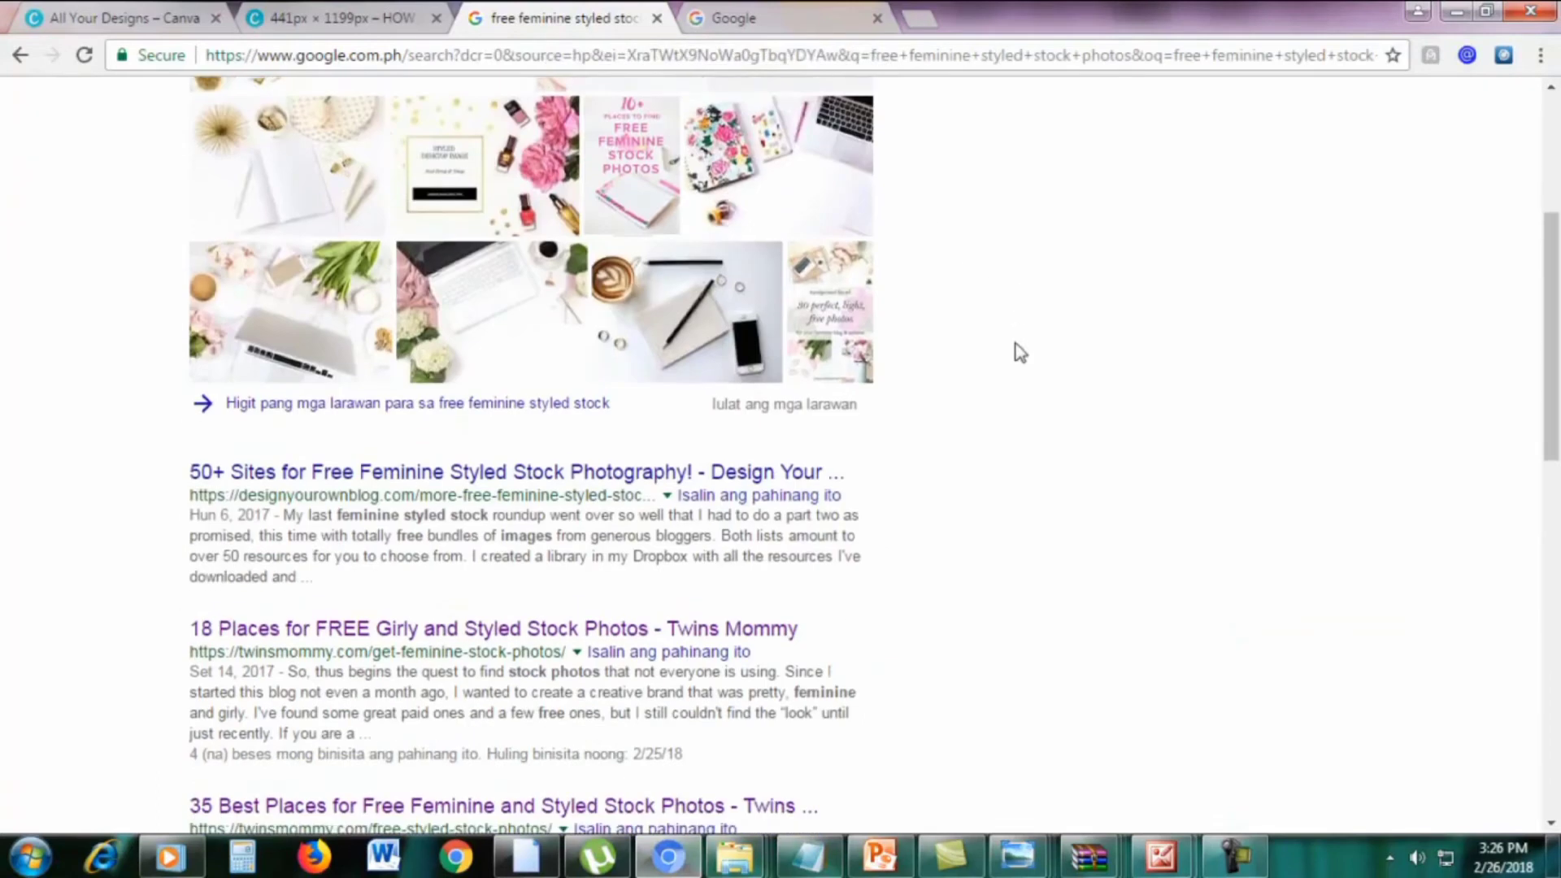
pyautogui.scroll(-3, 1020, 352)
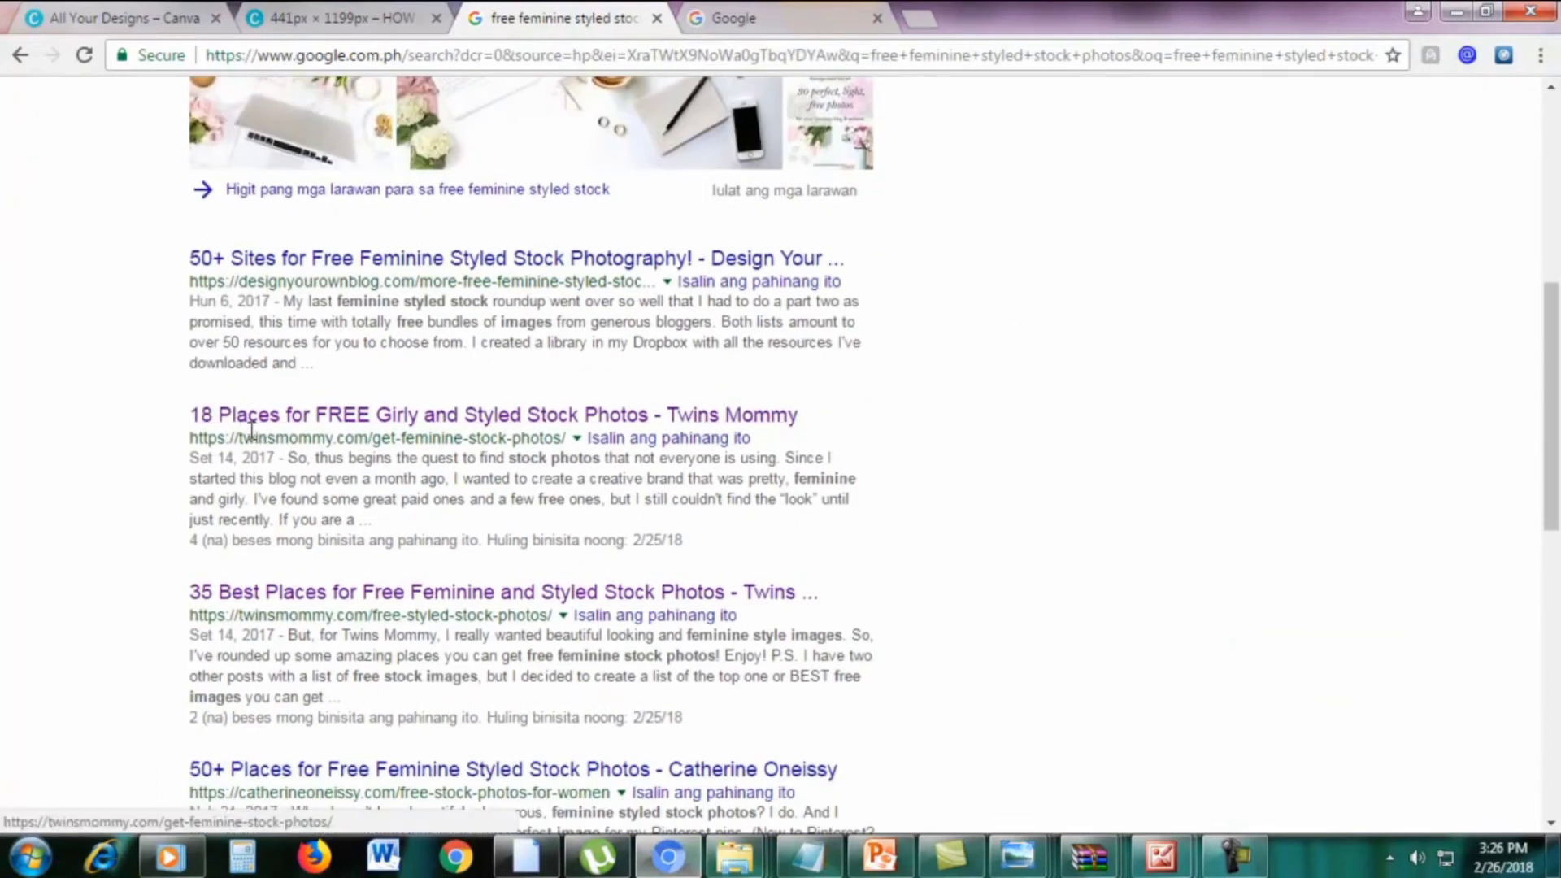
pyautogui.moveTo(167, 431); pyautogui.dragTo(846, 408)
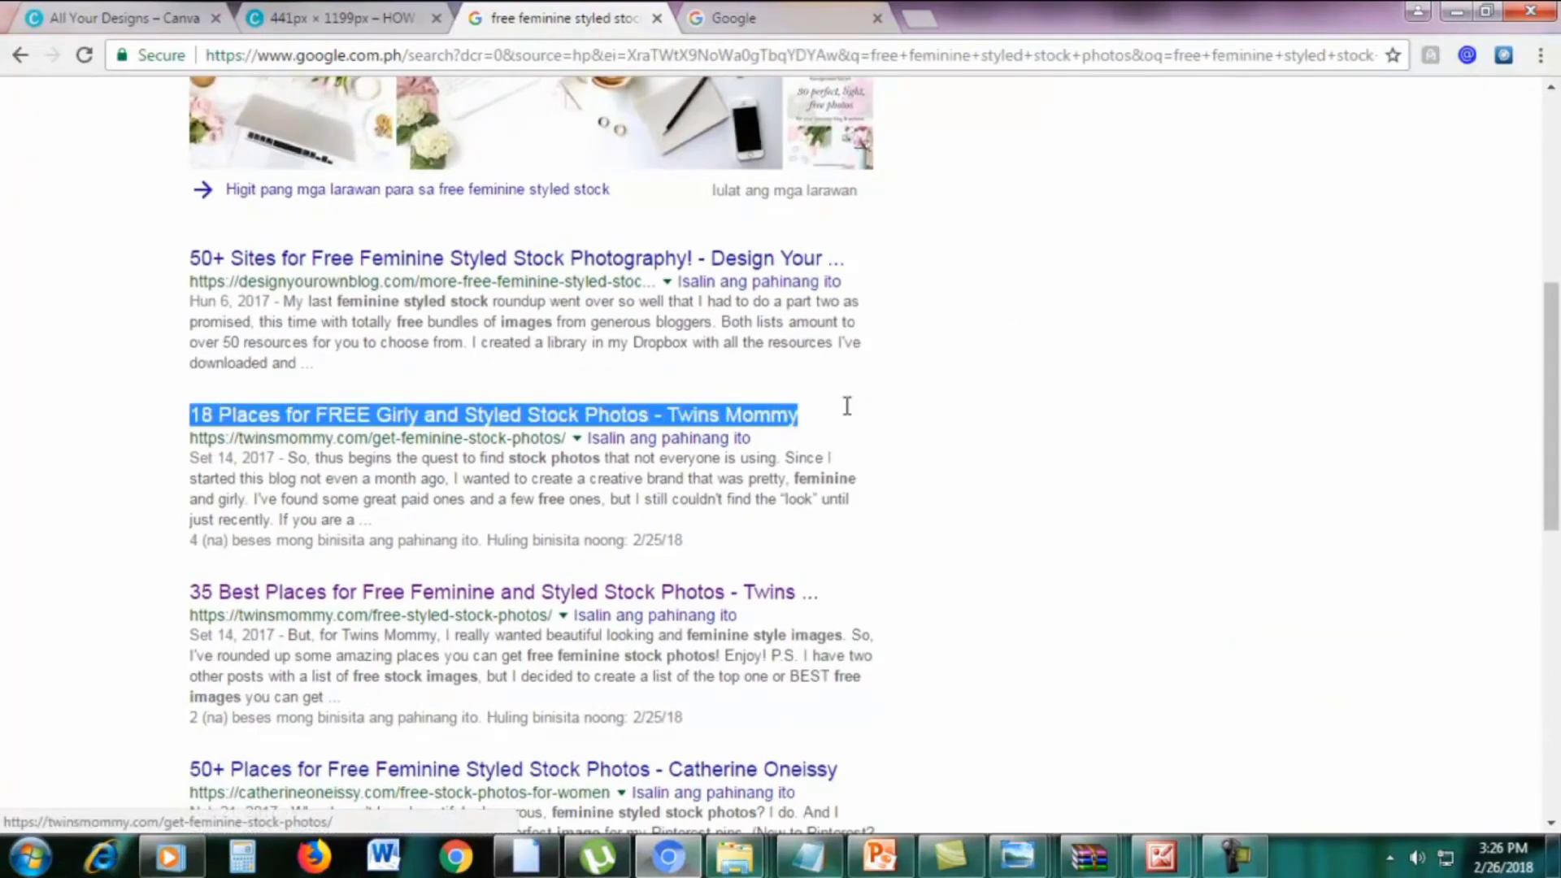
pyautogui.click(1000, 411)
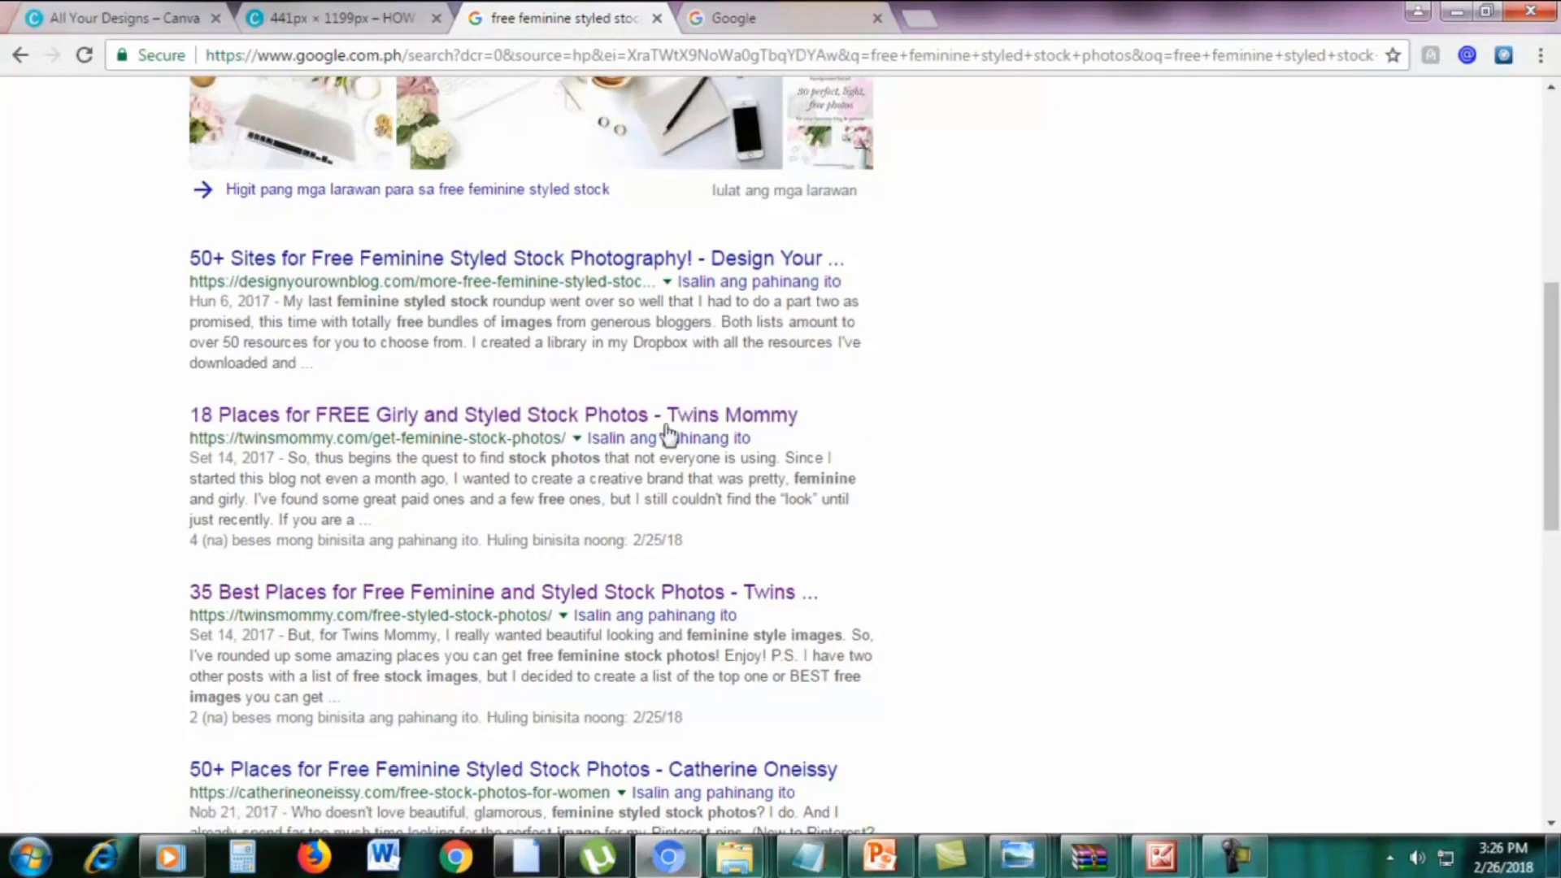
pyautogui.rightClick(529, 429)
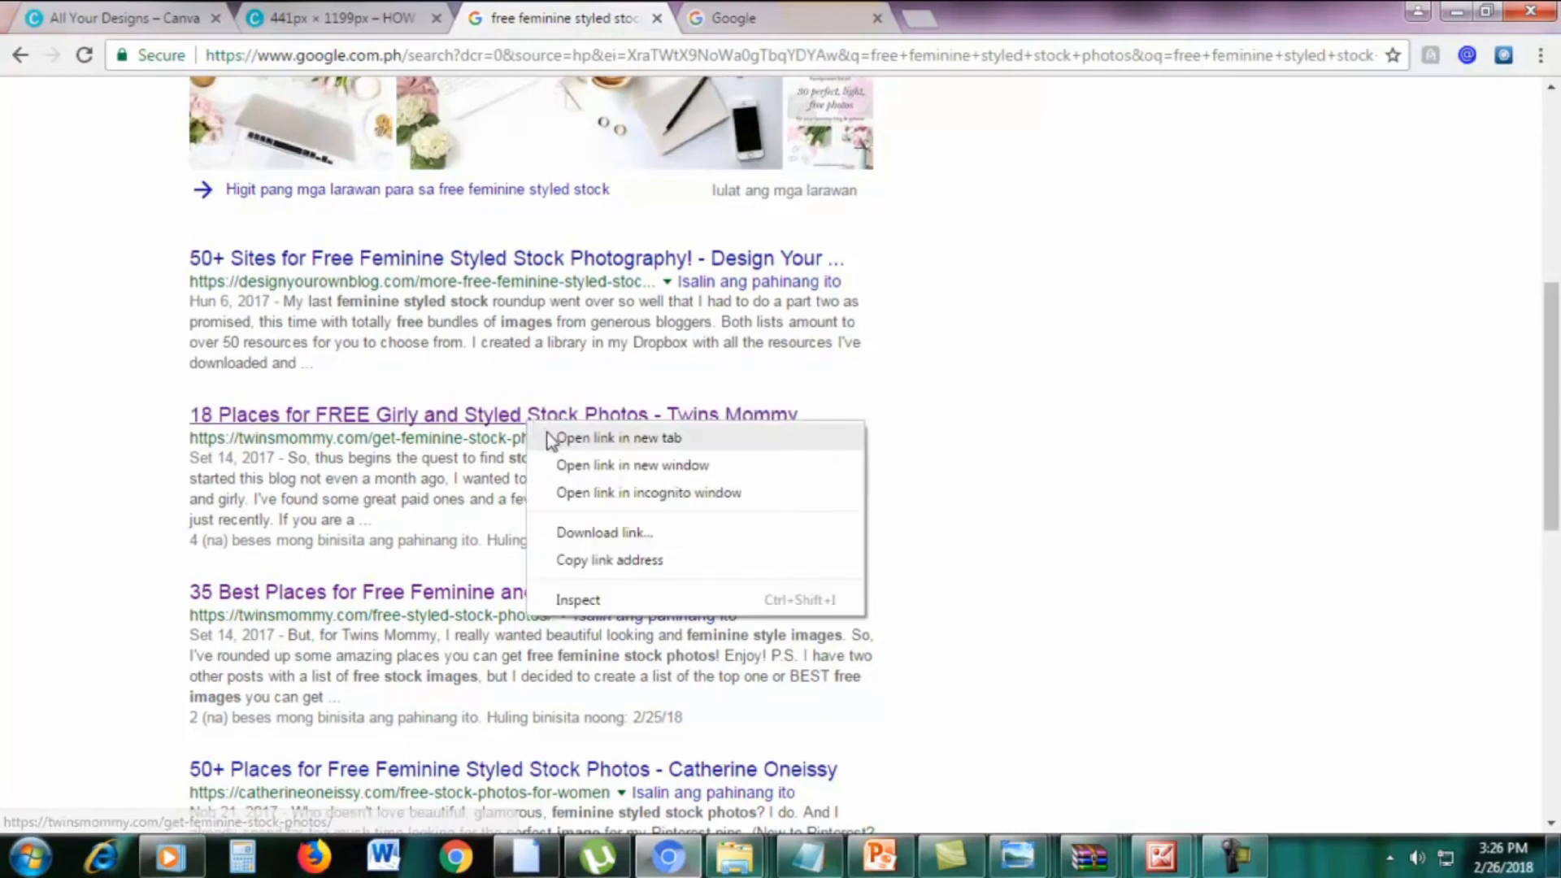
pyautogui.click(549, 437)
pyautogui.click(768, 19)
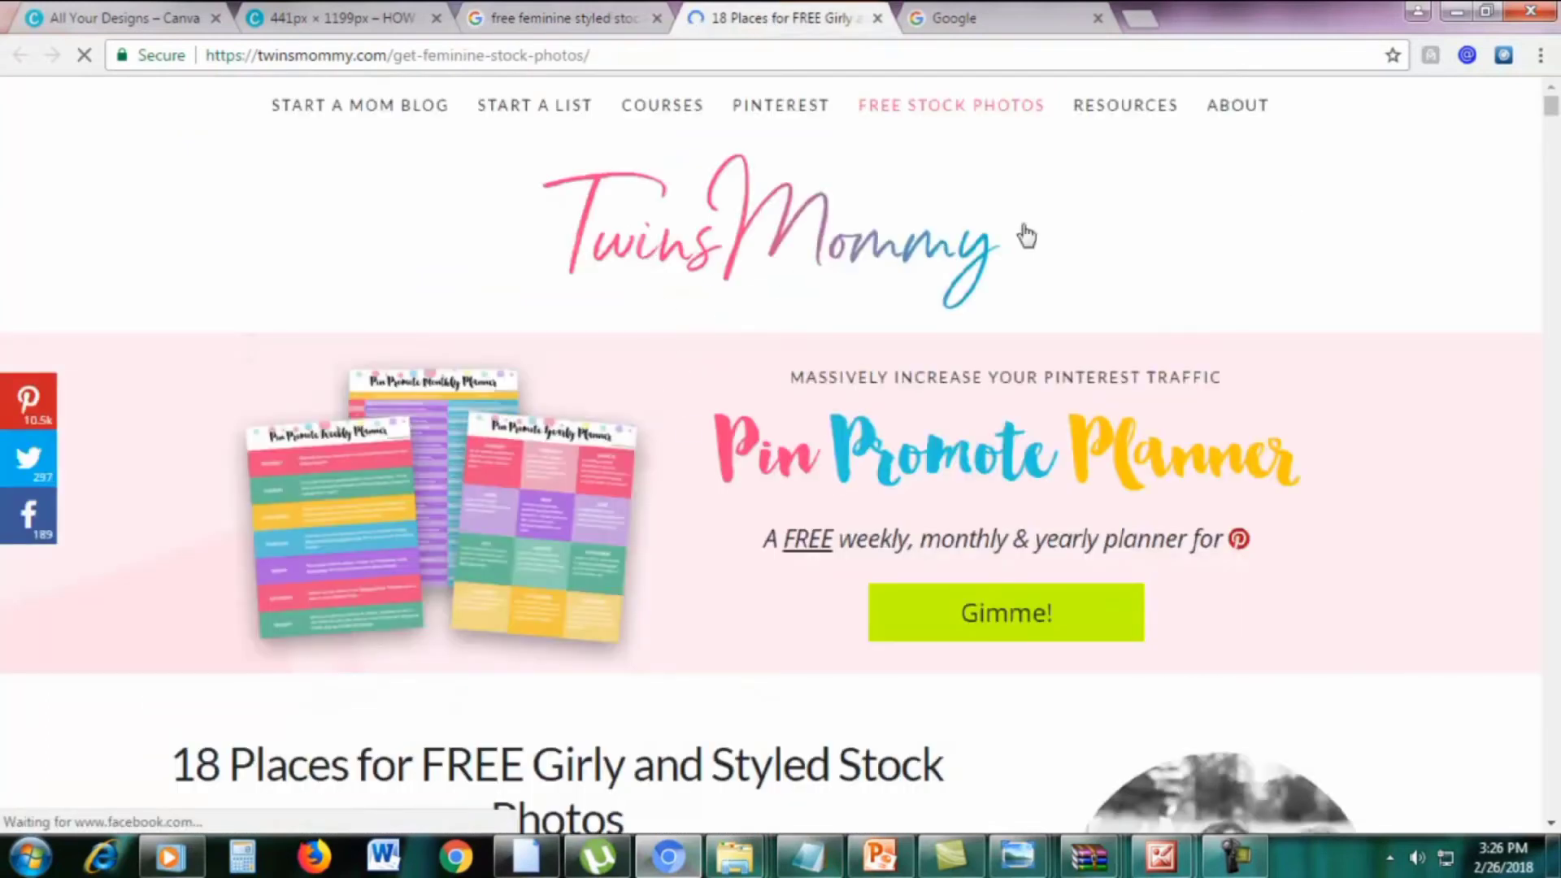
# Scroll the Twins Mommy article down to the '2. Haute Stock' entry
pyautogui.scroll(-5, 607, 363)
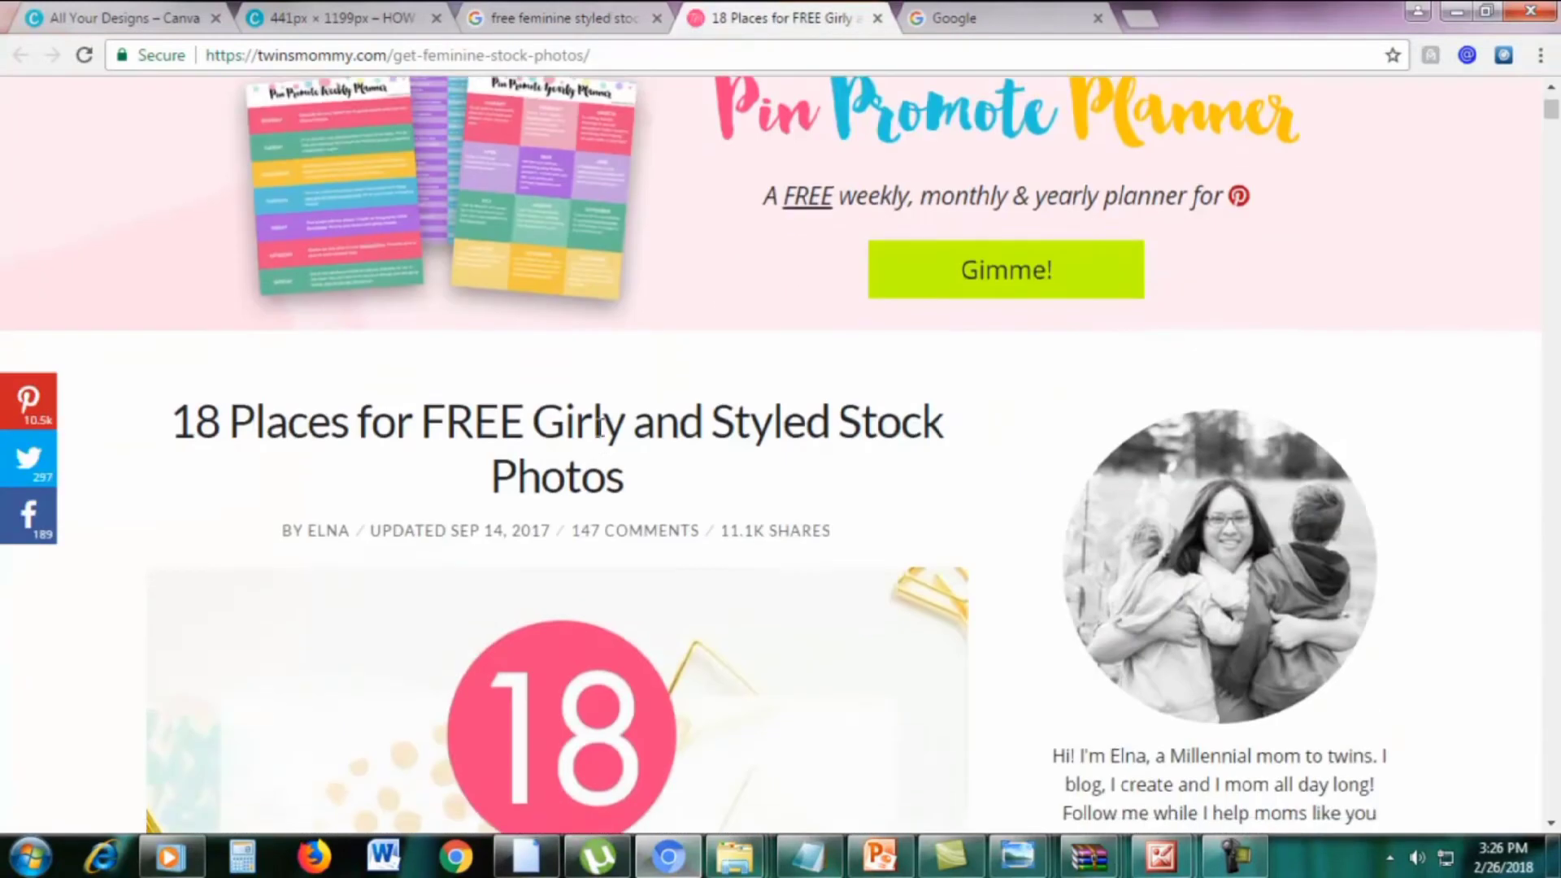
pyautogui.scroll(-15, 602, 432)
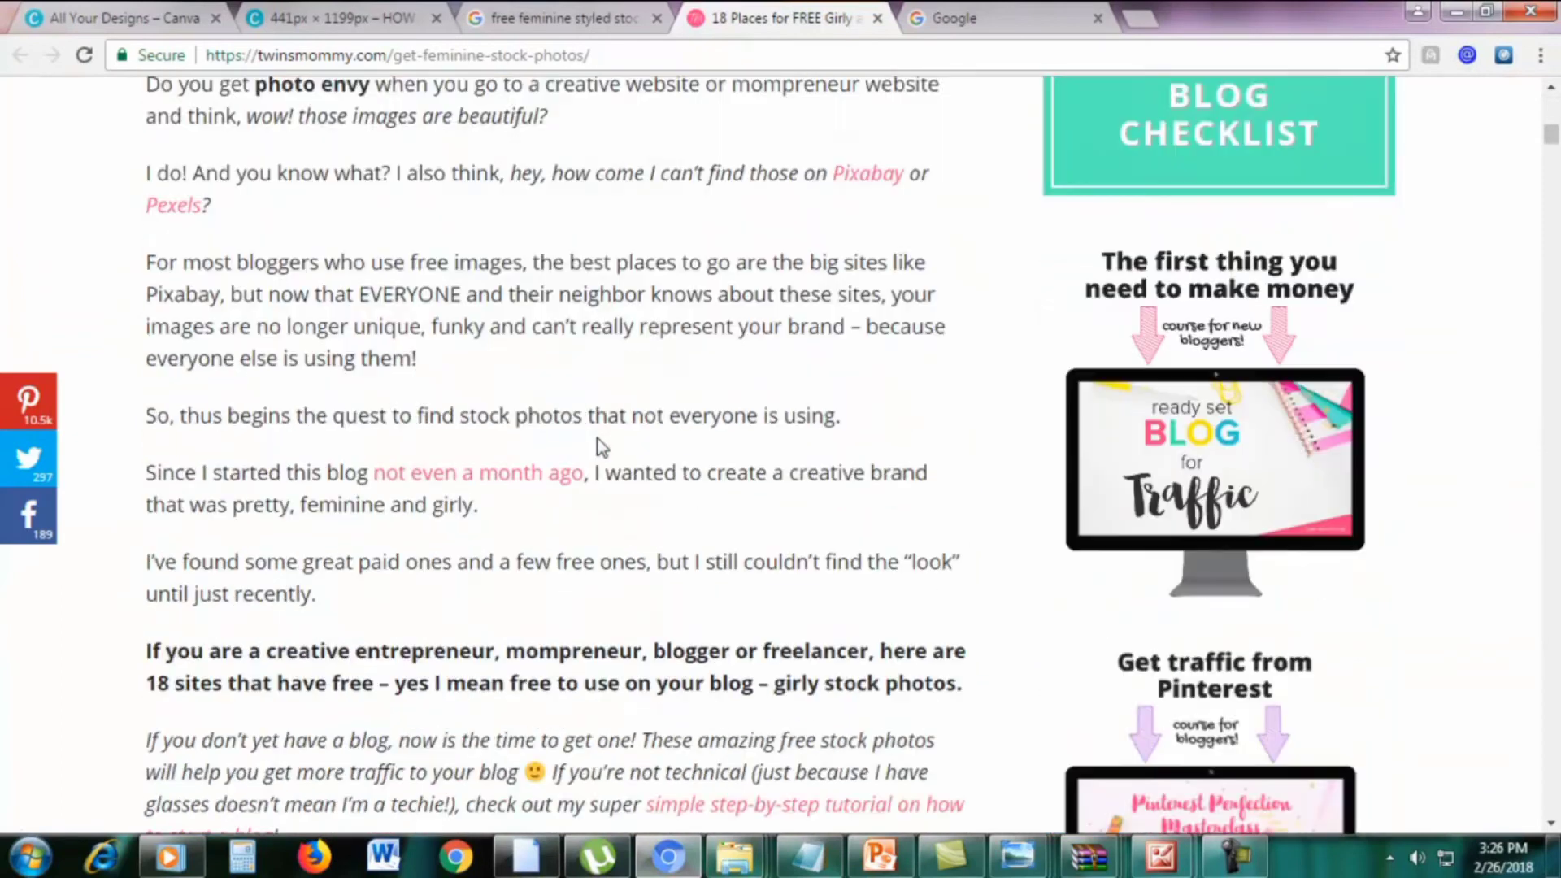
pyautogui.scroll(-12, 602, 448)
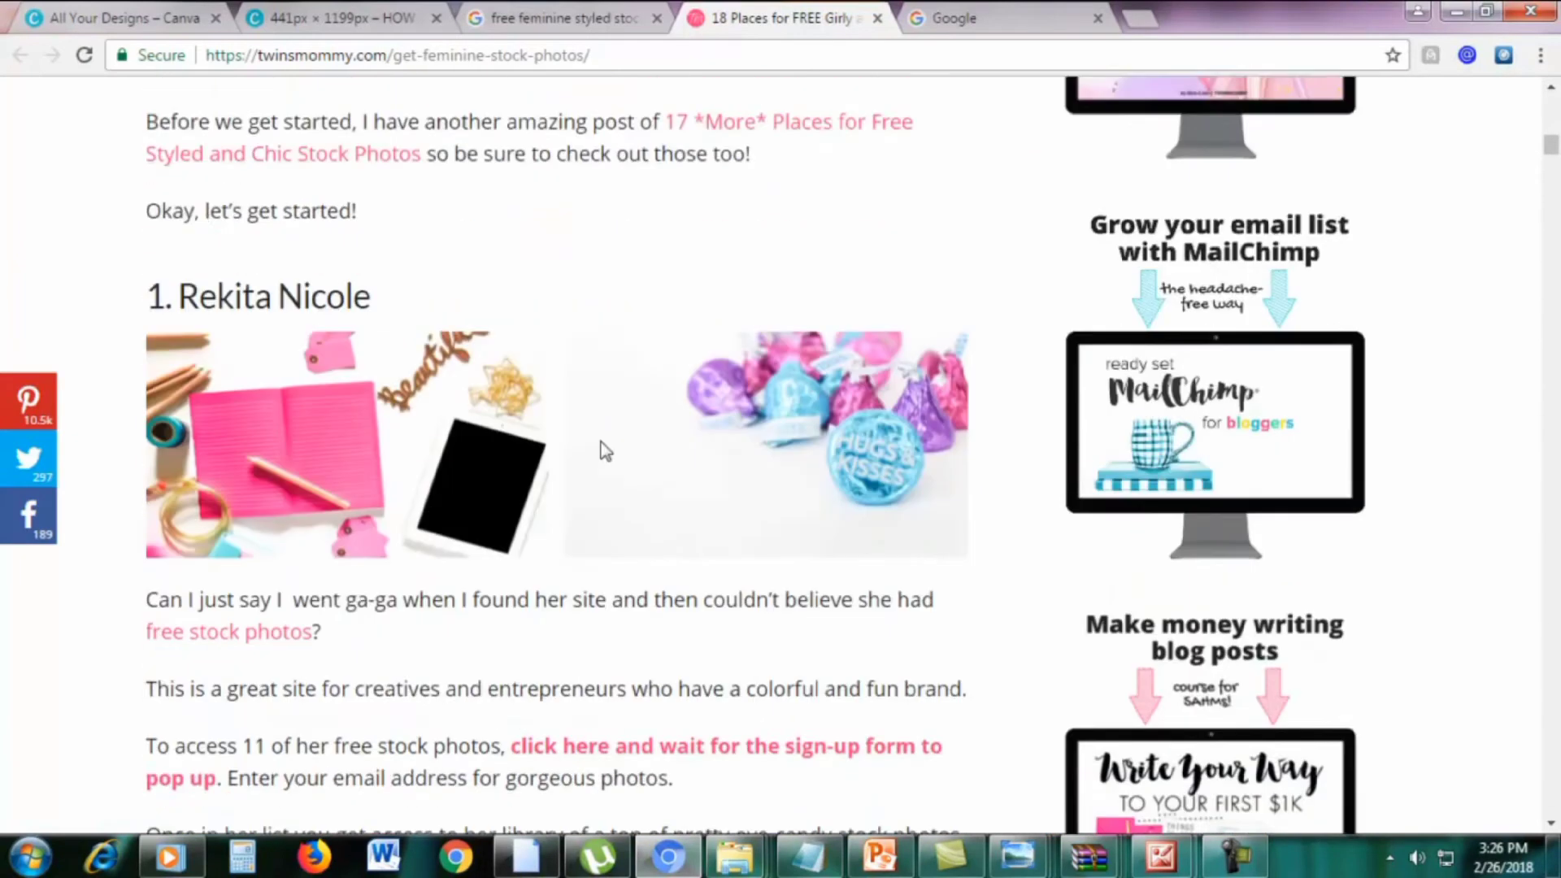
pyautogui.scroll(-4, 602, 440)
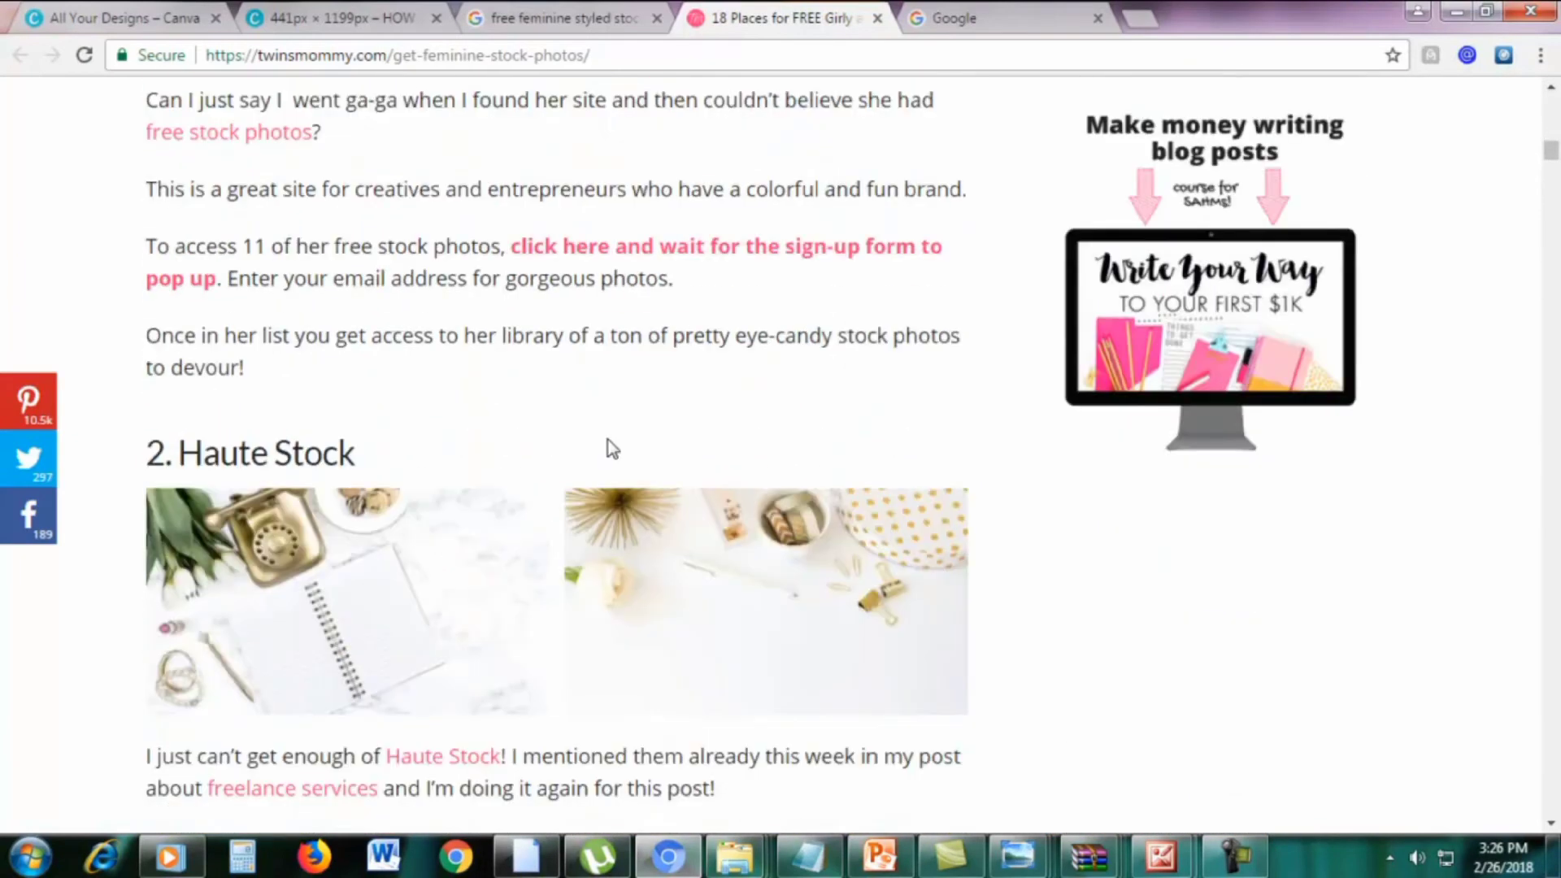
pyautogui.scroll(-3, 608, 441)
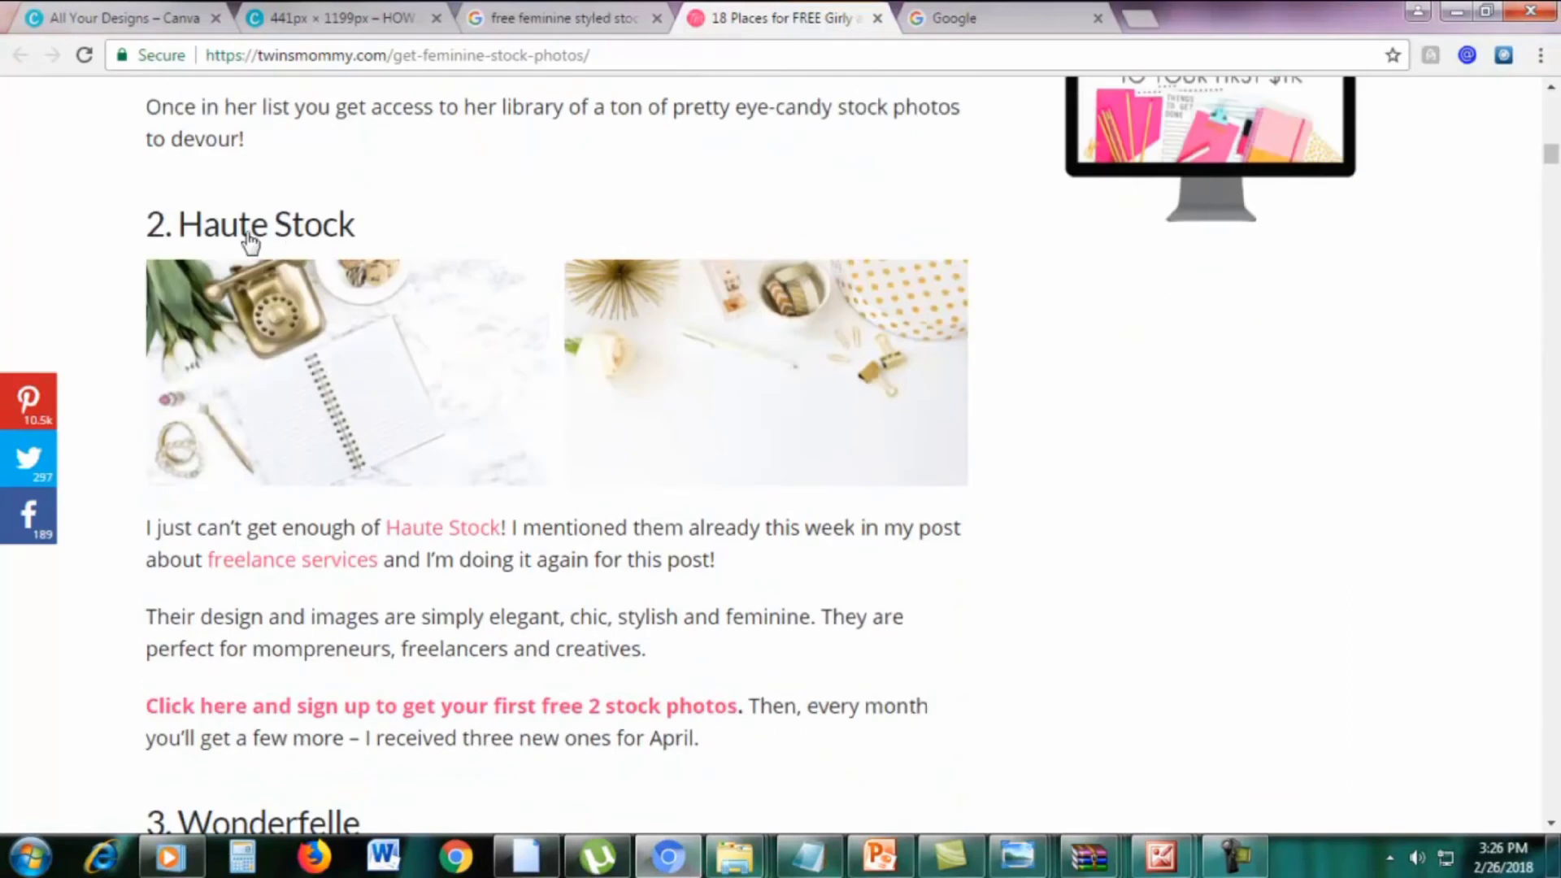
pyautogui.scroll(13, 313, 240)
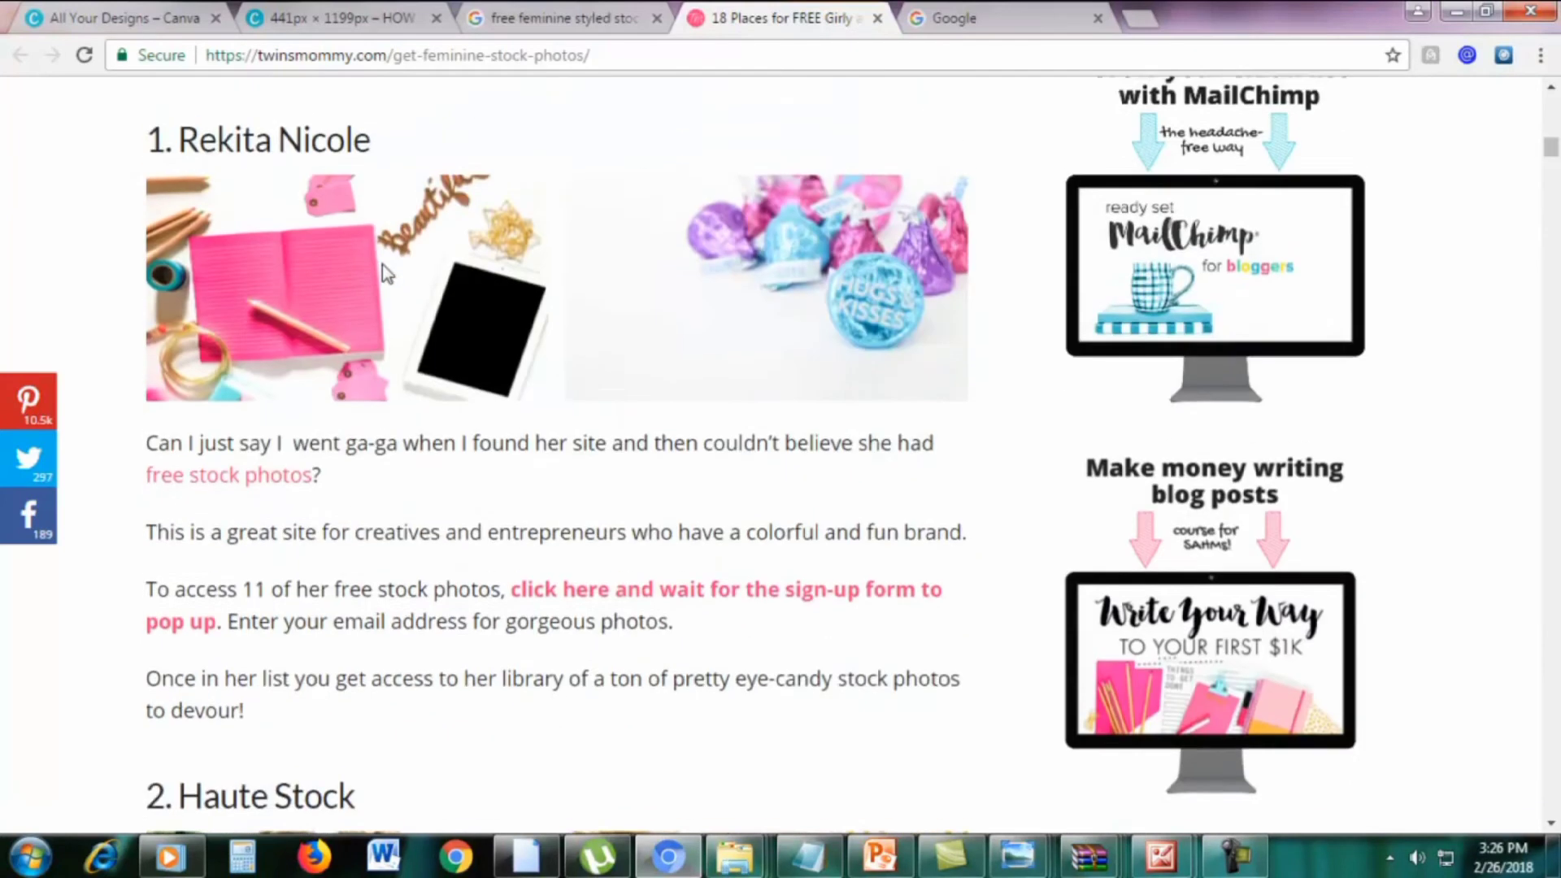
pyautogui.scroll(-4, 262, 306)
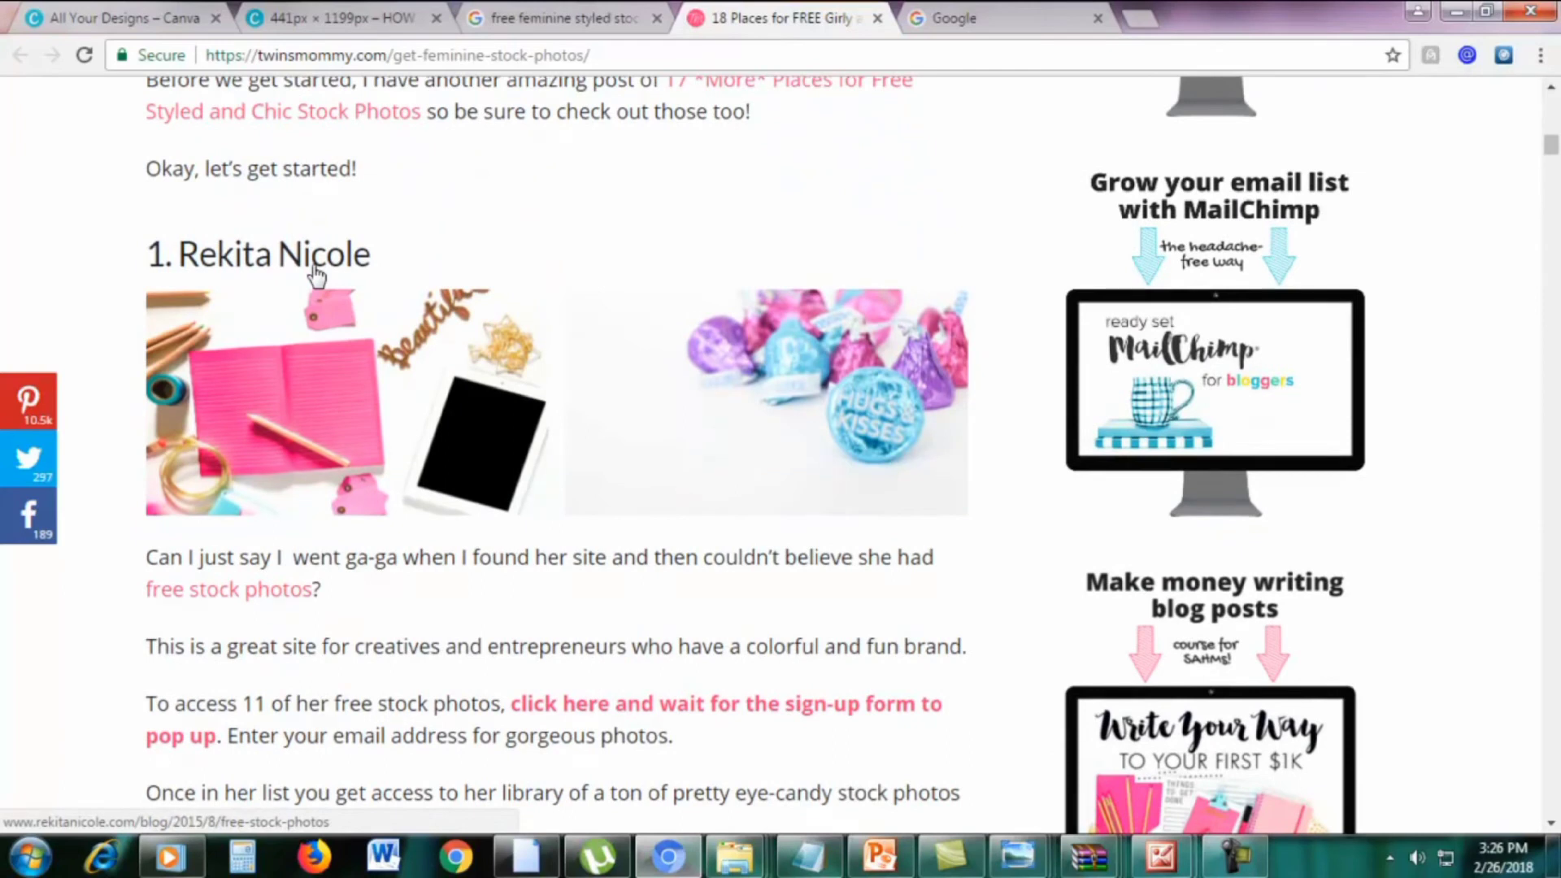
pyautogui.scroll(-7, 316, 277)
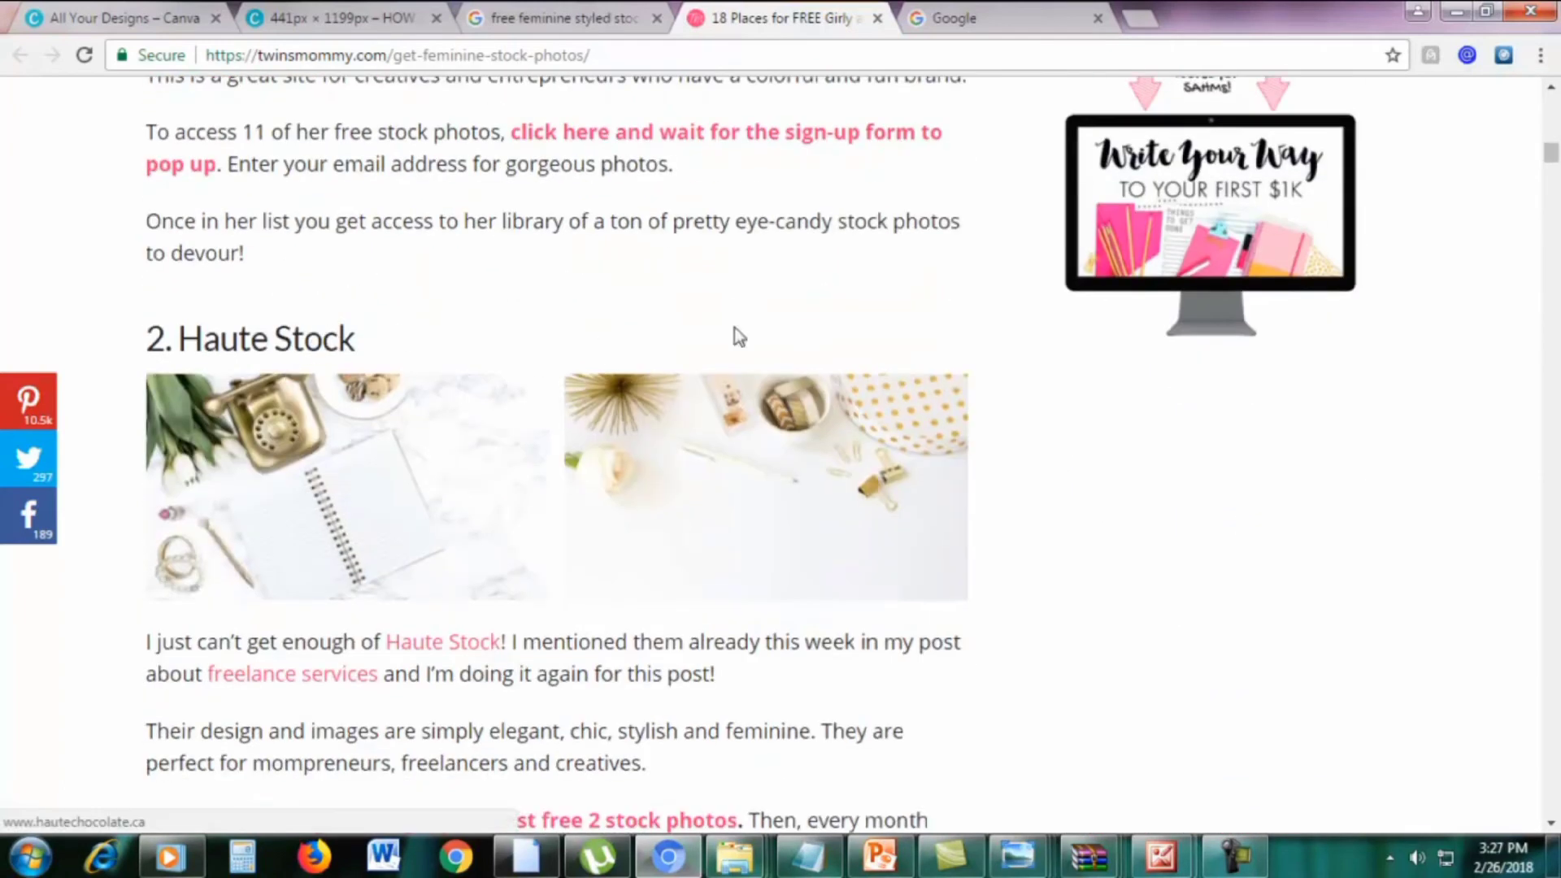
pyautogui.scroll(-3, 785, 329)
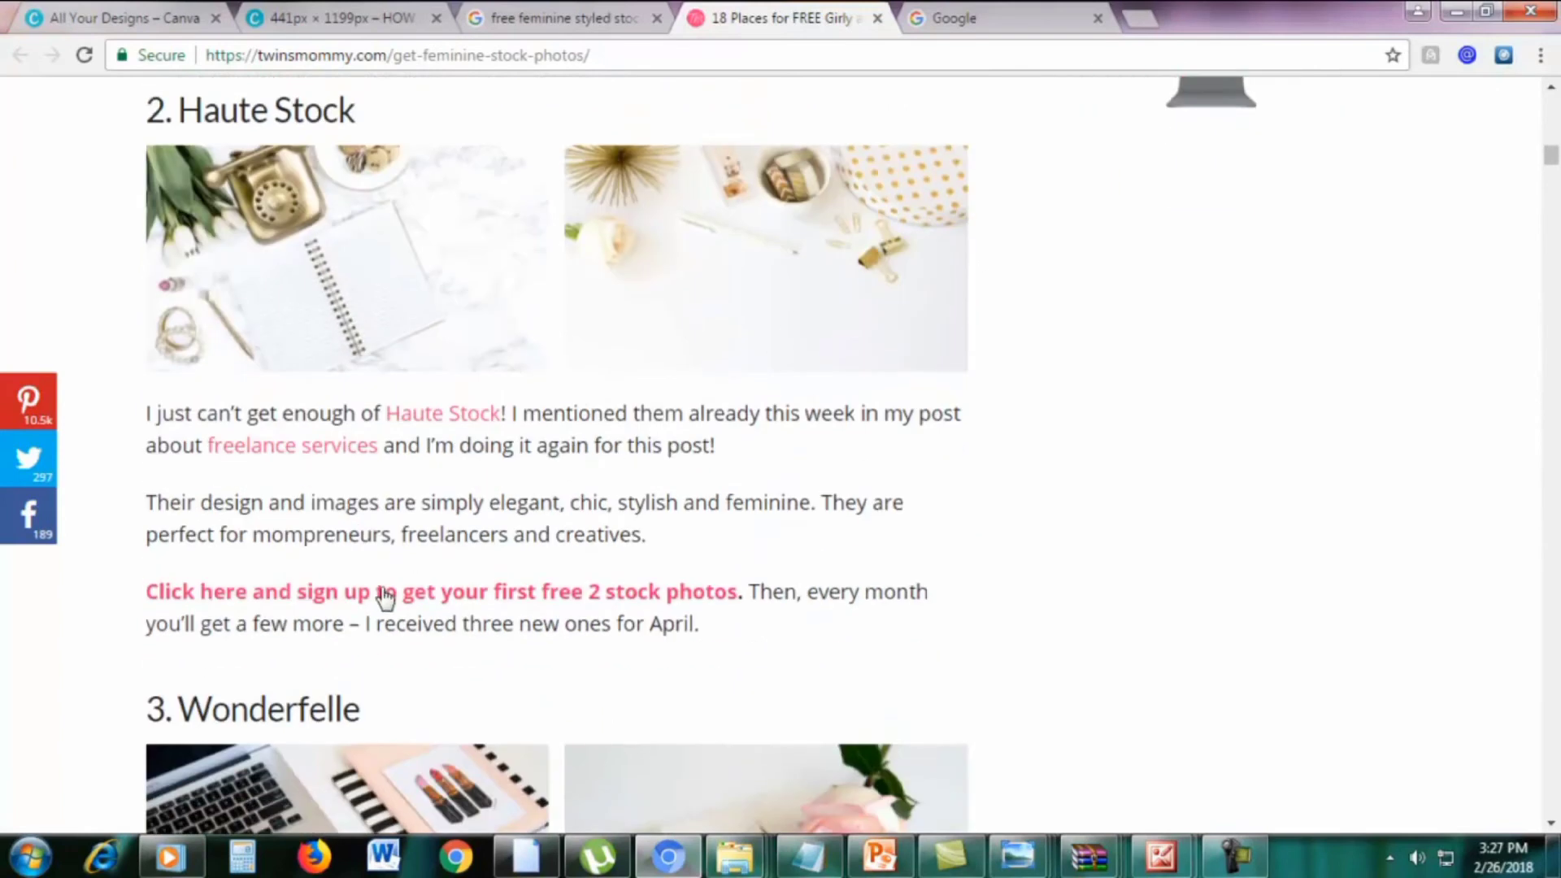
# Open the Haute Stock sign-up link in a new tab and view the hautestock.co homepage
pyautogui.rightClick(248, 594)
pyautogui.click(276, 603)
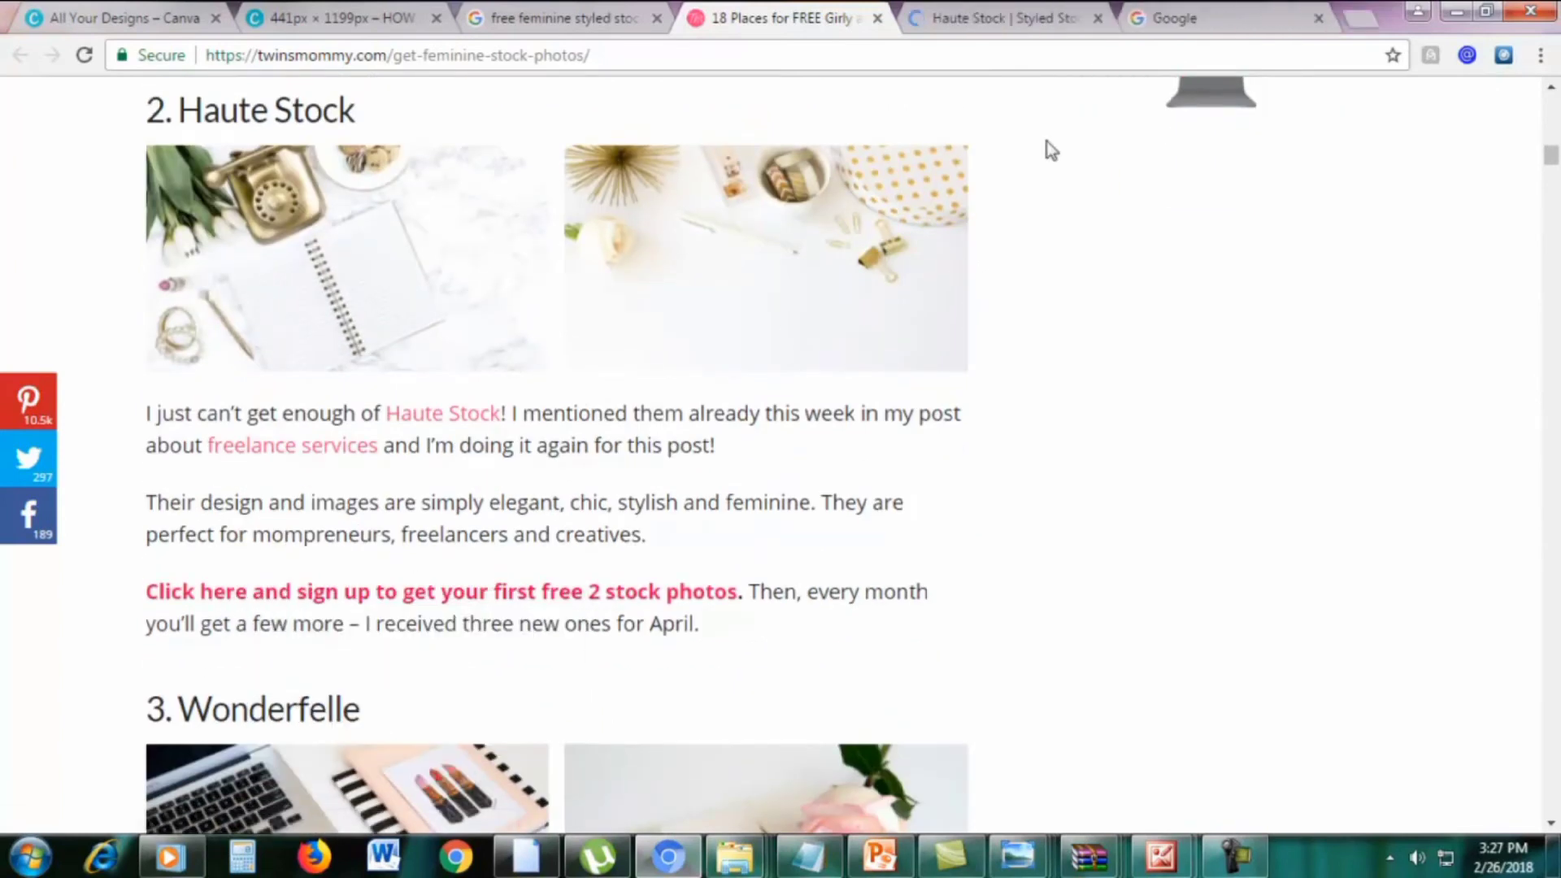
pyautogui.click(1008, 20)
pyautogui.scroll(-1, 1318, 416)
pyautogui.scroll(1, 1317, 417)
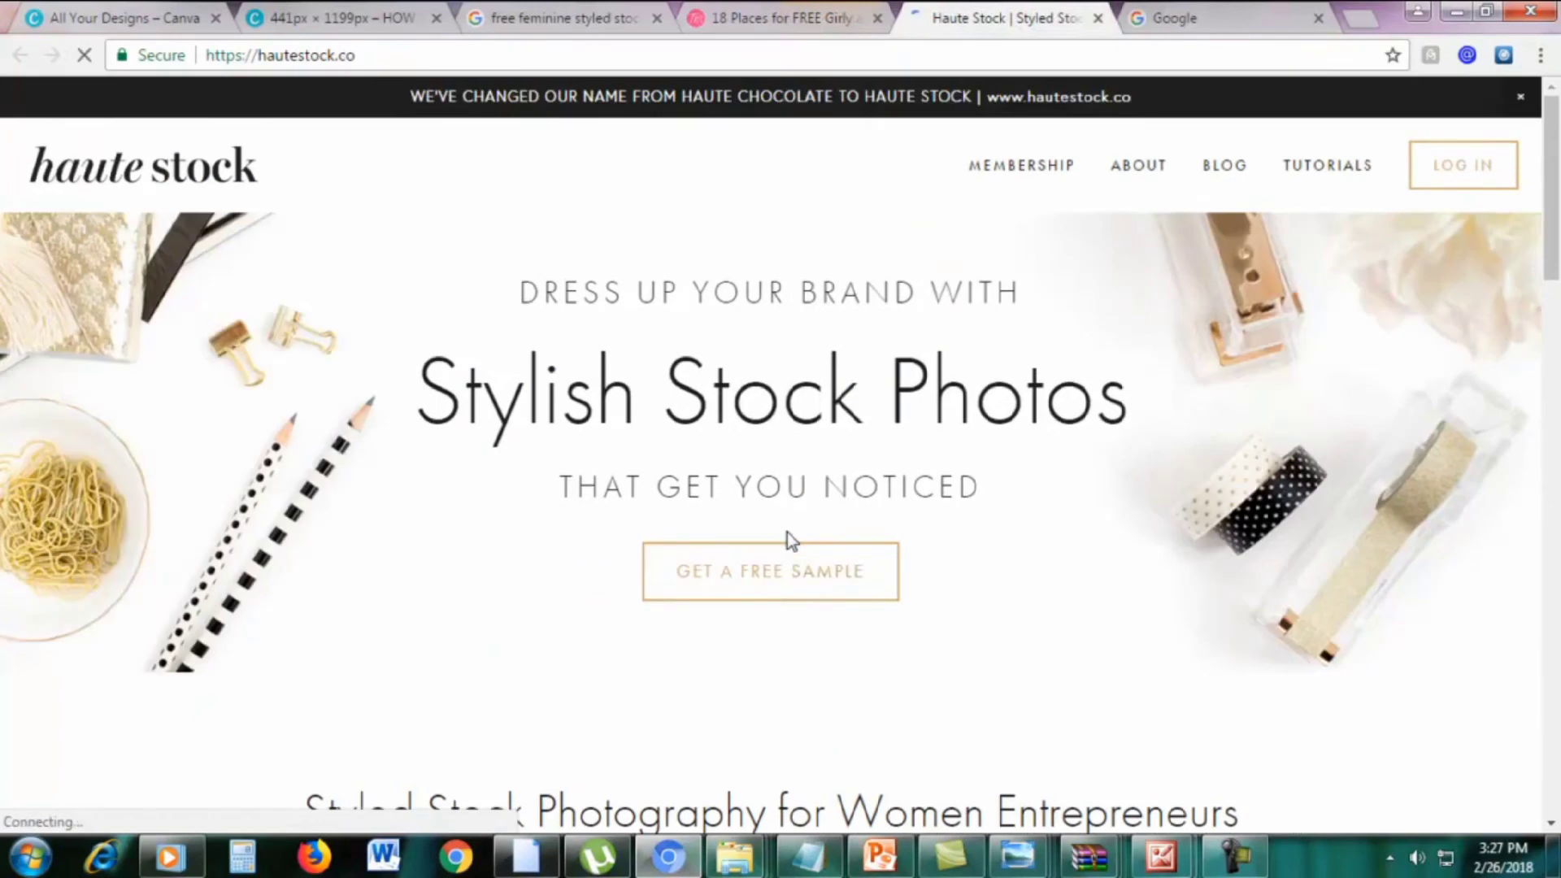
# Sign up on Haute Stock with the prefilled e-mail for two free stock photos
pyautogui.click(733, 576)
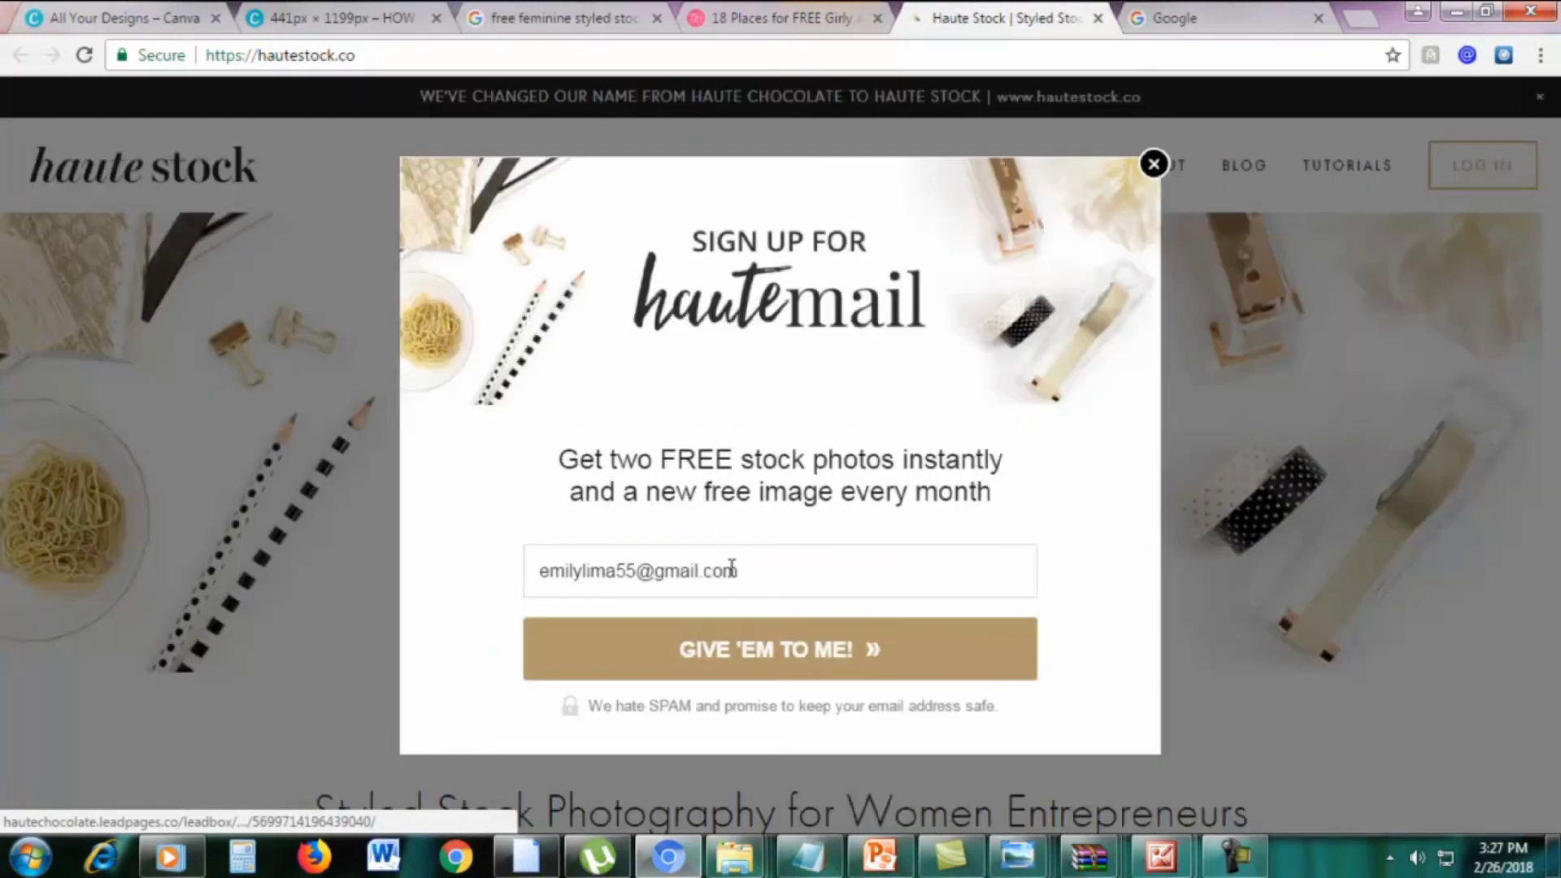
pyautogui.click(794, 567)
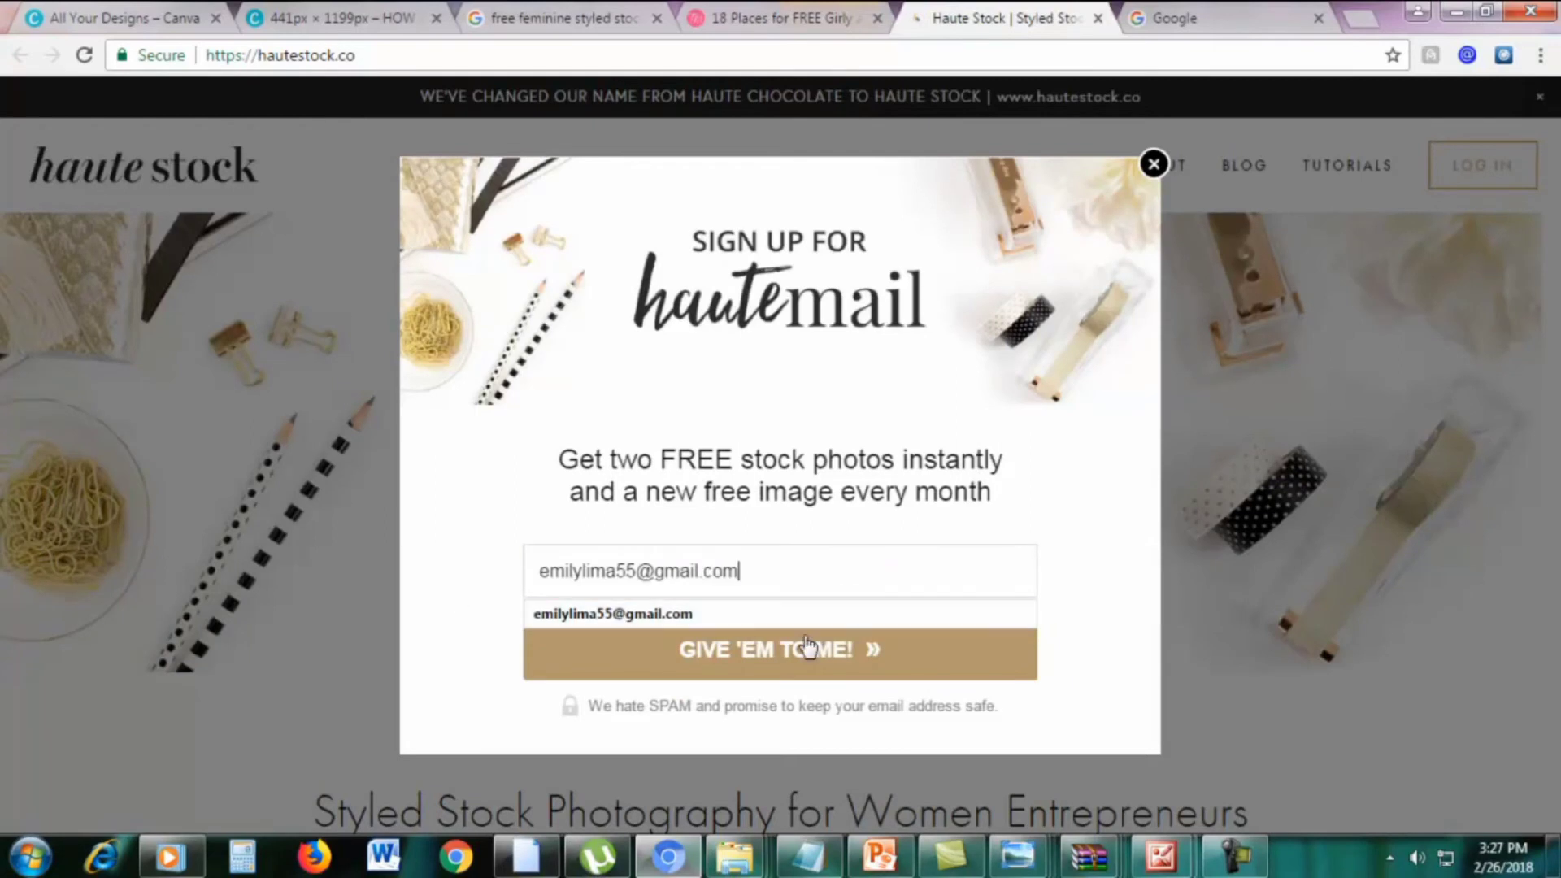
pyautogui.click(1094, 548)
pyautogui.click(726, 655)
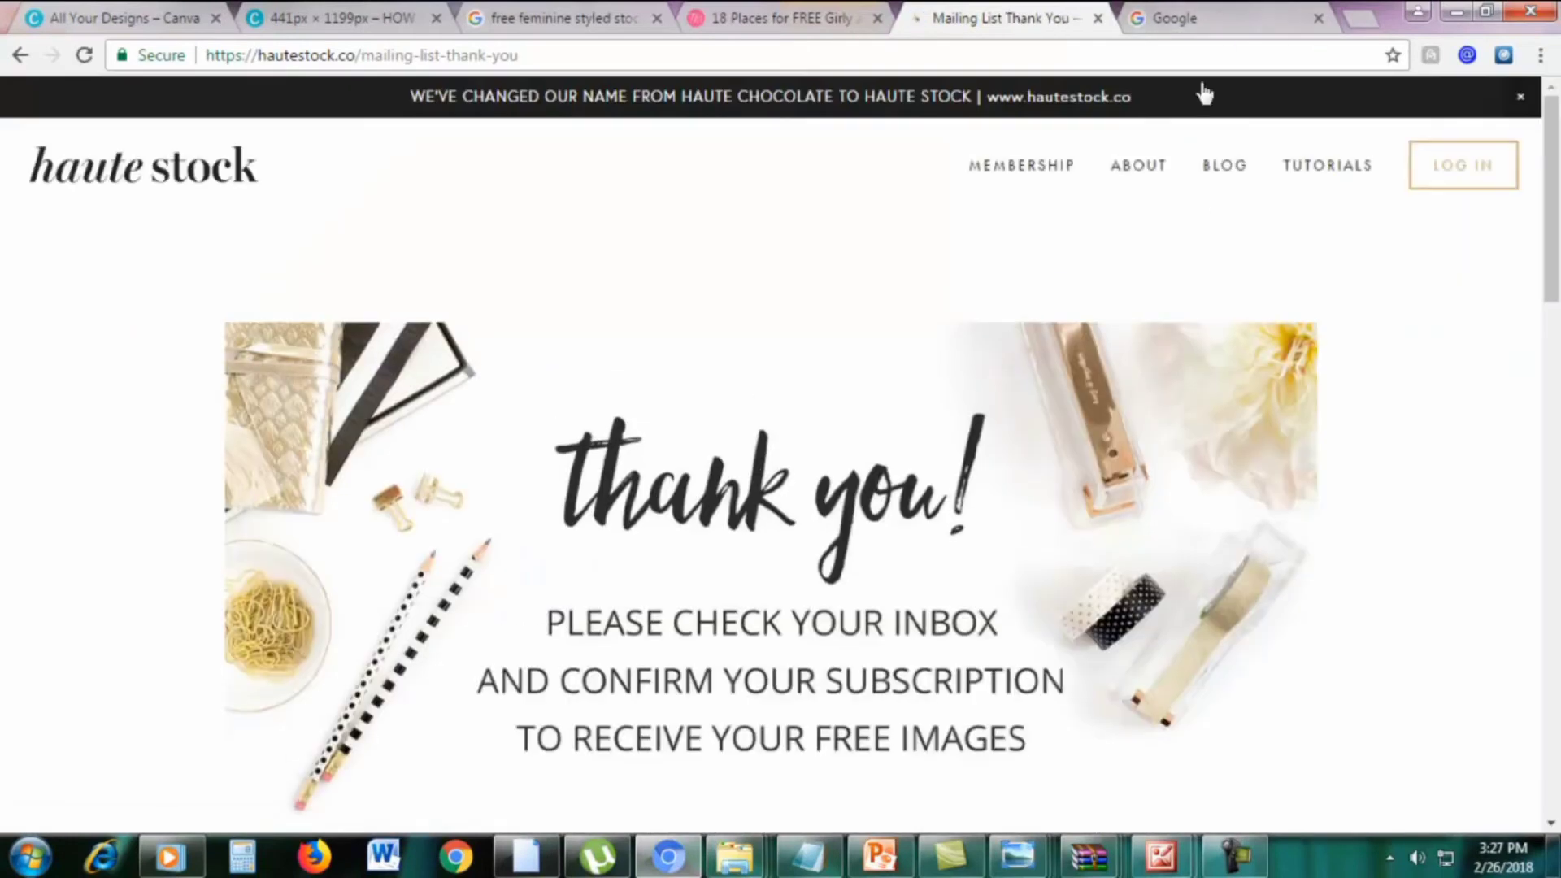
# Go to the Gmail inbox at mail.google.com from the Google tab
pyautogui.click(1198, 14)
pyautogui.click(1082, 56)
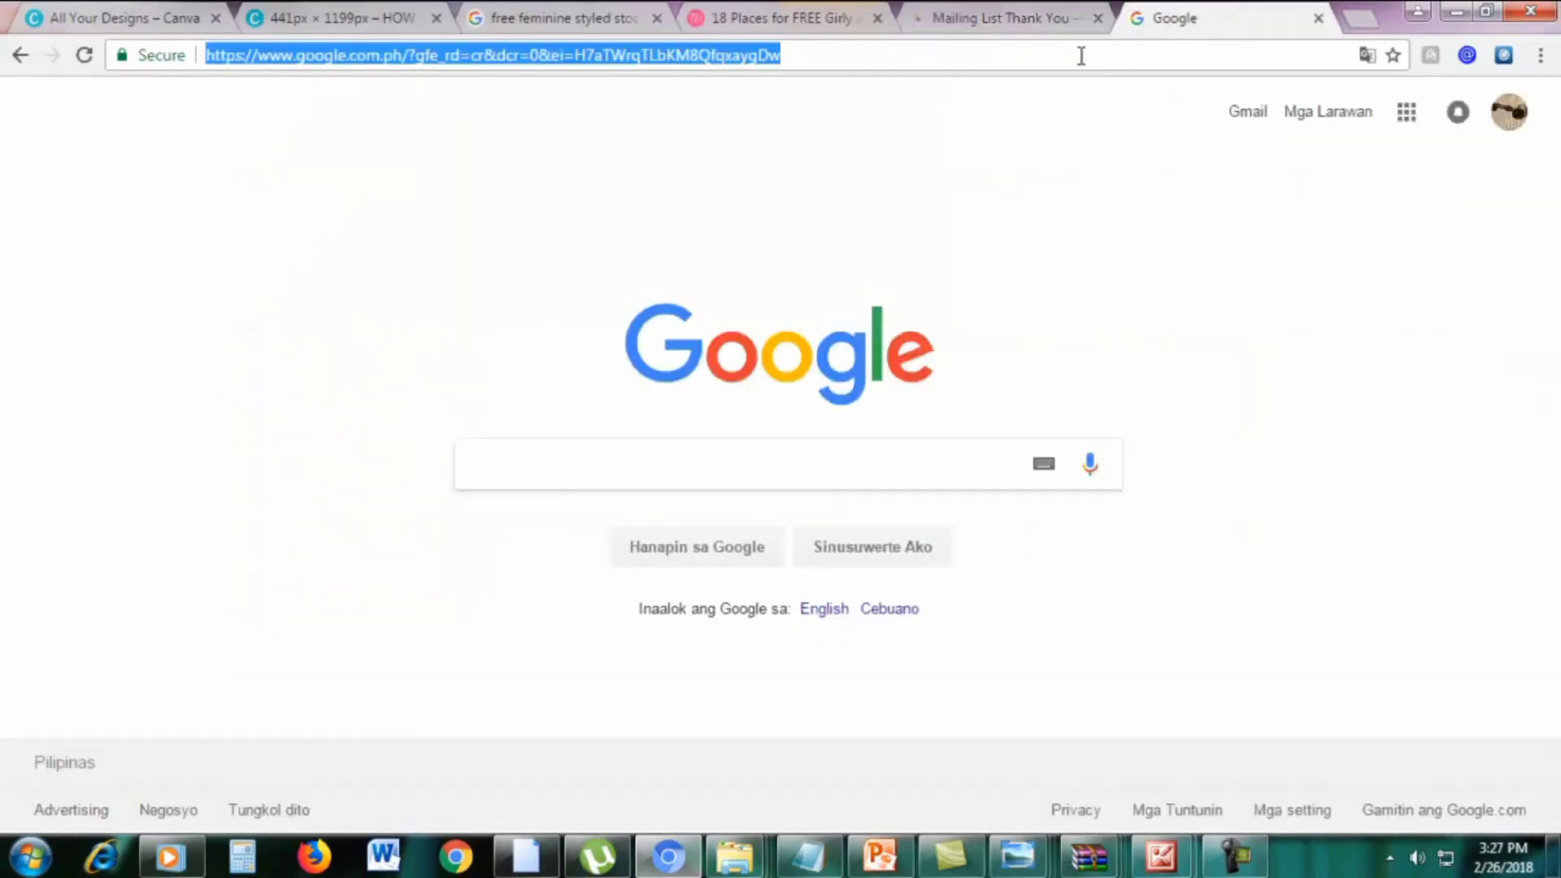
pyautogui.write('m')
pyautogui.press('Return')
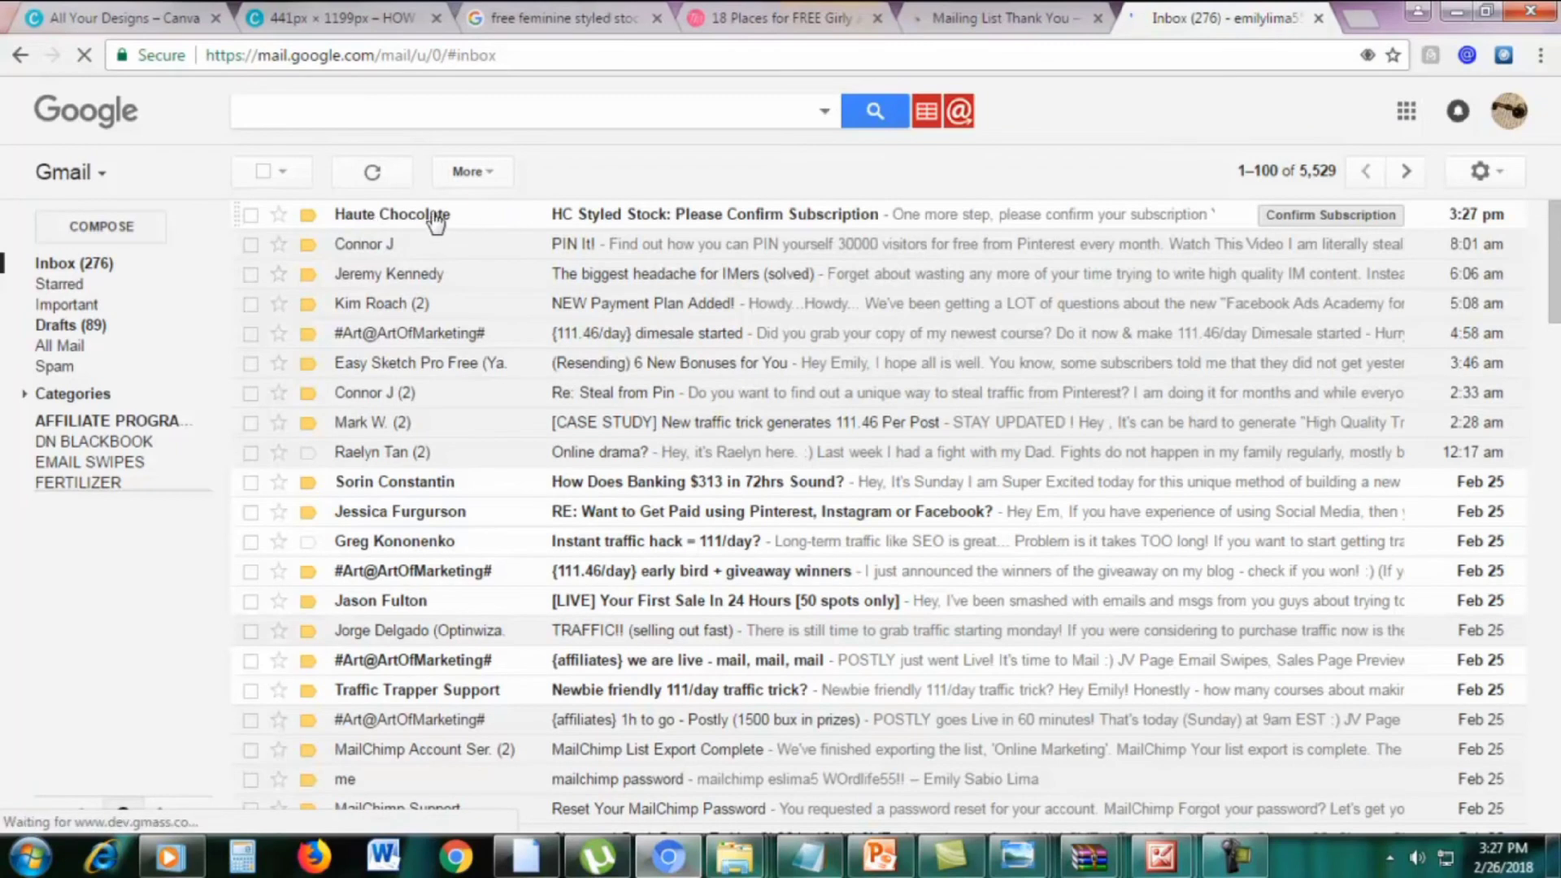
# Confirm the Haute Stock subscription from its e-mail and open the HC Newsletter Free Photos folder
pyautogui.click(582, 216)
pyautogui.scroll(-3, 651, 610)
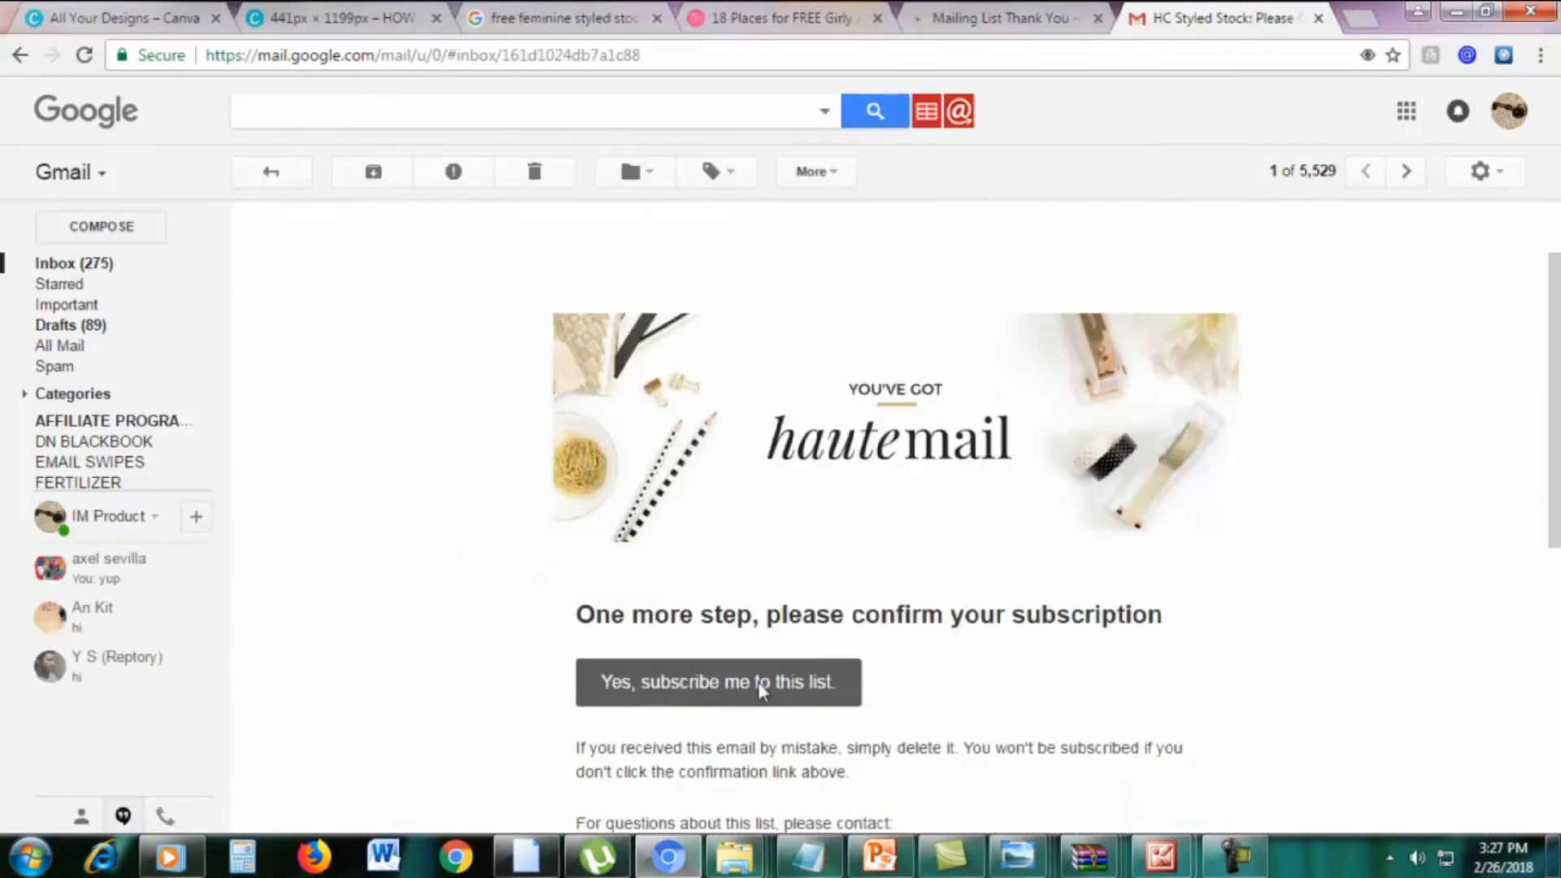
pyautogui.click(637, 570)
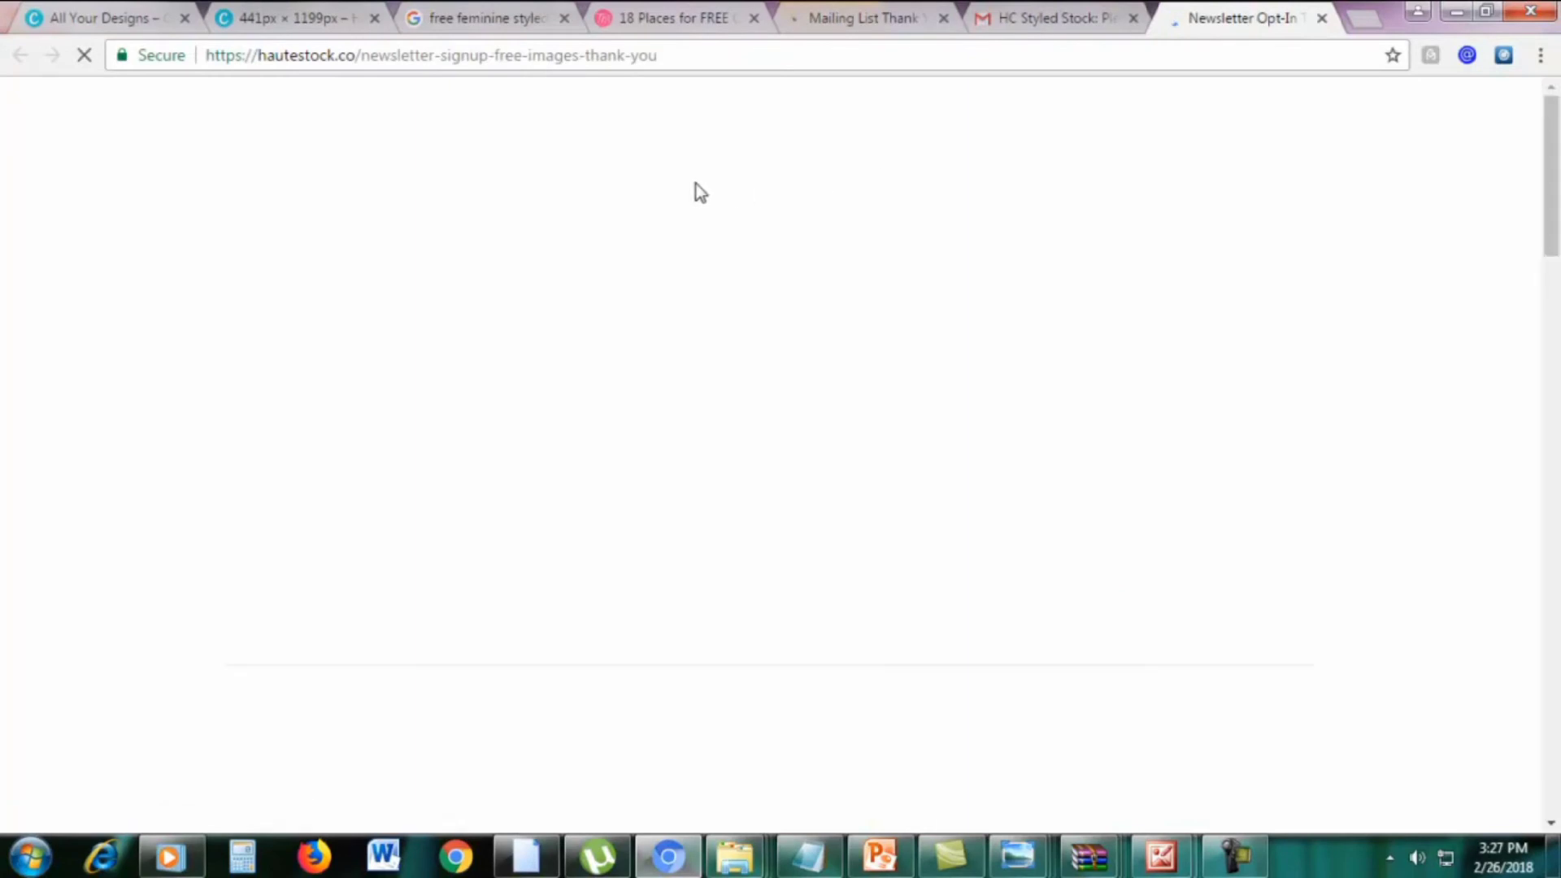
pyautogui.scroll(-5, 725, 338)
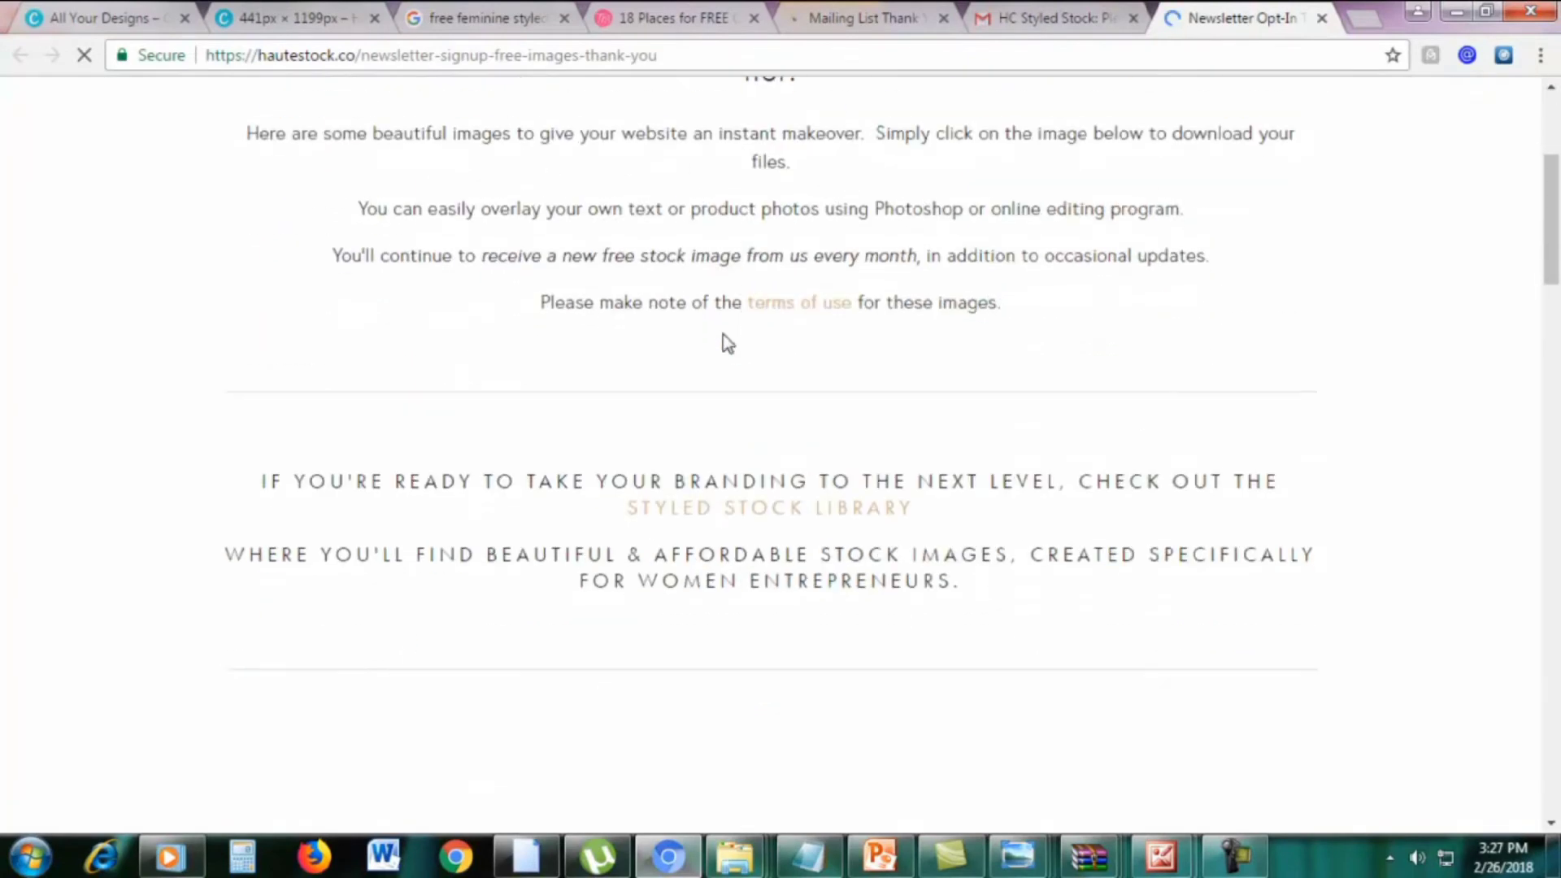
pyautogui.scroll(-10, 724, 338)
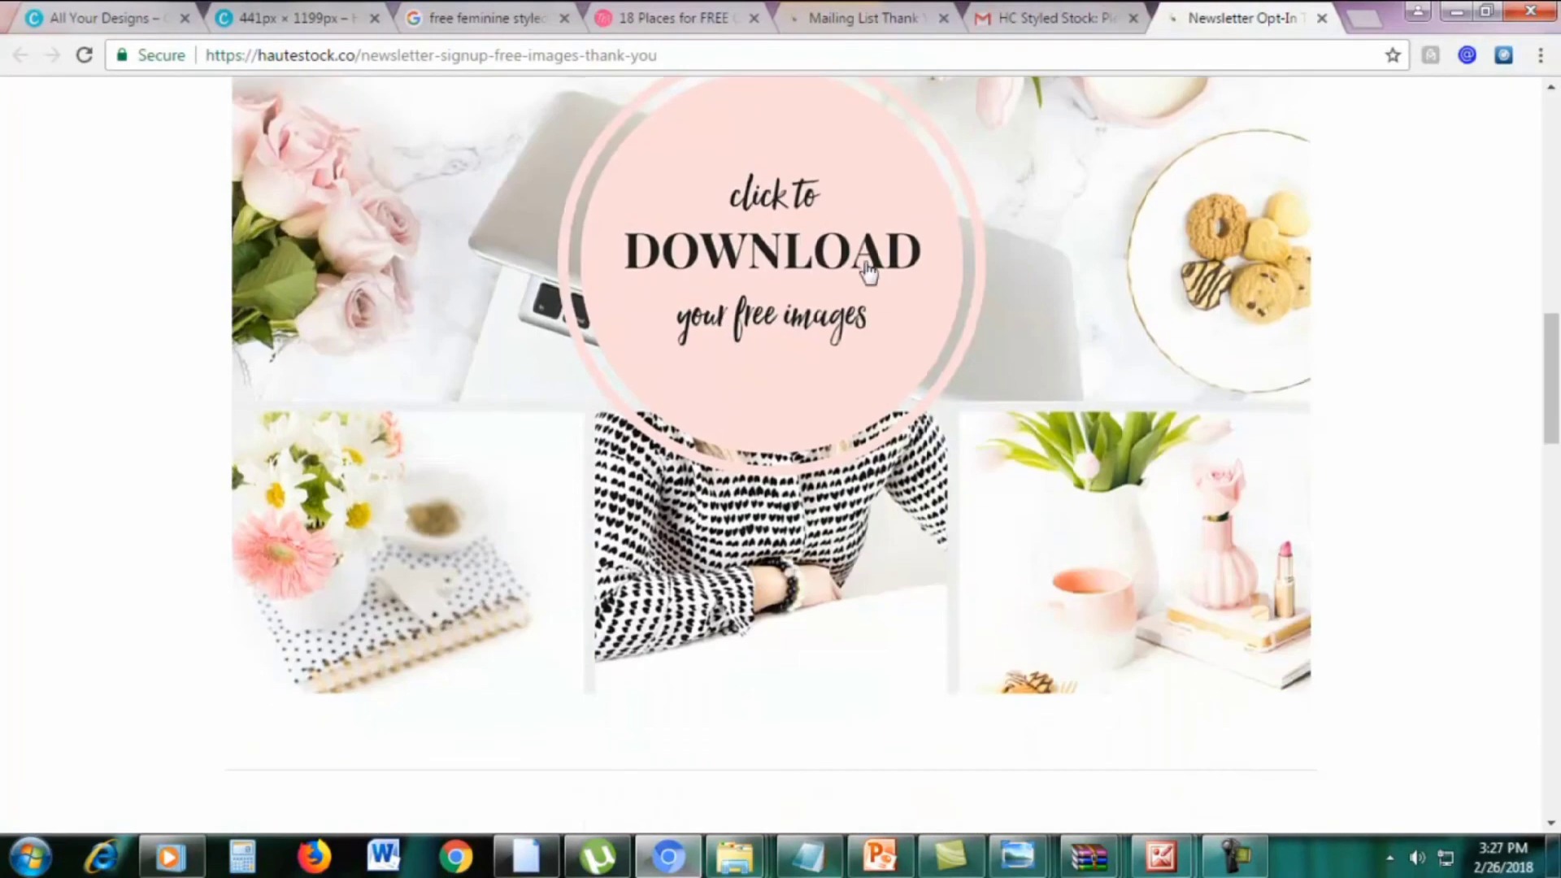
pyautogui.scroll(3, 799, 325)
pyautogui.click(779, 487)
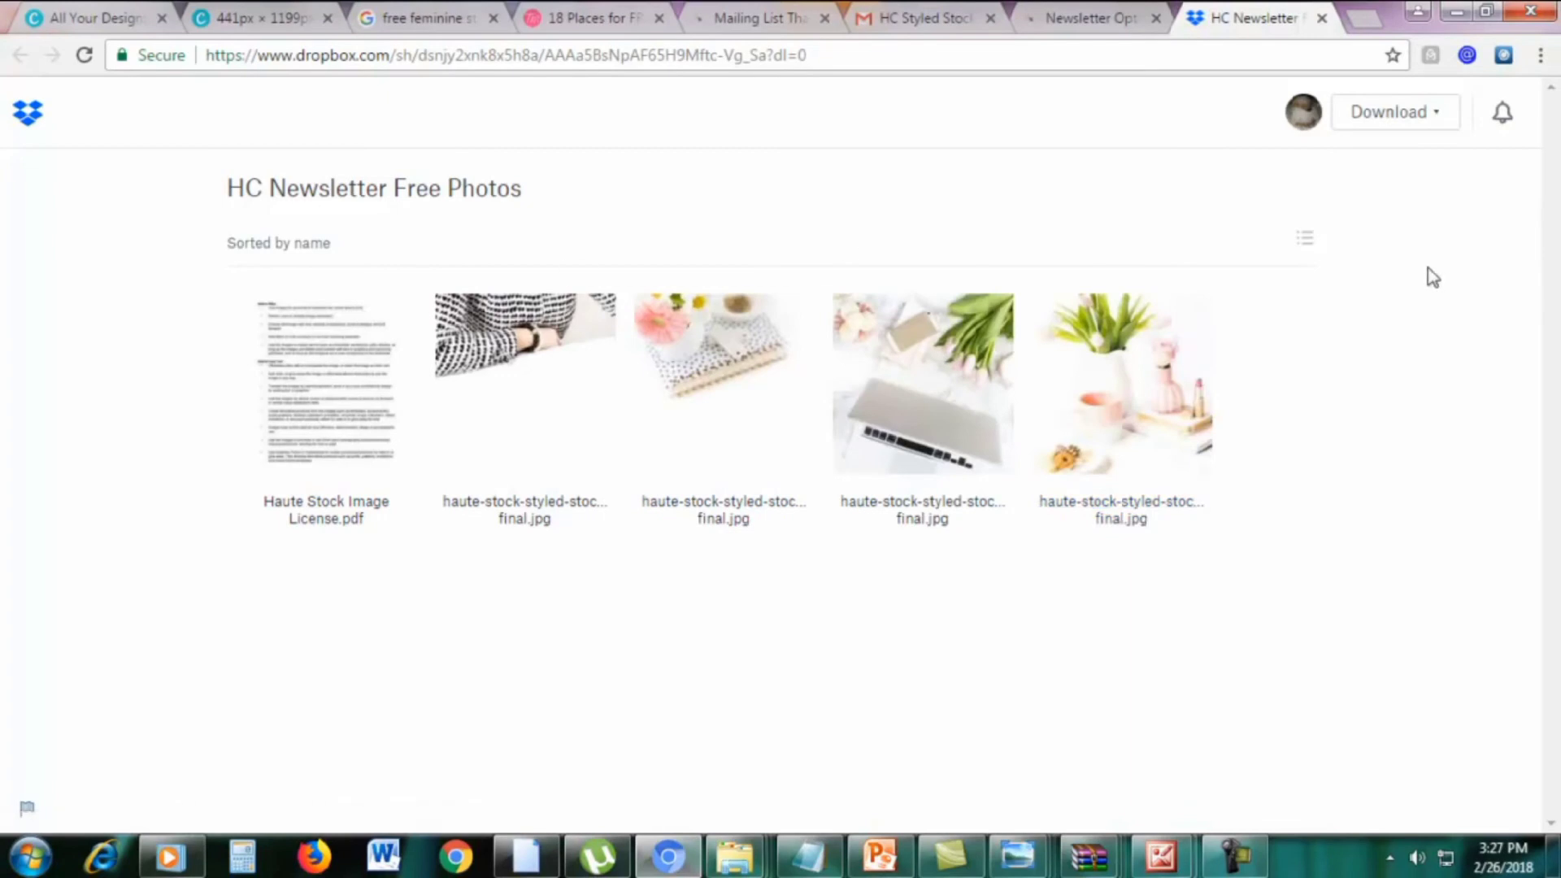
# Direct-download the HC Newsletter Free Photos folder and close the Haute Stock, opt-in and Dropbox tabs
pyautogui.click(1397, 114)
pyautogui.click(1346, 169)
pyautogui.click(935, 18)
pyautogui.click(771, 18)
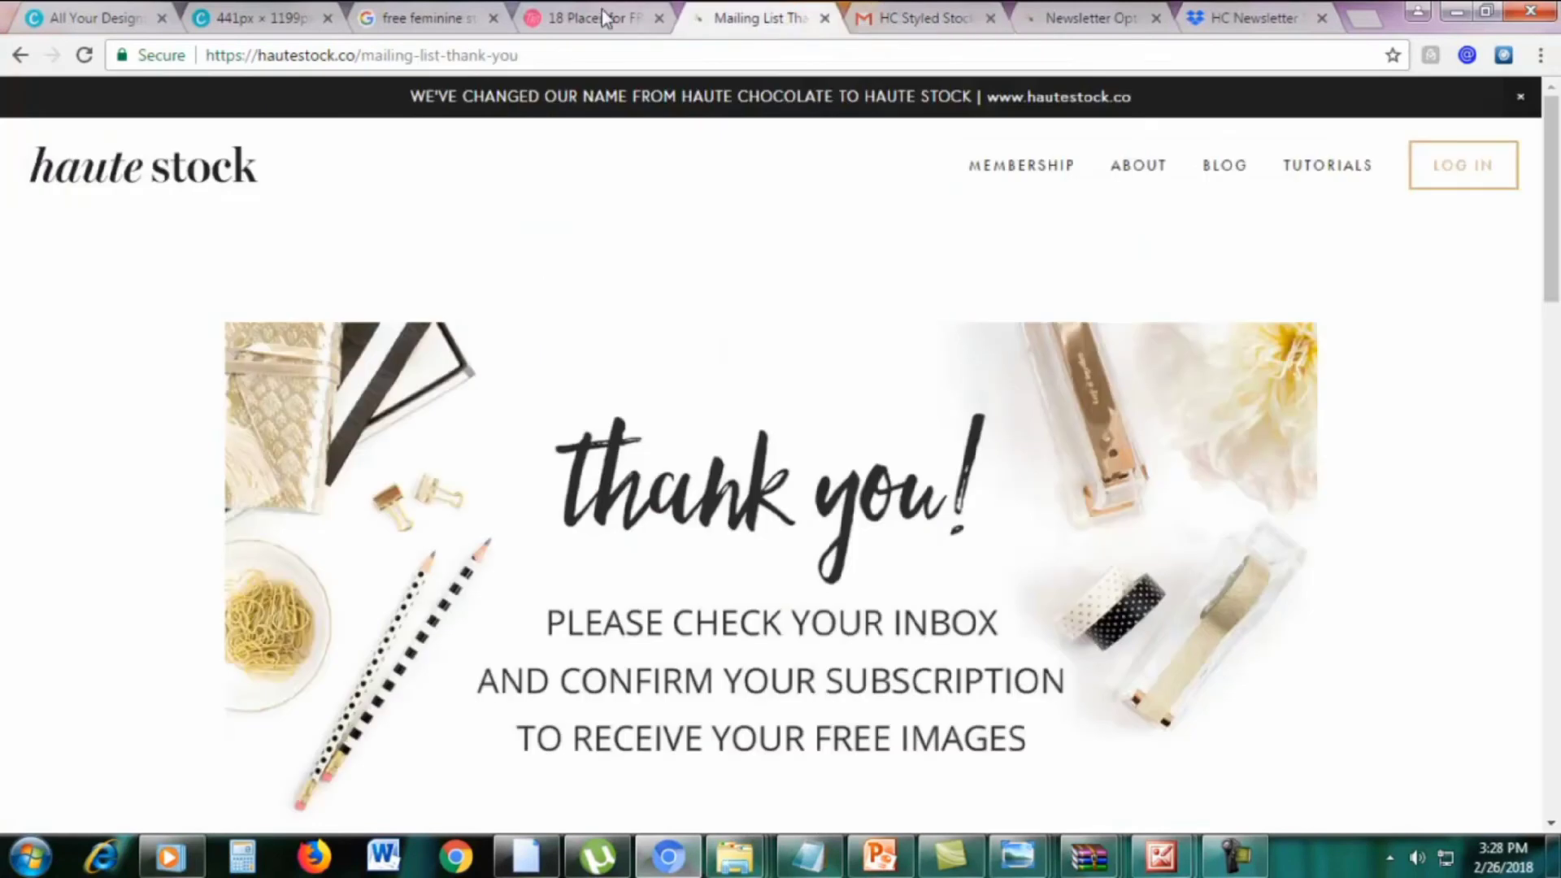
pyautogui.click(580, 13)
pyautogui.scroll(-7, 1182, 398)
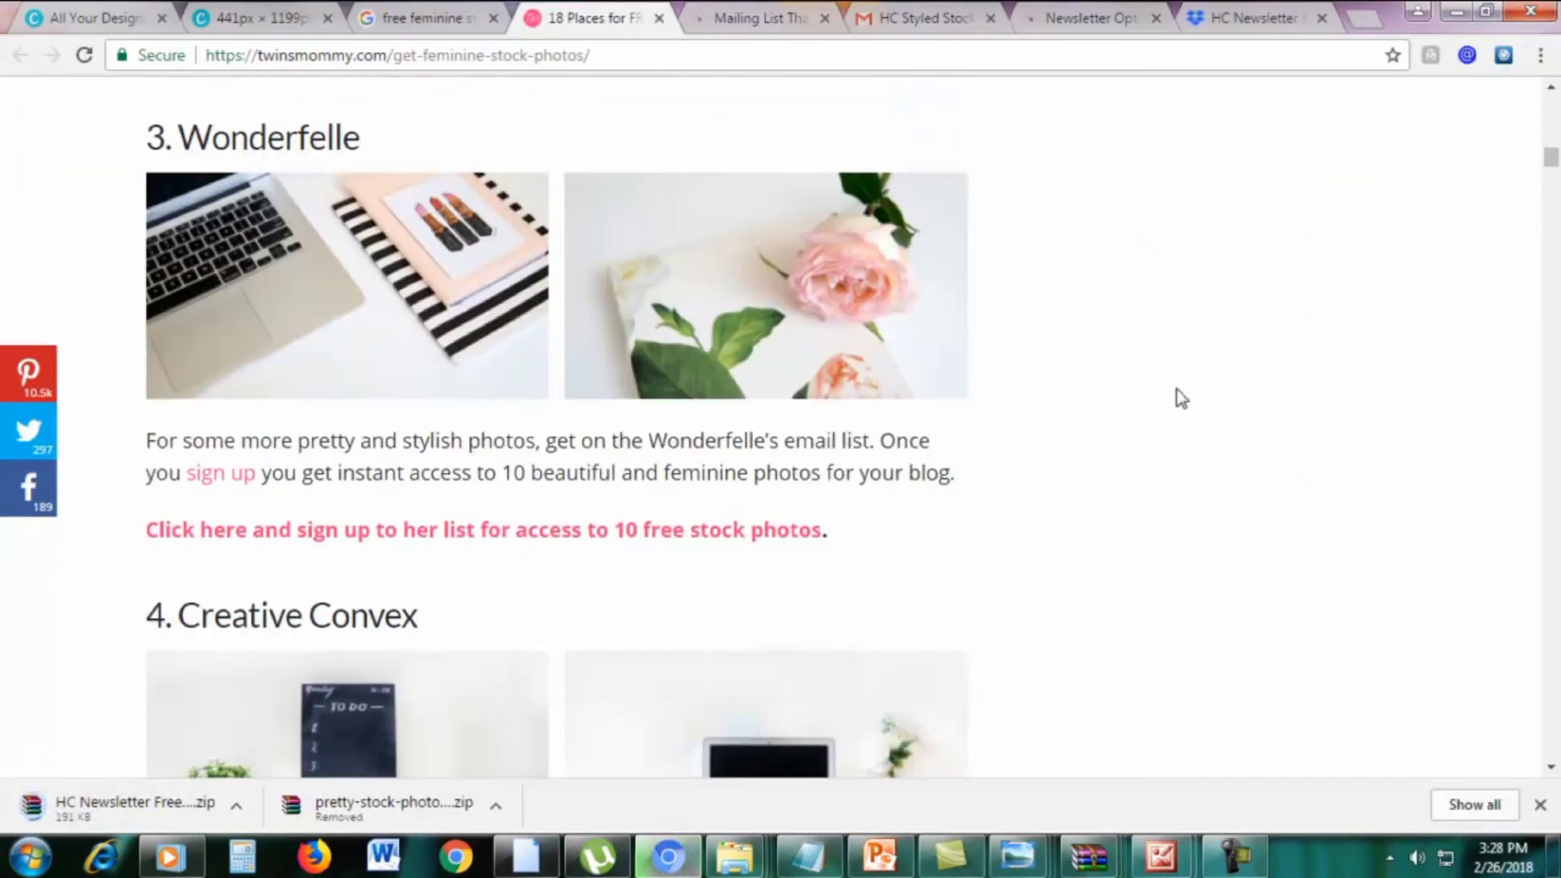
pyautogui.scroll(-1, 1181, 398)
pyautogui.scroll(1, 1181, 399)
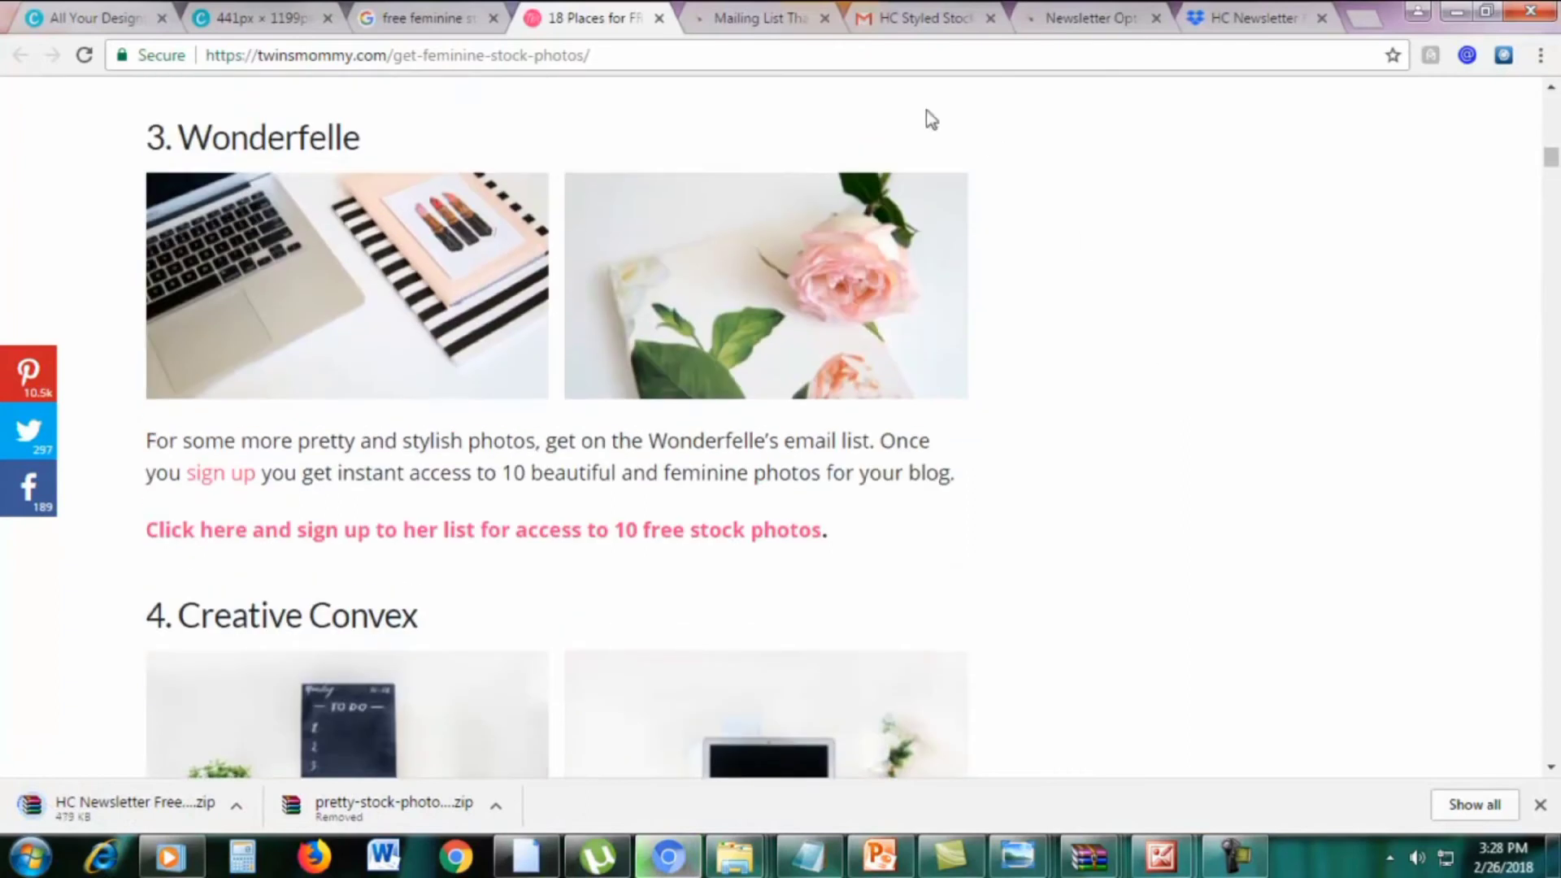
pyautogui.click(823, 18)
pyautogui.click(990, 18)
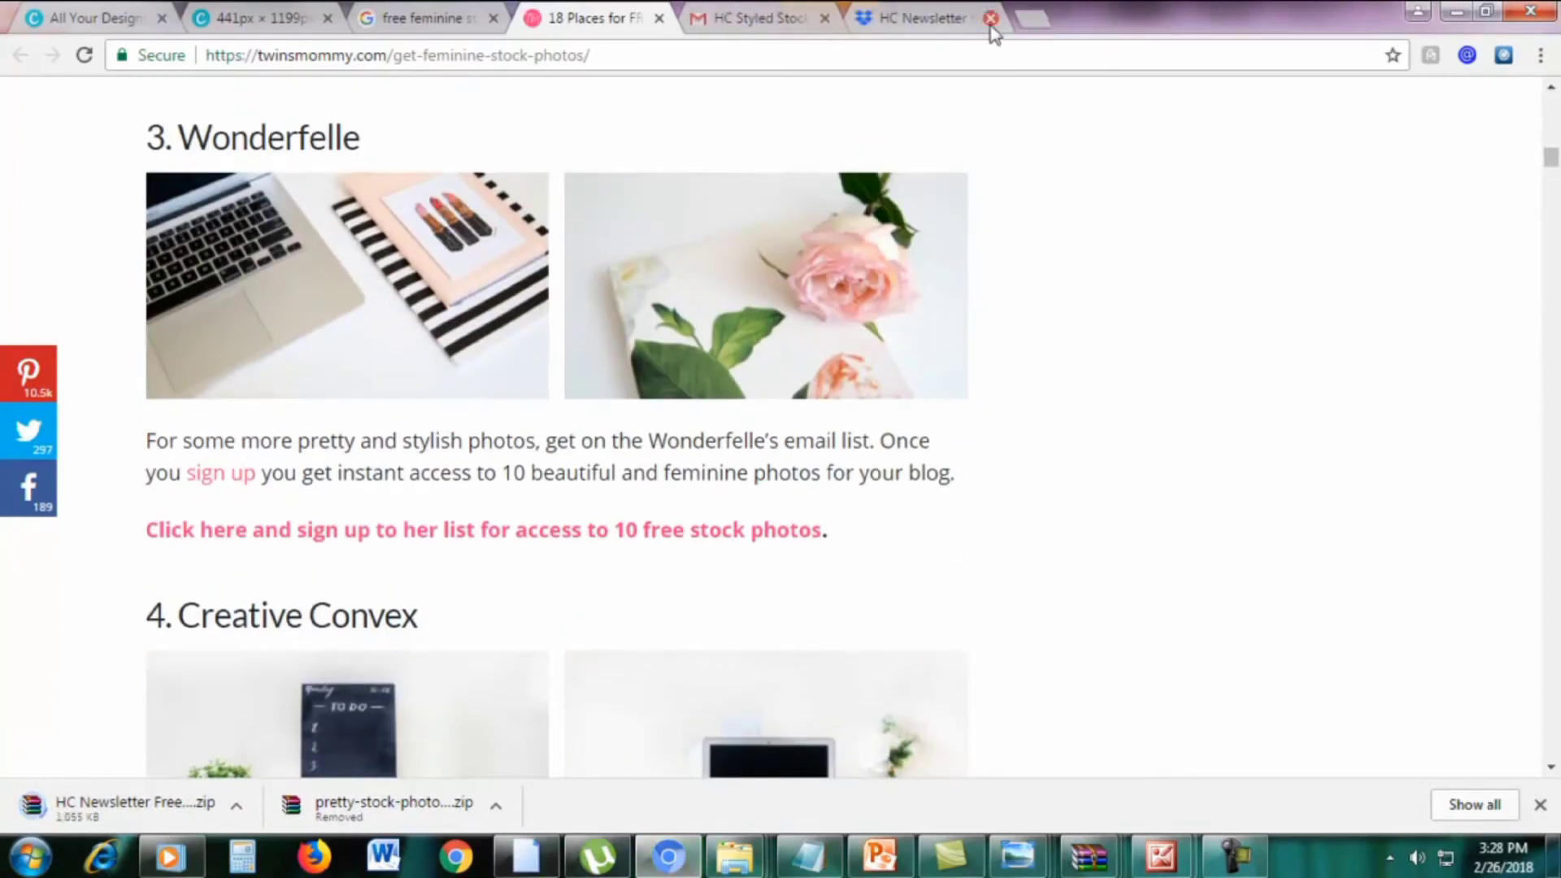
pyautogui.click(992, 18)
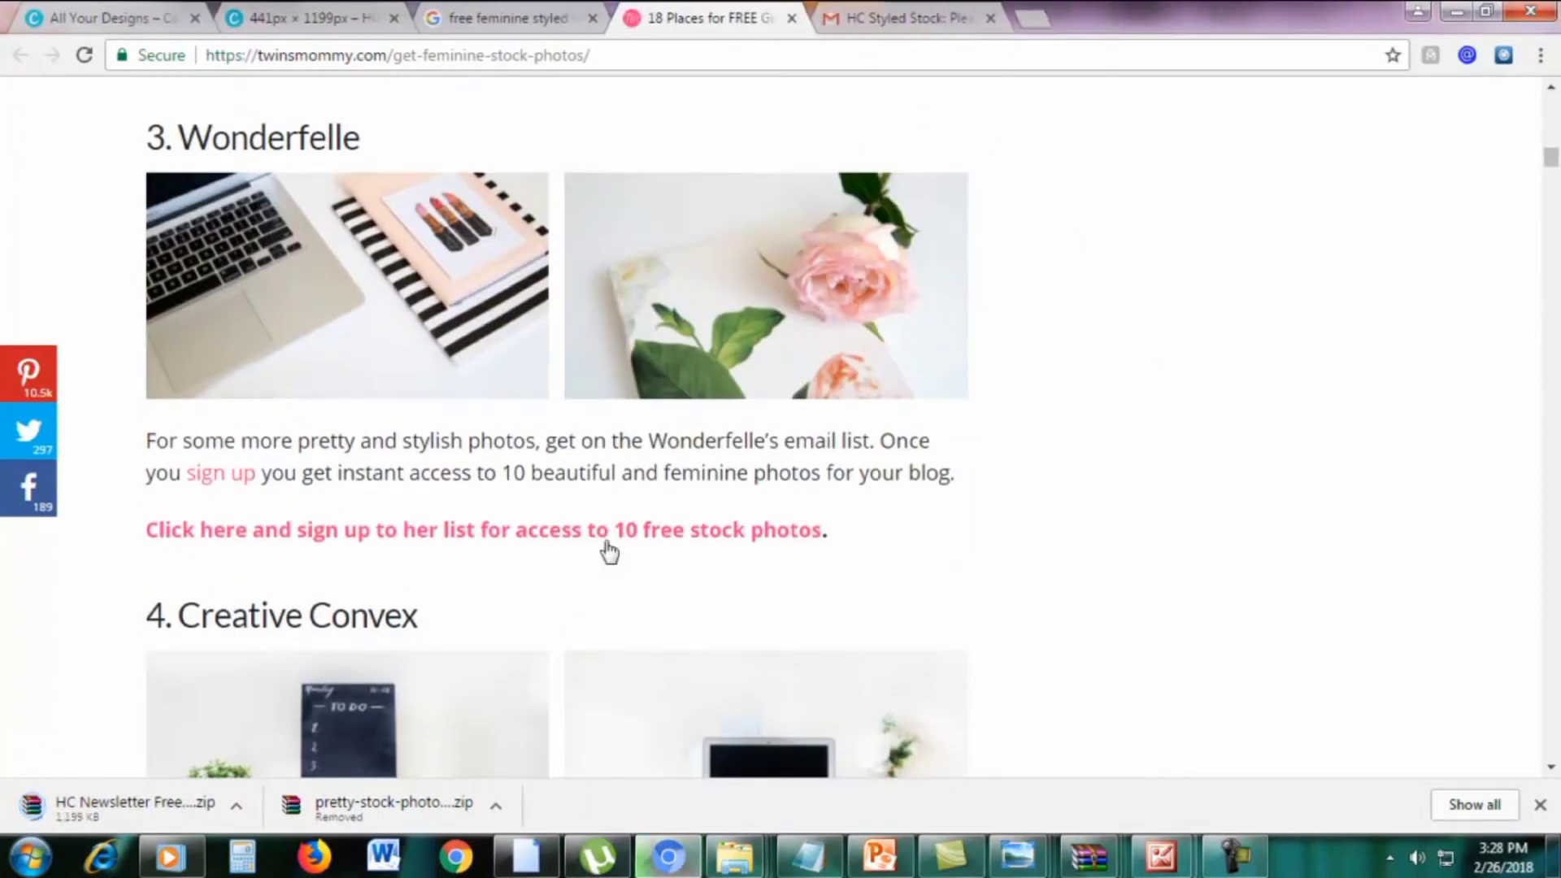
# Open the Wonderfelle sign-up link from the article in a new tab
pyautogui.rightClick(449, 543)
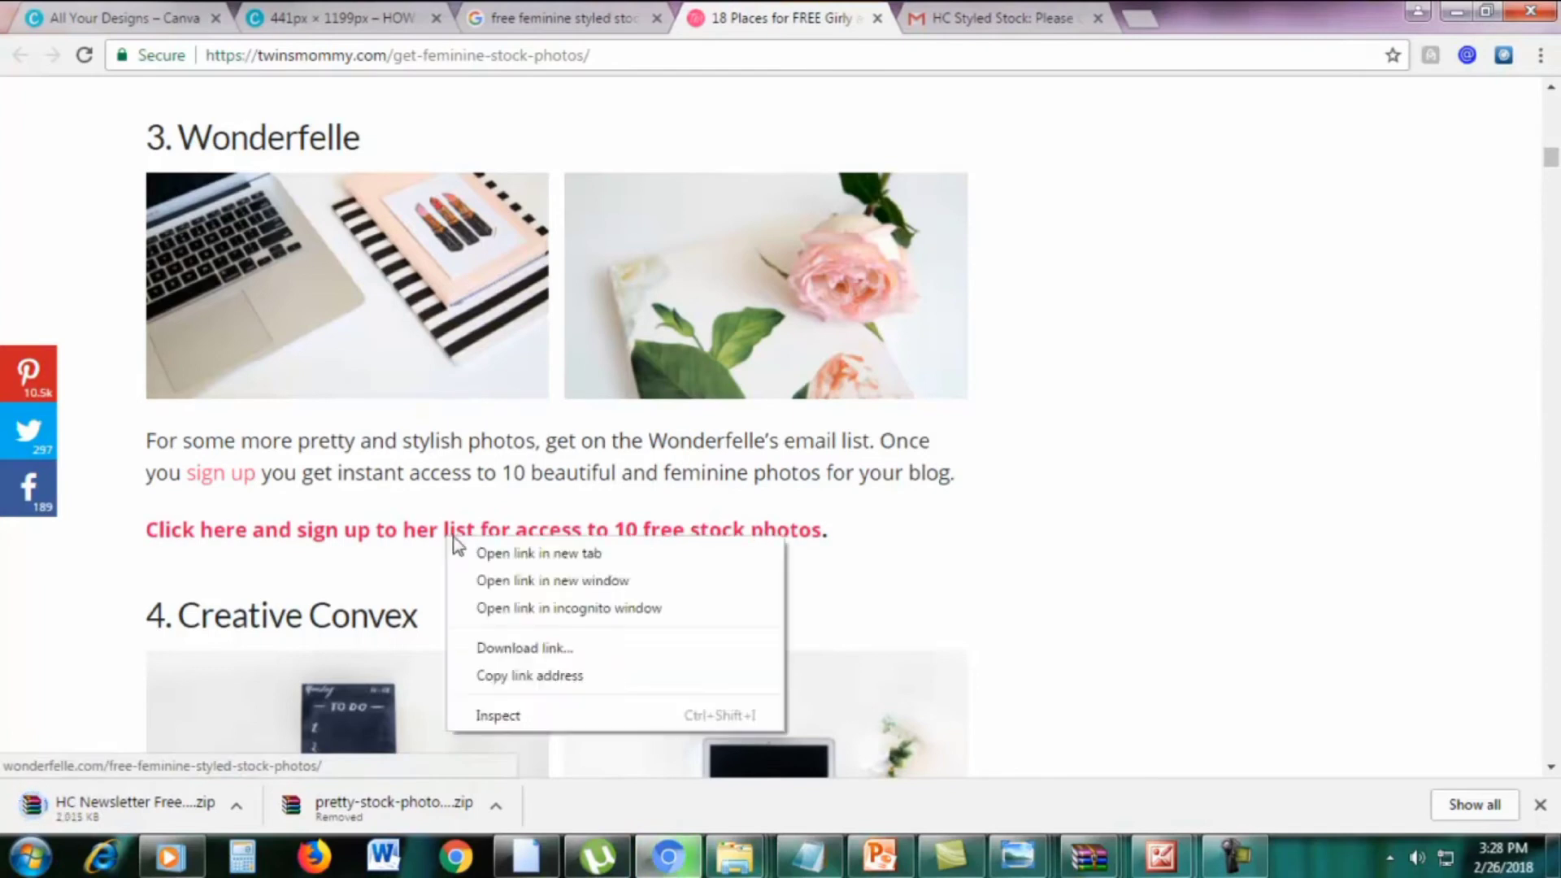
pyautogui.click(480, 549)
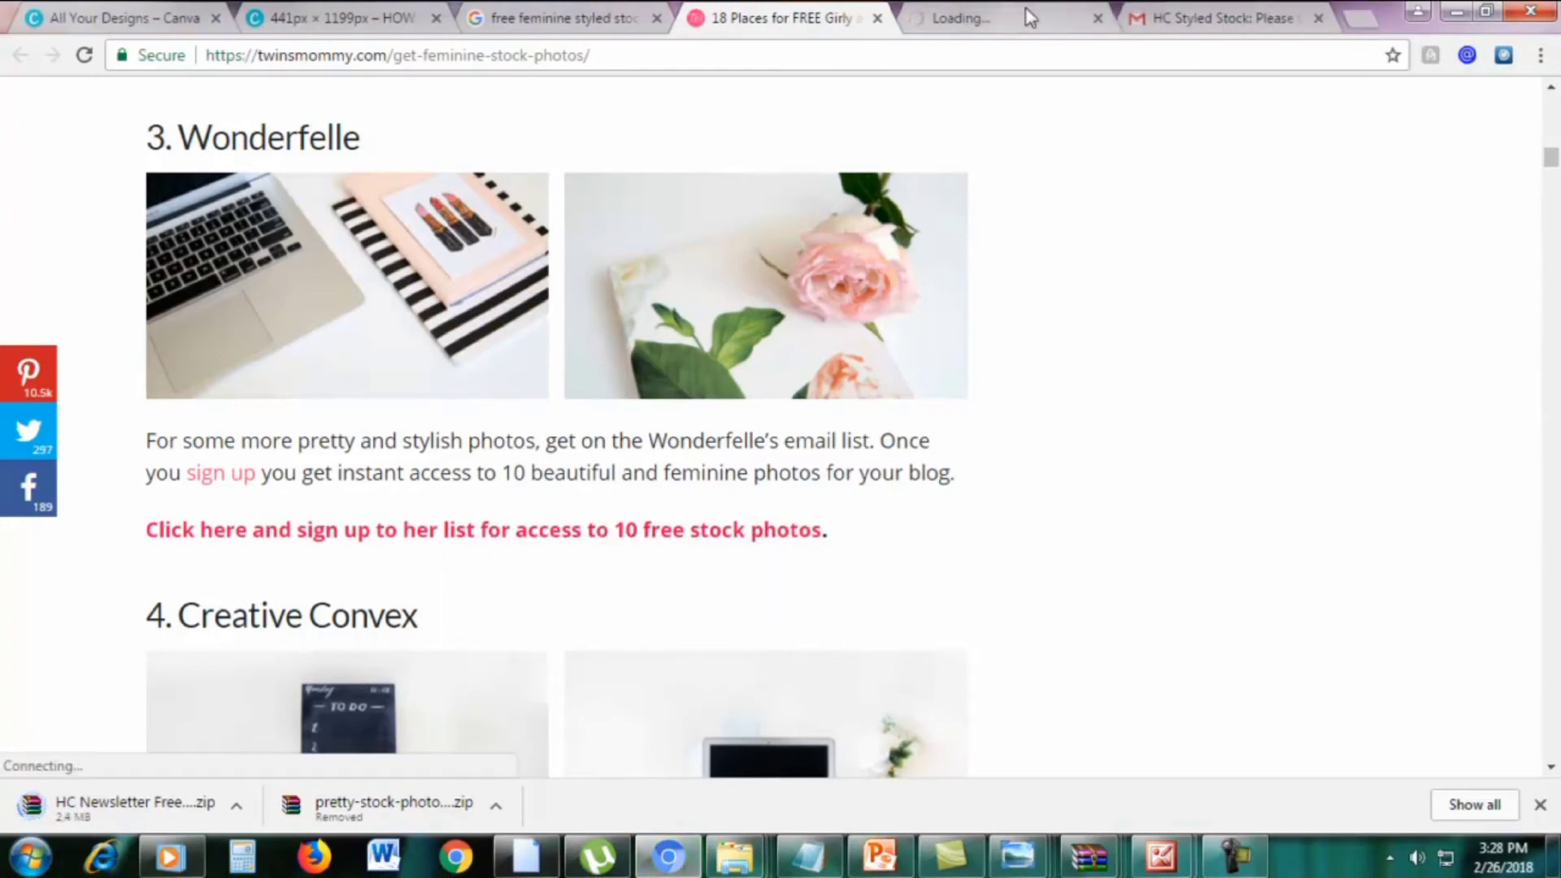
pyautogui.click(1067, 17)
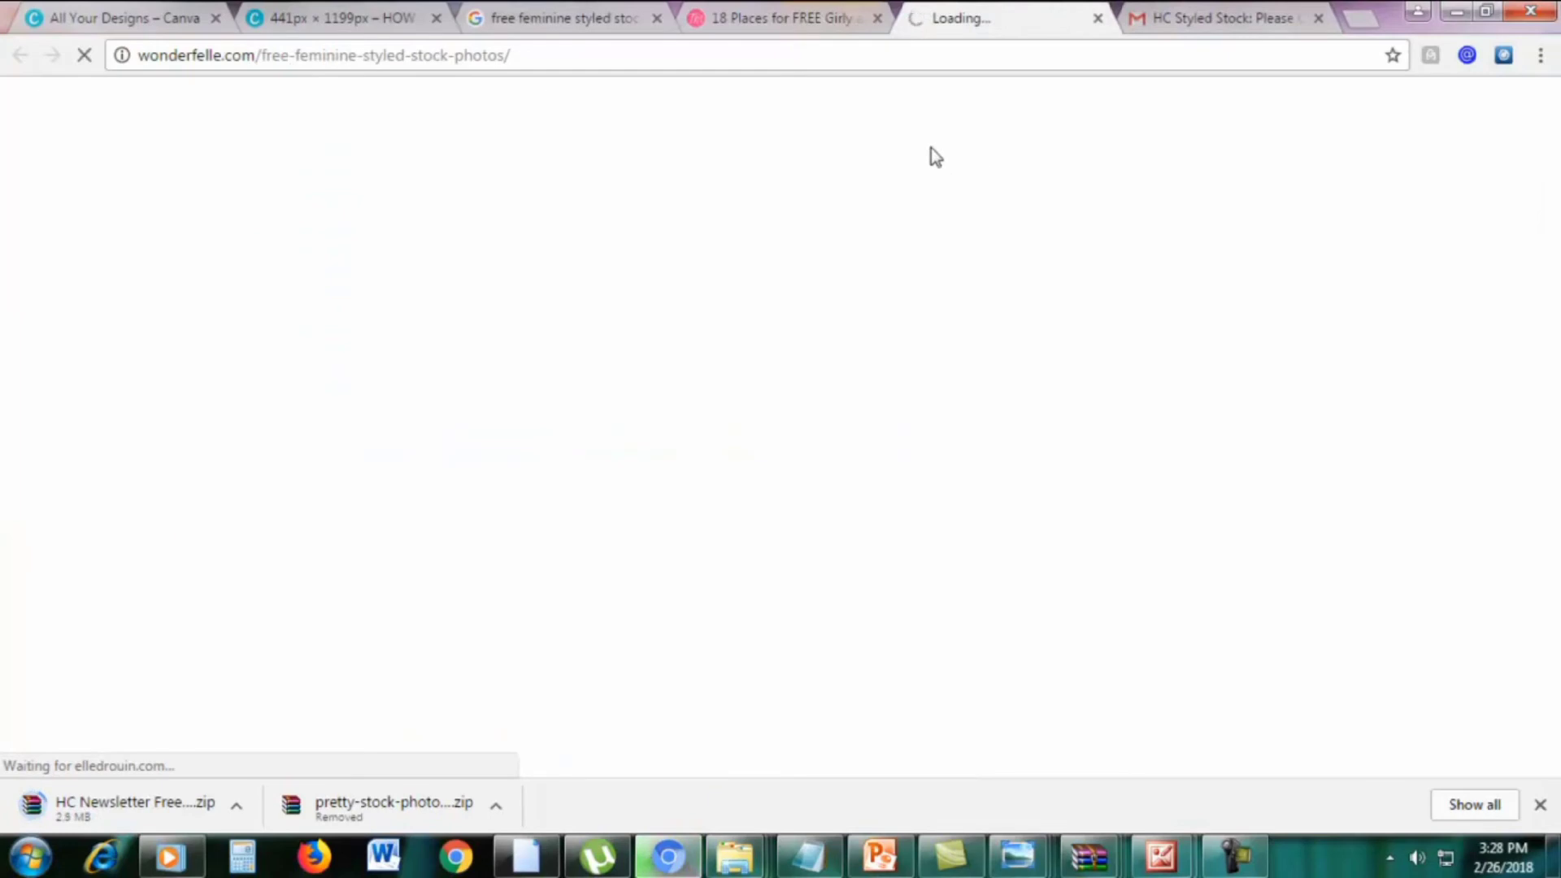
pyautogui.click(765, 17)
# Open the Wonderlass photo pack link in a new tab and view the Elle Drouin page
pyautogui.scroll(-7, 1146, 429)
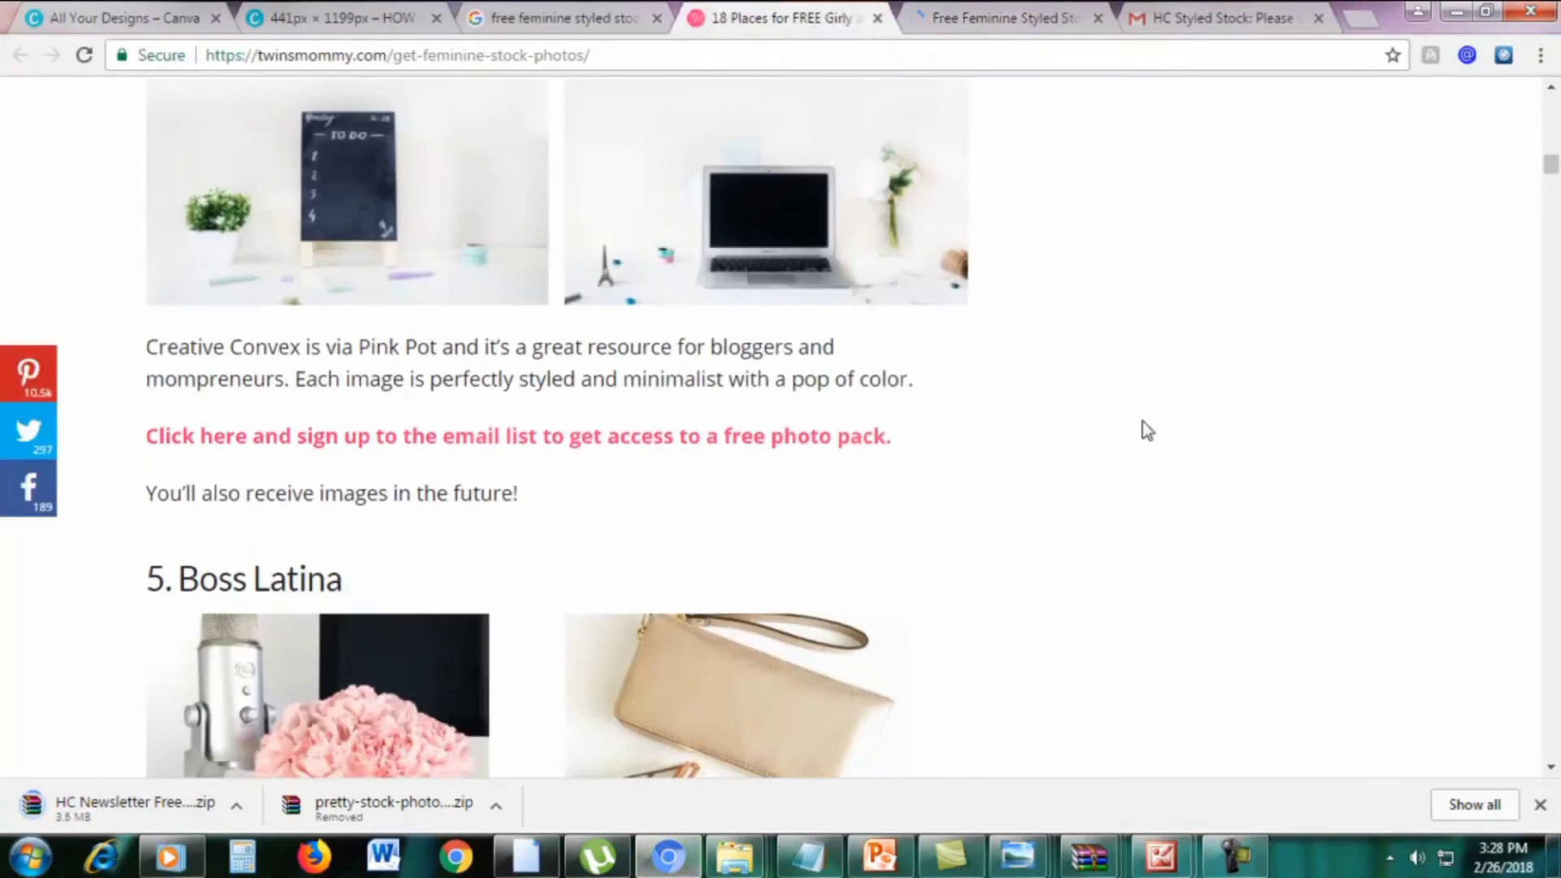
pyautogui.scroll(-3, 1146, 430)
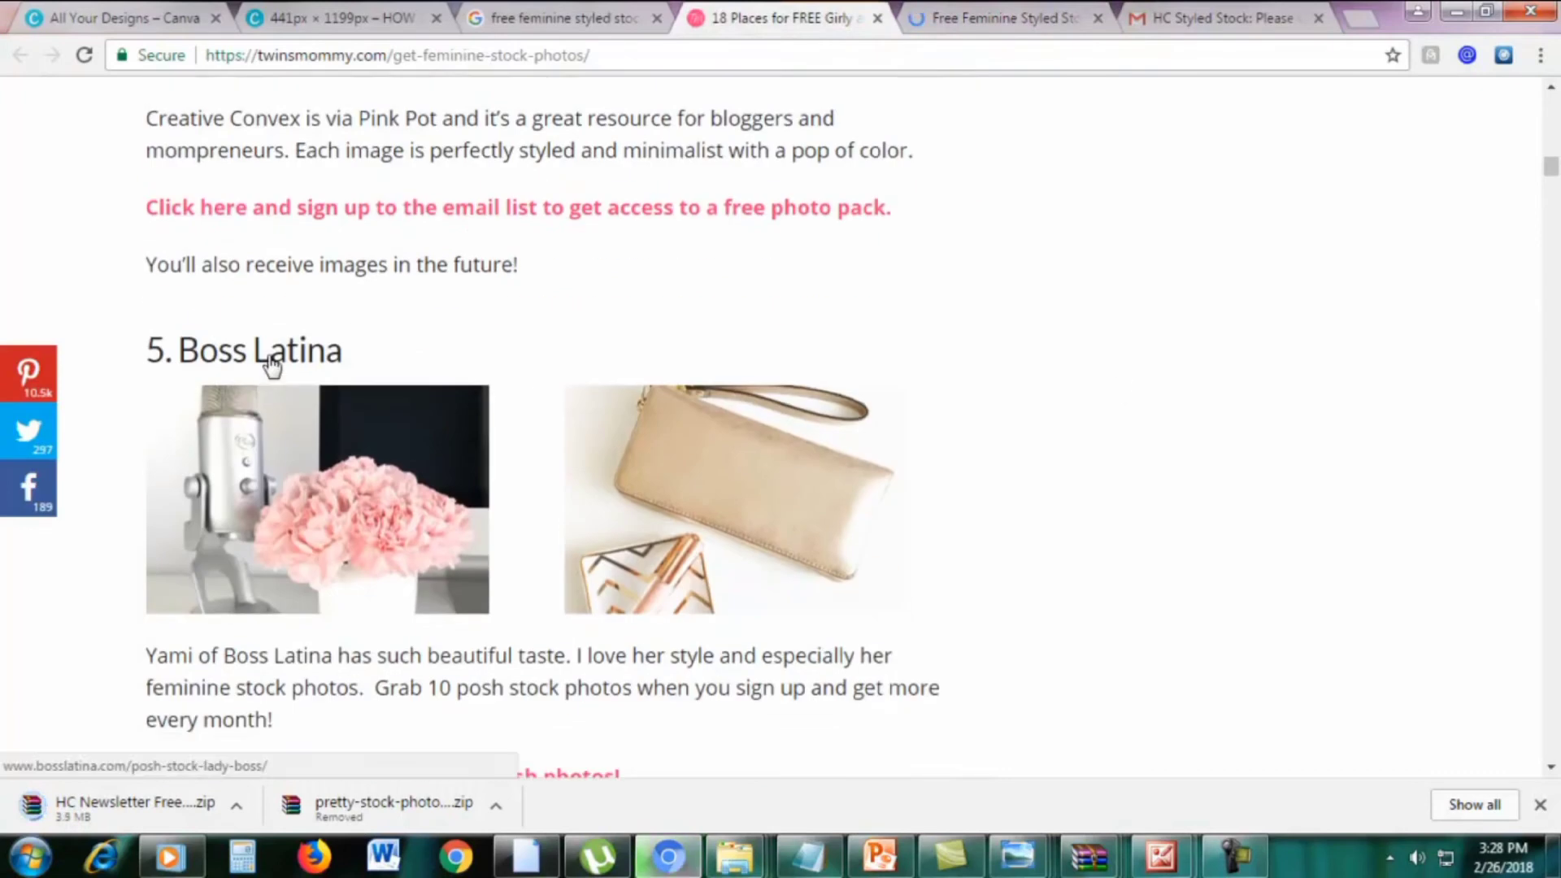
pyautogui.scroll(-9, 527, 358)
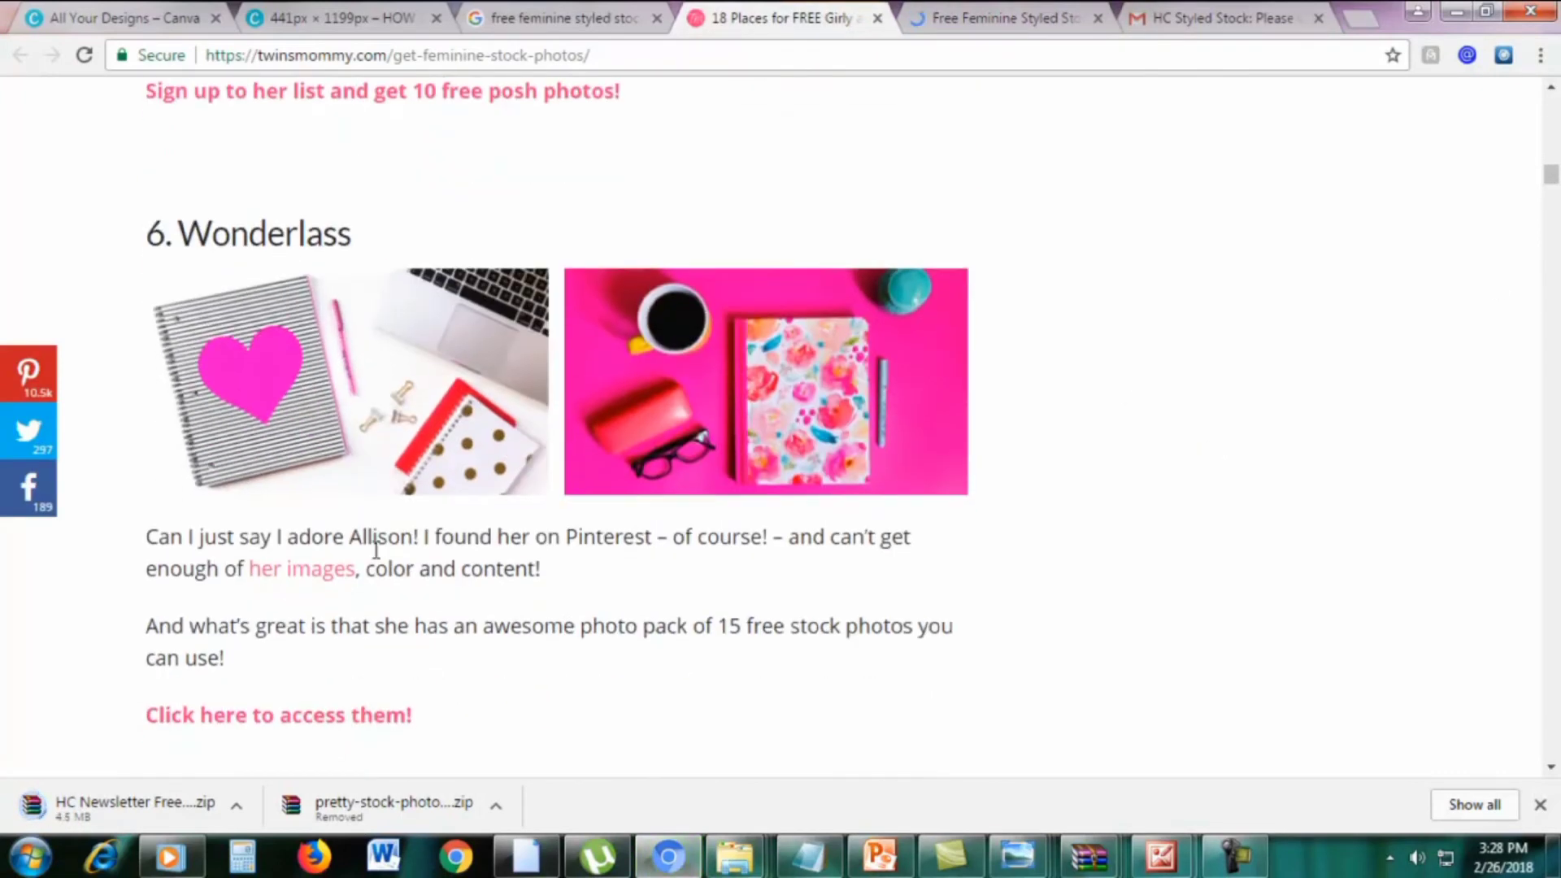
pyautogui.rightClick(268, 724)
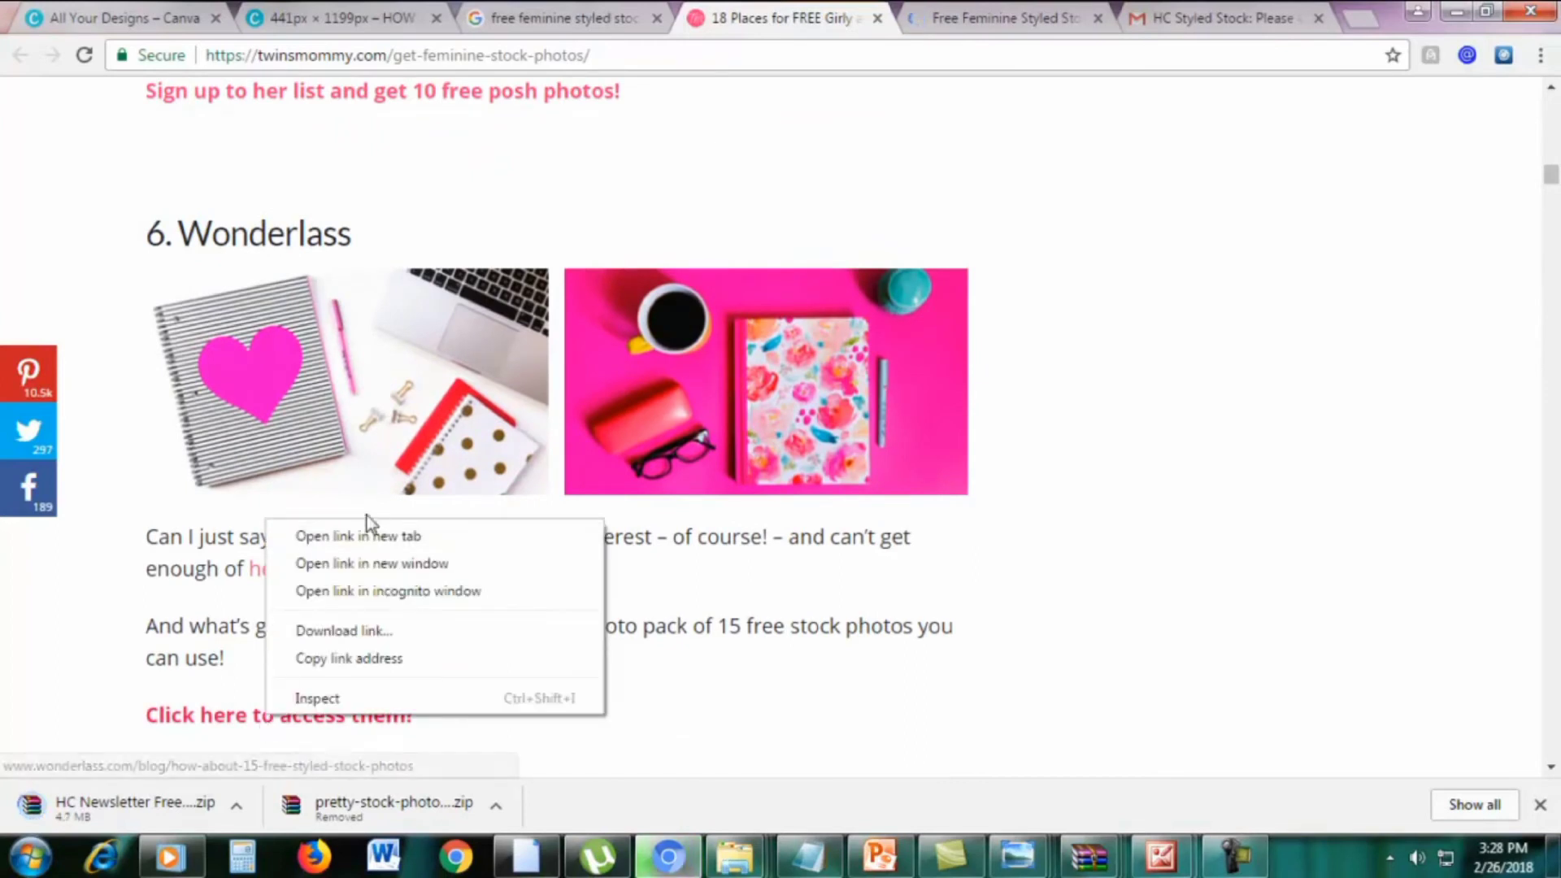
pyautogui.click(368, 530)
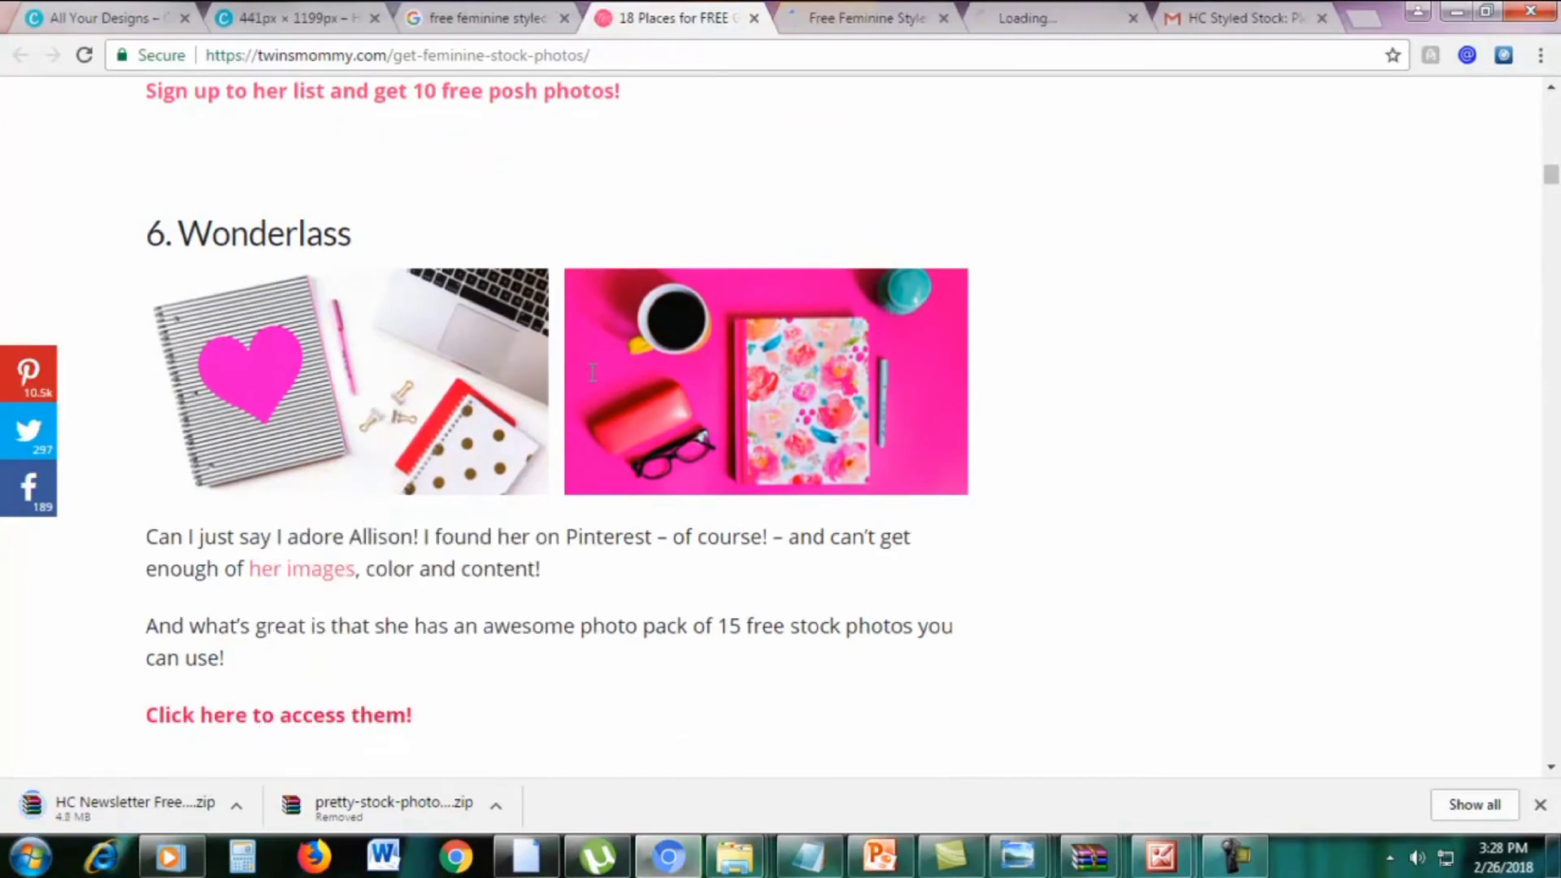
pyautogui.click(862, 15)
# Submit the Elle Drouin free stock photos form with a name and e-mail address, then view the Wonderlass post
pyautogui.scroll(-7, 1090, 414)
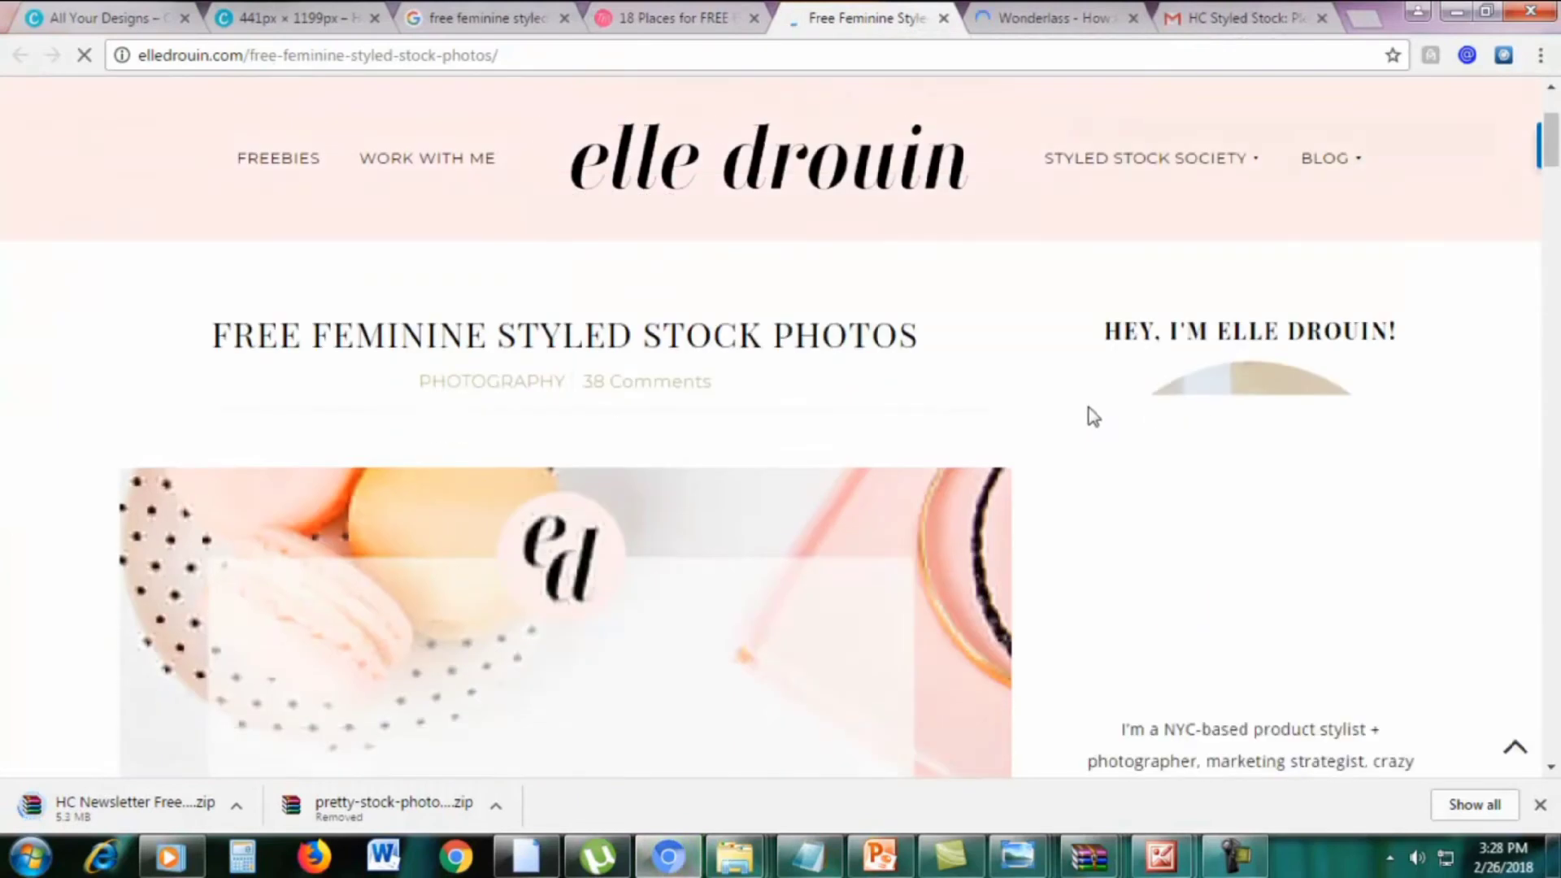
pyautogui.scroll(-9, 506, 536)
pyautogui.scroll(-5, 506, 537)
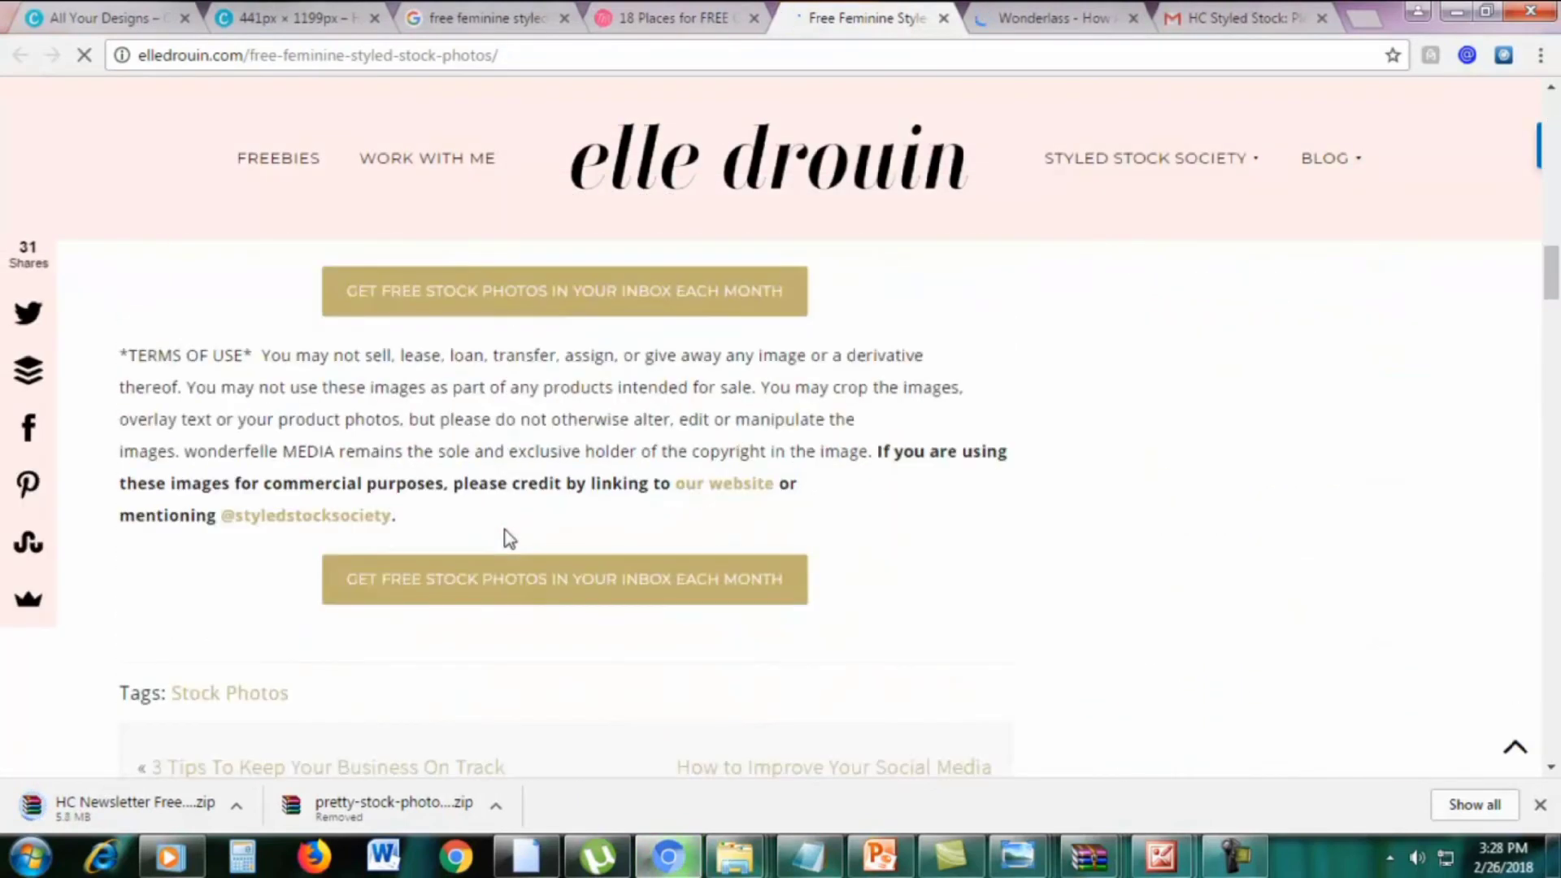
pyautogui.scroll(2, 506, 537)
pyautogui.click(549, 410)
pyautogui.click(626, 534)
pyautogui.write('e')
pyautogui.click(917, 534)
pyautogui.write('e')
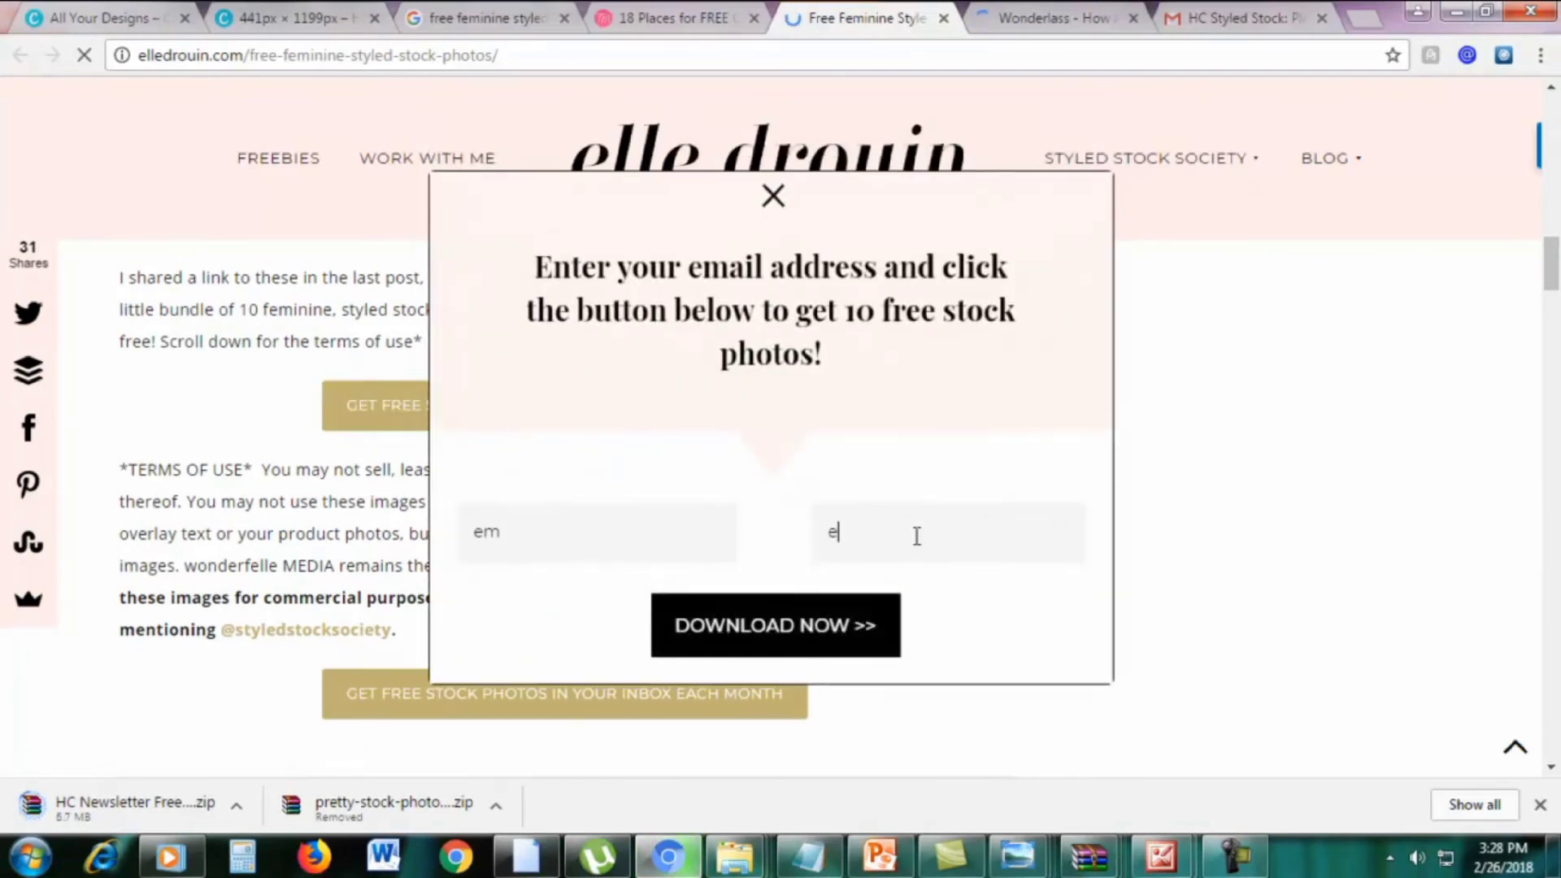
pyautogui.write(',oy')
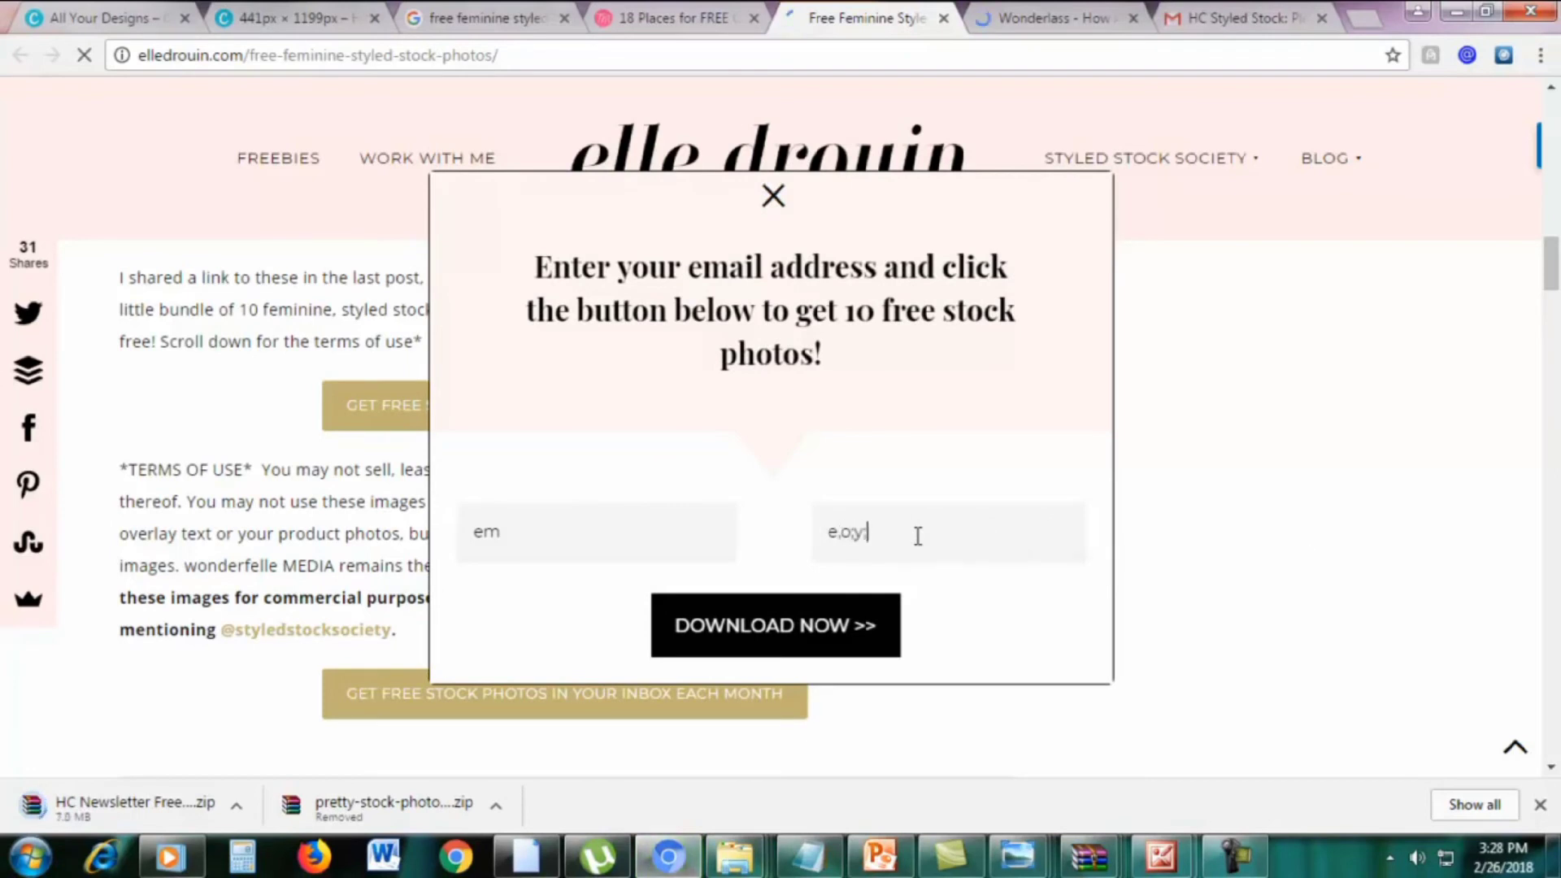
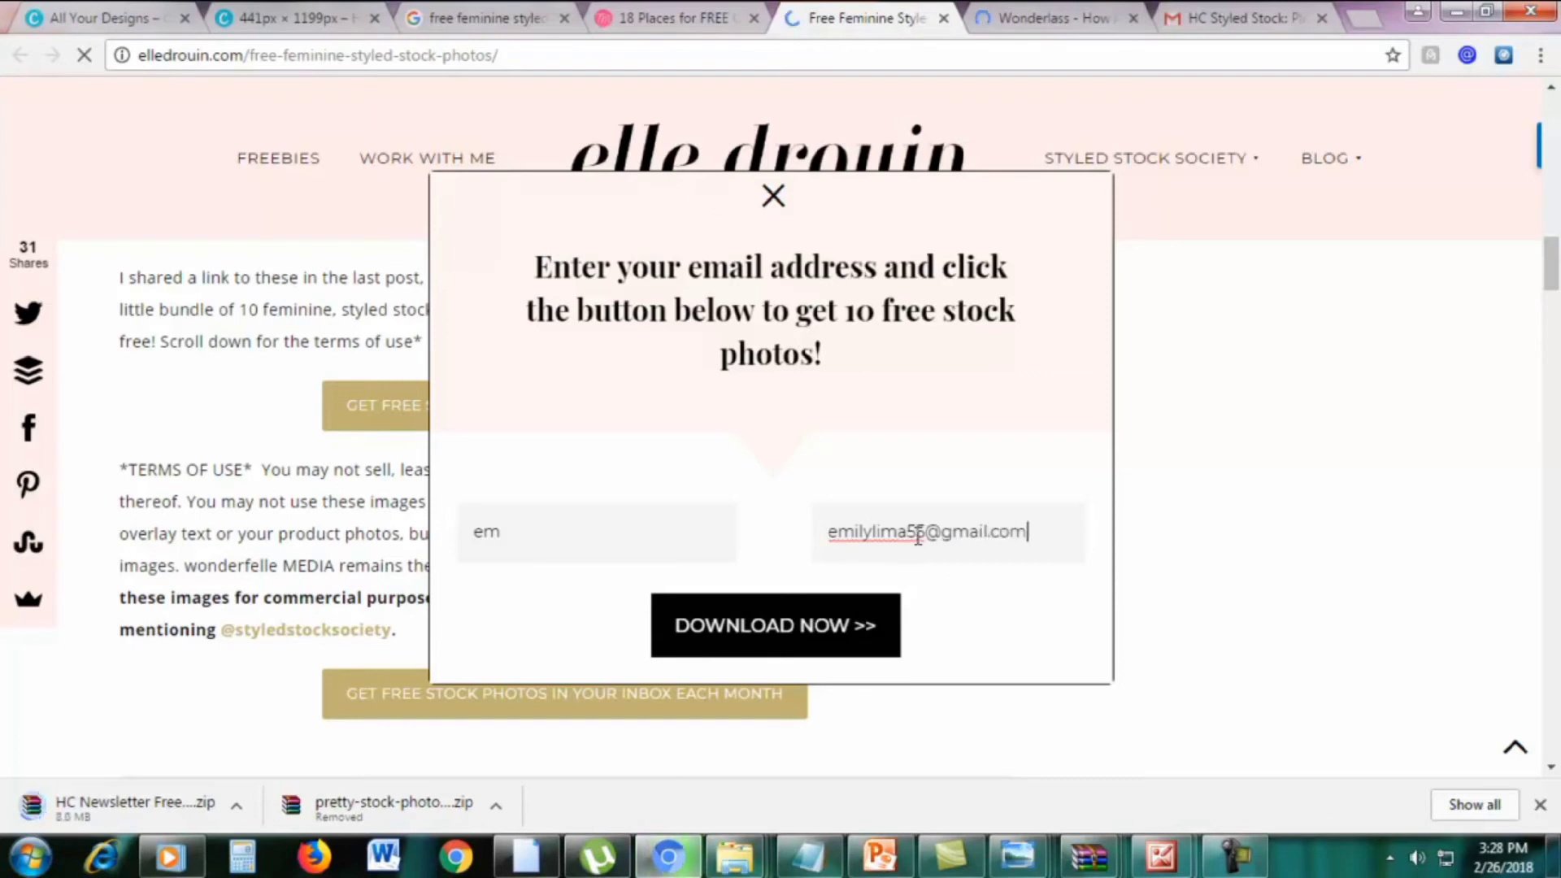
pyautogui.click(769, 624)
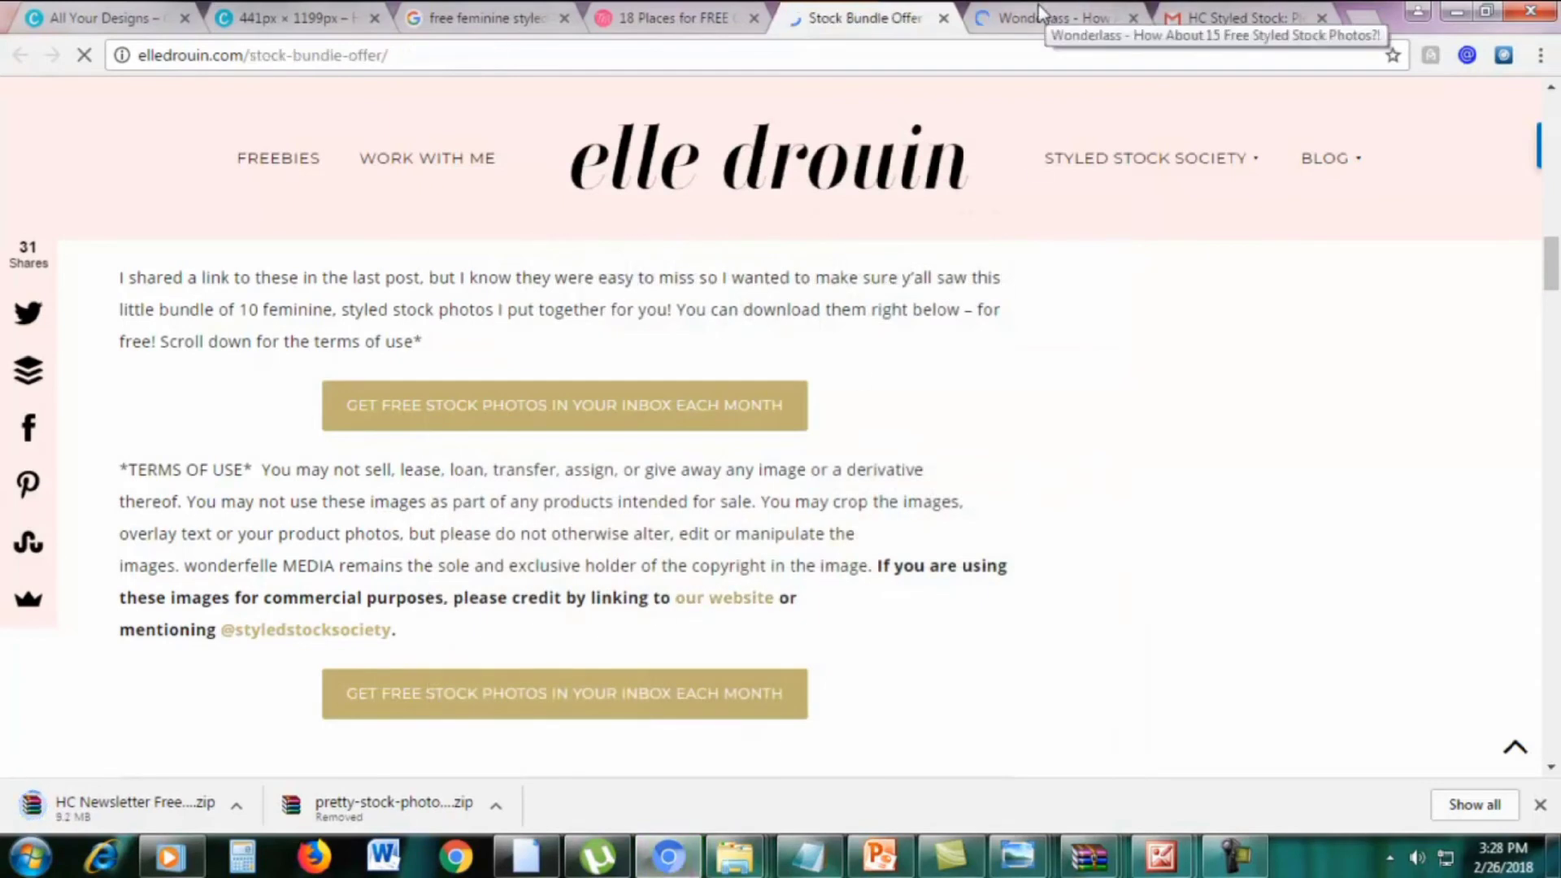
pyautogui.click(1036, 5)
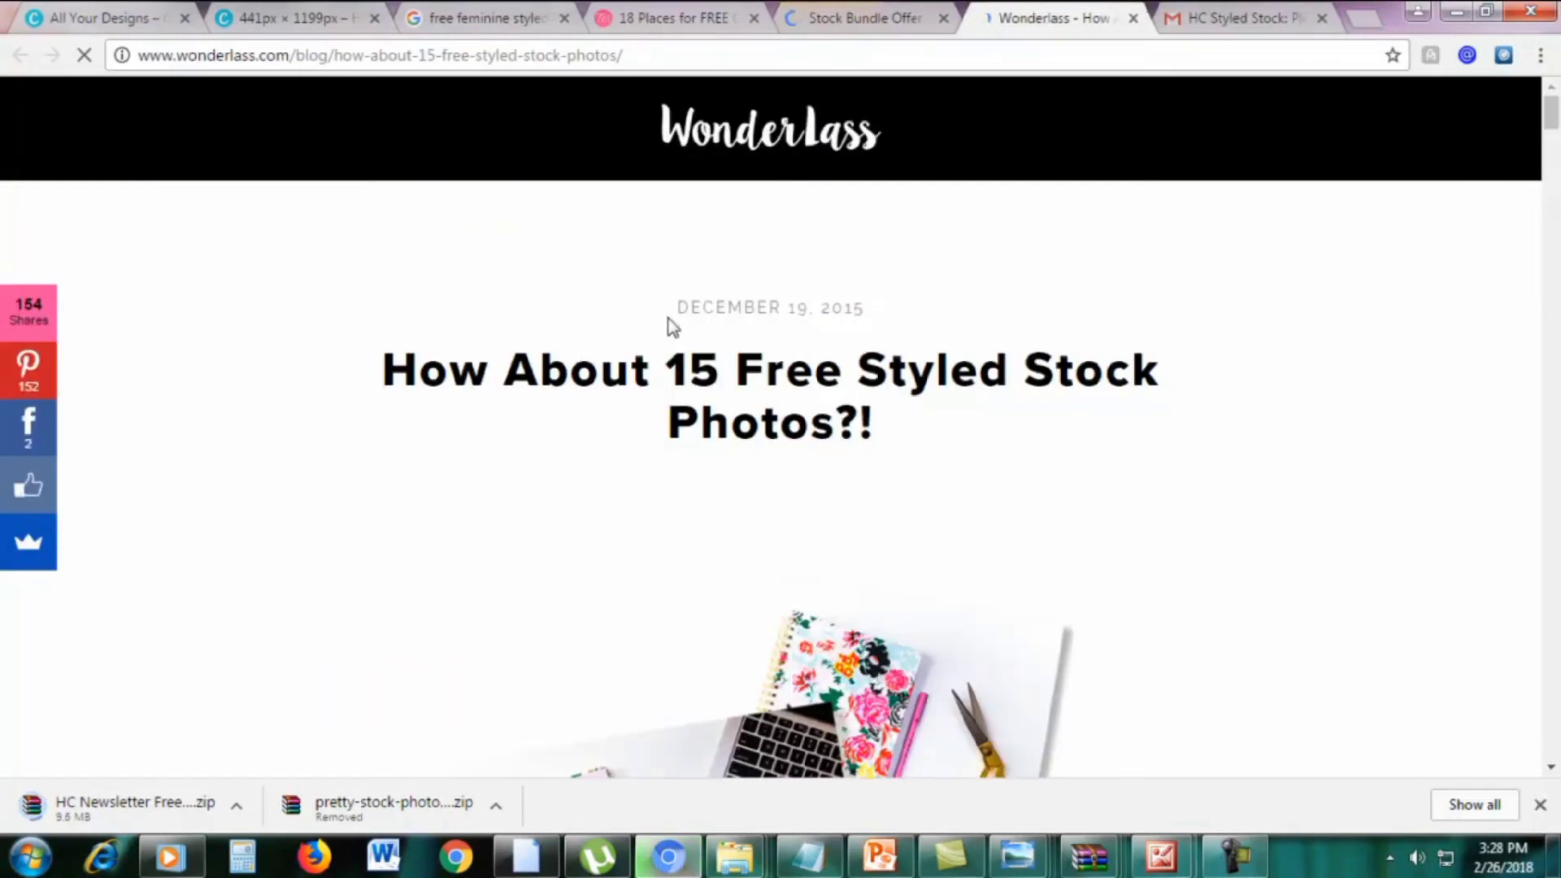
# Request the Wonderlass 15 free styled stock photos through its 'HAND OVER THE PHOTOS!' popup
pyautogui.scroll(-3, 662, 358)
pyautogui.scroll(-15, 660, 367)
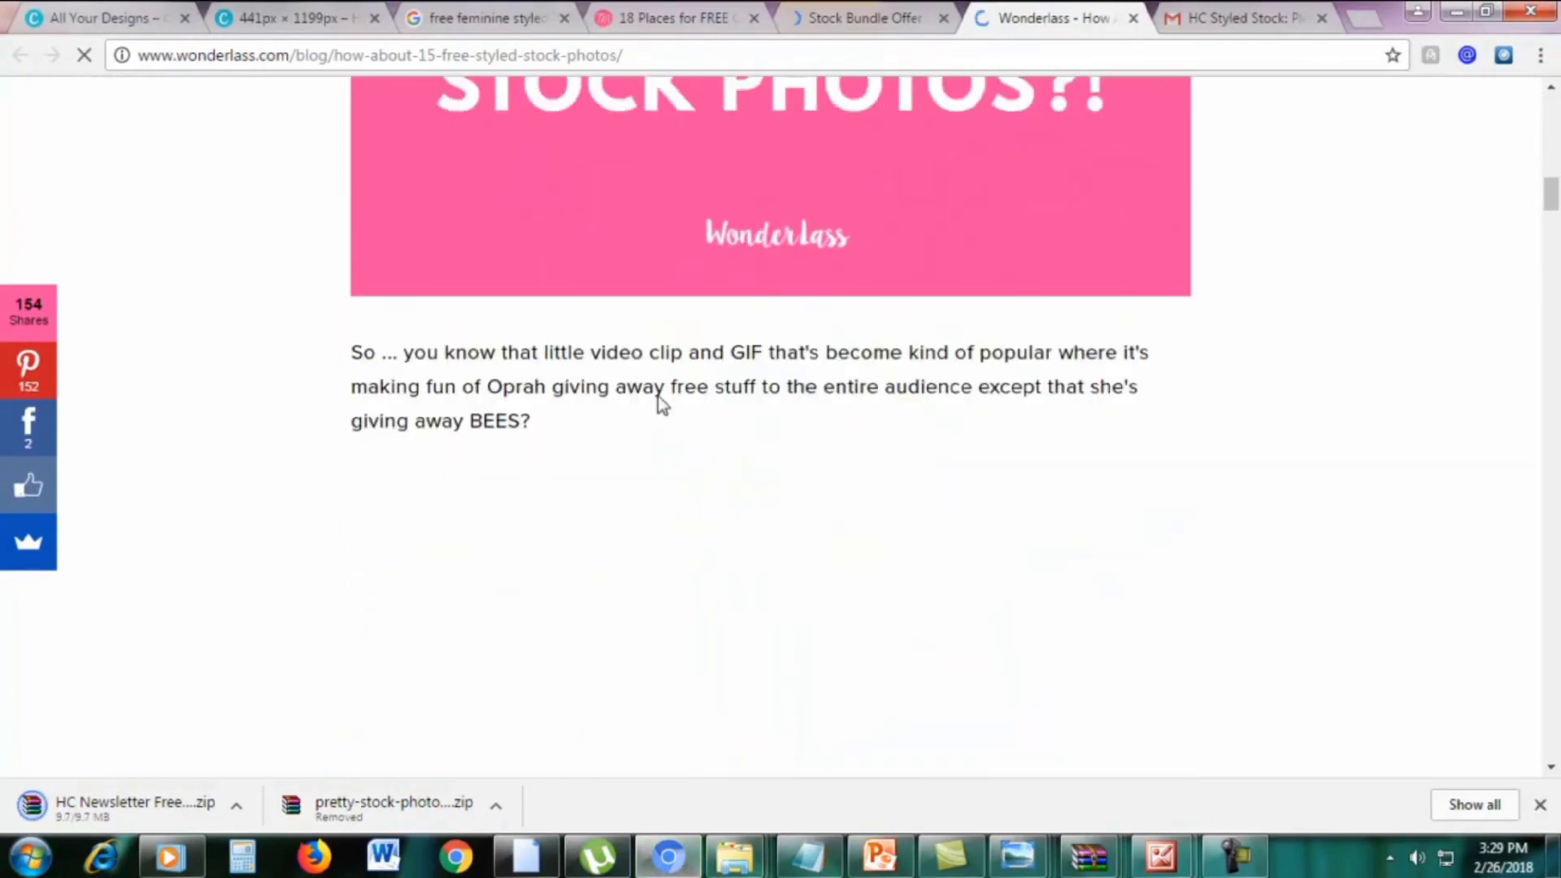
pyautogui.scroll(-6, 657, 397)
pyautogui.moveTo(1549, 276)
pyautogui.mouseDown()
pyautogui.moveTo(1552, 325)
pyautogui.moveTo(1552, 303)
pyautogui.mouseUp()
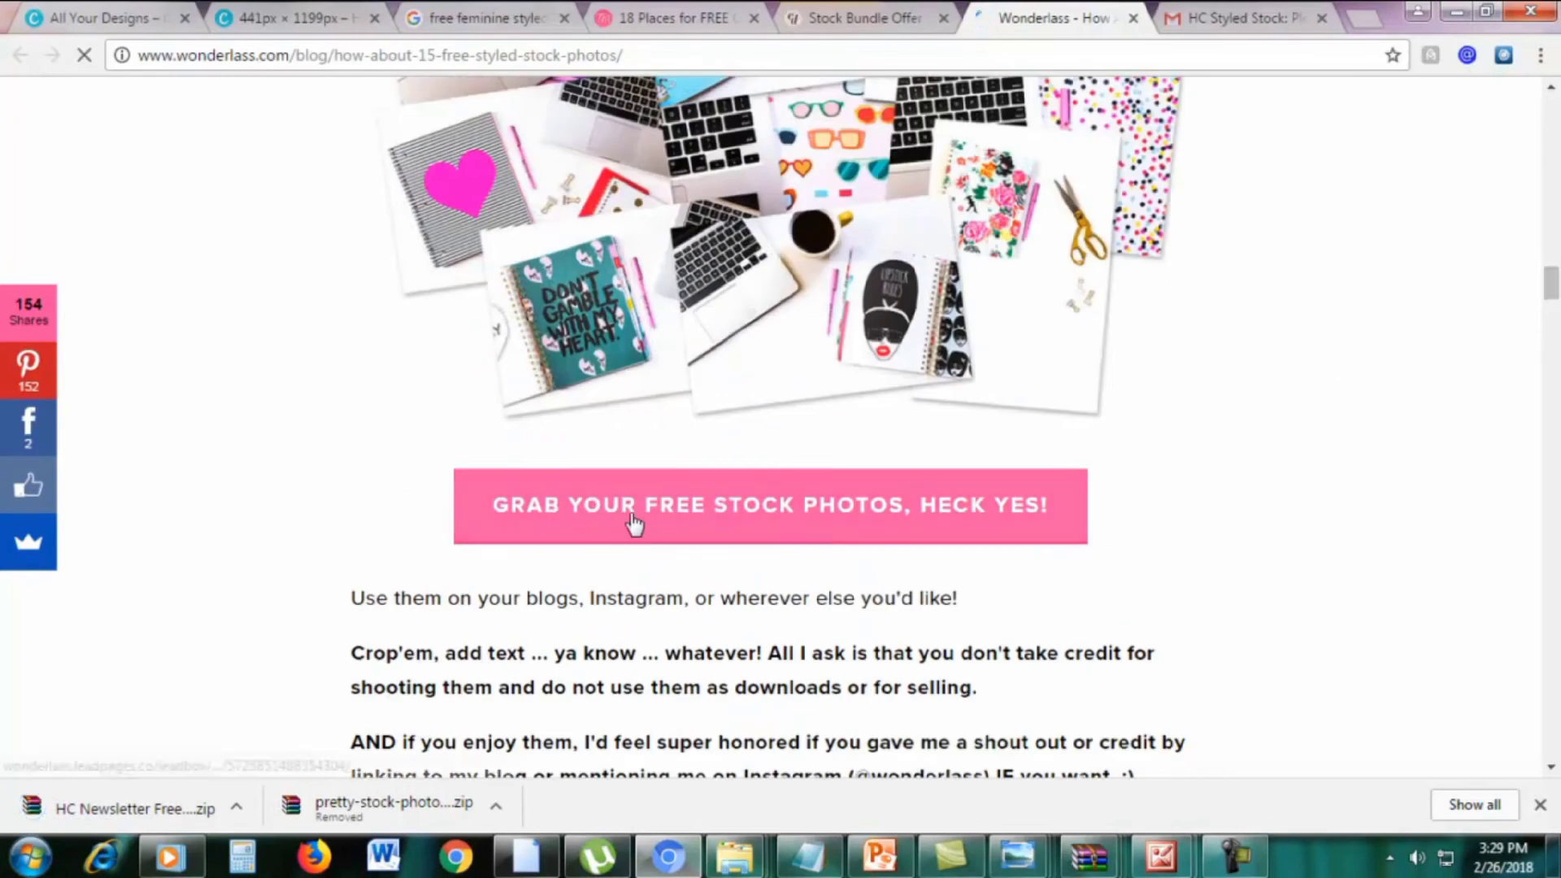
pyautogui.click(662, 523)
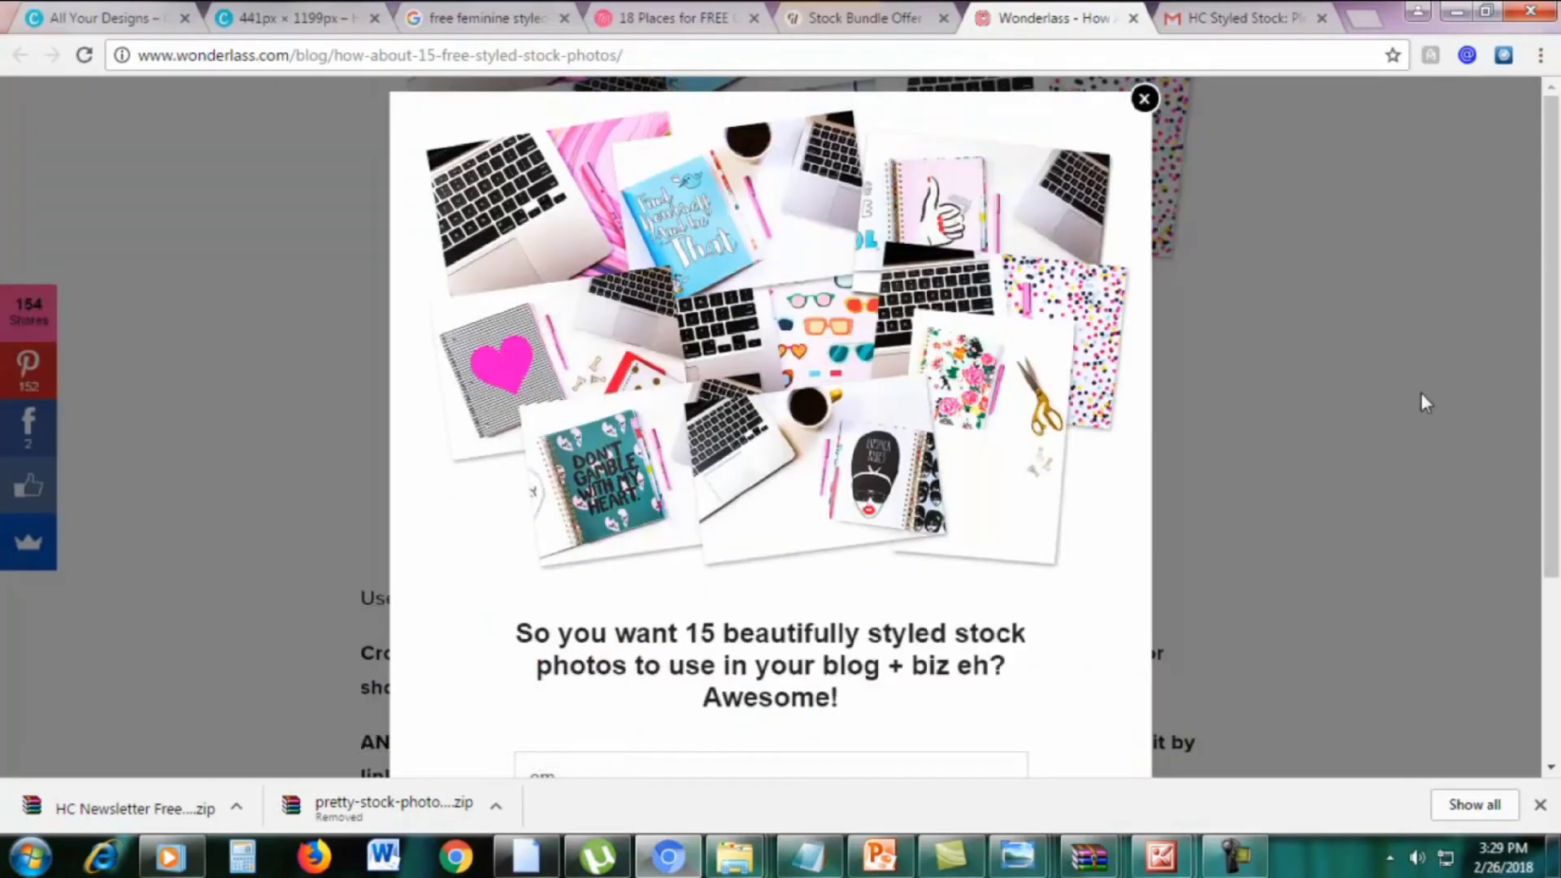
pyautogui.scroll(-3, 774, 514)
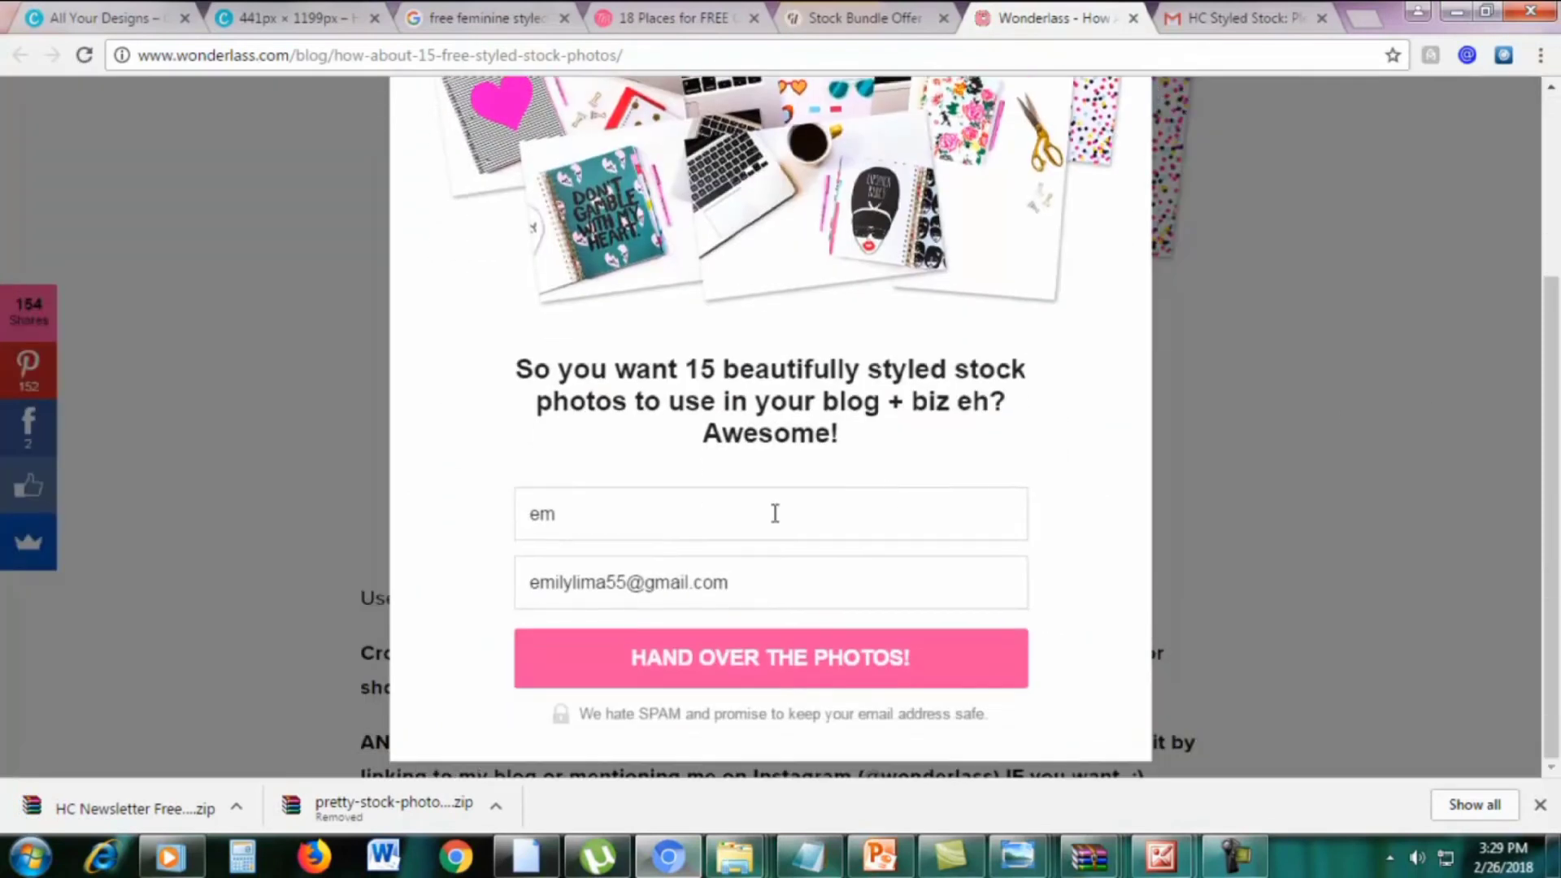
pyautogui.click(672, 658)
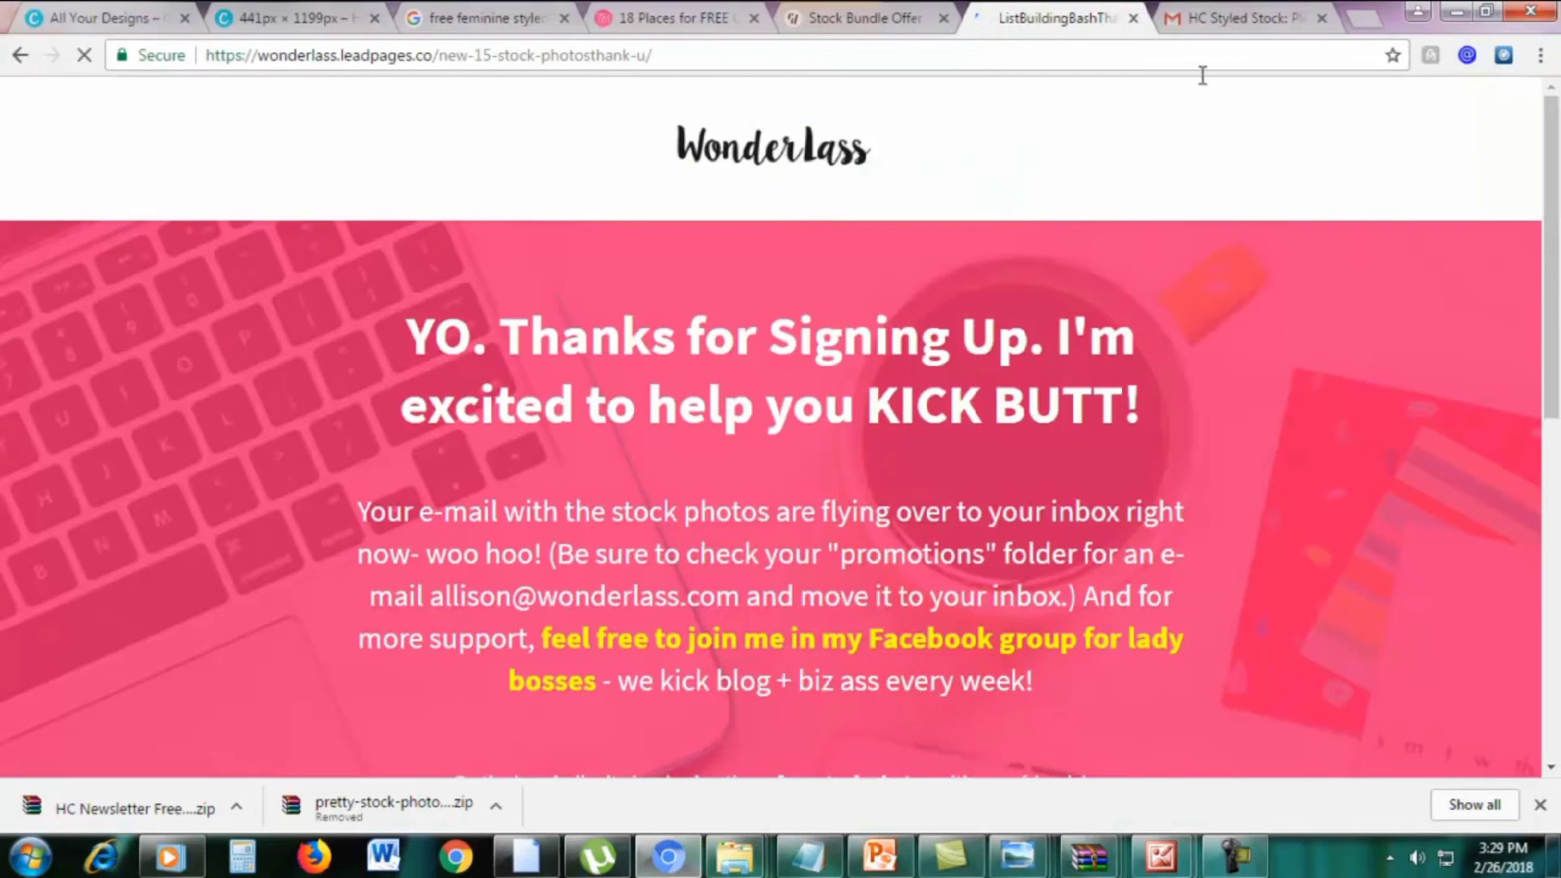
# Open the 'Here are your free stock photos!' e-mail in Gmail and start its download
pyautogui.click(1230, 22)
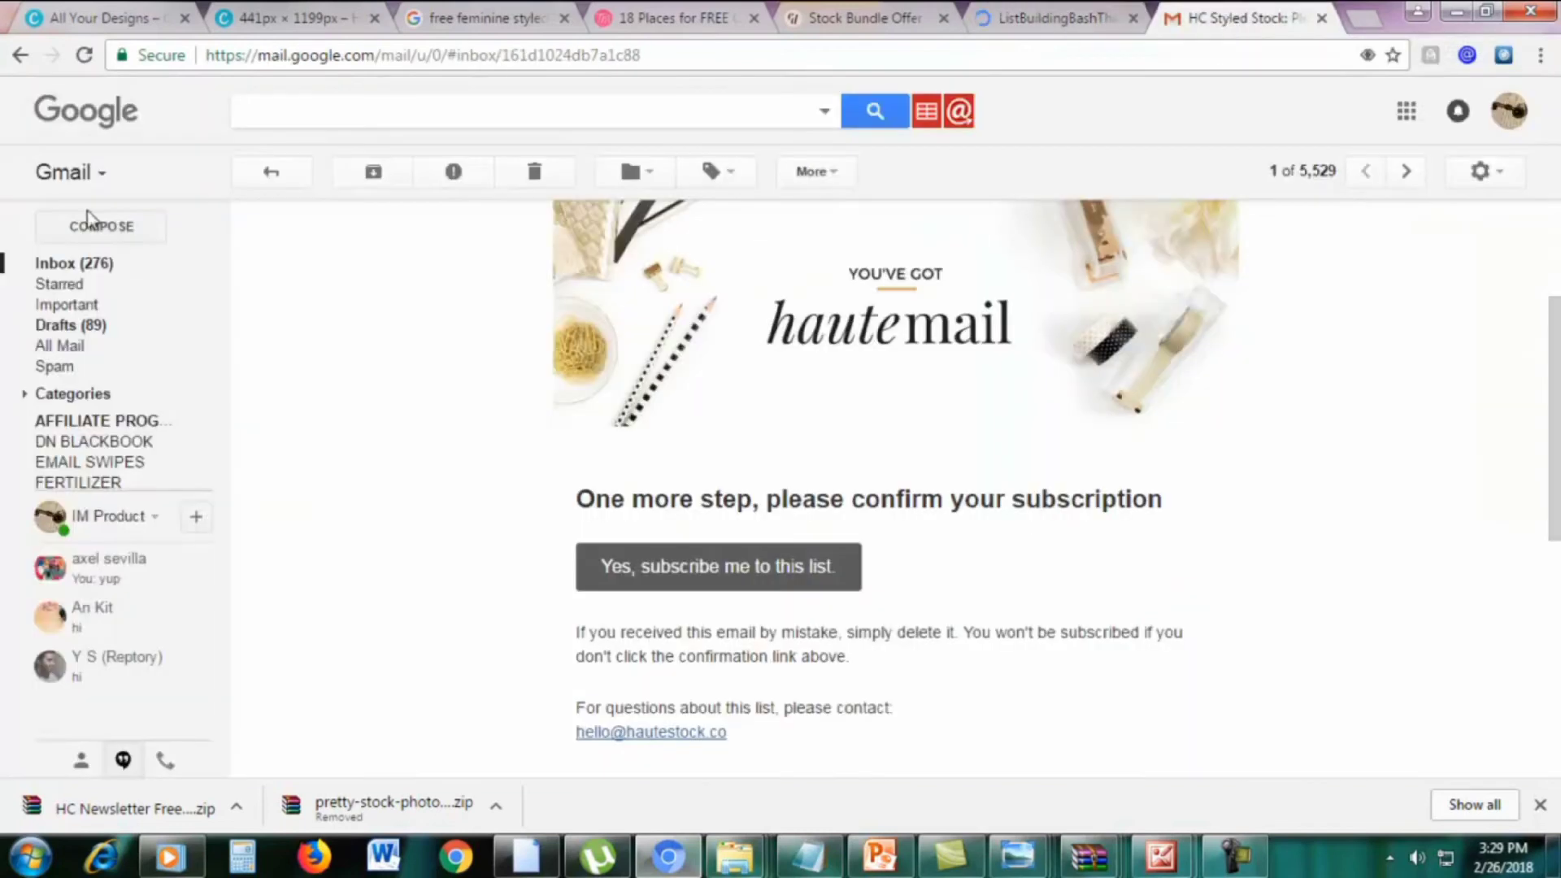
pyautogui.click(60, 264)
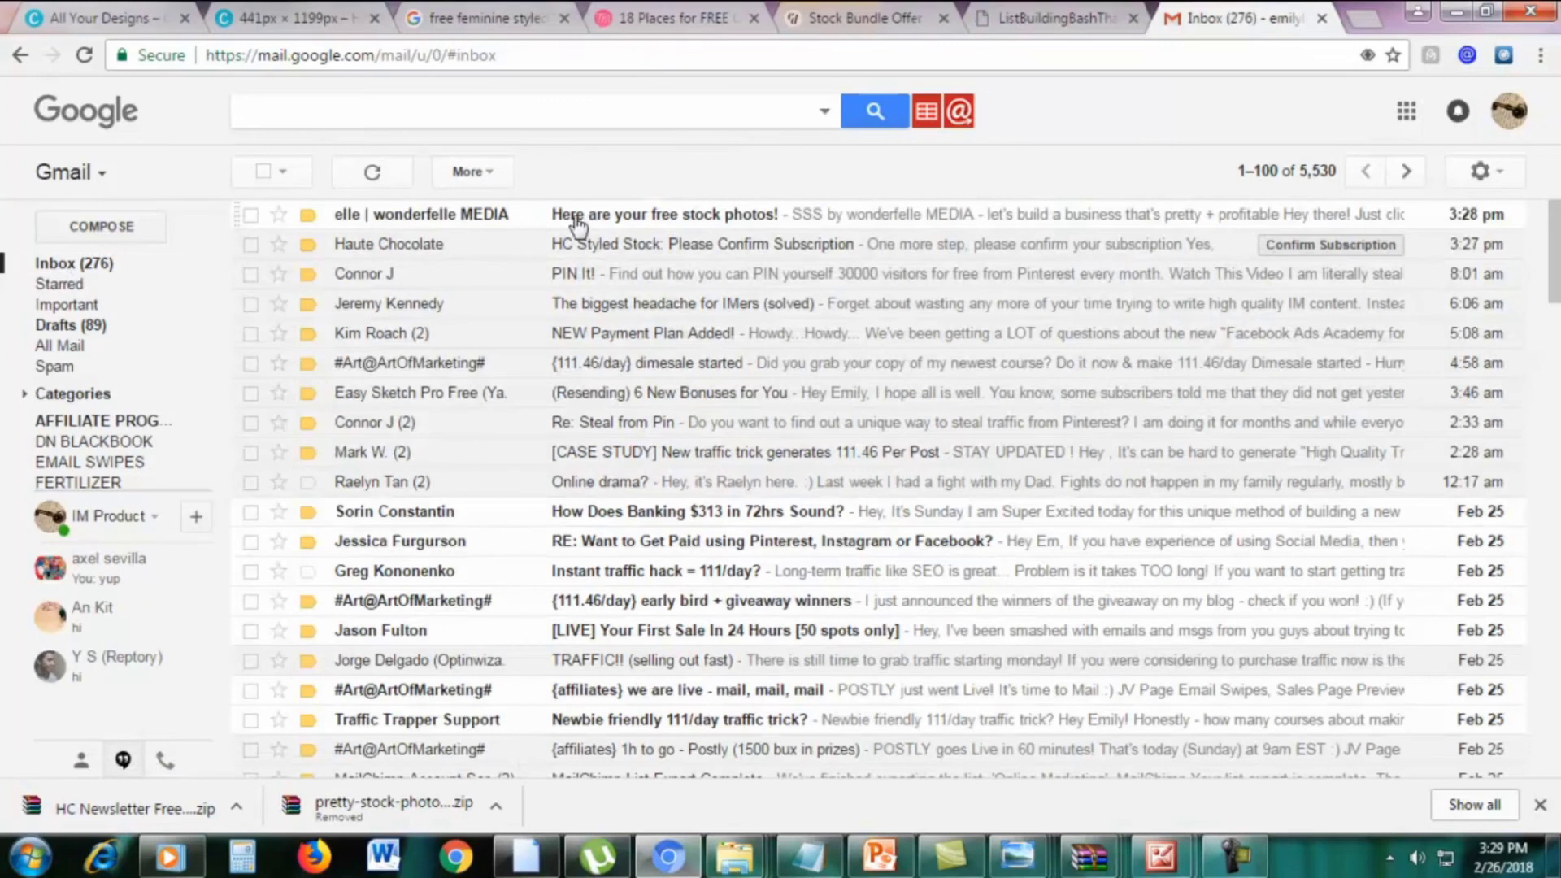
pyautogui.click(577, 224)
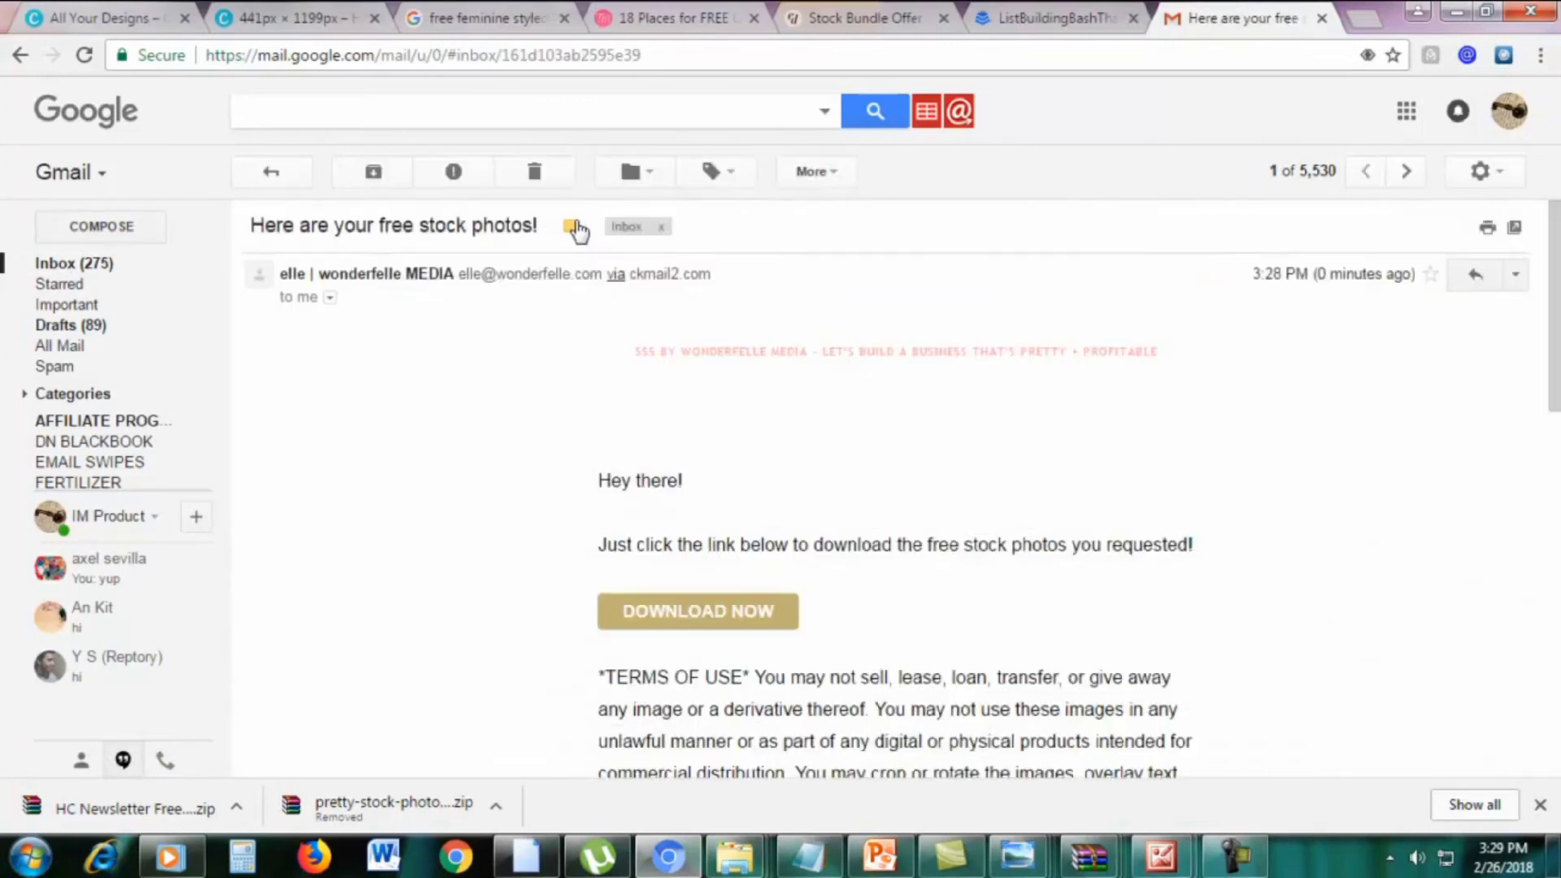
pyautogui.click(697, 621)
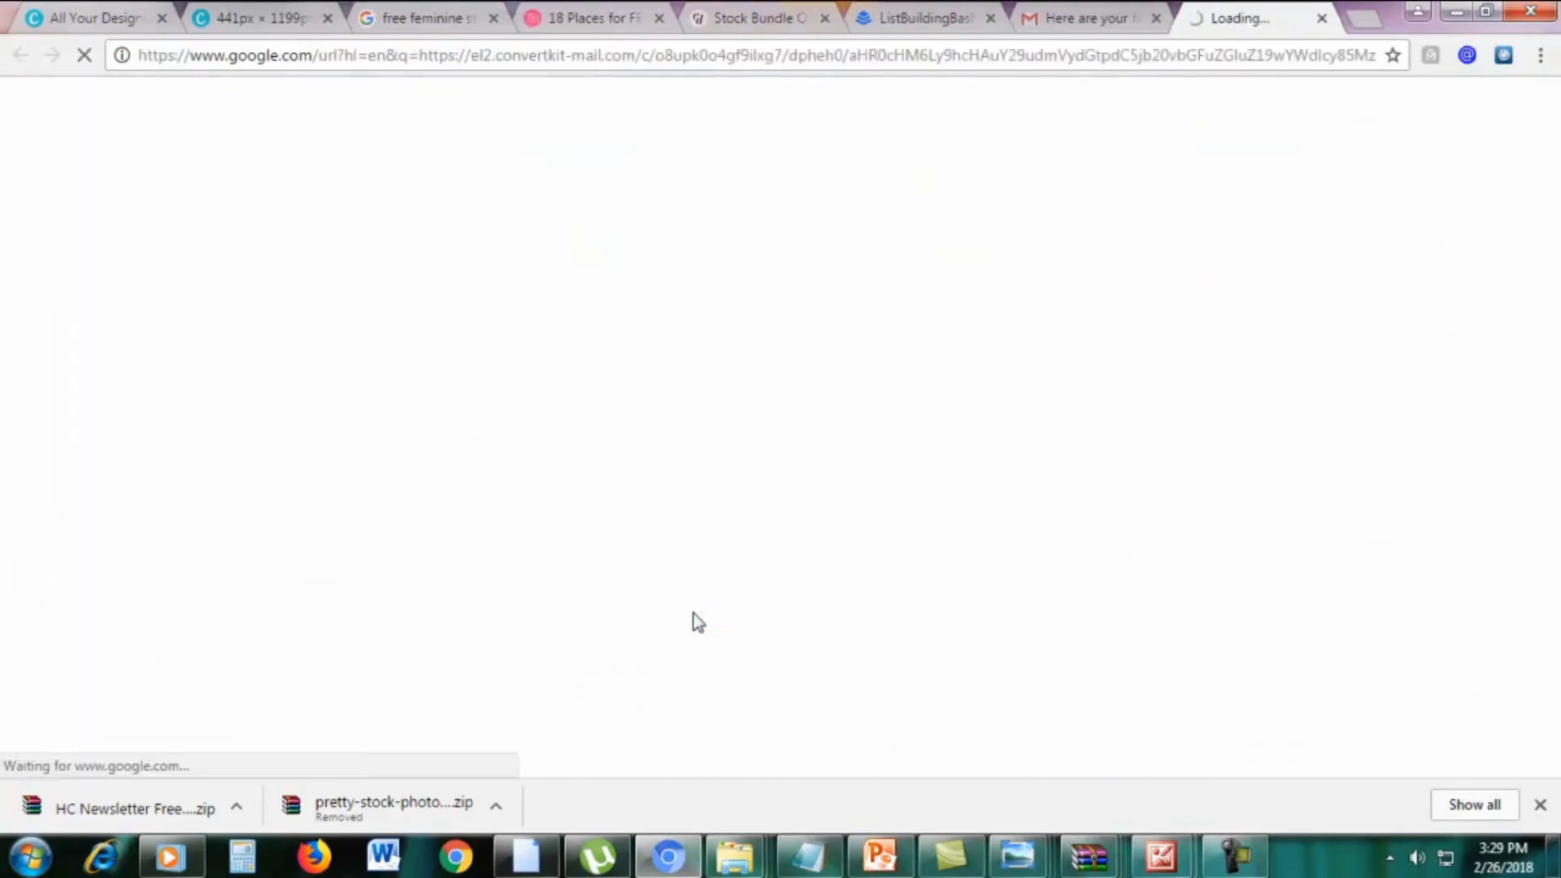
# Return to the Twins Mommy free stock photos article and scroll through it
pyautogui.click(596, 17)
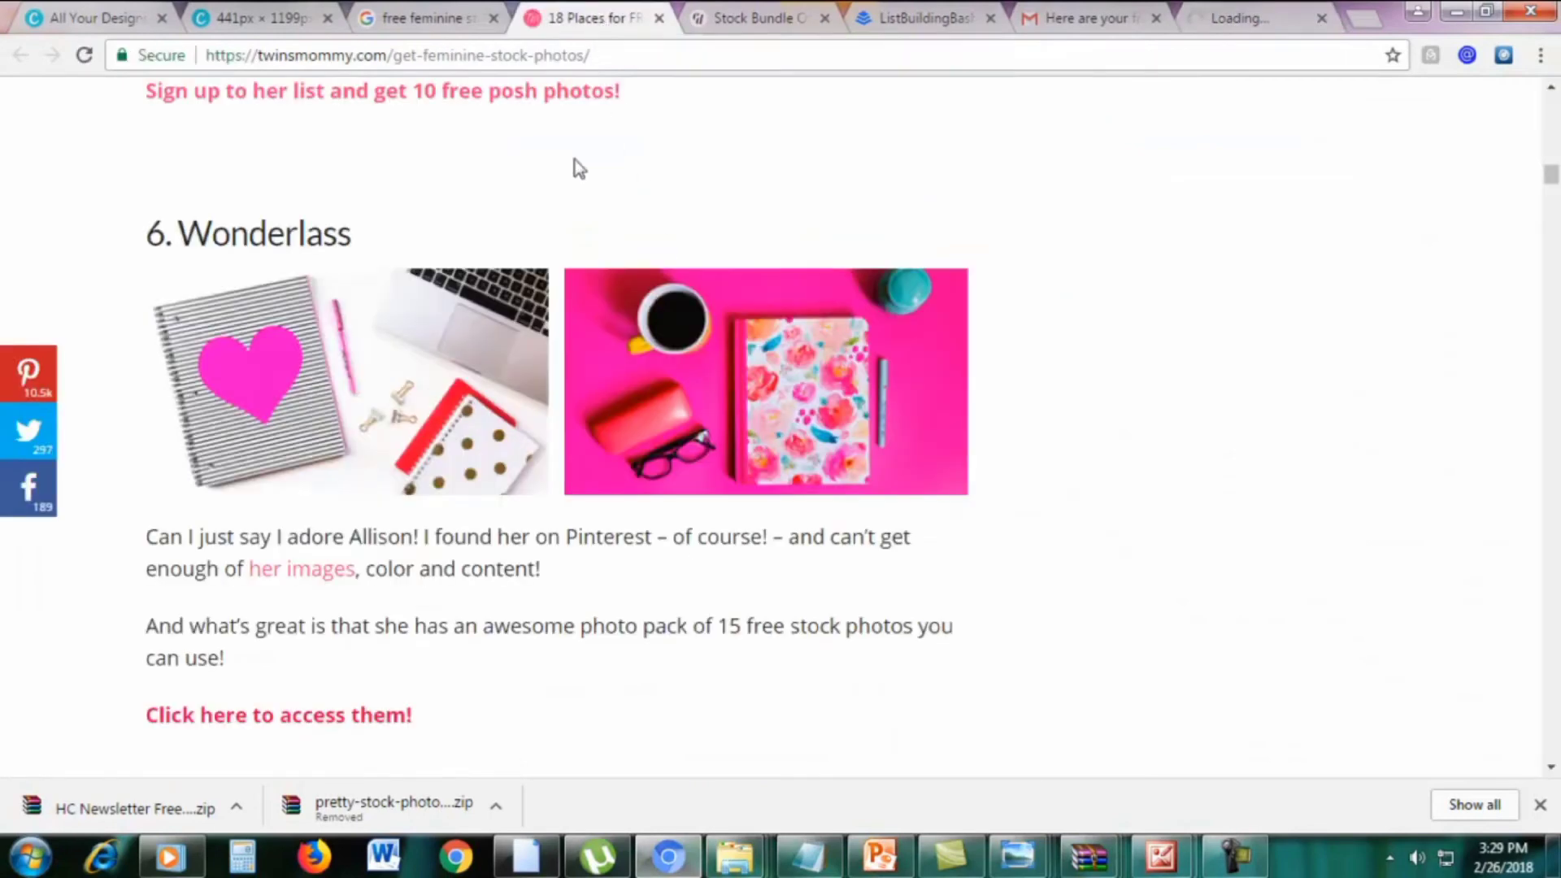
pyautogui.scroll(-20, 1551, 177)
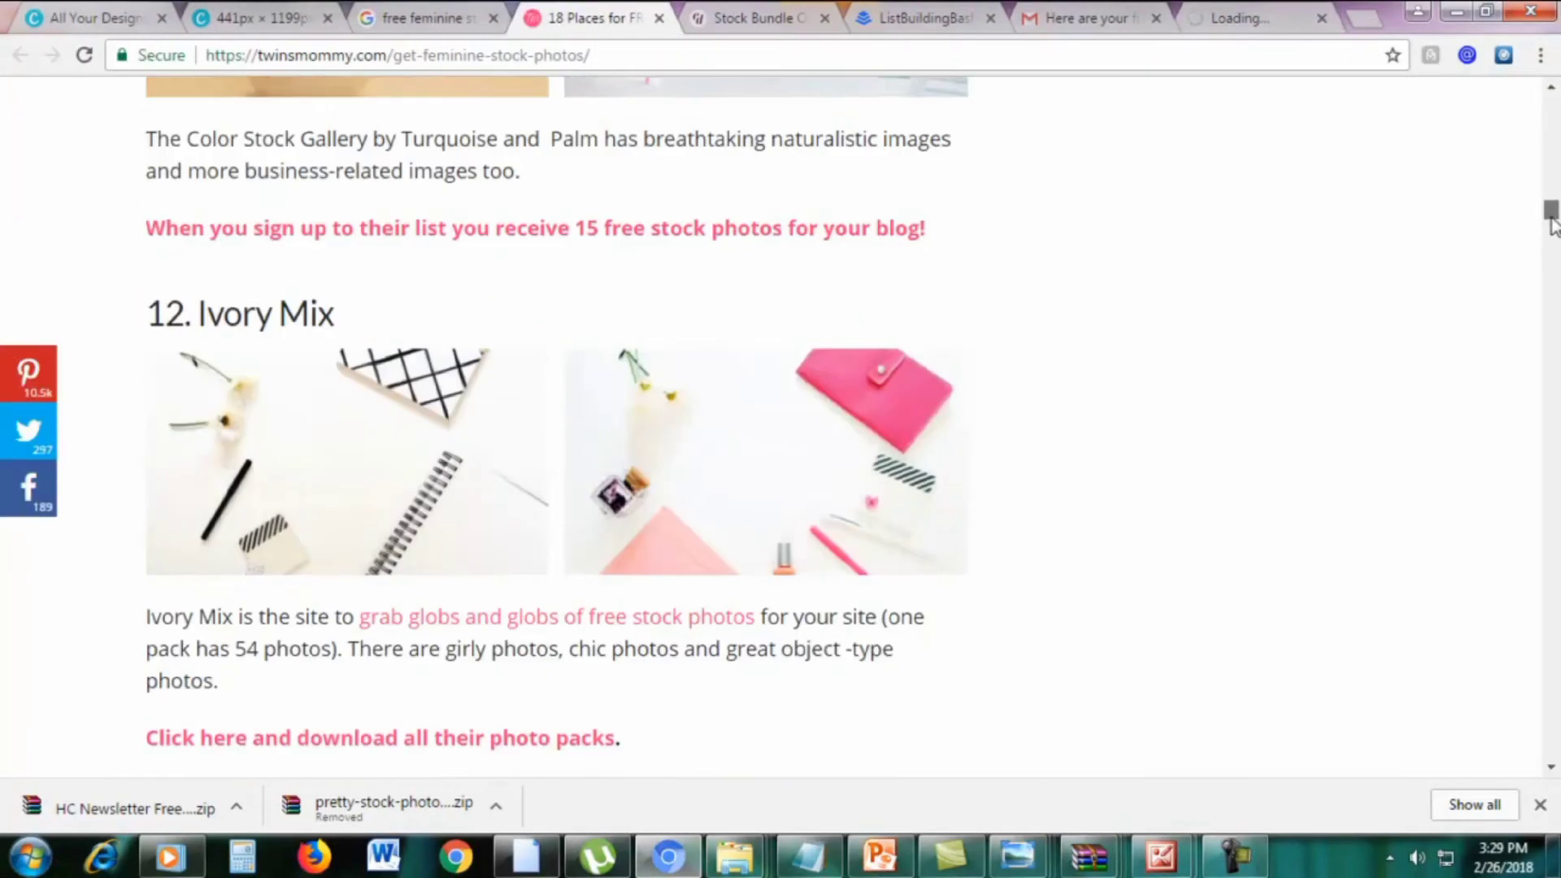
pyautogui.moveTo(1551, 160); pyautogui.dragTo(1546, 96)
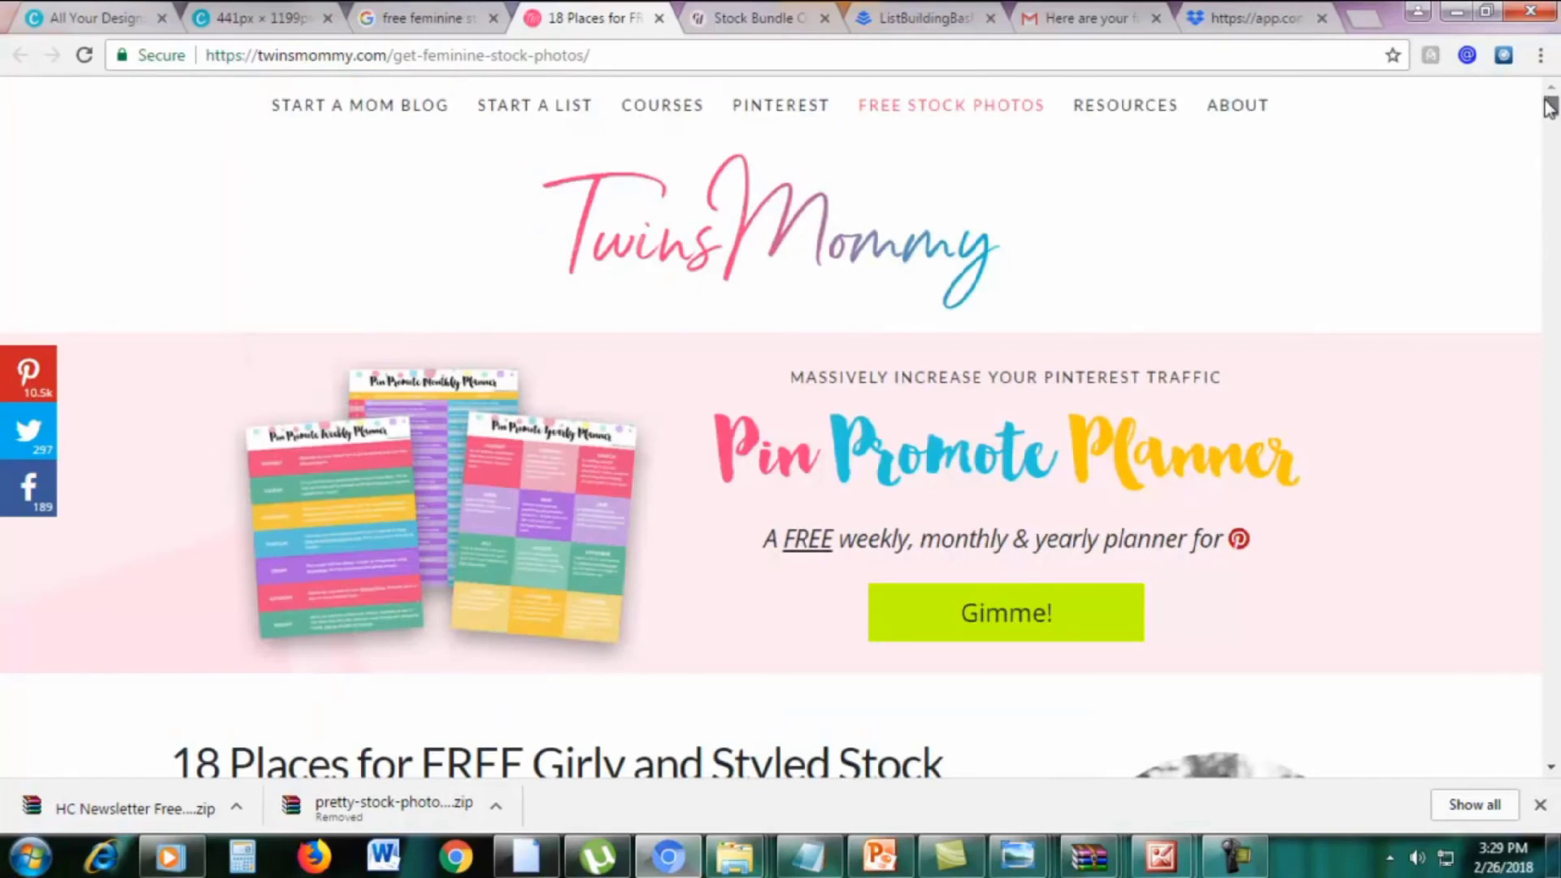
pyautogui.scroll(-4, 1544, 339)
pyautogui.moveTo(233, 423); pyautogui.dragTo(737, 424)
pyautogui.click(728, 470)
pyautogui.scroll(-4, 748, 467)
pyautogui.moveTo(1551, 146); pyautogui.dragTo(1545, 342)
pyautogui.scroll(5, 1402, 468)
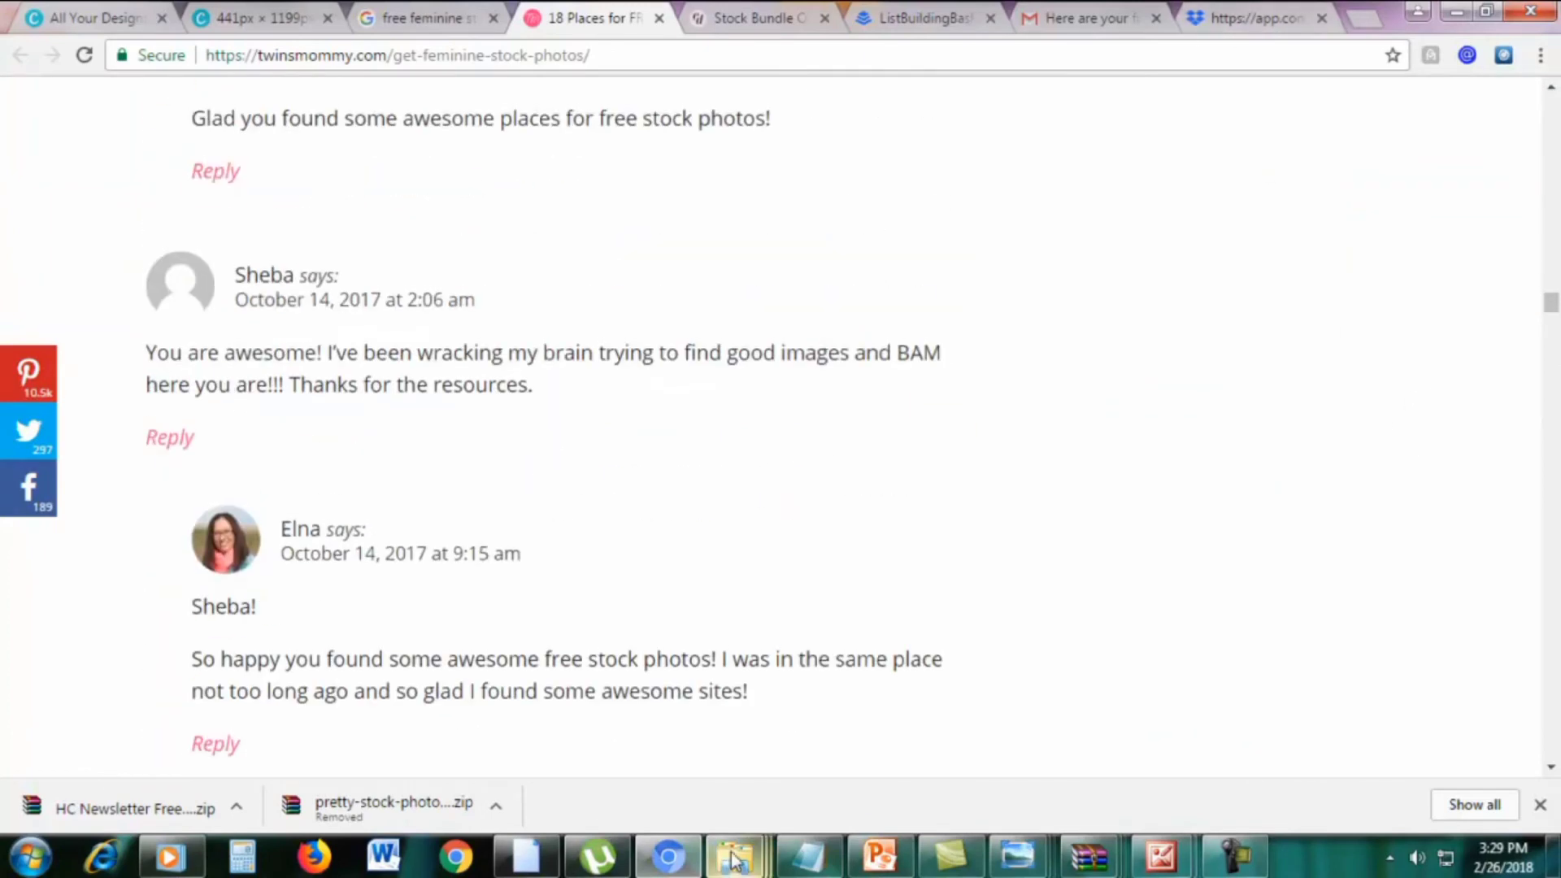
# Preview fstockphotosb-3 and the following photos from the STOCK PHOTOS folder, then close the viewer
pyautogui.moveTo(734, 856)
pyautogui.click(669, 776)
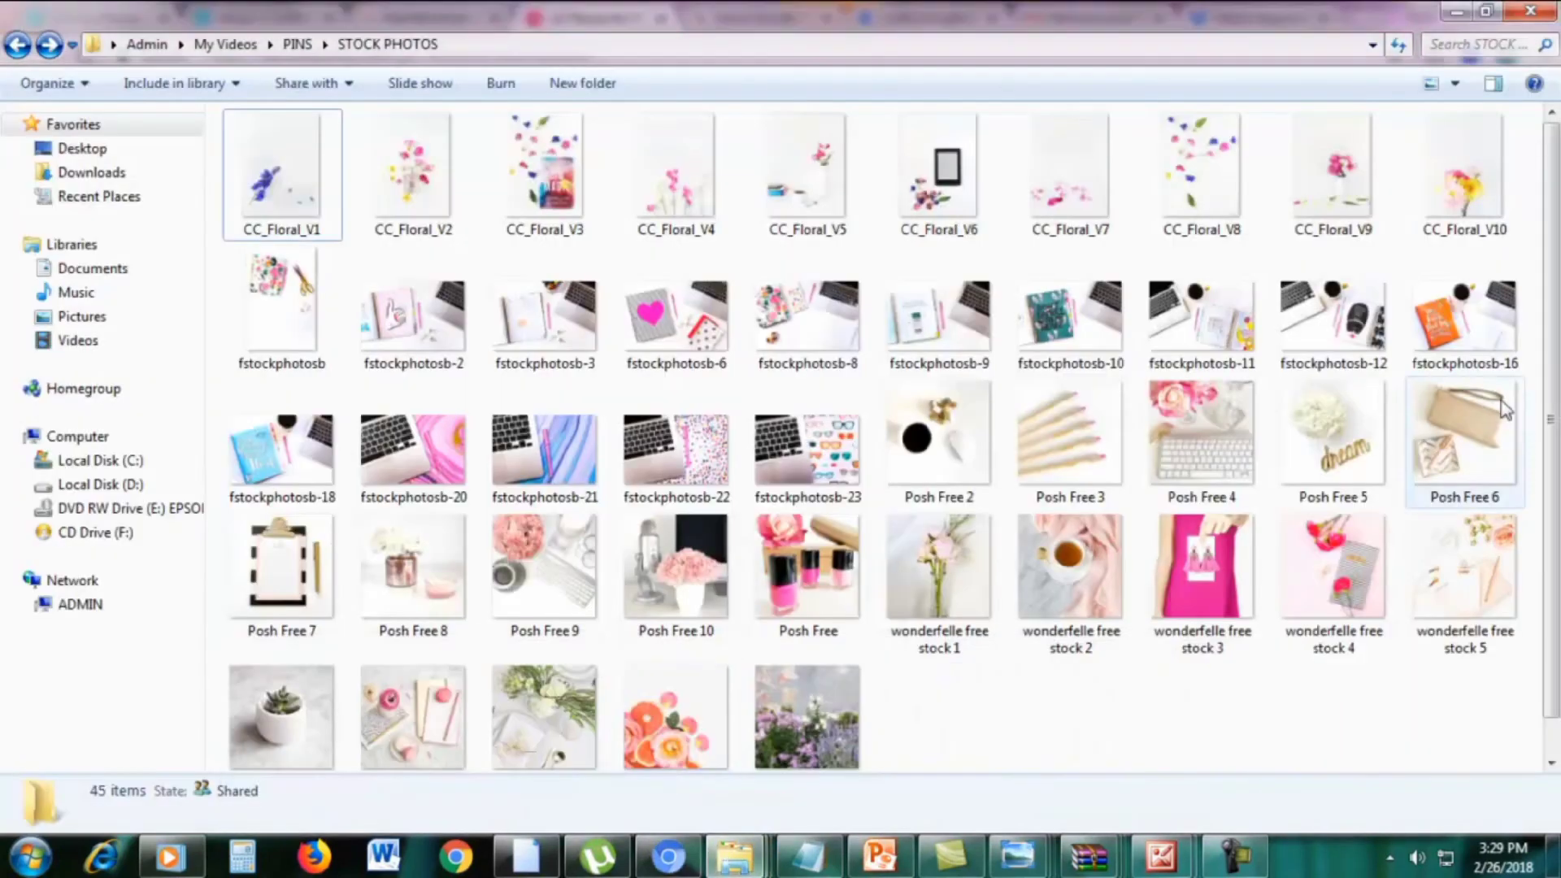
pyautogui.scroll(-1, 986, 529)
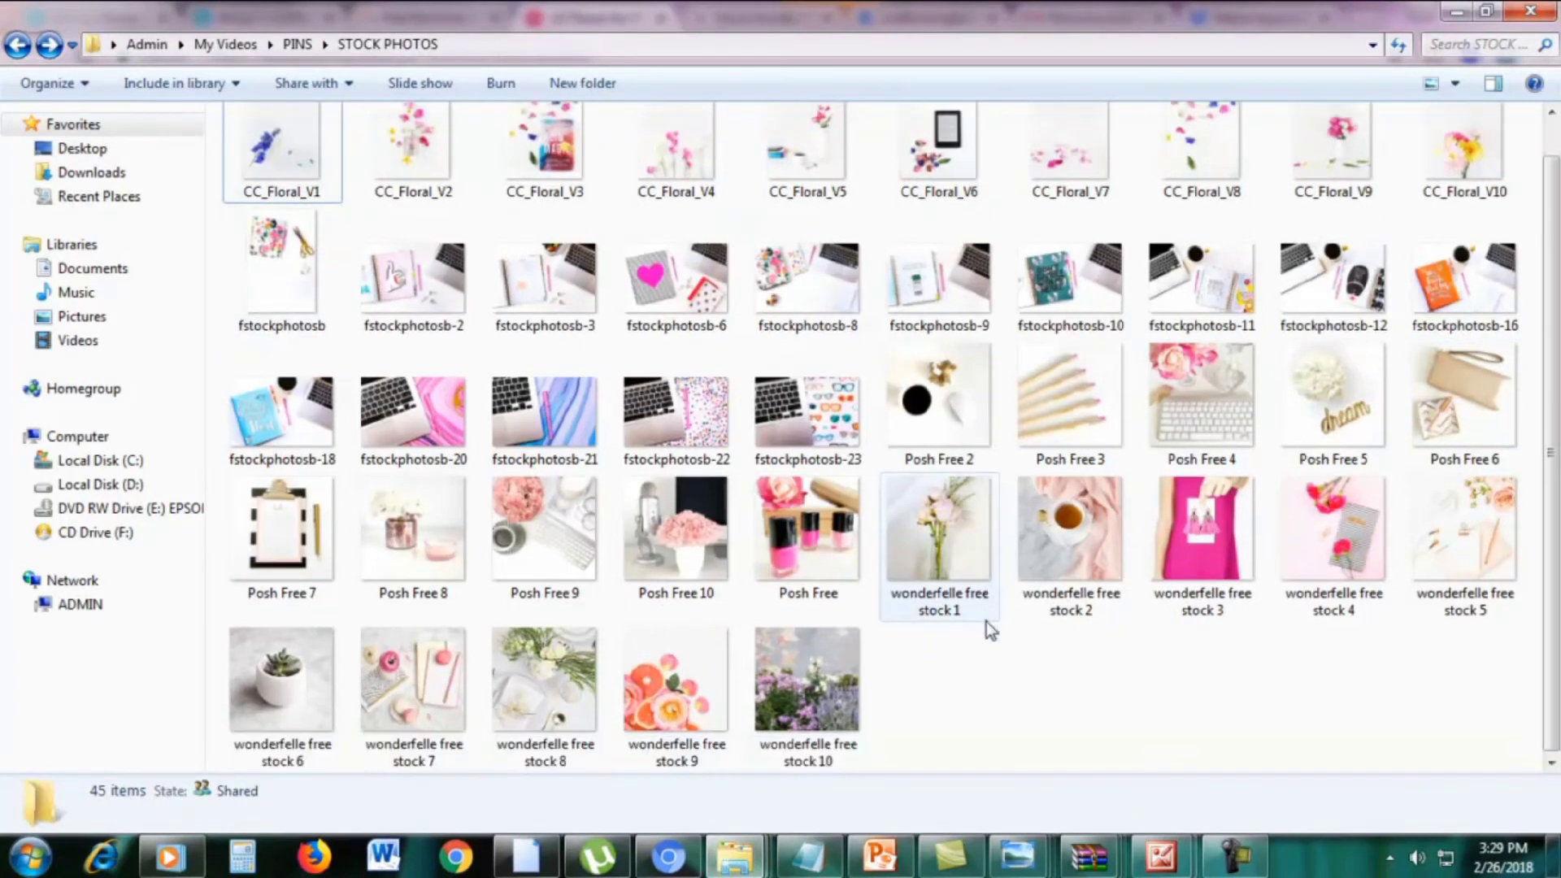
pyautogui.click(529, 301)
pyautogui.doubleClick(528, 301)
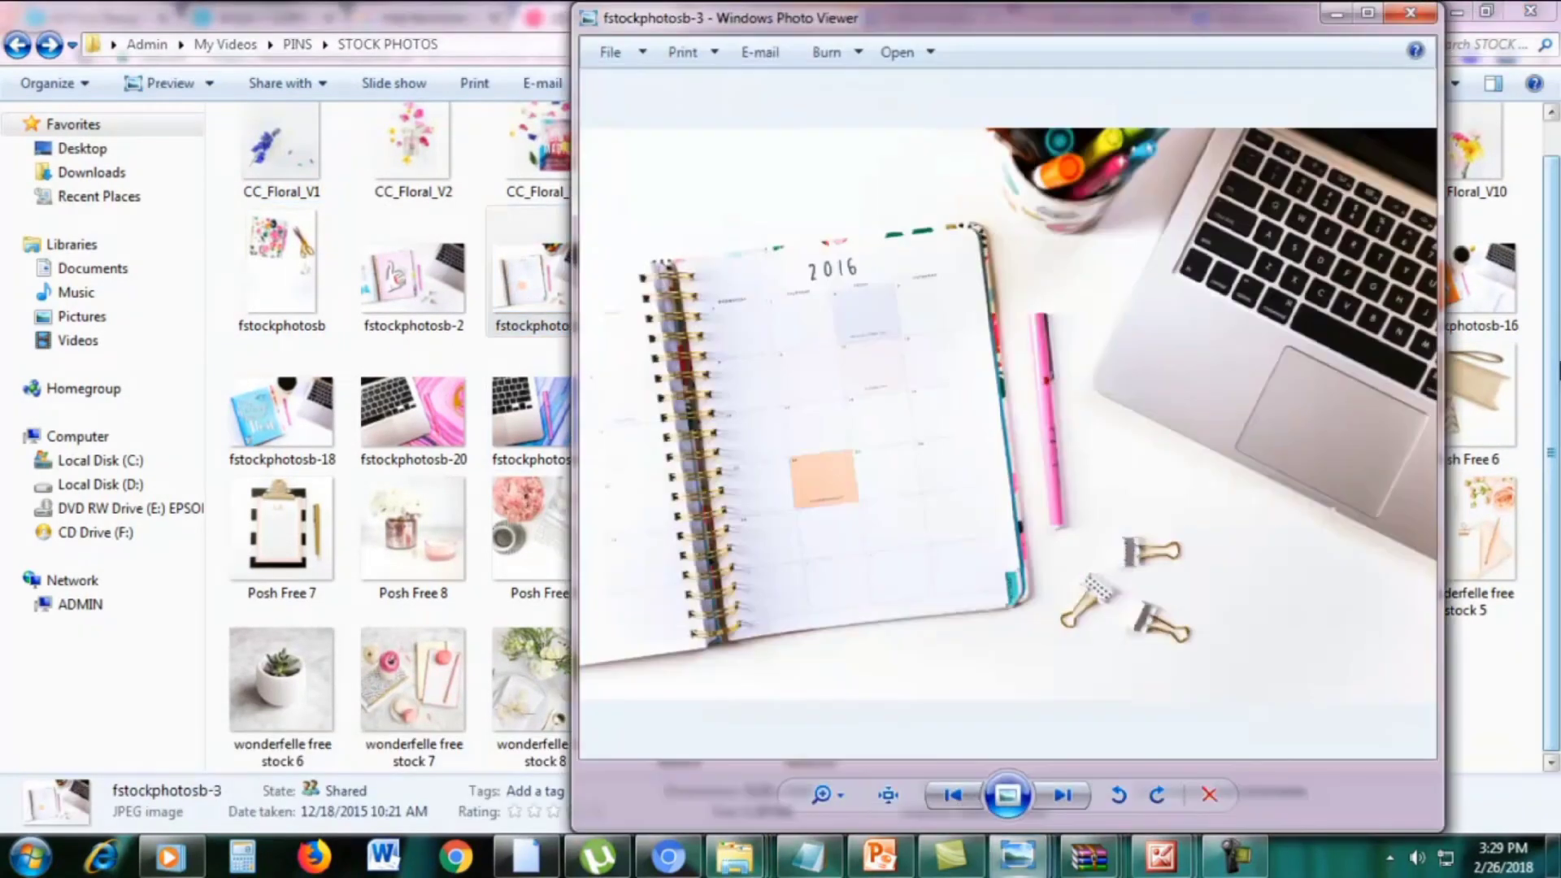
pyautogui.press('Right')
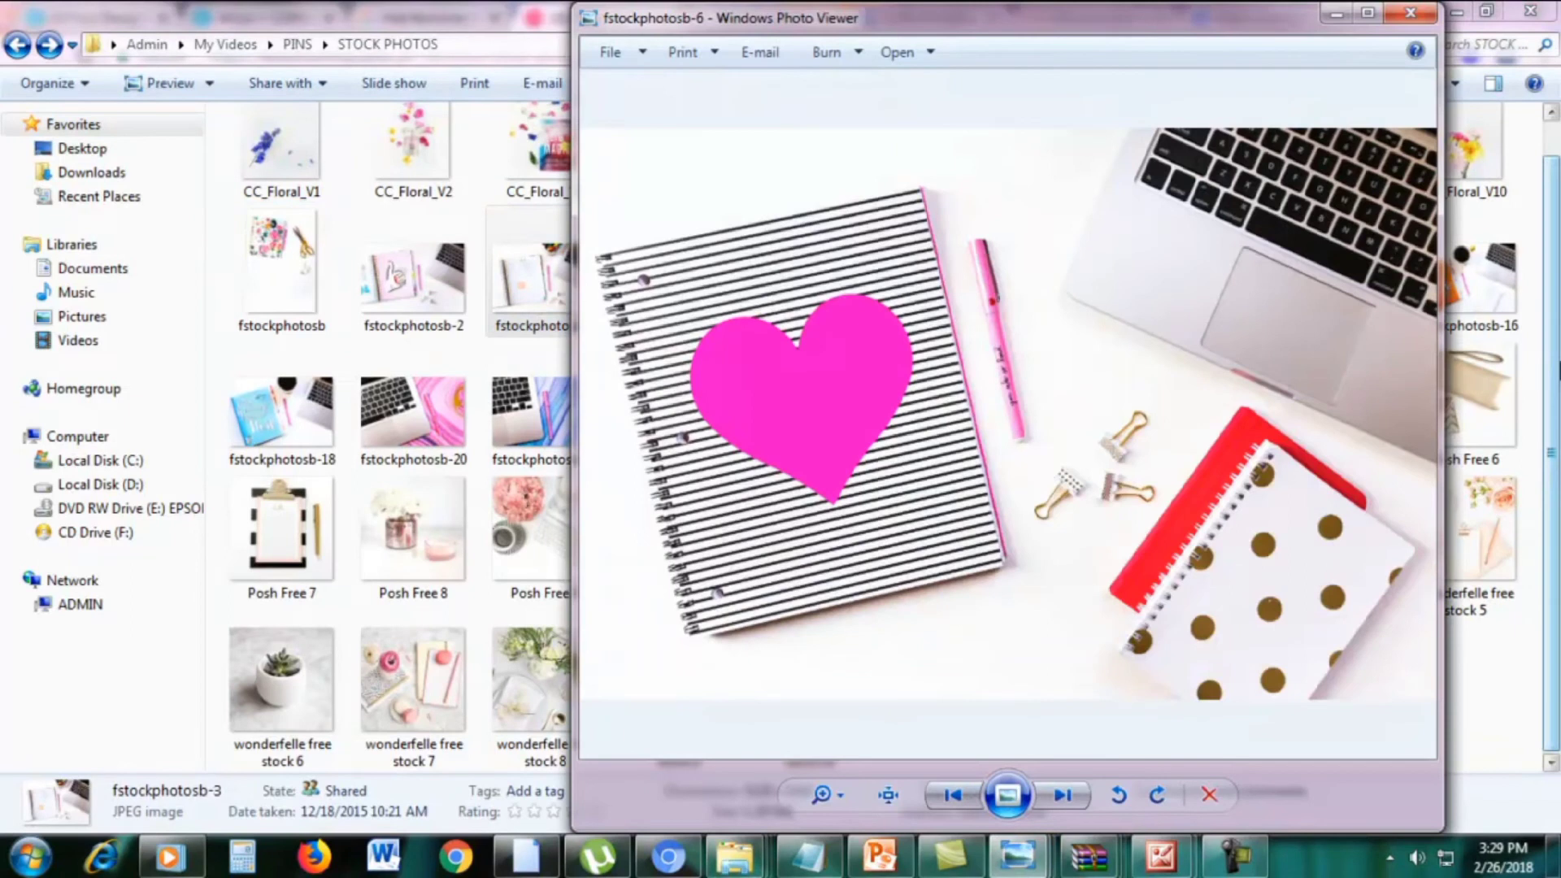
pyautogui.press('Right')
pyautogui.press('Right')
pyautogui.press('Right')
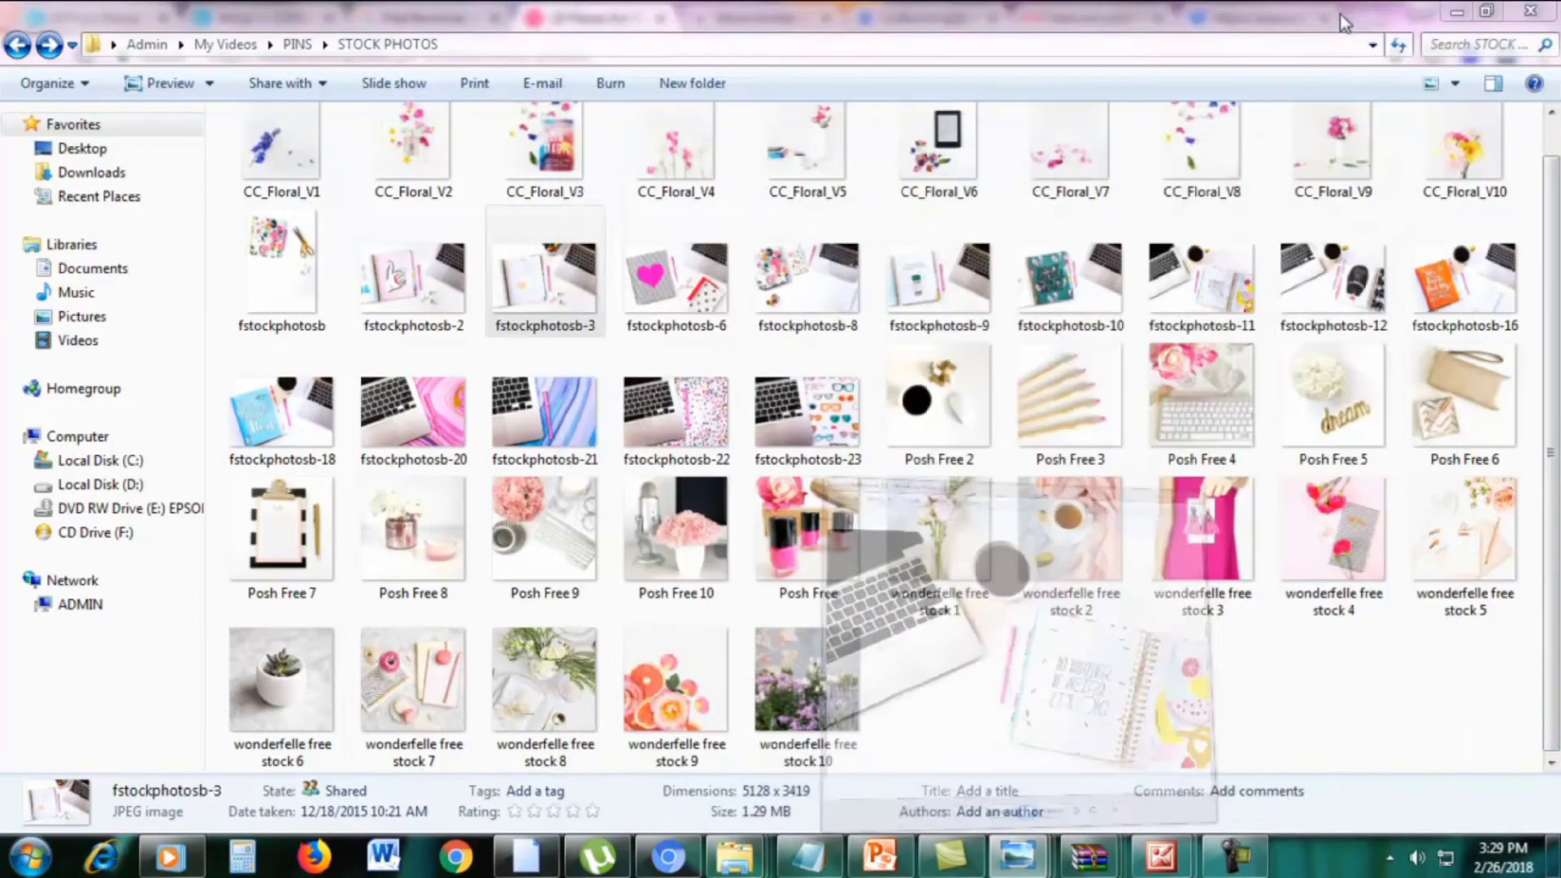
pyautogui.click(1414, 11)
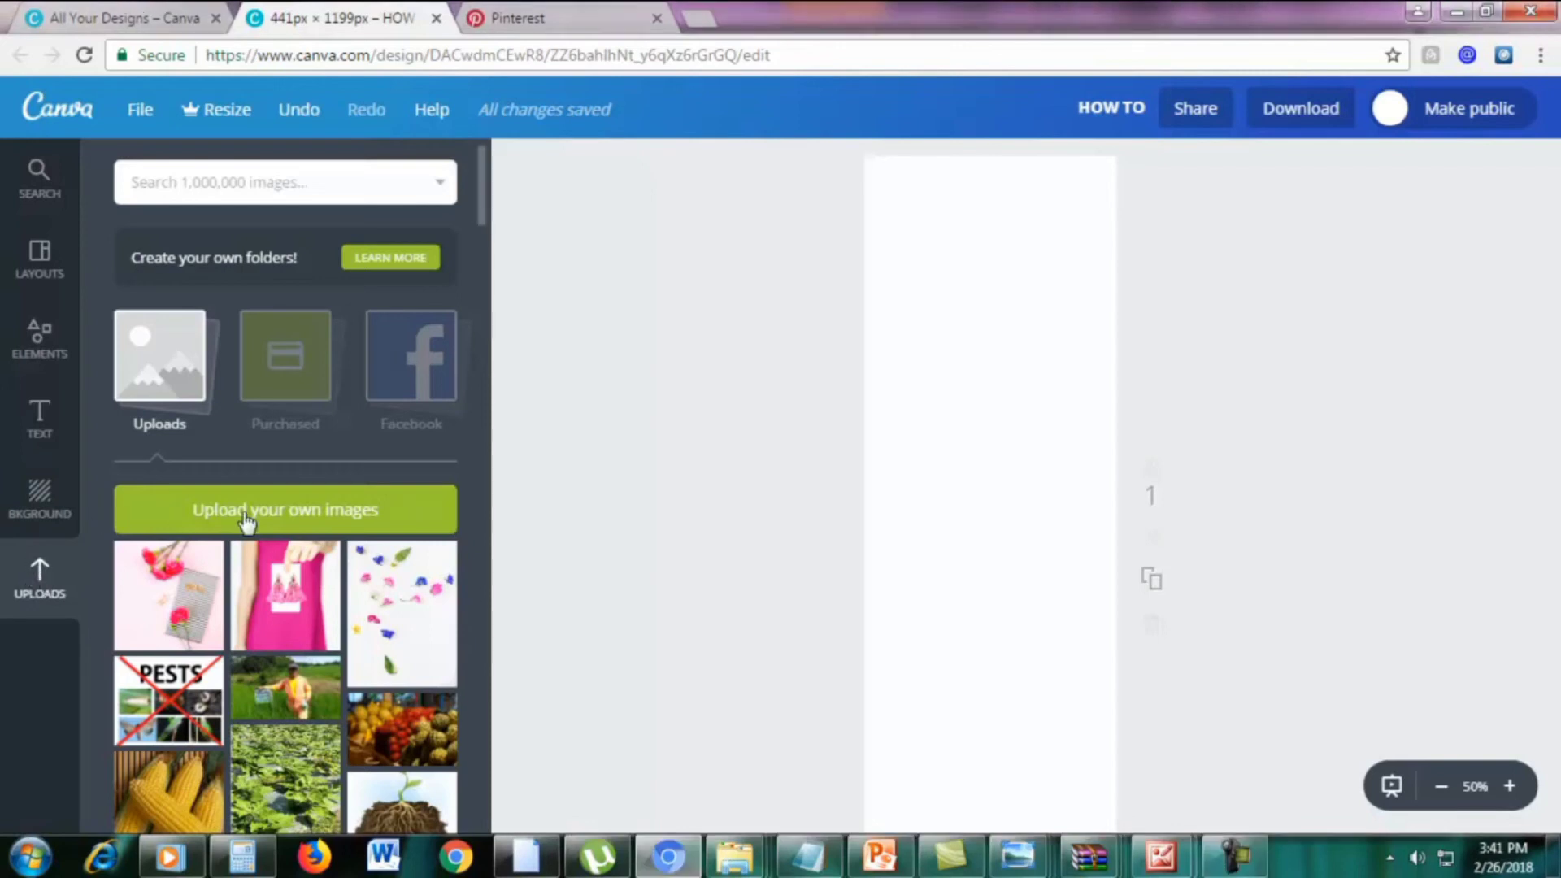
# Upload the 'wonderfelle free stock 4' photo from the STOCK PHOTOS folder into Canva
pyautogui.click(275, 518)
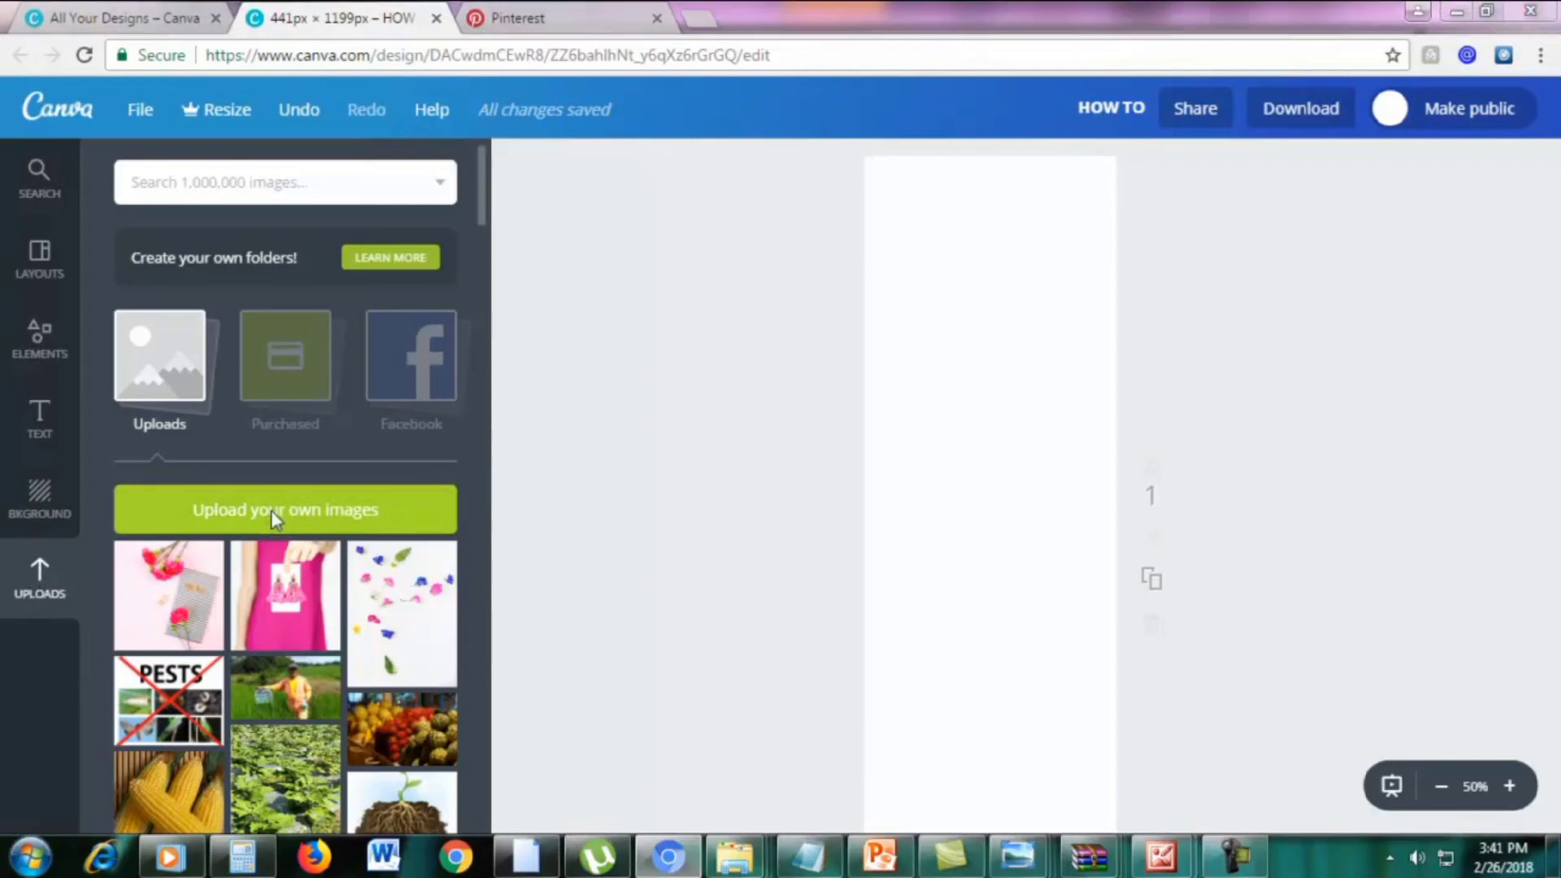
pyautogui.moveTo(1549, 223); pyautogui.dragTo(1549, 319)
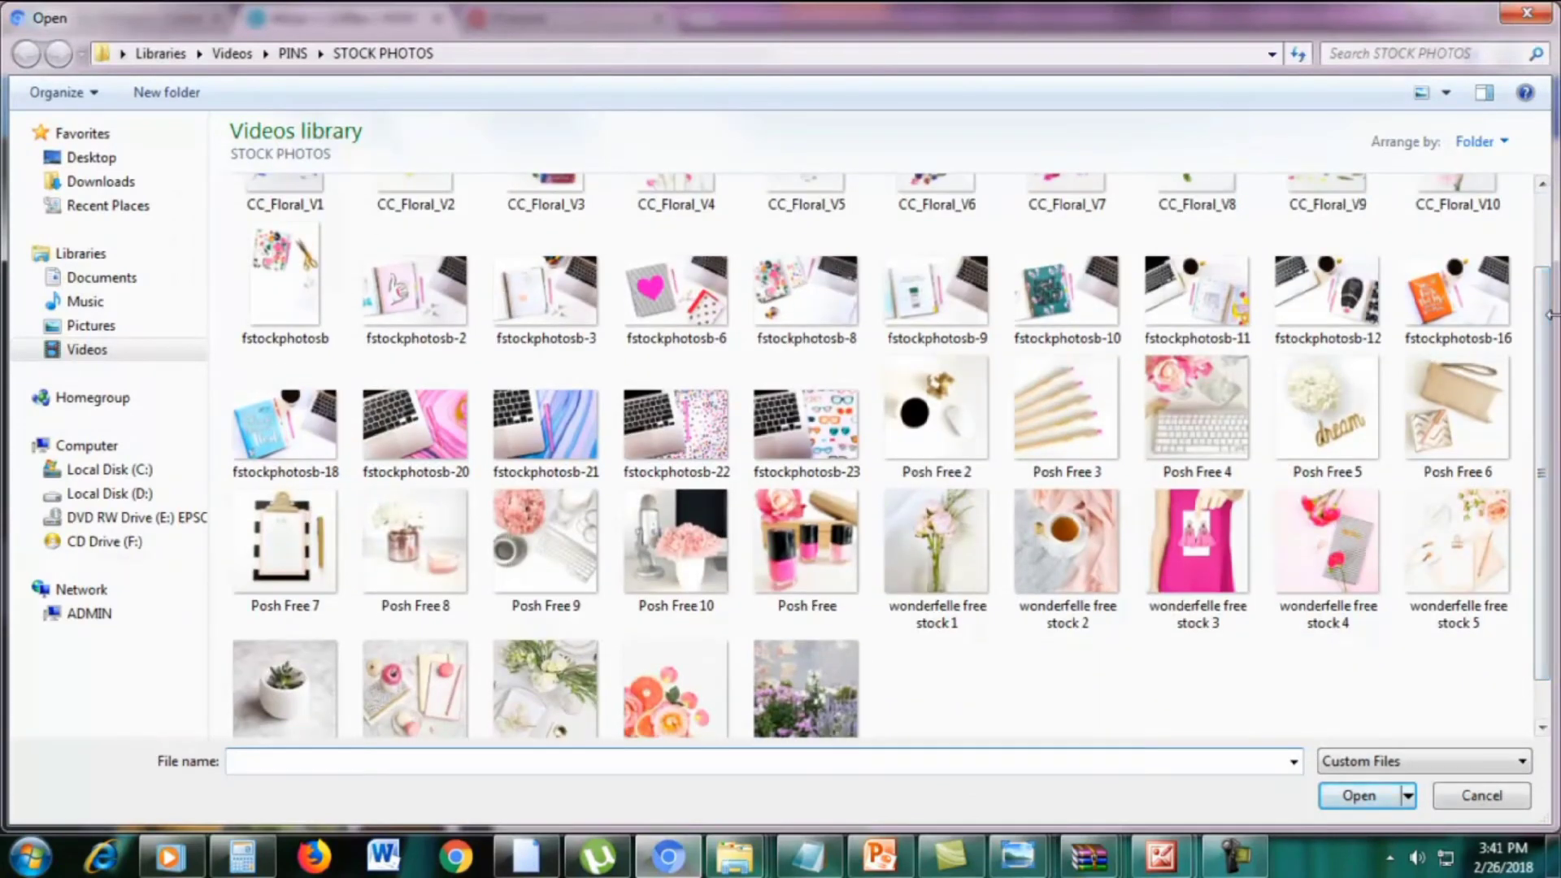
pyautogui.click(1310, 528)
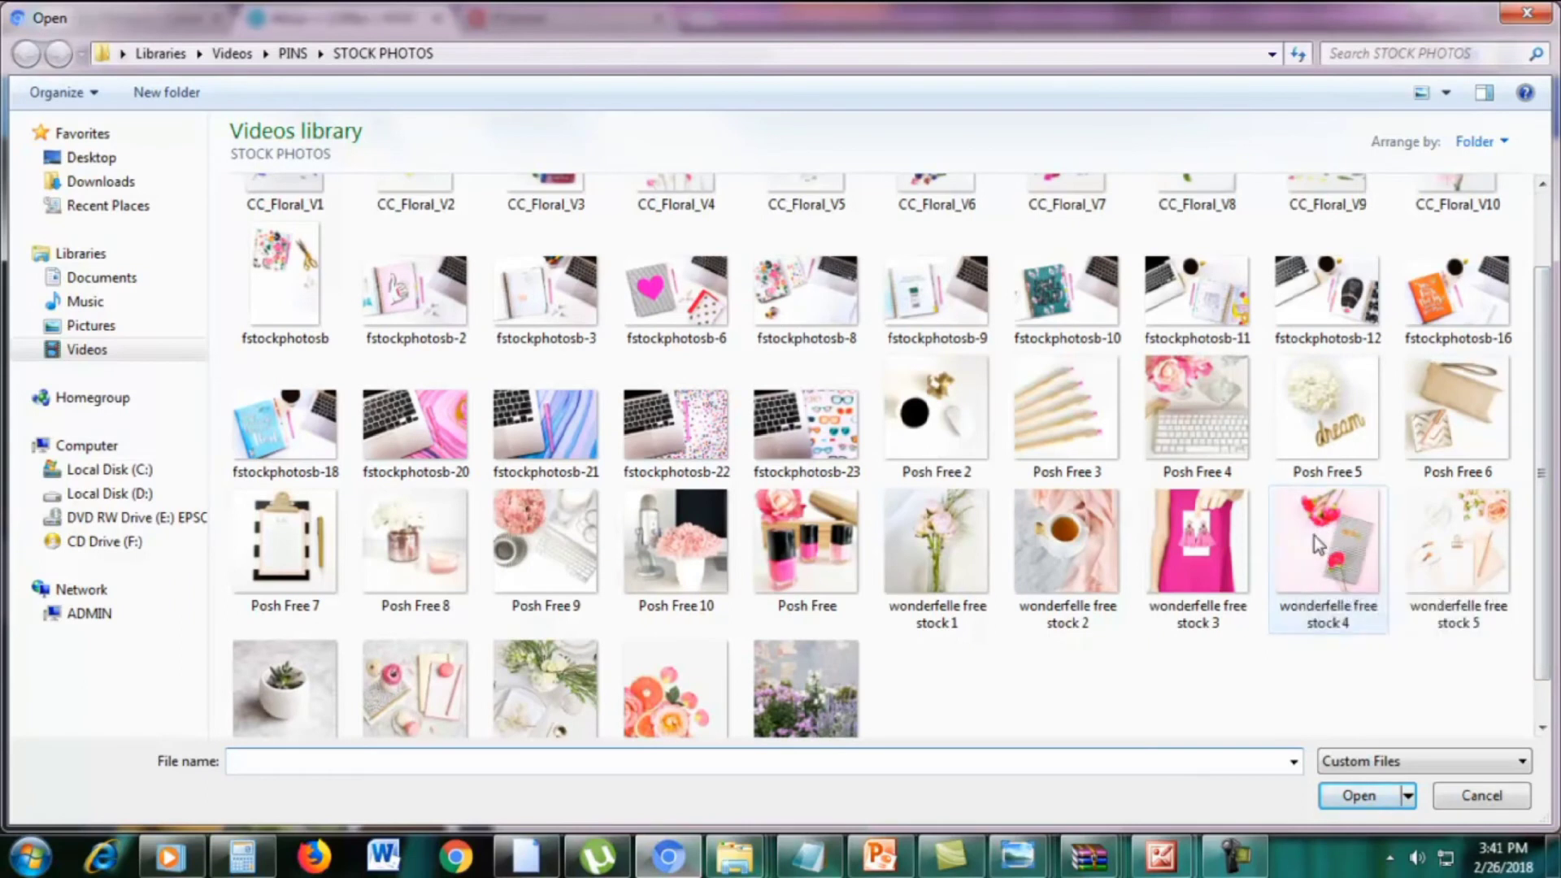
pyautogui.doubleClick(1314, 535)
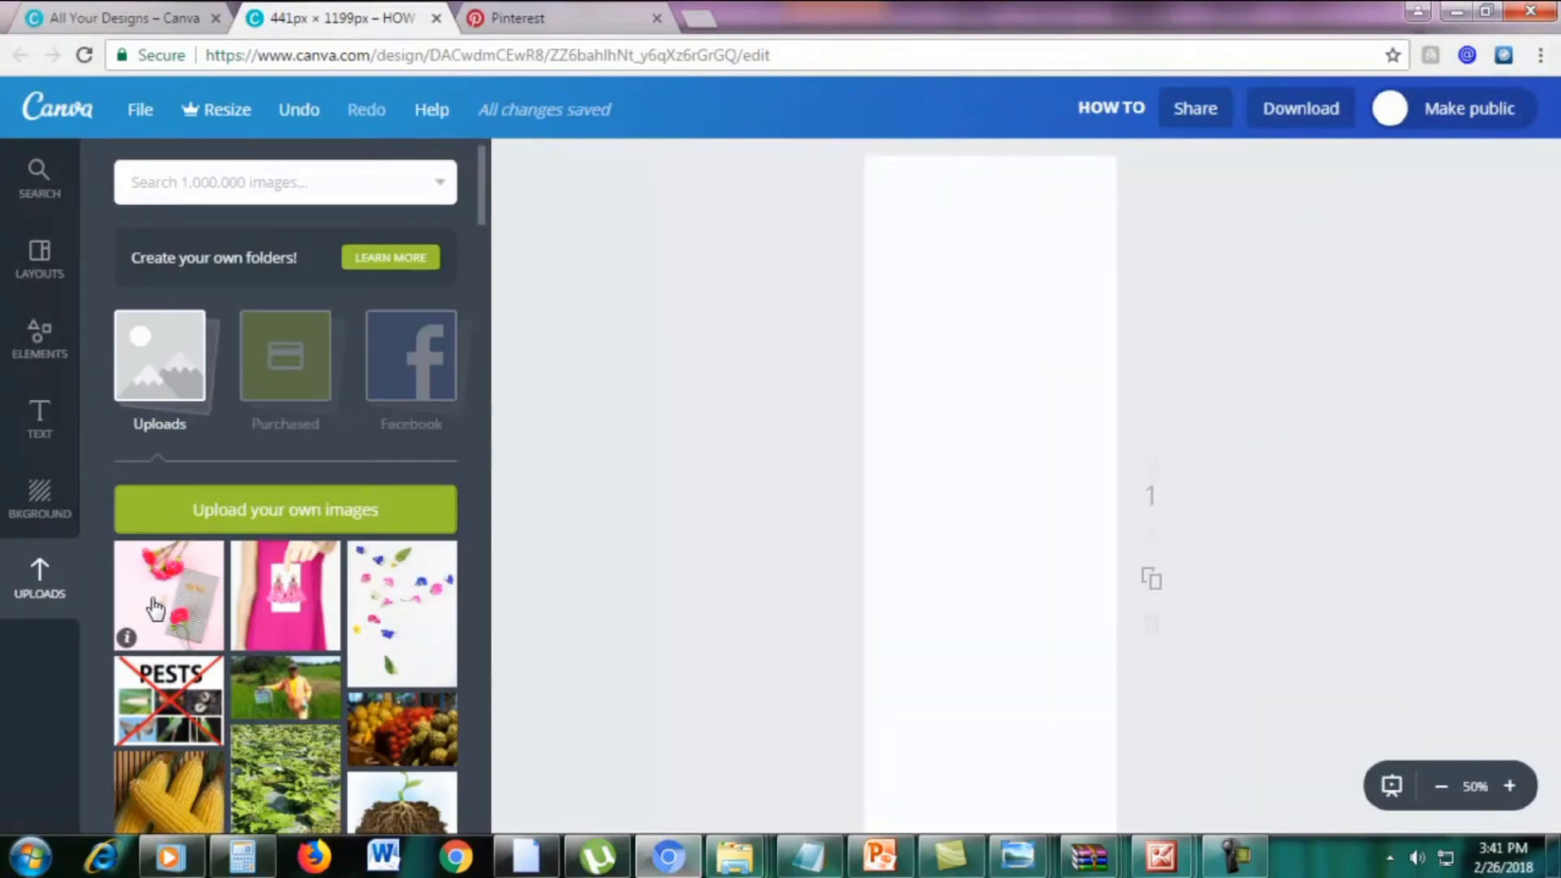
# Place the uploaded flower photo on the pin and enlarge it to cover the whole page
pyautogui.moveTo(153, 598); pyautogui.dragTo(957, 615)
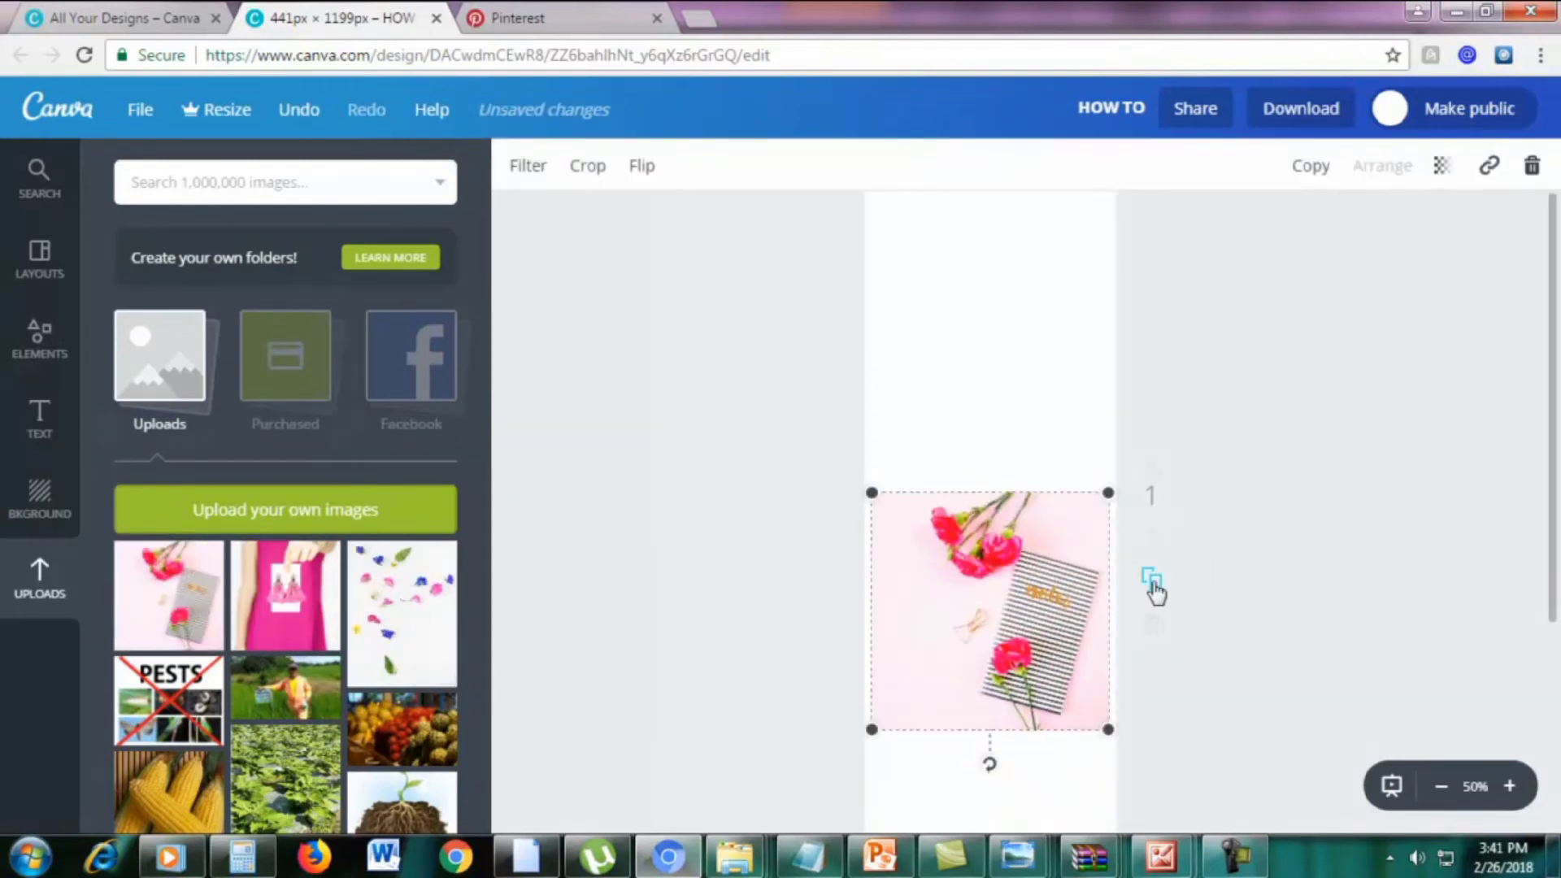
pyautogui.scroll(-2, 1157, 593)
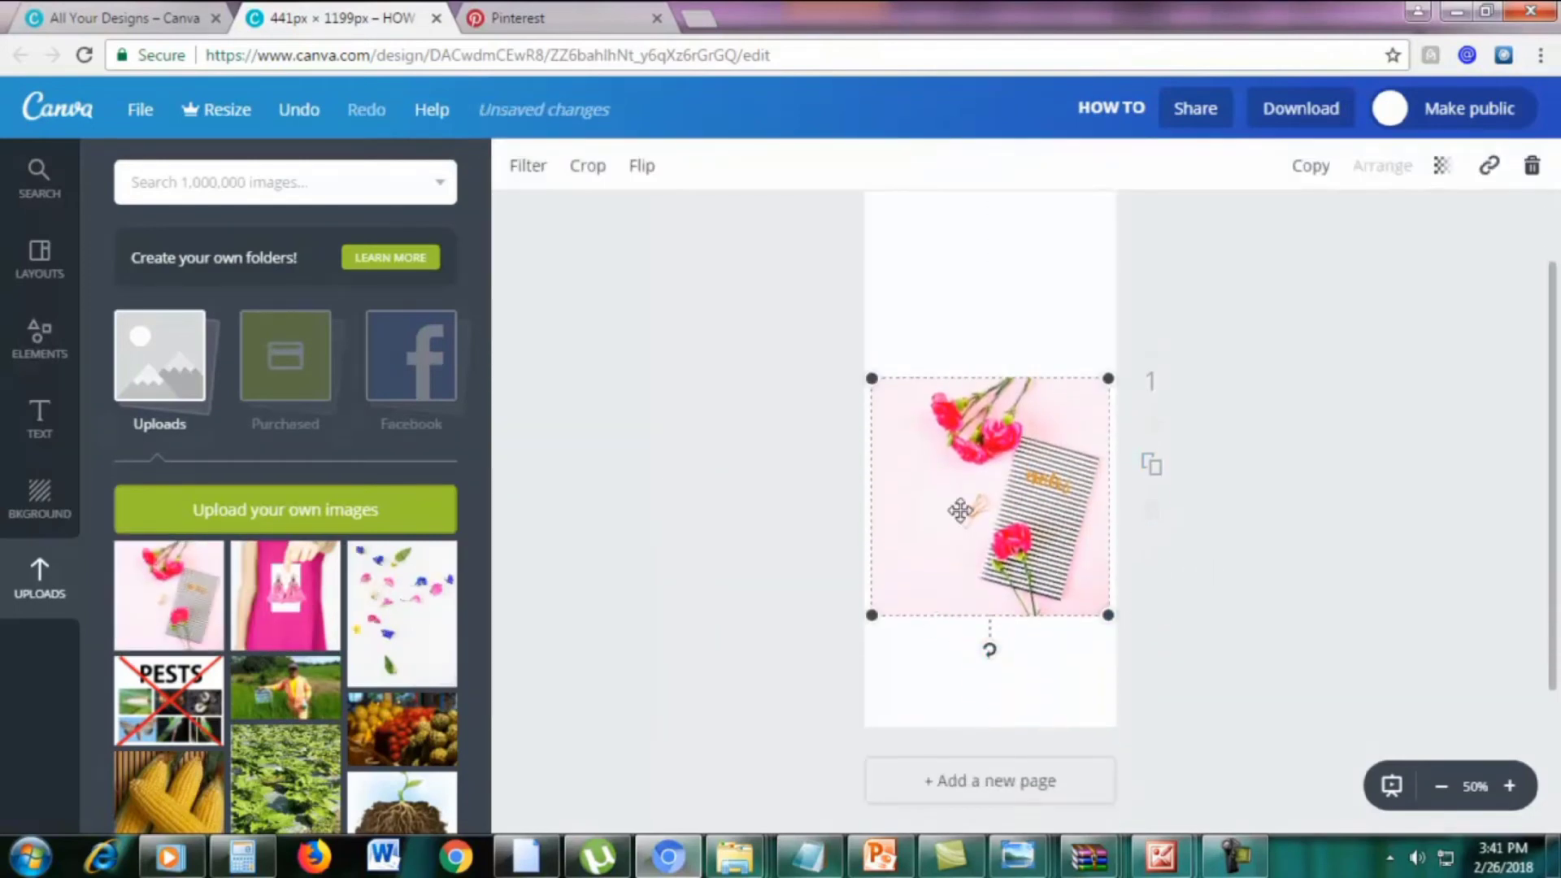
pyautogui.scroll(2, 1037, 510)
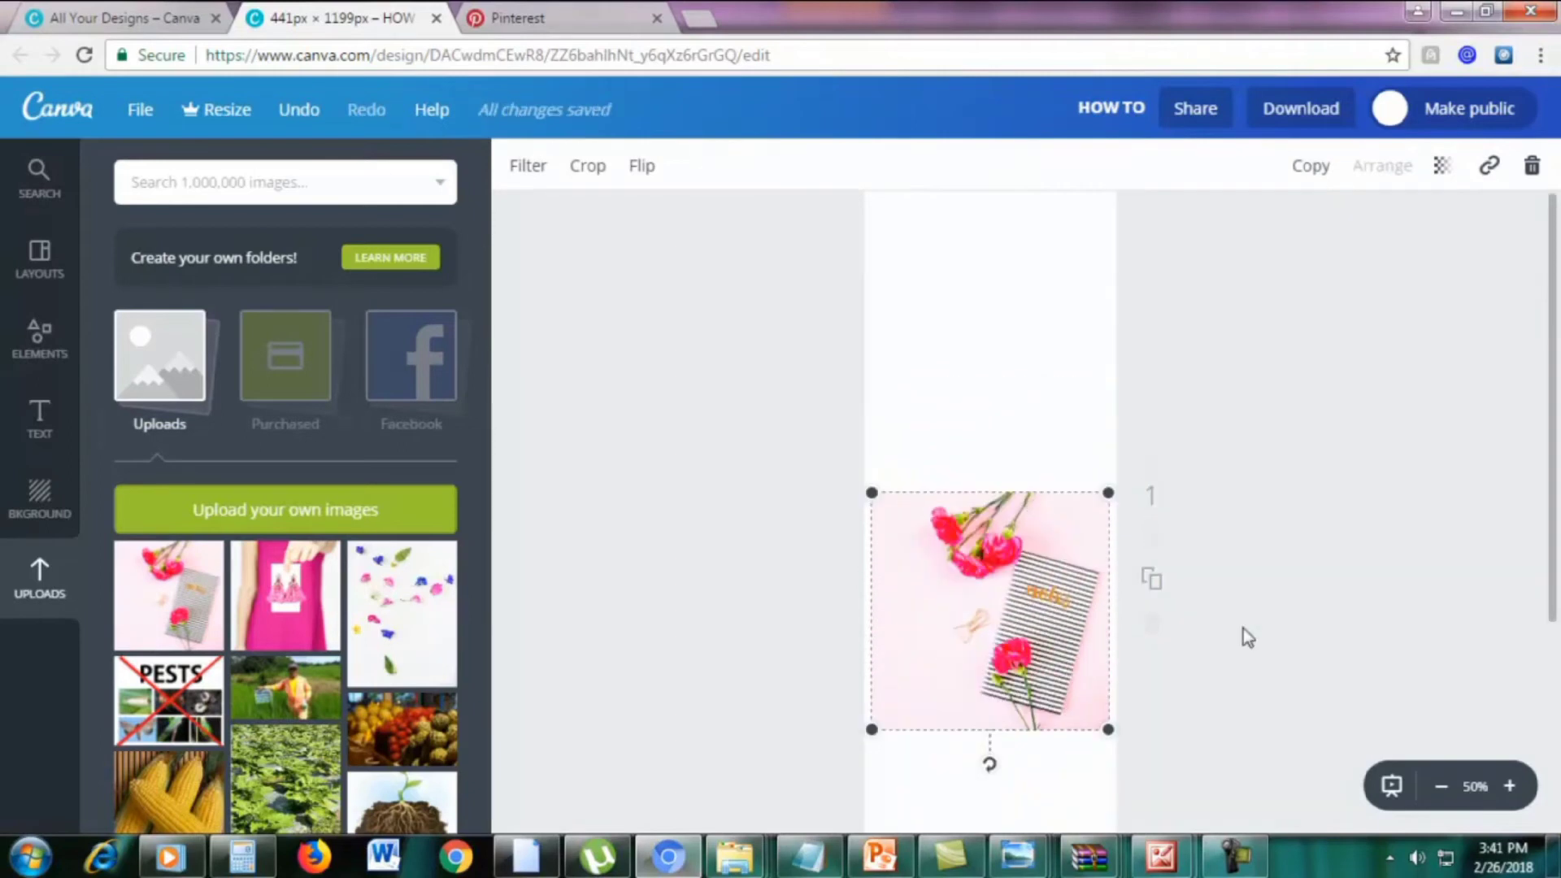
pyautogui.scroll(-2, 1248, 639)
pyautogui.click(1441, 786)
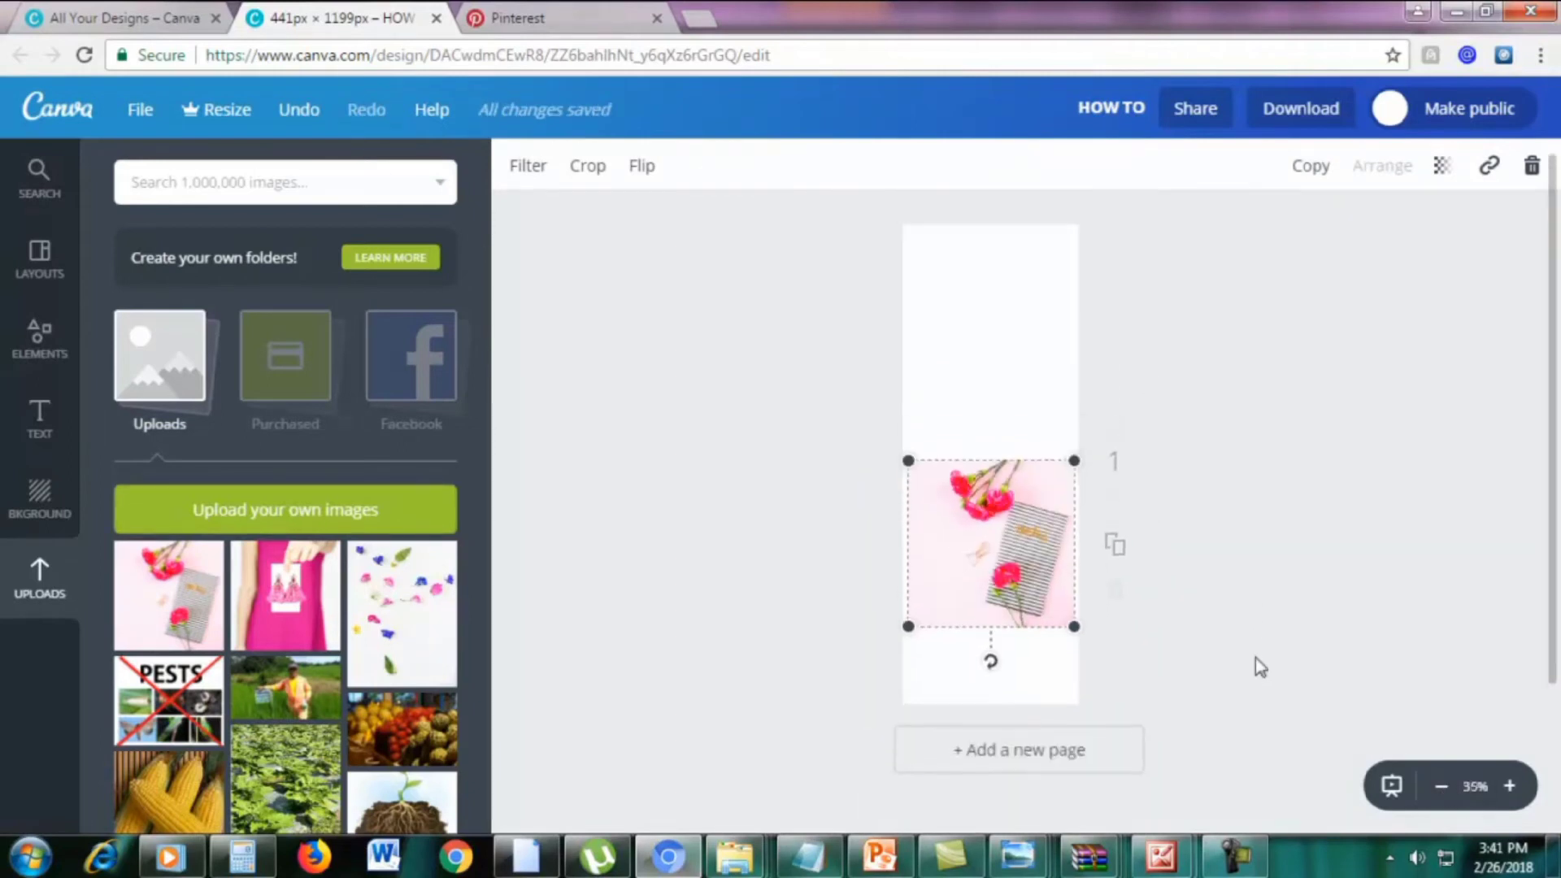
pyautogui.moveTo(908, 641); pyautogui.dragTo(920, 749)
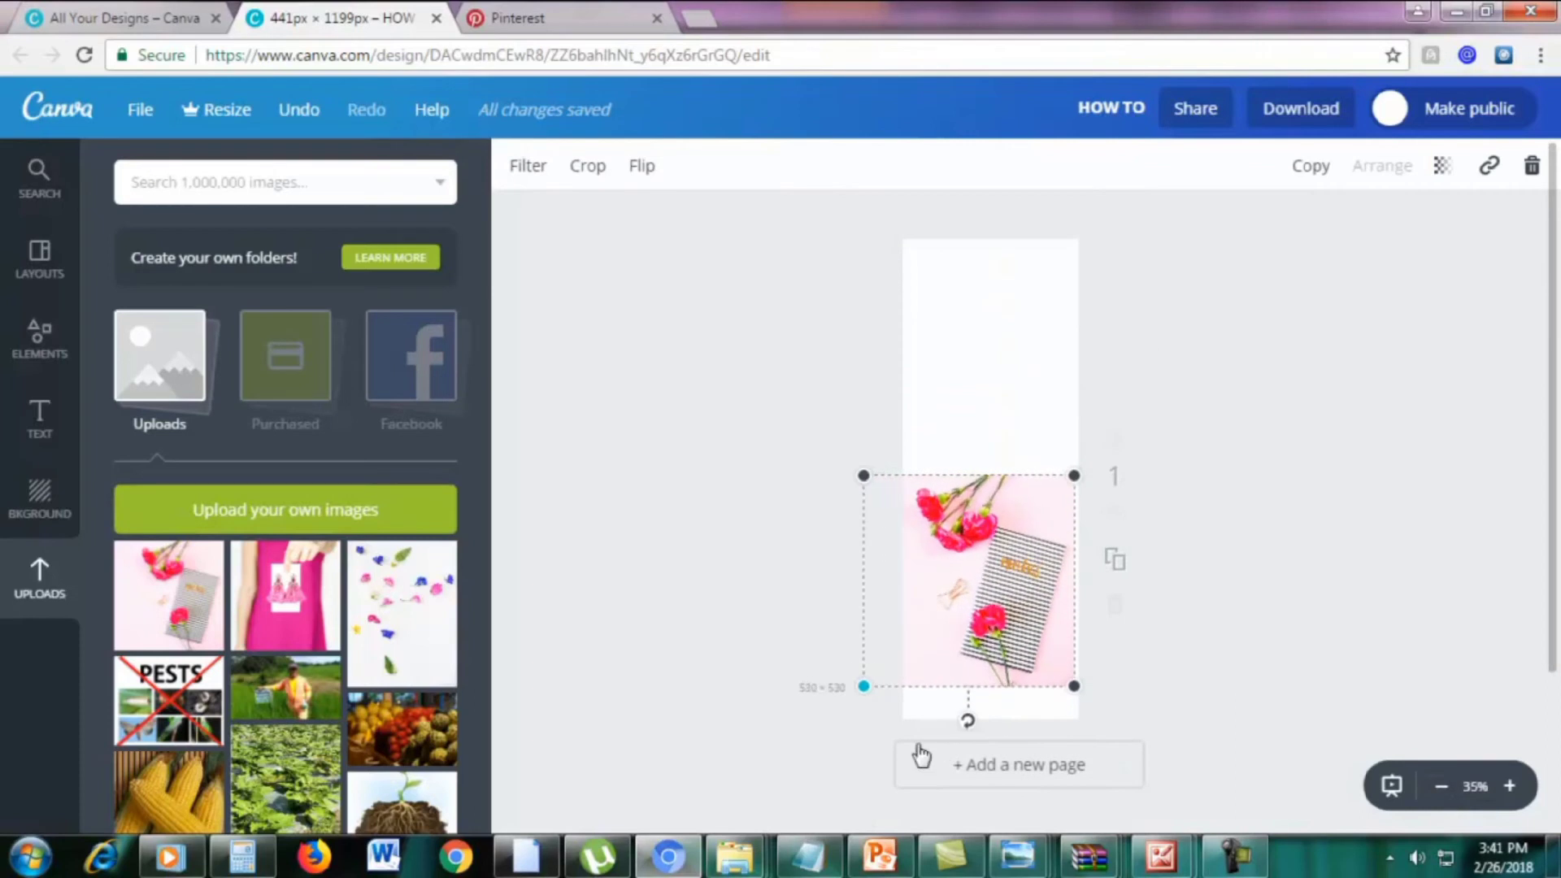
pyautogui.moveTo(1077, 480); pyautogui.dragTo(1300, 216)
pyautogui.moveTo(866, 691); pyautogui.dragTo(824, 726)
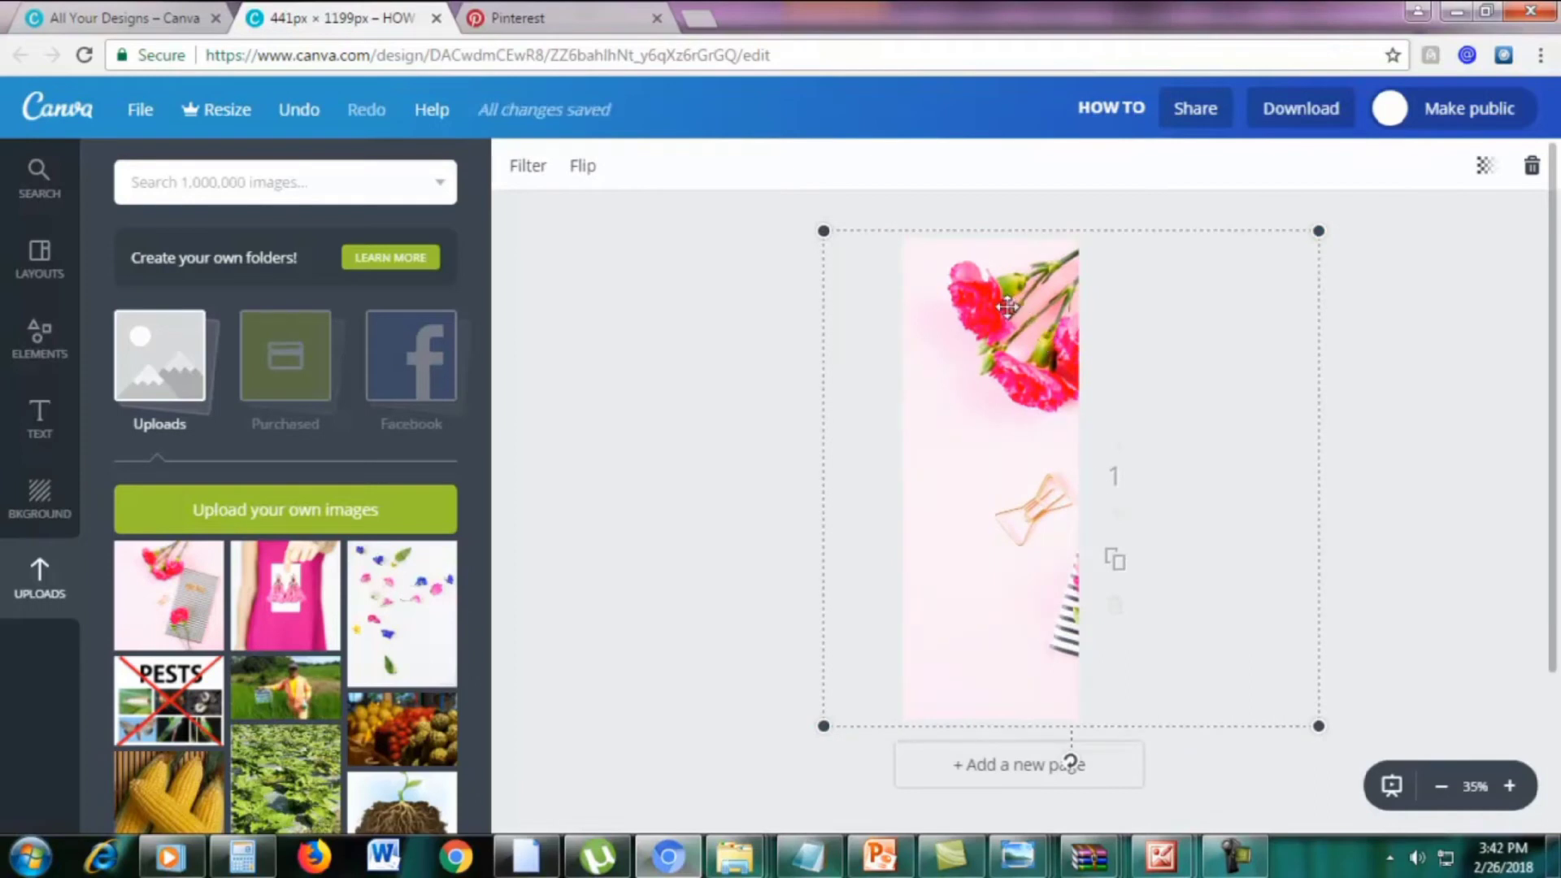
# Flip the photo vertically so the flowers sit at the bottom of the pin
pyautogui.click(584, 167)
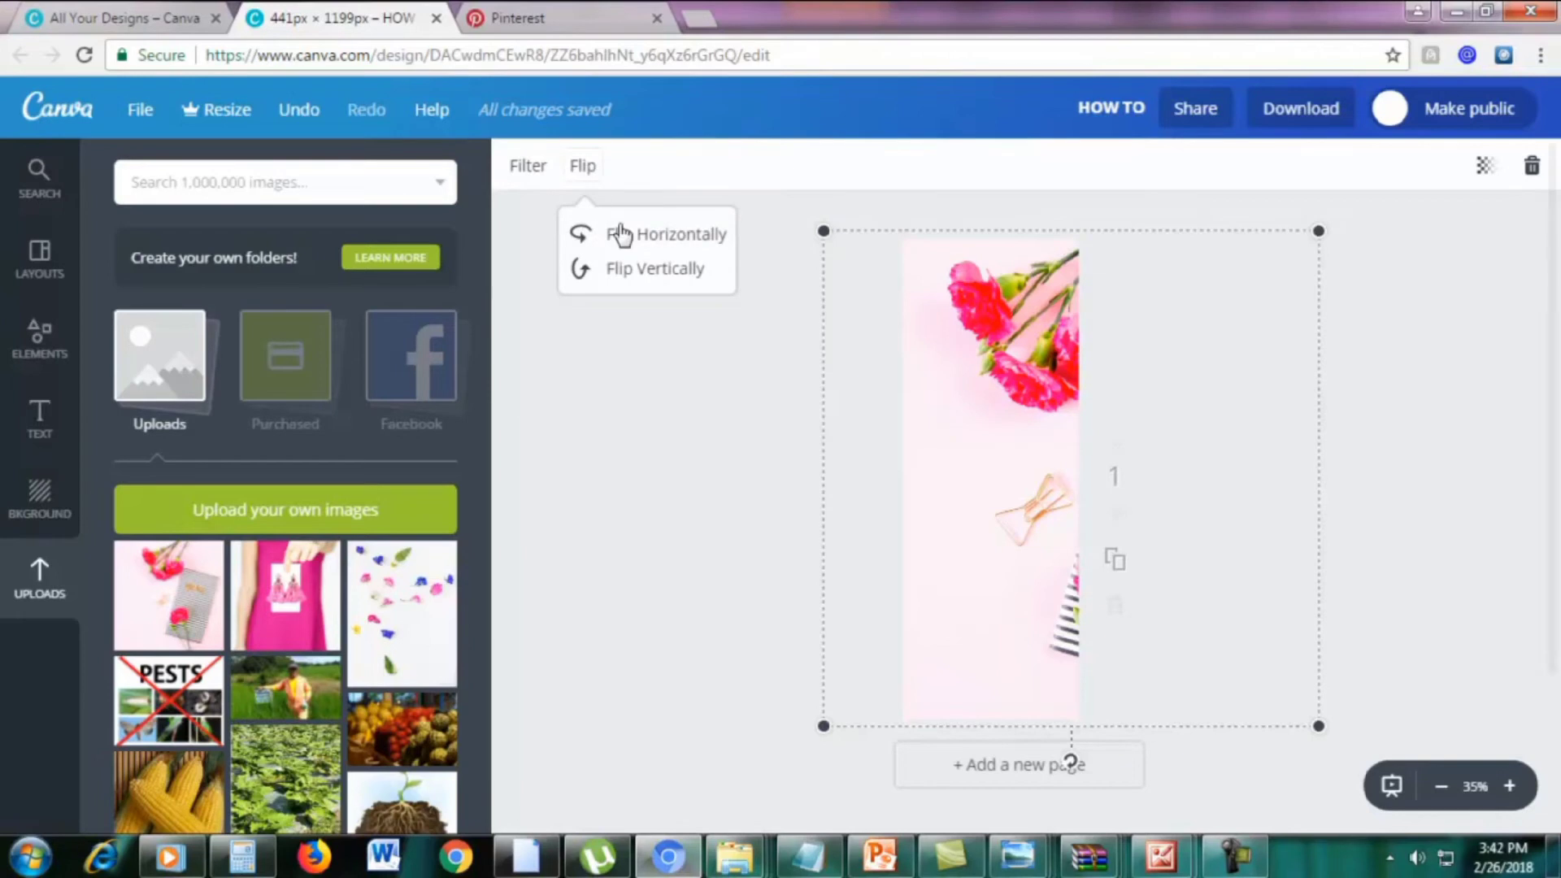
pyautogui.click(653, 240)
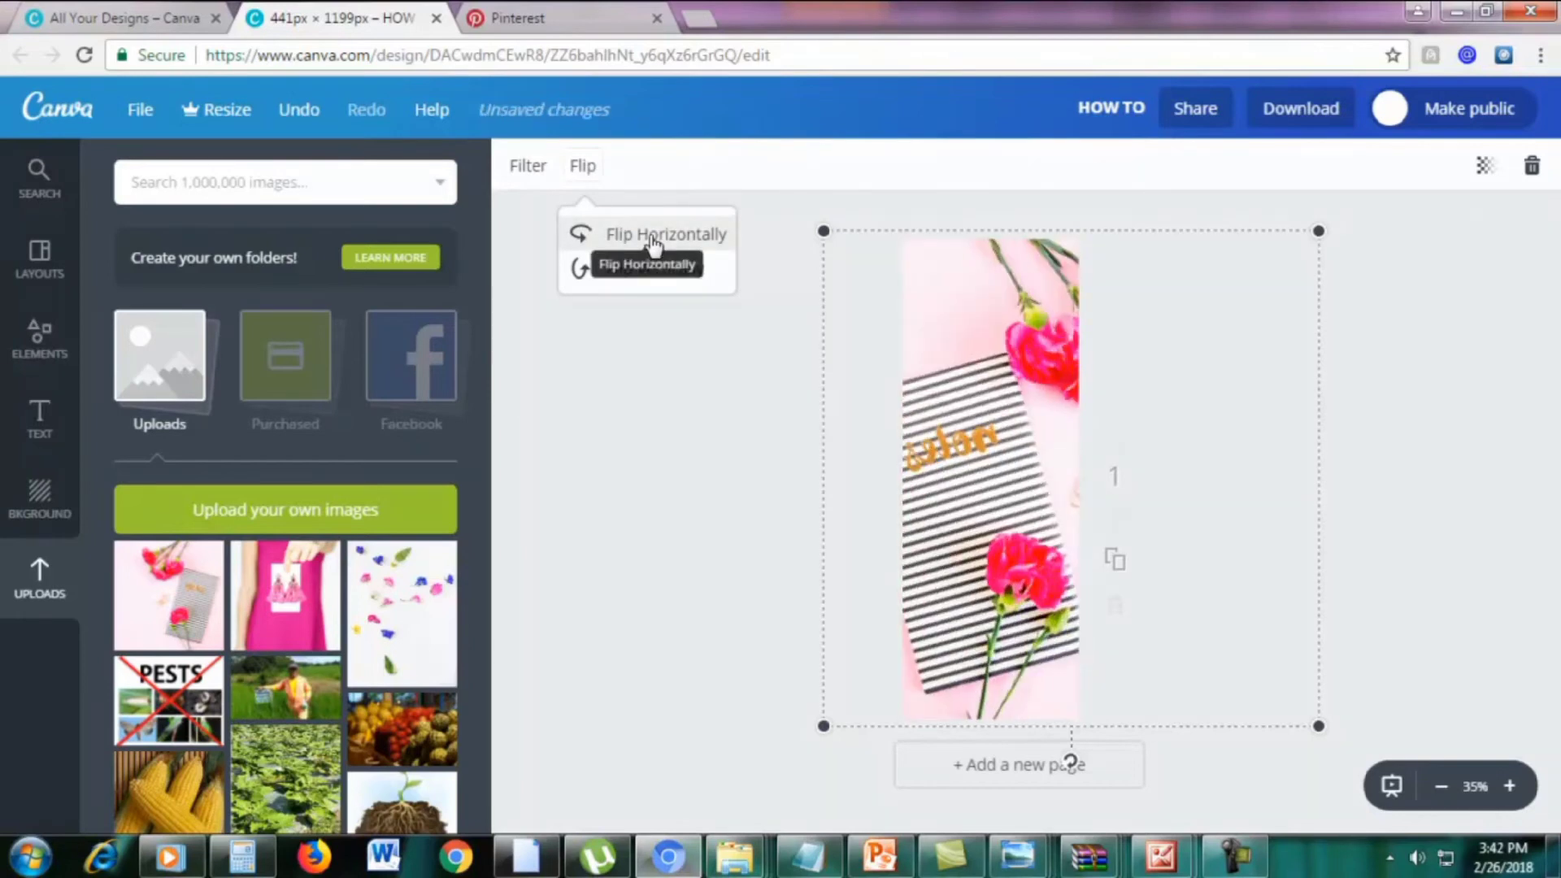
pyautogui.click(653, 240)
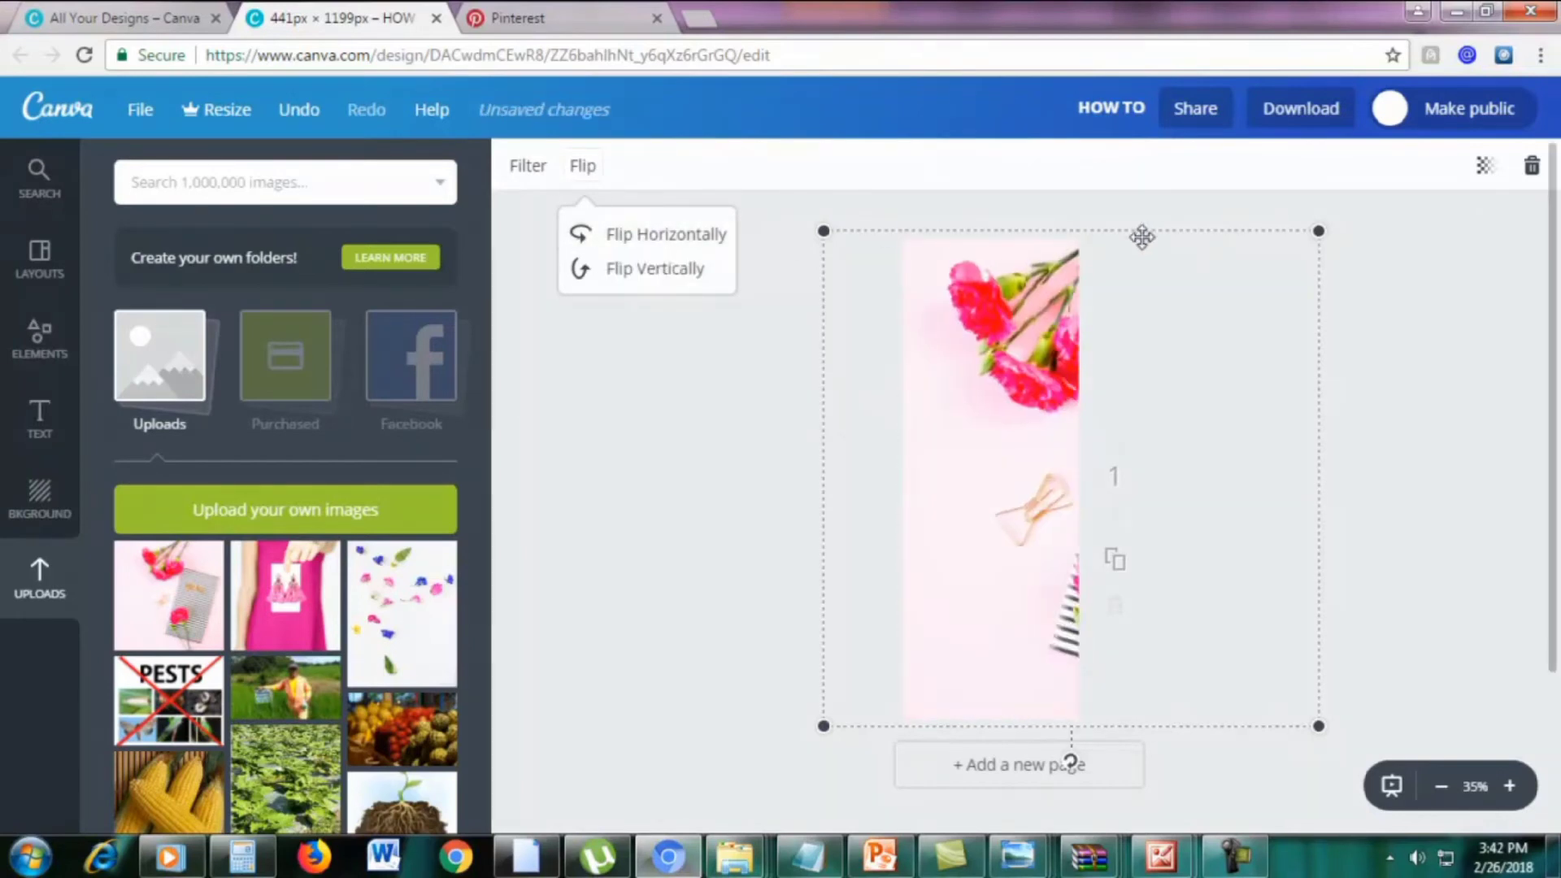
pyautogui.click(647, 281)
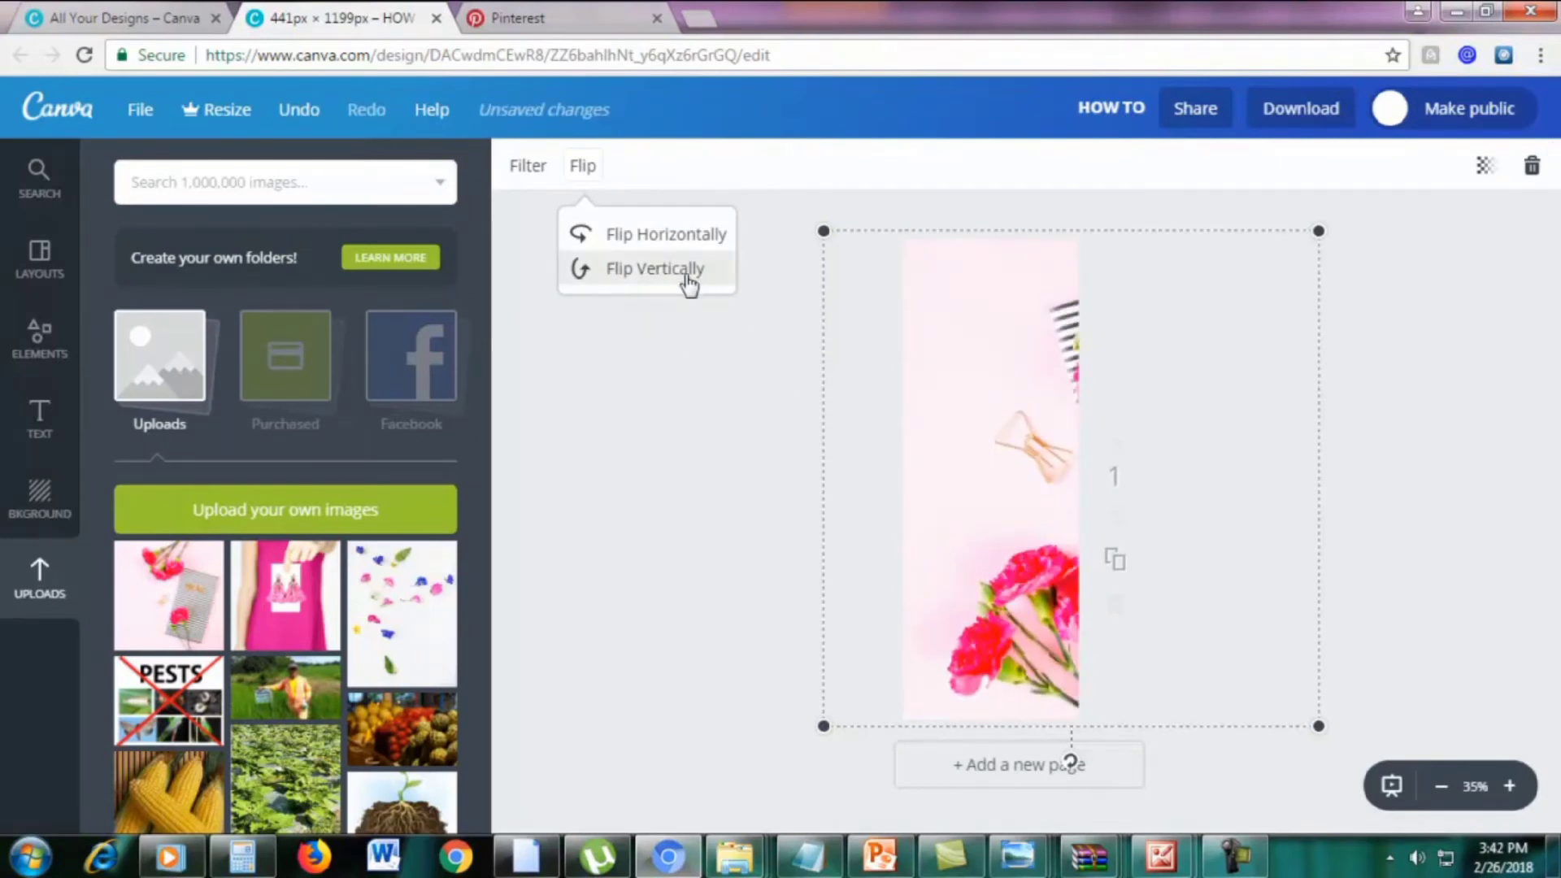
pyautogui.click(1422, 519)
pyautogui.click(1423, 511)
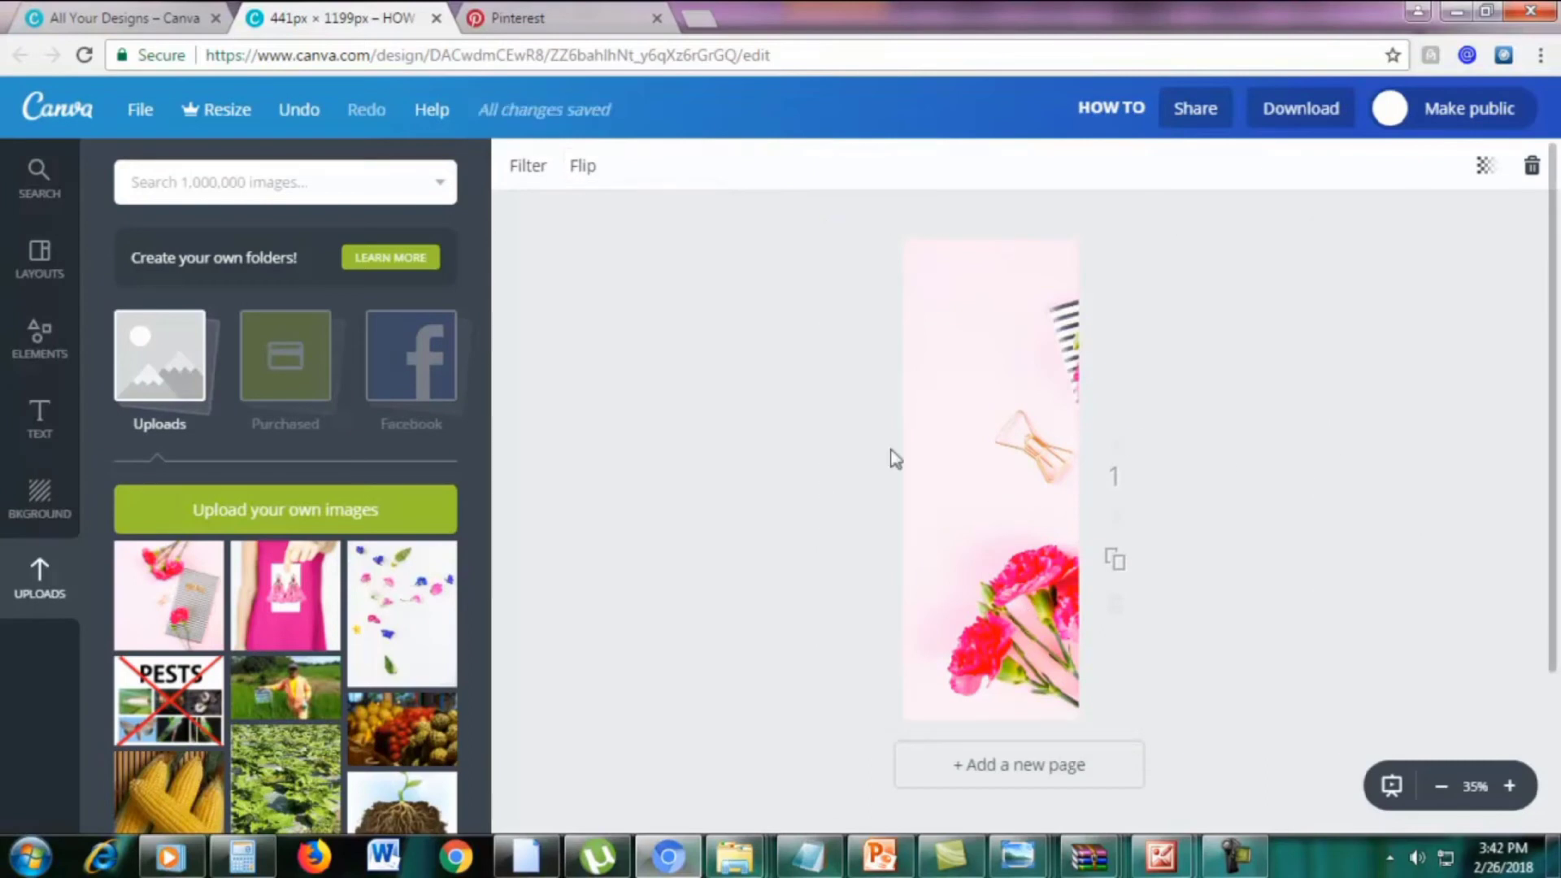
# Glance at All Your Designs, return to the HOW TO pin, and bring up the Elements library
pyautogui.click(151, 14)
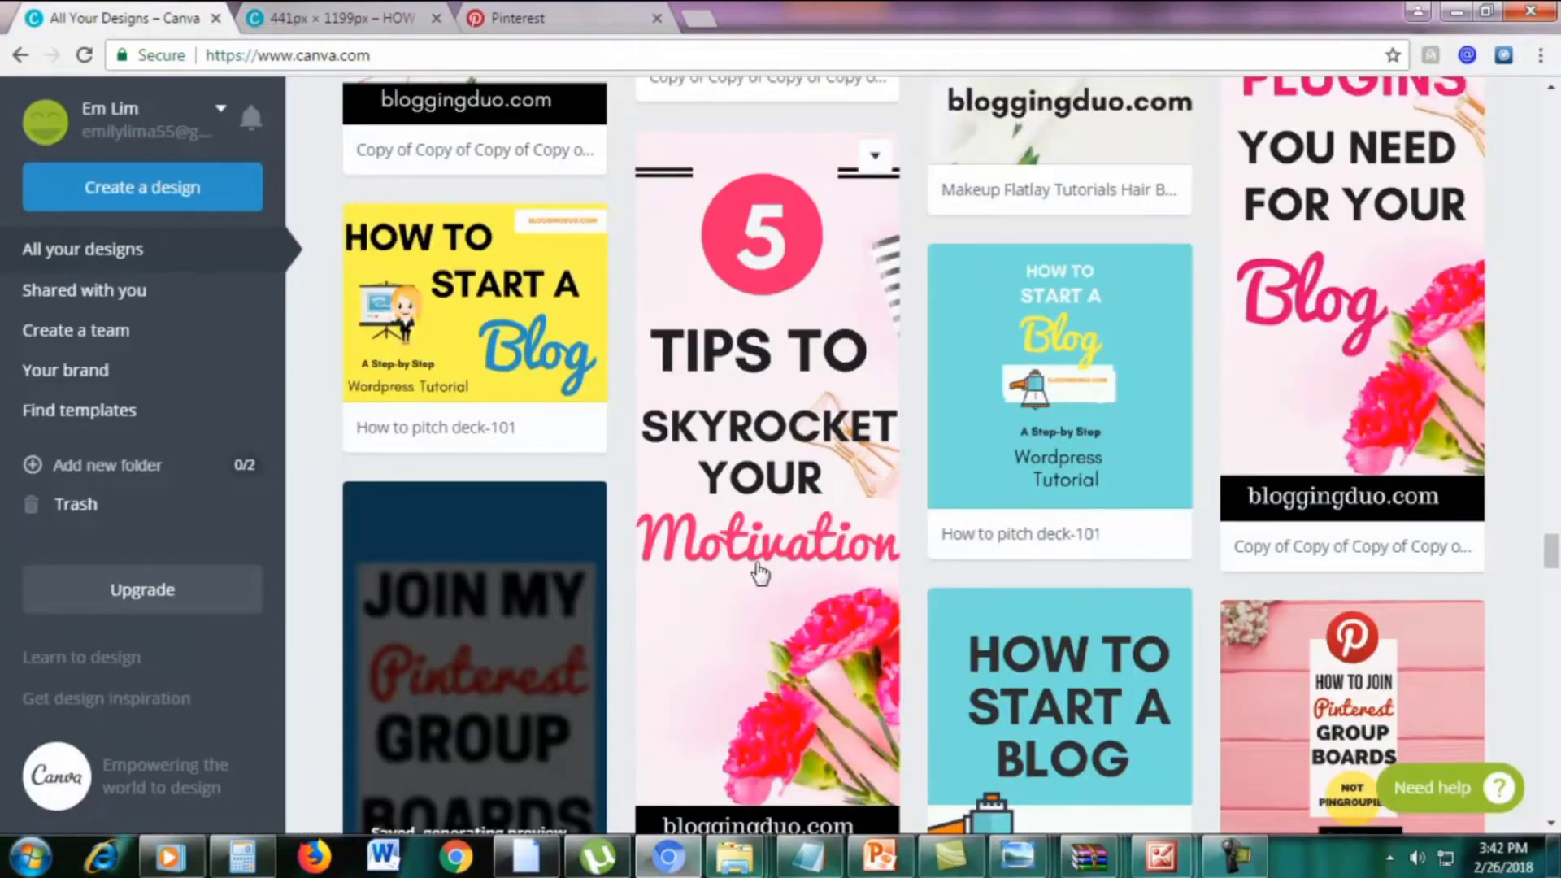
pyautogui.click(353, 25)
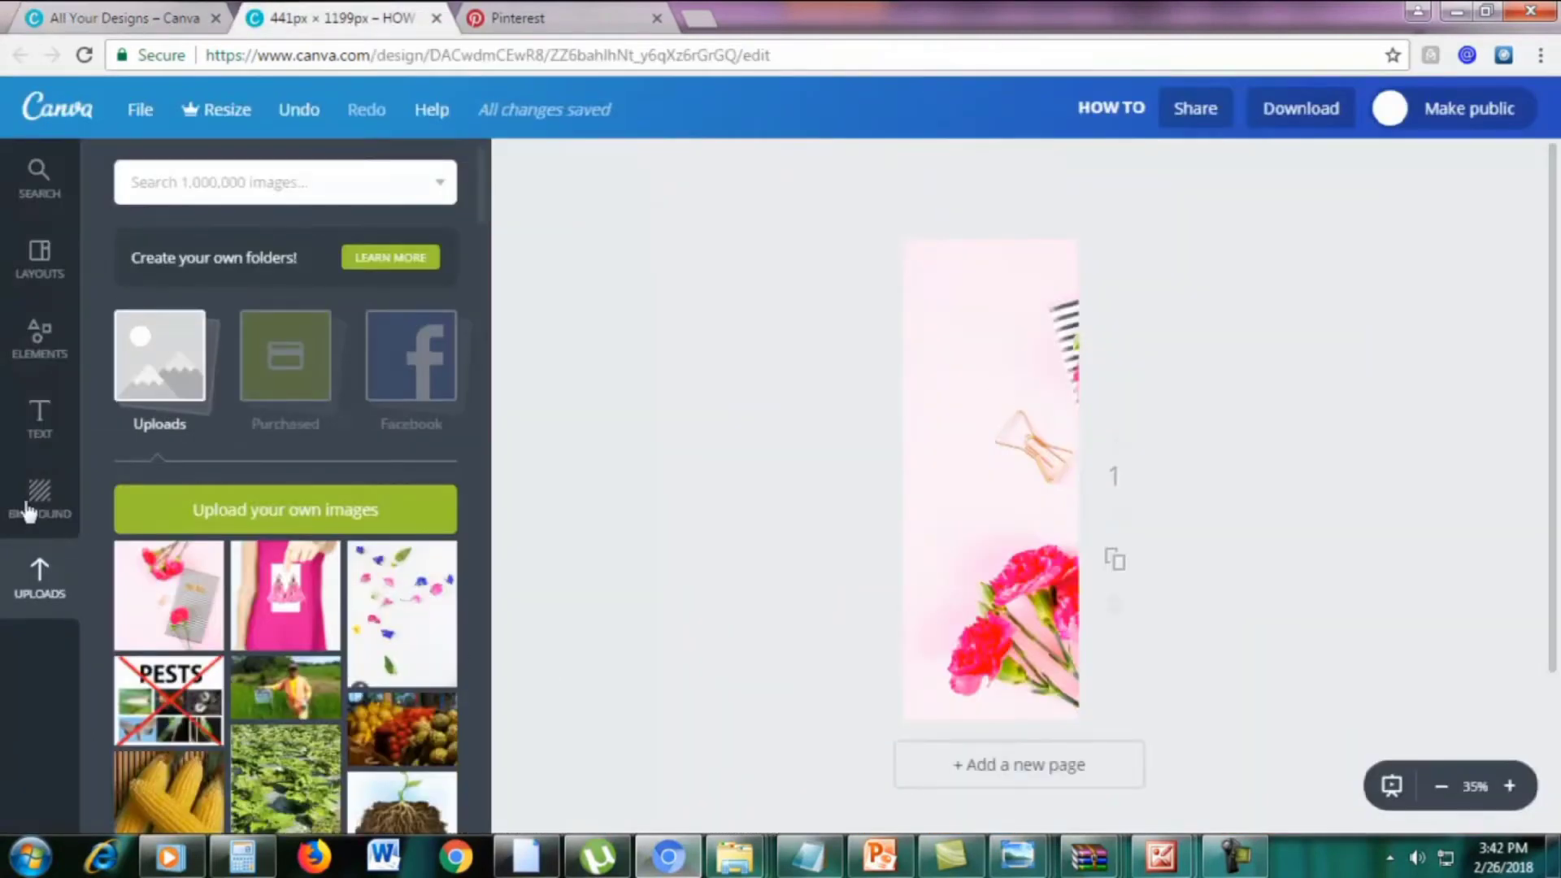
pyautogui.click(42, 354)
pyautogui.scroll(1, 240, 392)
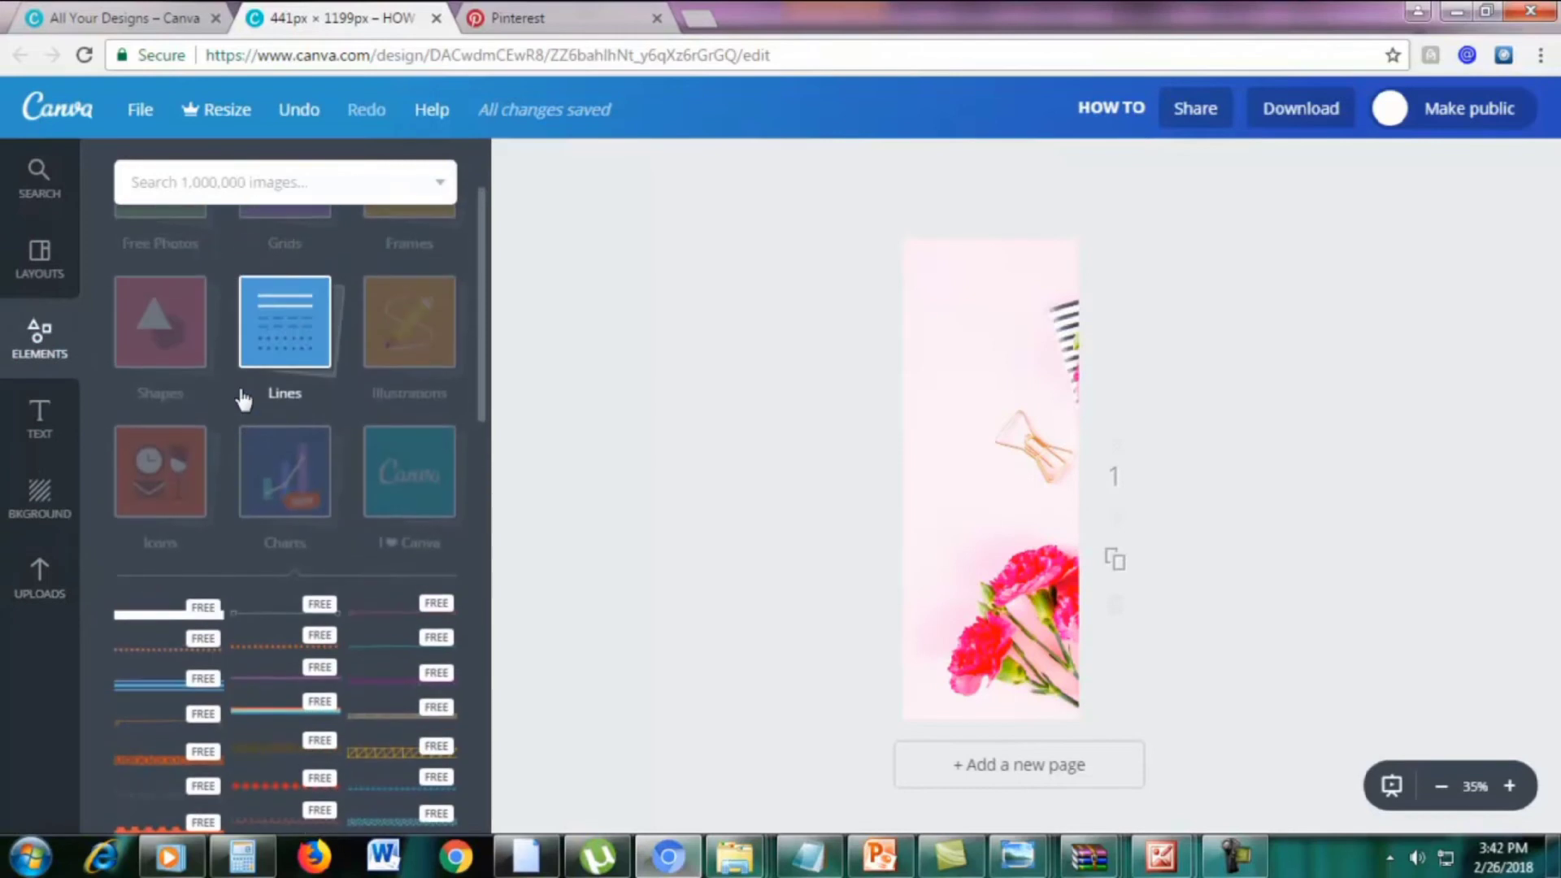
pyautogui.scroll(2, 243, 399)
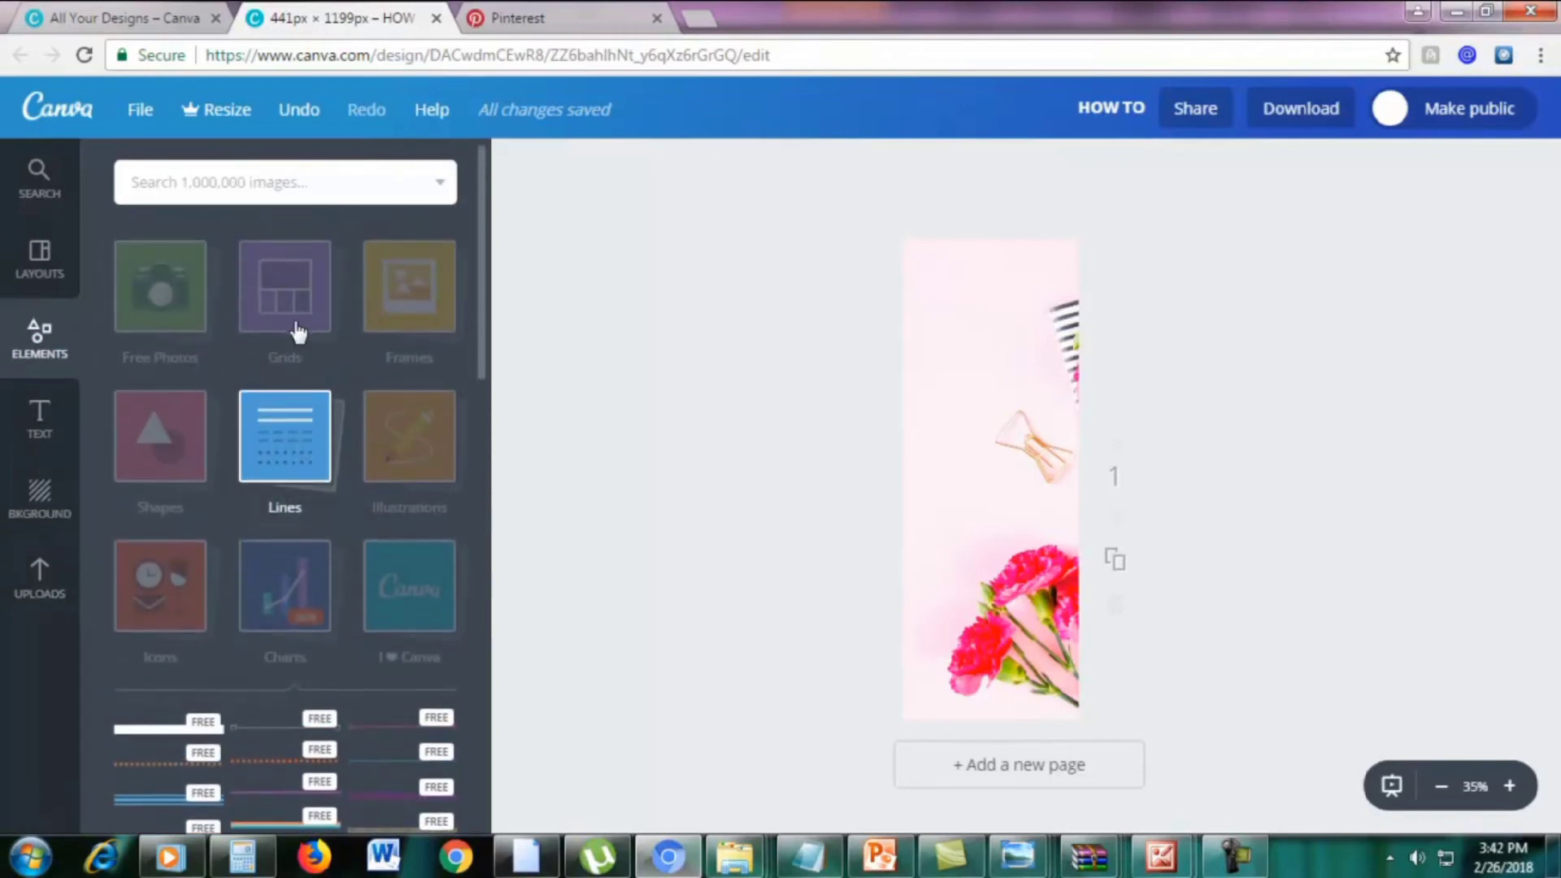
# Drag a circle from Shapes onto the pin, shrink it, and centre it near the top
pyautogui.click(147, 462)
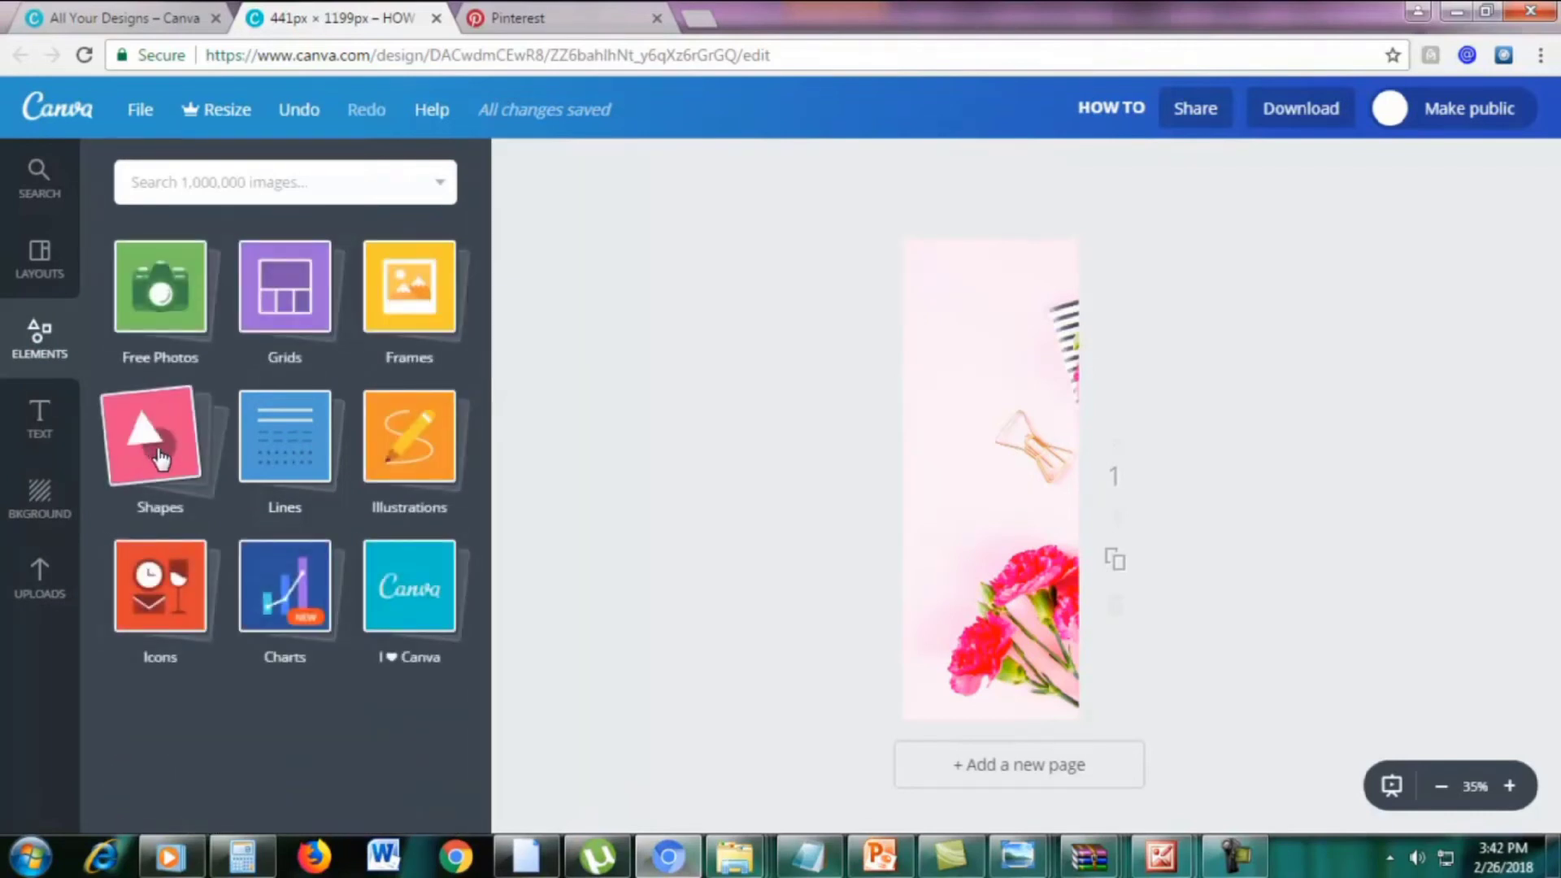
pyautogui.click(160, 460)
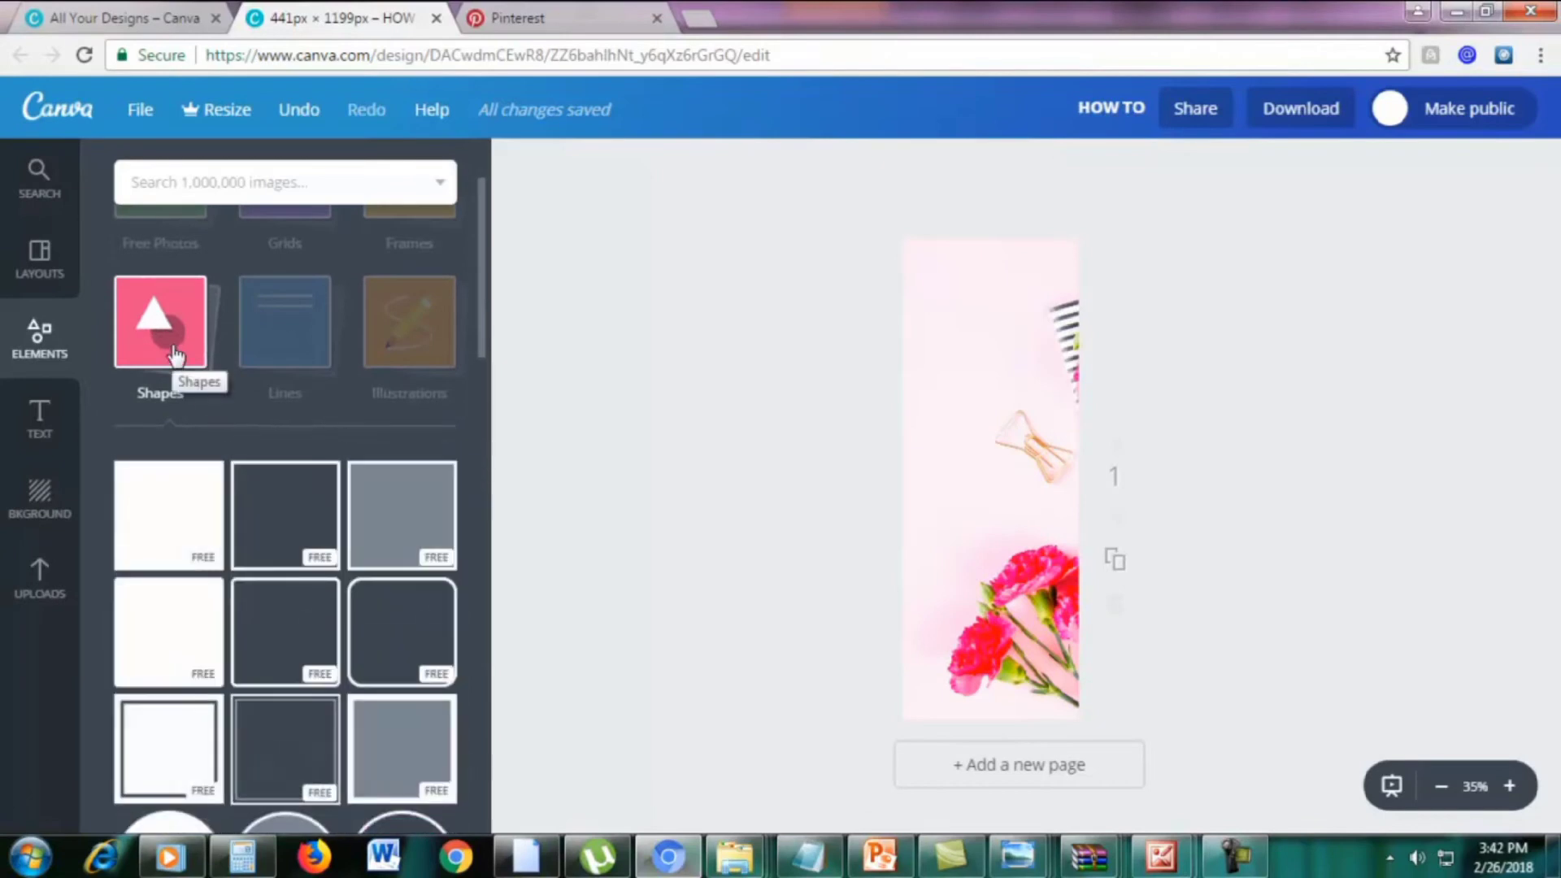
pyautogui.scroll(-1, 175, 358)
pyautogui.scroll(-1, 176, 370)
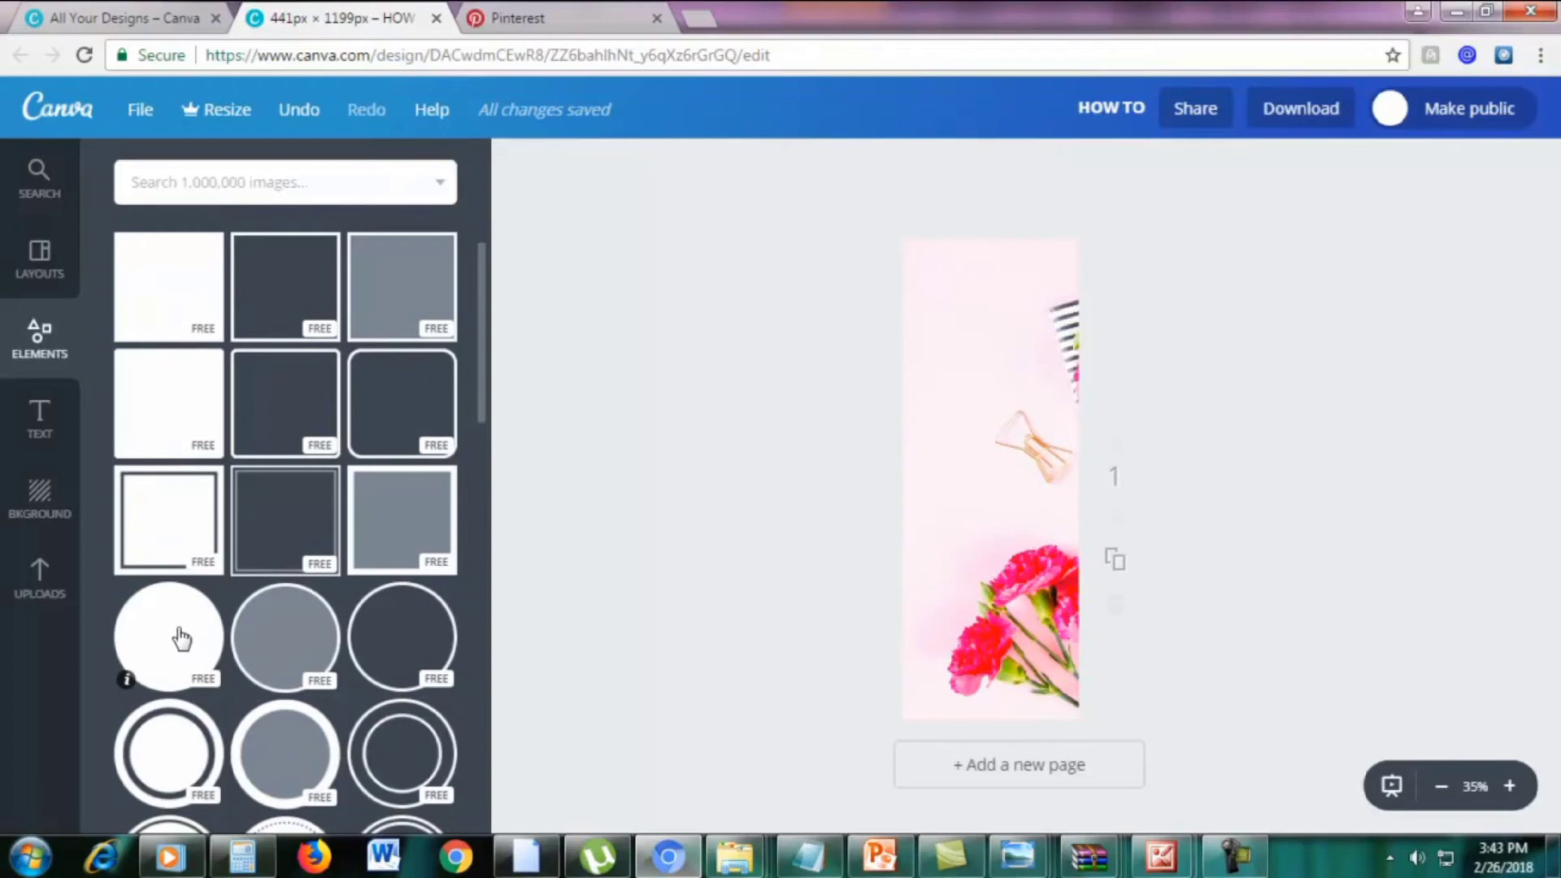
pyautogui.moveTo(178, 639); pyautogui.dragTo(996, 327)
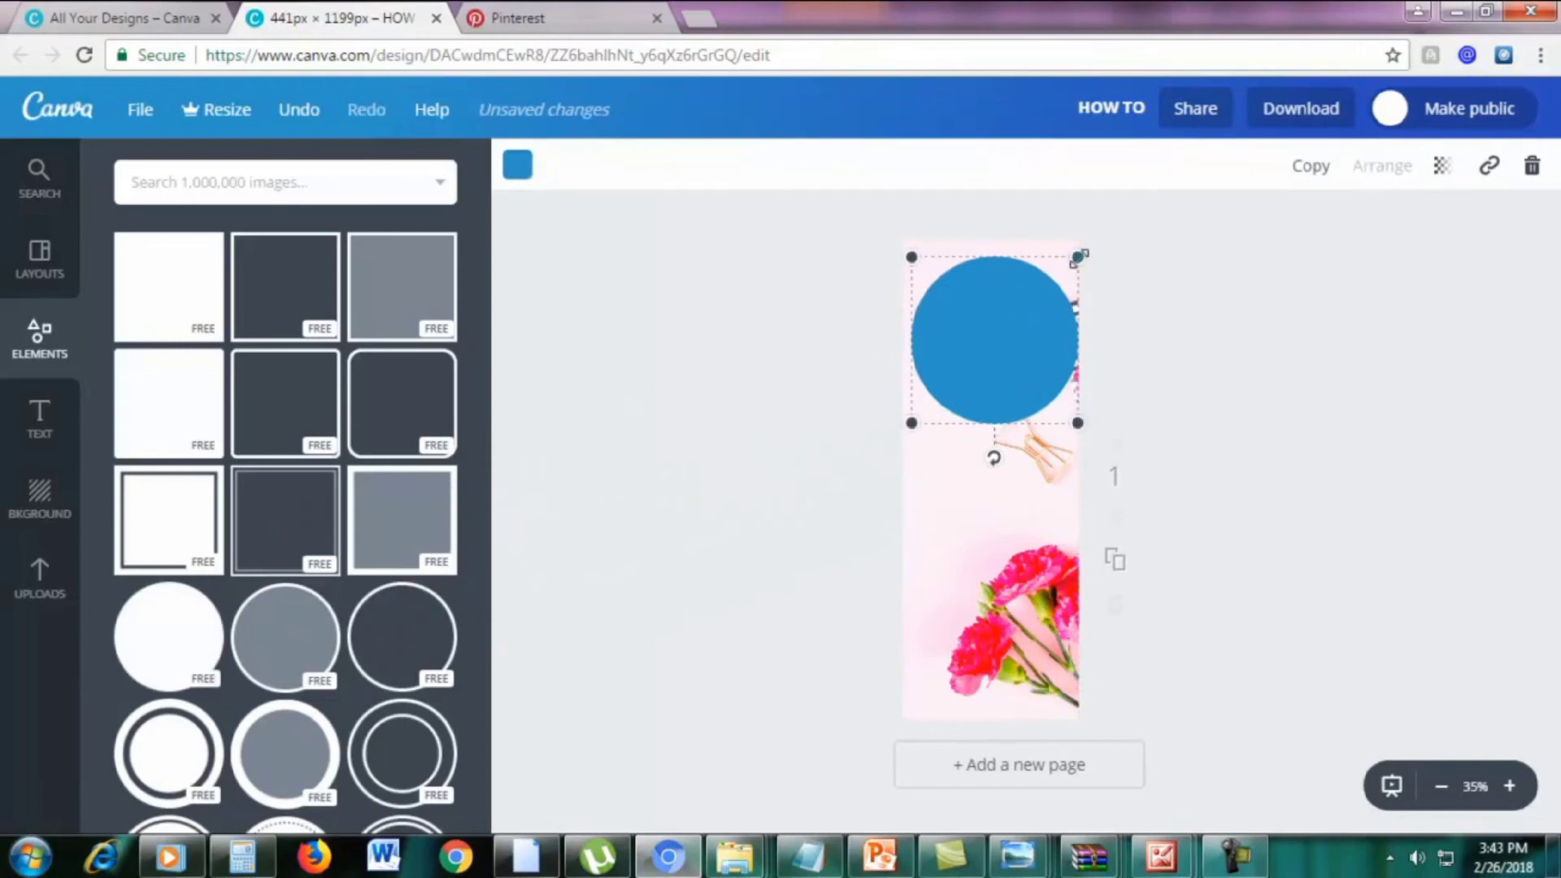
pyautogui.moveTo(1078, 257); pyautogui.dragTo(1028, 308)
pyautogui.moveTo(973, 357); pyautogui.dragTo(991, 309)
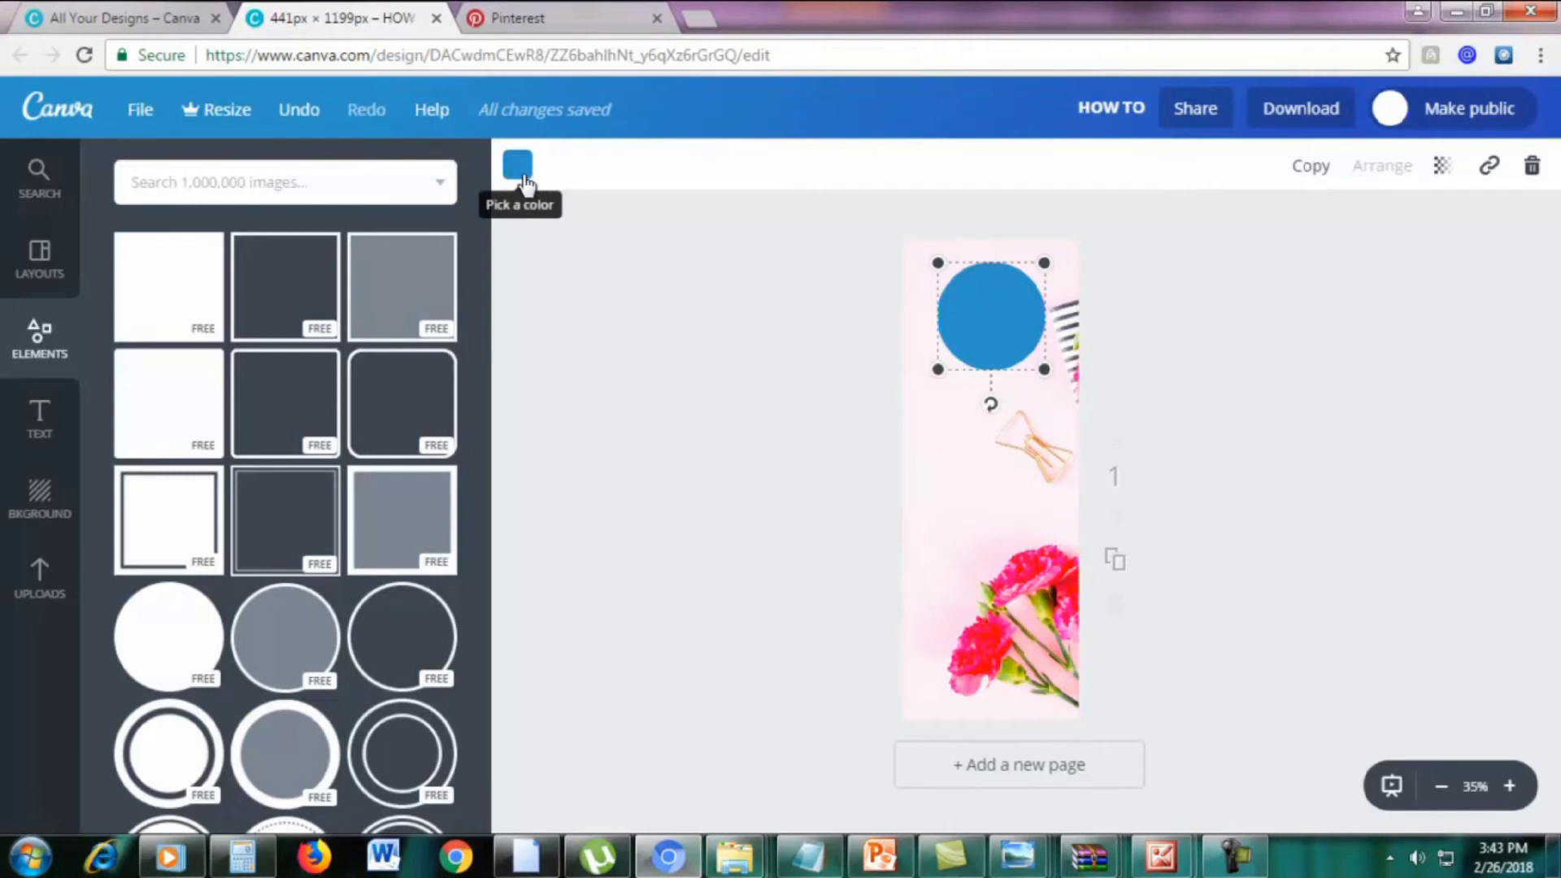
# Fill the circle with the lighter pink document colour already used in the design
pyautogui.click(519, 166)
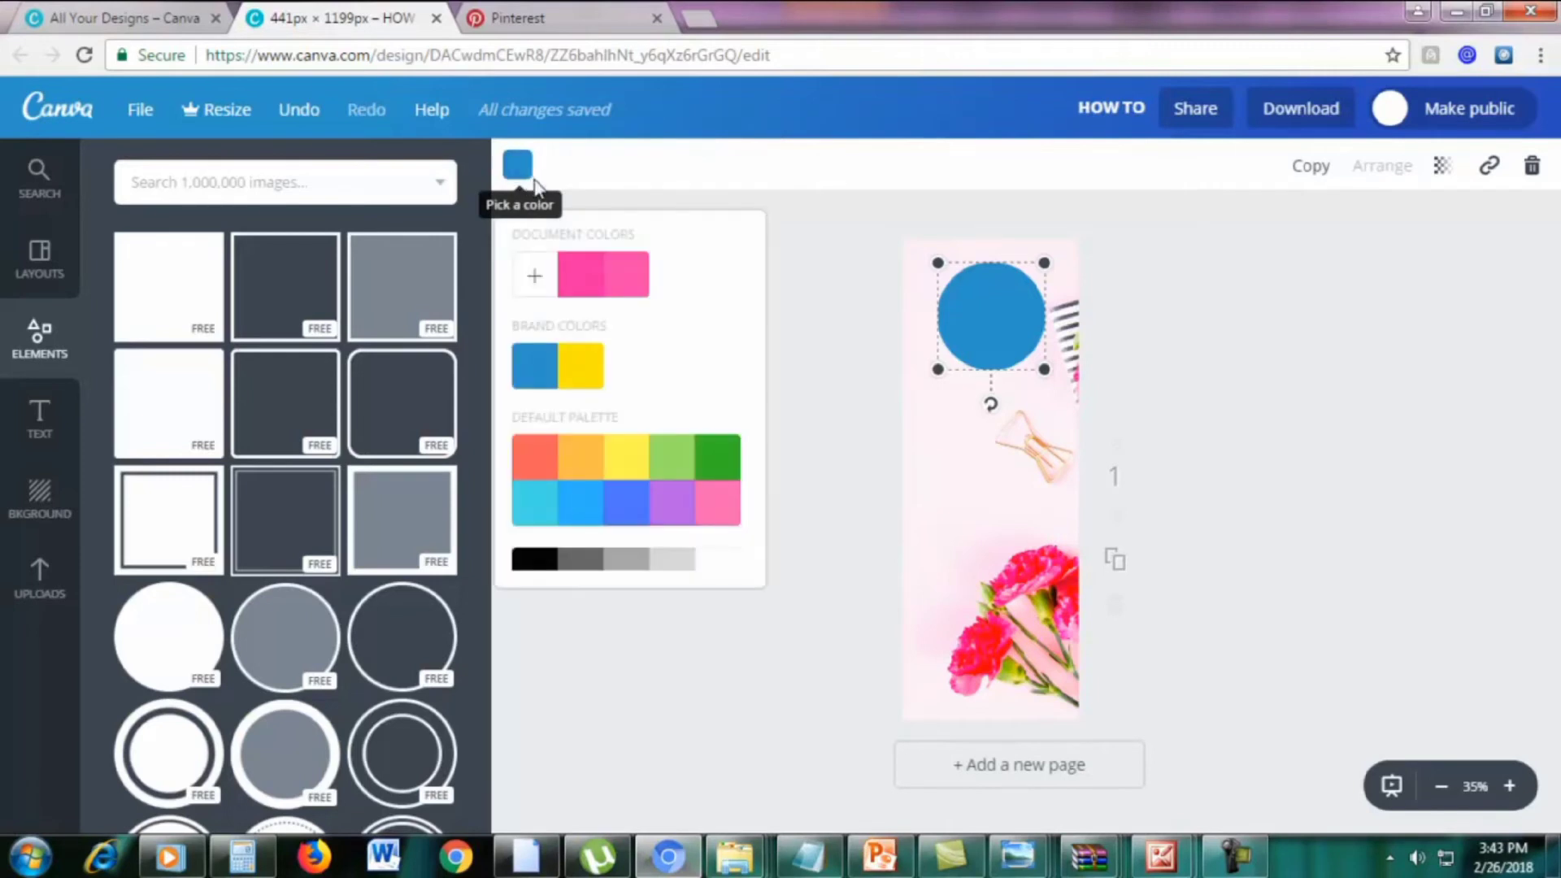
pyautogui.click(584, 281)
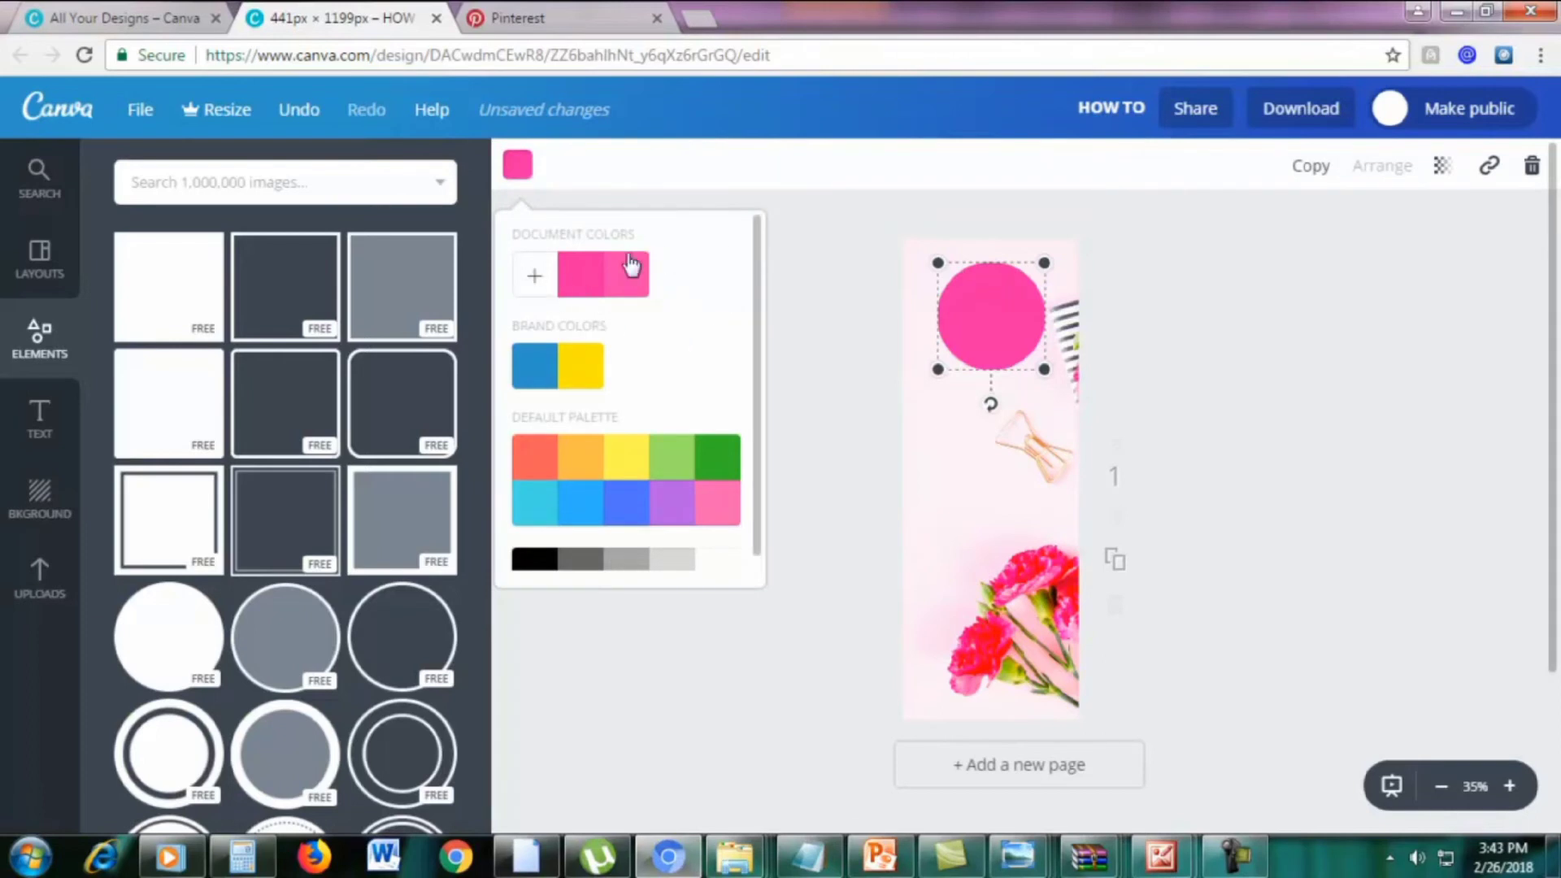
pyautogui.scroll(-1, 704, 394)
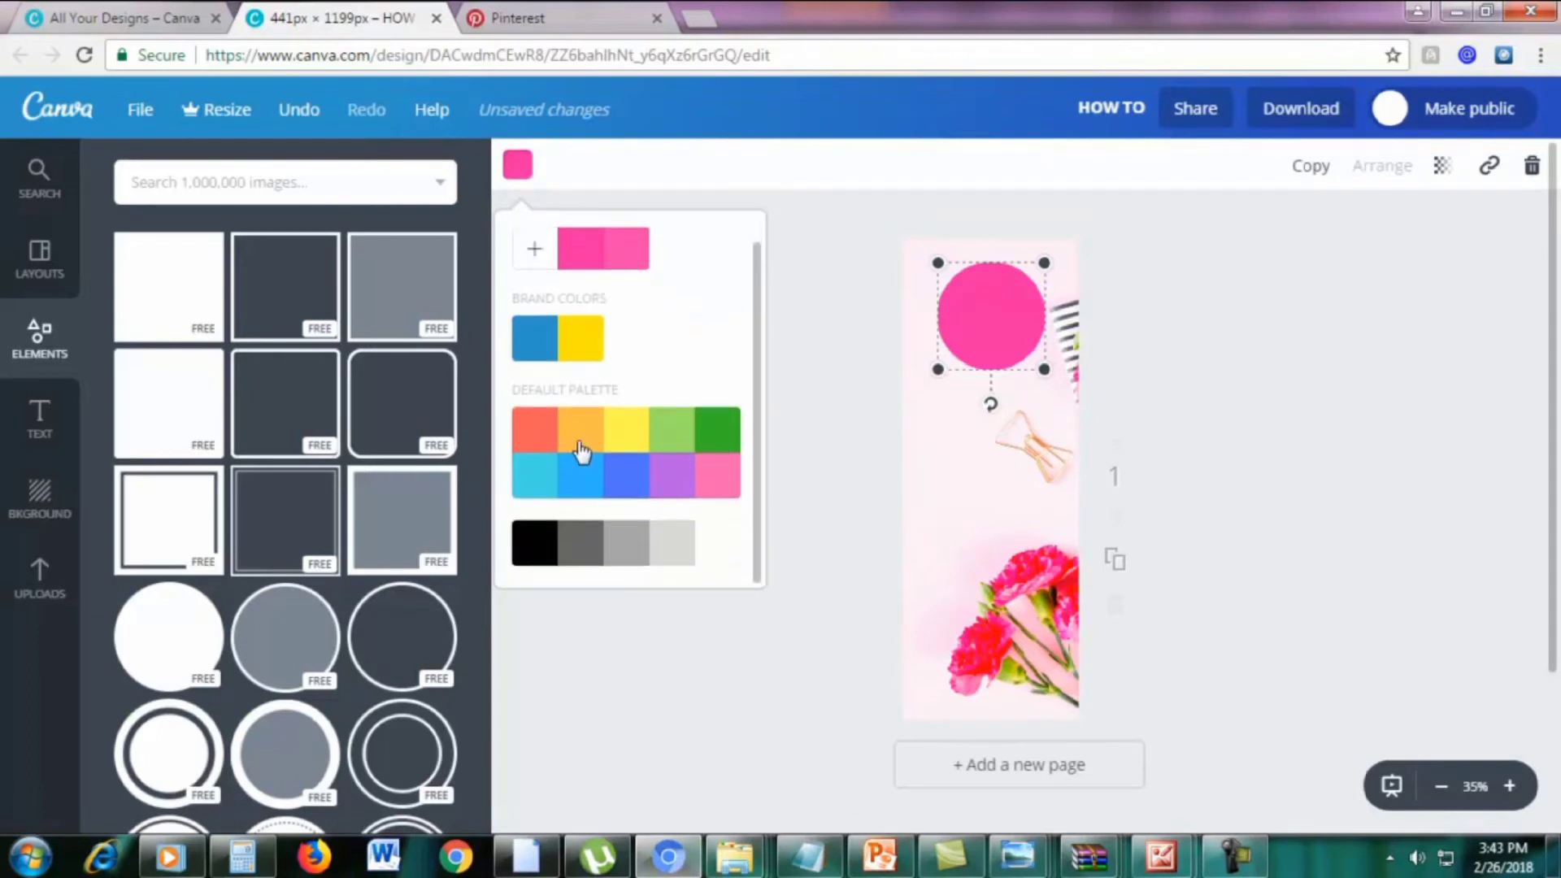
pyautogui.scroll(1, 636, 370)
pyautogui.click(534, 276)
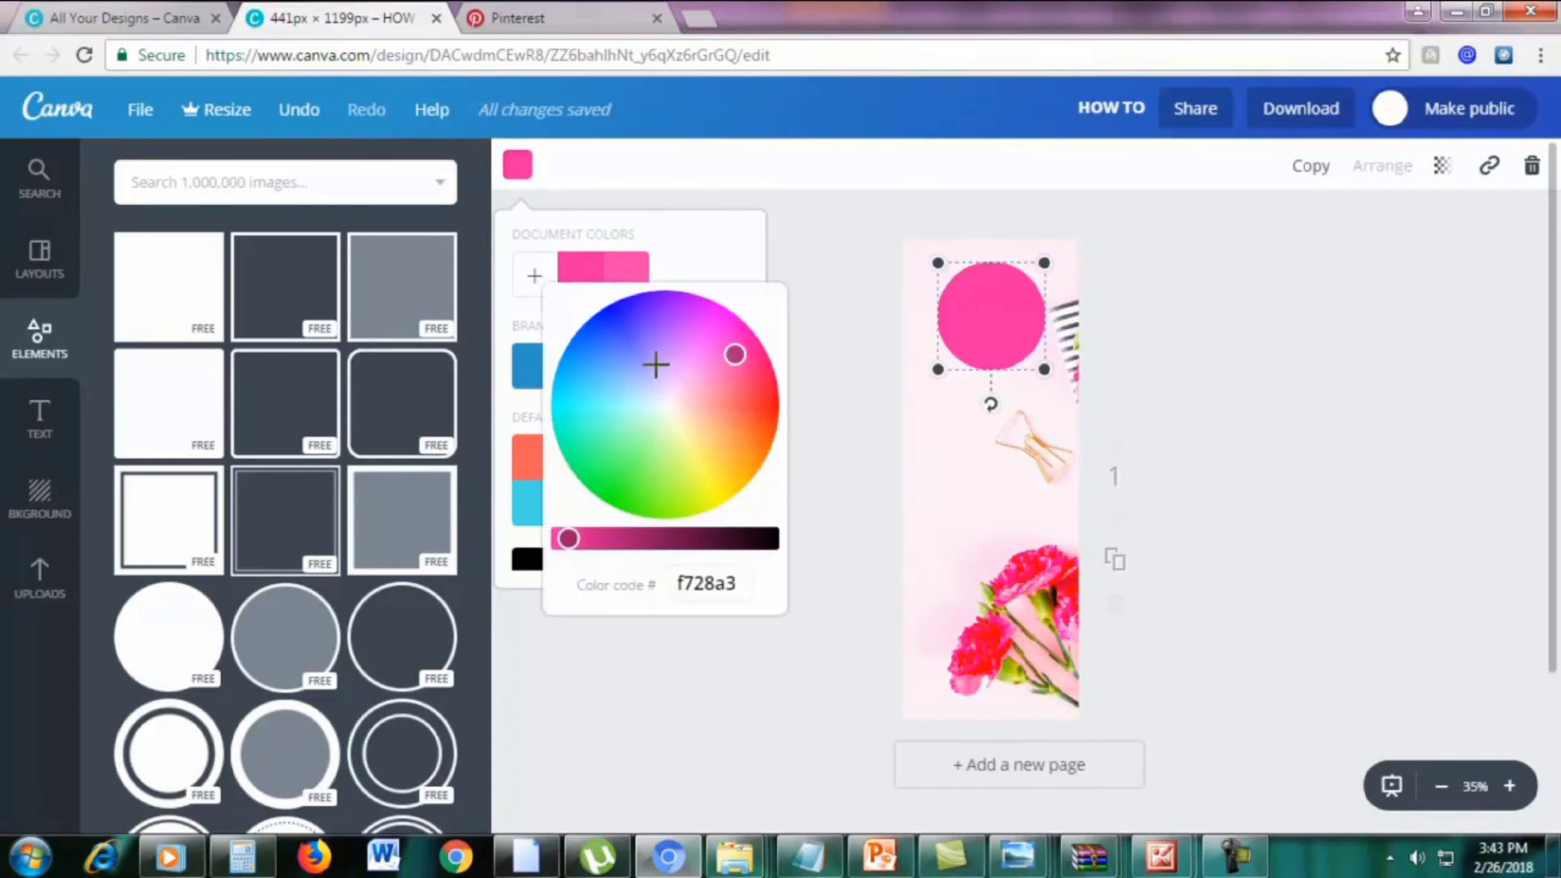
pyautogui.click(706, 271)
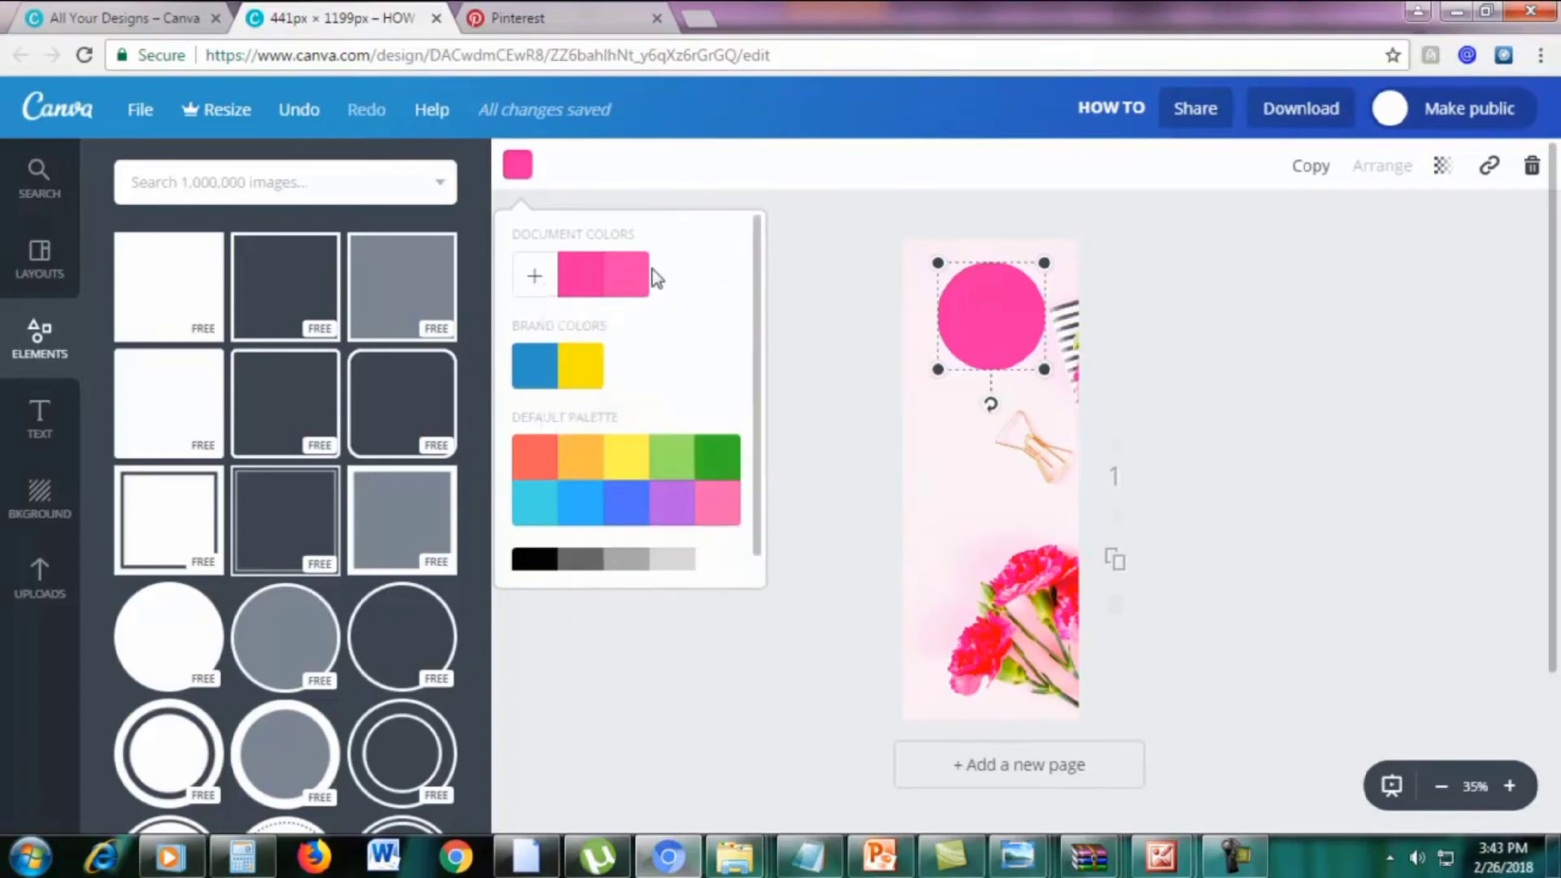
pyautogui.click(643, 279)
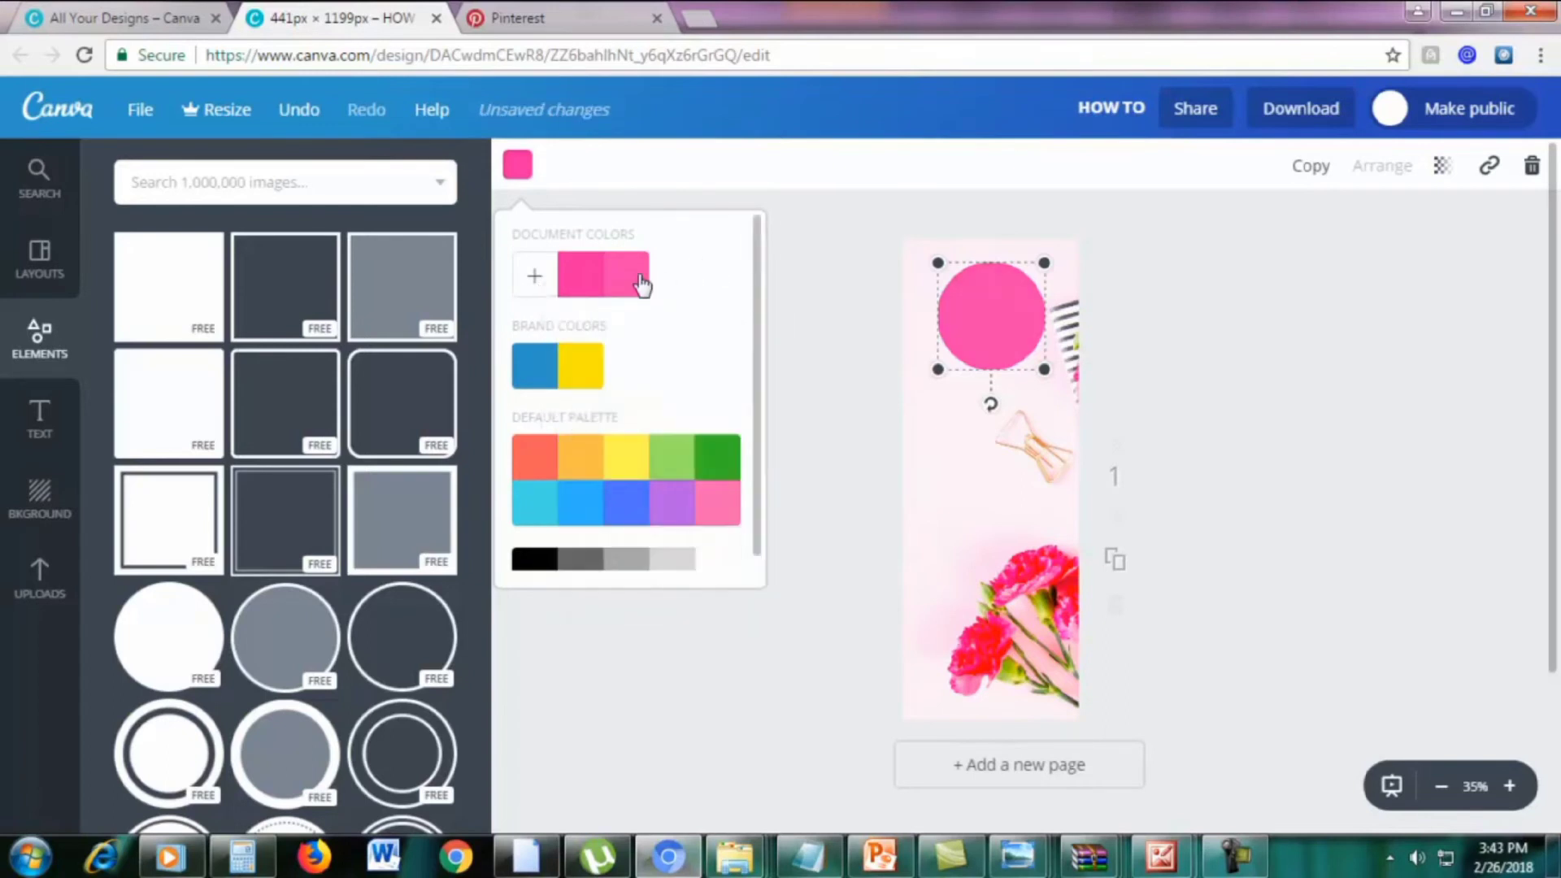
pyautogui.click(1243, 321)
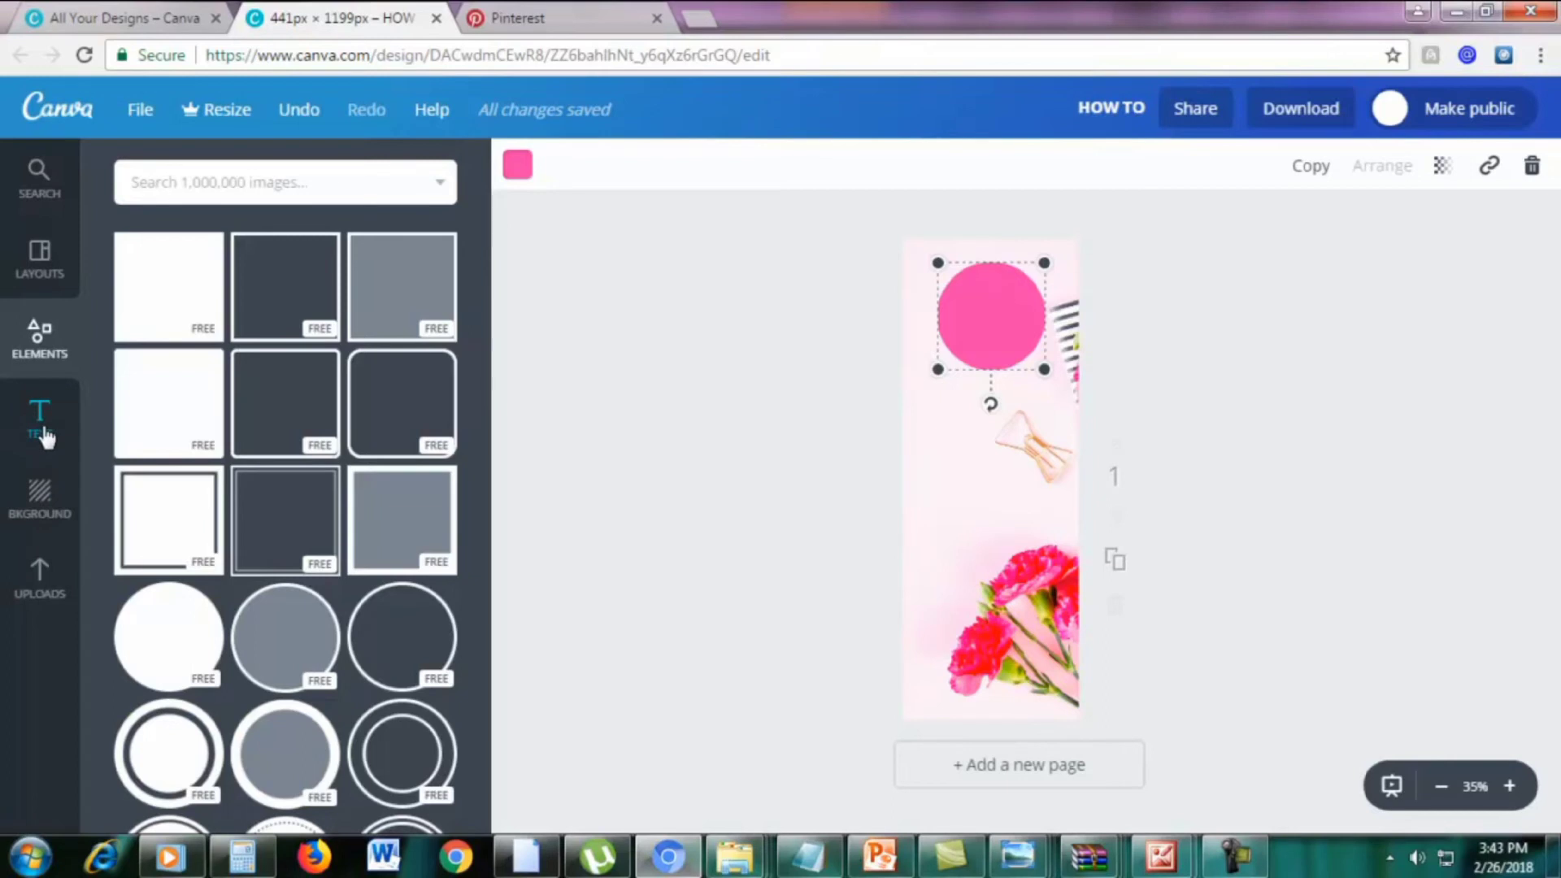
# Add a heading reading '5' and move it onto the pink circle
pyautogui.click(44, 436)
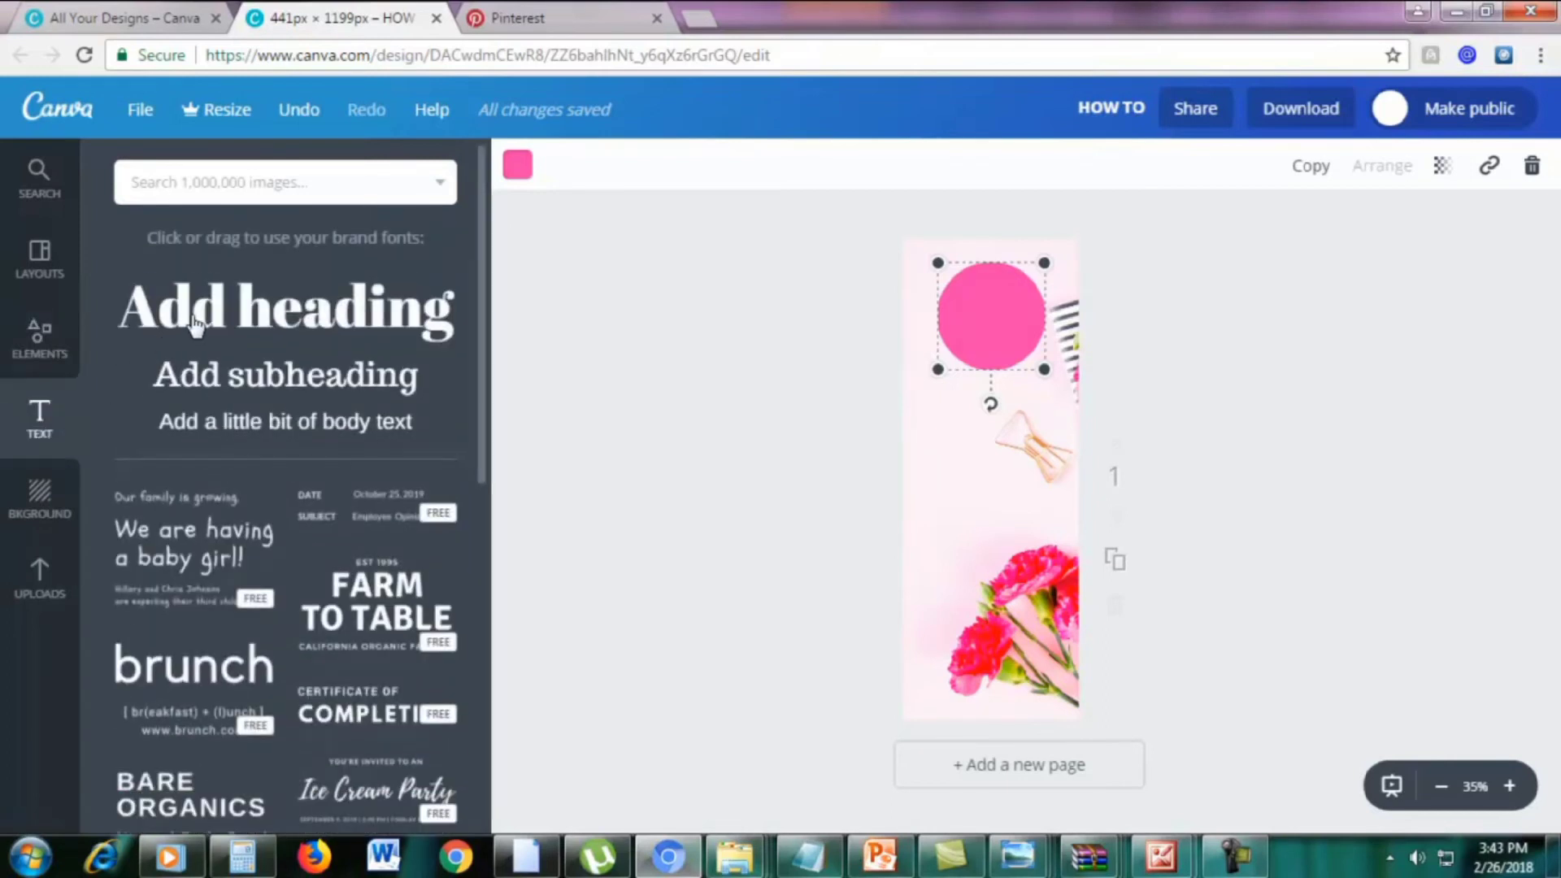
pyautogui.click(195, 325)
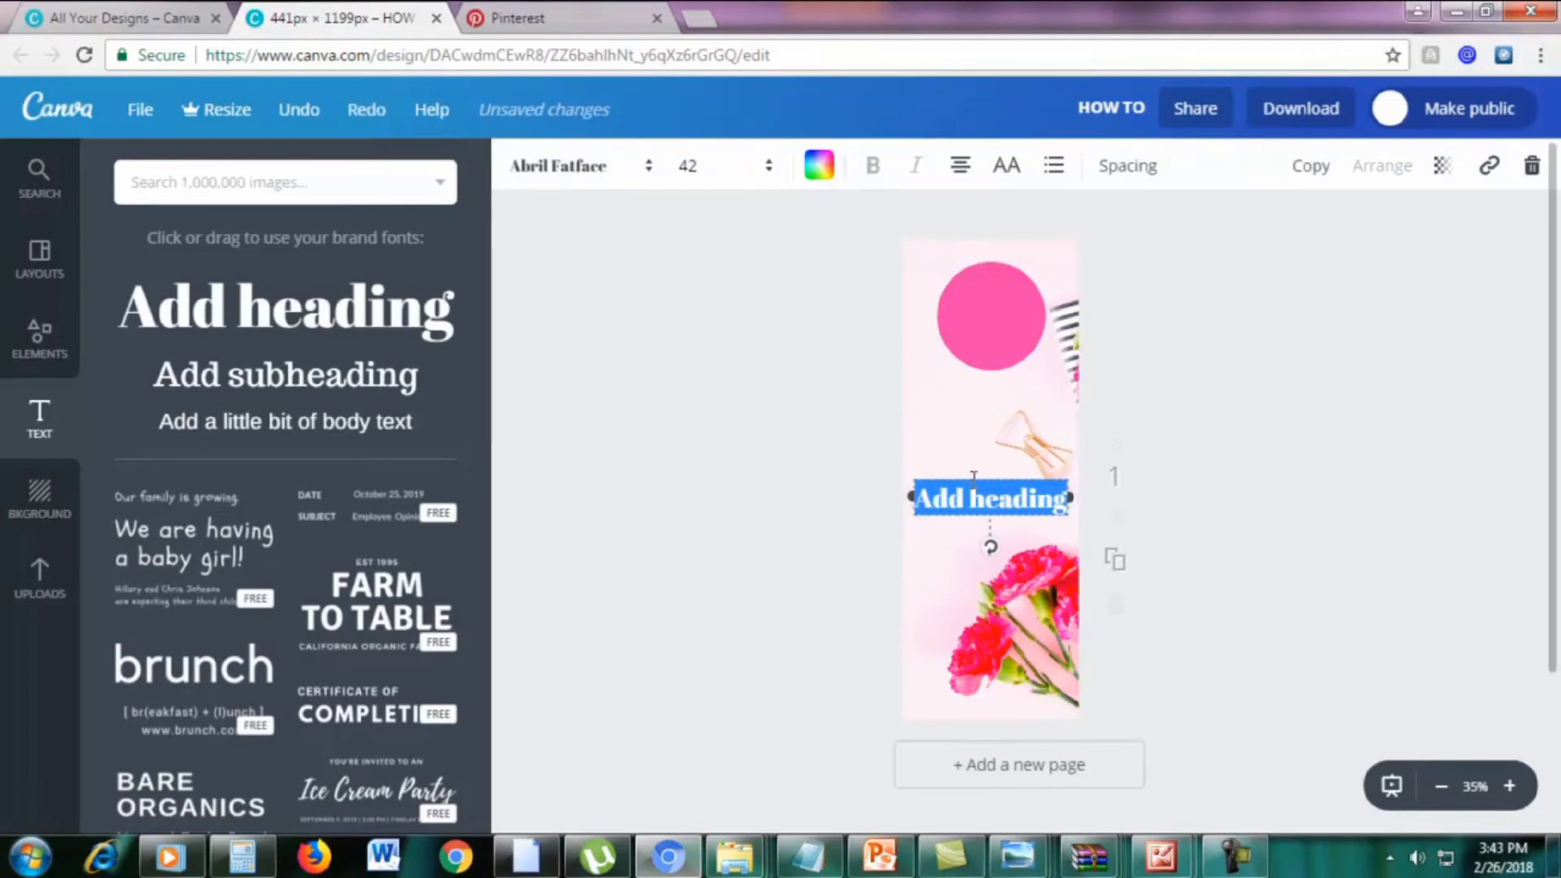
pyautogui.moveTo(971, 475); pyautogui.dragTo(969, 295)
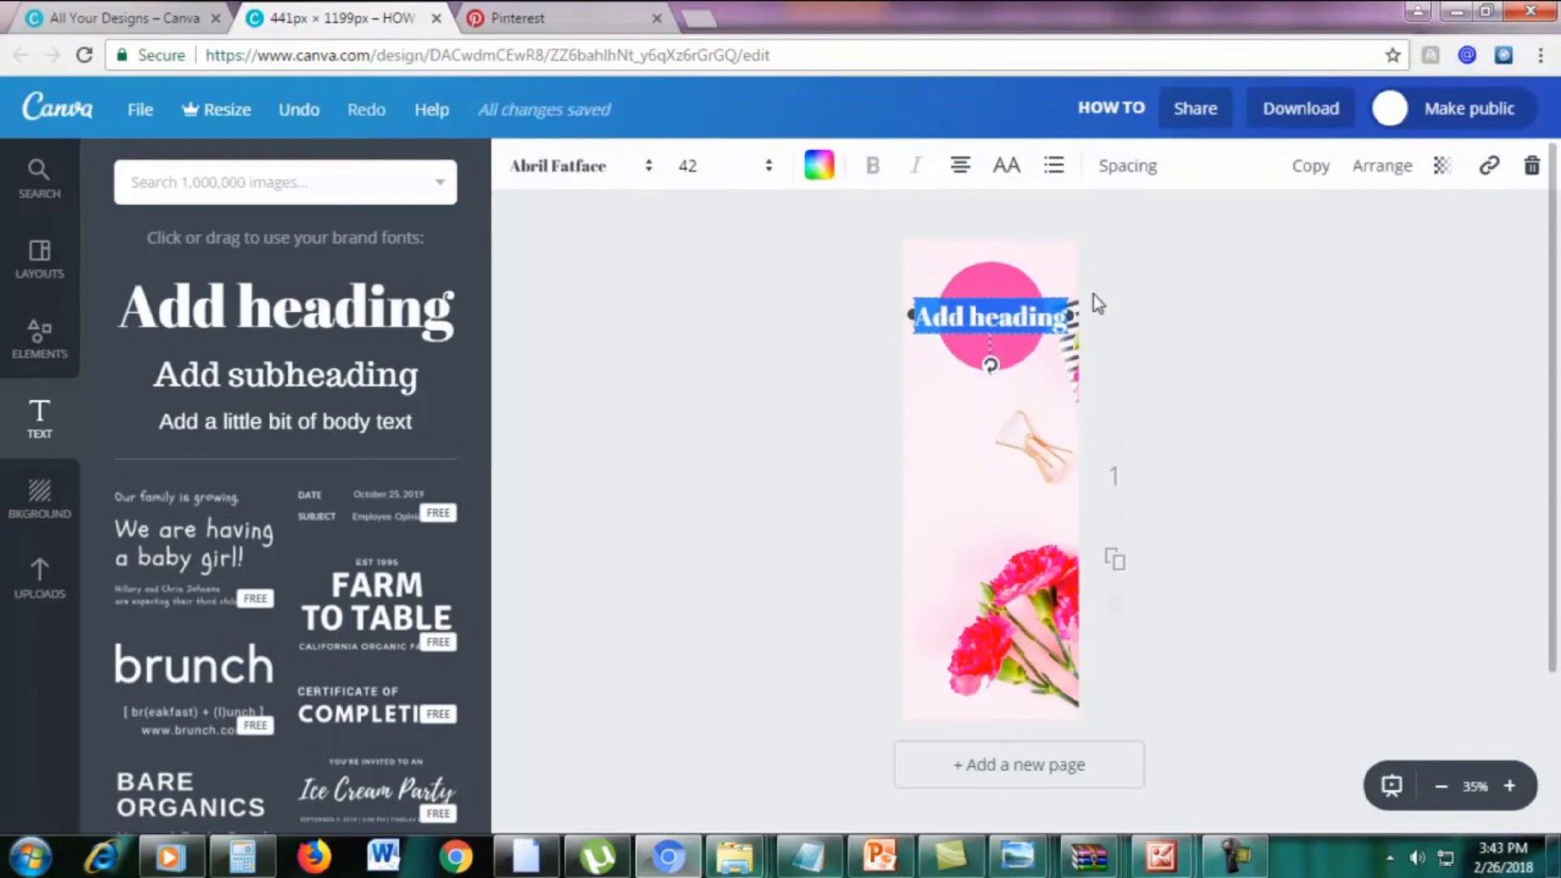
pyautogui.write('5')
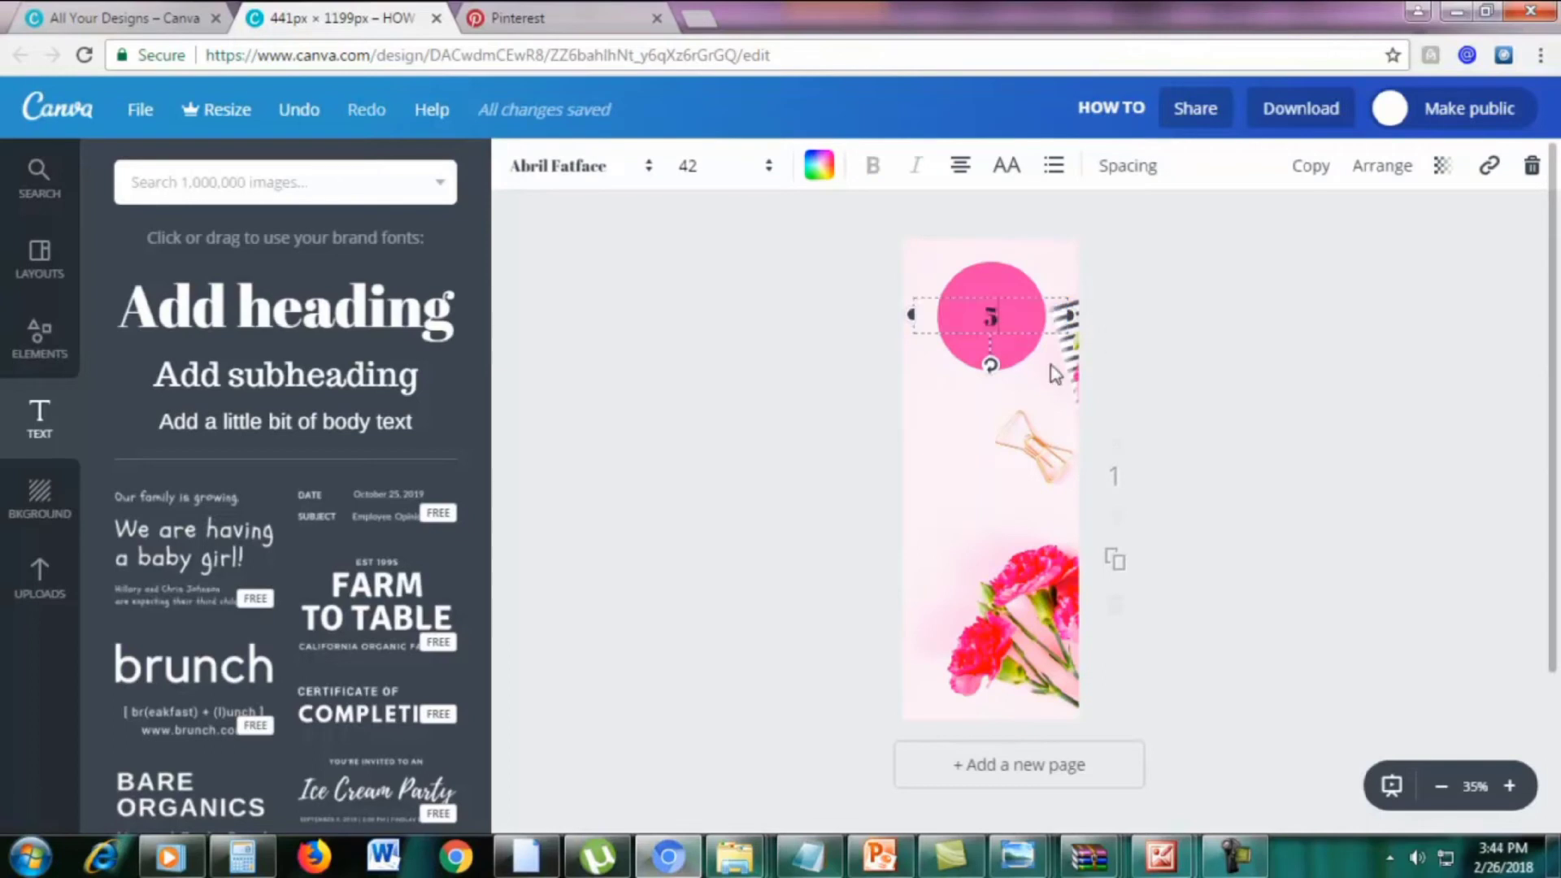
pyautogui.click(62, 15)
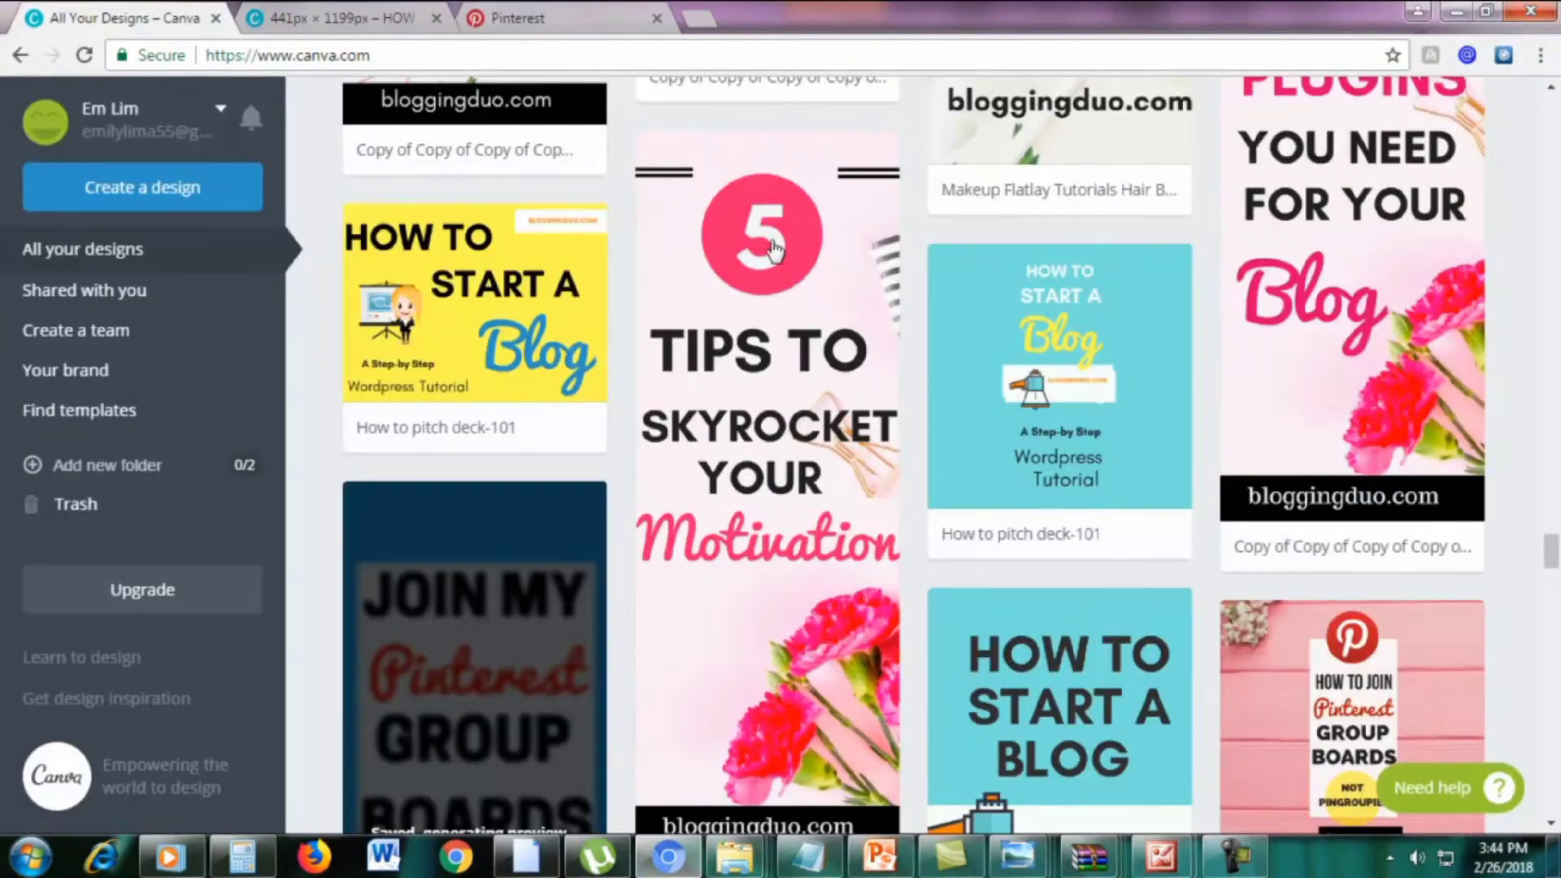
pyautogui.click(351, 20)
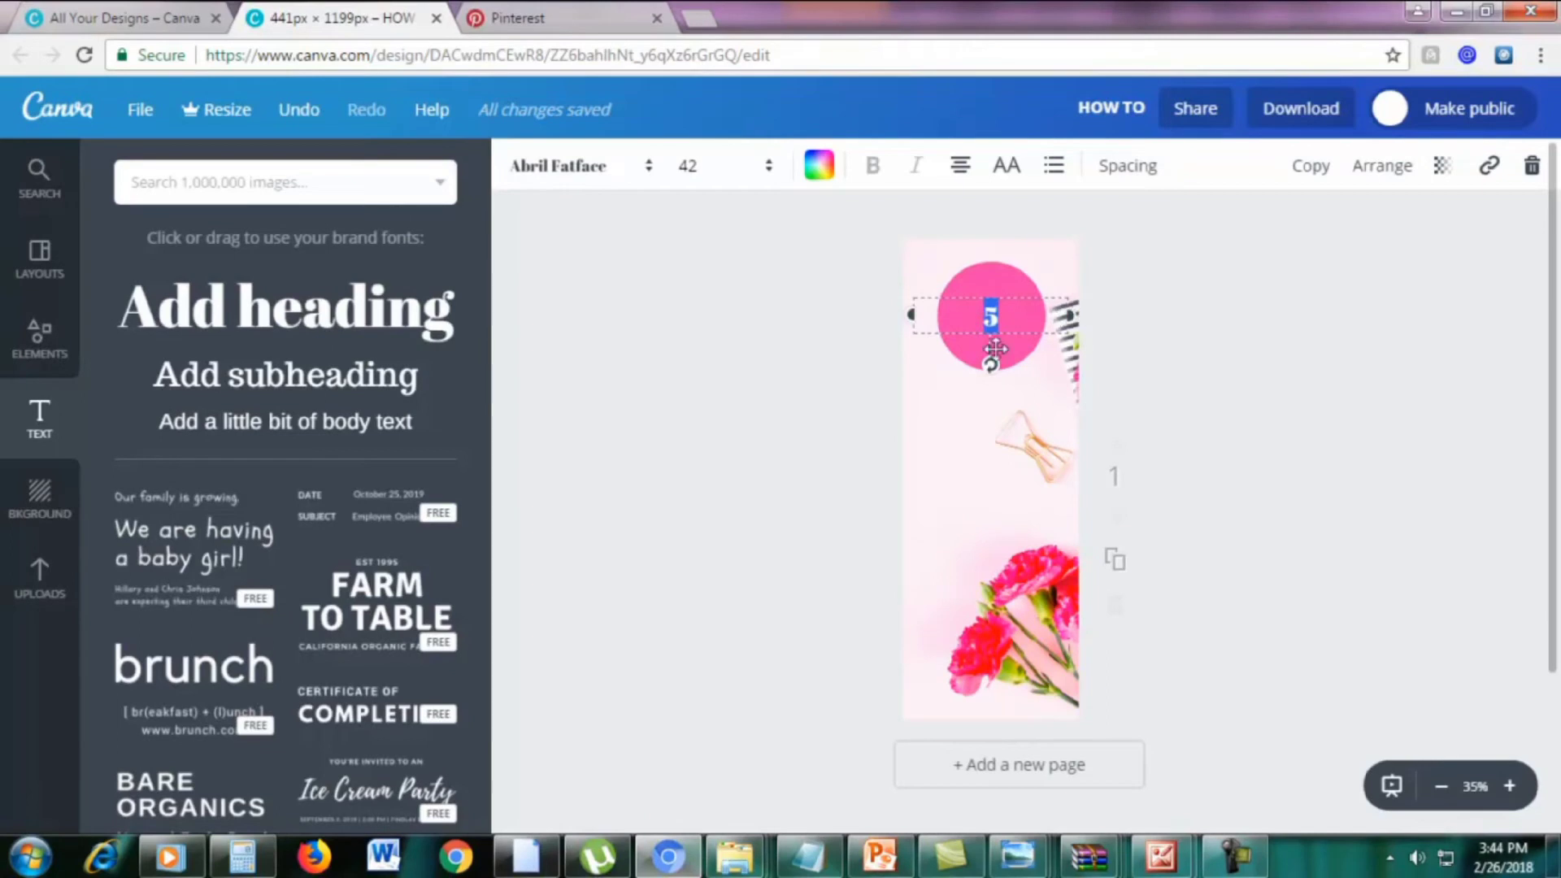
pyautogui.click(1007, 325)
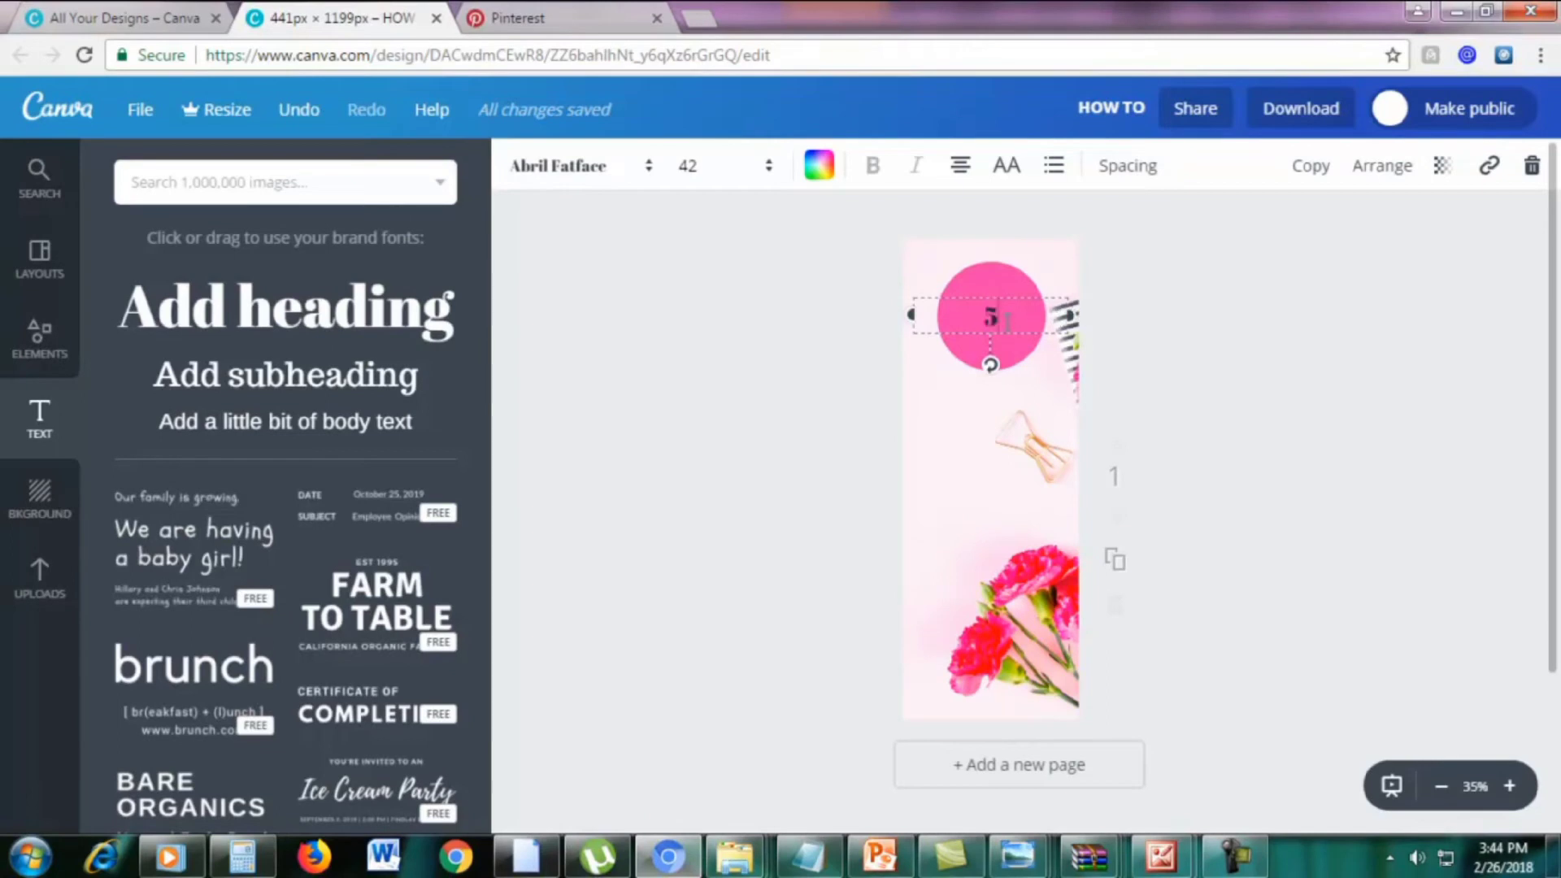
pyautogui.click(688, 167)
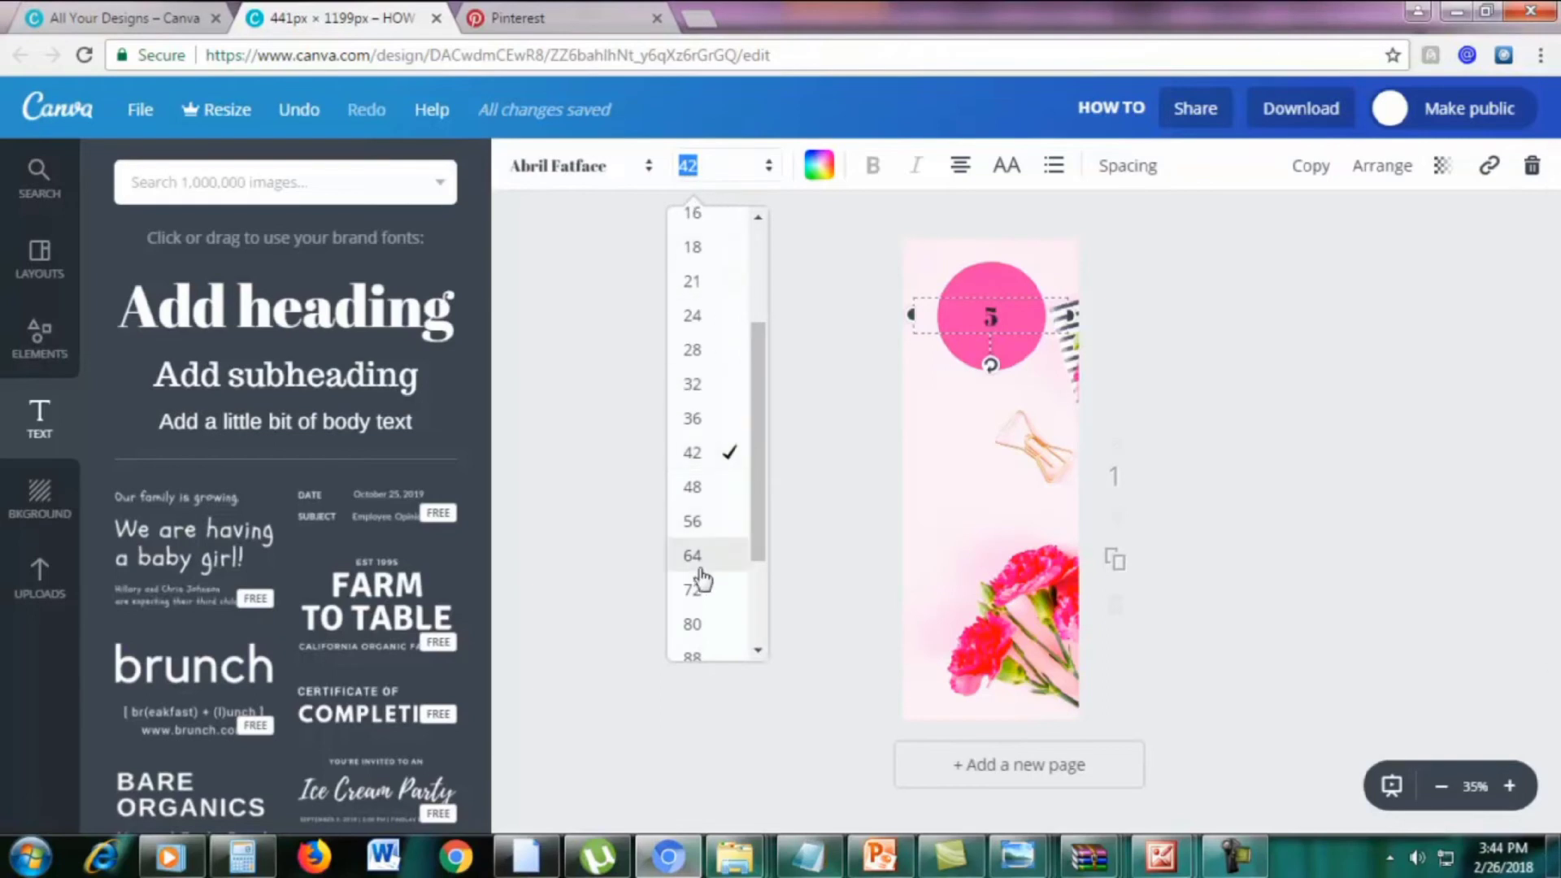
# Set the 5 to font size 64 and colour it white
pyautogui.click(693, 526)
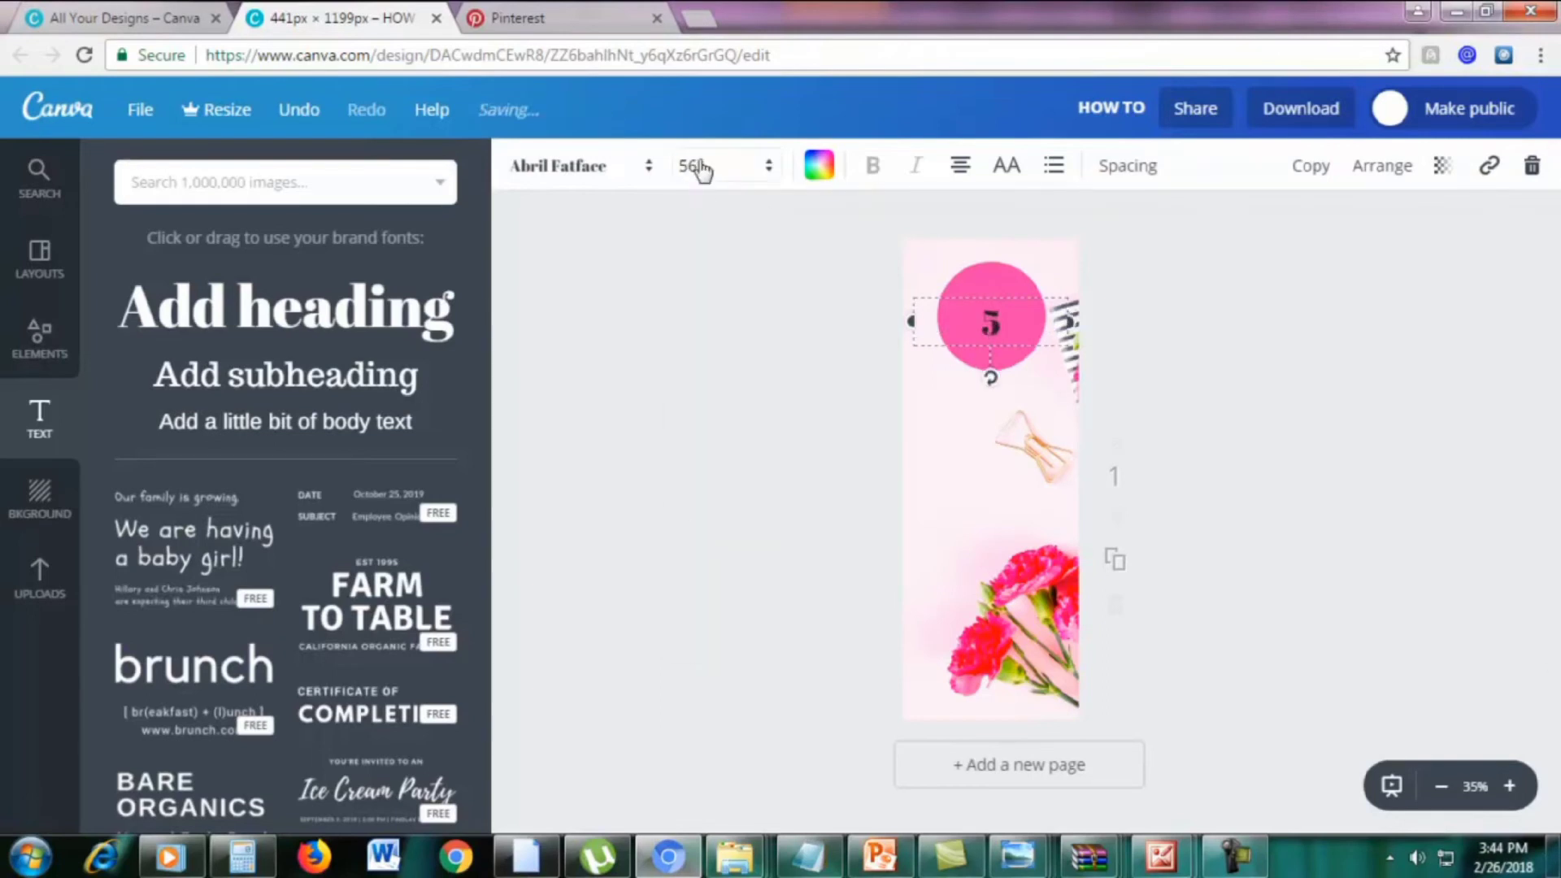
pyautogui.click(697, 165)
pyautogui.click(696, 572)
pyautogui.click(1218, 286)
pyautogui.click(1006, 315)
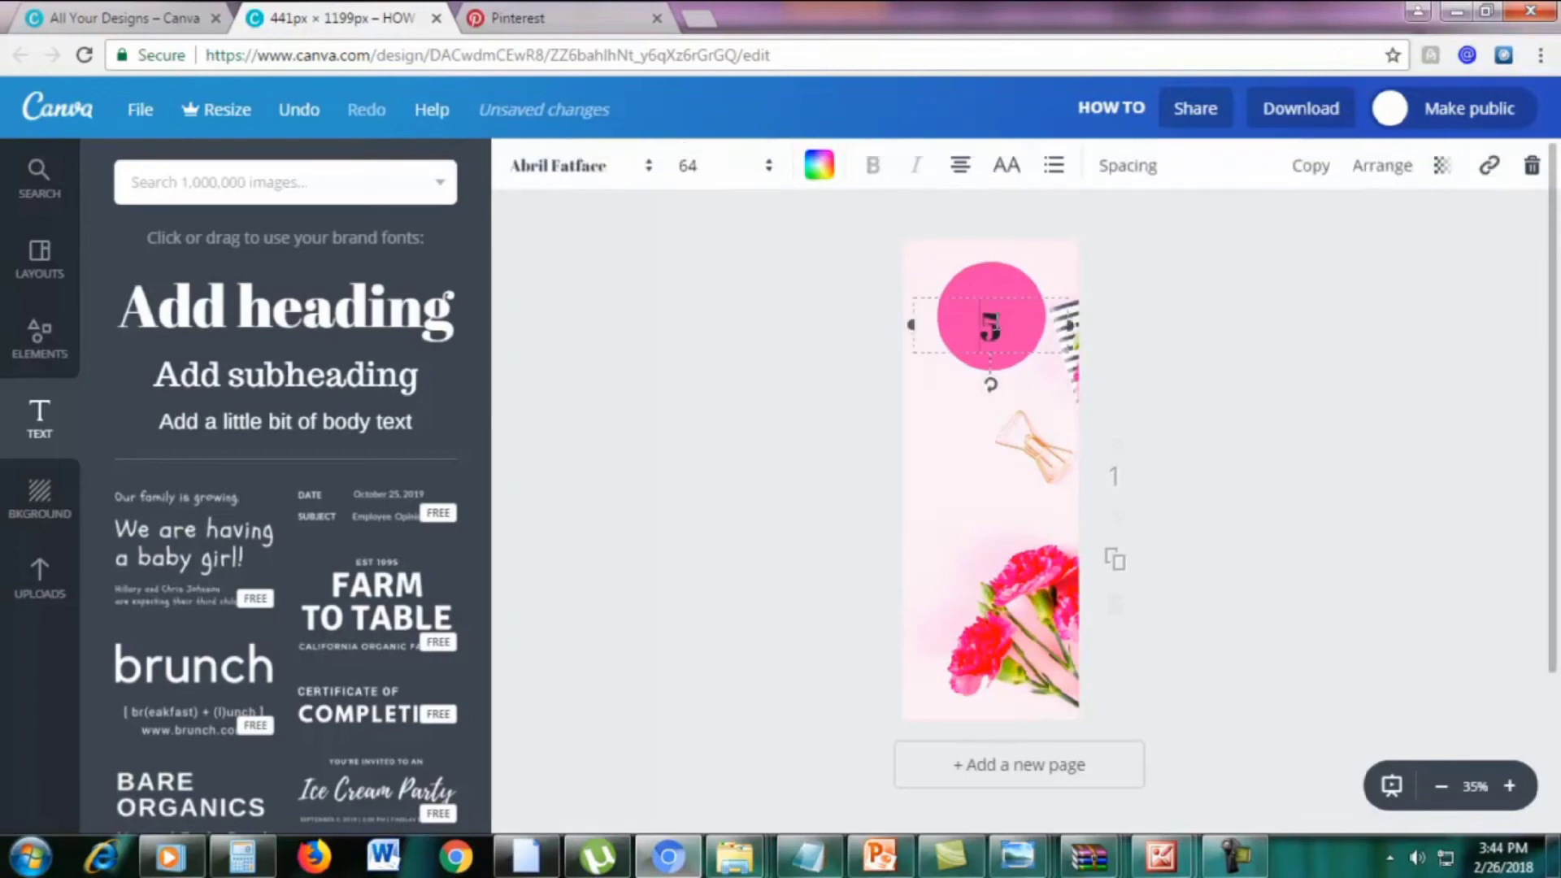
pyautogui.doubleClick(1005, 325)
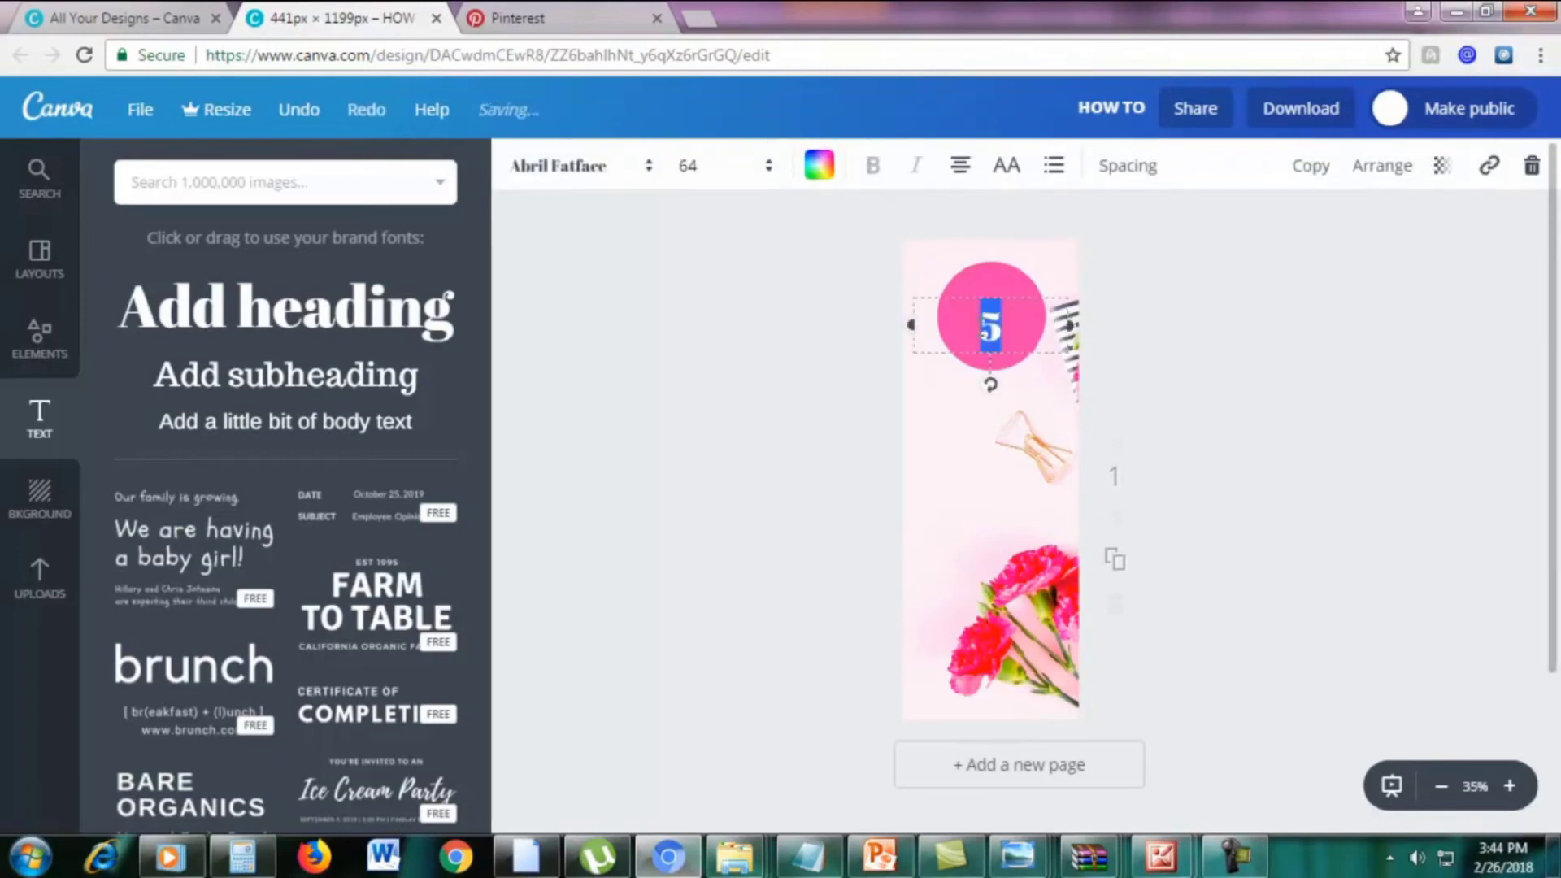
pyautogui.click(820, 171)
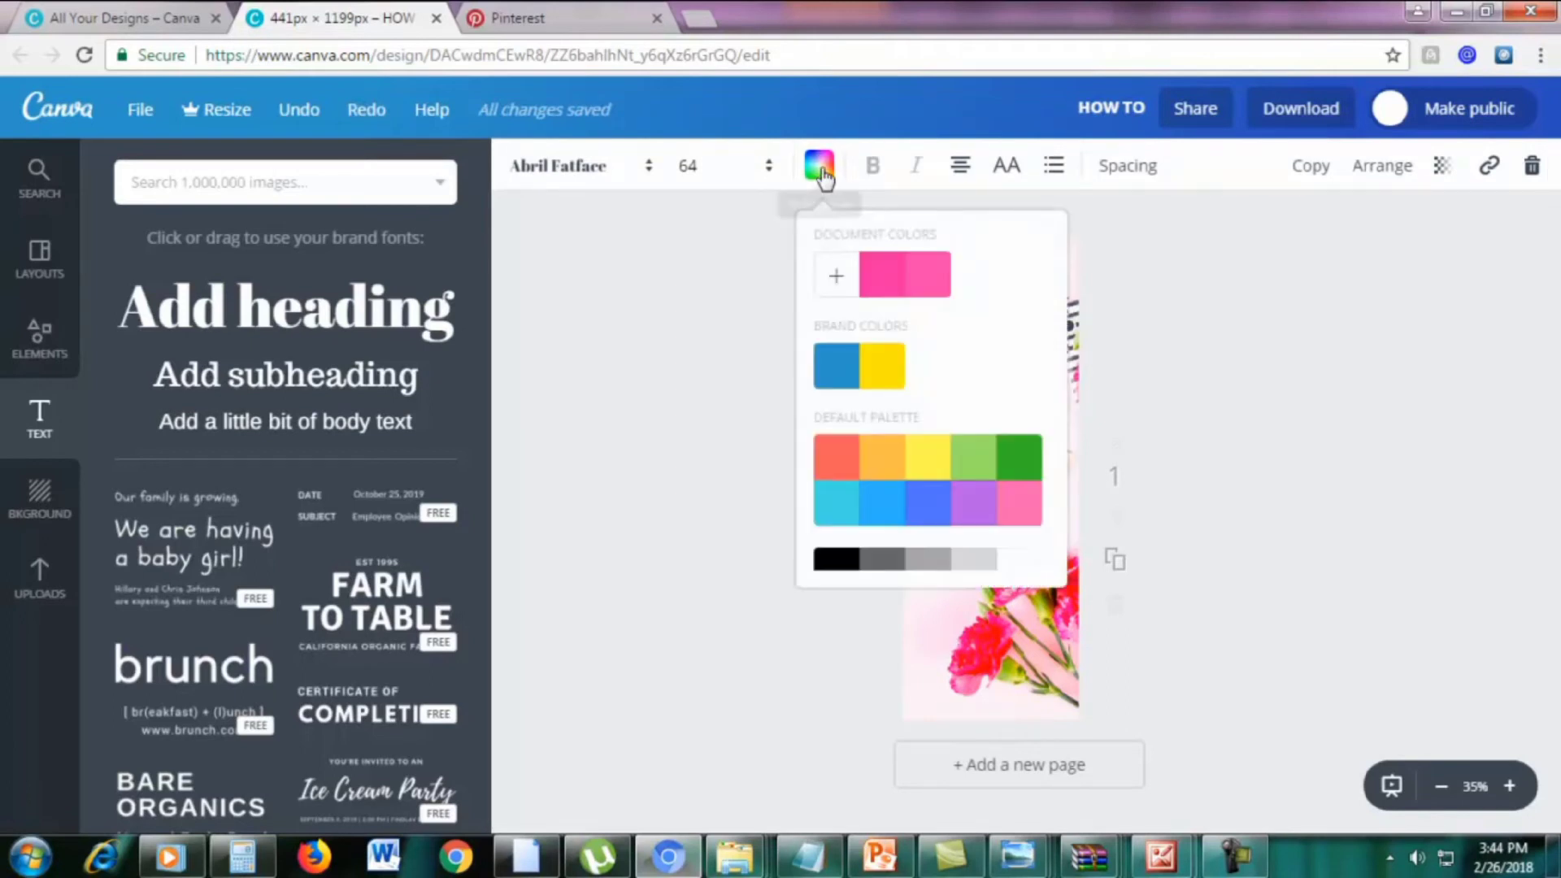
pyautogui.scroll(-1, 996, 524)
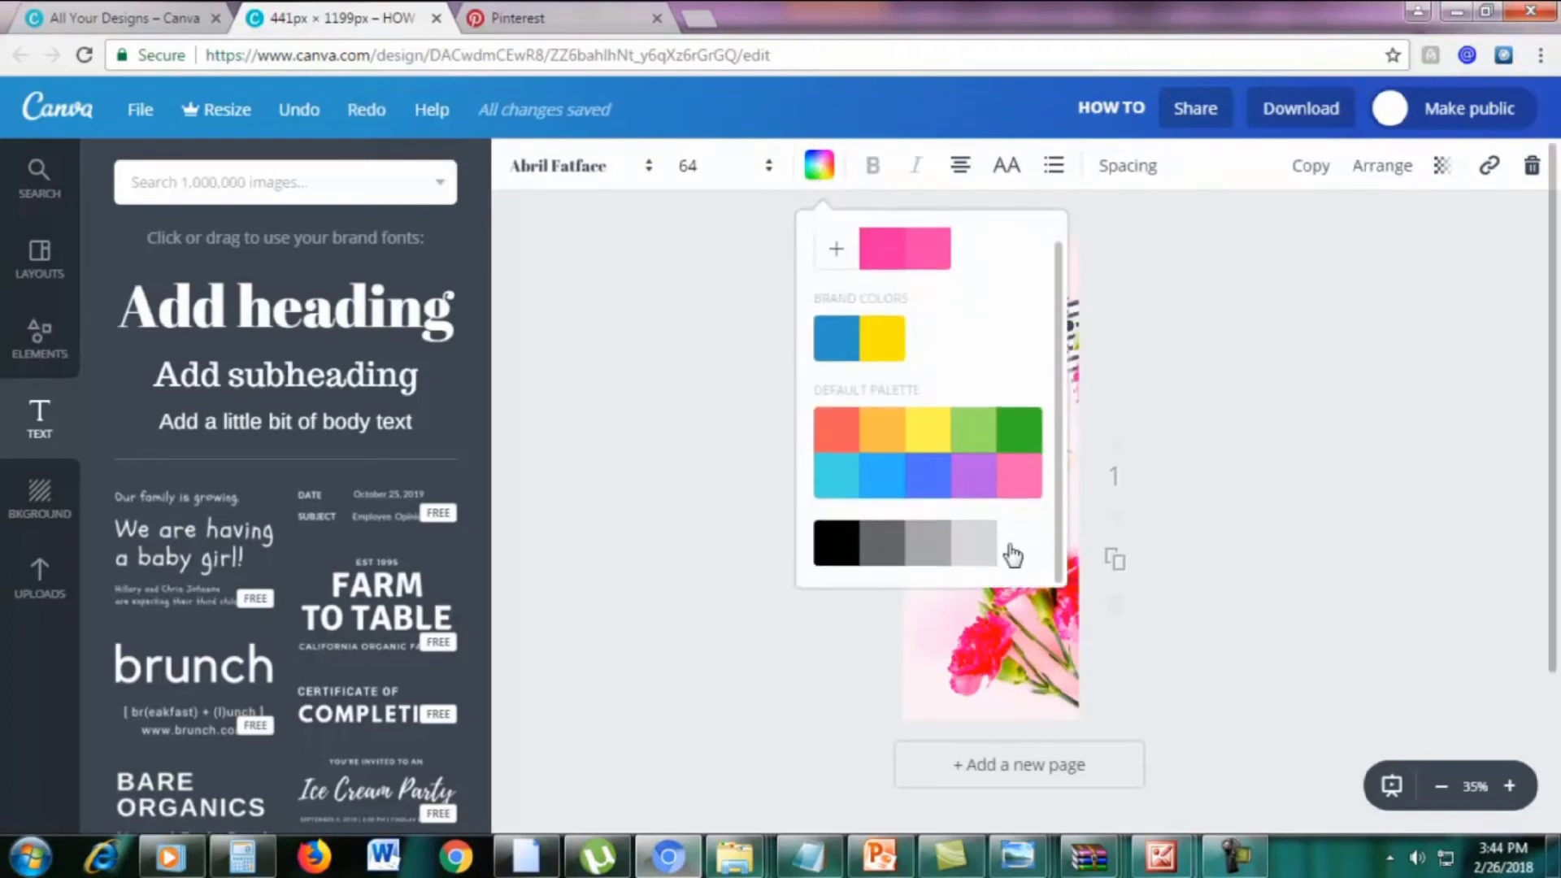
pyautogui.click(1008, 533)
pyautogui.click(1271, 410)
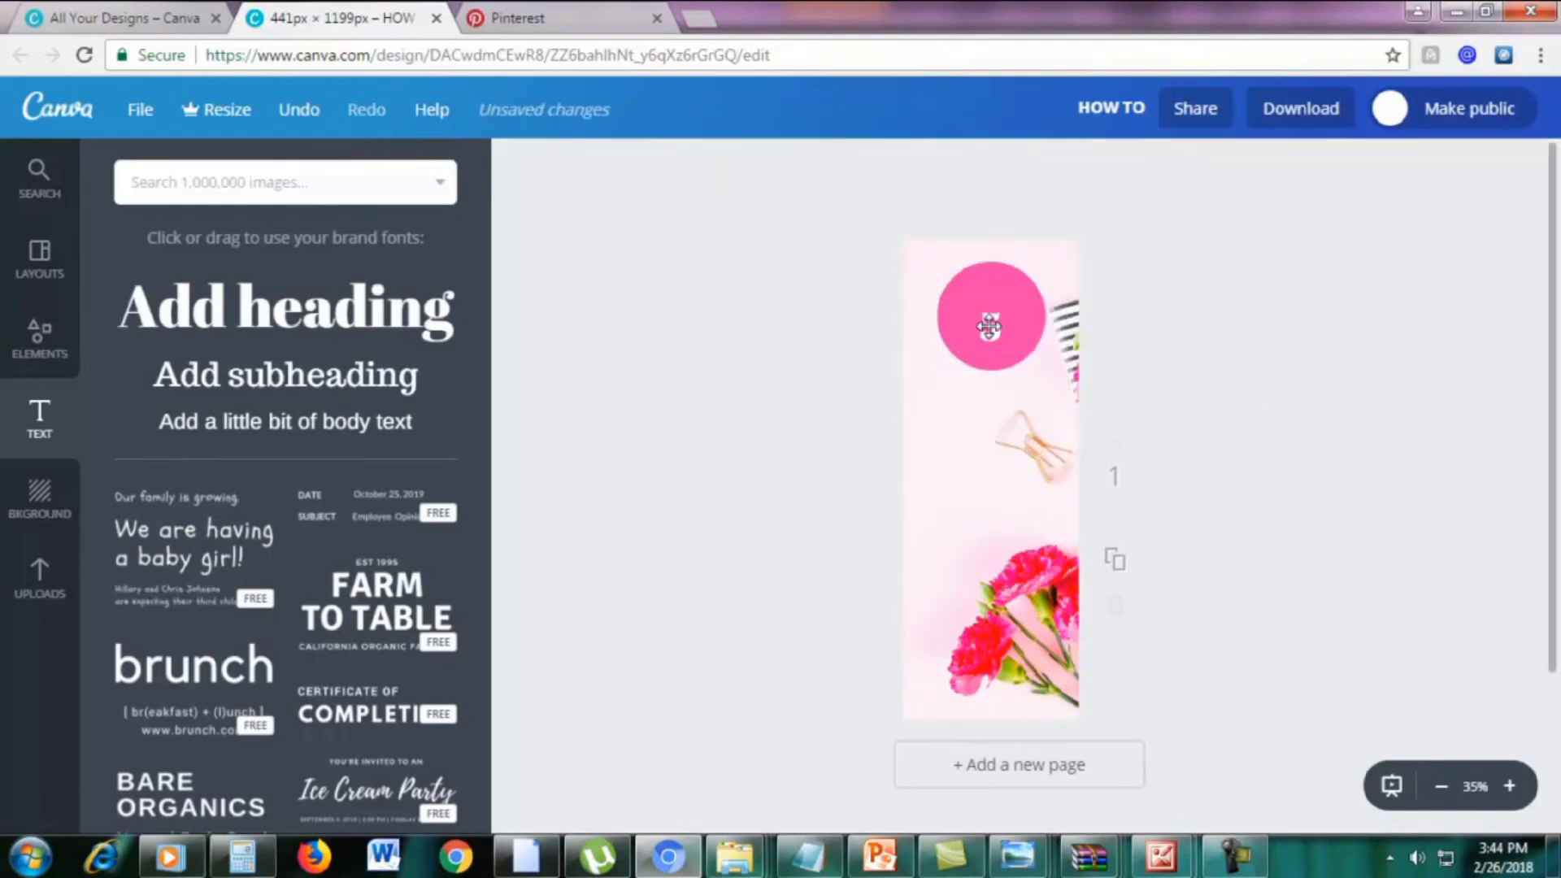
# Enlarge the 5 to size 80 and nudge it up to centre it in the circle
pyautogui.click(988, 326)
pyautogui.click(692, 166)
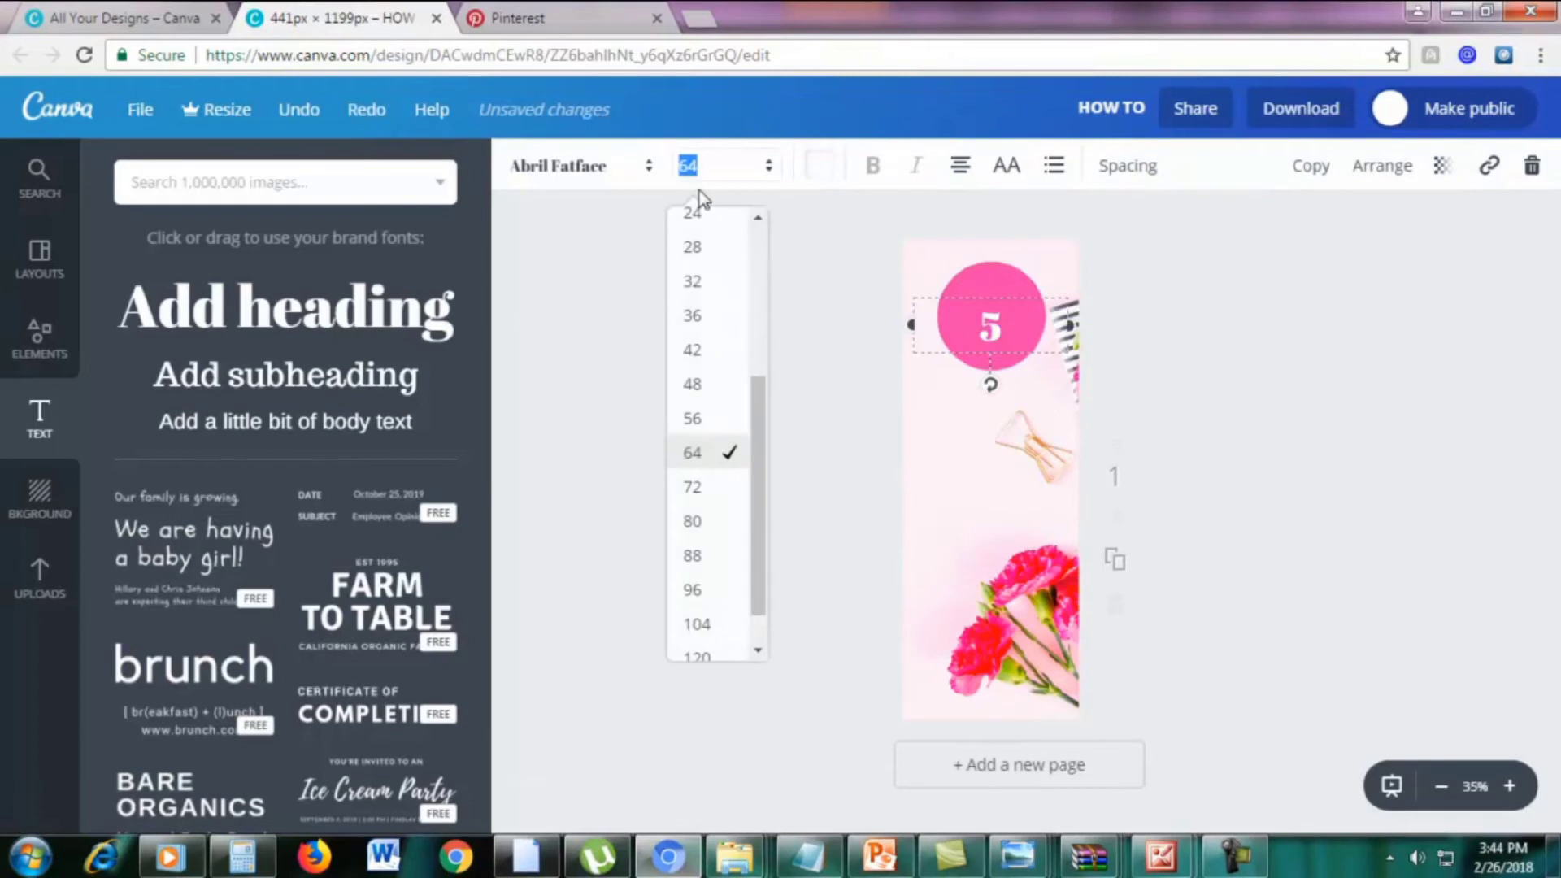
pyautogui.click(691, 521)
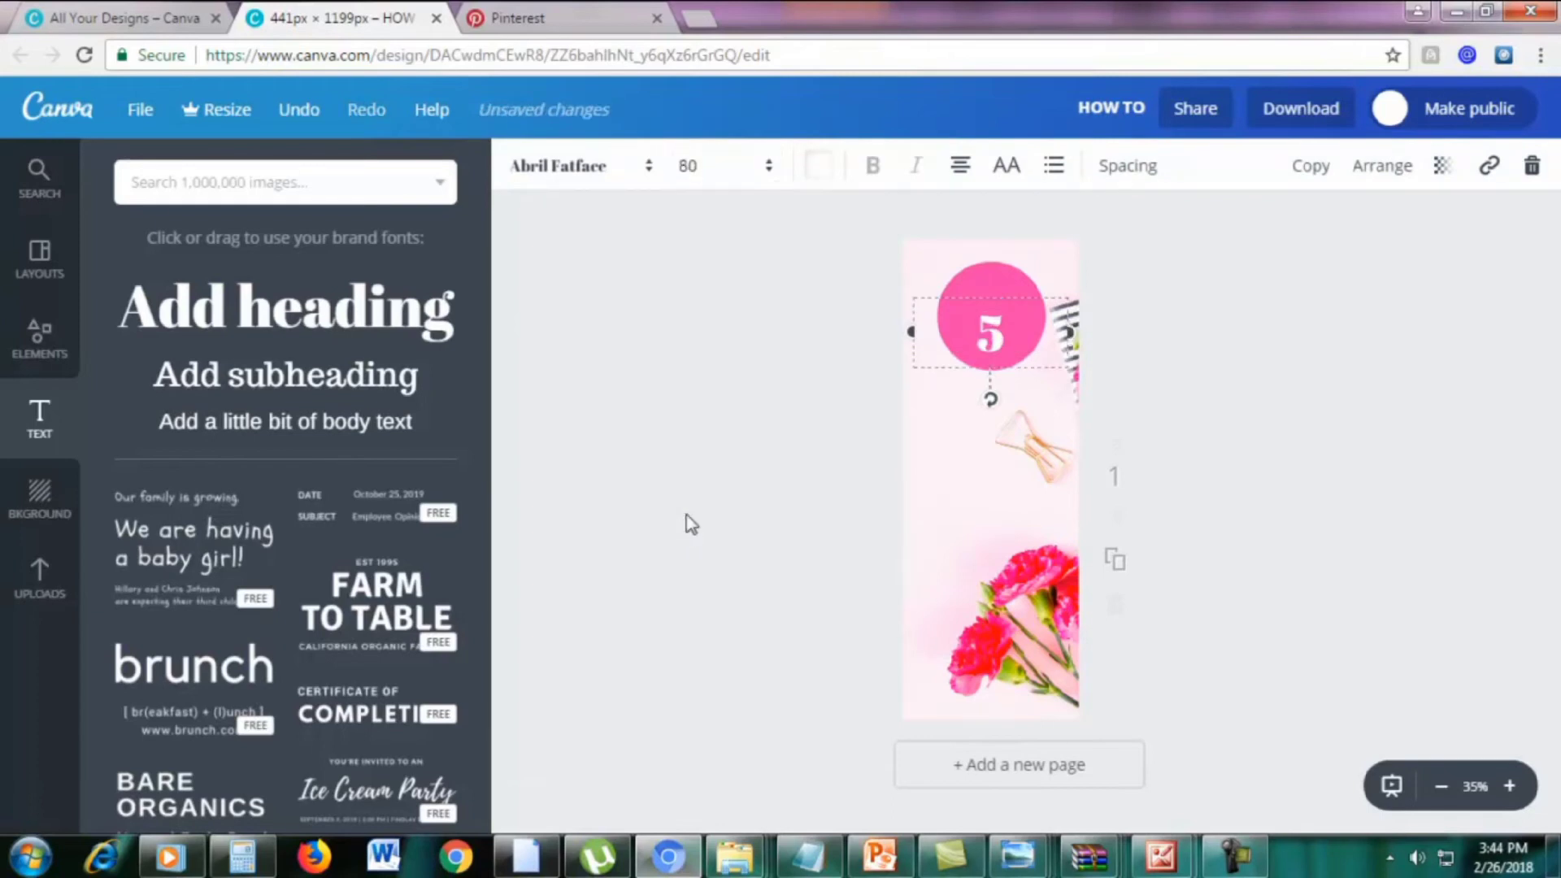
pyautogui.moveTo(1027, 293); pyautogui.dragTo(1027, 277)
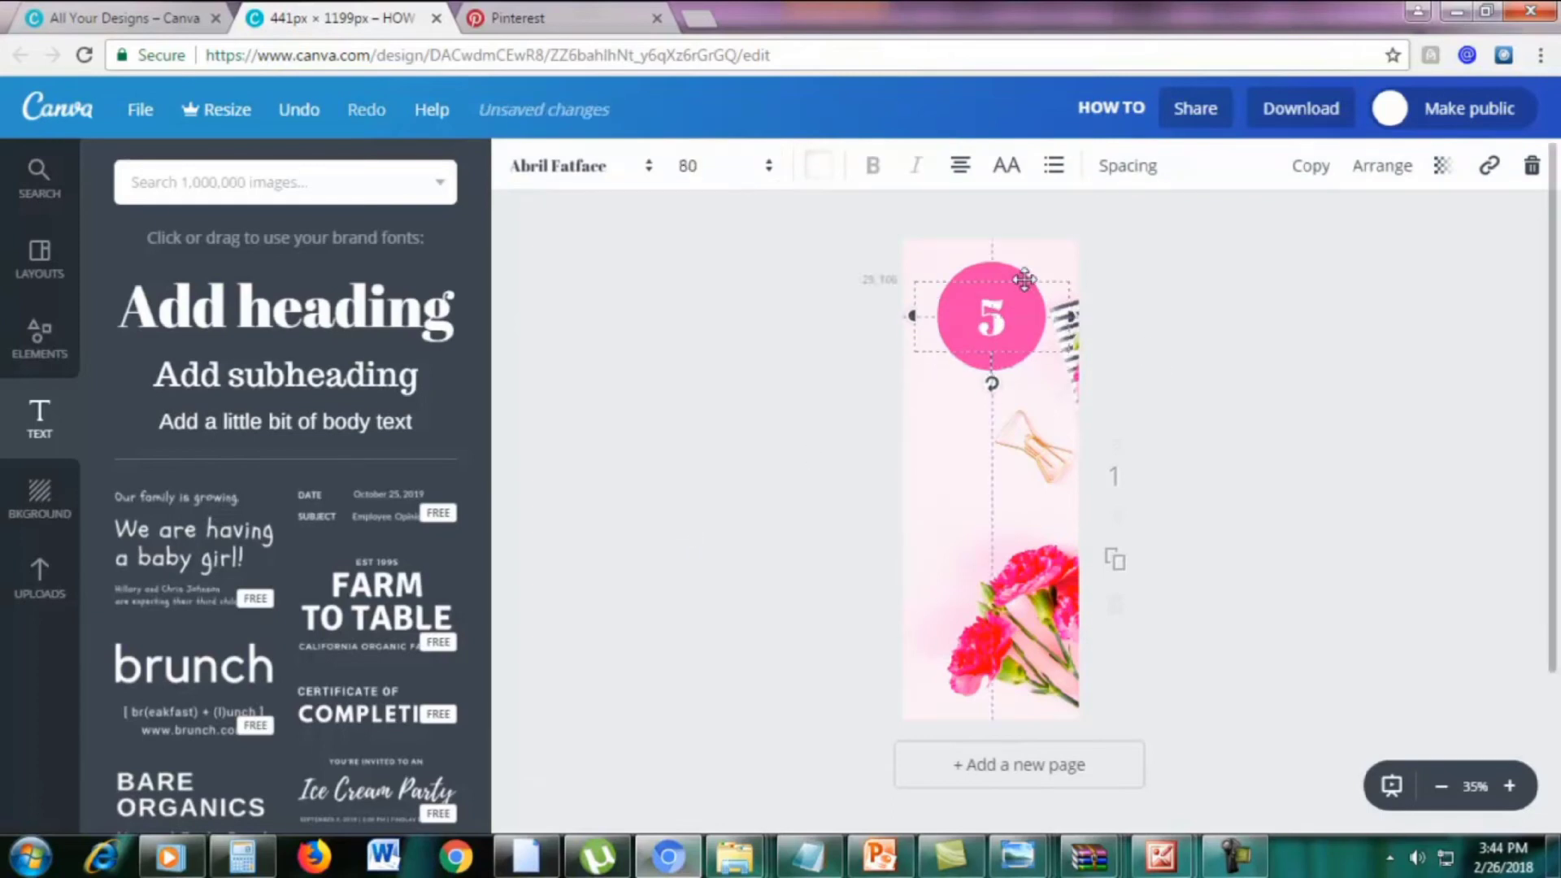
pyautogui.doubleClick(1009, 309)
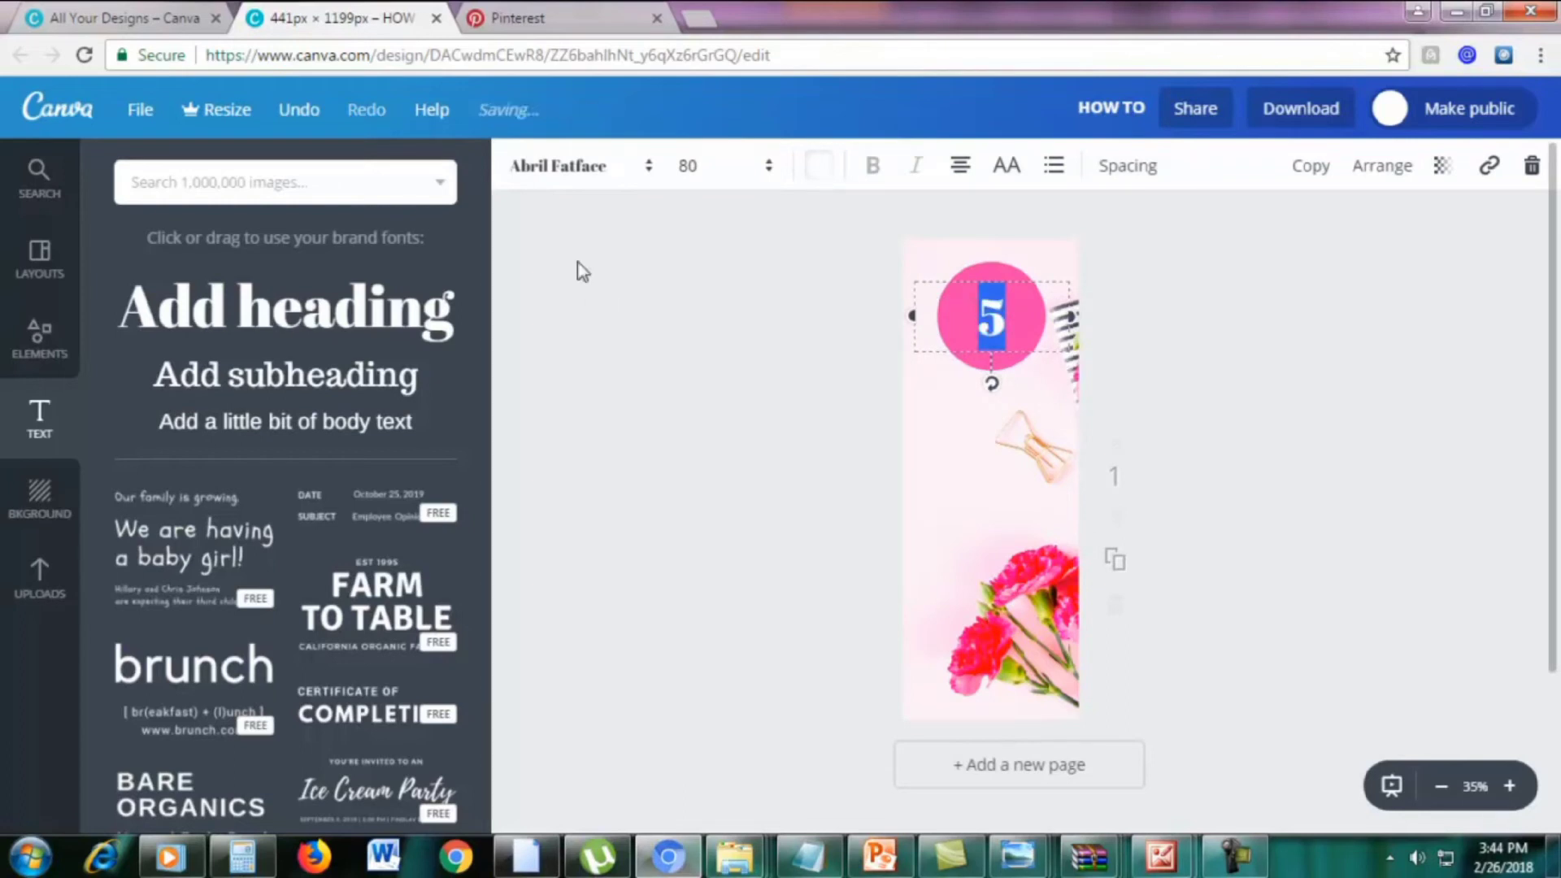
# Change the 5's font to League Spartan
pyautogui.click(540, 171)
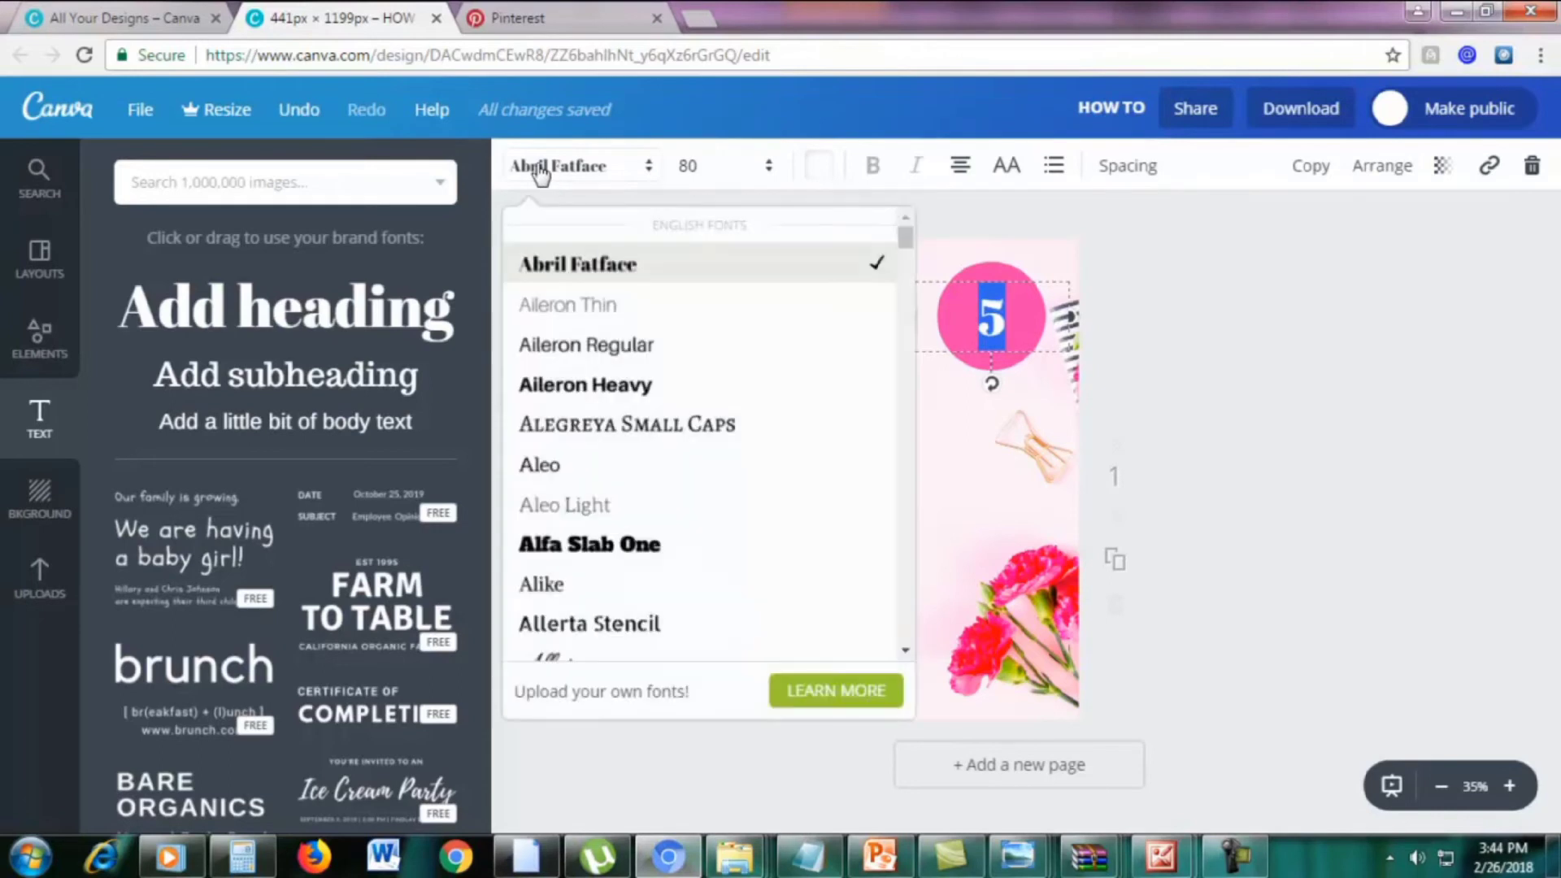
pyautogui.scroll(-15, 642, 488)
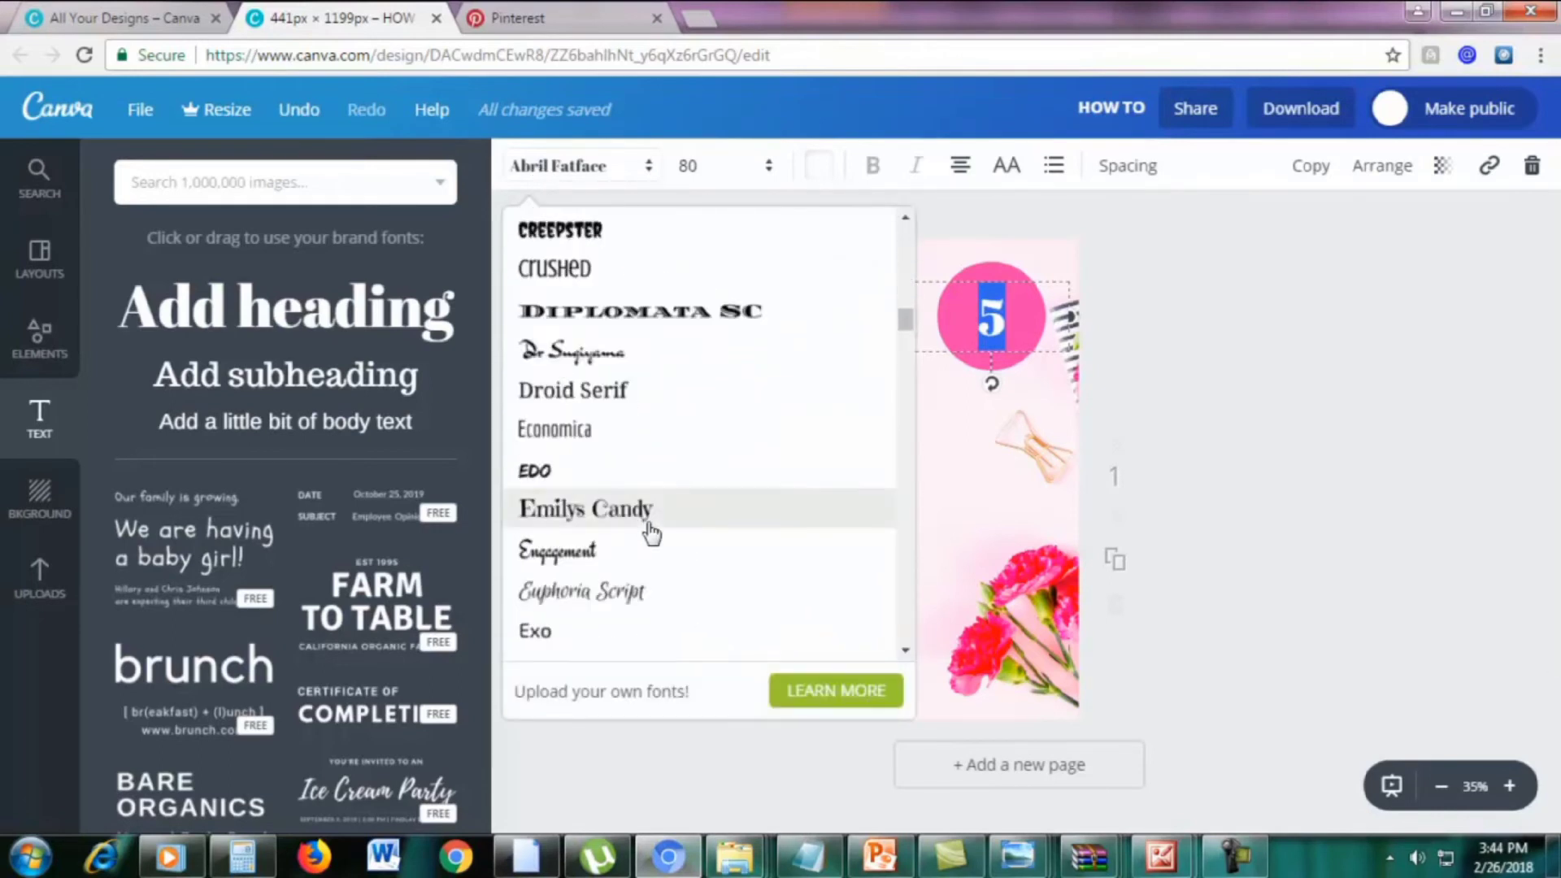
pyautogui.moveTo(901, 363); pyautogui.dragTo(903, 392)
pyautogui.click(634, 370)
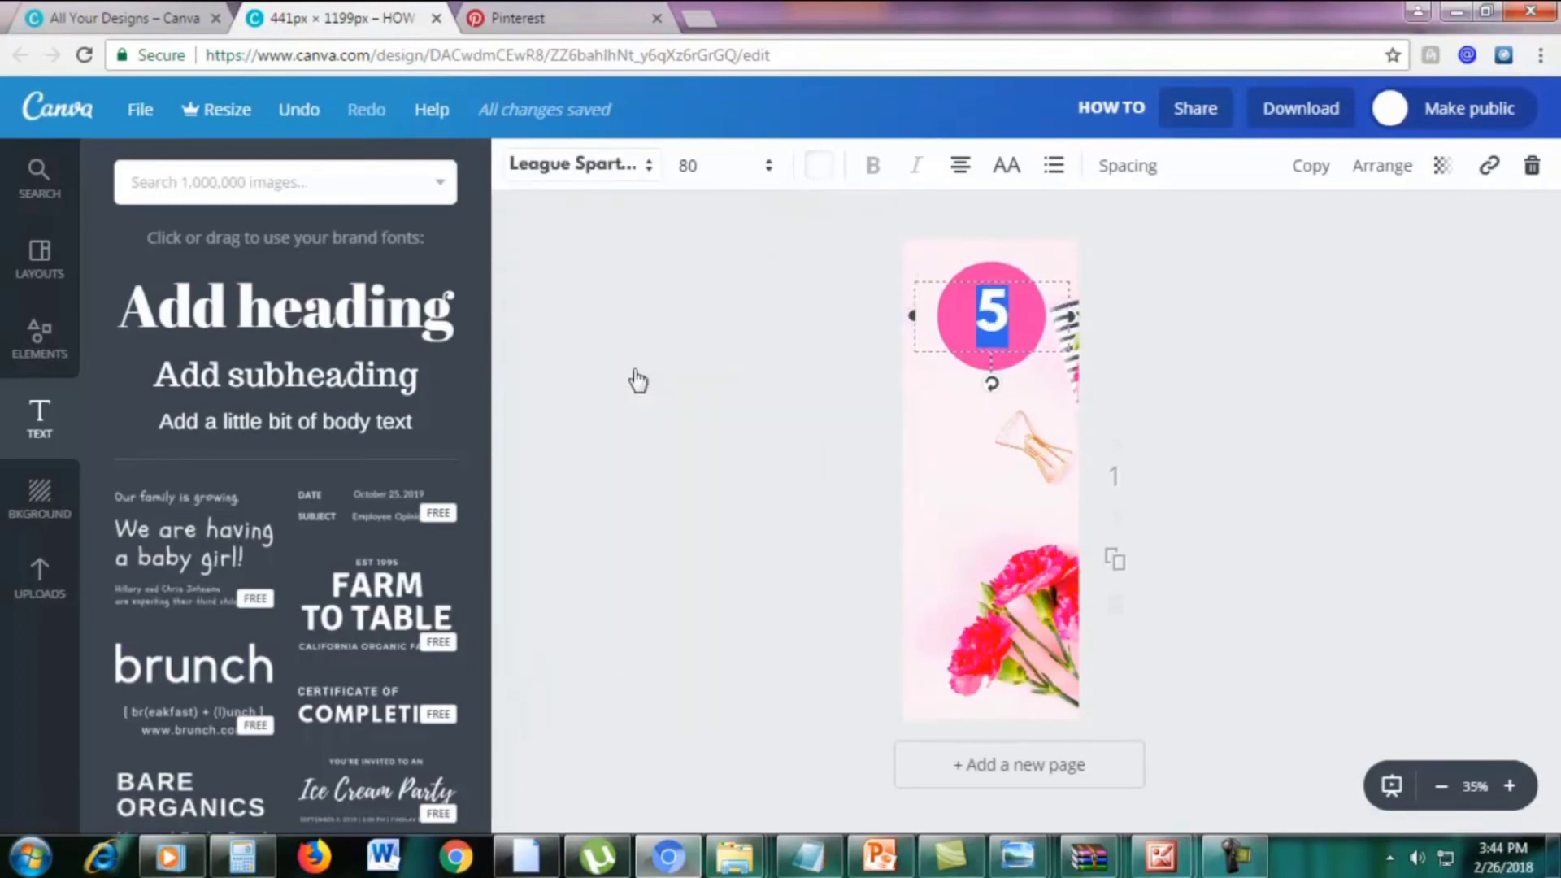
pyautogui.click(1351, 362)
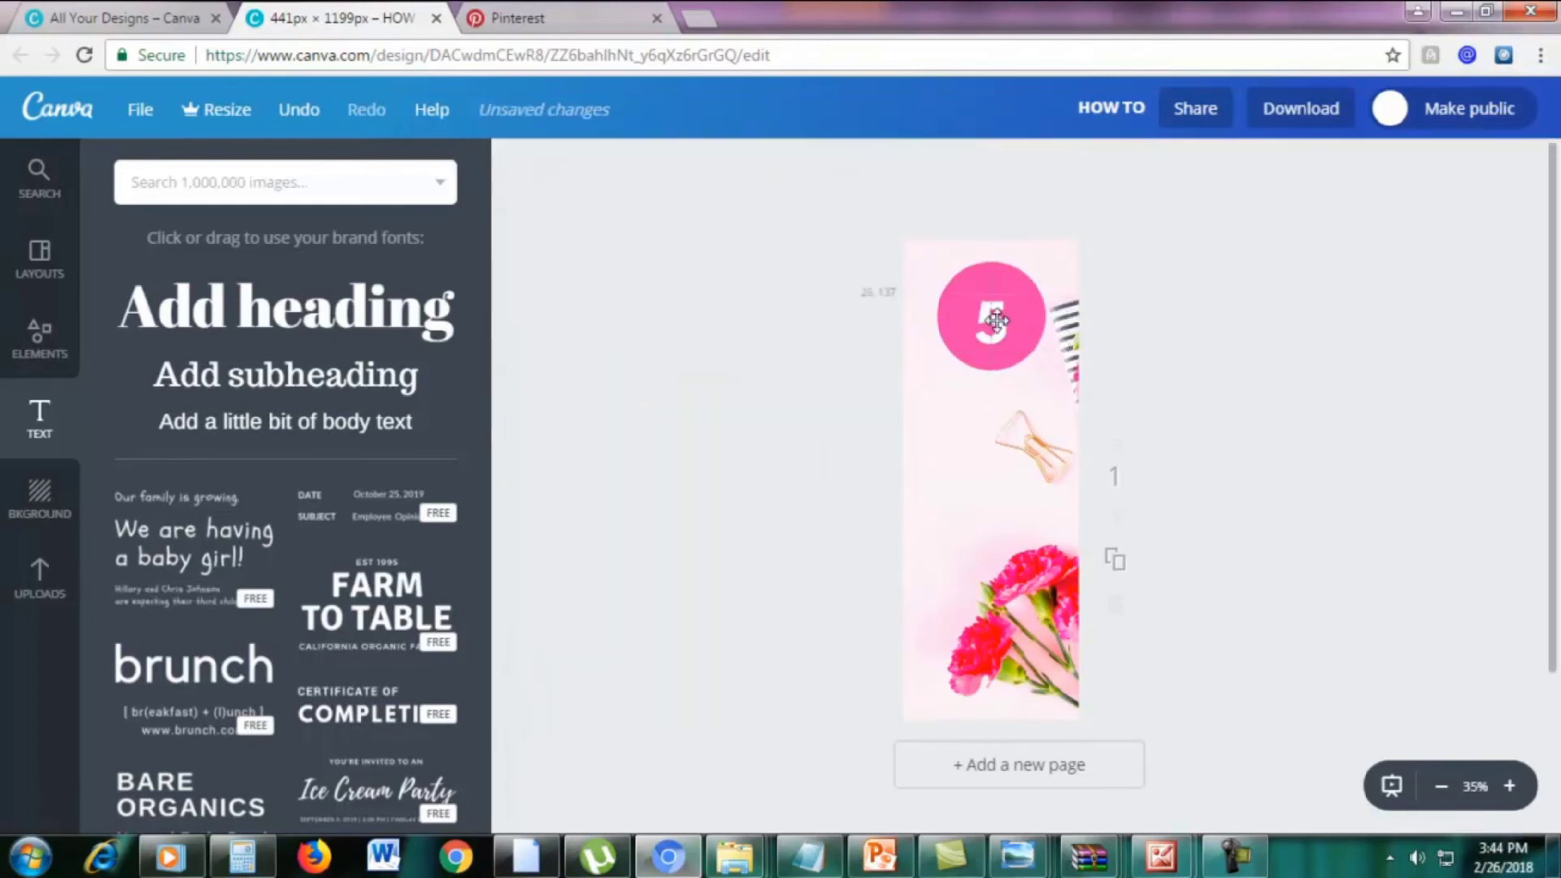
# Try resizing the pink circle, undo it, and move the circle back behind the 5
pyautogui.click(1026, 278)
pyautogui.moveTo(1044, 263); pyautogui.dragTo(1025, 283)
pyautogui.moveTo(994, 320); pyautogui.dragTo(982, 328)
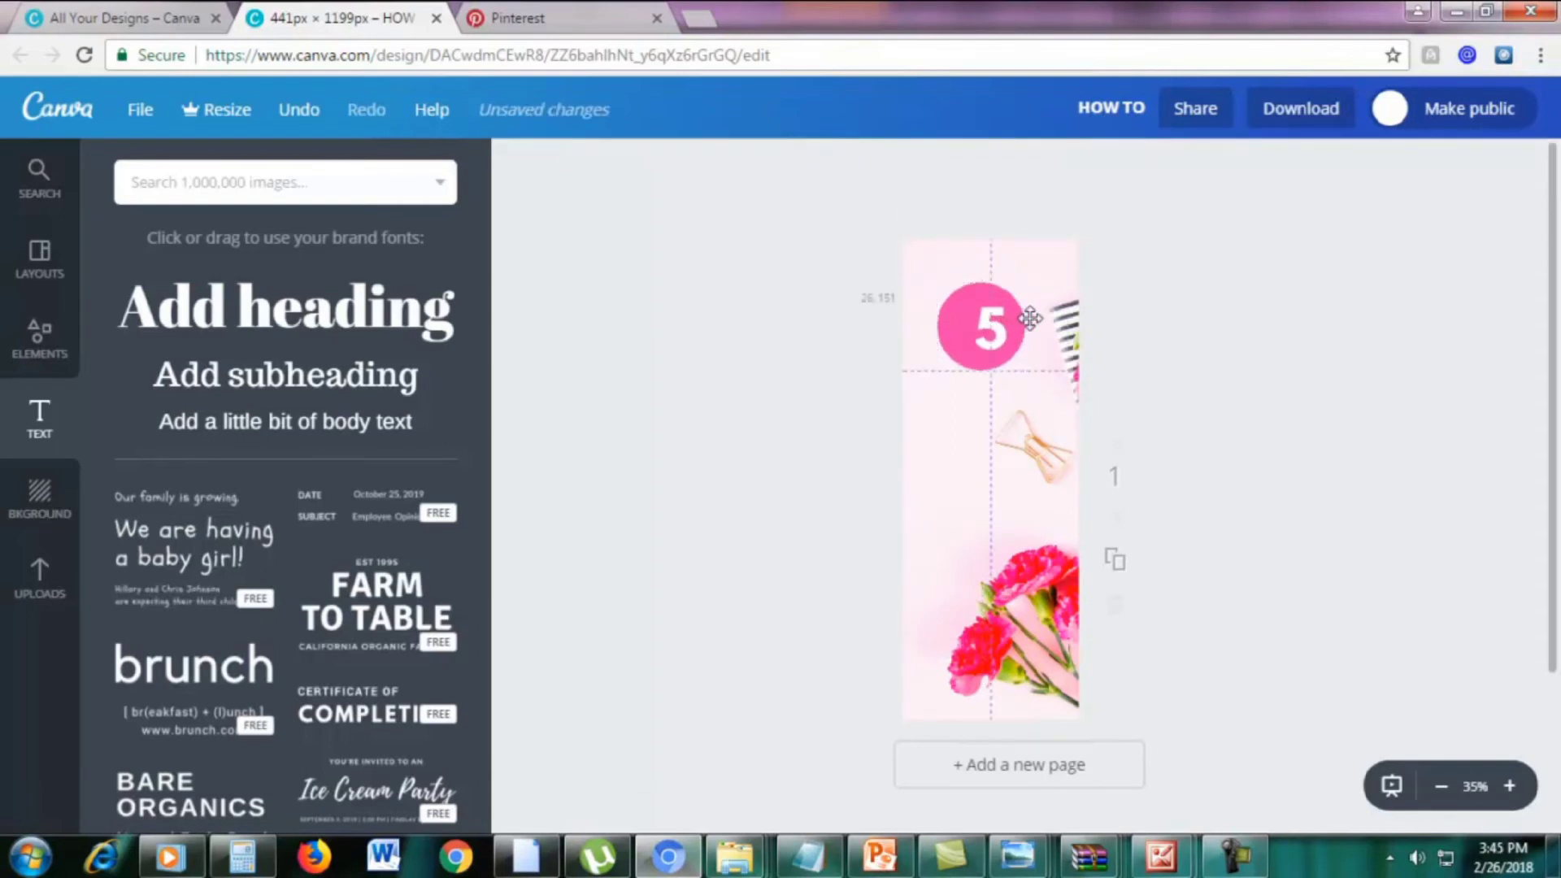
pyautogui.hotkey('ctrl', 'z')
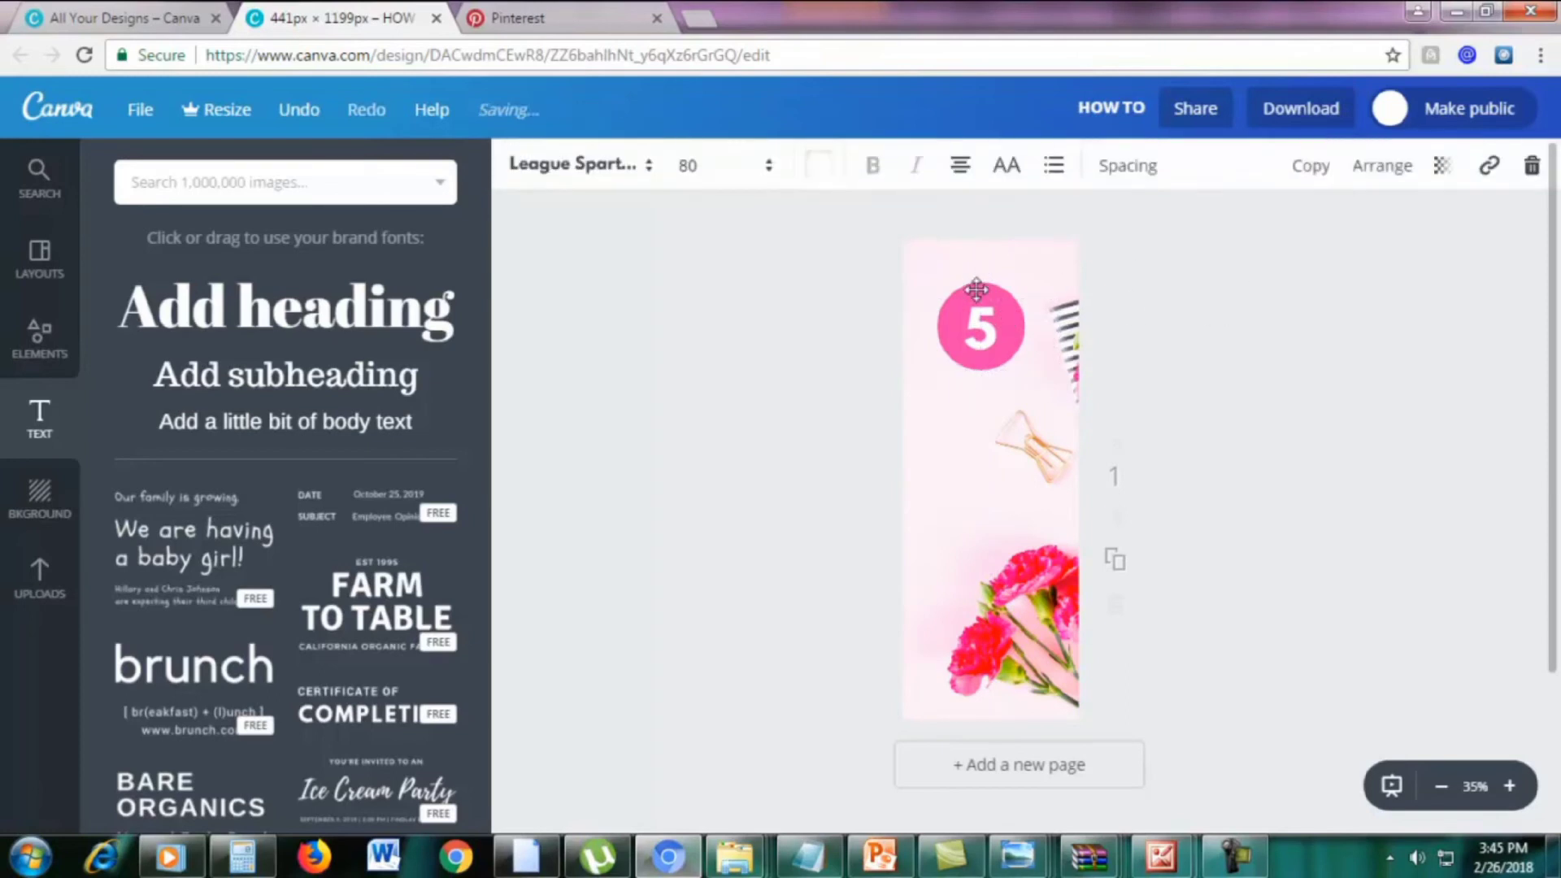
pyautogui.moveTo(1019, 286); pyautogui.dragTo(986, 326)
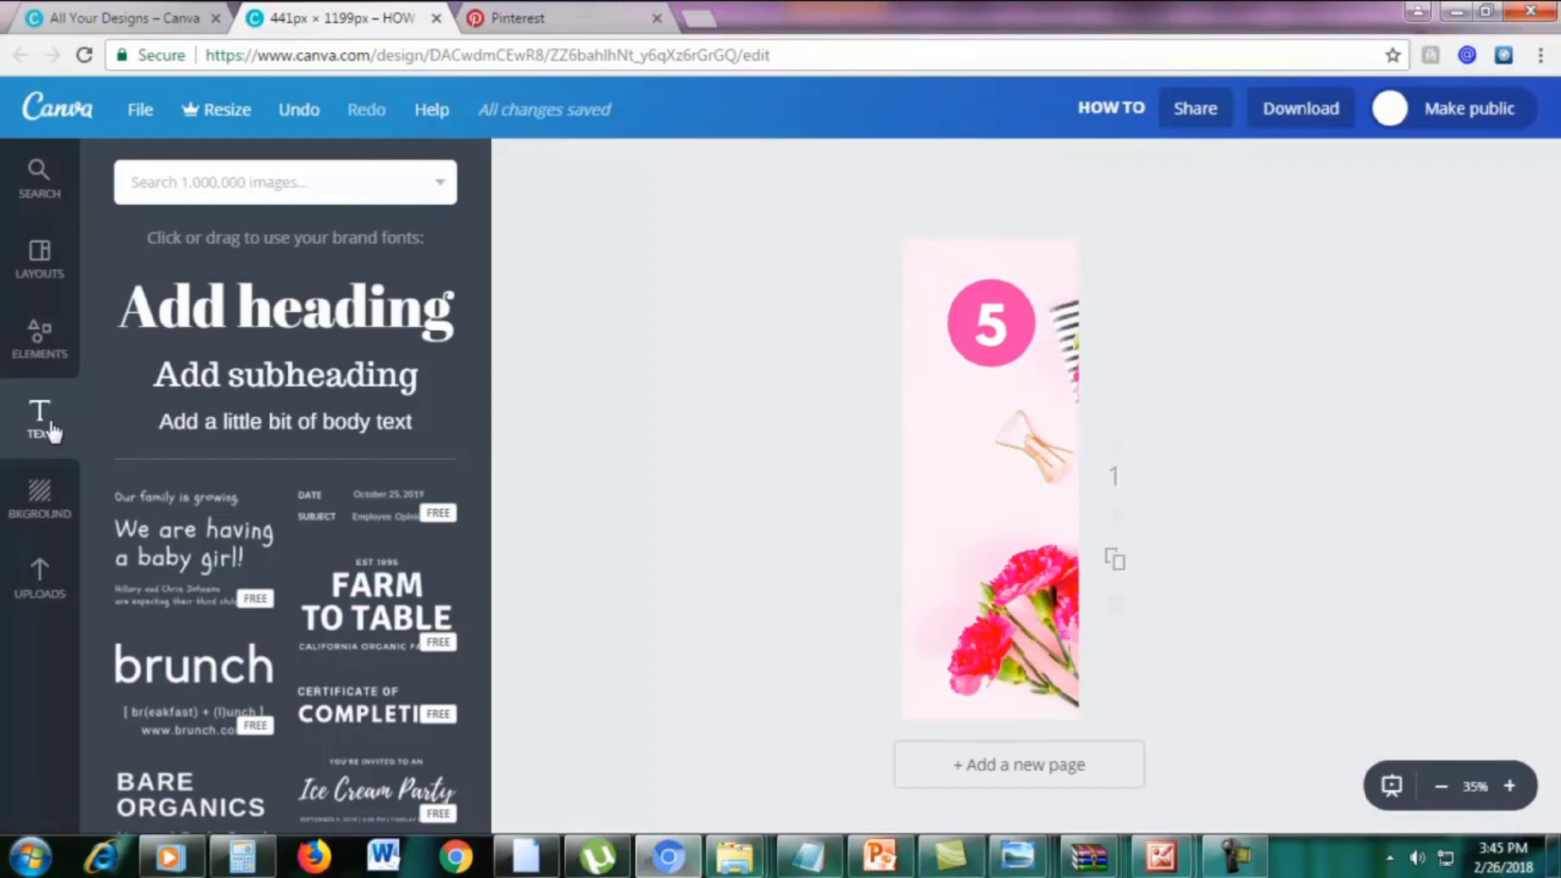
# Add a 'TIPS TO' heading under the 5 in League Spartan, size 50
pyautogui.click(252, 329)
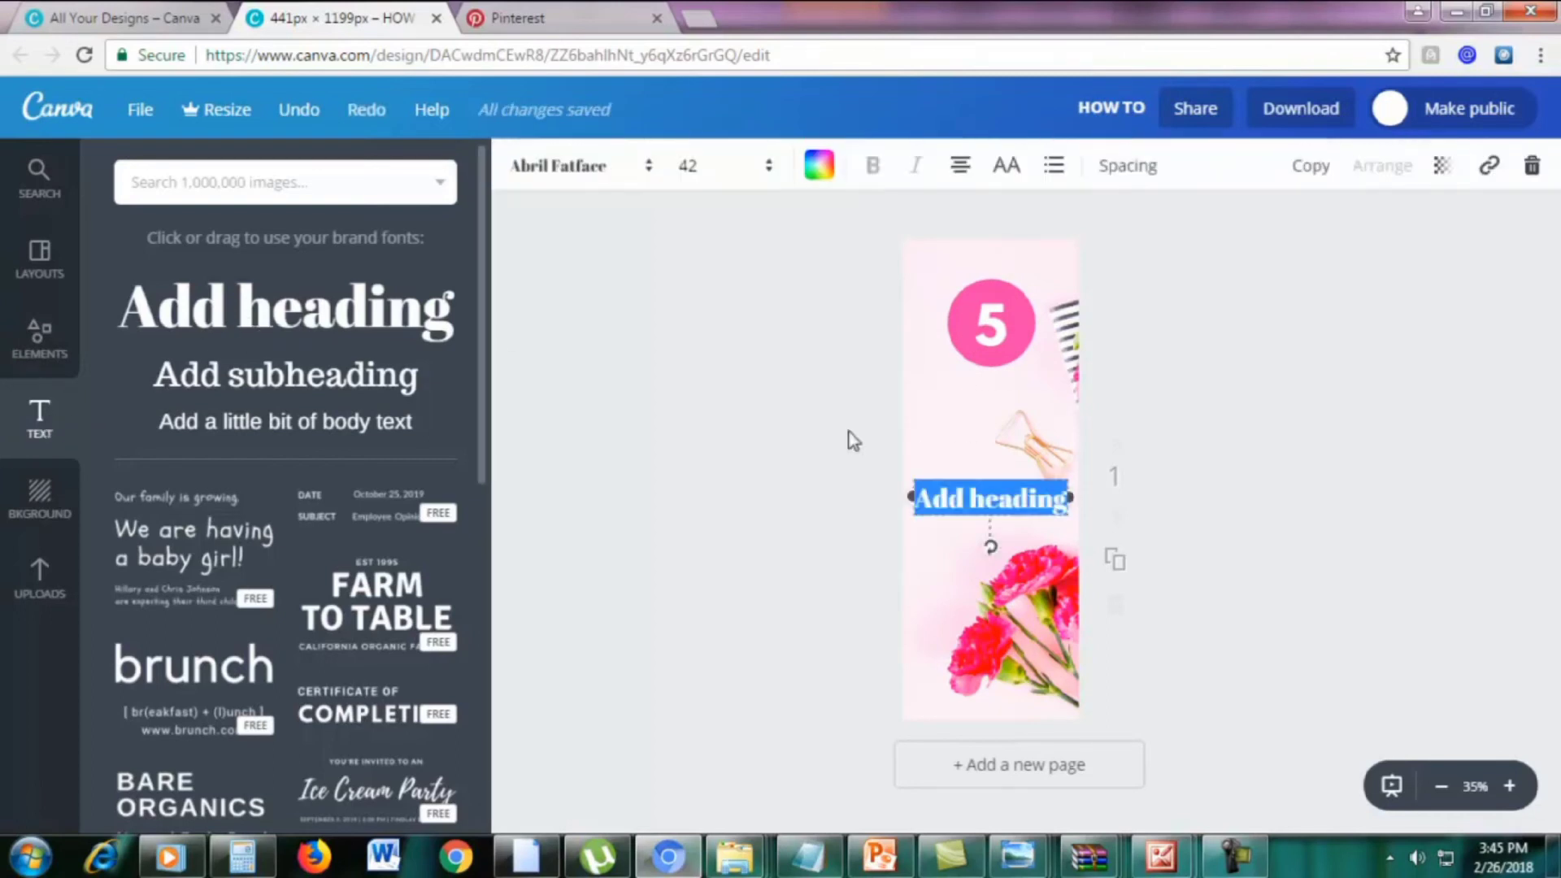
pyautogui.moveTo(1021, 473); pyautogui.dragTo(1018, 381)
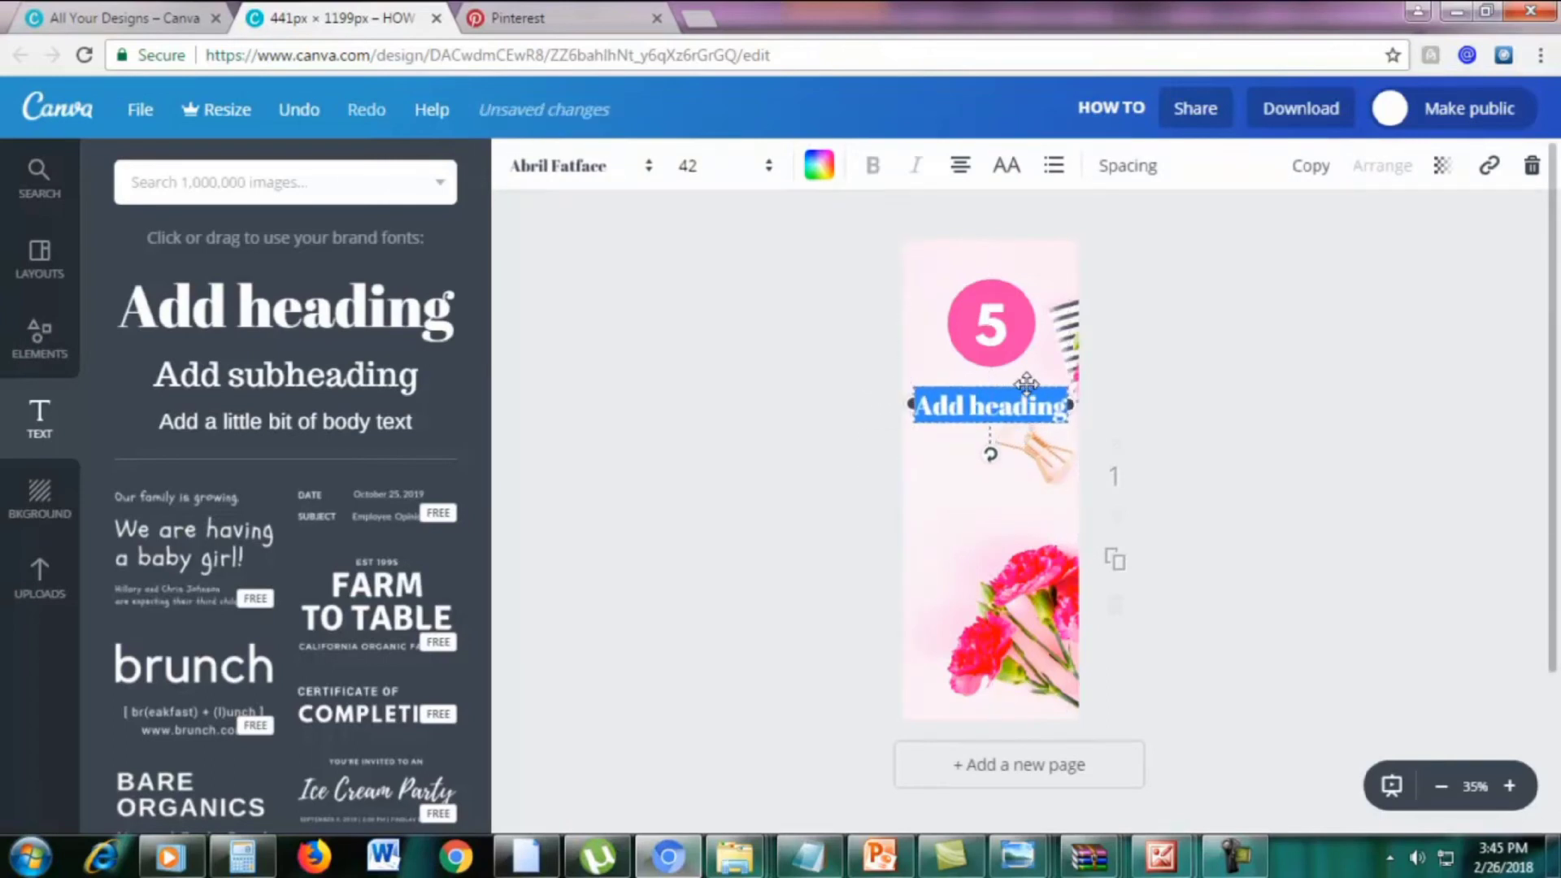
pyautogui.write('TIP')
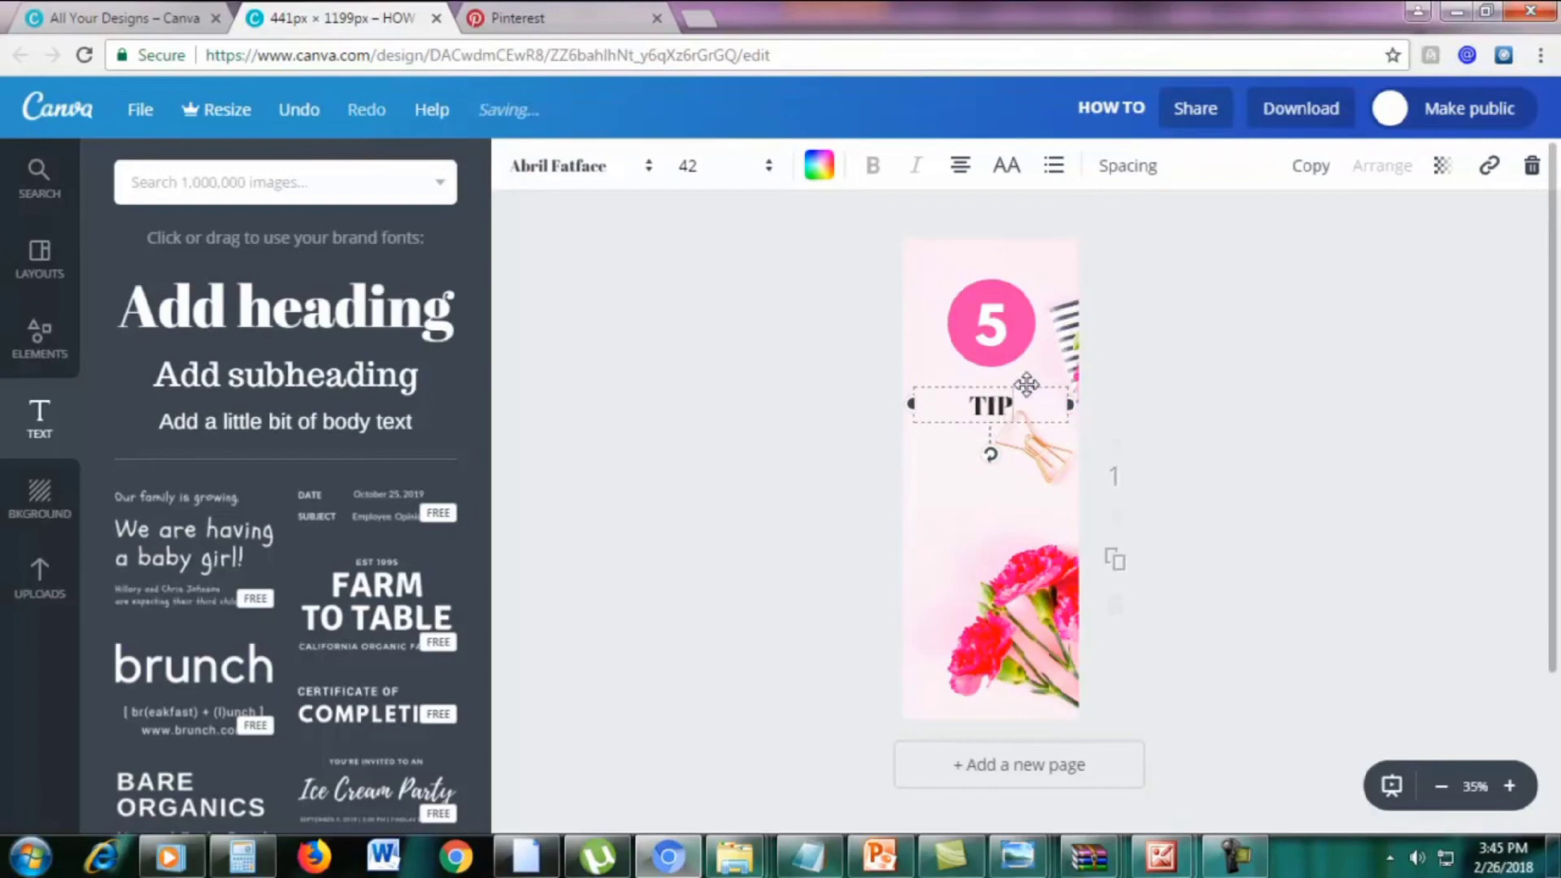
pyautogui.write('S TO')
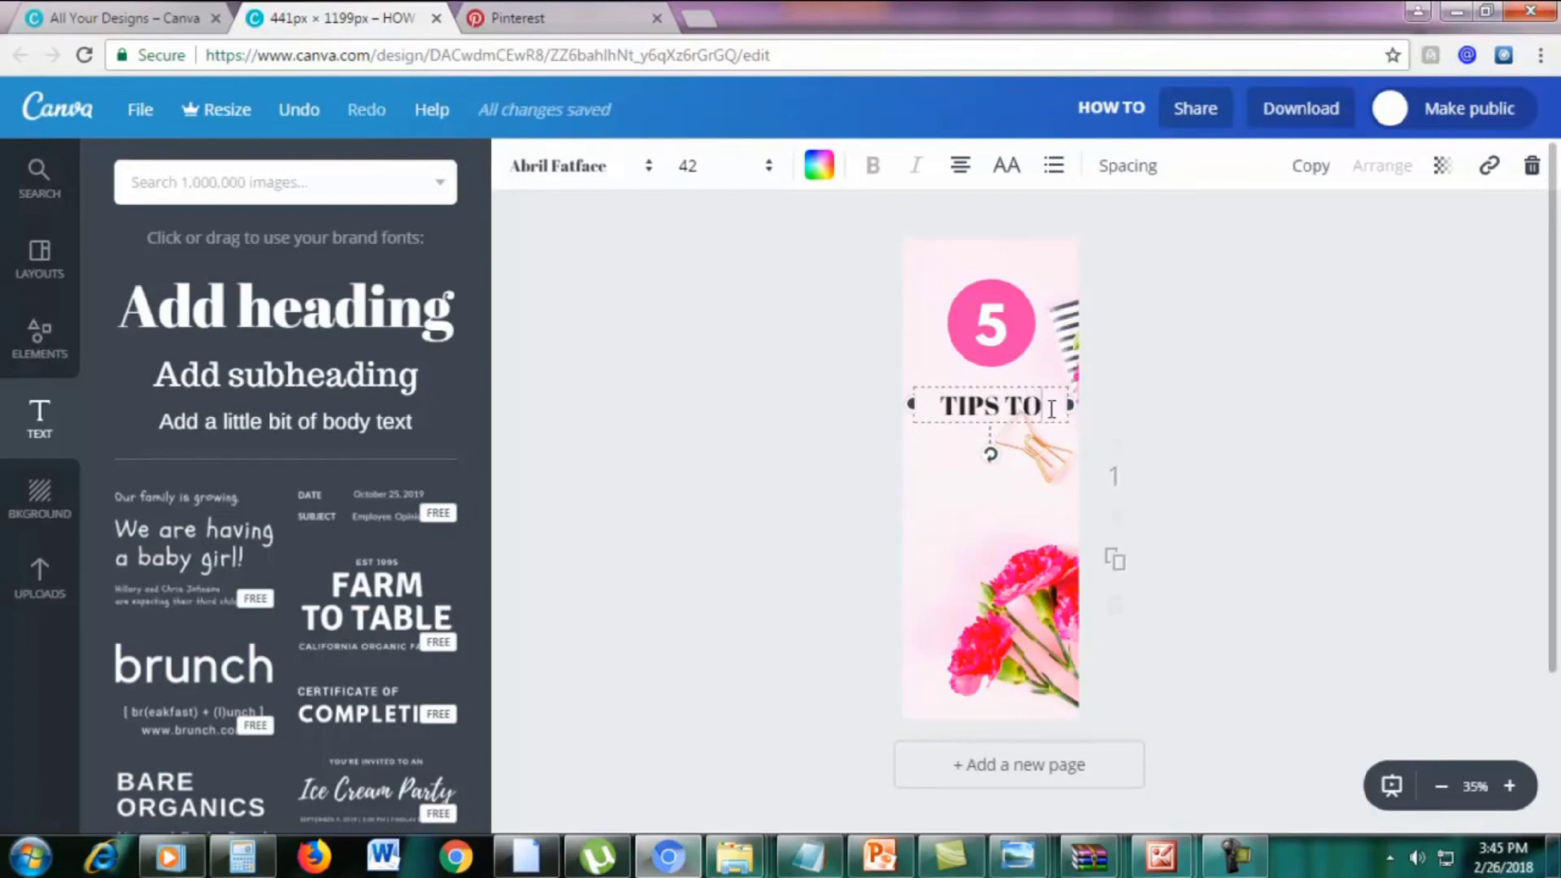
pyautogui.moveTo(1022, 410); pyautogui.dragTo(931, 411)
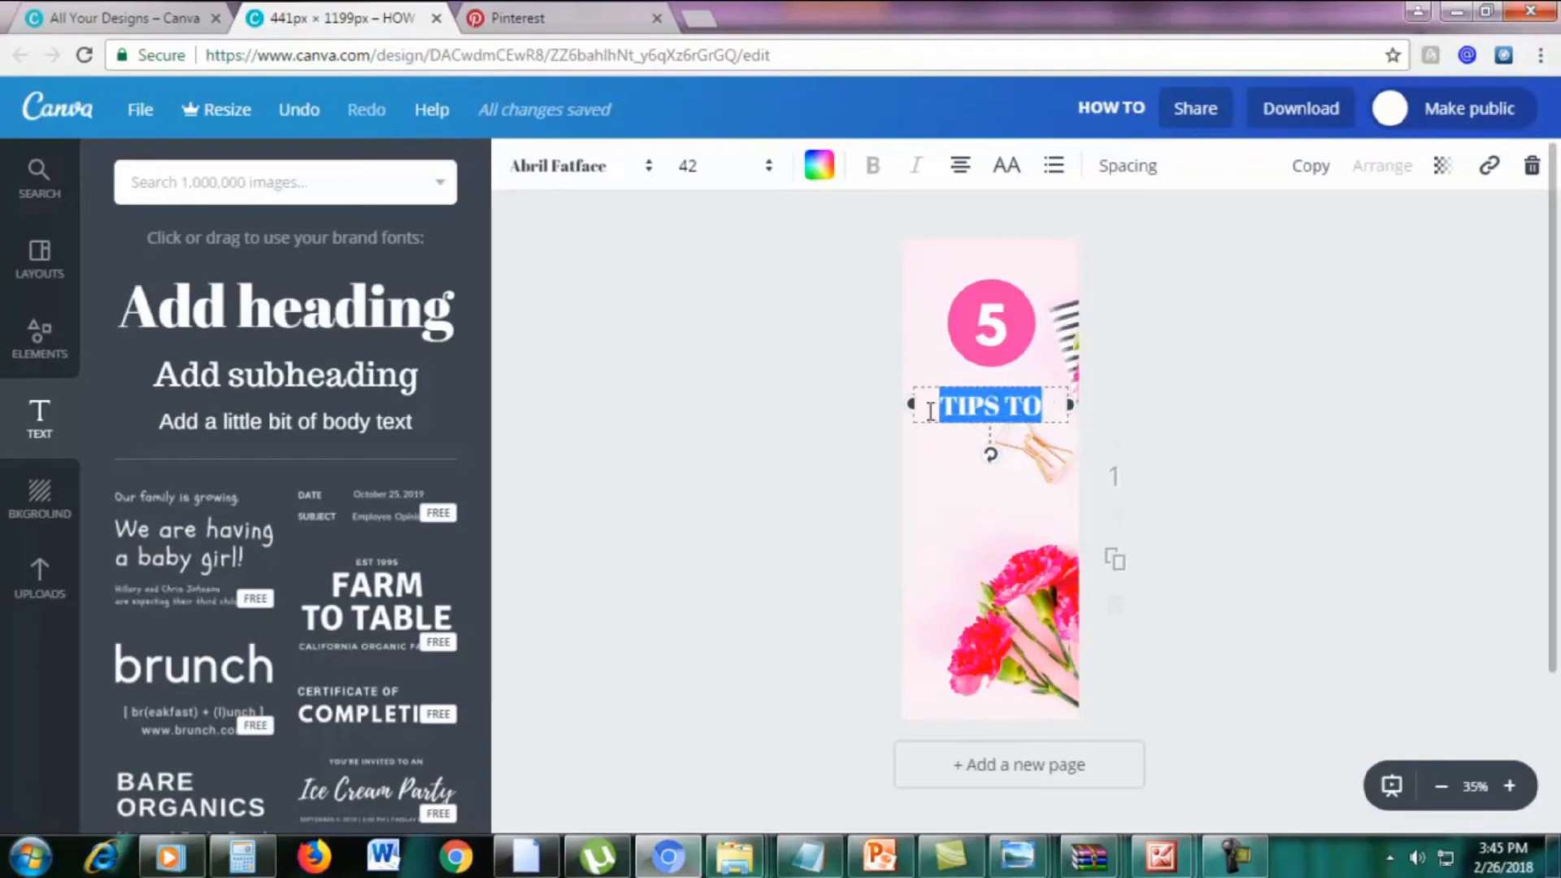
pyautogui.click(579, 169)
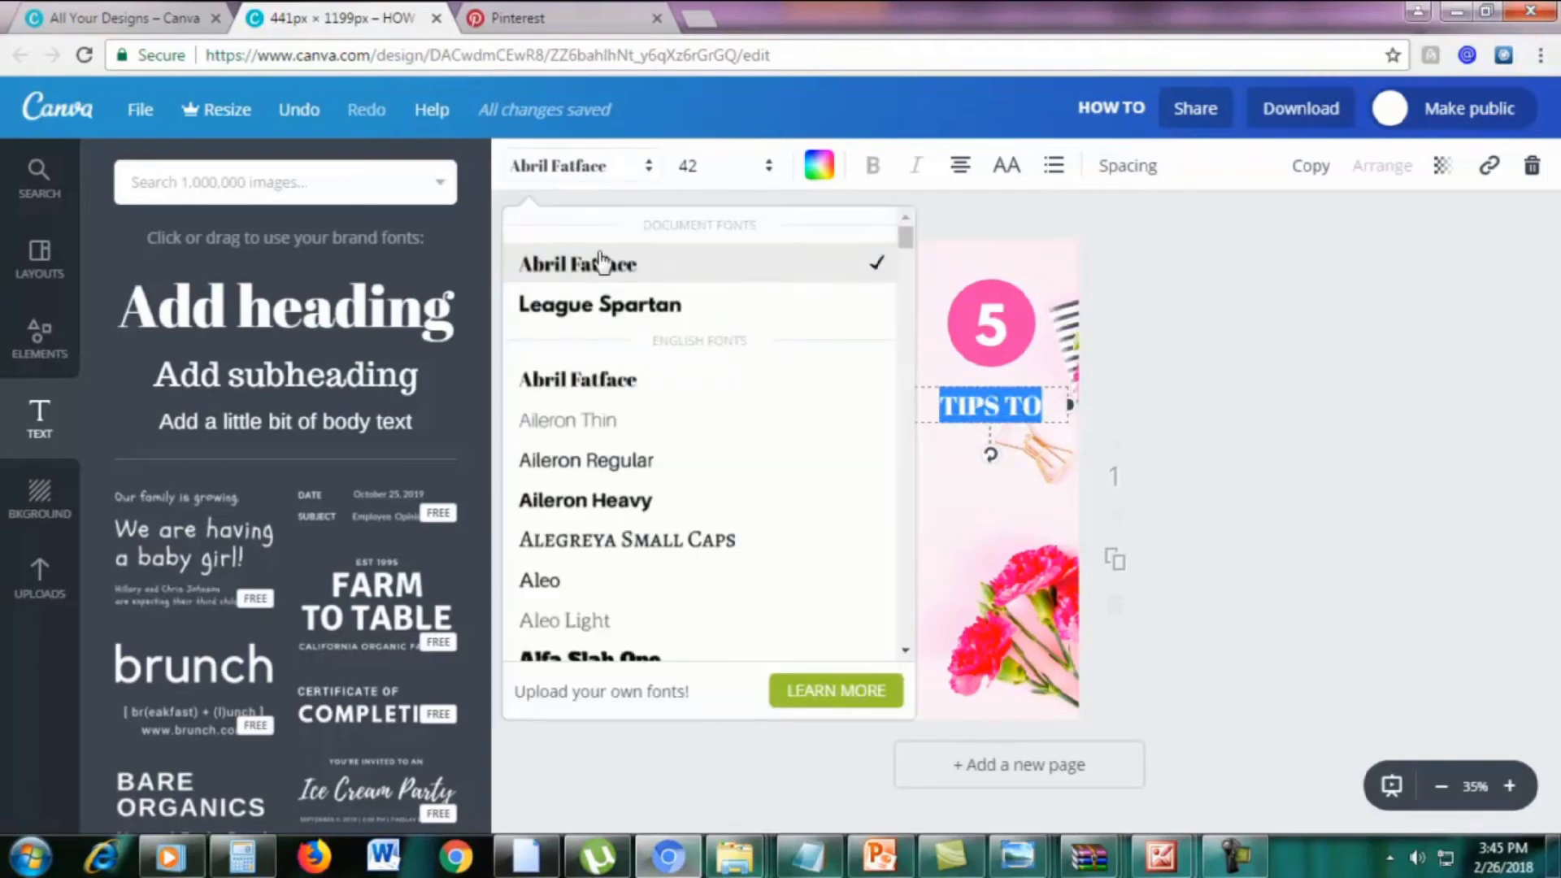
pyautogui.click(596, 306)
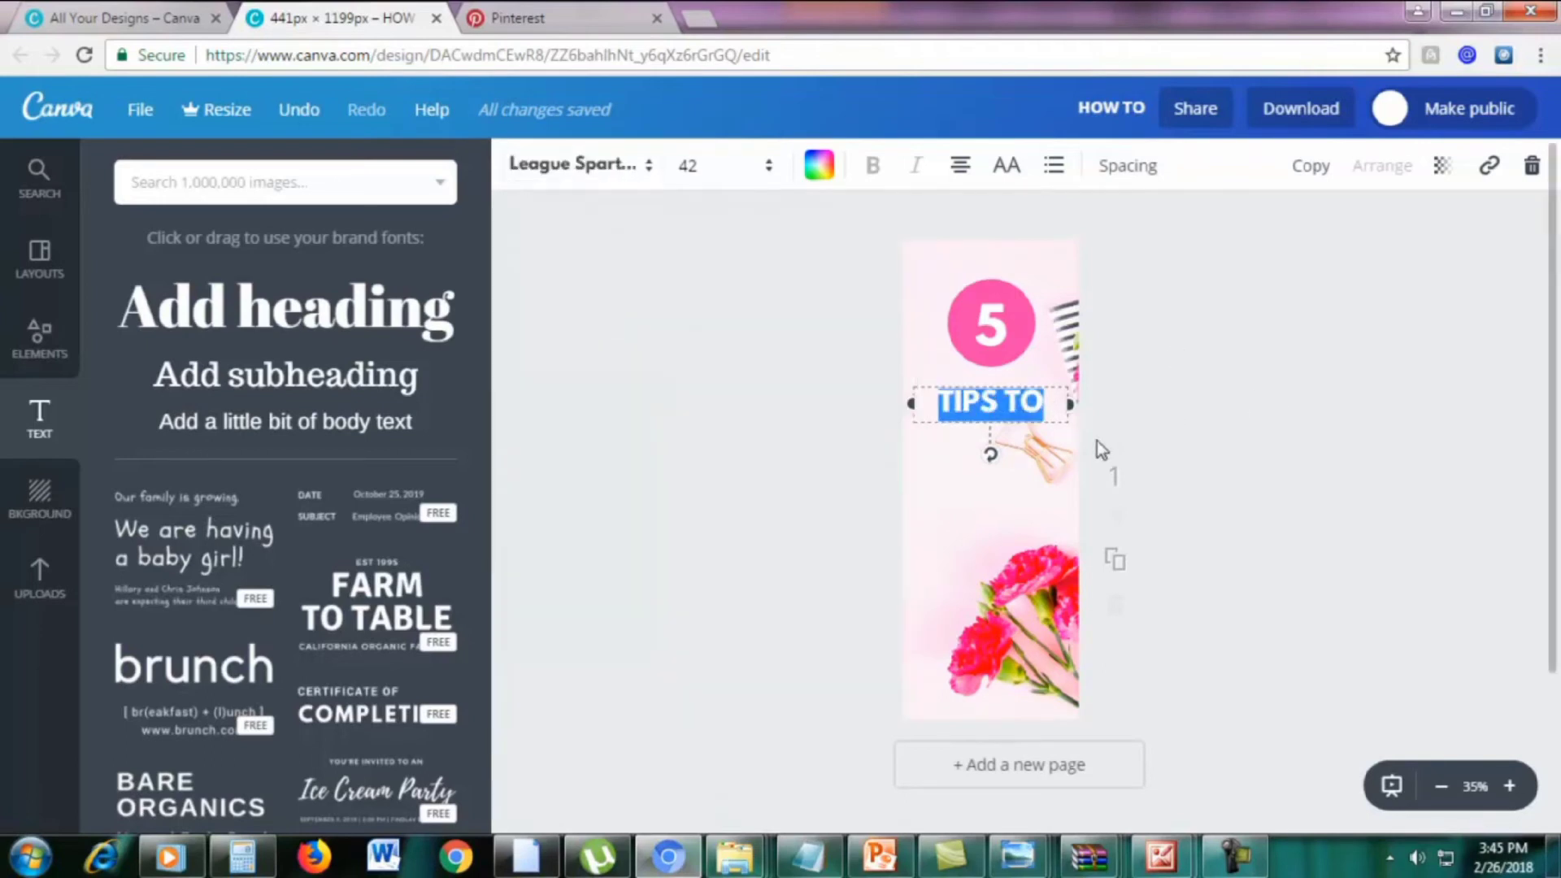
pyautogui.click(698, 165)
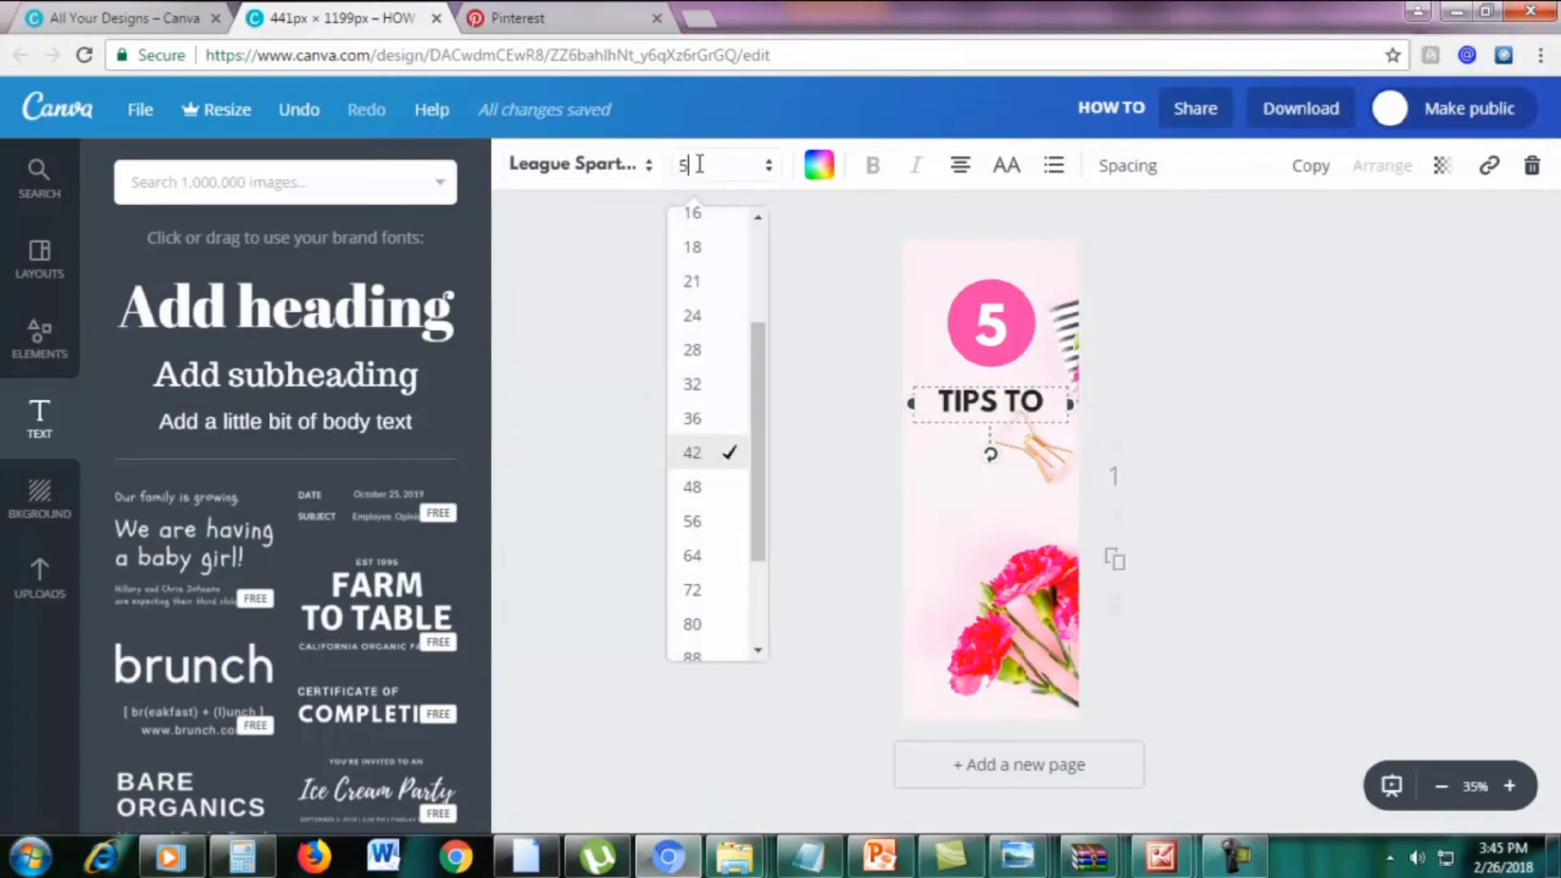
pyautogui.press('Return')
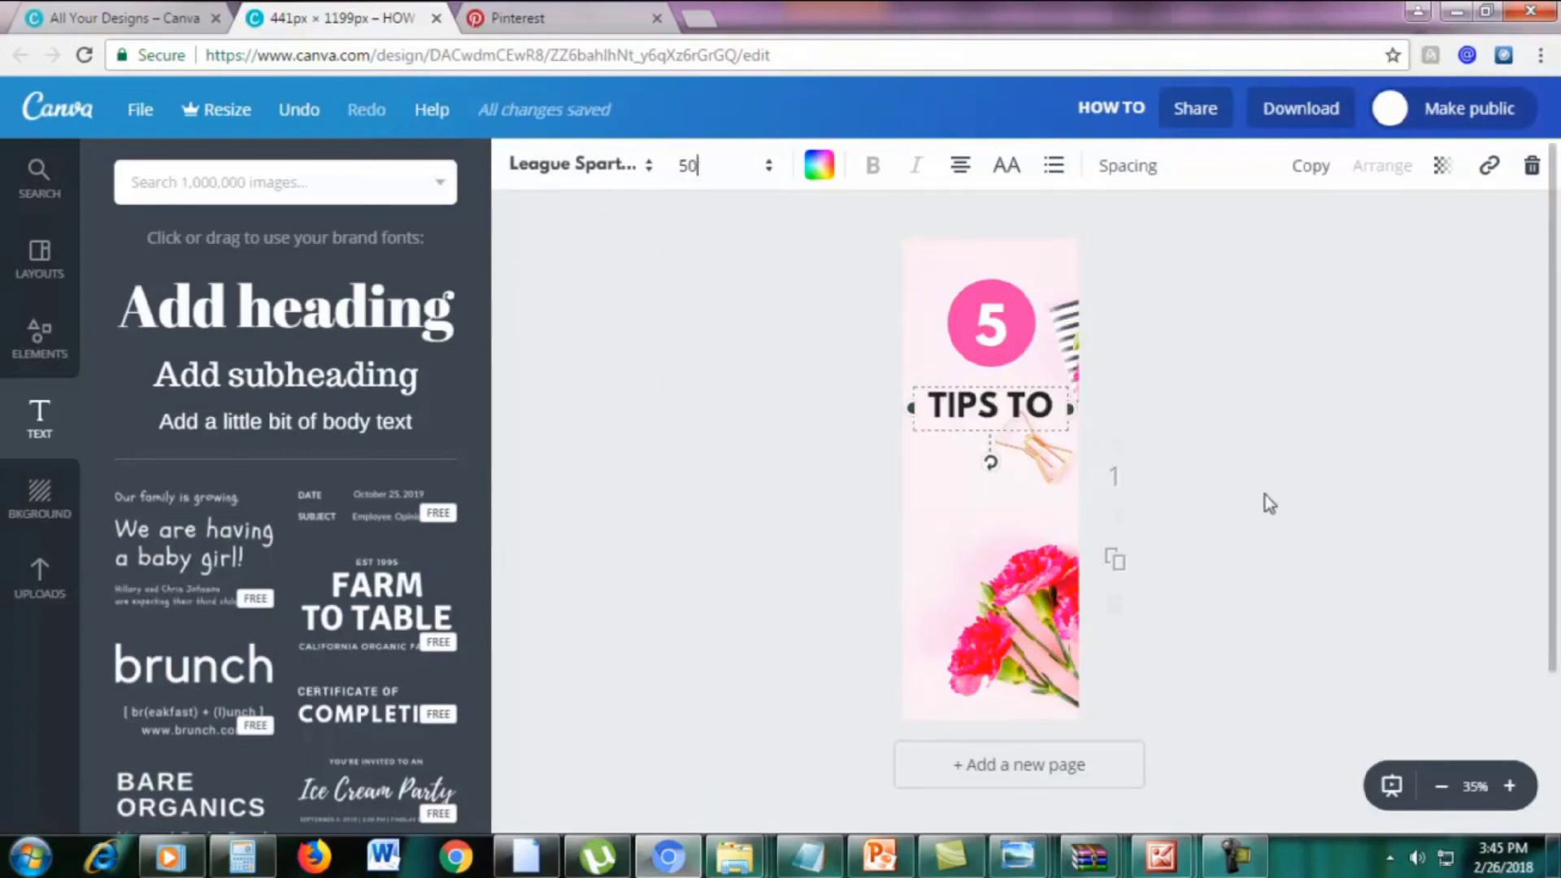
pyautogui.click(1265, 494)
# Duplicate the TIPS TO heading and place the copy just below it
pyautogui.click(976, 403)
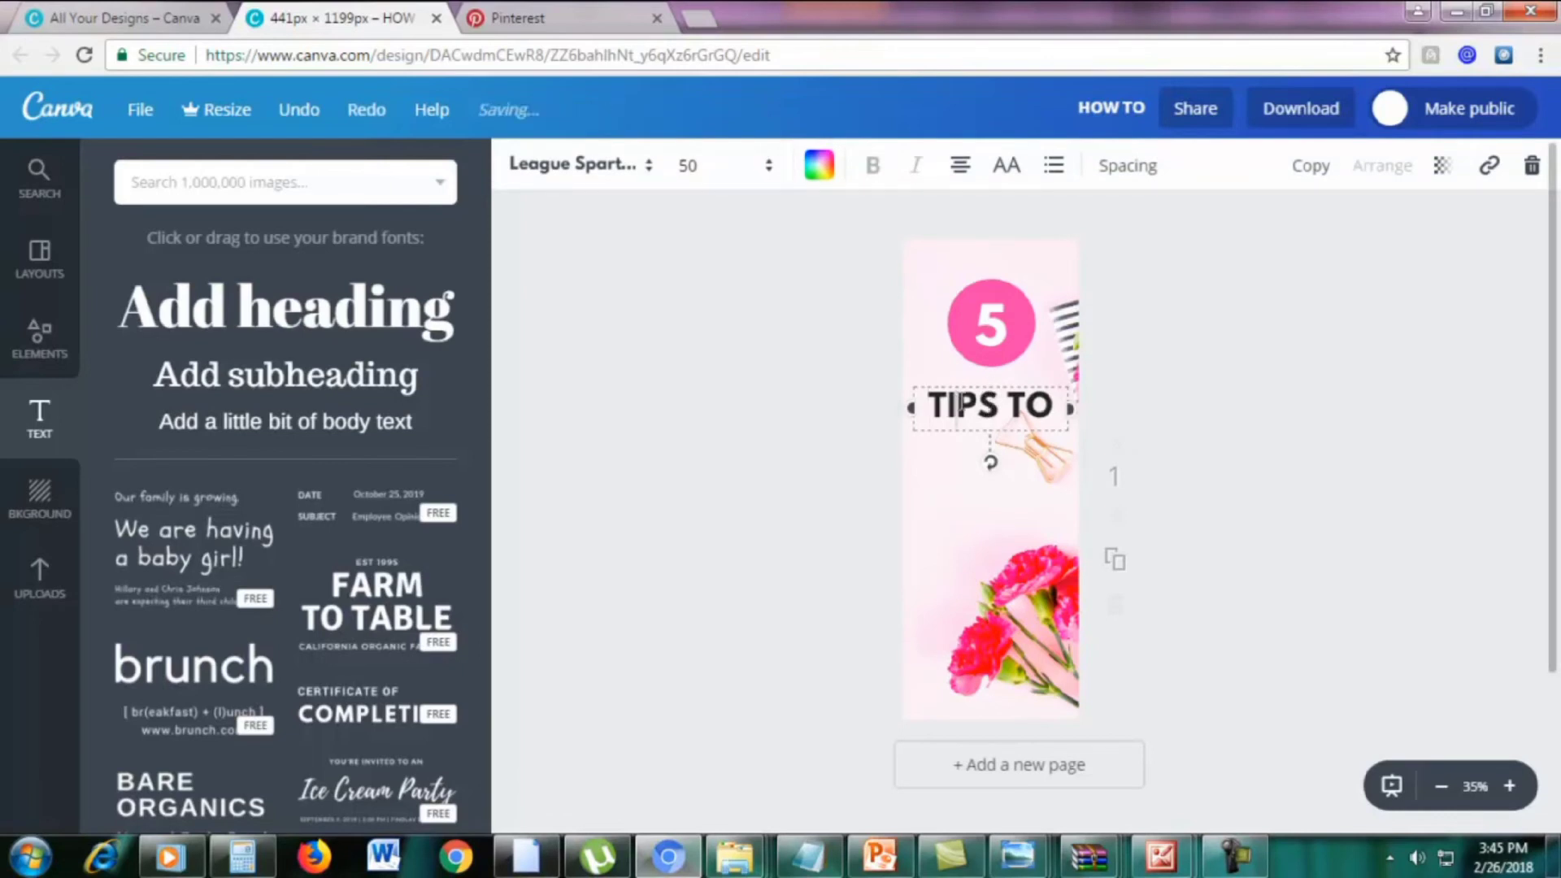
pyautogui.tripleClick(975, 390)
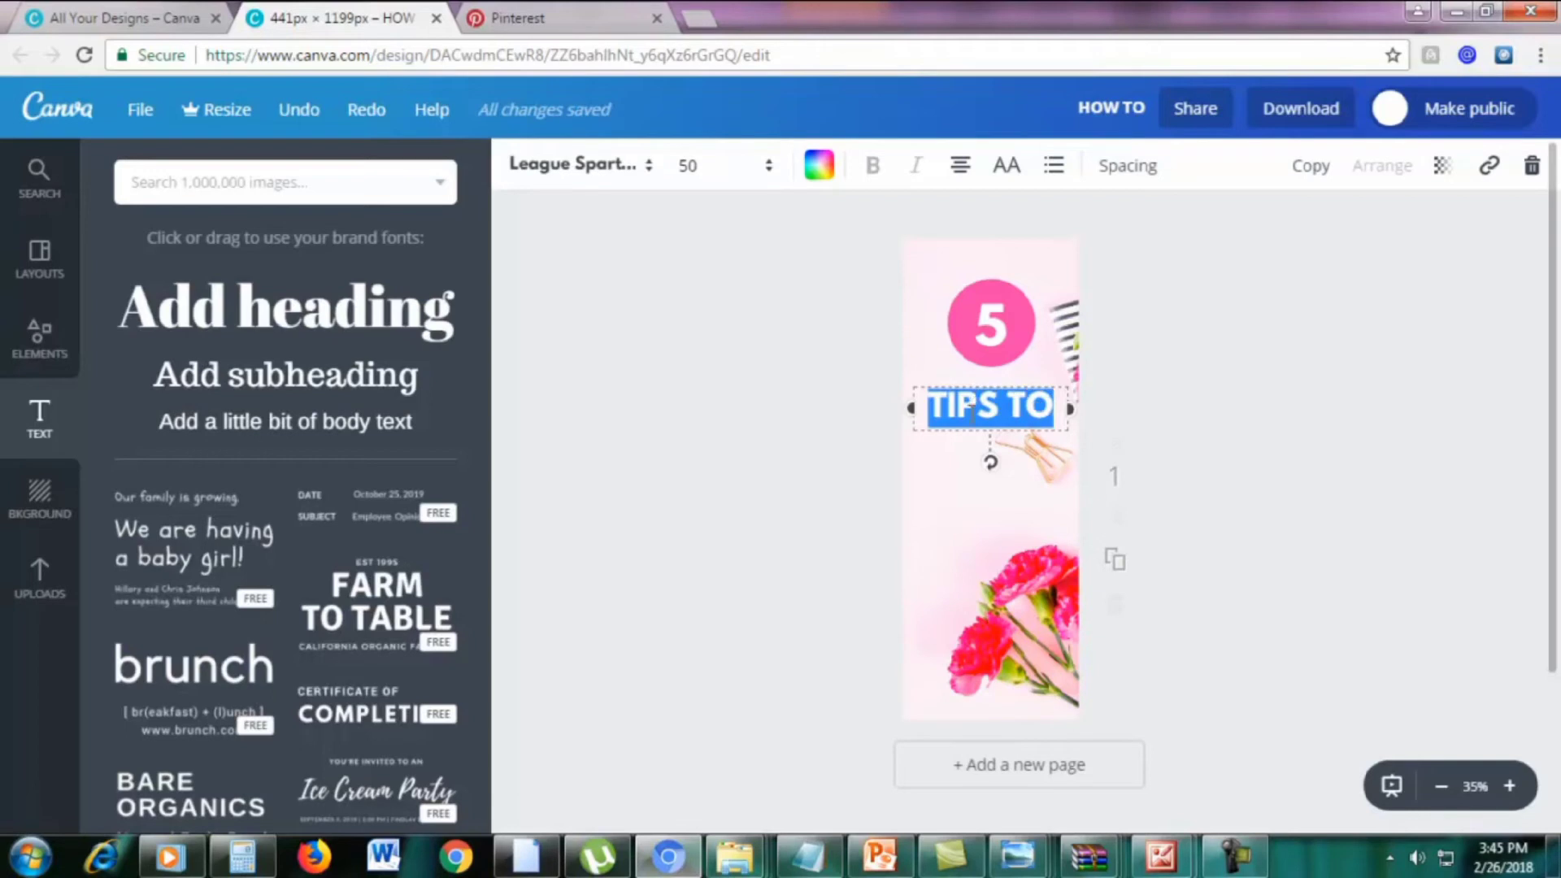
pyautogui.click(974, 411)
pyautogui.click(1311, 167)
pyautogui.moveTo(1057, 390); pyautogui.dragTo(1058, 424)
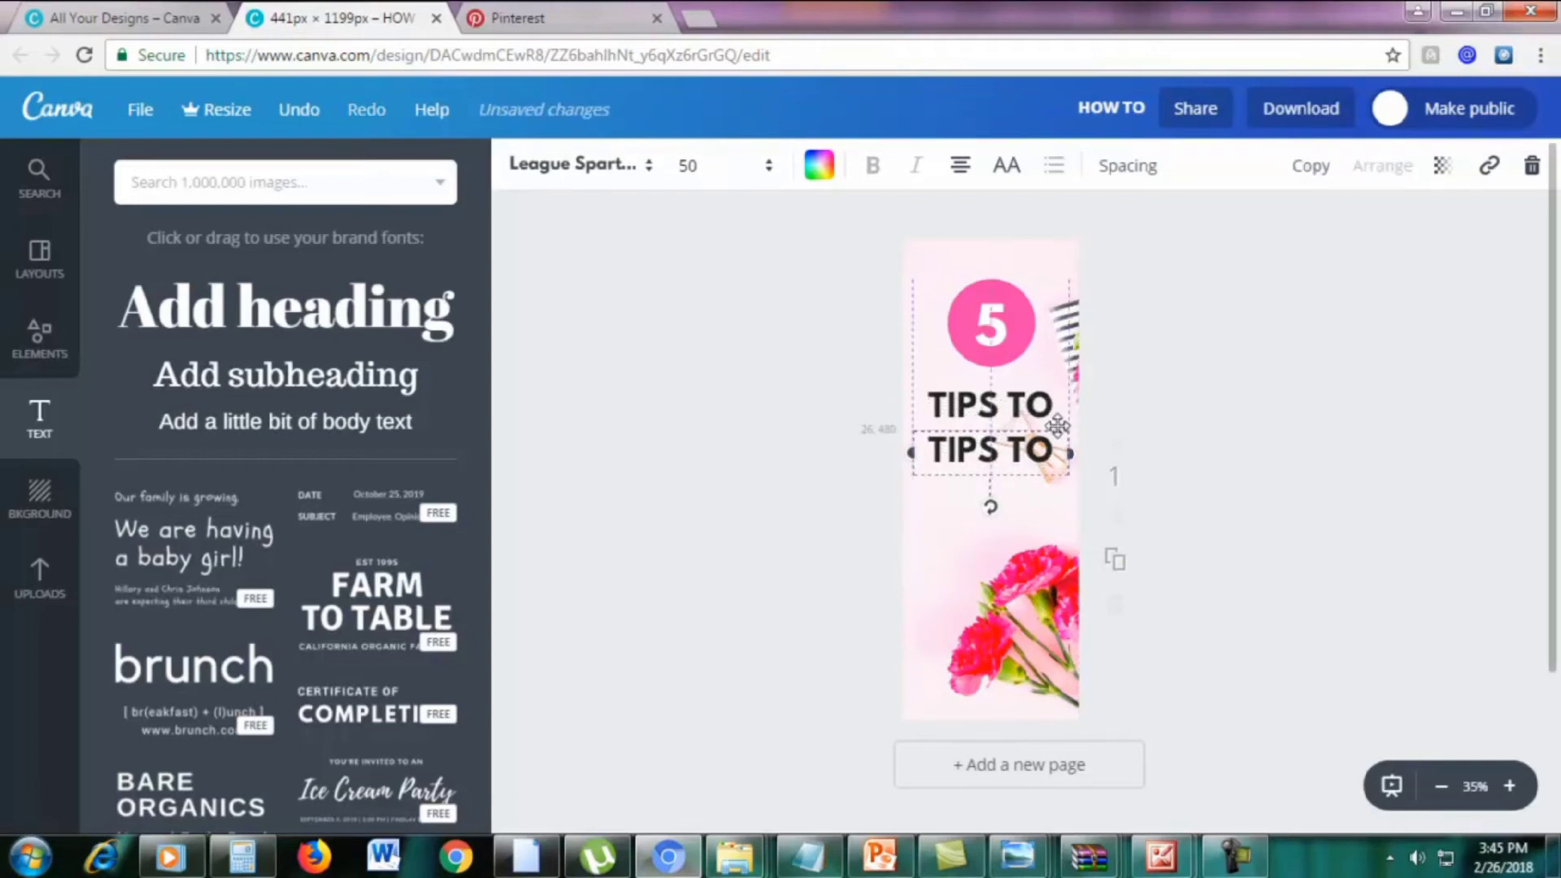
pyautogui.tripleClick(1033, 449)
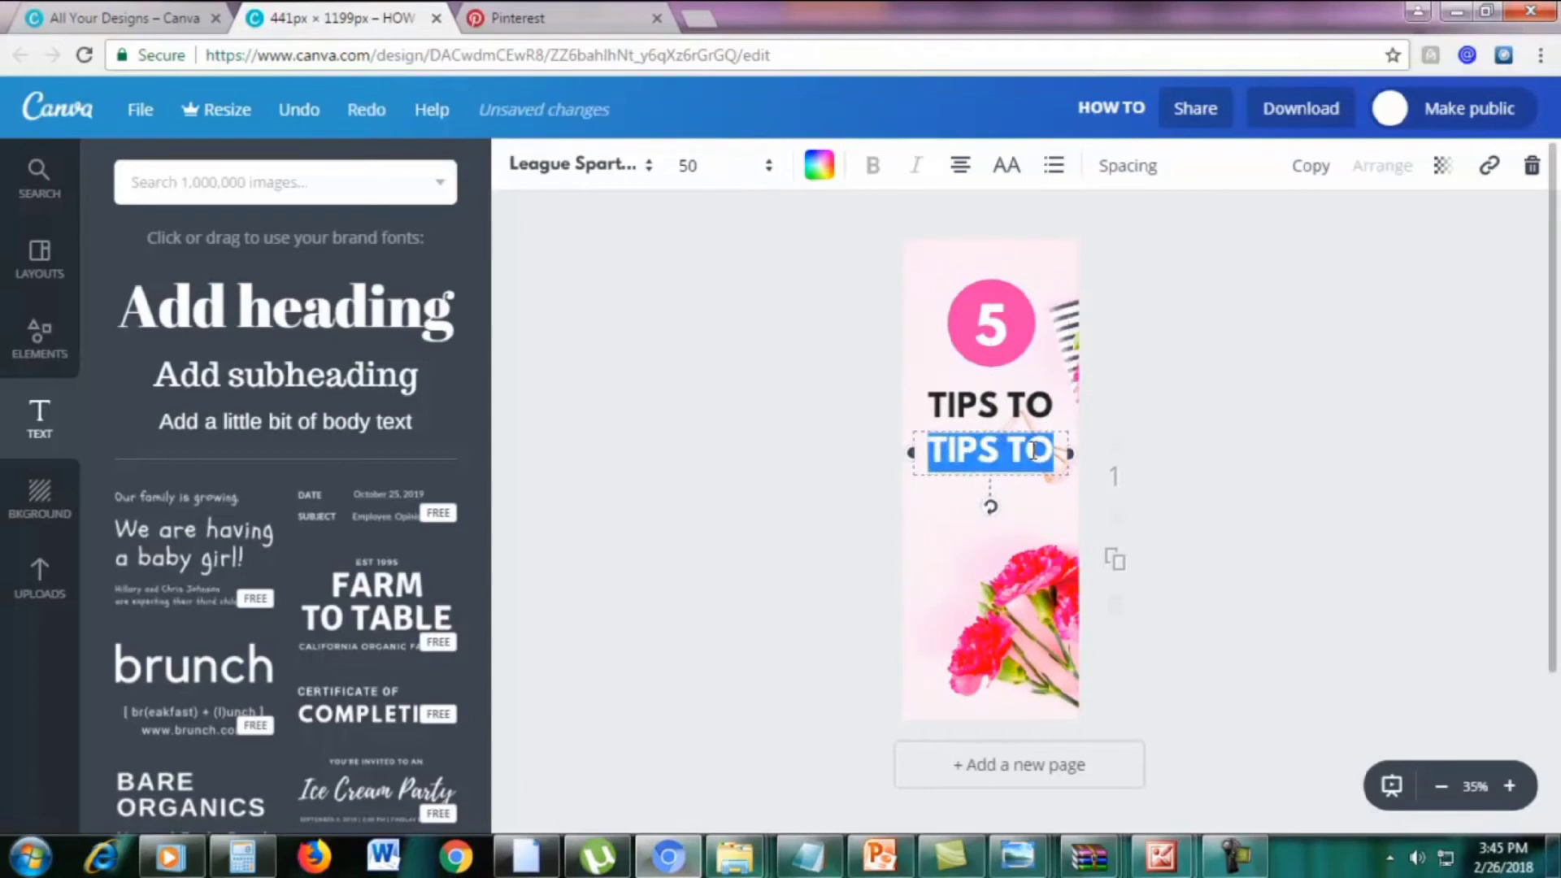
# Replace the copied heading with SKYROCKET and shrink it to size 40 so it fits one line
pyautogui.write('SKYROCKET')
pyautogui.moveTo(1034, 496); pyautogui.dragTo(899, 457)
pyautogui.click(701, 169)
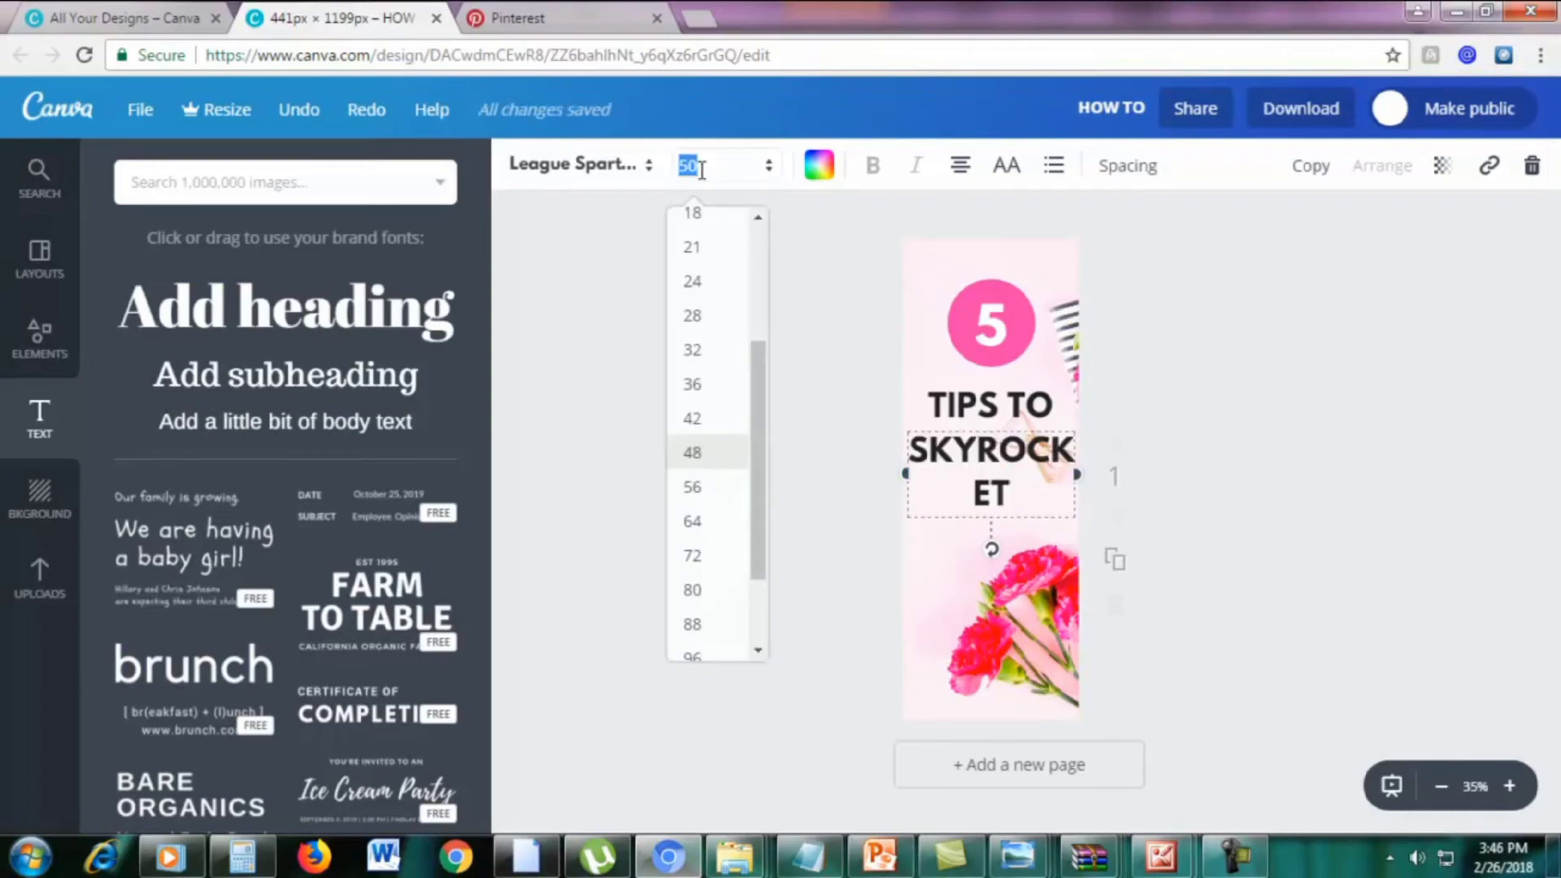
pyautogui.write('45')
pyautogui.press('Return')
pyautogui.click(708, 184)
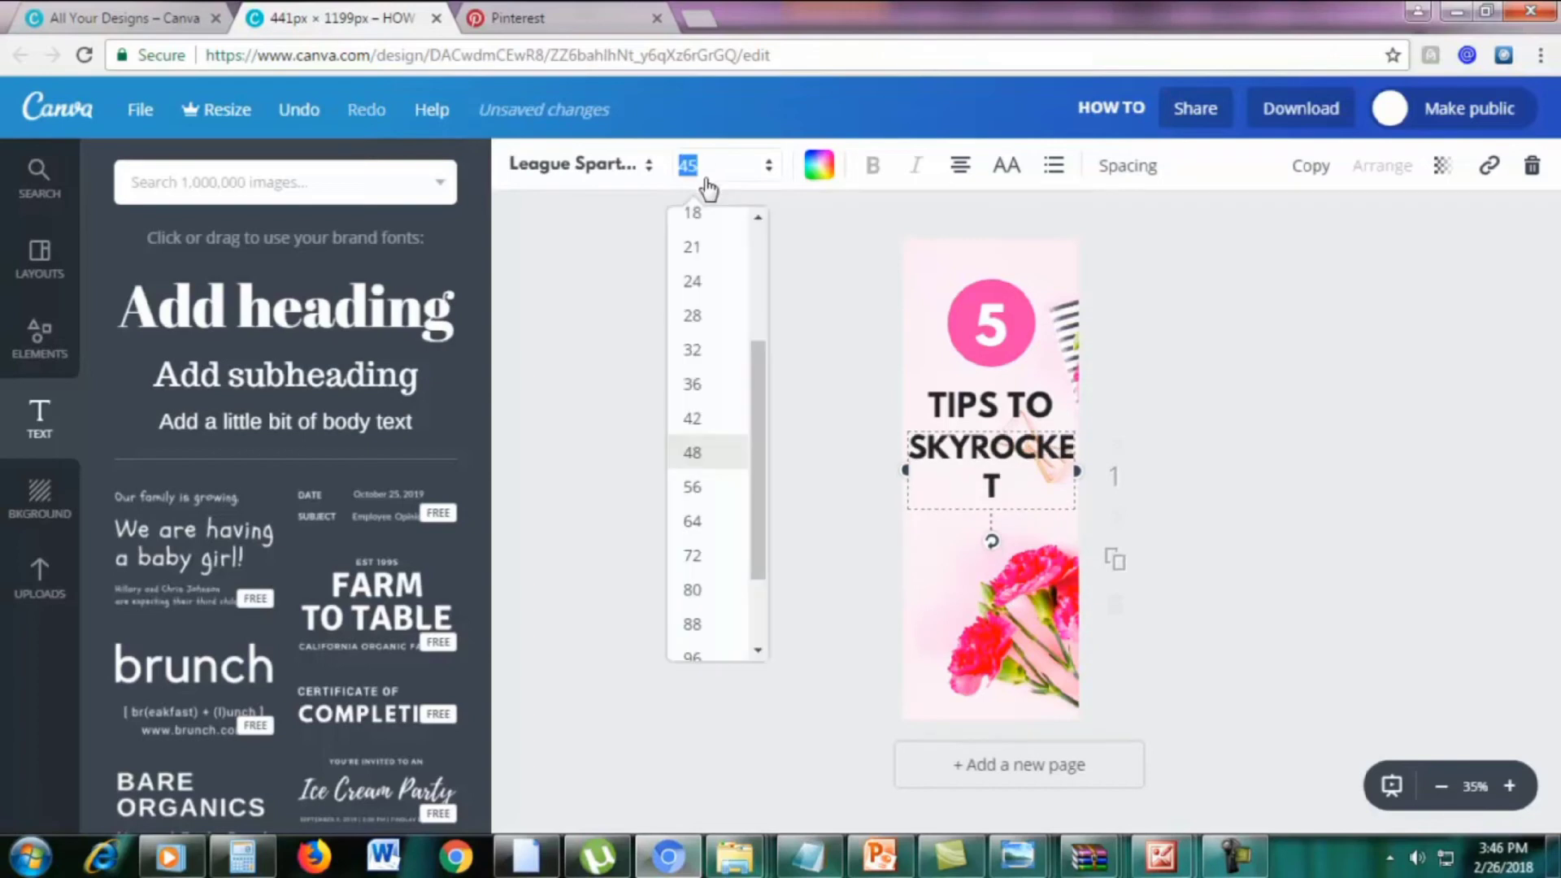
pyautogui.write('42')
pyautogui.press('Return')
pyautogui.click(709, 188)
pyautogui.write('40')
pyautogui.press('Return')
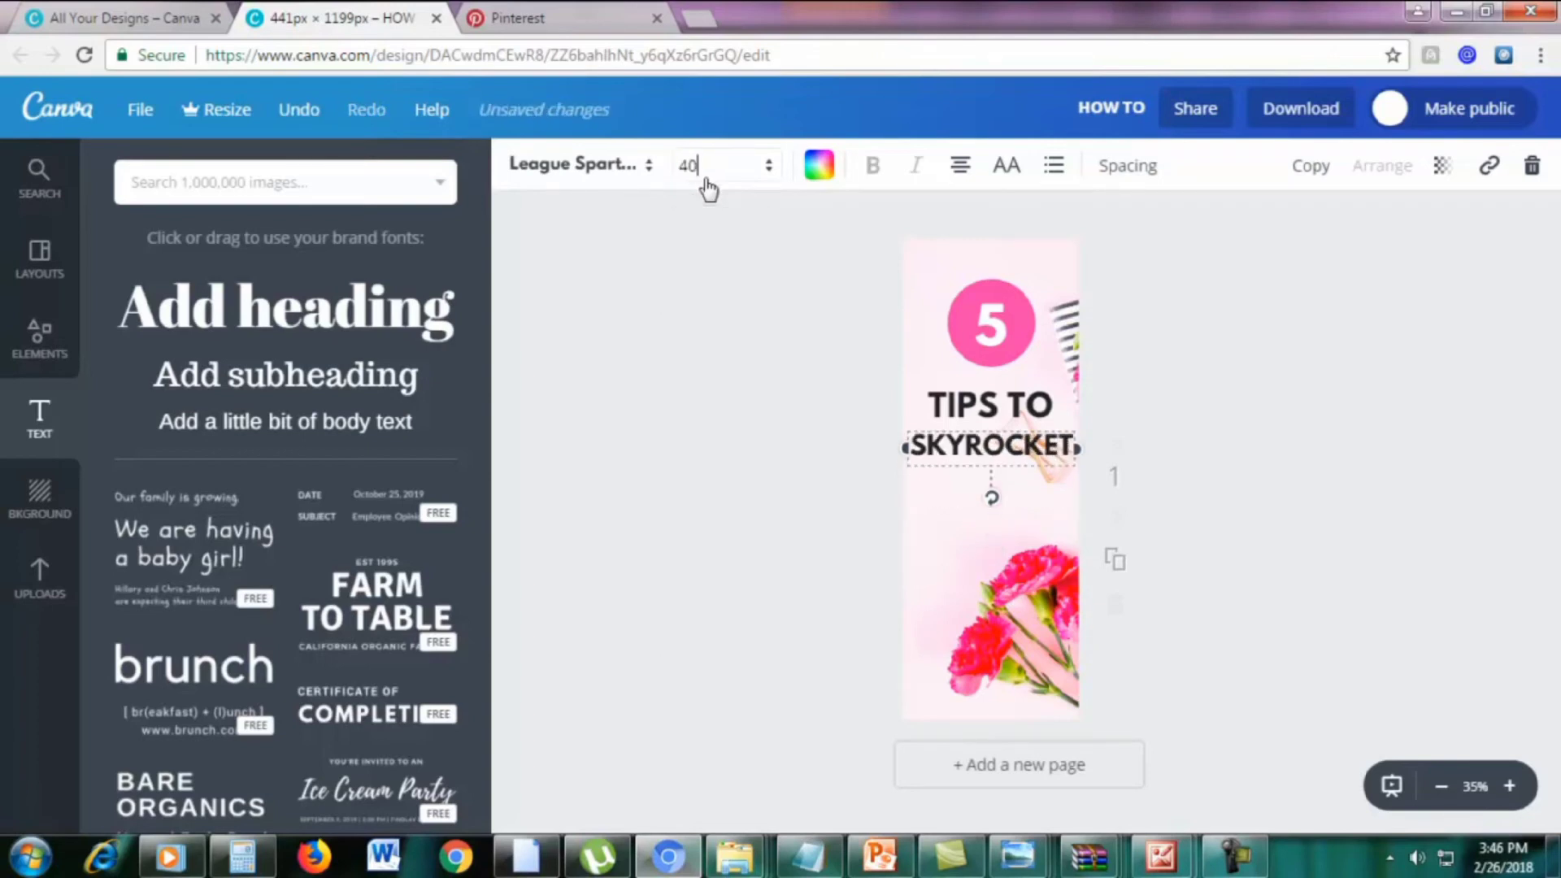
# Duplicate the SKYROCKET line, place the copy below it and change it to YOUR
pyautogui.moveTo(1017, 443); pyautogui.dragTo(1024, 444)
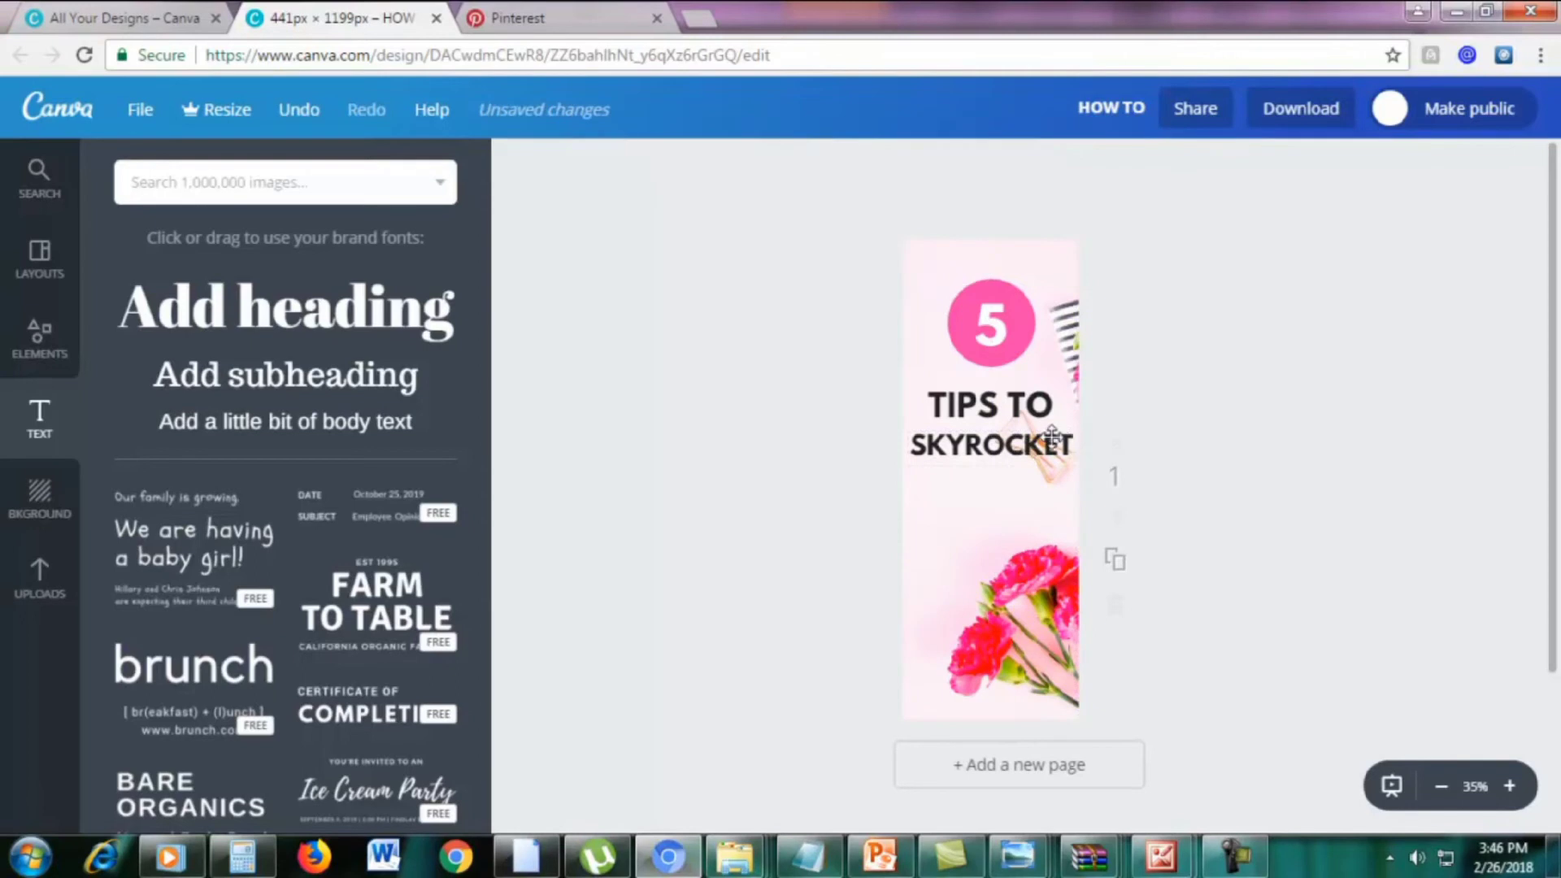
pyautogui.hotkey('ctrl', 'z')
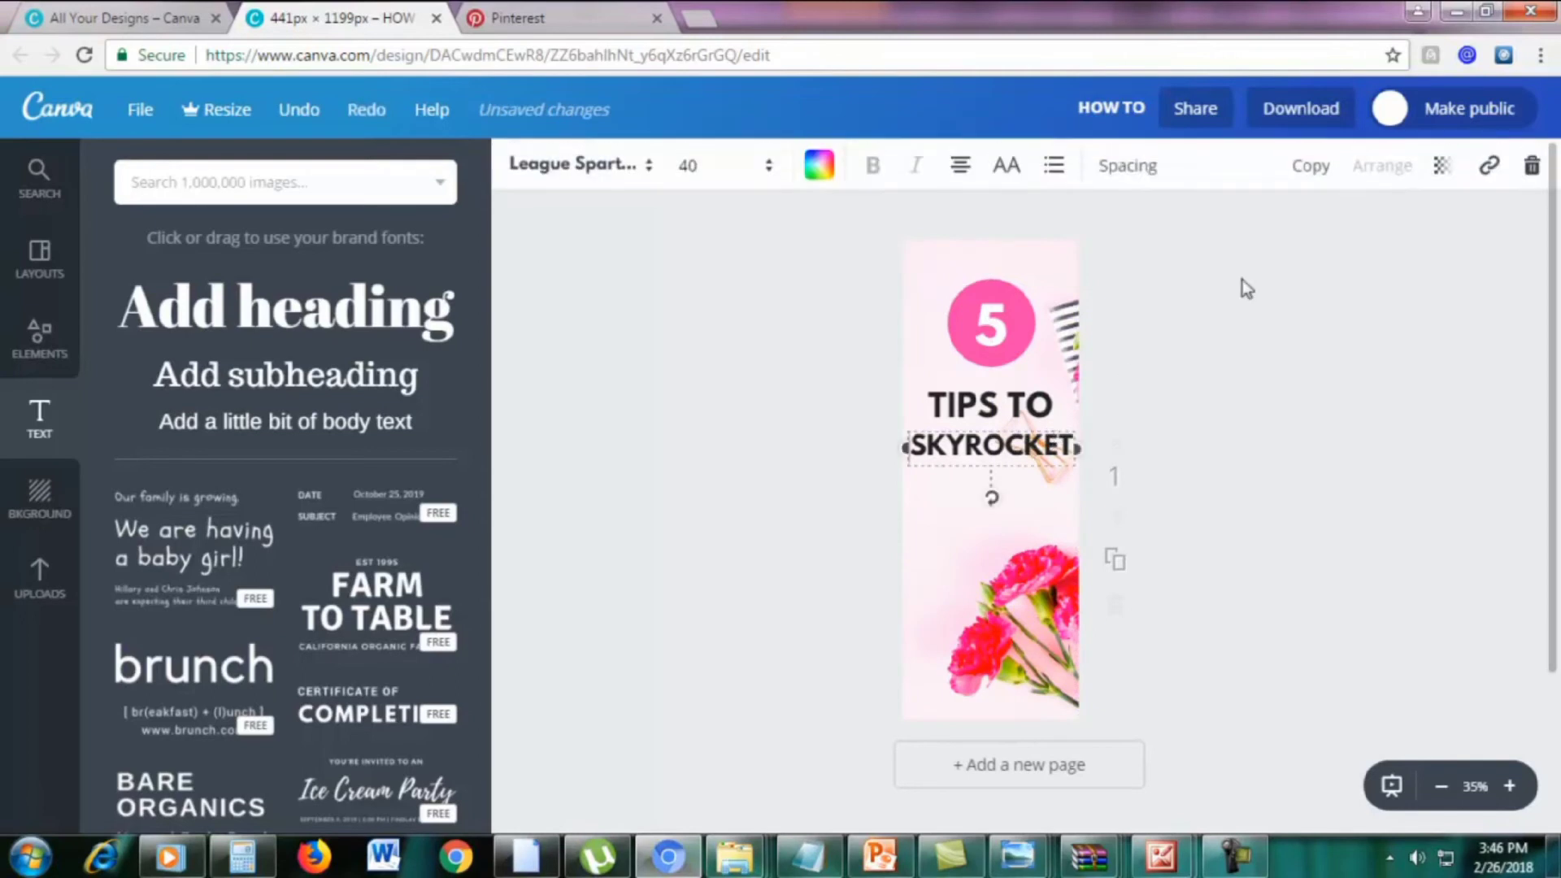
pyautogui.doubleClick(1026, 455)
pyautogui.click(1311, 166)
pyautogui.moveTo(1028, 440); pyautogui.dragTo(1023, 464)
pyautogui.doubleClick(992, 484)
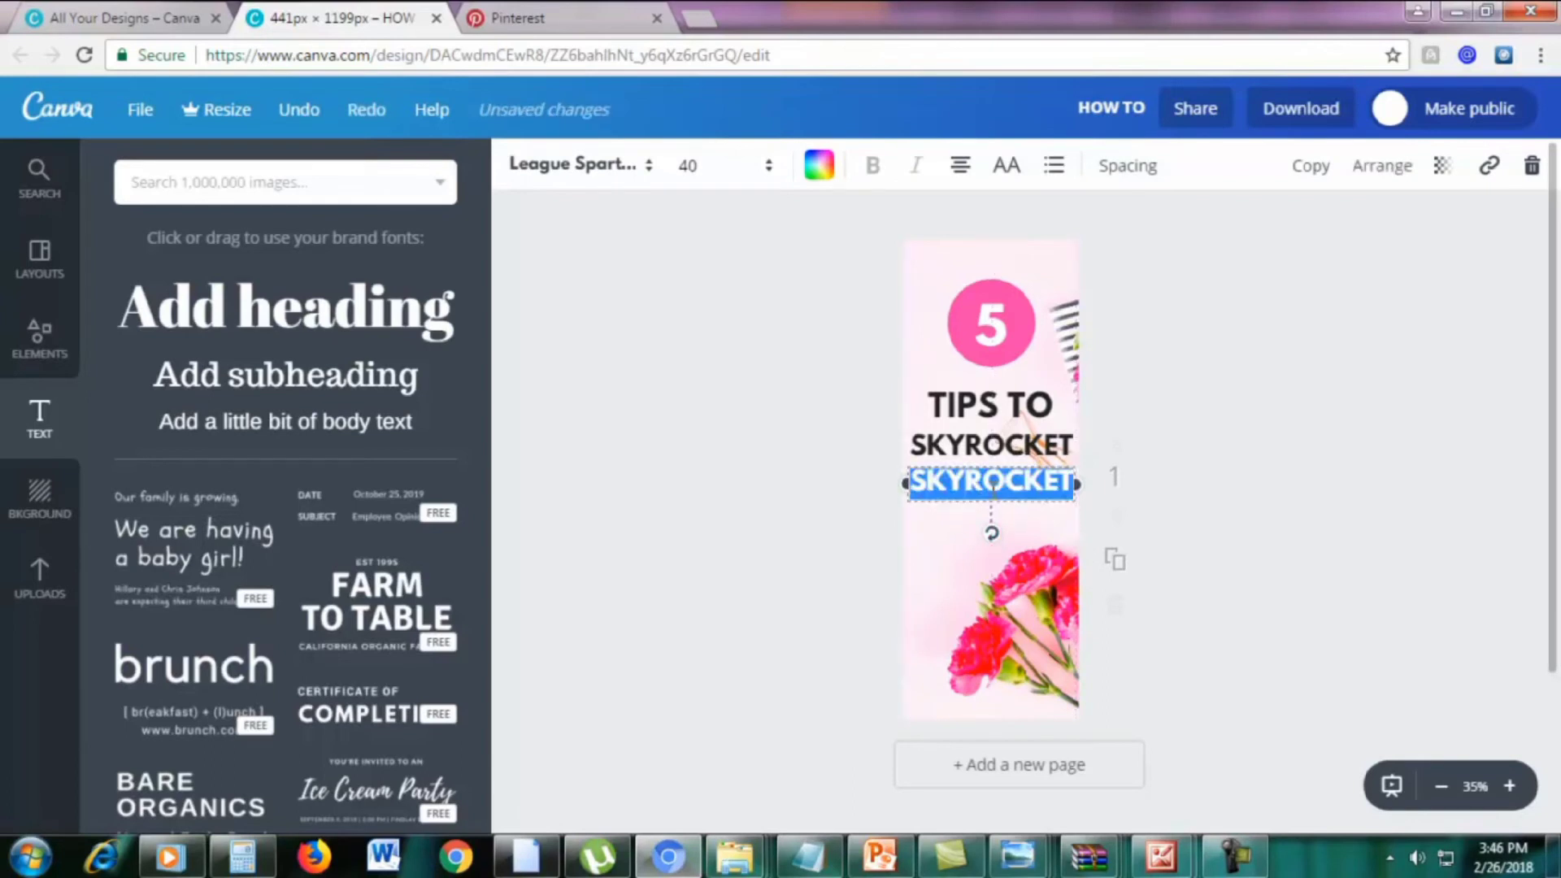
pyautogui.write('YOUR')
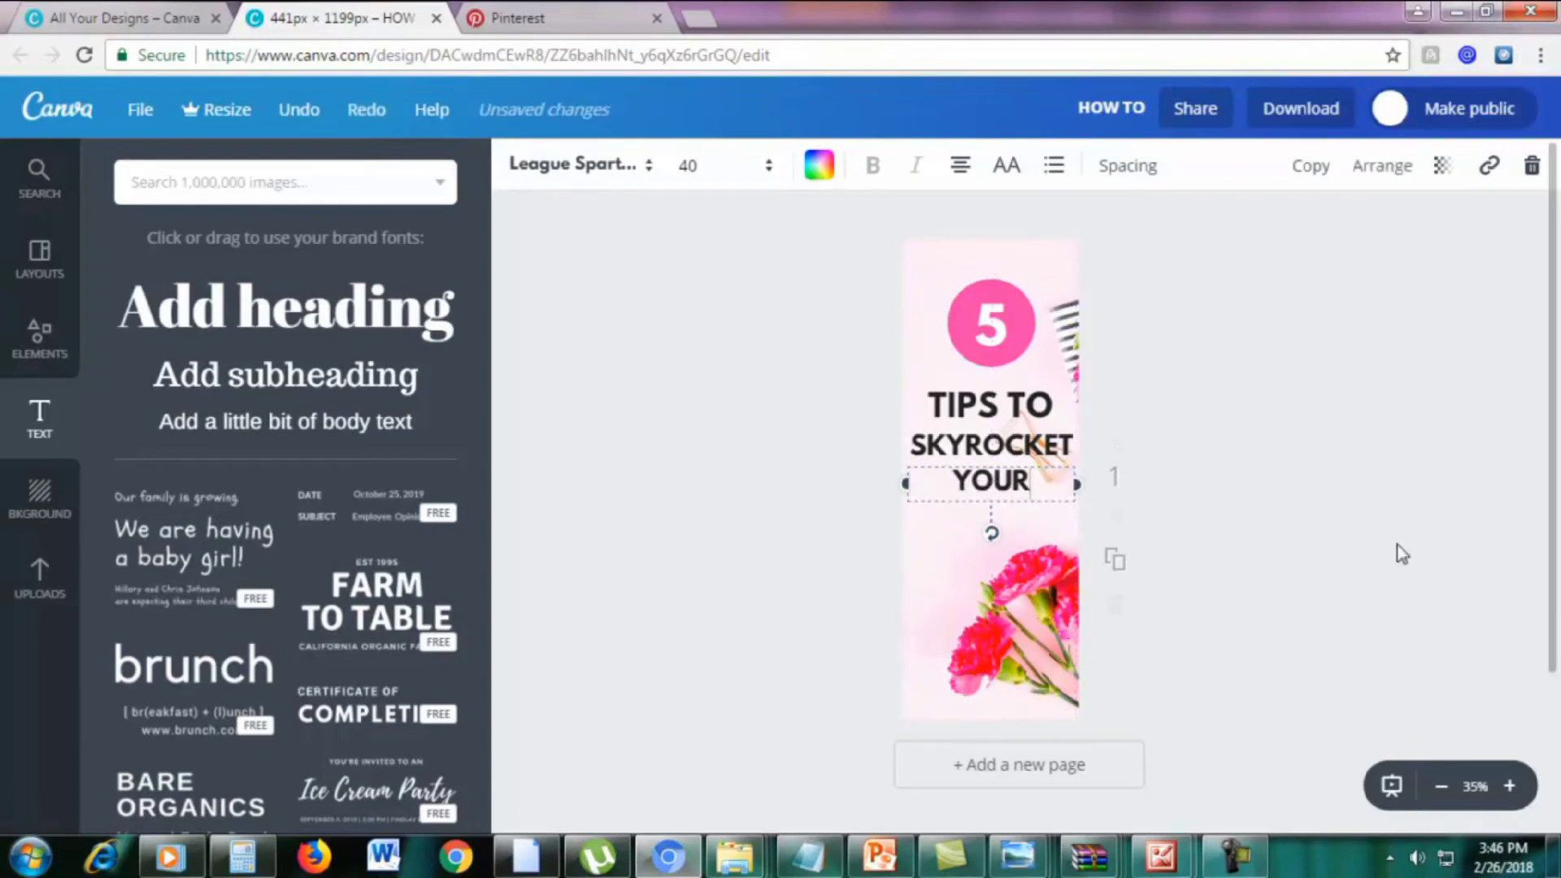
pyautogui.click(1422, 545)
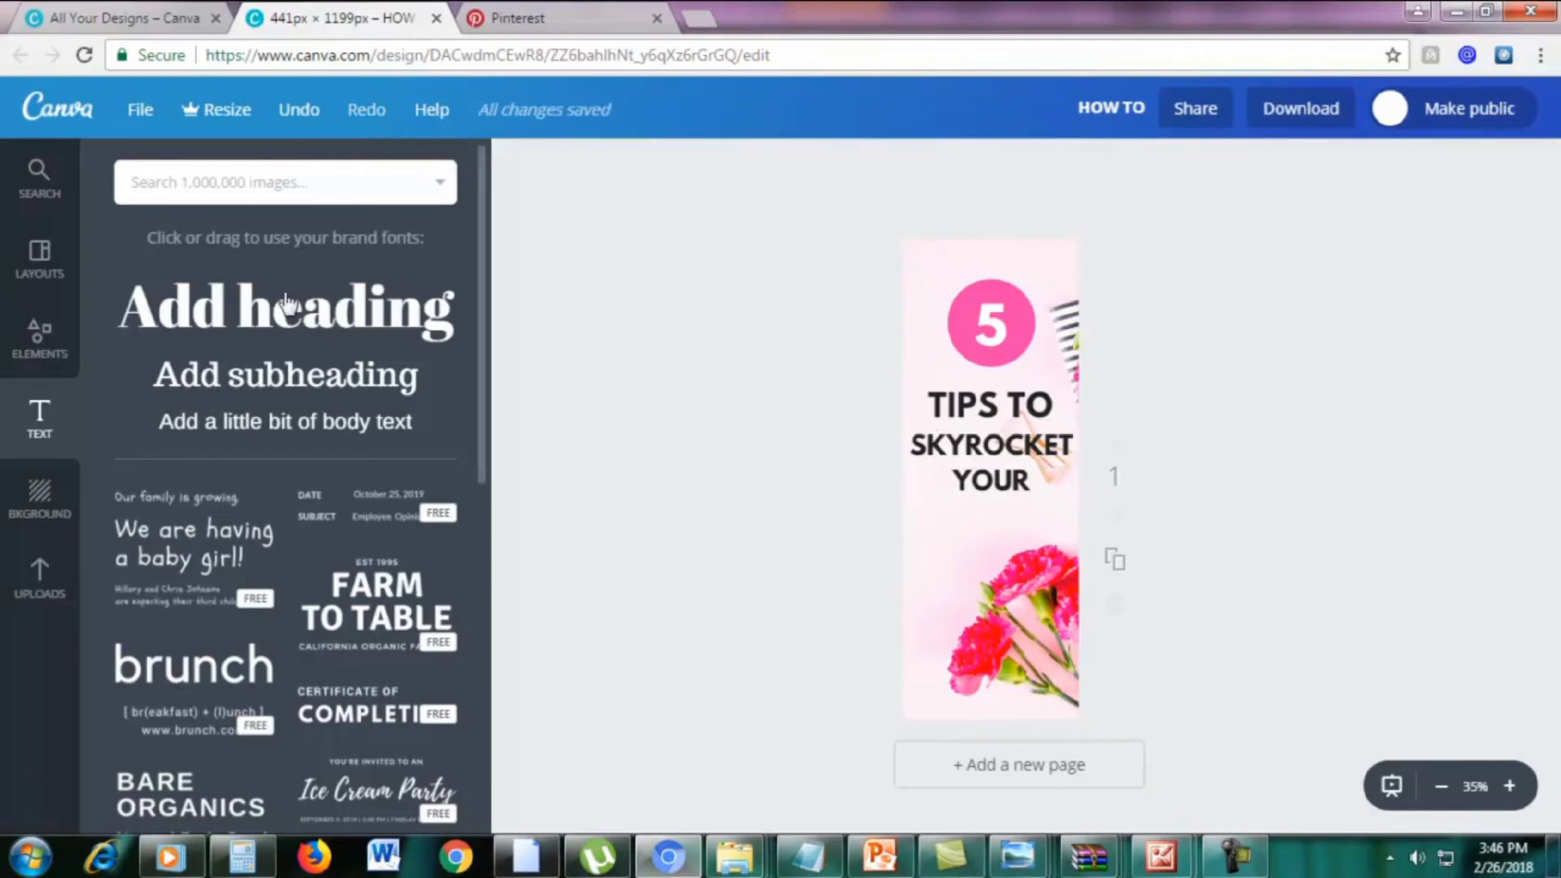
# Add a new heading under YOUR reading 'Motivation'
pyautogui.click(196, 295)
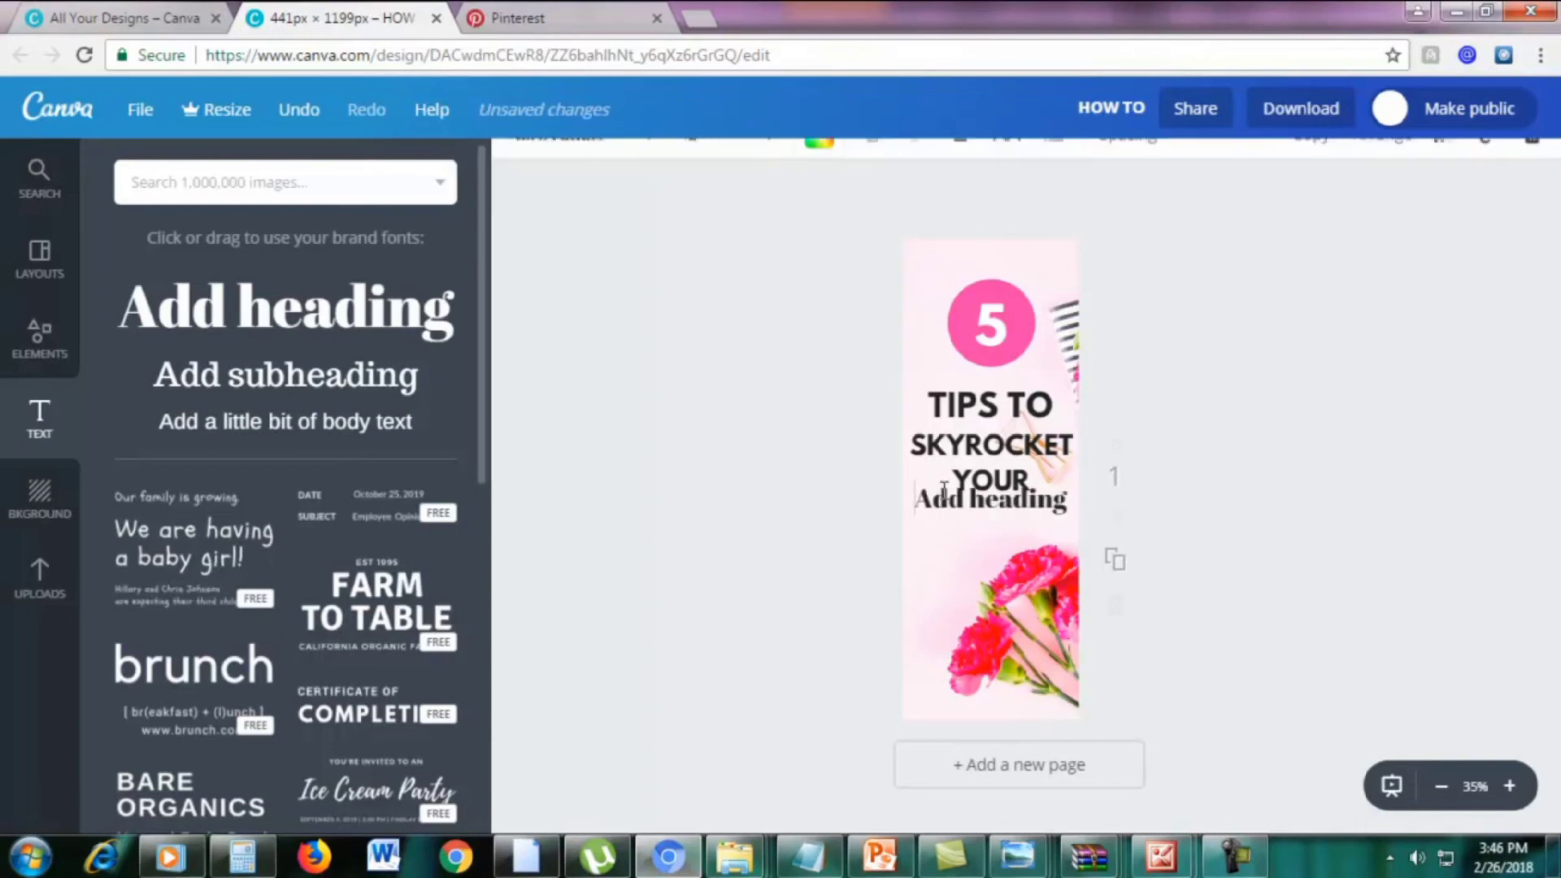
pyautogui.moveTo(968, 509); pyautogui.dragTo(965, 503)
pyautogui.press('BackSpace')
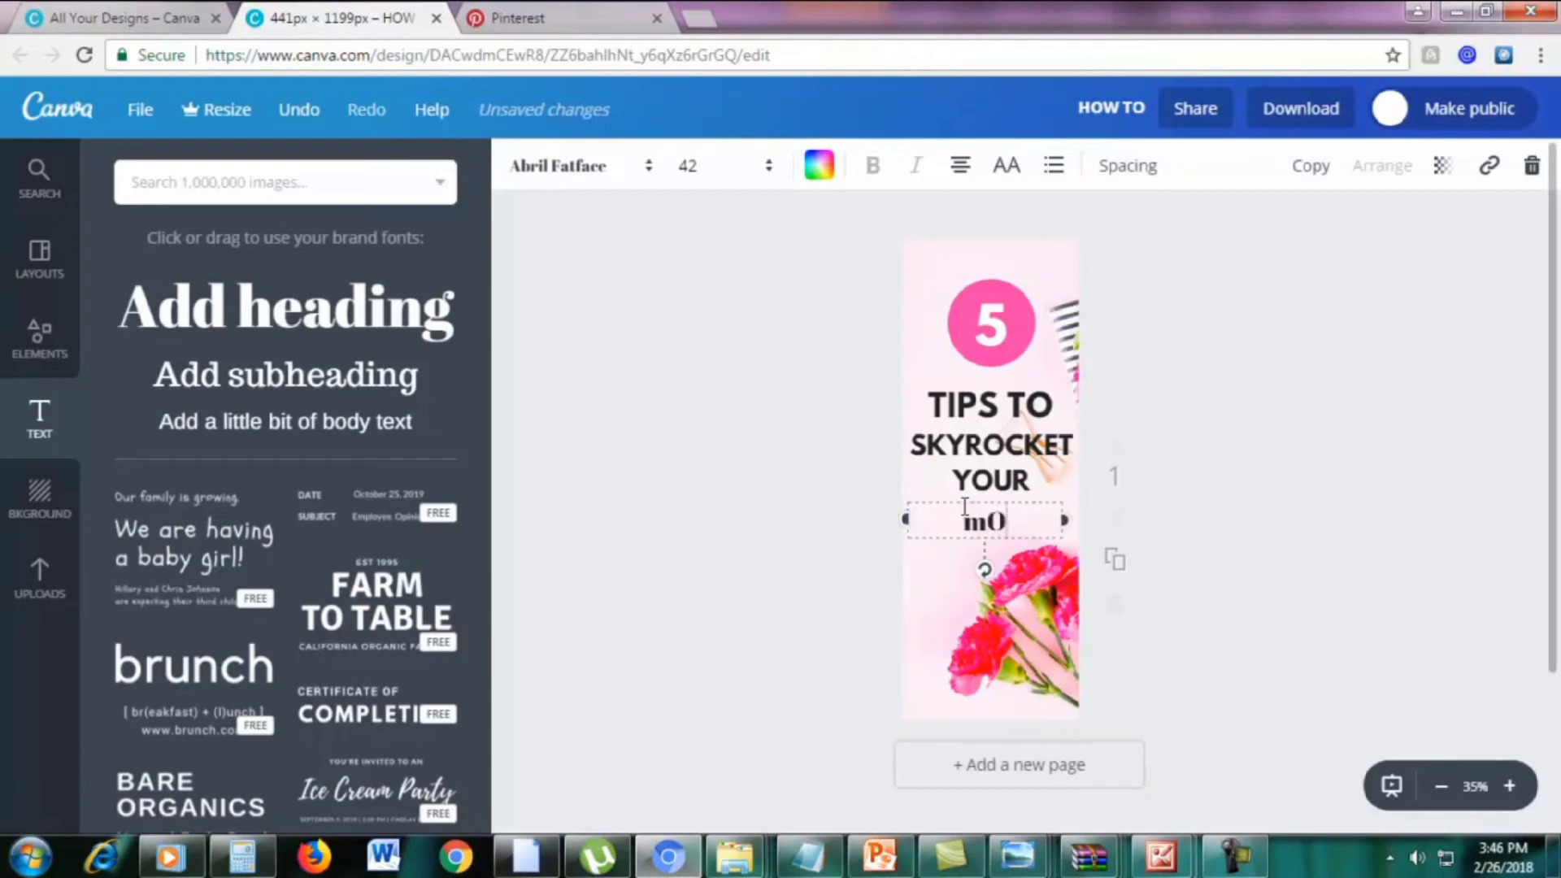
pyautogui.write('otivation')
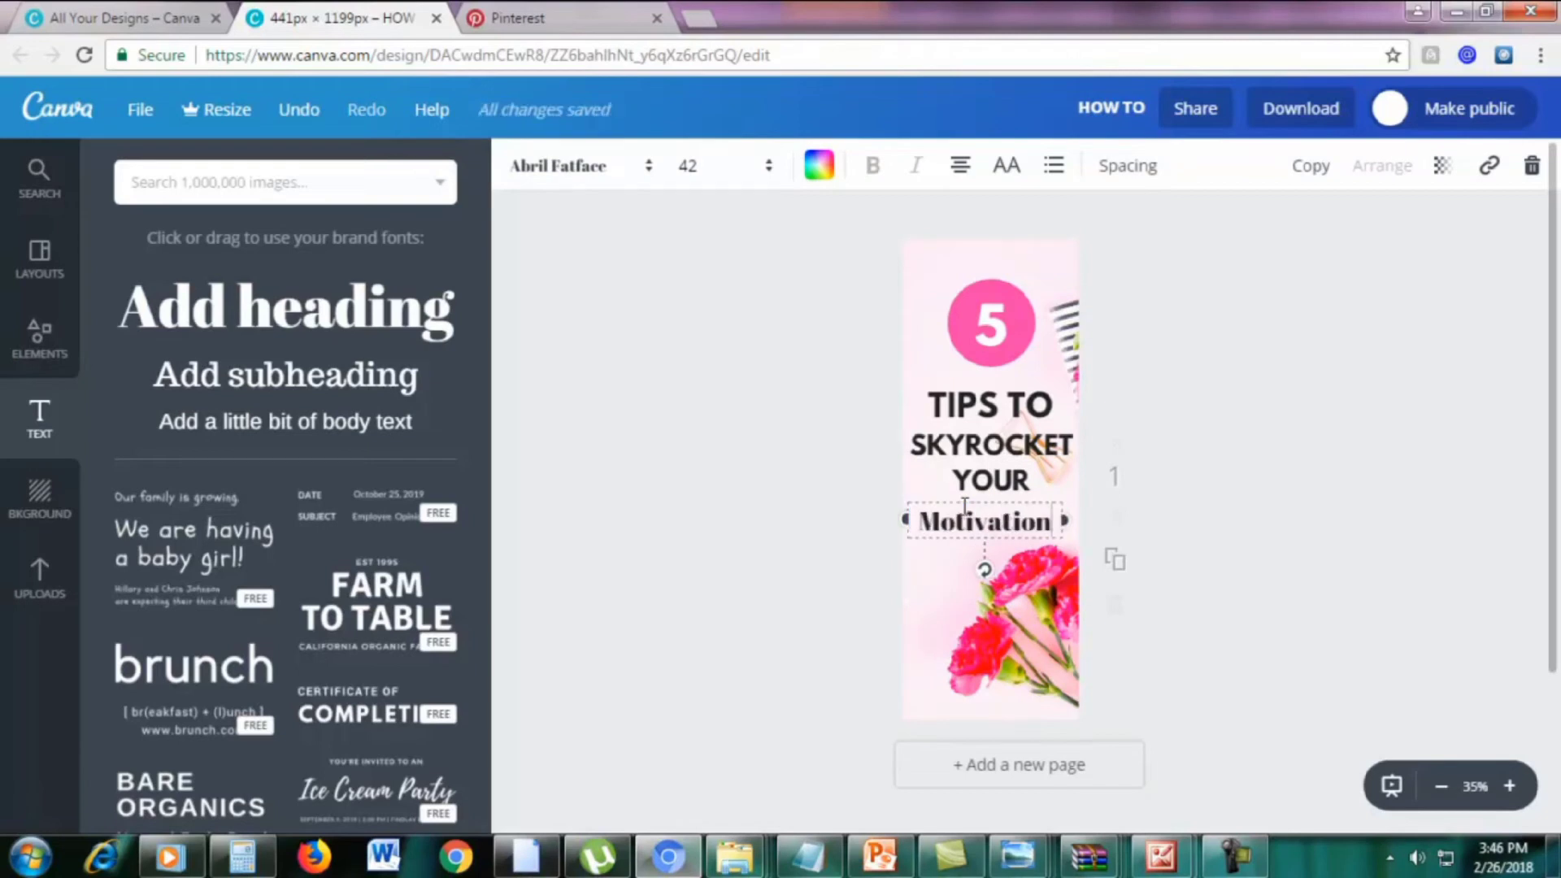
# Set the word Motivation in the Pacifico font
pyautogui.moveTo(925, 529); pyautogui.dragTo(1055, 519)
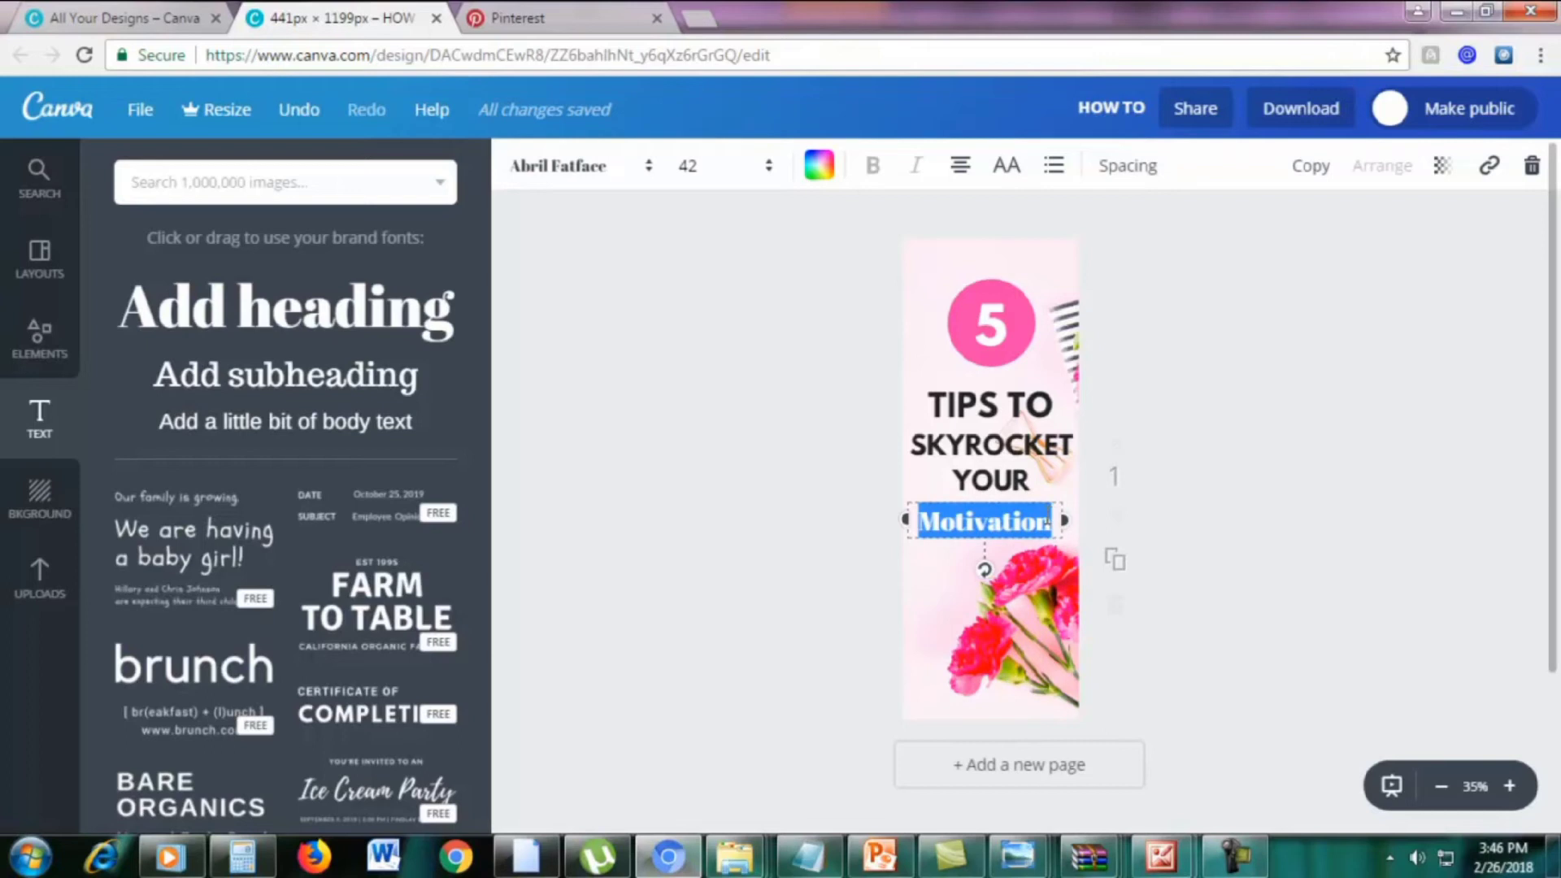
pyautogui.click(573, 189)
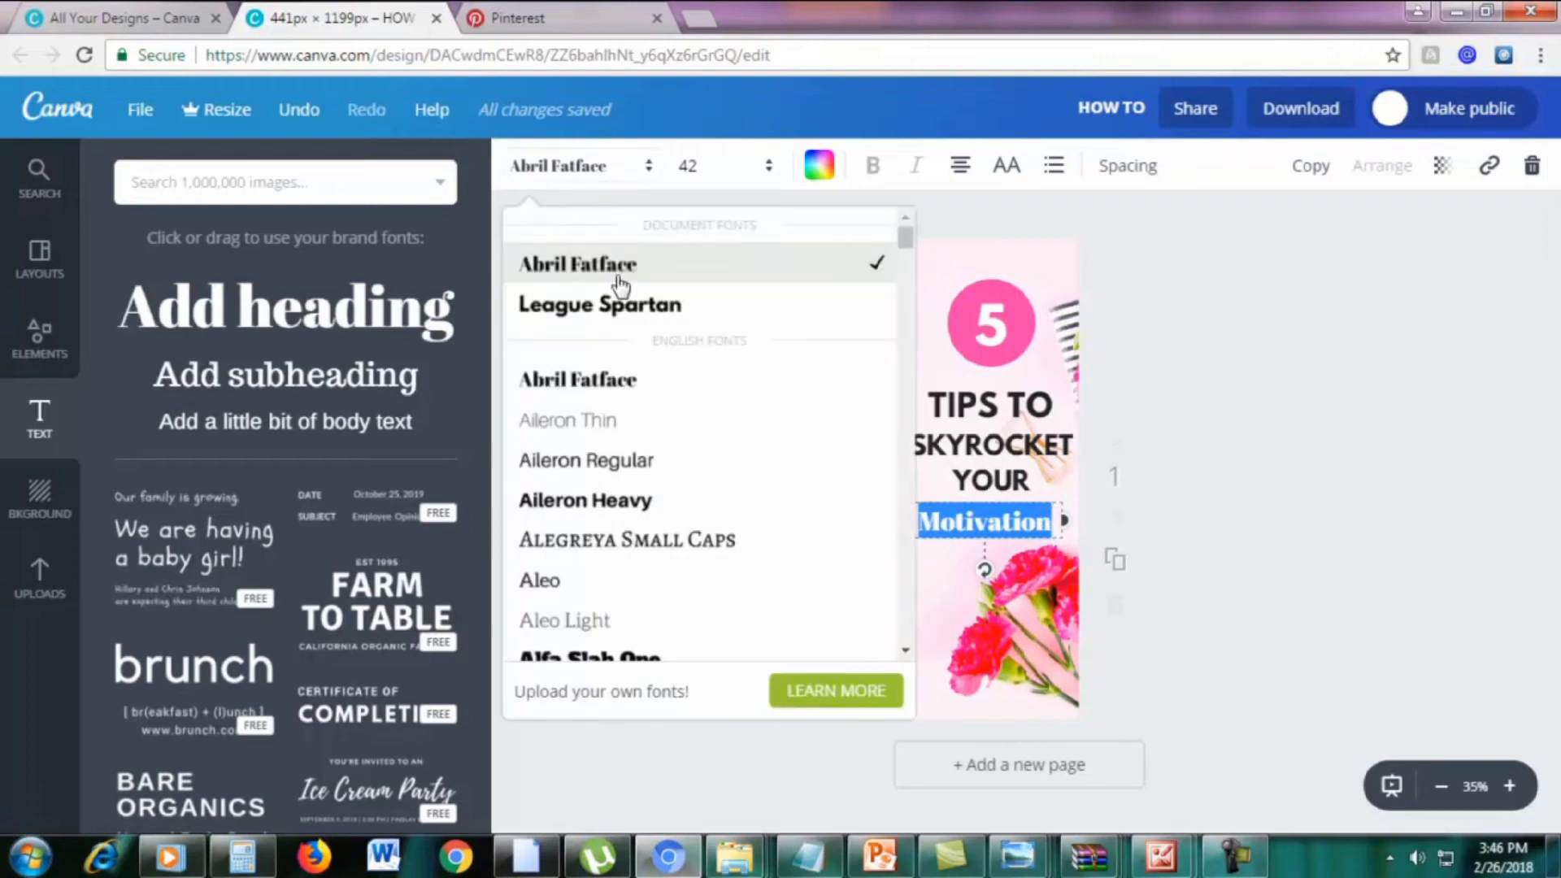
pyautogui.scroll(-10, 691, 442)
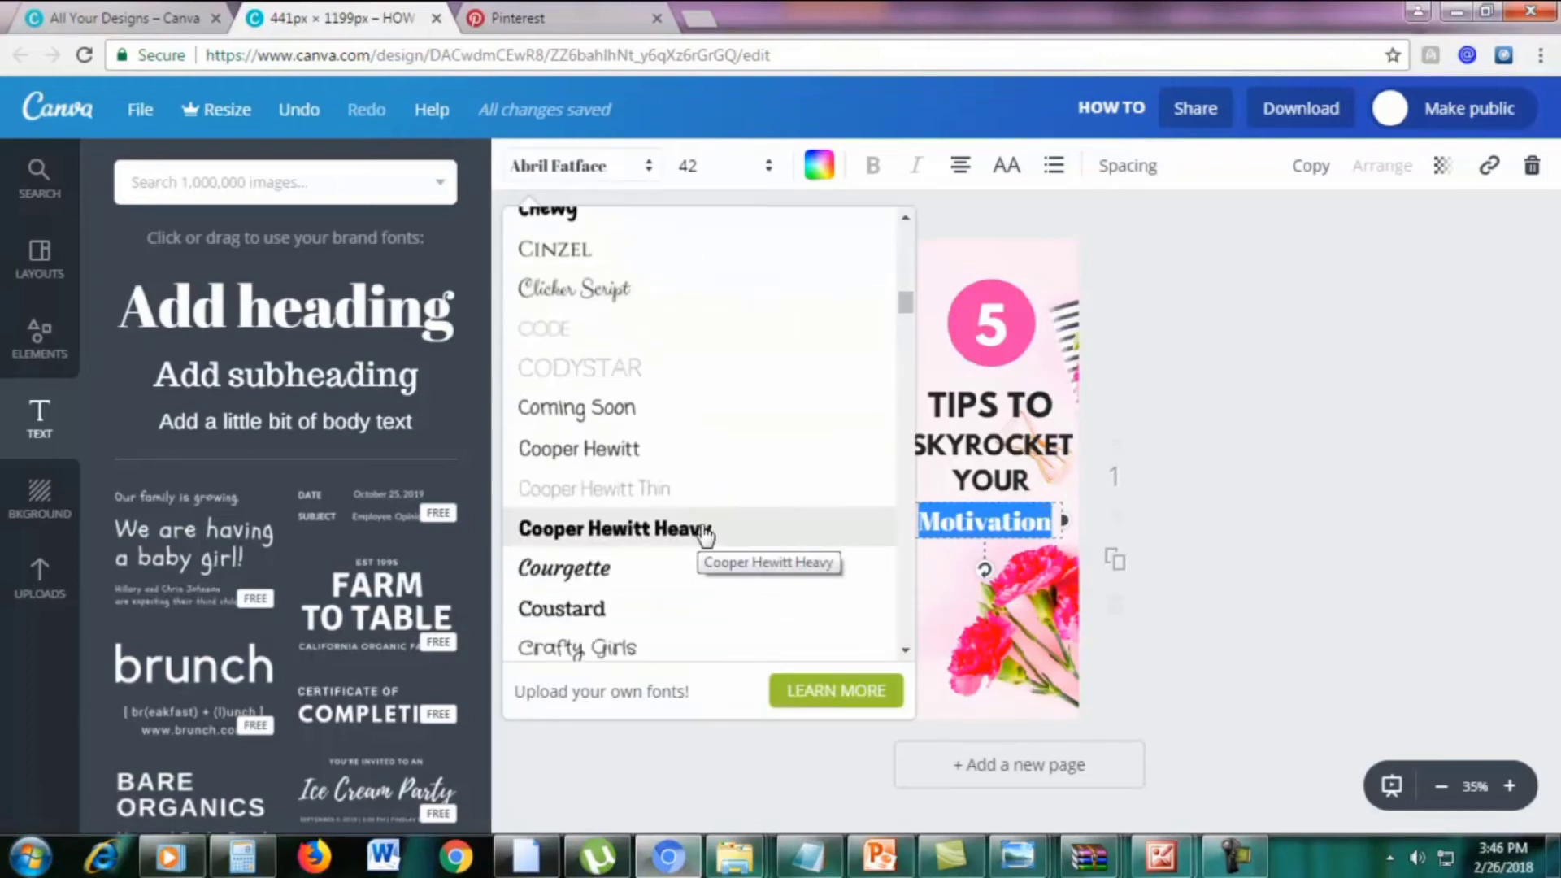
pyautogui.scroll(-10, 706, 534)
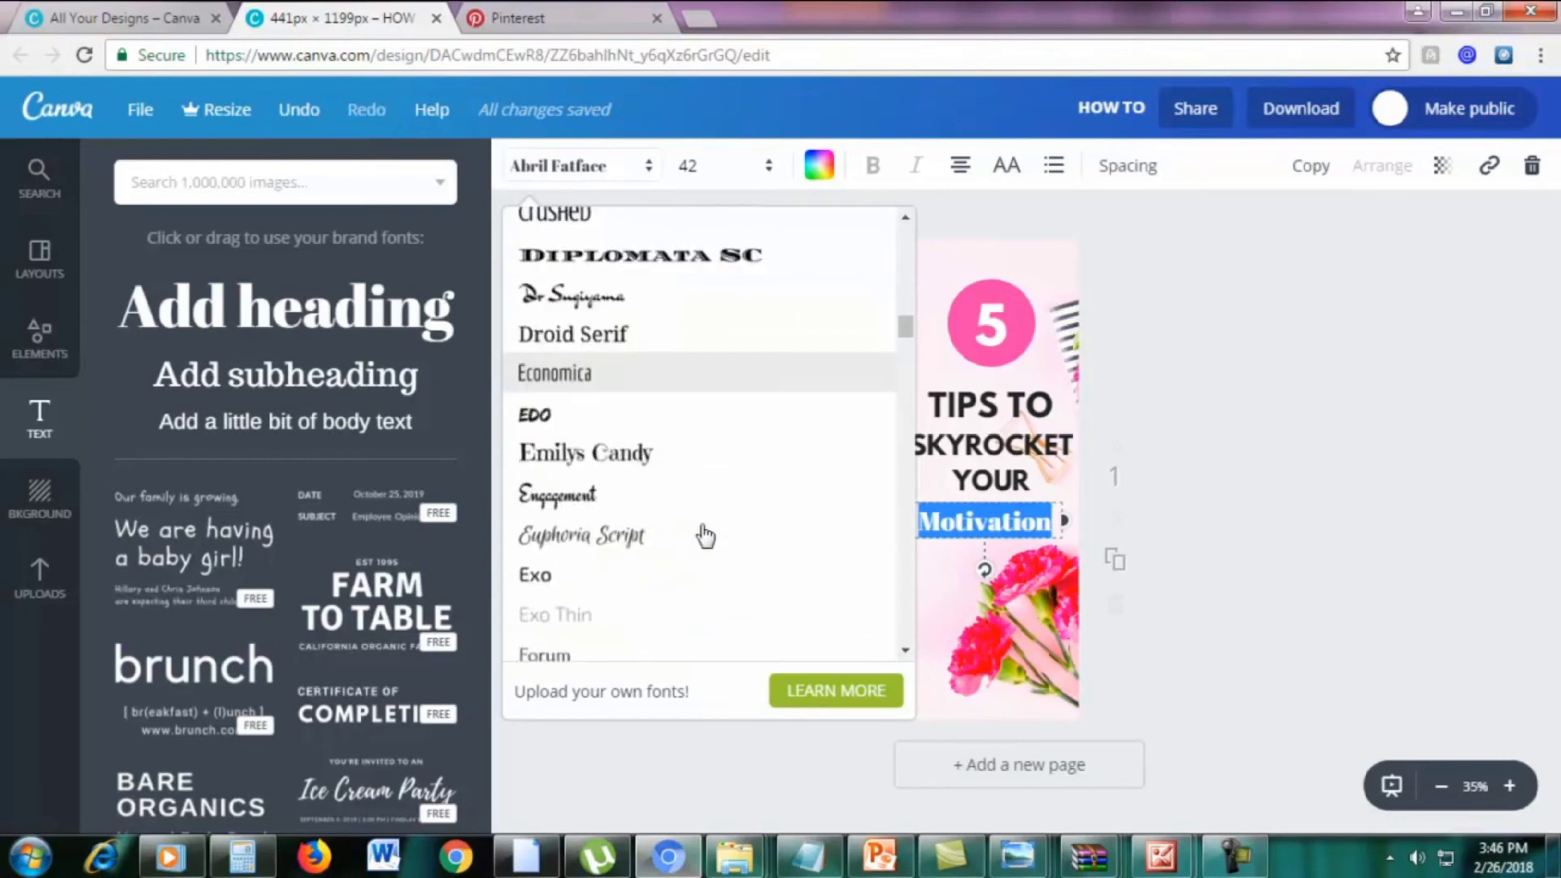
pyautogui.scroll(-15, 706, 534)
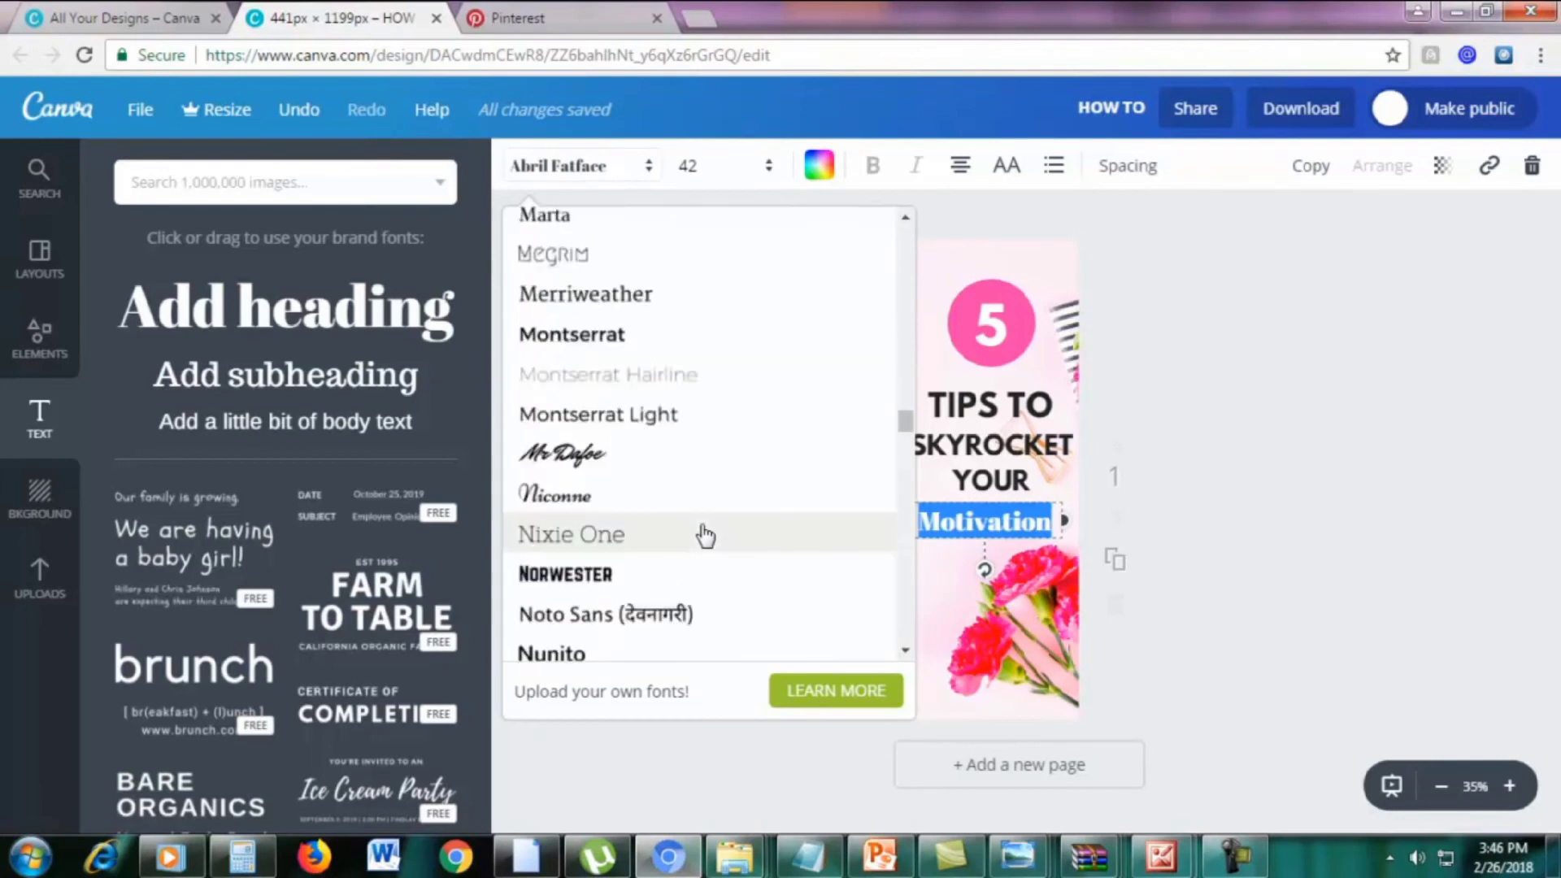
pyautogui.scroll(5, 706, 552)
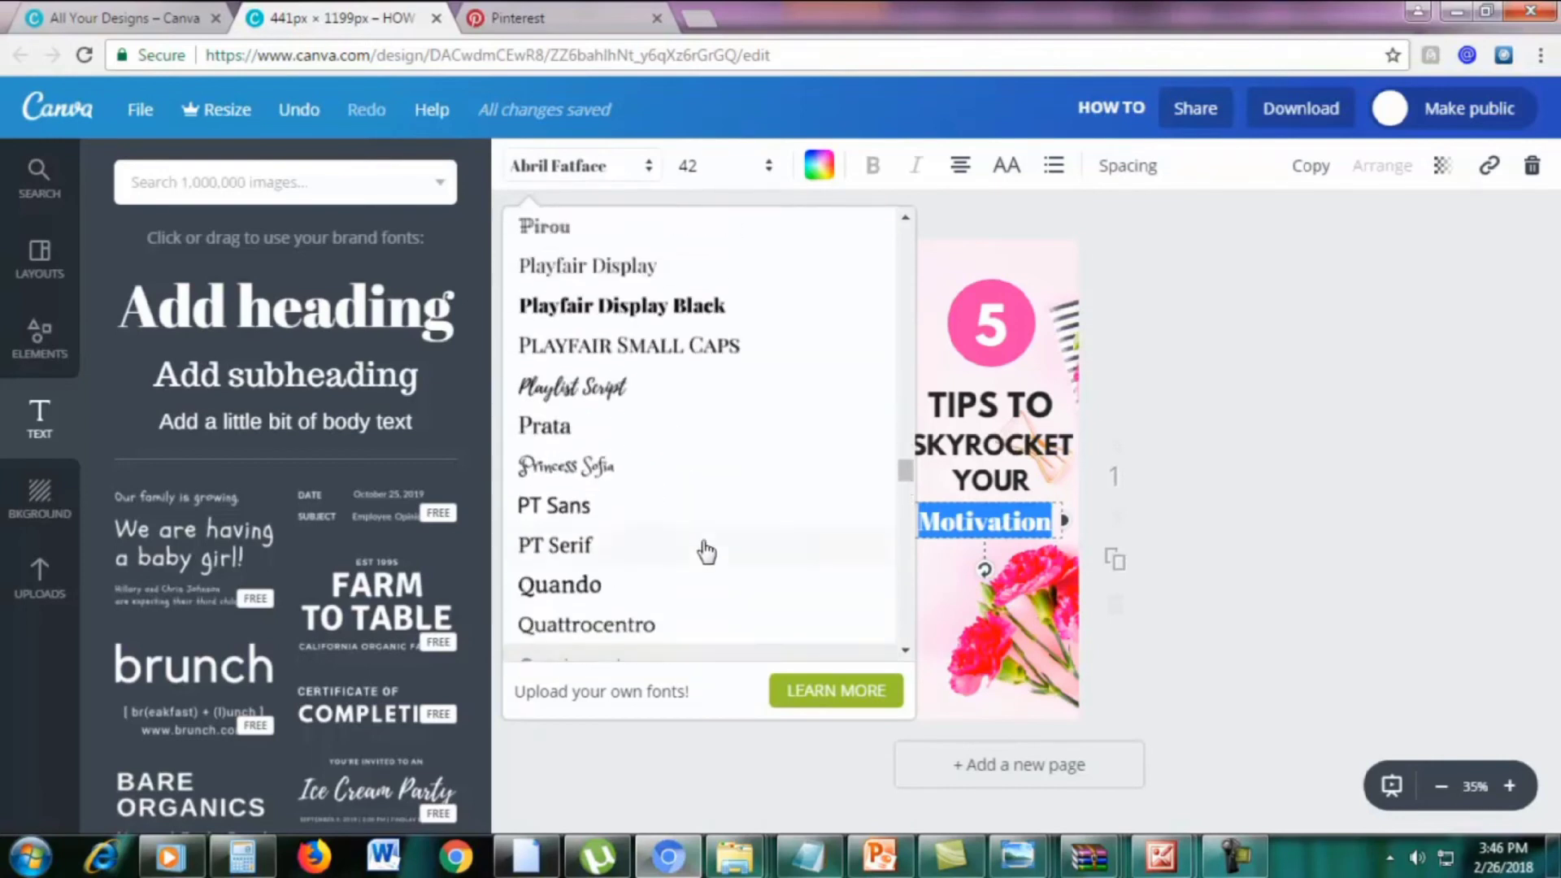
pyautogui.scroll(1, 706, 552)
pyautogui.scroll(5, 706, 552)
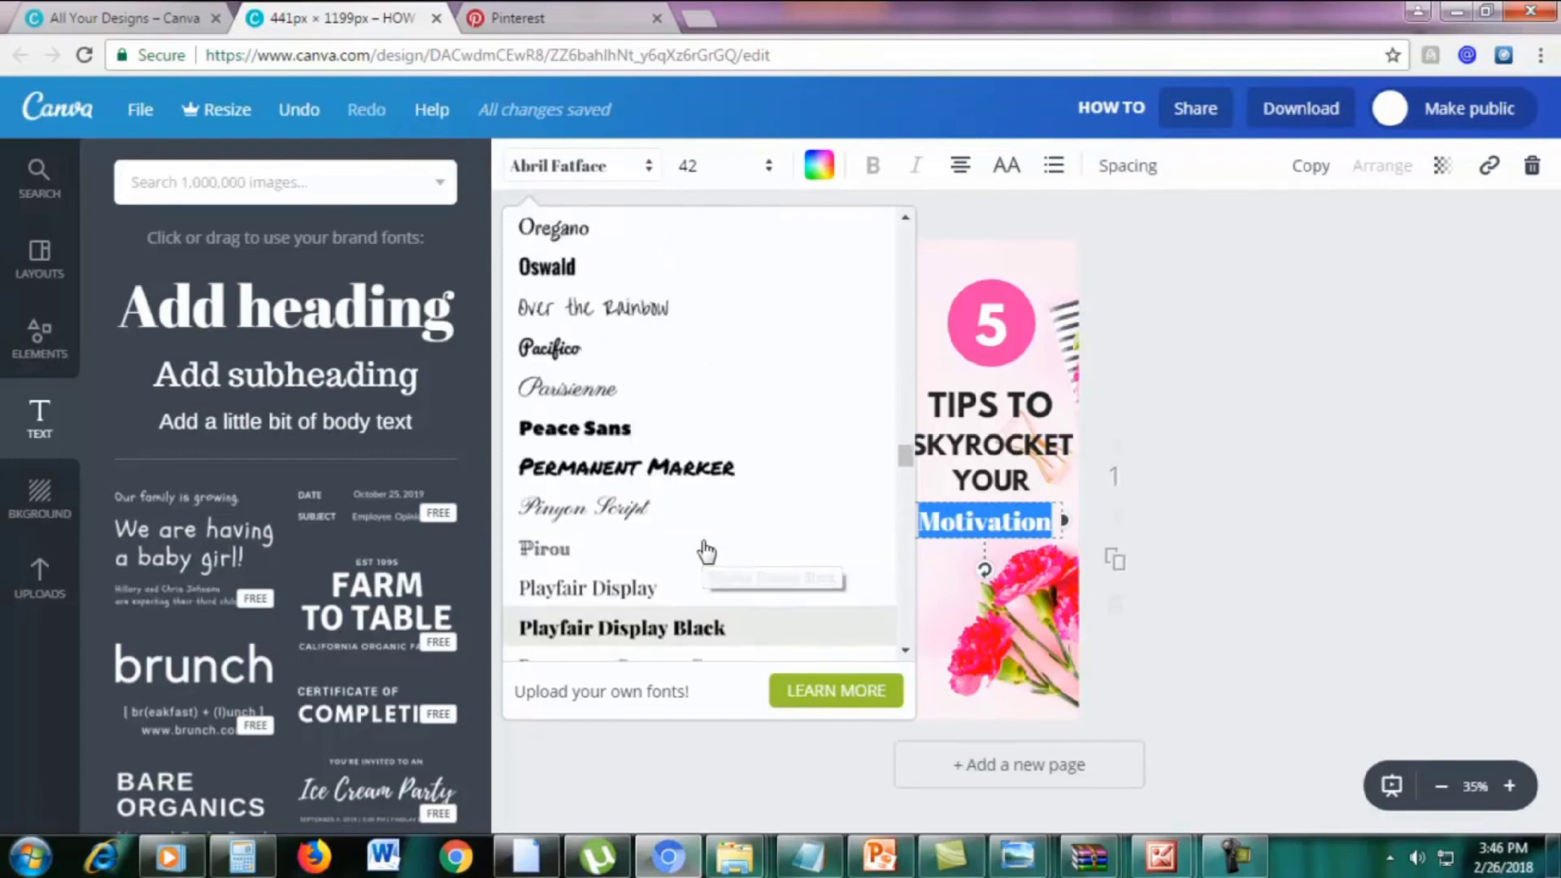
pyautogui.click(594, 382)
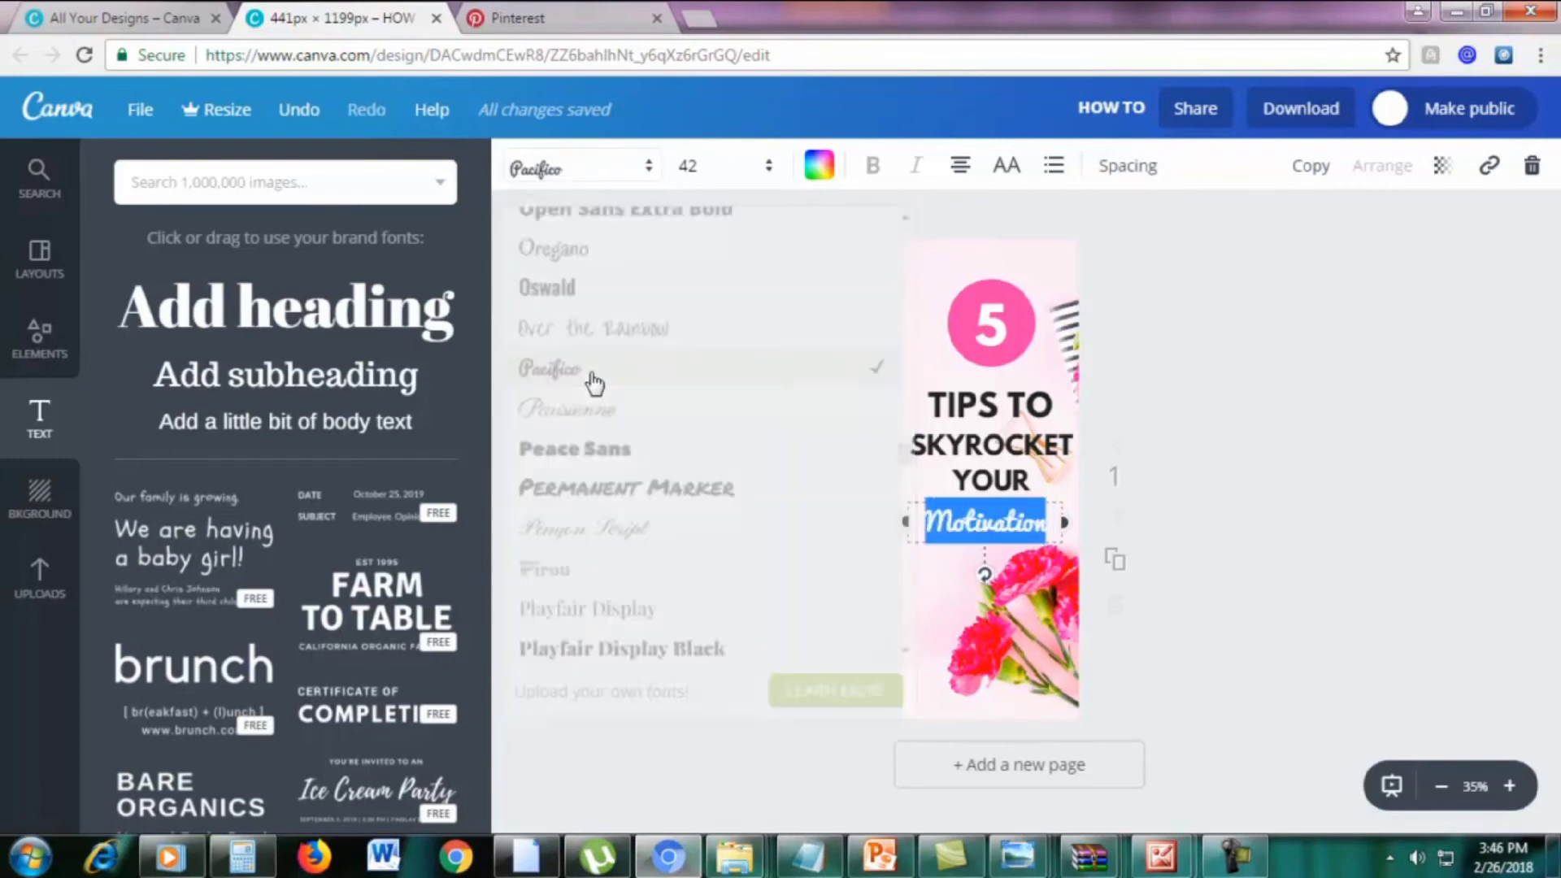
# Enlarge the Motivation text to font size 52
pyautogui.click(994, 522)
pyautogui.moveTo(1057, 521); pyautogui.dragTo(920, 530)
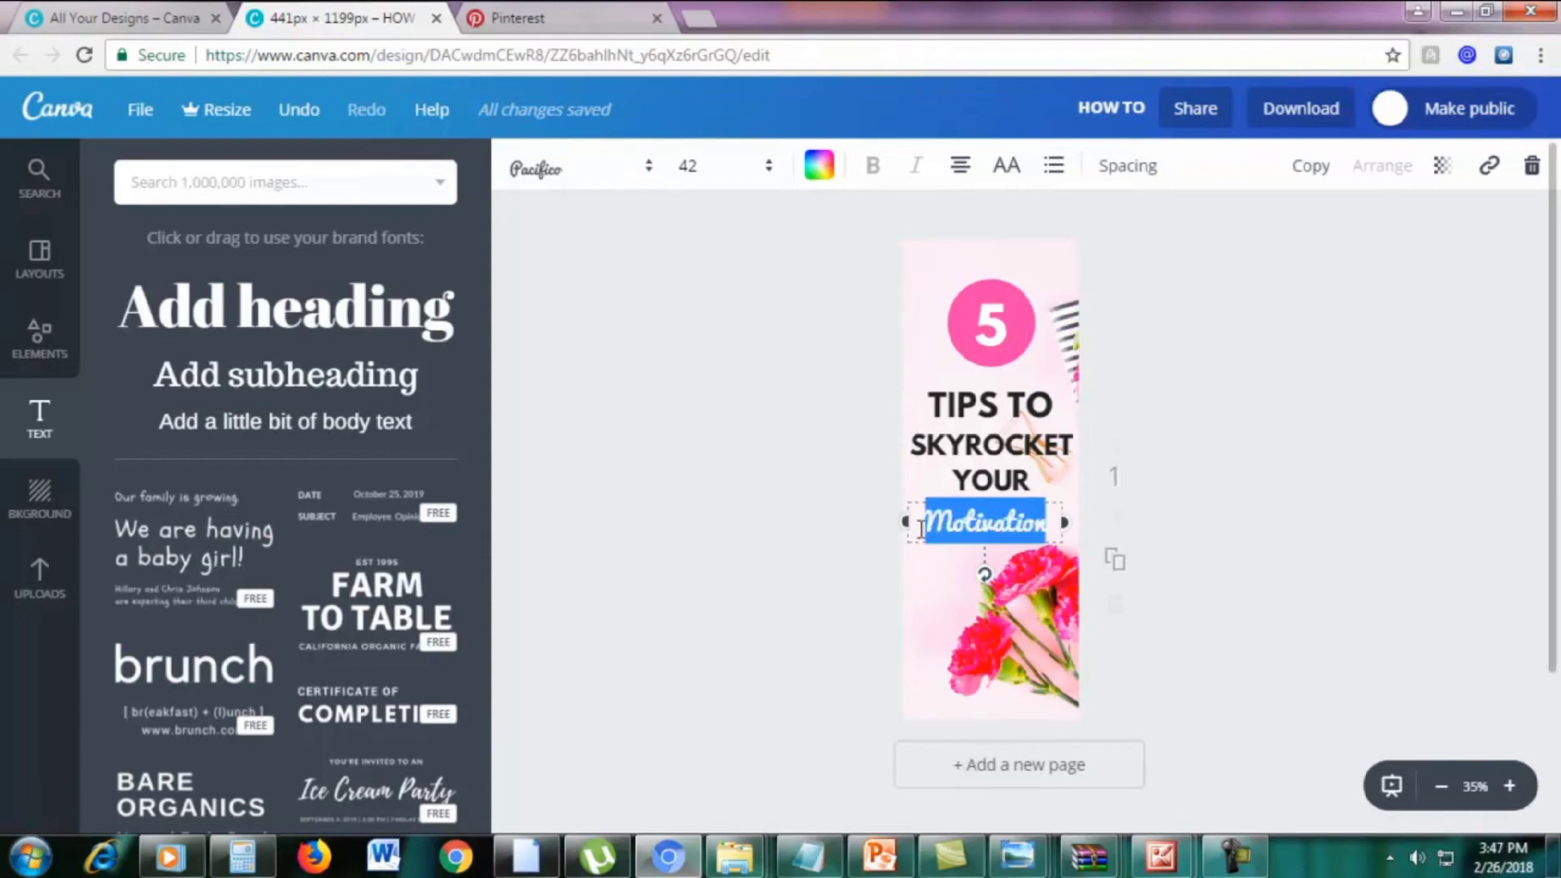
pyautogui.click(718, 171)
pyautogui.write('50')
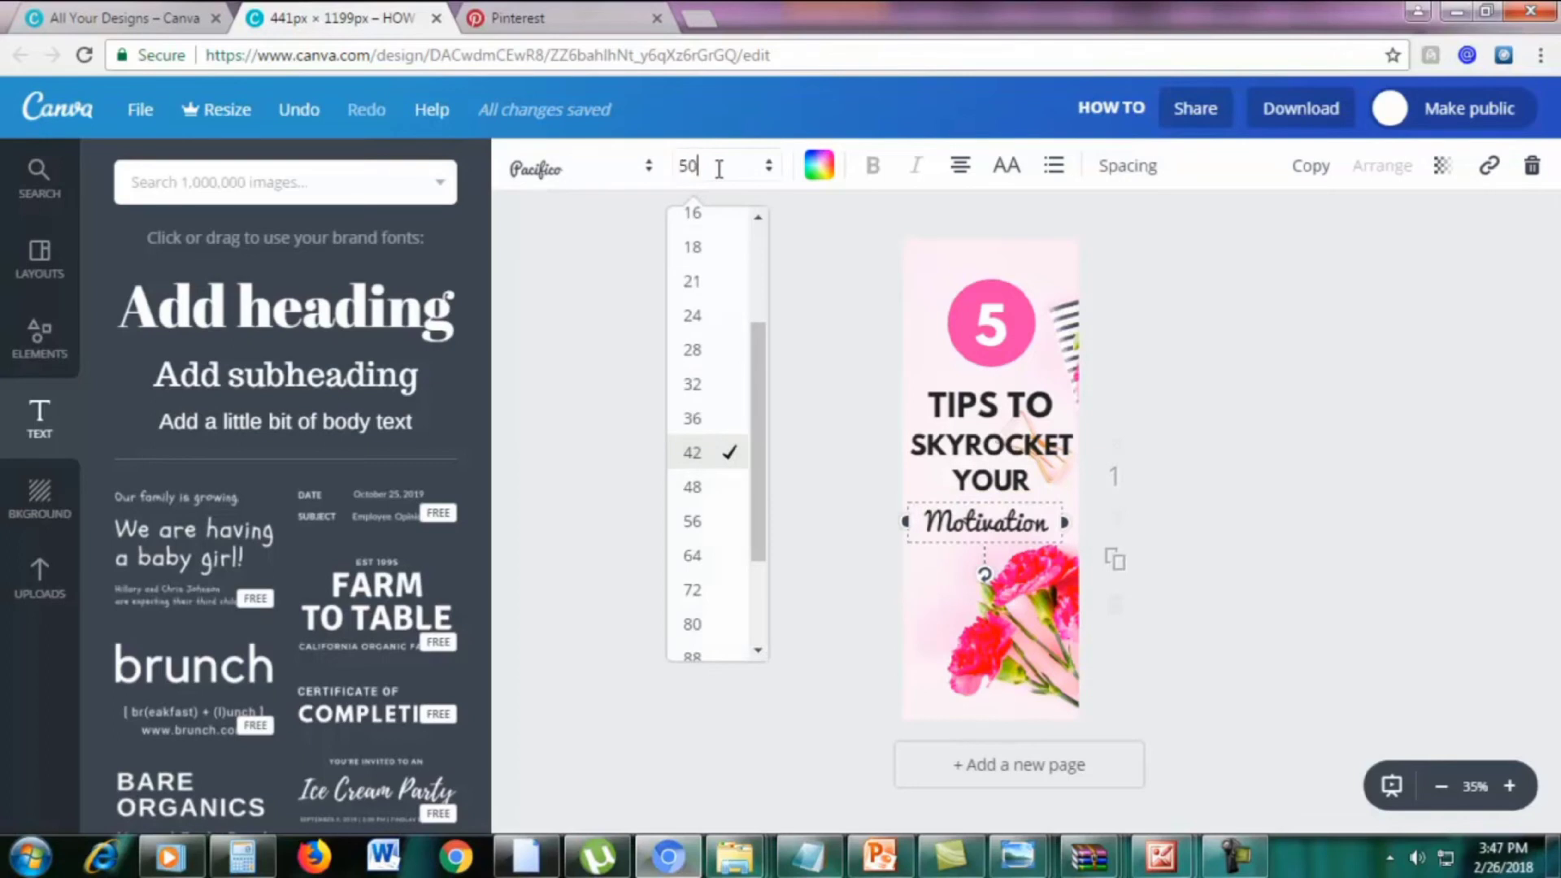
pyautogui.press('Return')
pyautogui.click(718, 169)
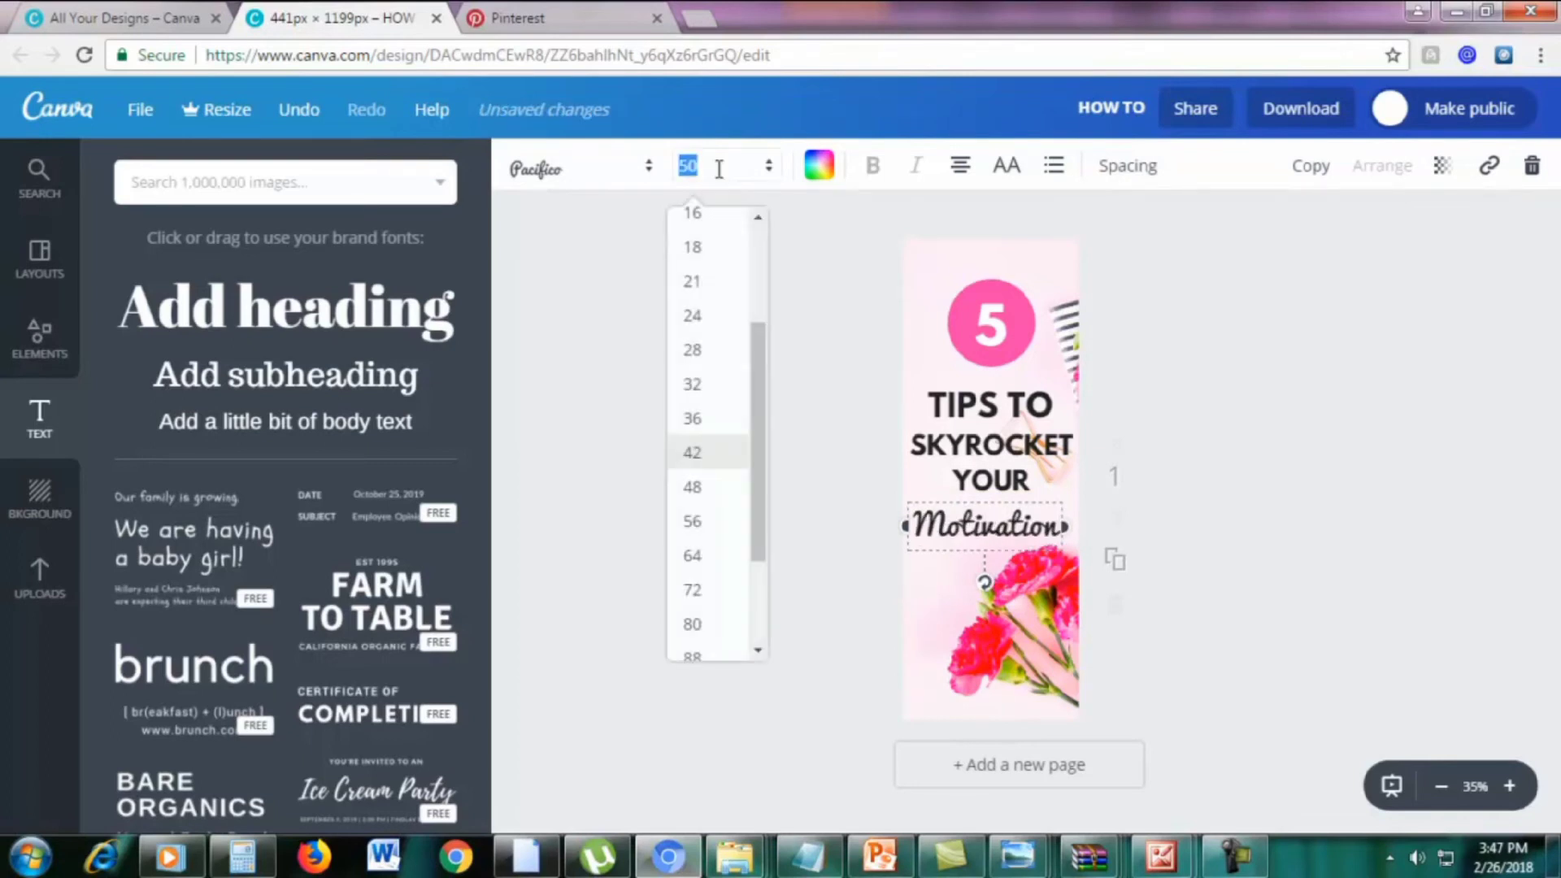
pyautogui.write('52')
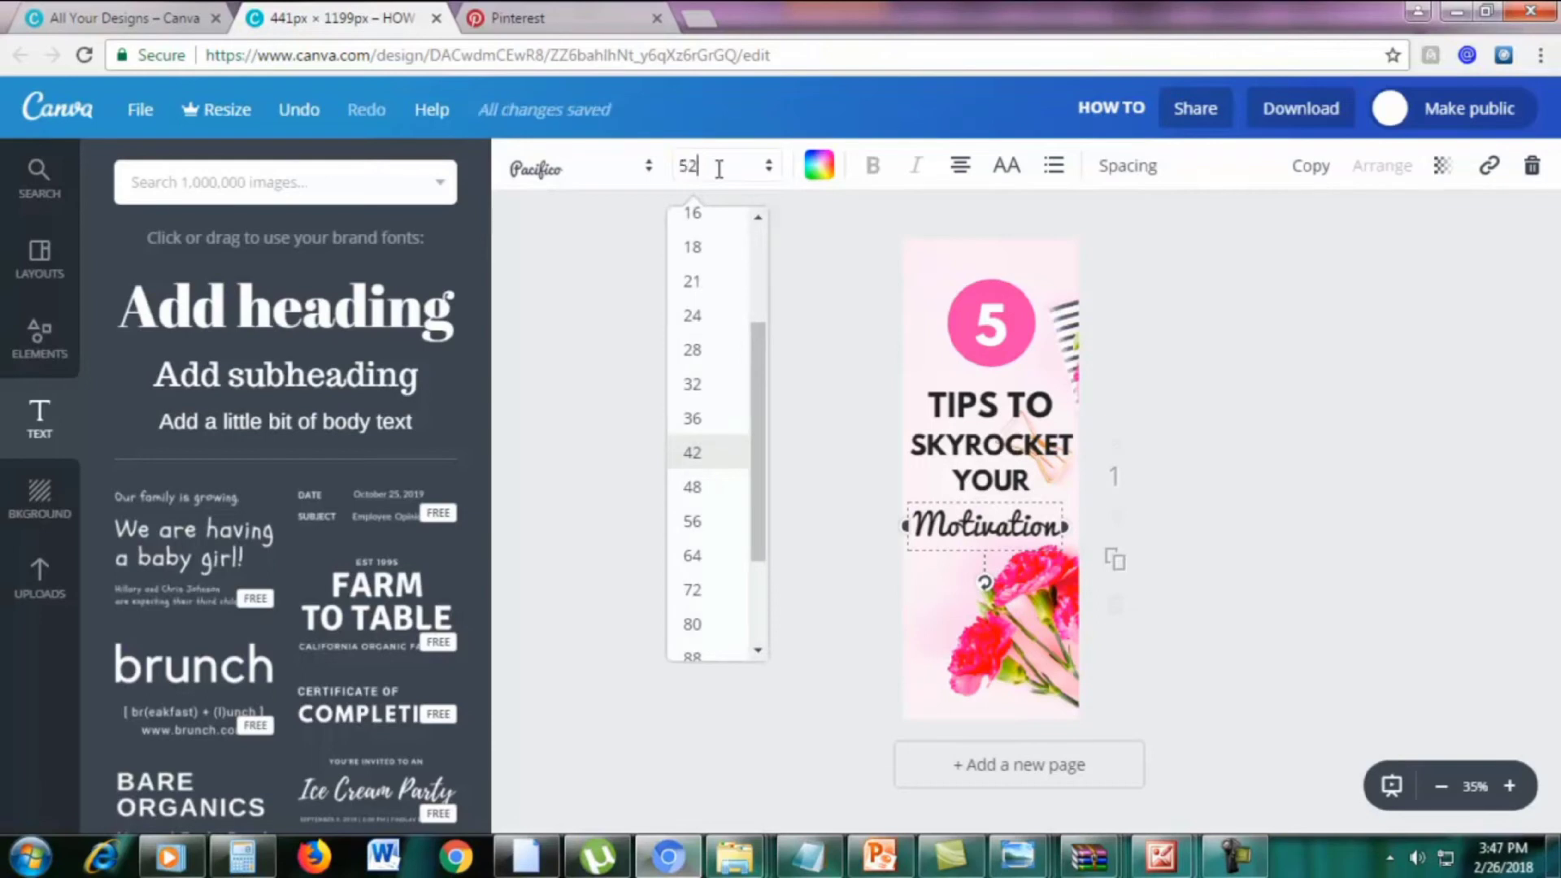
pyautogui.press('Return')
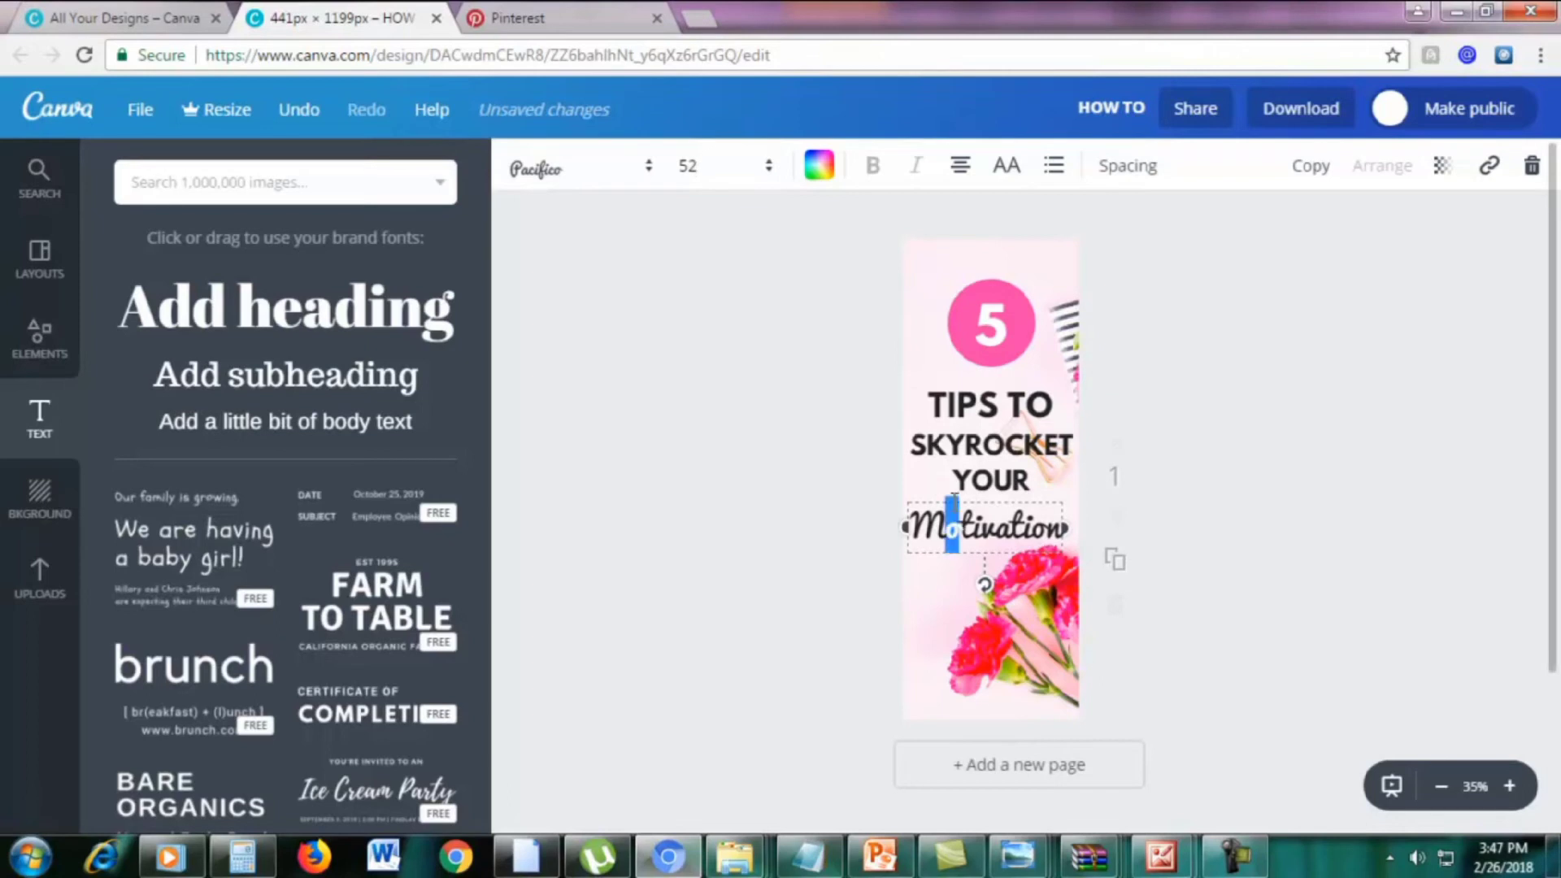
# Bump Motivation to size 53 and widen its box to keep it on one line
pyautogui.moveTo(945, 496); pyautogui.dragTo(957, 496)
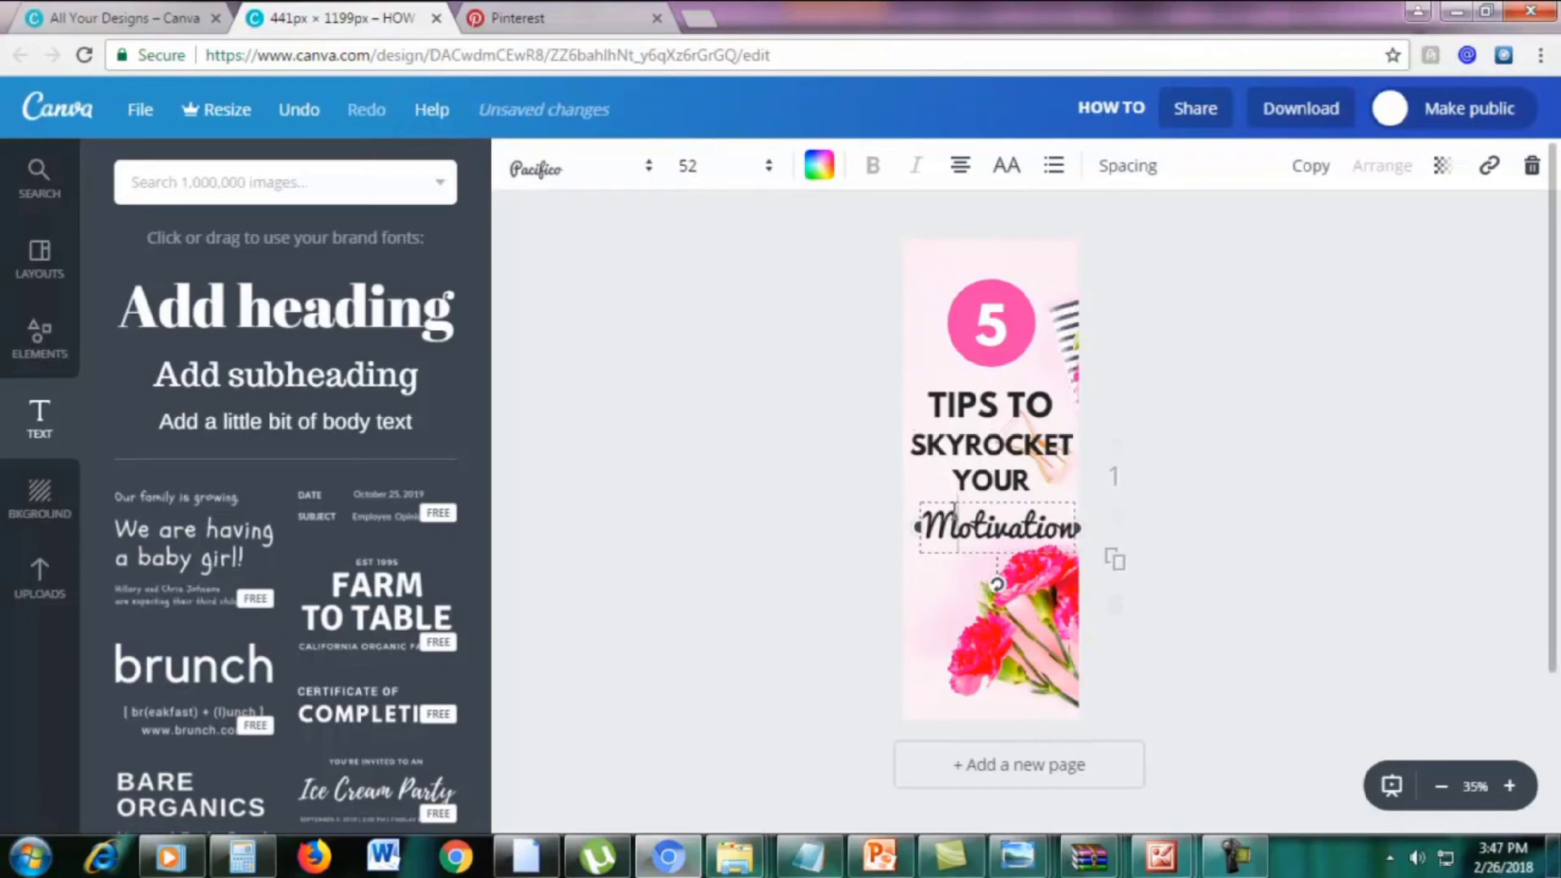
pyautogui.doubleClick(956, 511)
pyautogui.click(725, 168)
pyautogui.write('53')
pyautogui.press('Return')
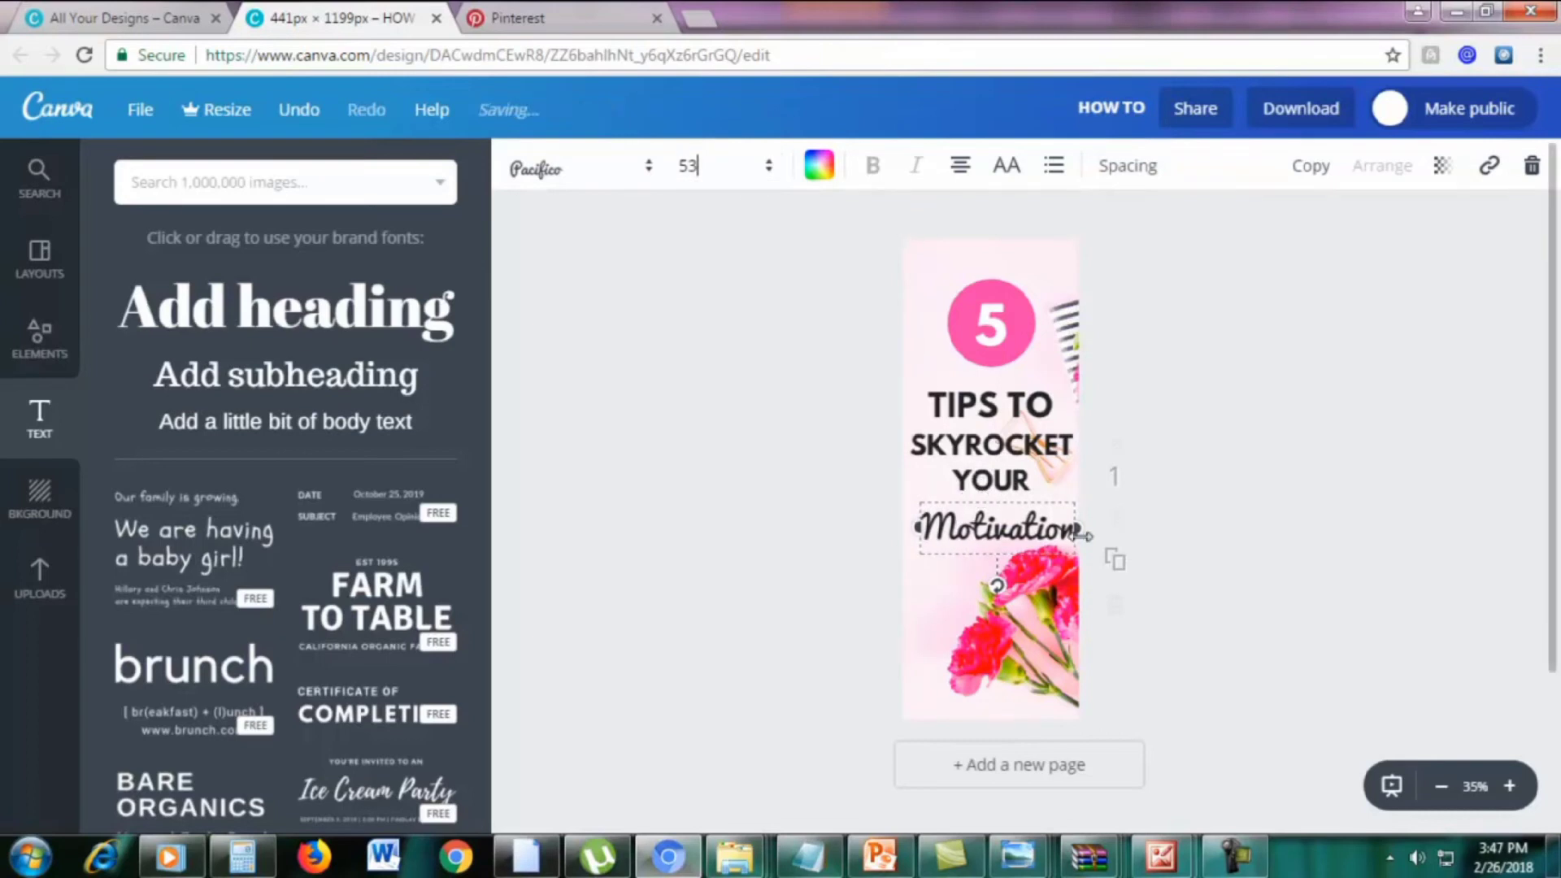
pyautogui.moveTo(918, 551); pyautogui.dragTo(899, 551)
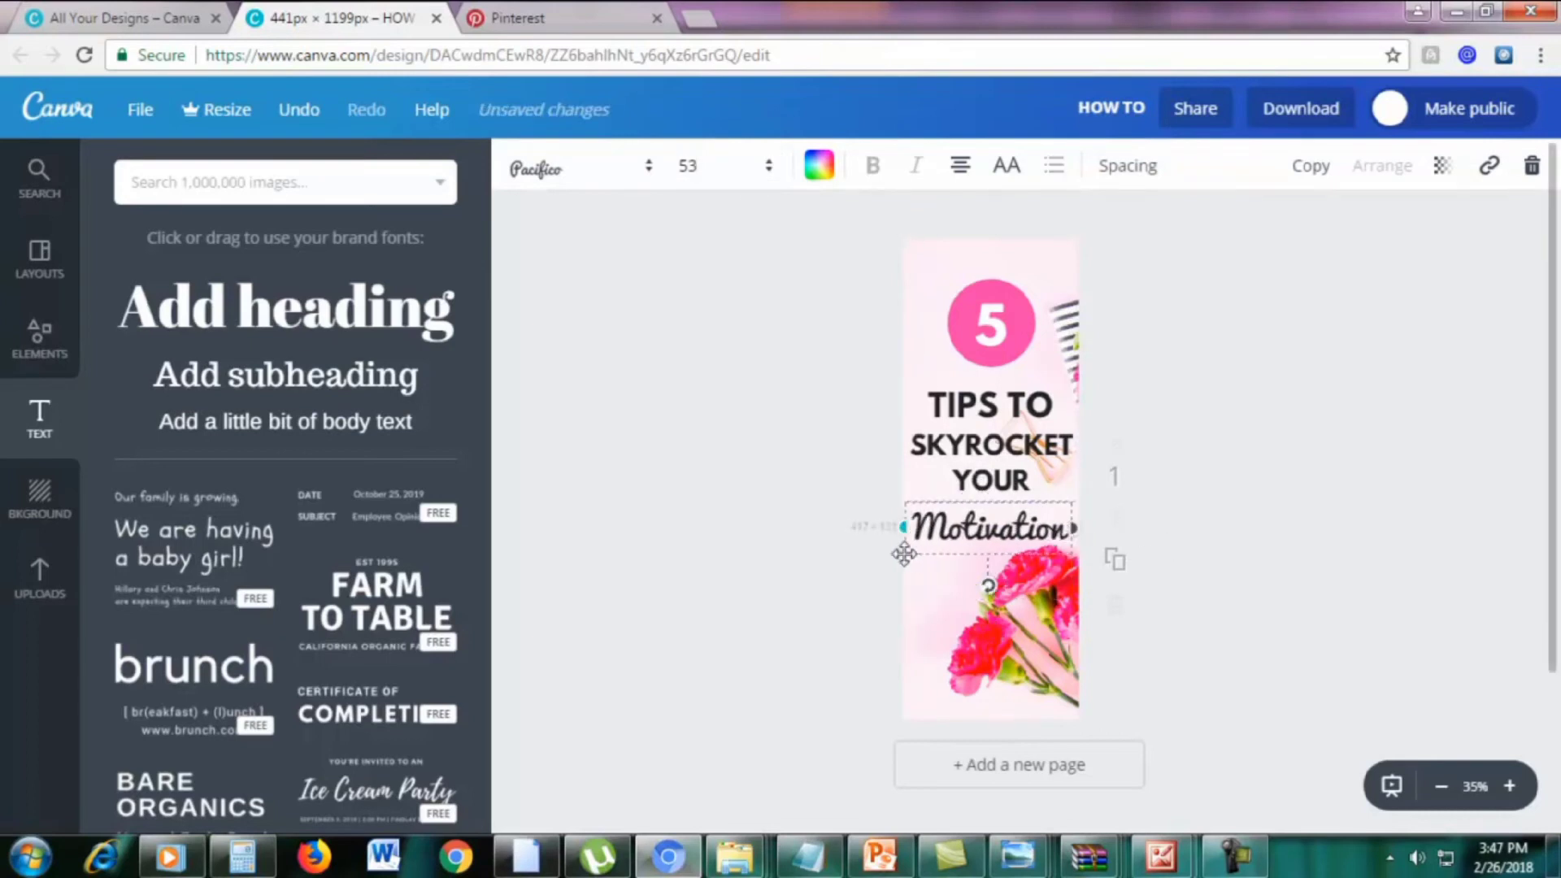
pyautogui.click(1226, 480)
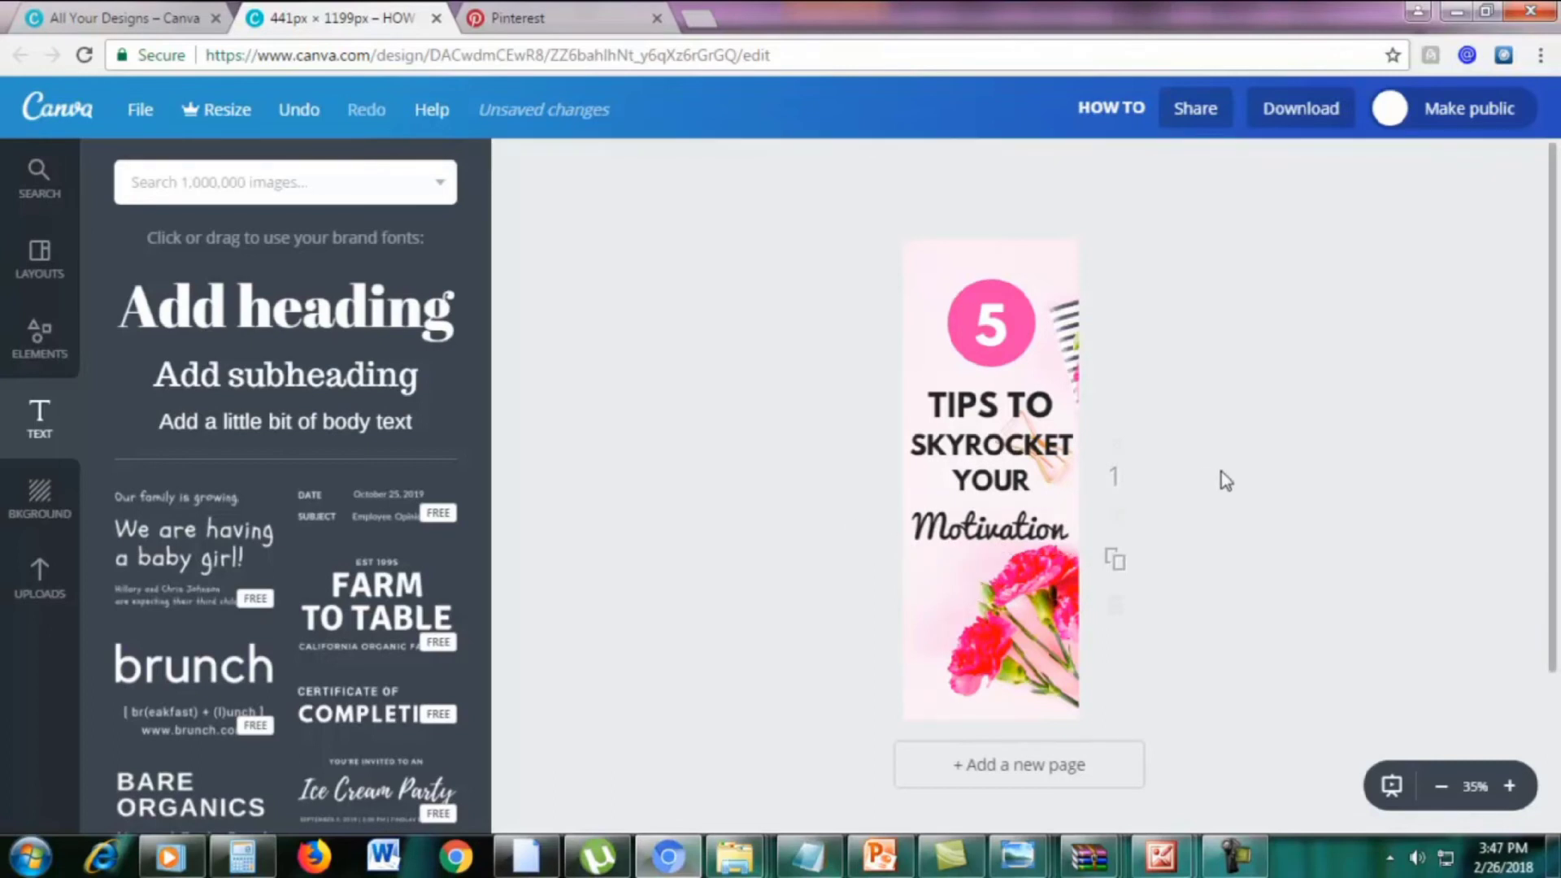
# Compare the TIPS TO text's style with Motivation, then reselect the whole word Motivation
pyautogui.tripleClick(988, 403)
pyautogui.click(995, 404)
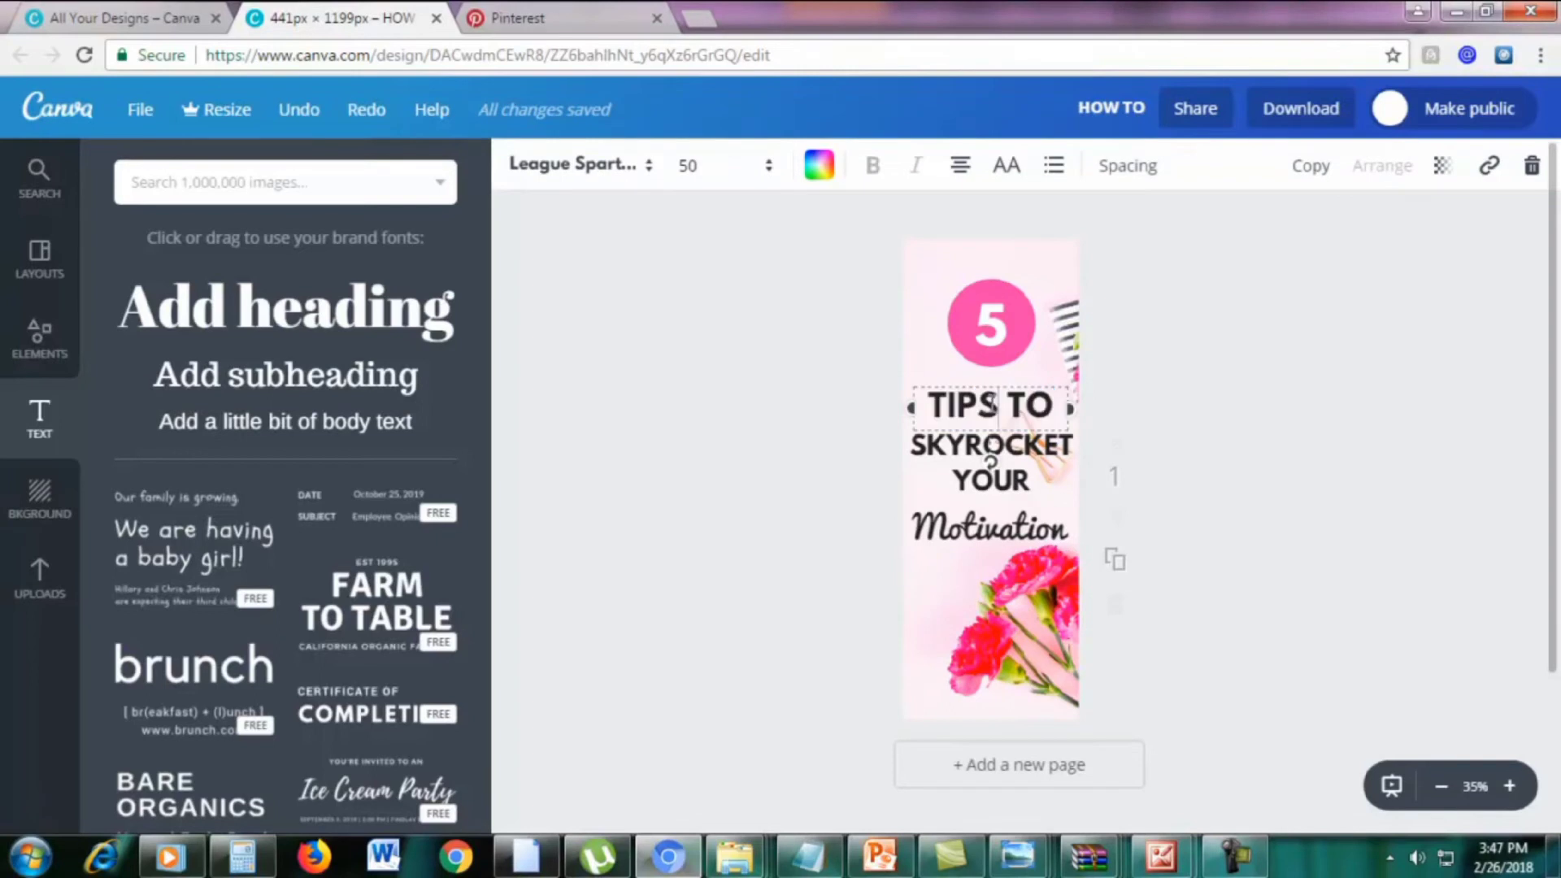
pyautogui.moveTo(938, 394); pyautogui.dragTo(1049, 412)
pyautogui.click(1049, 411)
pyautogui.click(1001, 521)
pyautogui.click(1000, 520)
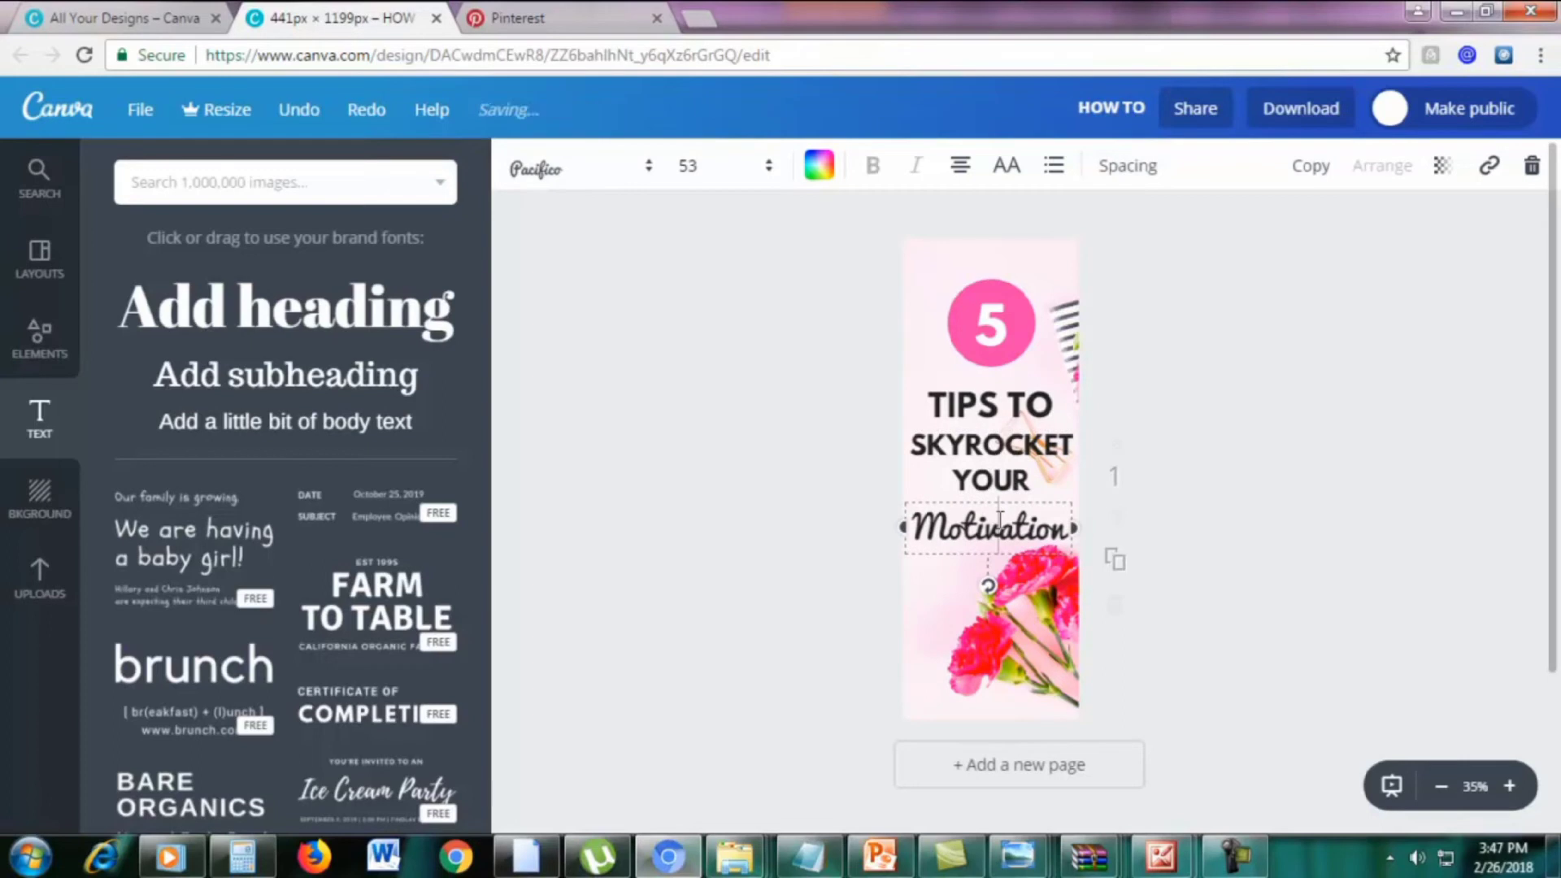
pyautogui.click(963, 407)
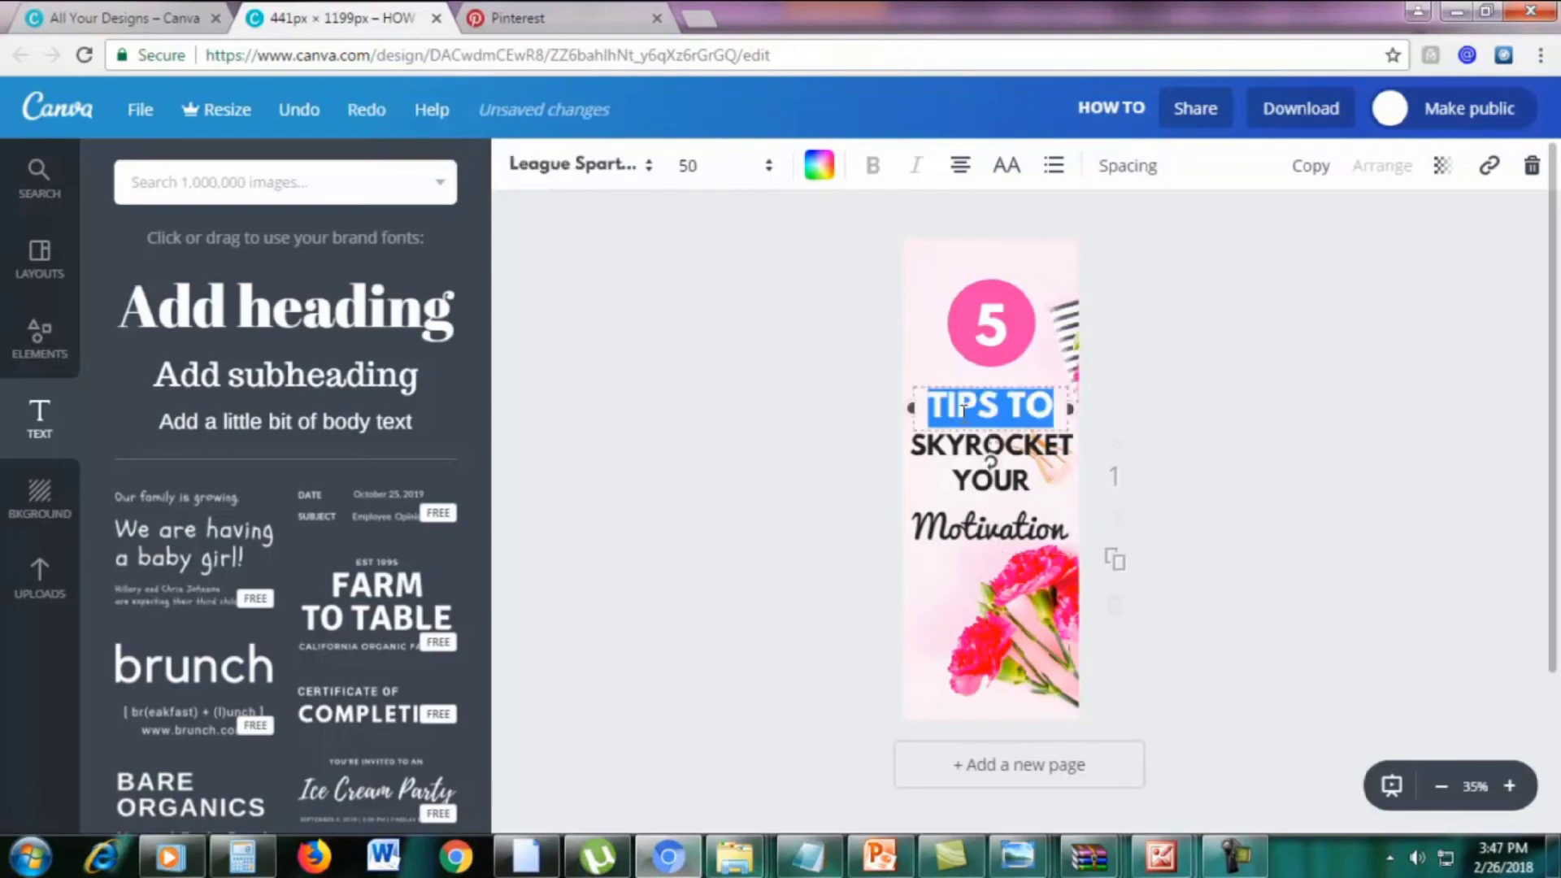
pyautogui.click(954, 522)
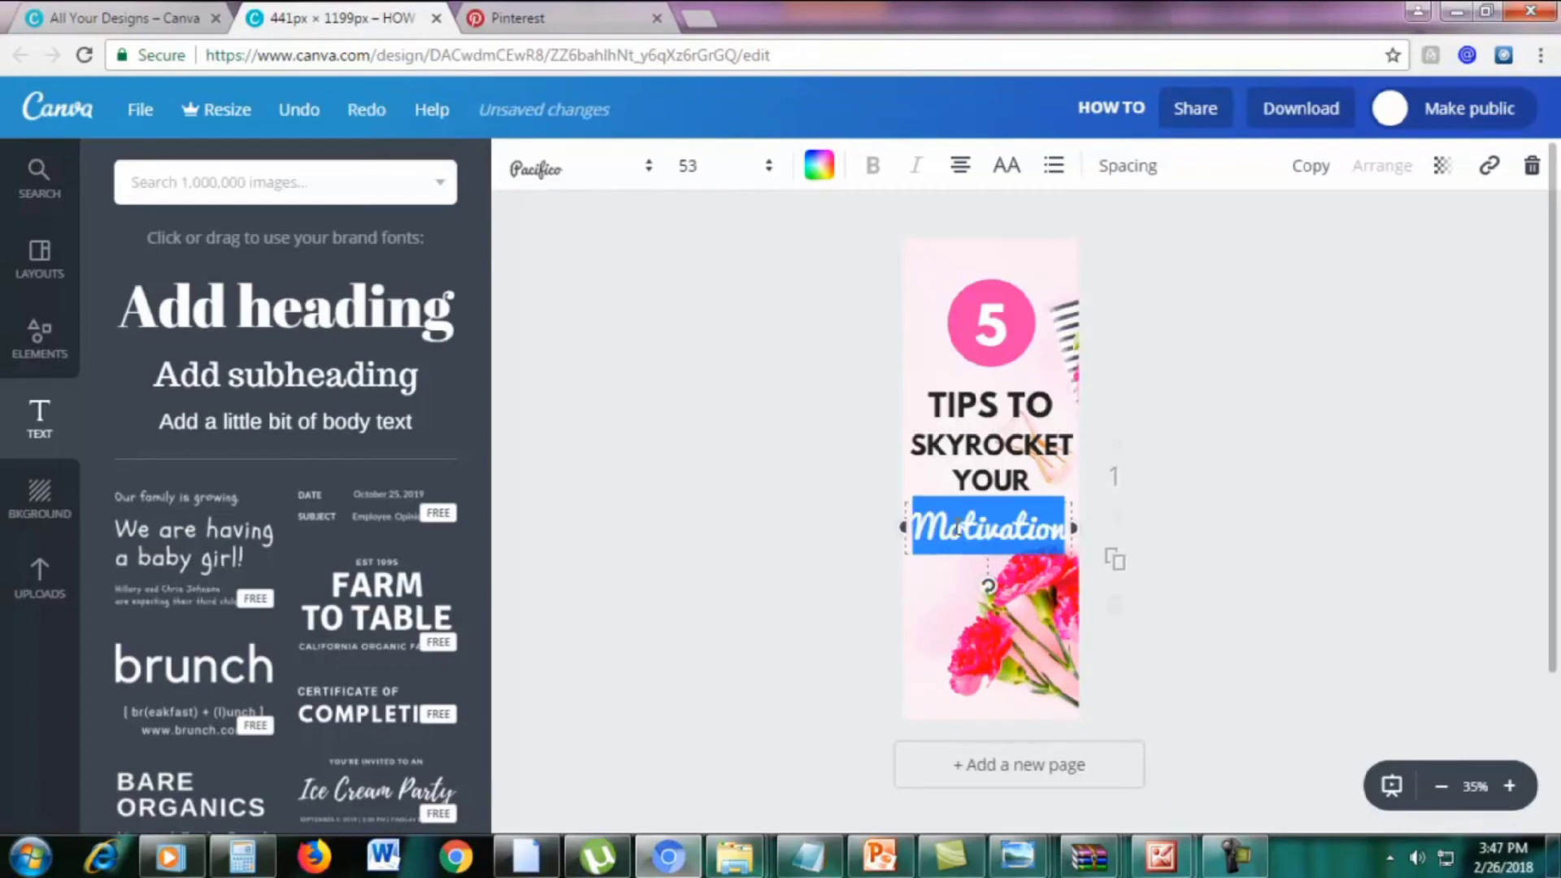
pyautogui.click(1057, 516)
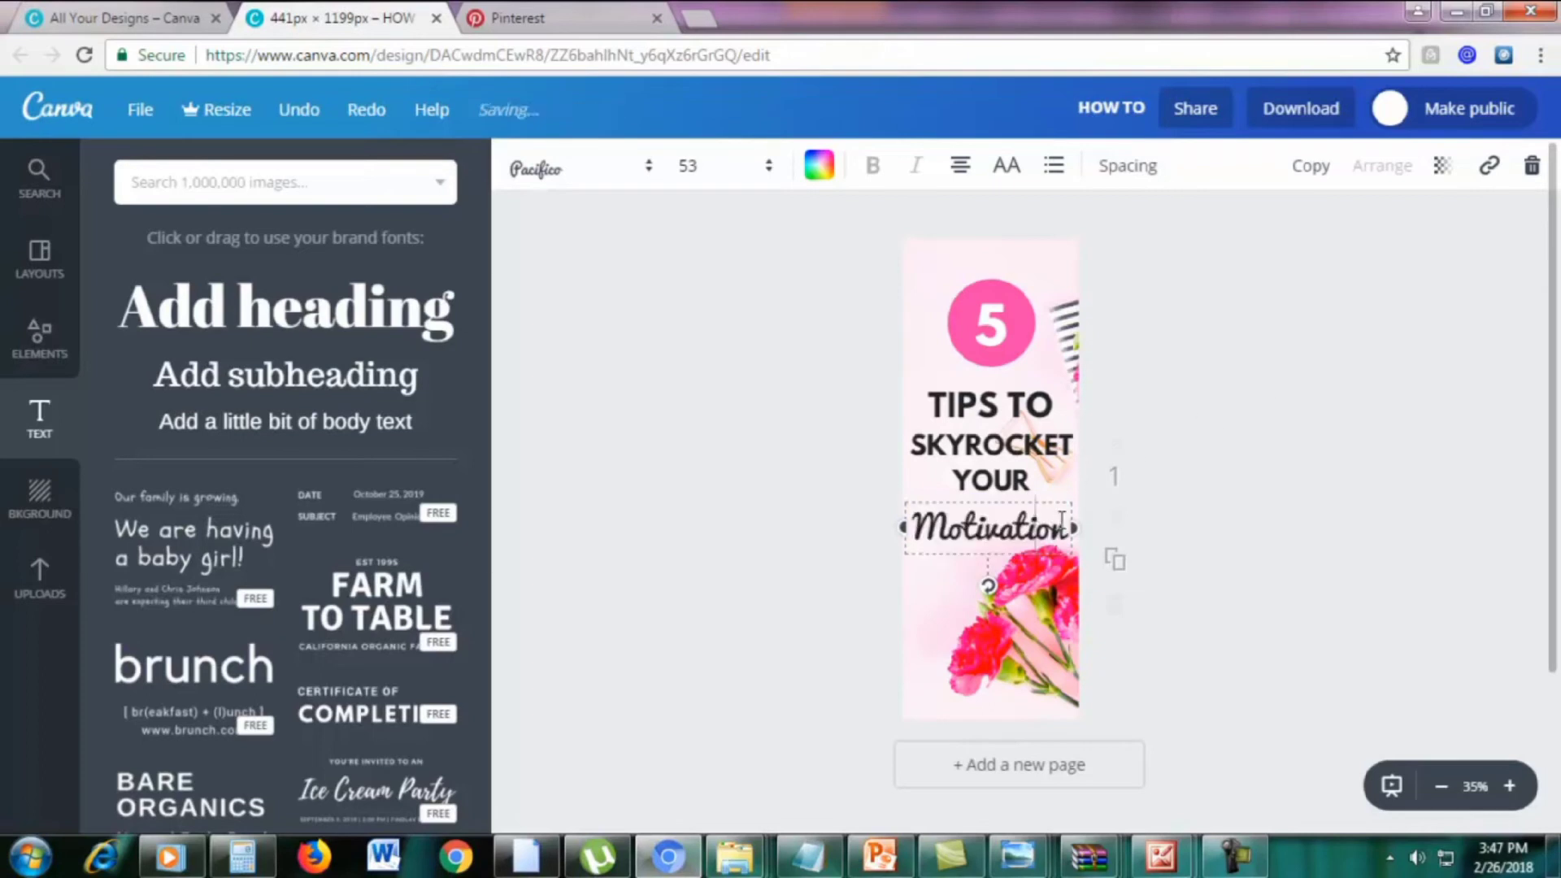
pyautogui.moveTo(1064, 521); pyautogui.dragTo(910, 527)
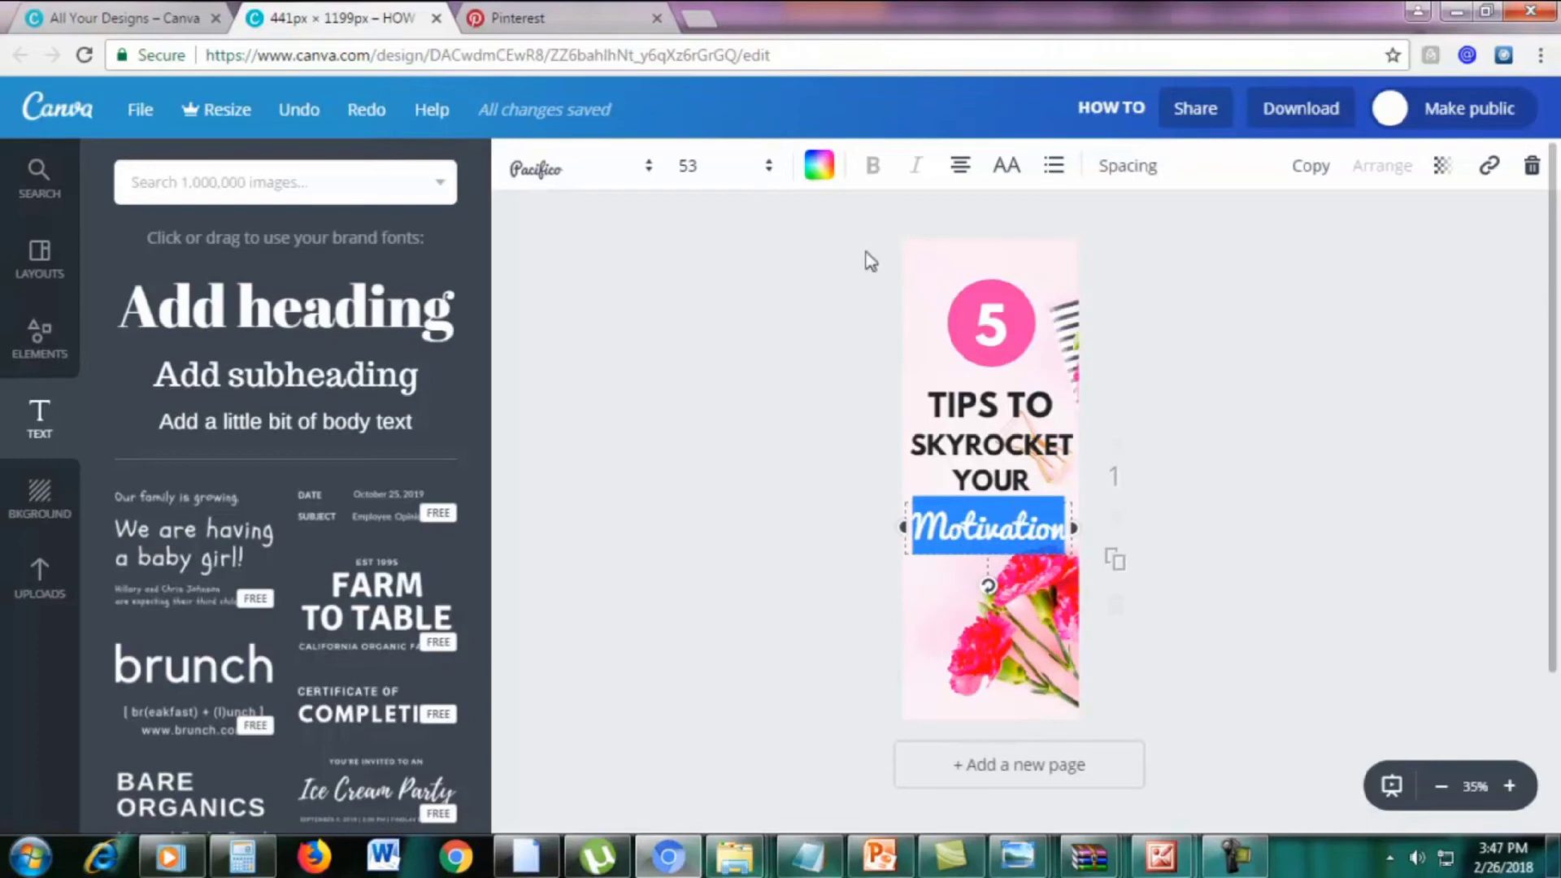
# Colour Motivation with the design's pink and nudge it slightly upward
pyautogui.click(820, 167)
pyautogui.click(897, 283)
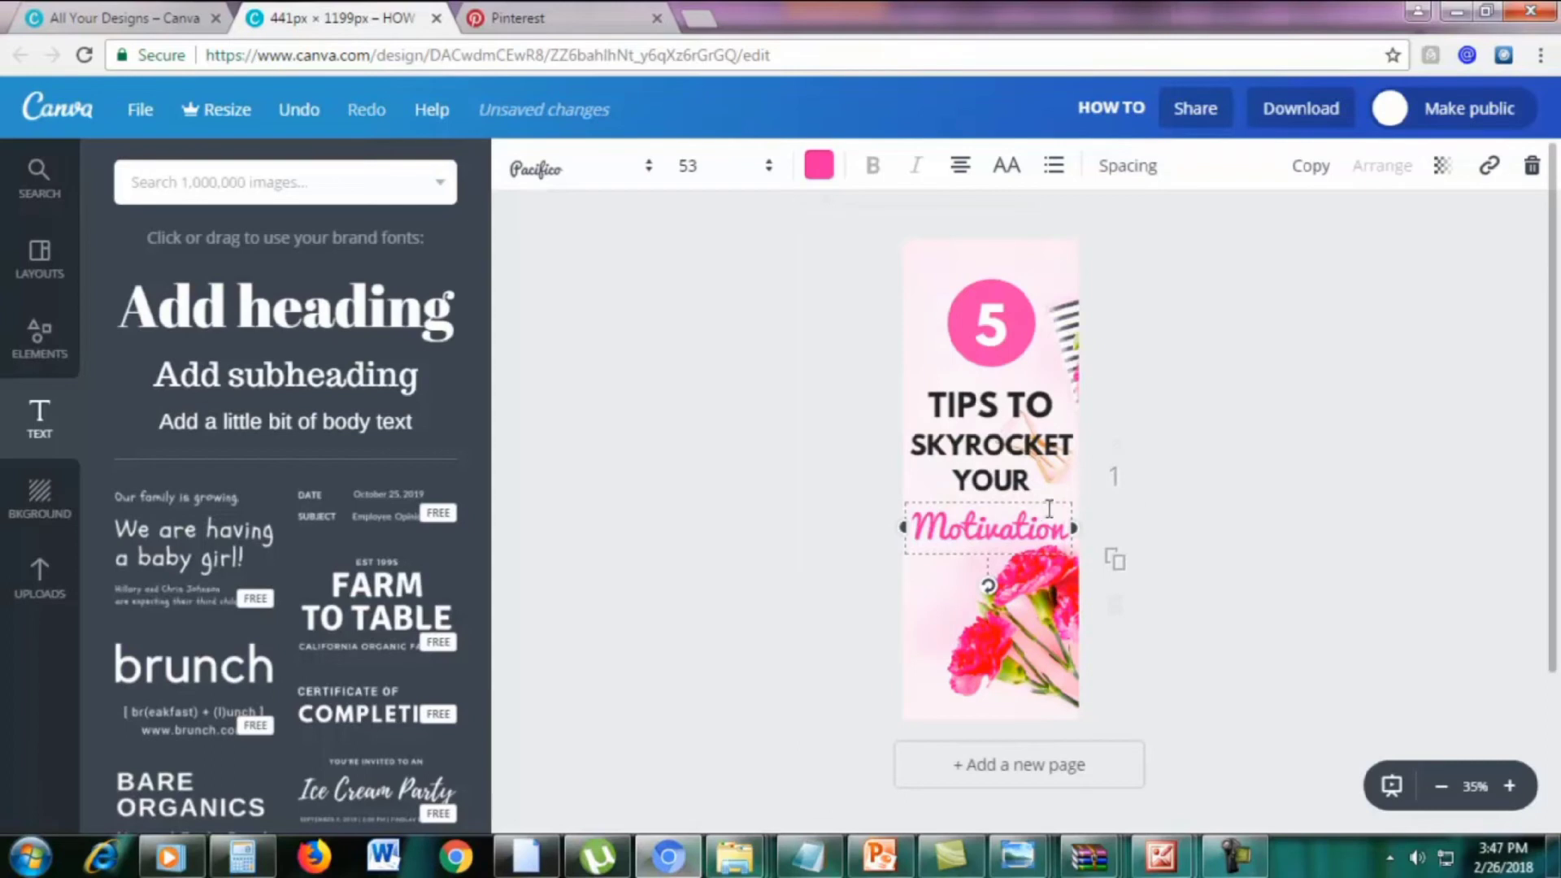
pyautogui.click(1227, 533)
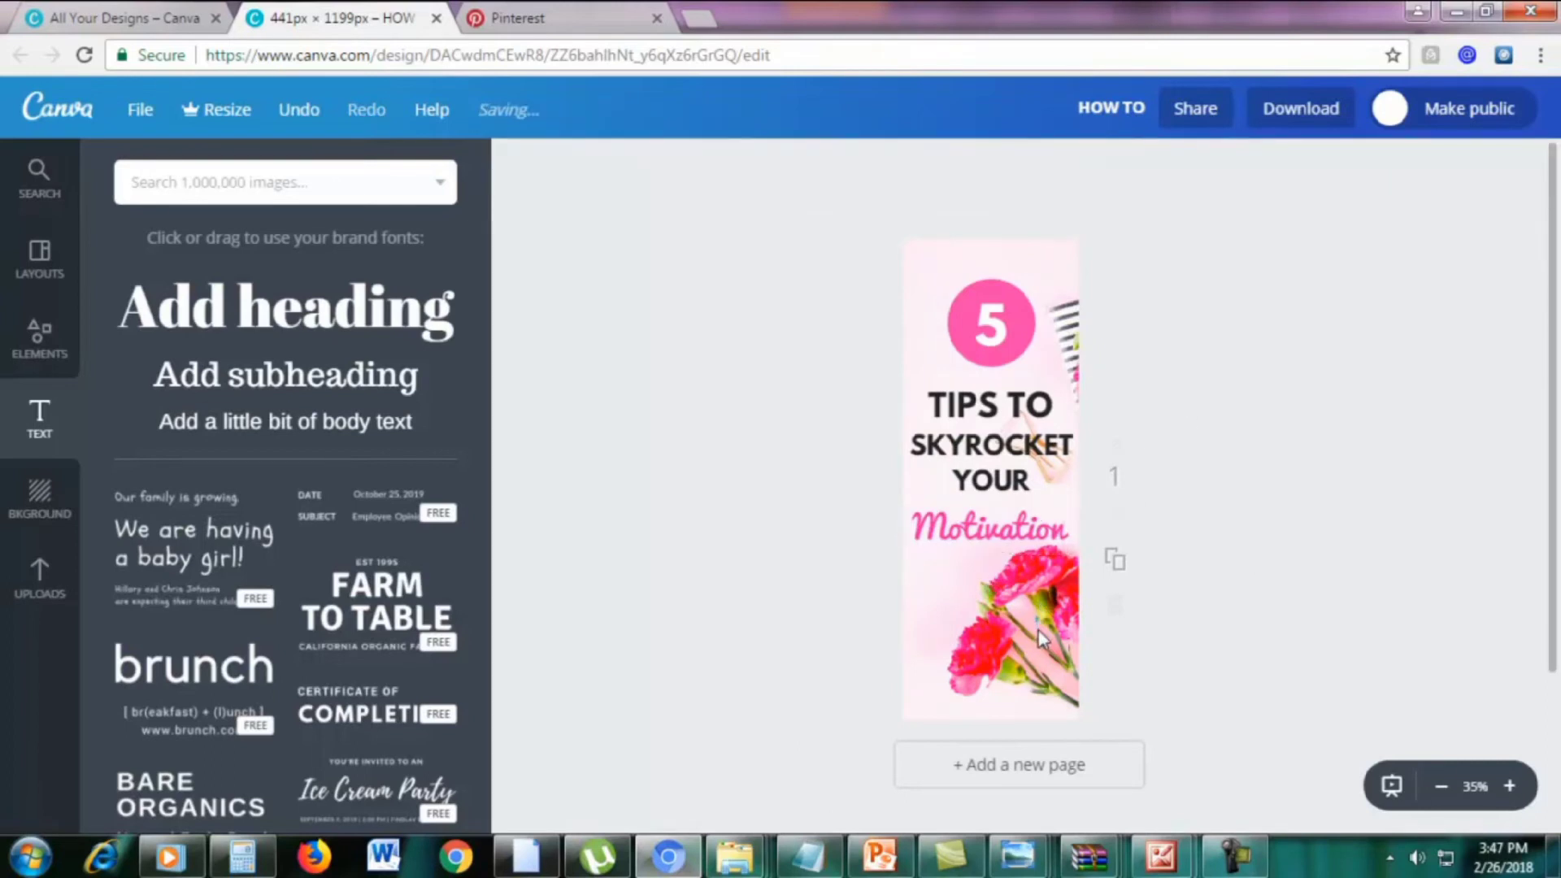
pyautogui.click(1037, 530)
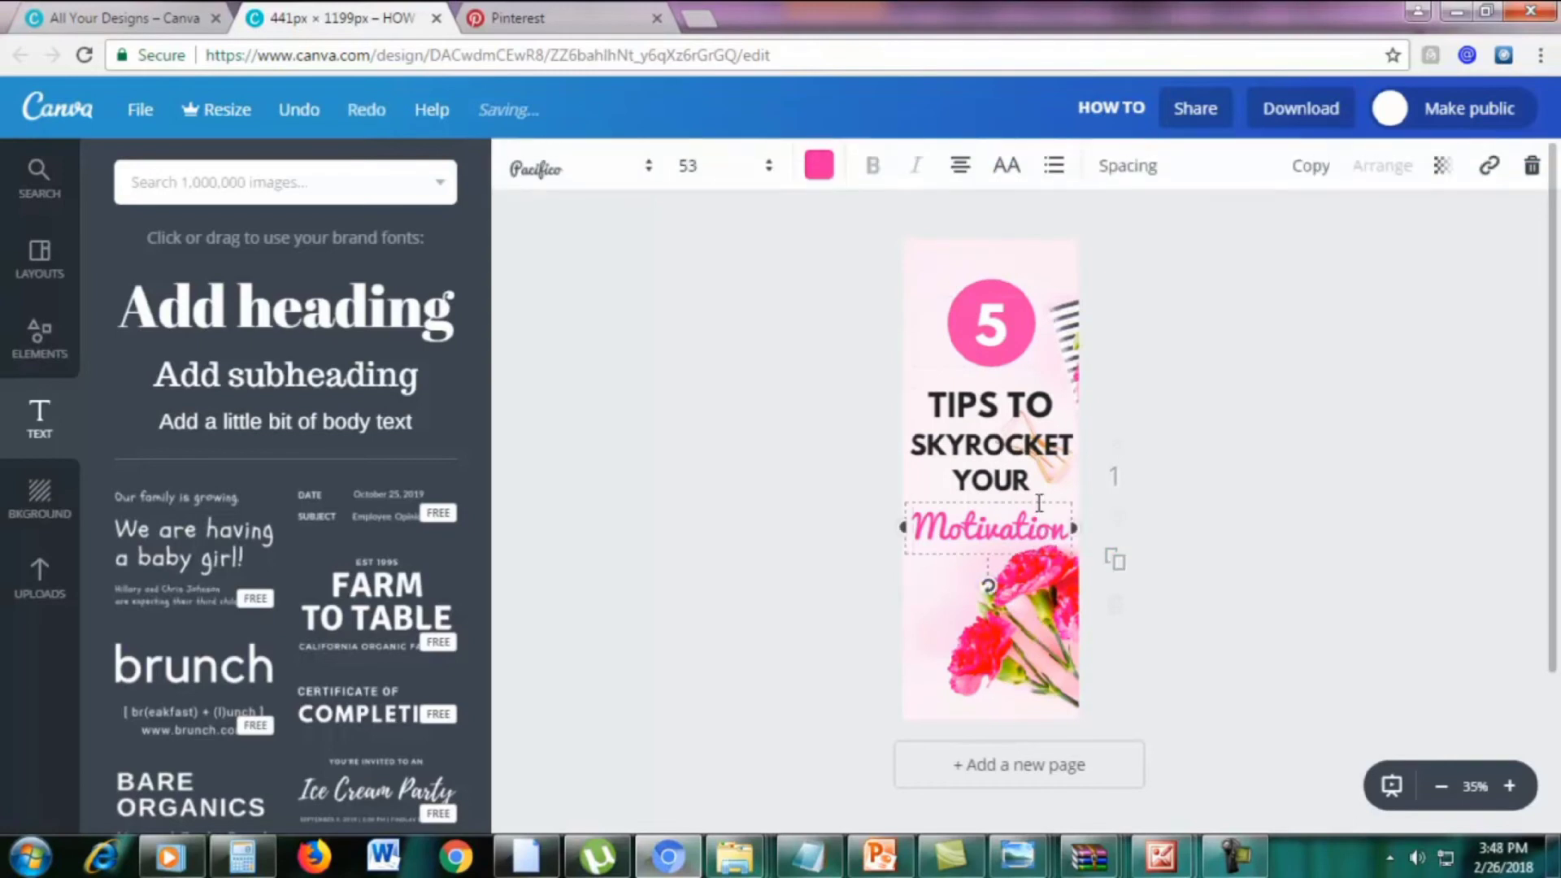
pyautogui.moveTo(1041, 527); pyautogui.dragTo(1046, 517)
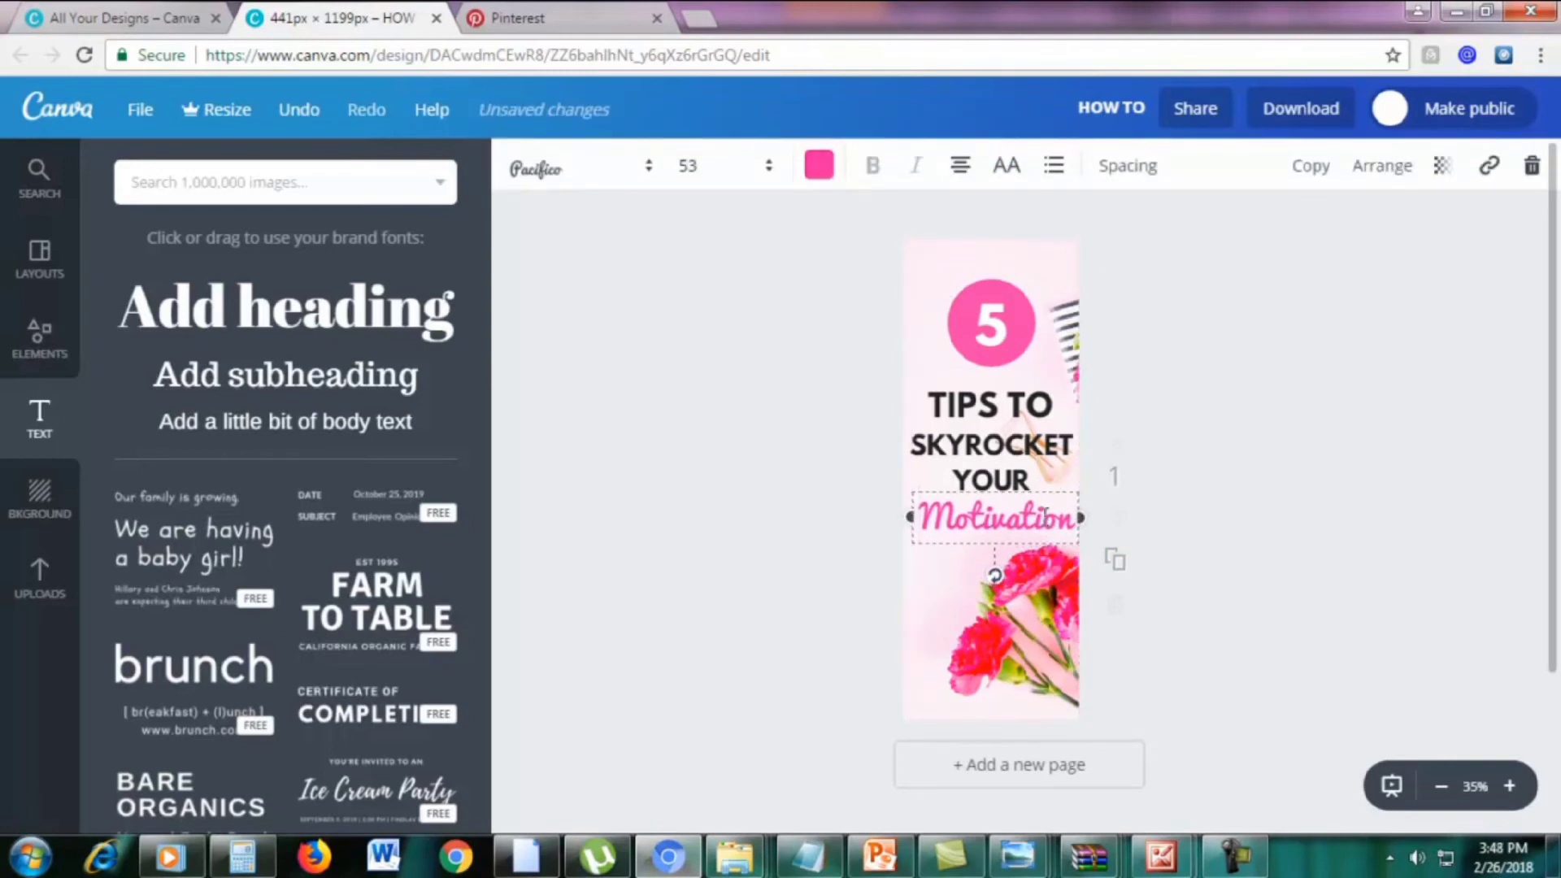
# Set the Motivation text to font size 56
pyautogui.doubleClick(1047, 517)
pyautogui.click(693, 166)
pyautogui.write('56')
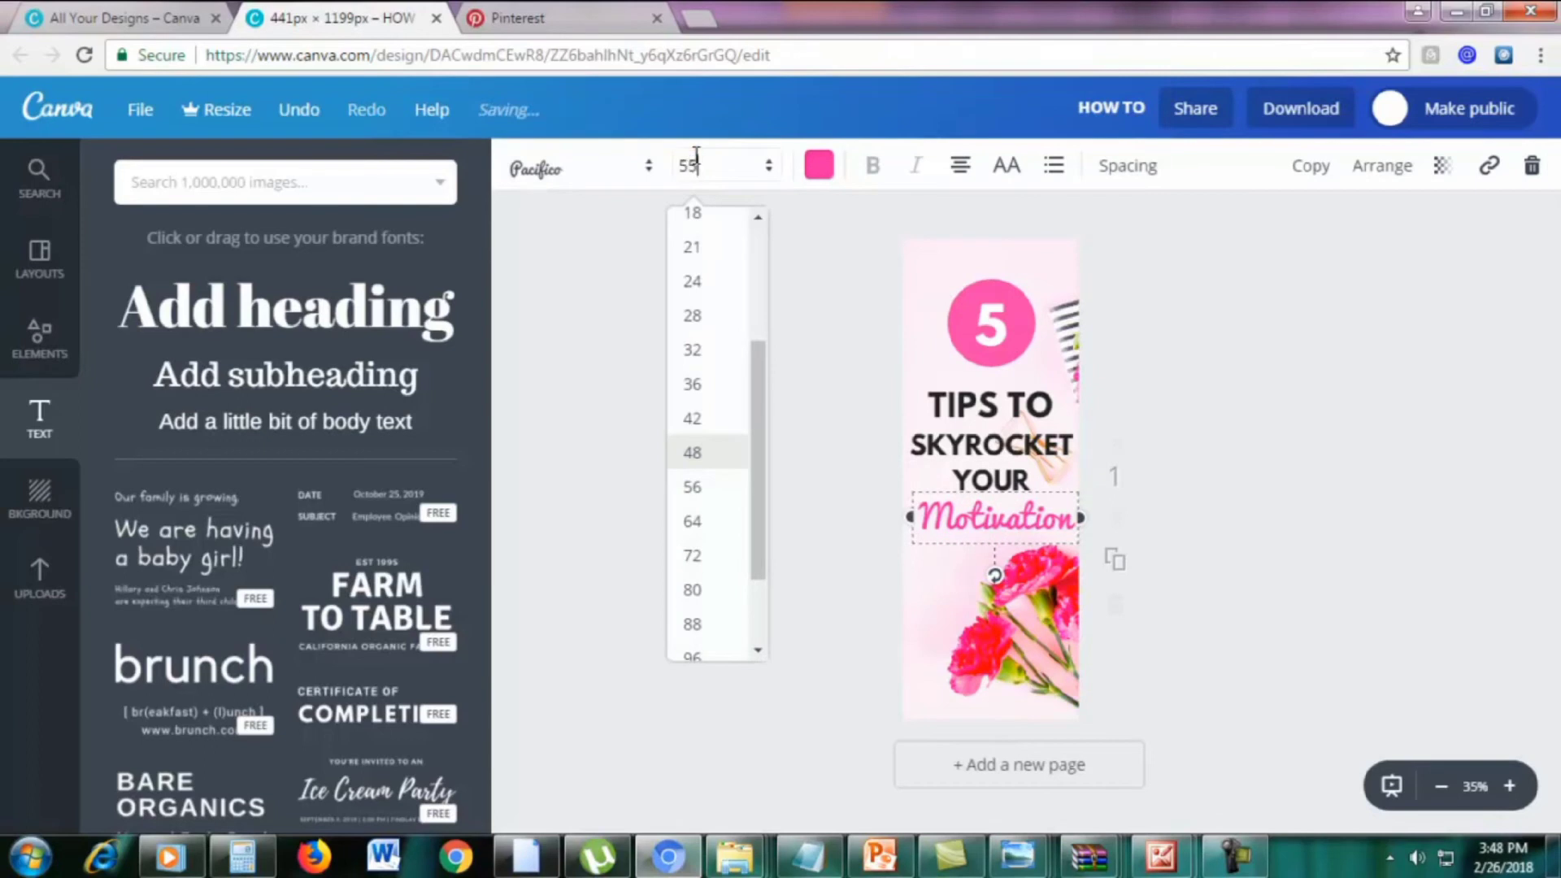
pyautogui.press('Return')
pyautogui.click(1217, 496)
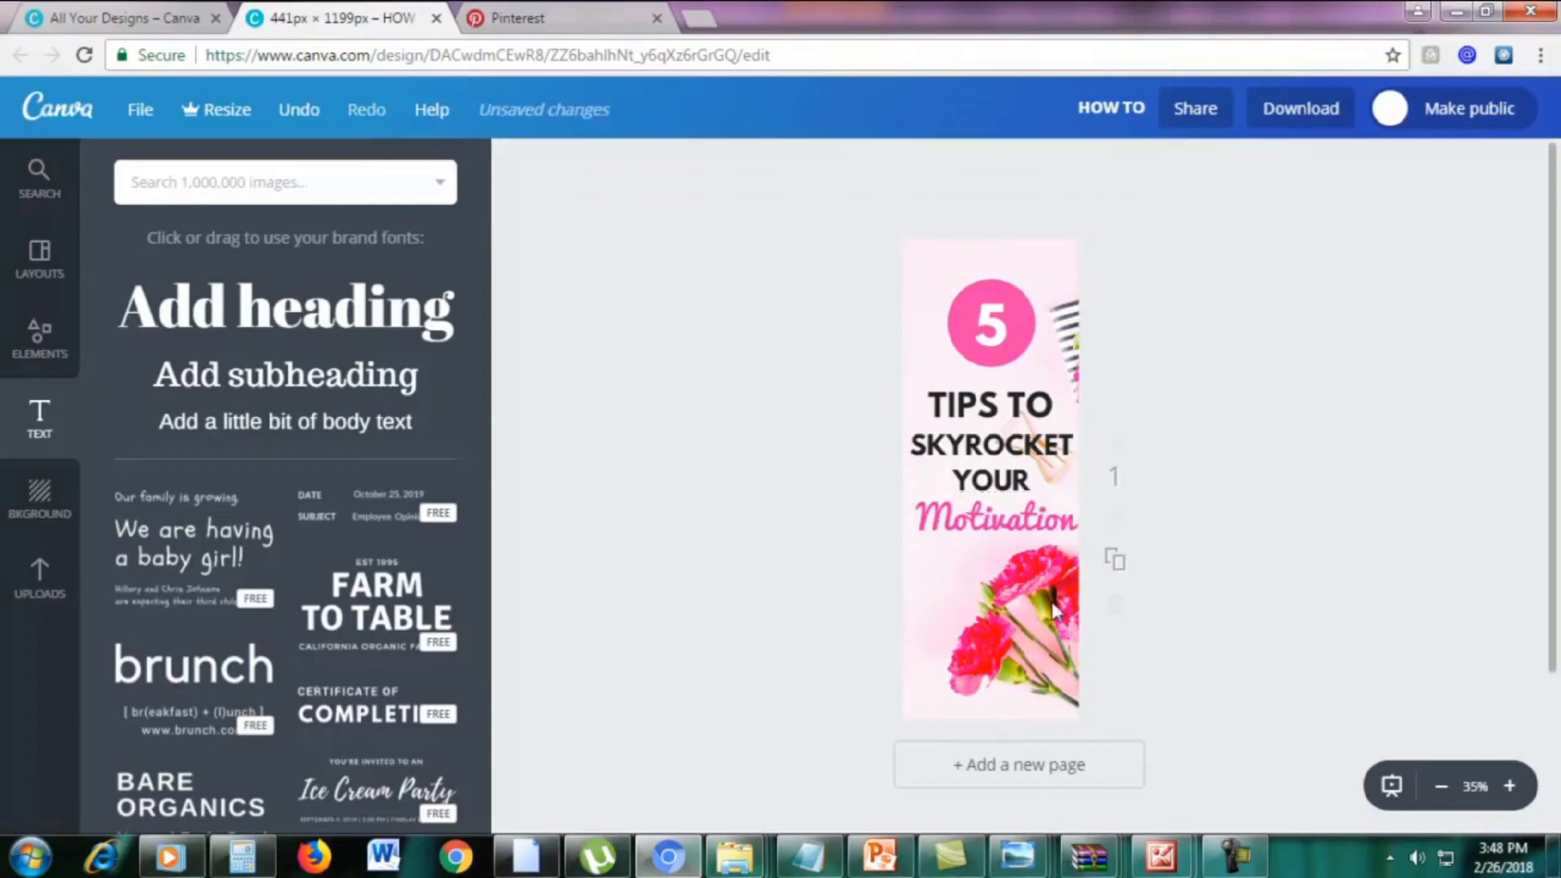
pyautogui.click(1052, 601)
pyautogui.click(1154, 659)
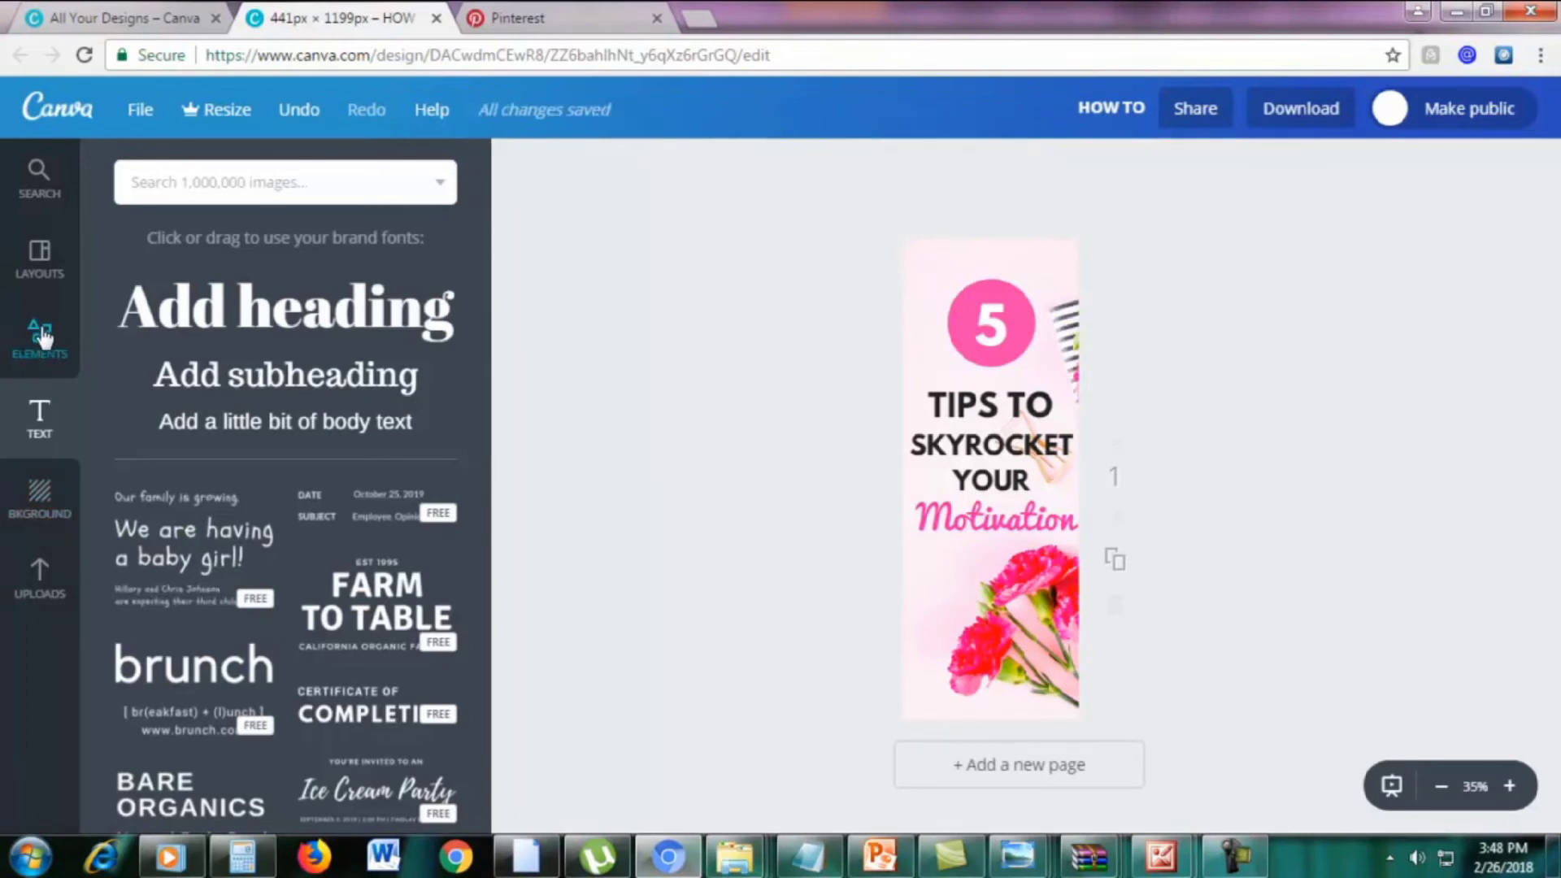
# Add a square from Elements, flatten it into a bar along the bottom edge and colour it black
pyautogui.click(41, 340)
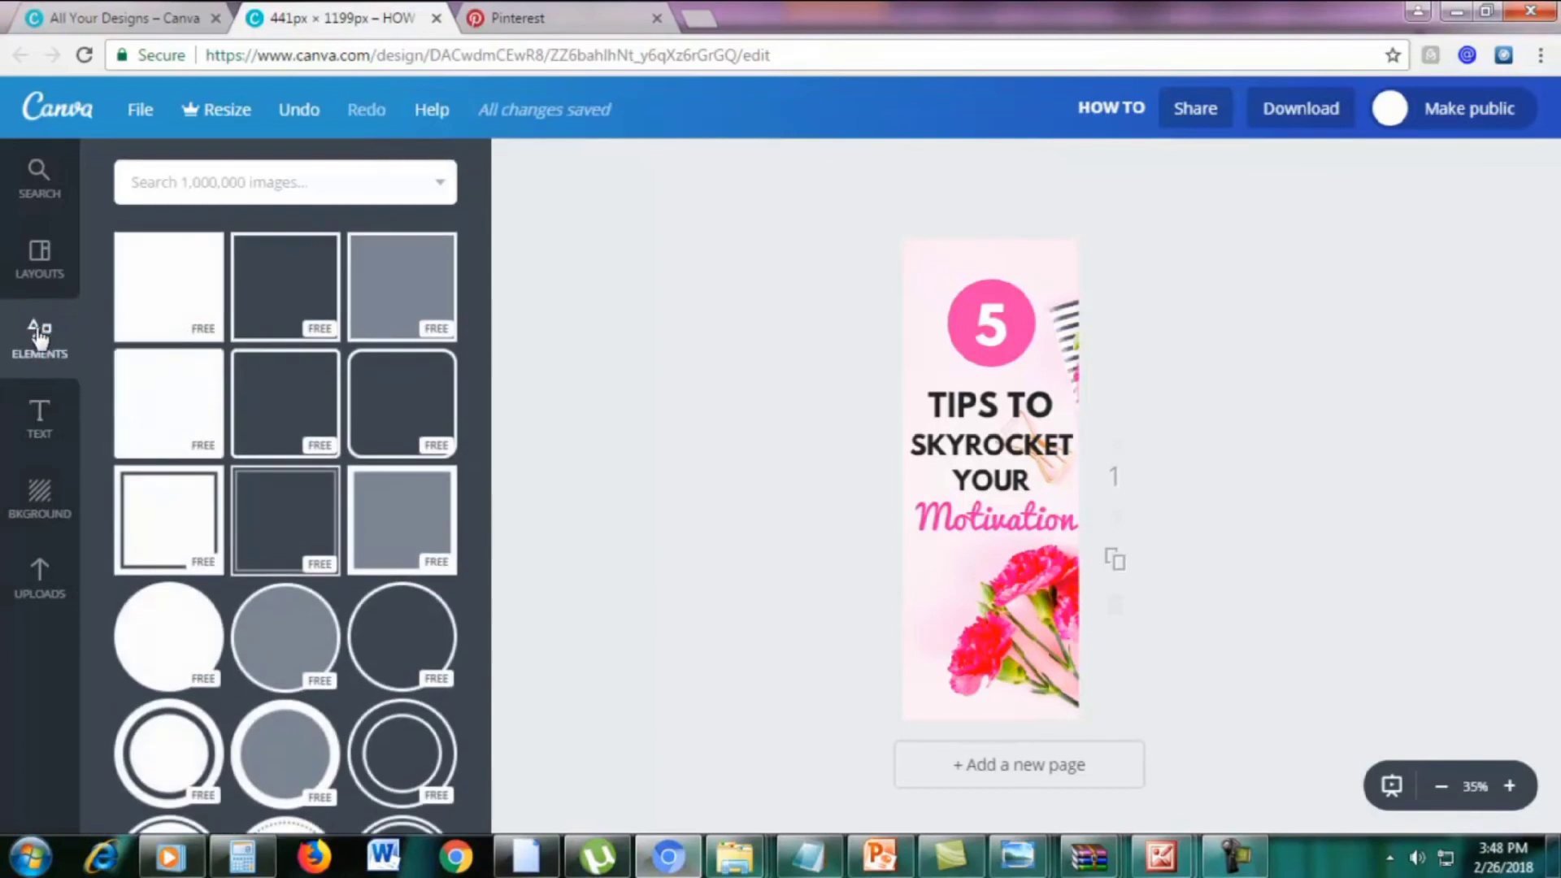
pyautogui.click(175, 275)
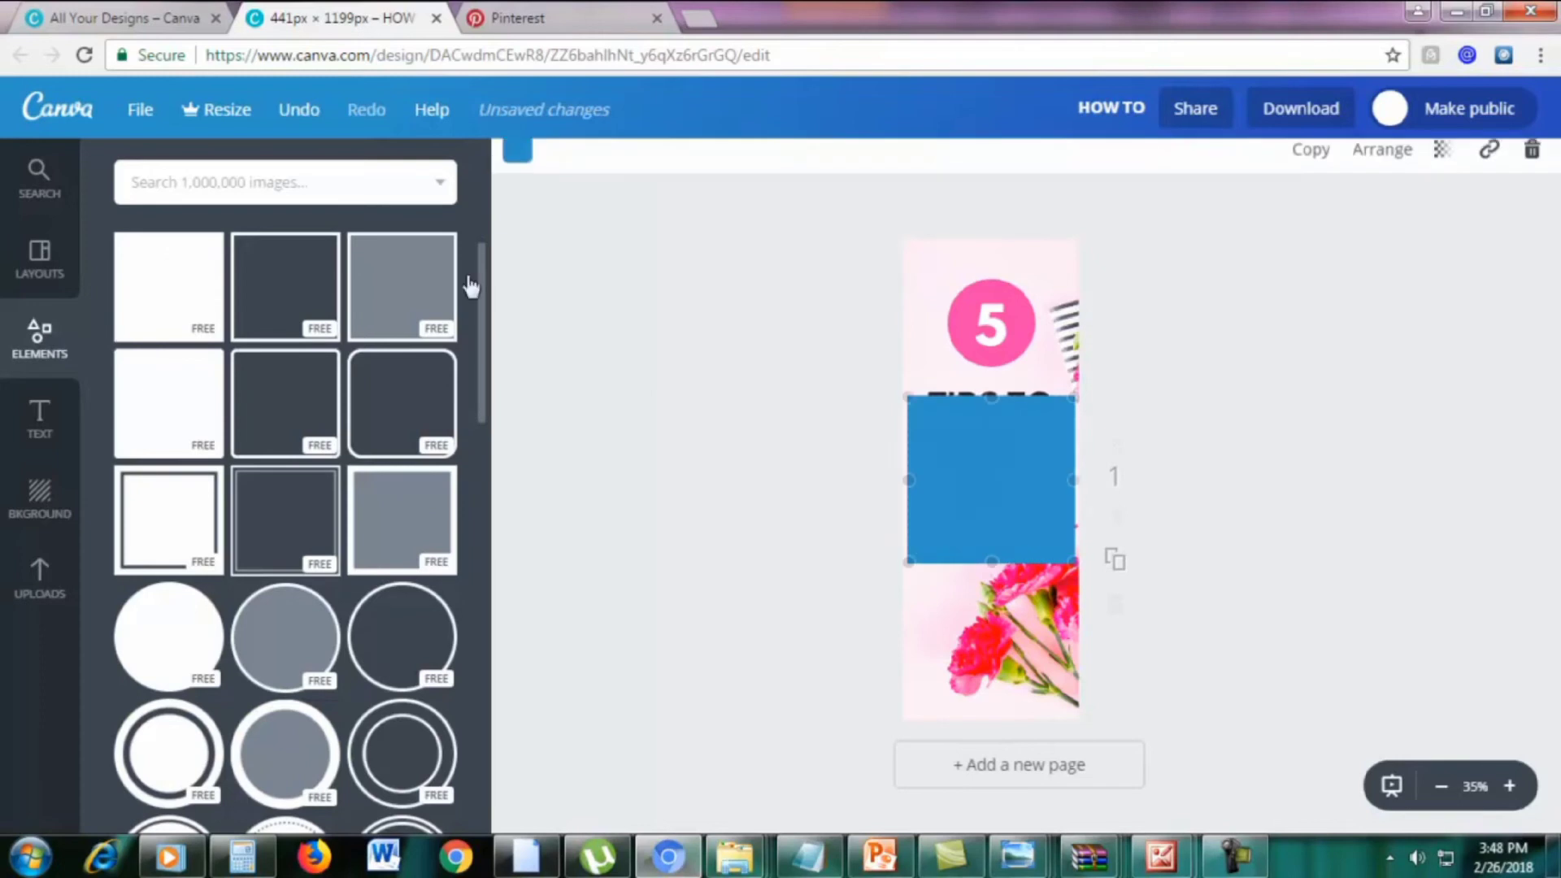
pyautogui.moveTo(997, 449); pyautogui.dragTo(997, 607)
pyautogui.moveTo(992, 553); pyautogui.dragTo(1081, 705)
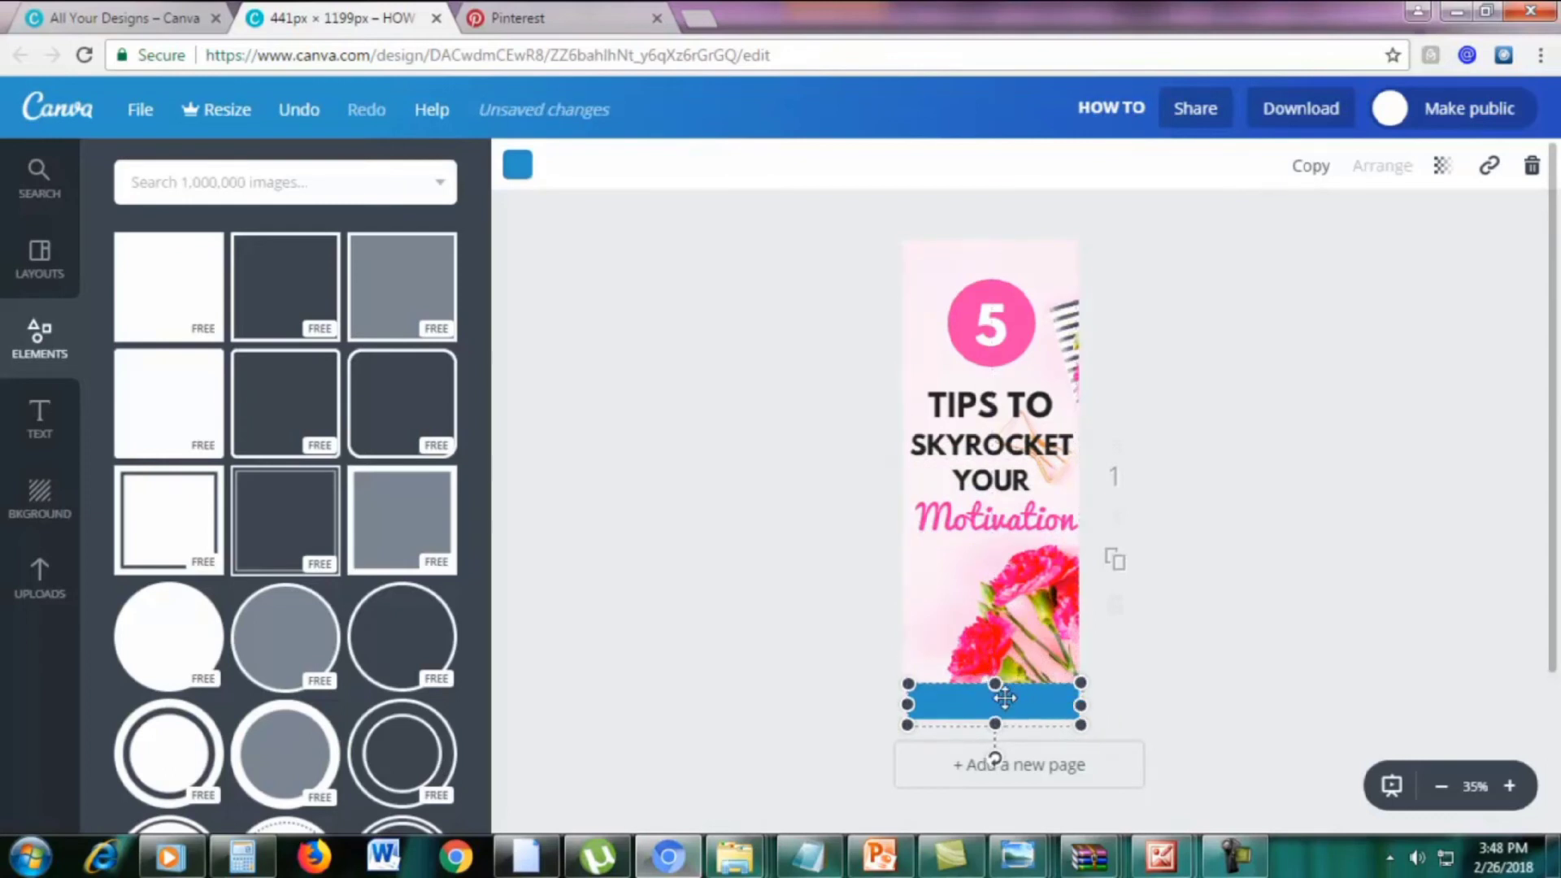
pyautogui.click(1344, 662)
pyautogui.click(951, 703)
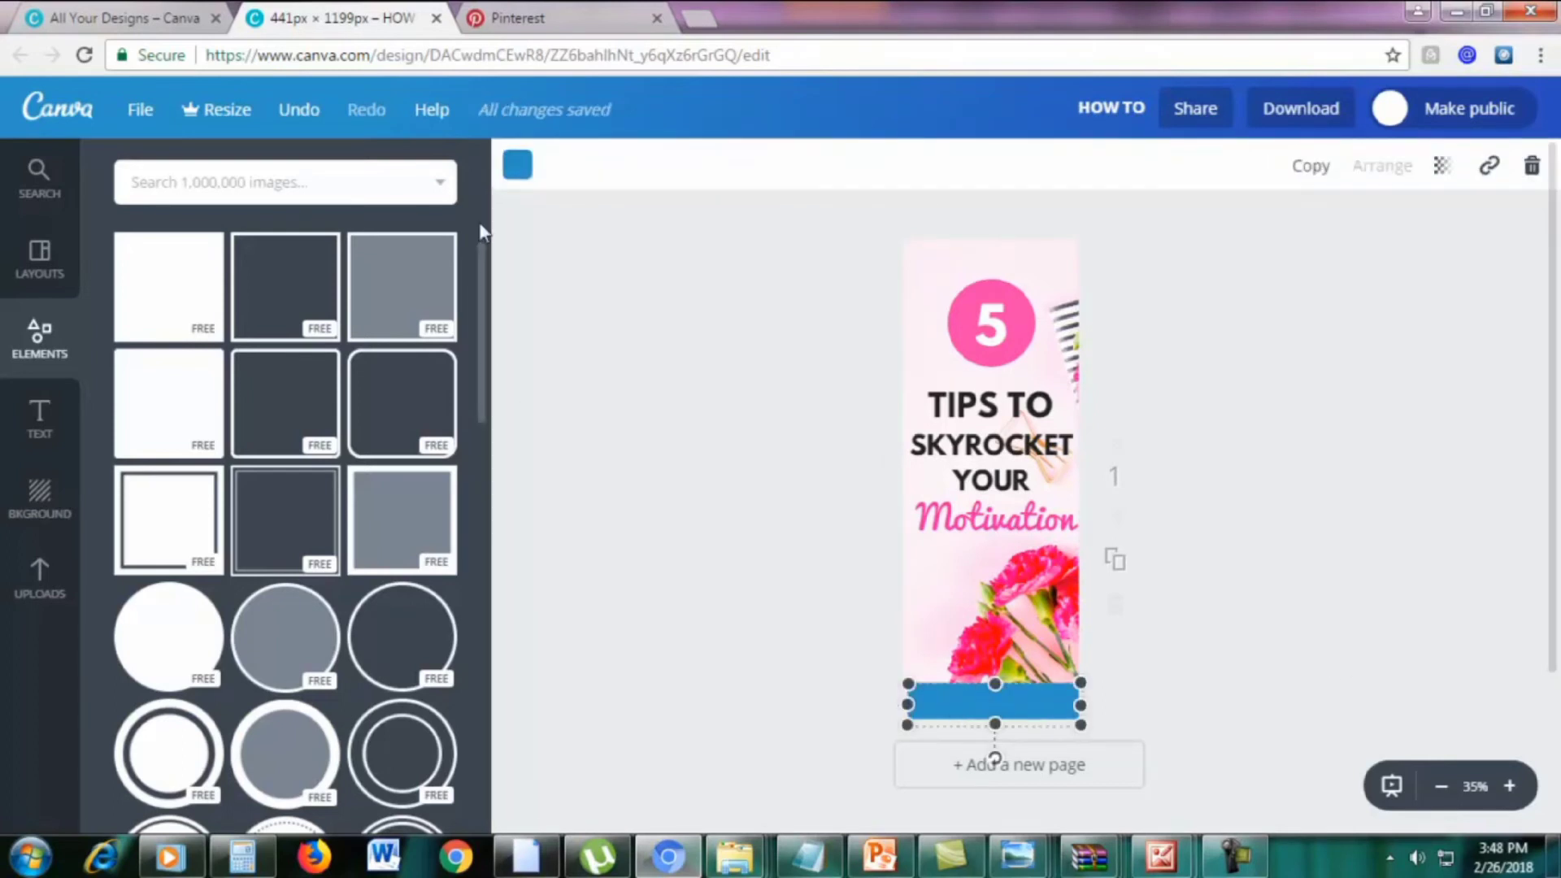
pyautogui.click(520, 166)
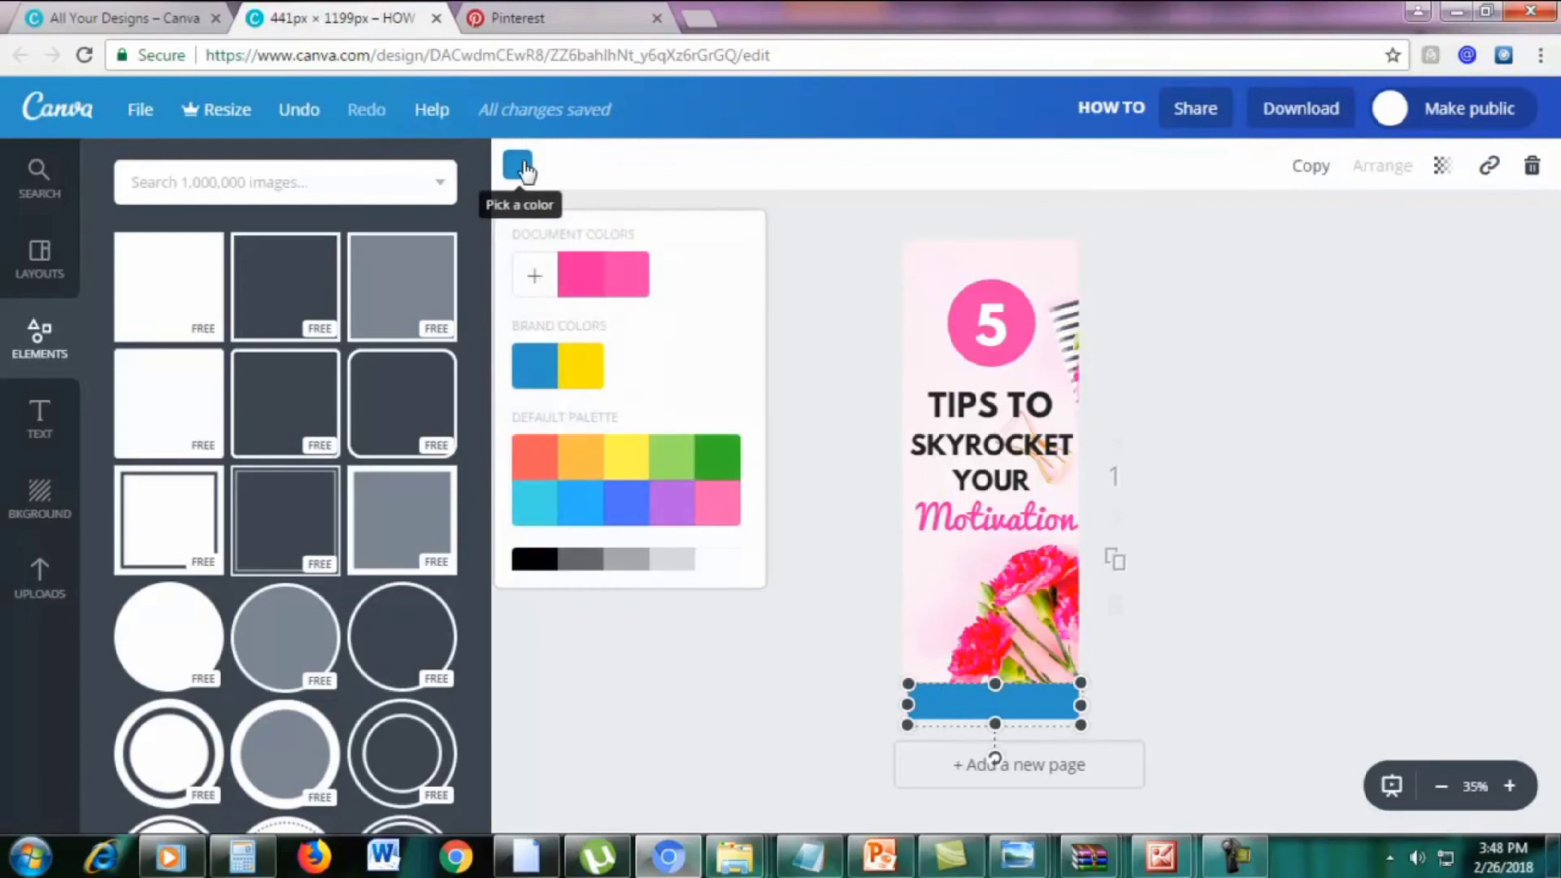
pyautogui.scroll(-1, 546, 492)
pyautogui.click(534, 535)
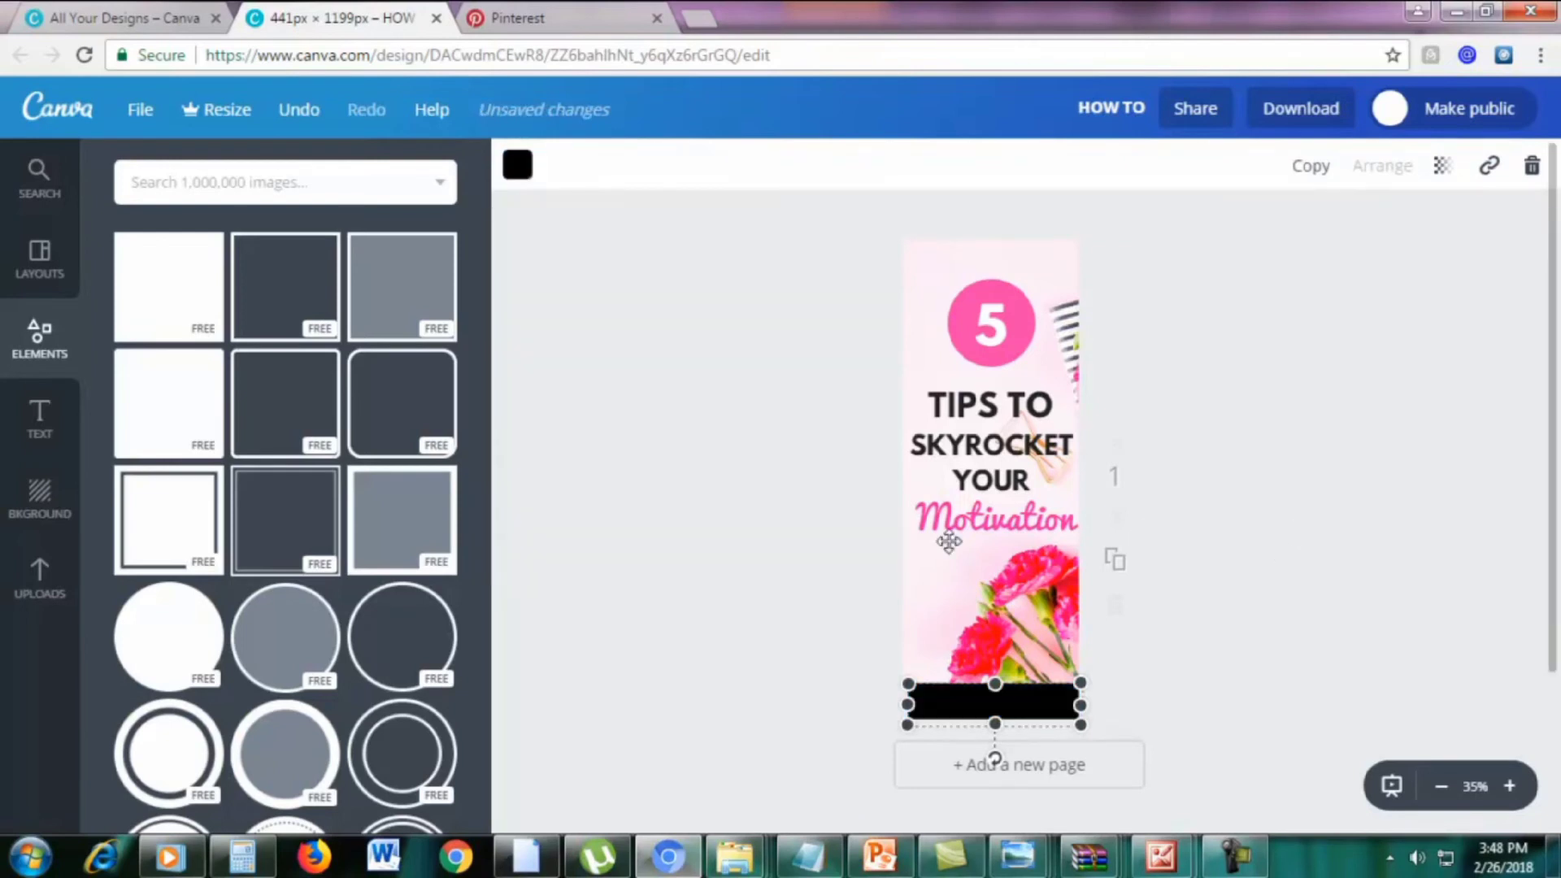
pyautogui.click(708, 551)
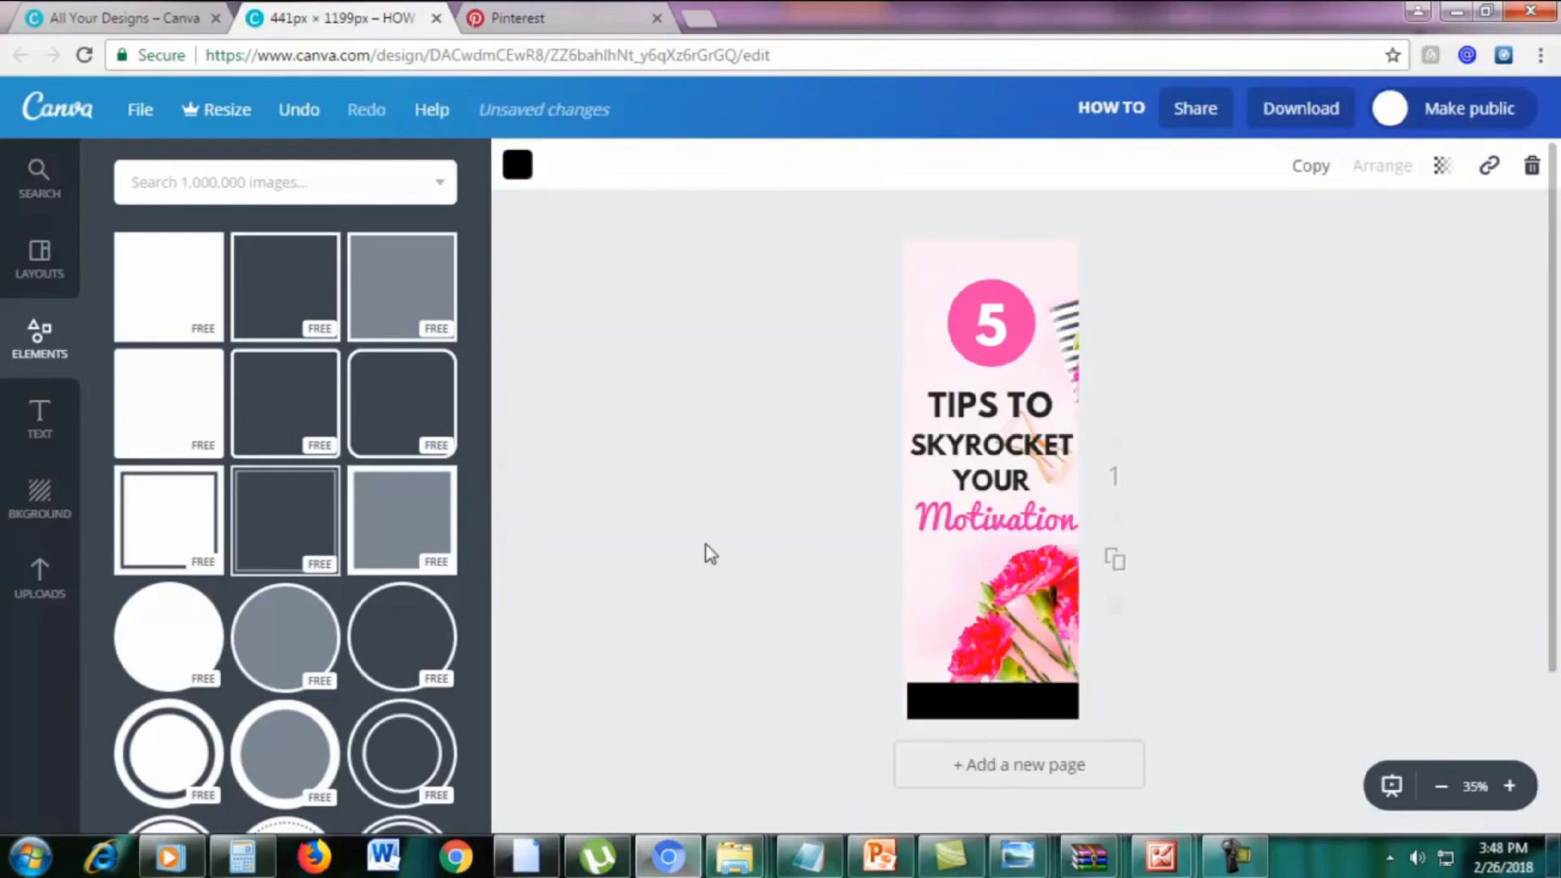
# Add a subheading reading marketingboo.com on the black bar, coloured white and centred
pyautogui.click(37, 421)
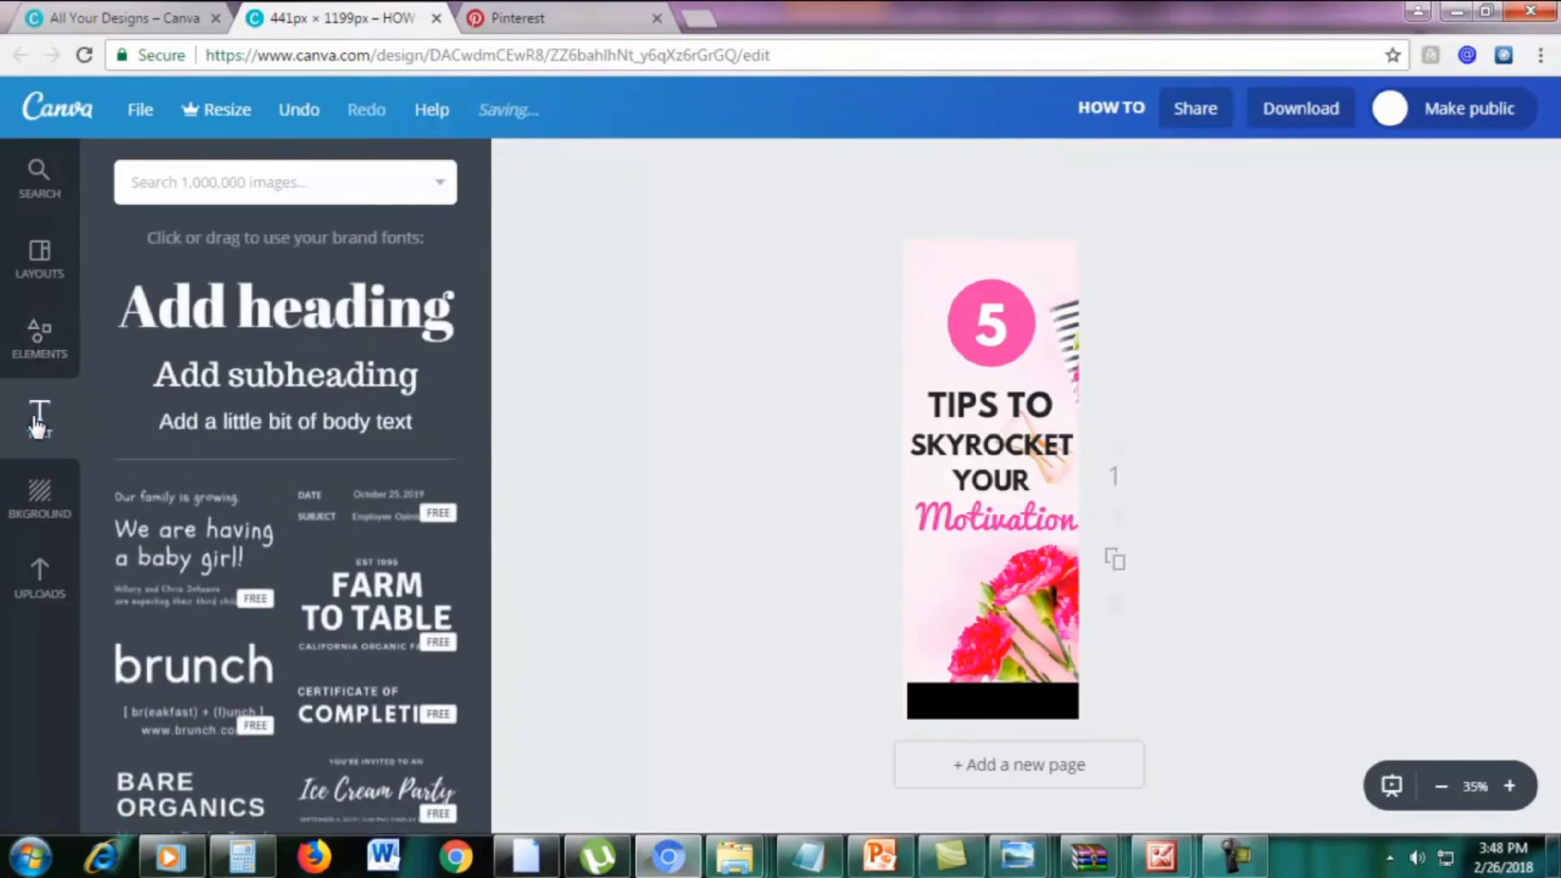
pyautogui.click(248, 380)
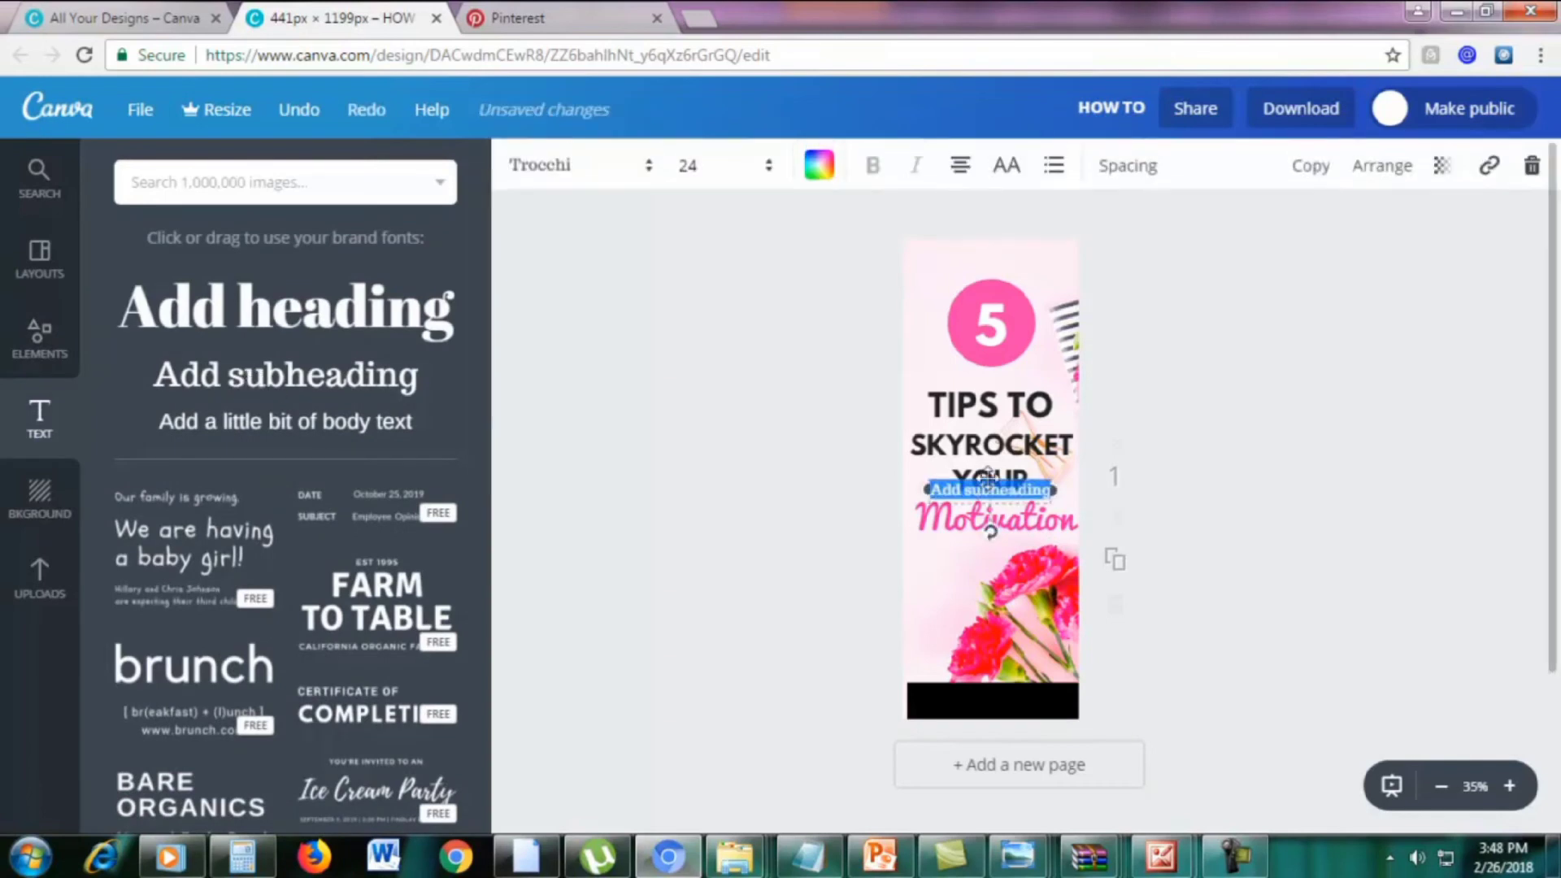
pyautogui.moveTo(988, 477); pyautogui.dragTo(983, 689)
pyautogui.write('ww')
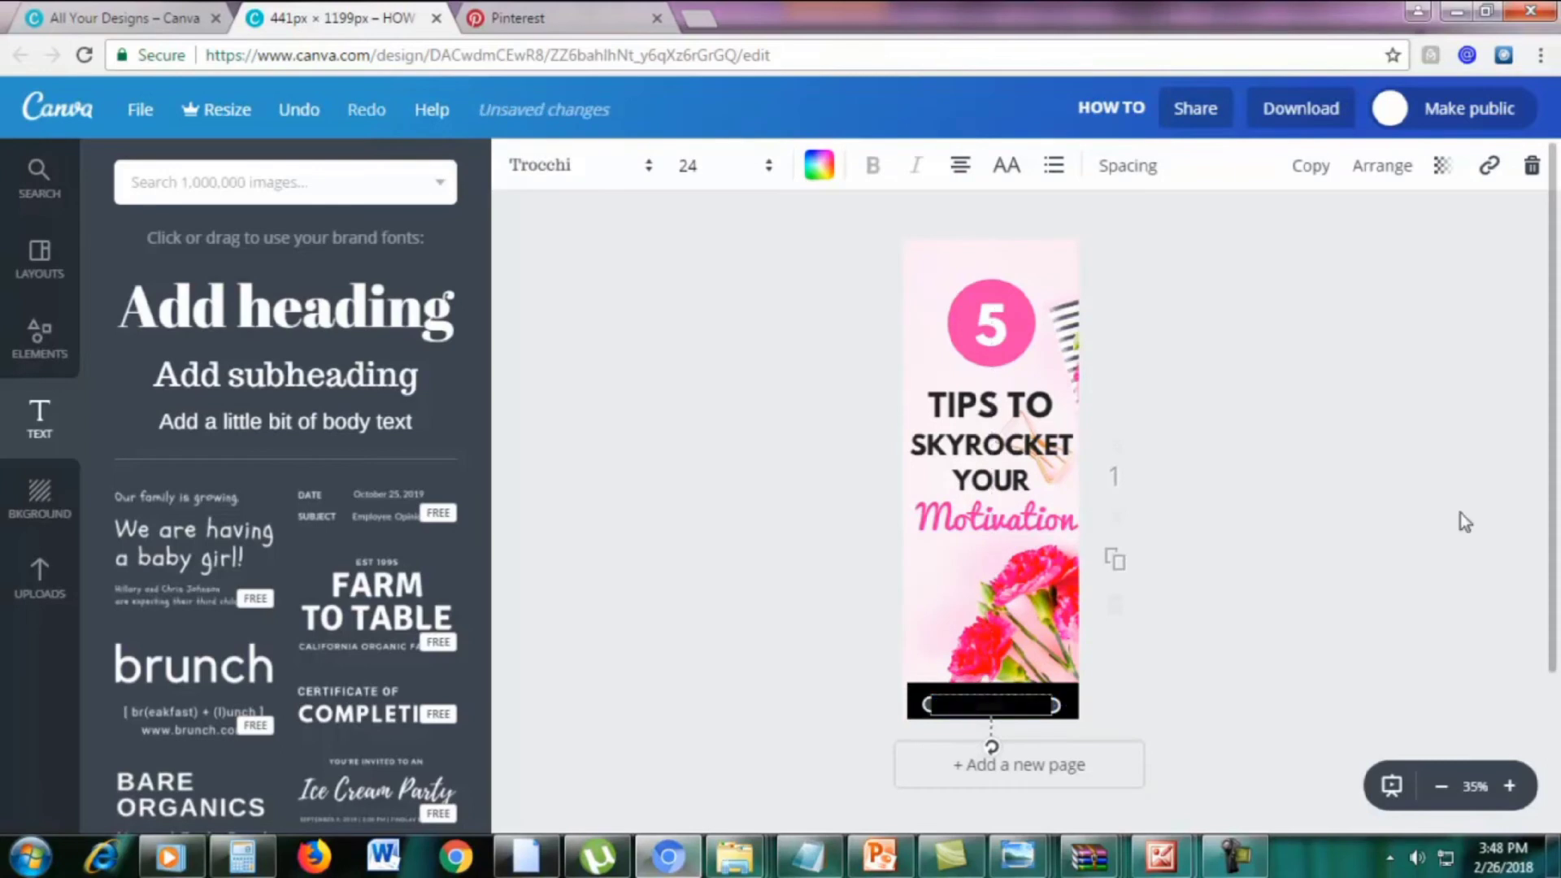
pyautogui.write('com')
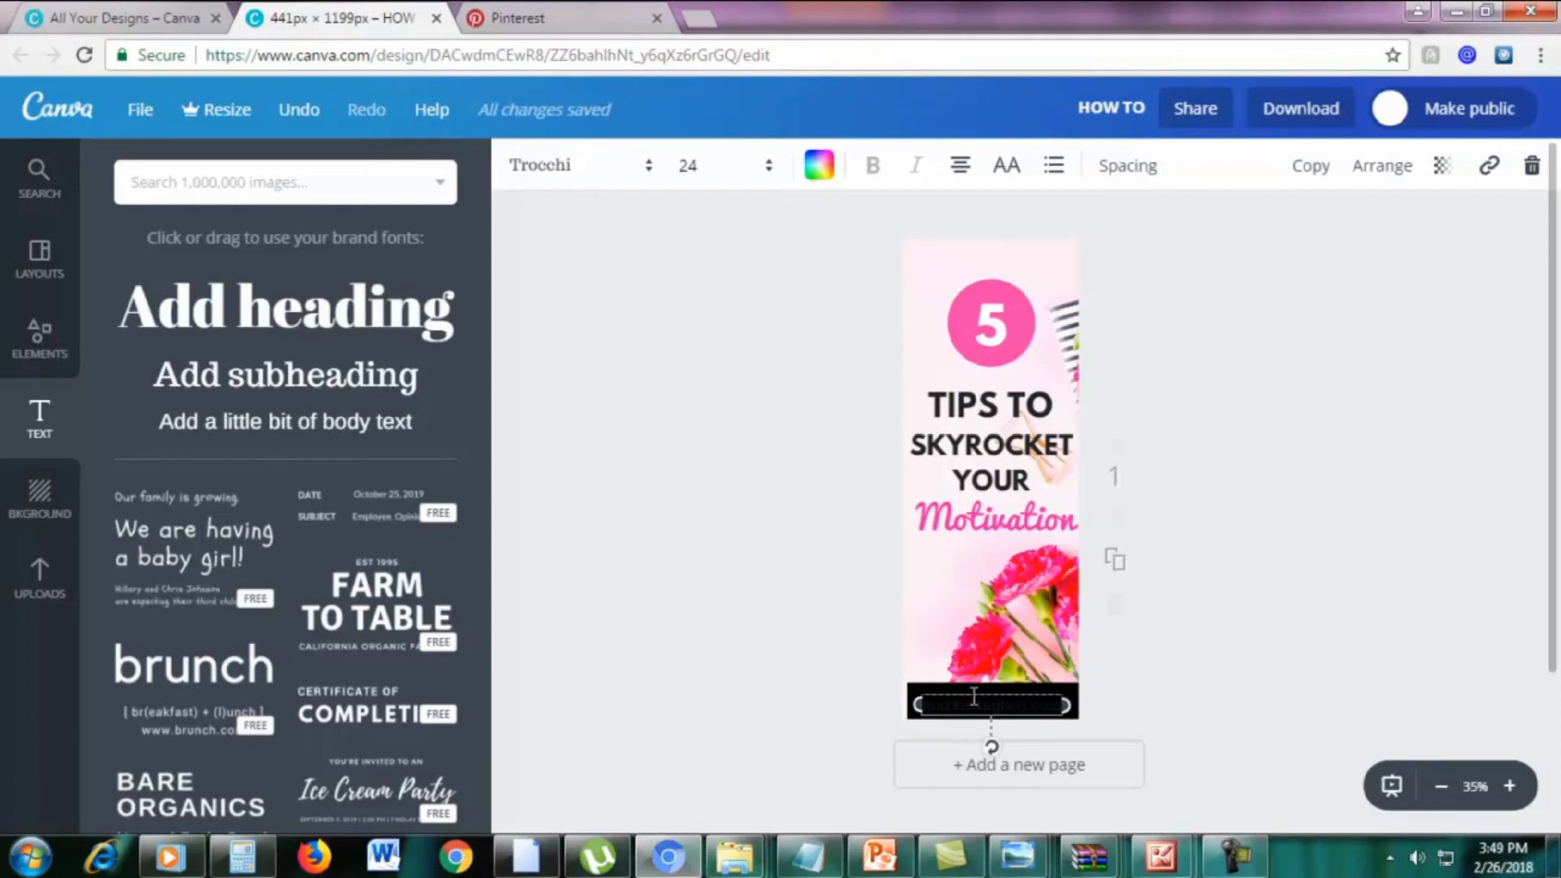
pyautogui.doubleClick(943, 707)
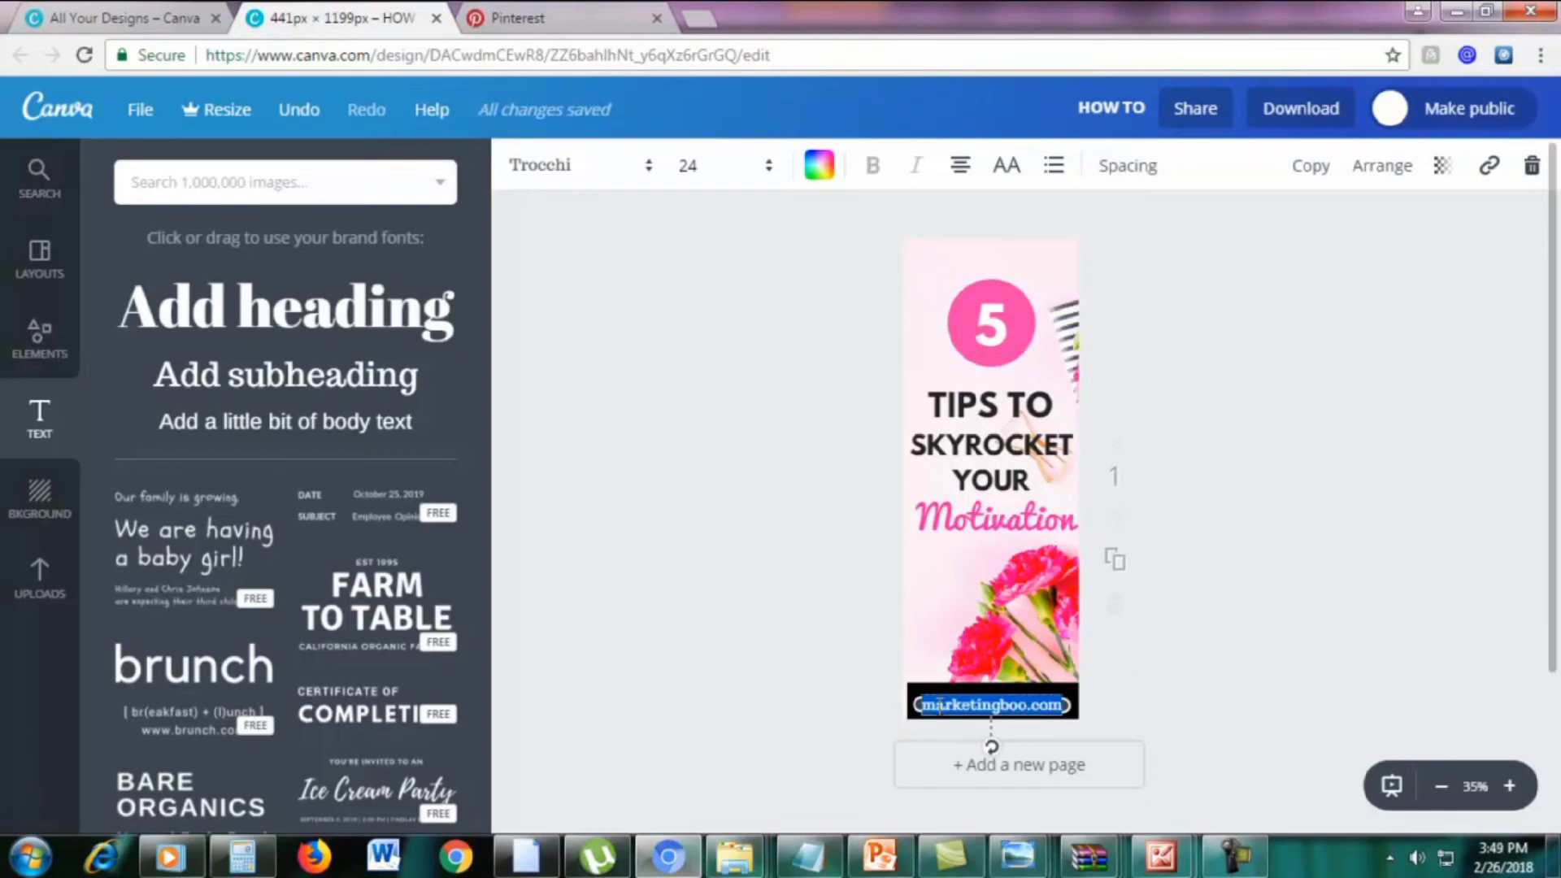
pyautogui.click(817, 167)
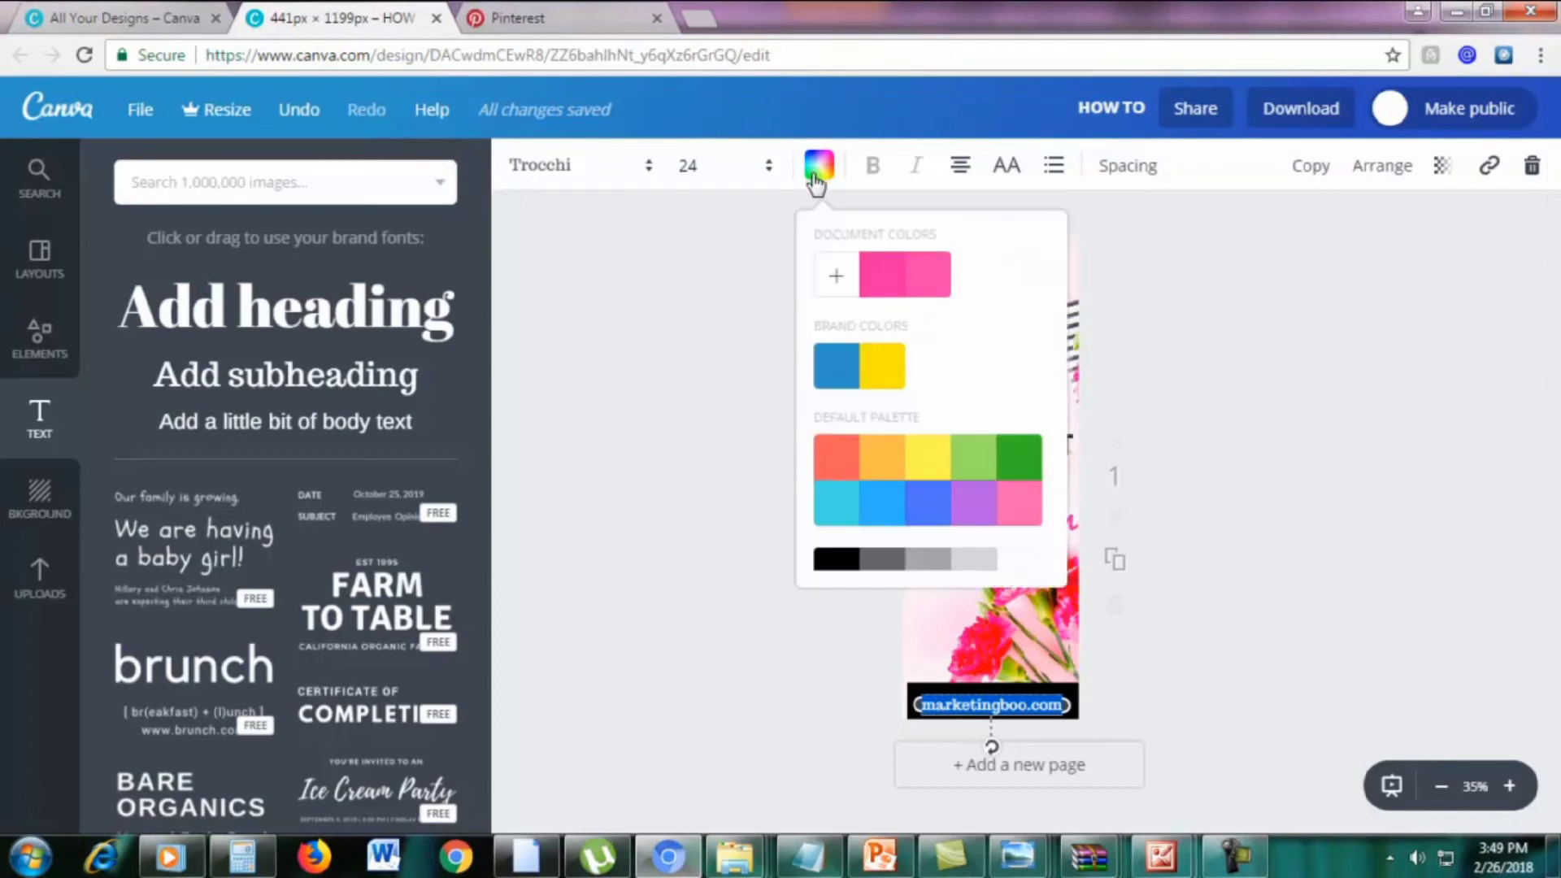
pyautogui.scroll(-1, 1003, 499)
pyautogui.click(1006, 550)
pyautogui.click(1359, 627)
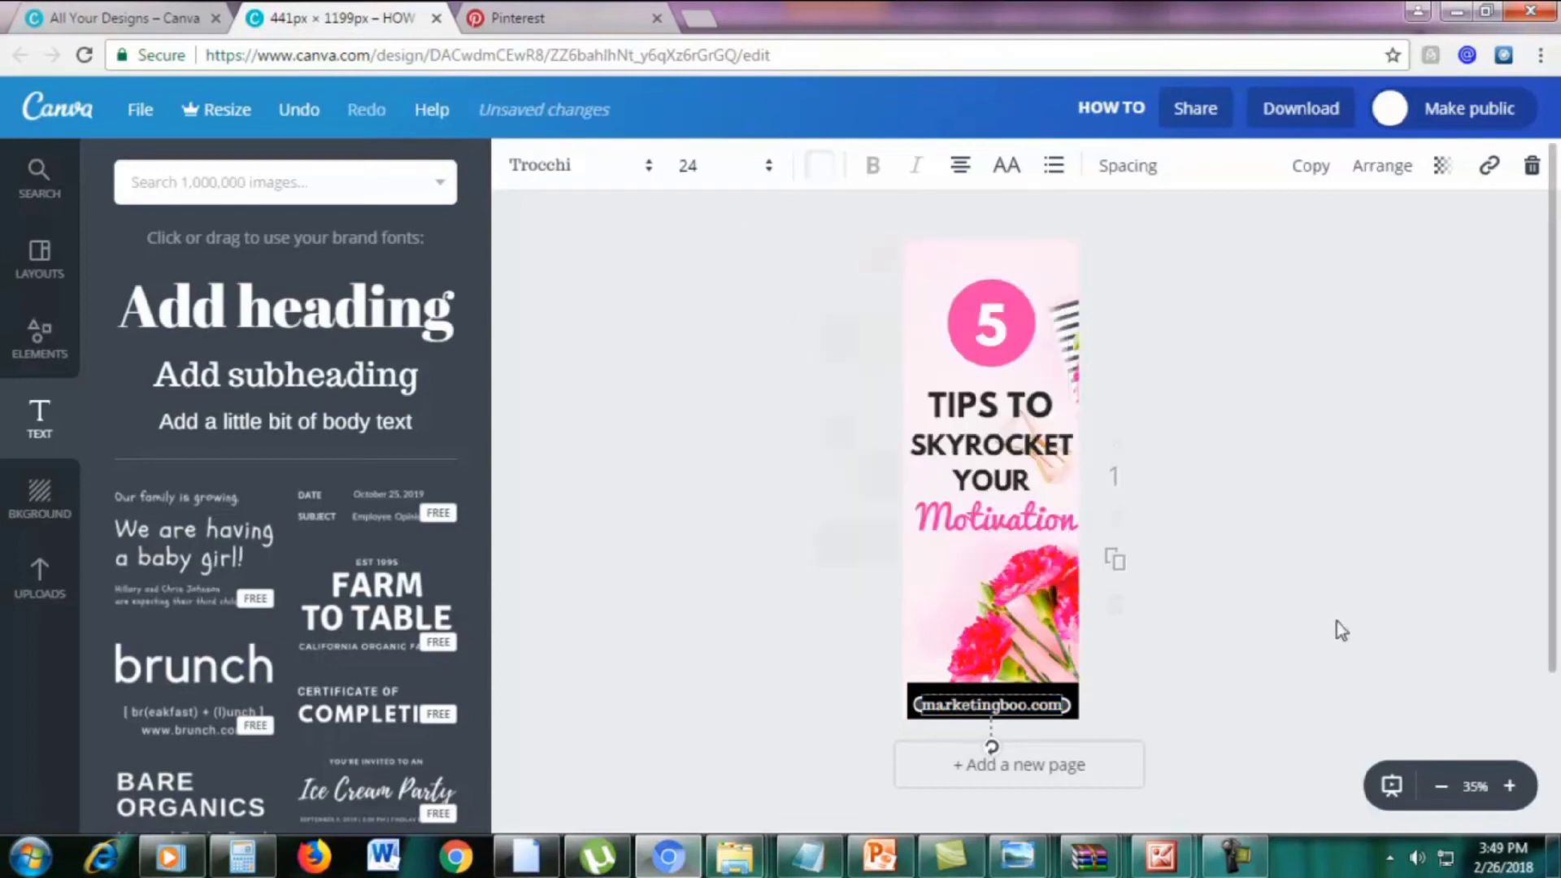
pyautogui.moveTo(1058, 704); pyautogui.dragTo(1046, 698)
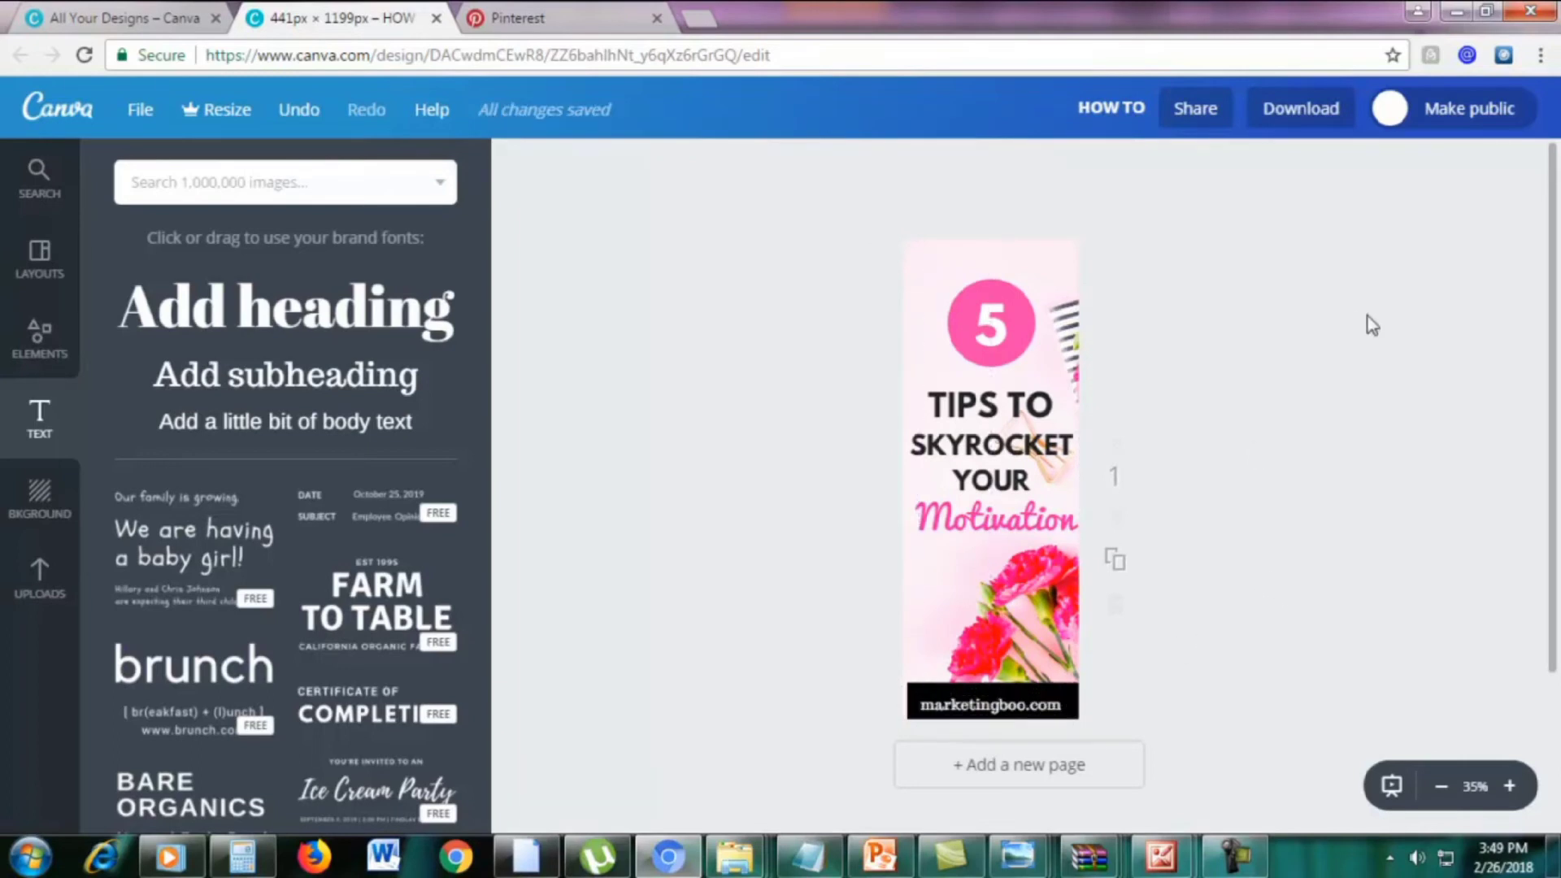
pyautogui.scroll(-2, 1356, 446)
pyautogui.scroll(2, 1356, 447)
pyautogui.click(1509, 787)
pyautogui.scroll(2, 1437, 643)
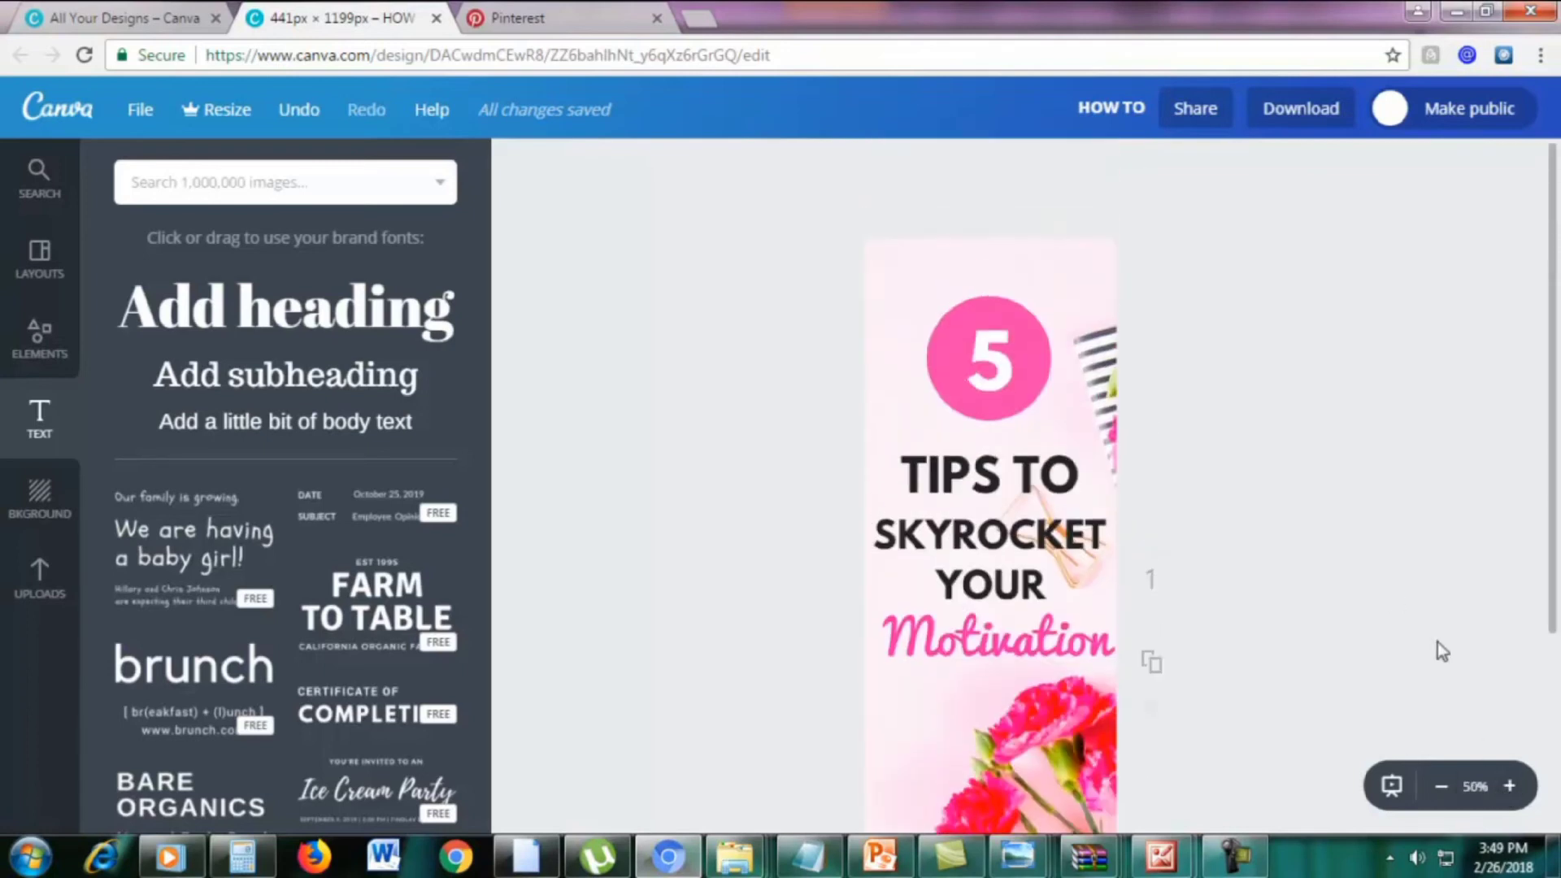
pyautogui.scroll(-2, 1438, 643)
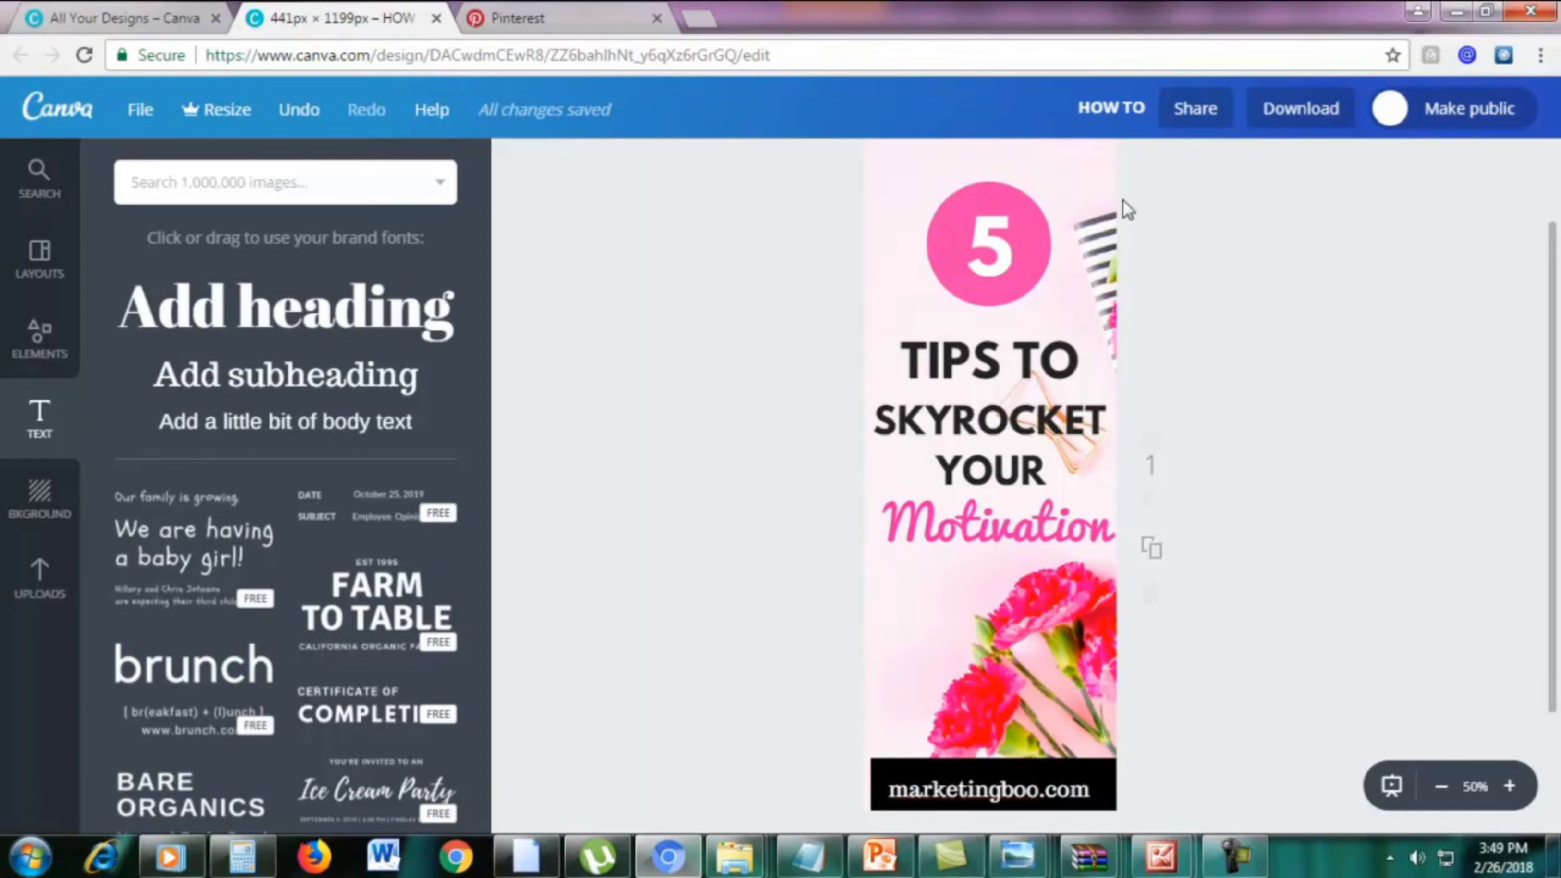
# Export the pin as a PNG file and close the download-ready message
pyautogui.click(1304, 113)
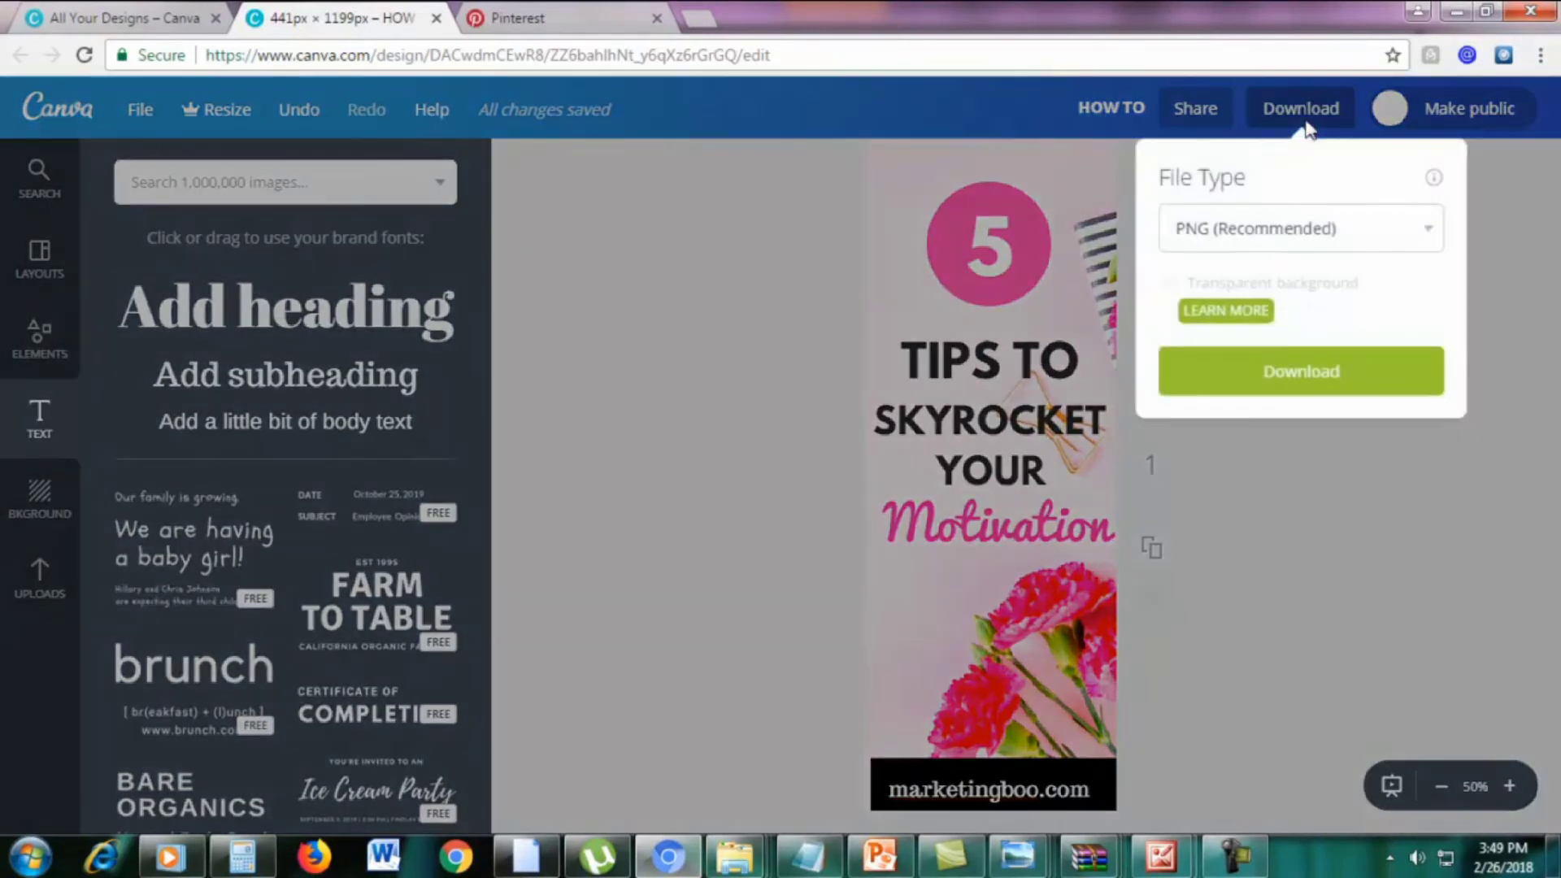
pyautogui.click(1285, 218)
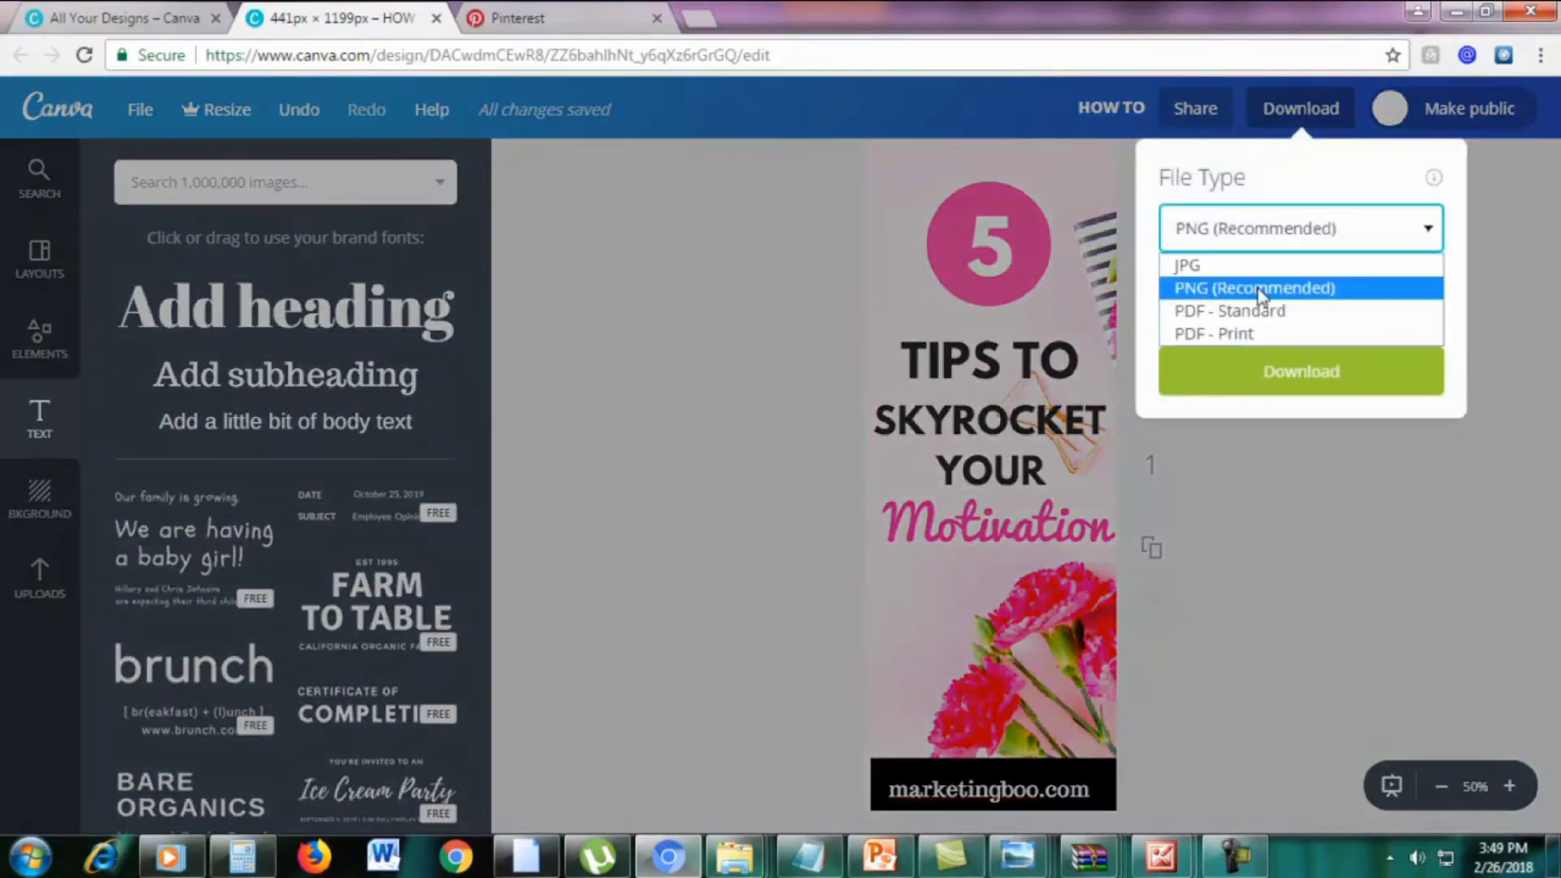
pyautogui.click(1260, 294)
pyautogui.click(1170, 371)
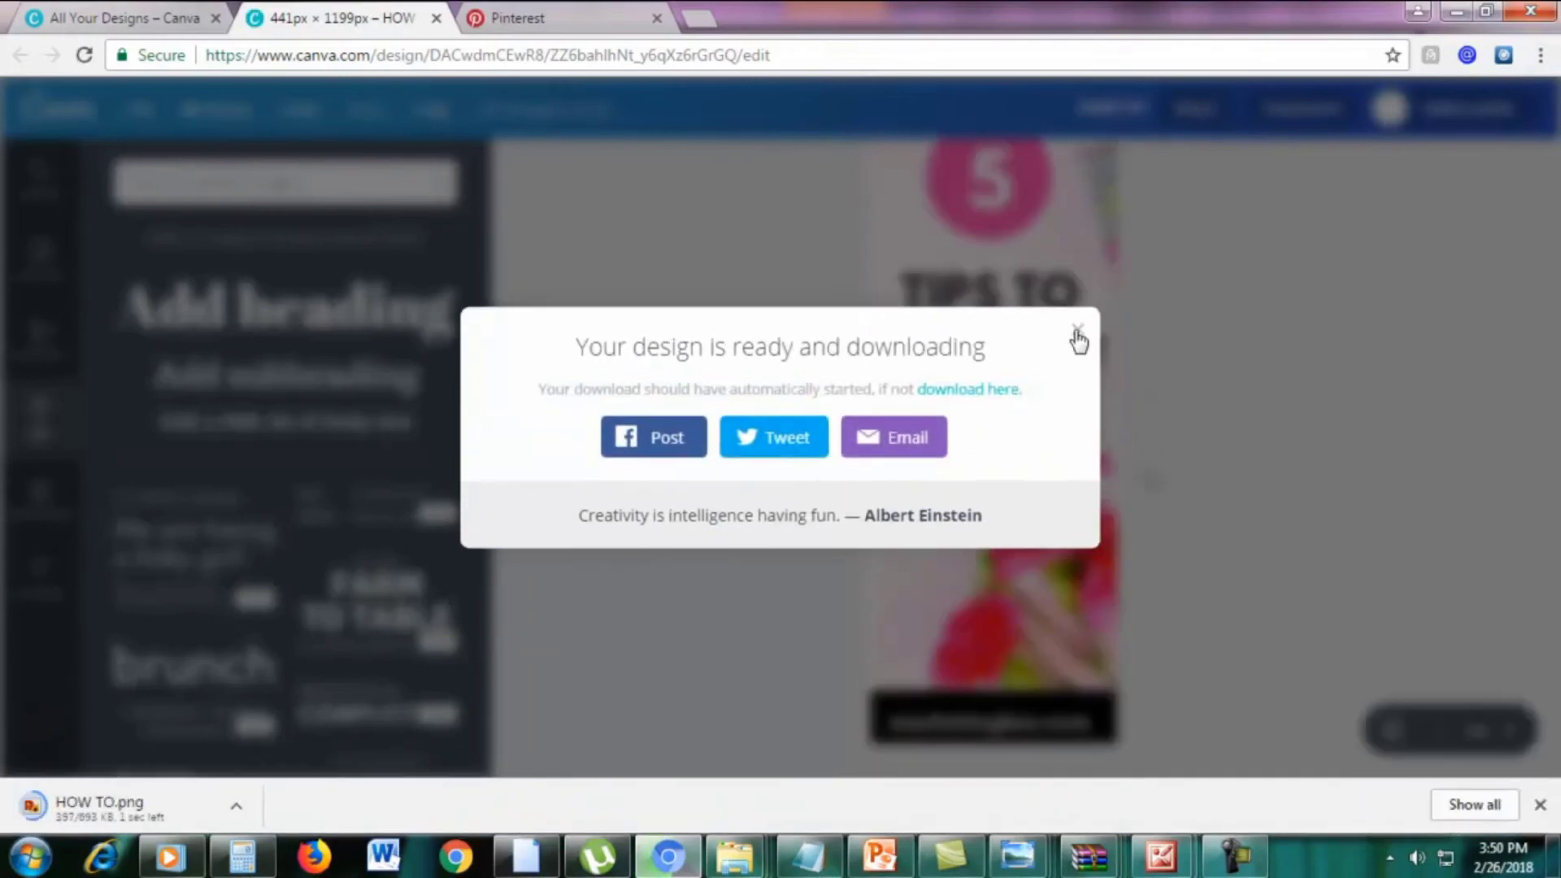
pyautogui.click(1077, 333)
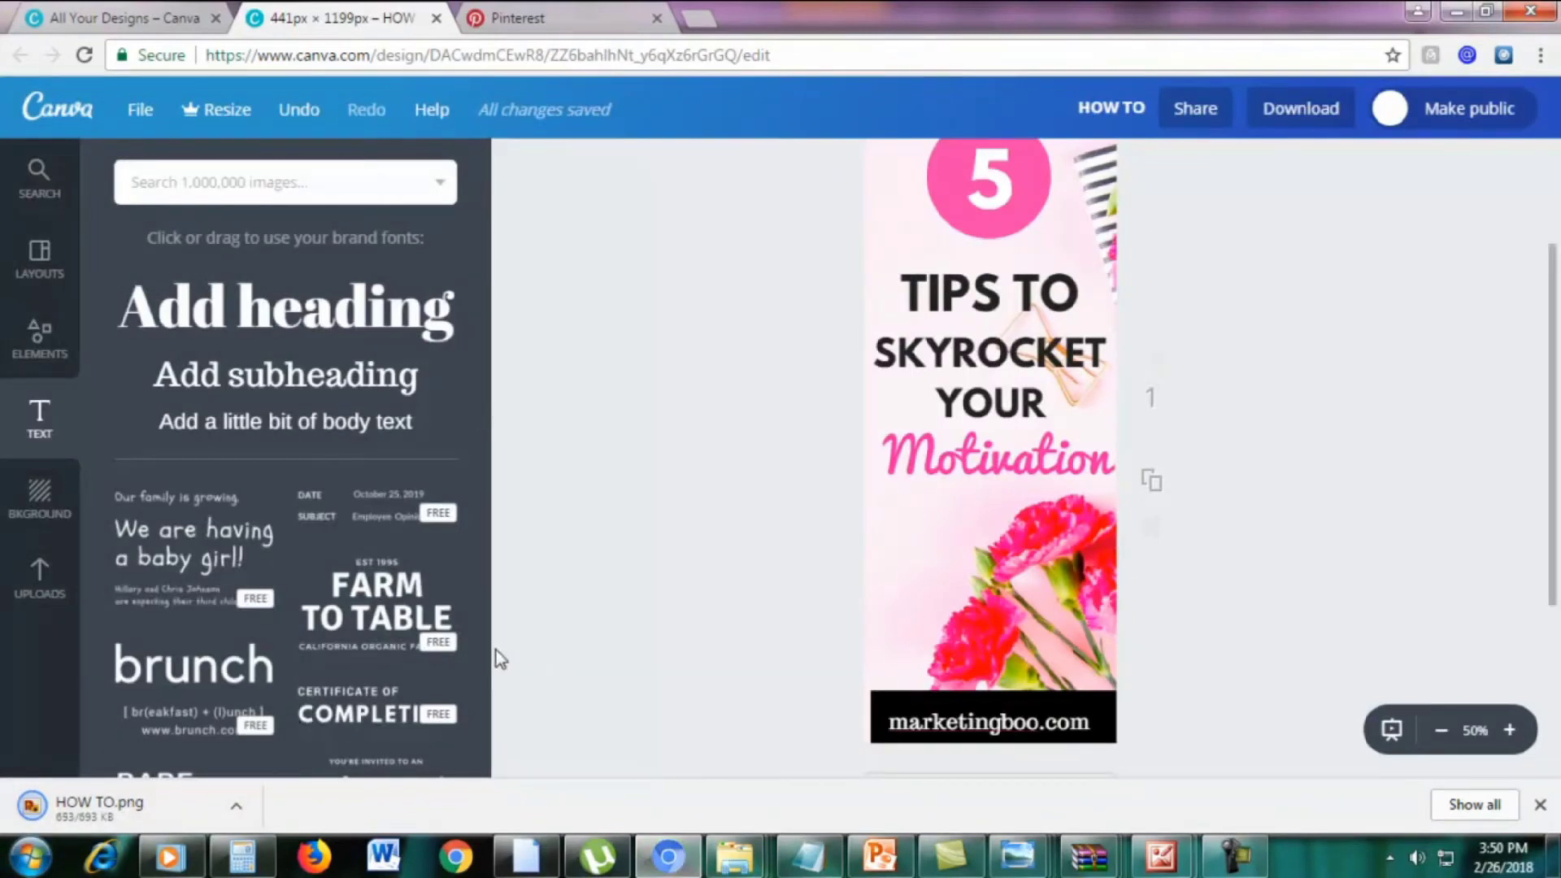
pyautogui.click(1540, 57)
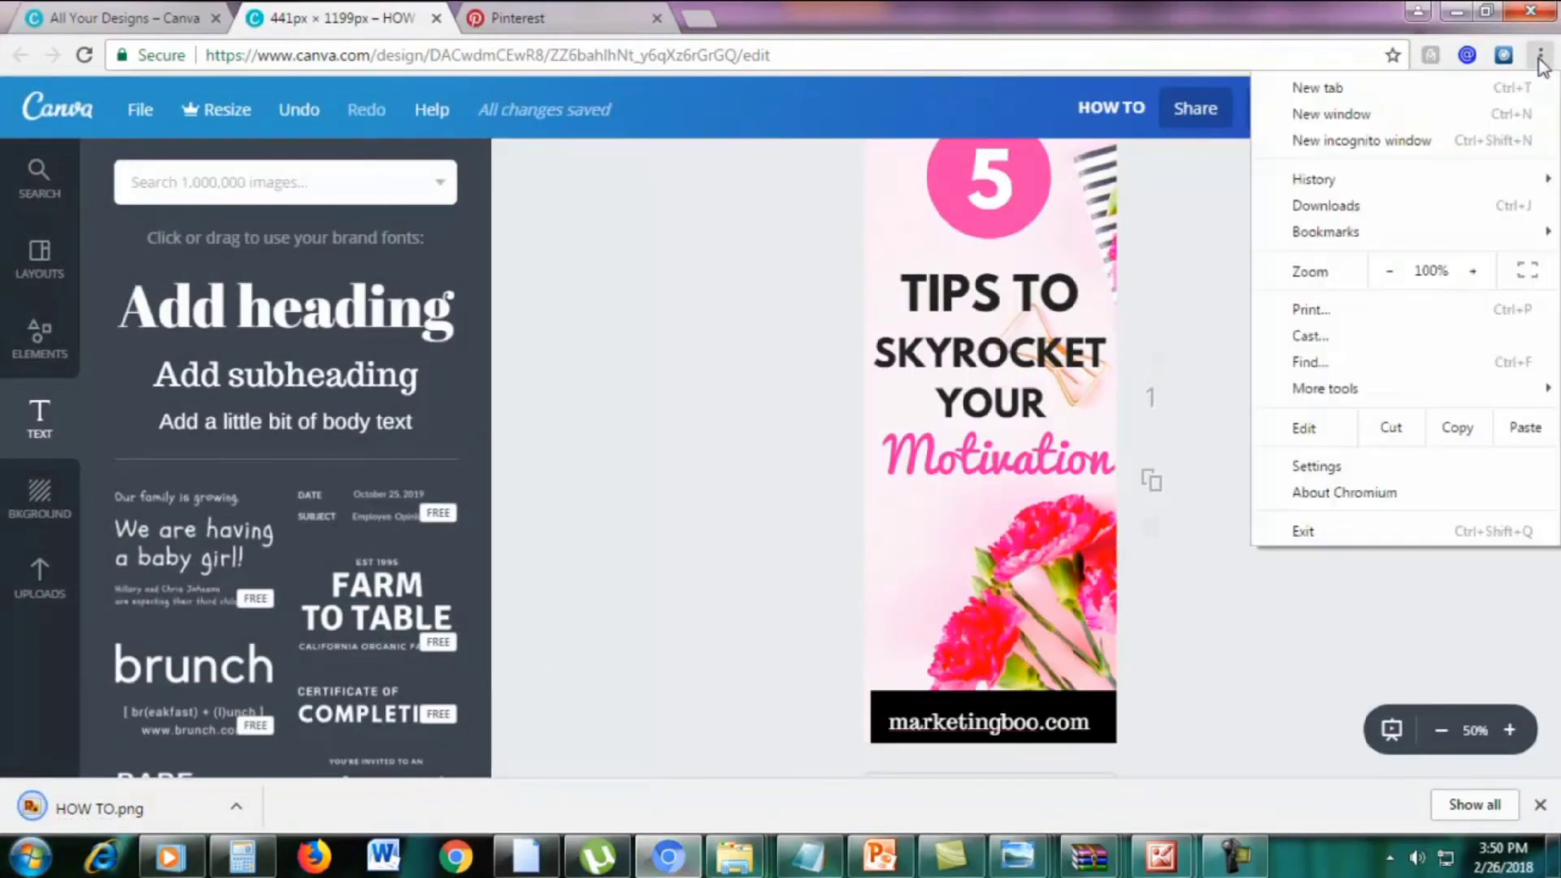
pyautogui.click(765, 423)
pyautogui.click(62, 807)
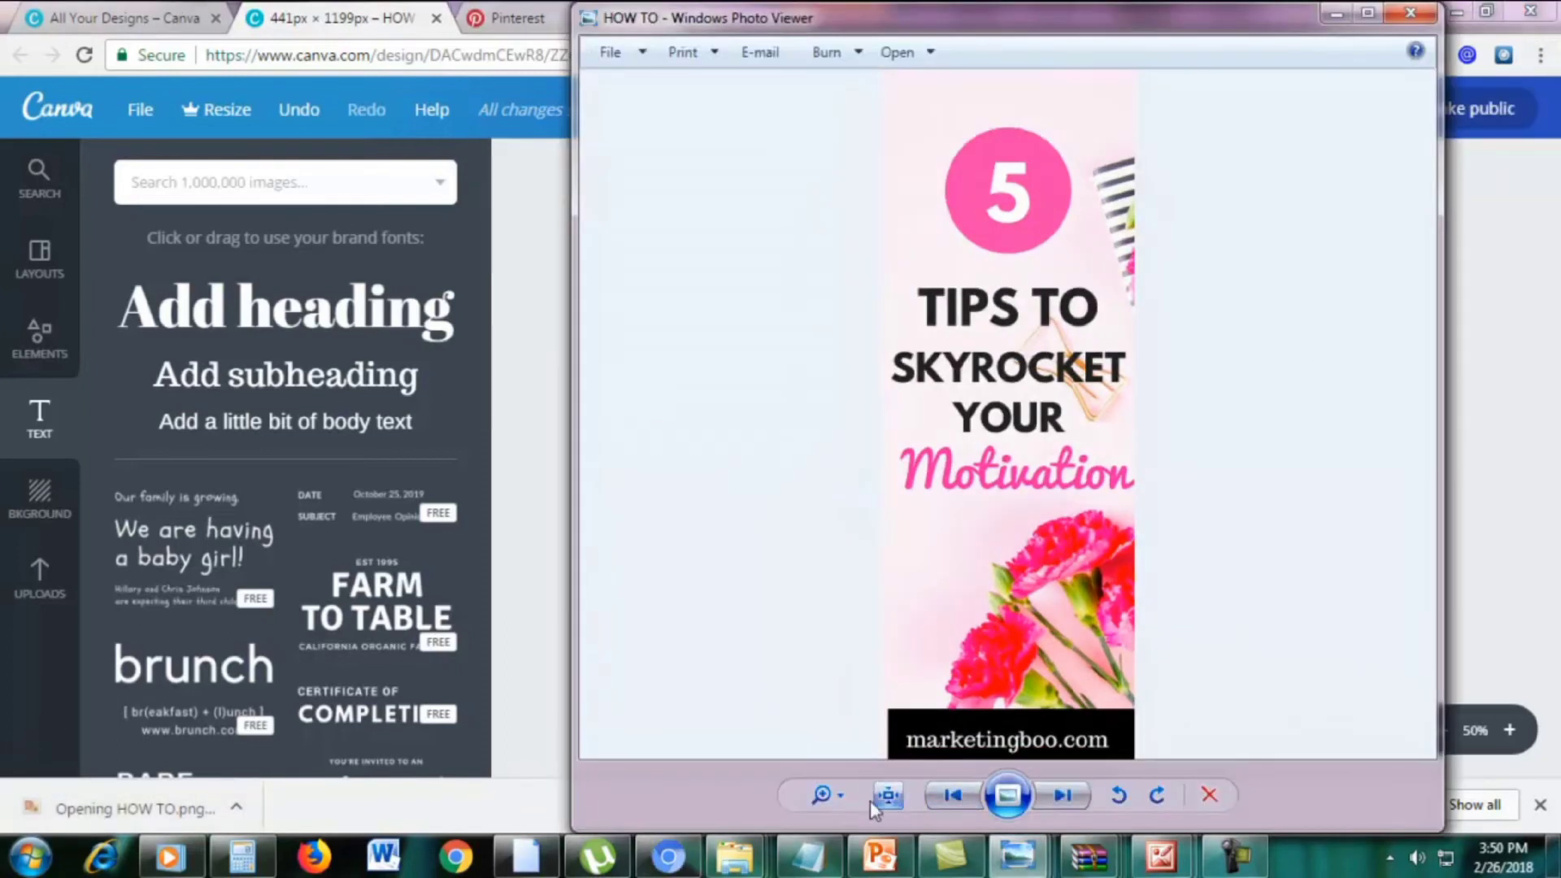
pyautogui.click(842, 796)
pyautogui.moveTo(843, 797); pyautogui.dragTo(844, 787)
pyautogui.click(1368, 14)
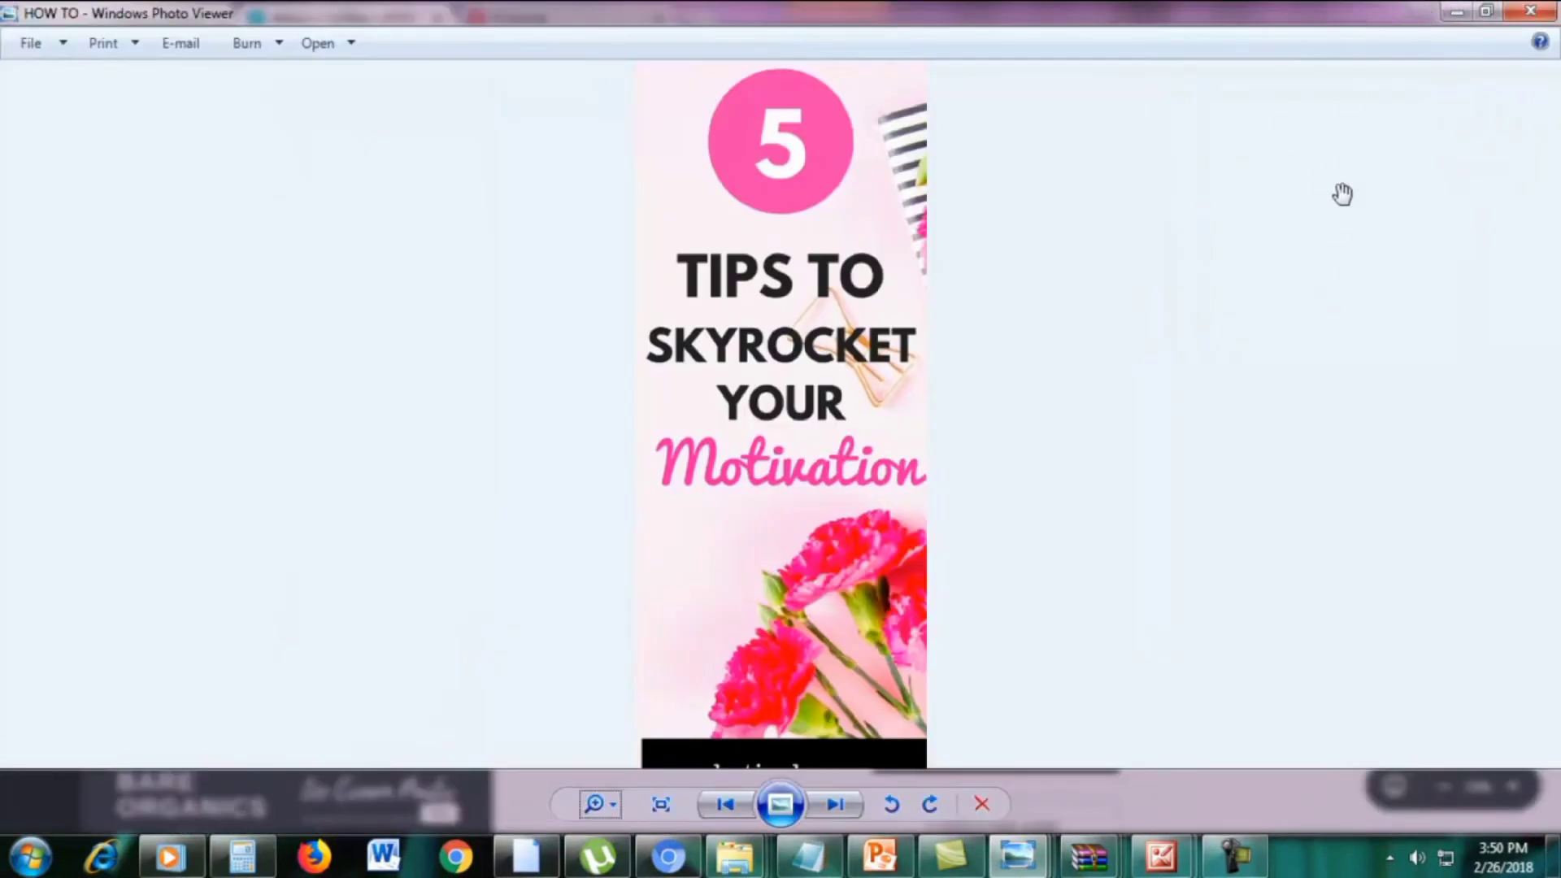
pyautogui.scroll(3, 1298, 342)
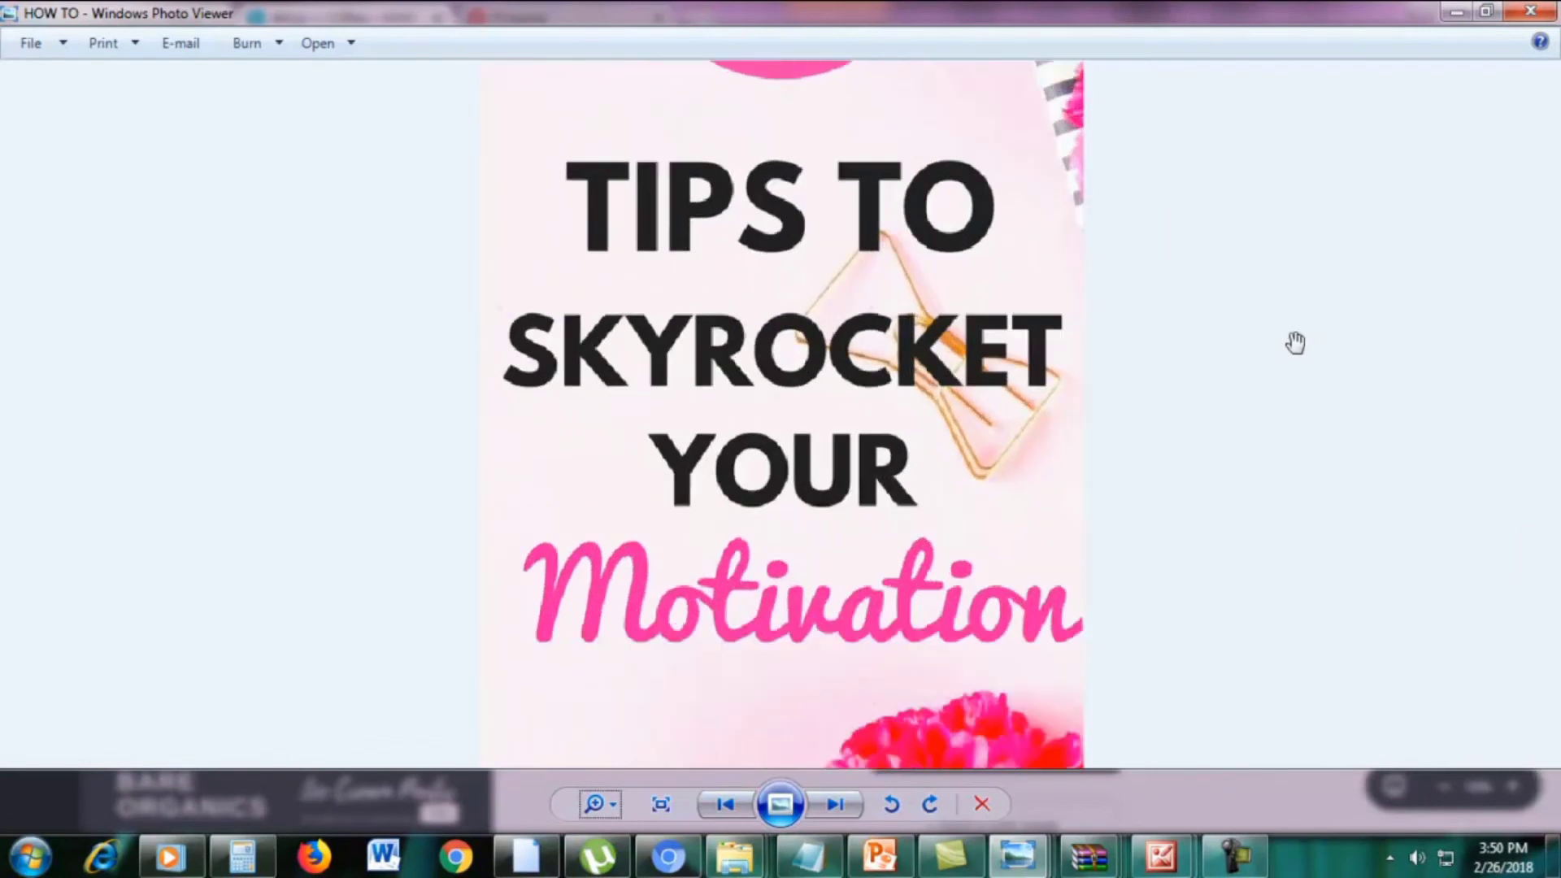
pyautogui.scroll(-3, 1387, 302)
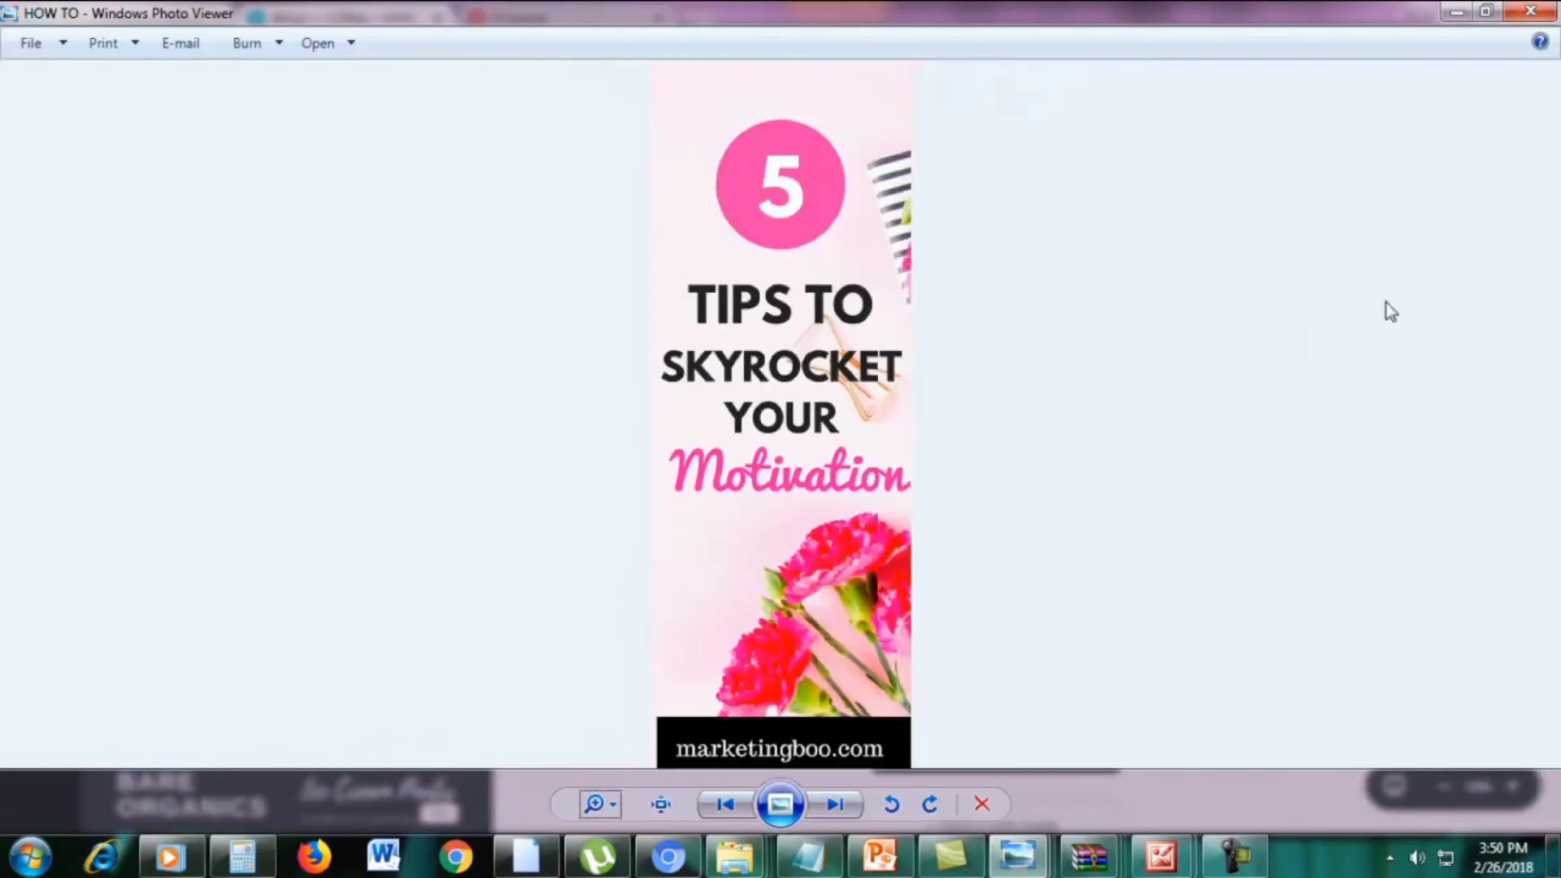
pyautogui.click(1453, 12)
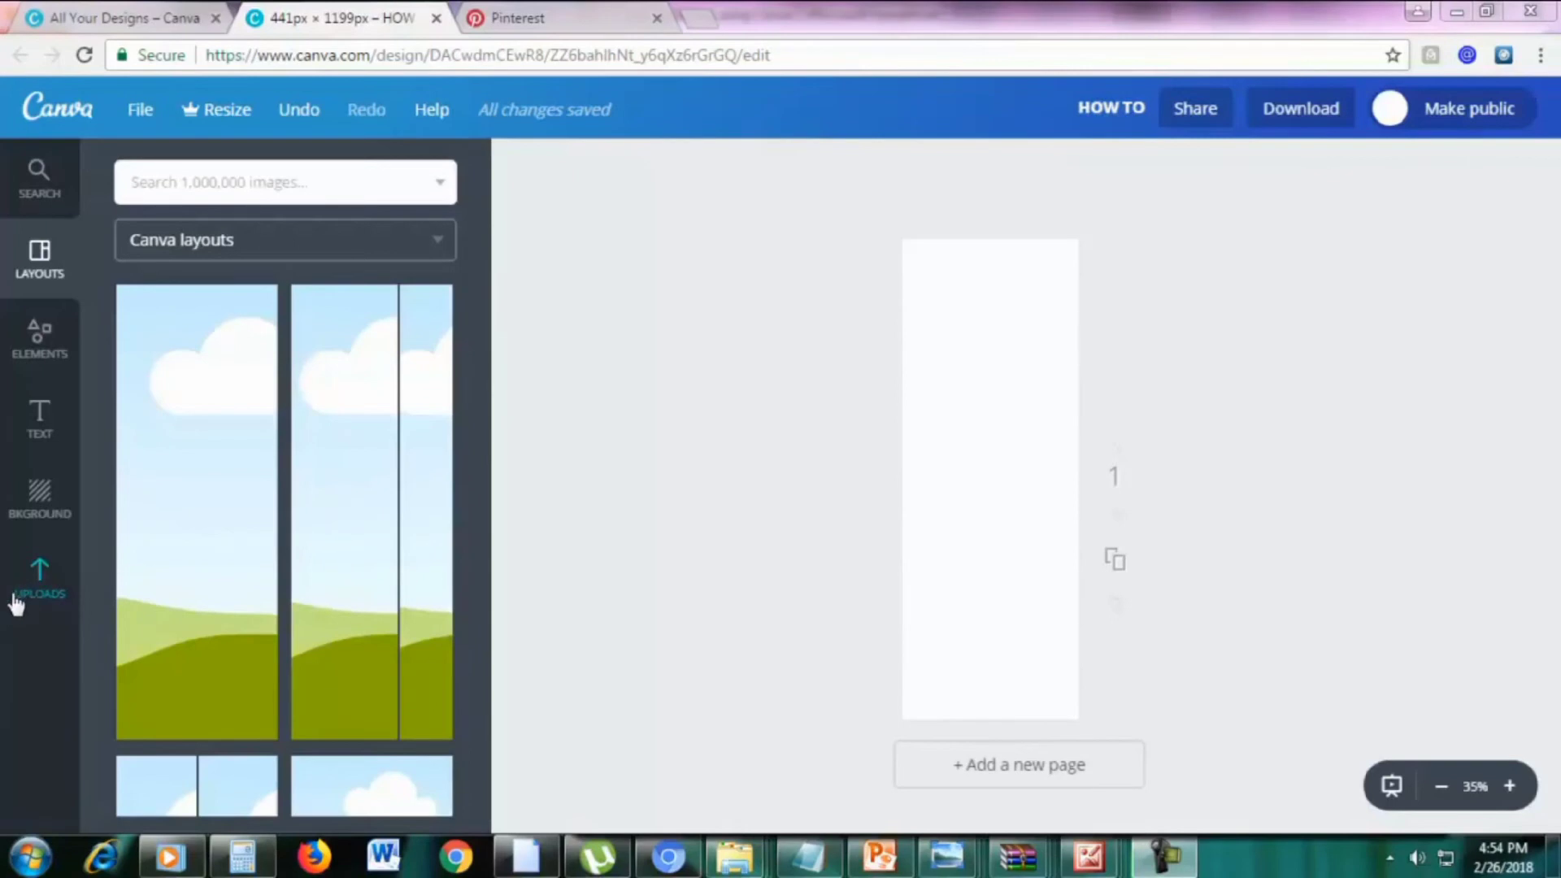
# Upload the fstockphotosb-21 marble photo, place it on the page and enlarge it to cover it
pyautogui.click(38, 600)
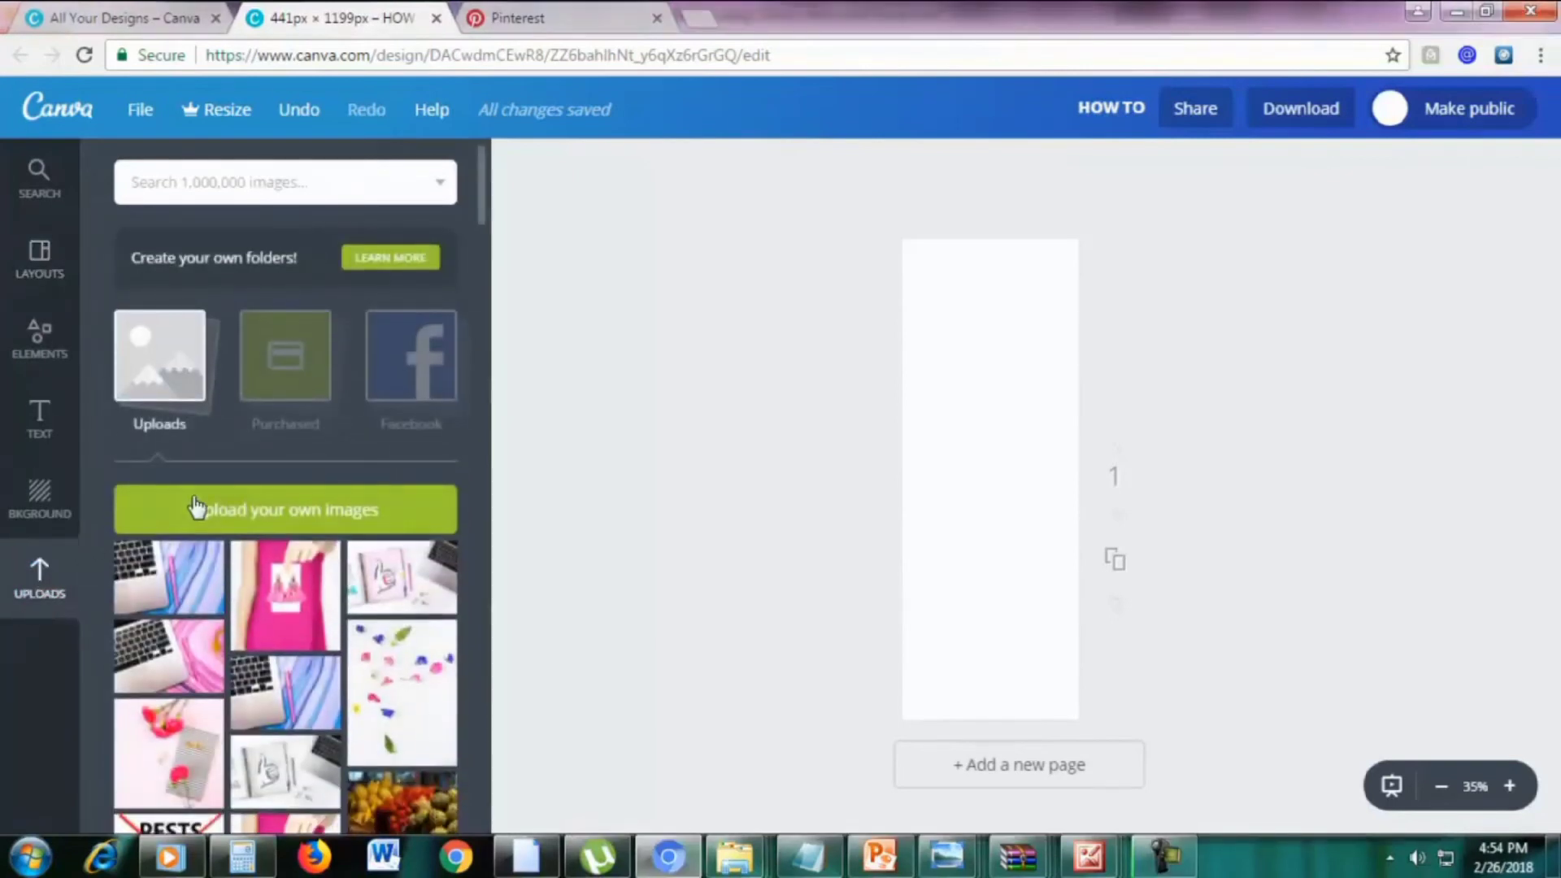
pyautogui.click(199, 509)
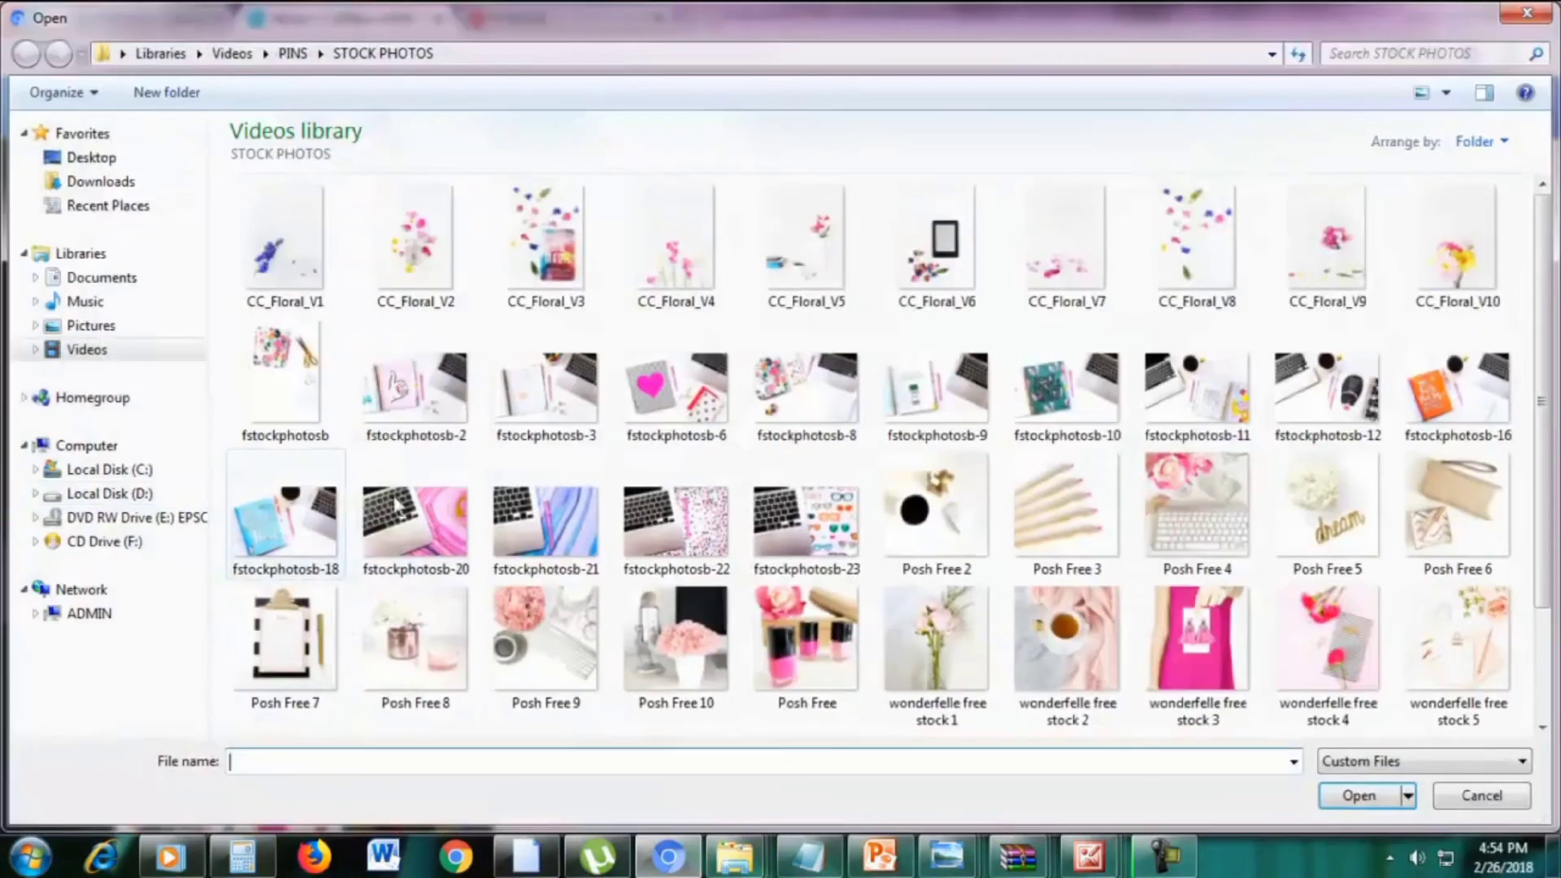
pyautogui.doubleClick(541, 527)
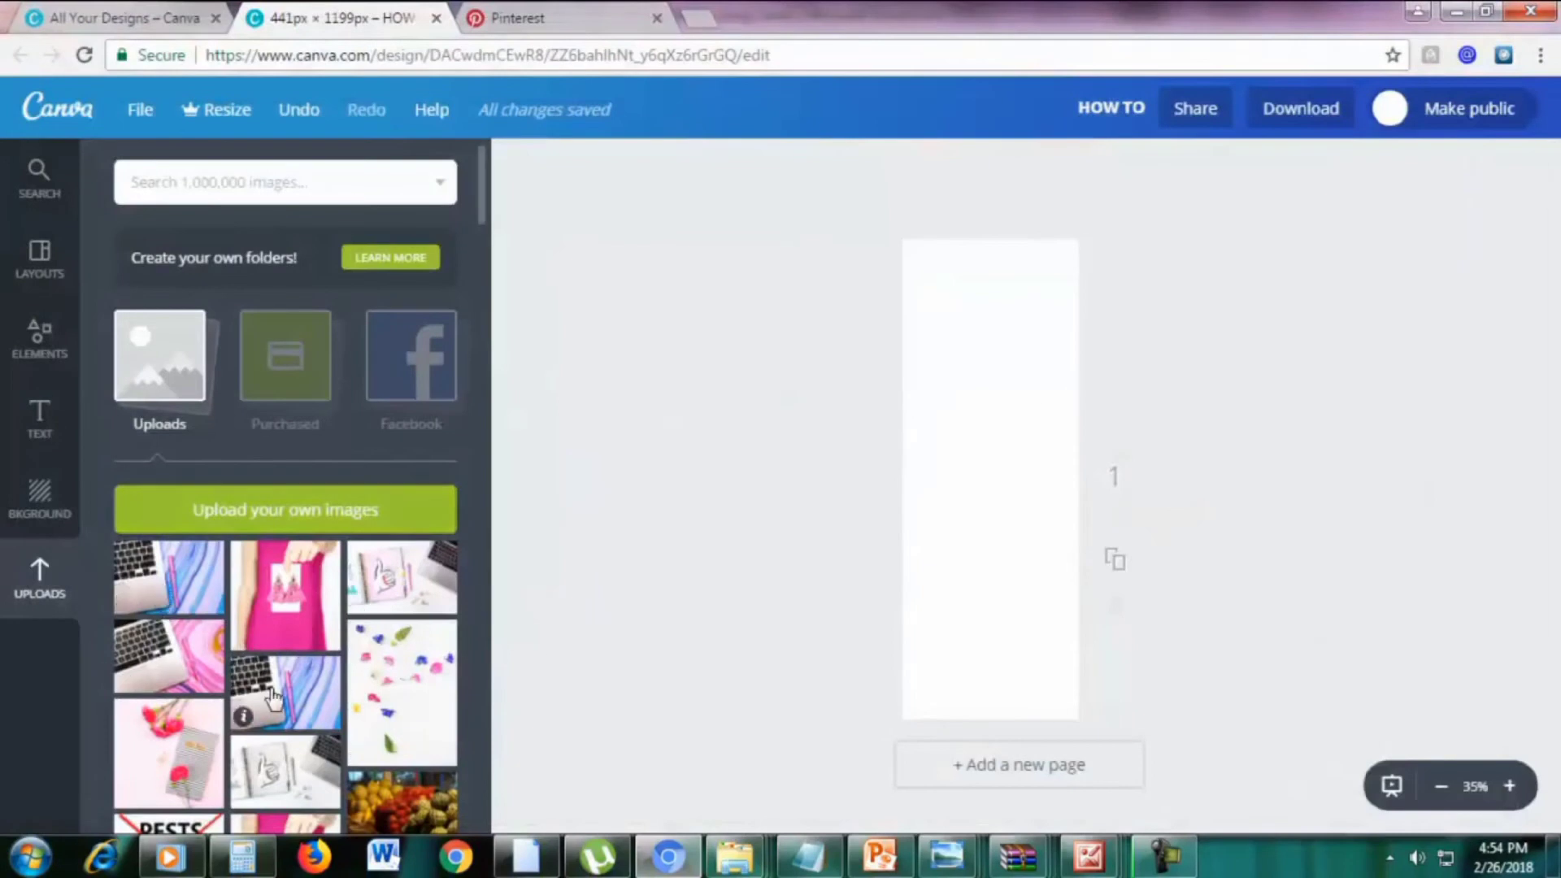
pyautogui.moveTo(465, 673); pyautogui.dragTo(952, 660)
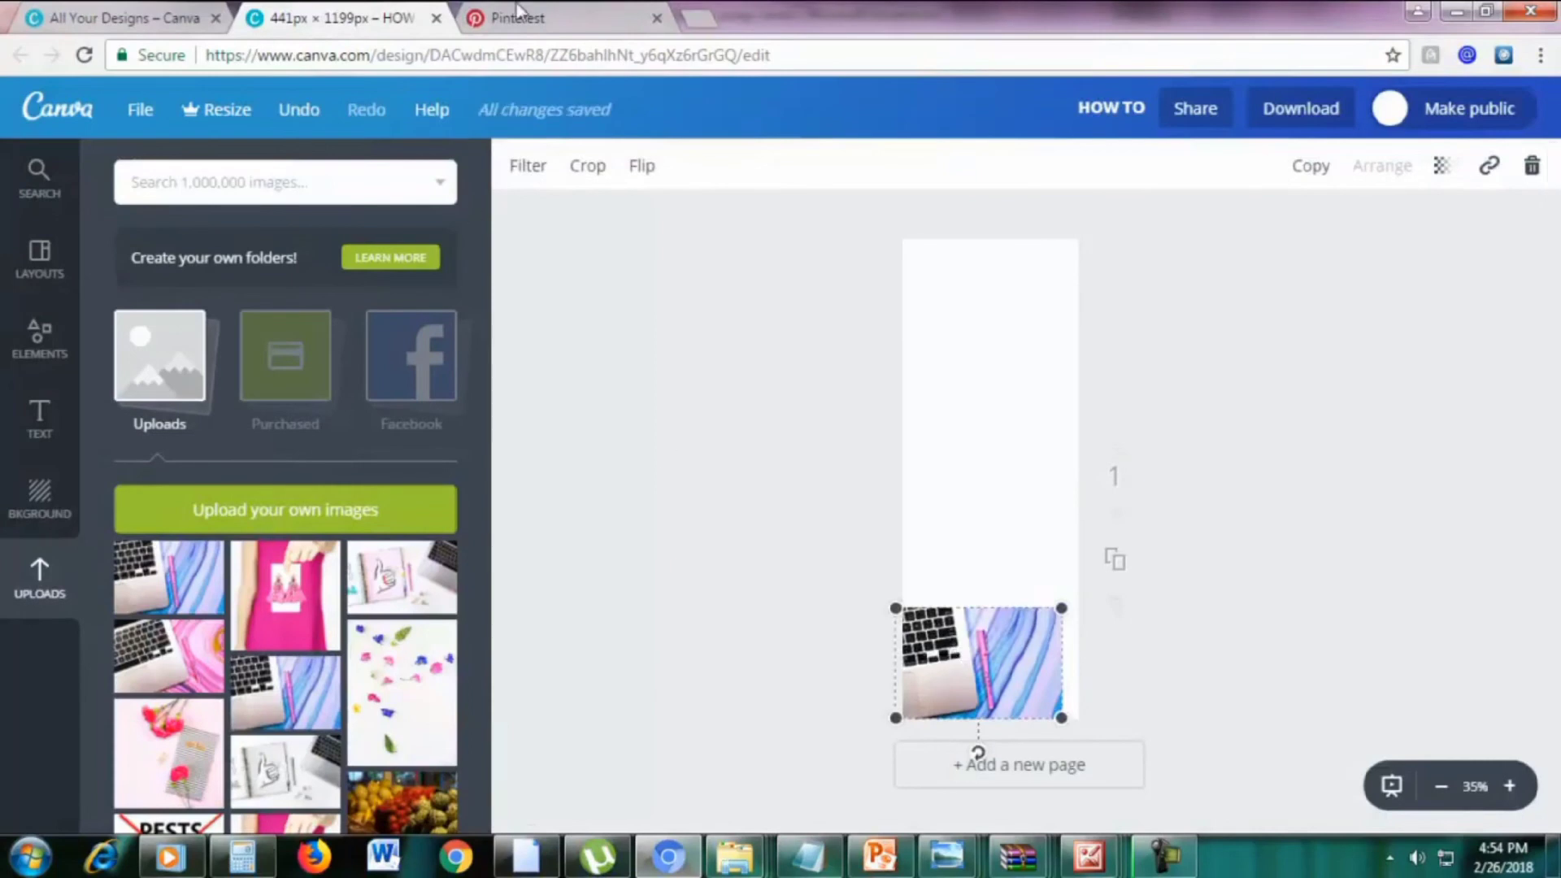
pyautogui.moveTo(1061, 606); pyautogui.dragTo(1560, 241)
pyautogui.moveTo(1204, 431); pyautogui.dragTo(911, 437)
pyautogui.click(1405, 411)
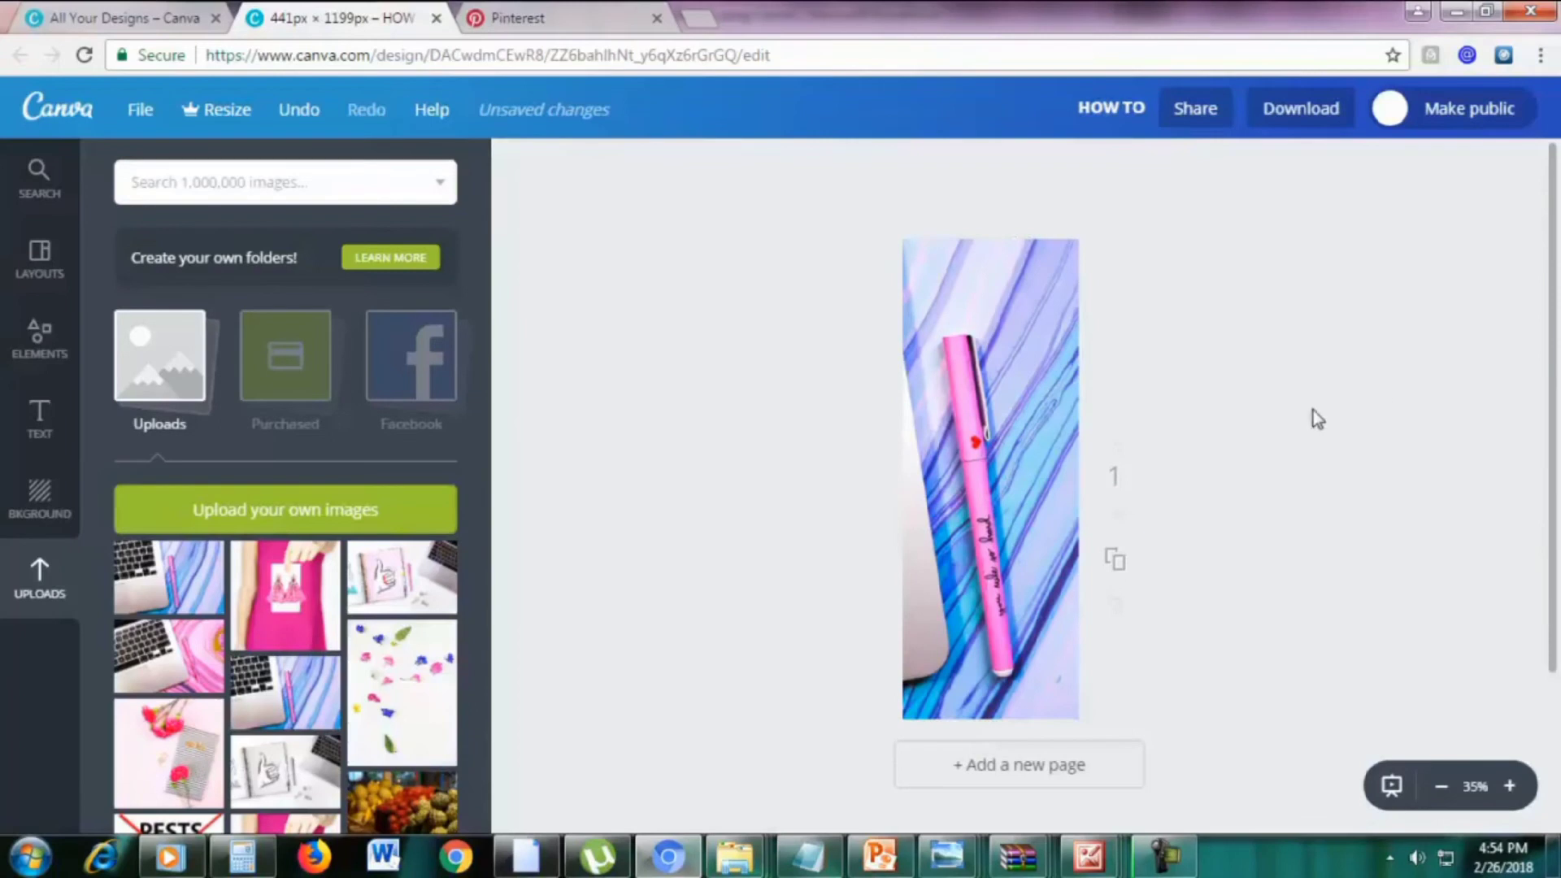
# Add a square shape and stretch it into a tall rectangle over the photo
pyautogui.click(17, 354)
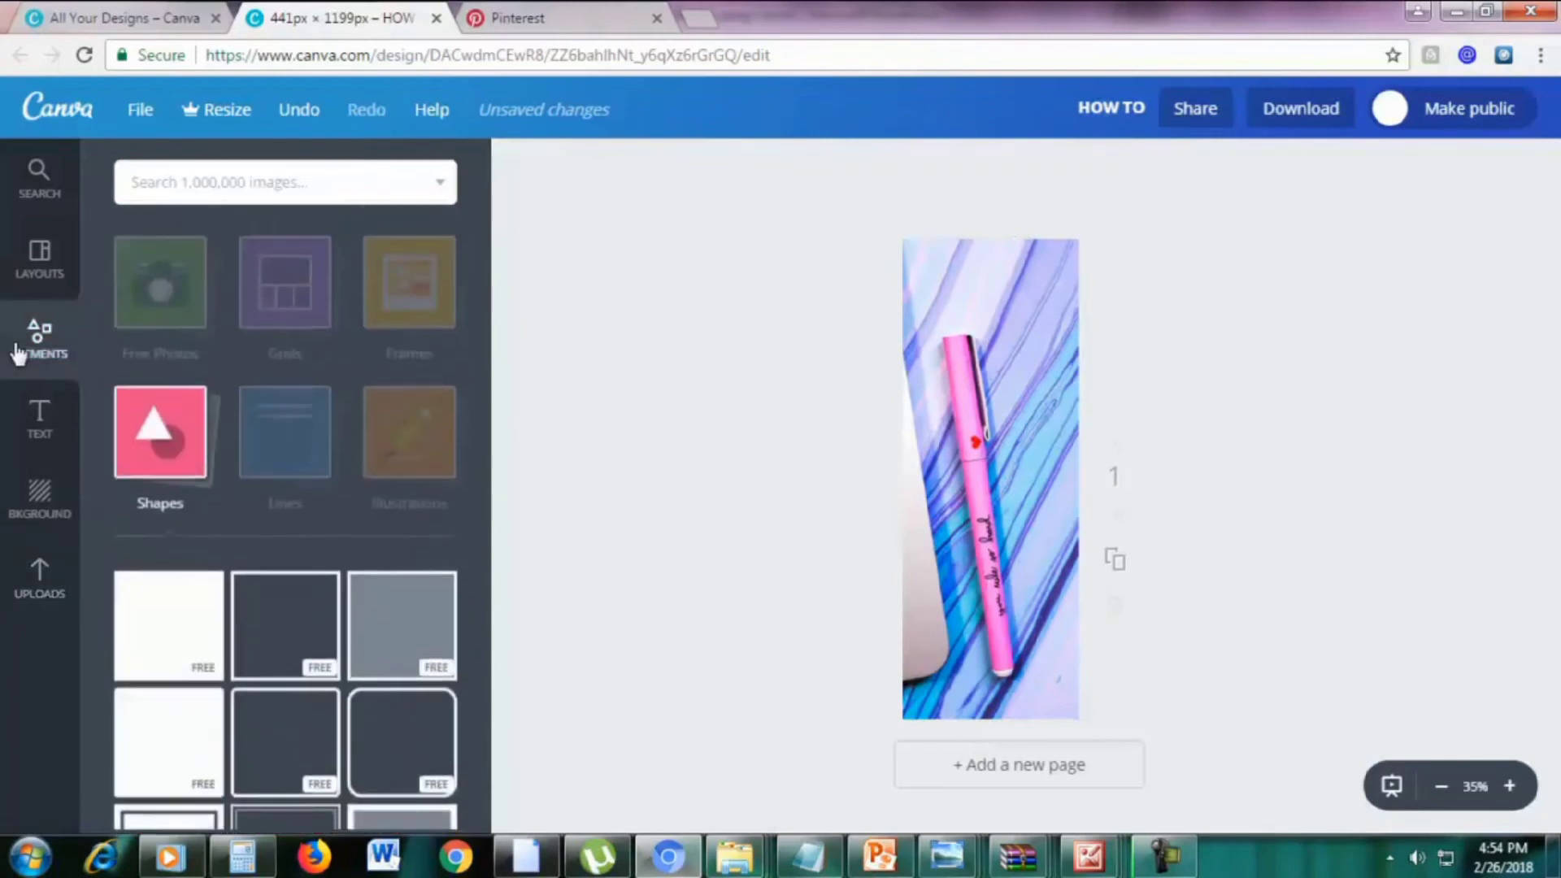
pyautogui.click(167, 471)
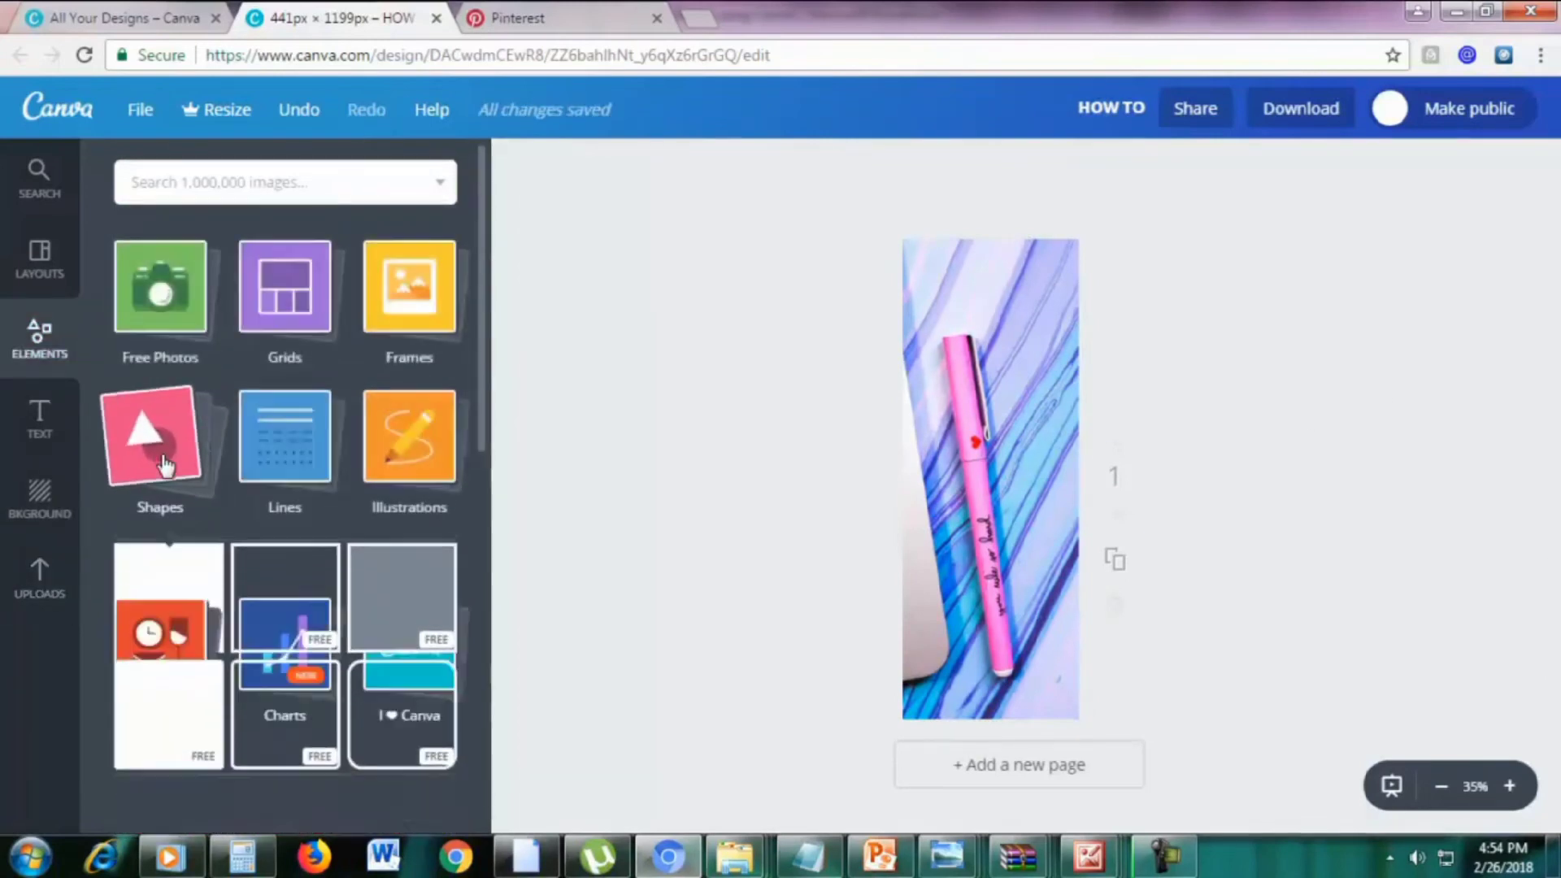
pyautogui.click(171, 468)
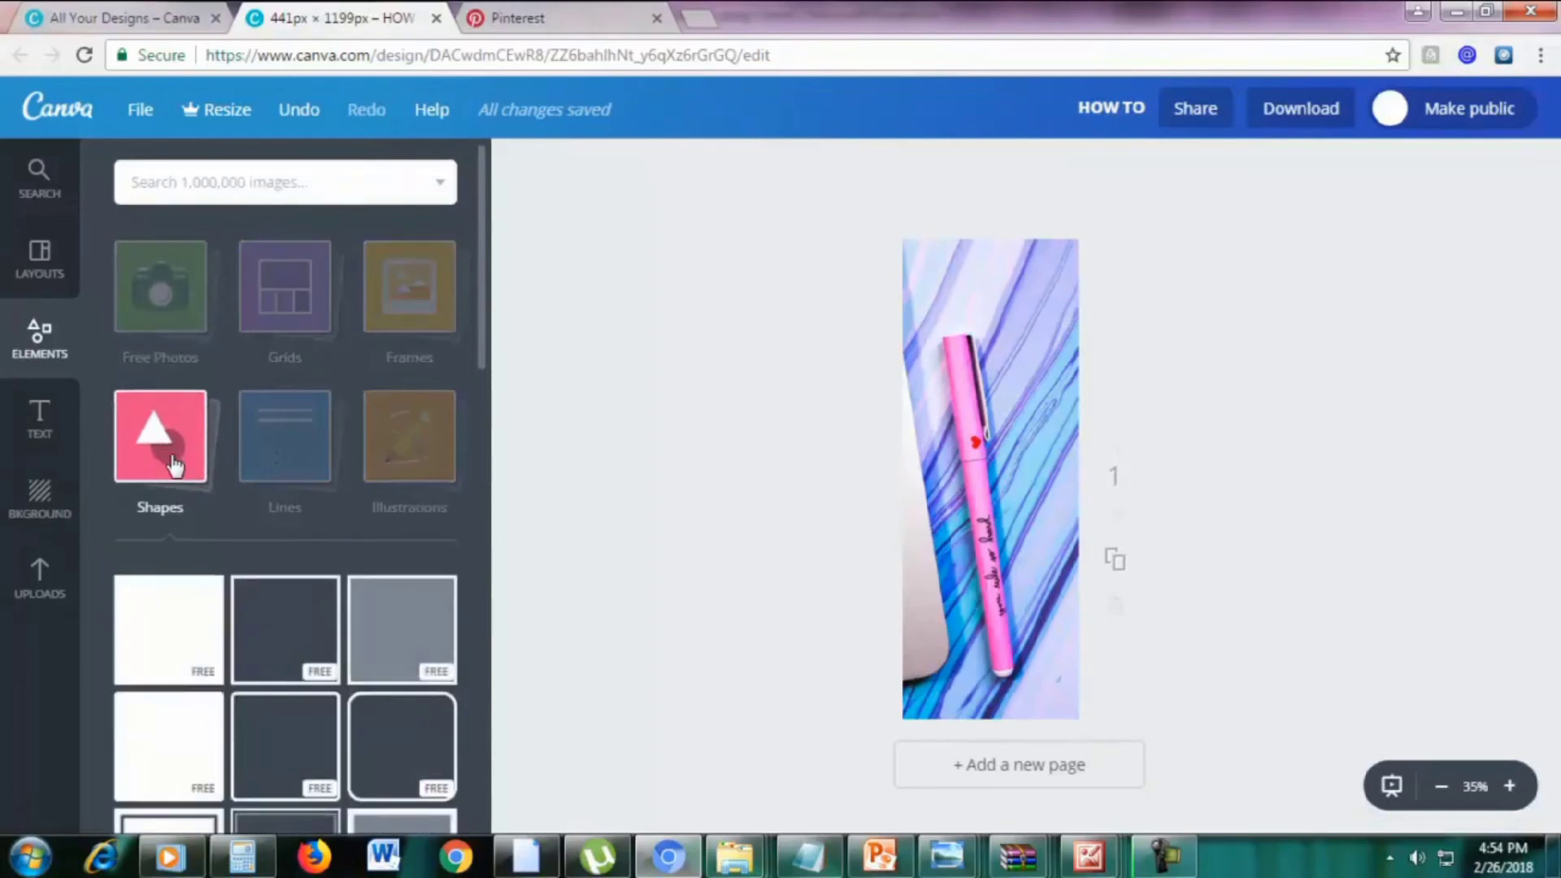
pyautogui.click(171, 637)
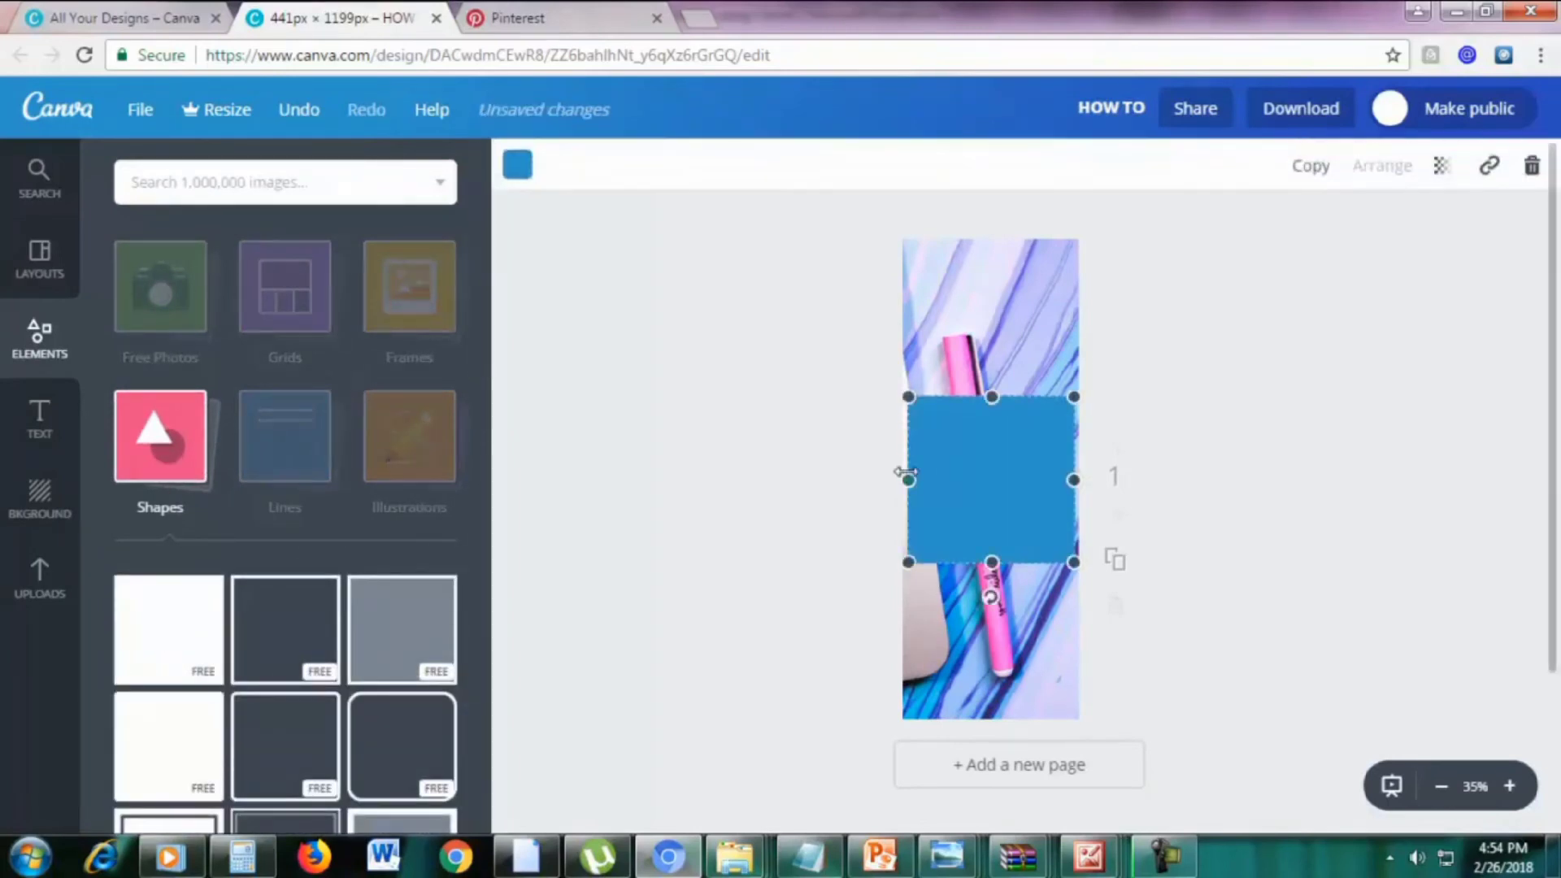
pyautogui.moveTo(907, 476); pyautogui.dragTo(926, 478)
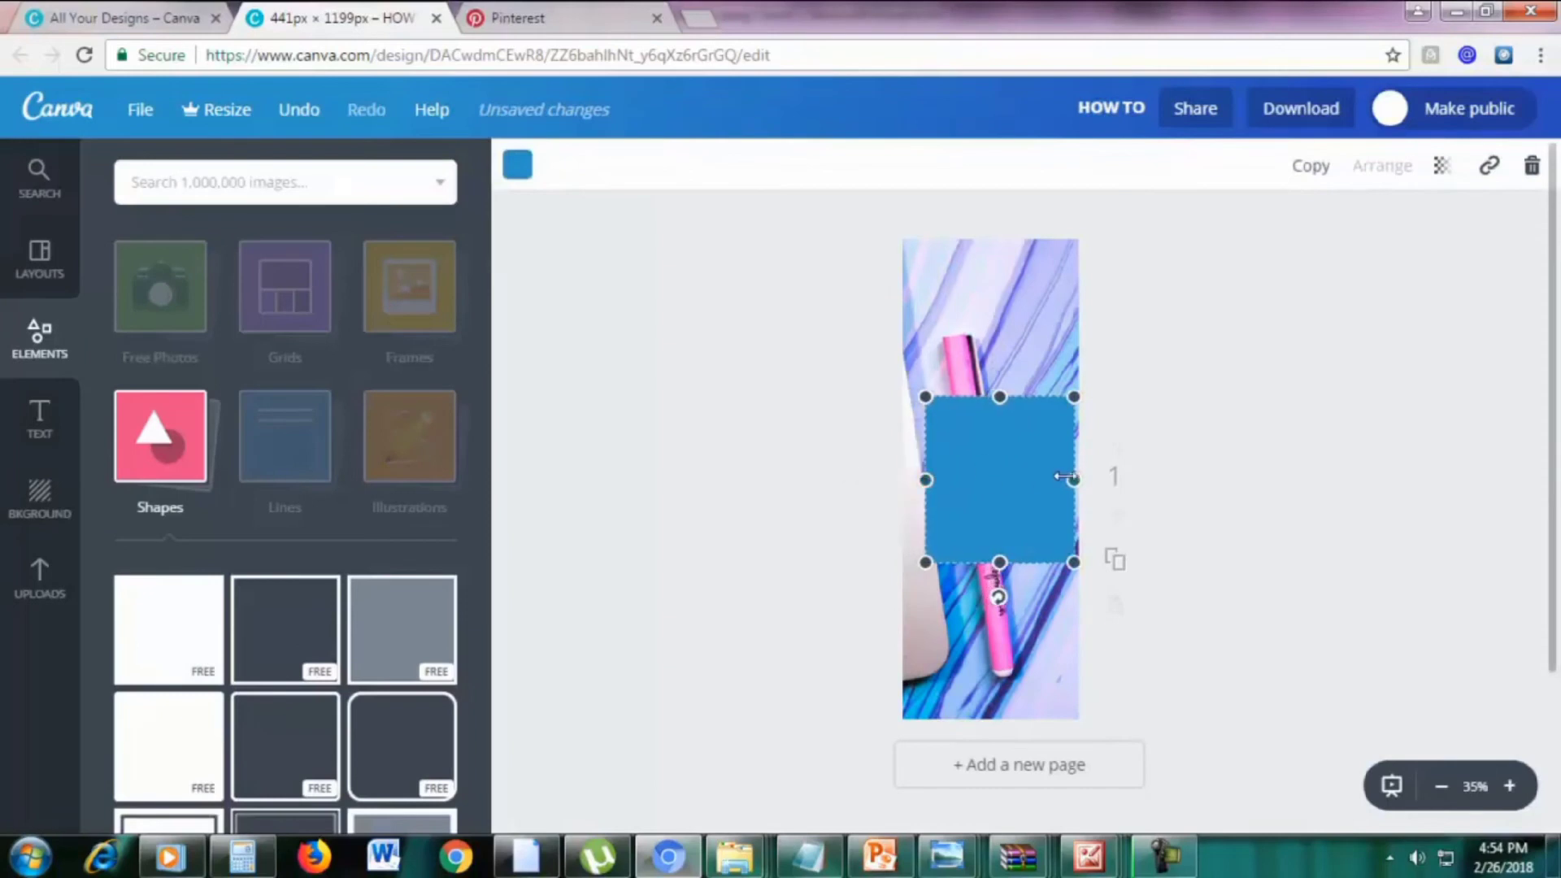
pyautogui.moveTo(1062, 478); pyautogui.dragTo(1049, 478)
pyautogui.moveTo(994, 397); pyautogui.dragTo(989, 279)
pyautogui.moveTo(926, 420); pyautogui.dragTo(918, 420)
pyautogui.moveTo(995, 559); pyautogui.dragTo(986, 655)
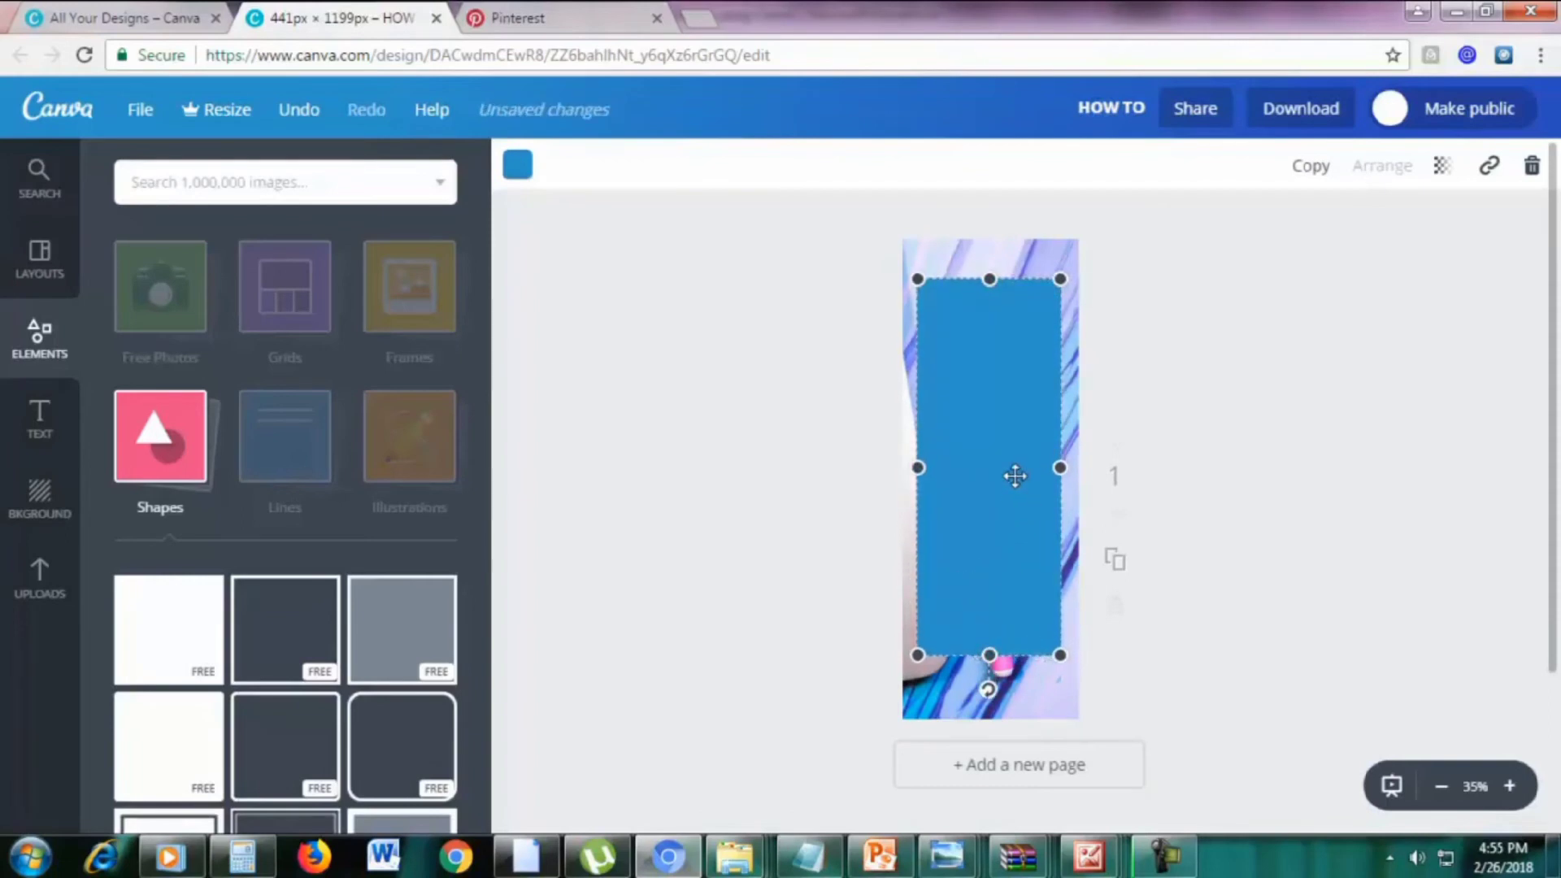
# Colour the rectangle white and trim its sides and bottom to fit inside the photo
pyautogui.click(520, 169)
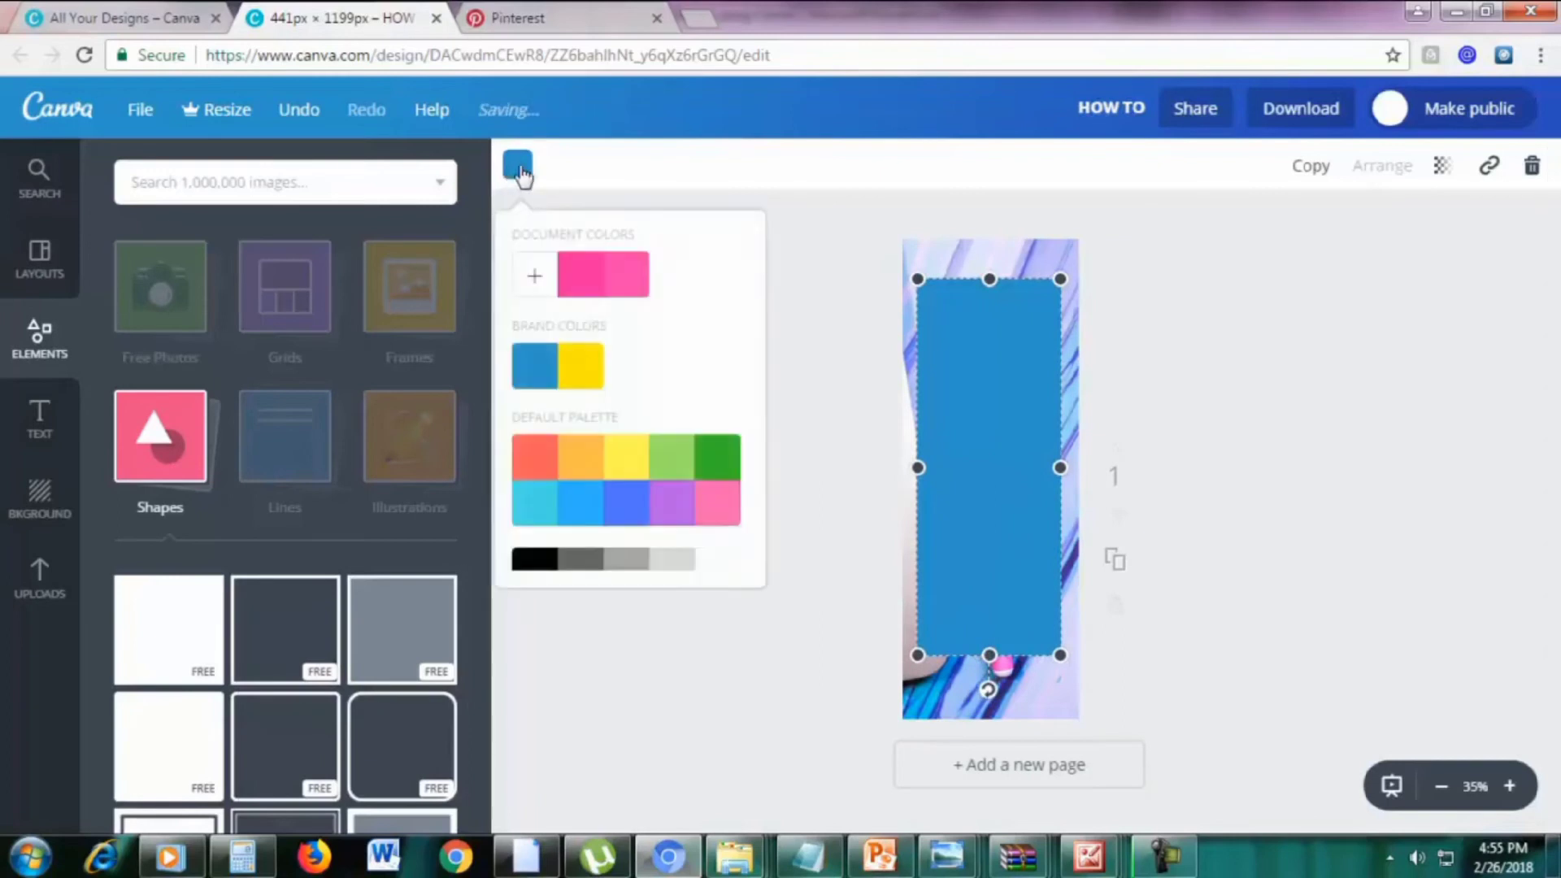
pyautogui.click(719, 561)
pyautogui.moveTo(920, 467); pyautogui.dragTo(927, 468)
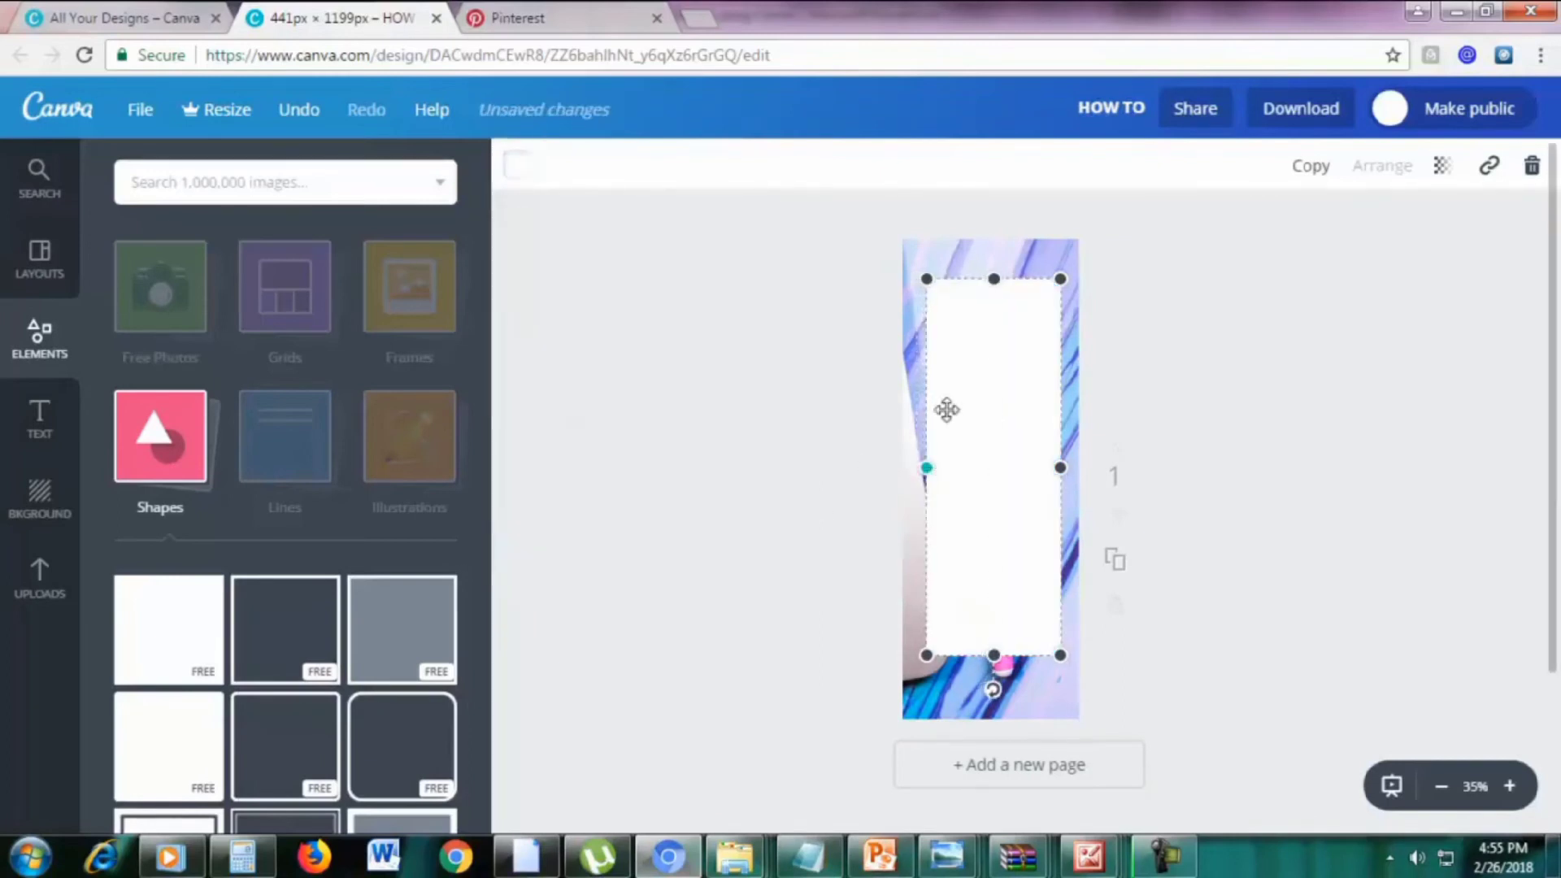
pyautogui.moveTo(1060, 468); pyautogui.dragTo(1055, 469)
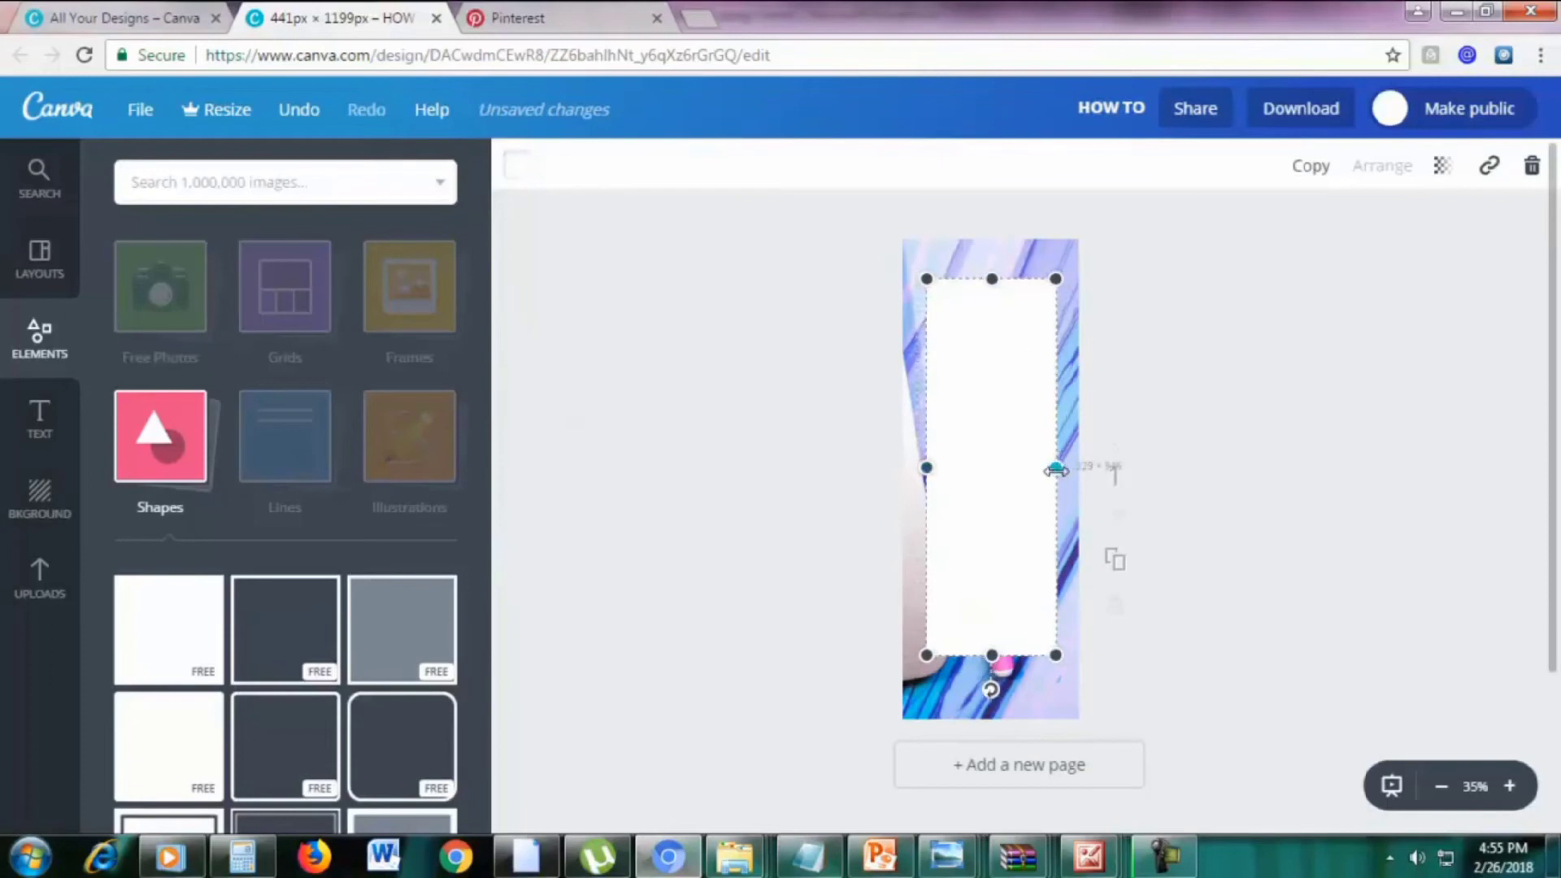
pyautogui.moveTo(992, 655); pyautogui.dragTo(992, 672)
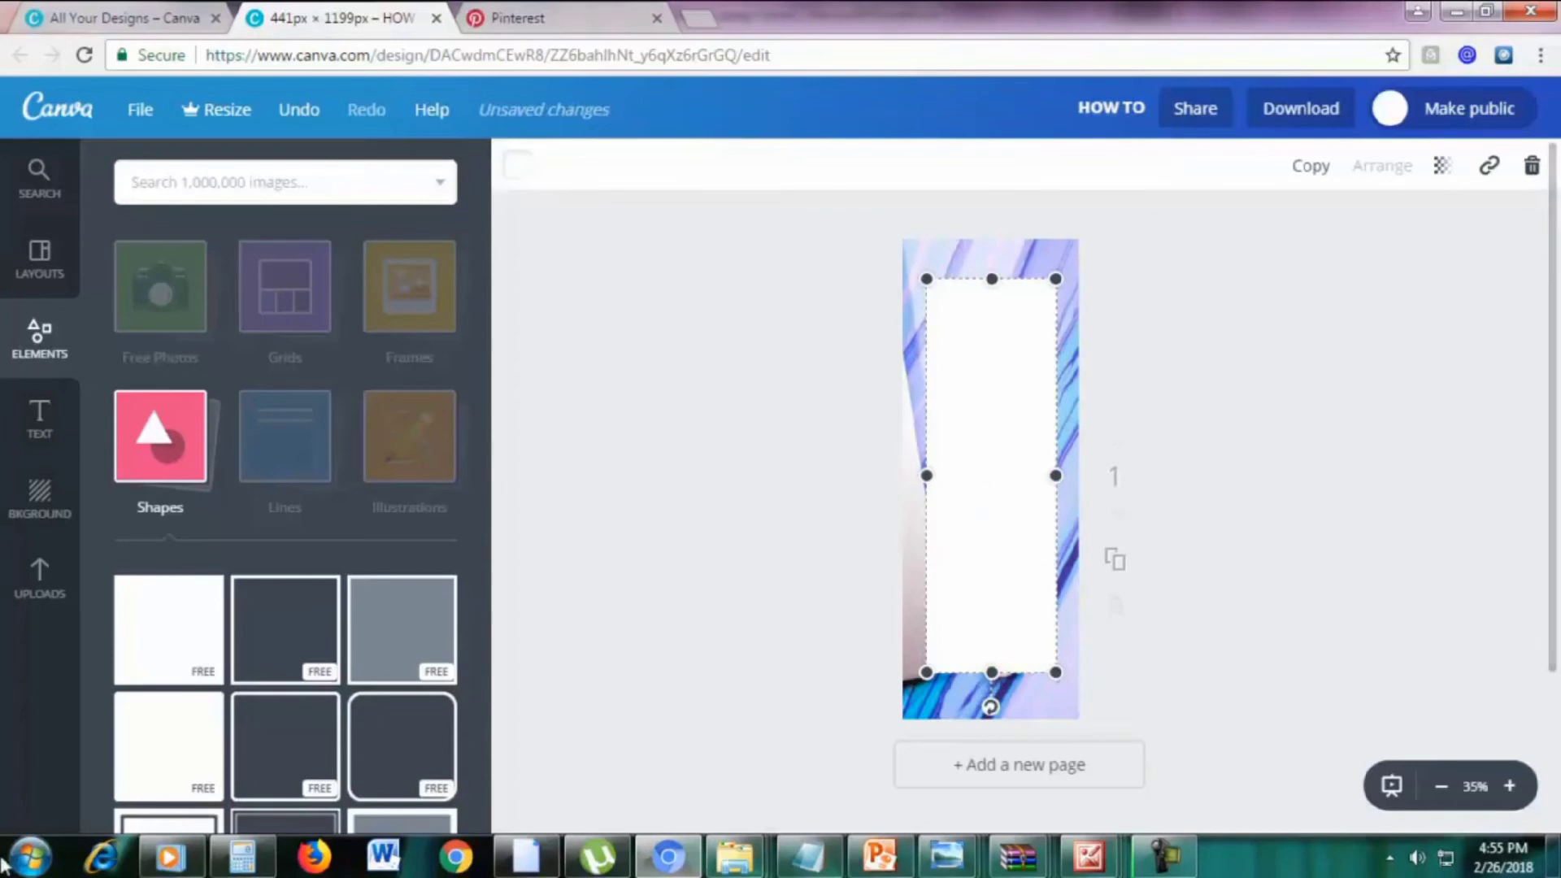
# Set the white panel's transparency to 90
pyautogui.click(1442, 170)
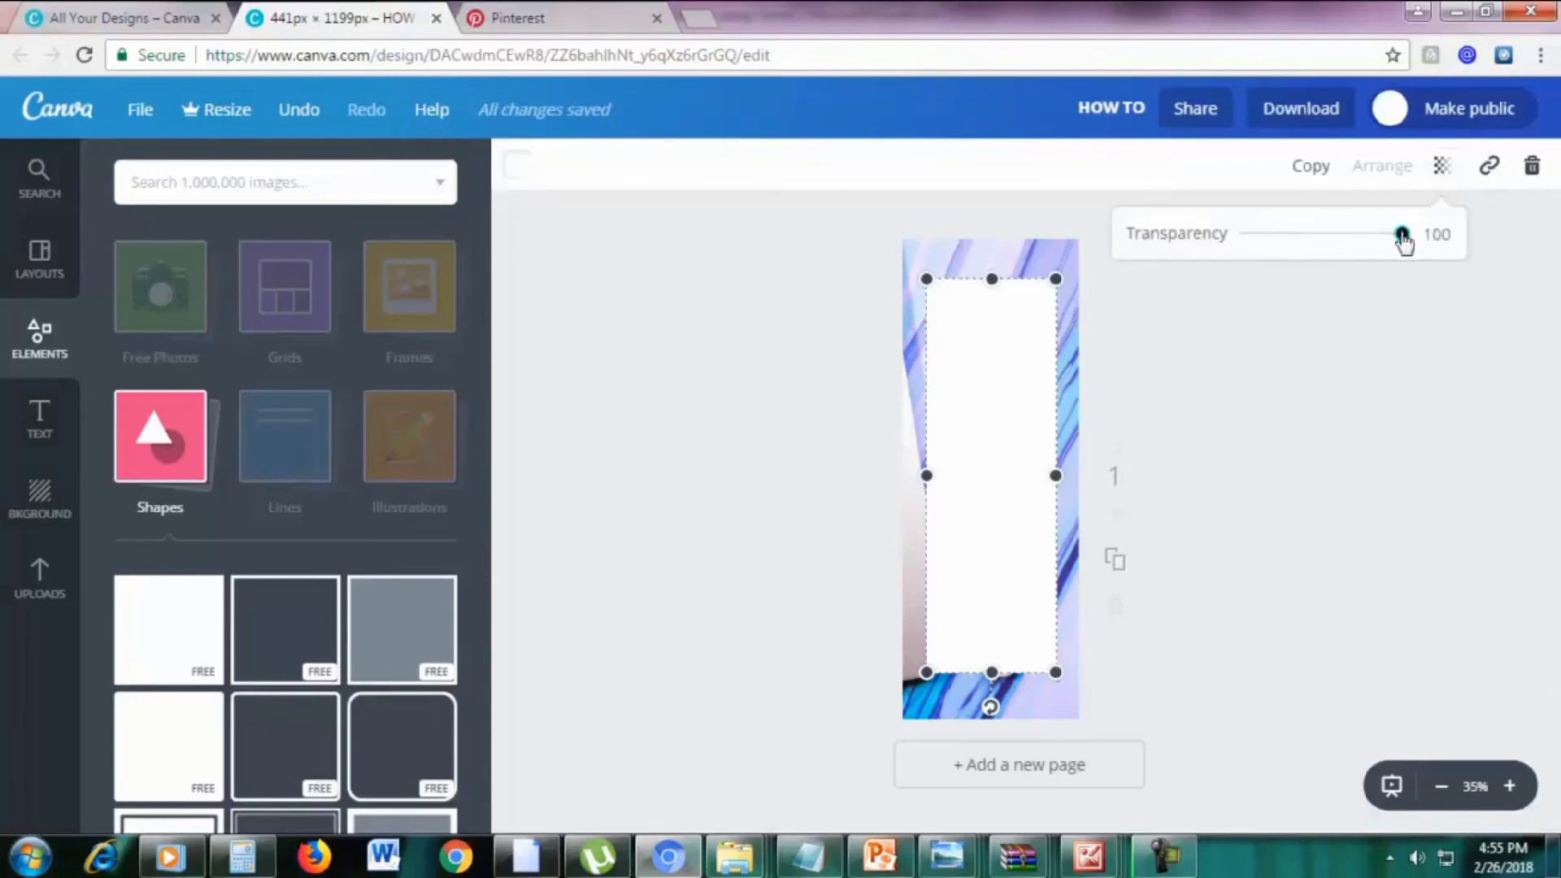
pyautogui.moveTo(1404, 241); pyautogui.dragTo(1390, 242)
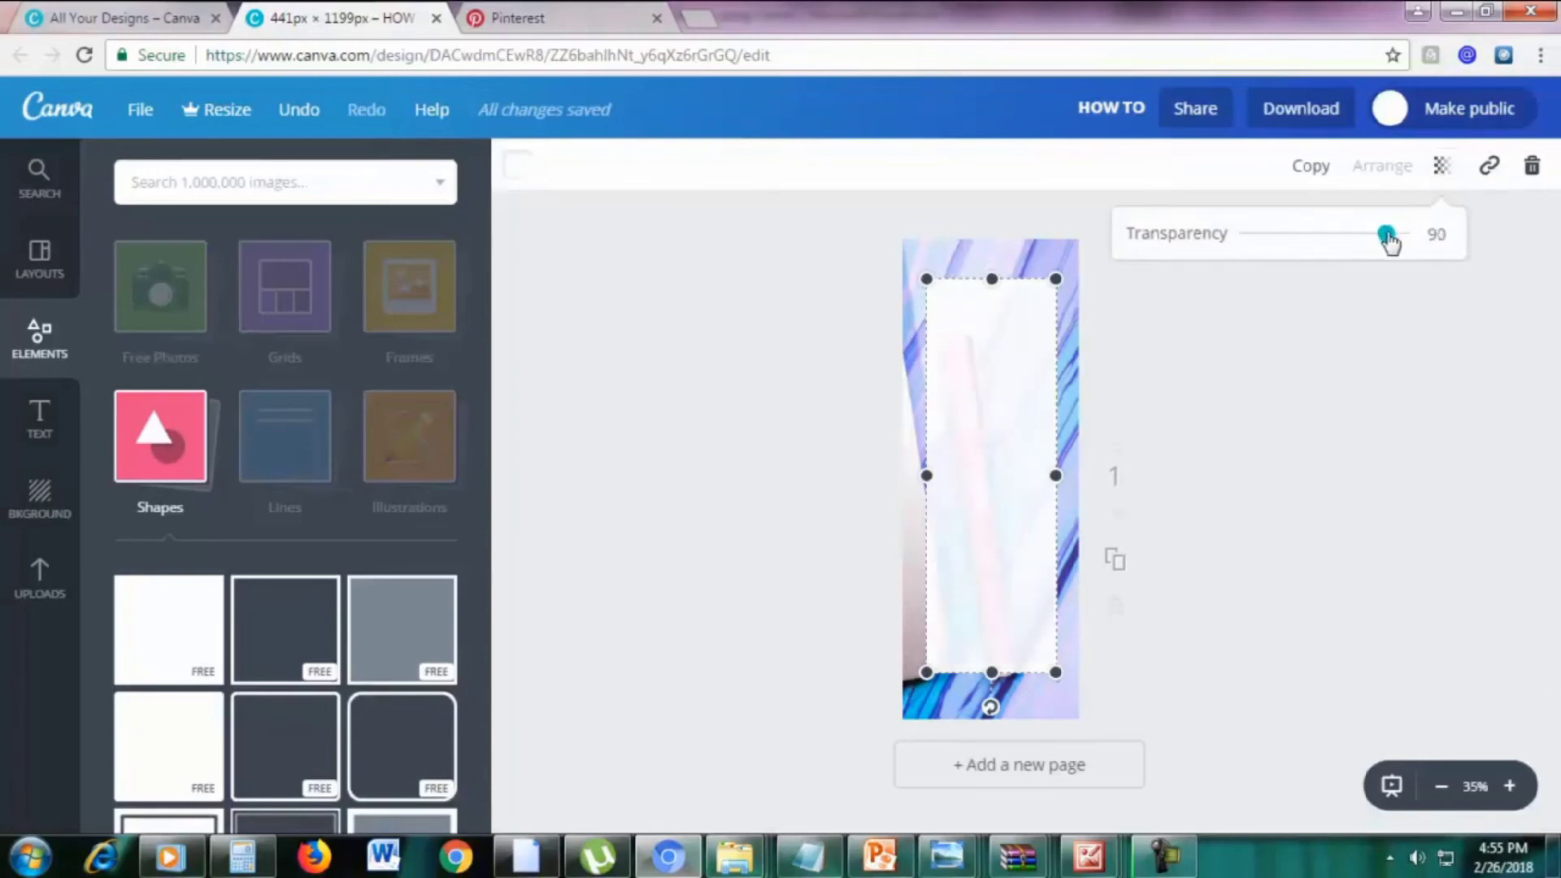
pyautogui.click(1299, 354)
pyautogui.click(1272, 400)
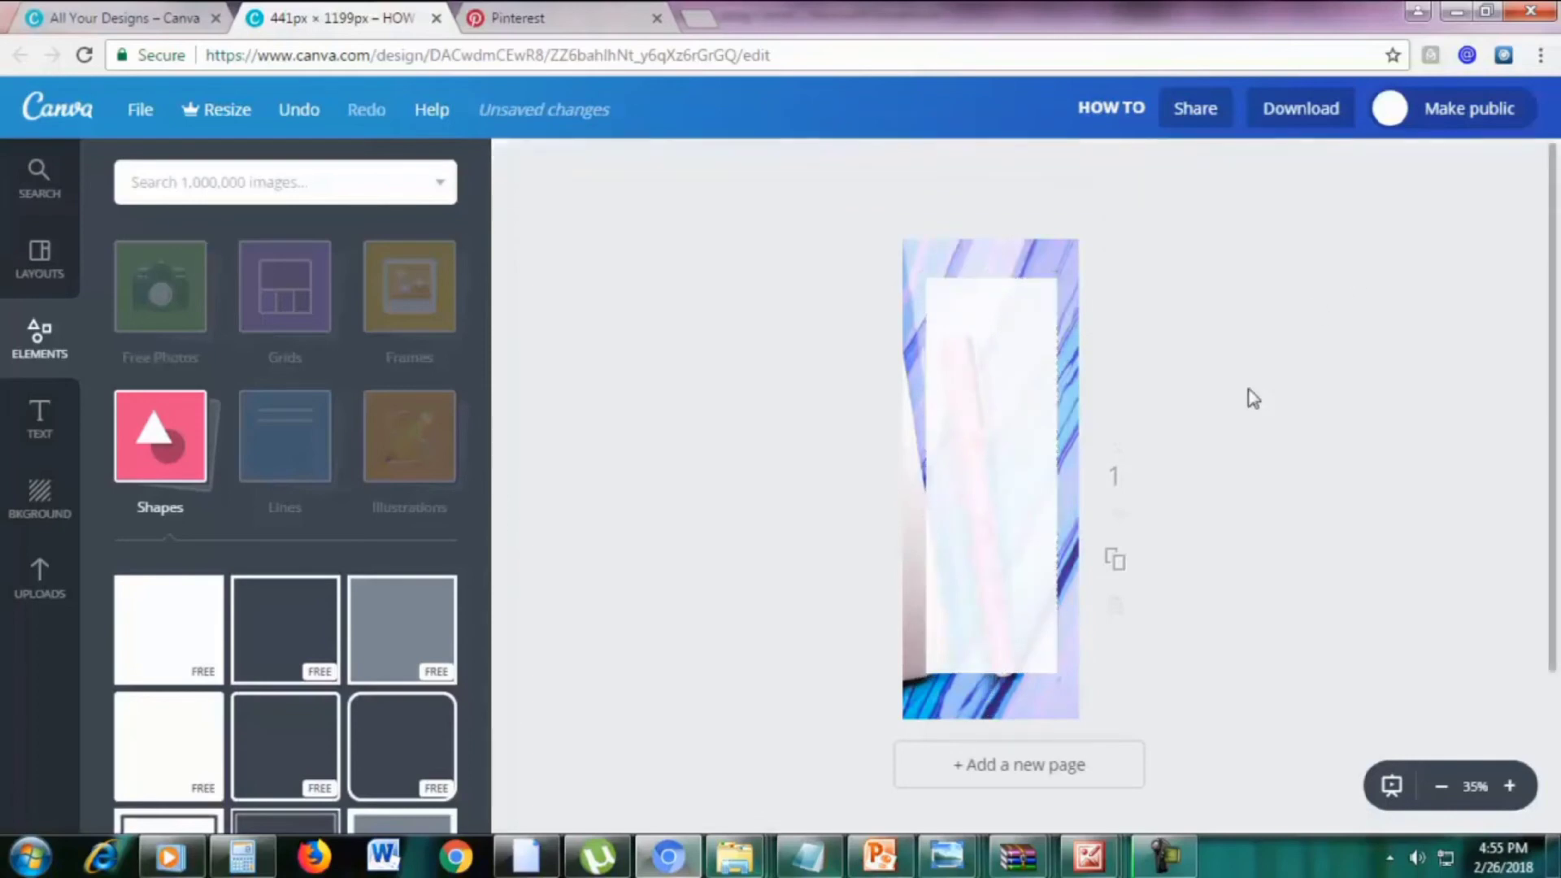
pyautogui.click(40, 423)
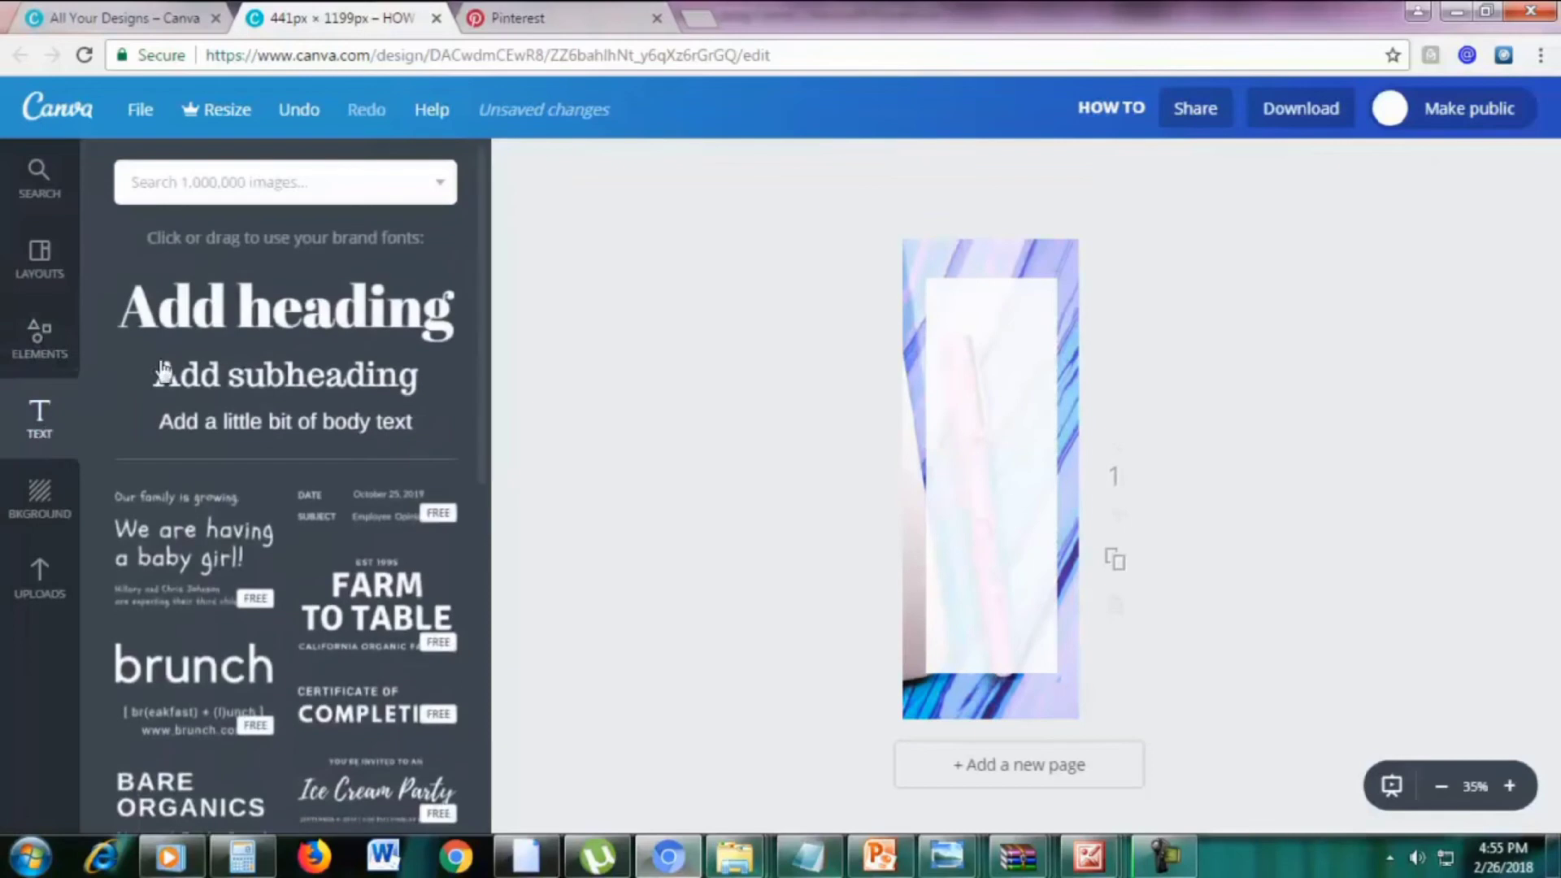
# Add a HOW TO heading in League Spartan near the top of the white panel
pyautogui.click(244, 318)
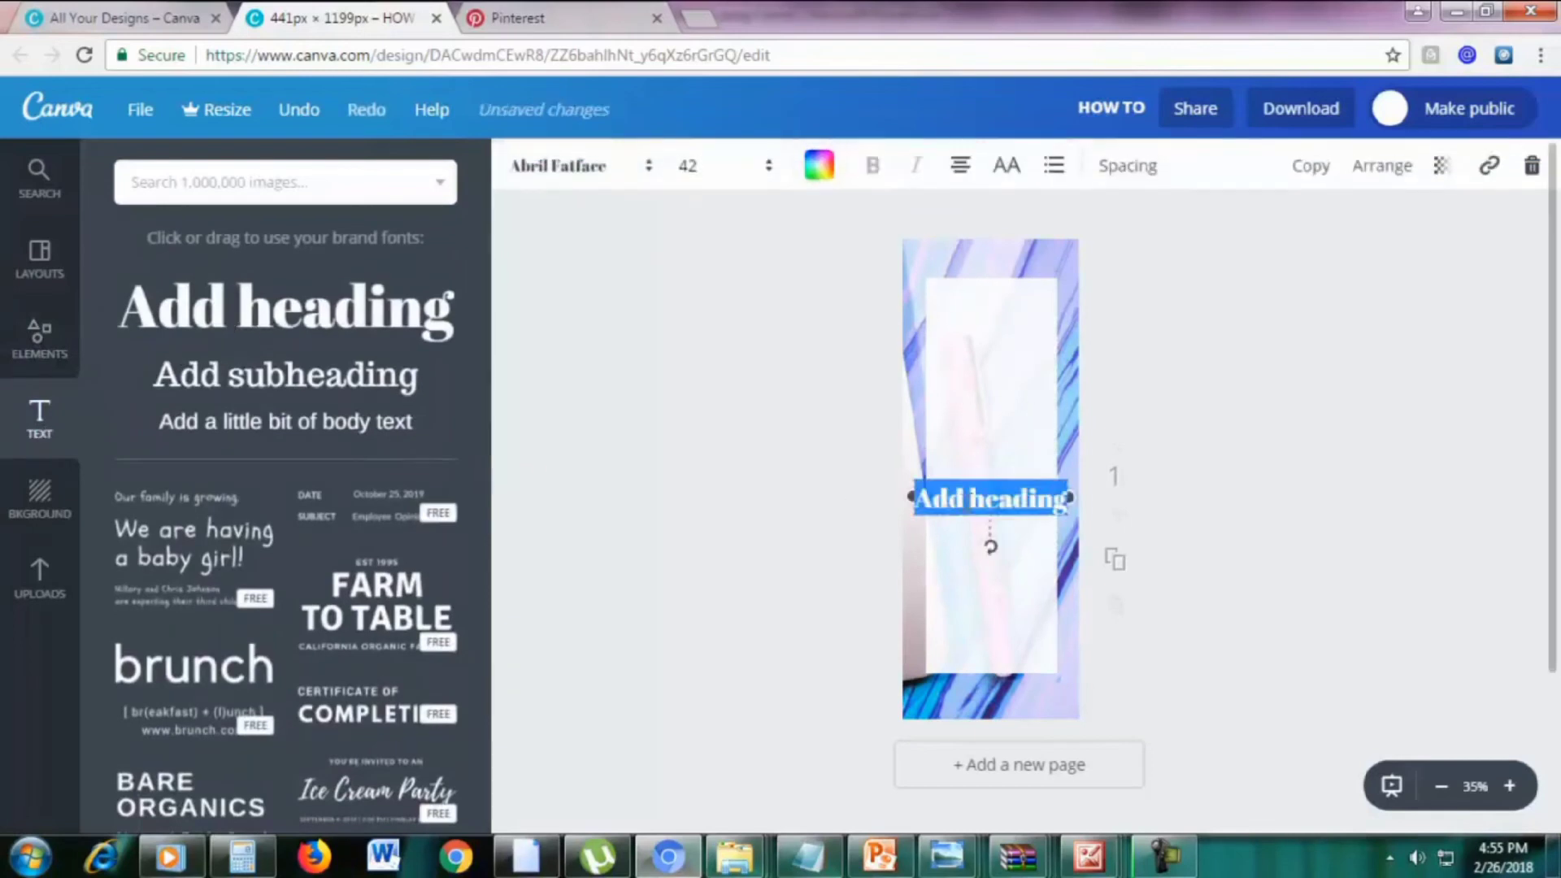
pyautogui.write('HOW TO')
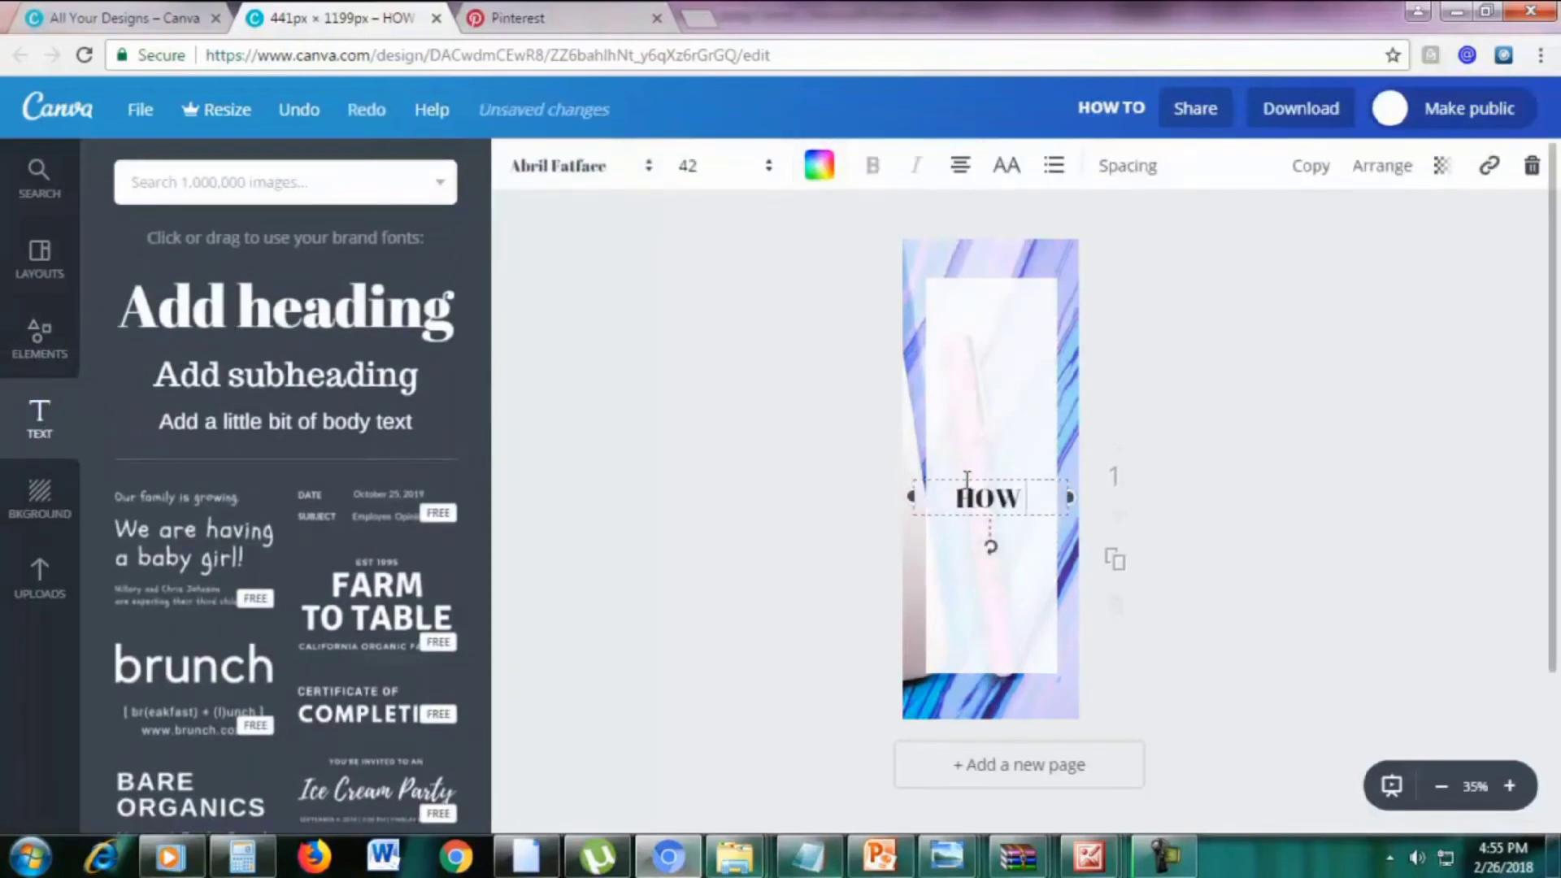
pyautogui.moveTo(965, 474); pyautogui.dragTo(962, 307)
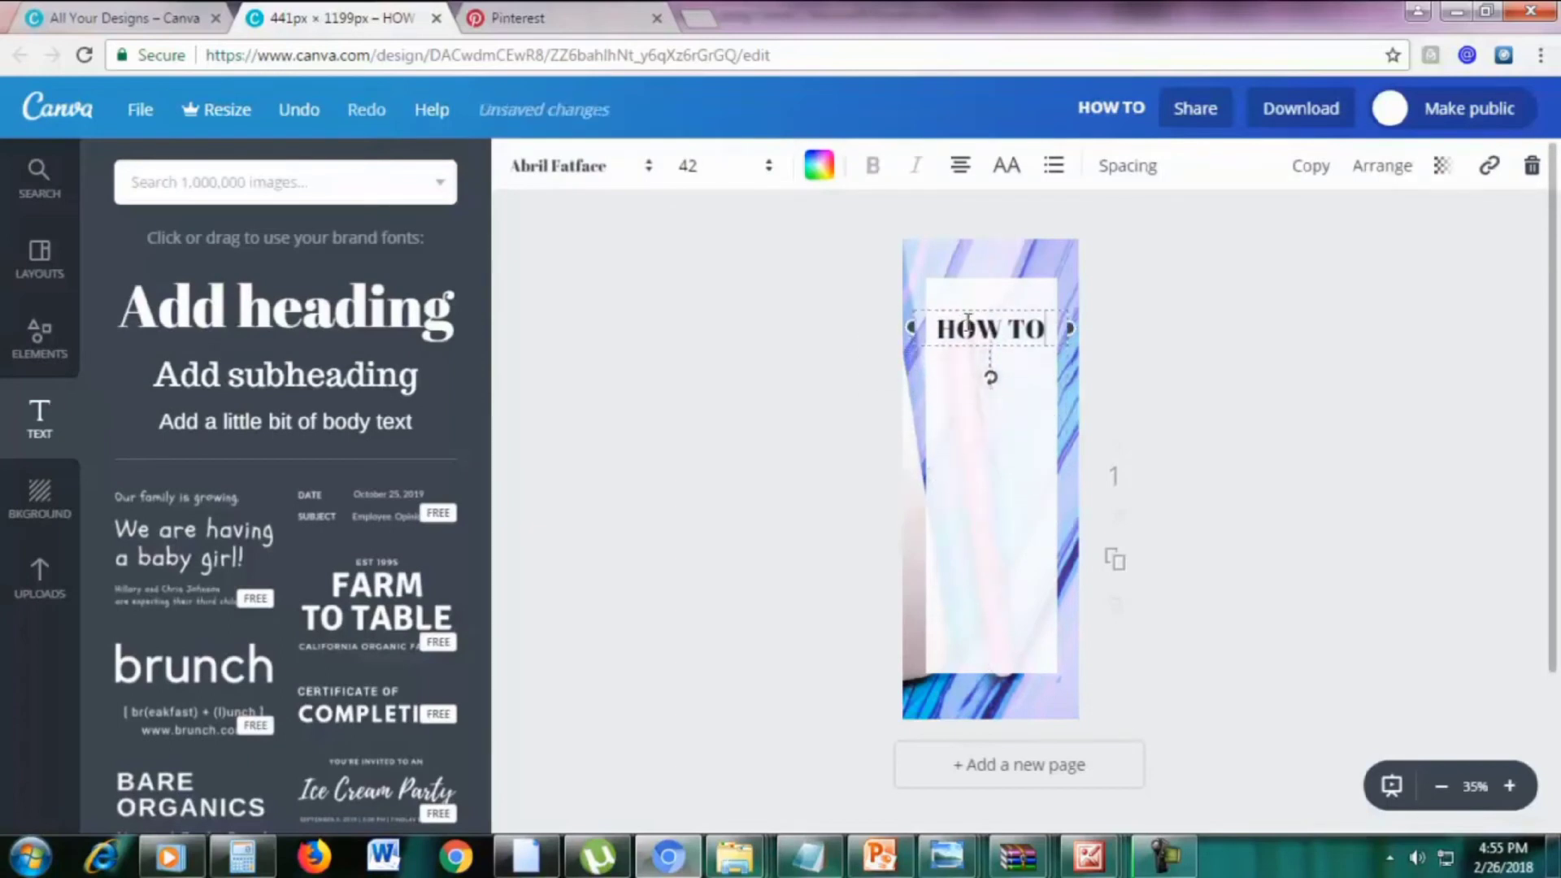
pyautogui.doubleClick(967, 322)
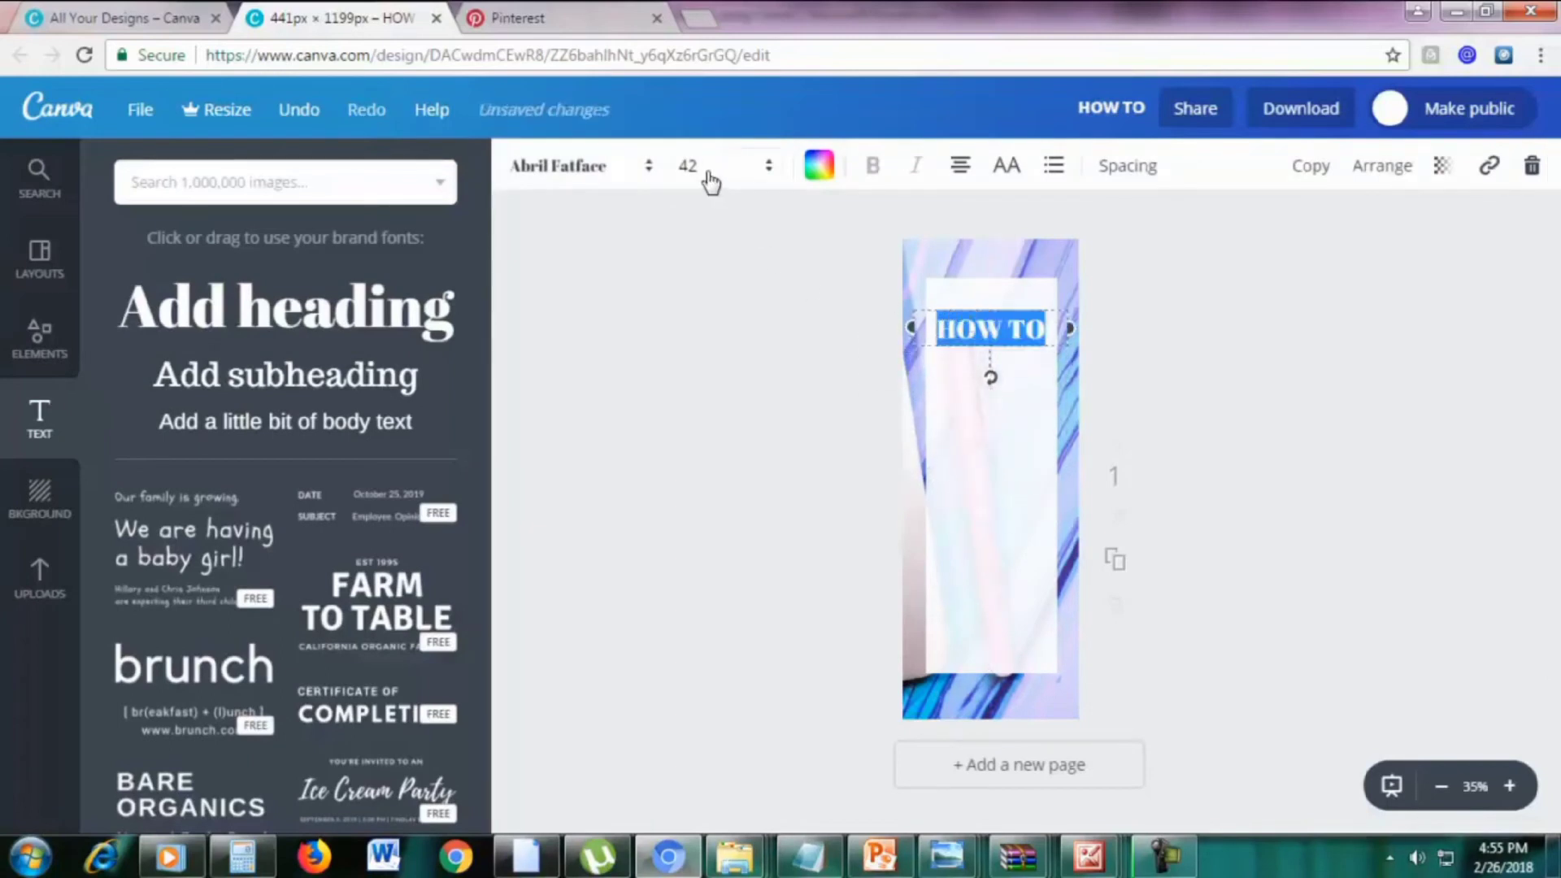
pyautogui.click(551, 167)
pyautogui.scroll(-10, 669, 431)
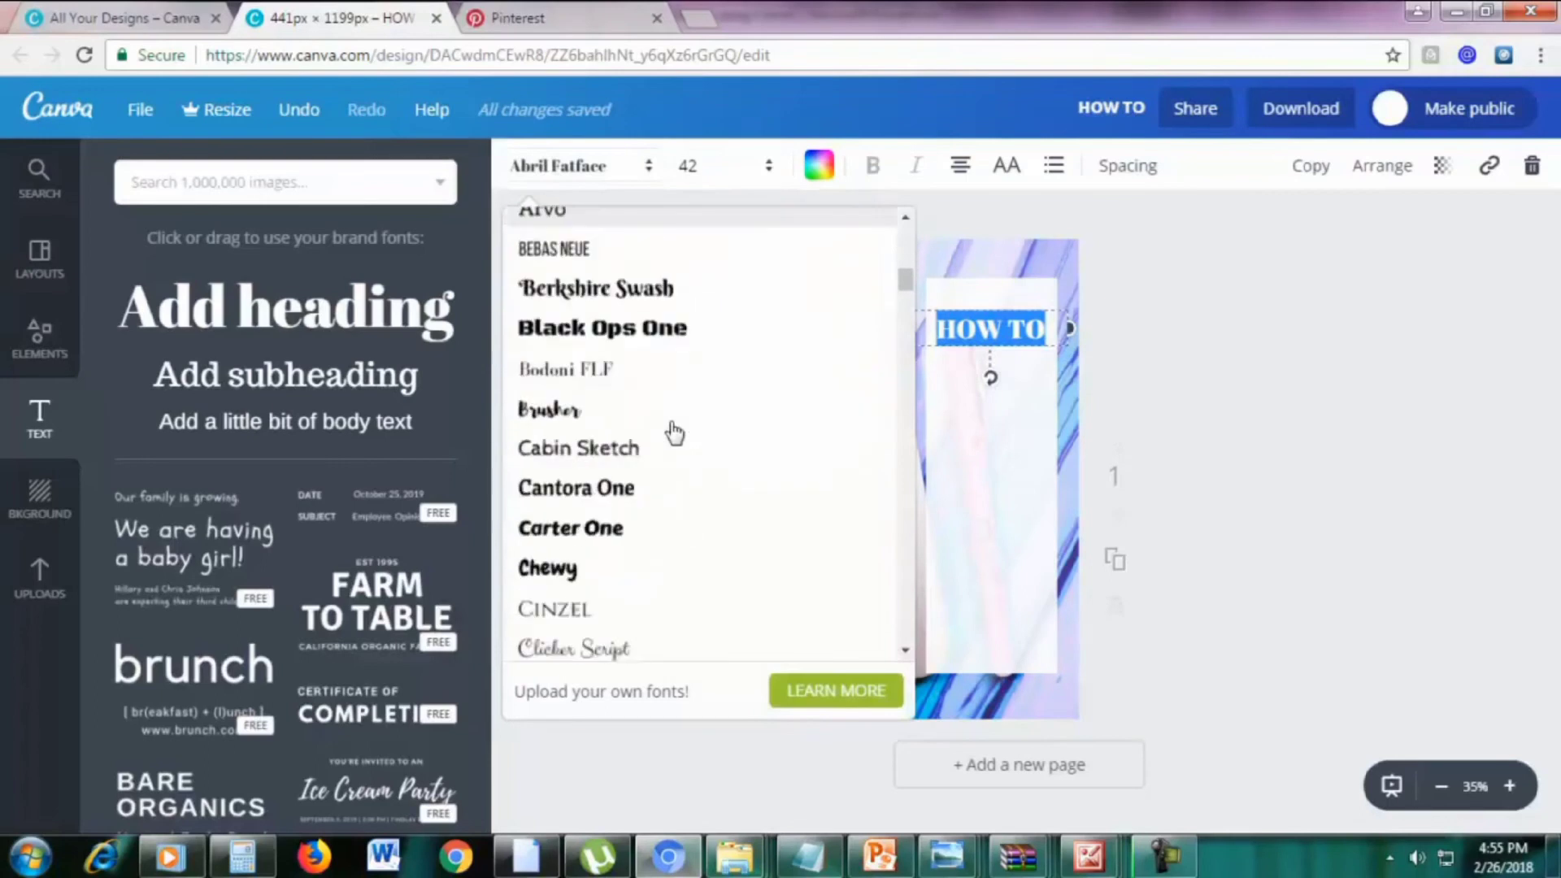
pyautogui.scroll(-10, 668, 480)
pyautogui.scroll(3, 666, 484)
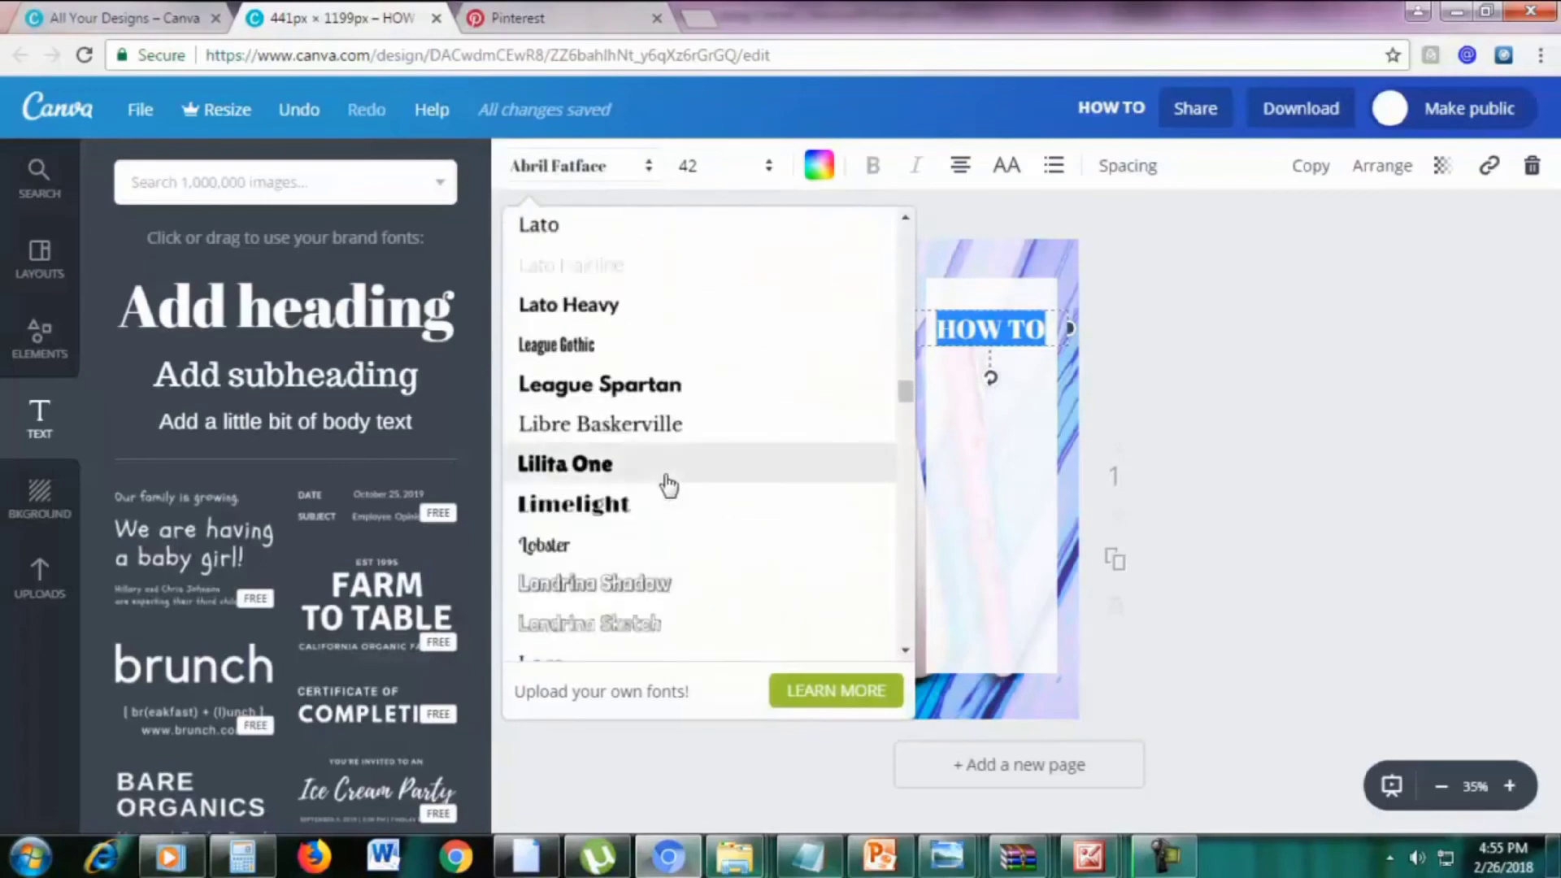
pyautogui.click(637, 385)
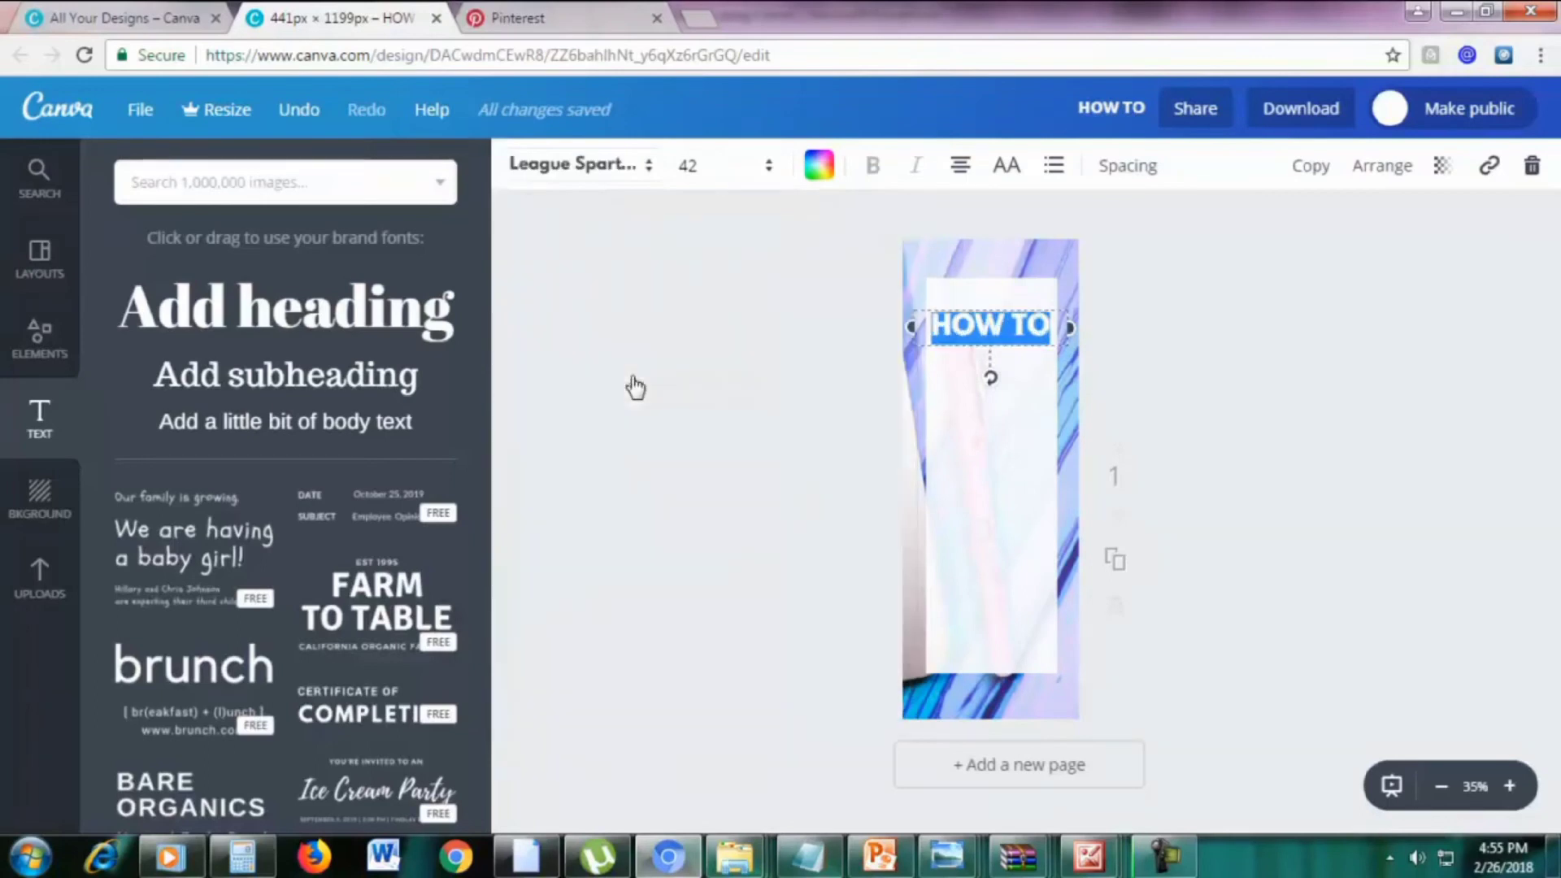
pyautogui.click(1171, 400)
# Duplicate the HOW TO heading below itself and change the copy to START A
pyautogui.click(1008, 323)
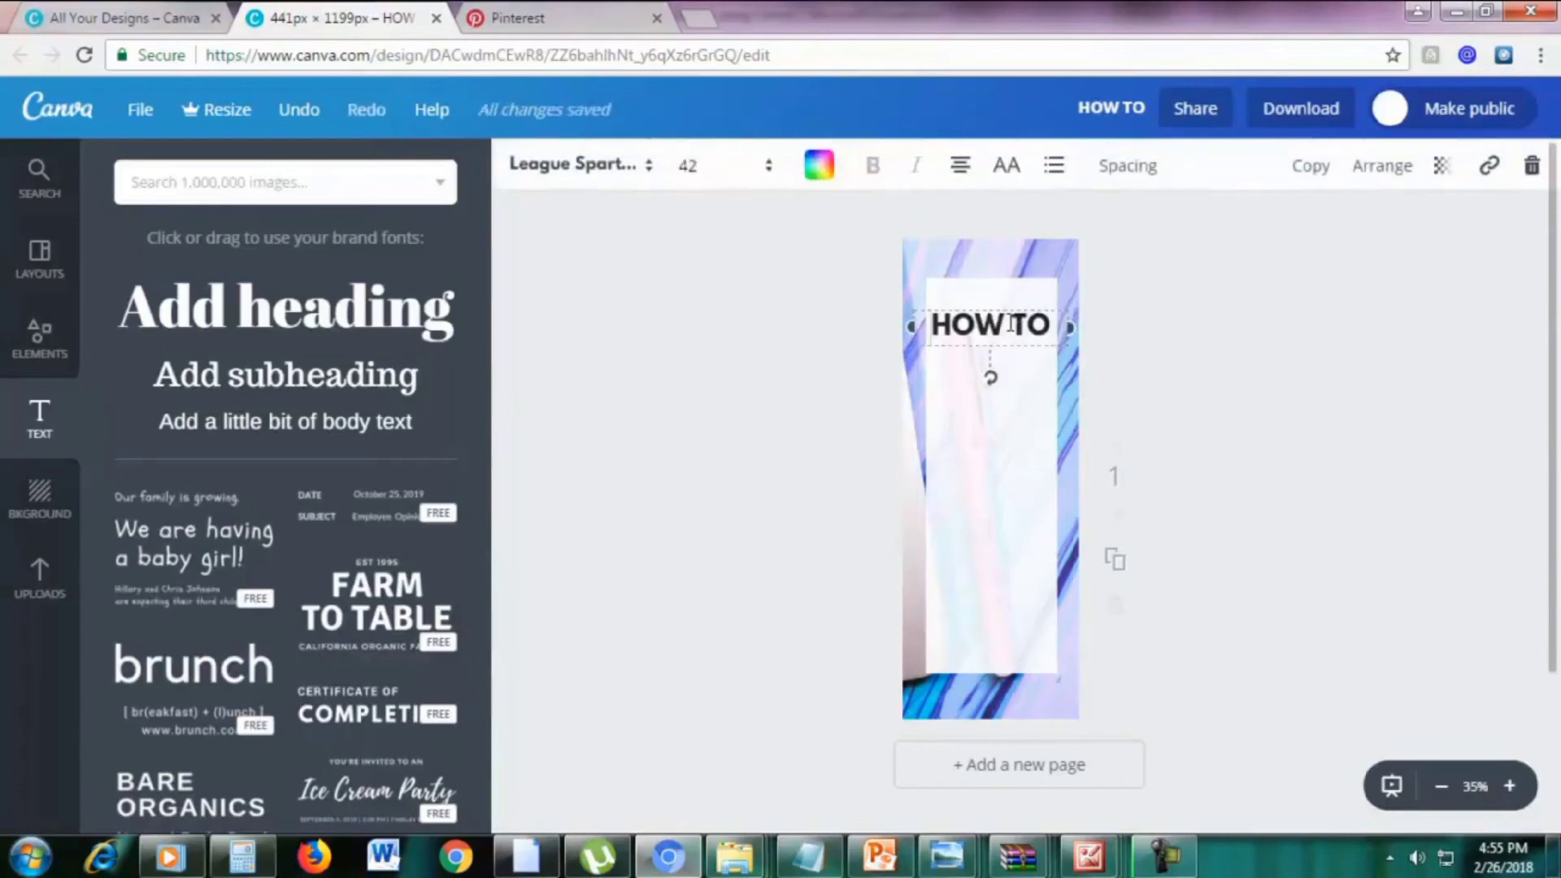
pyautogui.click(1309, 165)
pyautogui.moveTo(1026, 313); pyautogui.dragTo(1015, 346)
pyautogui.doubleClick(1015, 357)
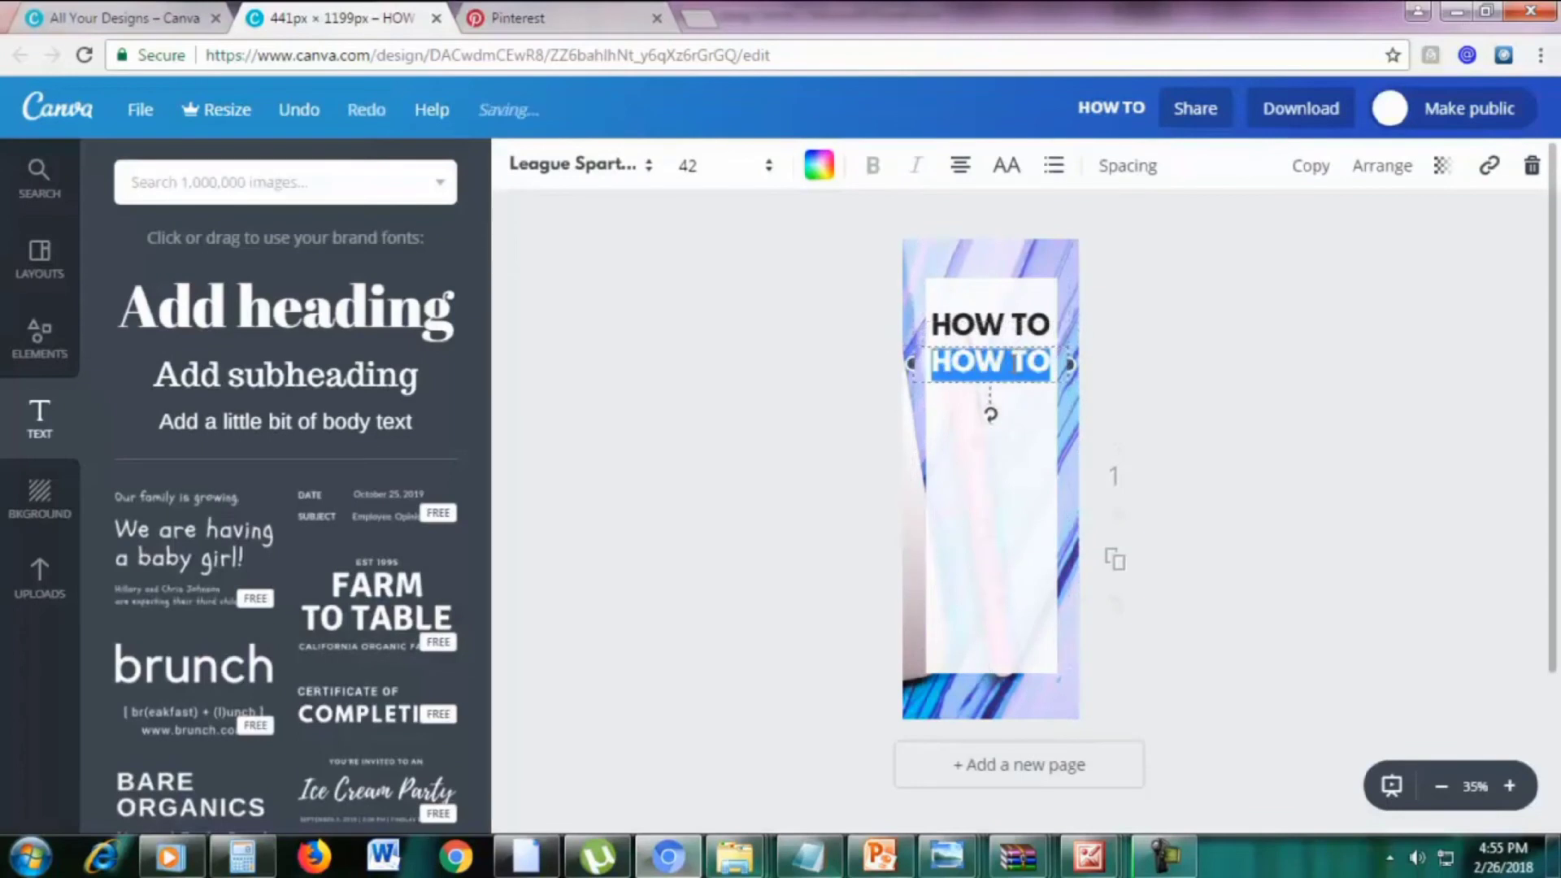
pyautogui.write('START A')
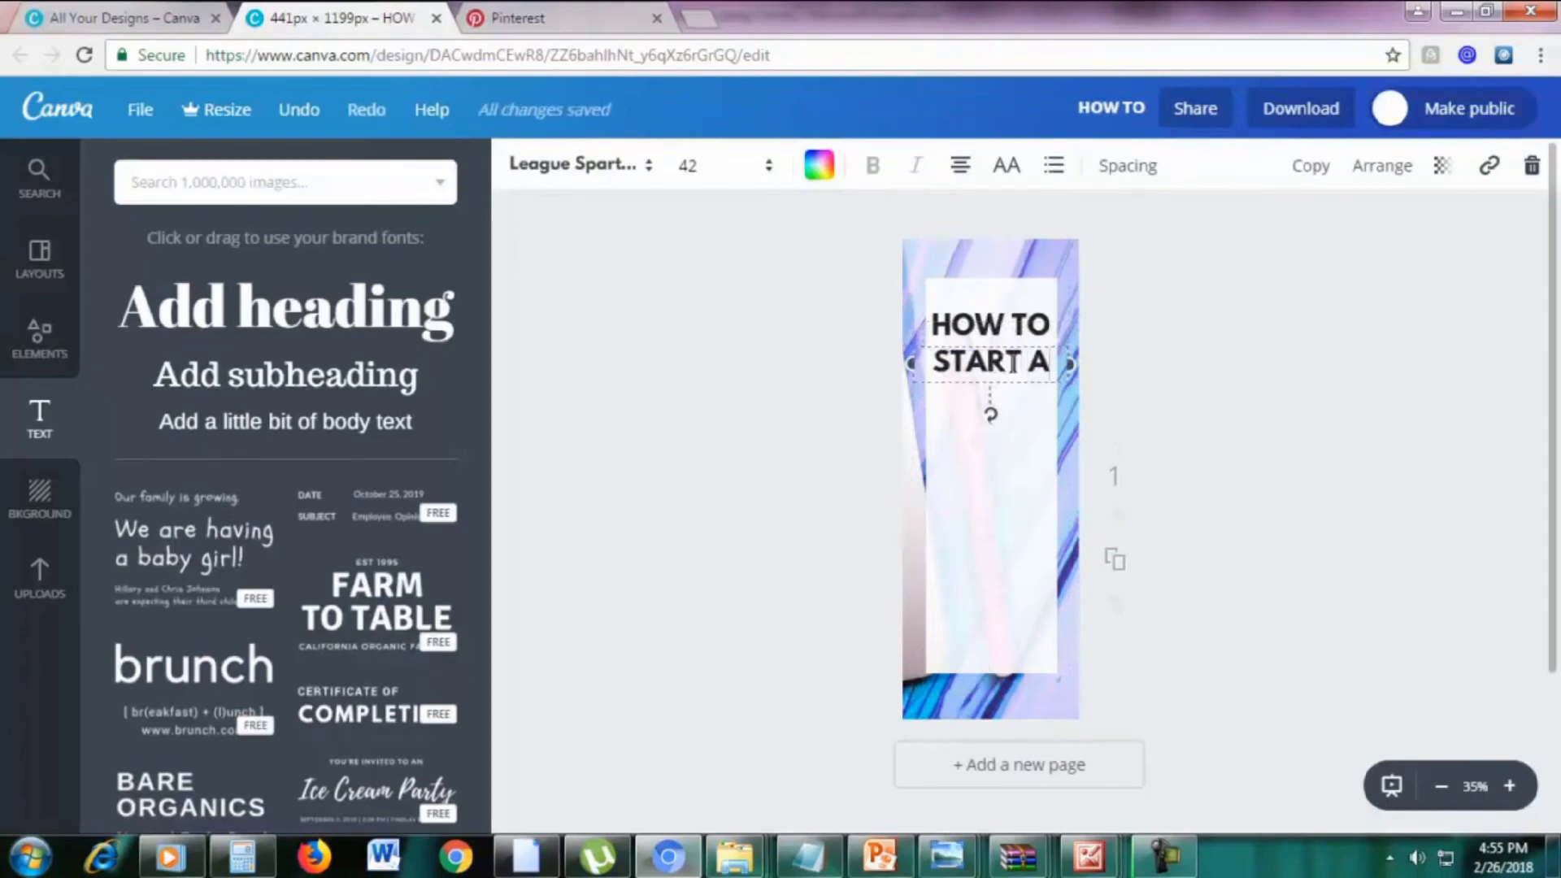
pyautogui.moveTo(1024, 376); pyautogui.dragTo(1022, 368)
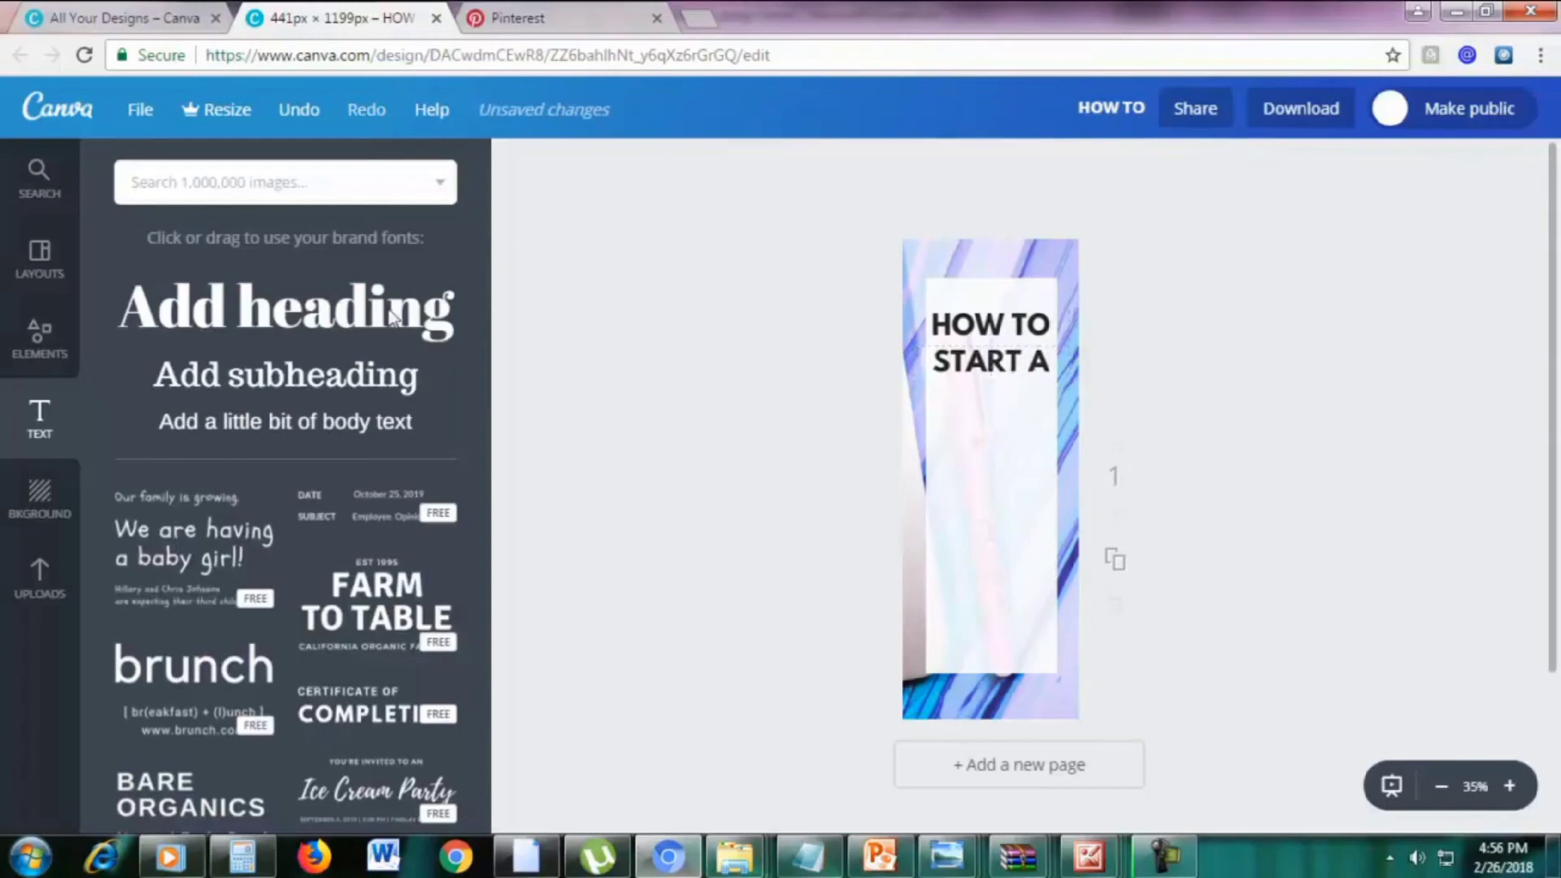
# Add a new heading reading 'blog' and move it just below START A
pyautogui.click(293, 313)
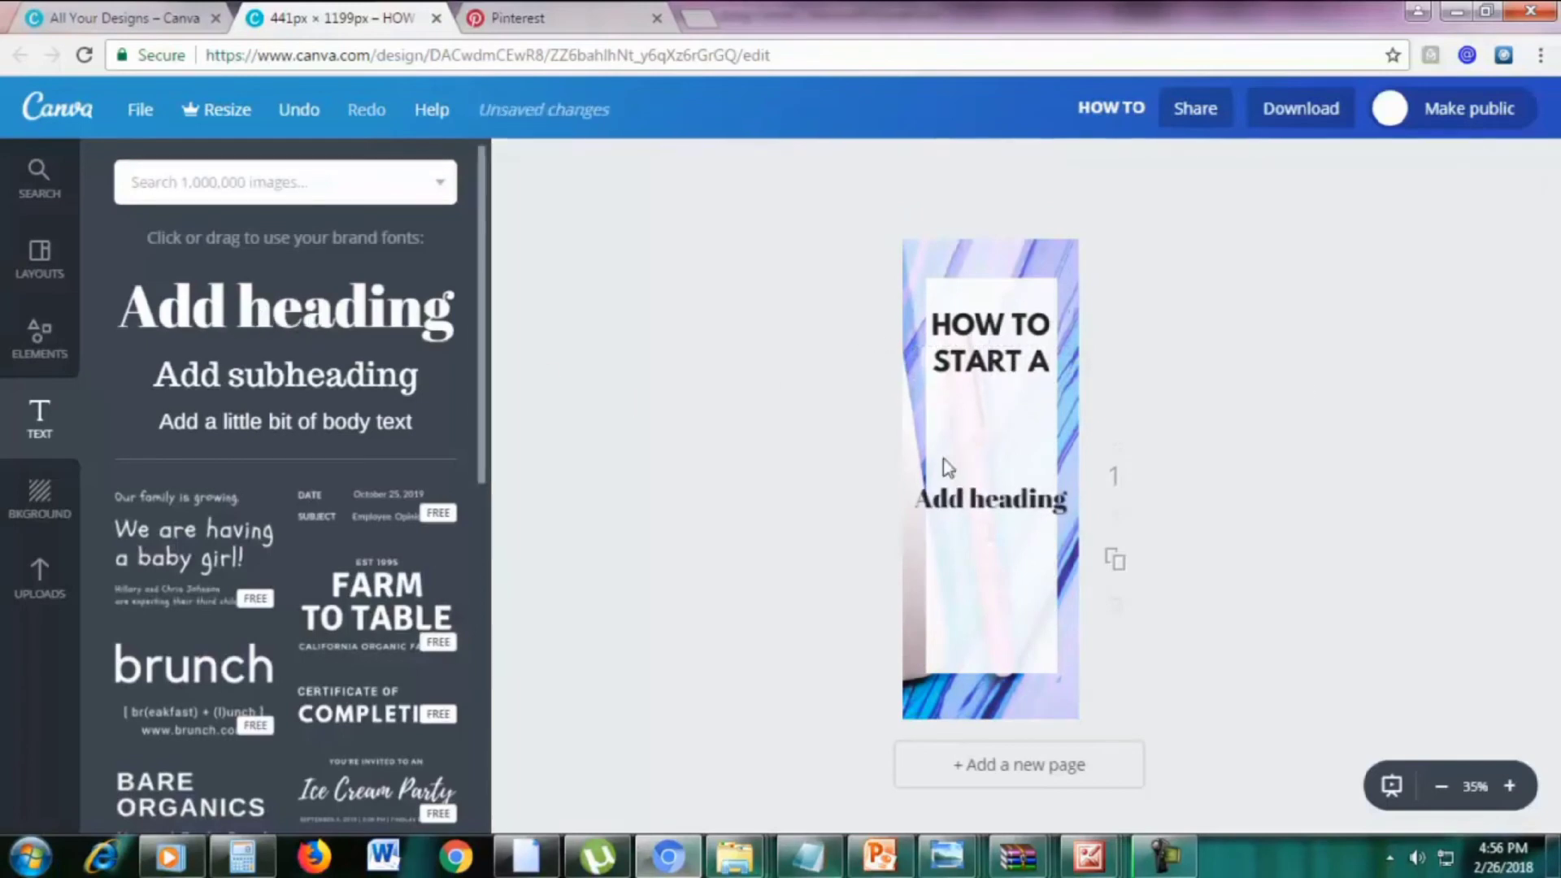
pyautogui.click(1036, 504)
pyautogui.write('b')
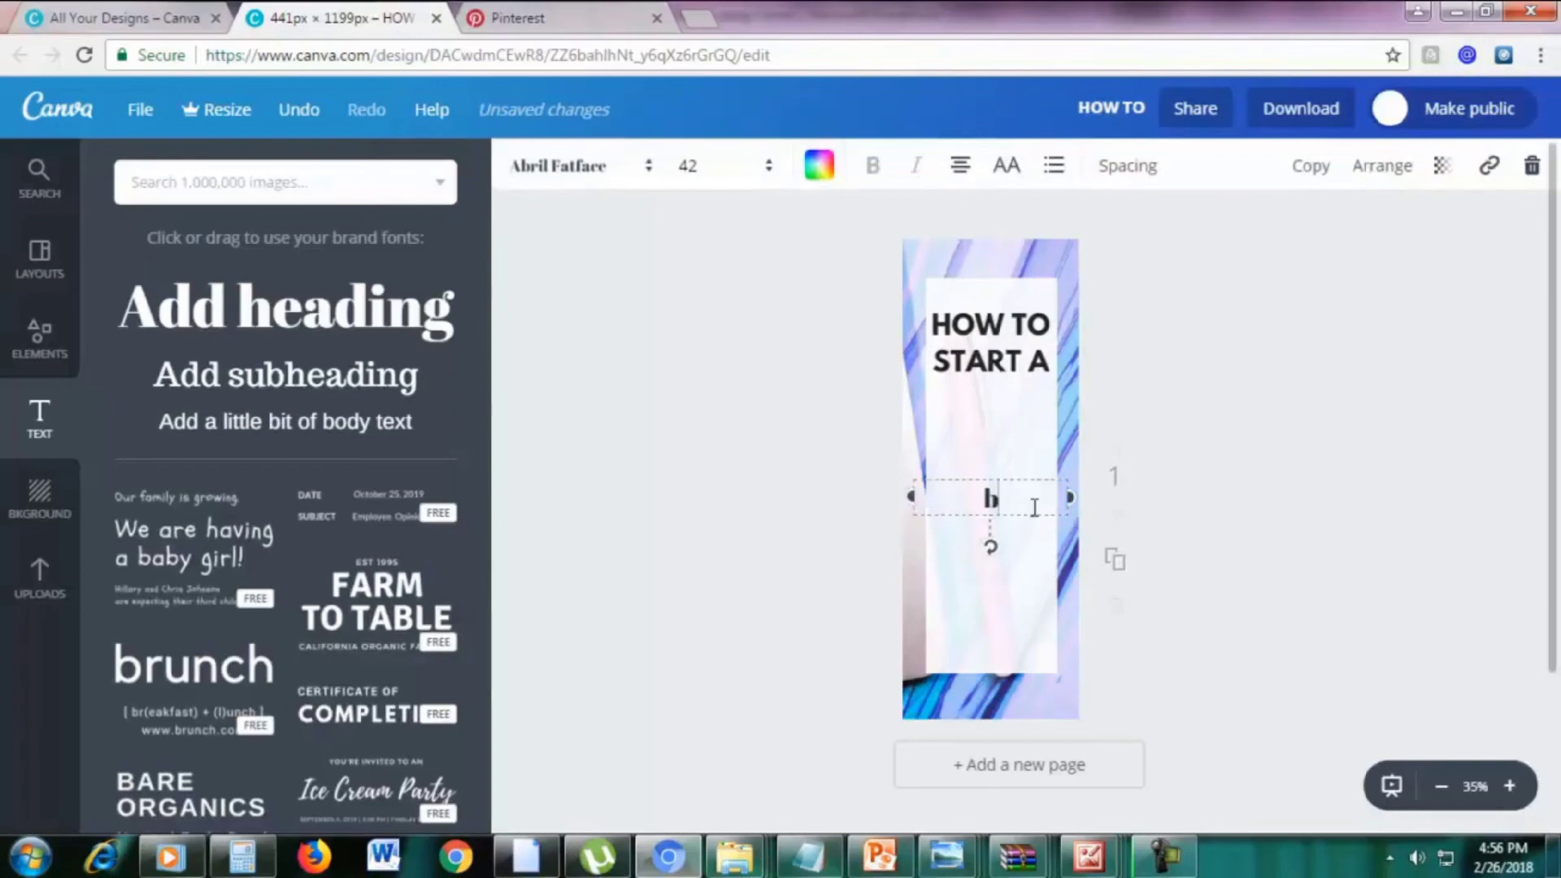
pyautogui.write('log')
pyautogui.moveTo(1017, 468); pyautogui.dragTo(1012, 386)
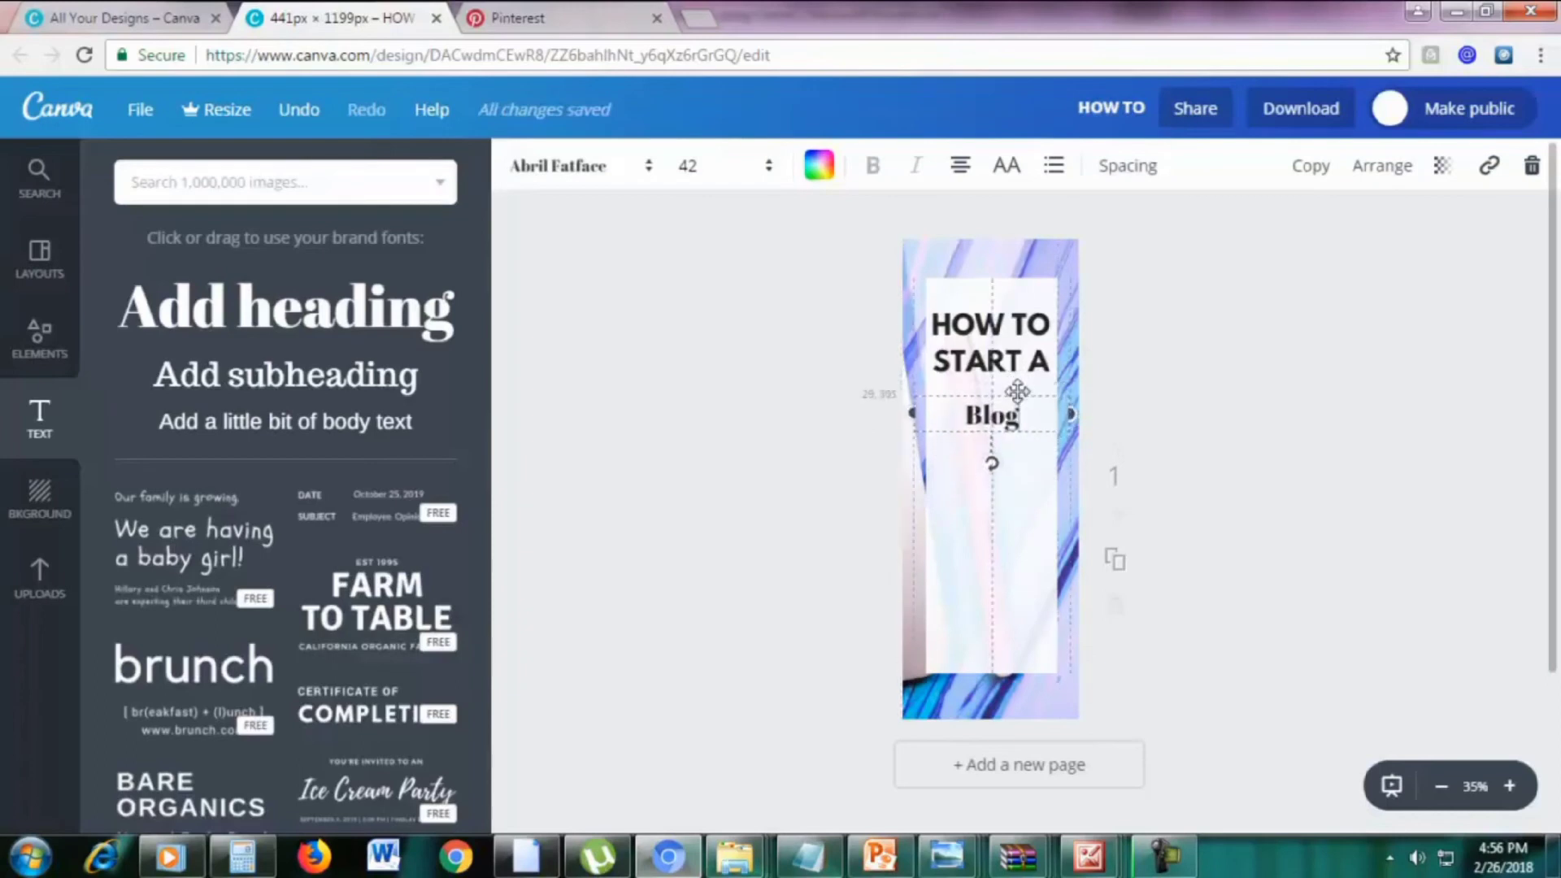
# Set the Blog text to size 80 in the Pacifico font
pyautogui.doubleClick(1009, 416)
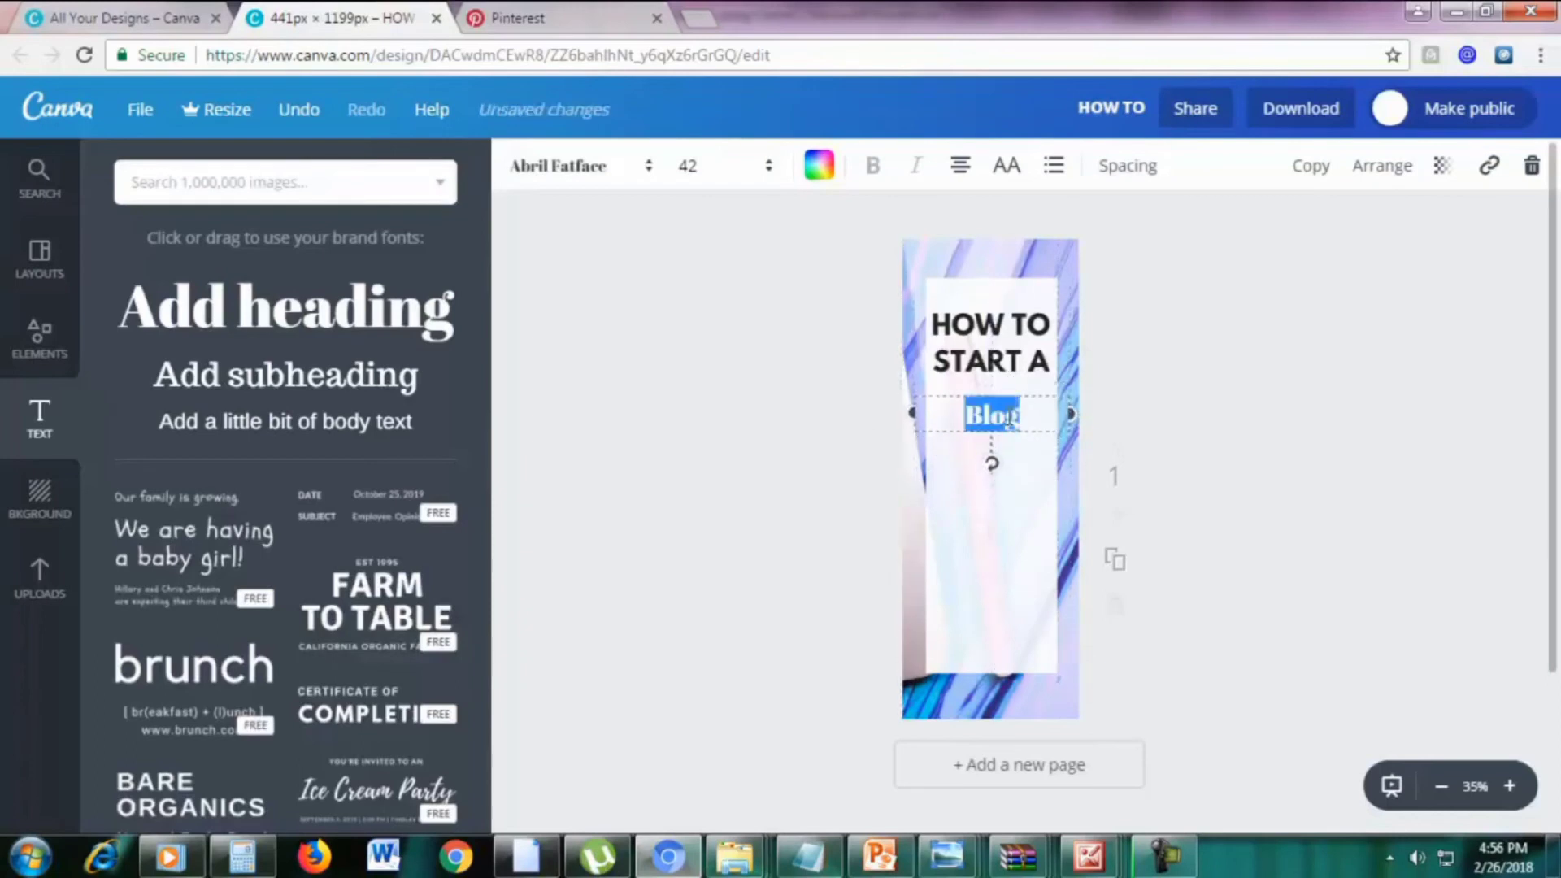
pyautogui.click(690, 167)
pyautogui.write('80')
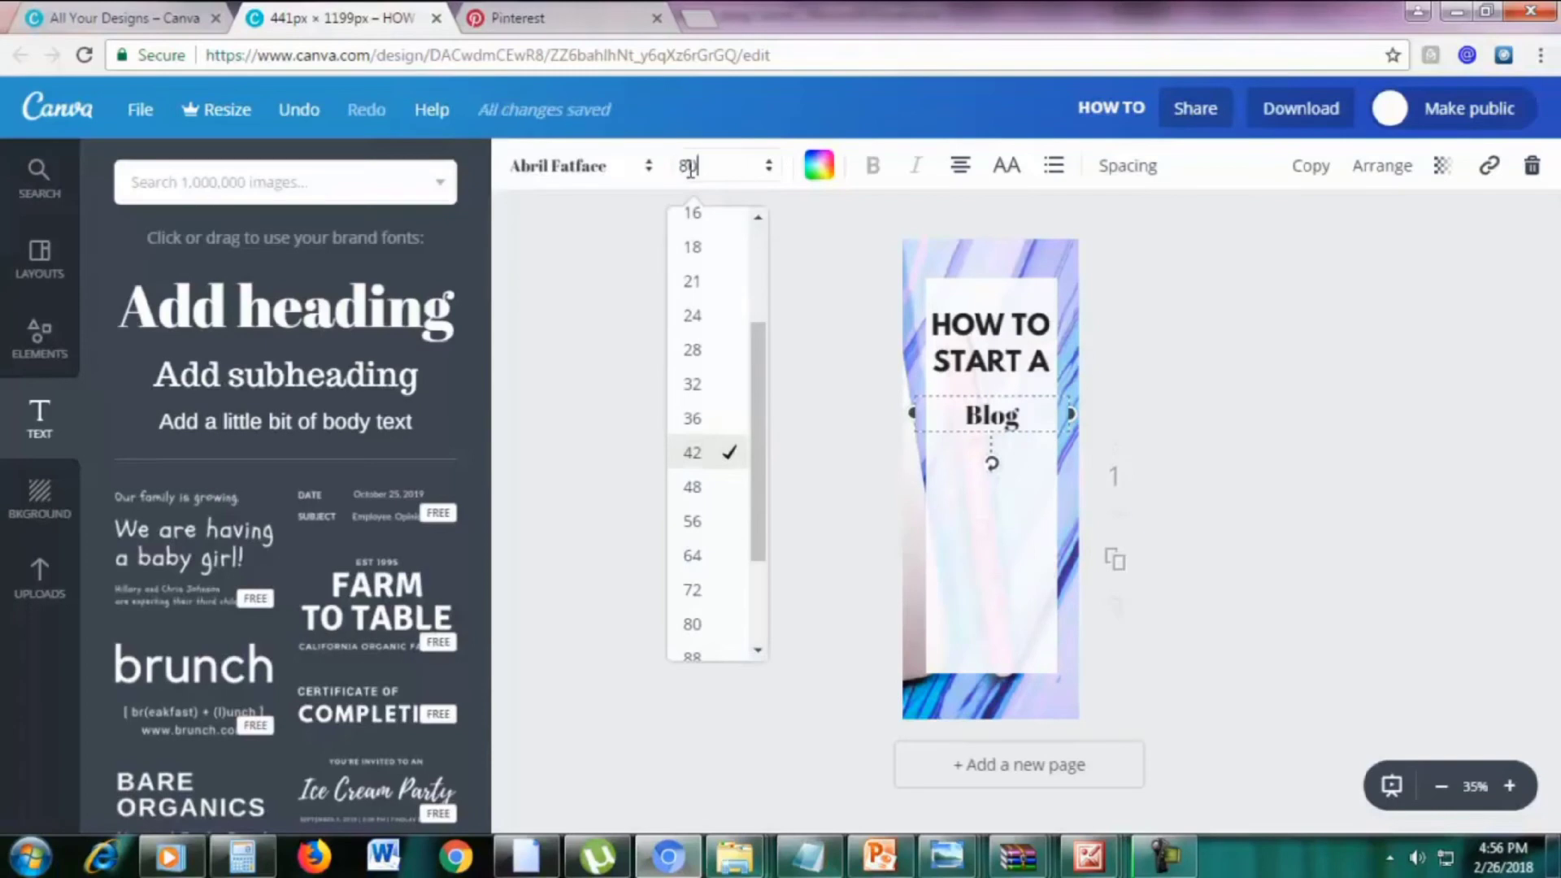
pyautogui.press('Return')
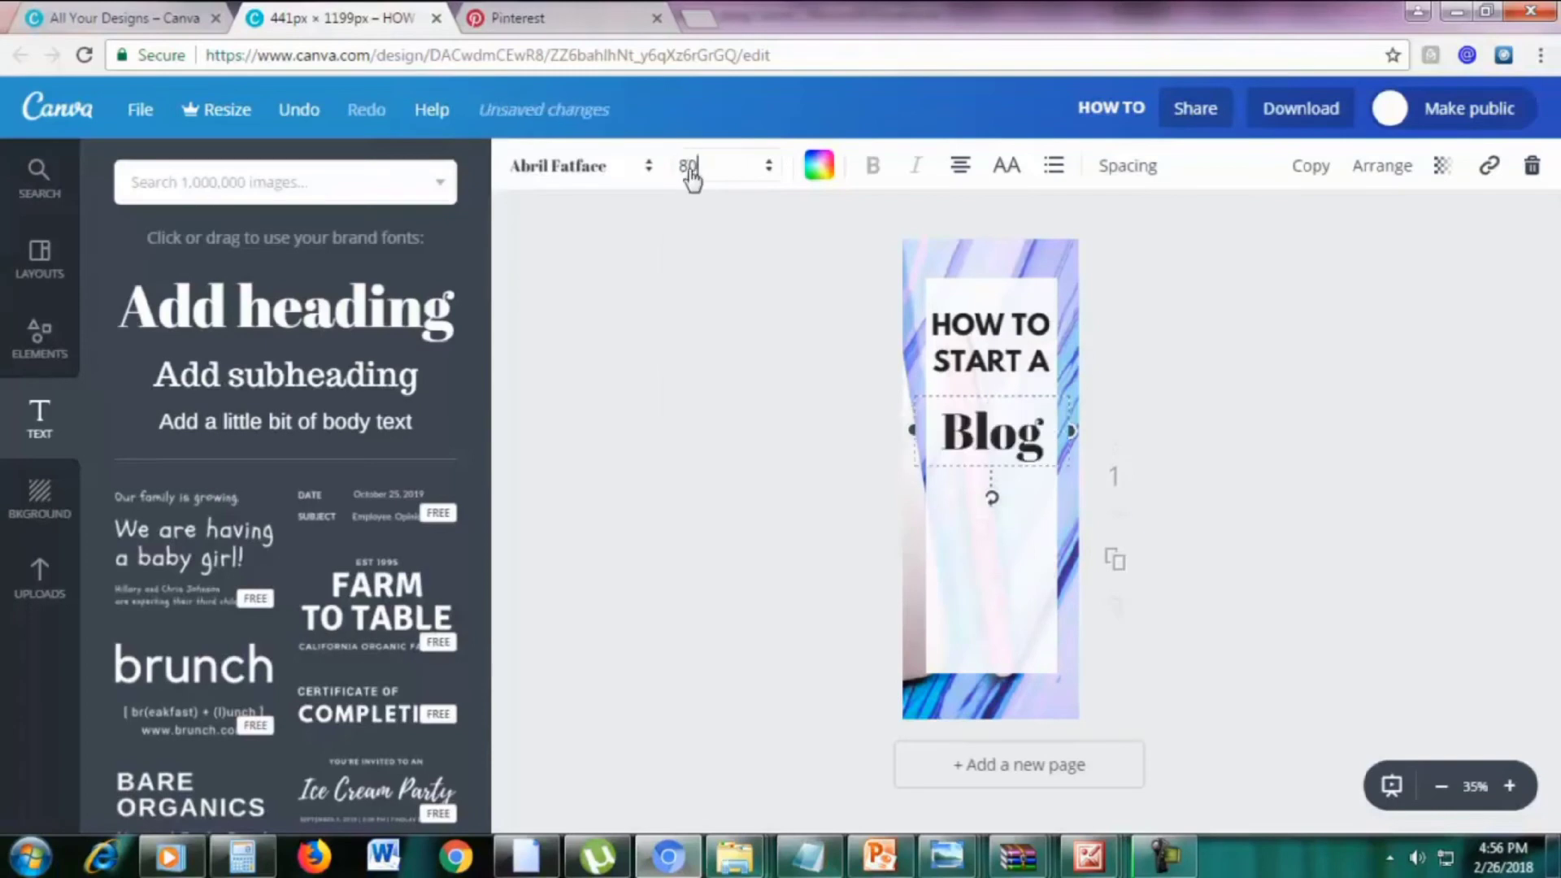
pyautogui.doubleClick(1013, 440)
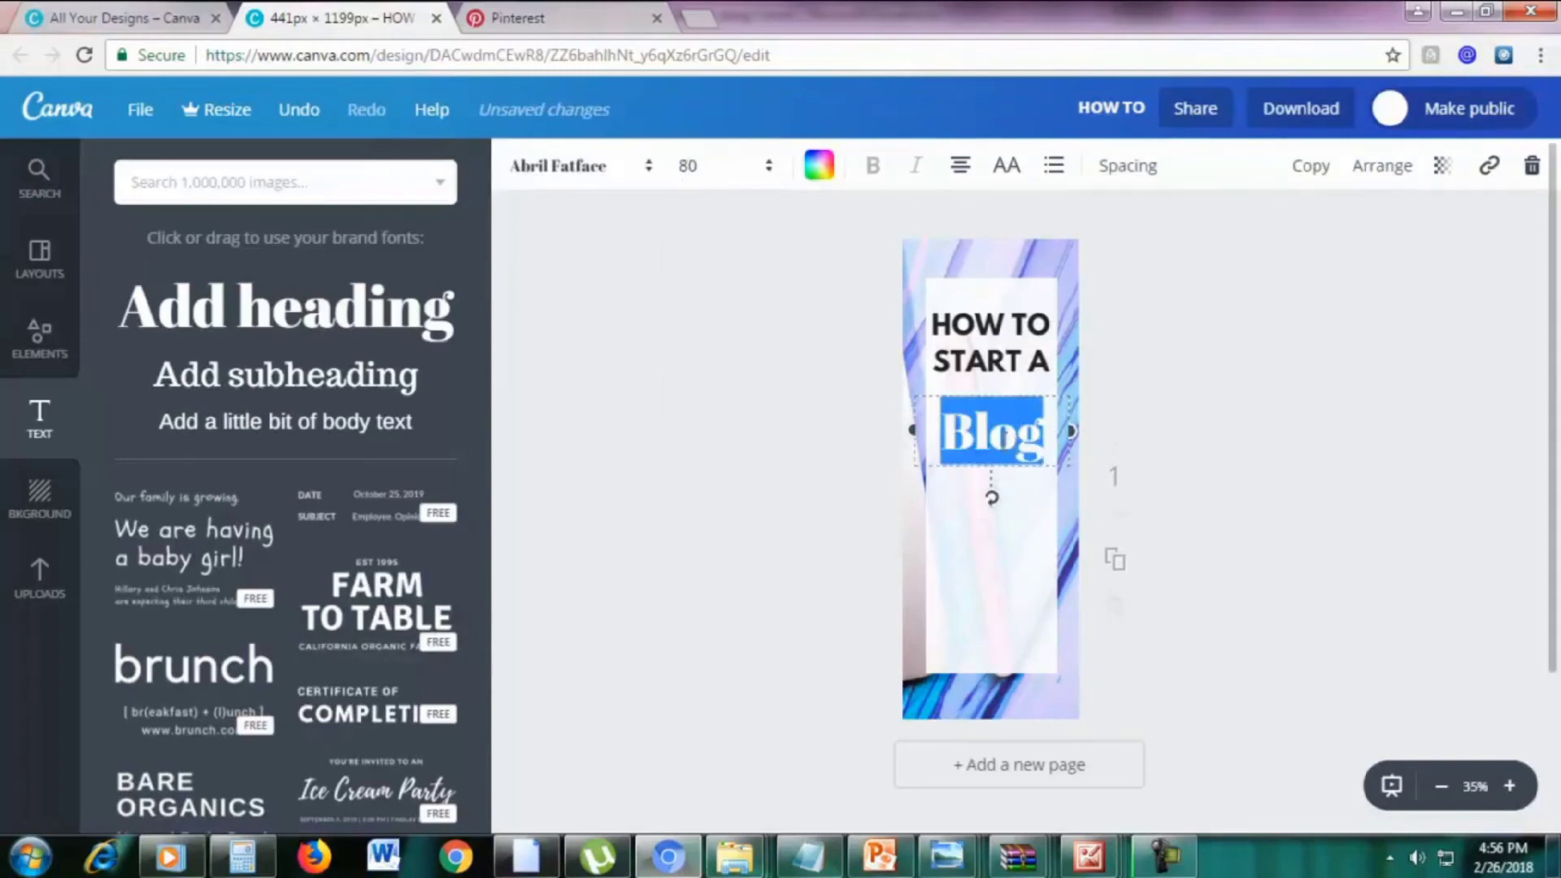
pyautogui.click(592, 174)
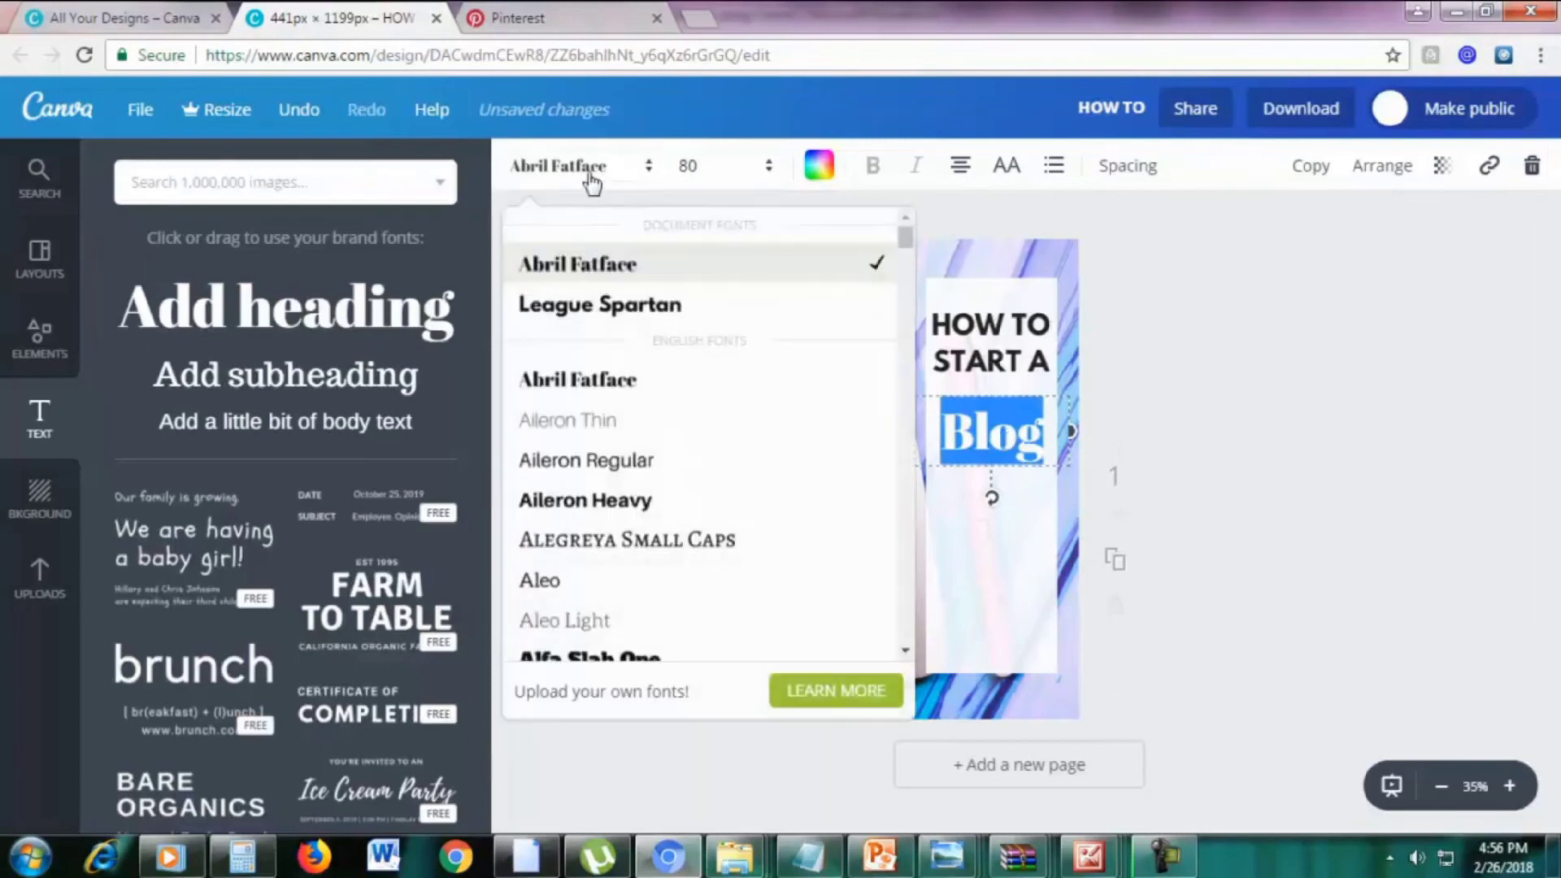
pyautogui.scroll(-10, 666, 436)
pyautogui.scroll(-10, 675, 461)
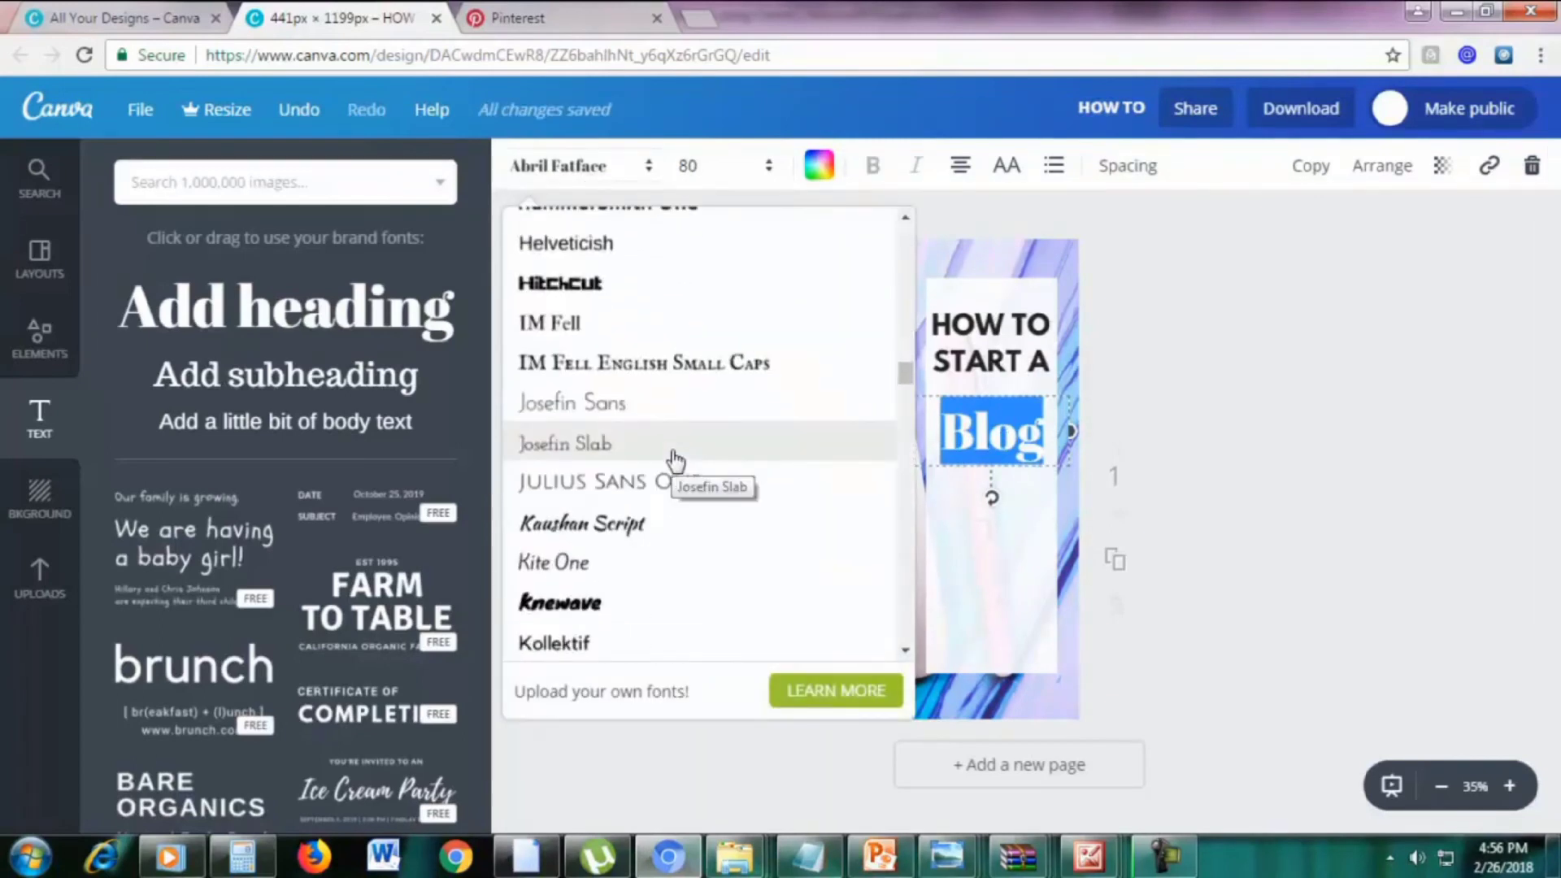
pyautogui.scroll(-10, 674, 461)
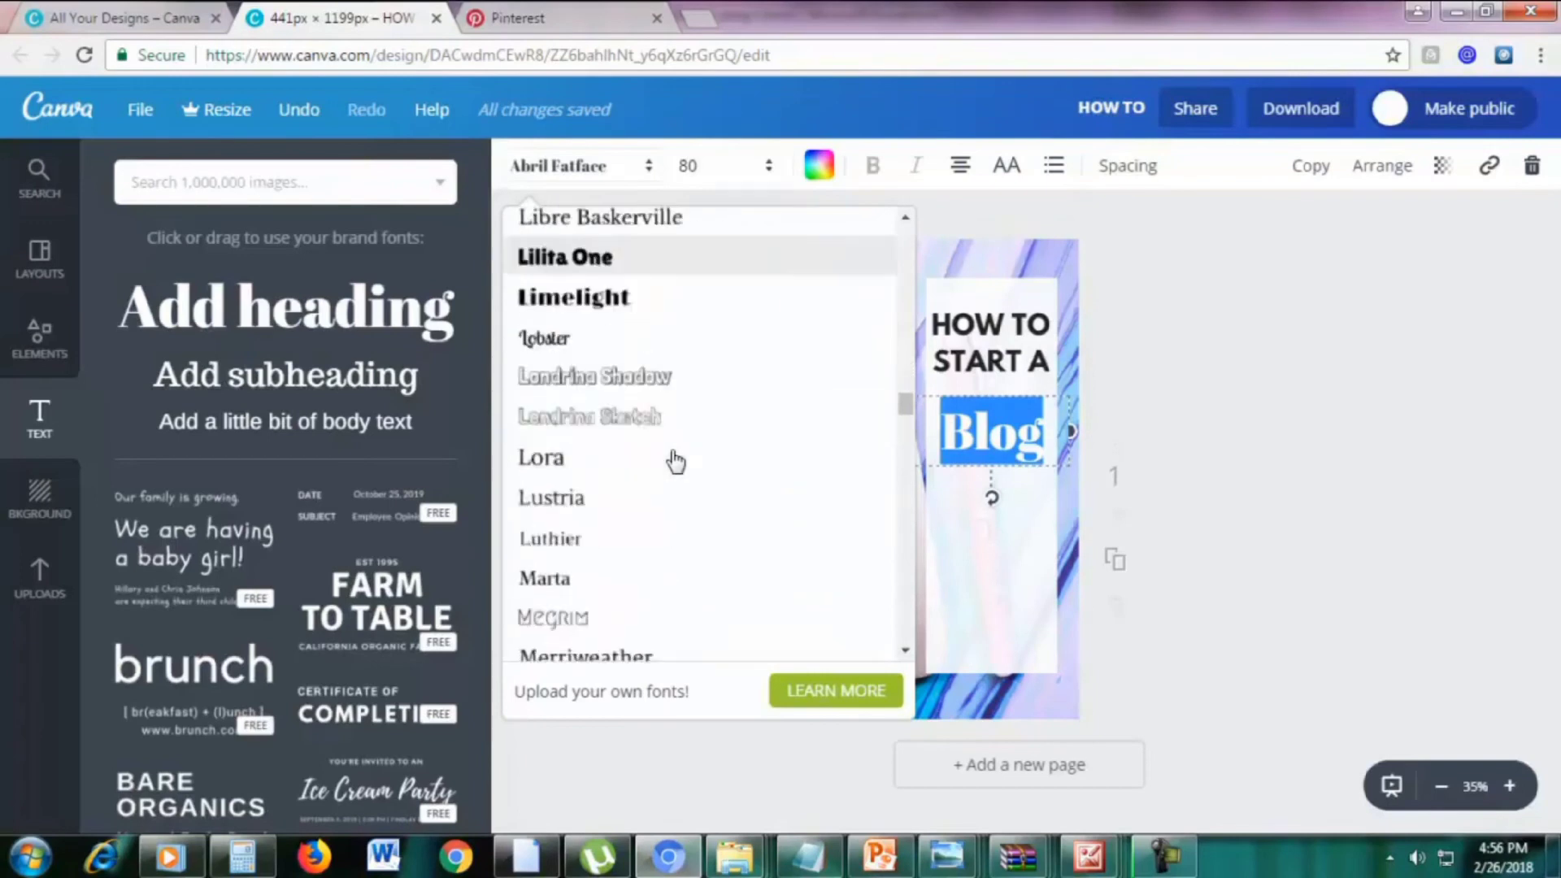
pyautogui.scroll(-2, 674, 456)
pyautogui.scroll(2, 672, 447)
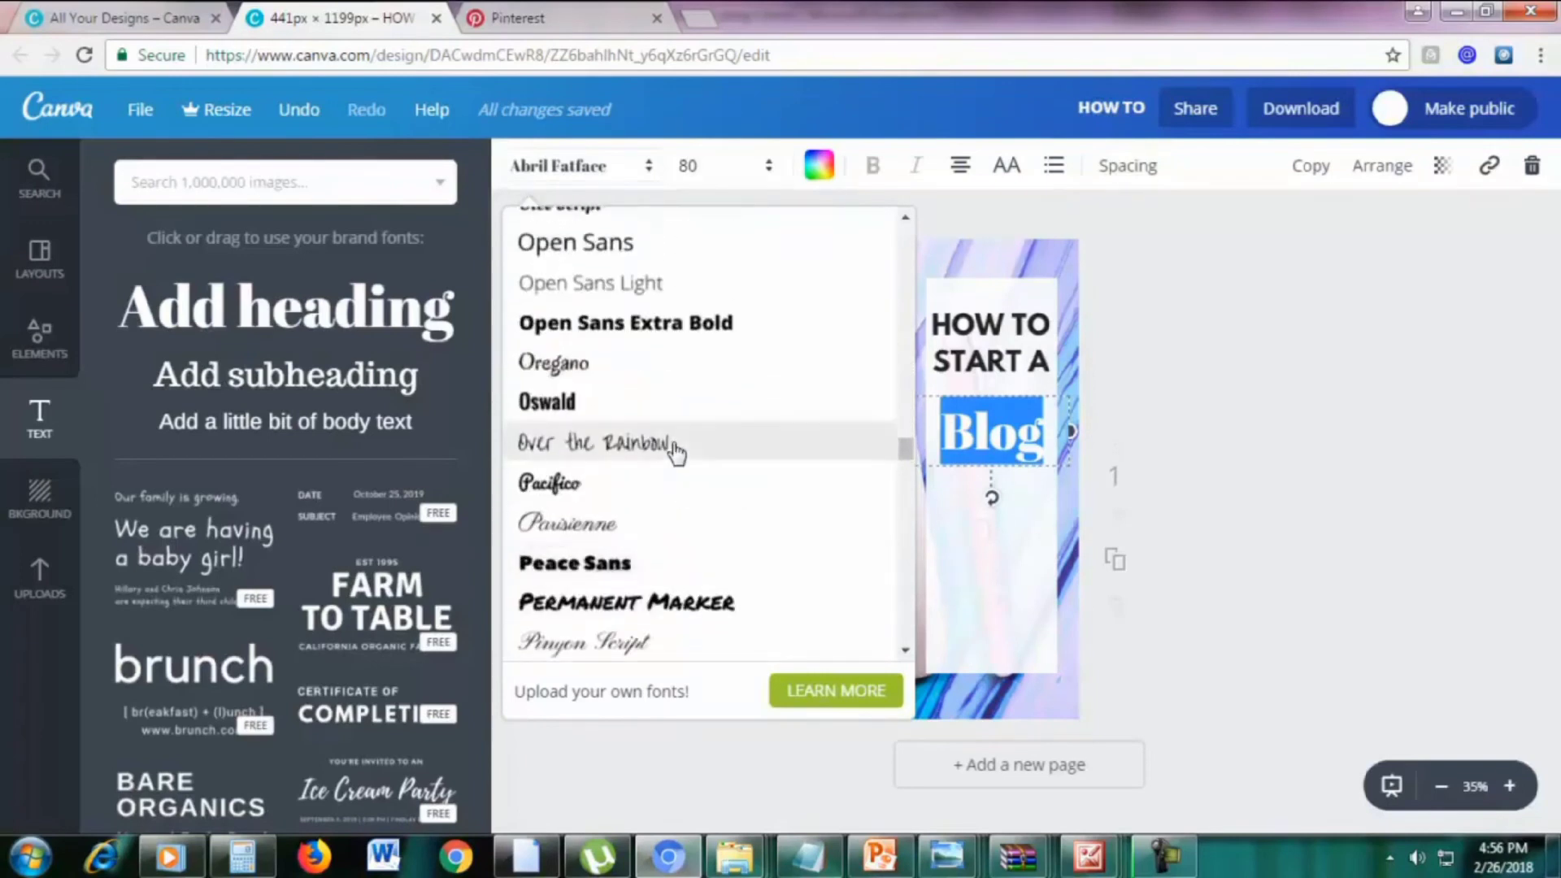
pyautogui.click(666, 483)
# Colour Blog pink and fine-tune the position of the START A line
pyautogui.click(1012, 400)
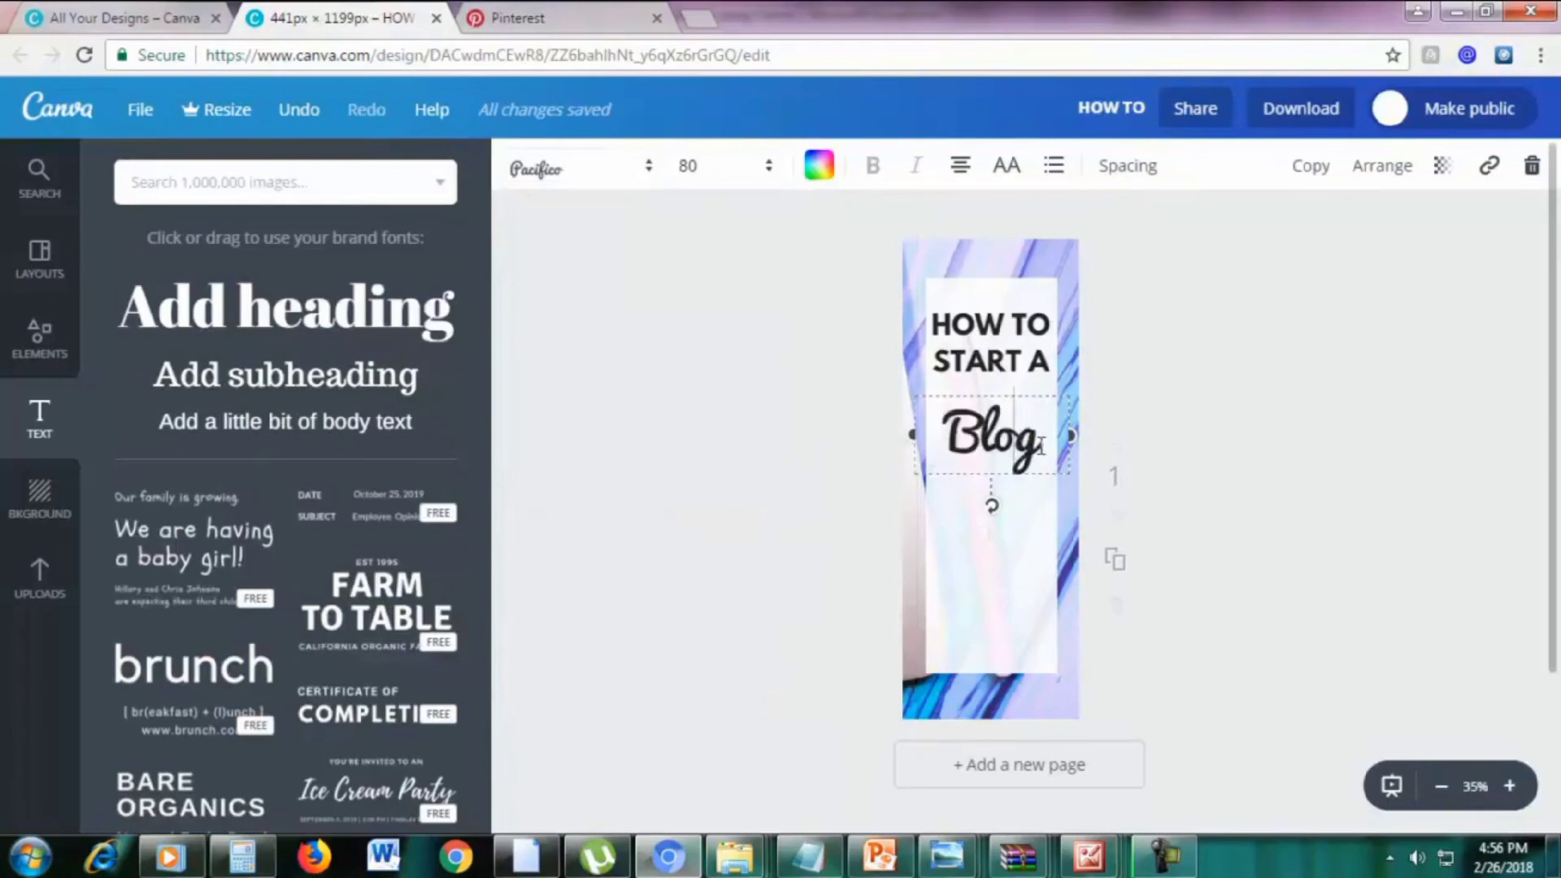
pyautogui.moveTo(1047, 445); pyautogui.dragTo(957, 439)
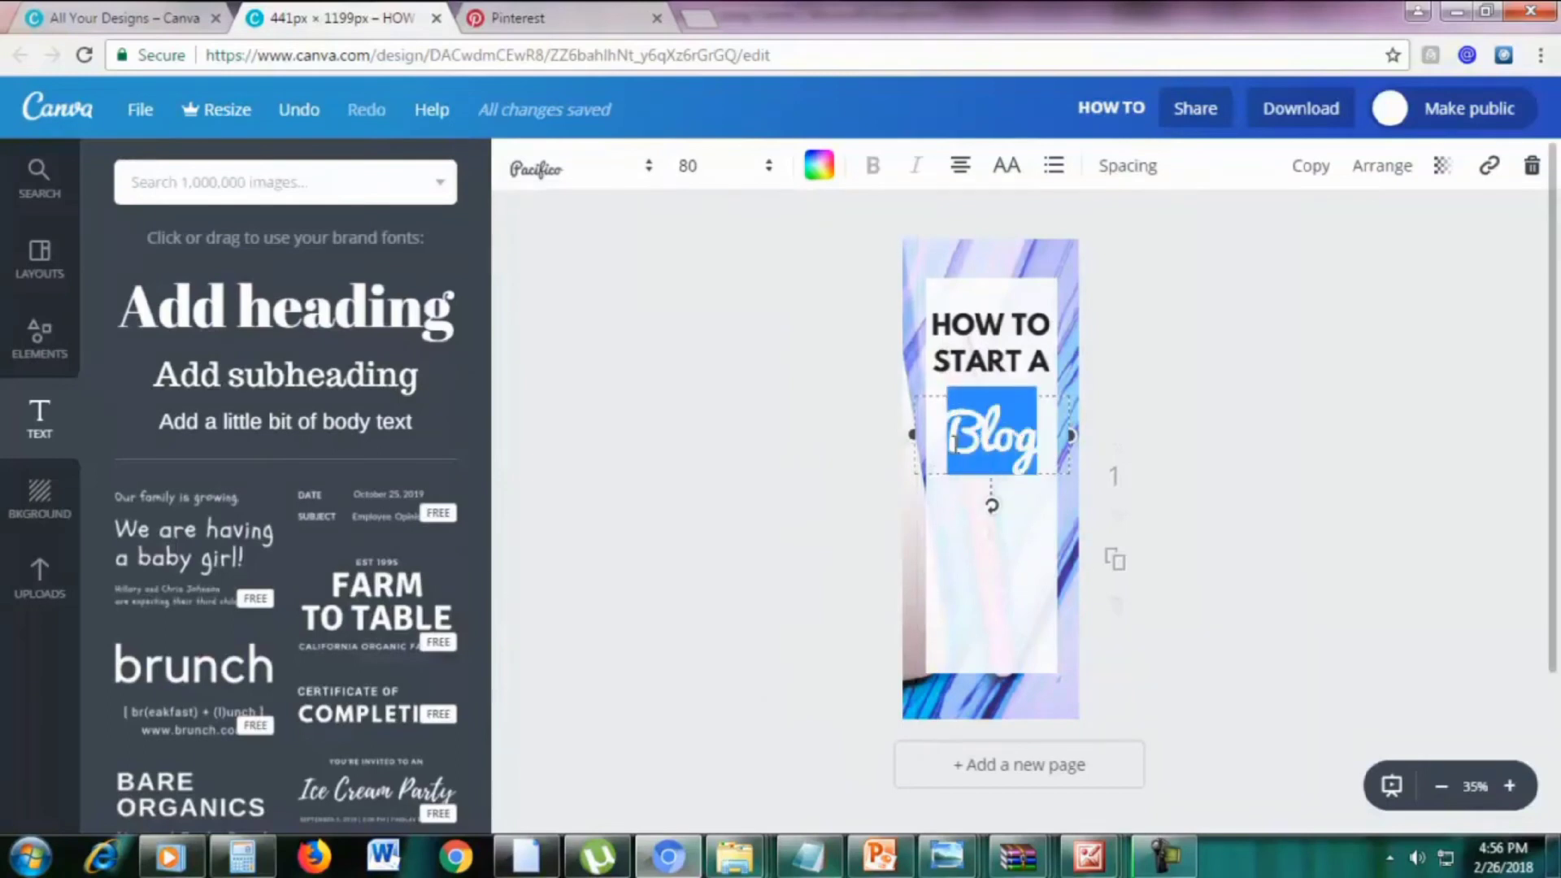
pyautogui.click(819, 172)
pyautogui.click(886, 280)
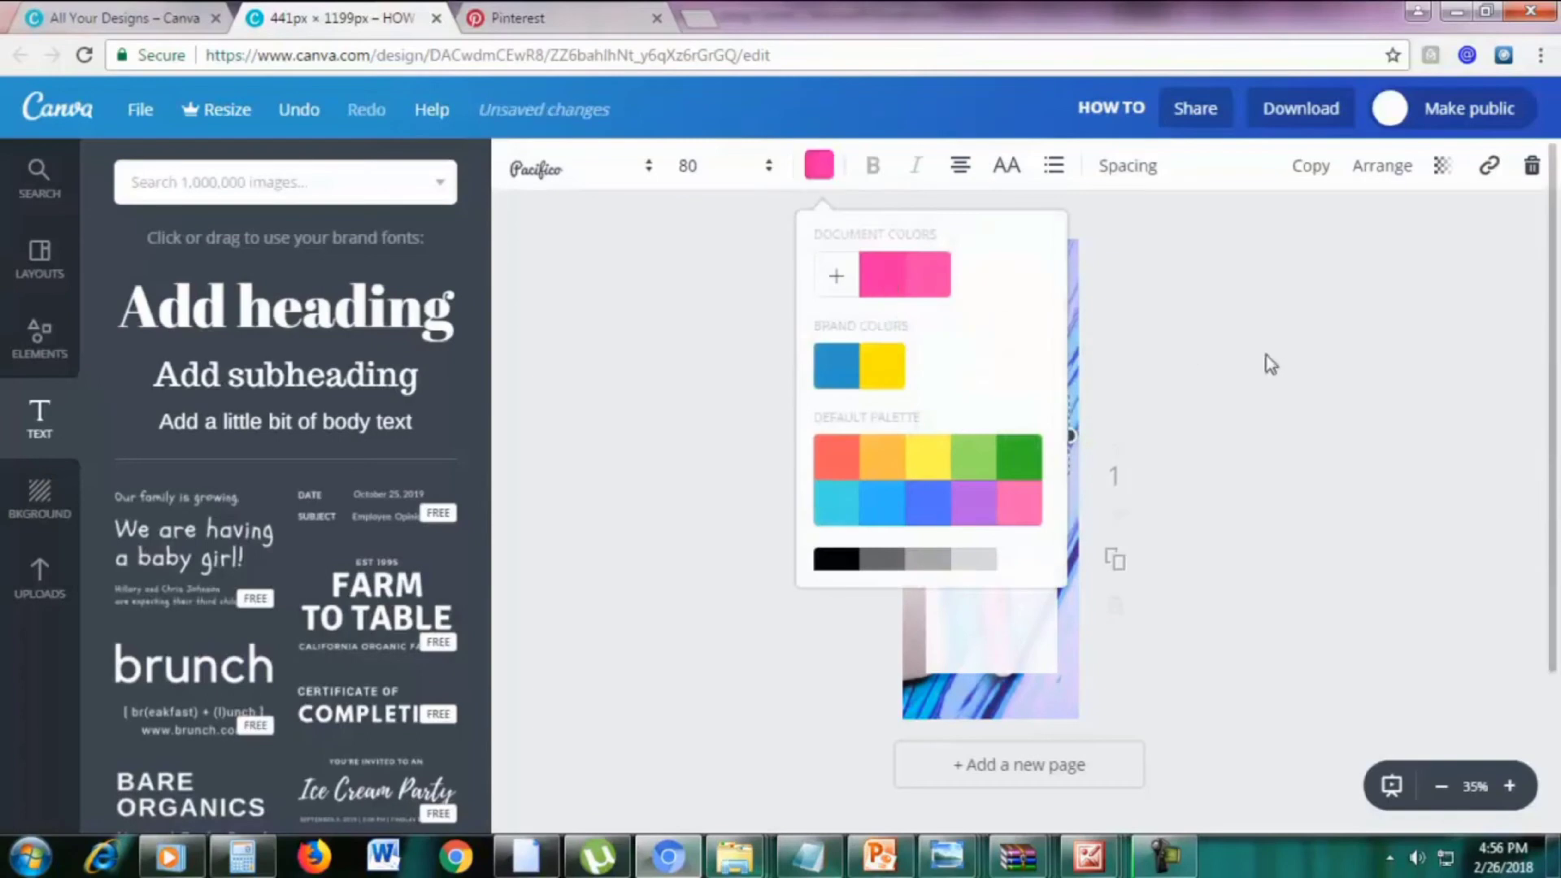
pyautogui.click(1266, 355)
pyautogui.click(1266, 355)
pyautogui.moveTo(1028, 359); pyautogui.dragTo(1026, 372)
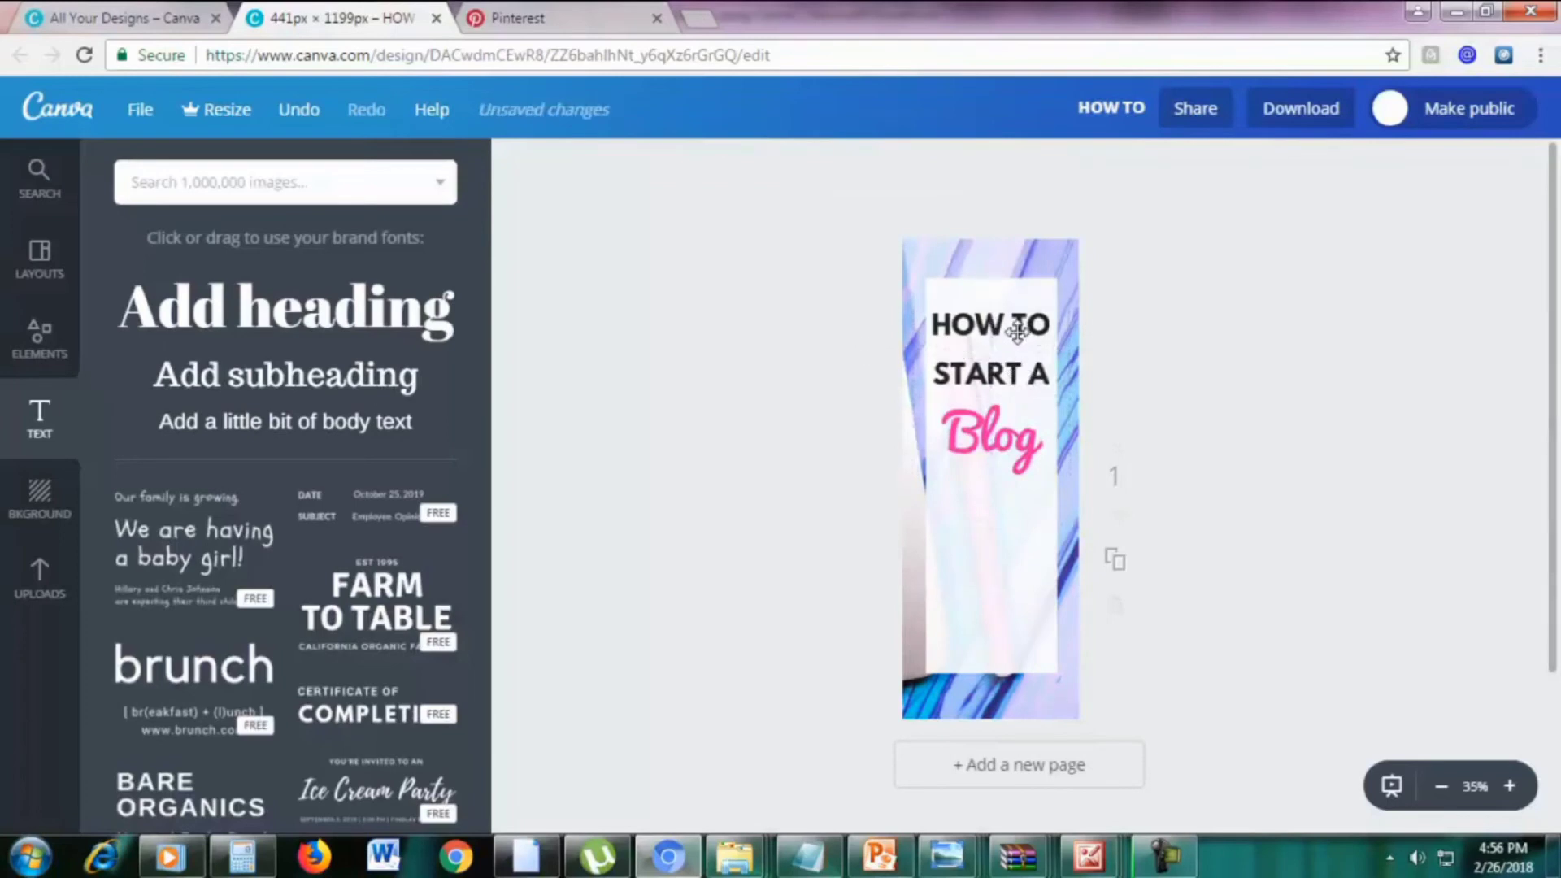
pyautogui.click(1353, 415)
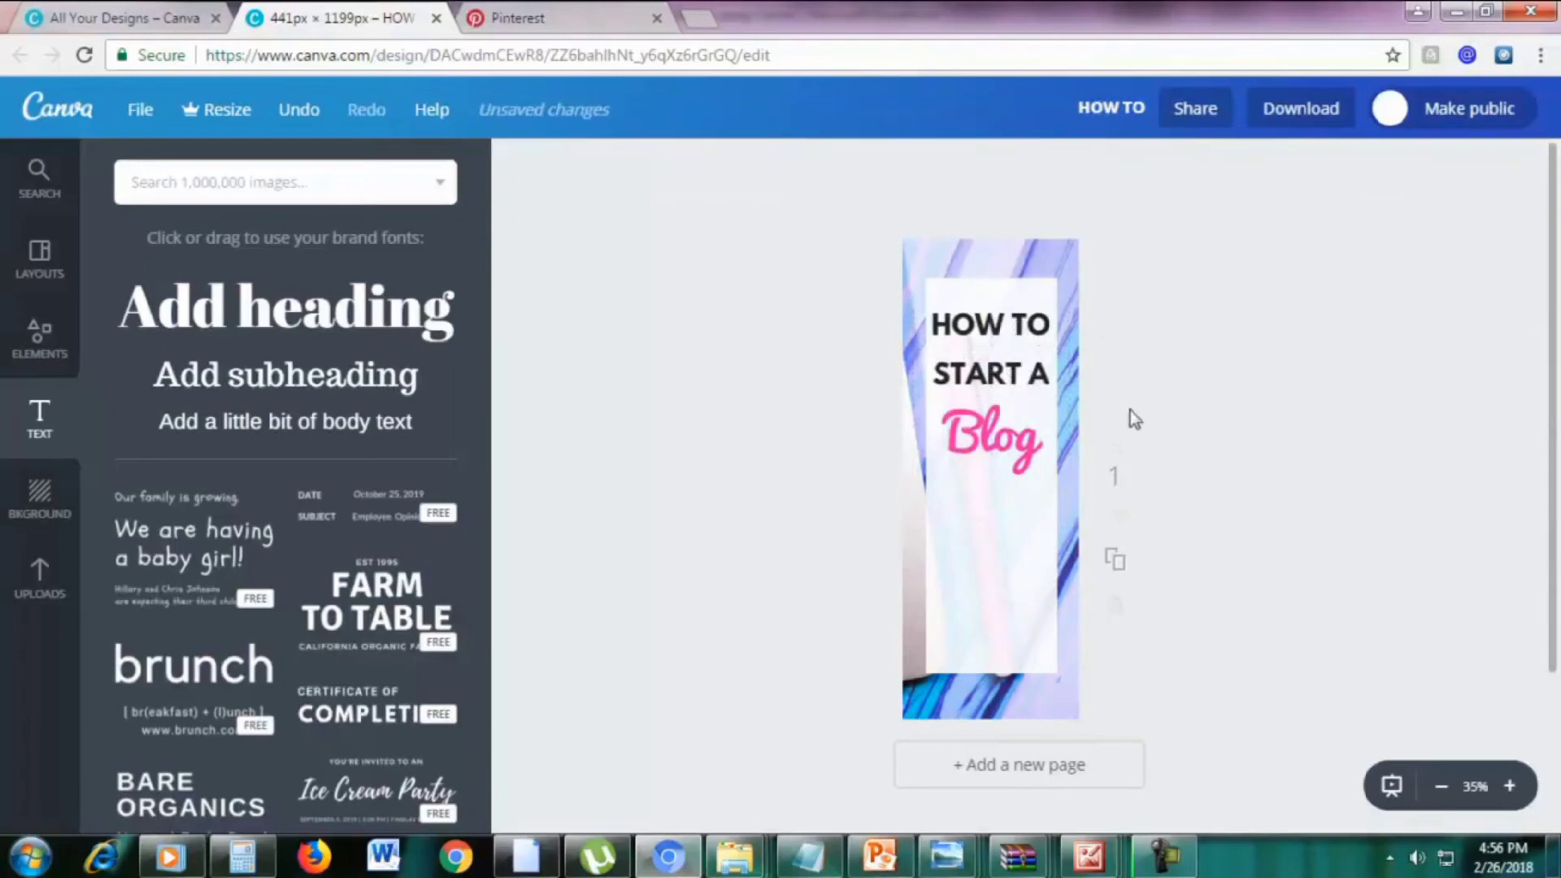
# Duplicate the START A text box below Blog and retype it as 'IN JUS'
pyautogui.click(1018, 376)
pyautogui.click(1314, 180)
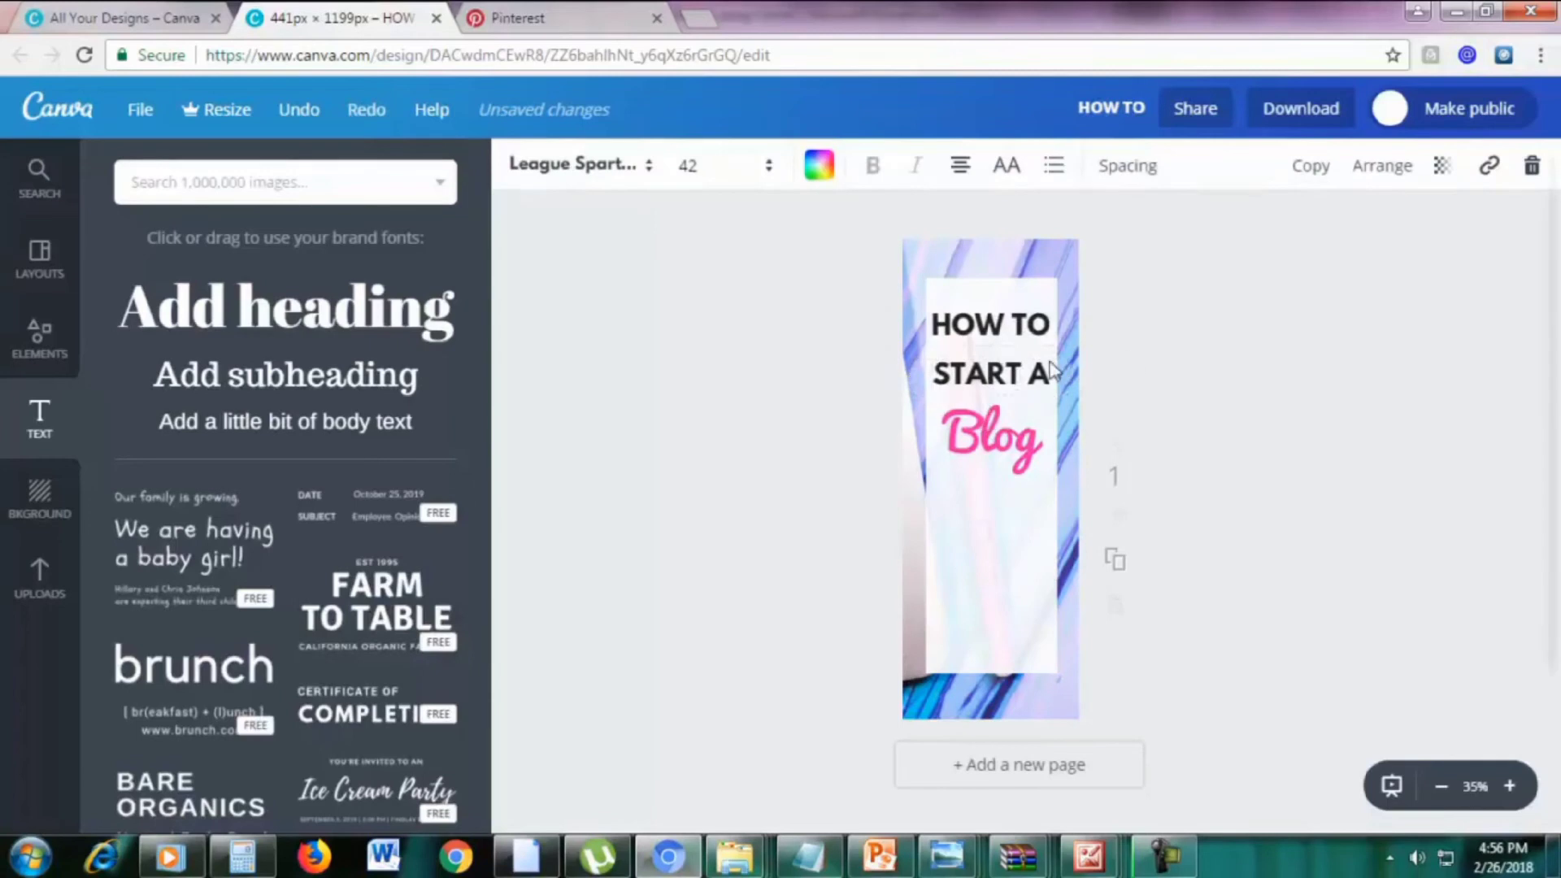
pyautogui.moveTo(1041, 370); pyautogui.dragTo(1029, 484)
pyautogui.doubleClick(1037, 500)
pyautogui.click(1032, 502)
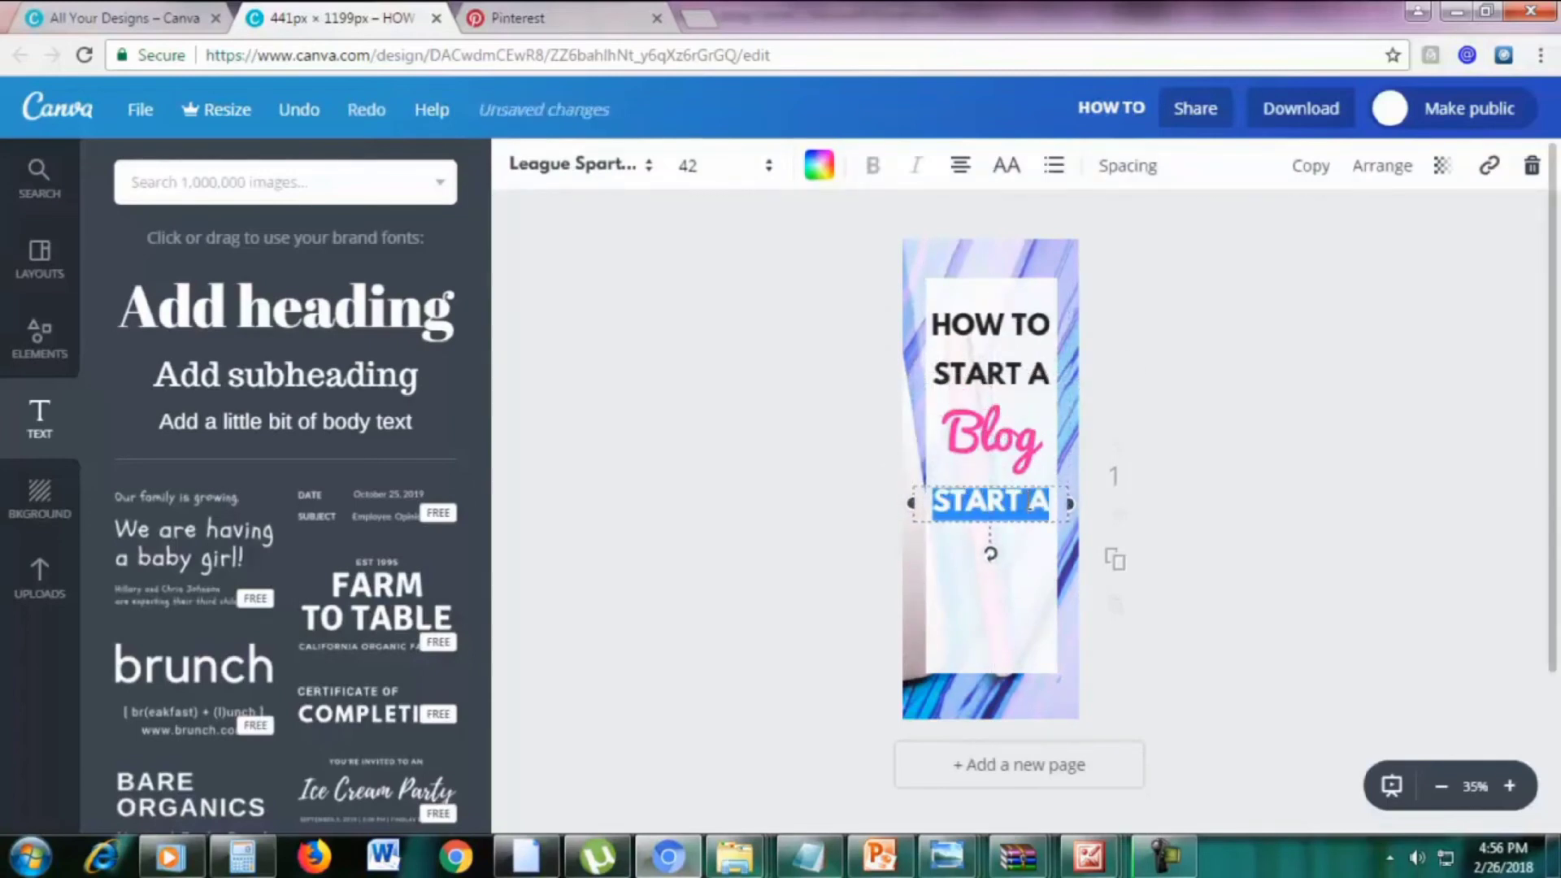
pyautogui.press('BackSpace')
pyautogui.write('IN JUST')
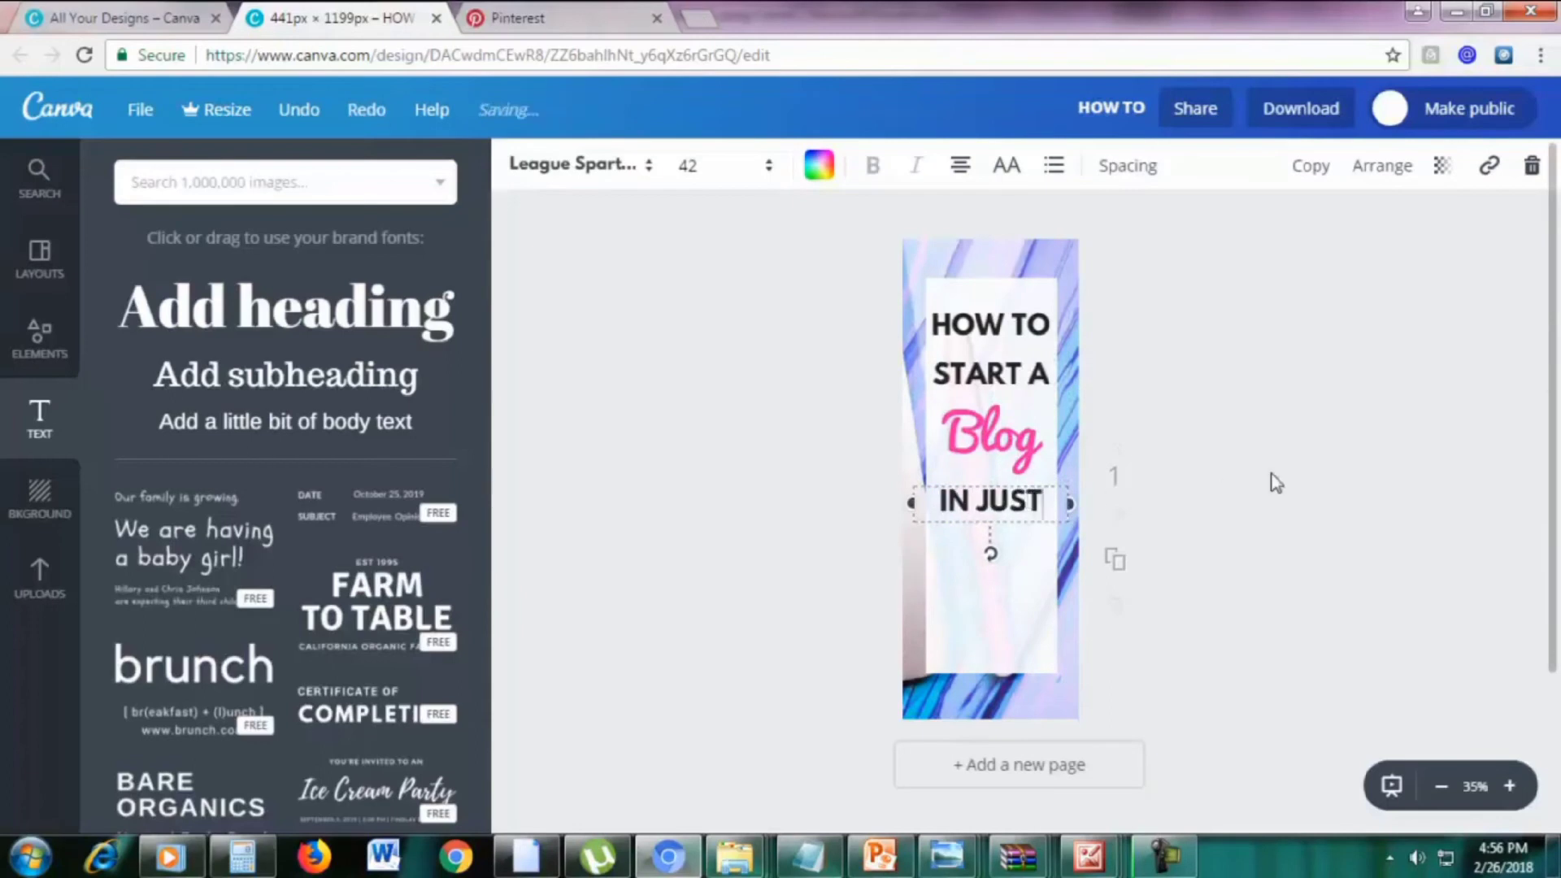
# Duplicate the pink Blog text below IN JUST and change it to '20'
pyautogui.click(1017, 448)
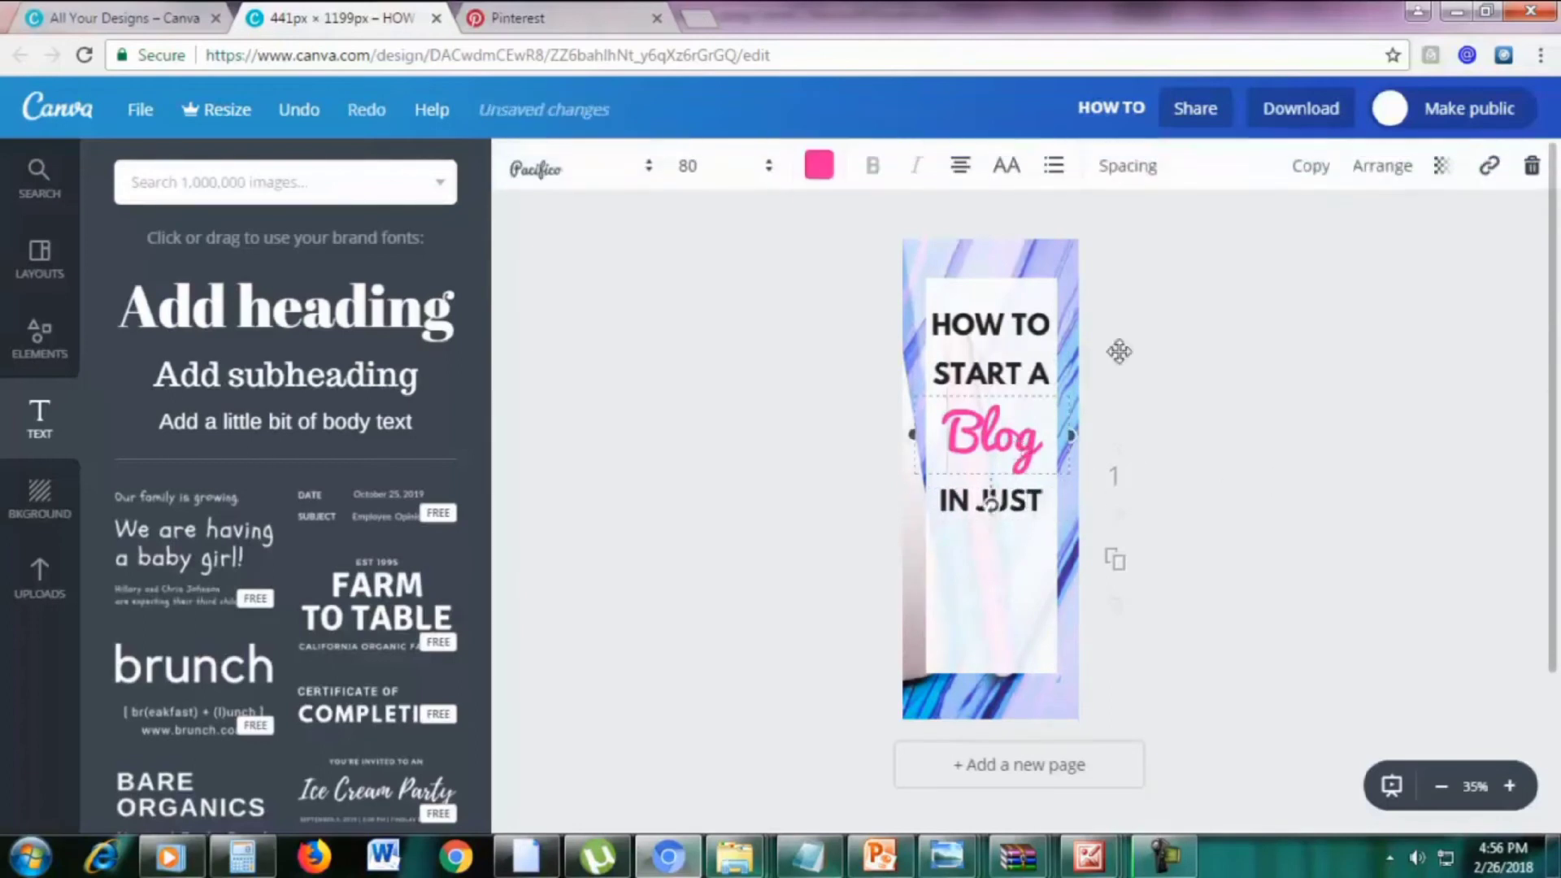
pyautogui.click(1321, 165)
pyautogui.moveTo(1070, 405); pyautogui.dragTo(1067, 534)
pyautogui.doubleClick(1009, 544)
pyautogui.write('20')
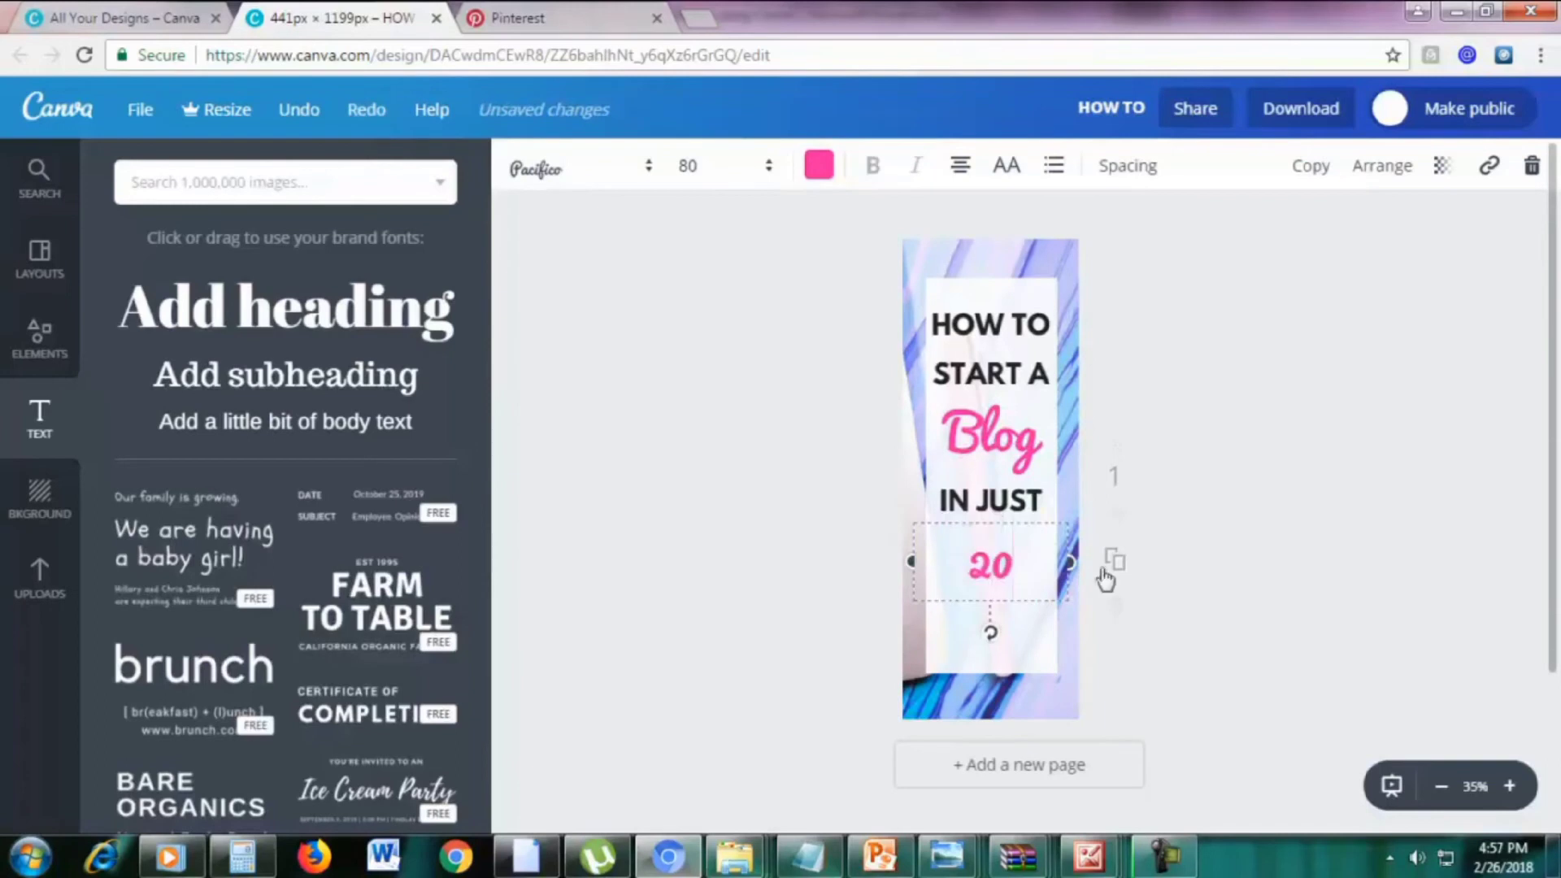
pyautogui.click(1279, 573)
pyautogui.moveTo(992, 566); pyautogui.dragTo(999, 540)
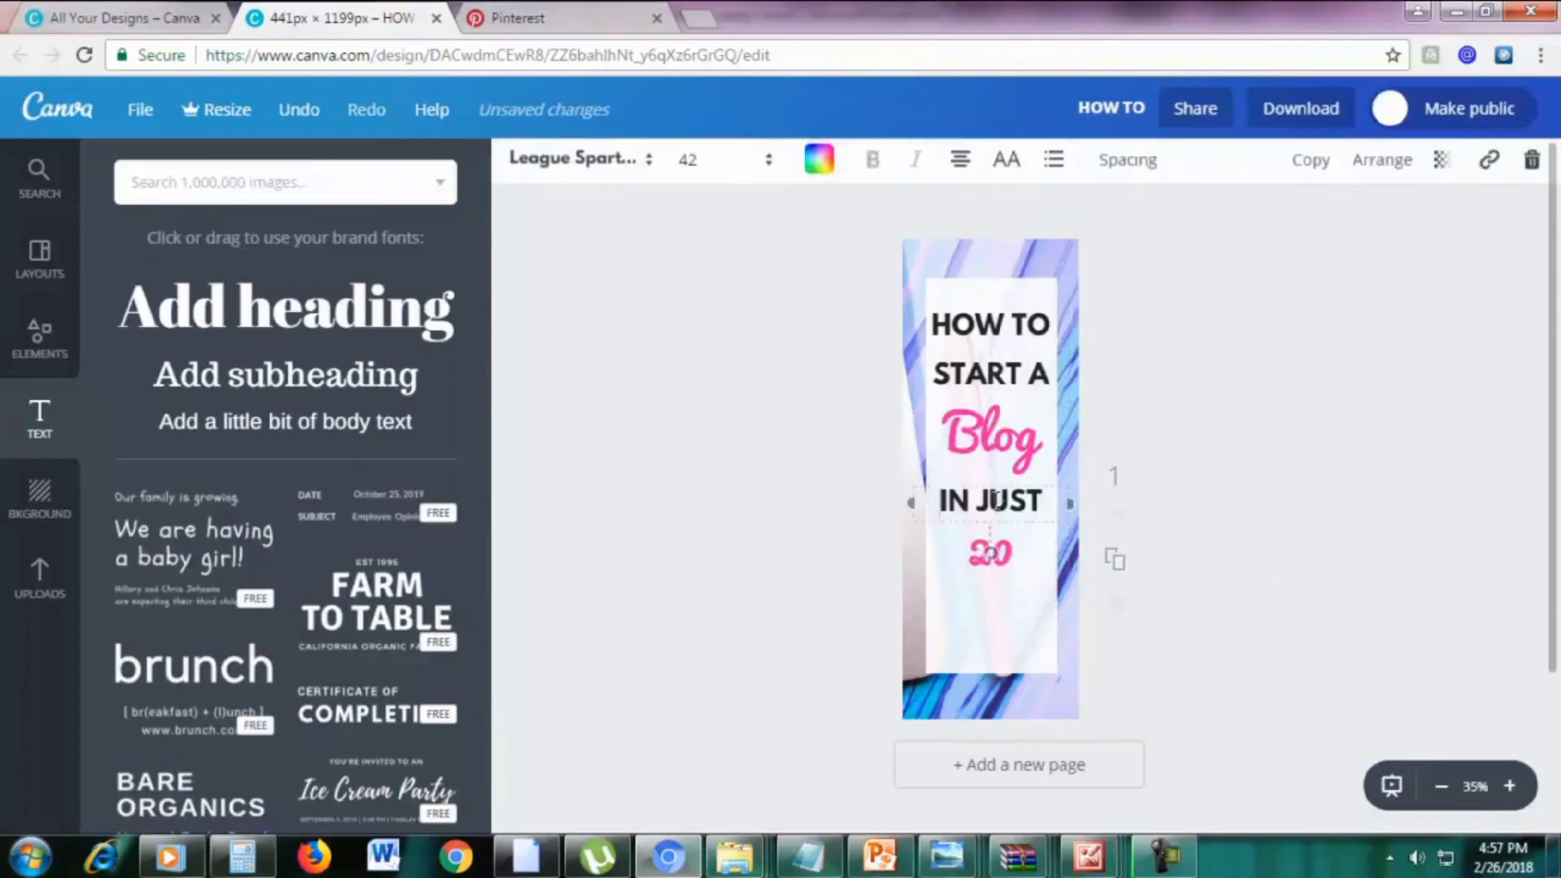
# Duplicate the IN JUST line below 20 and retype it as 'MINUTES'
pyautogui.click(1327, 167)
pyautogui.moveTo(993, 506); pyautogui.dragTo(993, 572)
pyautogui.tripleClick(1003, 593)
pyautogui.write('MINUTES')
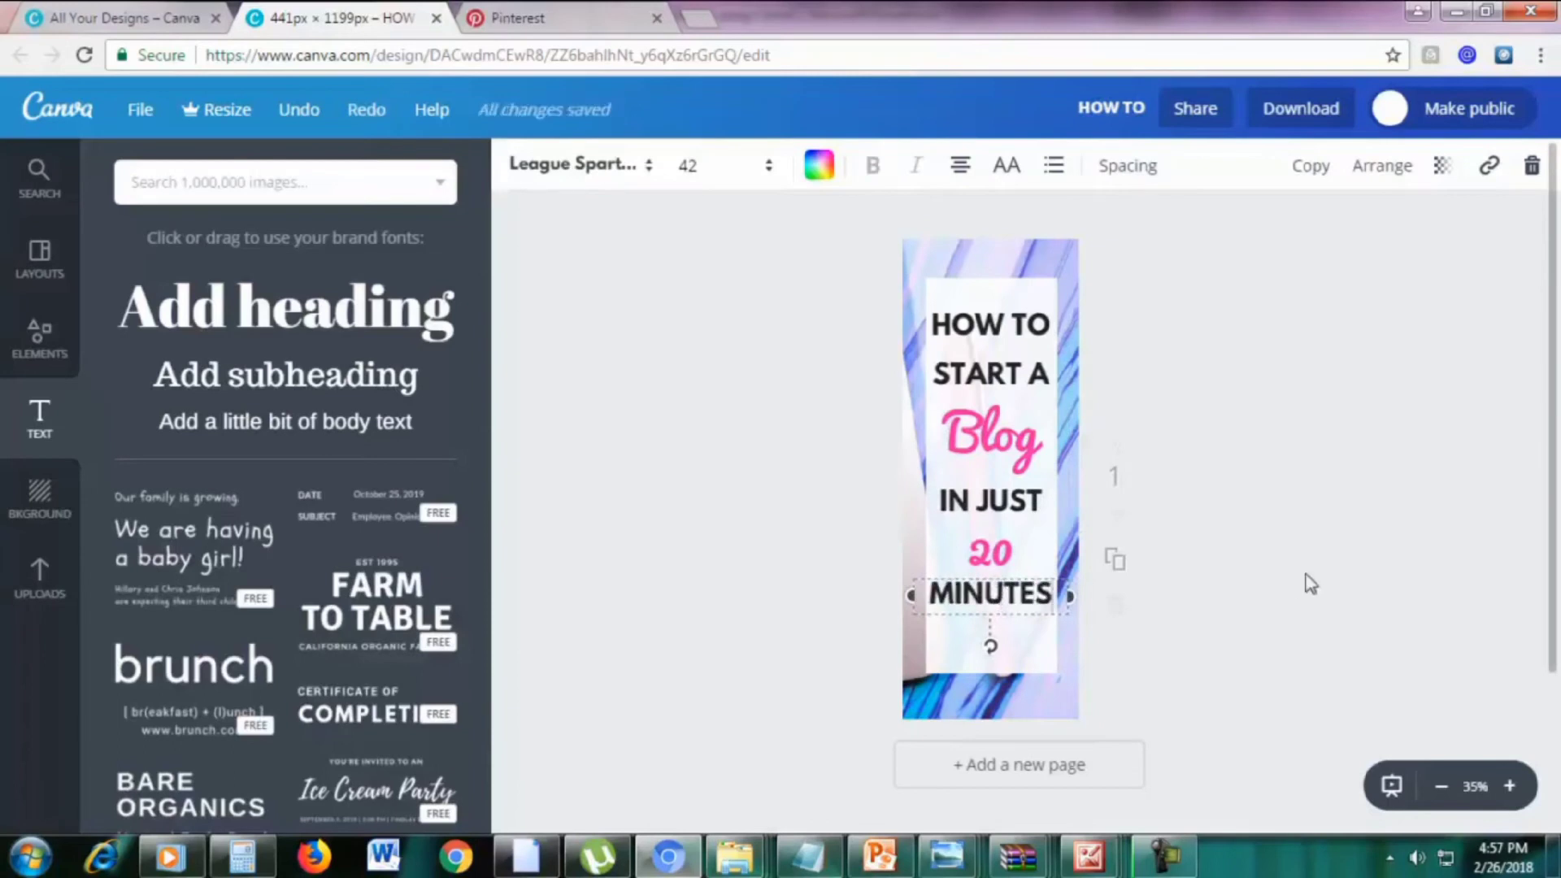
# Set 20 to font size 110 and align it and MINUTES in place
pyautogui.click(992, 553)
pyautogui.doubleClick(997, 555)
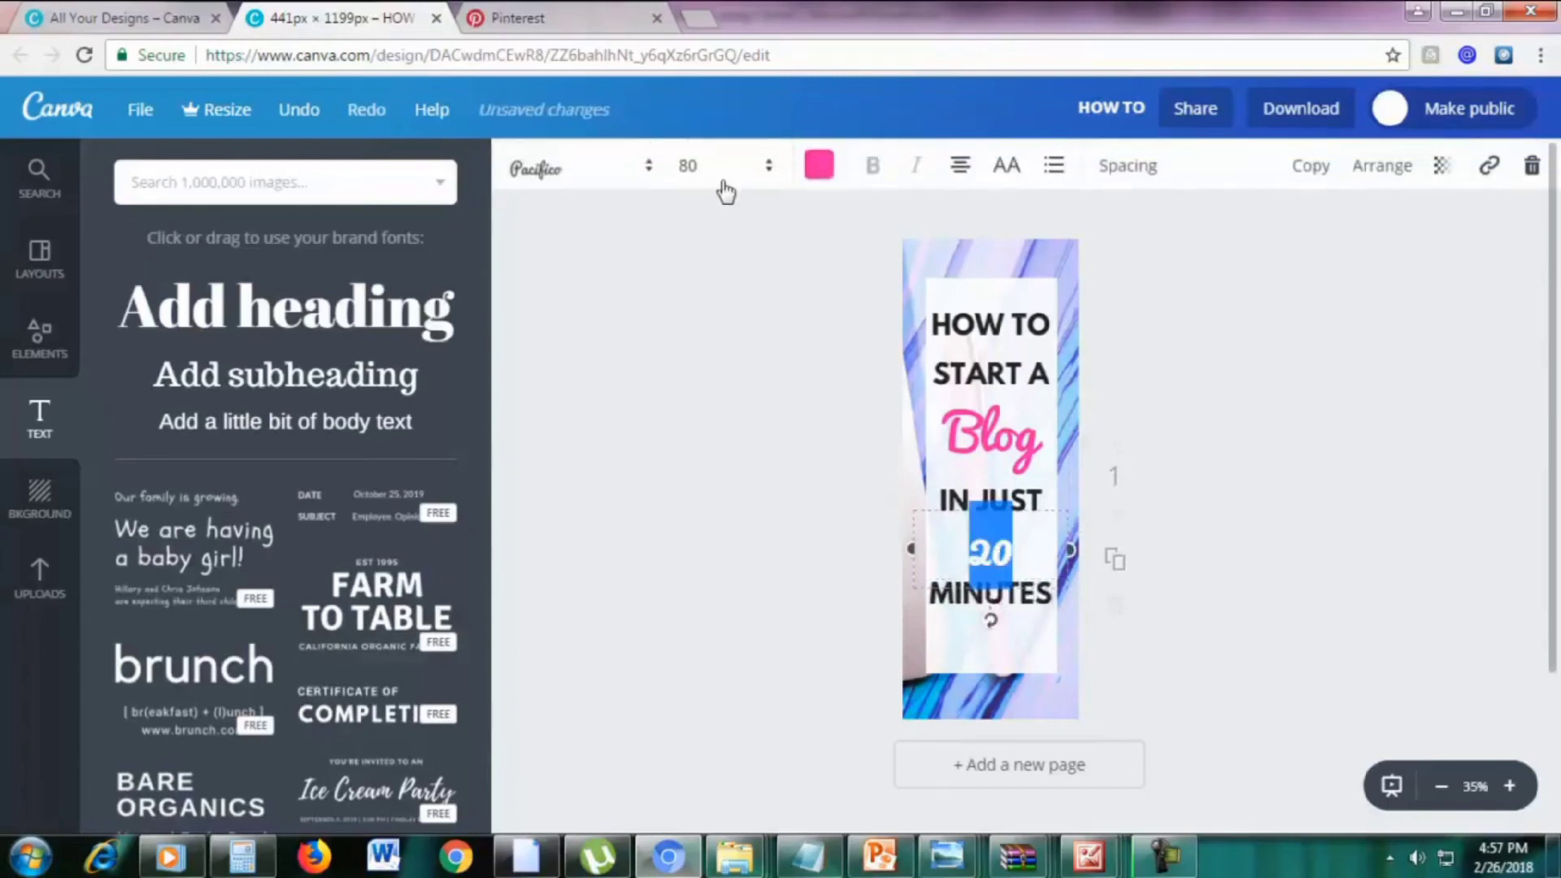
pyautogui.click(707, 169)
pyautogui.write('120')
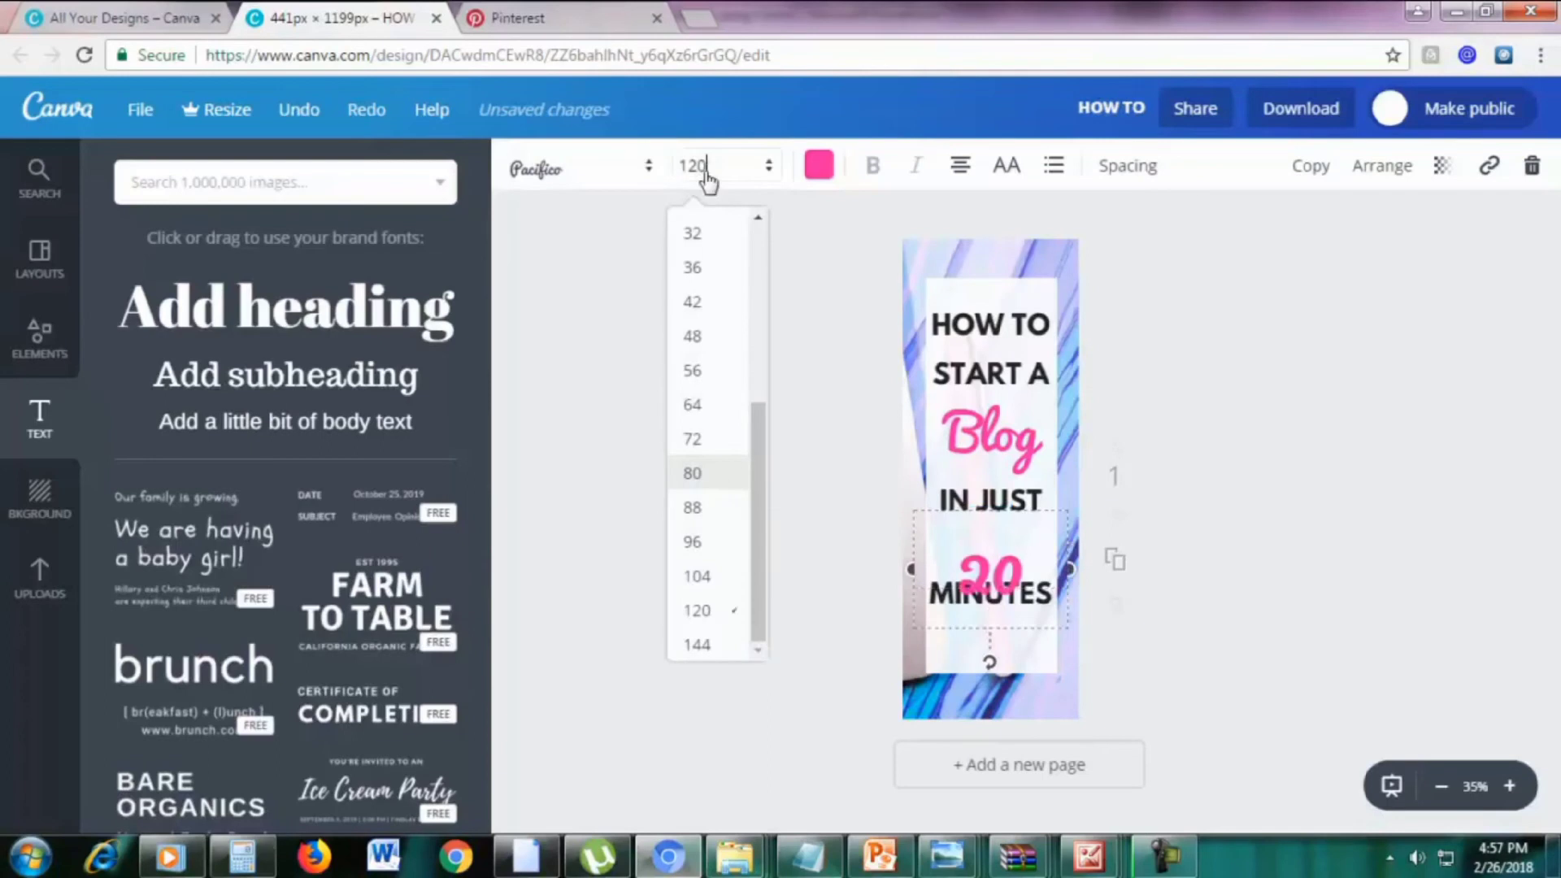
pyautogui.press('Return')
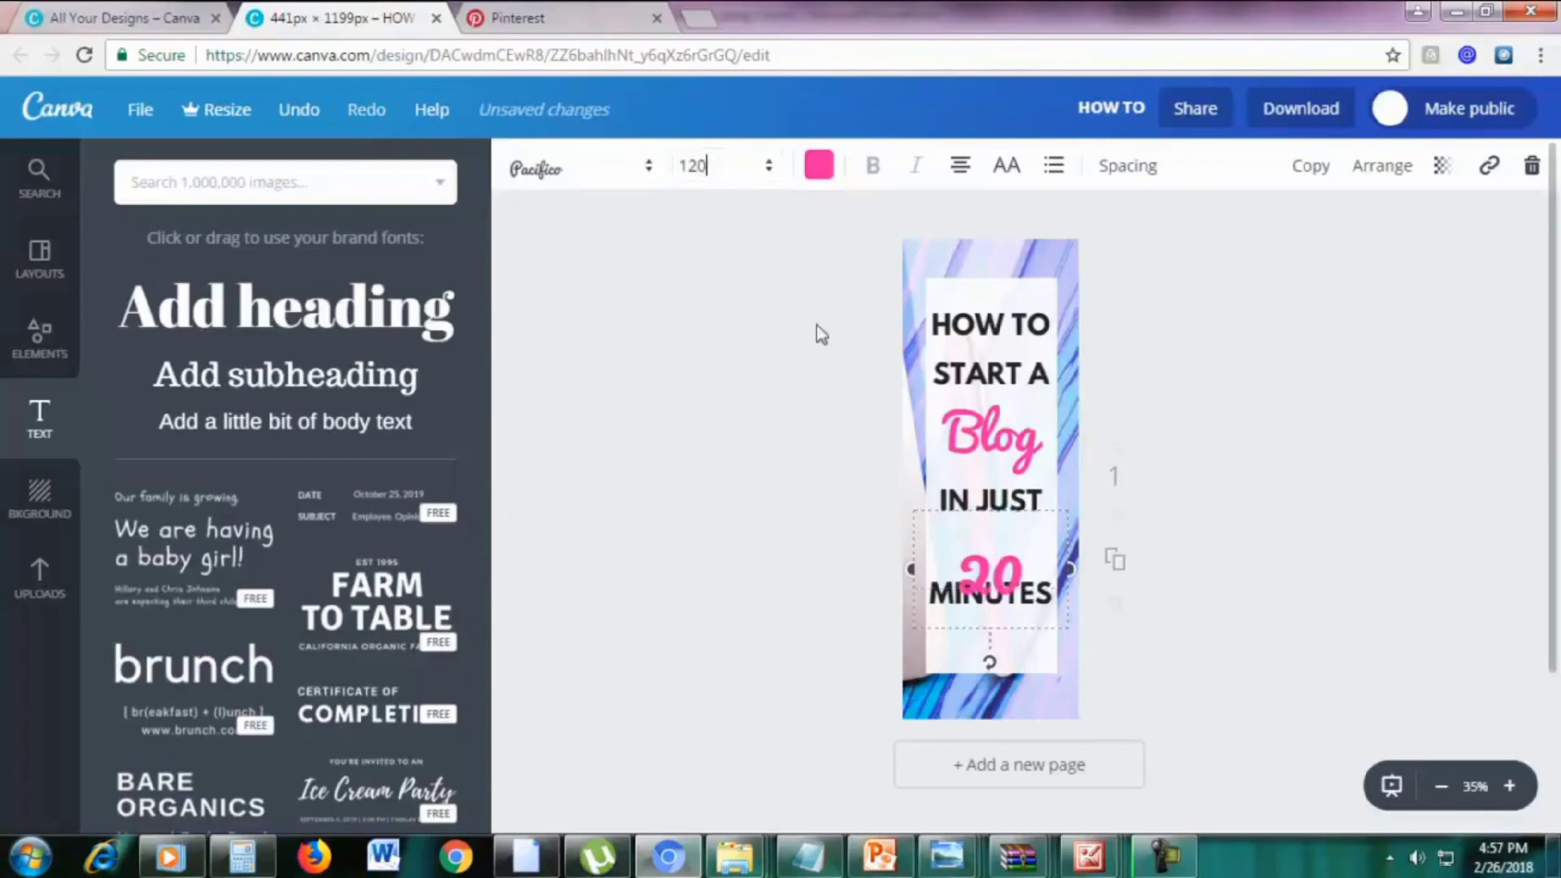
pyautogui.click(708, 166)
pyautogui.write('110')
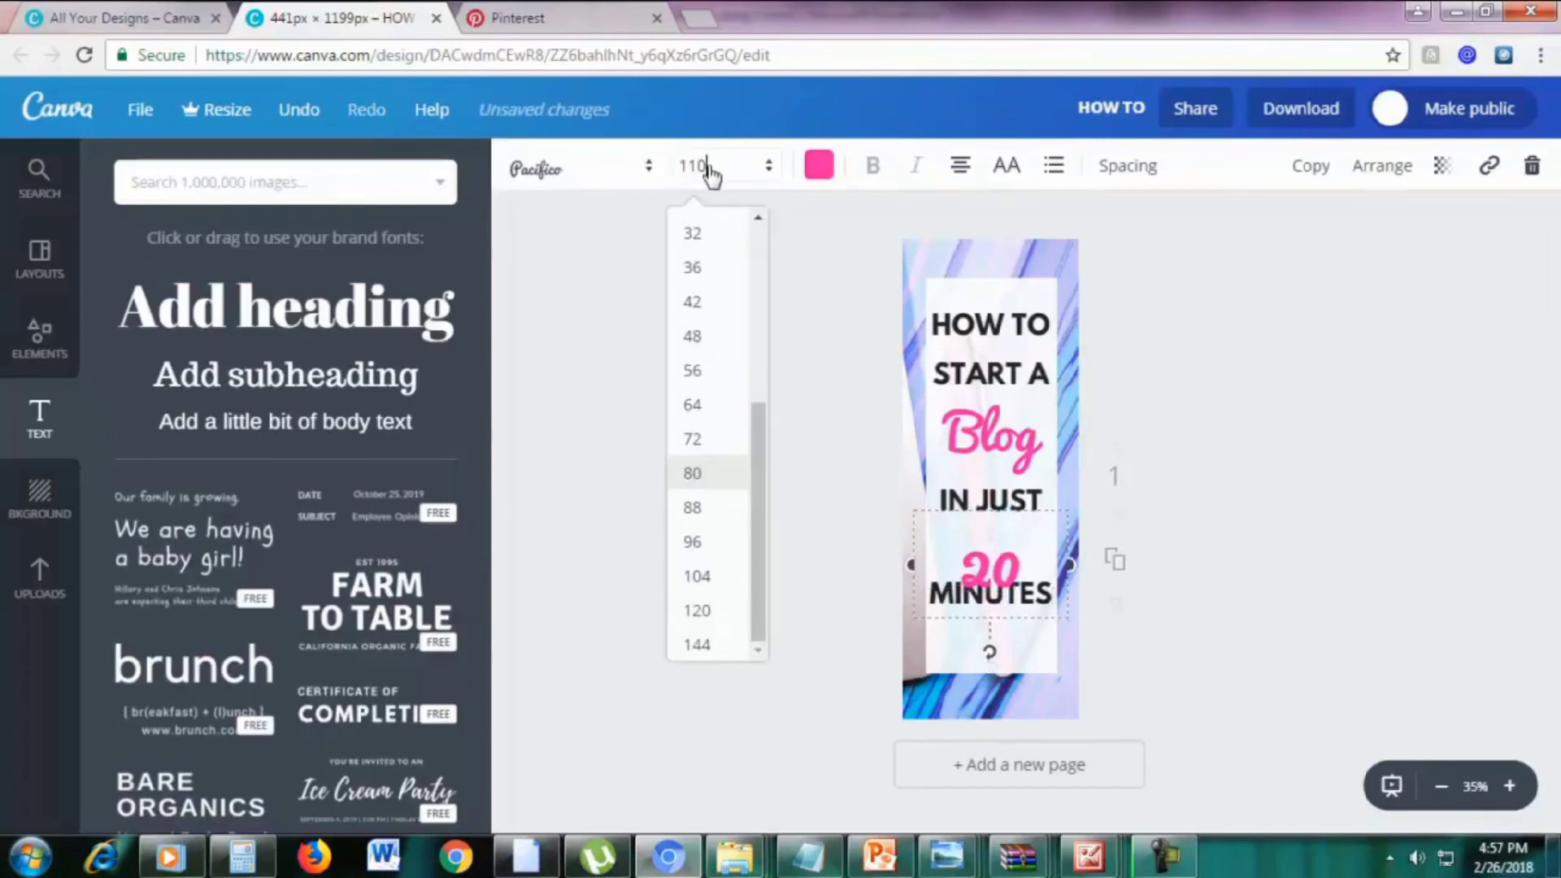
pyautogui.press('Return')
pyautogui.click(1132, 538)
pyautogui.moveTo(997, 548); pyautogui.dragTo(995, 539)
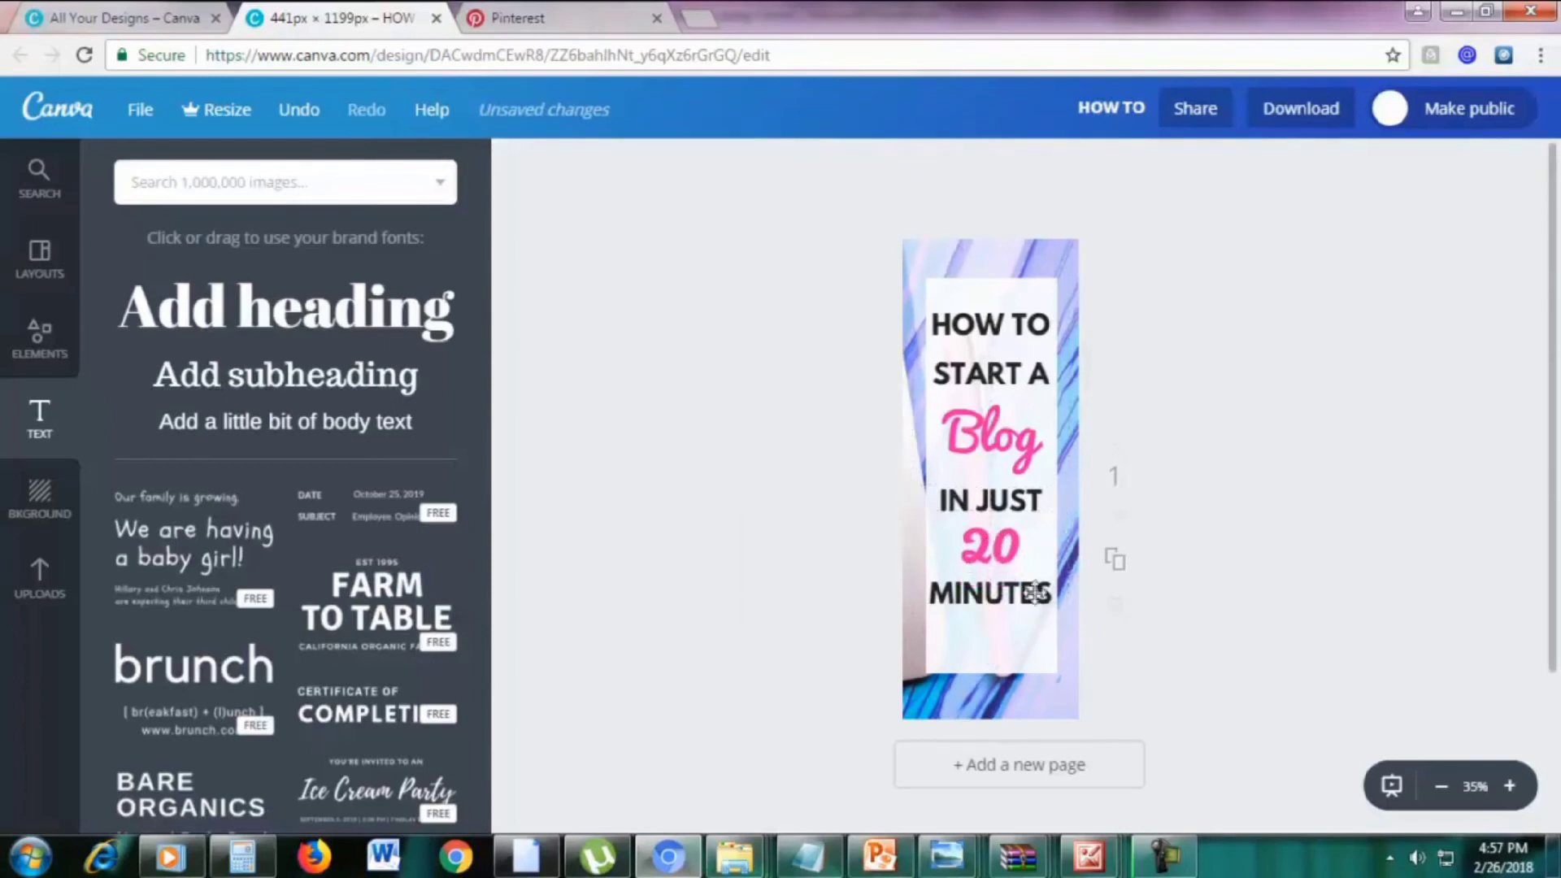
pyautogui.moveTo(1032, 589); pyautogui.dragTo(1034, 587)
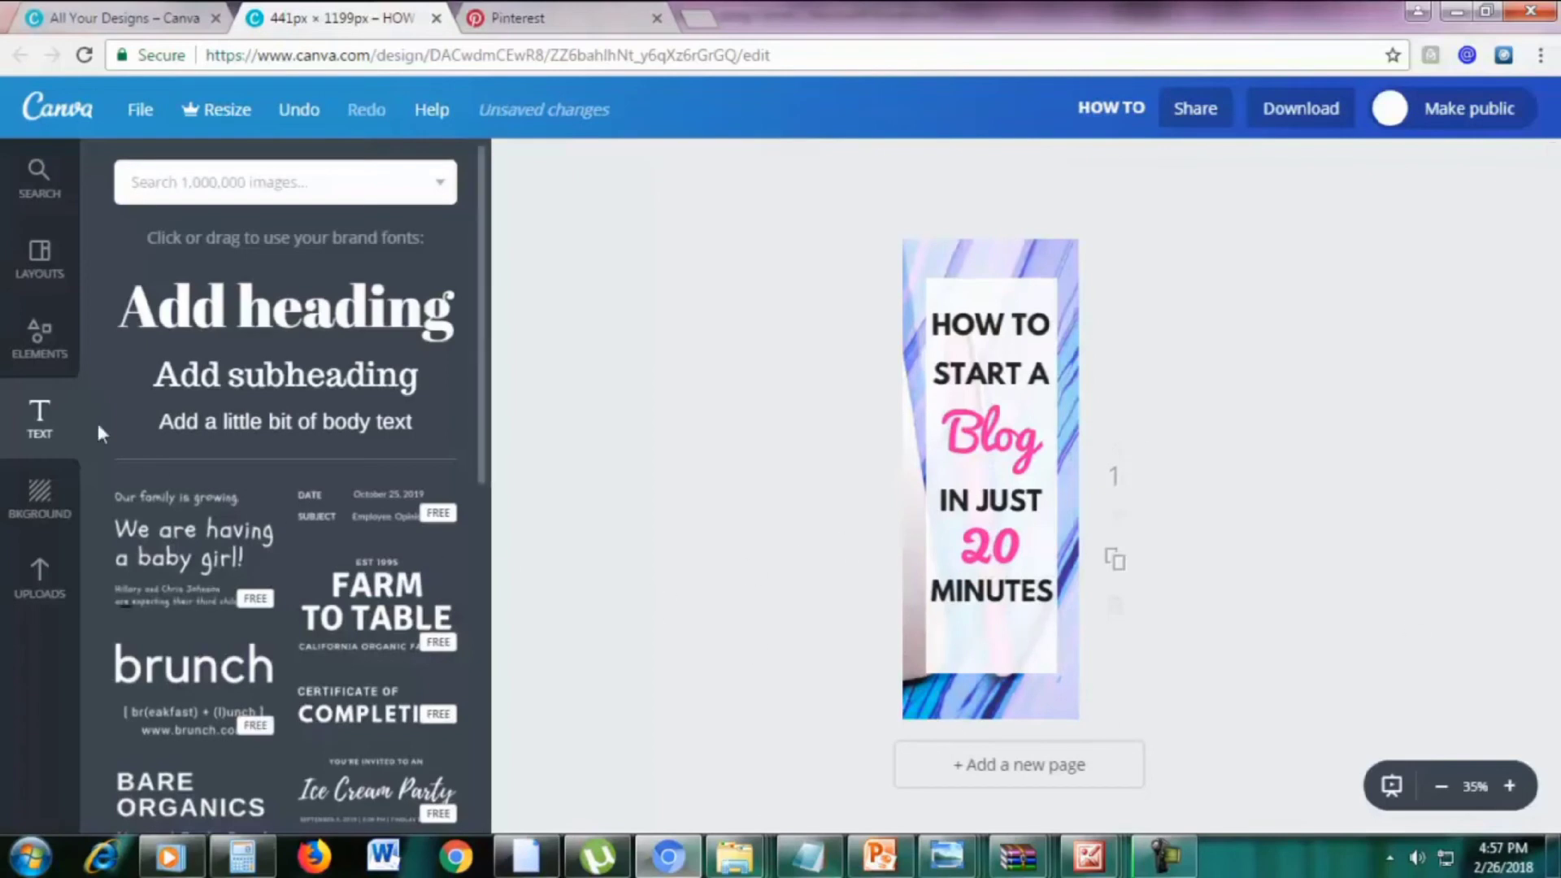
pyautogui.click(41, 357)
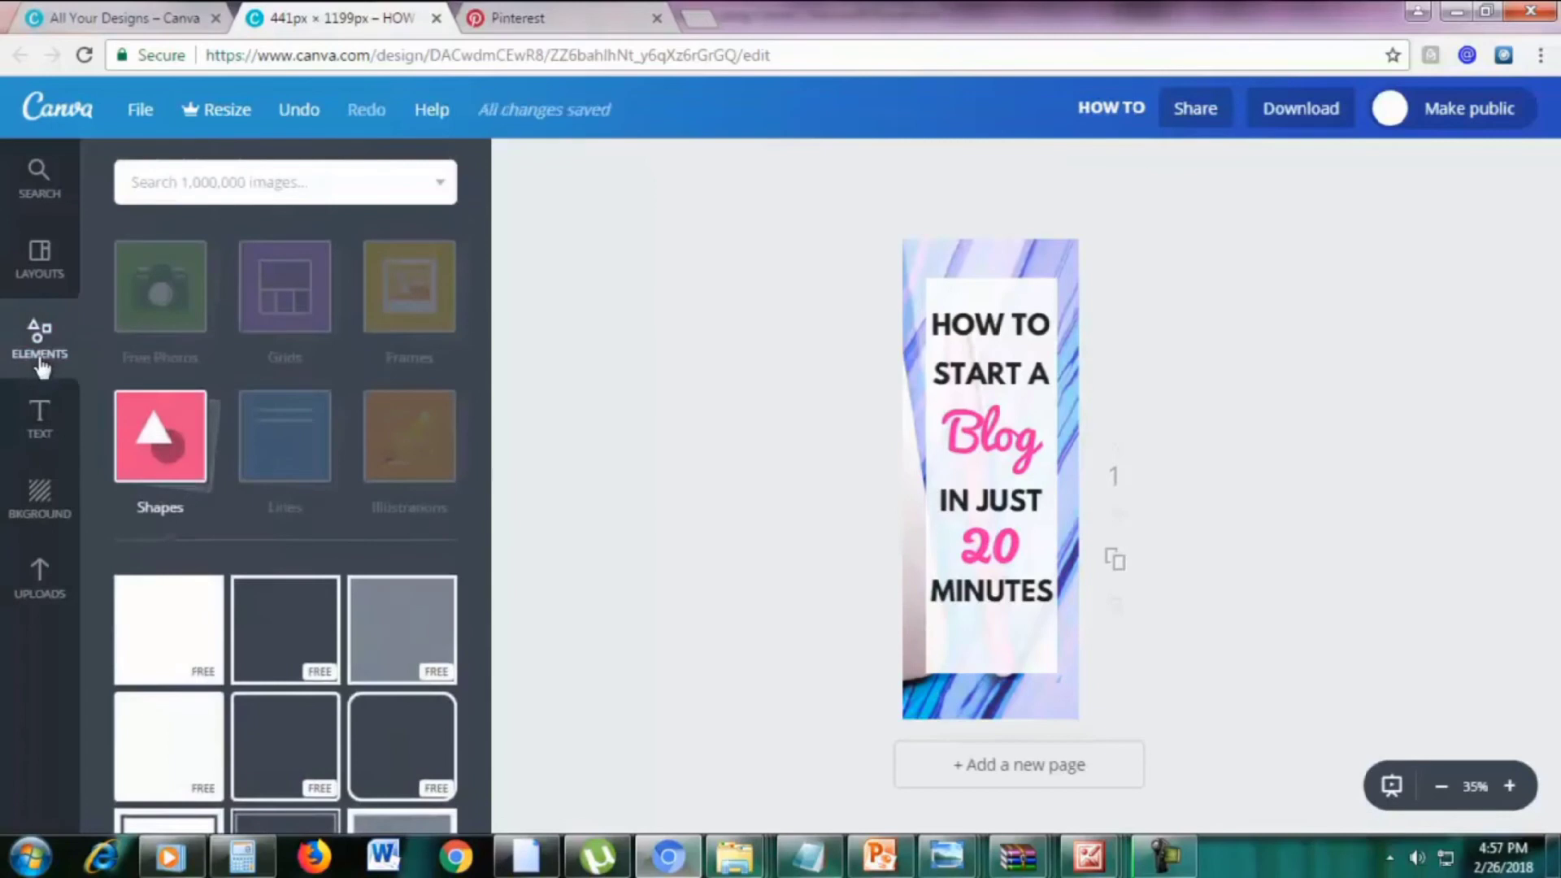
# Add a square, stretch it into a full-width bar at the bottom, and colour it black
pyautogui.click(163, 644)
pyautogui.moveTo(992, 397); pyautogui.dragTo(963, 701)
pyautogui.moveTo(1066, 699); pyautogui.dragTo(1091, 699)
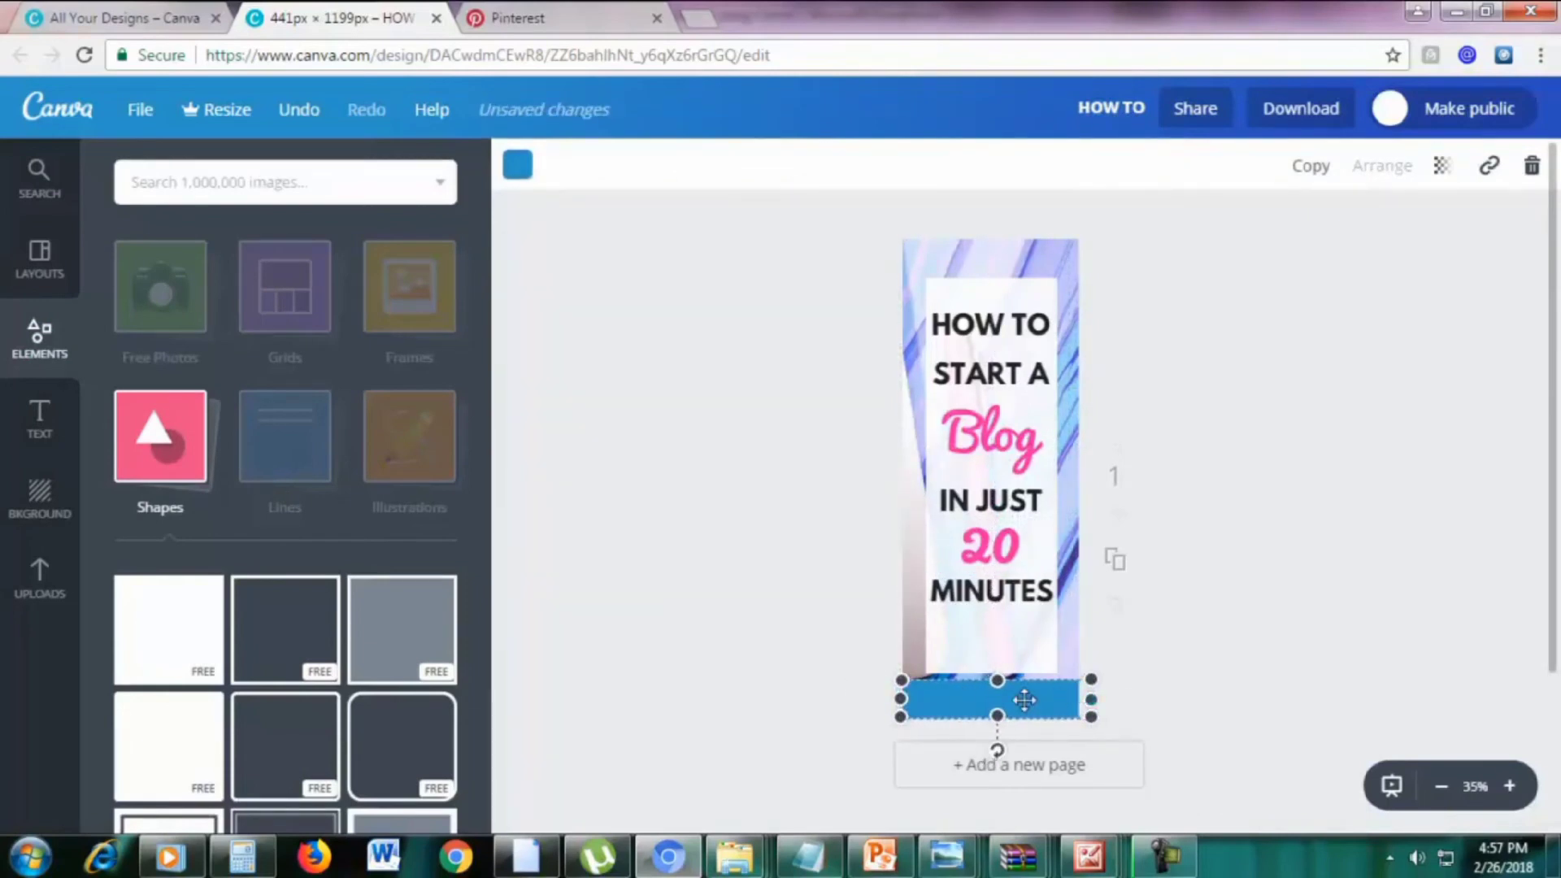
pyautogui.click(517, 171)
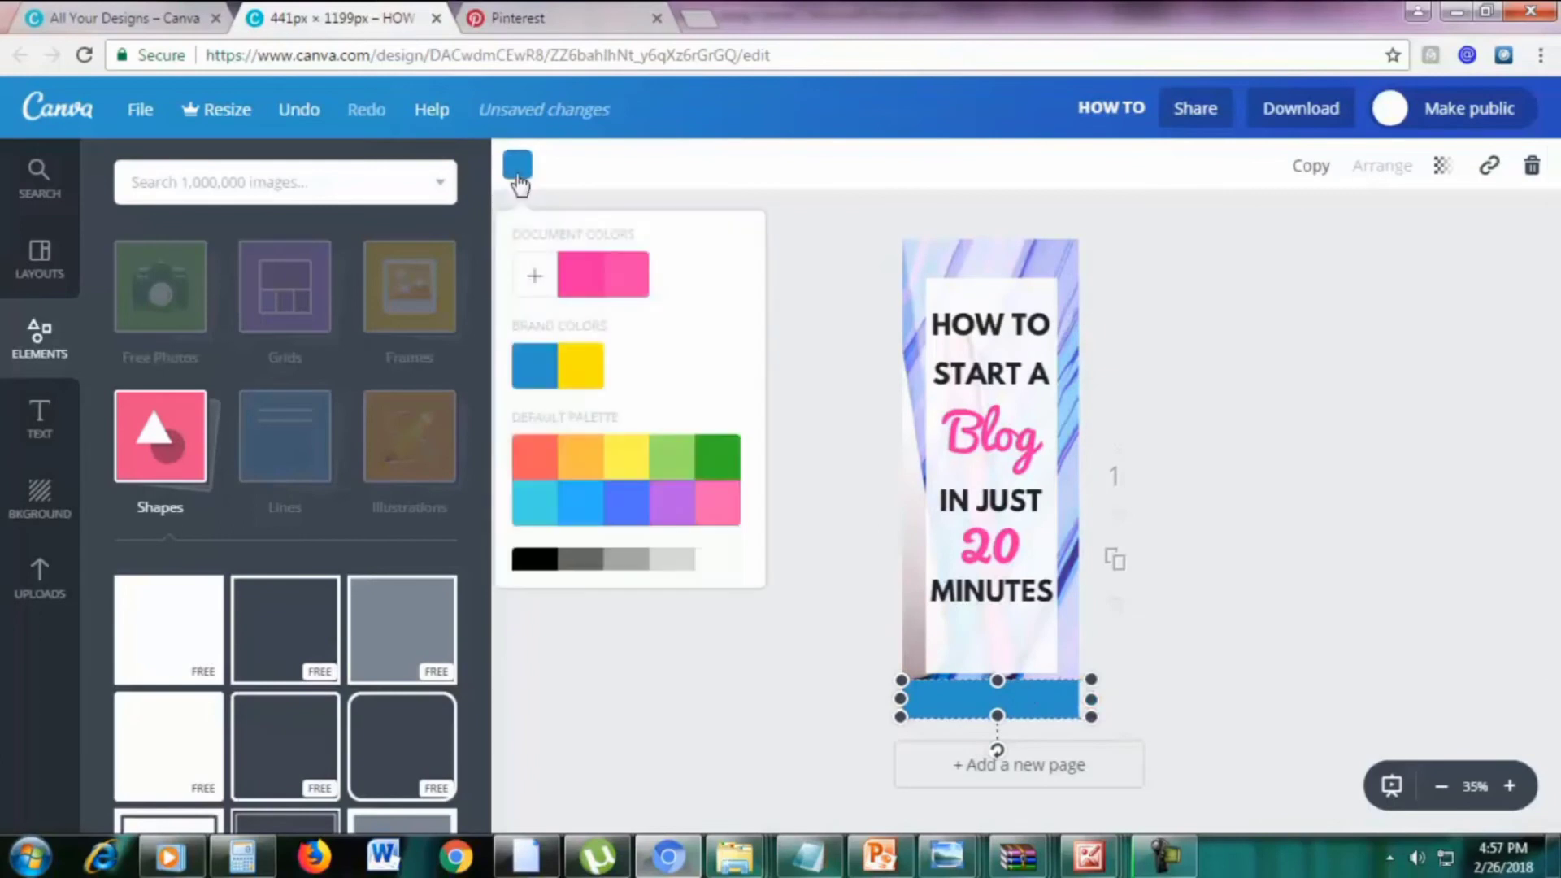
pyautogui.click(535, 561)
pyautogui.click(1369, 559)
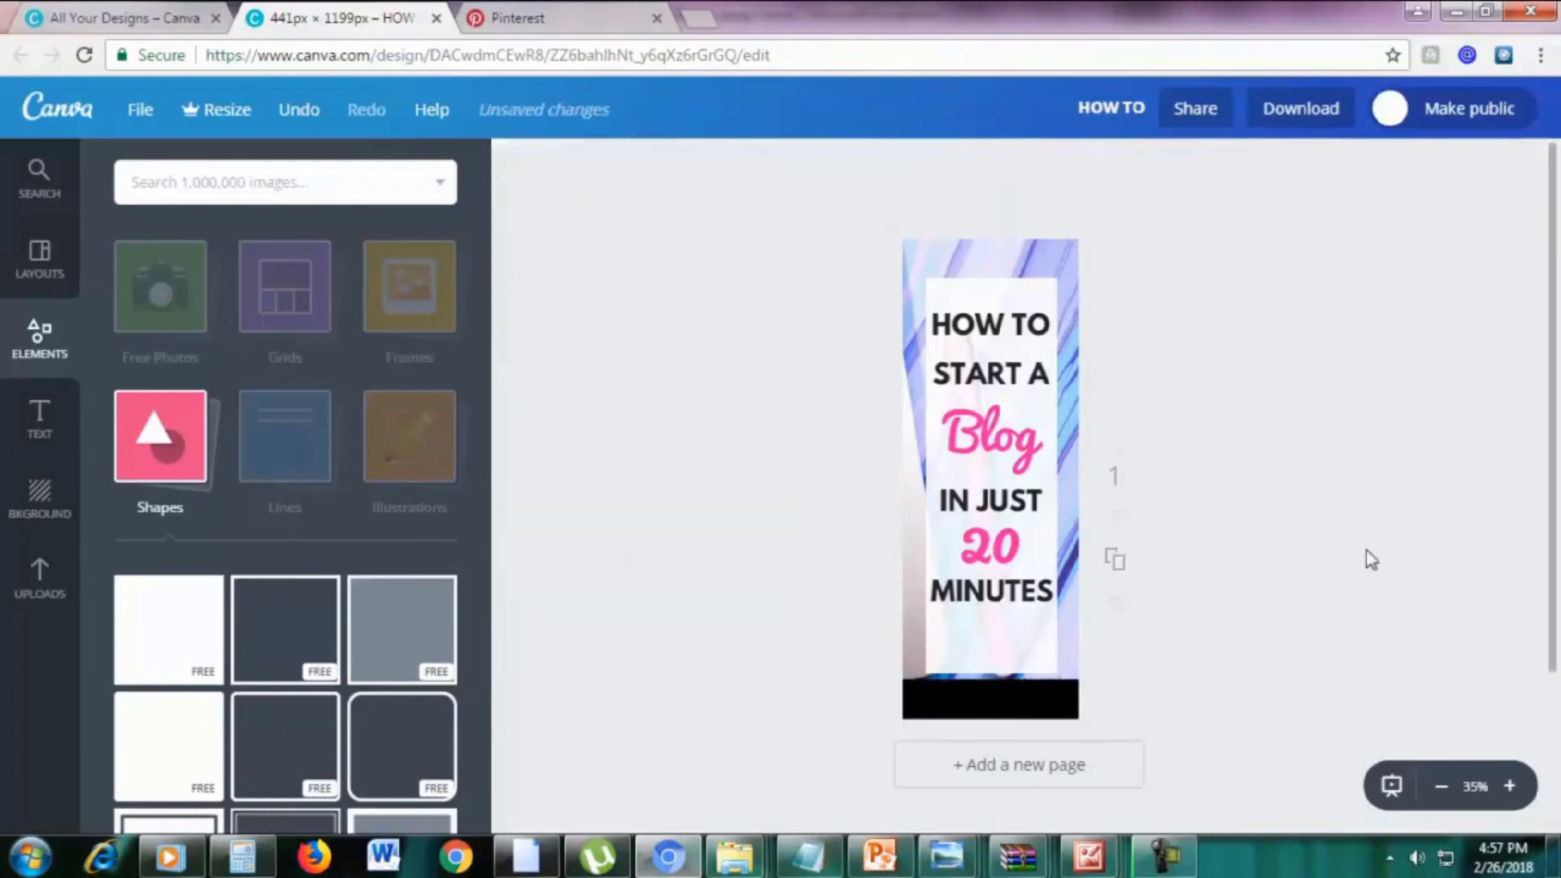
# Shorten the white text panel from the bottom and set its transparency to 91
pyautogui.click(1033, 651)
pyautogui.moveTo(992, 670); pyautogui.dragTo(990, 624)
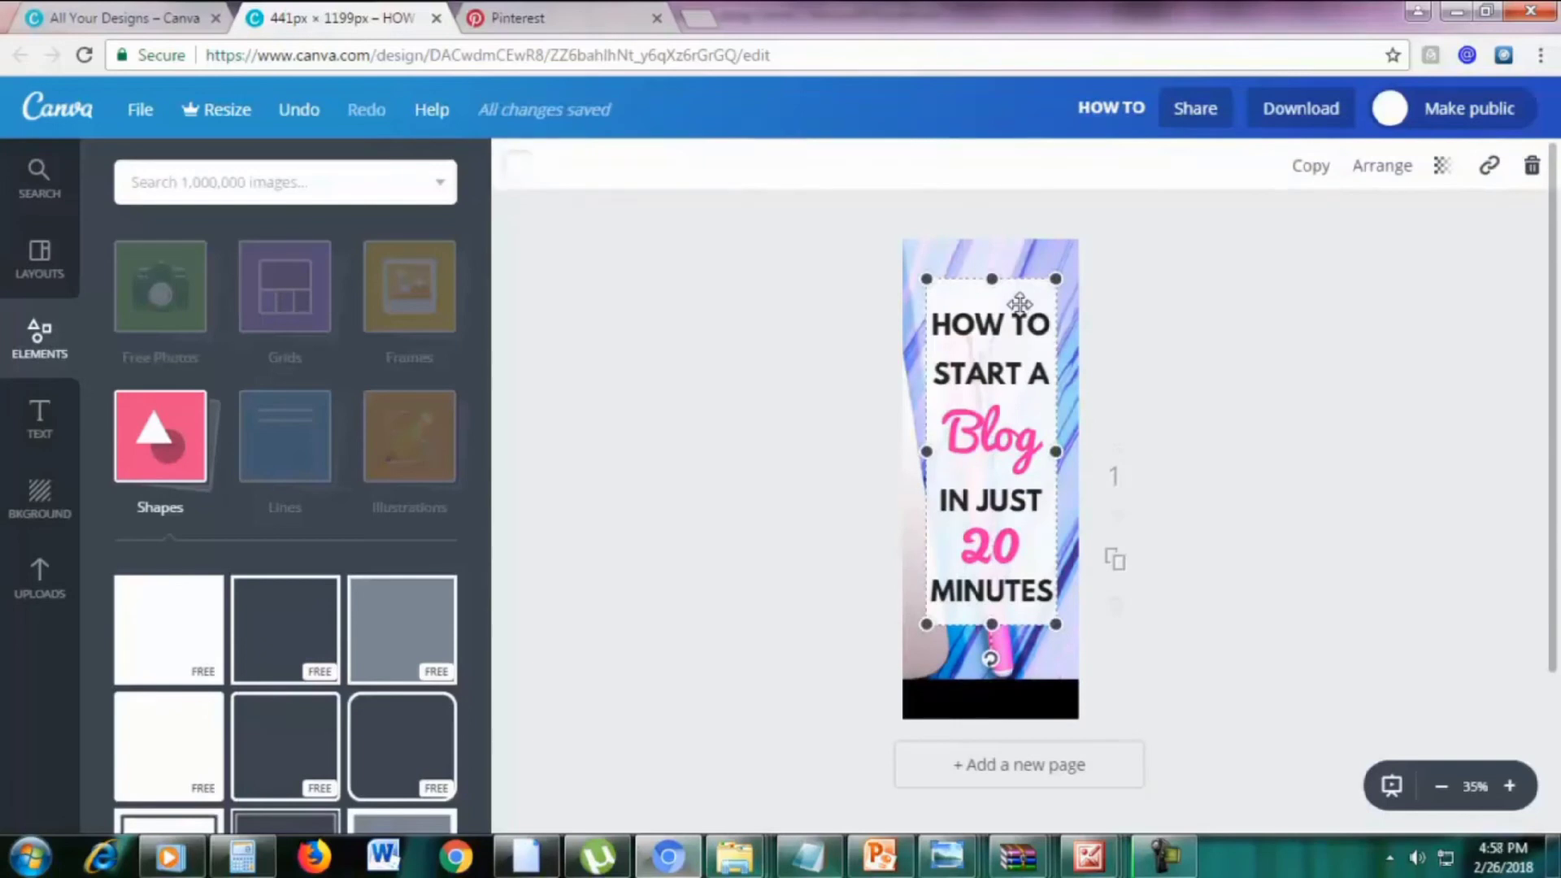
pyautogui.click(1444, 168)
pyautogui.moveTo(1373, 237); pyautogui.dragTo(1424, 243)
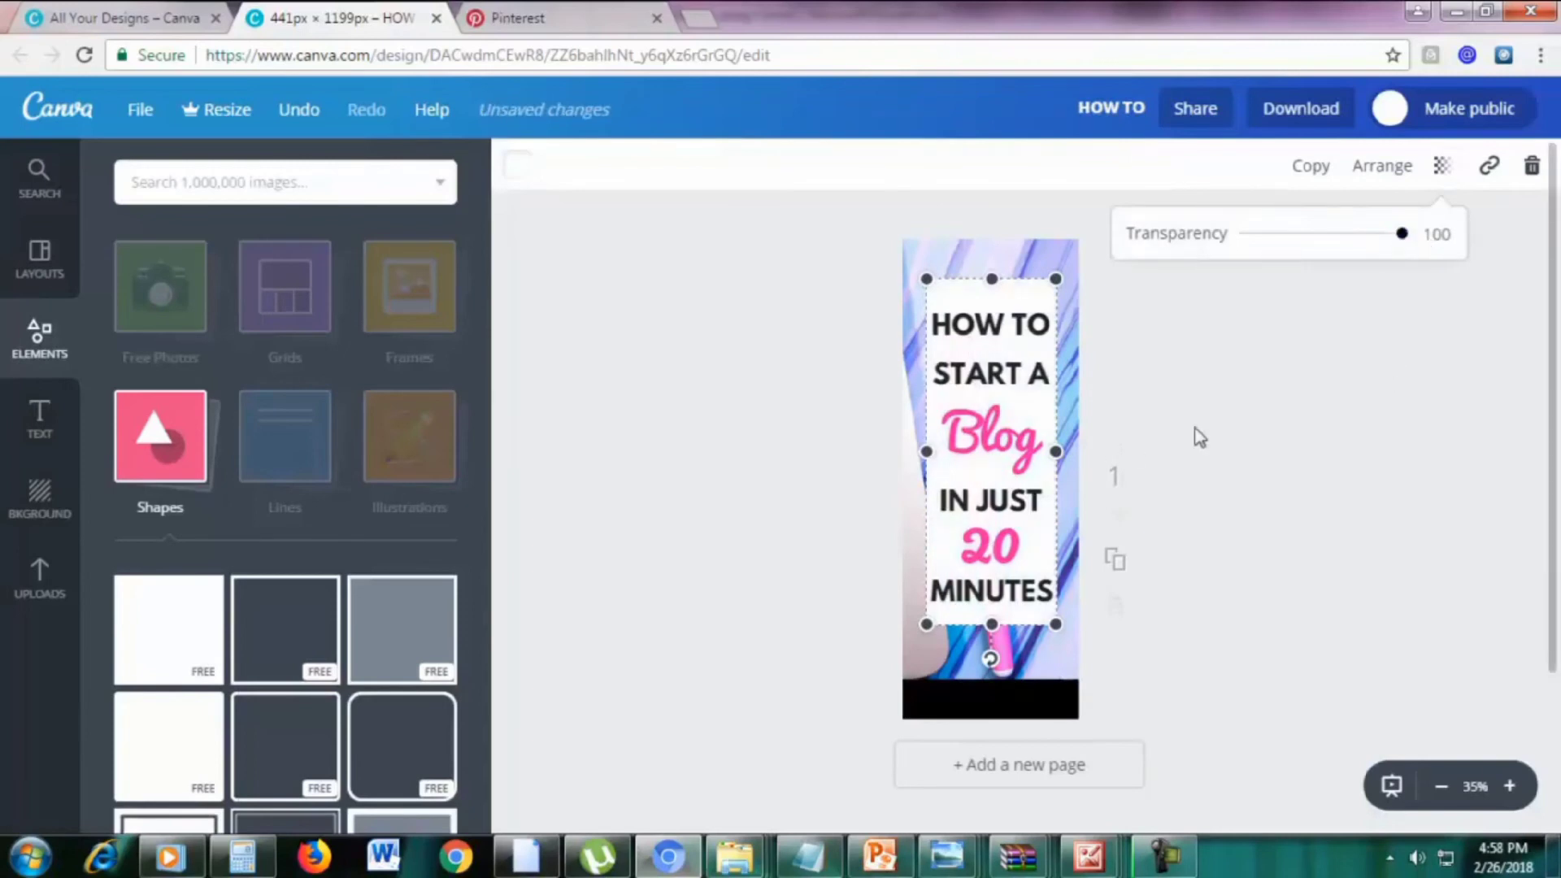
pyautogui.moveTo(1402, 236)
pyautogui.mouseDown()
pyautogui.moveTo(1350, 244)
pyautogui.moveTo(1392, 250)
pyautogui.mouseUp()
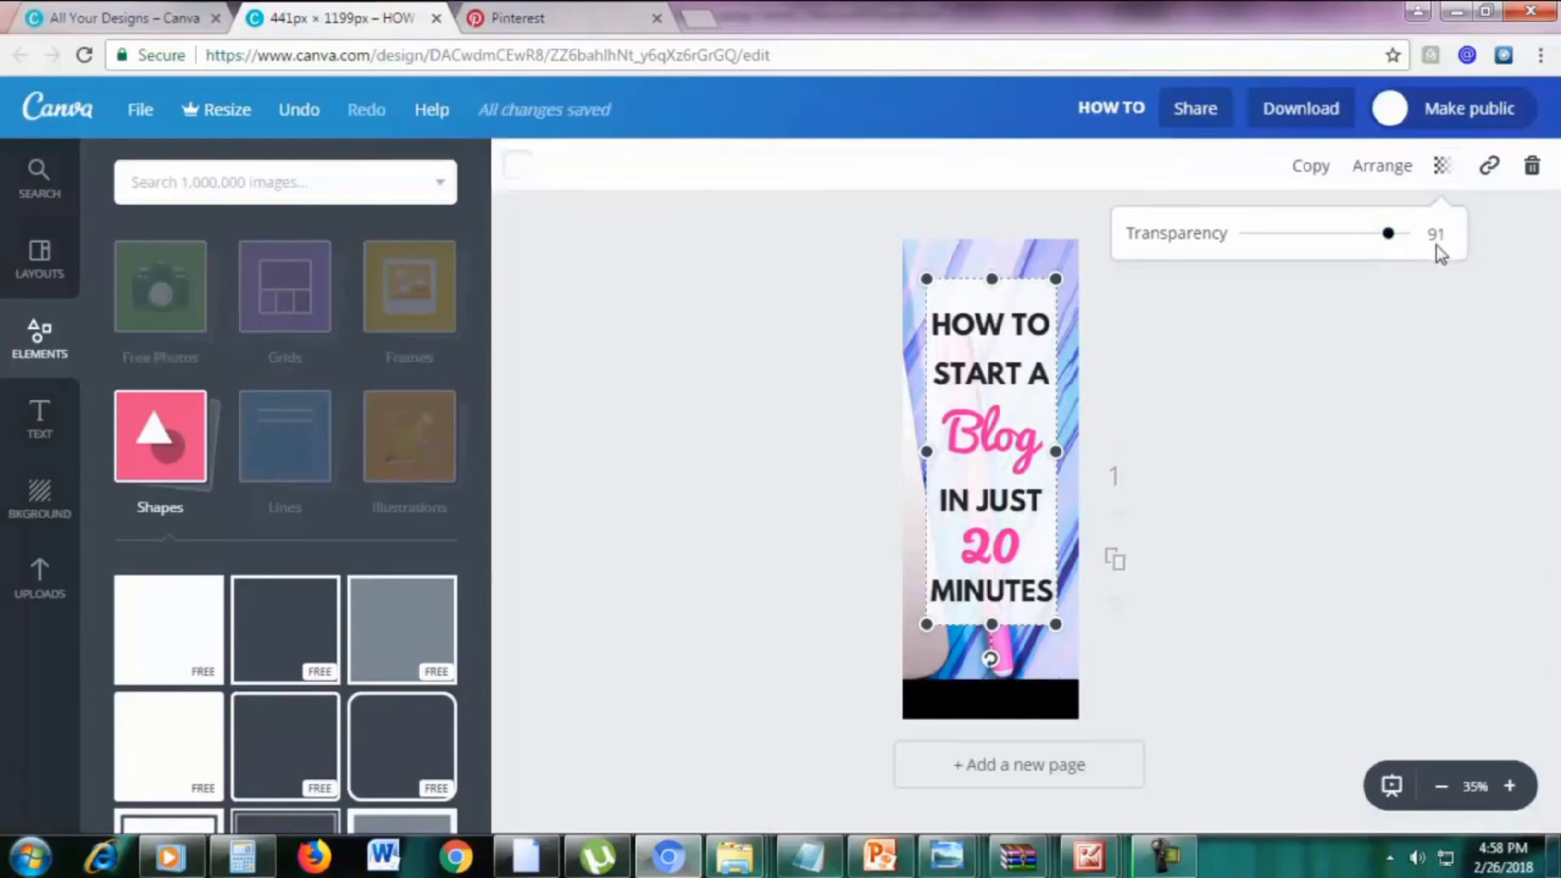
pyautogui.click(1380, 364)
pyautogui.click(1276, 481)
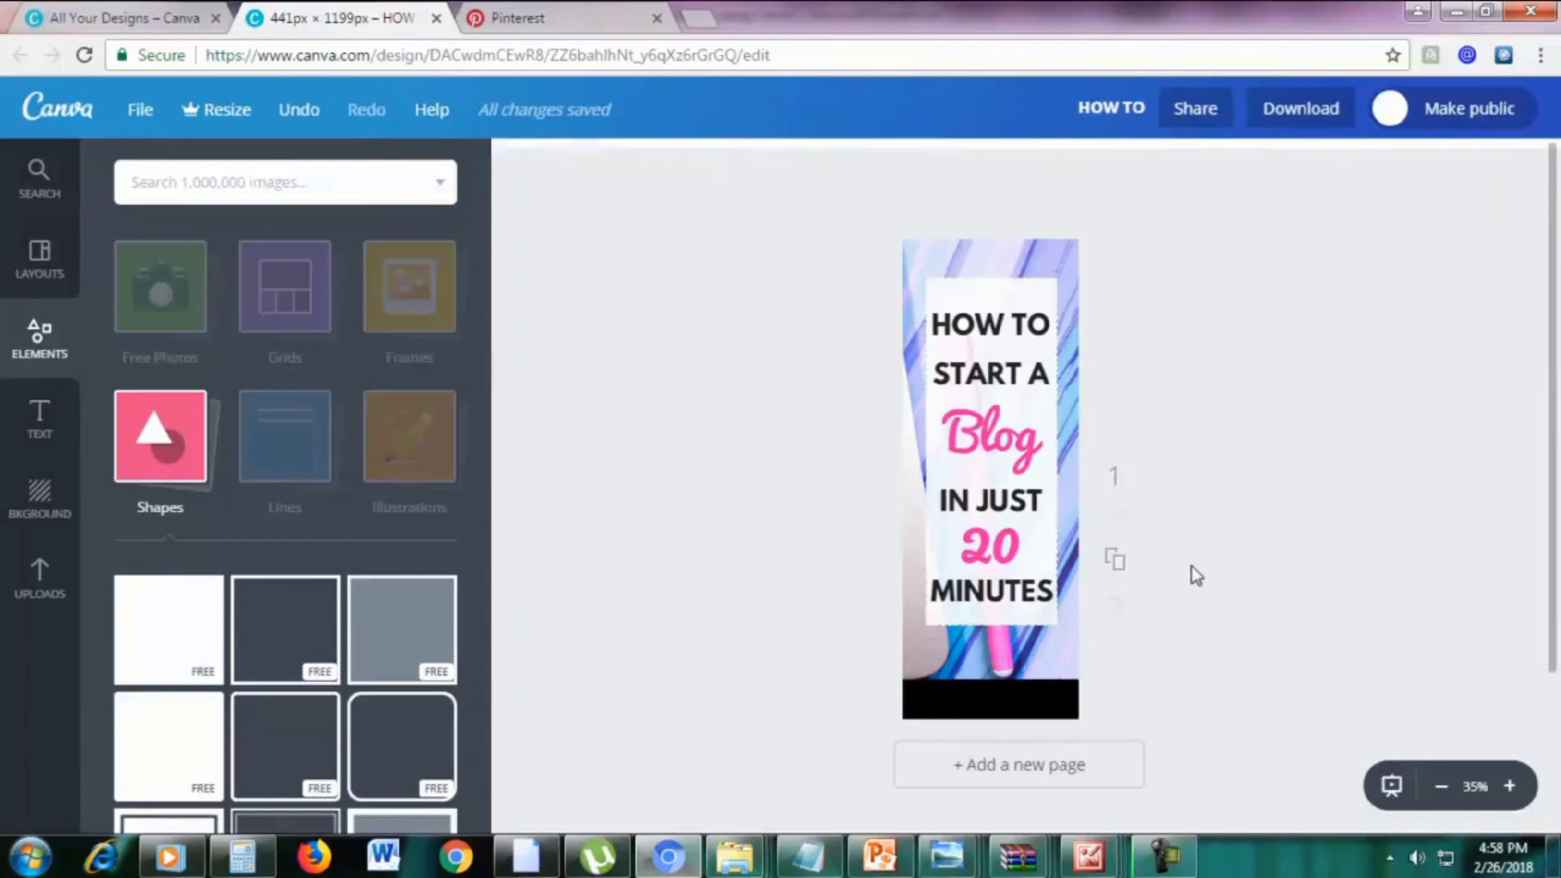
# Add a white subheading on the black bar reading 'MArketingboo.com'
pyautogui.click(41, 416)
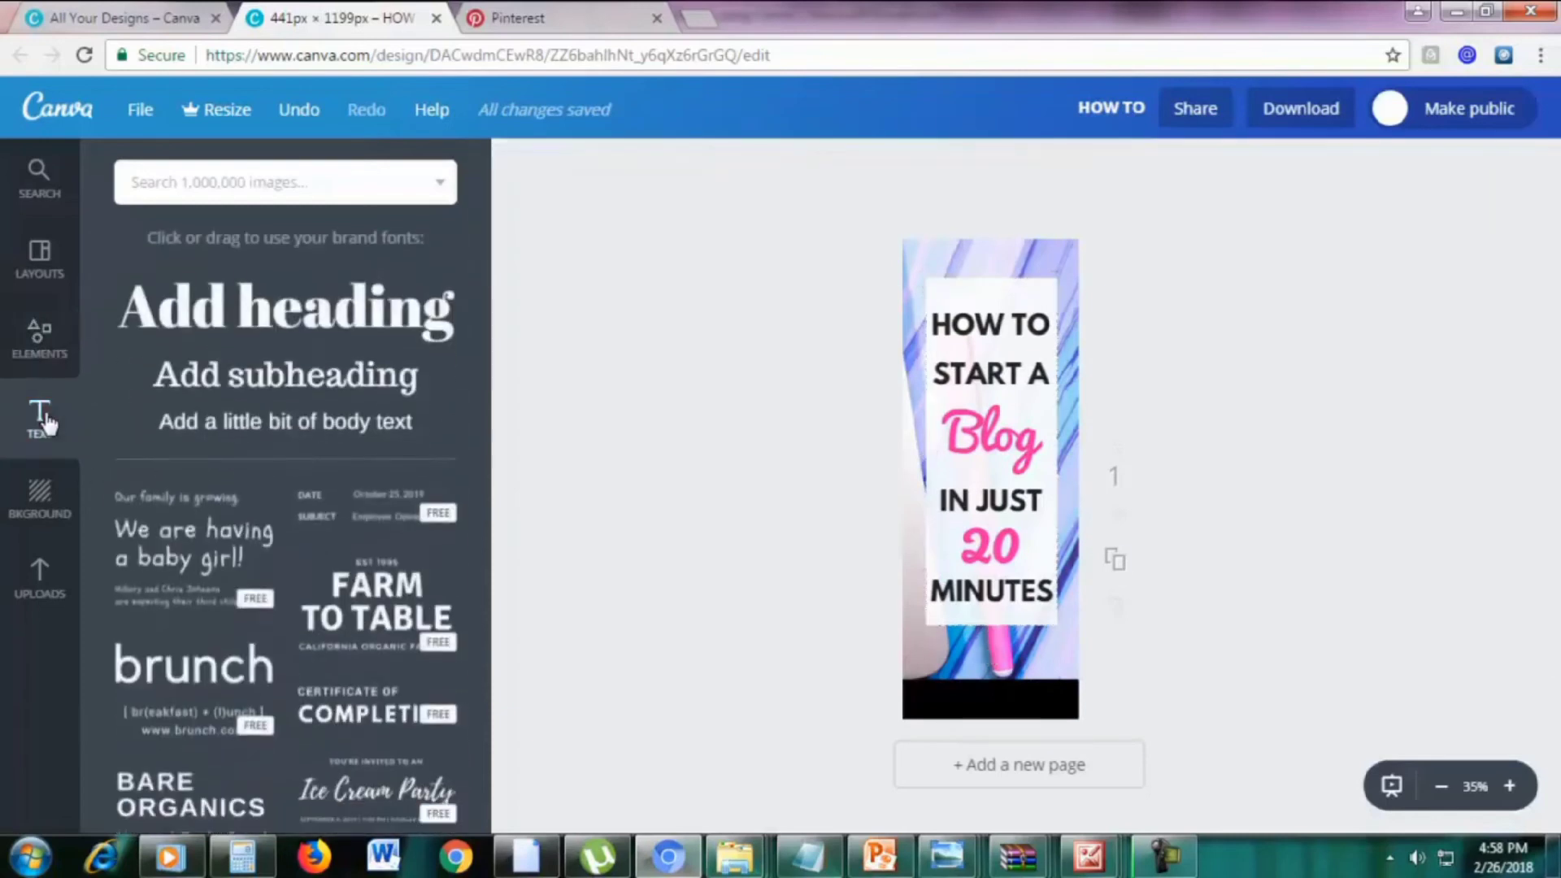
pyautogui.click(273, 393)
pyautogui.moveTo(968, 486); pyautogui.dragTo(970, 690)
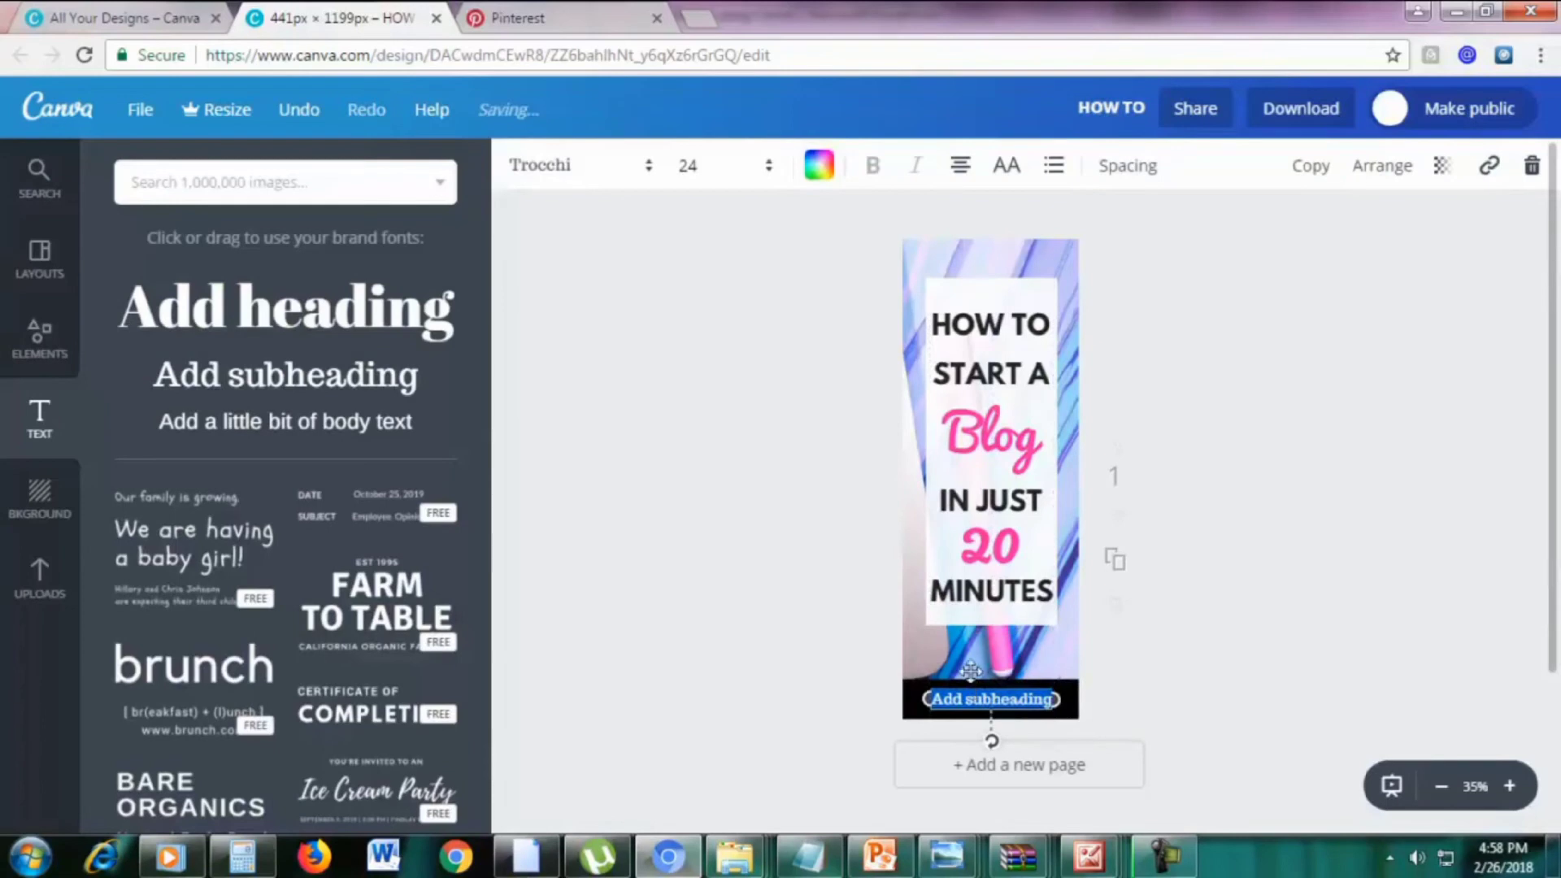
pyautogui.click(831, 179)
pyautogui.scroll(-1, 1014, 540)
pyautogui.doubleClick(1031, 701)
pyautogui.write('MA')
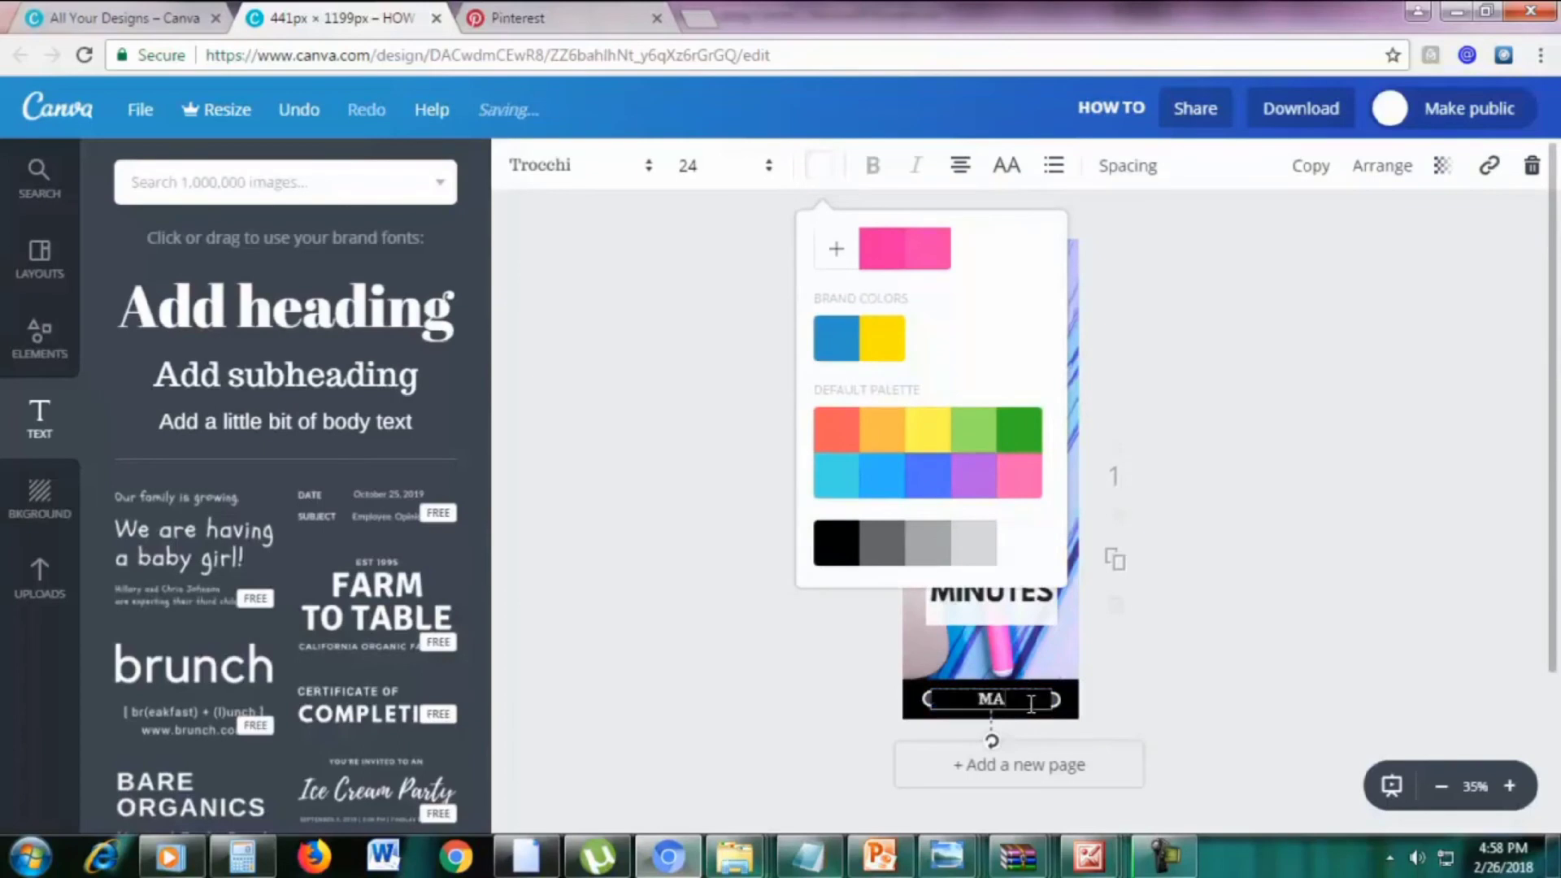
pyautogui.write('rketingboo.com')
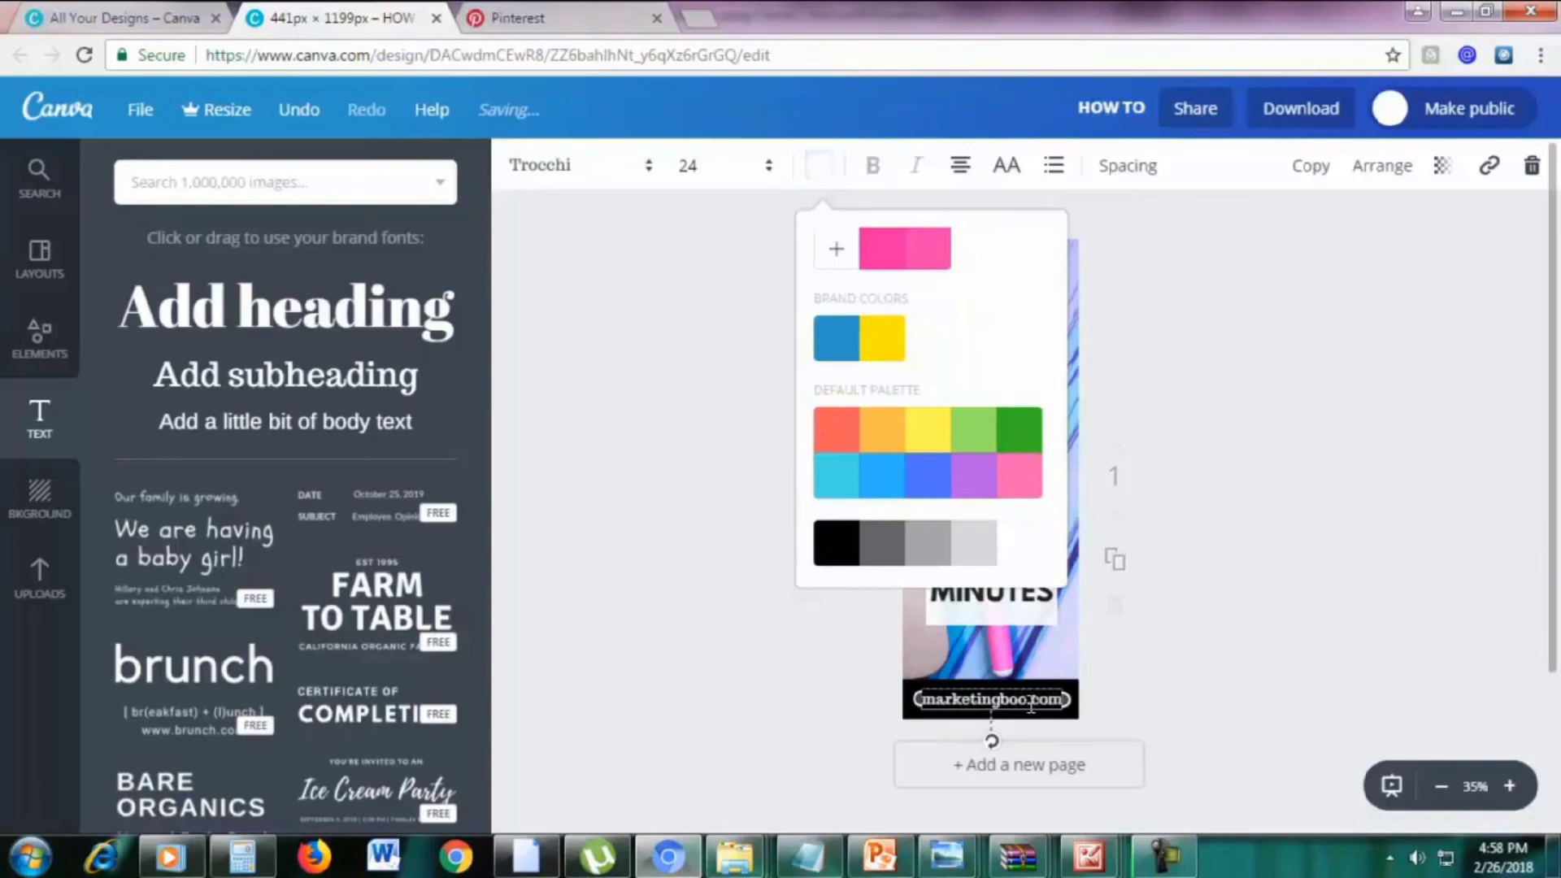
pyautogui.click(1311, 501)
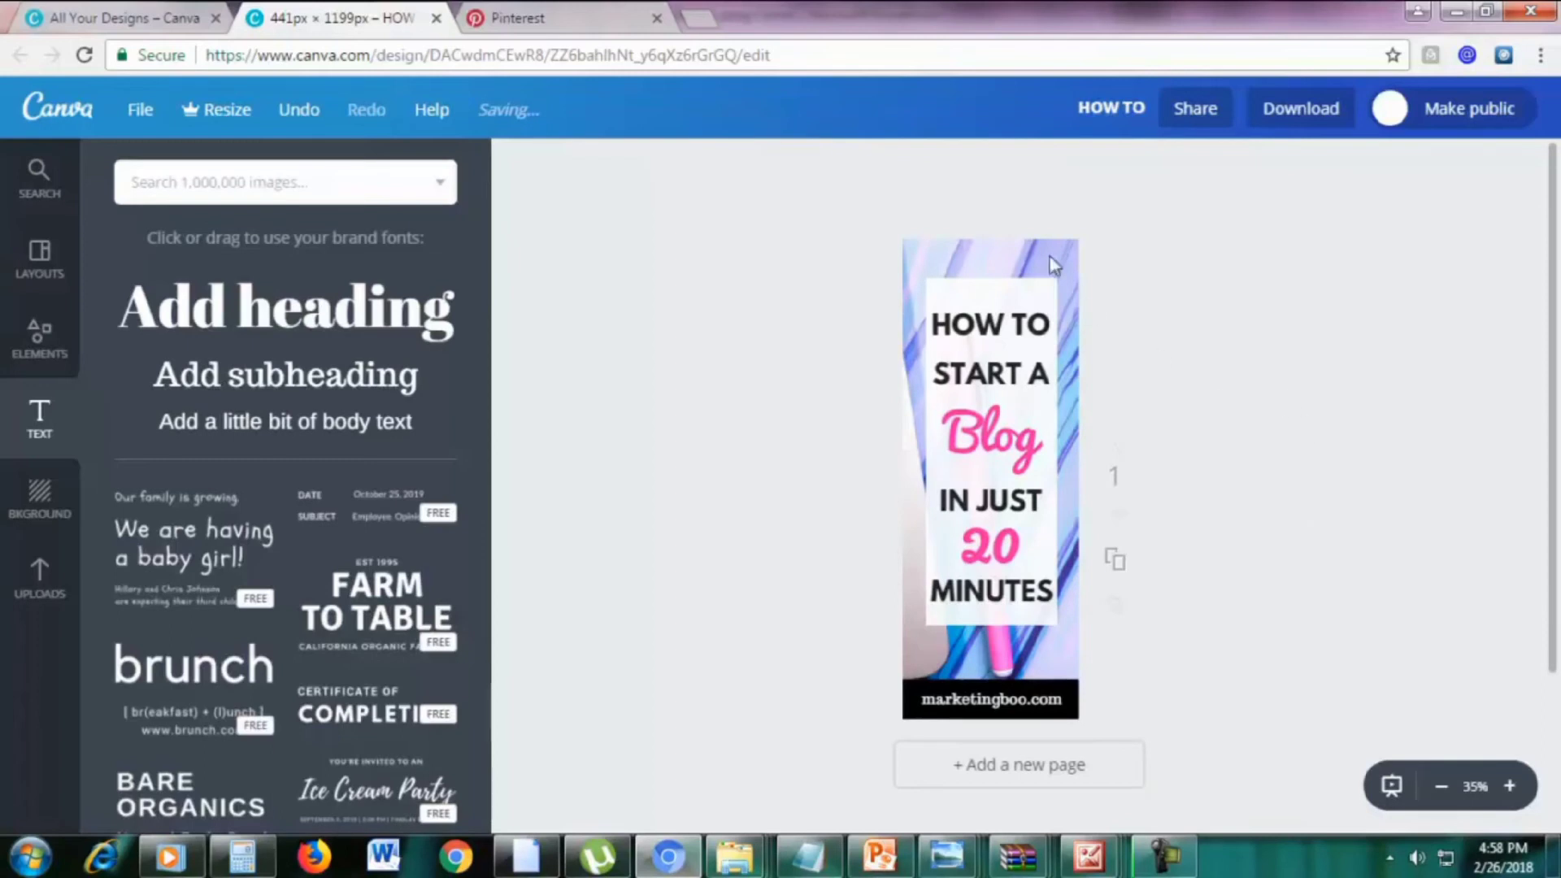
# Upload the pink-laptop photo fstockphotosb-20 from the STOCK PHOTOS folder into Uploads
pyautogui.click(39, 579)
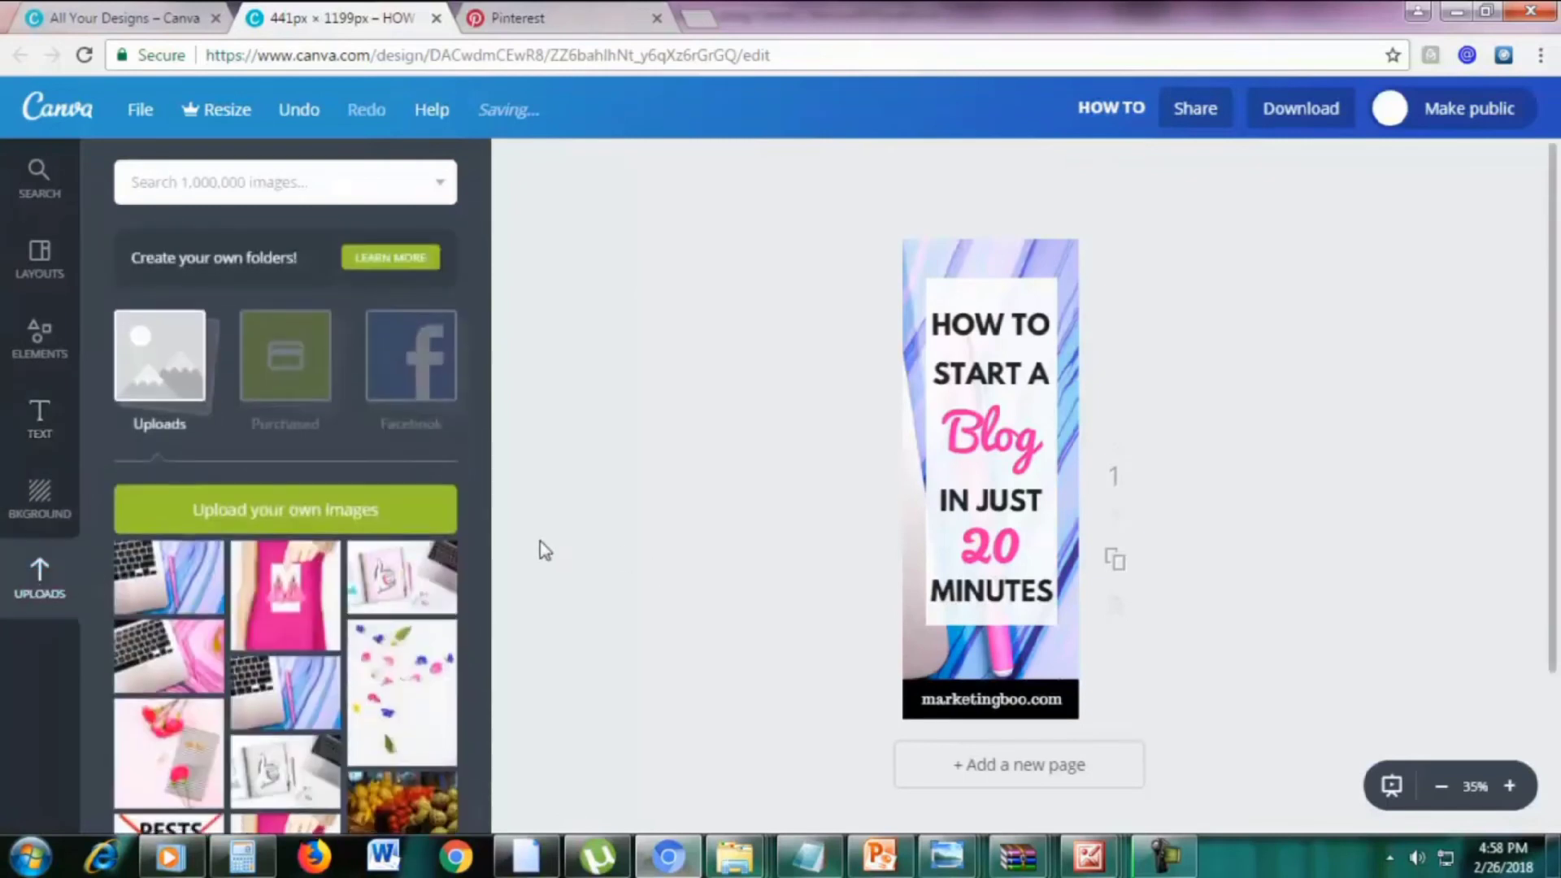
pyautogui.click(329, 529)
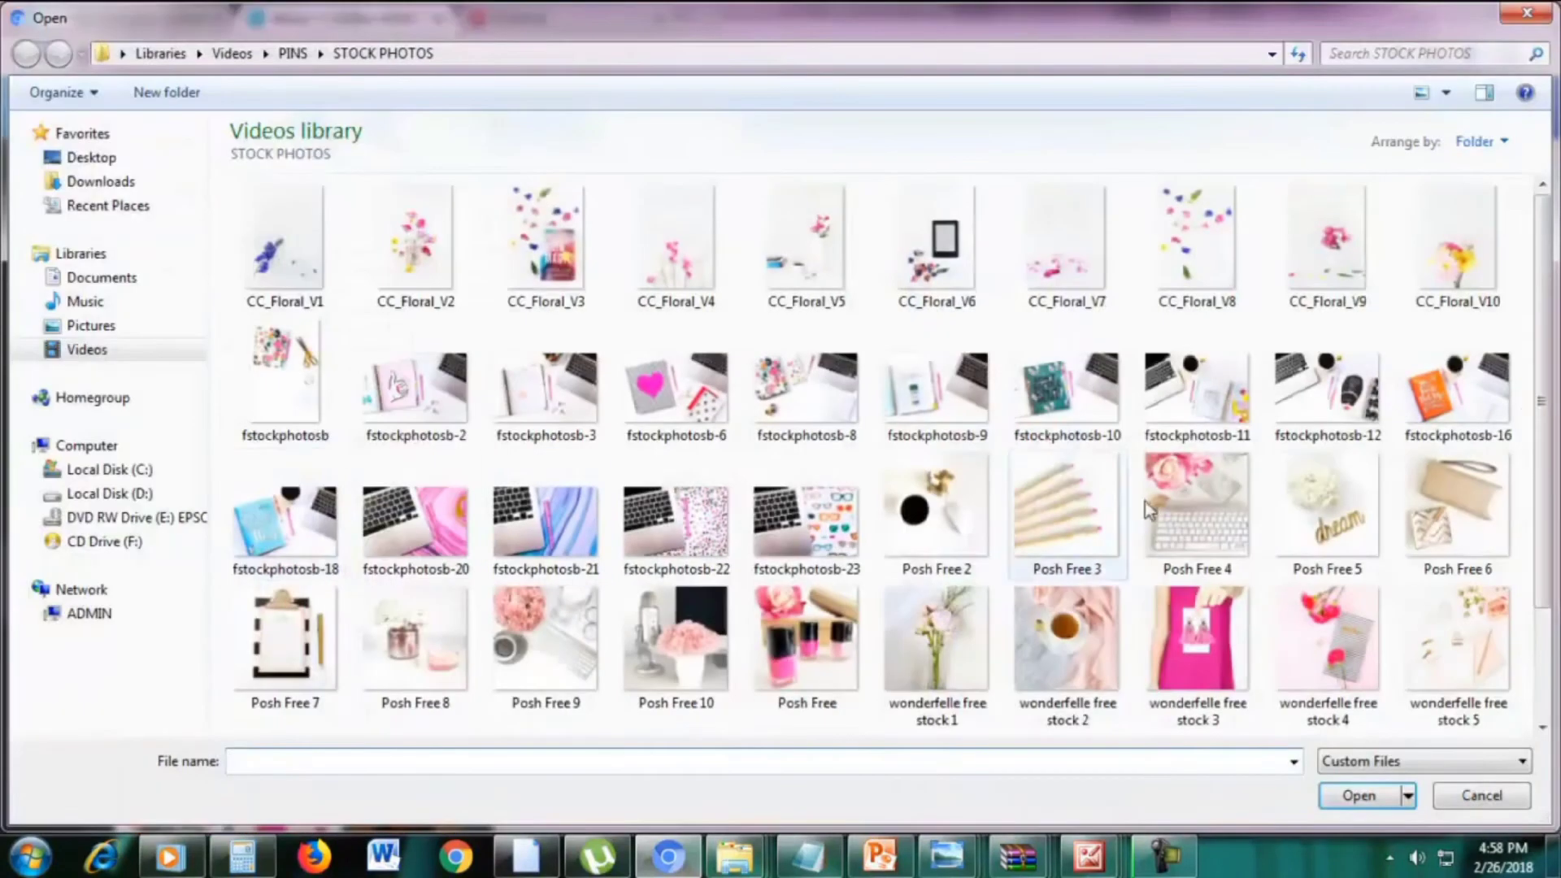
pyautogui.moveTo(1544, 413); pyautogui.dragTo(1544, 480)
pyautogui.doubleClick(423, 456)
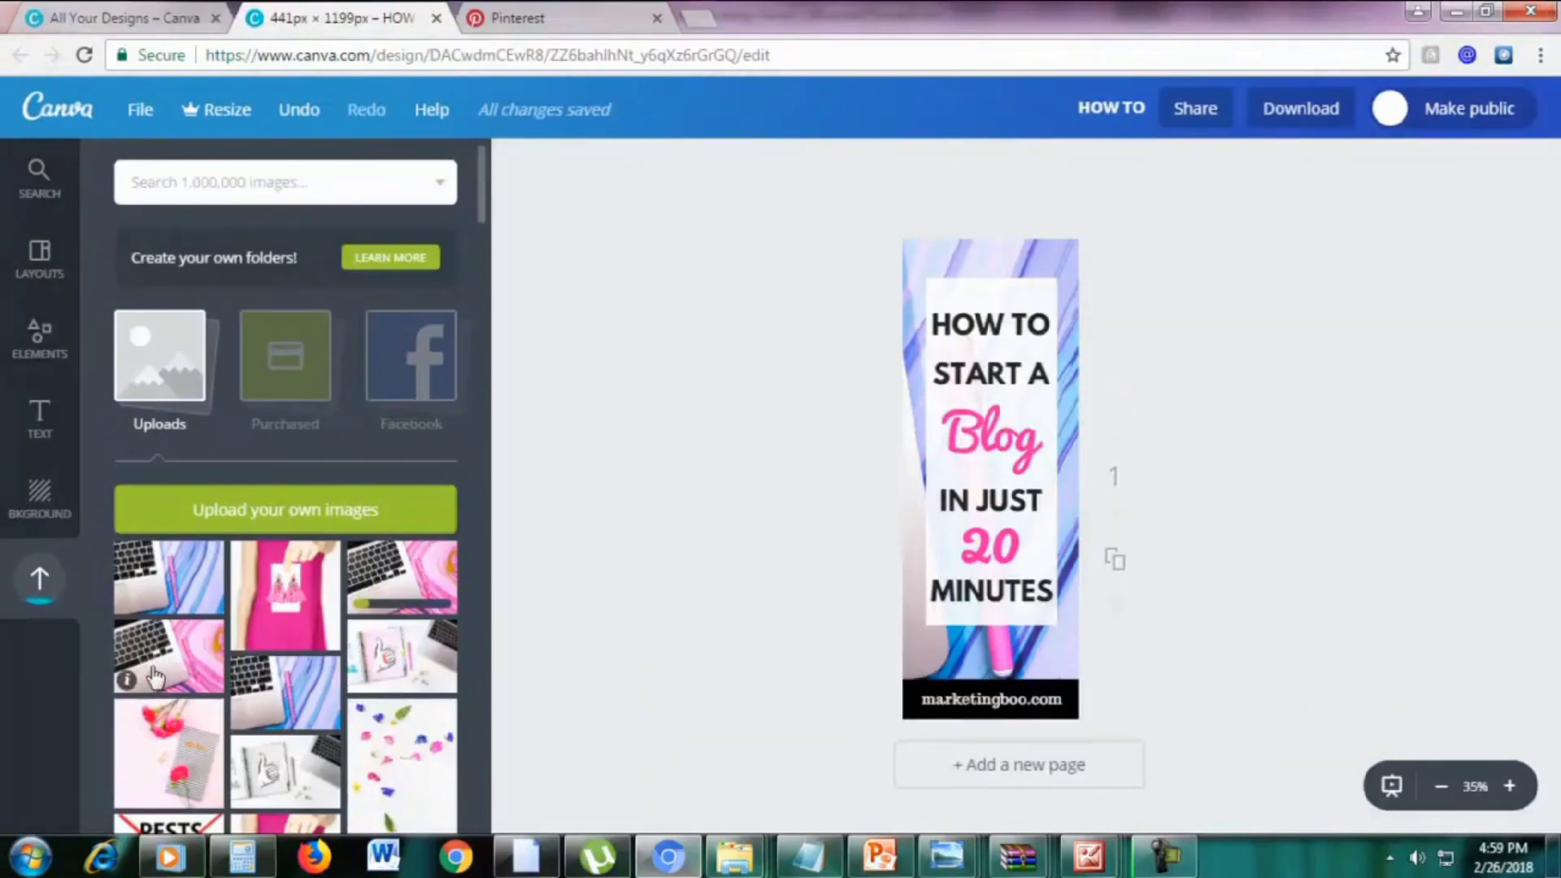
# Place the laptop photo on the pin, send it to the back, and delete the blue marble background
pyautogui.moveTo(150, 681); pyautogui.dragTo(962, 602)
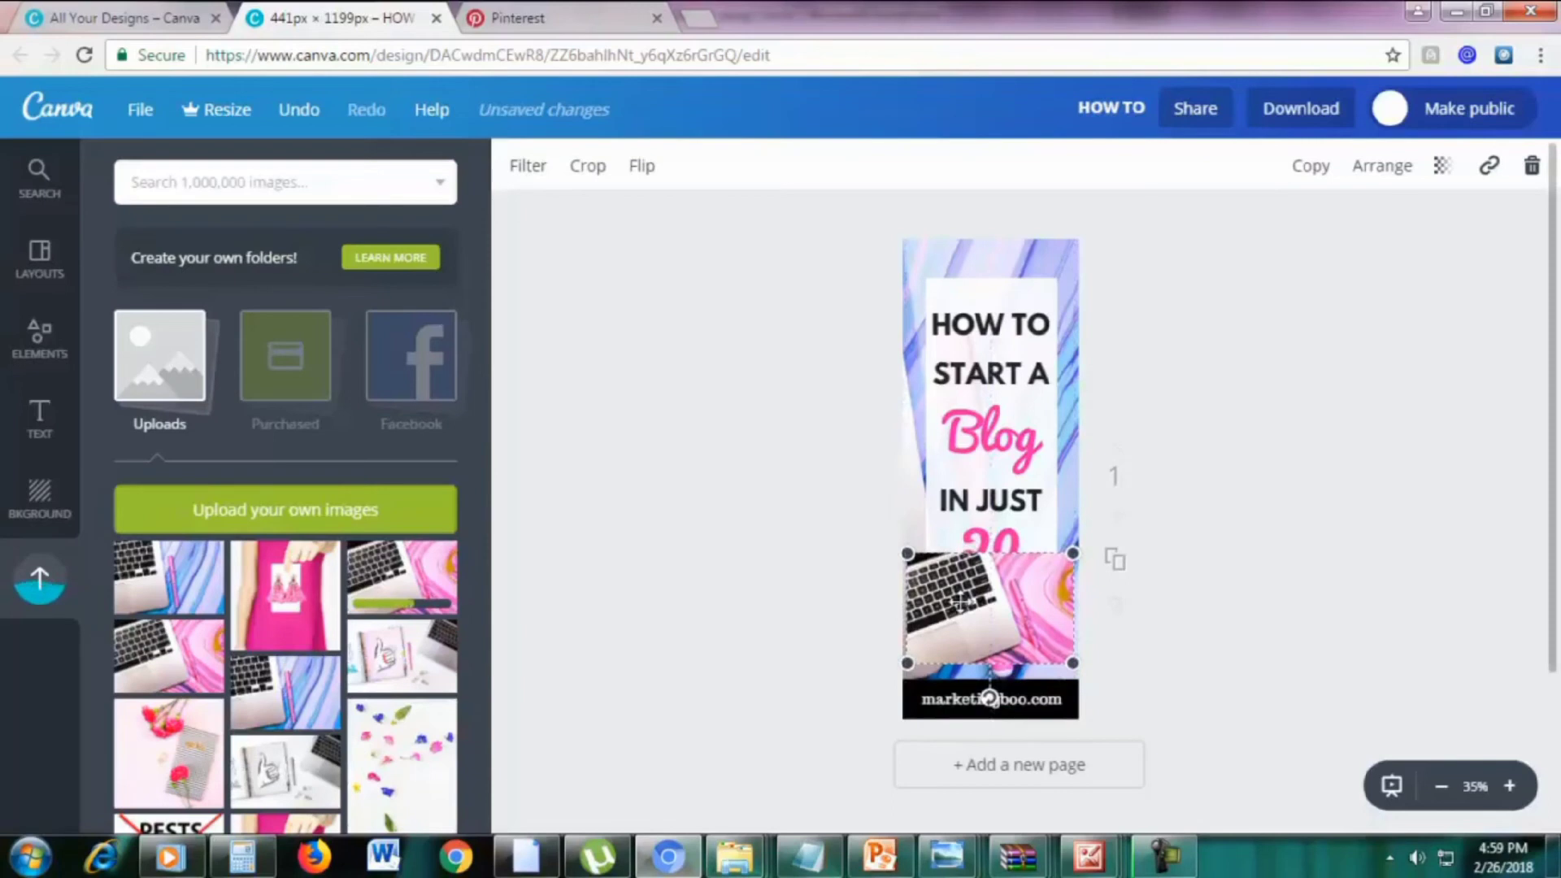
pyautogui.click(1360, 179)
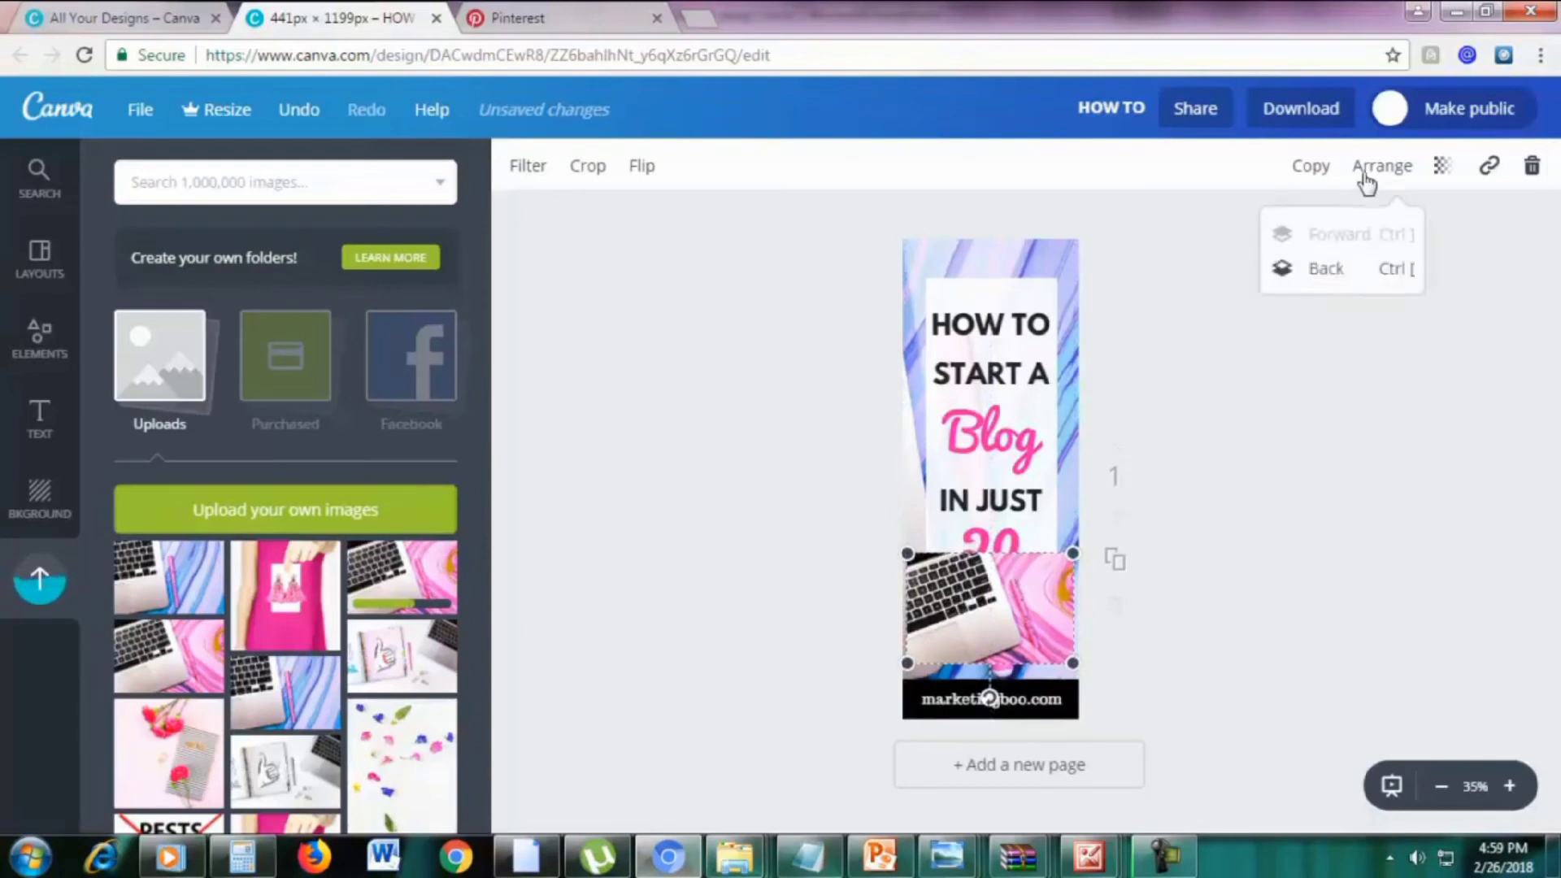
pyautogui.click(1328, 271)
pyautogui.moveTo(1027, 635); pyautogui.dragTo(1030, 690)
pyautogui.click(986, 256)
pyautogui.click(986, 254)
pyautogui.click(1532, 166)
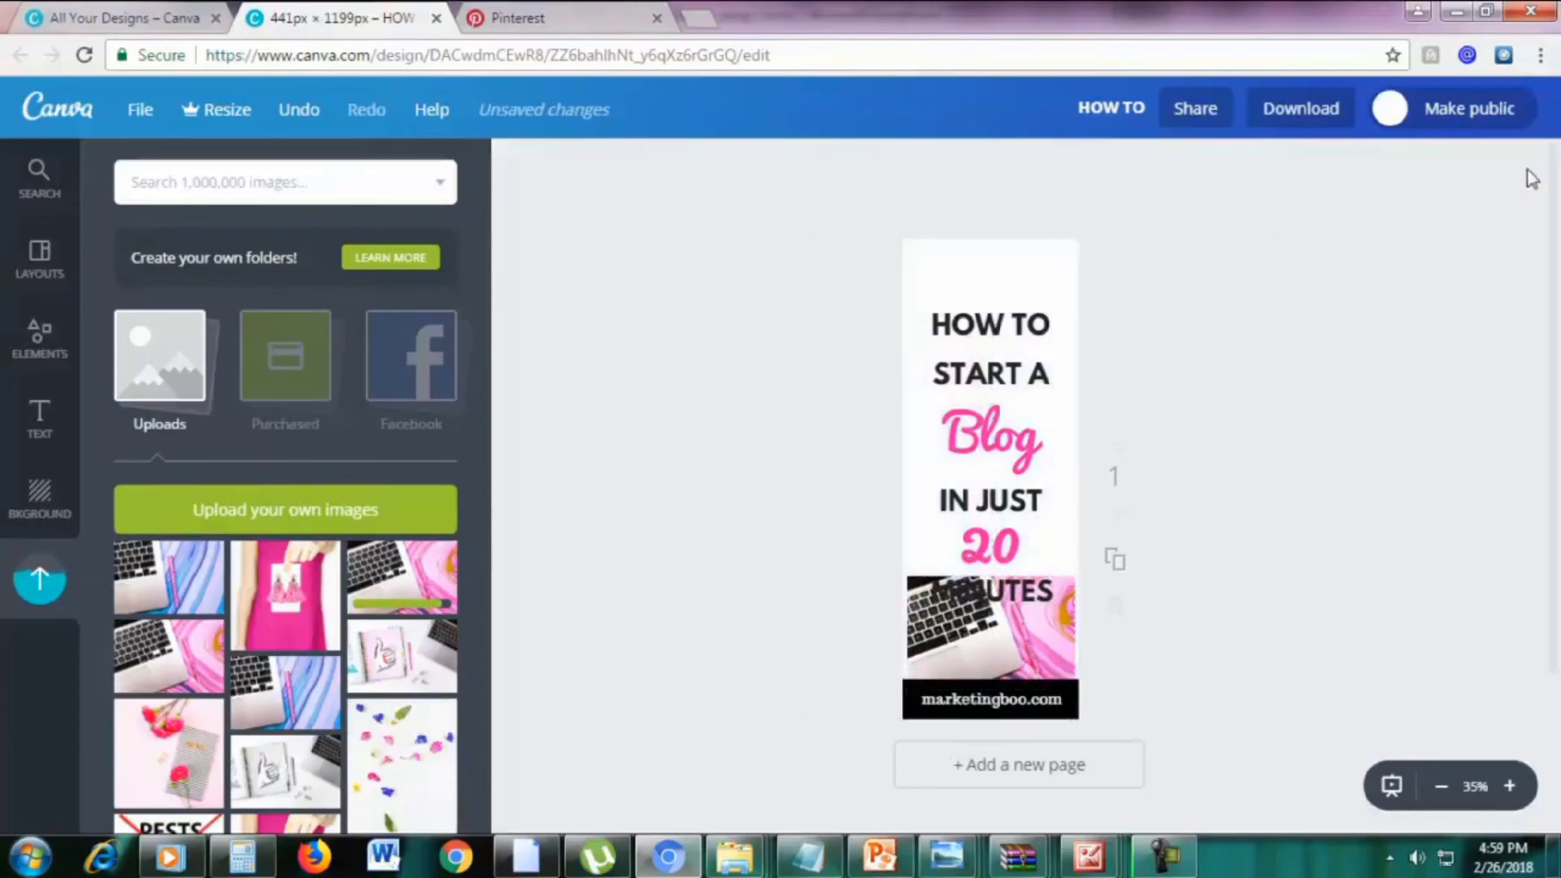
# Enlarge the laptop photo to cover the page and shift it left so the pink marble shows
pyautogui.moveTo(981, 623); pyautogui.dragTo(909, 305)
pyautogui.moveTo(909, 448); pyautogui.dragTo(917, 649)
pyautogui.doubleClick(1016, 577)
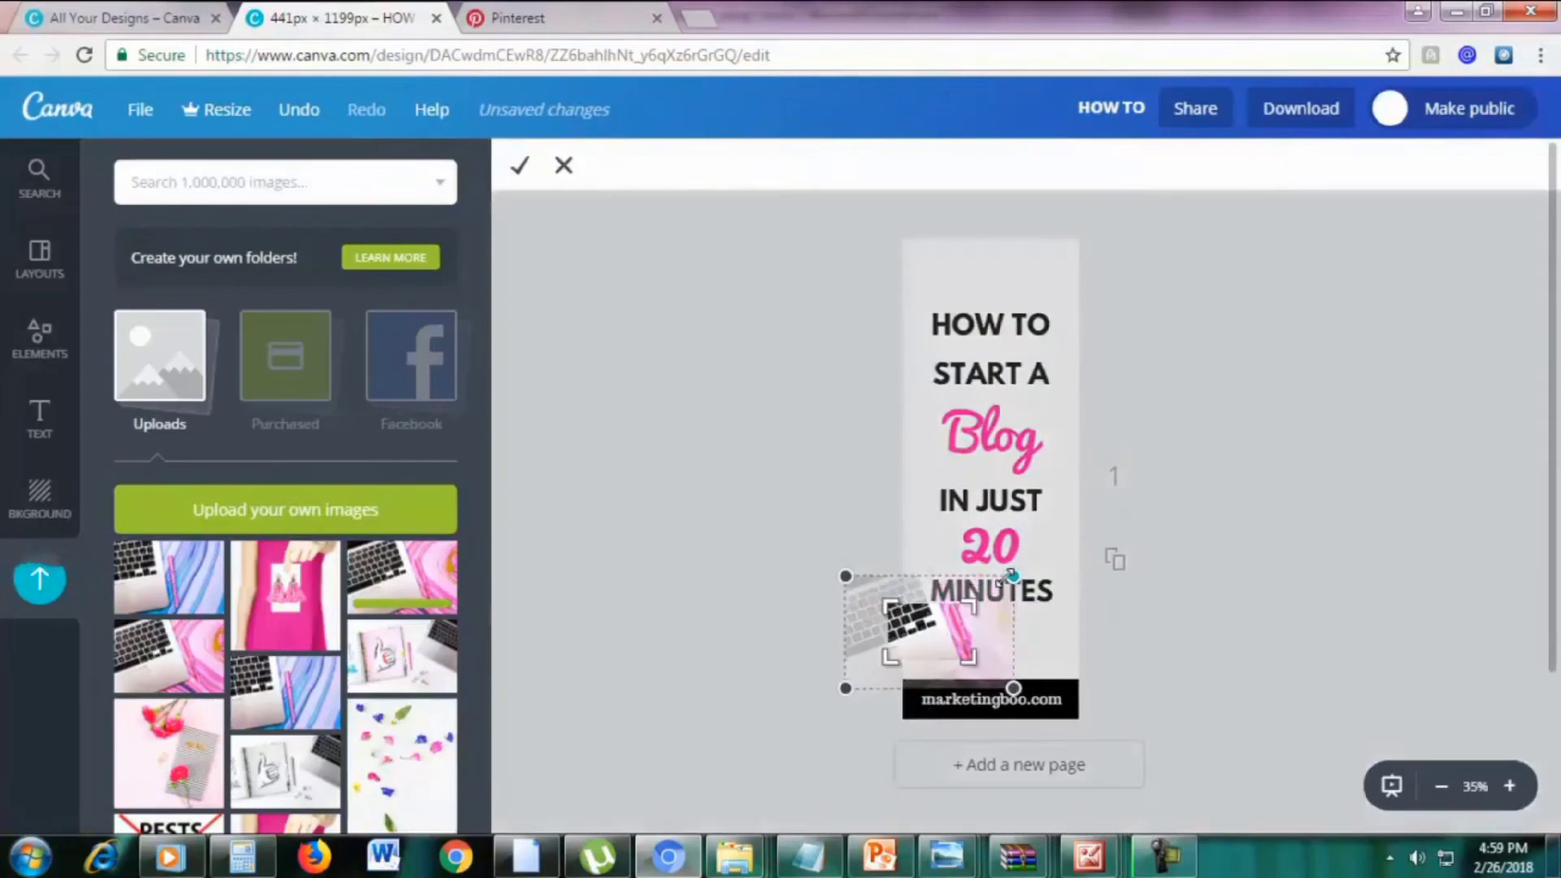
pyautogui.click(566, 168)
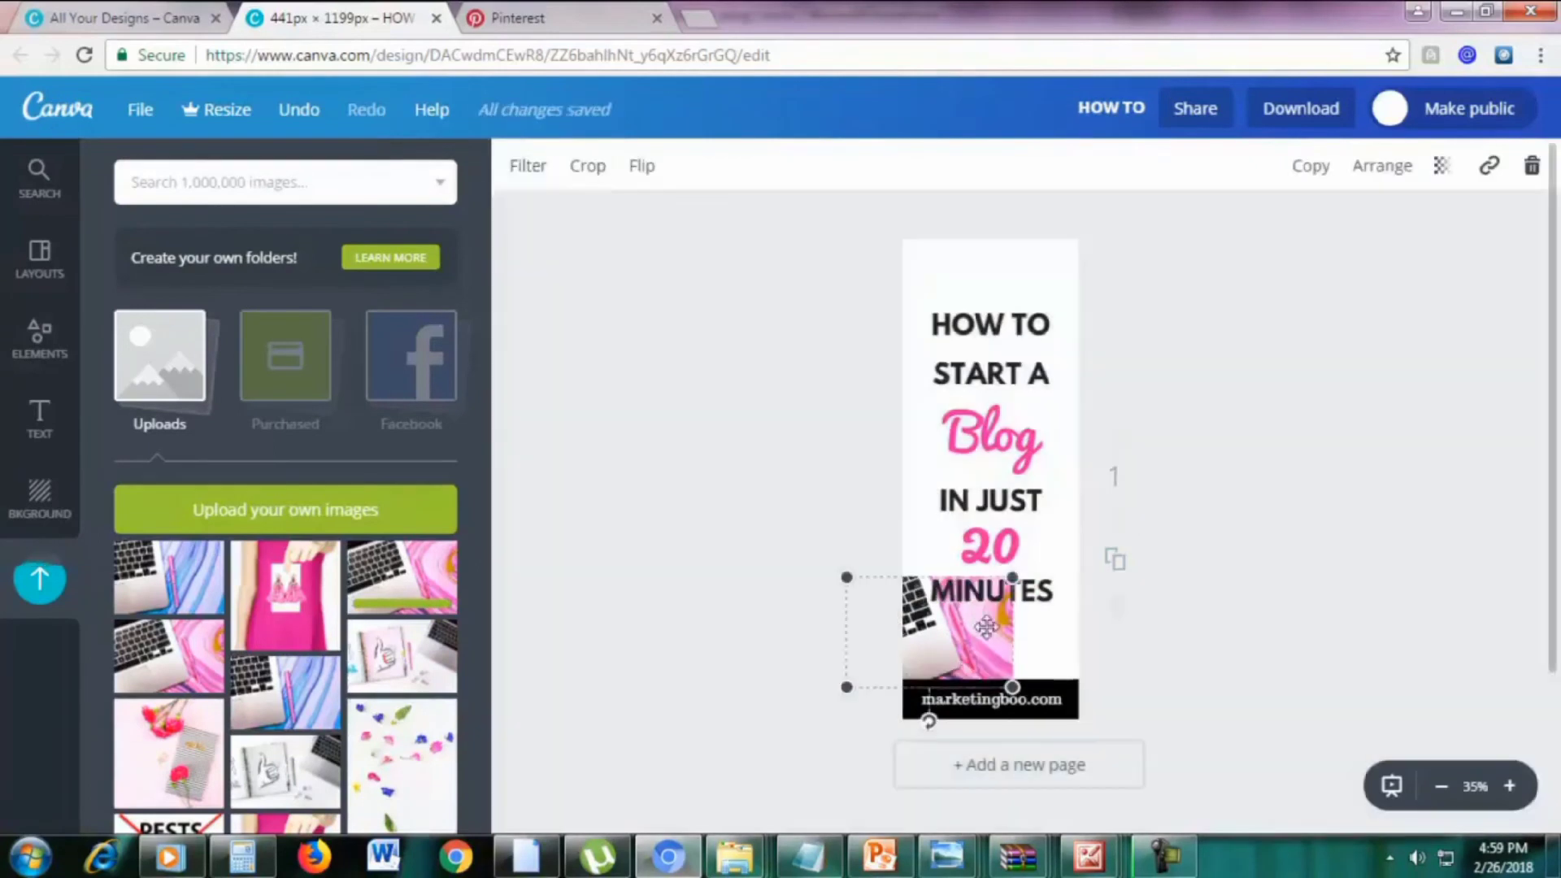
pyautogui.moveTo(1013, 576); pyautogui.dragTo(1550, 168)
pyautogui.moveTo(1207, 463); pyautogui.dragTo(946, 436)
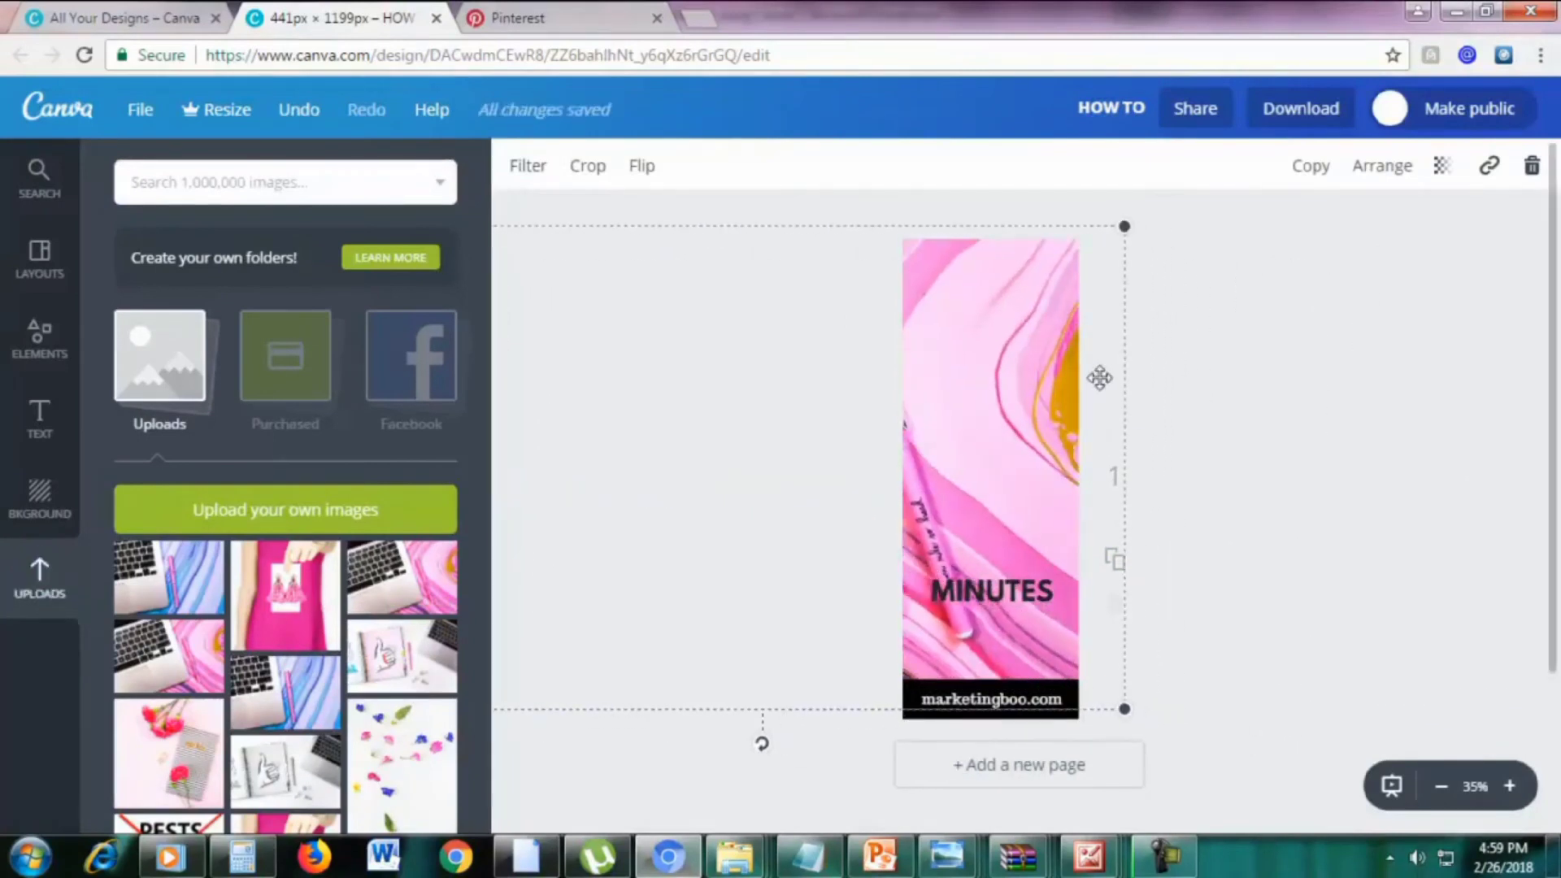
# Move the pink marble image down, send it behind the text, and restore the MINUTES text position
pyautogui.moveTo(1070, 352); pyautogui.dragTo(1064, 423)
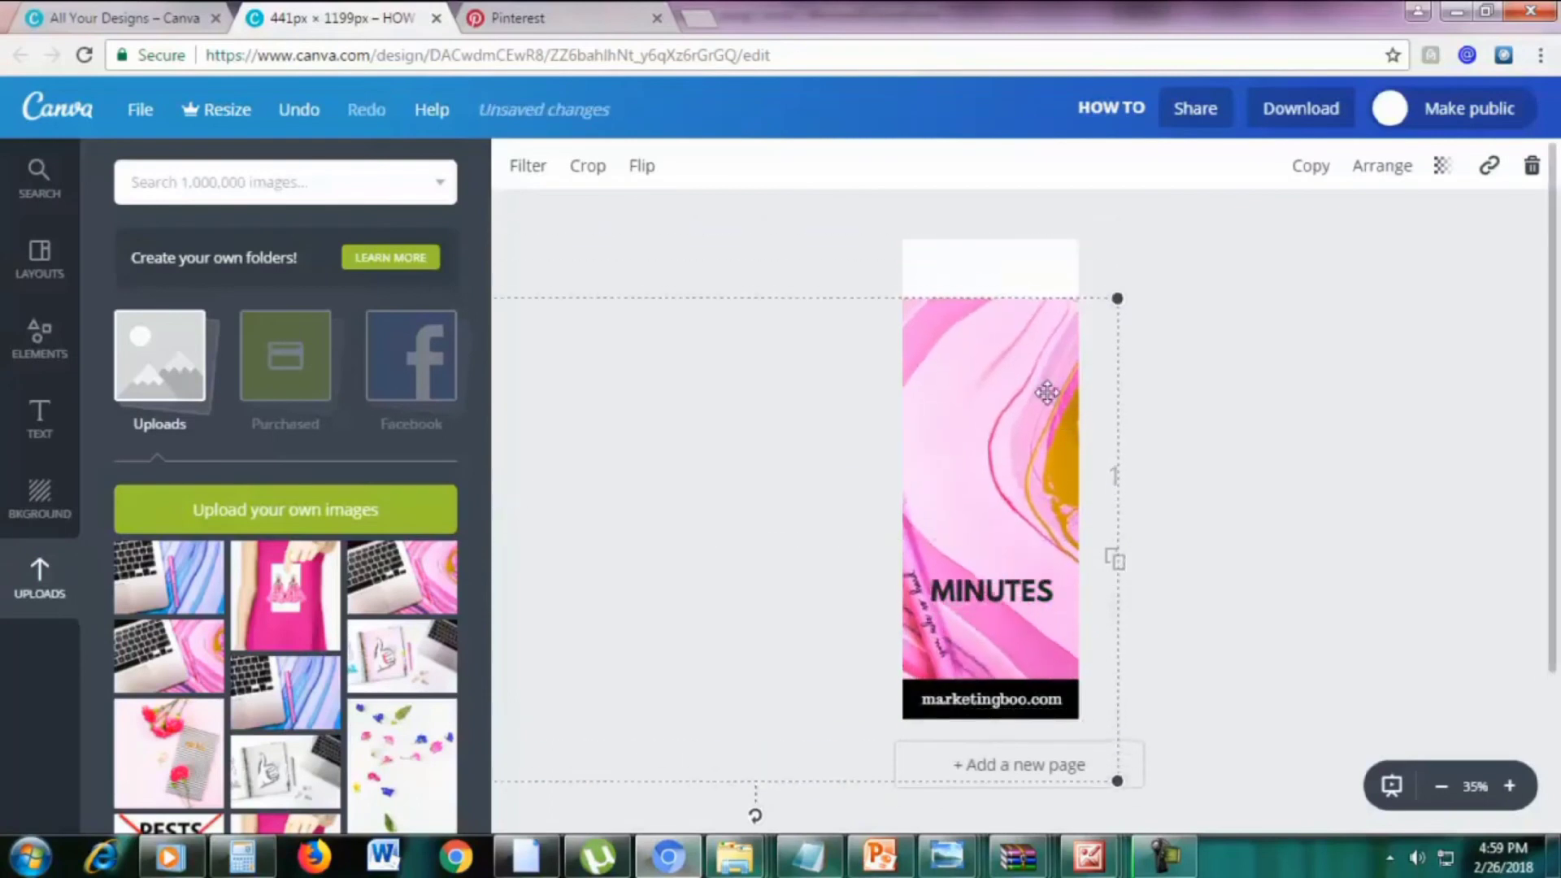
pyautogui.doubleClick(1046, 393)
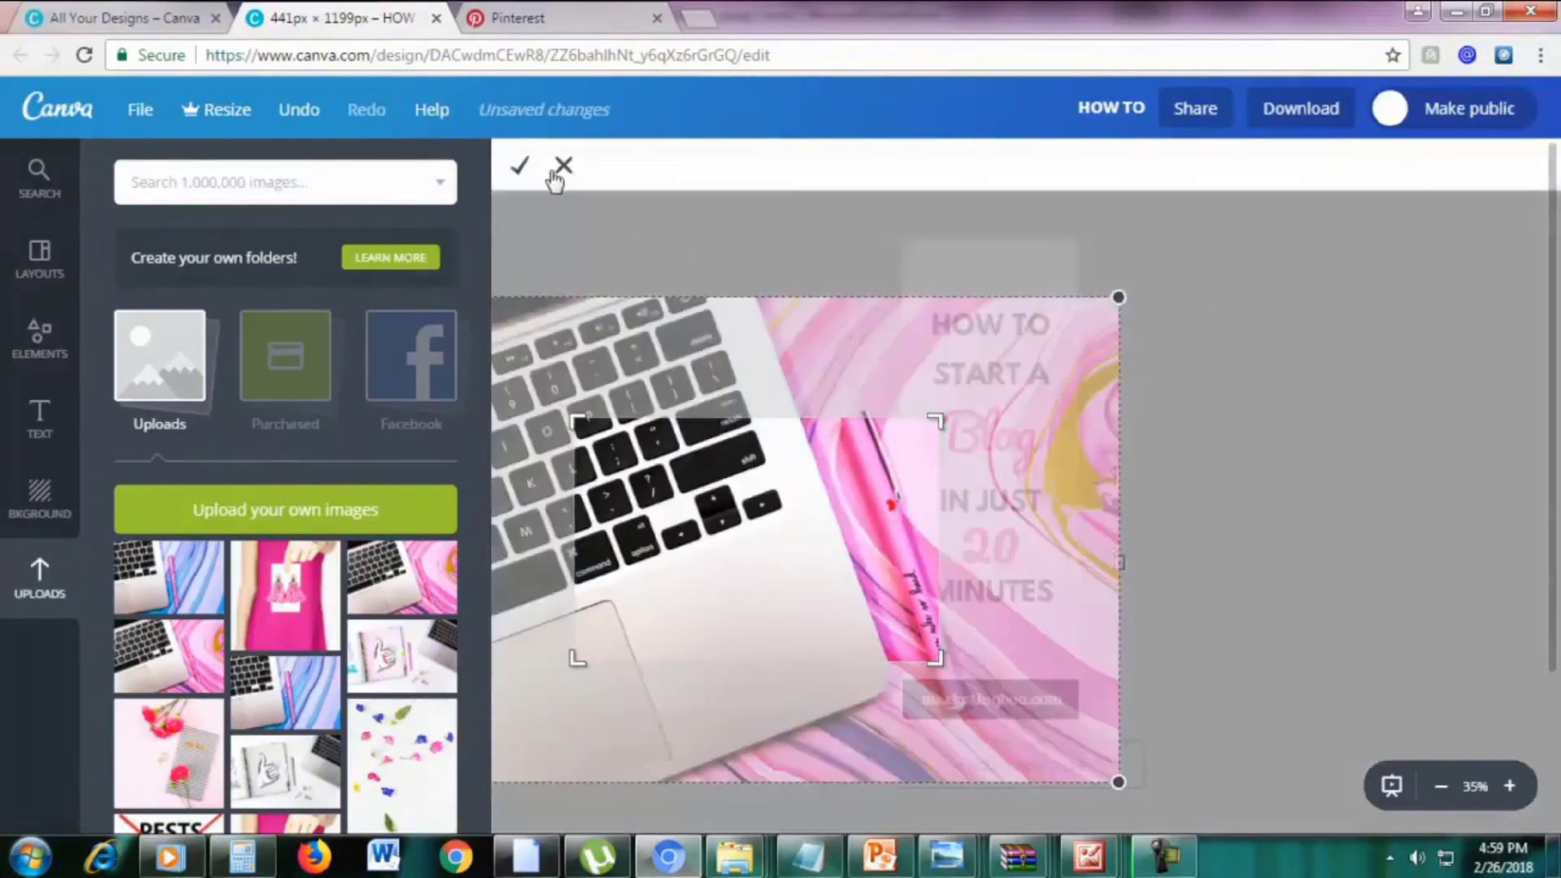
pyautogui.click(563, 167)
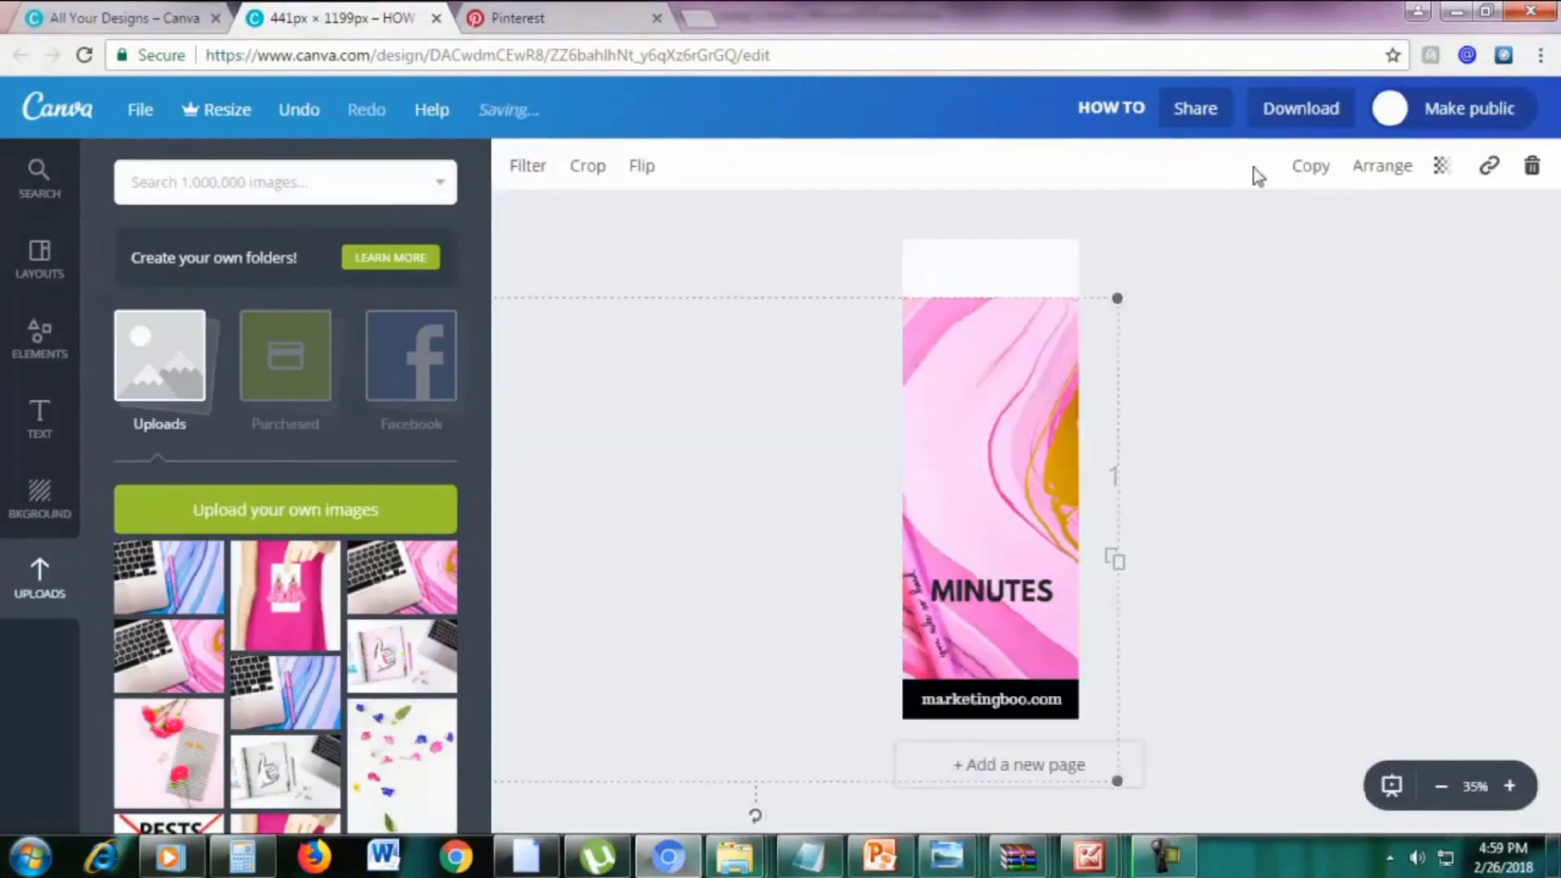
pyautogui.click(1375, 173)
pyautogui.click(1325, 267)
pyautogui.moveTo(1069, 418); pyautogui.dragTo(1038, 633)
pyautogui.moveTo(1017, 604); pyautogui.dragTo(1029, 644)
# Send the pink image behind the white title box and stretch it upward to fill the page
pyautogui.click(1001, 332)
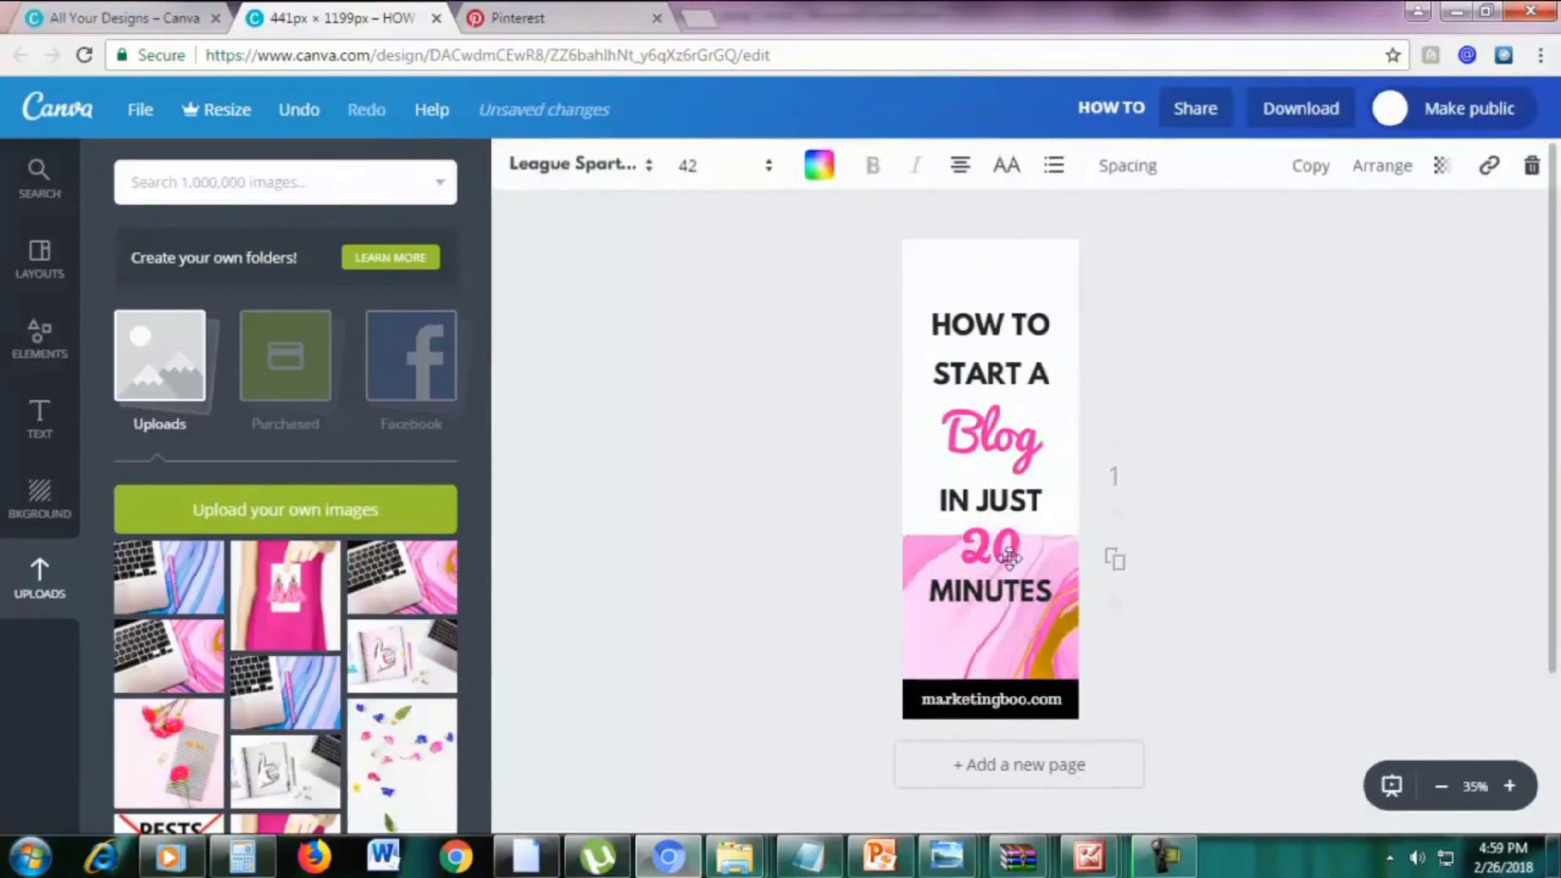
pyautogui.click(1000, 611)
pyautogui.click(994, 657)
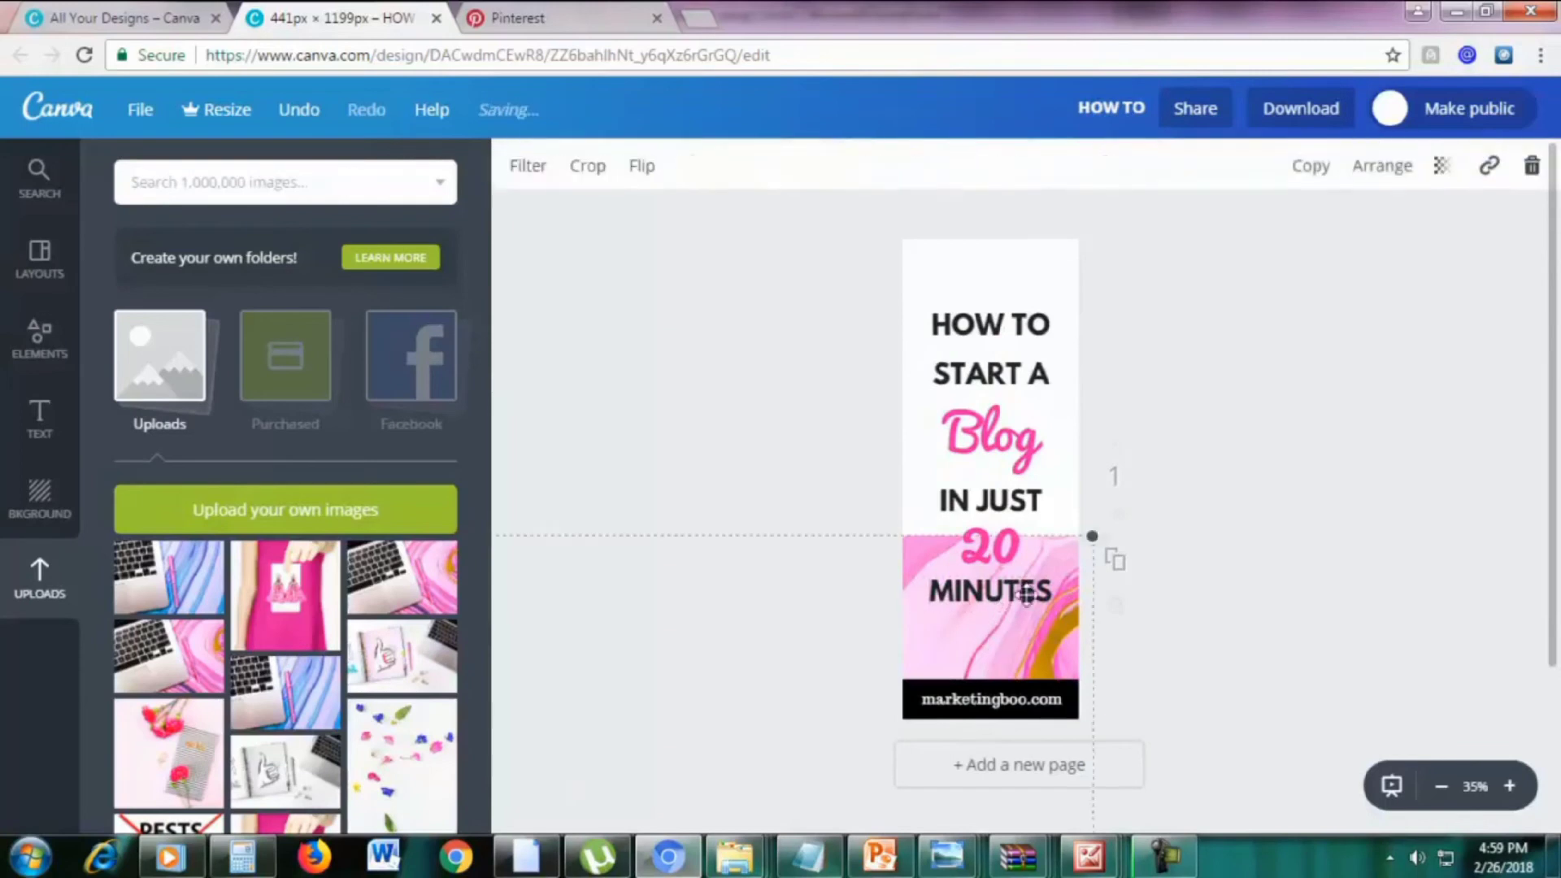
pyautogui.click(1382, 165)
pyautogui.click(1312, 274)
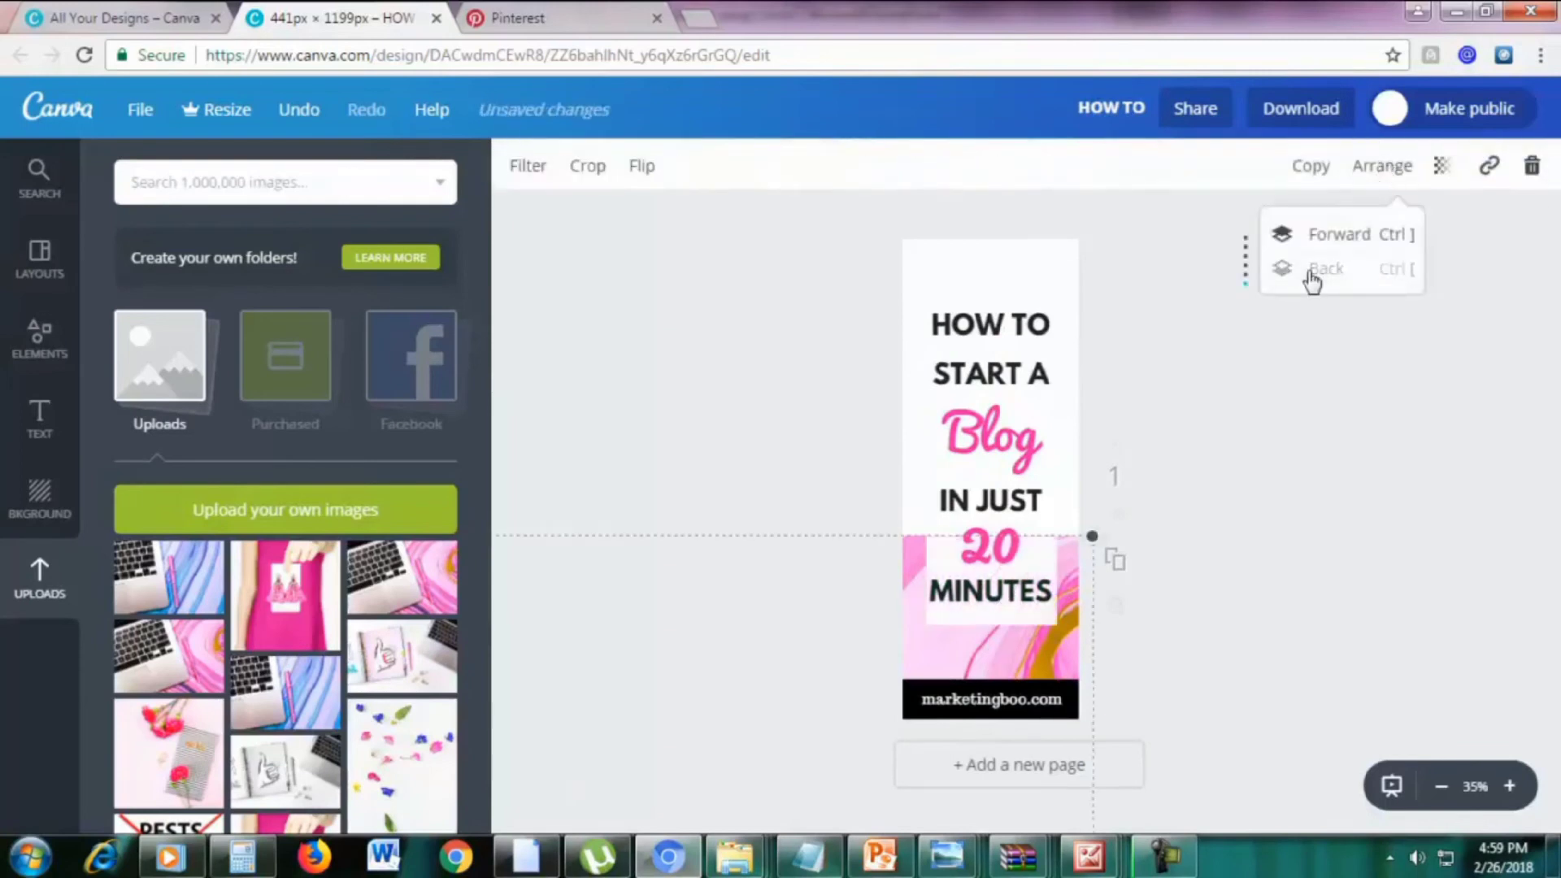
pyautogui.moveTo(1092, 536); pyautogui.dragTo(1090, 366)
pyautogui.click(1235, 364)
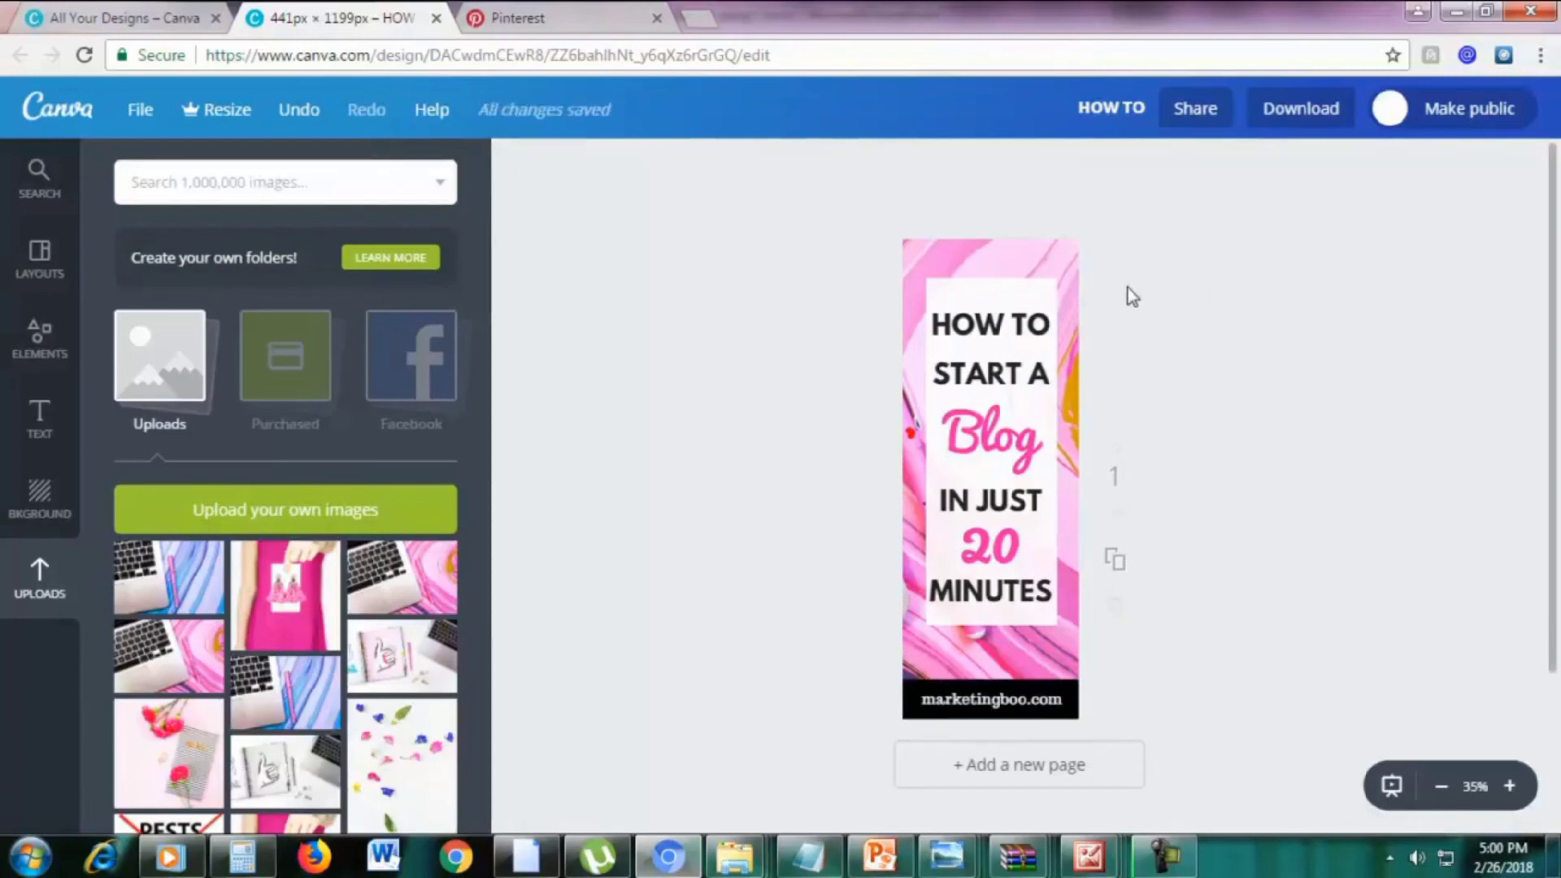
pyautogui.click(974, 244)
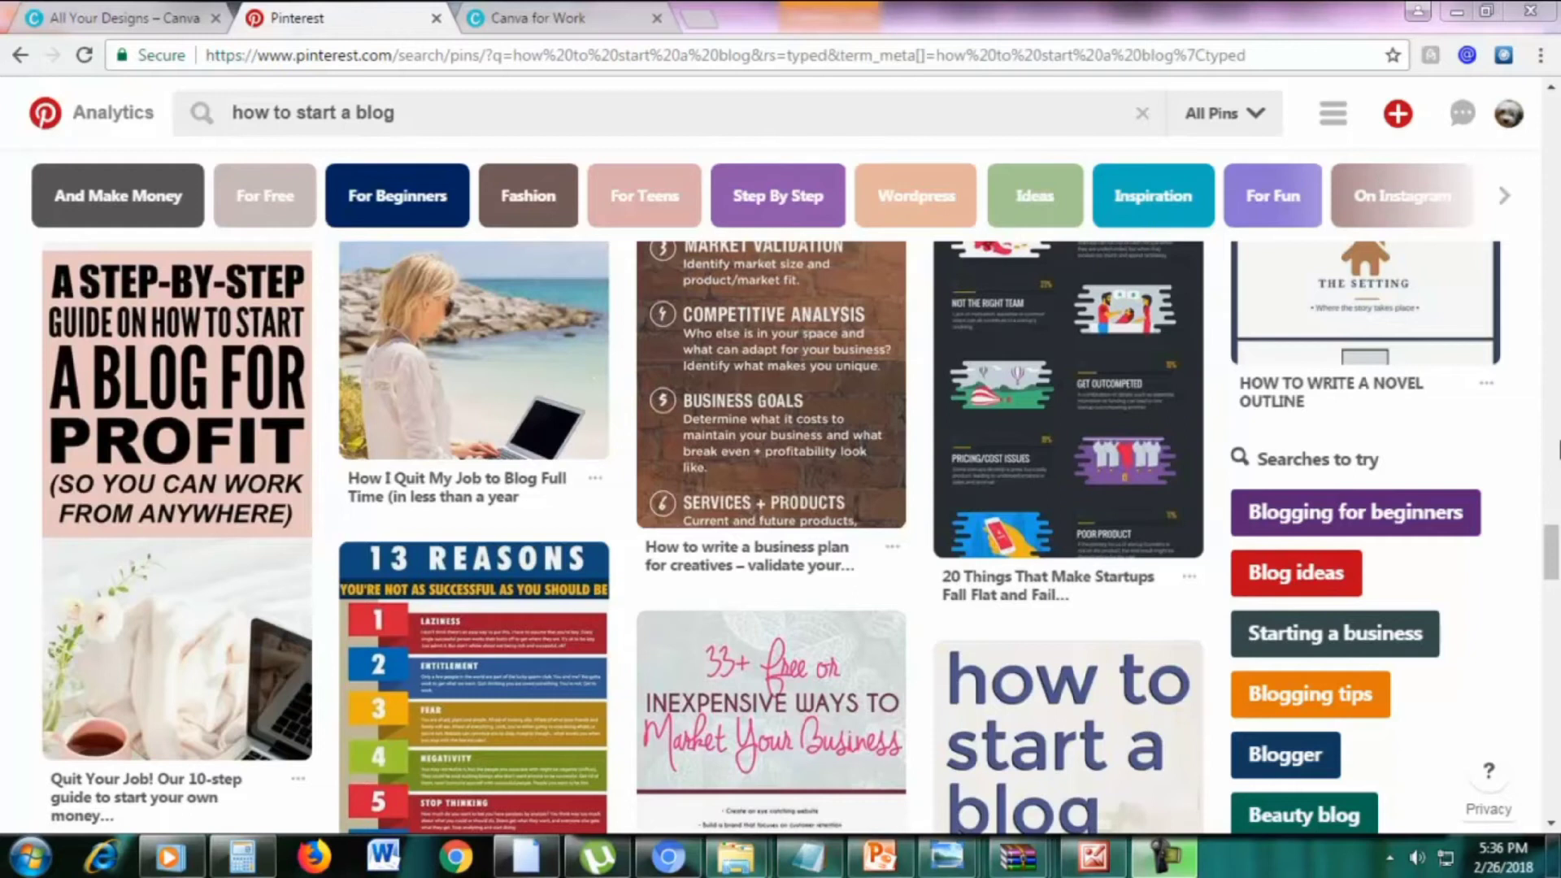
pyautogui.moveTo(1553, 553); pyautogui.dragTo(1556, 121)
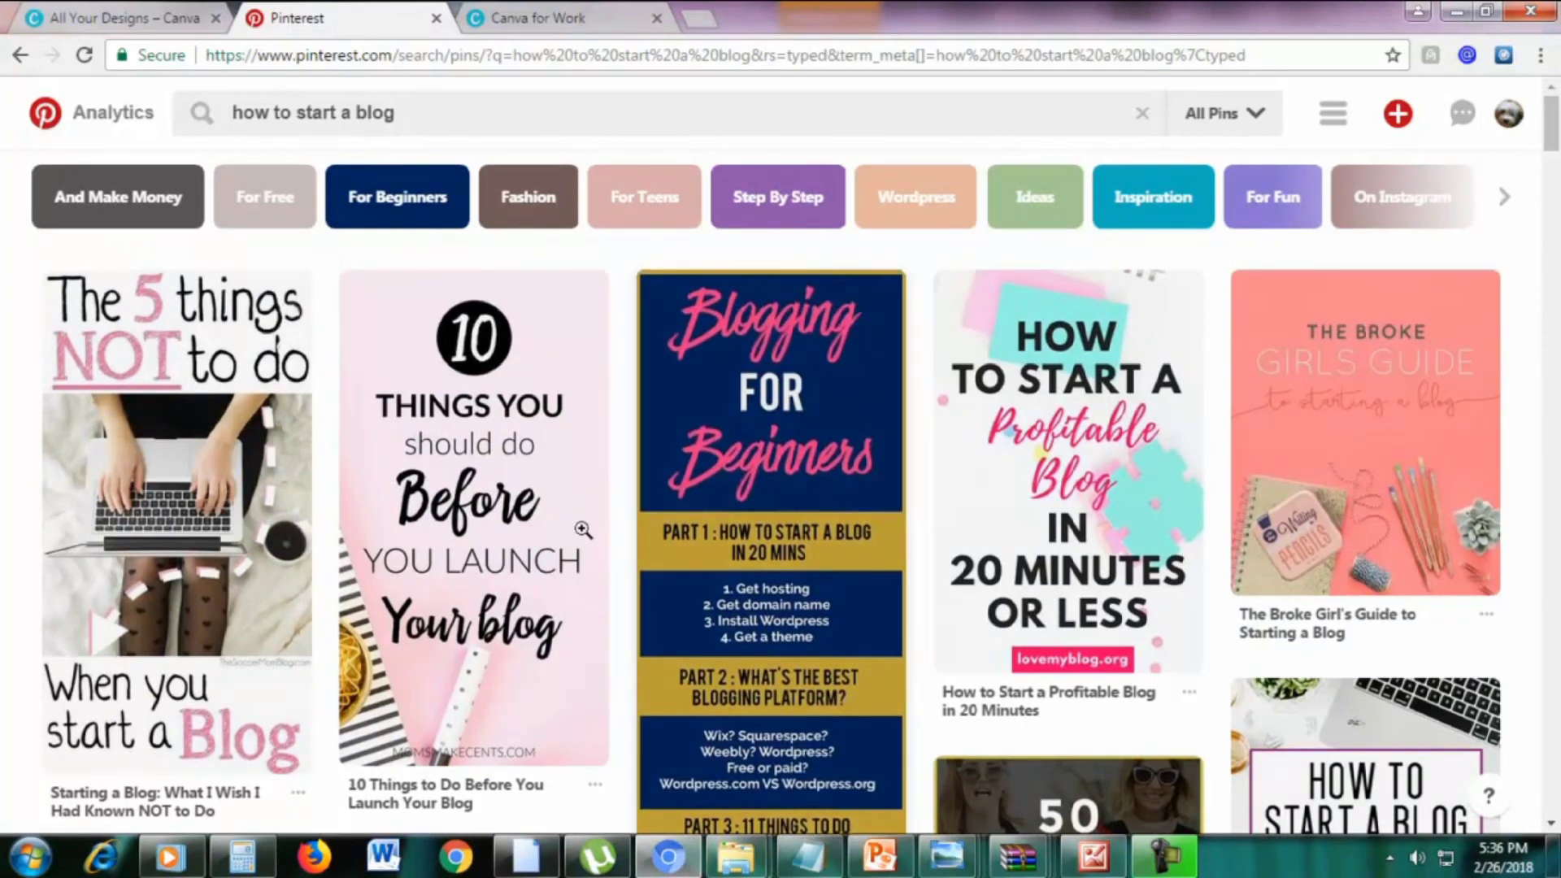
# Browse the 'how to start a blog' Pinterest pins, then go back to Canva's create-a-design page
pyautogui.moveTo(225, 528)
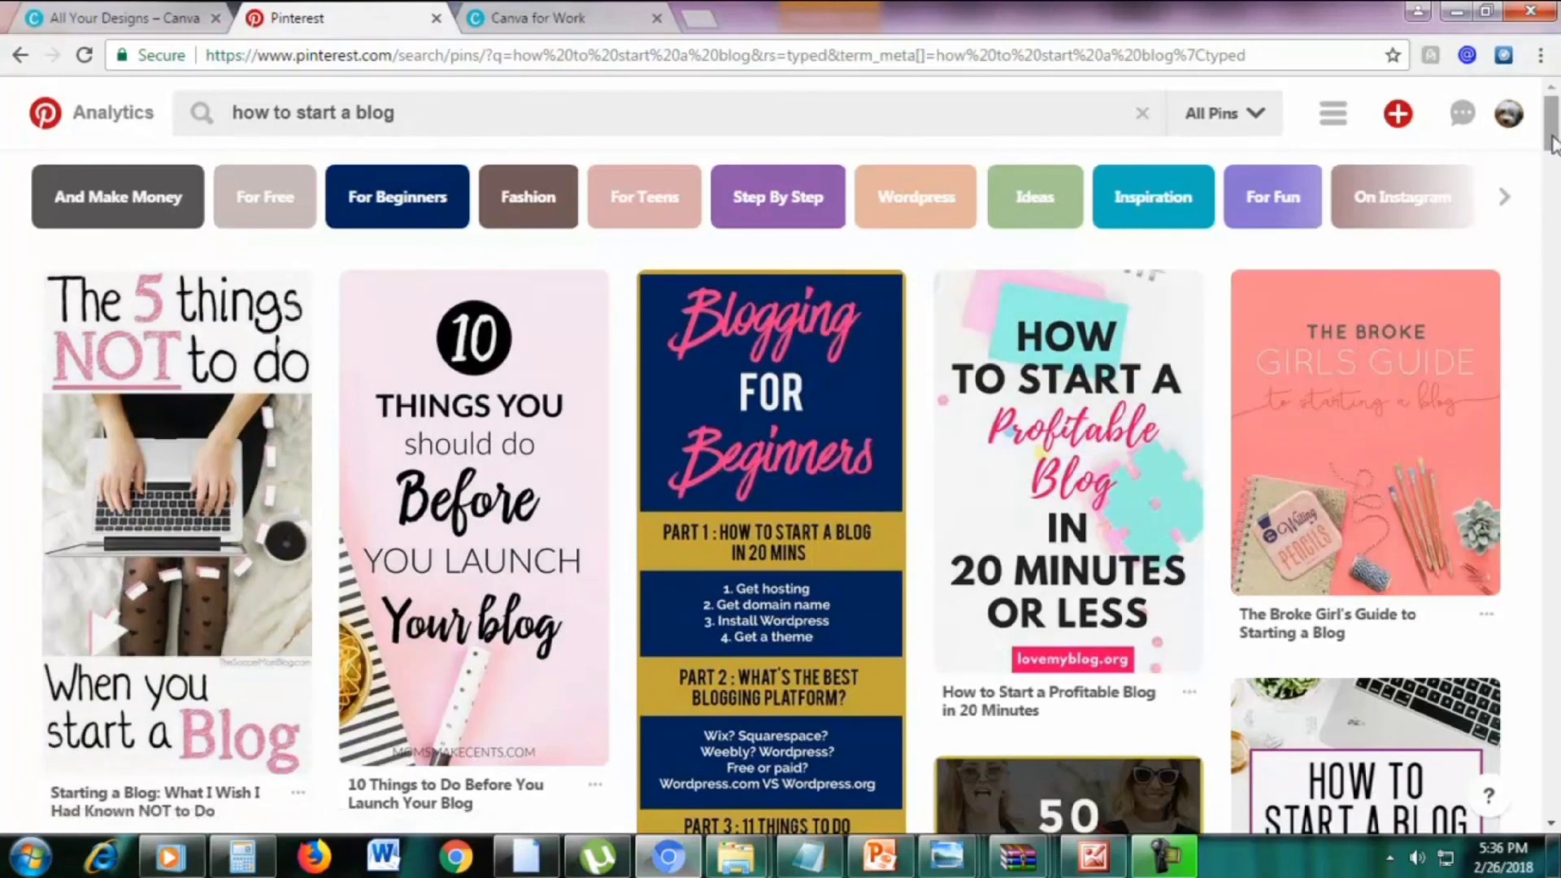
pyautogui.scroll(-9, 1523, 373)
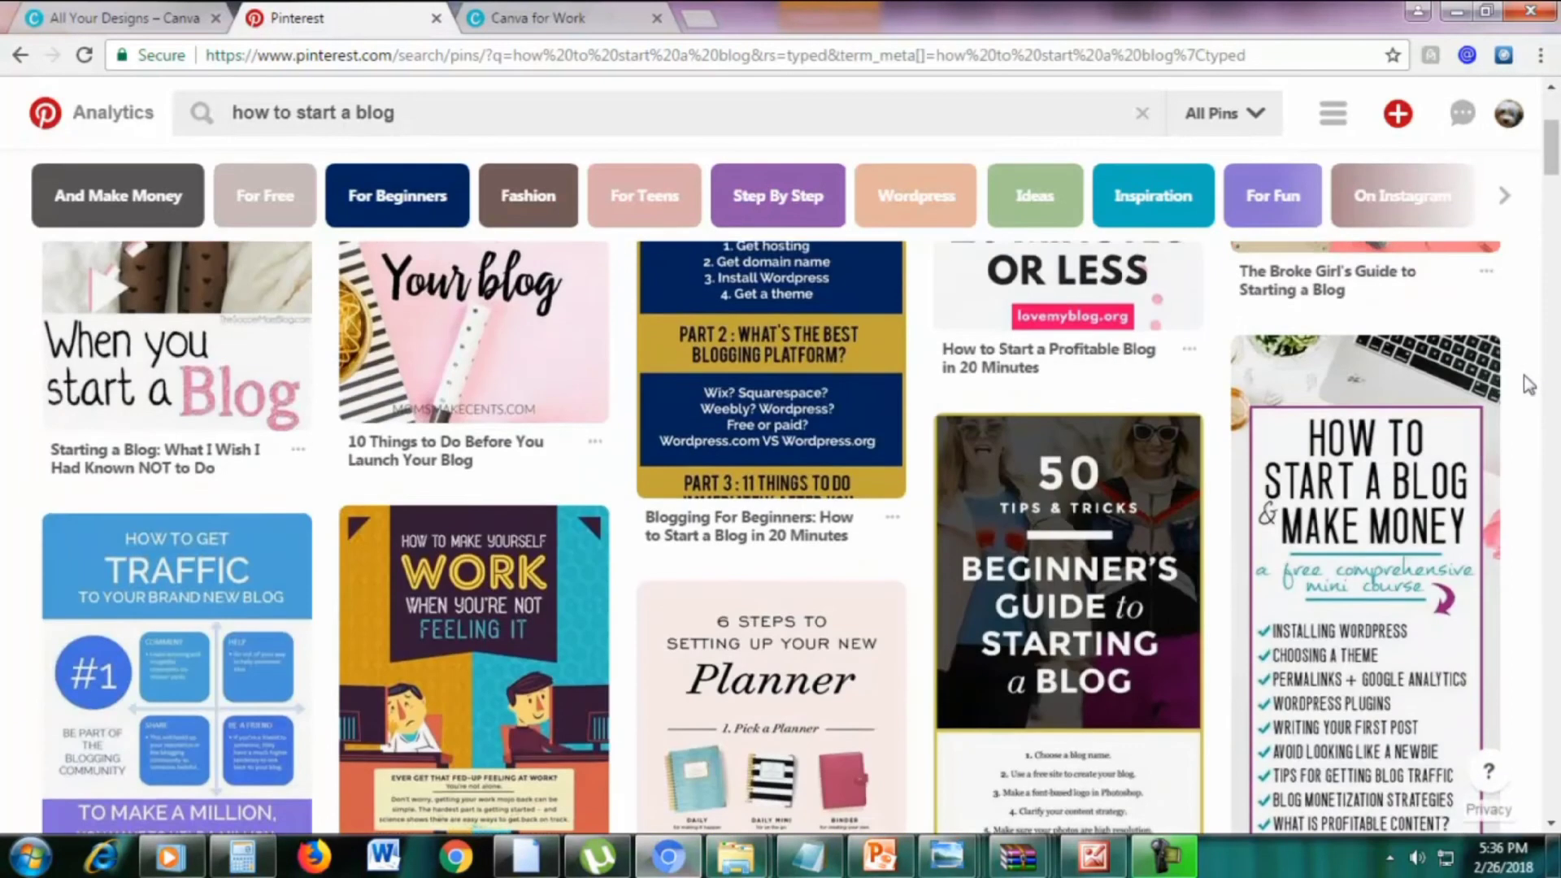
pyautogui.scroll(-8, 1528, 387)
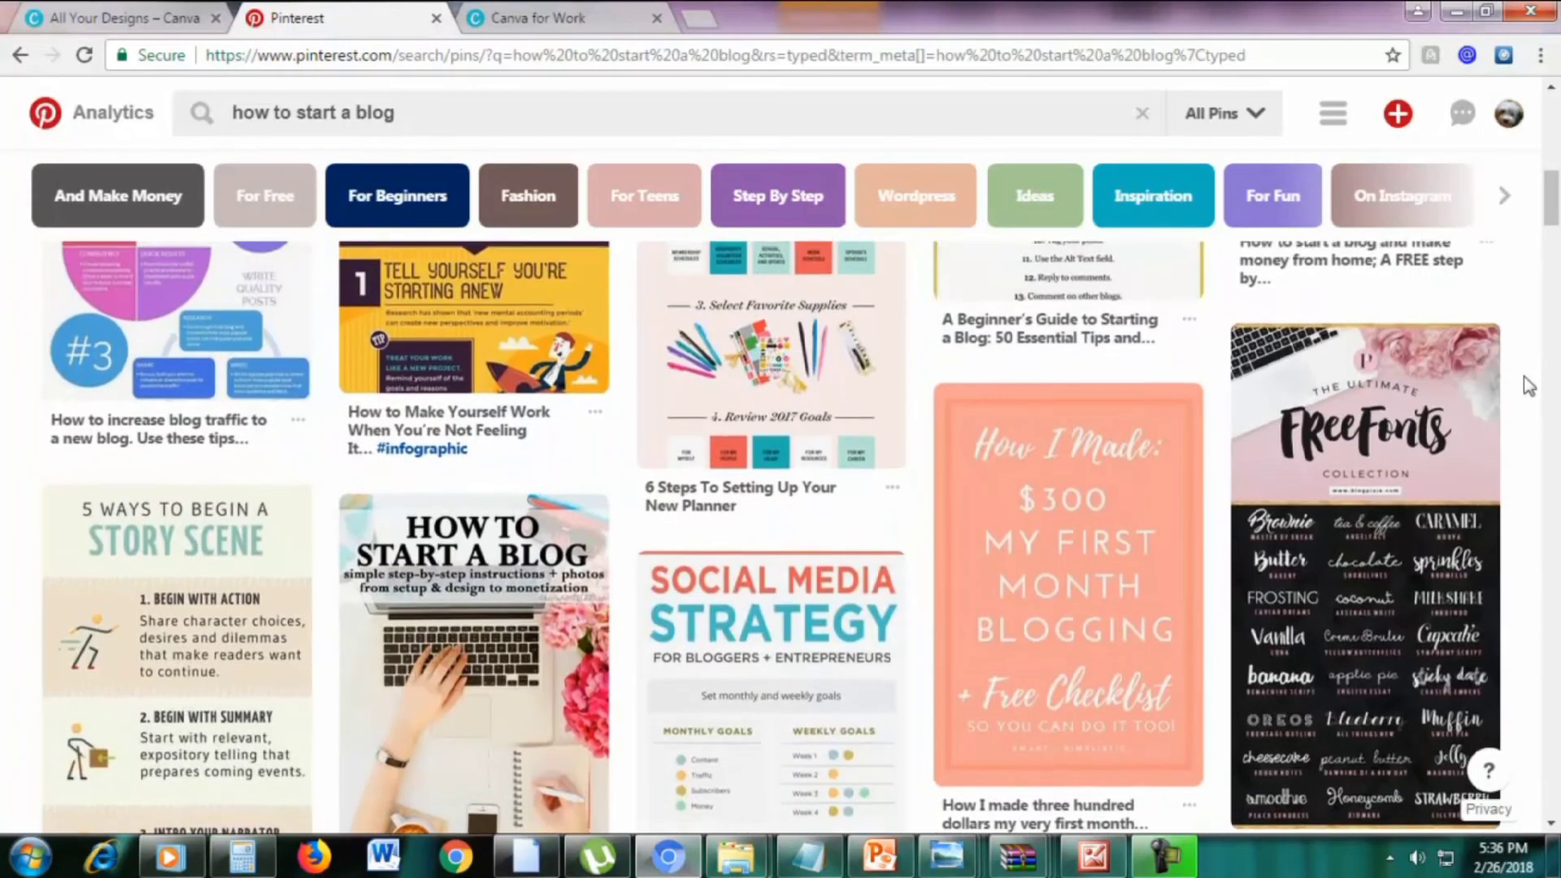
pyautogui.scroll(-3, 1529, 387)
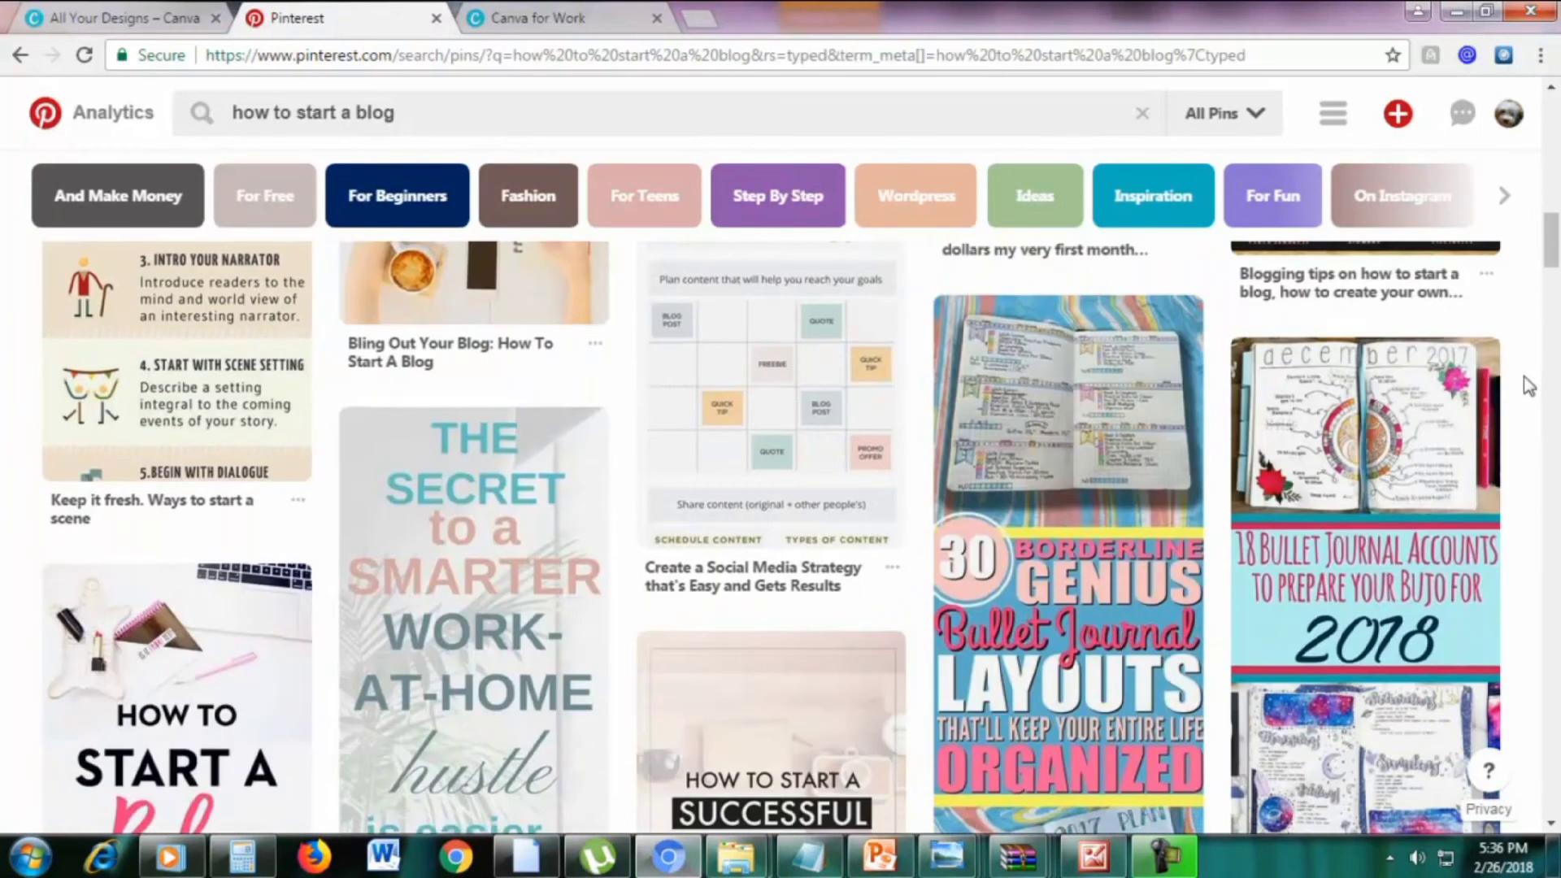
pyautogui.scroll(-3, 1529, 386)
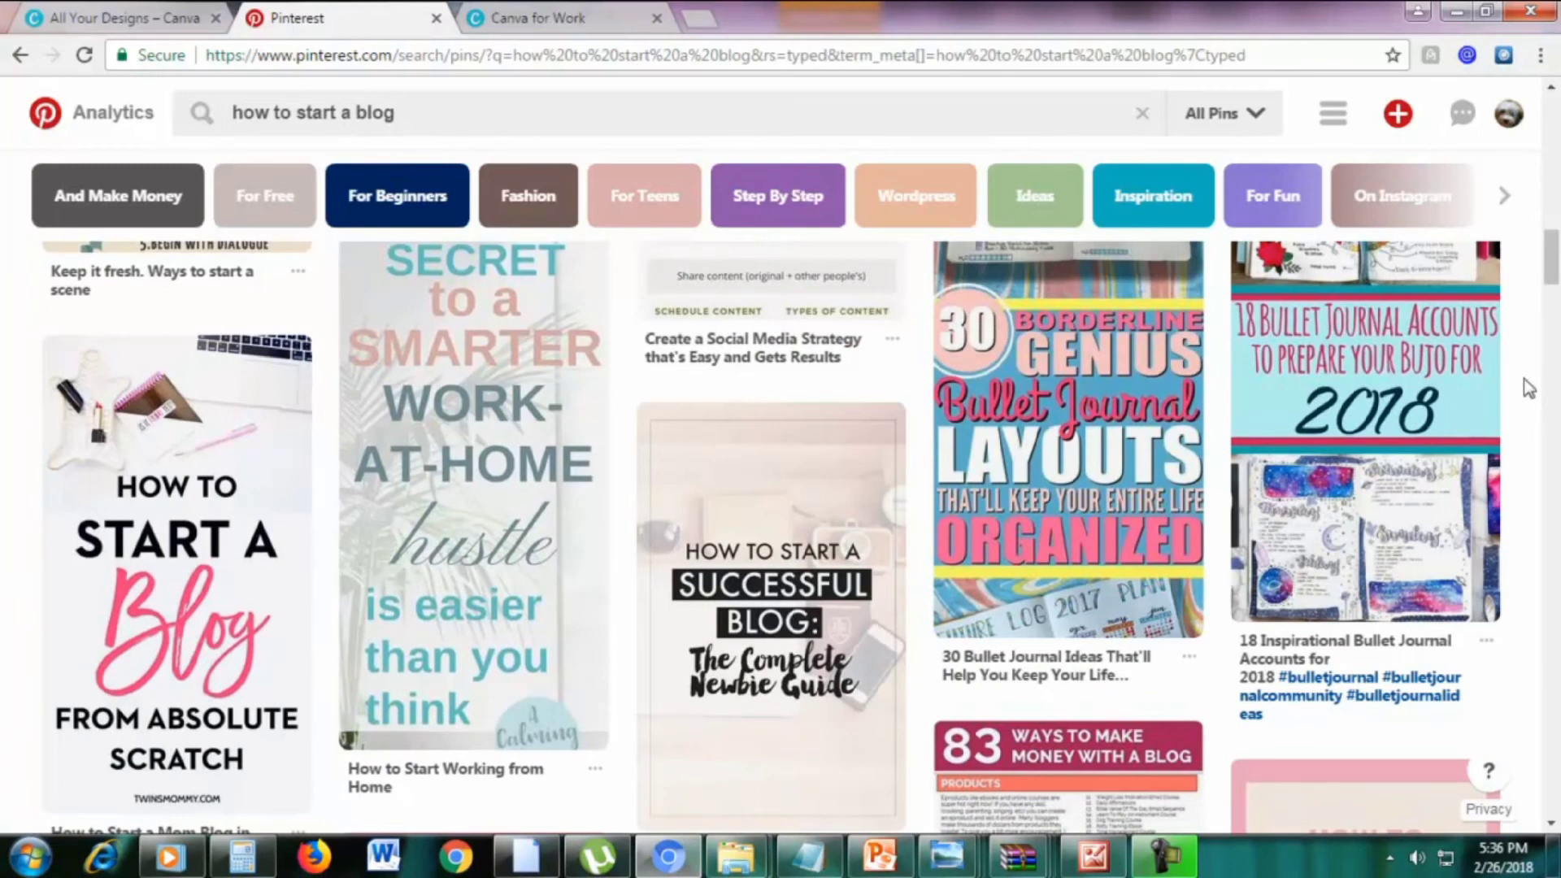
pyautogui.scroll(-8, 1529, 389)
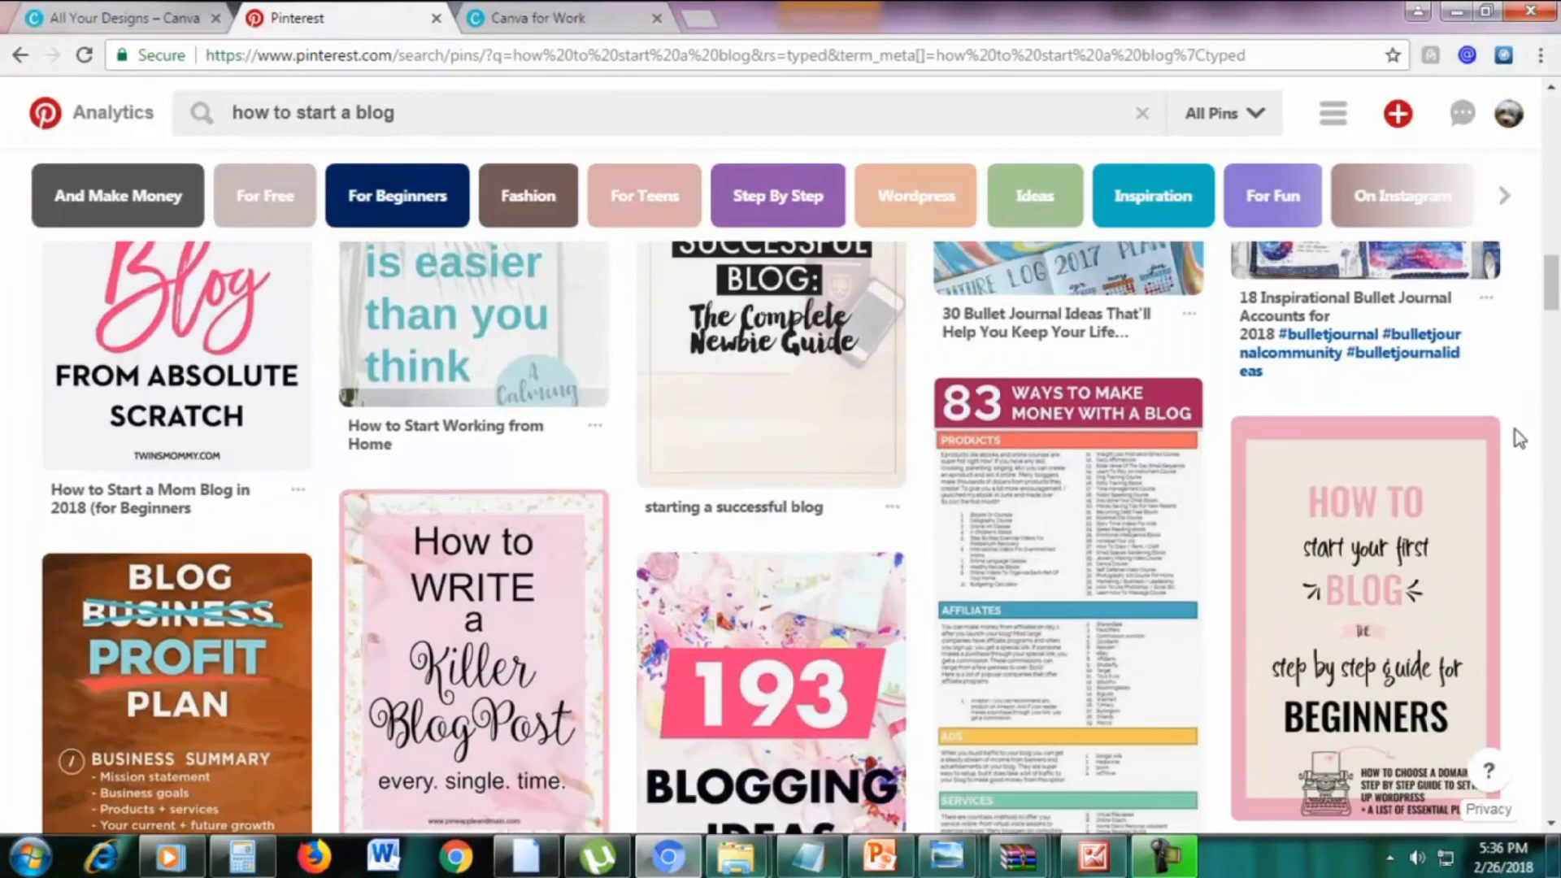
pyautogui.scroll(-8, 1517, 438)
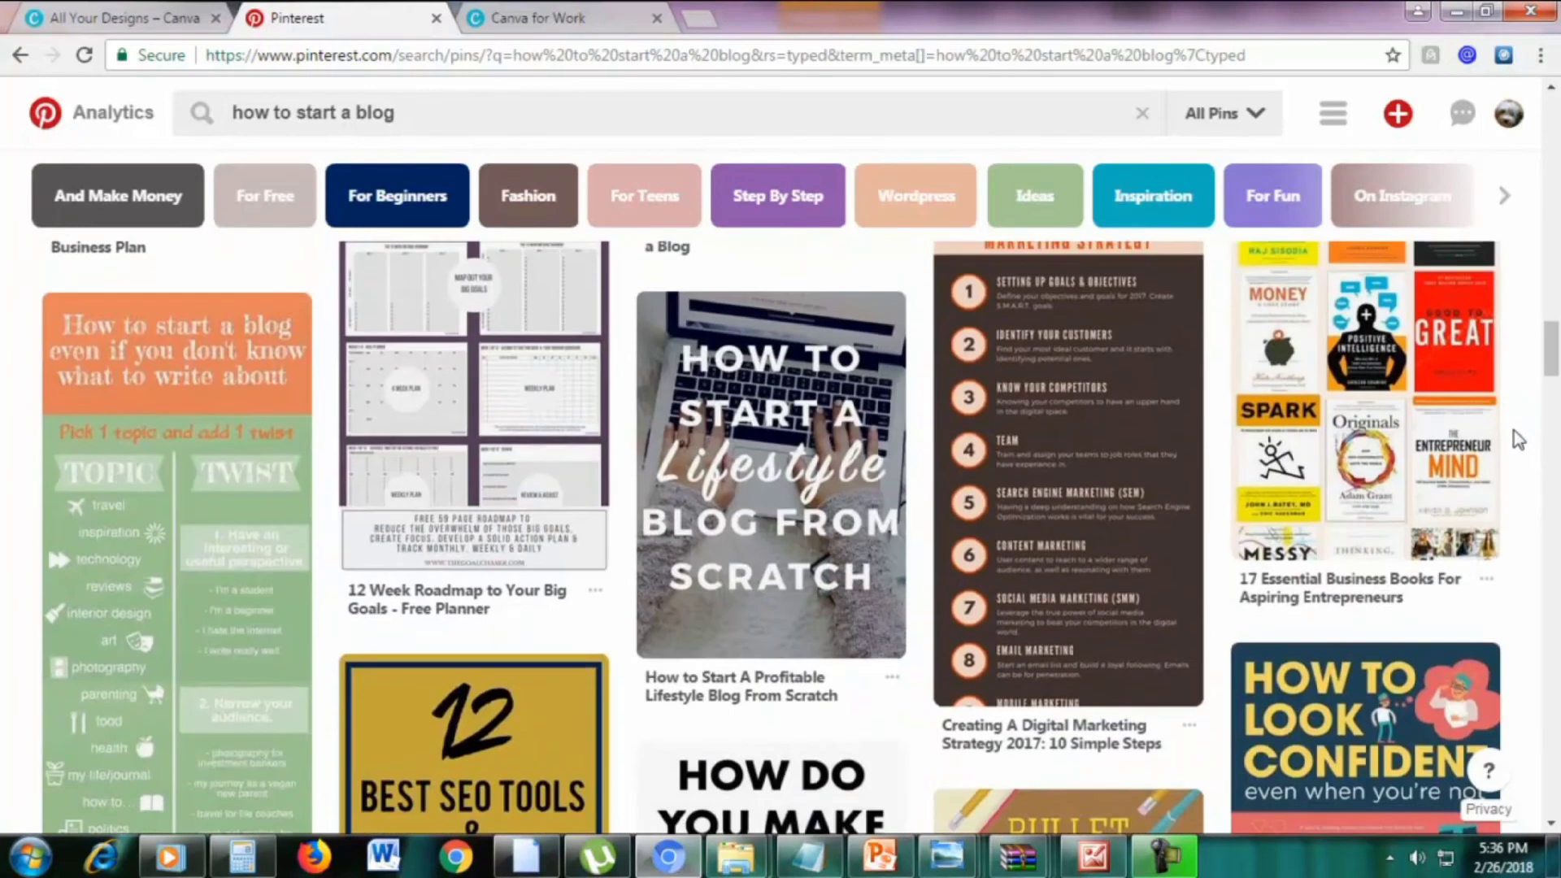
pyautogui.scroll(-4, 1517, 438)
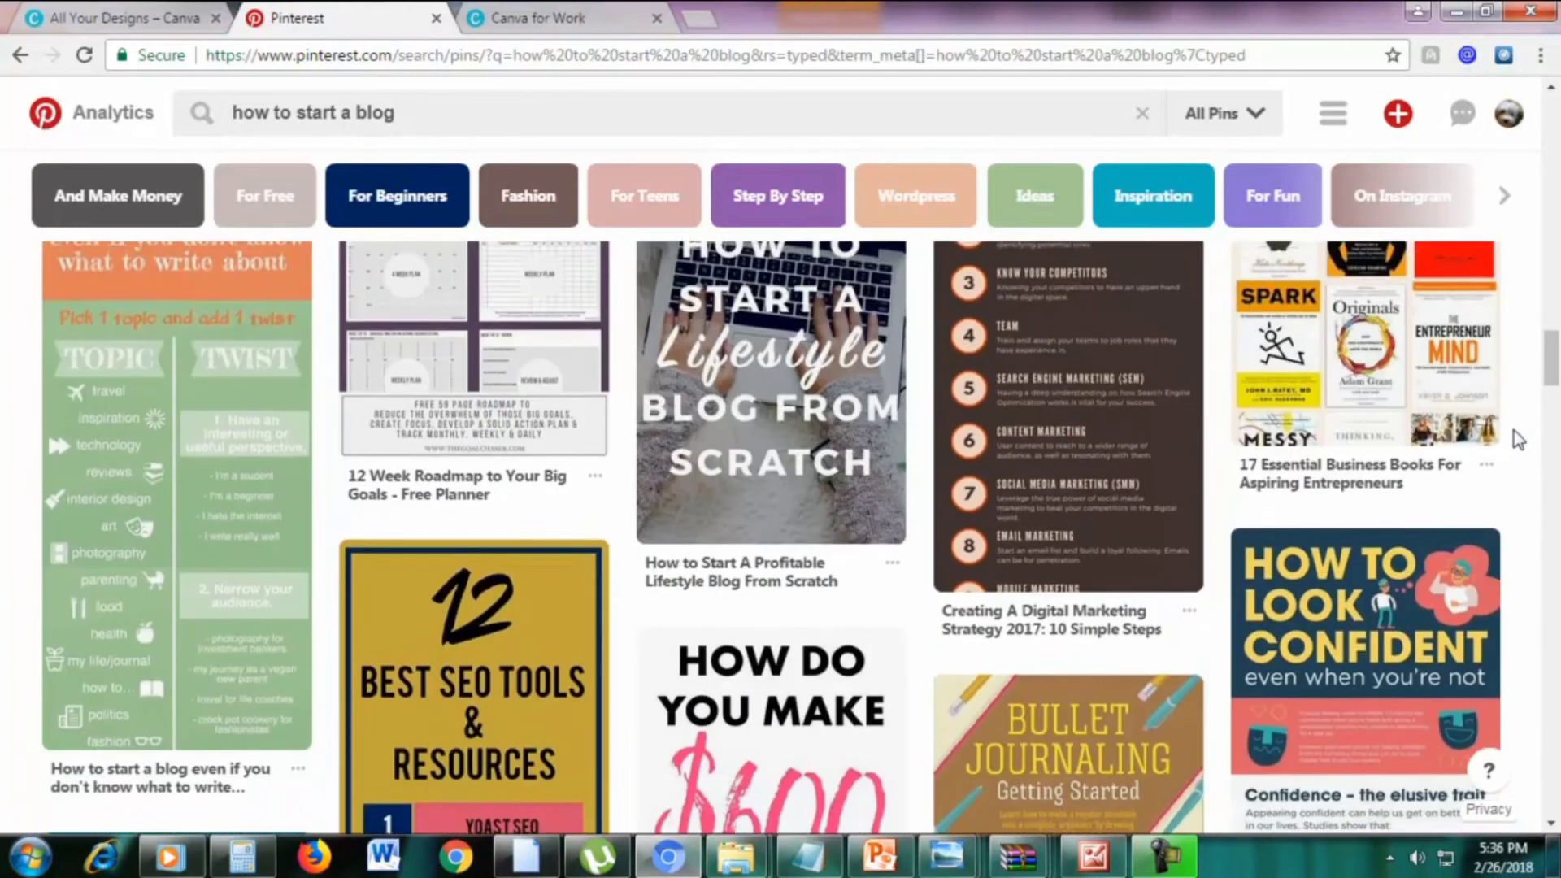
pyautogui.scroll(-1, 1518, 439)
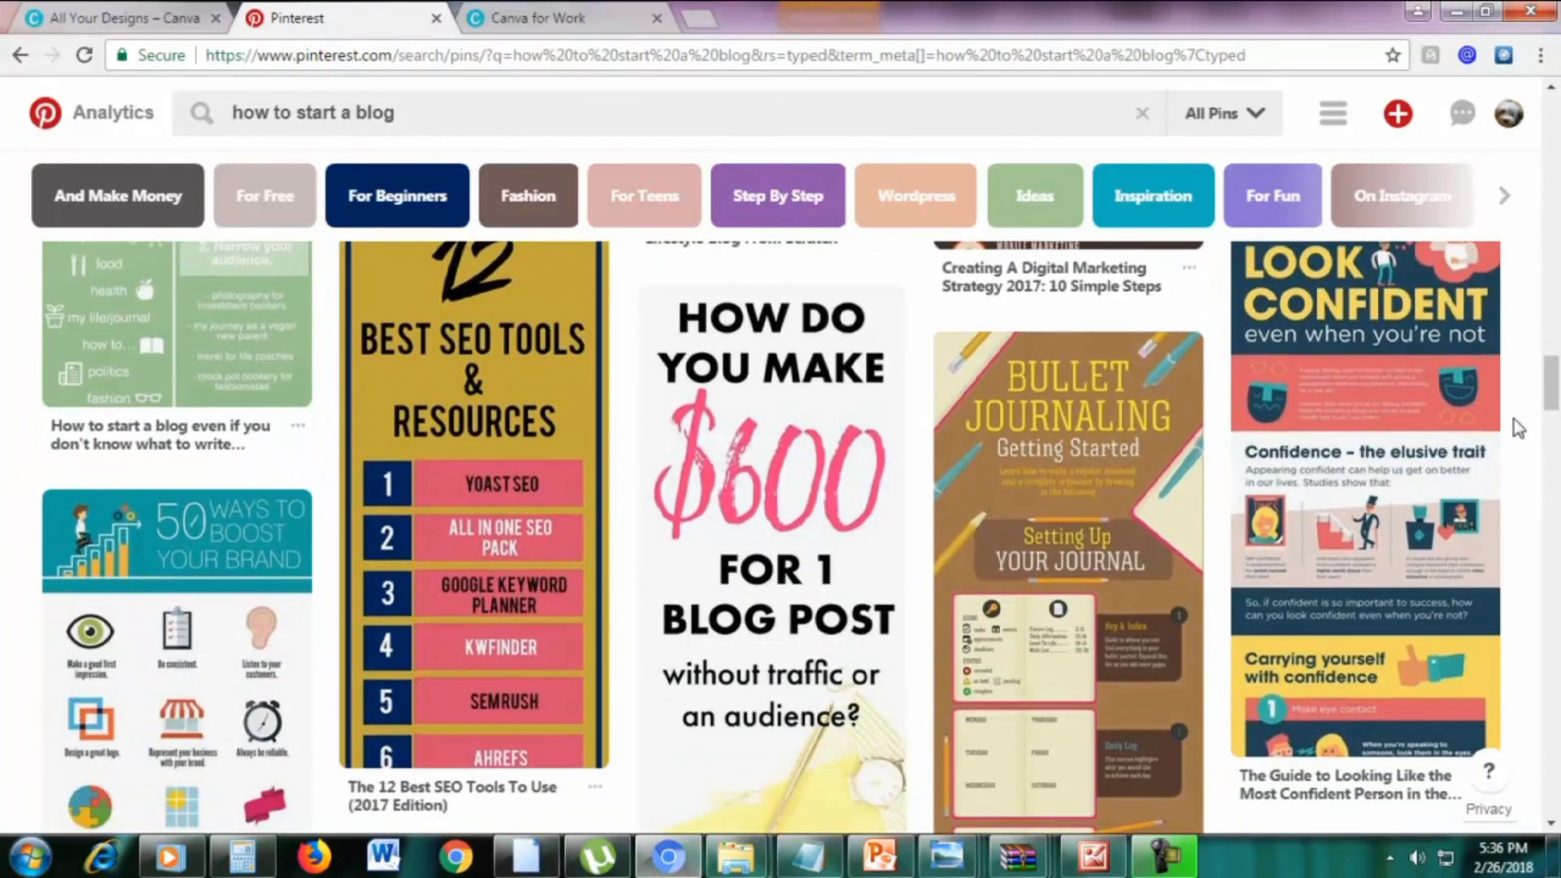
pyautogui.scroll(-6, 1518, 419)
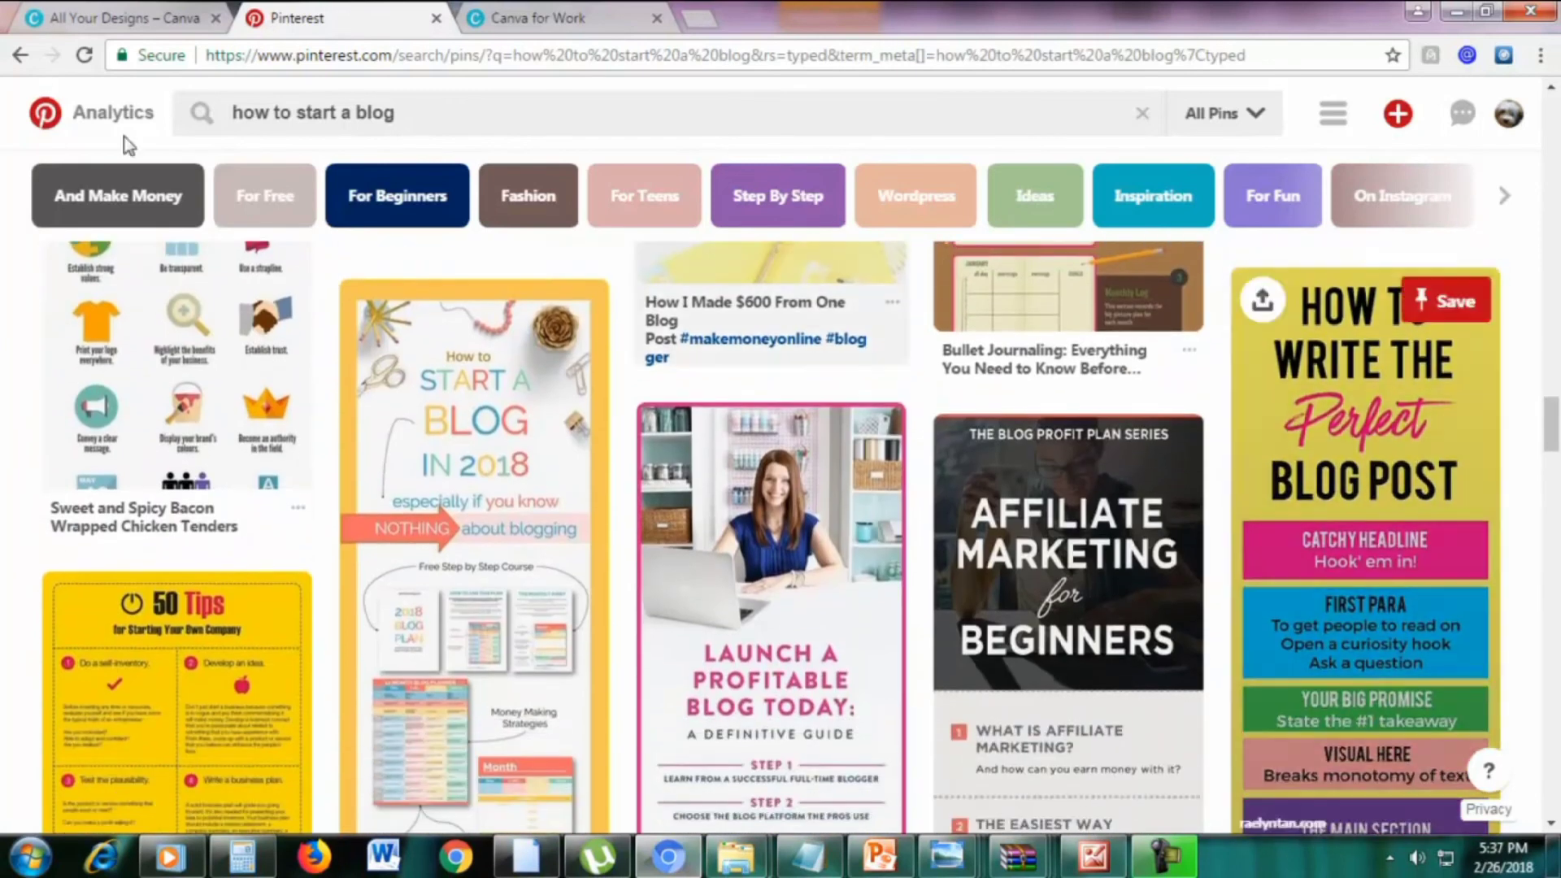
pyautogui.click(81, 18)
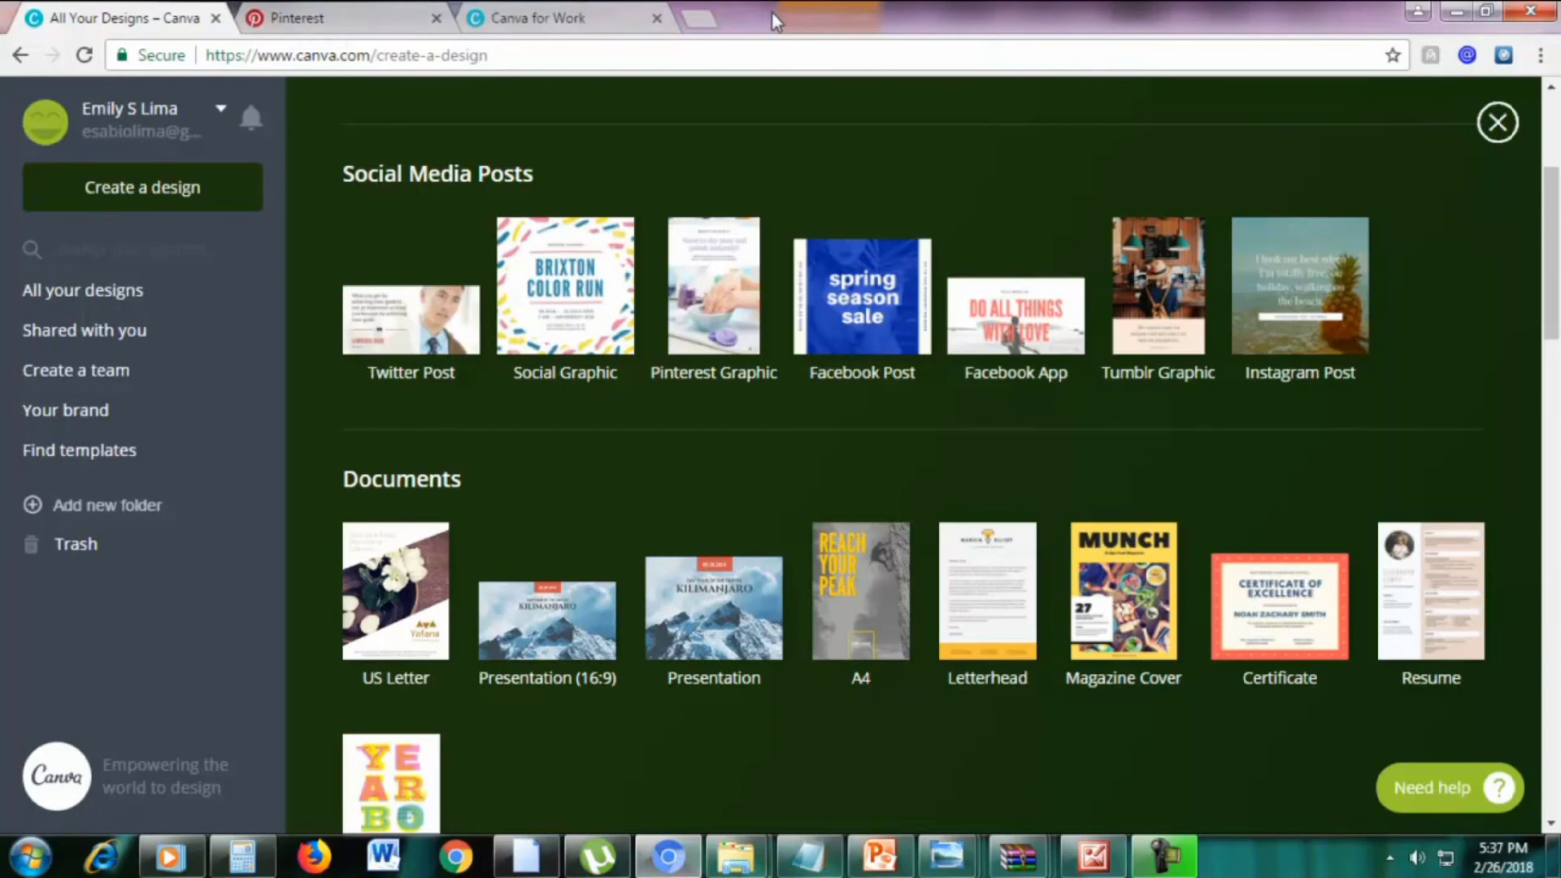
# Open the Canva for Work pricing page and compute 9.95*12 in Calculator
pyautogui.click(563, 18)
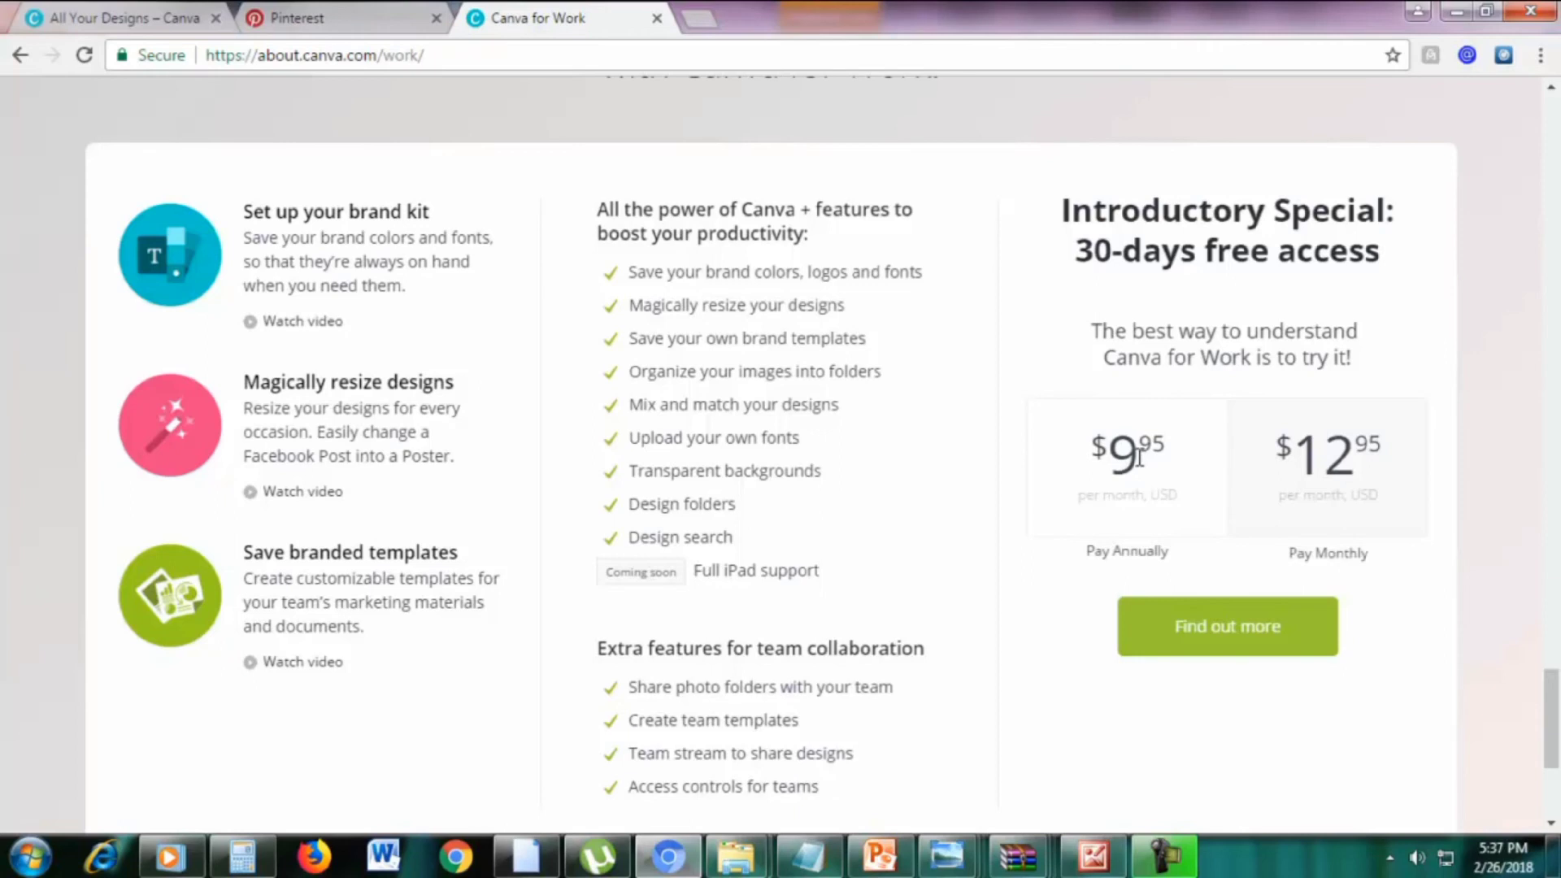
pyautogui.click(243, 856)
pyautogui.click(1093, 407)
pyautogui.write('9.95')
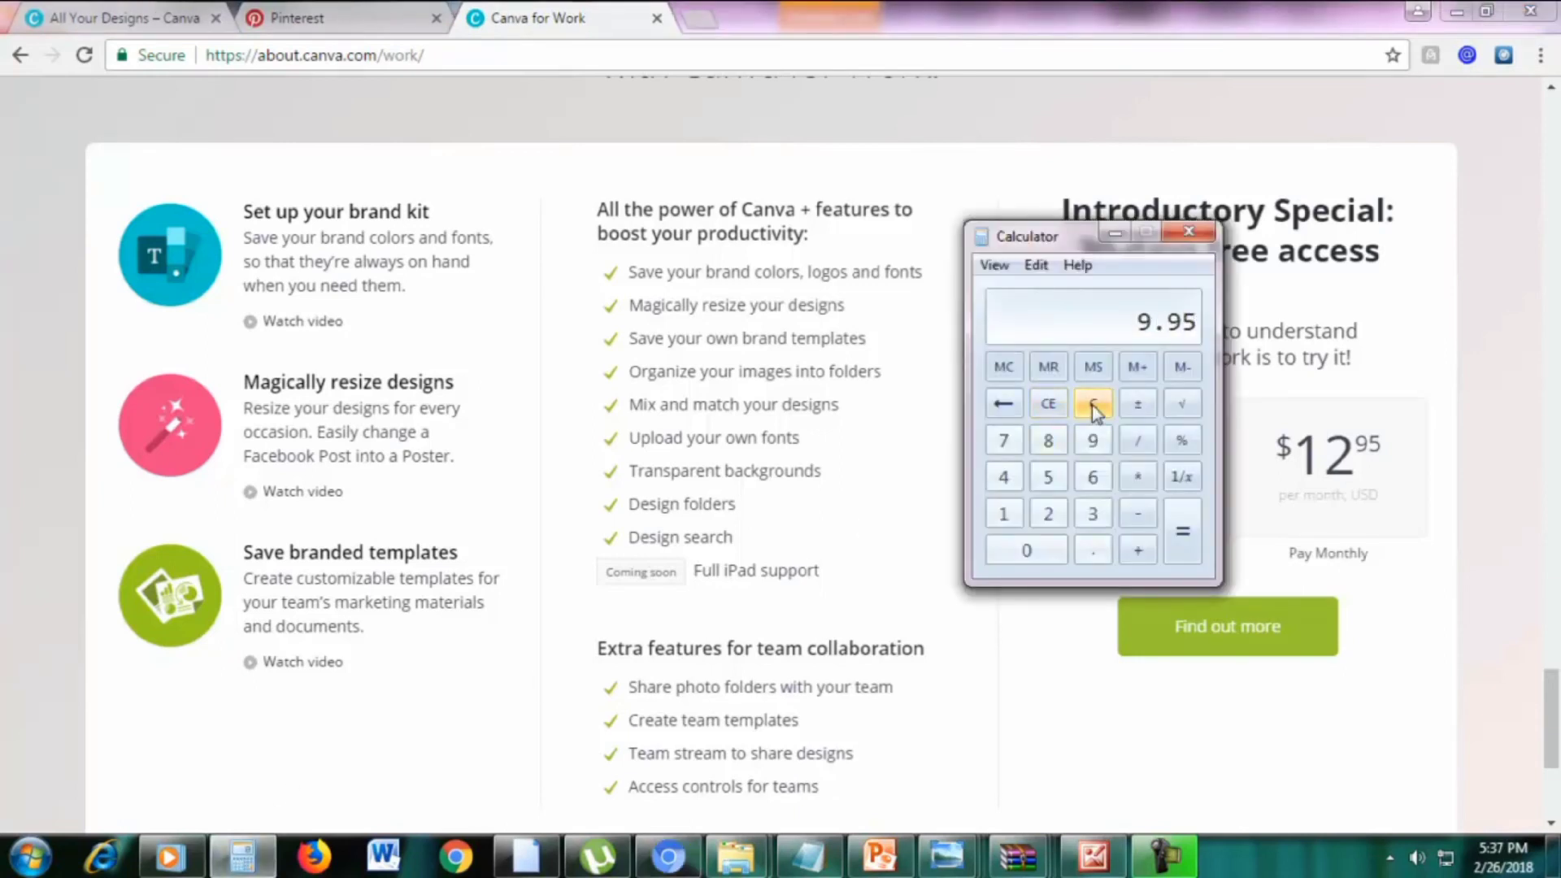
pyautogui.write('*12')
pyautogui.press('Return')
pyautogui.click(1113, 235)
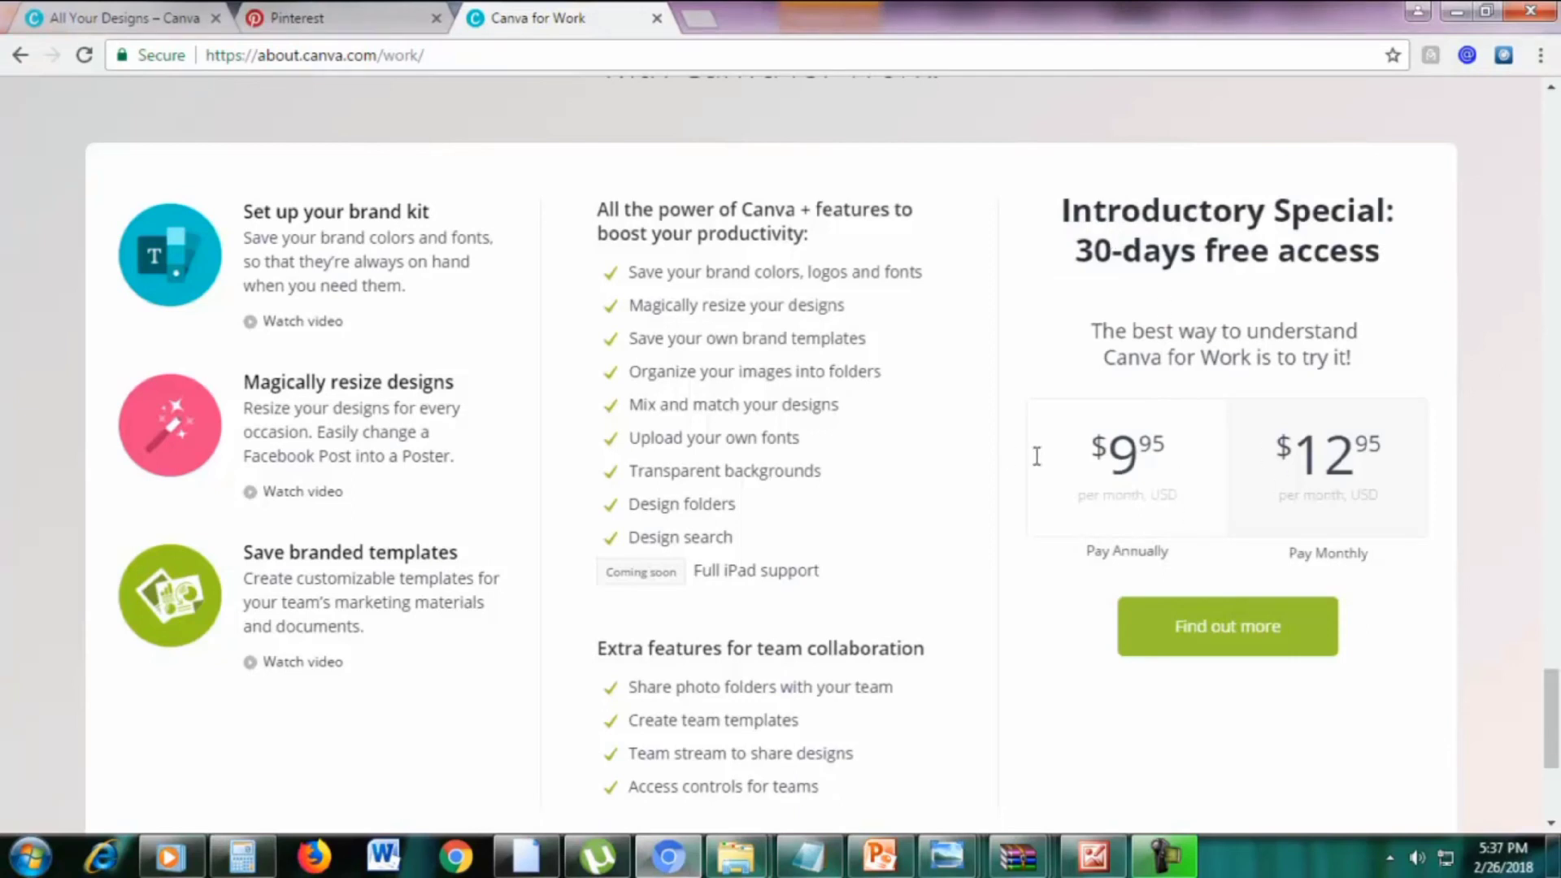
# Review the $9.95 annual price and brand colors feature, then return to Create a design
pyautogui.moveTo(1006, 453); pyautogui.dragTo(1145, 383)
pyautogui.click(1086, 345)
pyautogui.scroll(-2, 1498, 350)
pyautogui.scroll(2, 1499, 351)
pyautogui.tripleClick(885, 268)
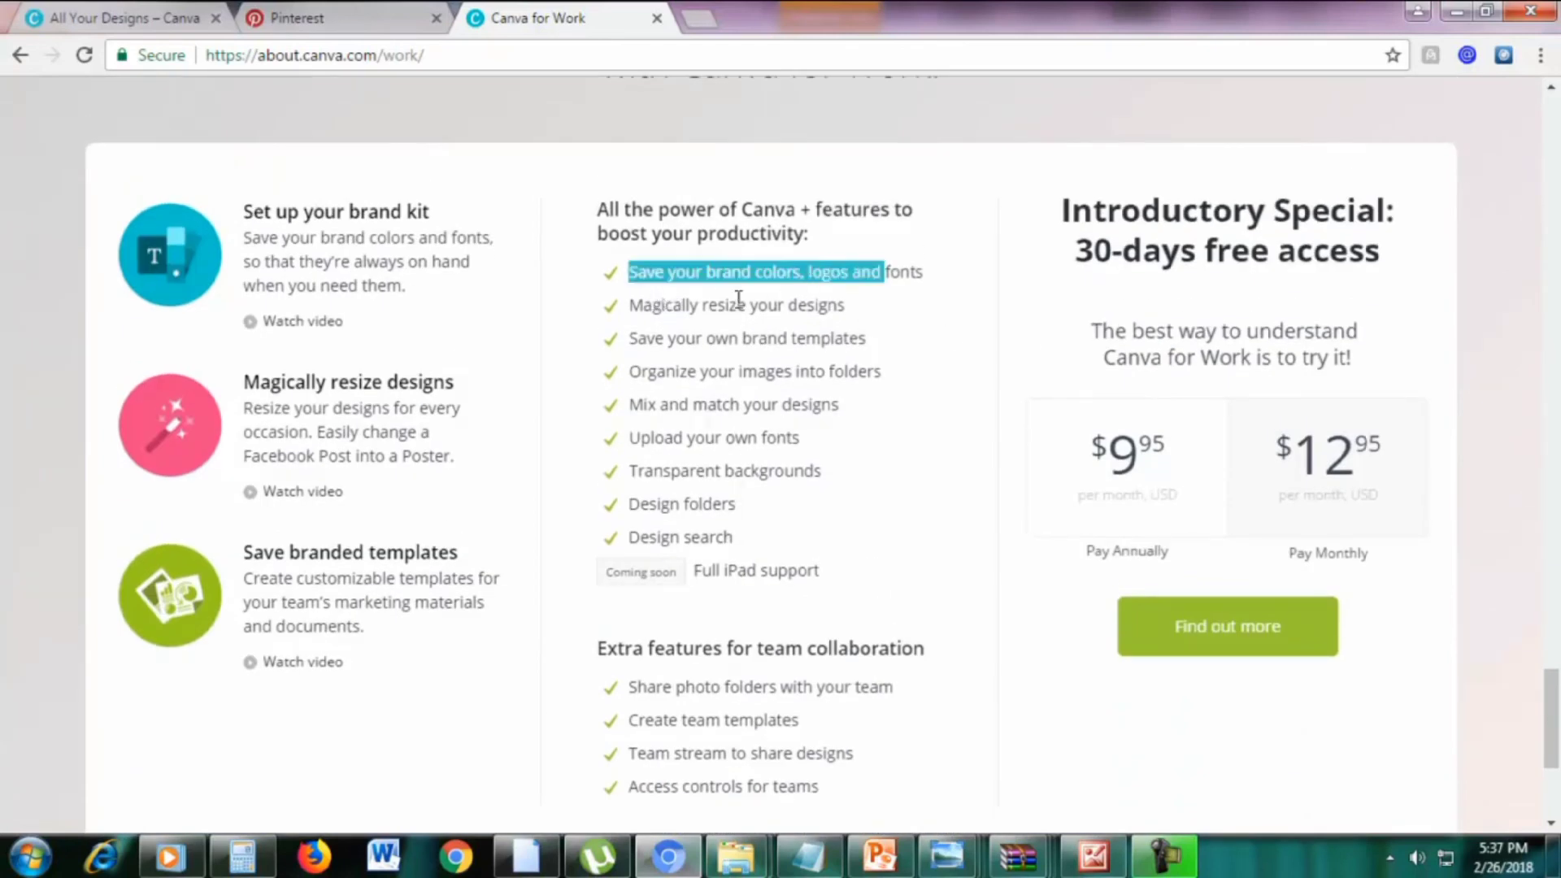
pyautogui.click(689, 299)
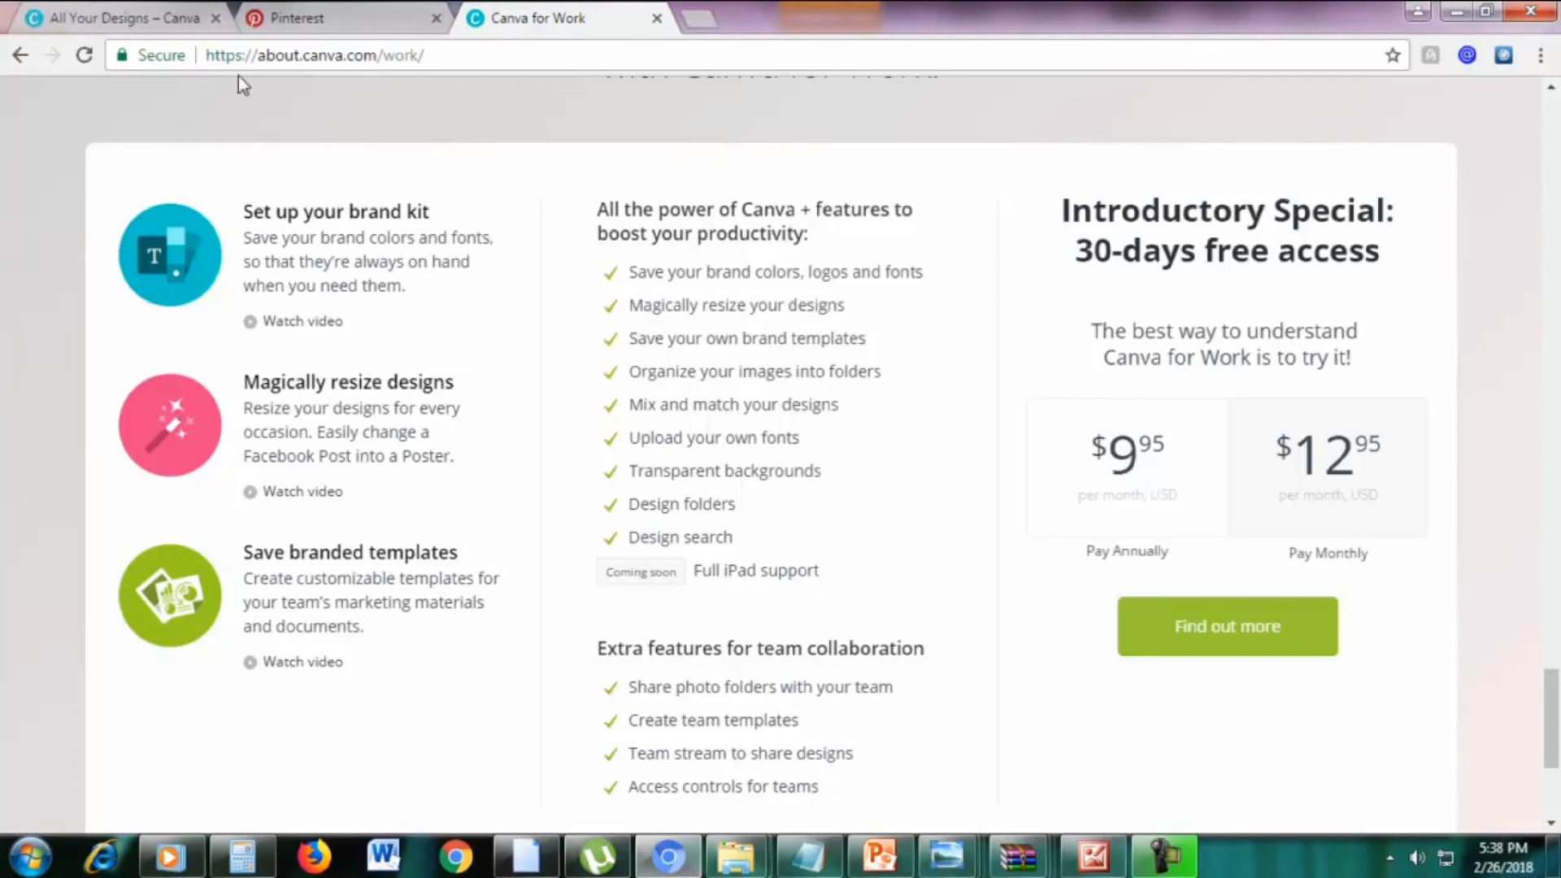
pyautogui.click(130, 16)
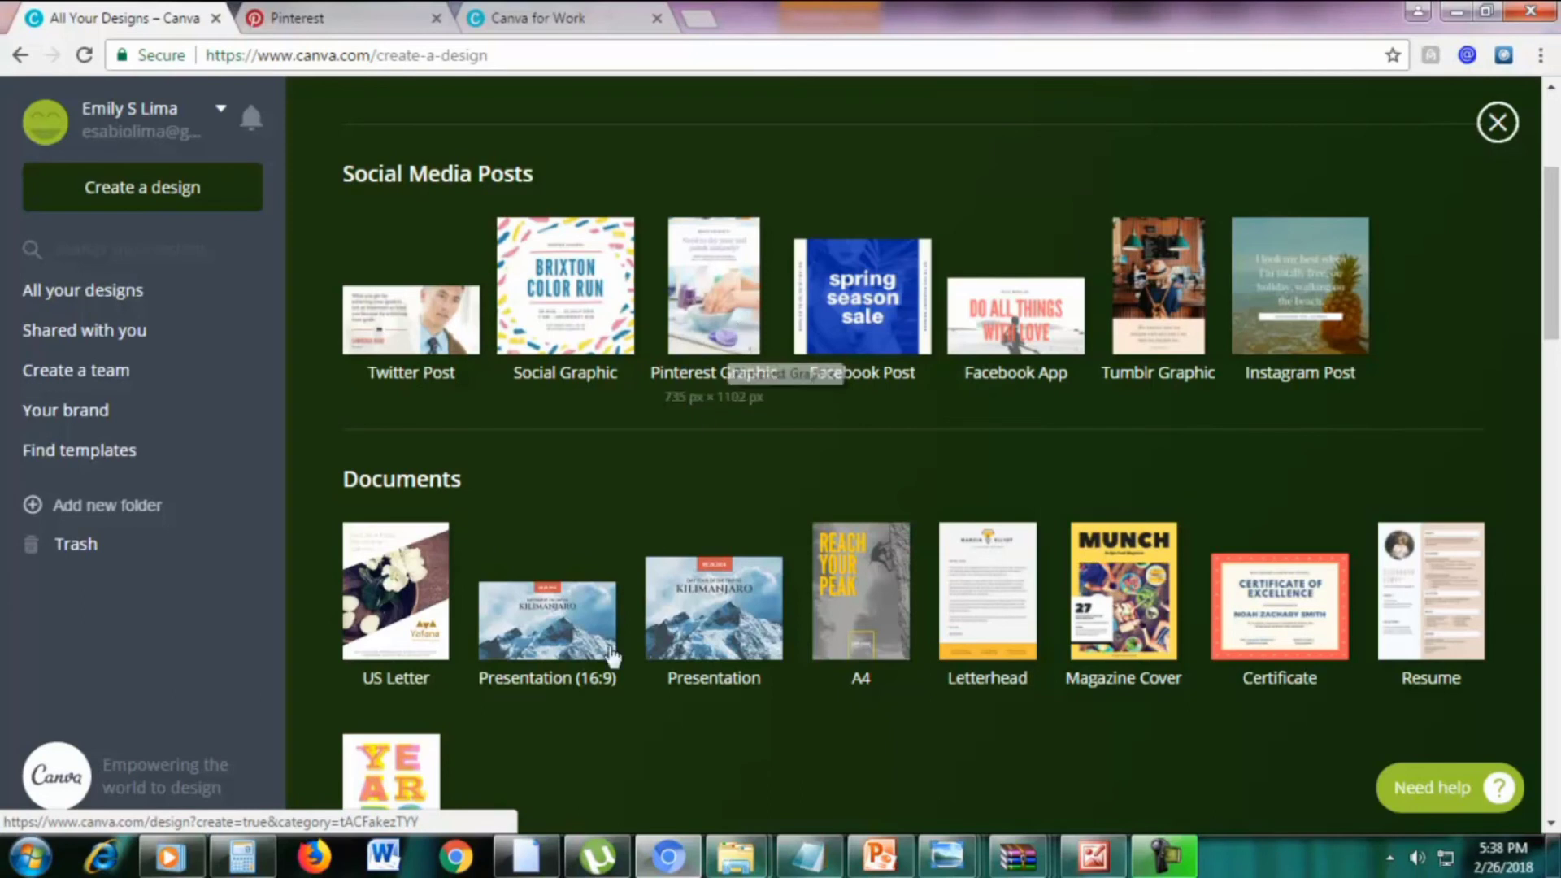
# Check the Pinterest dimensions slide in PowerPoint, then start a blank Pinterest Graphic in Canva
pyautogui.click(876, 854)
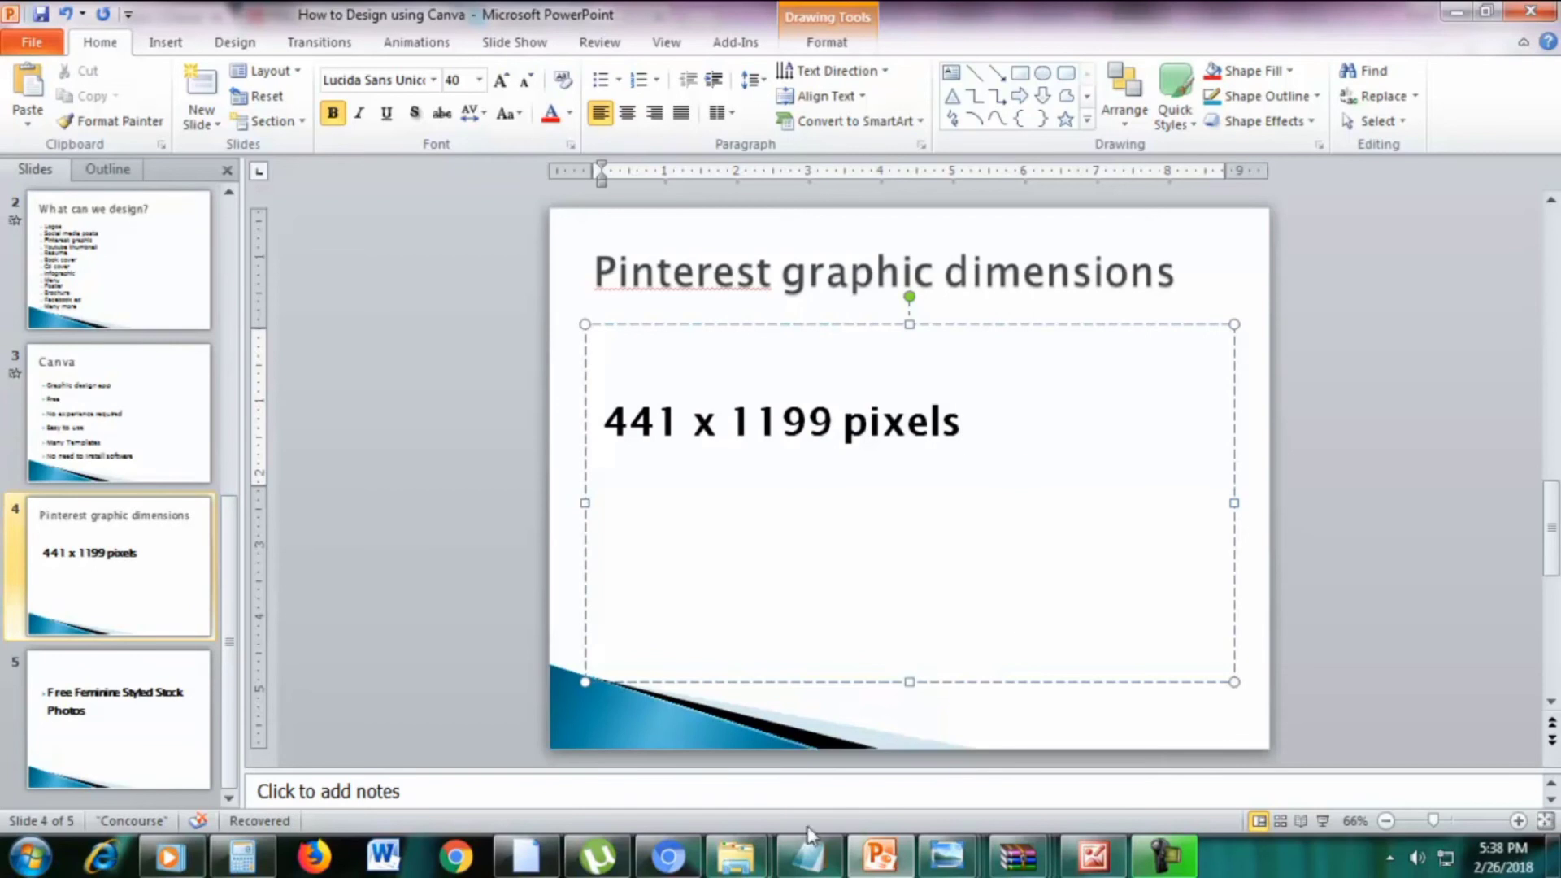
pyautogui.click(668, 856)
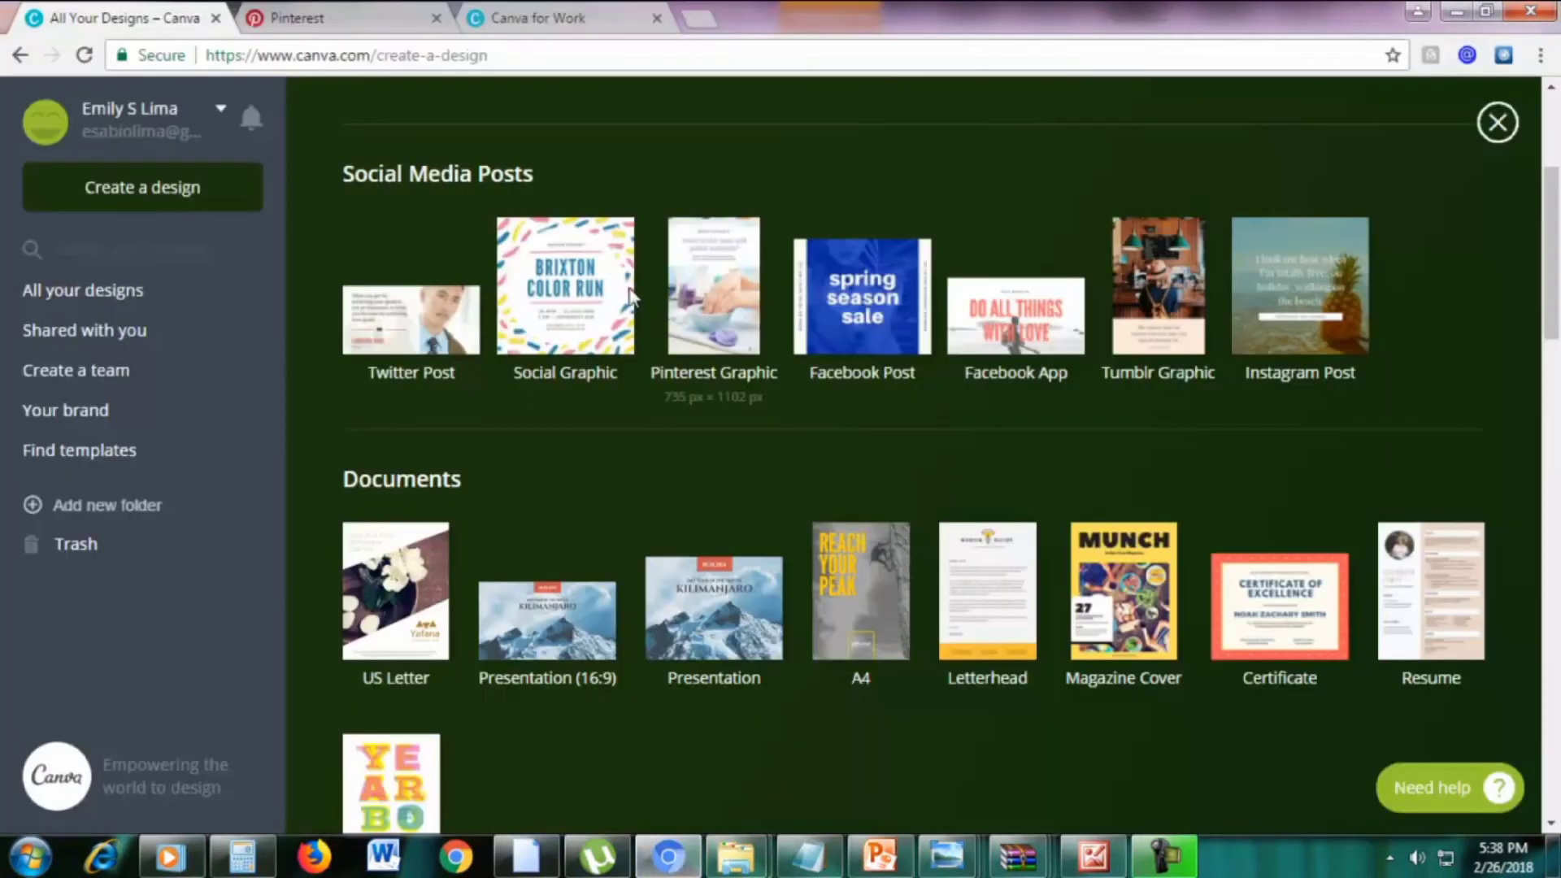
pyautogui.click(709, 290)
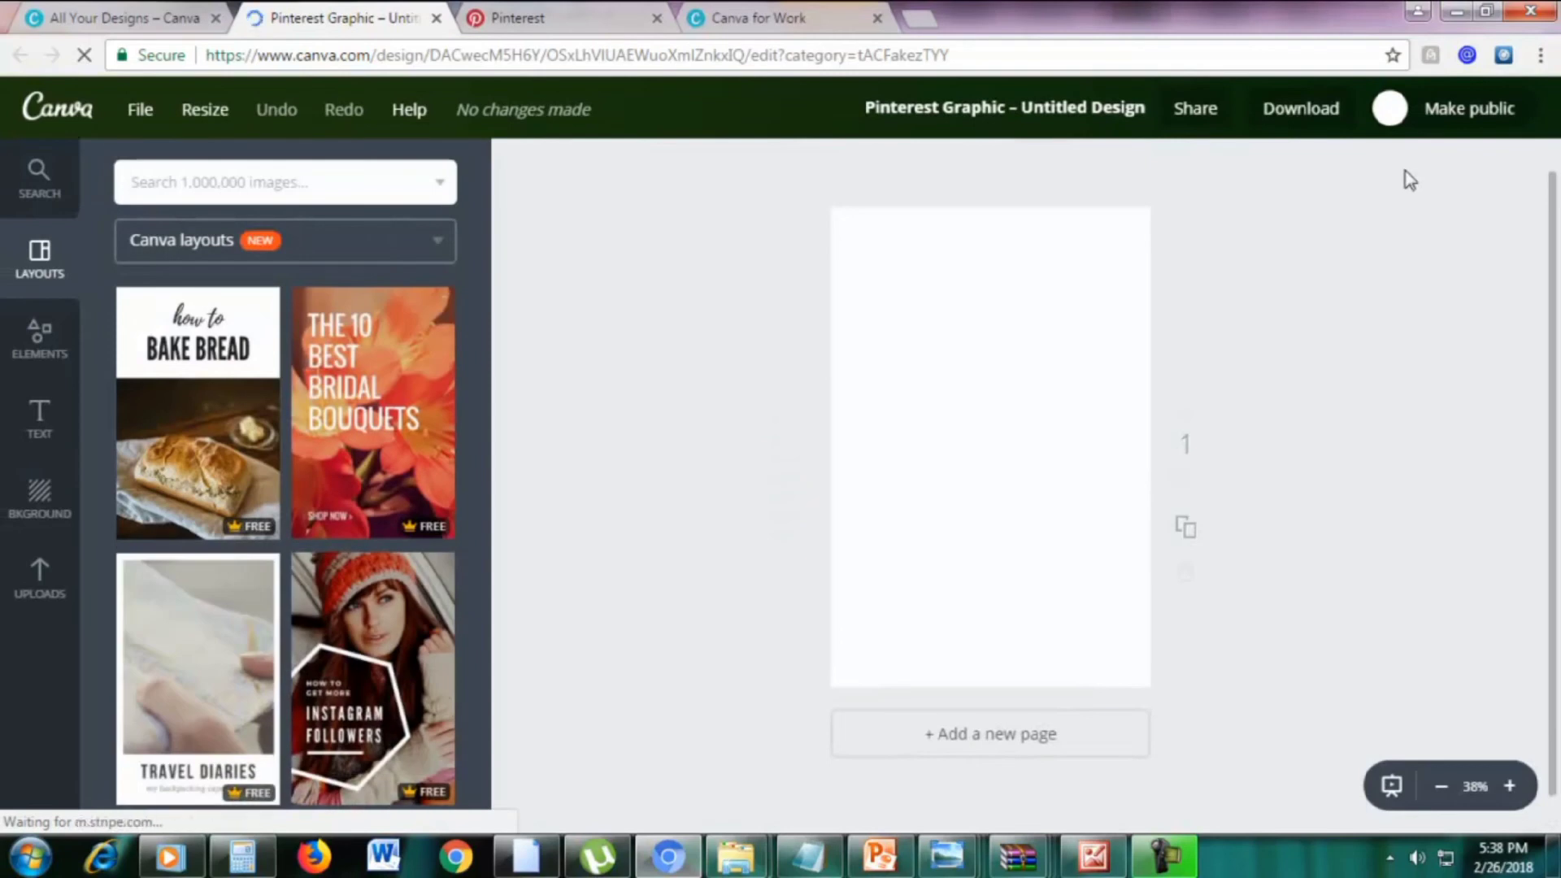
# Make a 500 × 500 px Logo copy of the blank design, with Social Graphic unchecked
pyautogui.click(213, 113)
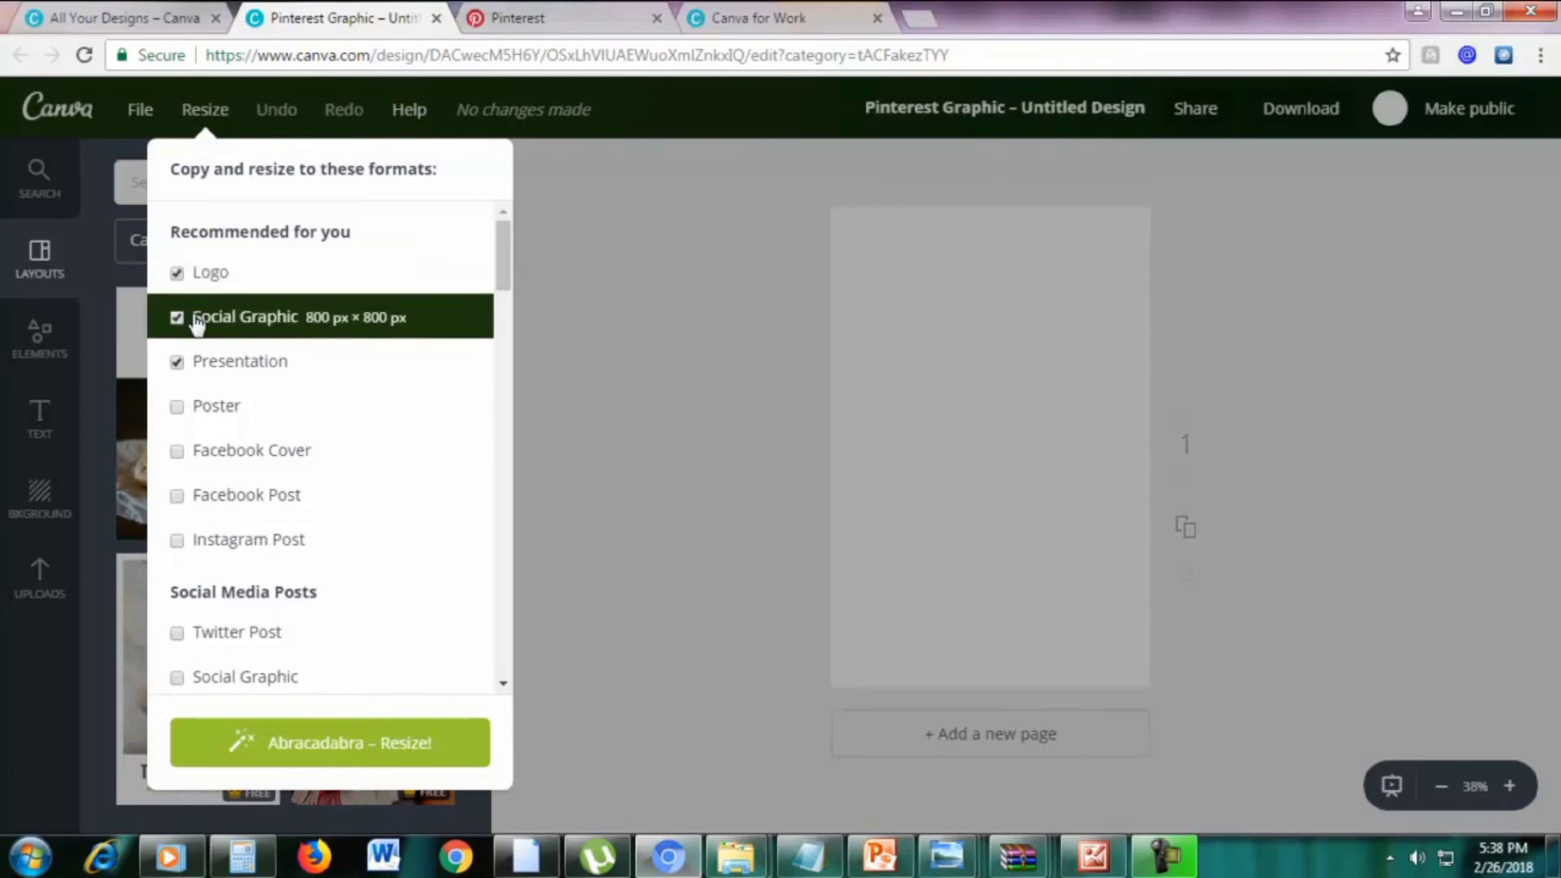
pyautogui.scroll(-15, 296, 390)
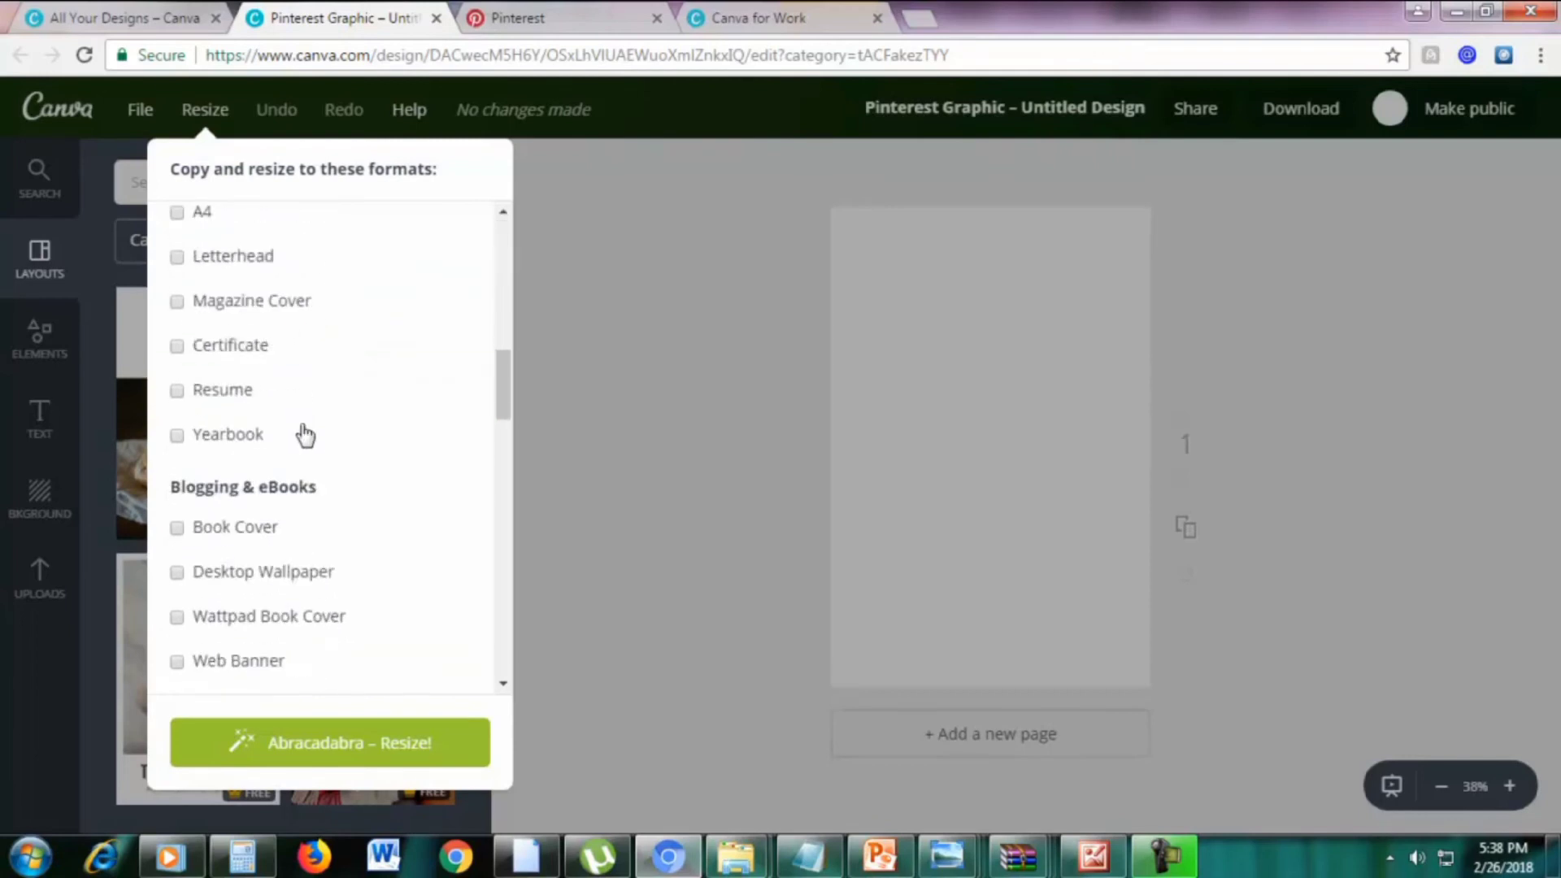
pyautogui.moveTo(501, 464); pyautogui.dragTo(510, 216)
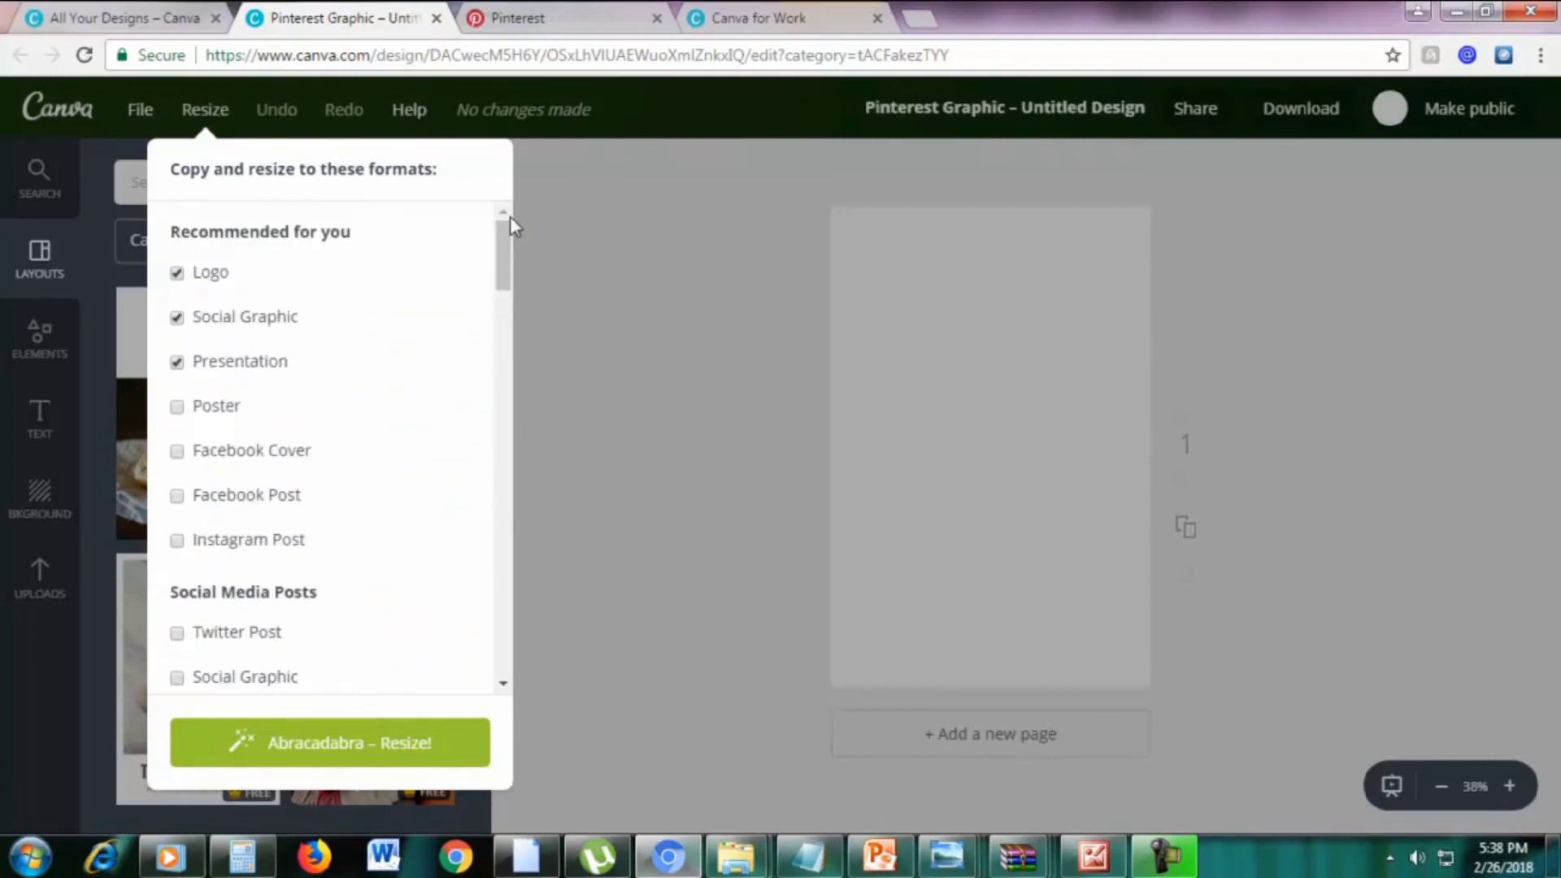
pyautogui.click(176, 317)
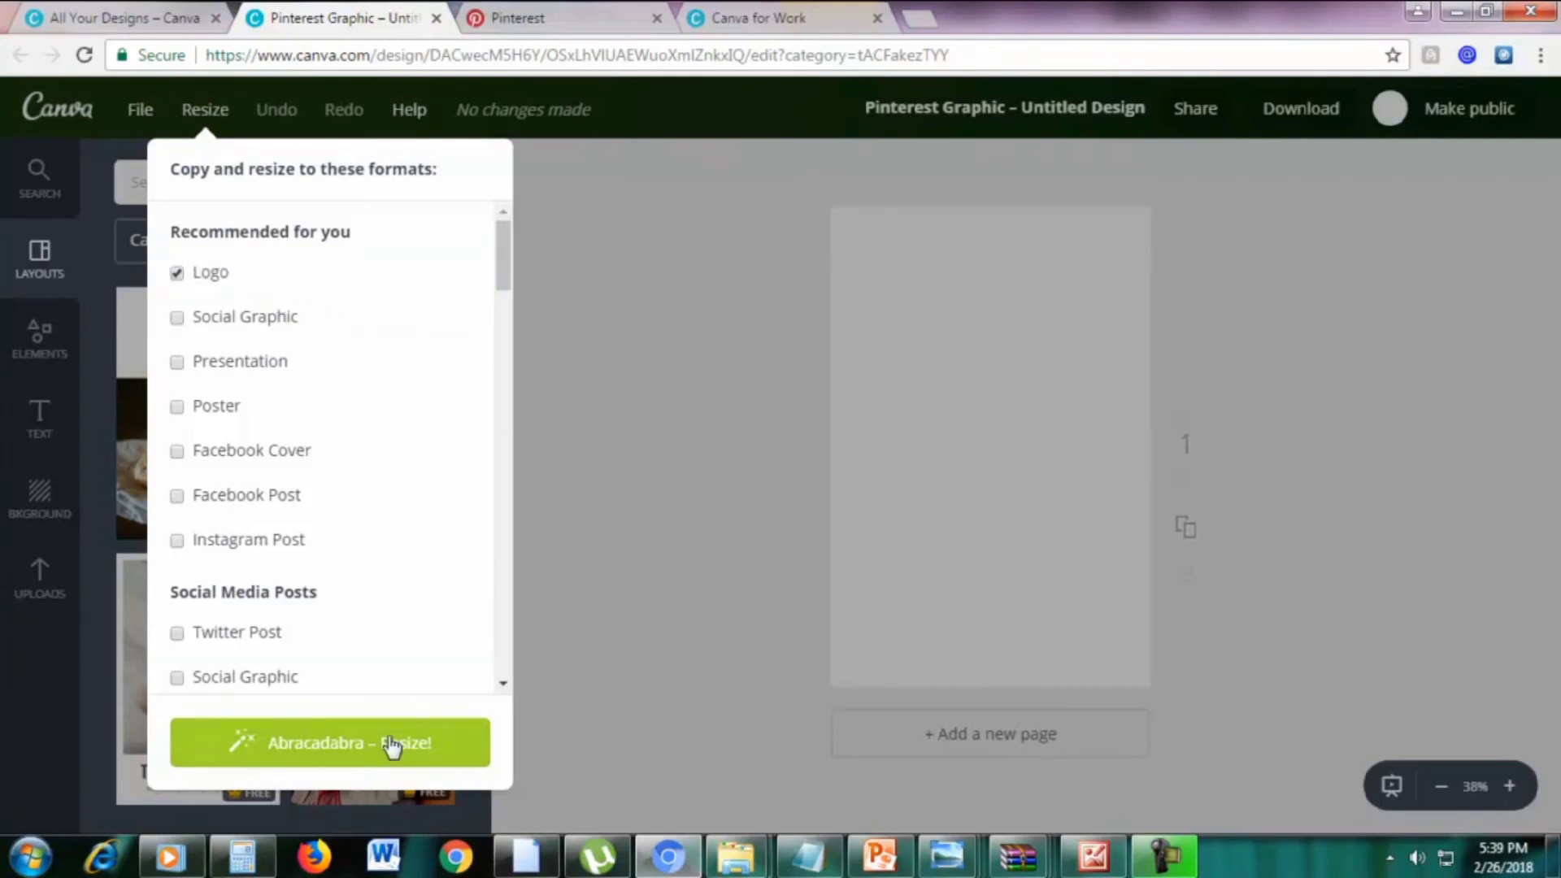
pyautogui.click(177, 274)
pyautogui.click(176, 274)
pyautogui.click(351, 746)
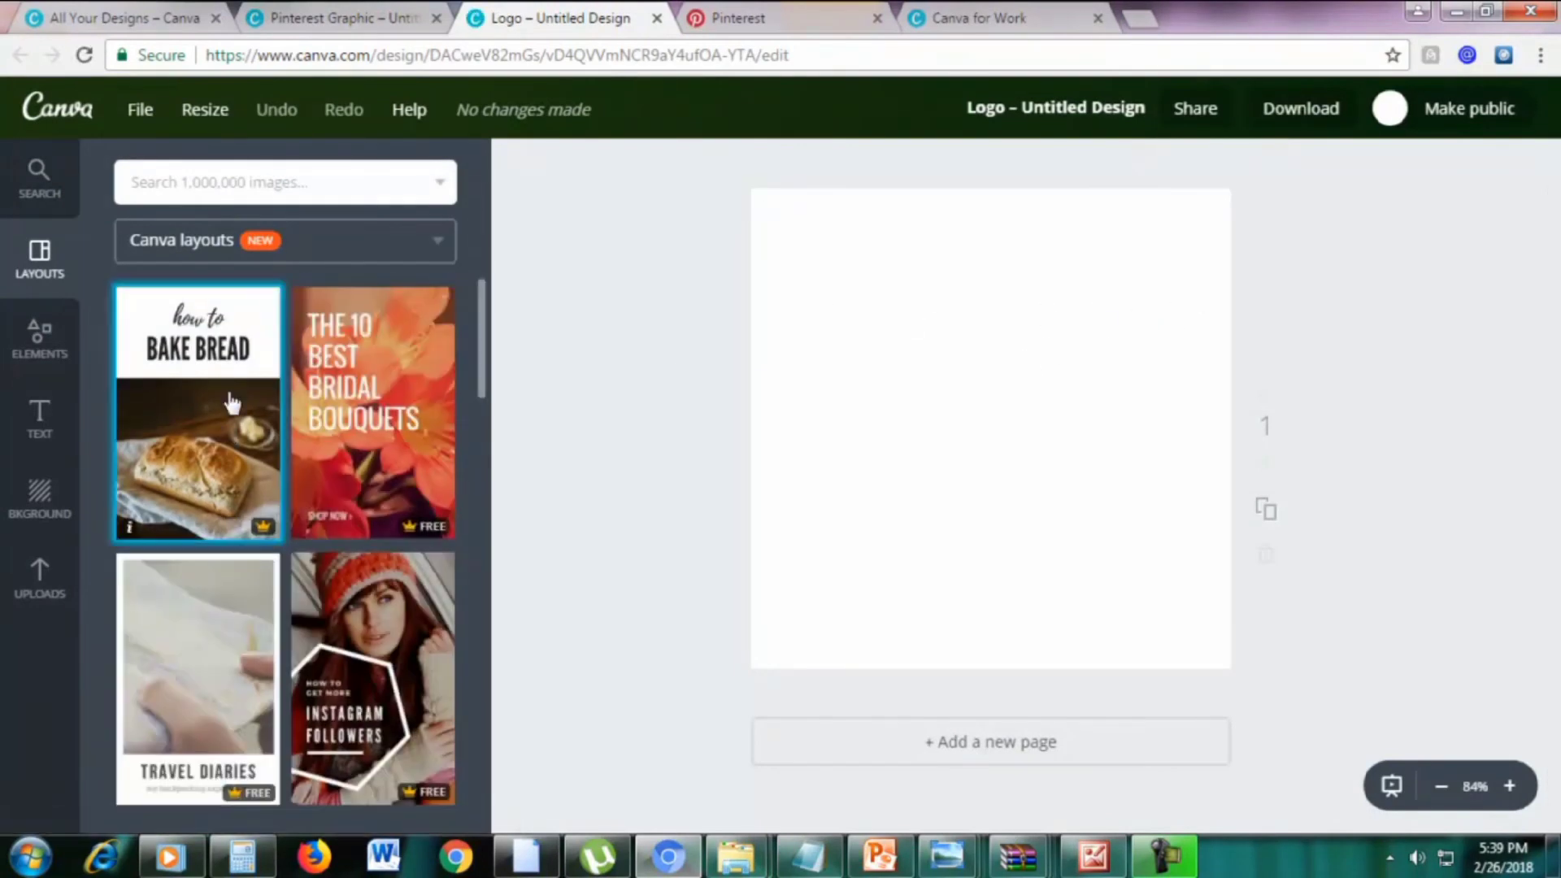
# Try the 'how to BAKE BREAD' layout on the Logo copy, then close its tab
pyautogui.click(268, 435)
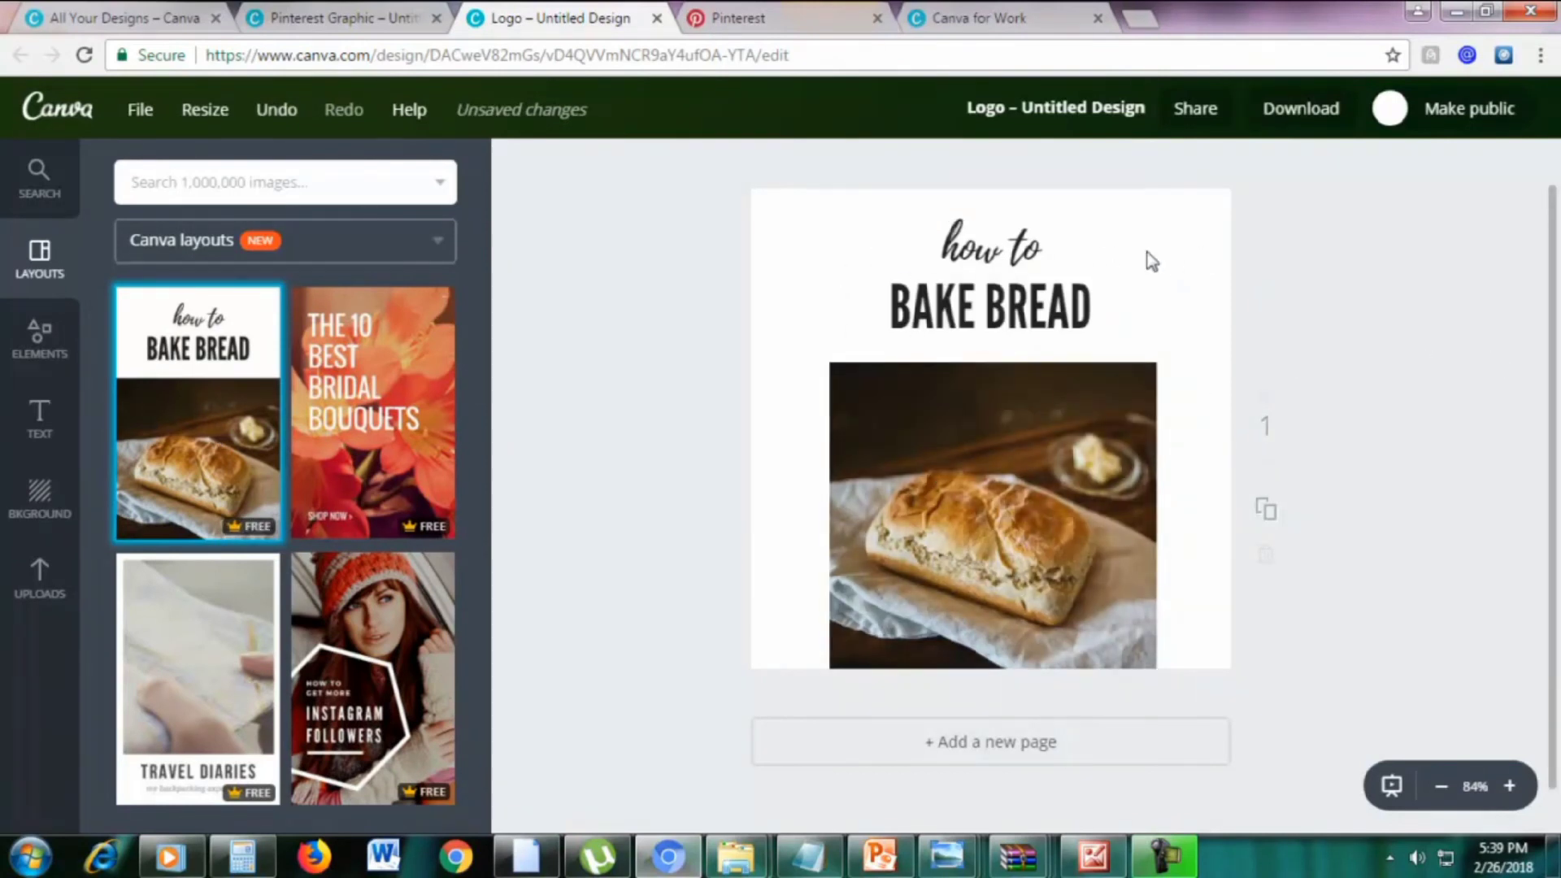
pyautogui.click(656, 18)
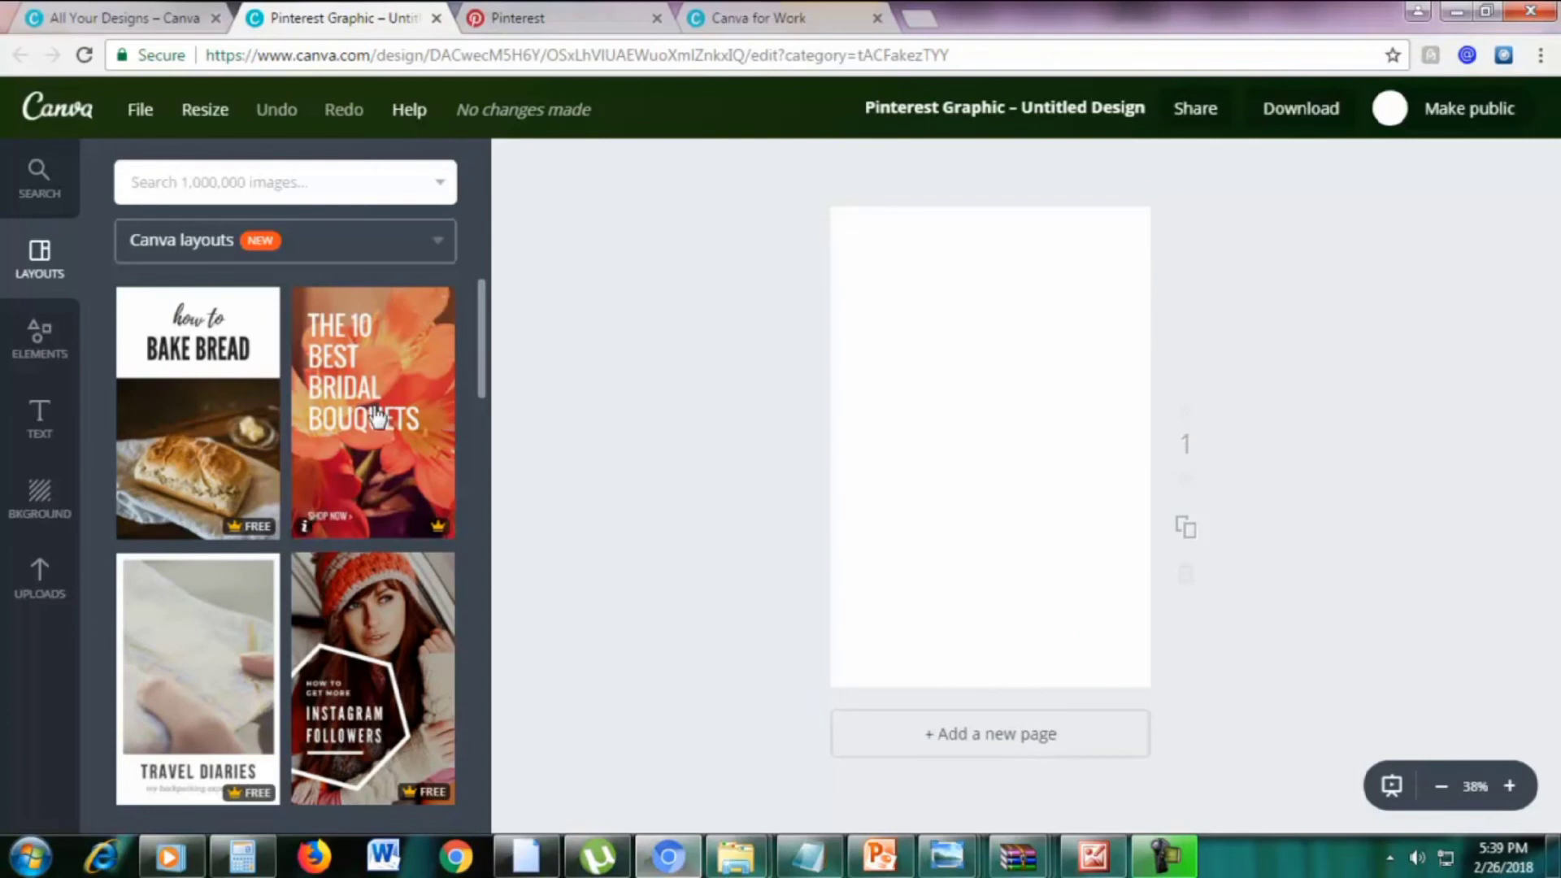
# Apply the orange 'ALL ABOUT BOOM NETTING' layout with its swimmers photo to the Pinterest Graphic
pyautogui.scroll(-5, 394, 423)
pyautogui.scroll(-4, 412, 455)
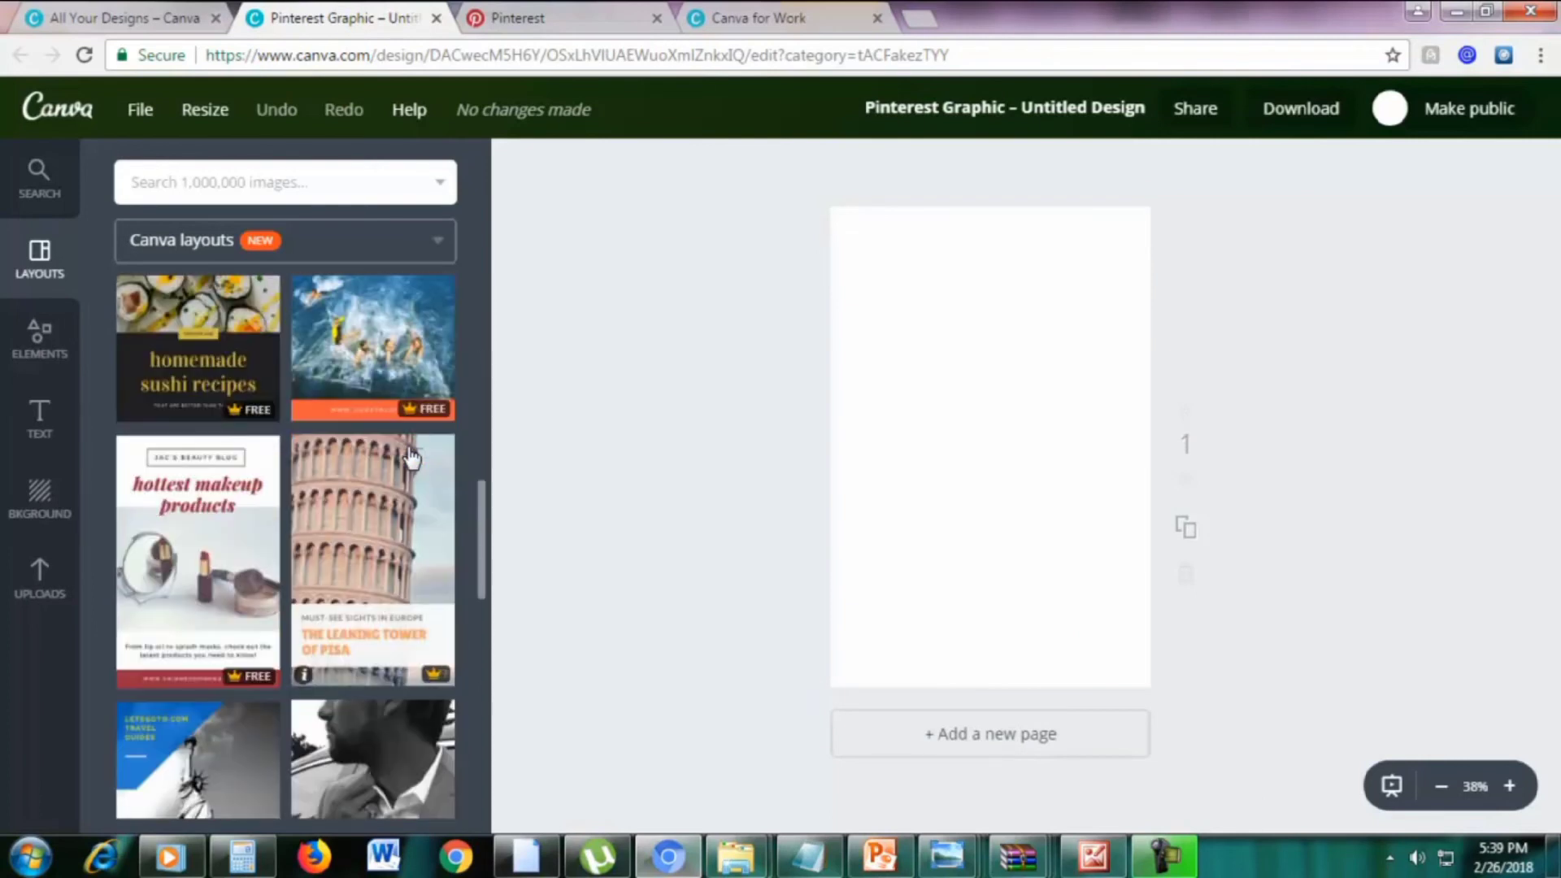
pyautogui.scroll(4, 412, 457)
pyautogui.click(414, 548)
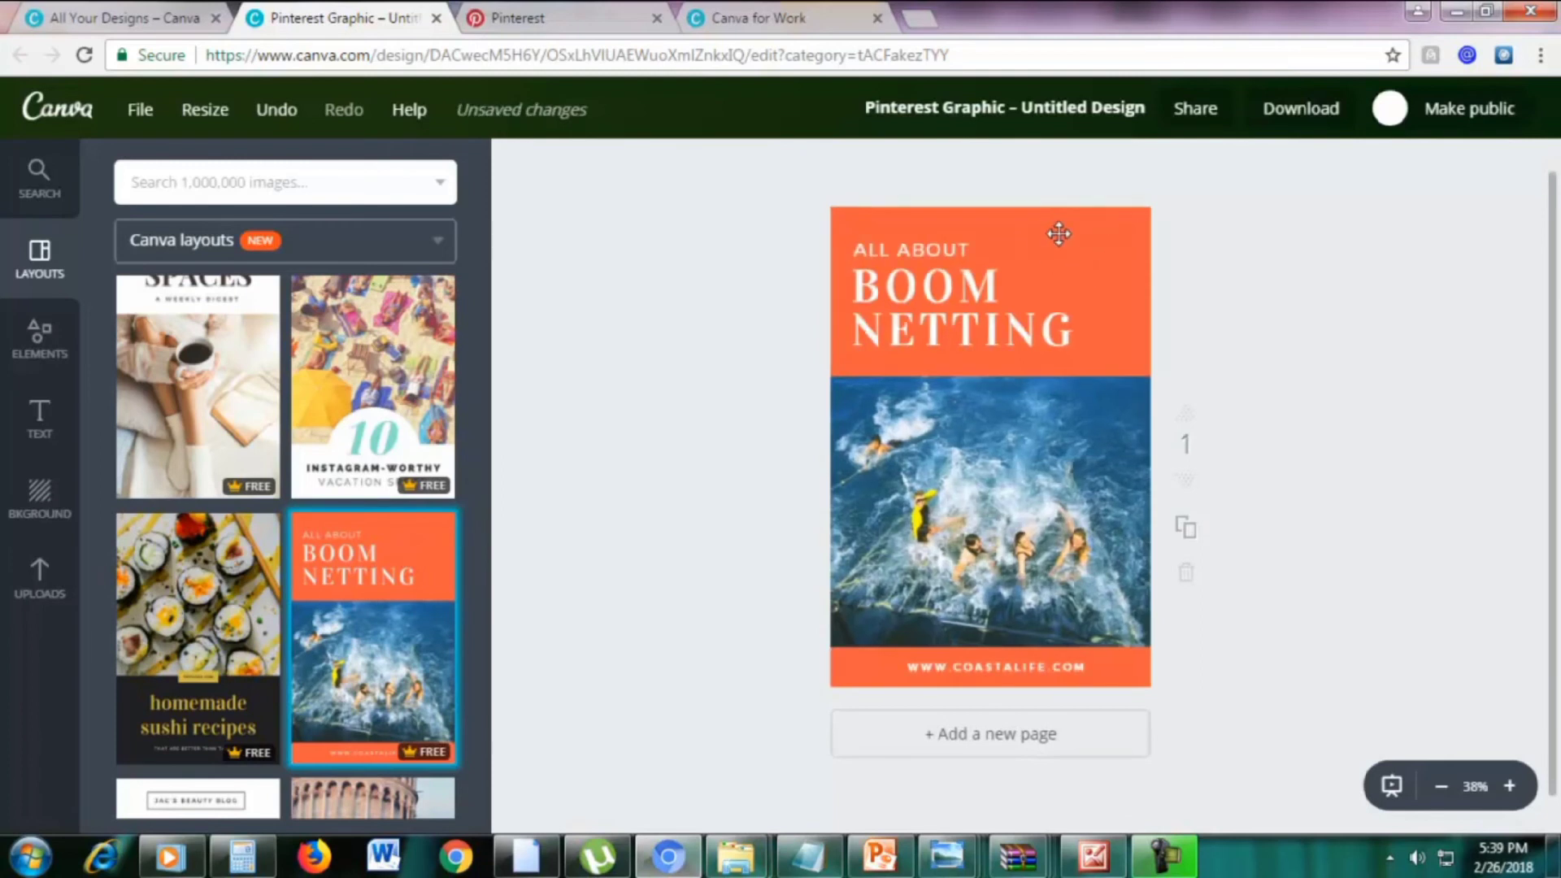
pyautogui.click(201, 122)
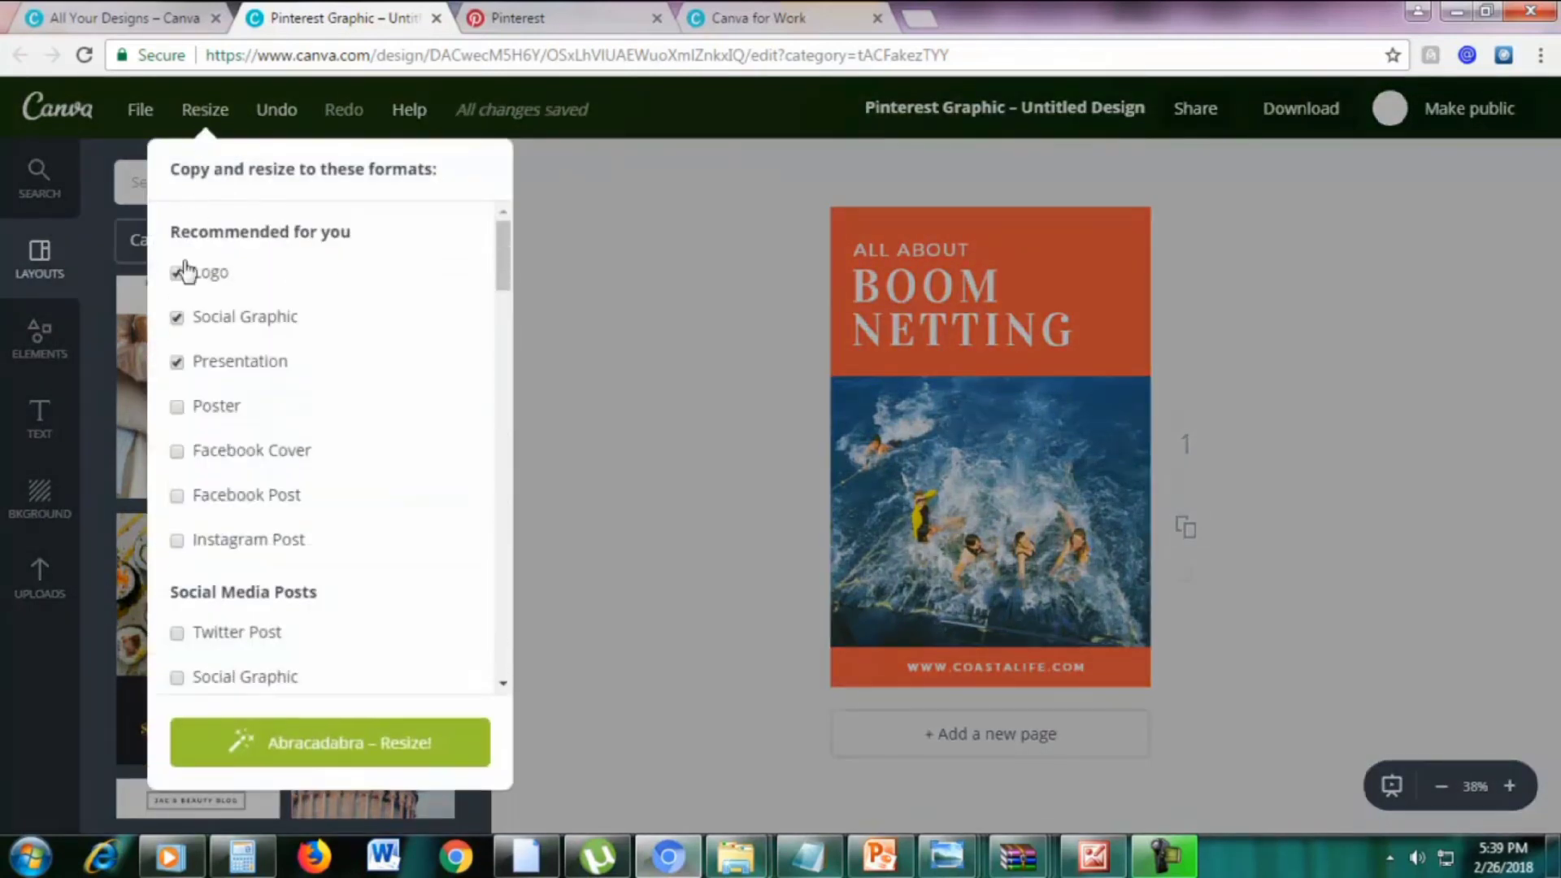
# Request a Facebook Post copy with Logo and Presentation unchecked, triggering the allow-pop-ups notice
pyautogui.click(177, 275)
pyautogui.click(177, 363)
pyautogui.scroll(-2, 331, 349)
pyautogui.scroll(-4, 331, 356)
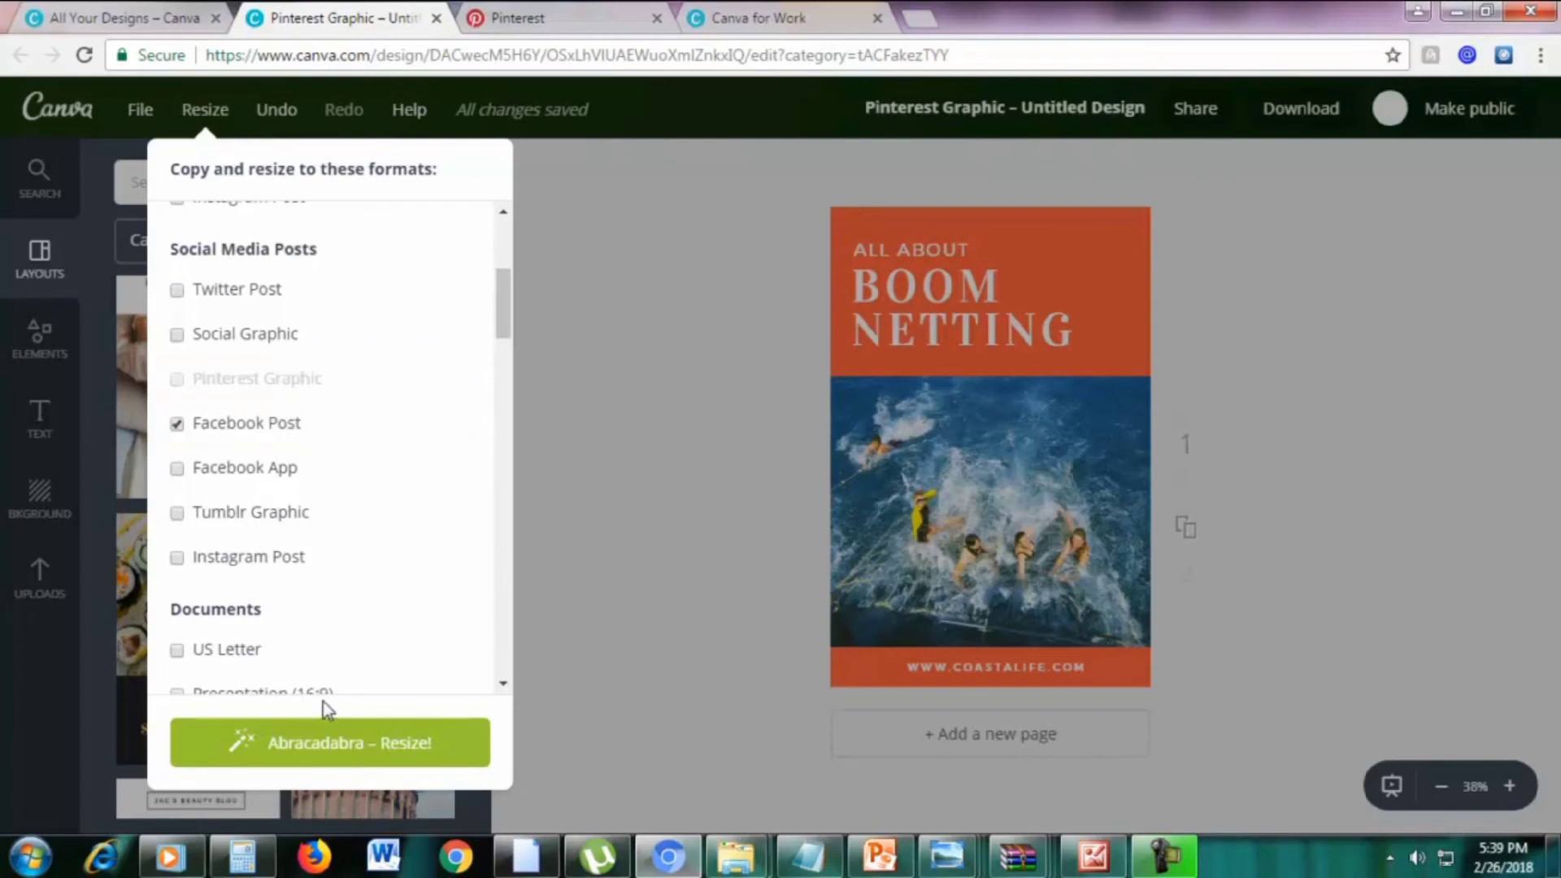
pyautogui.click(340, 760)
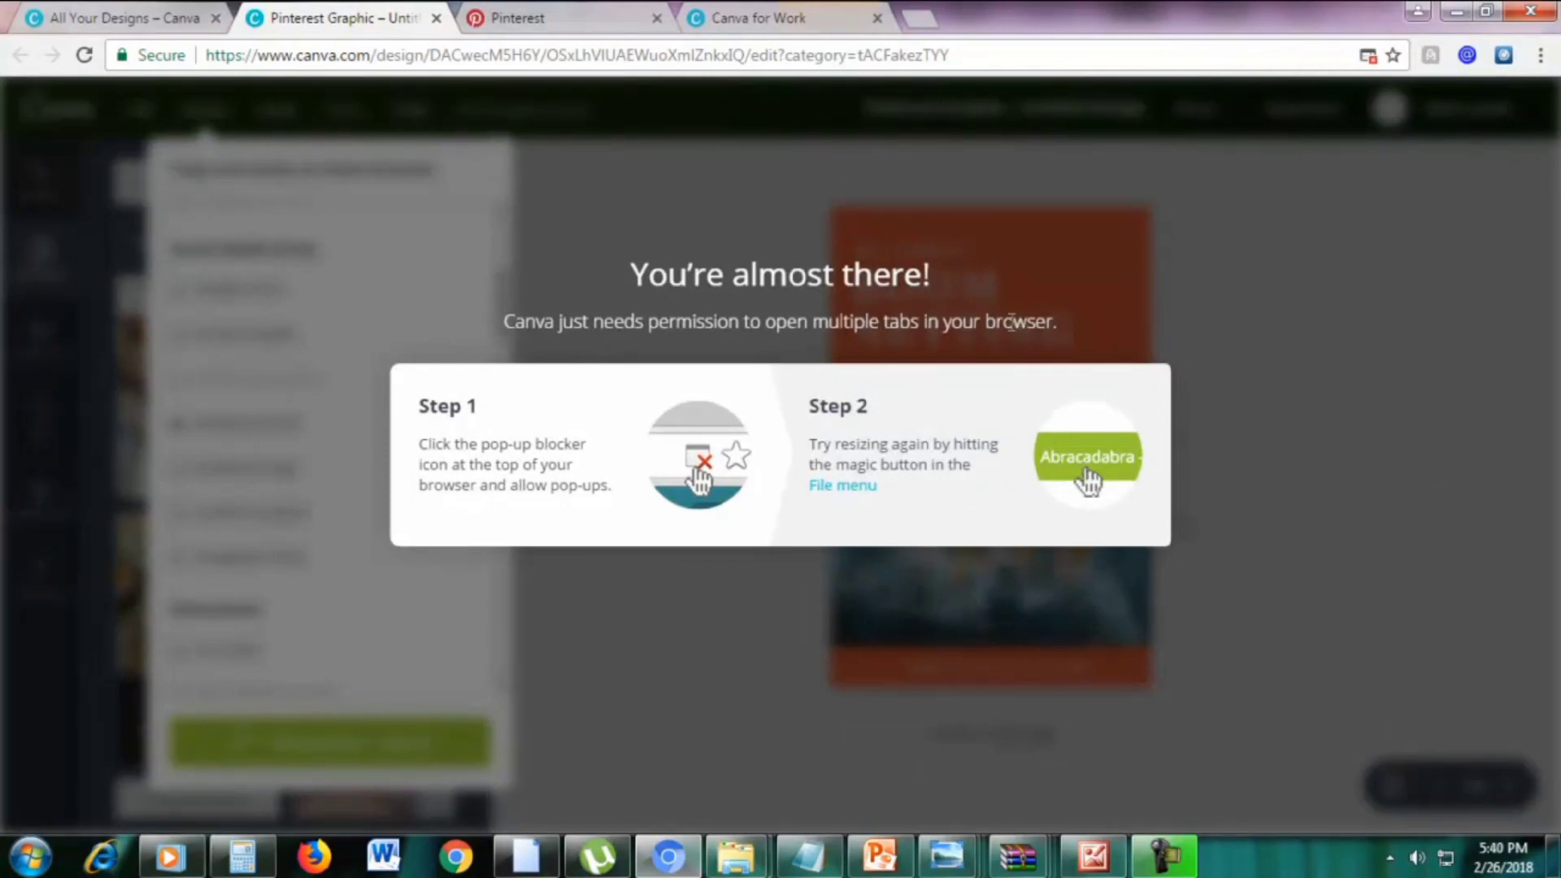
# Always allow pop-ups from canva.com in Chrome, then reload the Boom Netting design page
pyautogui.click(852, 207)
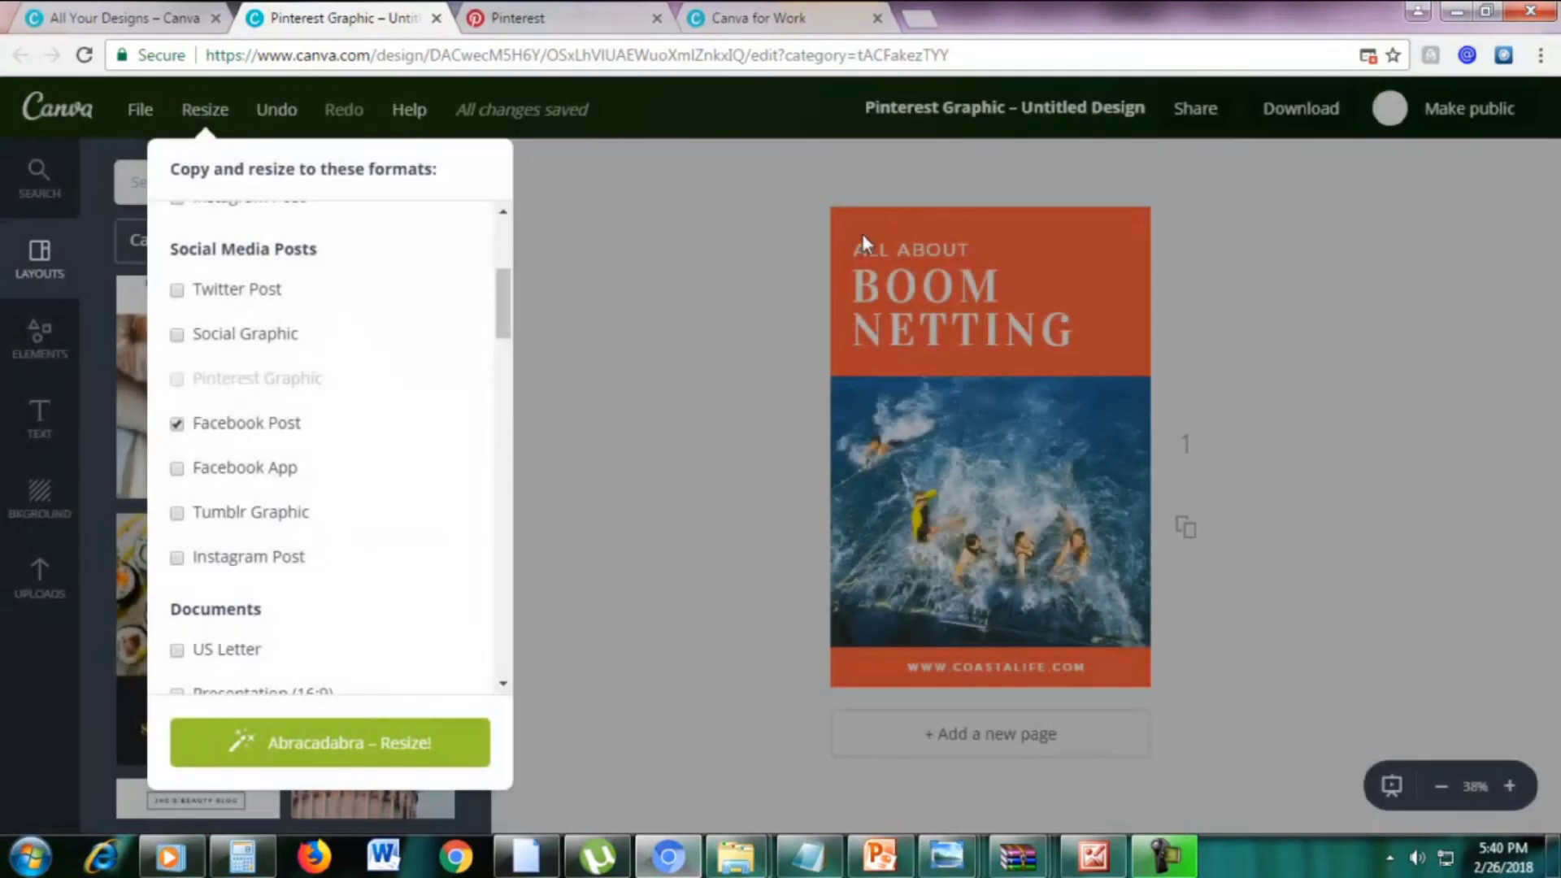
pyautogui.click(313, 732)
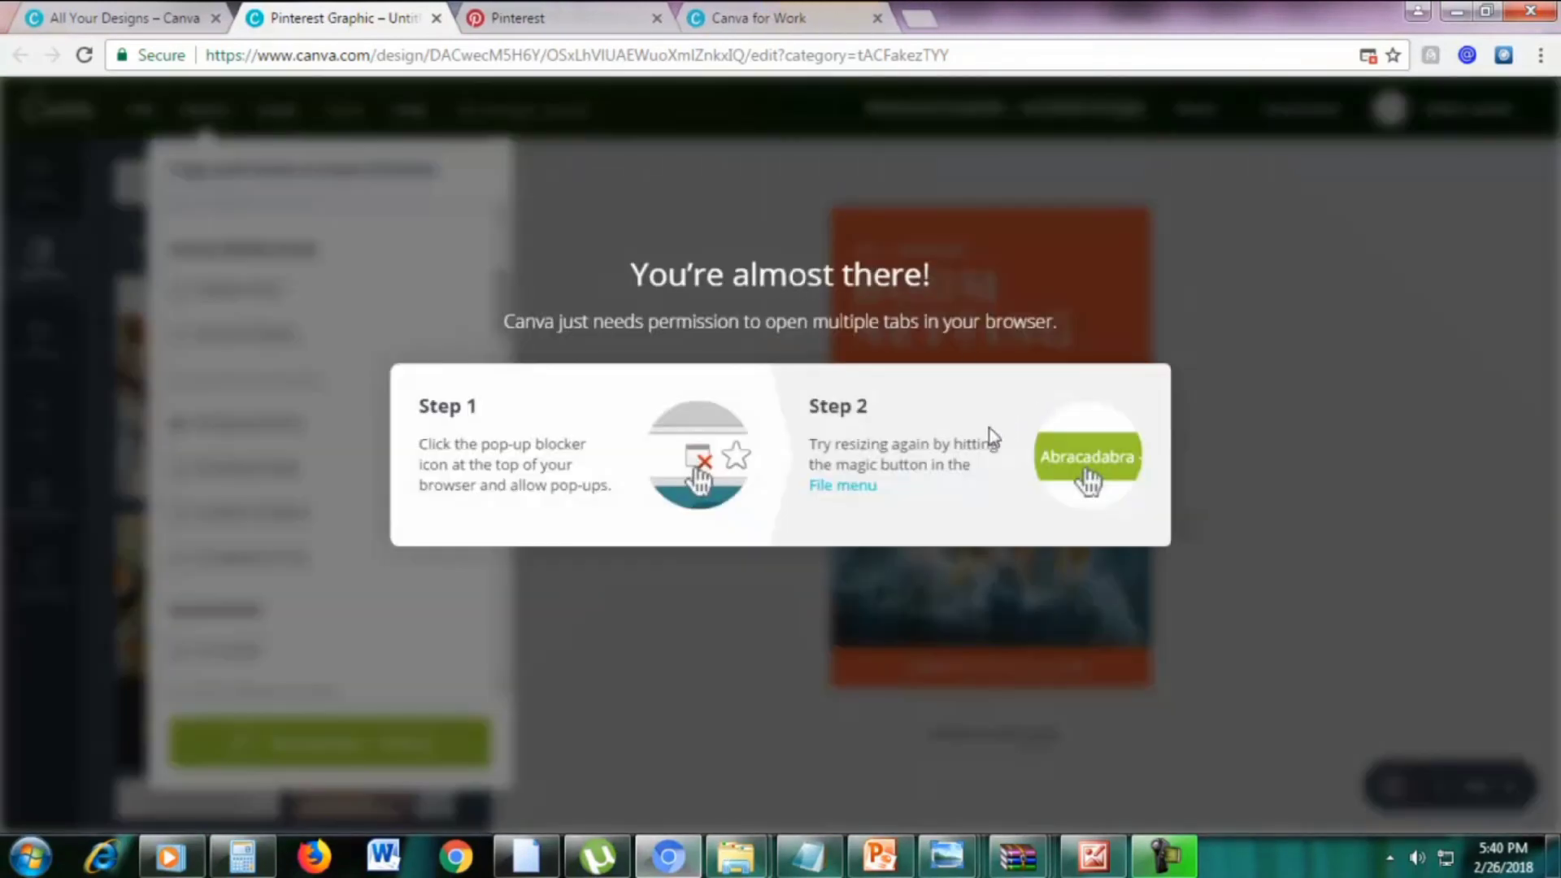
pyautogui.click(1371, 58)
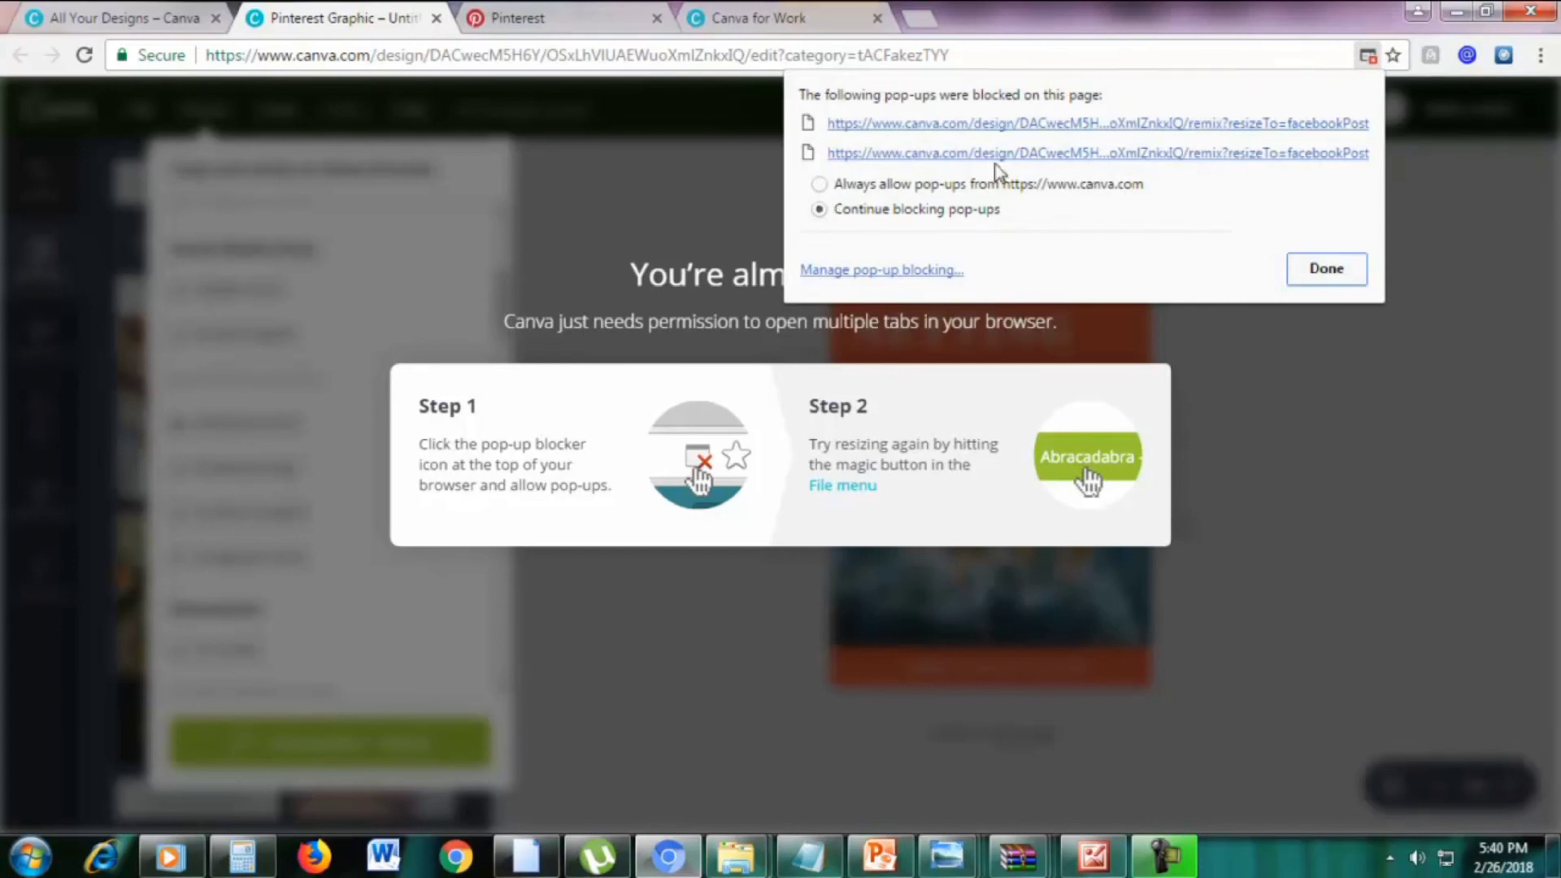
pyautogui.click(823, 185)
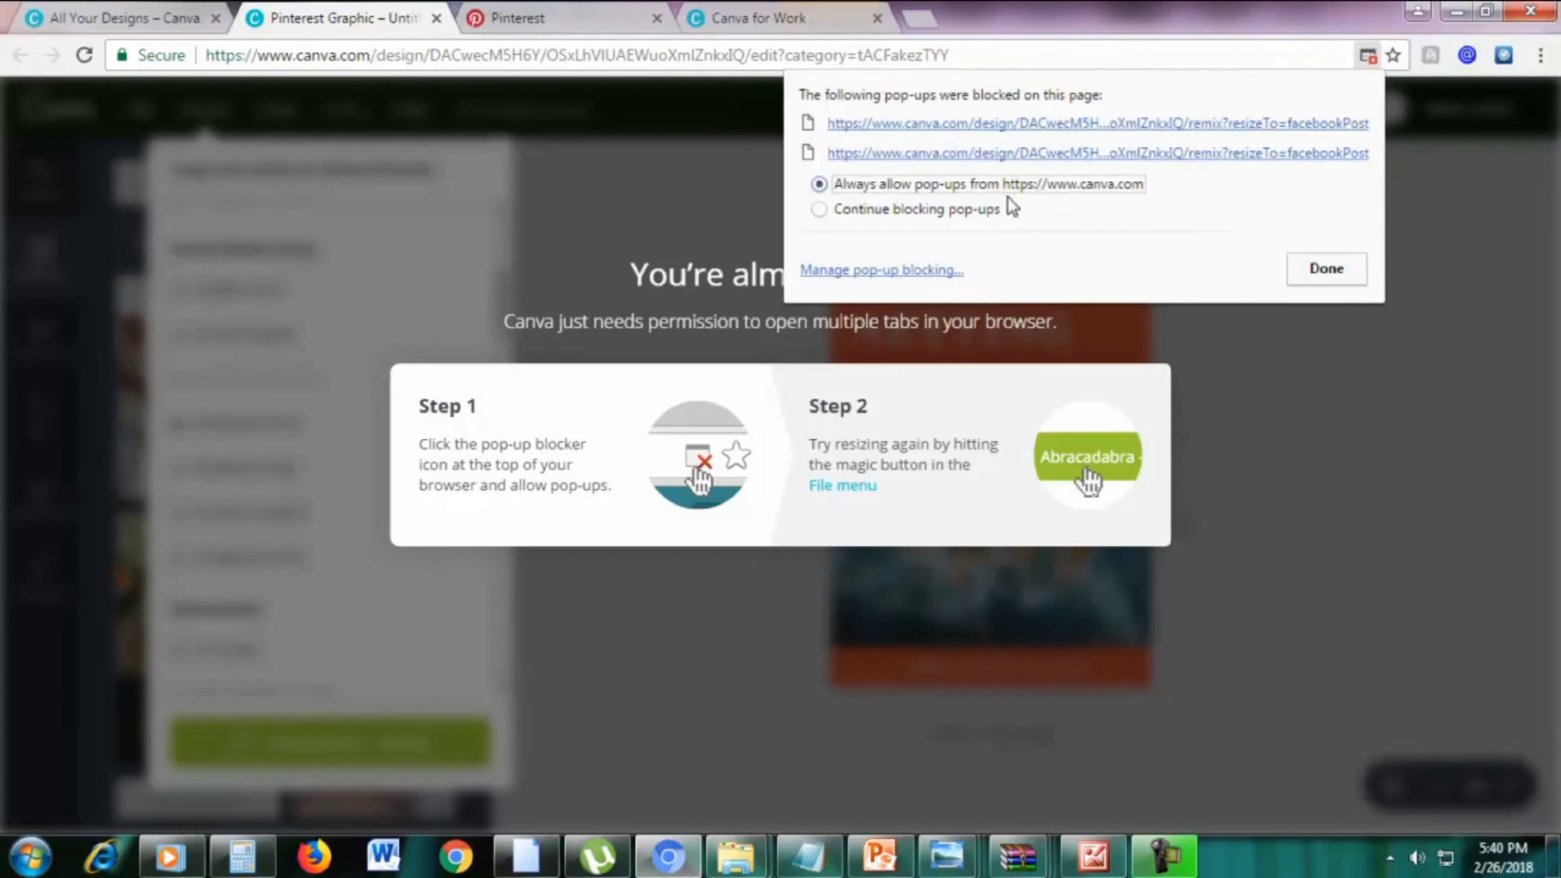
pyautogui.click(1321, 270)
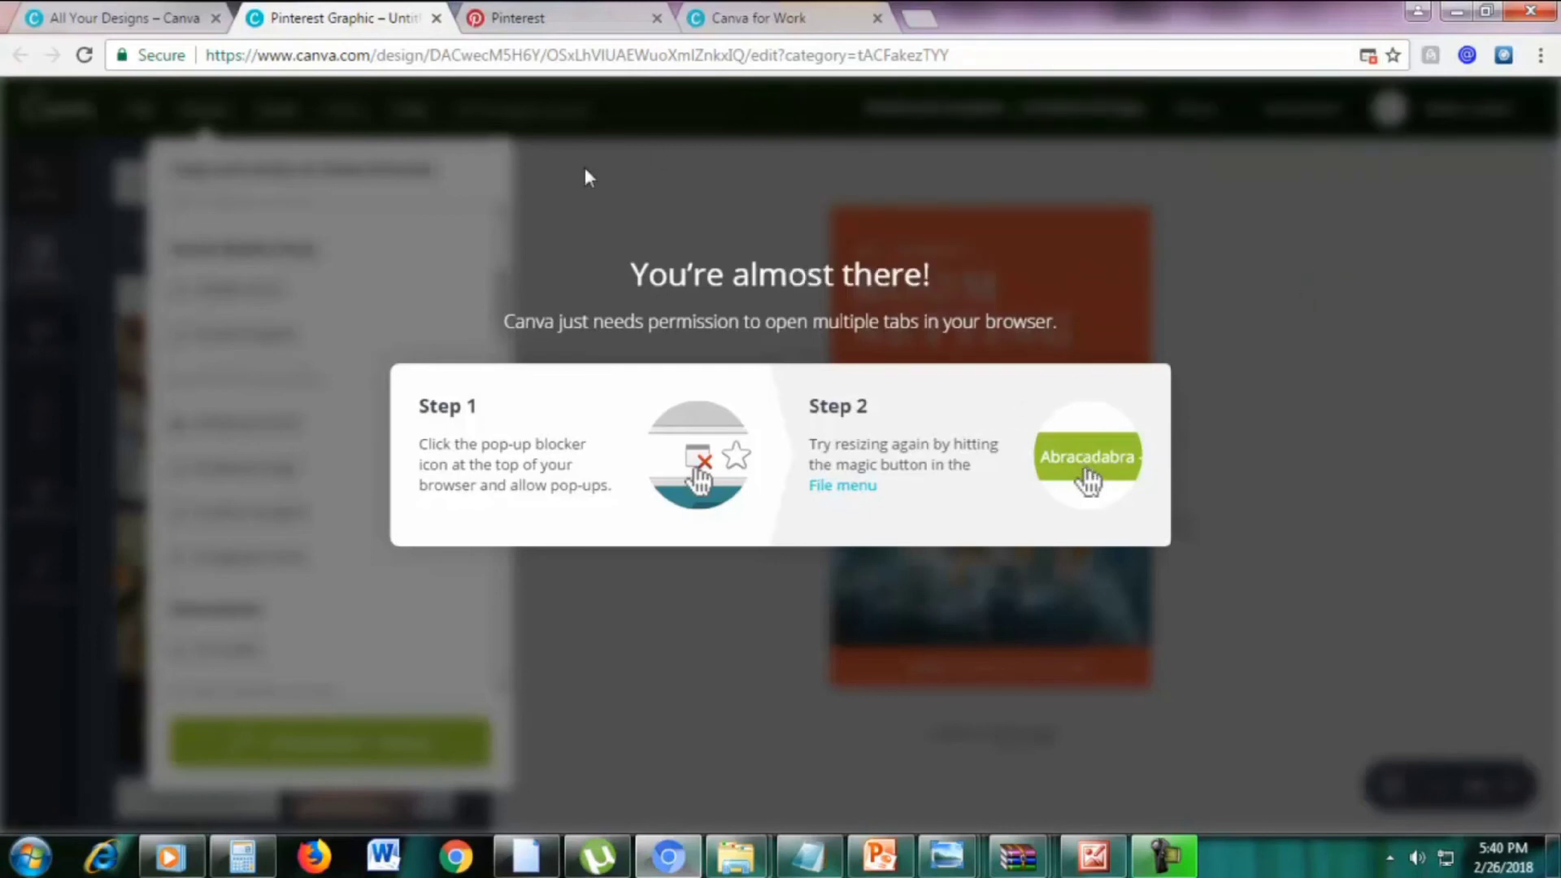
pyautogui.click(480, 65)
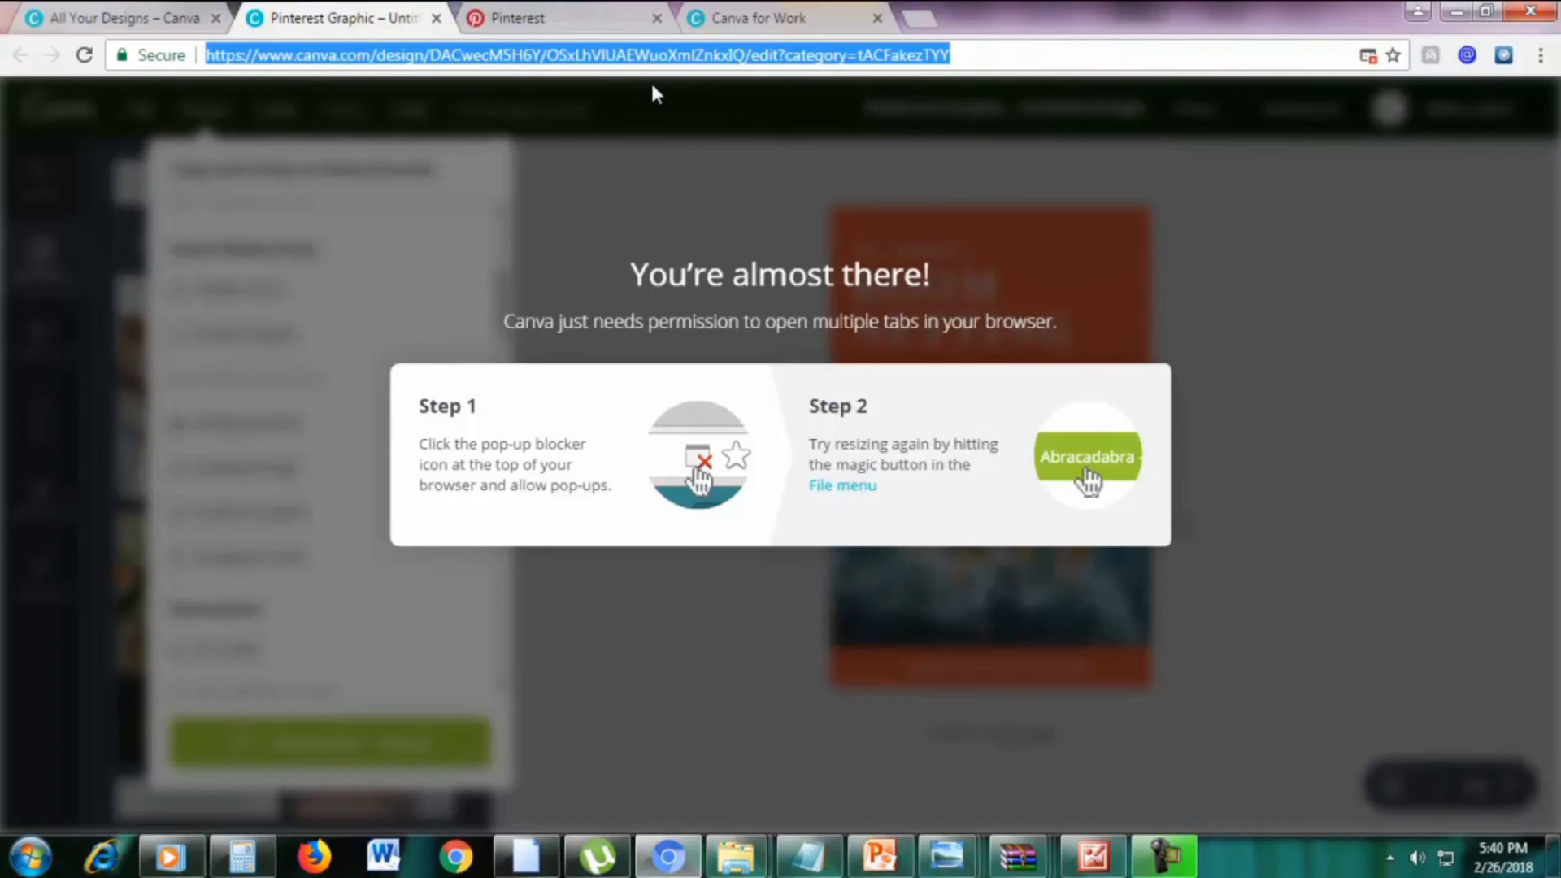
pyautogui.press('Return')
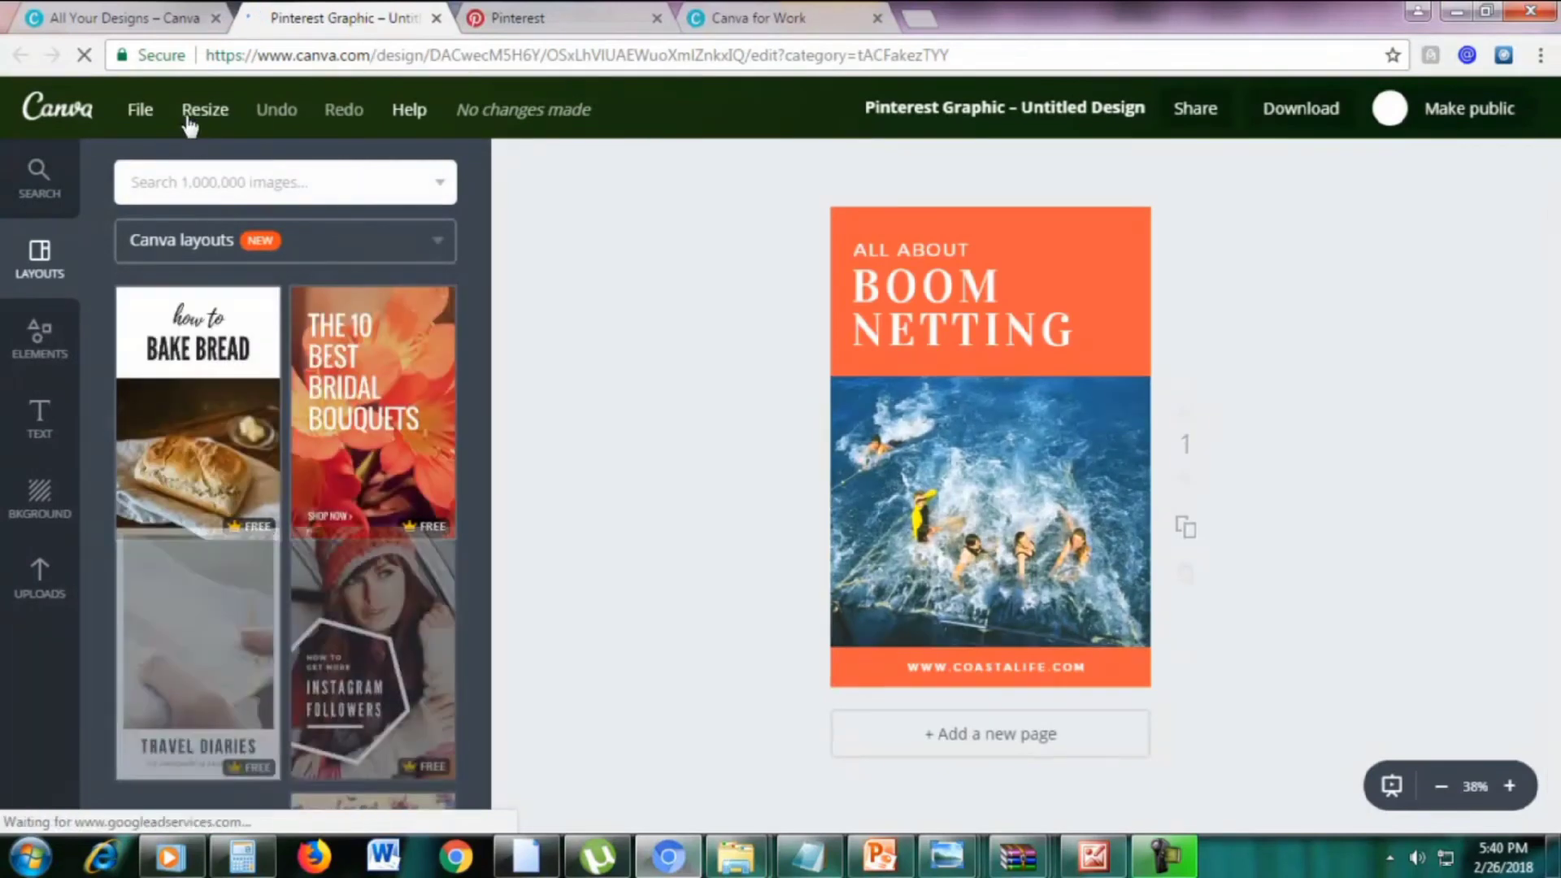
# Untick Logo, Social Graphic and Presentation, tick Facebook Post, and create the resized copy
pyautogui.click(195, 121)
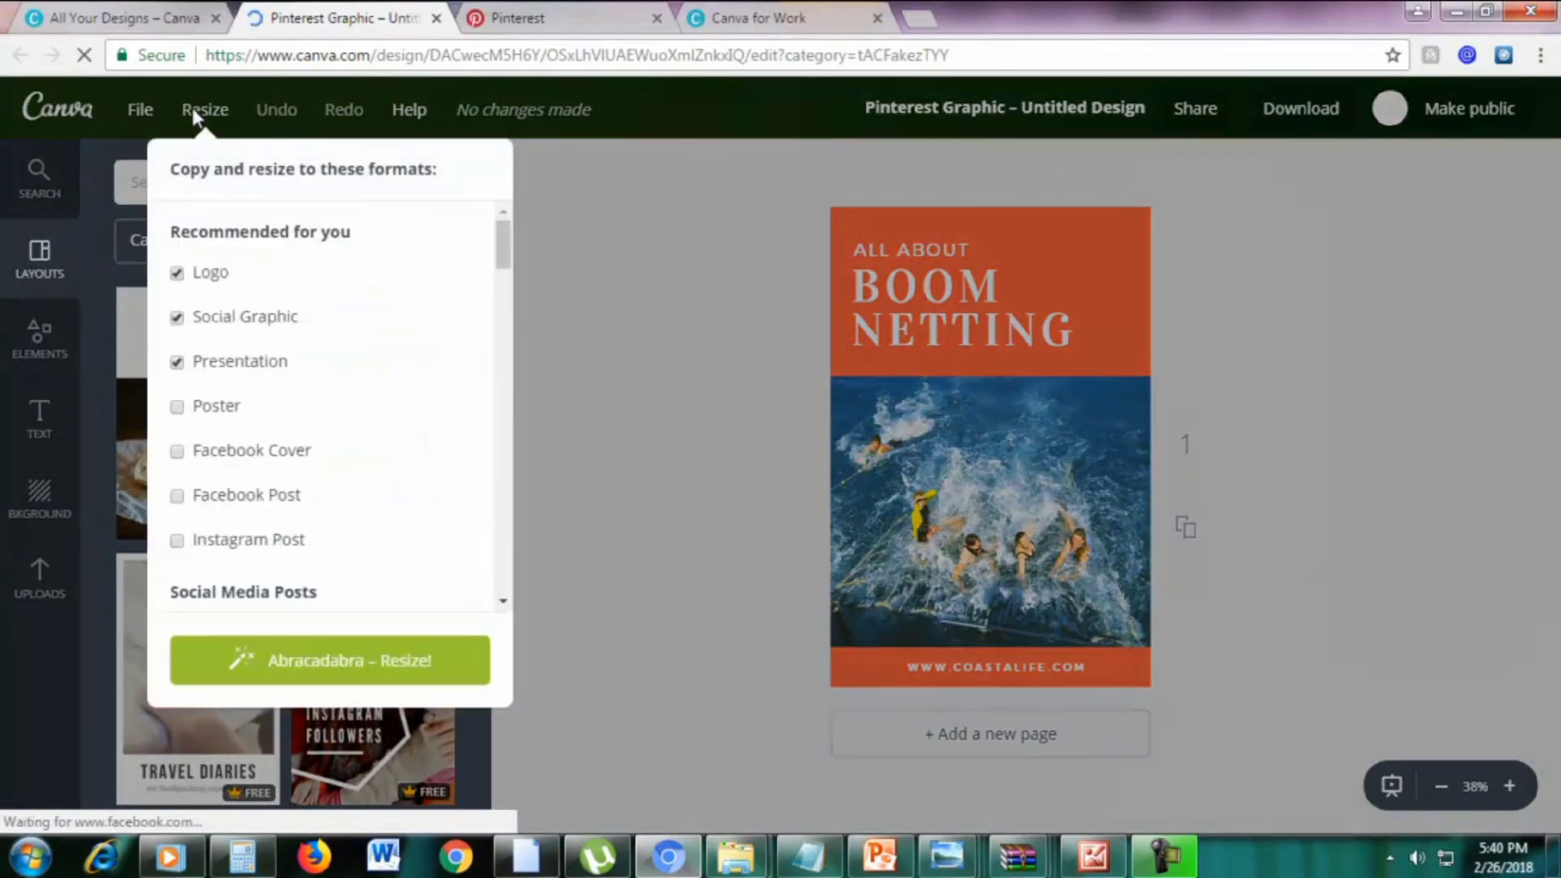
pyautogui.click(179, 275)
pyautogui.click(176, 316)
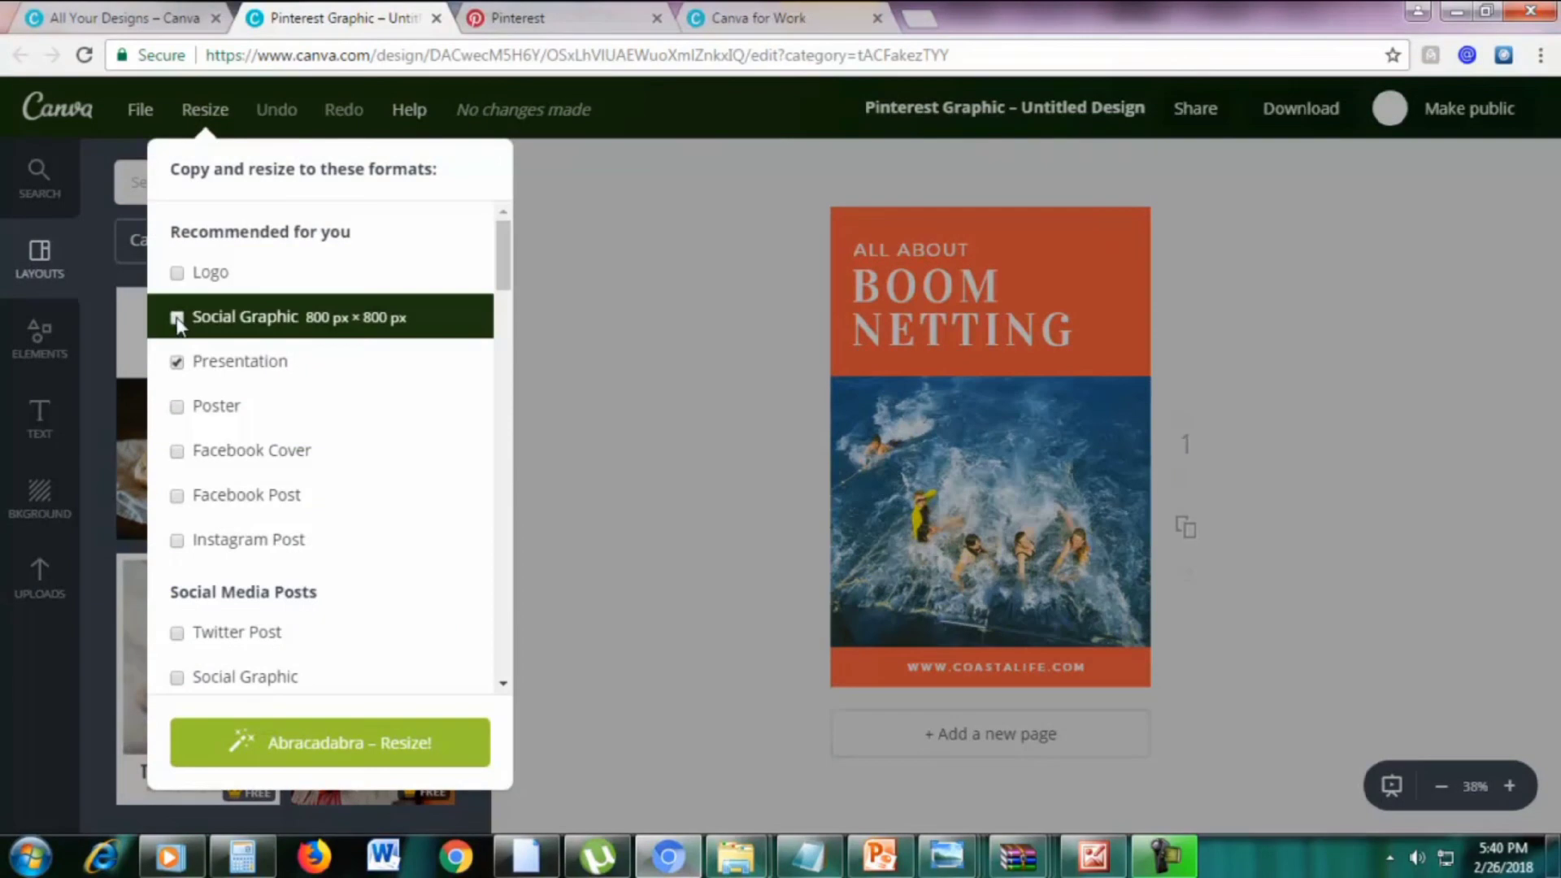
pyautogui.click(195, 359)
pyautogui.scroll(-7, 349, 362)
pyautogui.scroll(3, 348, 357)
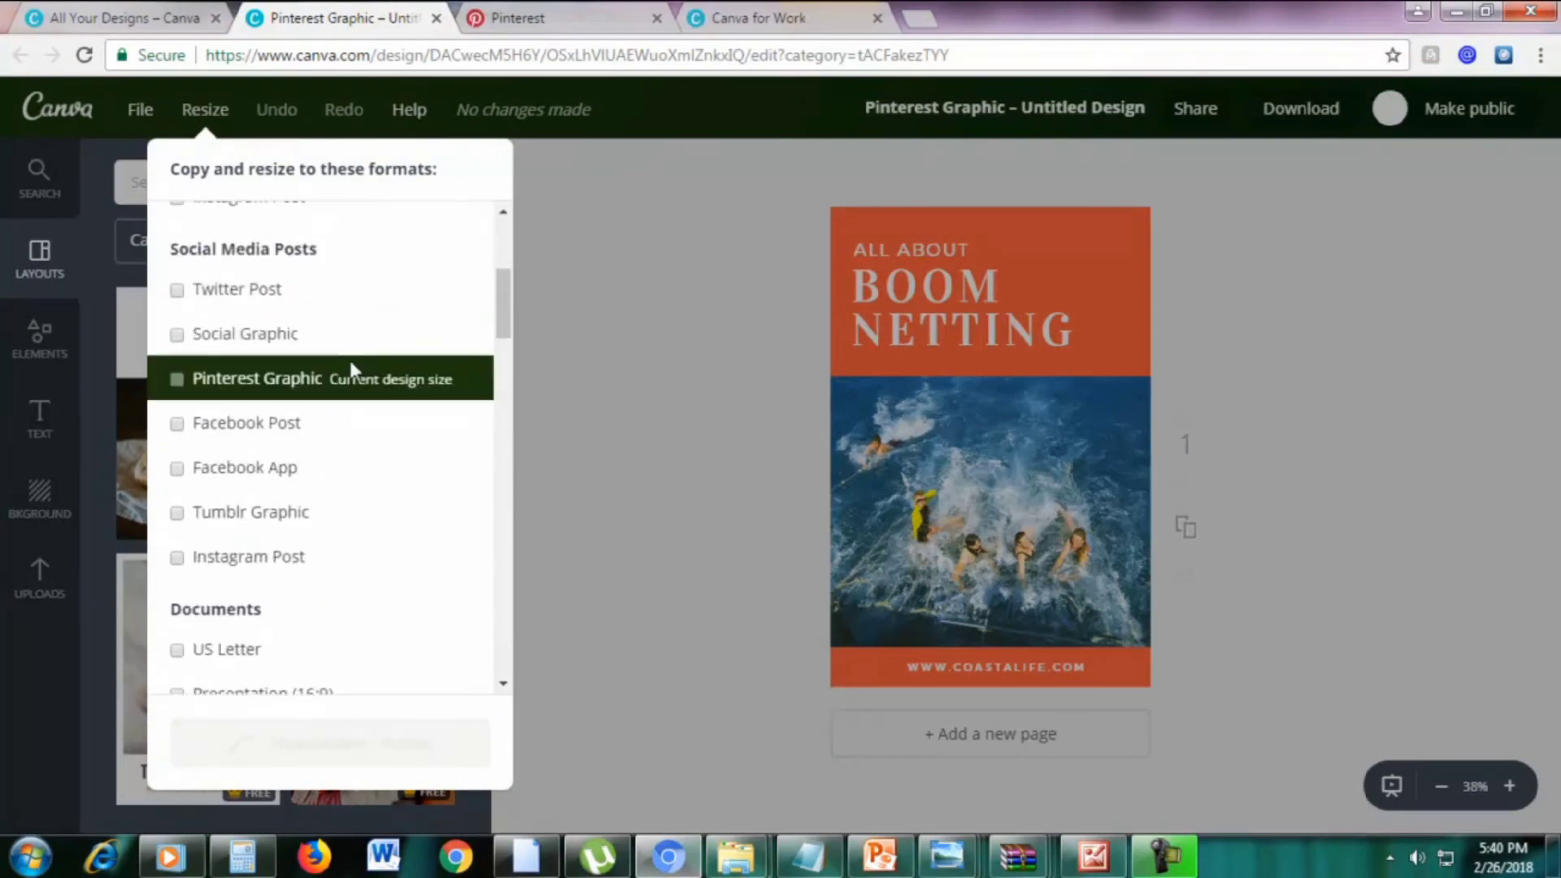
pyautogui.click(177, 424)
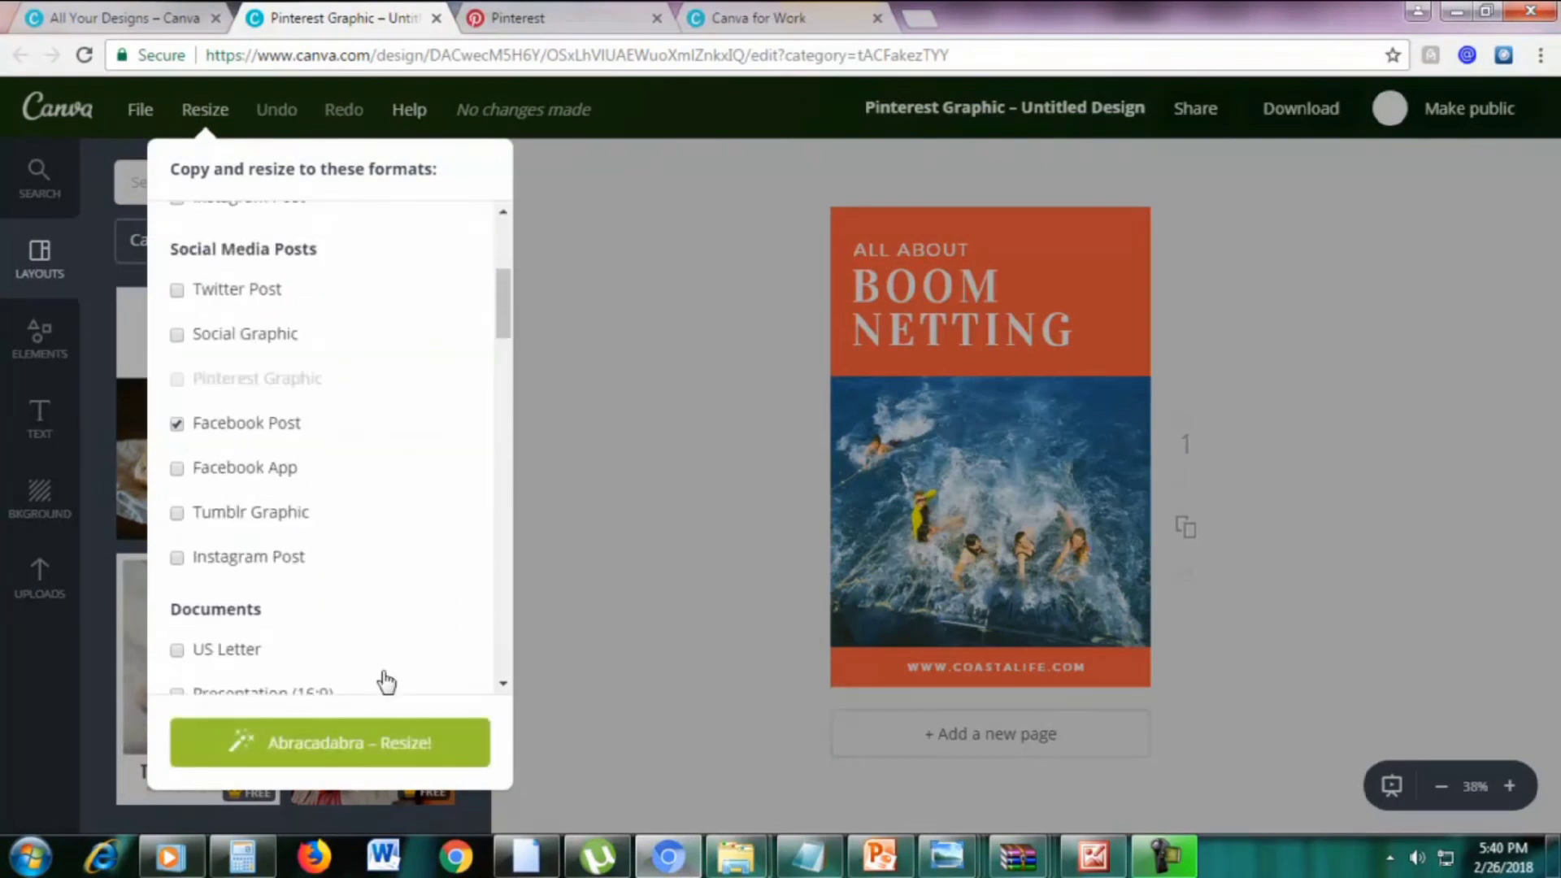
pyautogui.click(363, 744)
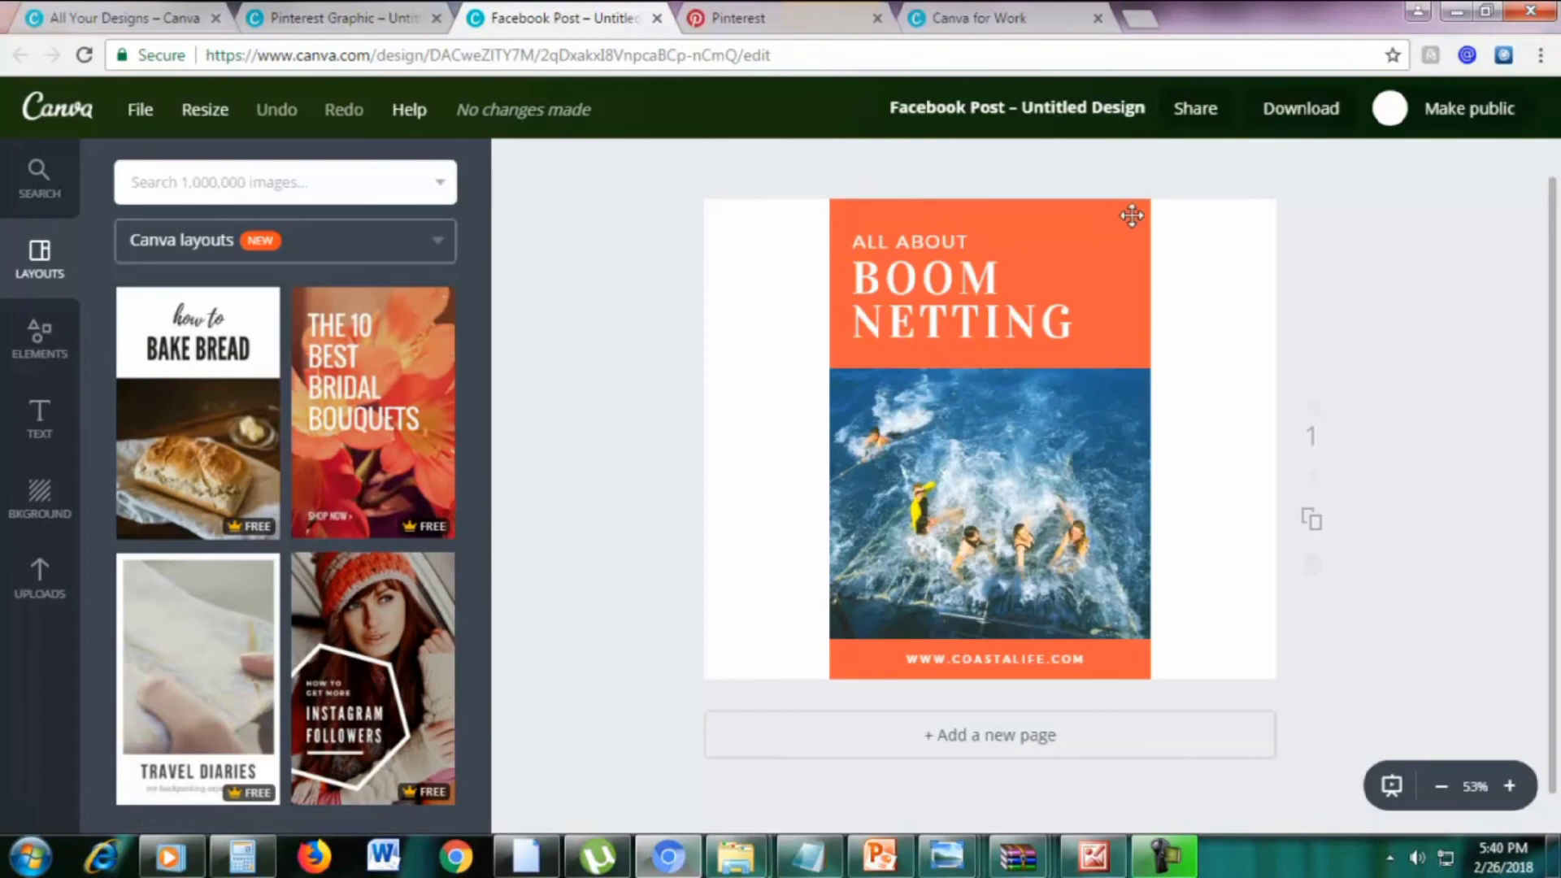
# Stretch the orange header and the swimmers photo to the Facebook Post's full width
pyautogui.click(1131, 214)
pyautogui.moveTo(1149, 281); pyautogui.dragTo(1311, 284)
pyautogui.moveTo(789, 280); pyautogui.dragTo(704, 284)
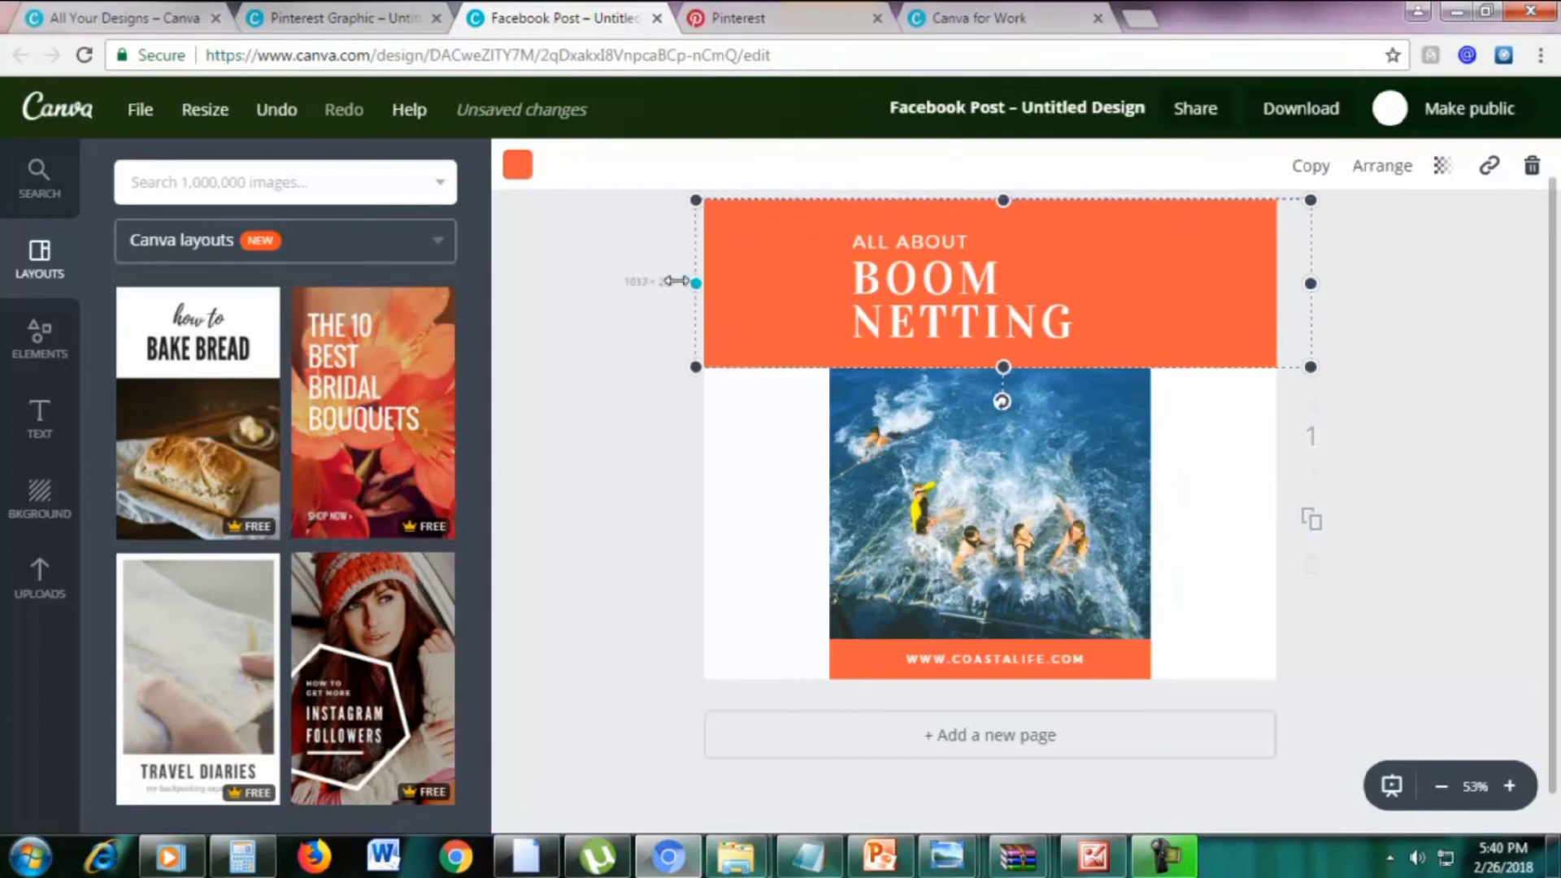
pyautogui.click(888, 398)
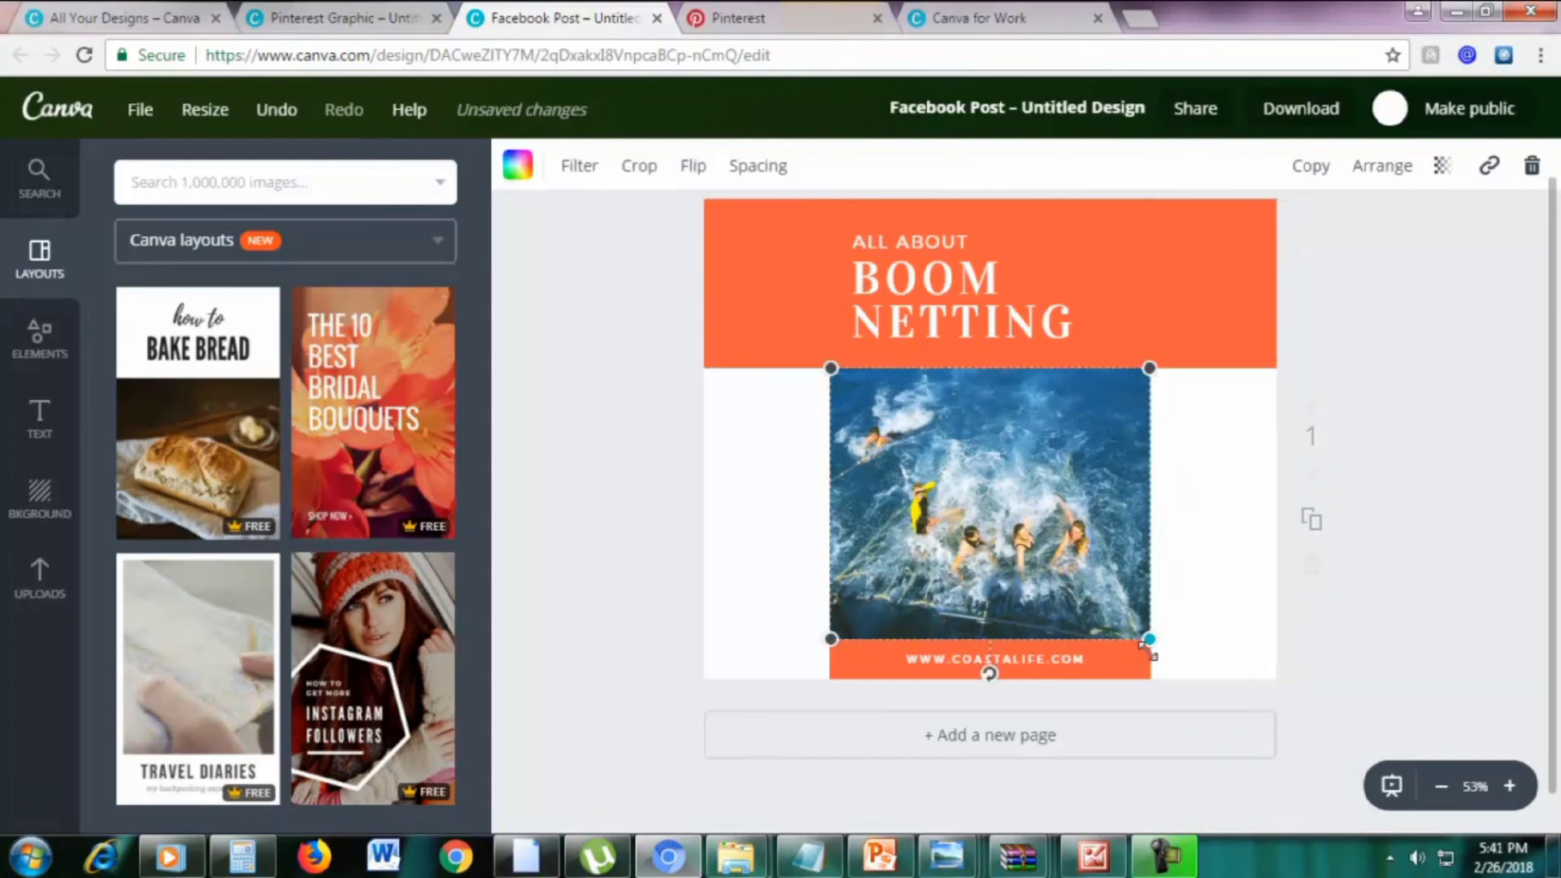
pyautogui.moveTo(1148, 639); pyautogui.dragTo(1317, 664)
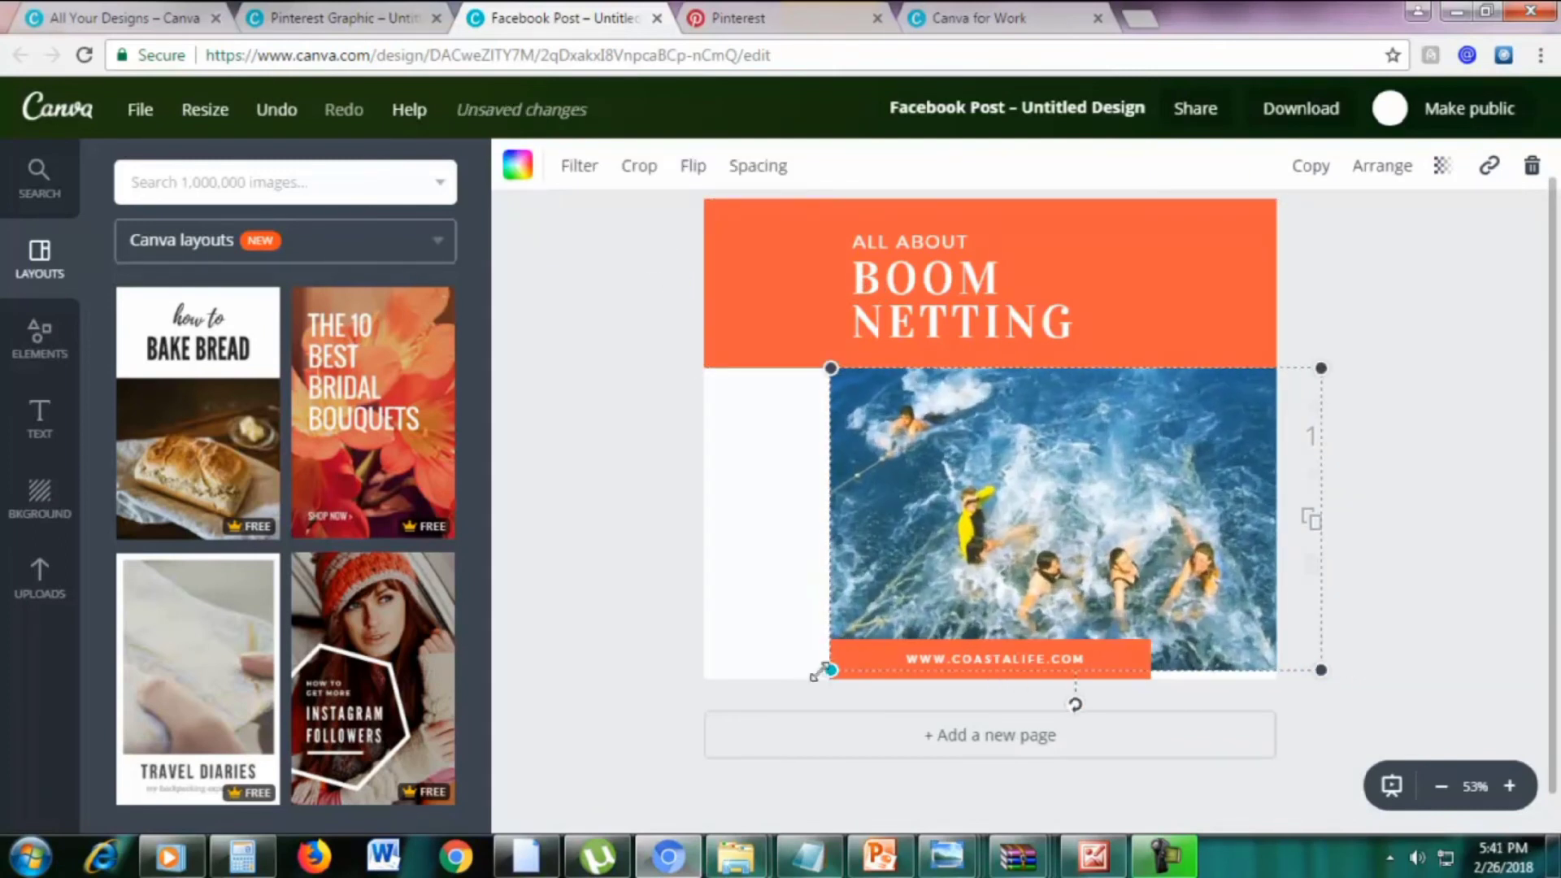
pyautogui.moveTo(830, 662); pyautogui.dragTo(530, 726)
pyautogui.click(1481, 453)
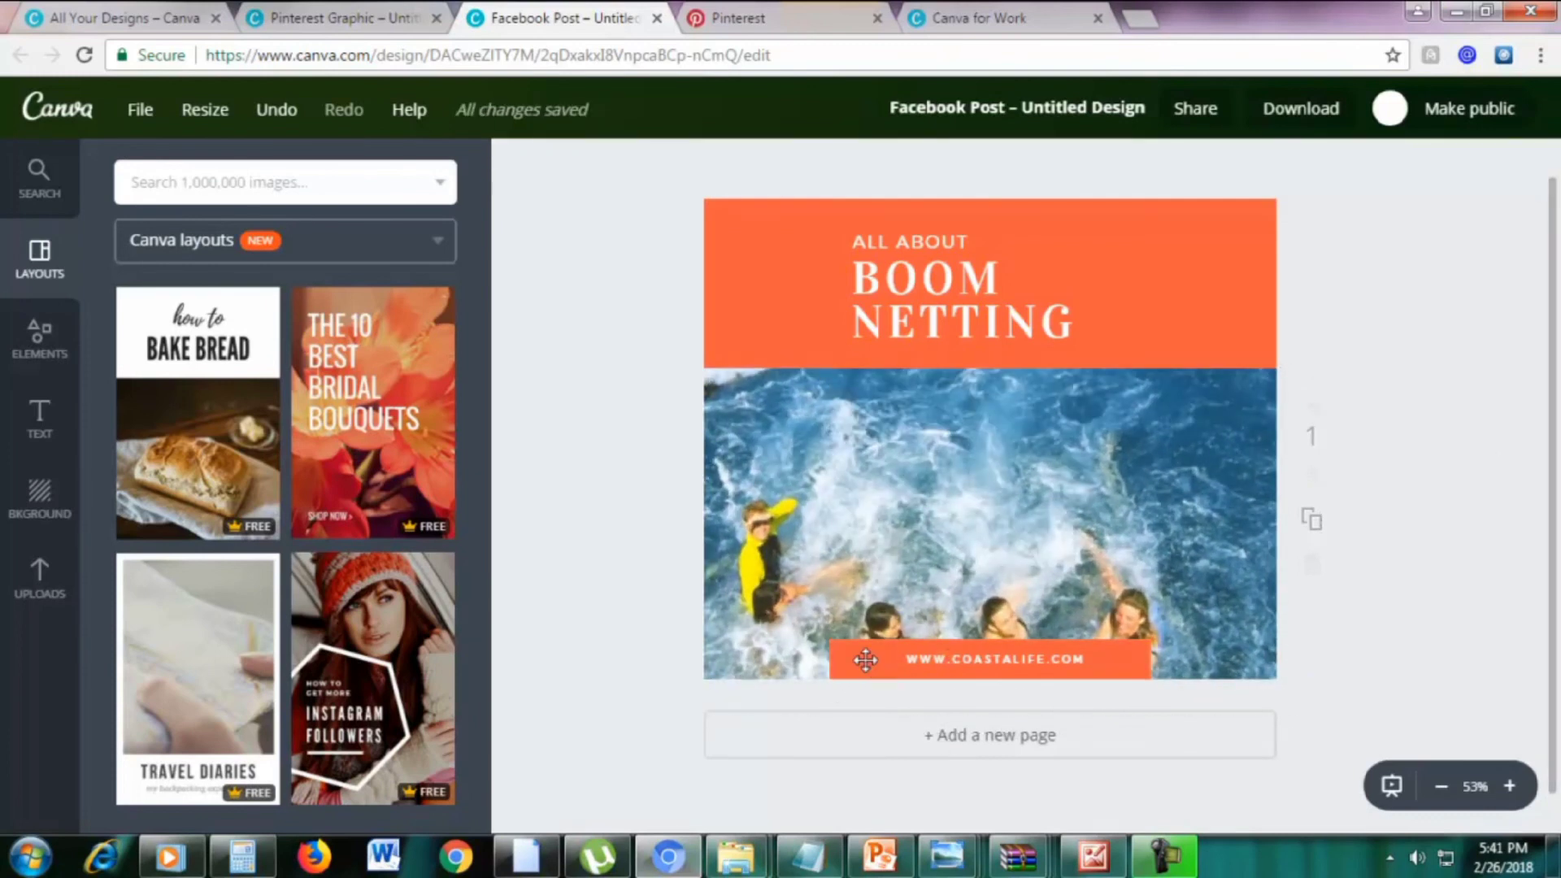
# Widen the orange URL strip to both edges, then close the Facebook Post tab
pyautogui.click(864, 659)
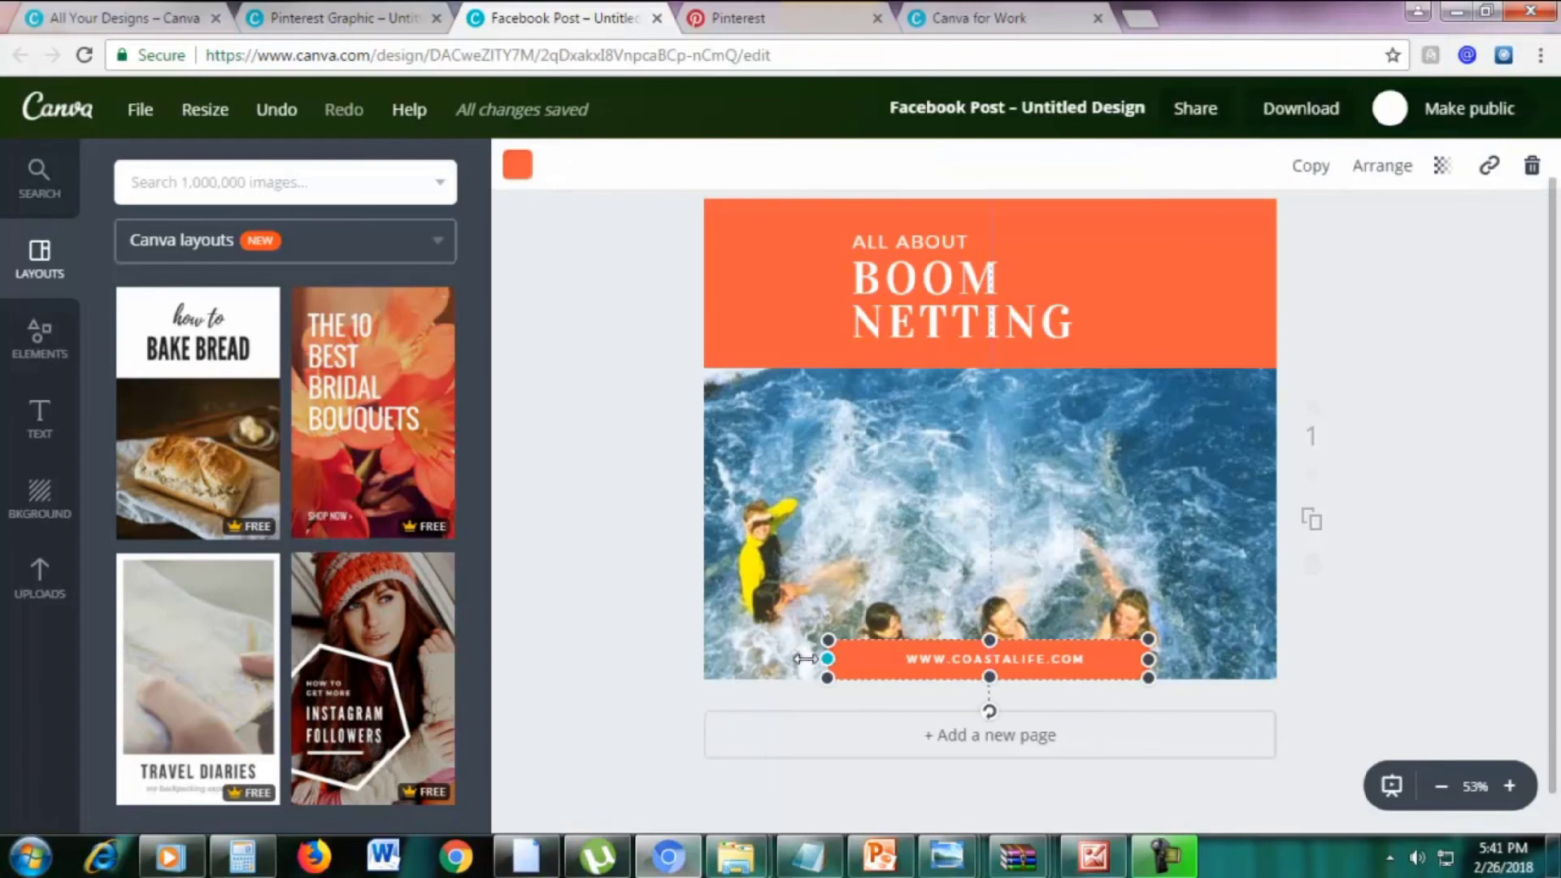
pyautogui.moveTo(829, 660); pyautogui.dragTo(684, 660)
pyautogui.moveTo(1148, 659); pyautogui.dragTo(1325, 659)
pyautogui.click(1462, 516)
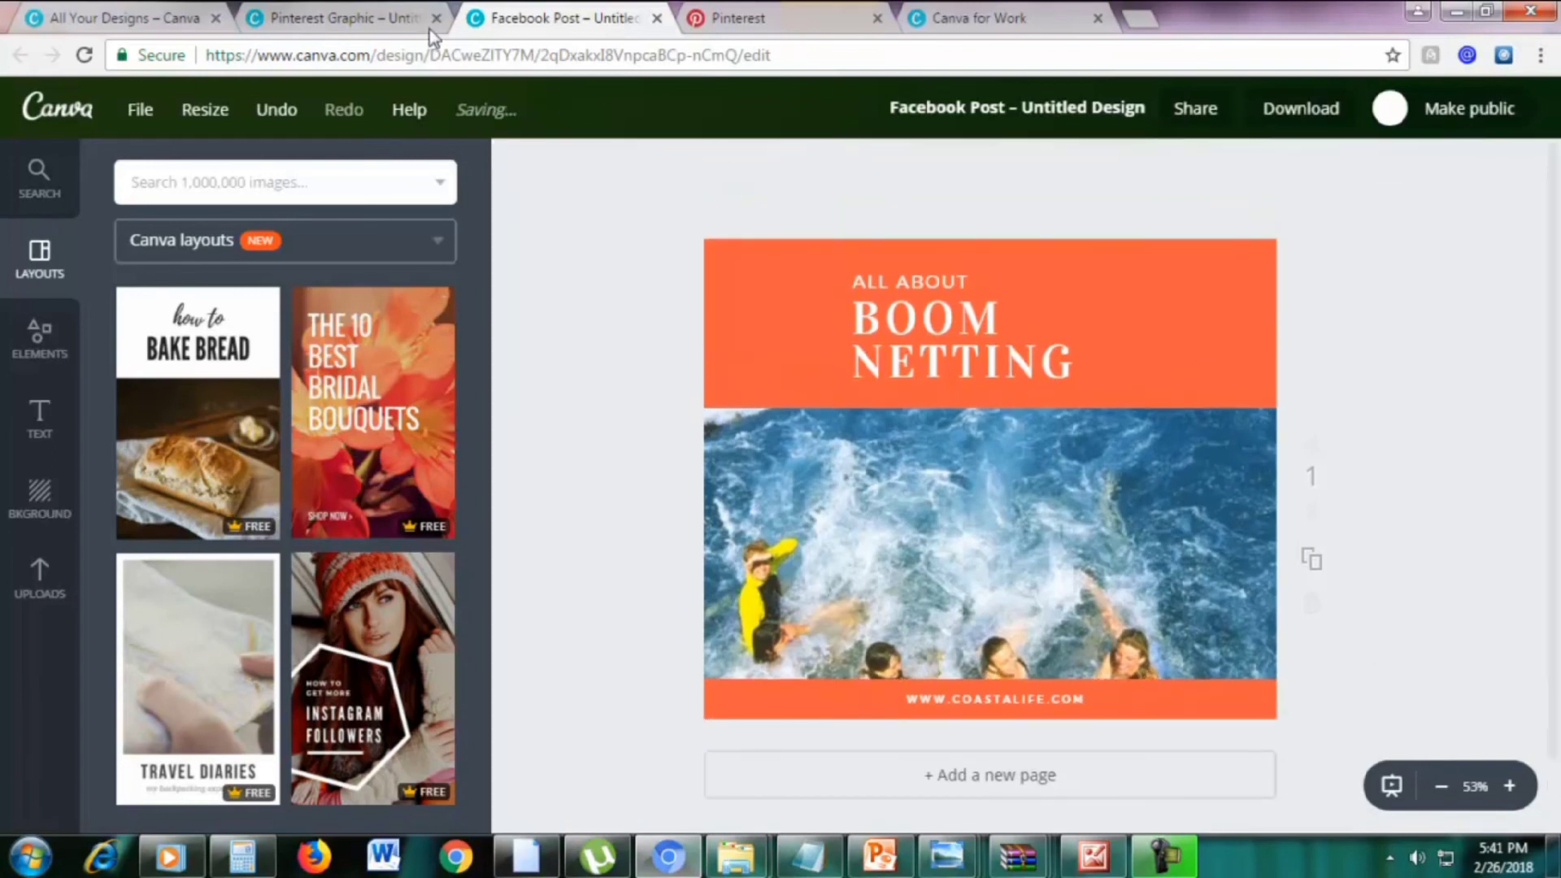
pyautogui.click(375, 16)
pyautogui.click(658, 18)
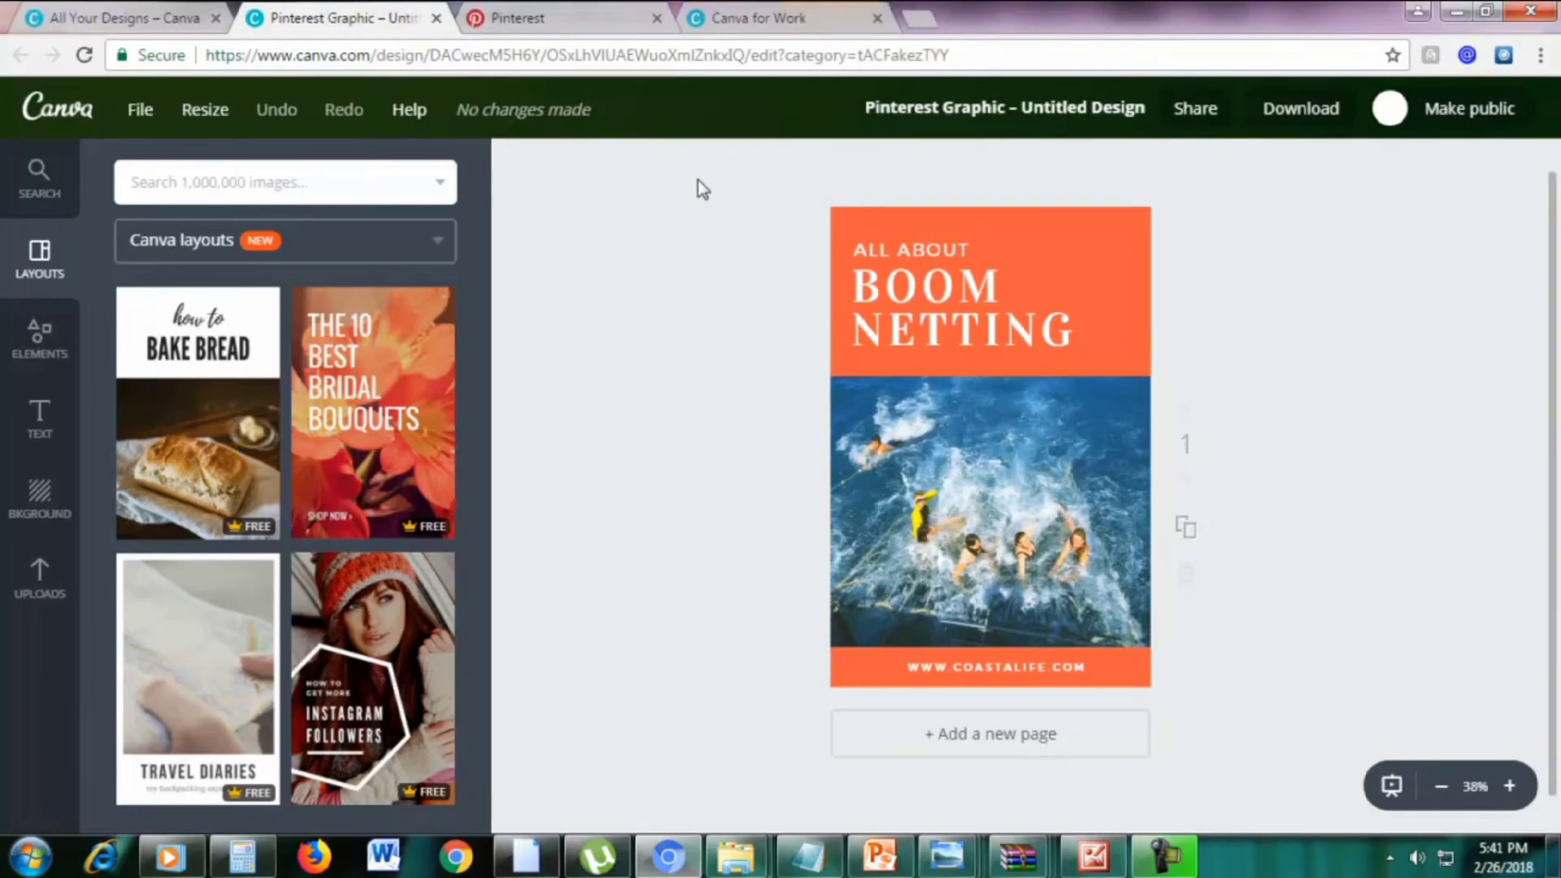
# Browse and dismiss the resize formats list, then open the File menu showing 735 × 1102 px
pyautogui.click(195, 122)
pyautogui.scroll(-3, 457, 358)
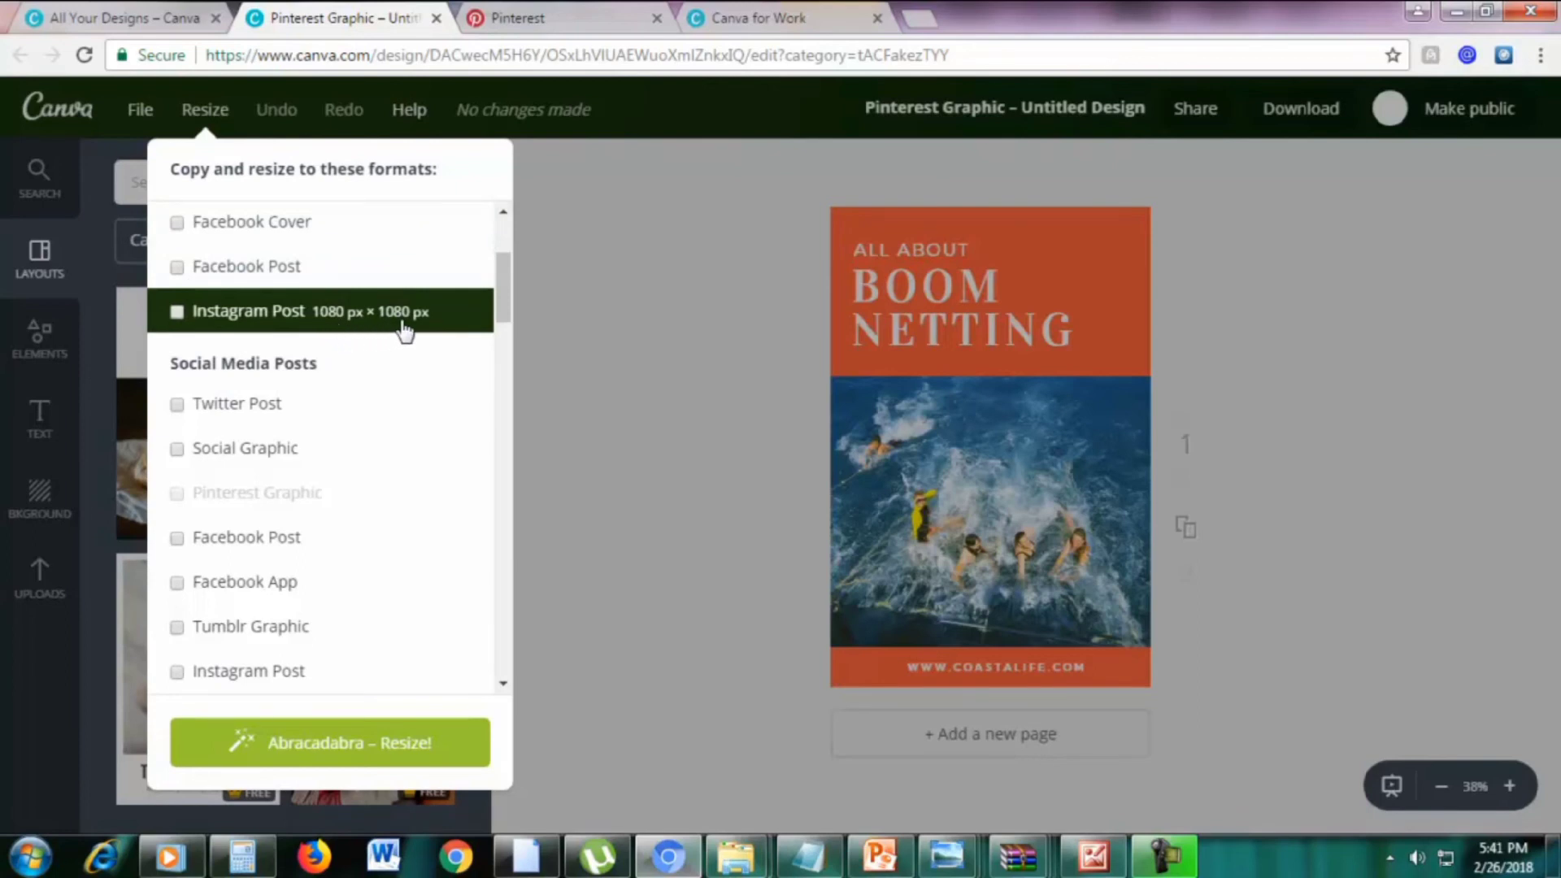
pyautogui.scroll(-3, 405, 334)
pyautogui.scroll(-3, 398, 329)
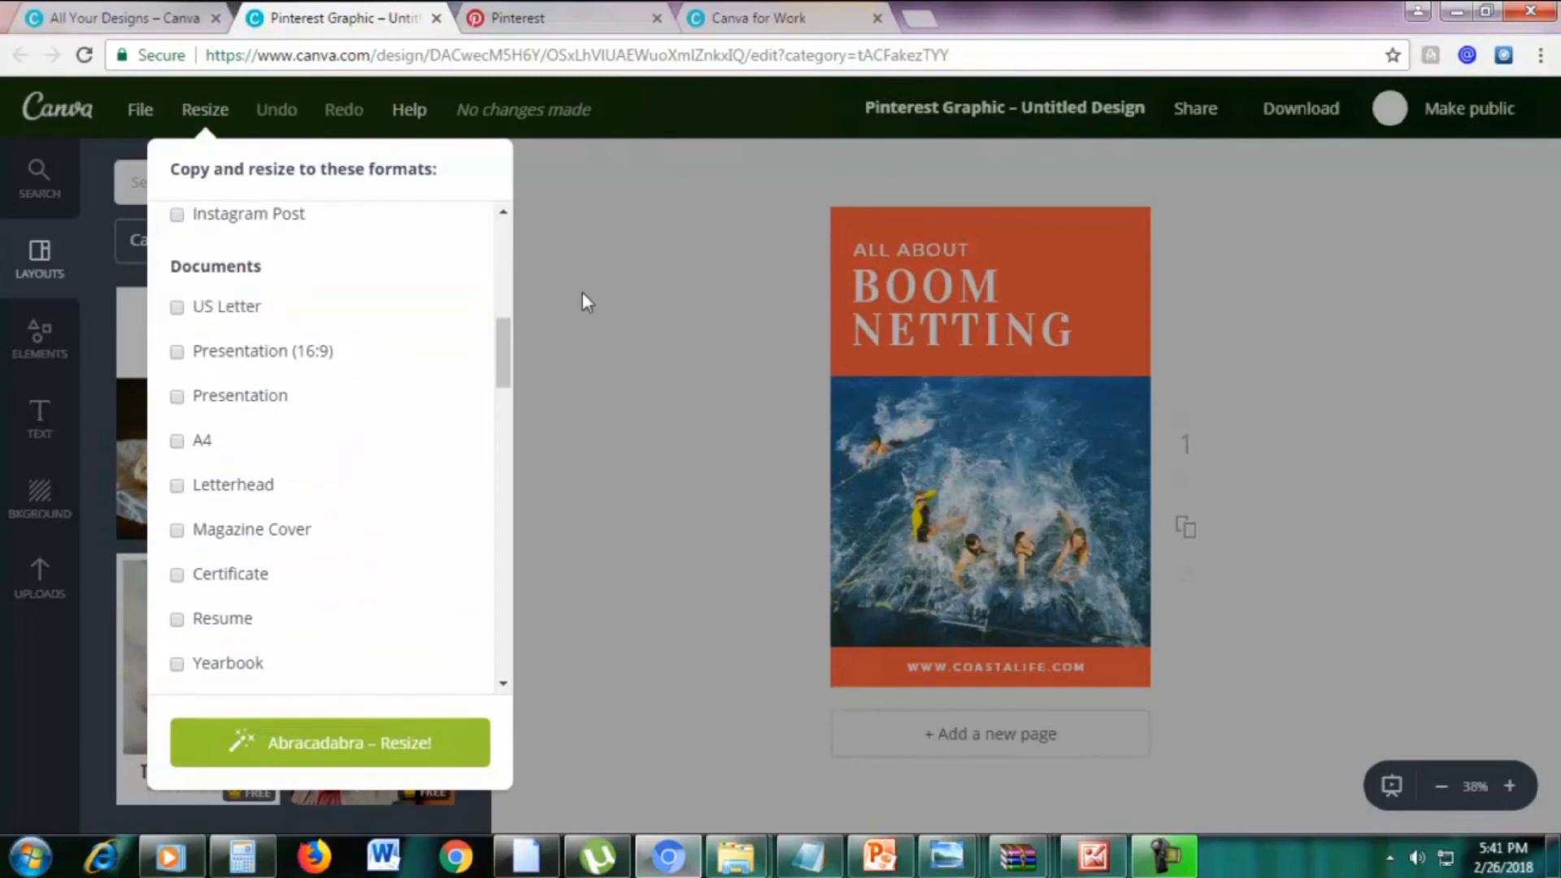
pyautogui.click(609, 303)
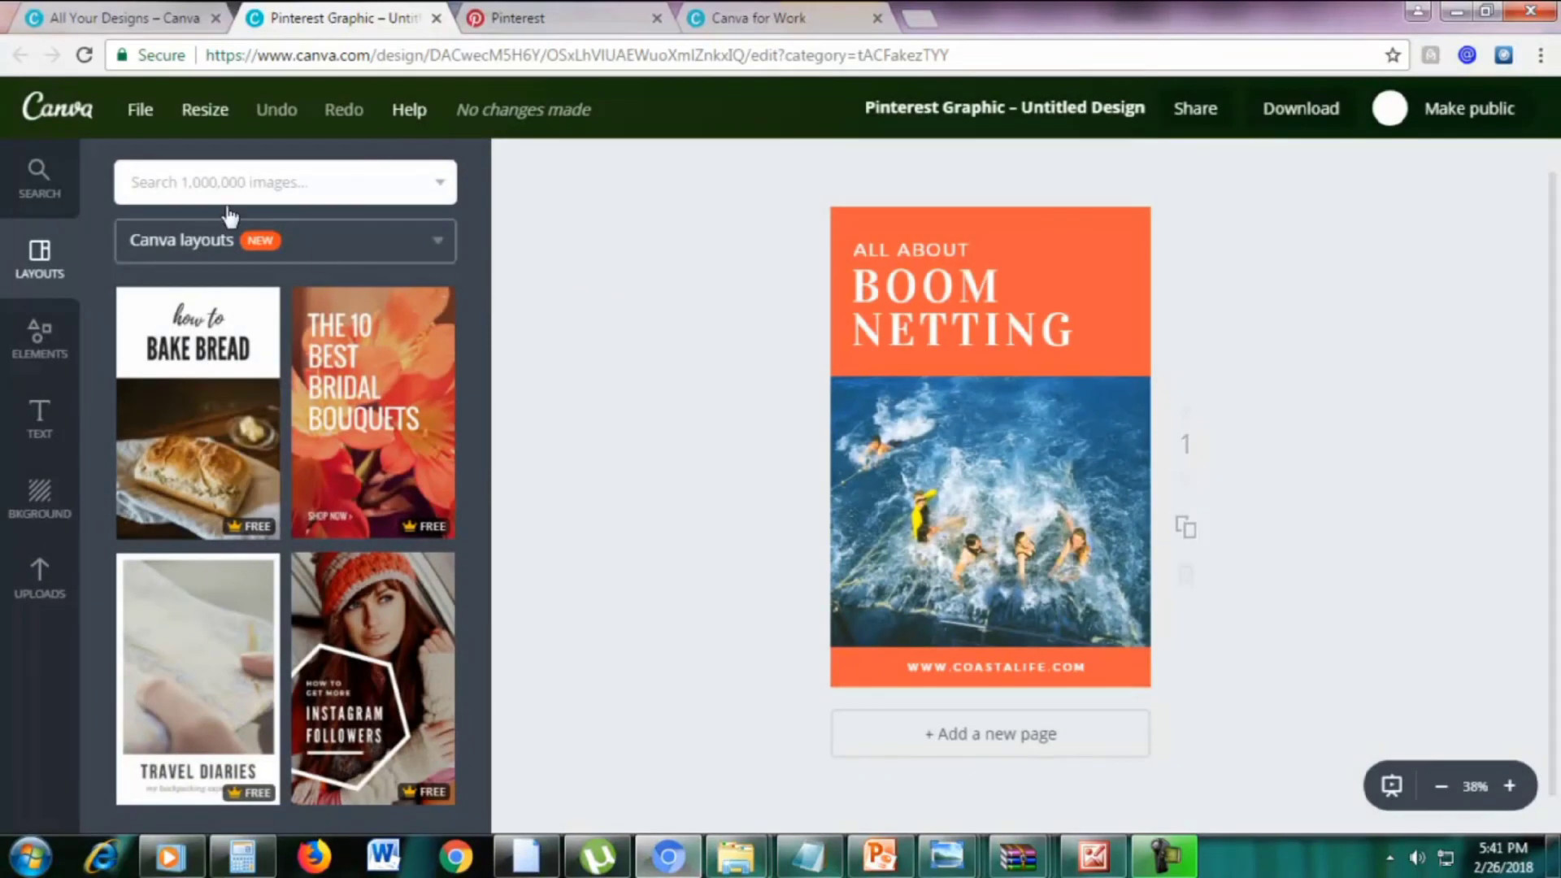
pyautogui.click(143, 117)
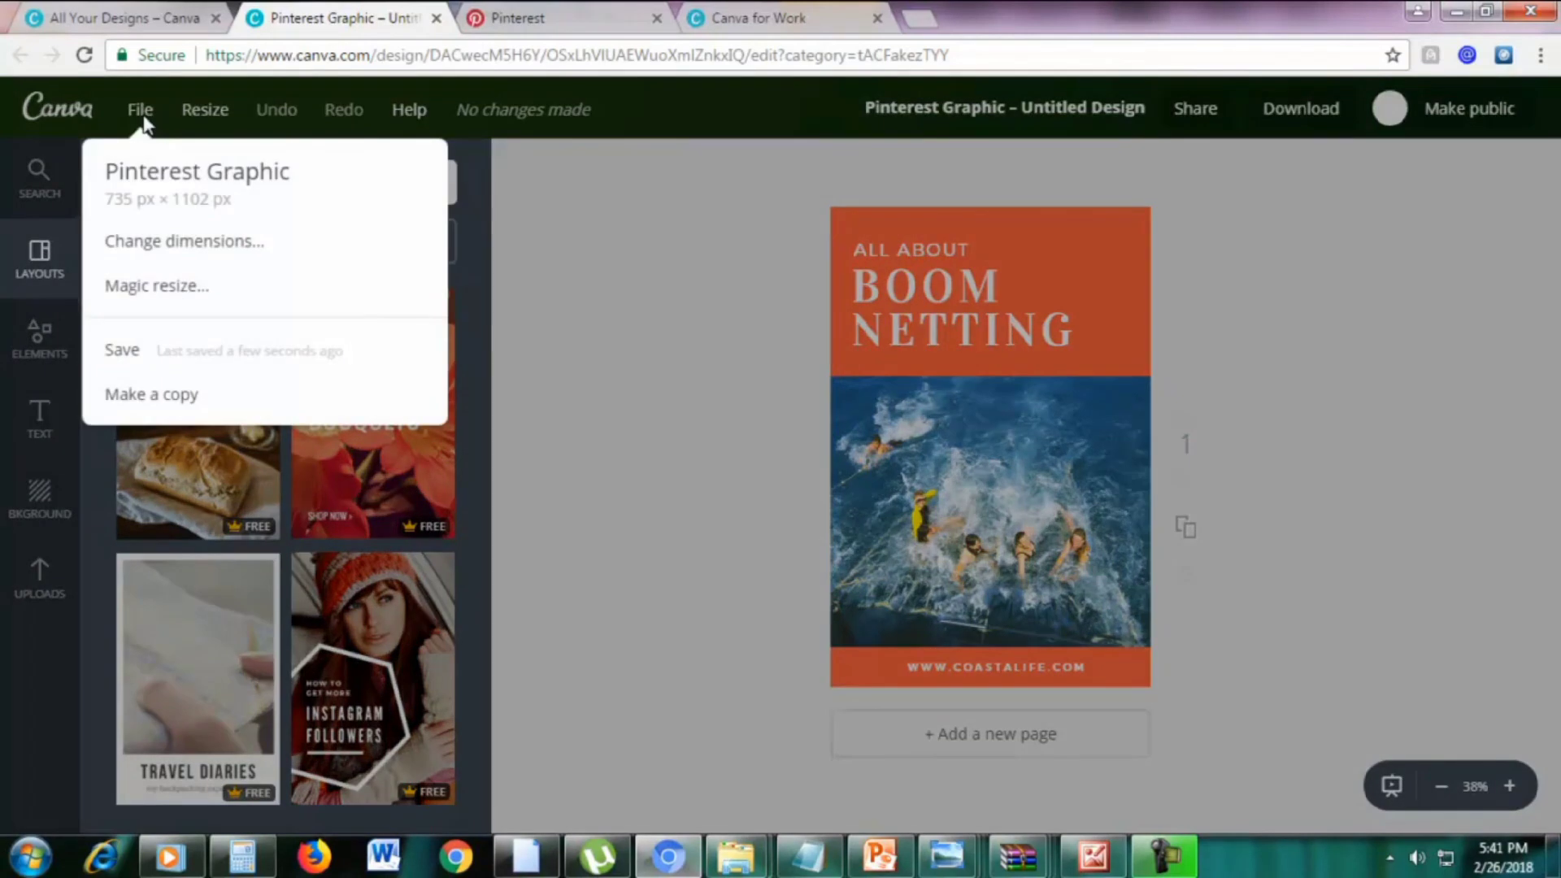
# Choose custom dimensions for the 735 × 1102 px pin after checking the target size in PowerPoint
pyautogui.click(219, 244)
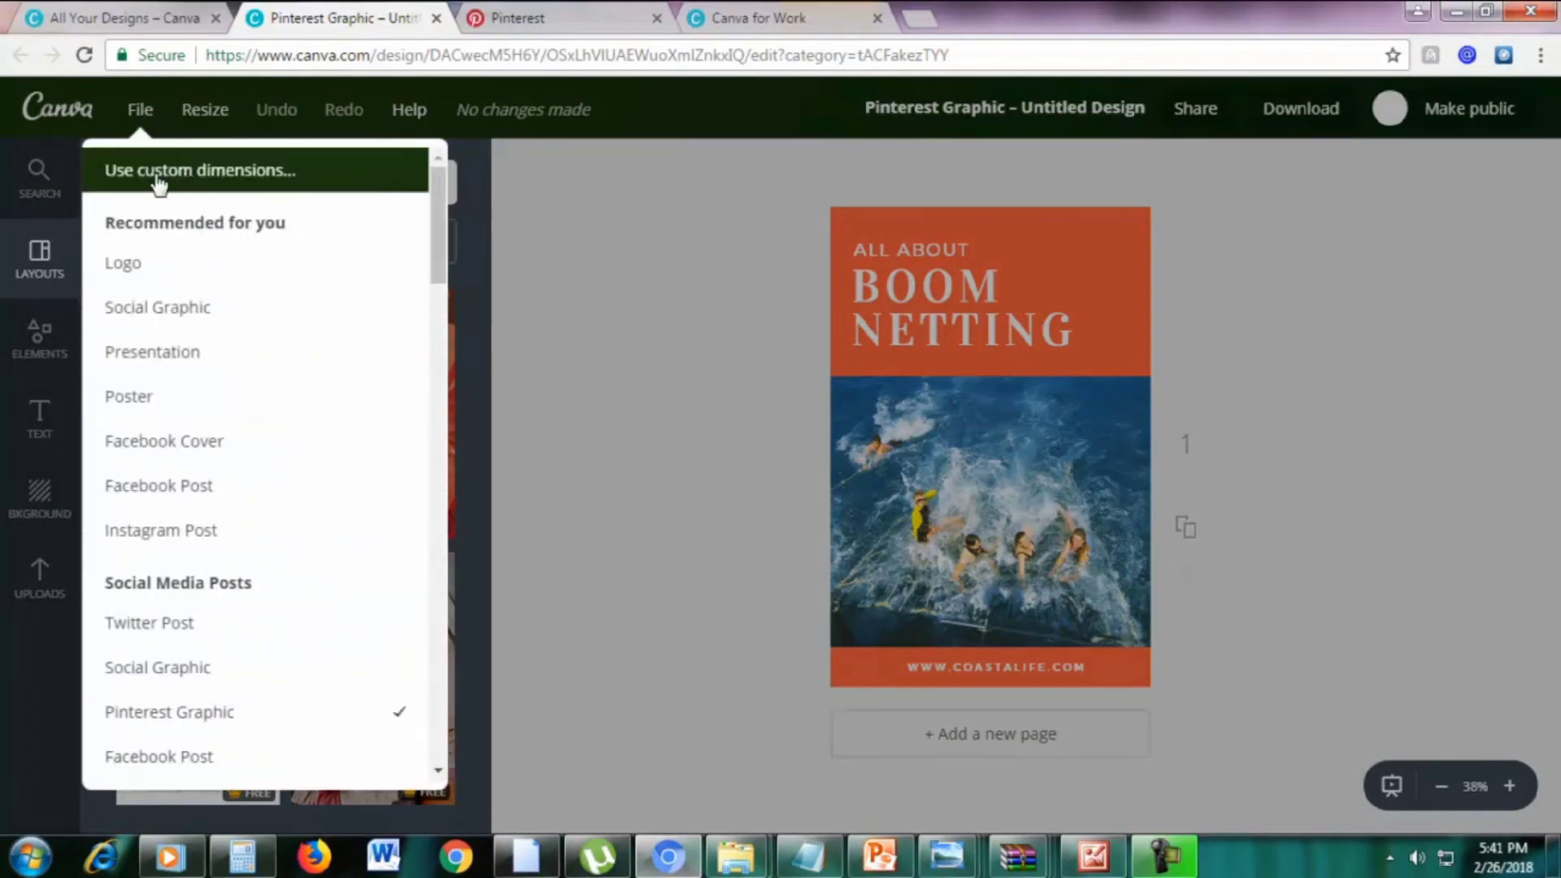
pyautogui.click(227, 181)
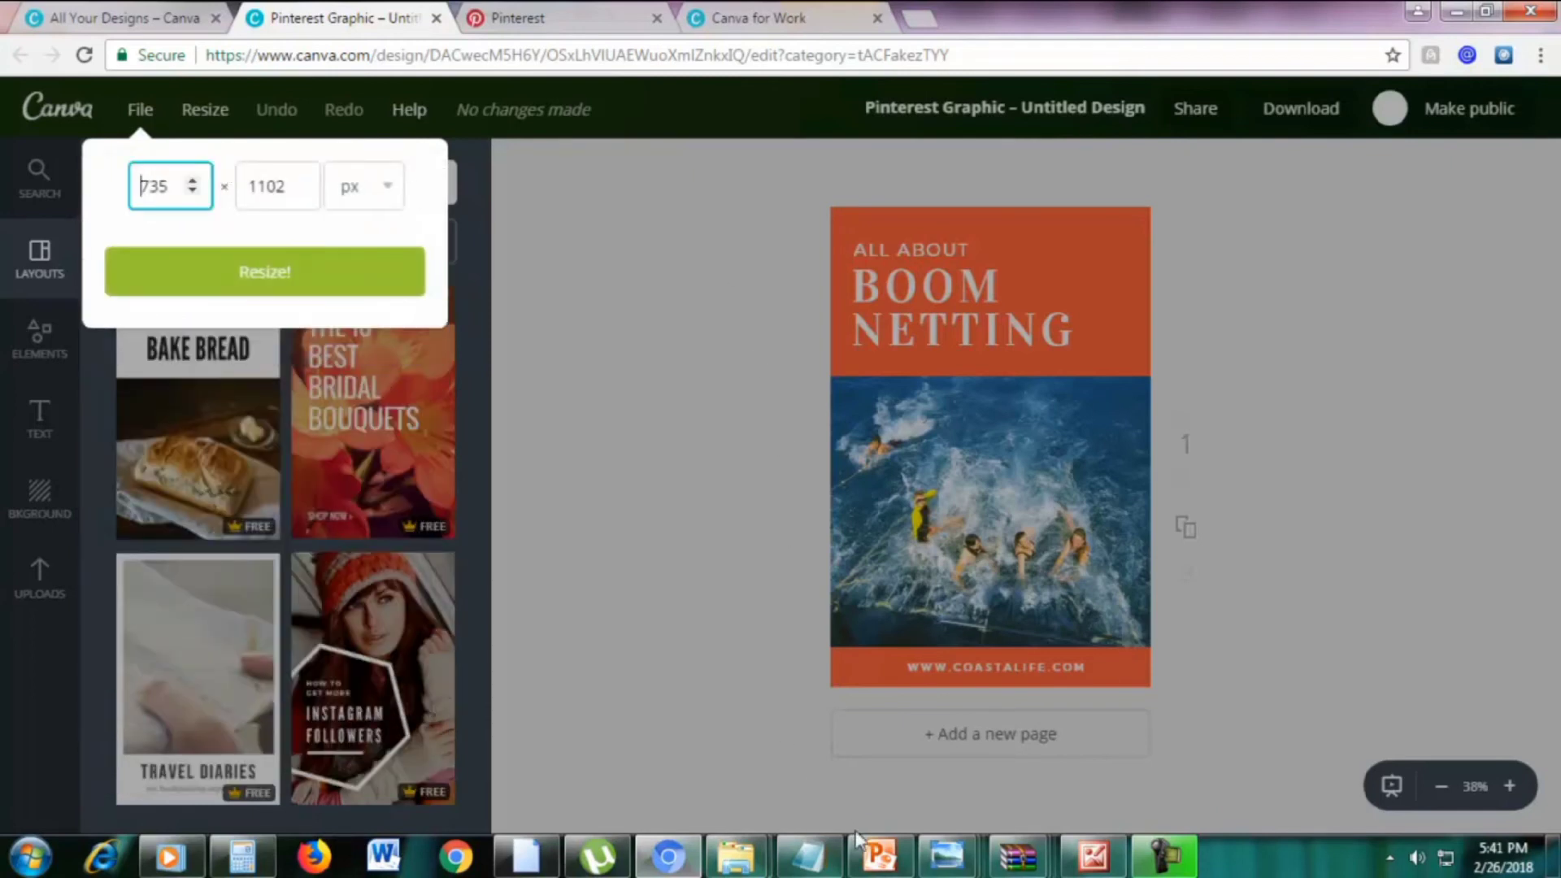
pyautogui.click(879, 855)
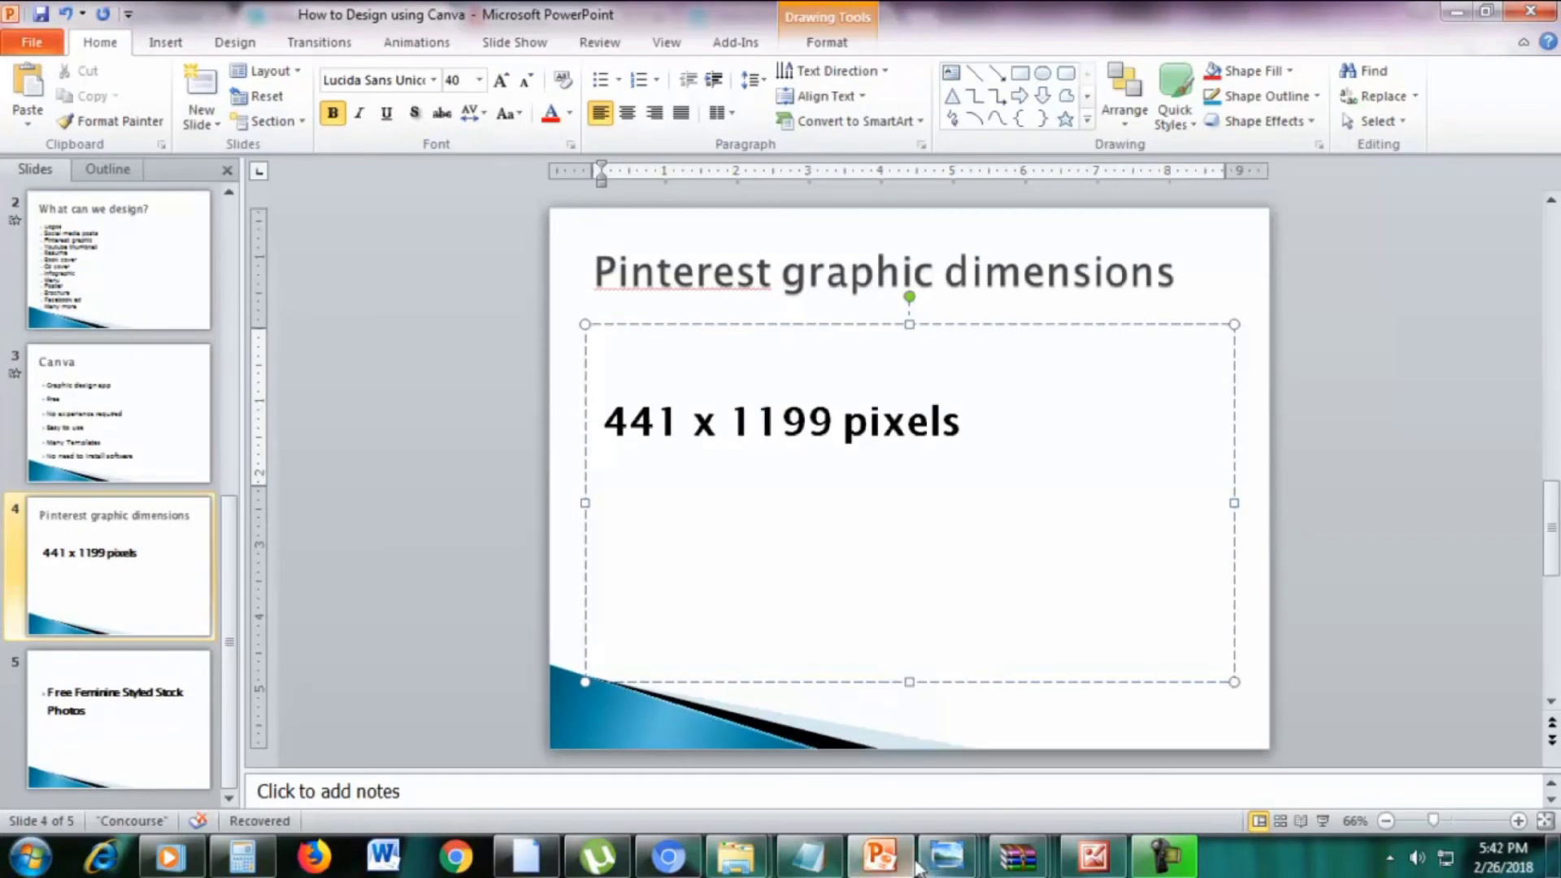
pyautogui.click(669, 860)
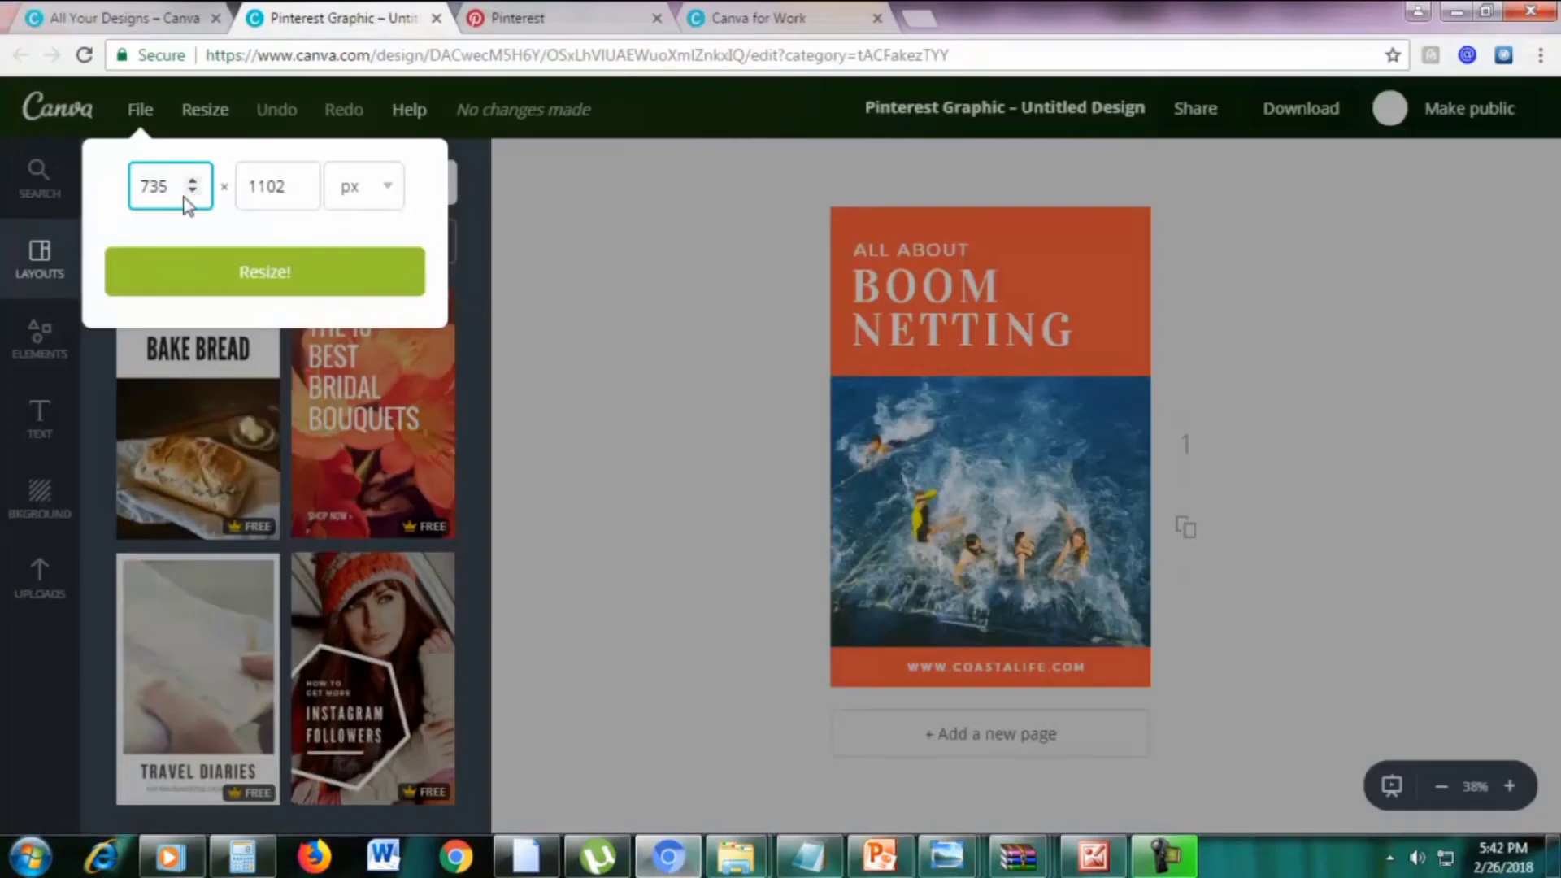
# Set the Boom Netting pin to 441 px wide by 1199 px tall and apply
pyautogui.doubleClick(168, 192)
pyautogui.write('441')
pyautogui.doubleClick(266, 177)
pyautogui.write('1')
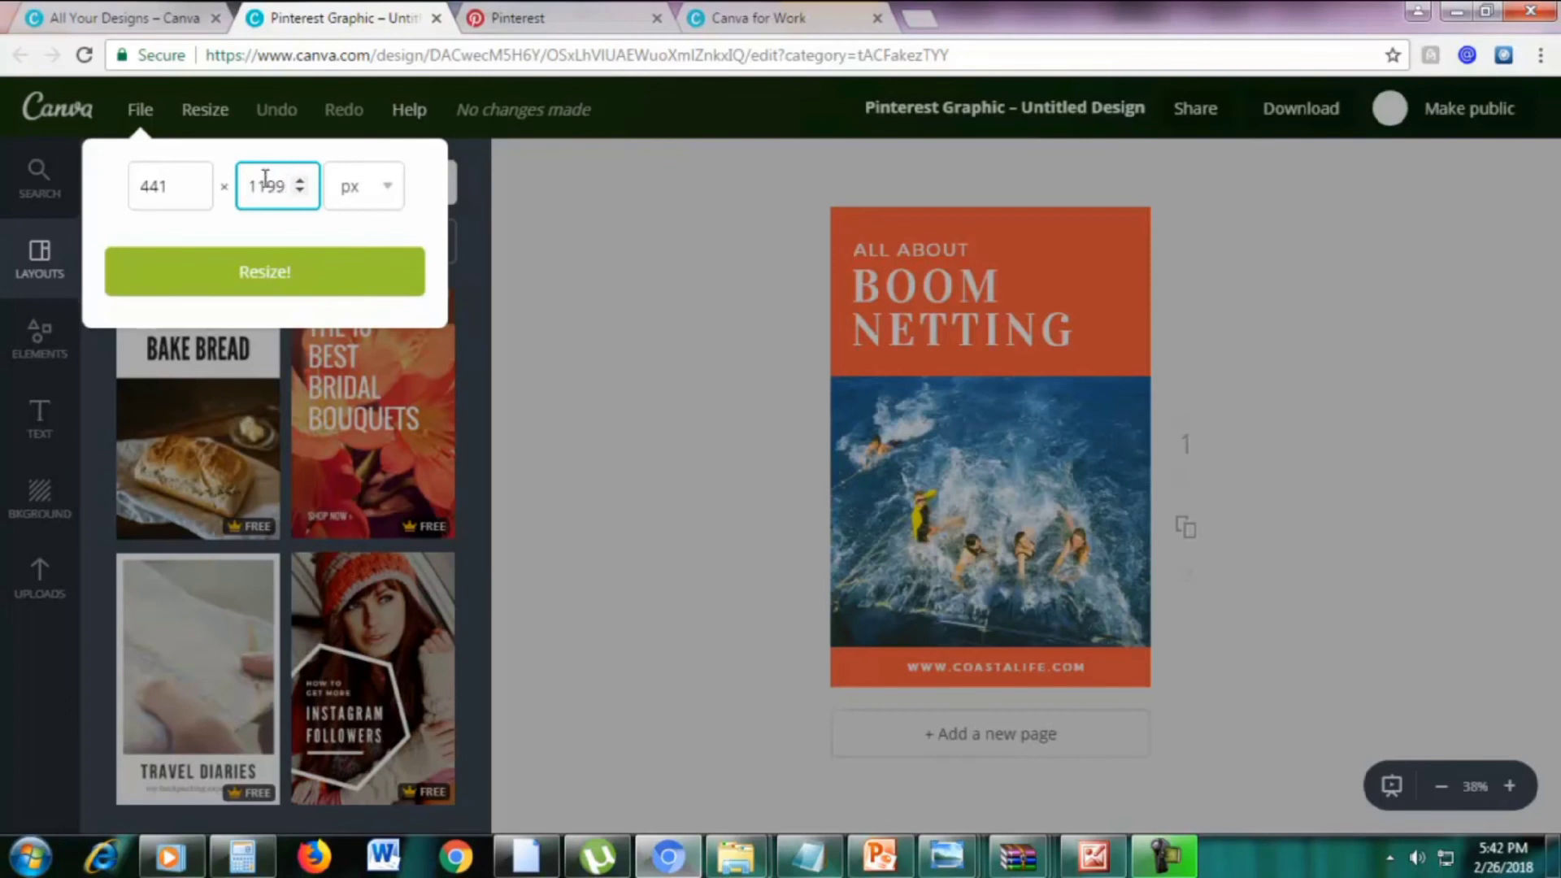
pyautogui.click(268, 273)
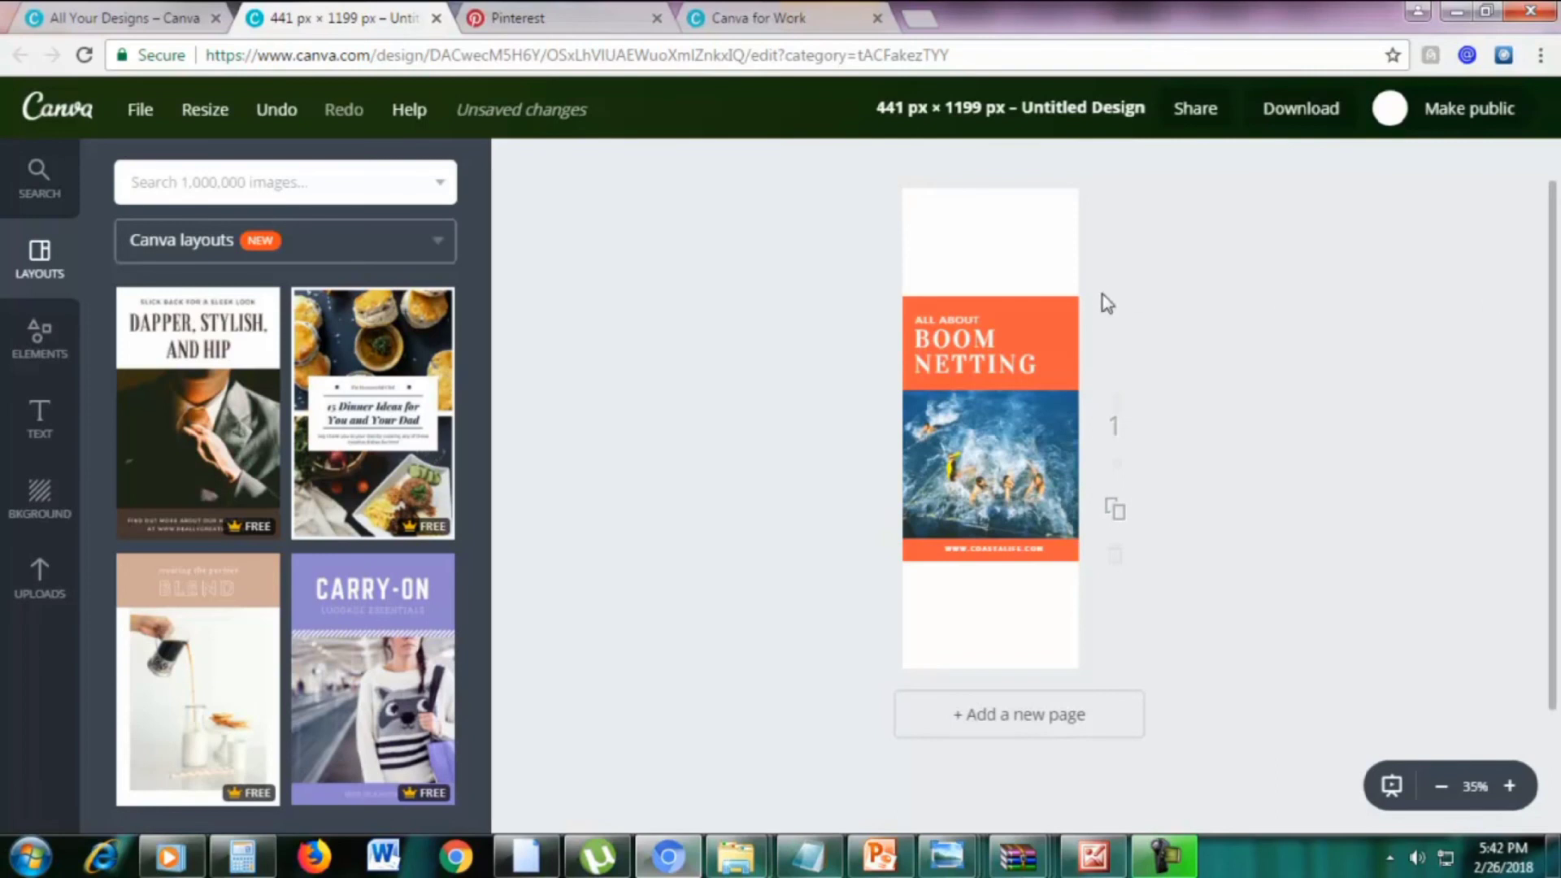
# Enlarge the orange header upward to fill the empty space at the top
pyautogui.moveTo(1073, 306); pyautogui.dragTo(1322, 171)
pyautogui.click(1510, 365)
pyautogui.scroll(1, 1220, 455)
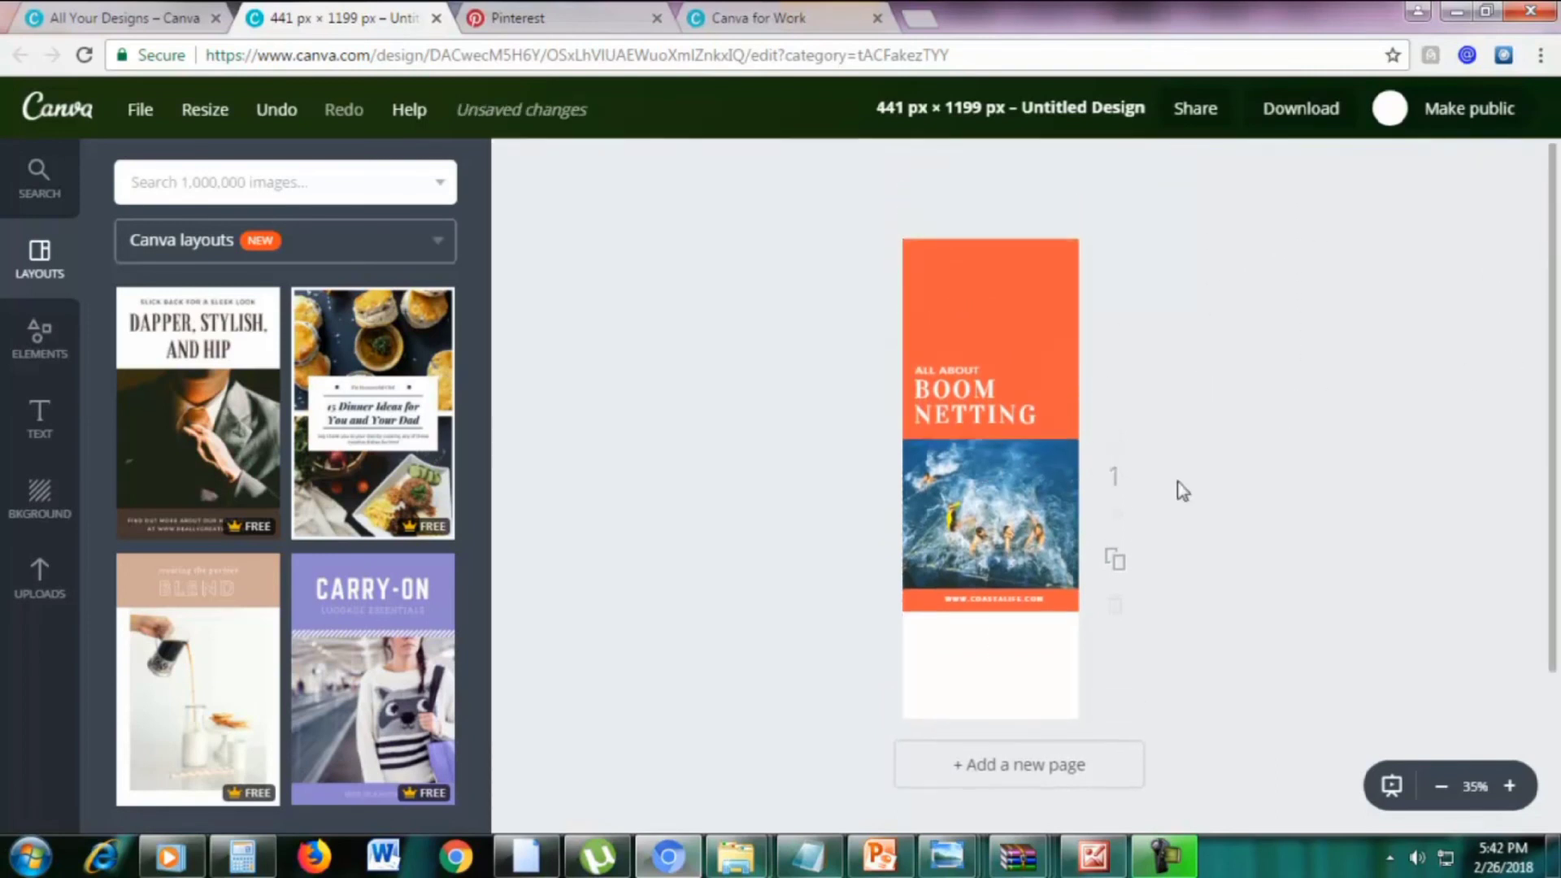
# Expand the orange URL strip into a block covering the white gap below the photo
pyautogui.click(922, 609)
pyautogui.moveTo(922, 610); pyautogui.dragTo(234, 766)
pyautogui.moveTo(701, 669); pyautogui.dragTo(817, 674)
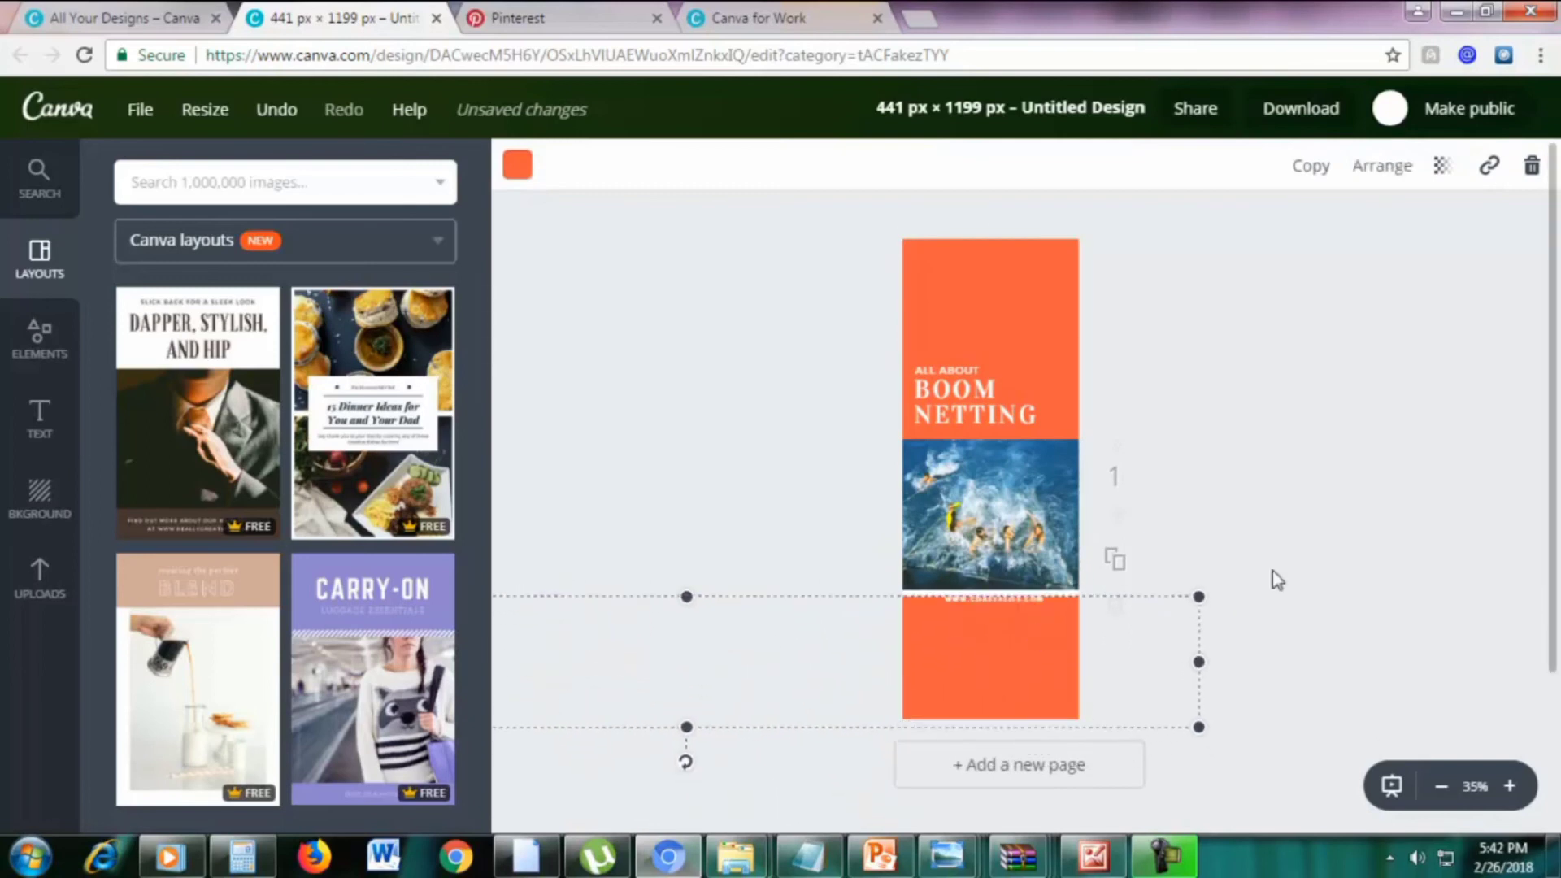
pyautogui.moveTo(1203, 598); pyautogui.dragTo(1298, 565)
pyautogui.click(1369, 341)
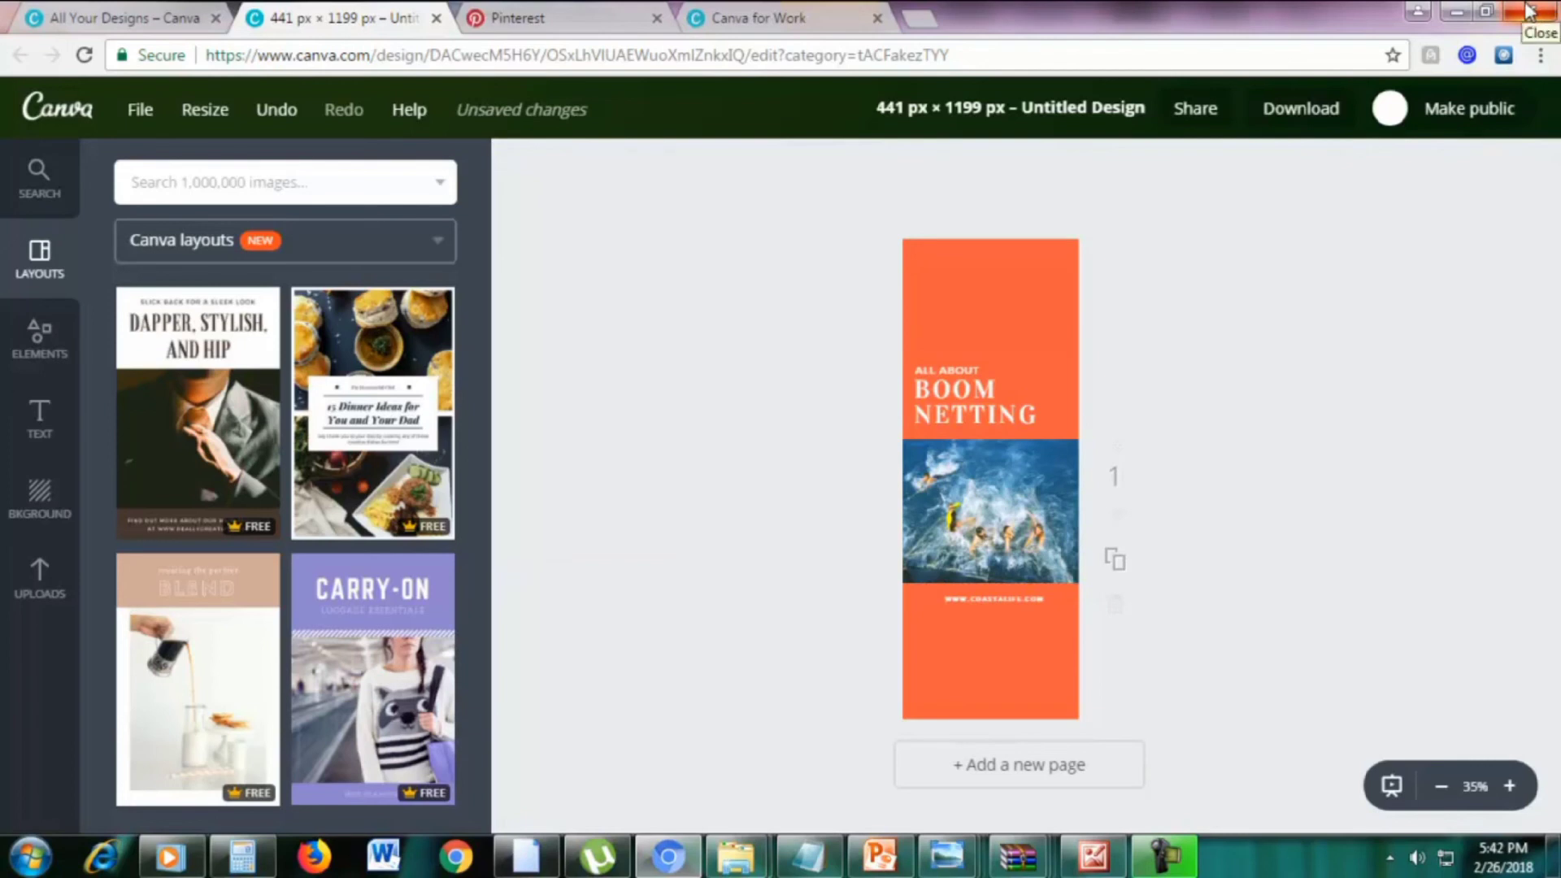
pyautogui.click(728, 15)
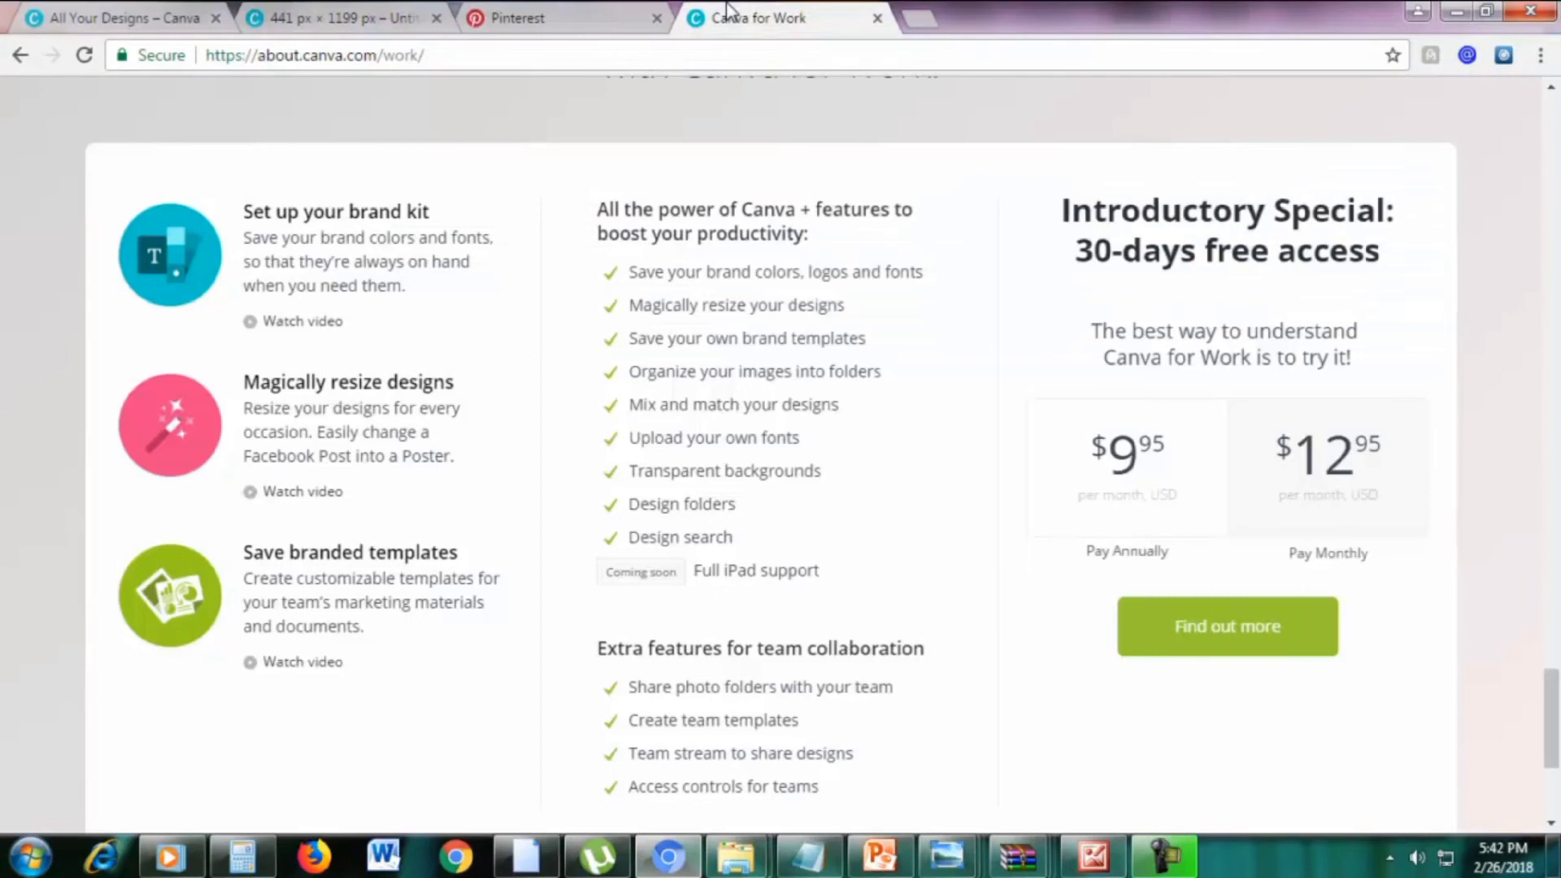
# Return to the 441 × 1199 px Boom Netting design tab
pyautogui.click(395, 13)
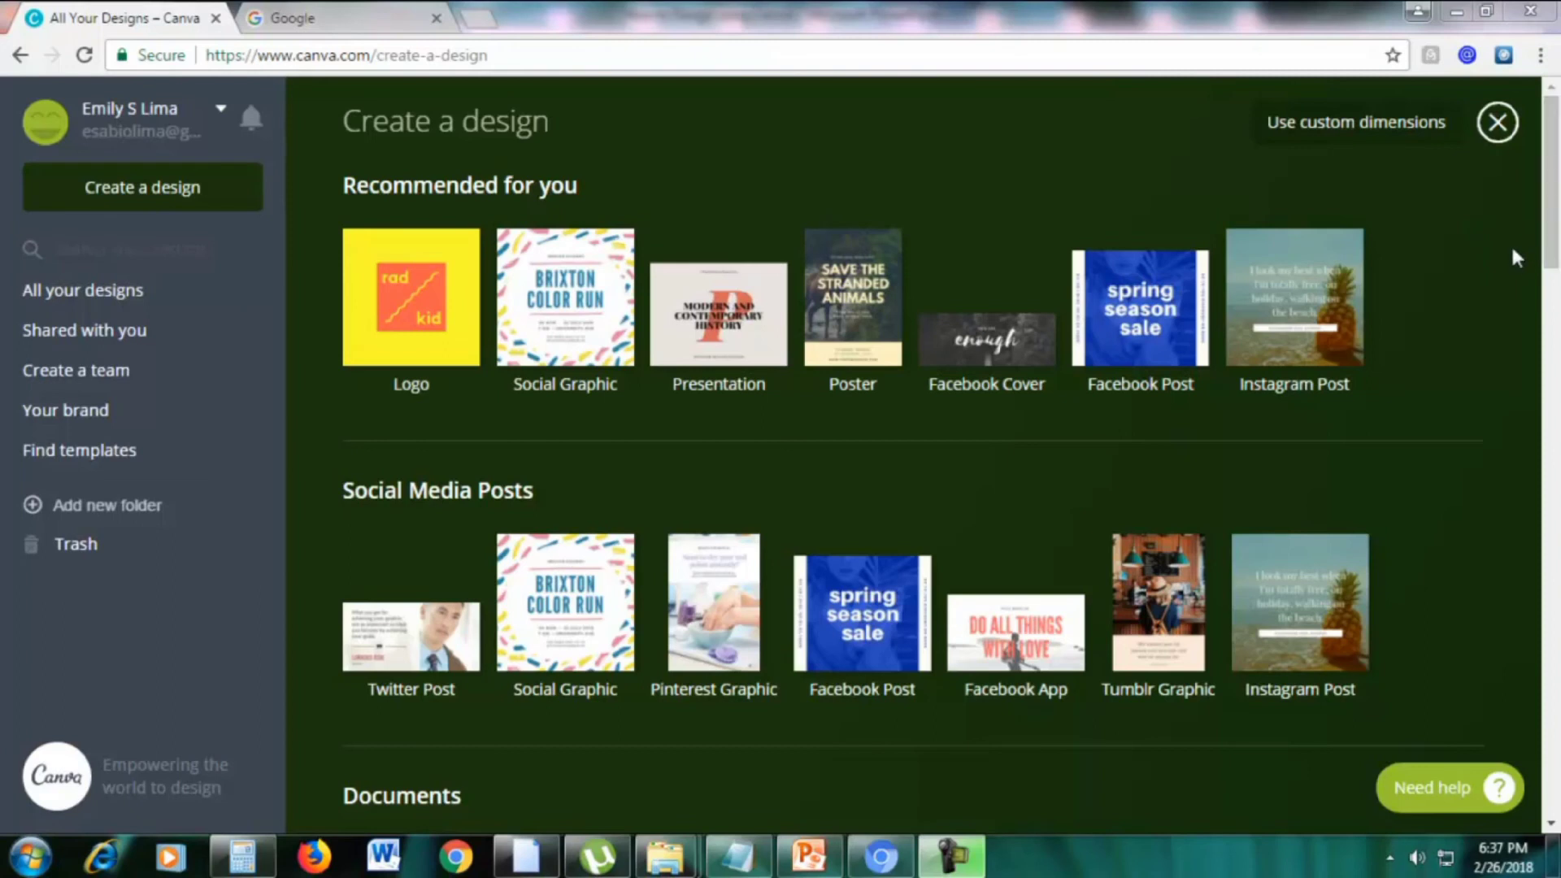
# Pick YouTube Thumbnail from the Social Media & Email Headers design types
pyautogui.moveTo(1552, 256); pyautogui.dragTo(1554, 656)
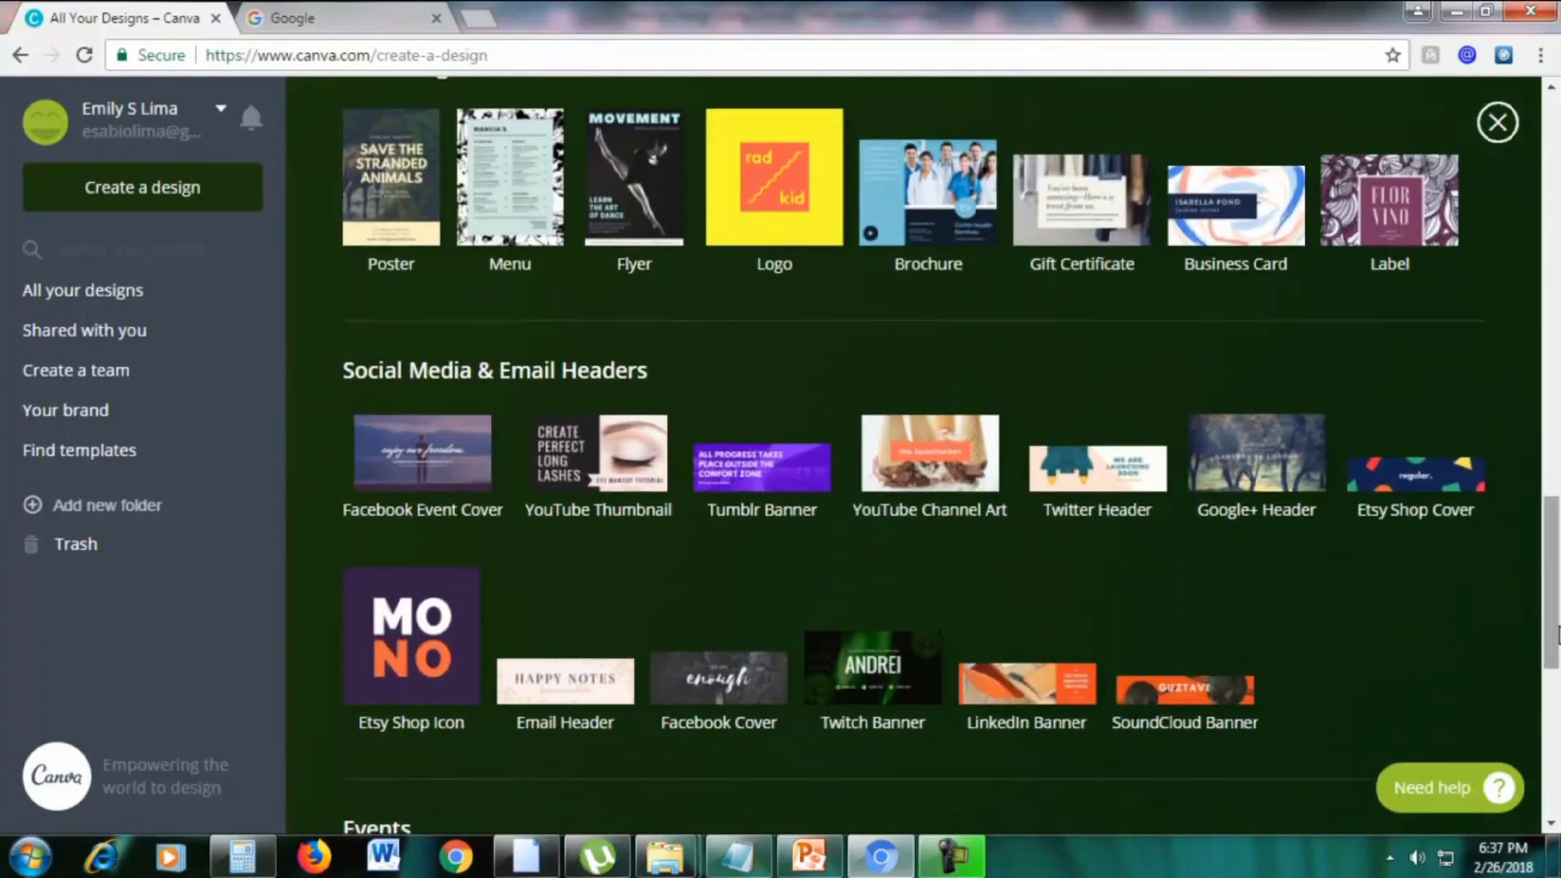
pyautogui.scroll(-1, 1518, 568)
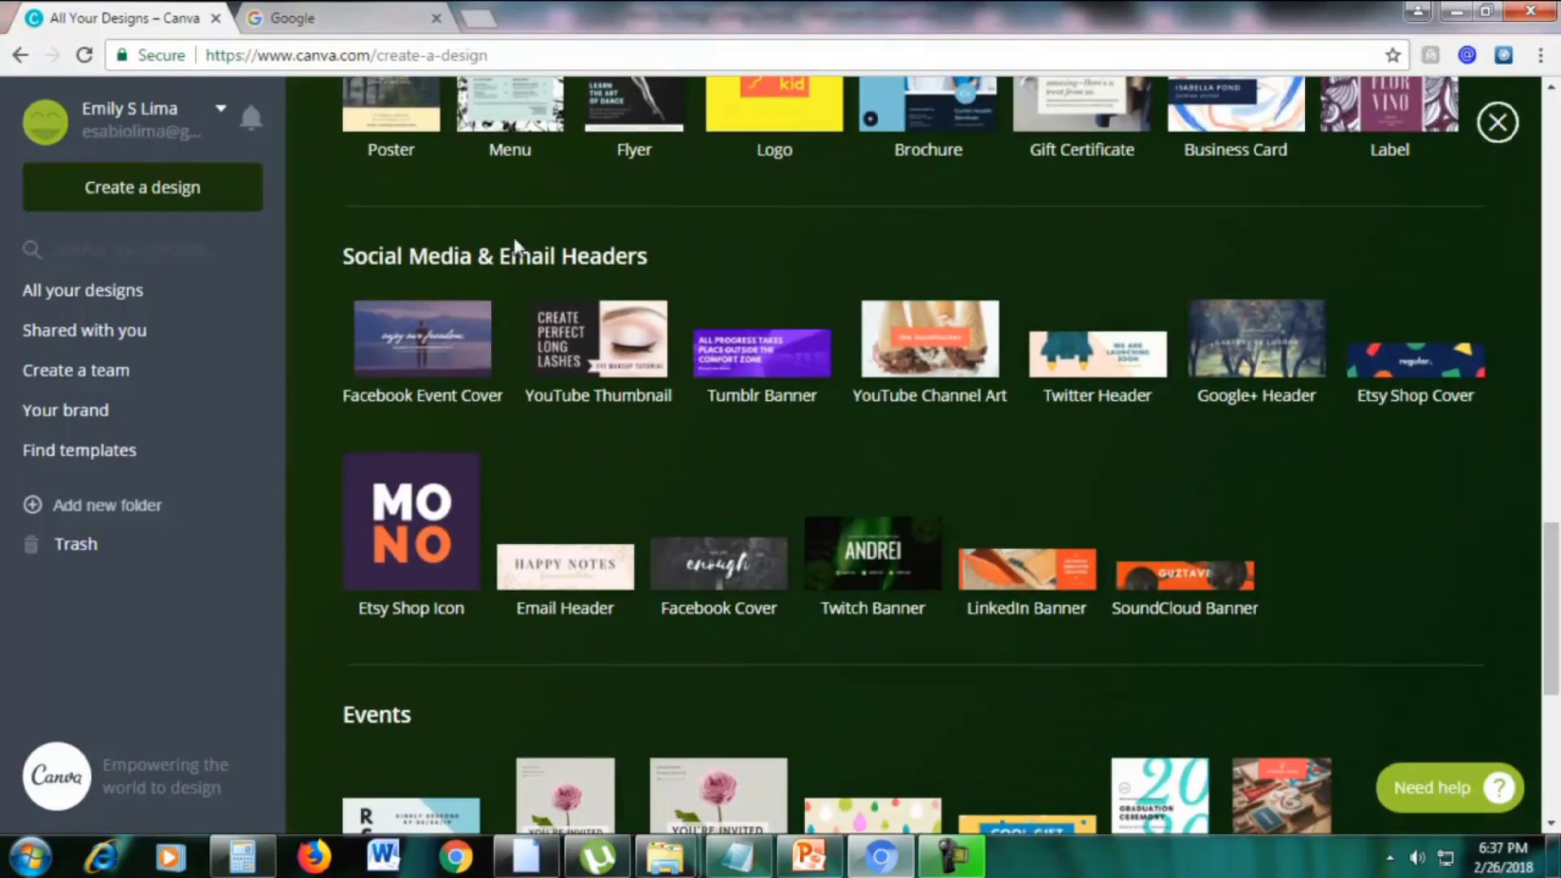
pyautogui.click(569, 335)
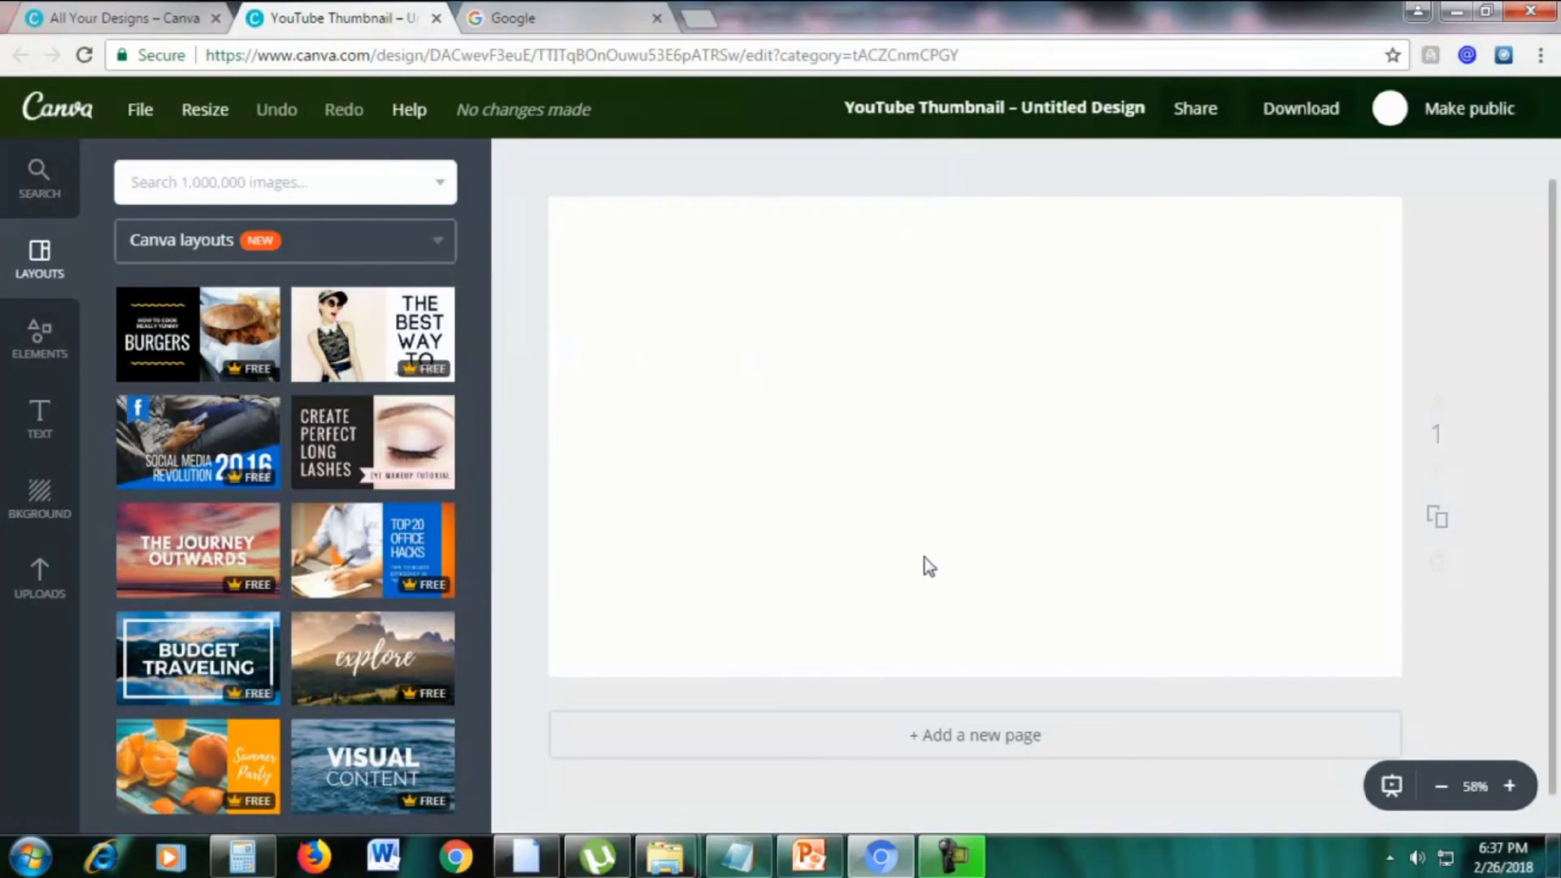
# Present the Royalty Free Photos slide from the current slide, revealing the 'Why use them?' bullet
pyautogui.moveTo(815, 862)
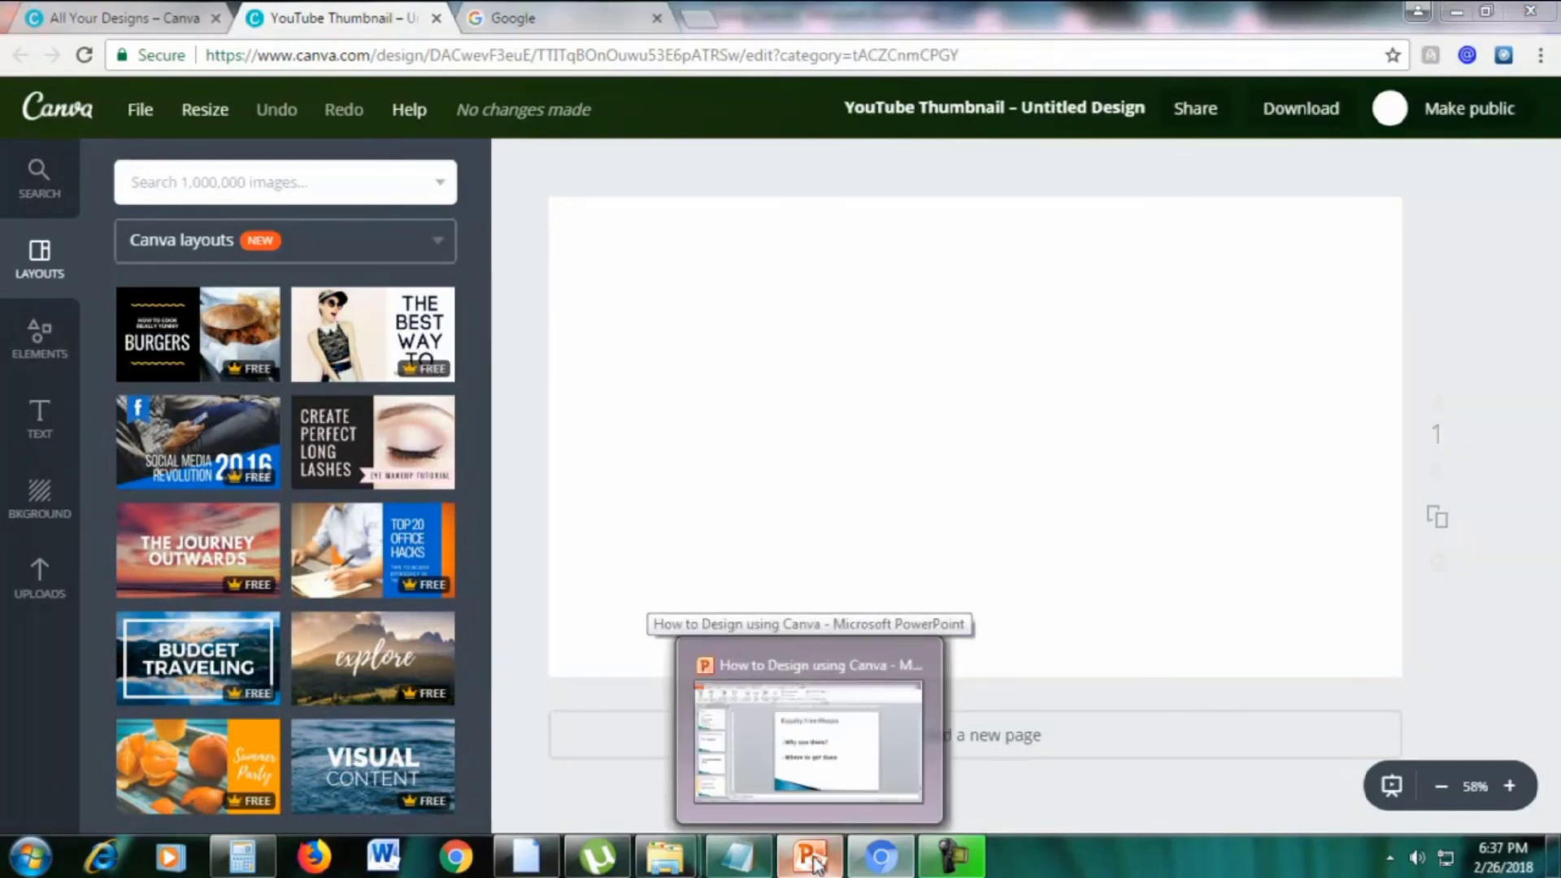
pyautogui.click(809, 740)
pyautogui.click(133, 116)
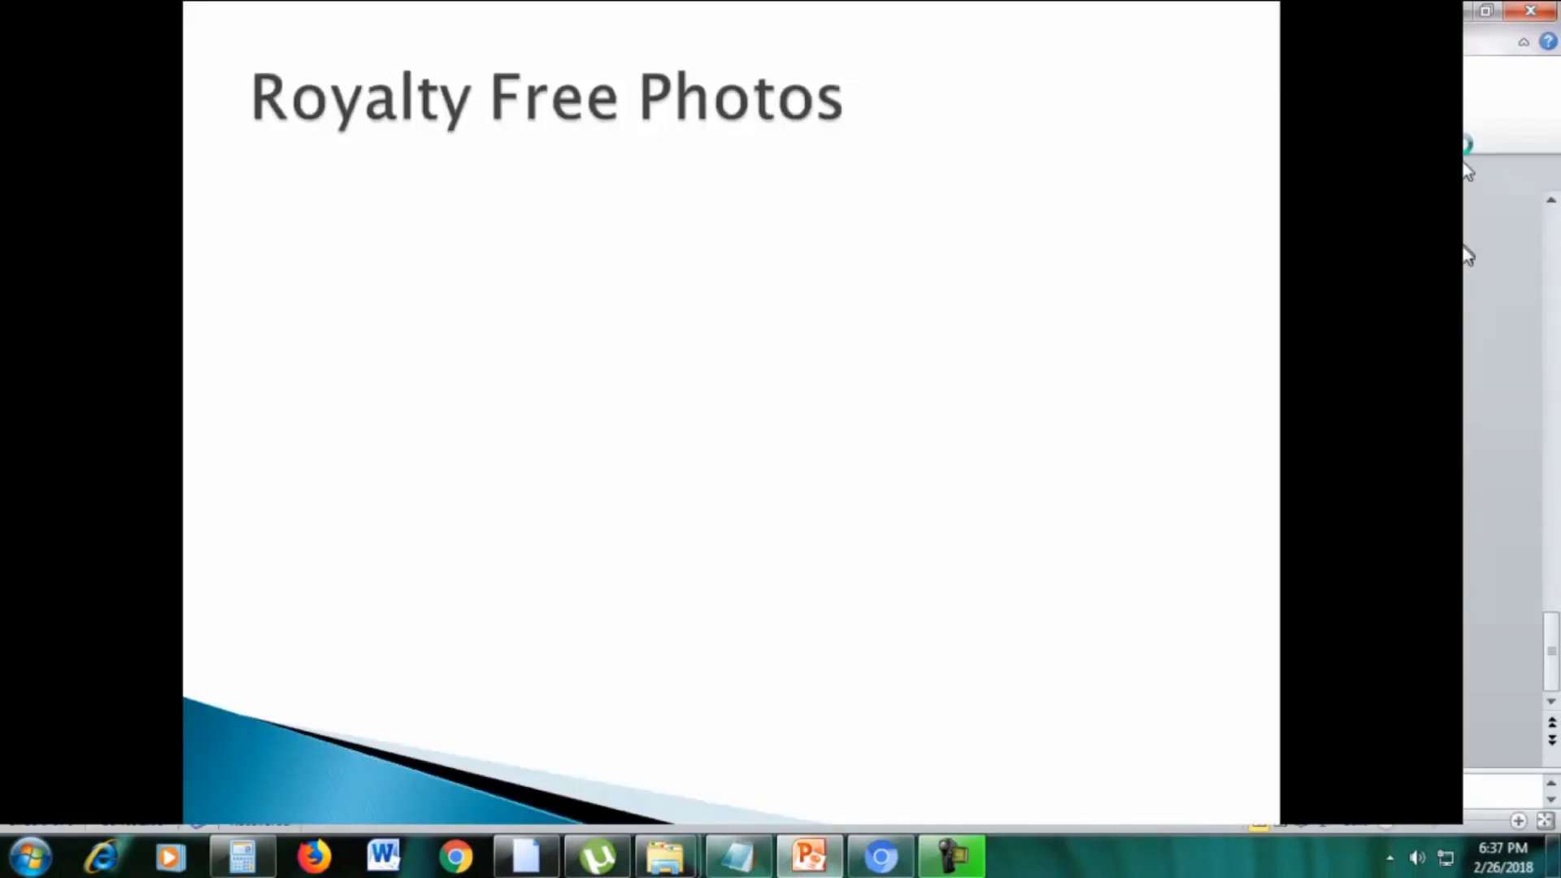
pyautogui.click(947, 557)
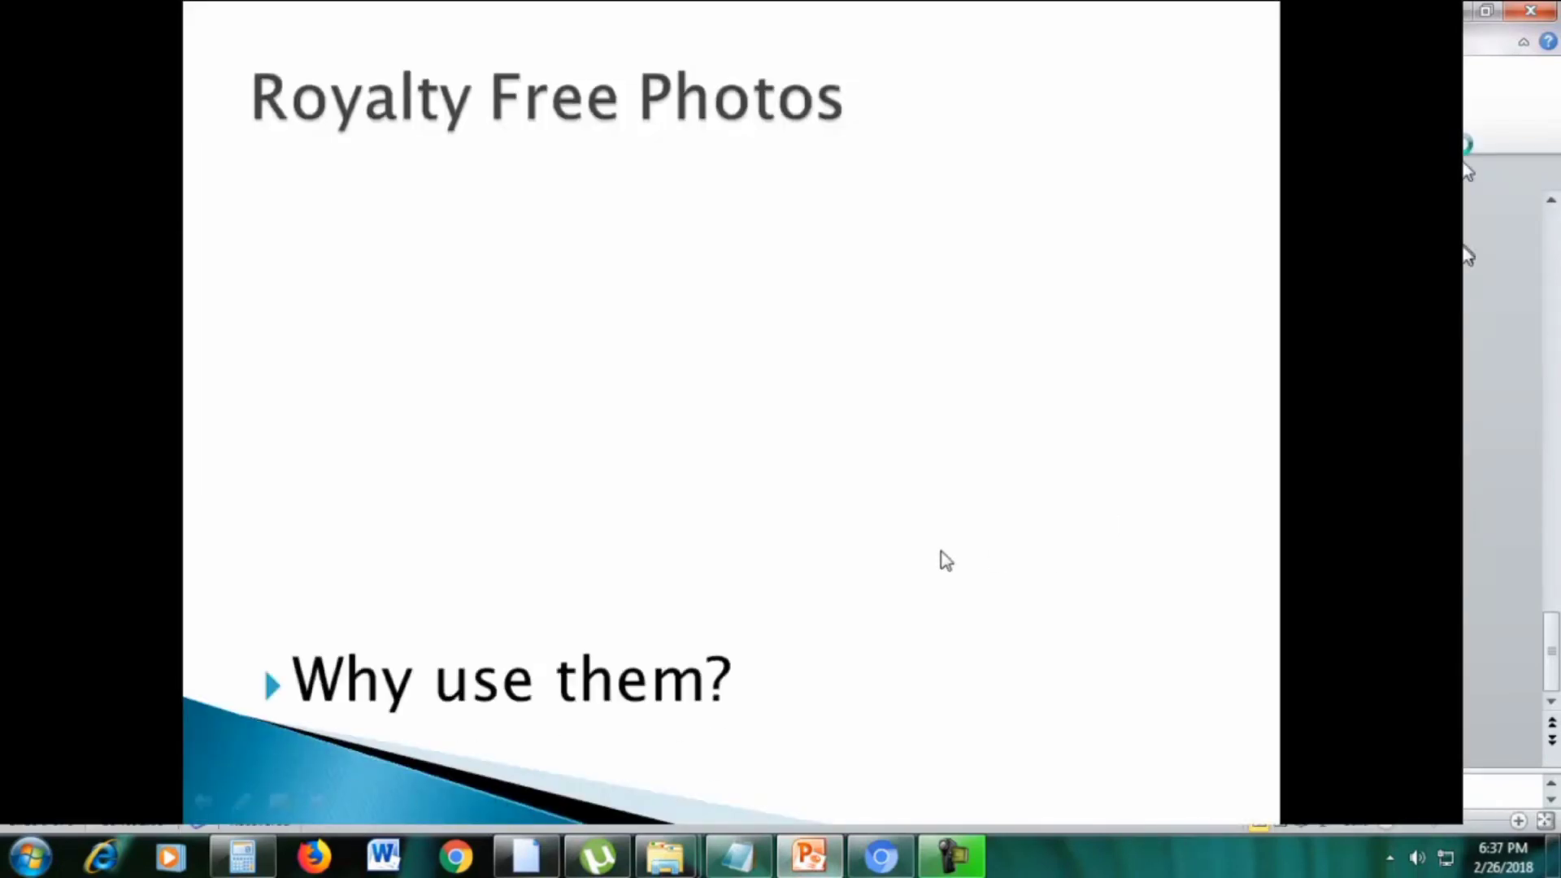
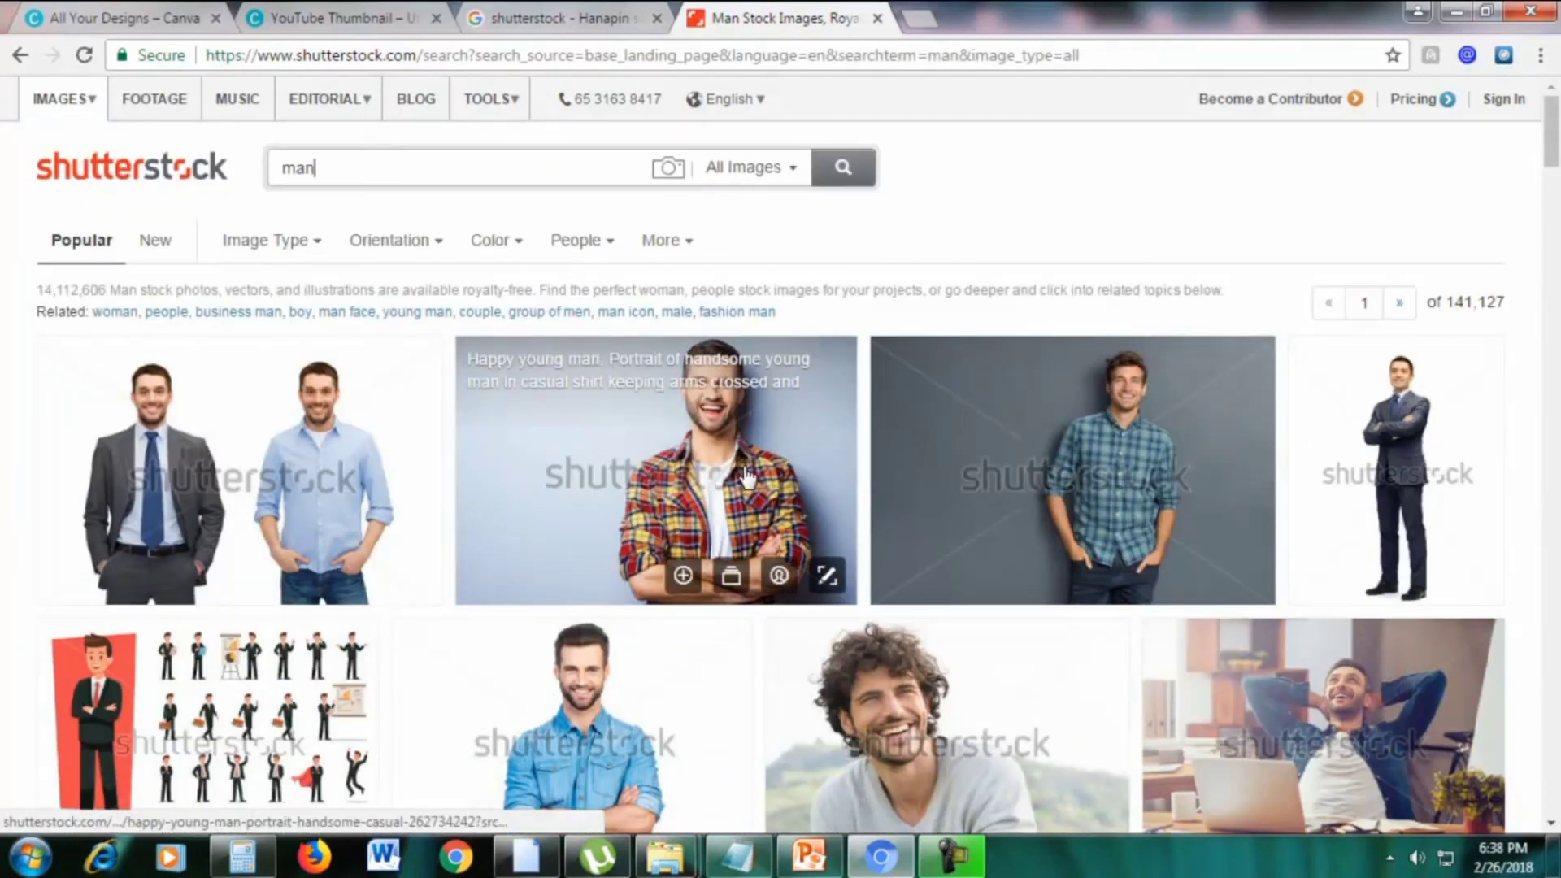
# Open Shutterstock's pricing plans in a new tab from the 'man' image results
pyautogui.scroll(-1, 681, 484)
pyautogui.scroll(1, 683, 488)
pyautogui.scroll(-1, 569, 496)
pyautogui.scroll(-7, 464, 500)
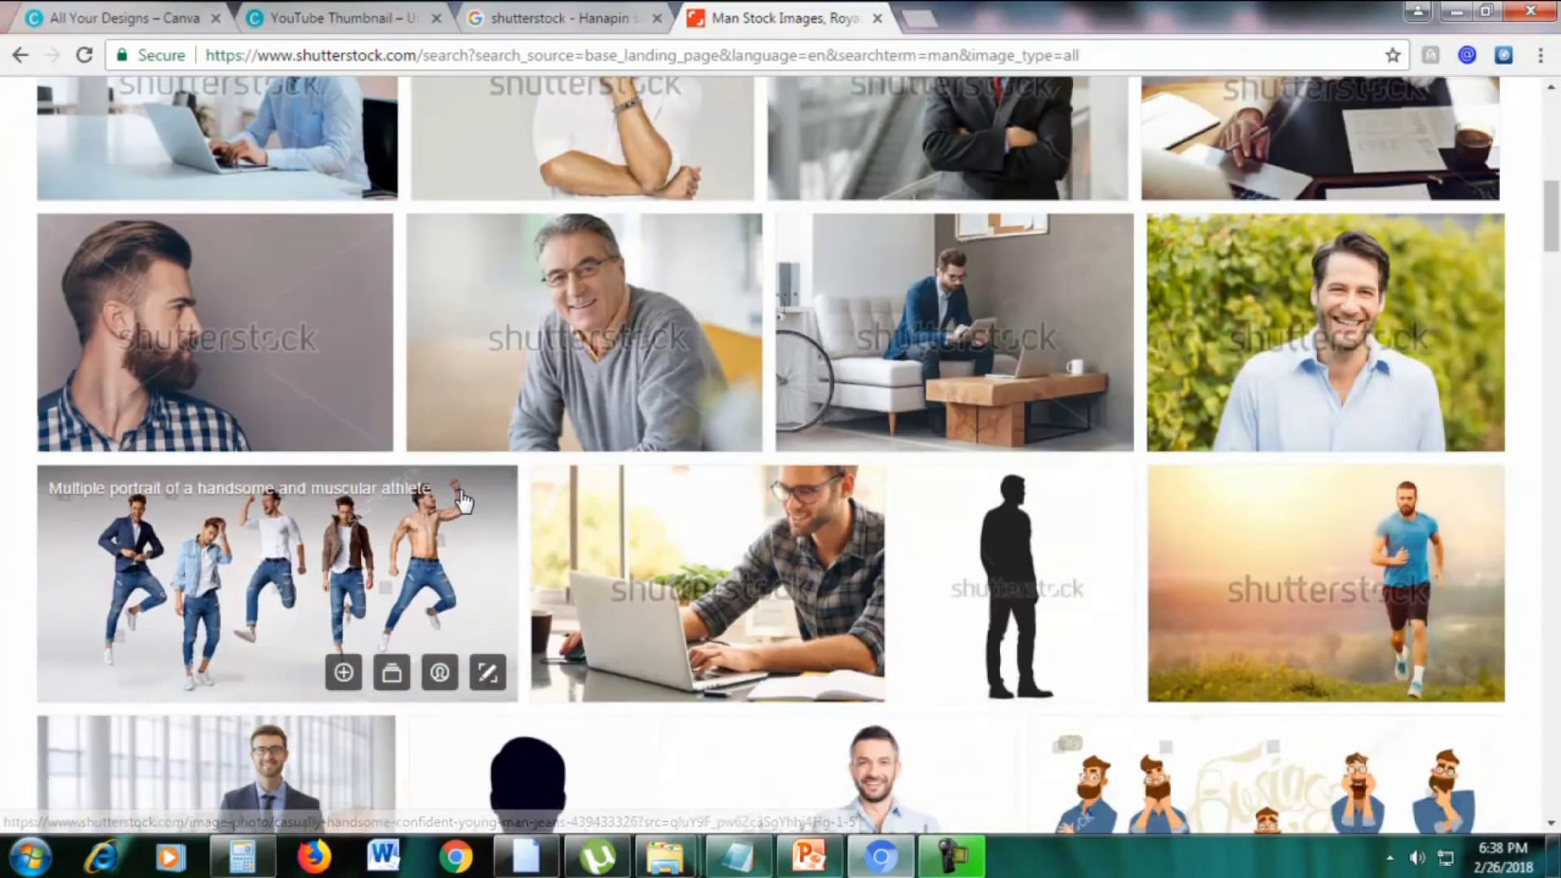
pyautogui.scroll(-5, 463, 500)
pyautogui.scroll(7, 464, 500)
pyautogui.scroll(7, 463, 502)
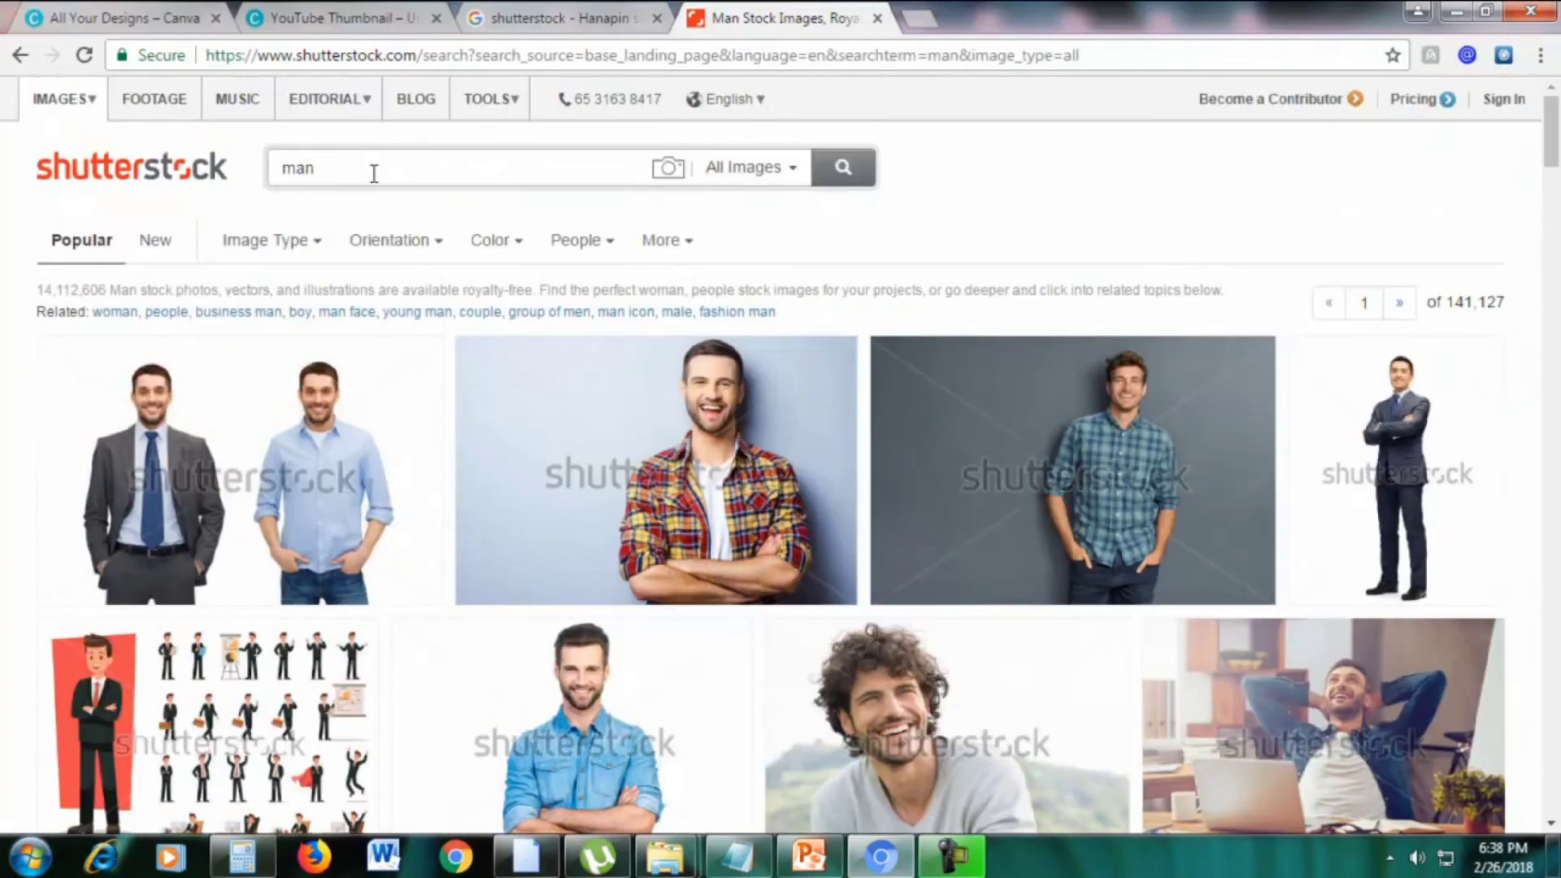
pyautogui.rightClick(1419, 114)
pyautogui.click(1382, 115)
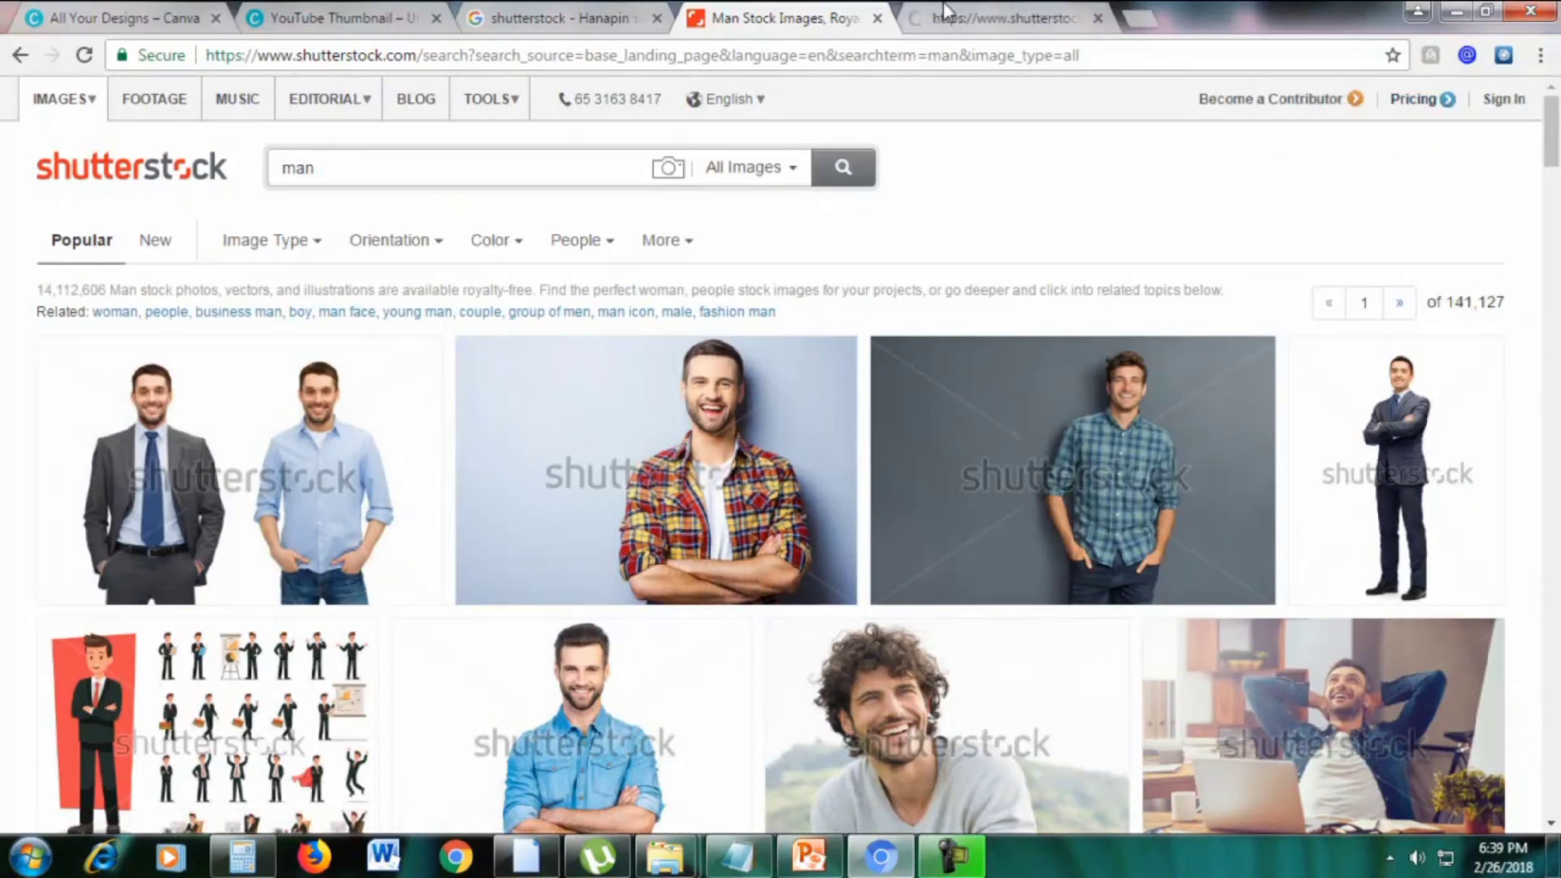
# Show the Shutterstock individual plans with Month-to-month prices on the pricing tab
pyautogui.click(944, 12)
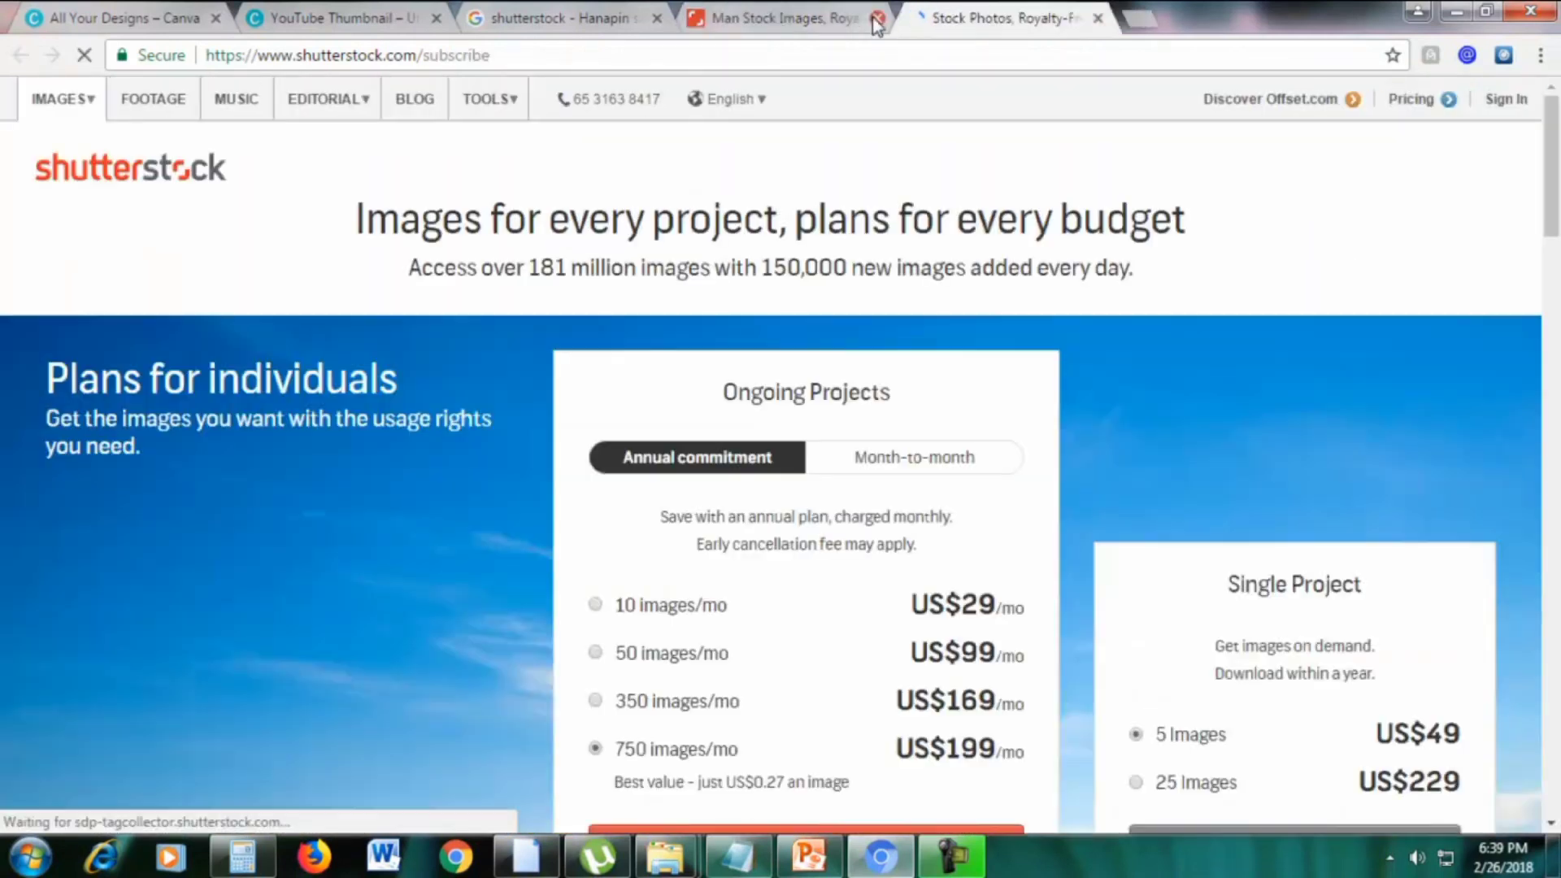
pyautogui.scroll(-1, 1187, 289)
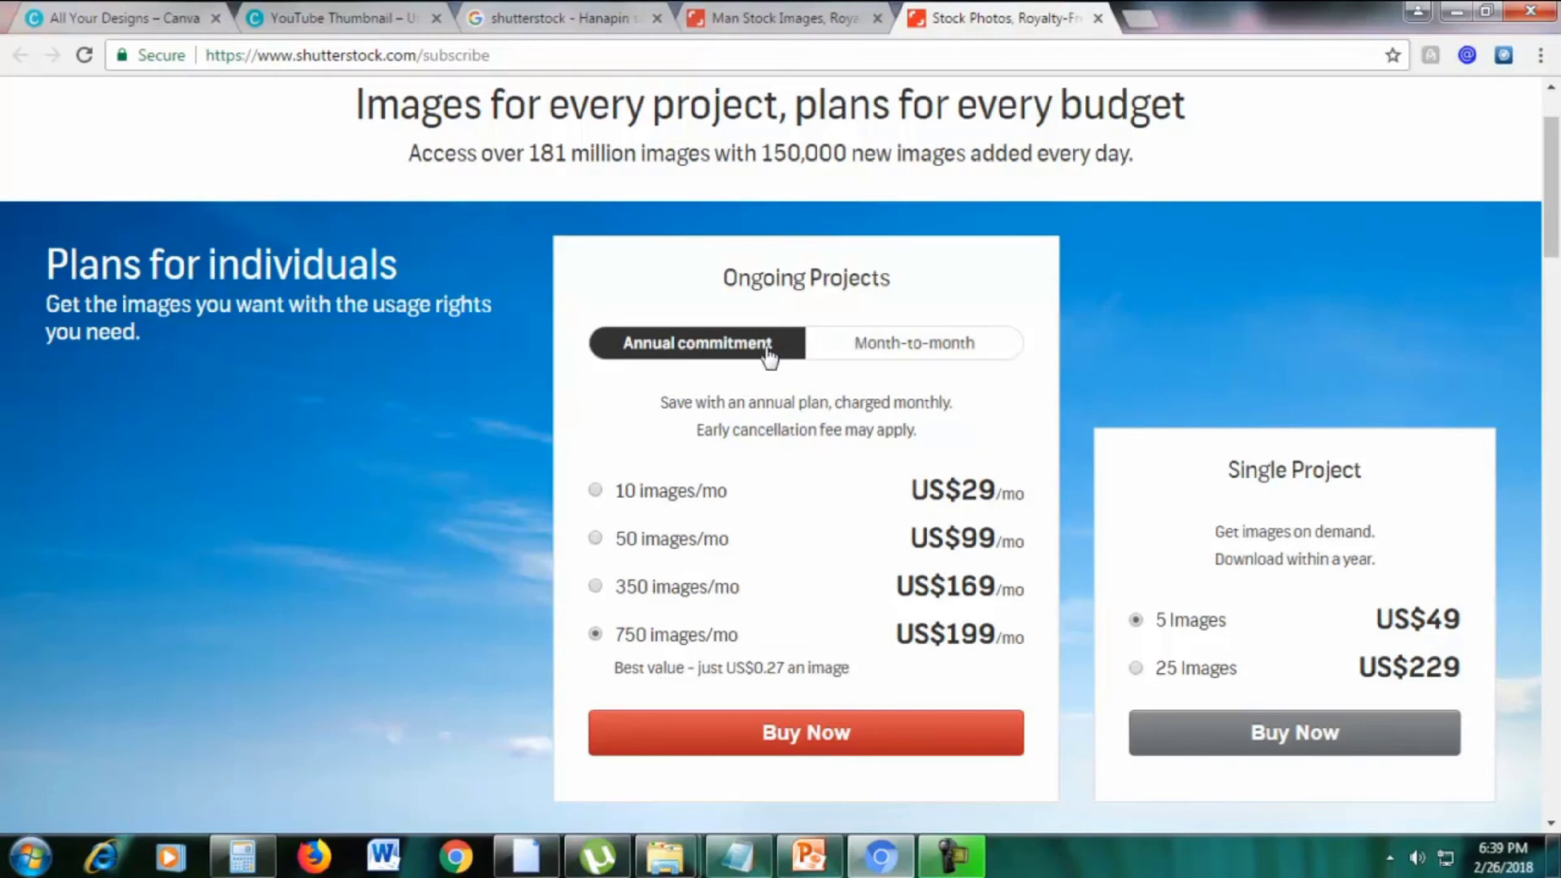
pyautogui.click(878, 347)
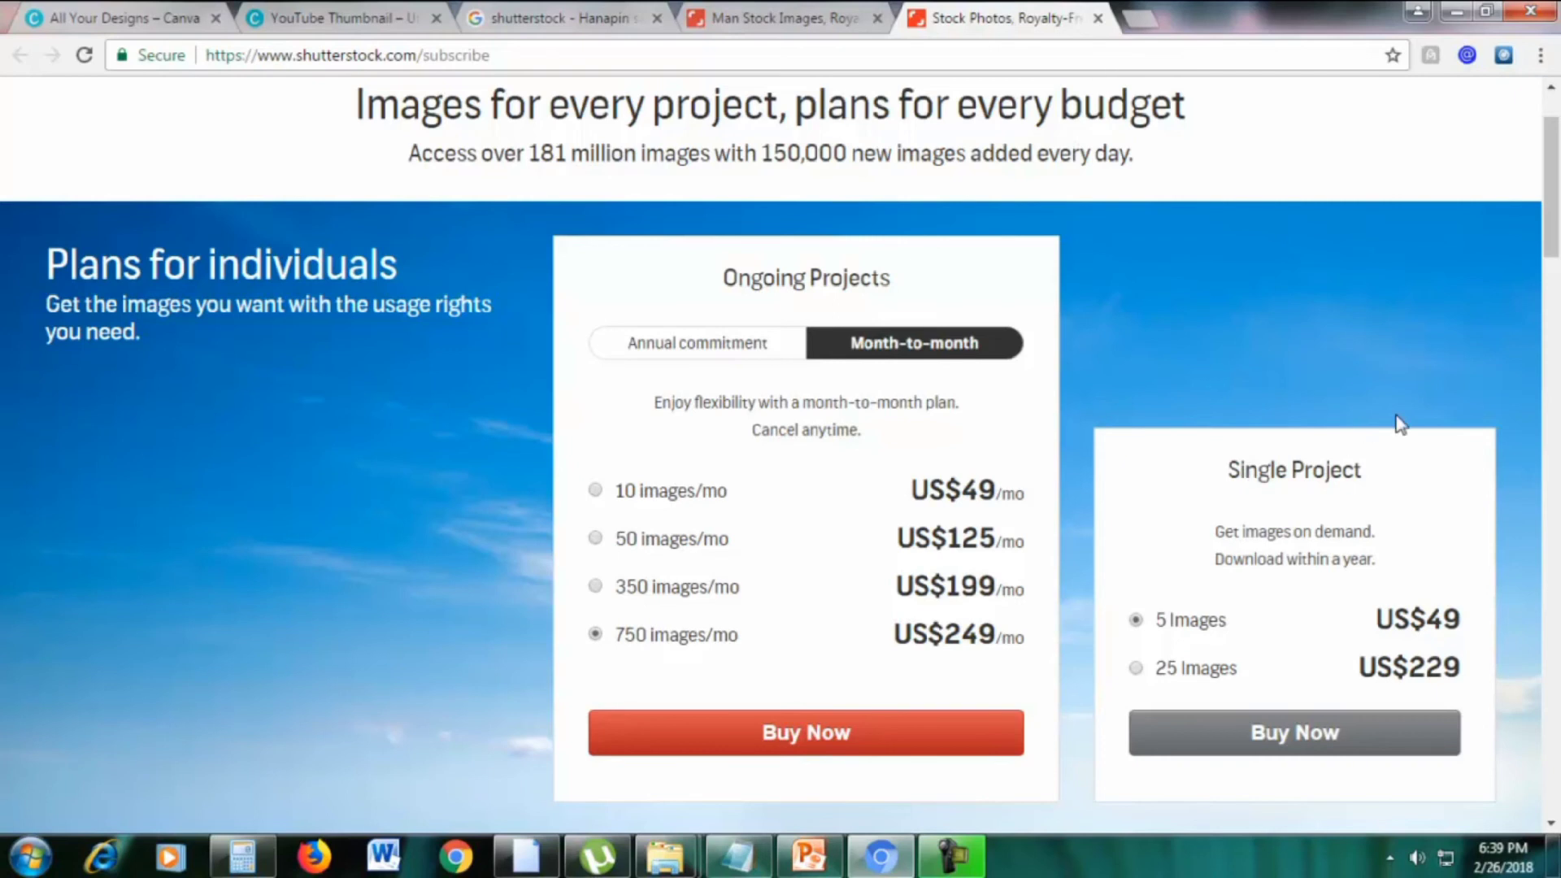
pyautogui.scroll(-1, 1399, 423)
pyautogui.scroll(1, 1313, 386)
# Close both Shutterstock tabs and search Google for 'pond5'
pyautogui.click(1098, 18)
pyautogui.click(878, 17)
pyautogui.doubleClick(636, 136)
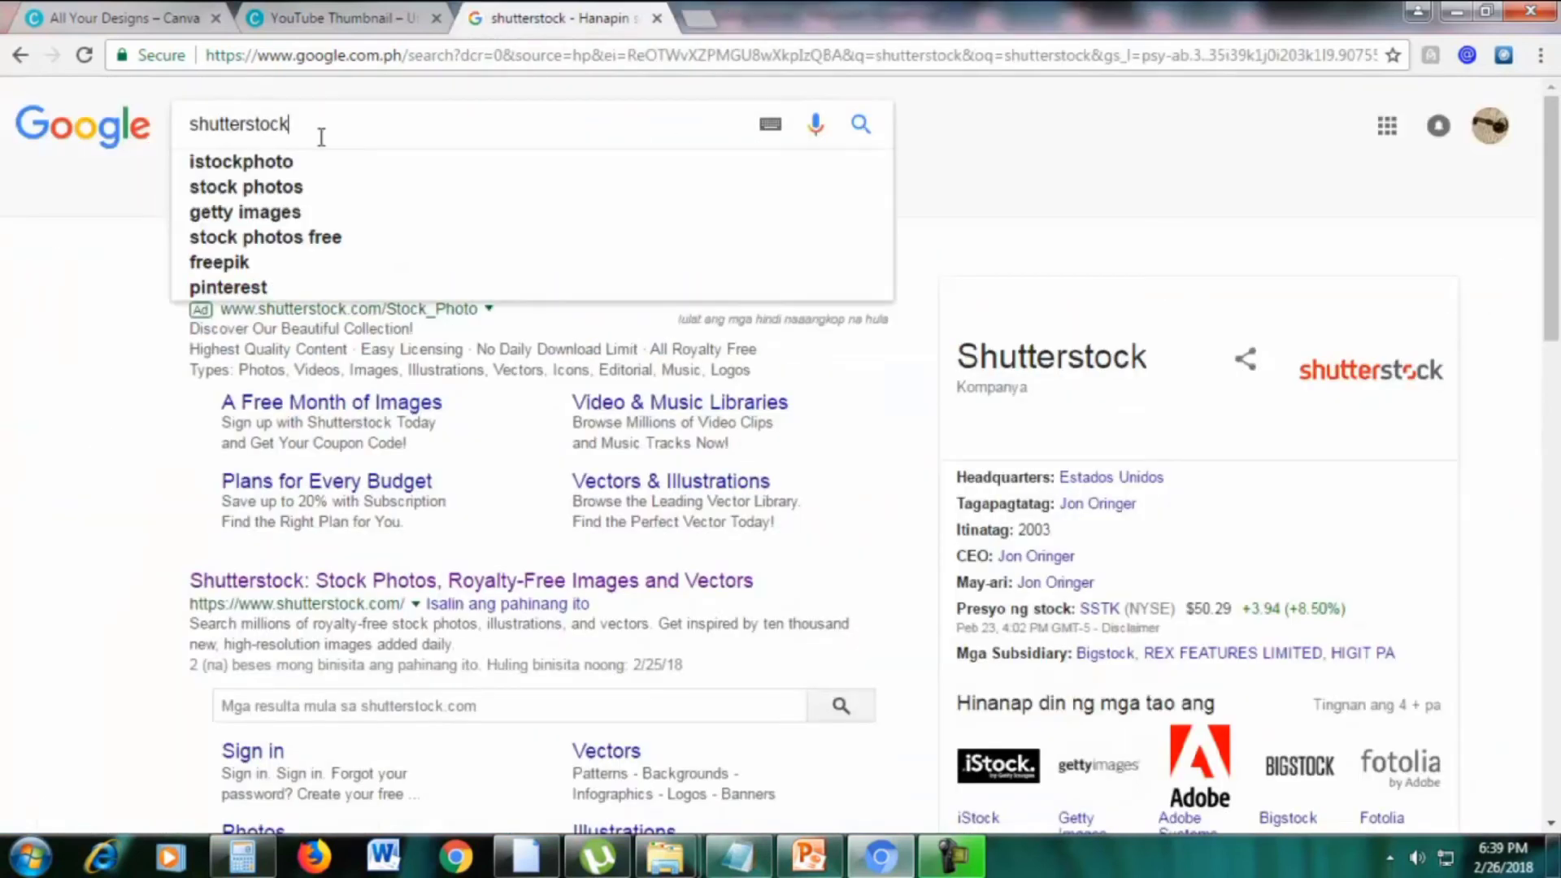
pyautogui.write('pond')
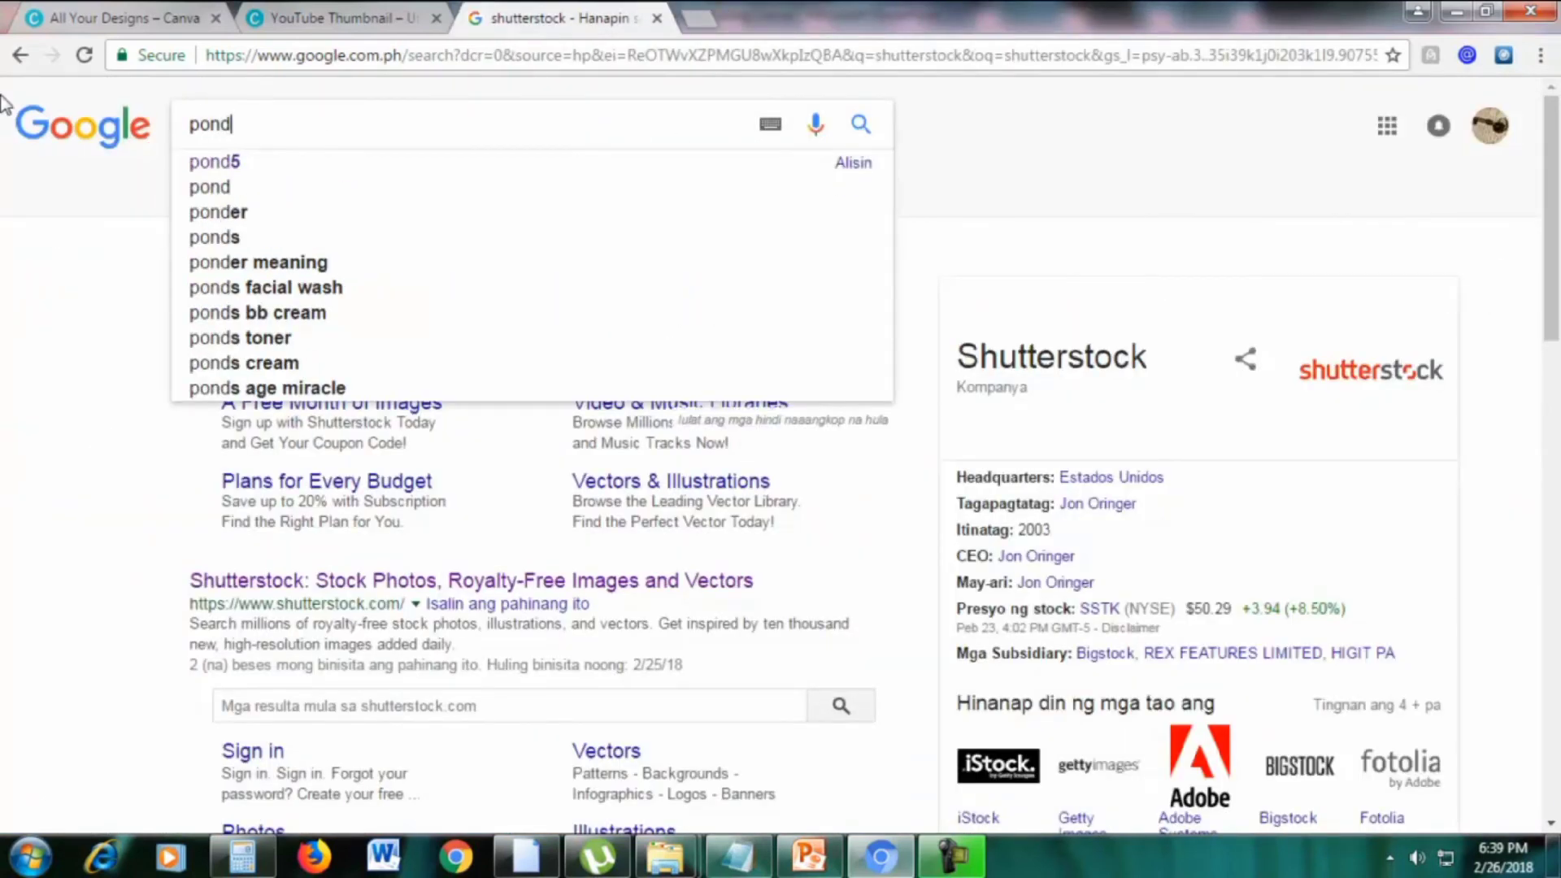
pyautogui.write('5')
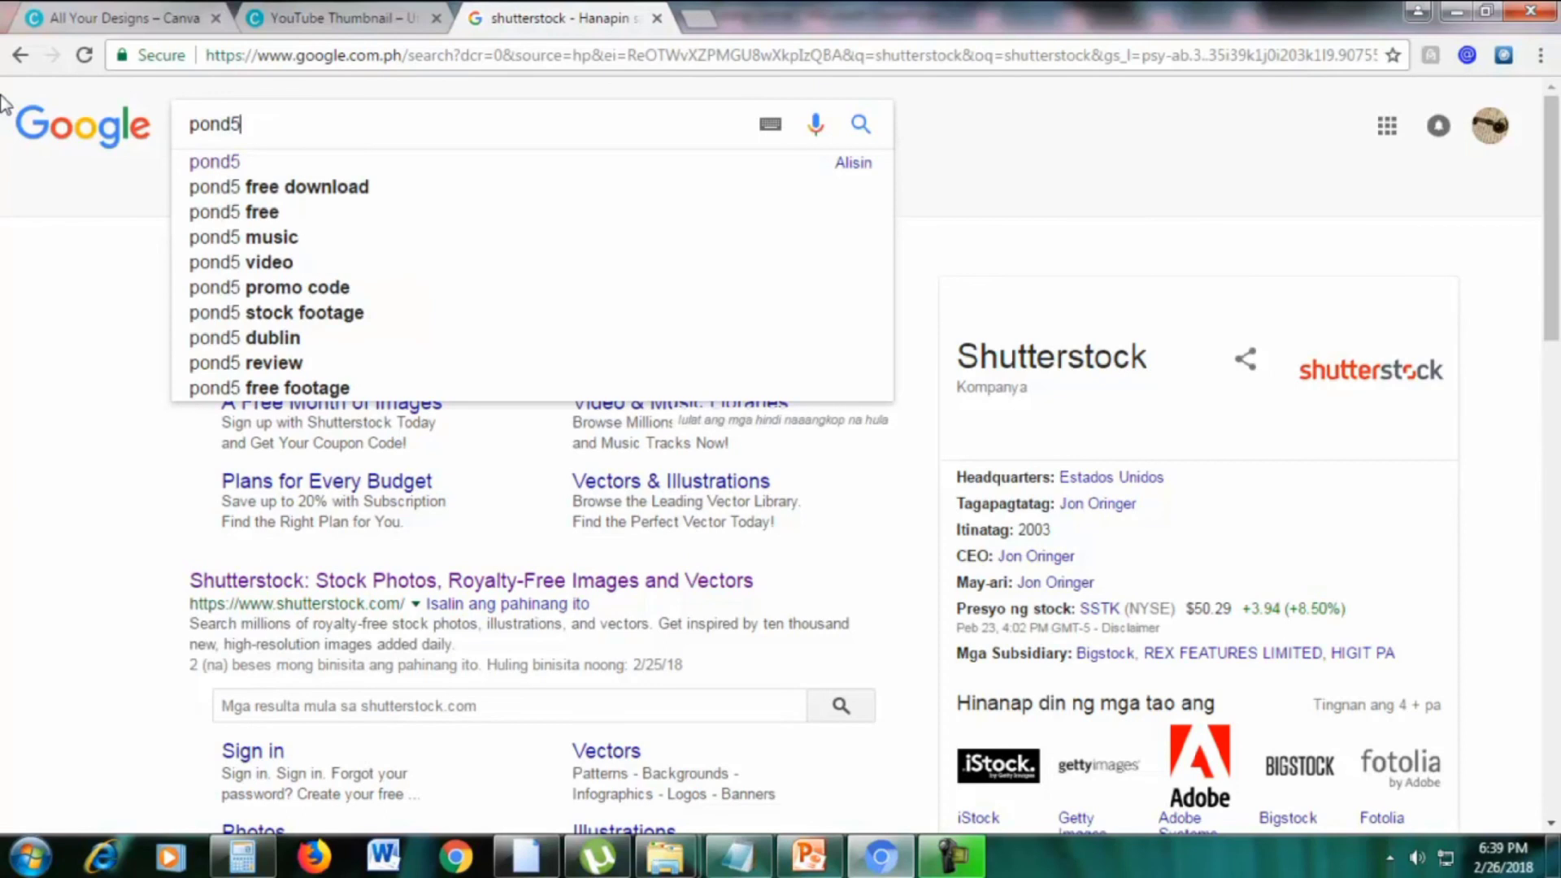
pyautogui.press('Return')
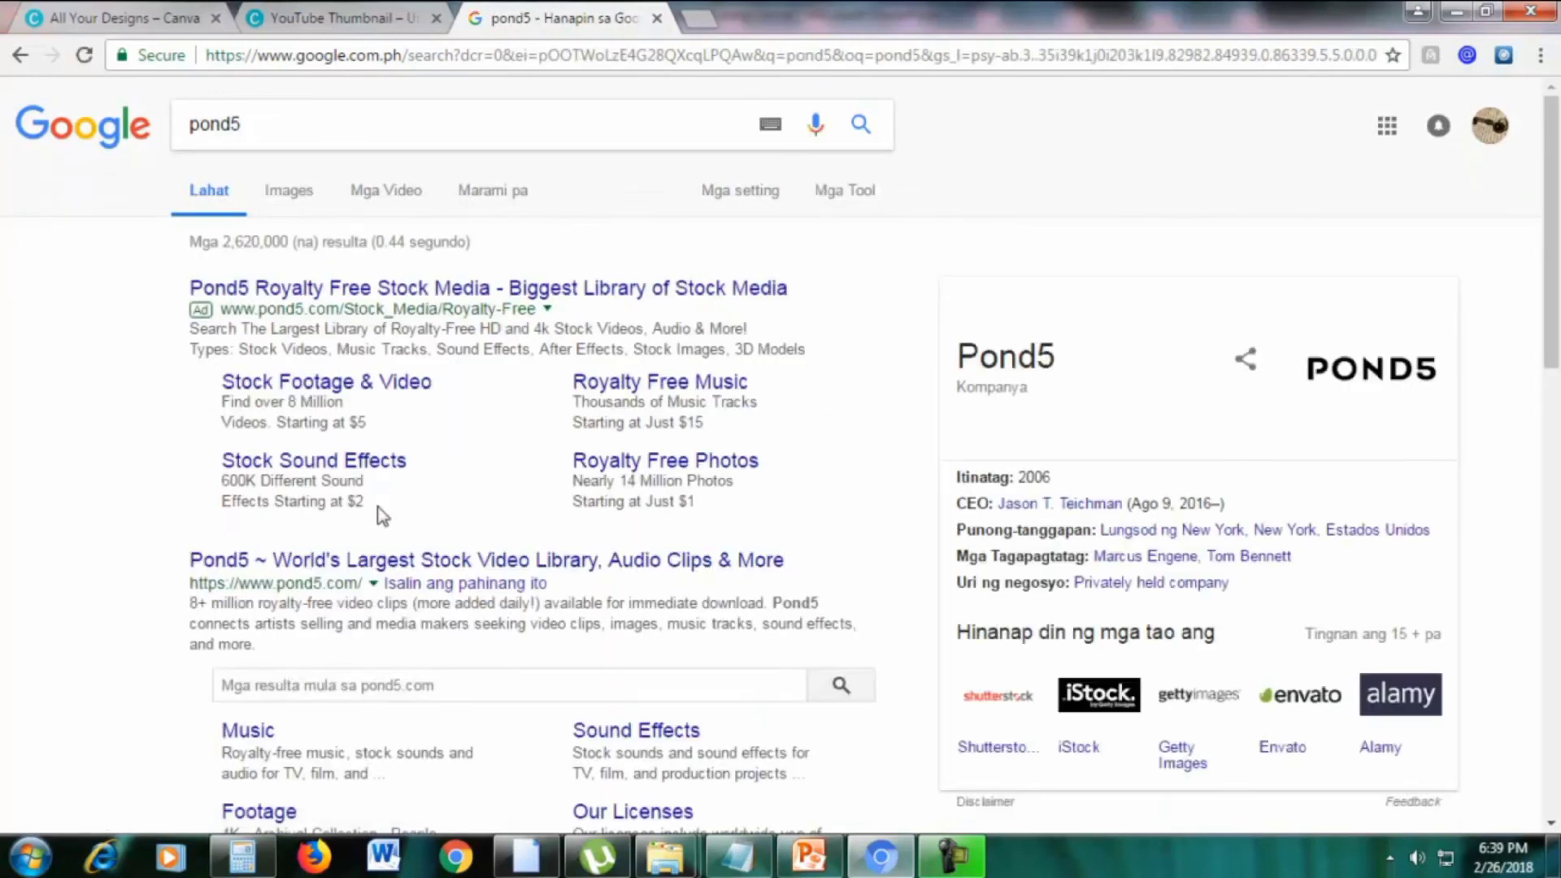
# Open the pond5.com result in a new tab and switch to it
pyautogui.rightClick(411, 574)
pyautogui.click(455, 584)
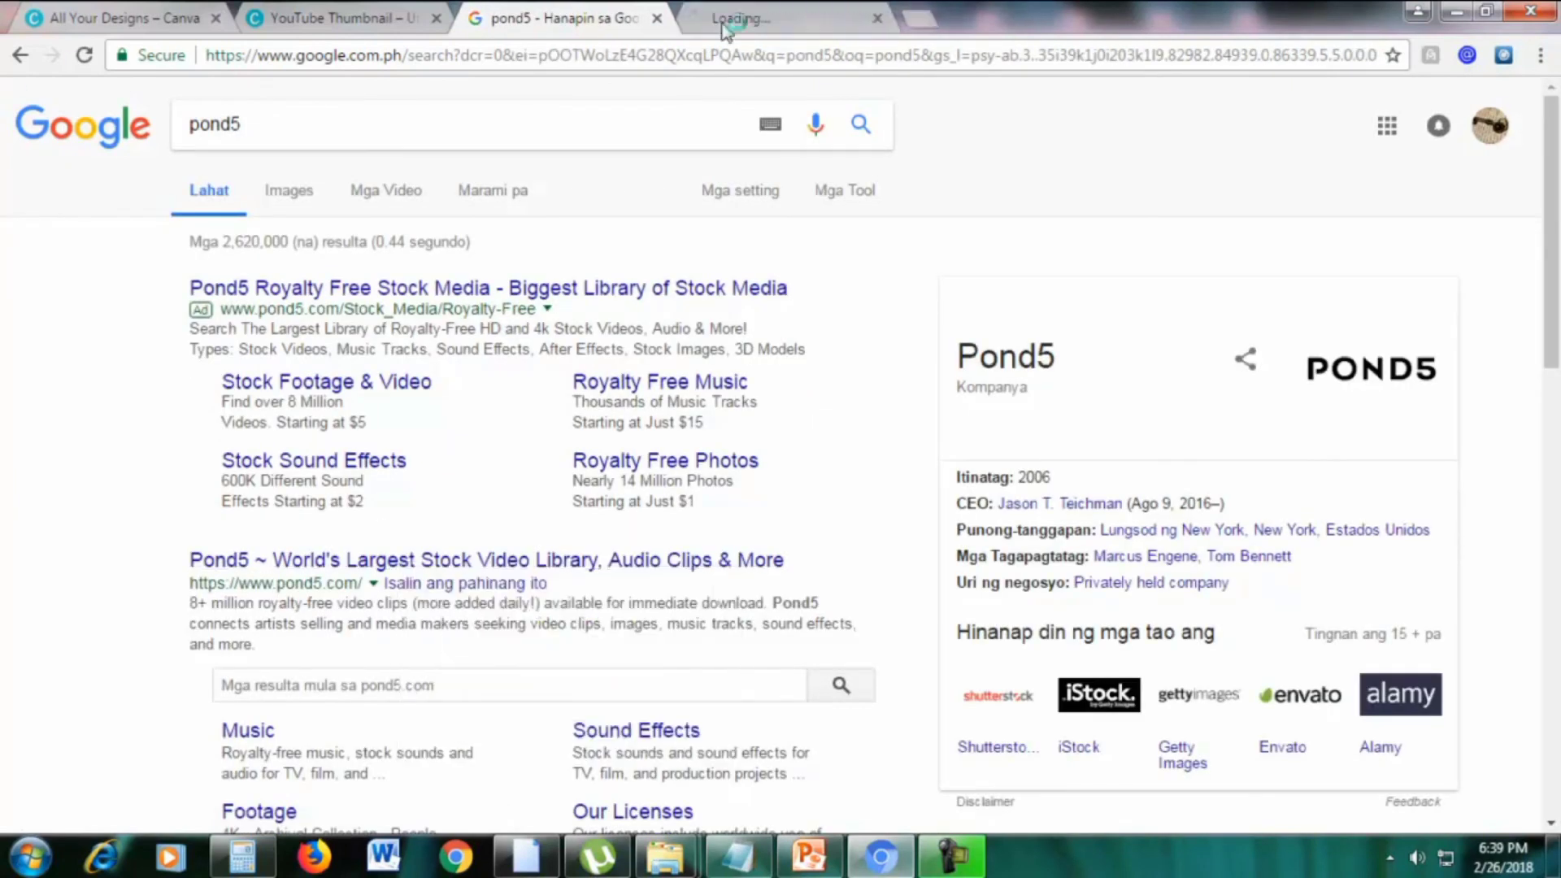
pyautogui.click(737, 12)
pyautogui.click(668, 17)
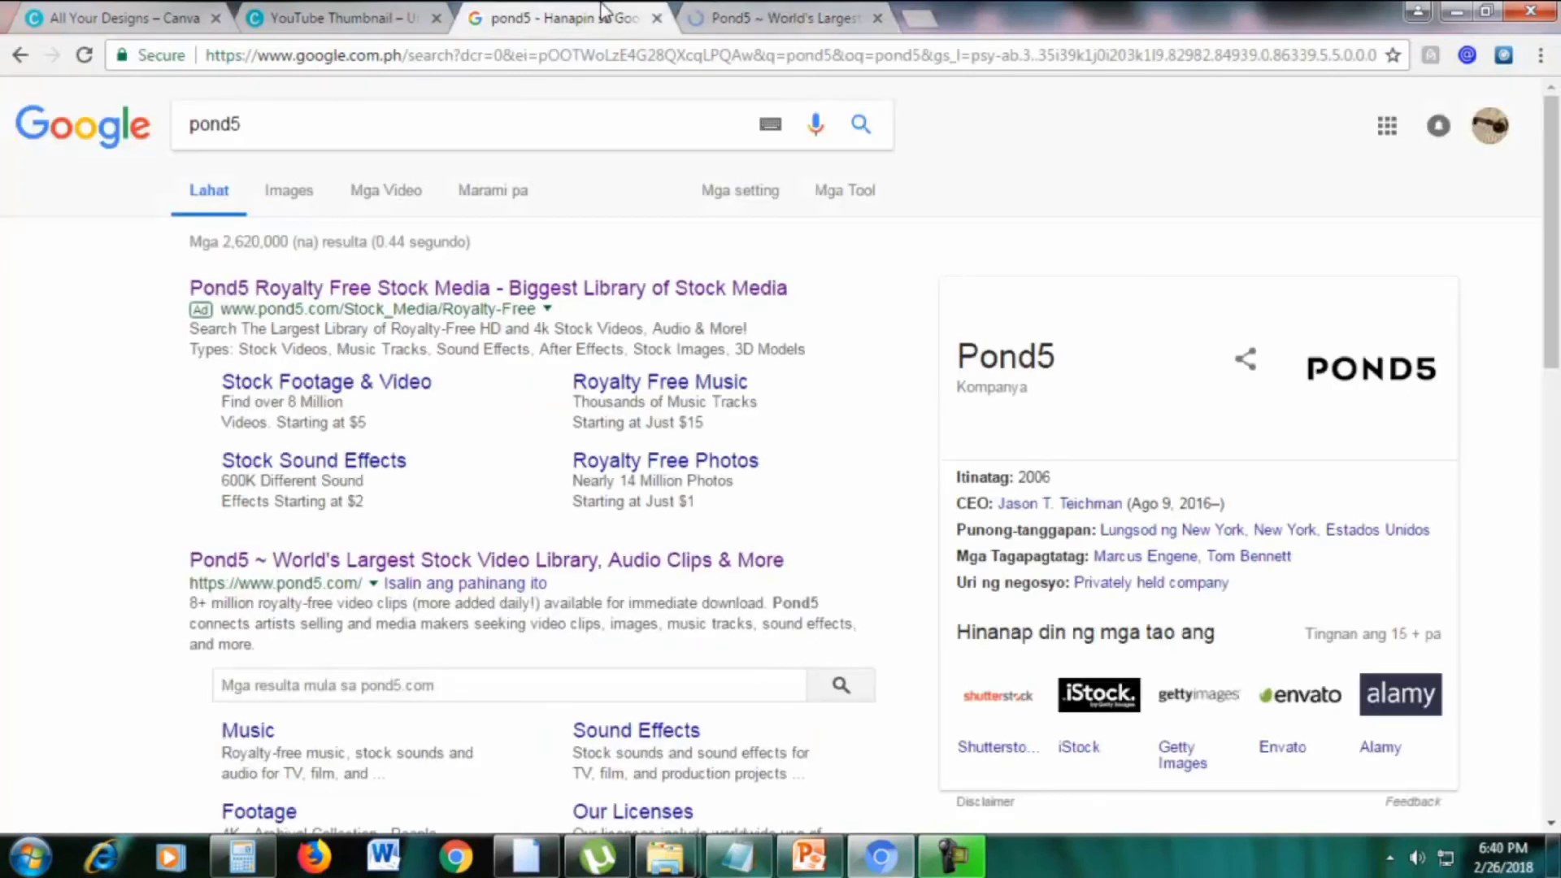
pyautogui.click(759, 11)
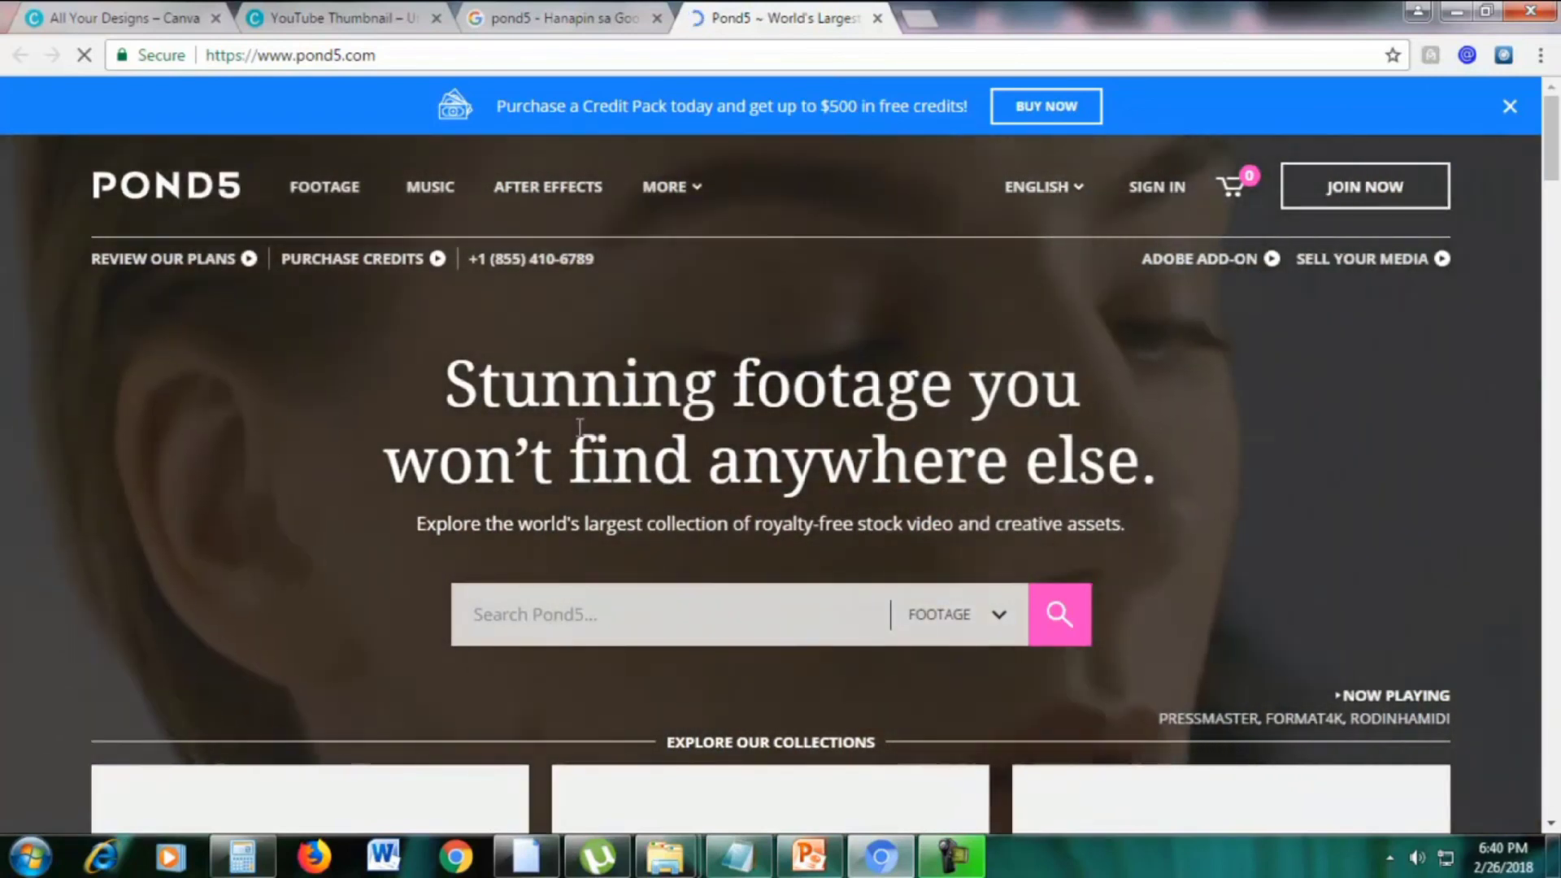
# Open Pond5's Stock Images section and search it for 'office'
pyautogui.moveTo(1553, 174); pyautogui.dragTo(1488, 358)
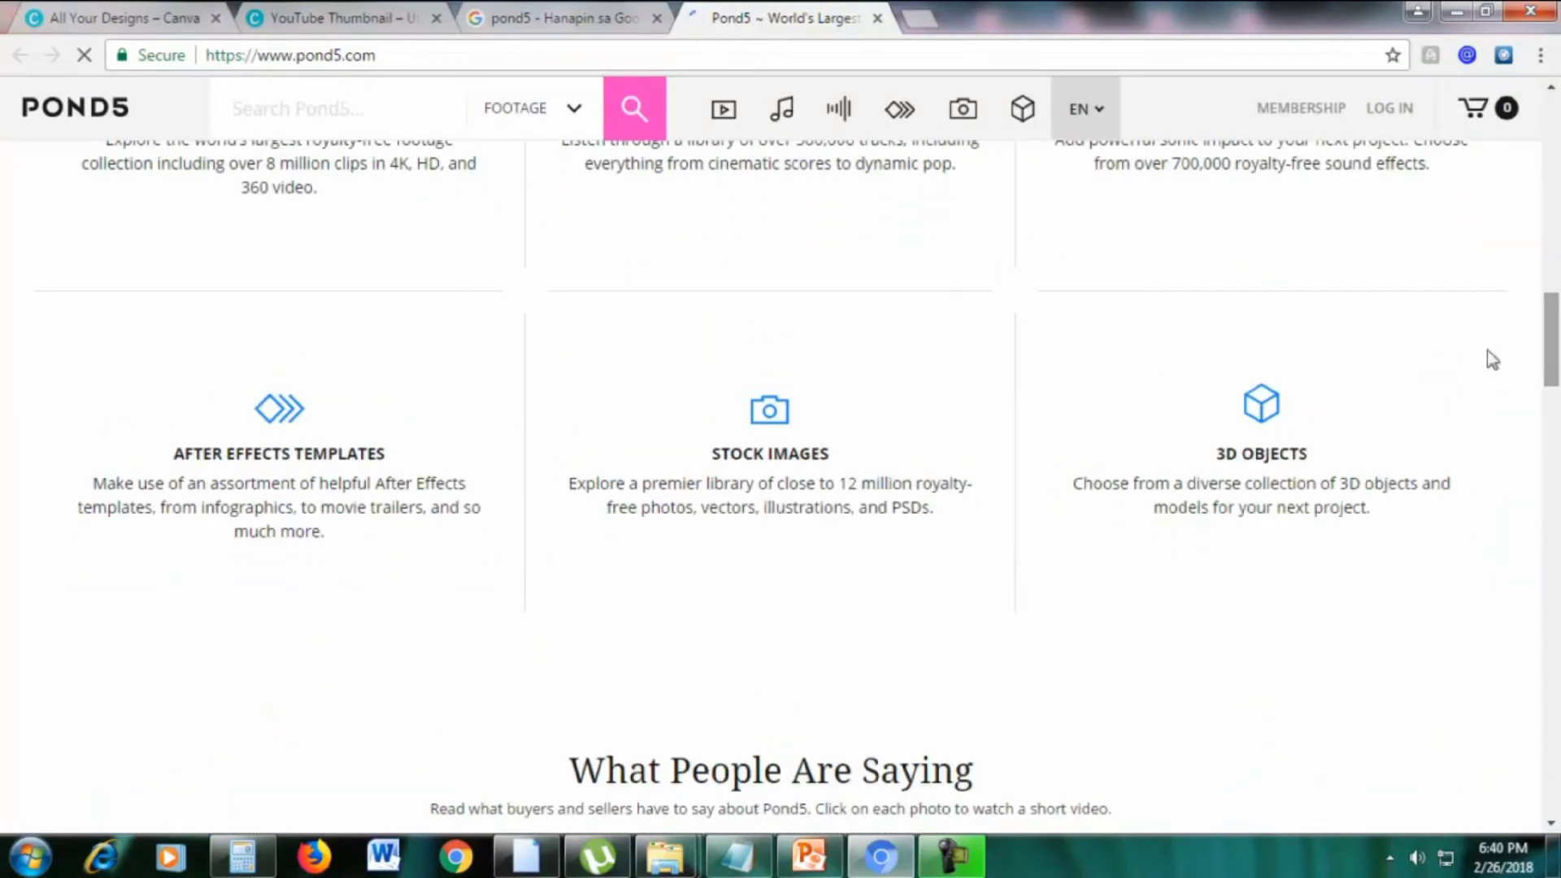
pyautogui.click(767, 416)
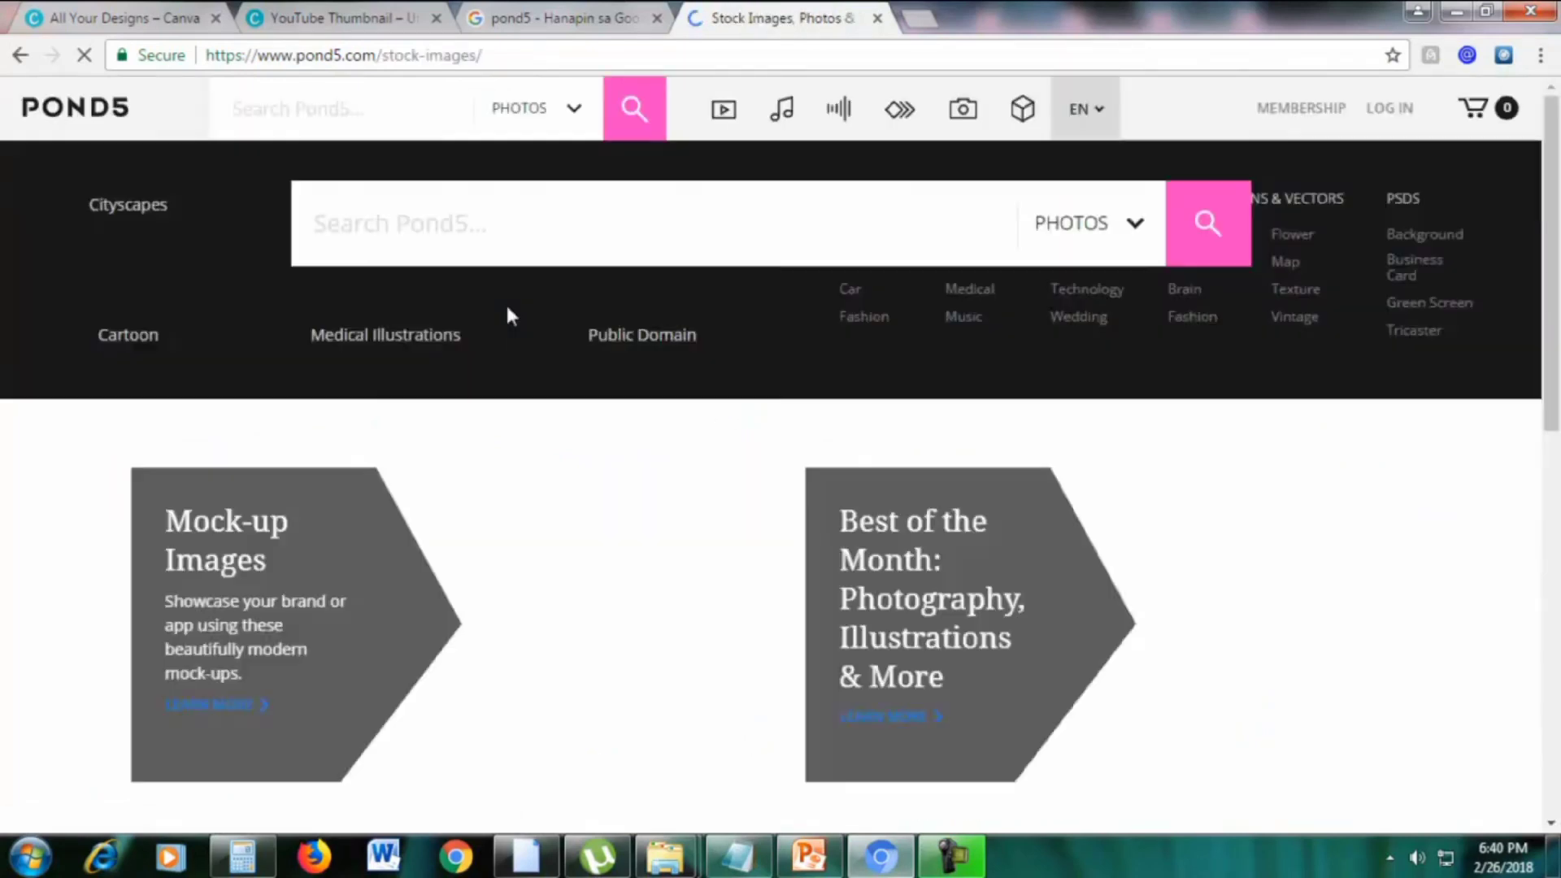
pyautogui.scroll(-4, 654, 346)
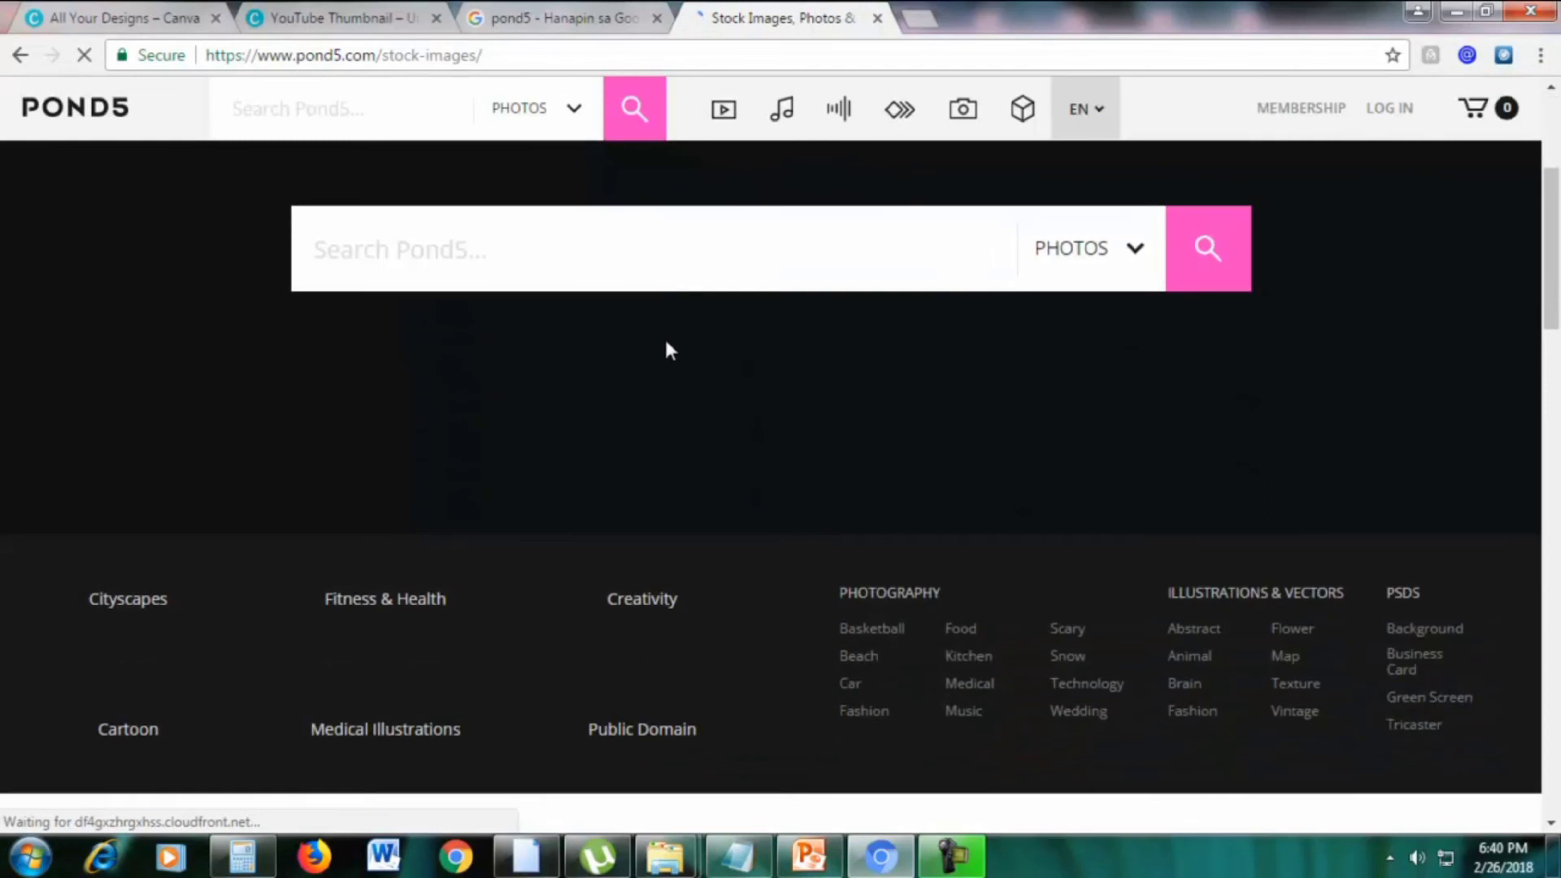
pyautogui.scroll(4, 669, 350)
pyautogui.click(622, 589)
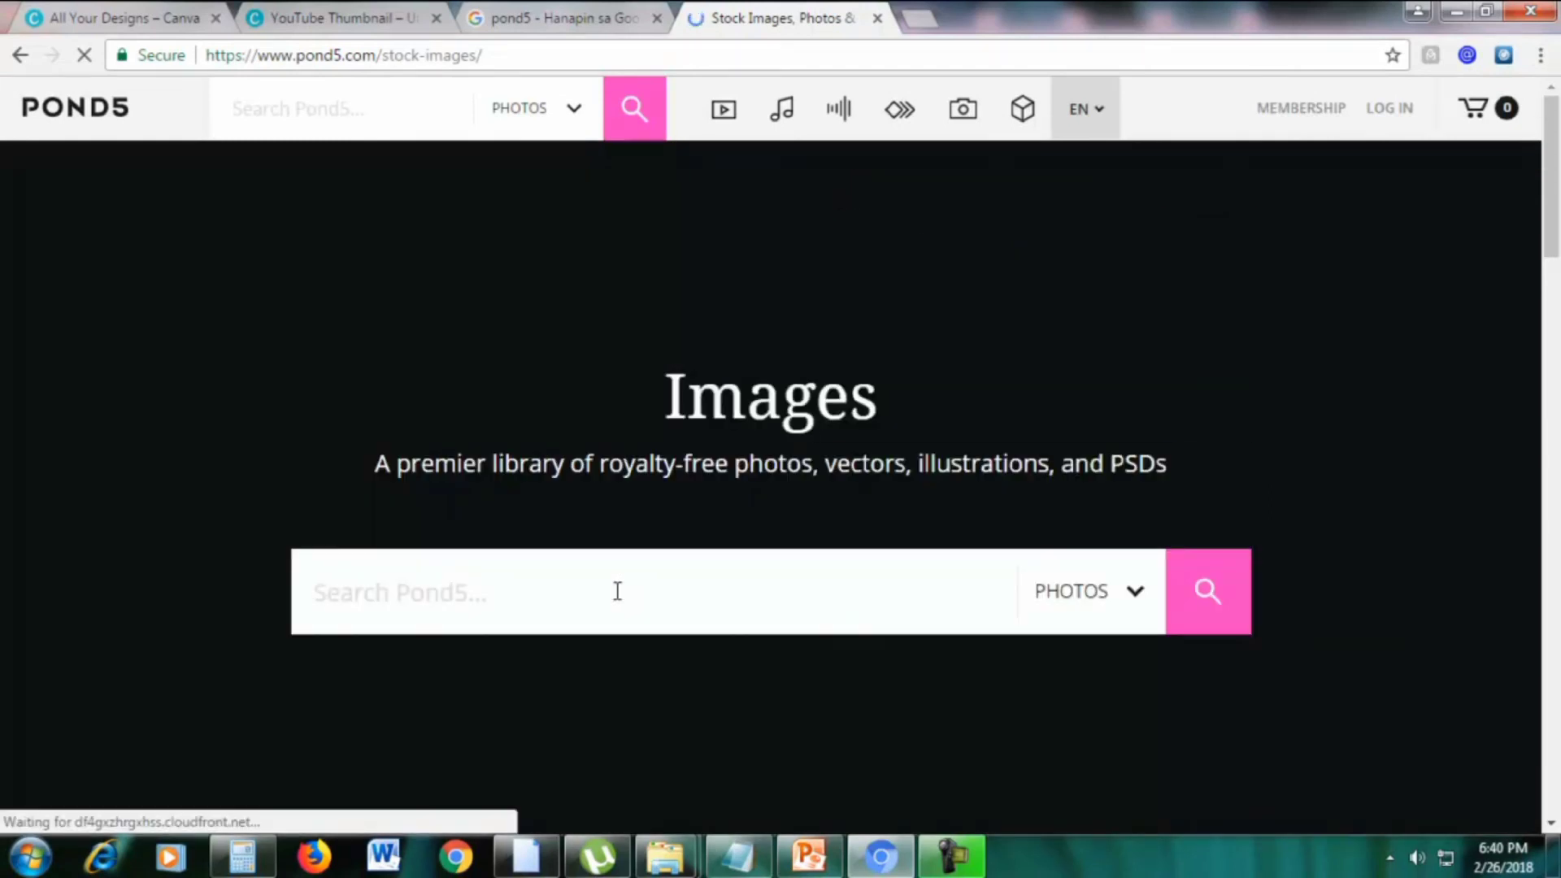
pyautogui.write('office')
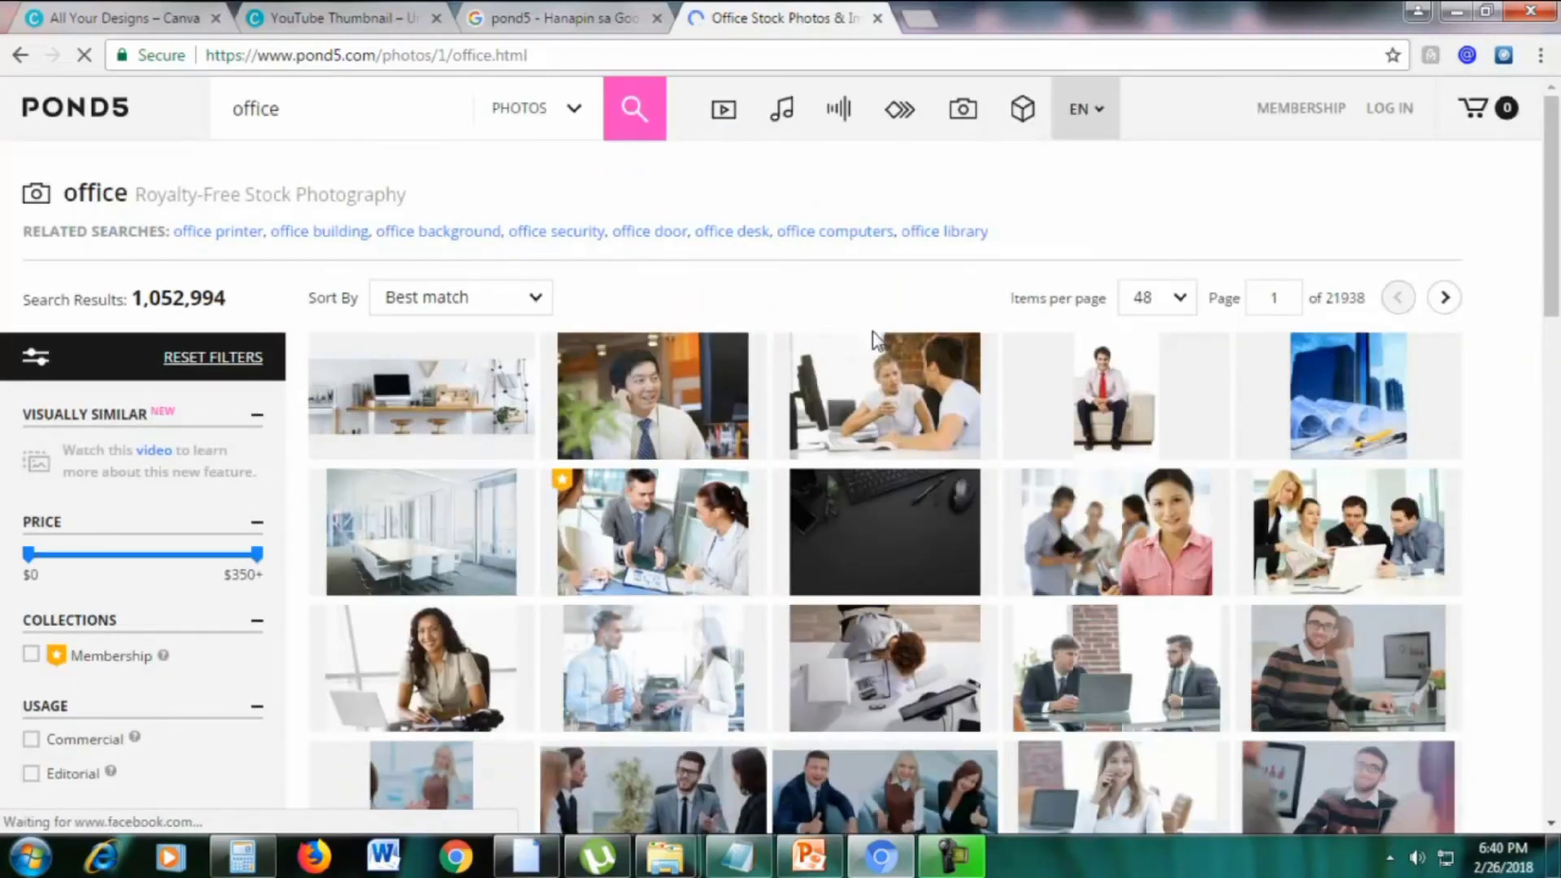
pyautogui.scroll(-2, 857, 478)
pyautogui.scroll(2, 803, 424)
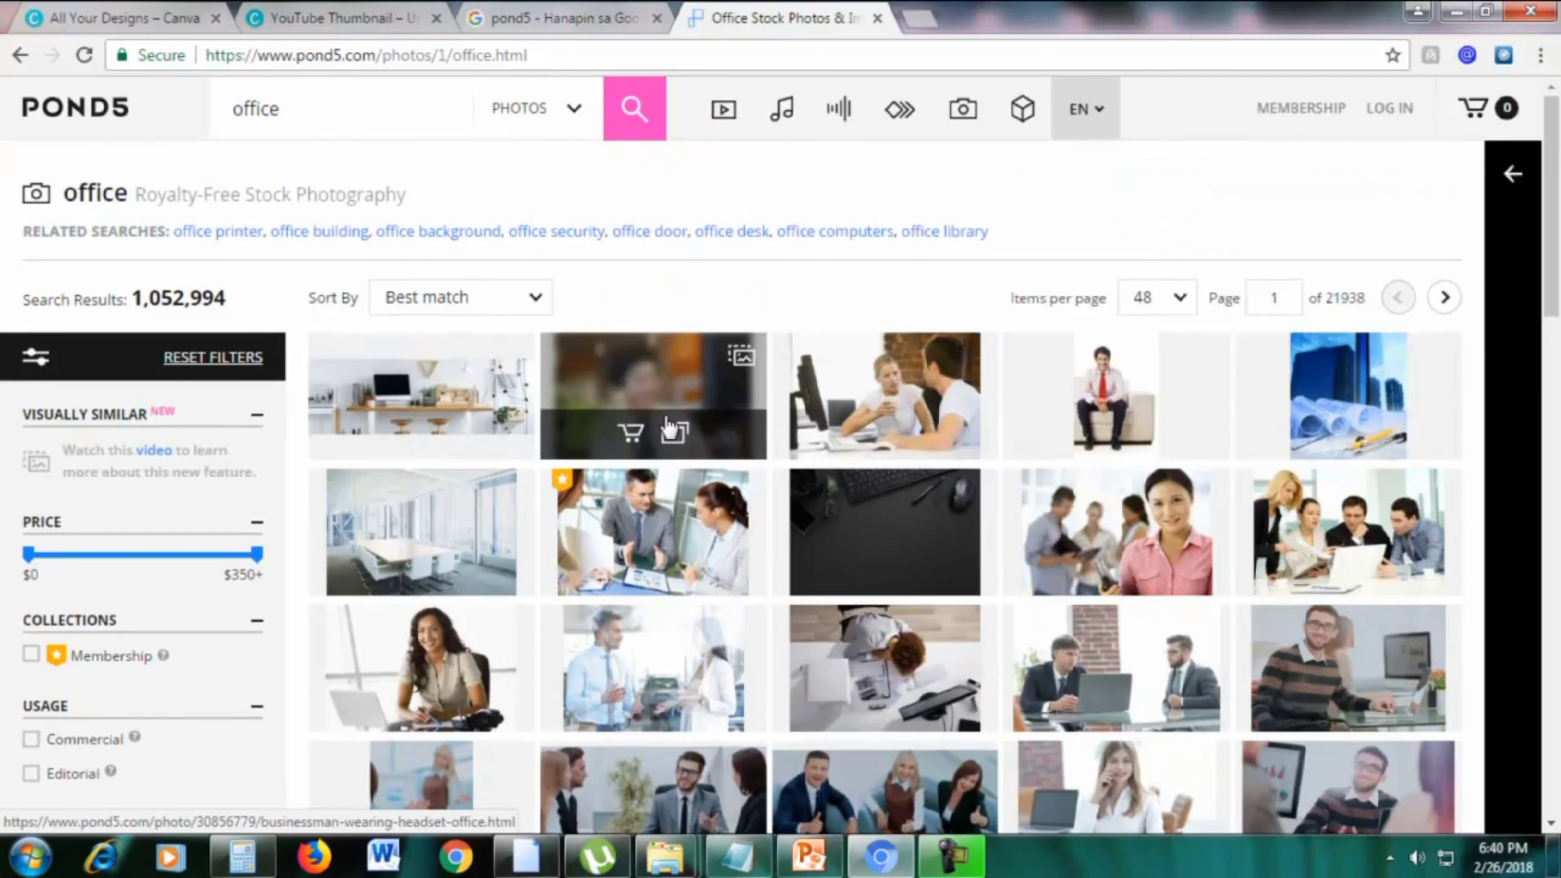
# Open the 'Businessman Wearing Headset In The Office' photo and check its XL dimensions
pyautogui.click(662, 400)
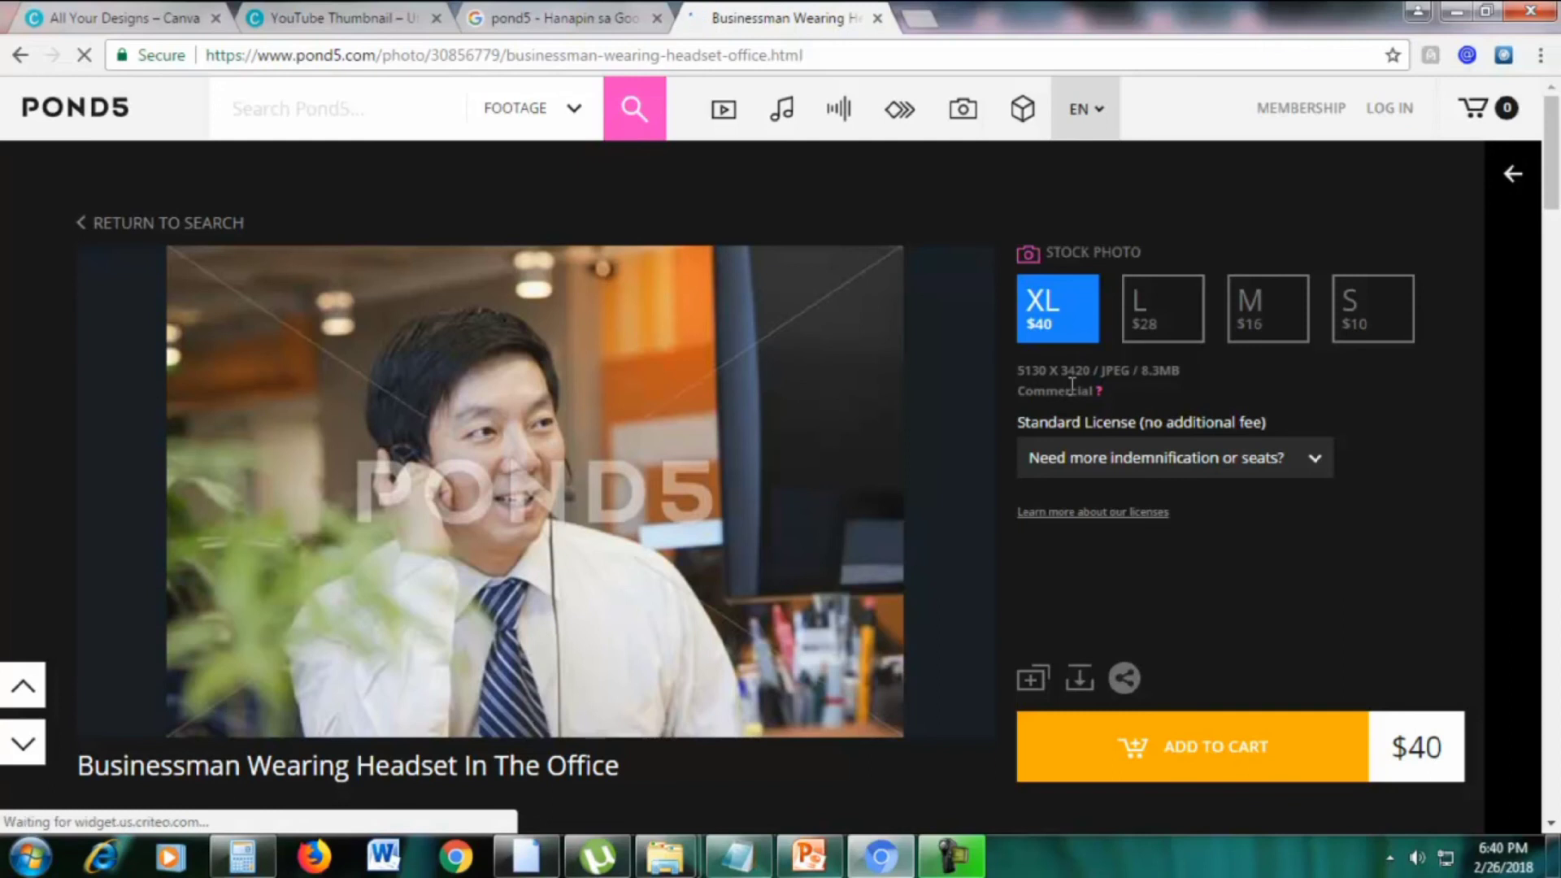
pyautogui.moveTo(1016, 370); pyautogui.dragTo(1092, 372)
pyautogui.click(1294, 382)
# Compare the L ($28), M ($16) and S ($10, 855 x 570) sizes, ending on S
pyautogui.click(1167, 315)
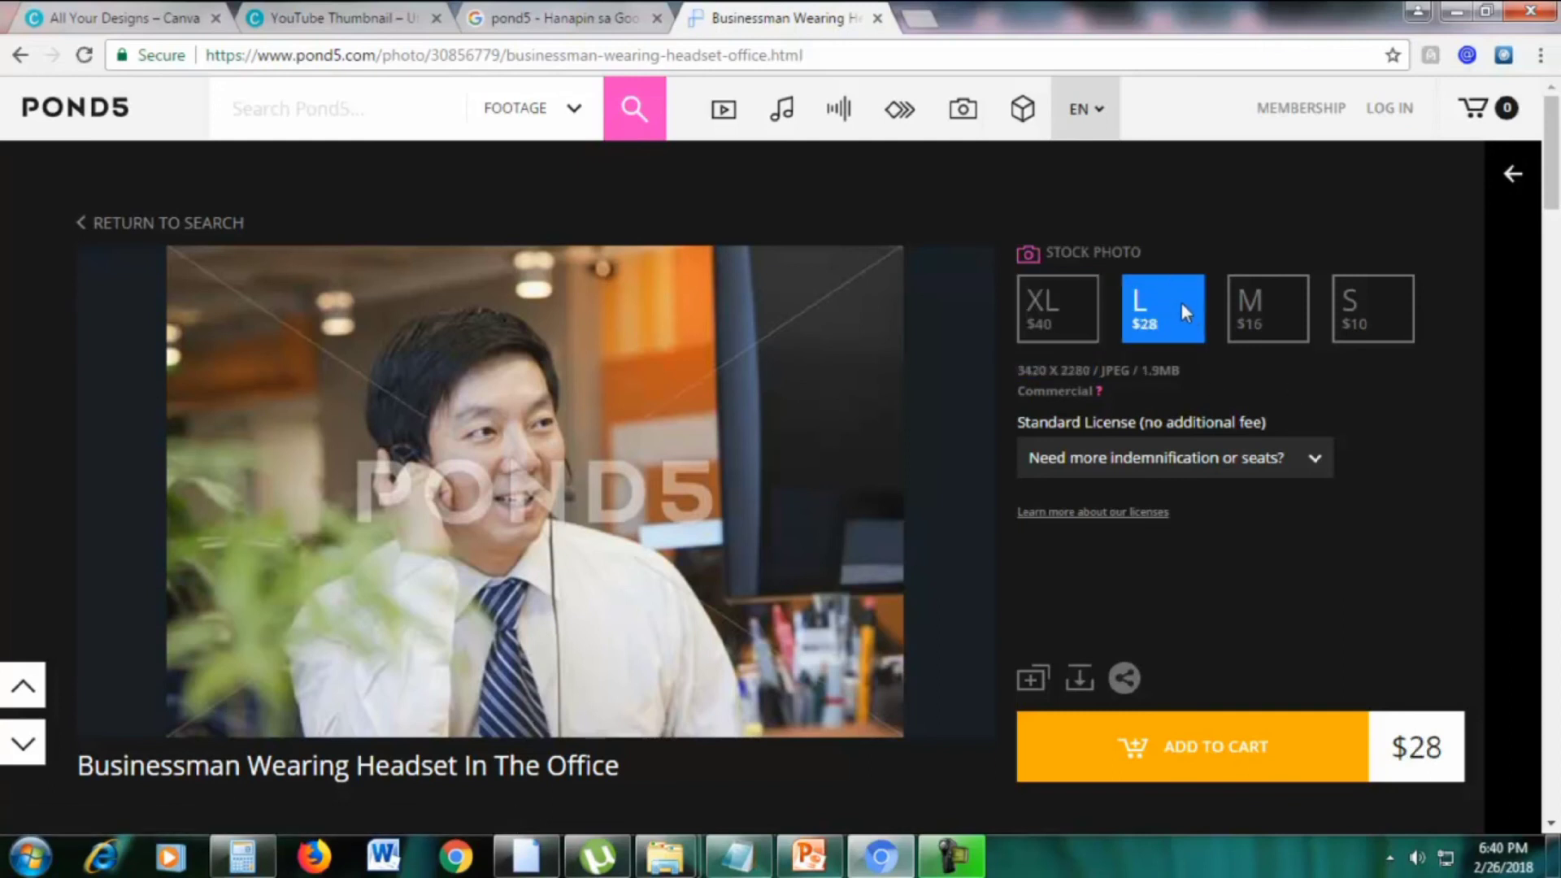
pyautogui.moveTo(1015, 370); pyautogui.dragTo(1098, 374)
pyautogui.click(1074, 374)
pyautogui.click(1266, 325)
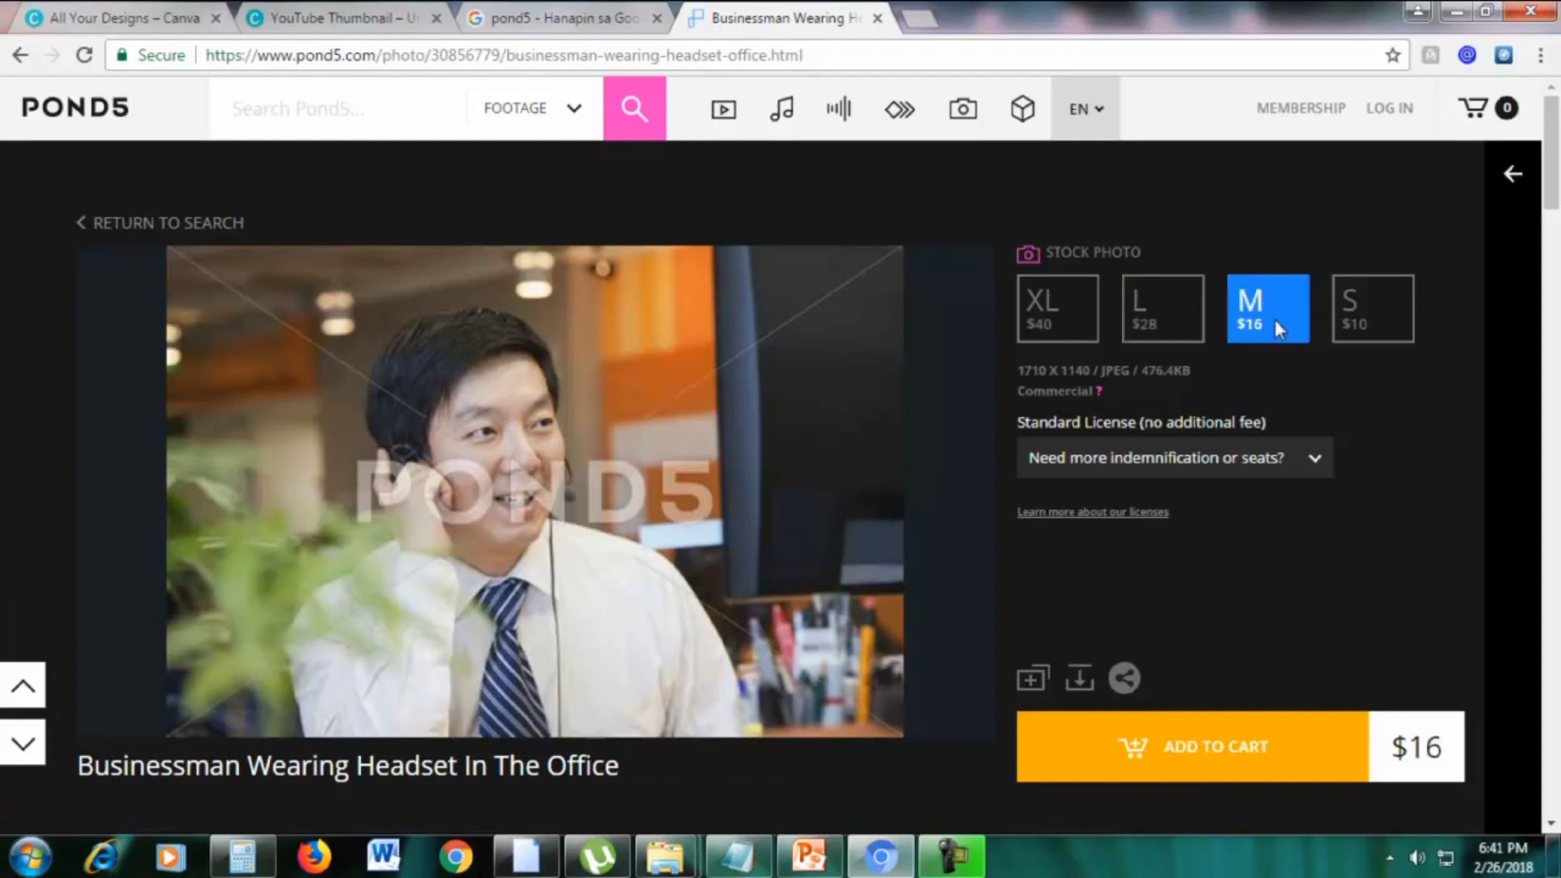
pyautogui.click(1363, 314)
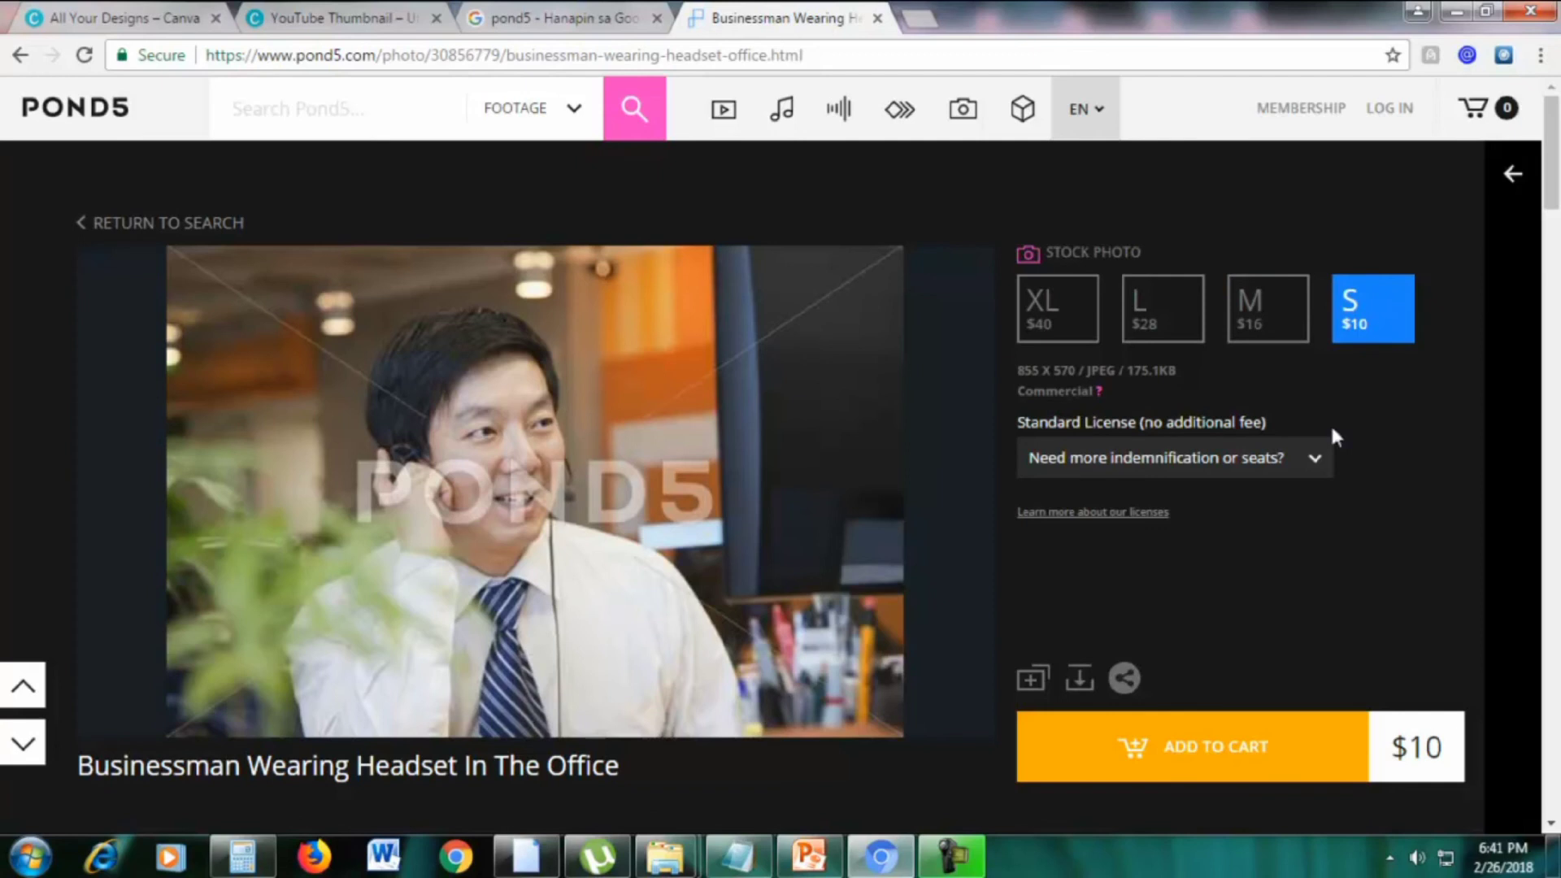
pyautogui.scroll(-4, 1119, 529)
pyautogui.scroll(4, 687, 606)
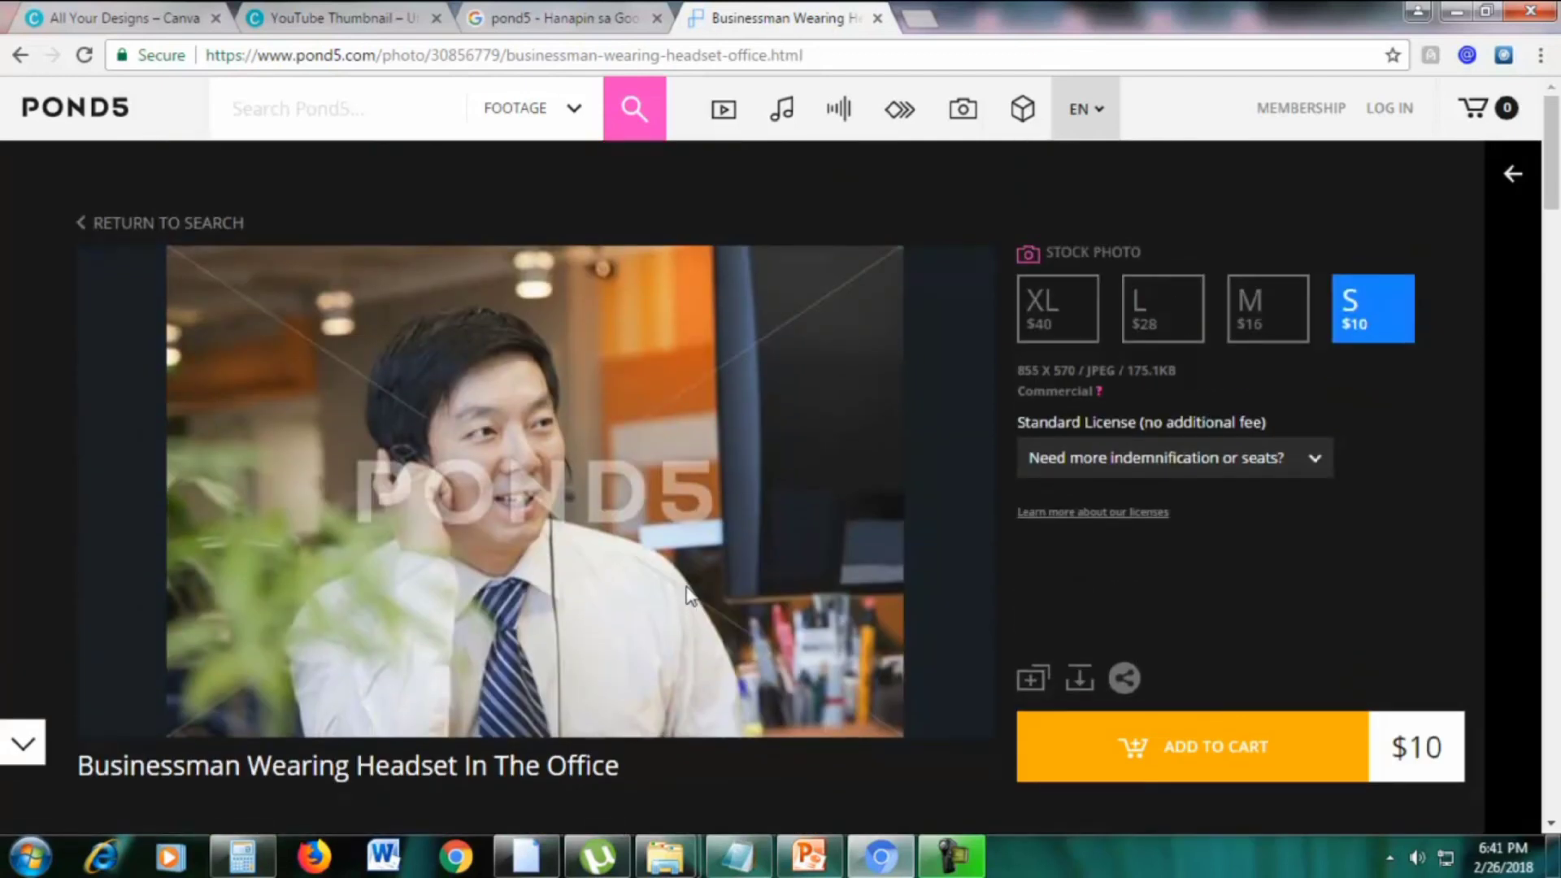
# Close the Pond5 photo tab and load the Google home page
pyautogui.click(878, 19)
pyautogui.click(617, 123)
pyautogui.hotkey('ctrl', 'a')
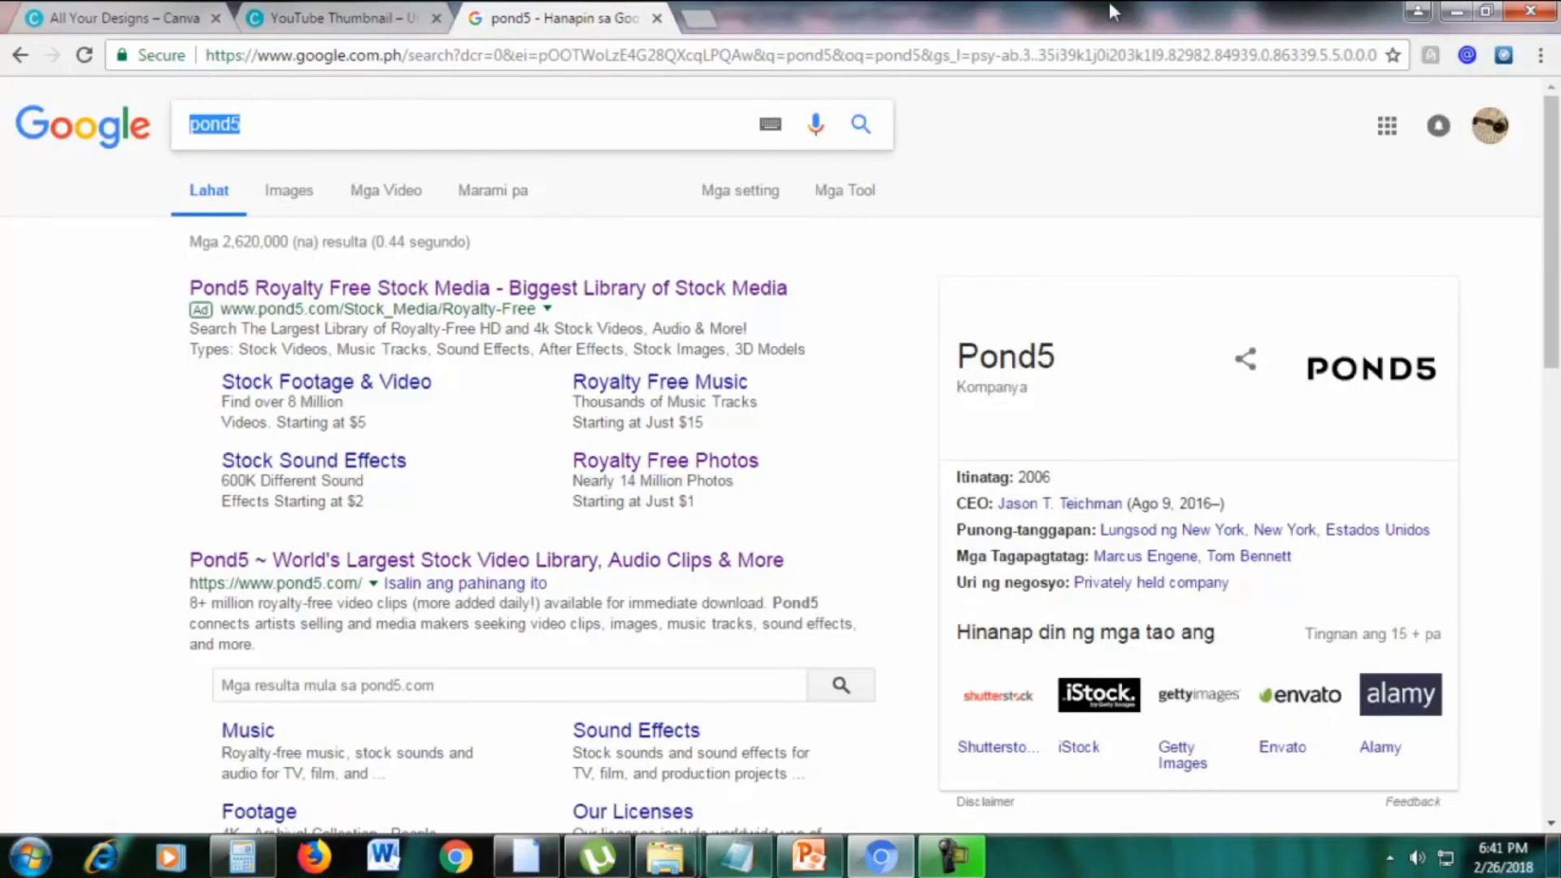
pyautogui.click(942, 63)
pyautogui.write('google.com')
pyautogui.press('Return')
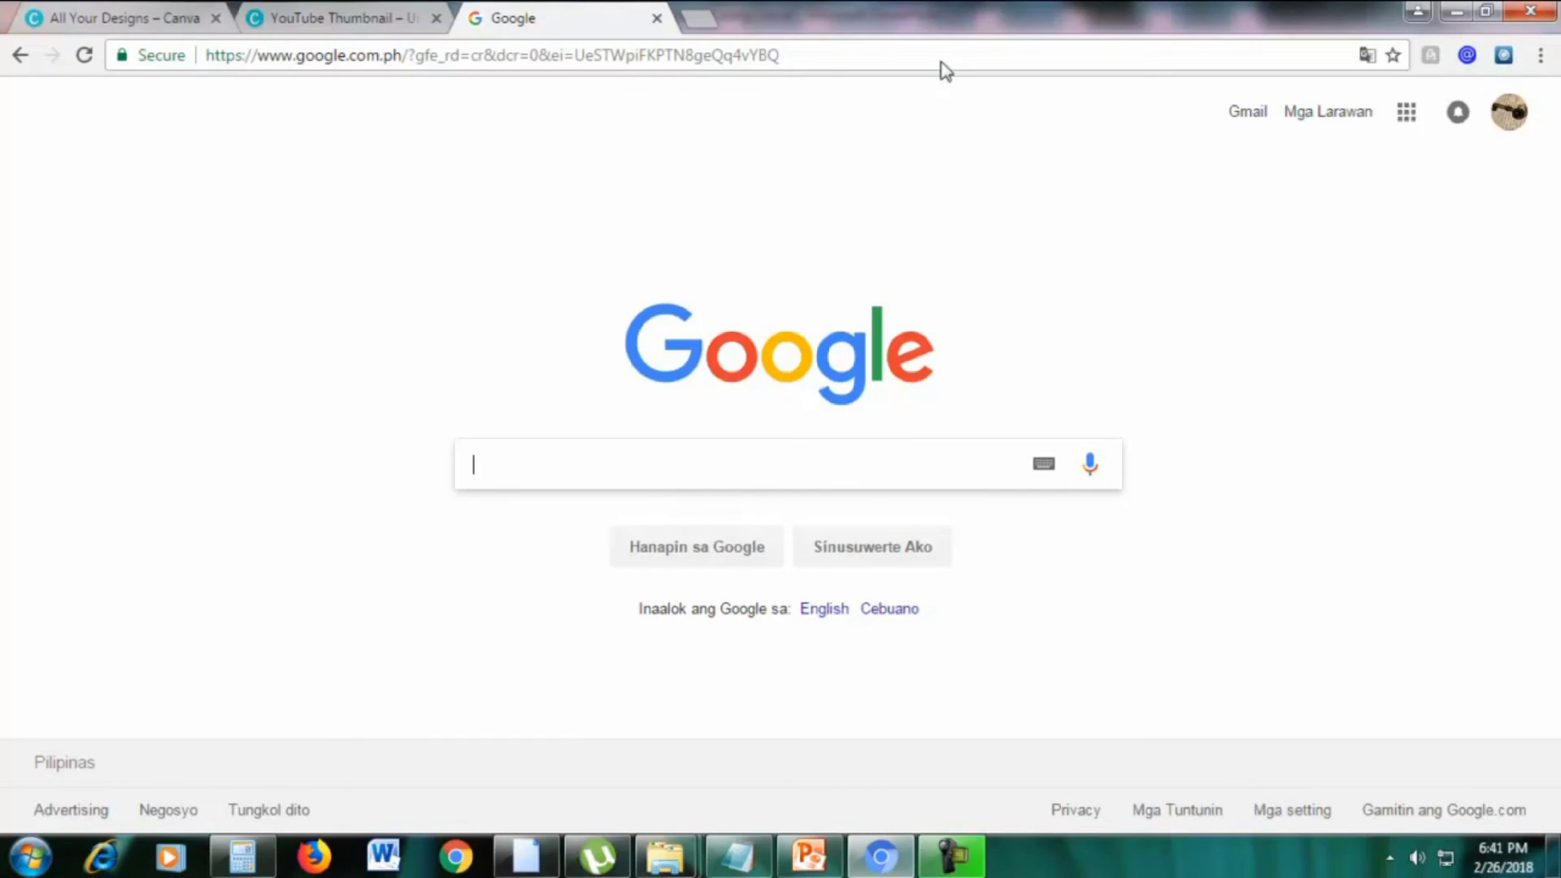
# Search Google for 'pixabay' and open the 'Pixabay: Free Images' result
pyautogui.write('pixabaya')
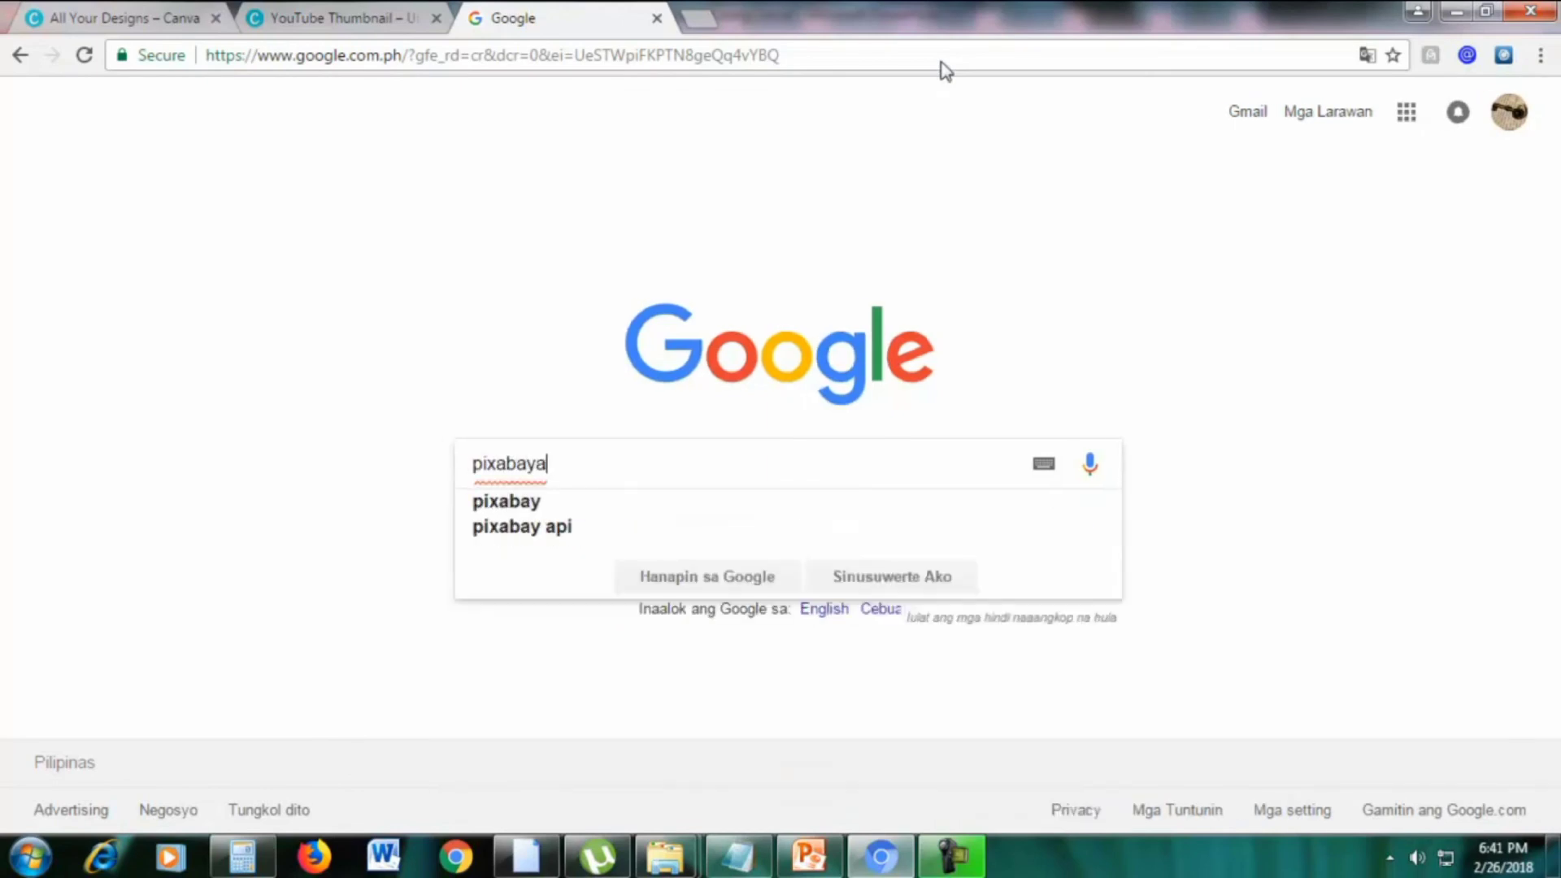
pyautogui.press('BackSpace')
pyautogui.press('Return')
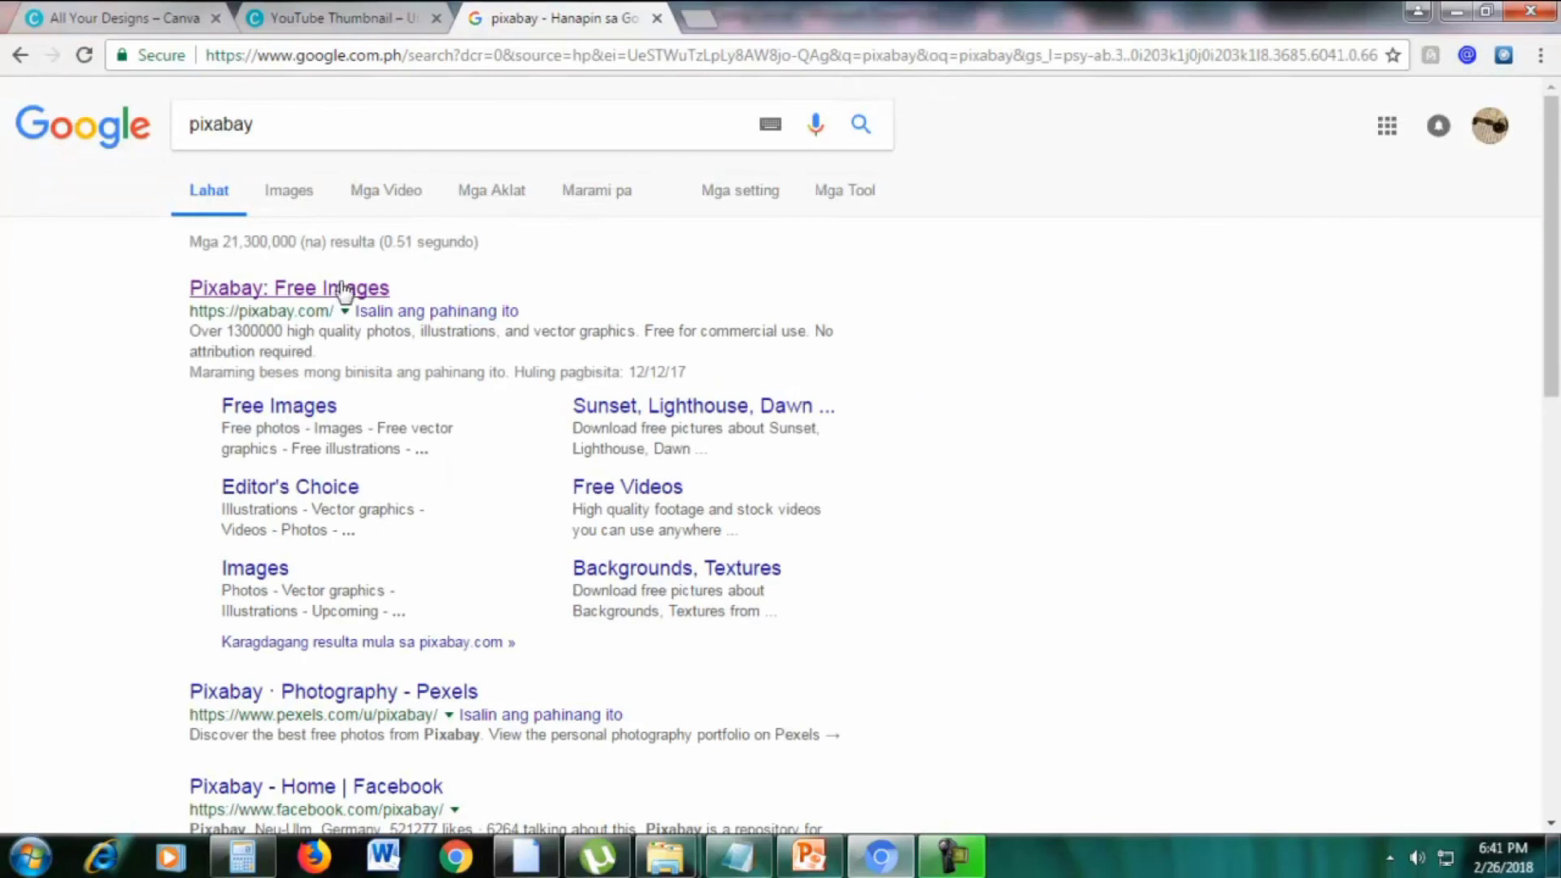
pyautogui.click(301, 291)
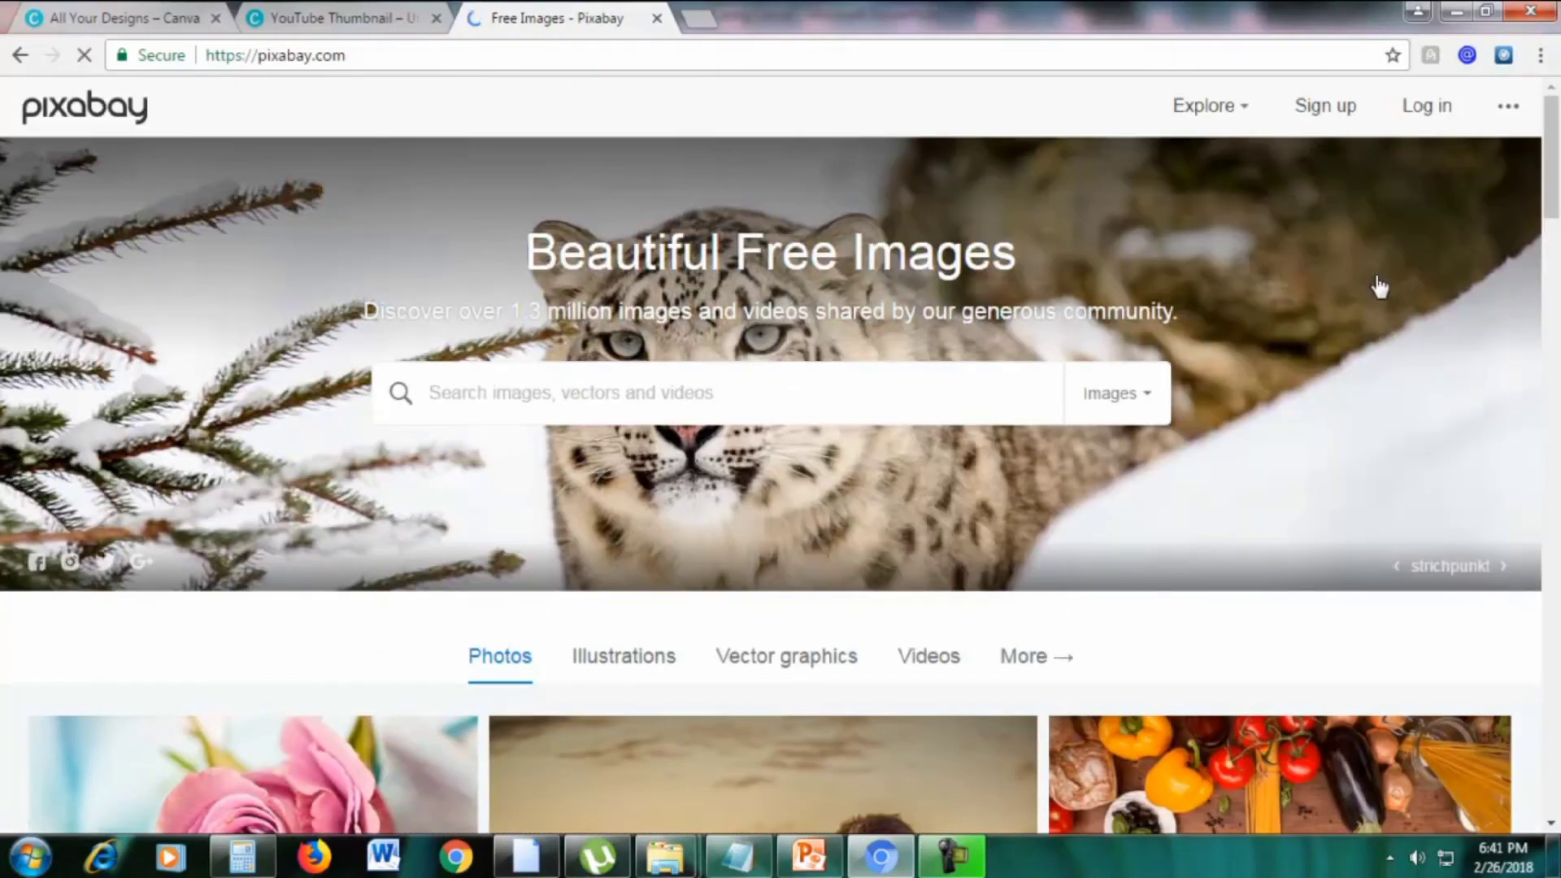
pyautogui.scroll(-4, 1362, 338)
pyautogui.scroll(4, 1363, 339)
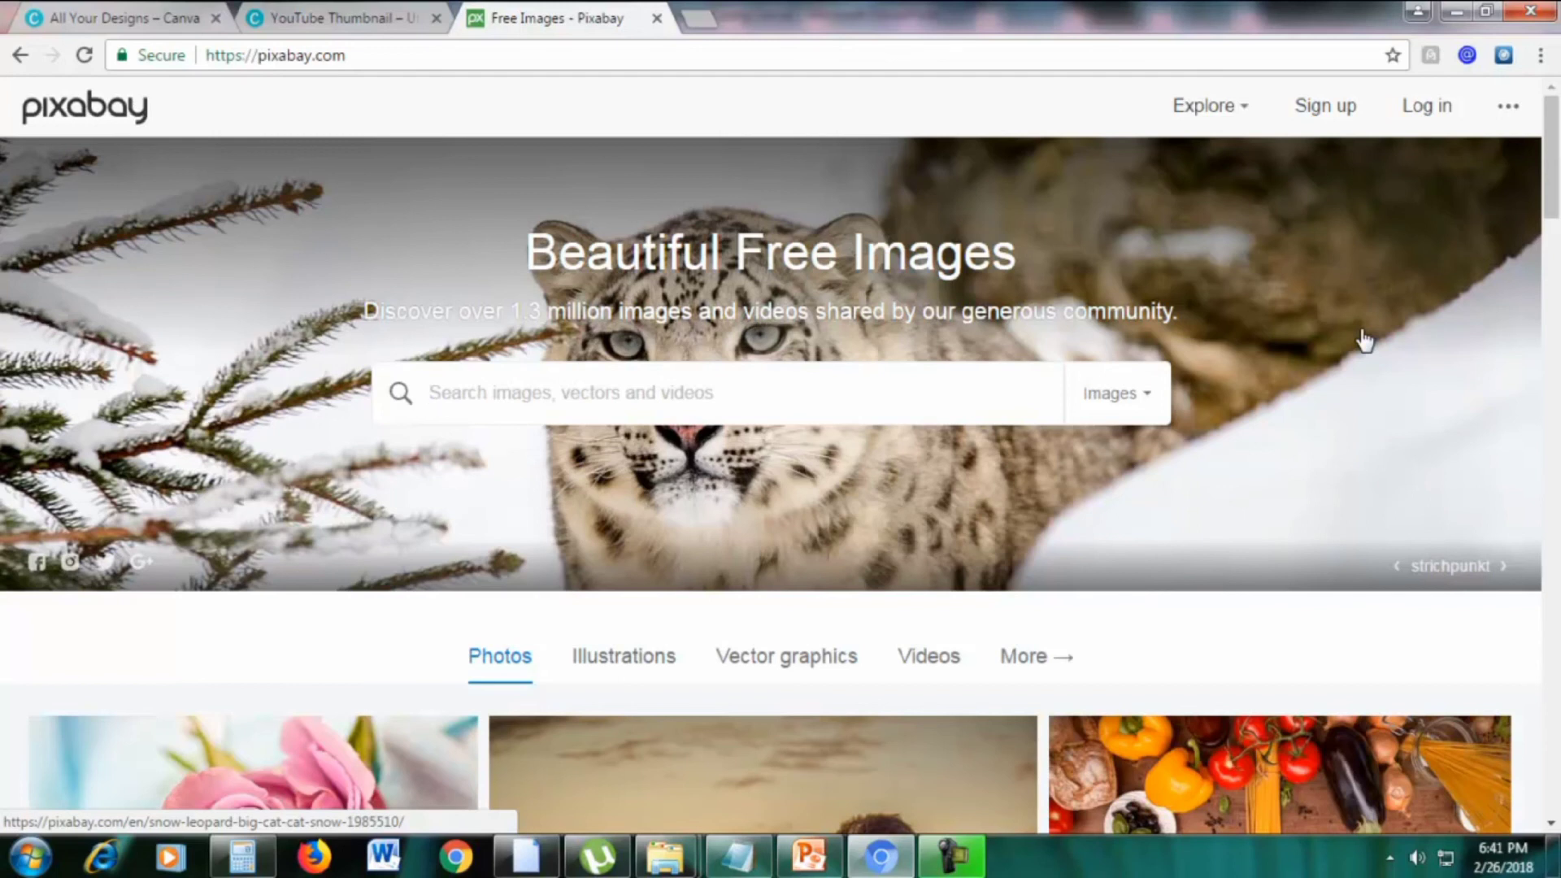
pyautogui.scroll(-4, 1230, 352)
pyautogui.scroll(4, 1230, 353)
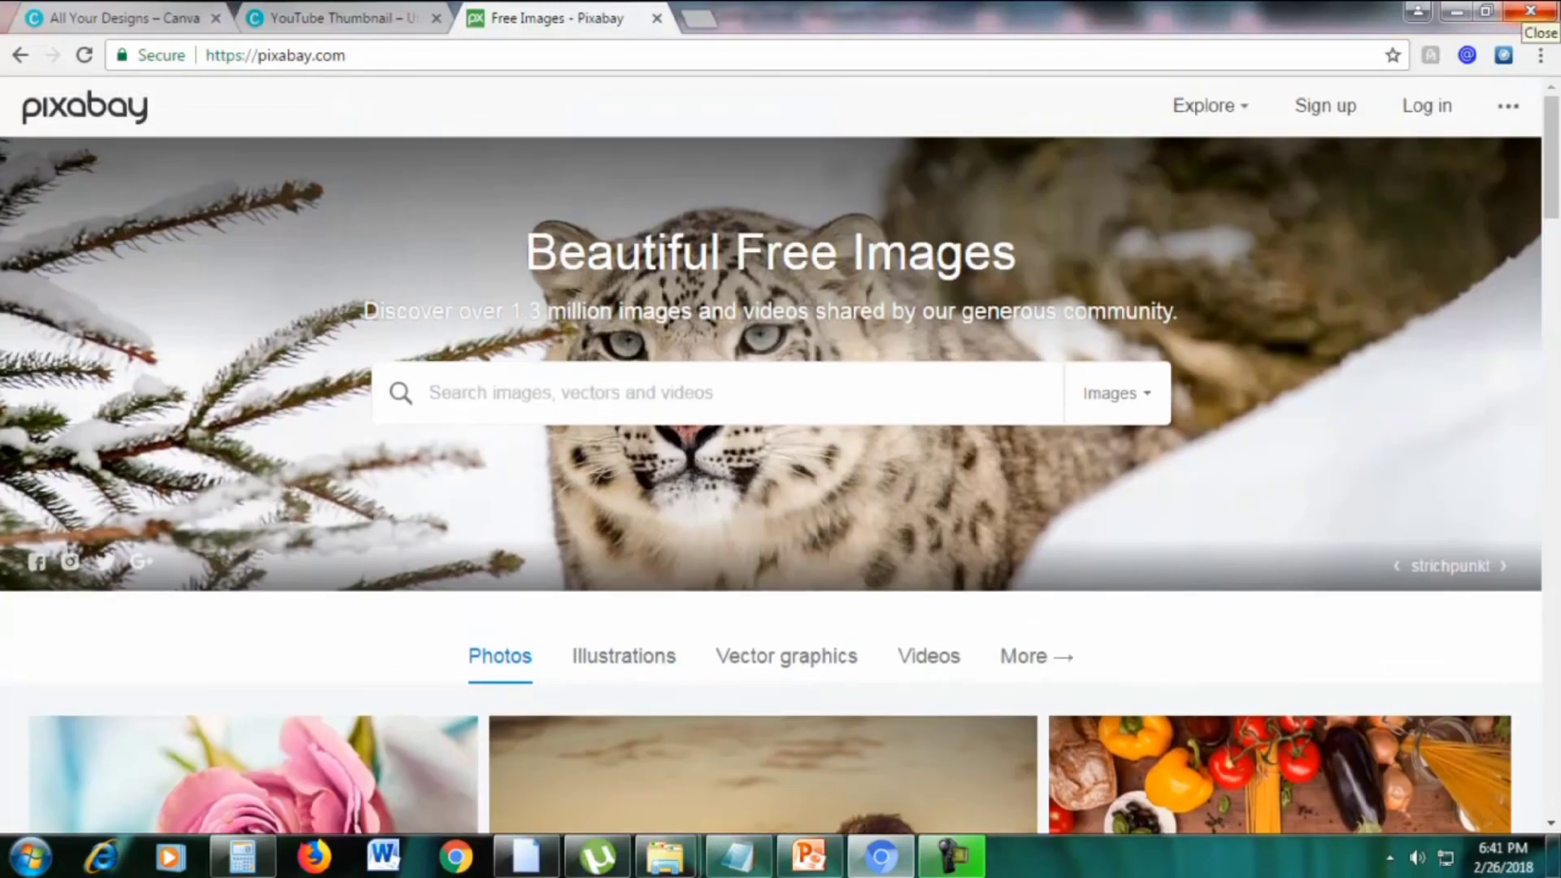
# Search Pixabay for 'woman' images
pyautogui.write('womna')
pyautogui.press('BackSpace')
pyautogui.write('an')
pyautogui.press('Return')
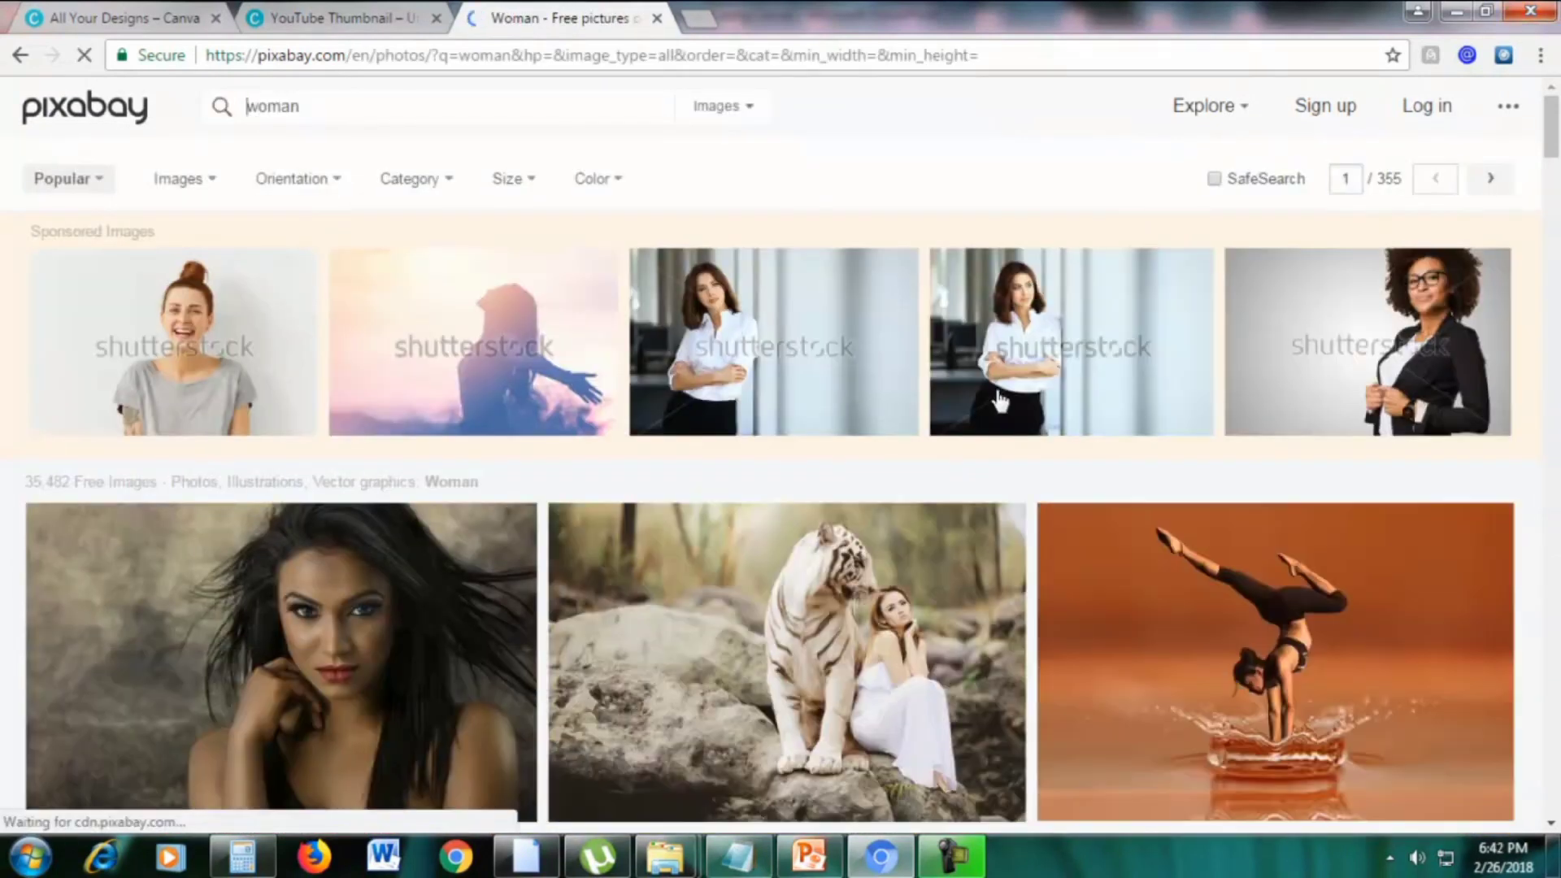
pyautogui.scroll(-2, 997, 392)
pyautogui.moveTo(1555, 173)
pyautogui.mouseDown()
pyautogui.moveTo(1555, 245)
pyautogui.moveTo(1557, 163)
pyautogui.mouseUp()
pyautogui.scroll(-1, 781, 455)
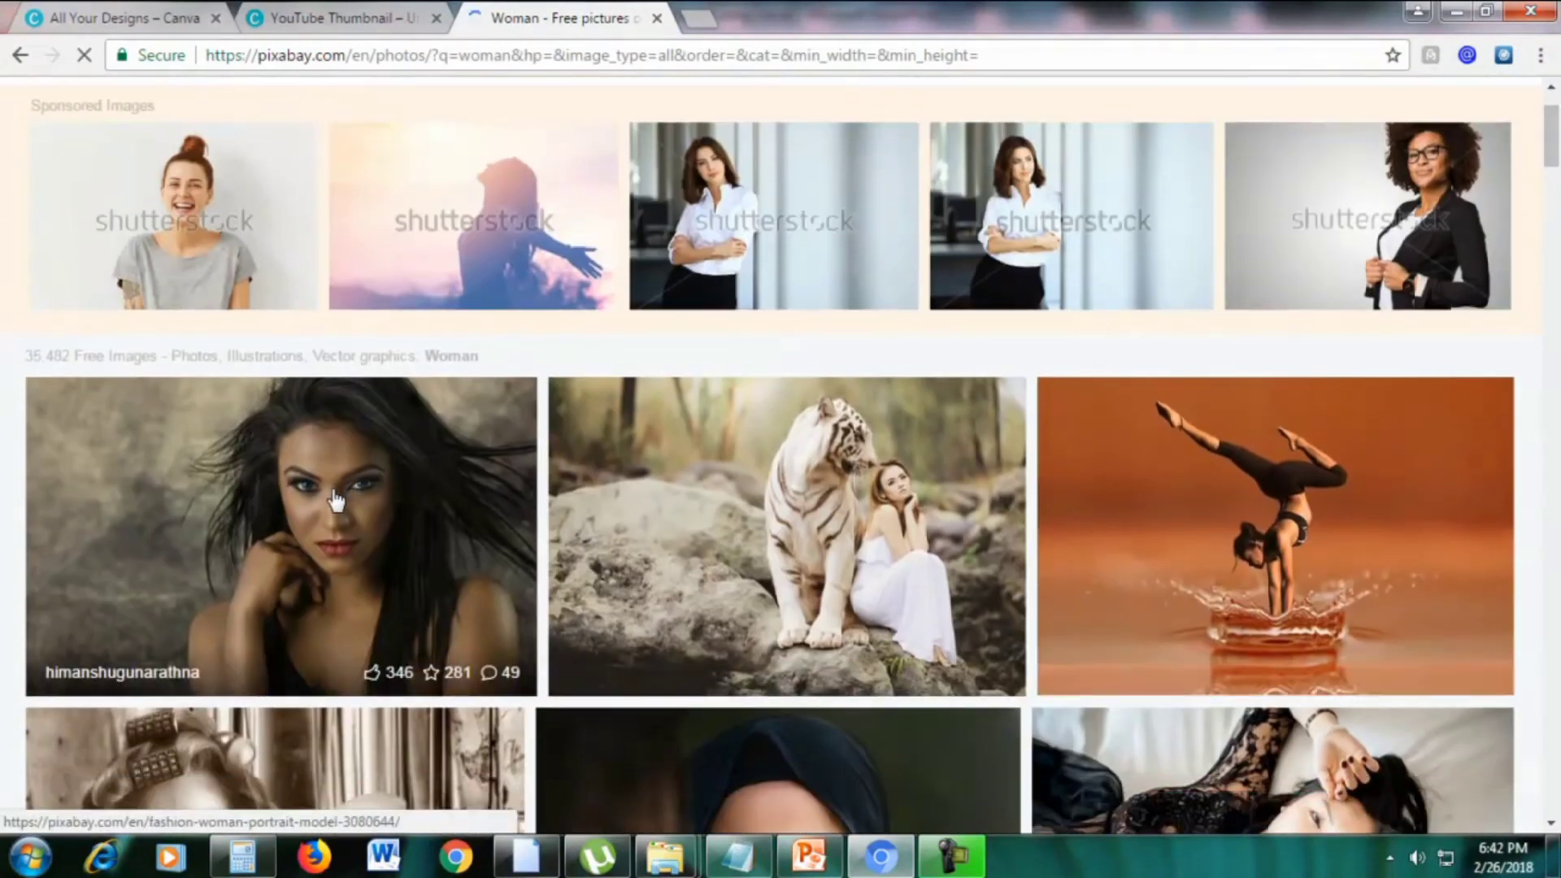
# Open the Fashion Woman Portrait Model photo and reveal its download sizes
pyautogui.click(370, 471)
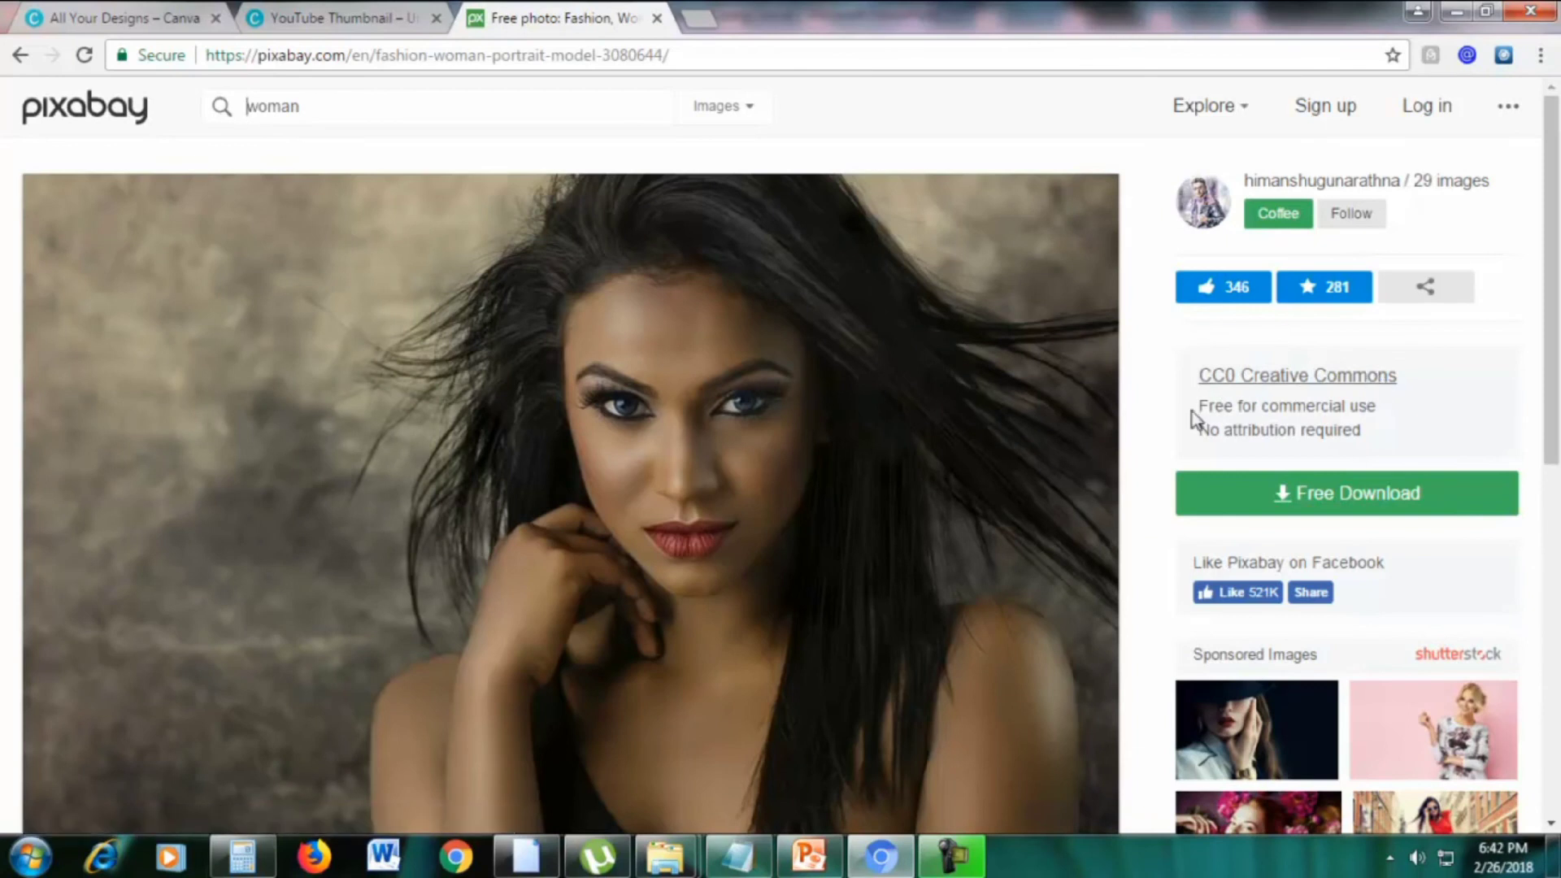
pyautogui.moveTo(1199, 406); pyautogui.dragTo(1380, 406)
pyautogui.click(1382, 406)
pyautogui.scroll(-8, 602, 481)
pyautogui.scroll(8, 601, 493)
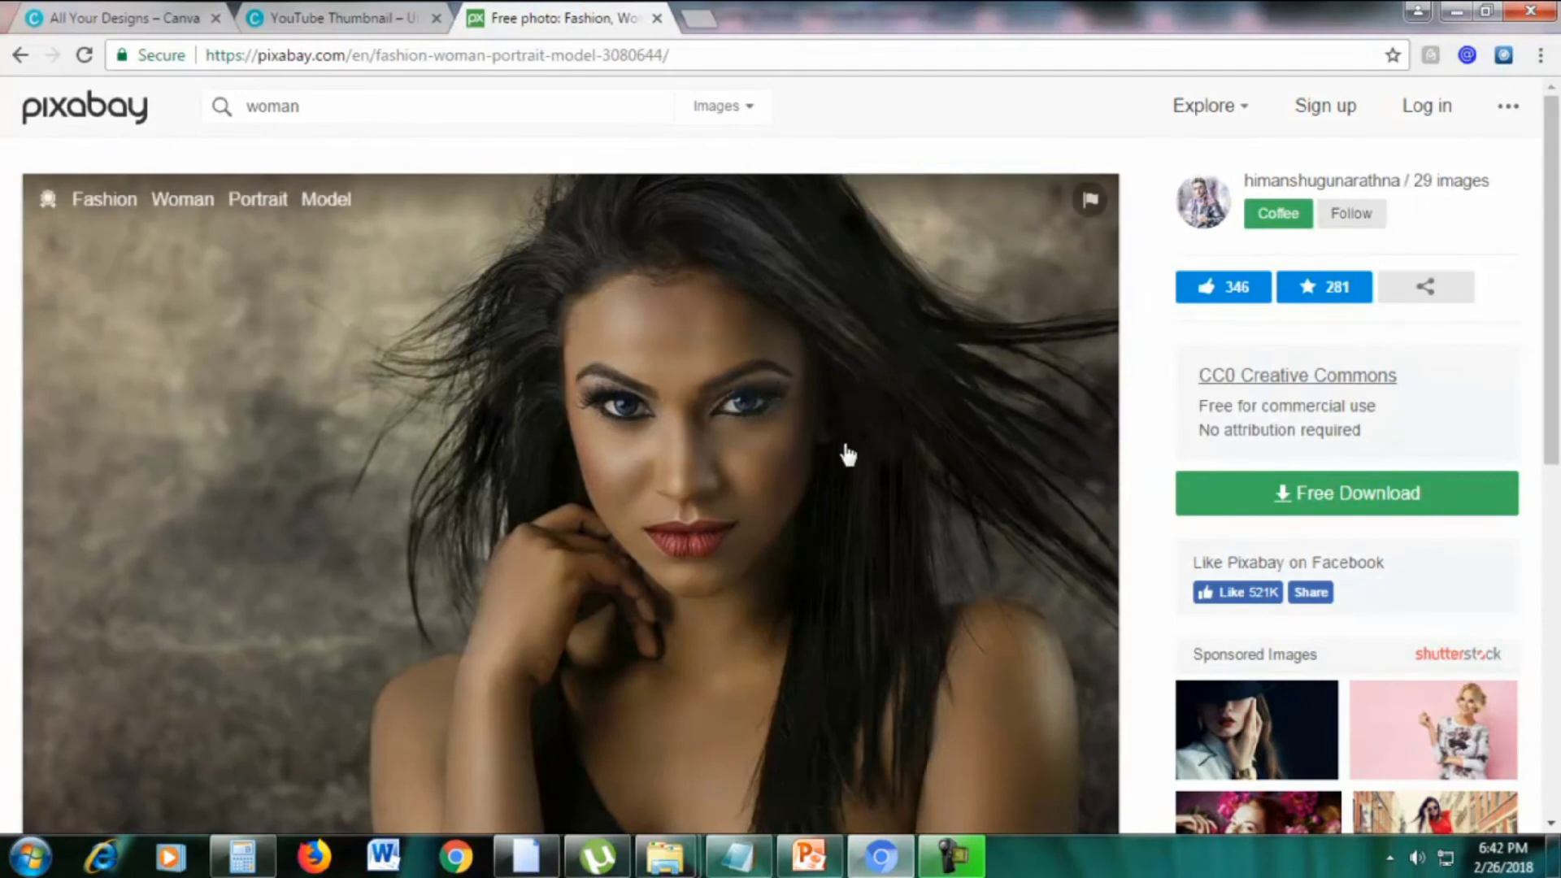
pyautogui.click(1318, 496)
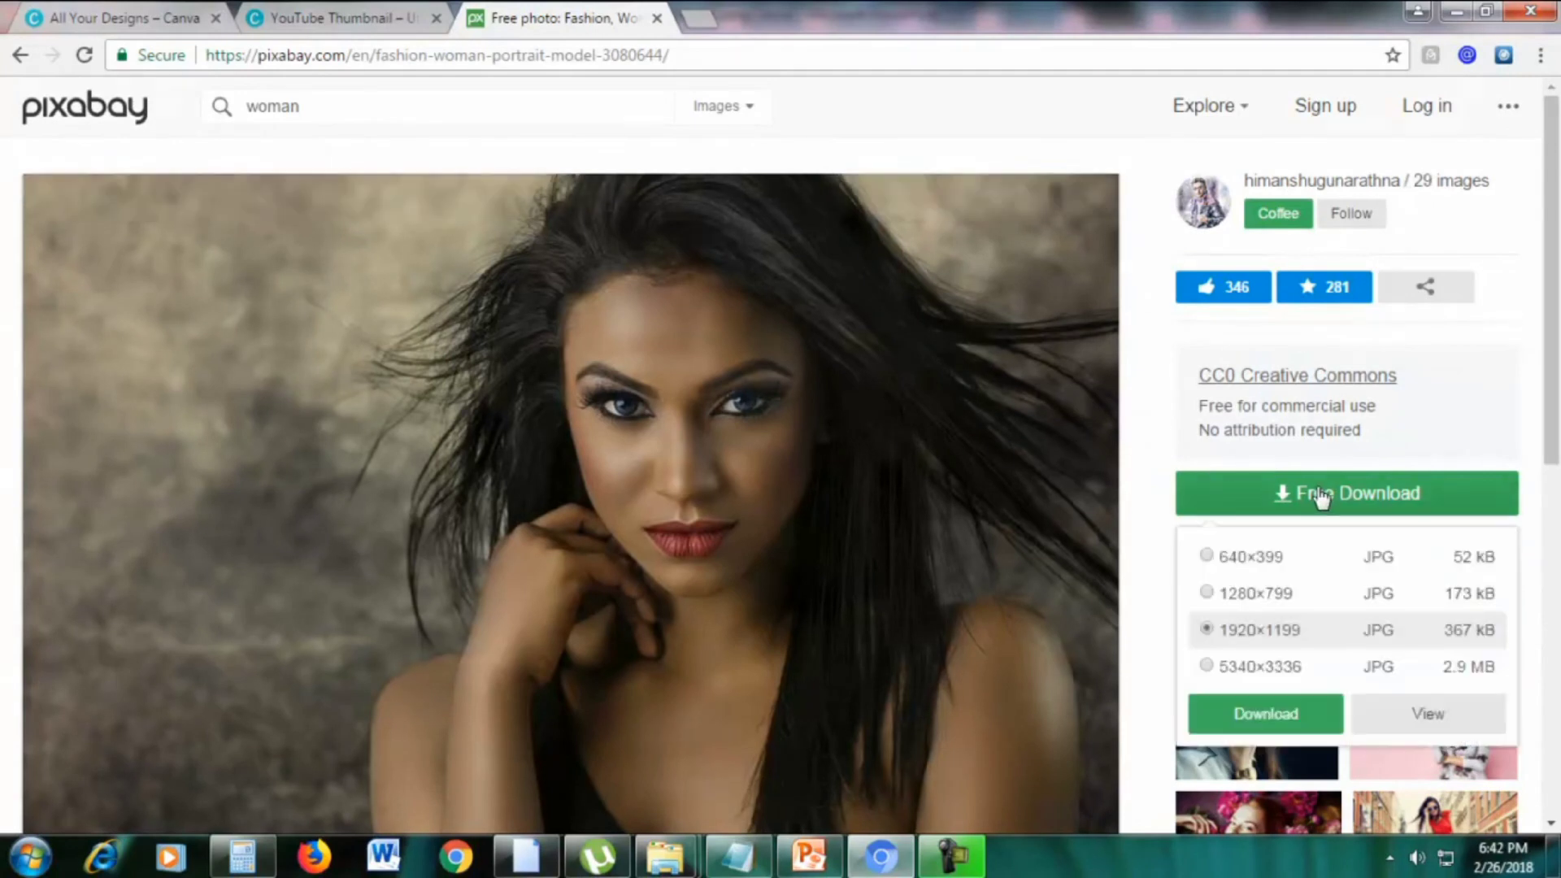
# Download the portrait at 1280×799 after passing the reCAPTCHA check
pyautogui.scroll(-2, 1320, 495)
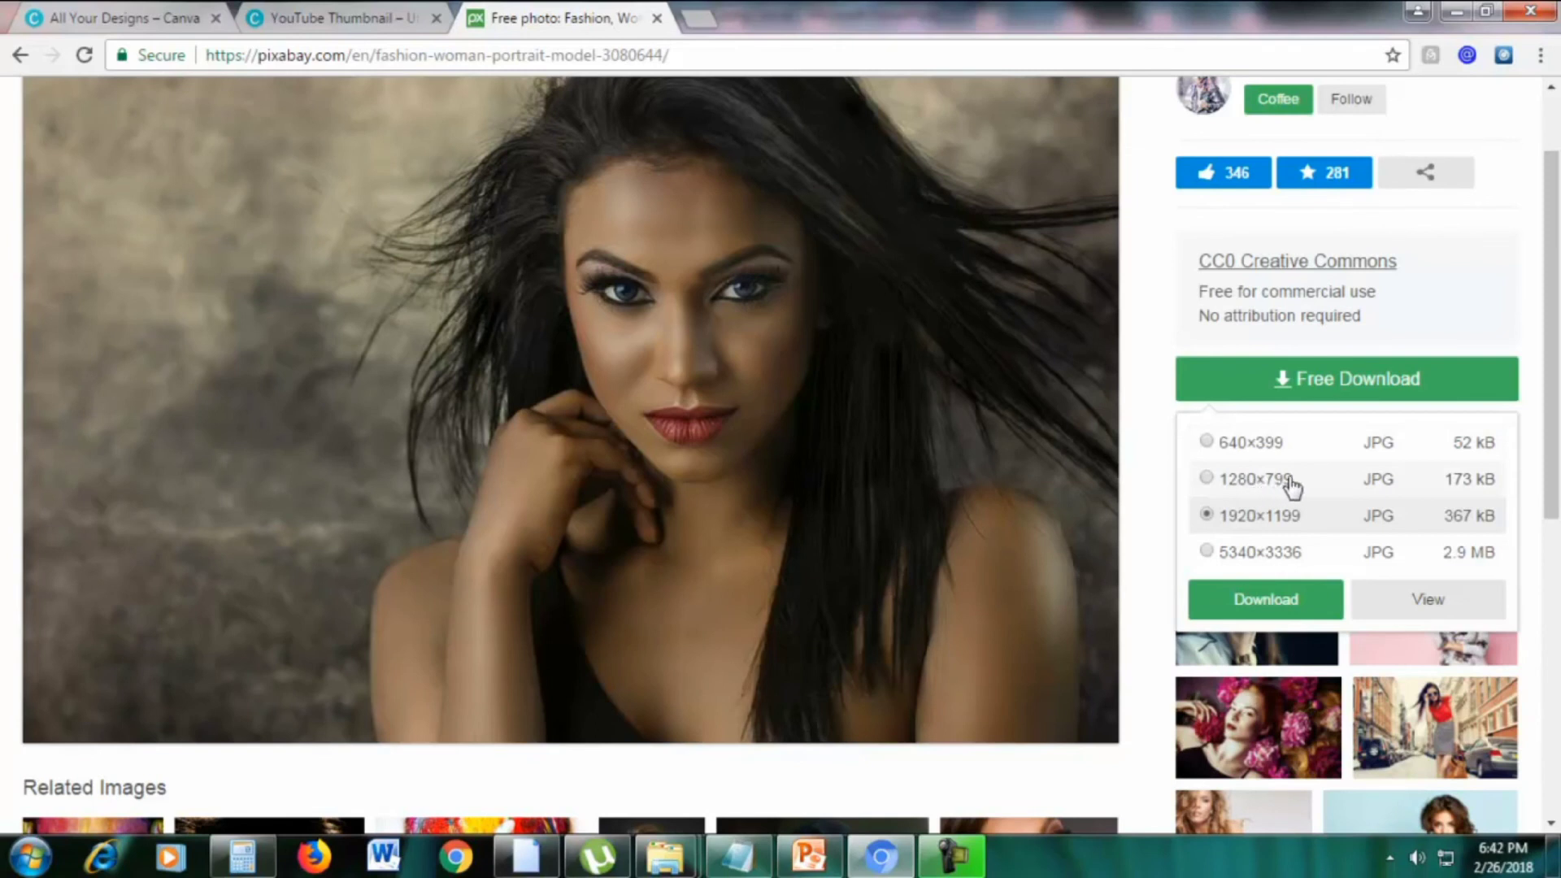
pyautogui.click(1209, 552)
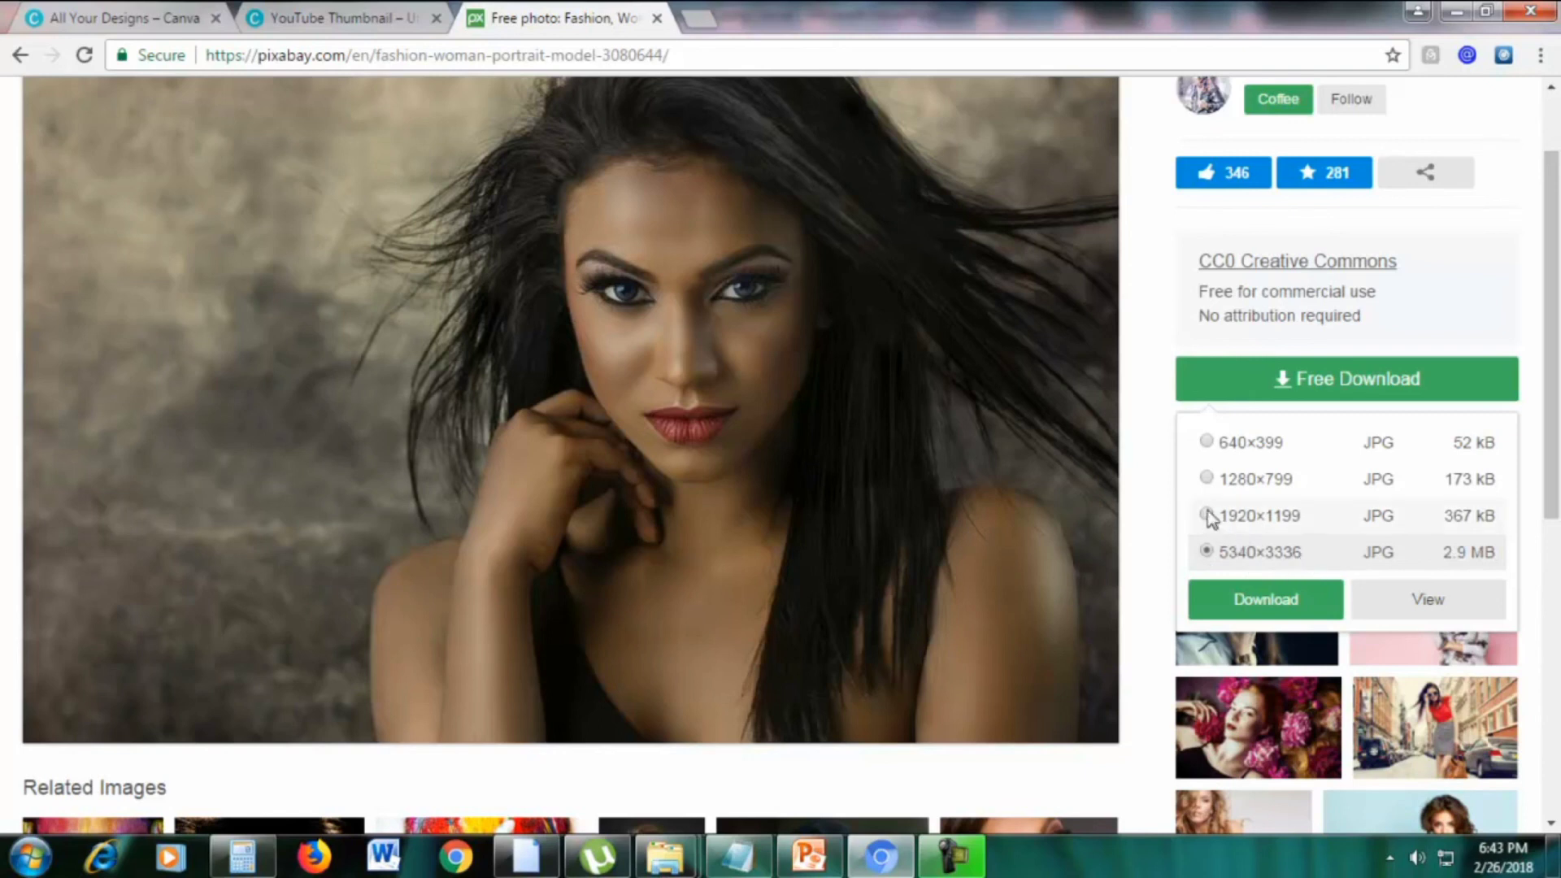
pyautogui.click(1207, 479)
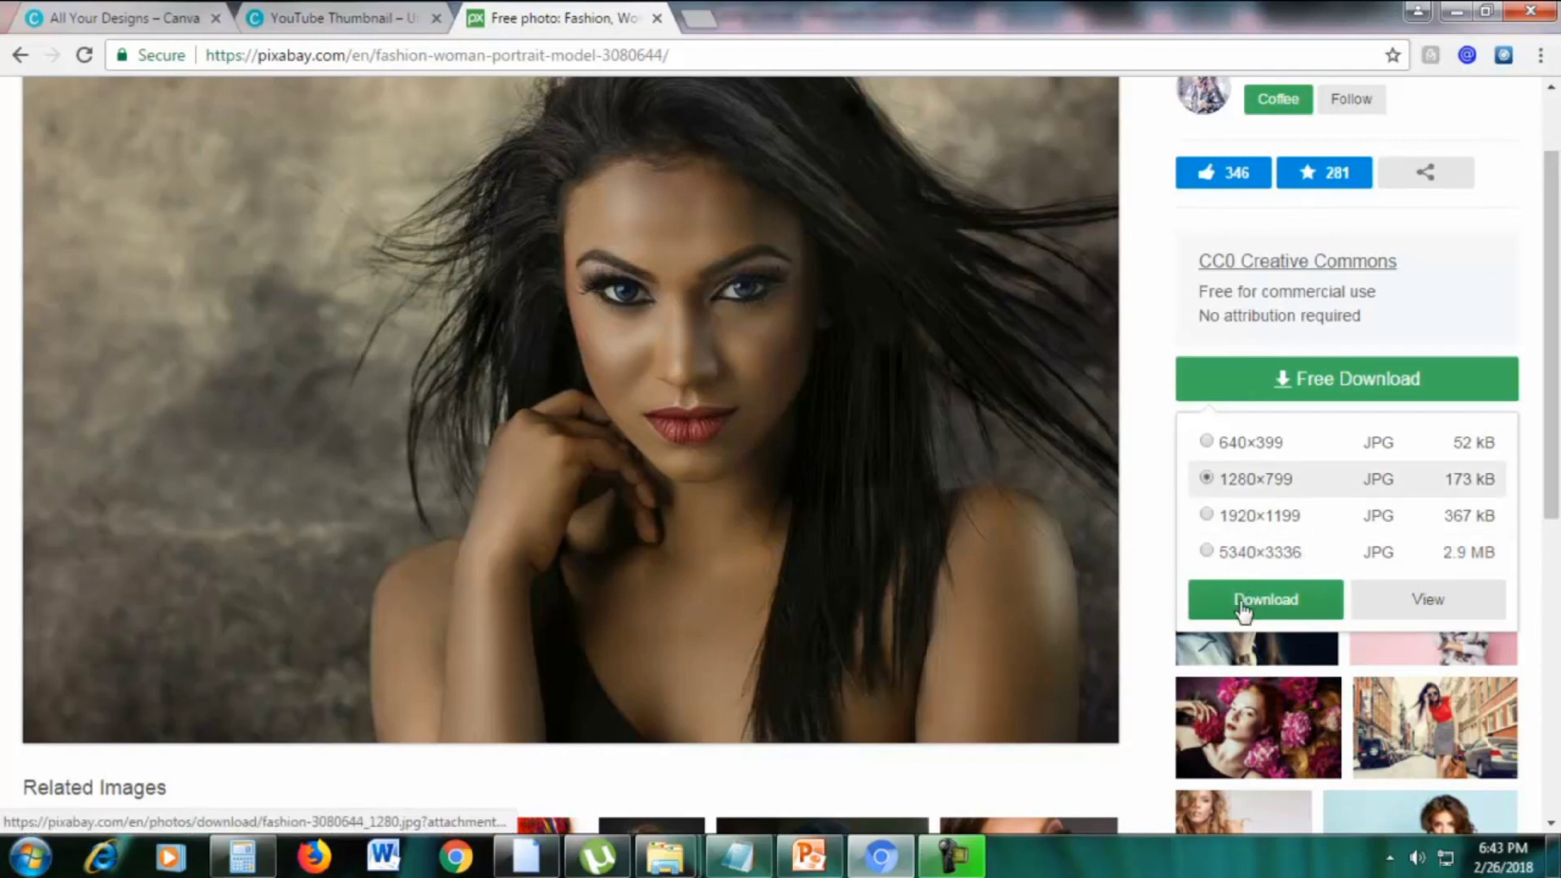
pyautogui.click(1244, 606)
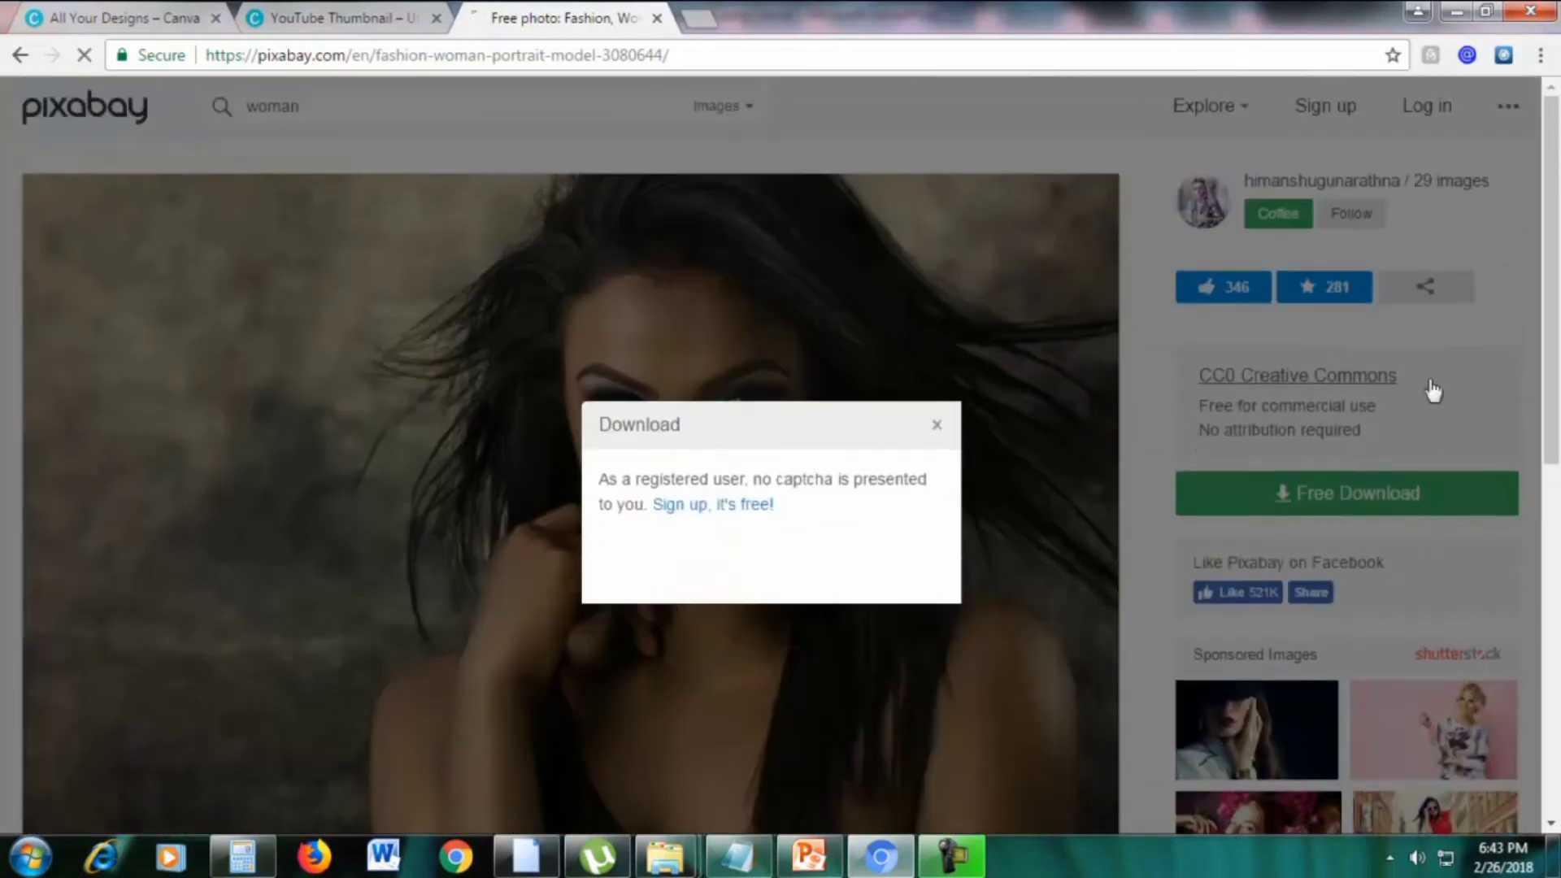
pyautogui.click(629, 488)
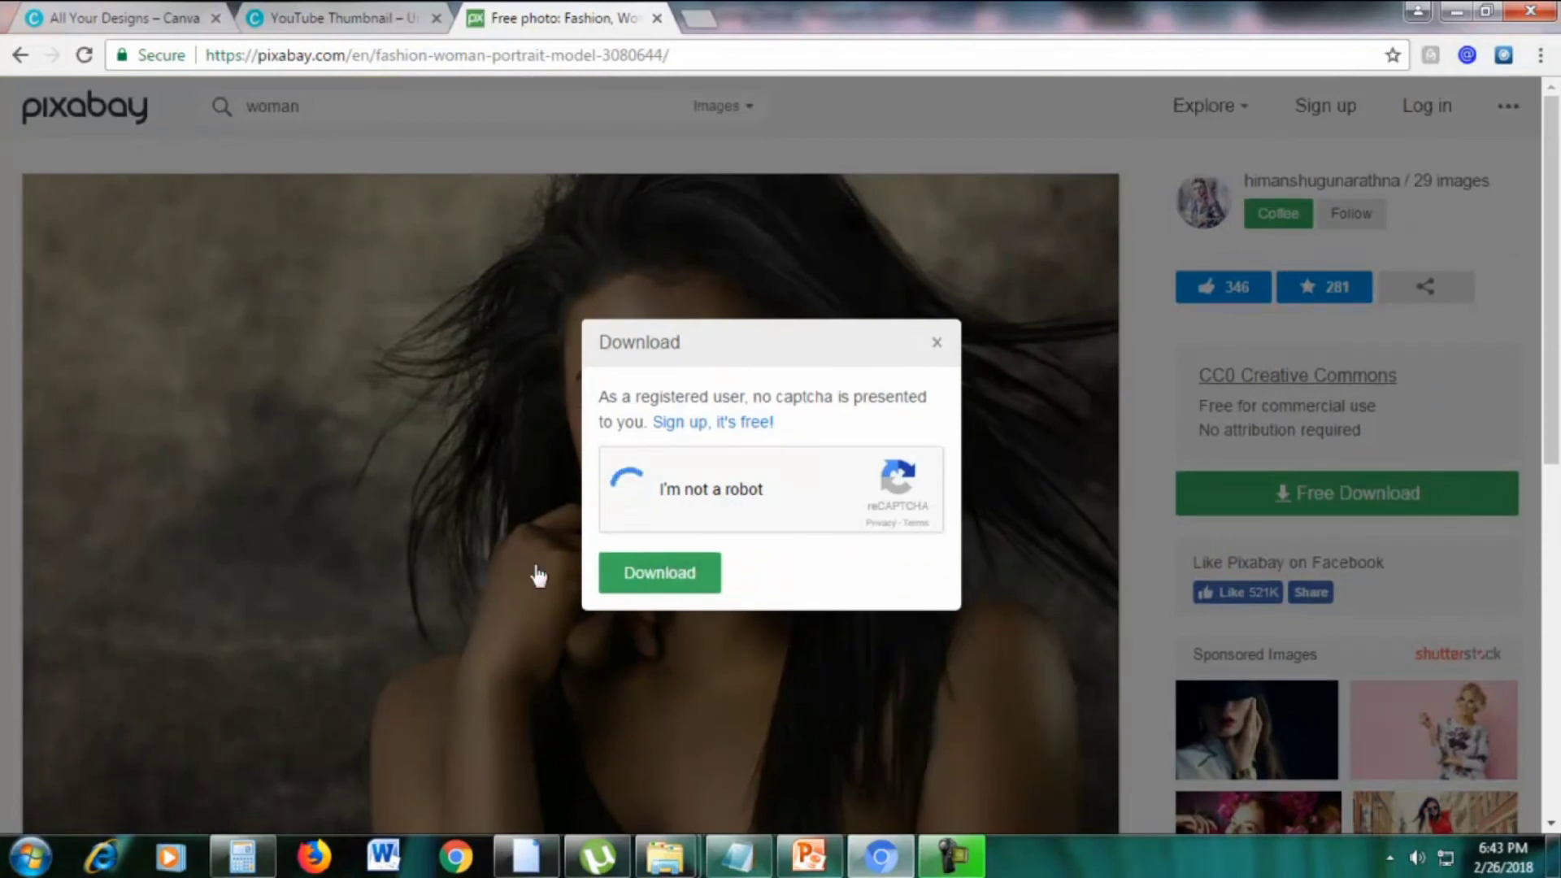
pyautogui.click(676, 581)
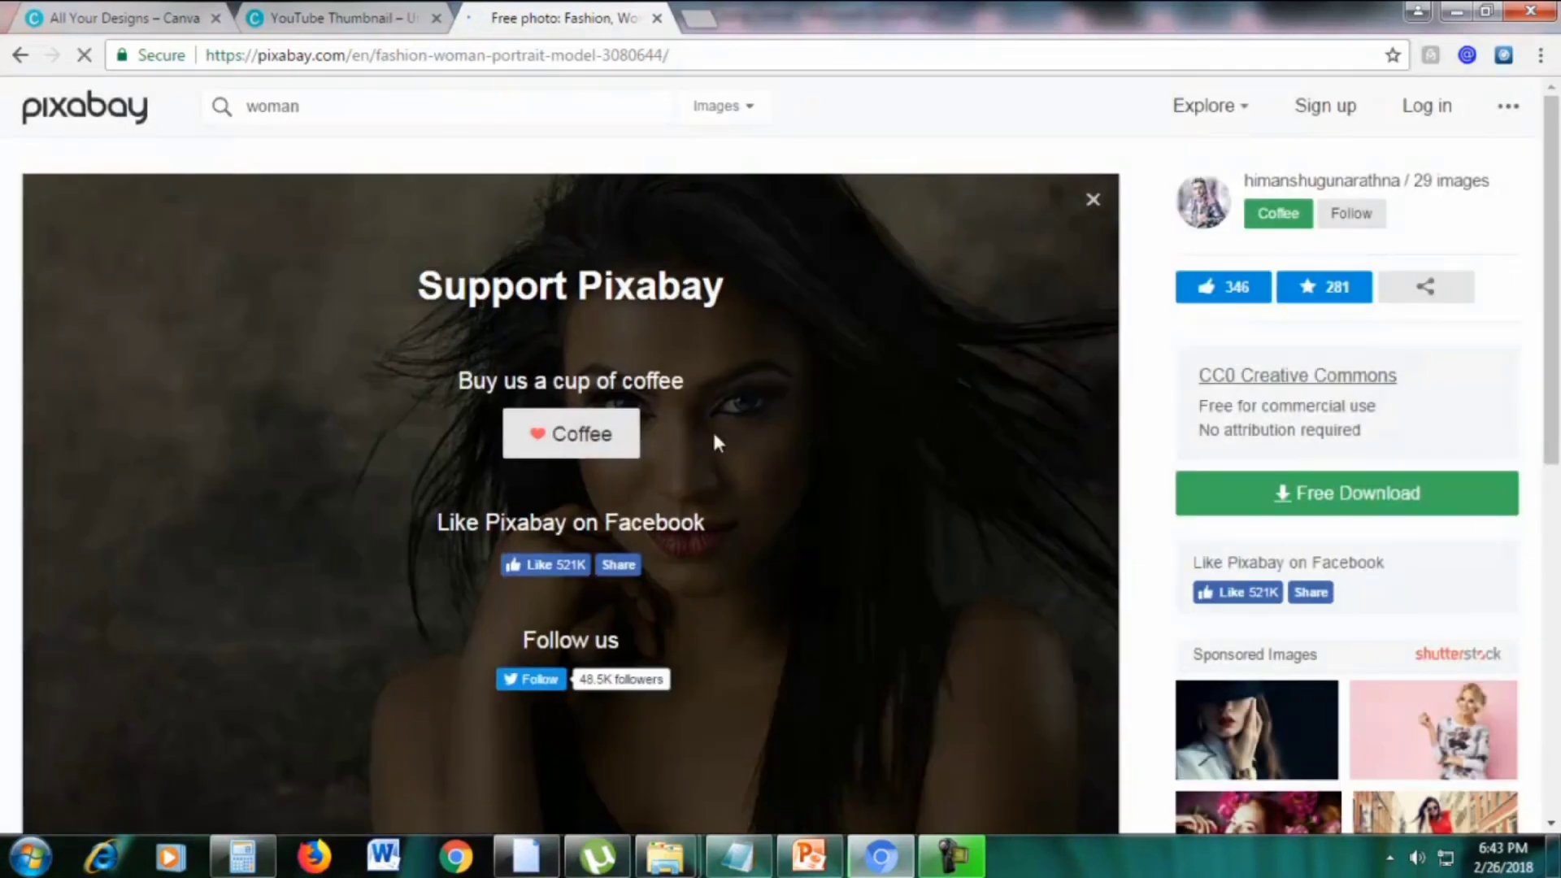
pyautogui.scroll(-2, 1031, 308)
pyautogui.scroll(2, 915, 329)
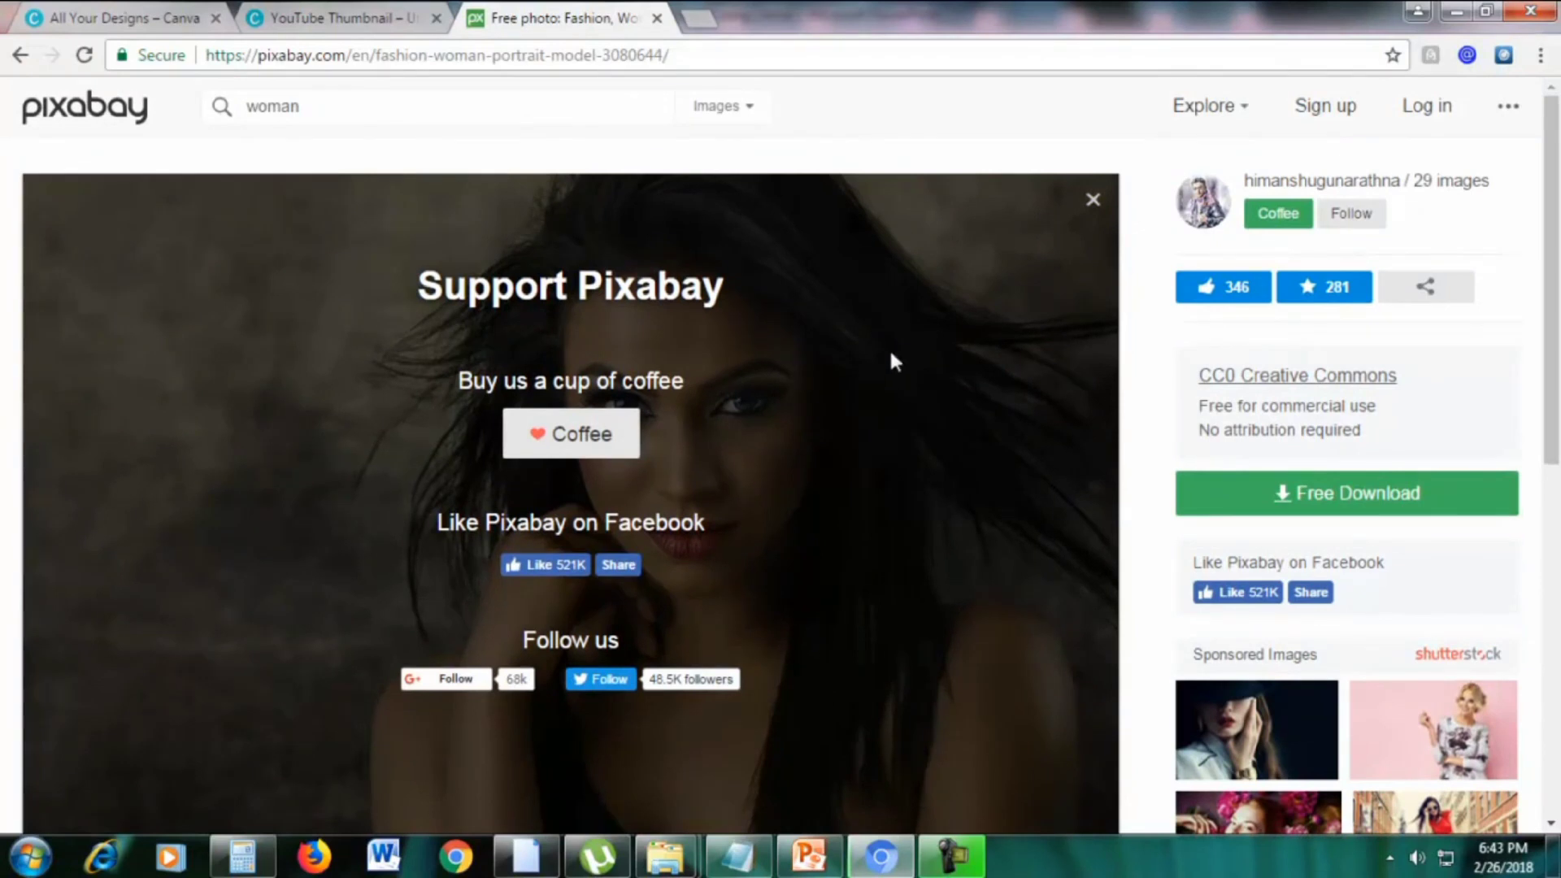
# Dismiss the Support Pixabay overlay and go back to the pixabay.com home page
pyautogui.click(1277, 494)
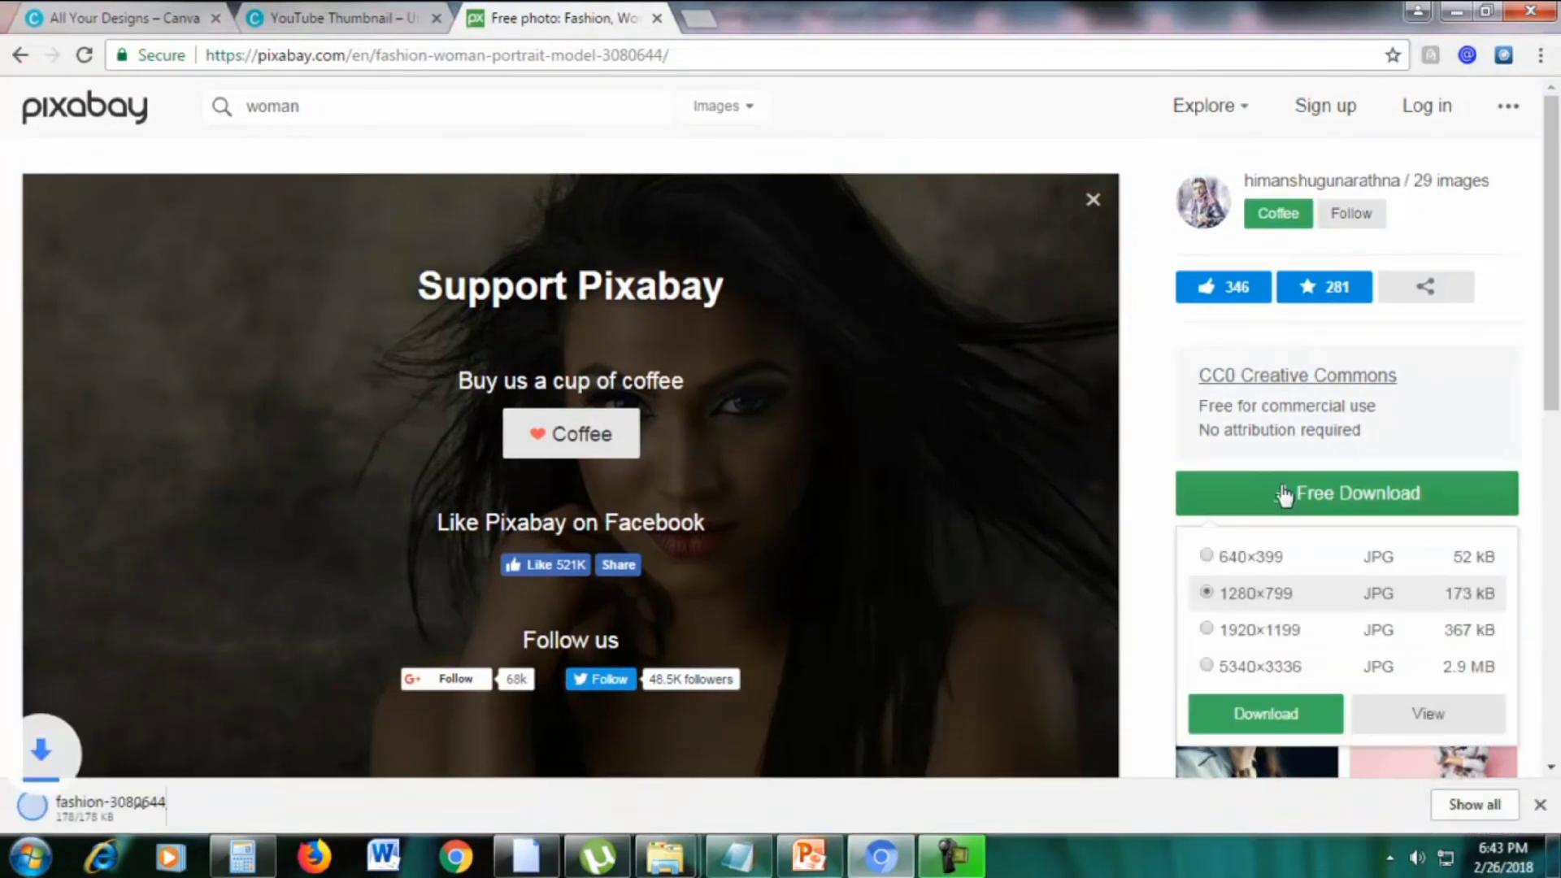
pyautogui.click(1094, 200)
pyautogui.moveTo(350, 50); pyautogui.dragTo(1226, 45)
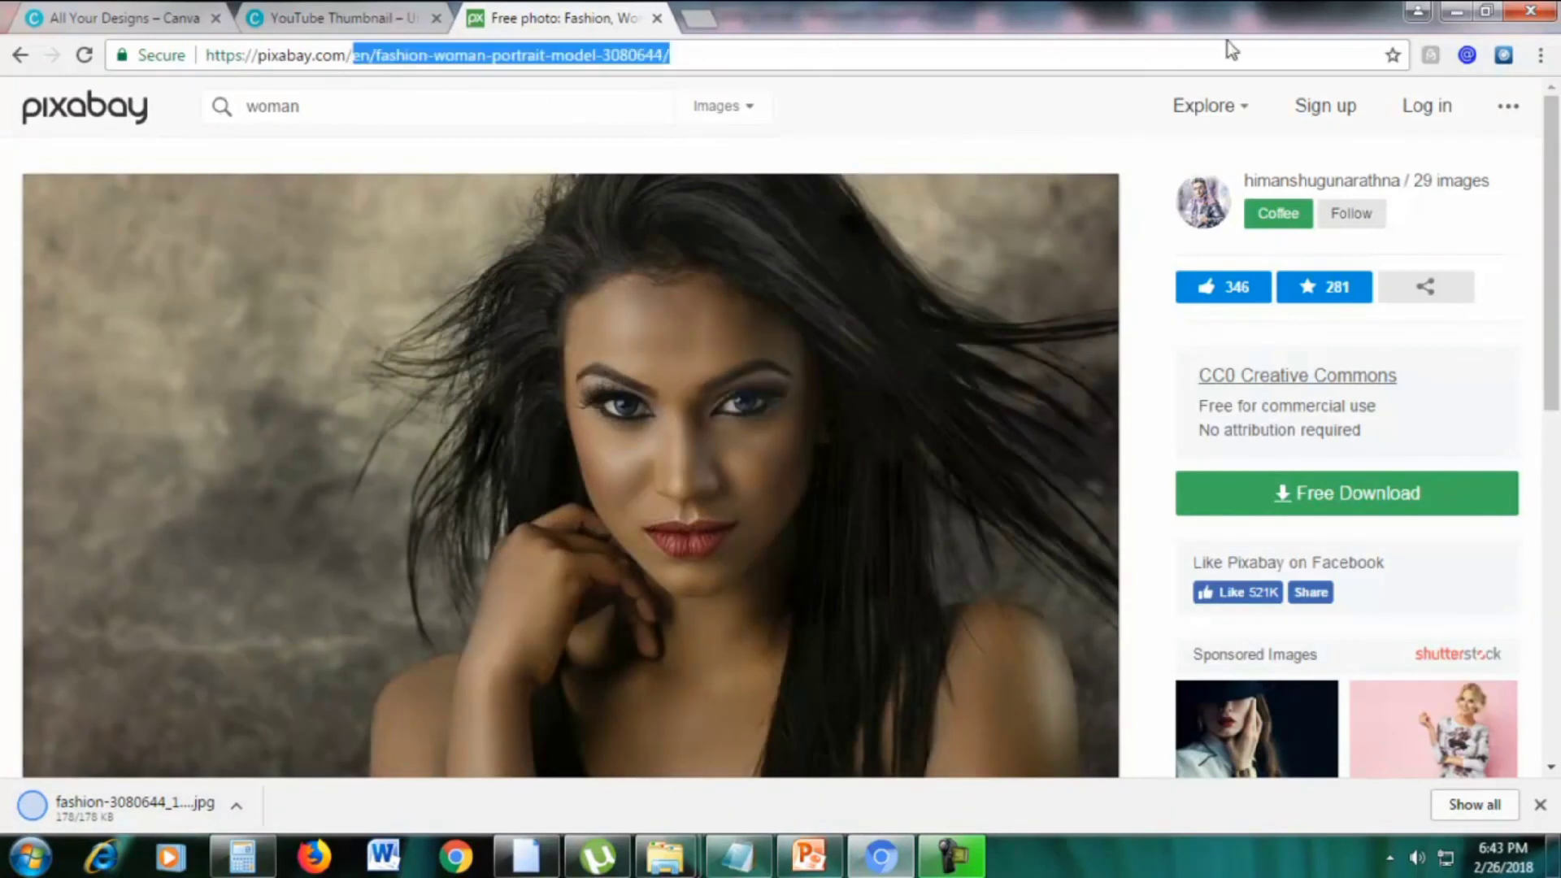
pyautogui.press('BackSpace')
pyautogui.press('Return')
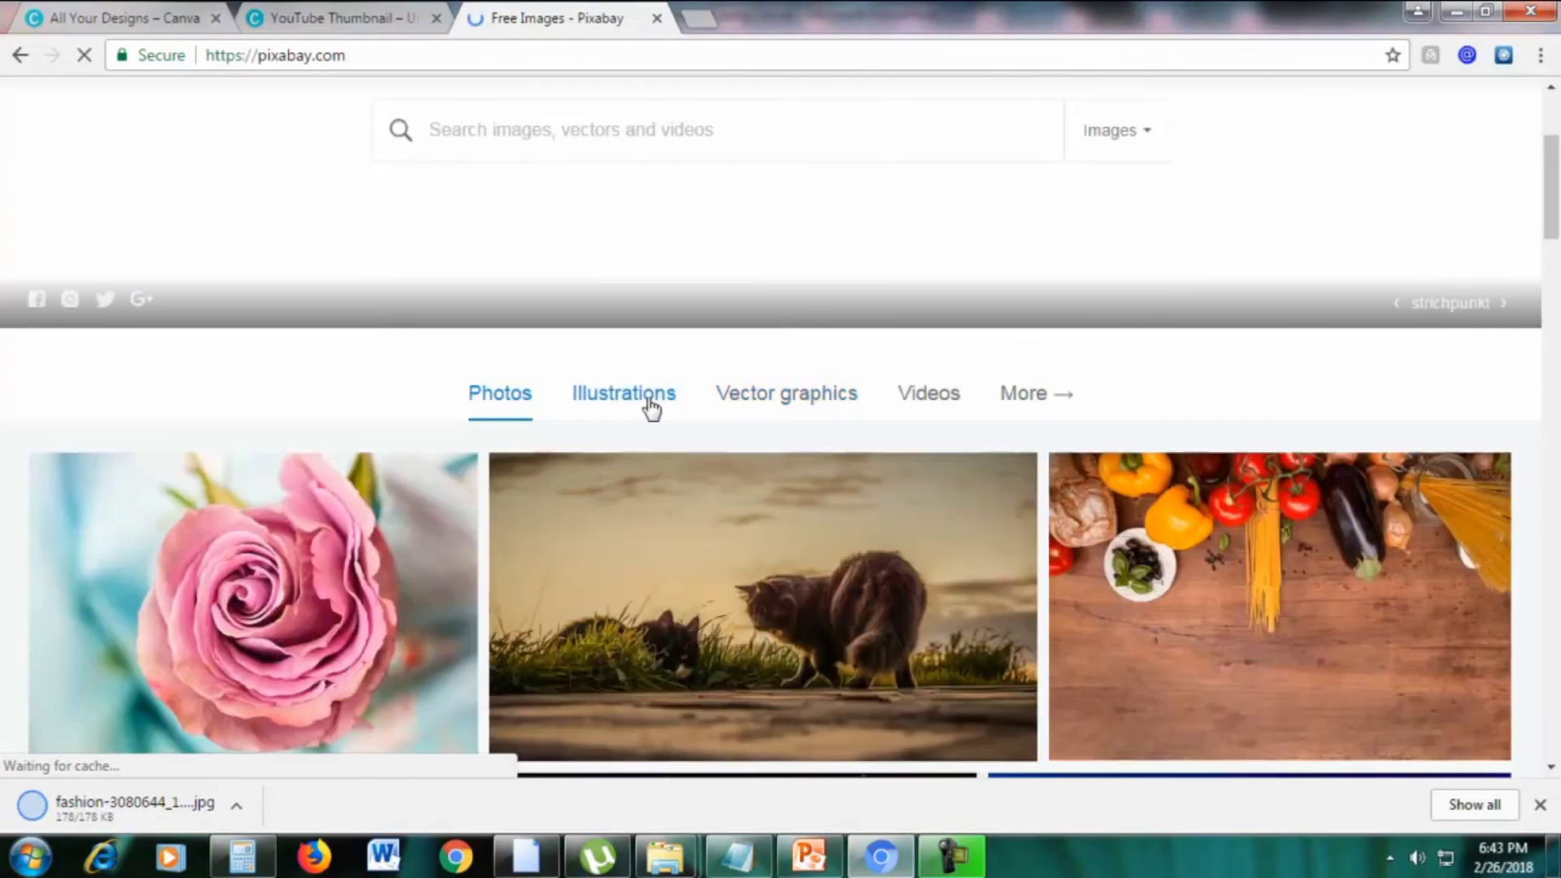
# Switch the Pixabay gallery to Illustrations, then Vector graphics
pyautogui.click(647, 397)
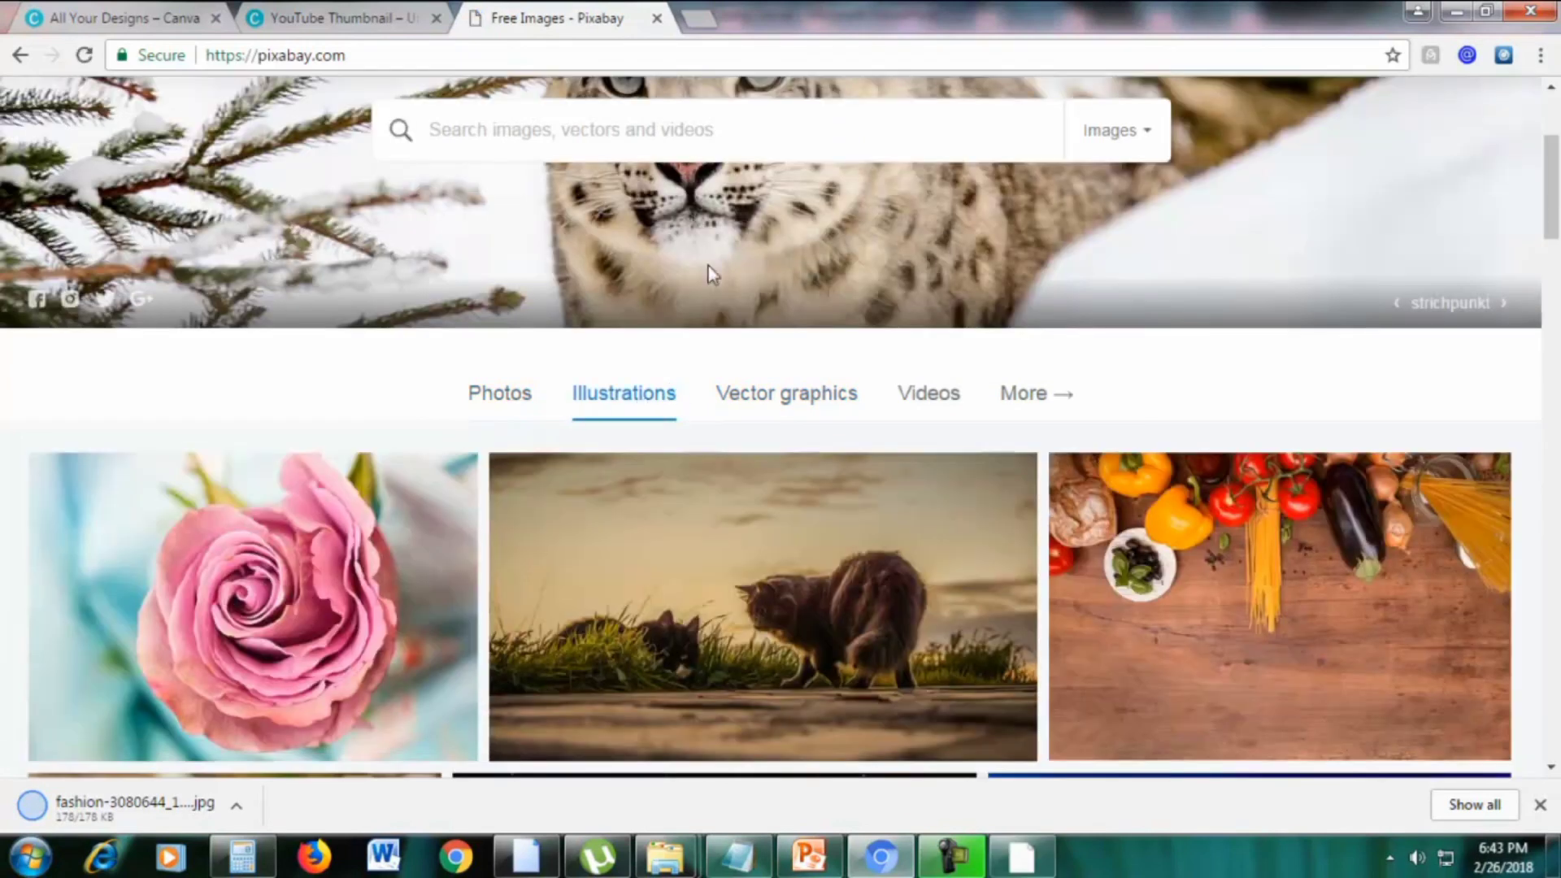
pyautogui.scroll(-3, 737, 278)
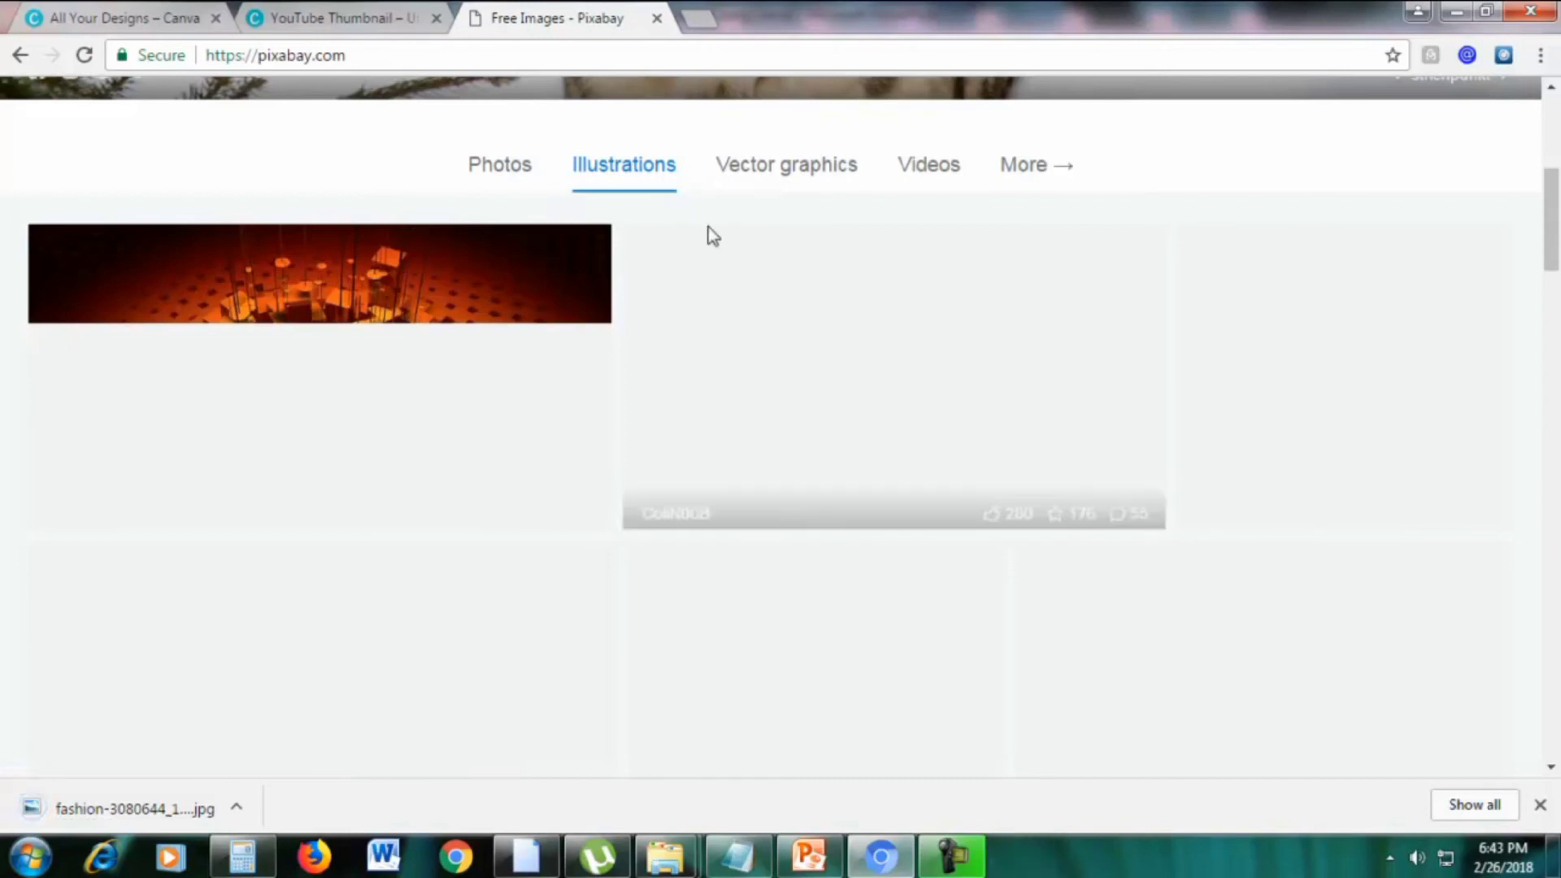
pyautogui.click(775, 170)
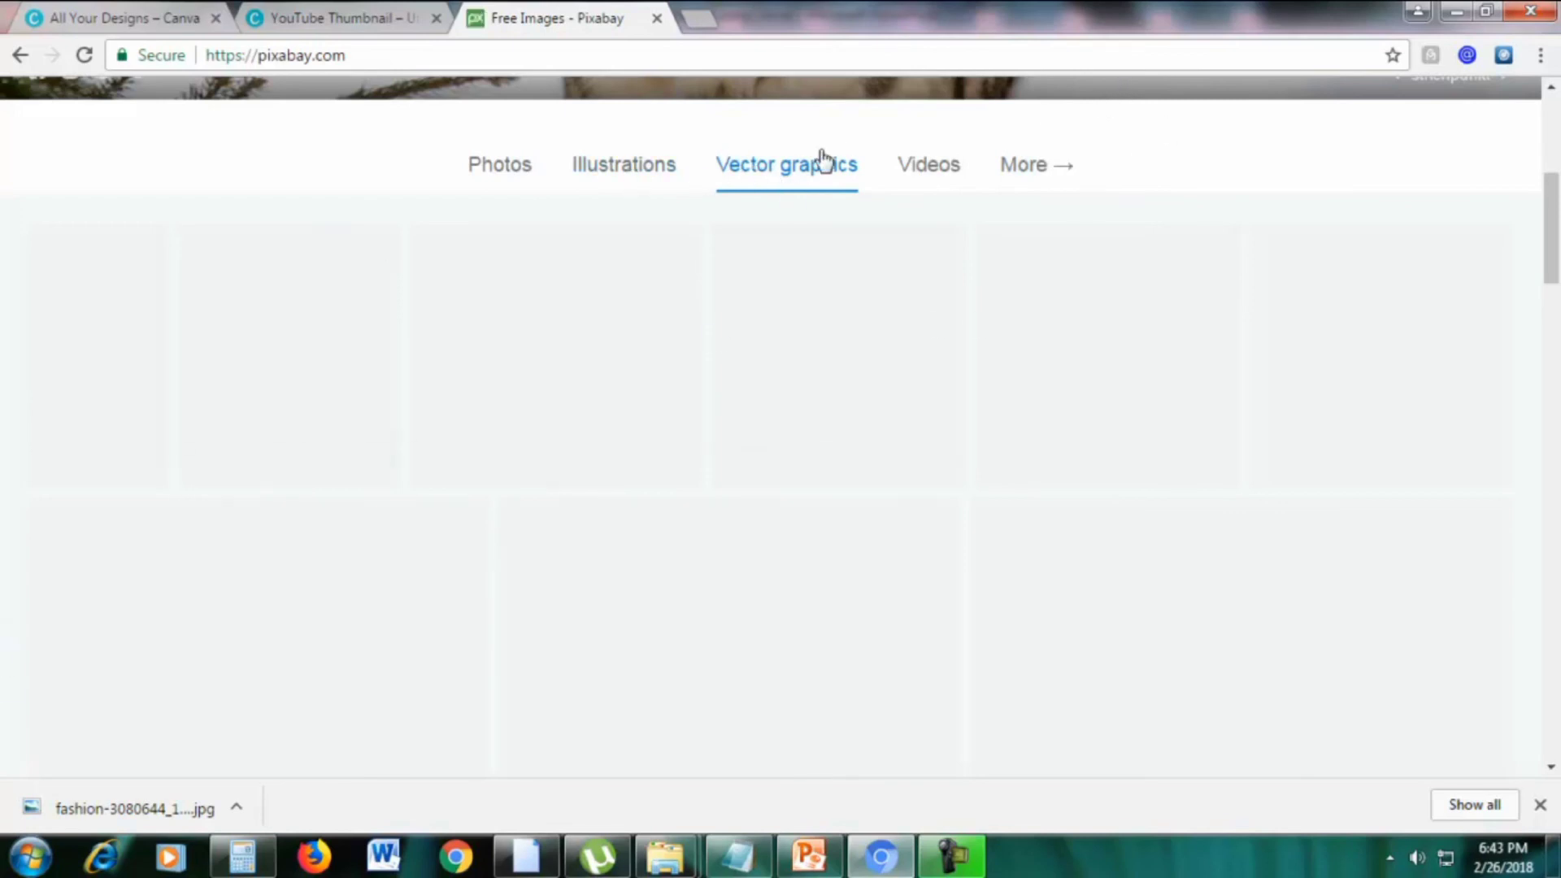
# Open the cartoon eggplant vector's page in a new tab
pyautogui.rightClick(544, 313)
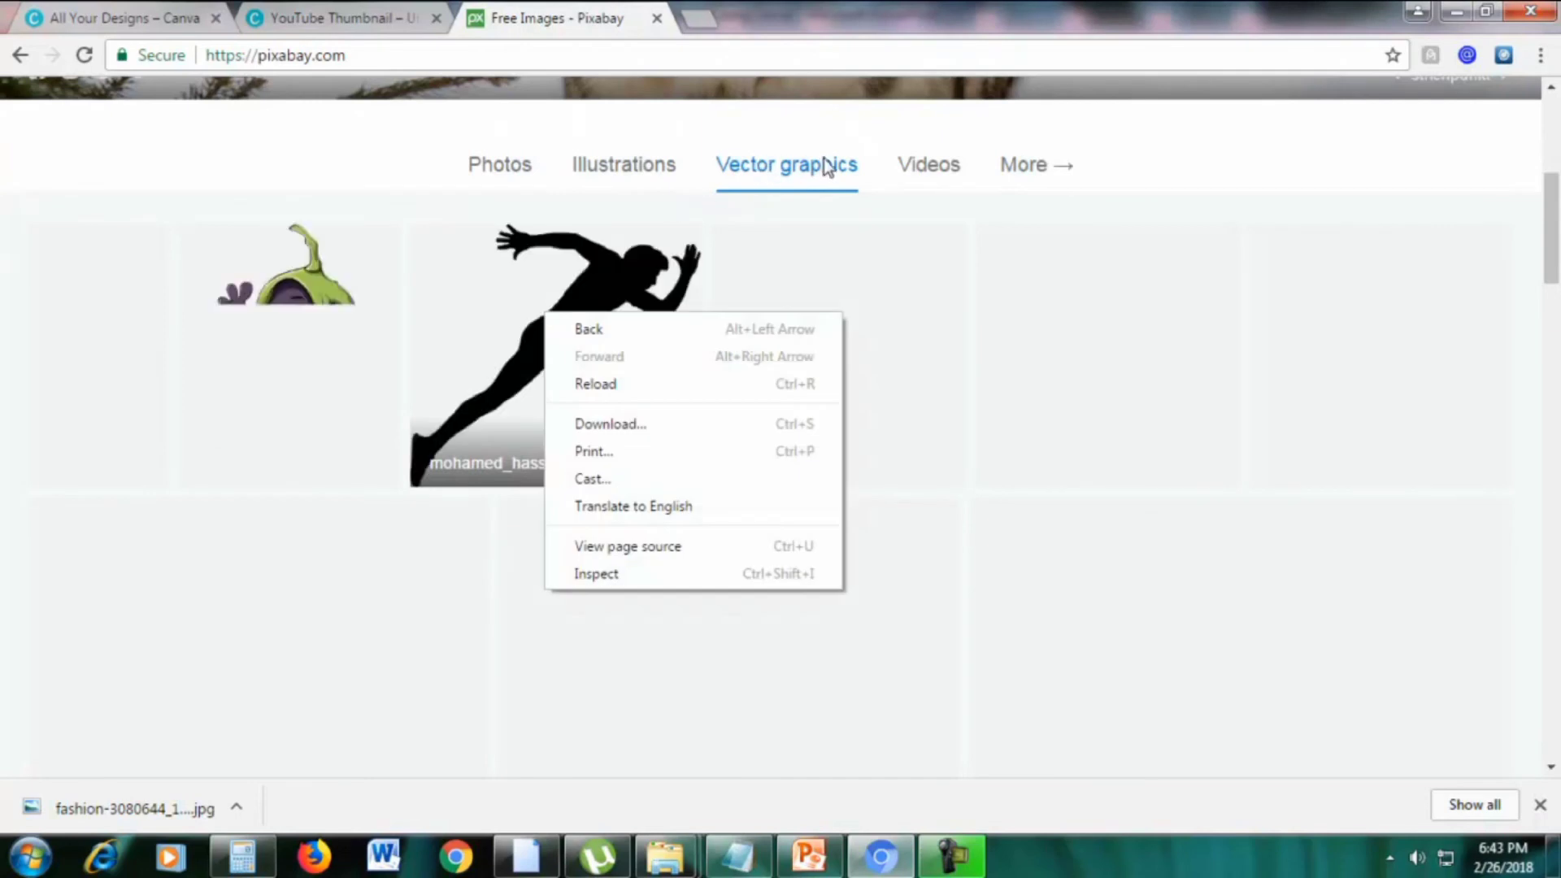
pyautogui.click(914, 102)
pyautogui.scroll(4, 941, 236)
pyautogui.scroll(-3, 944, 247)
pyautogui.rightClick(325, 462)
pyautogui.click(350, 478)
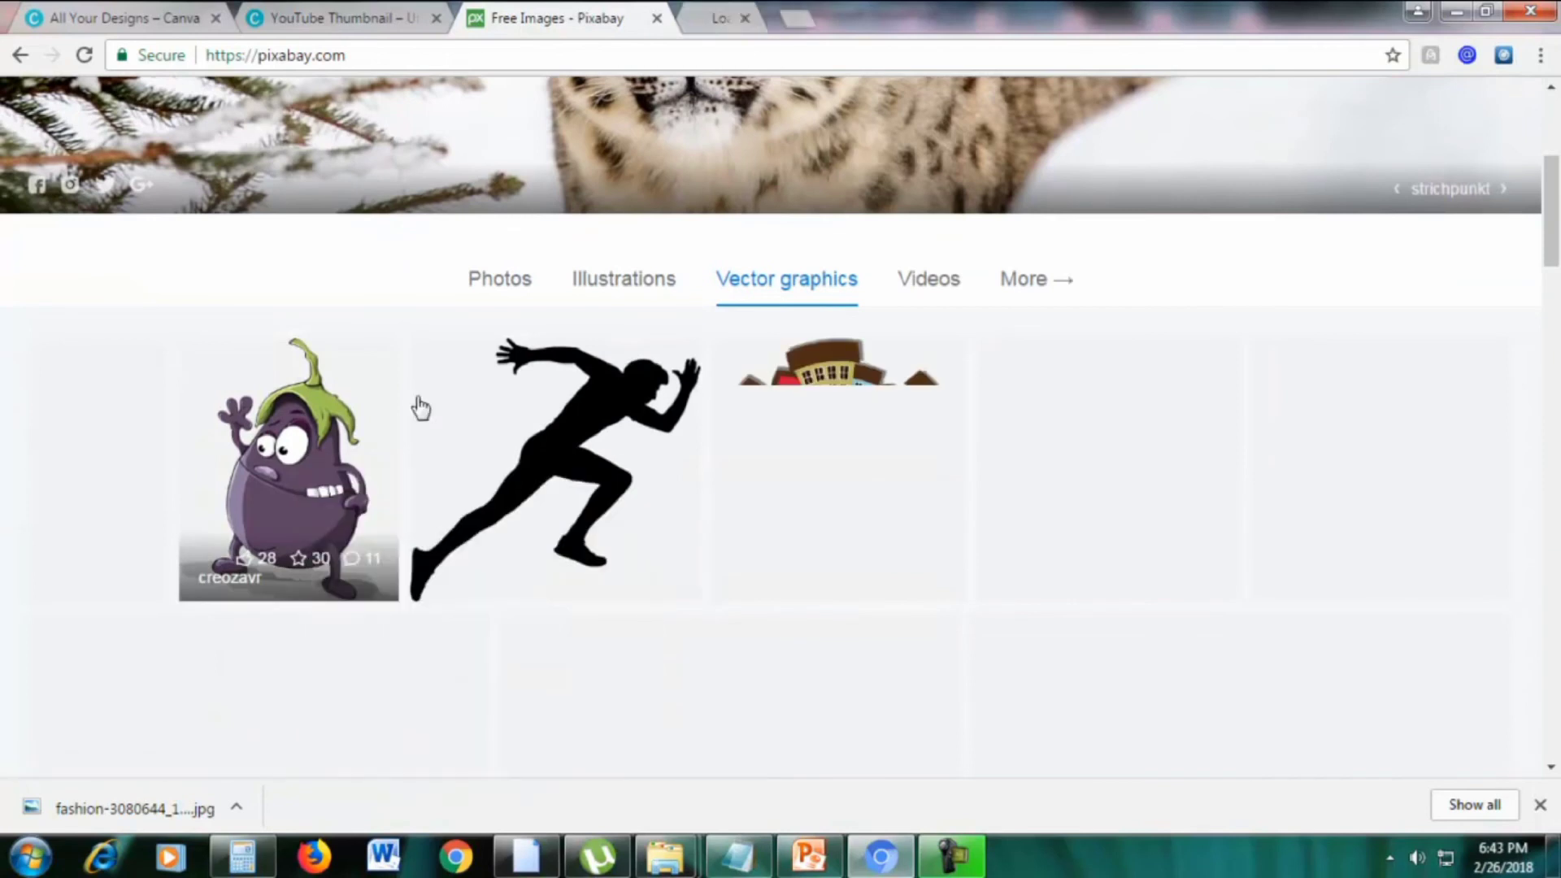
# Review the cartoon eggplant's CC0 free-use licence terms on its page
pyautogui.click(738, 14)
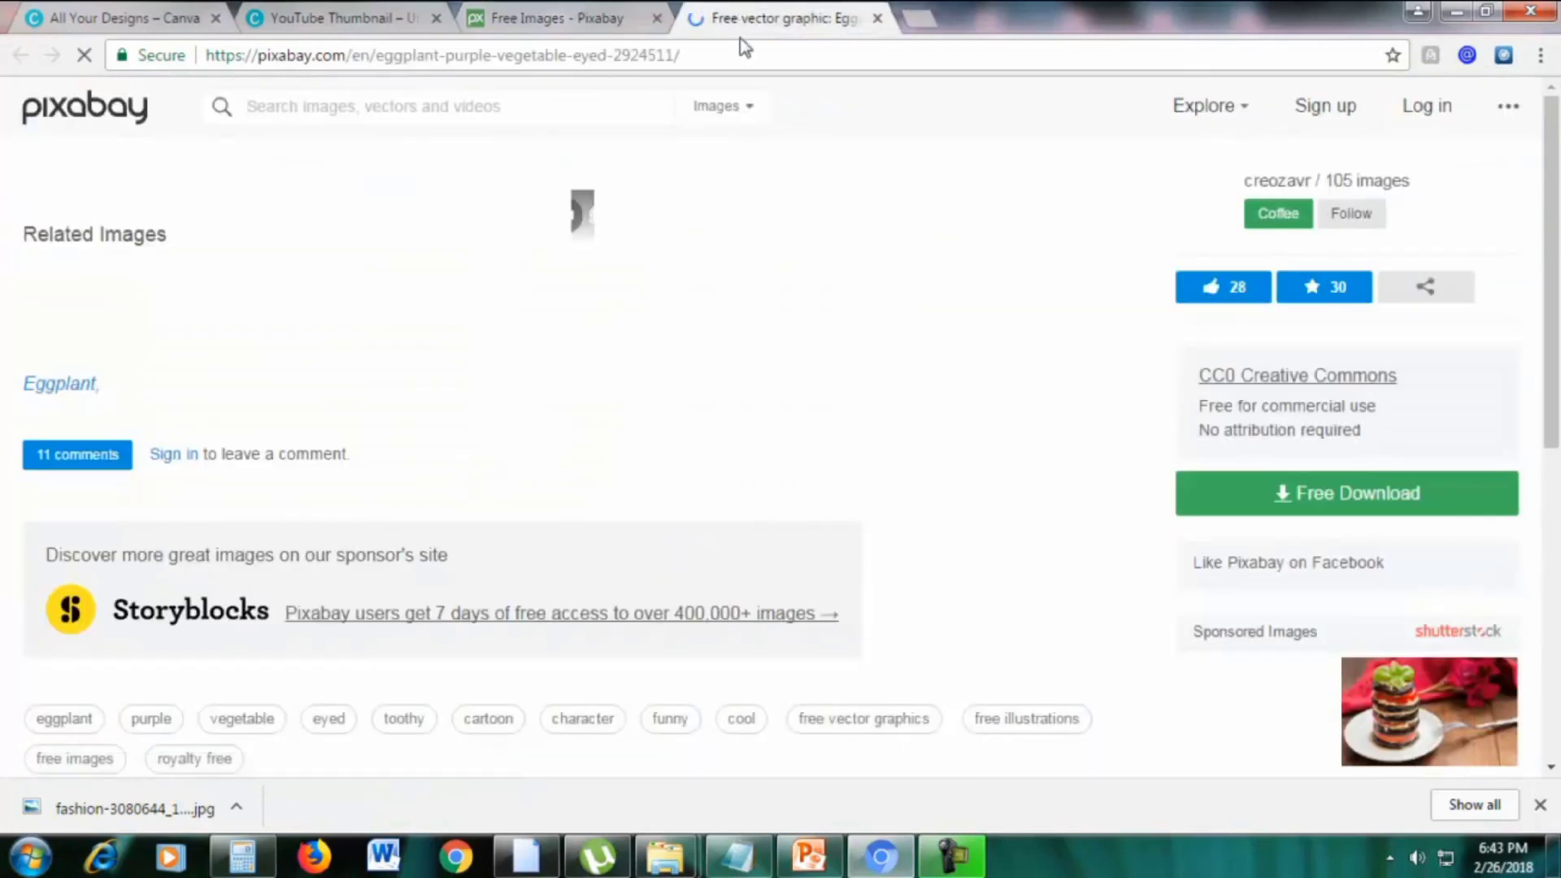
pyautogui.scroll(-4, 740, 344)
pyautogui.scroll(4, 740, 343)
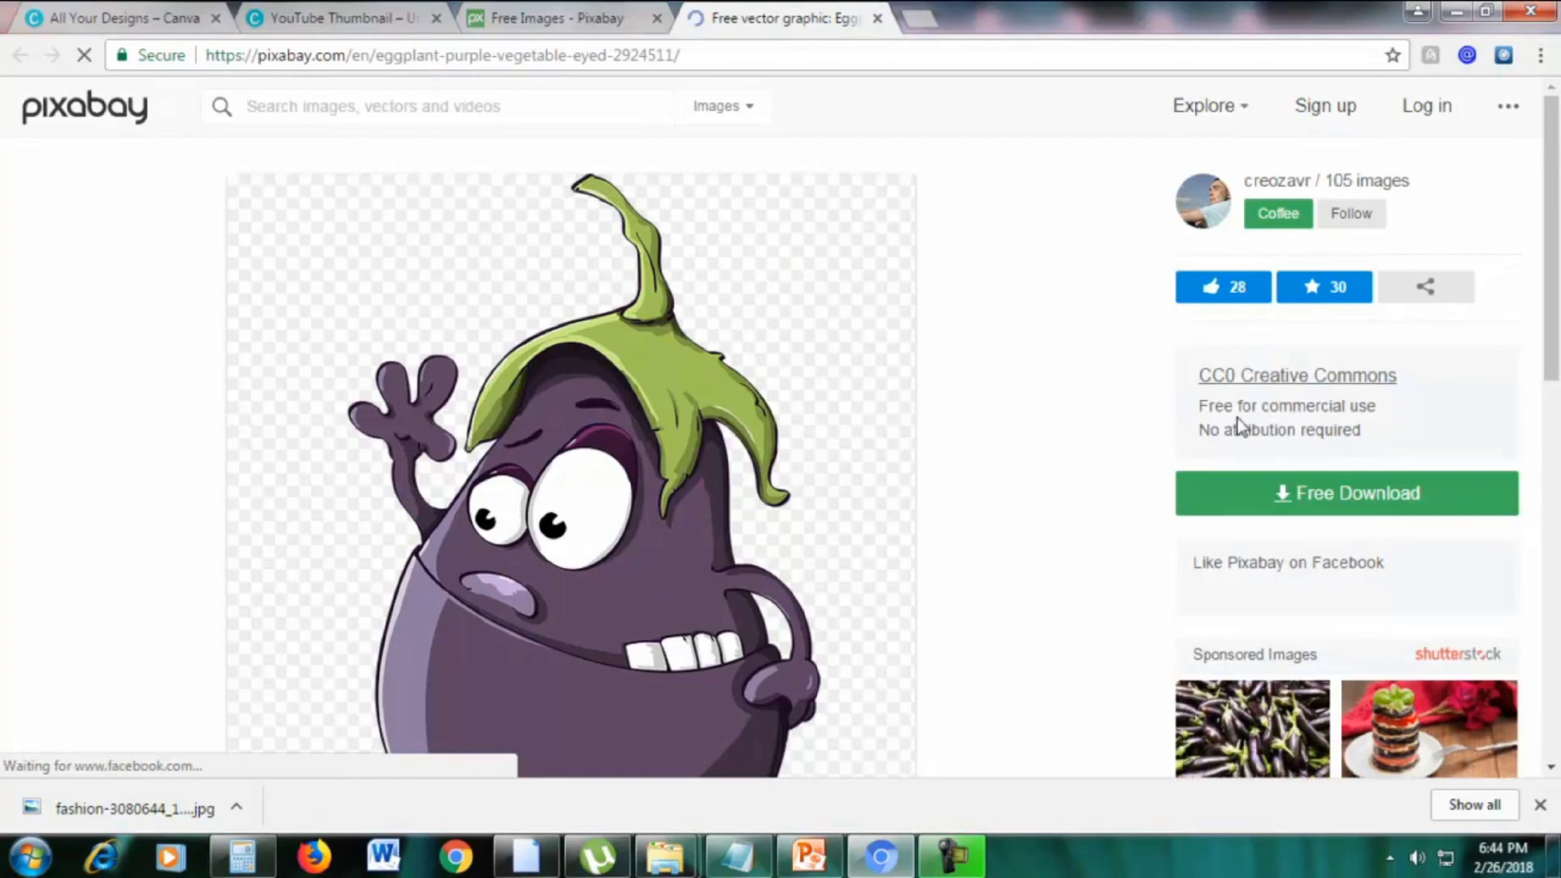
pyautogui.moveTo(1214, 407); pyautogui.dragTo(1405, 426)
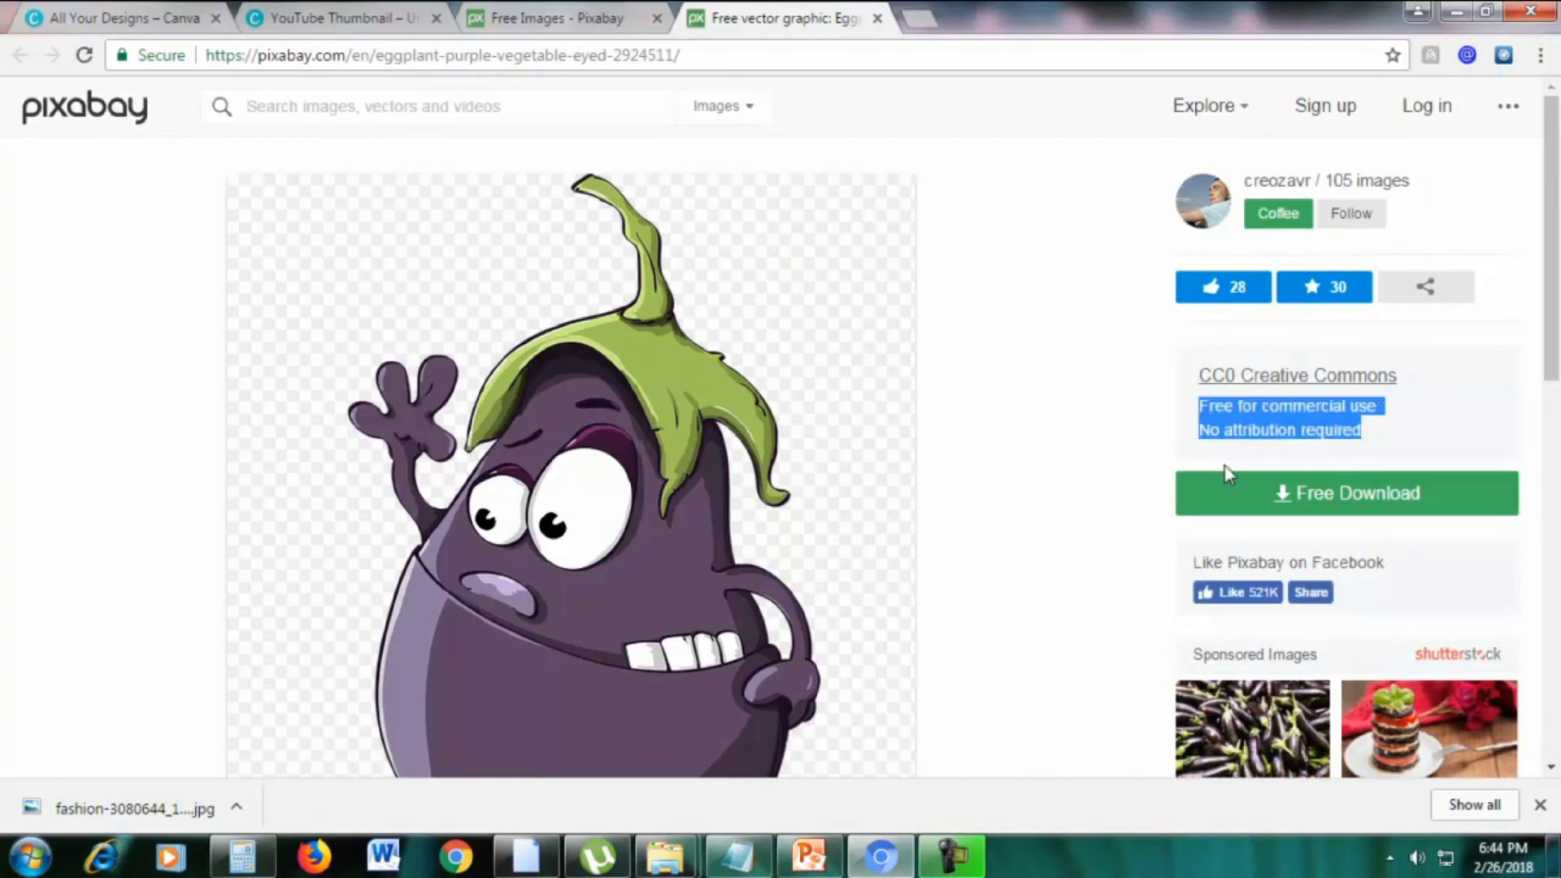
pyautogui.click(1047, 491)
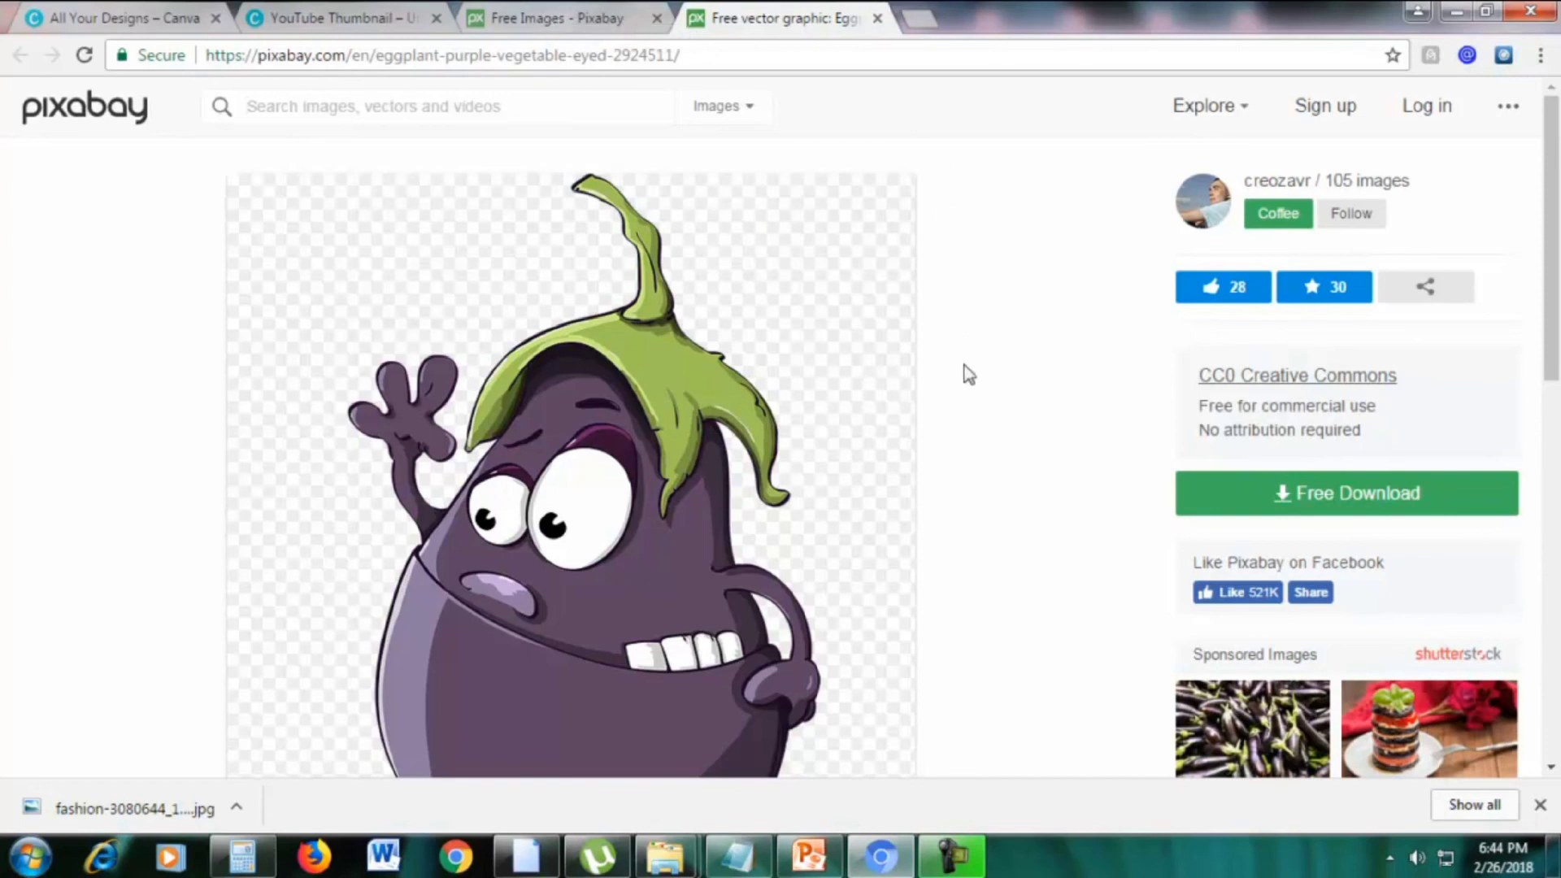
pyautogui.scroll(-2, 968, 374)
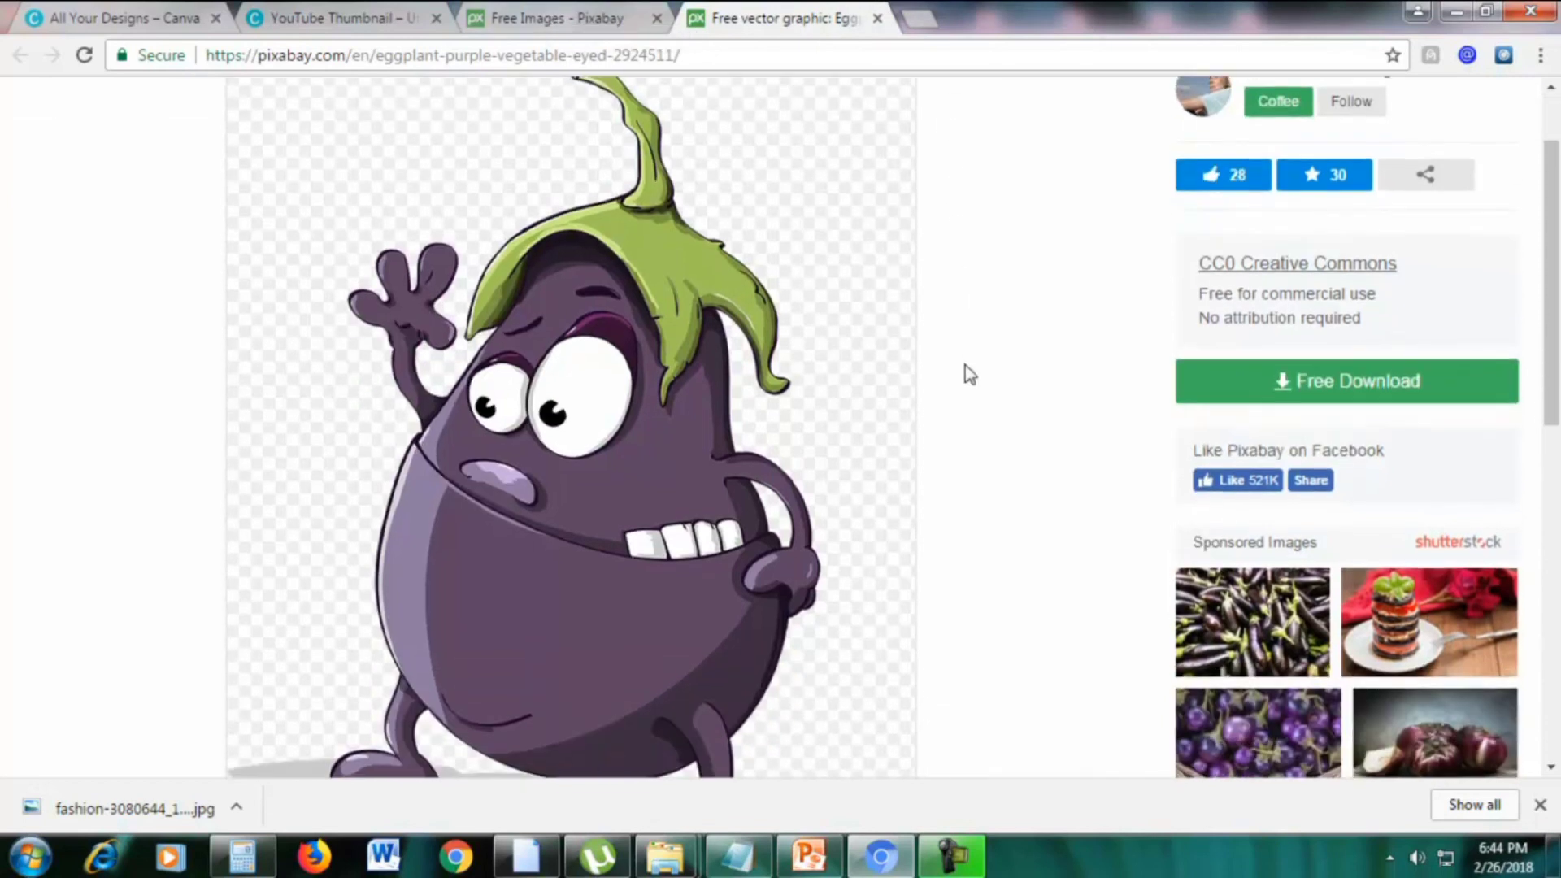
pyautogui.scroll(2, 645, 525)
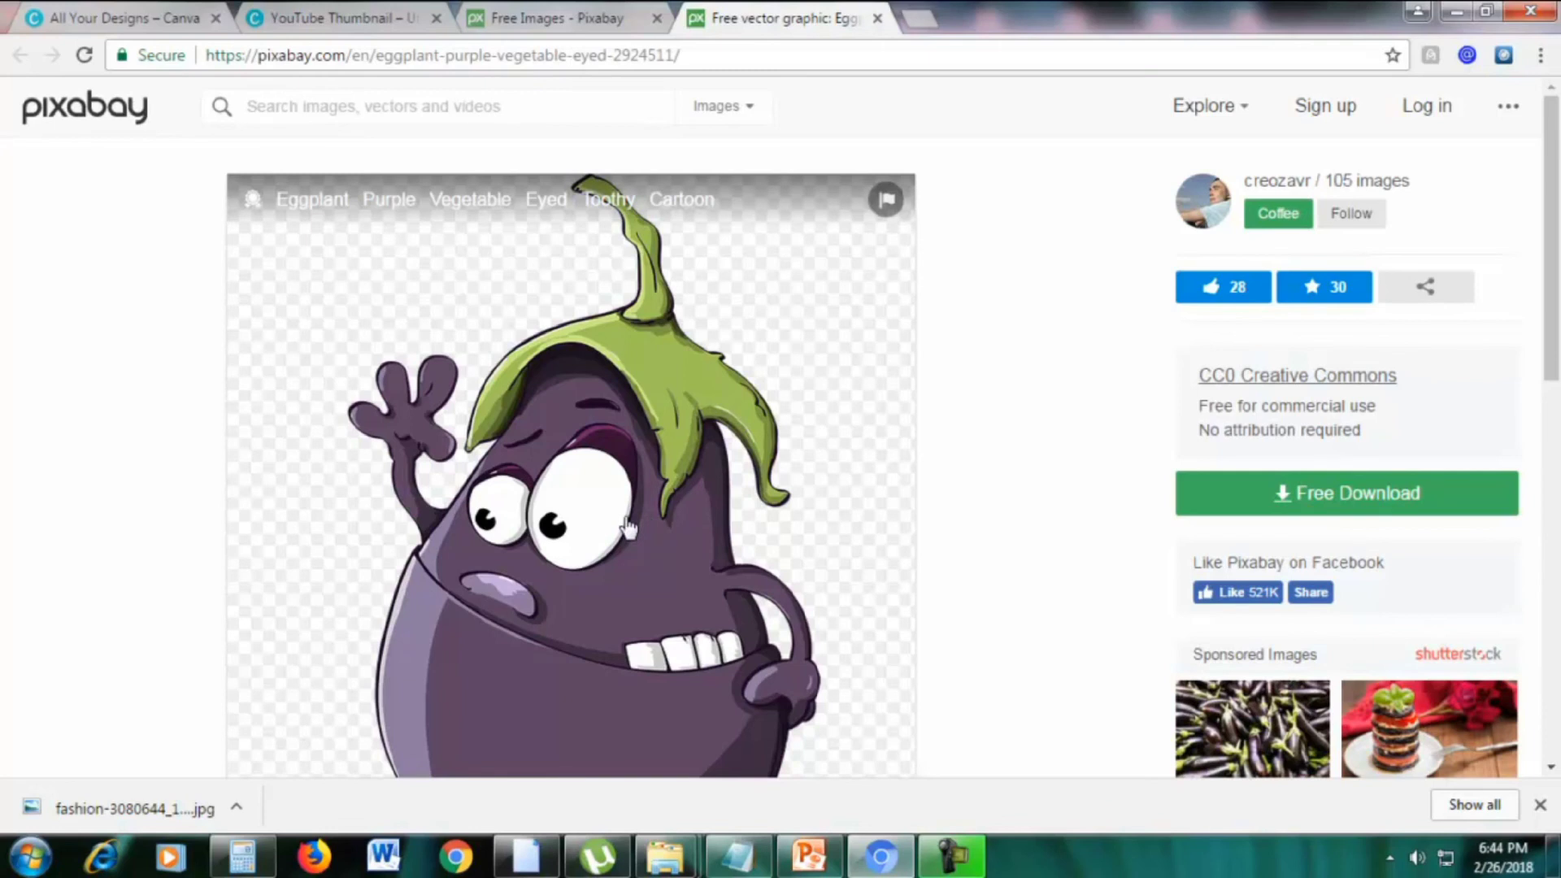
# Set the home page gallery back to Photos, recheck the eggplant page, and return
pyautogui.click(608, 15)
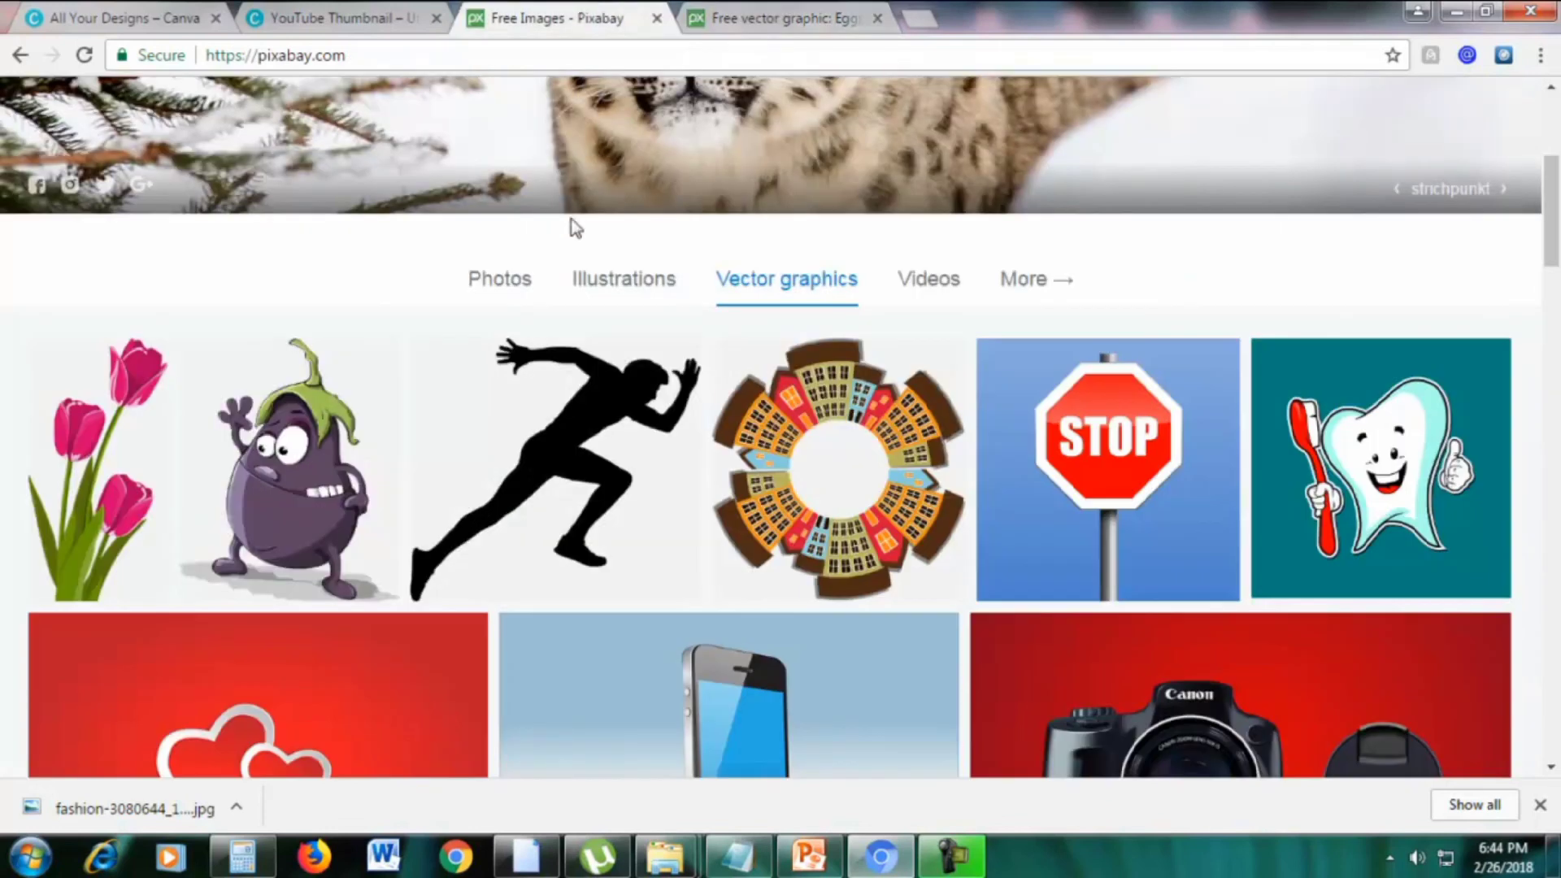
pyautogui.click(513, 287)
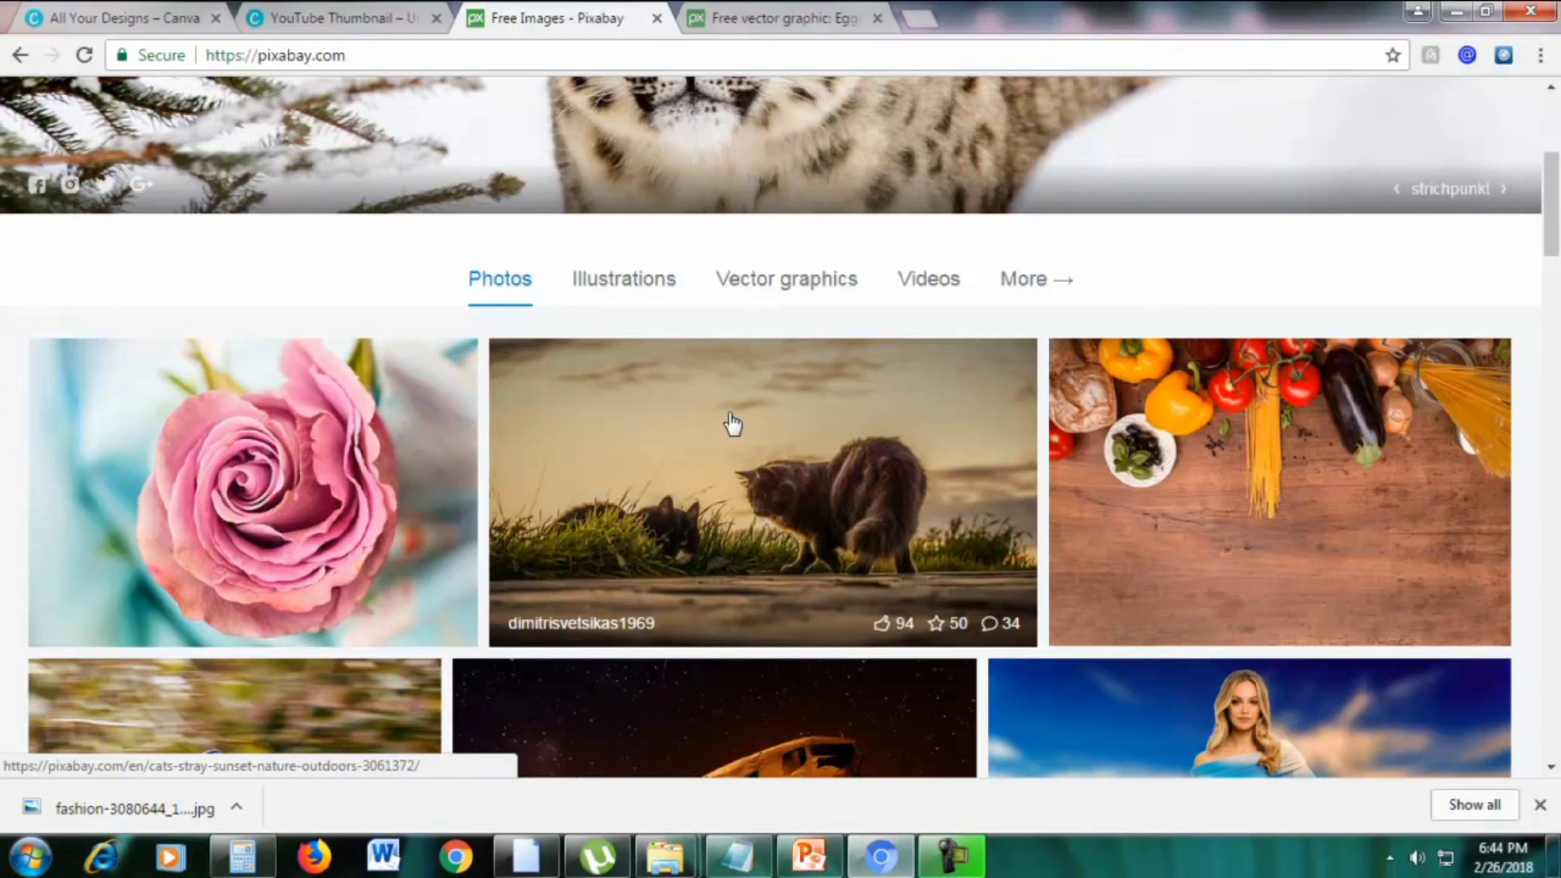
pyautogui.click(750, 11)
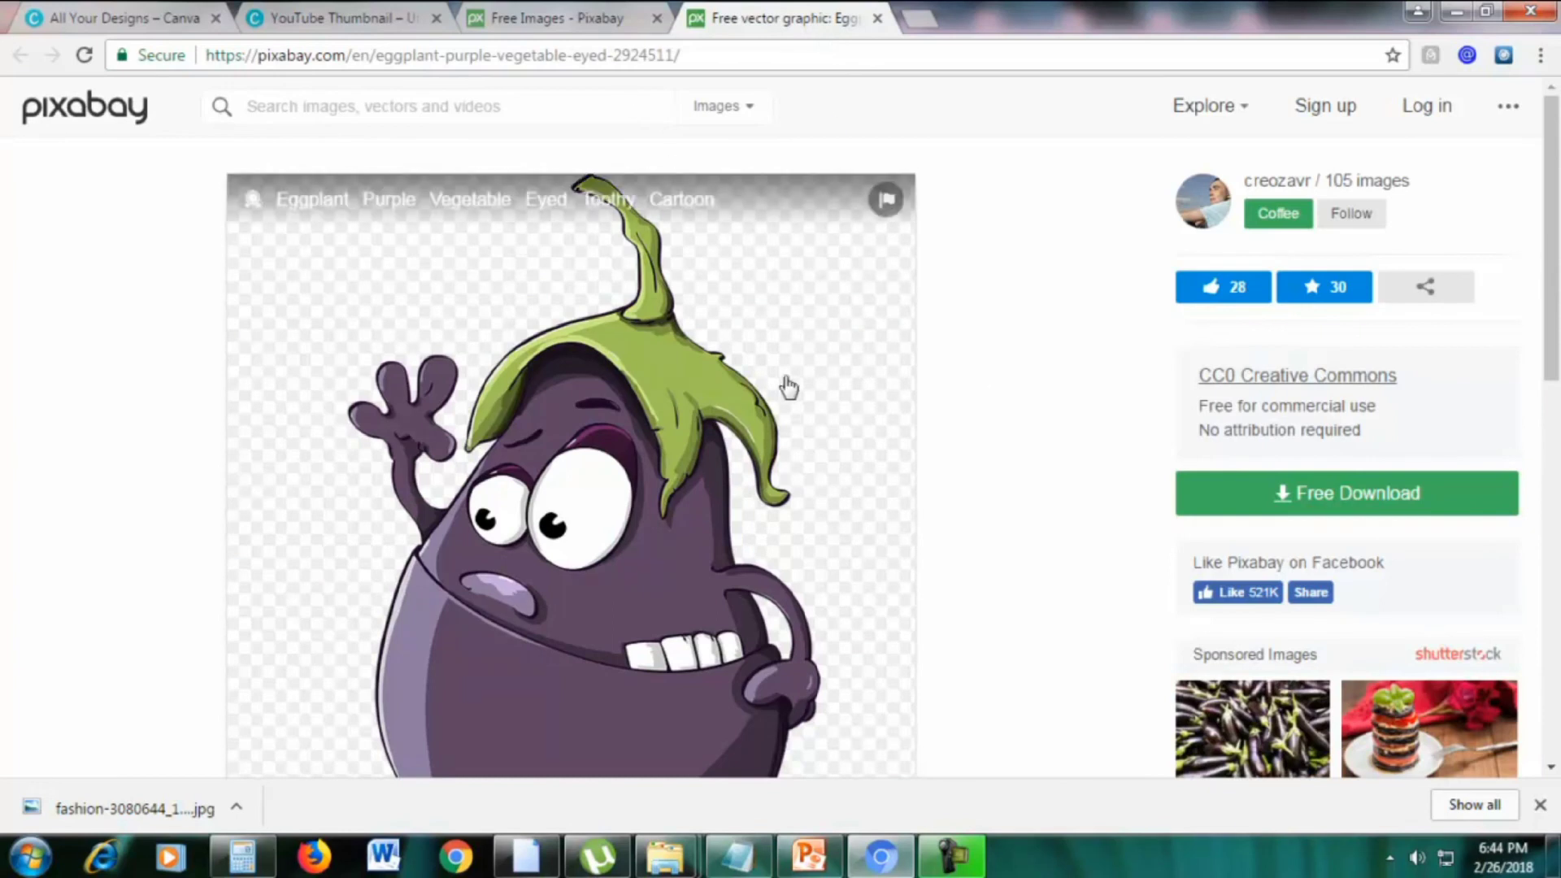
pyautogui.scroll(-3, 768, 411)
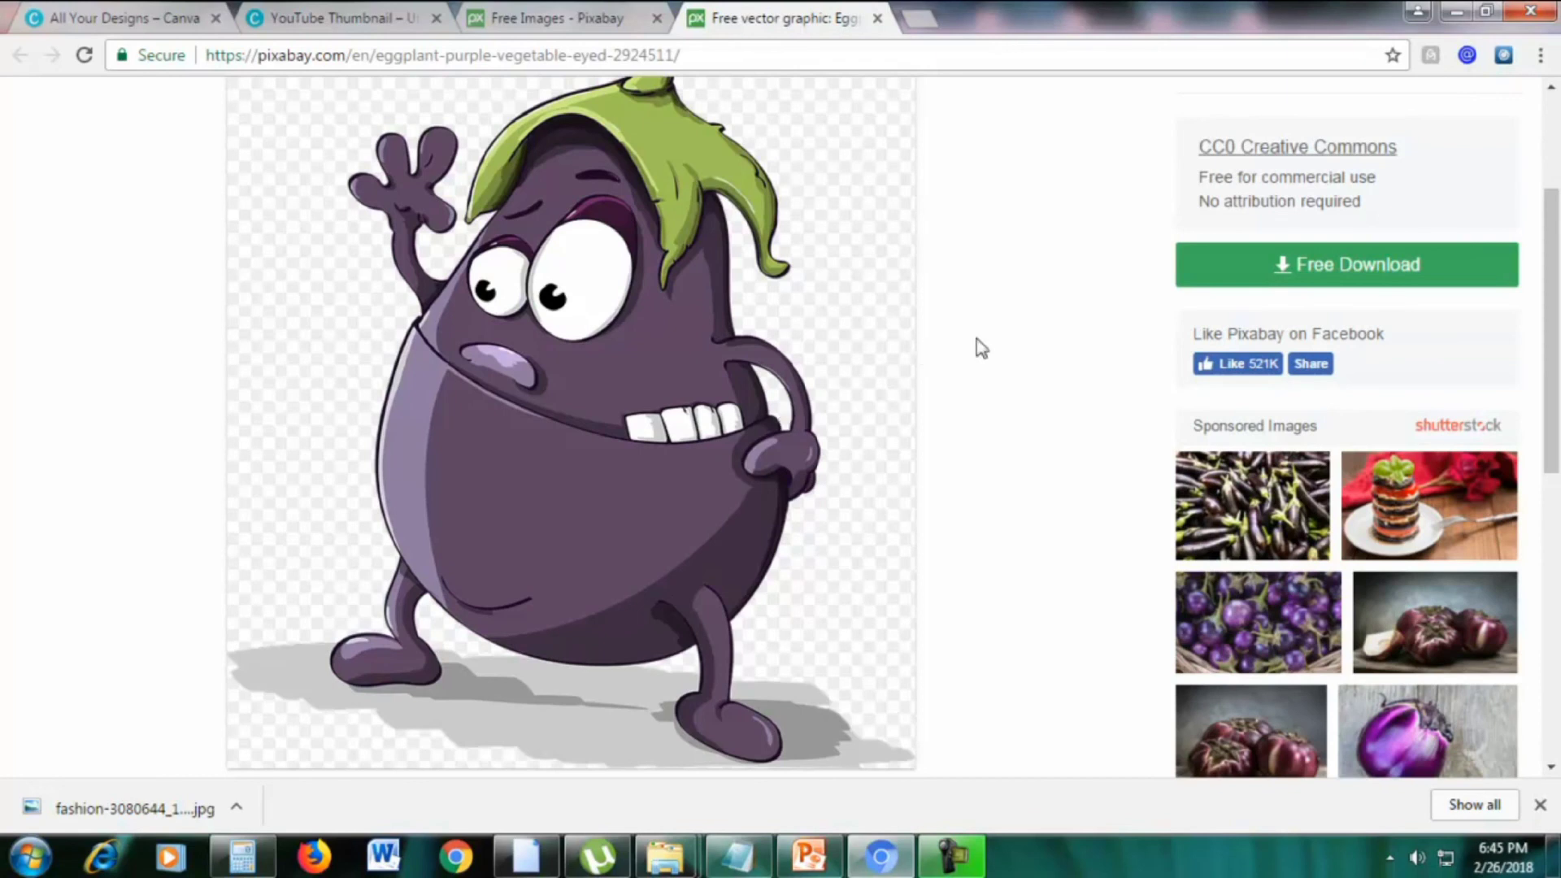
pyautogui.scroll(3, 979, 348)
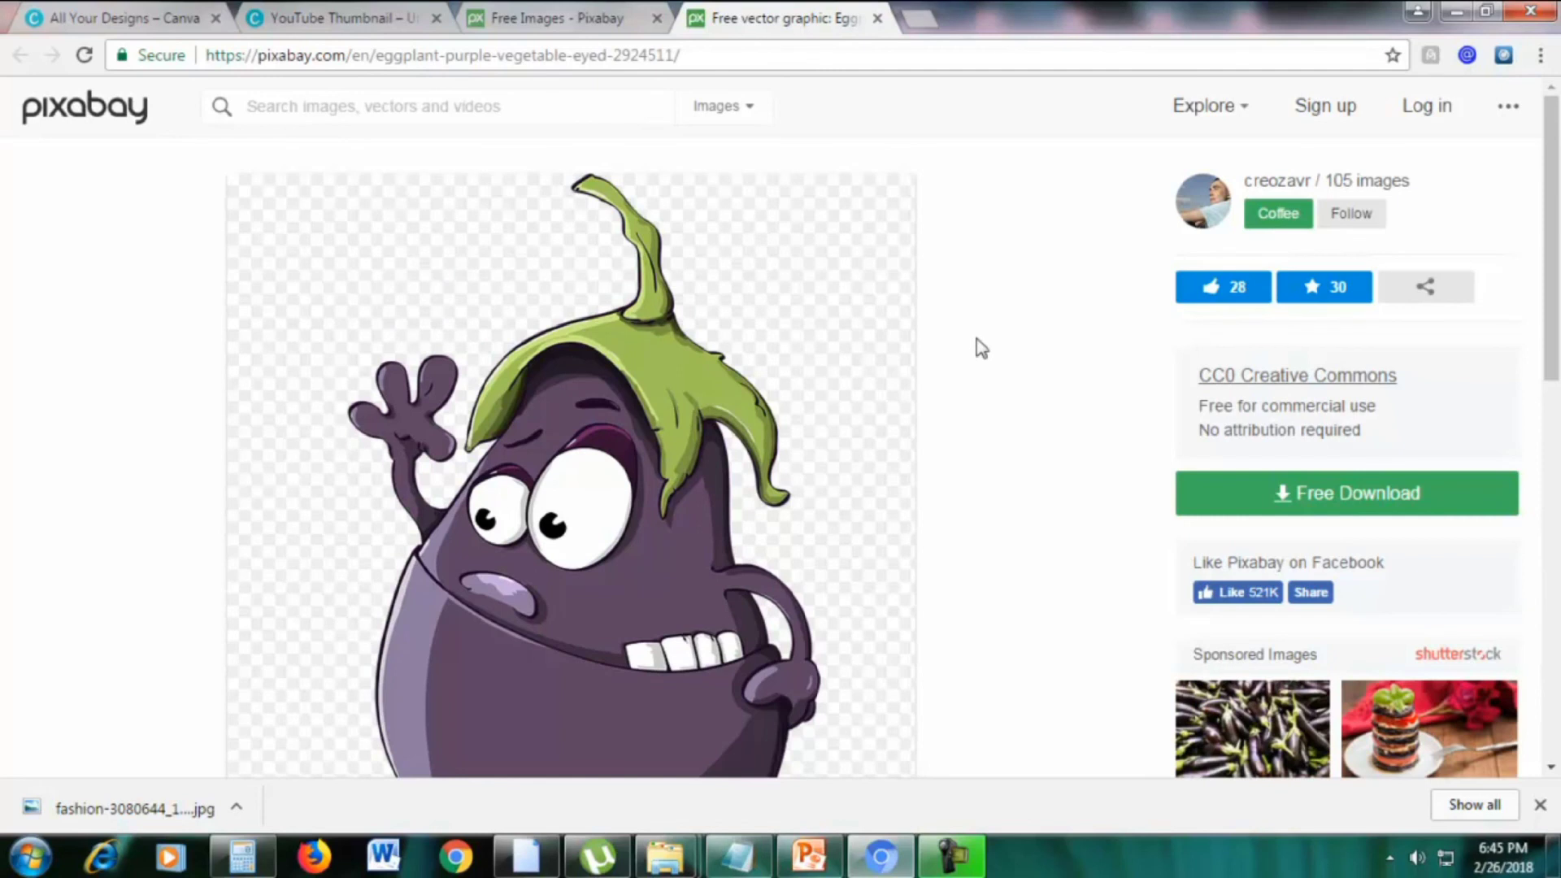
pyautogui.click(520, 17)
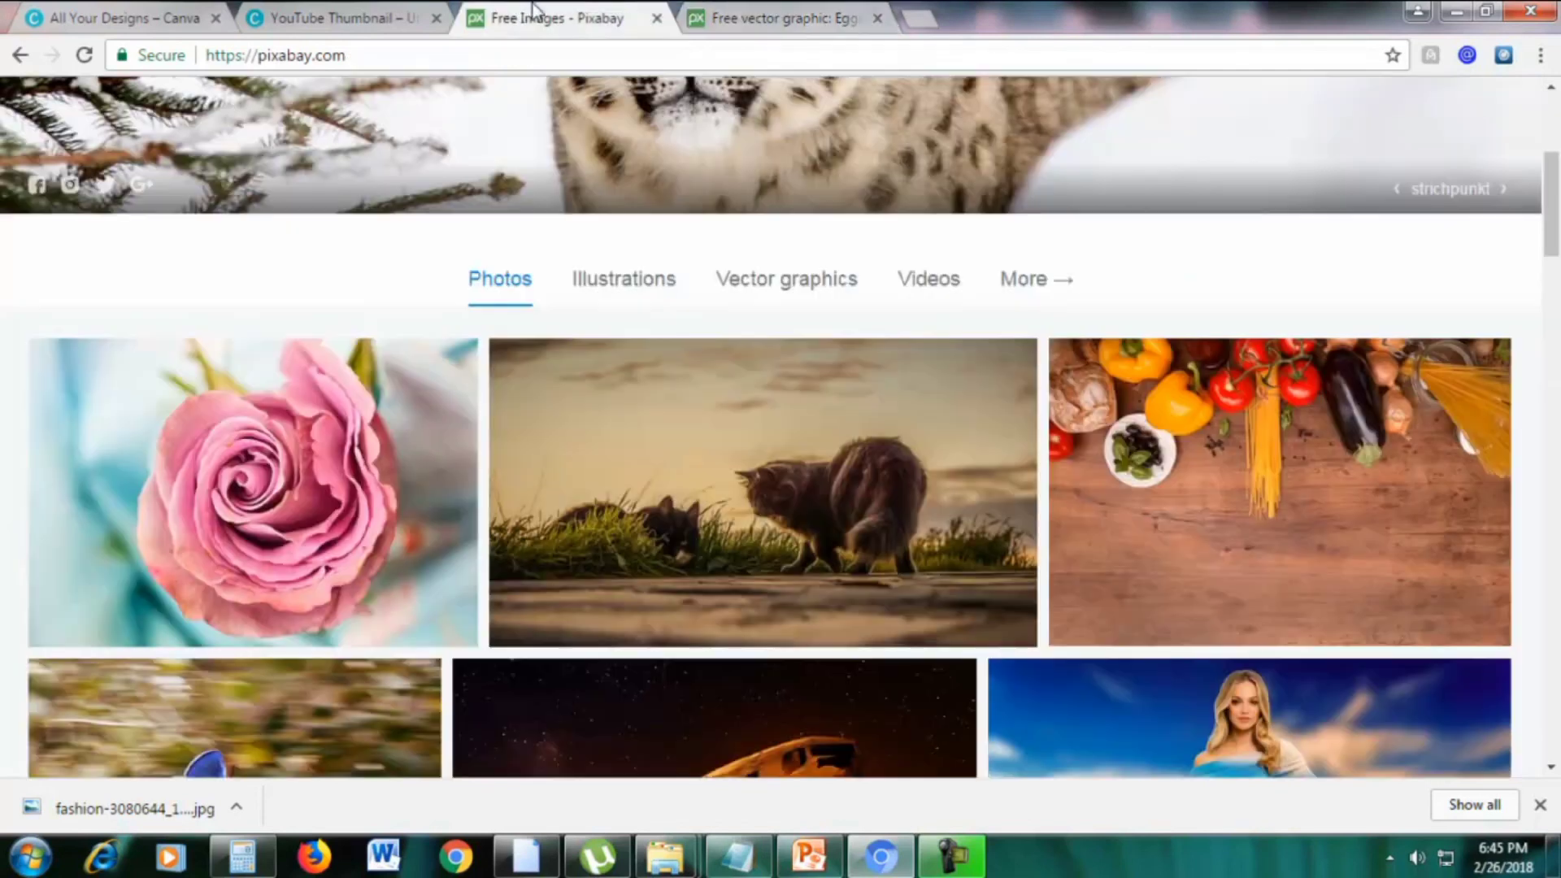
# Switch Pixabay to free videos and open the golden piggy bank flying dollars video in a new tab
pyautogui.scroll(5, 475, 290)
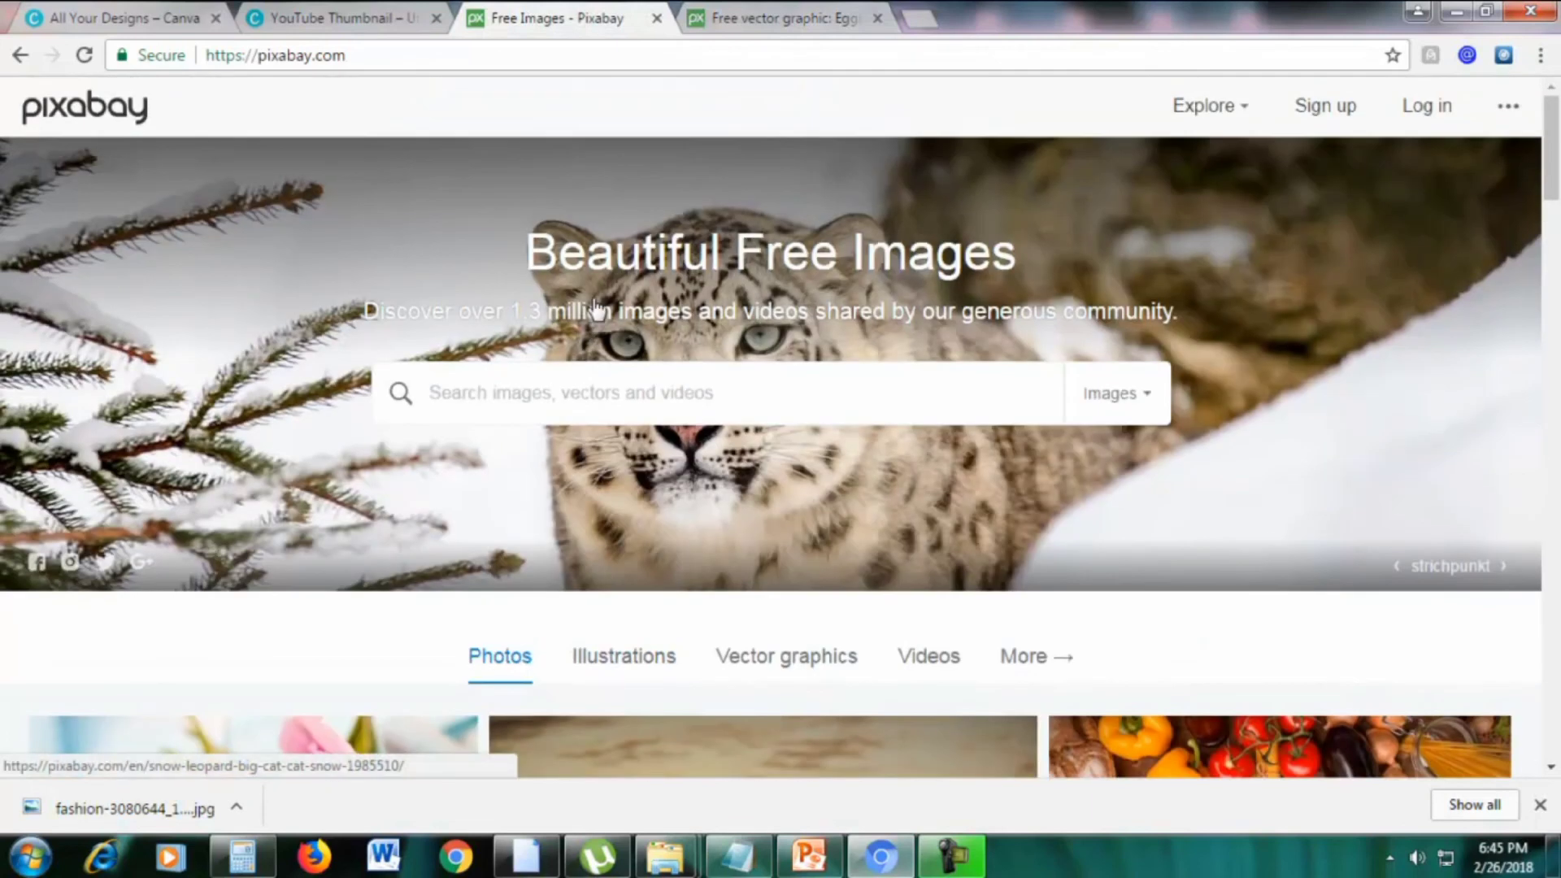
pyautogui.scroll(-1, 592, 313)
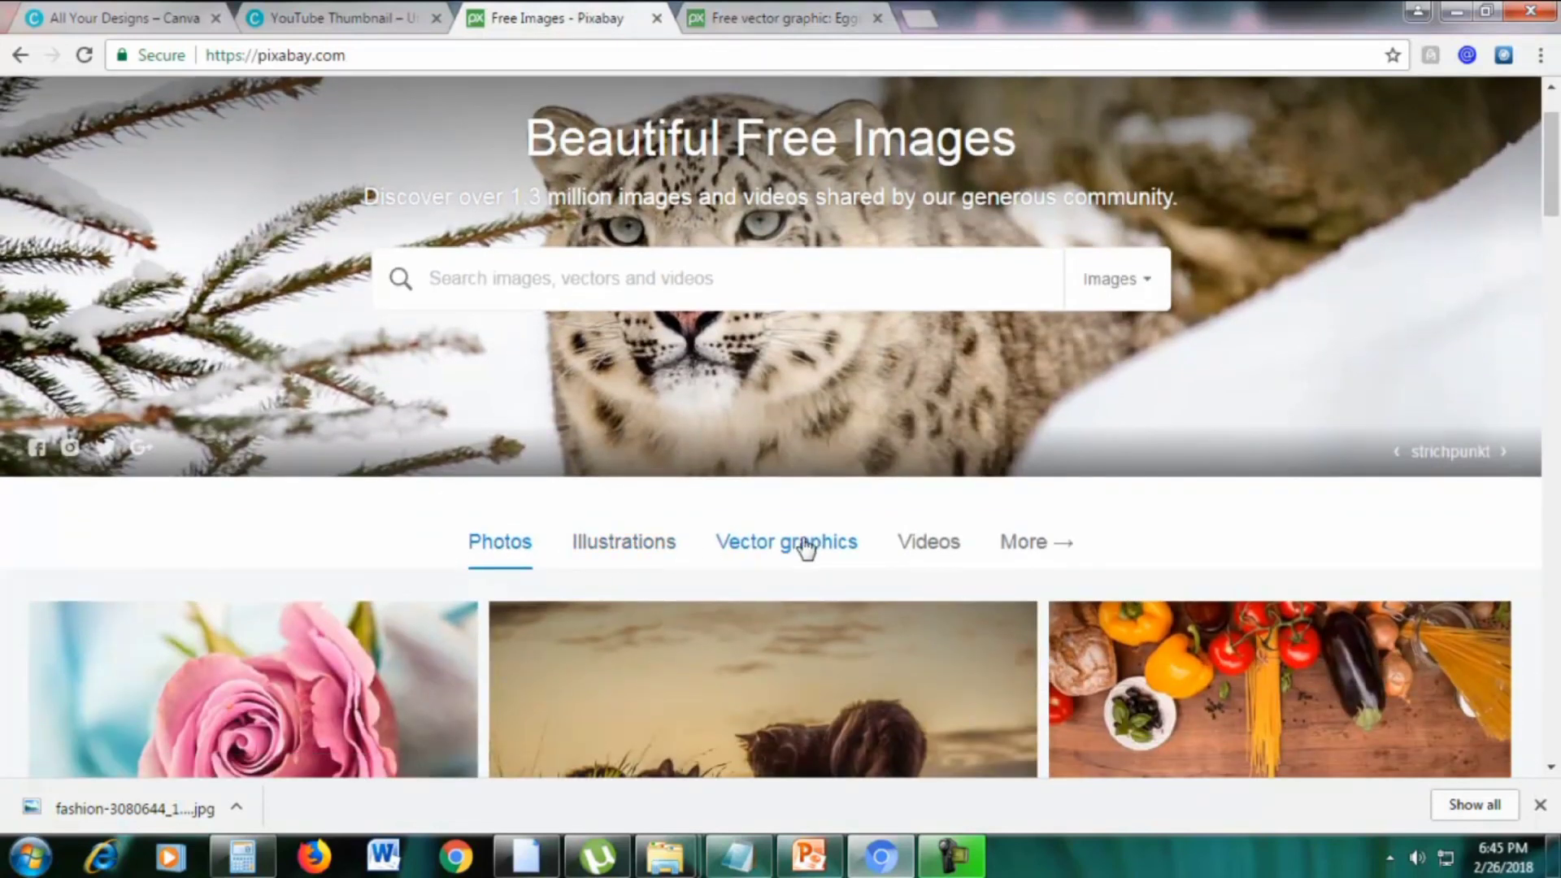
pyautogui.click(918, 543)
pyautogui.scroll(-5, 1057, 382)
pyautogui.scroll(1, 1028, 460)
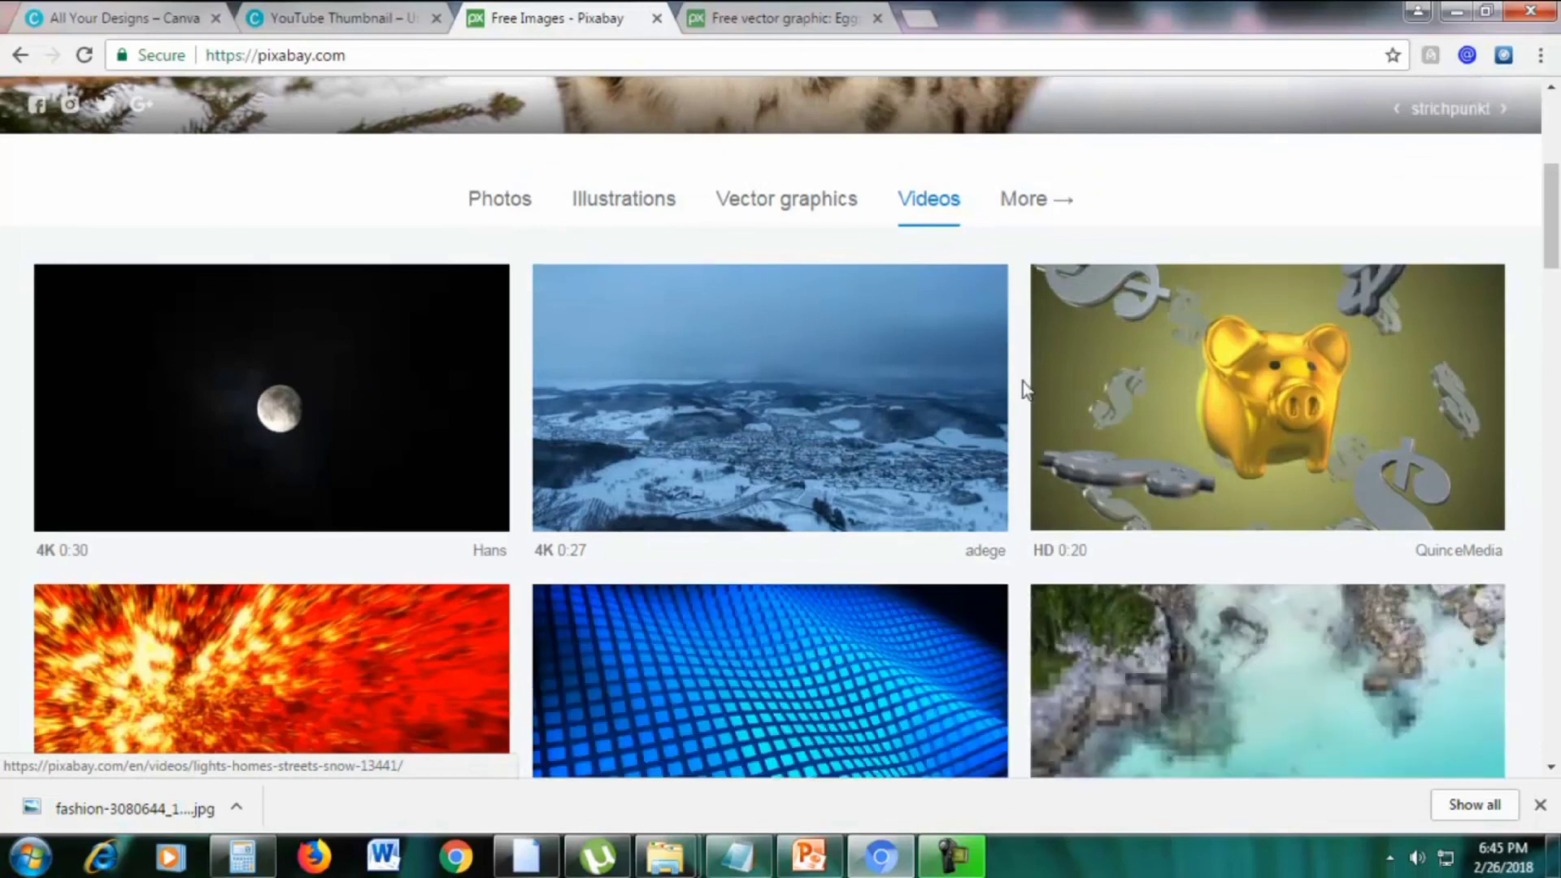
pyautogui.rightClick(1073, 373)
pyautogui.click(1088, 377)
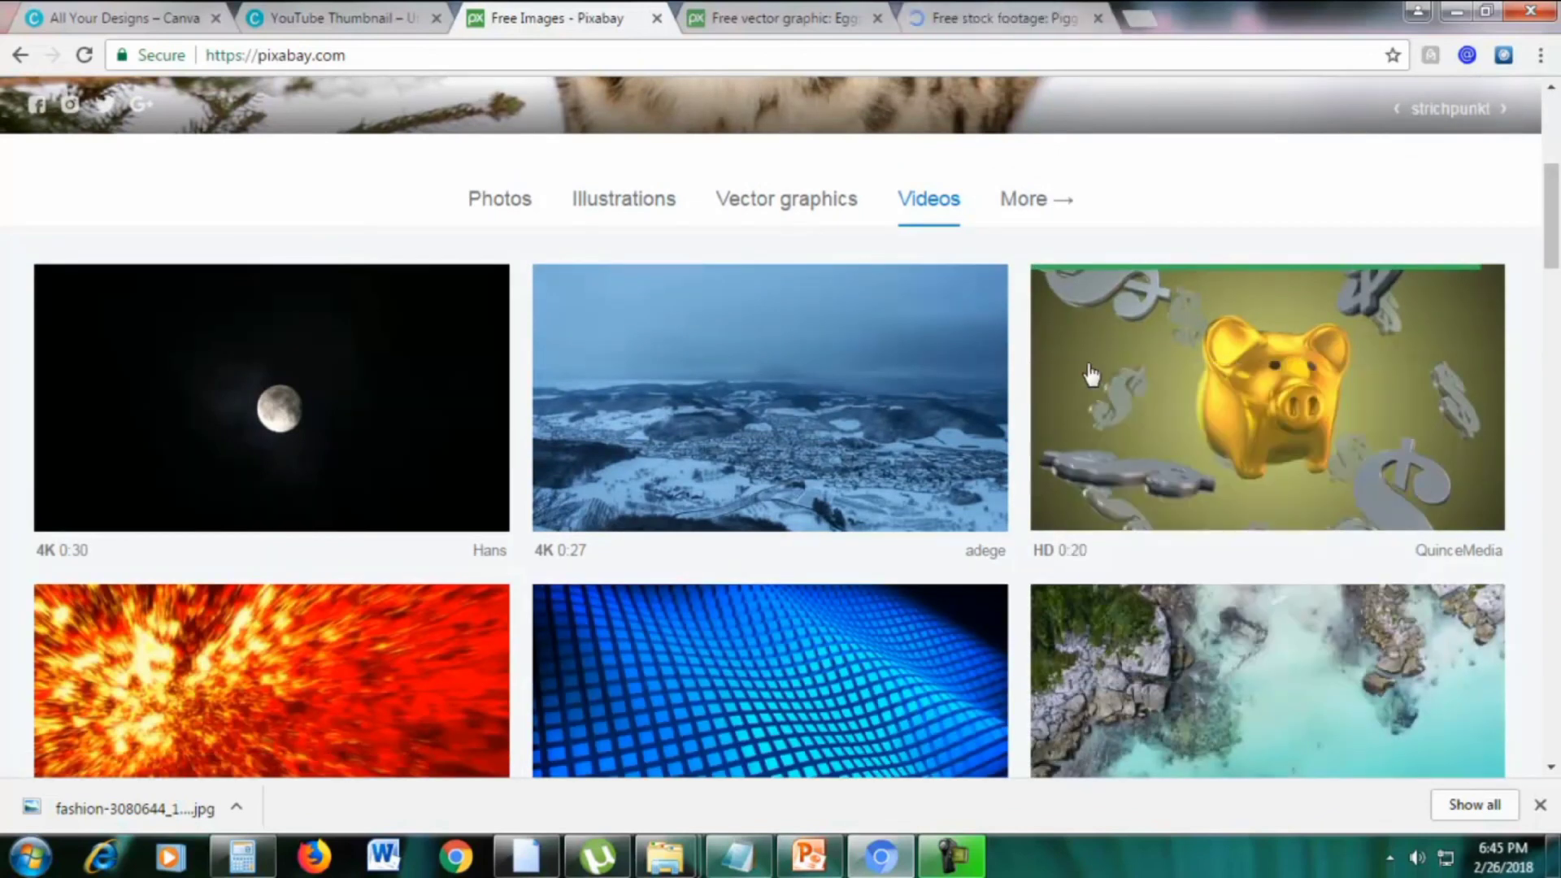
pyautogui.click(1015, 10)
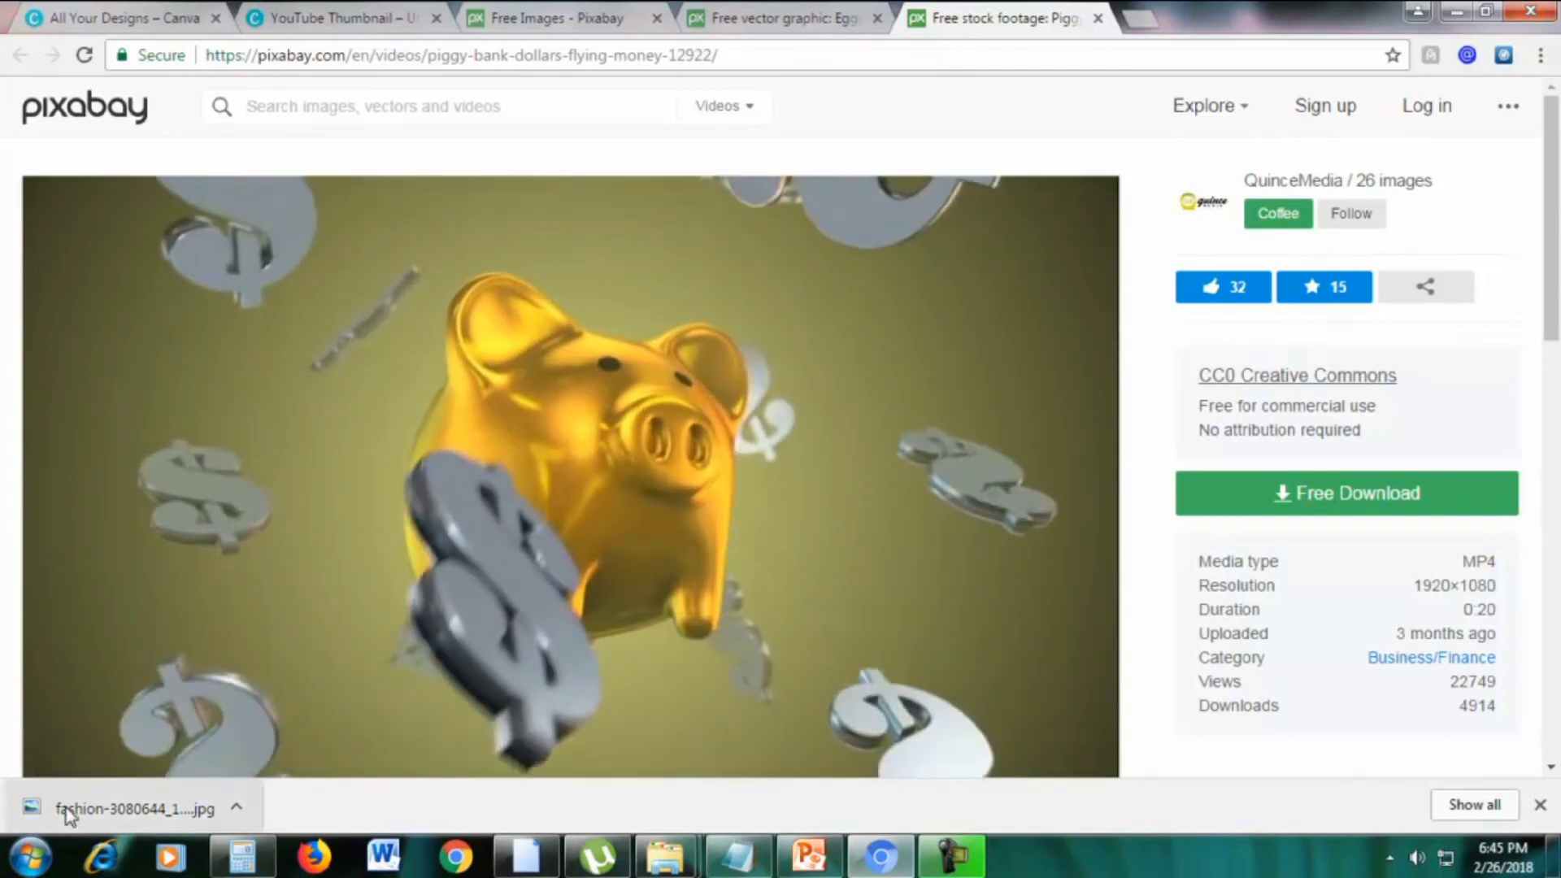
# Preview fashion-3080644_1280.jpg in Windows Photo Viewer, then minimize the viewer
pyautogui.click(65, 808)
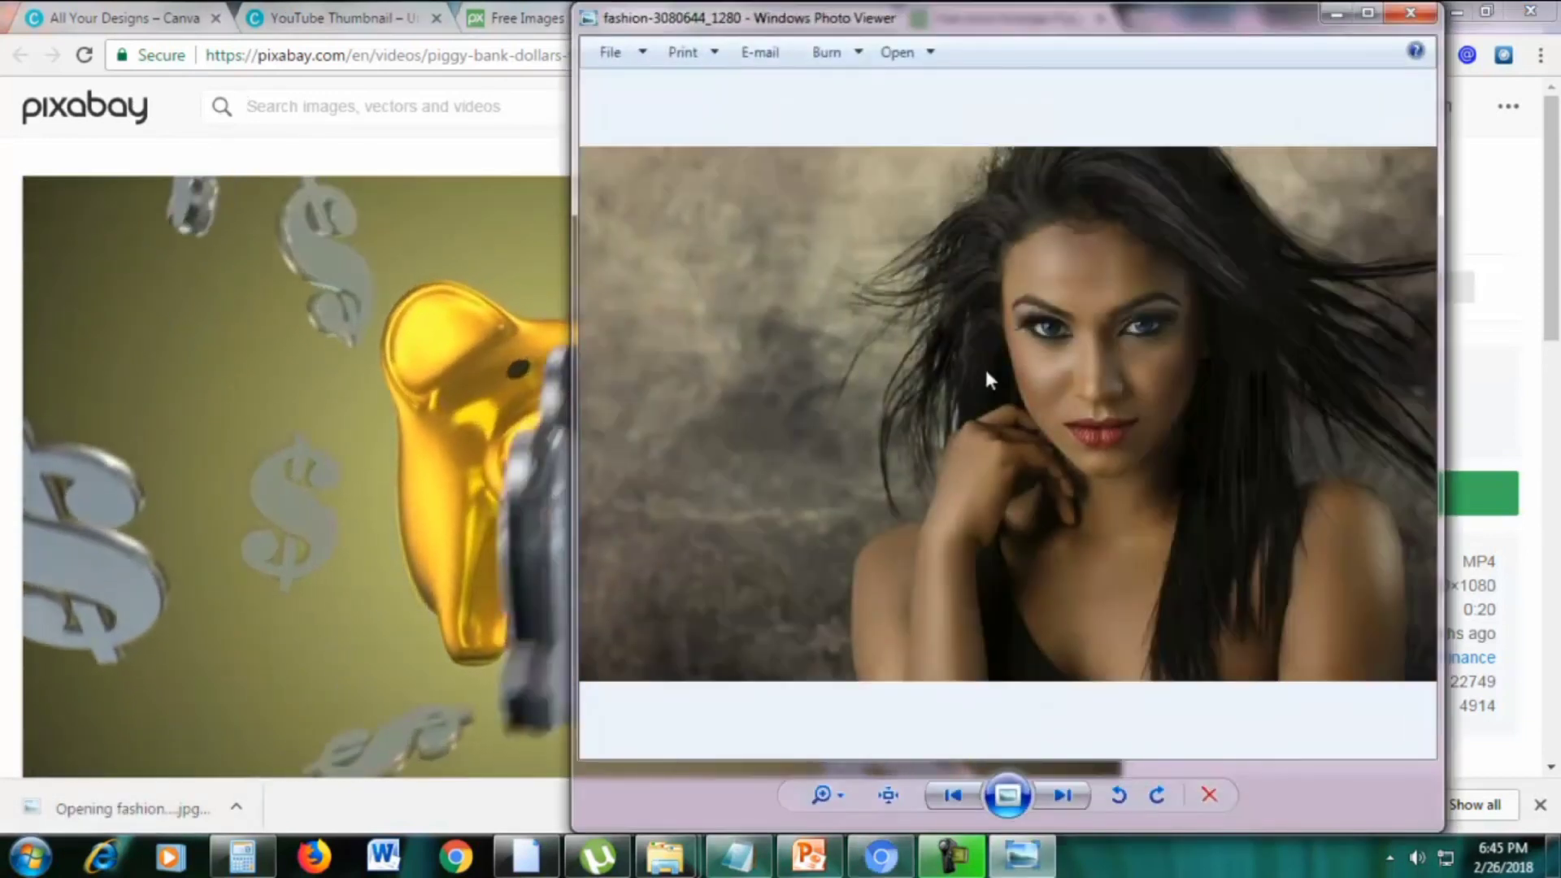
pyautogui.click(1368, 13)
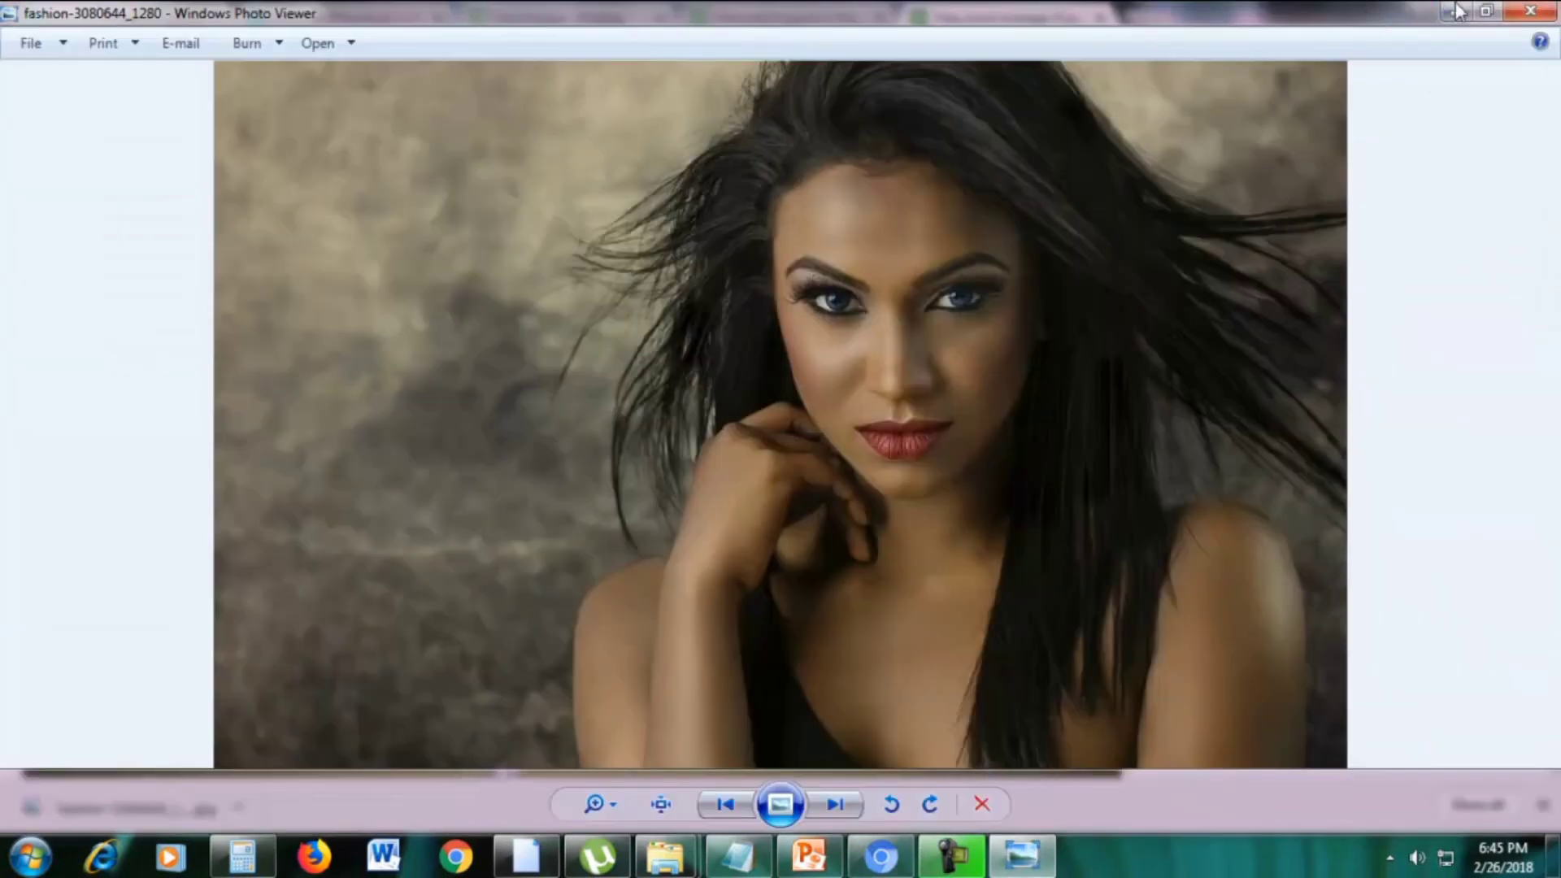
pyautogui.click(1488, 13)
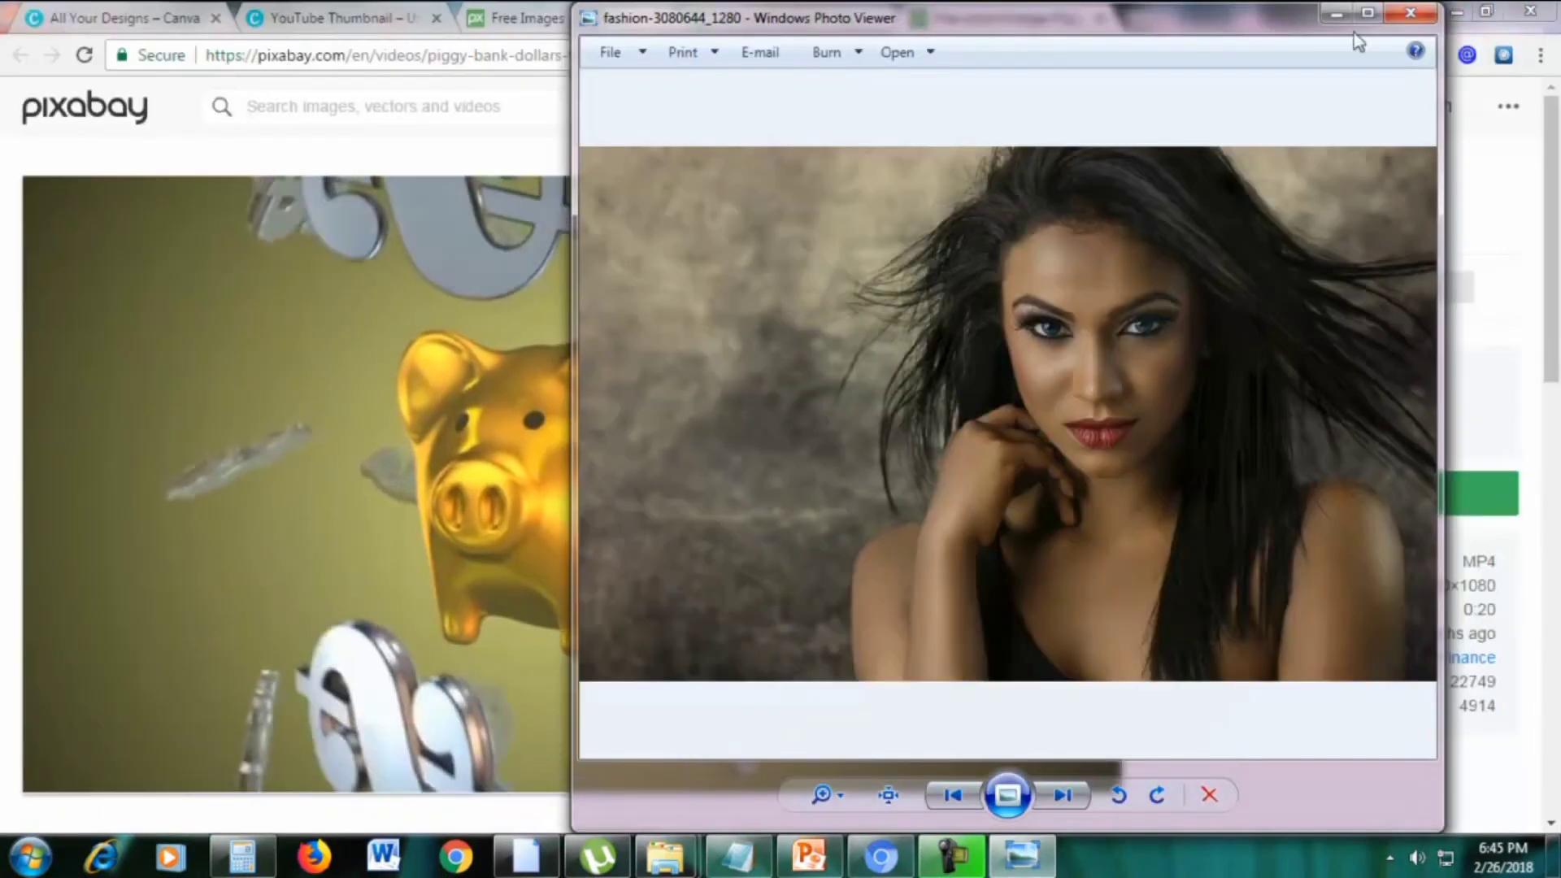
pyautogui.click(1333, 23)
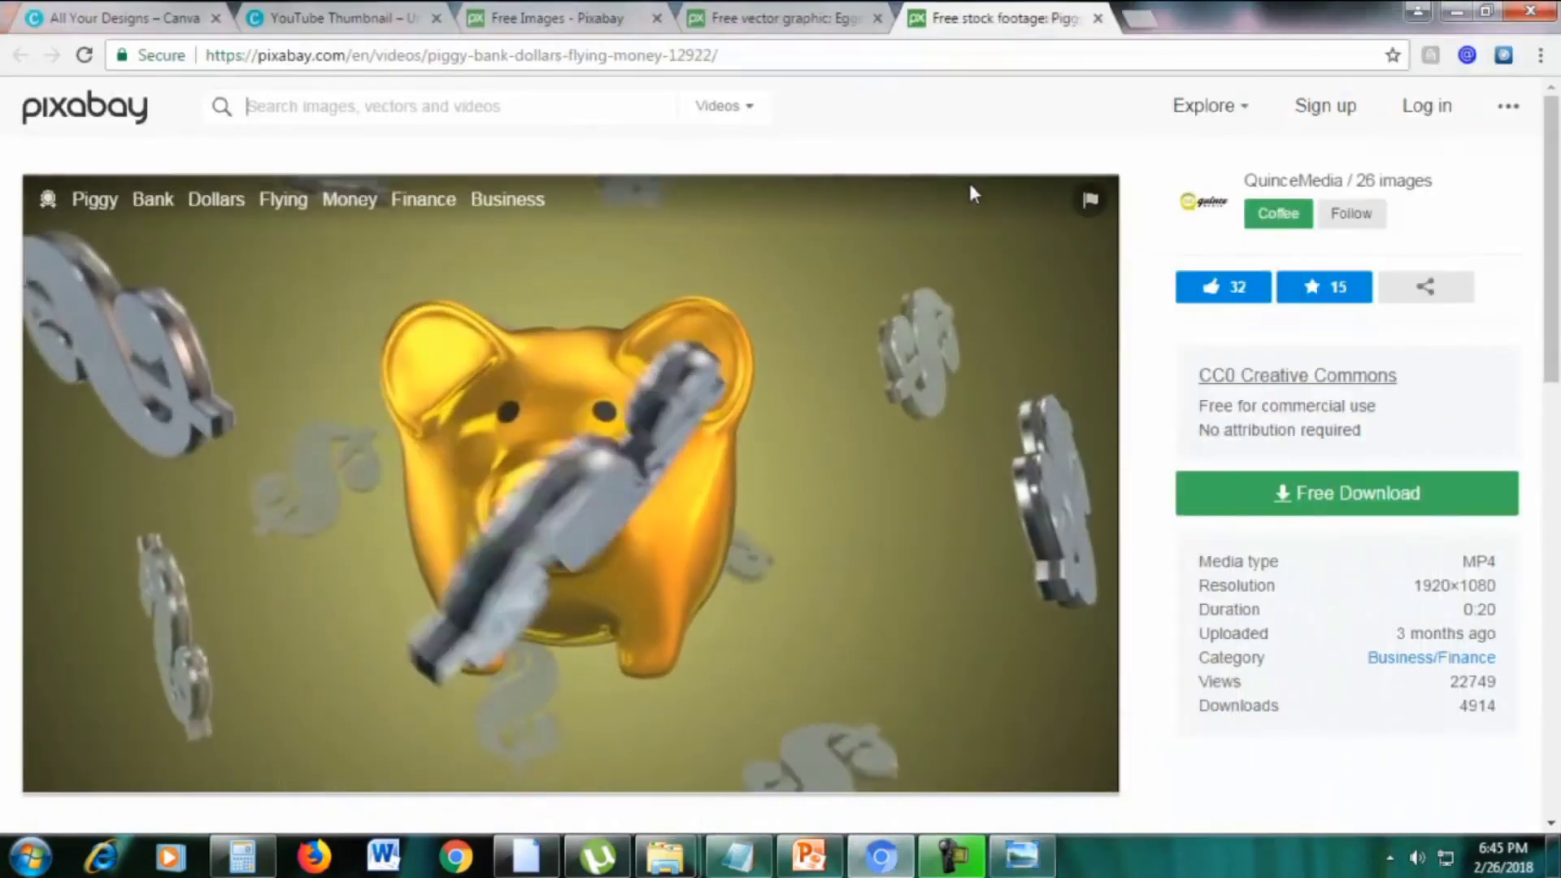
# Close the three Pixabay tabs and apply the Top 20 Office Hacks layout to the blank thumbnail
pyautogui.click(1098, 17)
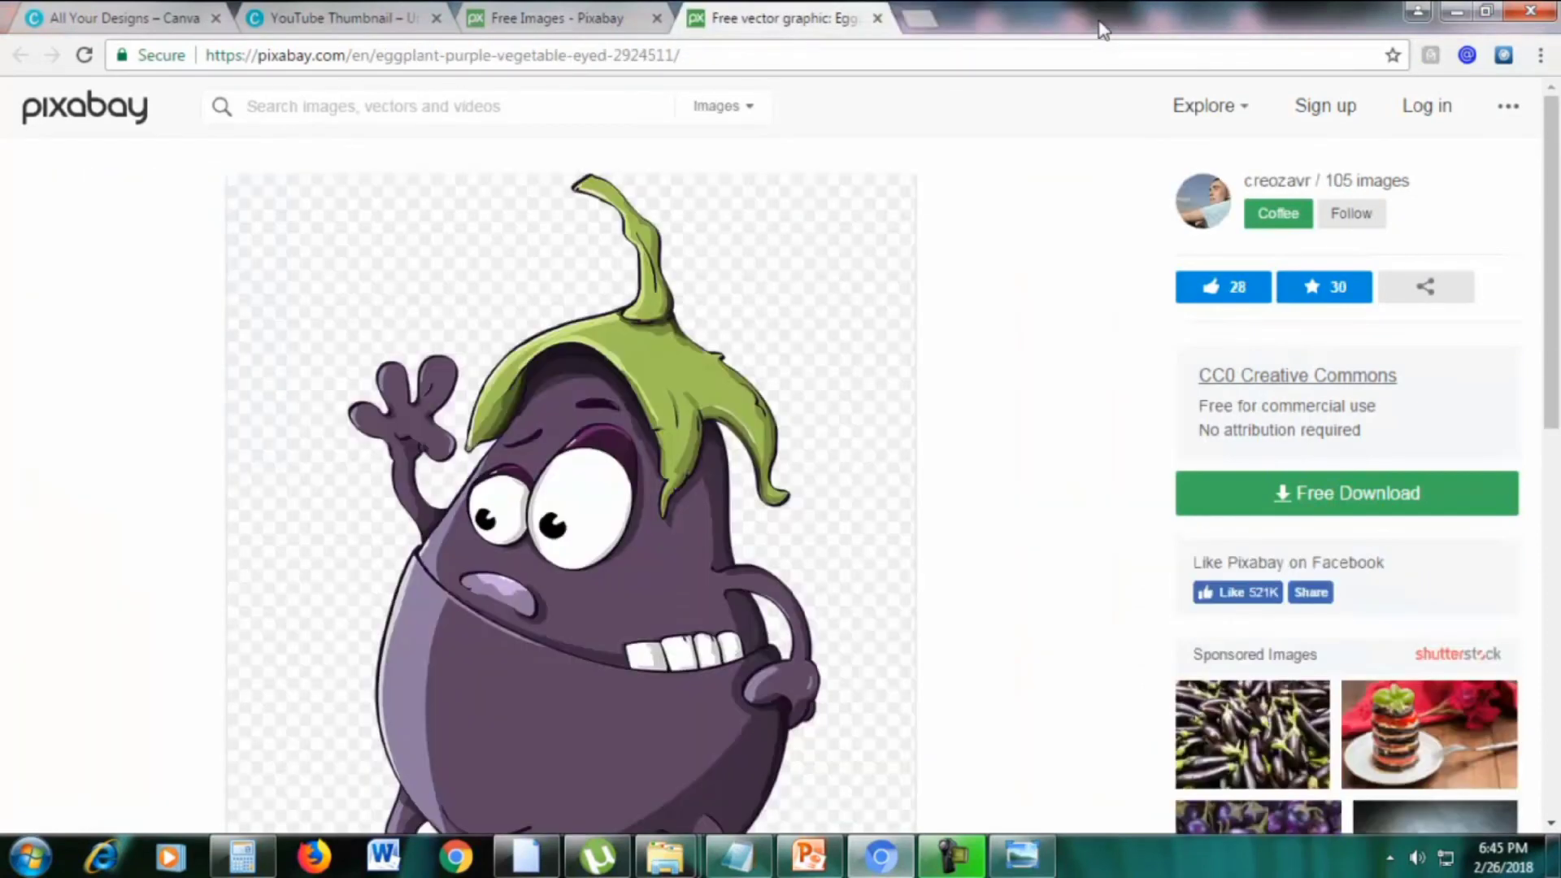
pyautogui.click(877, 18)
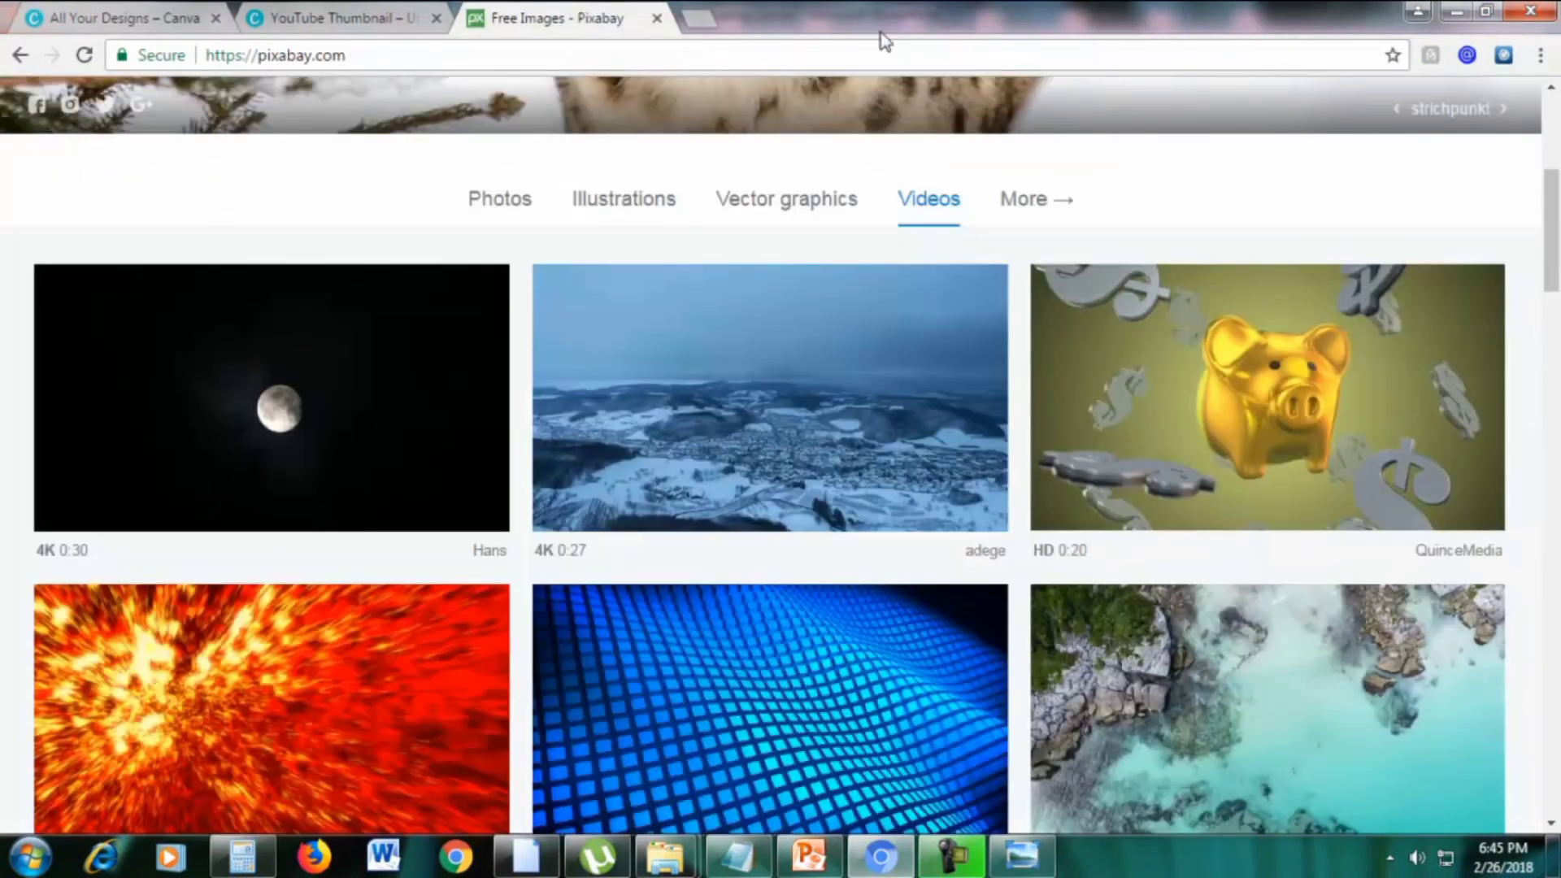
pyautogui.scroll(3, 762, 239)
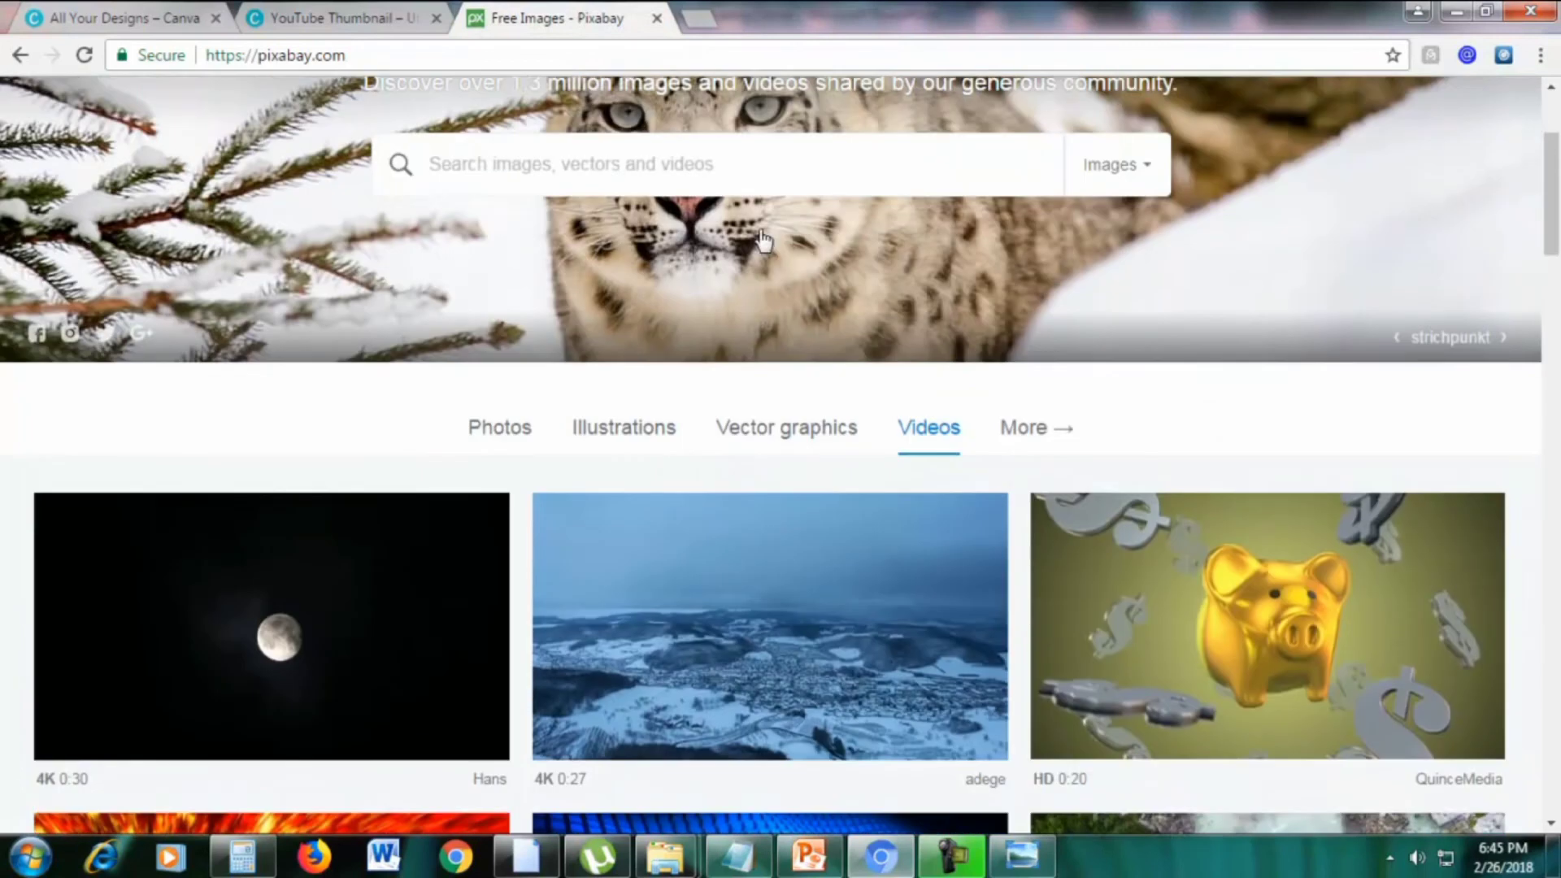
pyautogui.click(657, 18)
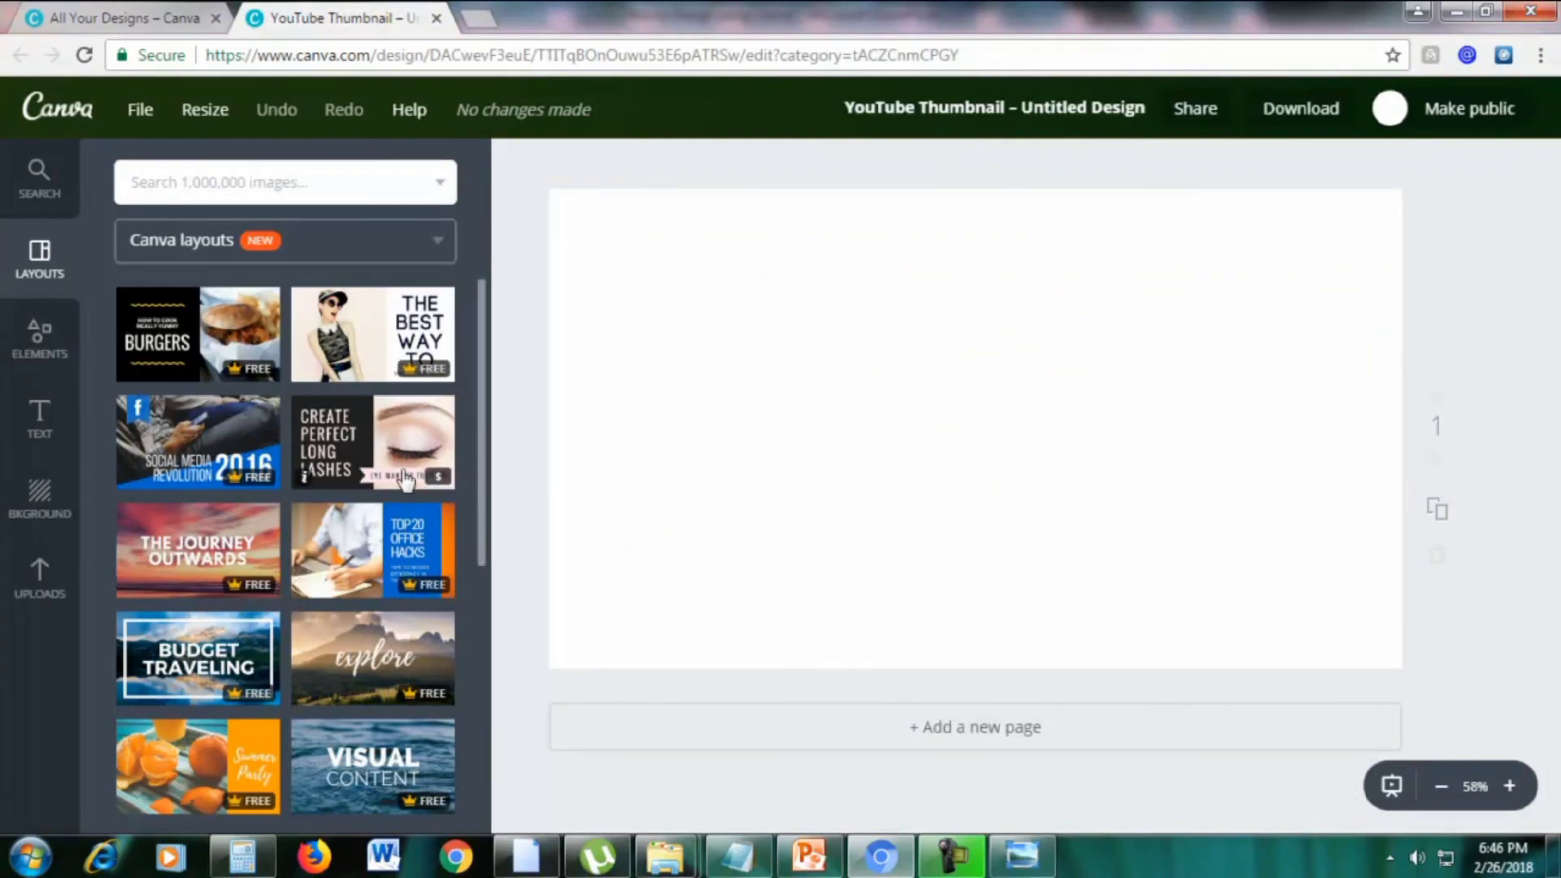
pyautogui.click(346, 551)
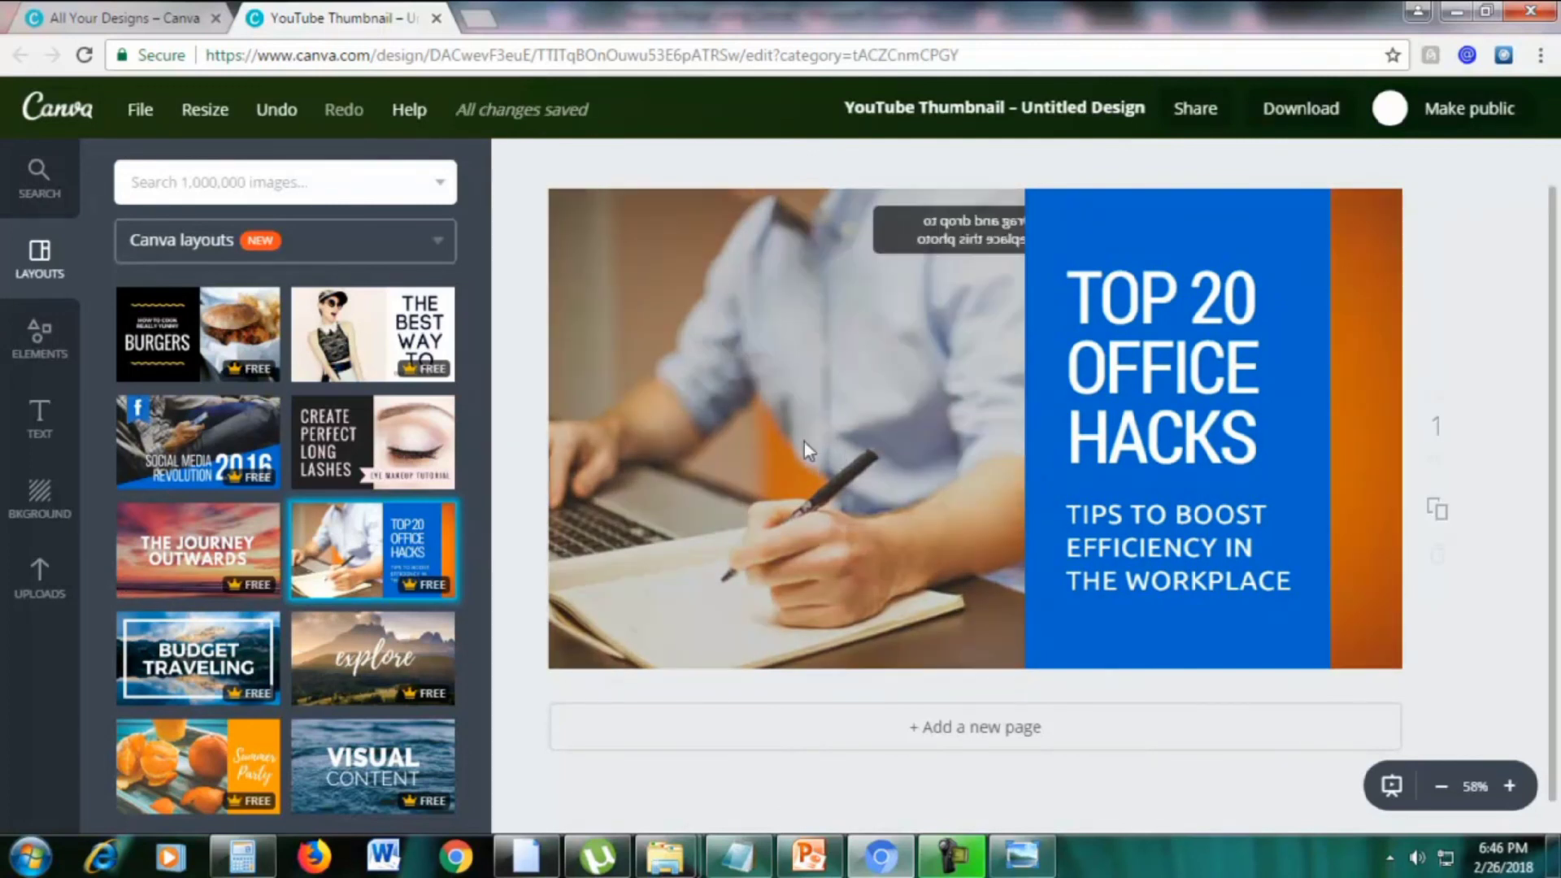
# Upload Woman.jpg from Downloads and drag it over the office worker photo
pyautogui.click(37, 597)
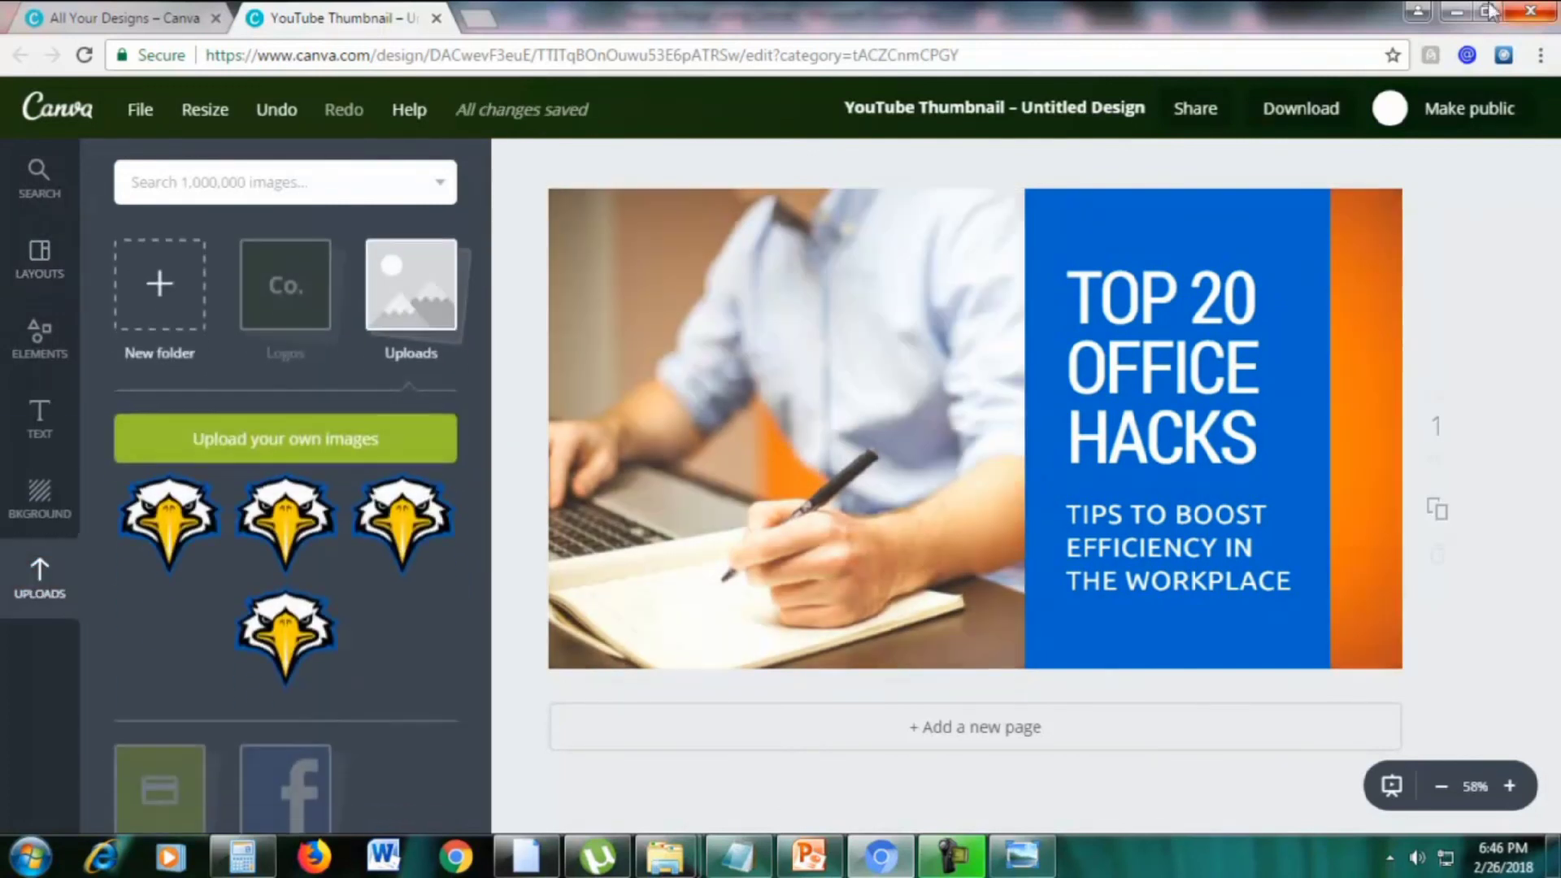
pyautogui.click(307, 450)
pyautogui.click(128, 181)
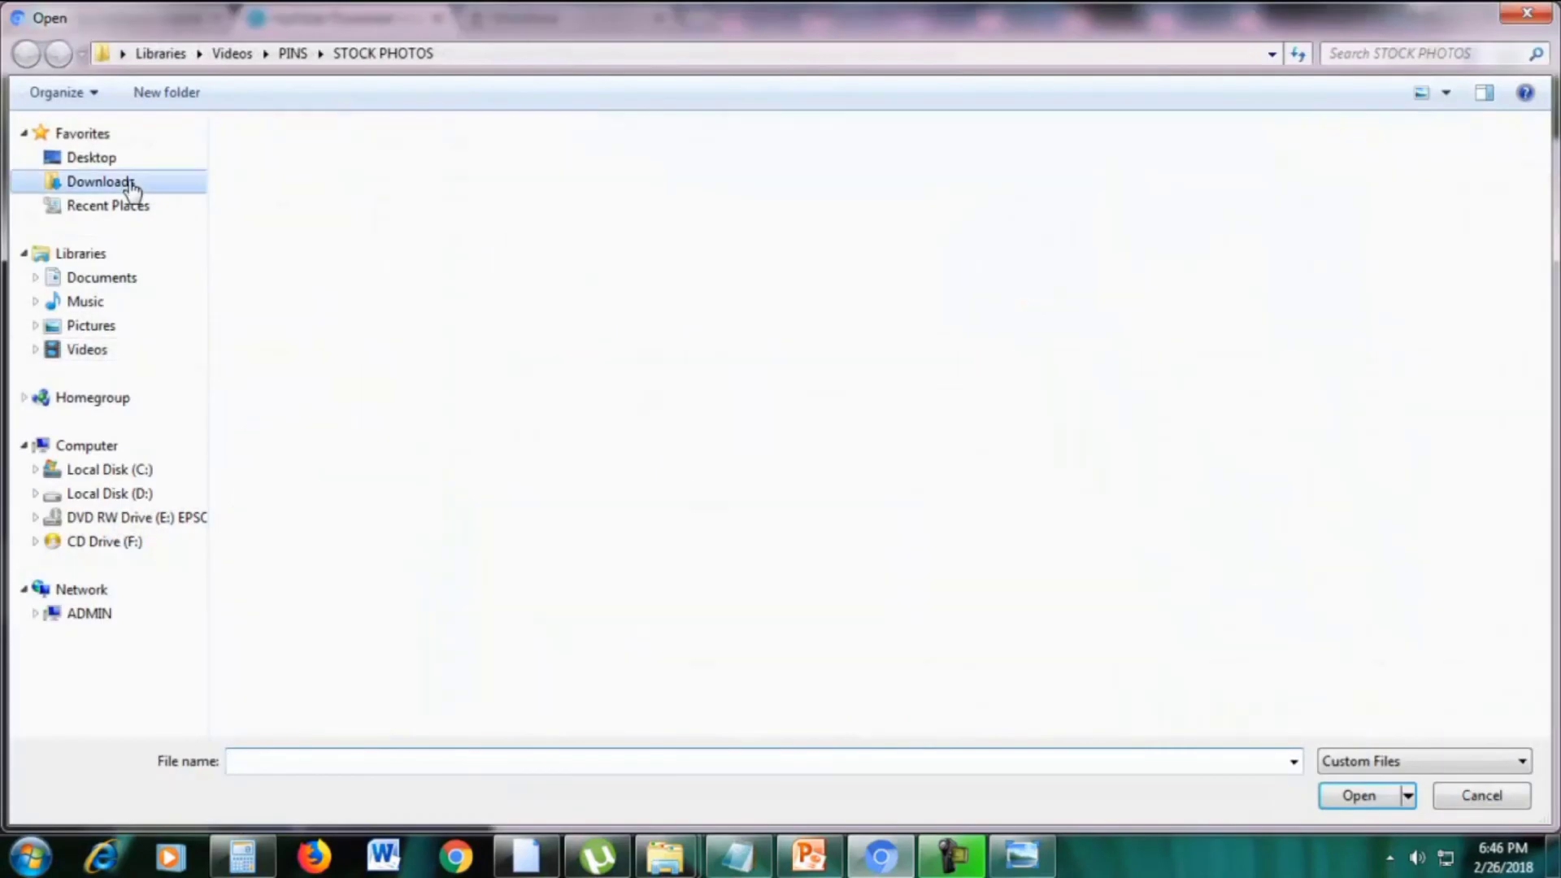
pyautogui.click(404, 758)
pyautogui.write('woman')
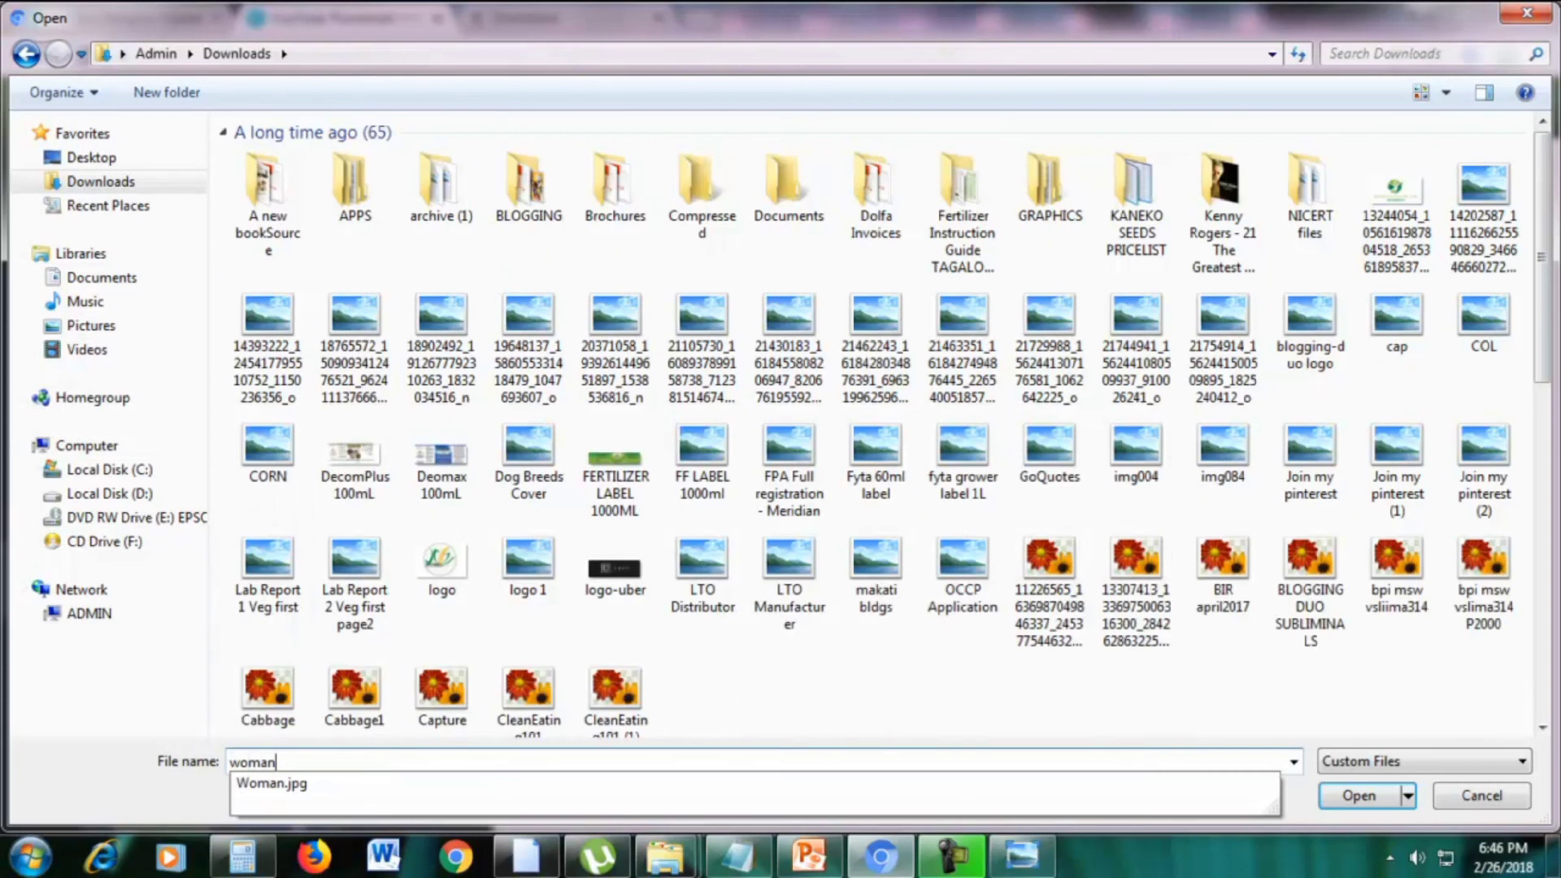
pyautogui.press('Down')
pyautogui.press('Return')
pyautogui.press('Return')
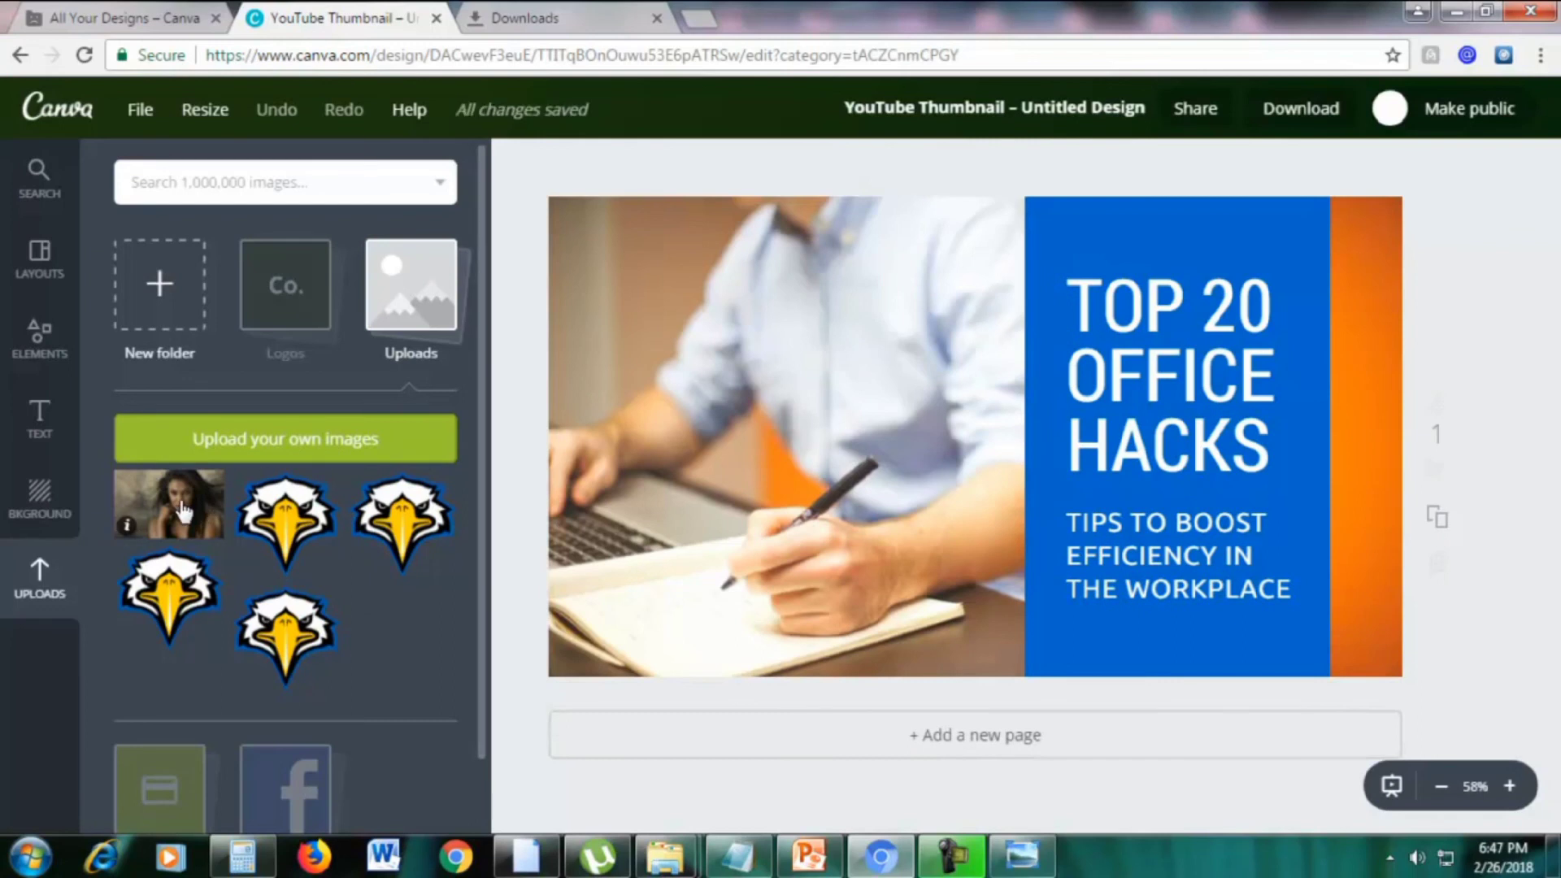
pyautogui.moveTo(200, 481); pyautogui.dragTo(691, 423)
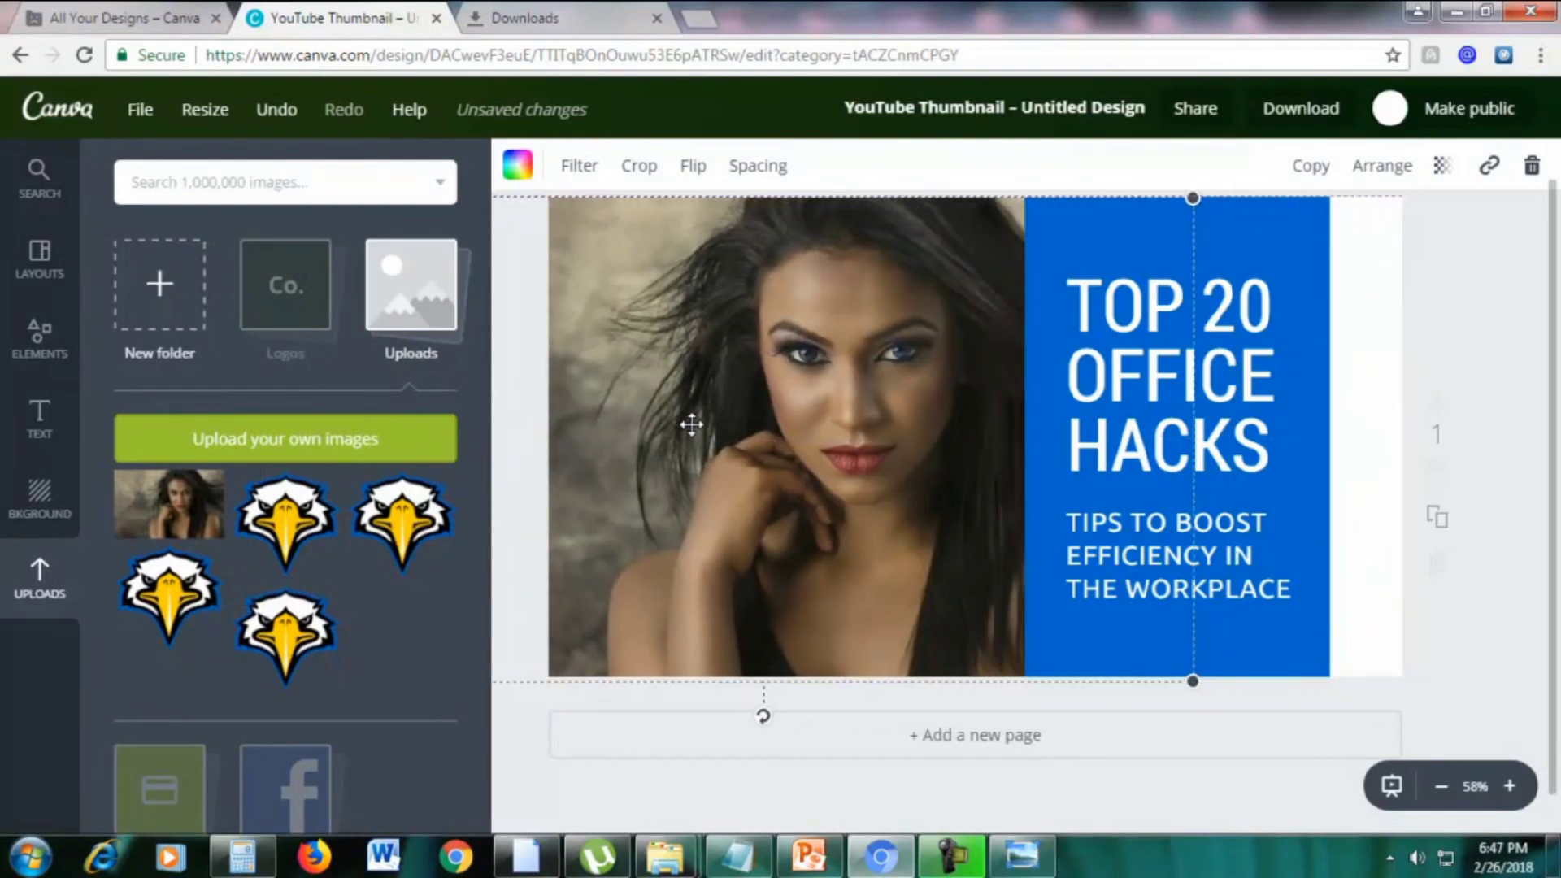
# Change the headline to TOP 20 MAKEUP HACKS and widen its text box to fit
pyautogui.click(1364, 405)
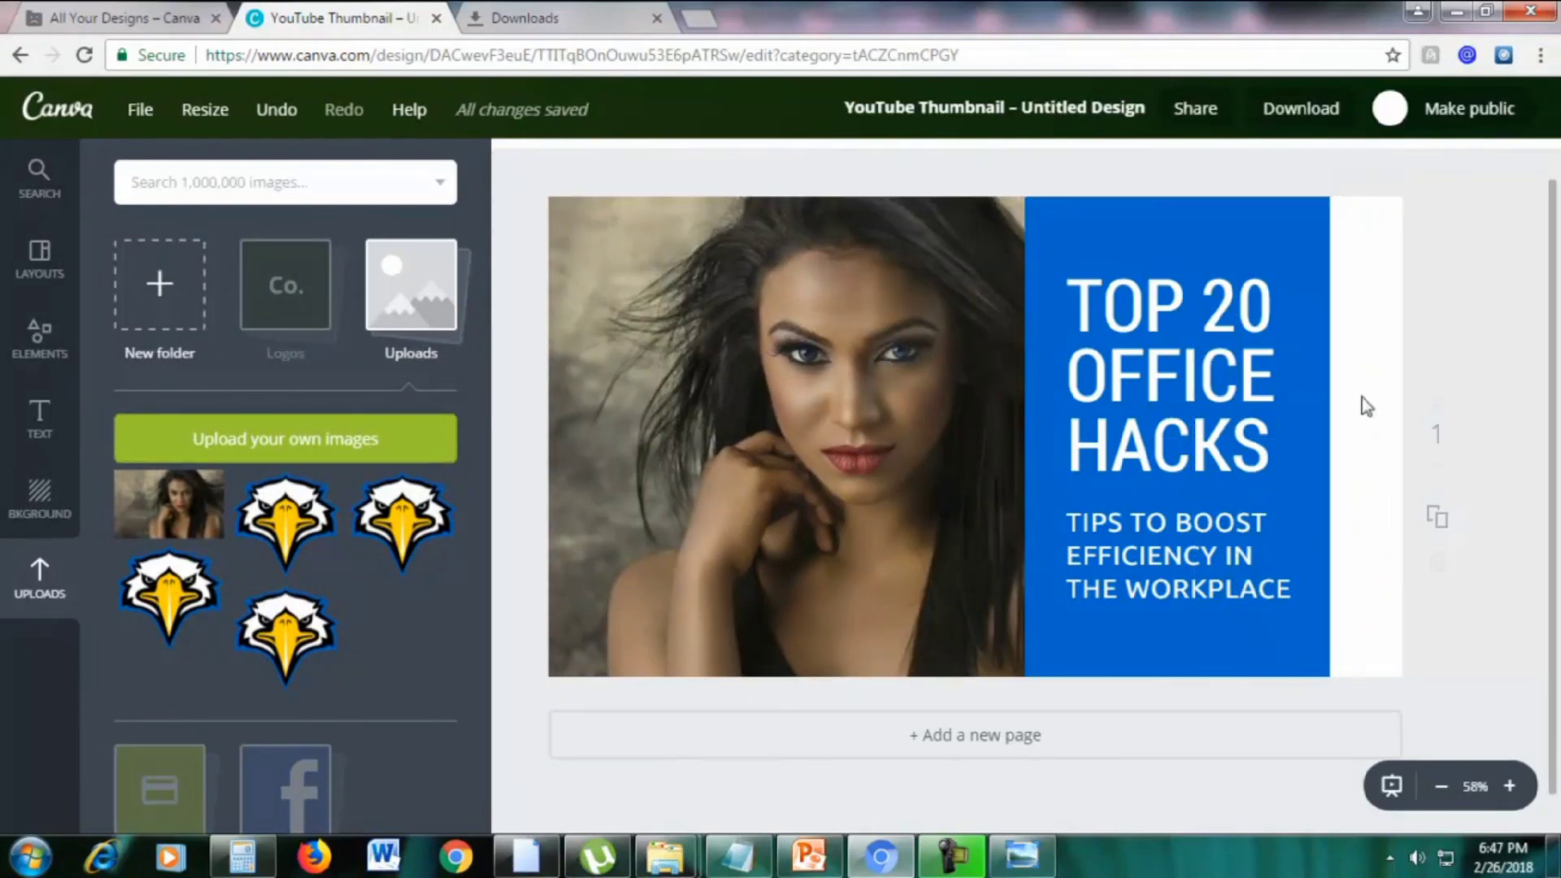
pyautogui.doubleClick(1106, 302)
pyautogui.click(1100, 303)
pyautogui.moveTo(1072, 301); pyautogui.dragTo(1270, 426)
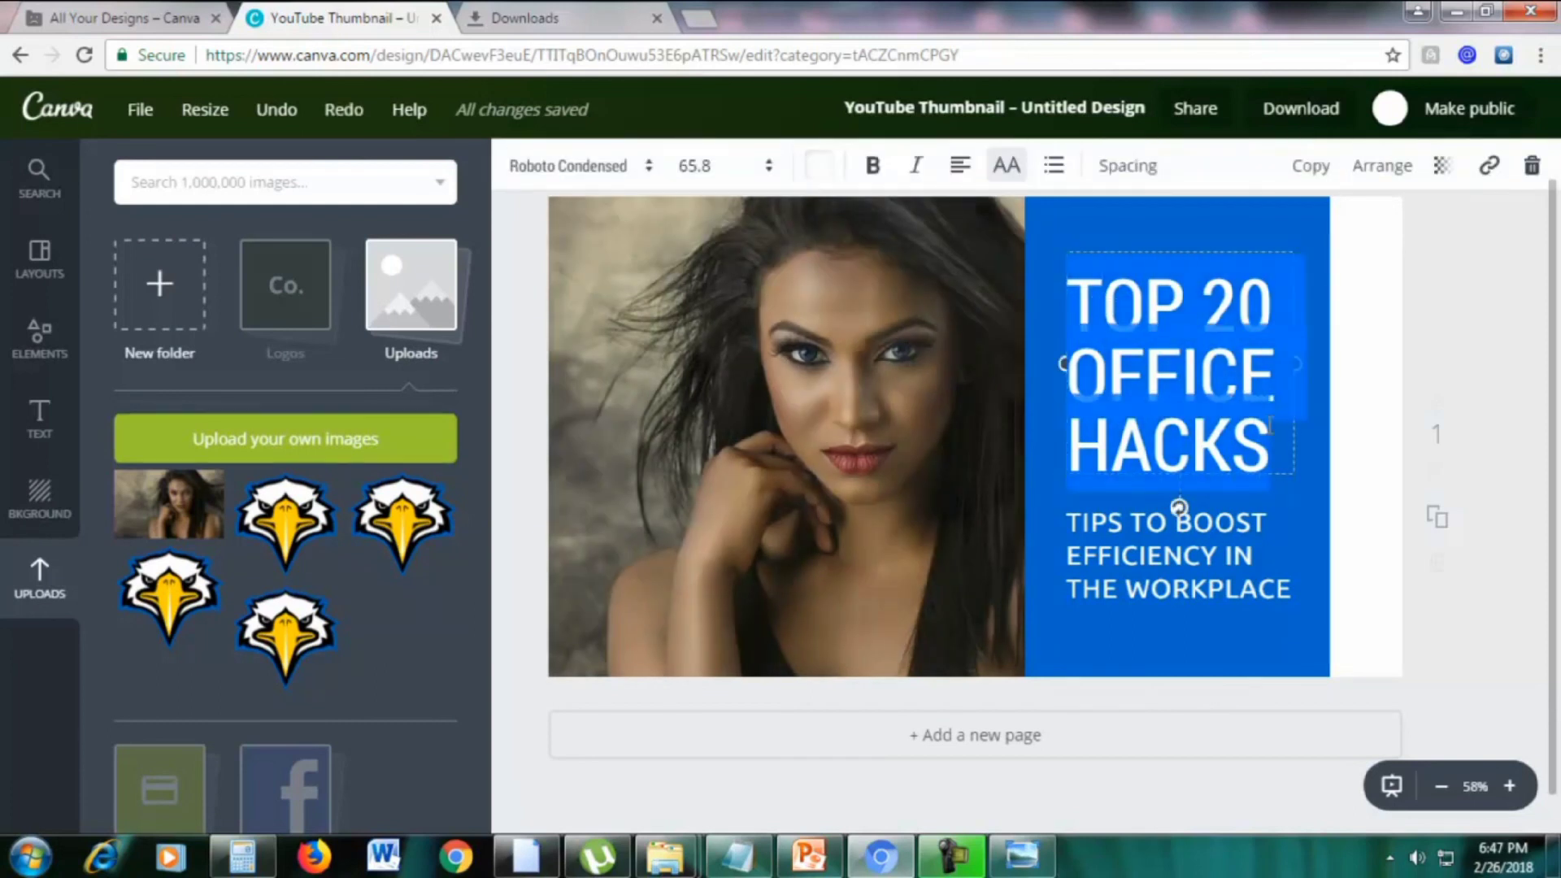
pyautogui.write('TO')
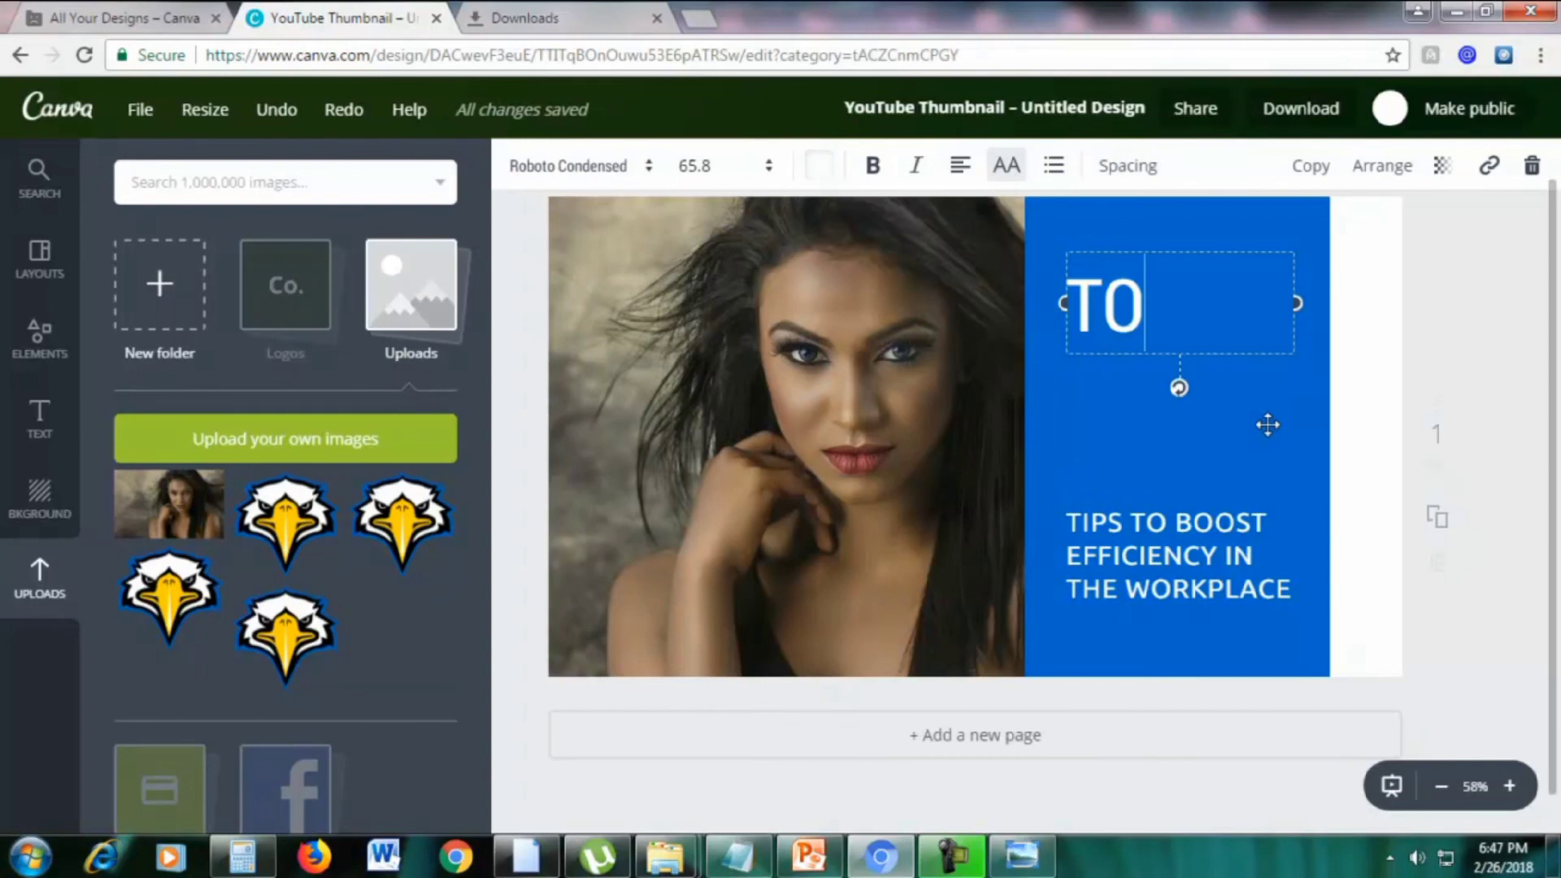
pyautogui.write('P 20 MAKEUP')
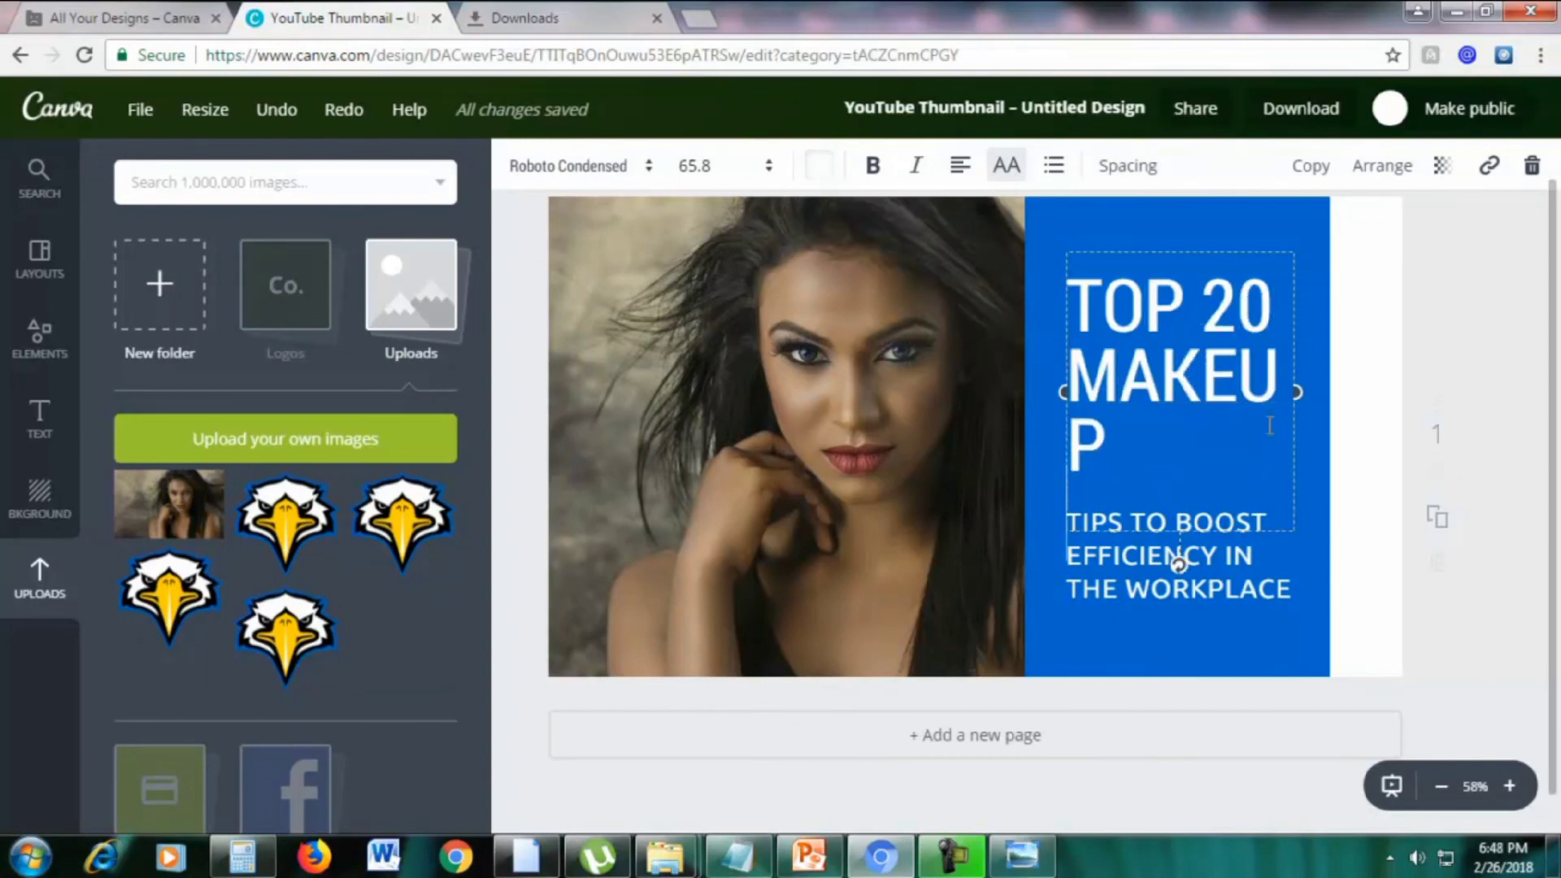
pyautogui.press('Return')
pyautogui.write('H')
pyautogui.press('BackSpace')
pyautogui.press('BackSpace')
pyautogui.press('BackSpace')
pyautogui.write('HAC')
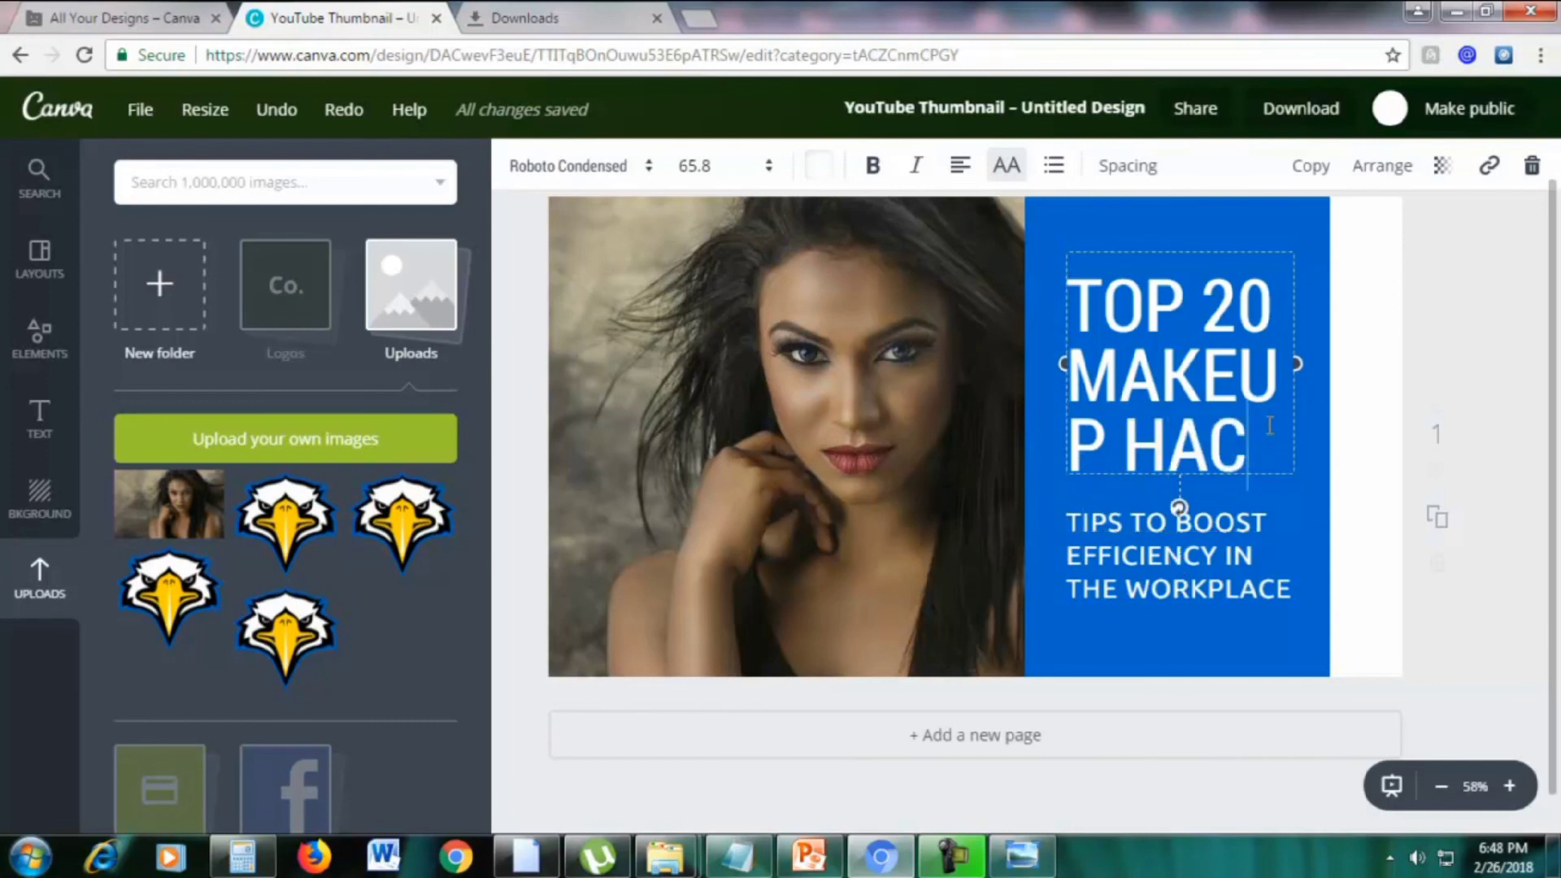
pyautogui.write('KS')
pyautogui.moveTo(1299, 399); pyautogui.dragTo(1326, 398)
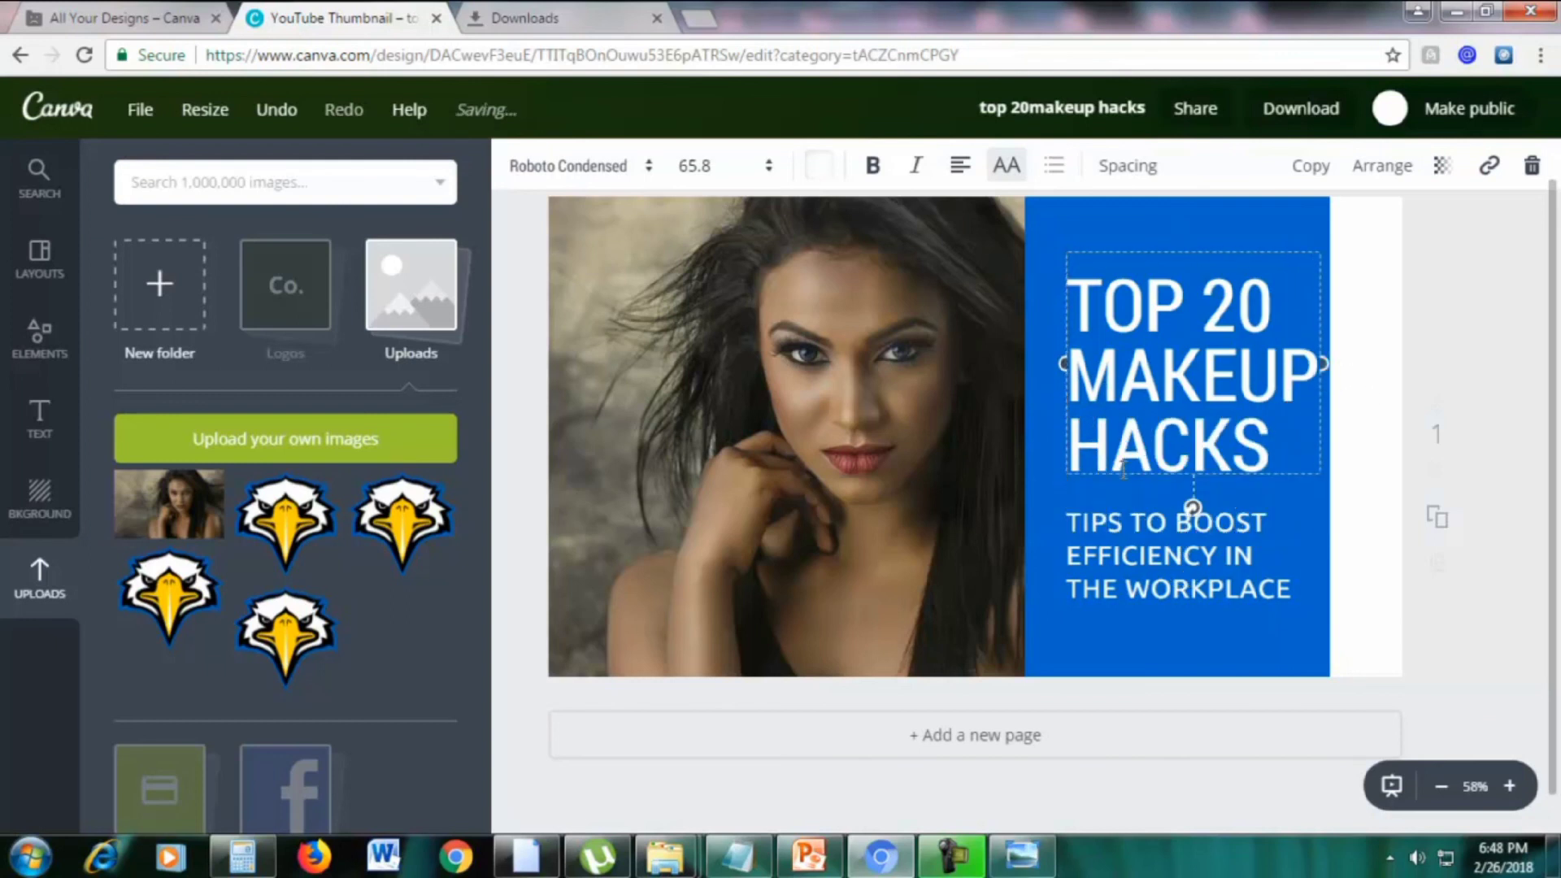
pyautogui.moveTo(1063, 363); pyautogui.dragTo(1055, 364)
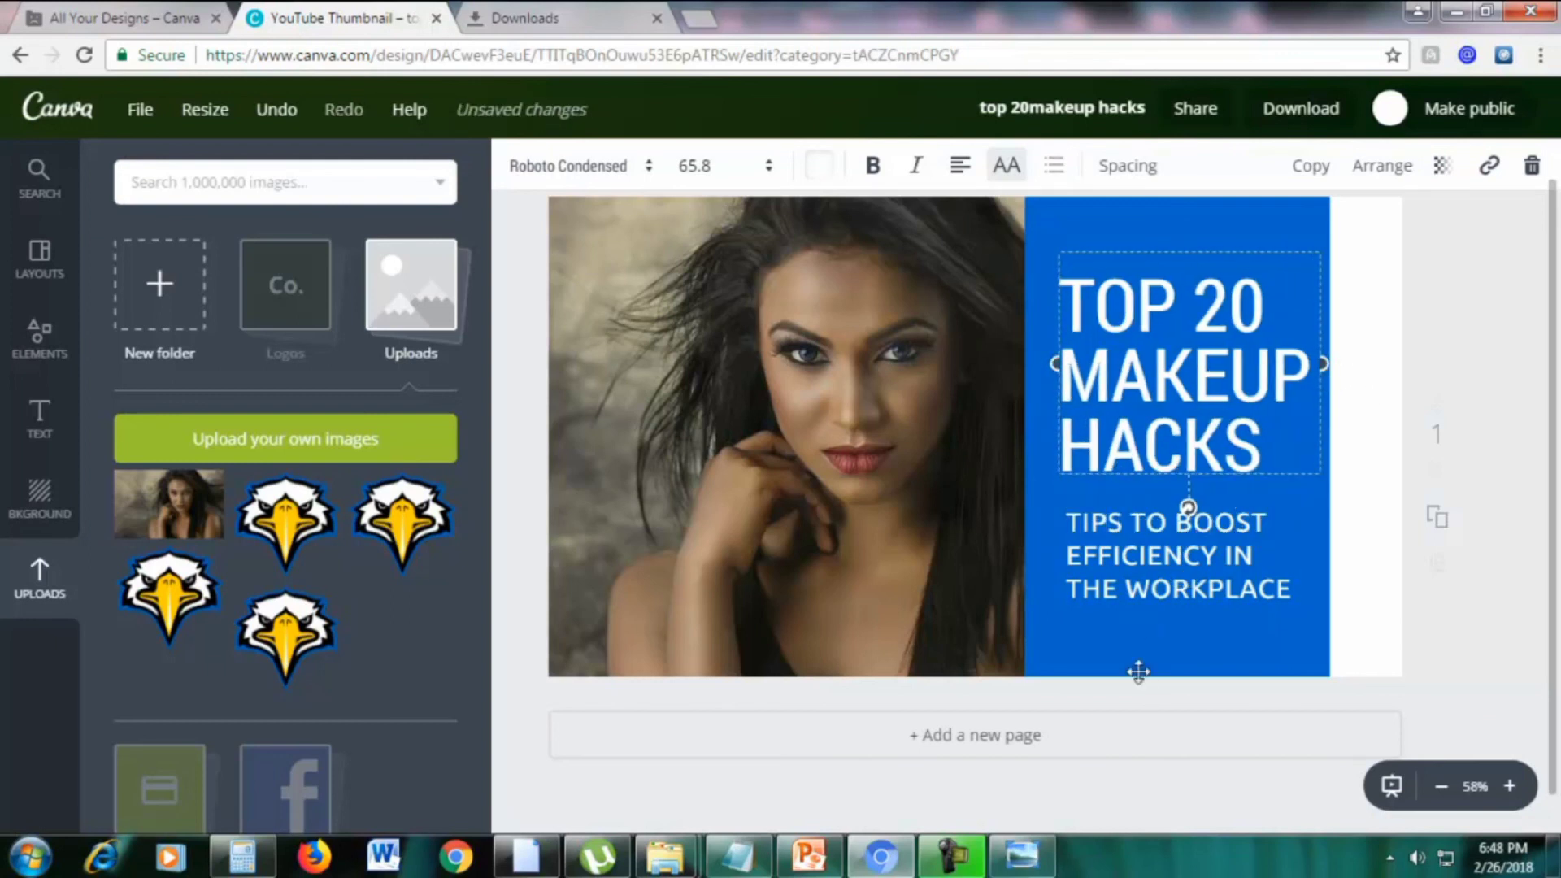
# Turn the blue panel behind the headline pink and make the page background blue
pyautogui.click(1133, 644)
pyautogui.click(1074, 256)
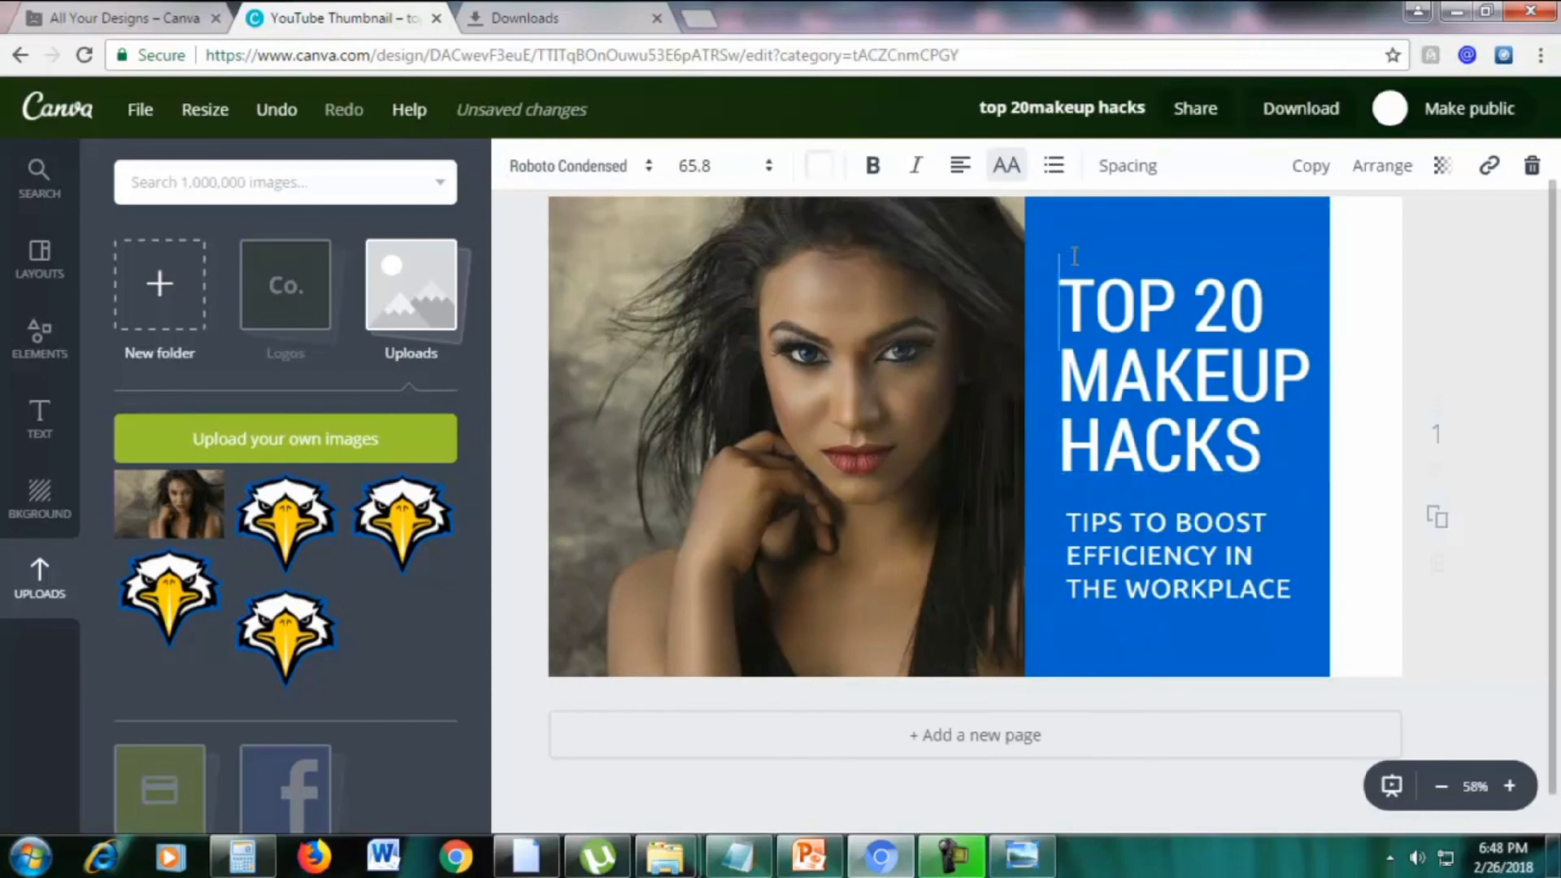
pyautogui.click(1087, 216)
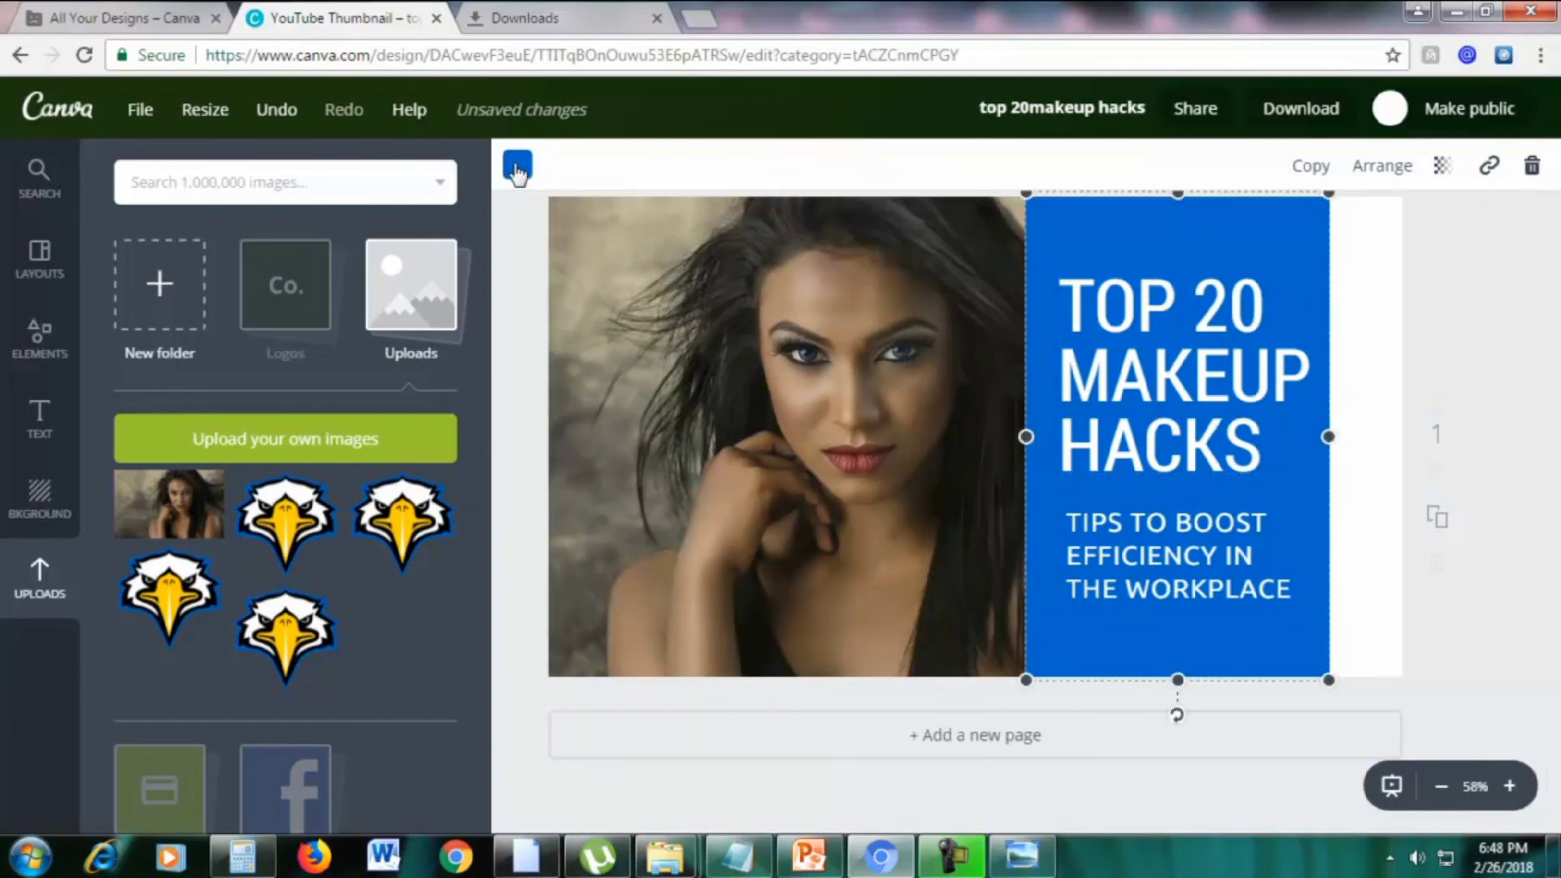
pyautogui.click(517, 167)
pyautogui.click(709, 552)
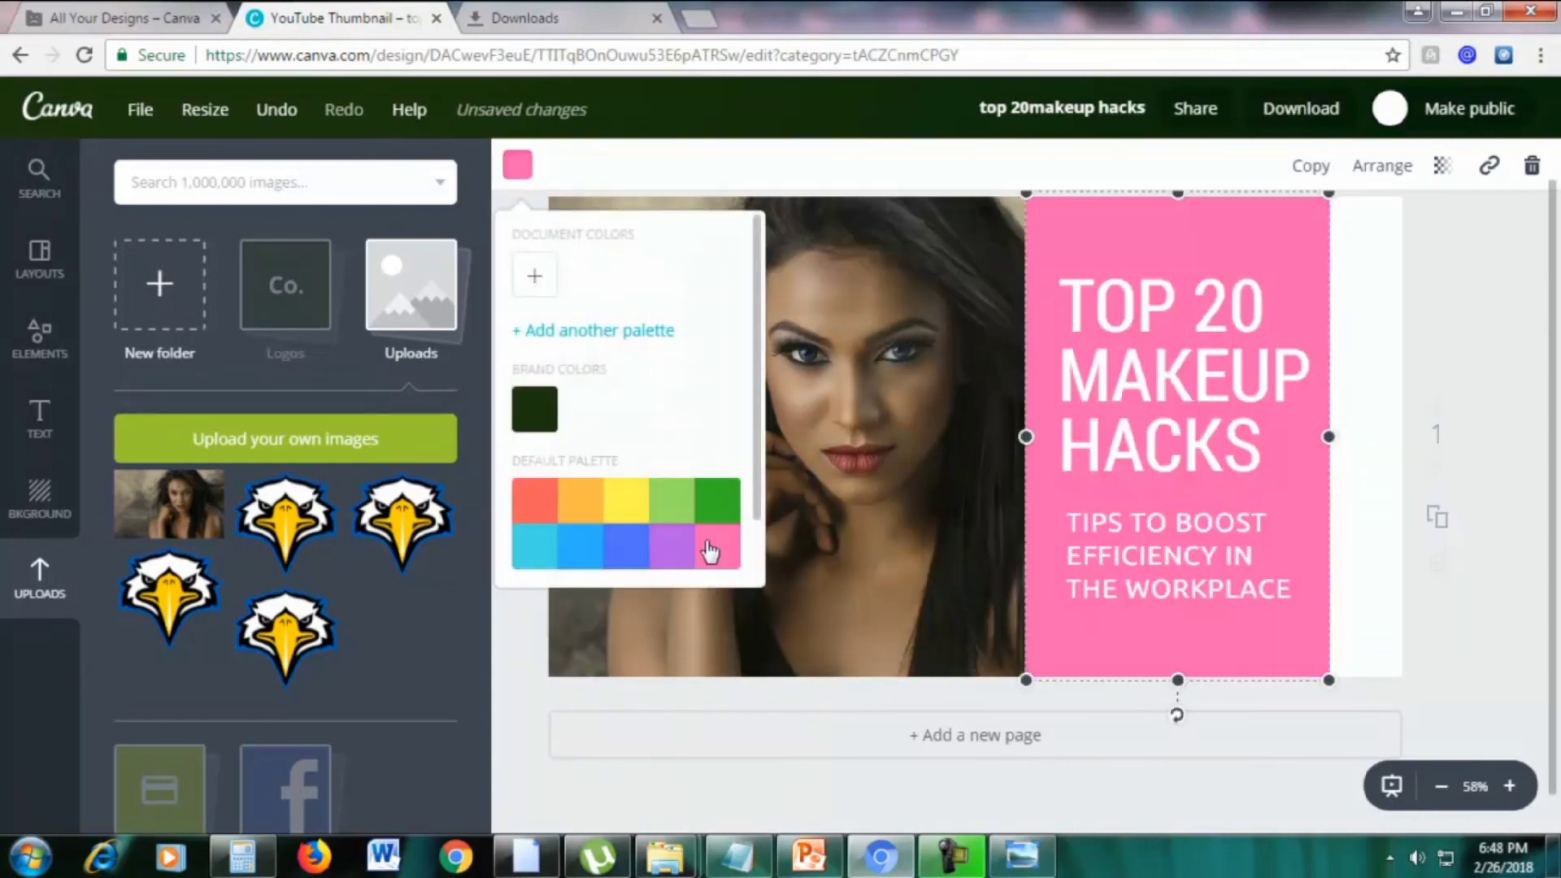
pyautogui.click(1496, 418)
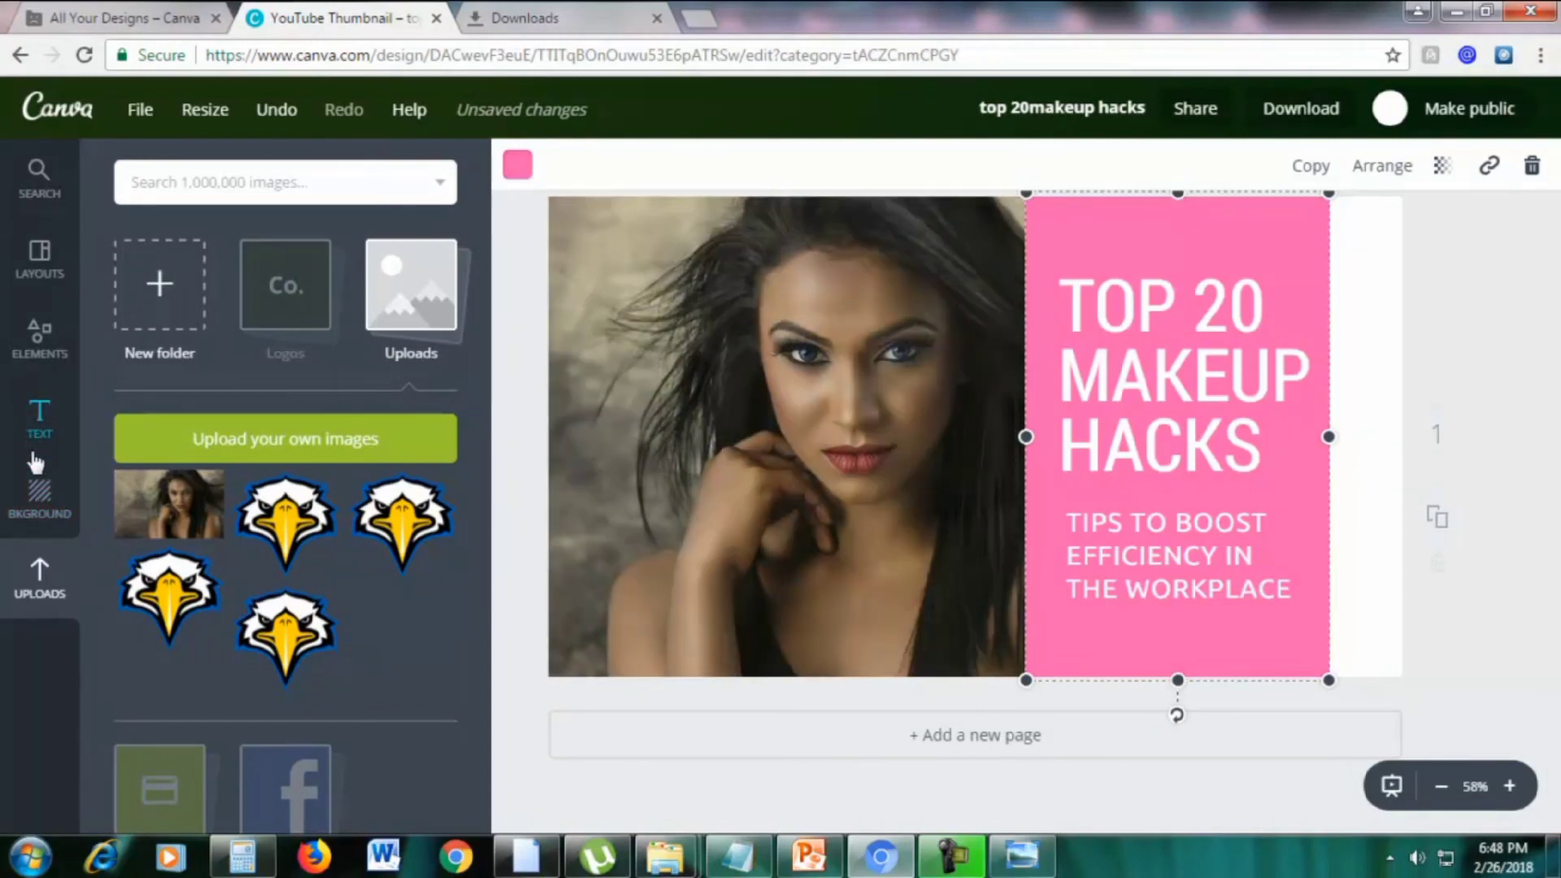
pyautogui.click(36, 498)
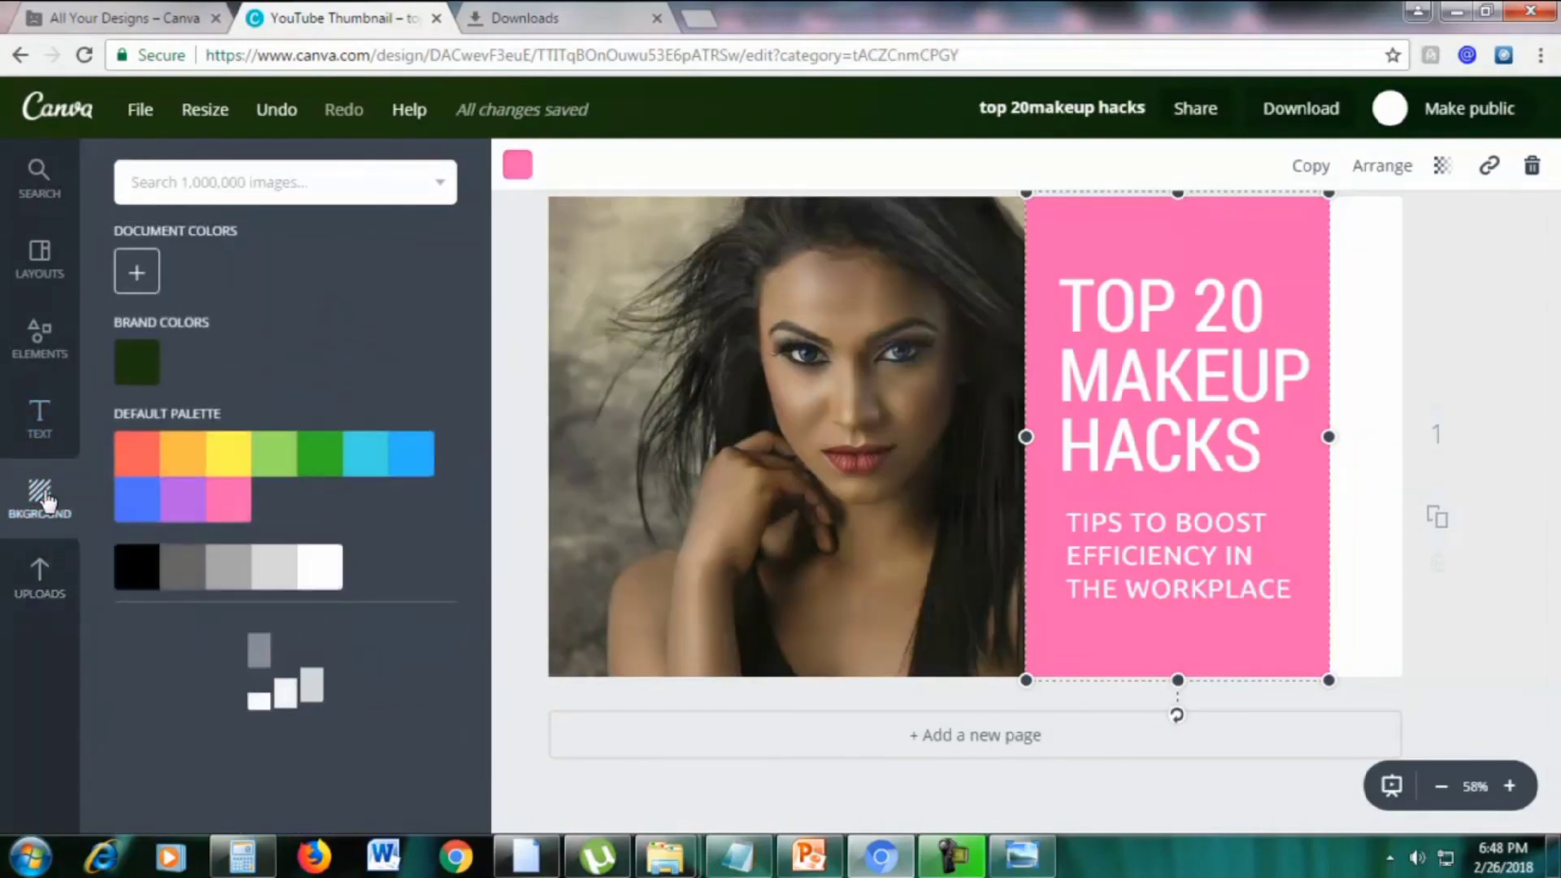
pyautogui.click(155, 502)
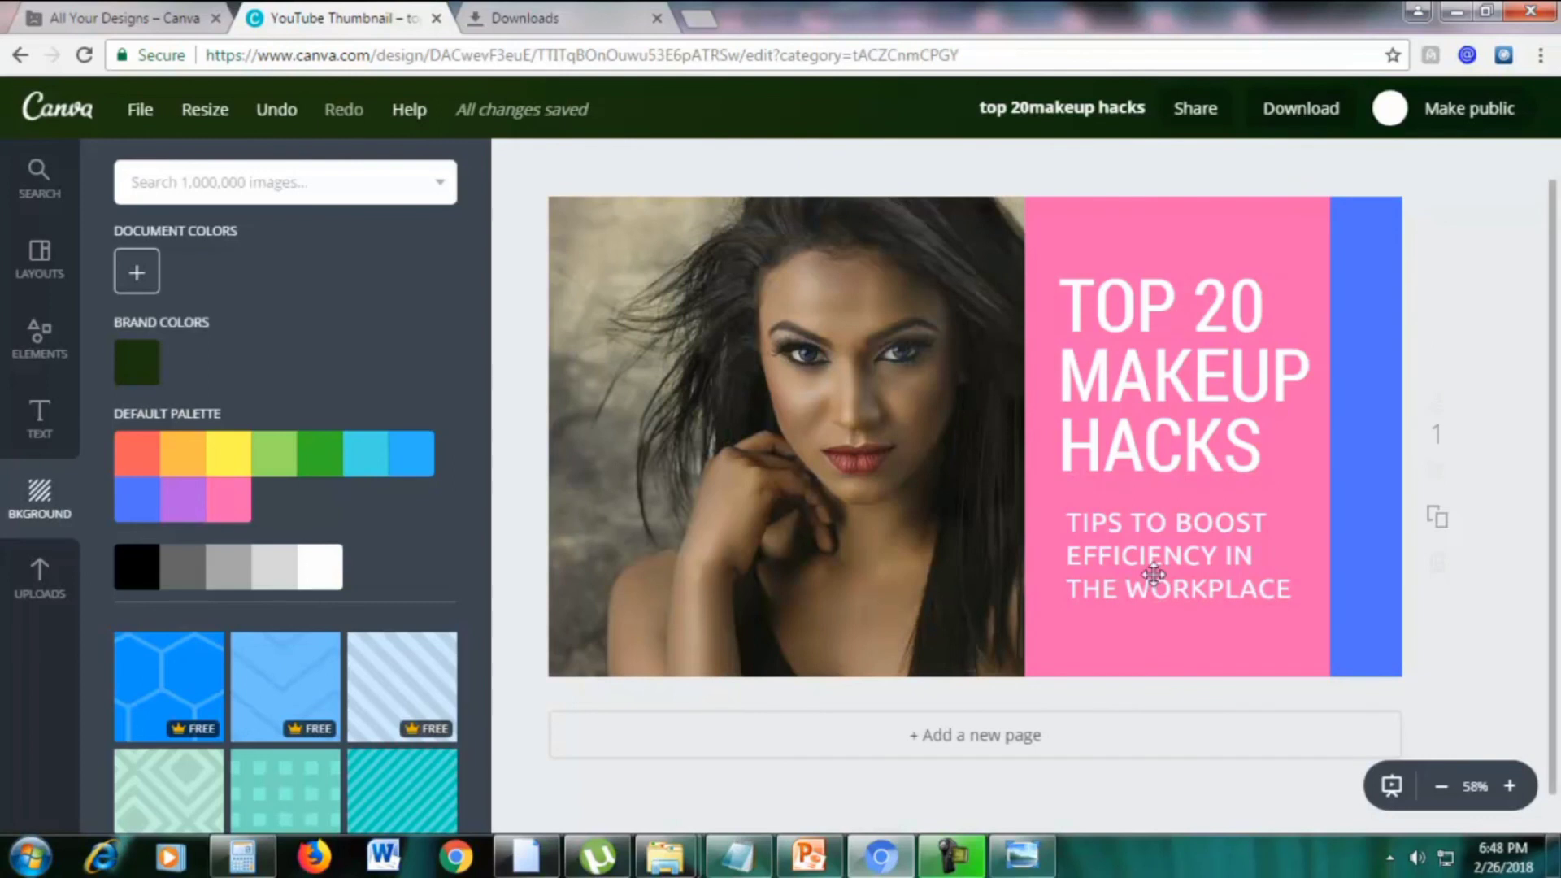
# Replace the TIPS TO BOOST EFFICIENCY subtitle with THE BEST MAKEUP TIPS
pyautogui.doubleClick(1155, 569)
pyautogui.press('BackSpace')
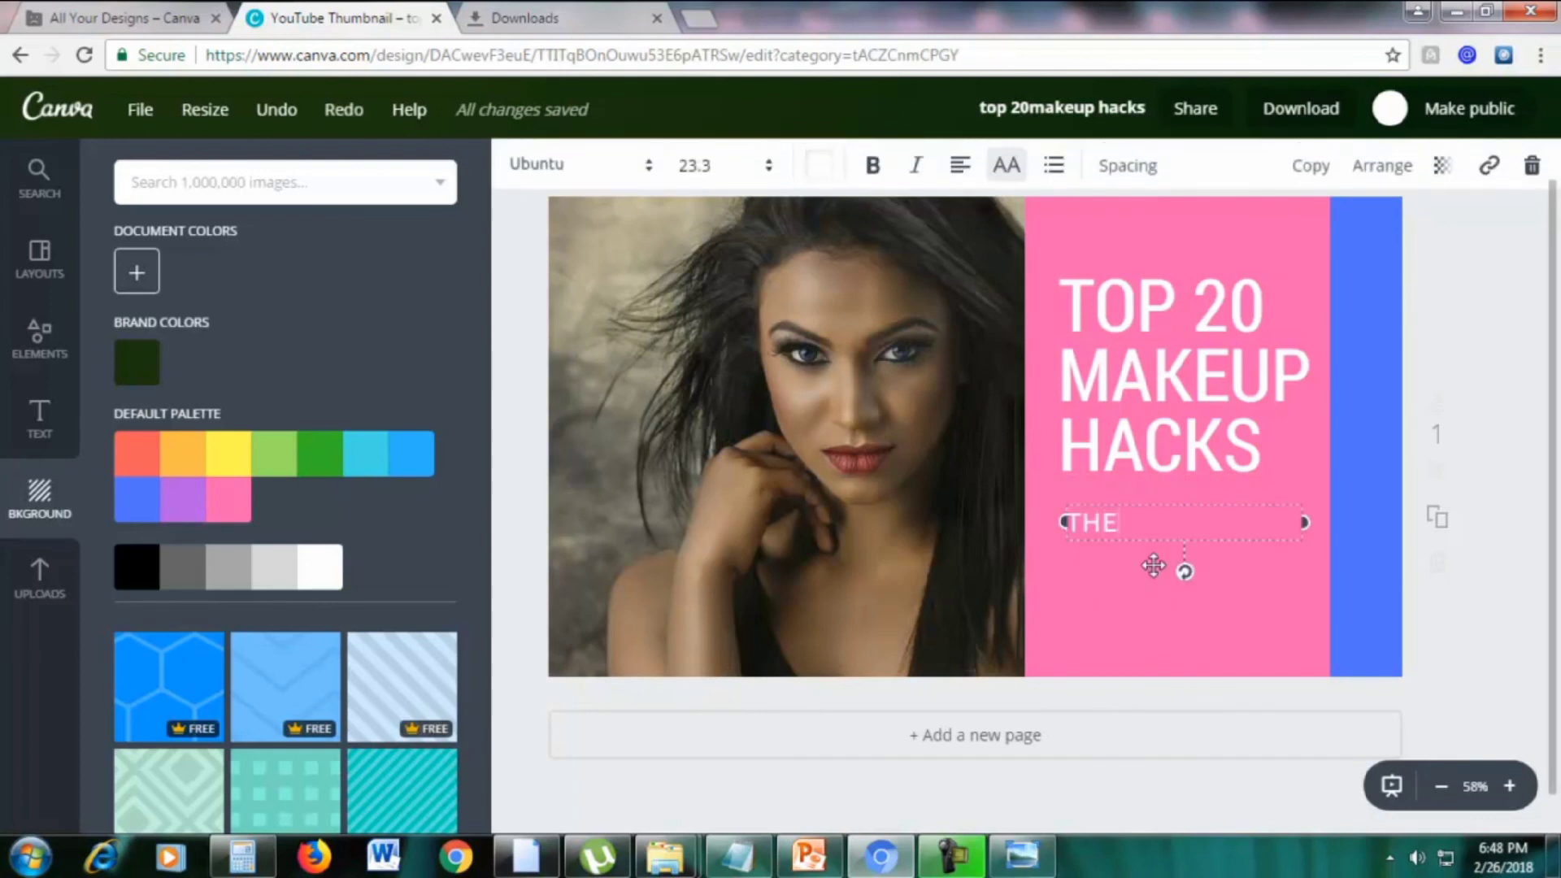
pyautogui.write('THE BEST MAKEUP TIPS')
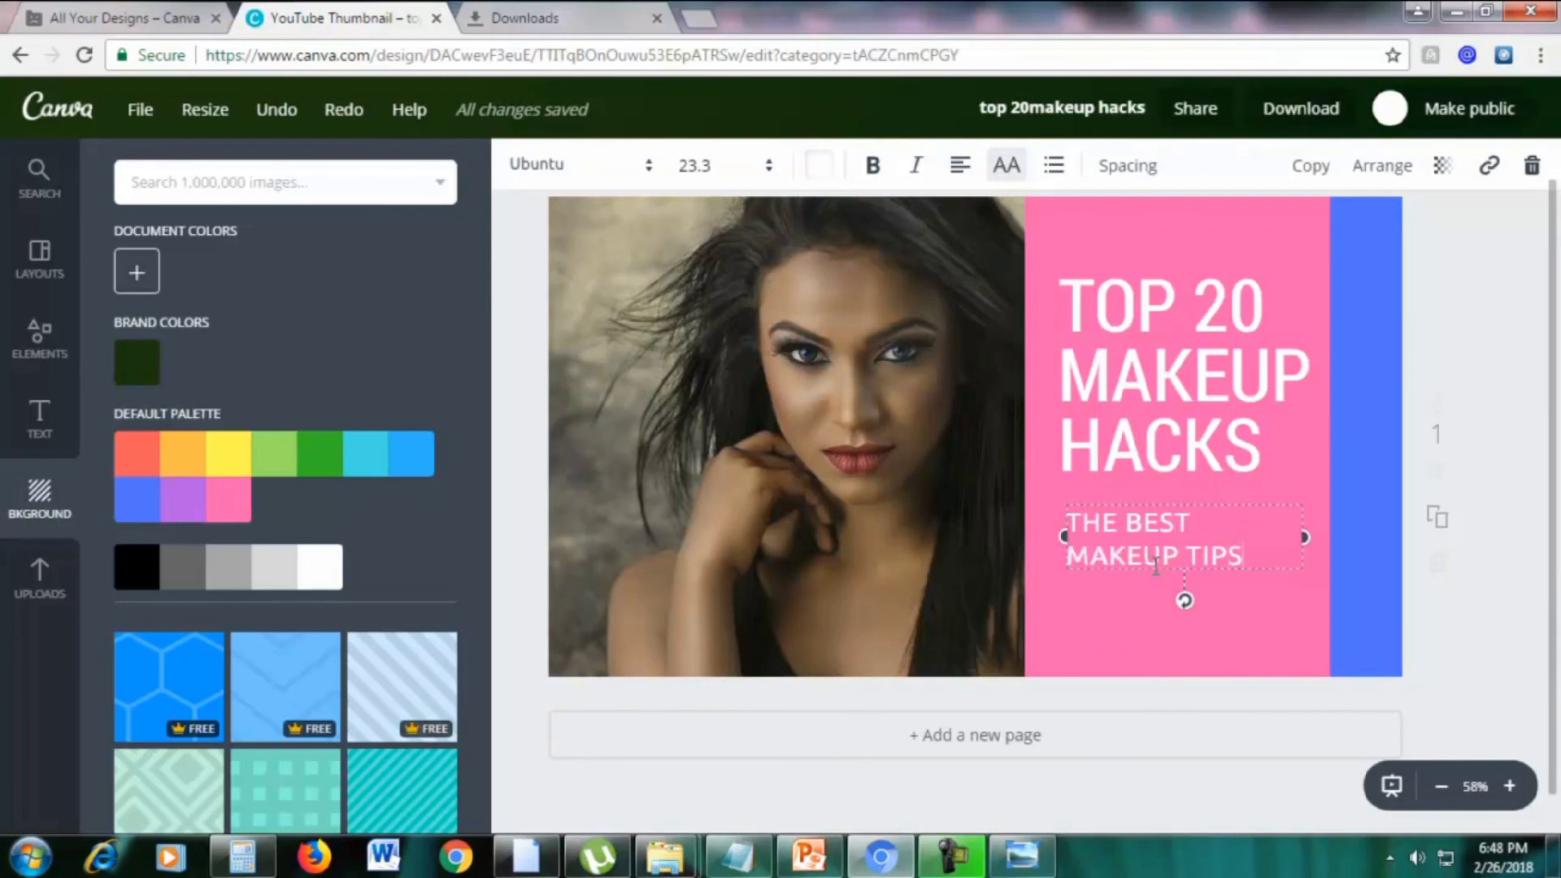
pyautogui.click(1511, 355)
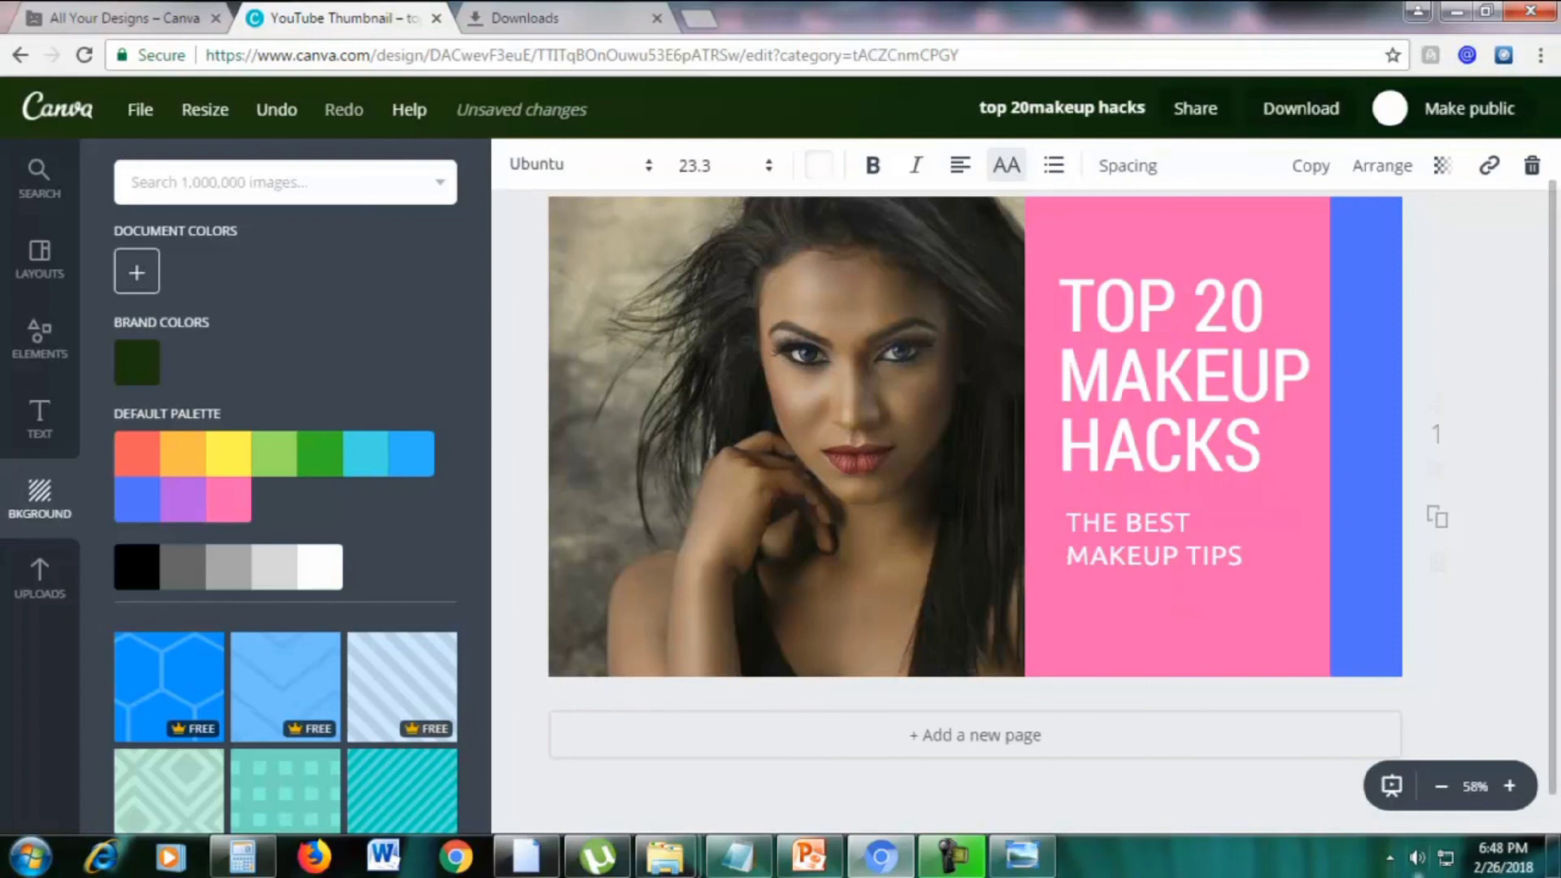
# Download the makeup hacks thumbnail as a JPG file
pyautogui.click(1301, 114)
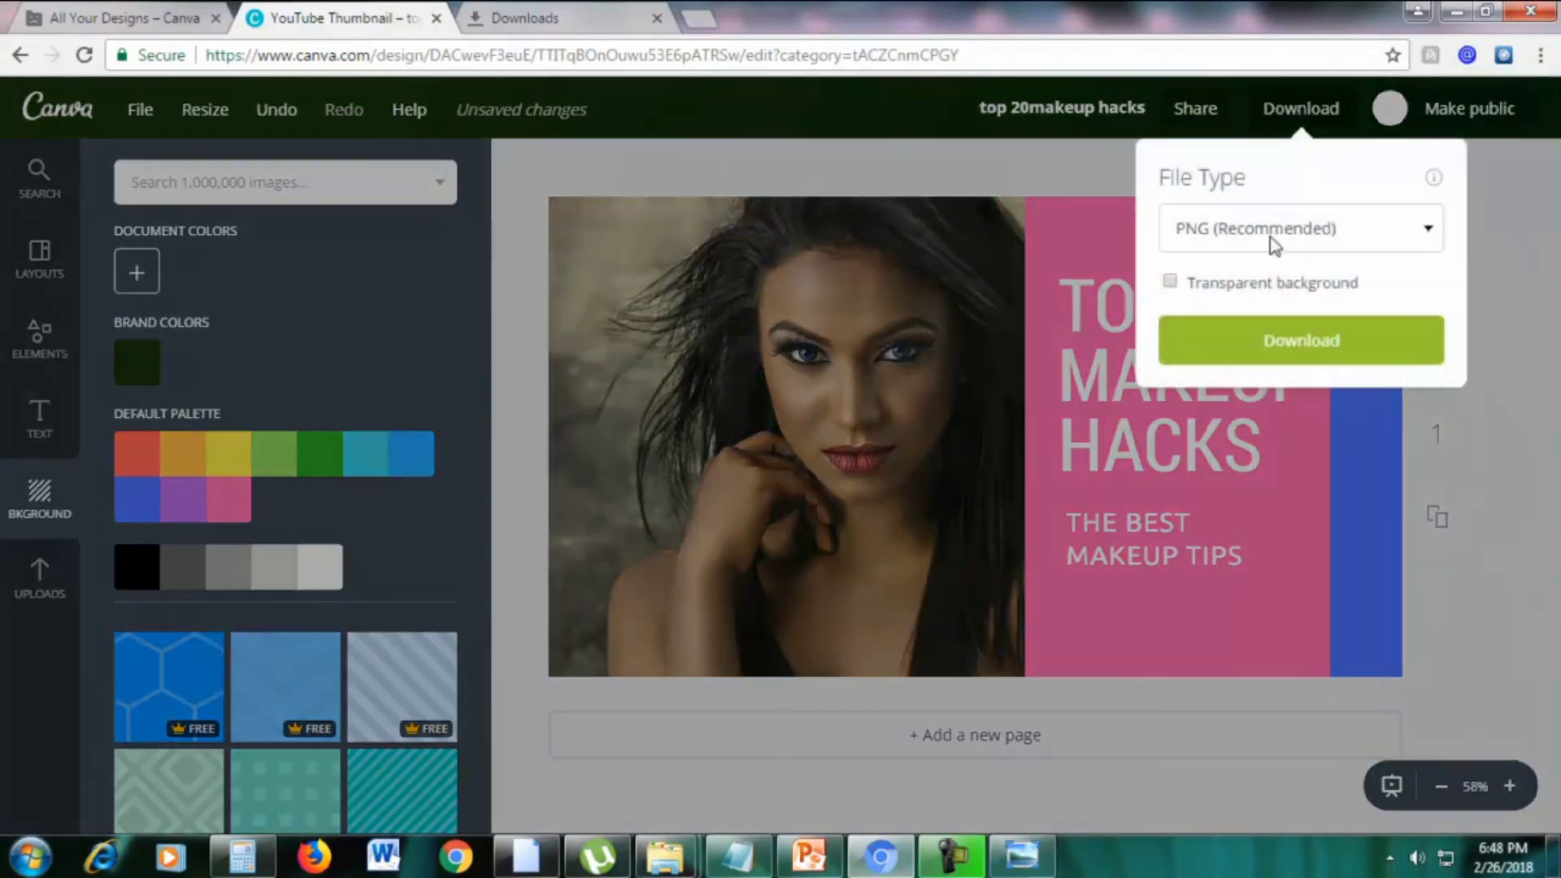
pyautogui.click(1270, 236)
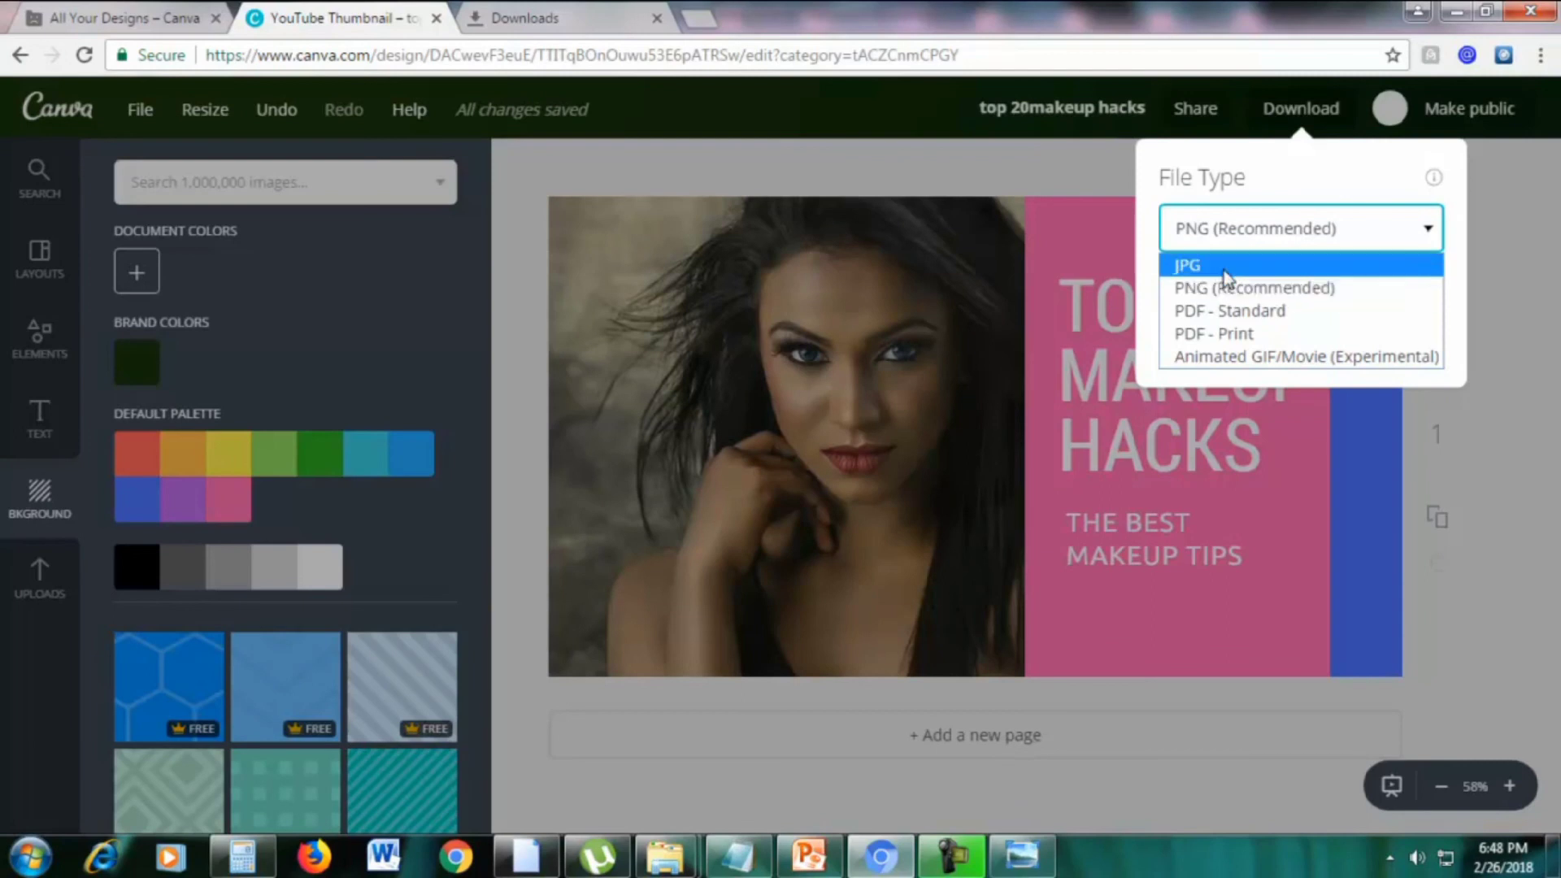
pyautogui.click(1241, 266)
pyautogui.click(1211, 310)
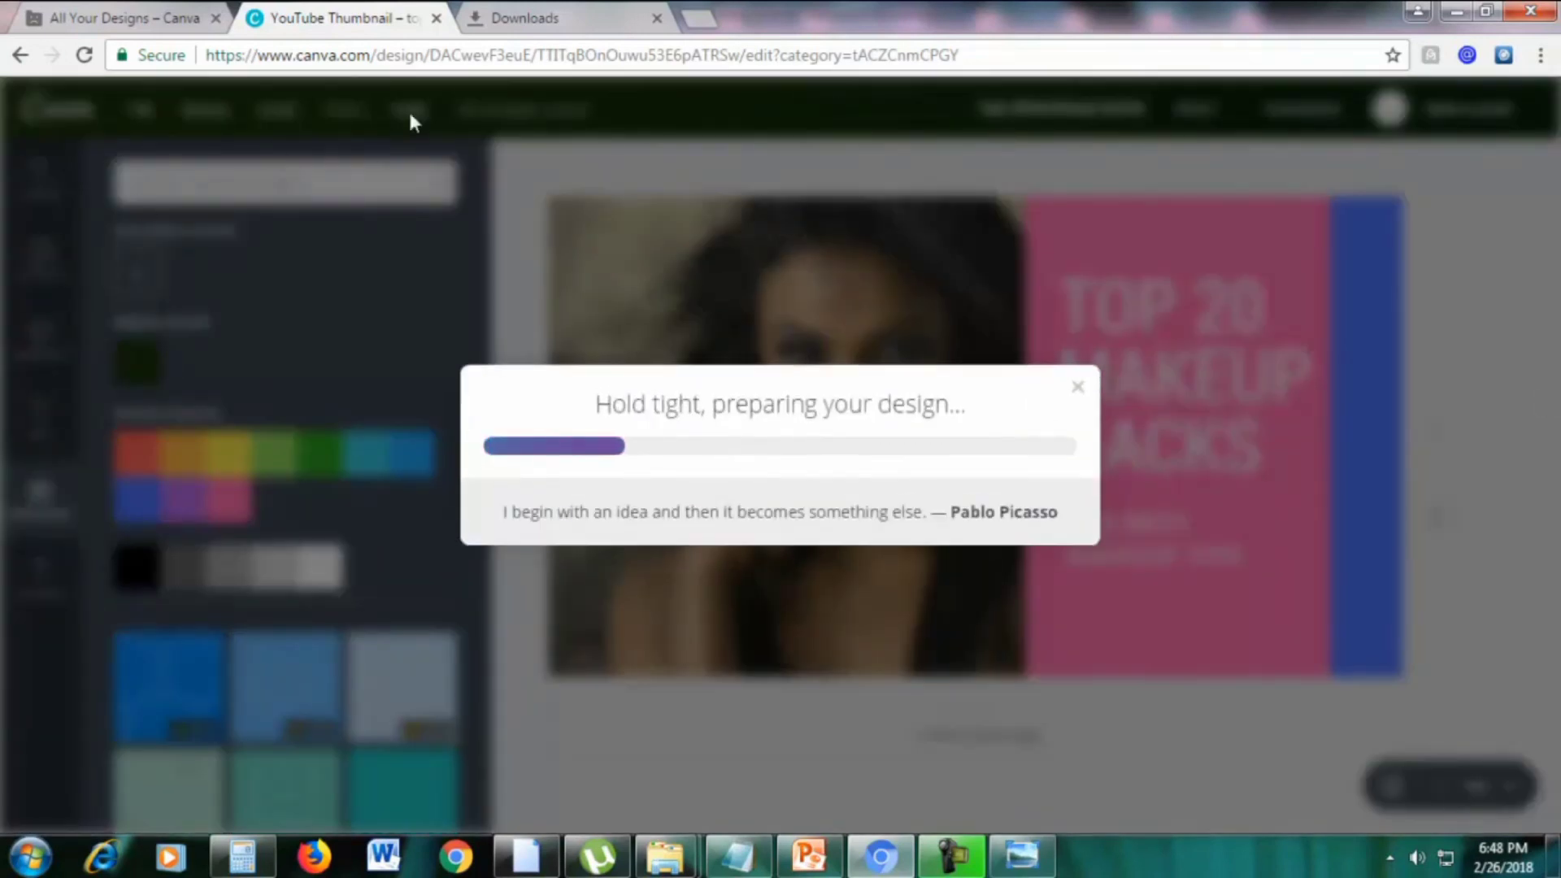
# Load the YouTube home page in the other browser tab
pyautogui.click(545, 18)
pyautogui.click(505, 53)
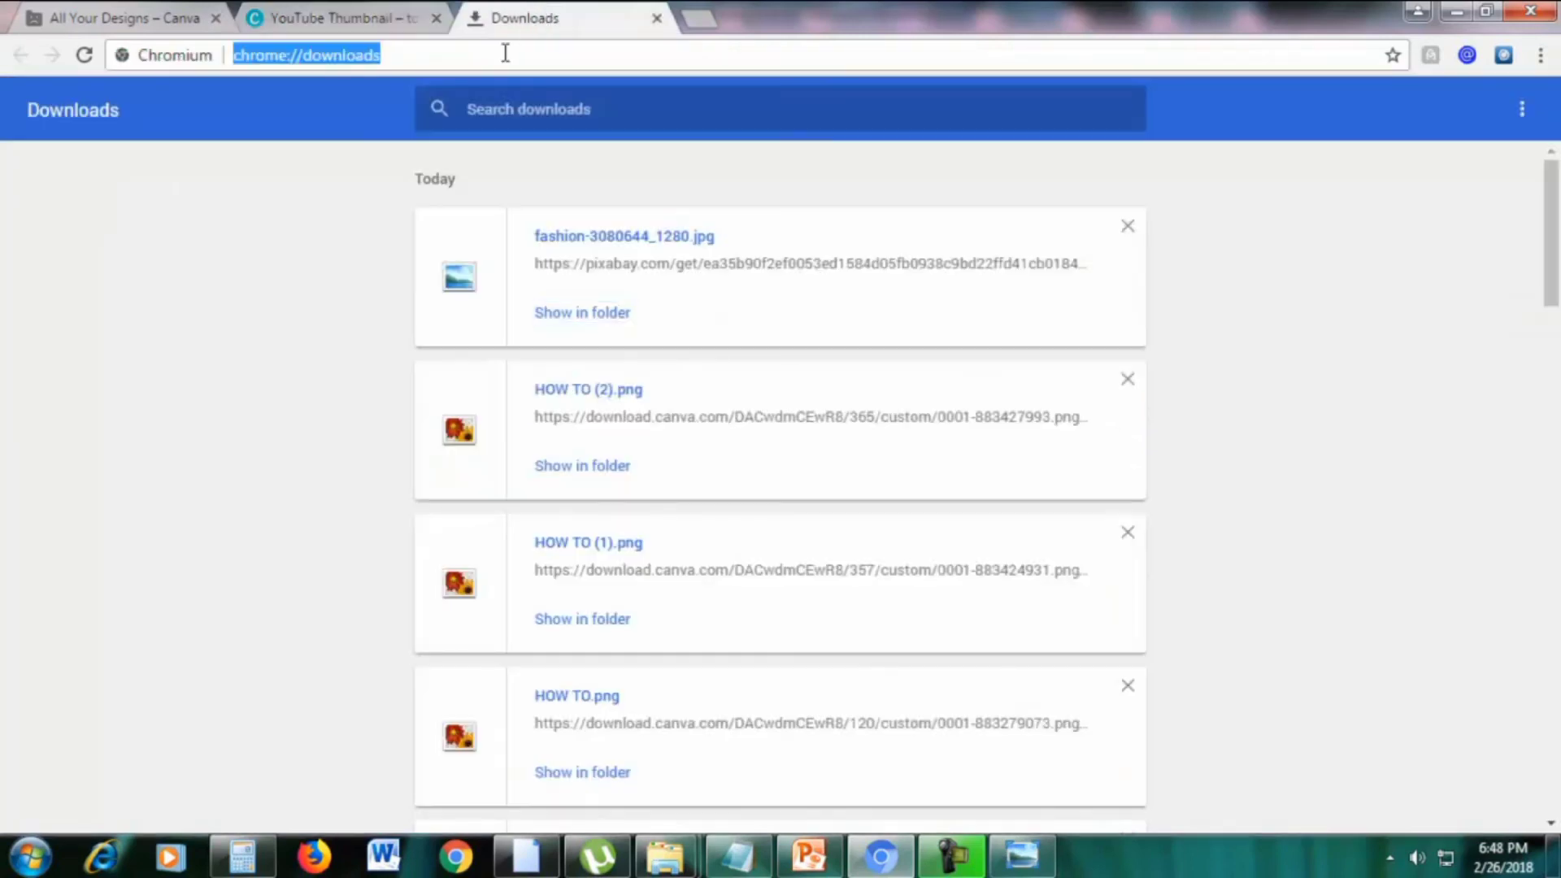
pyautogui.write('youtube.com')
pyautogui.press('Return')
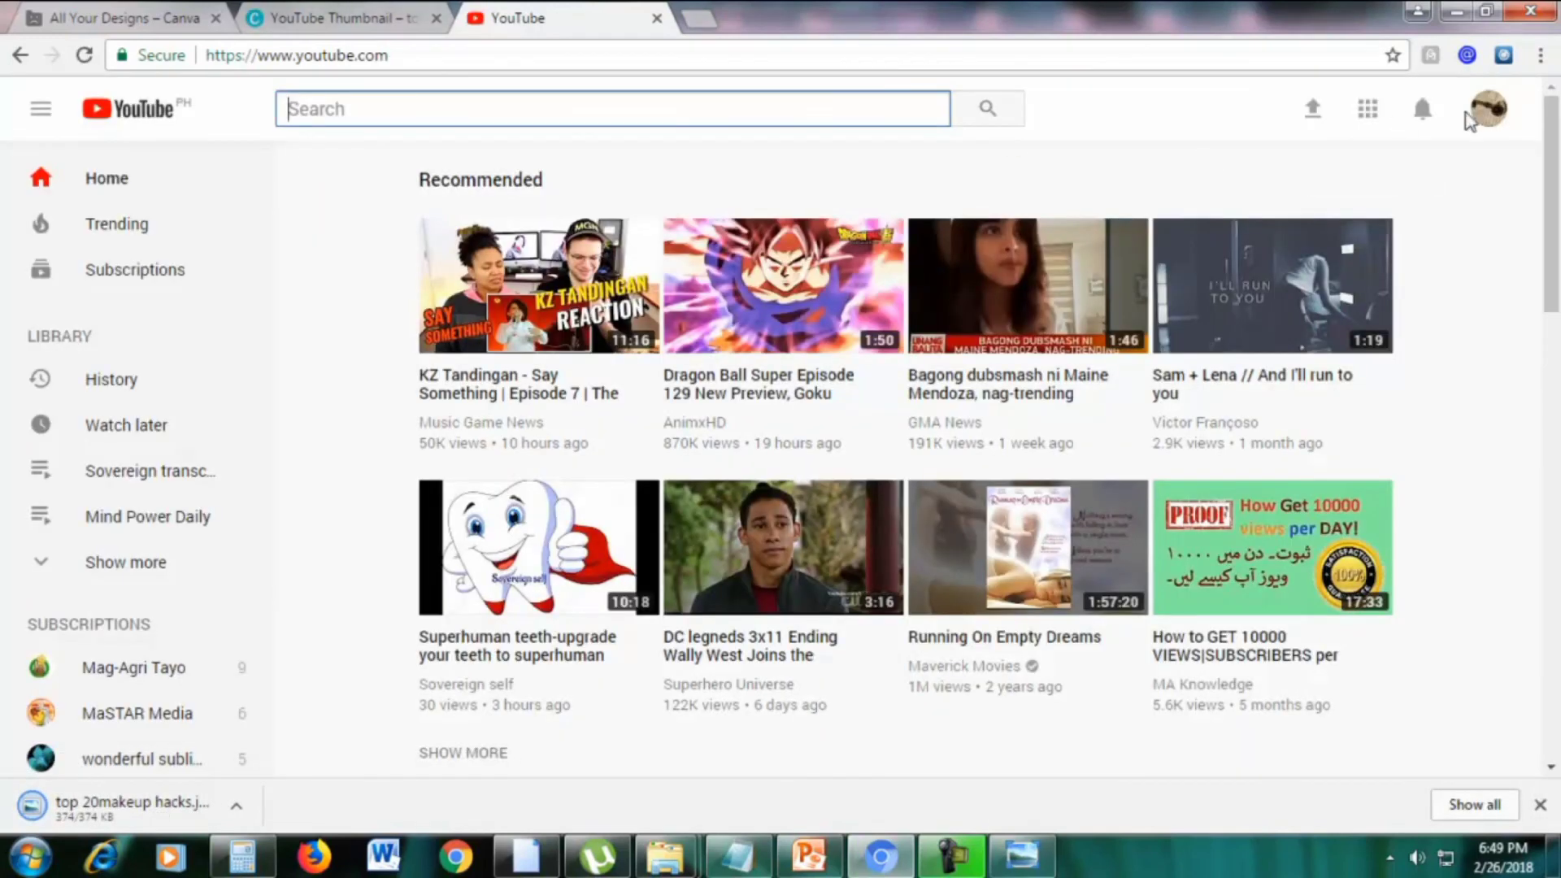
# Go to your channel, open the Building a Landing Page in Wordpress video, and open its edit page
pyautogui.click(1496, 114)
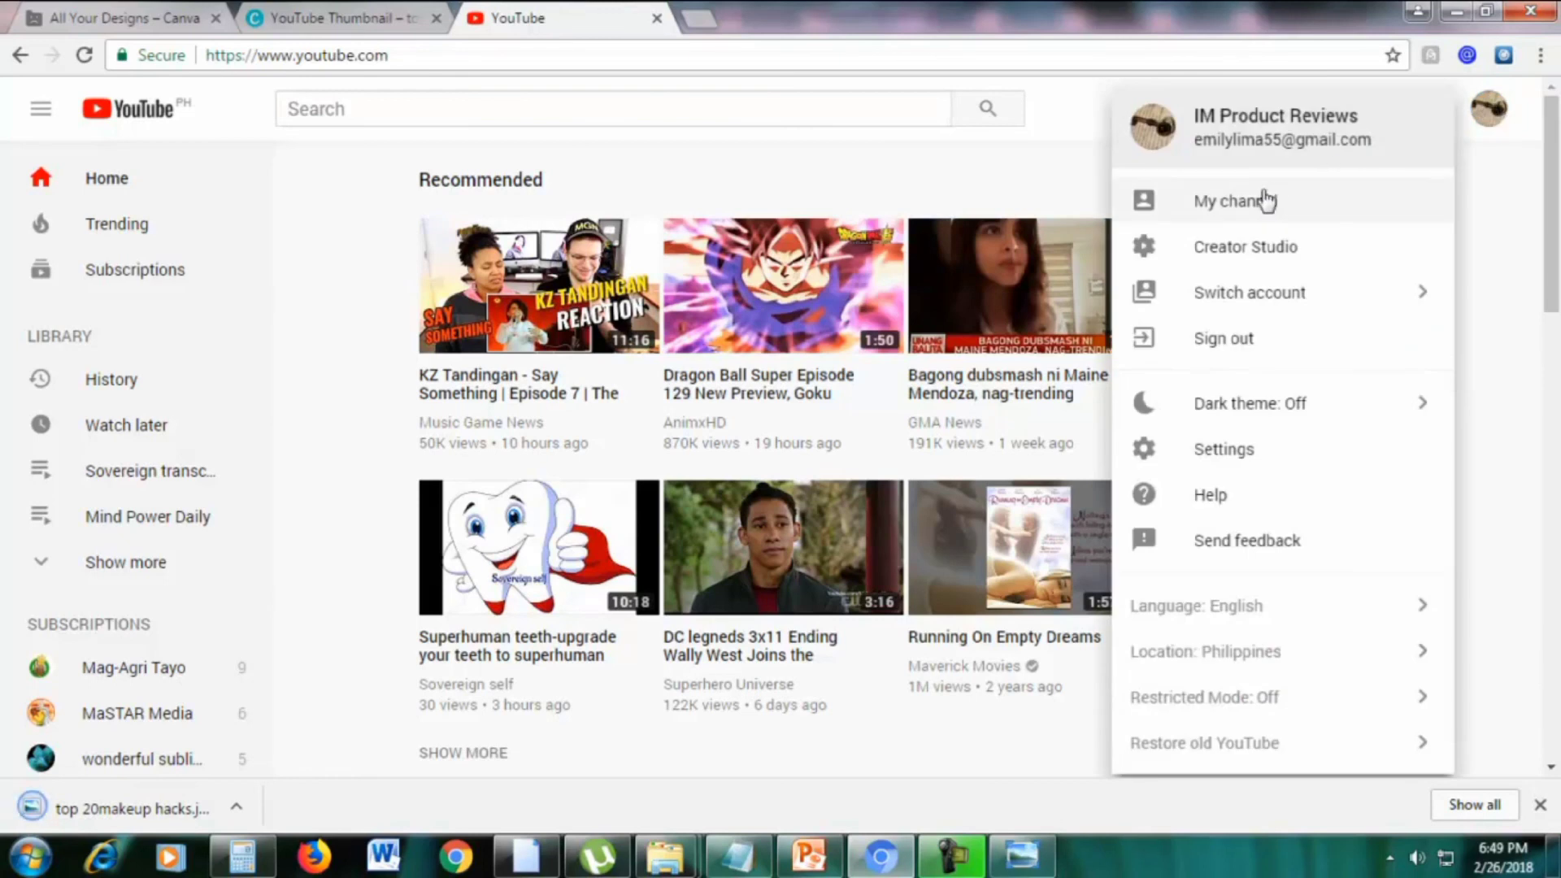
pyautogui.click(1237, 208)
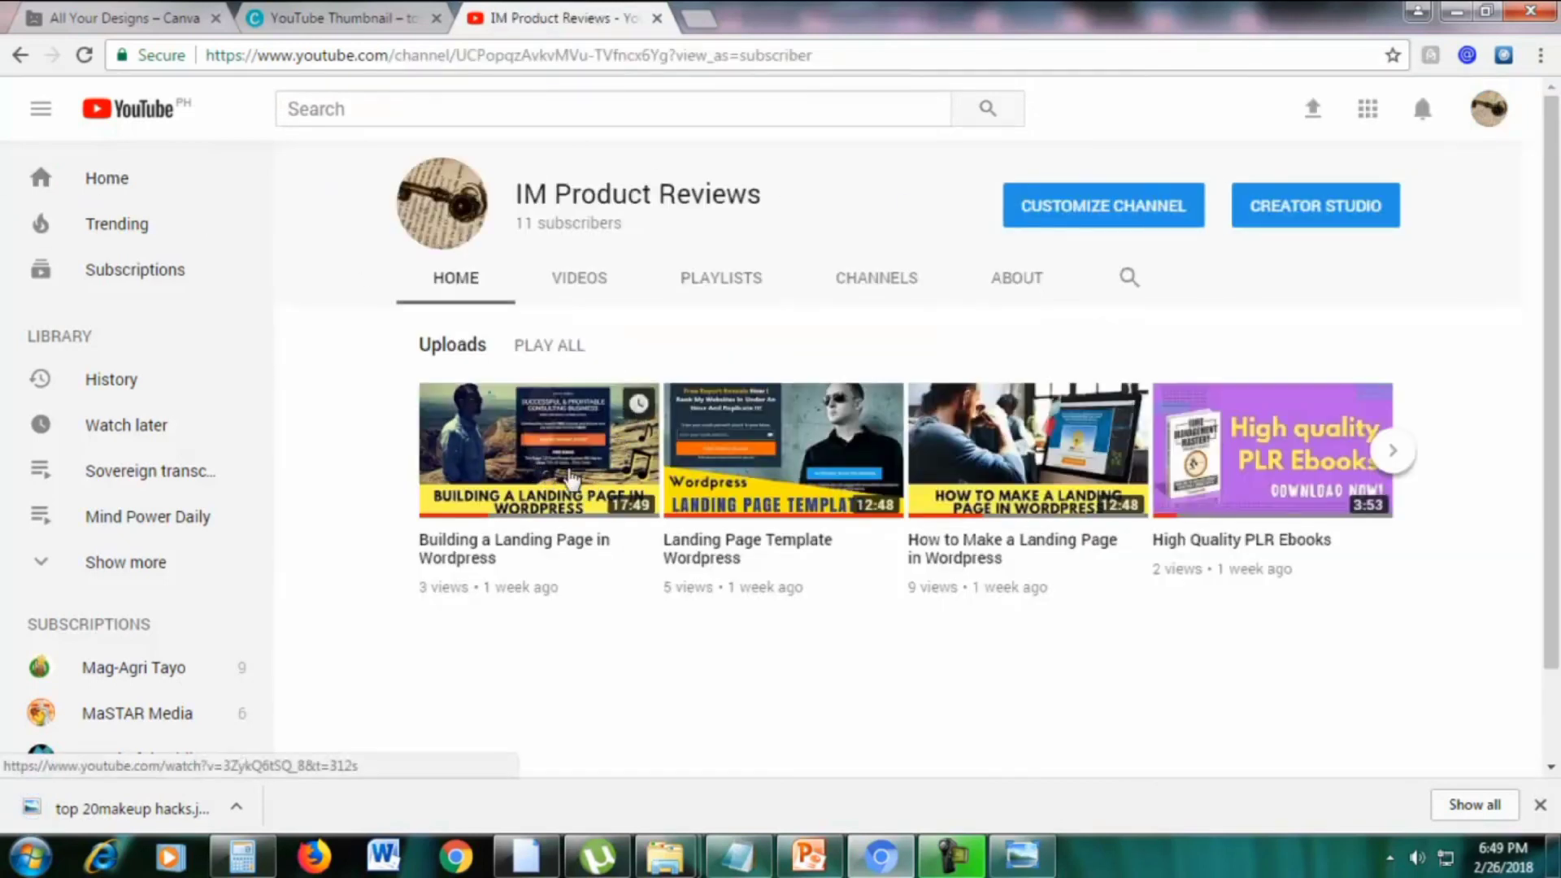
pyautogui.click(568, 474)
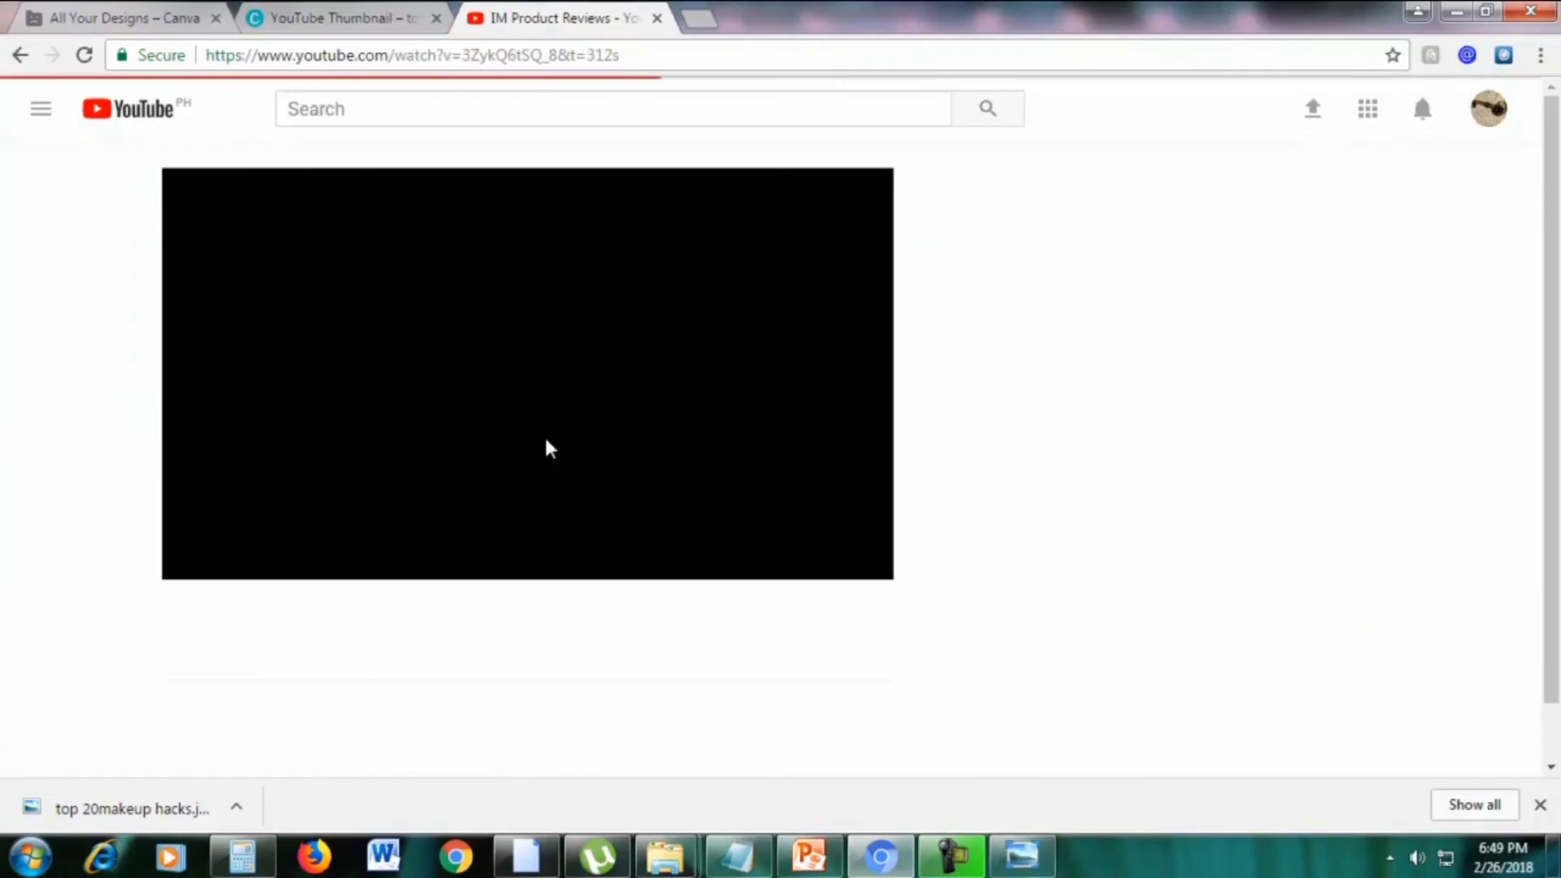
pyautogui.scroll(-3, 957, 496)
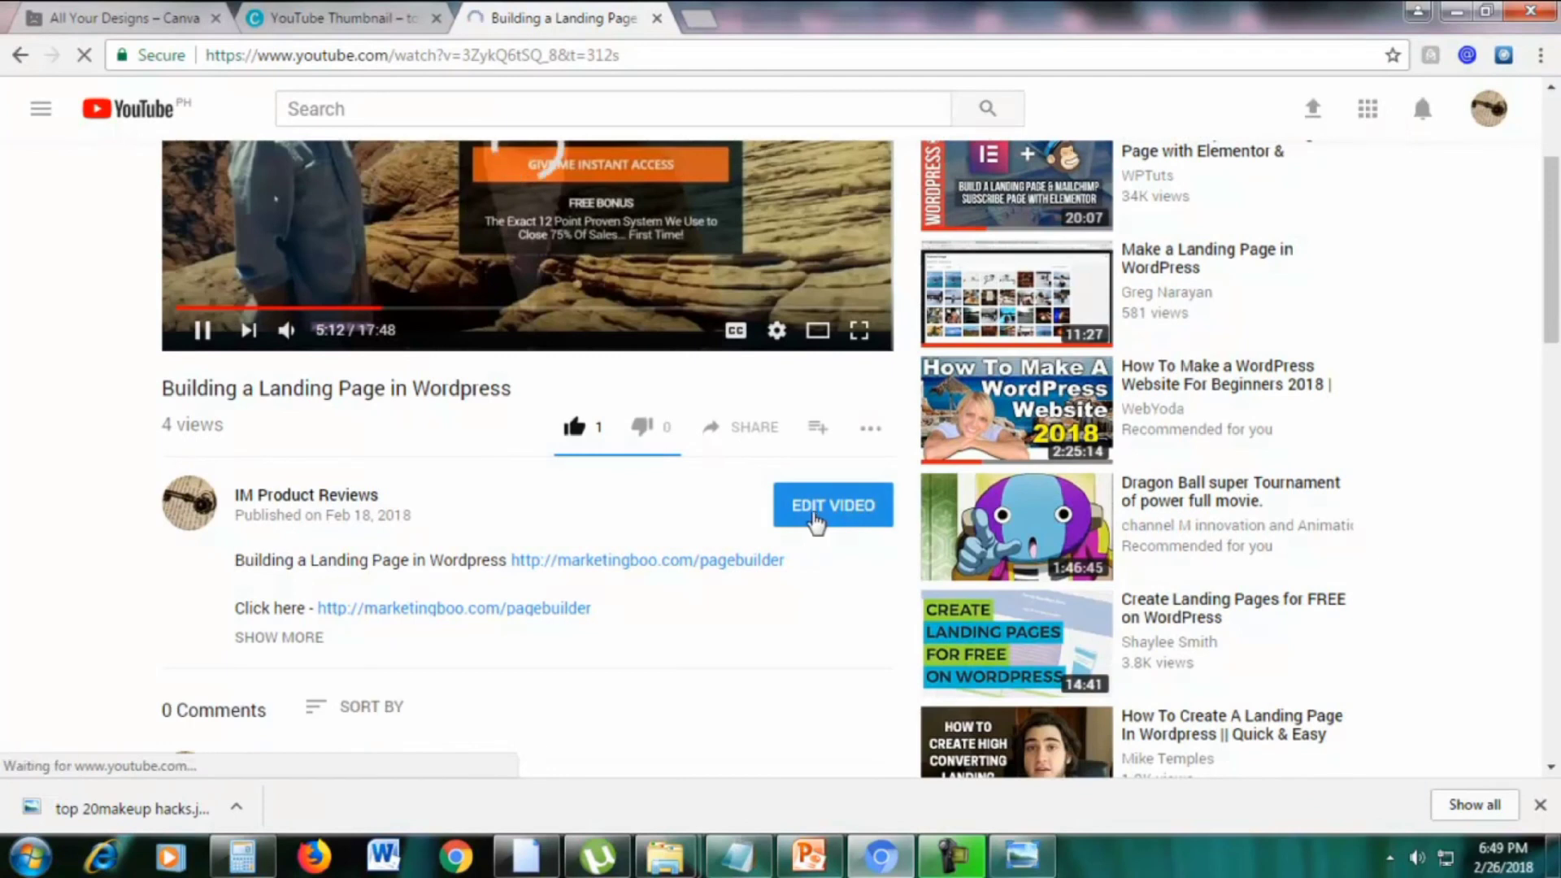
pyautogui.click(816, 517)
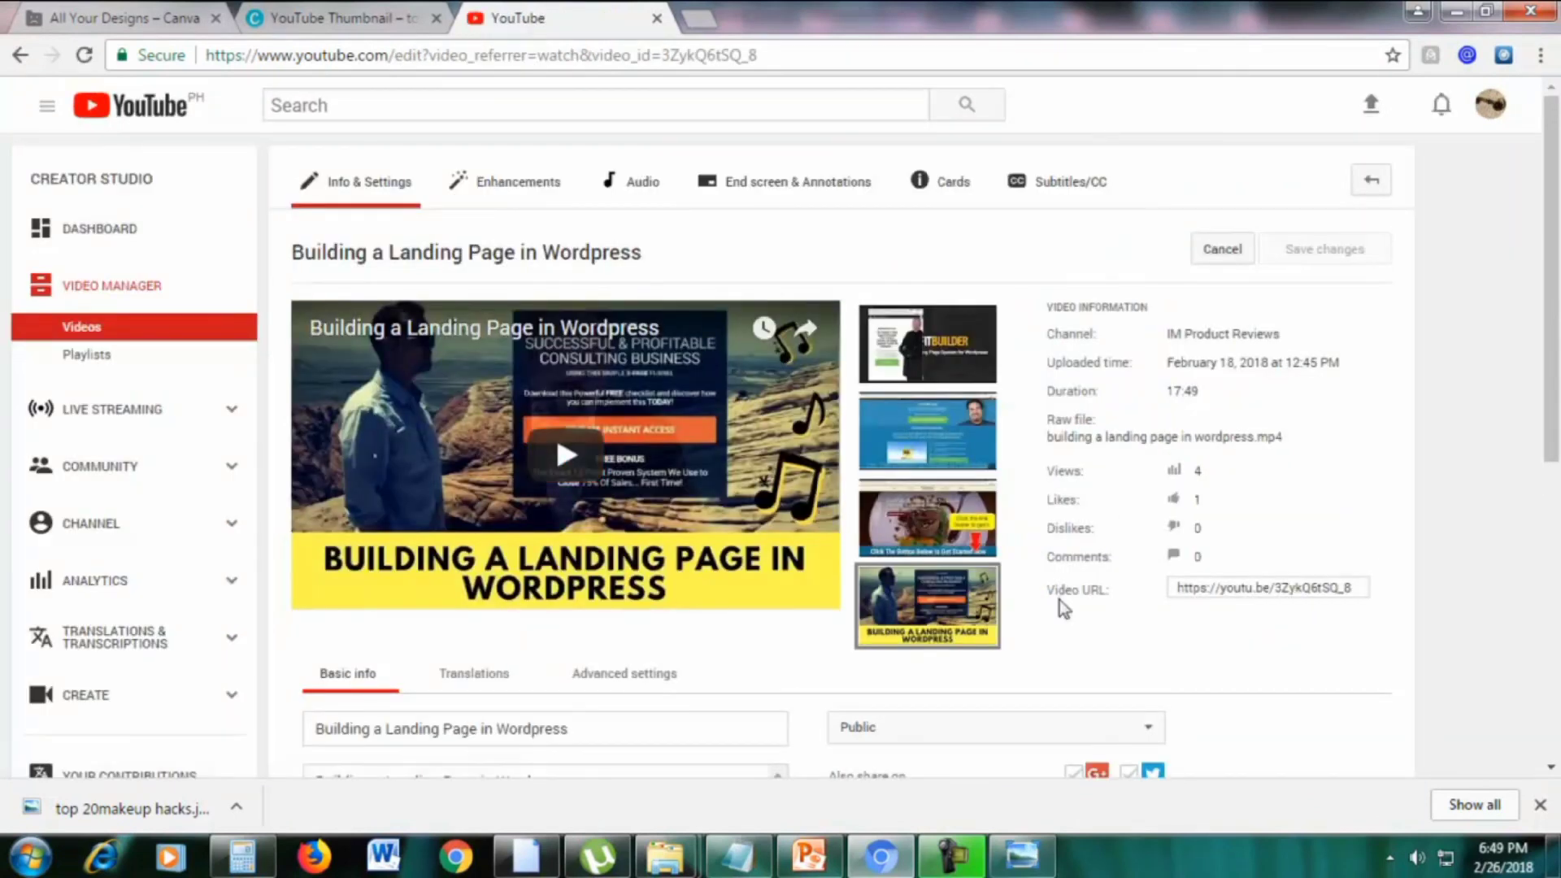
pyautogui.scroll(-2, 1073, 638)
pyautogui.scroll(-1, 1090, 651)
pyautogui.moveTo(936, 513)
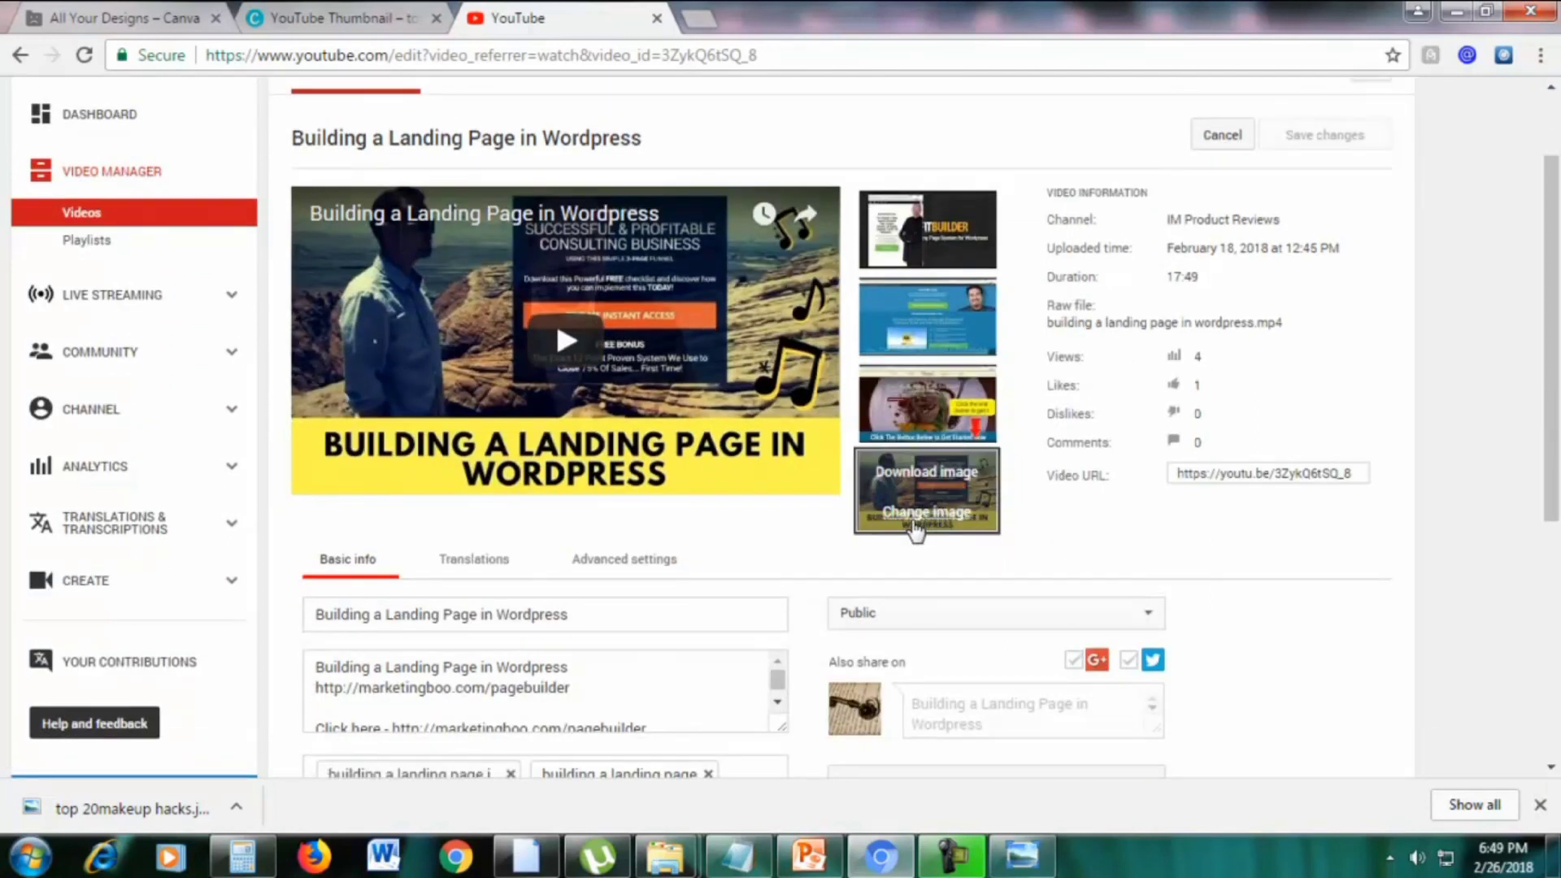
pyautogui.scroll(3, 937, 533)
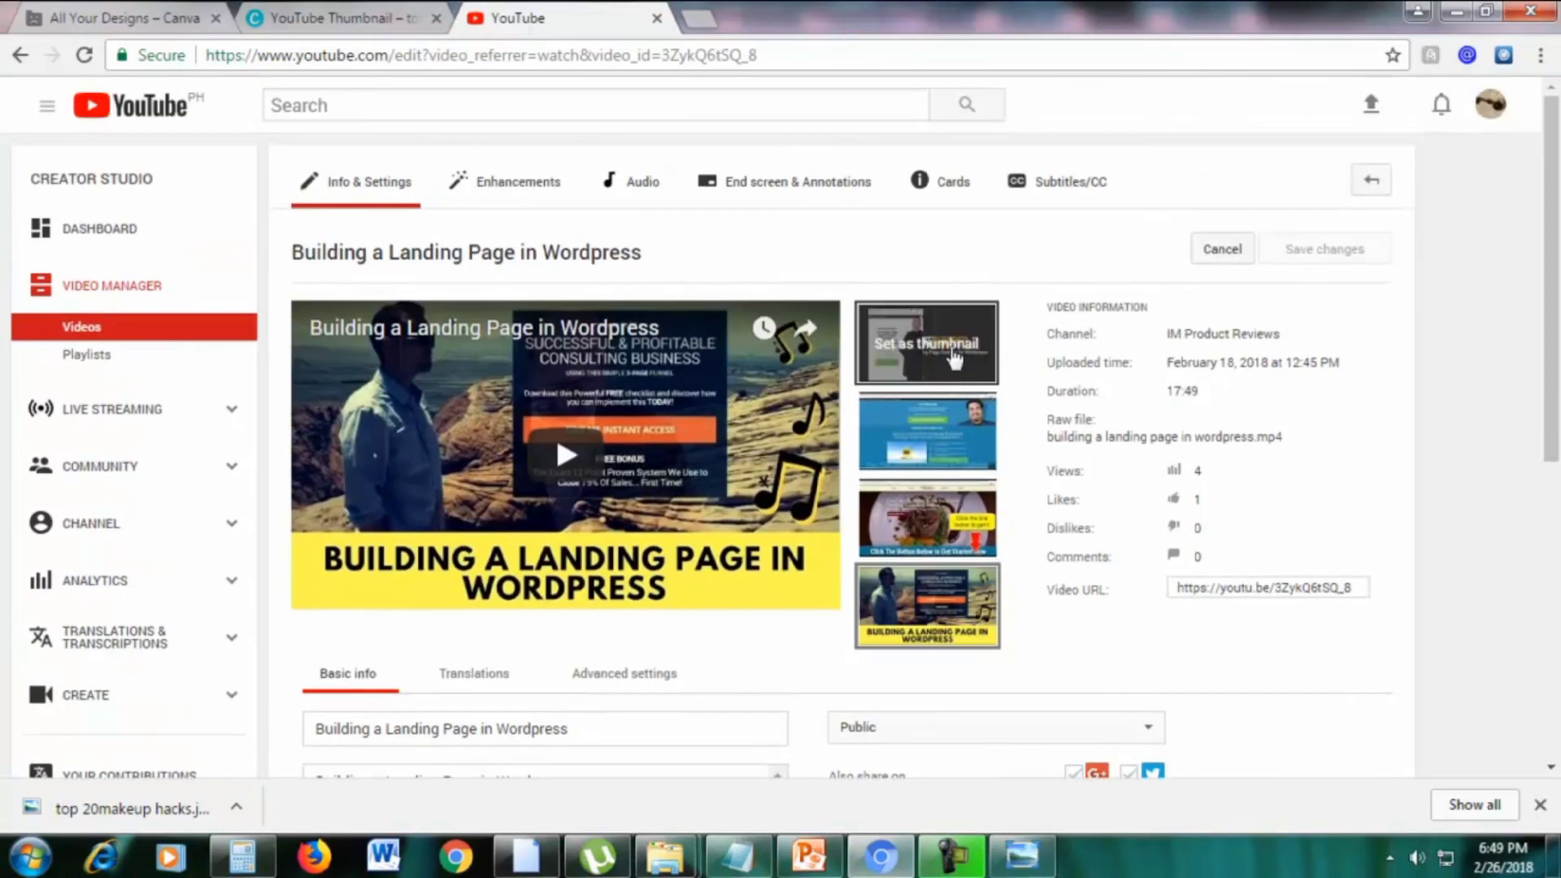
pyautogui.moveTo(927, 581)
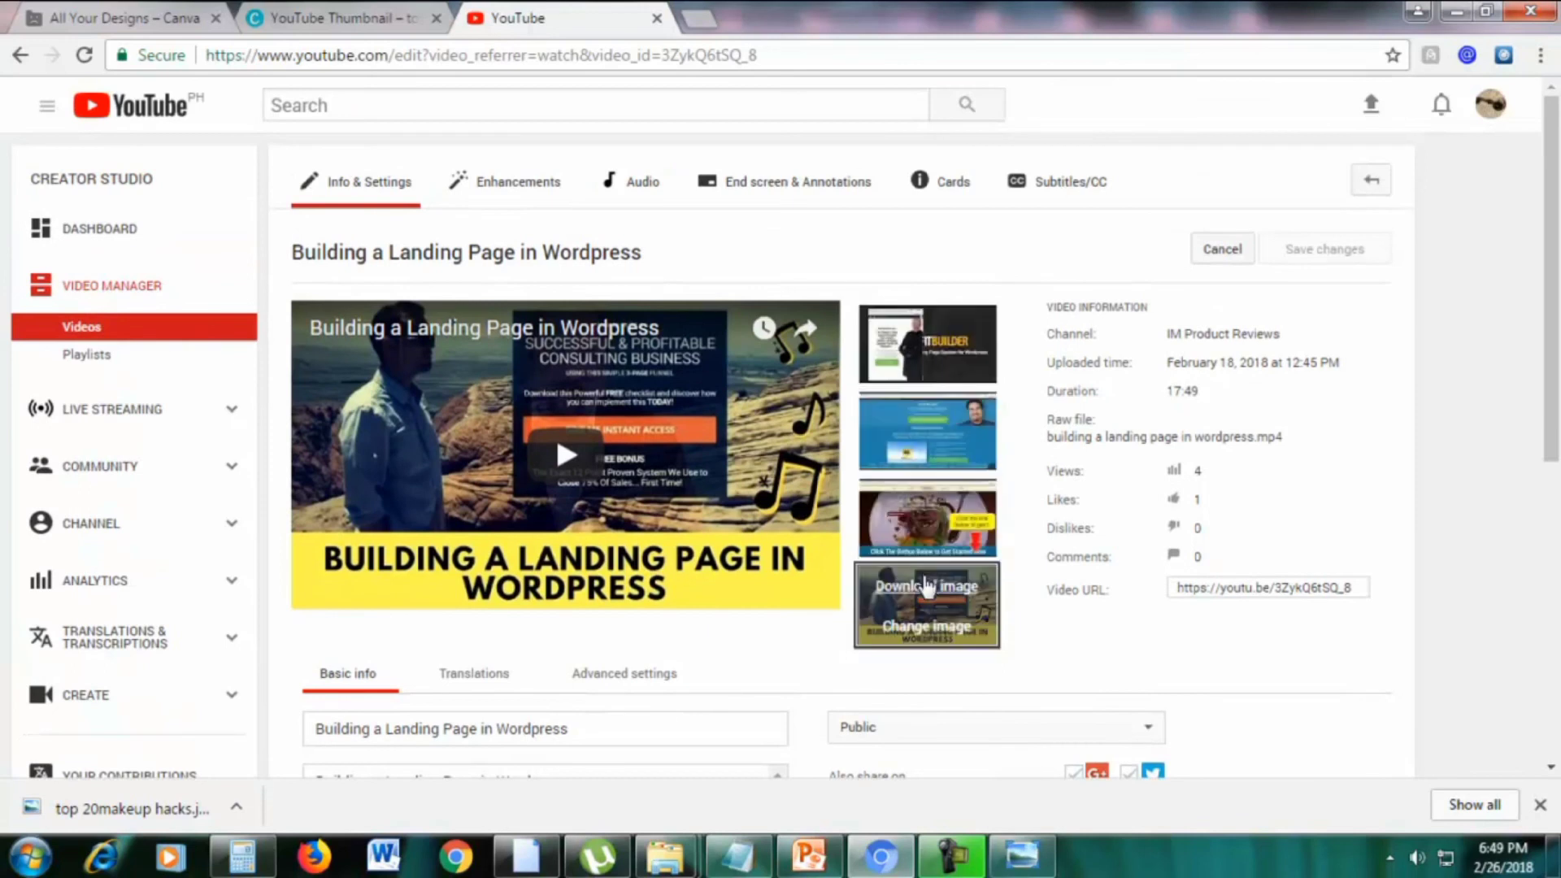
# Upload top 20makeup hacks.jpg from Downloads as the video's custom thumbnail
pyautogui.click(928, 631)
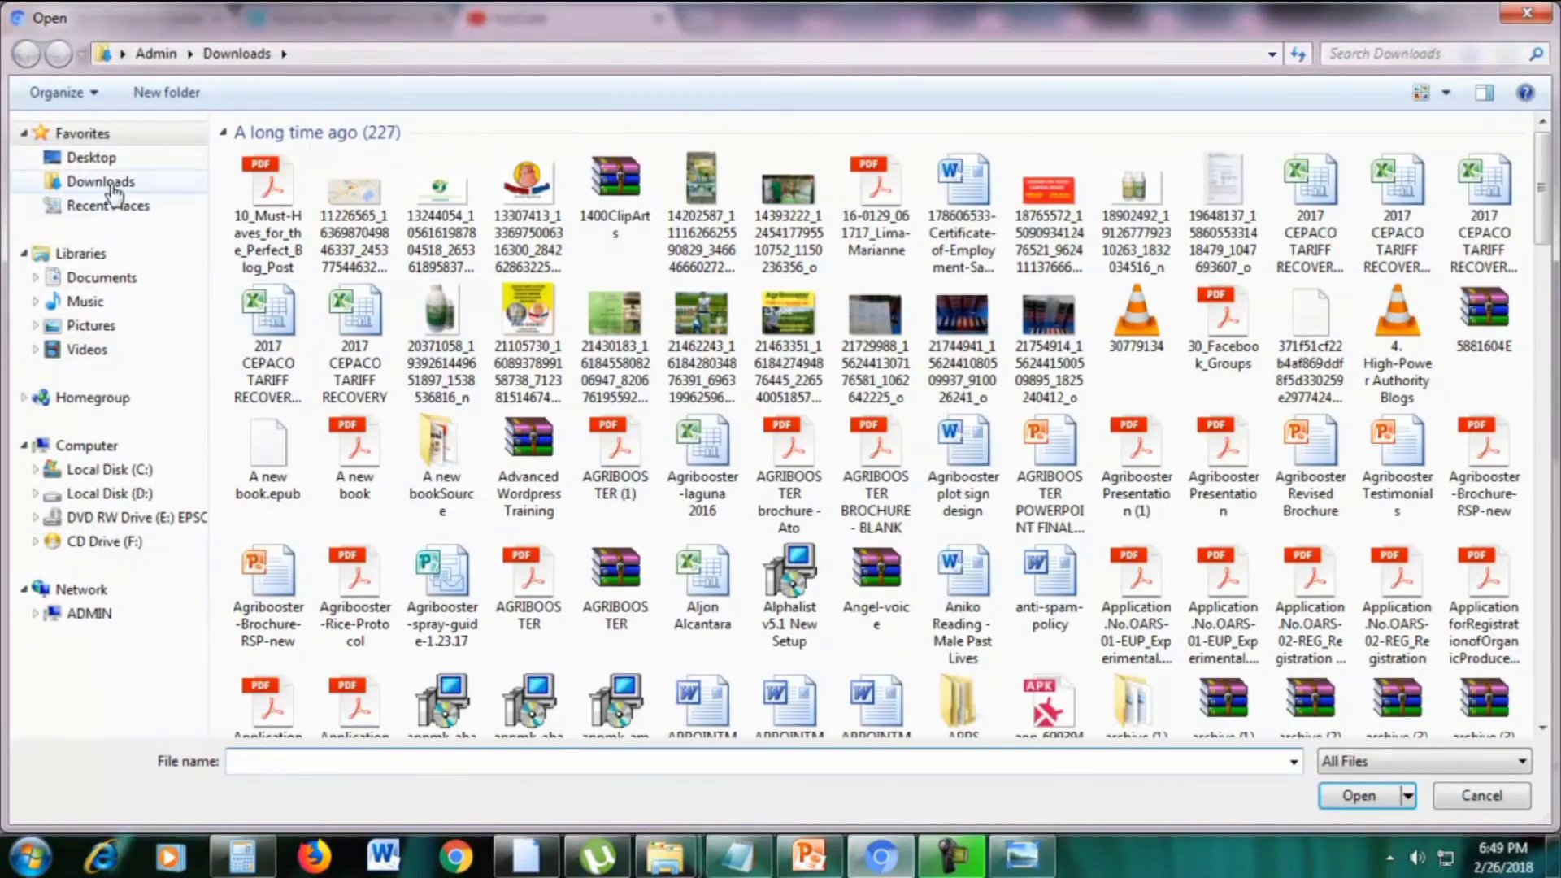
pyautogui.click(111, 187)
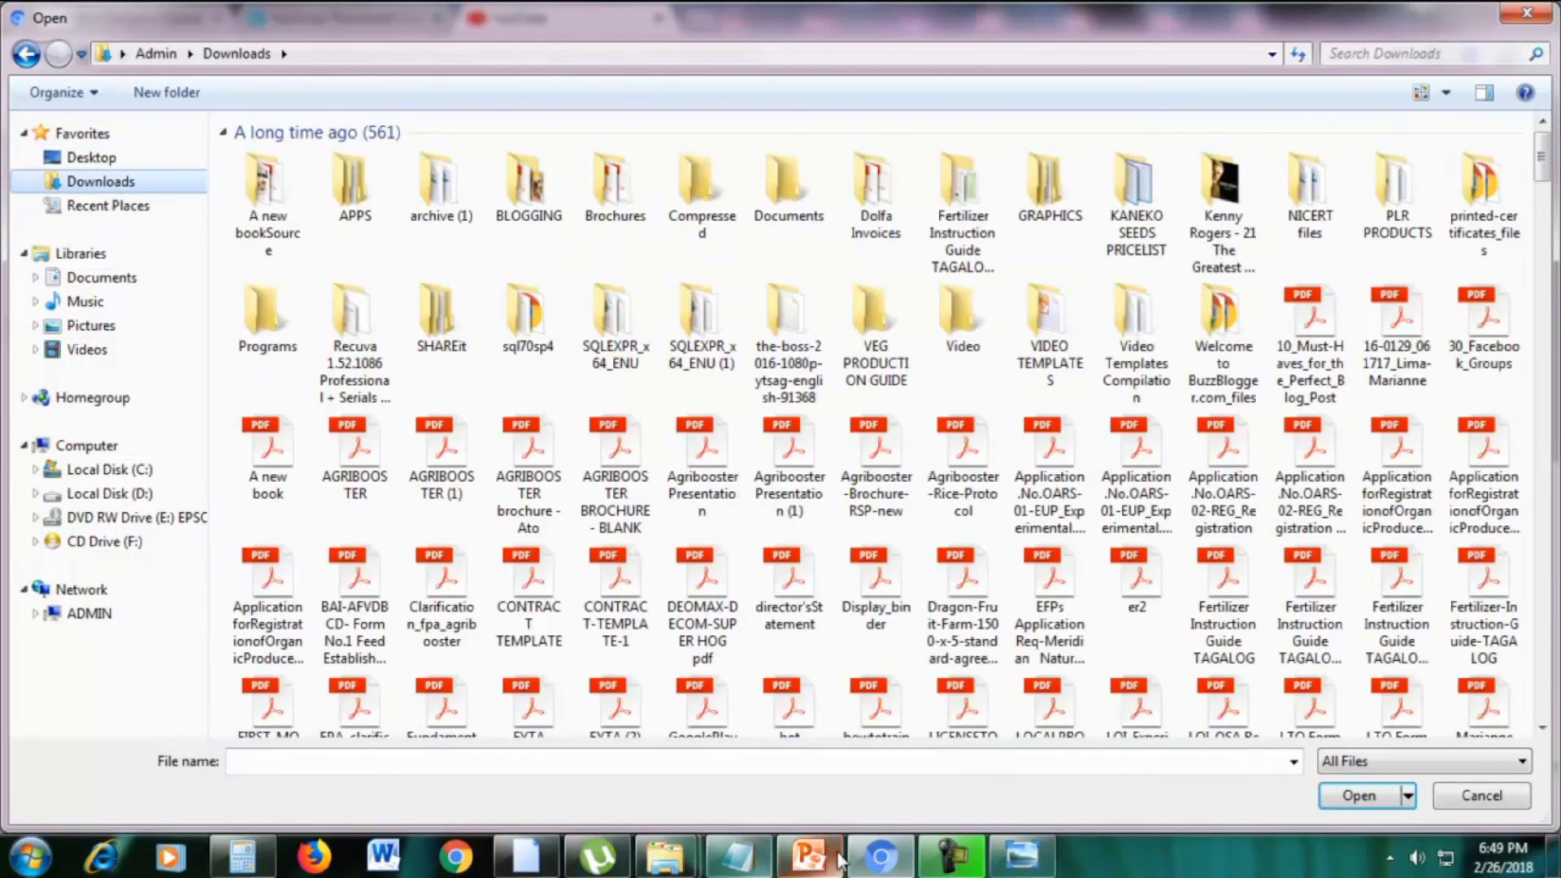
pyautogui.click(882, 862)
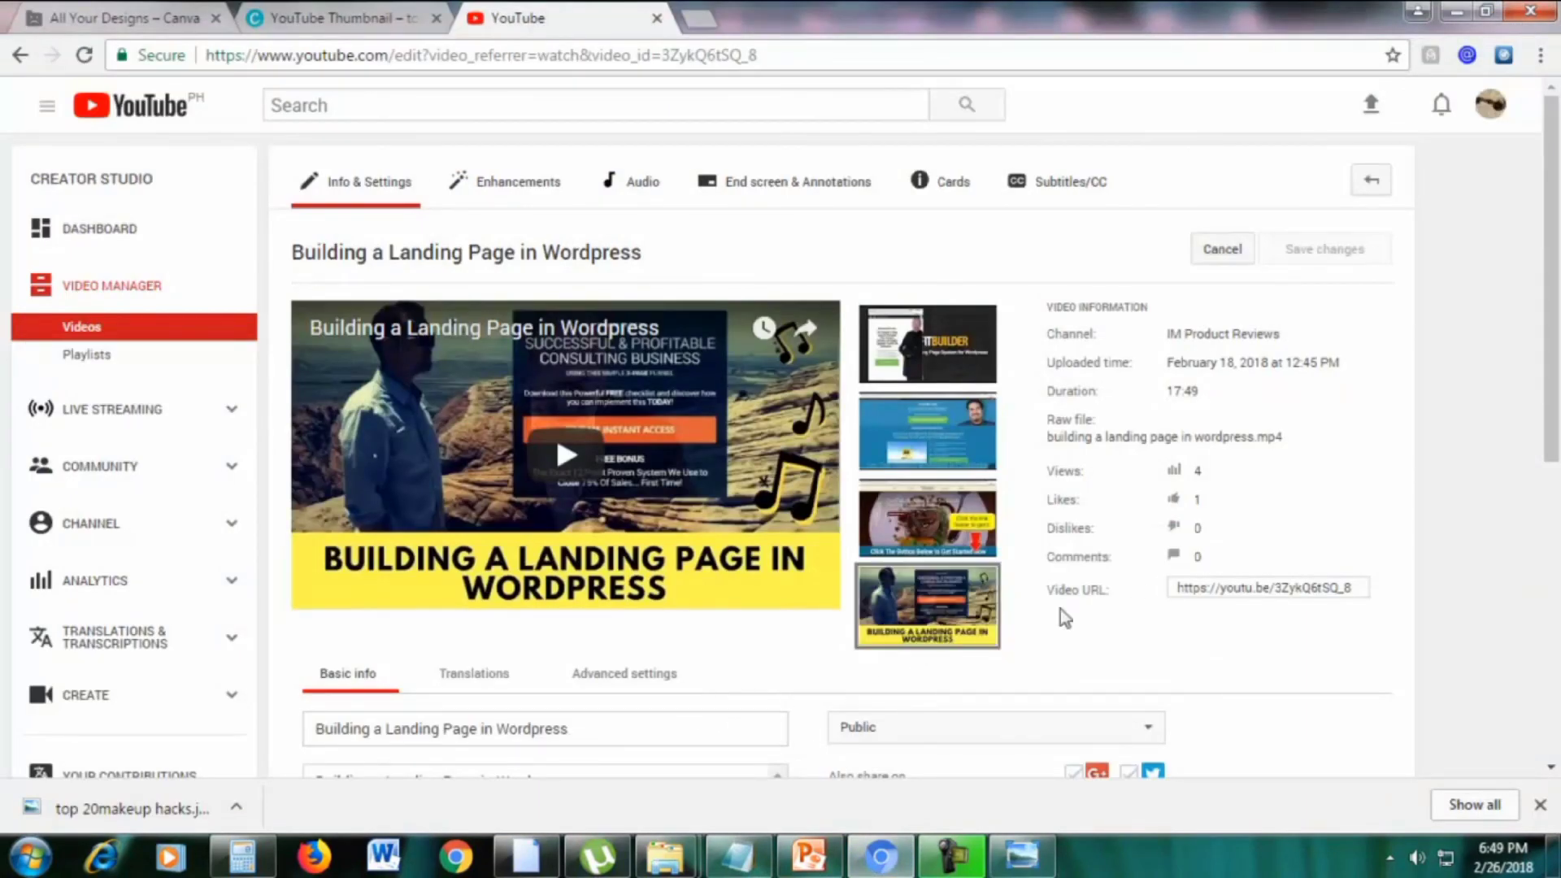
pyautogui.click(917, 635)
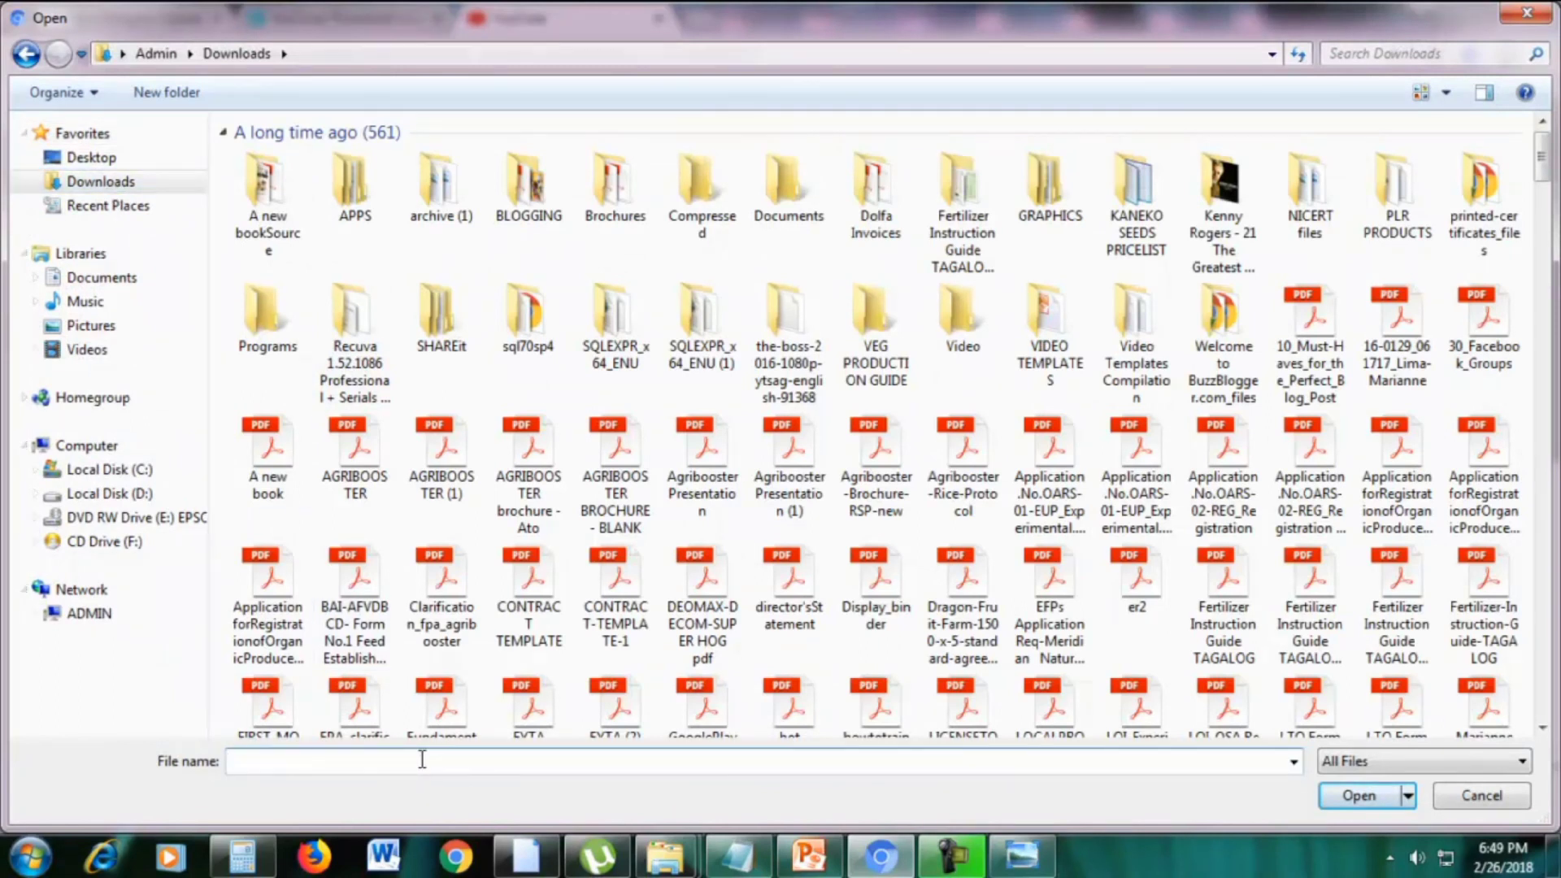
pyautogui.write('top')
pyautogui.press('Down')
pyautogui.press('Down')
pyautogui.press('Down')
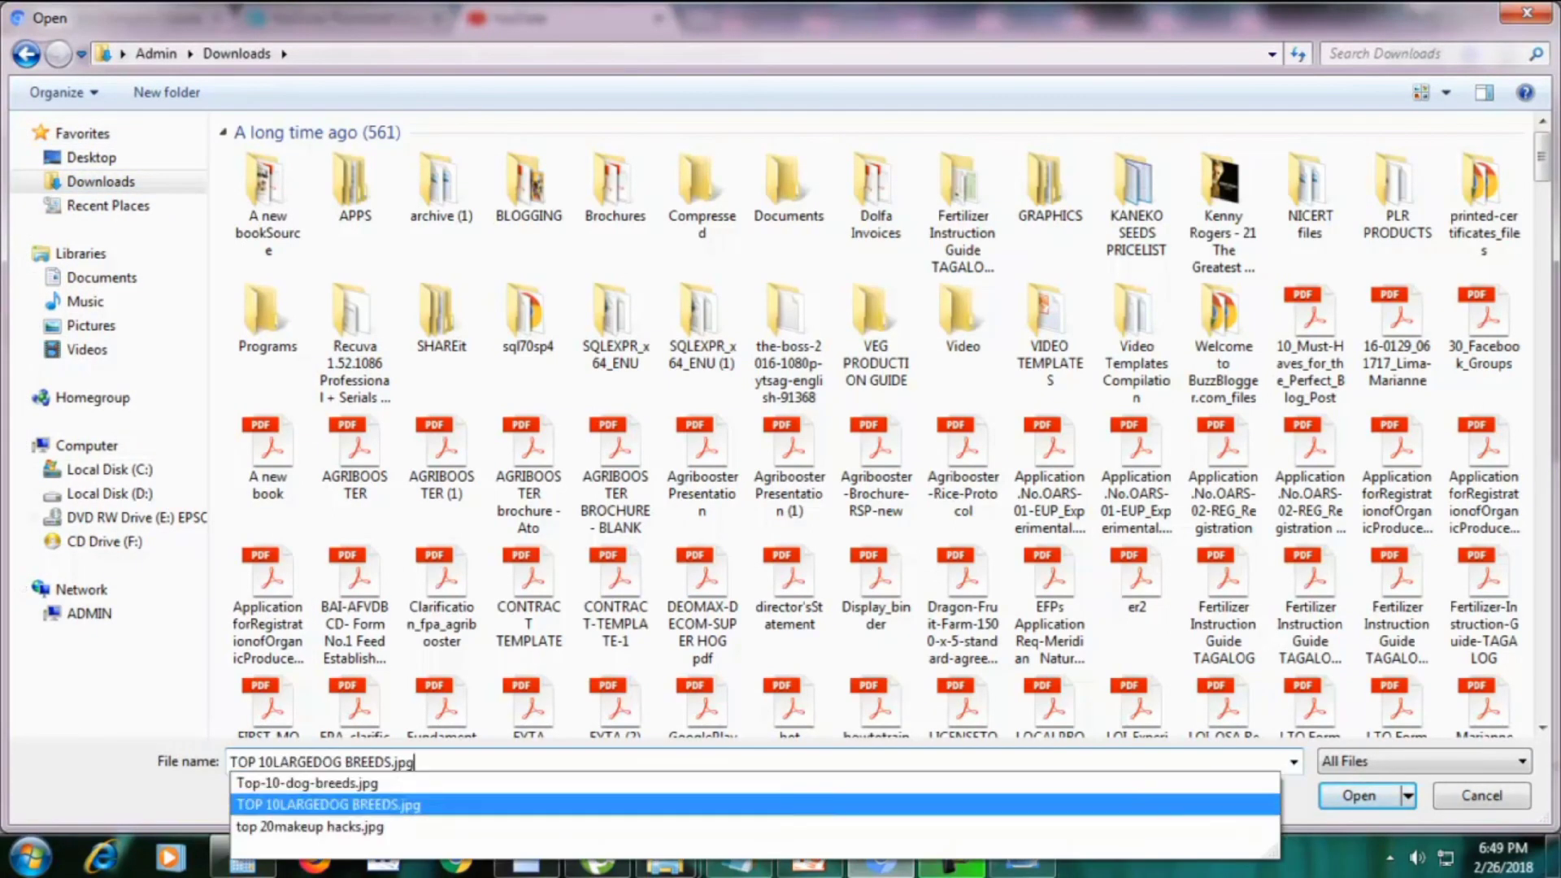
pyautogui.press('Return')
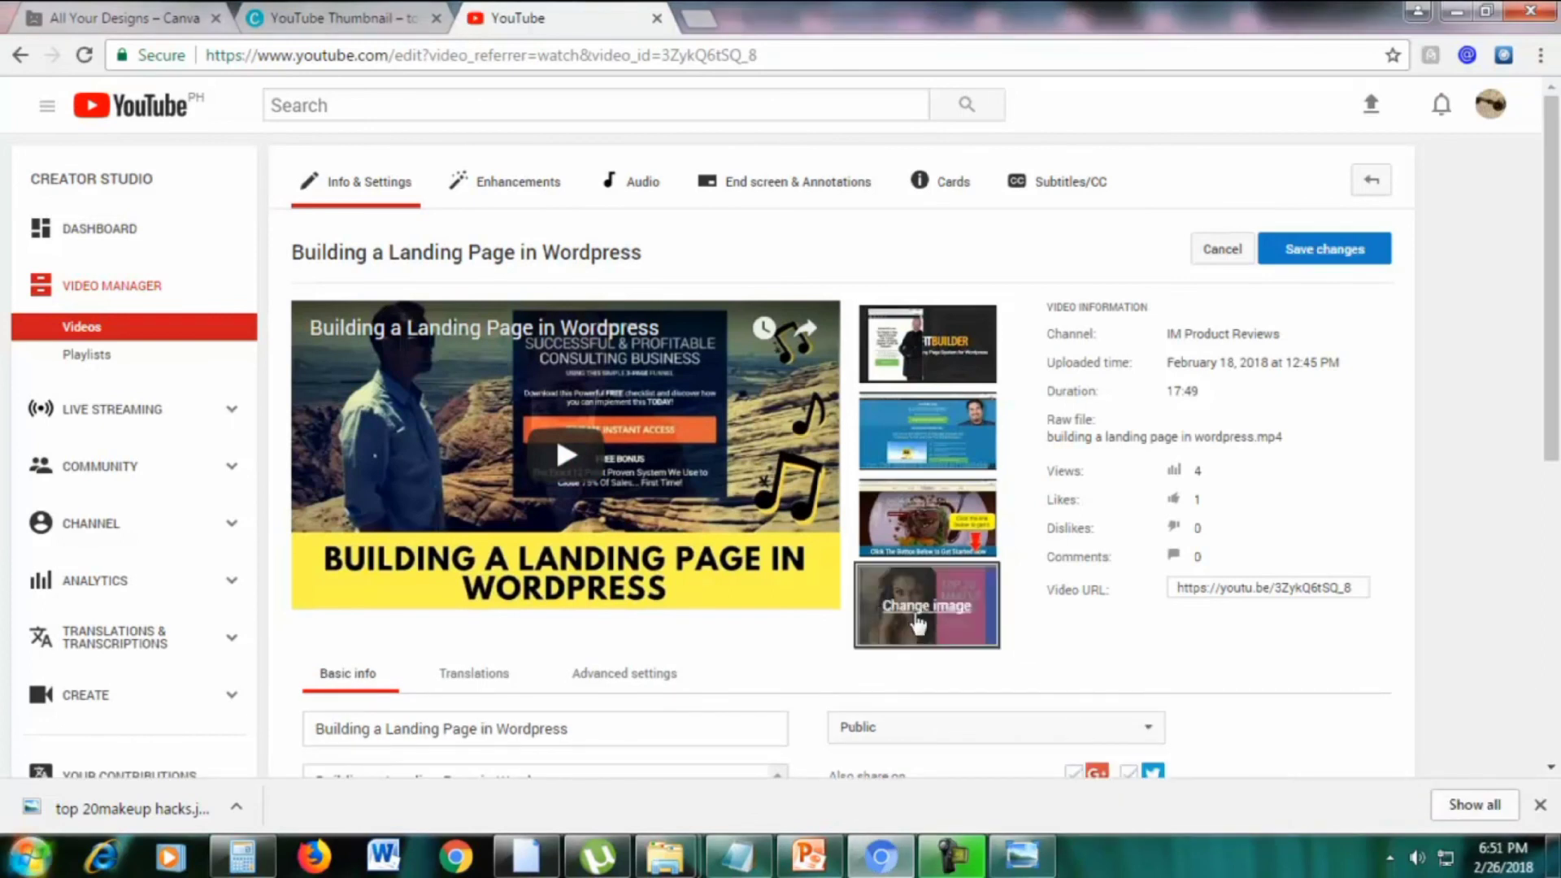
# Save the new custom thumbnail and reload the edit page to confirm it stuck
pyautogui.click(1350, 262)
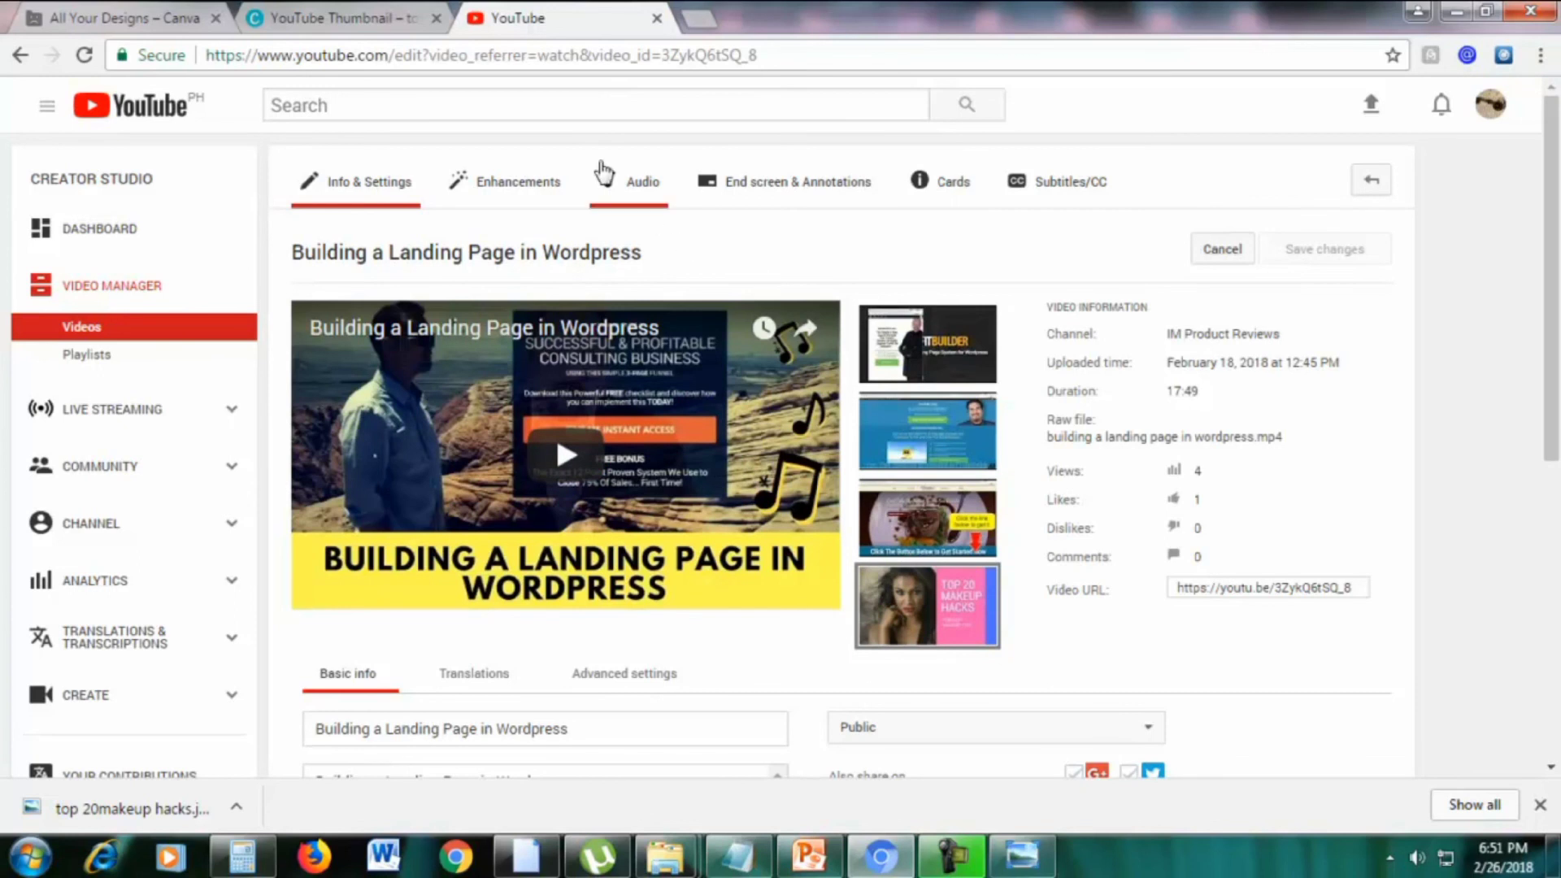
pyautogui.click(707, 9)
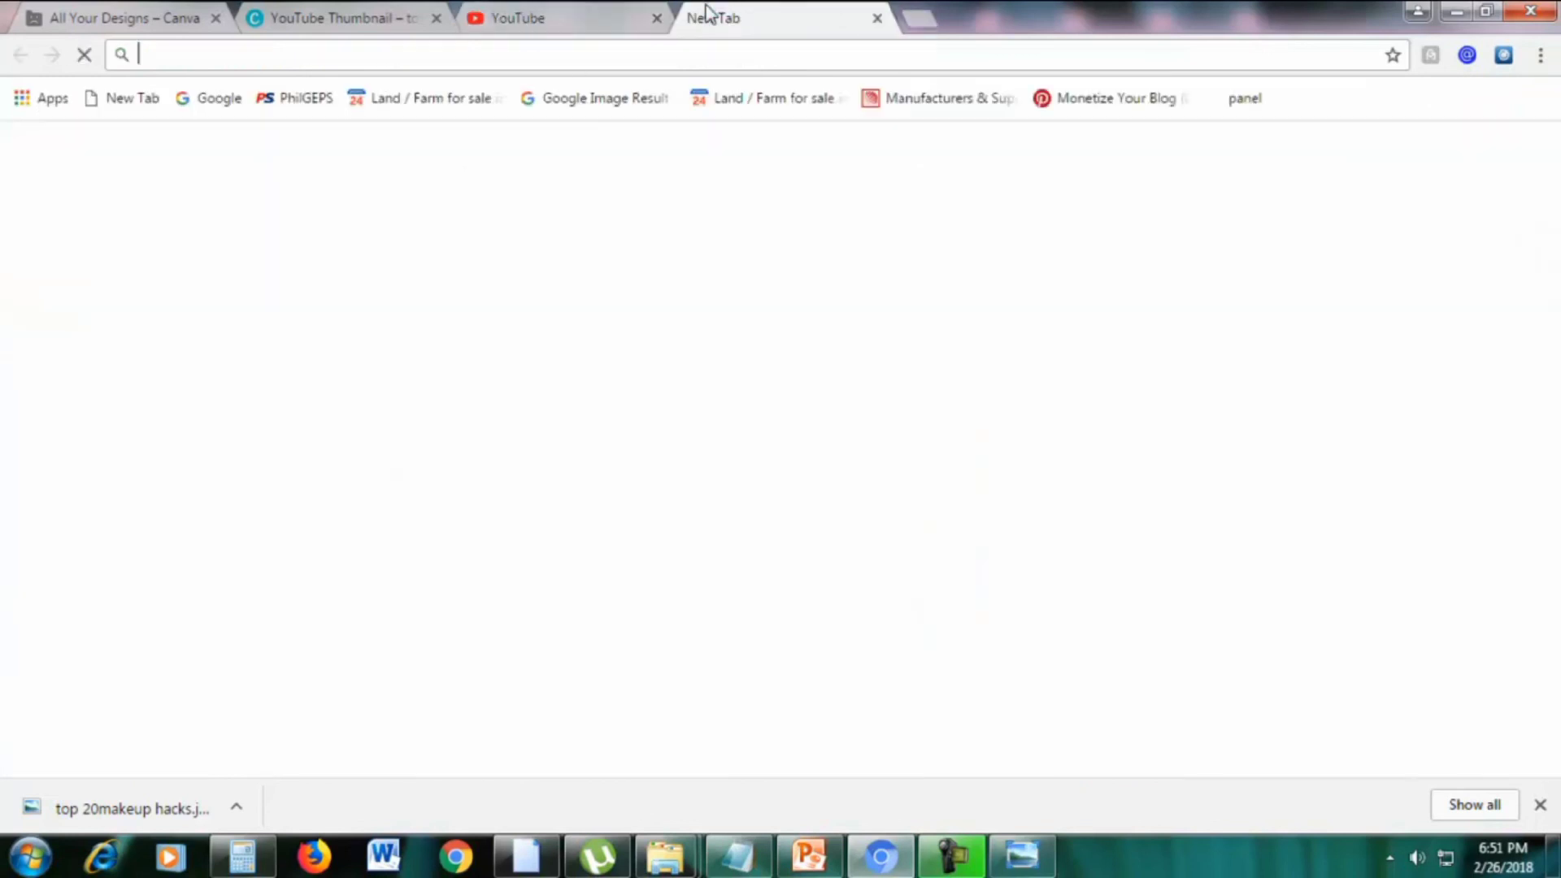
pyautogui.write('y')
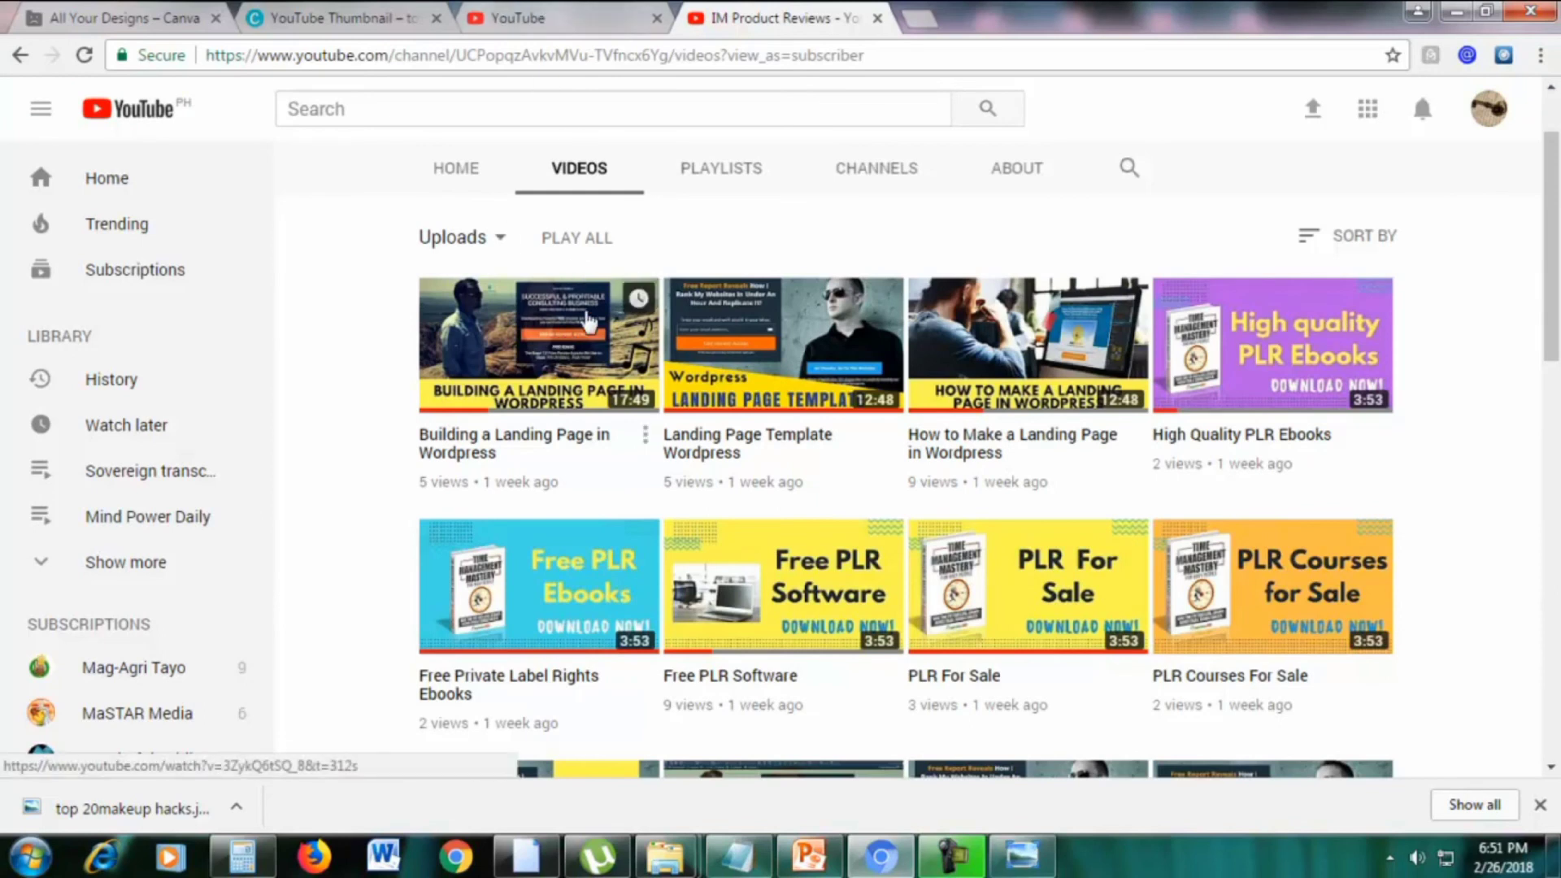
pyautogui.click(557, 17)
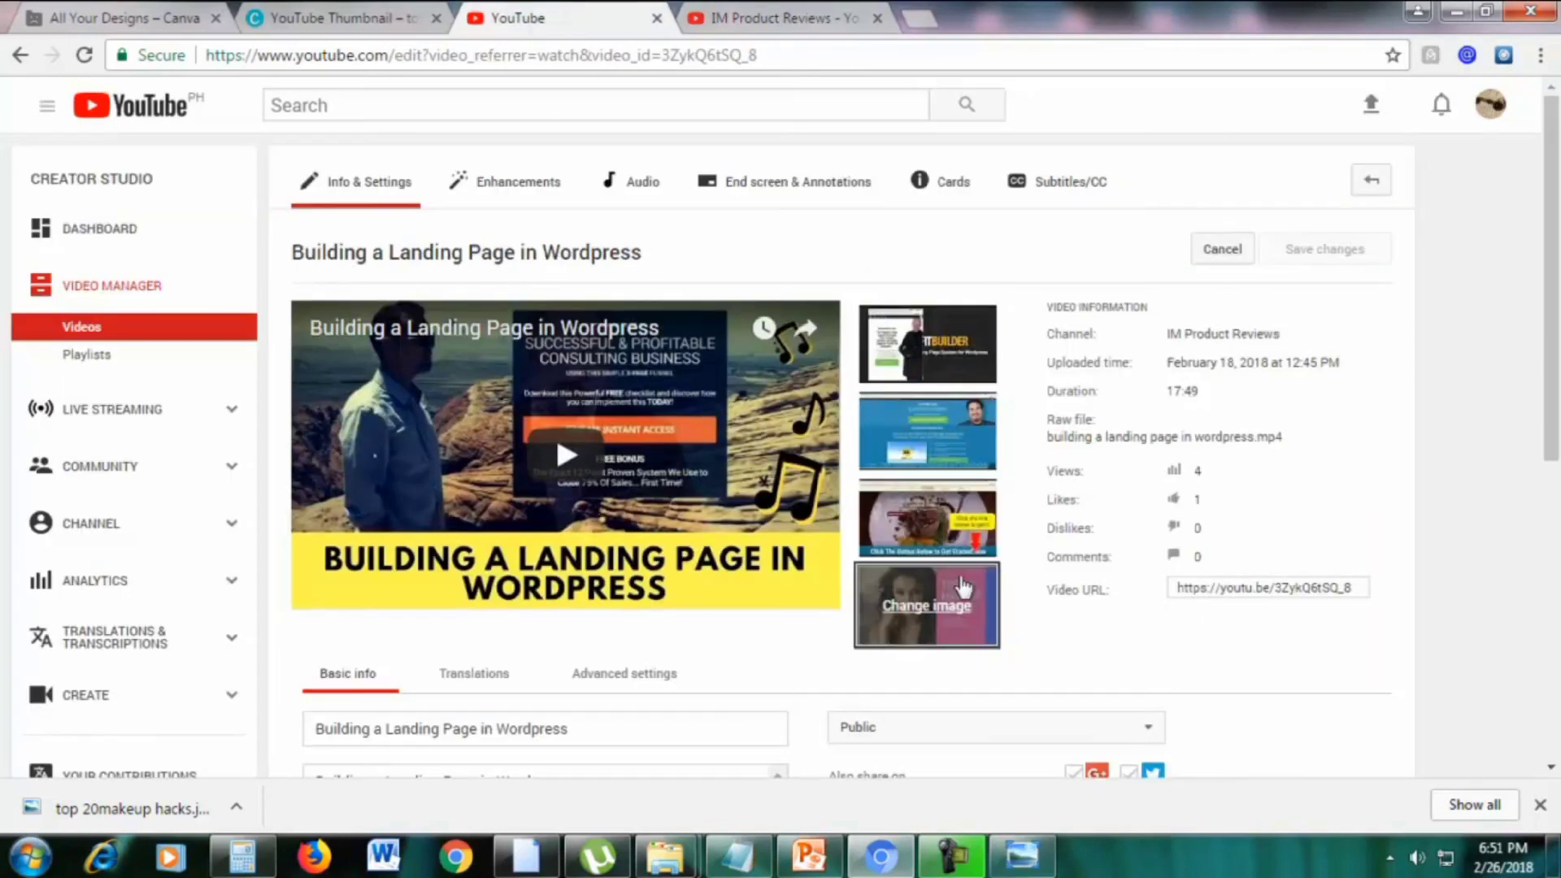
pyautogui.click(754, 64)
pyautogui.press('Return')
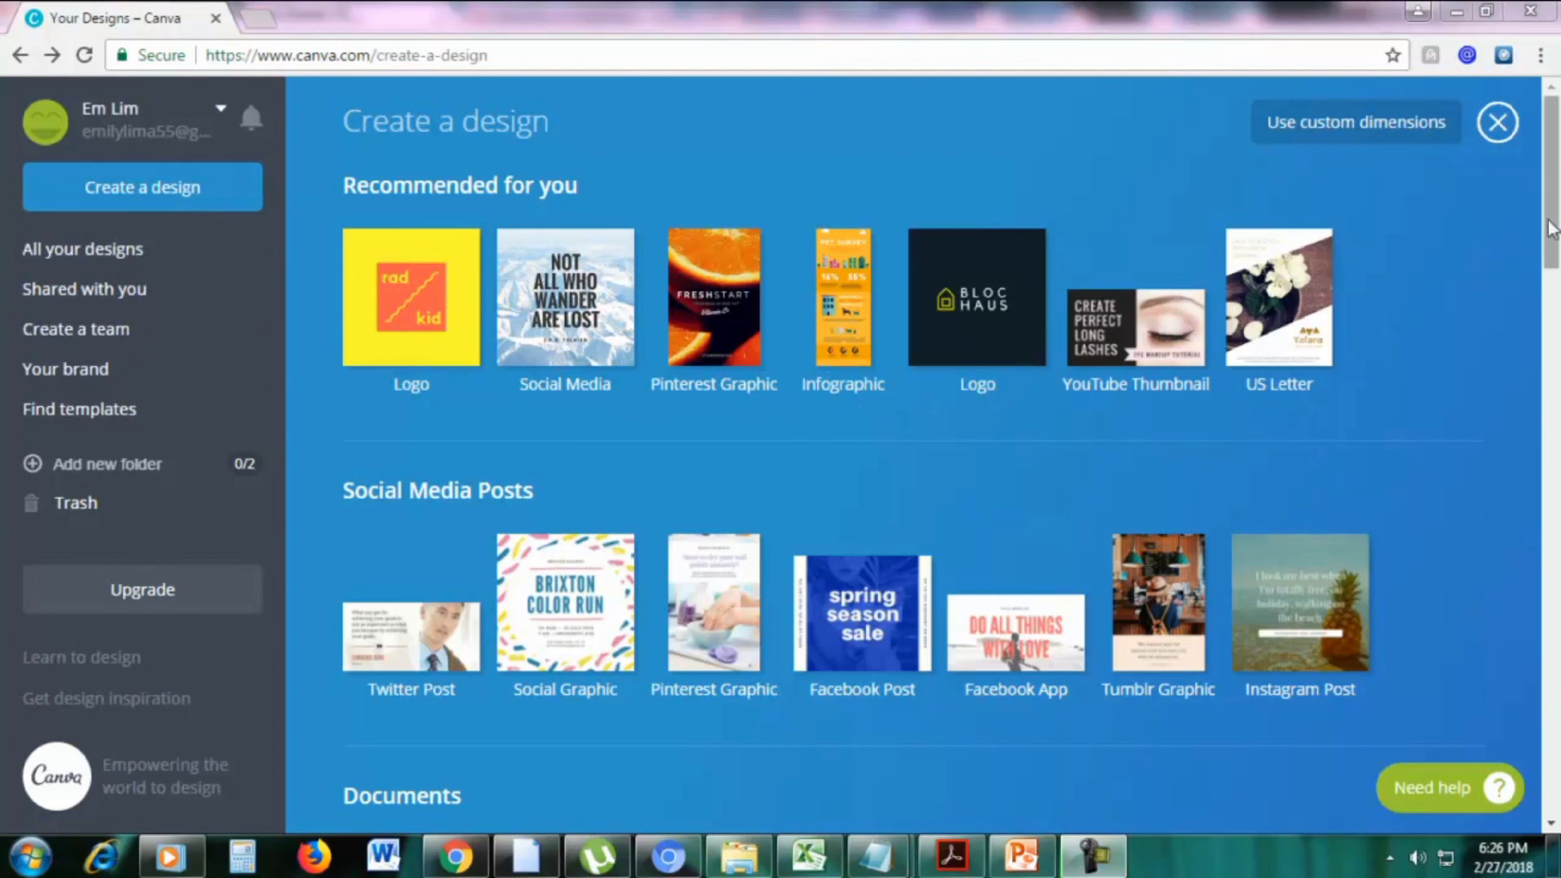
# Start a new Food & Drink Menu design from the Marketing Materials section
pyautogui.moveTo(1552, 227); pyautogui.dragTo(1559, 618)
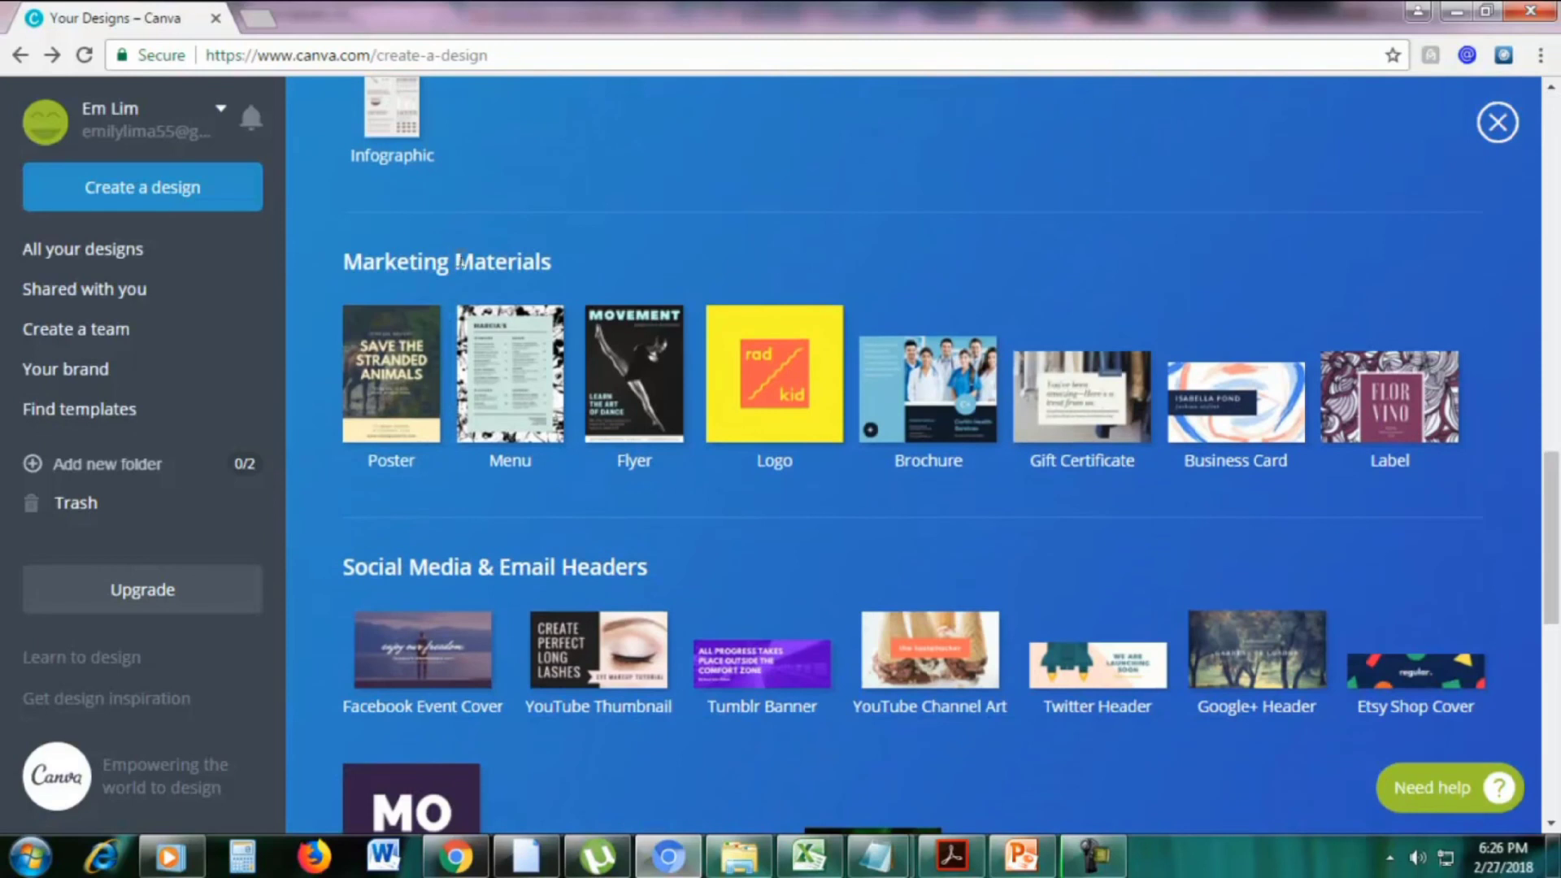
pyautogui.click(493, 402)
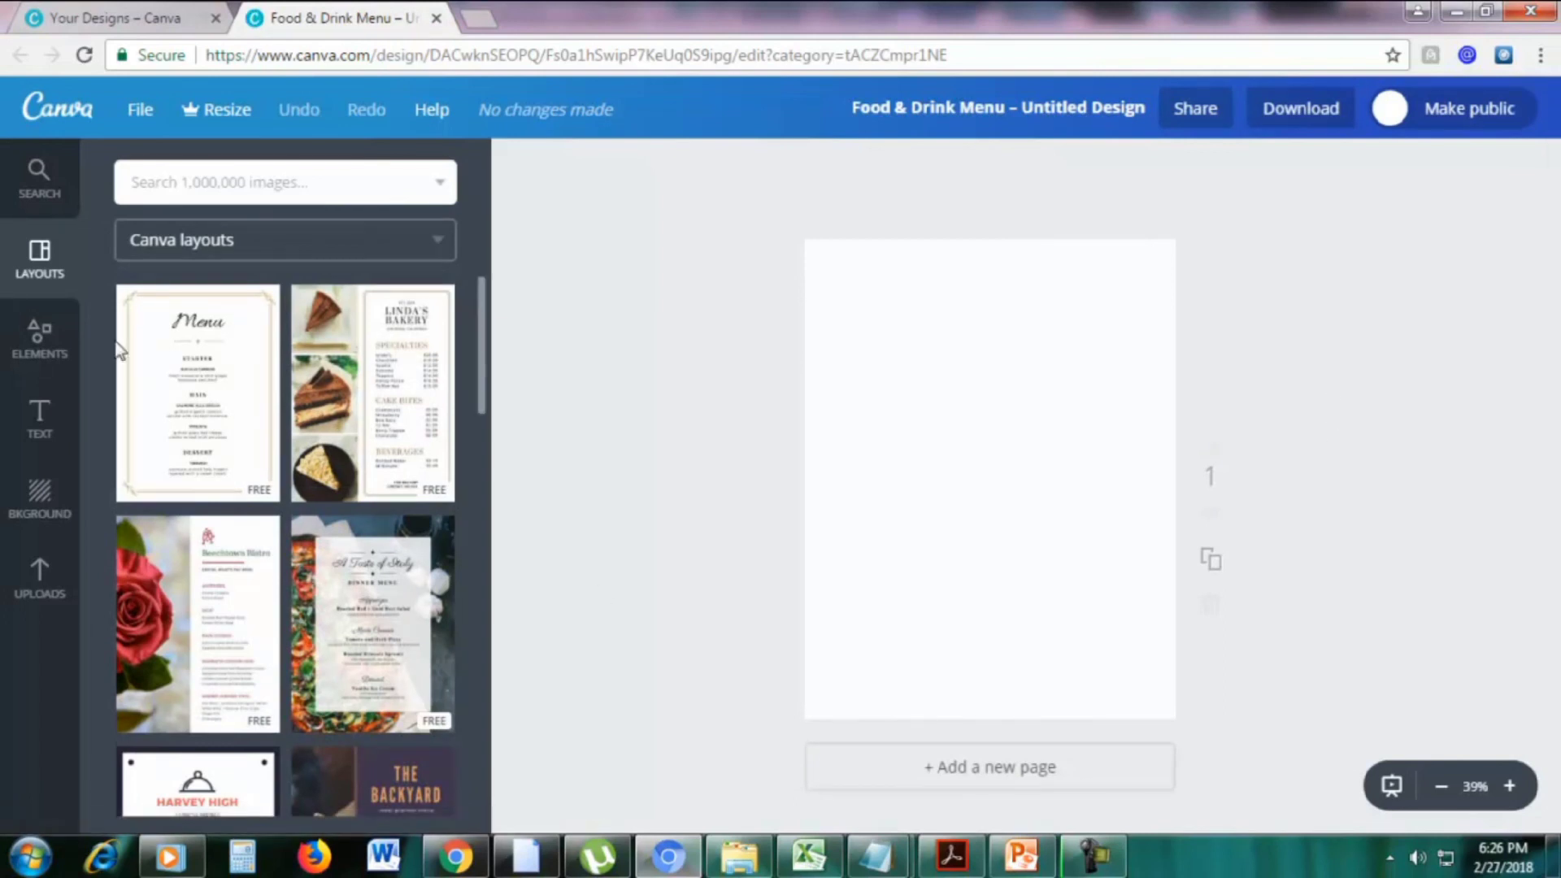
# Try the Linda's Bakery layout, then switch the menu to The Backyard layout and zoom out
pyautogui.click(386, 431)
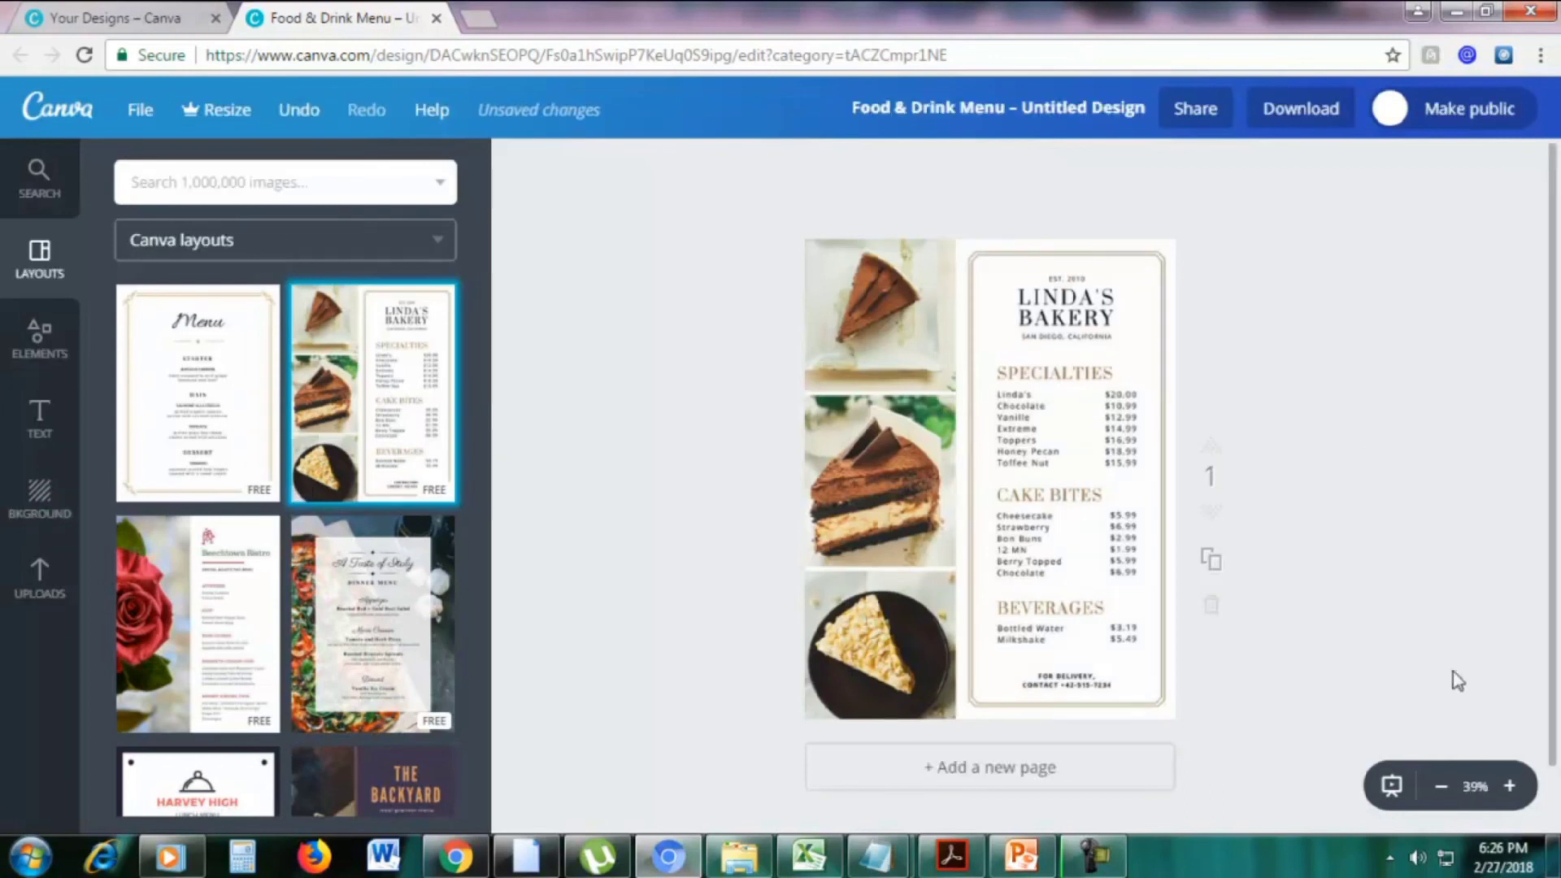
pyautogui.click(1511, 787)
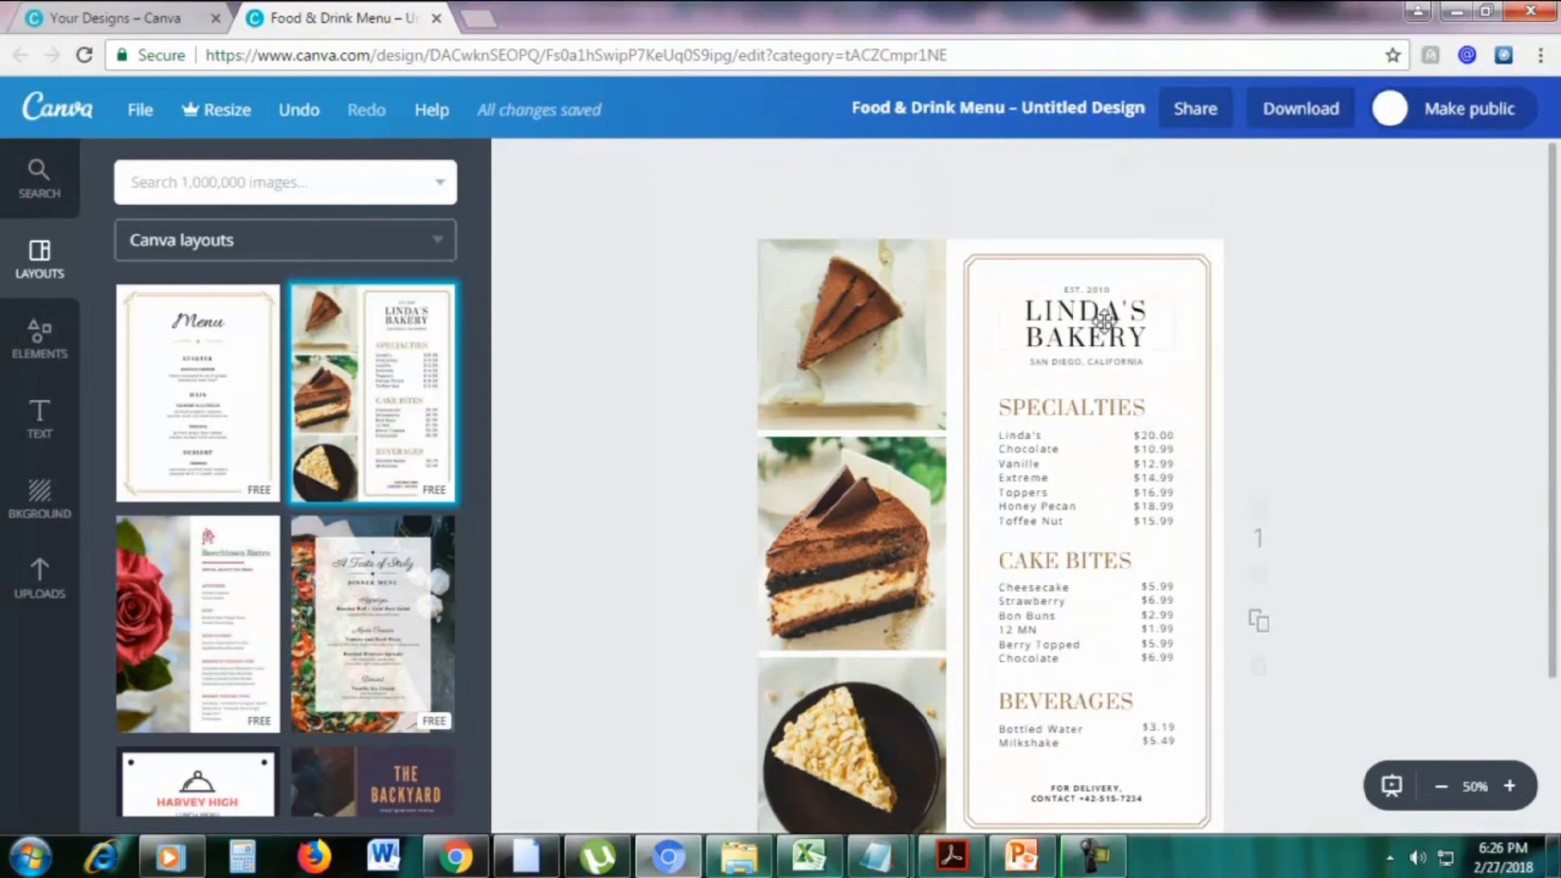
pyautogui.scroll(-2, 1057, 443)
pyautogui.scroll(2, 1057, 419)
pyautogui.scroll(-3, 384, 567)
pyautogui.moveTo(390, 615); pyautogui.dragTo(1017, 504)
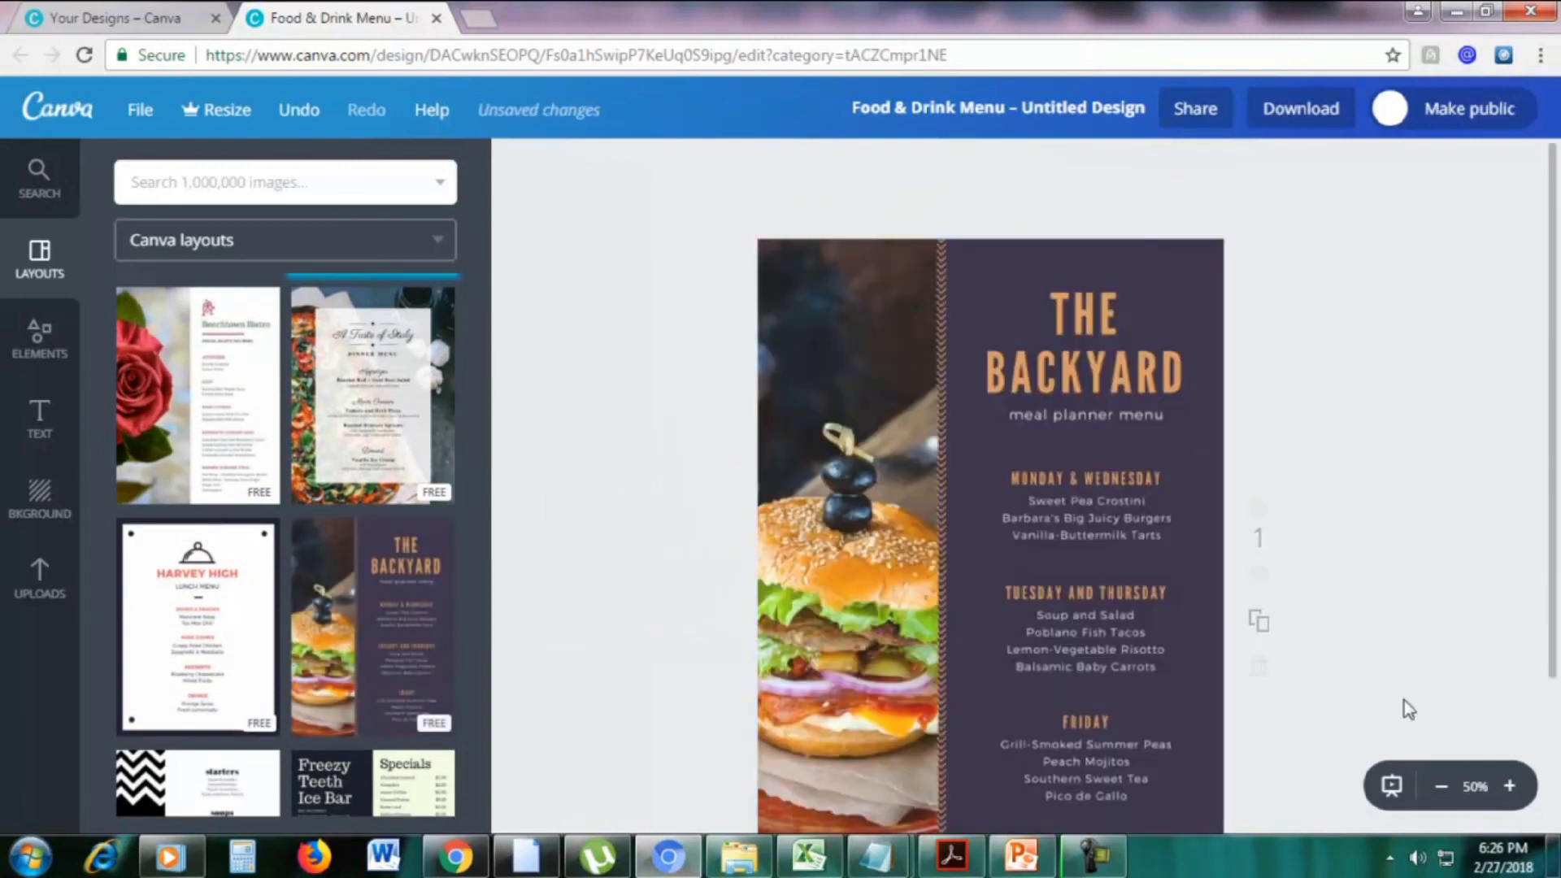
pyautogui.click(1439, 787)
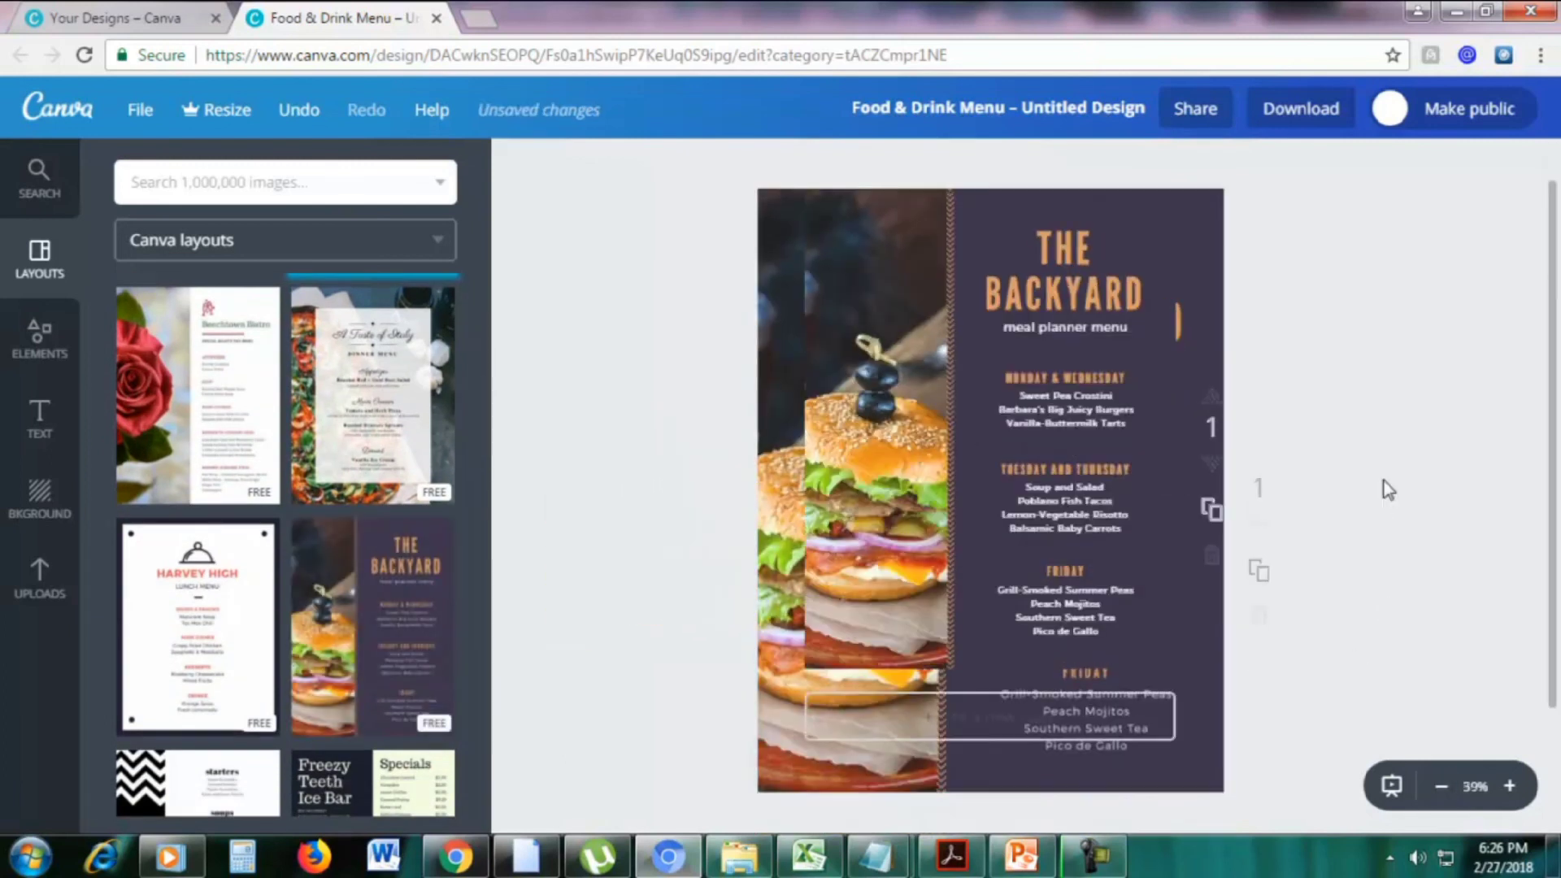
# Recolour the menu page background royal blue and choose the Harvey High lunch menu layout
pyautogui.click(1065, 244)
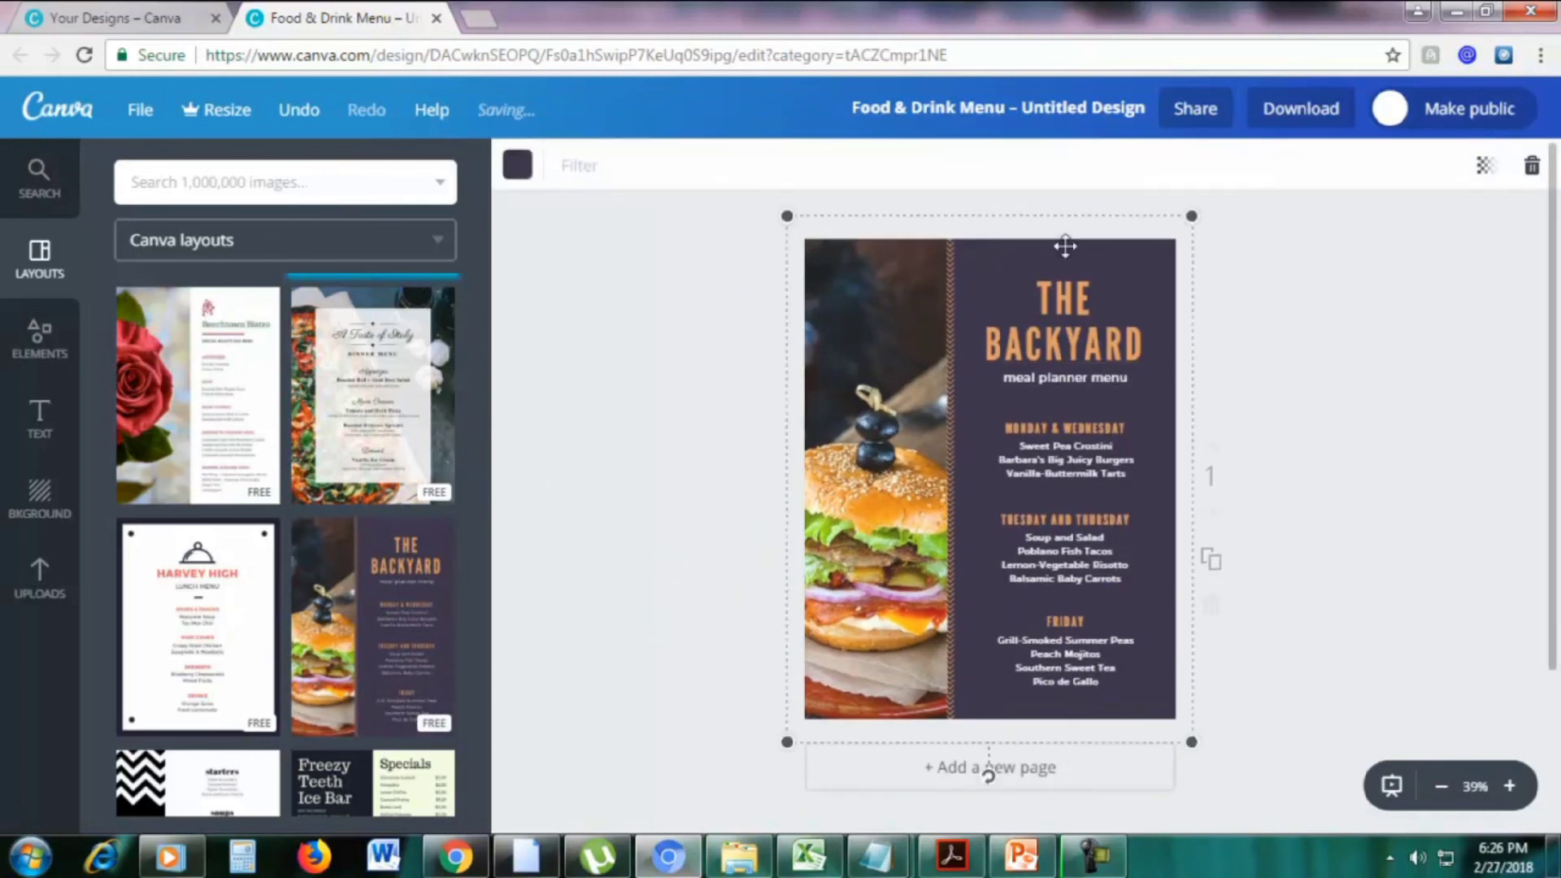
pyautogui.click(531, 167)
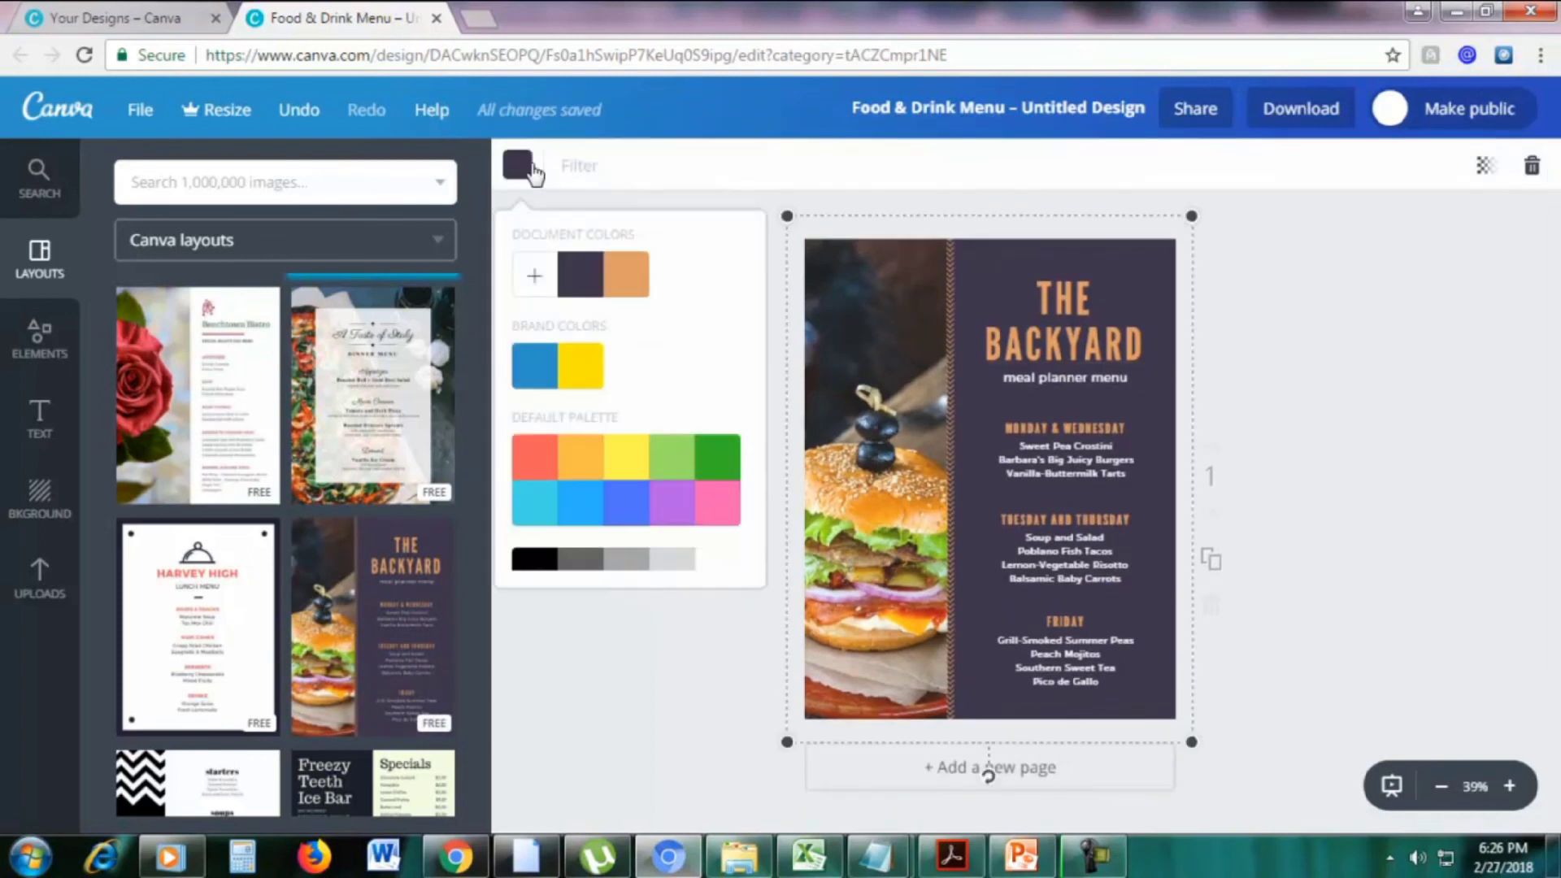
pyautogui.click(581, 365)
pyautogui.click(541, 375)
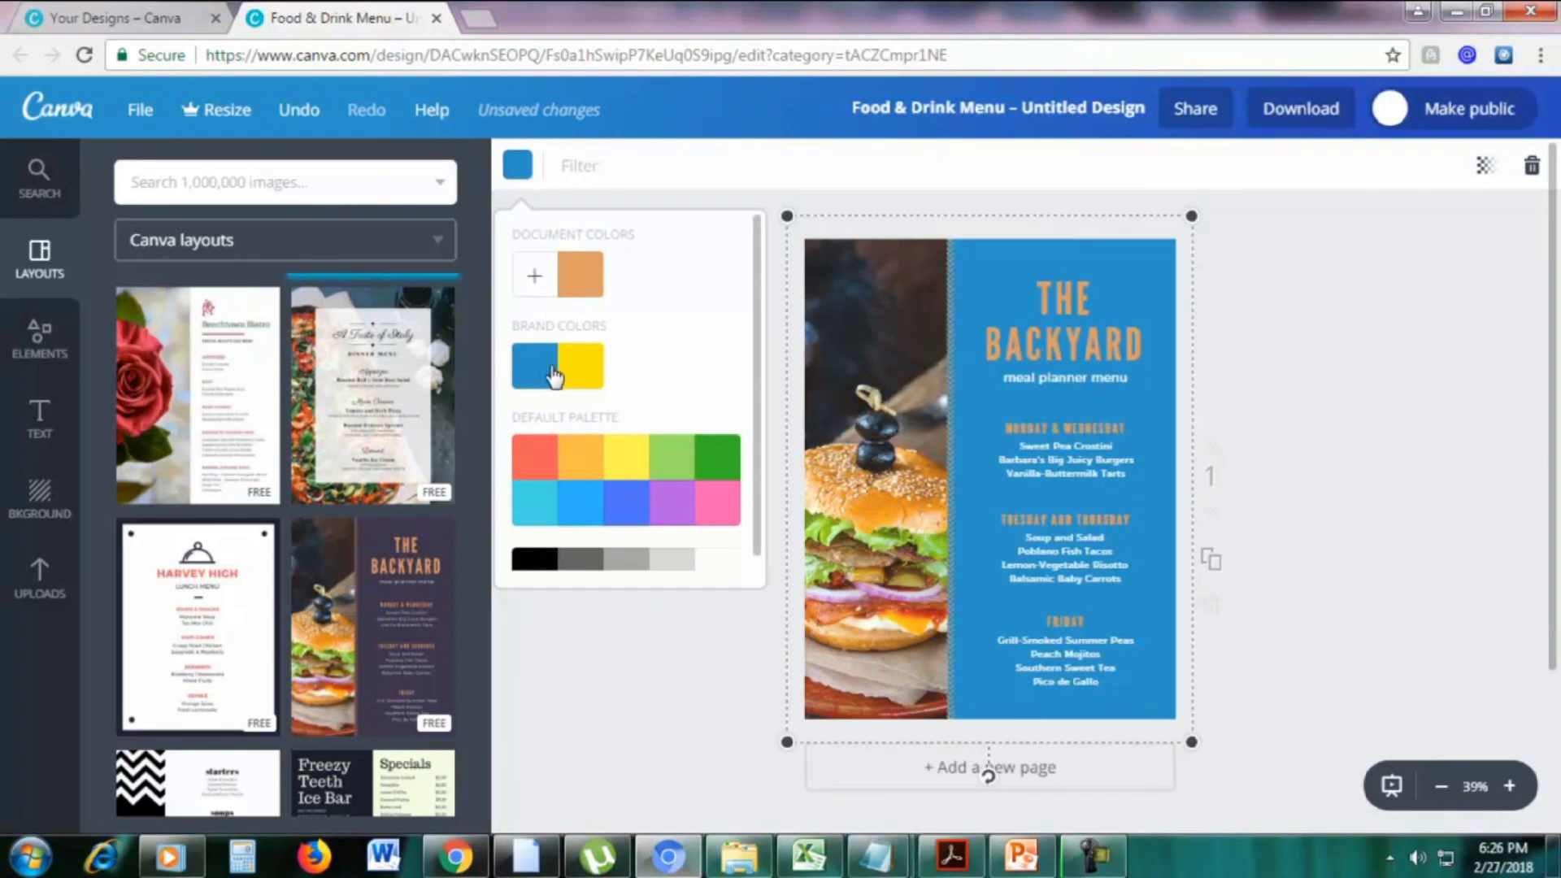
pyautogui.click(627, 520)
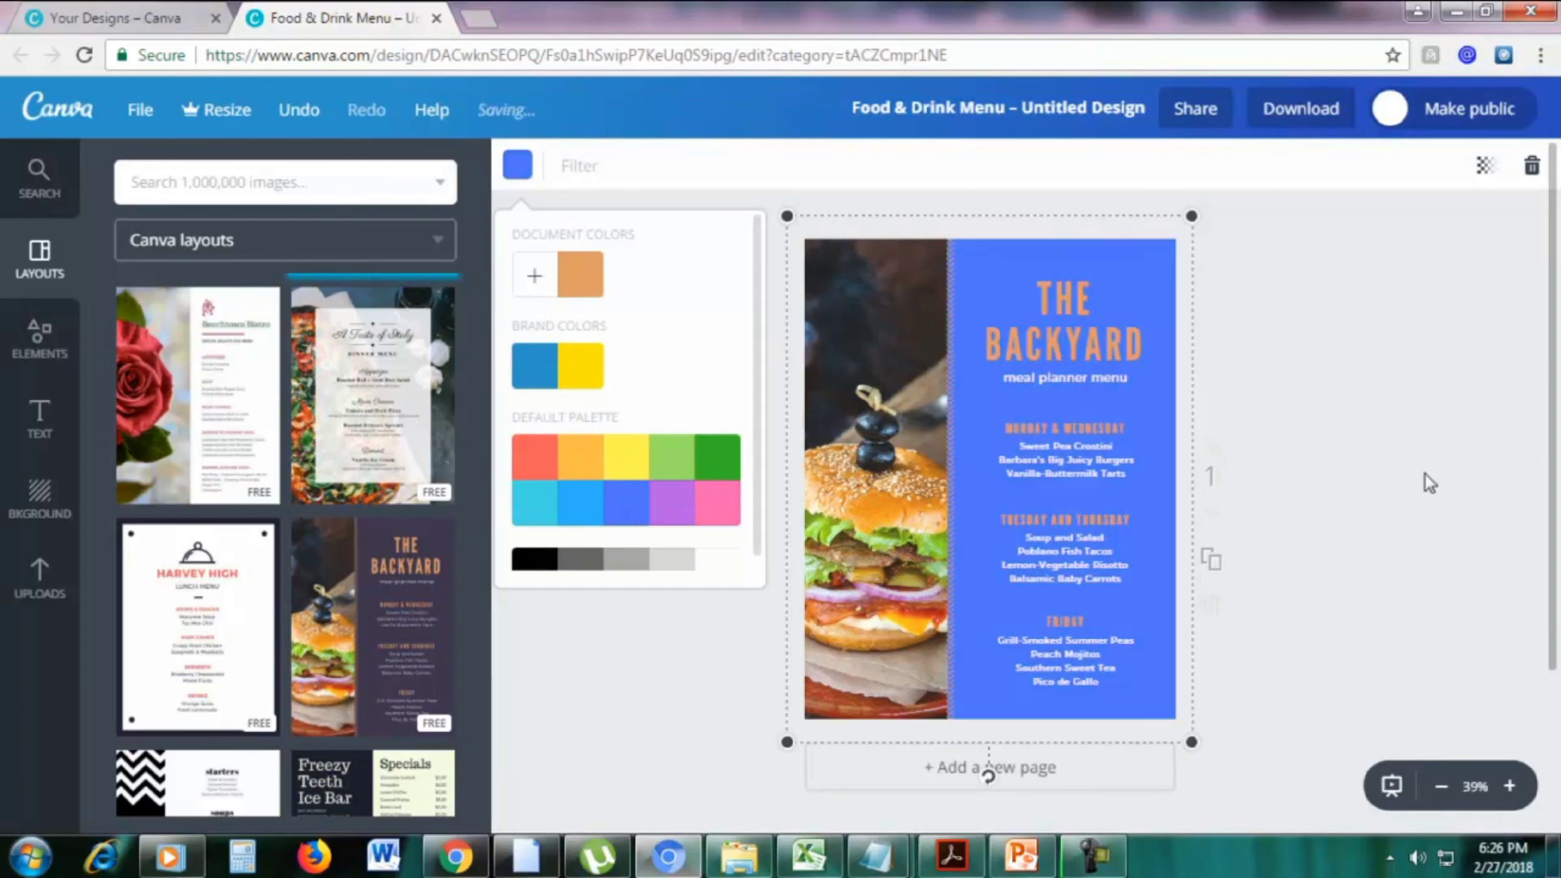
pyautogui.click(1387, 481)
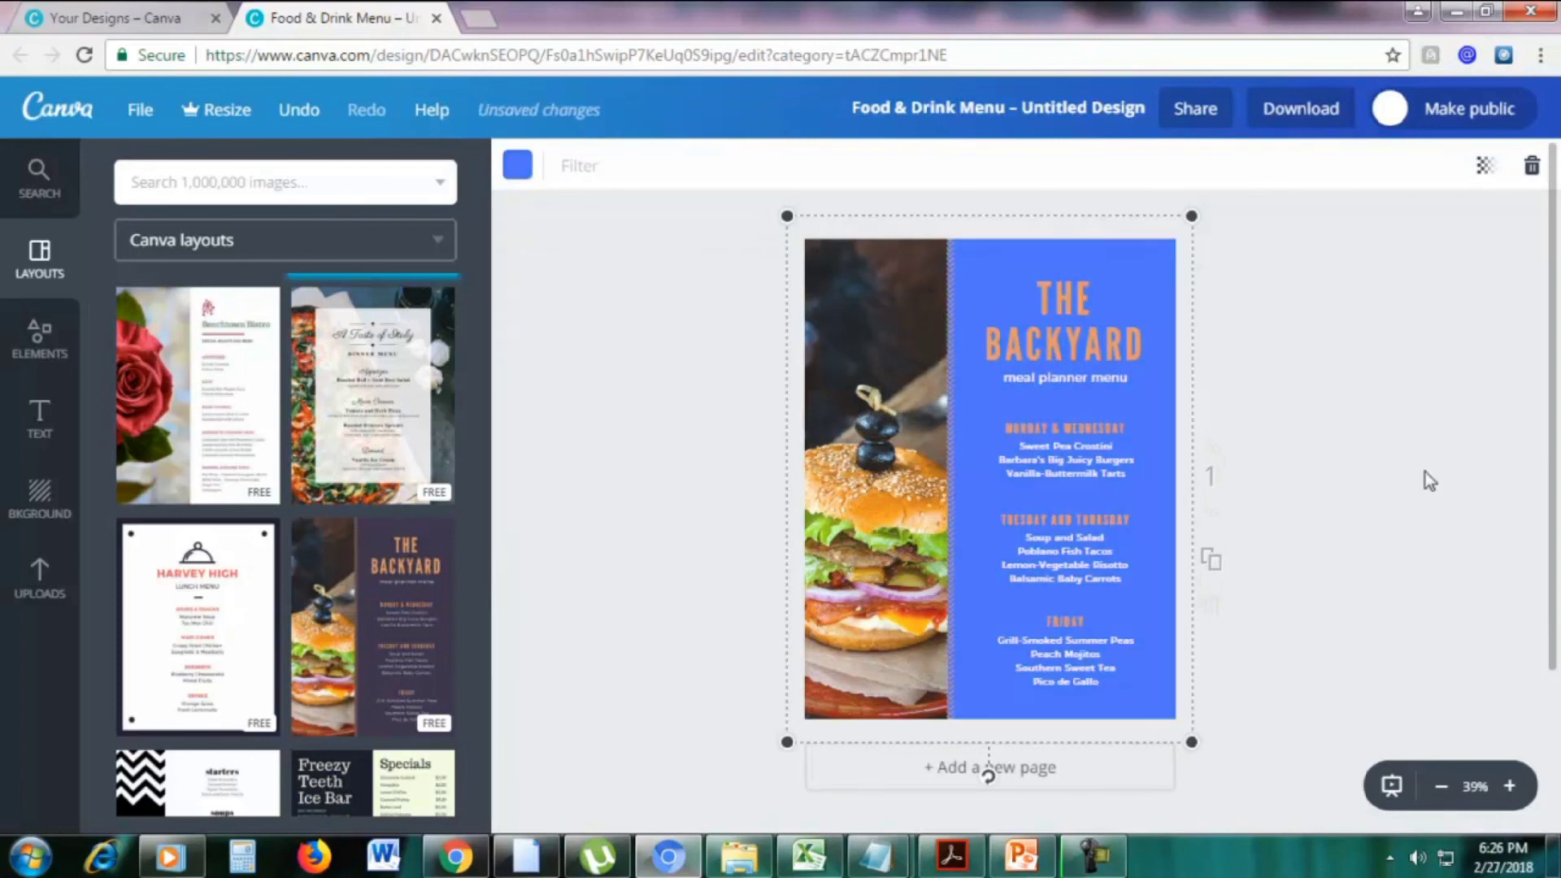
pyautogui.click(204, 616)
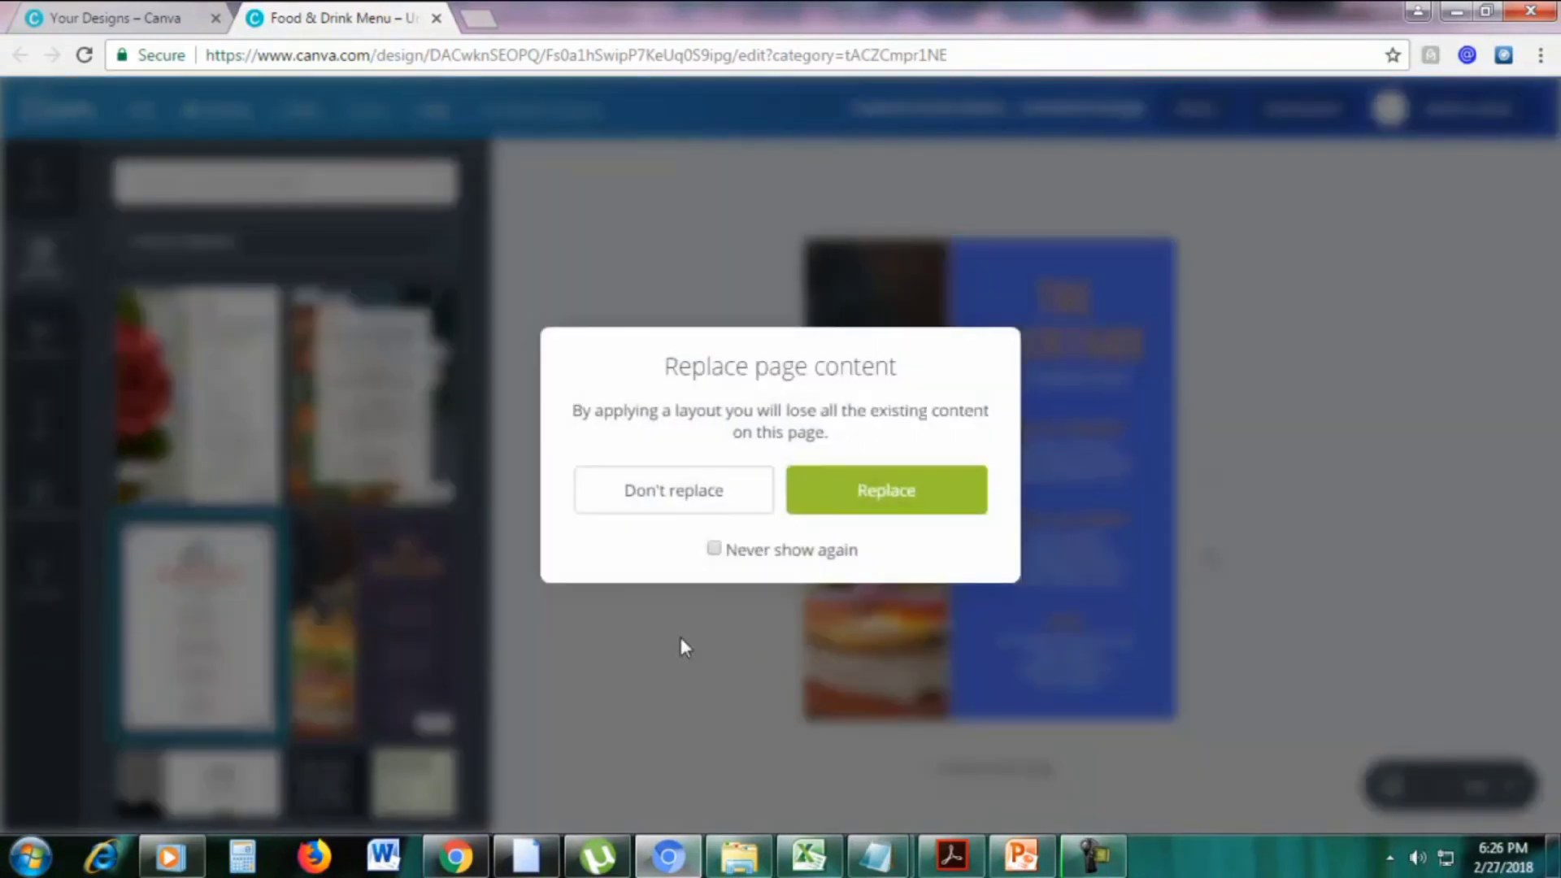
# Replace the page with the Harvey High lunch menu layout and zoom to 50%
pyautogui.click(862, 498)
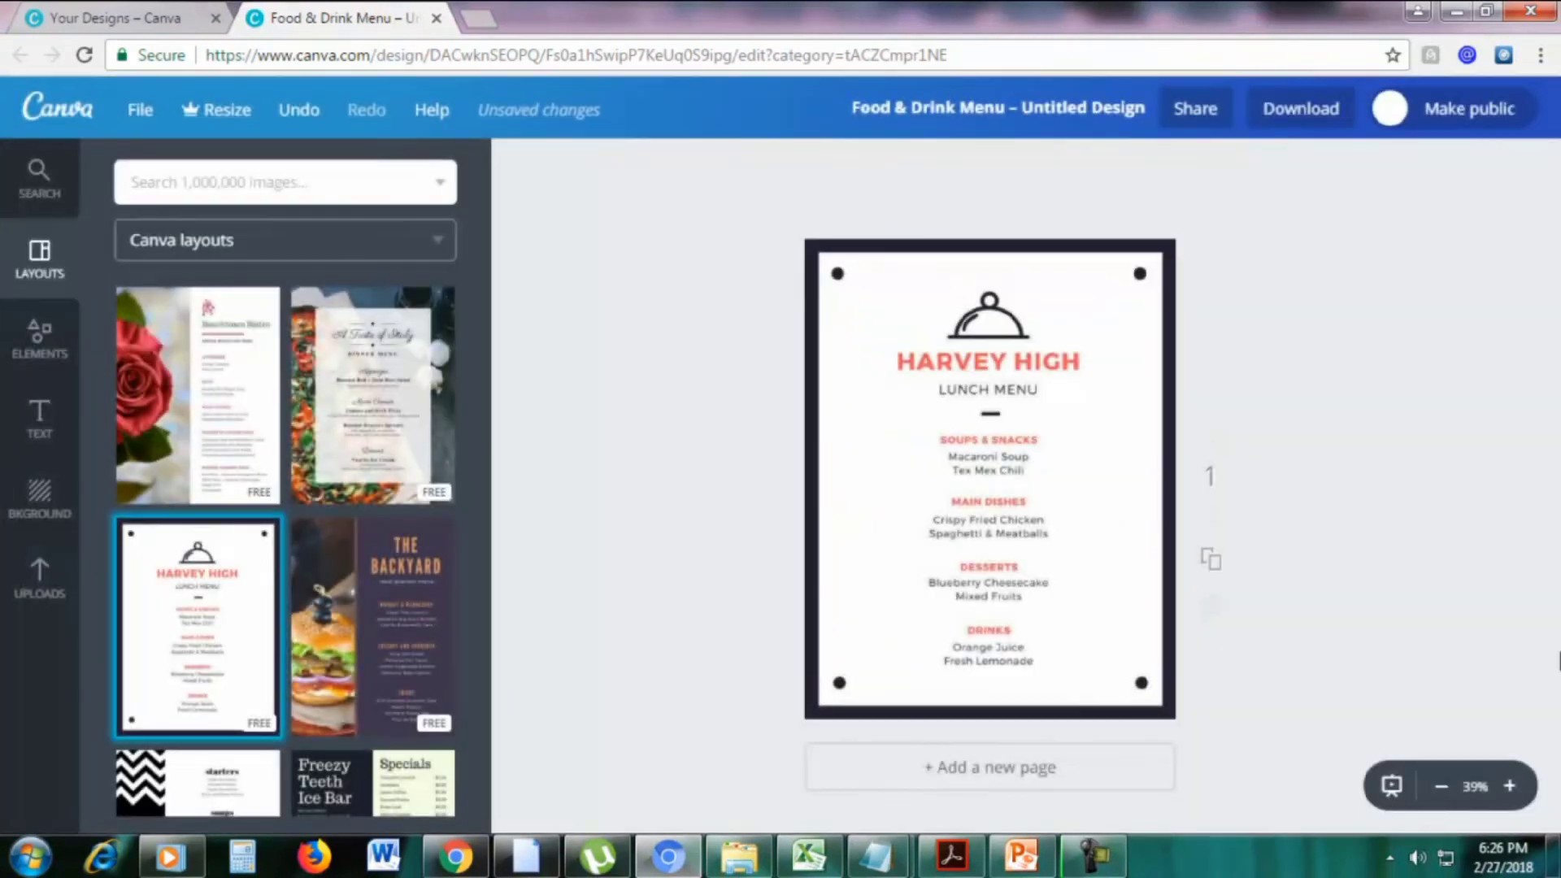
pyautogui.click(1507, 786)
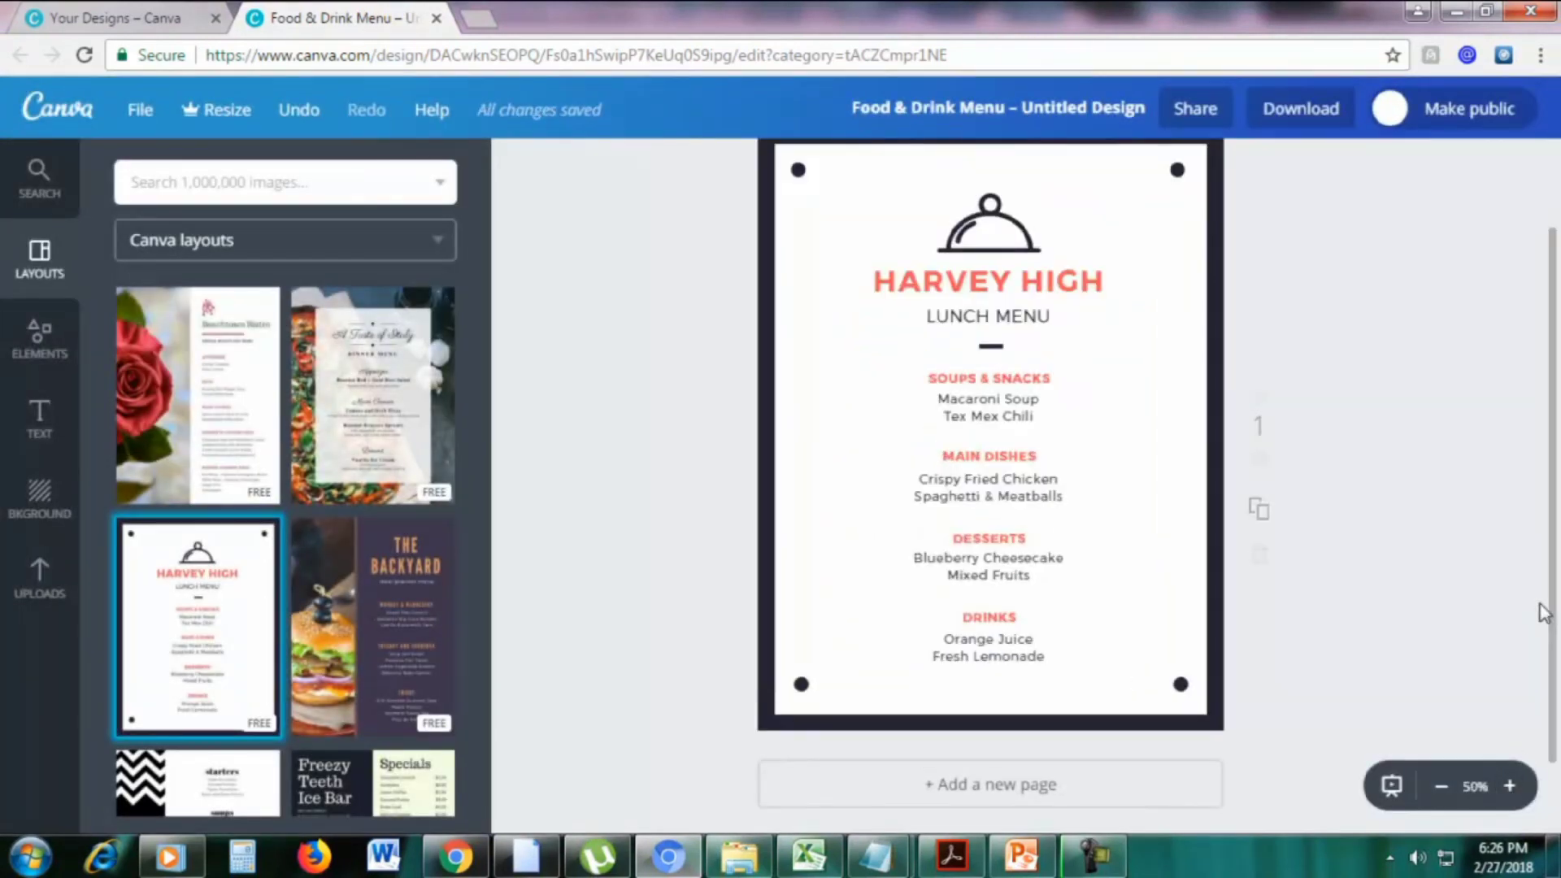
pyautogui.moveTo(1553, 615); pyautogui.dragTo(1553, 578)
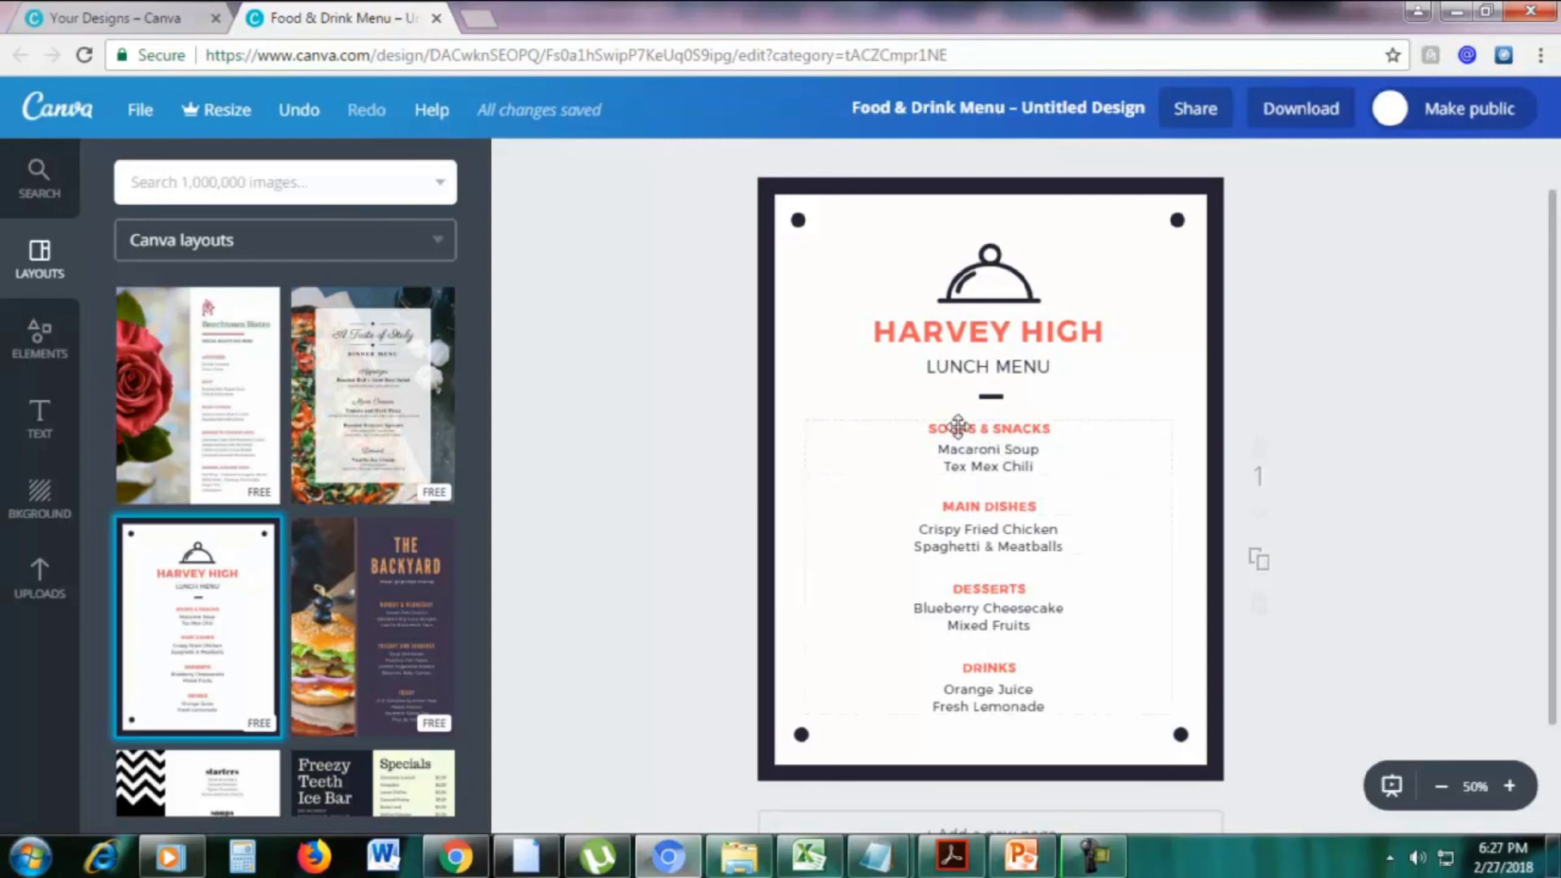
# Shift the dish list to the right and bring up the Frames elements
pyautogui.moveTo(959, 424); pyautogui.dragTo(1054, 429)
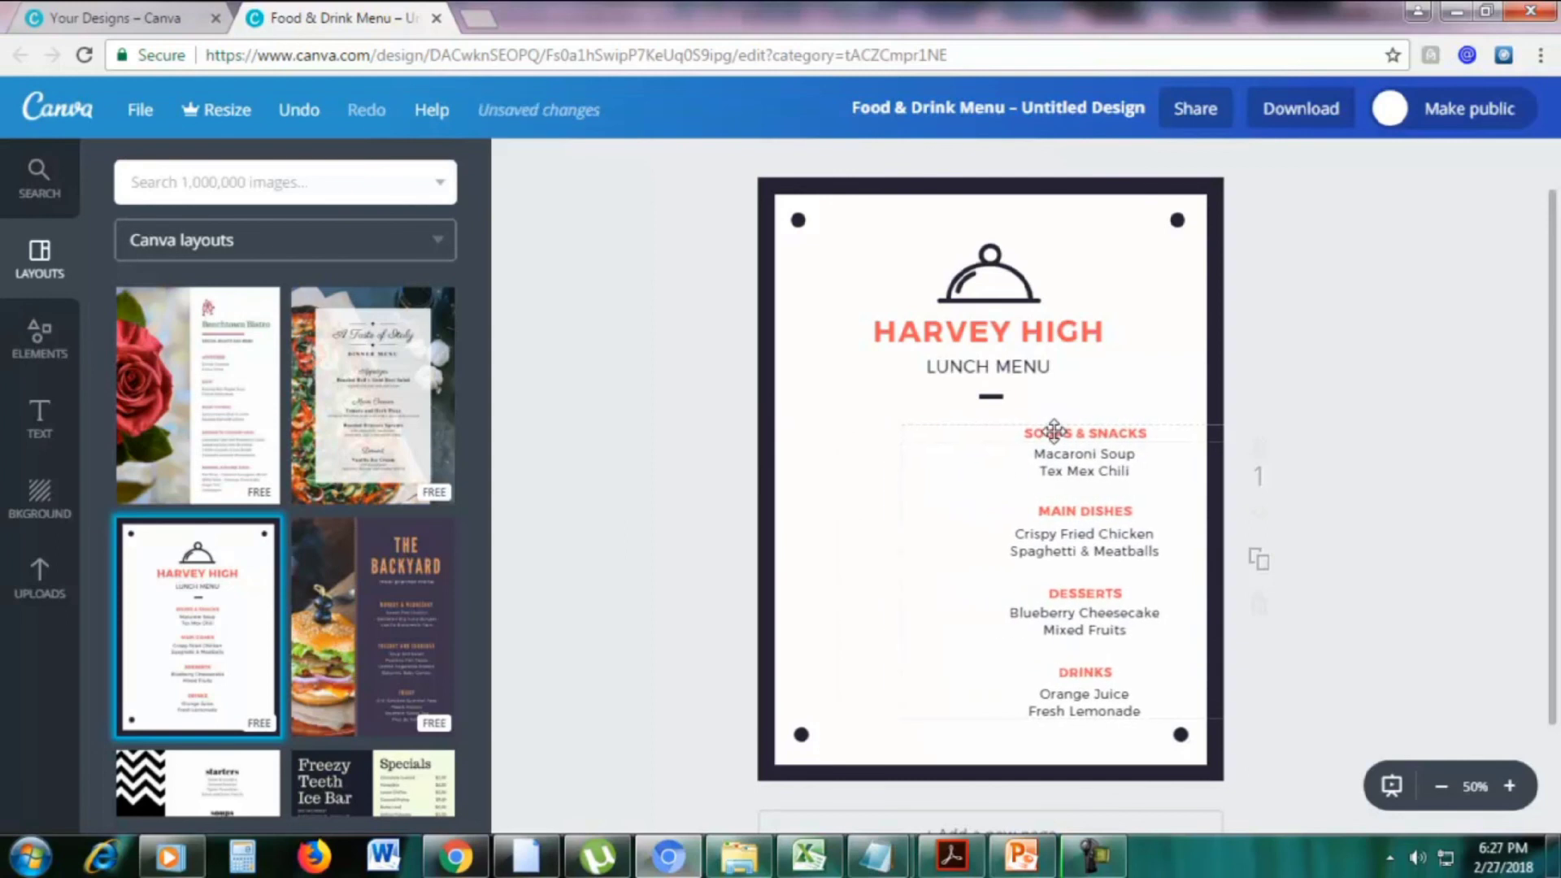
pyautogui.click(33, 342)
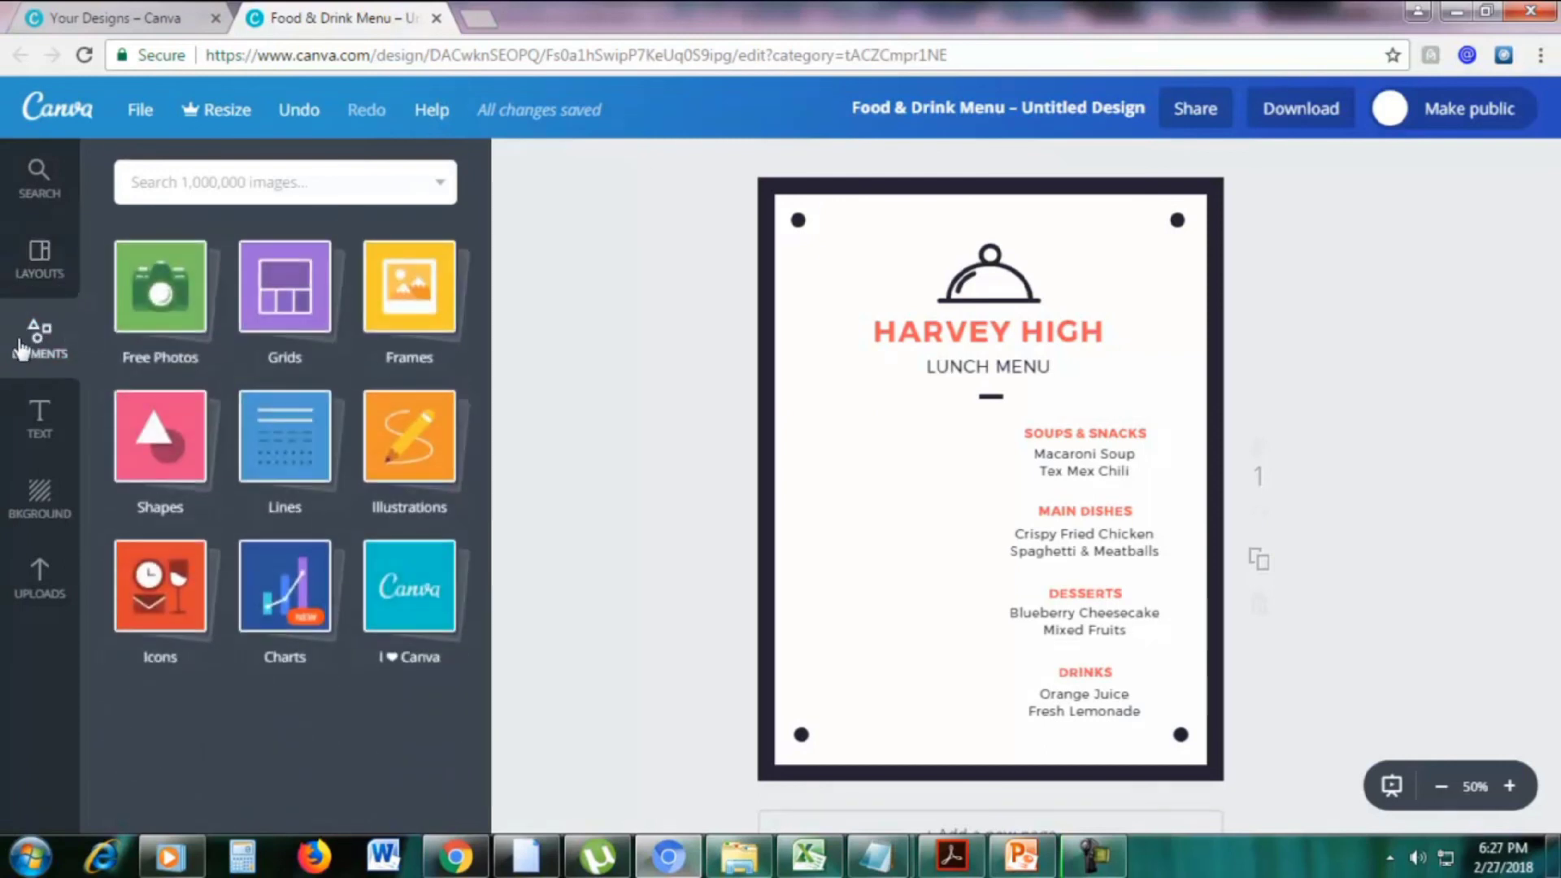
pyautogui.click(415, 311)
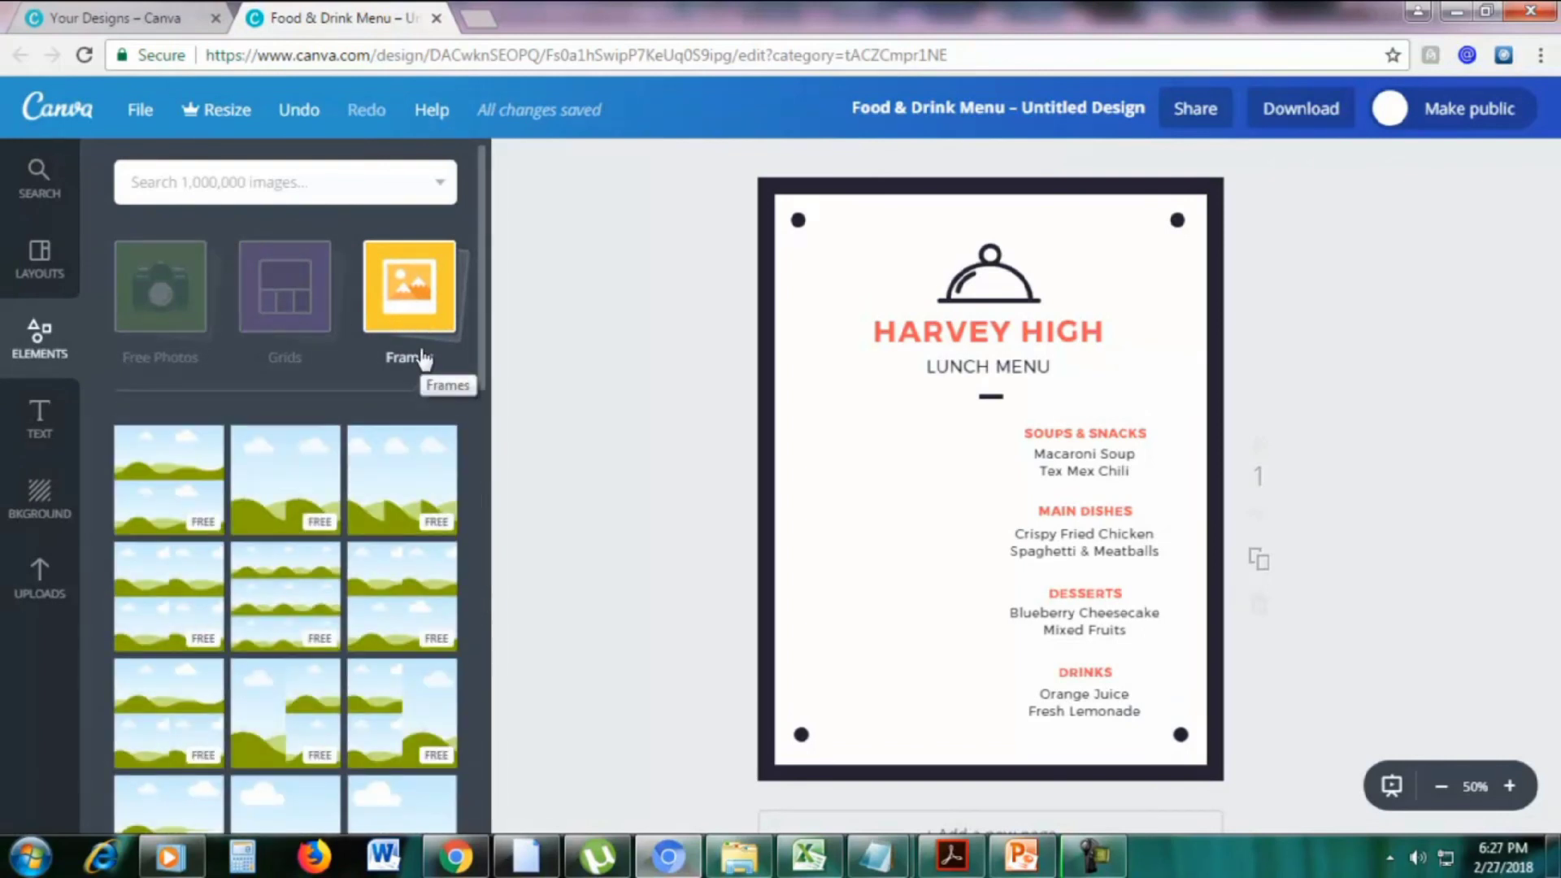
# Add a 237×237 circle picture frame beside the Soups & Snacks heading
pyautogui.scroll(-5, 421, 358)
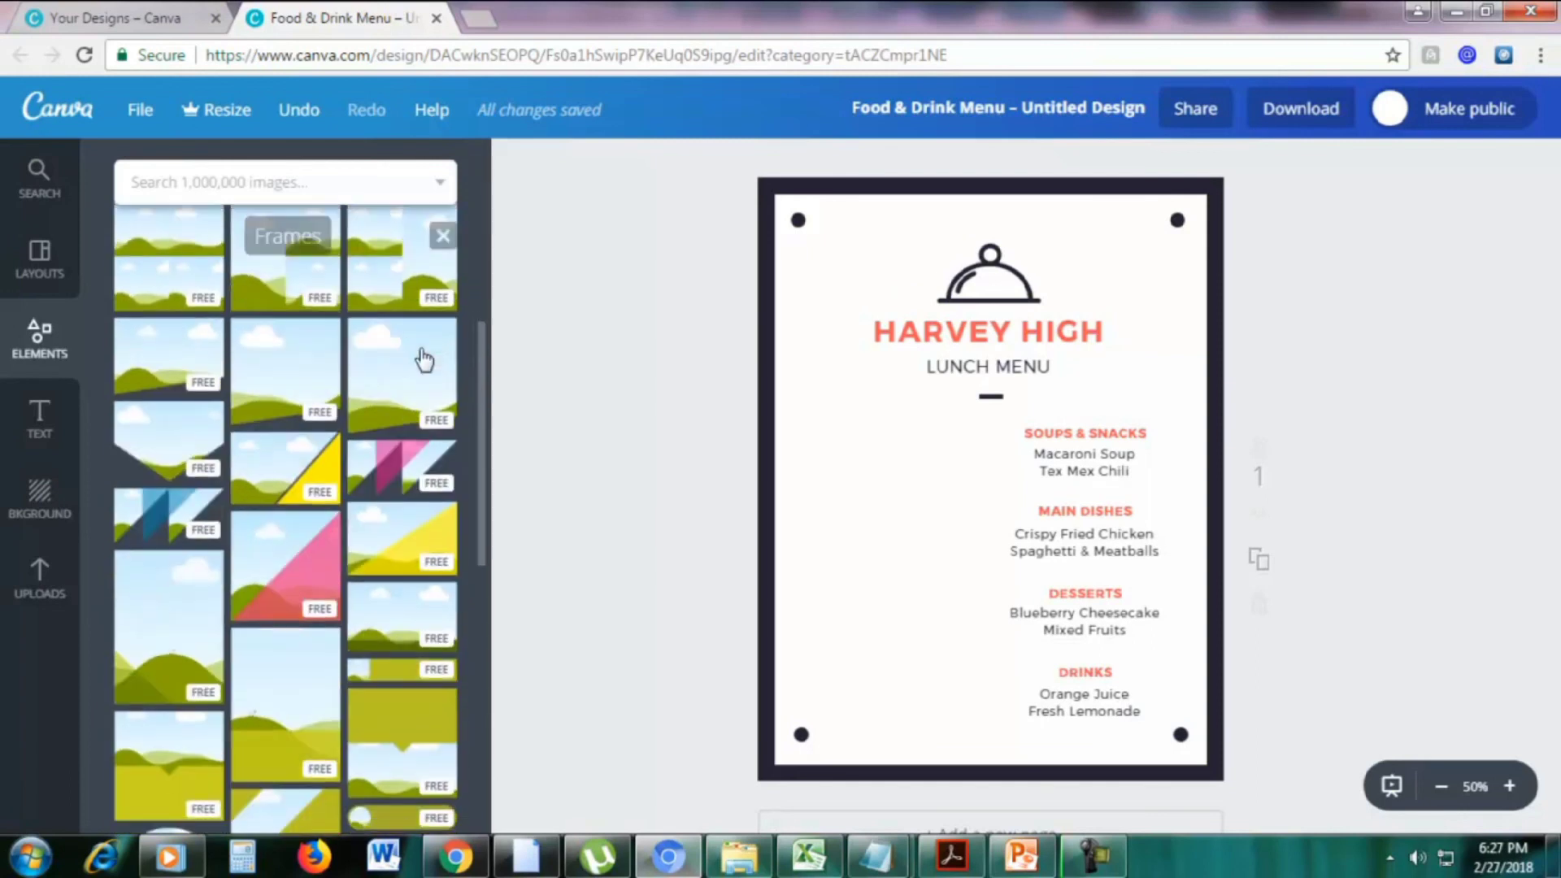
pyautogui.scroll(-5, 288, 550)
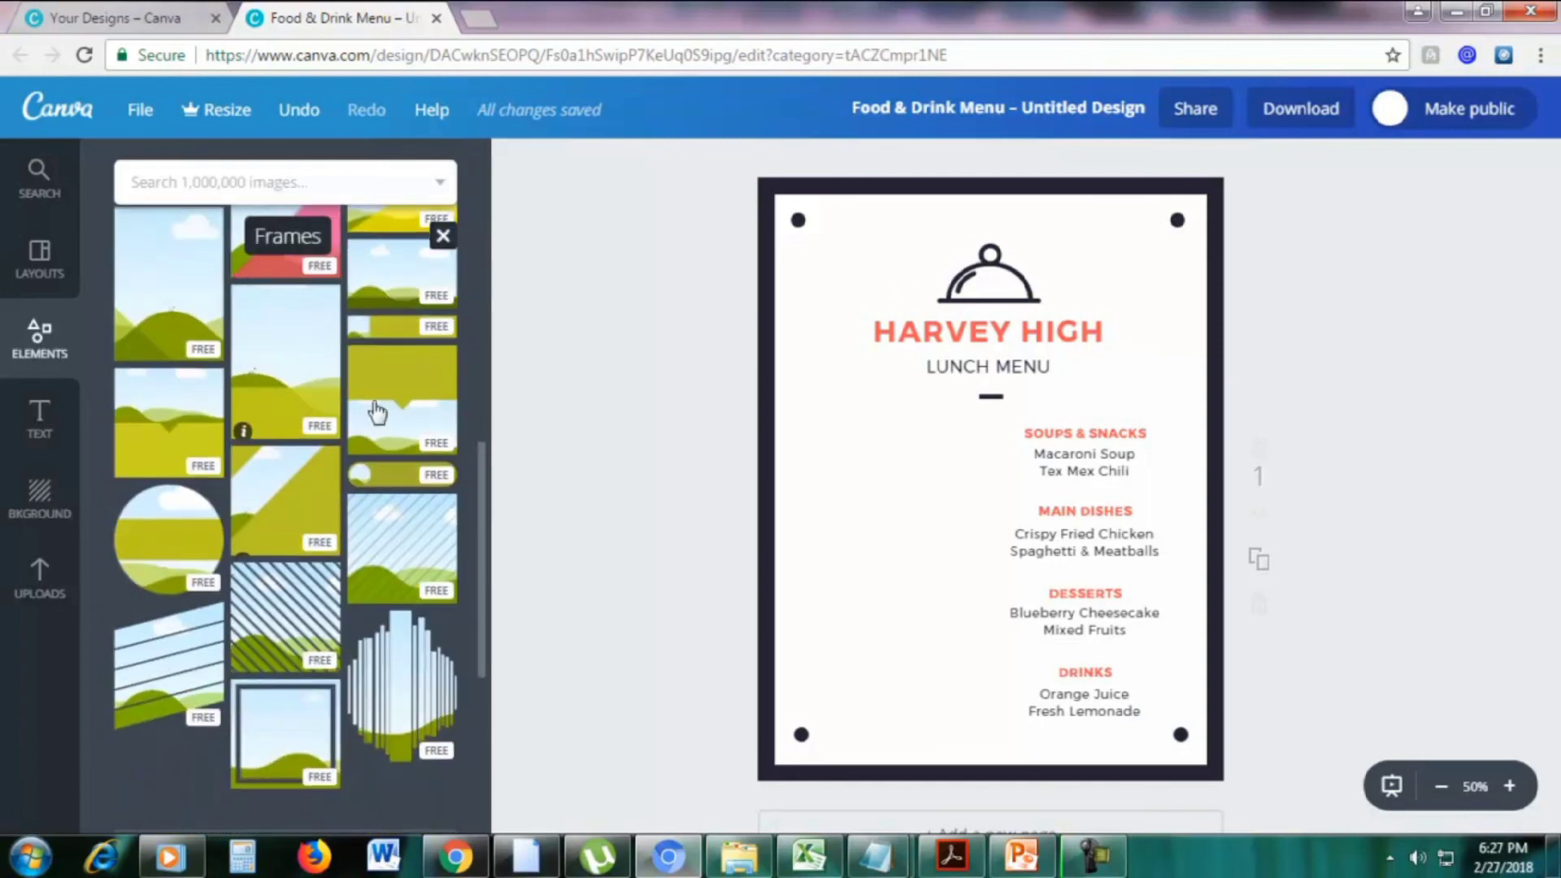
pyautogui.scroll(-10, 334, 392)
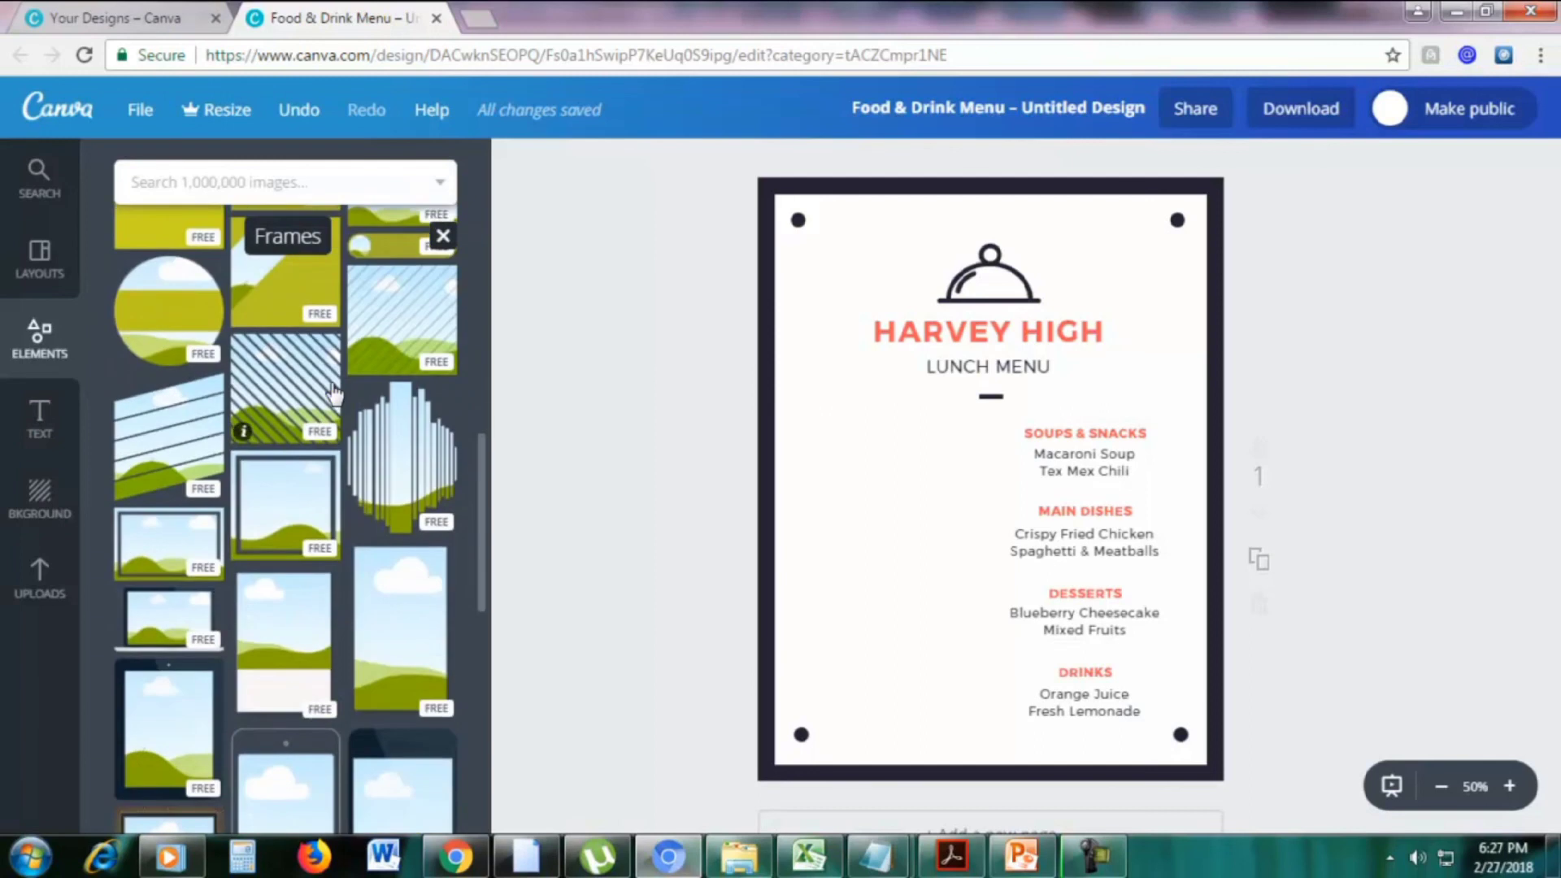
pyautogui.scroll(-8, 331, 391)
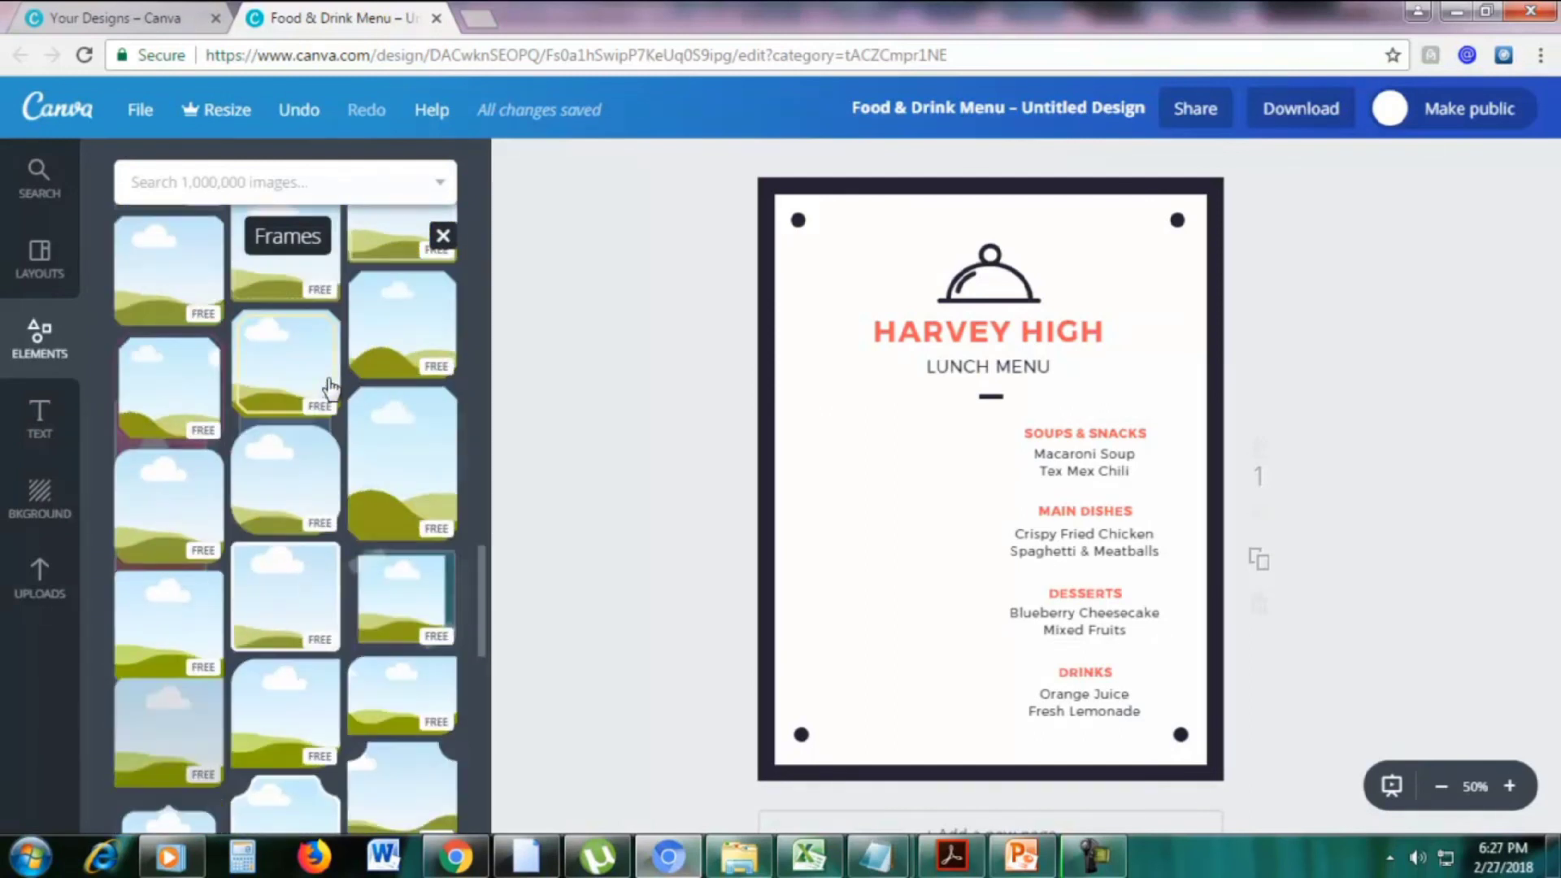
pyautogui.scroll(-4, 330, 389)
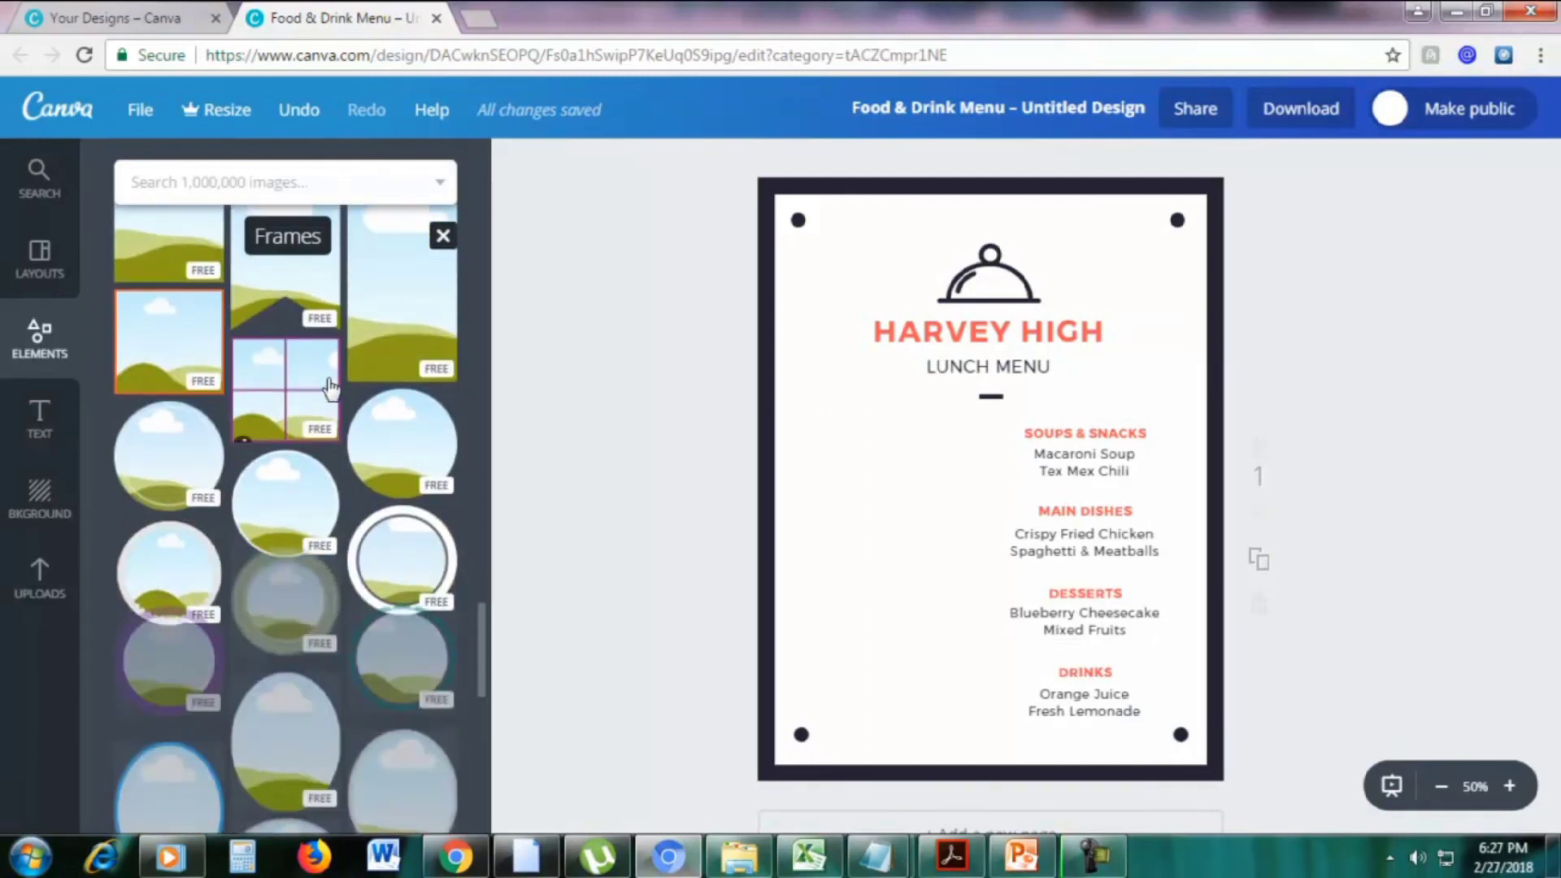
pyautogui.moveTo(402, 444); pyautogui.dragTo(935, 449)
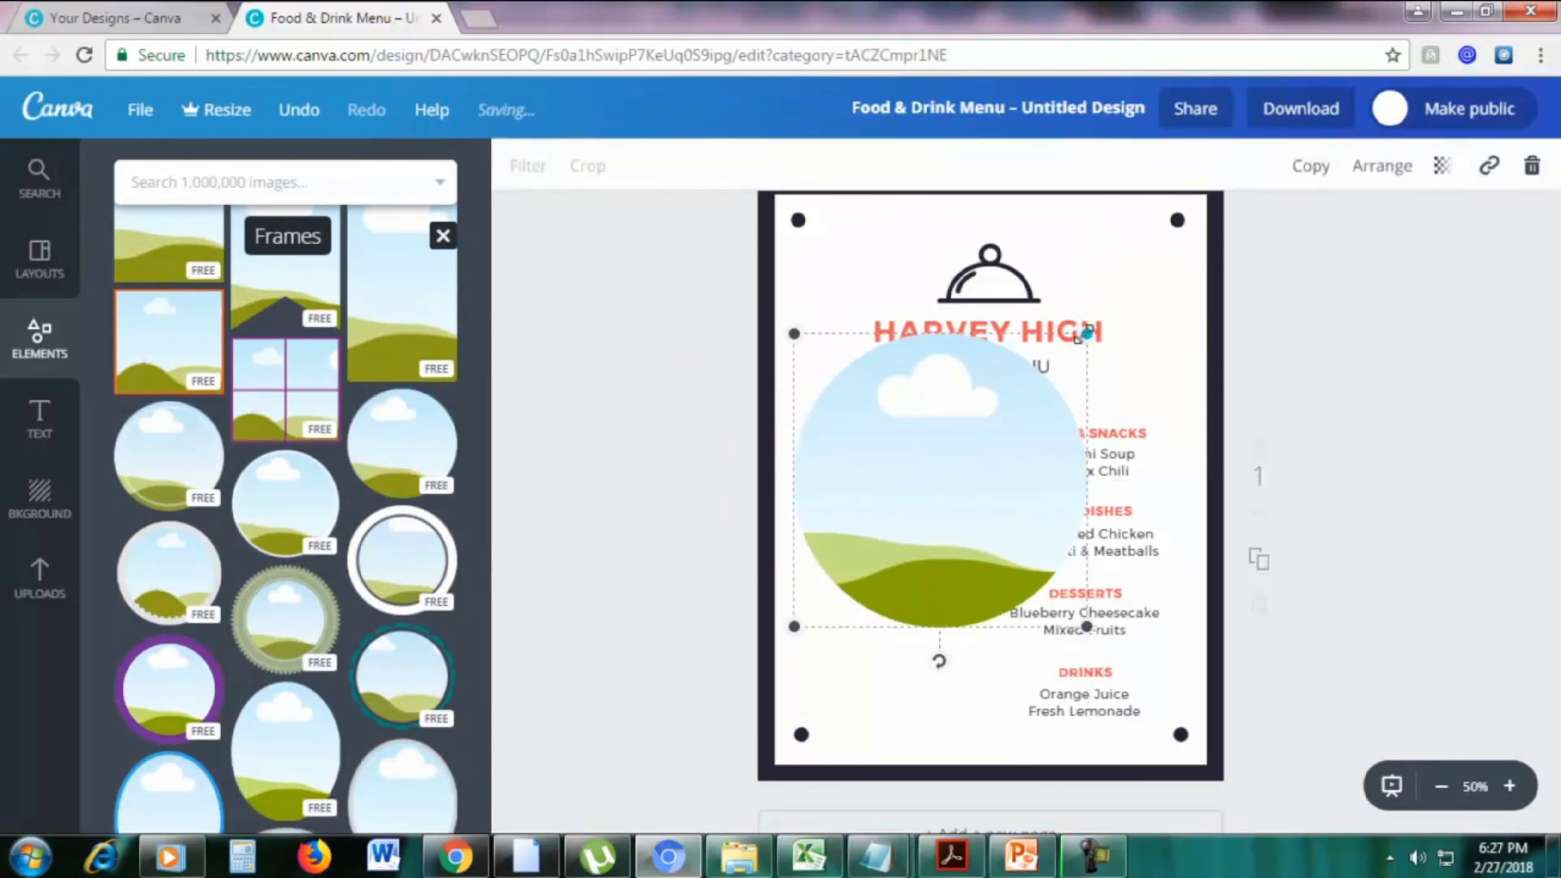
pyautogui.moveTo(1067, 339); pyautogui.dragTo(921, 497)
pyautogui.moveTo(878, 550); pyautogui.dragTo(909, 472)
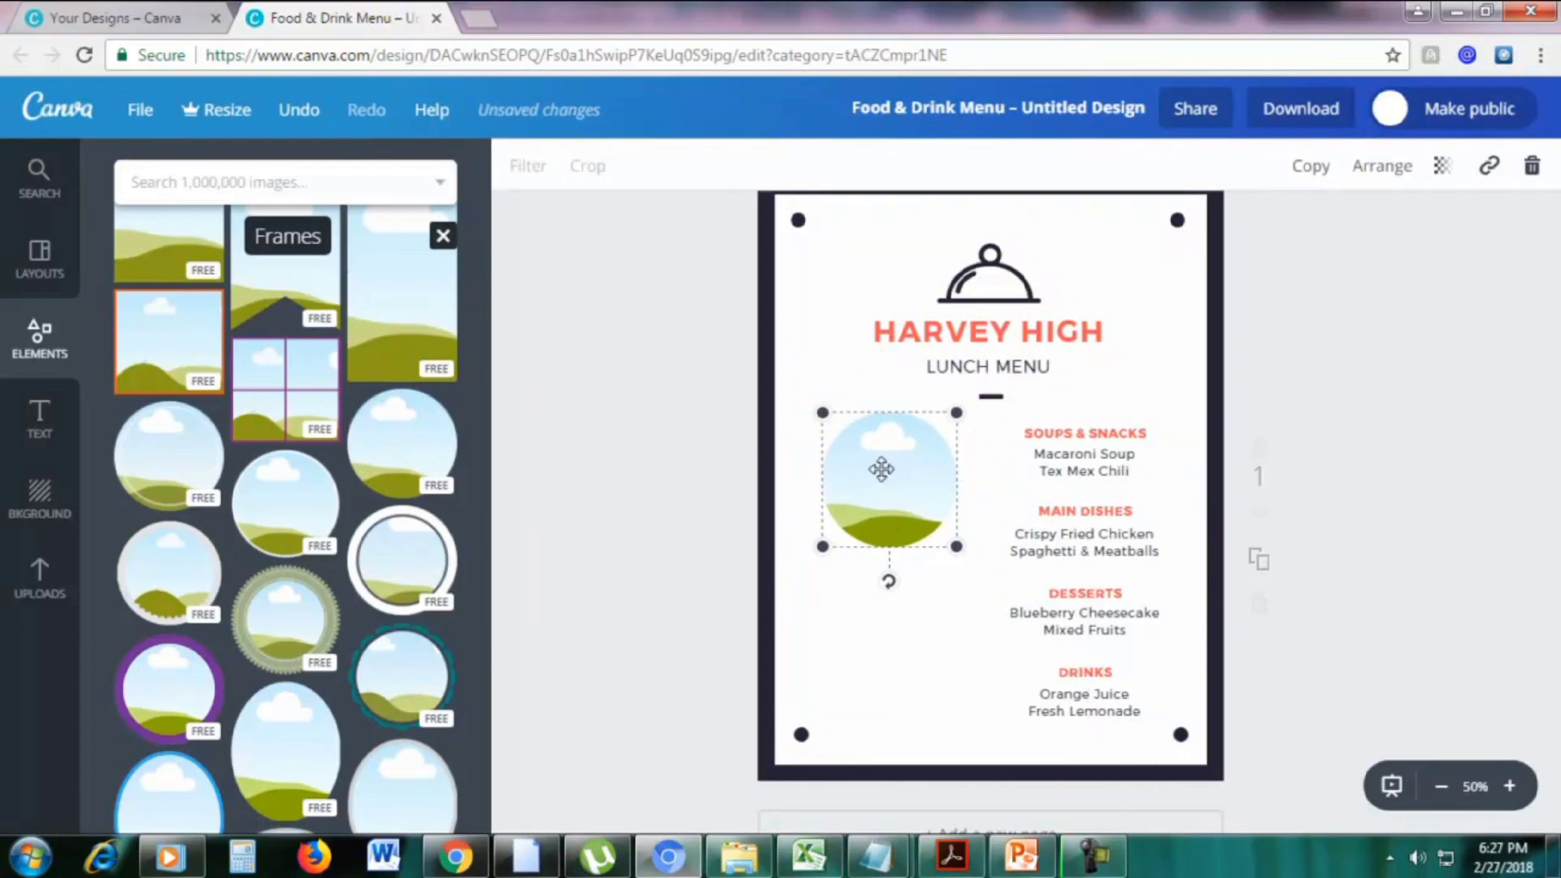
# Duplicate the circle frame and place the copy below the first one
pyautogui.click(1309, 166)
pyautogui.moveTo(919, 505); pyautogui.dragTo(903, 645)
pyautogui.click(1458, 506)
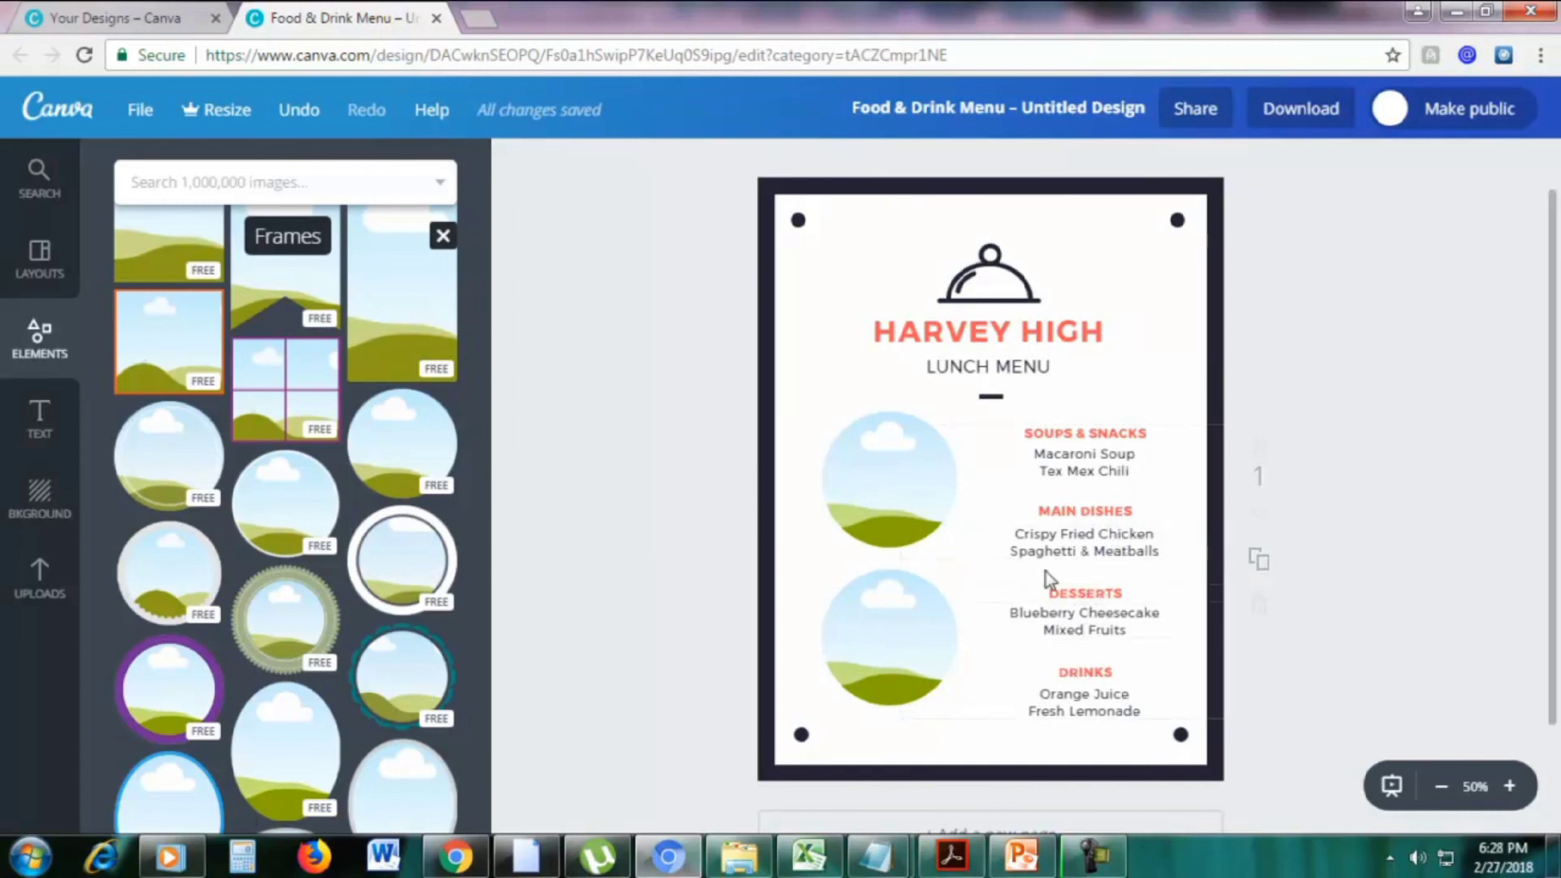
pyautogui.click(247, 192)
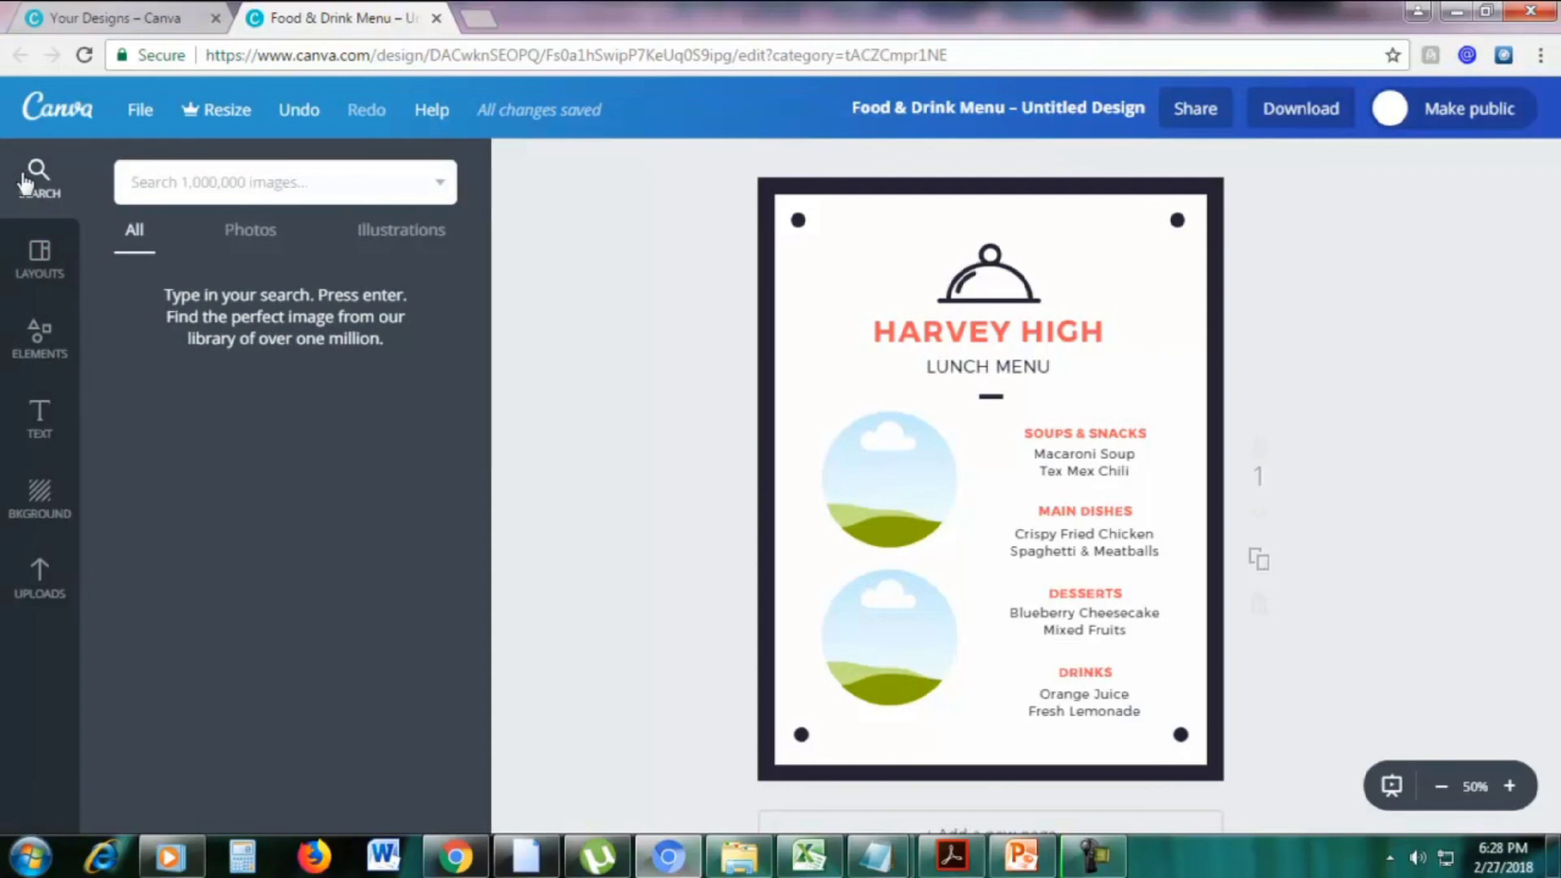
# Search Canva images for 'fried chicken' and browse the free and paid results
pyautogui.write('fried chick')
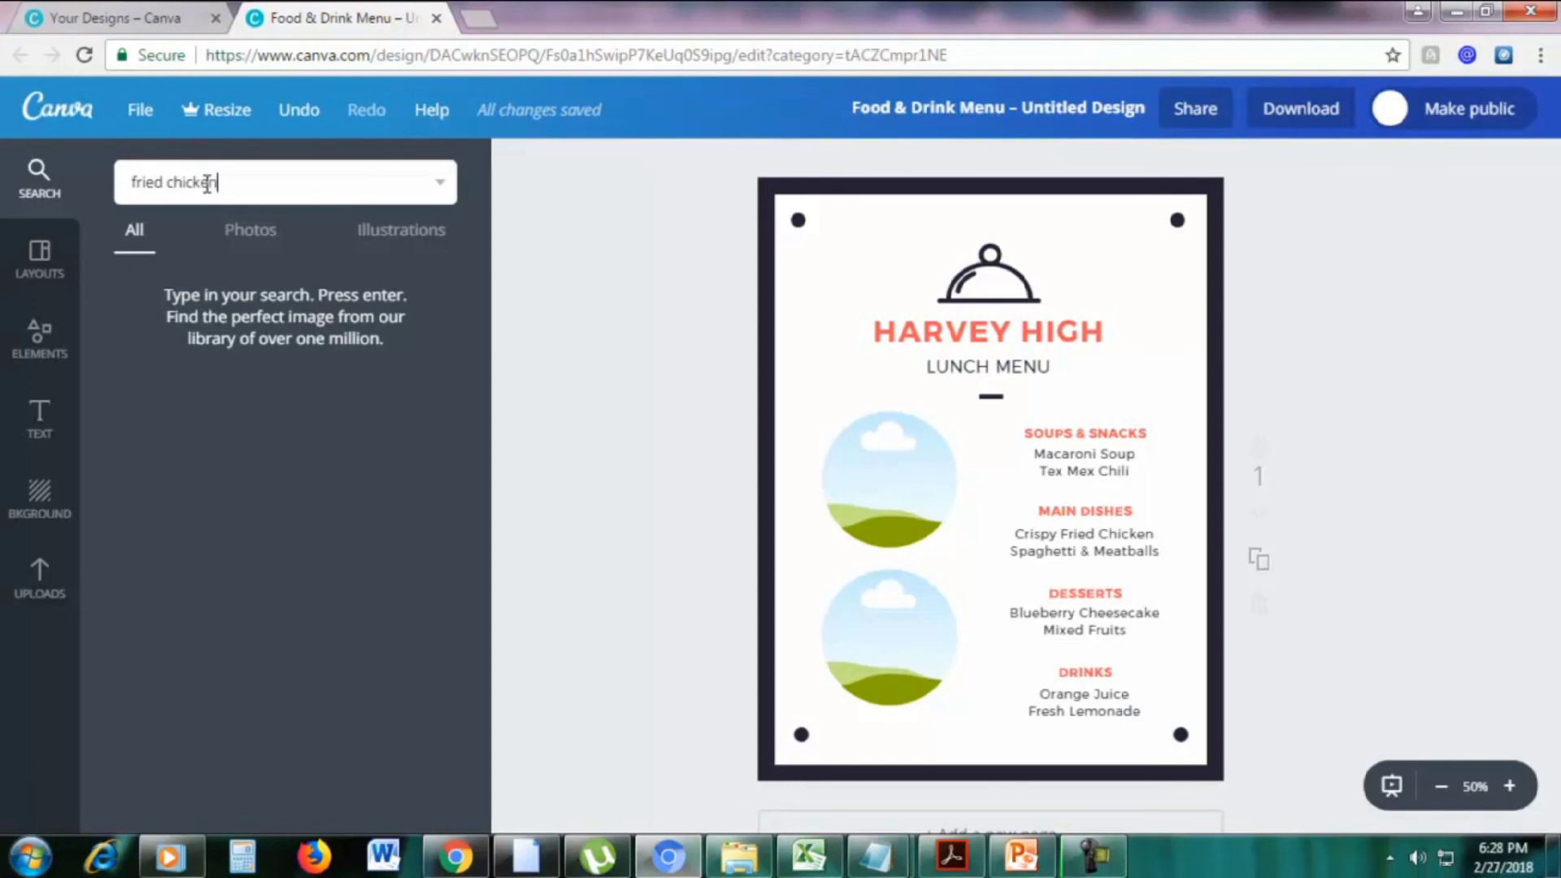
pyautogui.write('en')
pyautogui.press('Return')
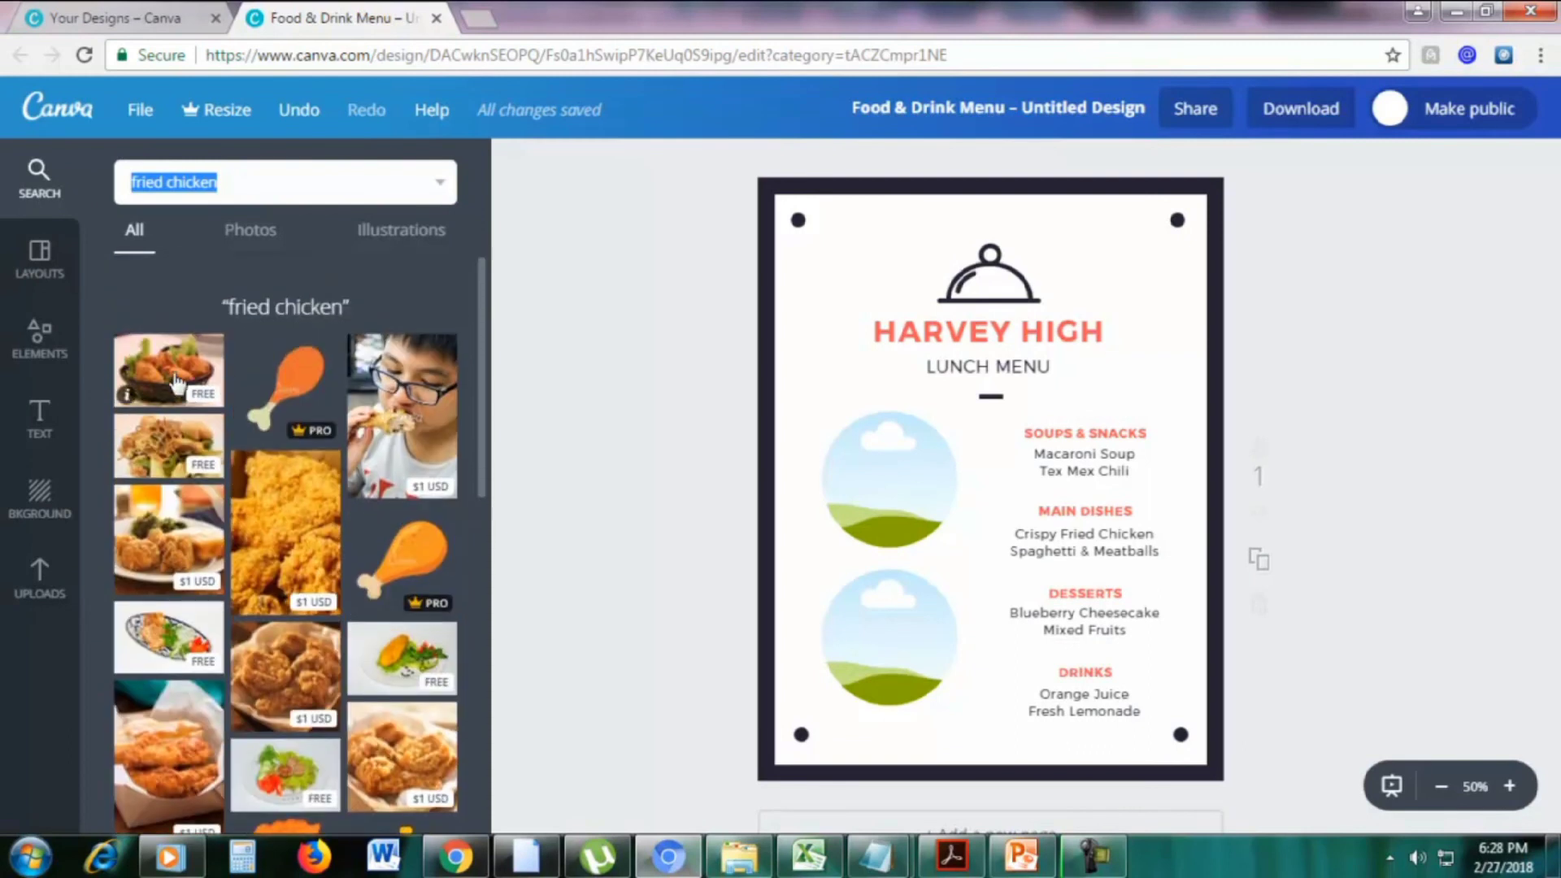
pyautogui.scroll(-3, 276, 478)
pyautogui.scroll(-3, 329, 492)
pyautogui.scroll(6, 329, 492)
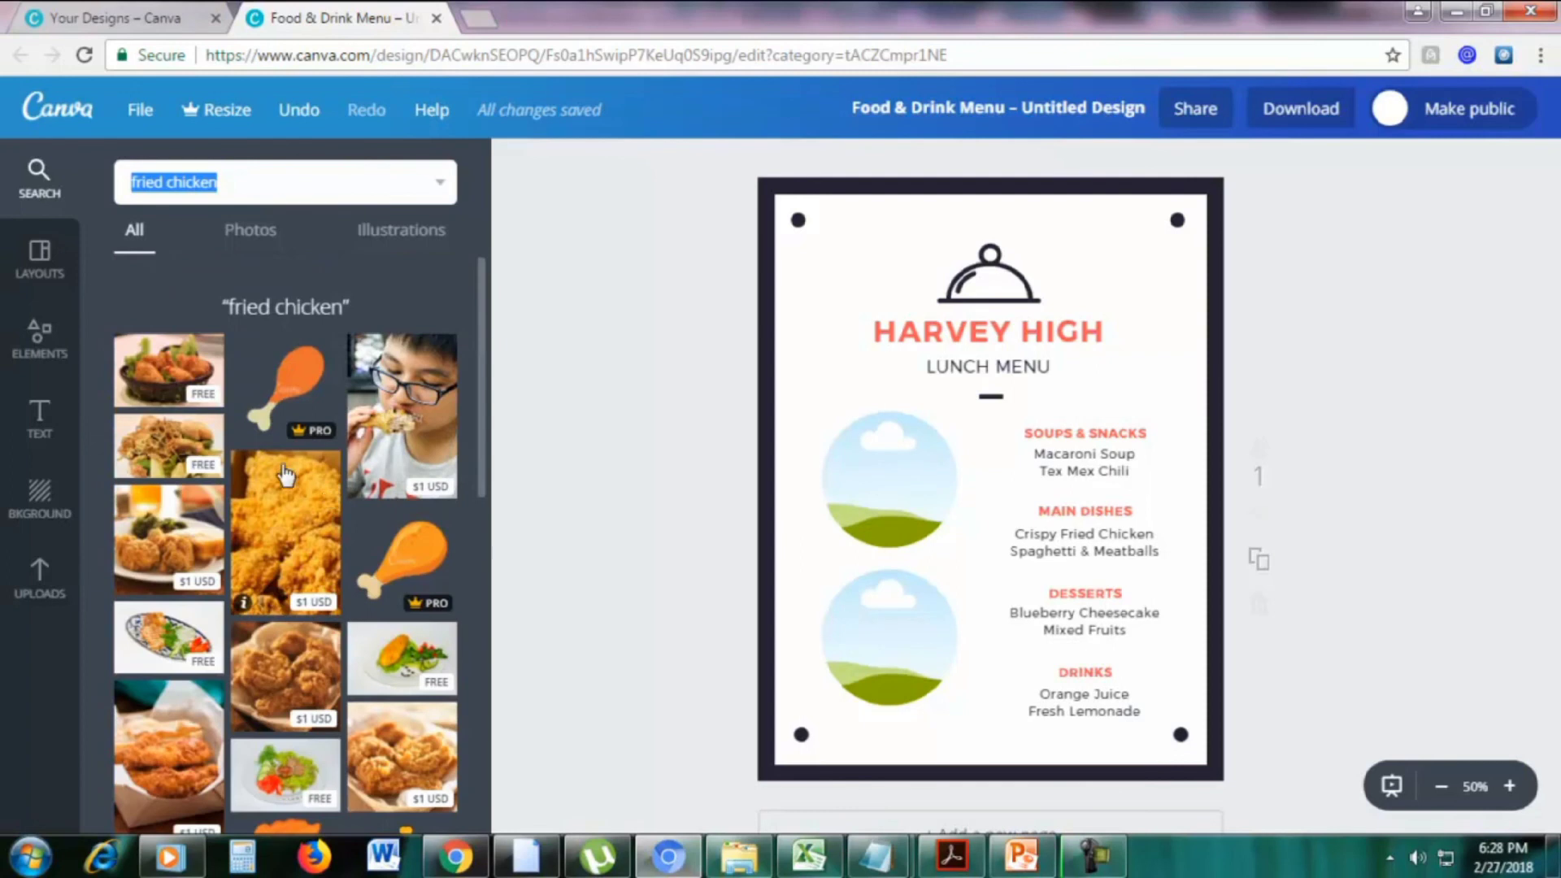
pyautogui.scroll(-3, 326, 480)
pyautogui.scroll(3, 329, 504)
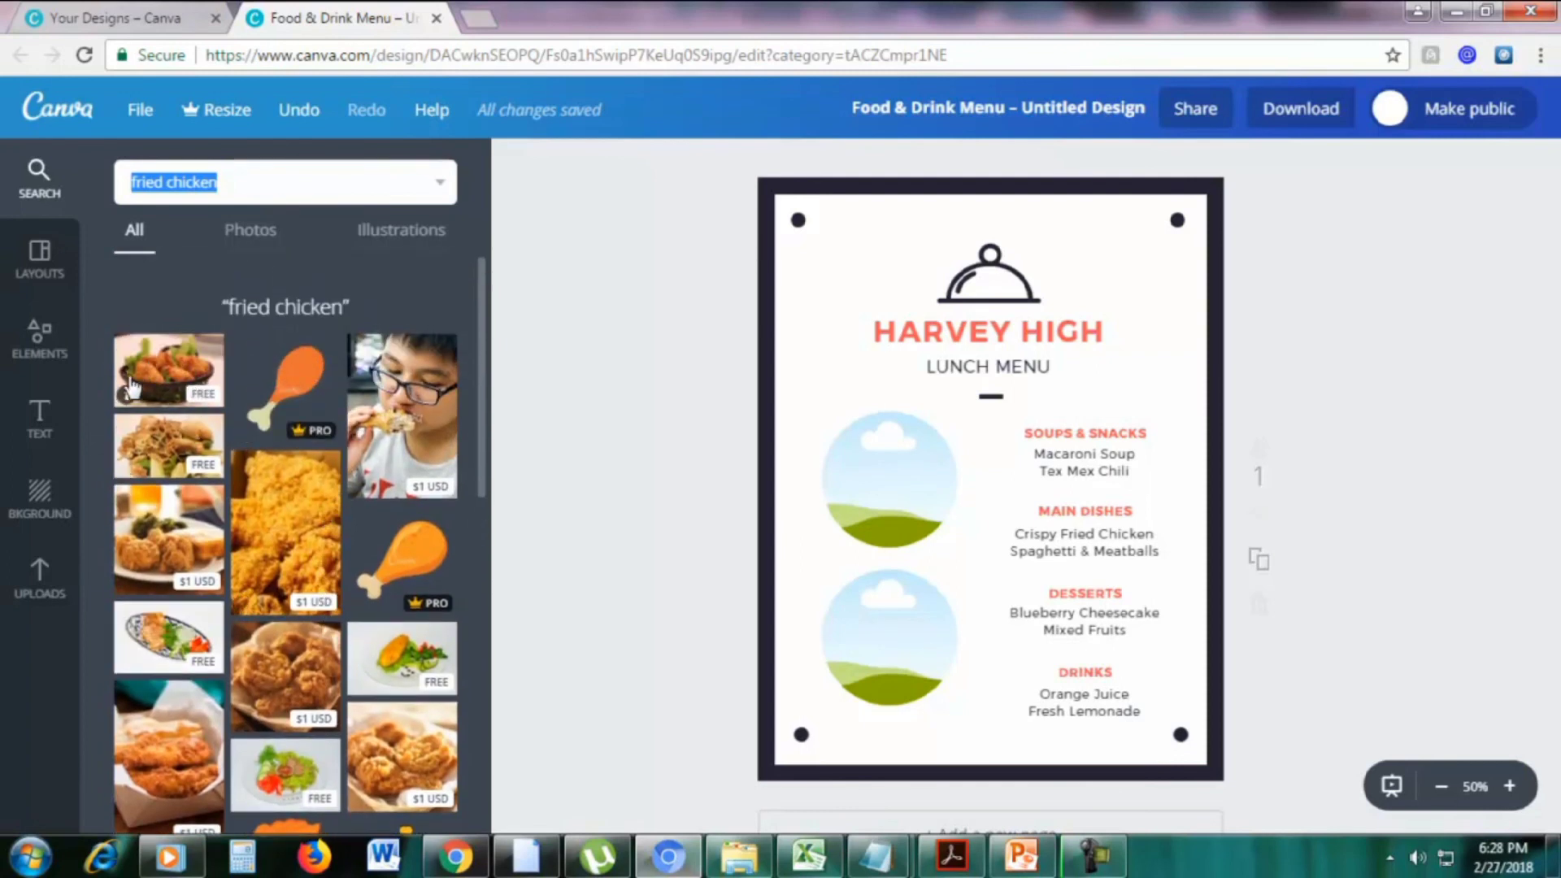
# Open pixabay.com in a new browser tab and search for fried chicken images
pyautogui.click(485, 14)
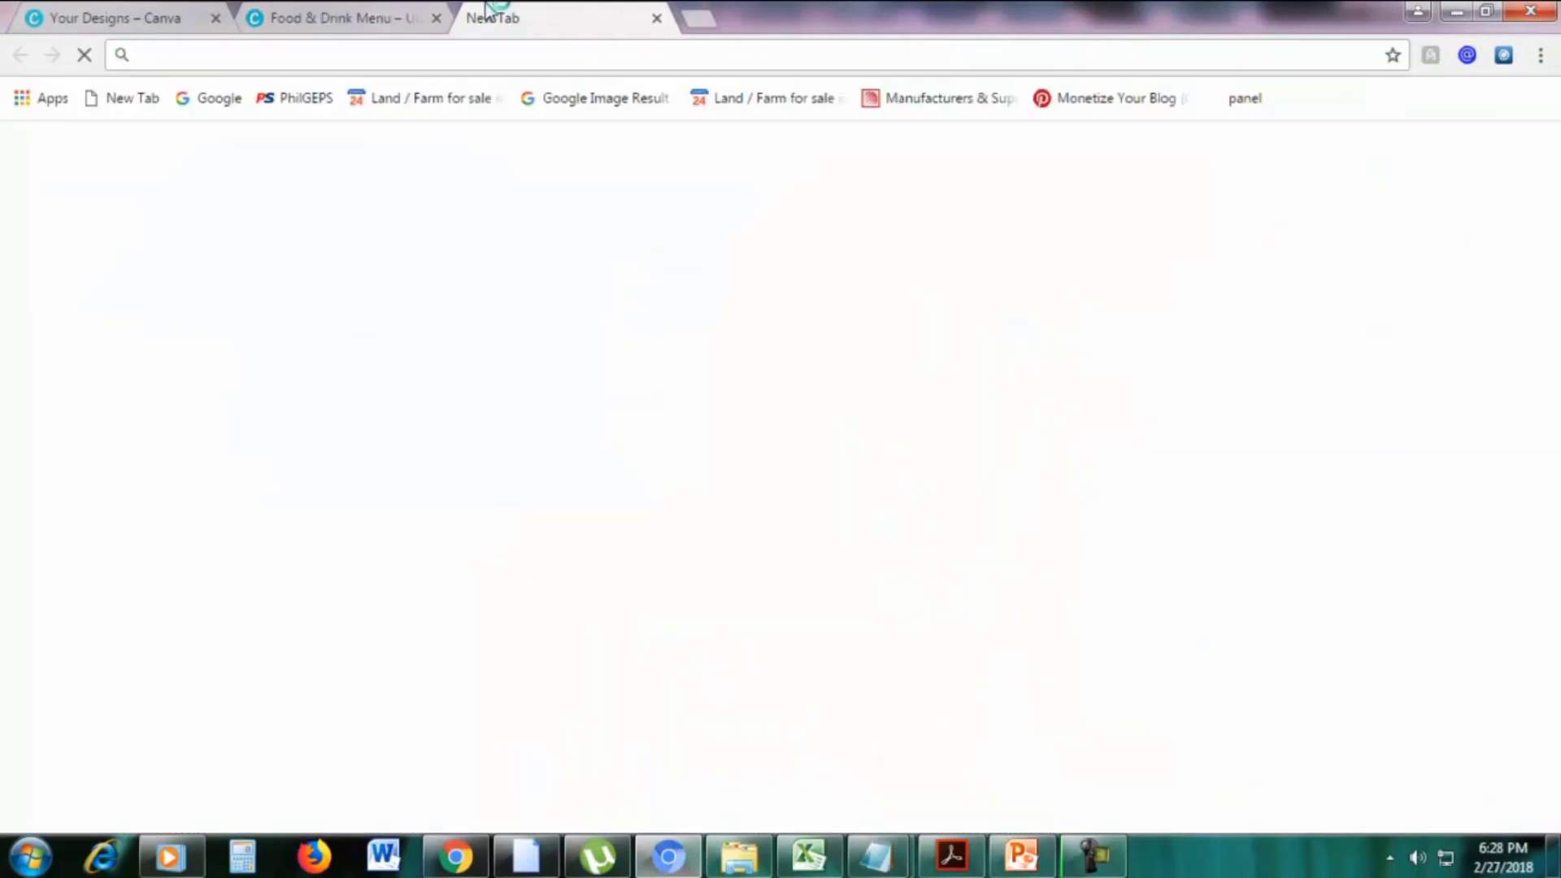
pyautogui.write('pixabay.com')
pyautogui.press('Return')
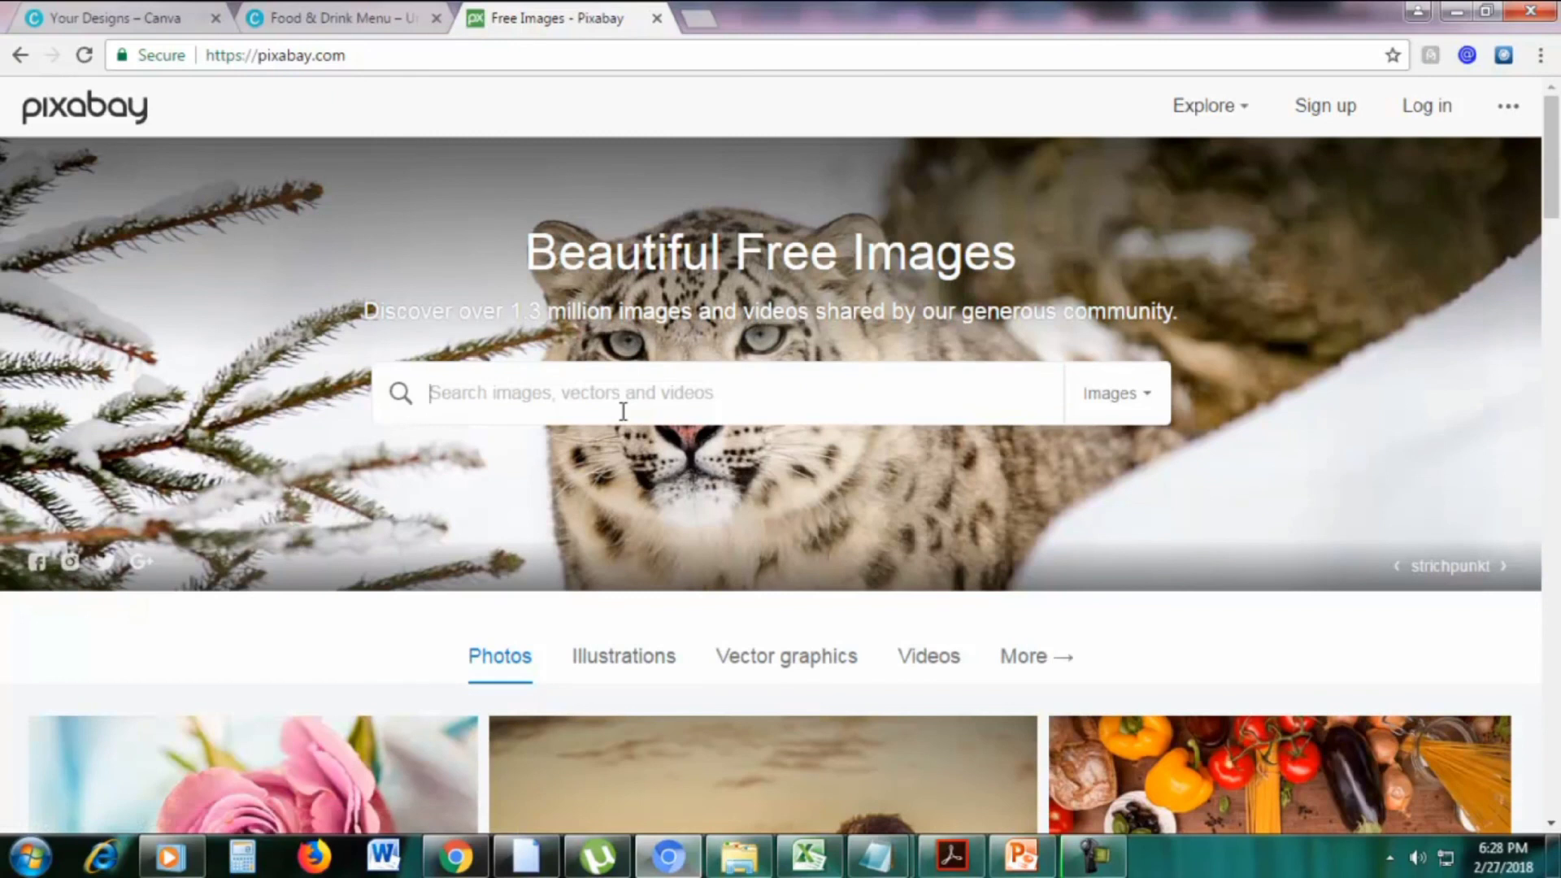
pyautogui.write('f')
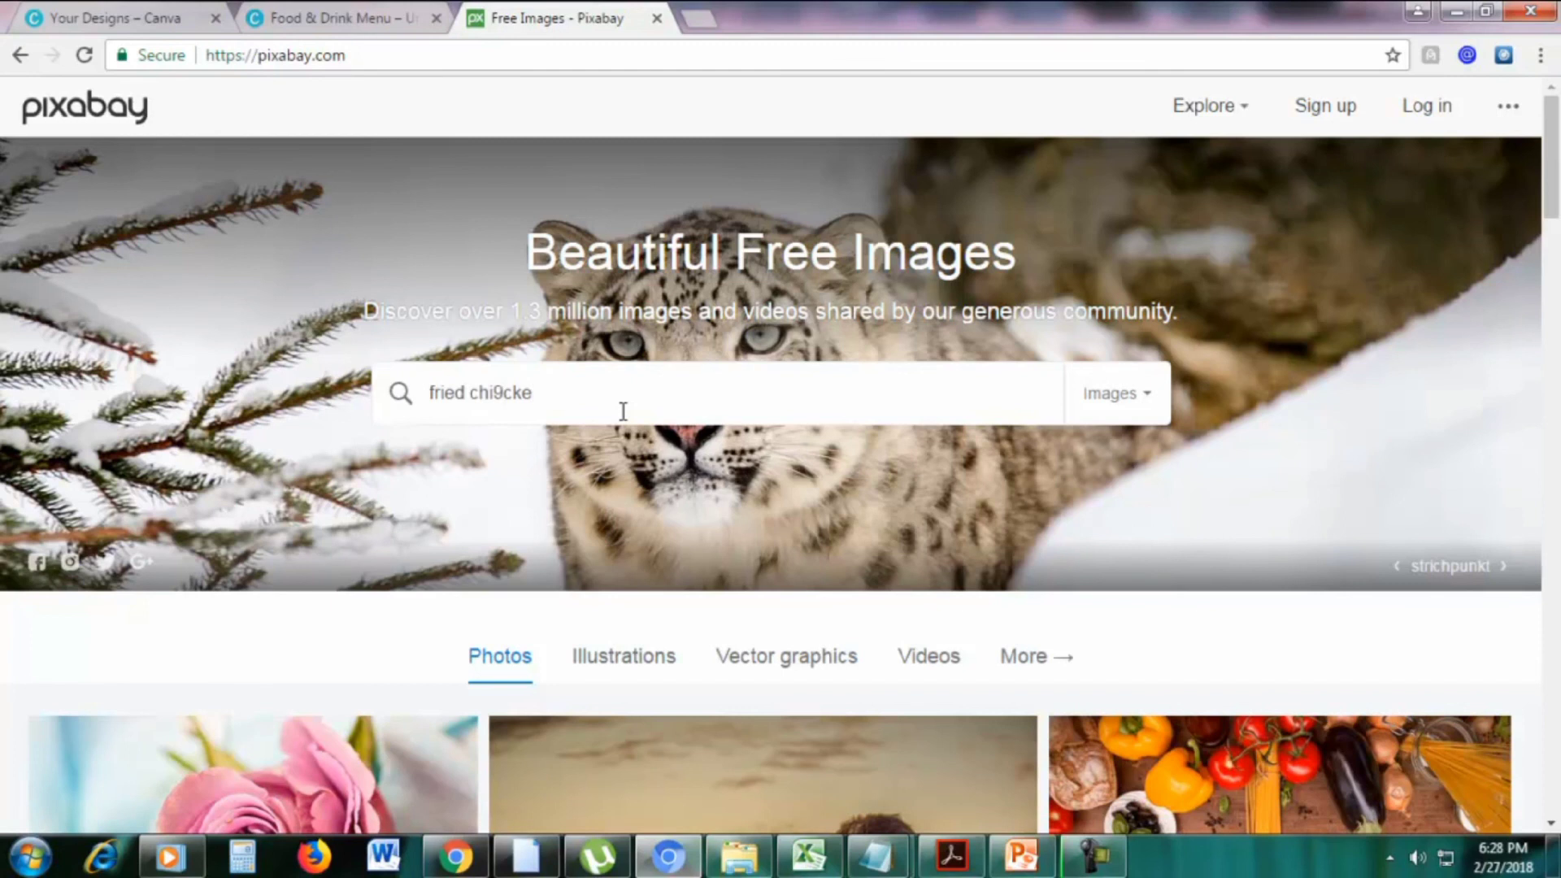
pyautogui.write('ried chicke')
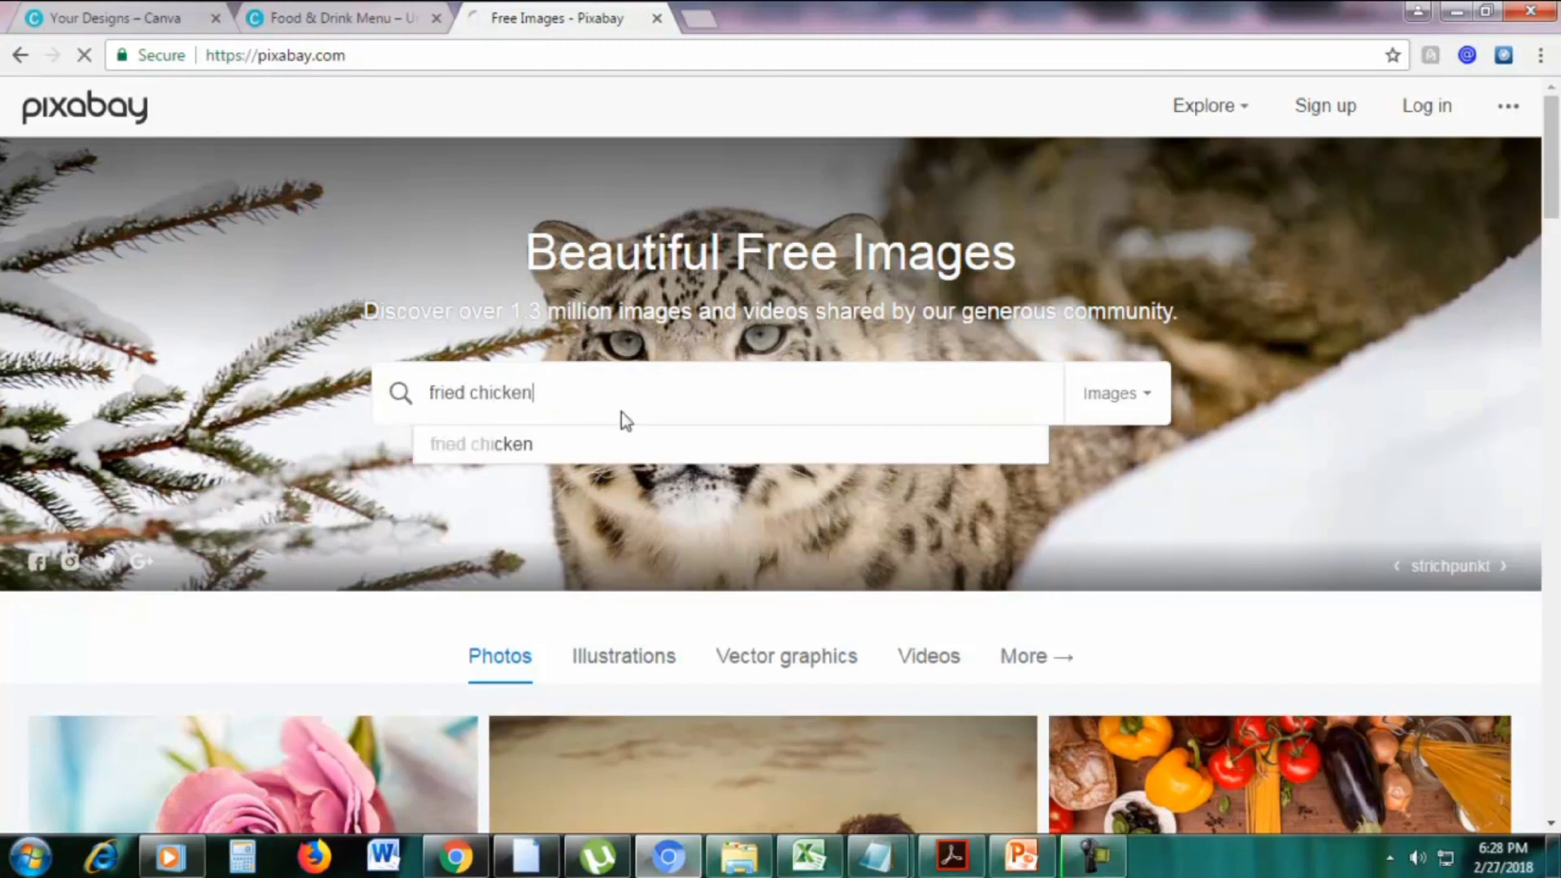
pyautogui.press('Return')
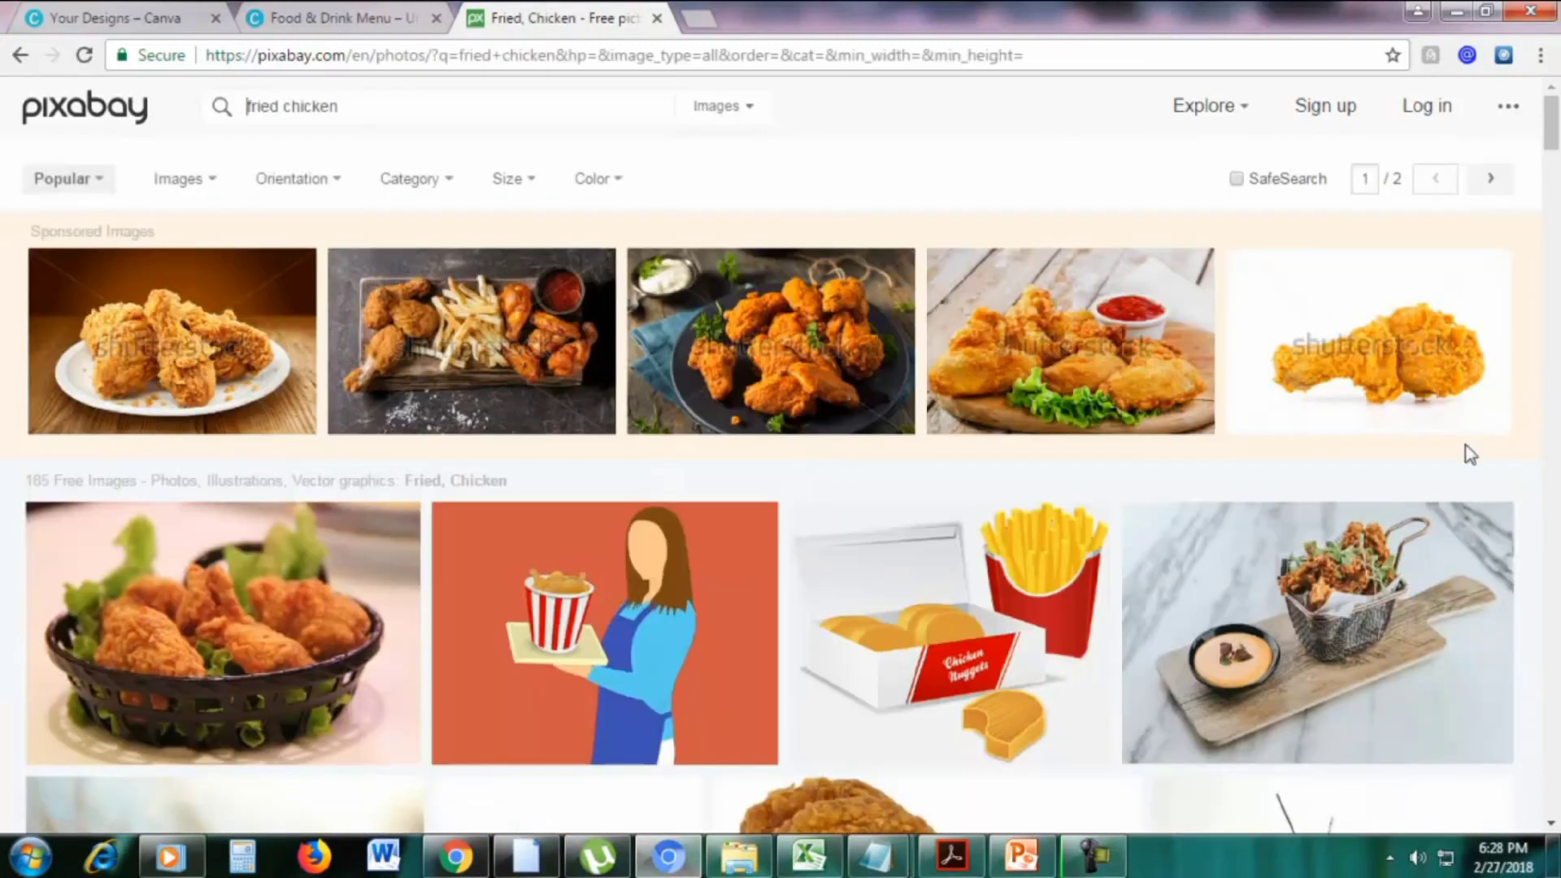
# Browse the Pixabay results, then return to the Canva menu and close the Pixabay tab
pyautogui.scroll(-4, 1469, 451)
pyautogui.scroll(-4, 1408, 453)
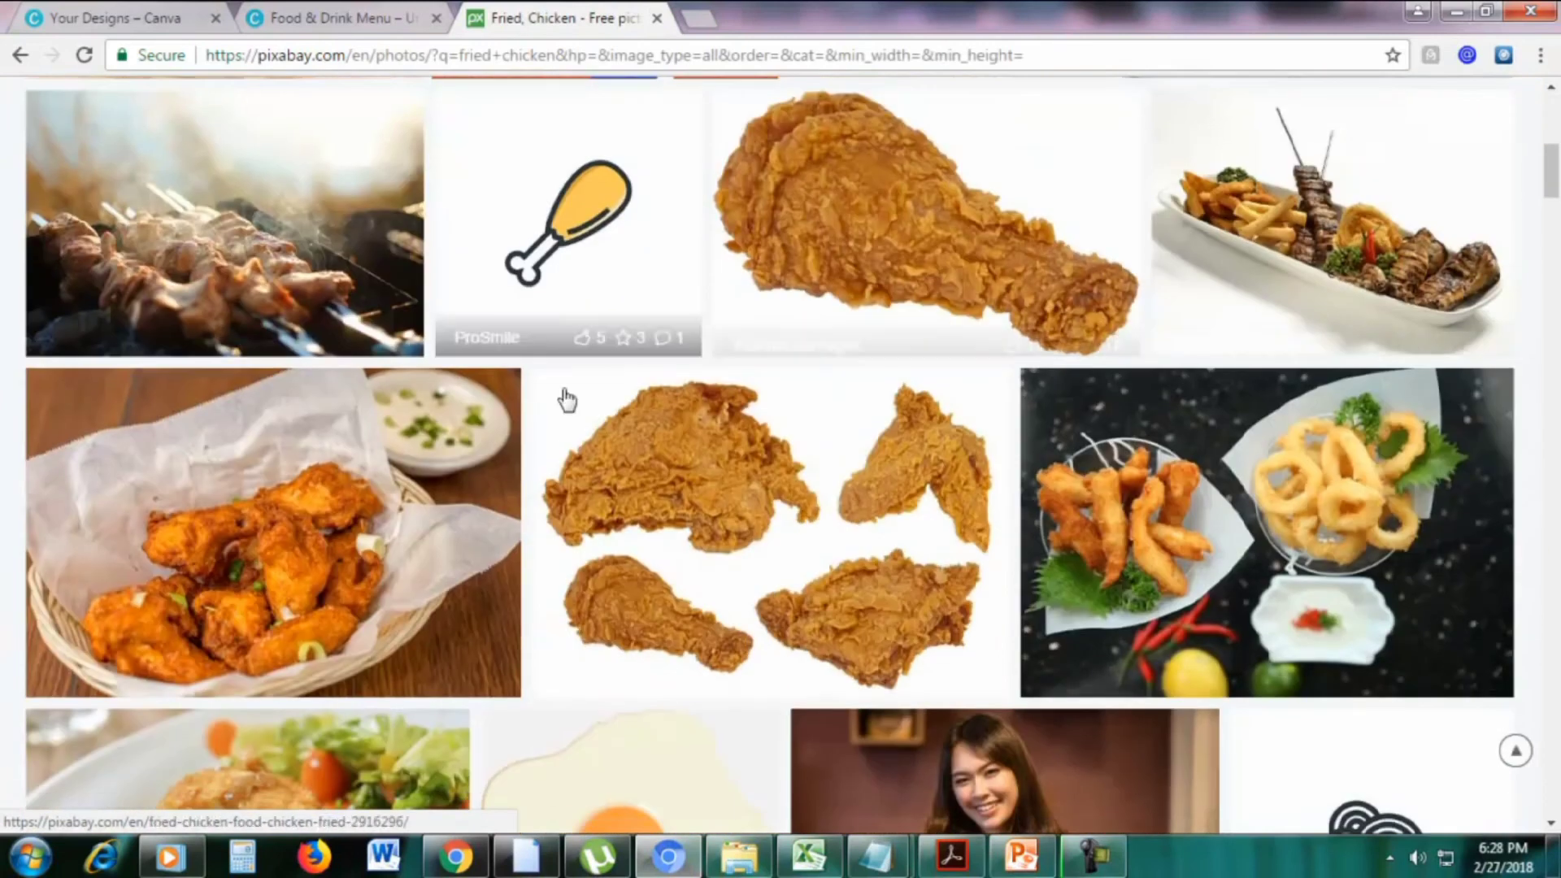
pyautogui.scroll(-10, 596, 344)
pyautogui.scroll(13, 518, 422)
pyautogui.scroll(5, 515, 418)
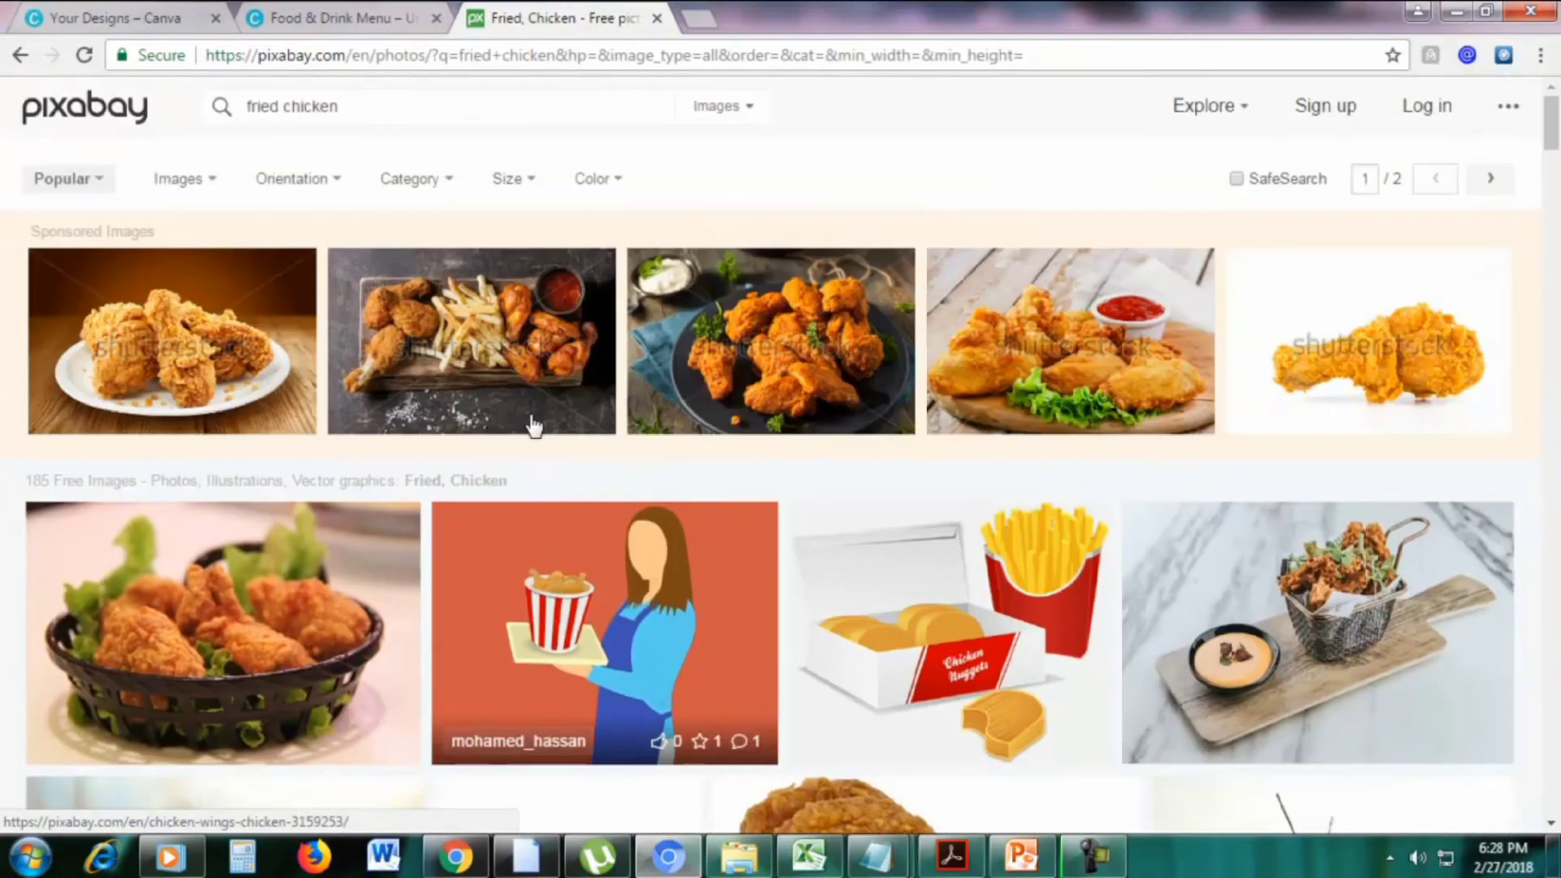
pyautogui.click(329, 11)
pyautogui.click(657, 18)
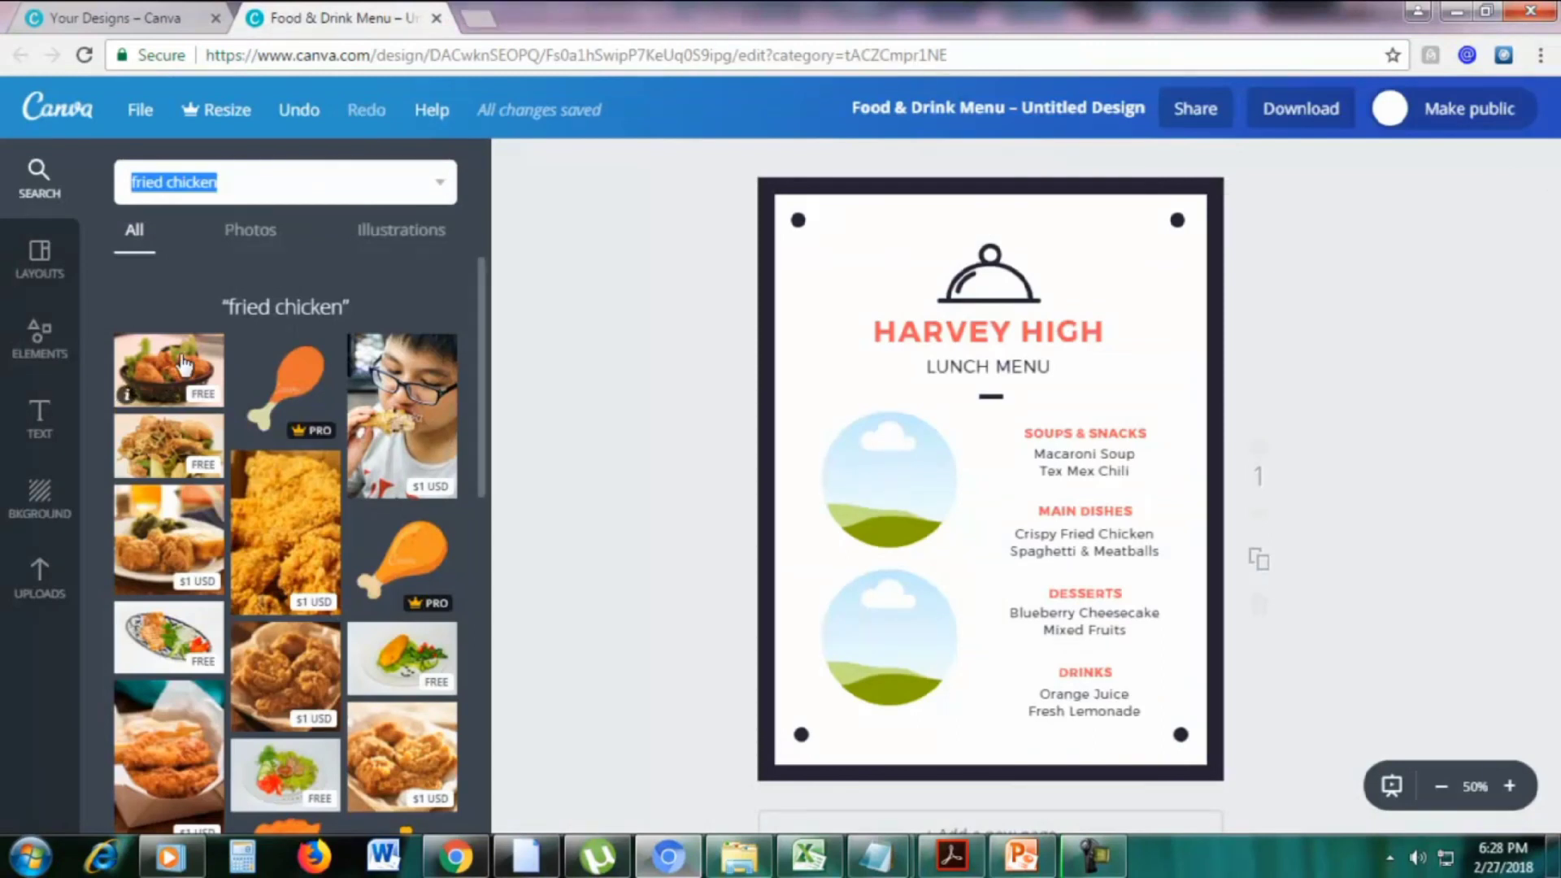
# Drop the free fried chicken basket photo into the menu's top circle frame
pyautogui.moveTo(699, 459); pyautogui.dragTo(894, 460)
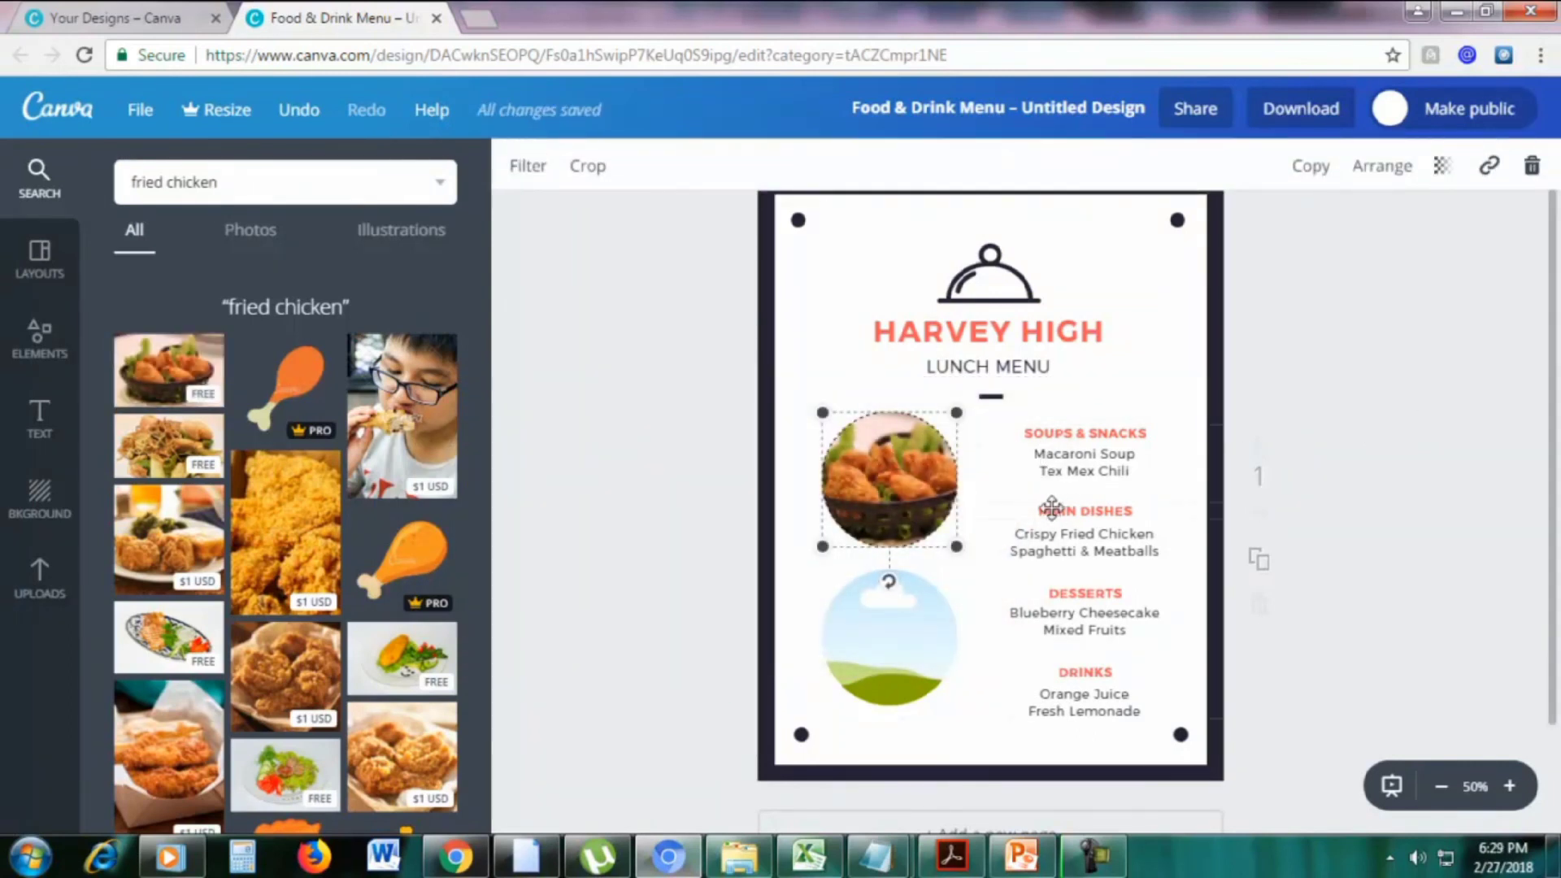
pyautogui.click(988, 589)
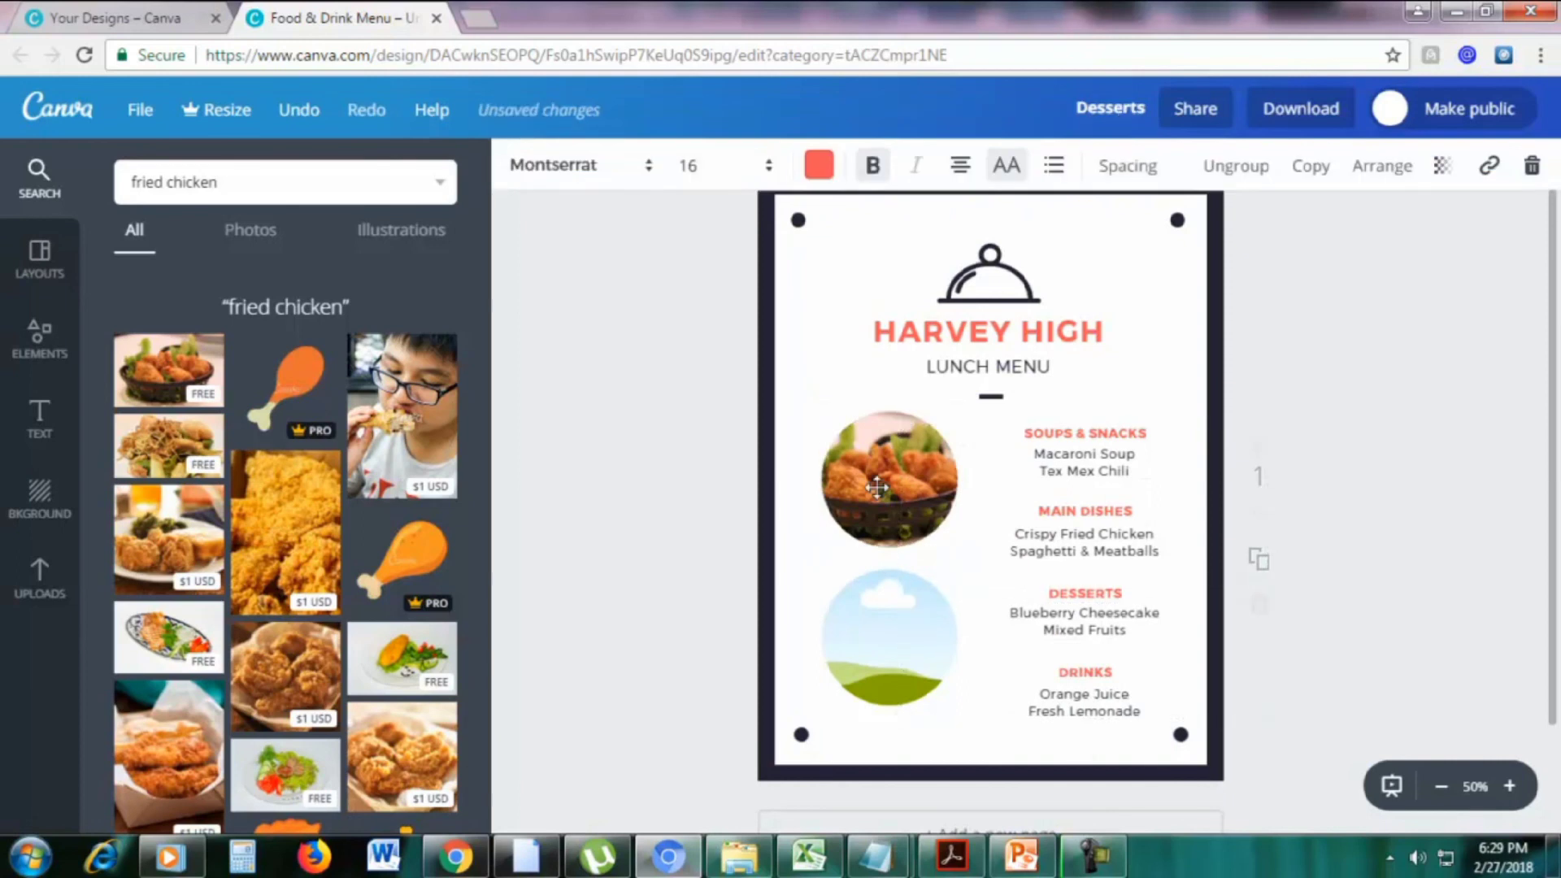
pyautogui.click(907, 450)
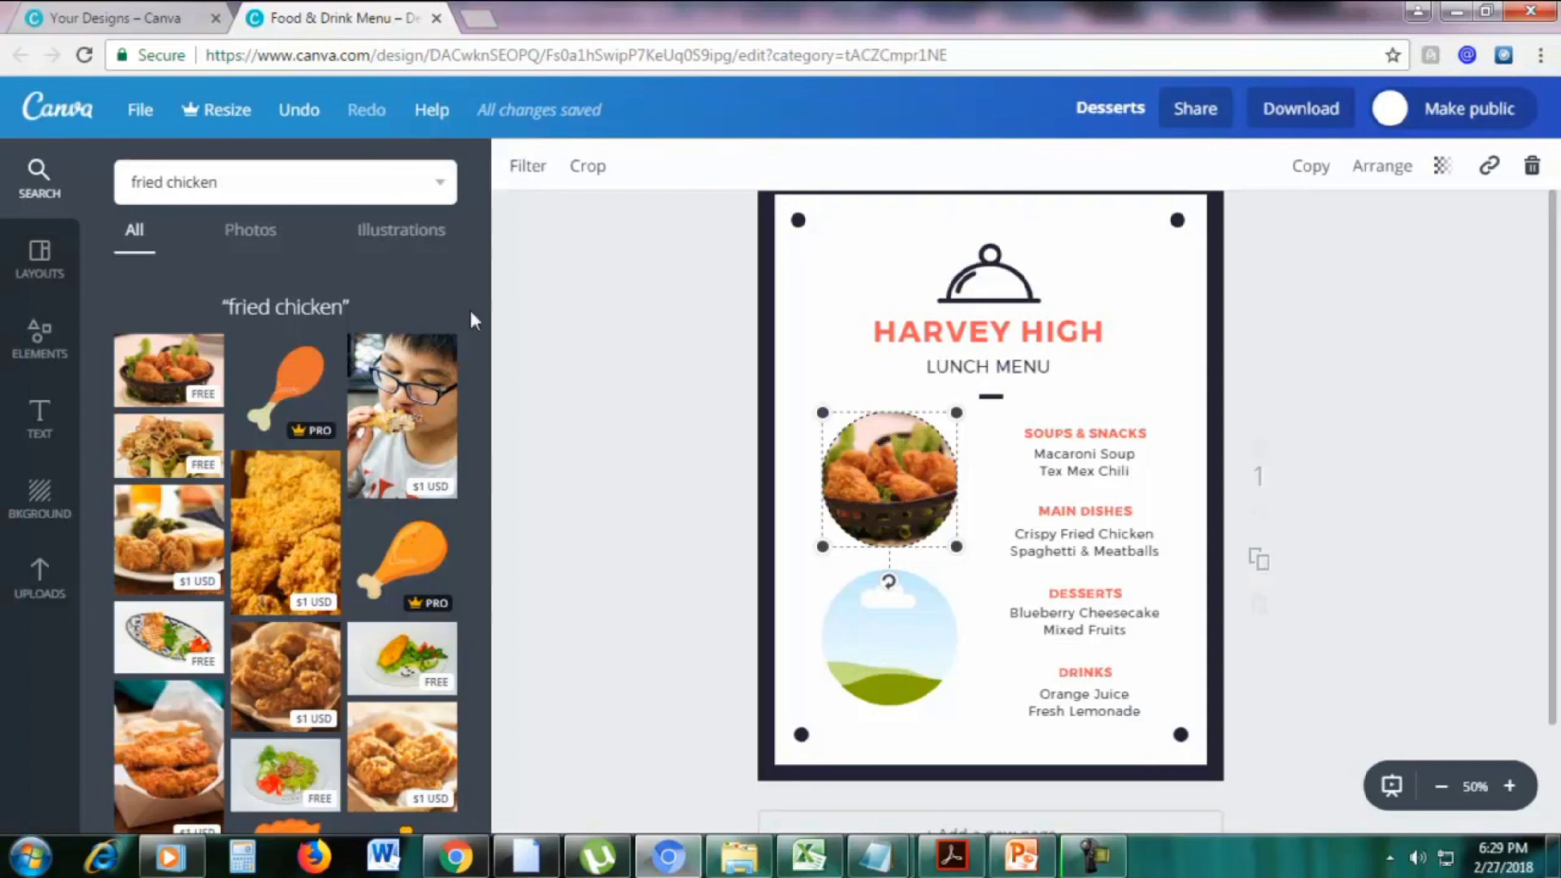
pyautogui.click(236, 182)
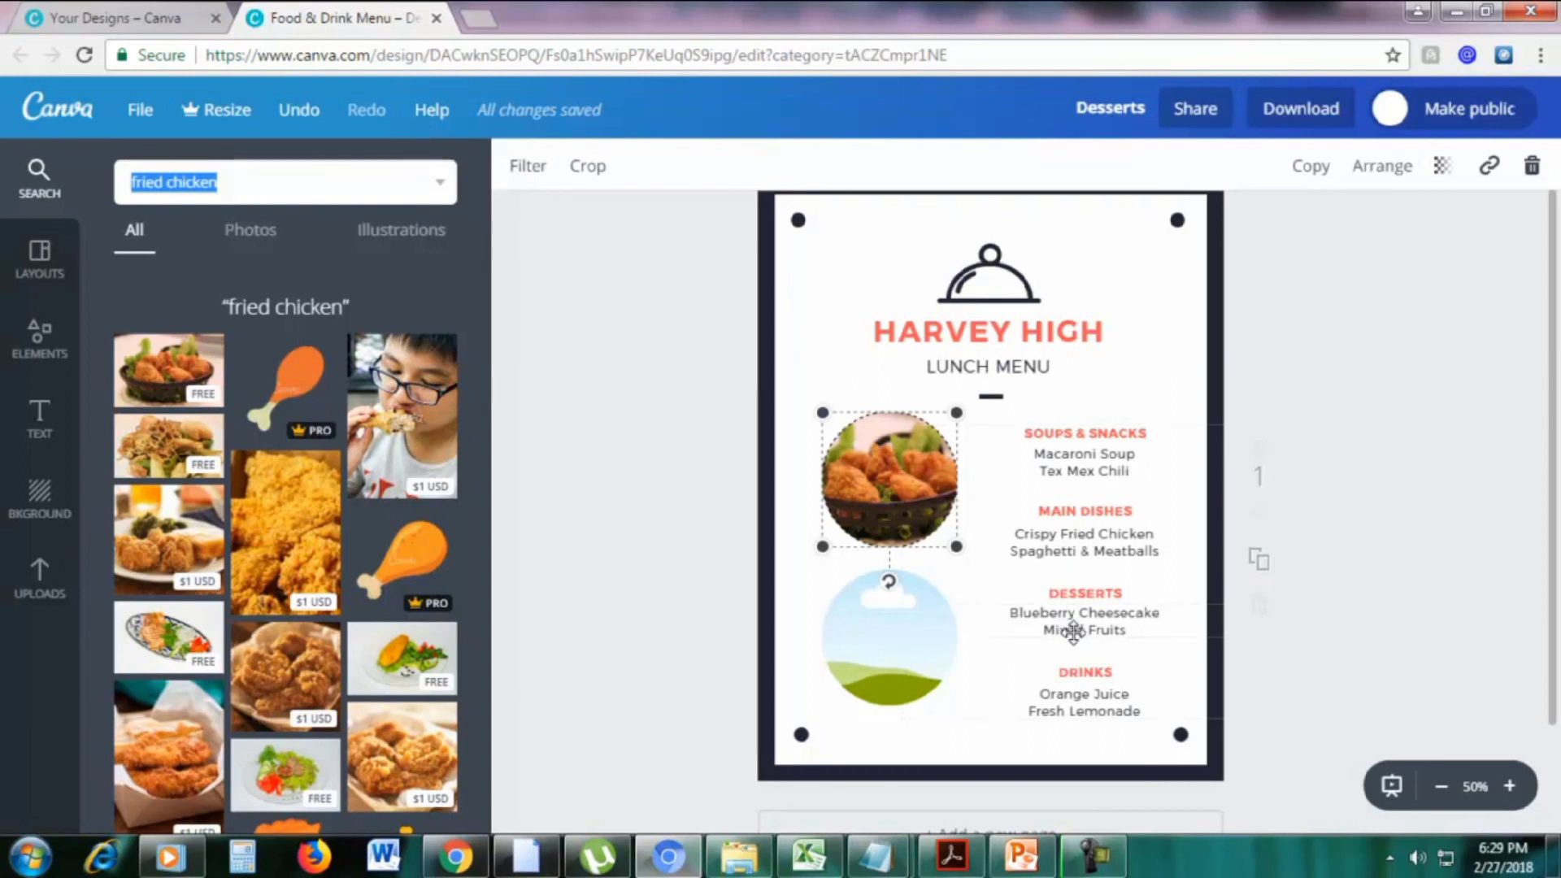
# Search images for 'fruit' and drop the oranges bowl photo into the lower circle frame
pyautogui.write('f')
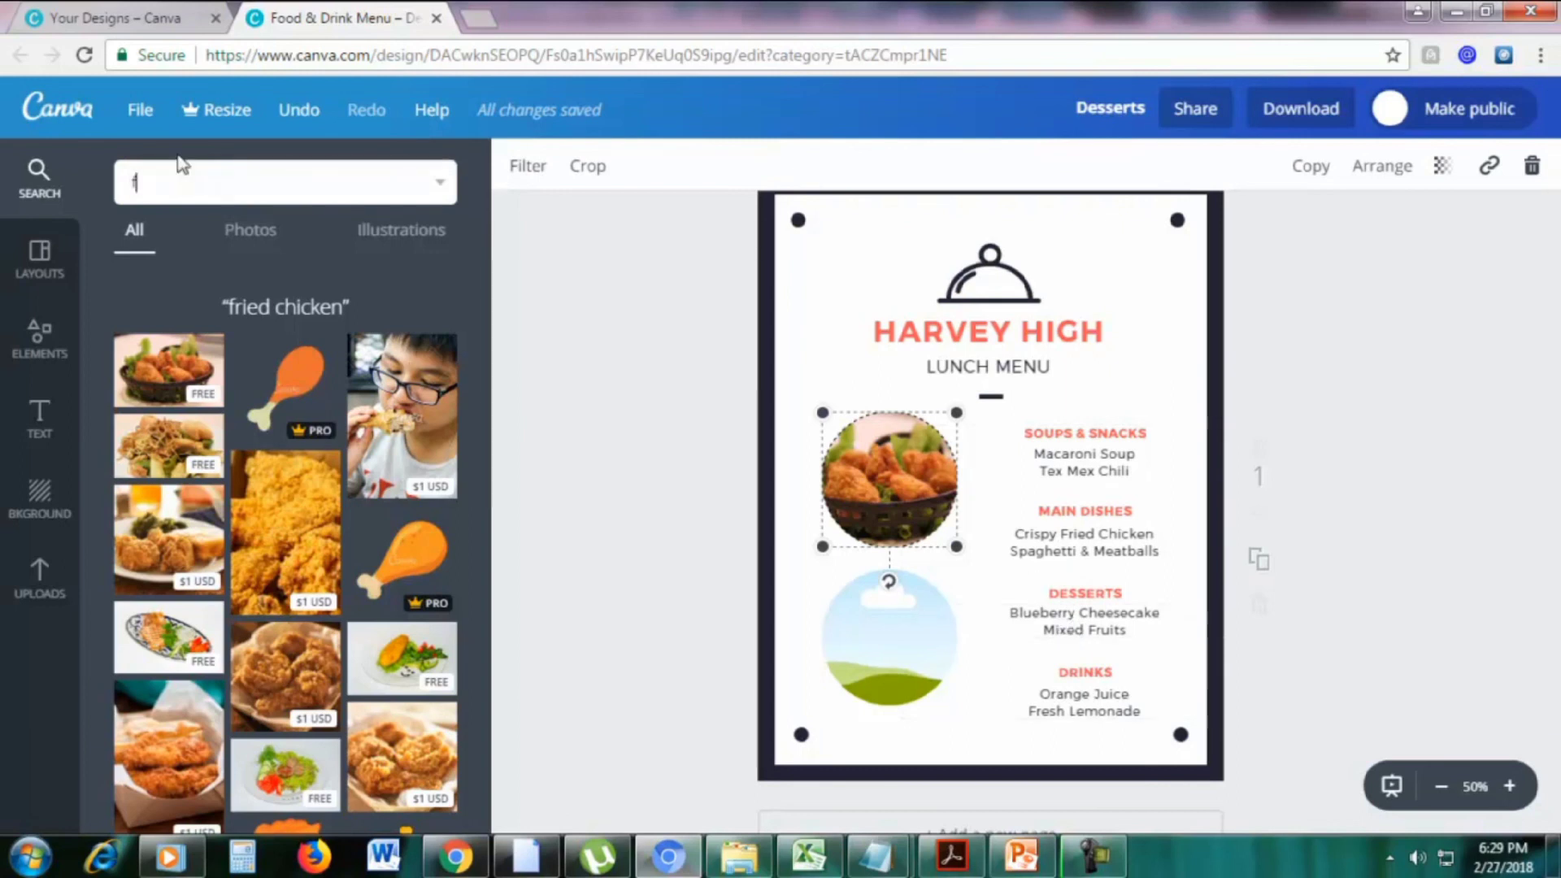
pyautogui.write('ruit')
pyautogui.press('Return')
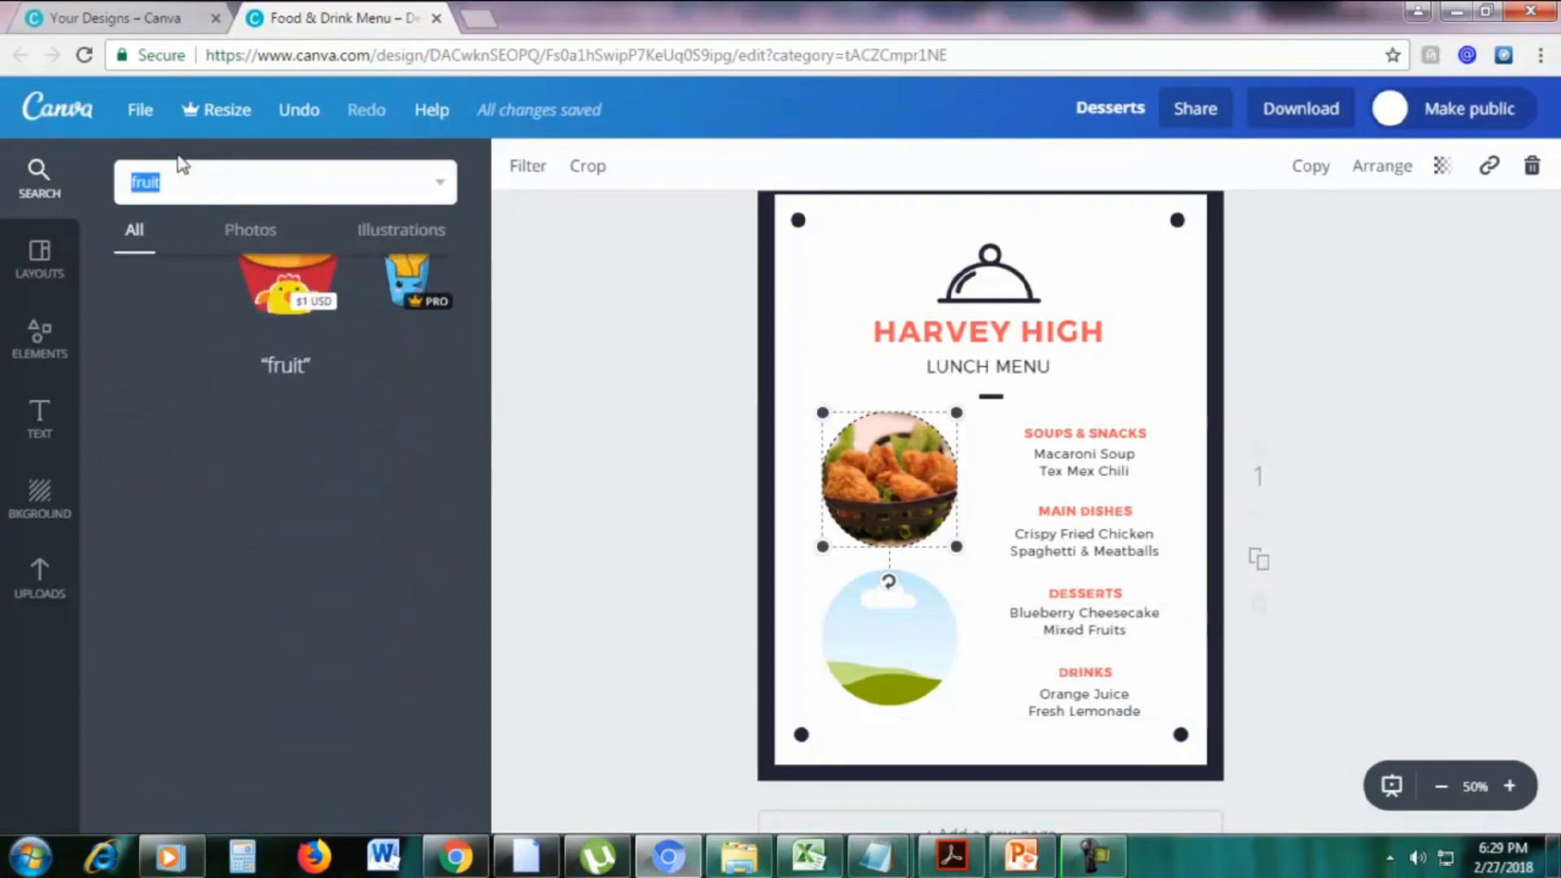
pyautogui.scroll(-3, 374, 439)
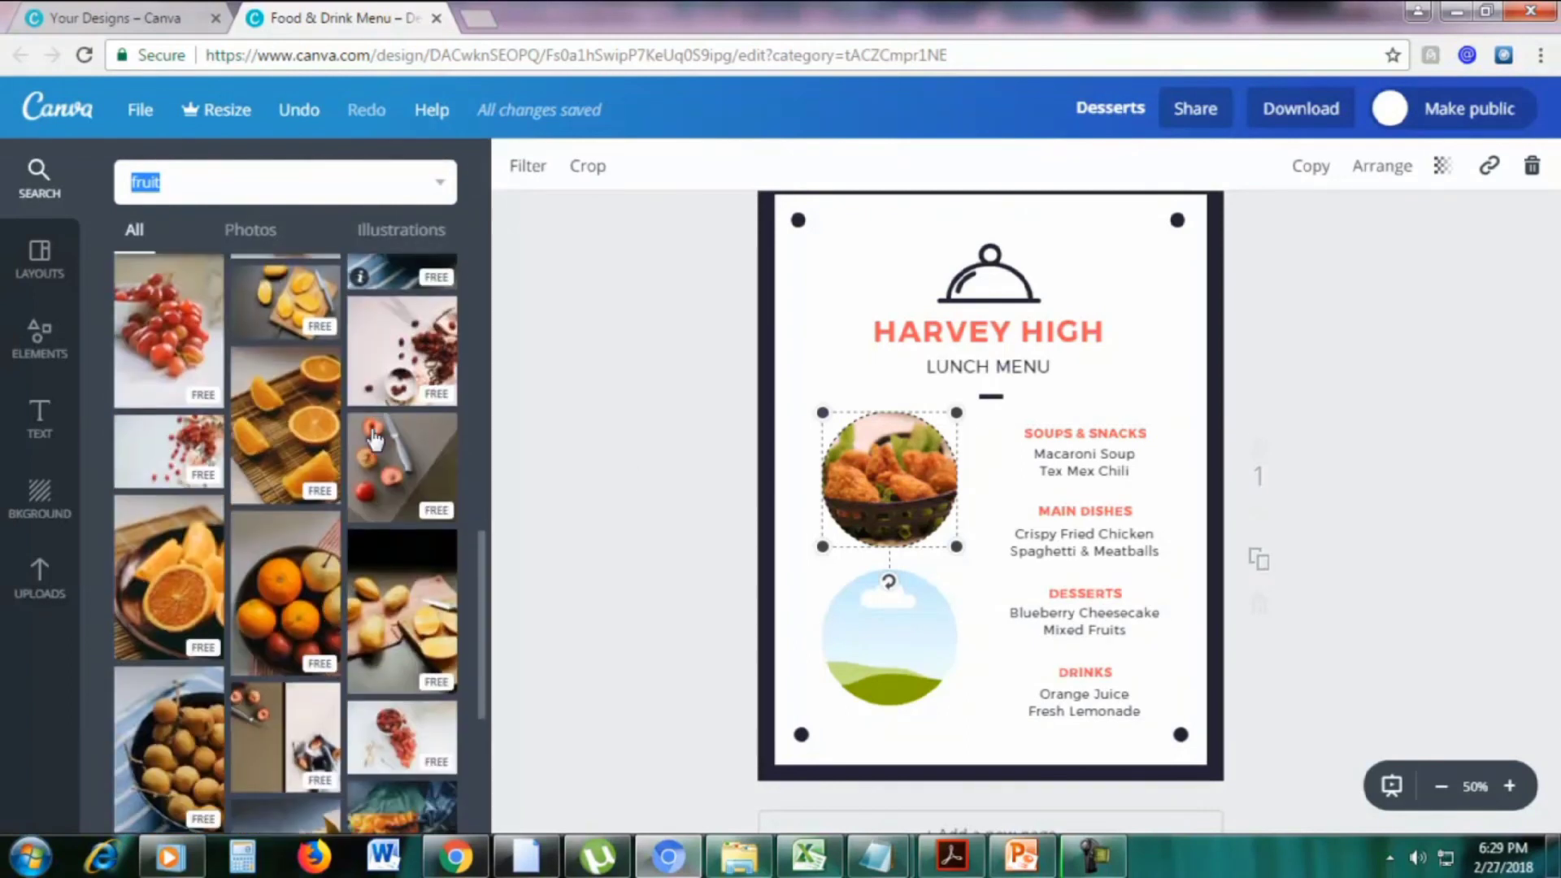
pyautogui.scroll(-2, 370, 443)
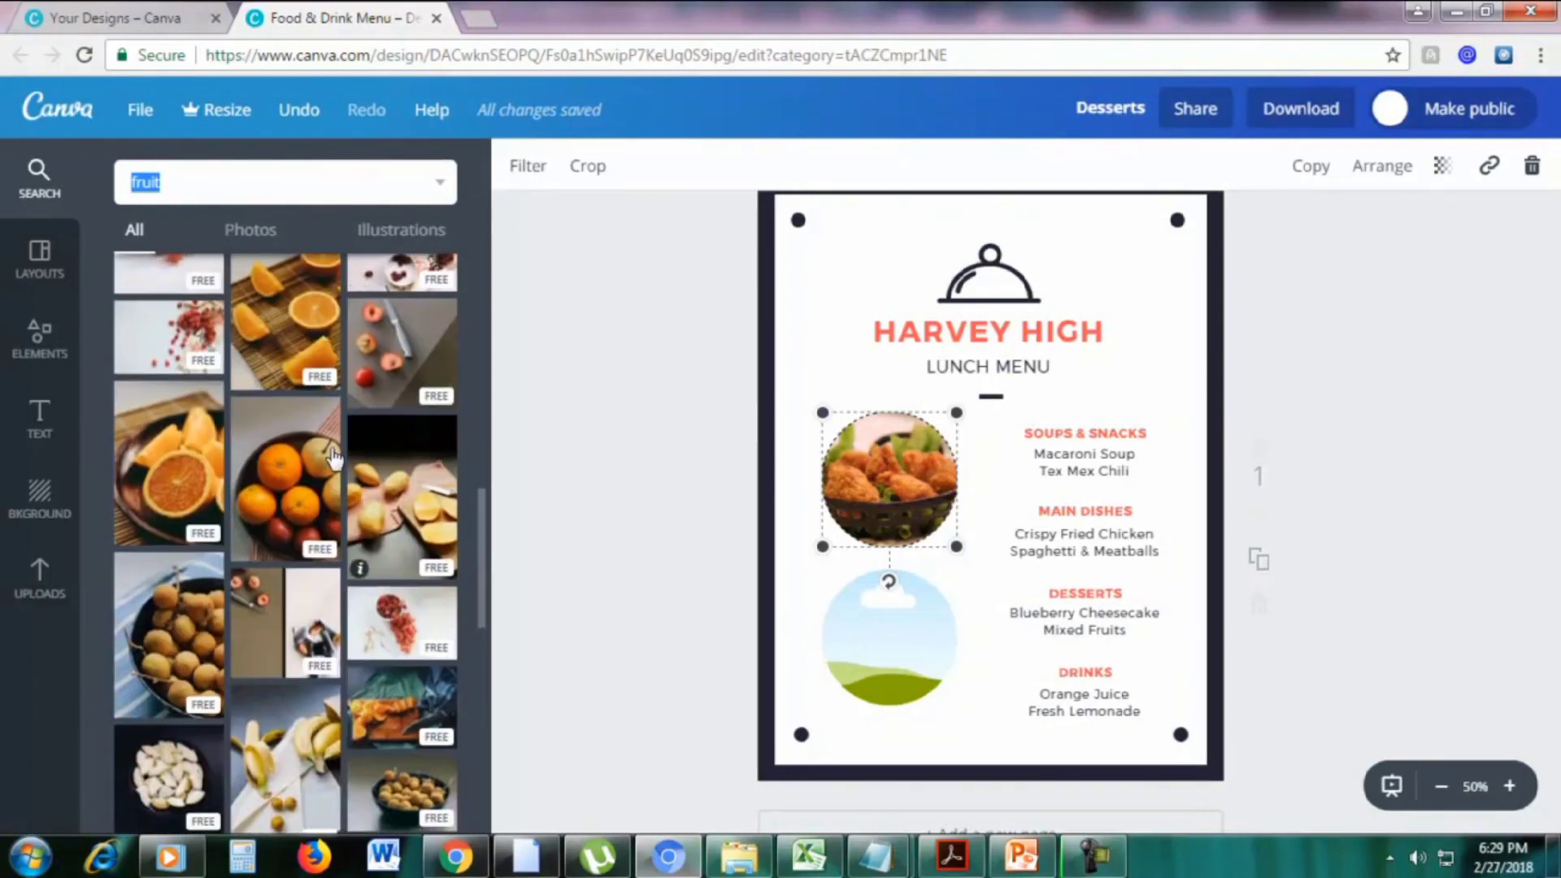
pyautogui.moveTo(318, 480); pyautogui.dragTo(888, 636)
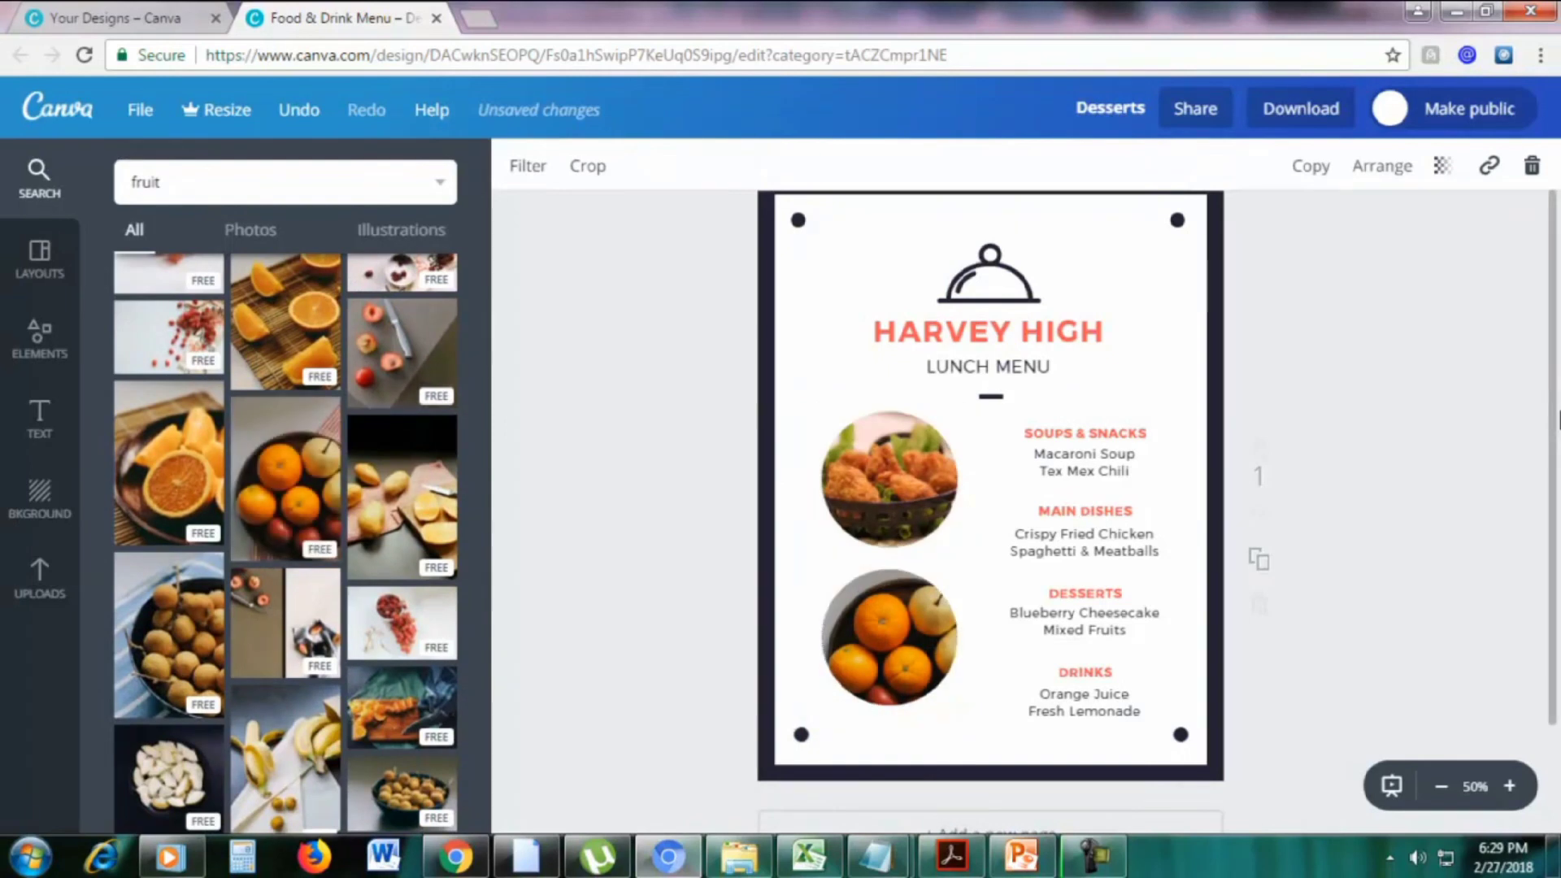
pyautogui.click(1509, 429)
pyautogui.scroll(-1, 1508, 429)
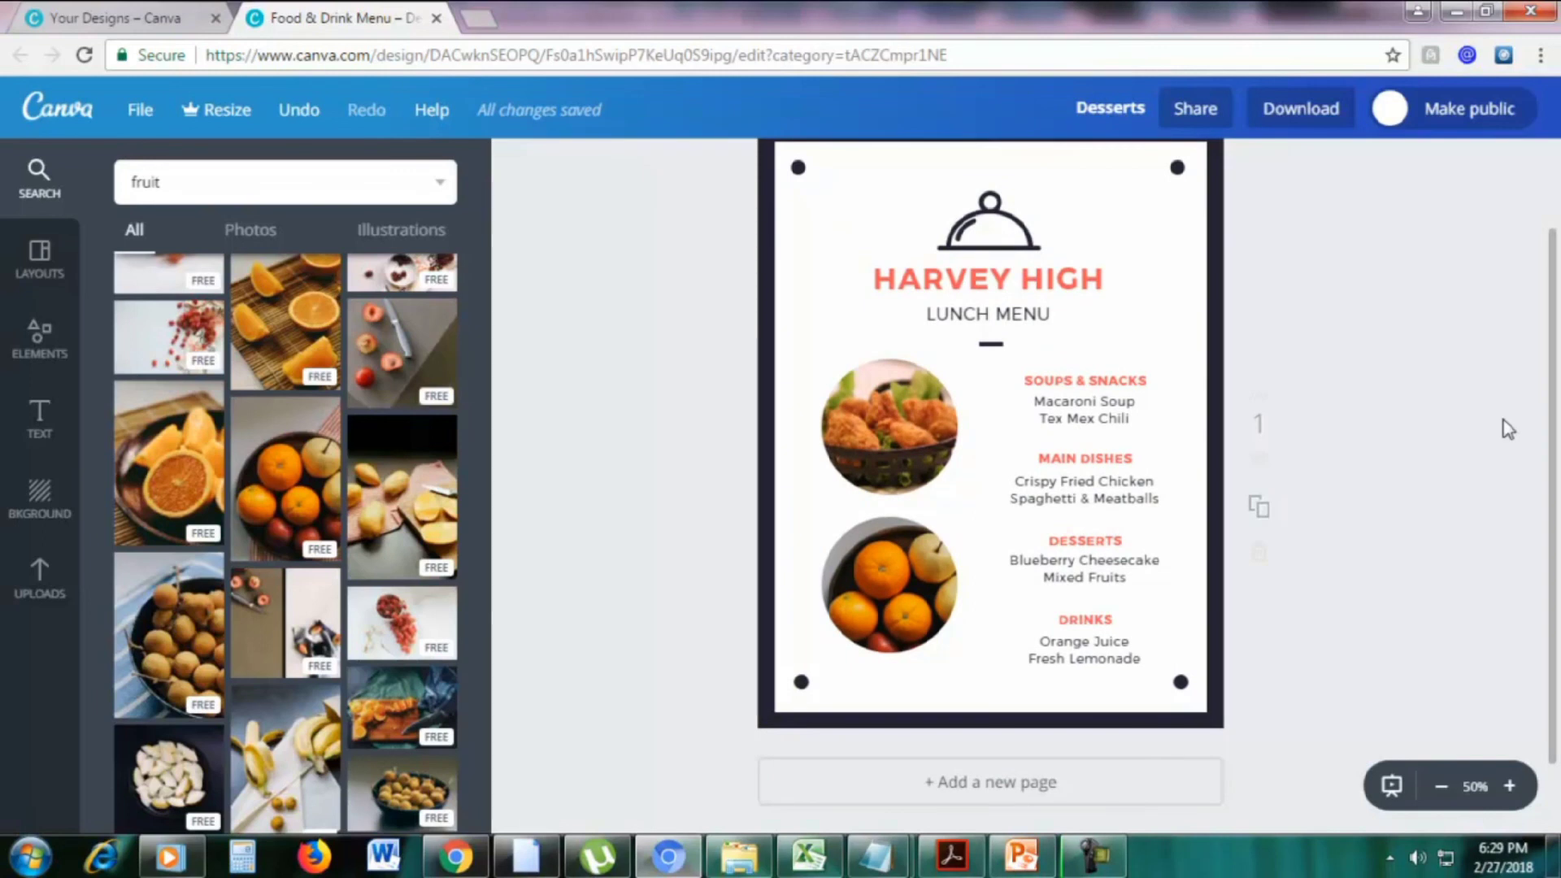
pyautogui.scroll(-2, 1509, 429)
pyautogui.scroll(4, 1379, 431)
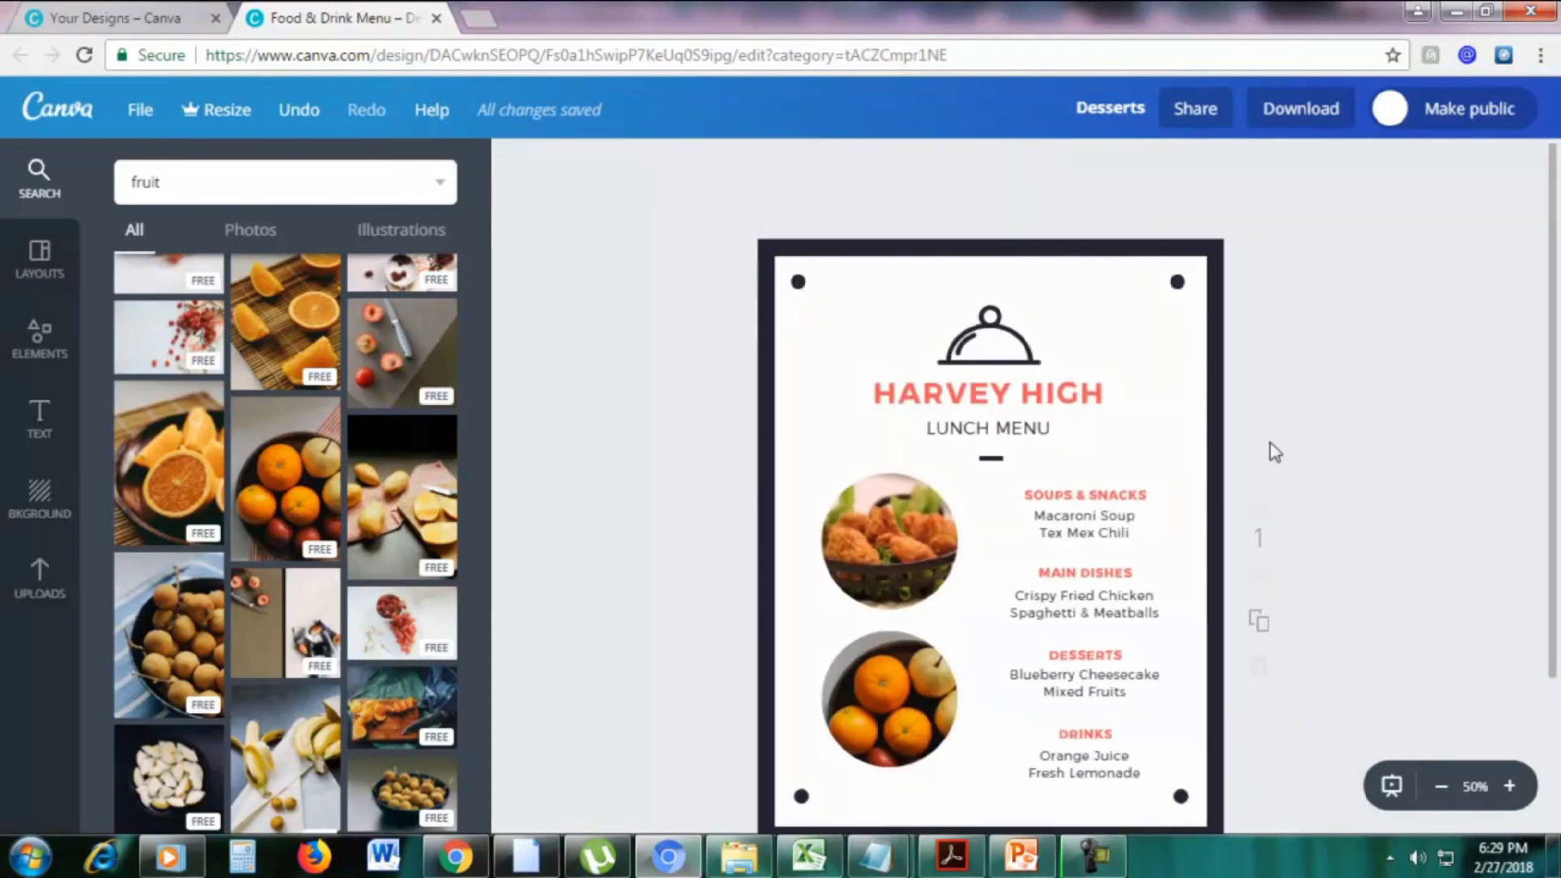
pyautogui.moveTo(1547, 471); pyautogui.dragTo(1553, 525)
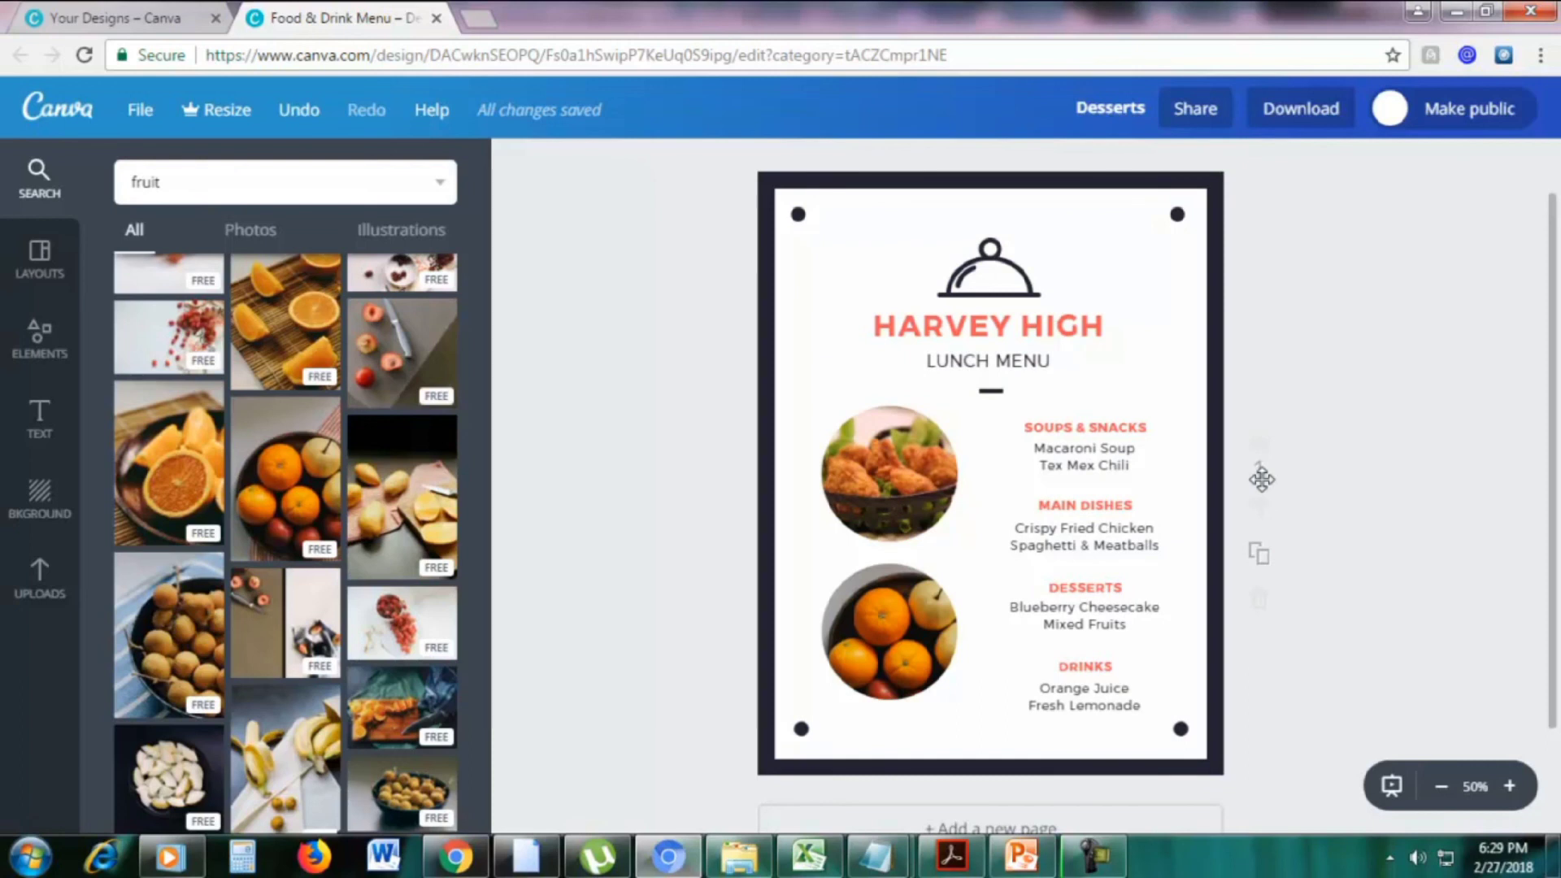
# Duplicate the menu page and delete the chicken and oranges photos from the copy
pyautogui.click(1258, 560)
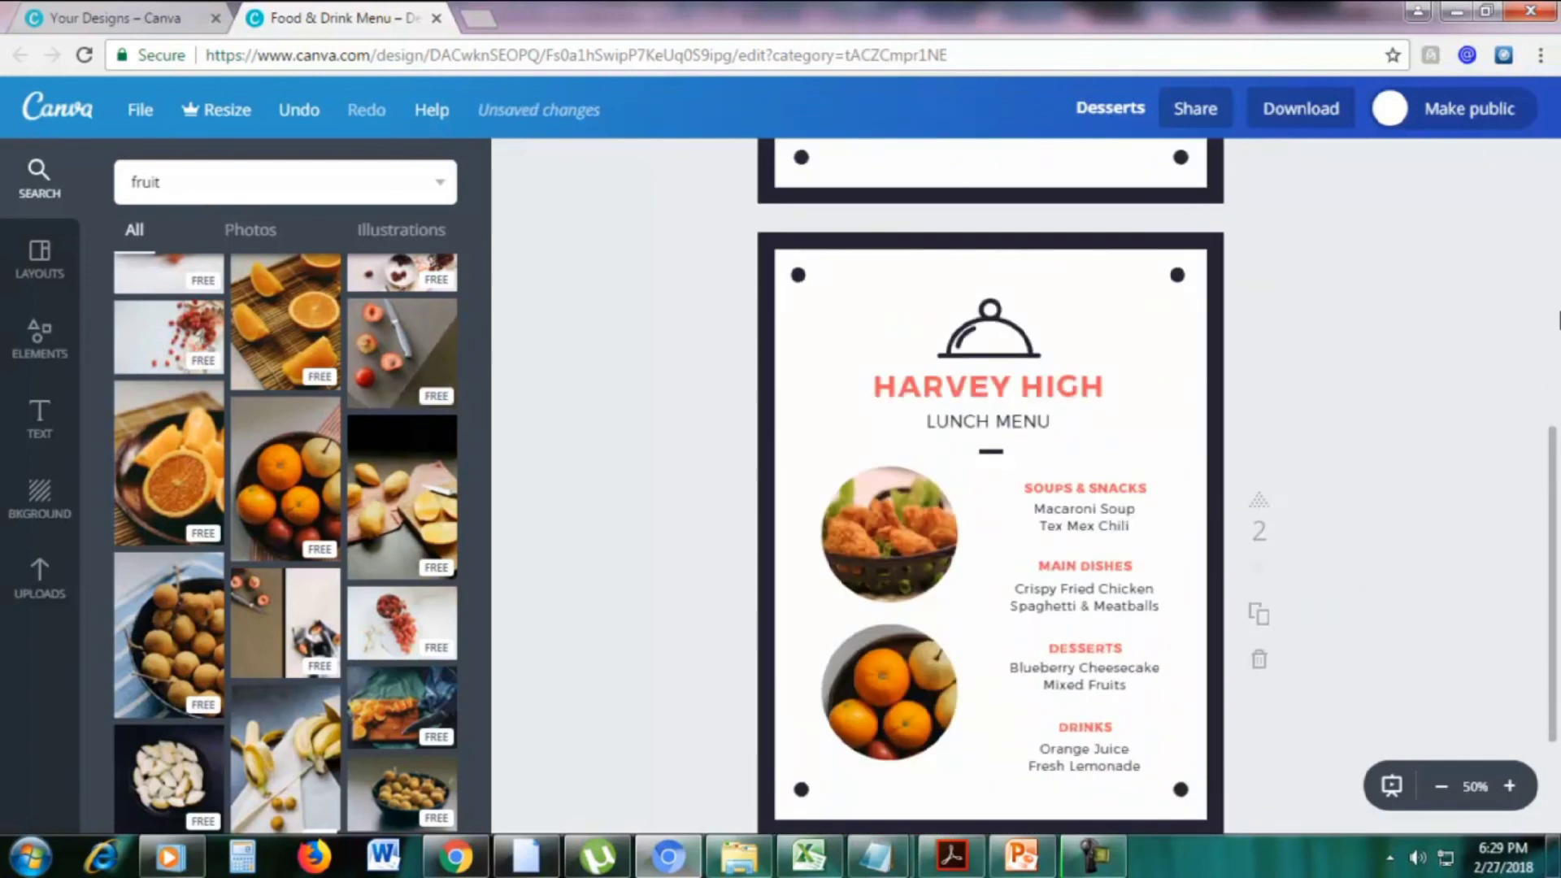
pyautogui.scroll(-2, 975, 488)
pyautogui.click(818, 431)
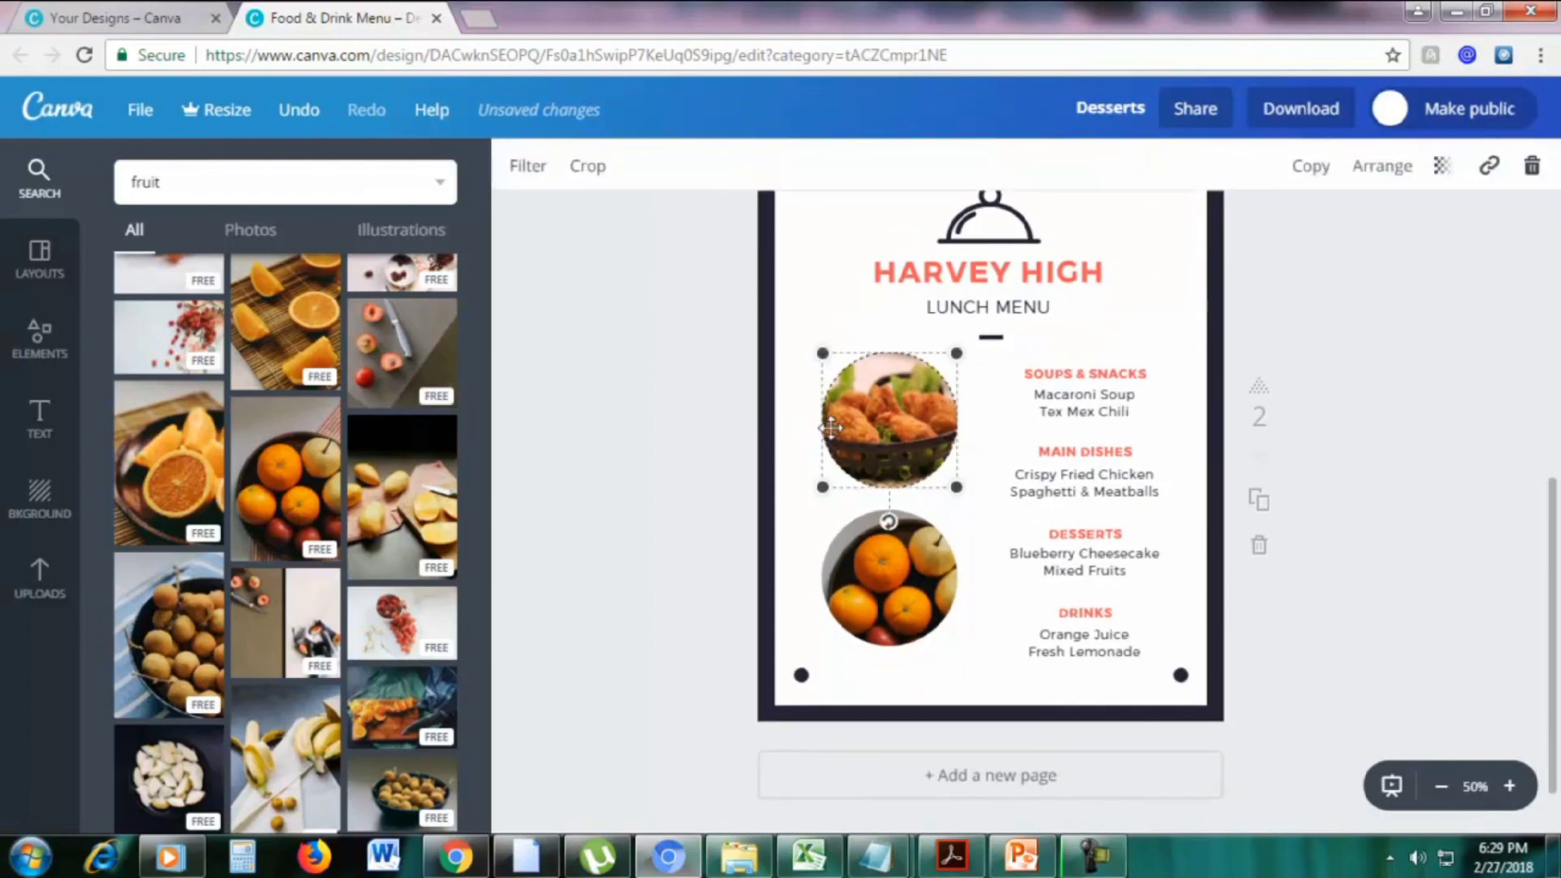
pyautogui.click(1526, 174)
pyautogui.click(1503, 268)
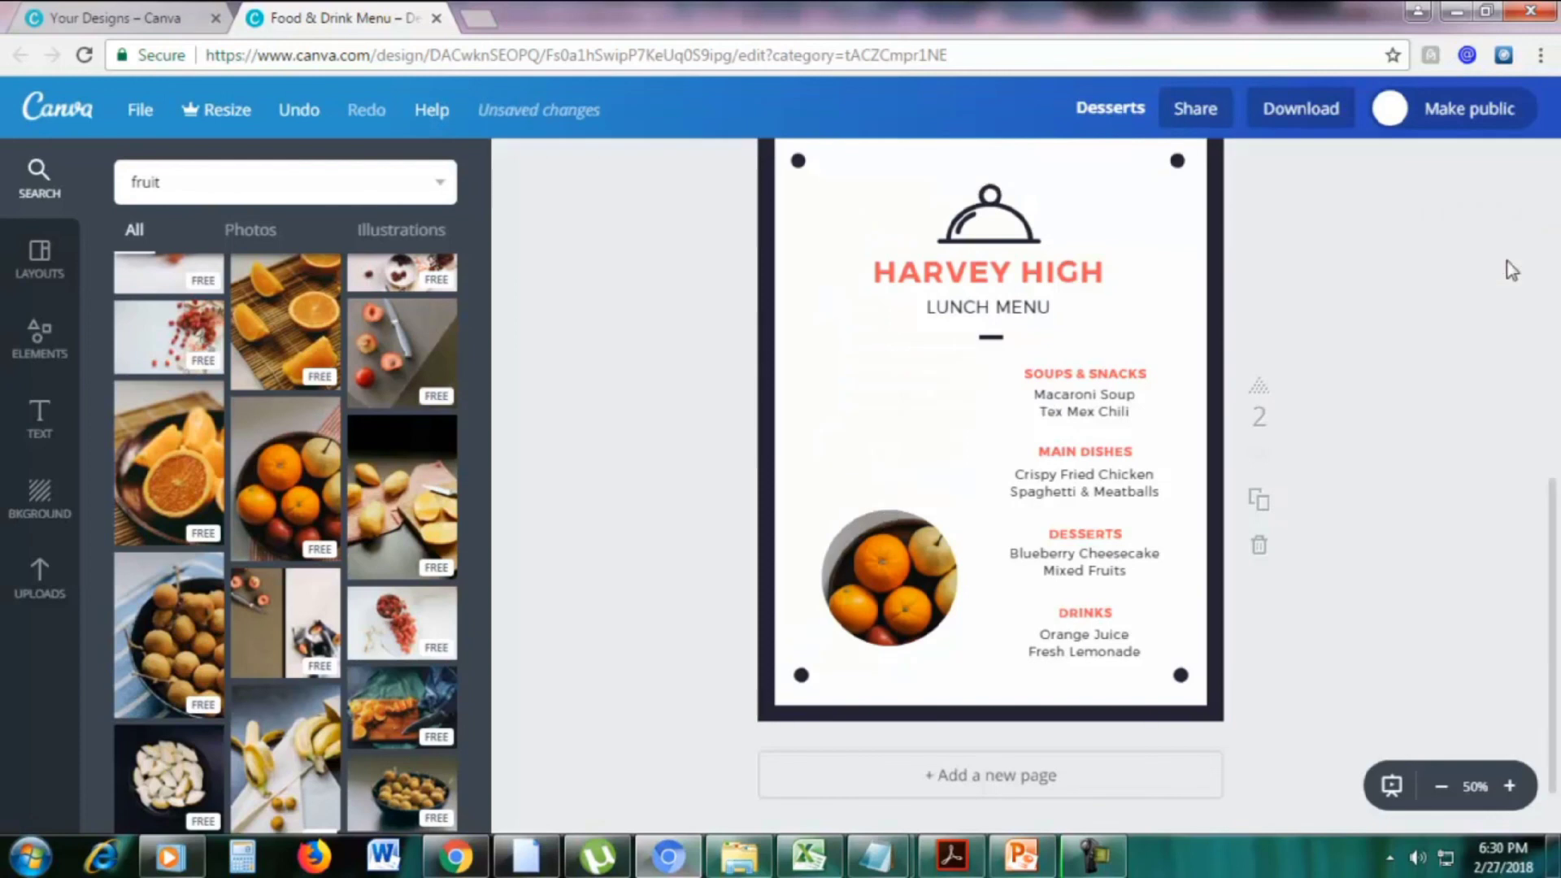
pyautogui.click(1532, 165)
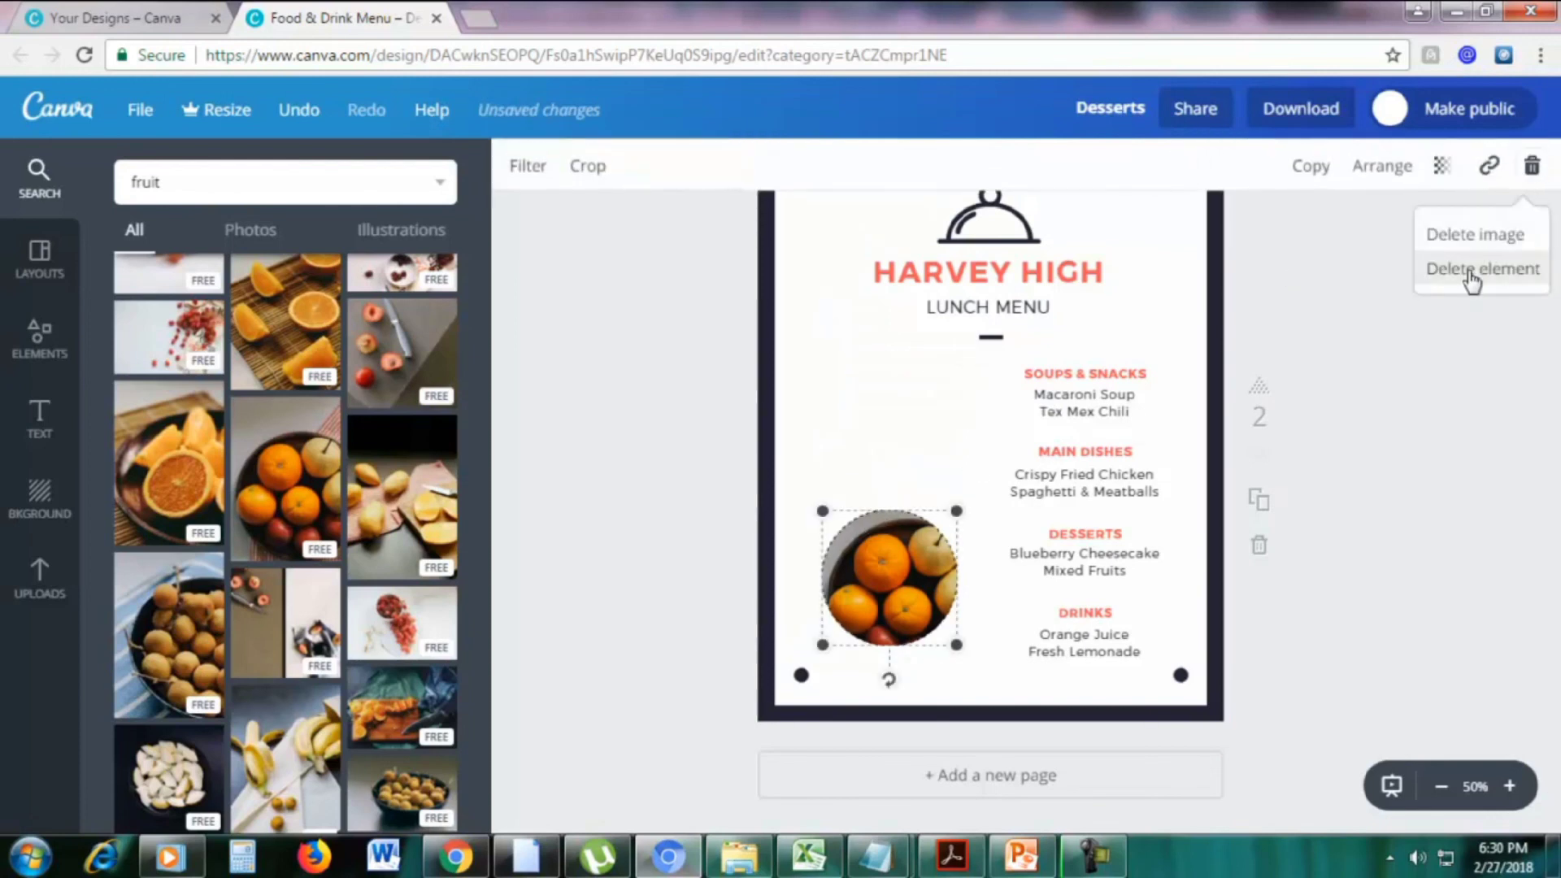
pyautogui.click(1470, 268)
# Delete the menu text group and the LUNCH MENU subtitle from page 2
pyautogui.click(1111, 394)
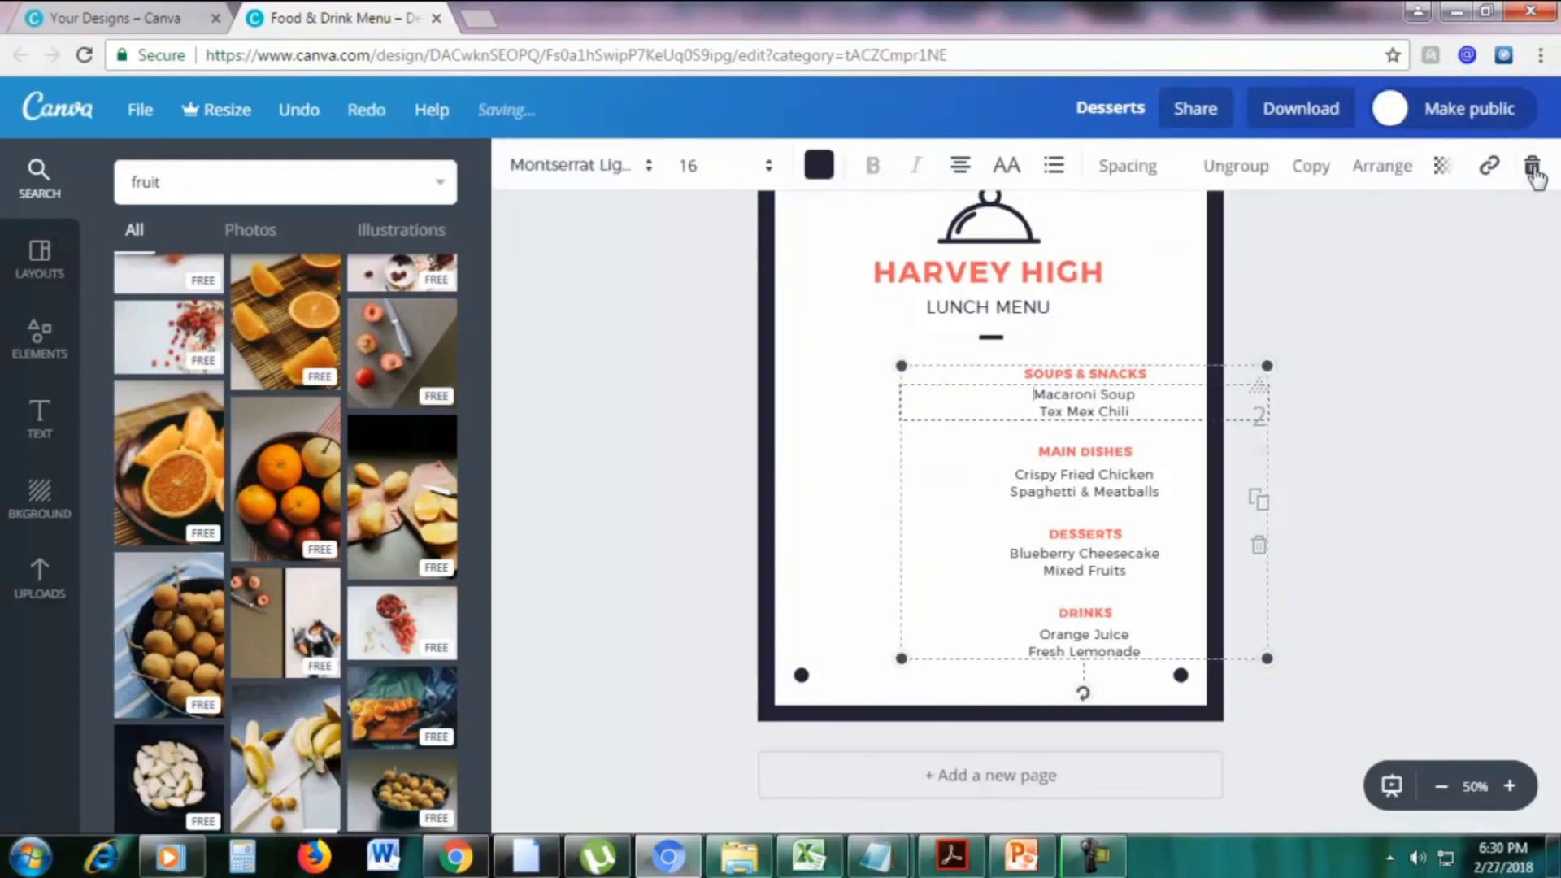
pyautogui.click(1532, 165)
pyautogui.click(1485, 269)
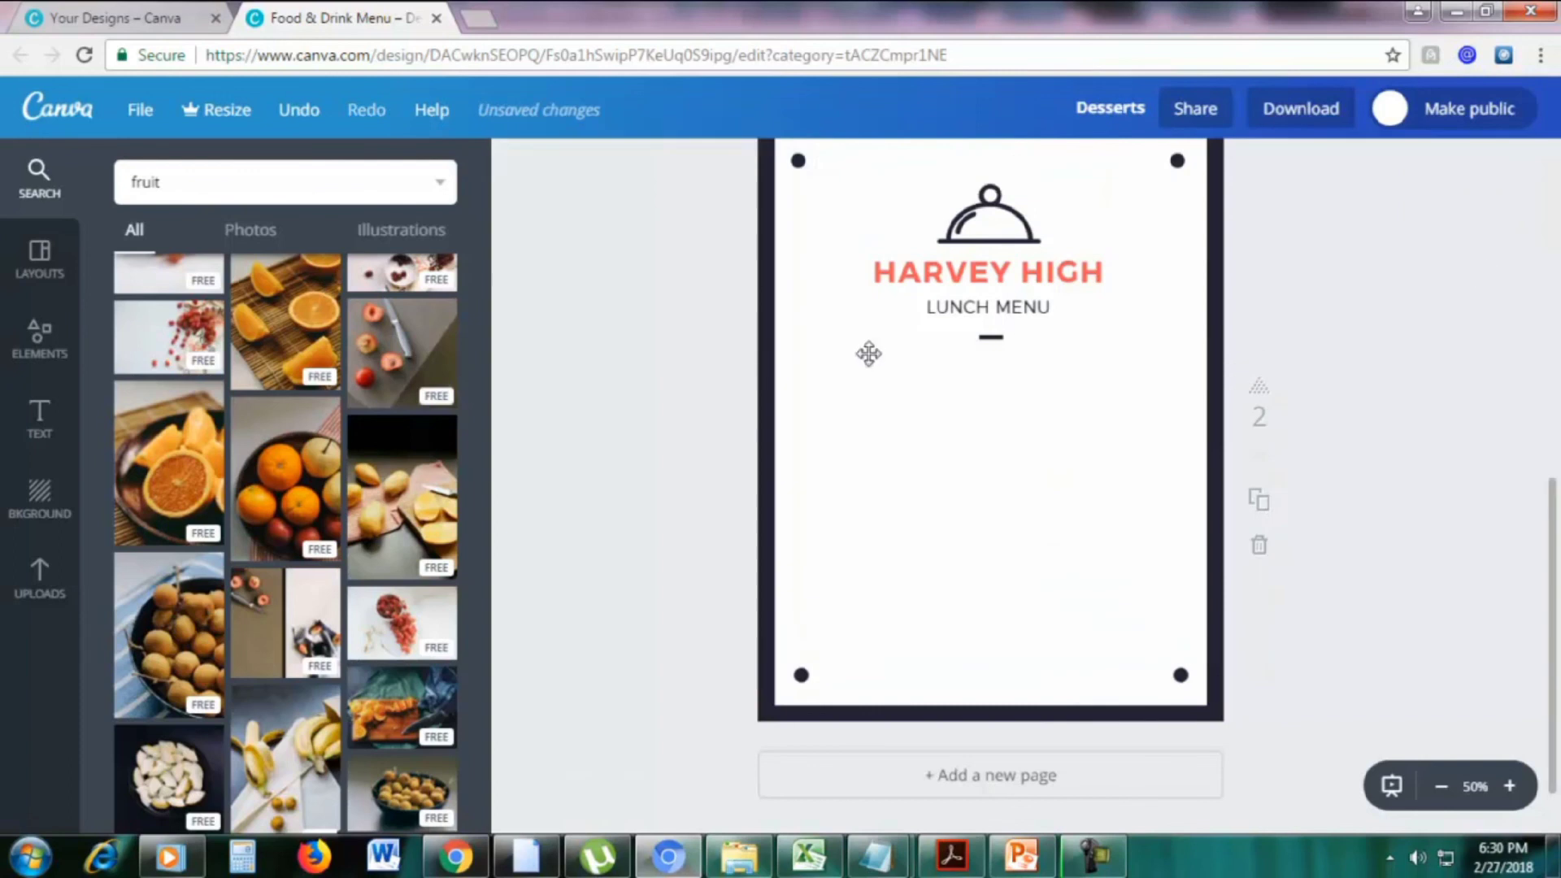
pyautogui.click(992, 340)
pyautogui.click(953, 281)
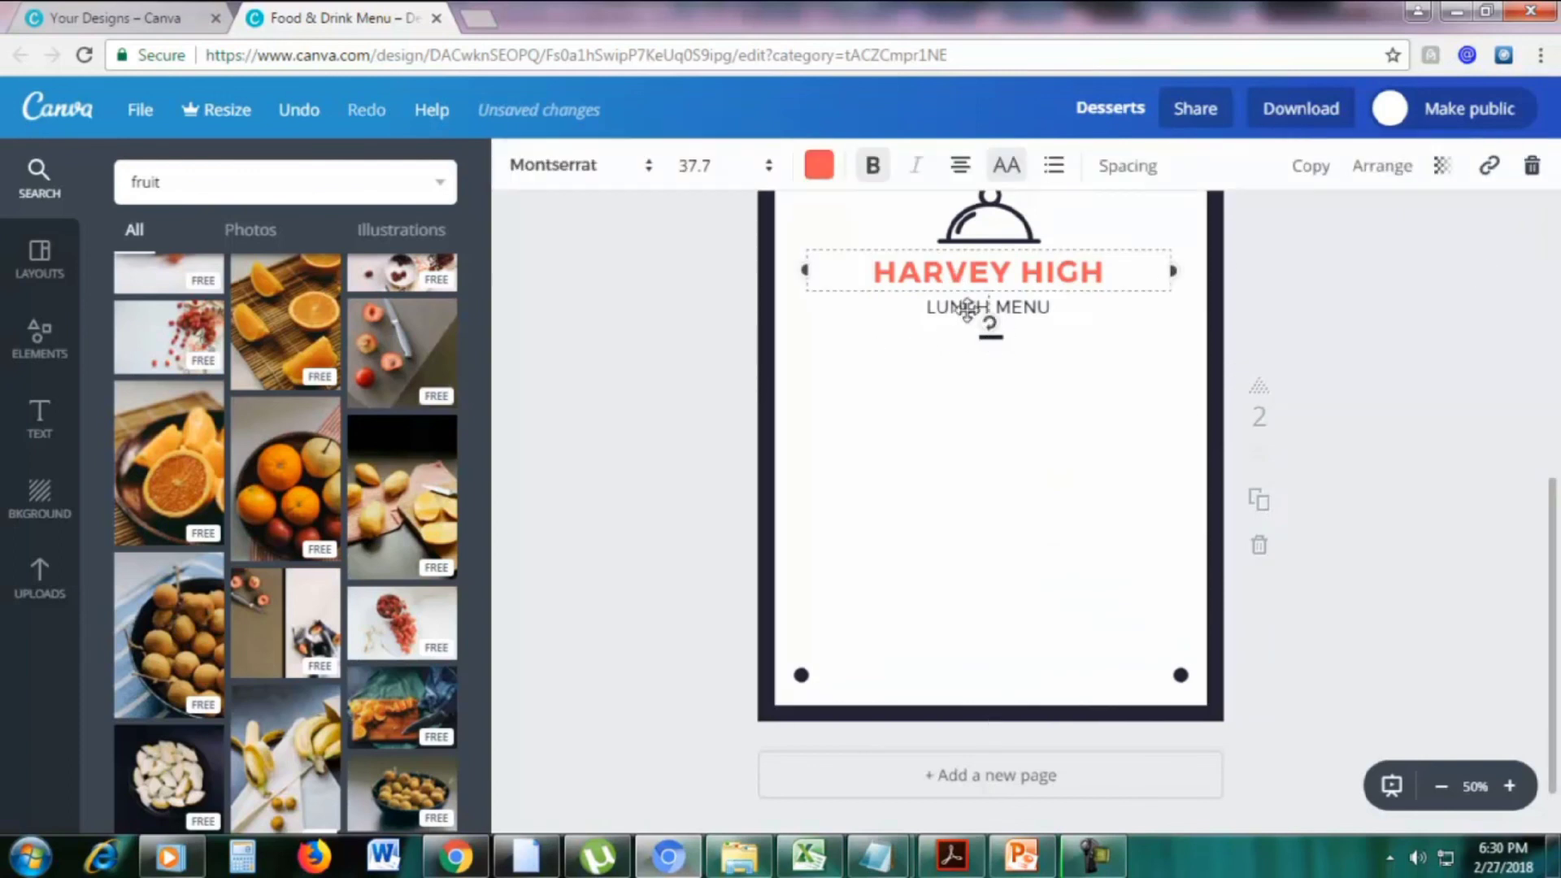
pyautogui.click(988, 308)
pyautogui.click(1532, 165)
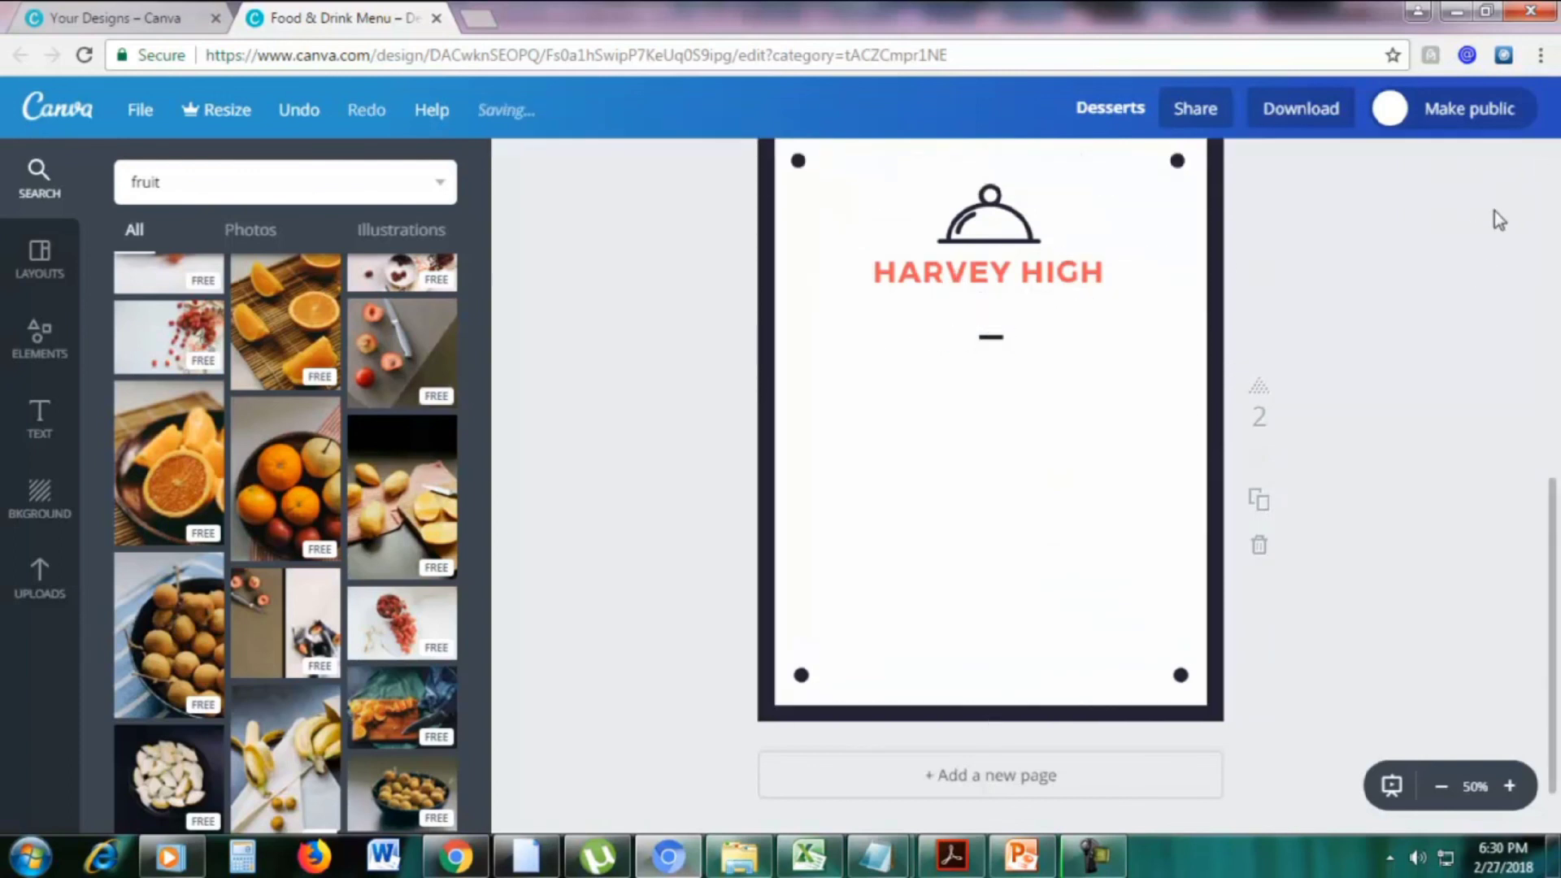
pyautogui.scroll(4, 1370, 356)
pyautogui.scroll(-4, 1323, 356)
pyautogui.scroll(2, 1325, 357)
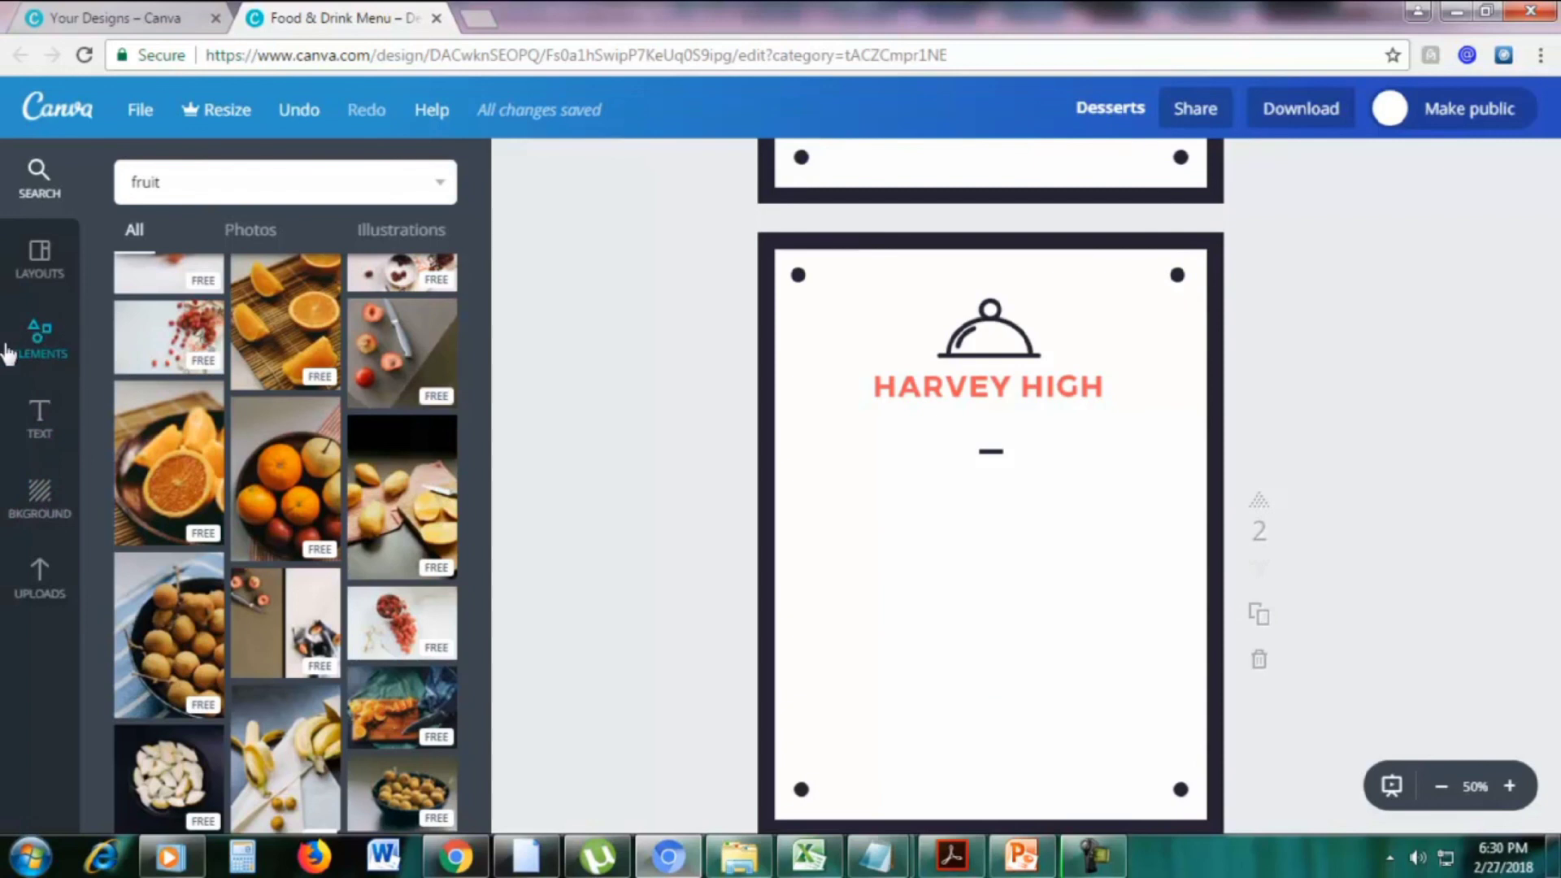
# Add a 3x3 grid frame to page 2, resized and centred below the title
pyautogui.click(27, 349)
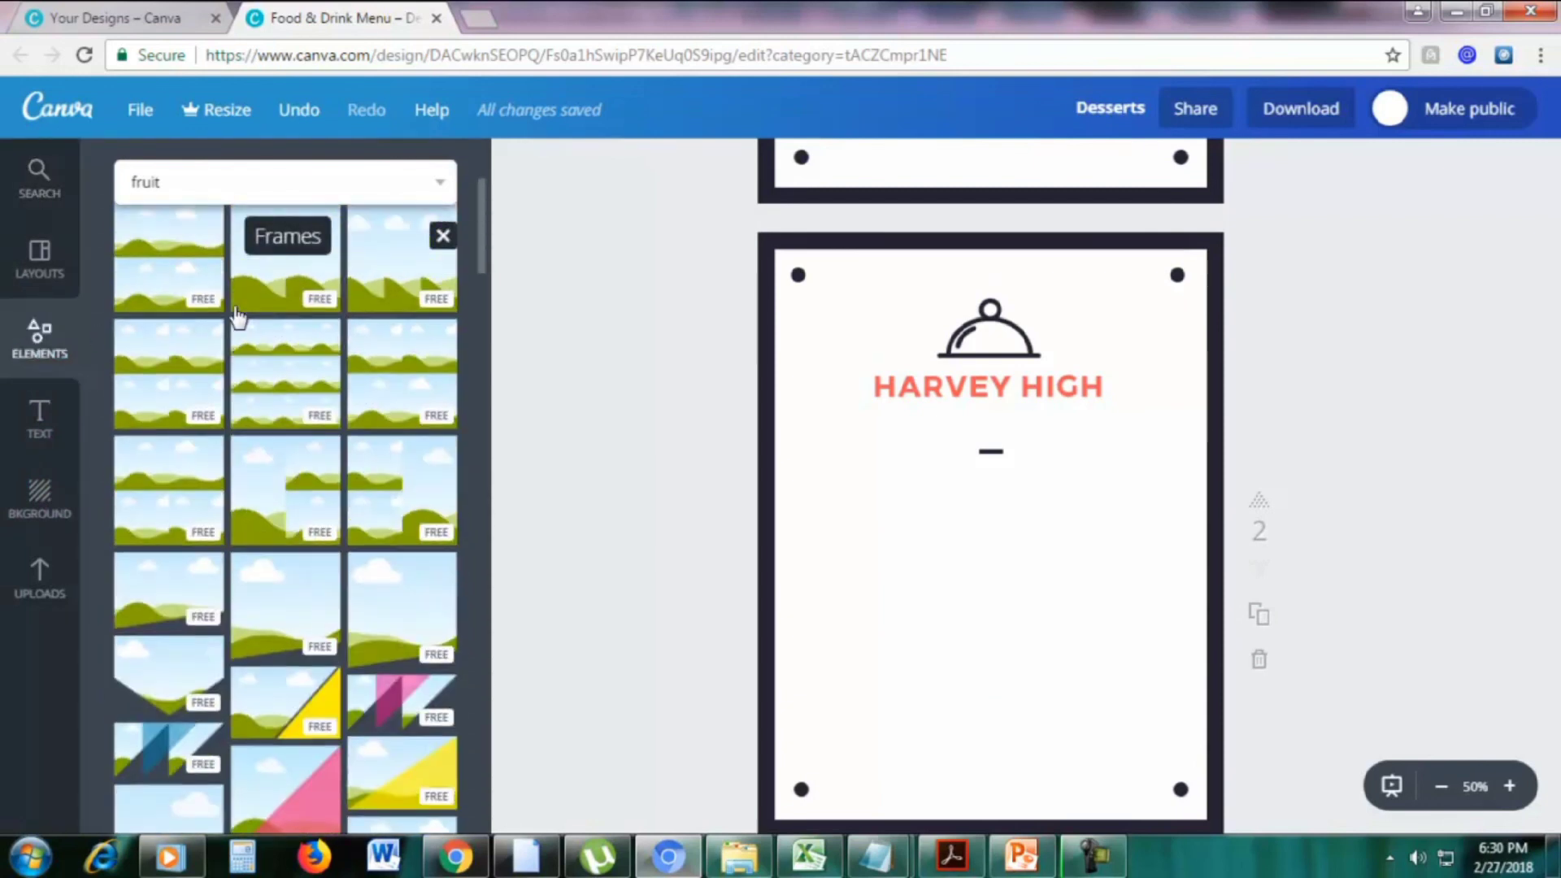
pyautogui.click(439, 307)
pyautogui.click(445, 306)
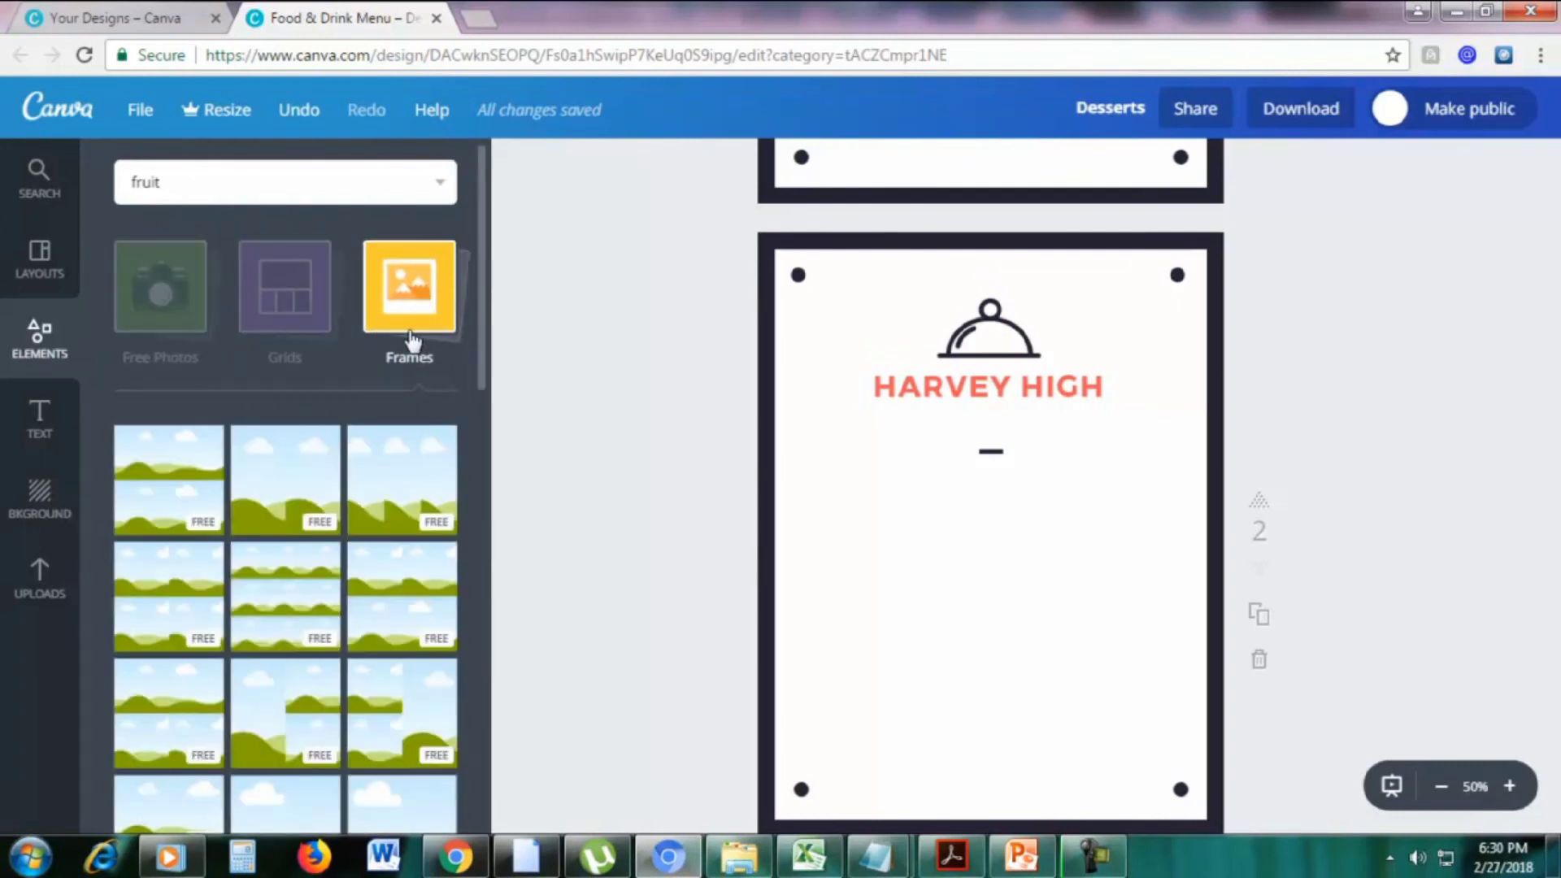
pyautogui.scroll(-1, 413, 346)
pyautogui.scroll(-1, 412, 345)
pyautogui.moveTo(261, 515); pyautogui.dragTo(943, 602)
pyautogui.moveTo(1171, 432); pyautogui.dragTo(1160, 439)
pyautogui.moveTo(1097, 512); pyautogui.dragTo(1104, 486)
# Change the HARVEY HIGH title on page 2 to FRUITS
pyautogui.doubleClick(1053, 391)
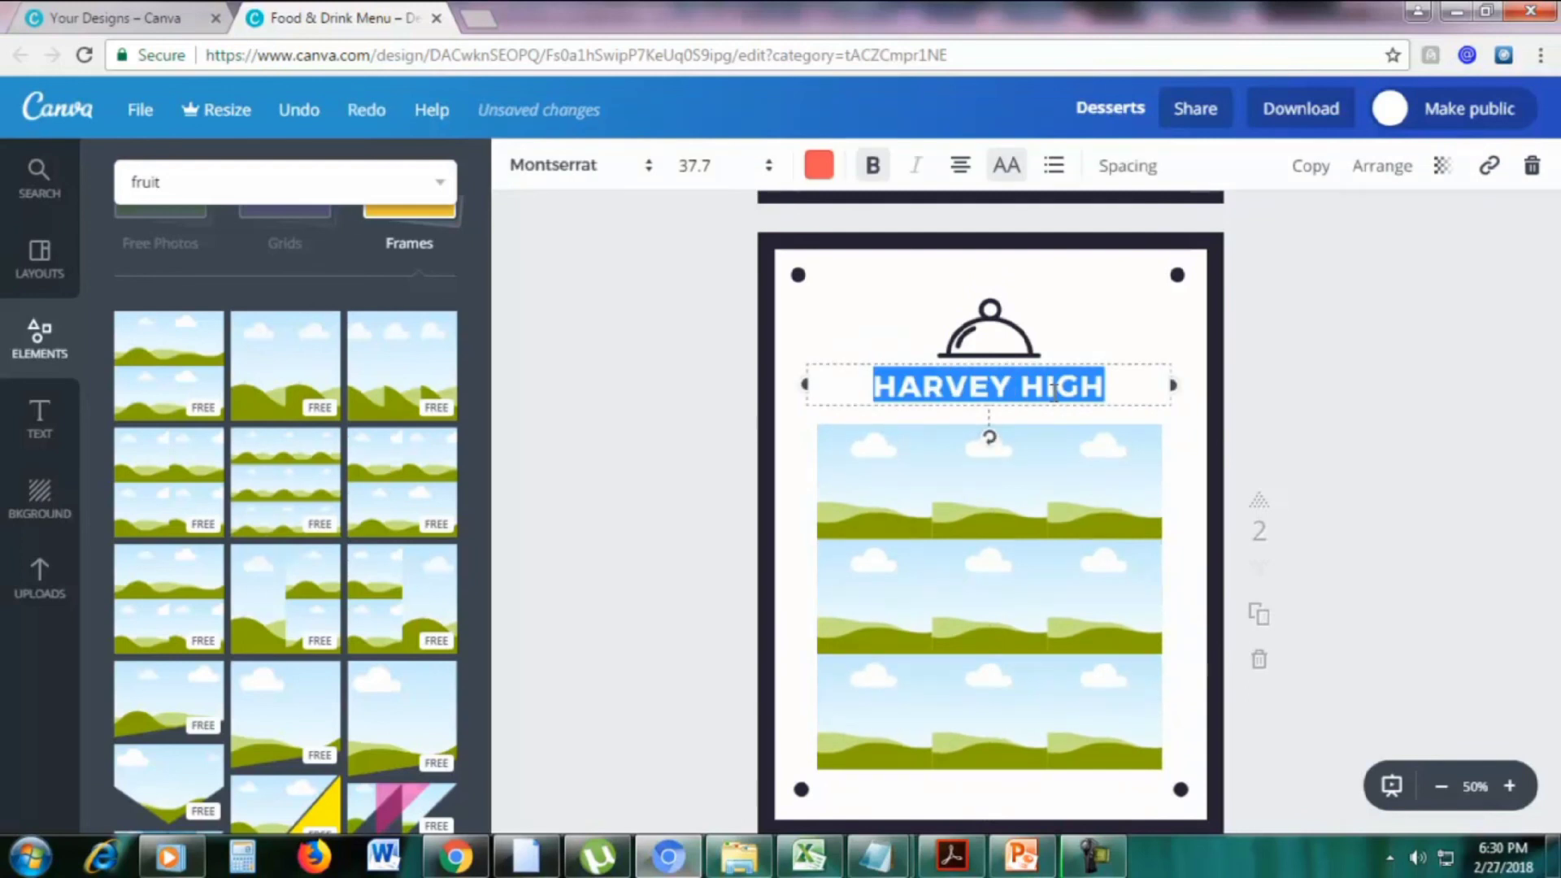
pyautogui.write('FUUITS')
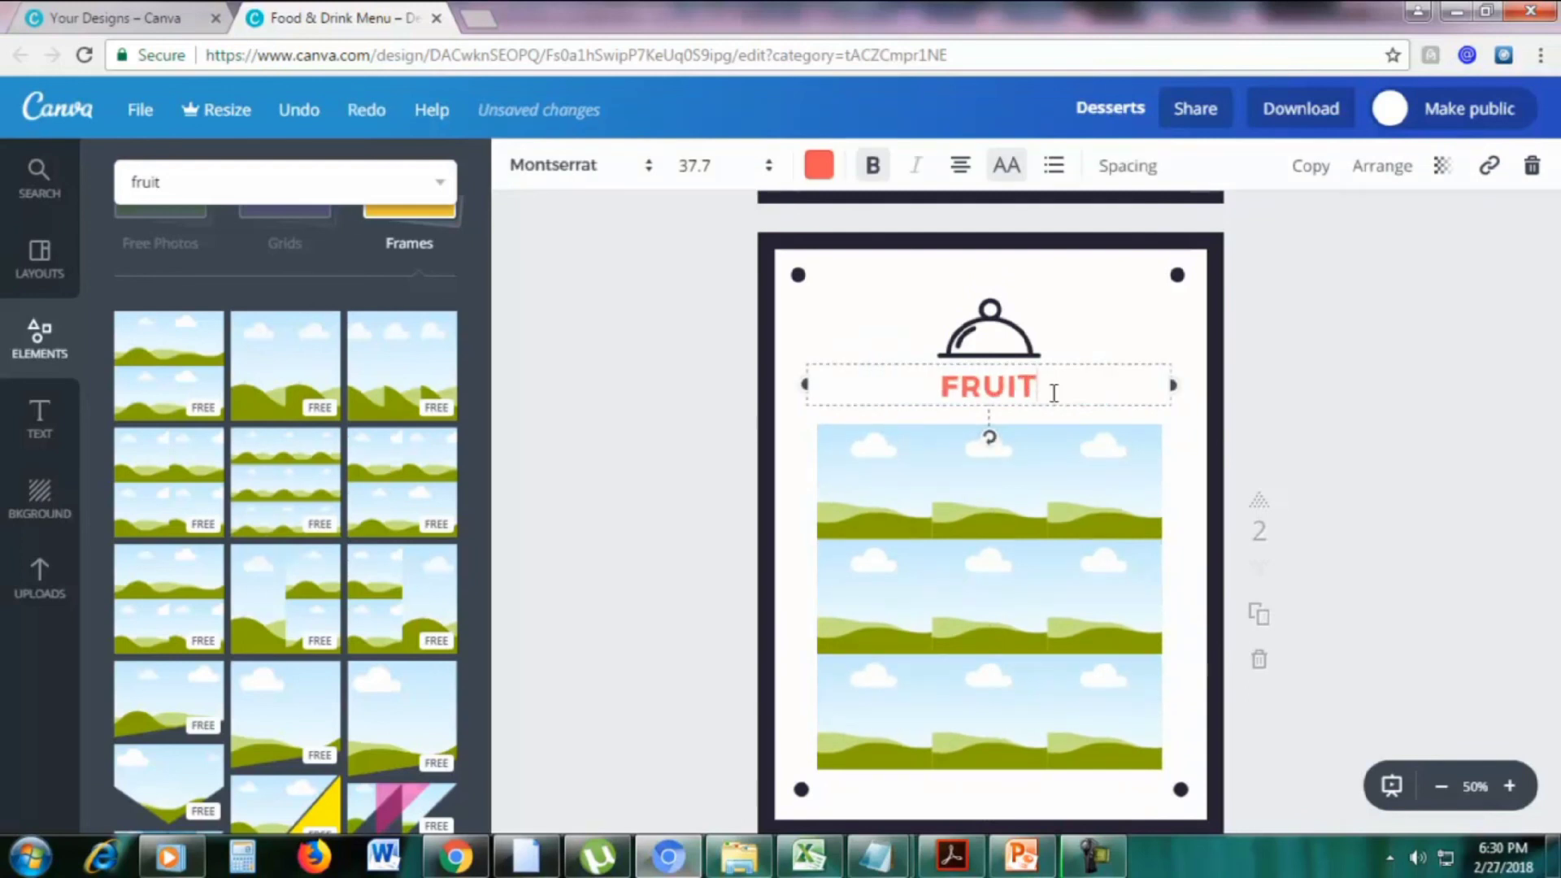
pyautogui.click(618, 415)
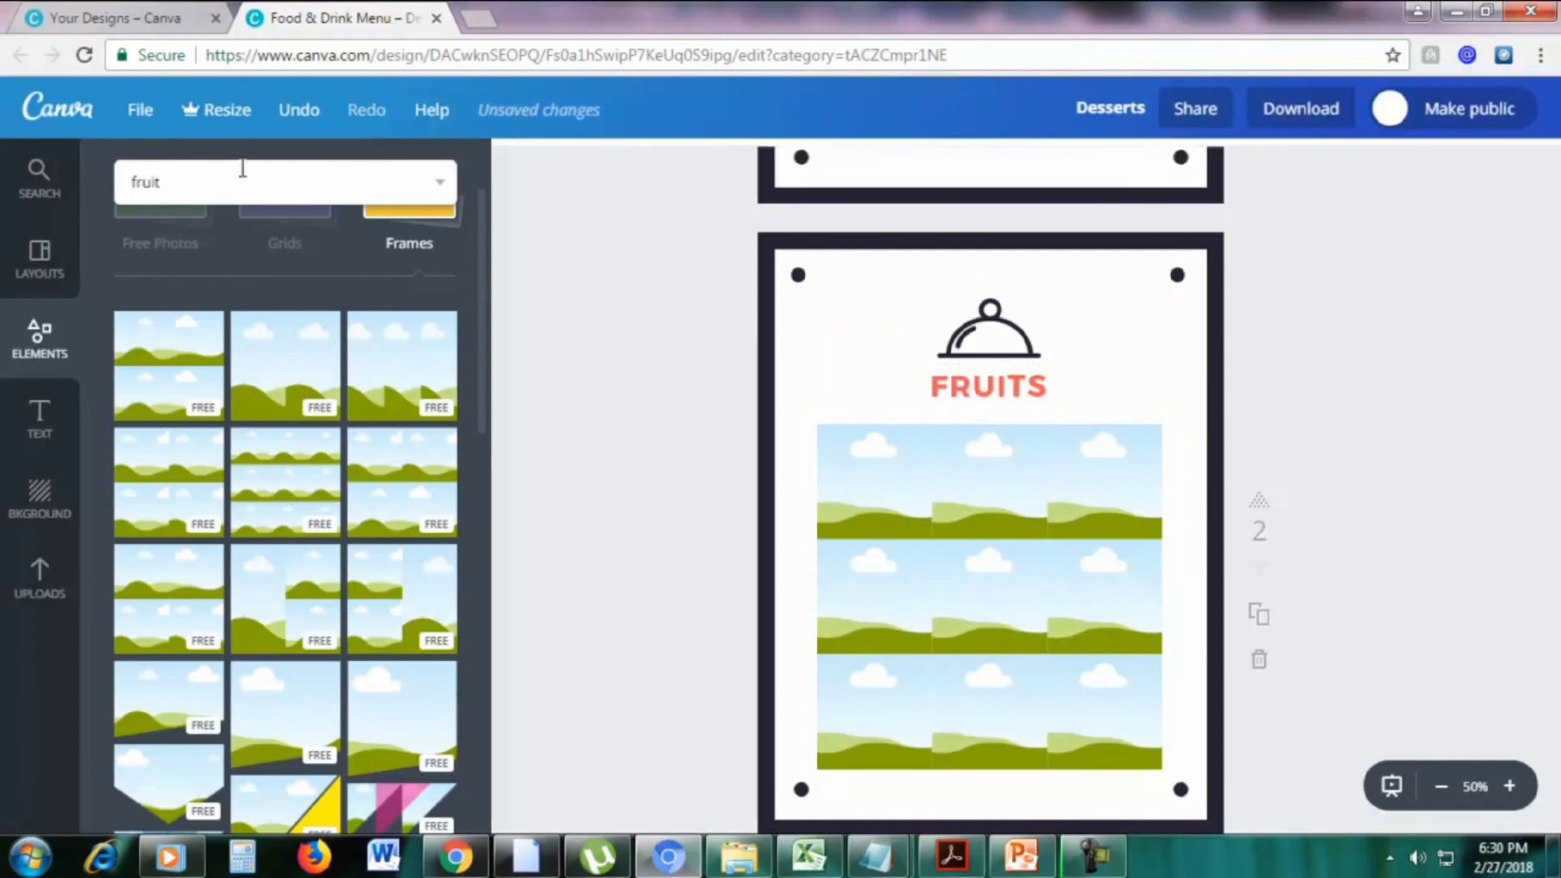
pyautogui.click(243, 171)
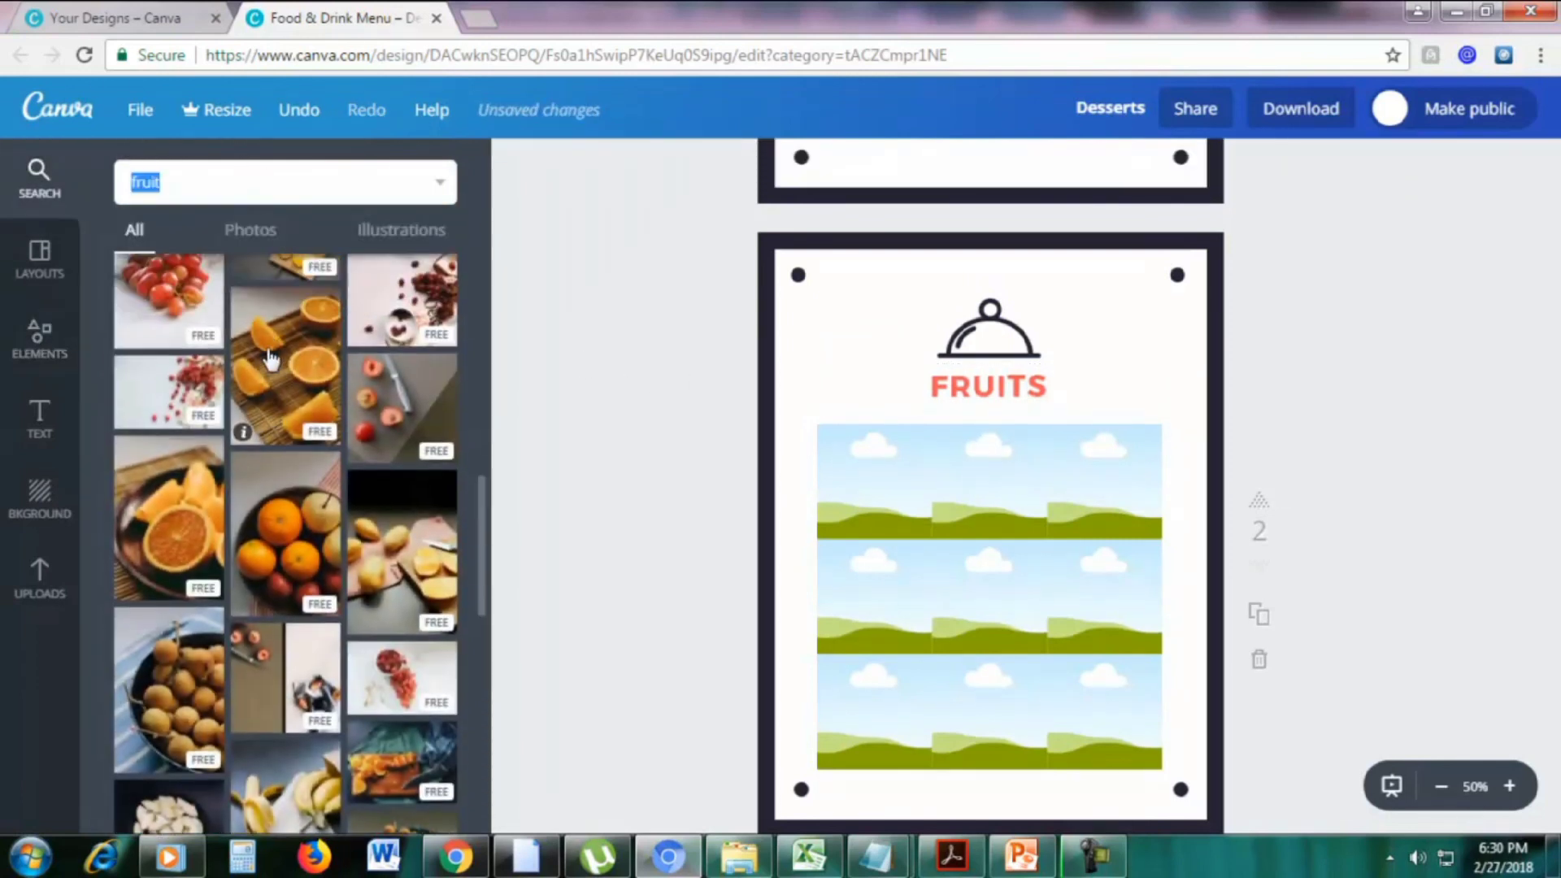
# Fill grid cells with oranges, red grapes, longan and papaya photos
pyautogui.moveTo(293, 598); pyautogui.dragTo(846, 520)
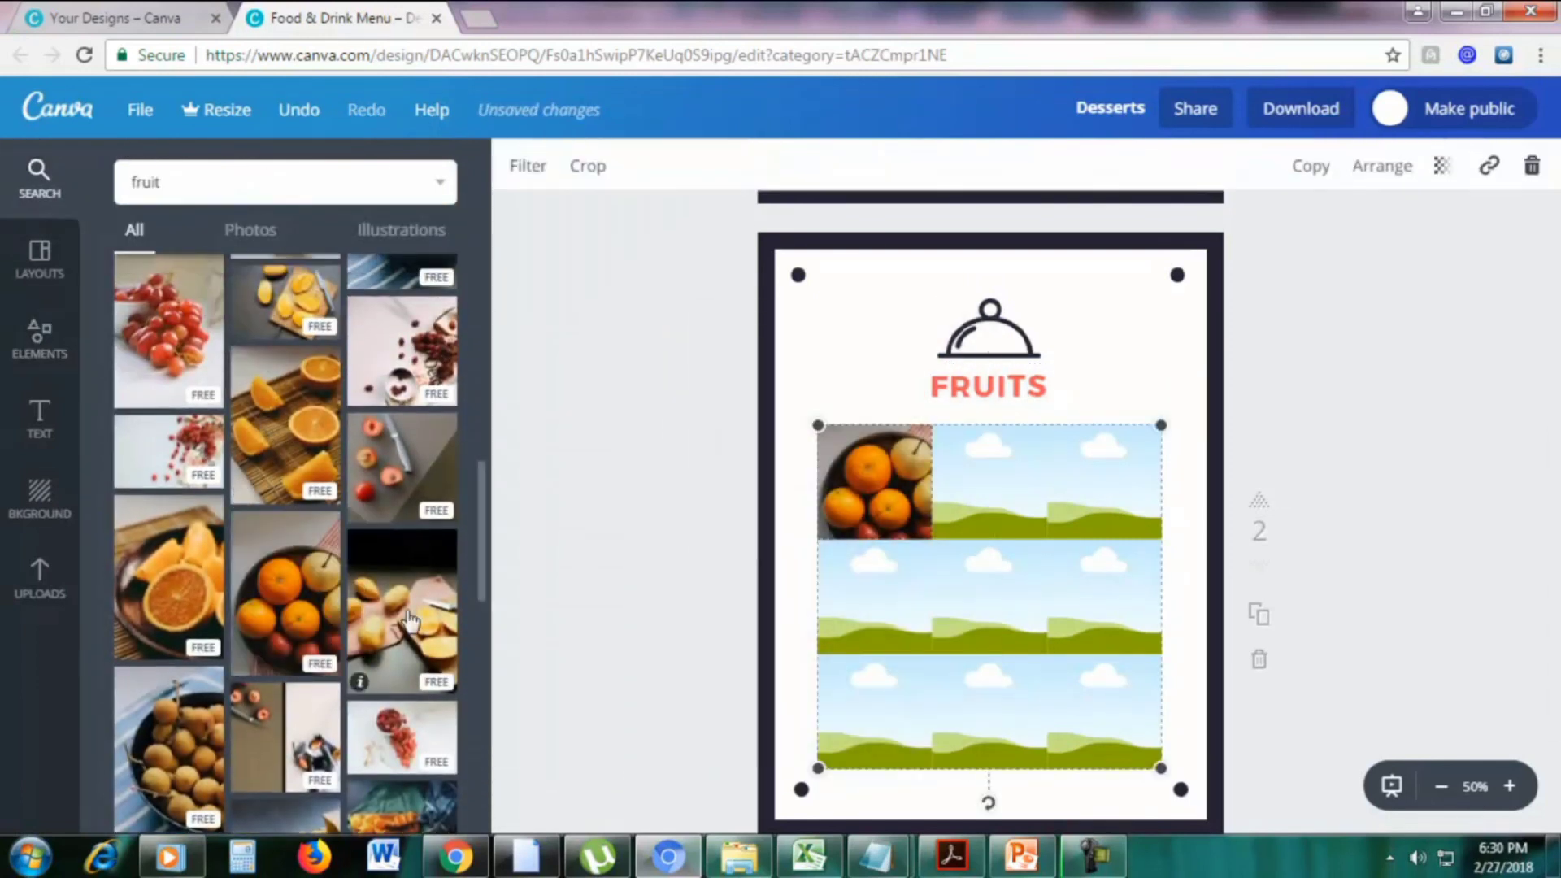
pyautogui.moveTo(169, 439); pyautogui.dragTo(875, 598)
pyautogui.moveTo(413, 345); pyautogui.dragTo(988, 479)
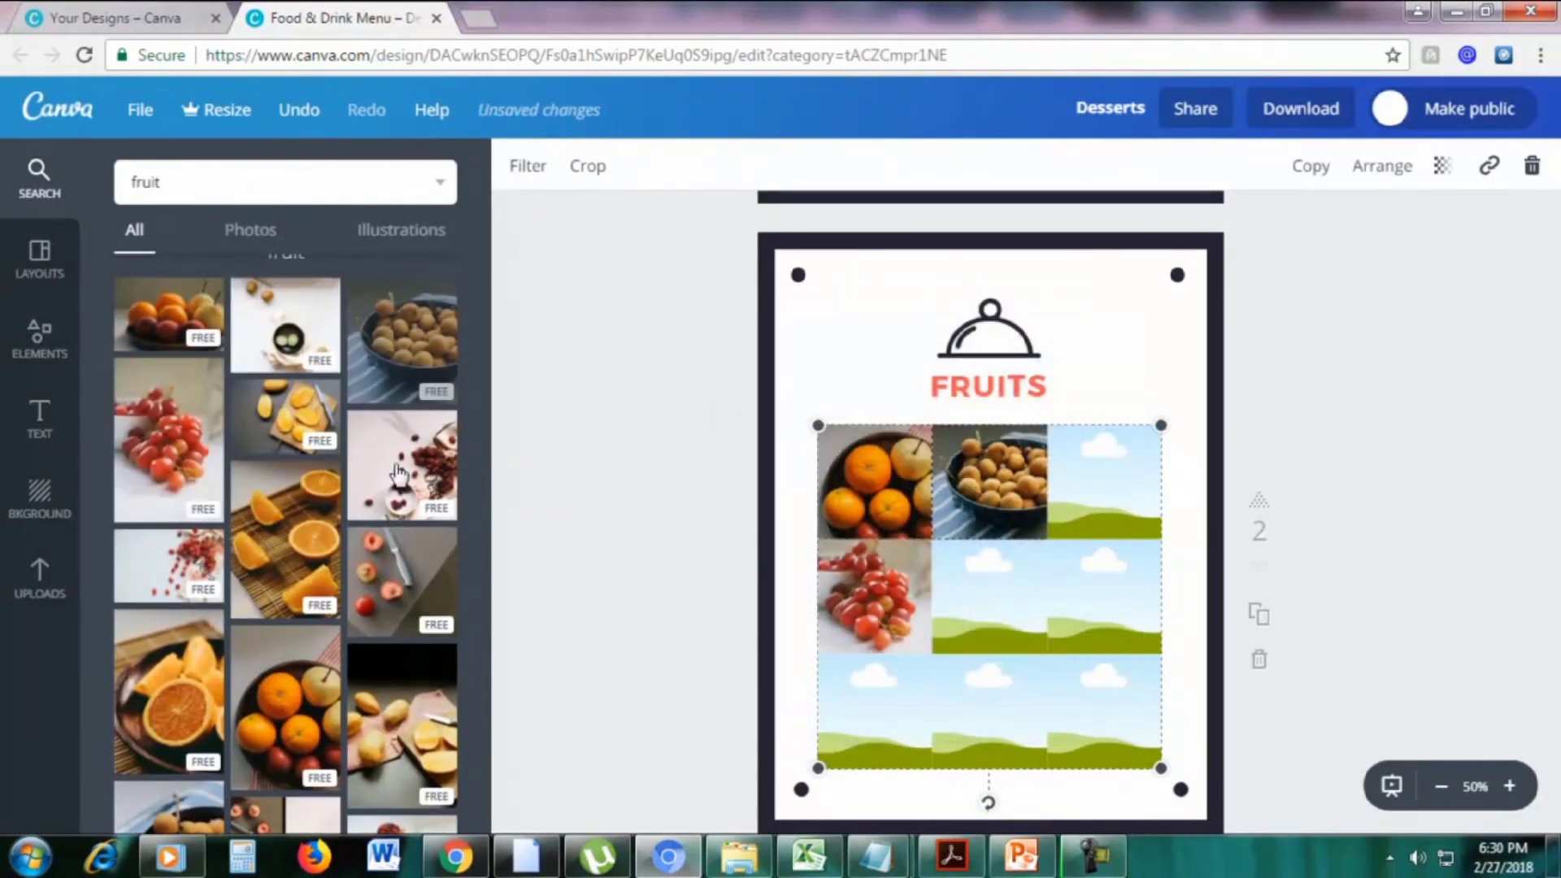
pyautogui.moveTo(402, 342); pyautogui.dragTo(261, 390)
pyautogui.scroll(-3, 320, 498)
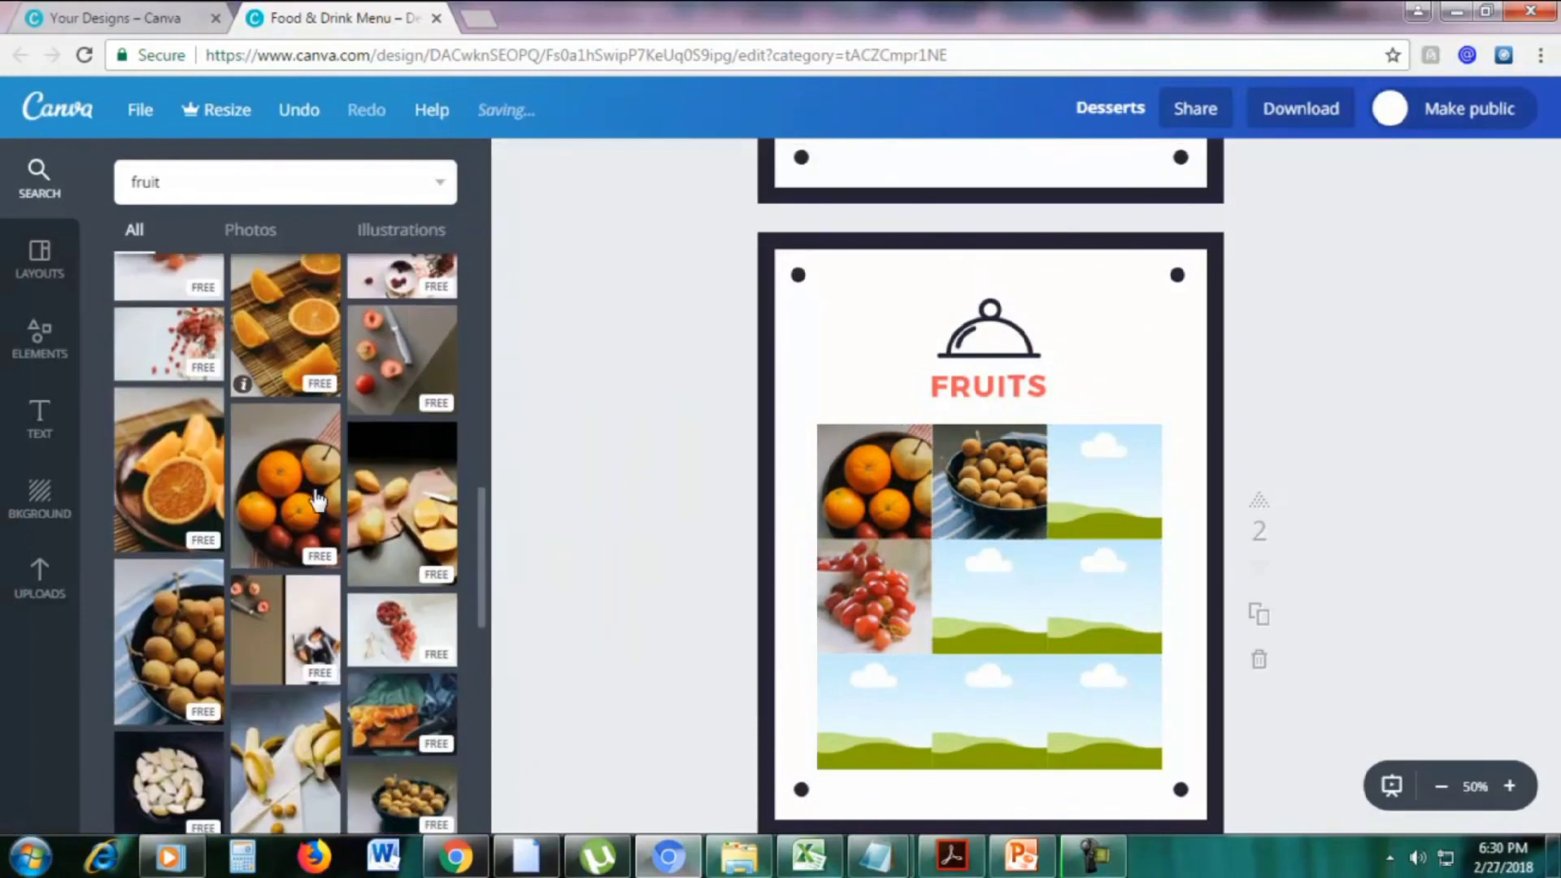
pyautogui.scroll(-2, 398, 610)
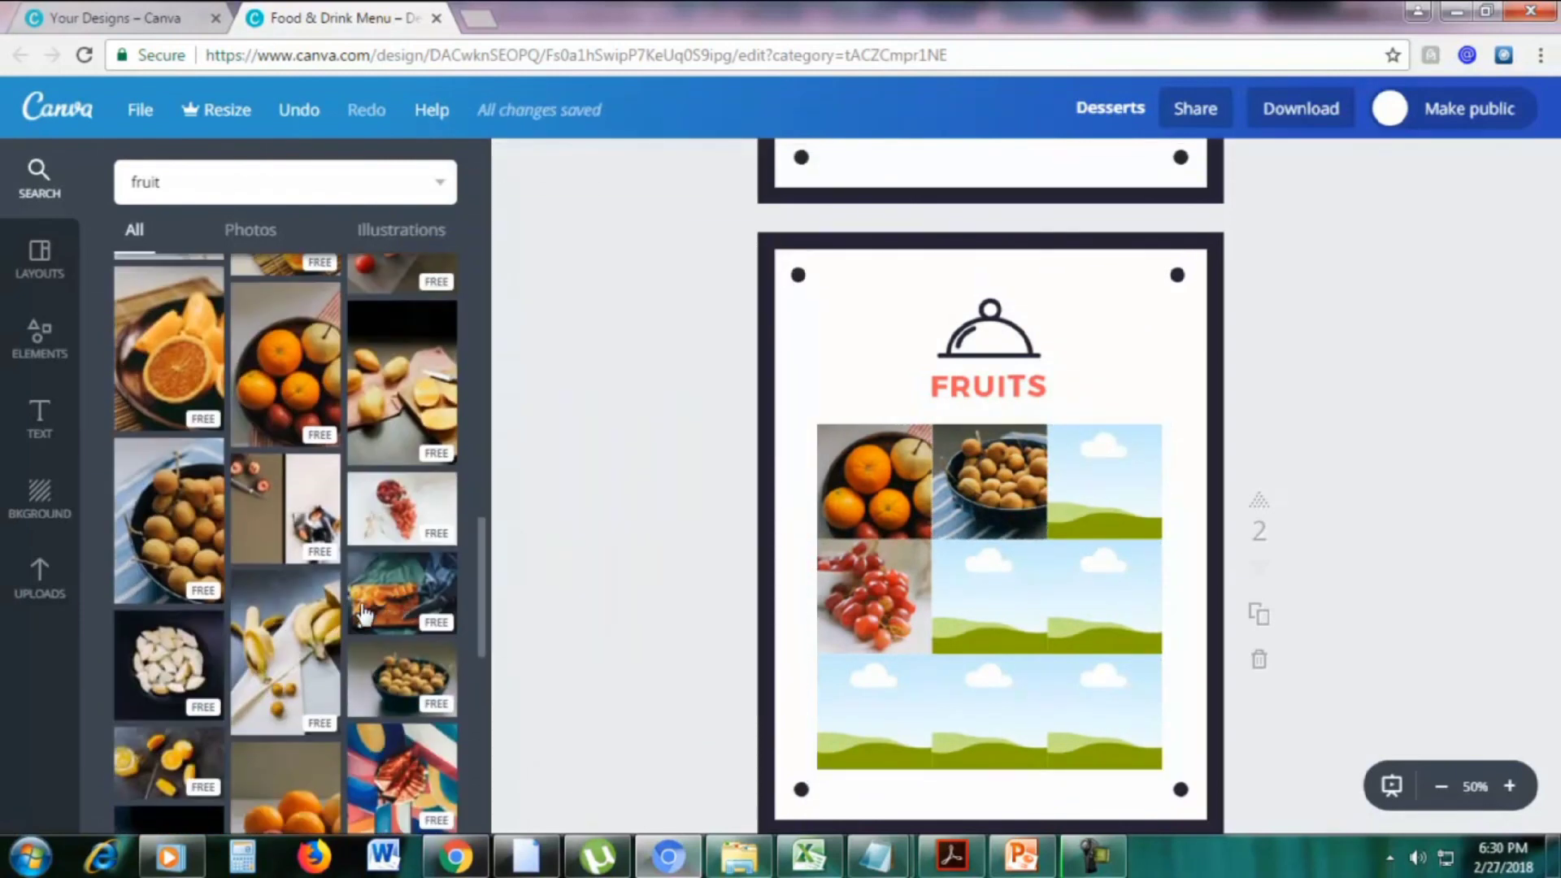
pyautogui.moveTo(415, 610); pyautogui.dragTo(959, 616)
# Fill the remaining cells with mangoes, orange slices, longan bowl, white melon and papaya photos
pyautogui.scroll(-5, 318, 547)
pyautogui.moveTo(169, 553); pyautogui.dragTo(989, 711)
pyautogui.moveTo(215, 411); pyautogui.dragTo(1056, 523)
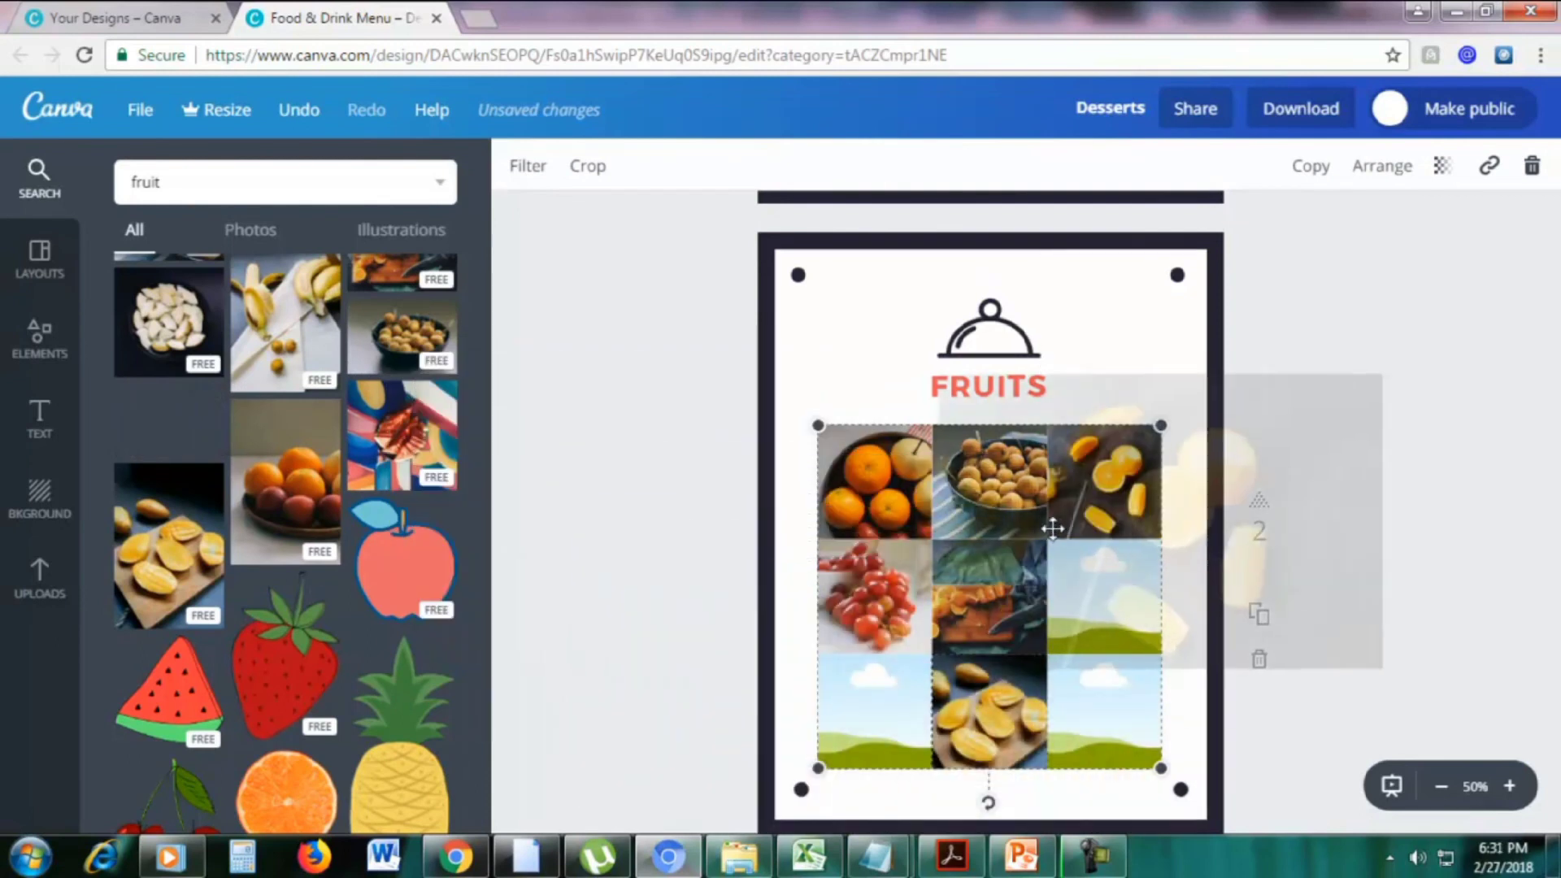
pyautogui.click(402, 337)
pyautogui.moveTo(170, 321); pyautogui.dragTo(821, 731)
pyautogui.moveTo(1014, 715); pyautogui.dragTo(965, 631)
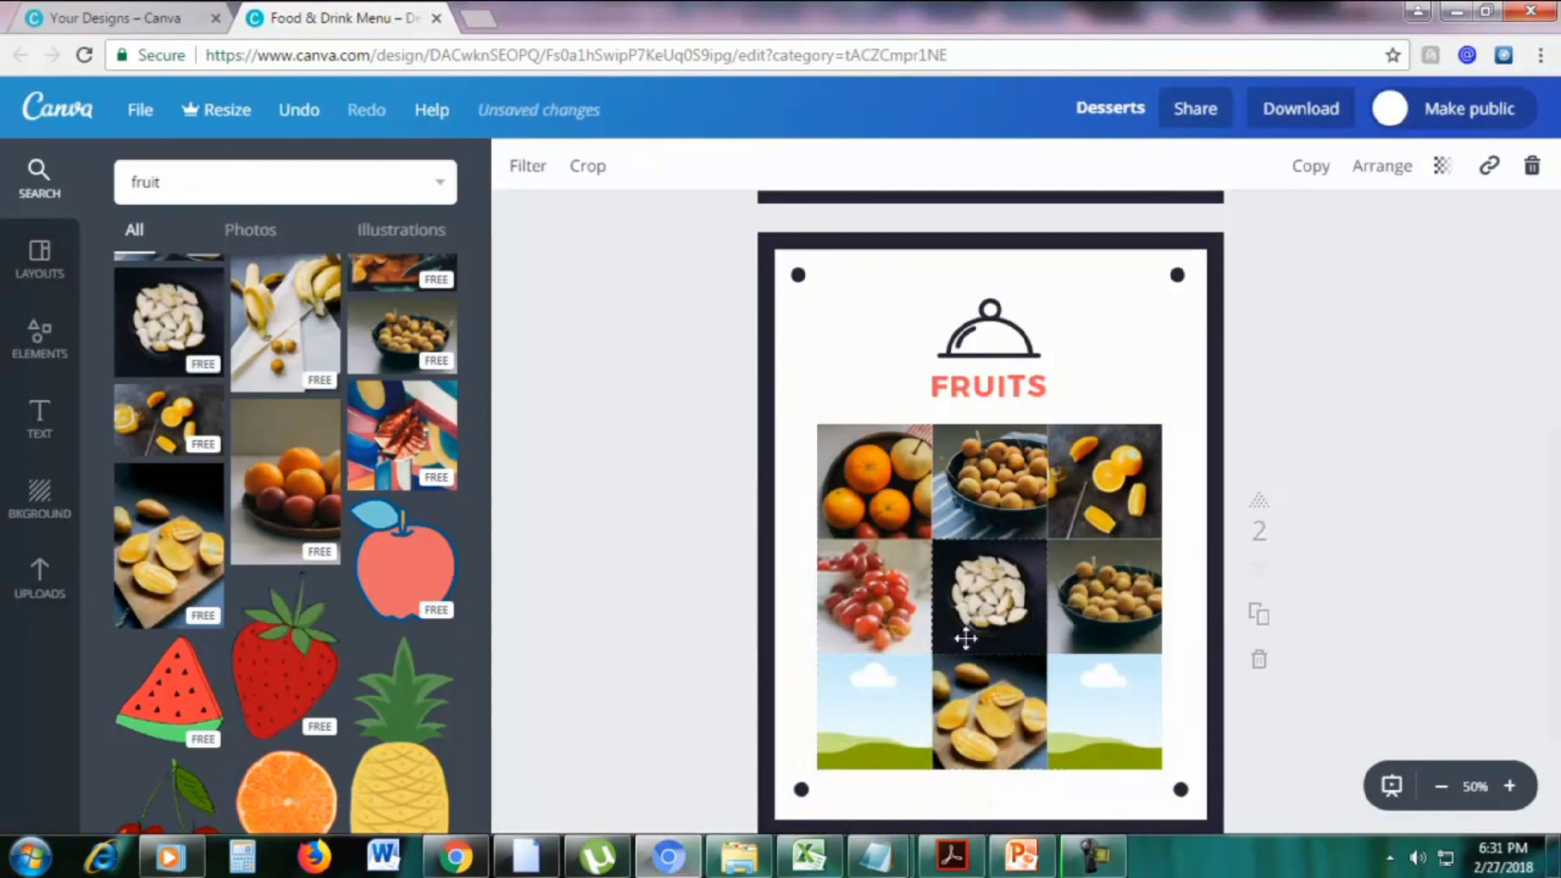
pyautogui.click(402, 337)
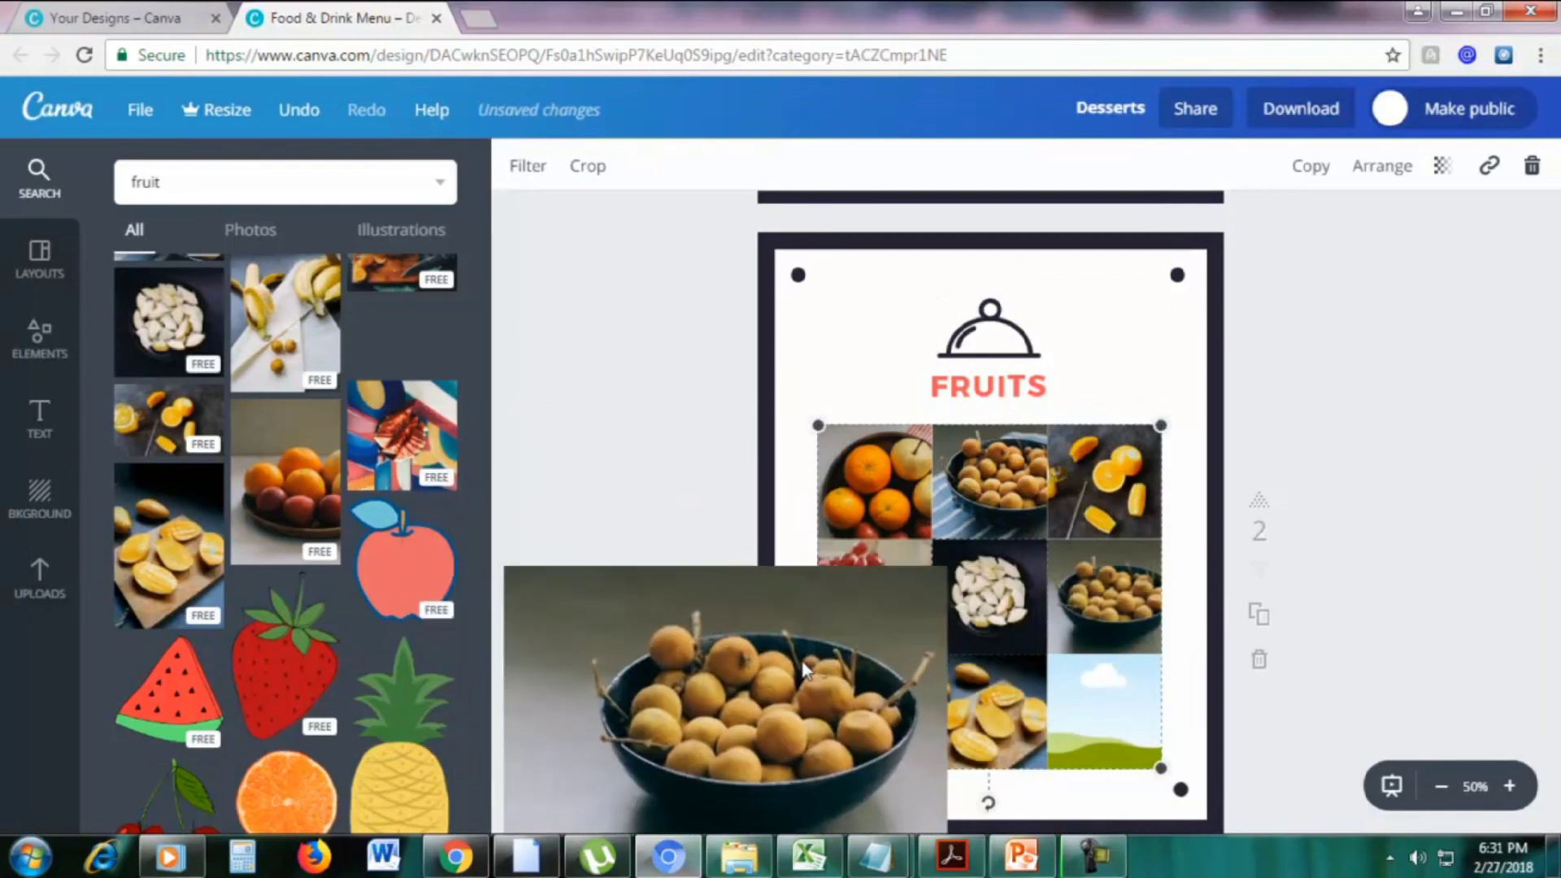
pyautogui.scroll(4, 307, 357)
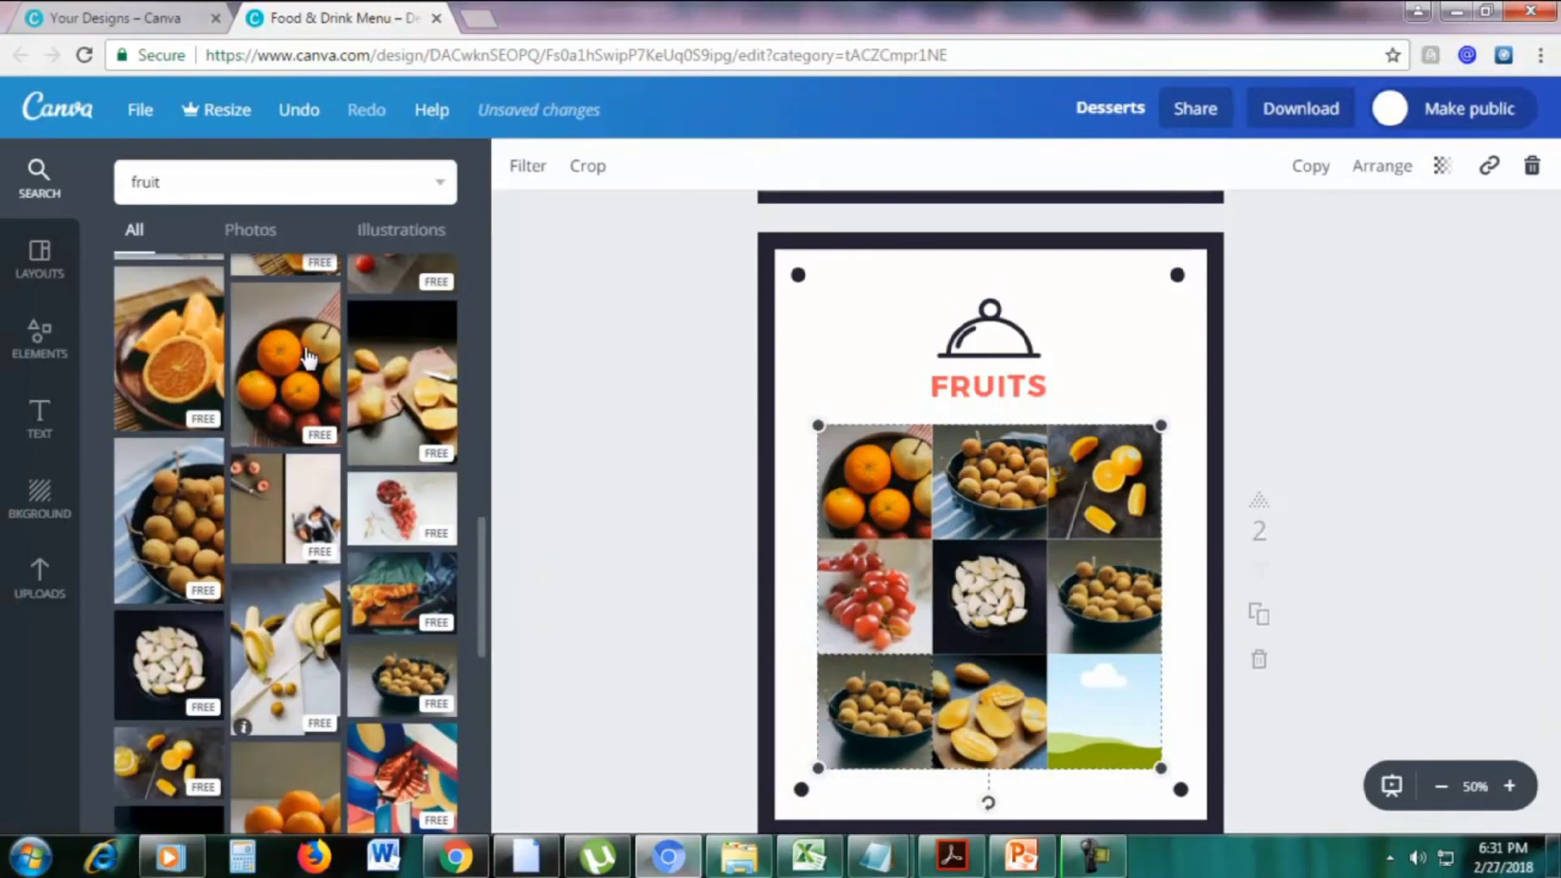
pyautogui.click(414, 406)
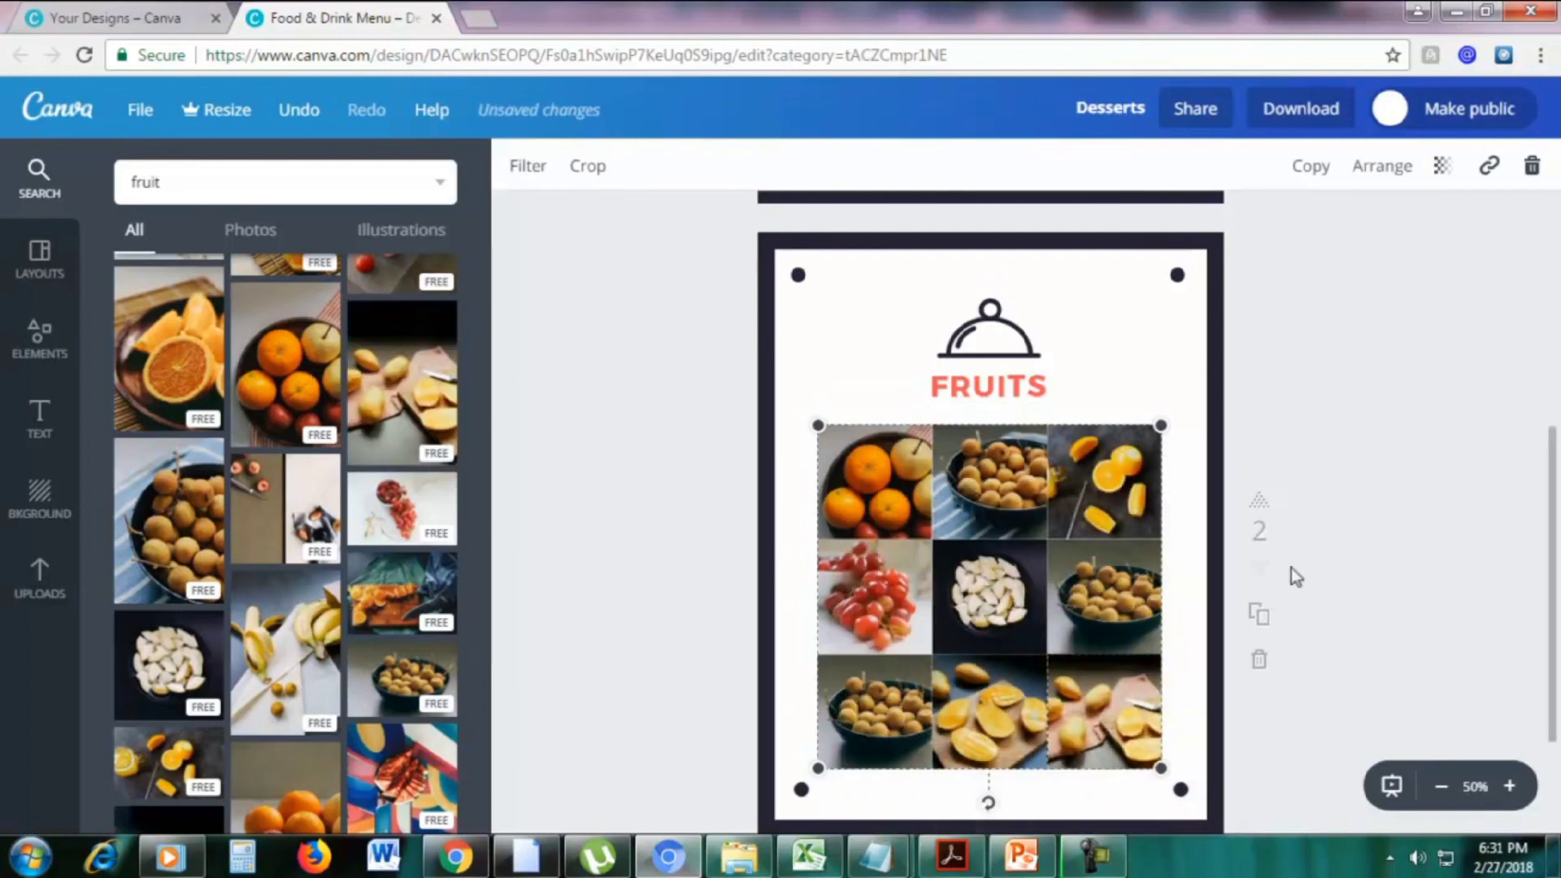
pyautogui.scroll(-1, 1301, 561)
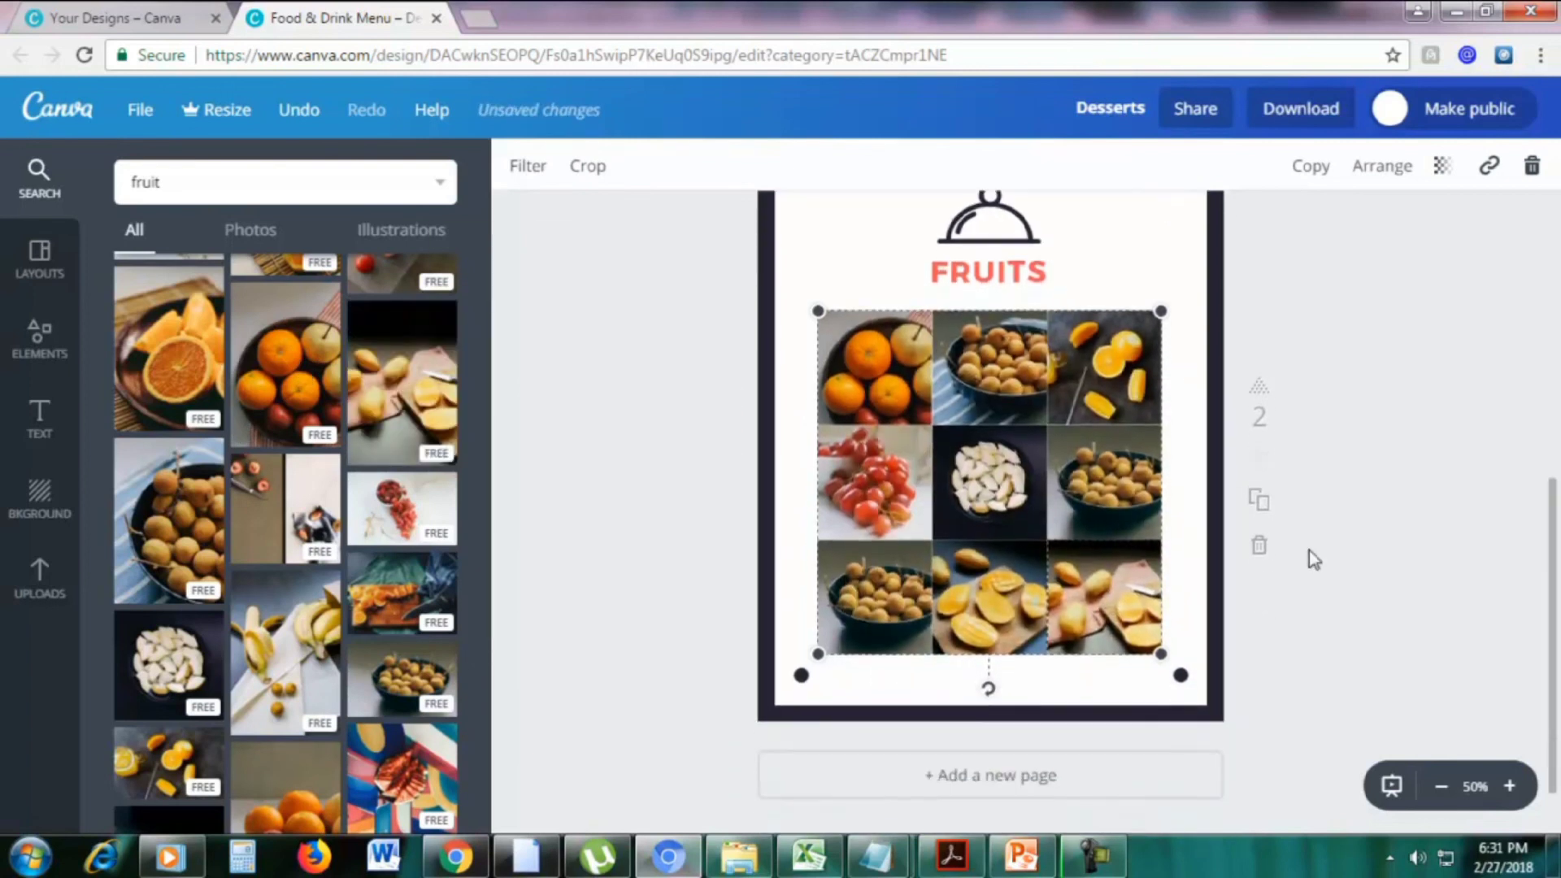
pyautogui.scroll(1, 1309, 551)
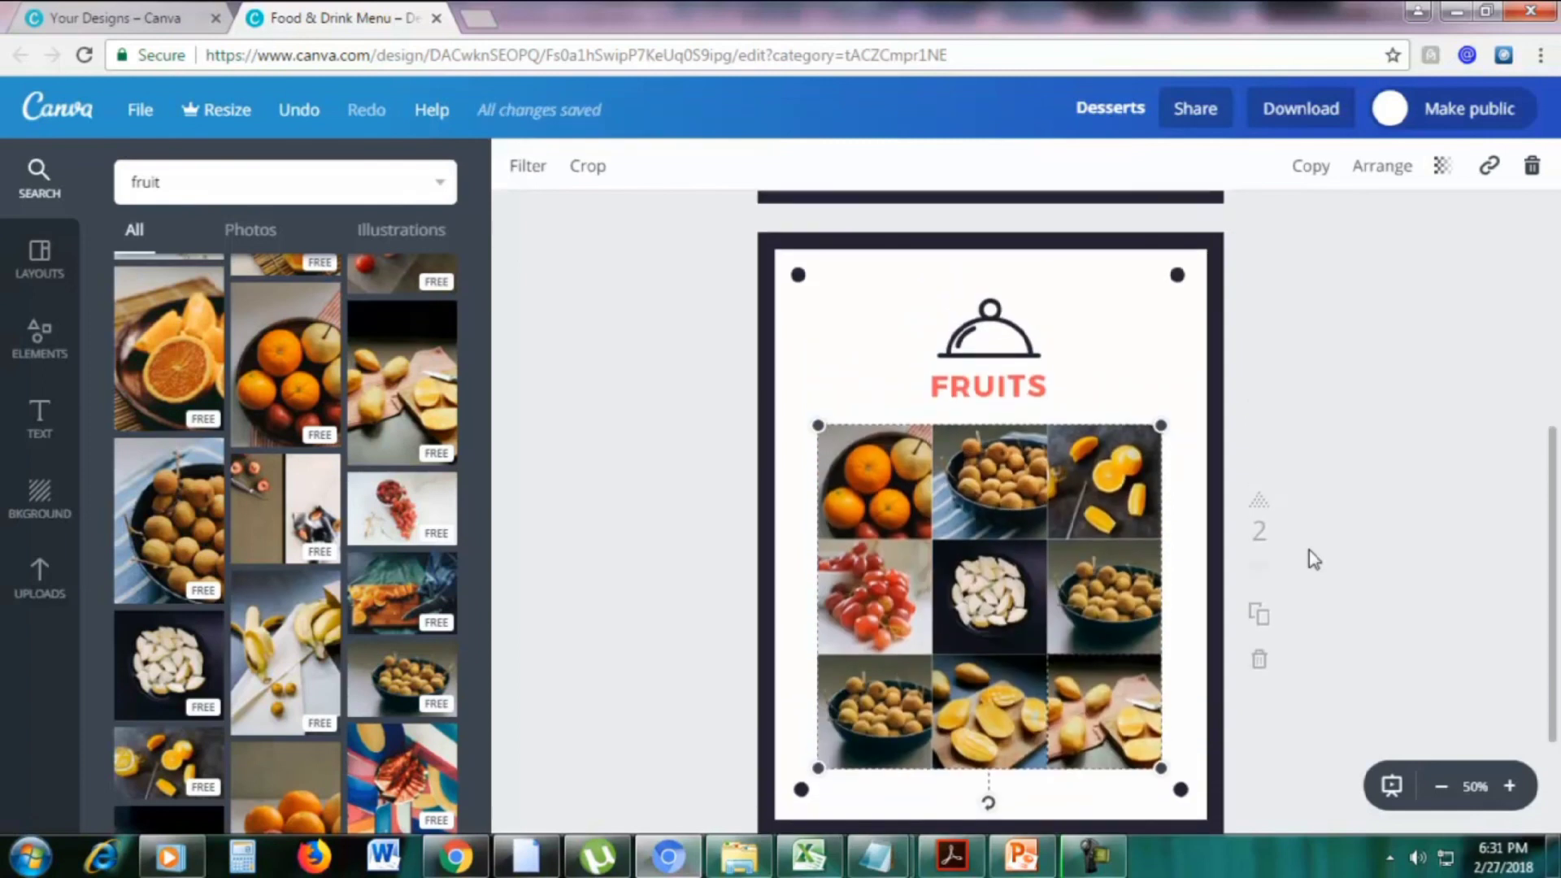
pyautogui.scroll(-2, 1309, 550)
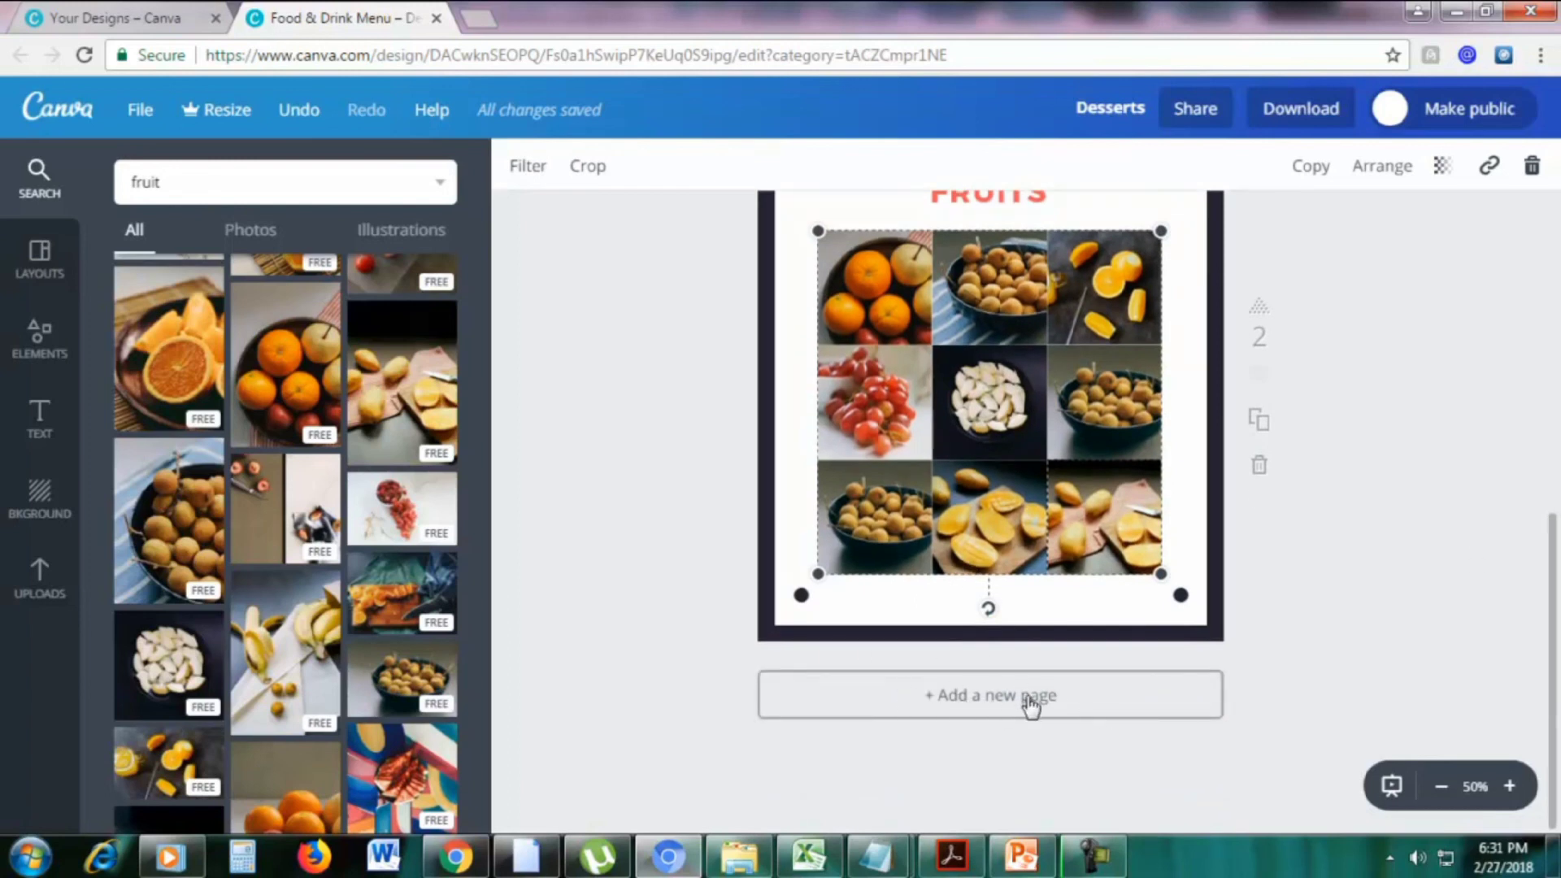
# Add a third blank page to the lunch menu
pyautogui.click(994, 701)
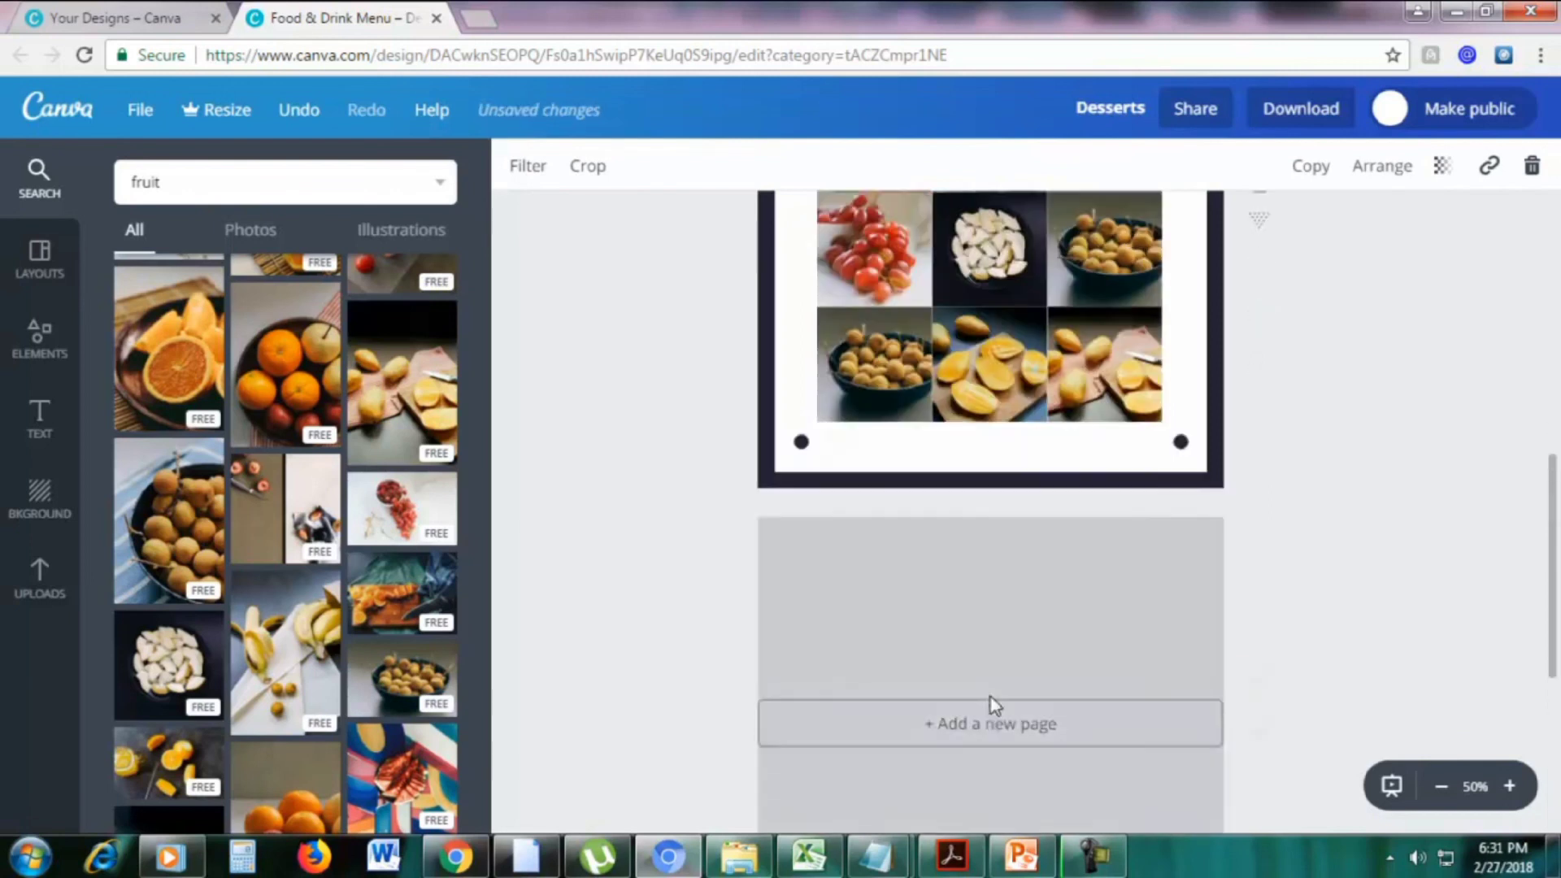
pyautogui.scroll(2, 1339, 461)
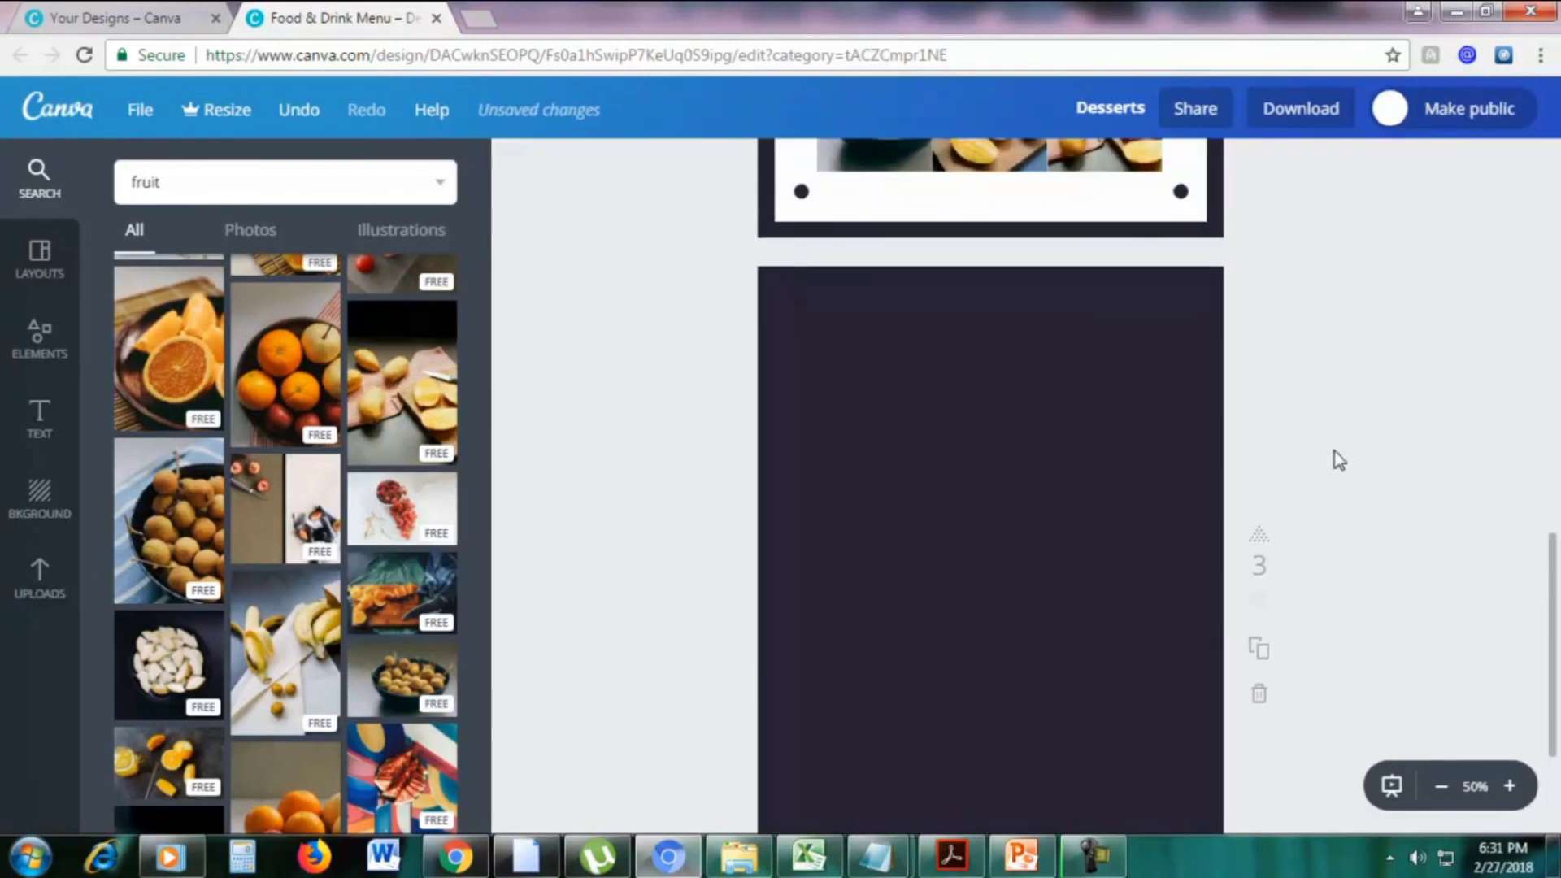
pyautogui.scroll(-1, 1333, 455)
pyautogui.scroll(1, 1418, 466)
pyautogui.scroll(-1, 1558, 597)
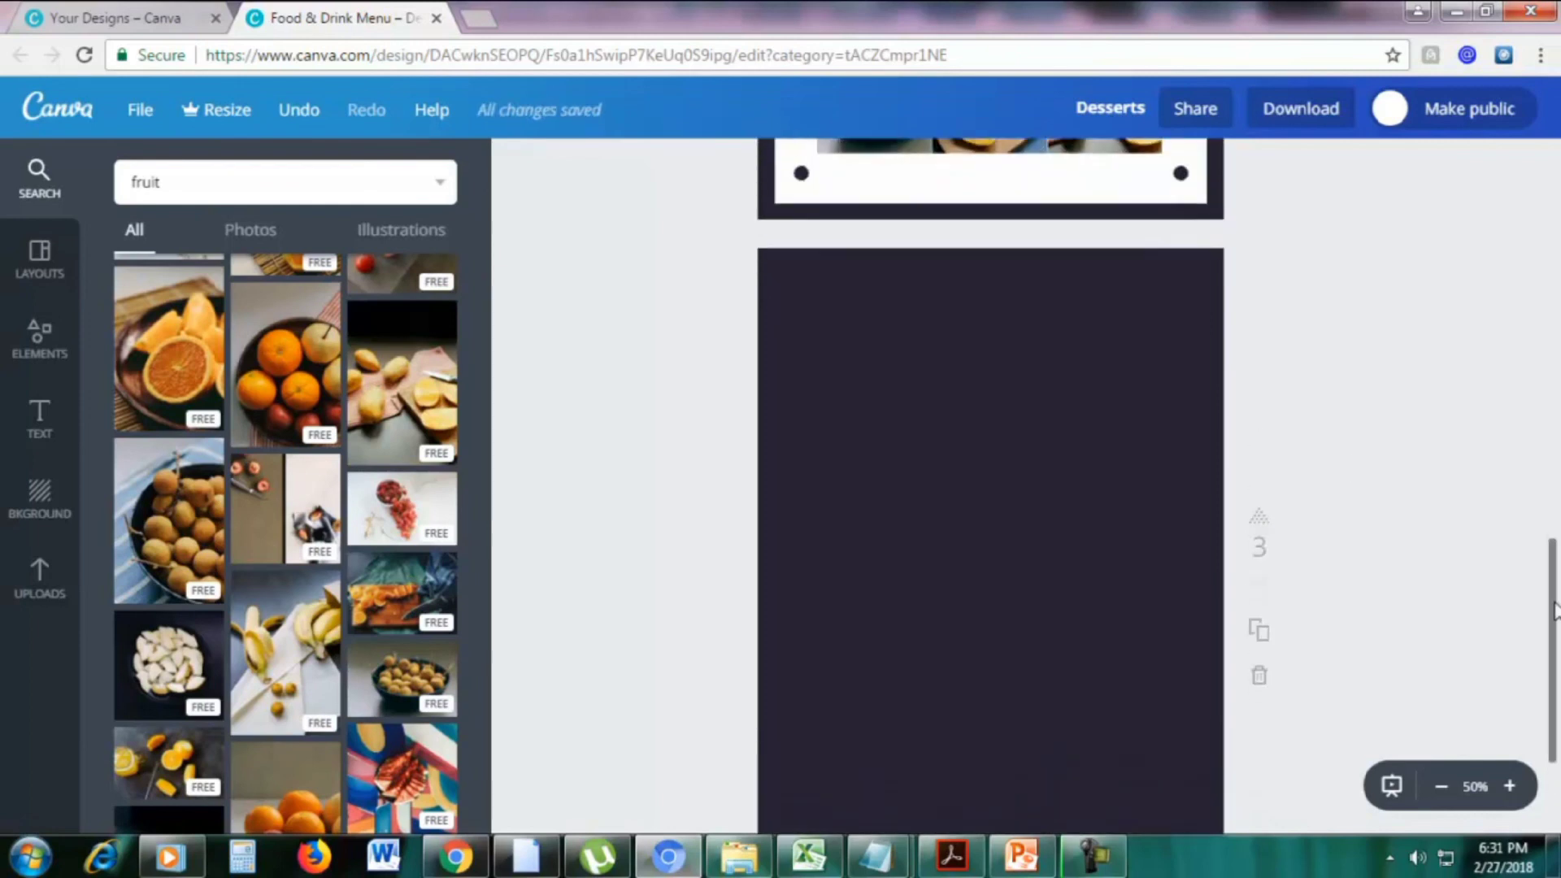
# Cover the new page with a four-cell photo grid layout from Elements > Grids
pyautogui.click(26, 354)
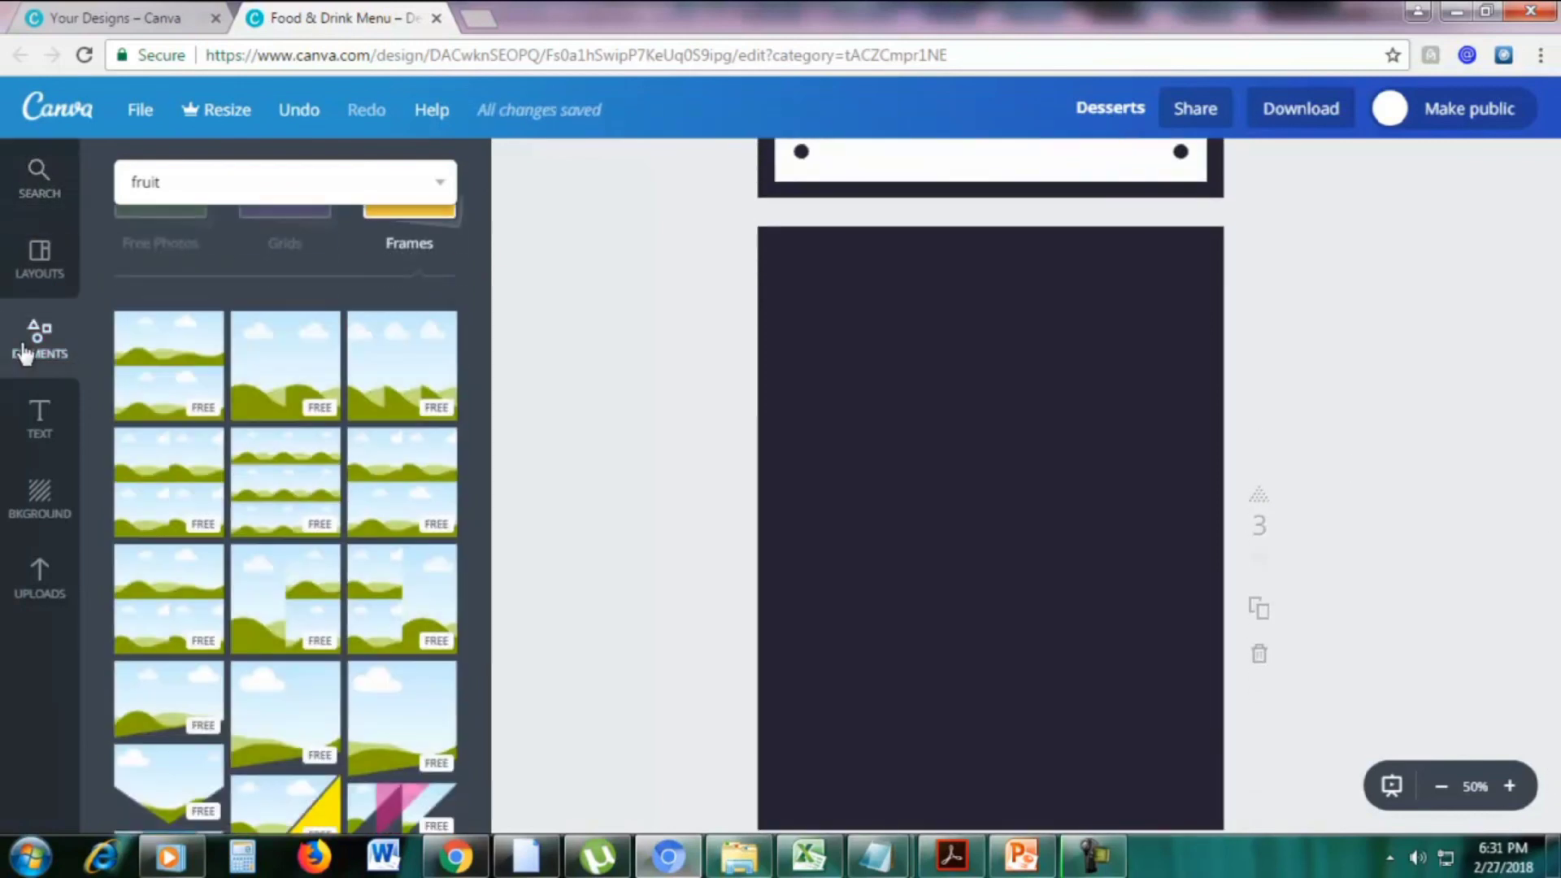
pyautogui.scroll(2, 277, 345)
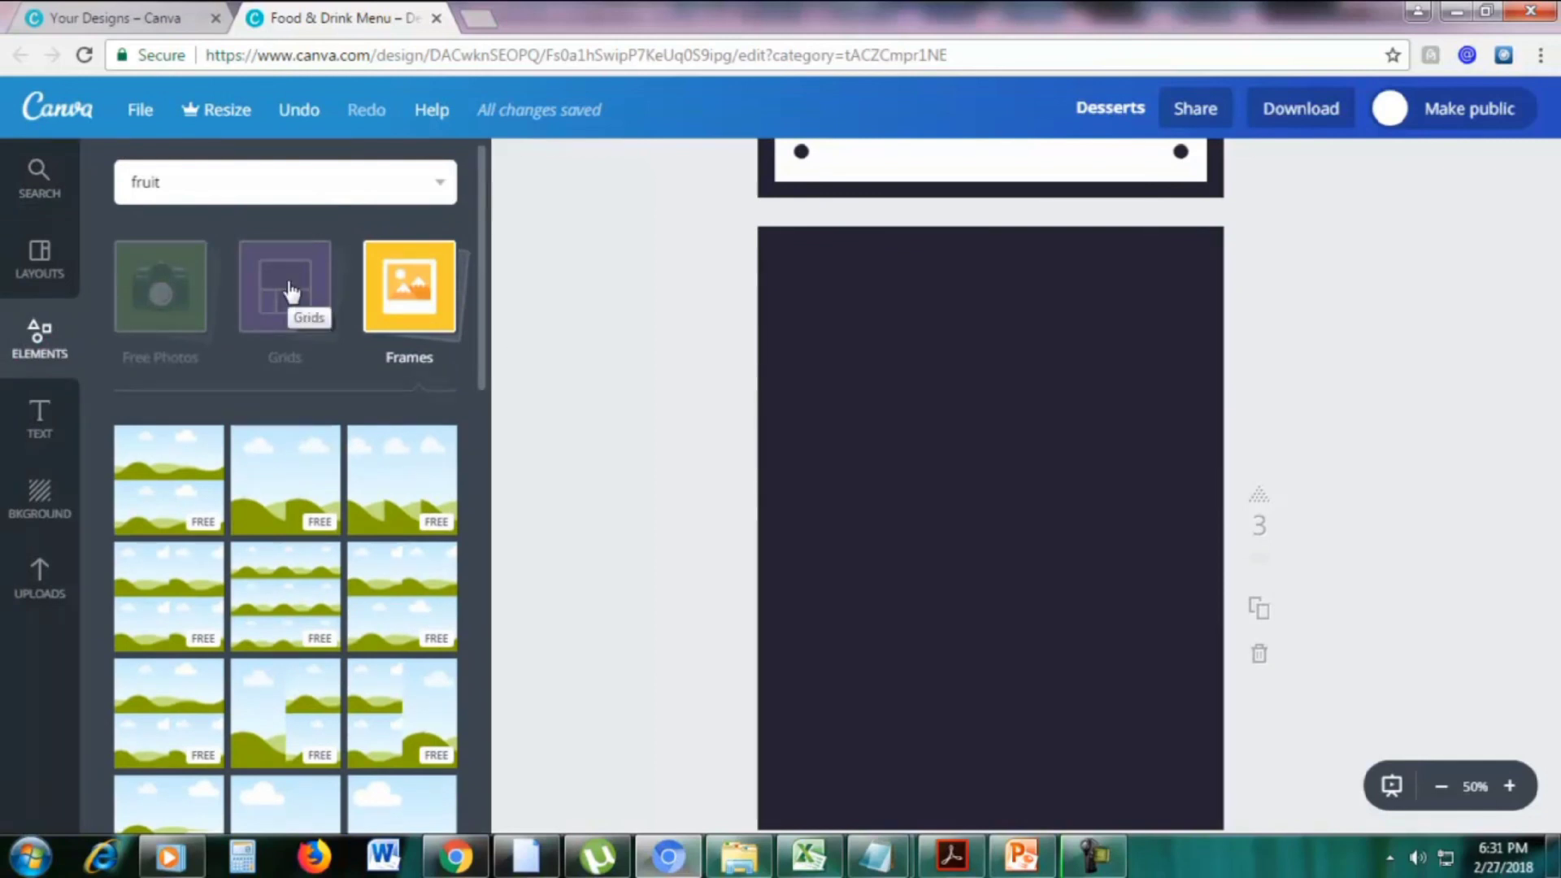
pyautogui.click(291, 292)
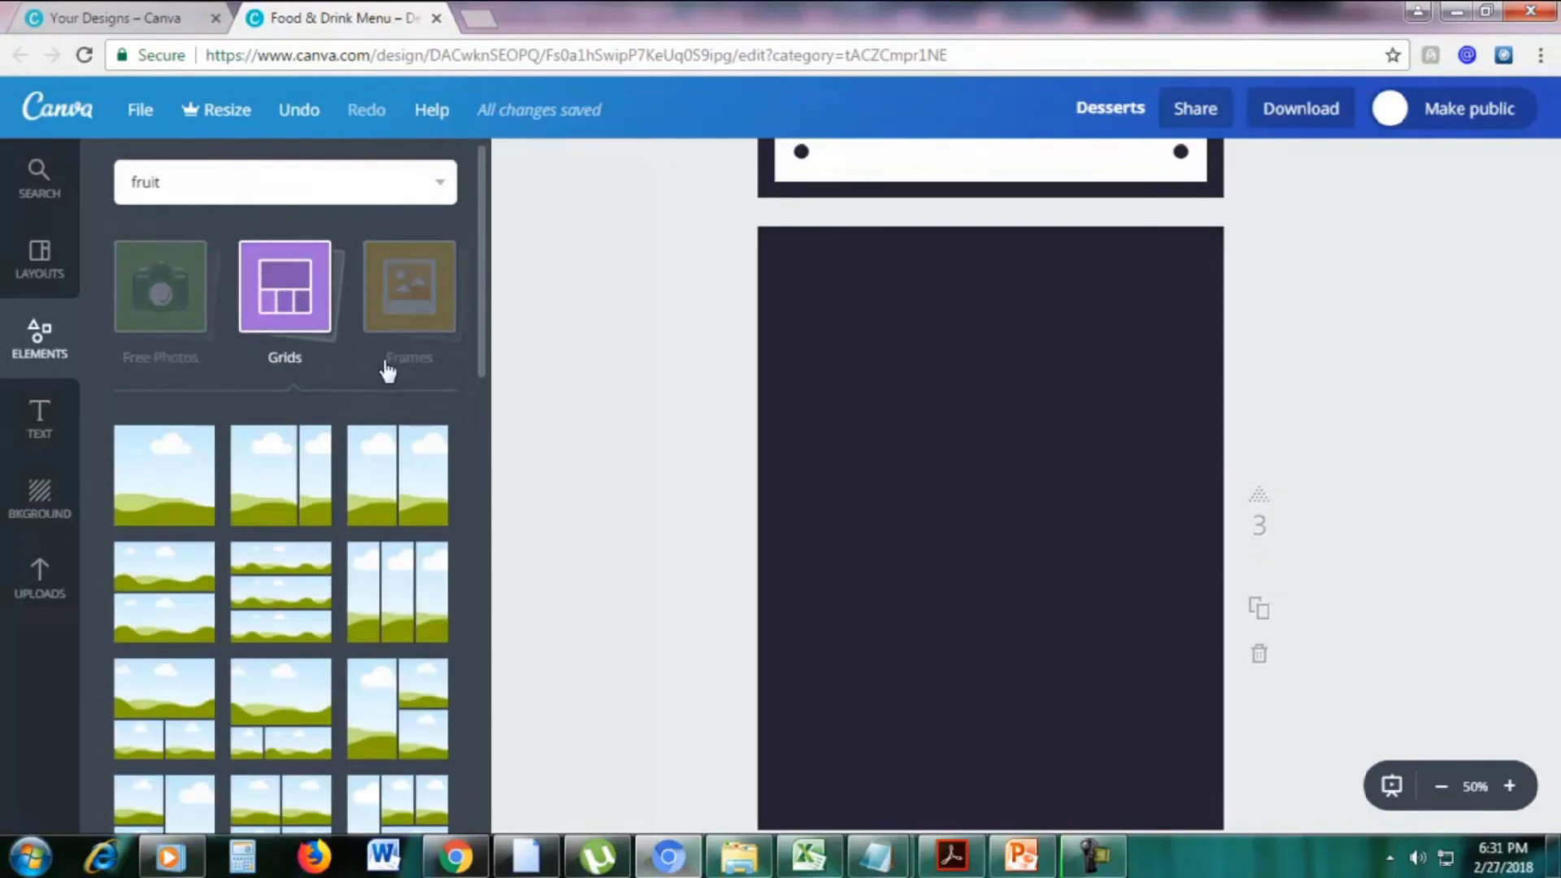
pyautogui.scroll(-3, 431, 382)
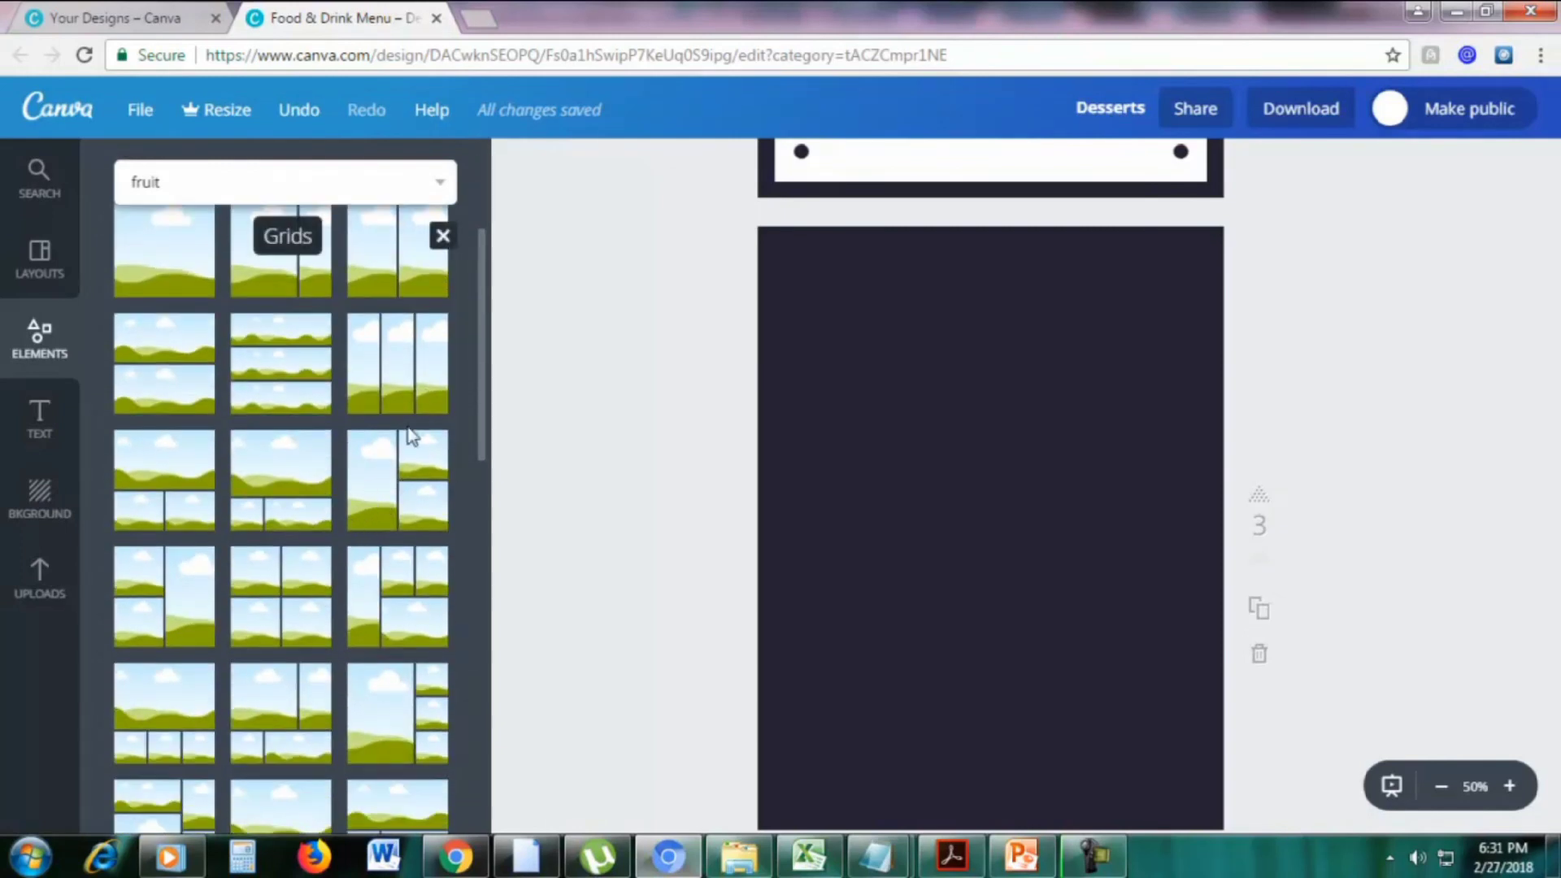
pyautogui.moveTo(407, 586); pyautogui.dragTo(840, 498)
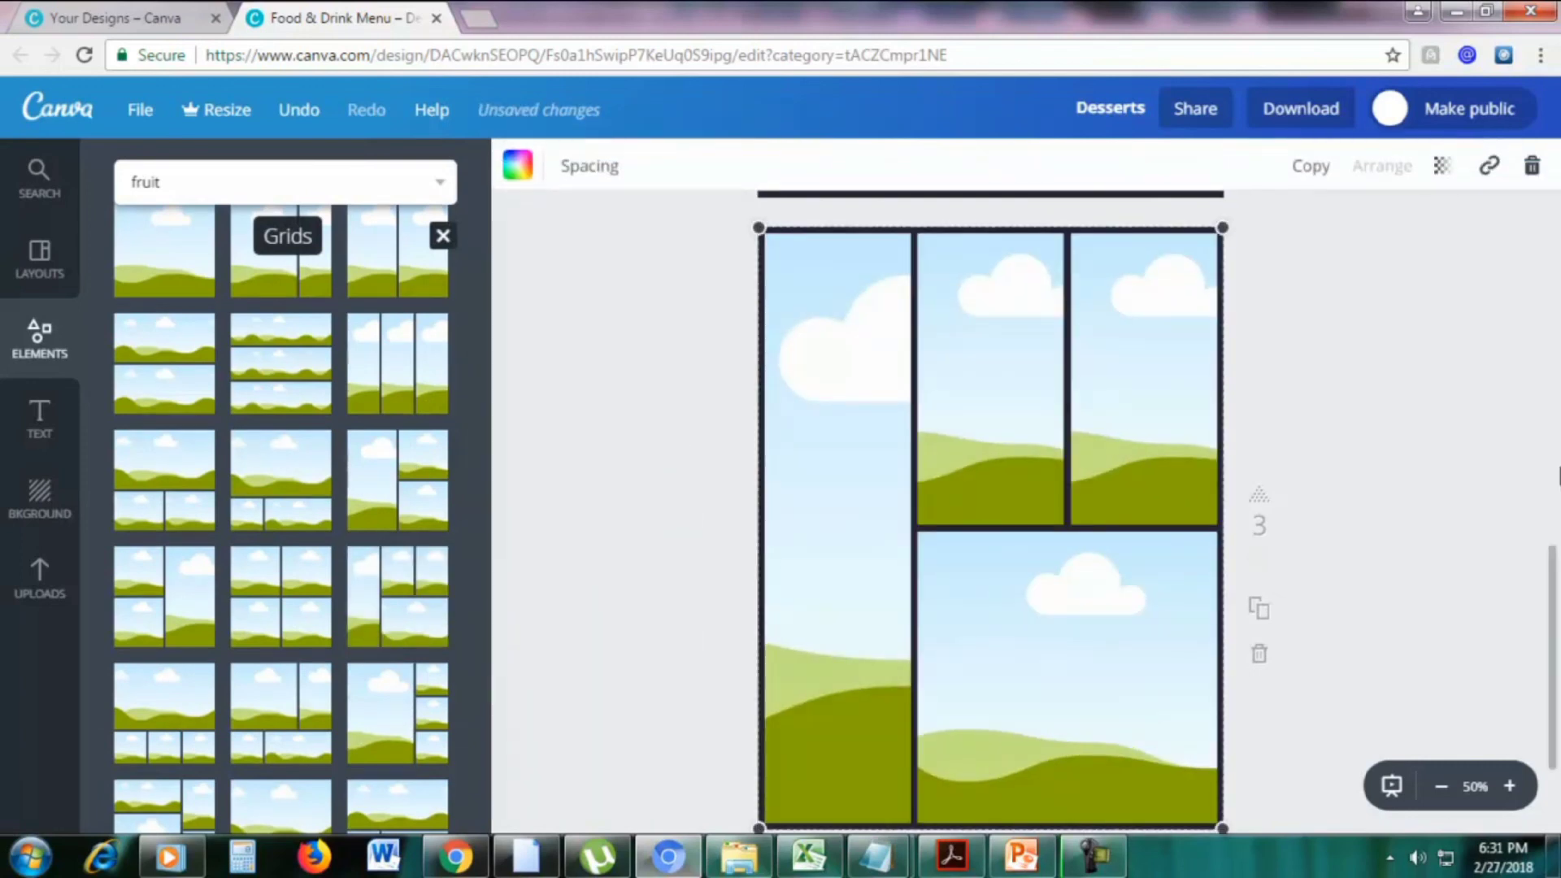
pyautogui.click(36, 186)
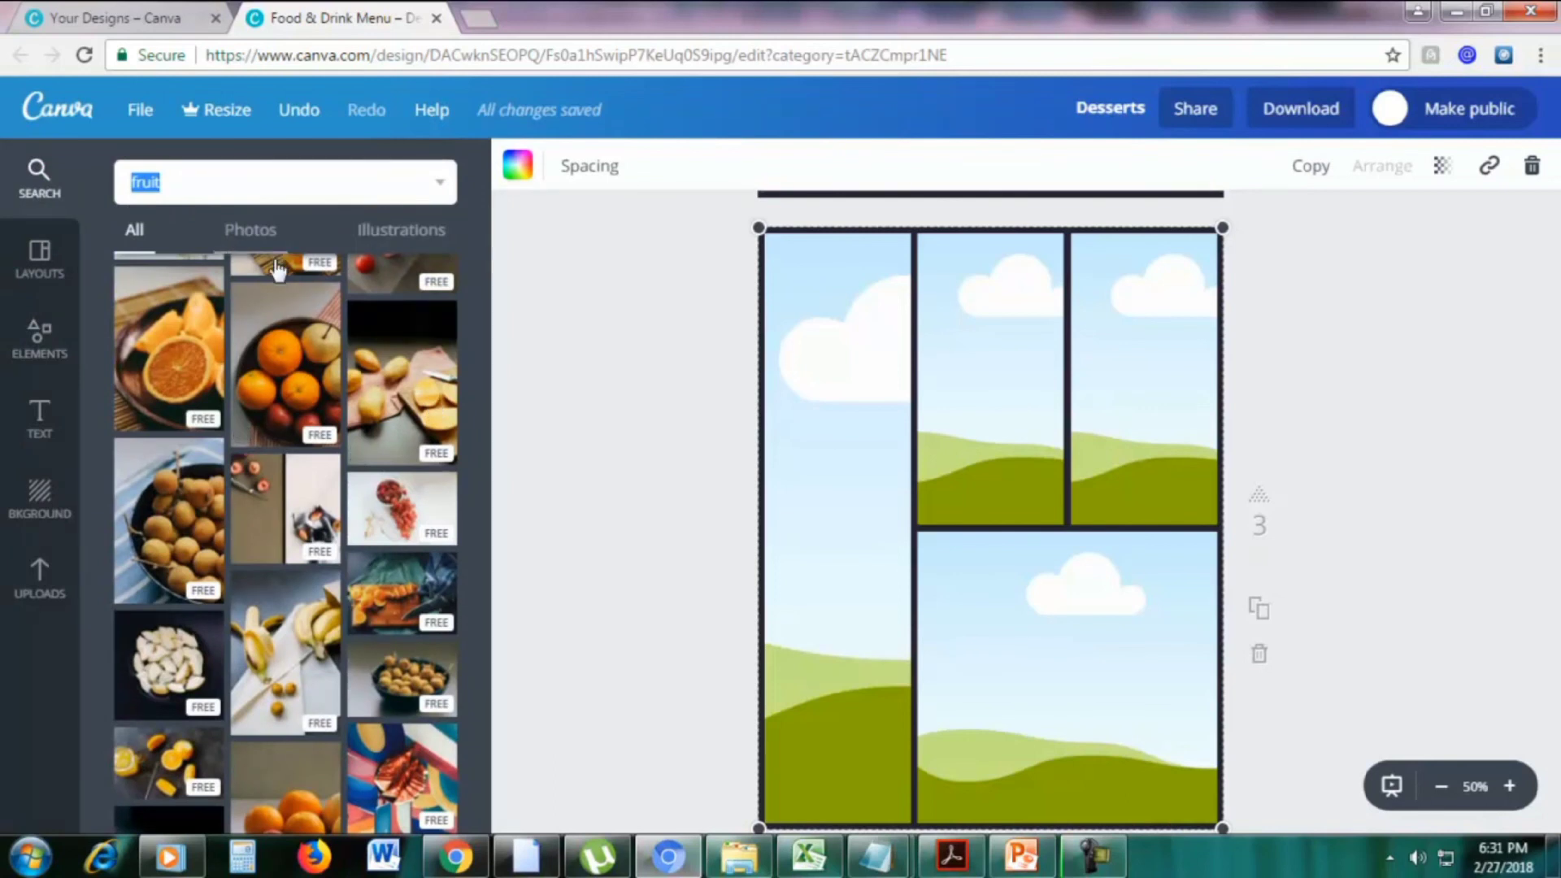
# Fill the grid cells with fruit photos: bowl of oranges, sliced mangoes, orange slices and red fruit
pyautogui.moveTo(752, 417); pyautogui.dragTo(888, 418)
pyautogui.moveTo(403, 382); pyautogui.dragTo(1061, 592)
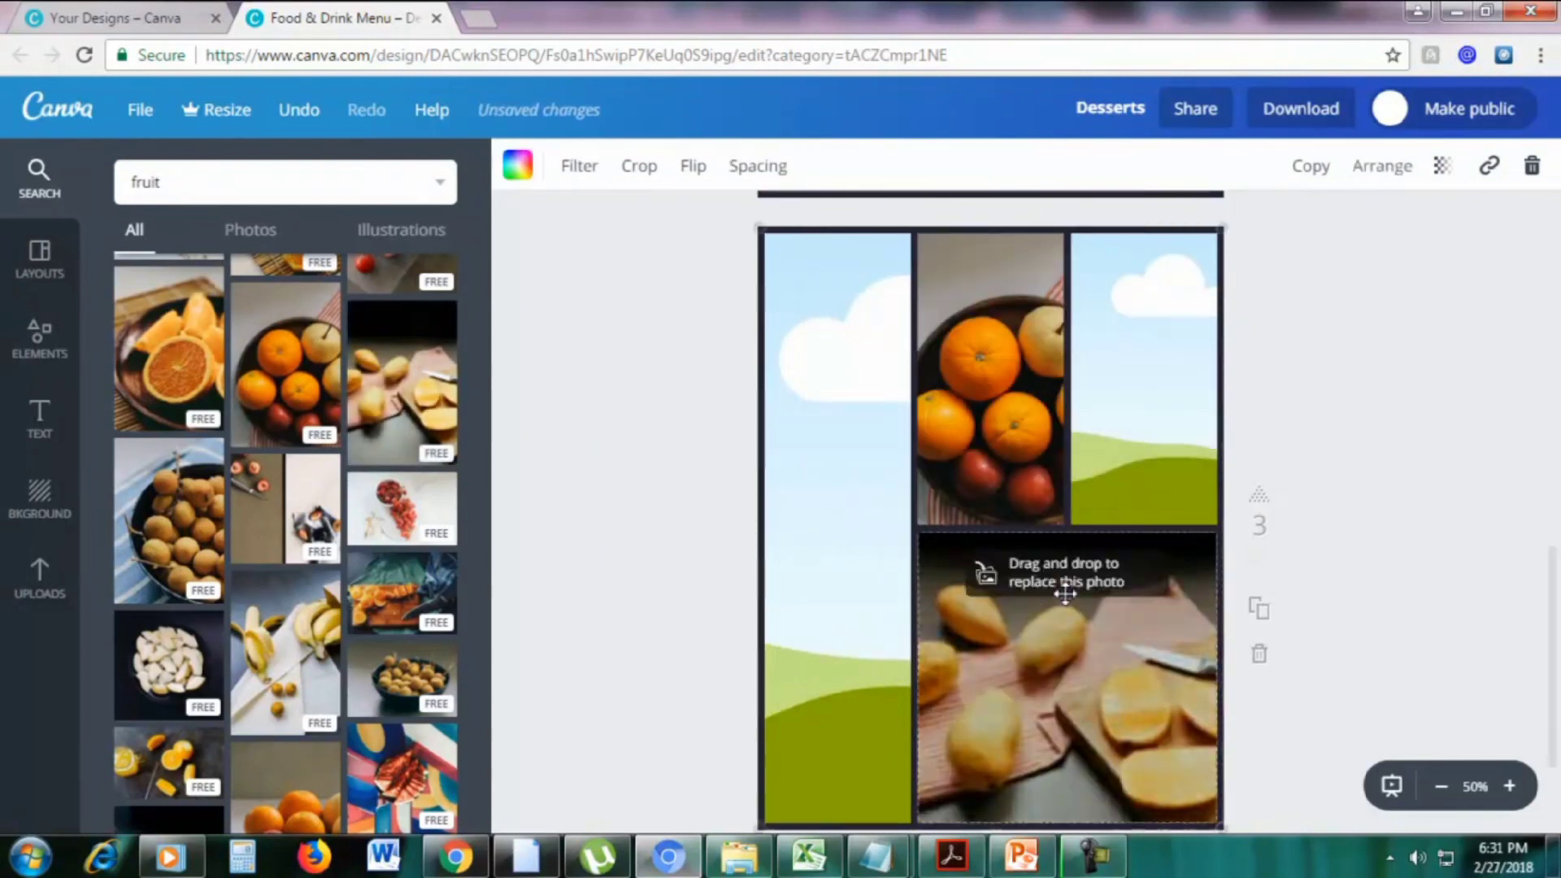
pyautogui.moveTo(177, 367); pyautogui.dragTo(873, 472)
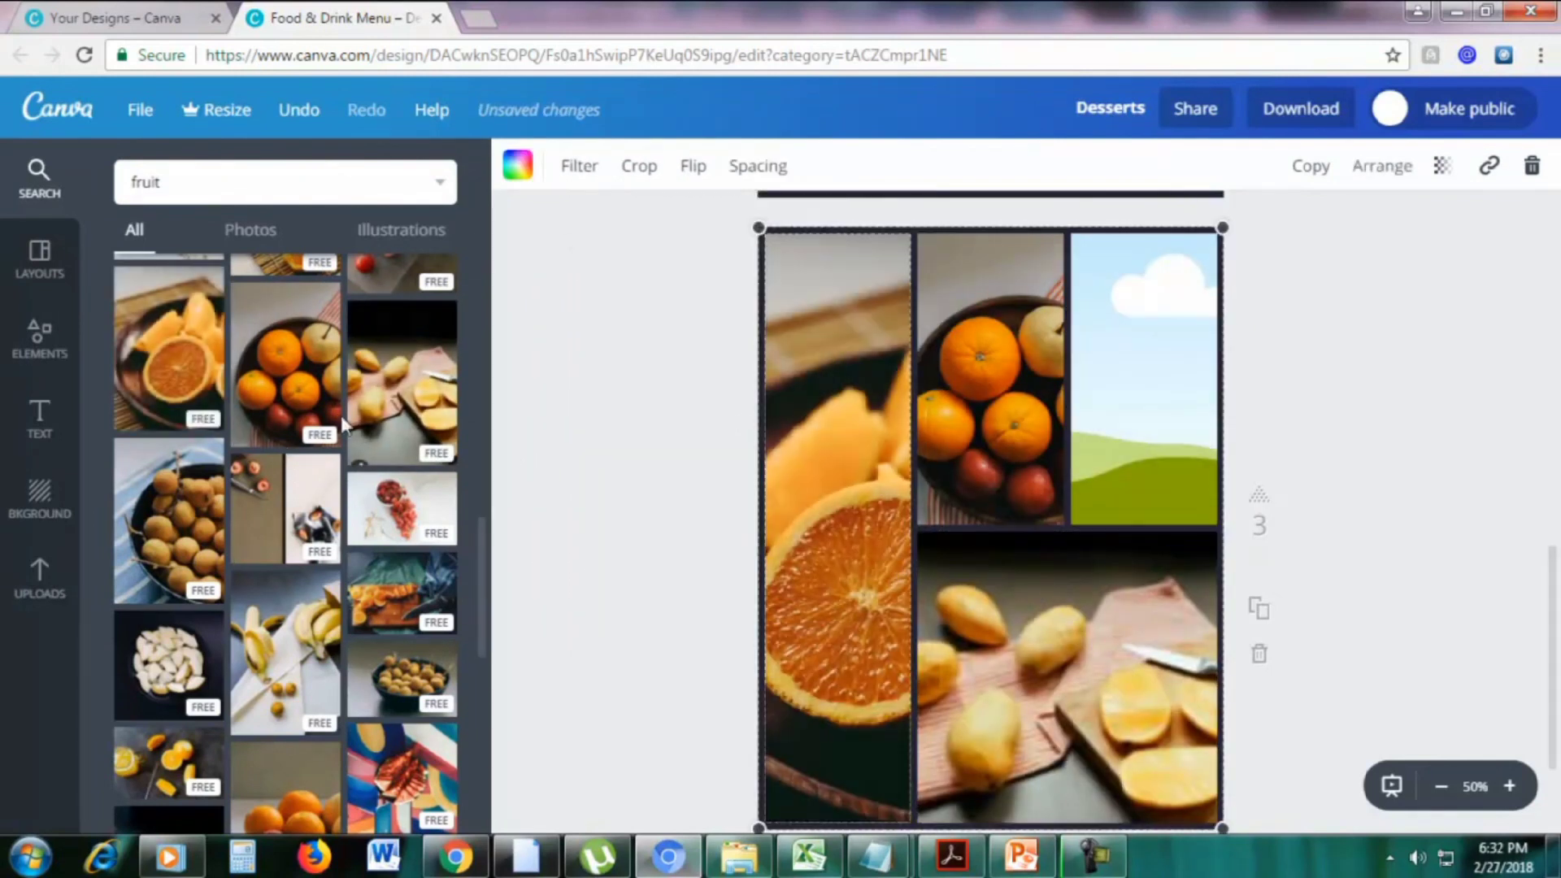
pyautogui.moveTo(404, 599); pyautogui.dragTo(793, 475)
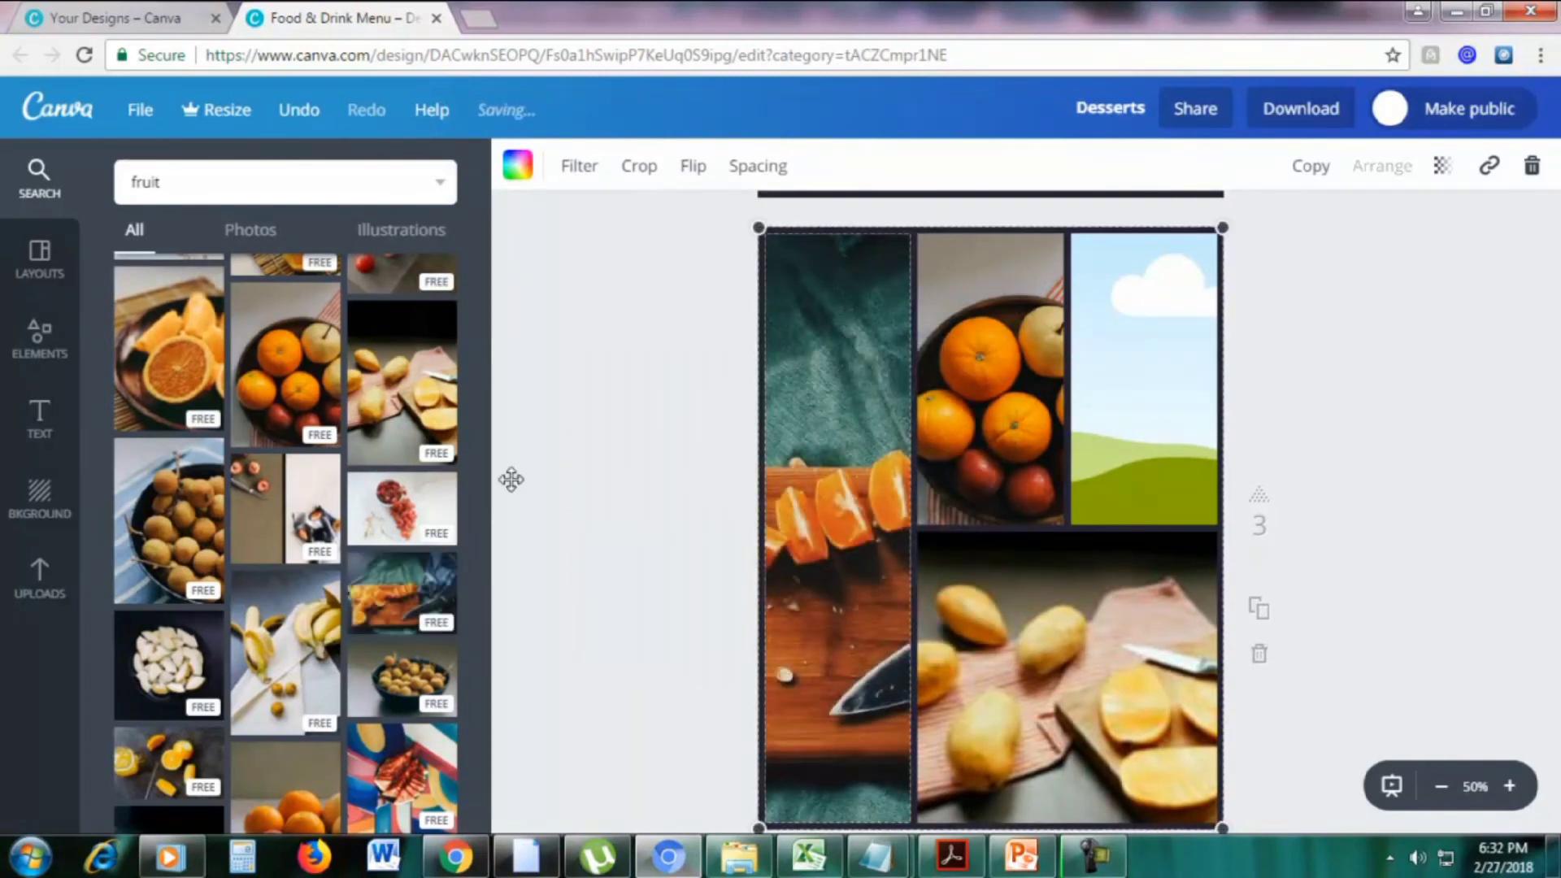
pyautogui.scroll(1, 439, 412)
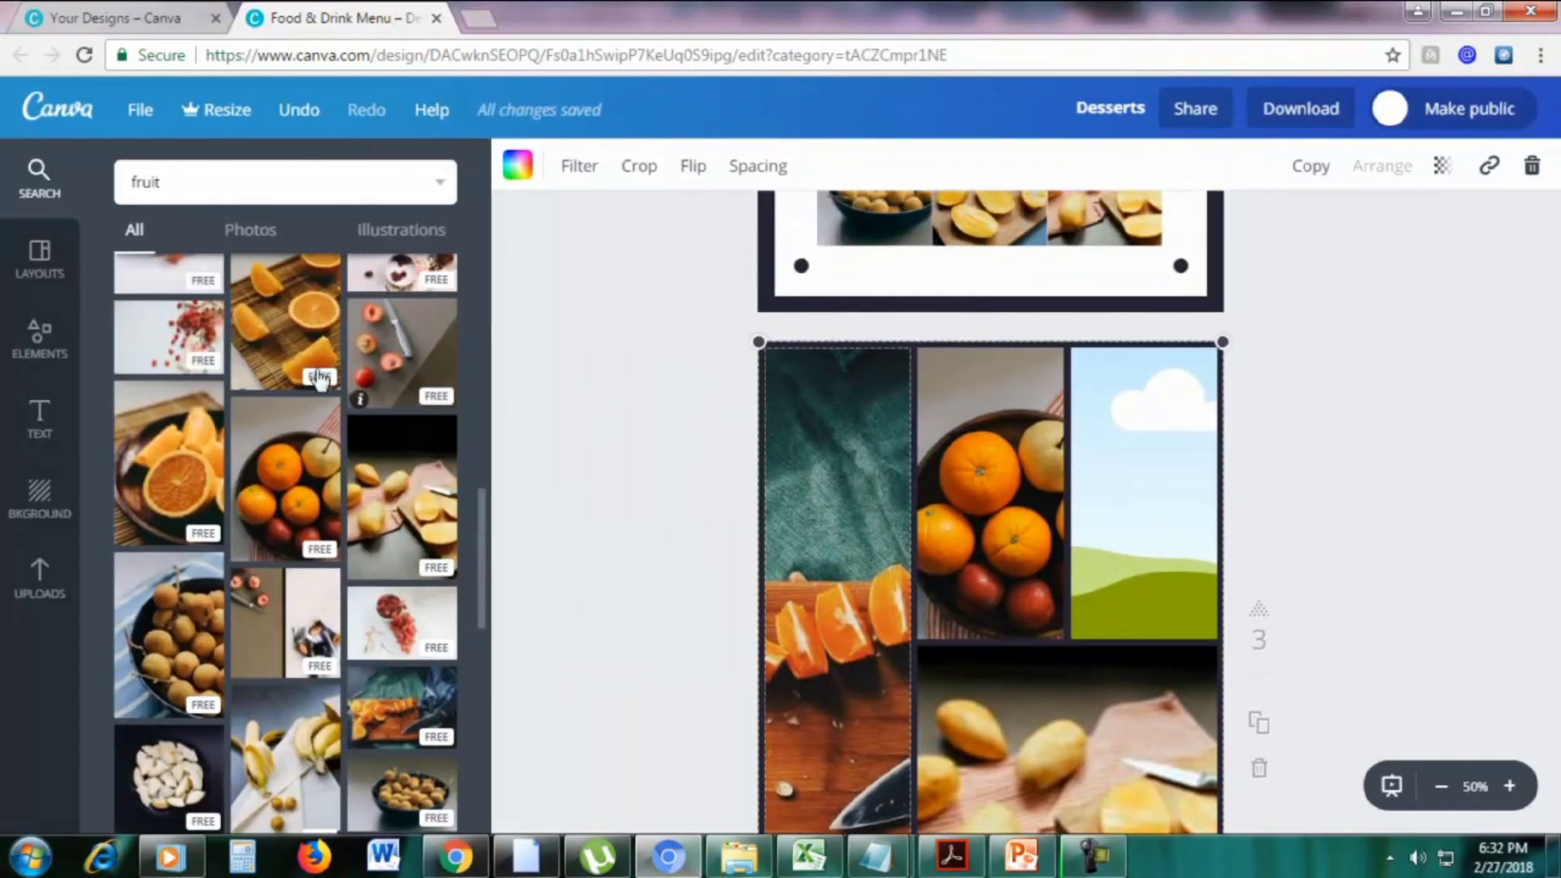
pyautogui.scroll(1, 284, 390)
pyautogui.moveTo(167, 365); pyautogui.dragTo(1138, 488)
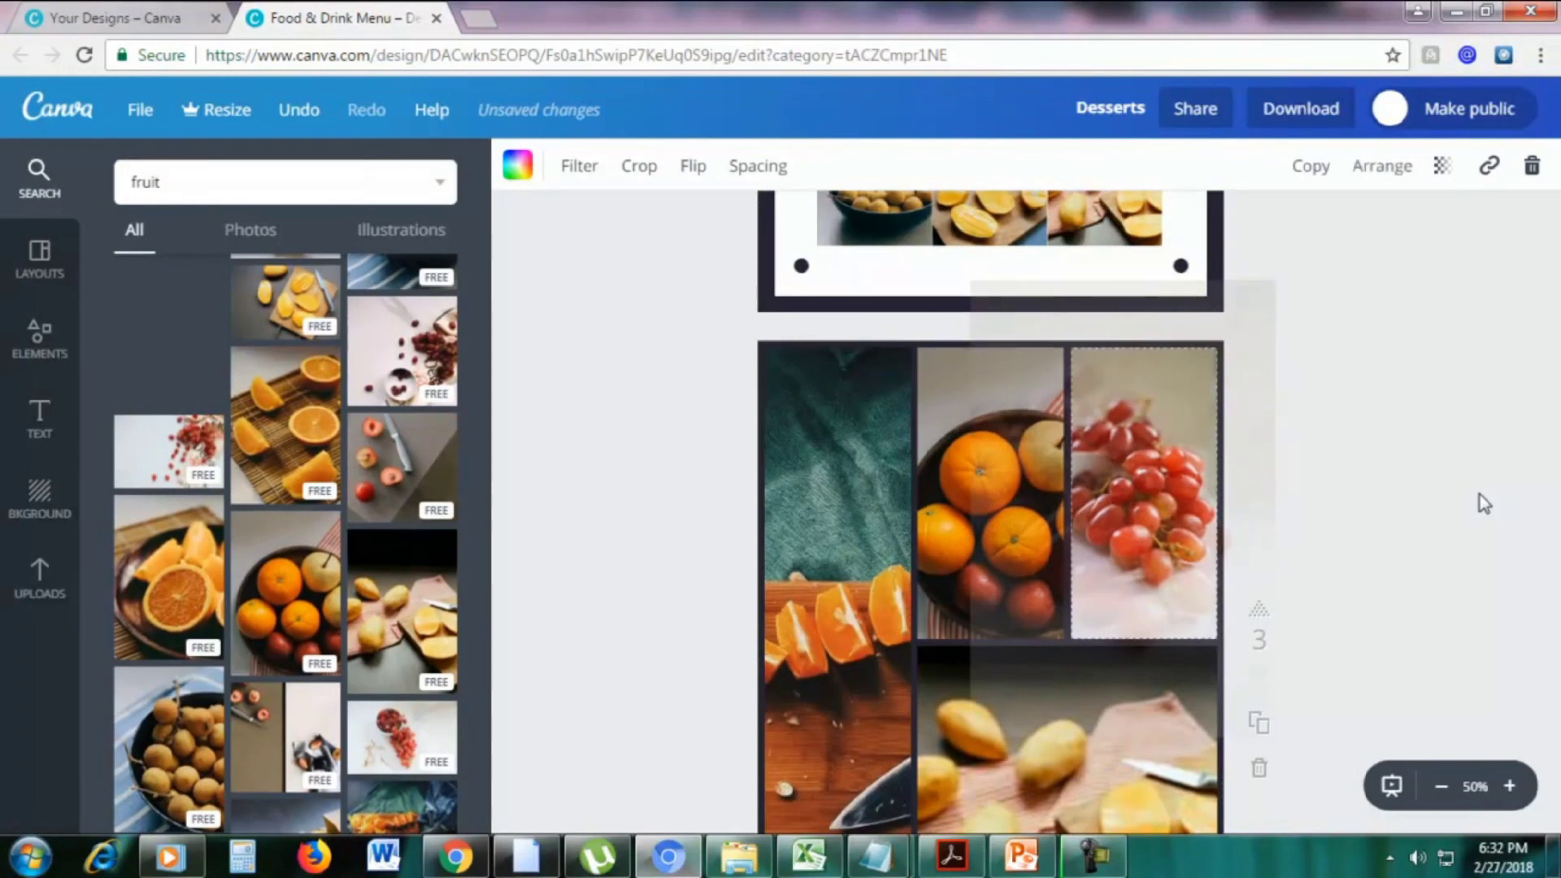
pyautogui.scroll(-3, 1480, 504)
pyautogui.moveTo(1553, 622); pyautogui.dragTo(1551, 561)
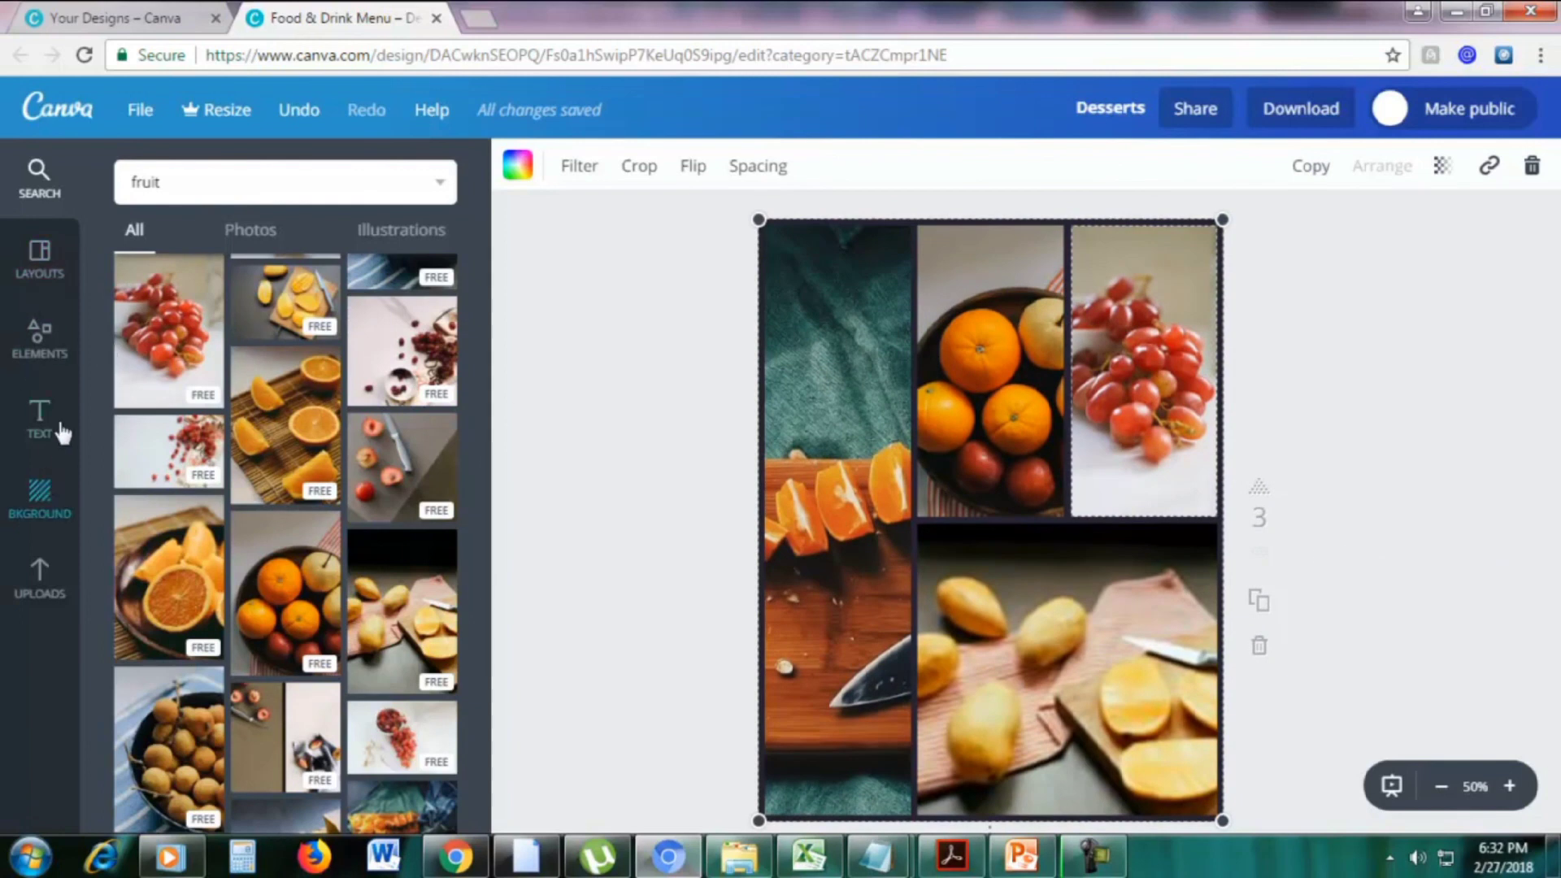
# Browse the picture frame elements in the Elements library
pyautogui.click(42, 340)
pyautogui.scroll(-5, 329, 496)
pyautogui.scroll(5, 332, 500)
pyautogui.click(401, 342)
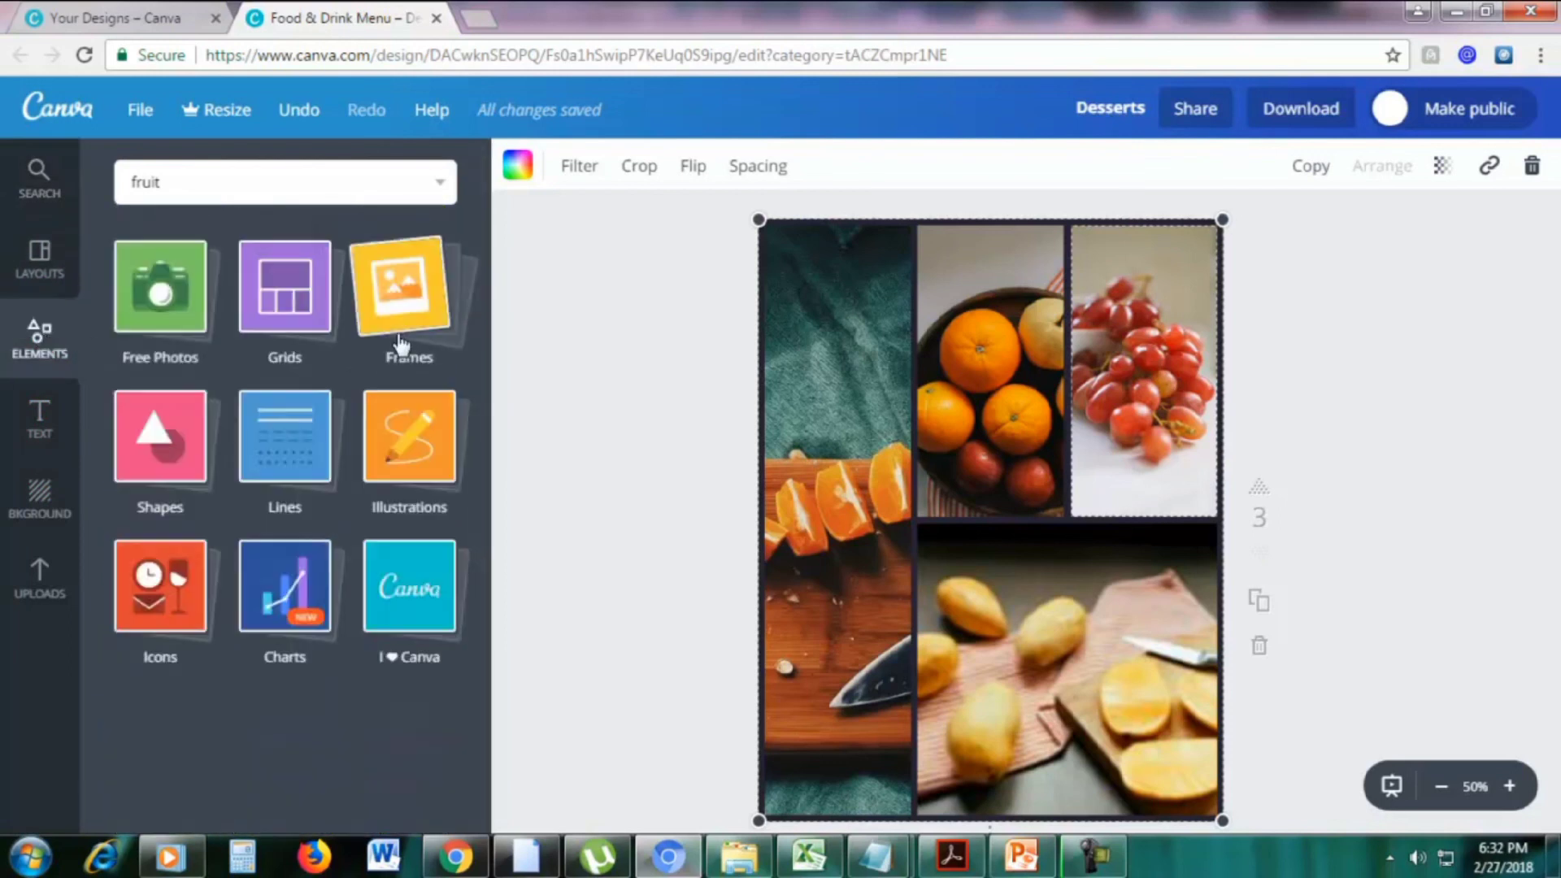
pyautogui.scroll(-2, 1334, 728)
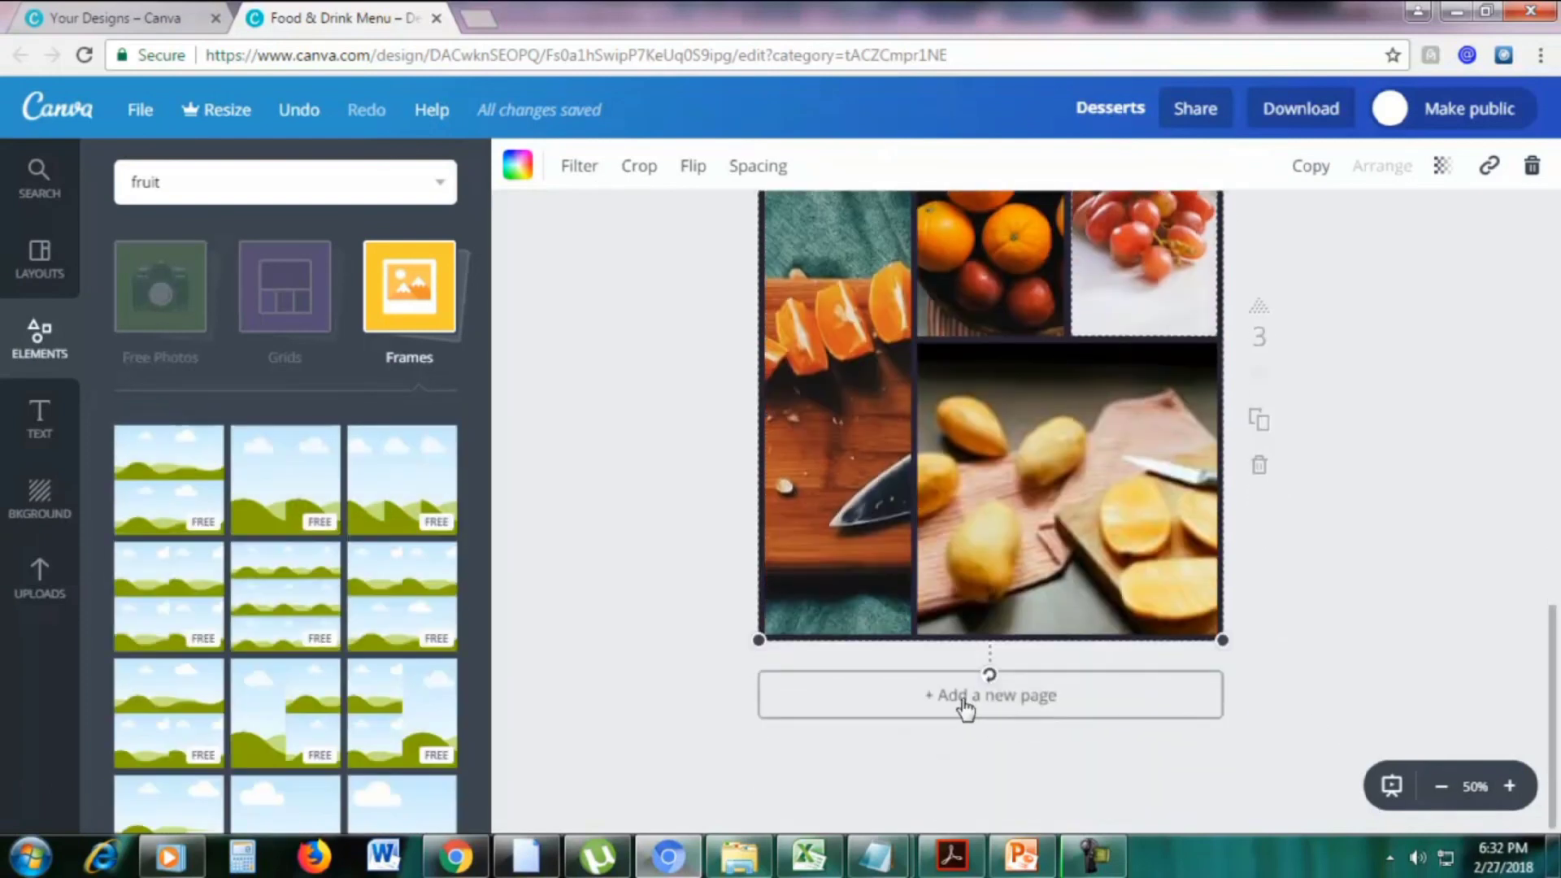
# Add a fourth blank page to the menu
pyautogui.click(965, 700)
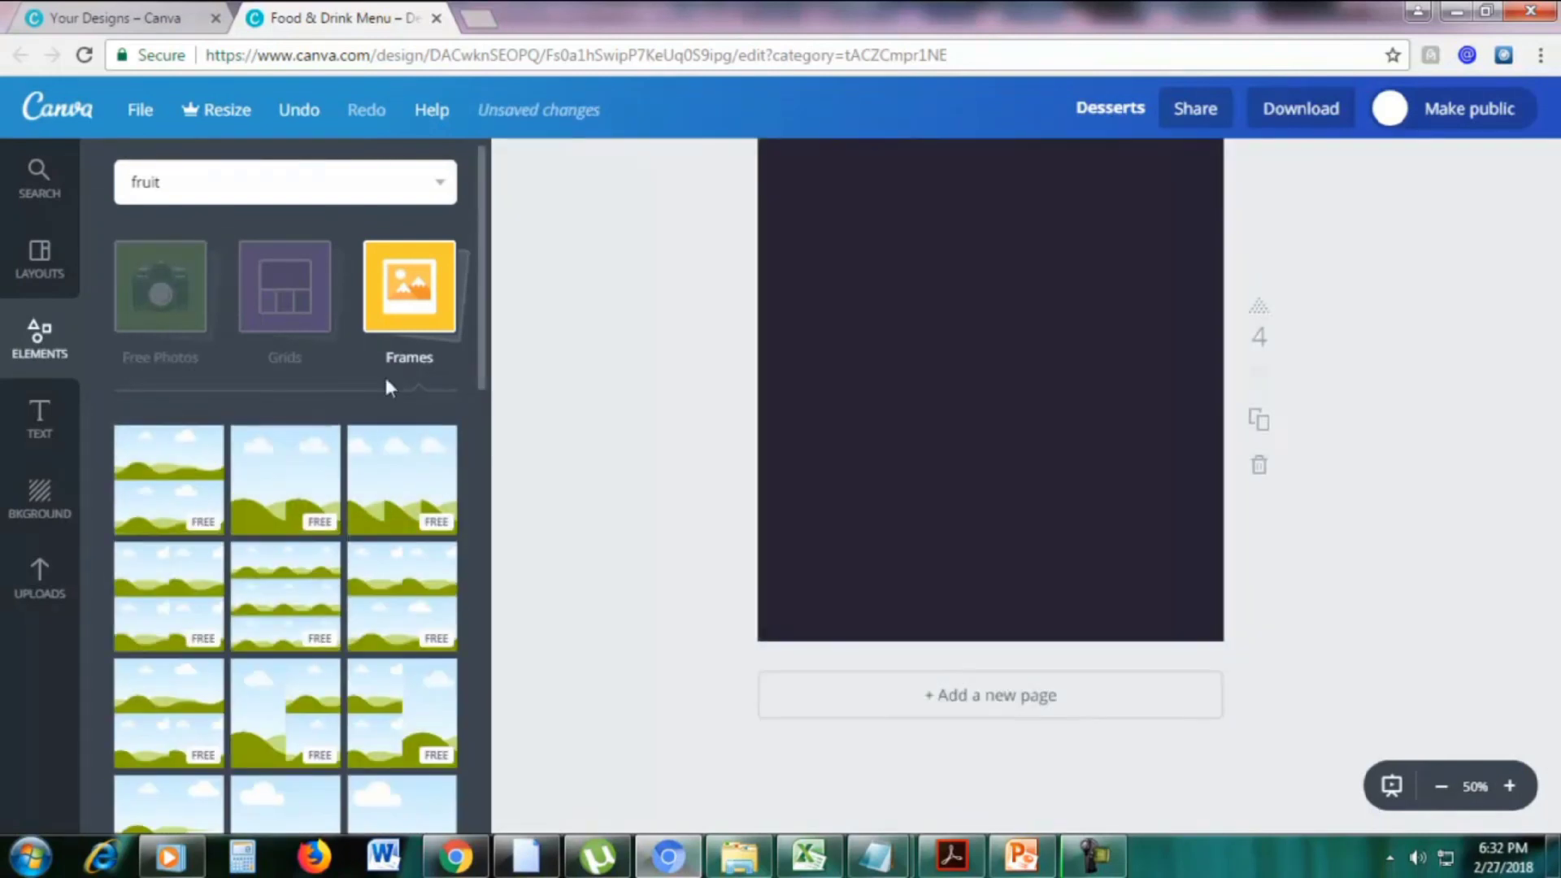
pyautogui.scroll(-8, 376, 436)
pyautogui.scroll(-5, 311, 476)
pyautogui.scroll(3, 743, 453)
pyautogui.scroll(-3, 743, 452)
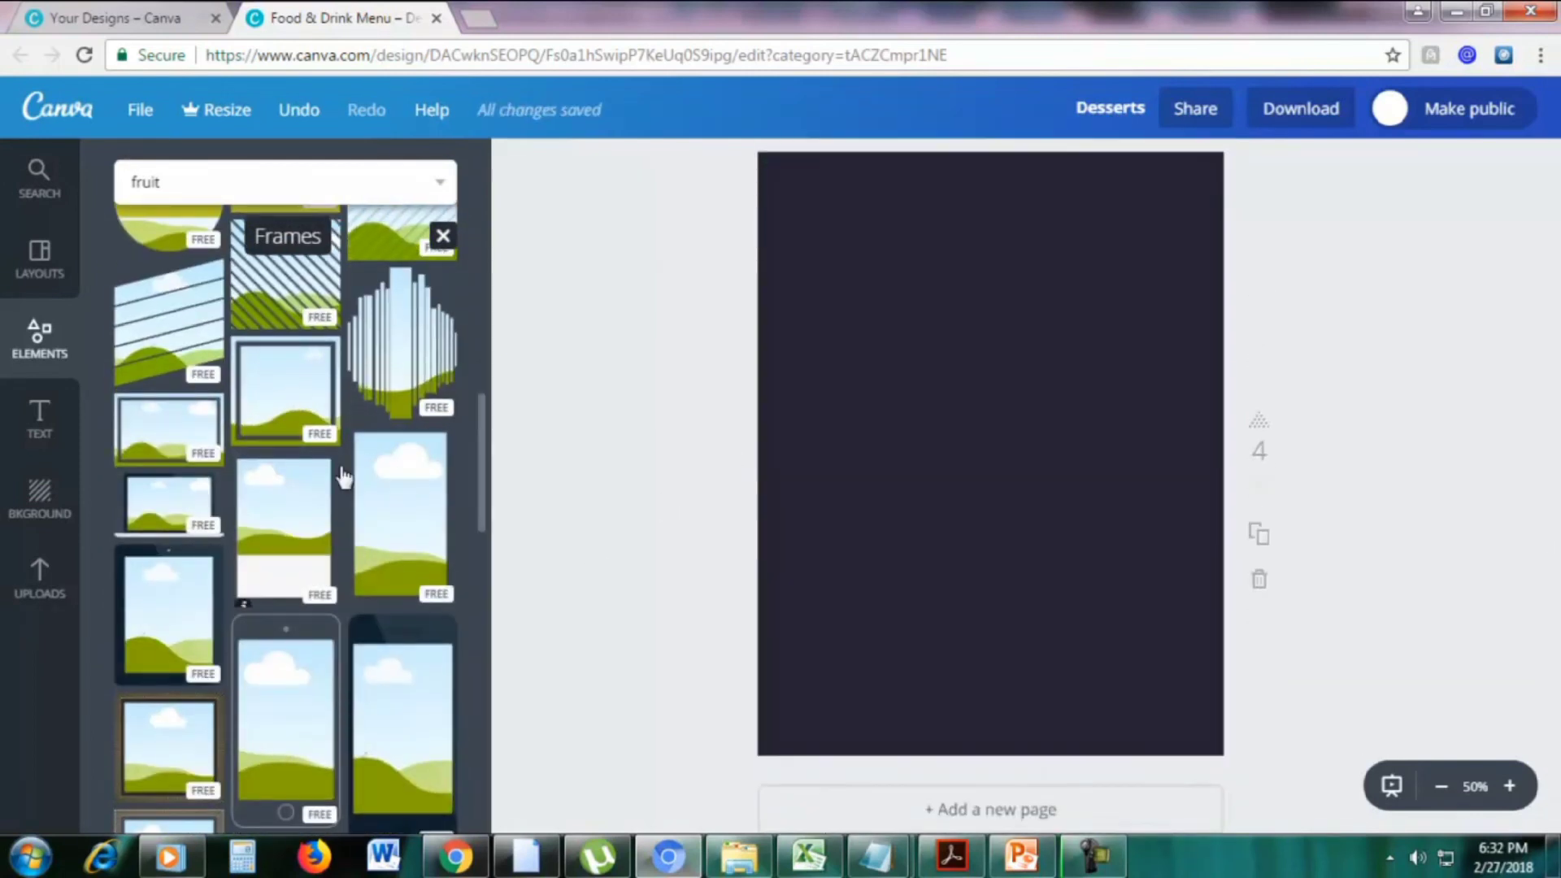
pyautogui.scroll(-2, 413, 514)
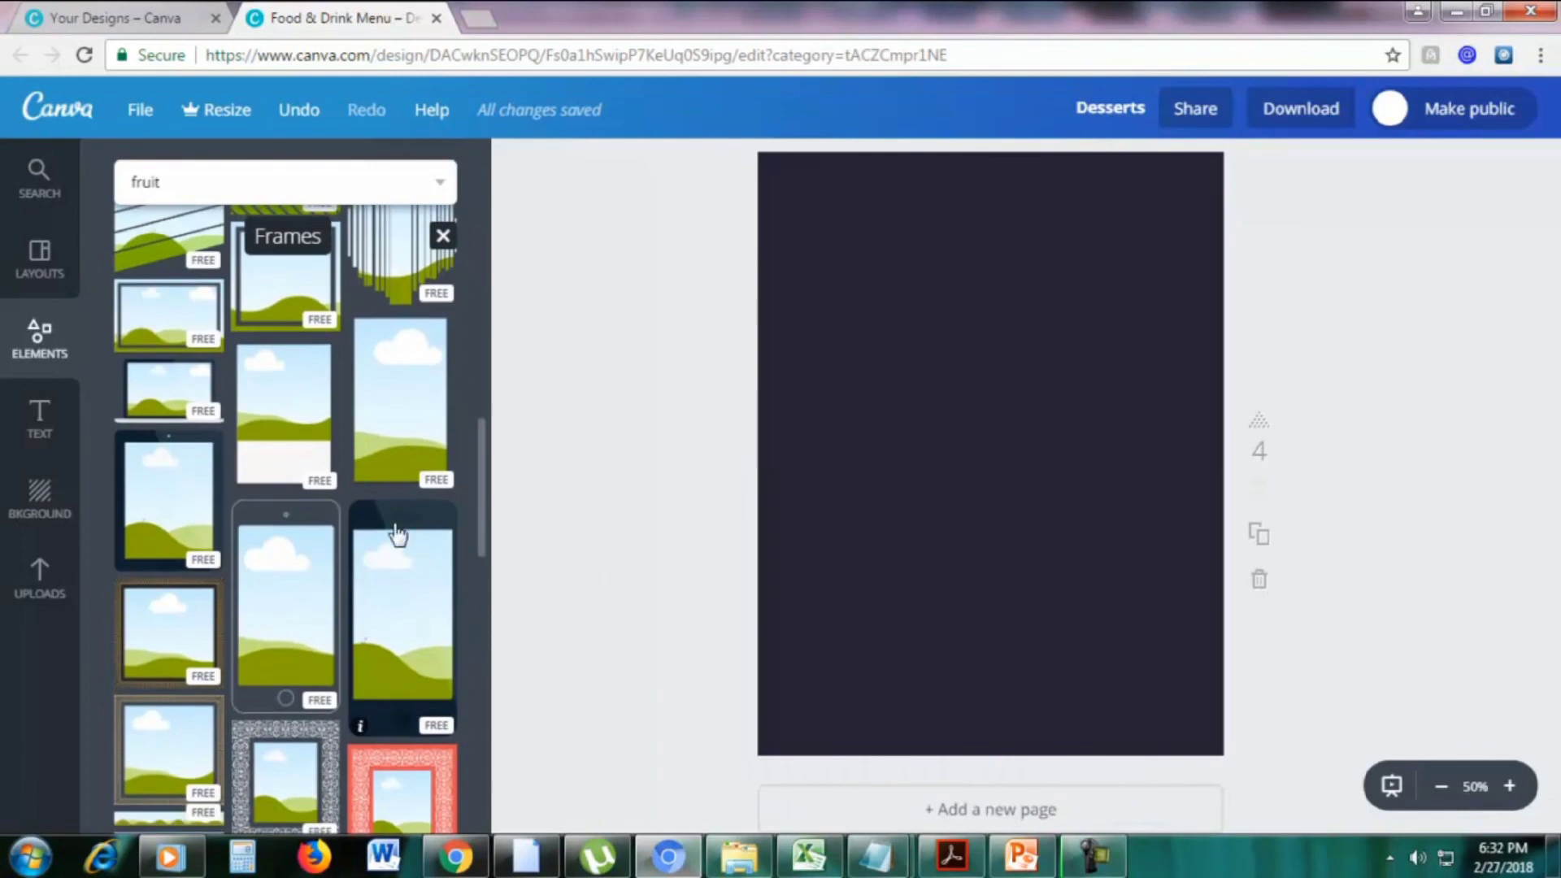
# Place a phone-shaped frame on the new page, enlarged and moved toward the centre
pyautogui.moveTo(398, 529); pyautogui.dragTo(905, 363)
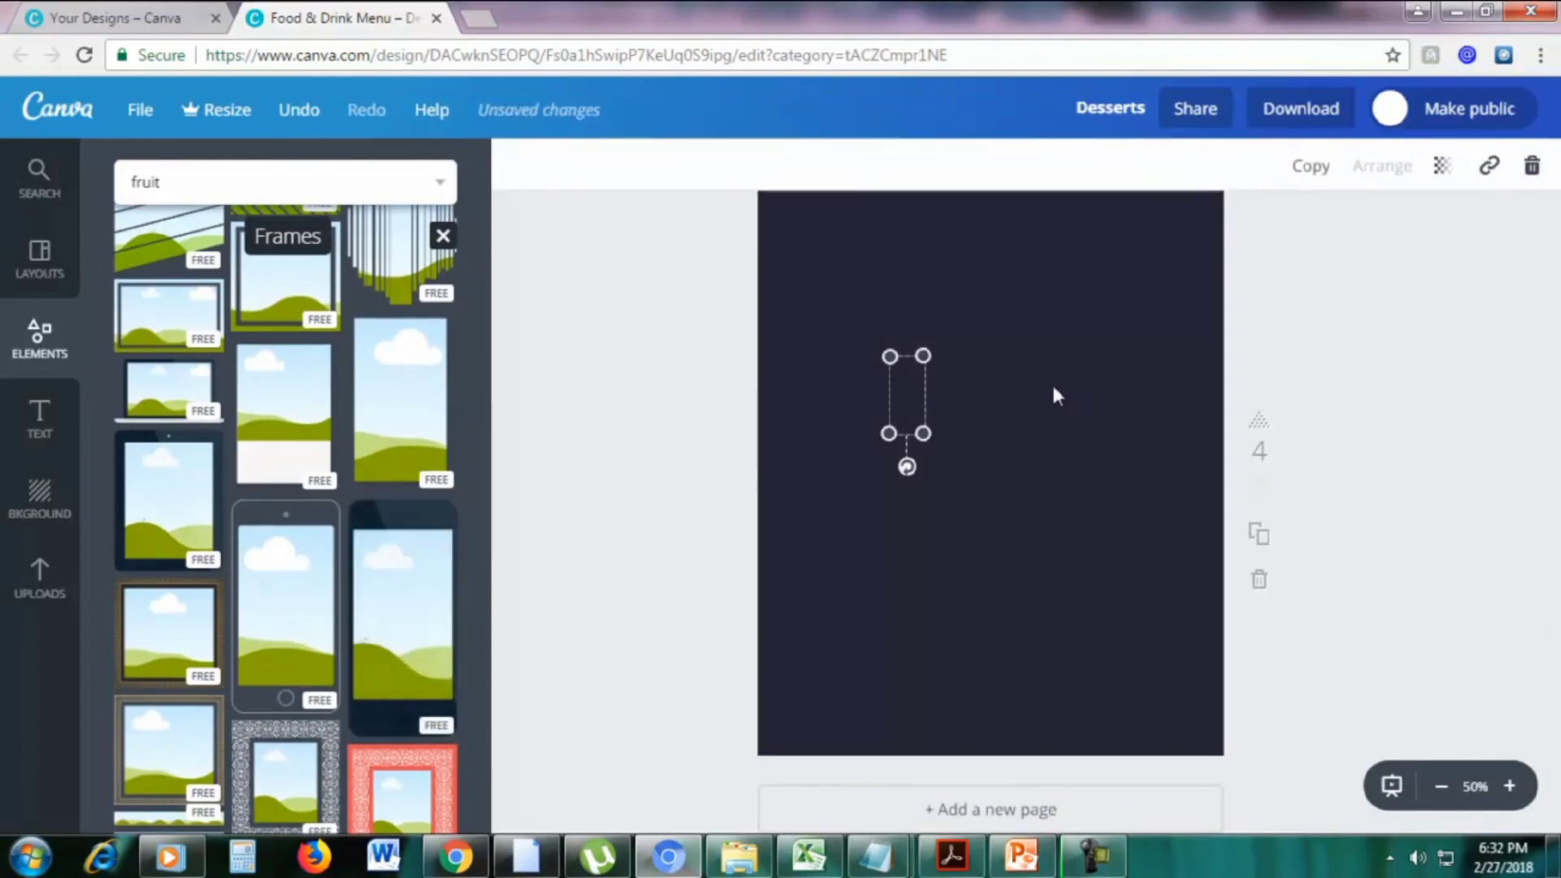
pyautogui.moveTo(886, 435); pyautogui.dragTo(805, 601)
pyautogui.moveTo(923, 355); pyautogui.dragTo(990, 302)
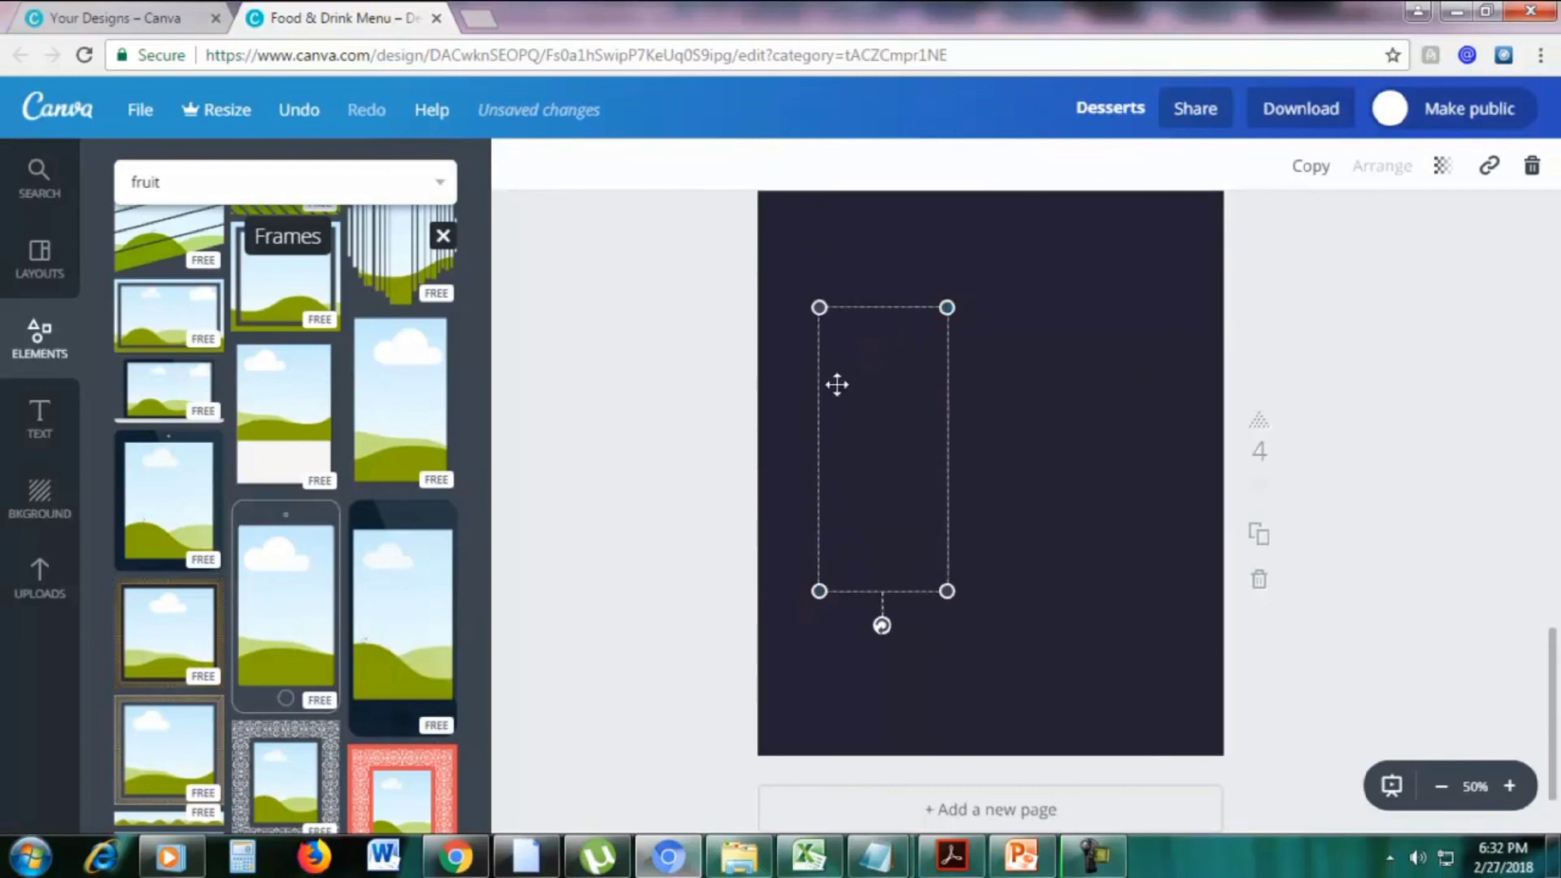
pyautogui.click(1143, 343)
pyautogui.click(905, 382)
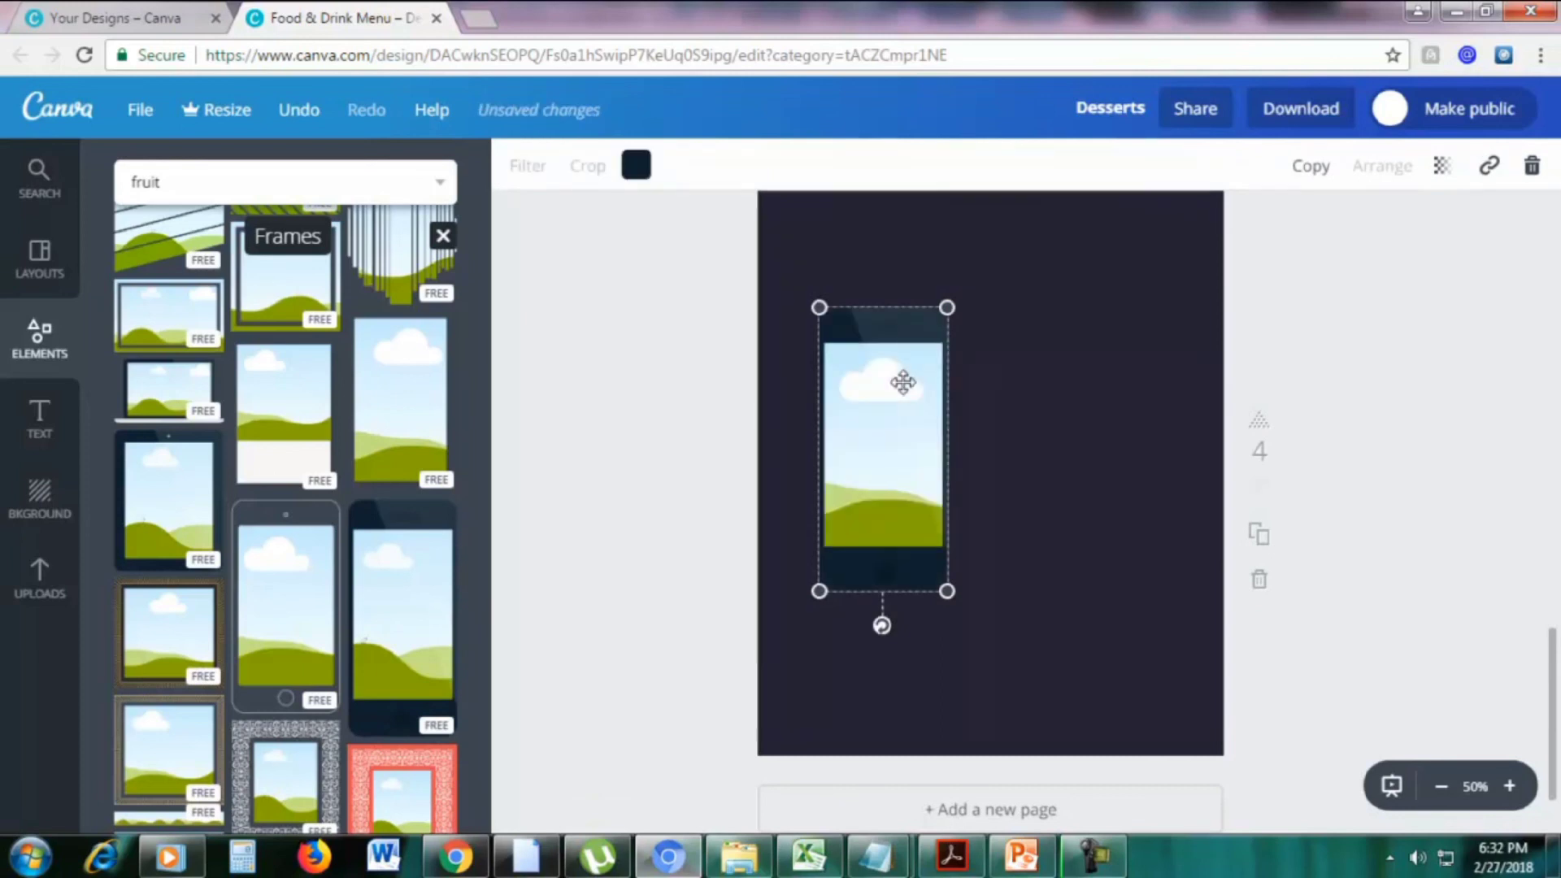
pyautogui.moveTo(947, 307); pyautogui.dragTo(979, 241)
pyautogui.moveTo(895, 345); pyautogui.dragTo(989, 401)
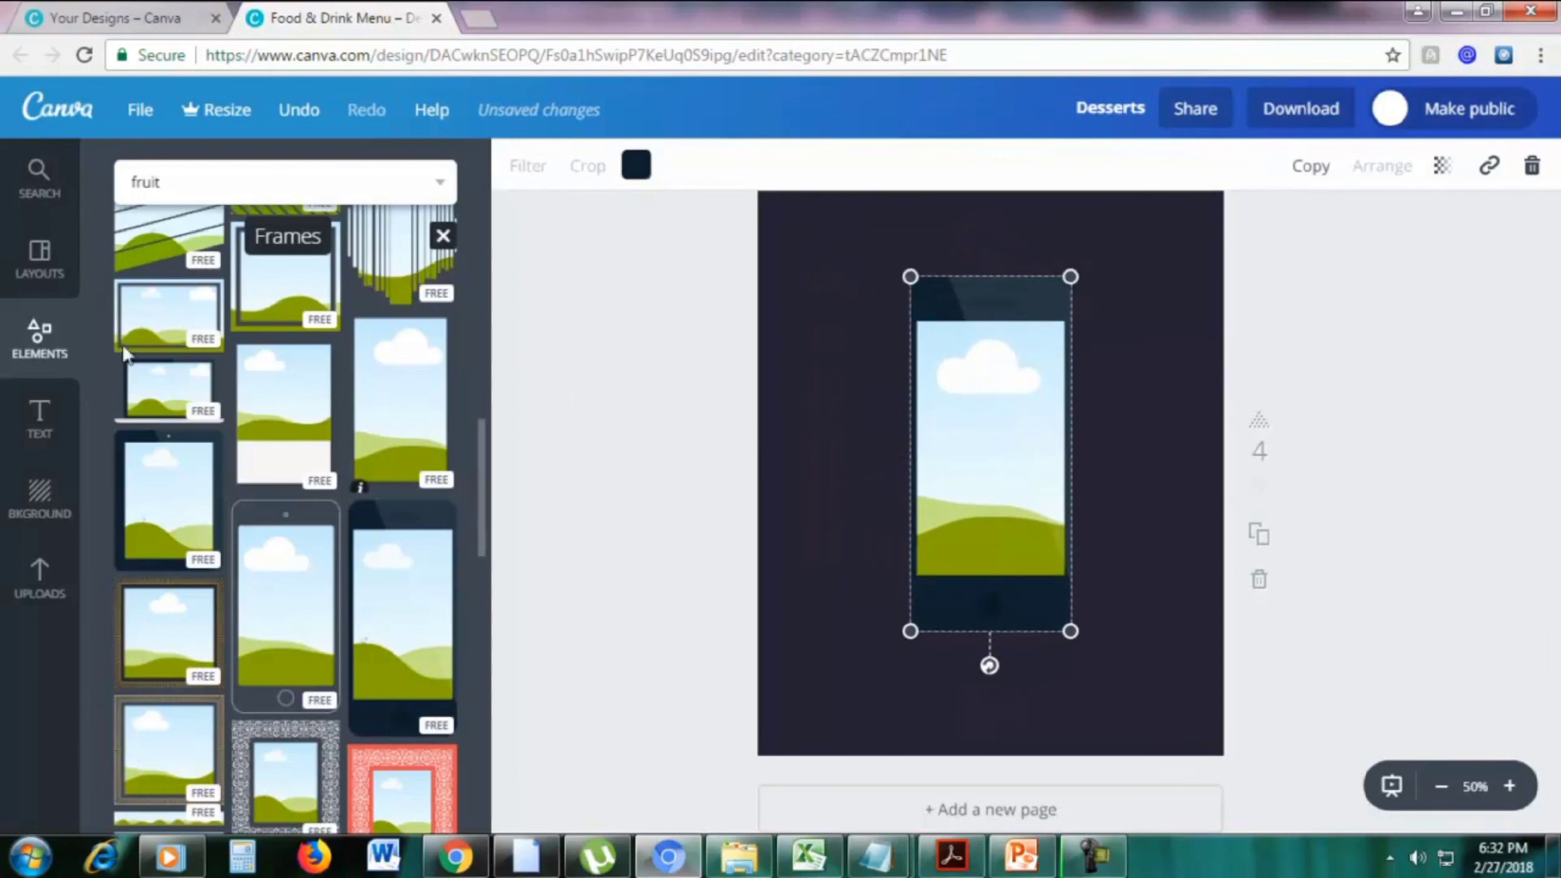
# Fill the phone frame with the orange-slices photo from the fruit results
pyautogui.click(59, 186)
pyautogui.moveTo(313, 411); pyautogui.dragTo(1067, 415)
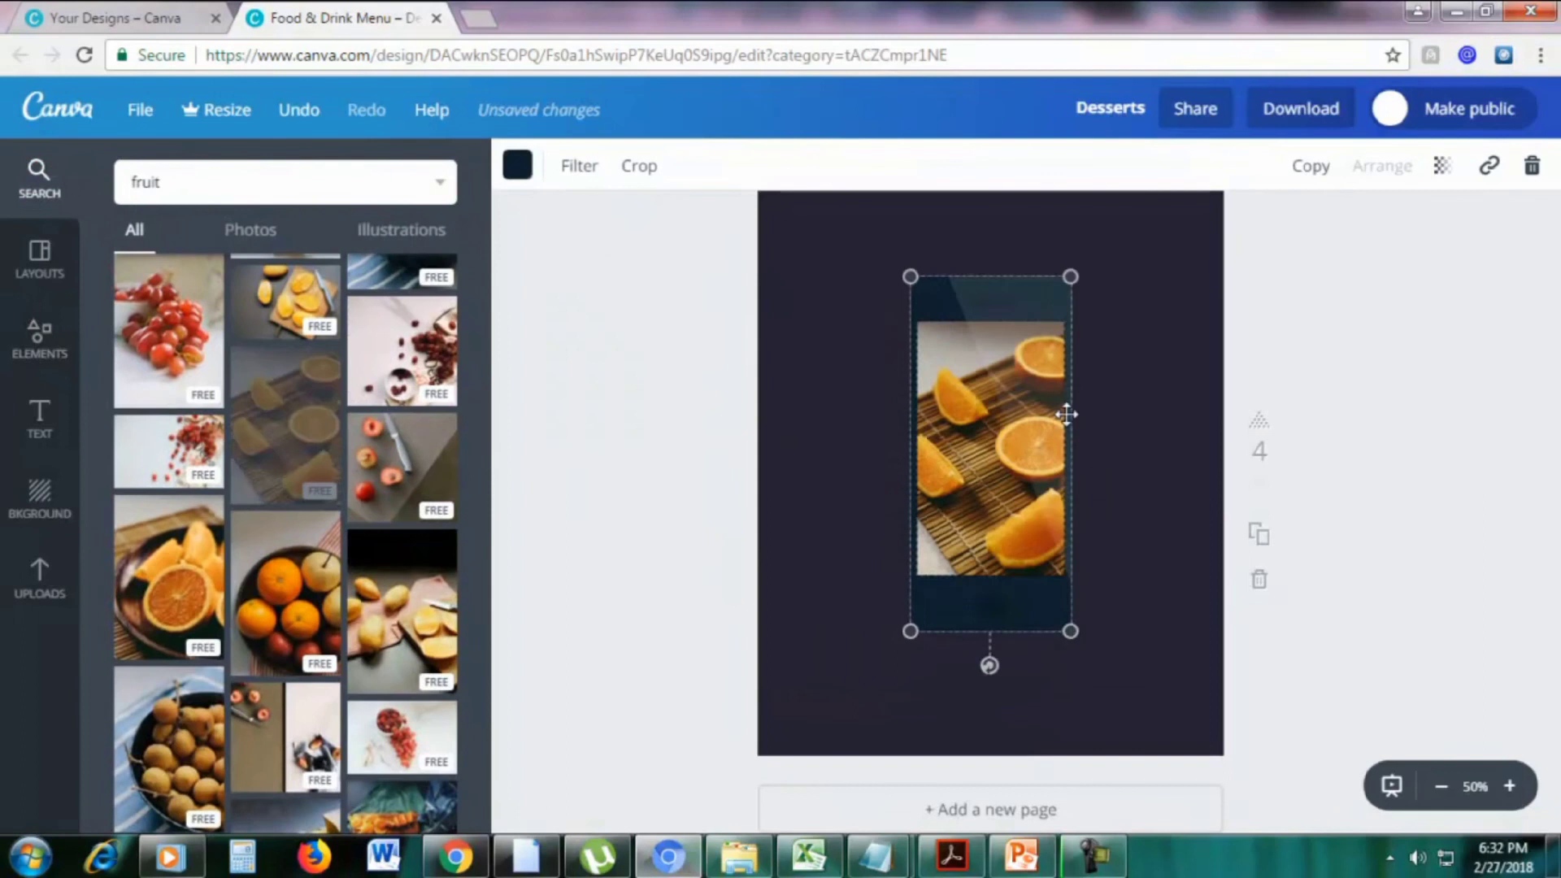
pyautogui.click(1155, 397)
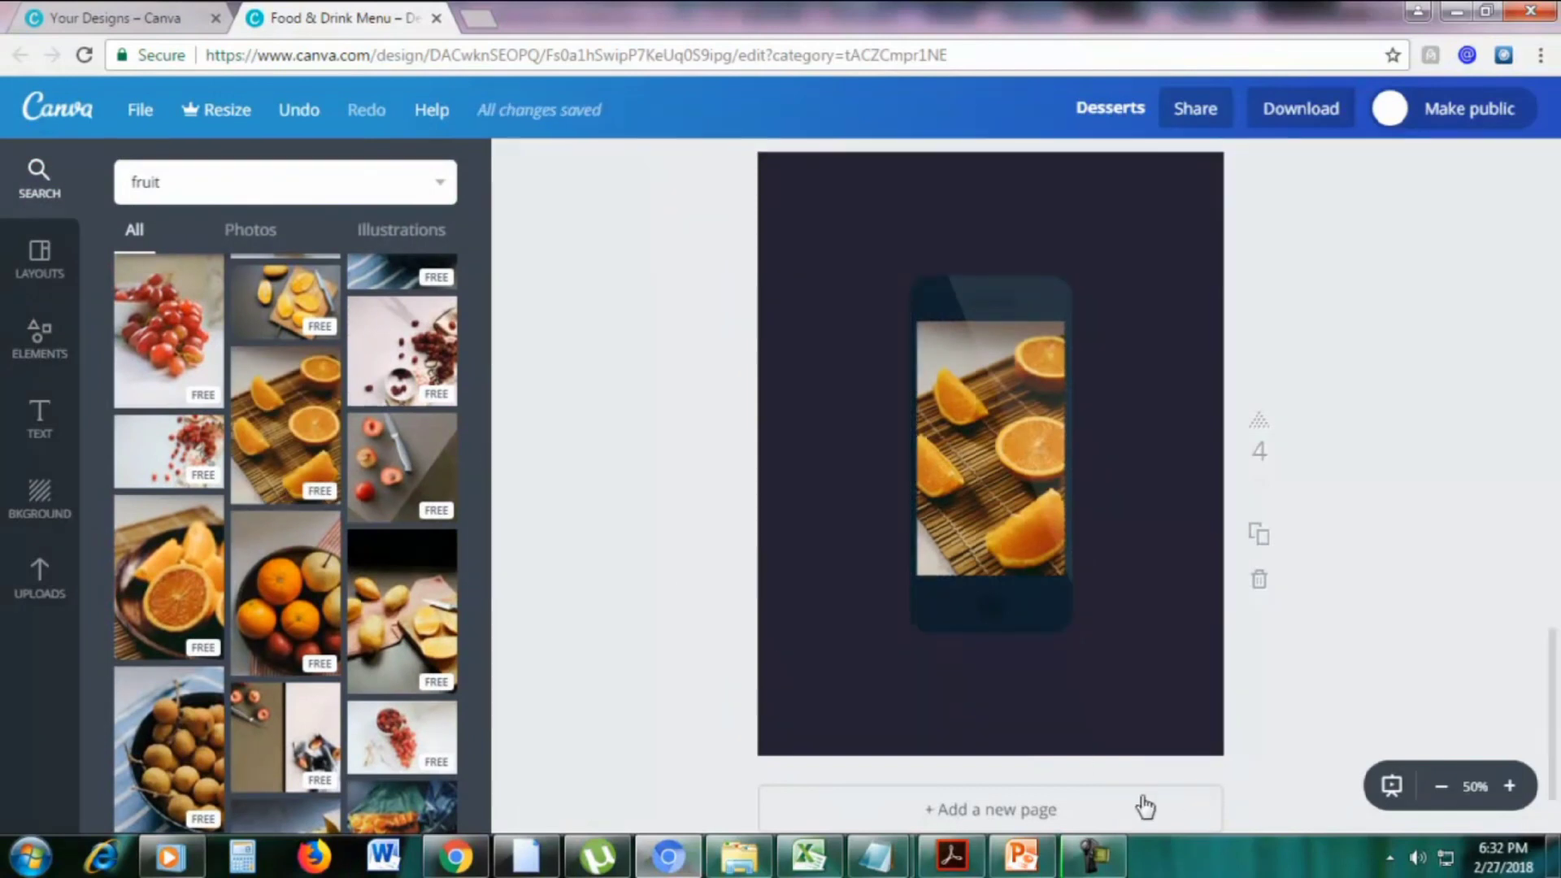
# Select the phone frame and bring up its delete options
pyautogui.click(39, 336)
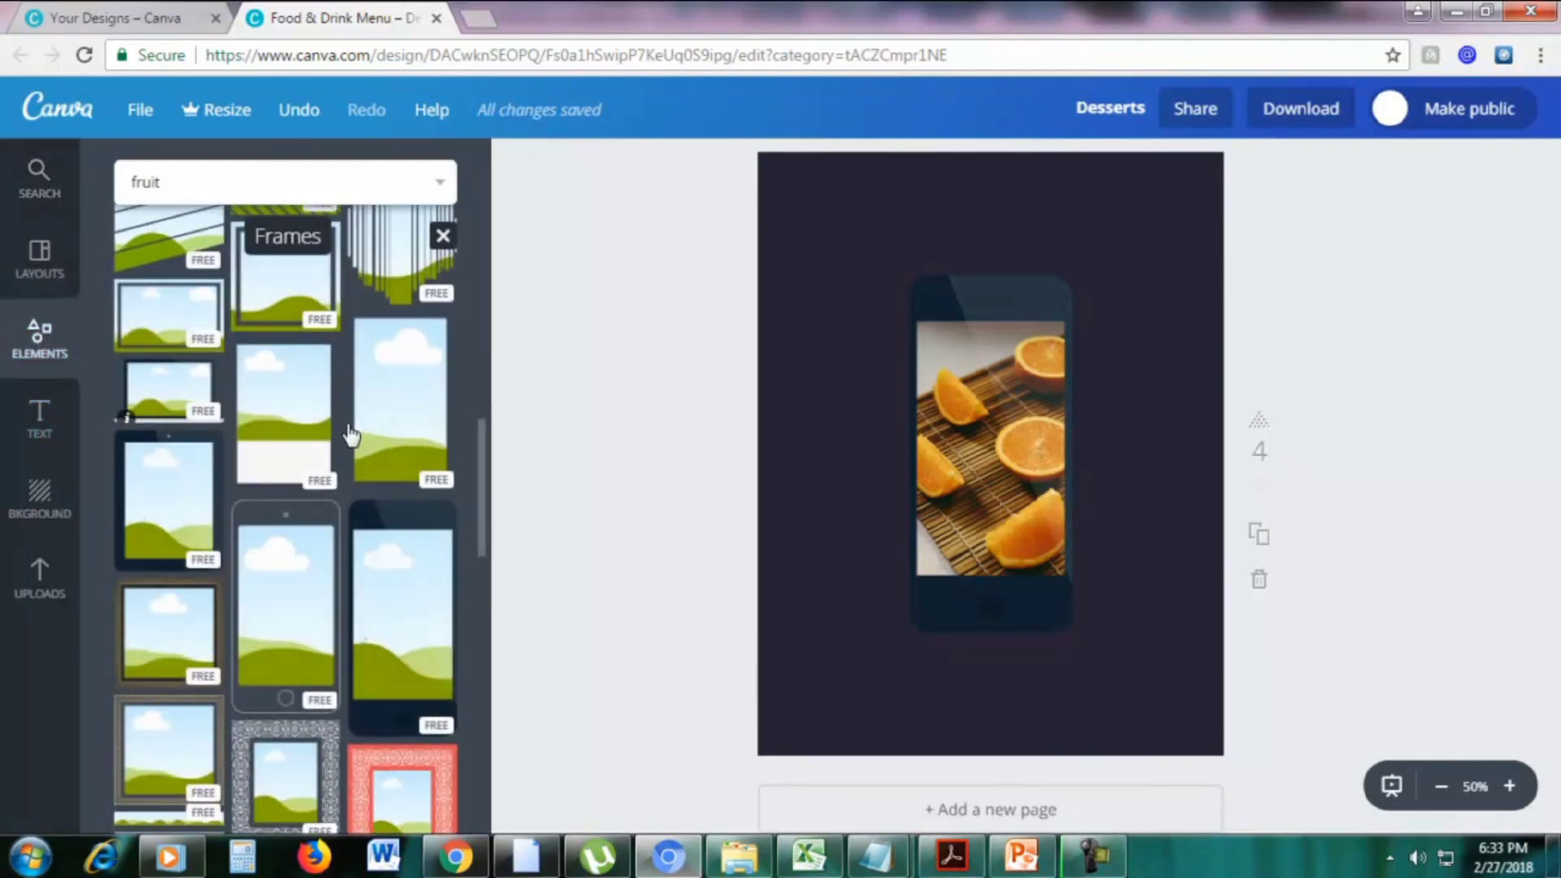
pyautogui.click(955, 300)
pyautogui.click(1532, 166)
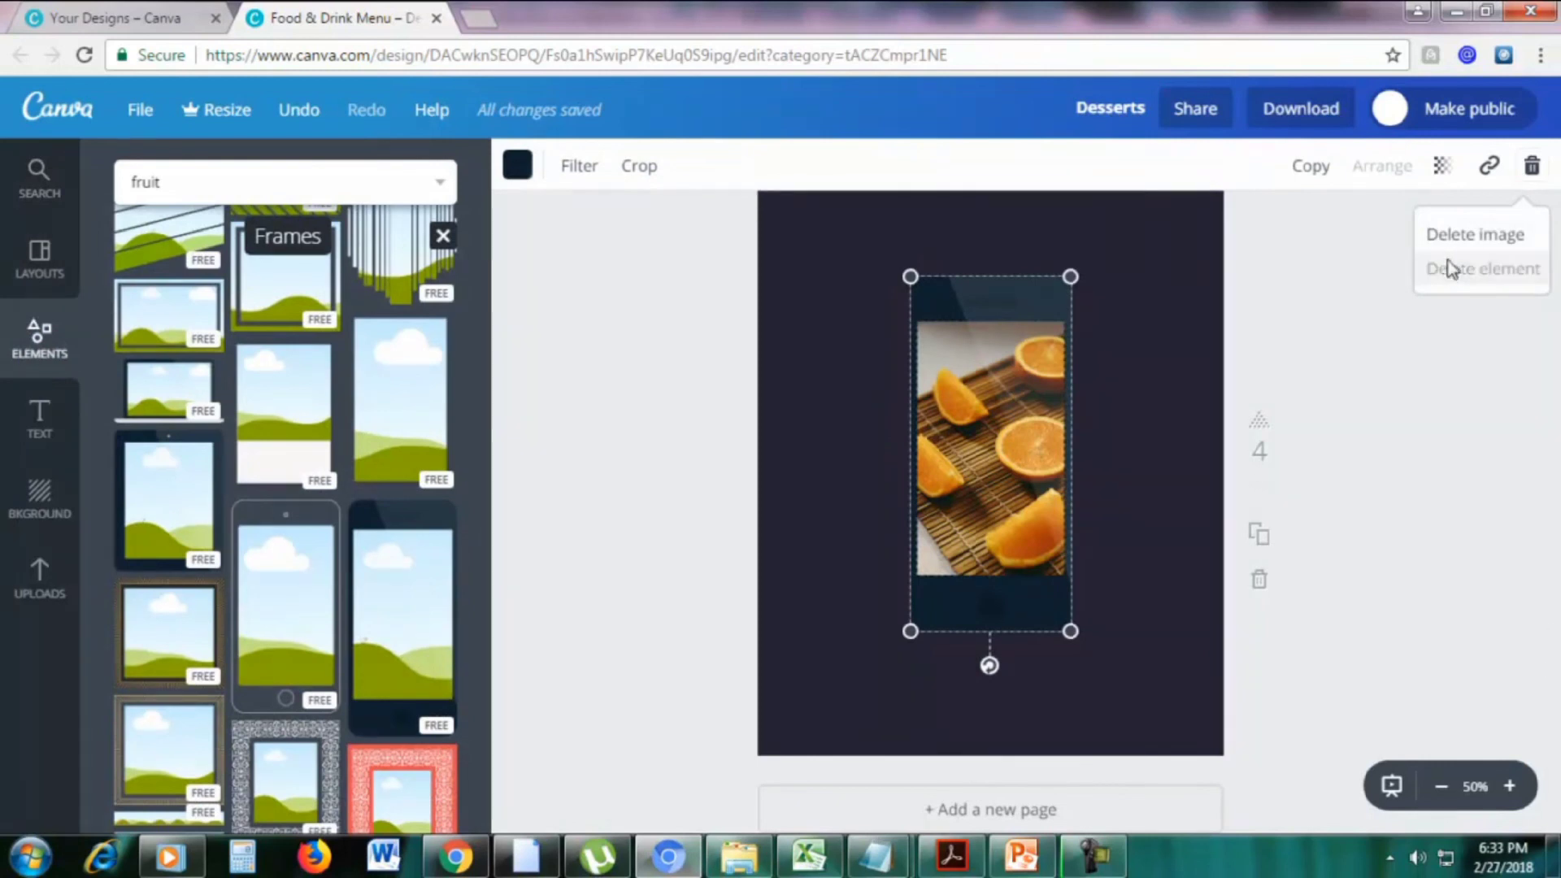
# Delete the phone frame and make the page background yellow
pyautogui.click(1482, 268)
pyautogui.click(1005, 309)
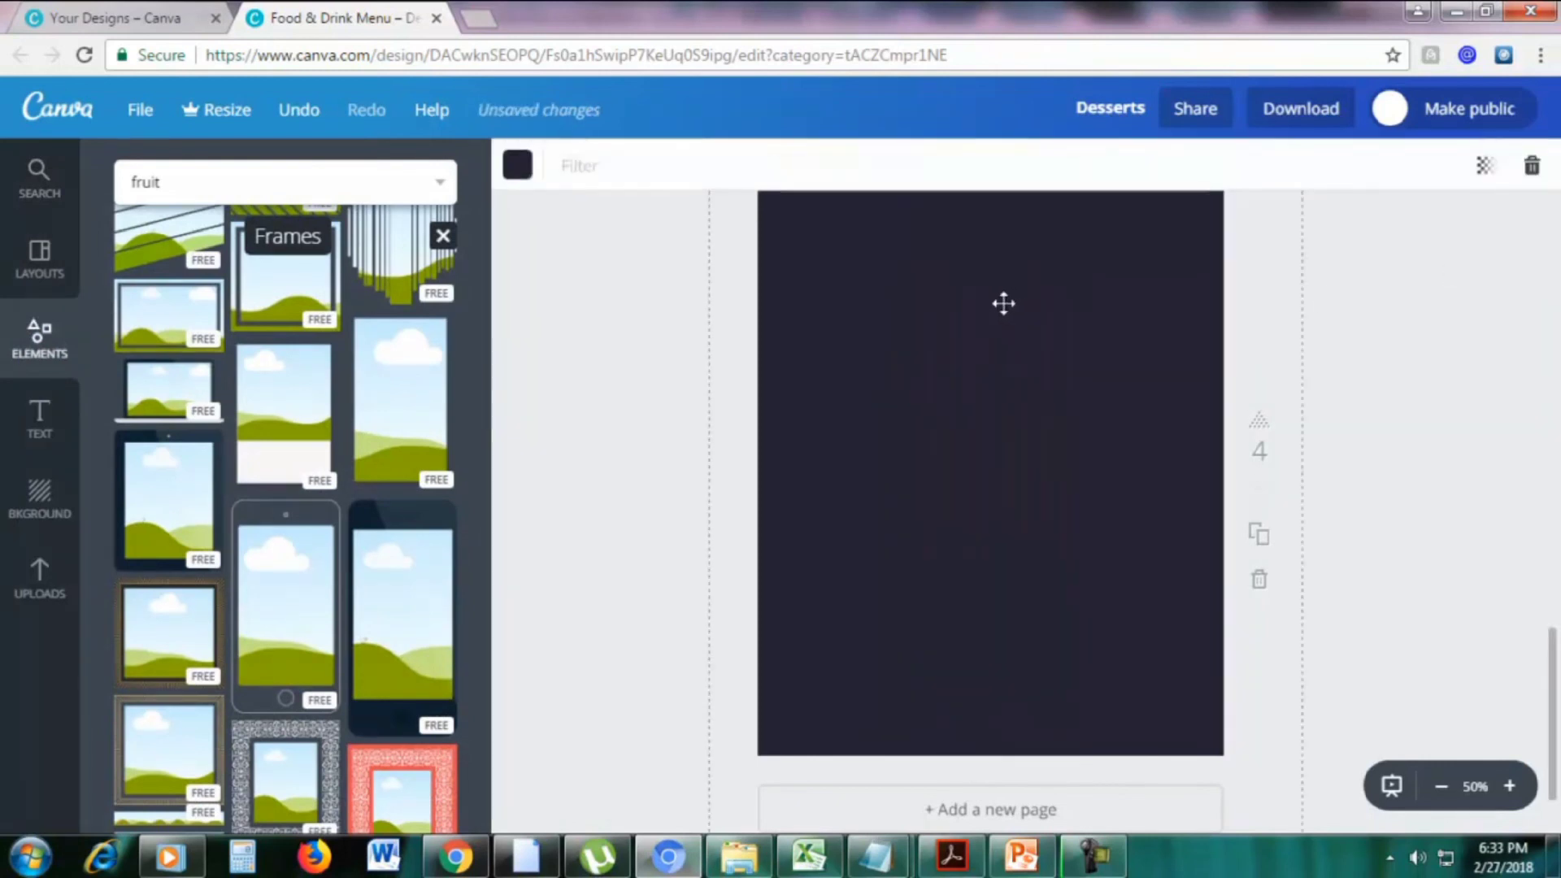
pyautogui.click(521, 167)
pyautogui.click(633, 460)
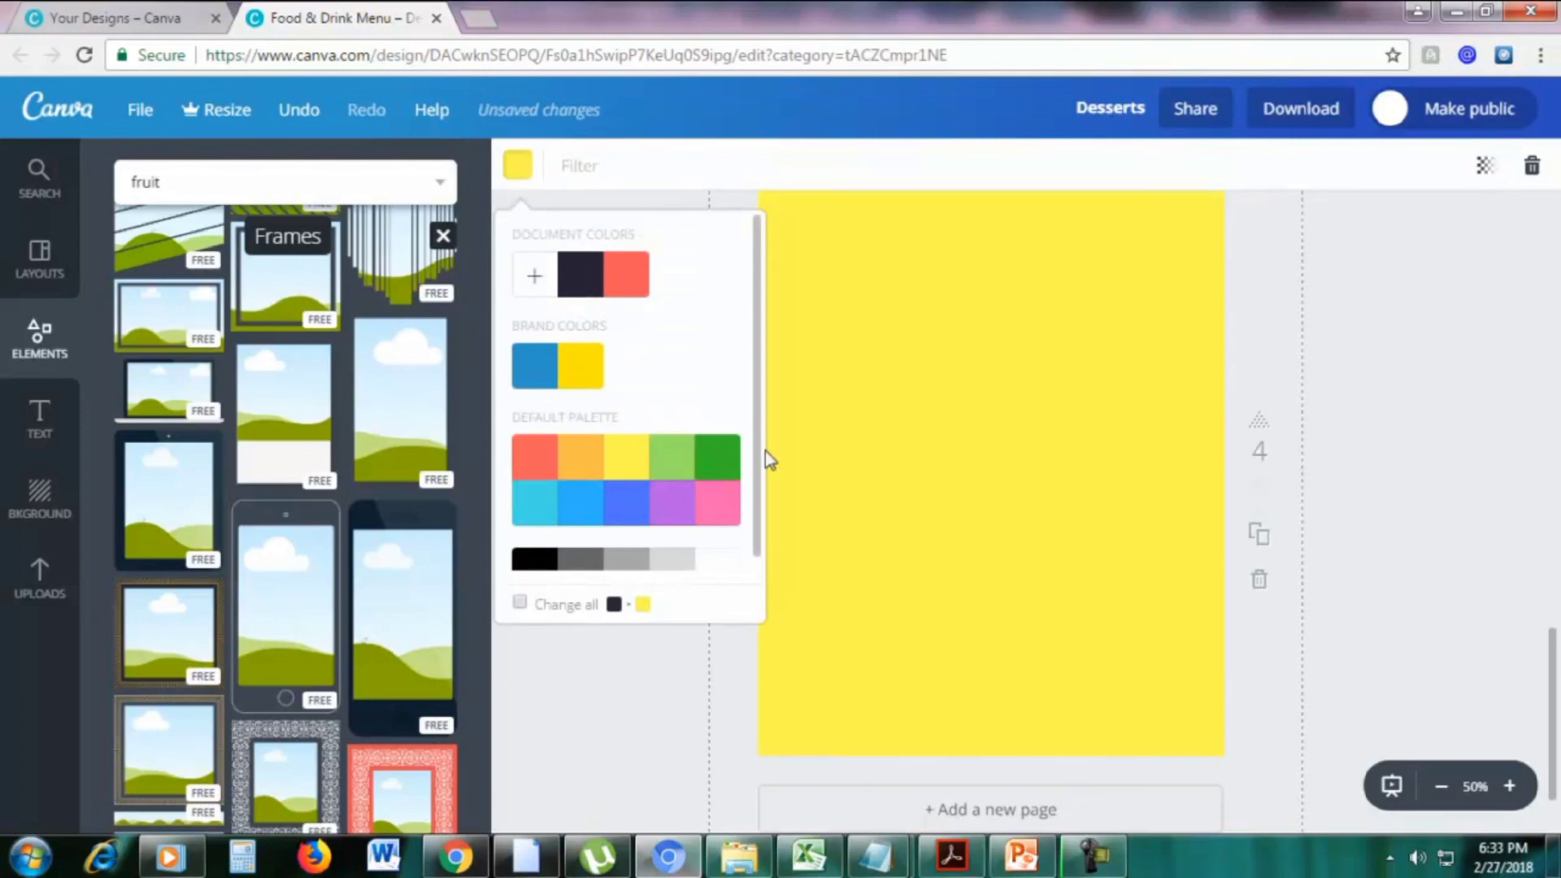
pyautogui.click(1391, 437)
# Add an enlarged laptop frame near the page top and drop the bowl-of-oranges photo in
pyautogui.scroll(-3, 350, 538)
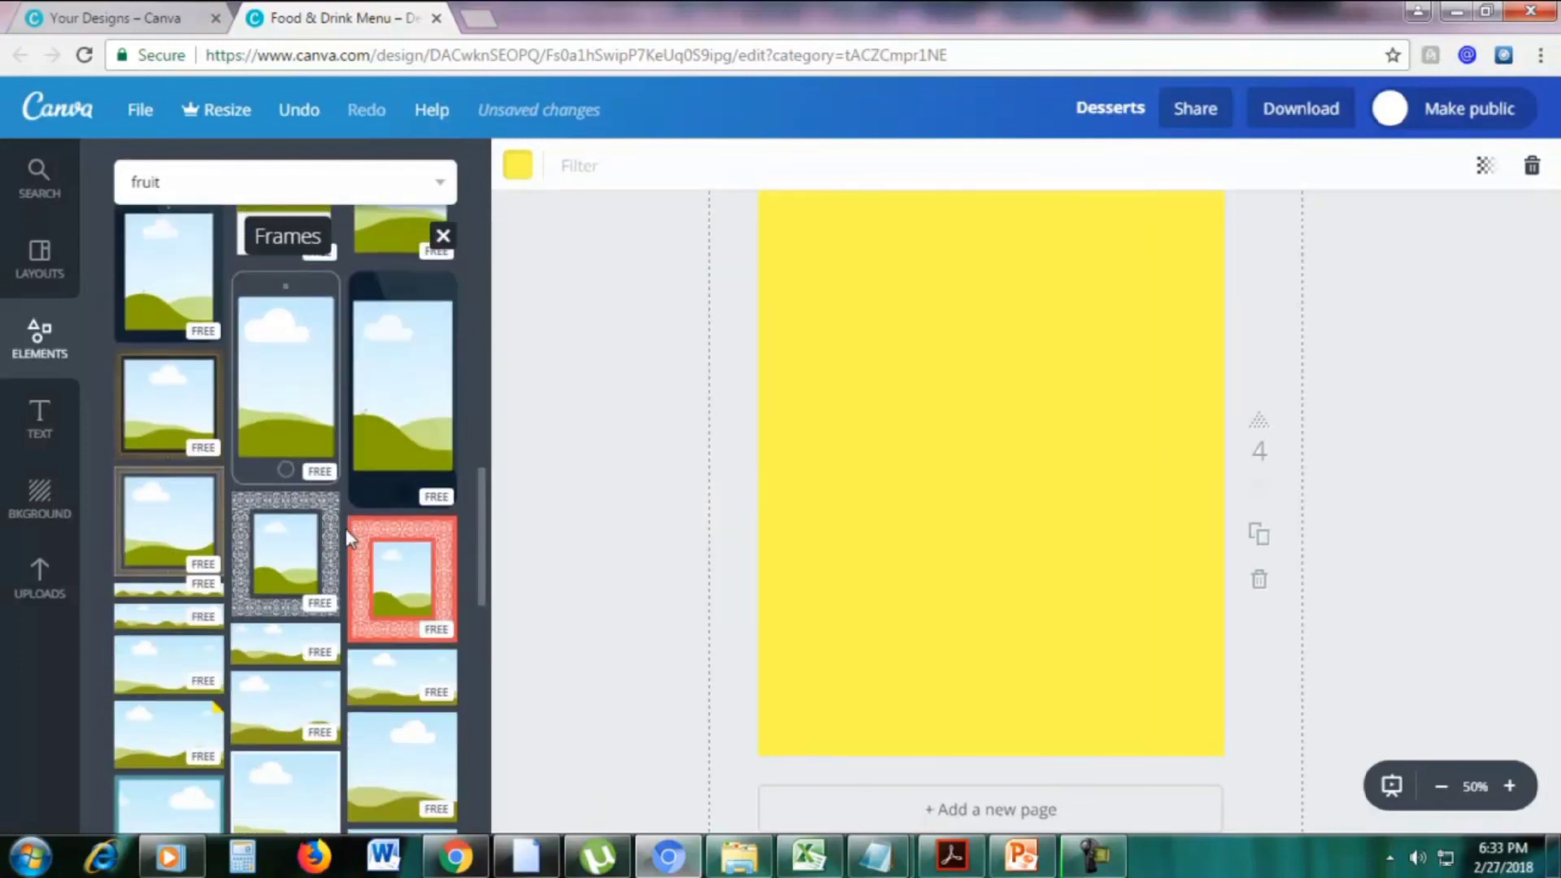
pyautogui.scroll(5, 350, 538)
pyautogui.moveTo(213, 514); pyautogui.dragTo(959, 463)
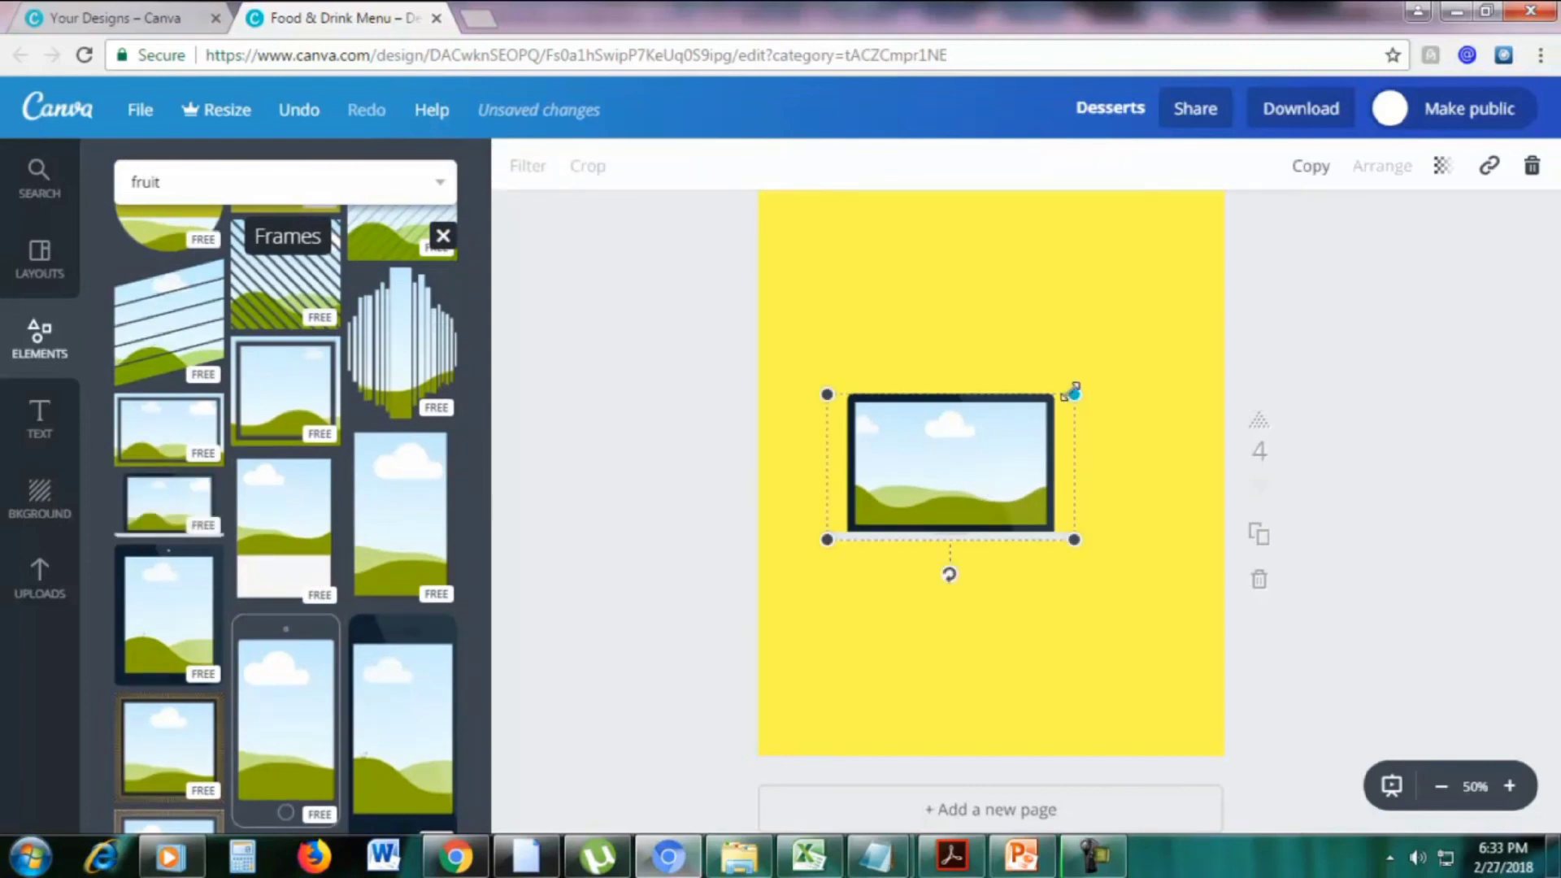
pyautogui.moveTo(1073, 393); pyautogui.dragTo(1156, 263)
pyautogui.moveTo(1086, 360); pyautogui.dragTo(1064, 325)
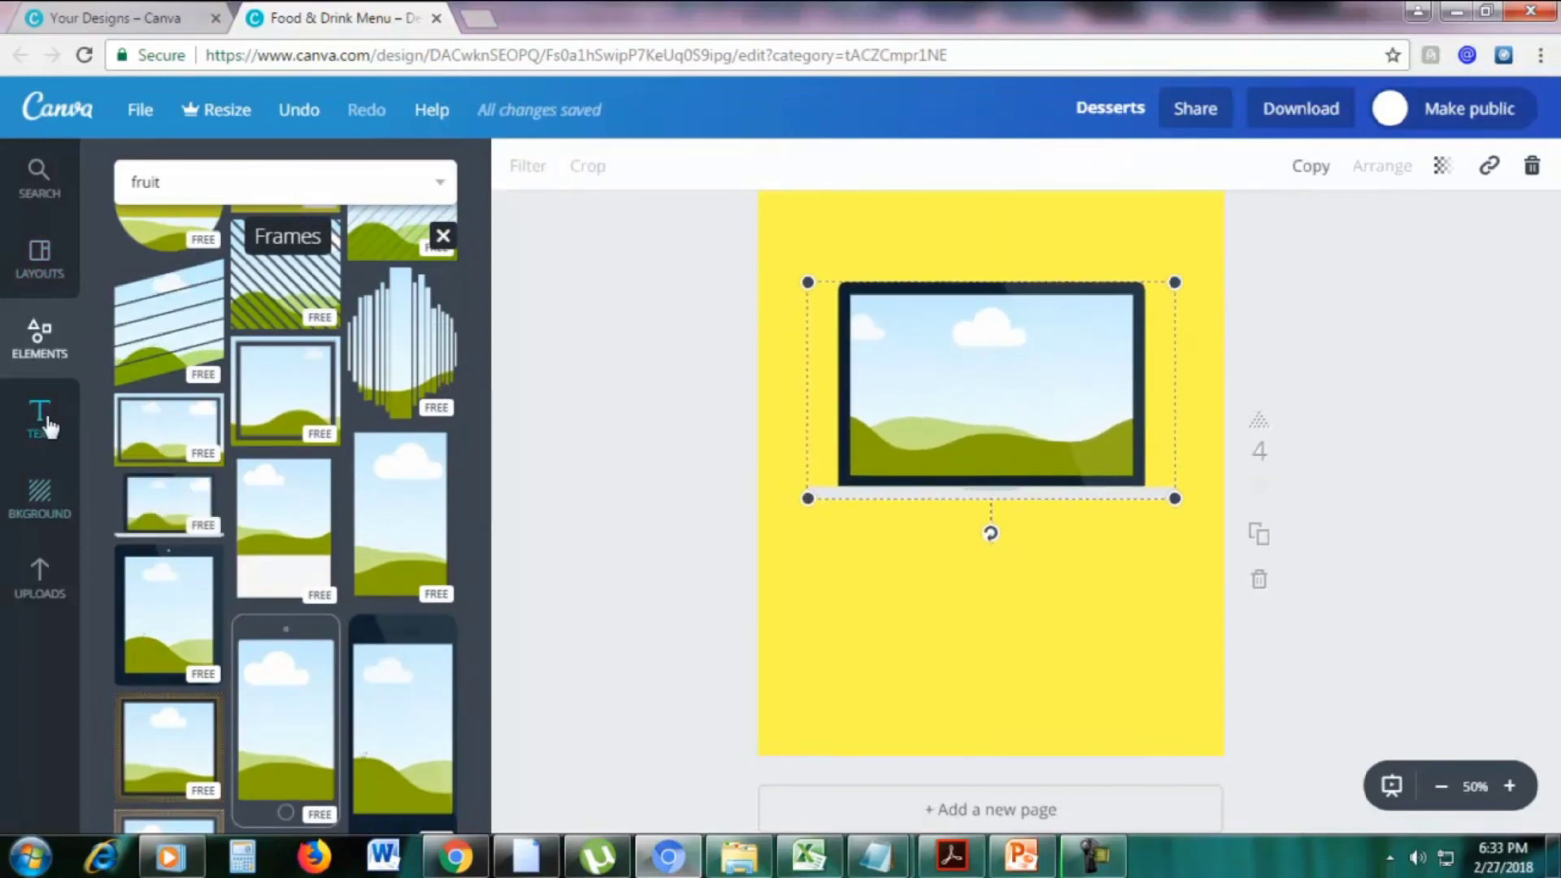
pyautogui.click(41, 183)
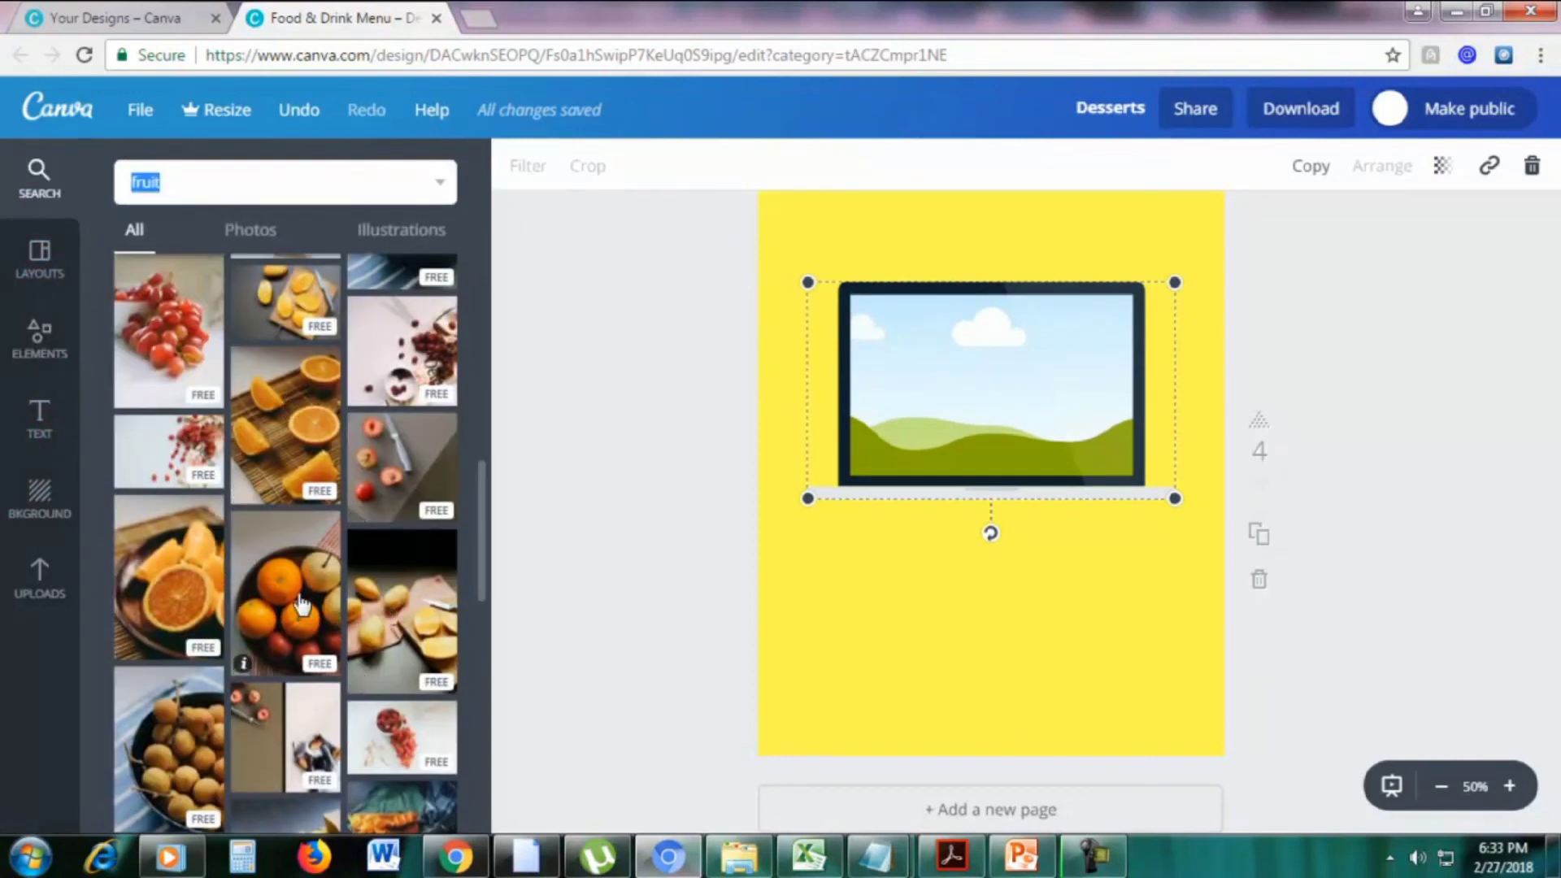
pyautogui.click(301, 603)
# Deselect the laptop frame and review the finished menu pages
pyautogui.click(1372, 404)
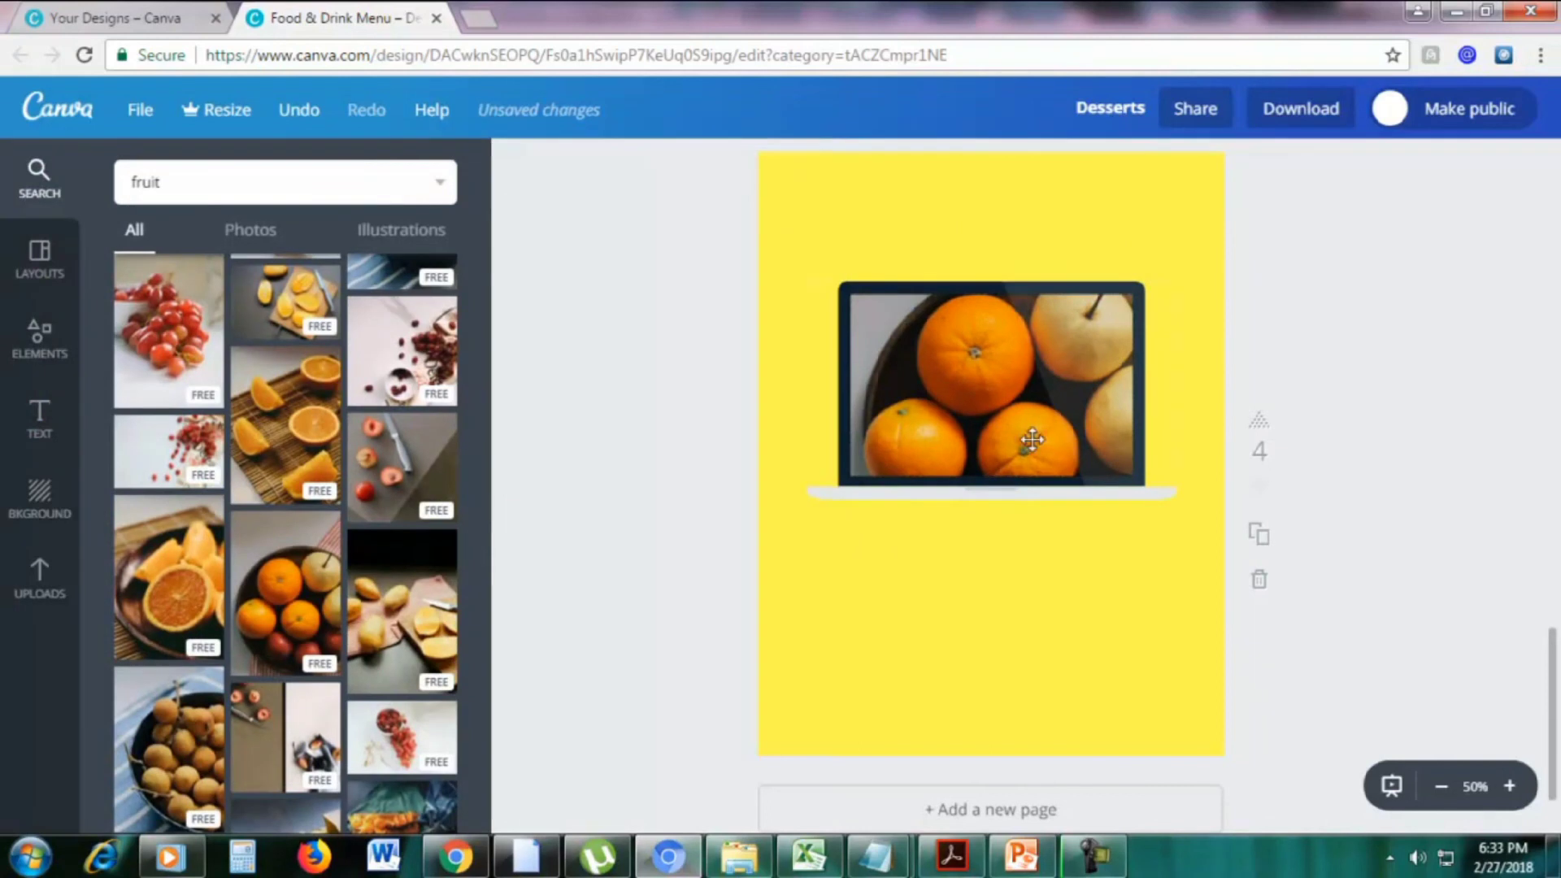
pyautogui.scroll(15, 1296, 438)
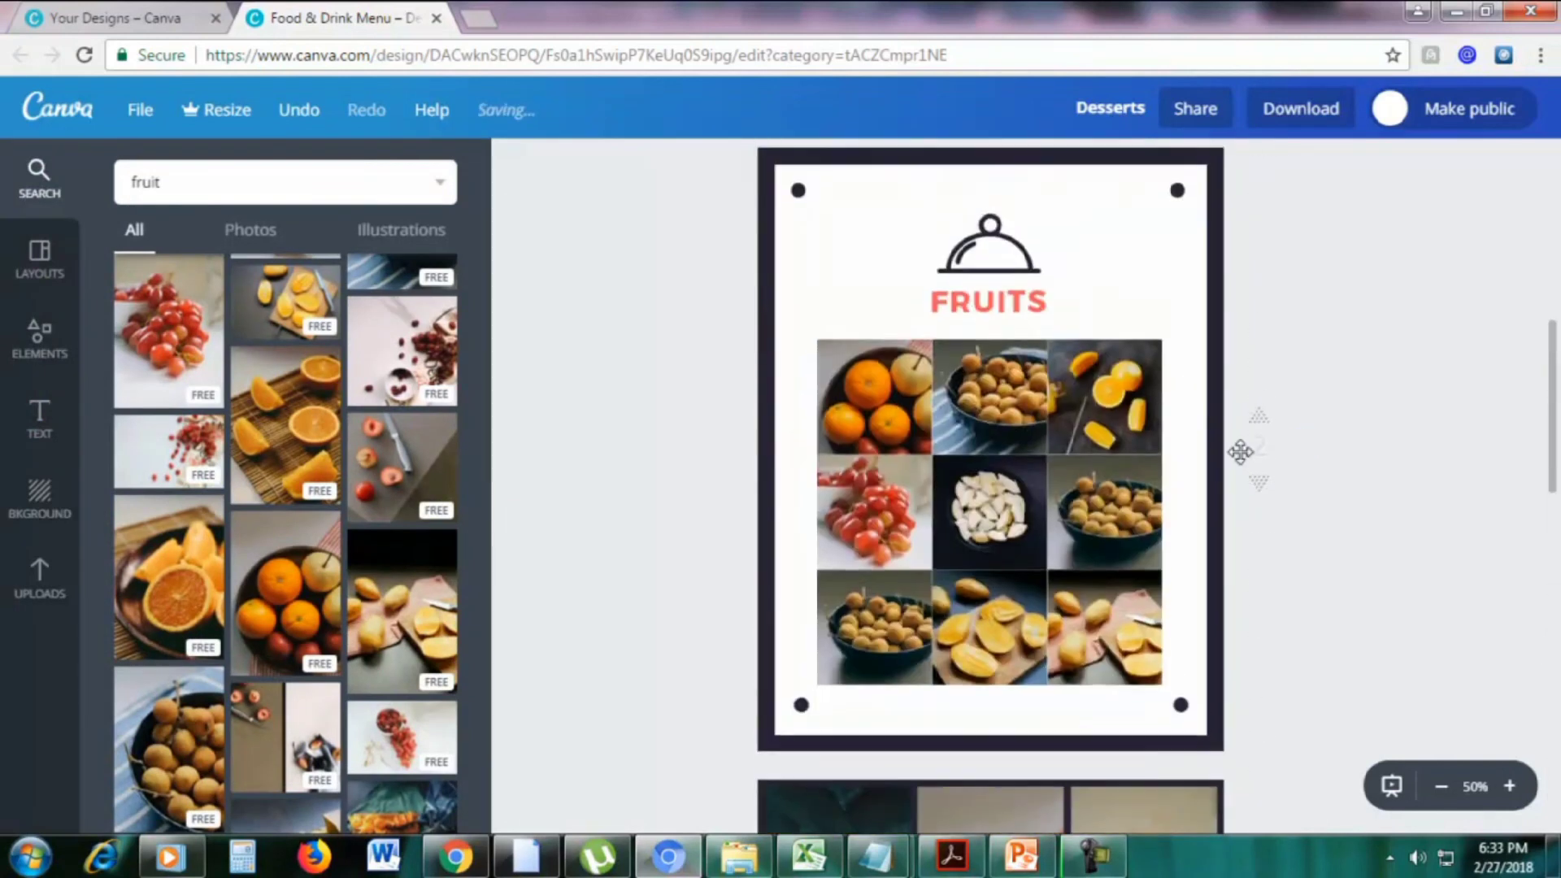
pyautogui.scroll(8, 1241, 452)
pyautogui.scroll(-5, 1240, 454)
pyautogui.scroll(3, 1241, 454)
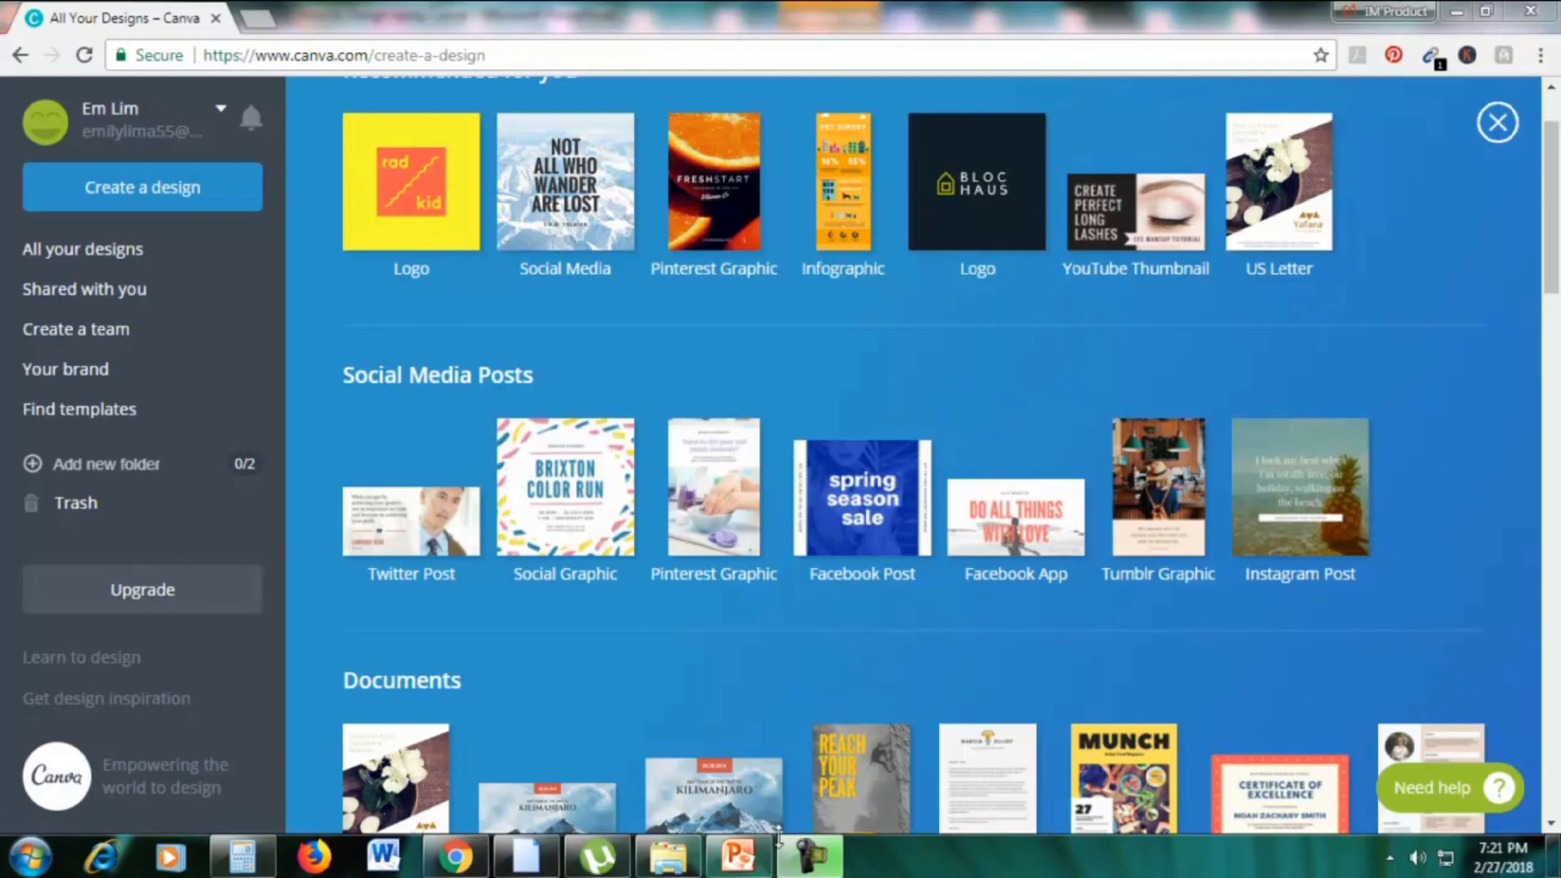
# Check the PowerPoint design-types slide, then return to Canva's Create a design page
pyautogui.click(738, 856)
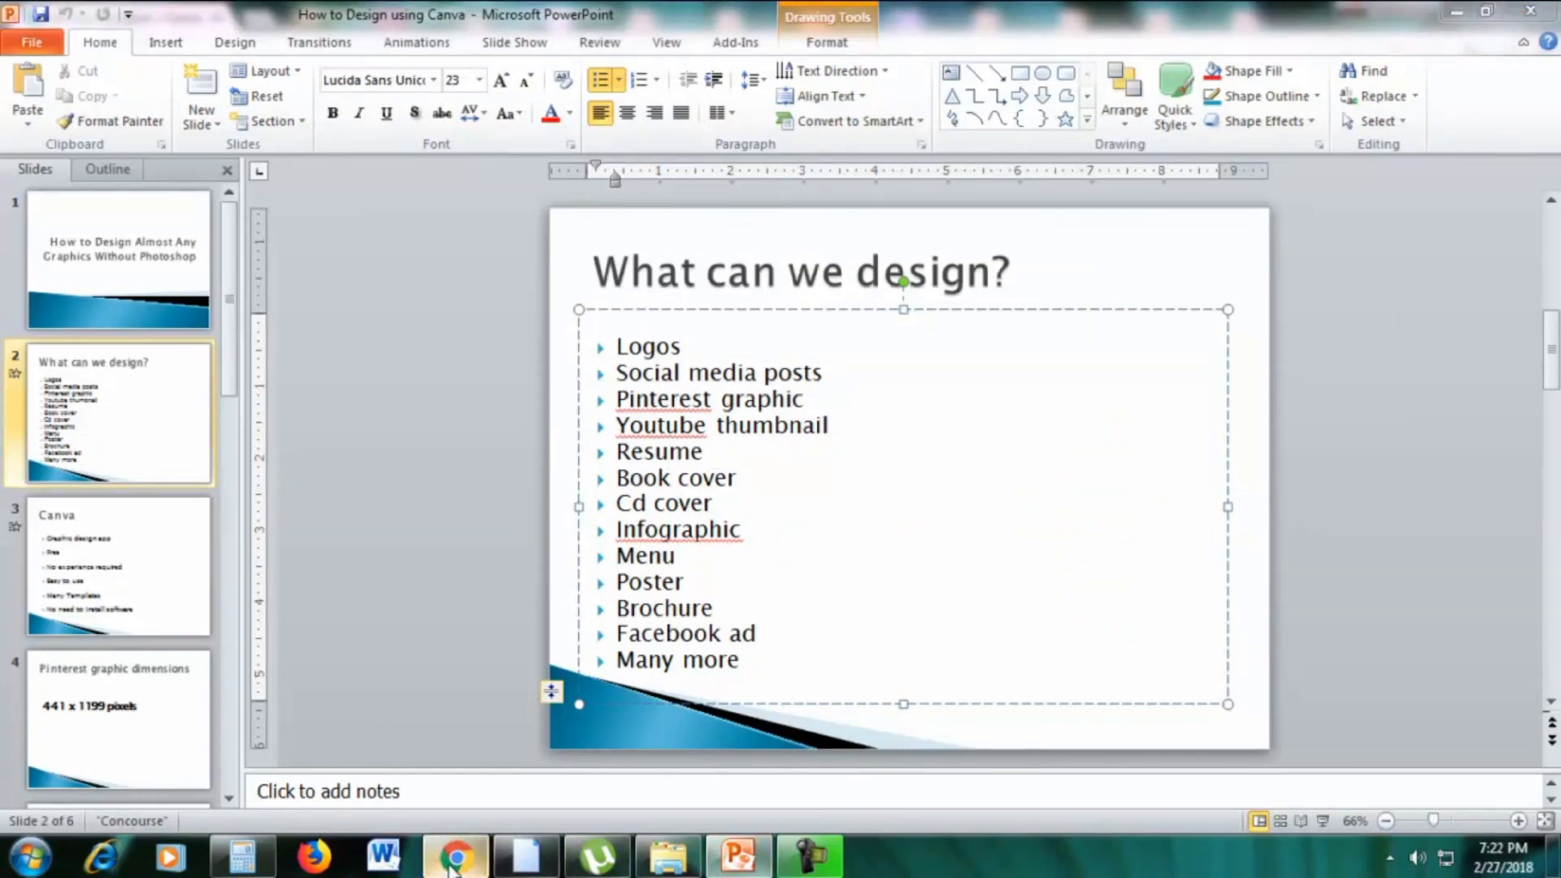
pyautogui.click(455, 860)
pyautogui.moveTo(1552, 277); pyautogui.dragTo(1552, 379)
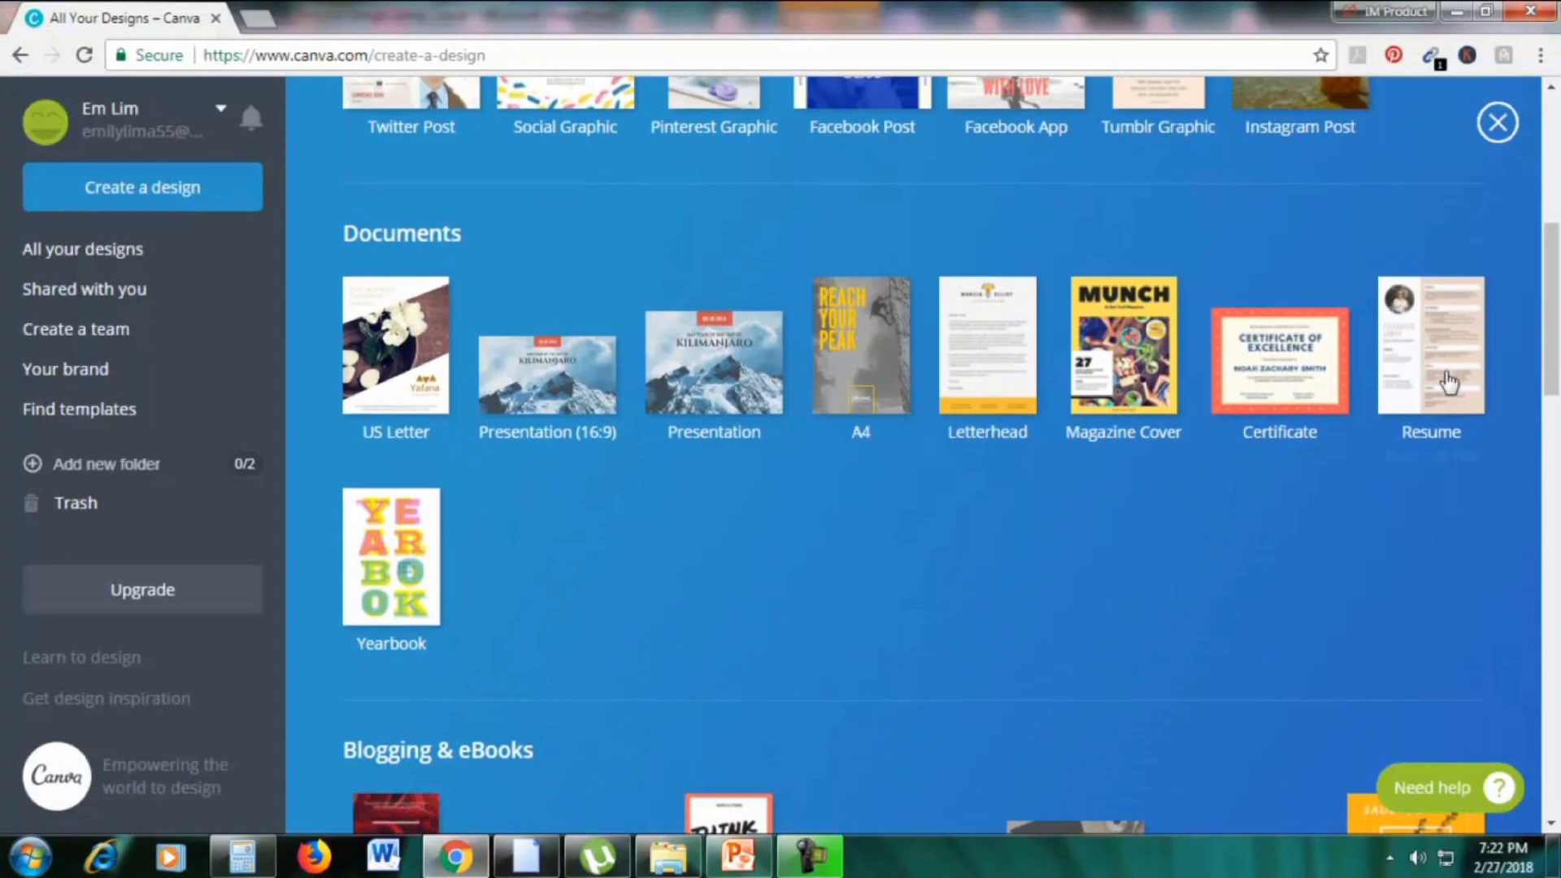
# Start an A4 resume using the teal two-column layout with circular portrait, viewed at 50%
pyautogui.click(1405, 366)
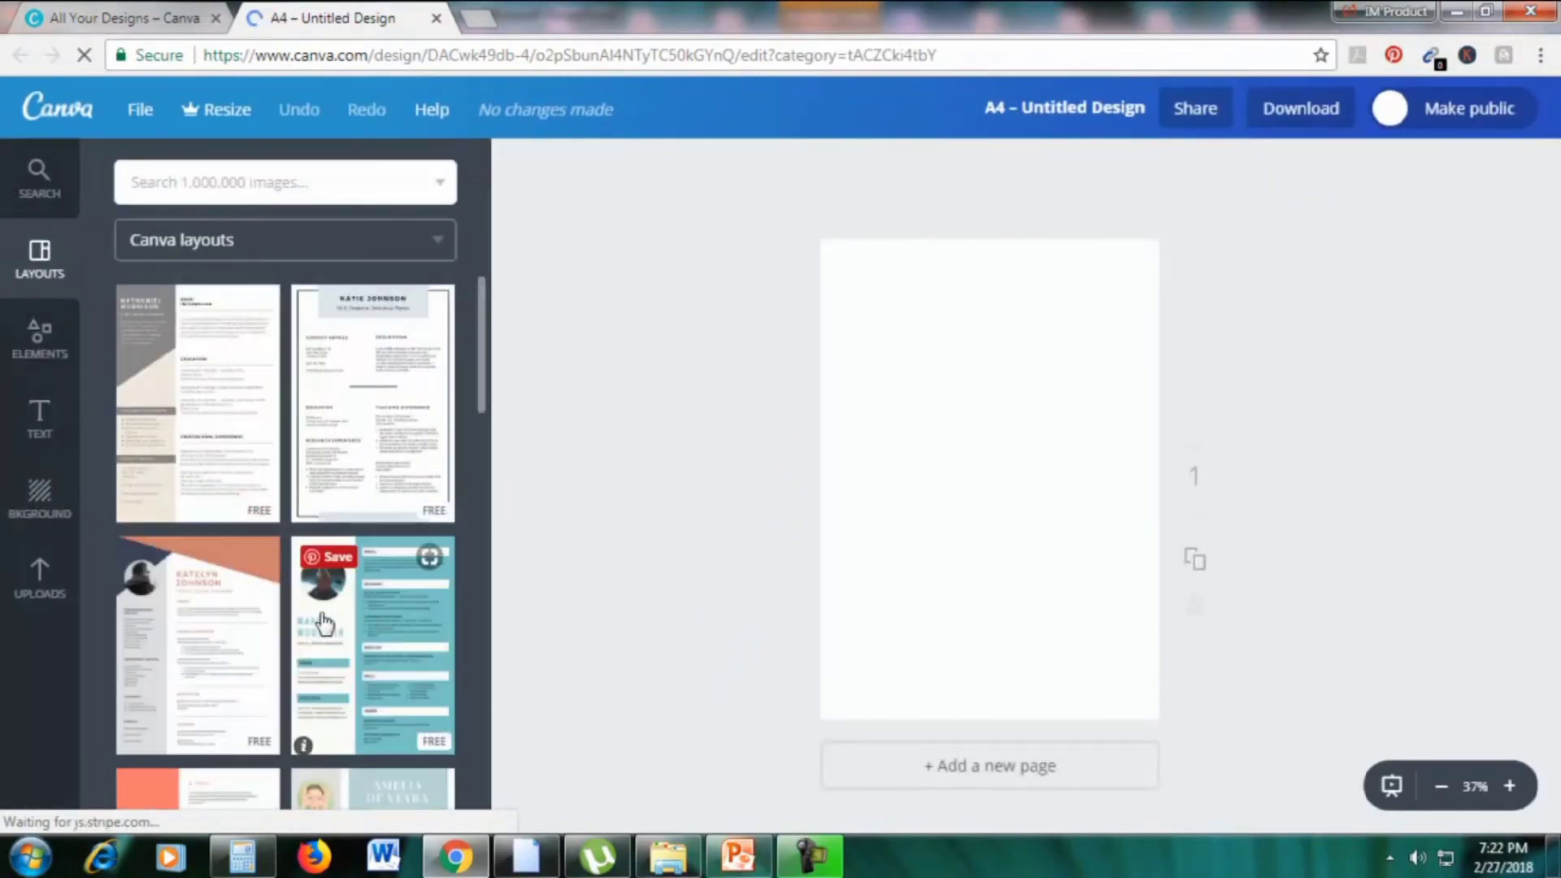
pyautogui.scroll(-1, 336, 610)
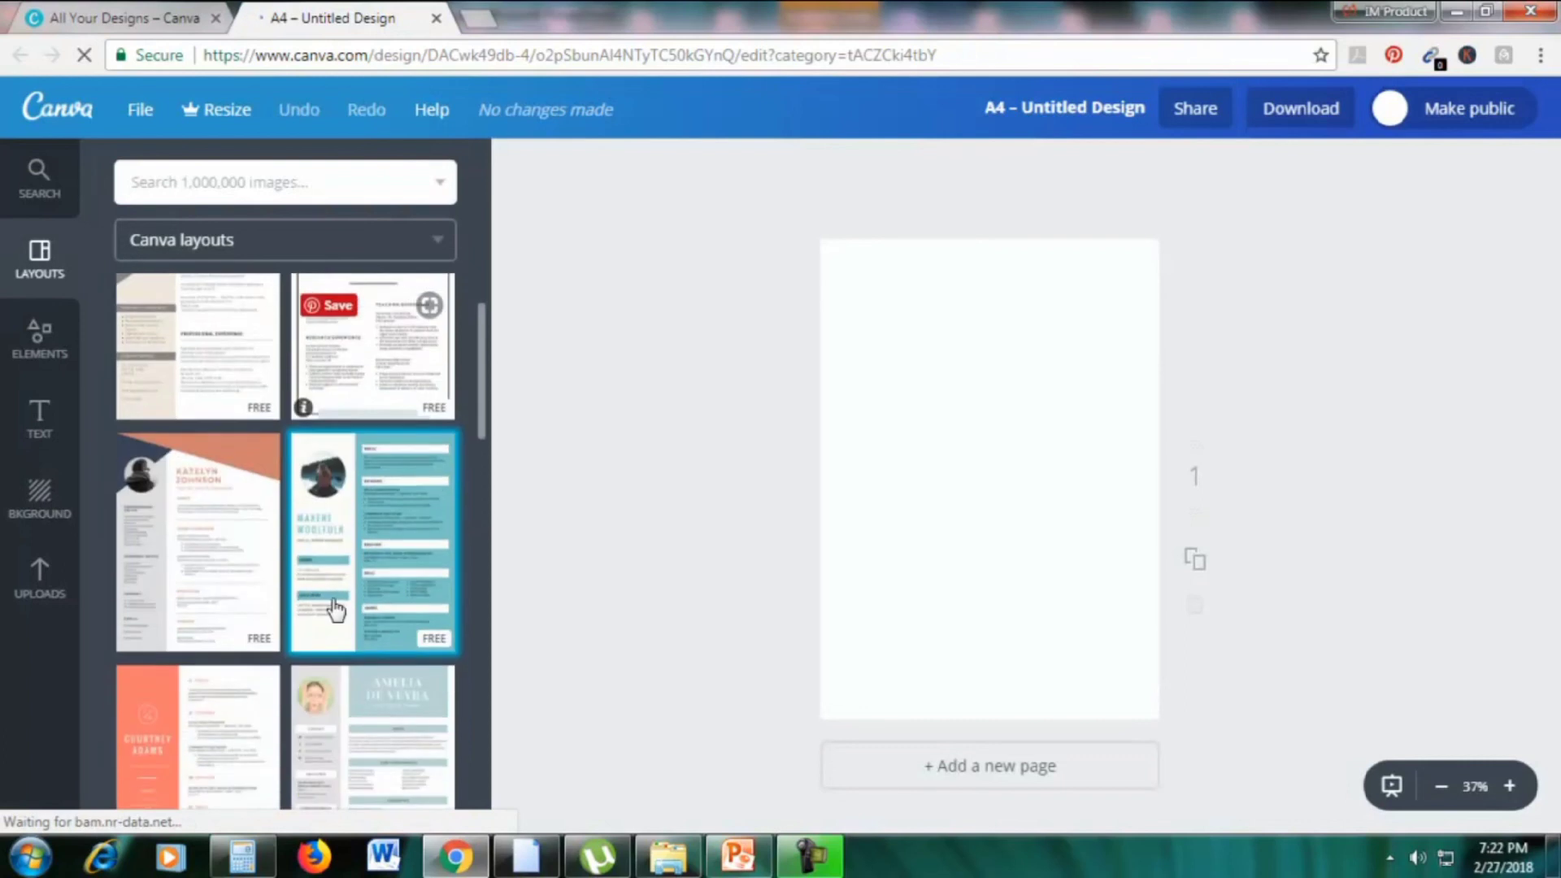
pyautogui.click(327, 496)
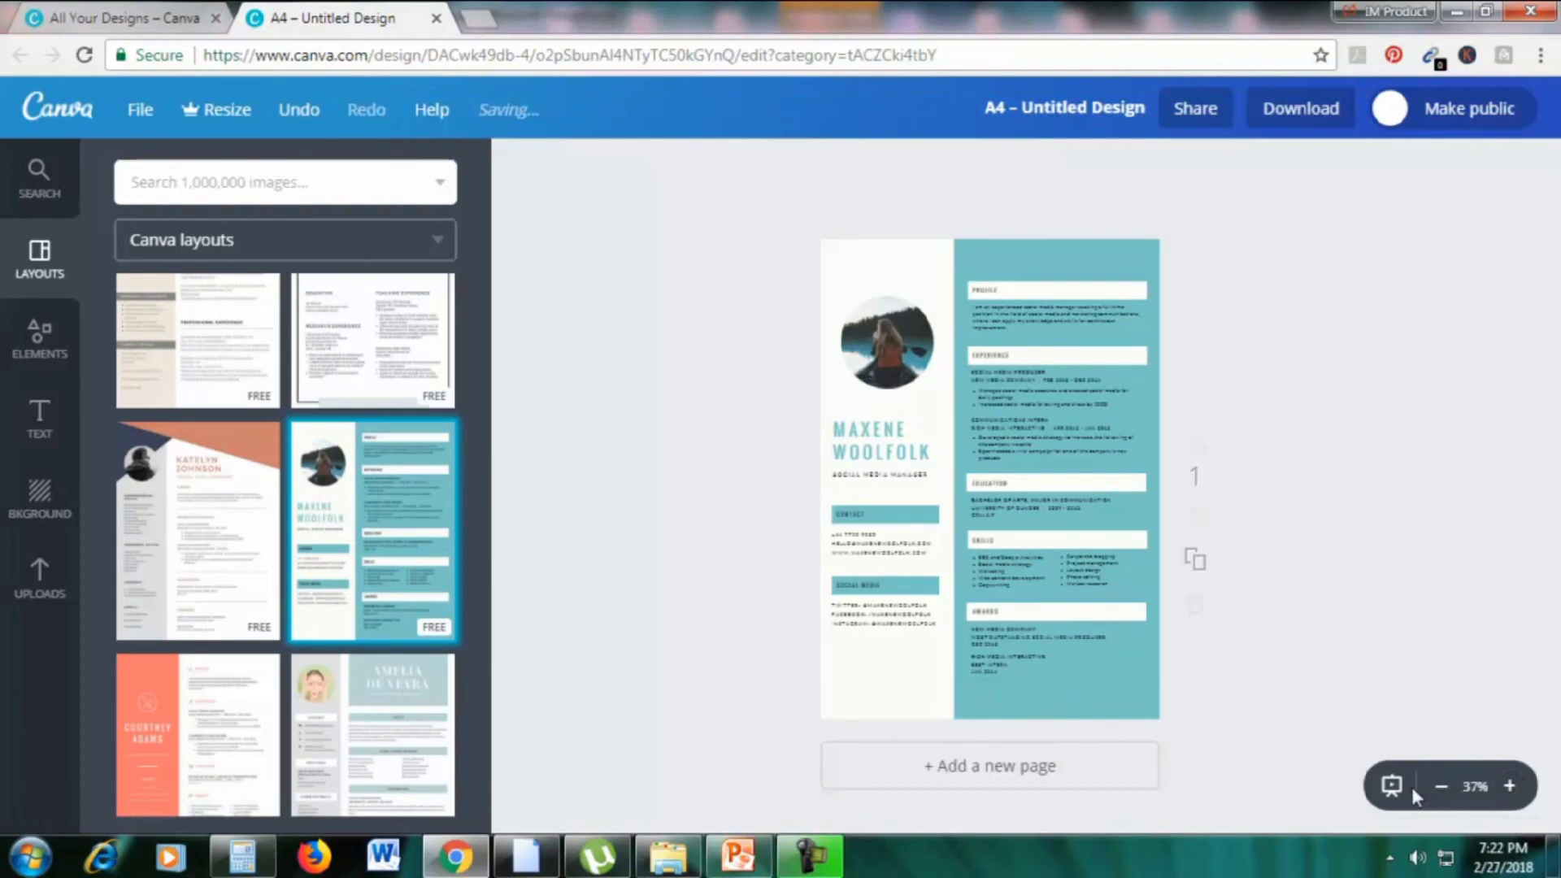
pyautogui.click(1511, 787)
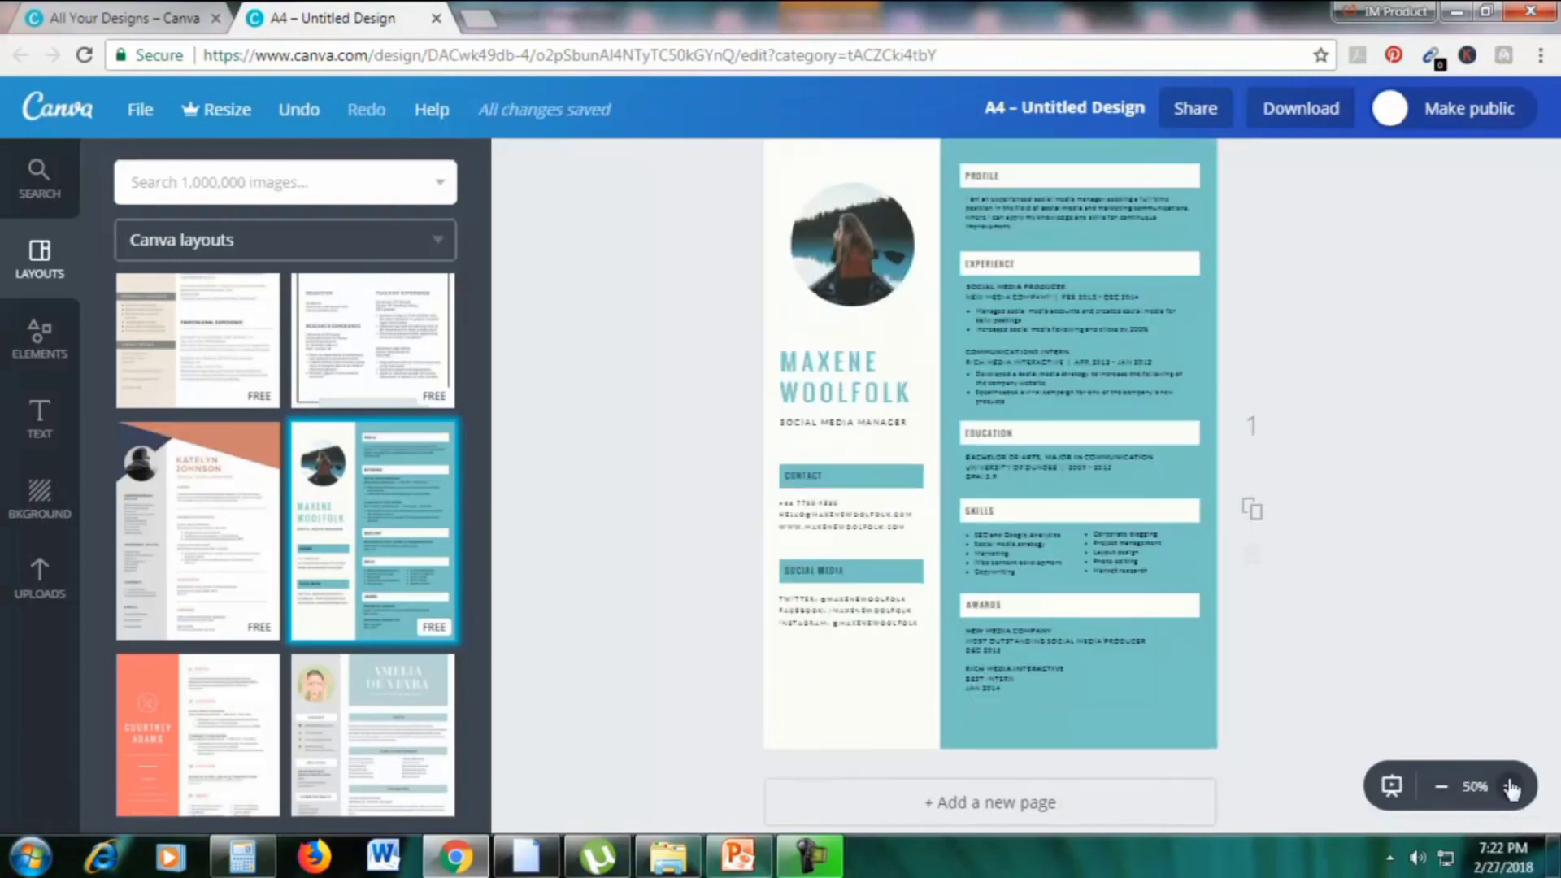
pyautogui.scroll(1, 1491, 524)
pyautogui.click(1089, 245)
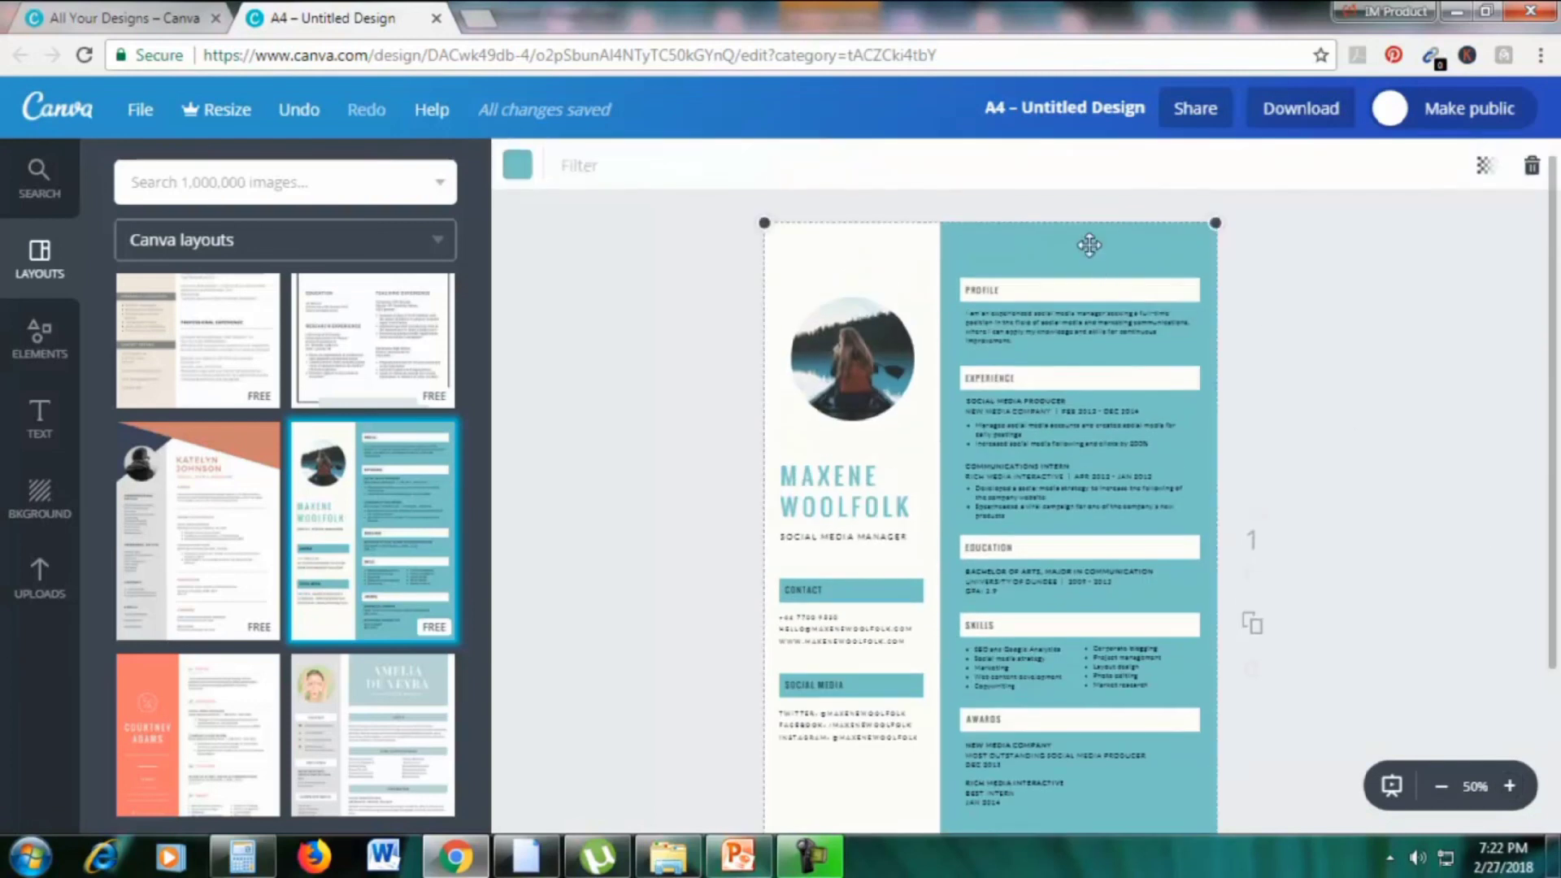
# Change the resume background from teal to yellow
pyautogui.click(517, 165)
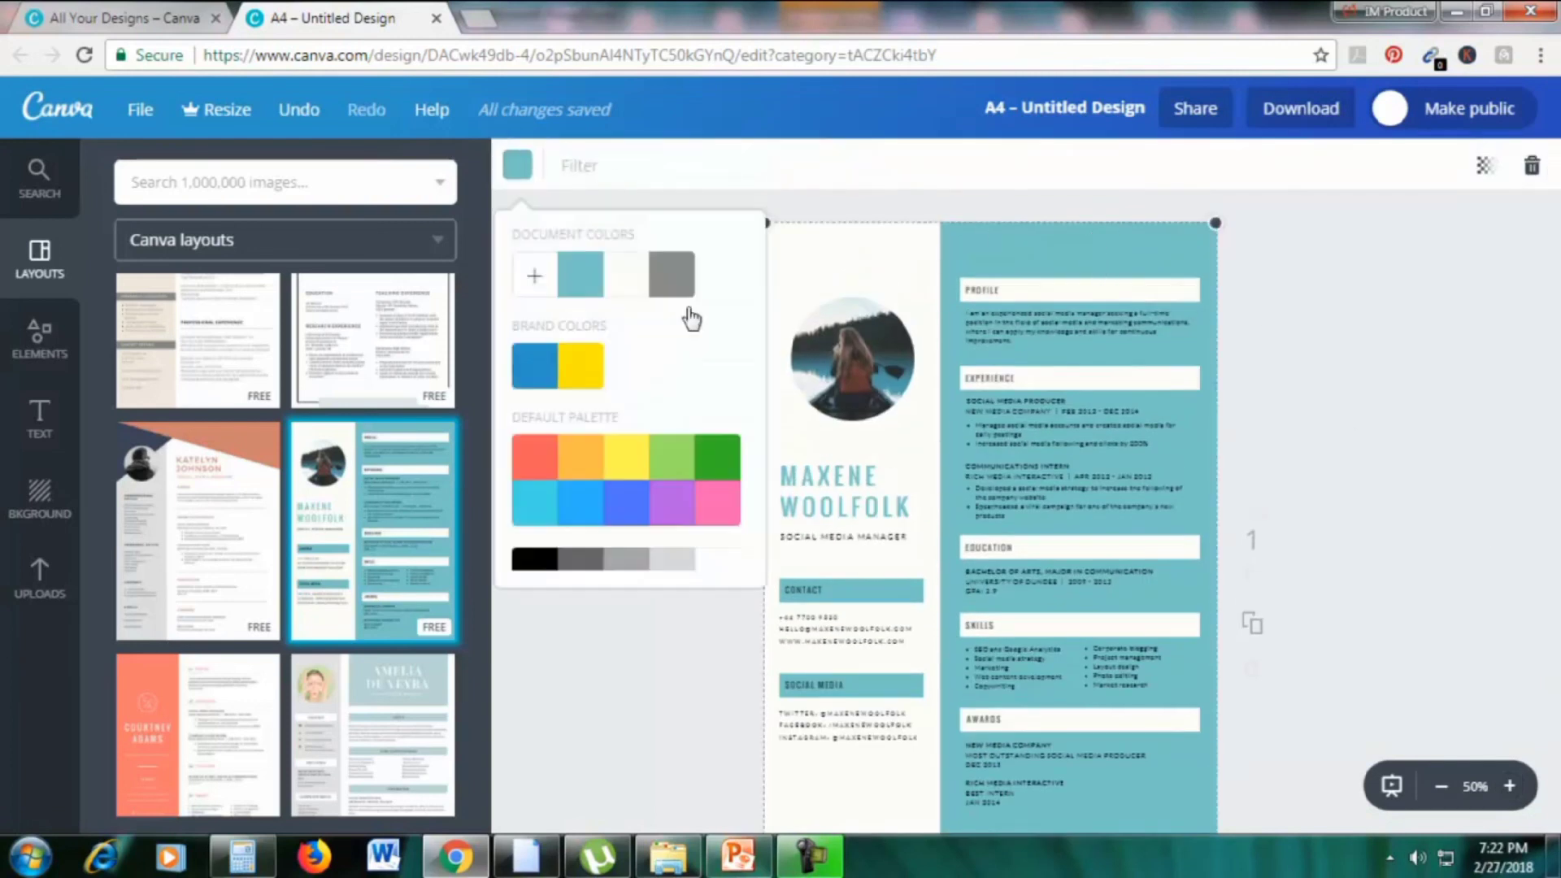
pyautogui.click(718, 472)
pyautogui.click(630, 467)
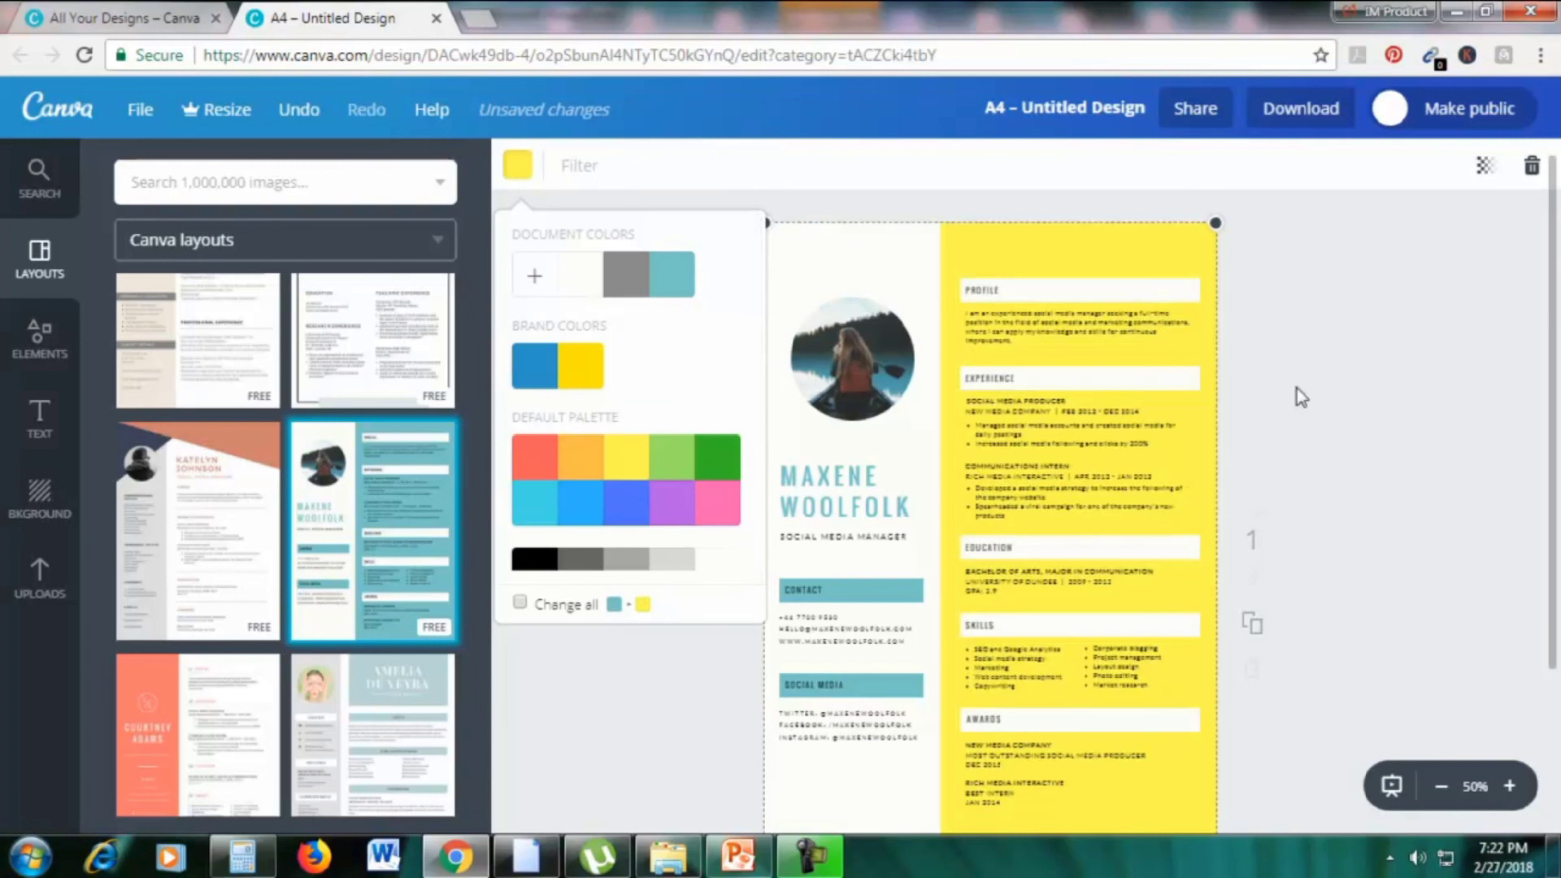
pyautogui.click(895, 510)
# Replace the sample name heading with 'EMILY'
pyautogui.click(875, 511)
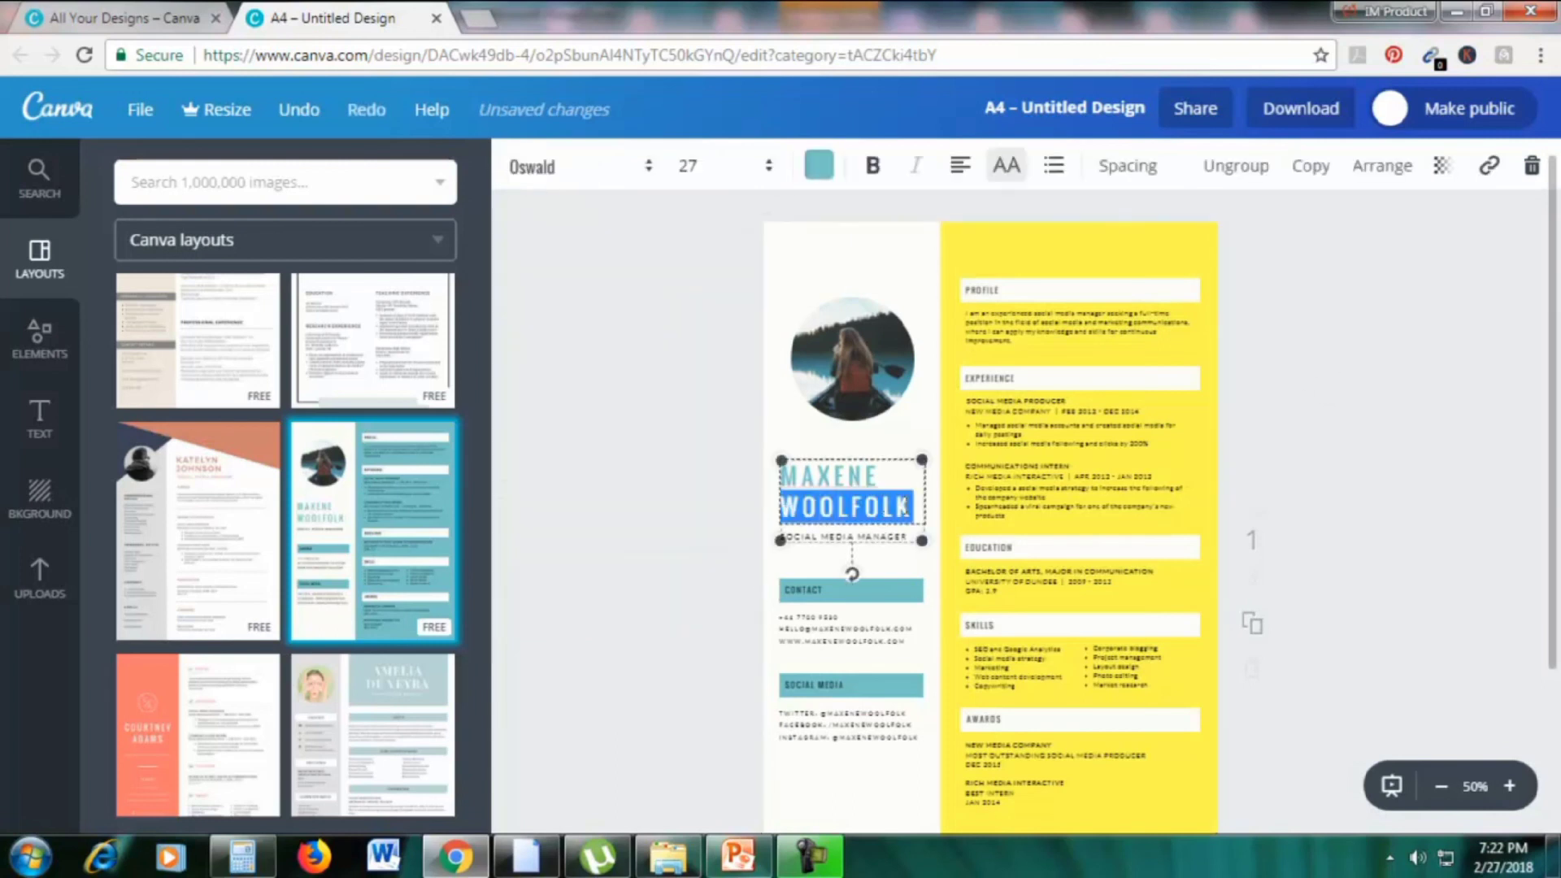
pyautogui.moveTo(915, 508); pyautogui.dragTo(814, 480)
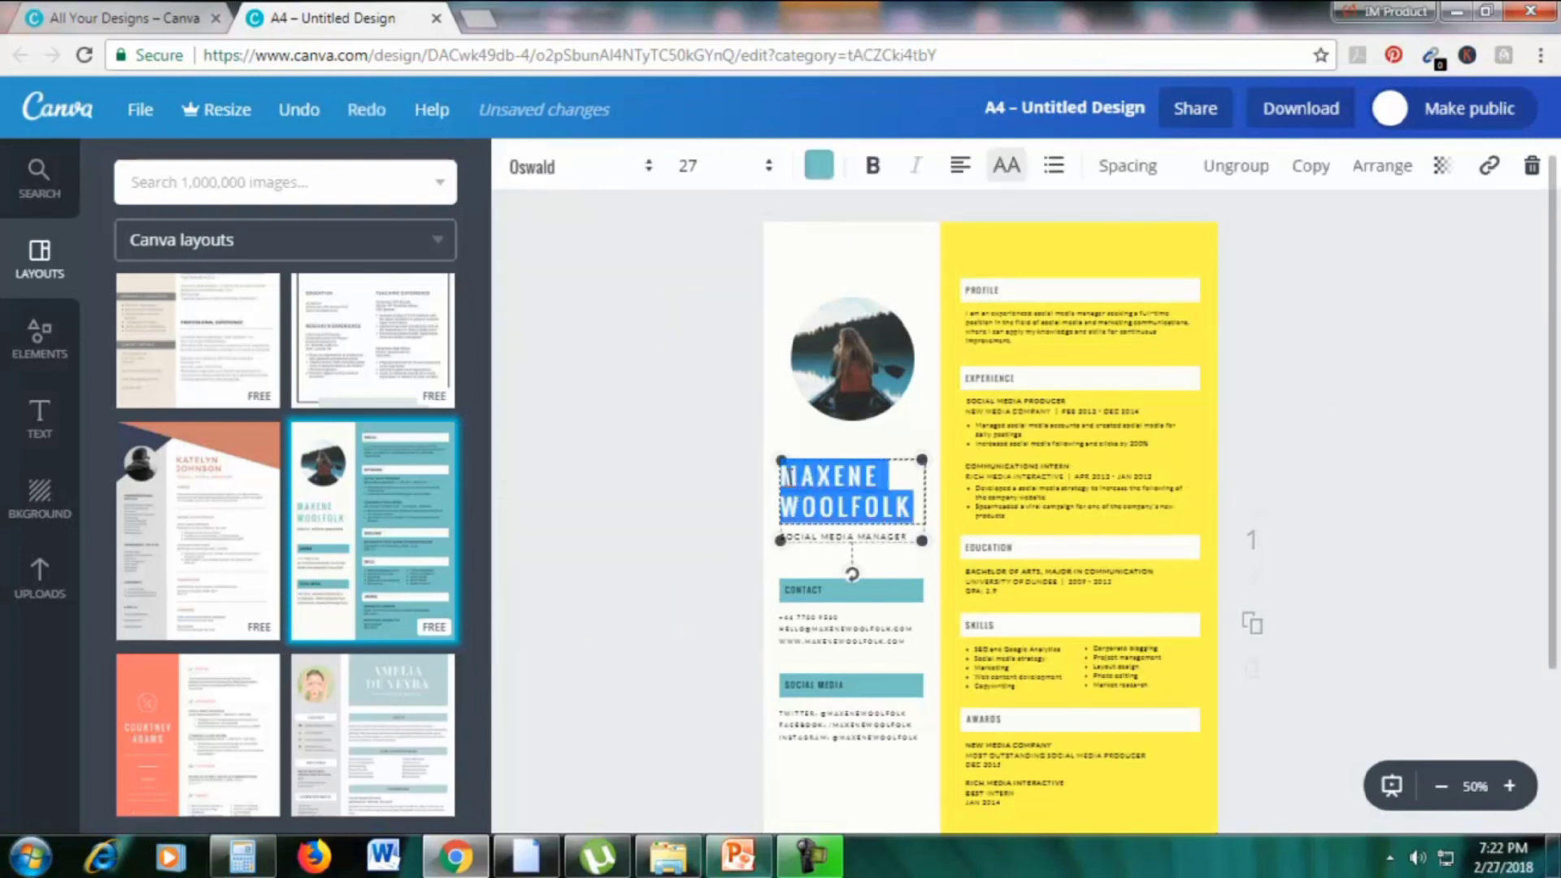
pyautogui.write('E')
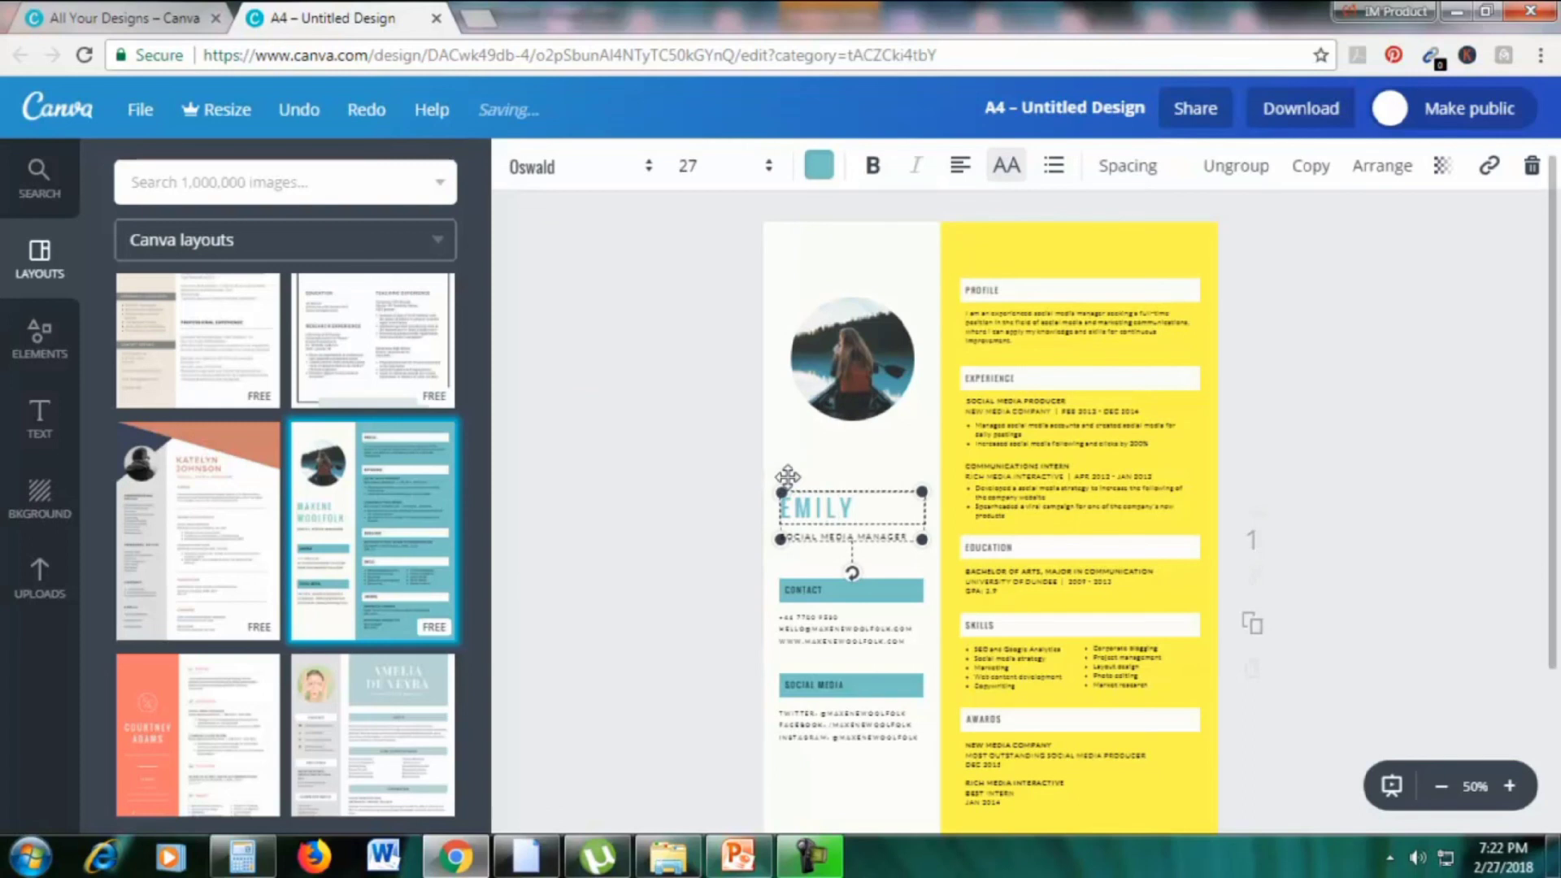
pyautogui.write('MILY')
pyautogui.click(558, 558)
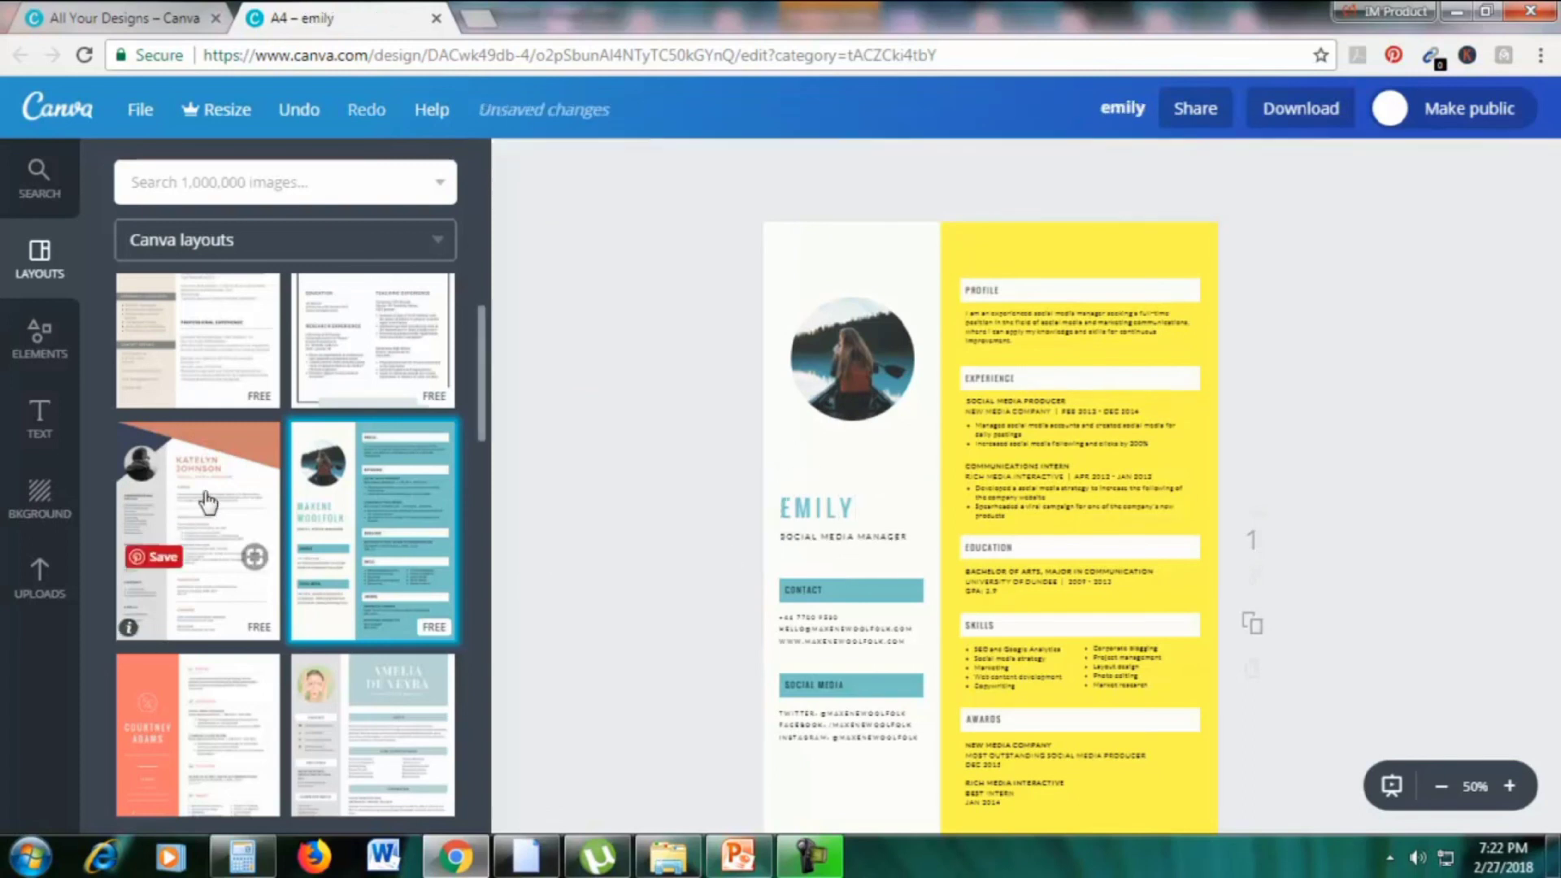
# Search images for 'woman' and place a black-and-white woman photo in the portrait
pyautogui.click(44, 573)
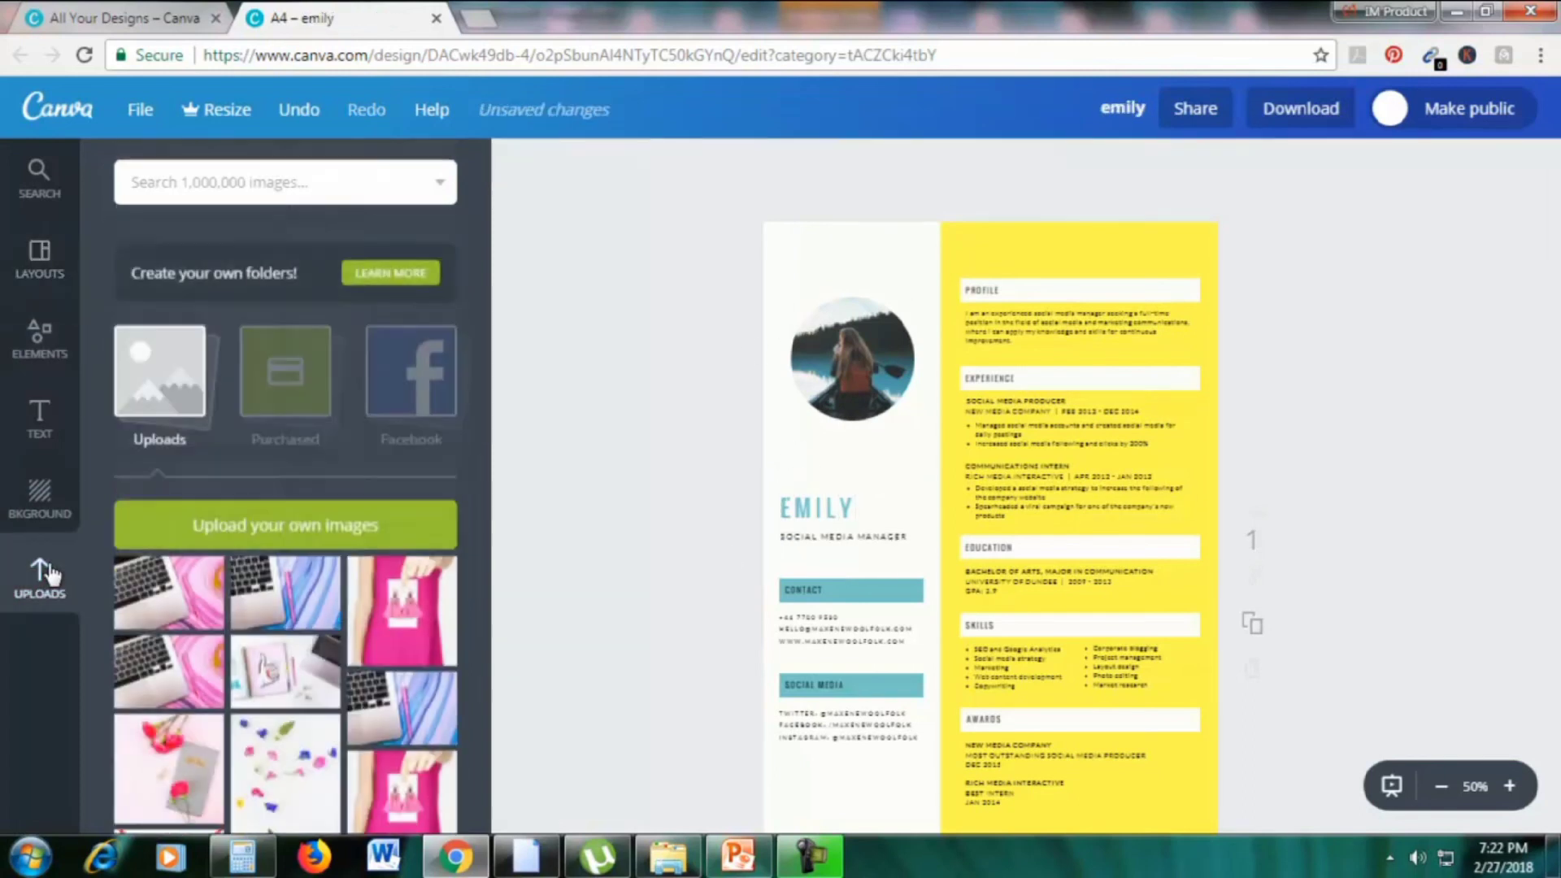
pyautogui.click(134, 183)
pyautogui.write('woman')
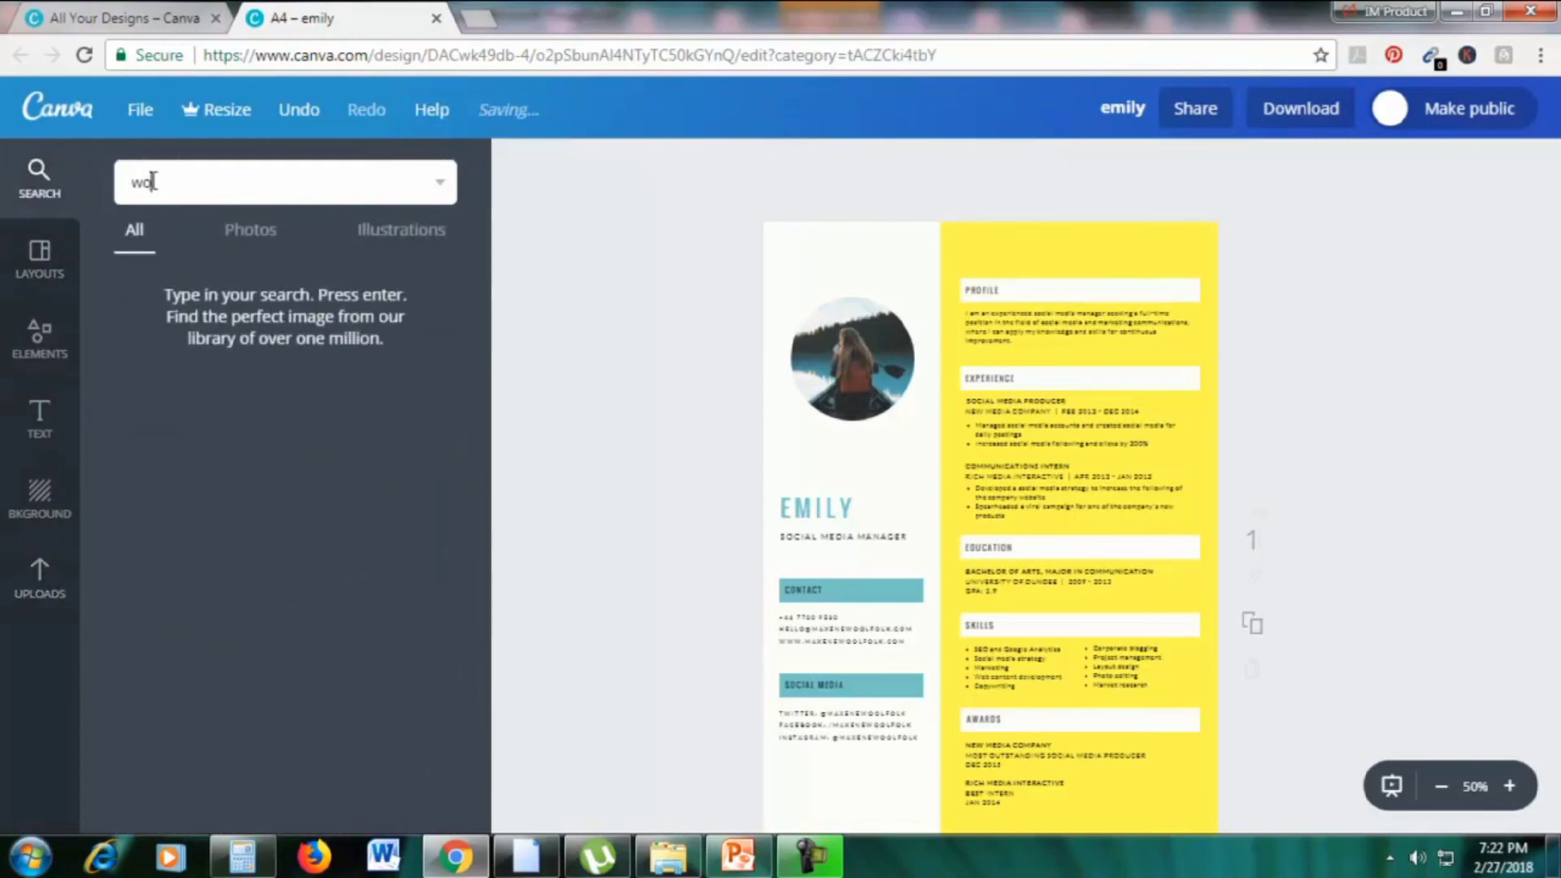
pyautogui.press('Return')
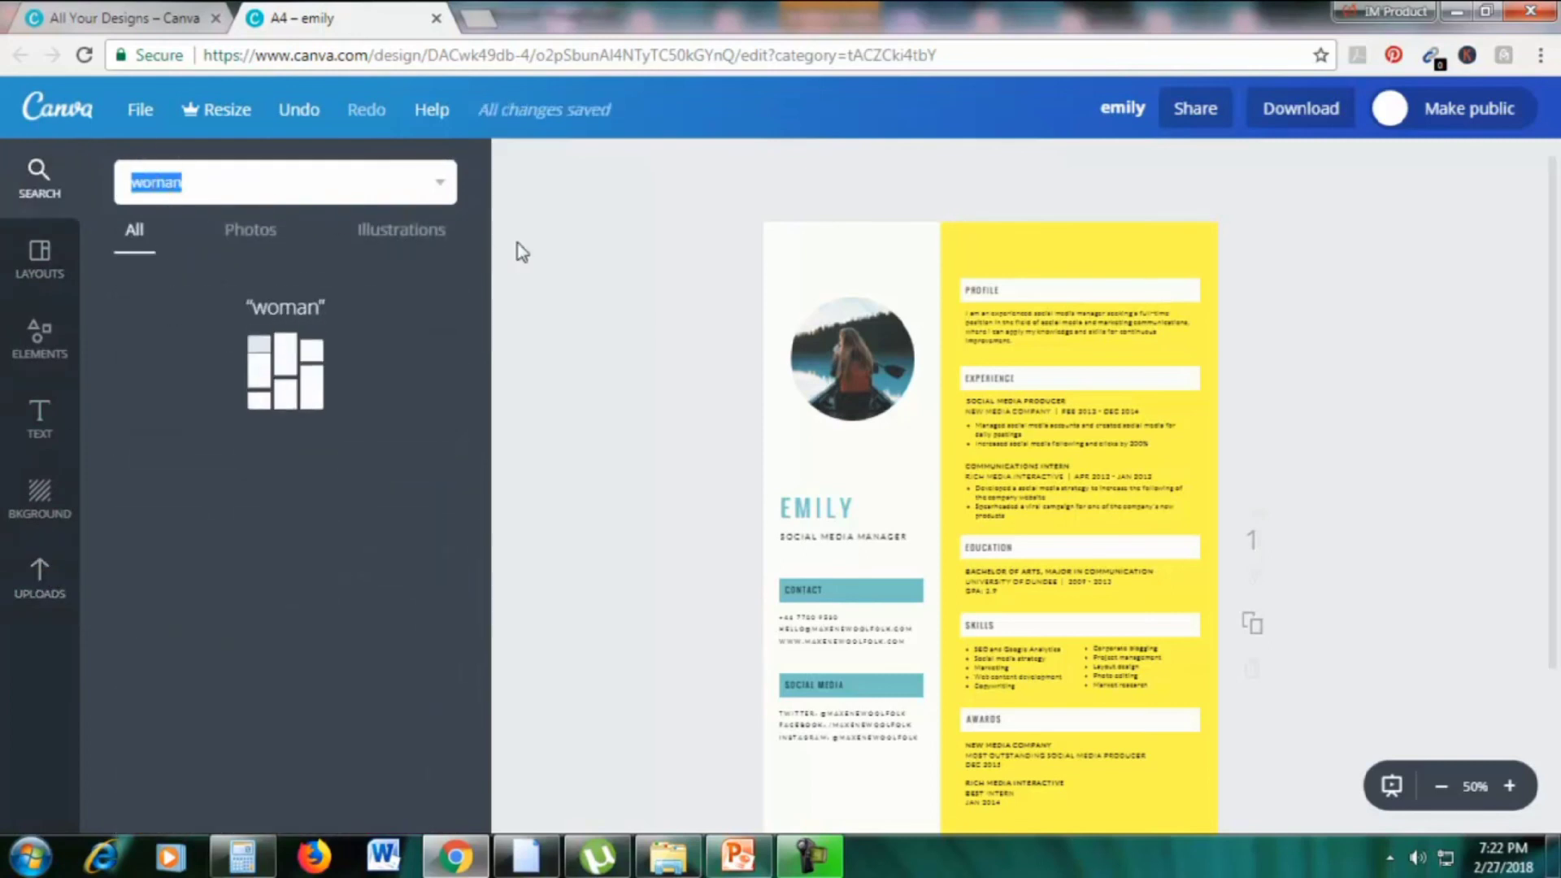
pyautogui.scroll(-4, 342, 506)
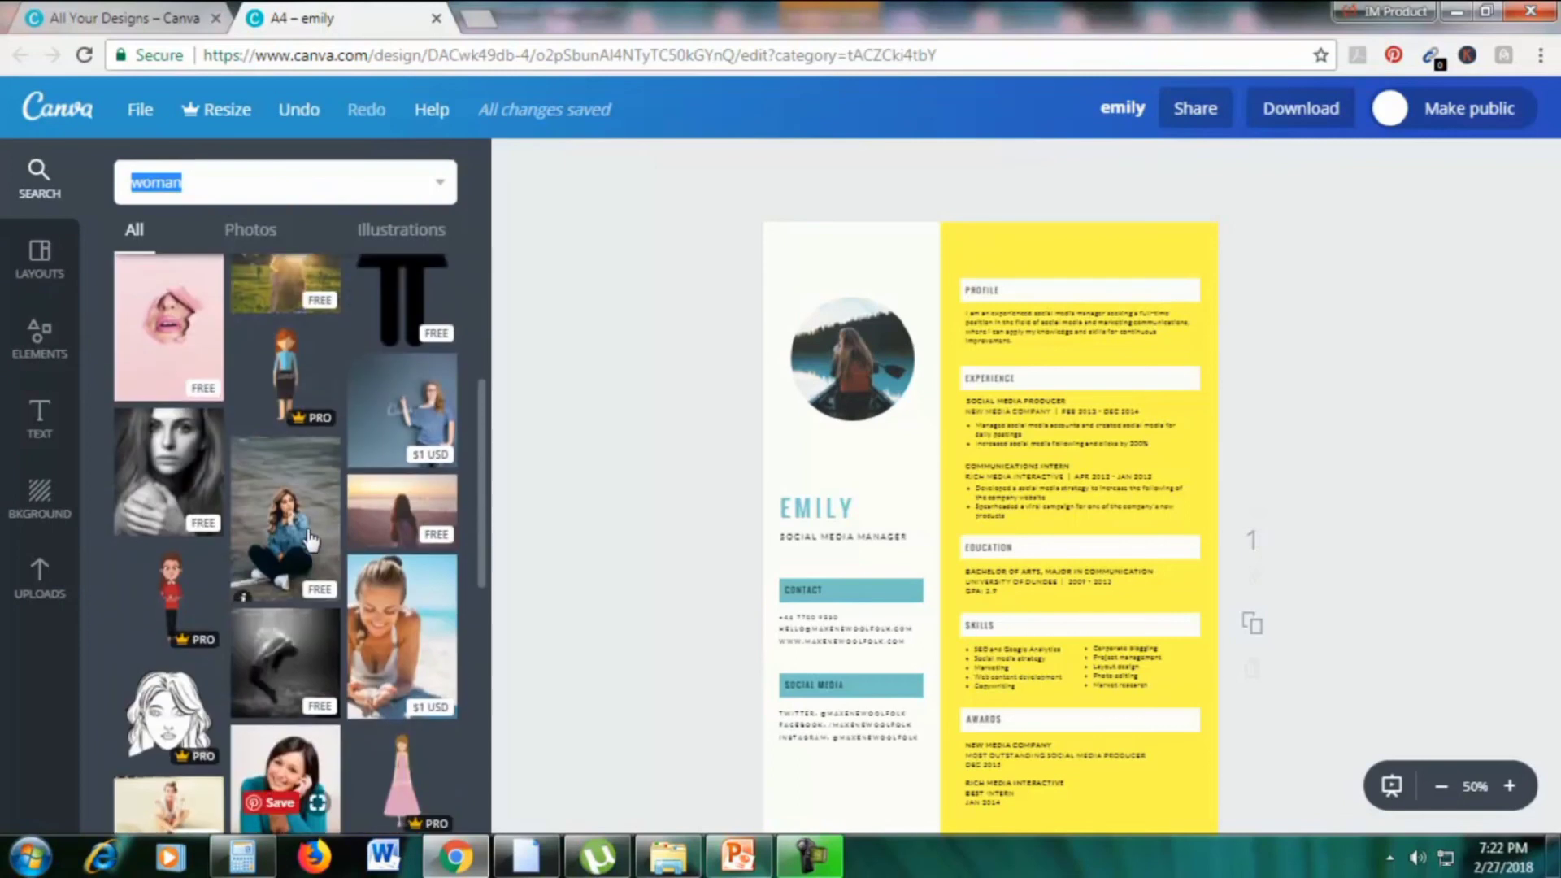
pyautogui.moveTo(168, 455); pyautogui.dragTo(851, 358)
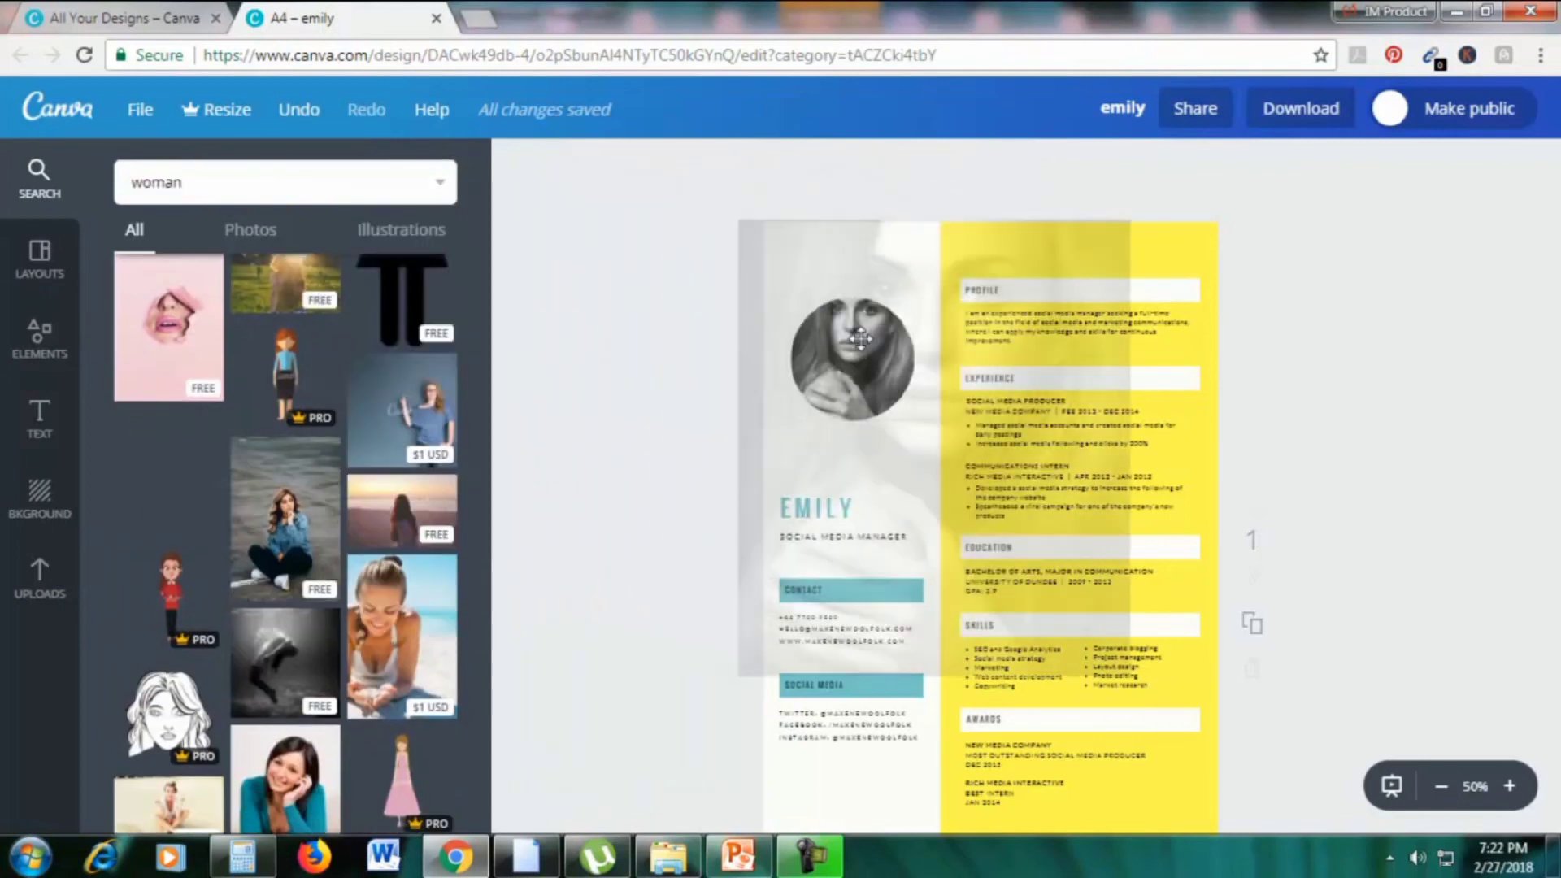
# Select the Experience text group, then return to the All Your Designs page
pyautogui.scroll(-2, 1415, 414)
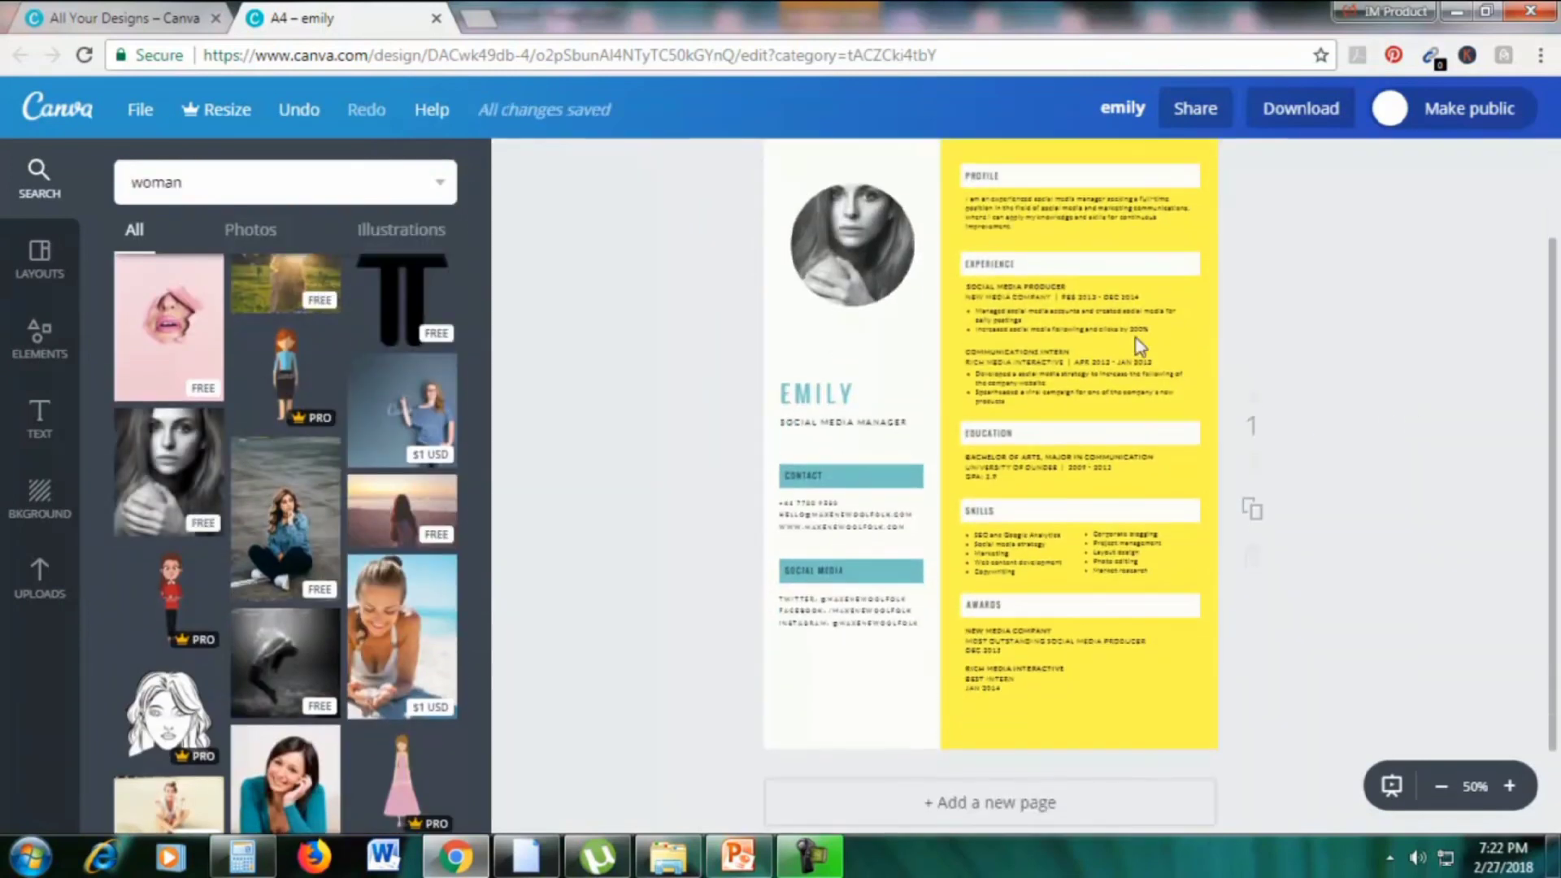
pyautogui.click(1102, 348)
pyautogui.scroll(2, 1384, 322)
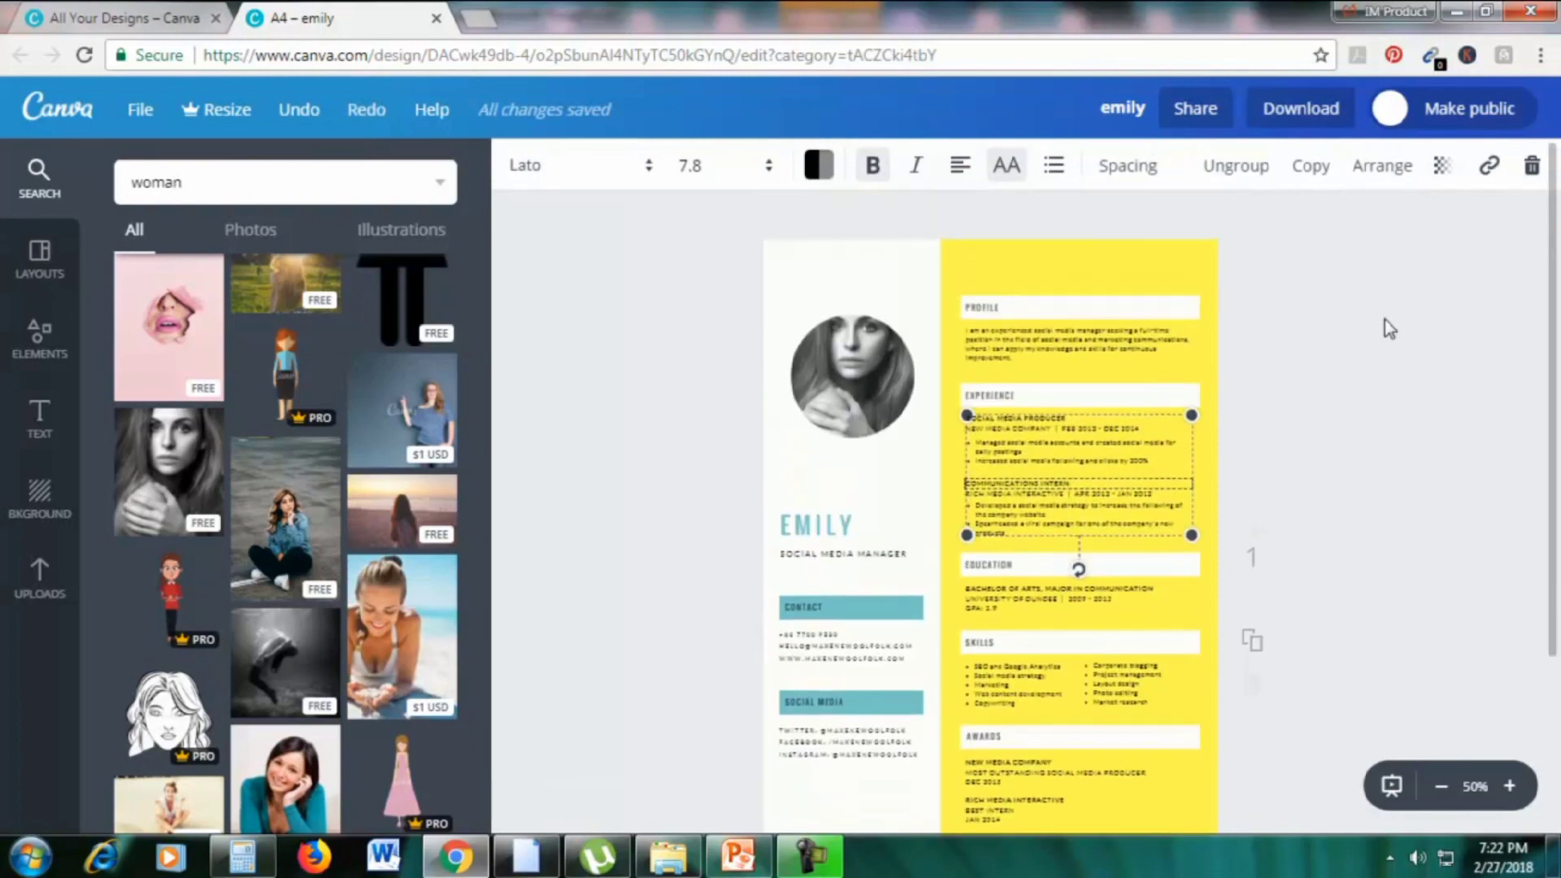
pyautogui.click(161, 26)
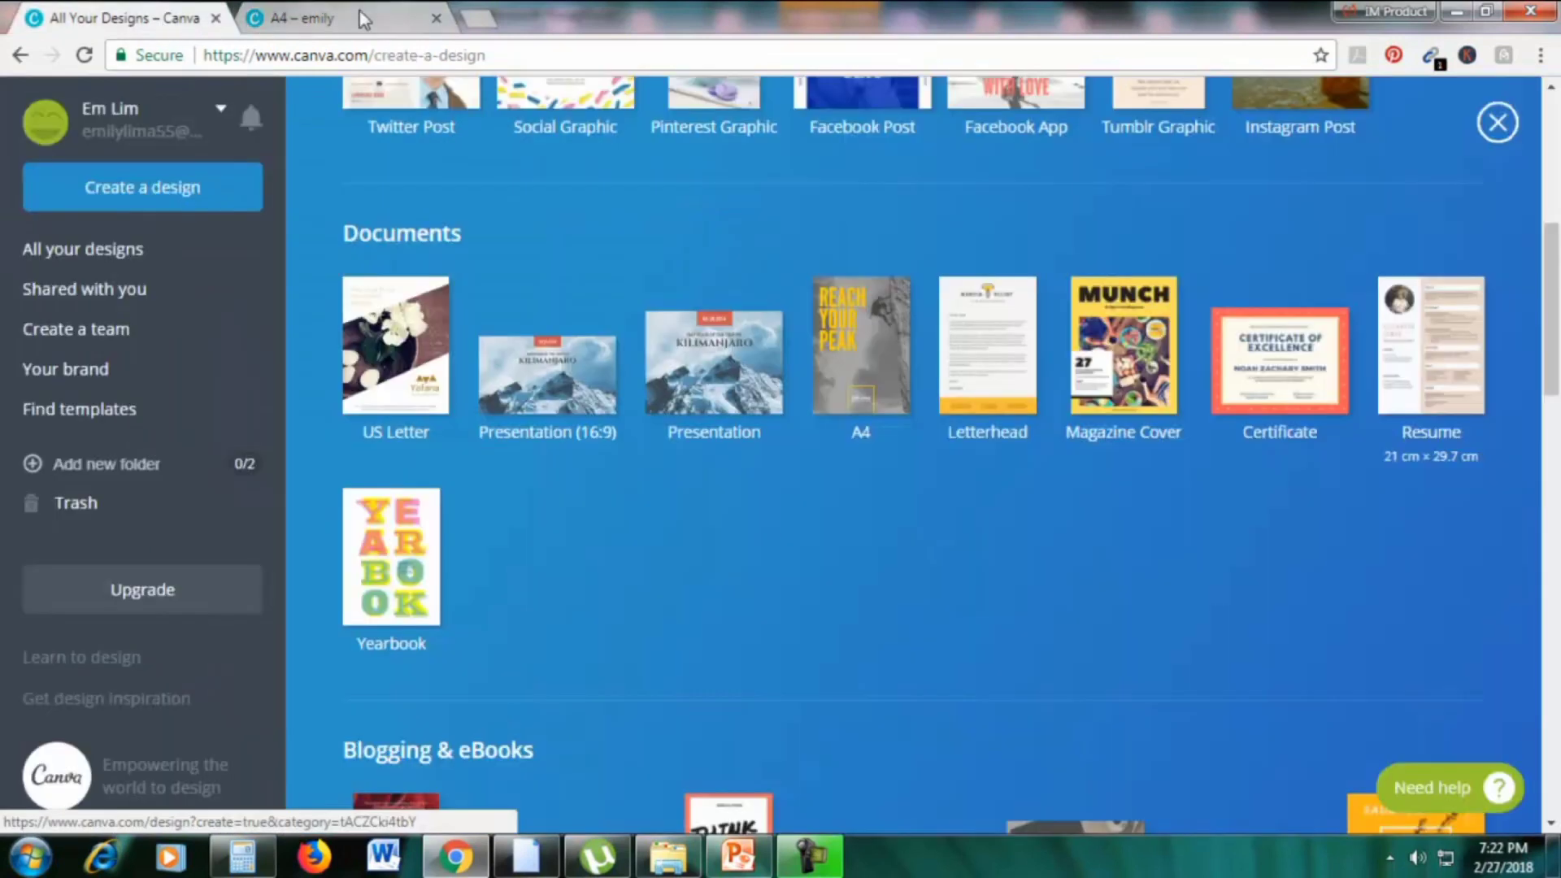
# Close the A4 – emily resume tab, choosing Leave, and switch to PowerPoint
pyautogui.click(437, 18)
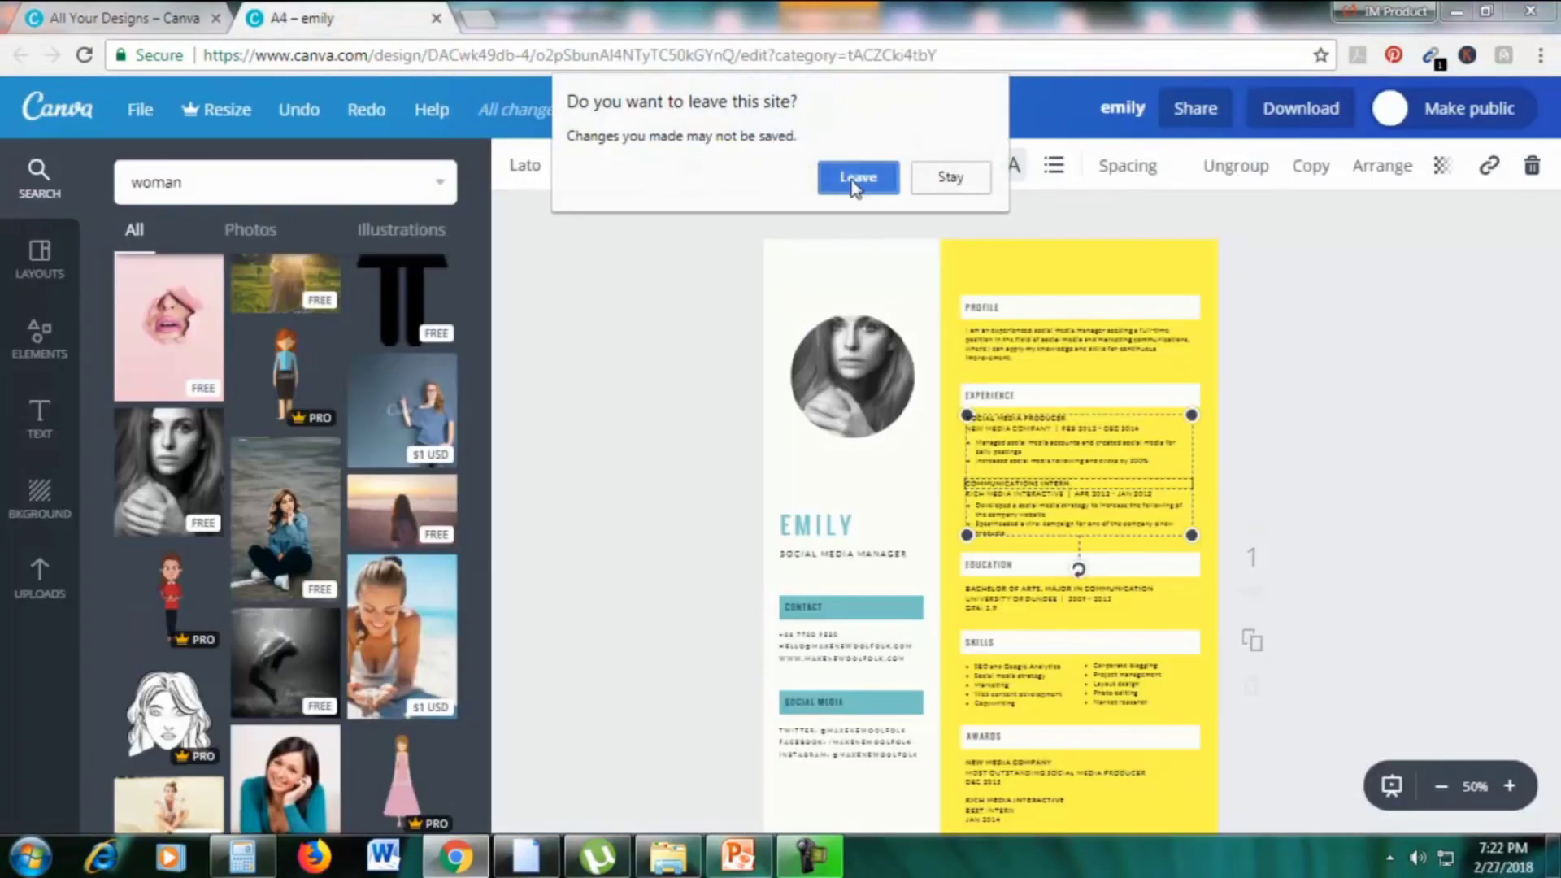
pyautogui.click(858, 177)
pyautogui.scroll(5, 590, 189)
pyautogui.scroll(-10, 639, 248)
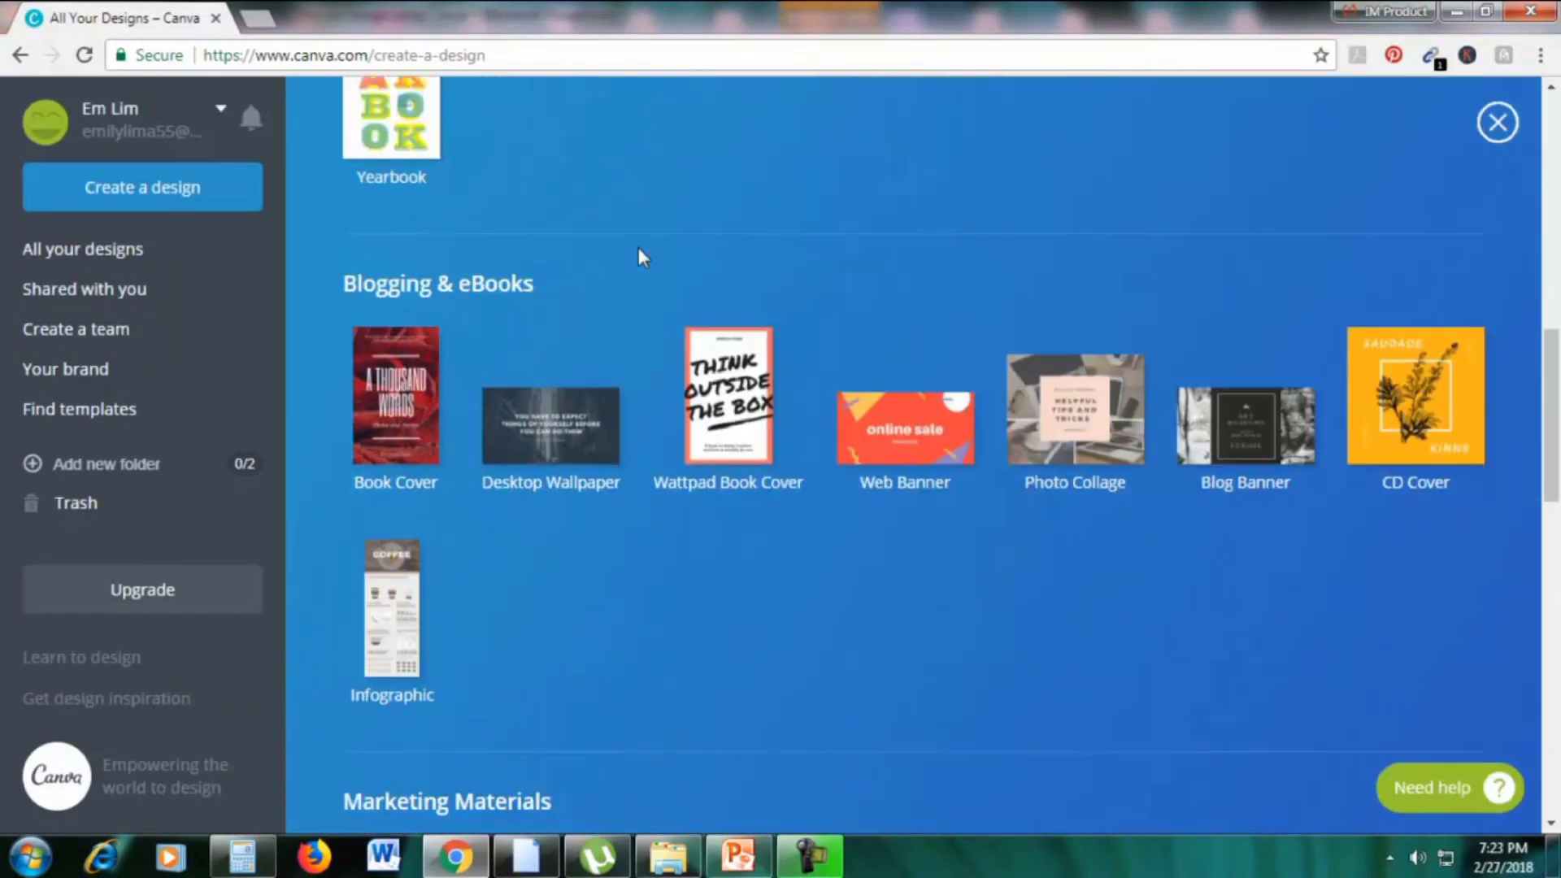
pyautogui.click(747, 845)
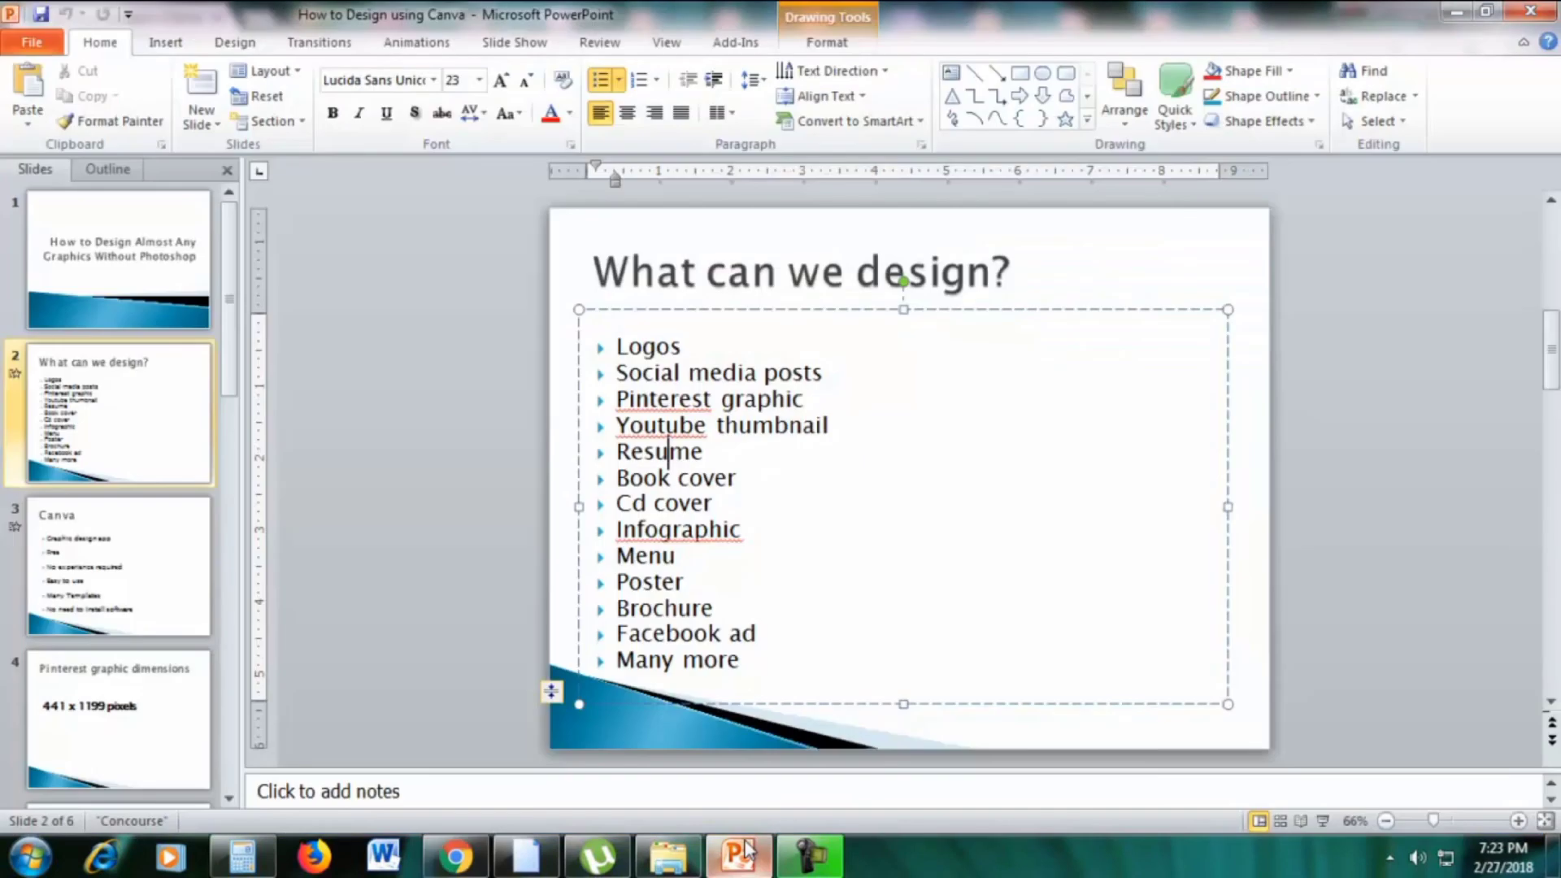
# Back in Chrome, start a blank eBook Book Cover design from Canva
pyautogui.click(456, 856)
pyautogui.click(414, 423)
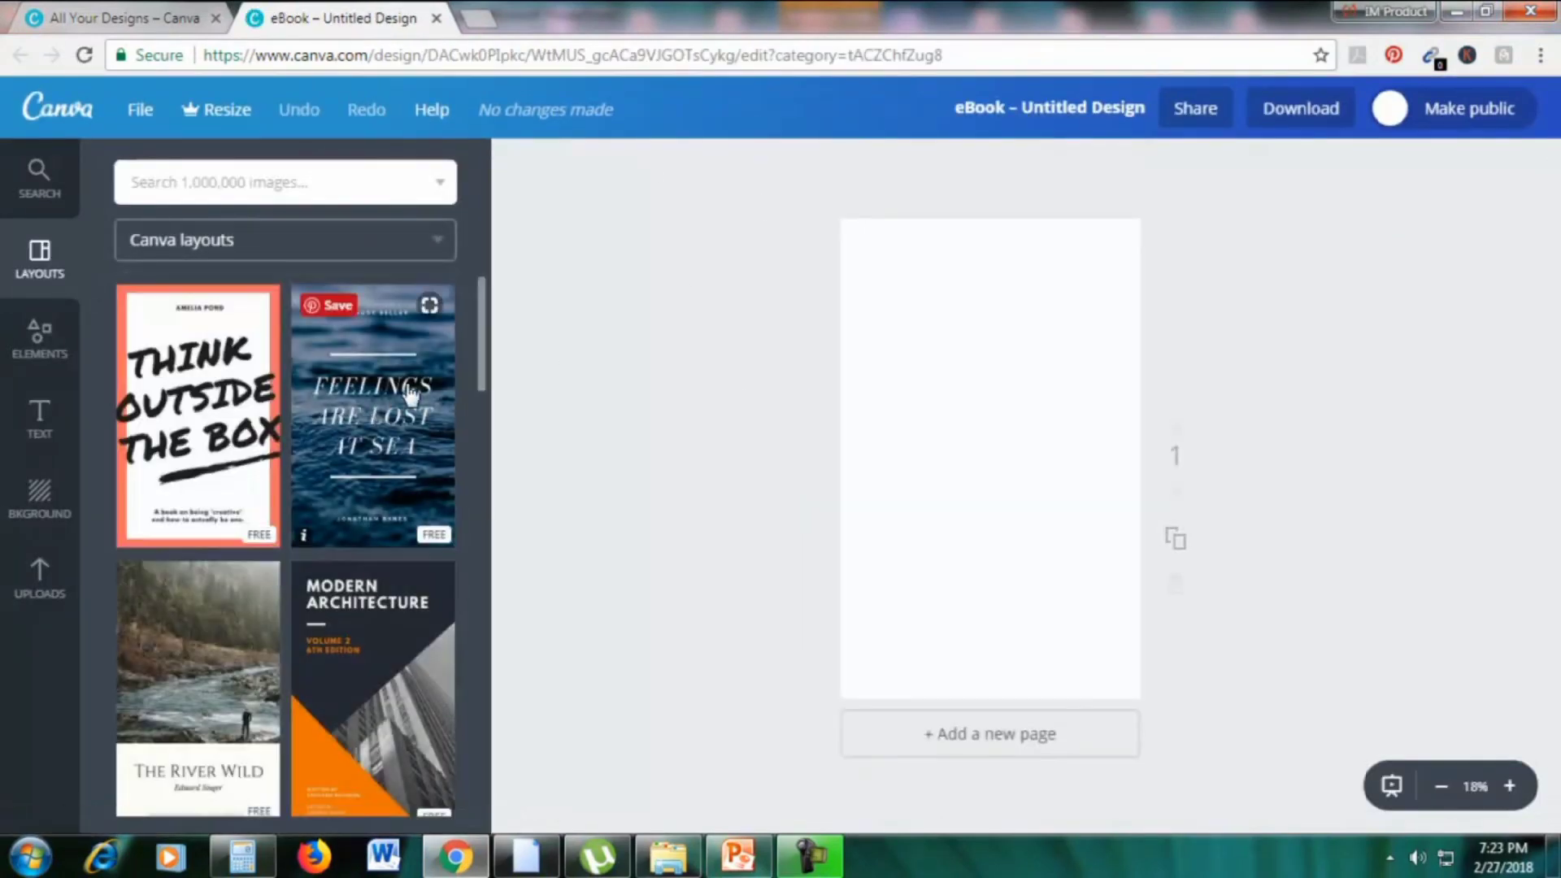
# Apply the Amazon Jungle layout and swap its fern background for the enlarged uploaded pink carnations photo
pyautogui.scroll(-10, 409, 396)
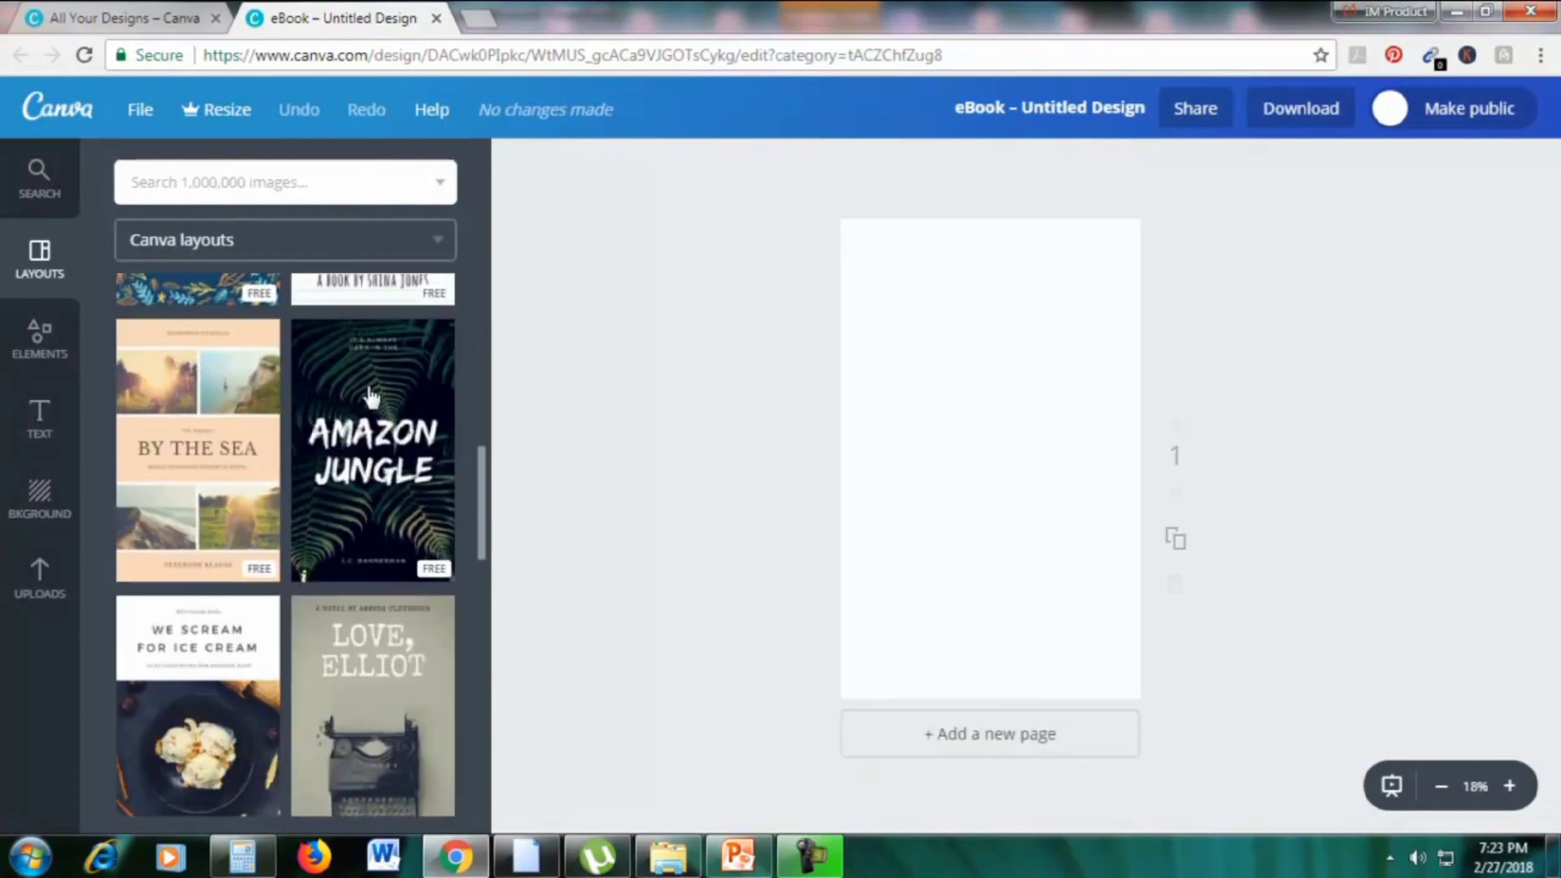
pyautogui.click(389, 431)
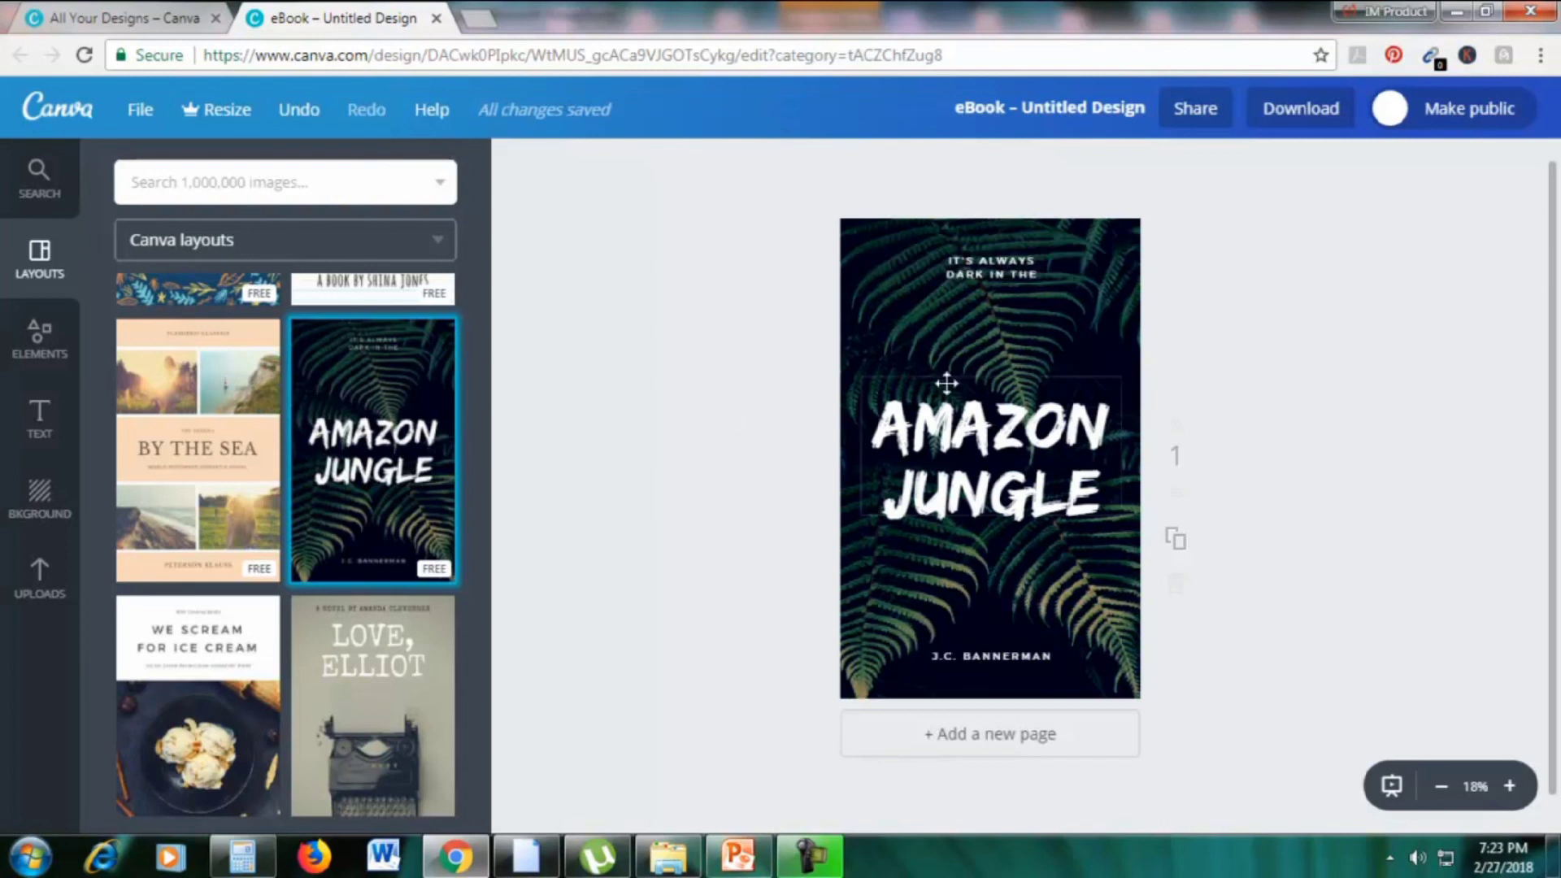
pyautogui.click(40, 579)
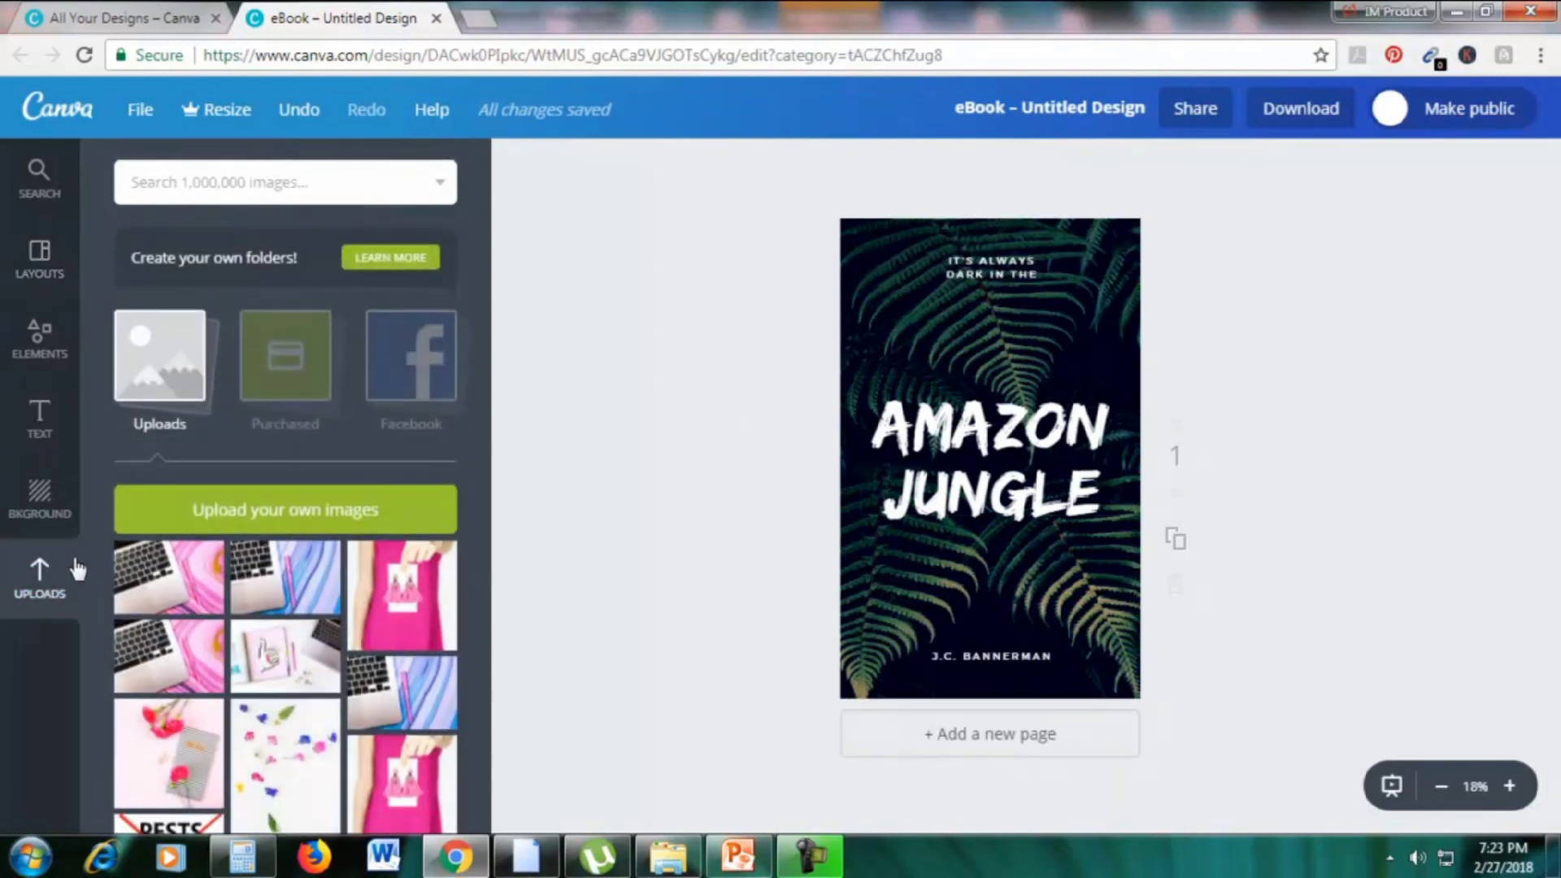
pyautogui.scroll(-3, 425, 579)
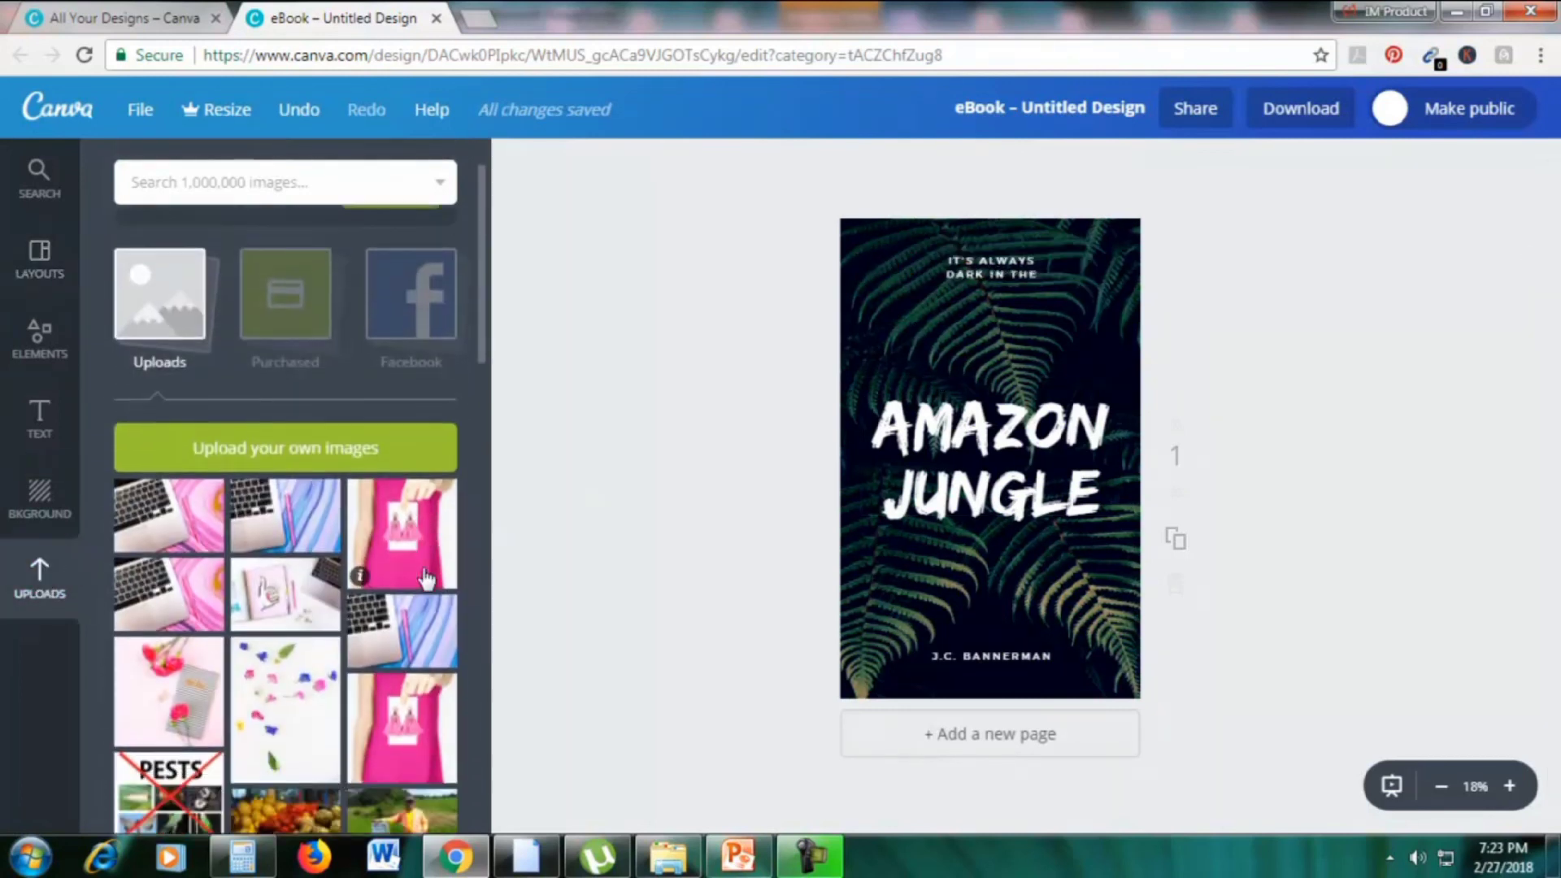
pyautogui.moveTo(169, 638); pyautogui.dragTo(988, 533)
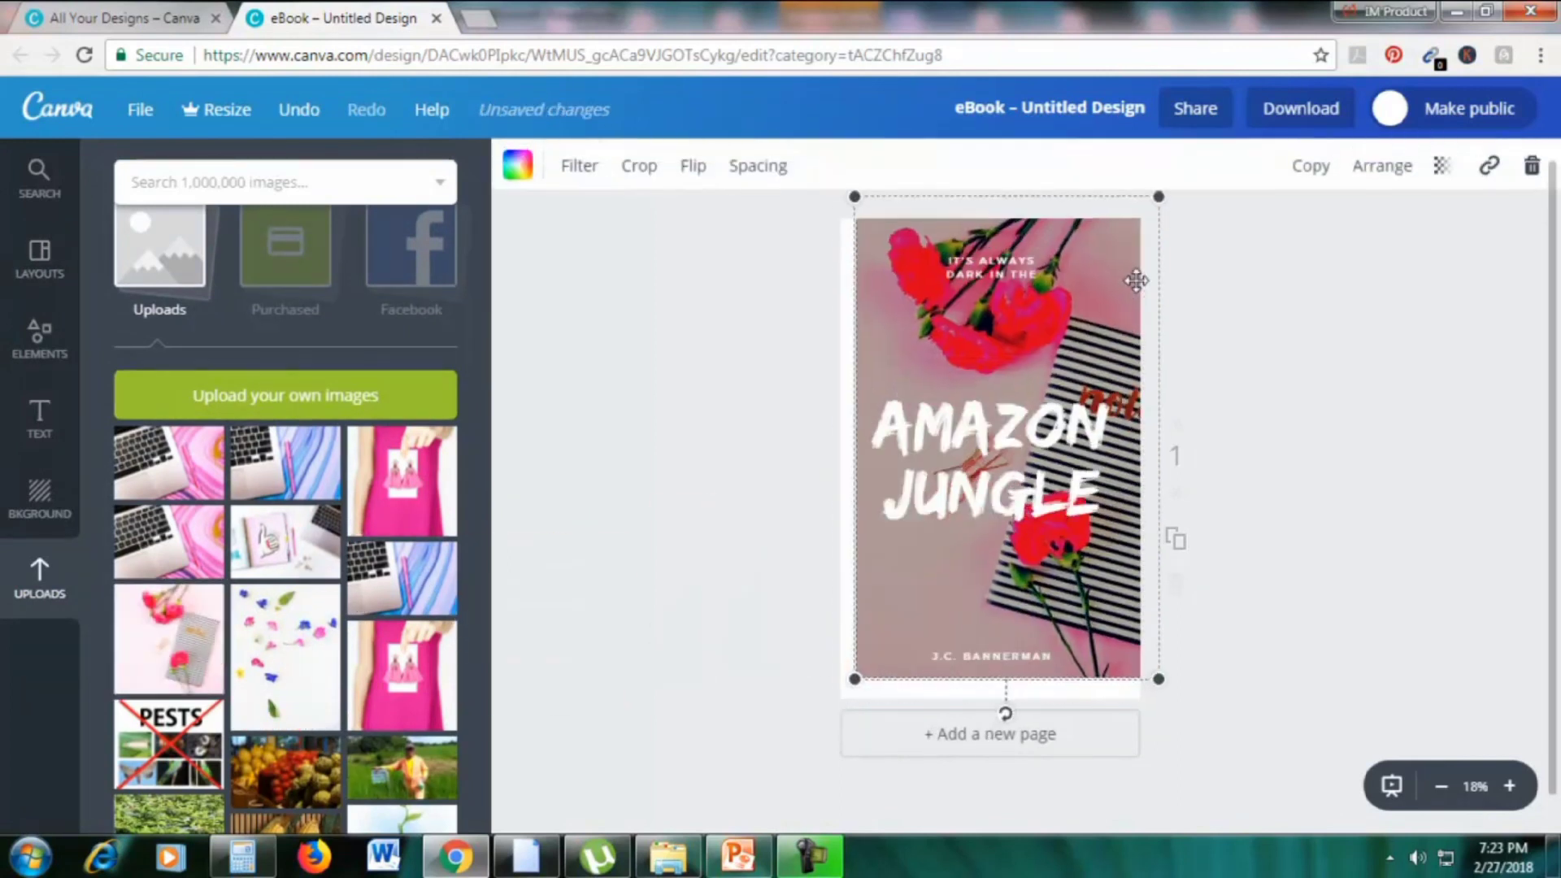
pyautogui.moveTo(1132, 279)
pyautogui.mouseDown()
pyautogui.moveTo(1231, 251)
pyautogui.moveTo(1144, 281)
pyautogui.mouseUp()
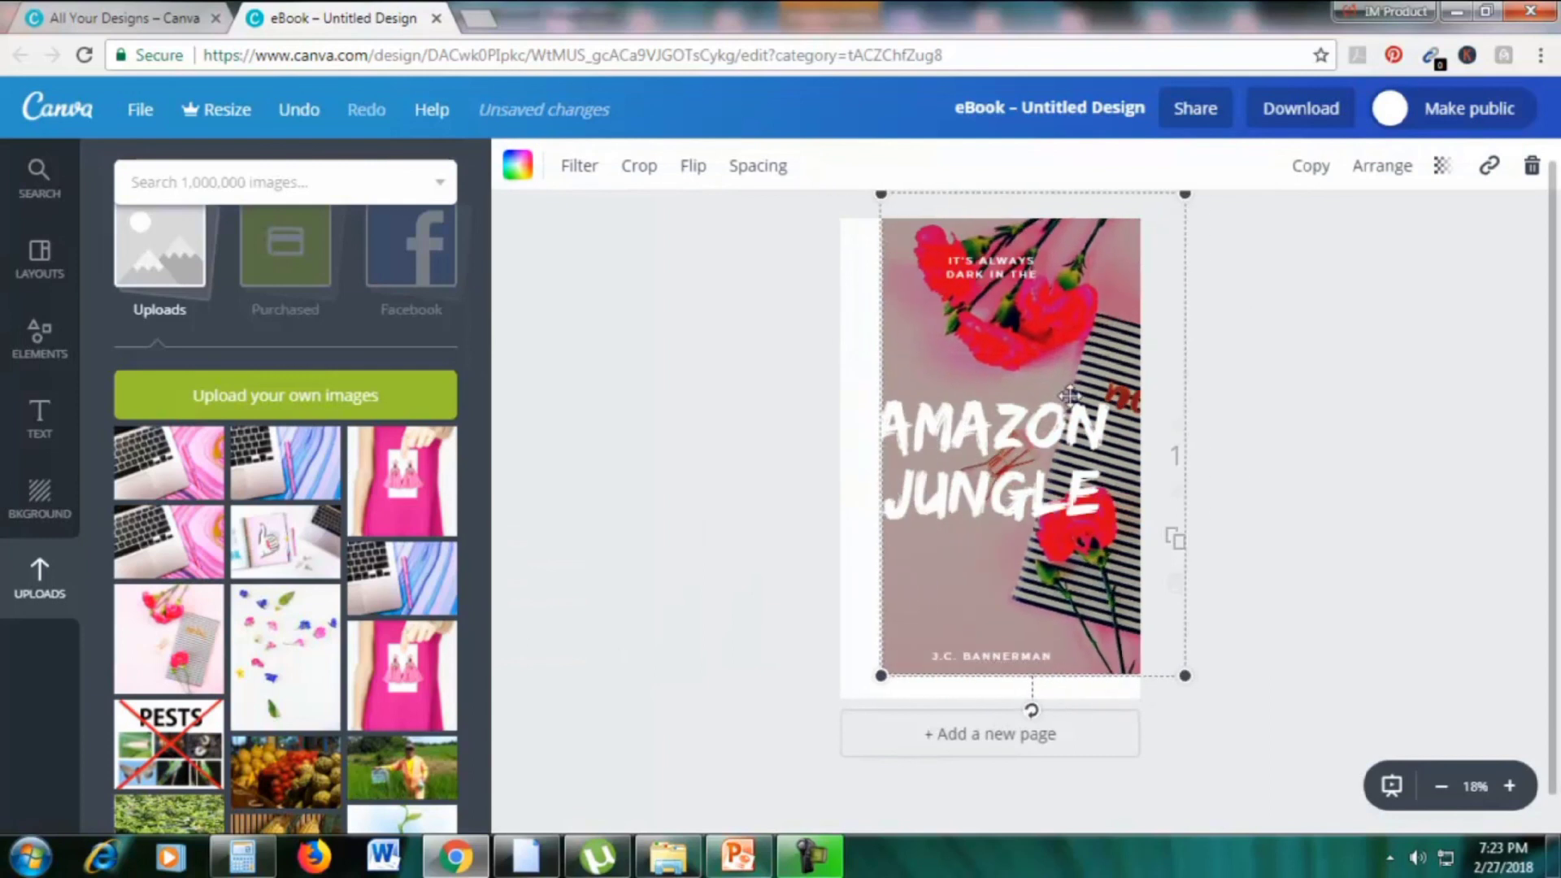
pyautogui.moveTo(803, 722); pyautogui.dragTo(810, 732)
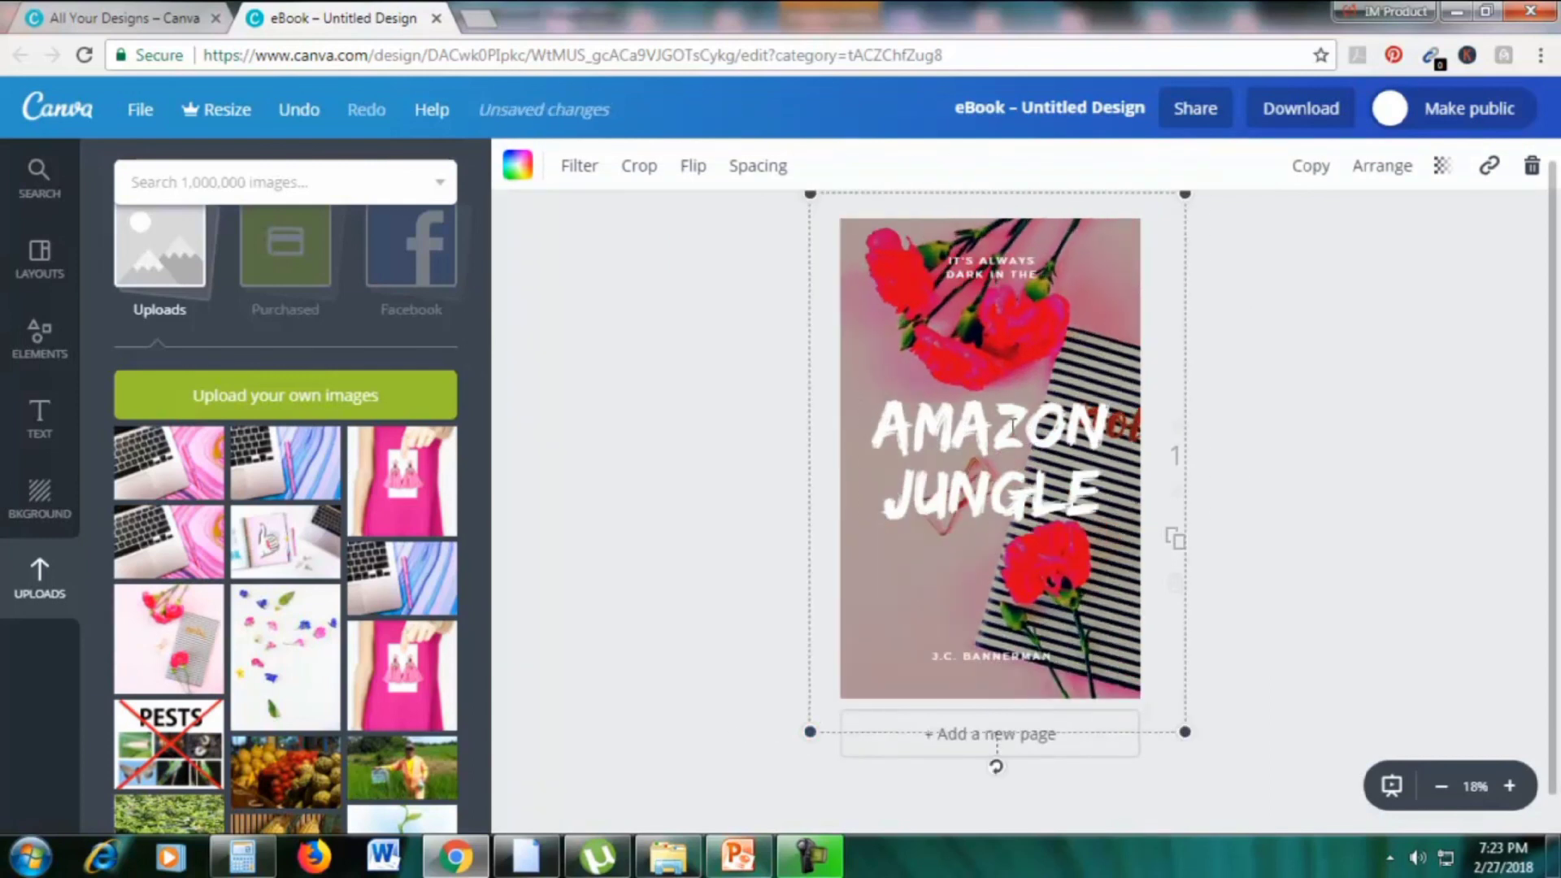
# Replace the AMAZON JUNGLE title with 'GIRL DIARIES' in black text
pyautogui.click(1013, 431)
pyautogui.moveTo(1096, 489); pyautogui.dragTo(891, 421)
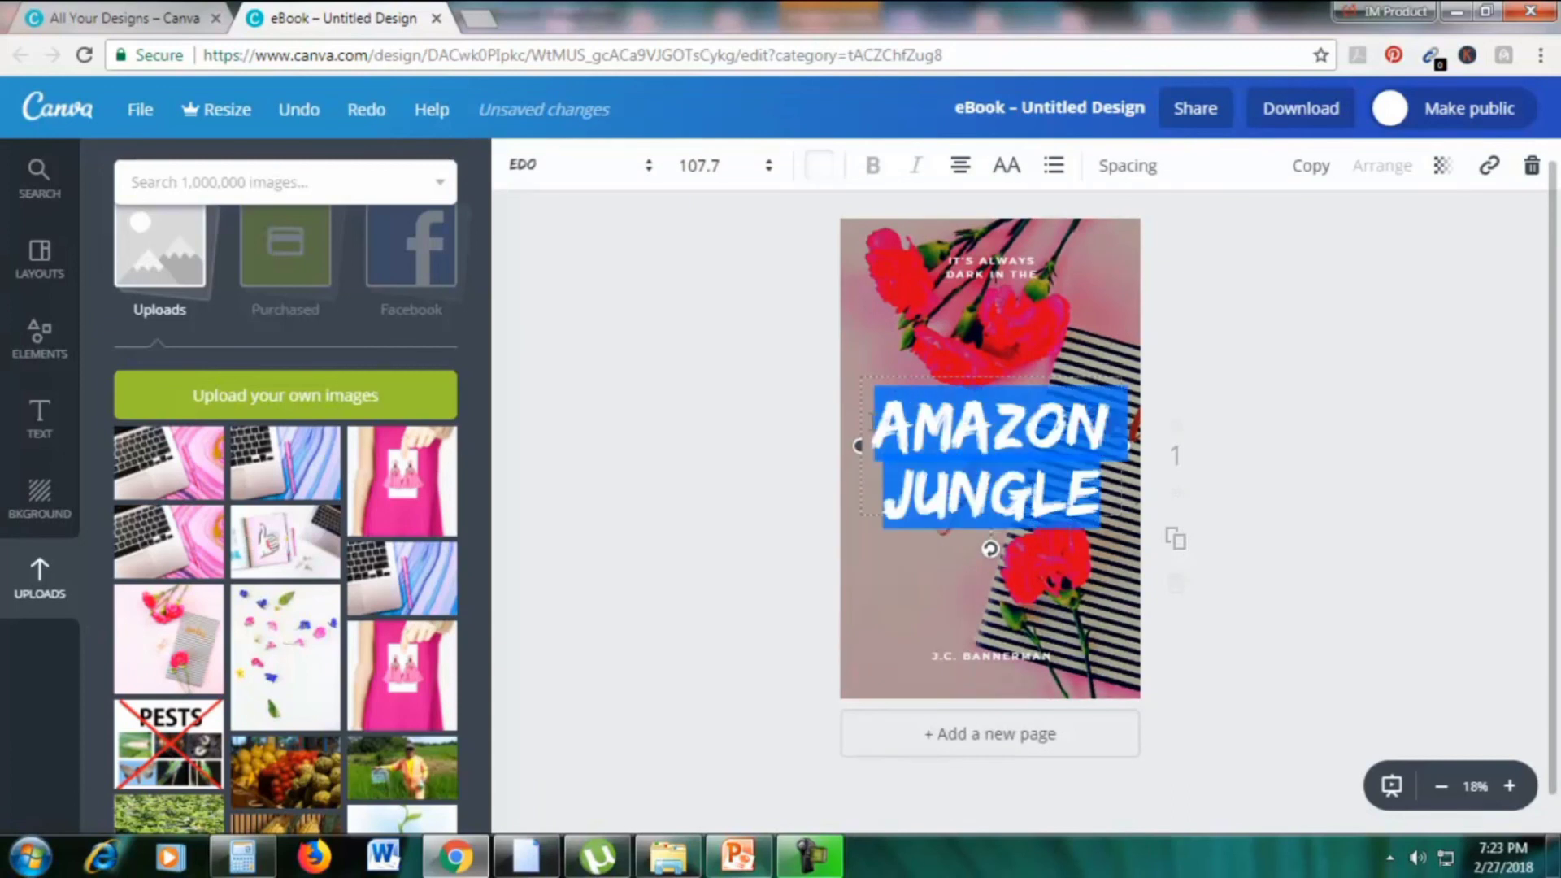
pyautogui.write('GIRL DIARIES')
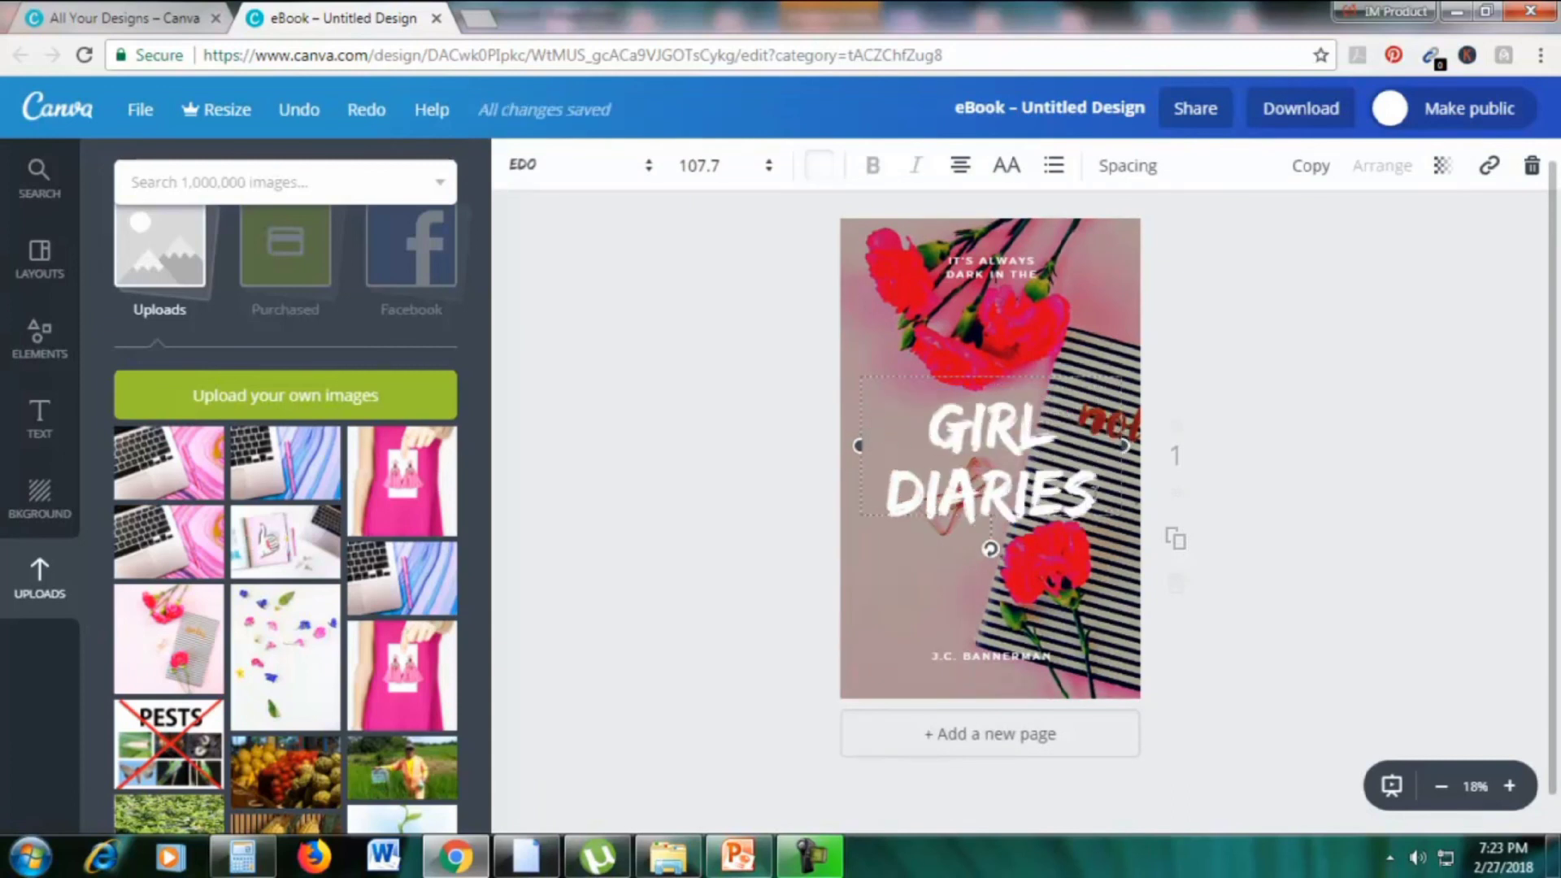
pyautogui.hotkey('ctrl', 'a')
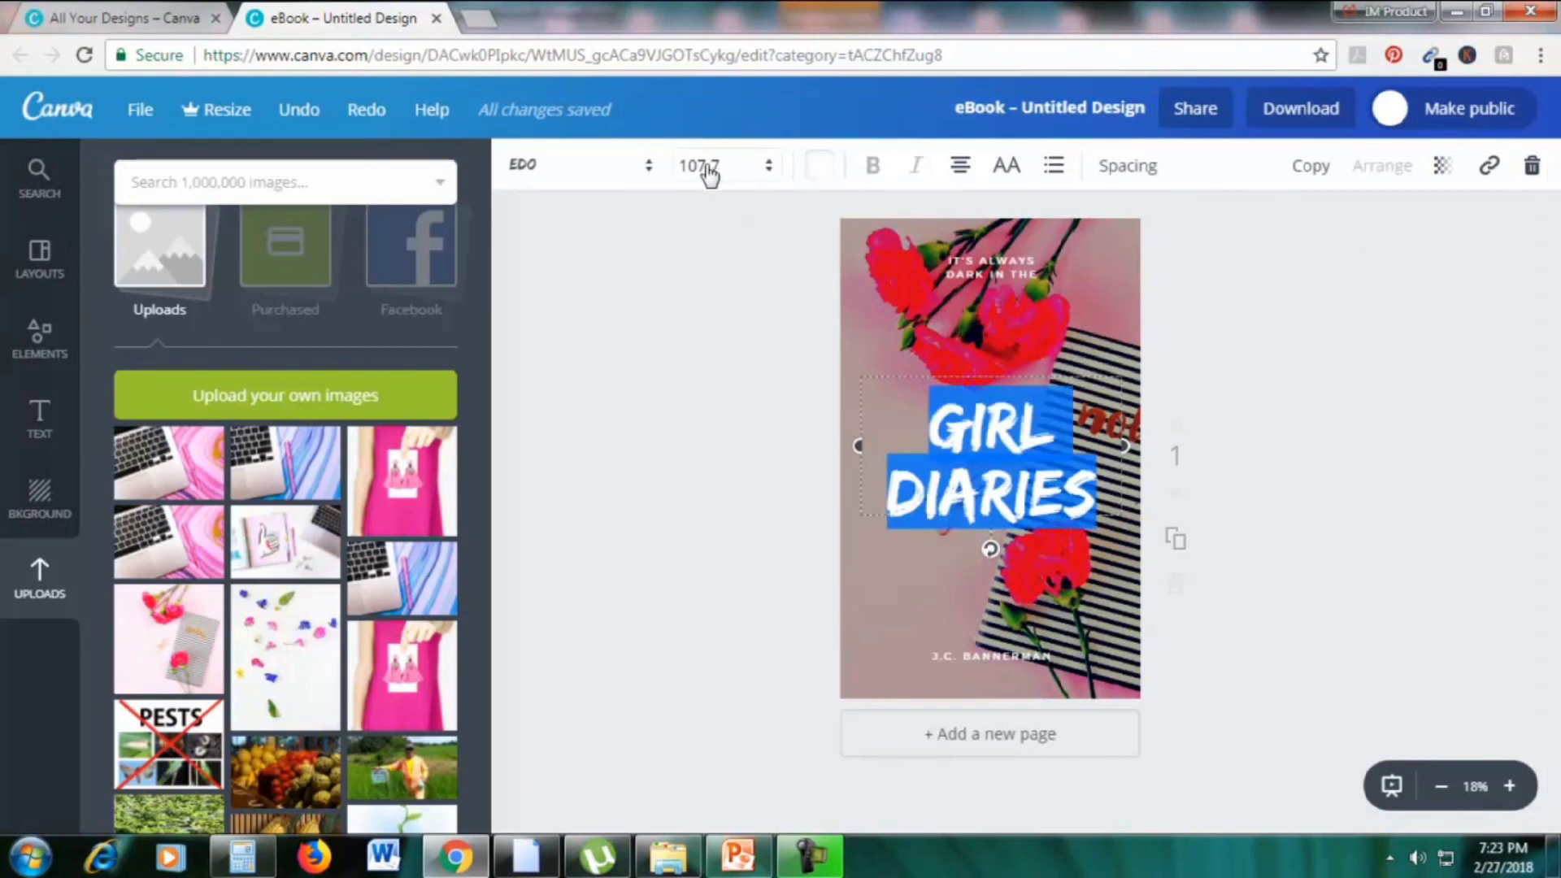
pyautogui.click(826, 169)
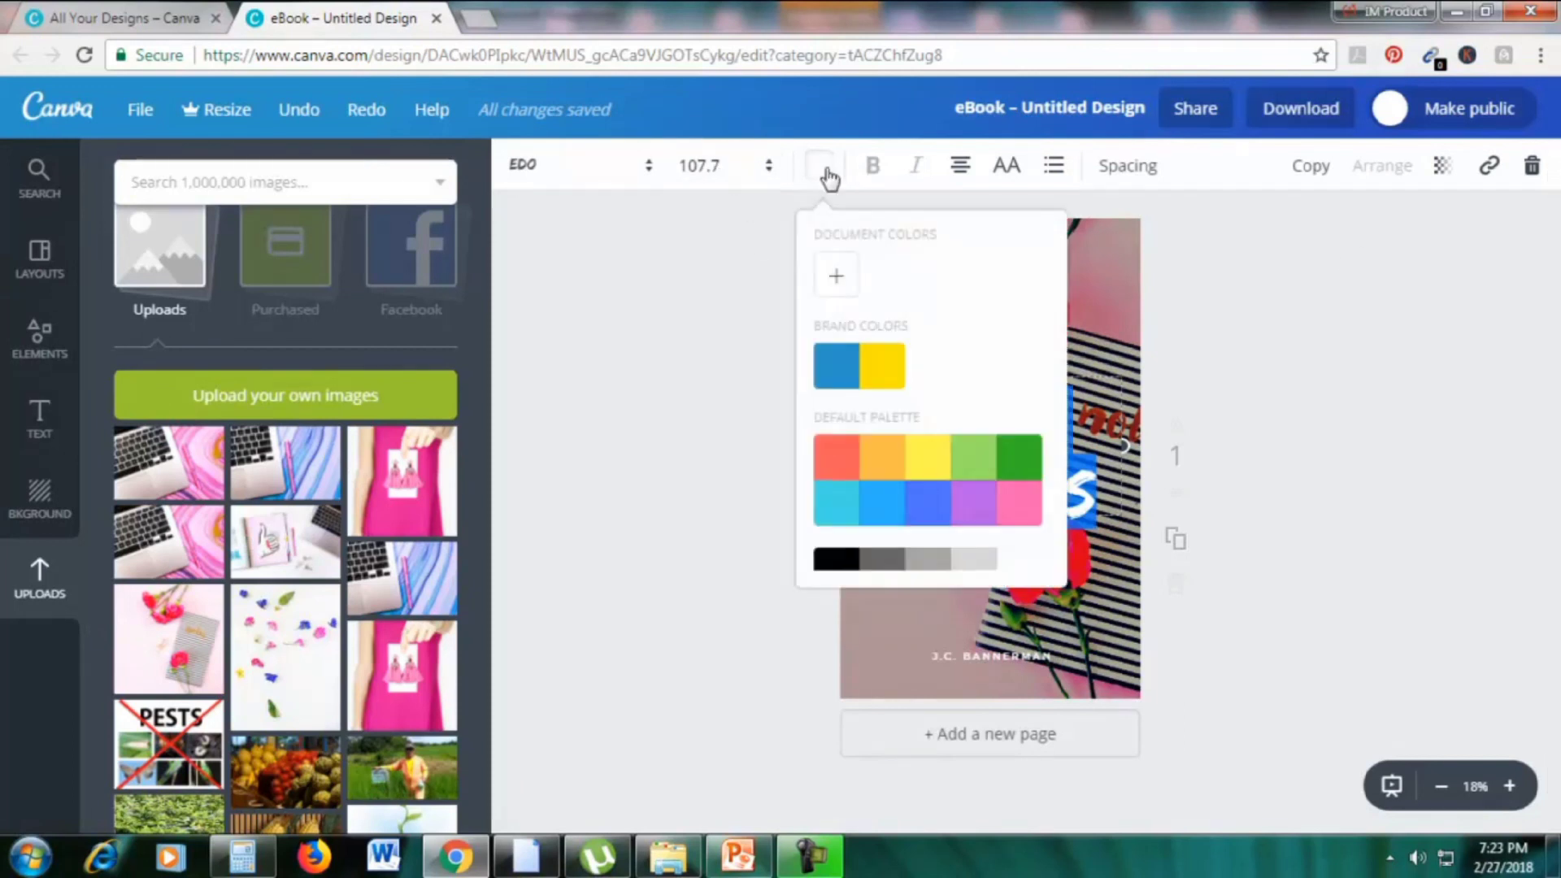
pyautogui.click(845, 541)
pyautogui.click(1380, 502)
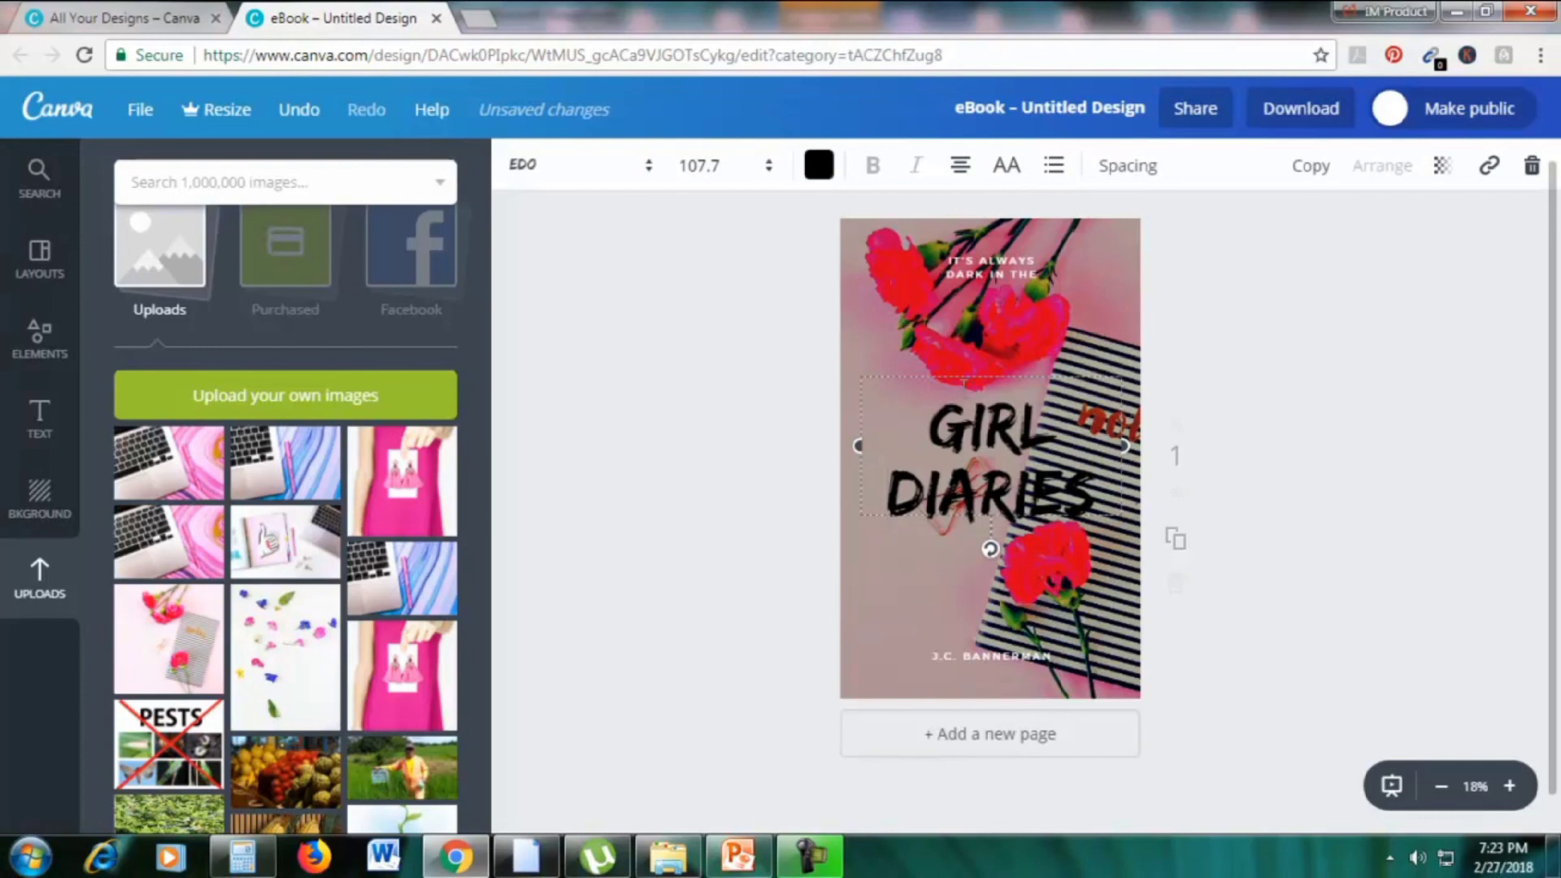
# Reposition the GIRL DIARIES title and enlarge the flower background toward the bottom right
pyautogui.moveTo(954, 371); pyautogui.dragTo(910, 400)
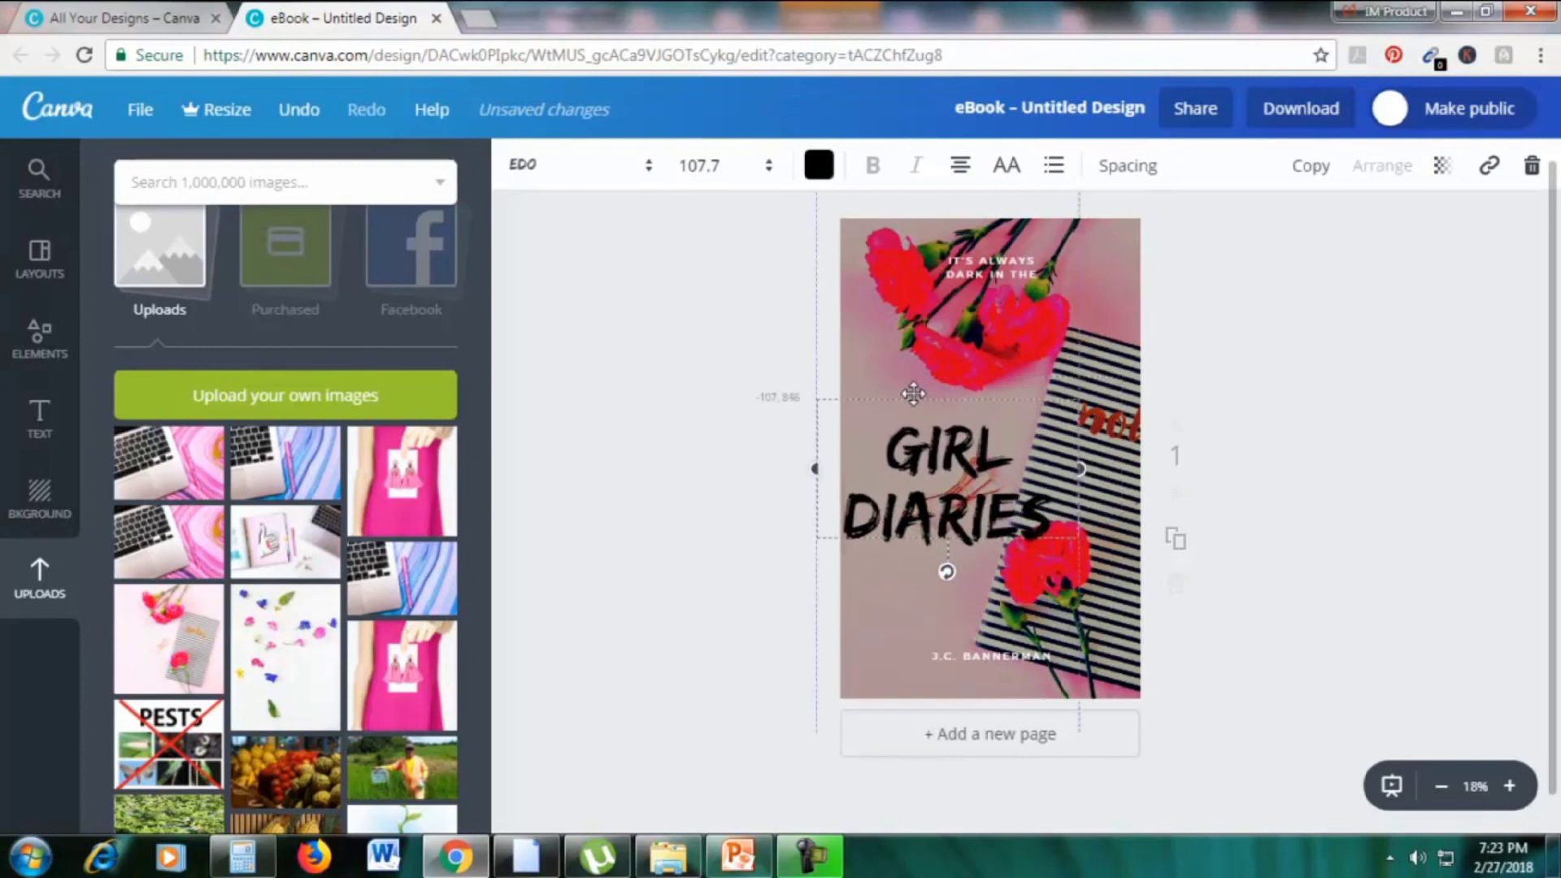
pyautogui.click(1138, 266)
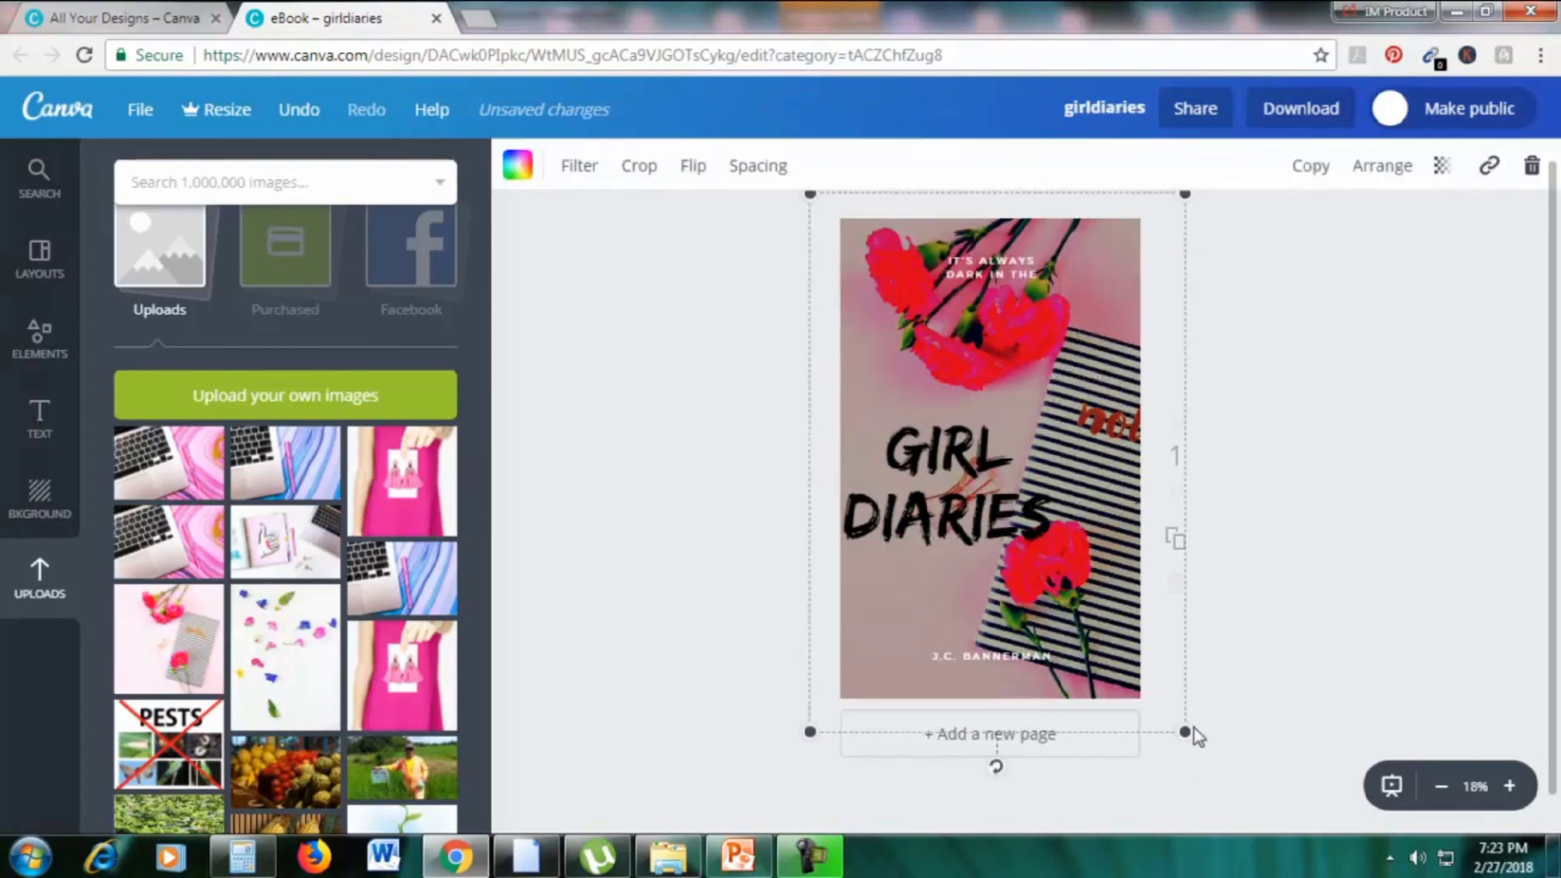
pyautogui.moveTo(1187, 731); pyautogui.dragTo(1438, 876)
pyautogui.moveTo(1294, 627); pyautogui.dragTo(1242, 610)
pyautogui.moveTo(1007, 564); pyautogui.dragTo(1005, 497)
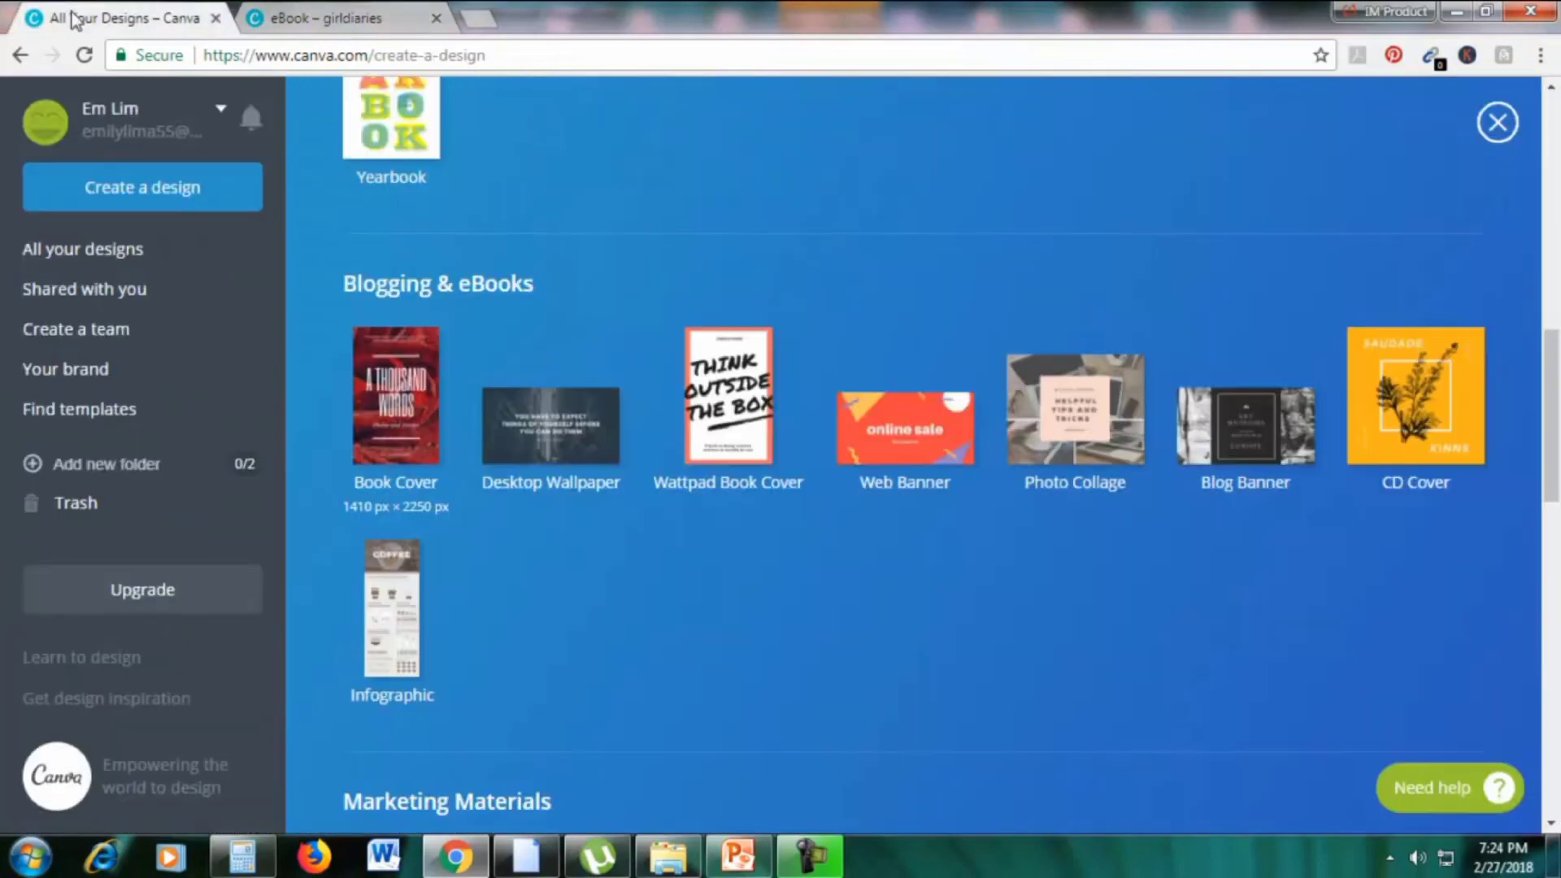
# Go back to the All Your Designs page, then switch over to the PowerPoint presentation
pyautogui.click(81, 18)
pyautogui.scroll(-5, 752, 317)
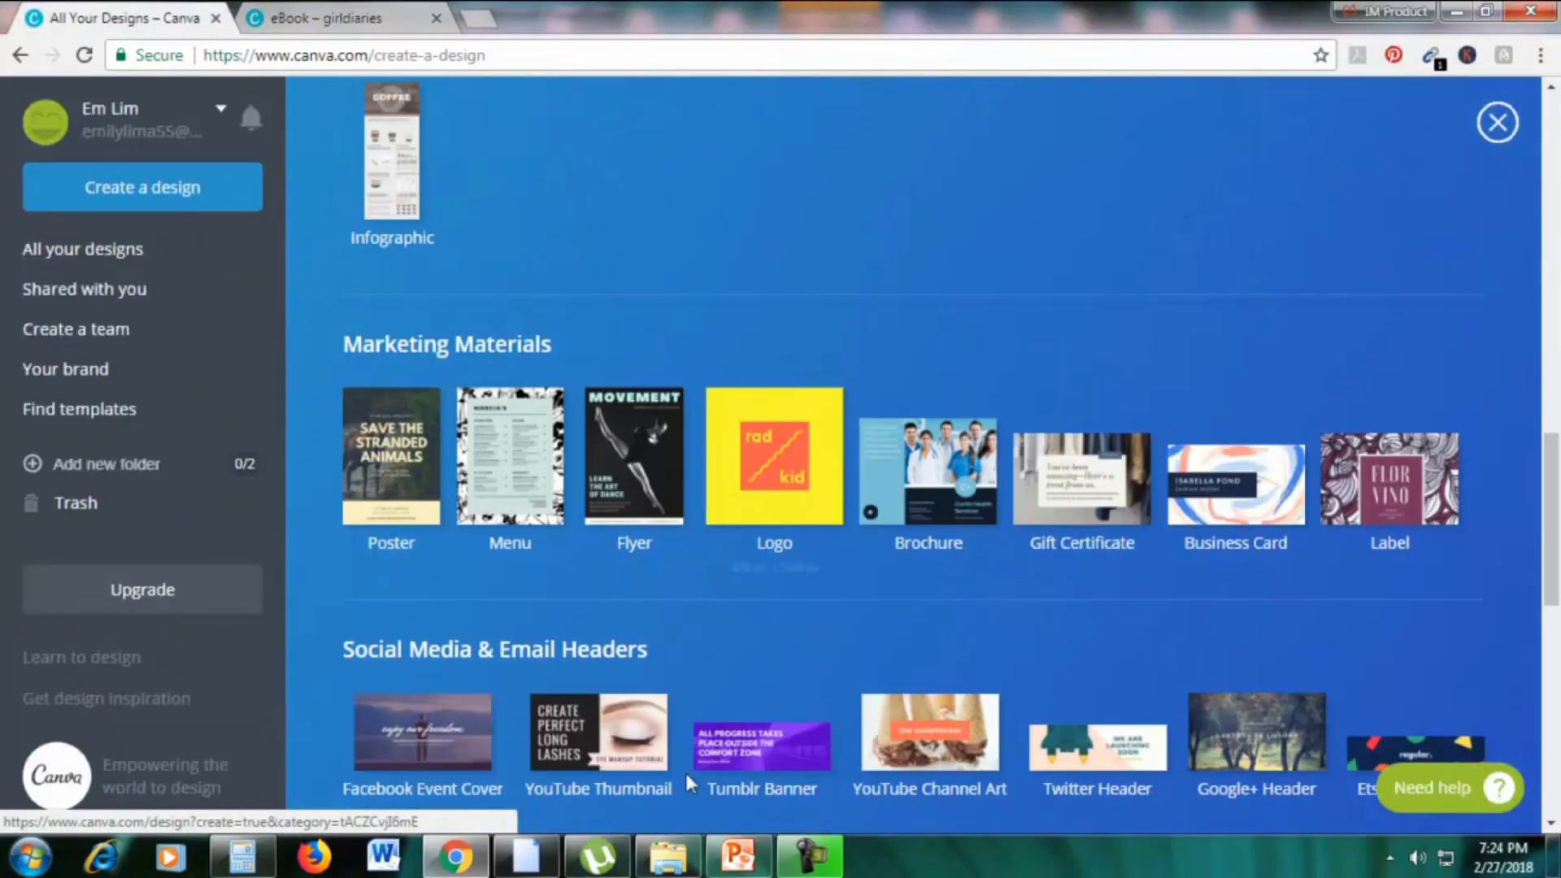
pyautogui.click(731, 854)
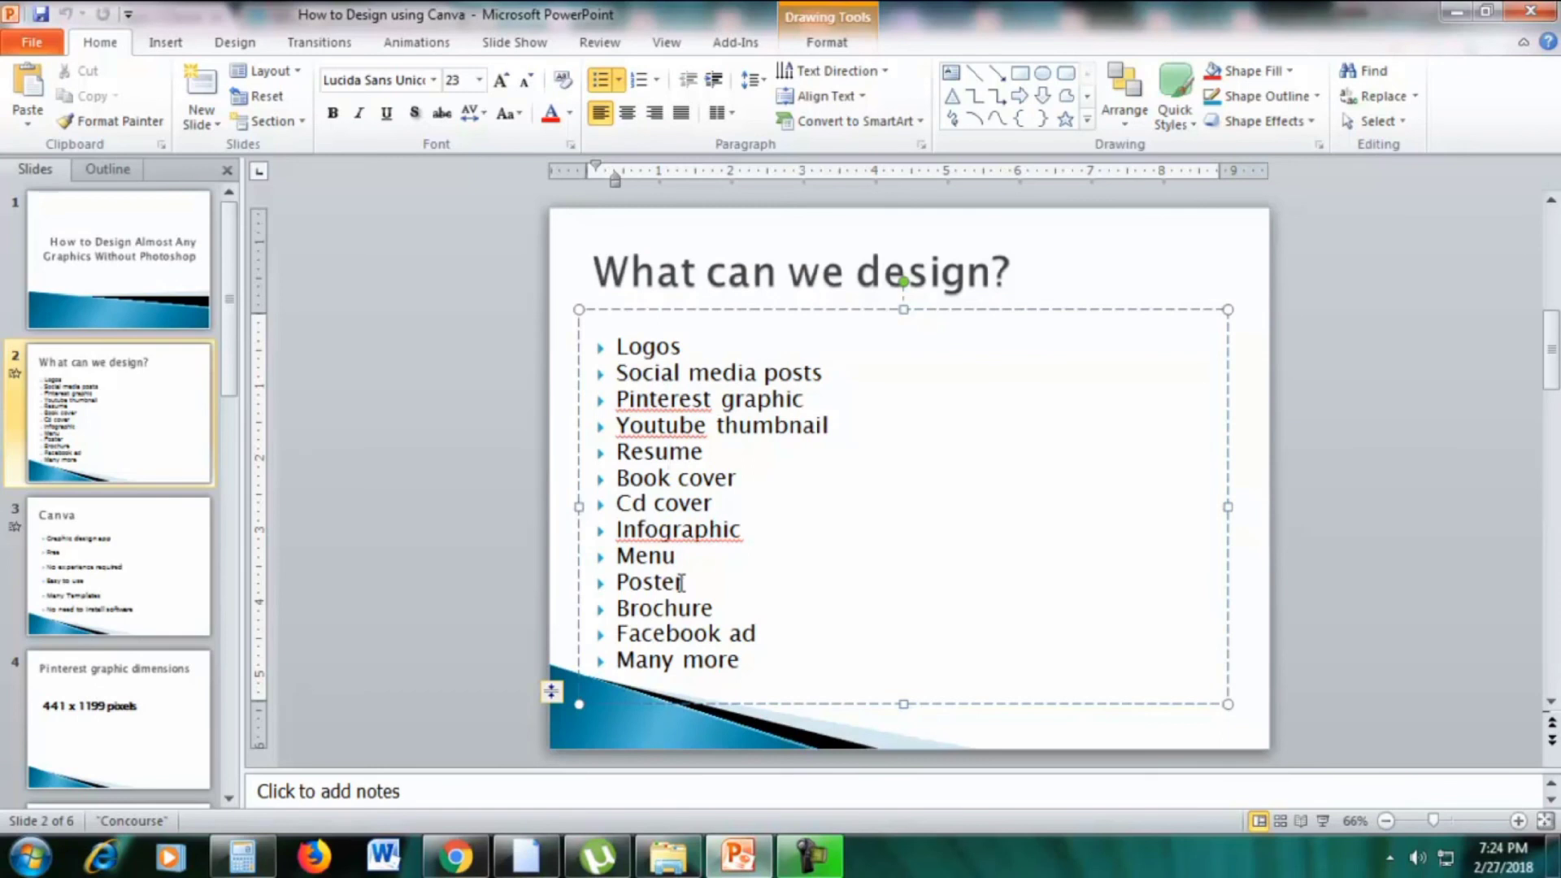
# Return to Canva's Create a design page and scroll down to the Events and Ads categories
pyautogui.click(456, 855)
pyautogui.scroll(-1, 1124, 377)
pyautogui.scroll(20, 1124, 377)
pyautogui.scroll(-20, 554, 242)
pyautogui.scroll(12, 553, 244)
pyautogui.scroll(8, 553, 243)
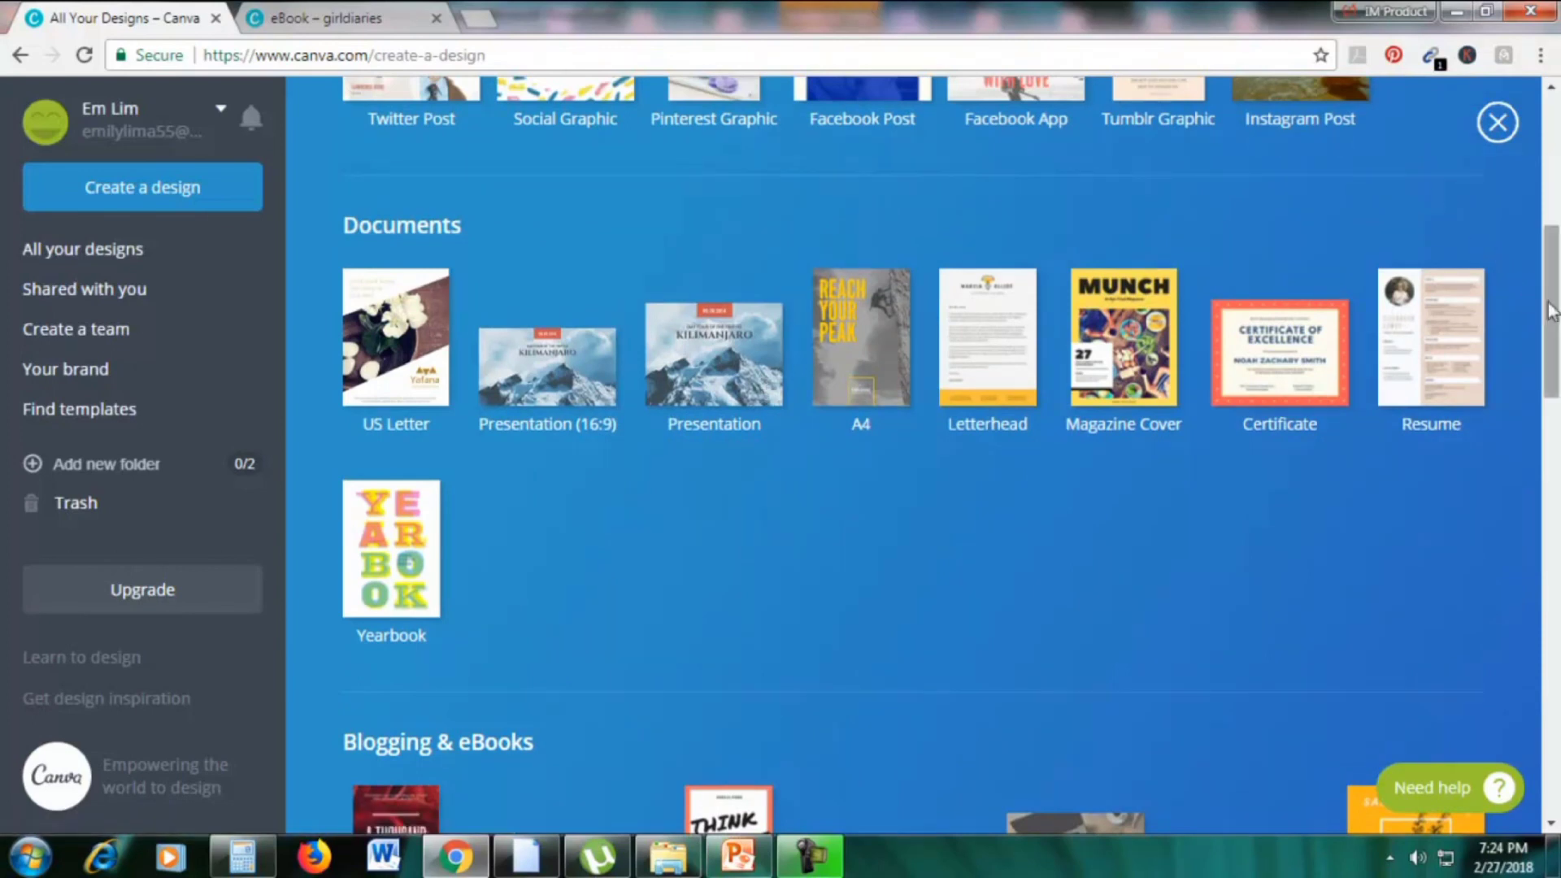
pyautogui.scroll(-10, 1523, 301)
pyautogui.scroll(-10, 1526, 529)
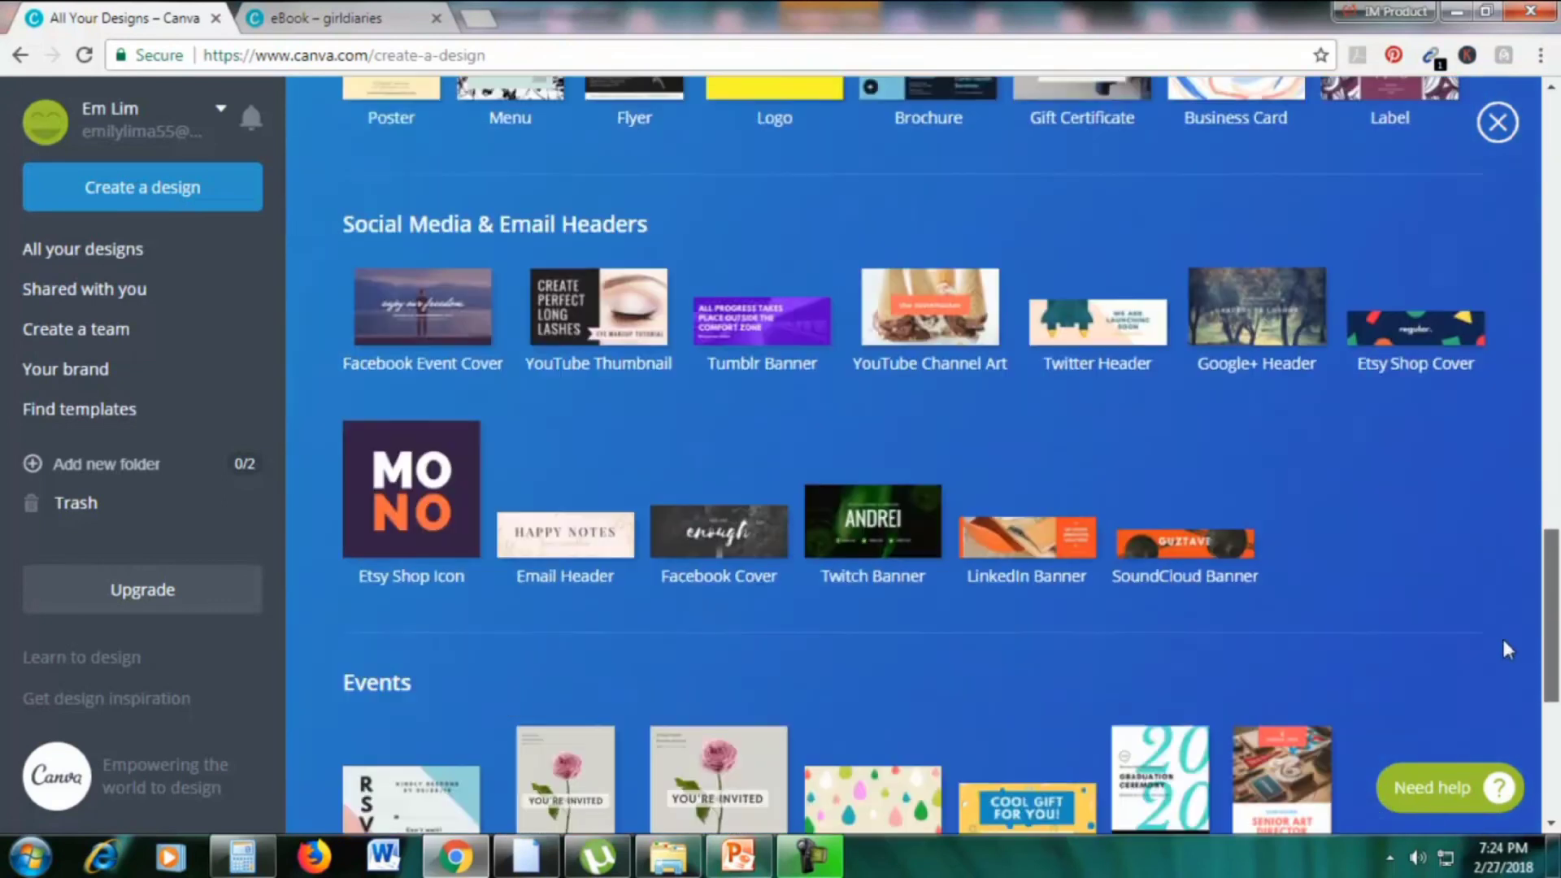